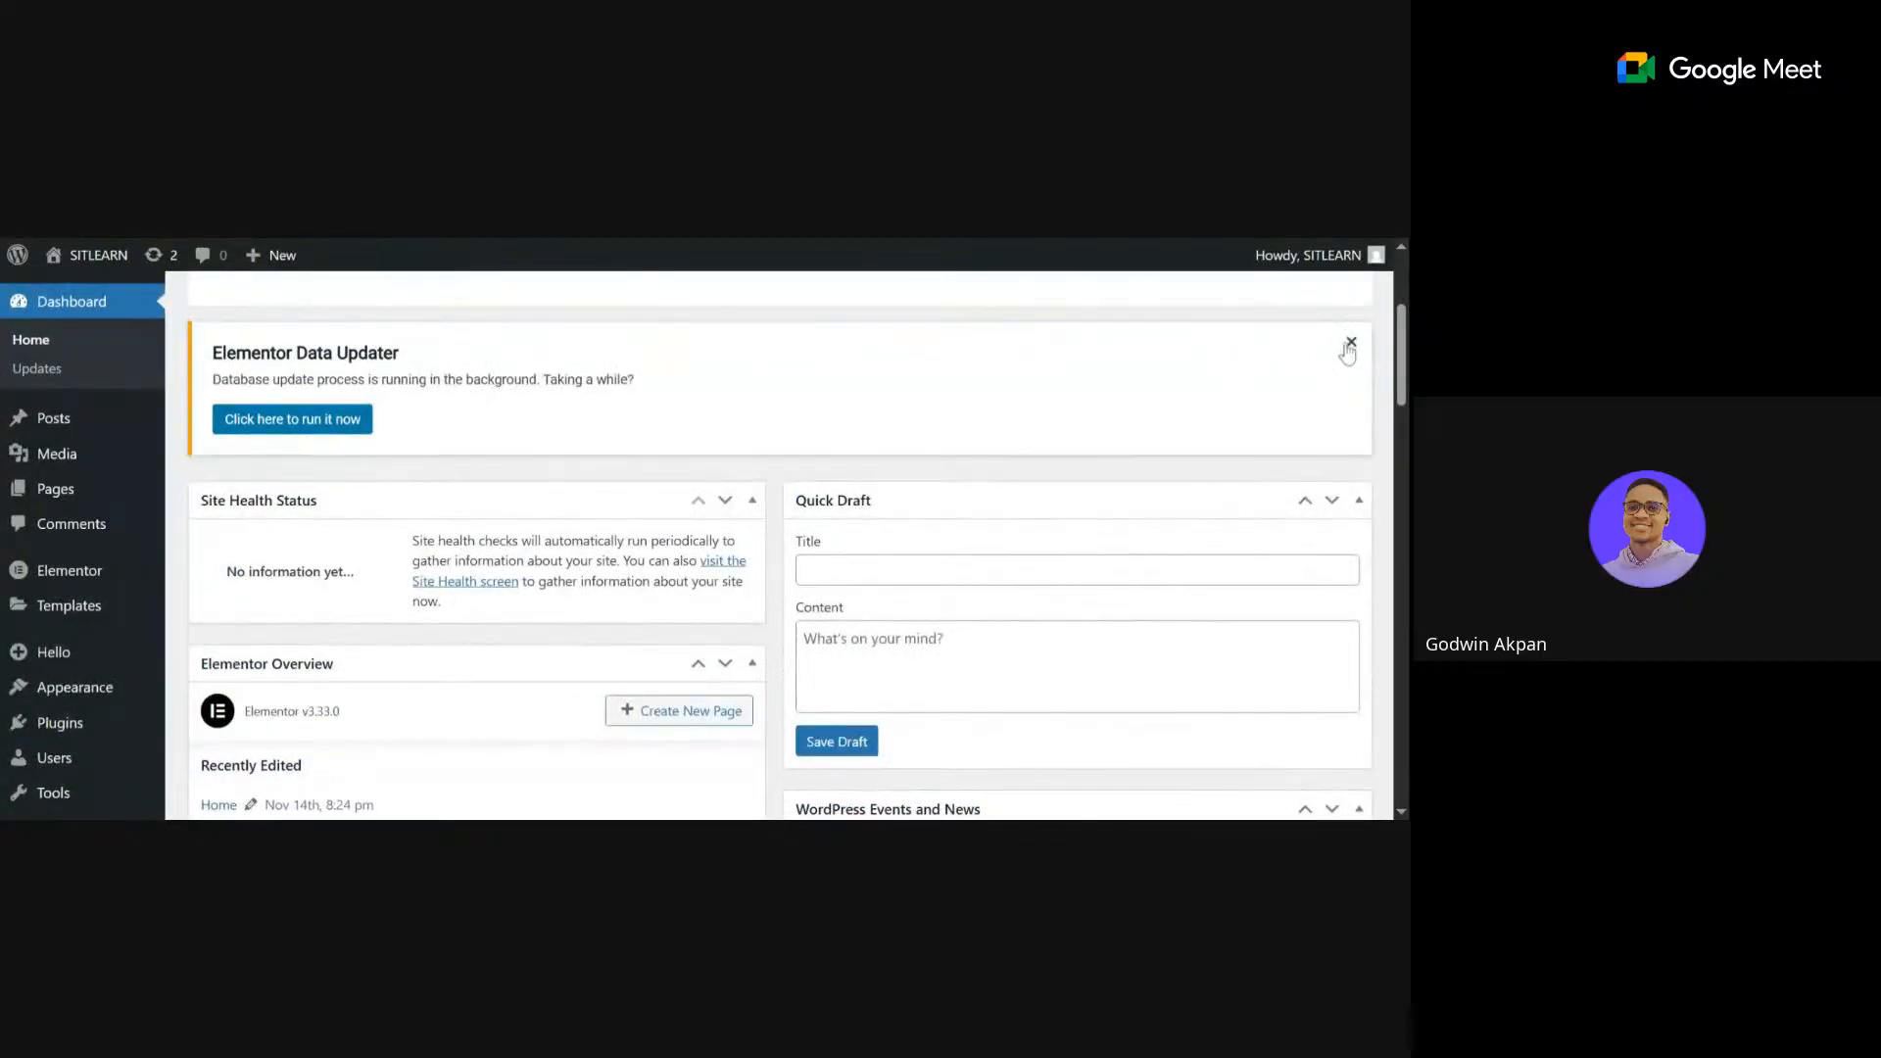
Dismiss the Elementor Data Updater notice and look over the dashboard.
{"action": "left_click", "coordinate": [1349, 345]}
{"action": "scroll", "coordinate": [833, 686], "scroll_direction": "down", "scroll_amount": 10}
{"action": "scroll", "coordinate": [832, 686], "scroll_direction": "up", "scroll_amount": 10}
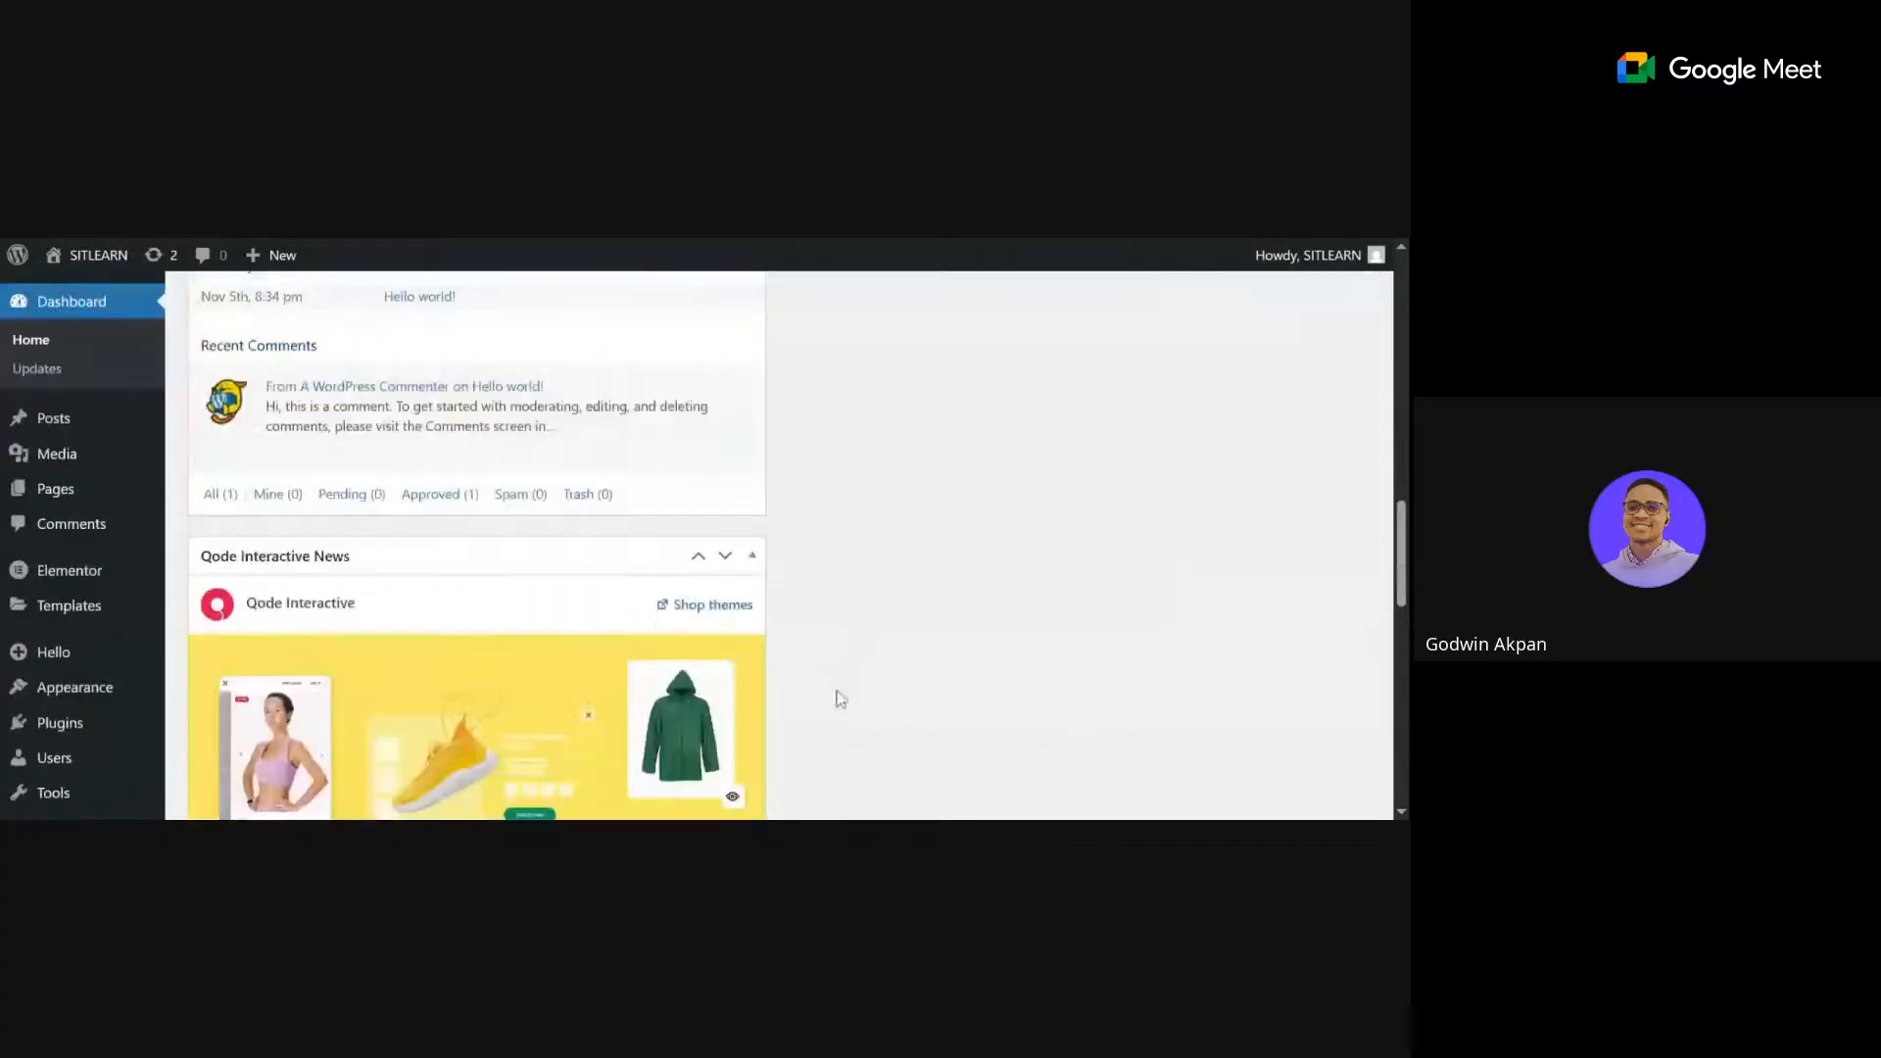
Open the list of all pages and open the Home page for editing with Elementor.
{"action": "mouse_move", "coordinate": [61, 456]}
{"action": "scroll", "coordinate": [62, 456], "scroll_direction": "down", "scroll_amount": 3}
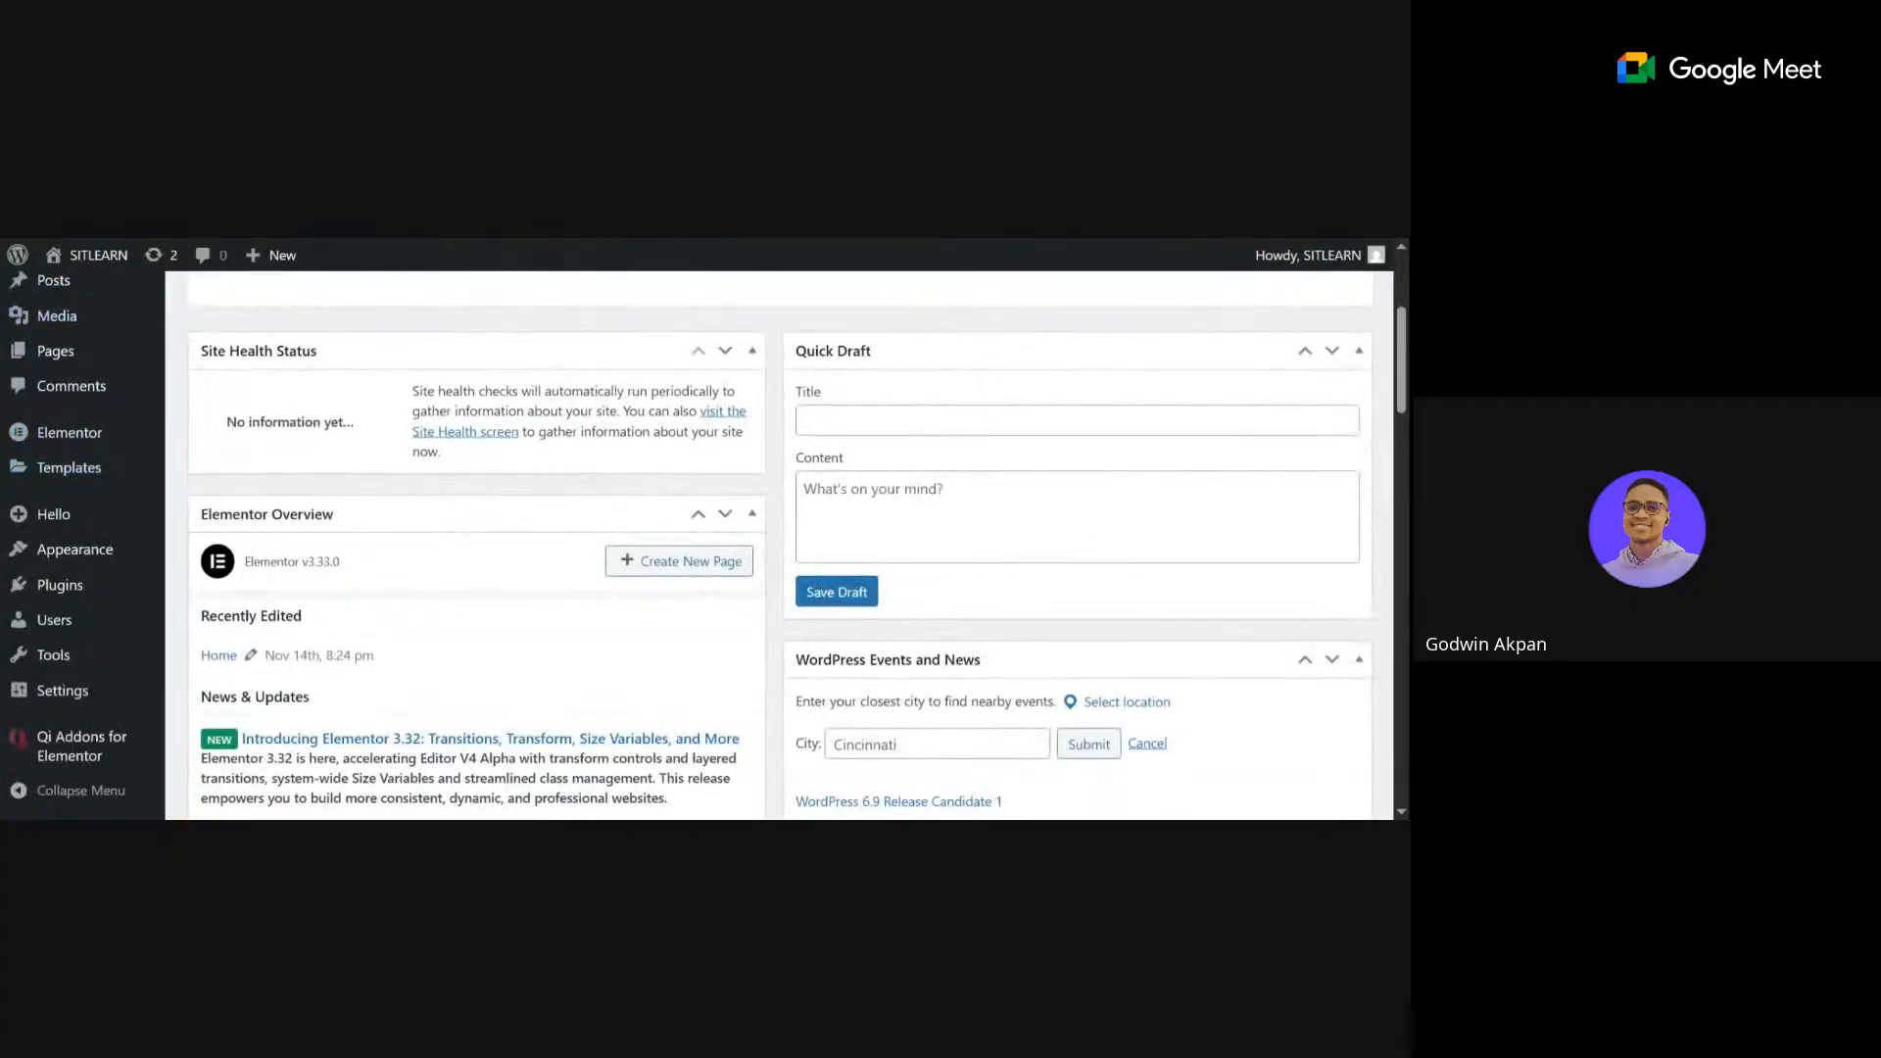
{"action": "mouse_move", "coordinate": [83, 359]}
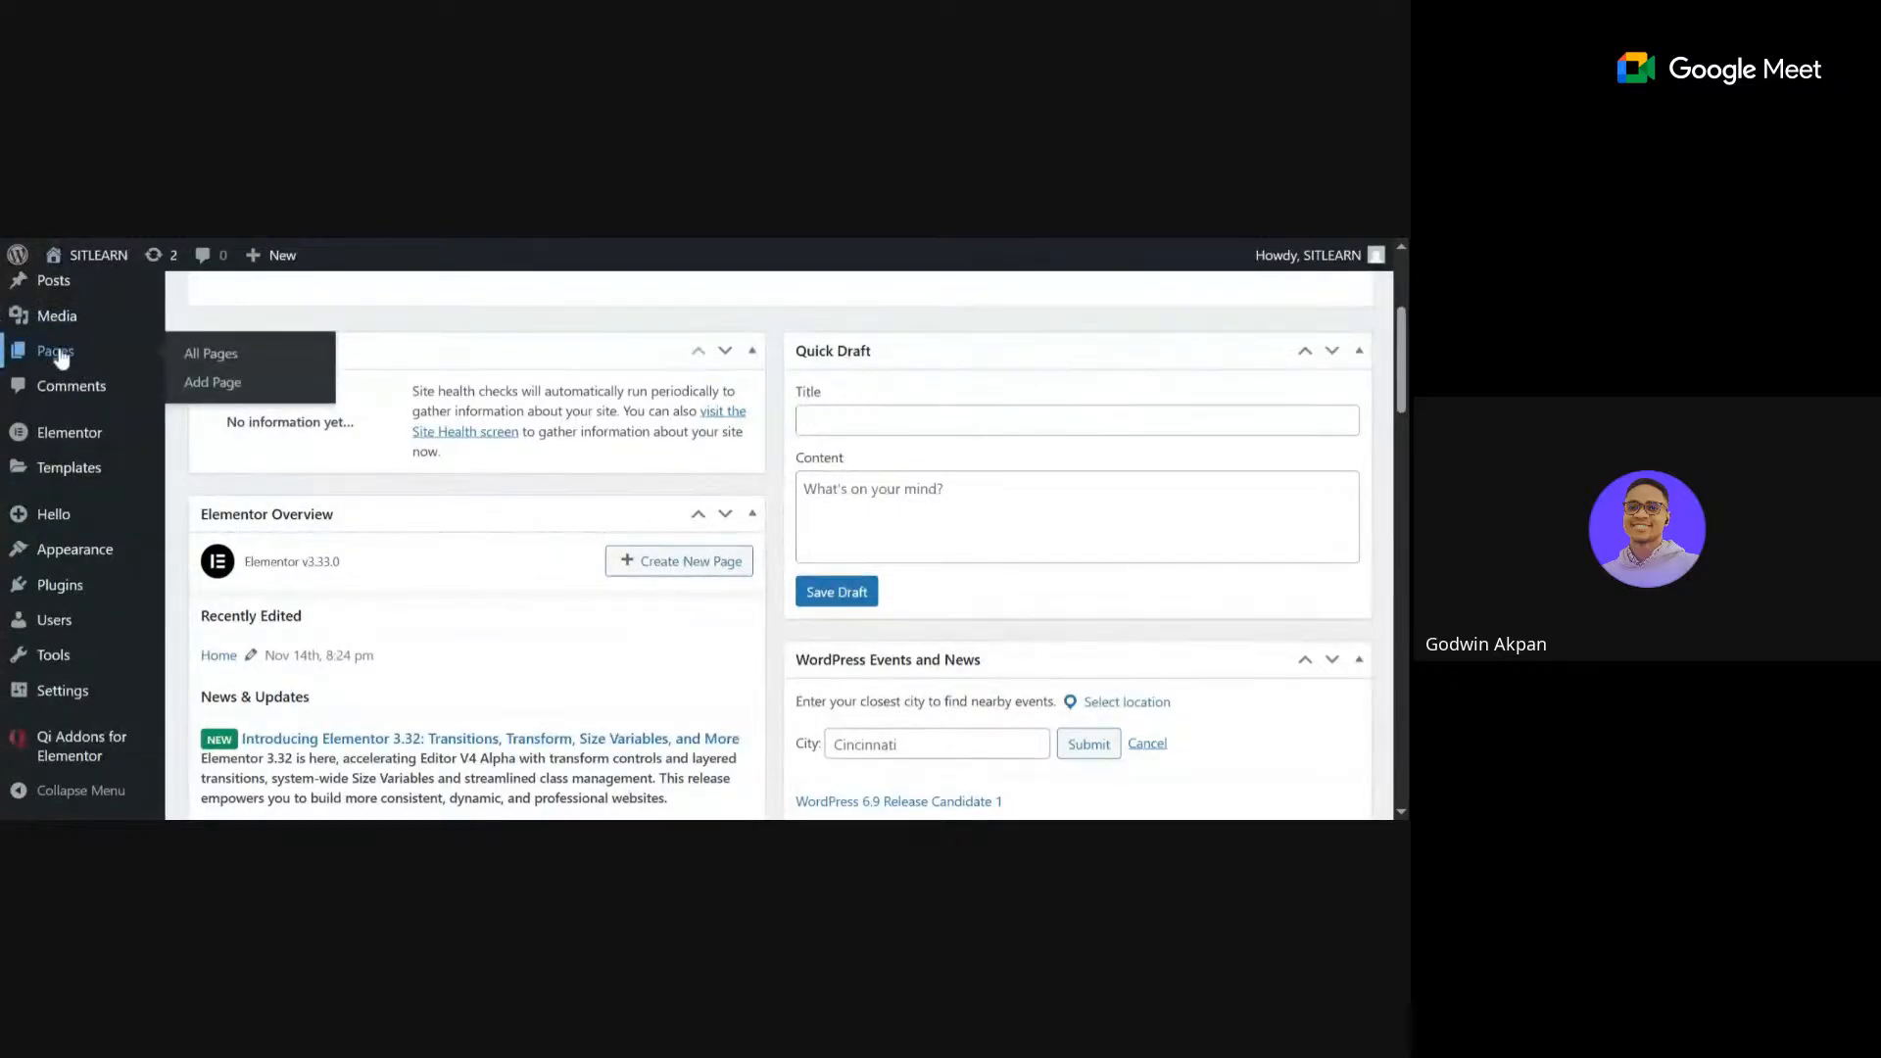
{"action": "left_click", "coordinate": [61, 354]}
{"action": "scroll", "coordinate": [550, 445], "scroll_direction": "down", "scroll_amount": 3}
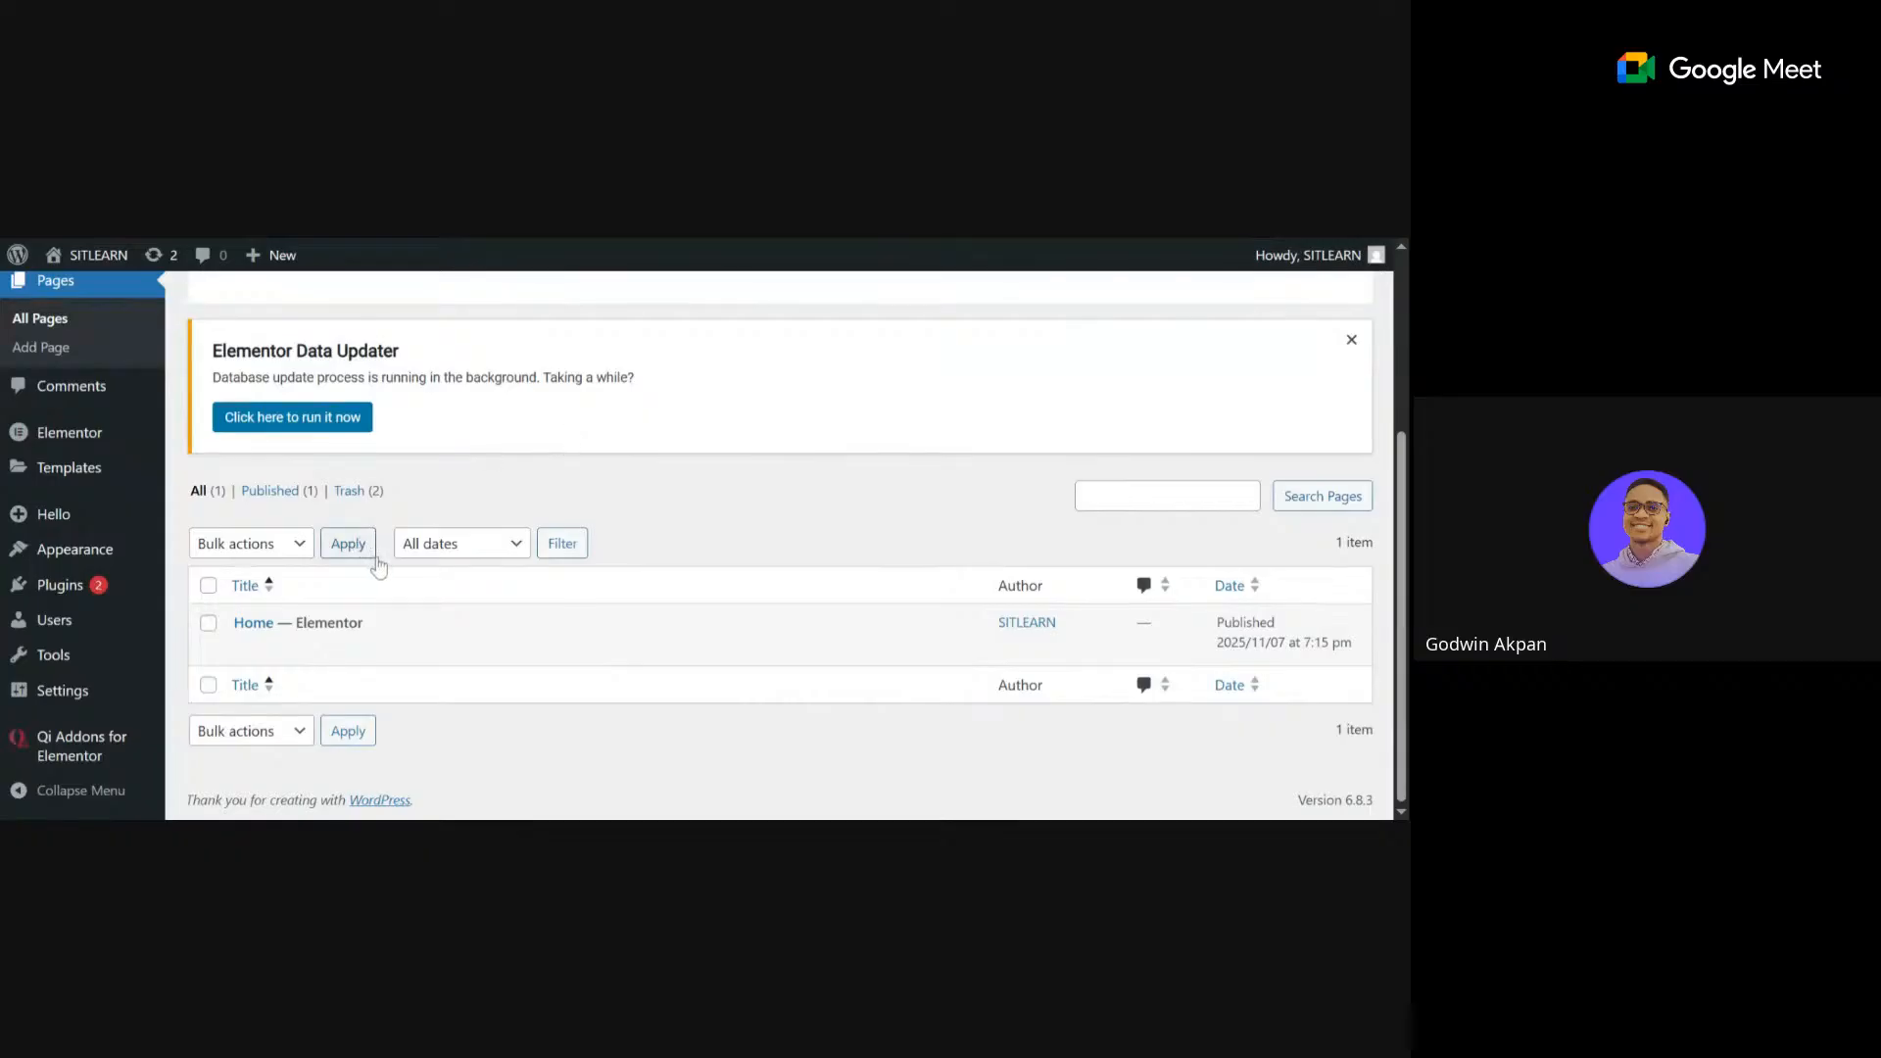
{"action": "mouse_move", "coordinate": [441, 643]}
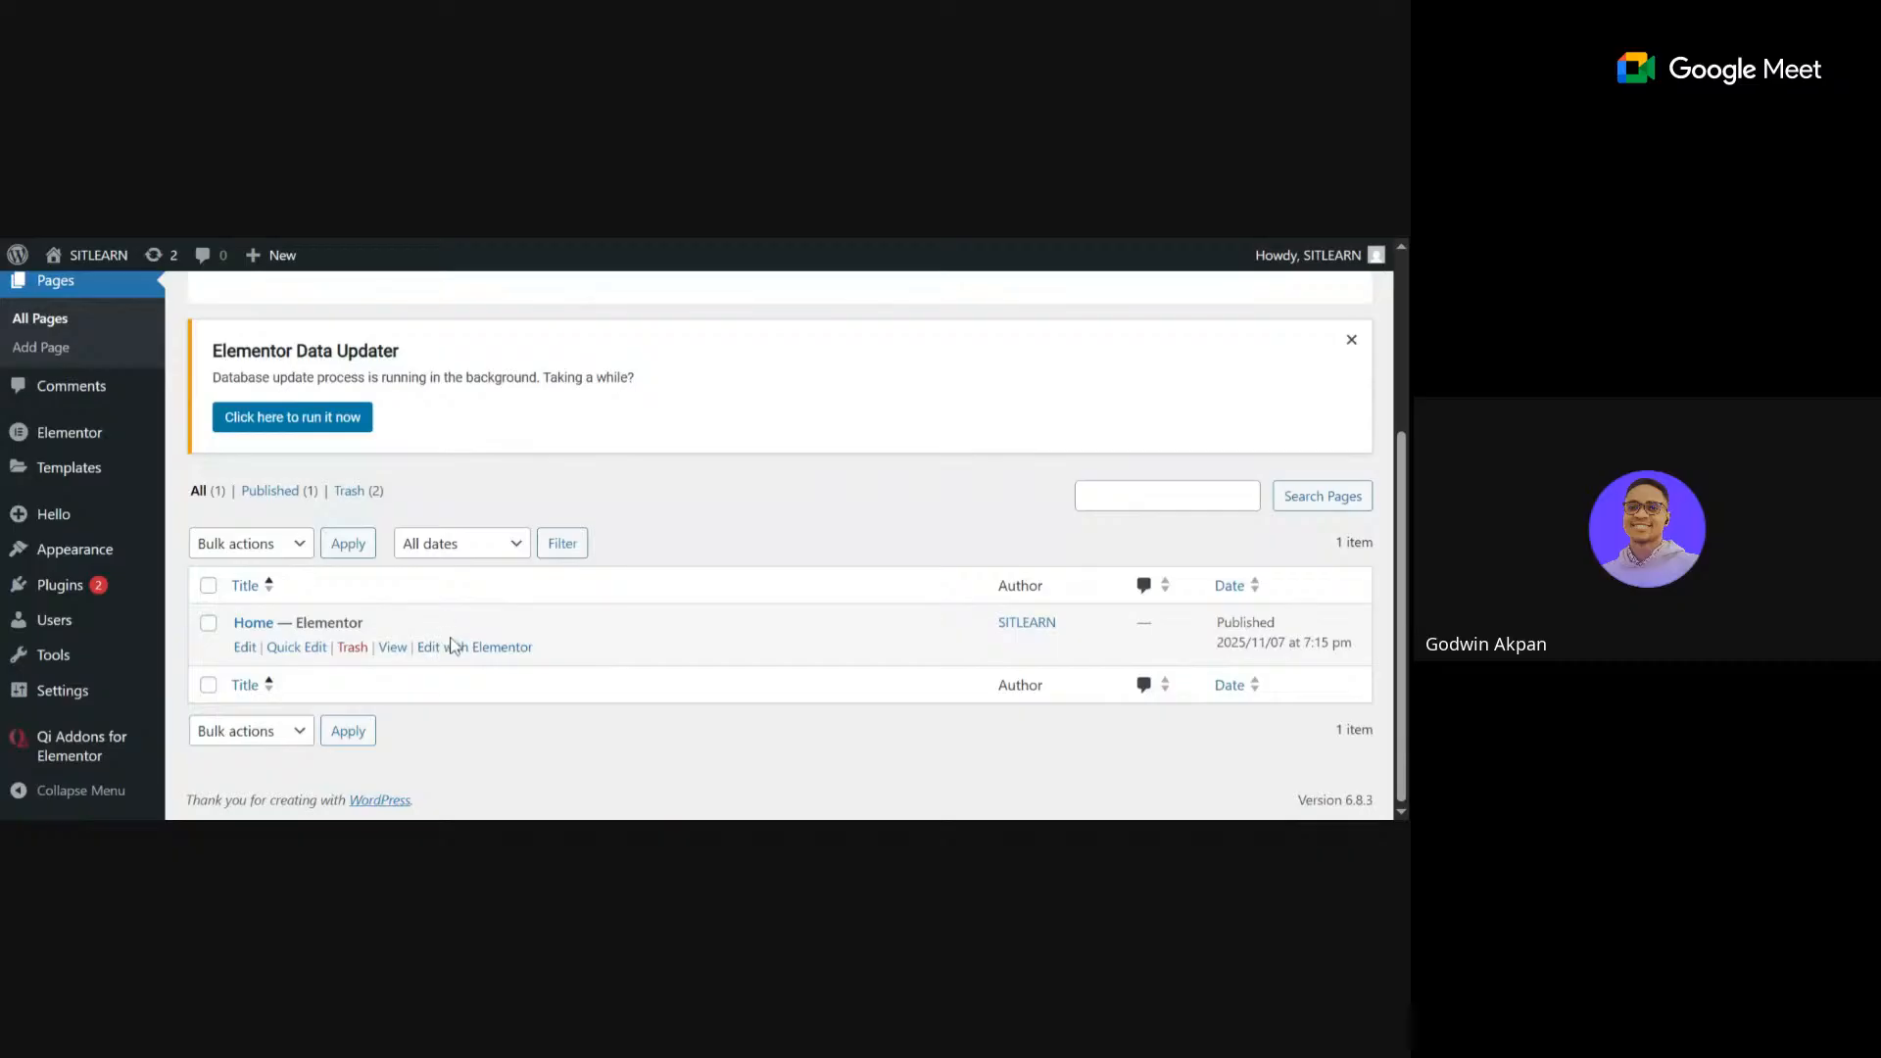
{"action": "left_click", "coordinate": [463, 653]}
{"action": "left_click", "coordinate": [476, 659]}
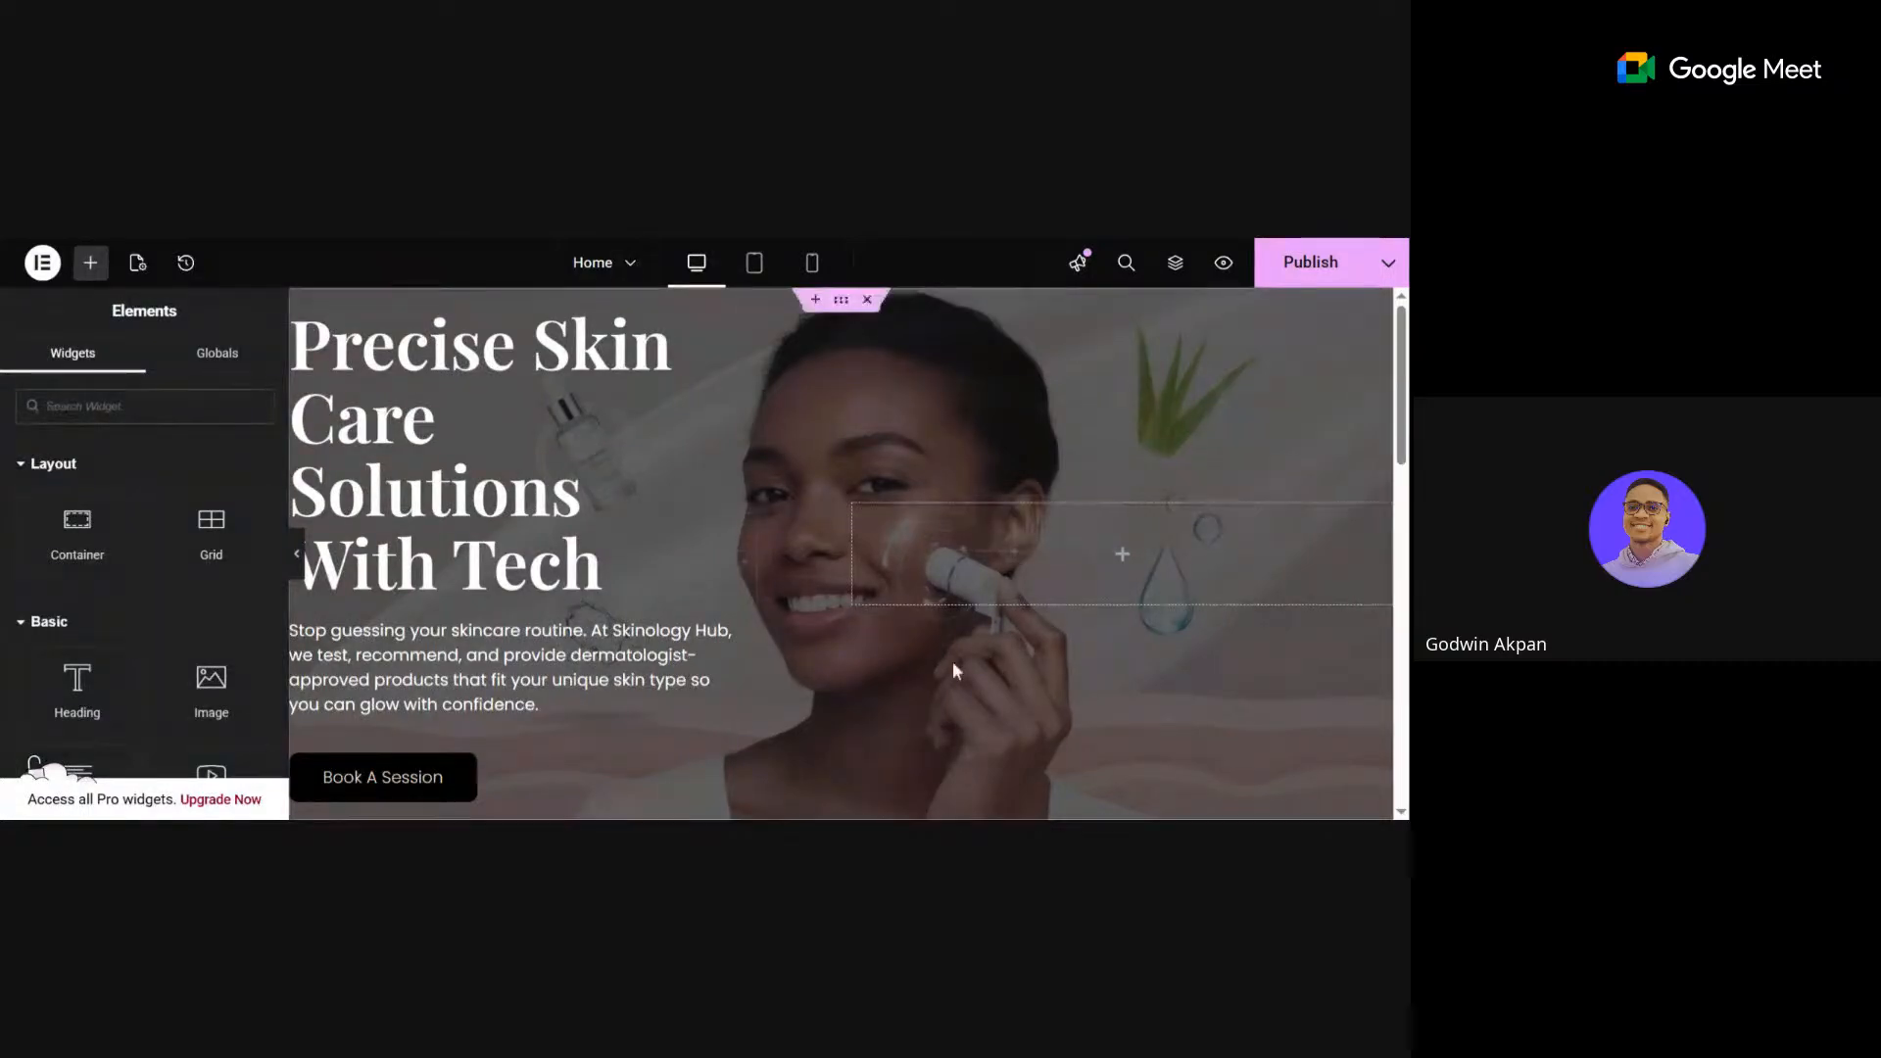
Collapse the widget panel and examine the Home page's hero, text and image carousel sections at full width.
{"action": "scroll", "coordinate": [953, 661], "scroll_direction": "down", "scroll_amount": 10}
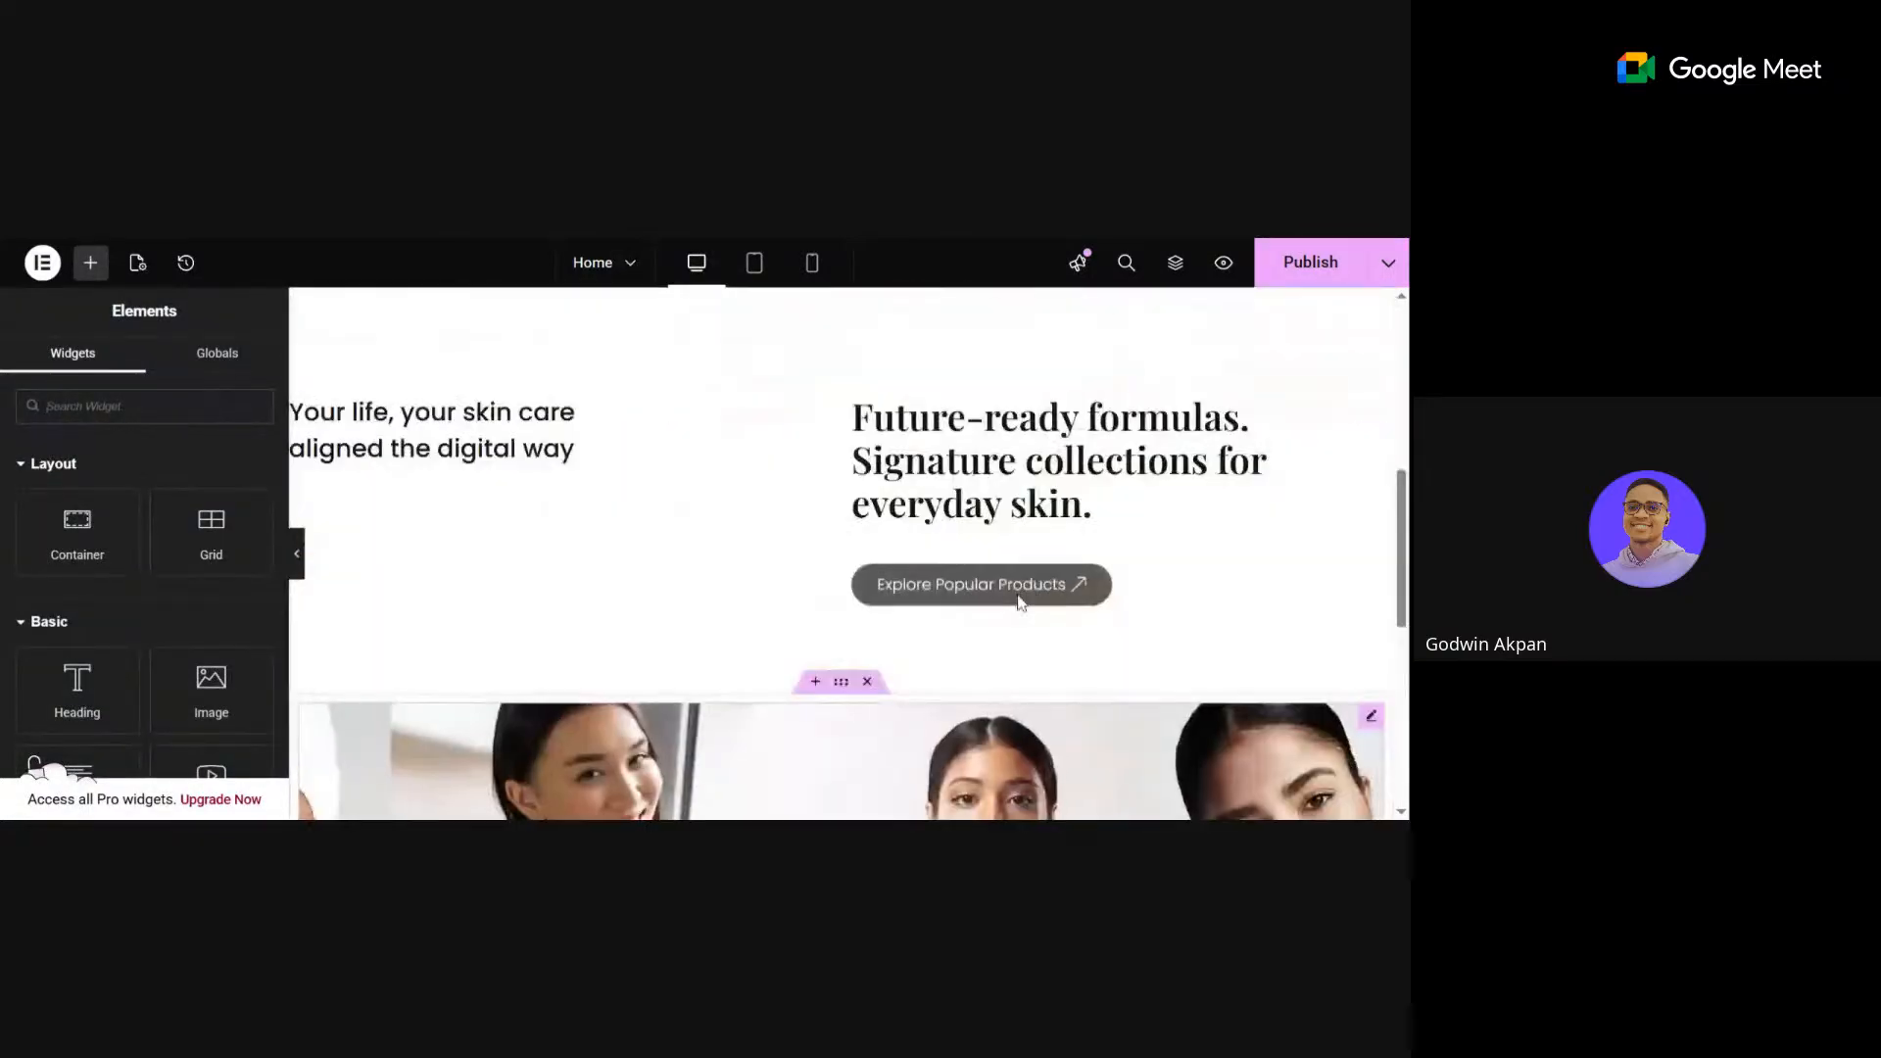
{"action": "scroll", "coordinate": [1024, 605], "scroll_direction": "up", "scroll_amount": 4}
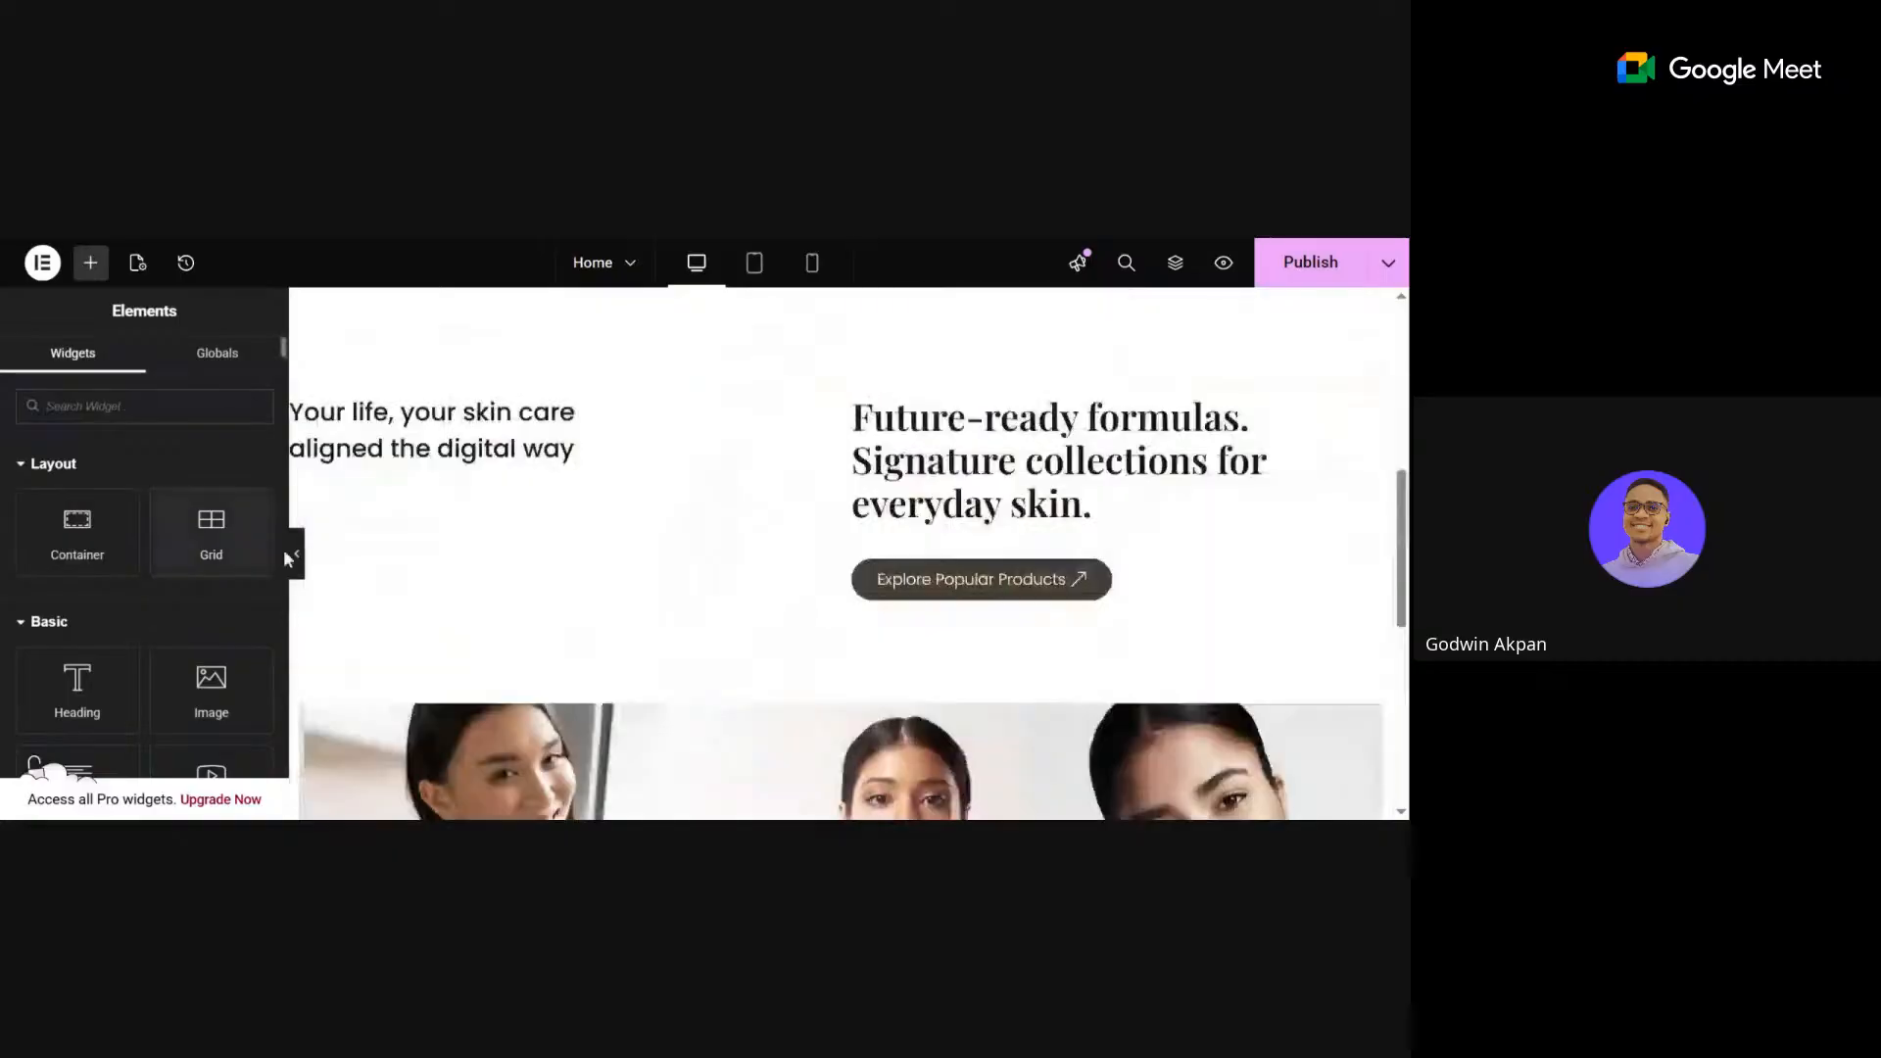
{"action": "left_click", "coordinate": [297, 555]}
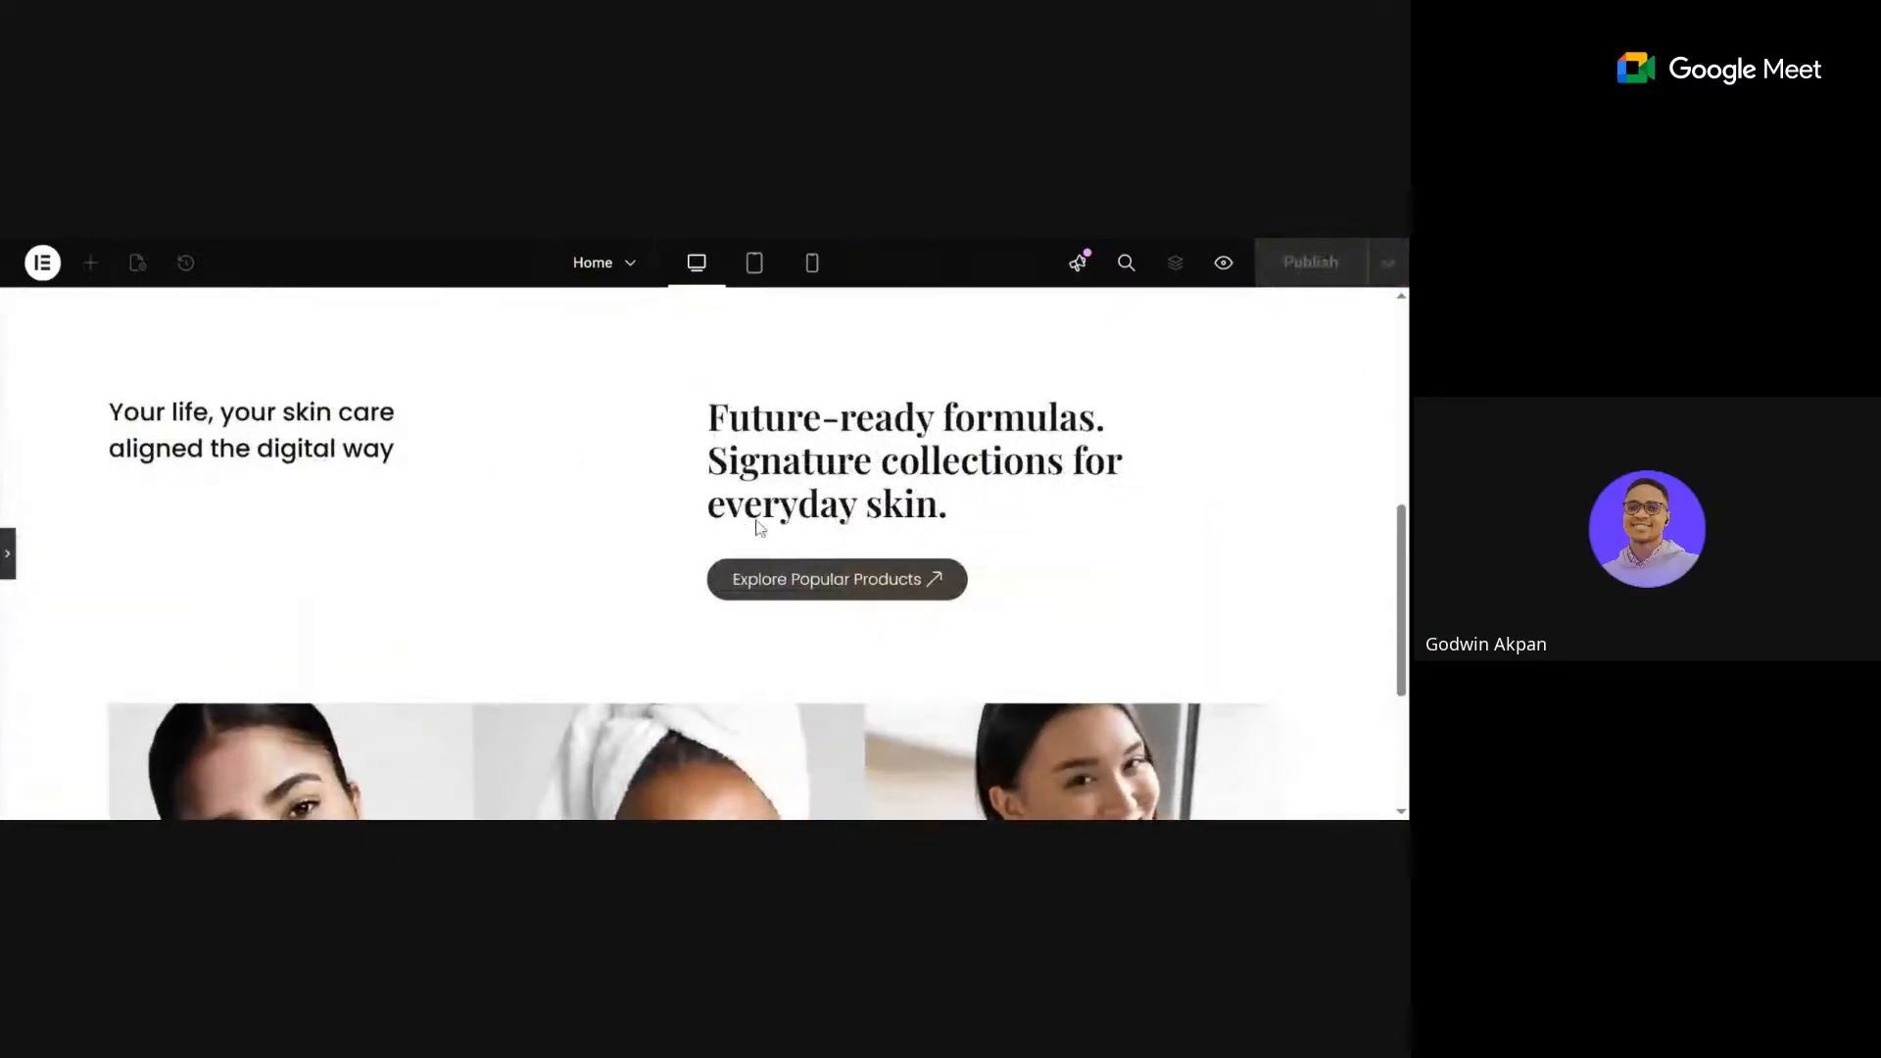
{"action": "scroll", "coordinate": [755, 524], "scroll_direction": "up", "scroll_amount": 5}
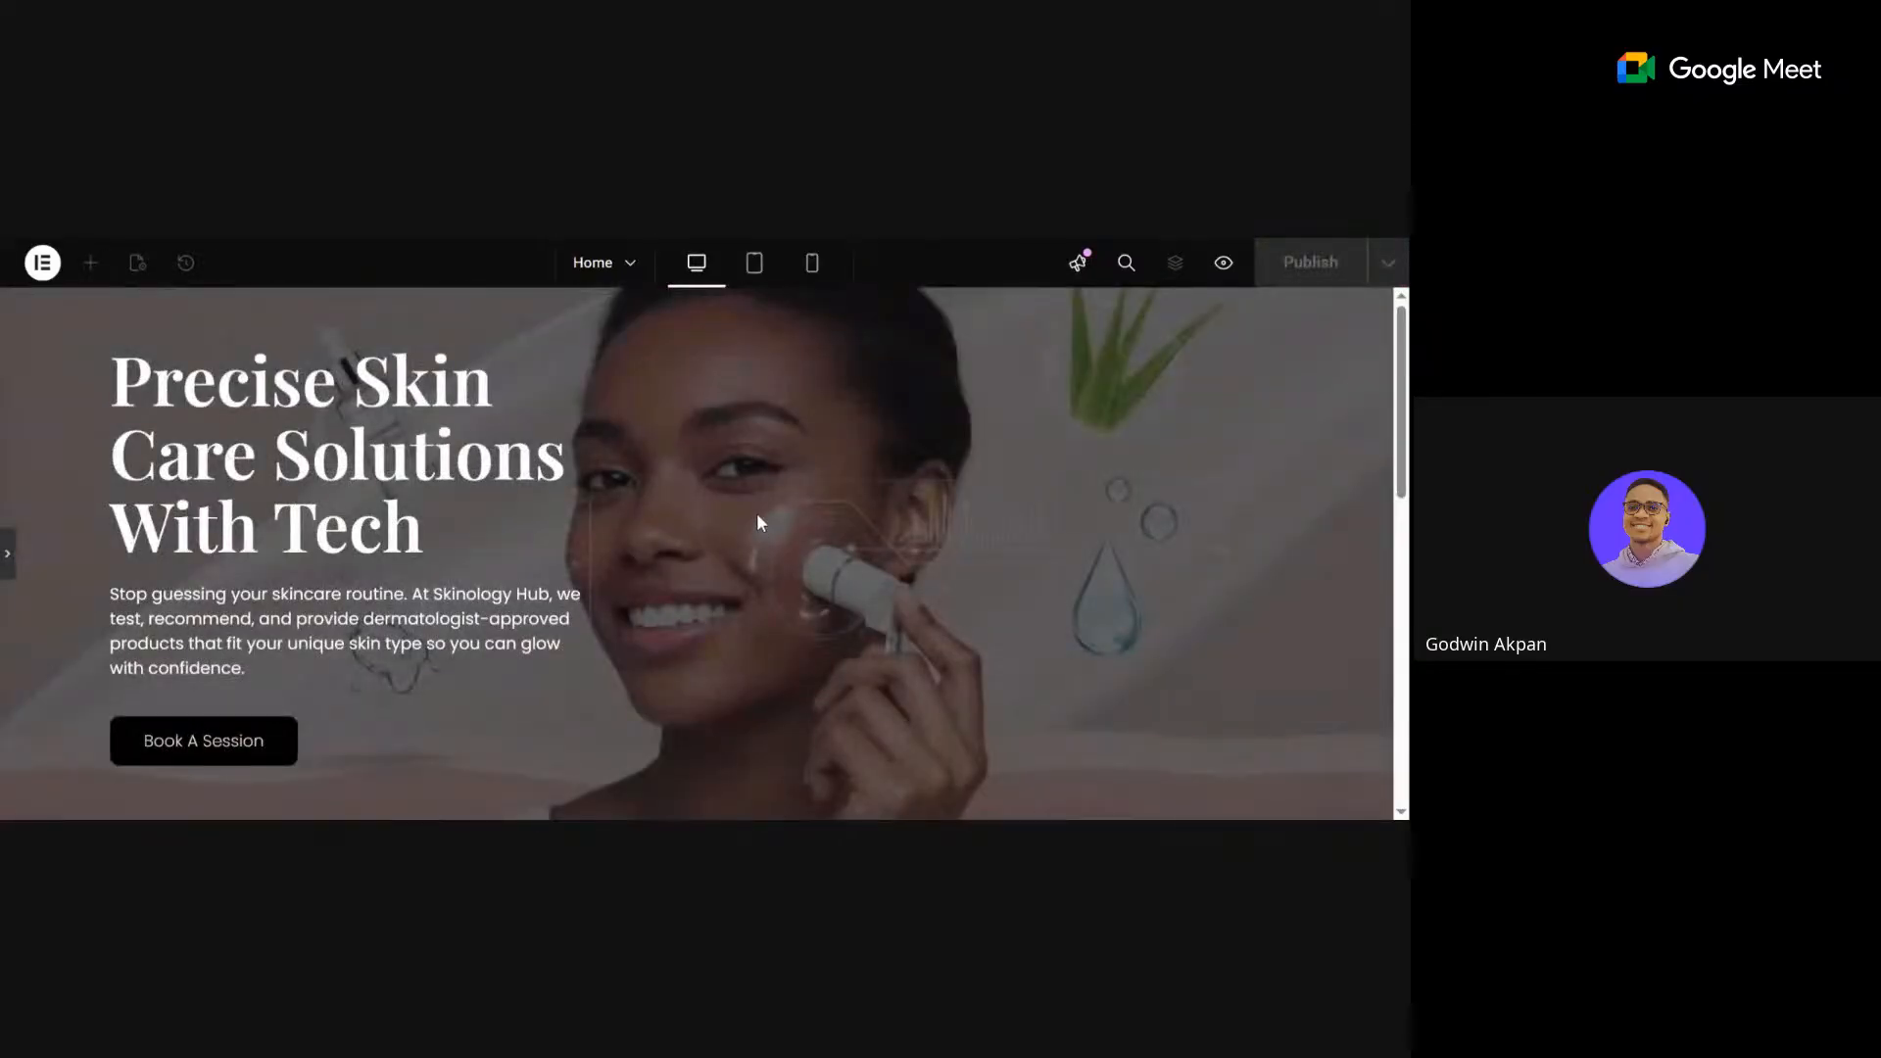
{"action": "scroll", "coordinate": [456, 557], "scroll_direction": "down", "scroll_amount": 3}
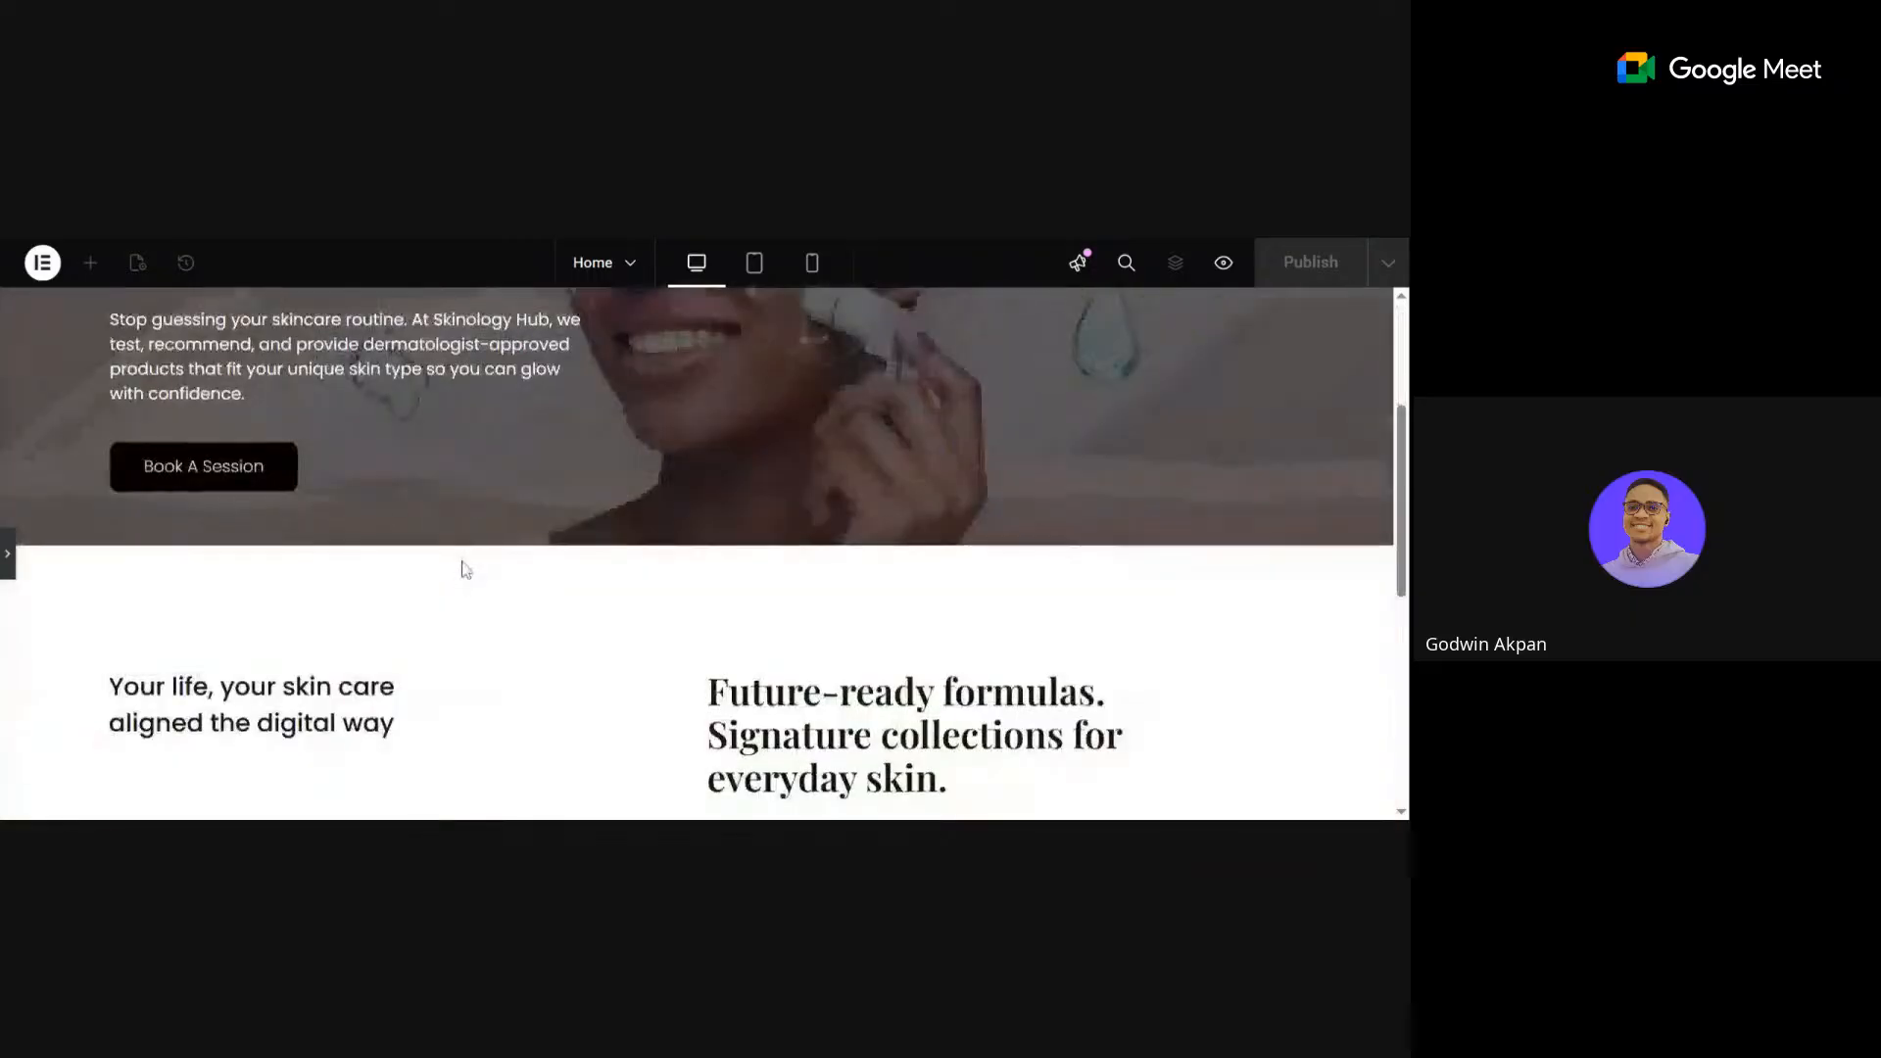
{"action": "scroll", "coordinate": [461, 564], "scroll_direction": "up", "scroll_amount": 3}
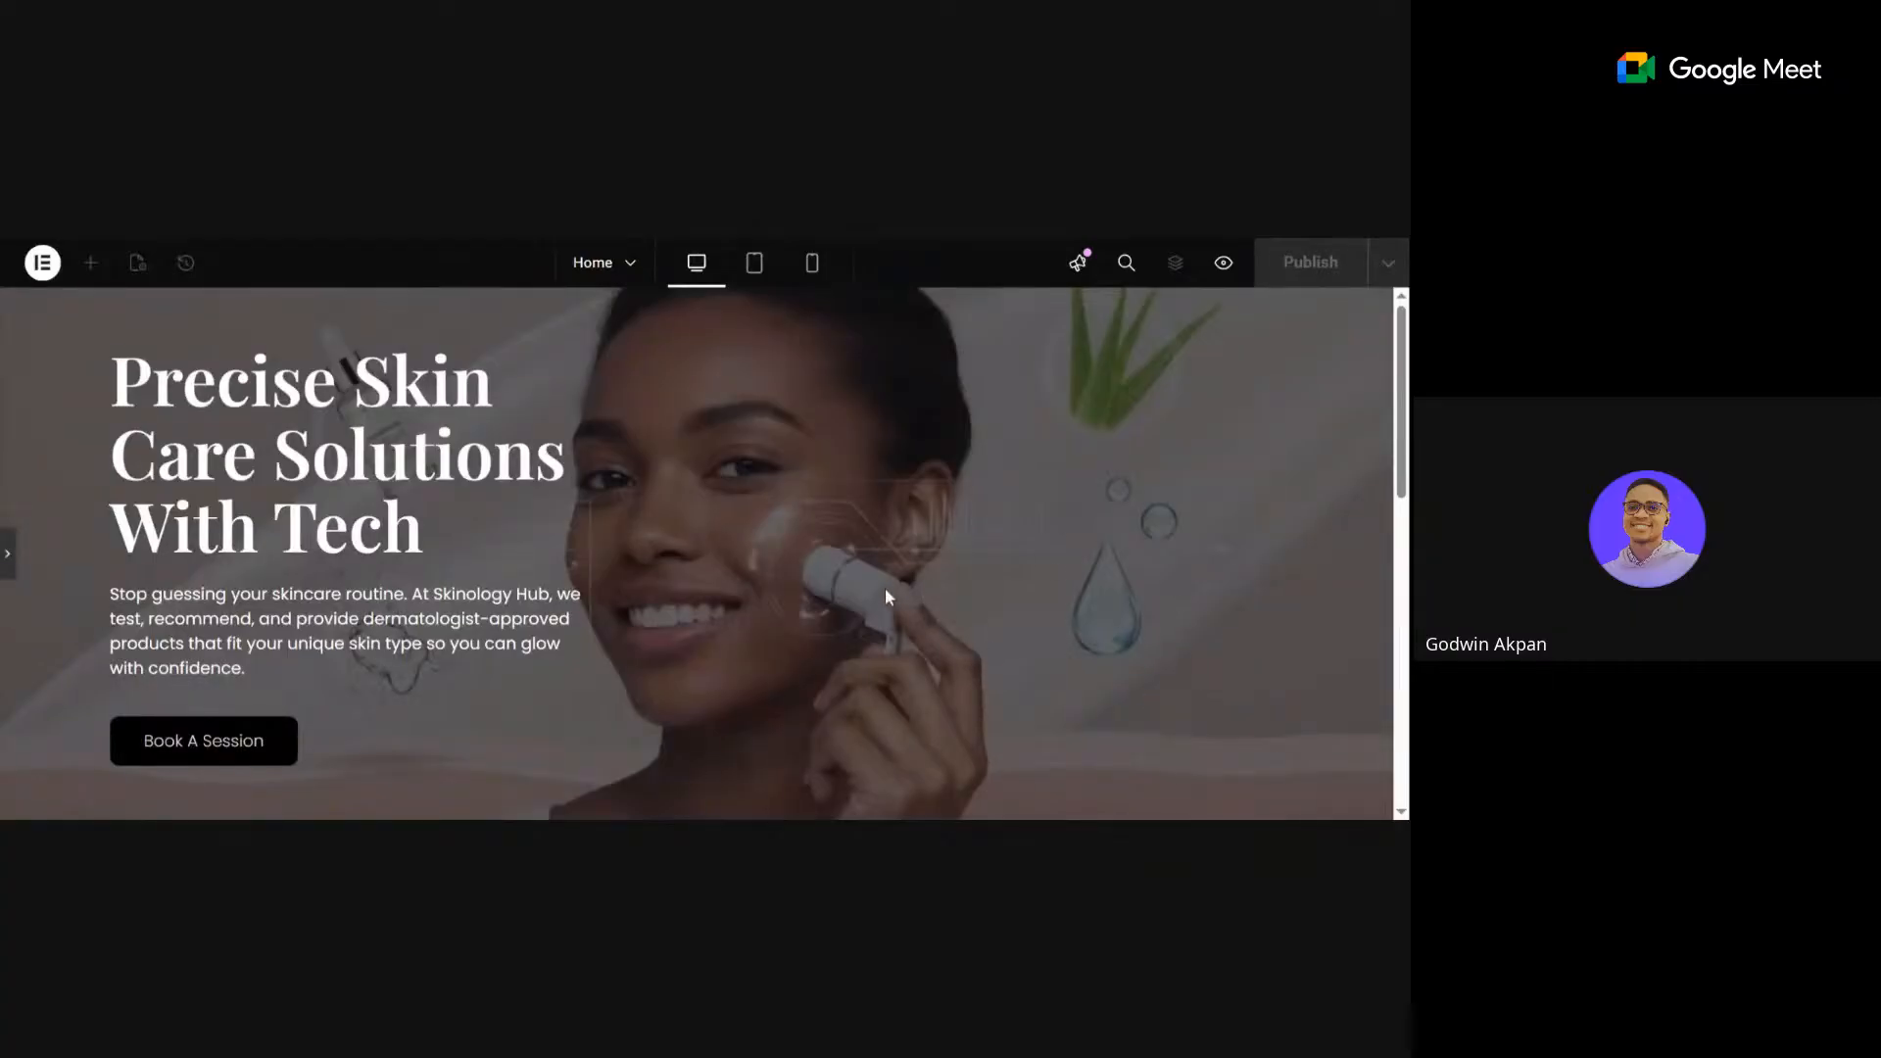
{"action": "scroll", "coordinate": [884, 586], "scroll_direction": "down", "scroll_amount": 3}
{"action": "scroll", "coordinate": [895, 605], "scroll_direction": "up", "scroll_amount": 3}
{"action": "scroll", "coordinate": [740, 530], "scroll_direction": "down", "scroll_amount": 3}
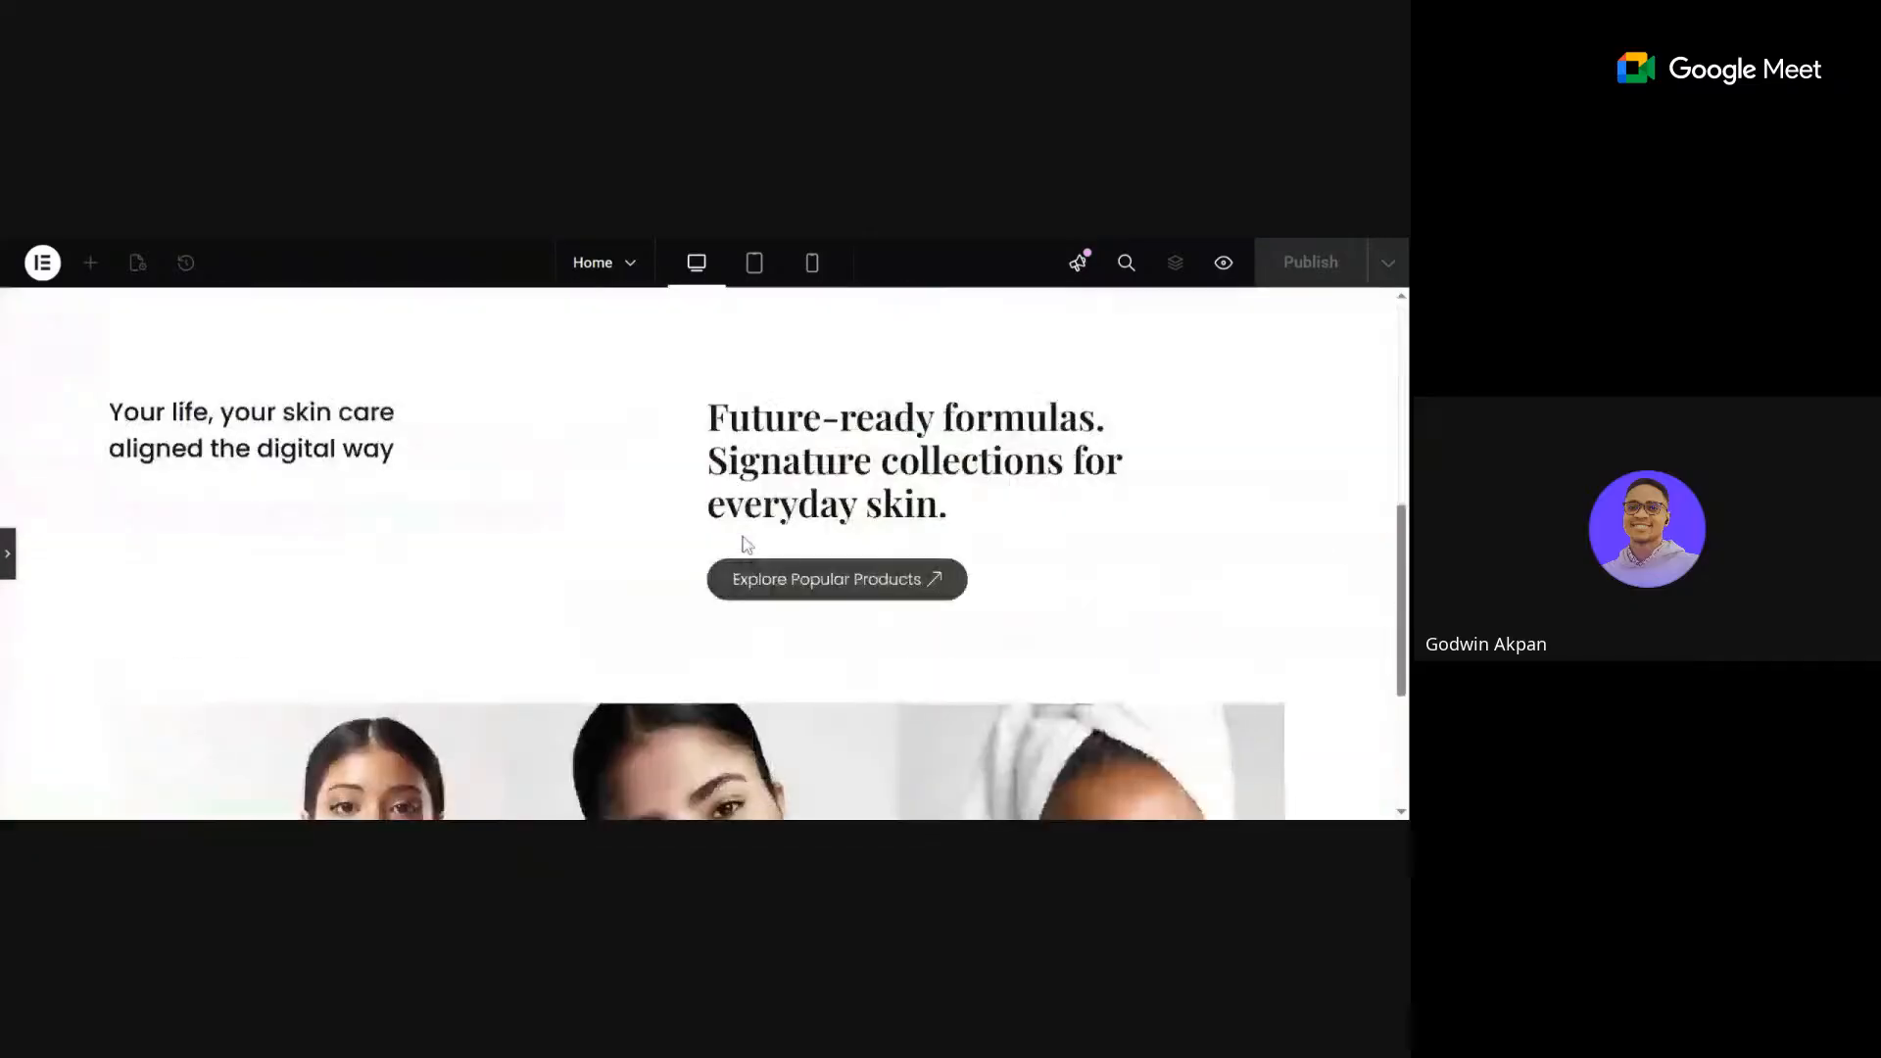
{"action": "scroll", "coordinate": [1270, 446], "scroll_direction": "down", "scroll_amount": 3}
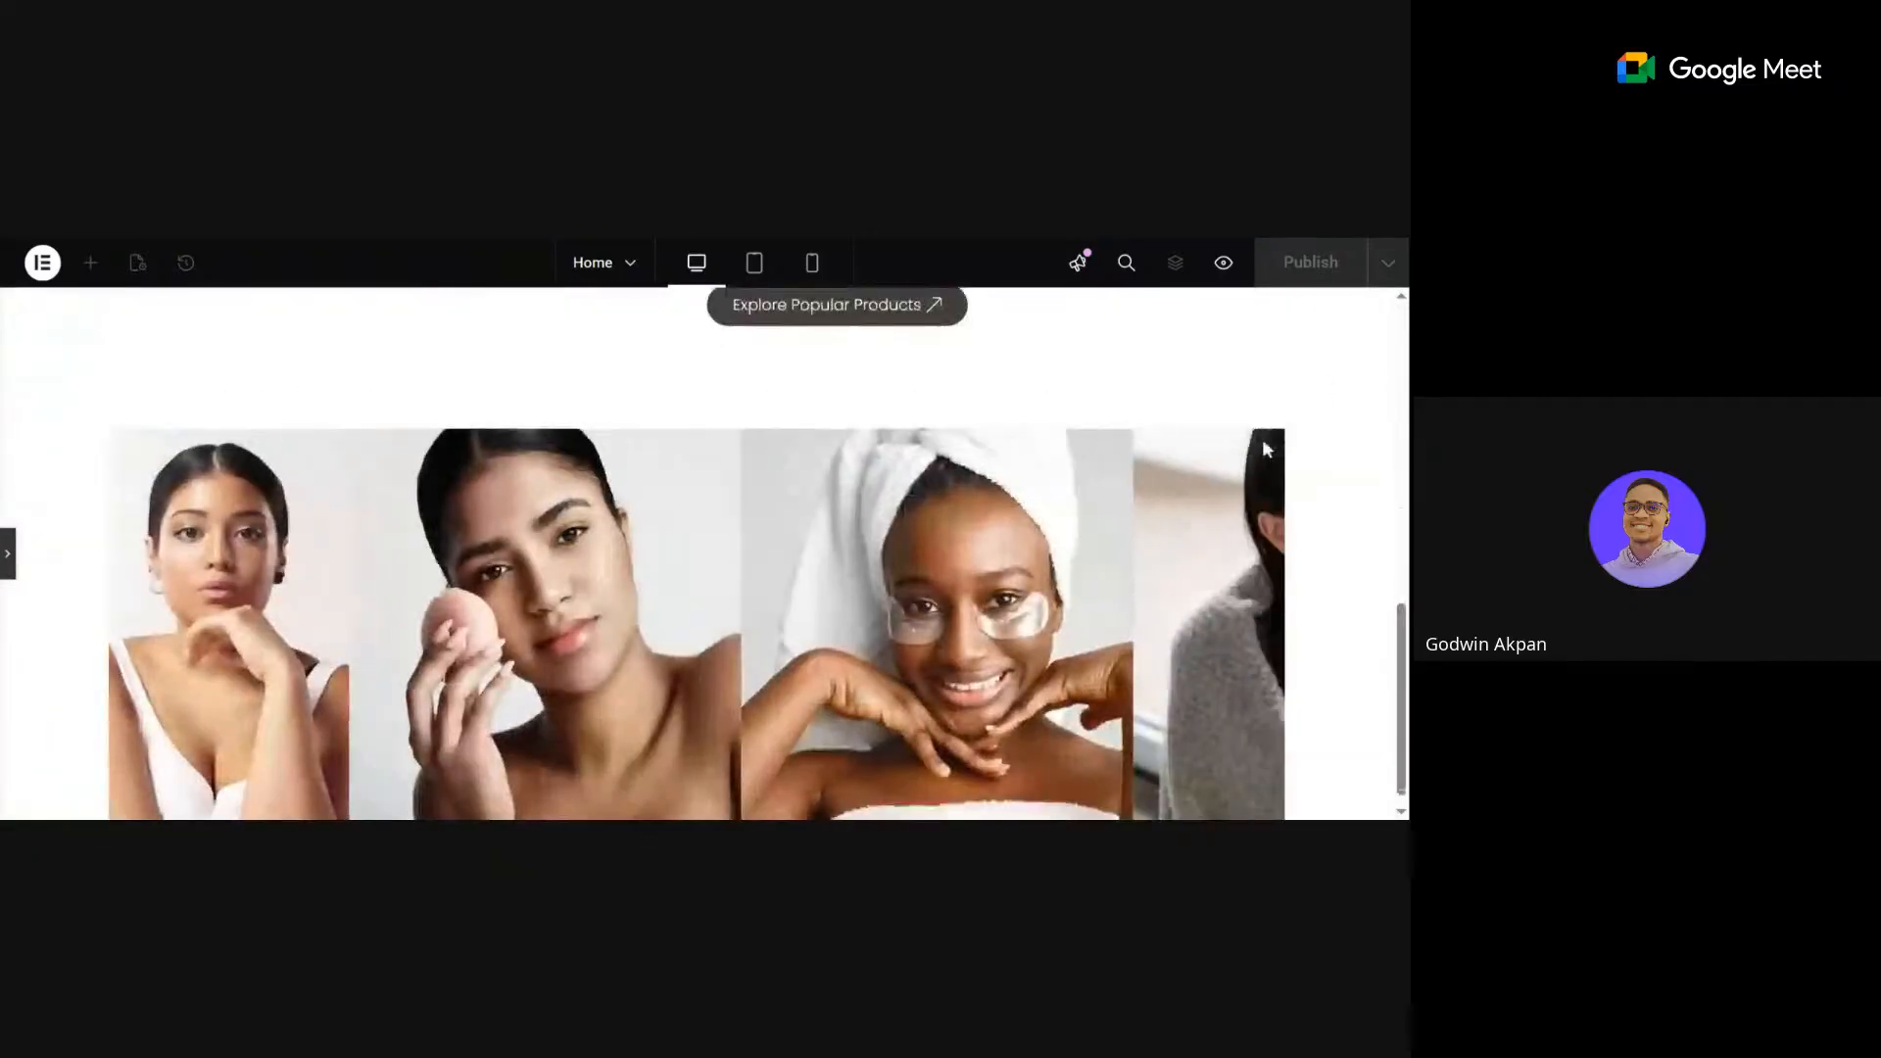
{"action": "scroll", "coordinate": [1149, 487], "scroll_direction": "up", "scroll_amount": 4}
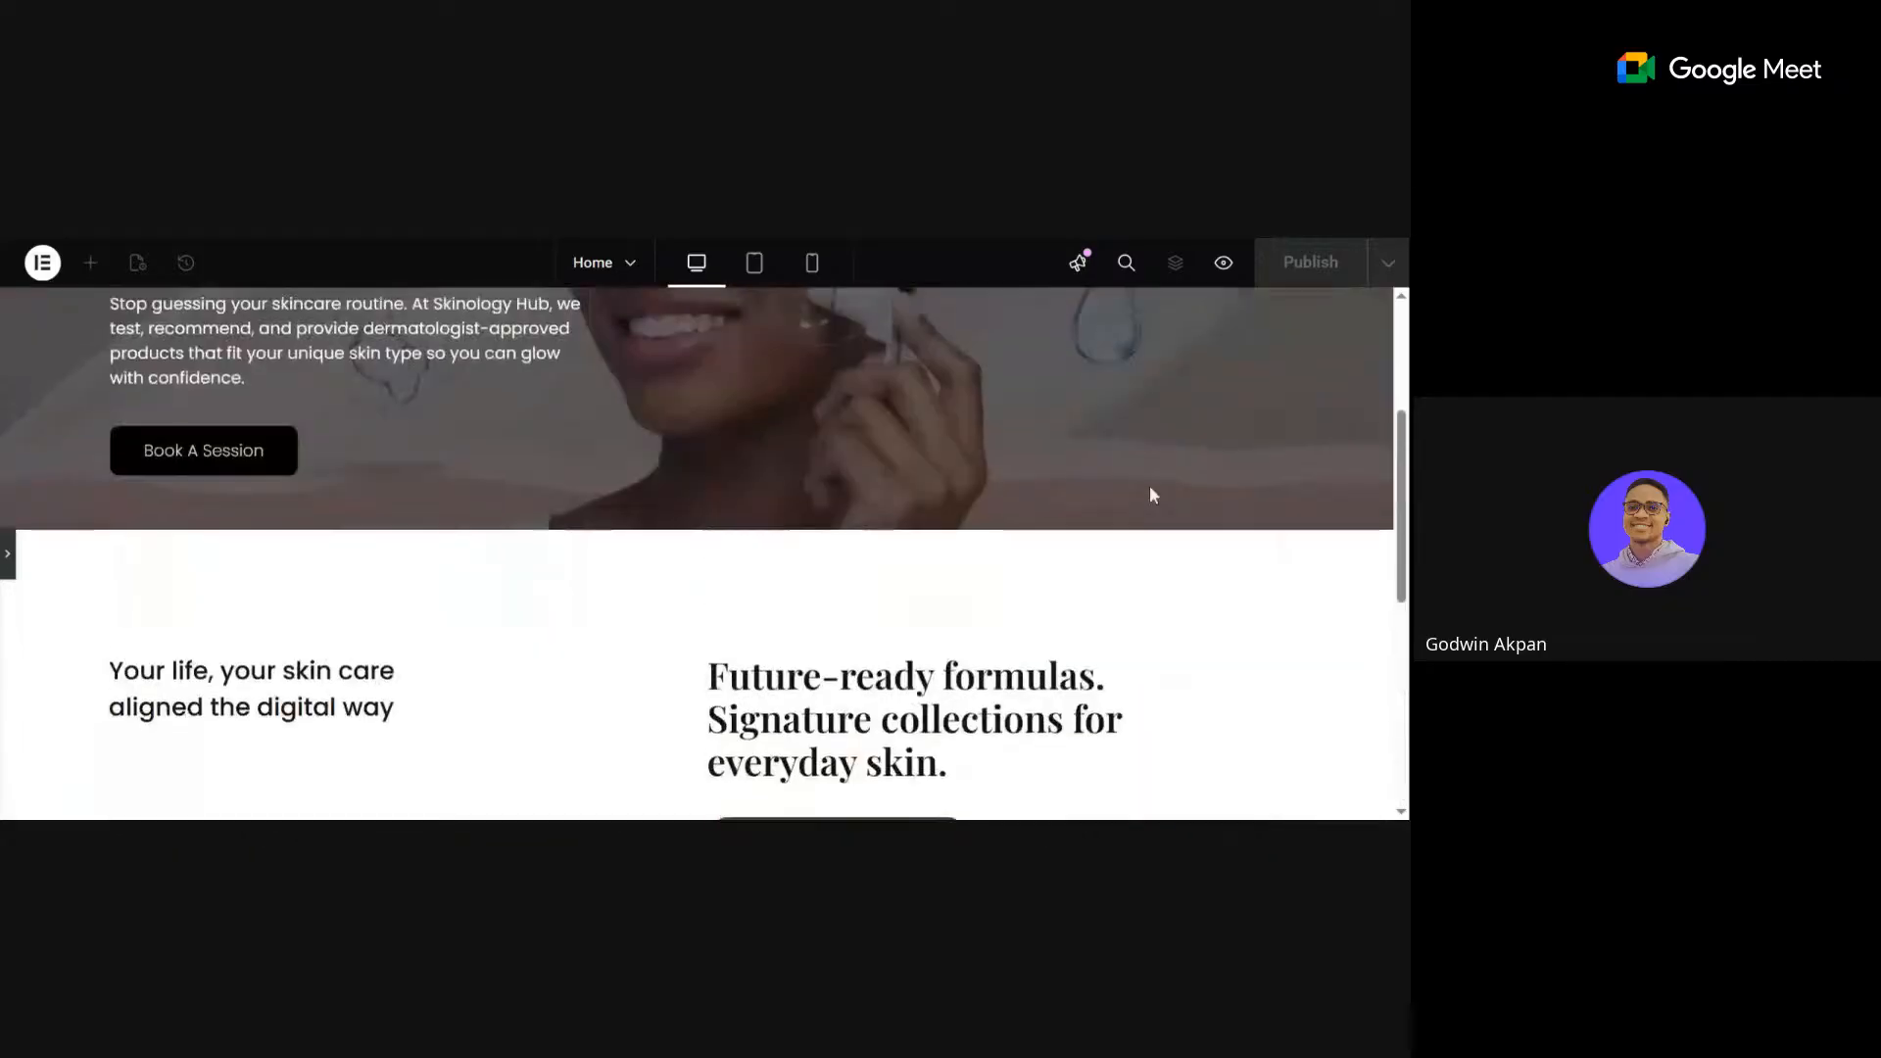
{"action": "scroll", "coordinate": [1151, 490], "scroll_direction": "down", "scroll_amount": 2}
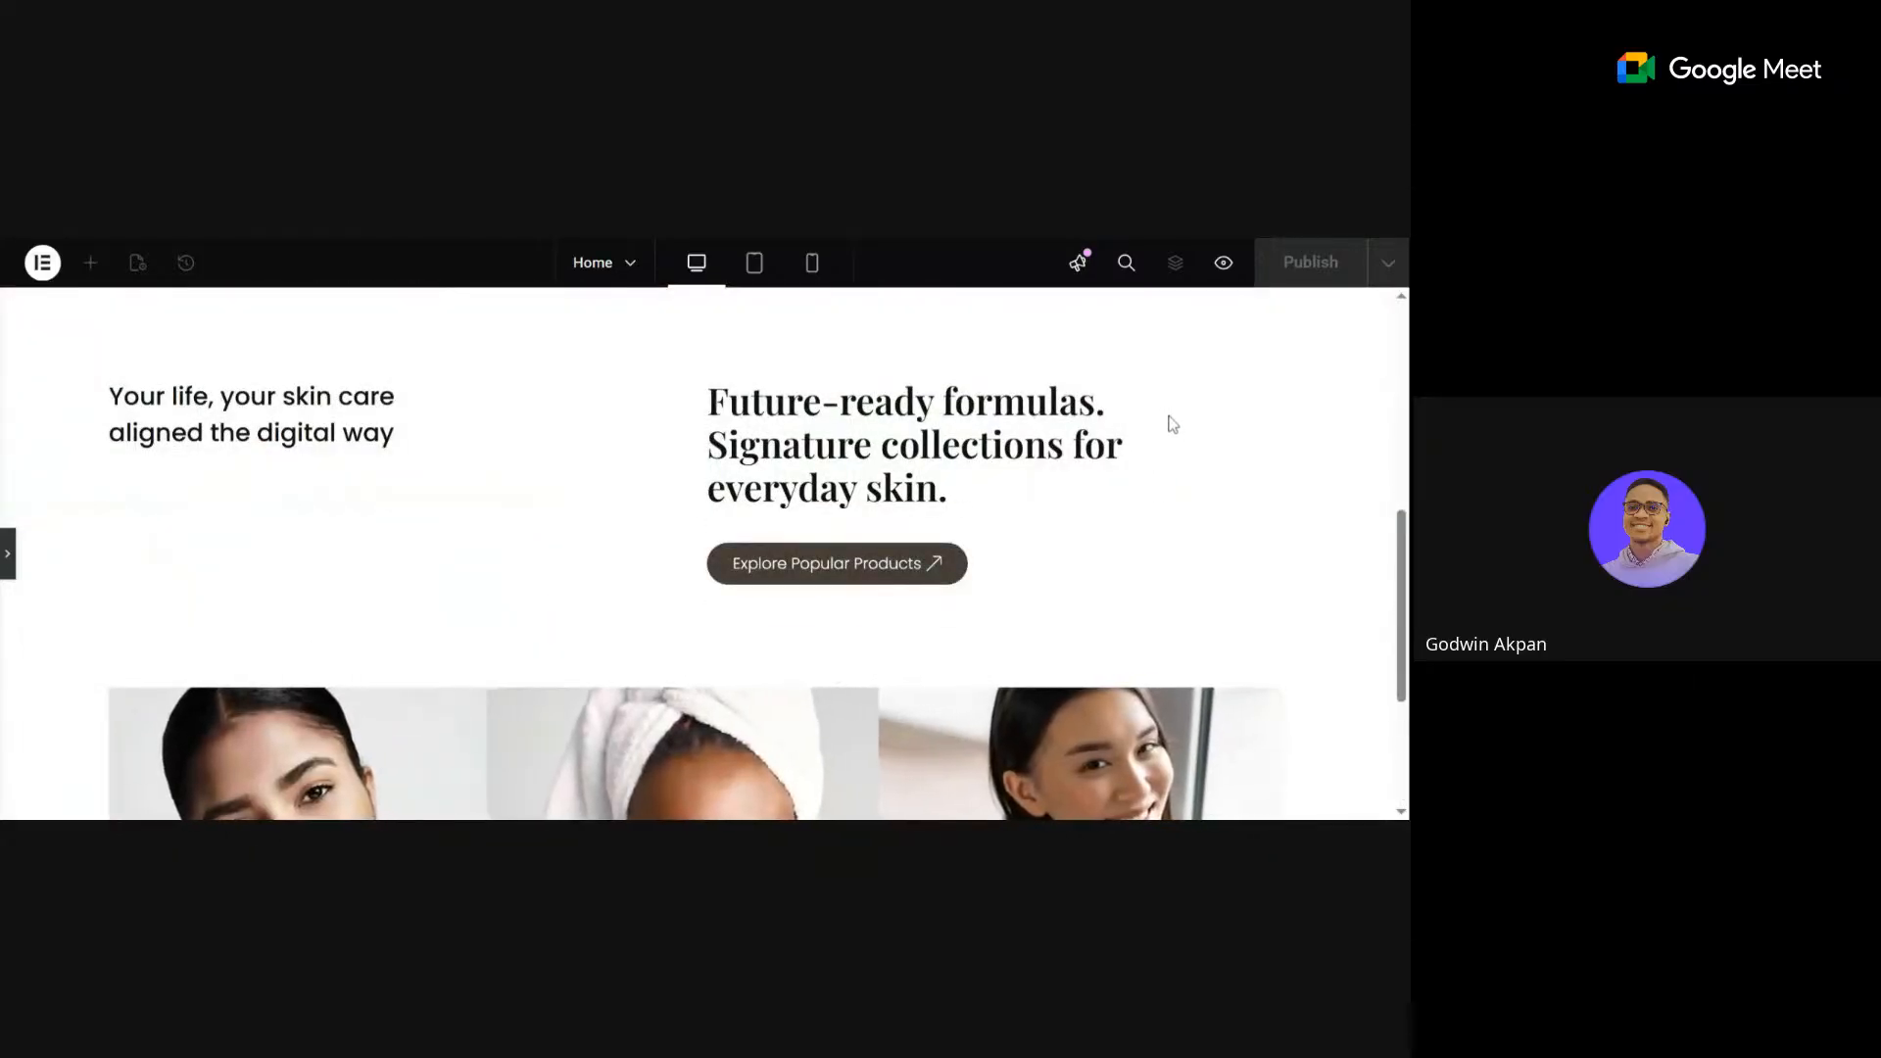
{"action": "scroll", "coordinate": [1161, 424], "scroll_direction": "down", "scroll_amount": 3}
{"action": "scroll", "coordinate": [1149, 424], "scroll_direction": "up", "scroll_amount": 3}
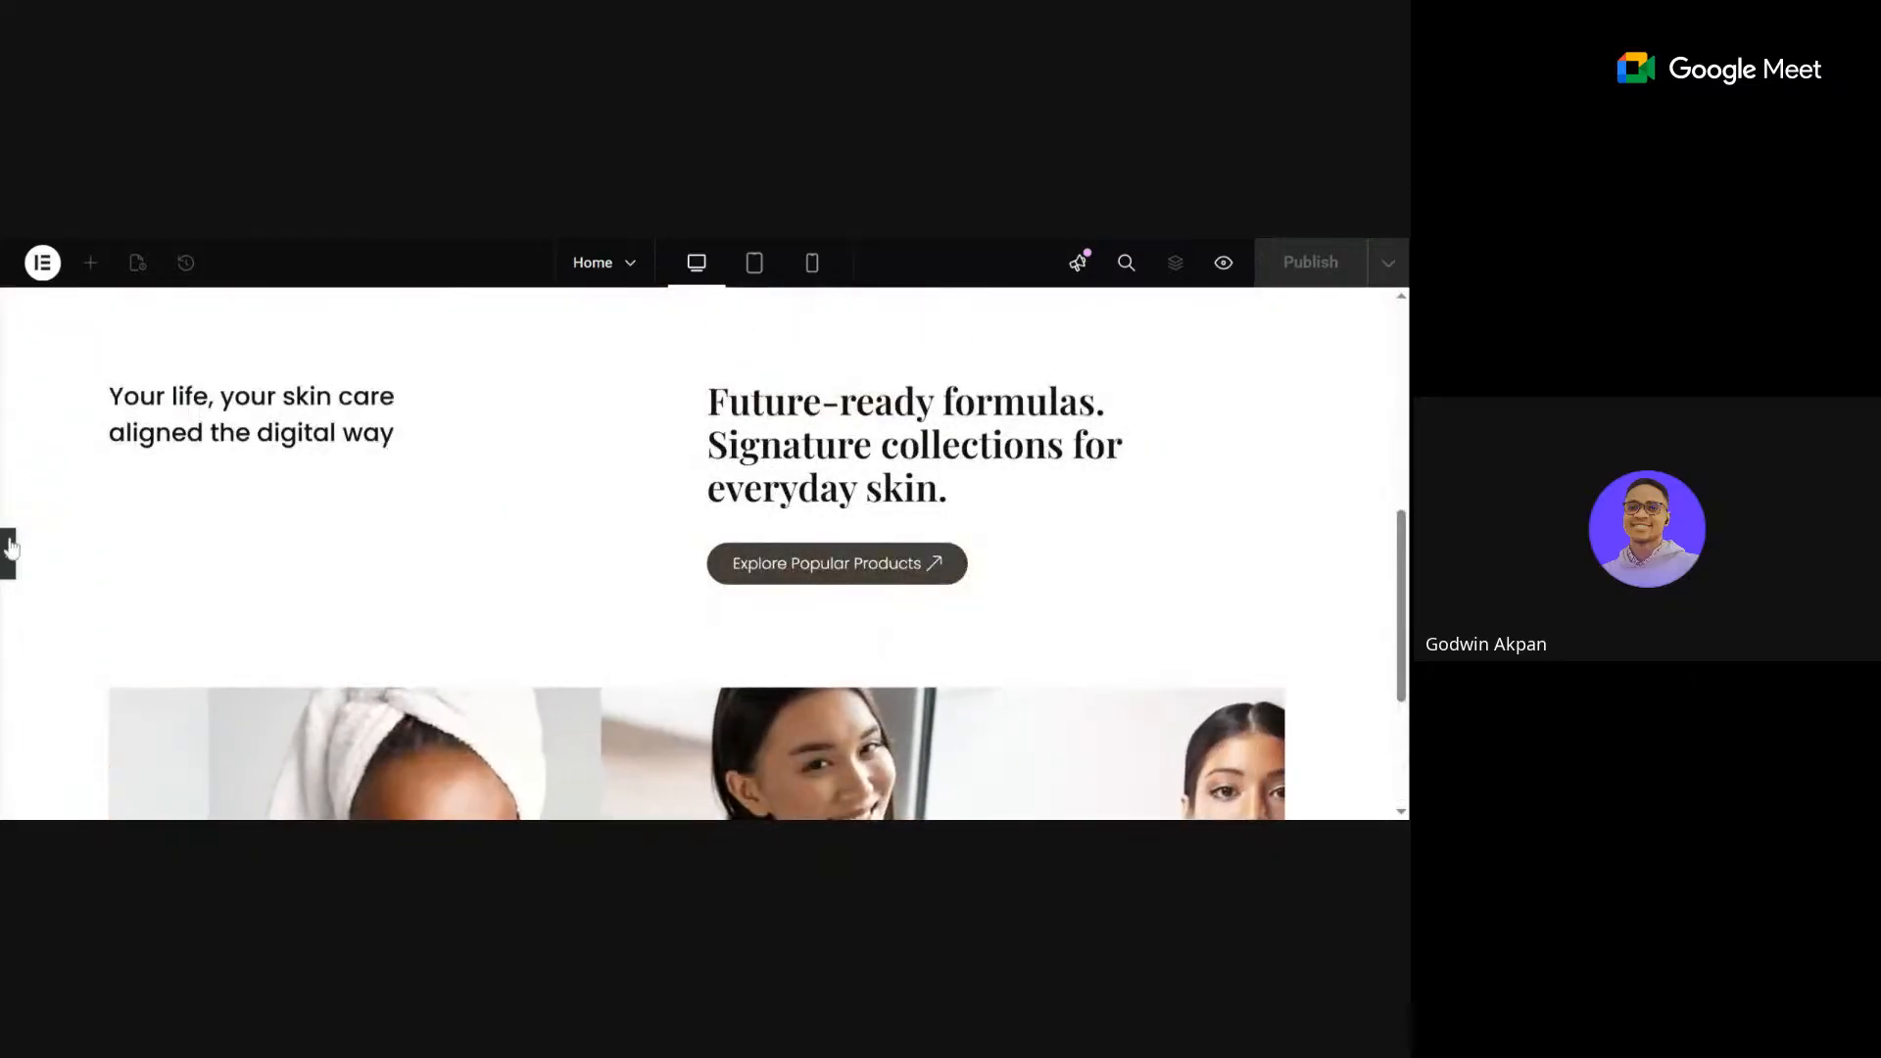
Bring back the widget panel and examine the area around the image carousel, down to the empty widget drop zone.
{"action": "left_click", "coordinate": [8, 554]}
{"action": "scroll", "coordinate": [764, 520], "scroll_direction": "down", "scroll_amount": 3}
{"action": "scroll", "coordinate": [764, 512], "scroll_direction": "down", "scroll_amount": 3}
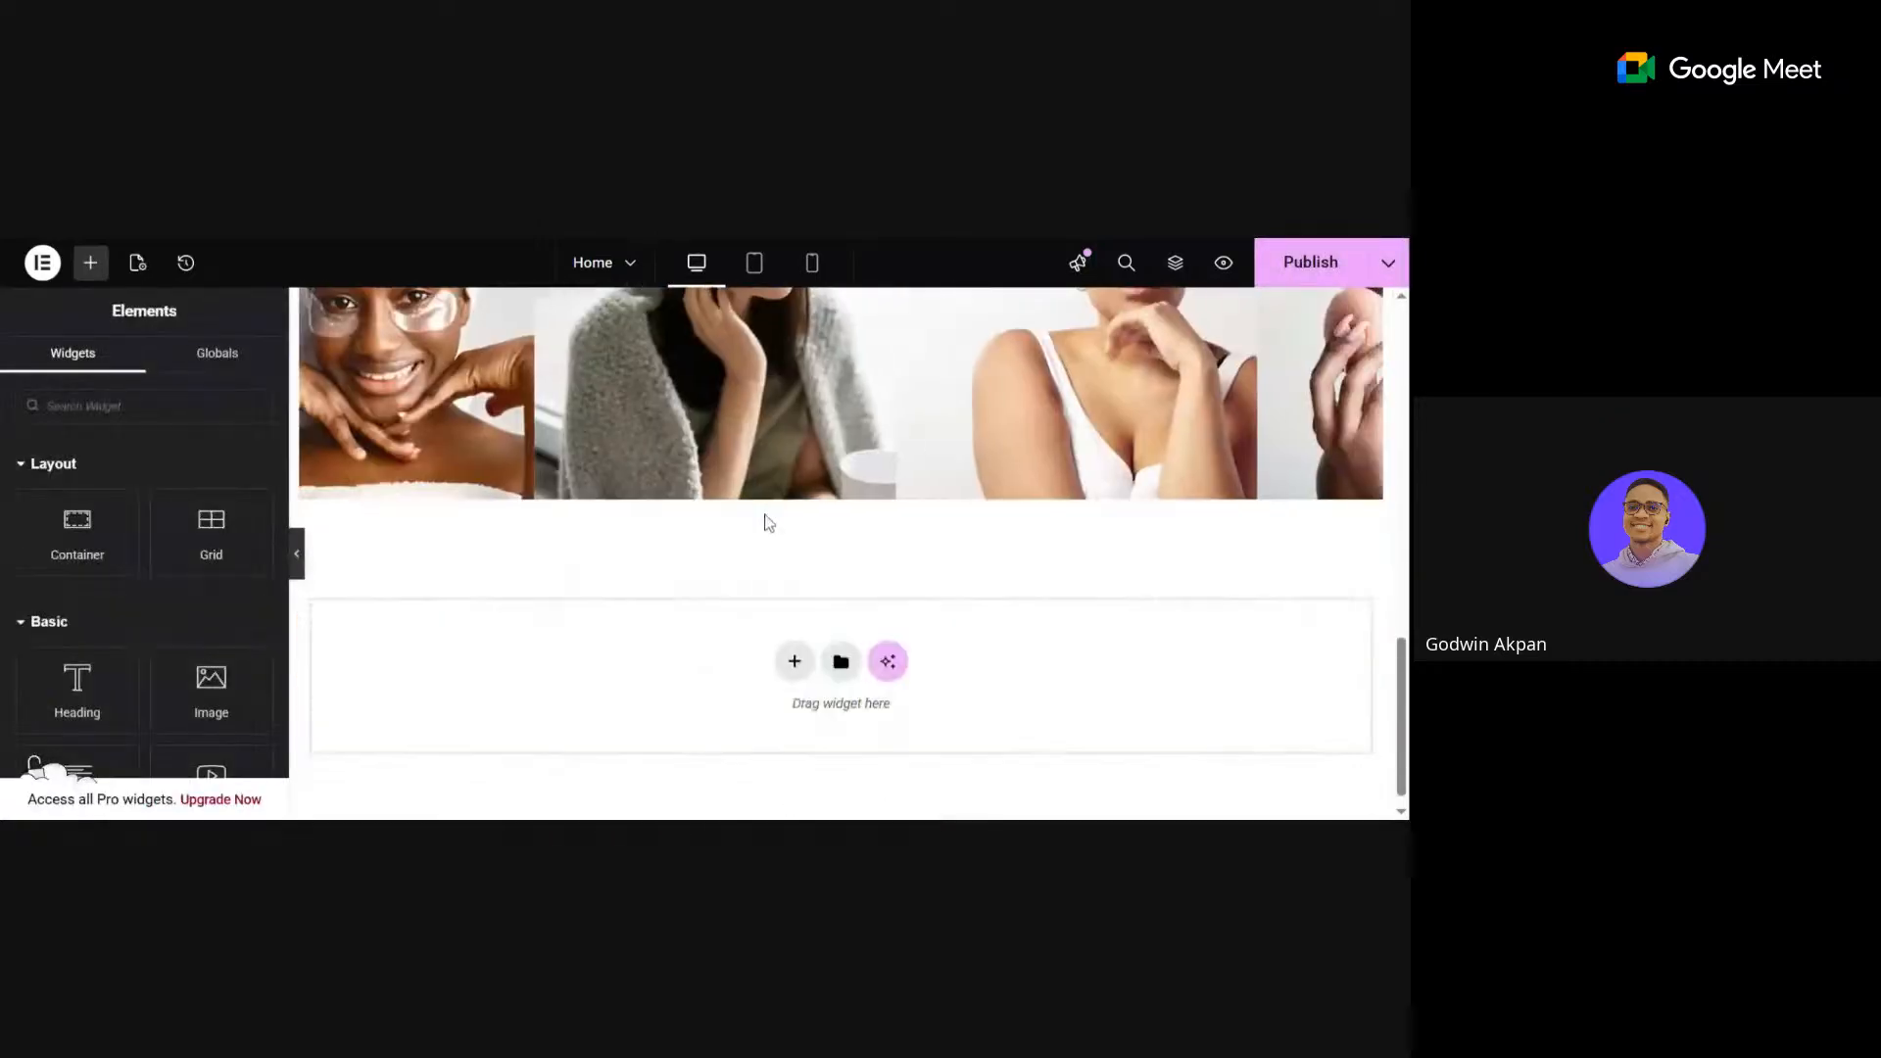
{"action": "scroll", "coordinate": [765, 520], "scroll_direction": "up", "scroll_amount": 4}
{"action": "scroll", "coordinate": [768, 522], "scroll_direction": "down", "scroll_amount": 4}
{"action": "scroll", "coordinate": [771, 524], "scroll_direction": "up", "scroll_amount": 5}
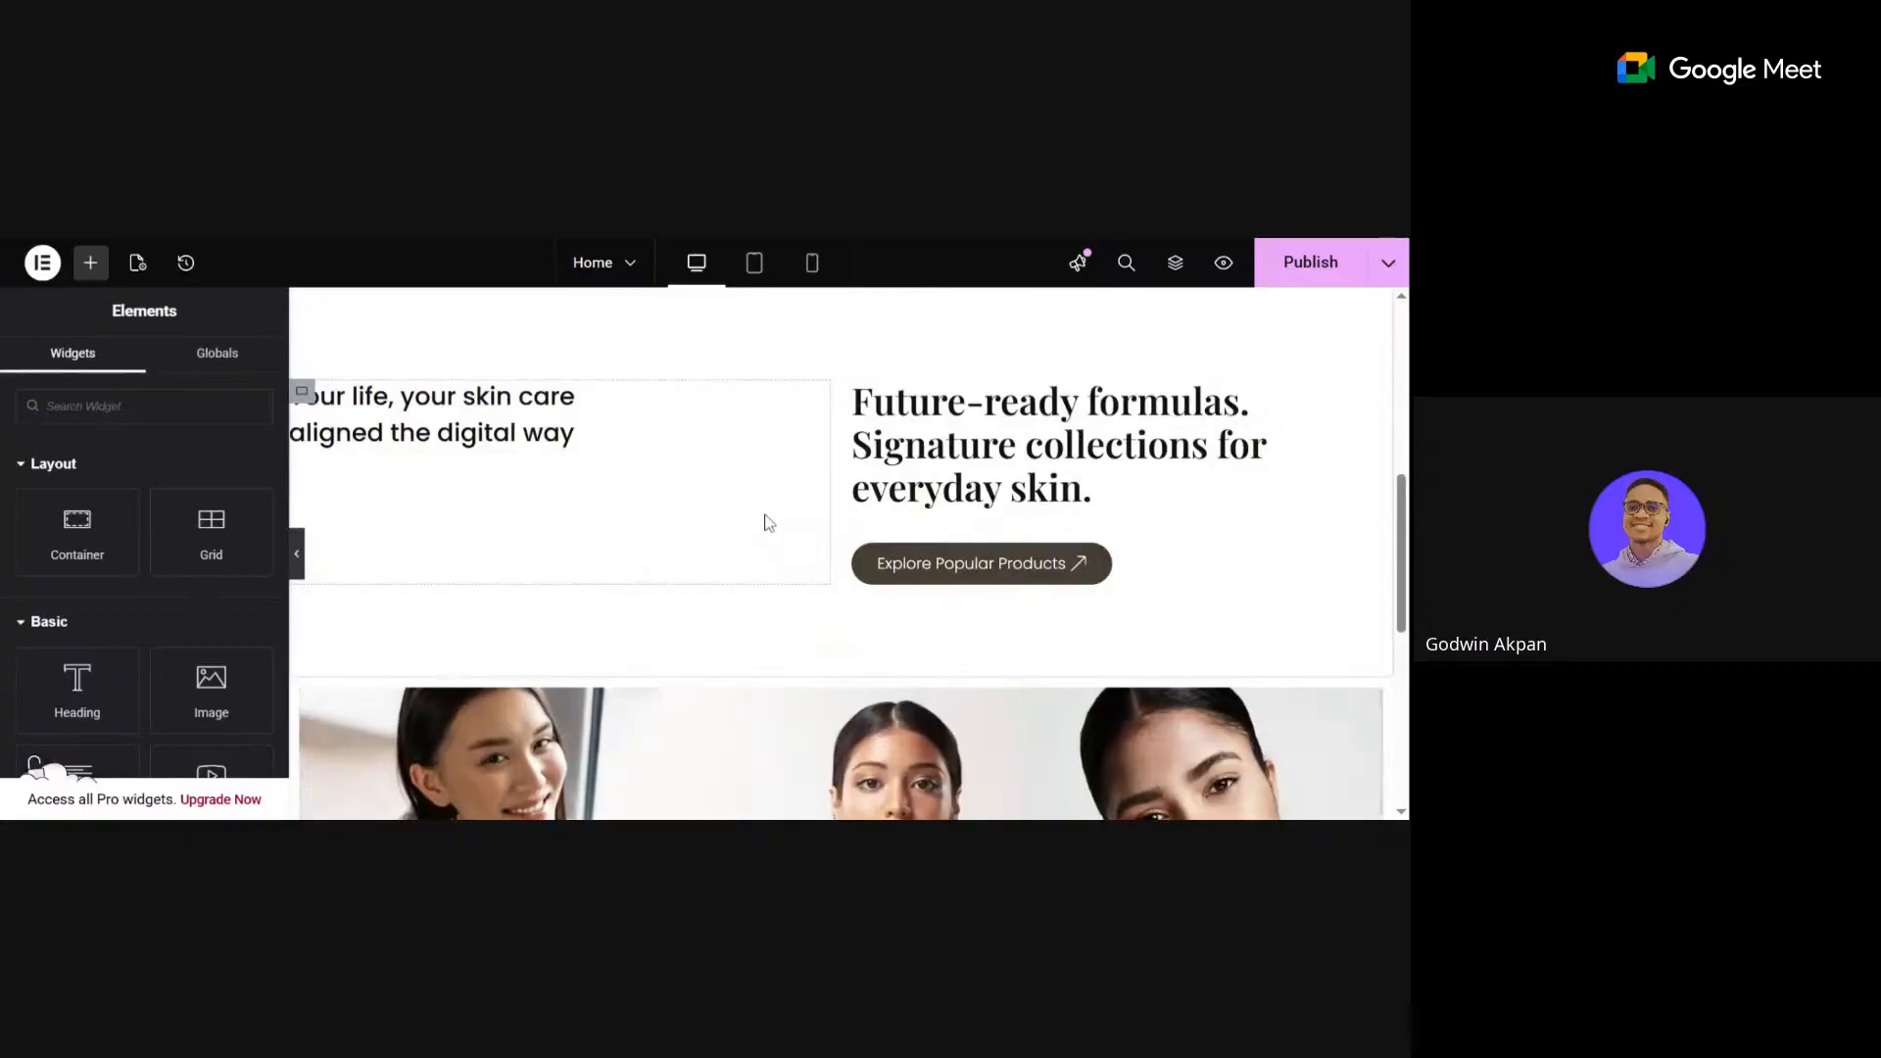
{"action": "scroll", "coordinate": [771, 524], "scroll_direction": "down", "scroll_amount": 7}
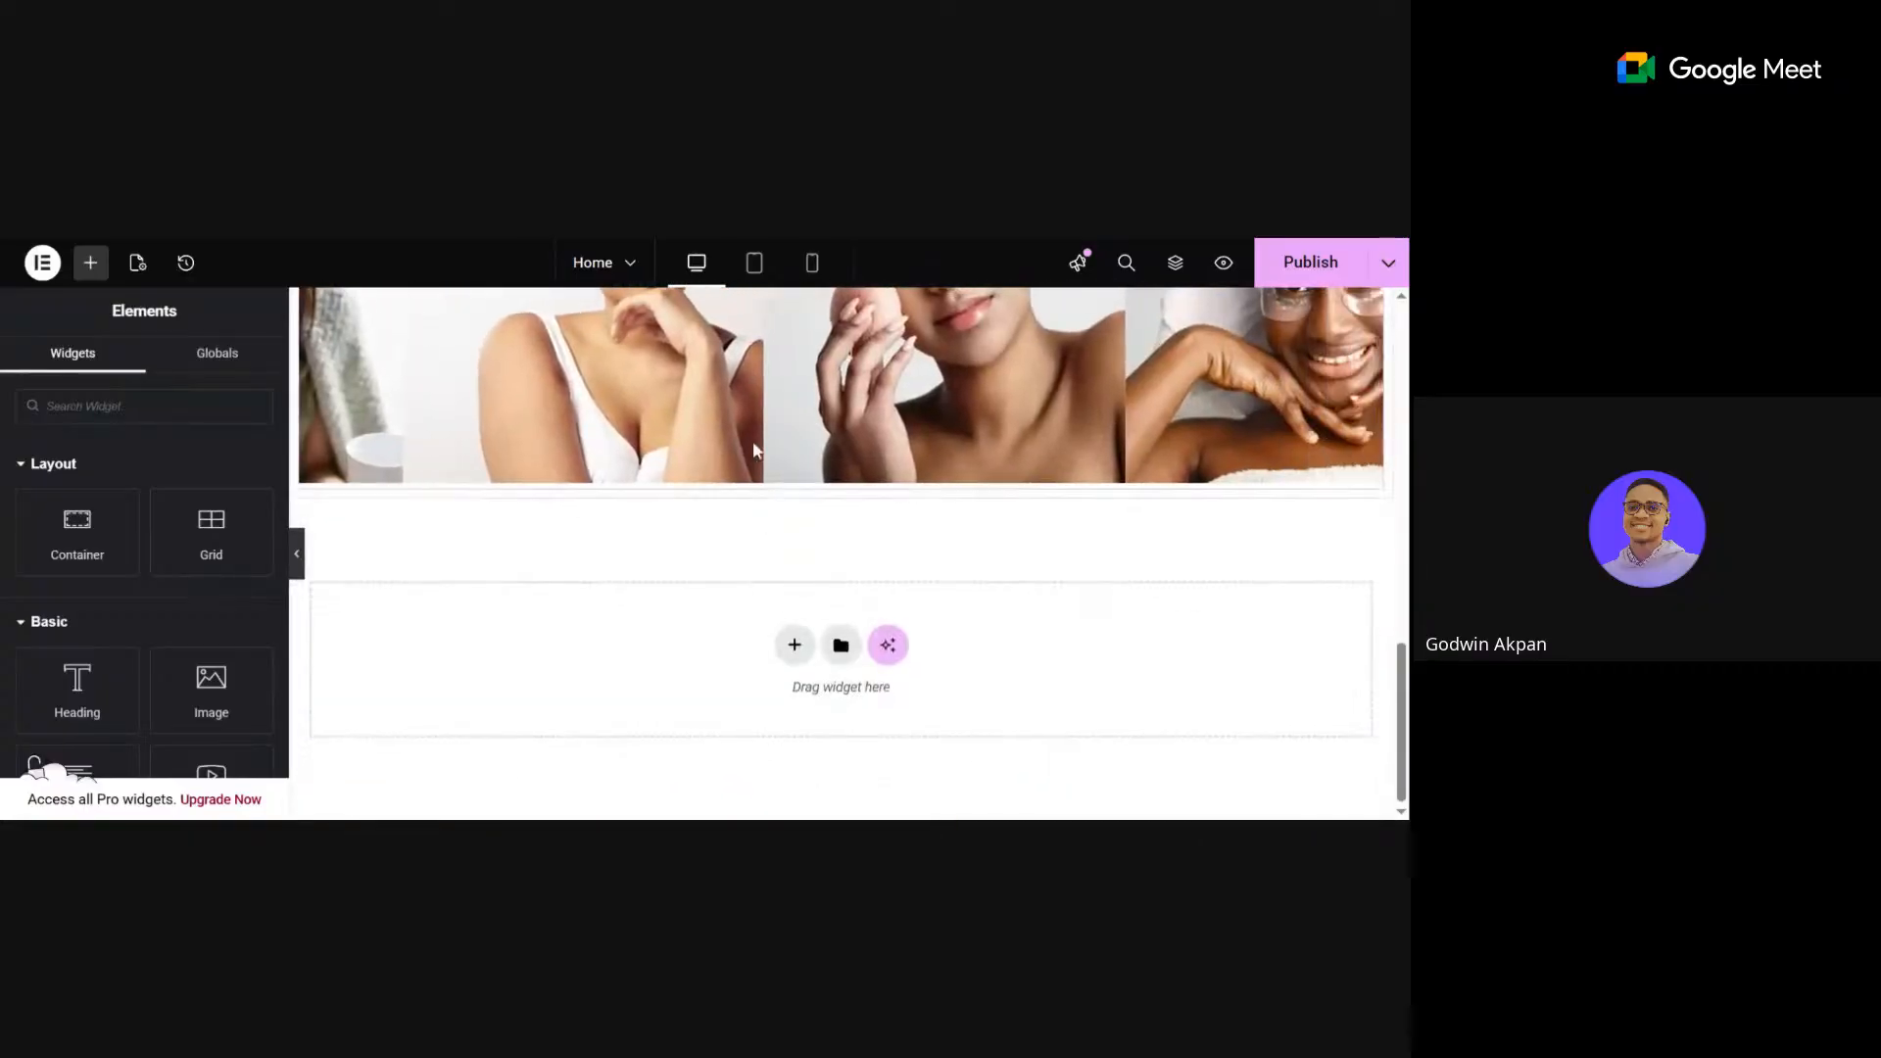
{"action": "scroll", "coordinate": [725, 456], "scroll_direction": "up", "scroll_amount": 3}
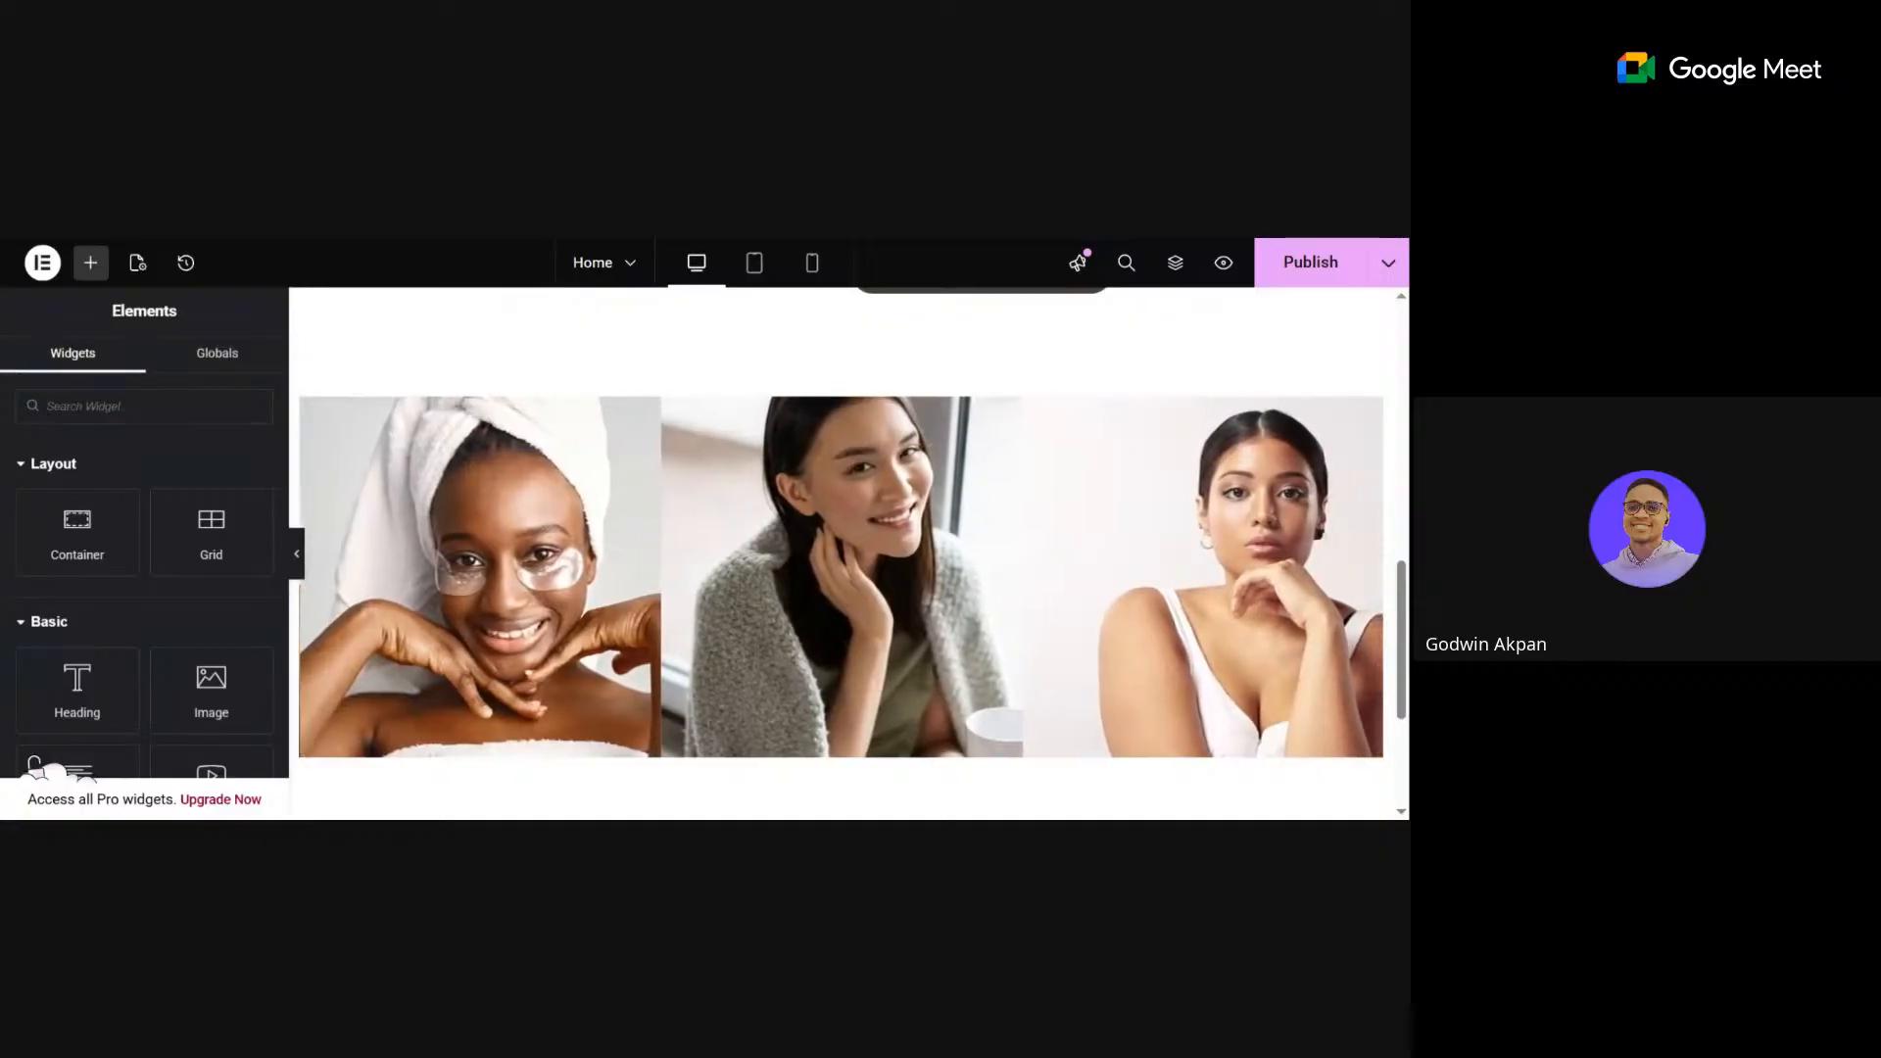
Switch to ChatGPT and send the greeting "Hi chat" in the open conversation.
{"action": "key", "text": "alt+Tab"}
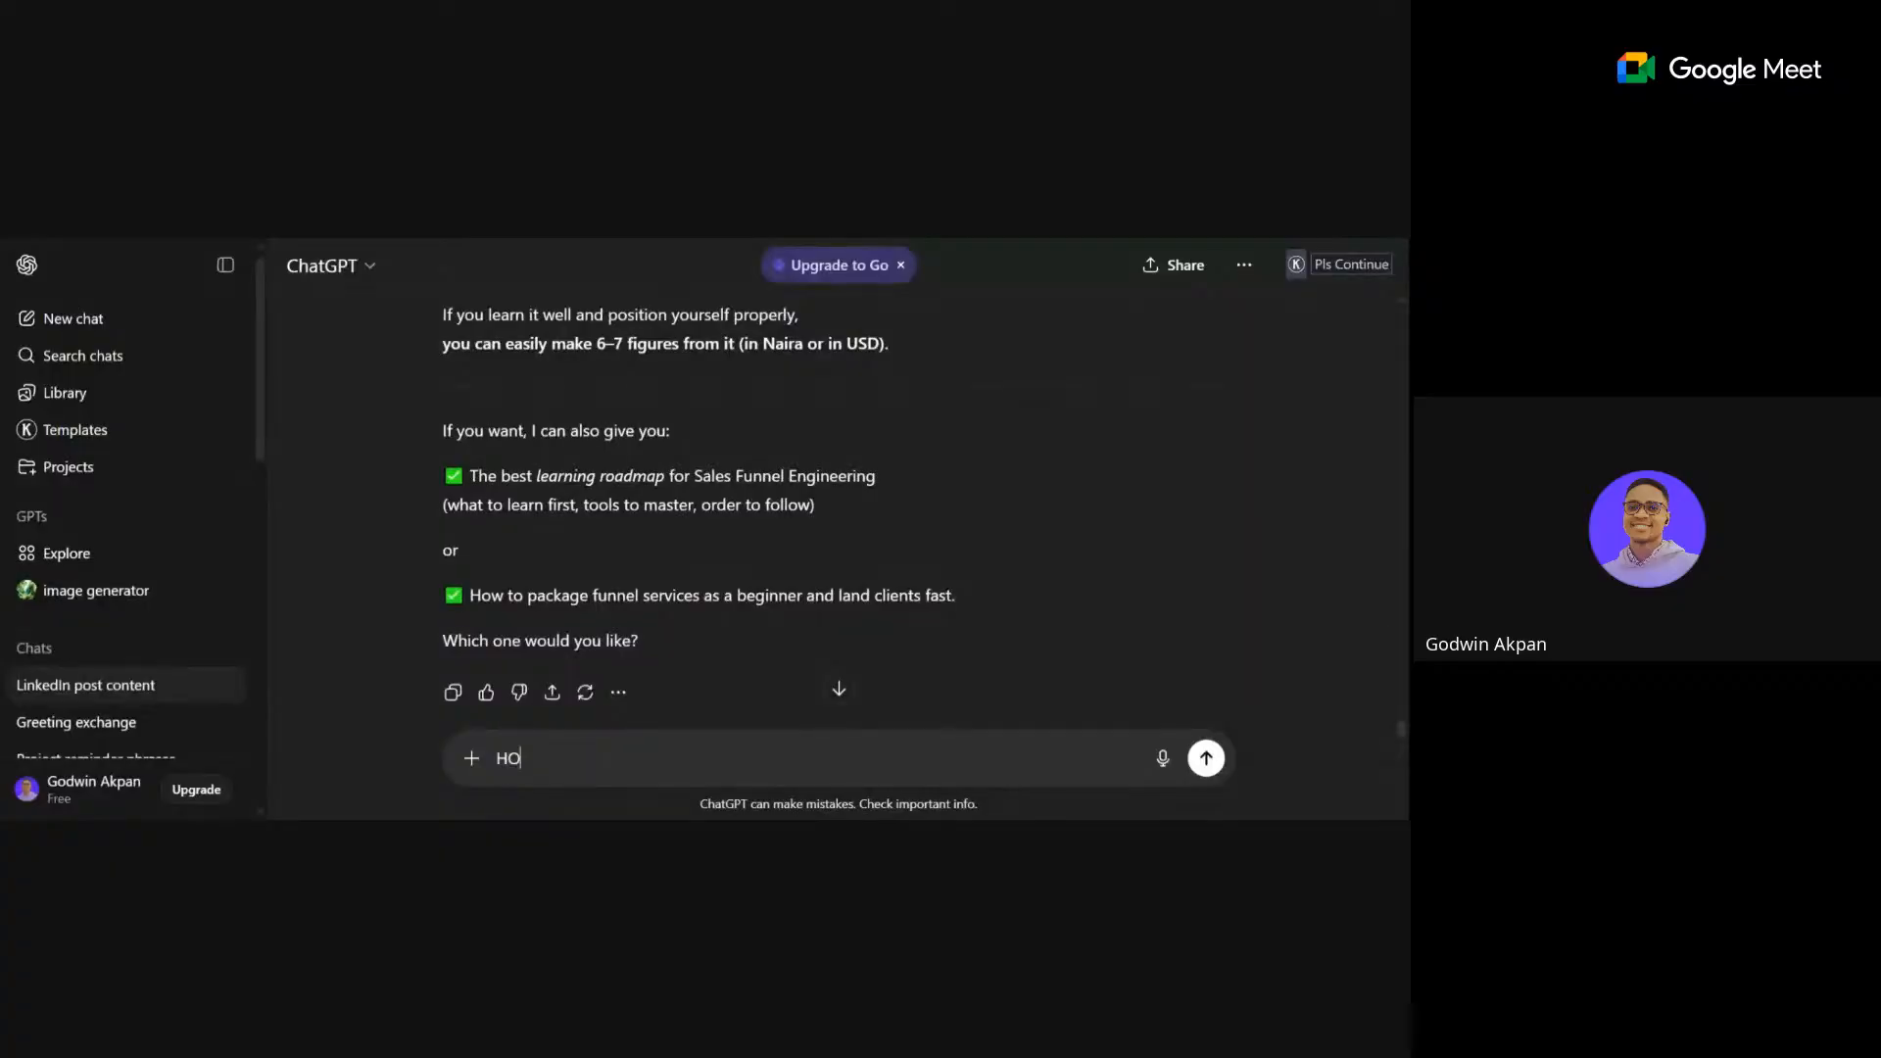
{"action": "key", "text": "BackSpace"}
{"action": "type", "text": "i chat"}
{"action": "key", "text": "Return"}
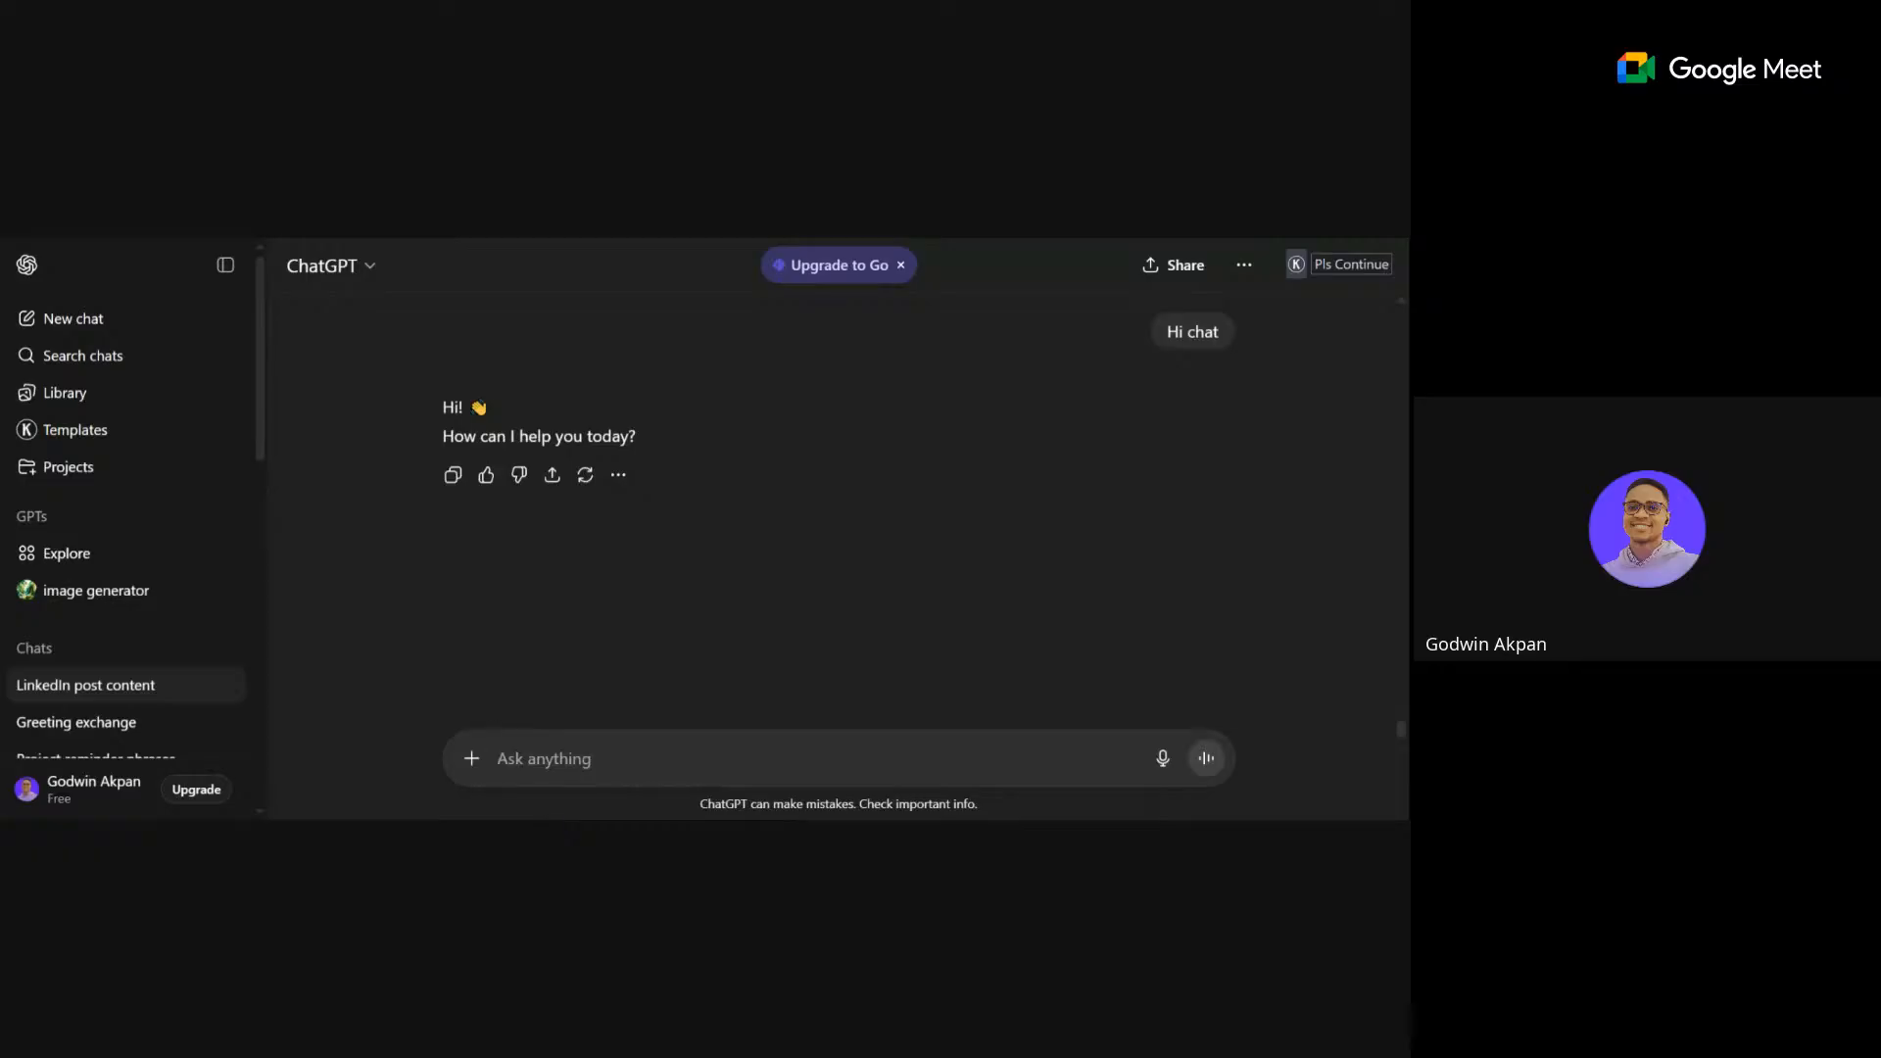
Draft a prompt requesting an About section for pure loom, a modern skin care brand that gives accurate skin care solutions using tech and AI.
{"action": "type", "text": "create me"}
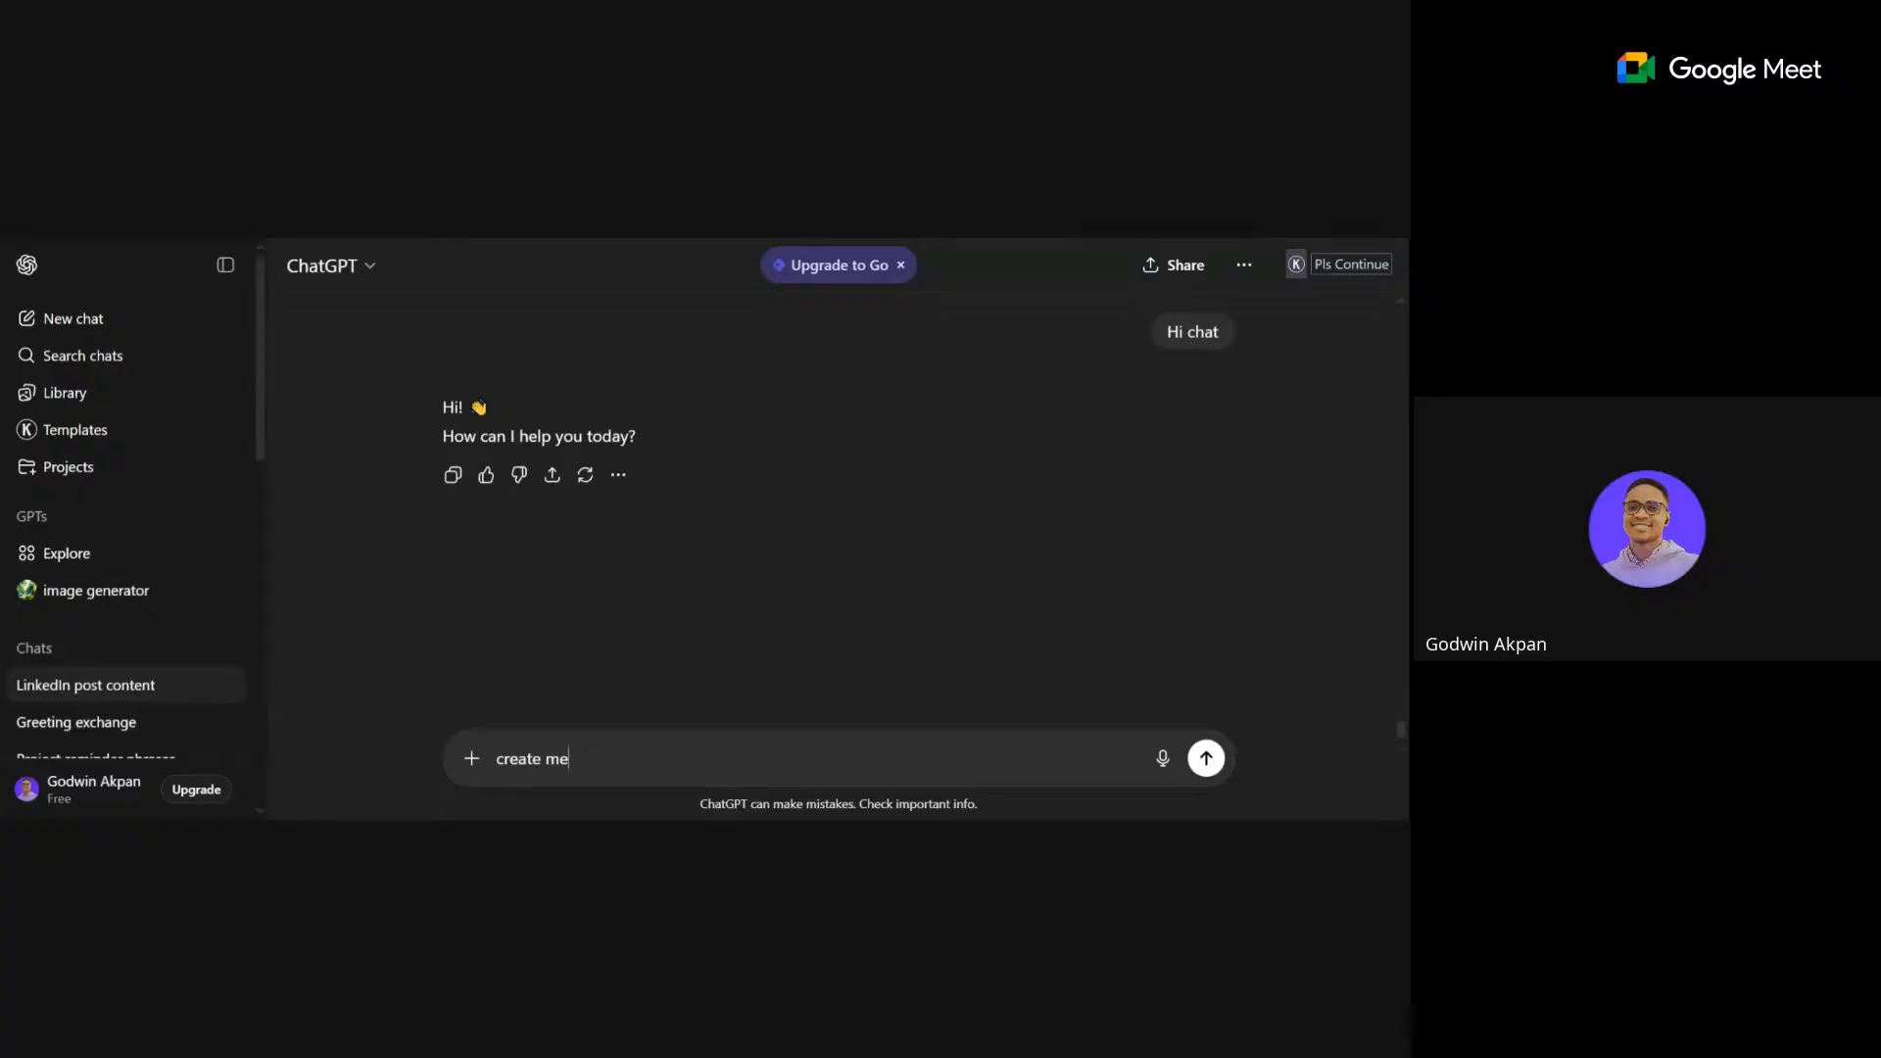
{"action": "key", "text": "ctrl+a"}
{"action": "type", "text": "write me an about sction for pure"}
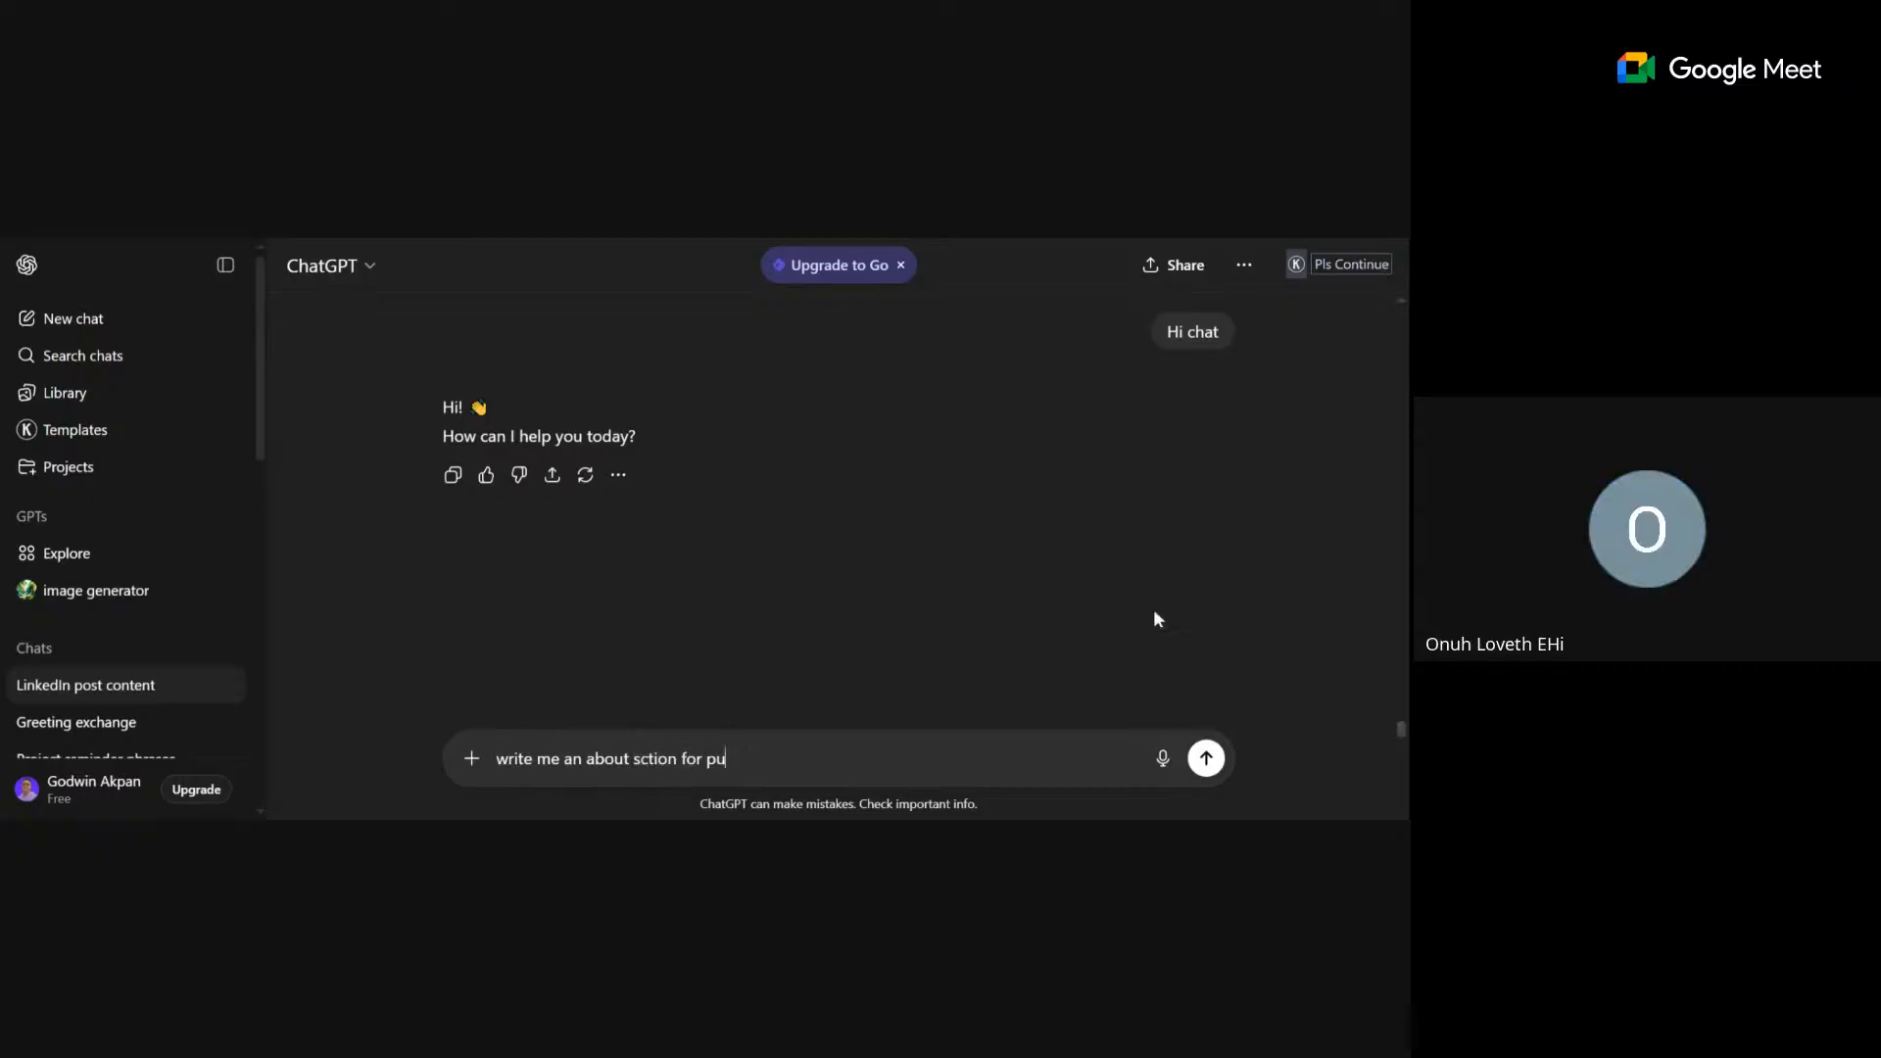
{"action": "key", "text": "BackSpace"}
{"action": "key", "text": "BackSpace"}
{"action": "type", "text": "re loom,"}
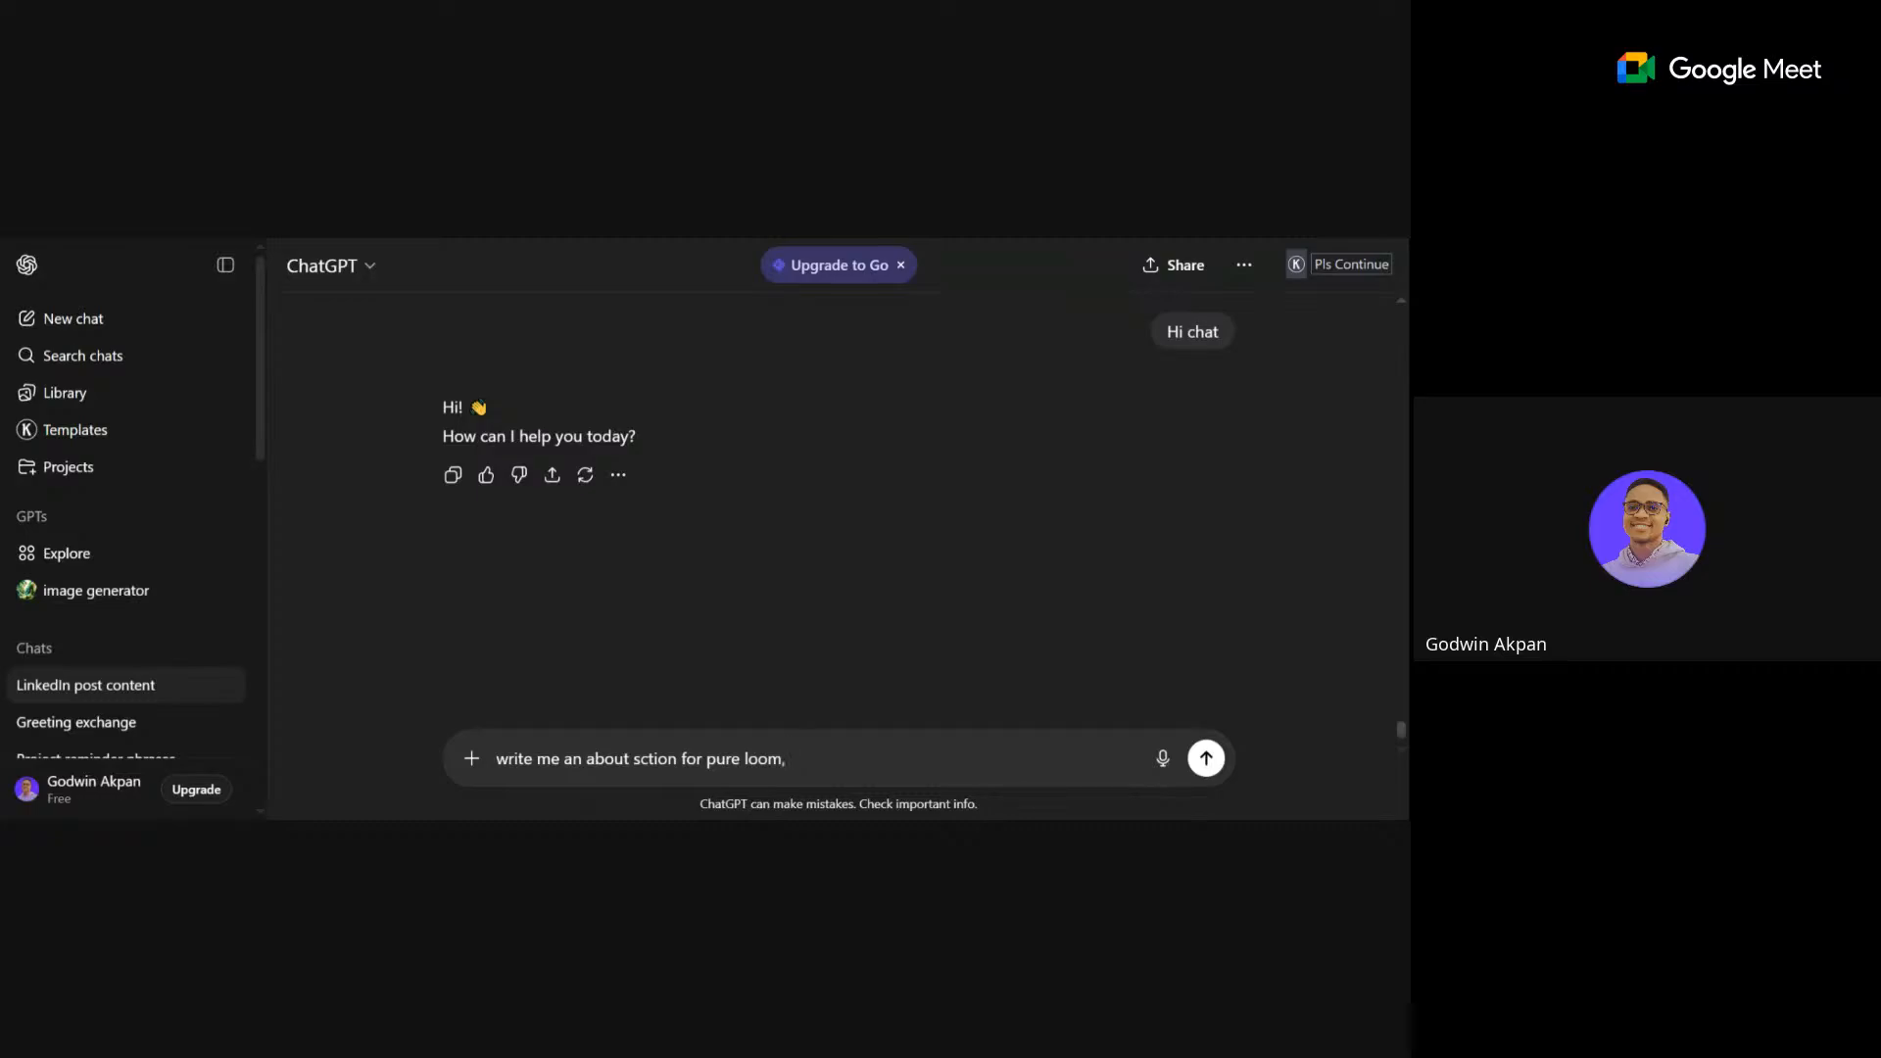
{"action": "type", "text": "a modern teskin care brand that g"}
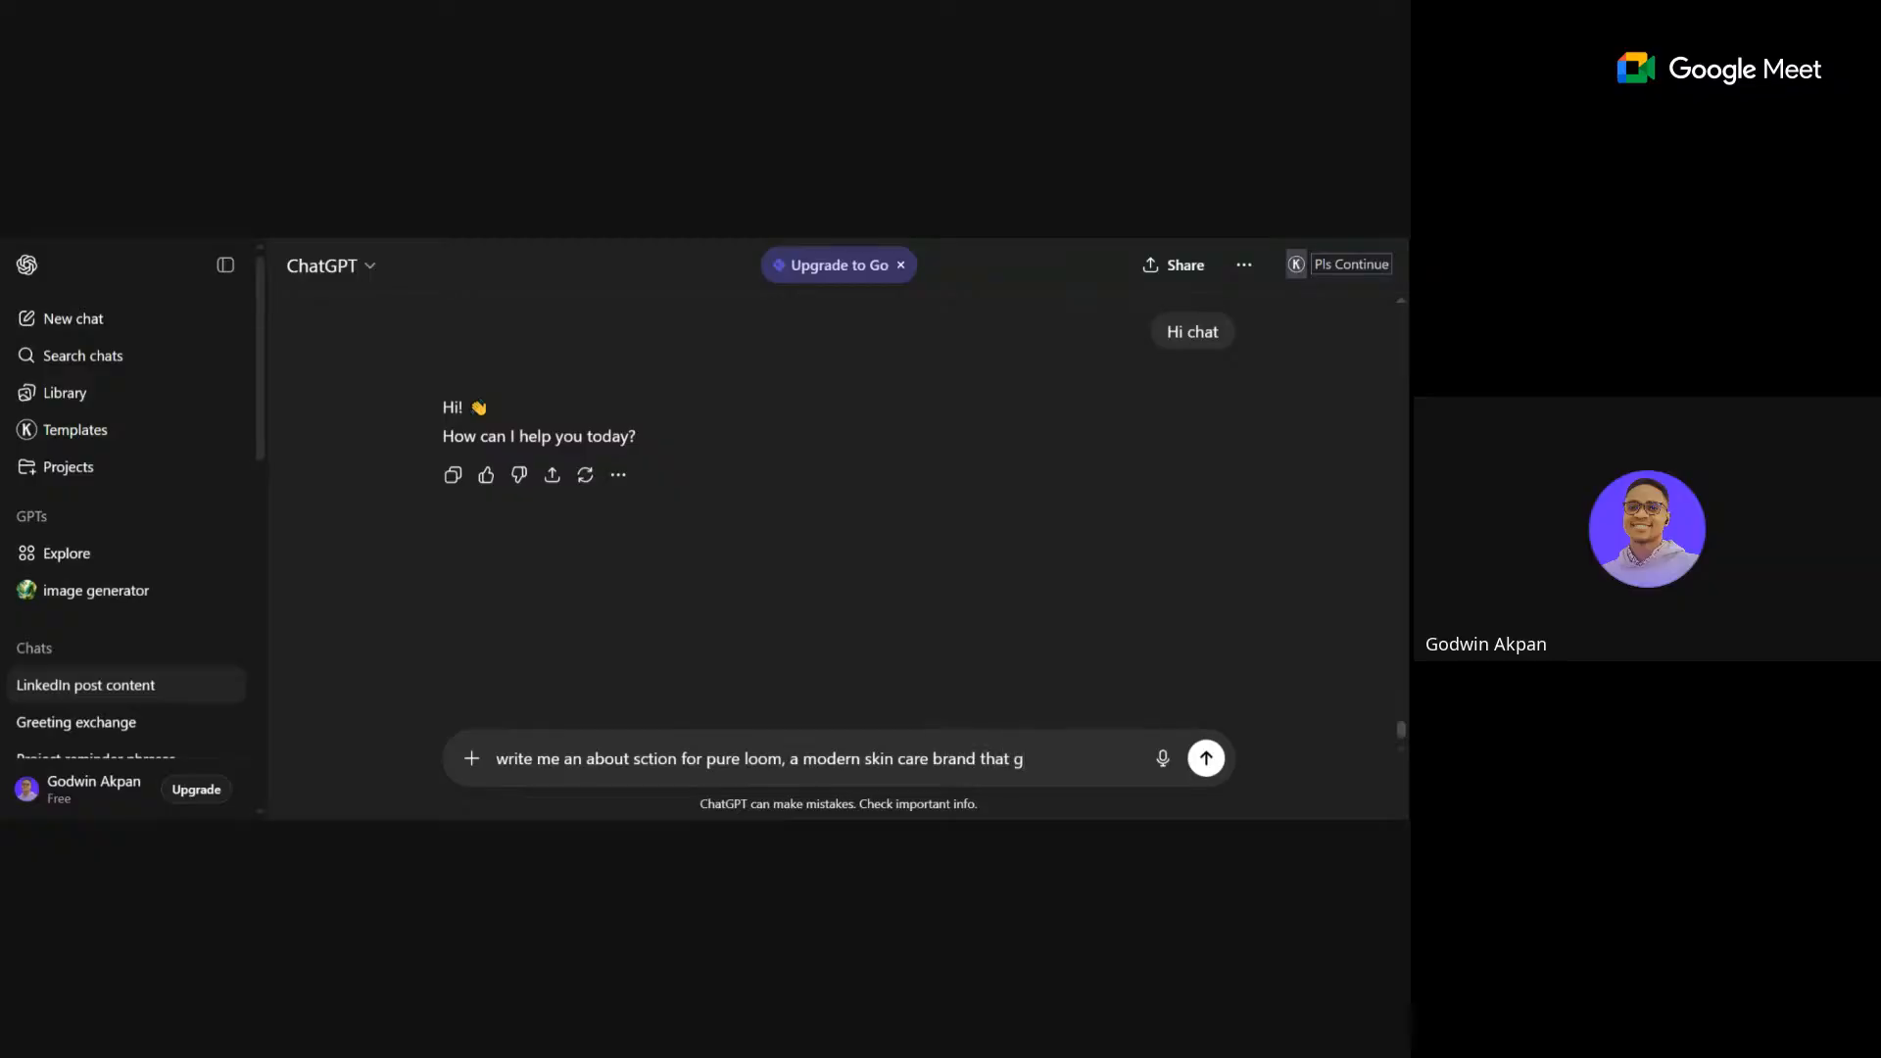
{"action": "type", "text": "ives accurate skin care sol"}
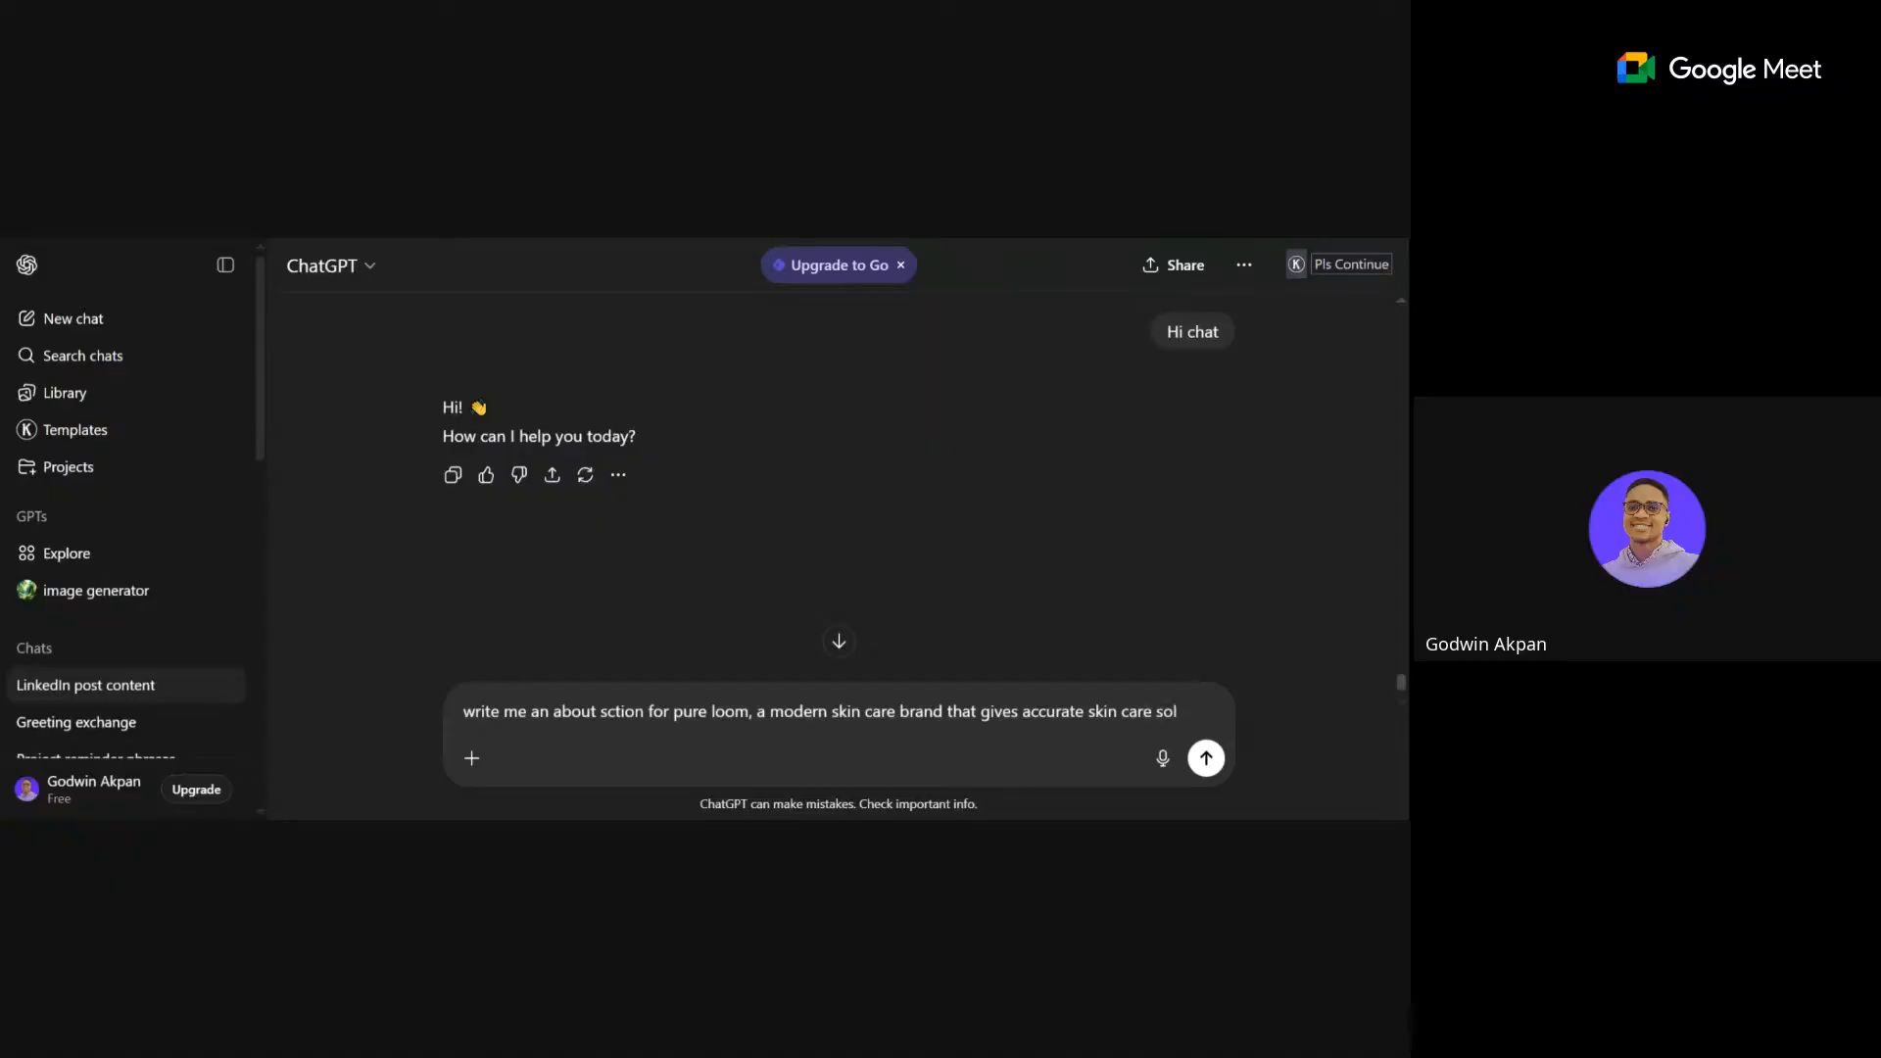
{"action": "type", "text": "utions"}
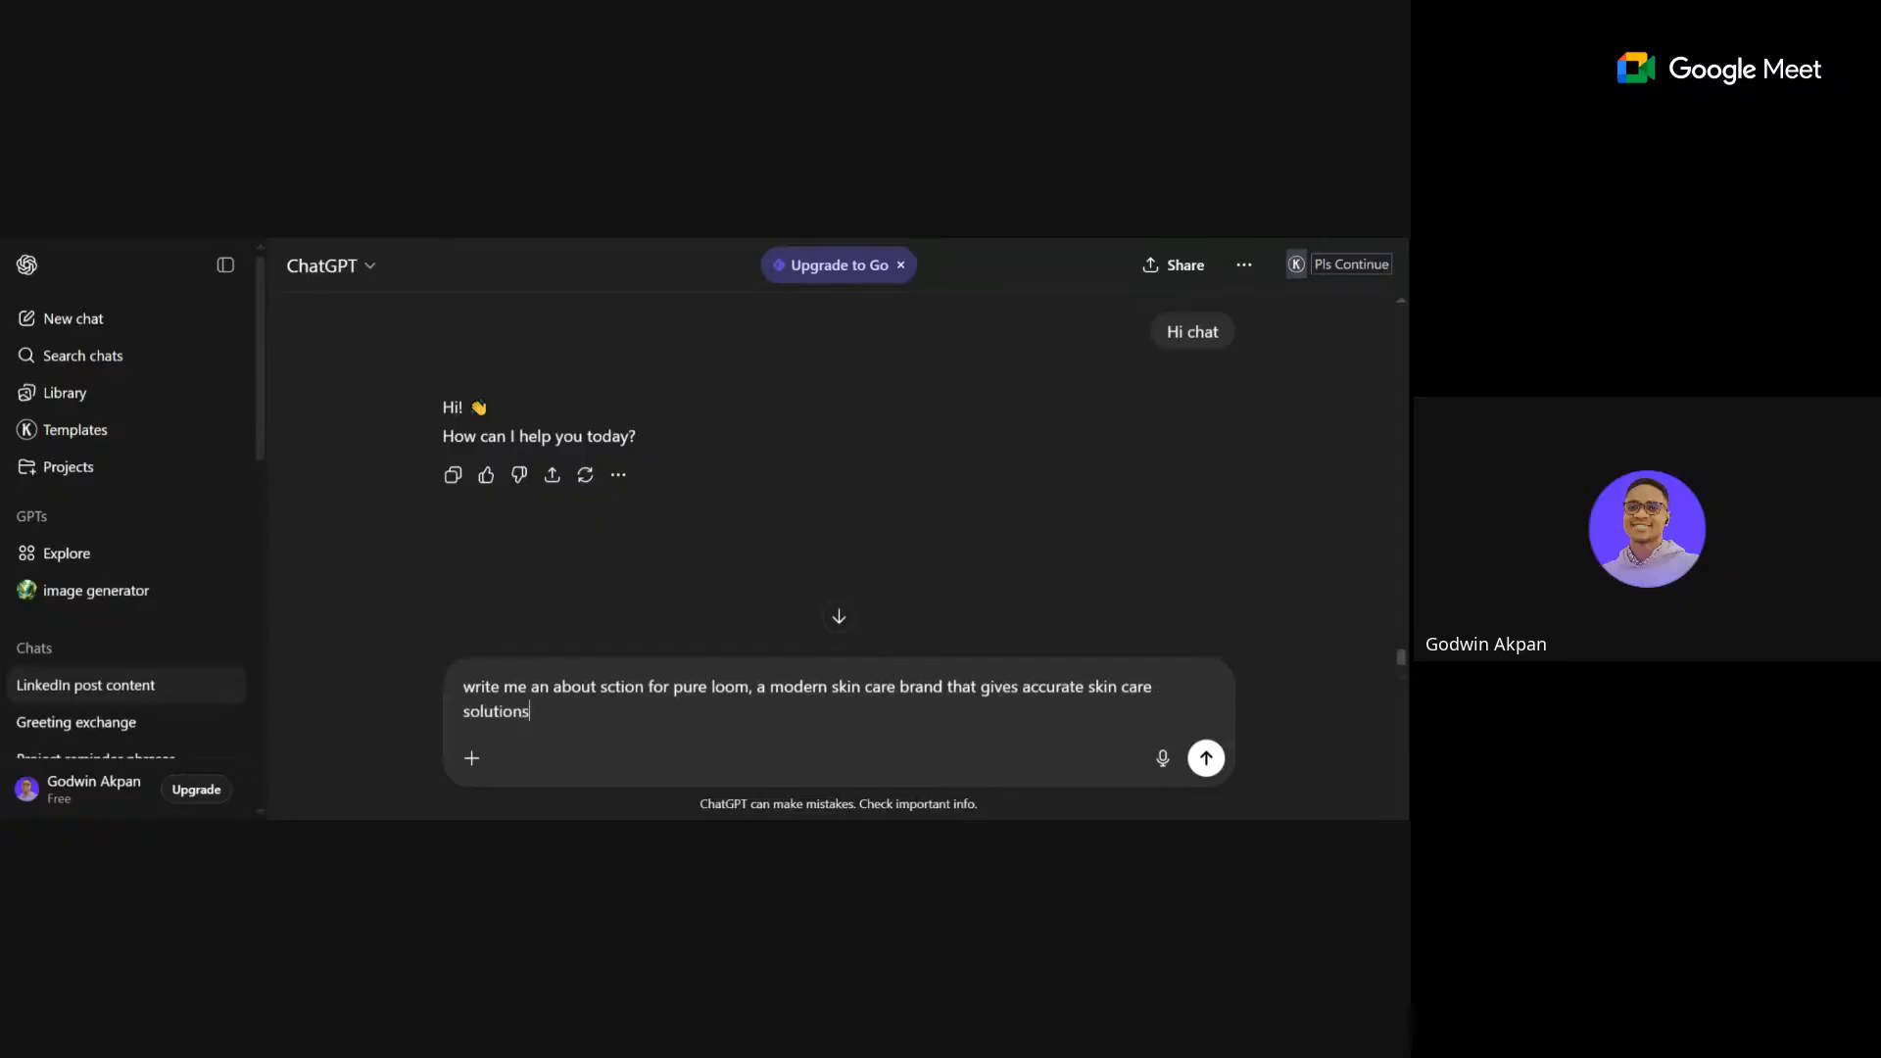
{"action": "type", "text": " using tech and AI"}
Add to the prompt that the text is for their website and that other follow up section contents are wanted, and send it.
{"action": "type", "text": ". I want "}
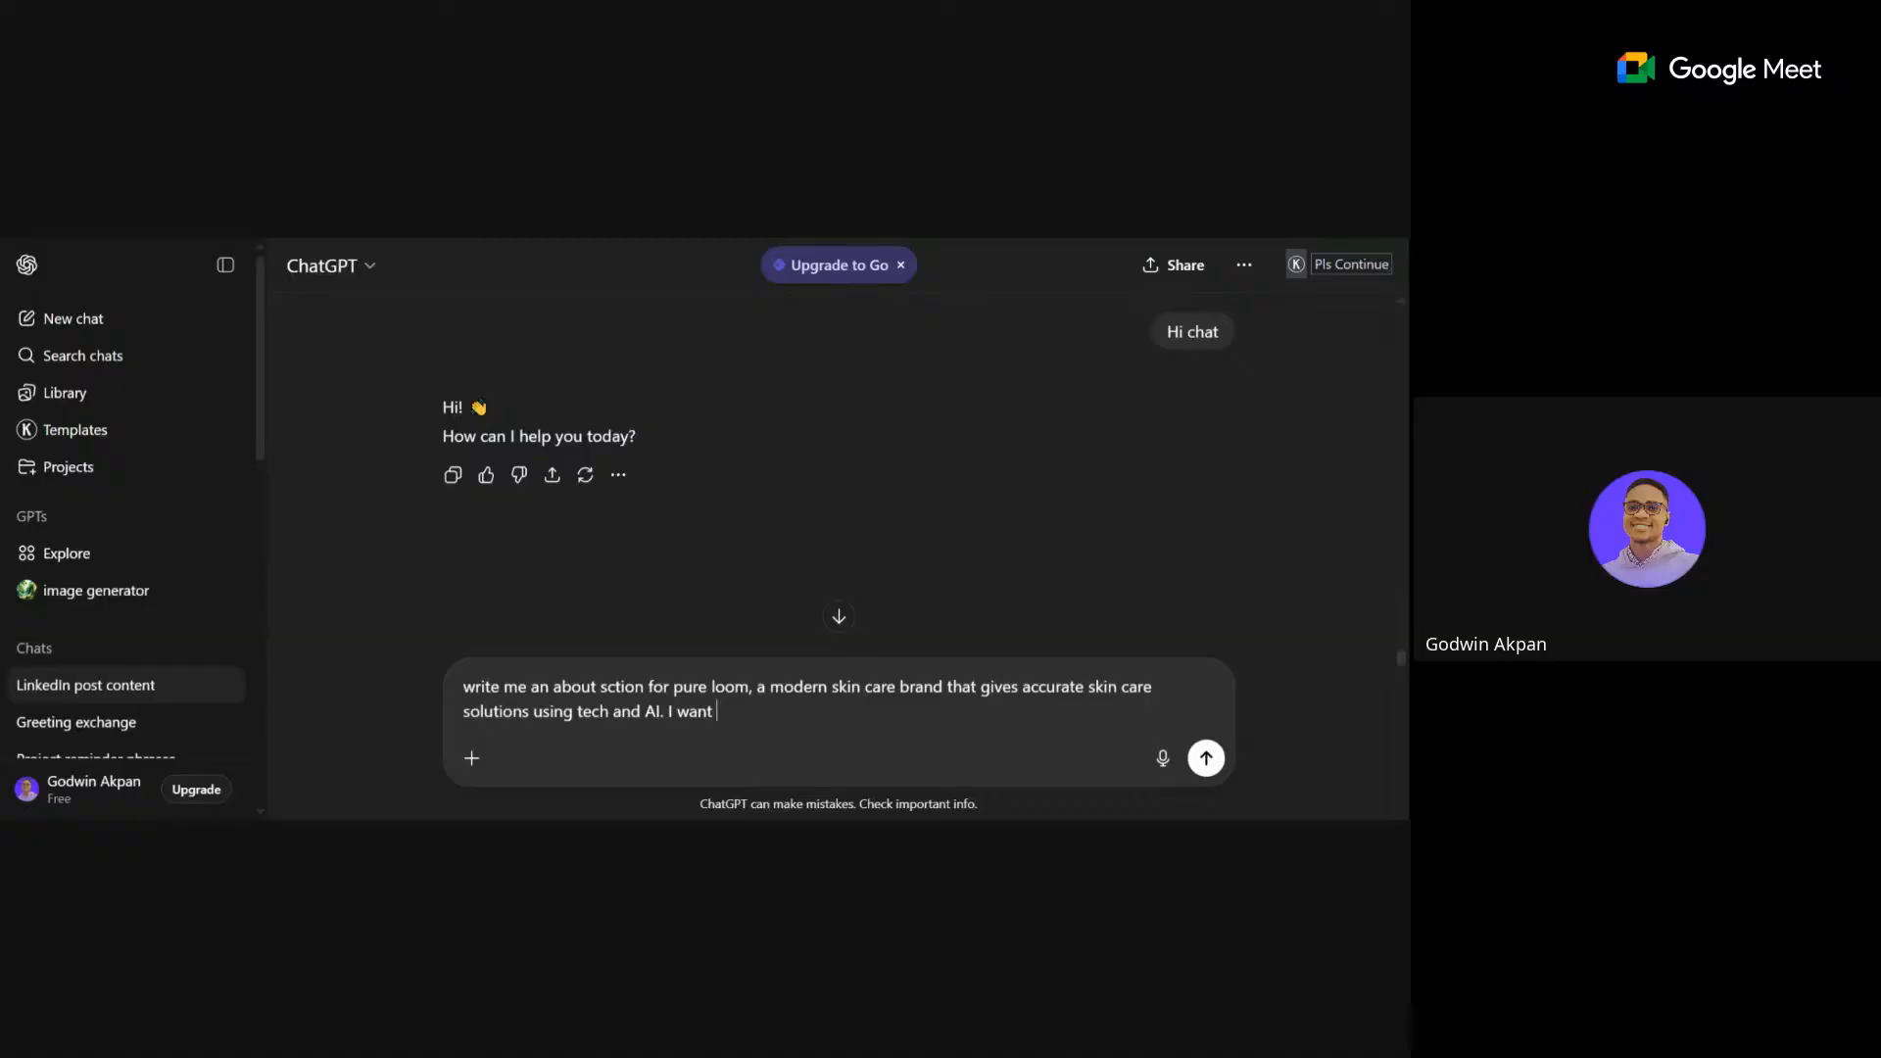
{"action": "type", "text": "to use i"}
{"action": "type", "text": "t for"}
{"action": "type", "text": " their web"}
{"action": "type", "text": "i"}
{"action": "type", "text": "site "}
{"action": "type", "text": ". "}
{"action": "type", "text": "Also"}
{"action": "type", "text": " a"}
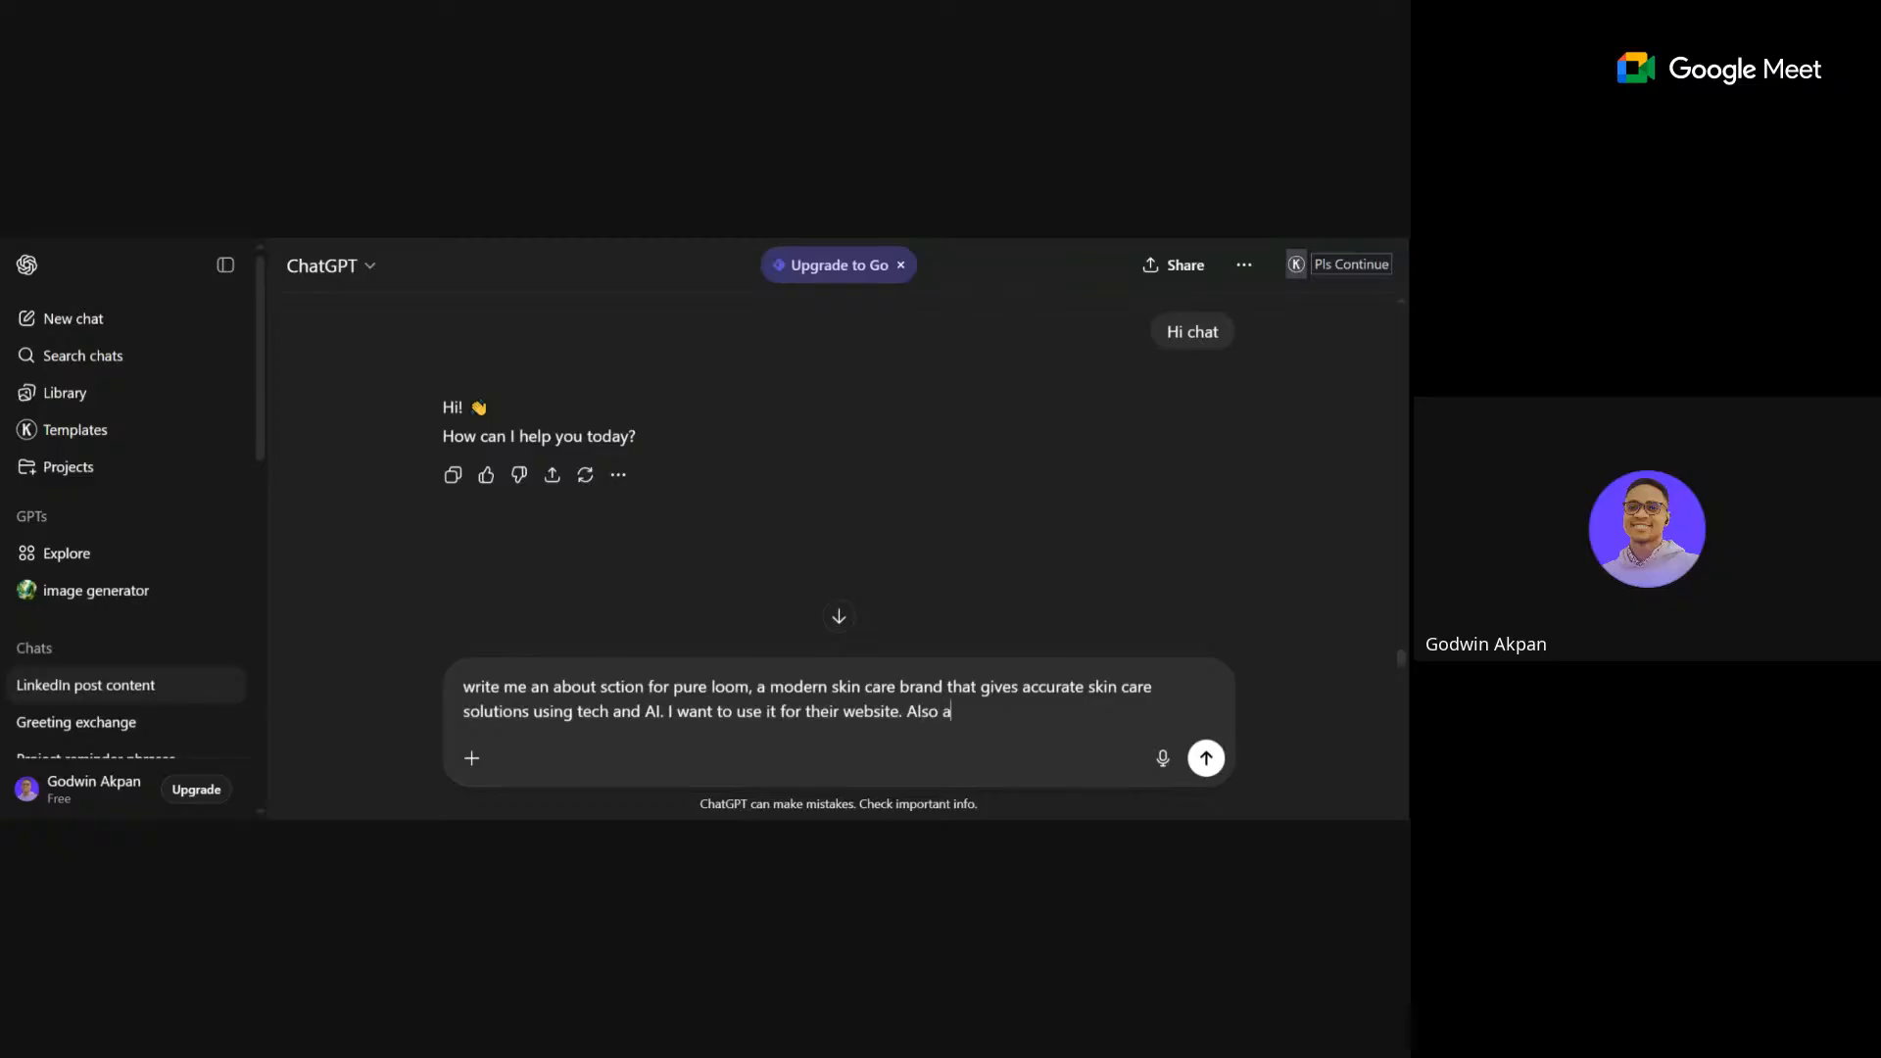
{"action": "type", "text": "dd other follow up scection contents for me"}
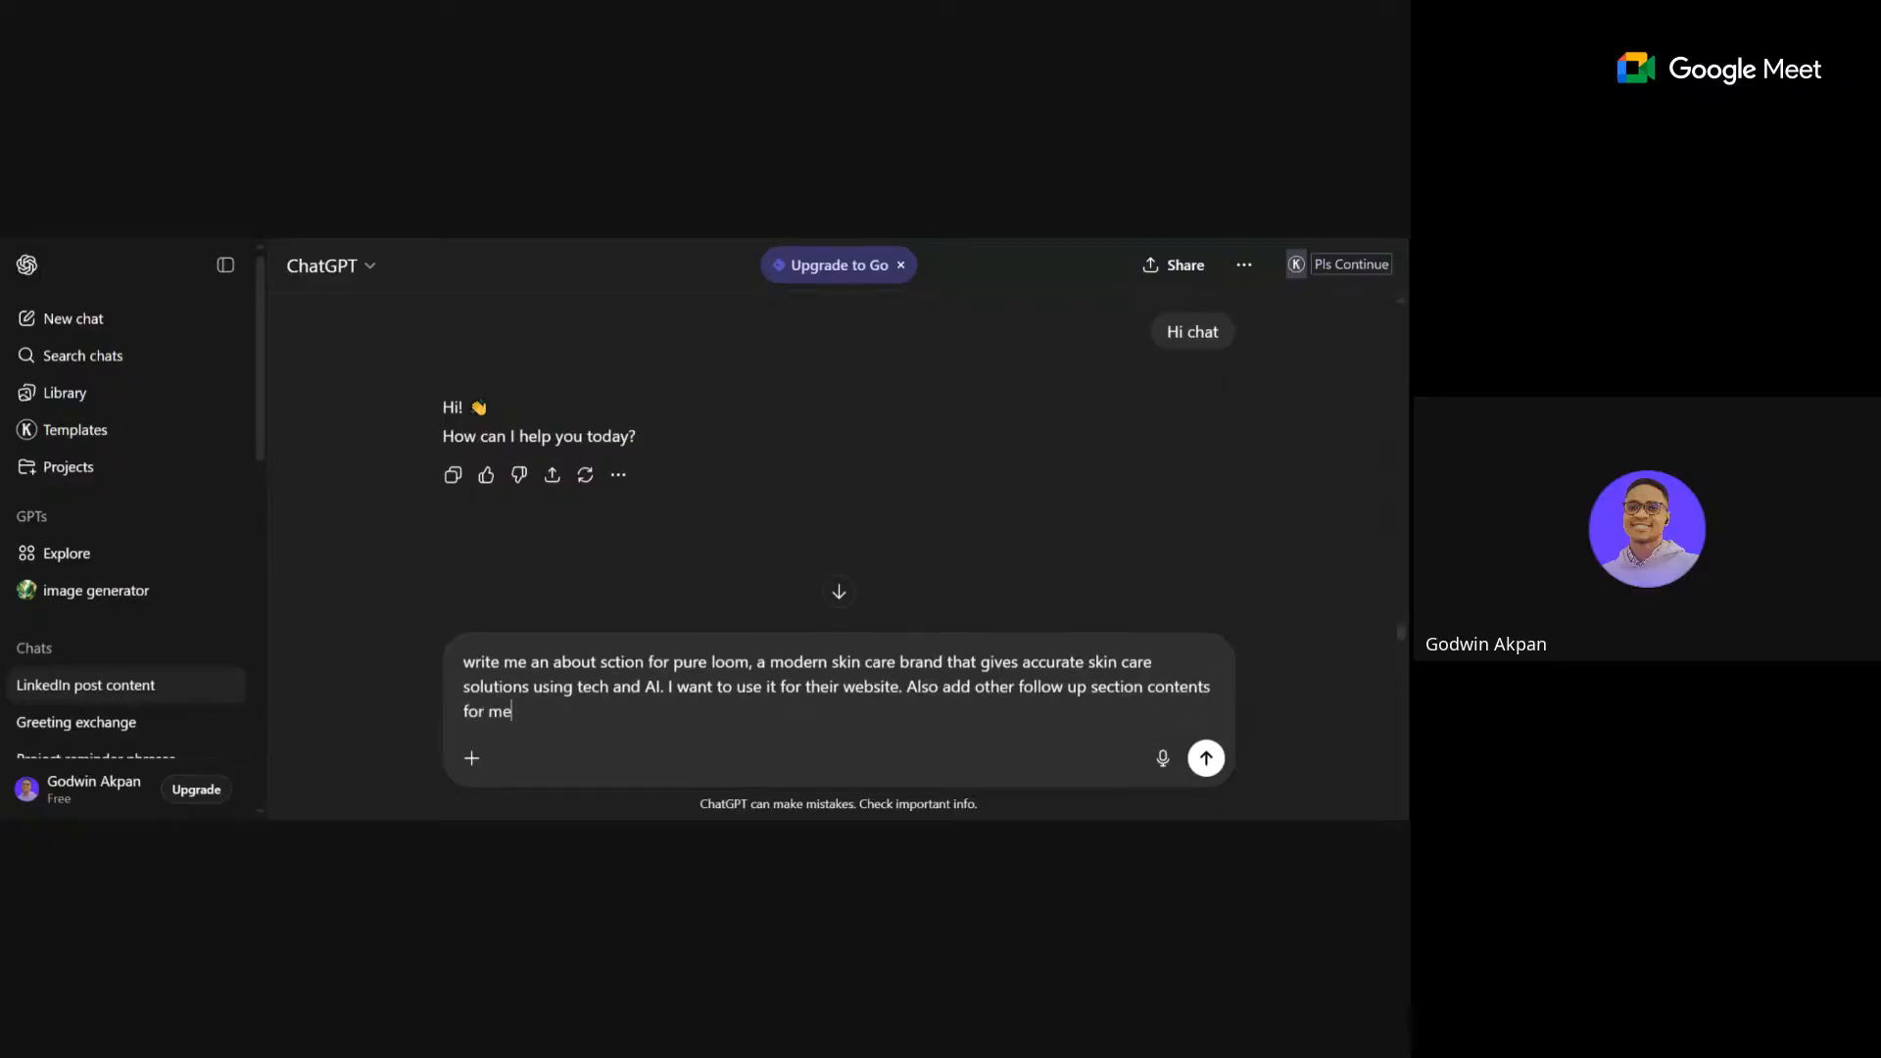
{"action": "key", "text": "Return"}
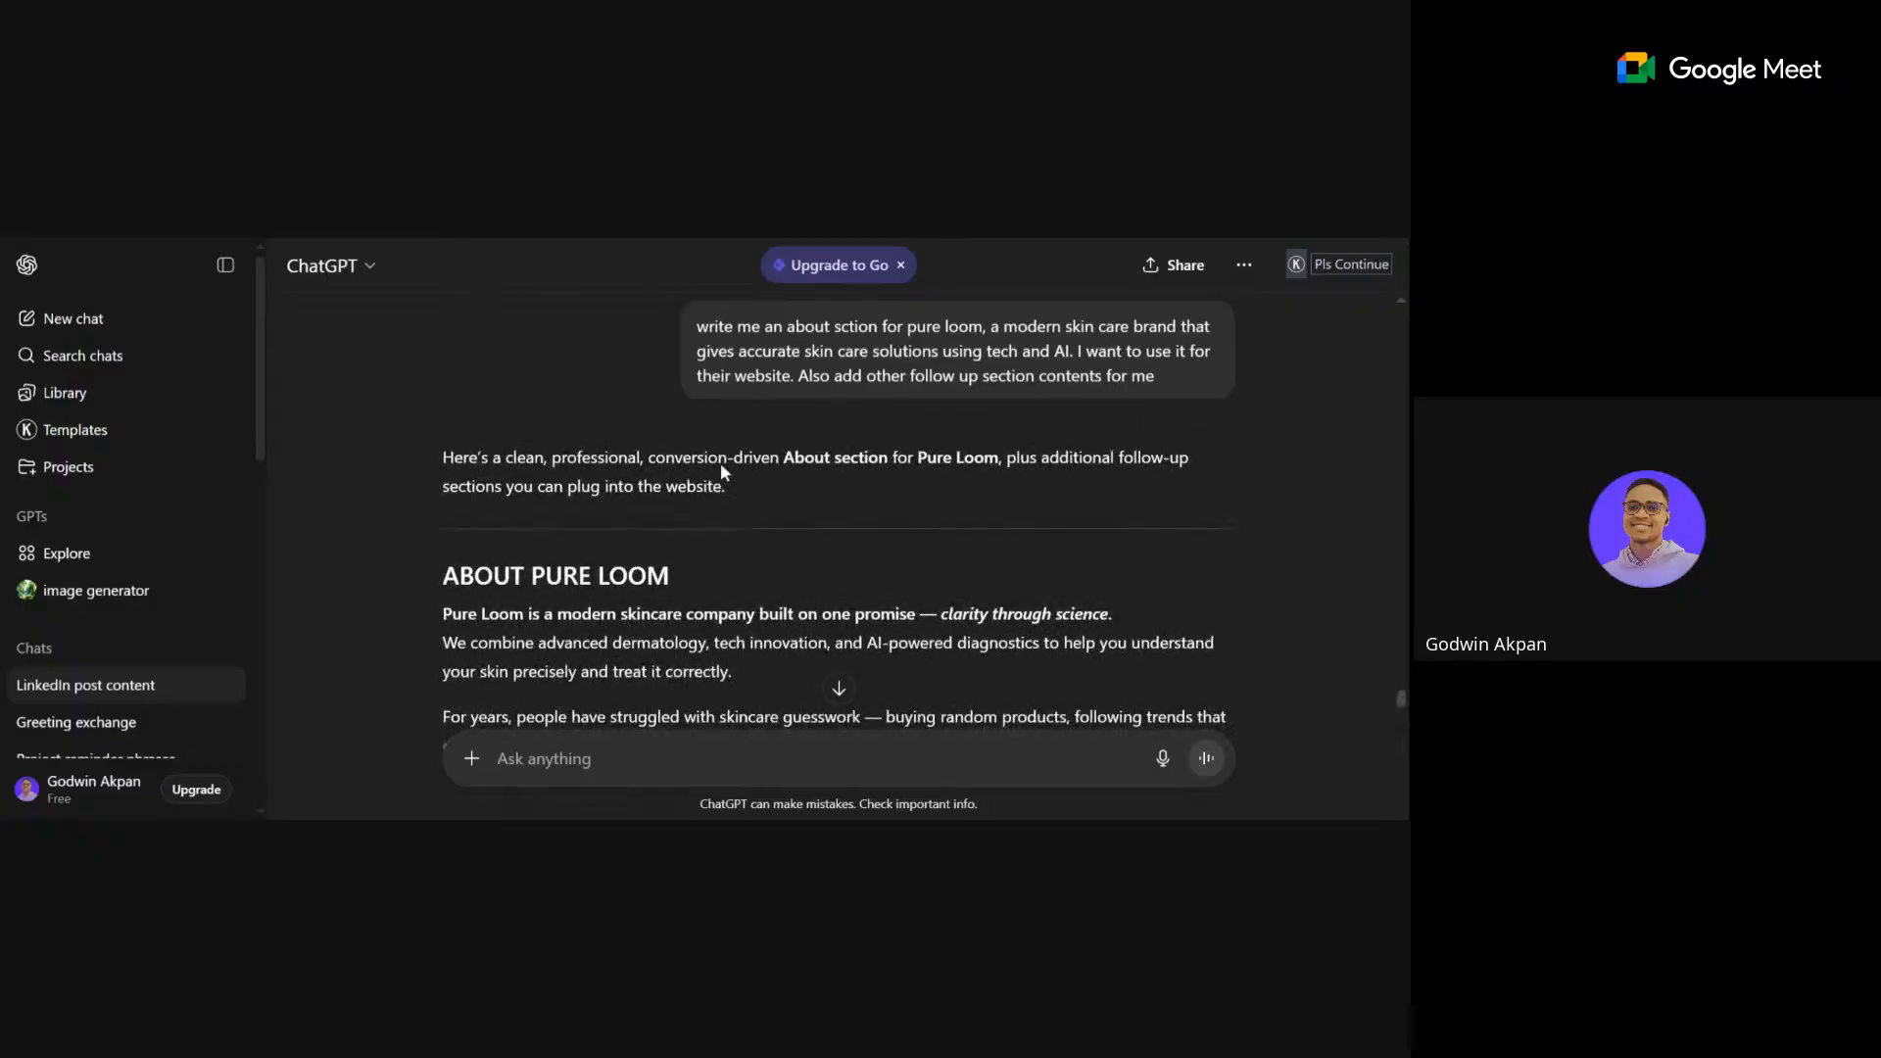
Read through the generated About section for Pure Loom.
{"action": "scroll", "coordinate": [776, 592], "scroll_direction": "down", "scroll_amount": 1}
{"action": "scroll", "coordinate": [780, 600], "scroll_direction": "down", "scroll_amount": 2}
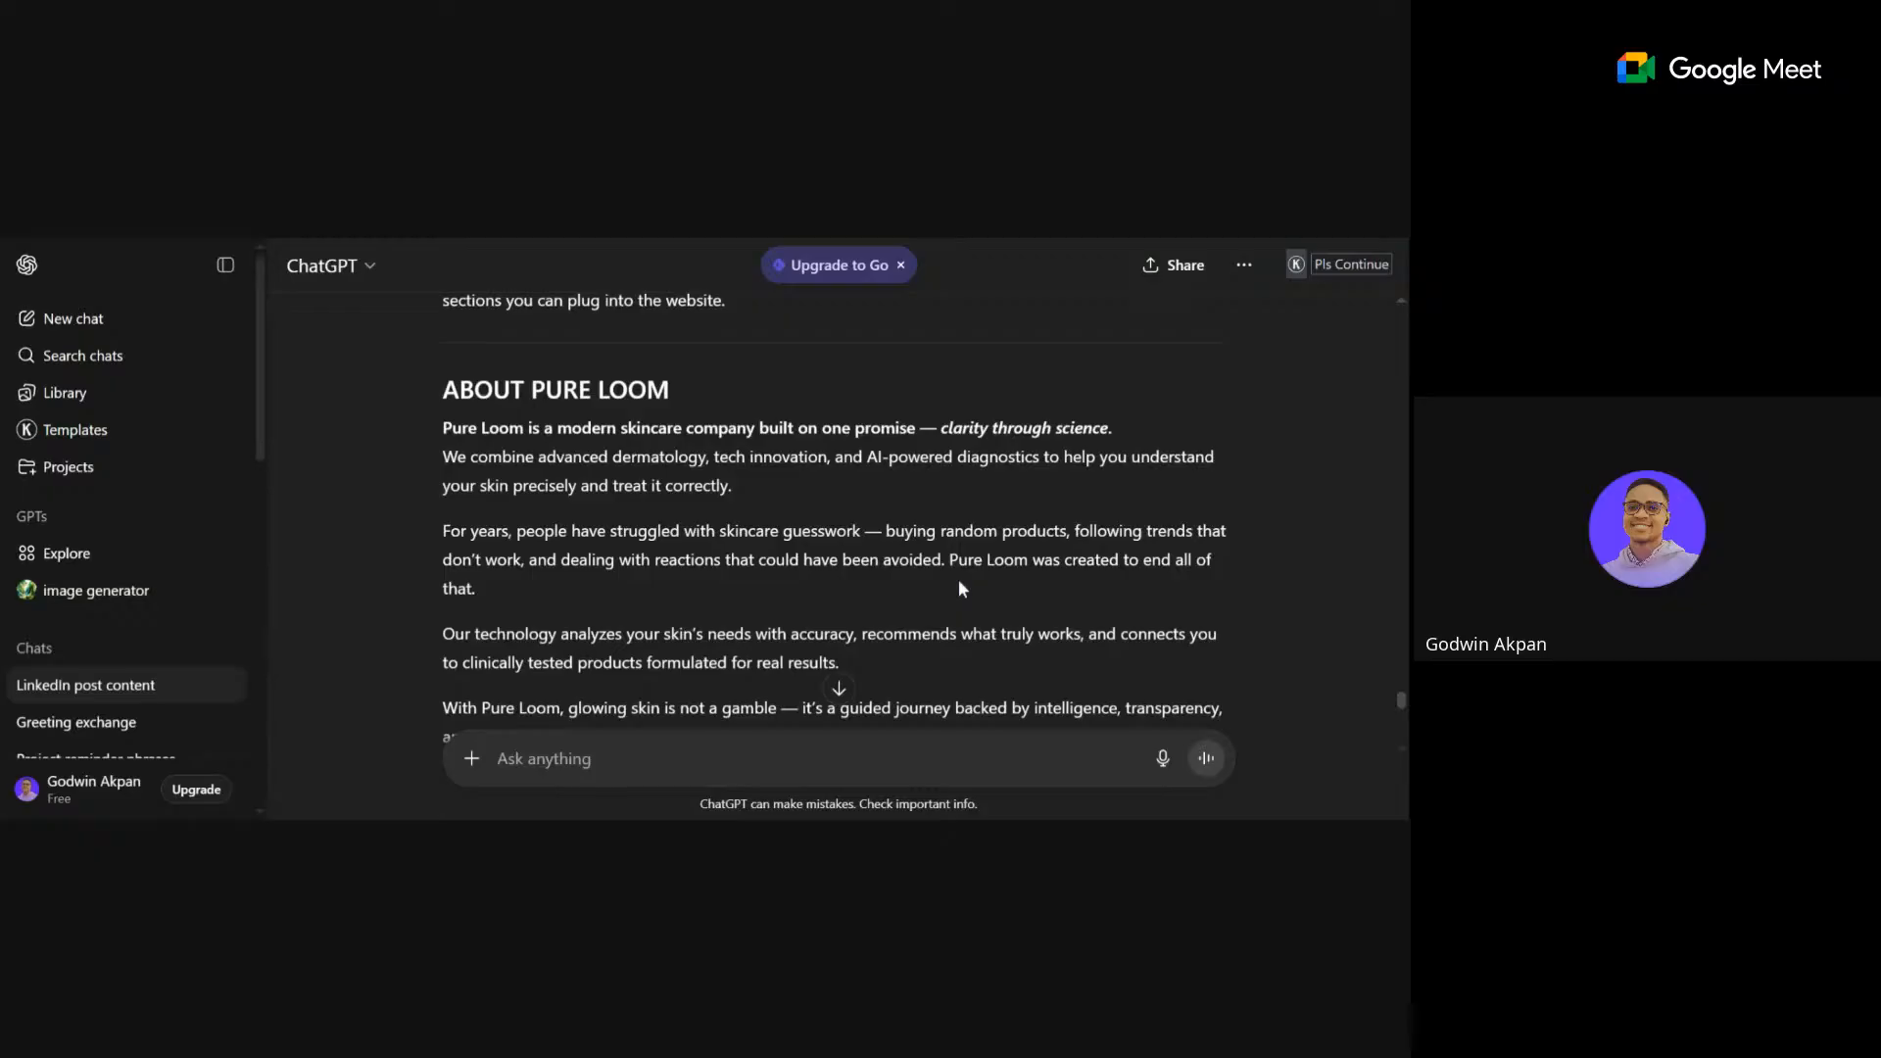
{"action": "scroll", "coordinate": [959, 581], "scroll_direction": "down", "scroll_amount": 1}
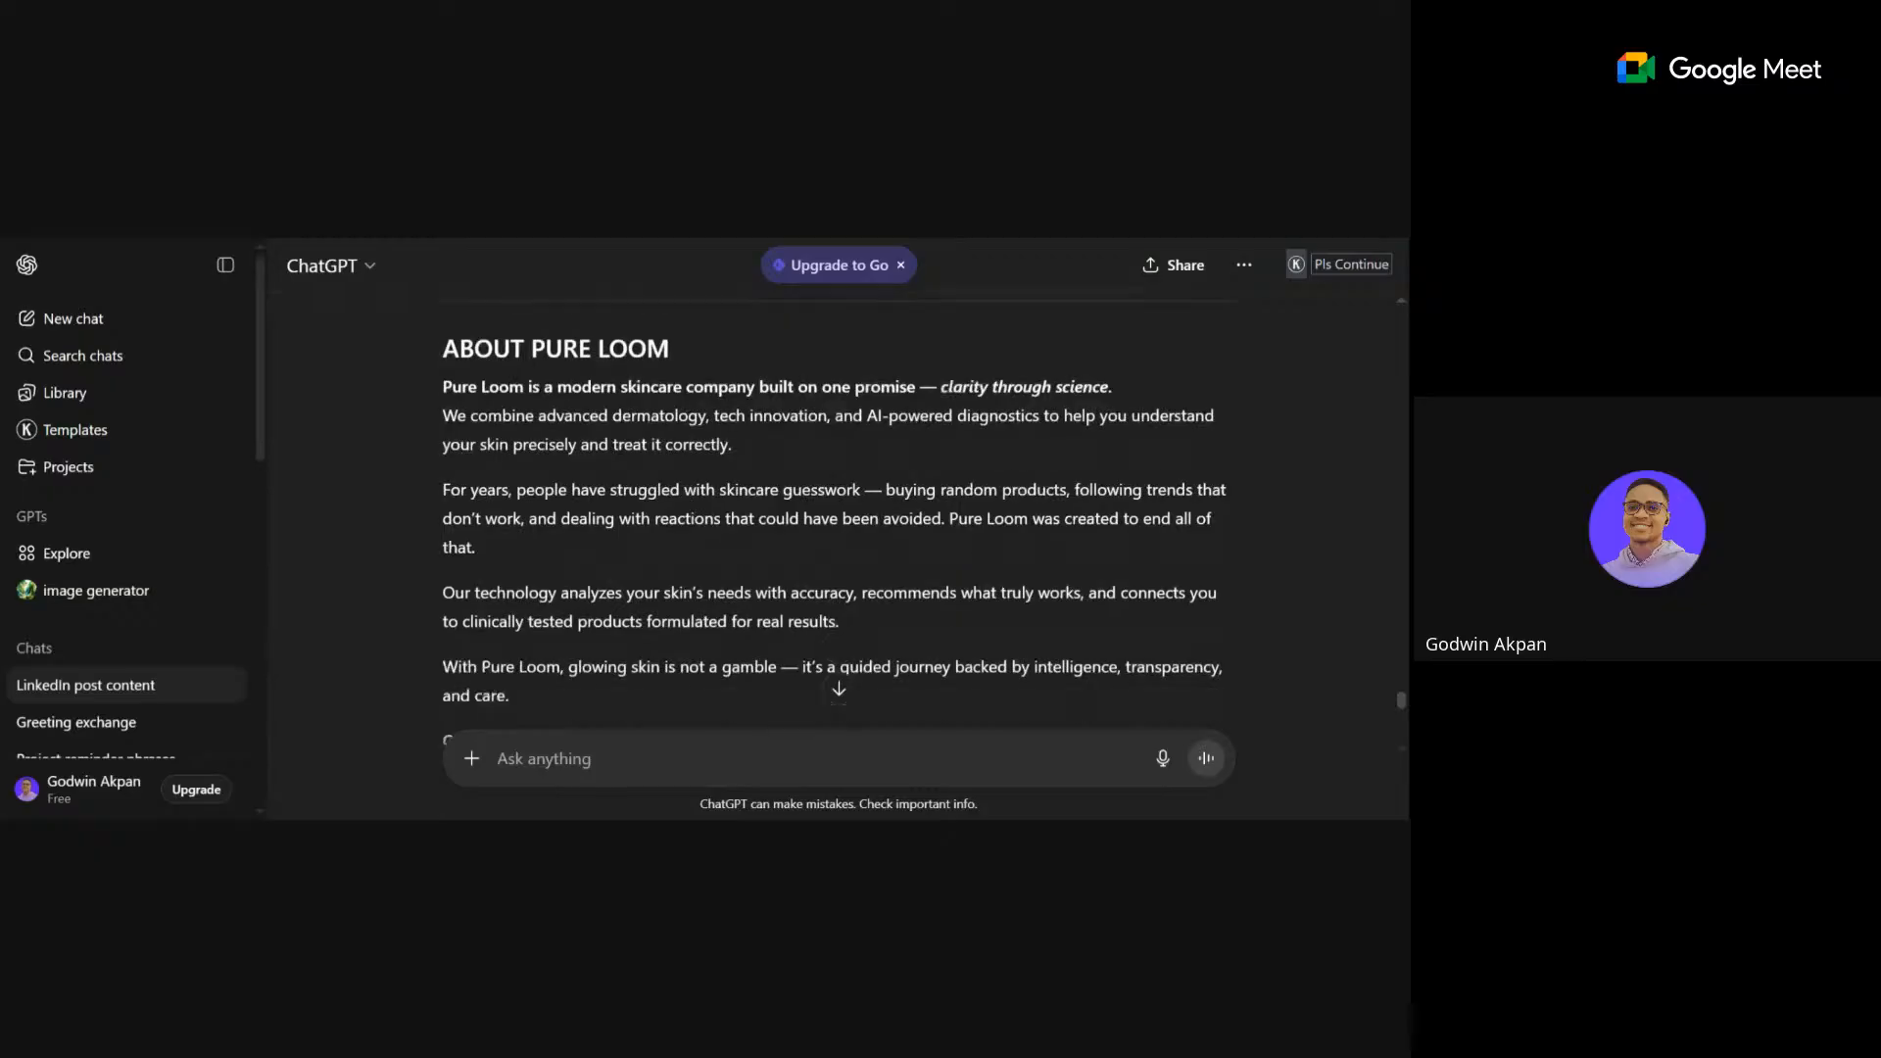
Review the generated Pure Loom text from the About section to Our Story and highlight the ABOUT PURE LOOM heading.
{"action": "scroll", "coordinate": [958, 588], "scroll_direction": "up", "scroll_amount": 1}
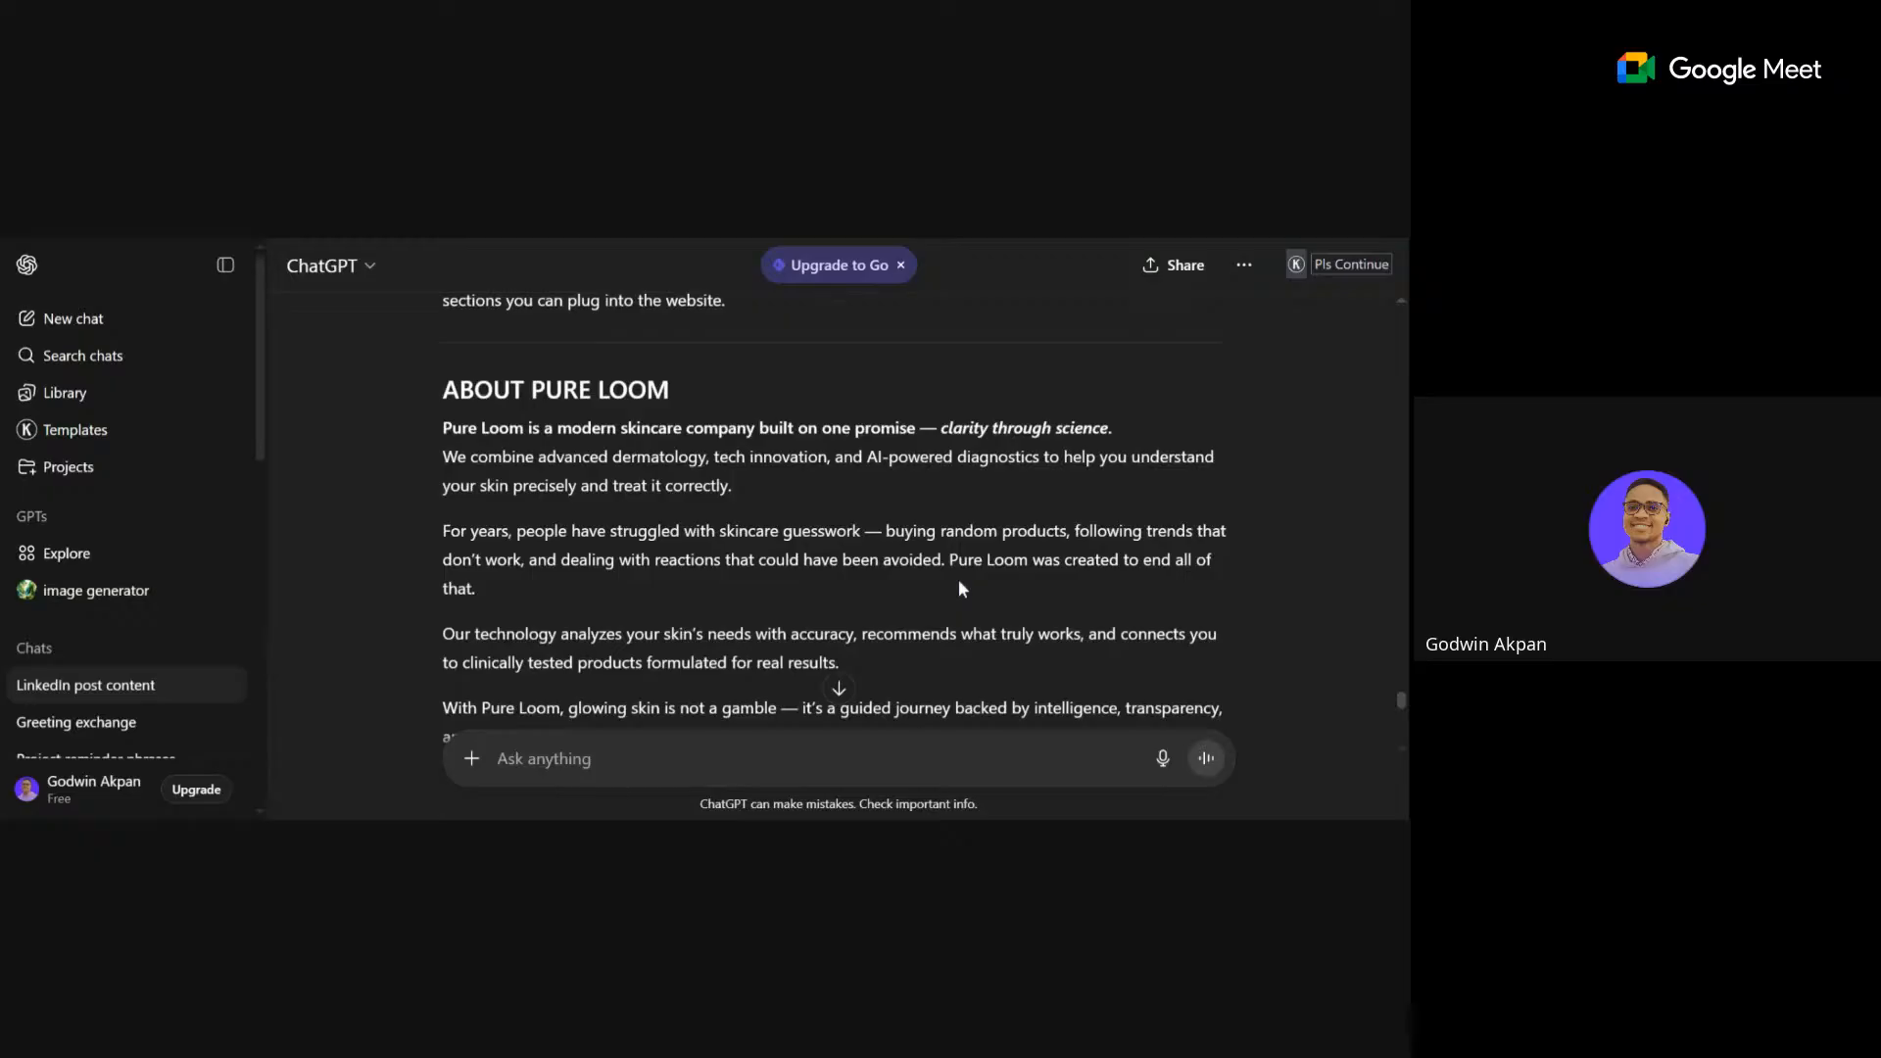
{"action": "scroll", "coordinate": [958, 588], "scroll_direction": "down", "scroll_amount": 1}
{"action": "scroll", "coordinate": [834, 519], "scroll_direction": "down", "scroll_amount": 1}
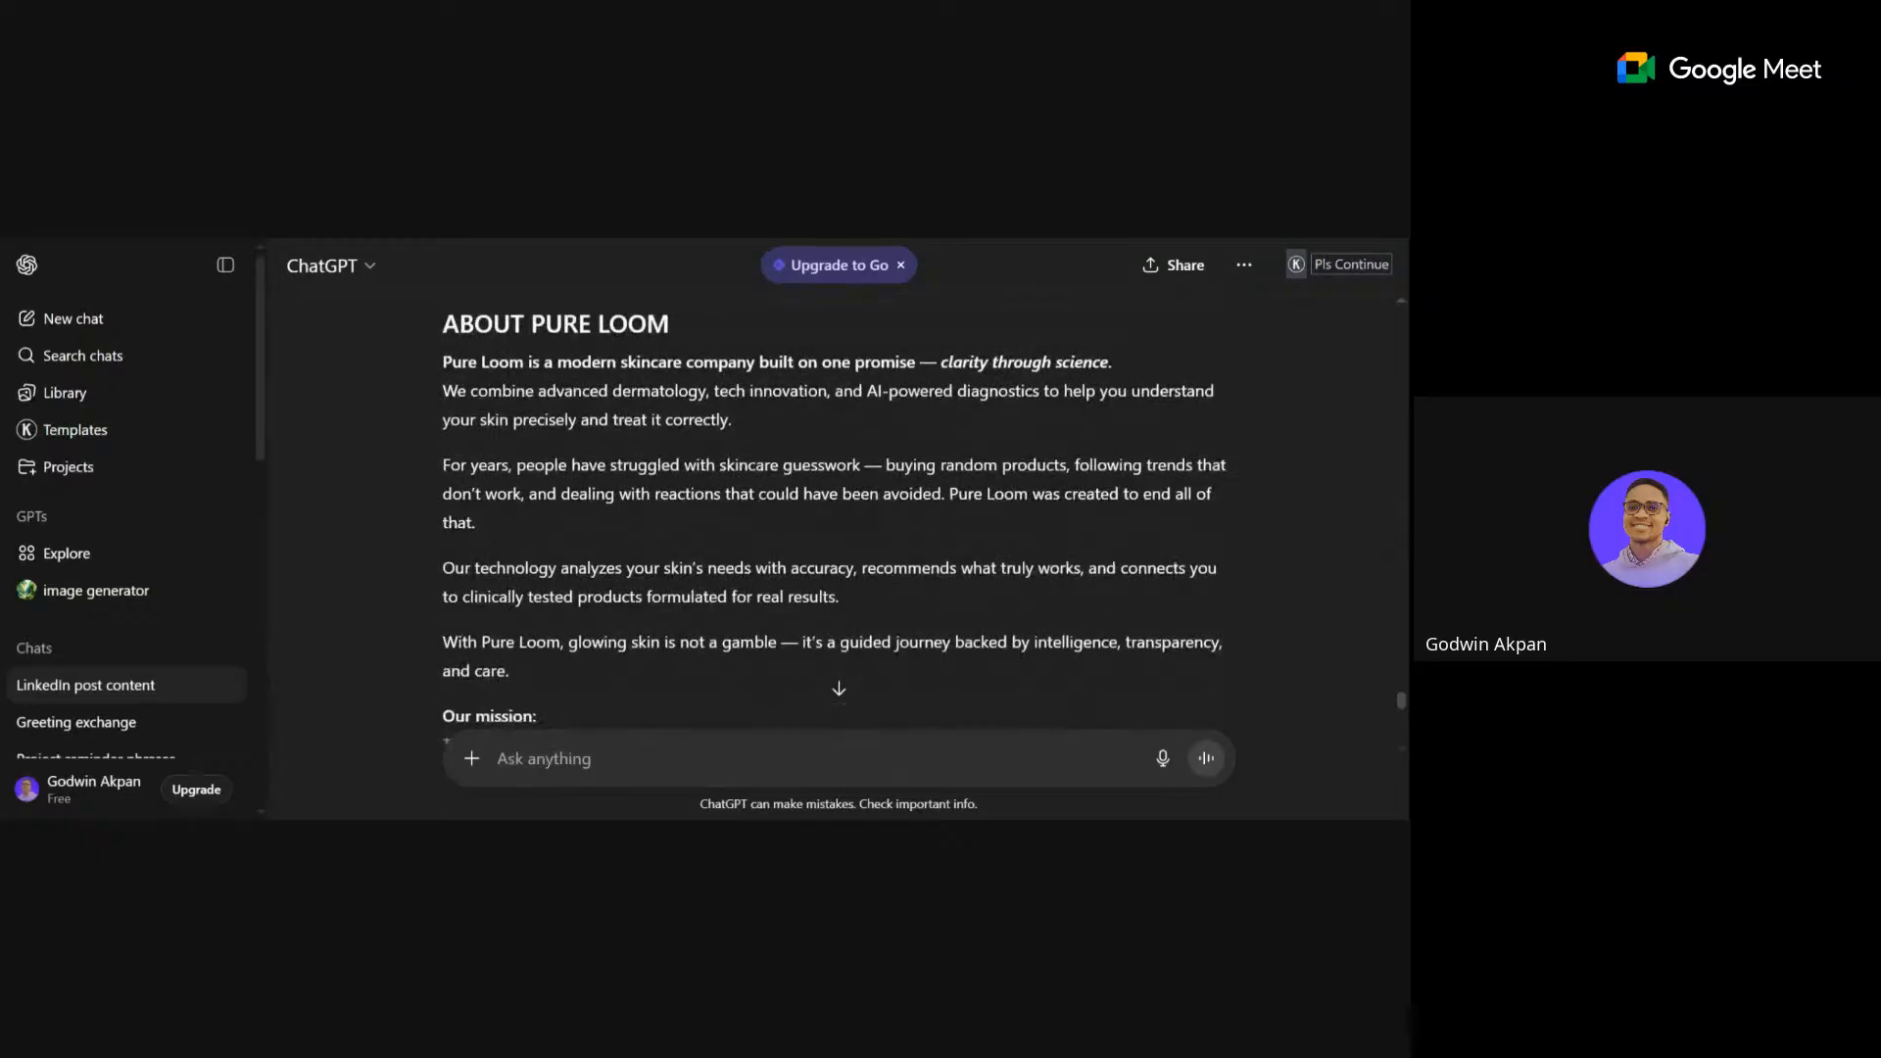
{"action": "scroll", "coordinate": [898, 511], "scroll_direction": "down", "scroll_amount": 1}
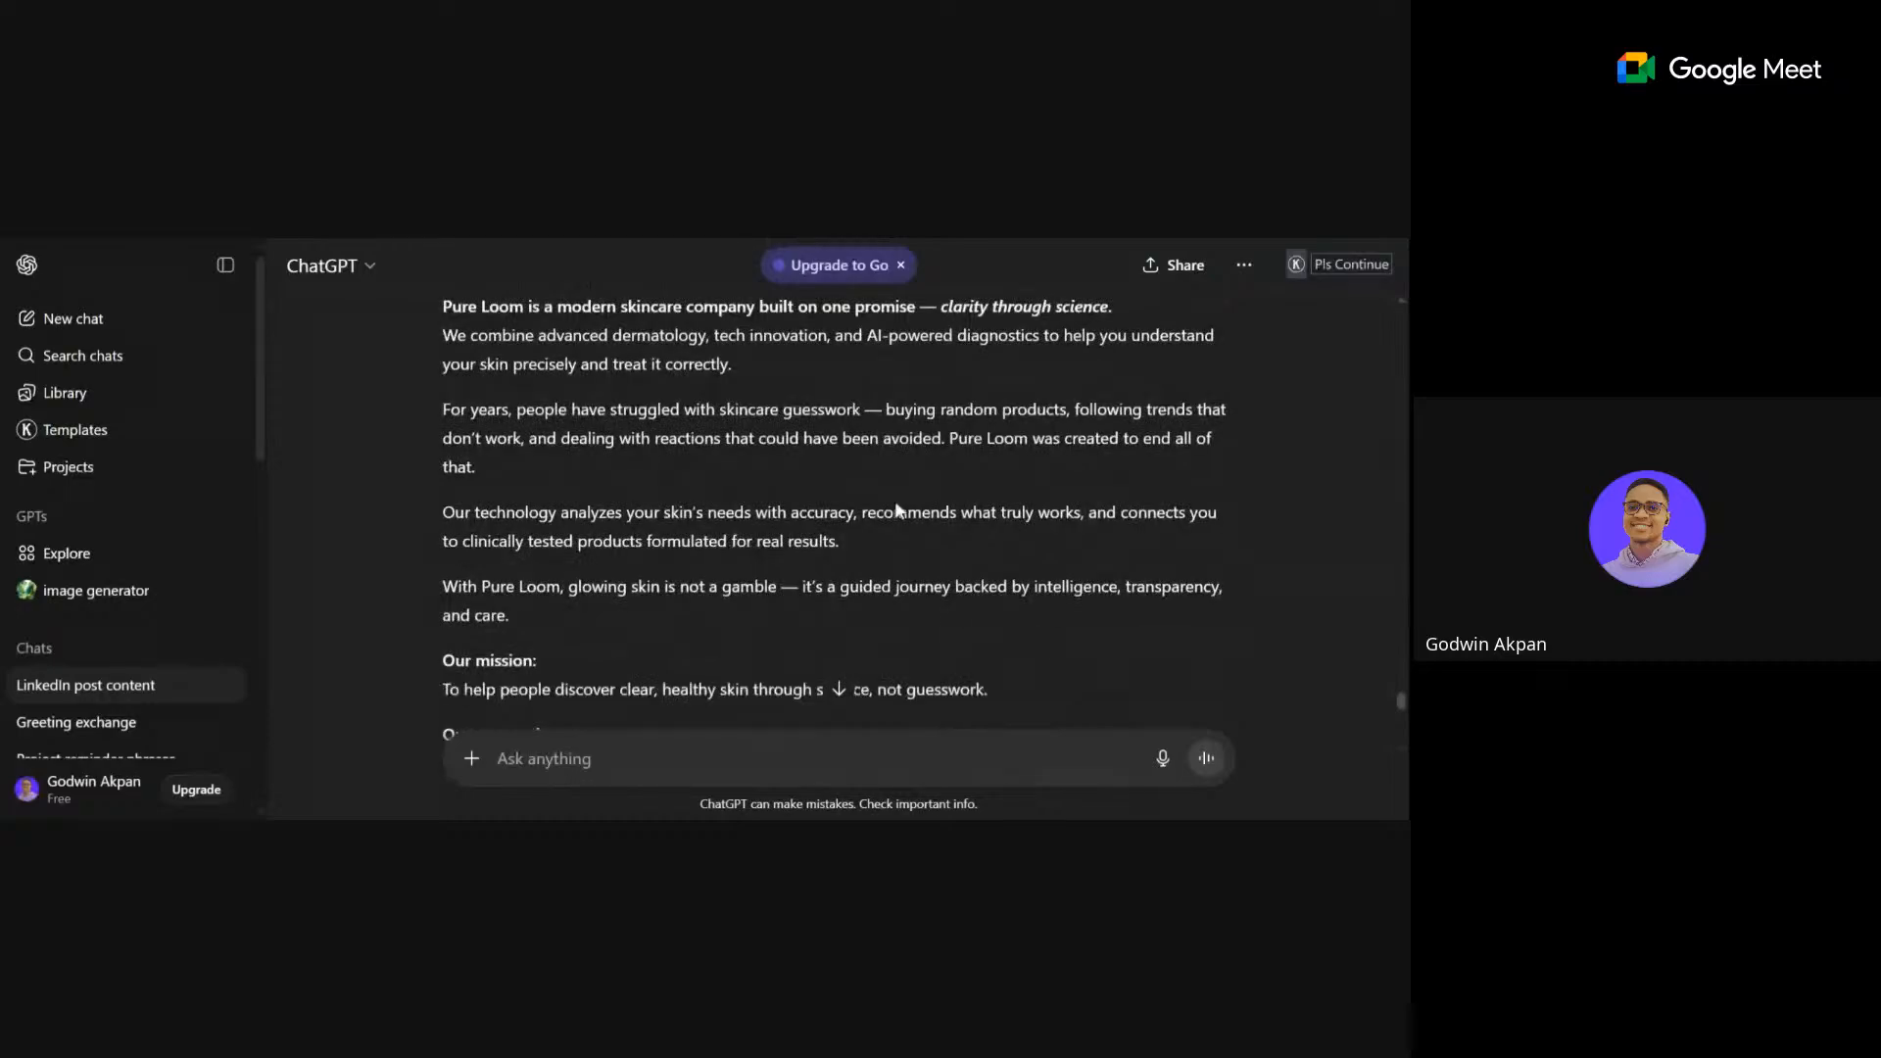
{"action": "scroll", "coordinate": [897, 510], "scroll_direction": "down", "scroll_amount": 2}
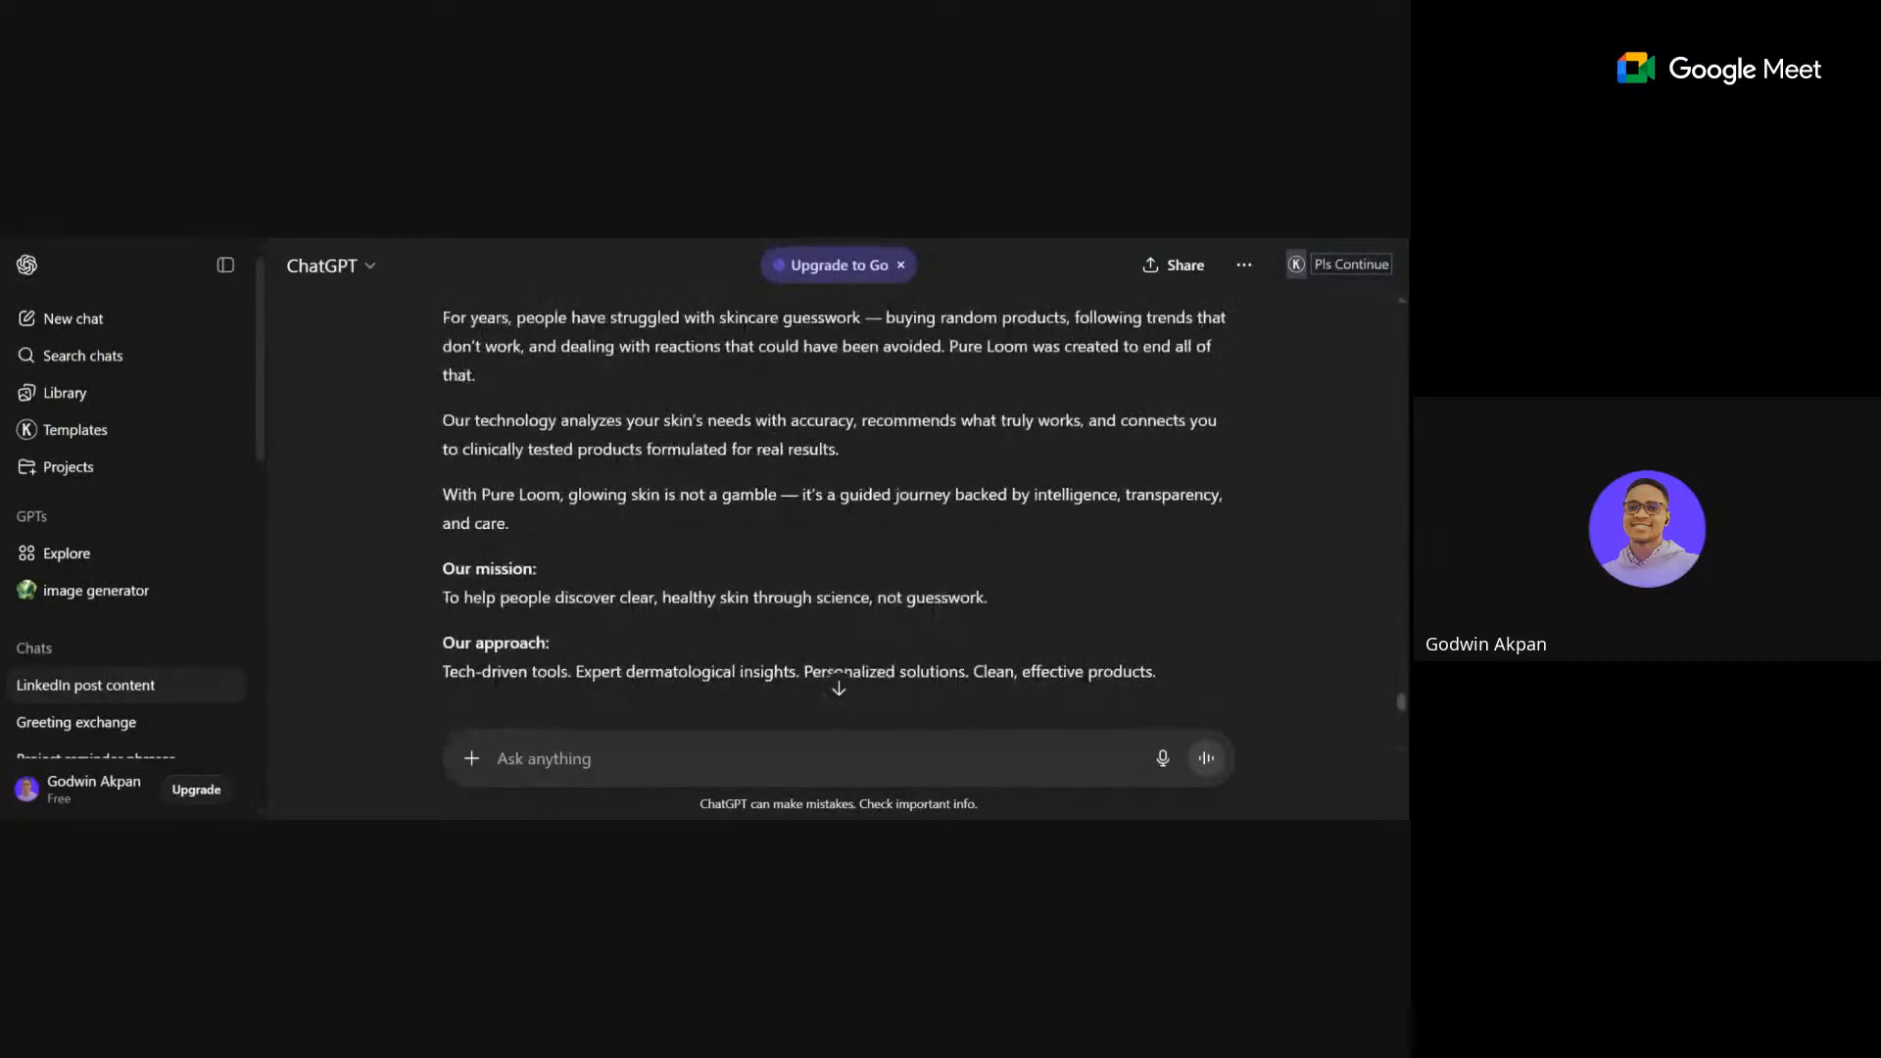
{"action": "scroll", "coordinate": [833, 506], "scroll_direction": "down", "scroll_amount": 2}
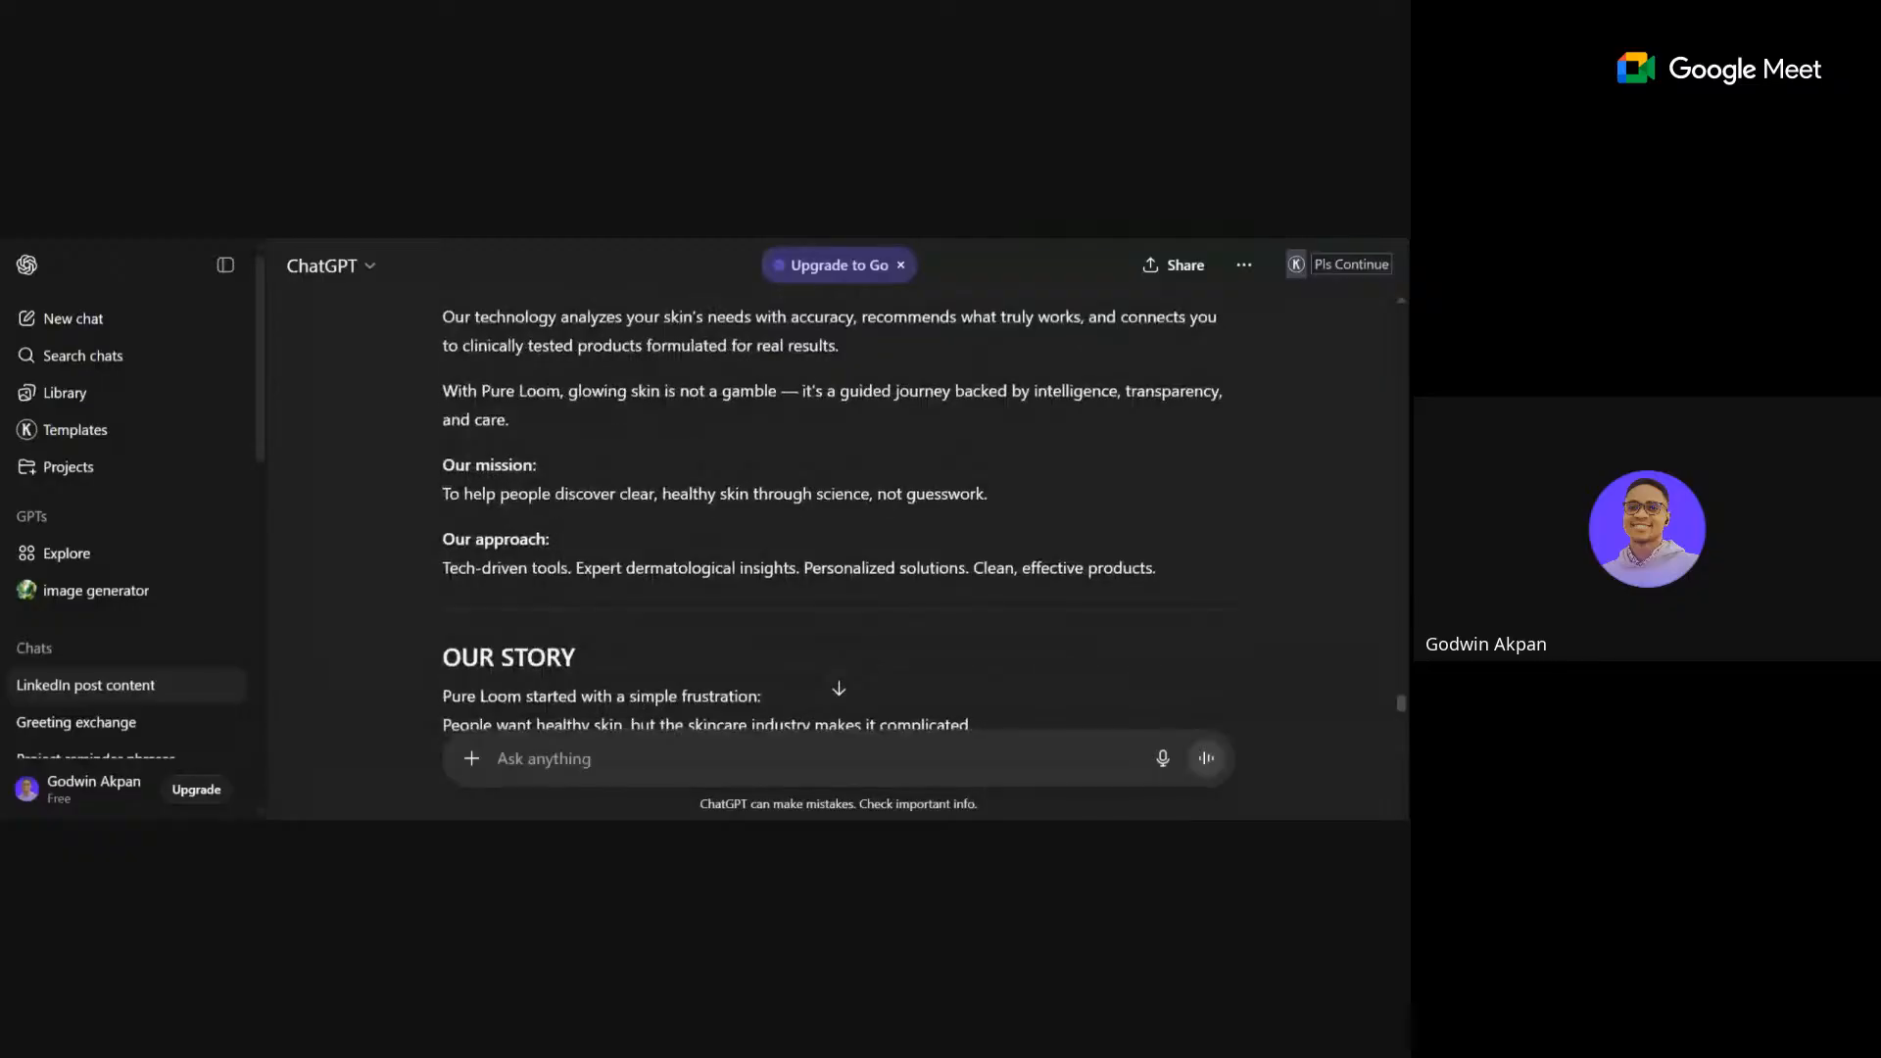
{"action": "scroll", "coordinate": [832, 519], "scroll_direction": "down", "scroll_amount": 1}
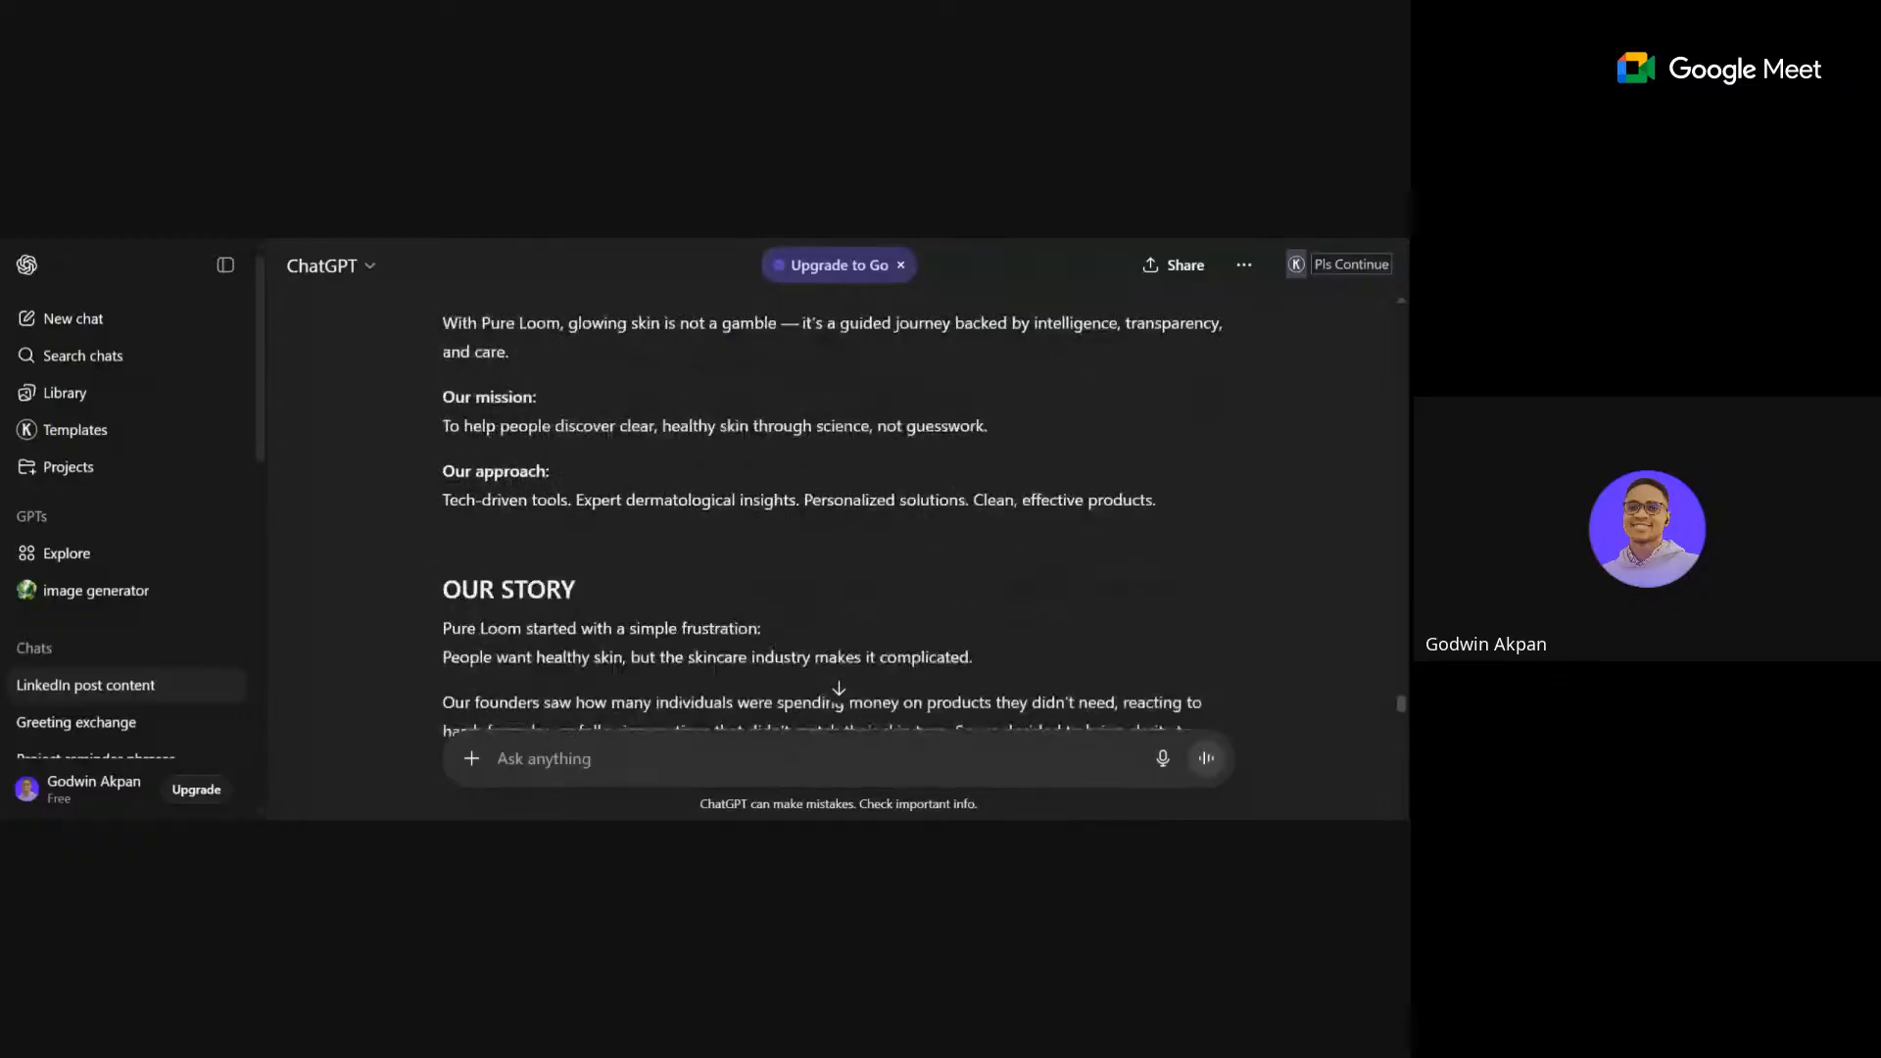
{"action": "scroll", "coordinate": [839, 689], "scroll_direction": "up", "scroll_amount": 6}
{"action": "scroll", "coordinate": [839, 689], "scroll_direction": "down", "scroll_amount": 1}
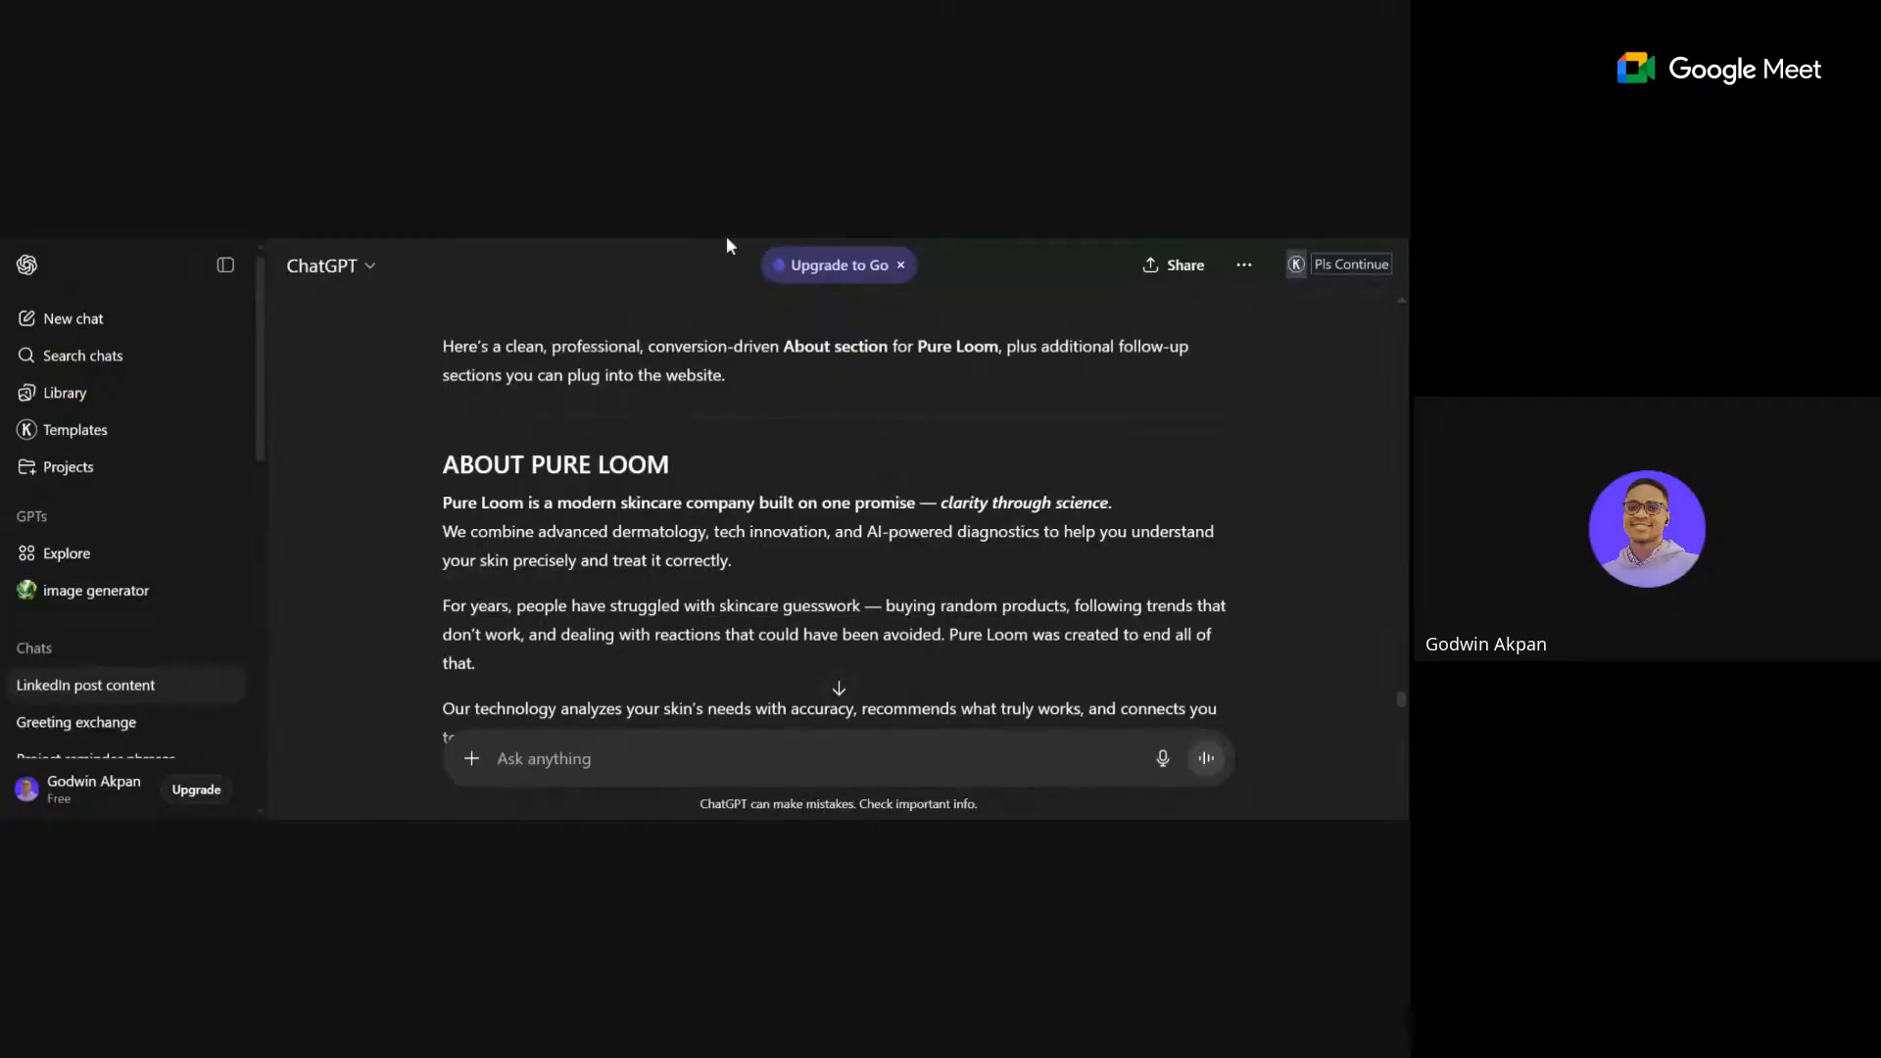
{"action": "left_click_drag", "start_coordinate": [673, 465], "coordinate": [440, 466]}
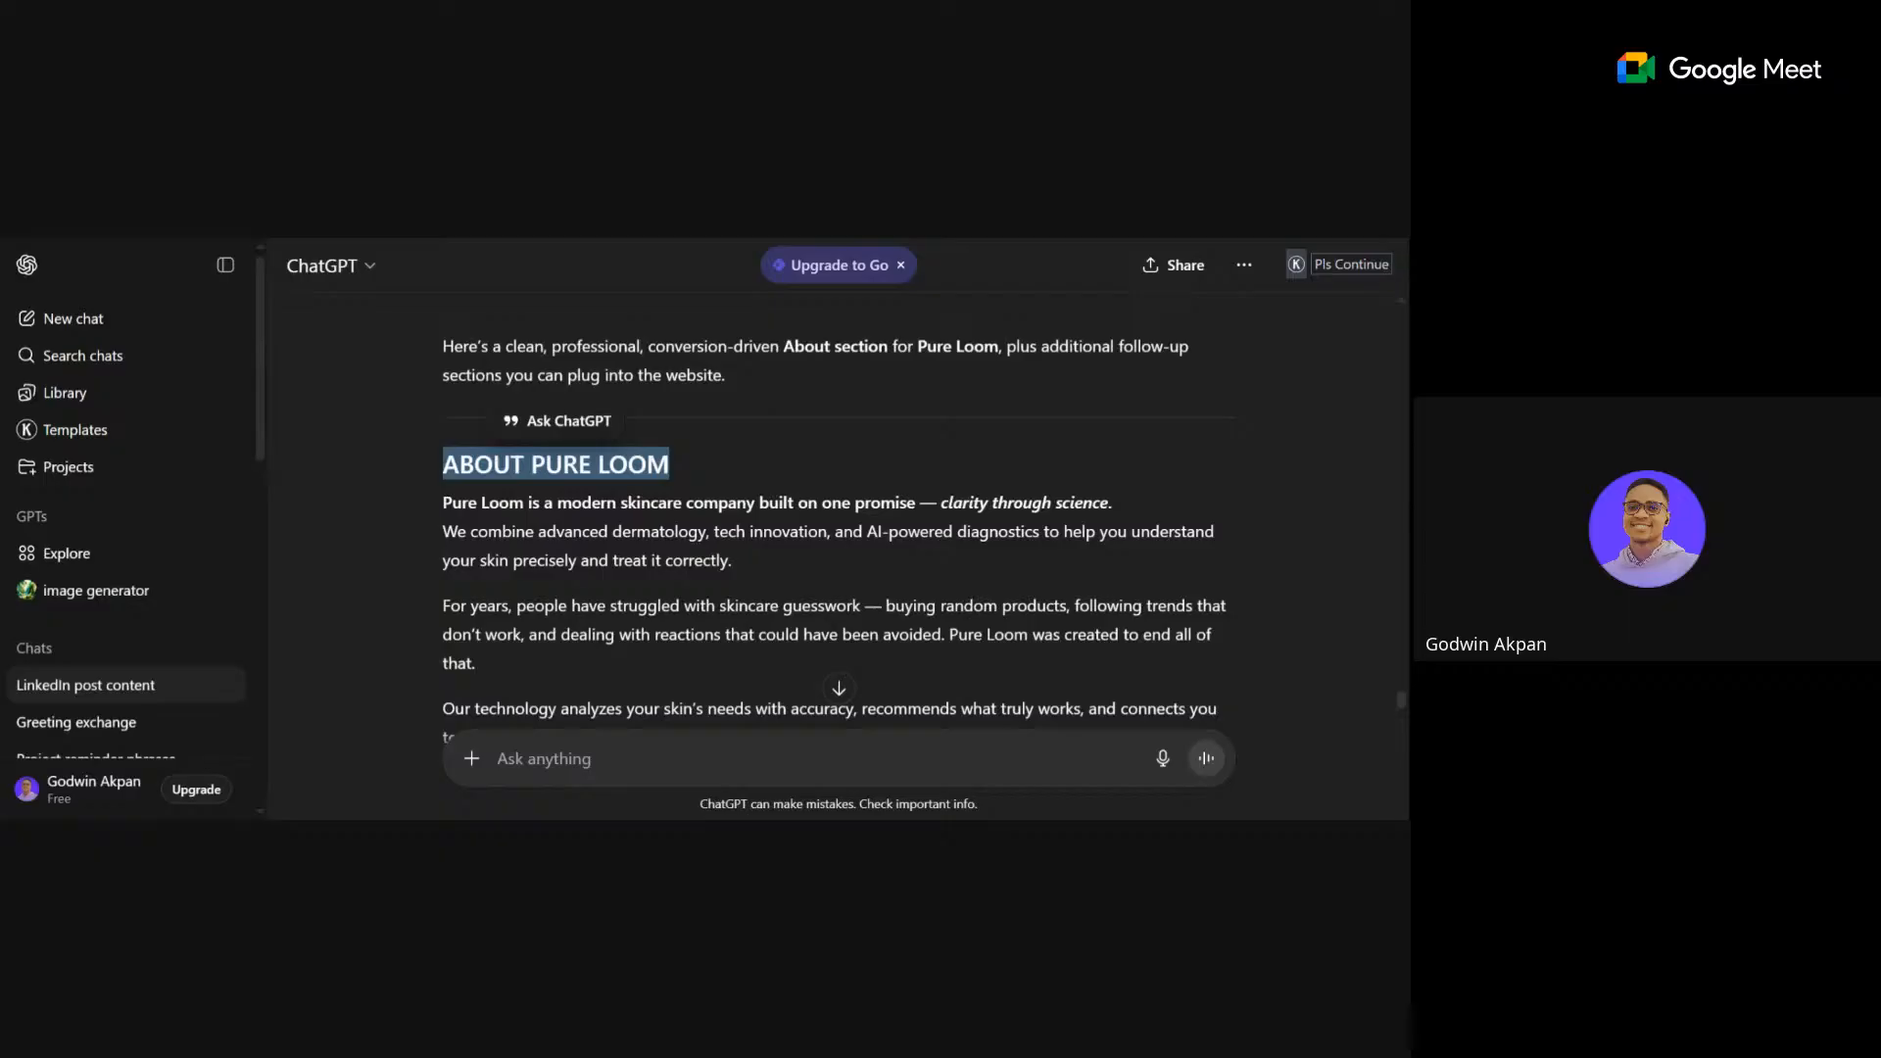
Switch to the Elementor editor and look over the Home page's hero, signature collections and image carousel sections.
{"action": "key", "text": "alt+Tab"}
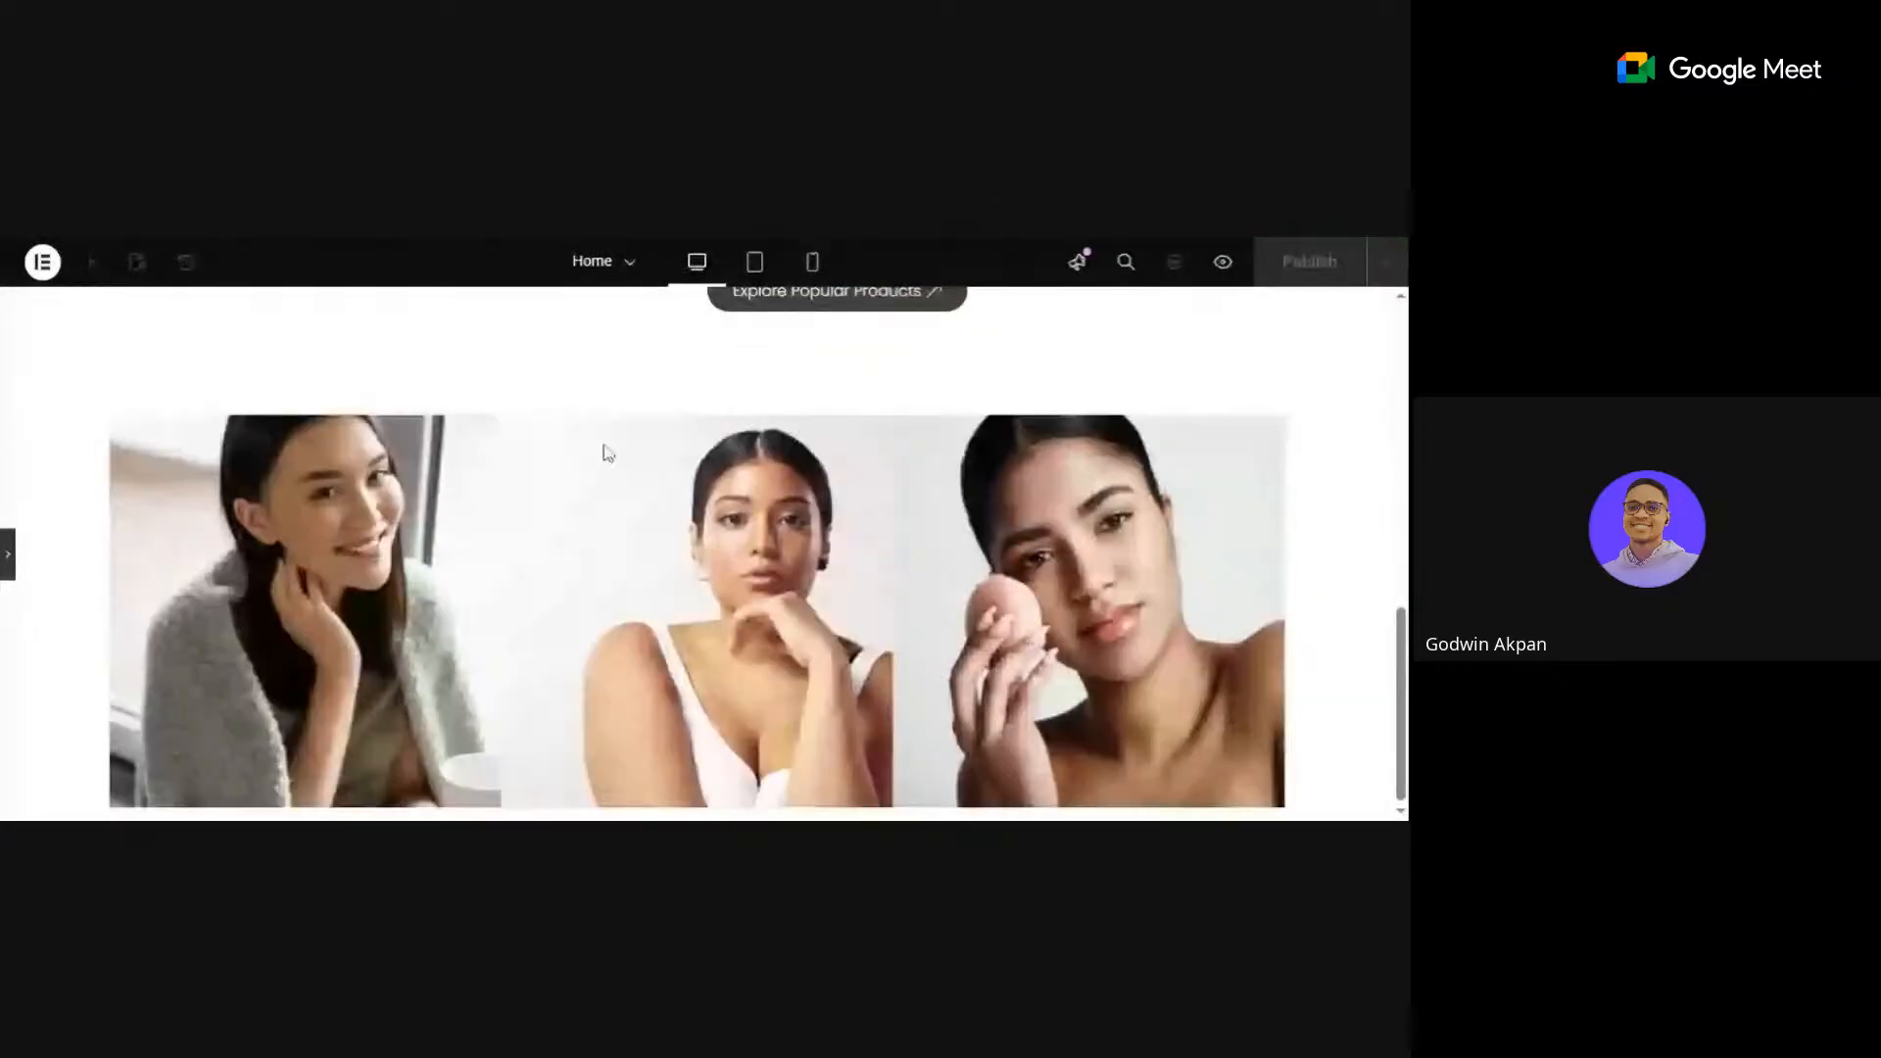
{"action": "scroll", "coordinate": [601, 450], "scroll_direction": "up", "scroll_amount": 10}
{"action": "scroll", "coordinate": [789, 541], "scroll_direction": "down", "scroll_amount": 10}
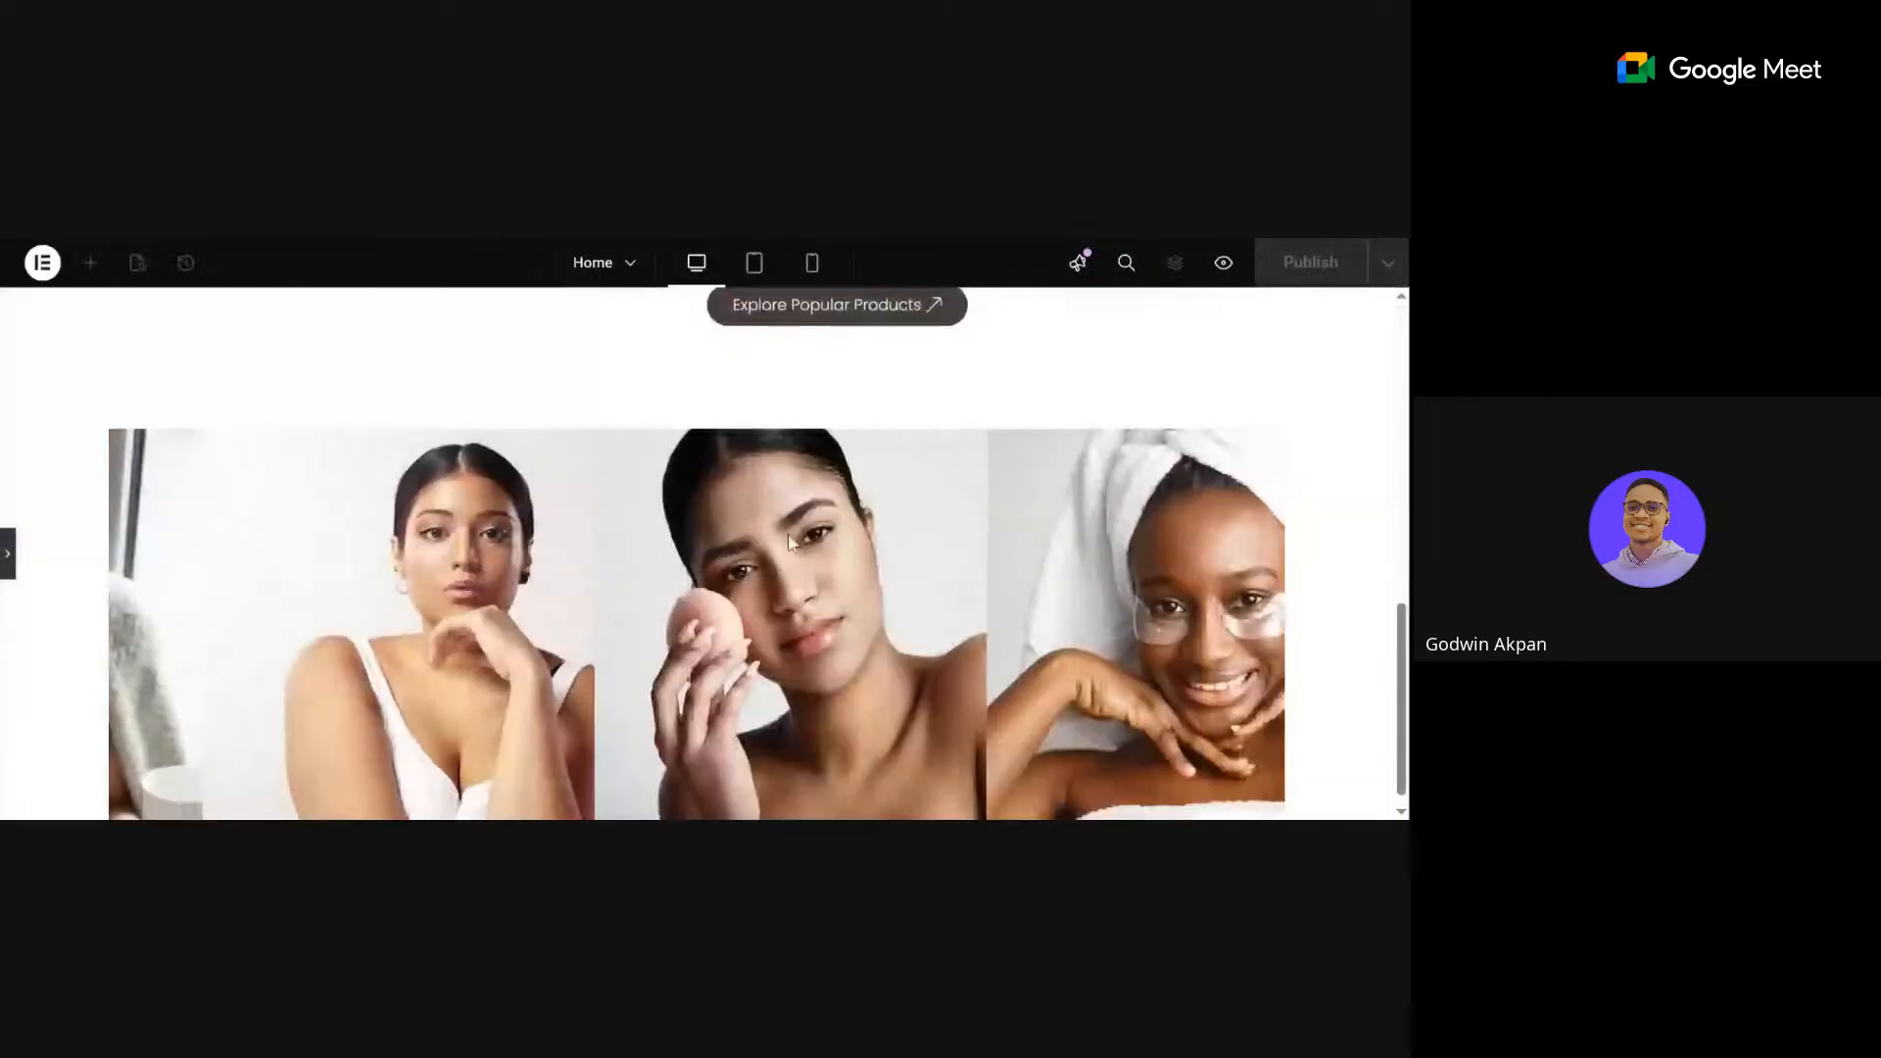
{"action": "scroll", "coordinate": [779, 597], "scroll_direction": "up", "scroll_amount": 10}
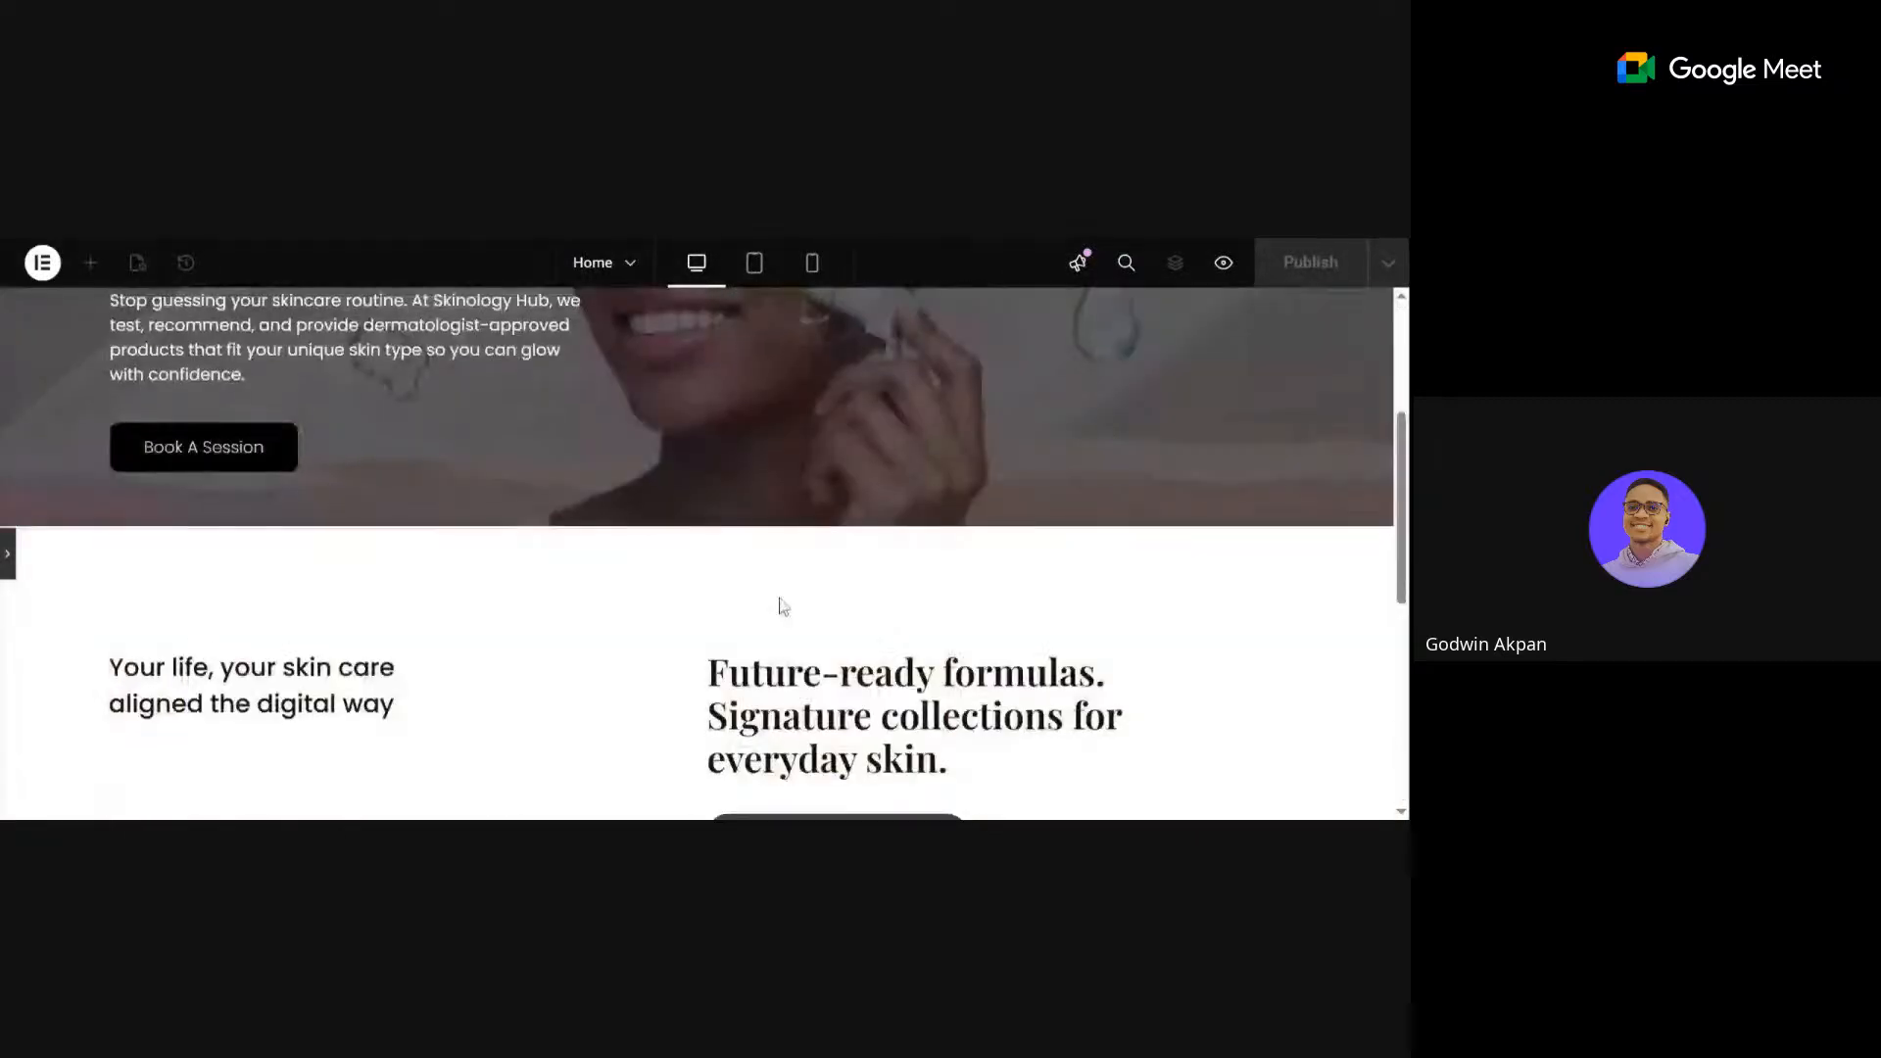
{"action": "scroll", "coordinate": [779, 600], "scroll_direction": "down", "scroll_amount": 10}
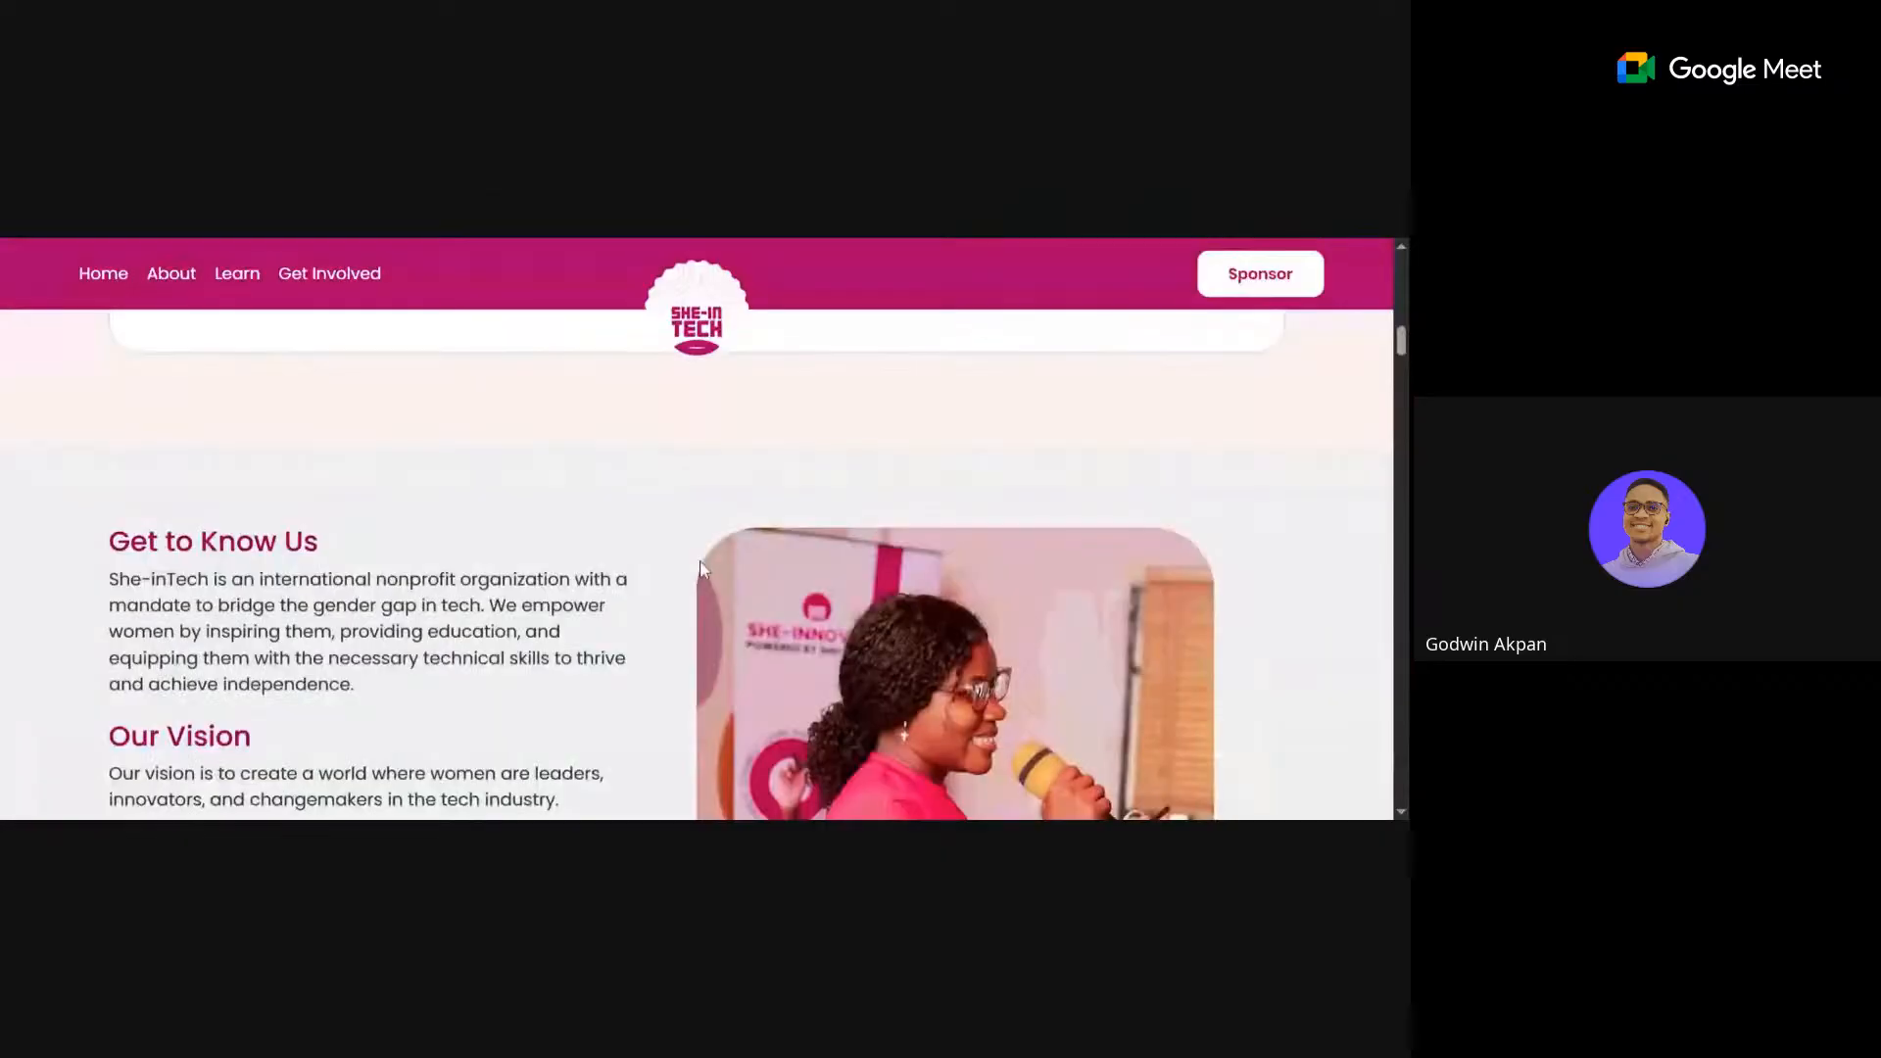
Examine the Get to Know Us, Our Vision and Our Mission layout on the She-inTech website as a reference.
{"action": "scroll", "coordinate": [698, 561], "scroll_direction": "down", "scroll_amount": 3}
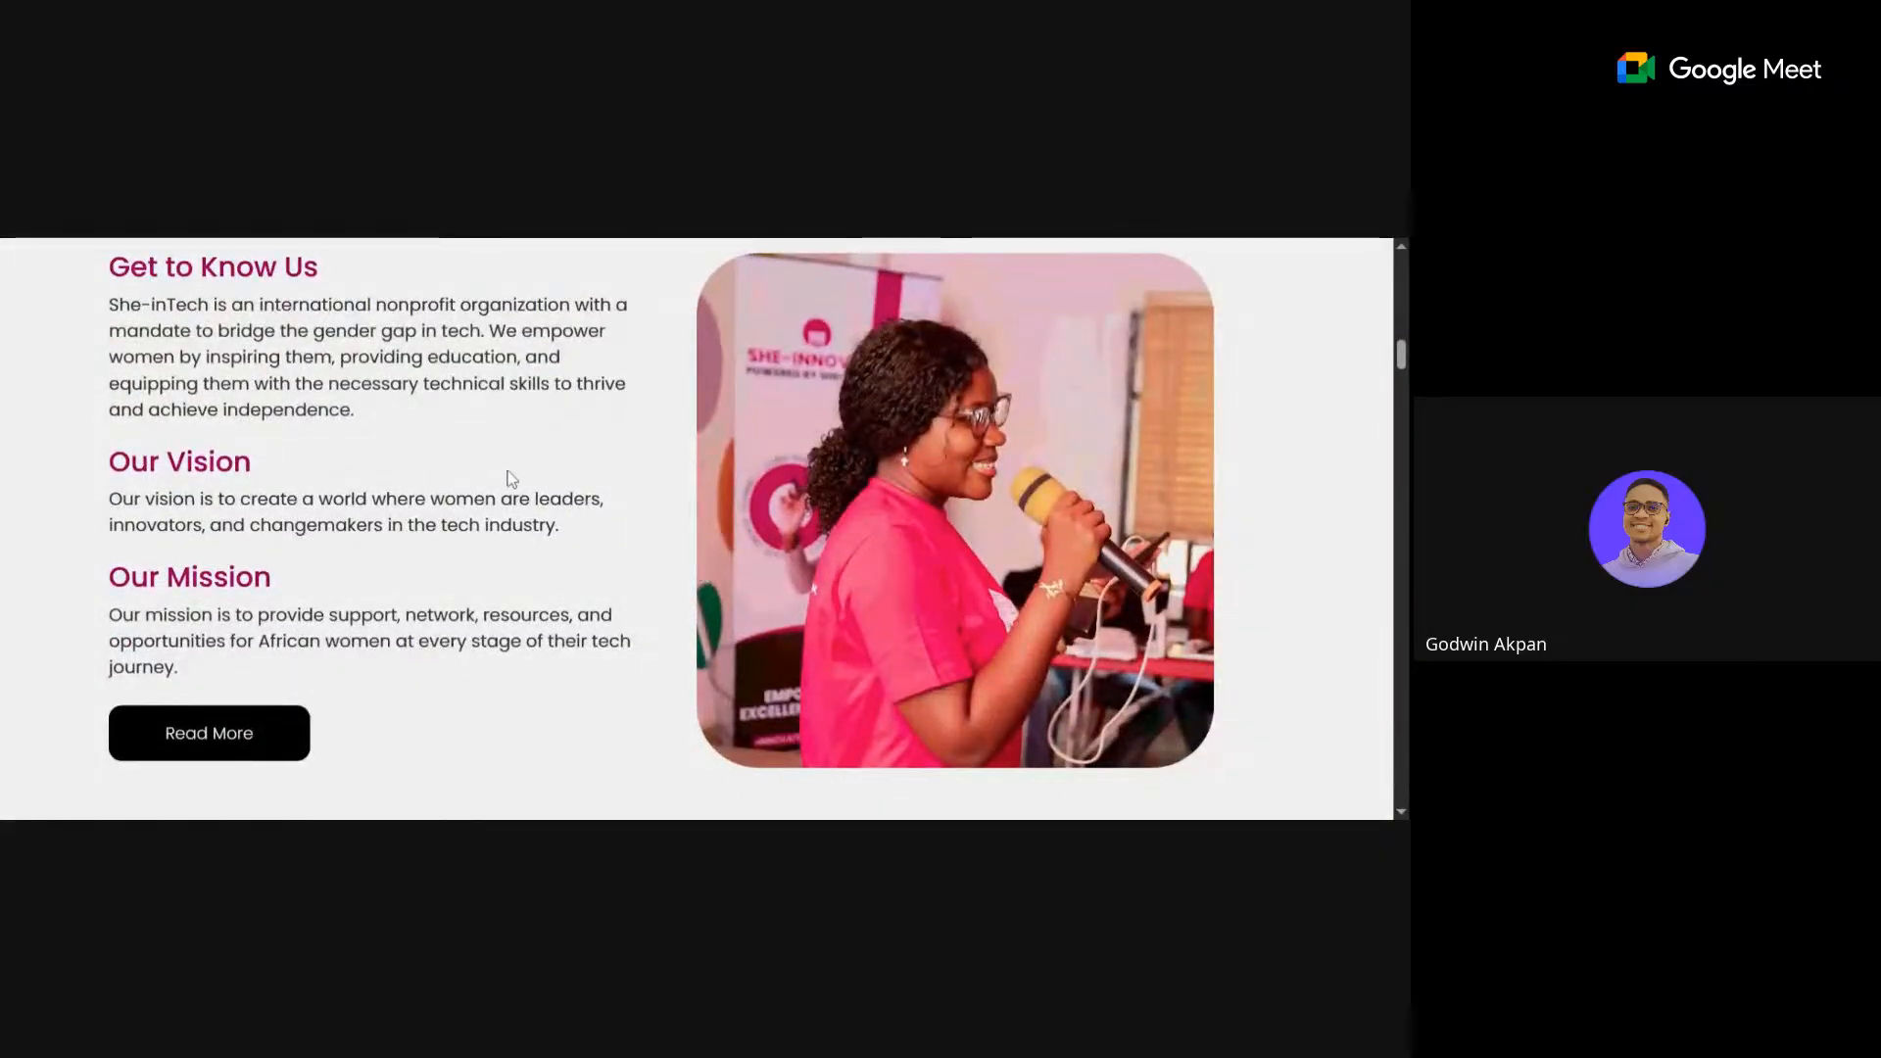
{"action": "scroll", "coordinate": [510, 479], "scroll_direction": "up", "scroll_amount": 1}
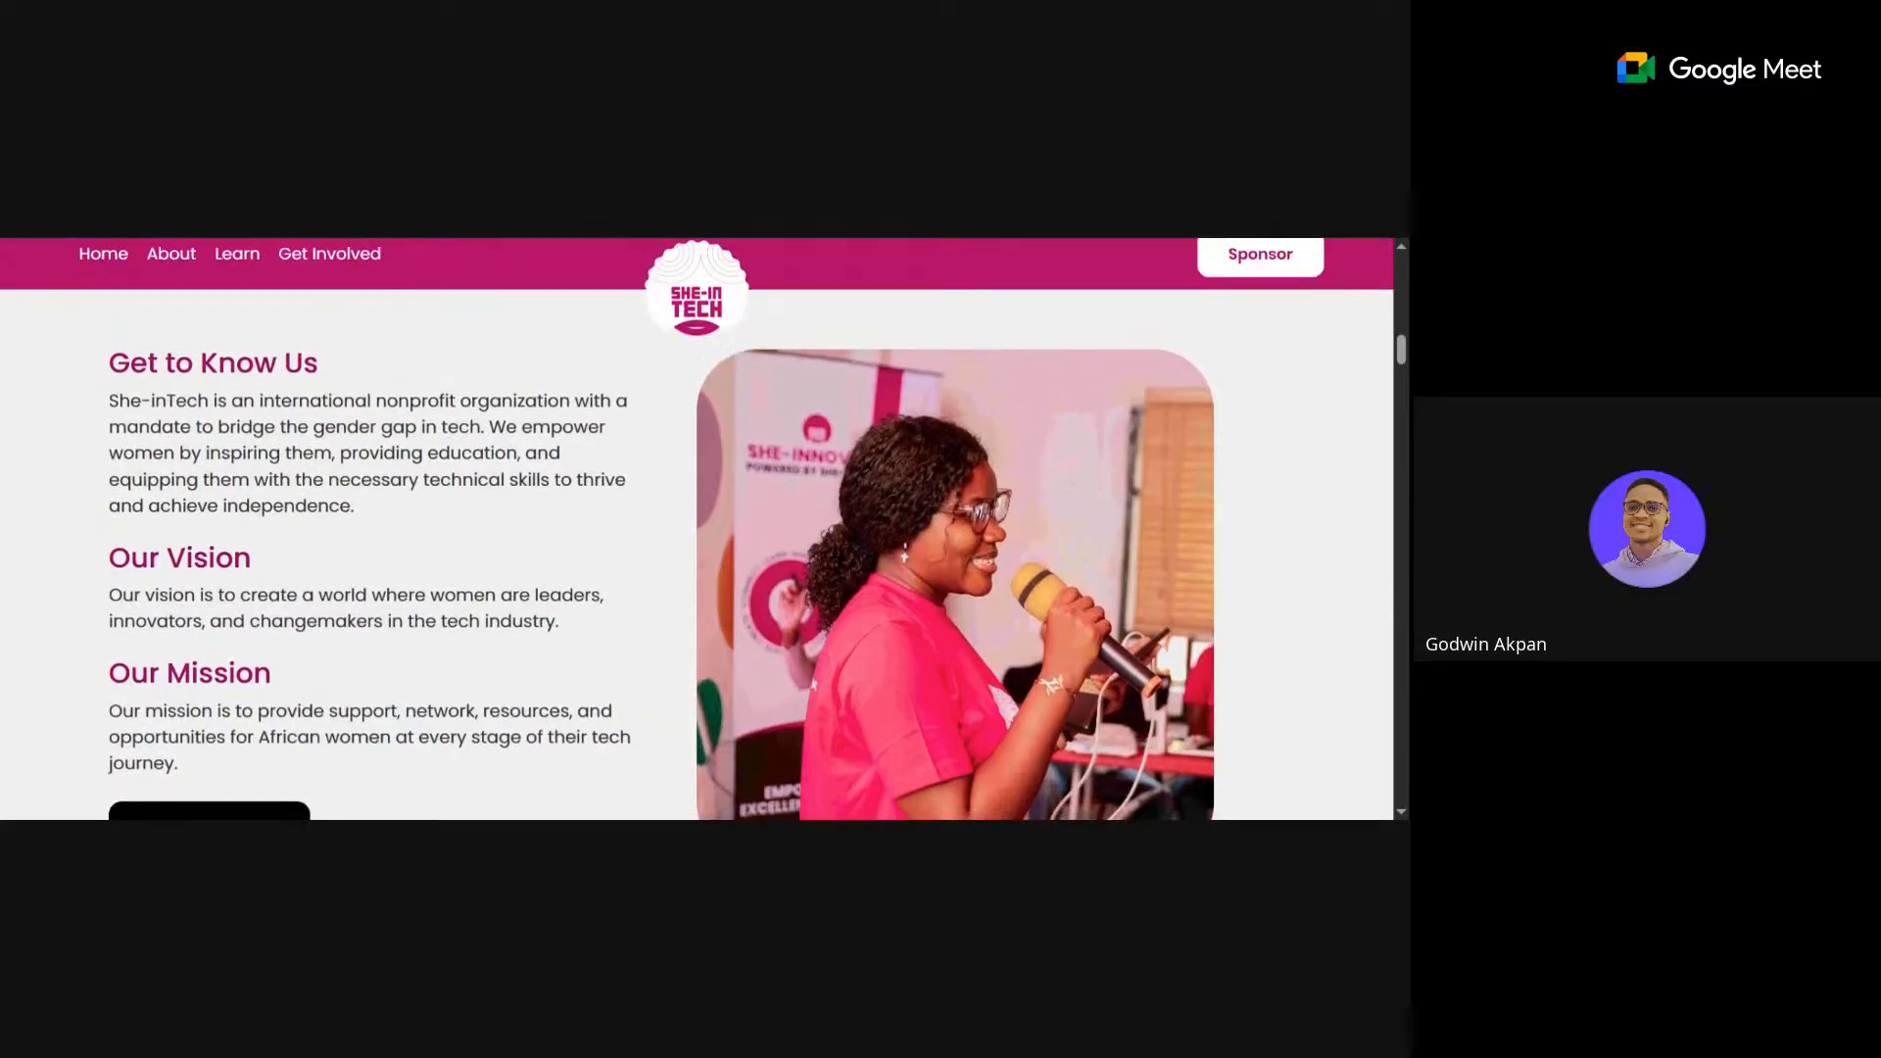
{"action": "scroll", "coordinate": [698, 529], "scroll_direction": "down", "scroll_amount": 1}
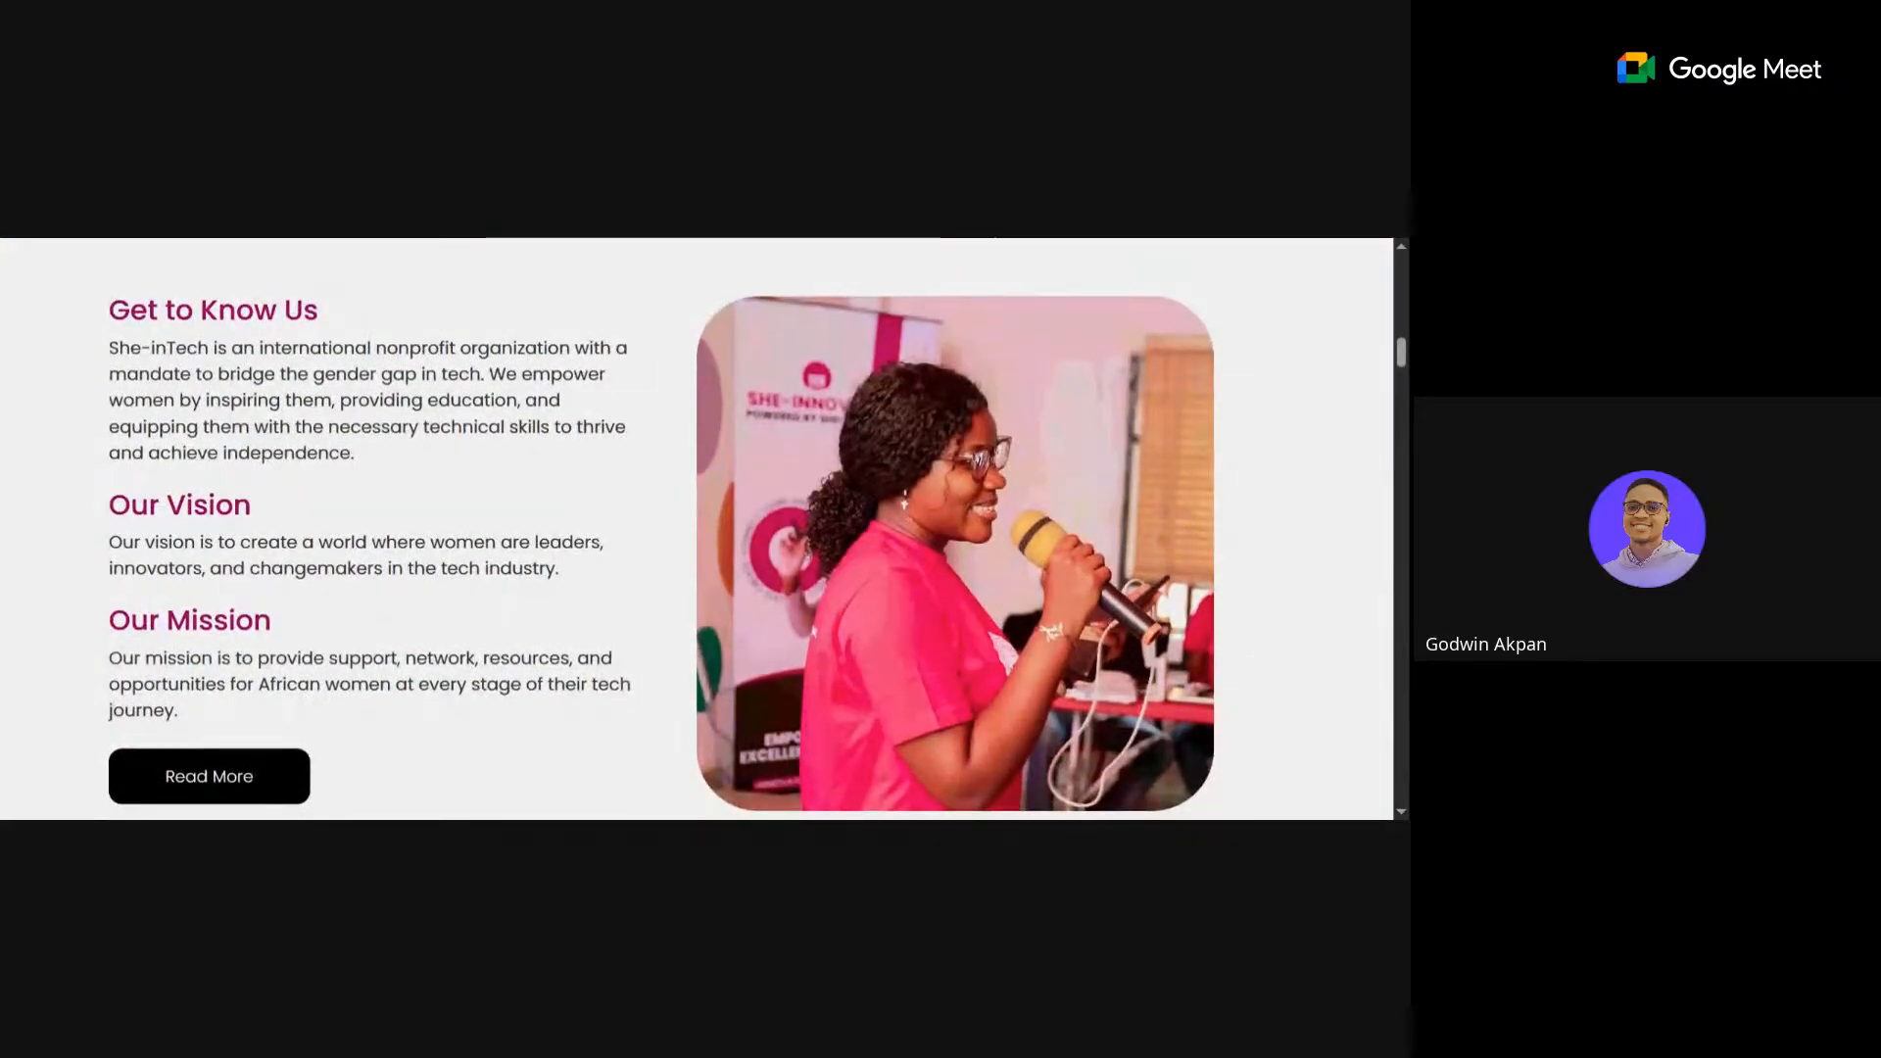
{"action": "scroll", "coordinate": [697, 529], "scroll_direction": "down", "scroll_amount": 1}
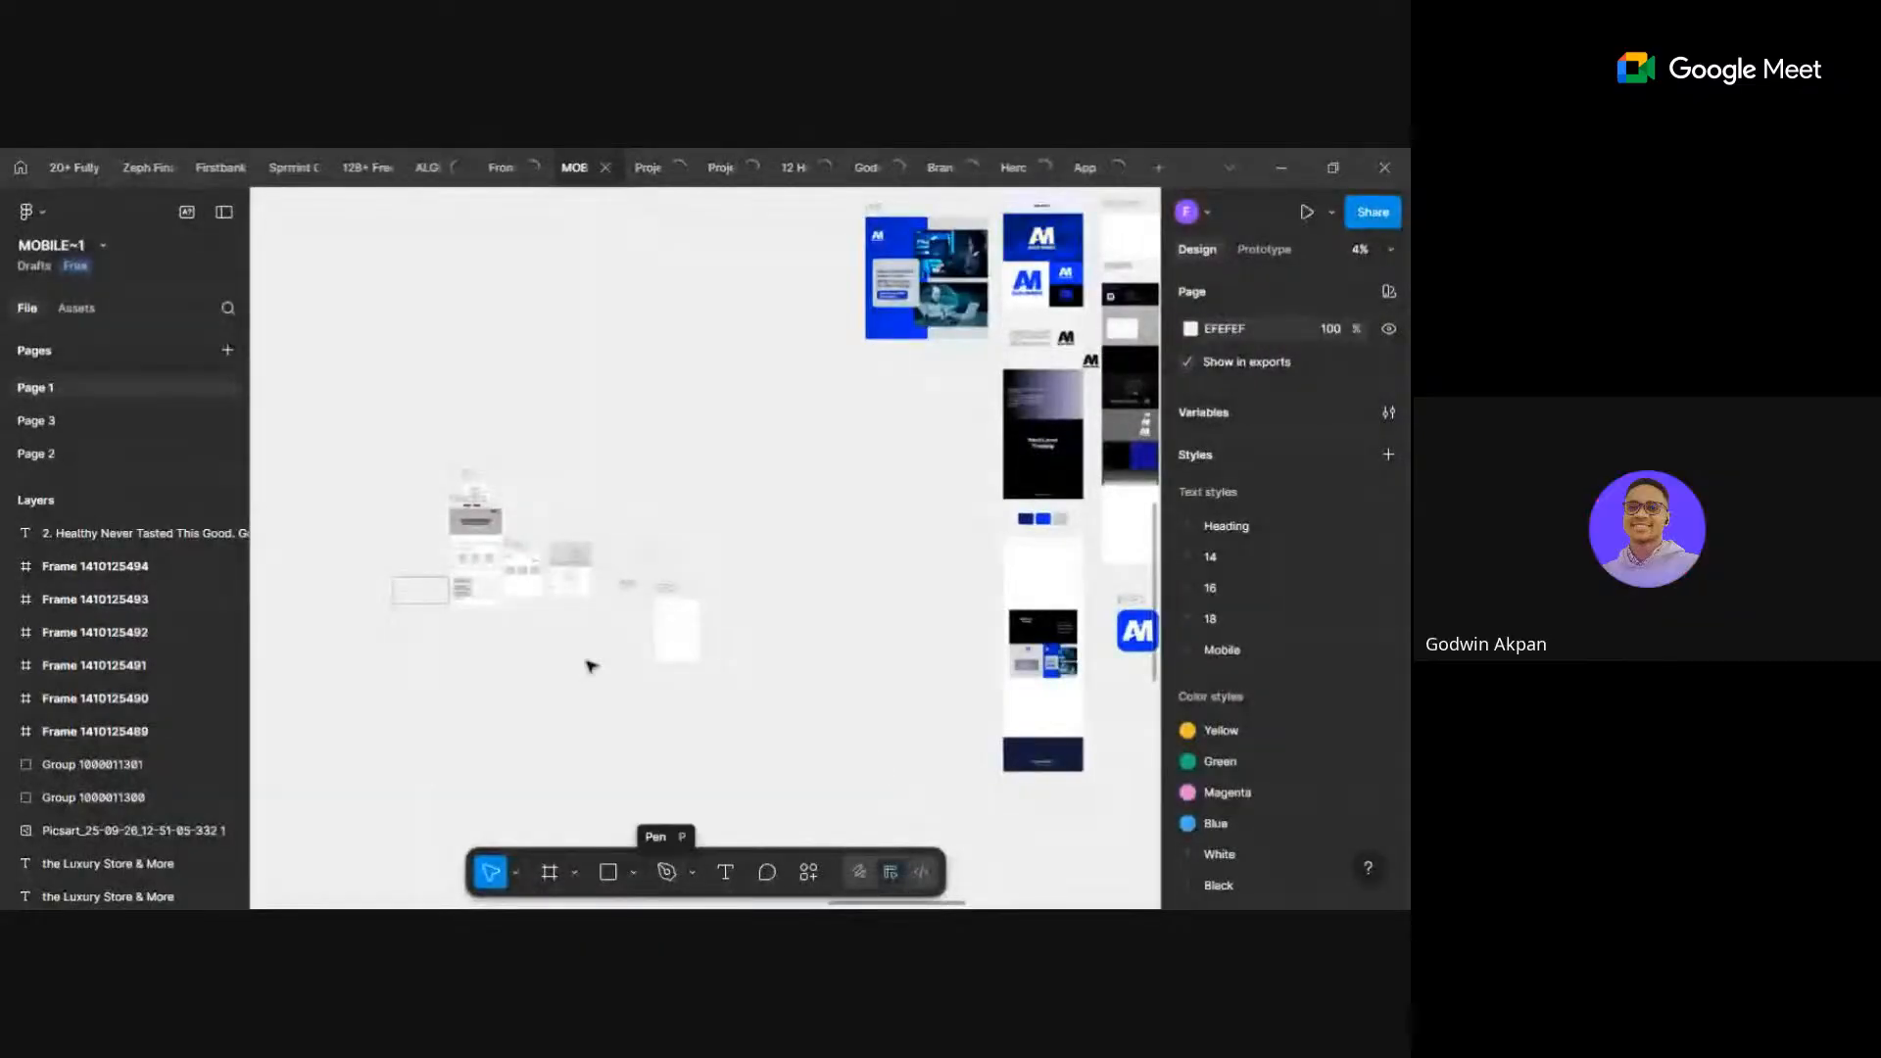
In the Figma file, delete the blank image beside the hero wireframe.
{"action": "scroll", "coordinate": [590, 667], "scroll_direction": "up", "scroll_amount": 5}
{"action": "left_click", "coordinate": [852, 457]}
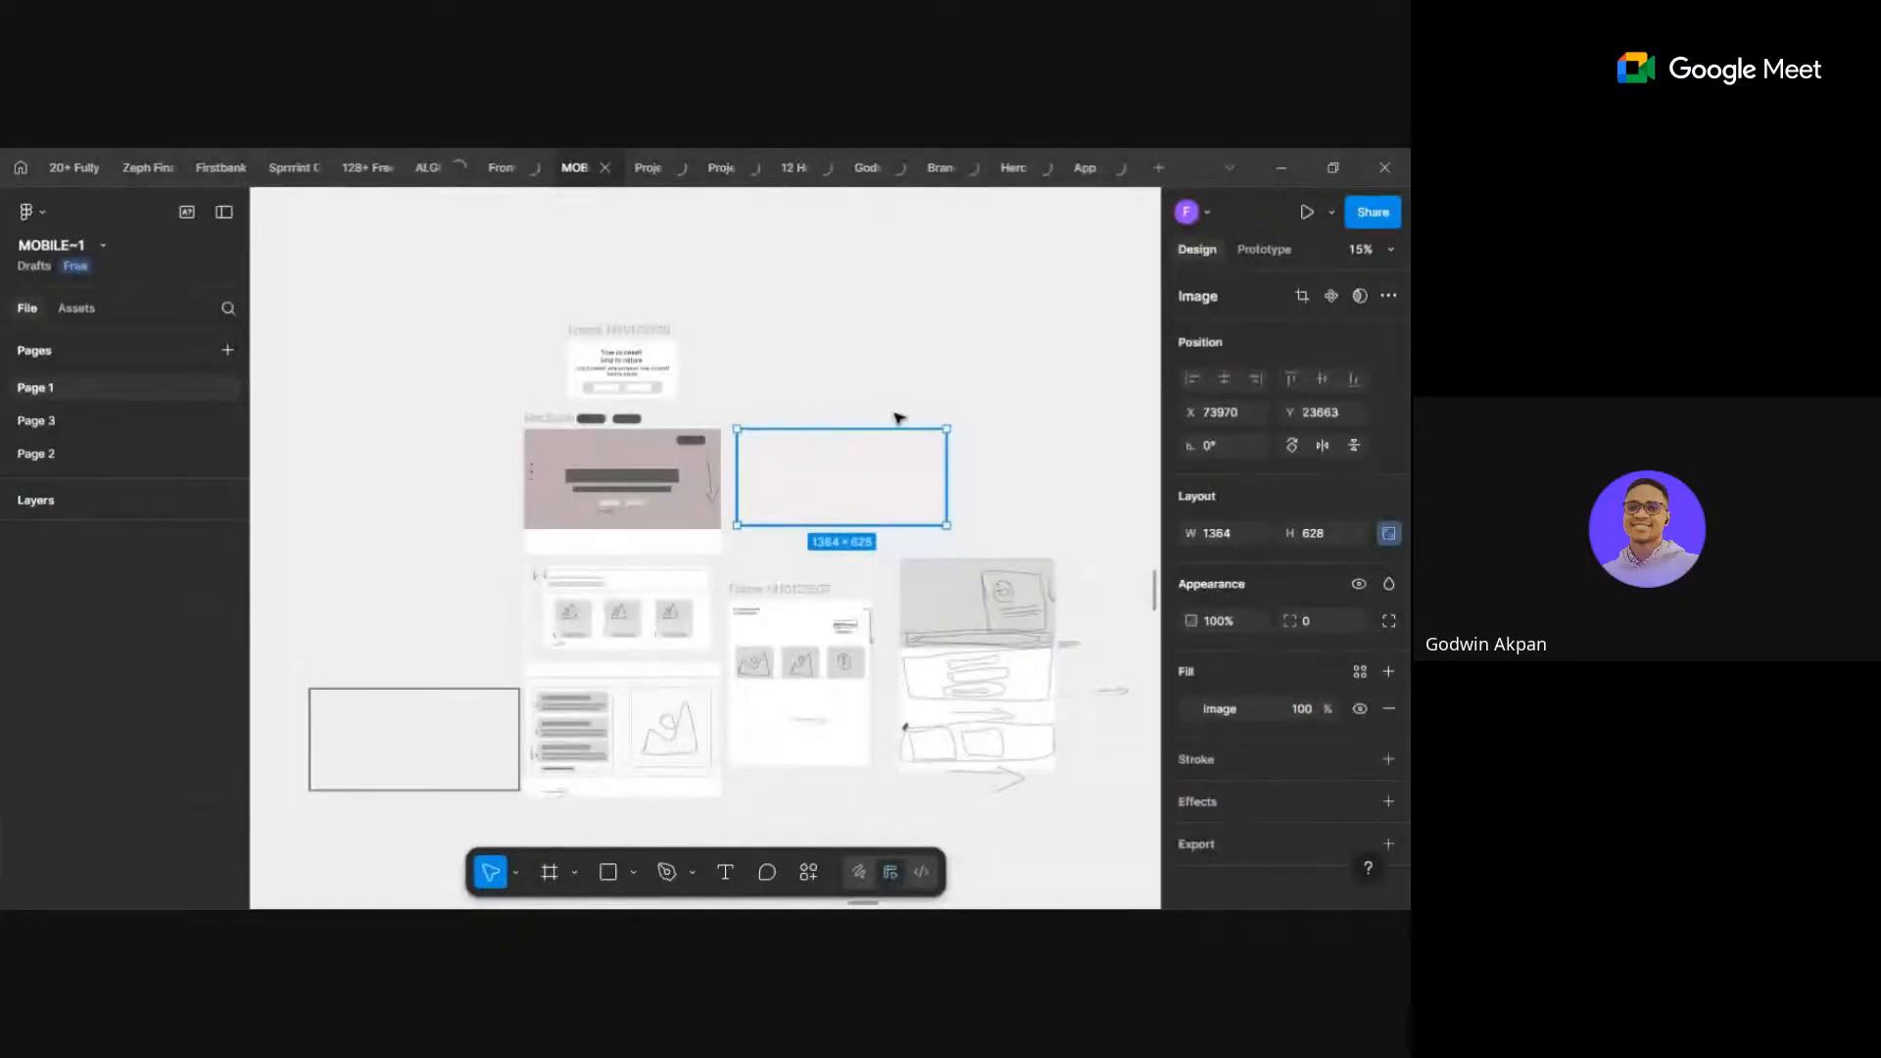
{"action": "key", "text": "Delete"}
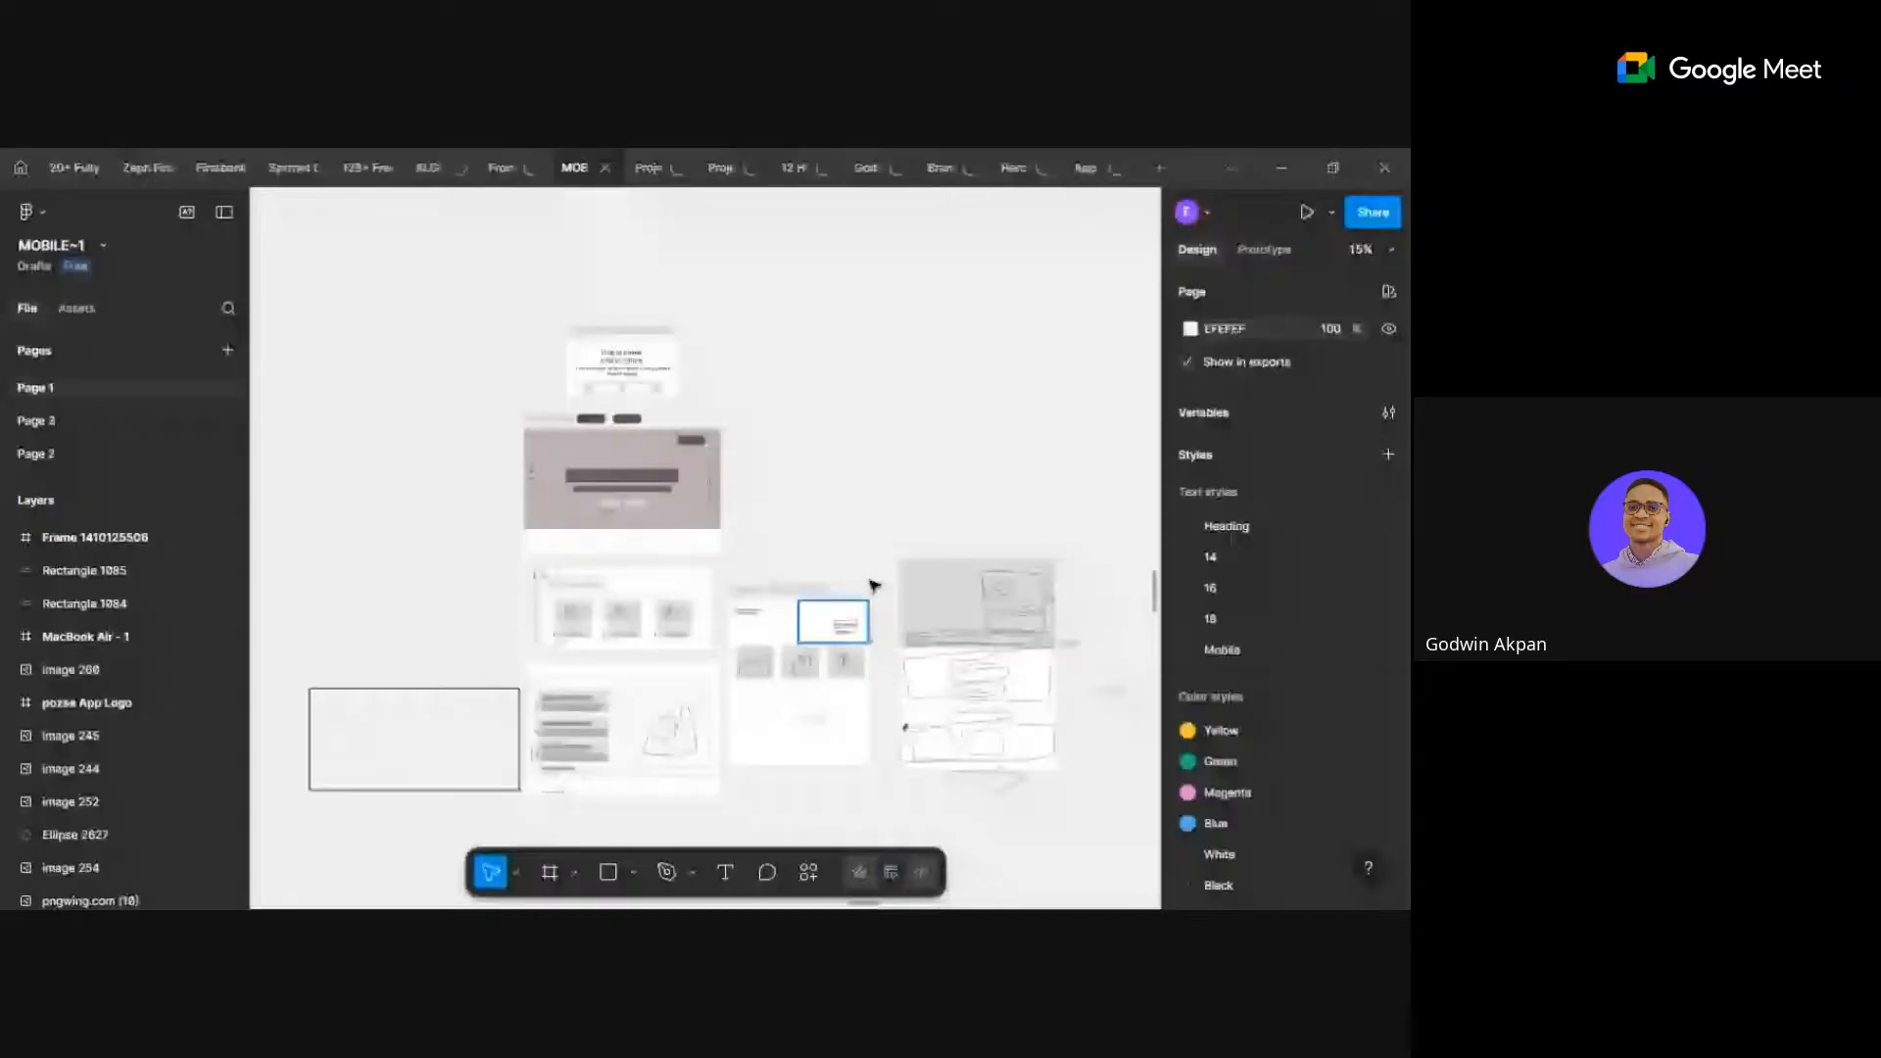
Sketch an outer frame with two side-by-side boxes below the Get to Know Us screenshot using the Pencil tool.
{"action": "scroll", "coordinate": [665, 519], "scroll_direction": "up", "scroll_amount": 2}
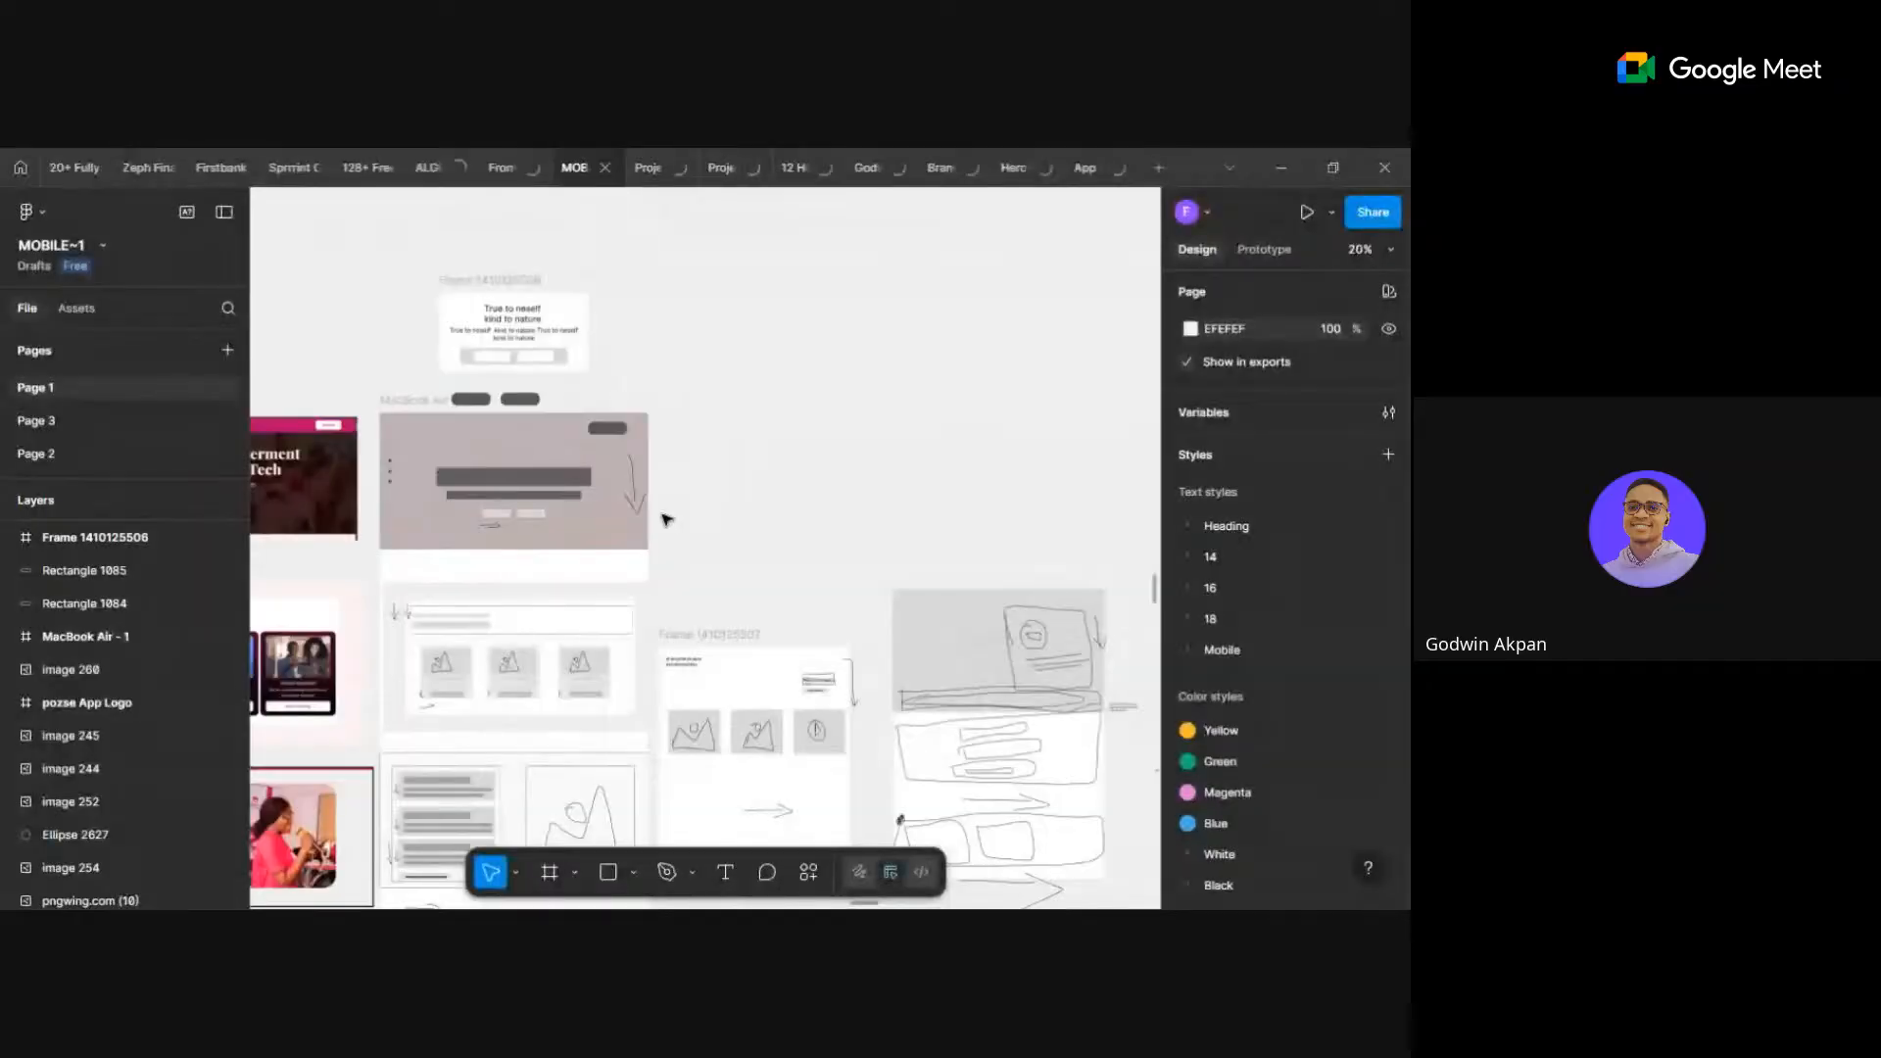
{"action": "scroll", "coordinate": [529, 608], "scroll_direction": "down", "scroll_amount": 3}
{"action": "scroll", "coordinate": [529, 607], "scroll_direction": "left", "scroll_amount": 4}
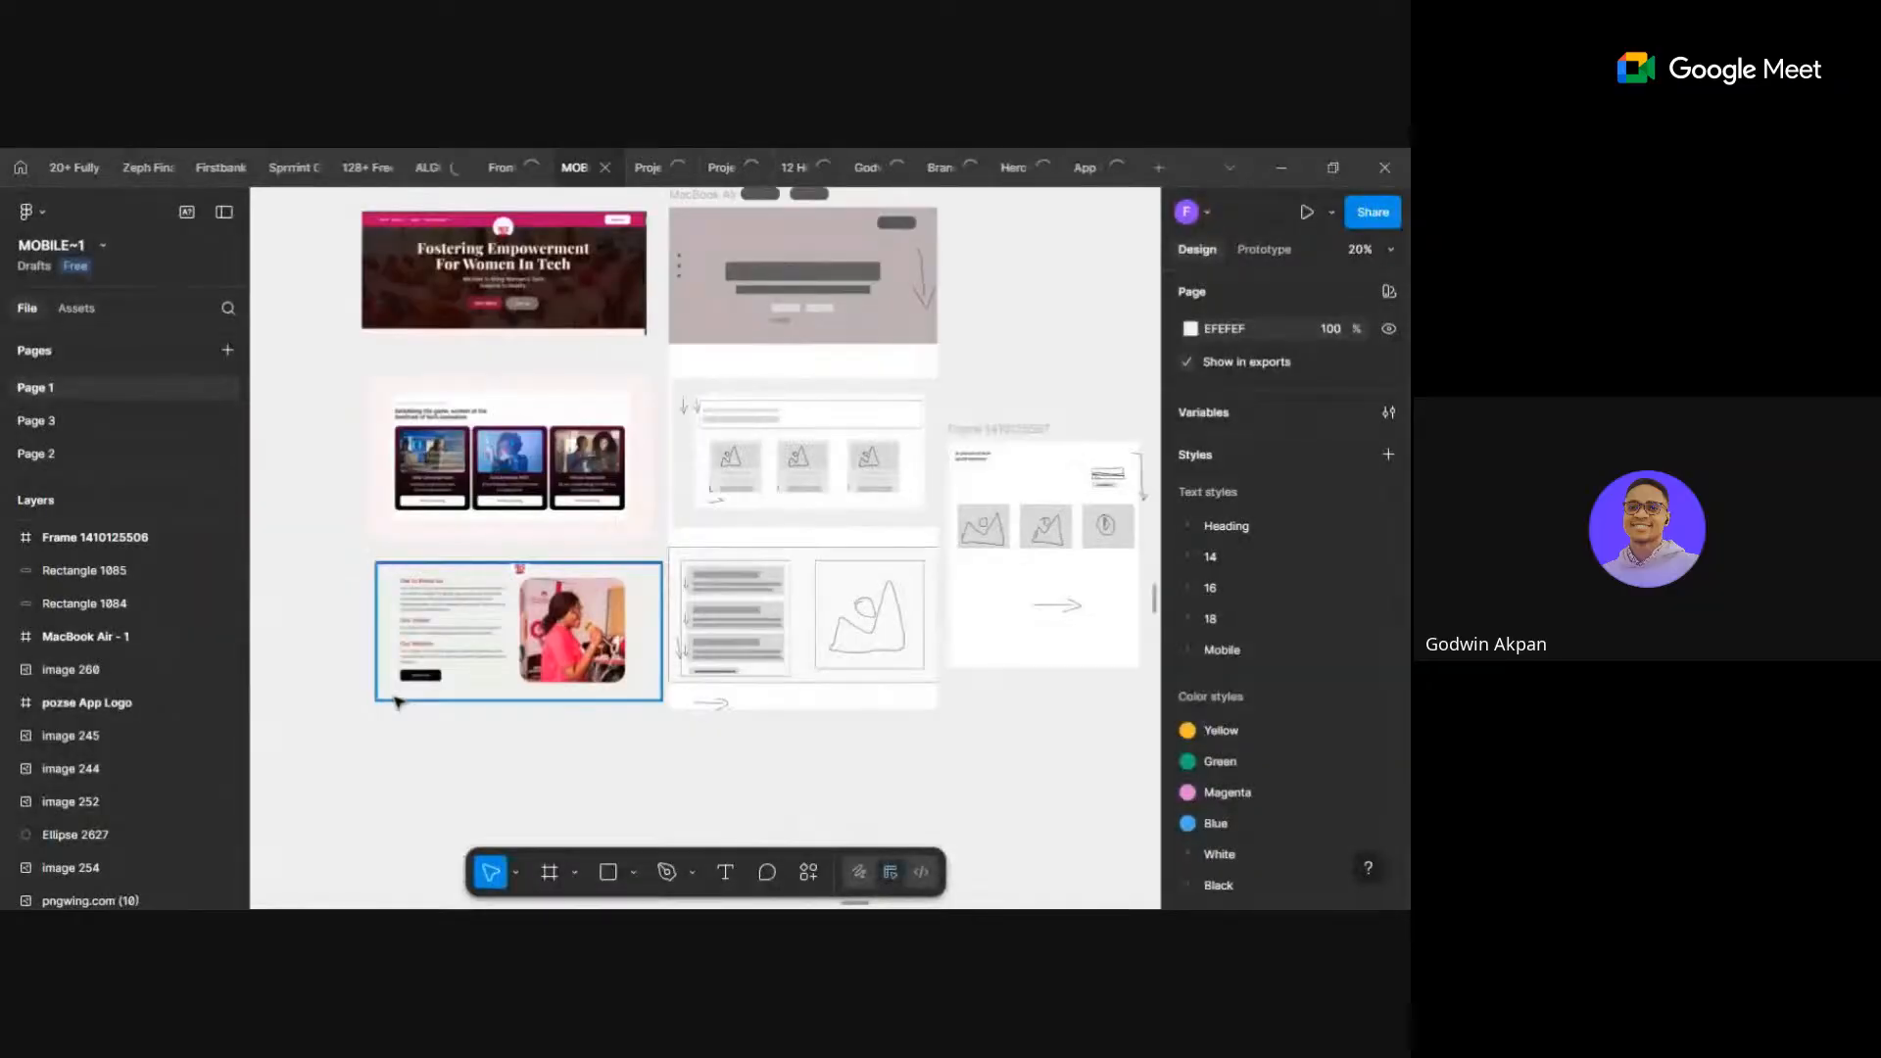
{"action": "scroll", "coordinate": [398, 701], "scroll_direction": "up", "scroll_amount": 3}
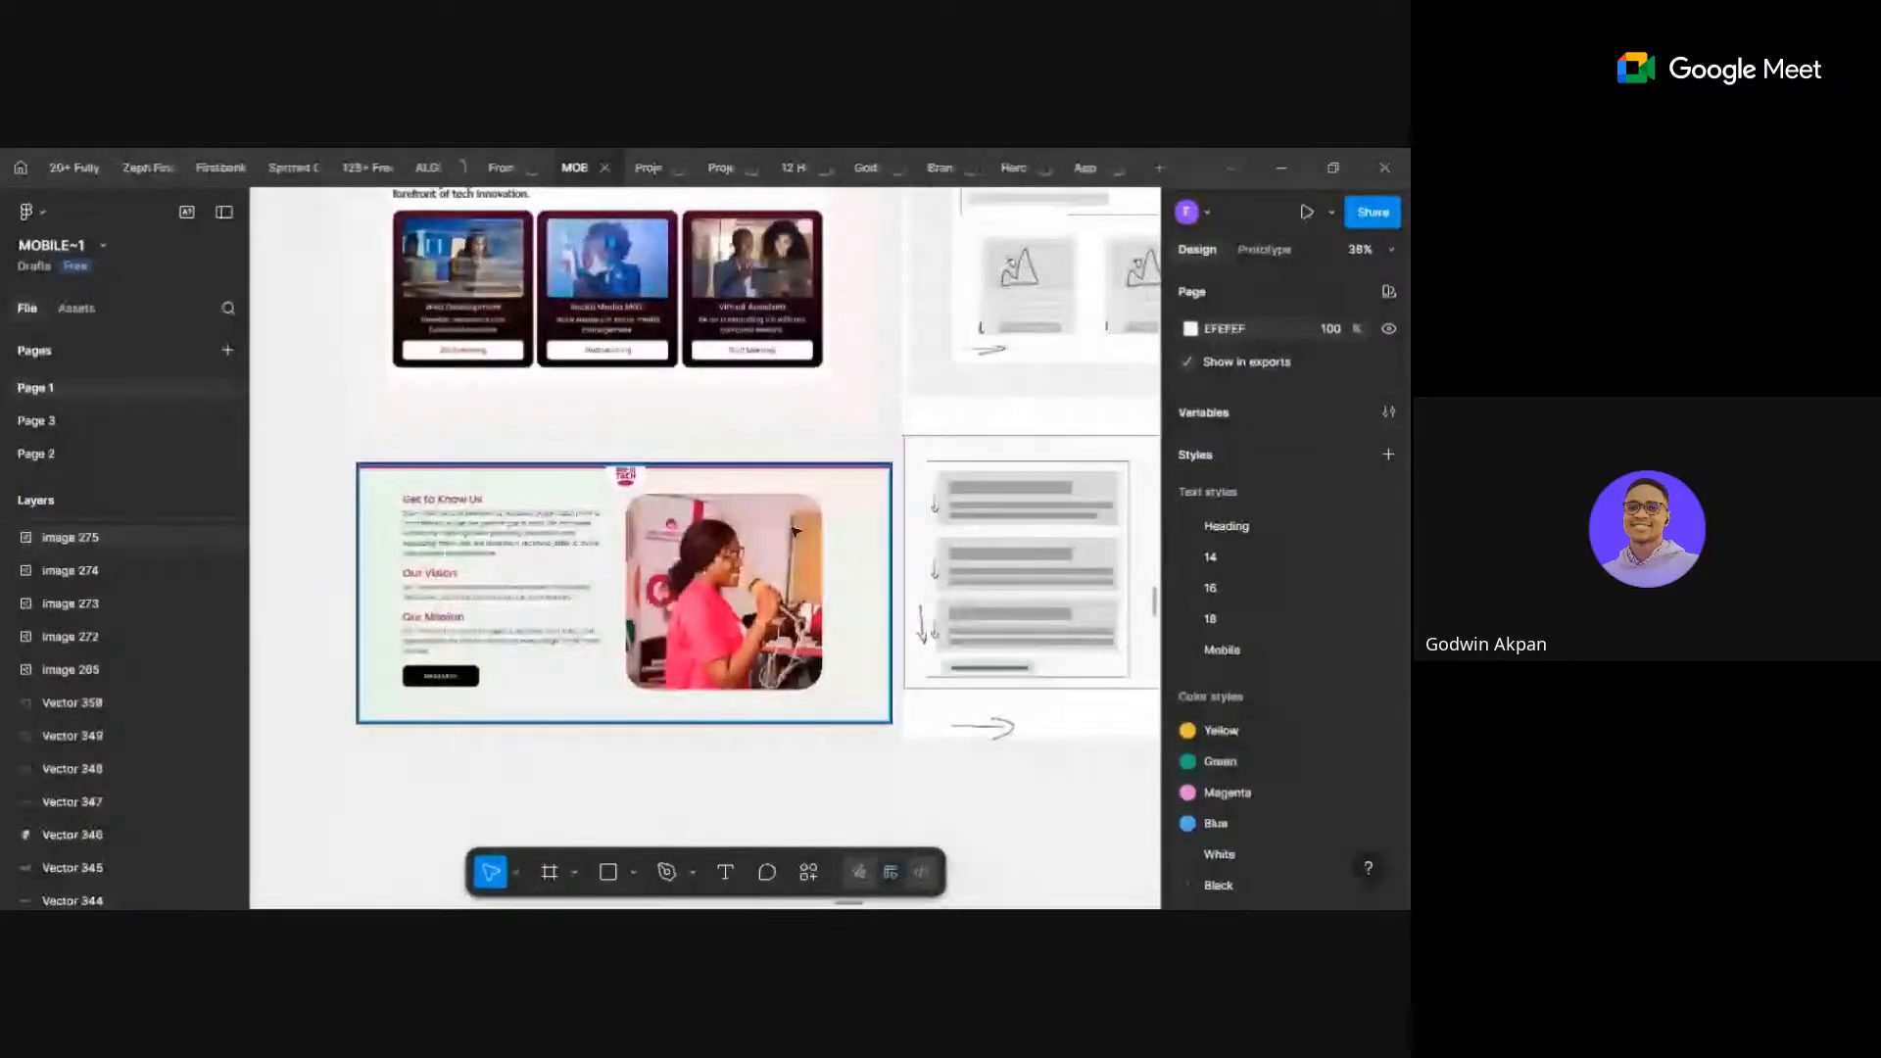
{"action": "scroll", "coordinate": [714, 445], "scroll_direction": "down", "scroll_amount": 4}
{"action": "scroll", "coordinate": [714, 445], "scroll_direction": "left", "scroll_amount": 1}
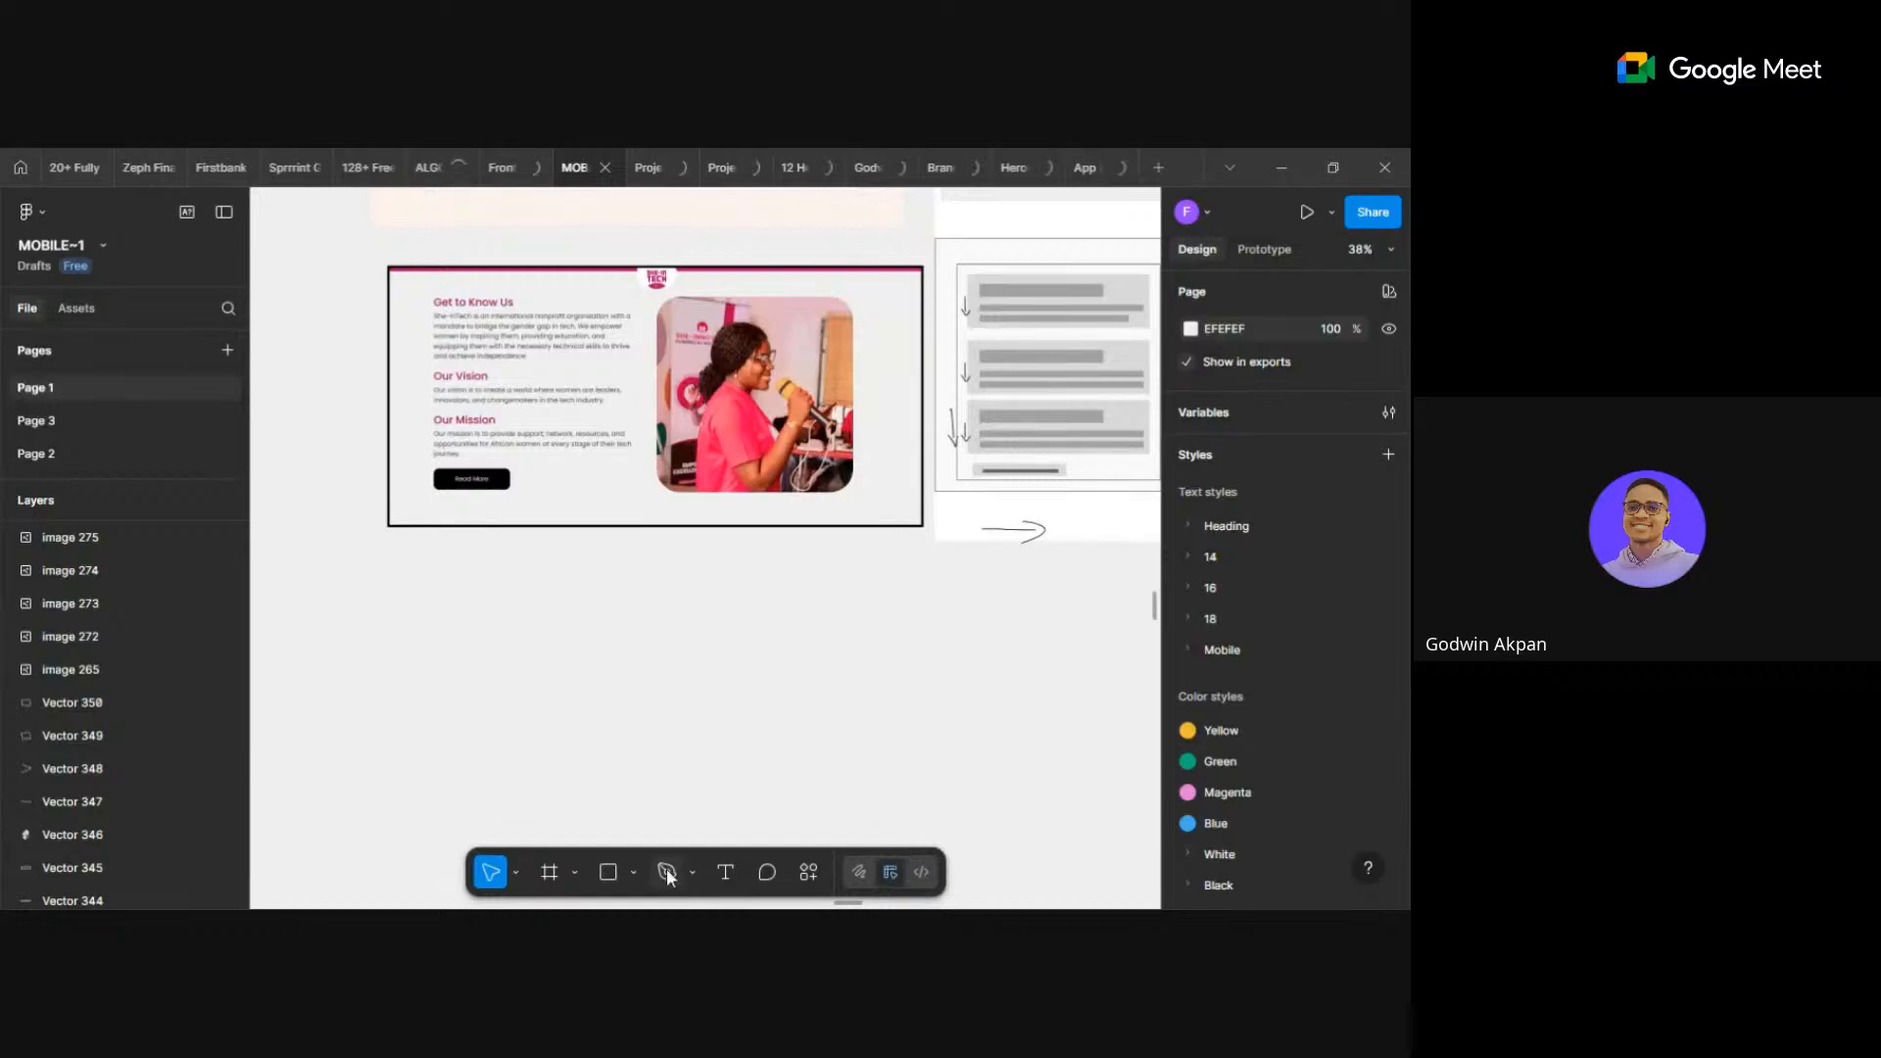
{"action": "left_click", "coordinate": [692, 872]}
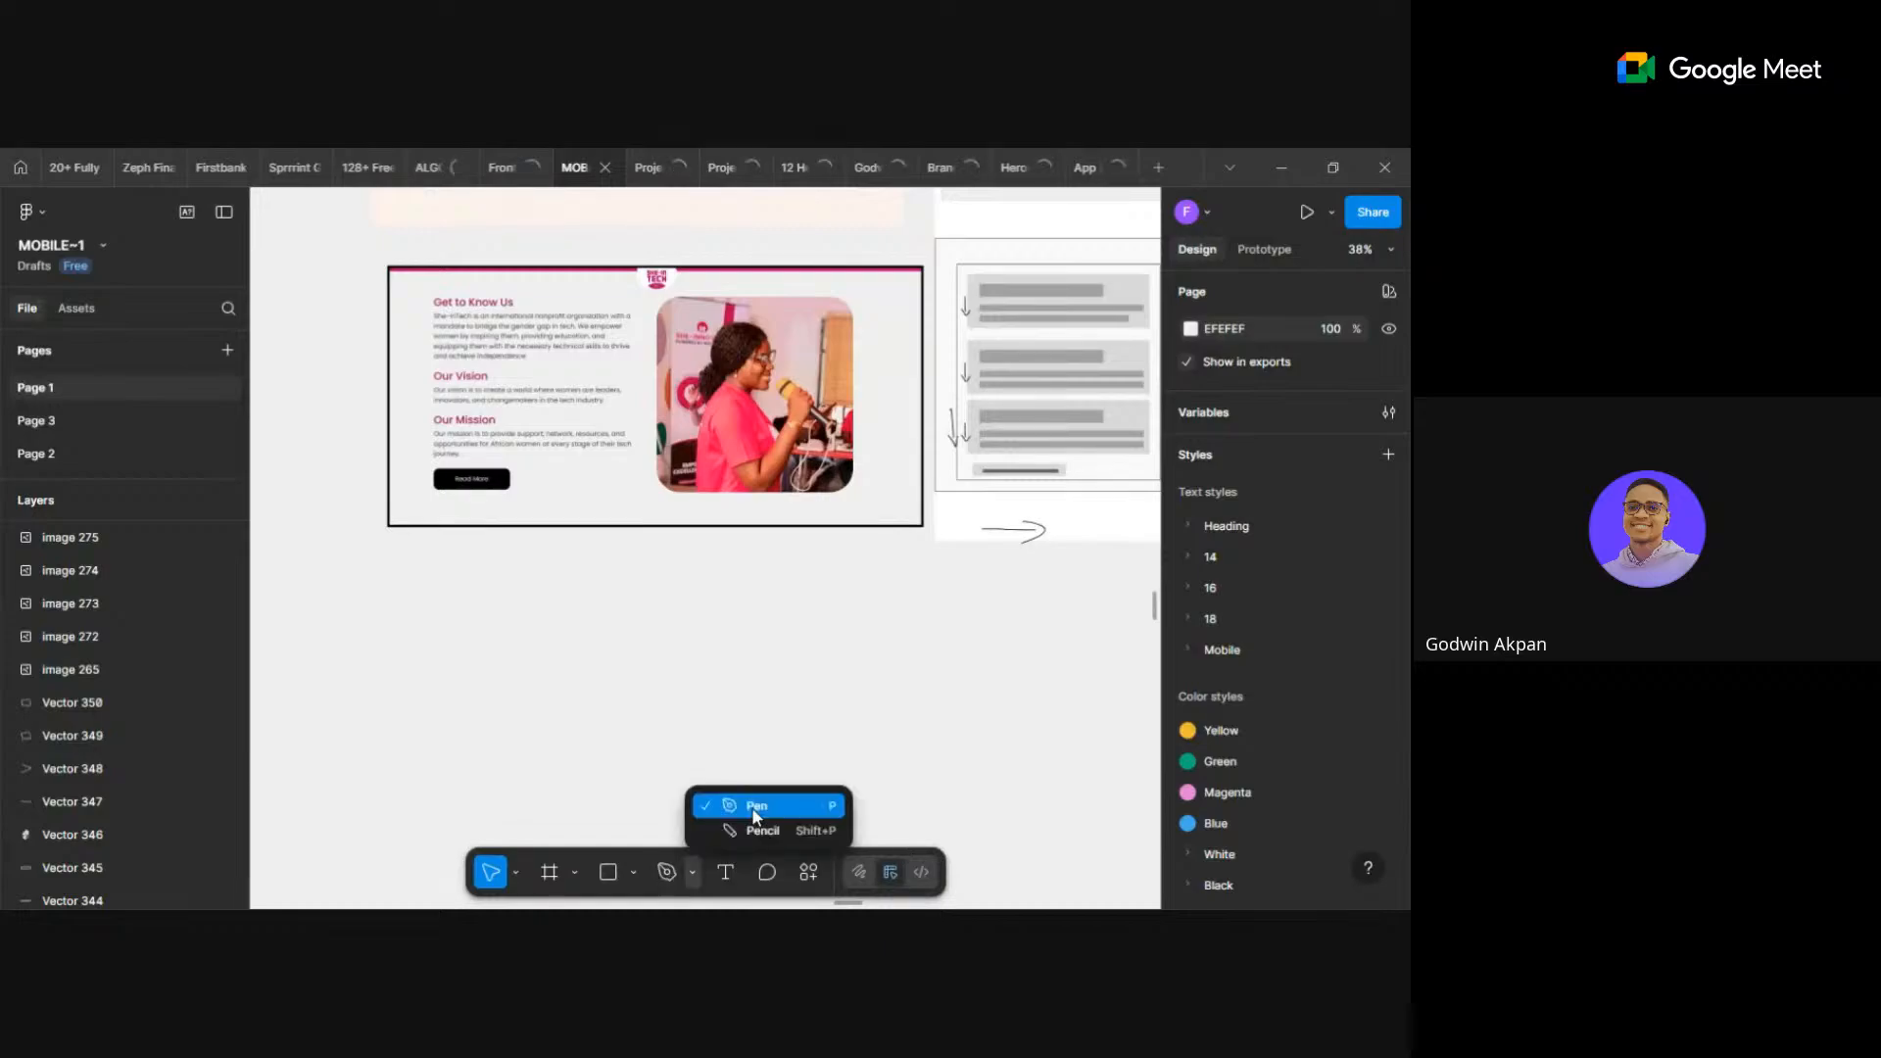
{"action": "left_click", "coordinate": [749, 832]}
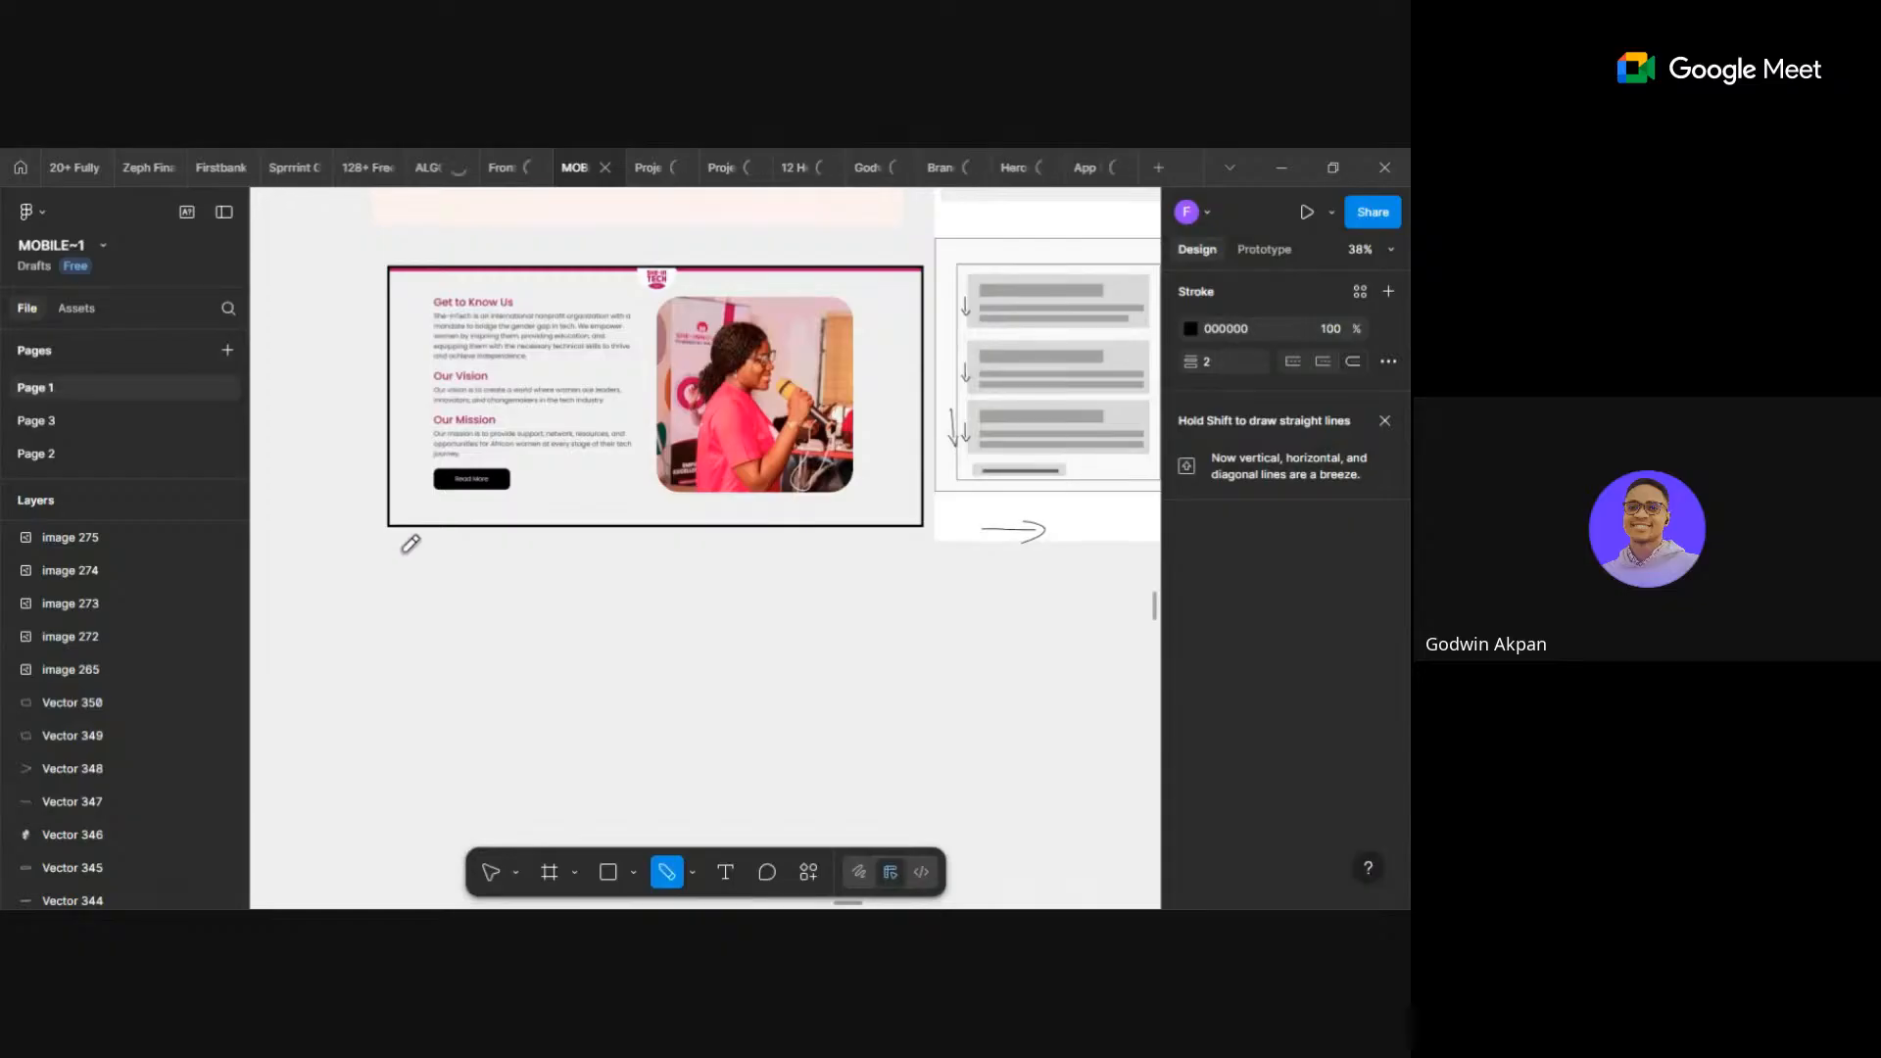
{"action": "mouse_move", "coordinate": [412, 684]}
{"action": "left_mouse_down"}
{"action": "mouse_move", "coordinate": [417, 807]}
{"action": "mouse_move", "coordinate": [977, 803]}
{"action": "mouse_move", "coordinate": [966, 558]}
{"action": "mouse_move", "coordinate": [498, 527]}
{"action": "mouse_move", "coordinate": [389, 555]}
{"action": "mouse_move", "coordinate": [457, 777]}
{"action": "mouse_move", "coordinate": [526, 790]}
{"action": "mouse_move", "coordinate": [666, 783]}
{"action": "mouse_move", "coordinate": [678, 562]}
{"action": "mouse_move", "coordinate": [423, 563]}
{"action": "left_mouse_up"}
{"action": "mouse_move", "coordinate": [709, 562]}
{"action": "left_mouse_down"}
{"action": "mouse_move", "coordinate": [723, 779]}
{"action": "mouse_move", "coordinate": [928, 764]}
{"action": "mouse_move", "coordinate": [957, 689]}
{"action": "mouse_move", "coordinate": [945, 578]}
{"action": "mouse_move", "coordinate": [698, 568]}
{"action": "left_mouse_up"}
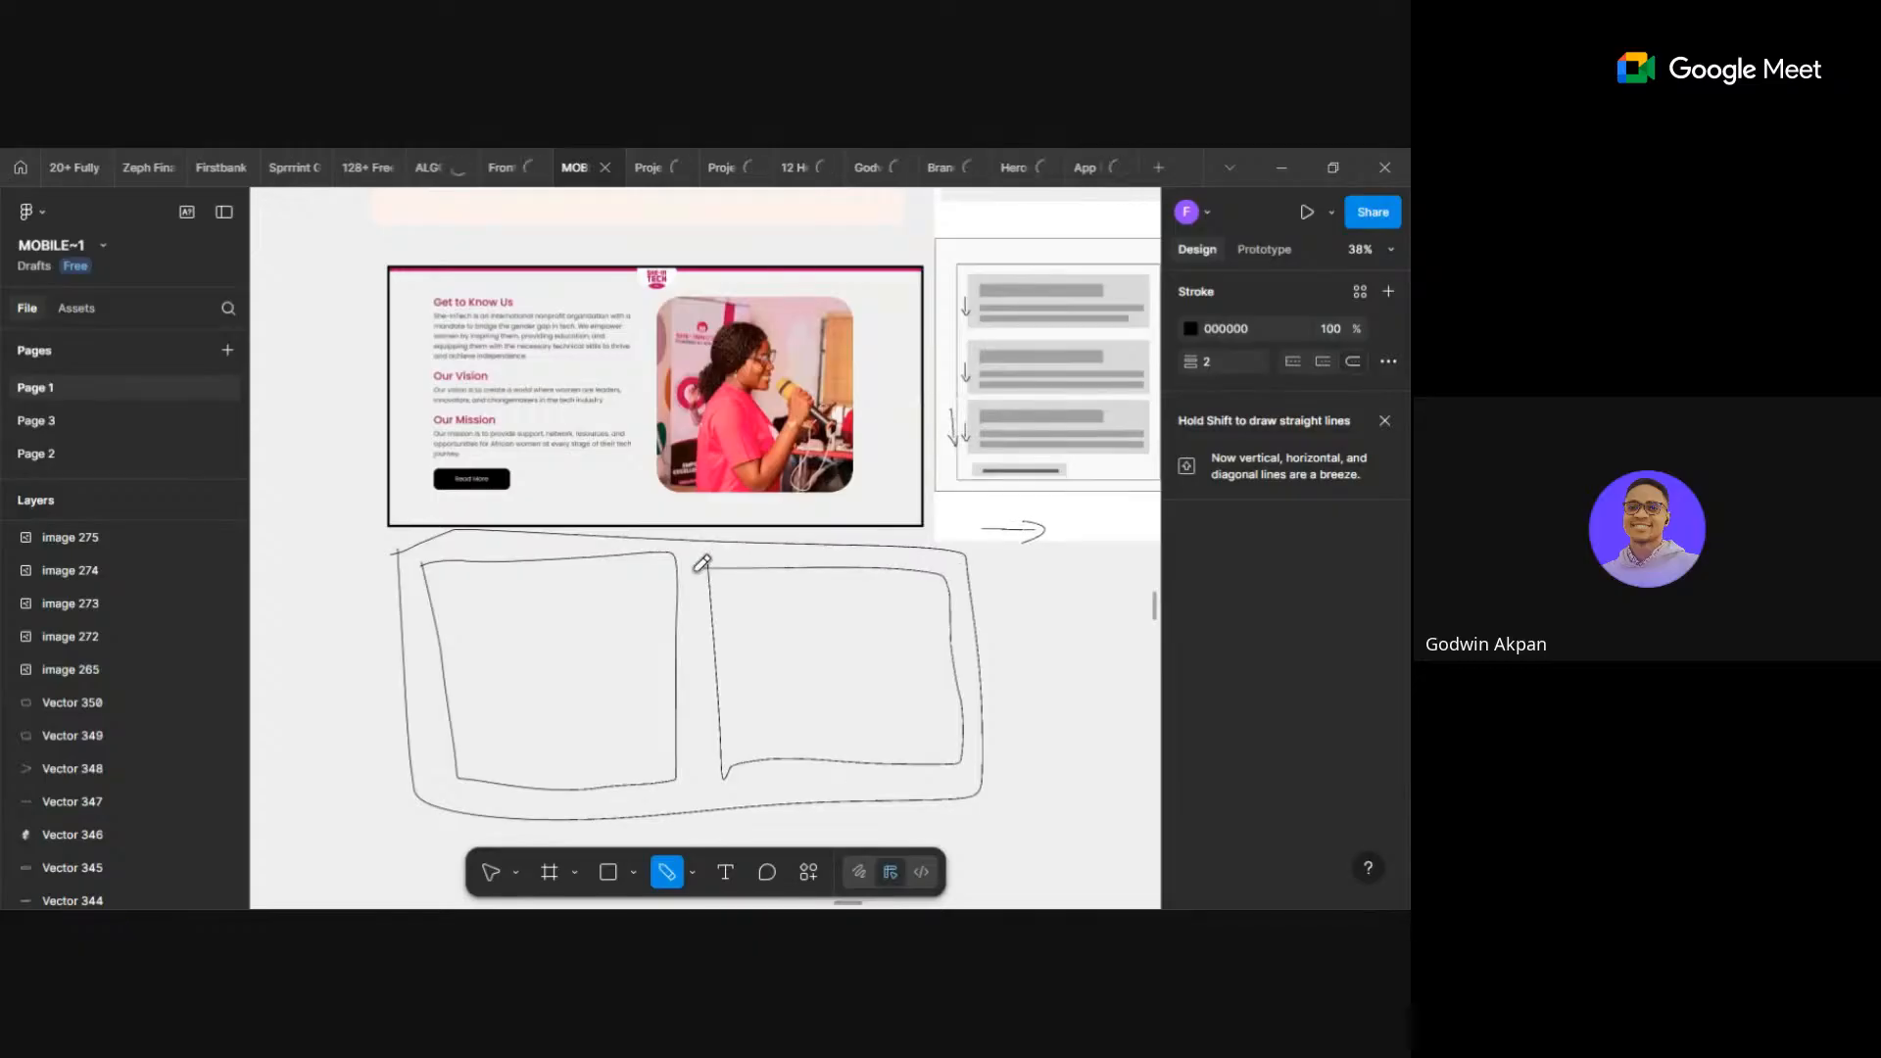
Sketch a small heading block with horizontal text lines beneath it inside the first box of the frame.
{"action": "scroll", "coordinate": [835, 618], "scroll_direction": "right", "scroll_amount": 2}
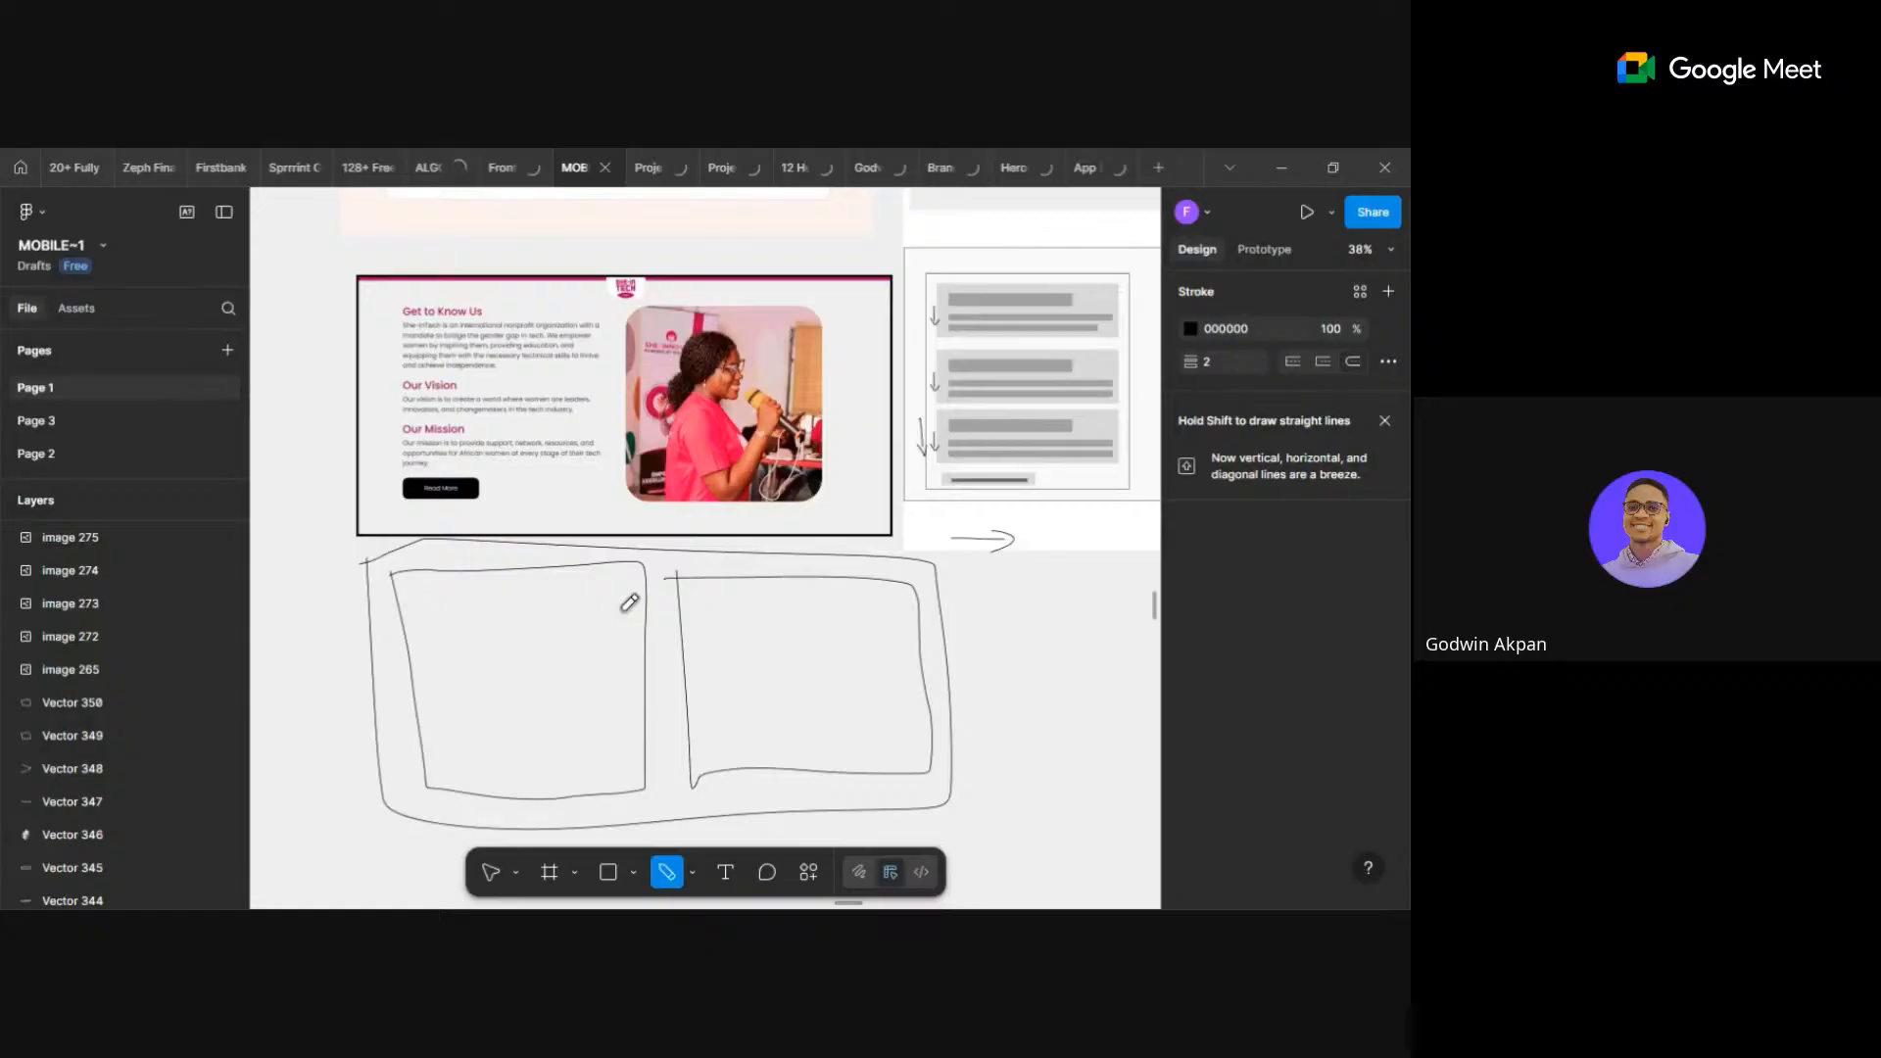
{"action": "scroll", "coordinate": [629, 603], "scroll_direction": "down", "scroll_amount": 2}
{"action": "scroll", "coordinate": [609, 715], "scroll_direction": "down", "scroll_amount": 2}
{"action": "scroll", "coordinate": [588, 386], "scroll_direction": "up", "scroll_amount": 4}
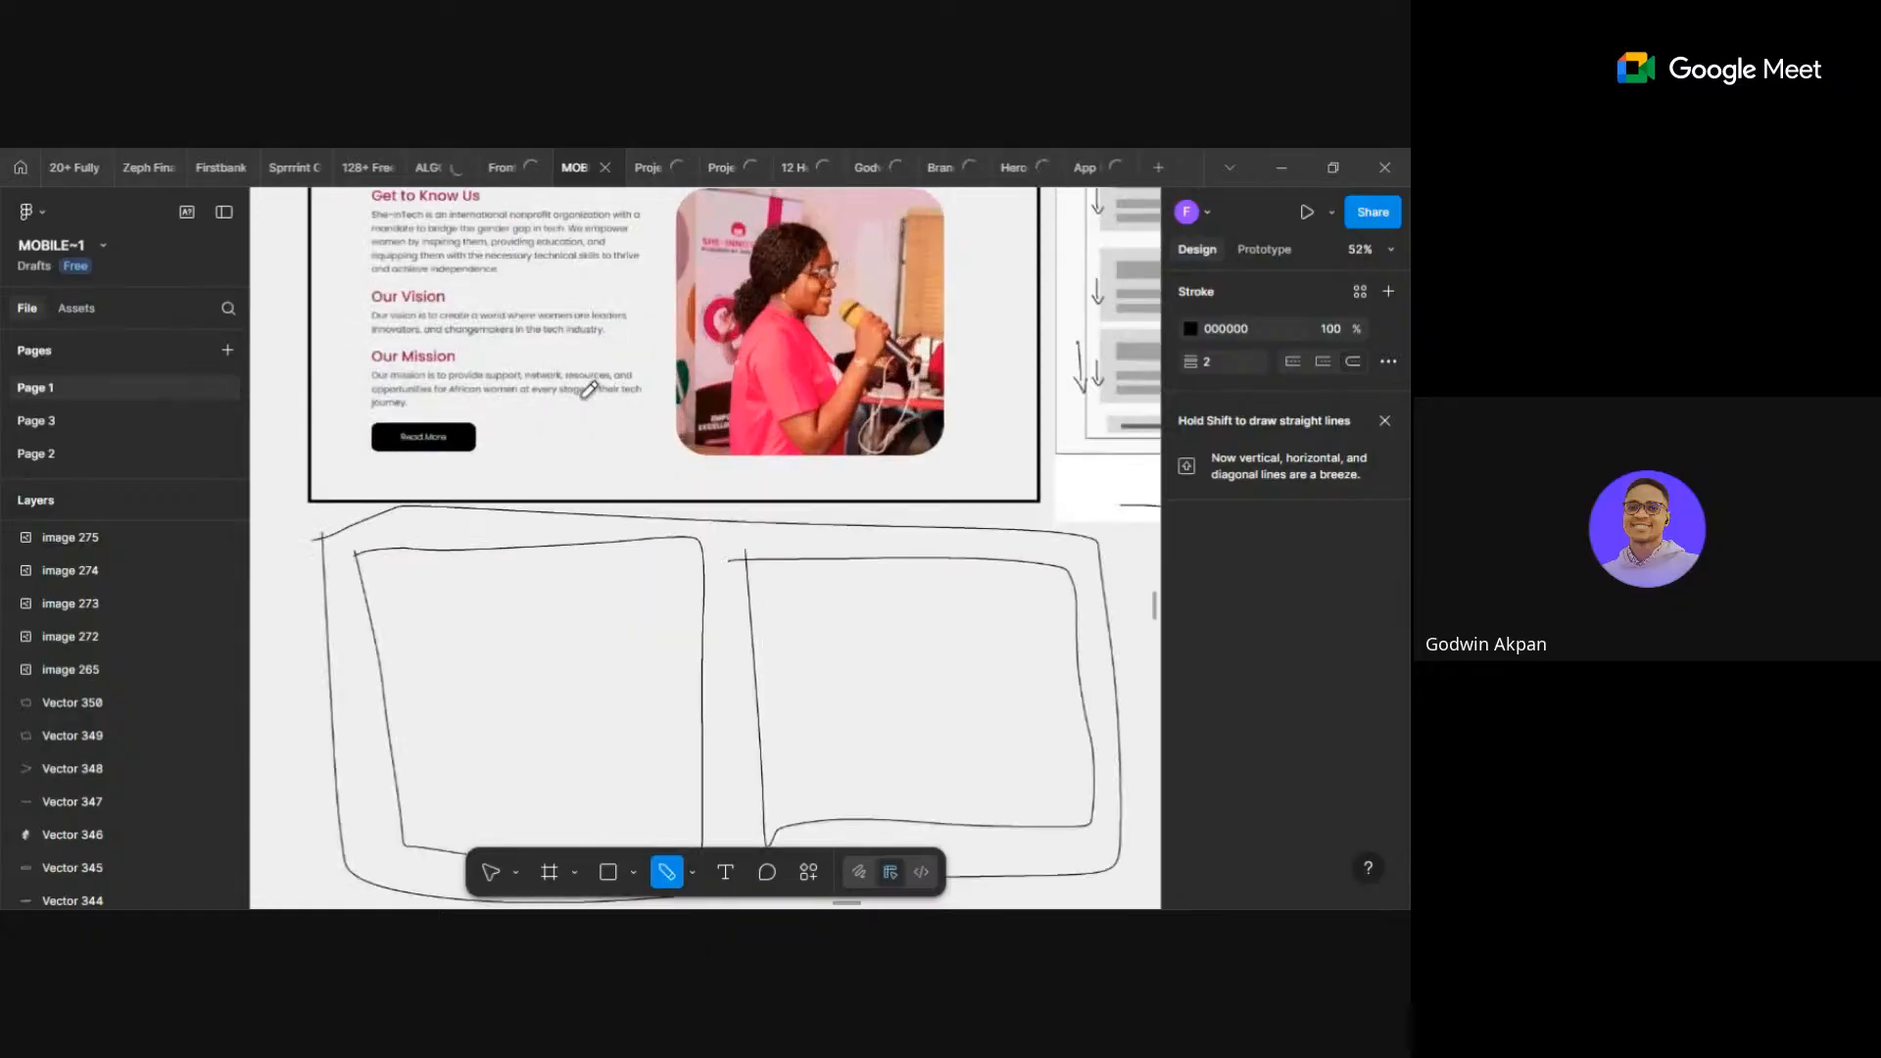
{"action": "scroll", "coordinate": [454, 588], "scroll_direction": "down", "scroll_amount": 2}
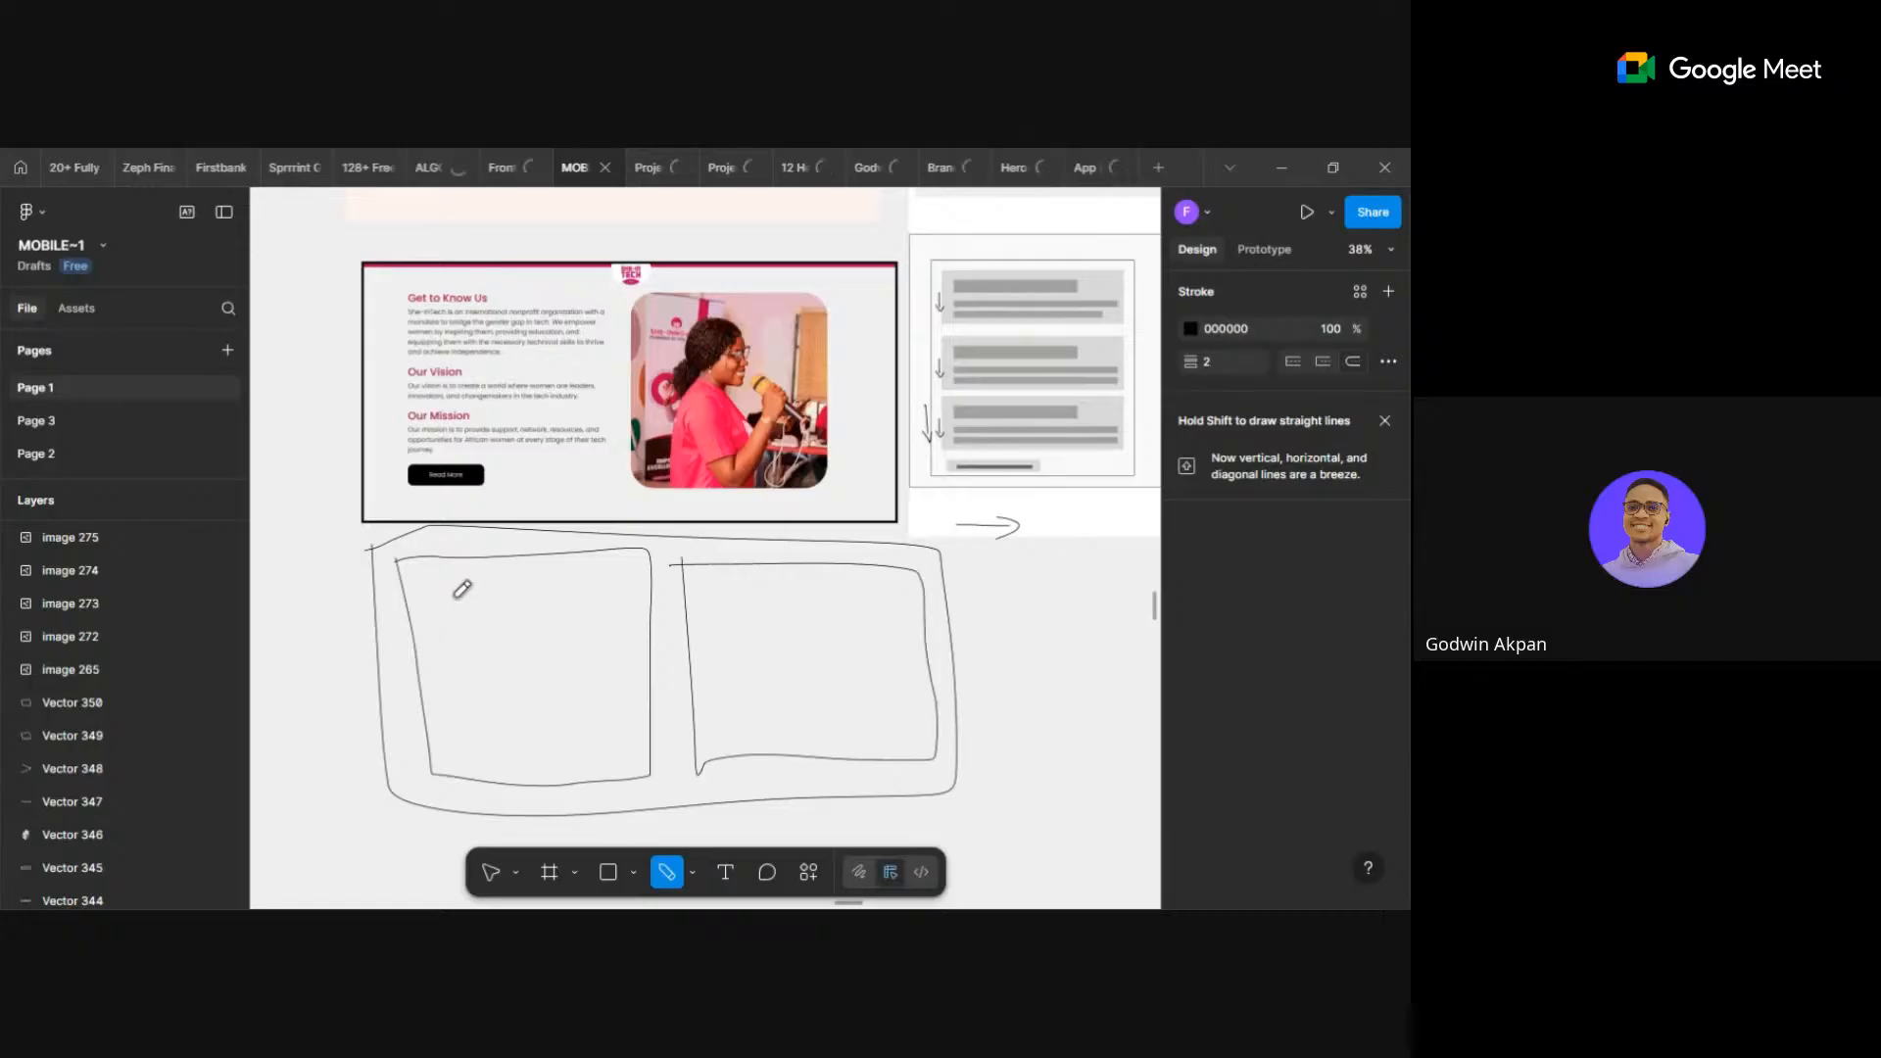
{"action": "mouse_move", "coordinate": [424, 582]}
{"action": "left_mouse_down"}
{"action": "mouse_move", "coordinate": [507, 588]}
{"action": "mouse_move", "coordinate": [487, 572]}
{"action": "mouse_move", "coordinate": [428, 584]}
{"action": "left_mouse_up"}
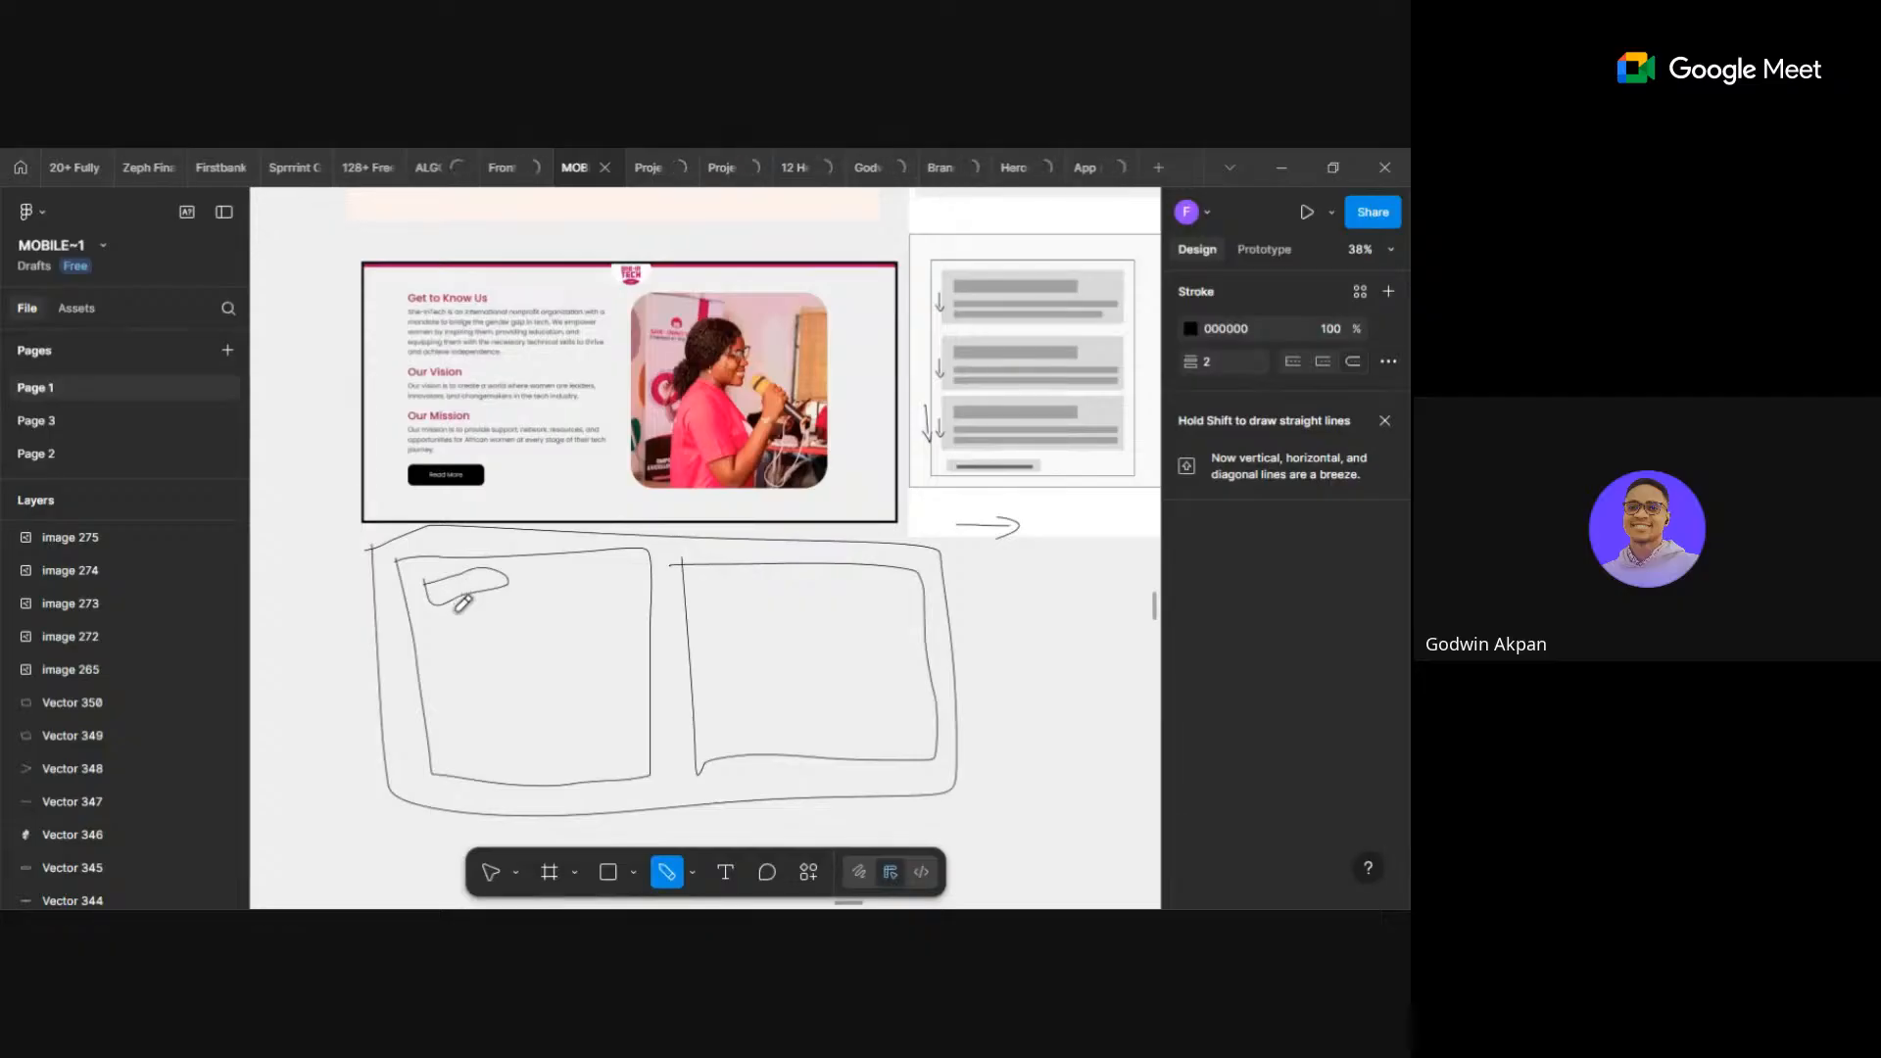
{"action": "left_click_drag", "start_coordinate": [465, 606], "coordinate": [578, 614]}
{"action": "left_click_drag", "start_coordinate": [444, 619], "coordinate": [638, 625]}
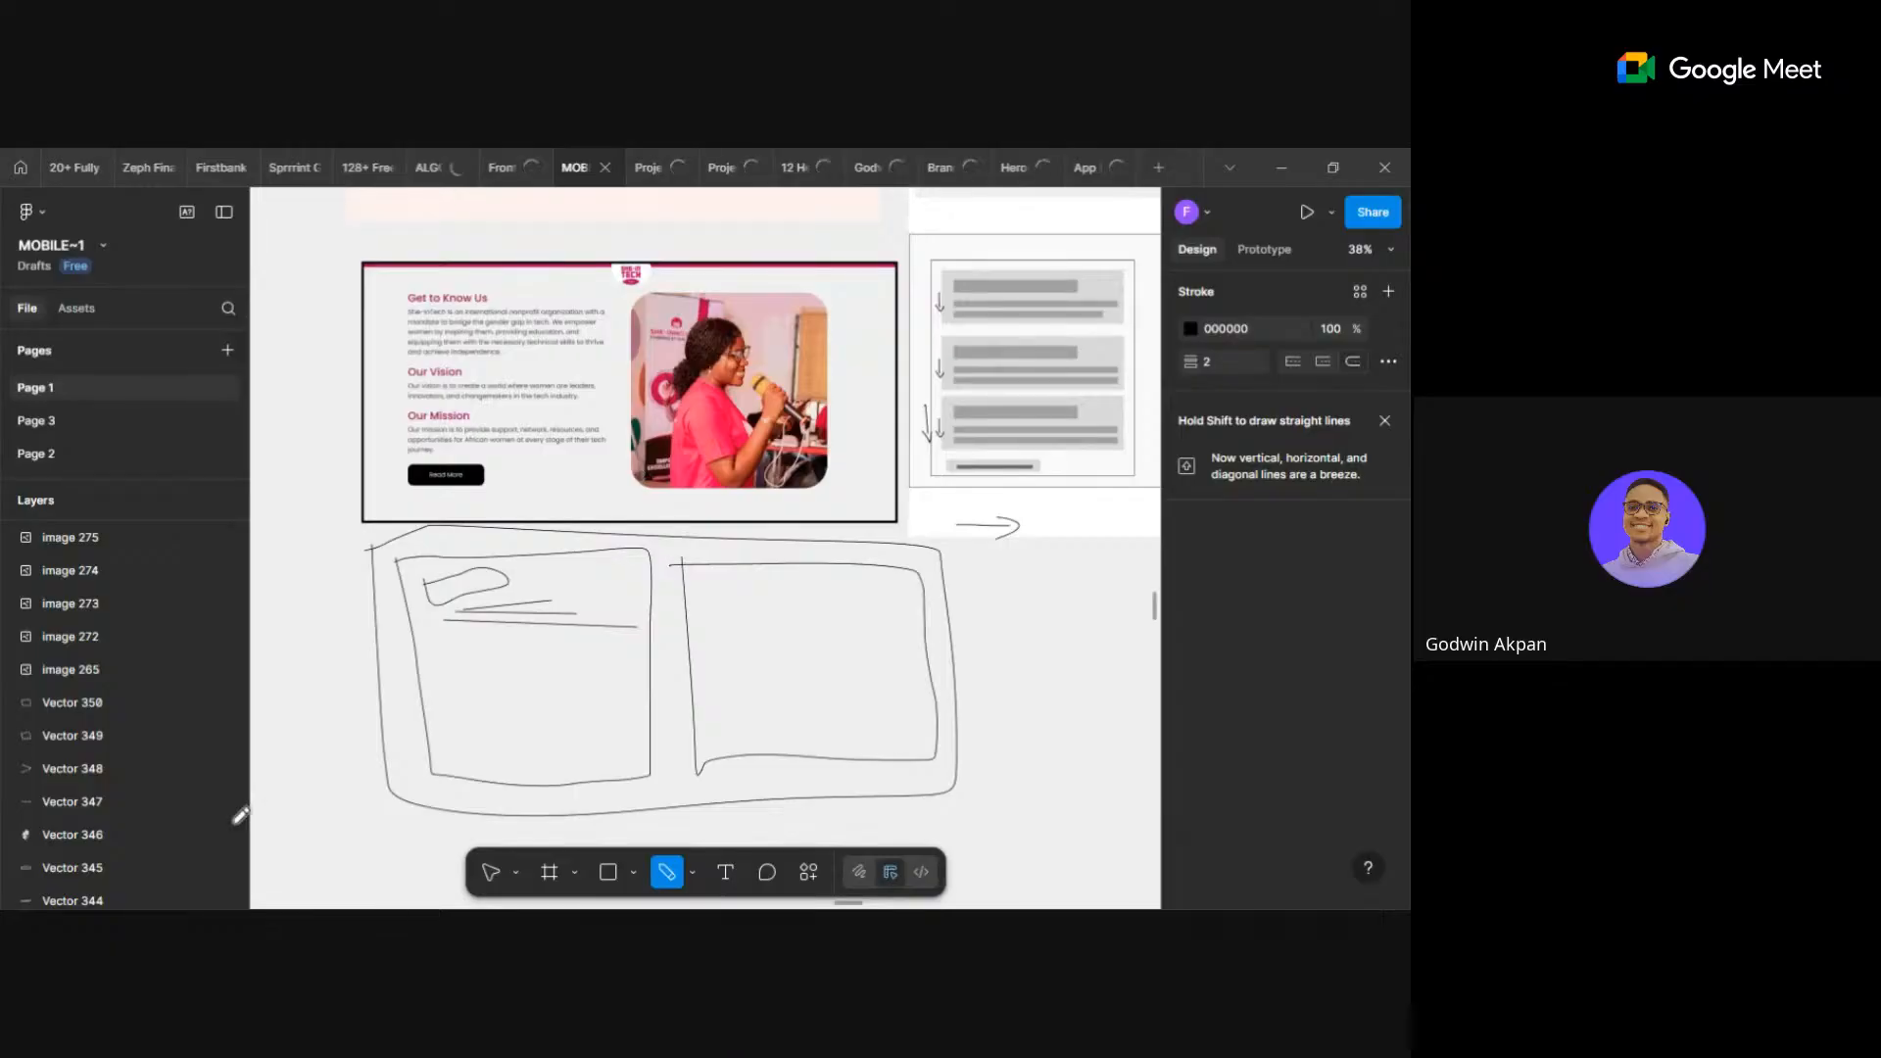
{"action": "left_click_drag", "start_coordinate": [449, 644], "coordinate": [627, 637]}
{"action": "left_click_drag", "start_coordinate": [461, 674], "coordinate": [620, 666]}
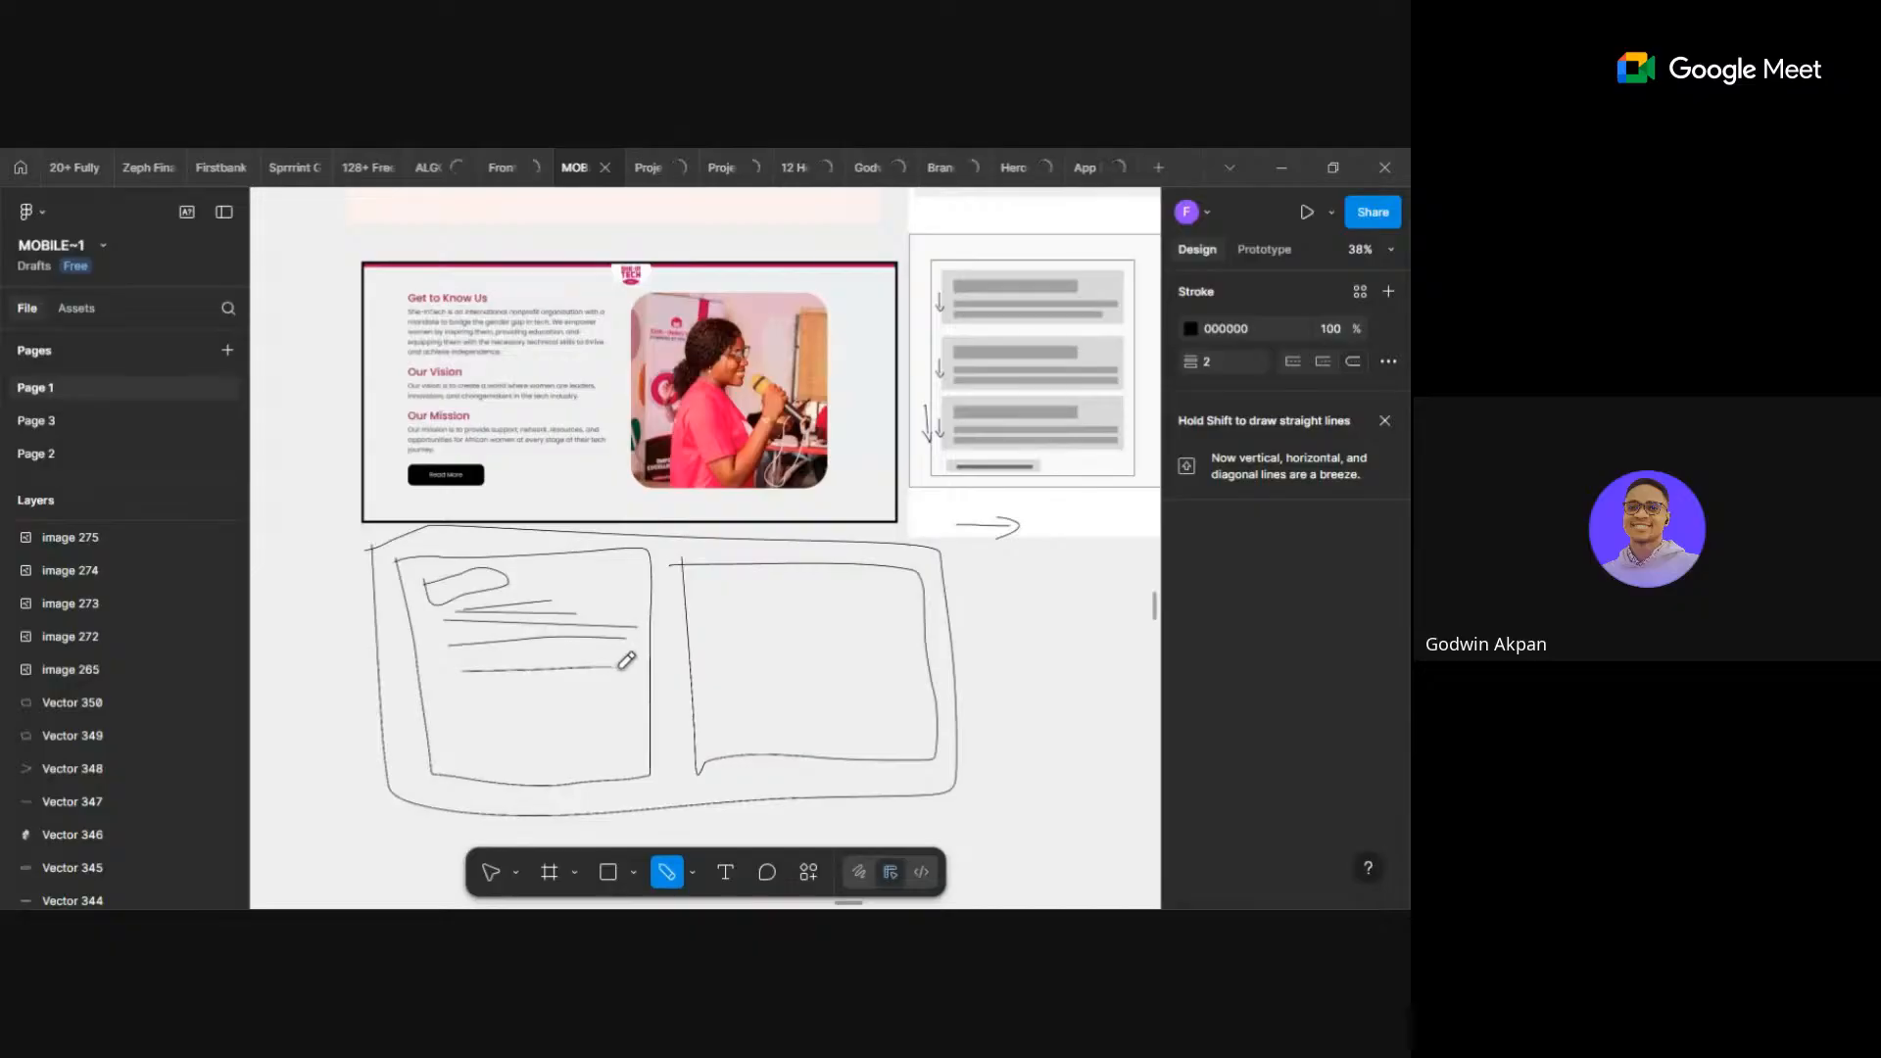
{"action": "left_click_drag", "start_coordinate": [453, 690], "coordinate": [634, 684]}
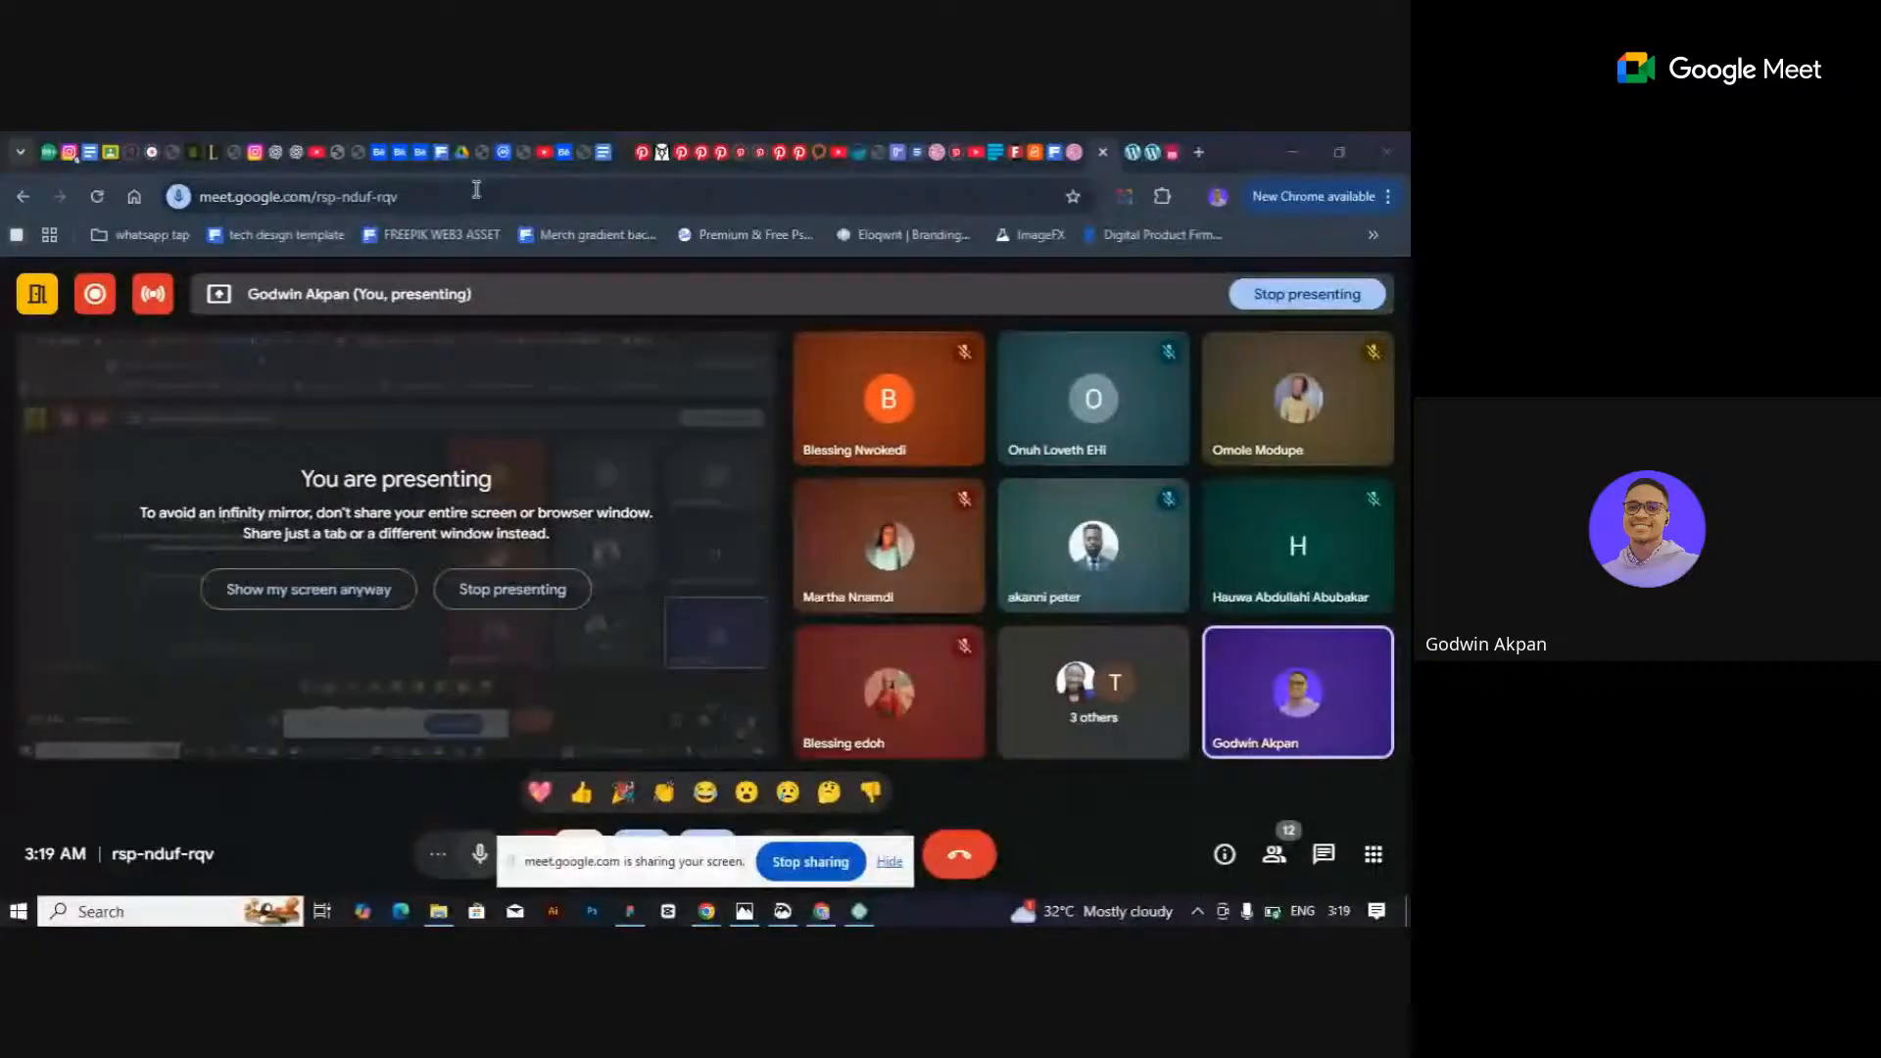
Return to the ChatGPT conversation and review the About text, Our mission and Our approach.
{"action": "left_click", "coordinate": [278, 153]}
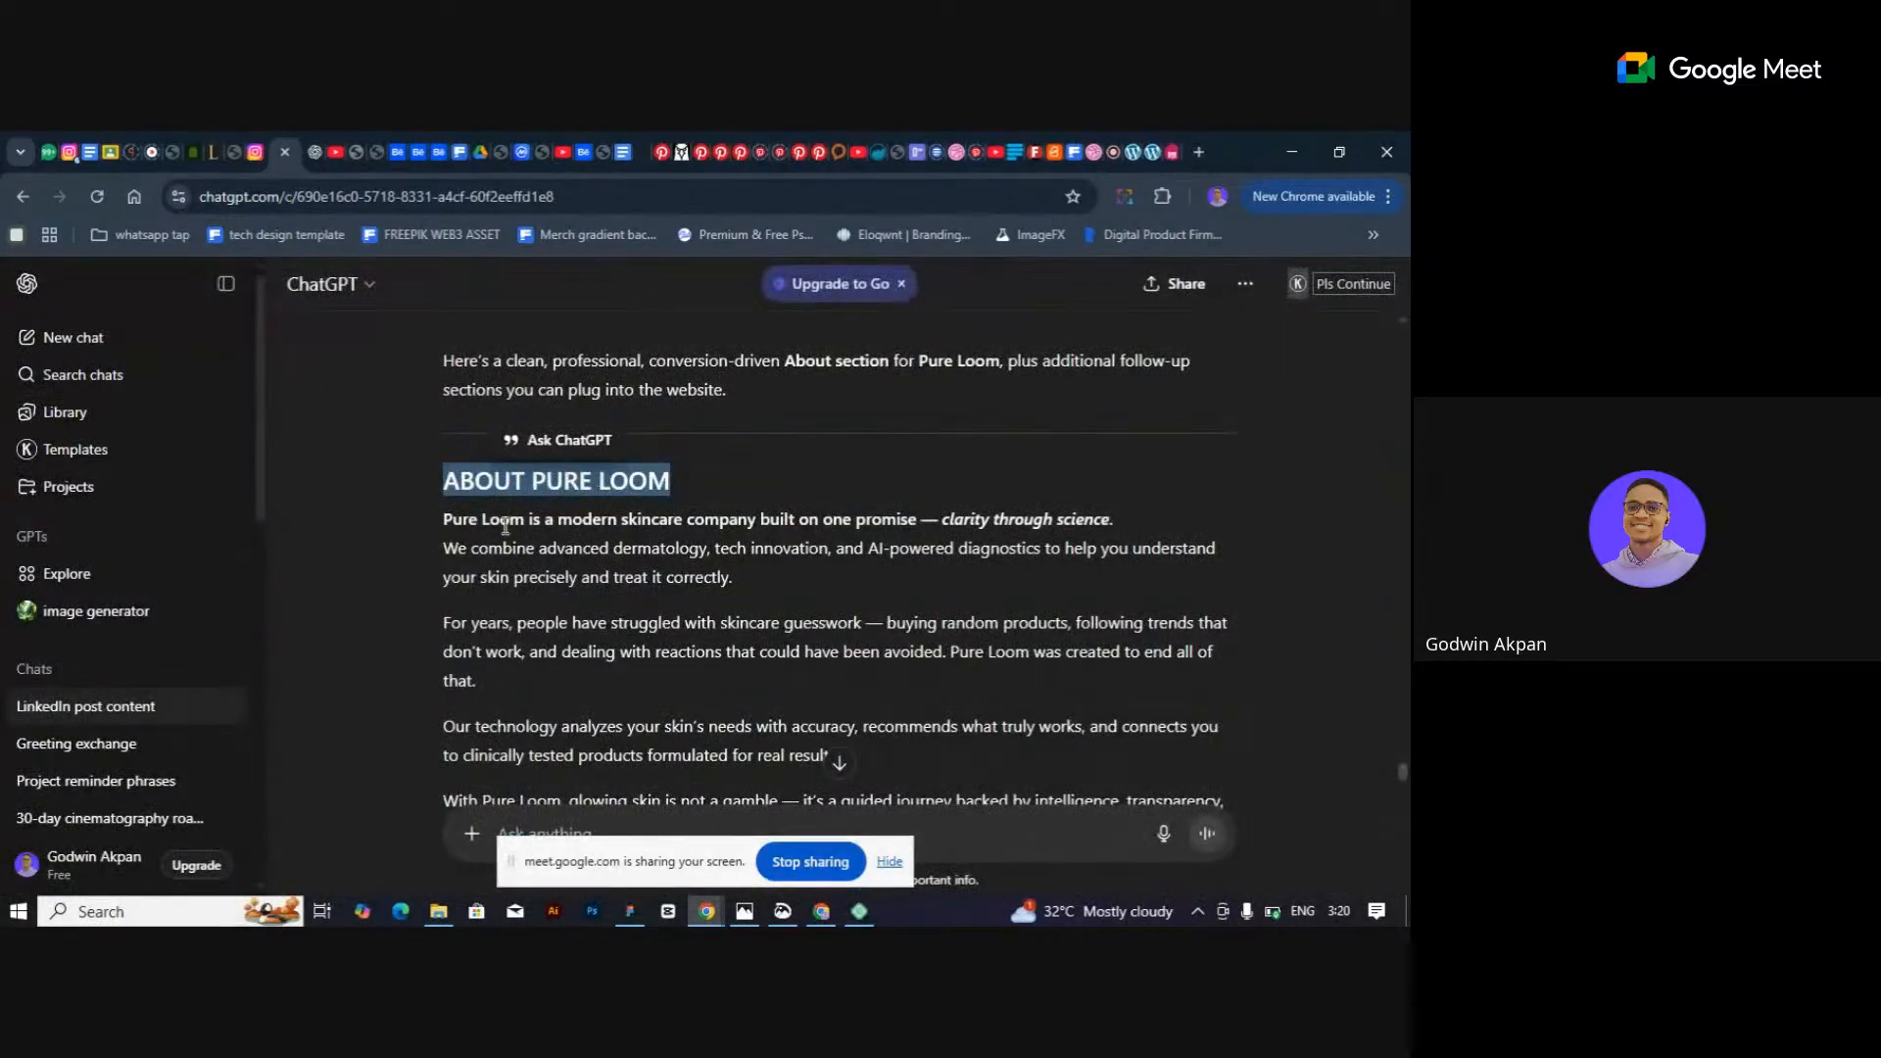
{"action": "scroll", "coordinate": [510, 573], "scroll_direction": "down", "scroll_amount": 2}
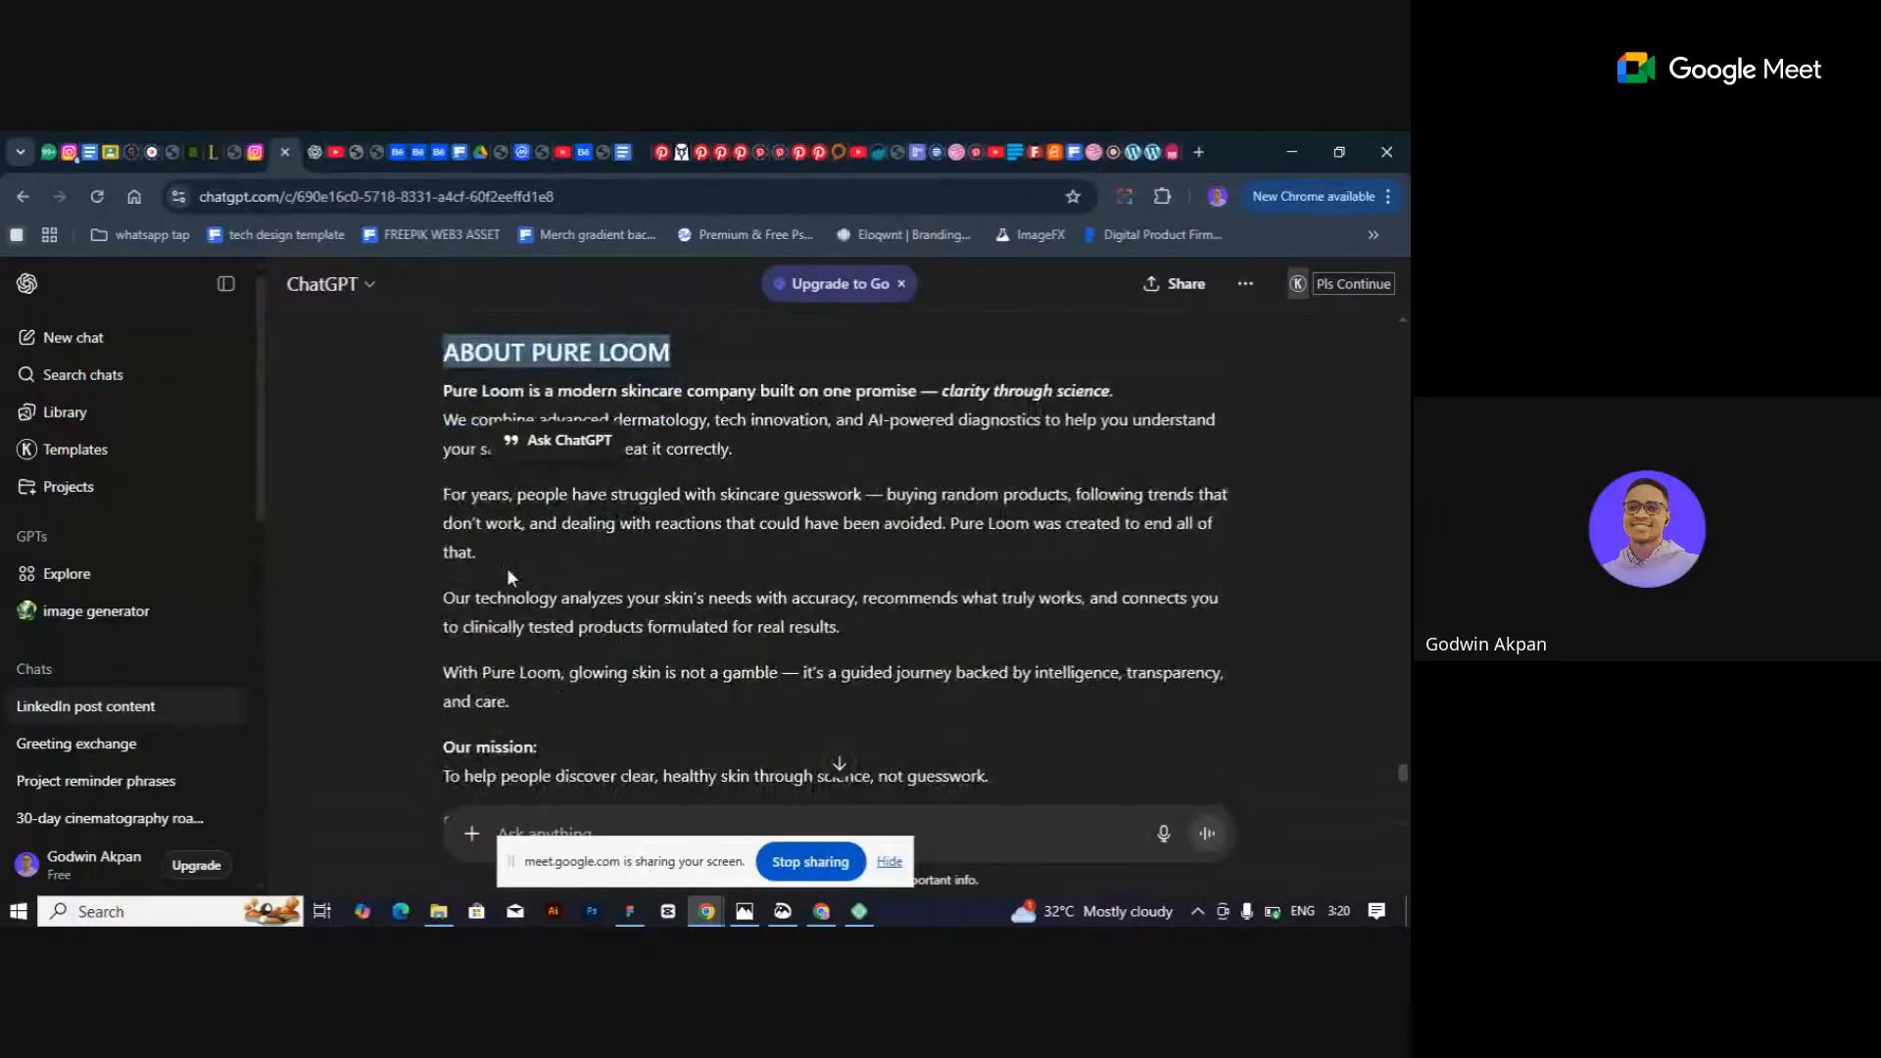
{"action": "scroll", "coordinate": [698, 618], "scroll_direction": "down", "scroll_amount": 2}
{"action": "scroll", "coordinate": [698, 588], "scroll_direction": "up", "scroll_amount": 1}
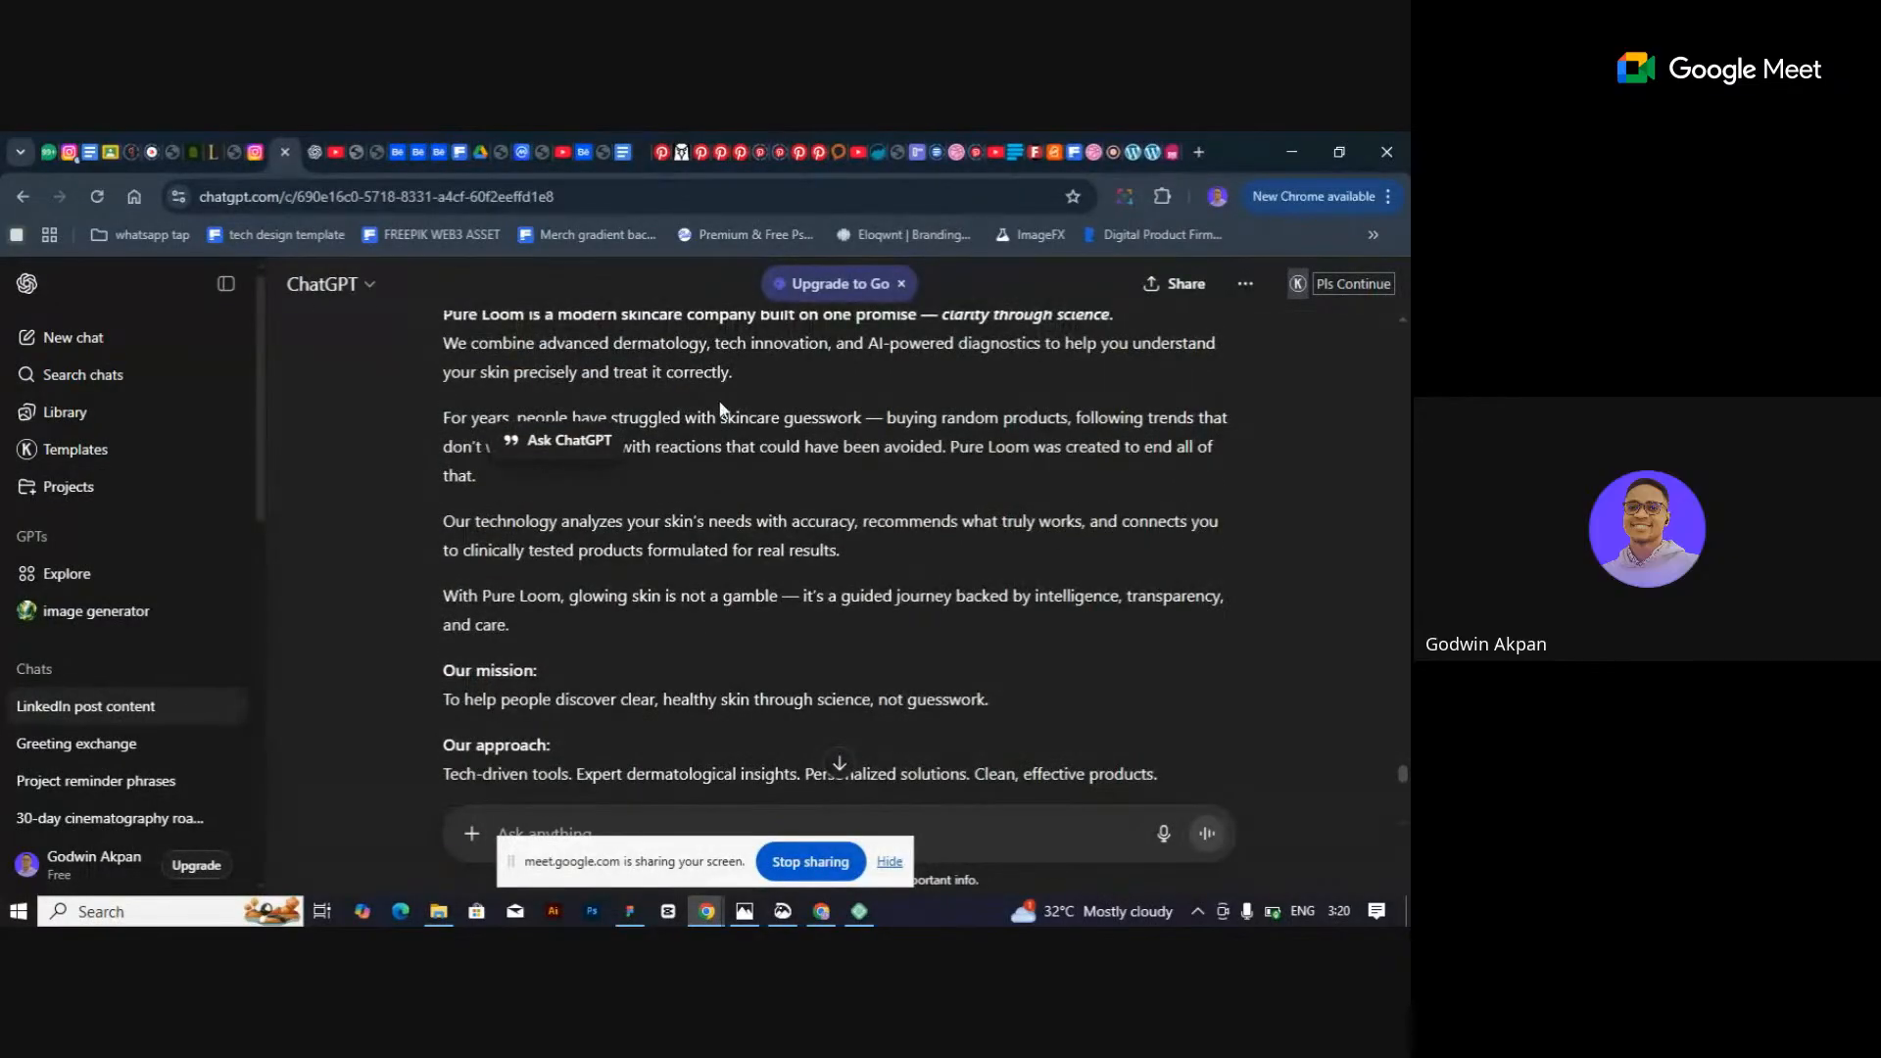
Reread the About Pure Loom paragraphs together with the mission and approach statements to plan the section's content.
{"action": "scroll", "coordinate": [717, 348], "scroll_direction": "up", "scroll_amount": 1}
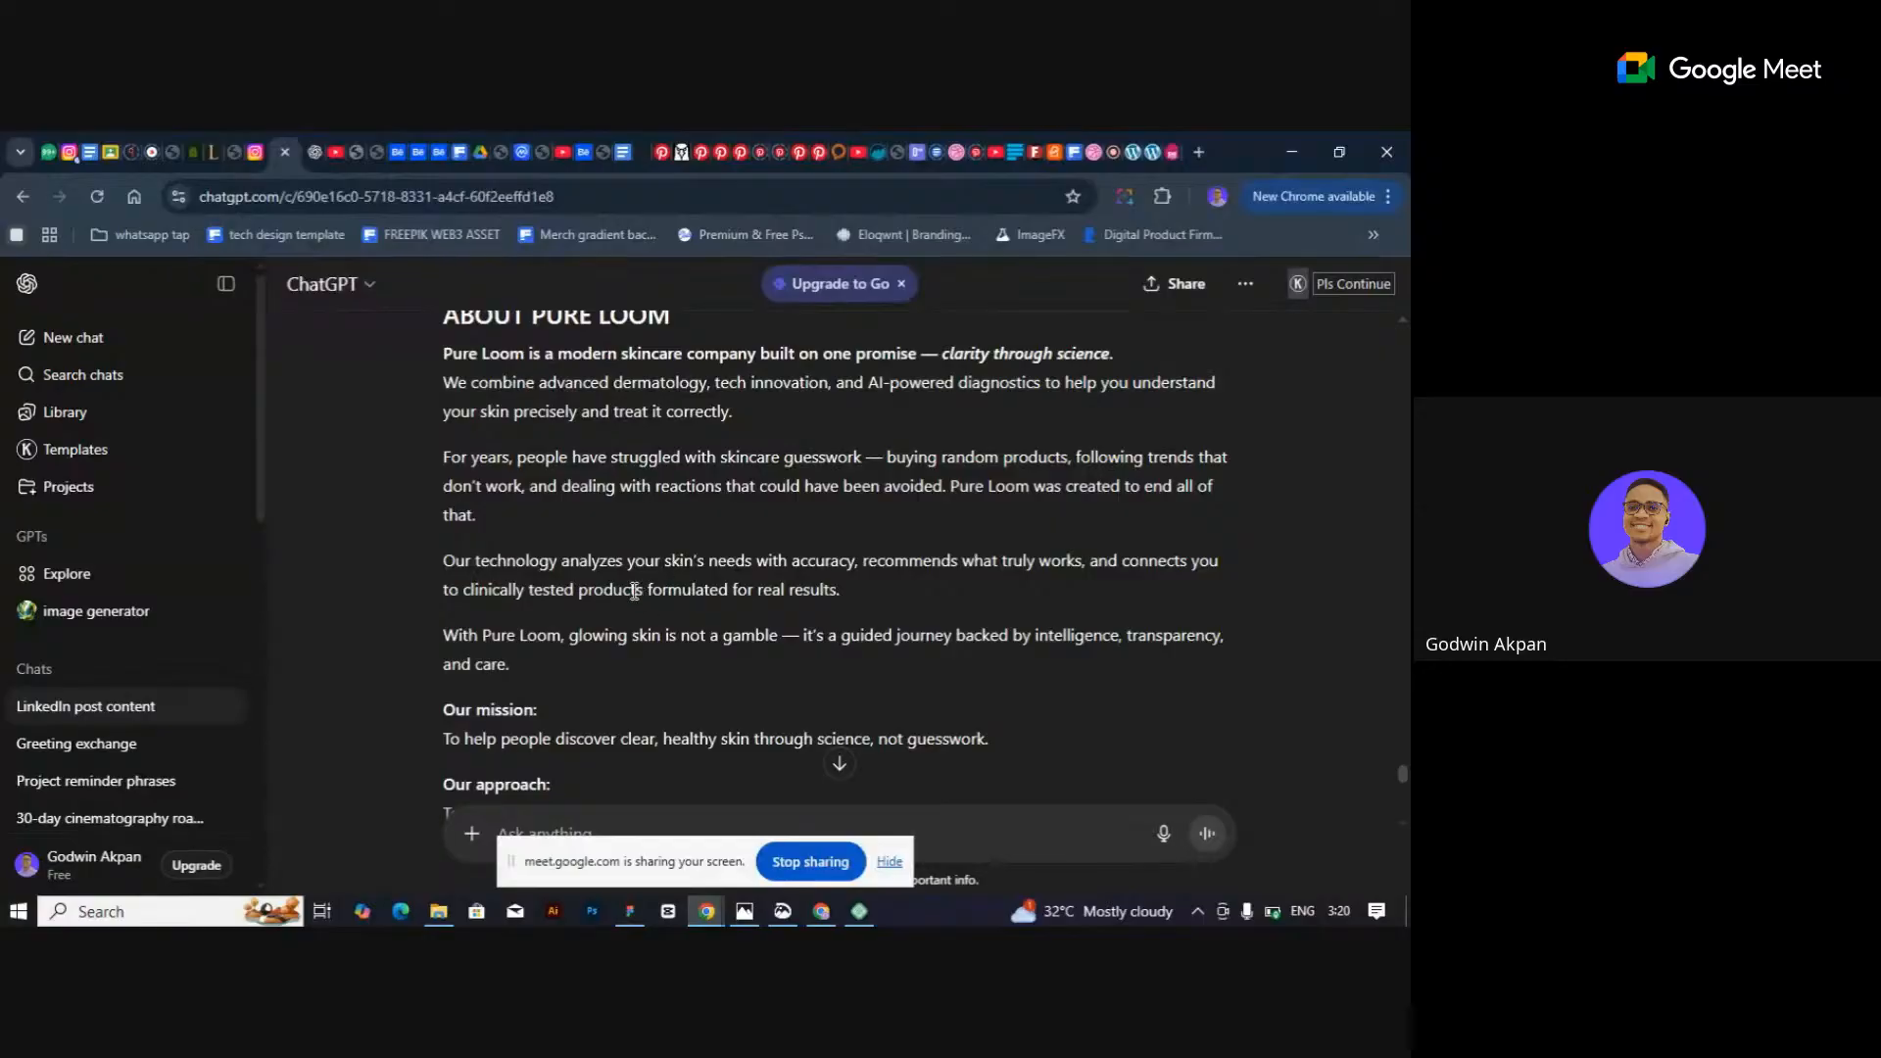
{"action": "scroll", "coordinate": [627, 593], "scroll_direction": "down", "scroll_amount": 3}
{"action": "scroll", "coordinate": [526, 564], "scroll_direction": "down", "scroll_amount": 1}
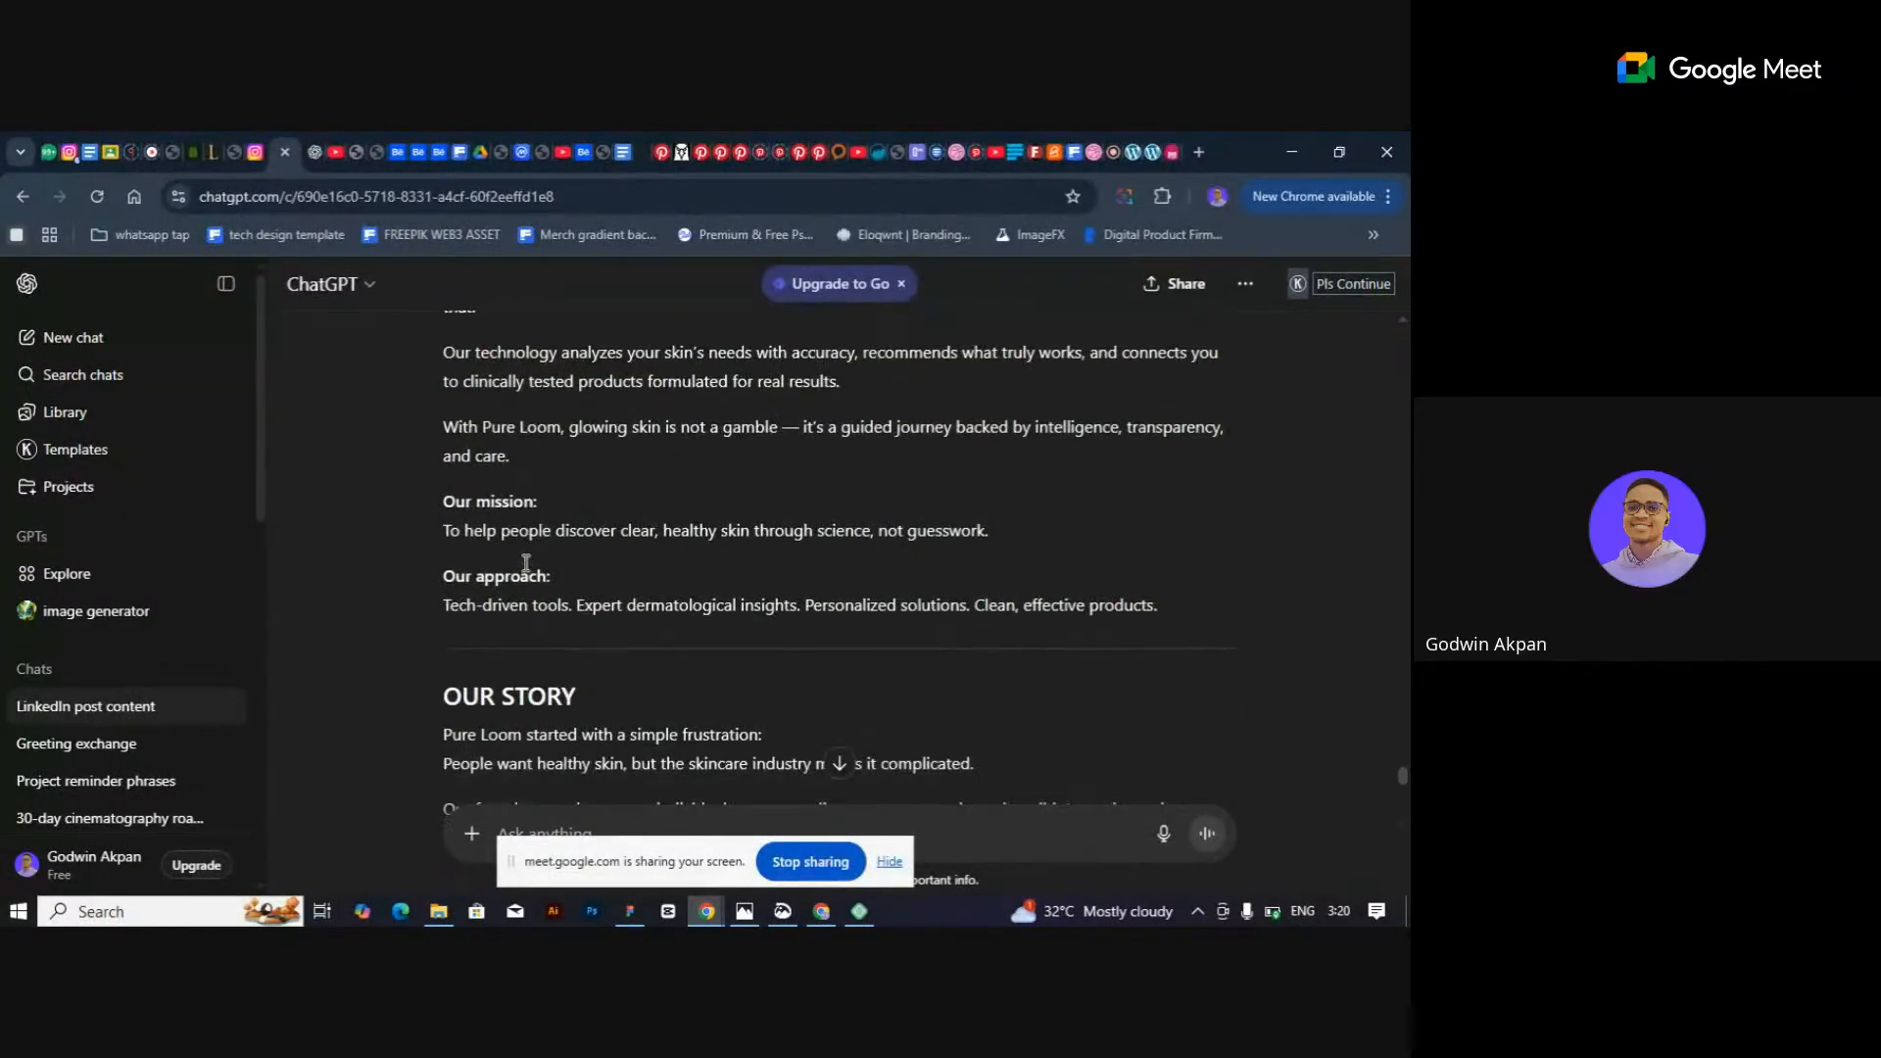
{"action": "left_click_drag", "start_coordinate": [461, 527], "coordinate": [550, 519]}
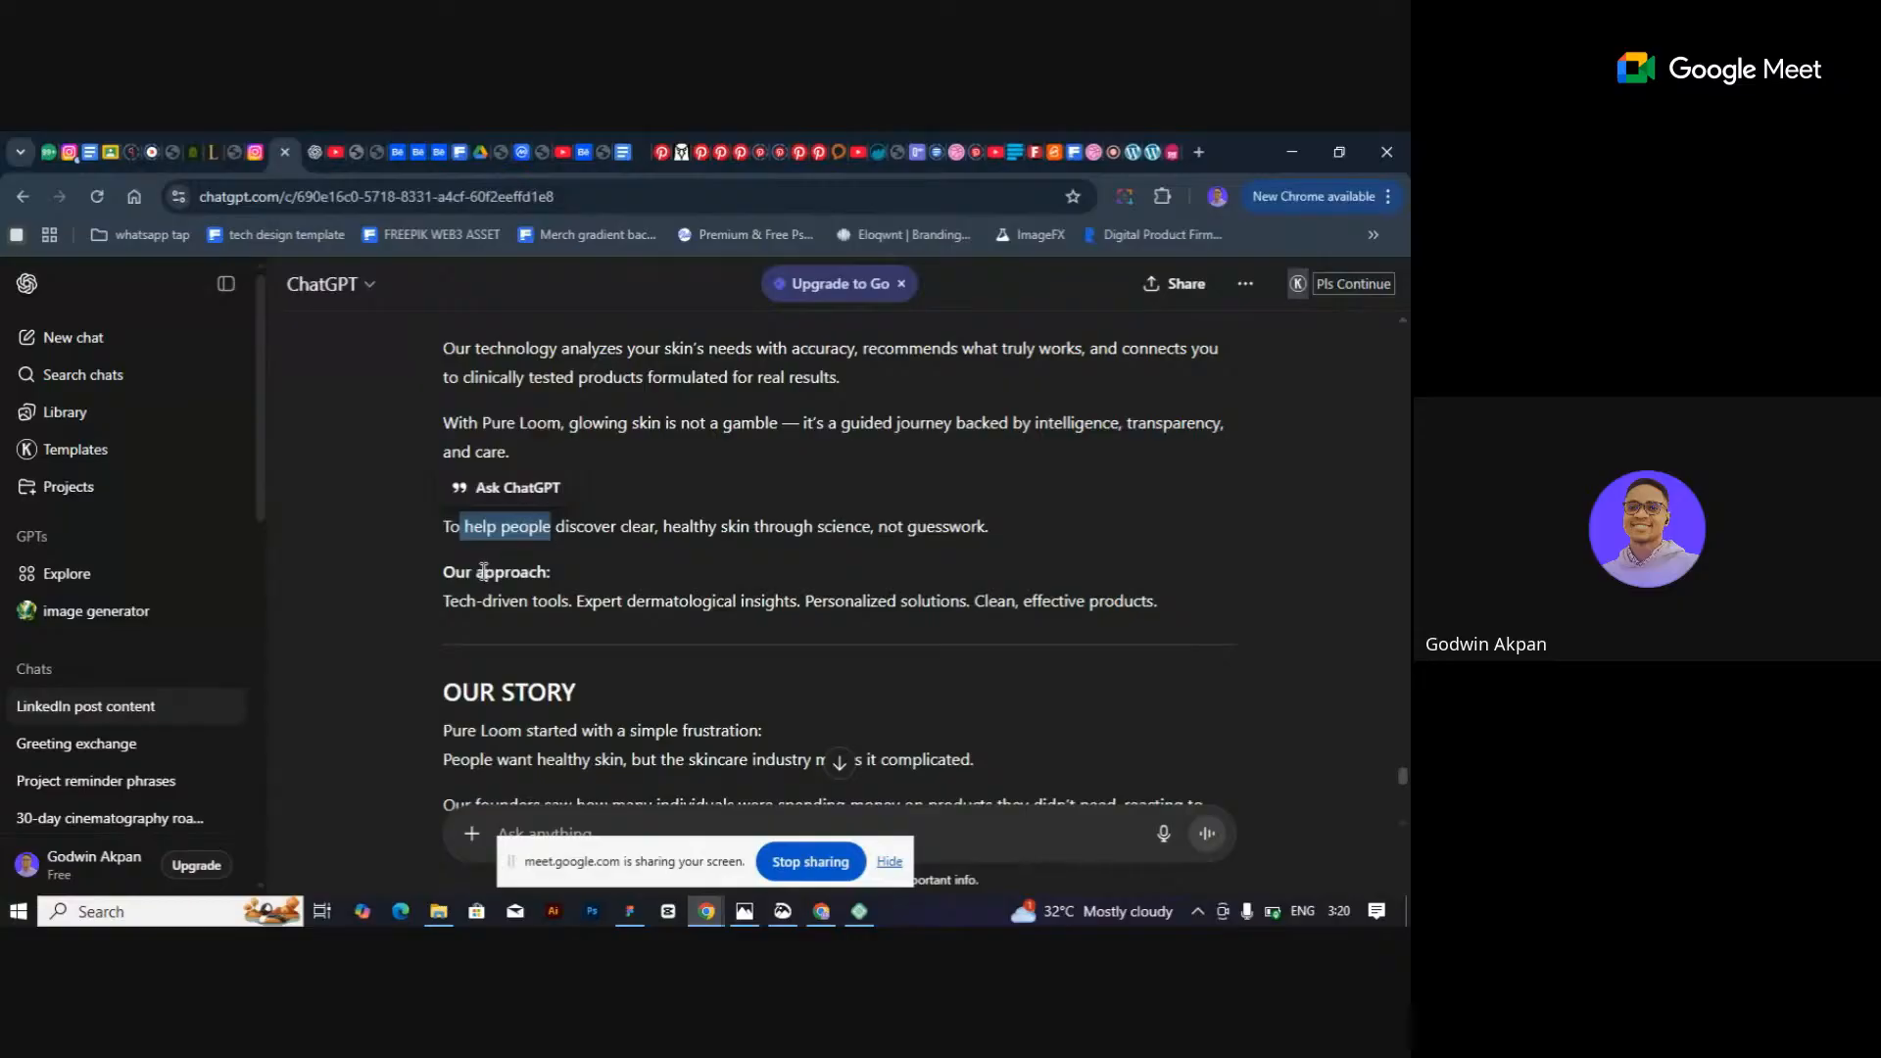
{"action": "left_click_drag", "start_coordinate": [477, 573], "coordinate": [604, 573]}
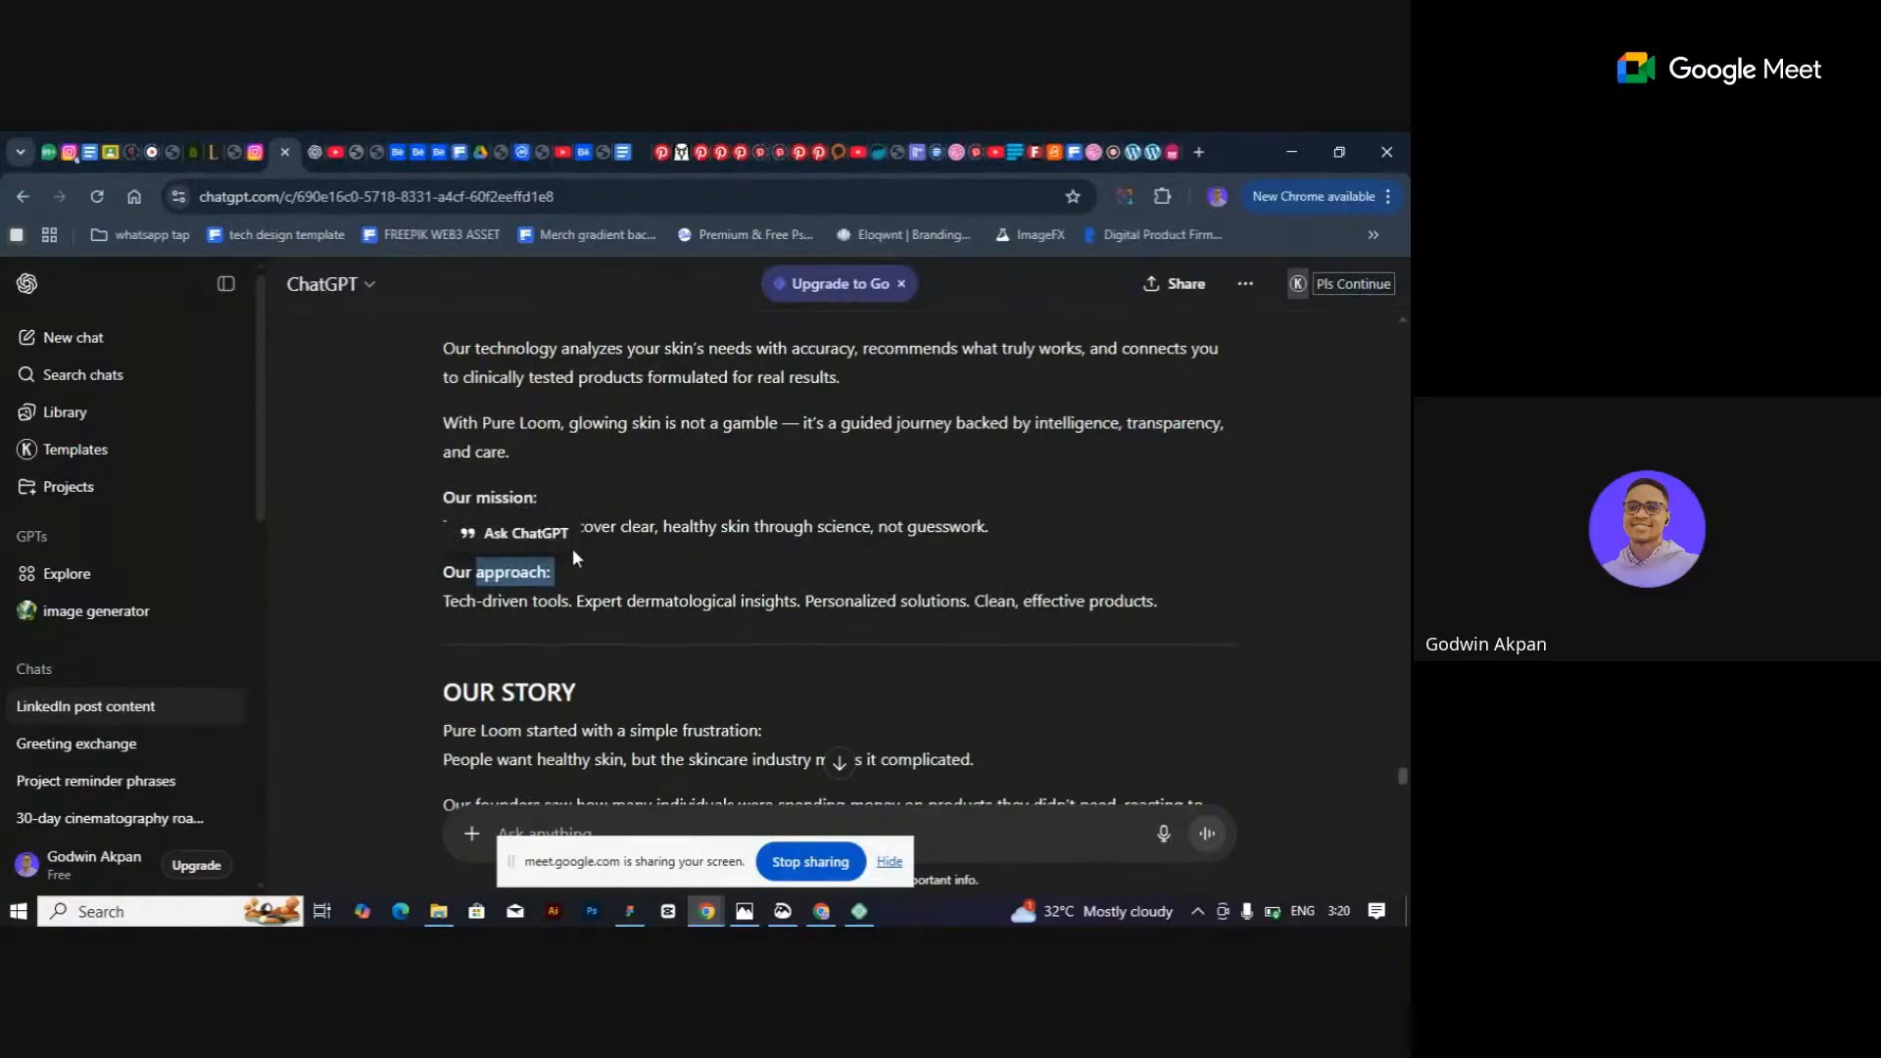
{"action": "left_click", "coordinate": [502, 492]}
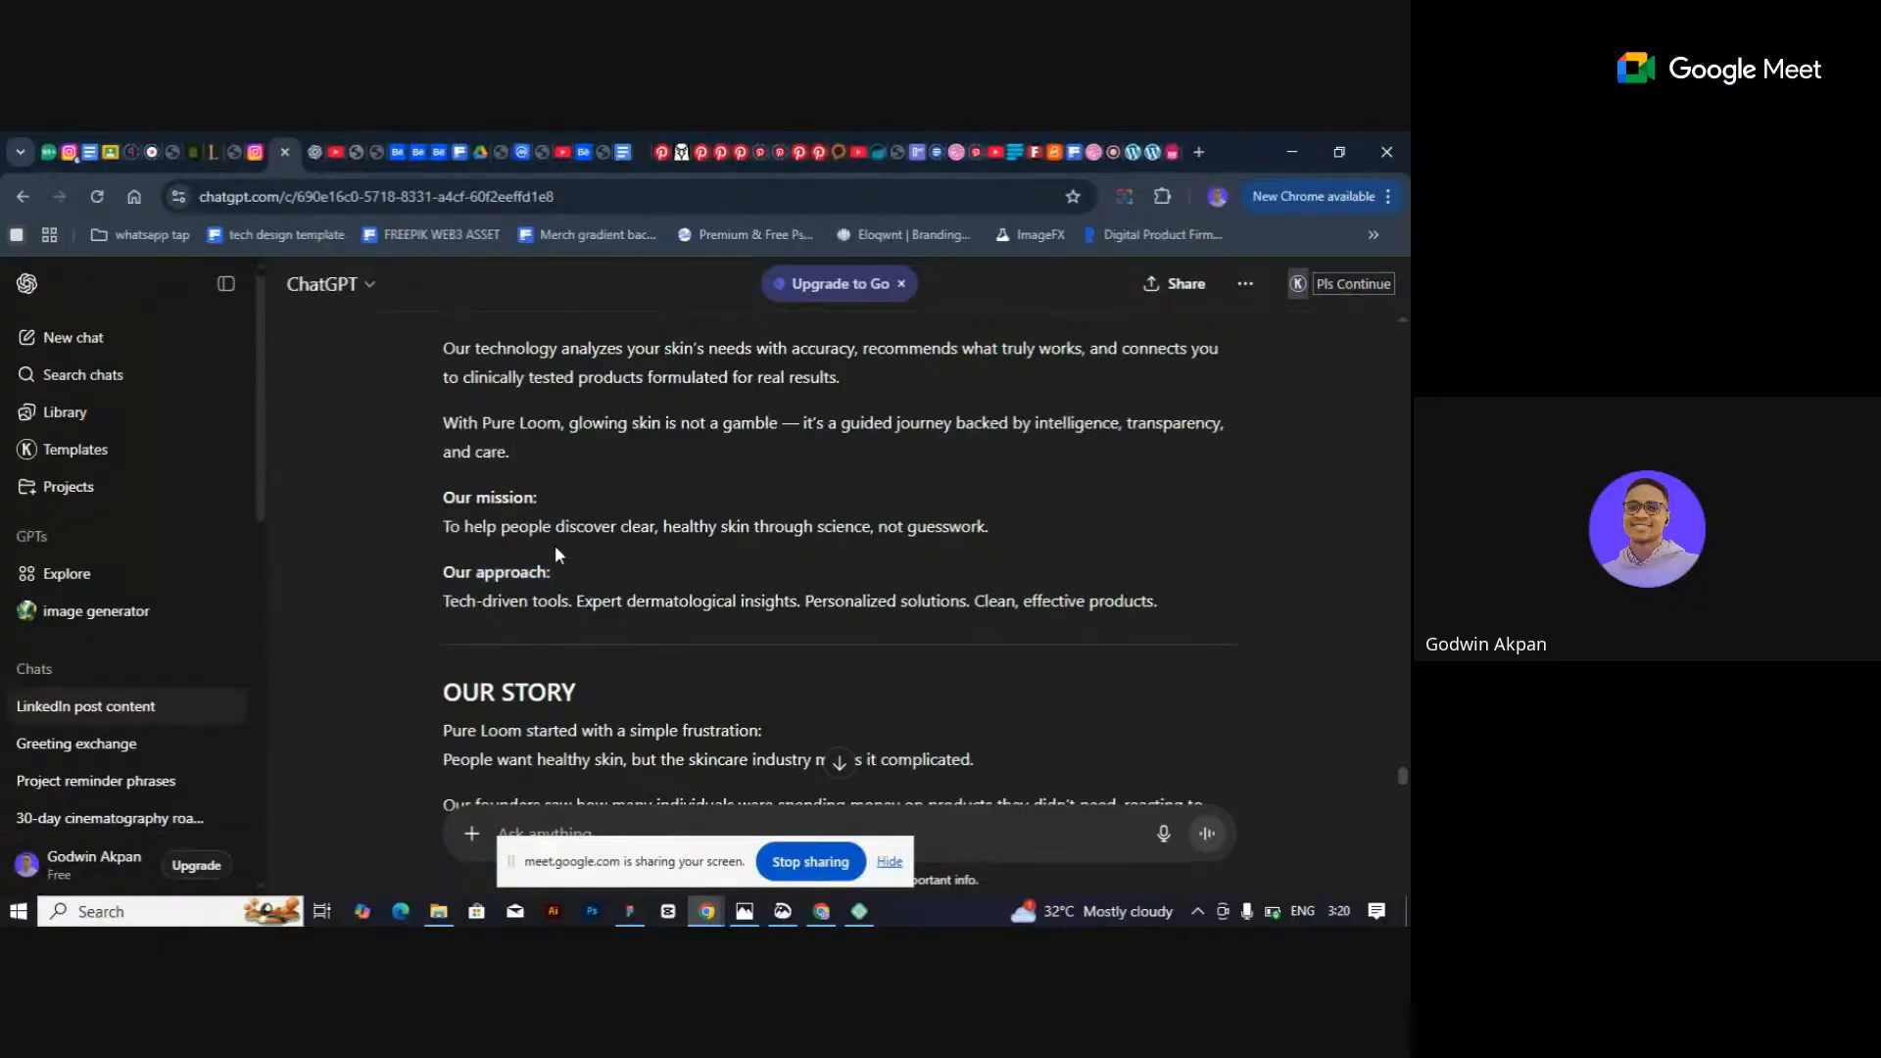
{"action": "scroll", "coordinate": [555, 544], "scroll_direction": "up", "scroll_amount": 2}
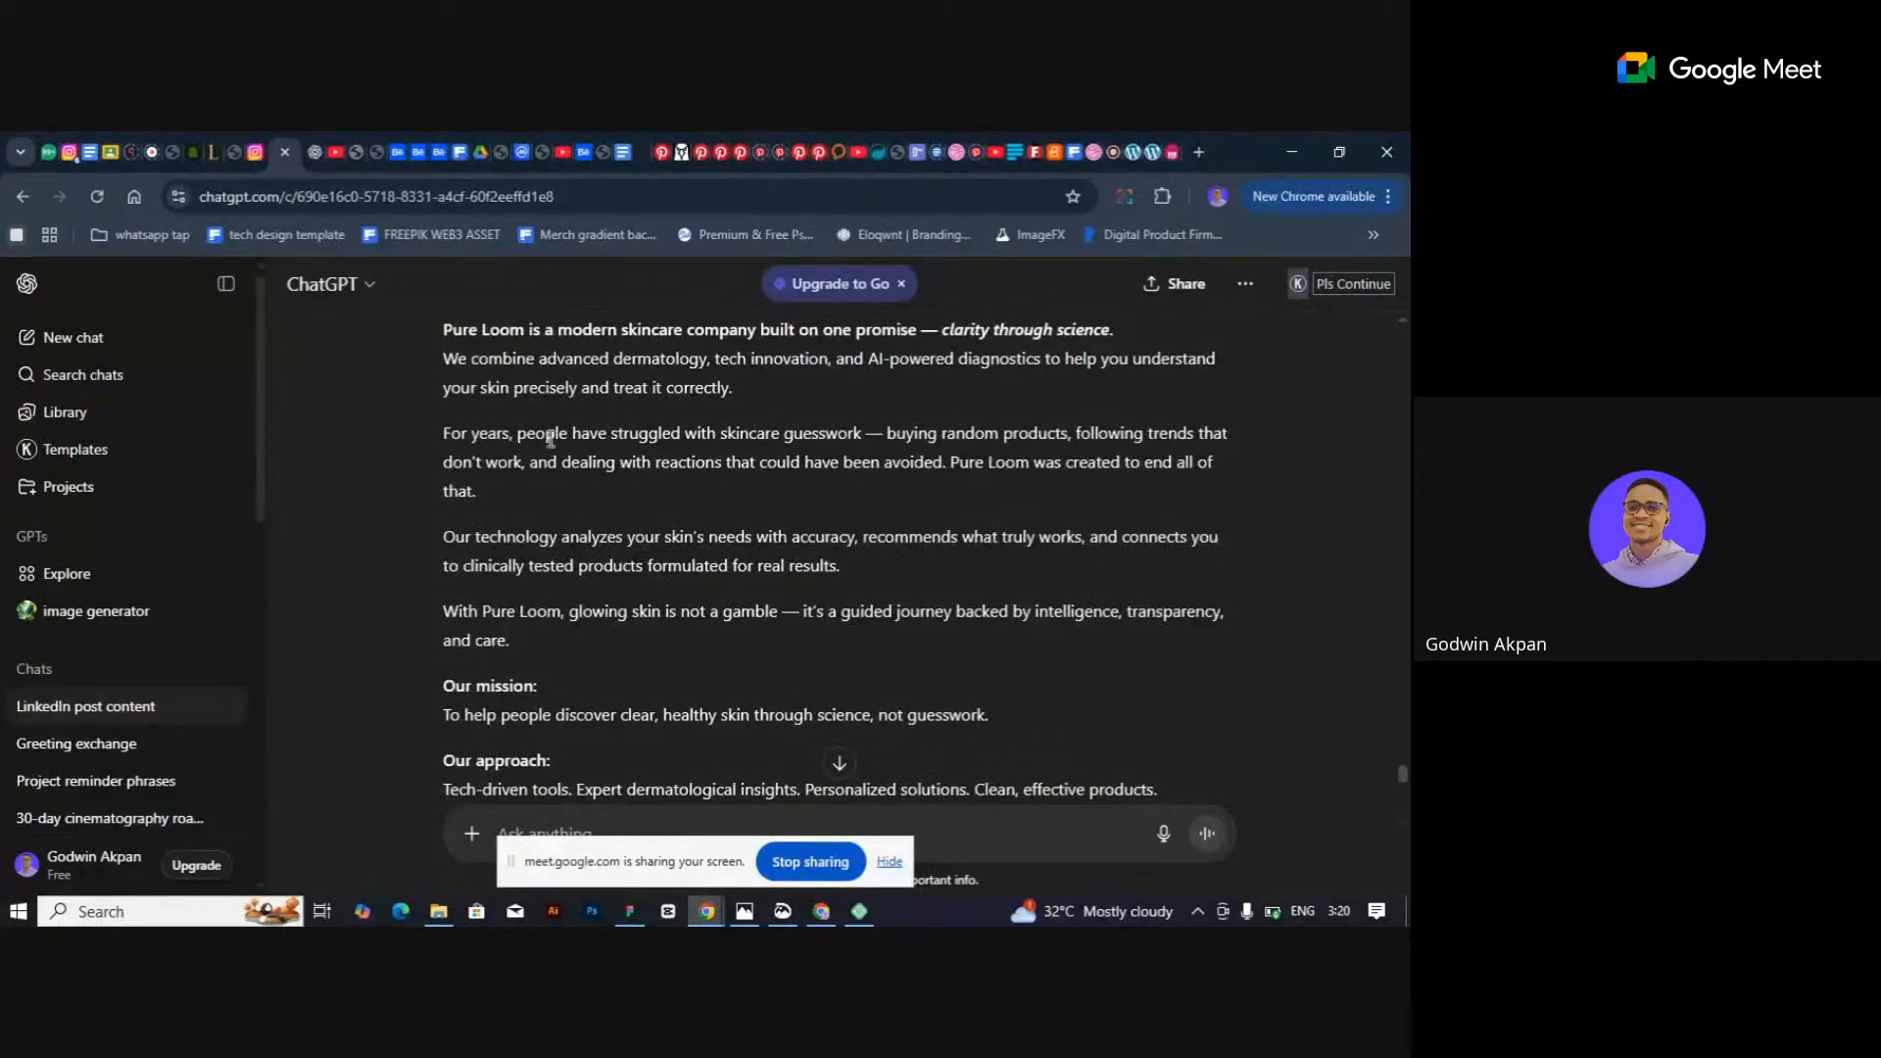
{"action": "scroll", "coordinate": [671, 486], "scroll_direction": "down", "scroll_amount": 1}
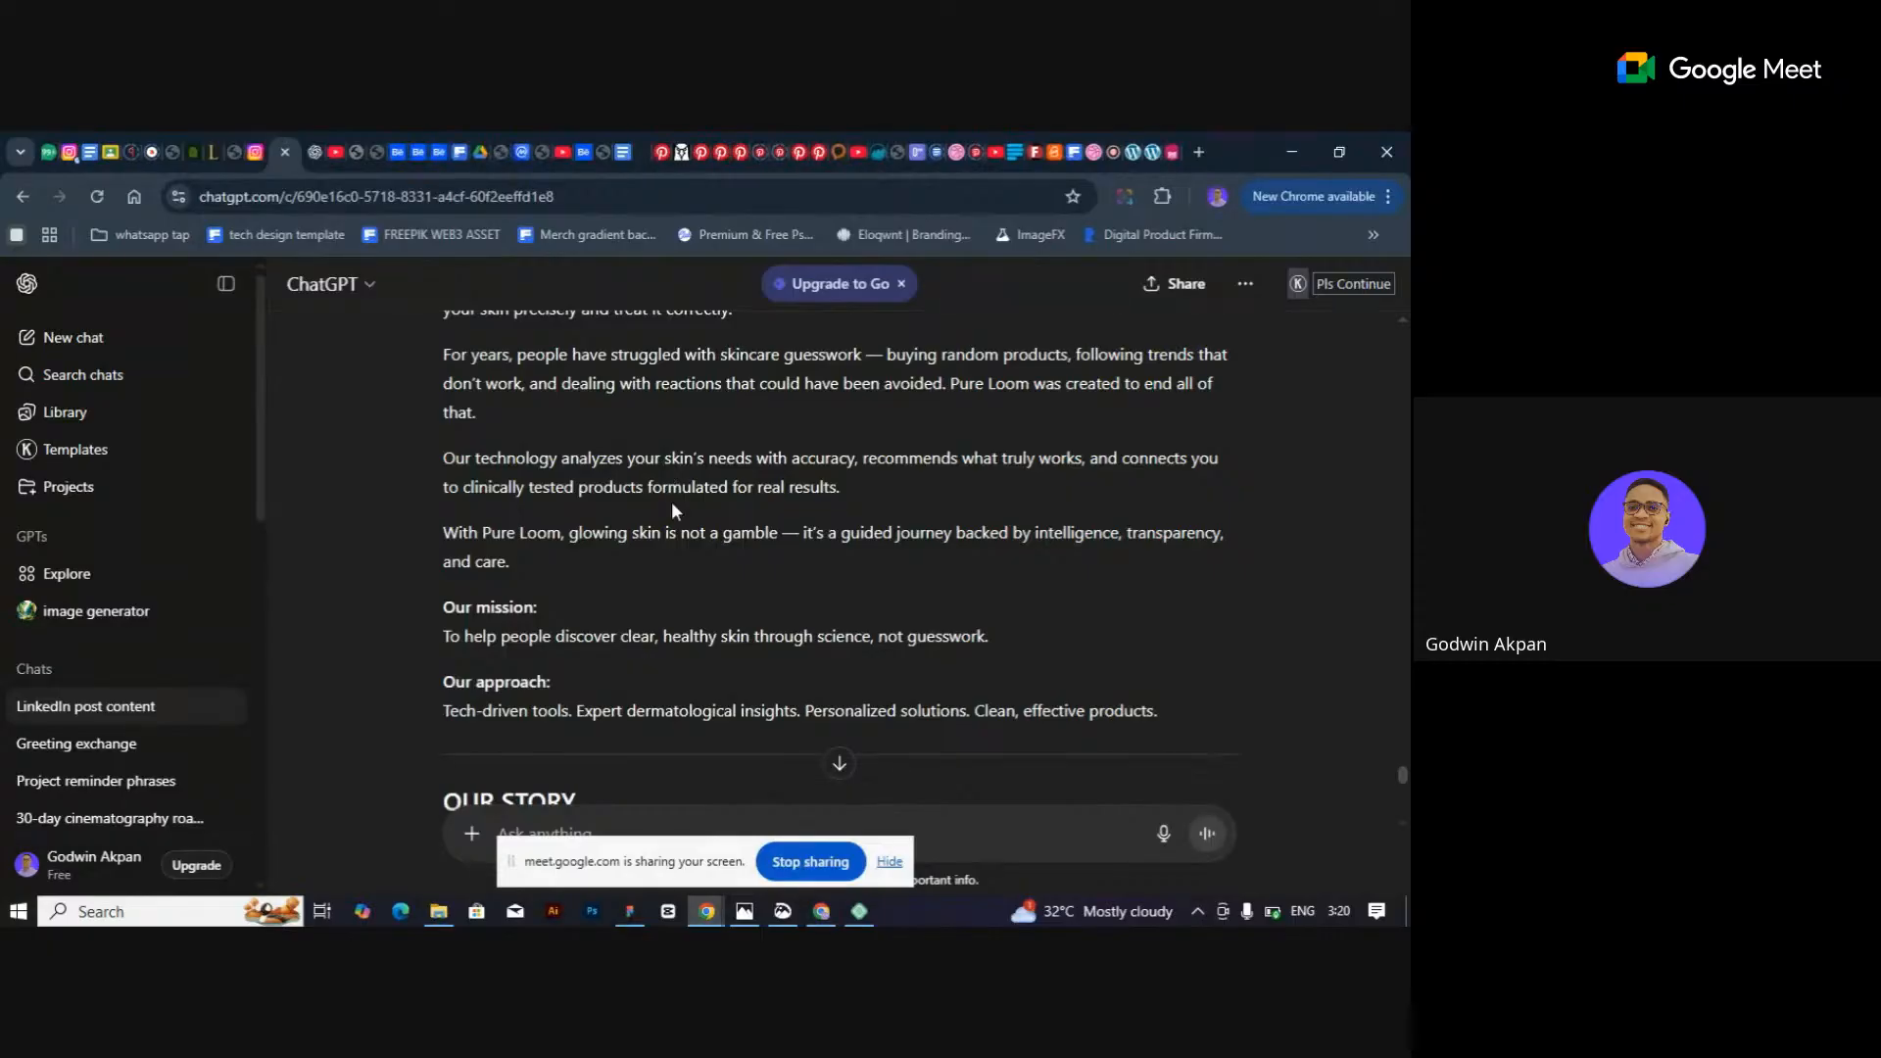
{"action": "scroll", "coordinate": [696, 586], "scroll_direction": "up", "scroll_amount": 1}
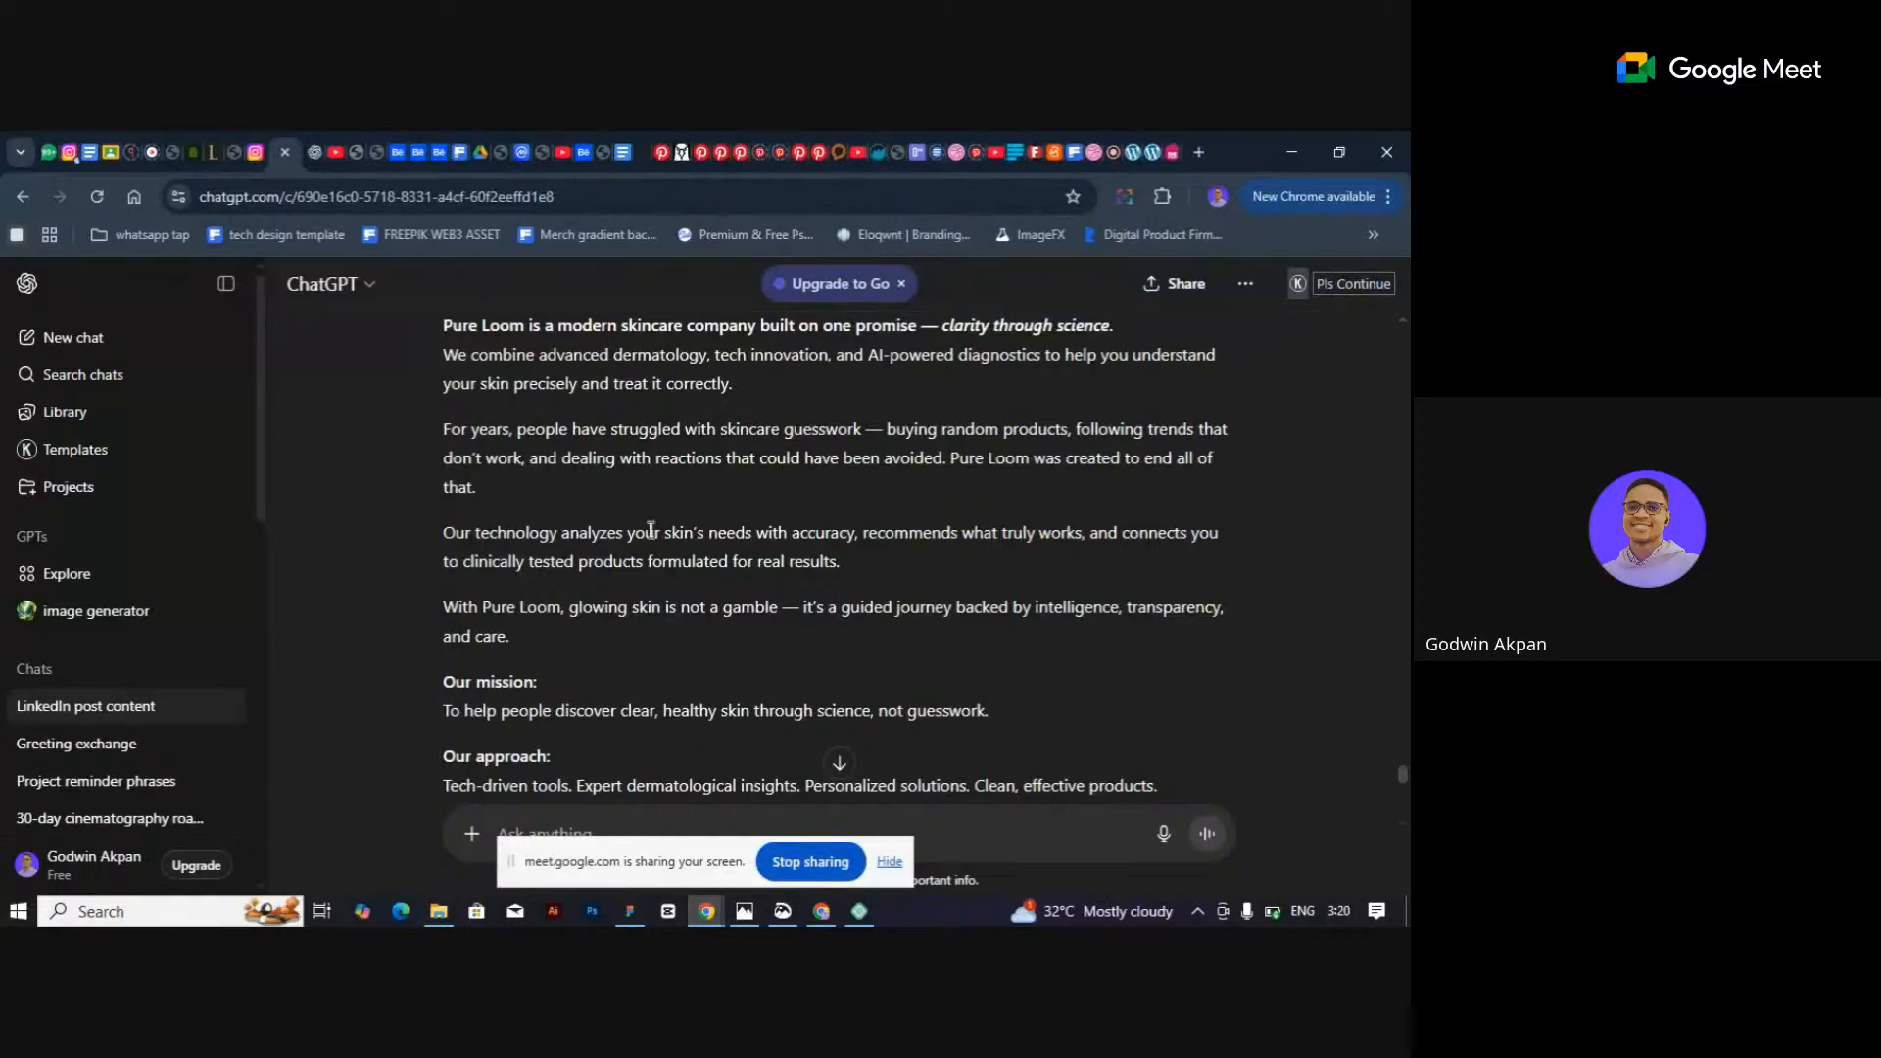
Switch to Figma and sketch an image placeholder with a sun and mountain line in the upper part of the second box.
{"action": "left_click", "coordinate": [628, 911]}
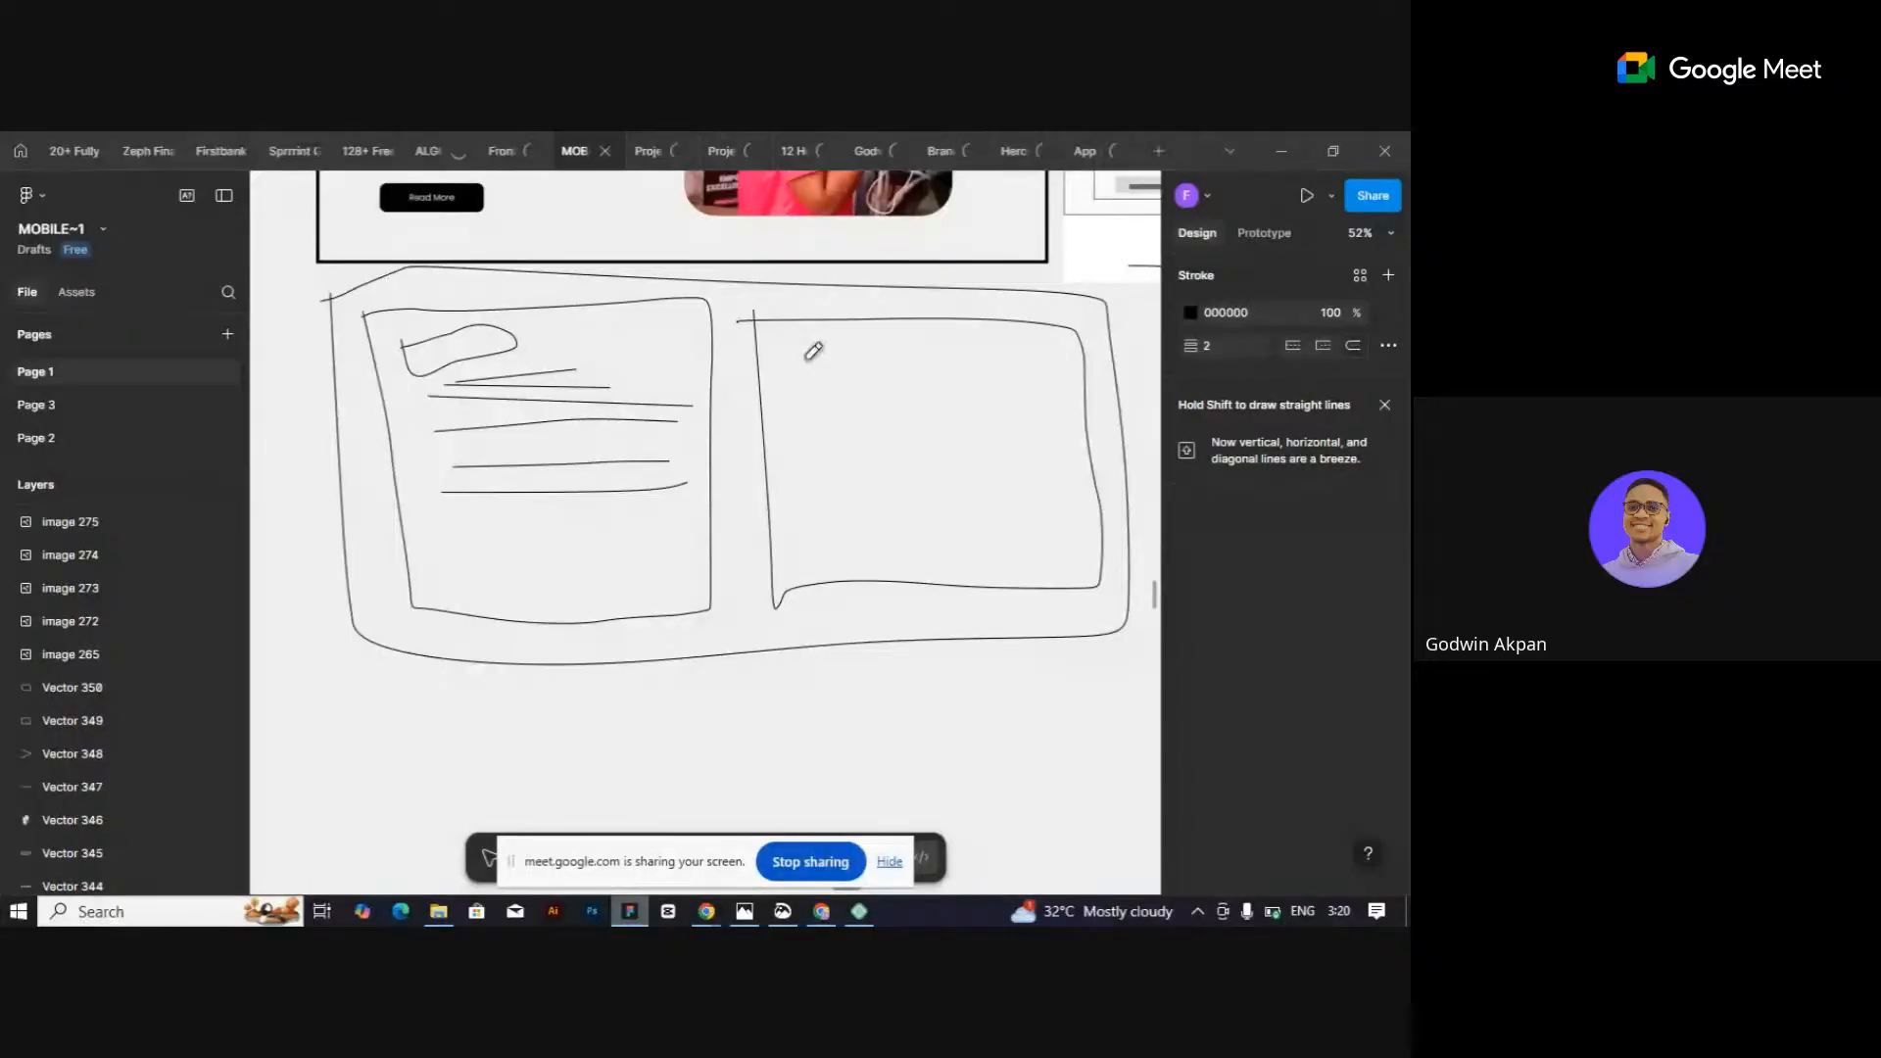
{"action": "mouse_move", "coordinate": [780, 341]}
{"action": "left_mouse_down"}
{"action": "mouse_move", "coordinate": [799, 488]}
{"action": "mouse_move", "coordinate": [895, 491]}
{"action": "mouse_move", "coordinate": [1061, 352]}
{"action": "mouse_move", "coordinate": [792, 353]}
{"action": "left_mouse_up"}
{"action": "mouse_move", "coordinate": [833, 482]}
{"action": "left_mouse_down"}
{"action": "mouse_move", "coordinate": [912, 445]}
{"action": "mouse_move", "coordinate": [978, 360]}
{"action": "mouse_move", "coordinate": [1024, 438]}
{"action": "left_mouse_up"}
{"action": "mouse_move", "coordinate": [911, 378]}
{"action": "left_mouse_down"}
{"action": "mouse_move", "coordinate": [875, 374]}
{"action": "mouse_move", "coordinate": [897, 384]}
{"action": "left_mouse_up"}
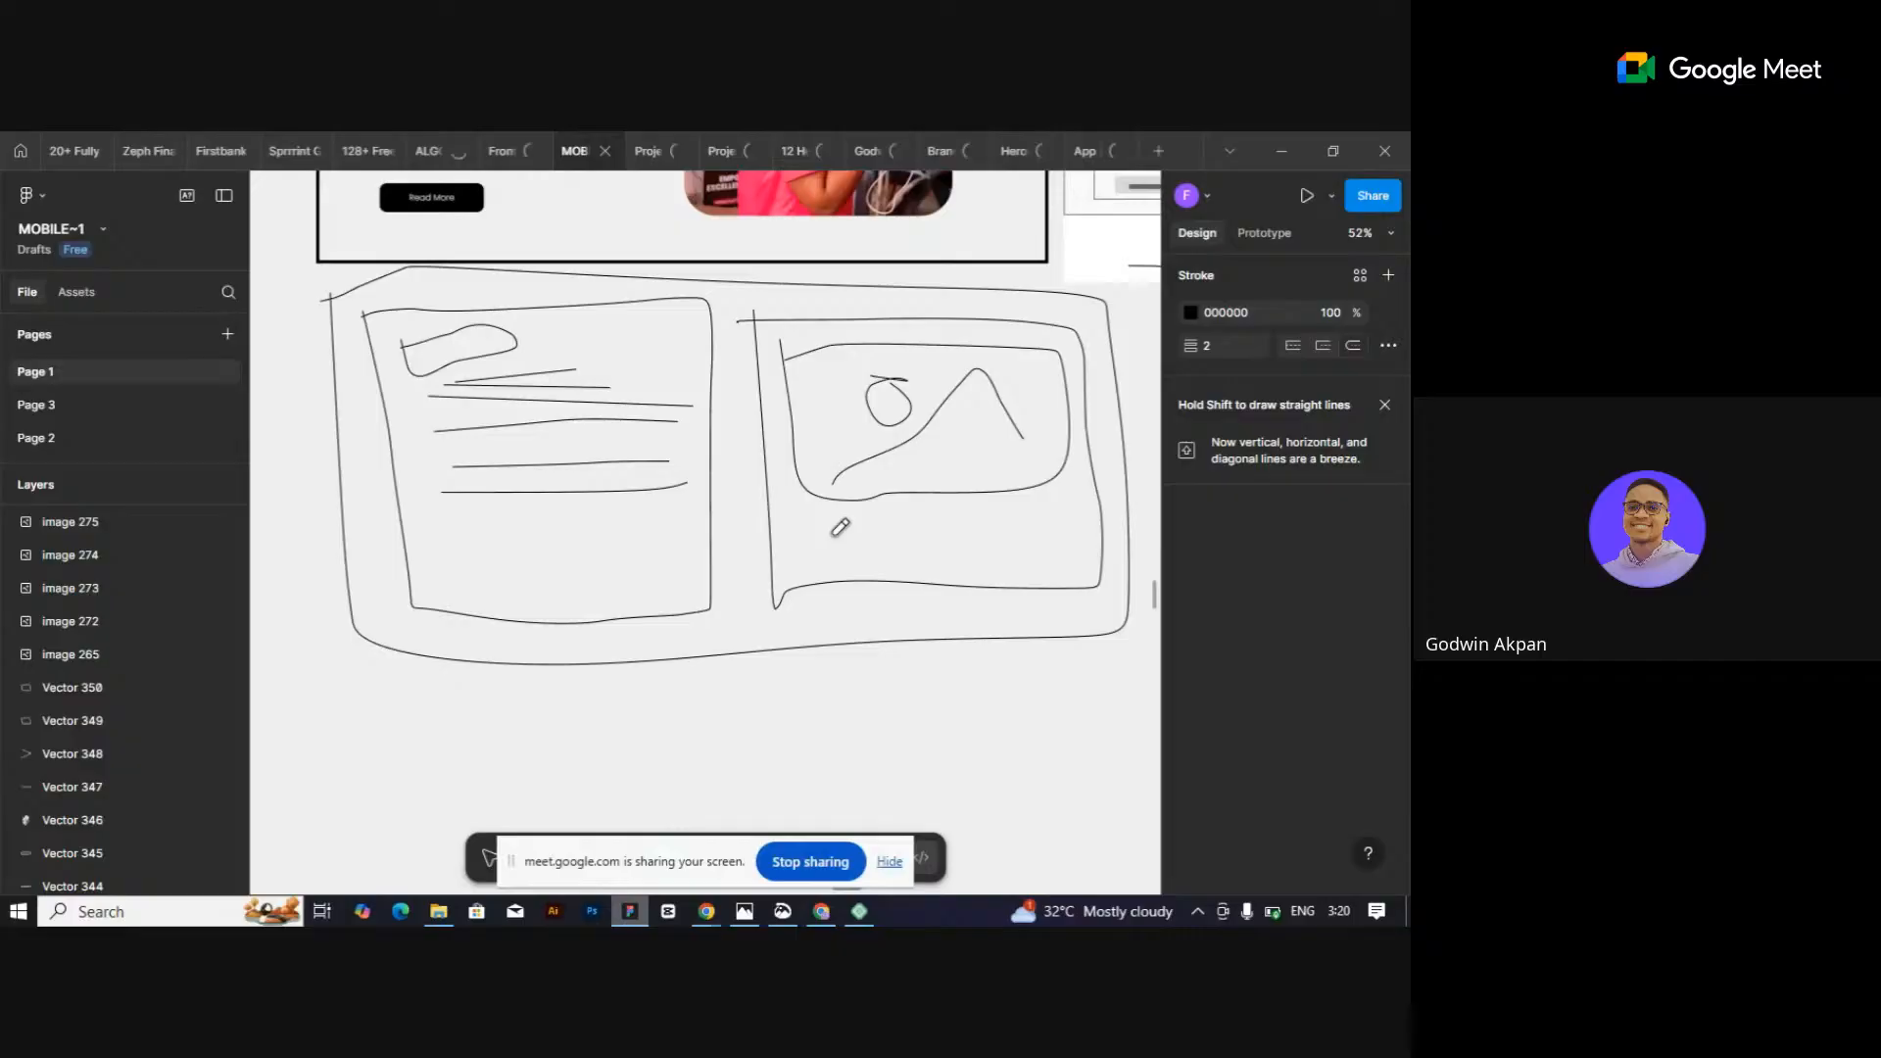
Sketch a wide, shallow box beneath the image placeholder inside the second box.
{"action": "mouse_move", "coordinate": [831, 522]}
{"action": "left_mouse_down"}
{"action": "mouse_move", "coordinate": [840, 566]}
{"action": "mouse_move", "coordinate": [1059, 563]}
{"action": "mouse_move", "coordinate": [839, 574]}
{"action": "left_mouse_up"}
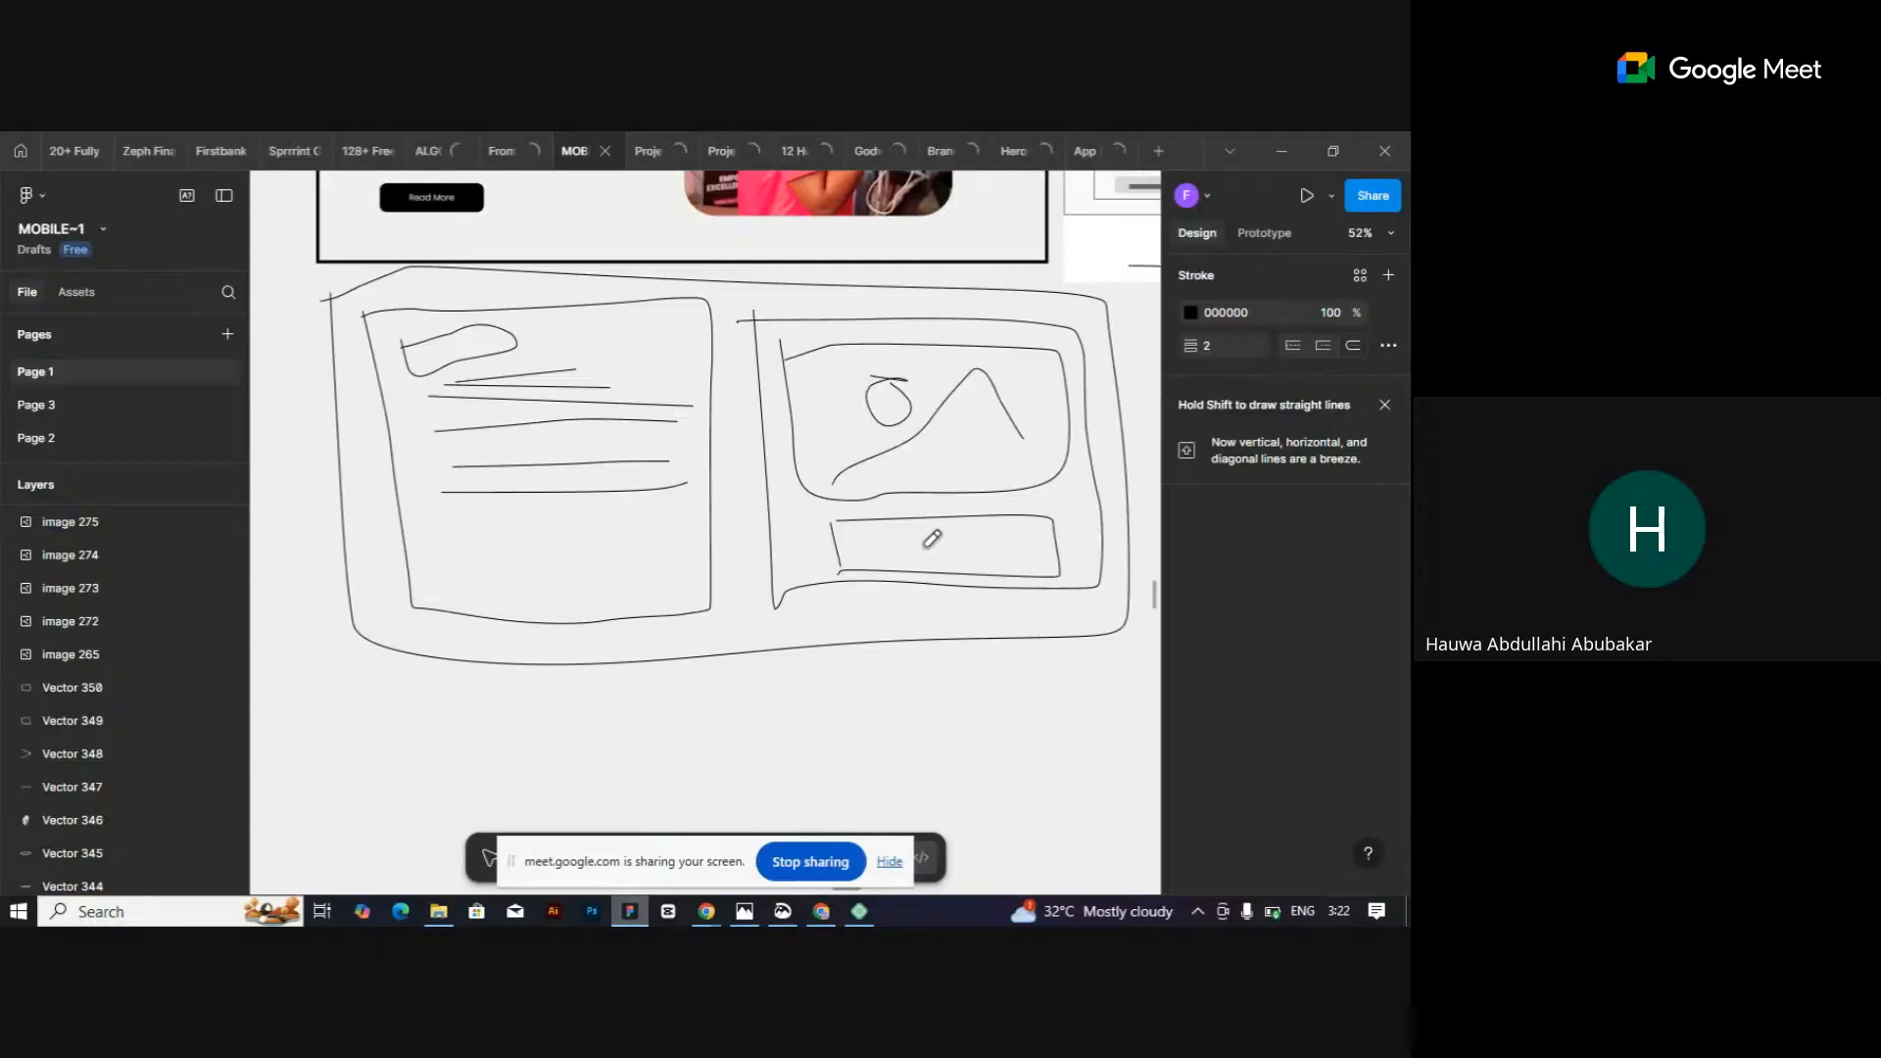
{"action": "mouse_move", "coordinate": [868, 585]}
{"action": "left_mouse_down"}
{"action": "mouse_move", "coordinate": [925, 586]}
{"action": "mouse_move", "coordinate": [906, 603]}
{"action": "left_mouse_up"}
{"action": "key", "text": "ctrl+z"}
{"action": "key", "text": "ctrl+z"}
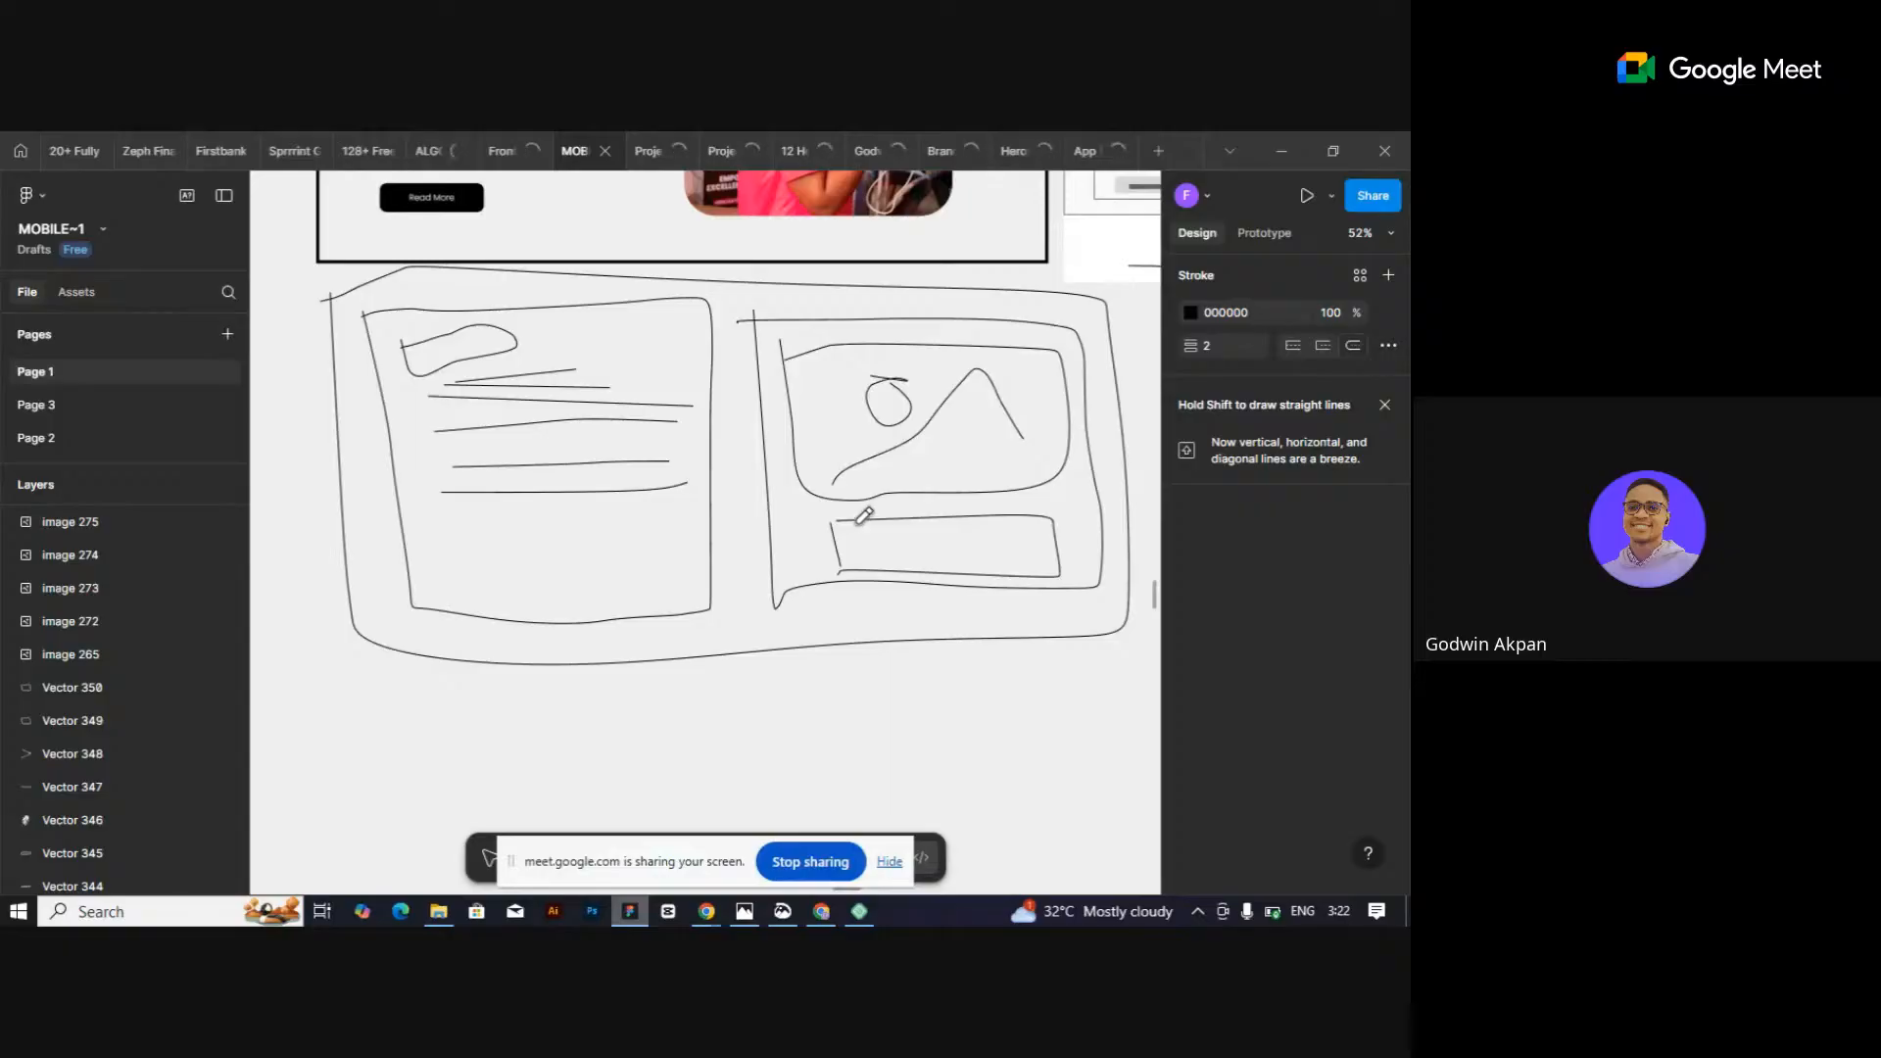
Sketch a small horizontal arrow and short text lines inside the shallow box, and undo the text lines.
{"action": "scroll", "coordinate": [842, 529], "scroll_direction": "up", "scroll_amount": 5}
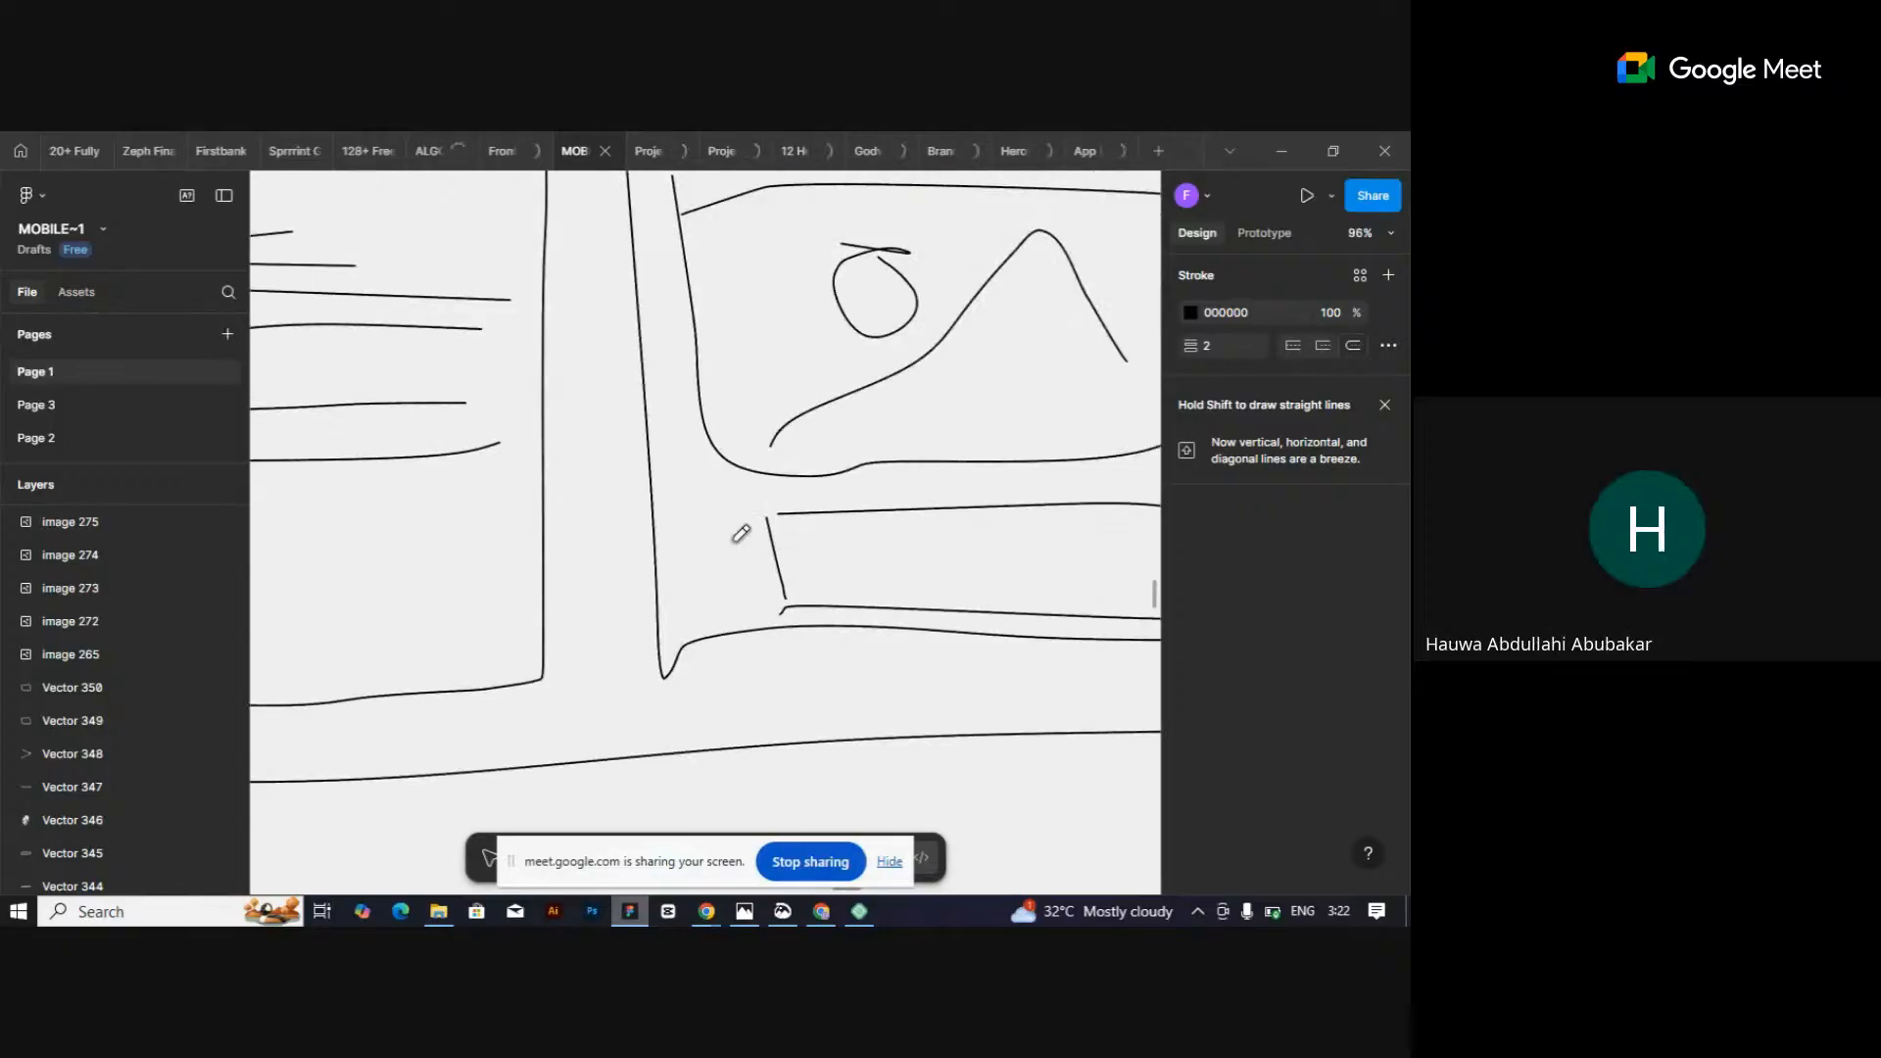
{"action": "scroll", "coordinate": [721, 555], "scroll_direction": "down", "scroll_amount": 5}
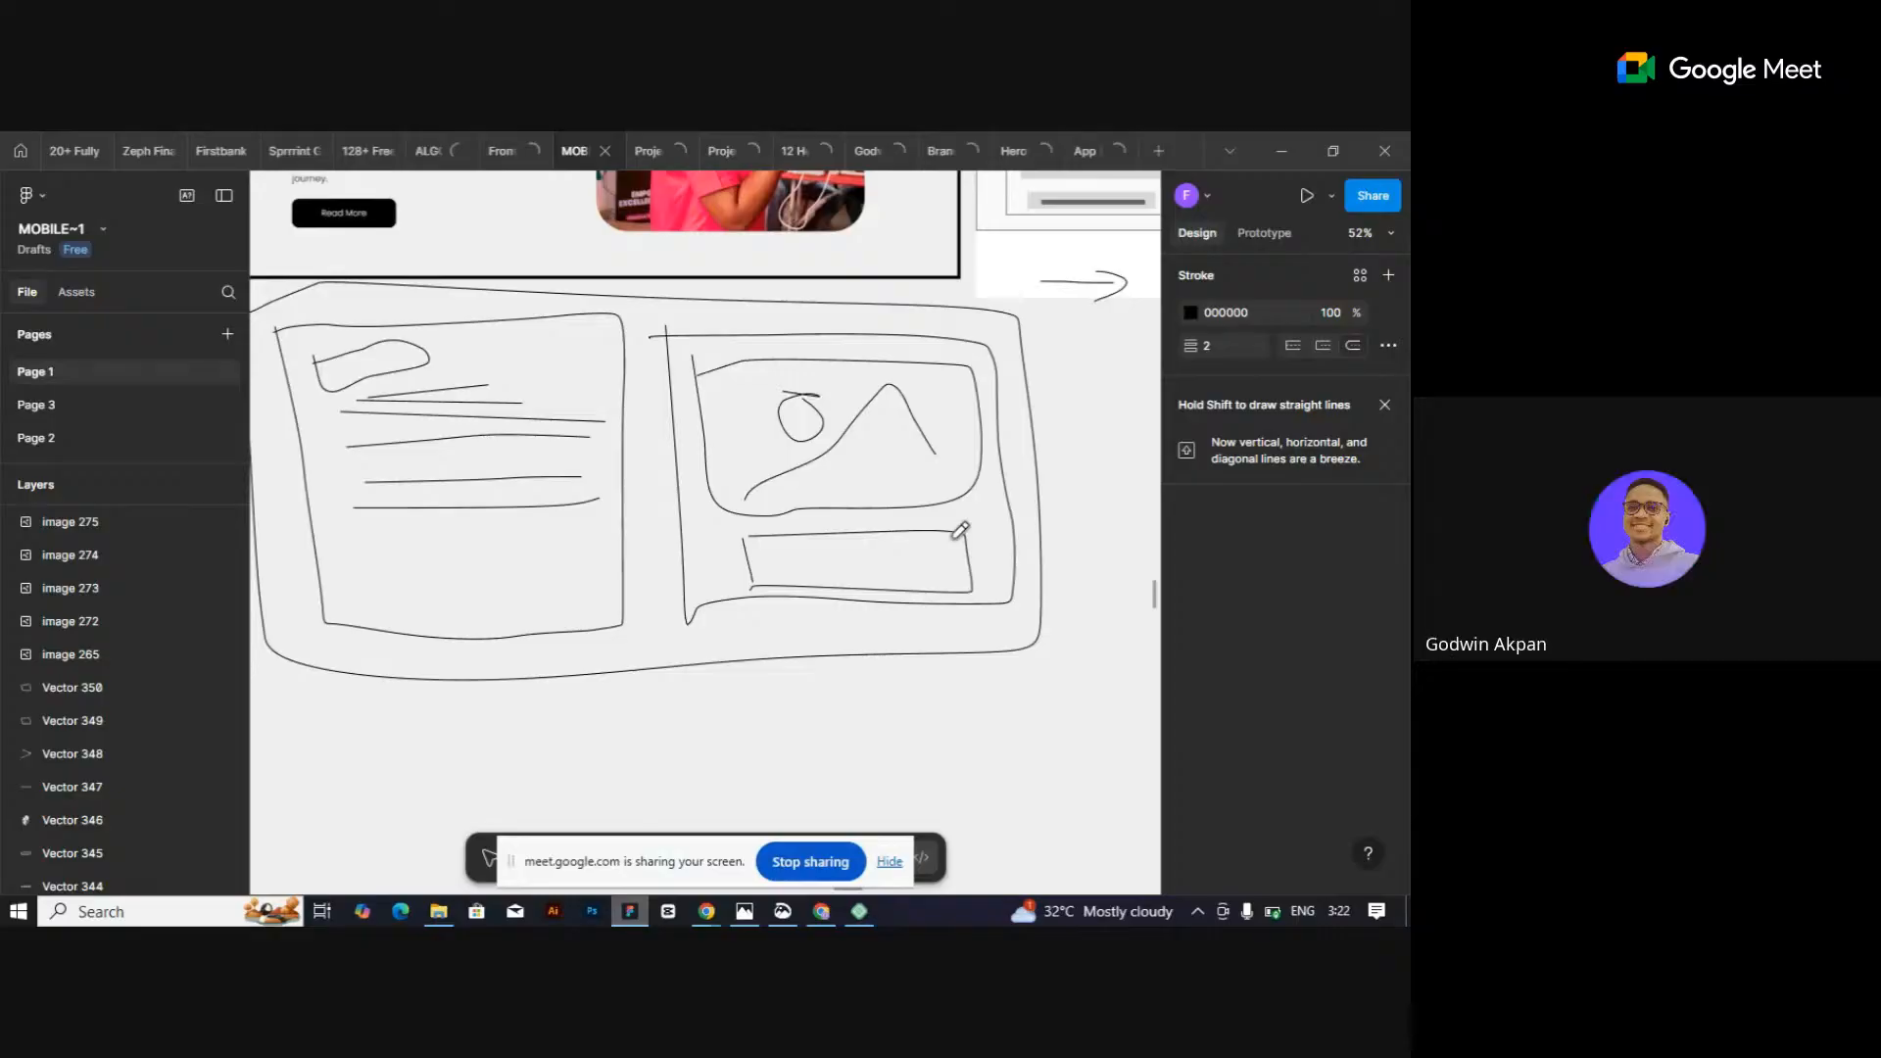
{"action": "scroll", "coordinate": [960, 530], "scroll_direction": "up", "scroll_amount": 2}
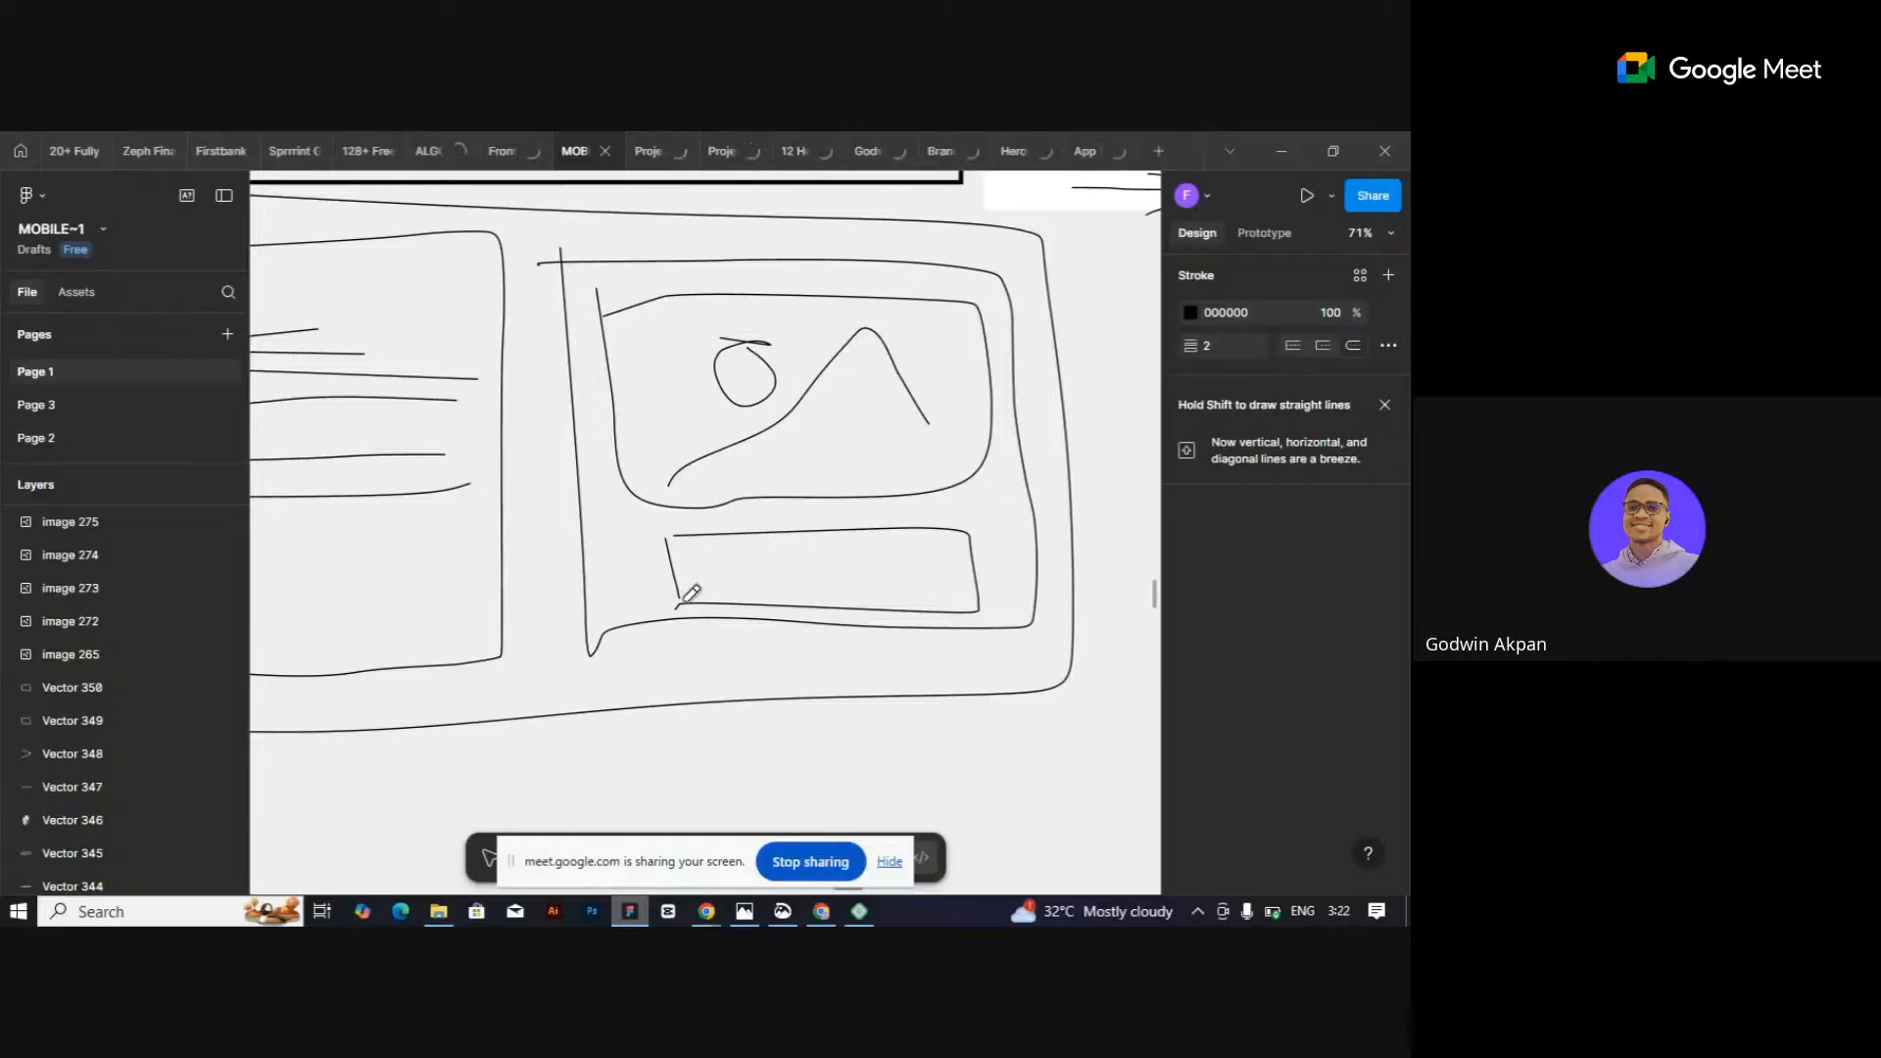
{"action": "left_click_drag", "start_coordinate": [687, 598], "coordinate": [714, 600]}
{"action": "left_click_drag", "start_coordinate": [689, 551], "coordinate": [737, 546]}
{"action": "mouse_move", "coordinate": [755, 565]}
{"action": "left_mouse_down"}
{"action": "mouse_move", "coordinate": [703, 574]}
{"action": "mouse_move", "coordinate": [766, 573]}
{"action": "mouse_move", "coordinate": [713, 587]}
{"action": "mouse_move", "coordinate": [763, 589]}
{"action": "left_mouse_up"}
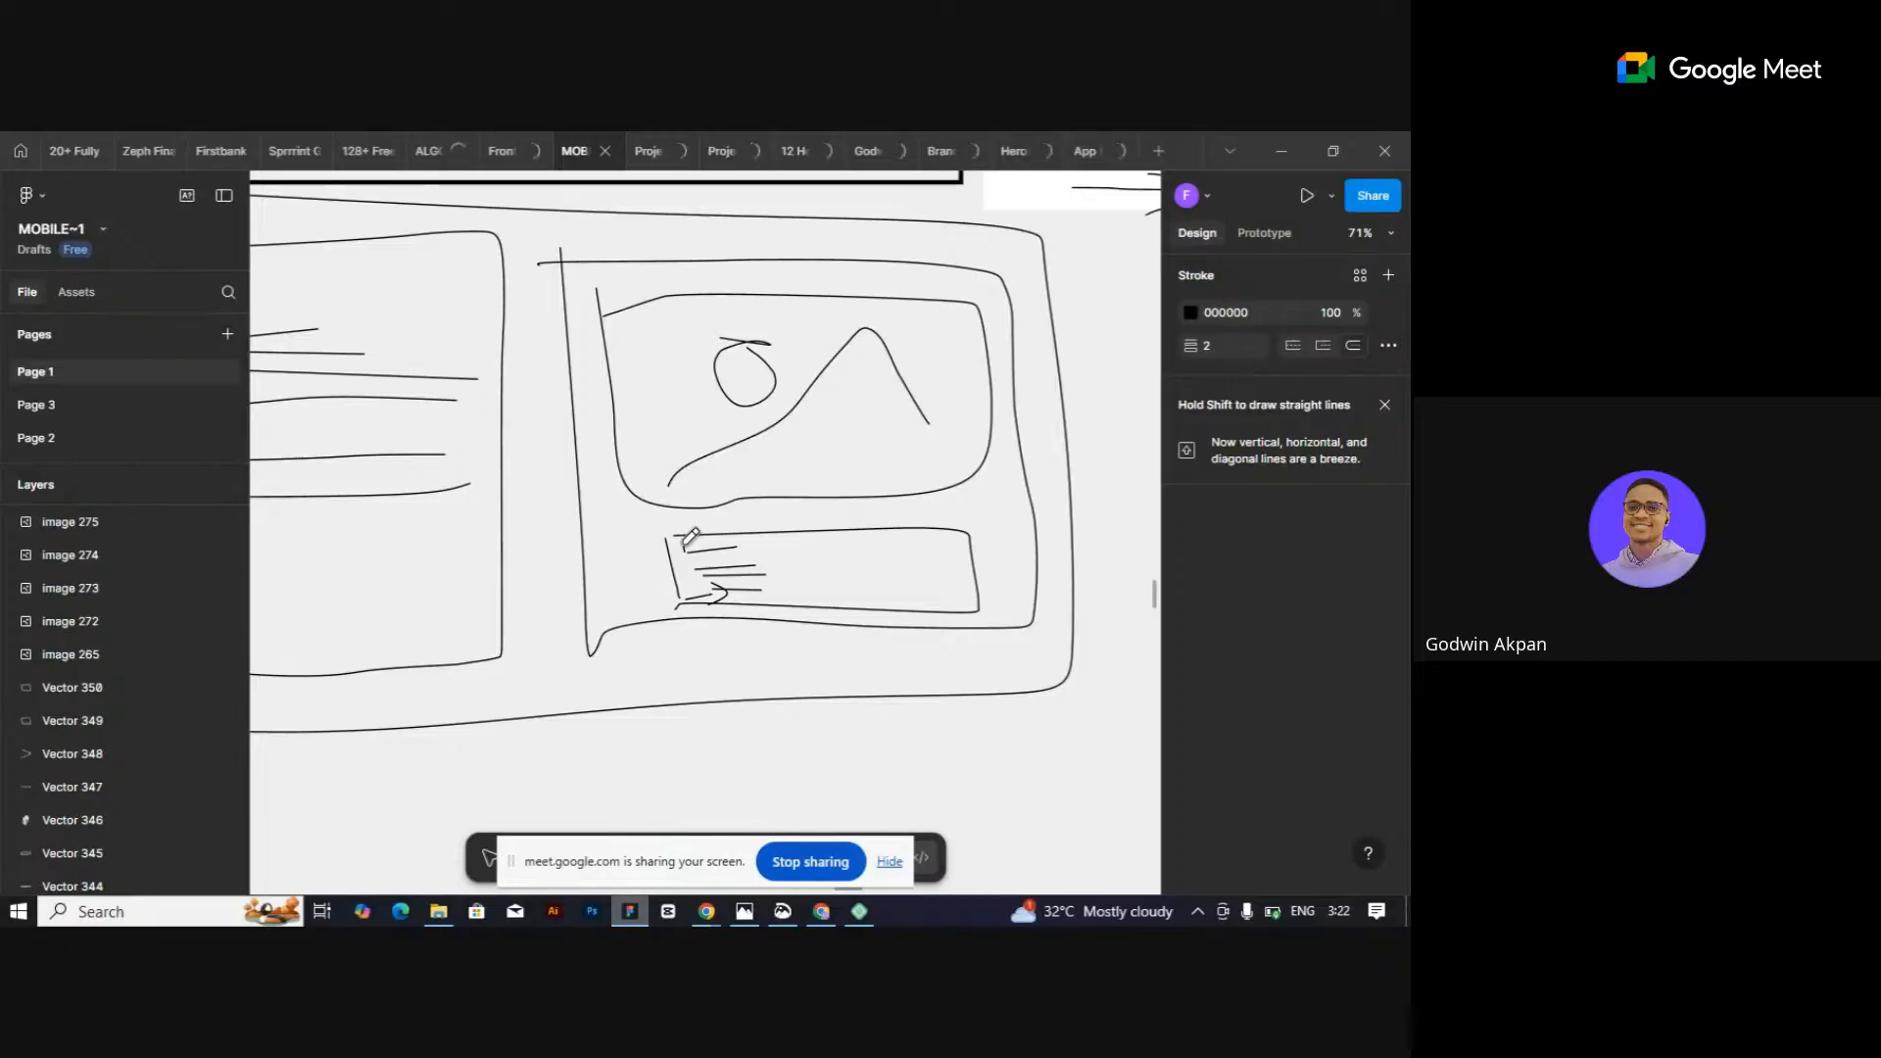
{"action": "left_click_drag", "start_coordinate": [685, 545], "coordinate": [739, 544]}
{"action": "key", "text": "ctrl+z"}
{"action": "key", "text": "ctrl+z"}
{"action": "key", "text": "ctrl+z"}
{"action": "key", "text": "ctrl+z"}
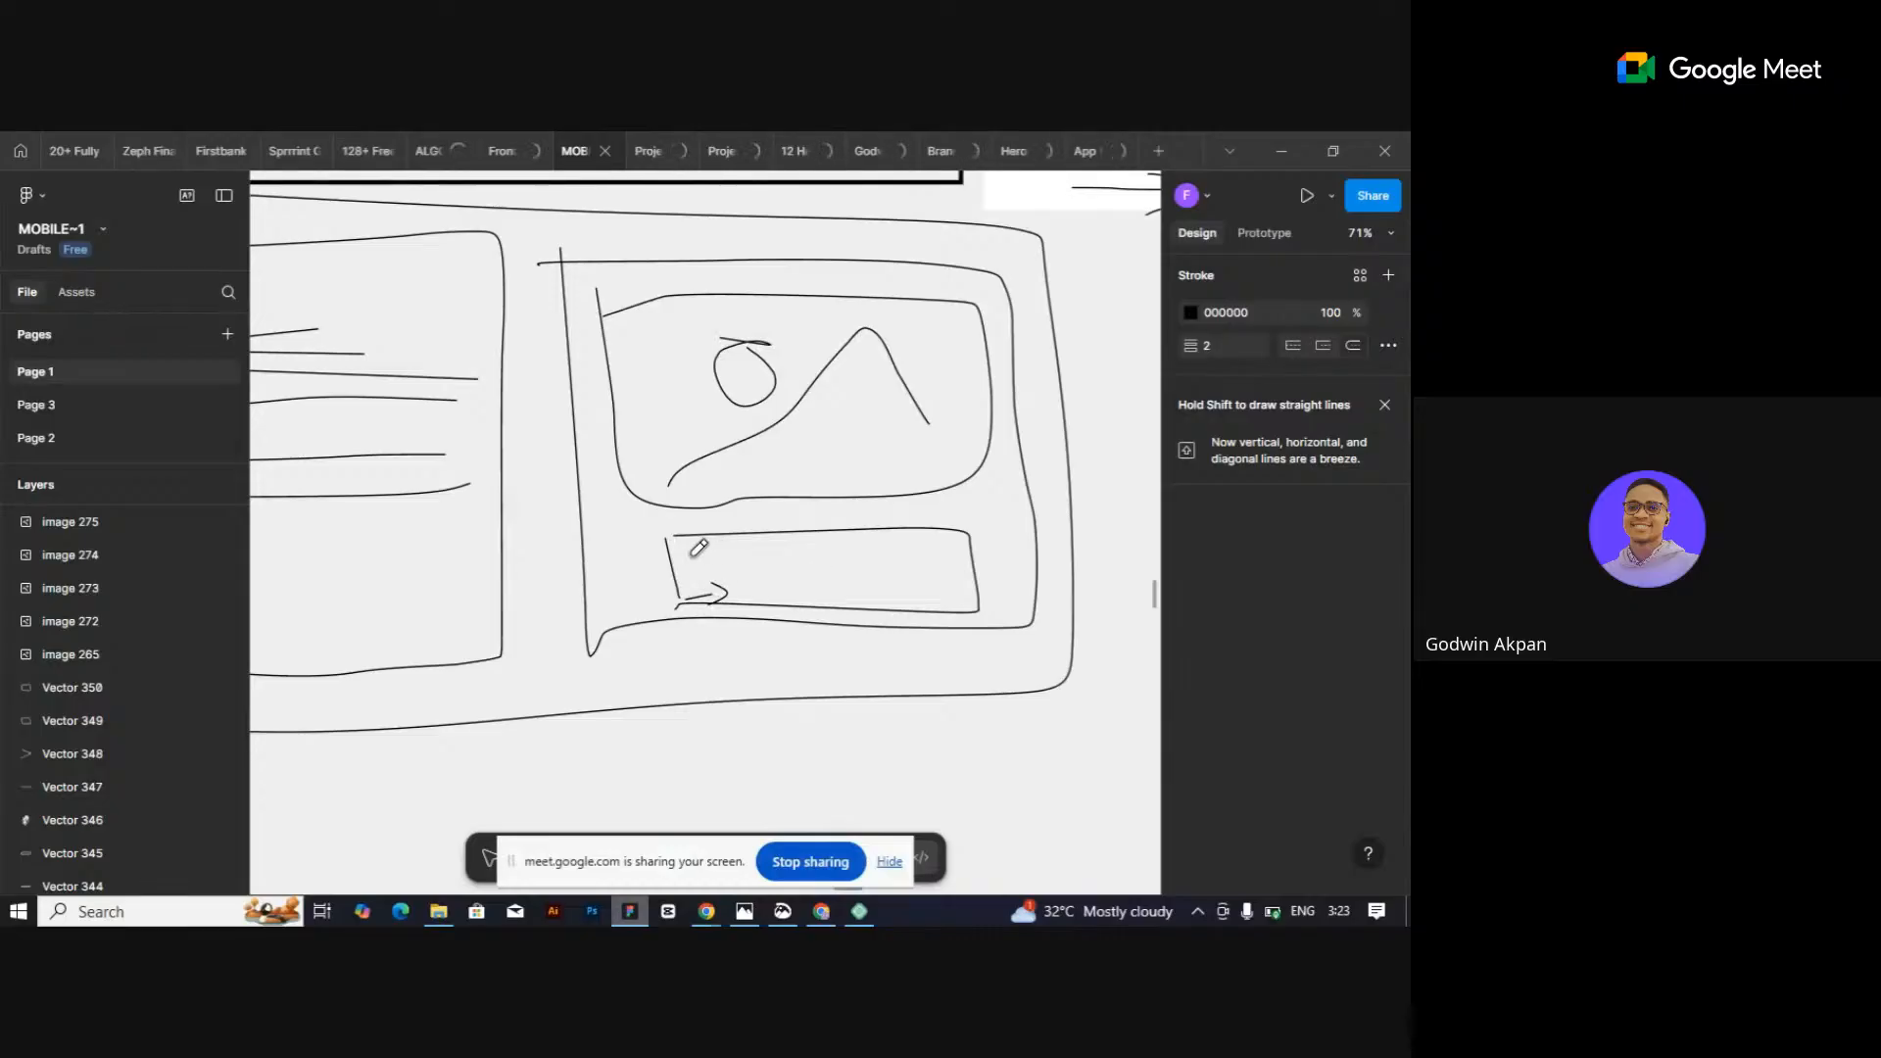
Try to sketch a small heading block with further strokes beside it inside the shallow box, and undo them.
{"action": "left_click_drag", "start_coordinate": [692, 555], "coordinate": [743, 555]}
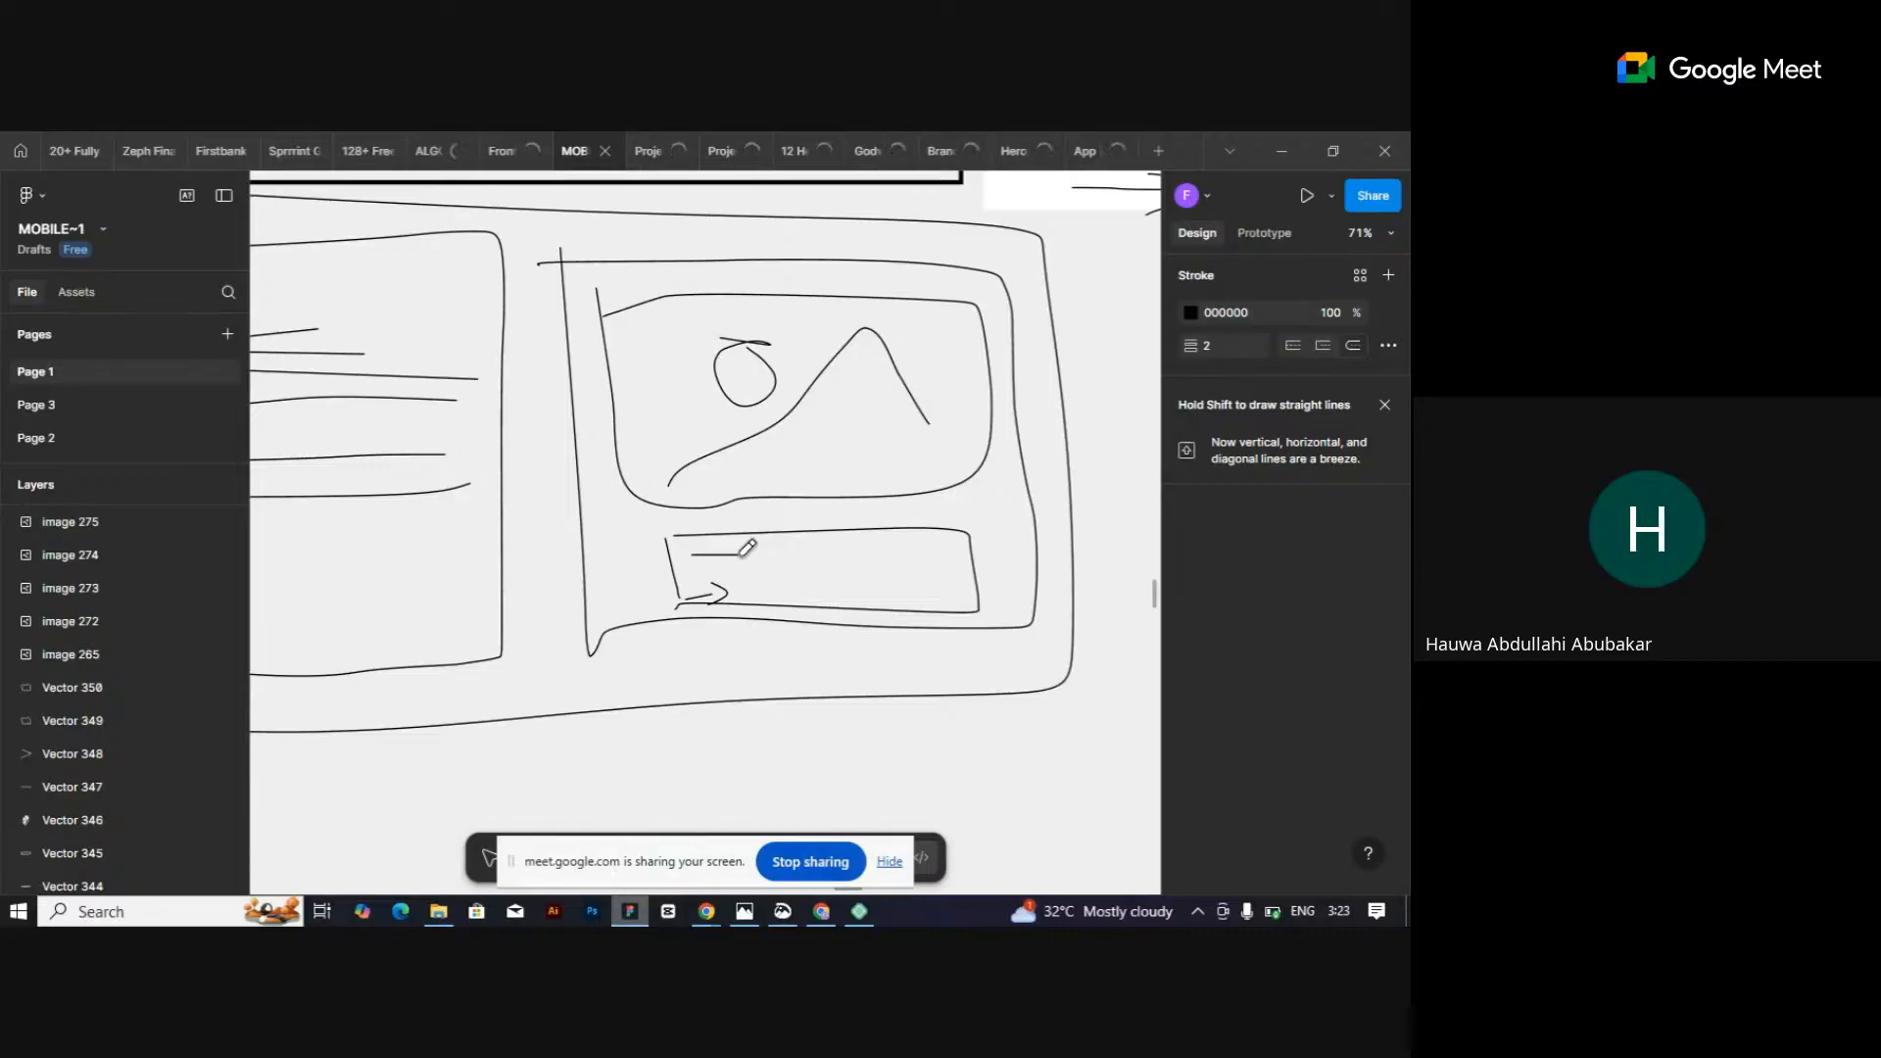
{"action": "left_click_drag", "start_coordinate": [743, 556], "coordinate": [701, 572]}
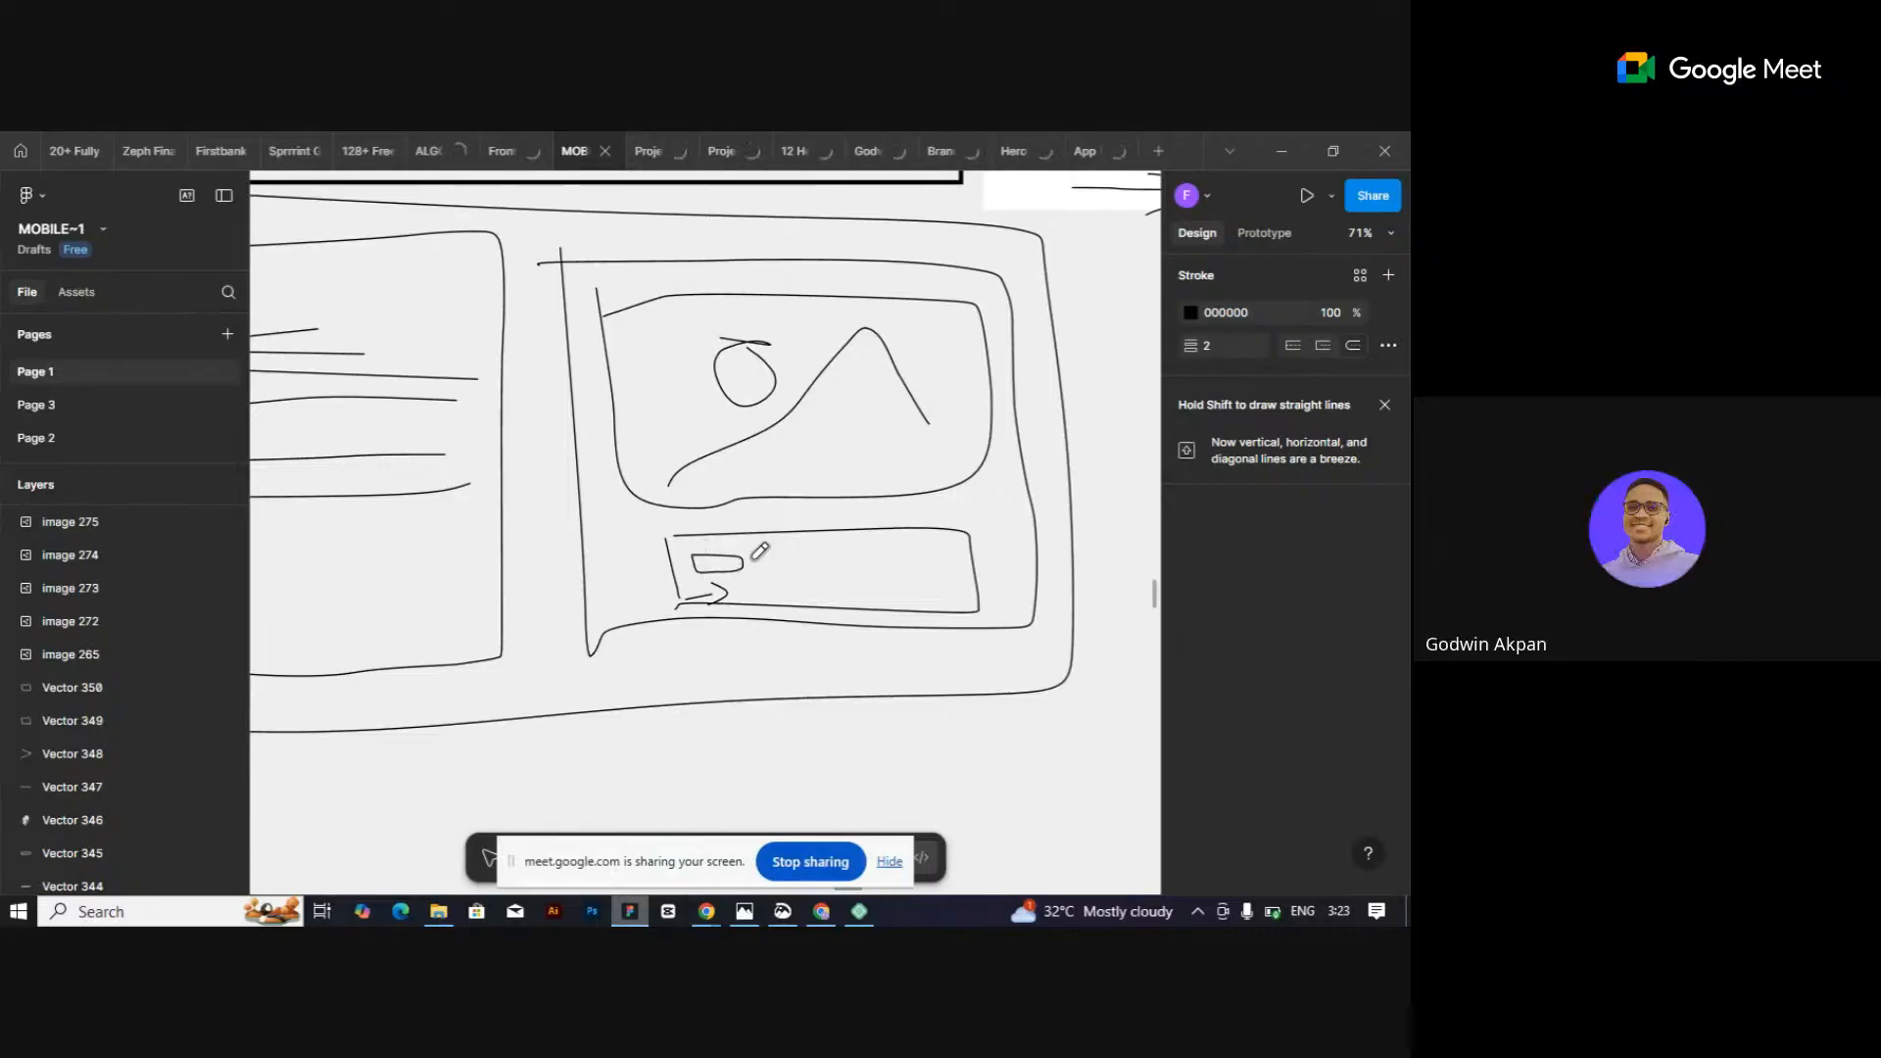
{"action": "left_click_drag", "start_coordinate": [757, 564], "coordinate": [911, 558]}
{"action": "key", "text": "ctrl+z"}
{"action": "key", "text": "ctrl+z"}
{"action": "key", "text": "ctrl+z"}
{"action": "key", "text": "ctrl+z"}
Sketch two side-by-side cells in the shallow box, with a heading block, text lines and a downward arrow in the second cell.
{"action": "mouse_move", "coordinate": [692, 547]}
{"action": "left_mouse_down"}
{"action": "mouse_move", "coordinate": [703, 597]}
{"action": "mouse_move", "coordinate": [698, 552]}
{"action": "left_mouse_up"}
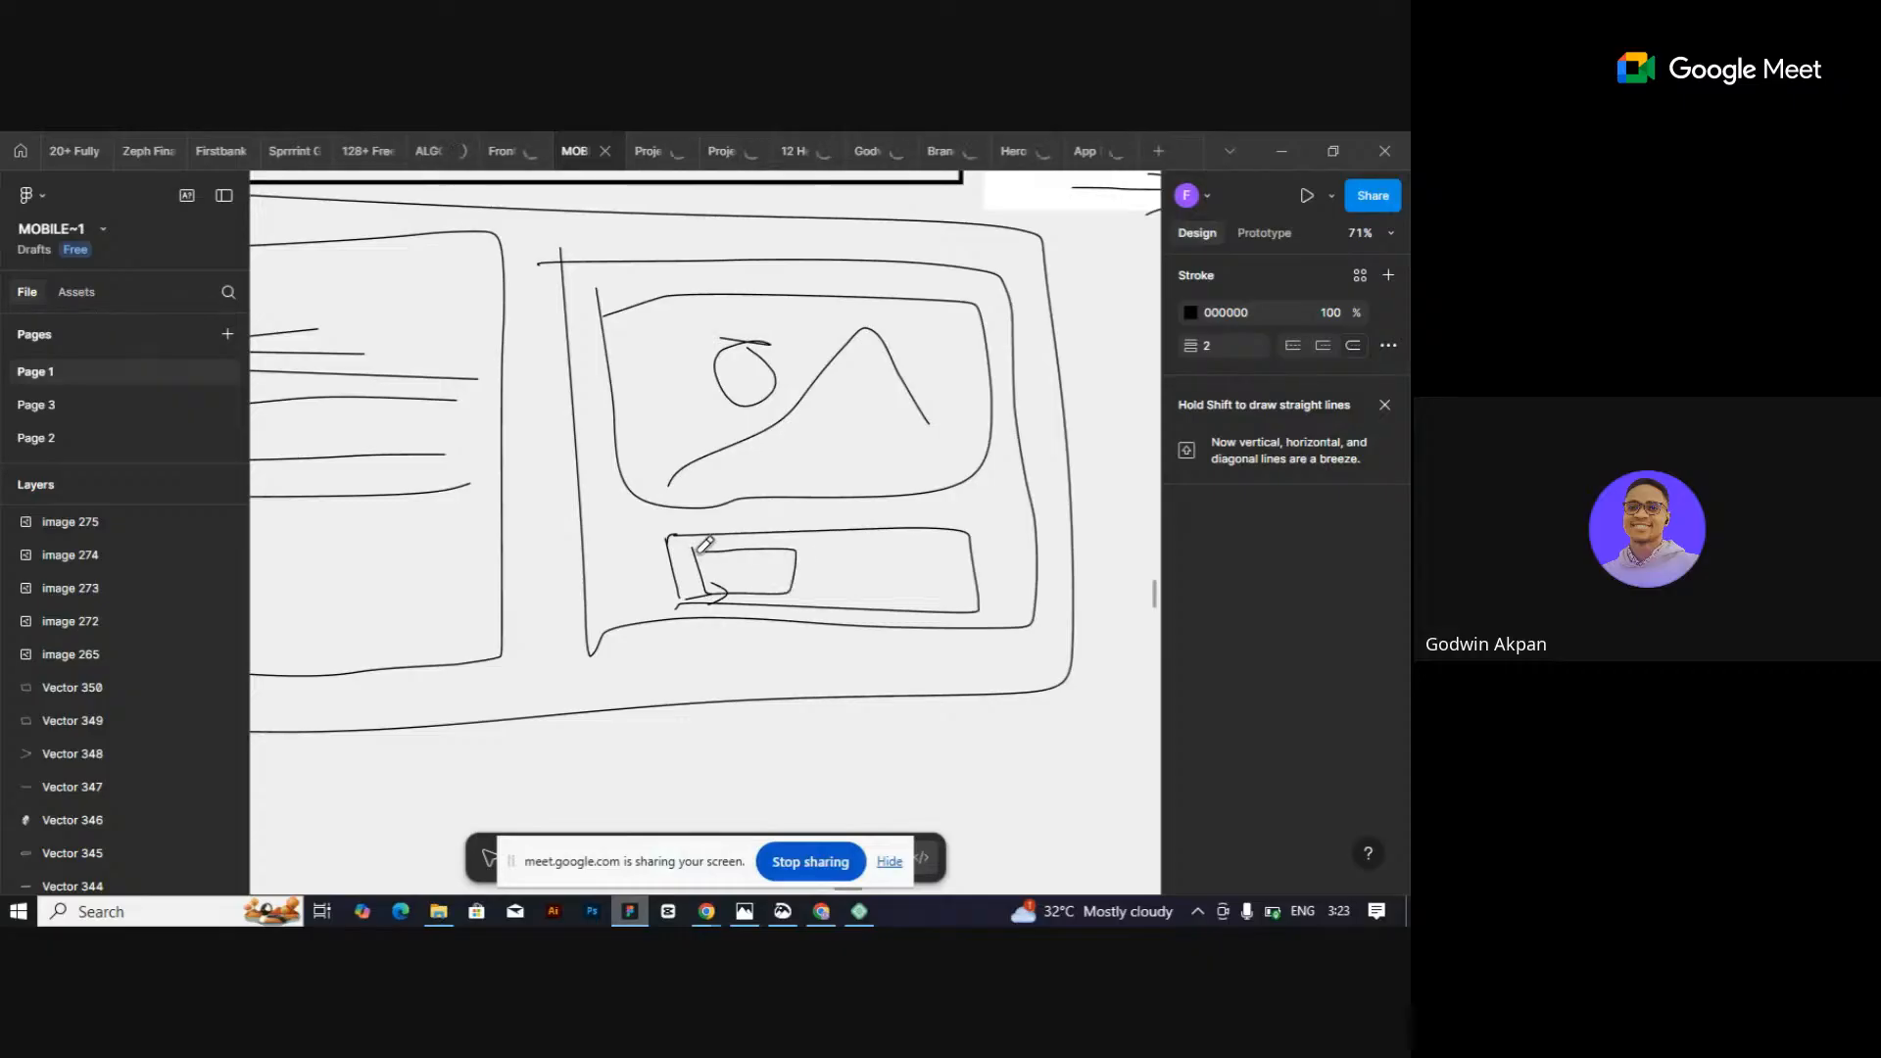
{"action": "mouse_move", "coordinate": [818, 552]}
{"action": "left_mouse_down"}
{"action": "mouse_move", "coordinate": [823, 600]}
{"action": "mouse_move", "coordinate": [971, 597]}
{"action": "mouse_move", "coordinate": [819, 535]}
{"action": "left_mouse_up"}
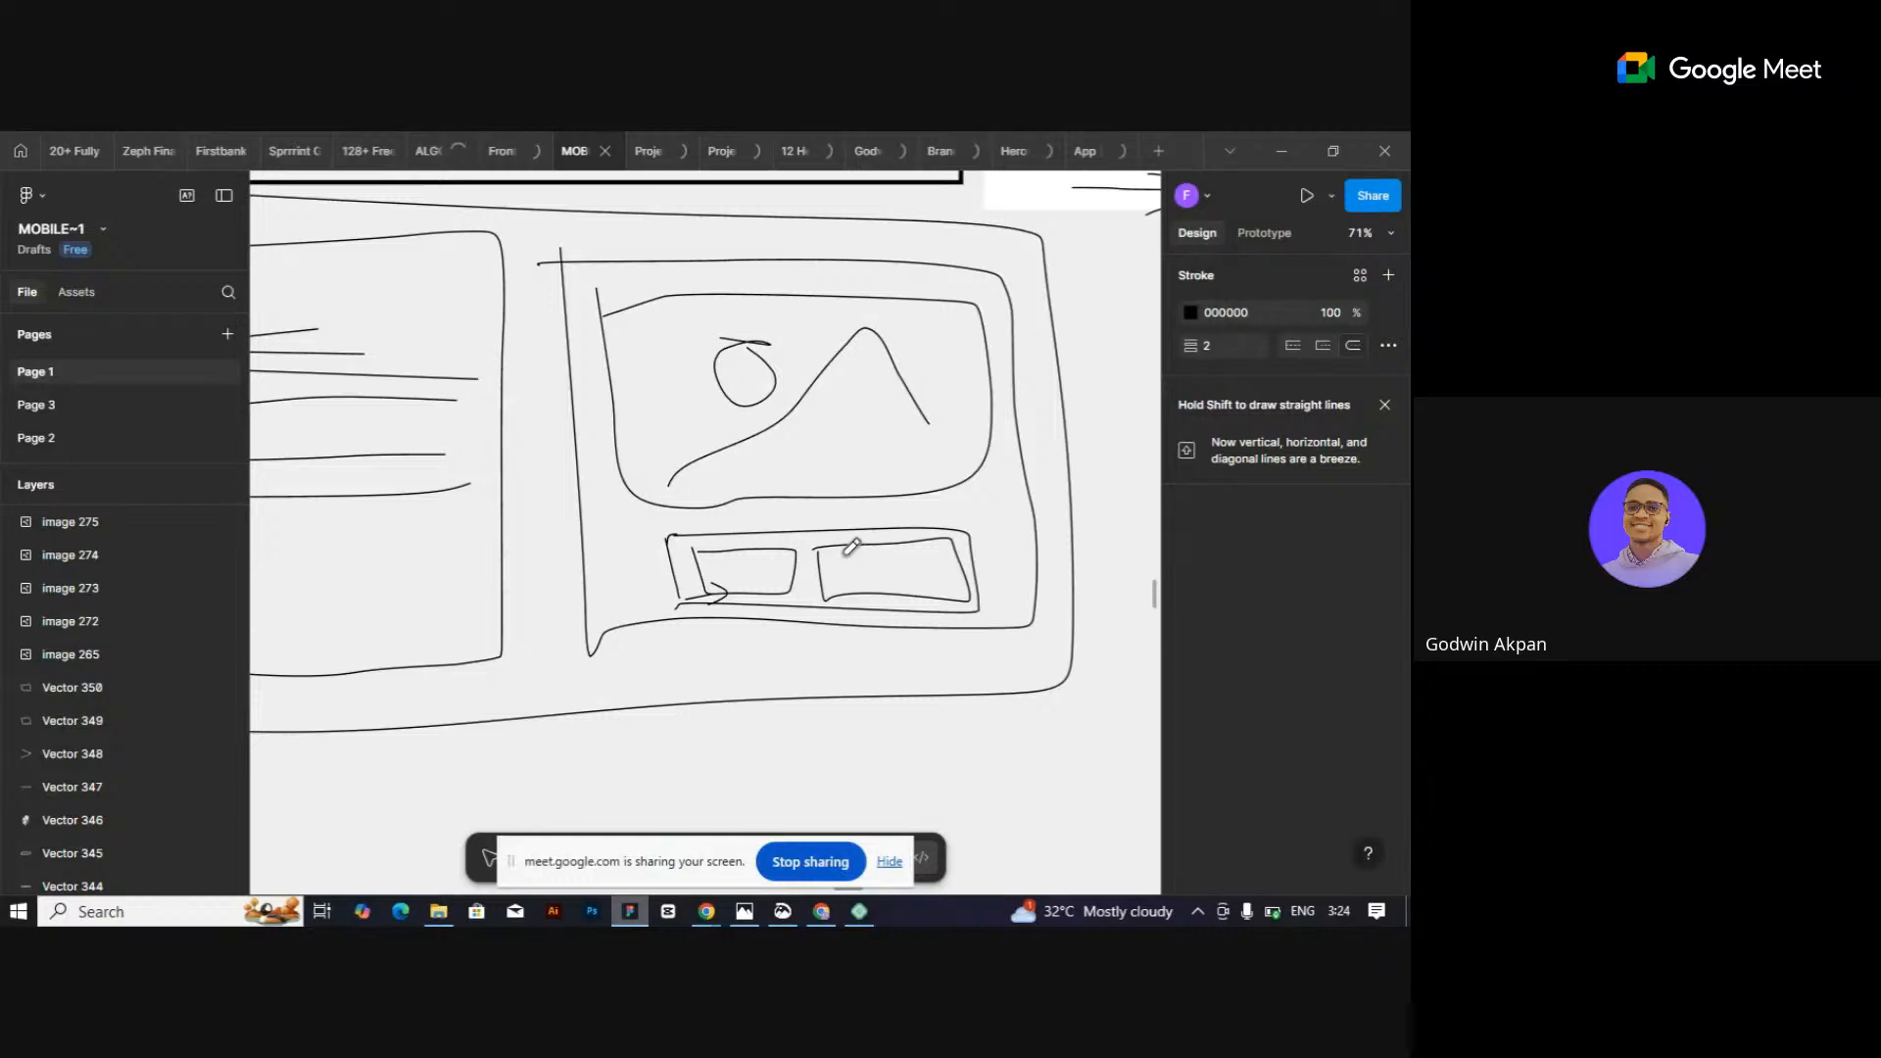
{"action": "mouse_move", "coordinate": [847, 551]}
{"action": "left_mouse_down"}
{"action": "mouse_move", "coordinate": [863, 557]}
{"action": "mouse_move", "coordinate": [827, 555]}
{"action": "left_mouse_up"}
{"action": "left_click_drag", "start_coordinate": [835, 574], "coordinate": [959, 567]}
Sketch a horizontal direction arrow along the outer frame's lower edge and a downward arrow on the first box's outer edge.
{"action": "scroll", "coordinate": [832, 412], "scroll_direction": "down", "scroll_amount": 5}
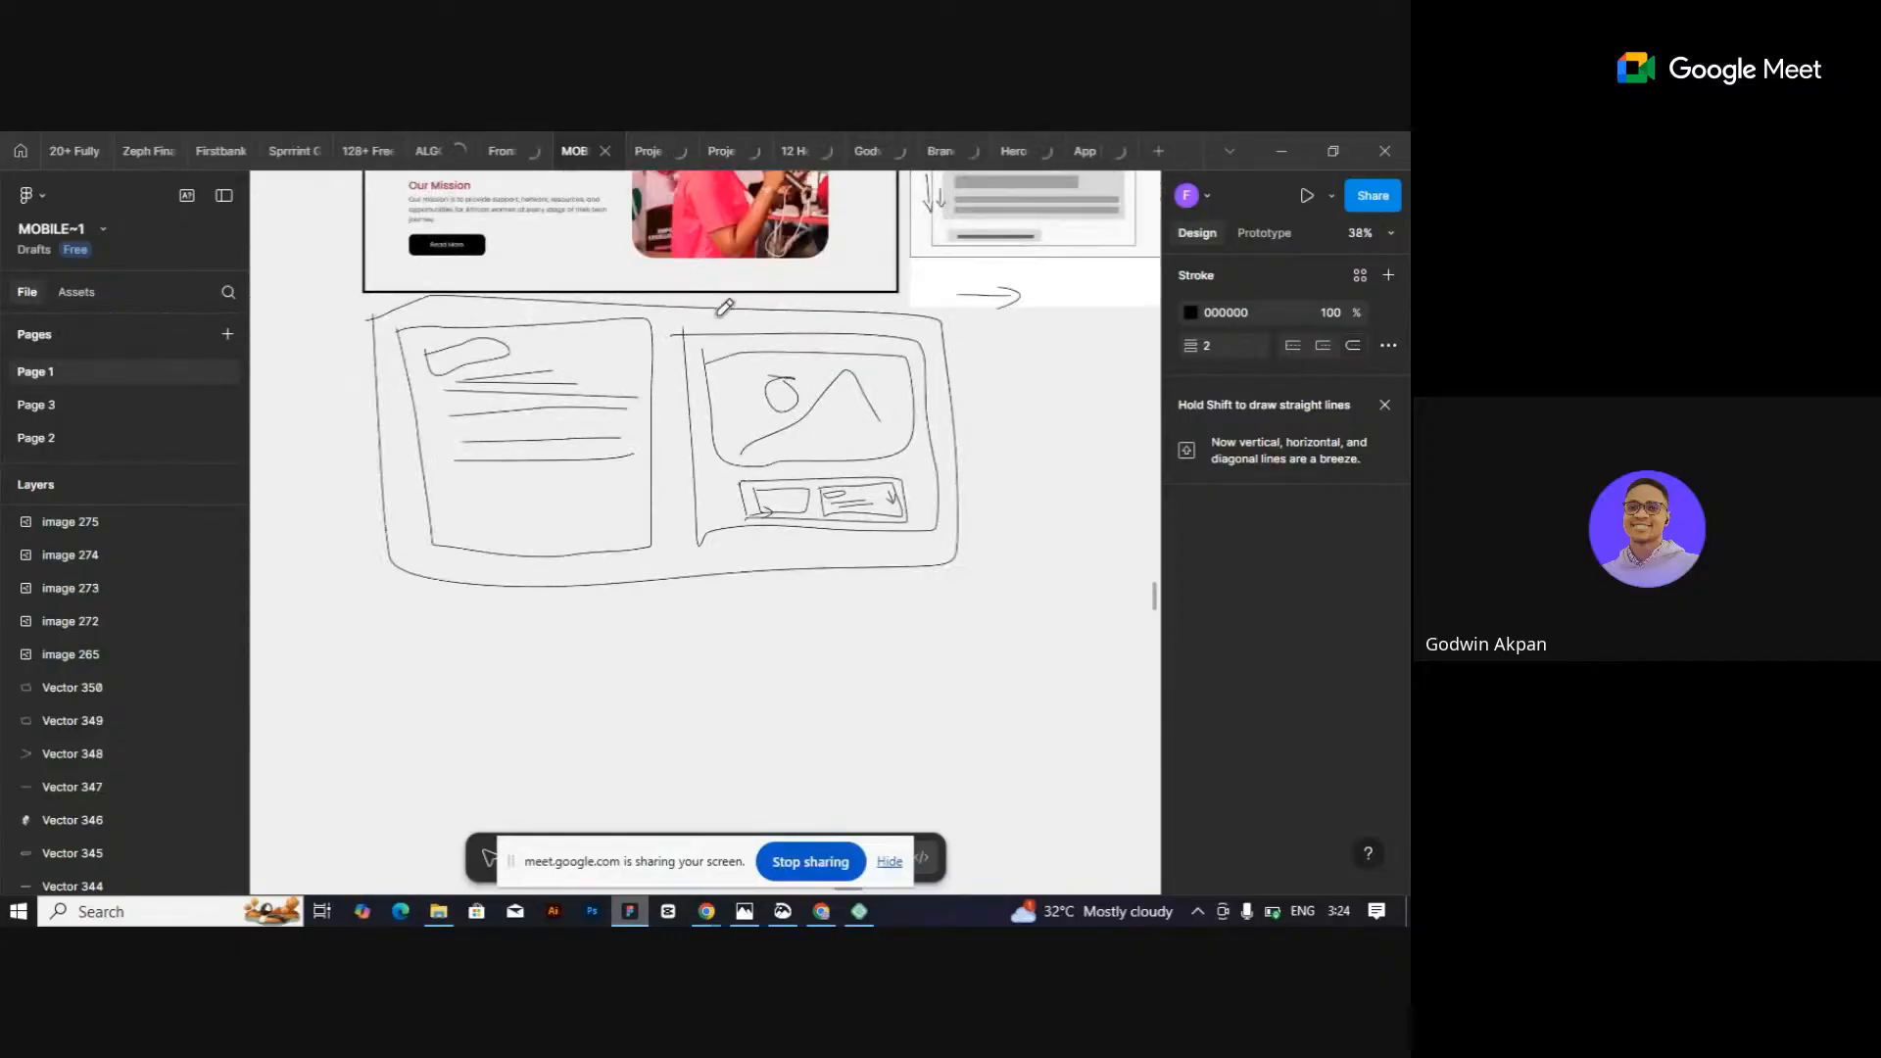
{"action": "left_click_drag", "start_coordinate": [720, 313], "coordinate": [754, 293]}
{"action": "key", "text": "ctrl+z"}
{"action": "left_click_drag", "start_coordinate": [456, 566], "coordinate": [487, 571]}
{"action": "scroll", "coordinate": [646, 374], "scroll_direction": "up", "scroll_amount": 3}
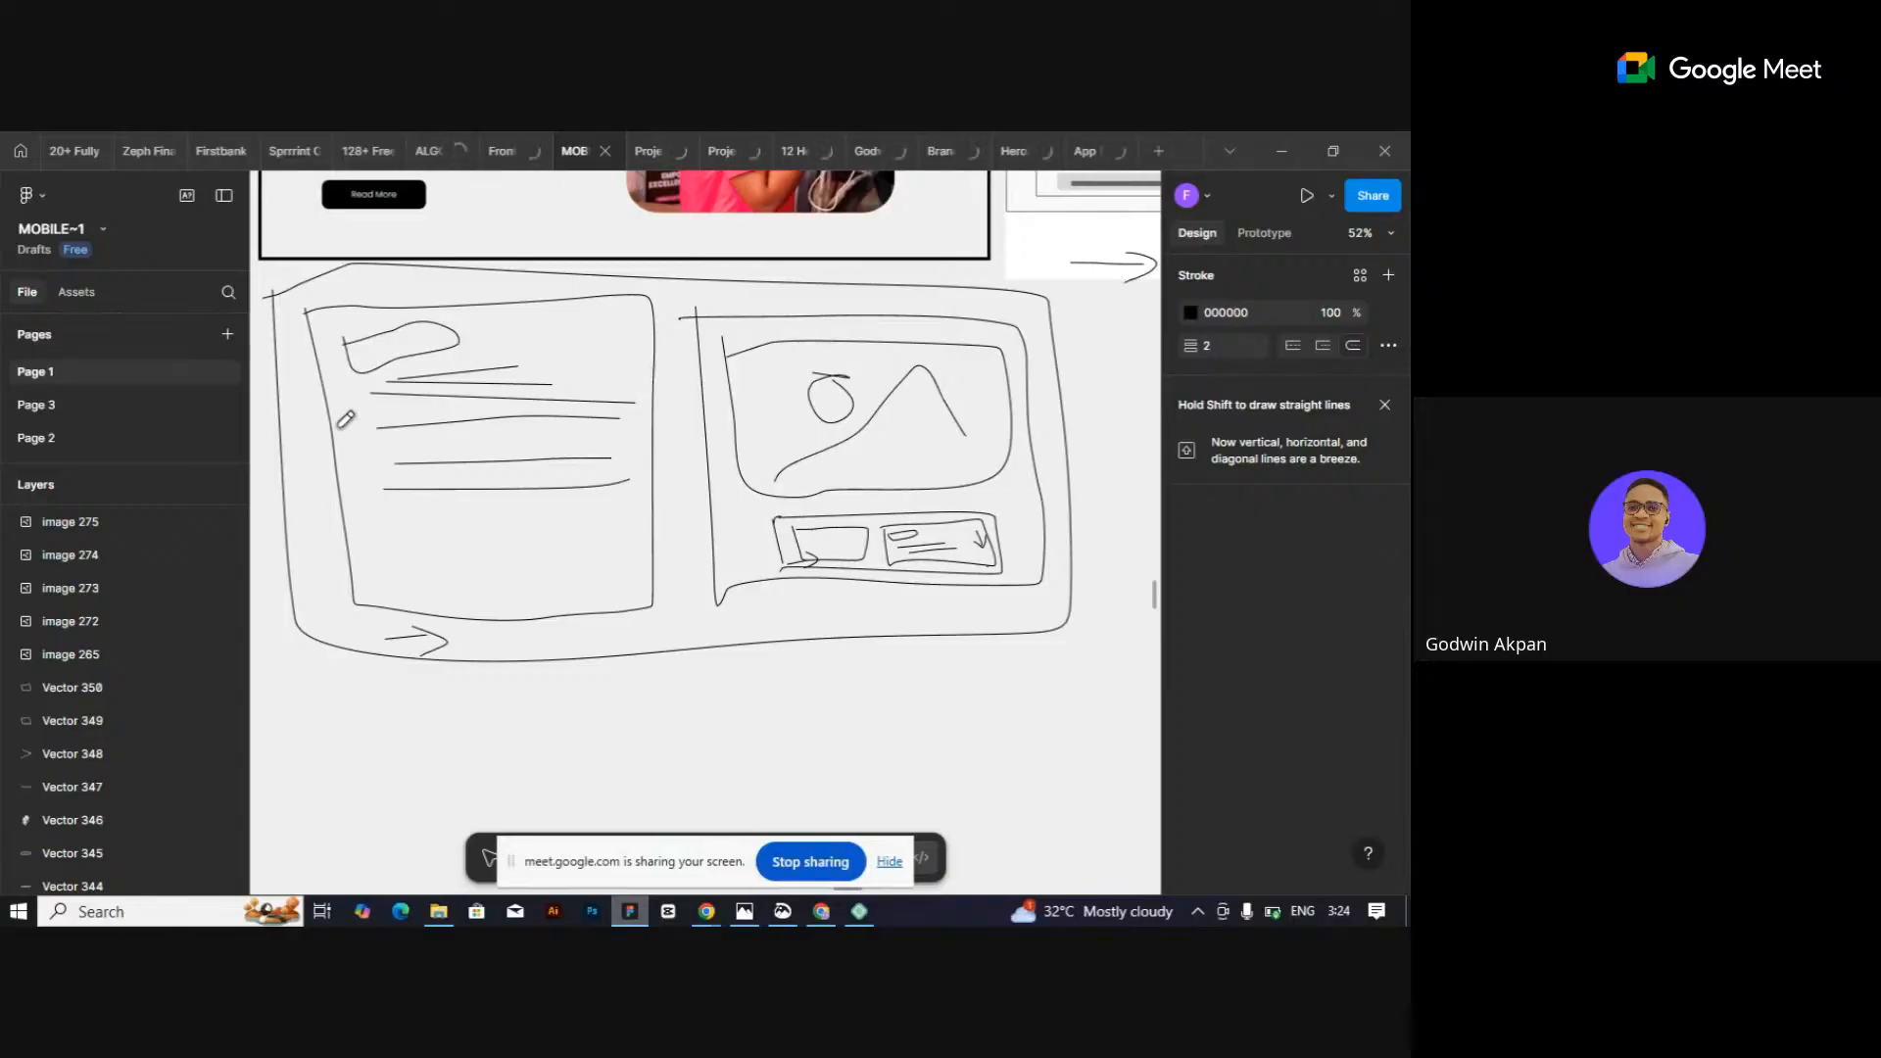
{"action": "mouse_move", "coordinate": [339, 427]}
{"action": "left_mouse_down"}
{"action": "mouse_move", "coordinate": [347, 465]}
{"action": "mouse_move", "coordinate": [356, 434]}
{"action": "left_mouse_up"}
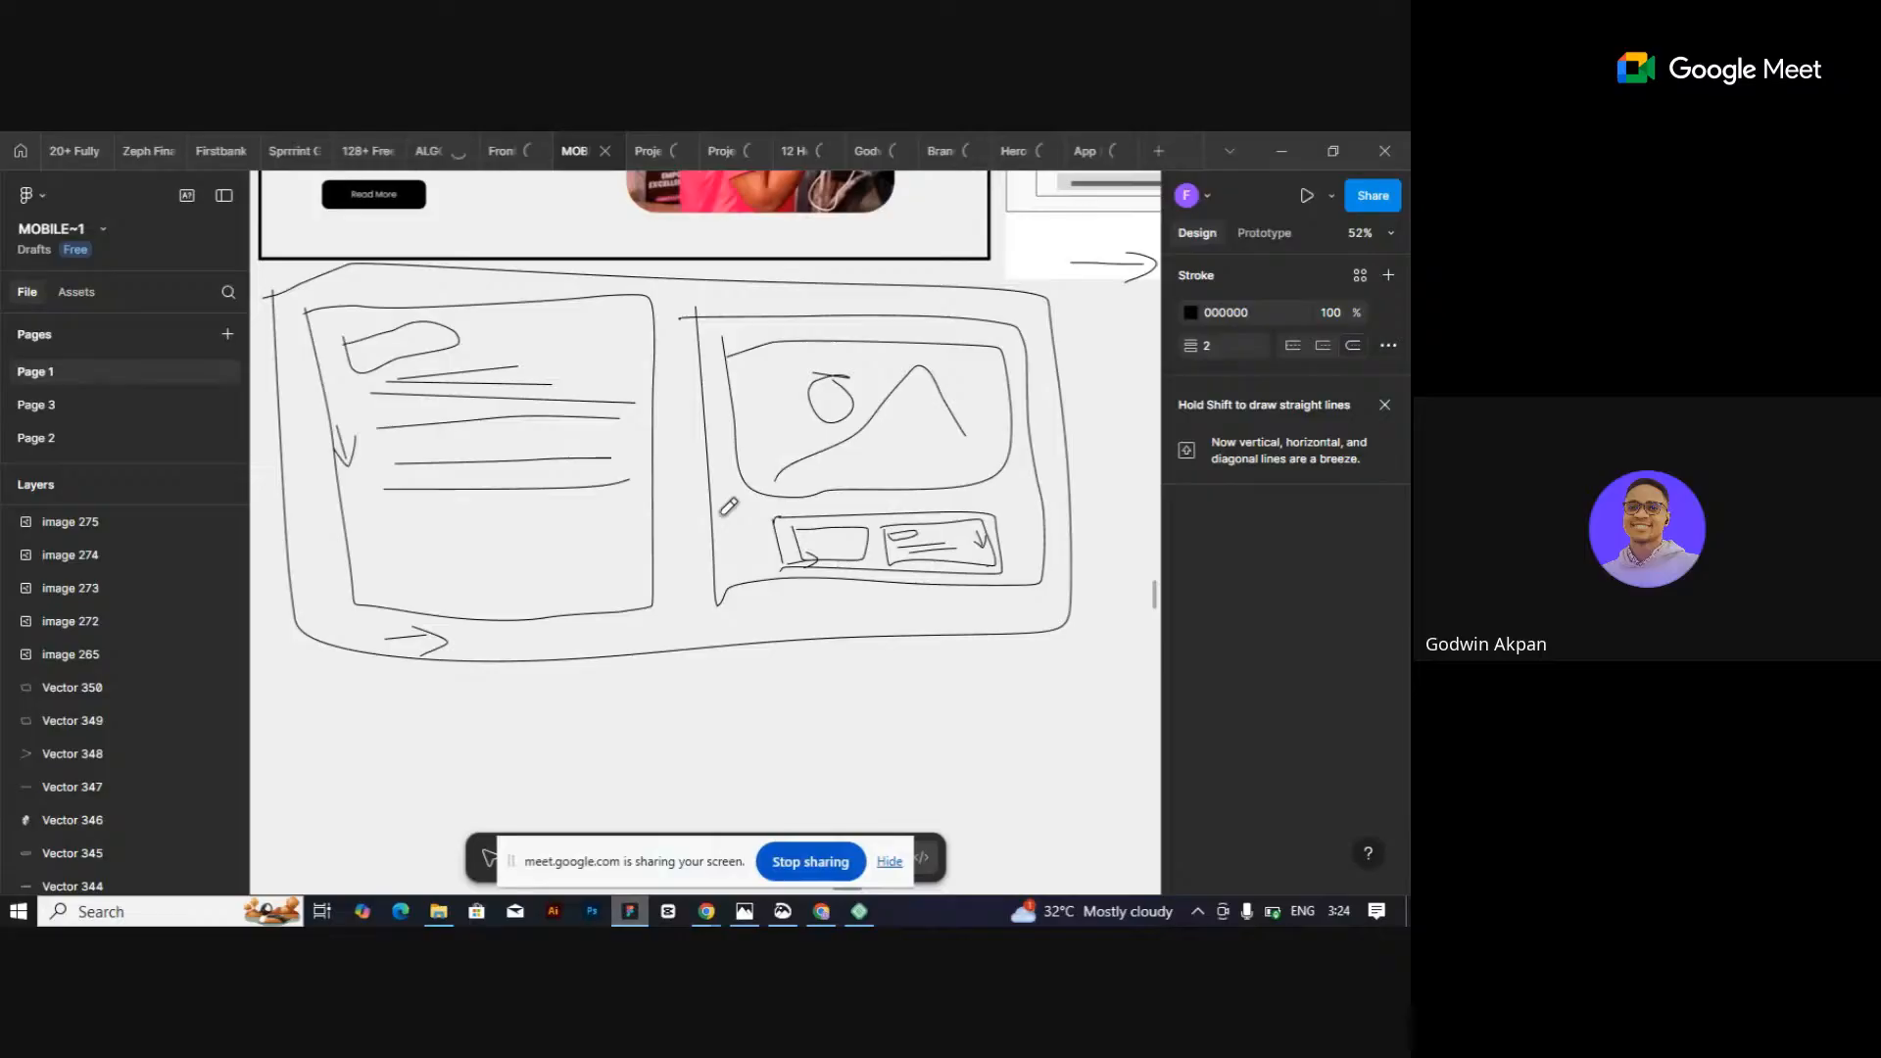
Sketch a downward direction arrow on the second box's edge, beside the shallow box.
{"action": "mouse_move", "coordinate": [714, 506]}
{"action": "left_mouse_down"}
{"action": "mouse_move", "coordinate": [717, 554]}
{"action": "mouse_move", "coordinate": [730, 540]}
{"action": "left_mouse_up"}
{"action": "mouse_move", "coordinate": [913, 537]}
{"action": "left_mouse_down"}
{"action": "mouse_move", "coordinate": [890, 535]}
{"action": "mouse_move", "coordinate": [913, 534]}
{"action": "left_mouse_up"}
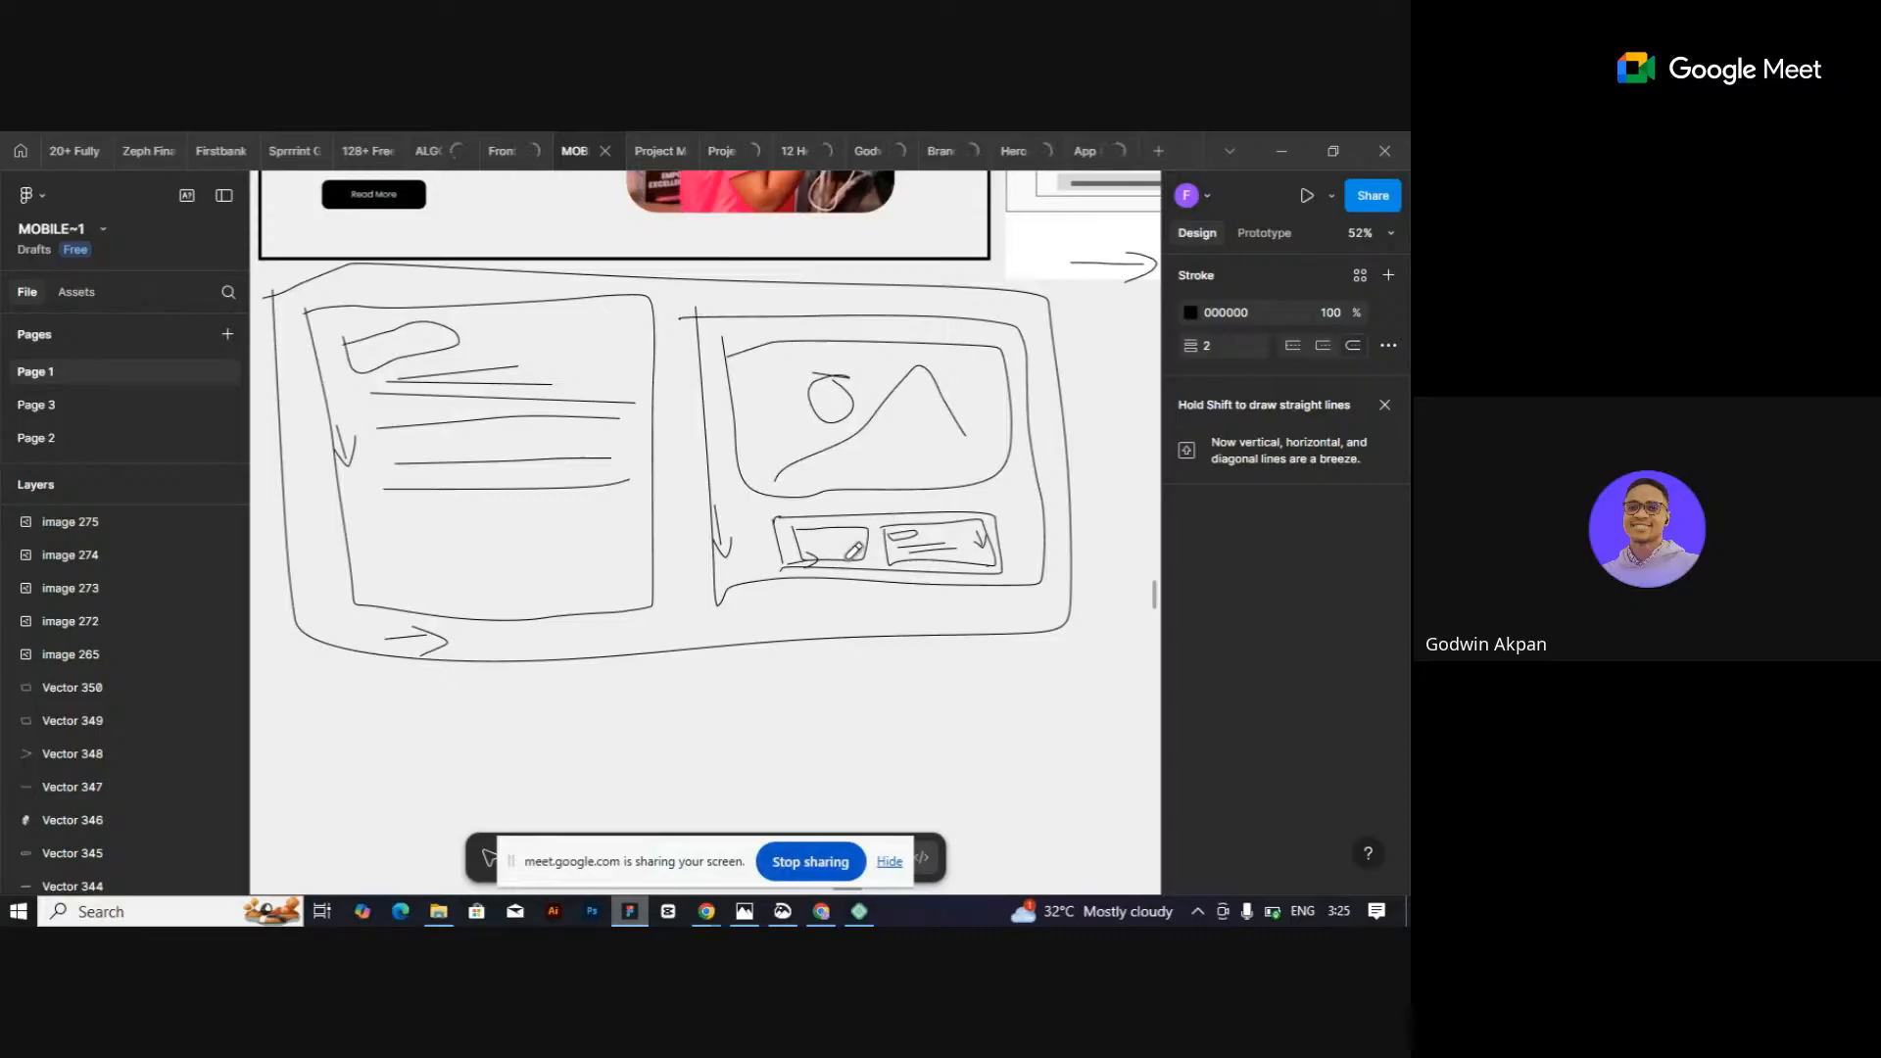
Delete the shallow box with its cells and the downward arrow from the second box.
{"action": "left_click_drag", "start_coordinate": [1046, 670], "coordinate": [781, 526]}
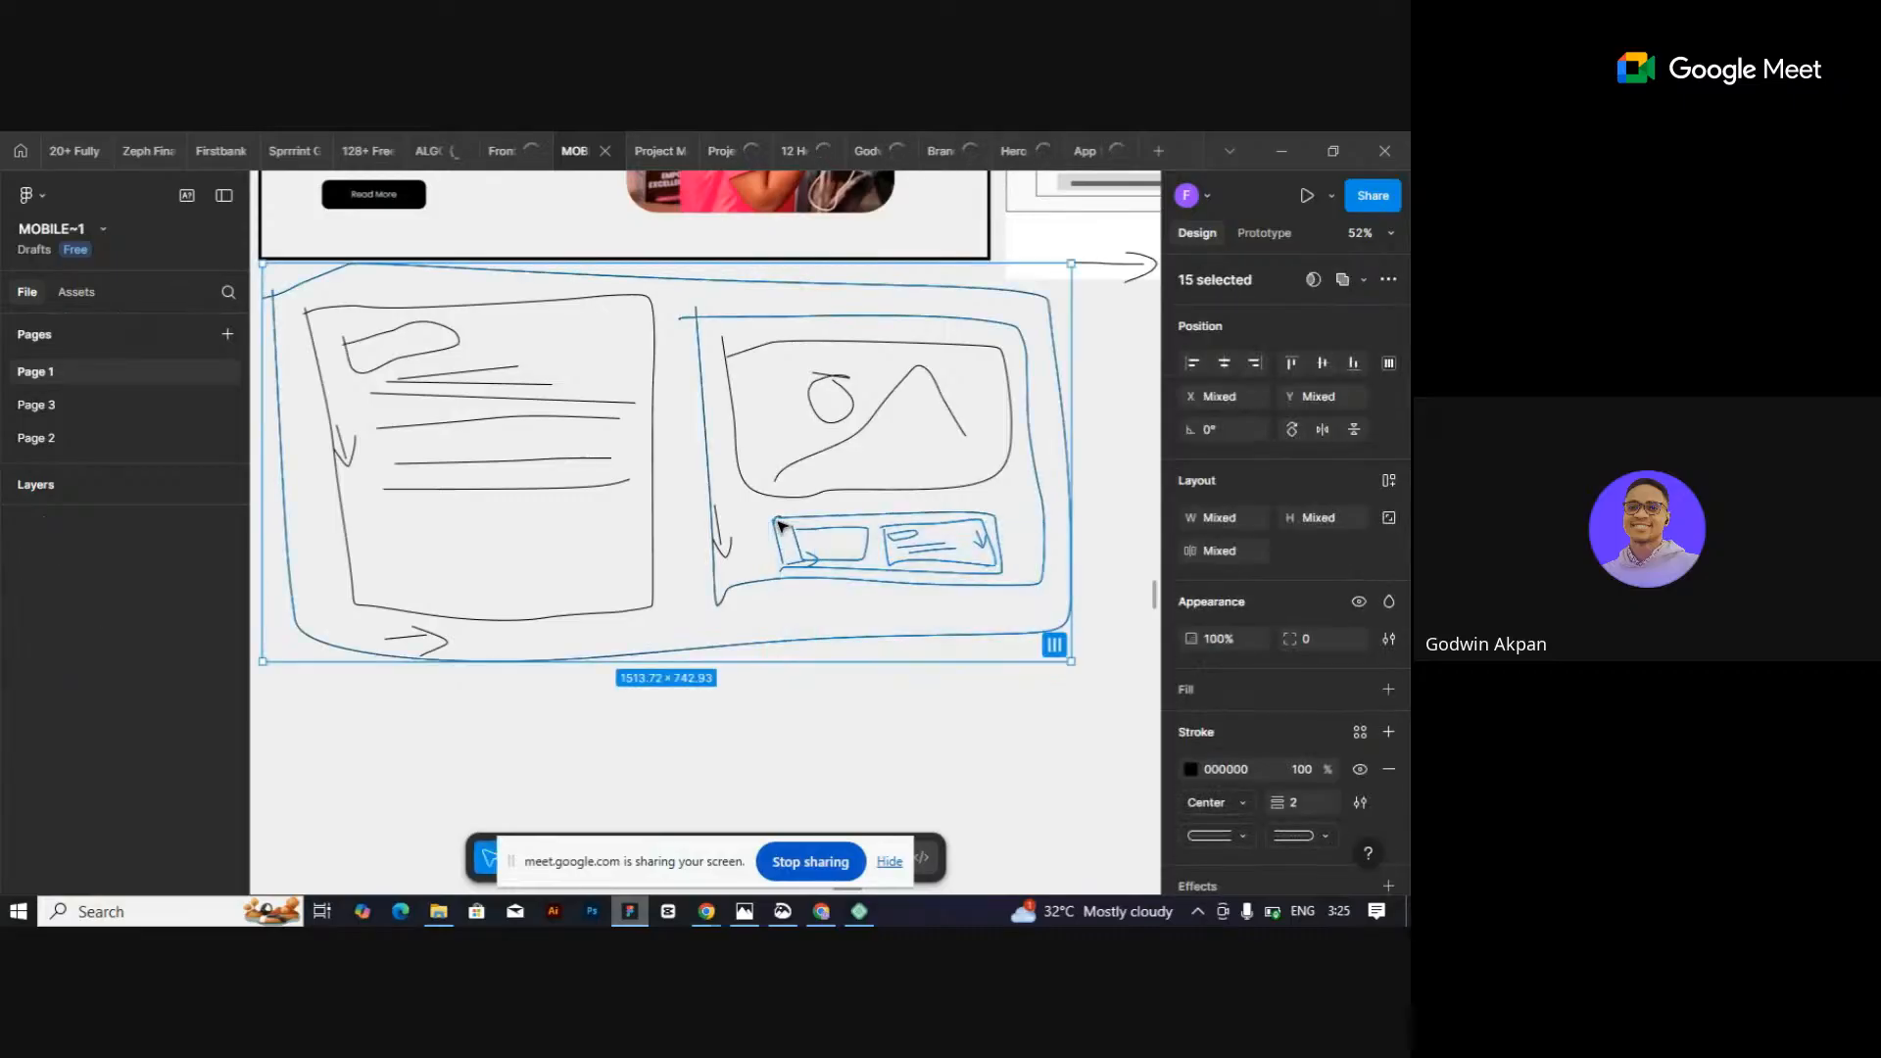
{"action": "left_click", "coordinate": [781, 526]}
{"action": "left_click", "coordinate": [796, 534]}
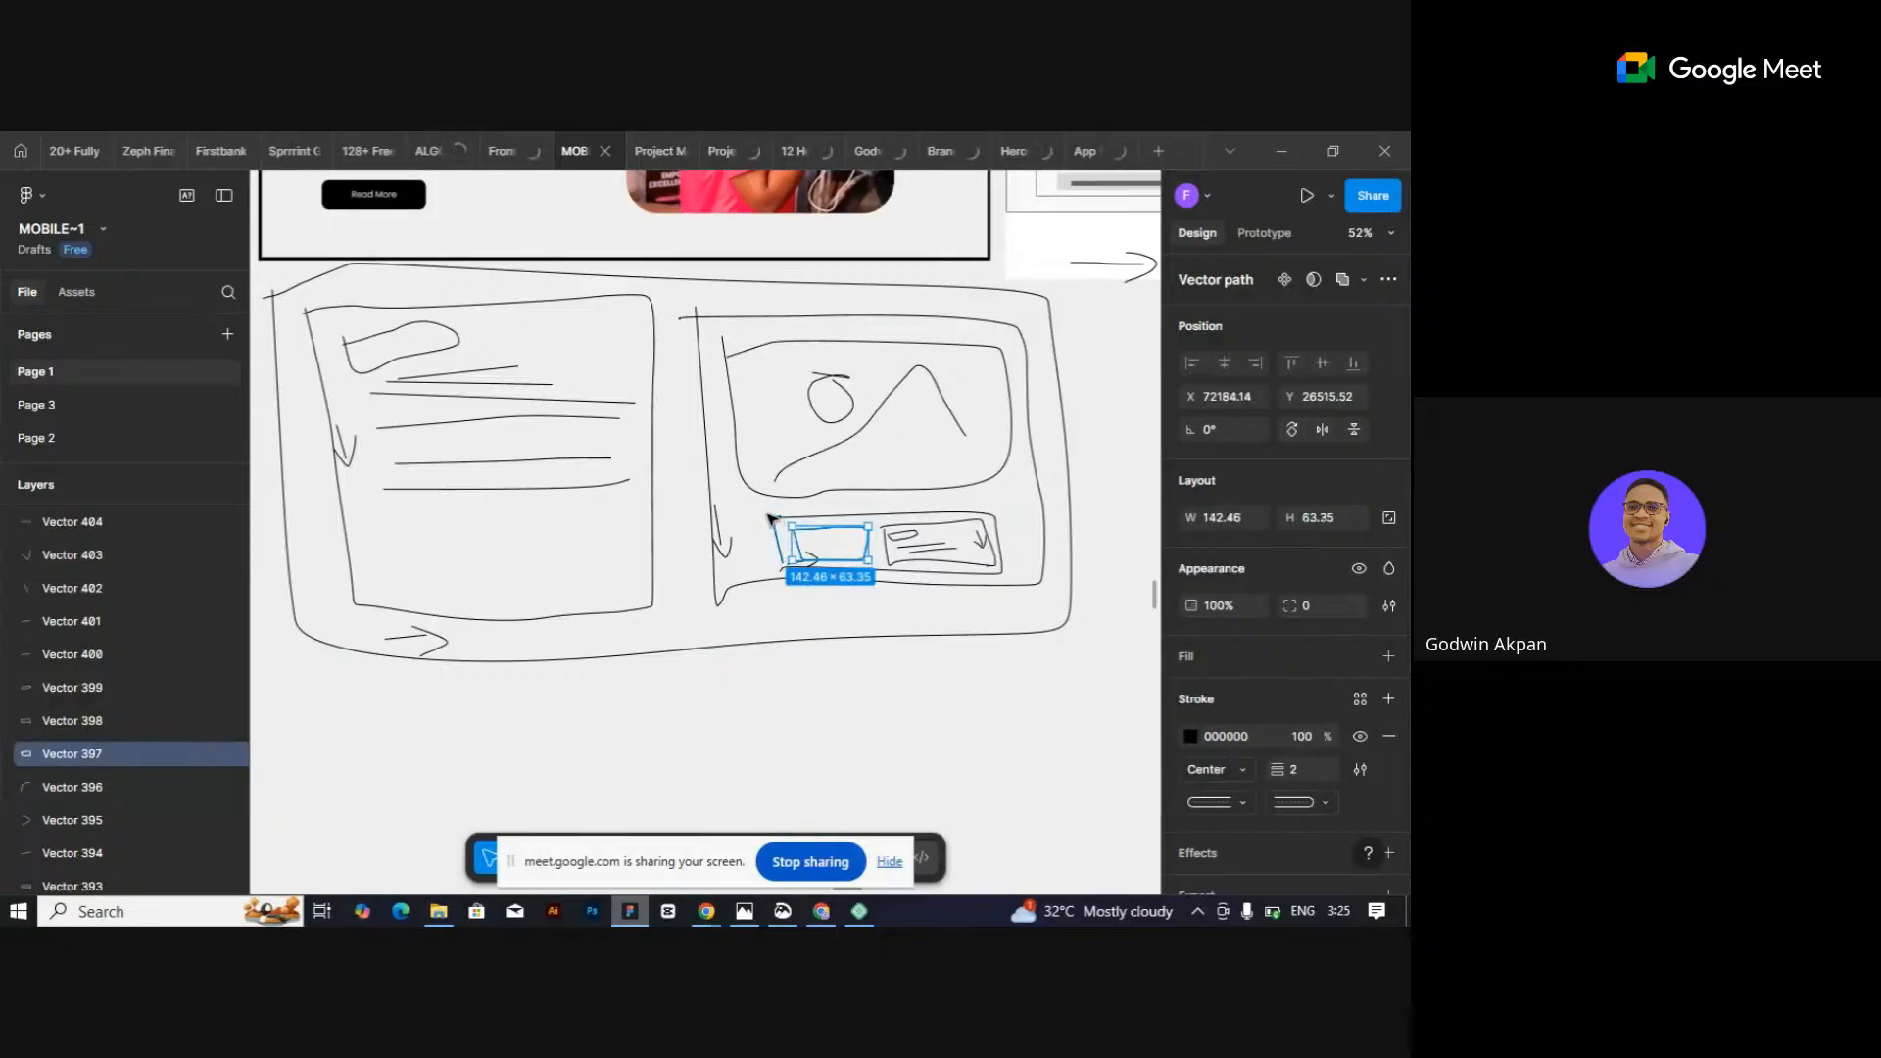
{"action": "left_click_drag", "start_coordinate": [754, 518], "coordinate": [1012, 562]}
{"action": "key", "text": "Delete"}
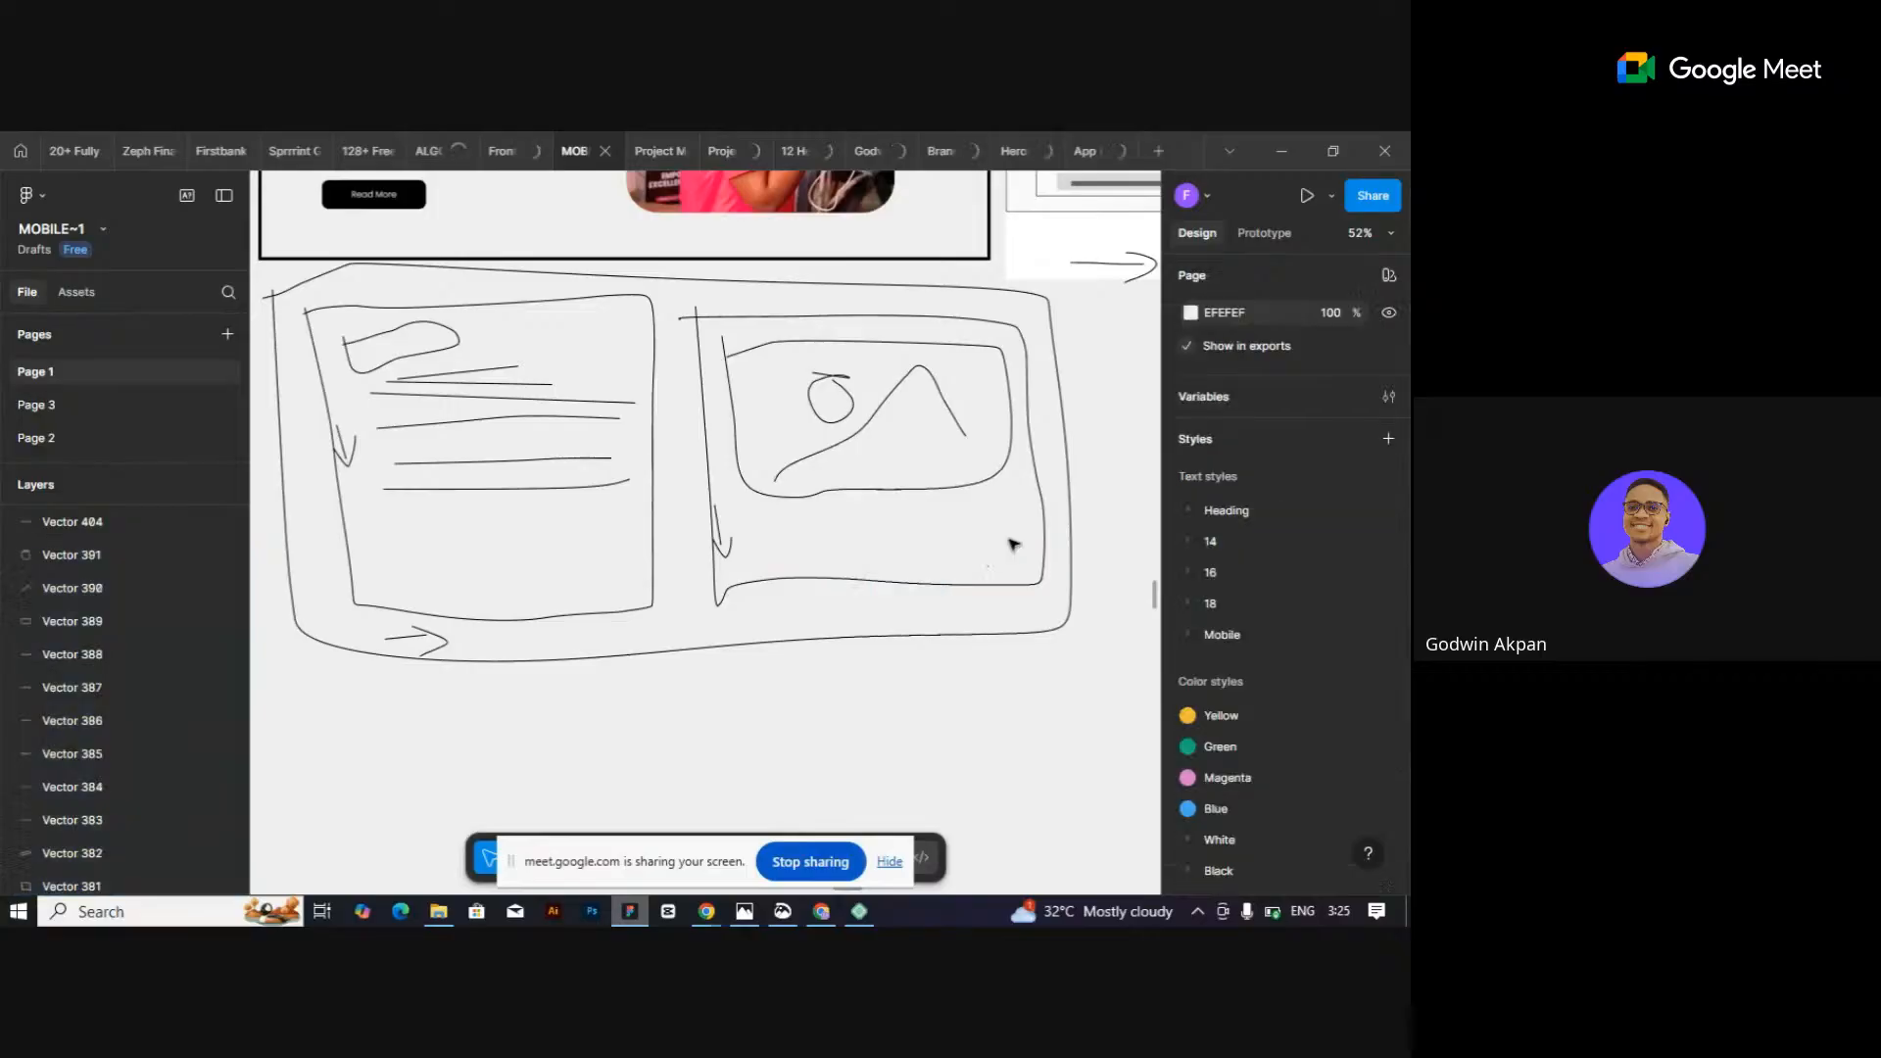
{"action": "left_click", "coordinate": [721, 534]}
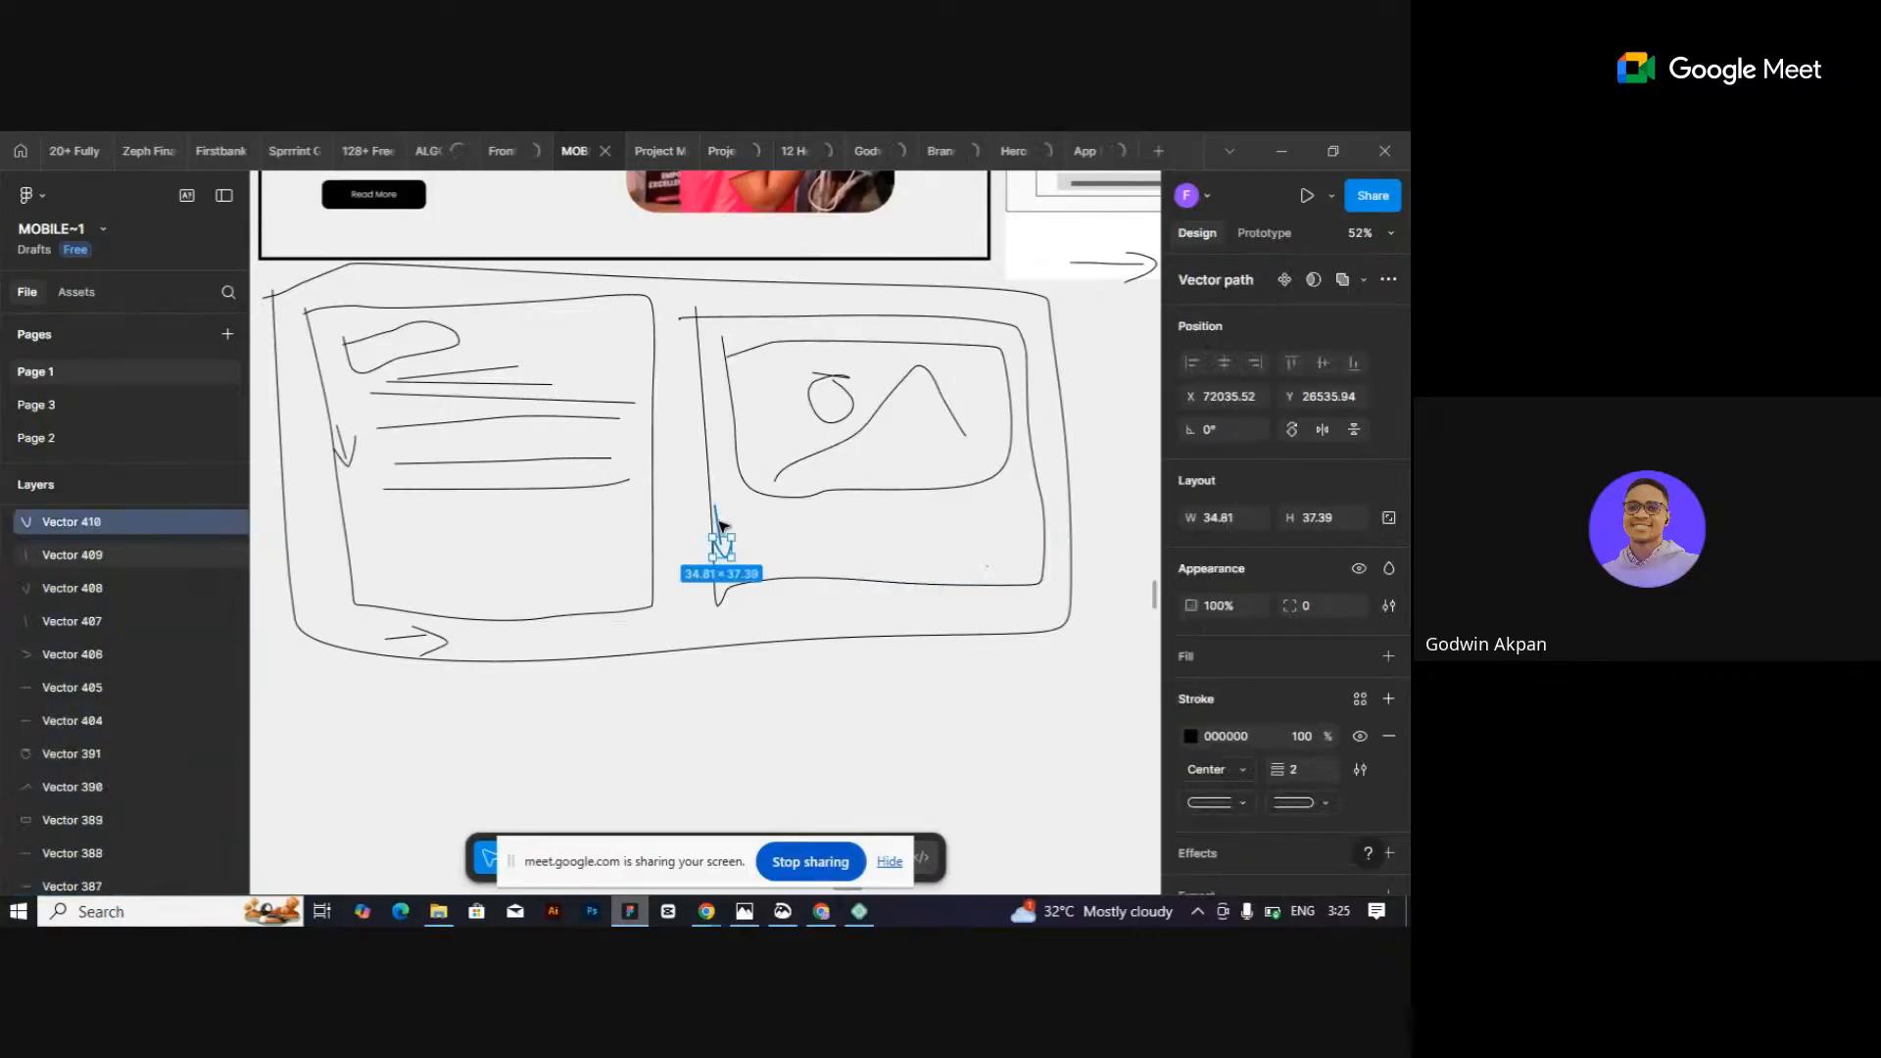
{"action": "key", "text": "Delete"}
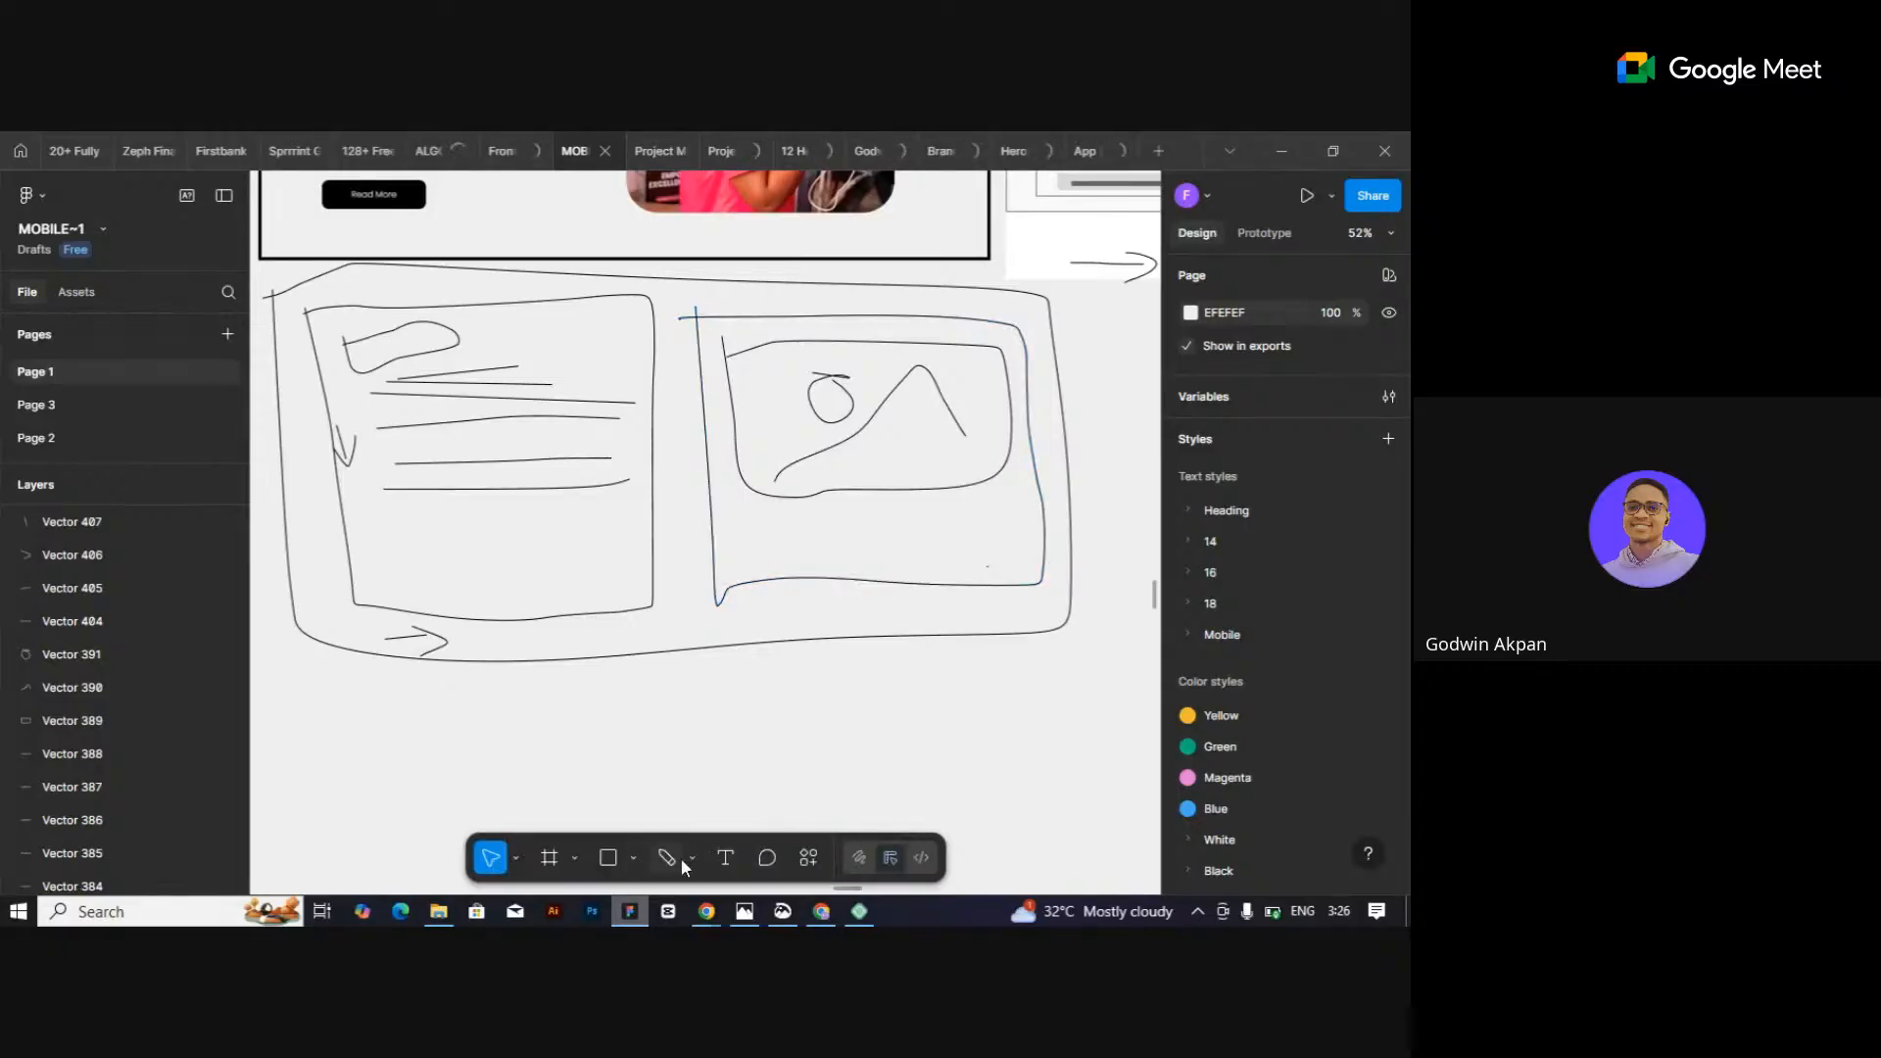
Using the Pencil tool, sketch a second, shallower image placeholder beneath the first and a downward arrow beside the upper one.
{"action": "left_click", "coordinate": [672, 856]}
{"action": "mouse_move", "coordinate": [761, 519]}
{"action": "left_mouse_down"}
{"action": "mouse_move", "coordinate": [764, 565]}
{"action": "mouse_move", "coordinate": [989, 565]}
{"action": "mouse_move", "coordinate": [1010, 500]}
{"action": "mouse_move", "coordinate": [757, 510]}
{"action": "mouse_move", "coordinate": [1004, 566]}
{"action": "left_mouse_up"}
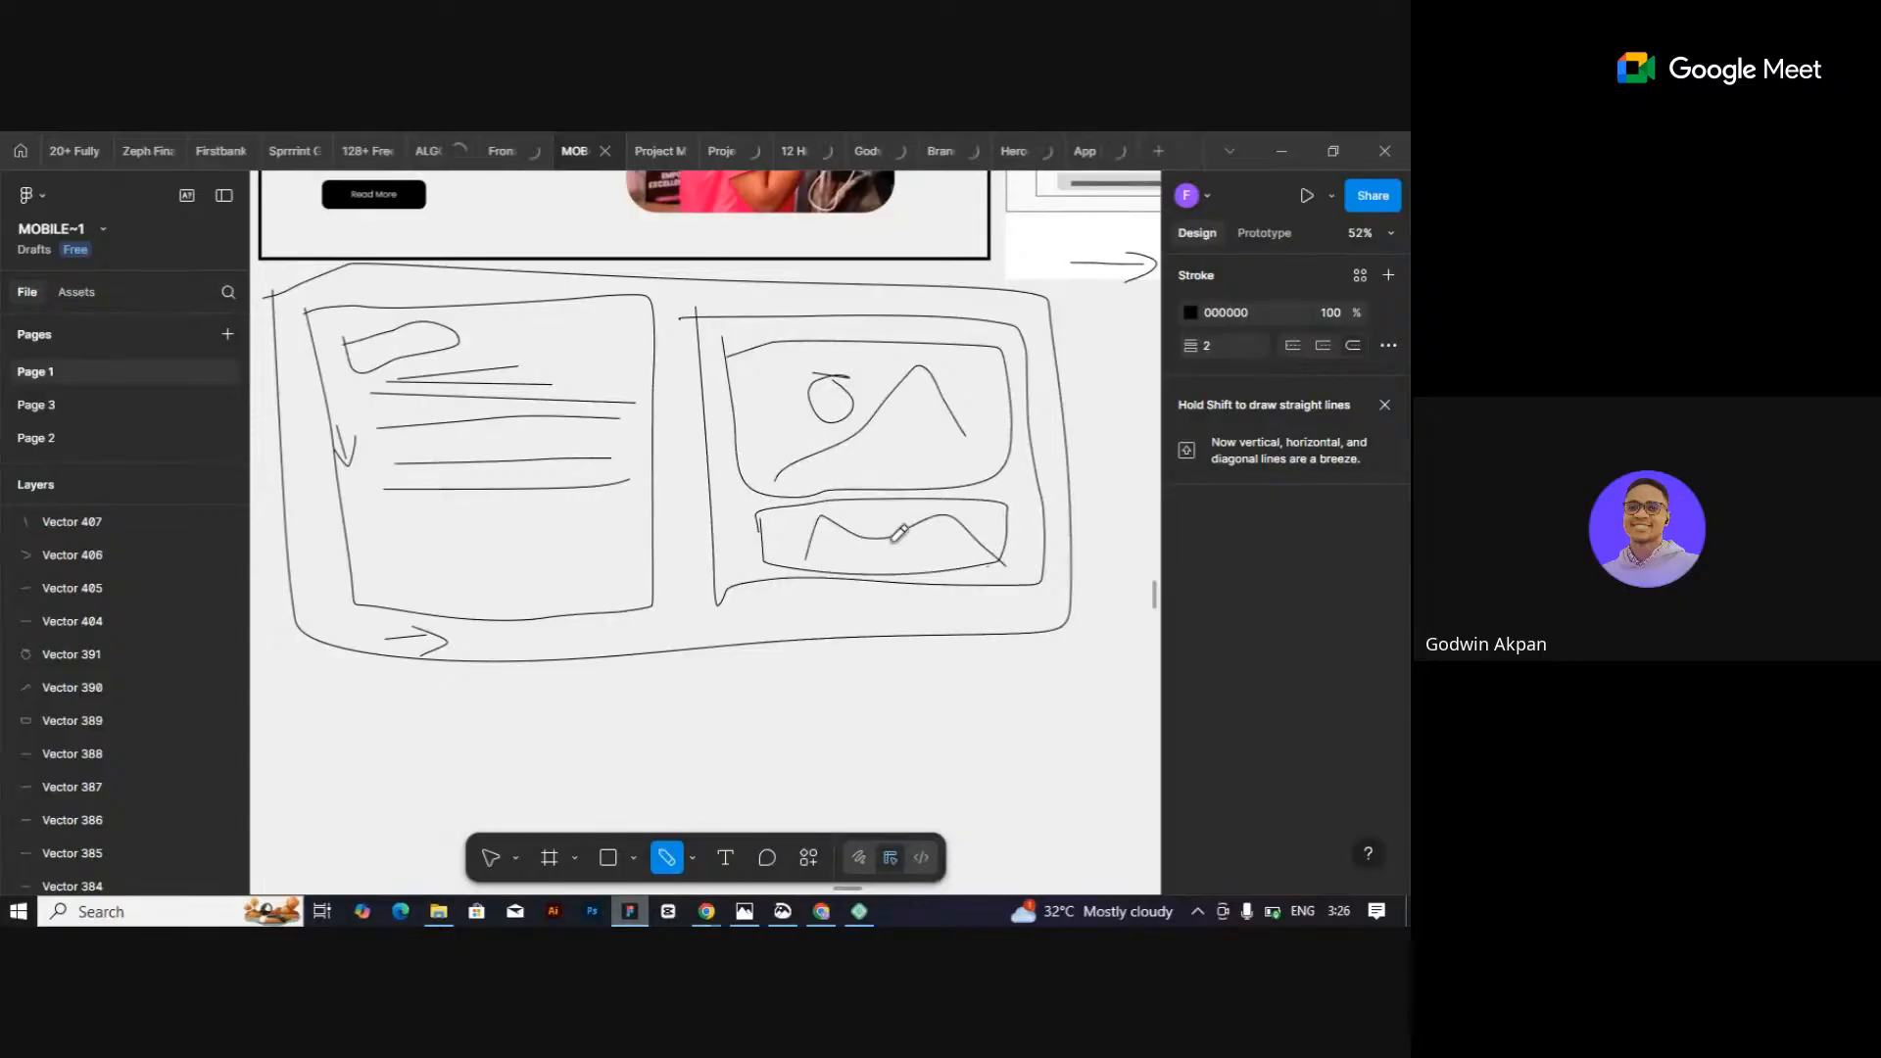
{"action": "left_click_drag", "start_coordinate": [894, 538], "coordinate": [911, 530]}
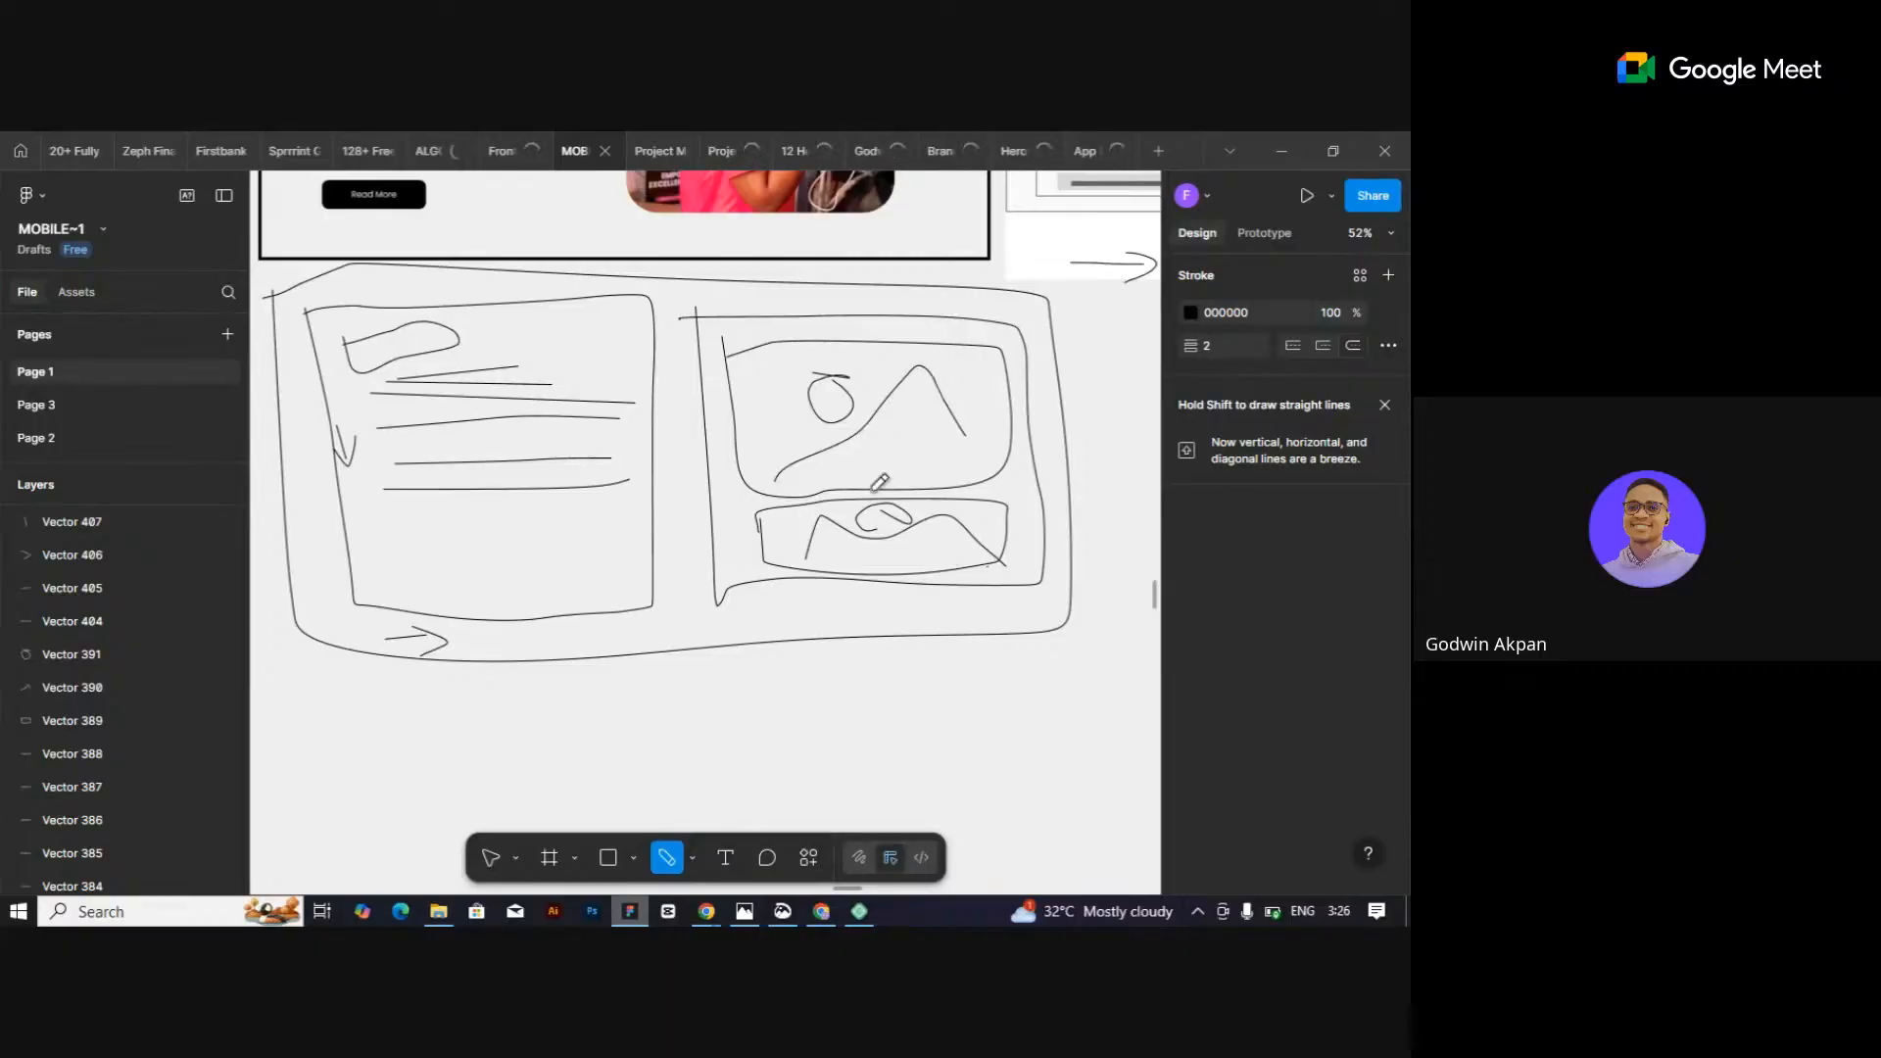
{"action": "left_click_drag", "start_coordinate": [719, 389], "coordinate": [731, 437]}
Switch to the Elementor editor of the Home page and open Snip & Sketch over it.
{"action": "scroll", "coordinate": [810, 382], "scroll_direction": "down", "scroll_amount": 3}
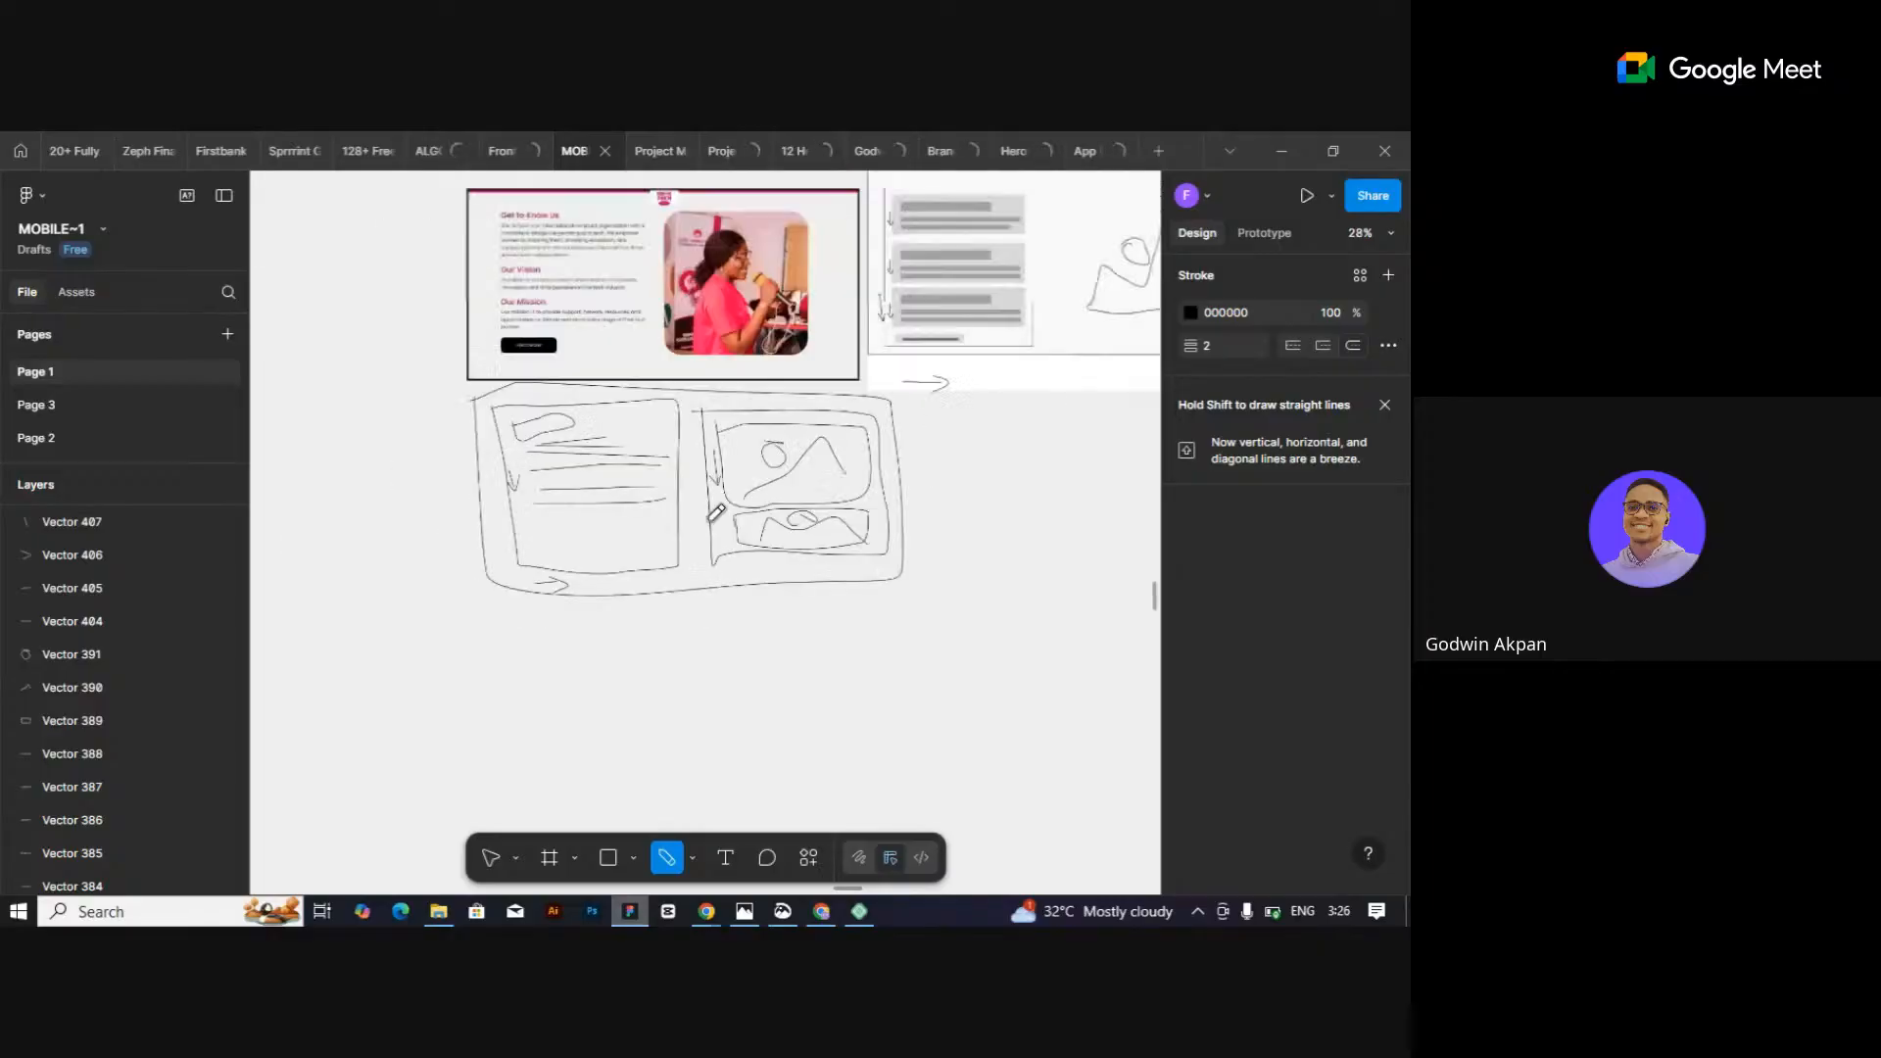
{"action": "scroll", "coordinate": [725, 505], "scroll_direction": "up", "scroll_amount": 3}
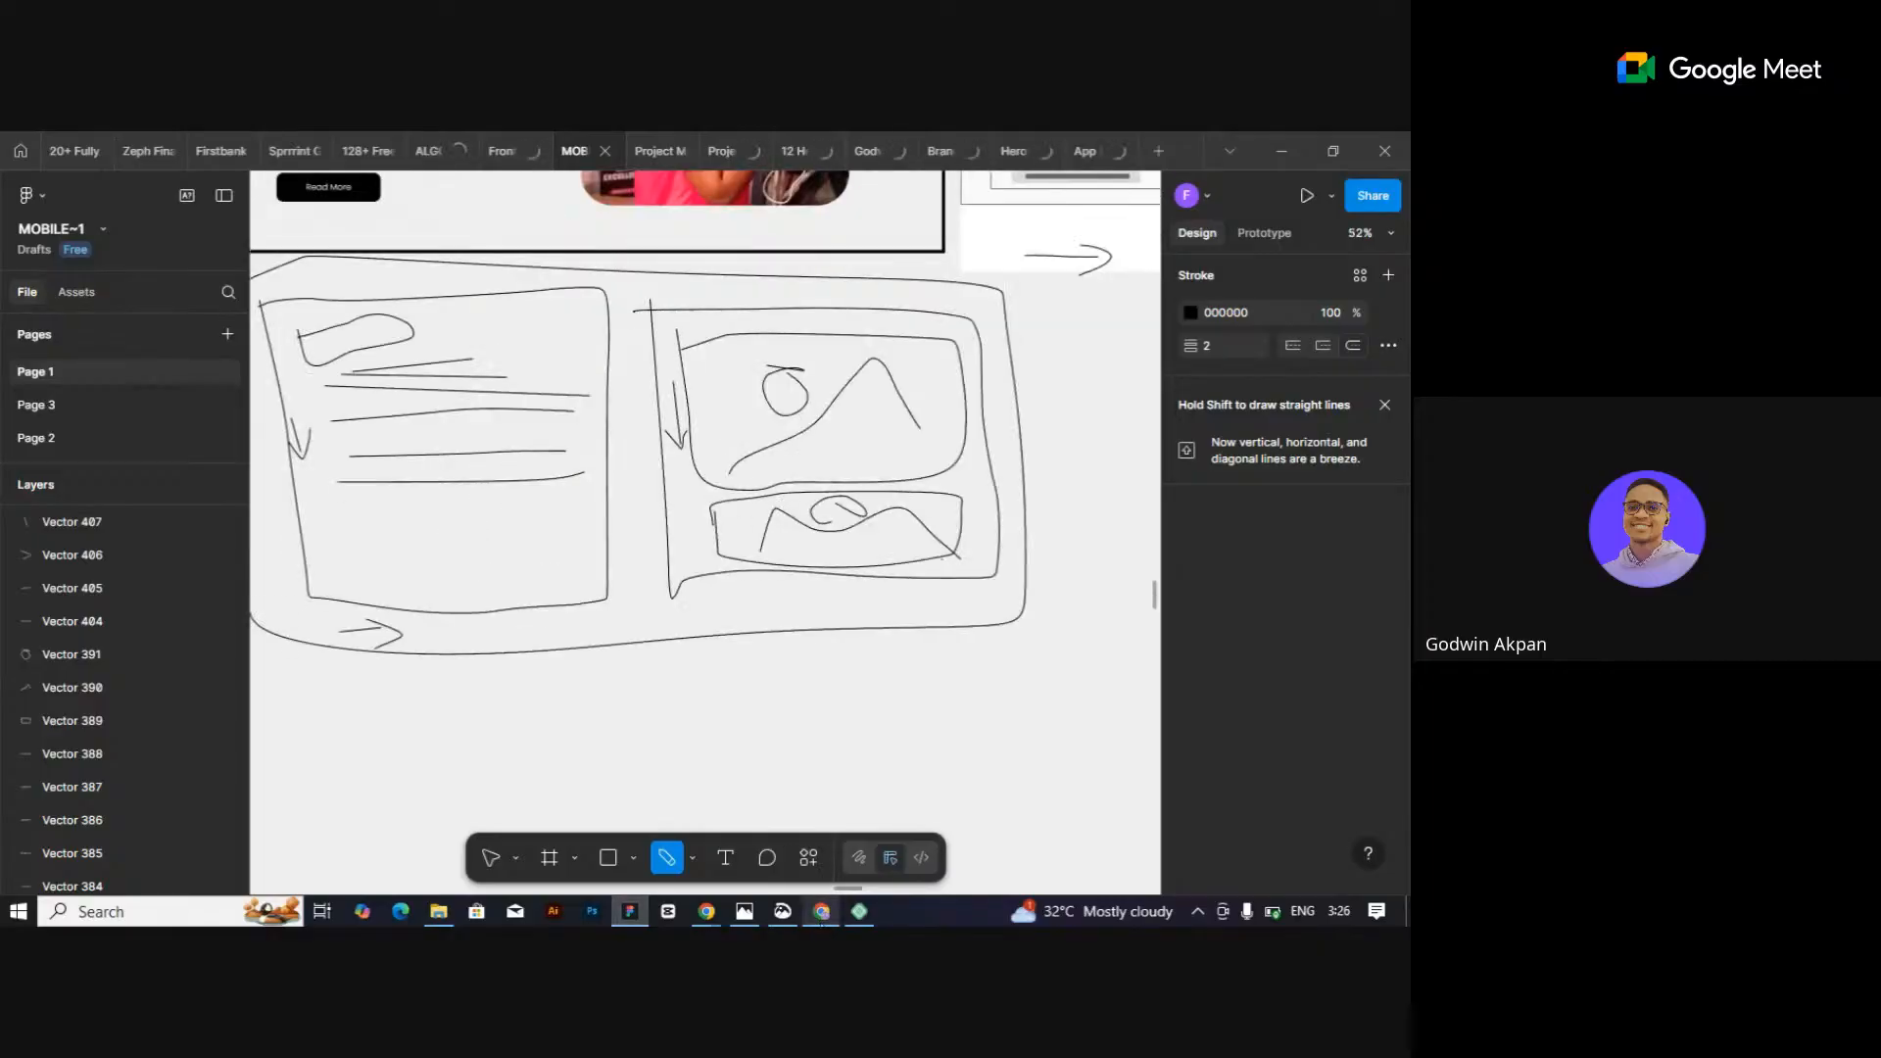
{"action": "left_click", "coordinate": [821, 912]}
{"action": "left_click", "coordinate": [782, 911]}
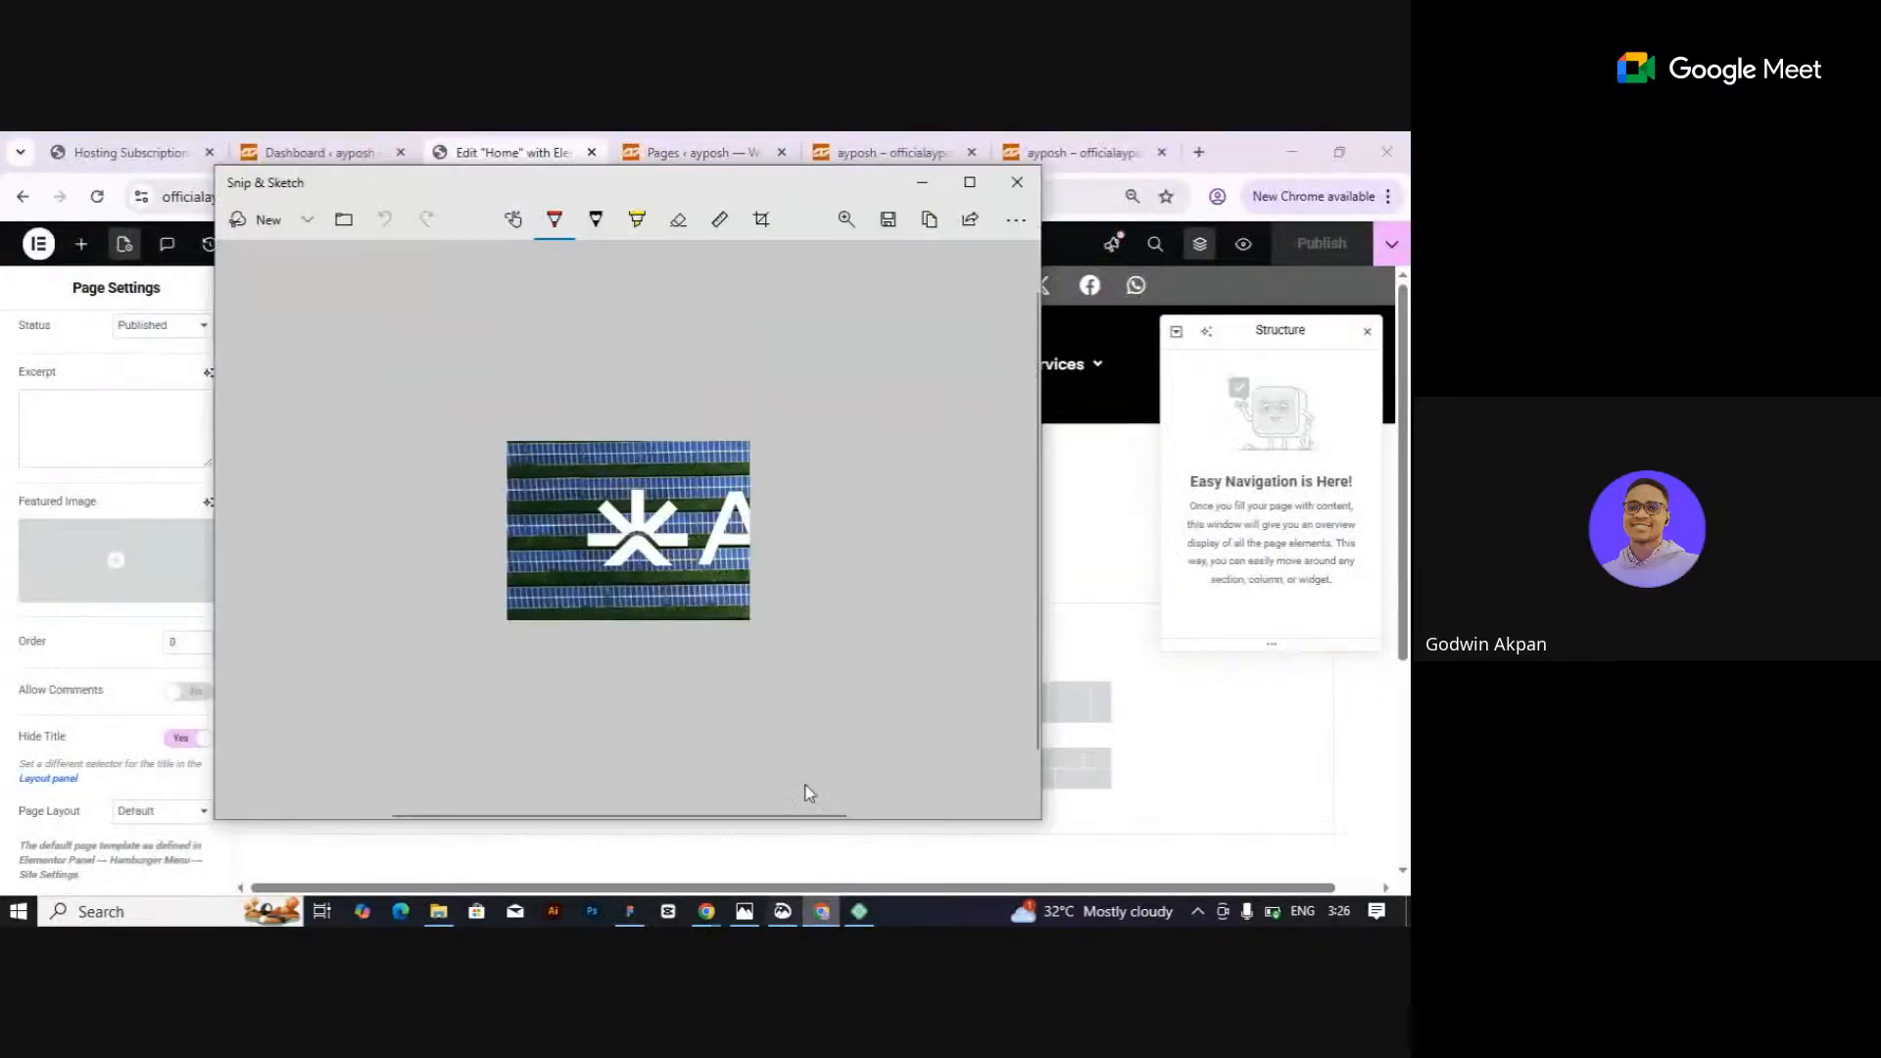
Switch to the browser window holding the skin care site's Home page in the Elementor editor.
{"action": "left_click", "coordinate": [744, 911]}
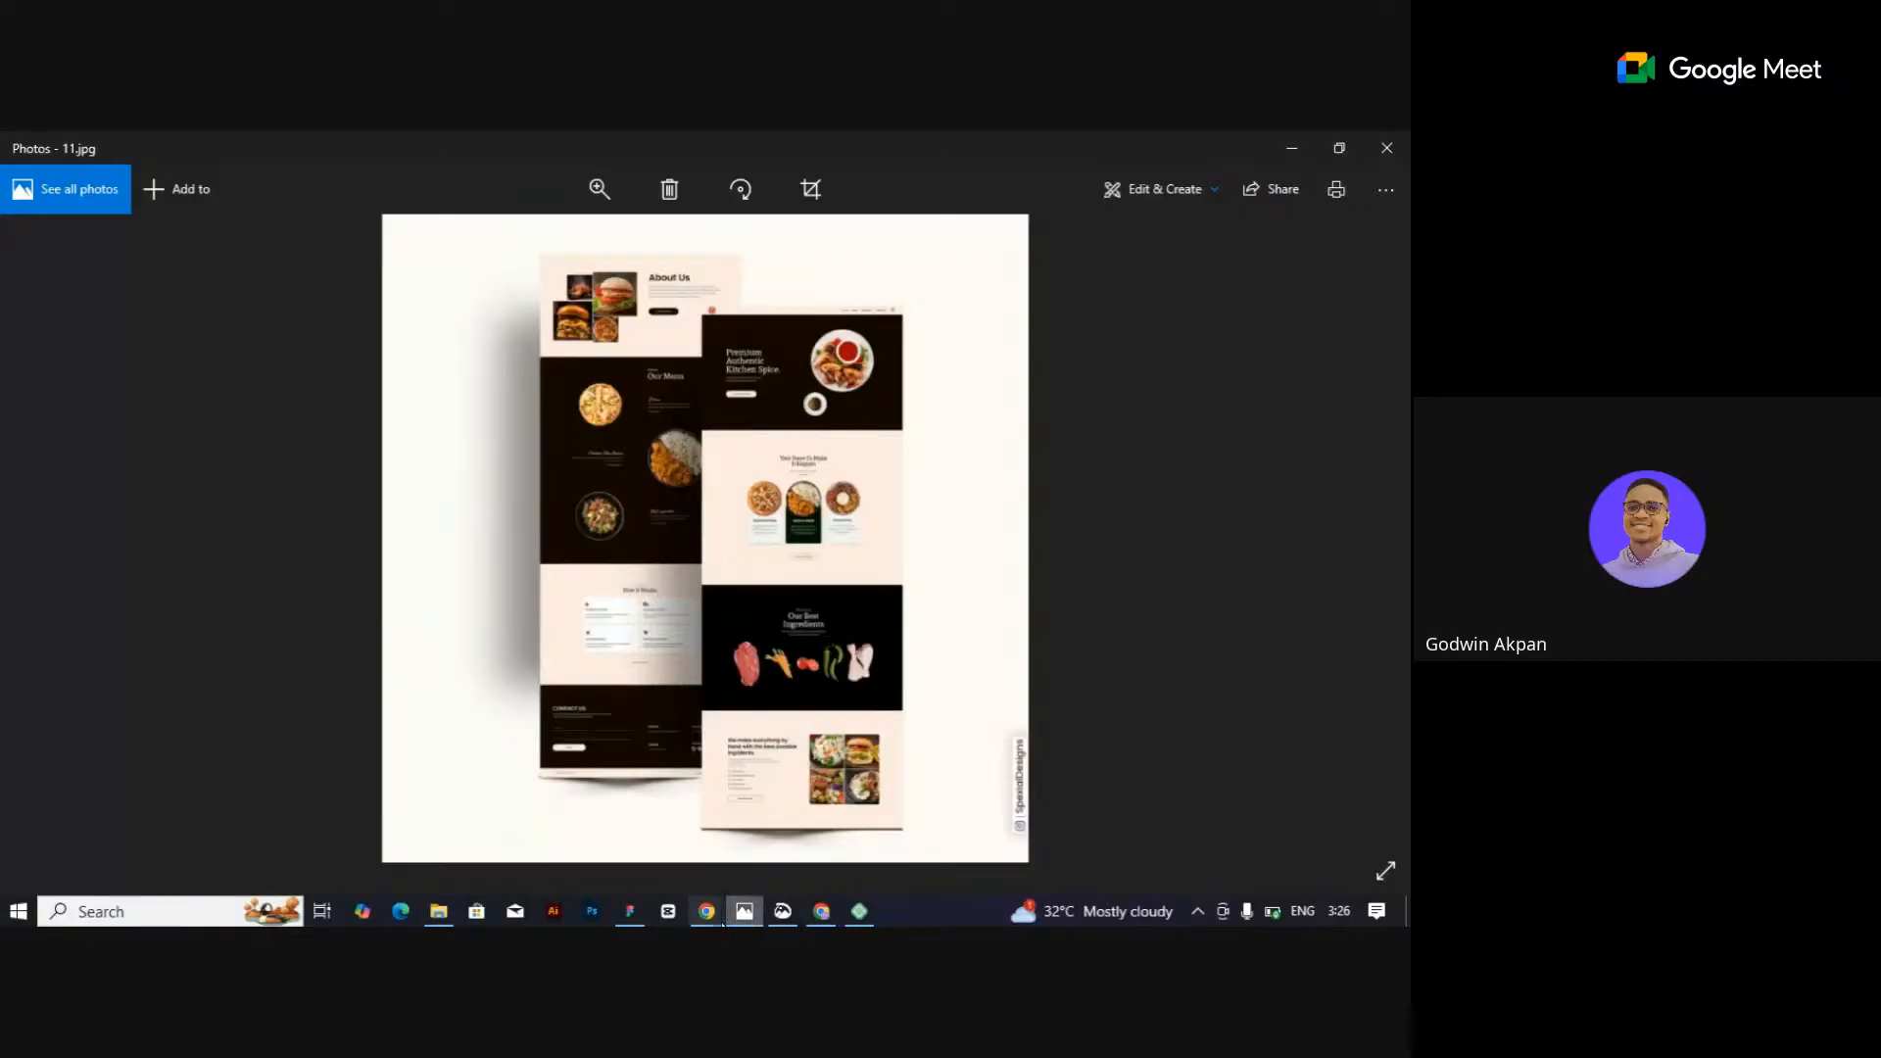
{"action": "mouse_move", "coordinate": [723, 921]}
{"action": "left_click", "coordinate": [733, 817]}
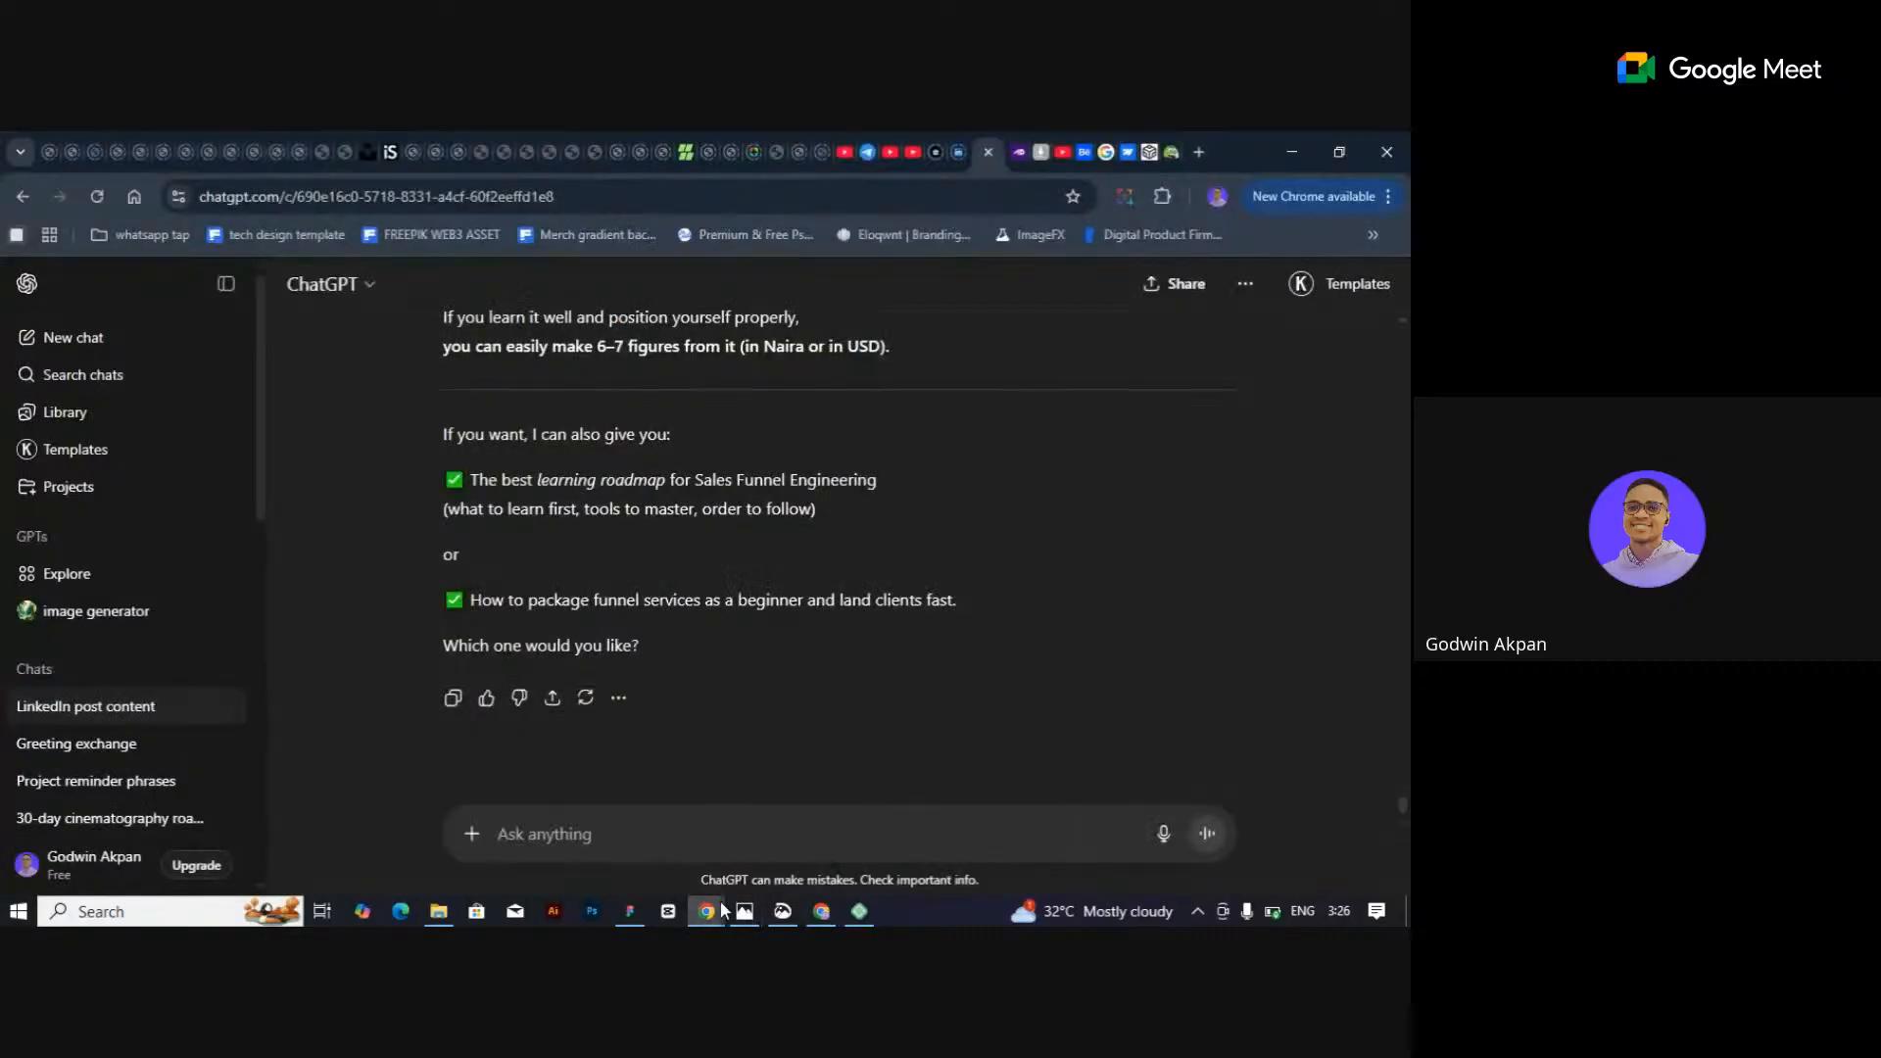
{"action": "left_click", "coordinate": [564, 850]}
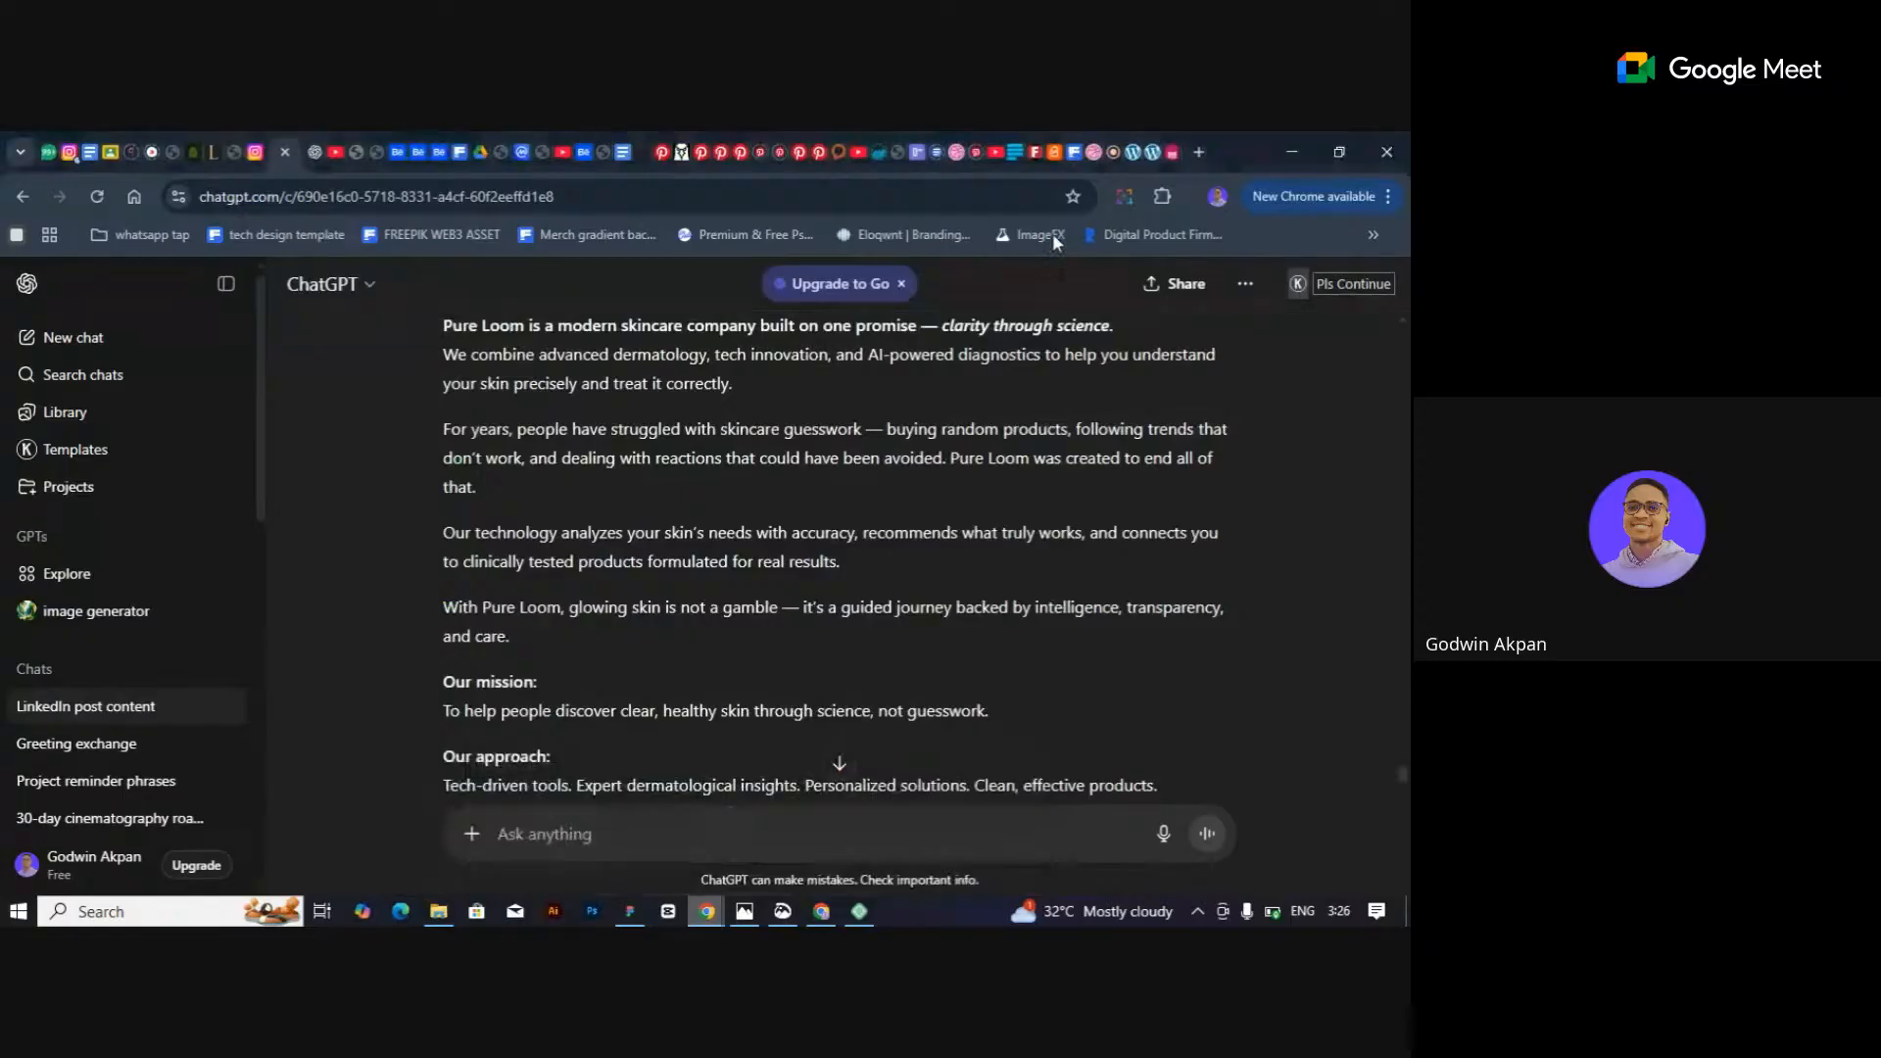
{"action": "left_click", "coordinate": [1151, 153]}
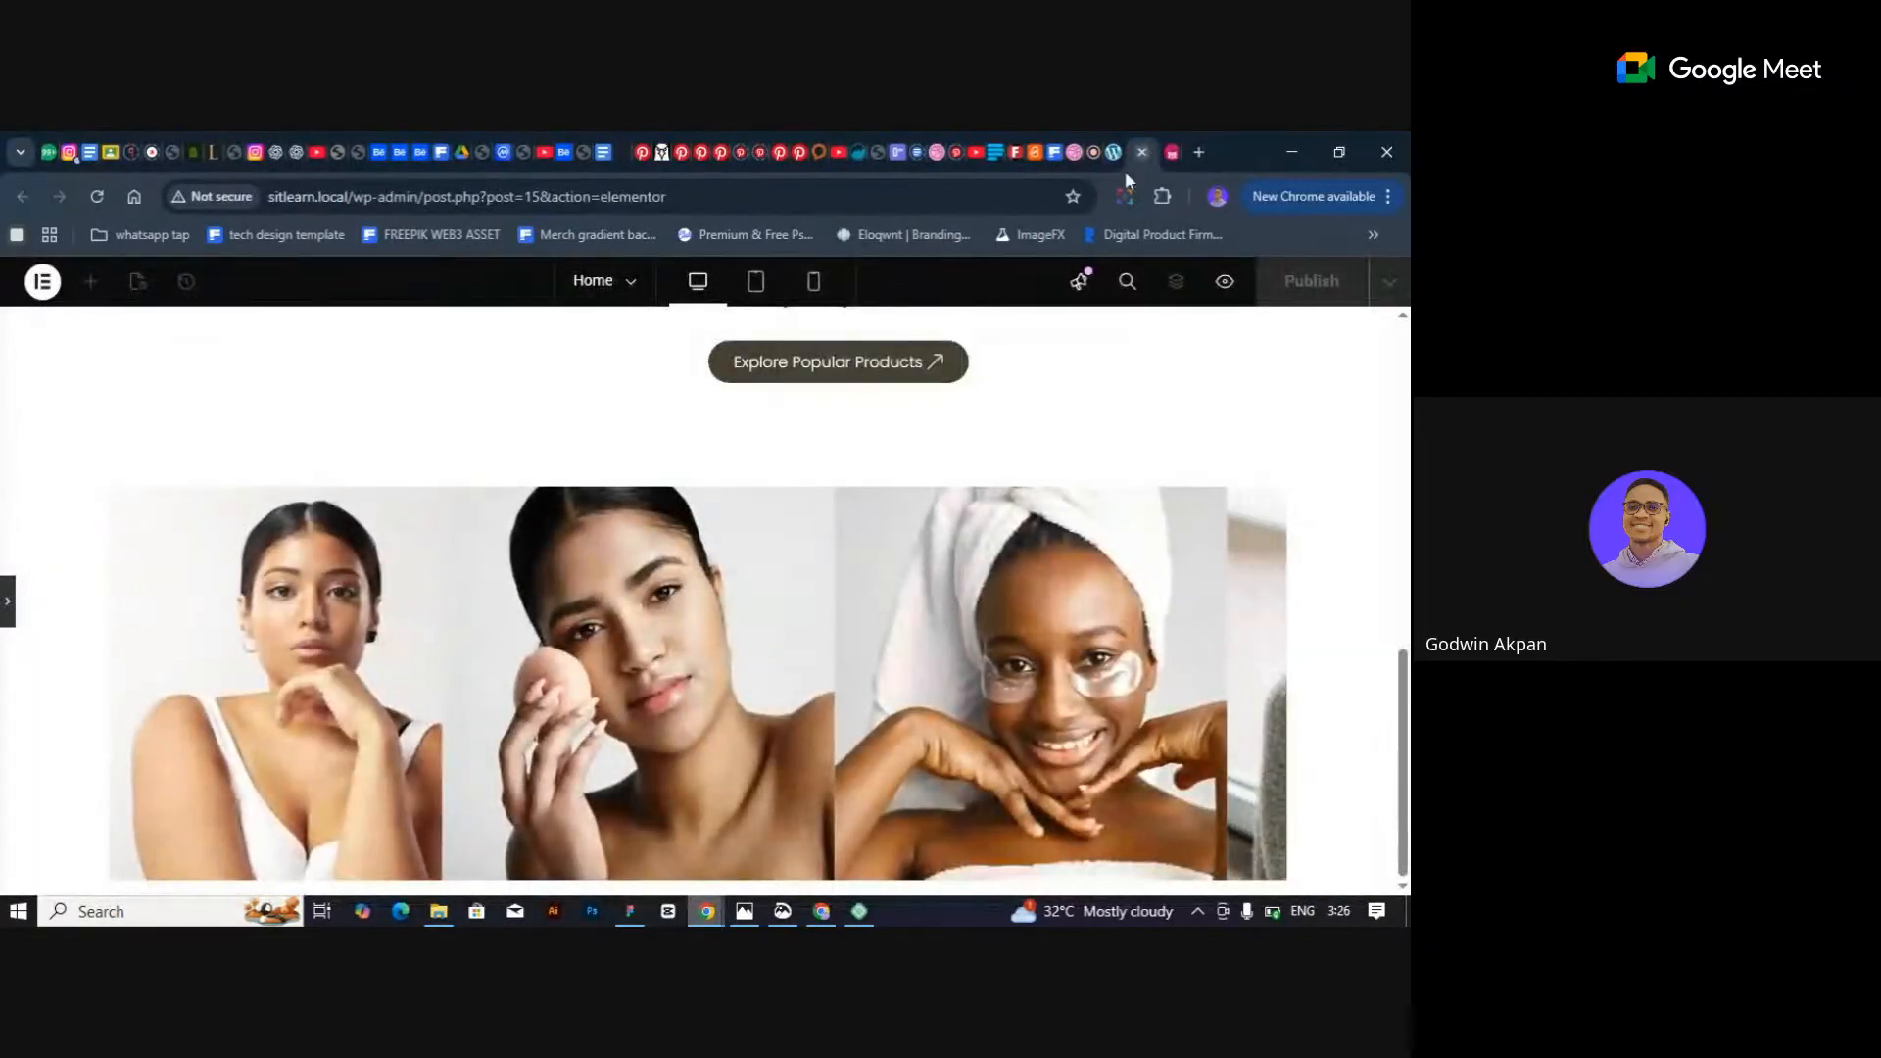
Show the widgets panel beside the skin care Home page and publish the page.
{"action": "left_click", "coordinate": [8, 613]}
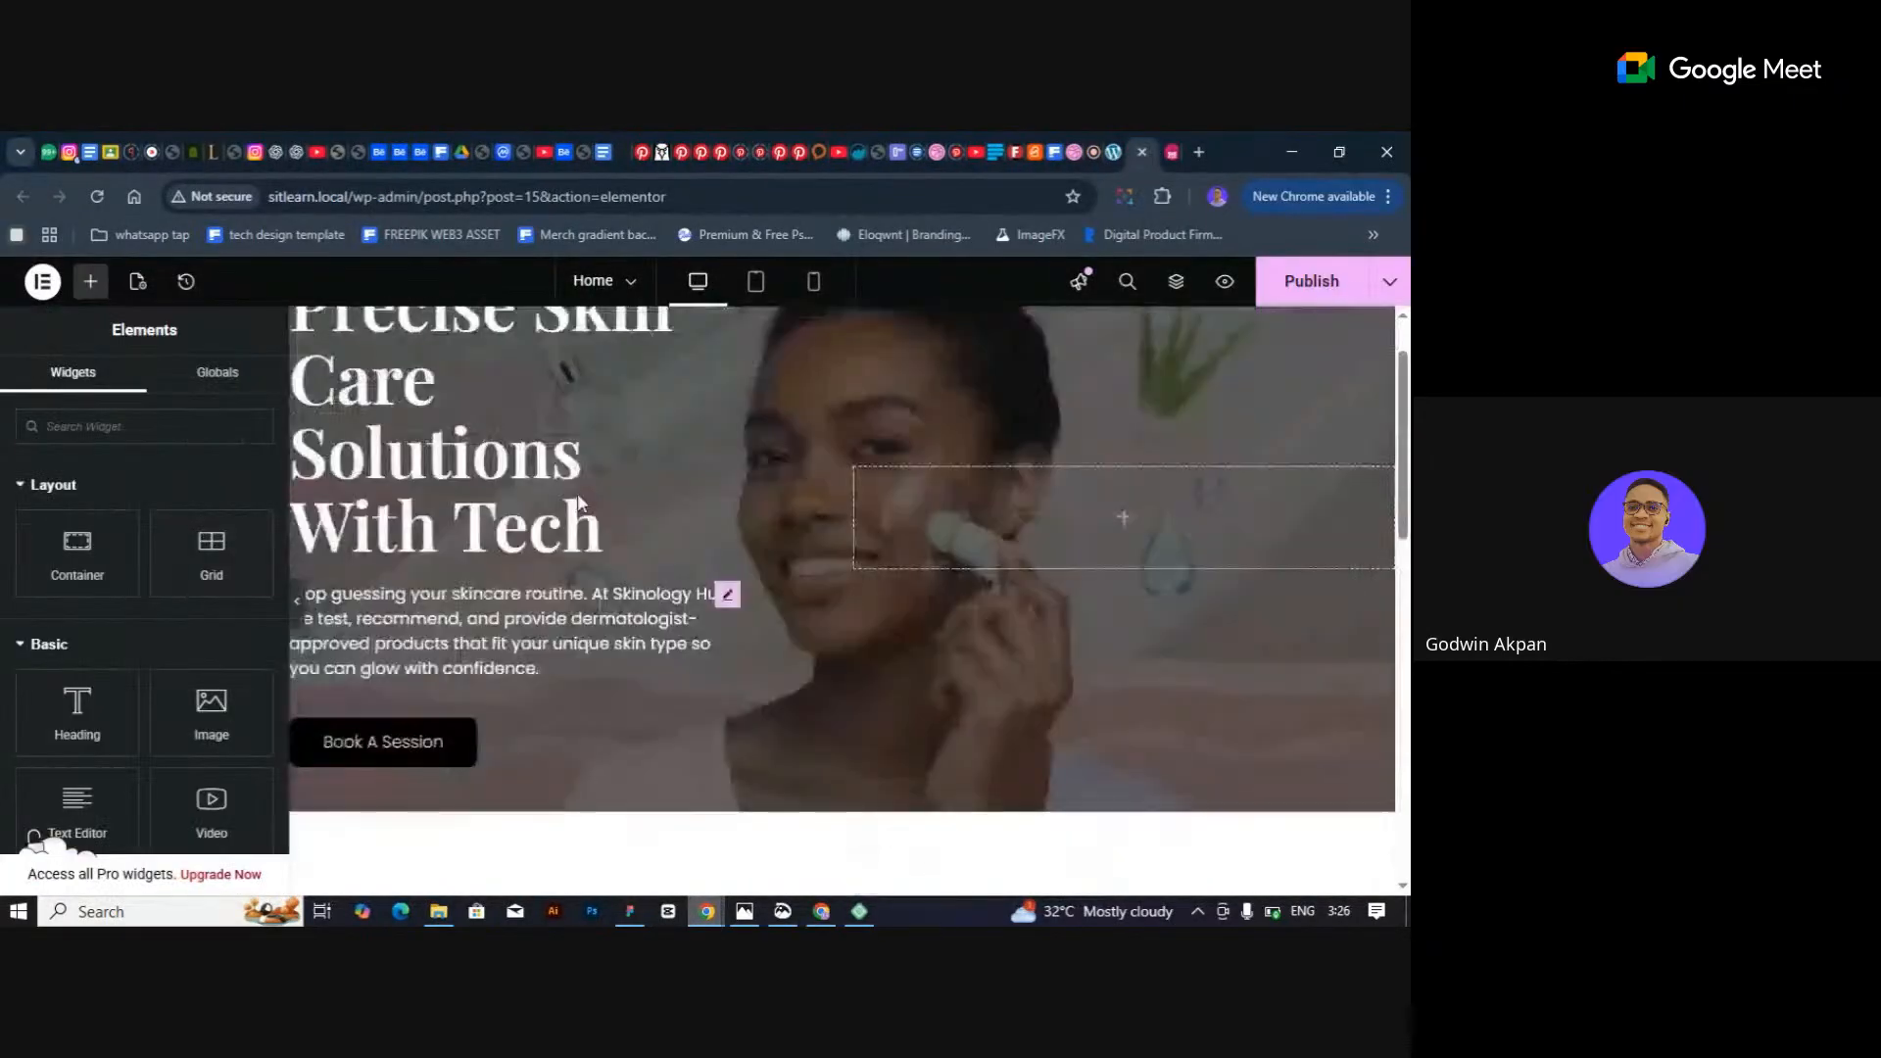
{"action": "scroll", "coordinate": [798, 512], "scroll_direction": "down", "scroll_amount": 15}
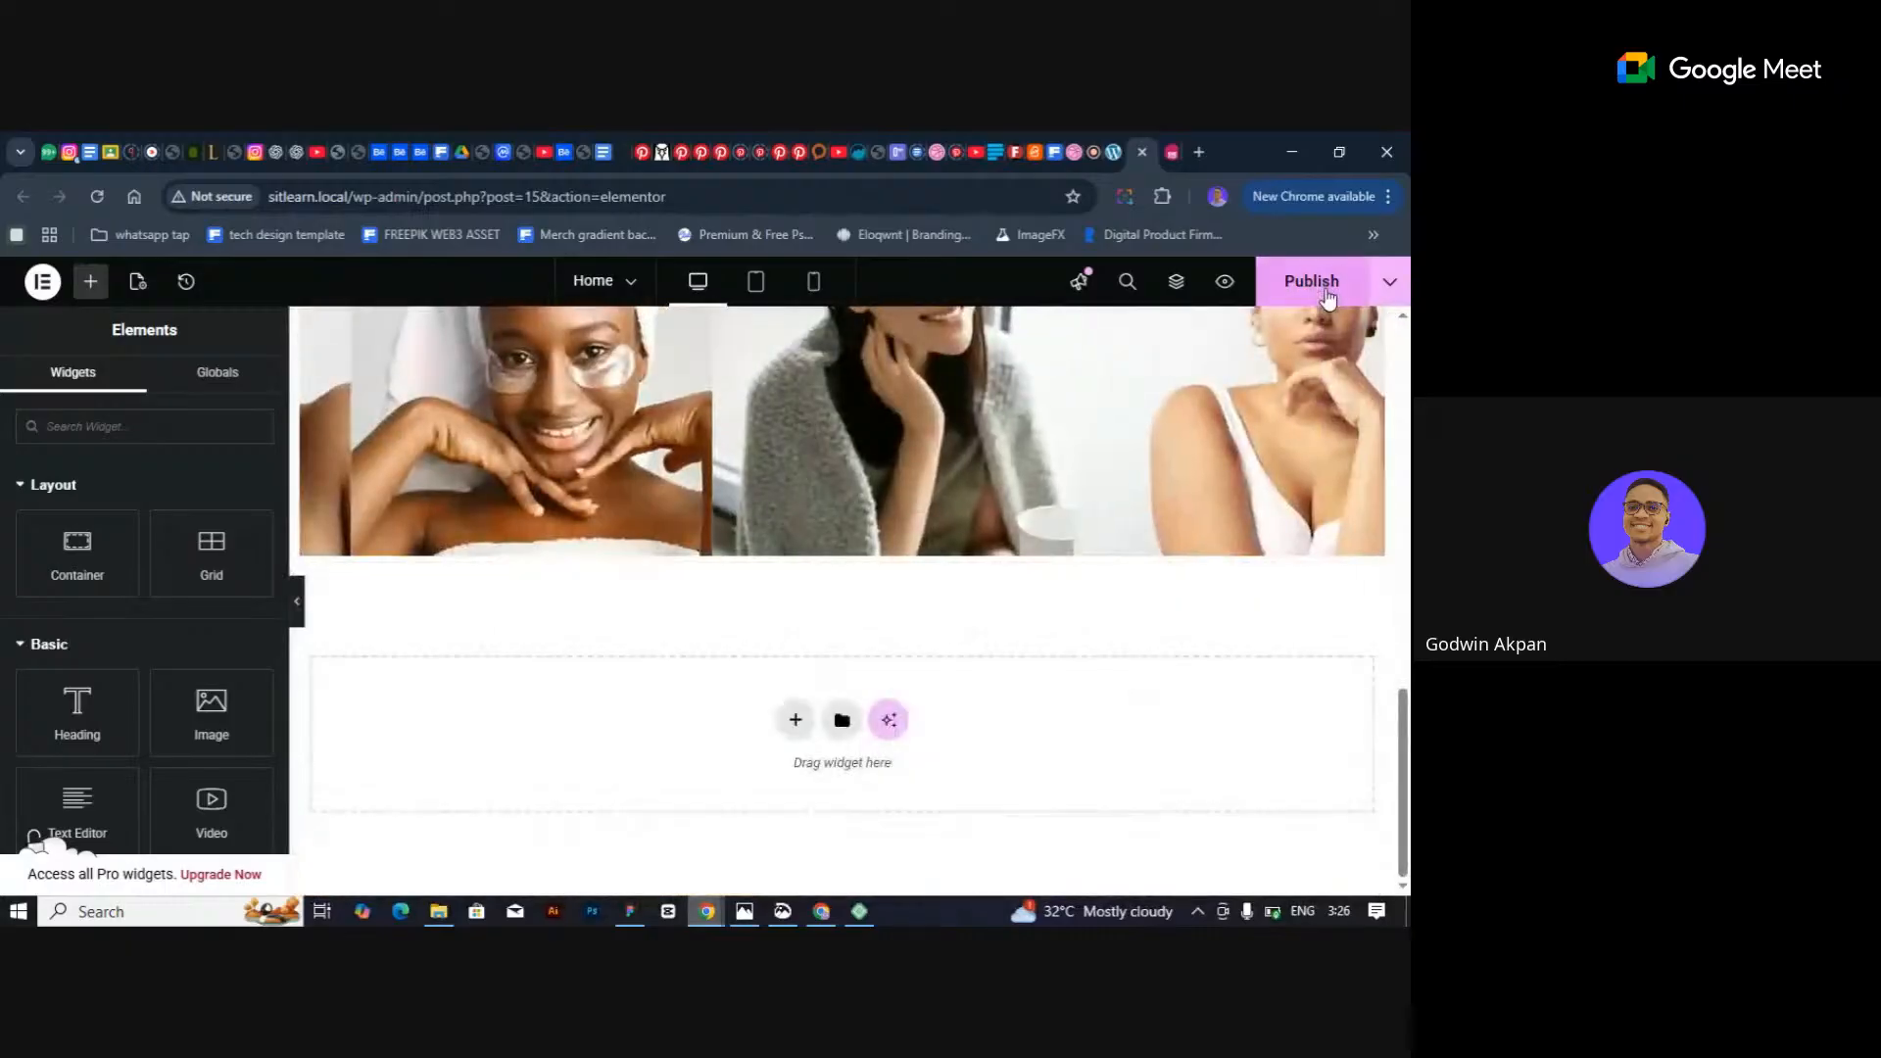
{"action": "left_click", "coordinate": [1325, 298]}
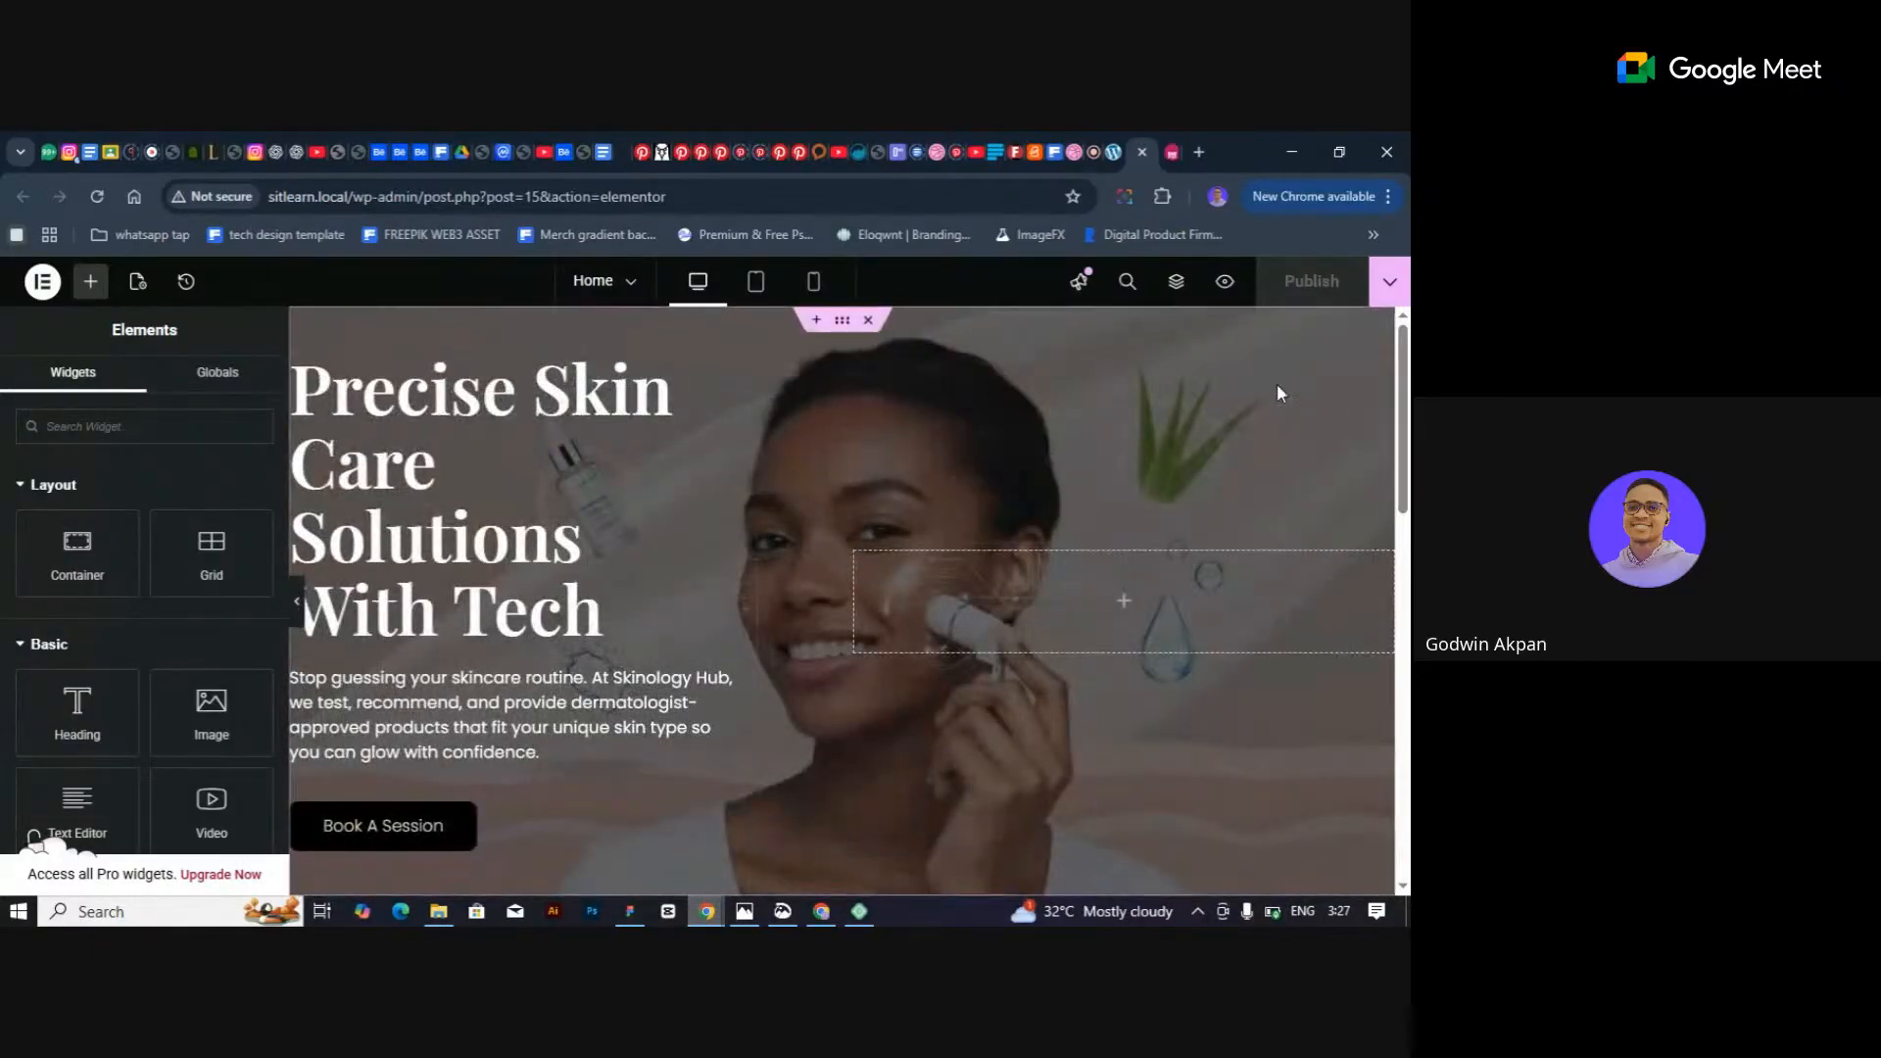
Start adding a Flexbox container beneath the photo carousel on the Home page and bring up its structure choices.
{"action": "scroll", "coordinate": [1264, 422], "scroll_direction": "down", "scroll_amount": 3}
{"action": "scroll", "coordinate": [1254, 449], "scroll_direction": "up", "scroll_amount": 3}
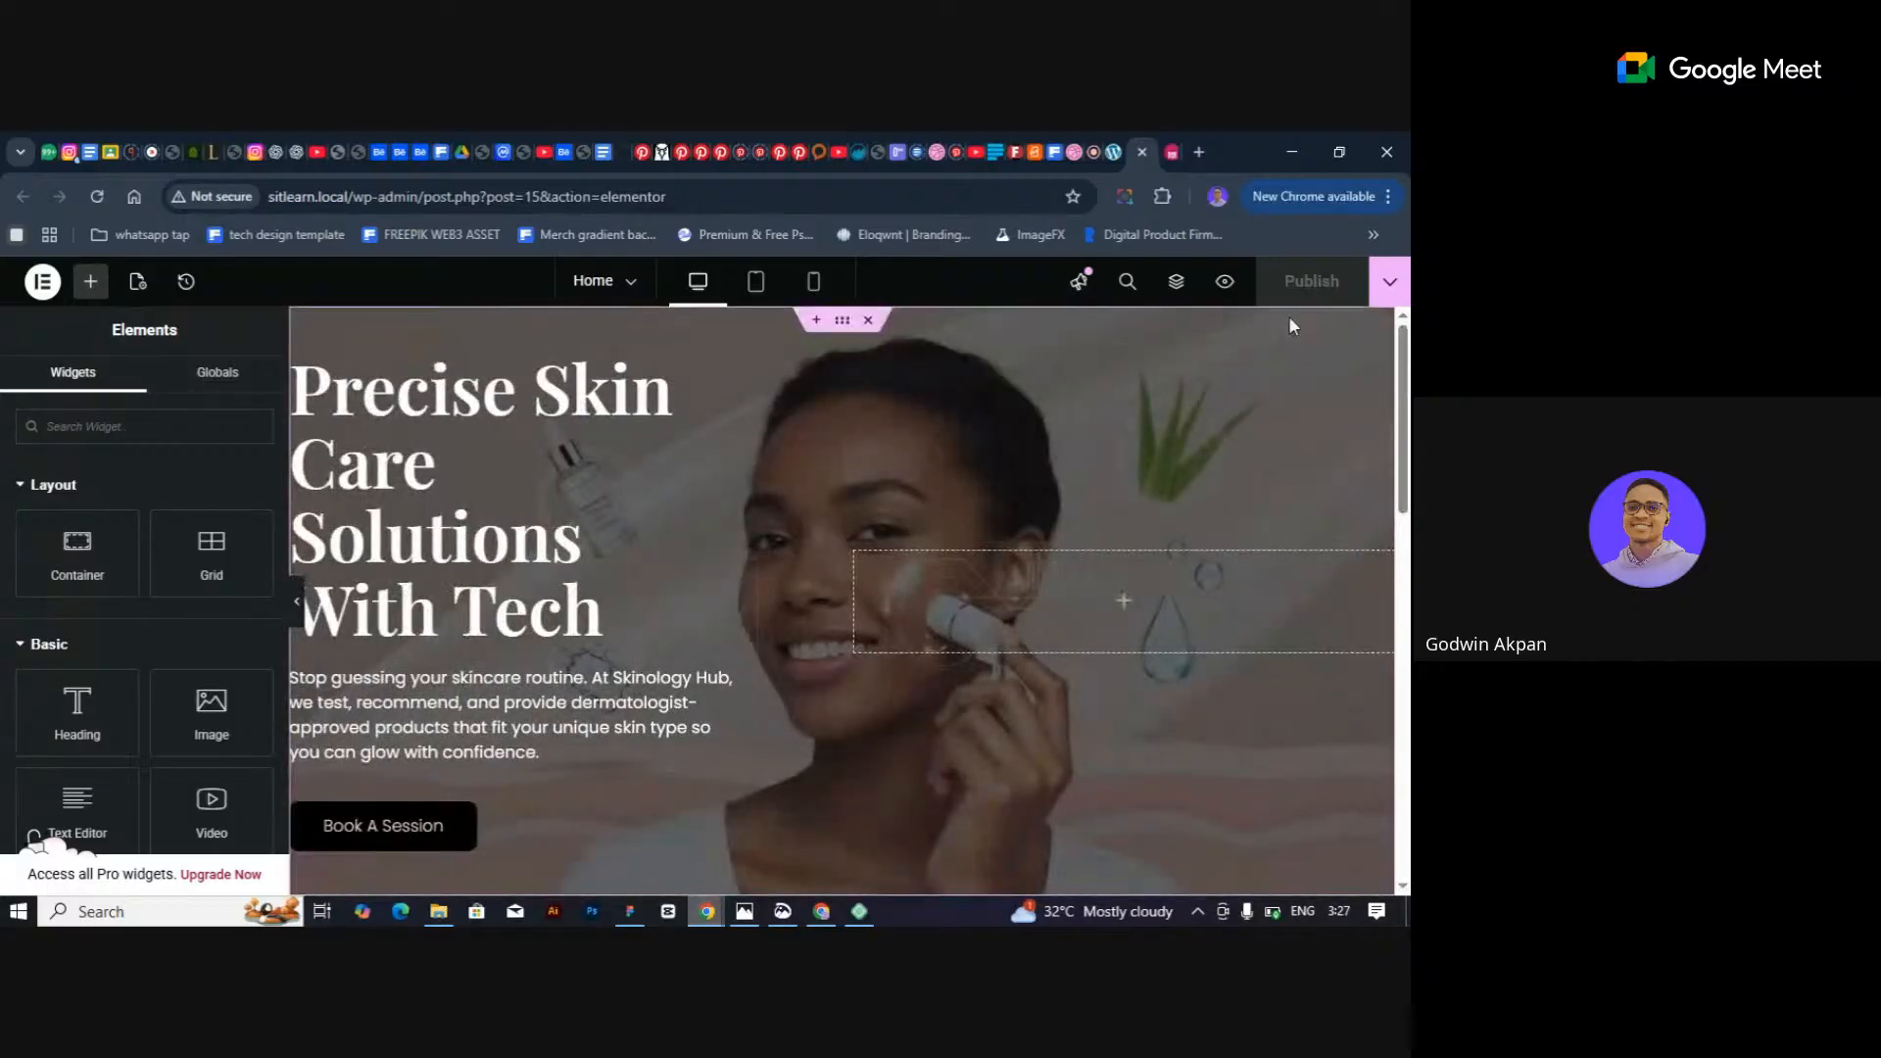
{"action": "scroll", "coordinate": [1182, 525], "scroll_direction": "down", "scroll_amount": 10}
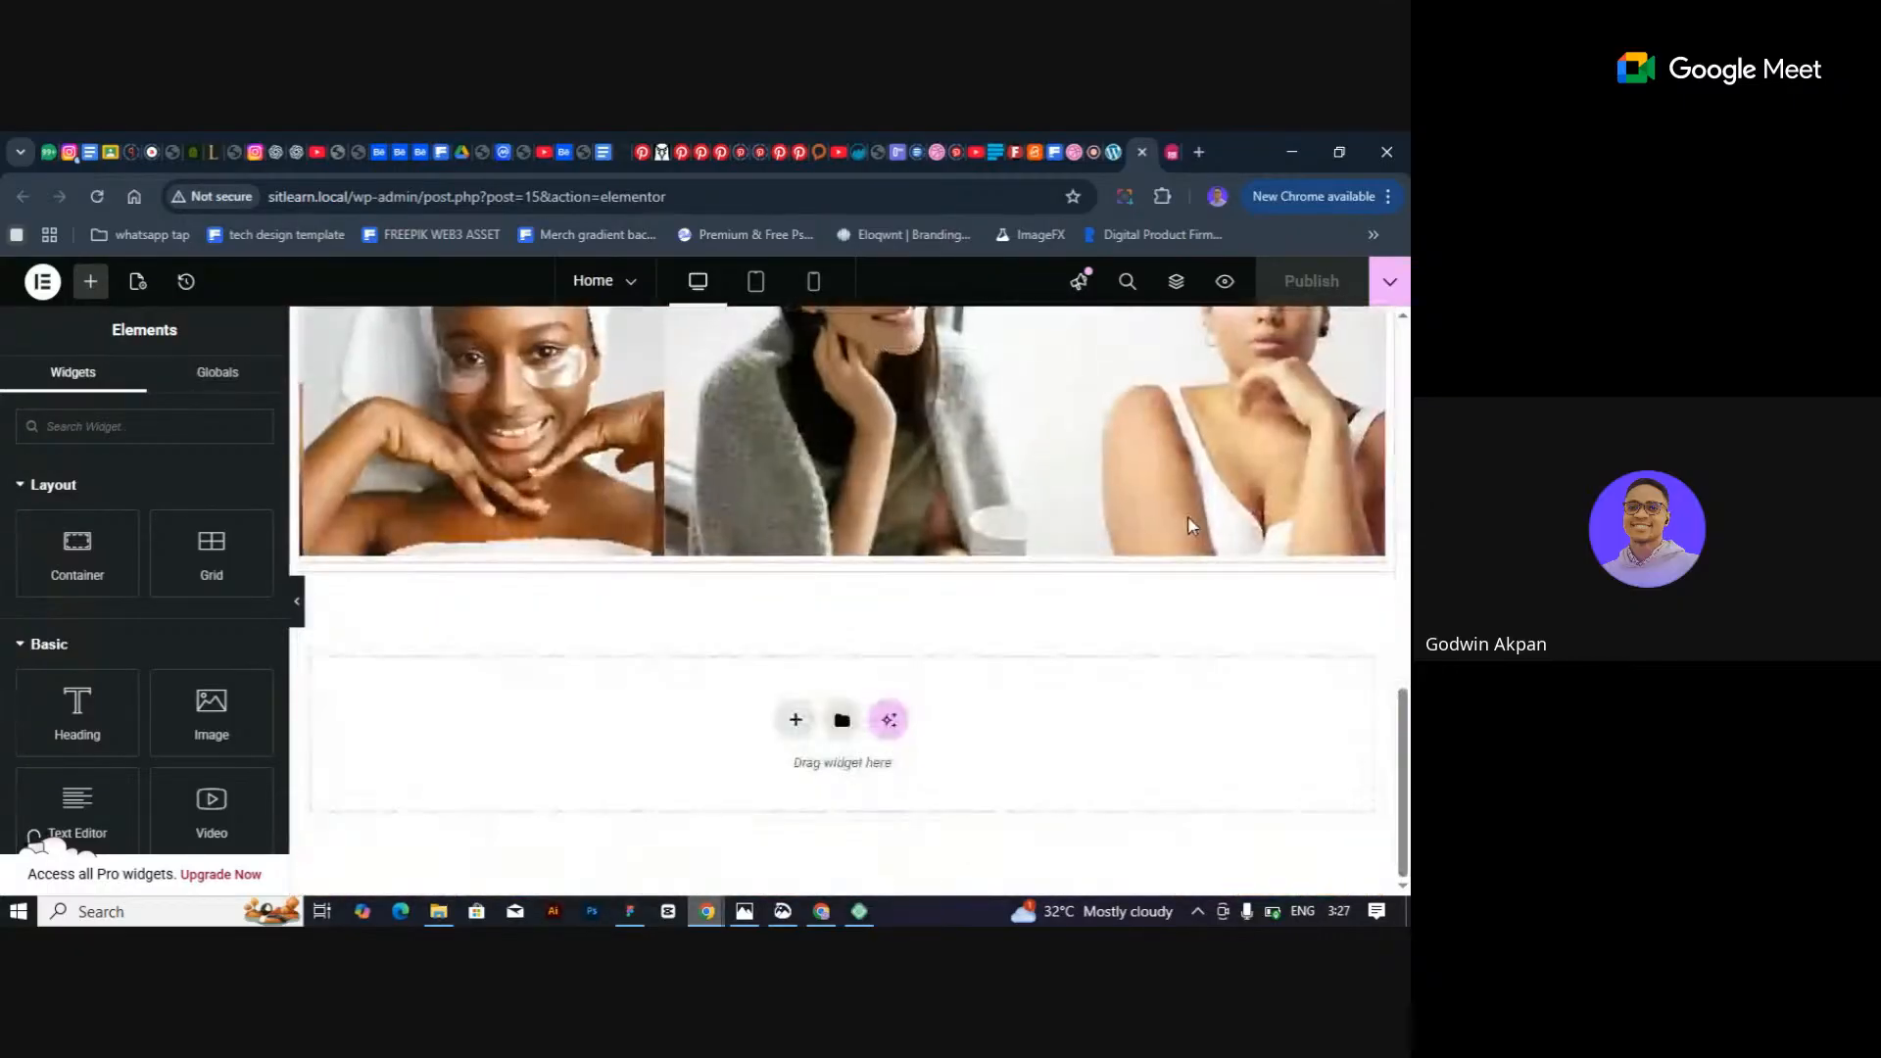
{"action": "scroll", "coordinate": [1156, 608], "scroll_direction": "down", "scroll_amount": 3}
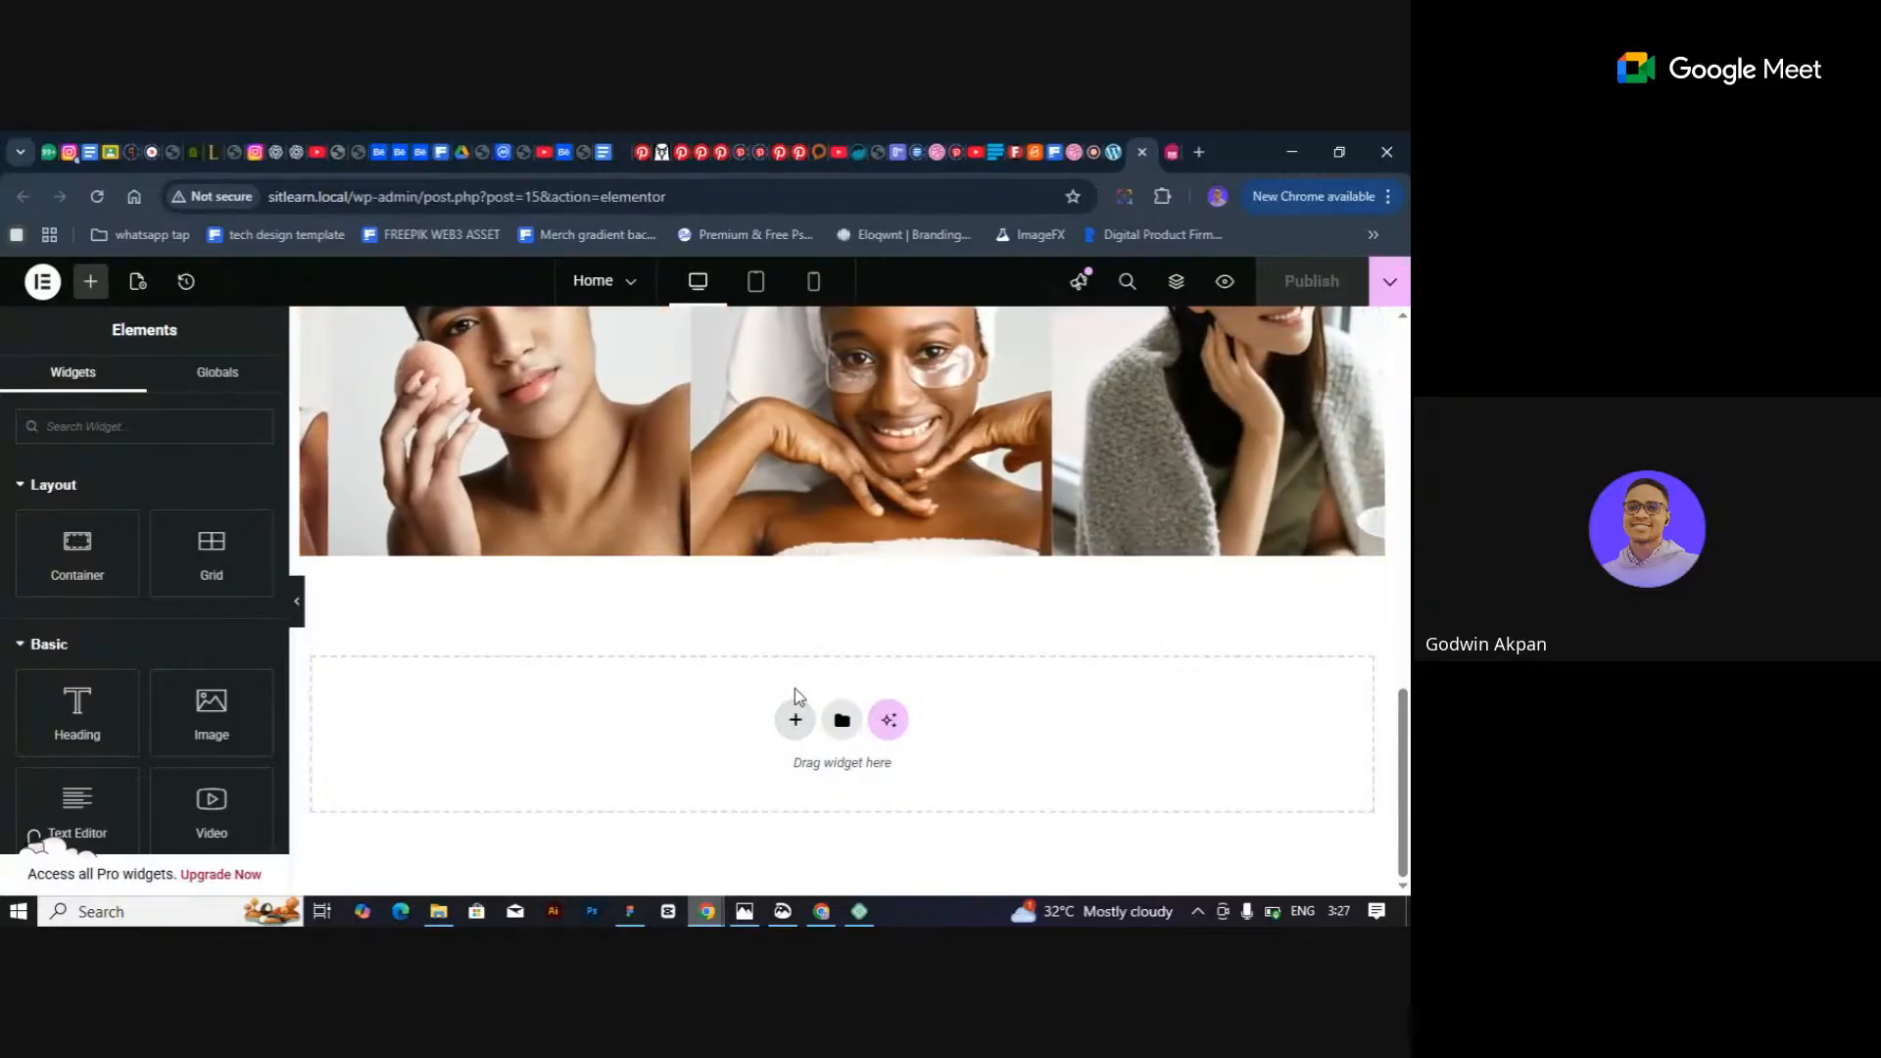
{"action": "left_click", "coordinate": [794, 720]}
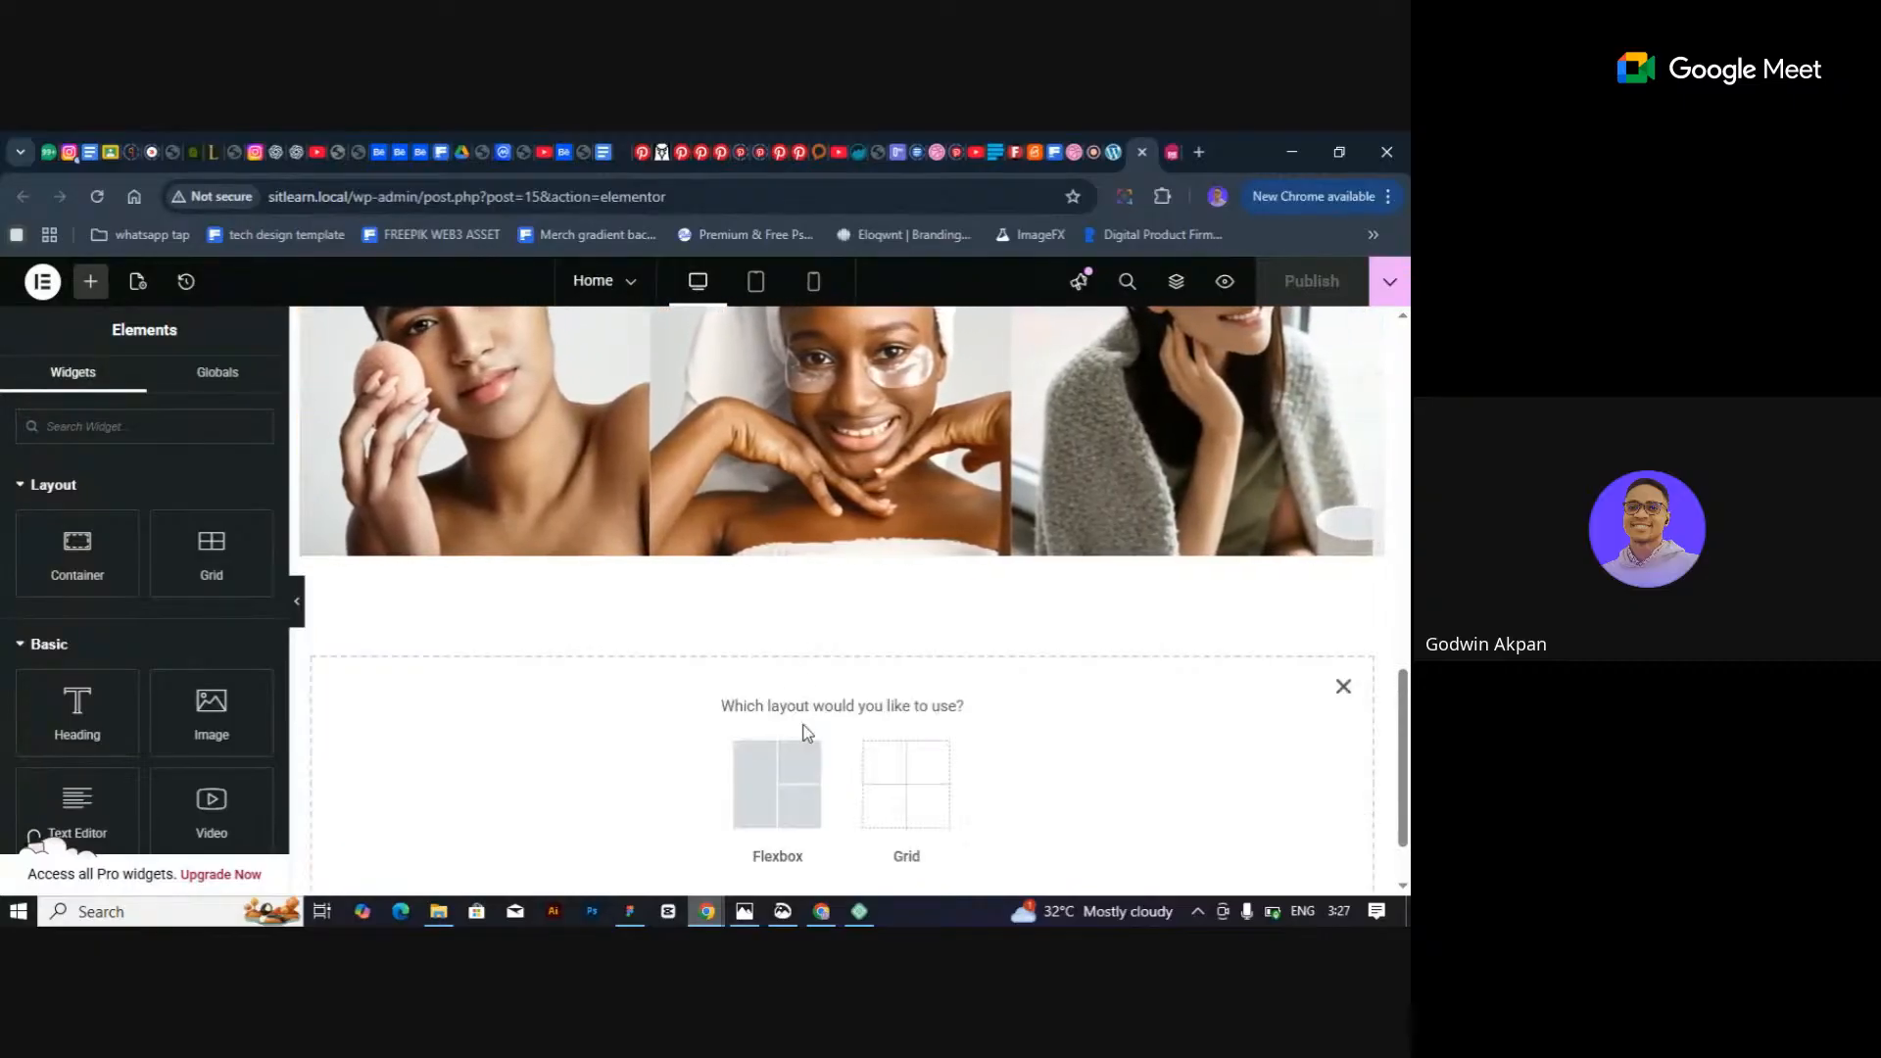
{"action": "scroll", "coordinate": [774, 774], "scroll_direction": "down", "scroll_amount": 1}
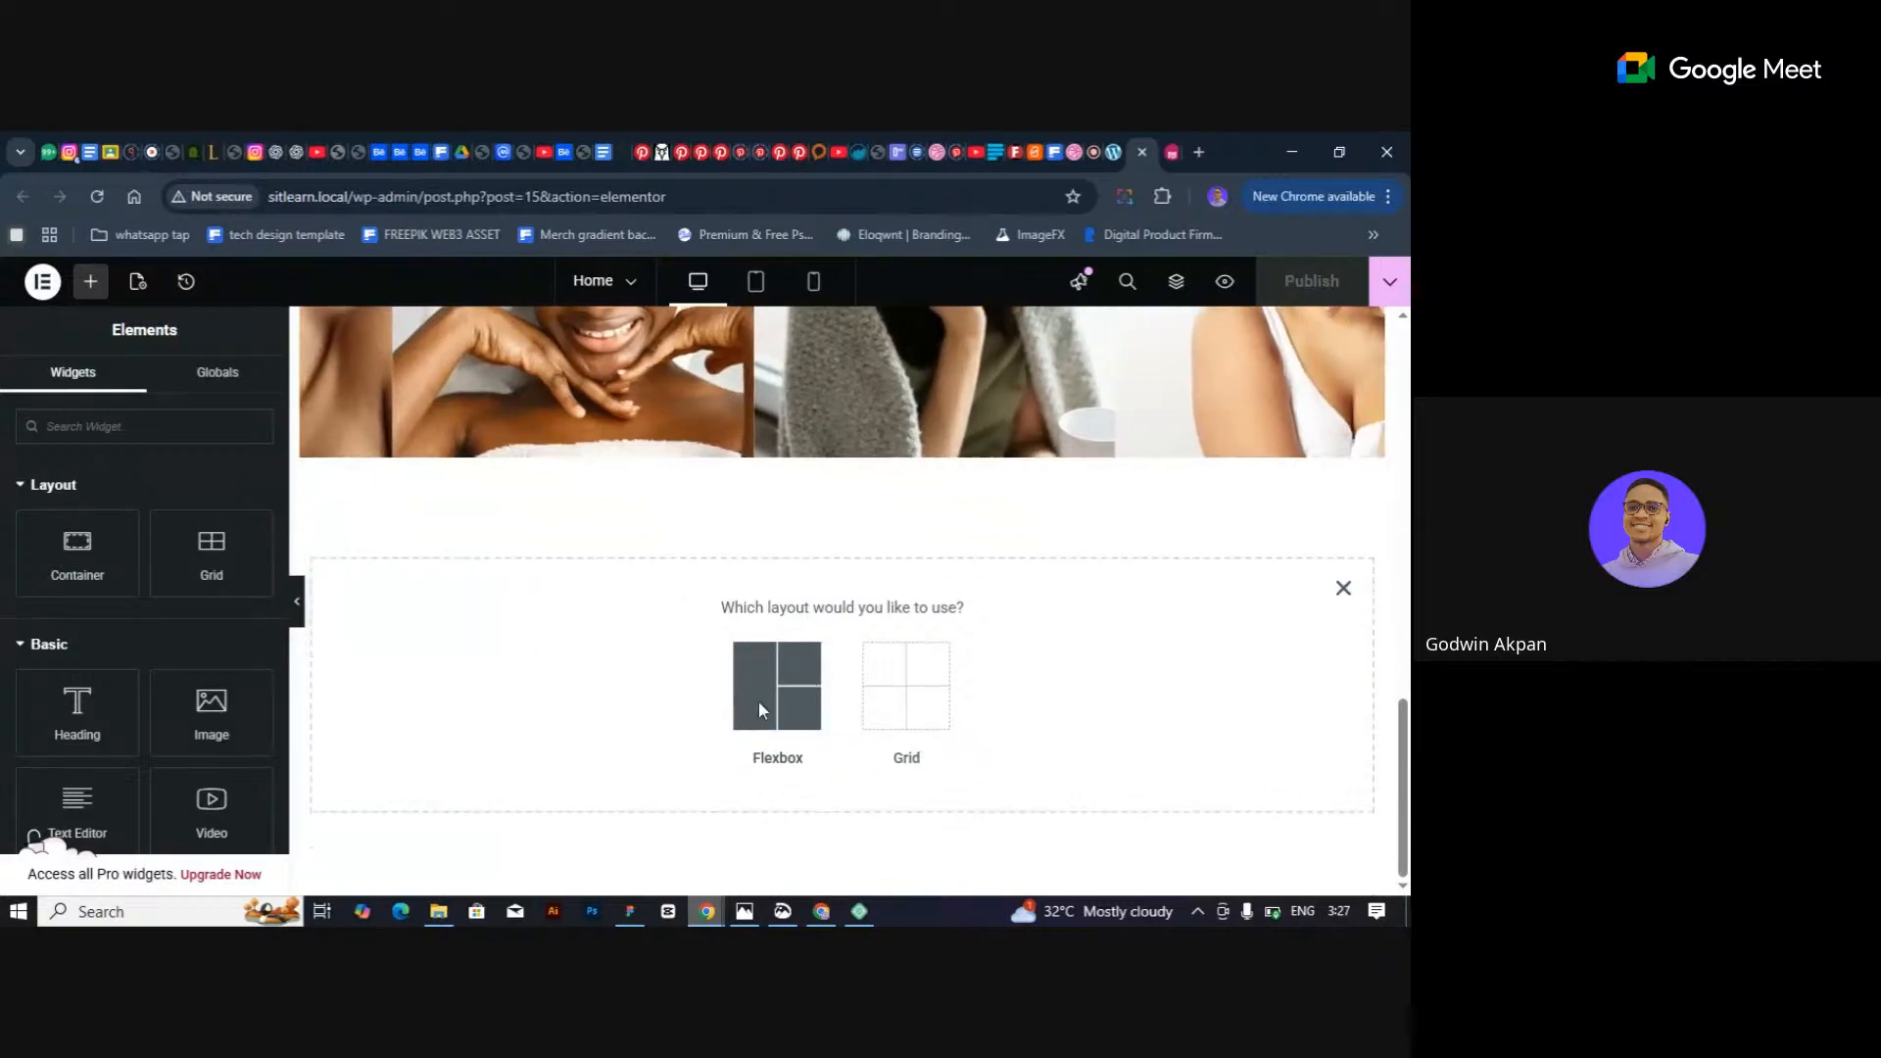
{"action": "left_click", "coordinate": [762, 709]}
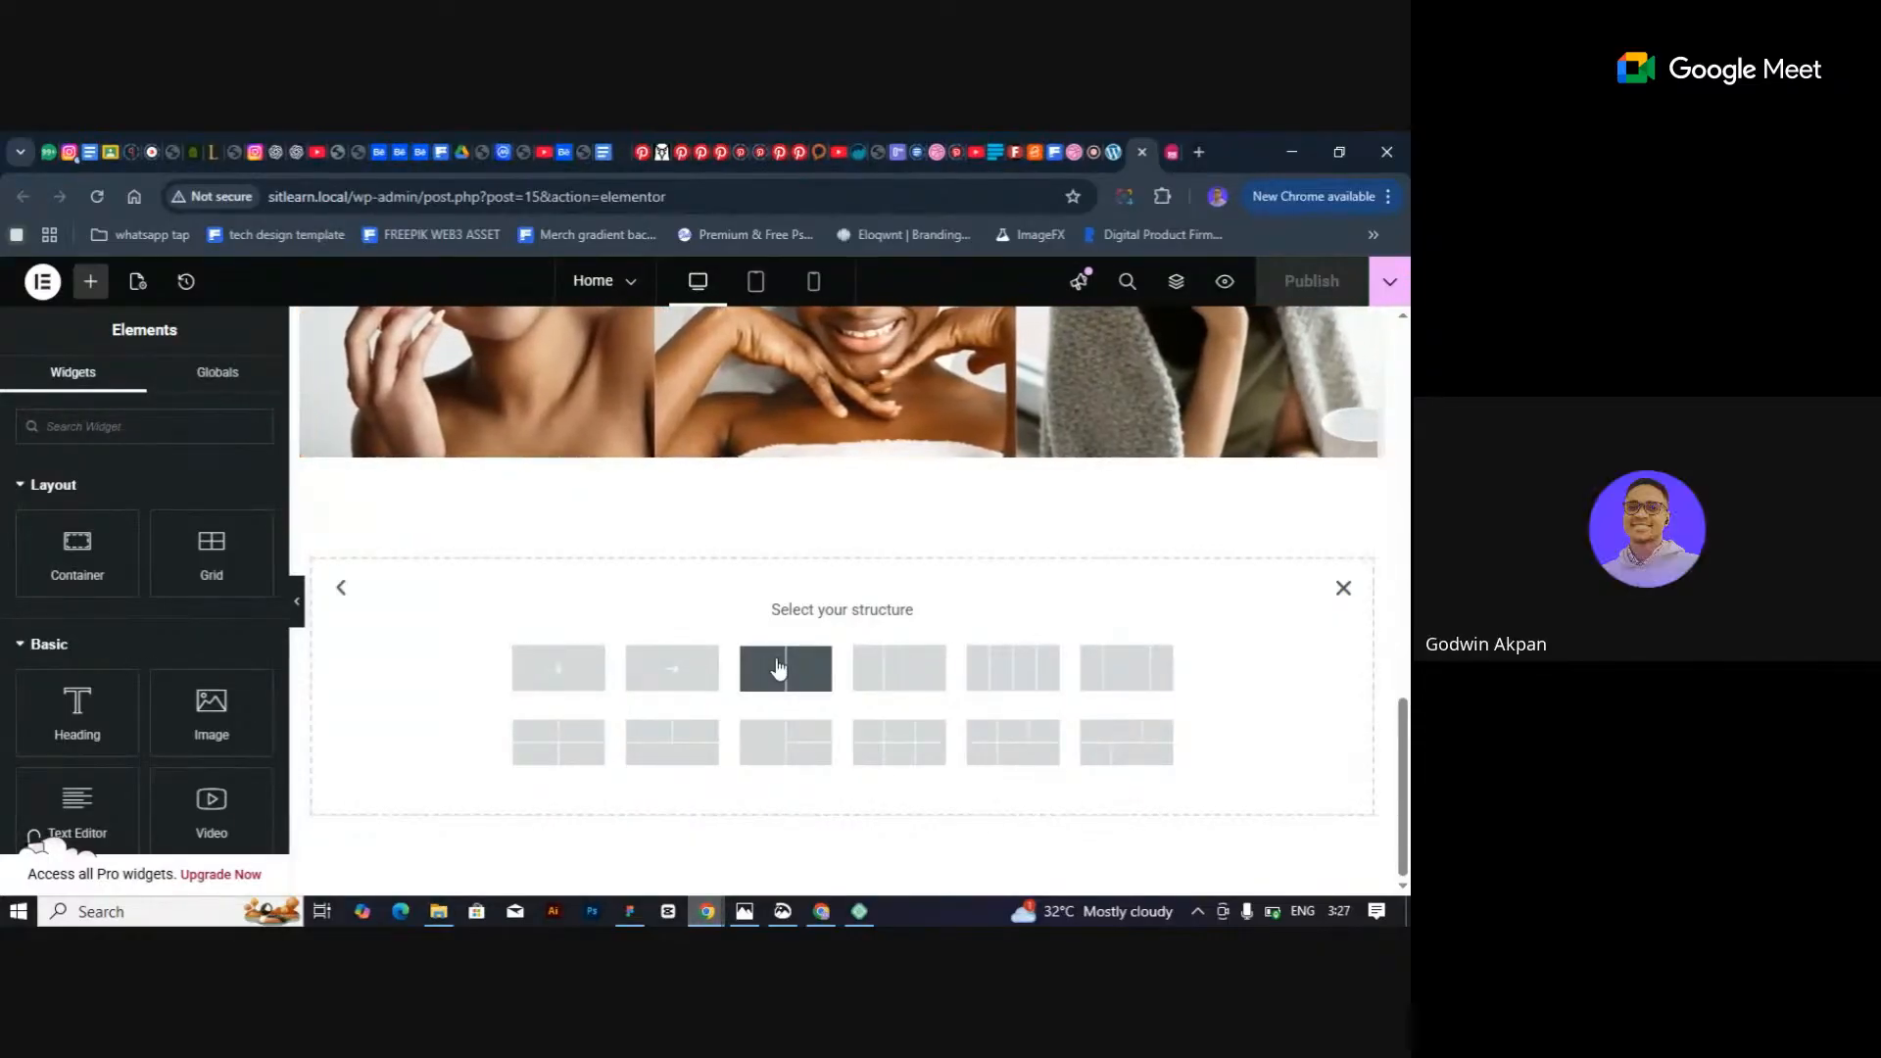
Hide the widgets panel and examine the layout and spacing of the Home page's hero and the introductory section beneath it.
{"action": "scroll", "coordinate": [841, 433], "scroll_direction": "up", "scroll_amount": 6}
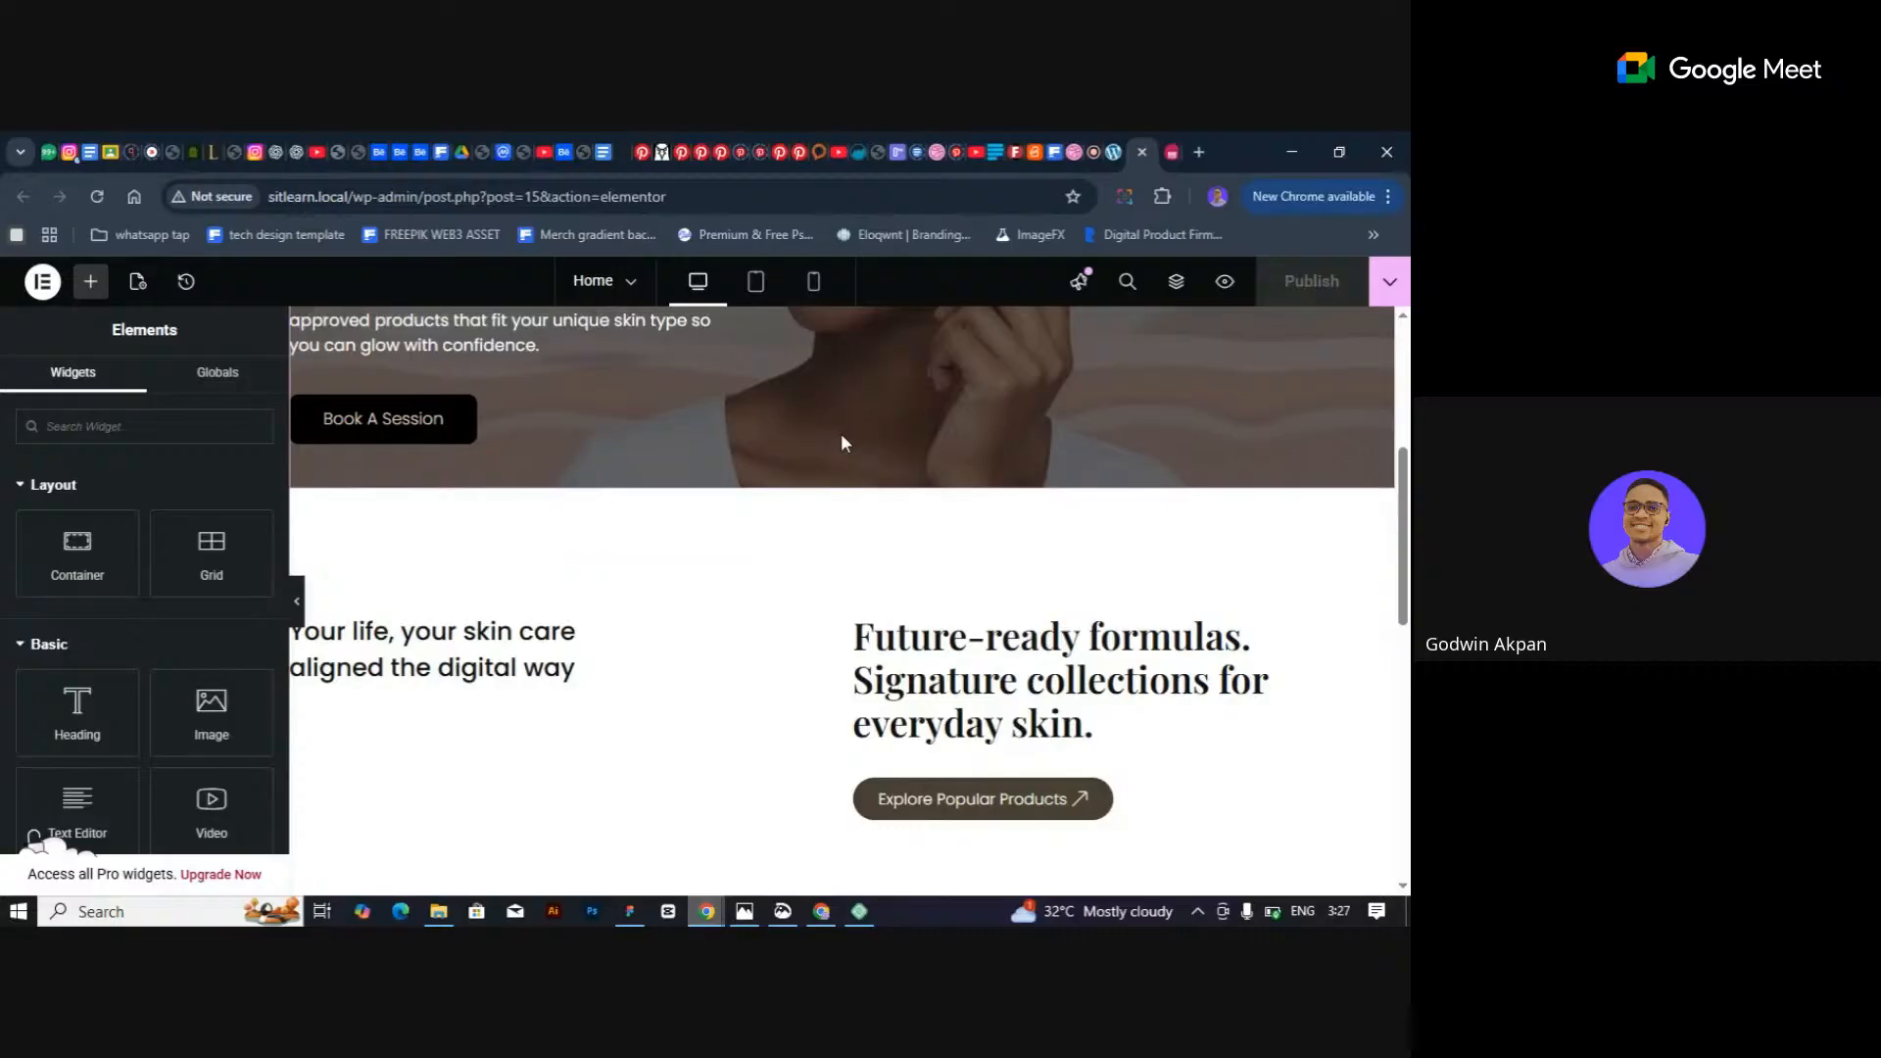
{"action": "scroll", "coordinate": [840, 436], "scroll_direction": "down", "scroll_amount": 2}
{"action": "scroll", "coordinate": [804, 446], "scroll_direction": "up", "scroll_amount": 6}
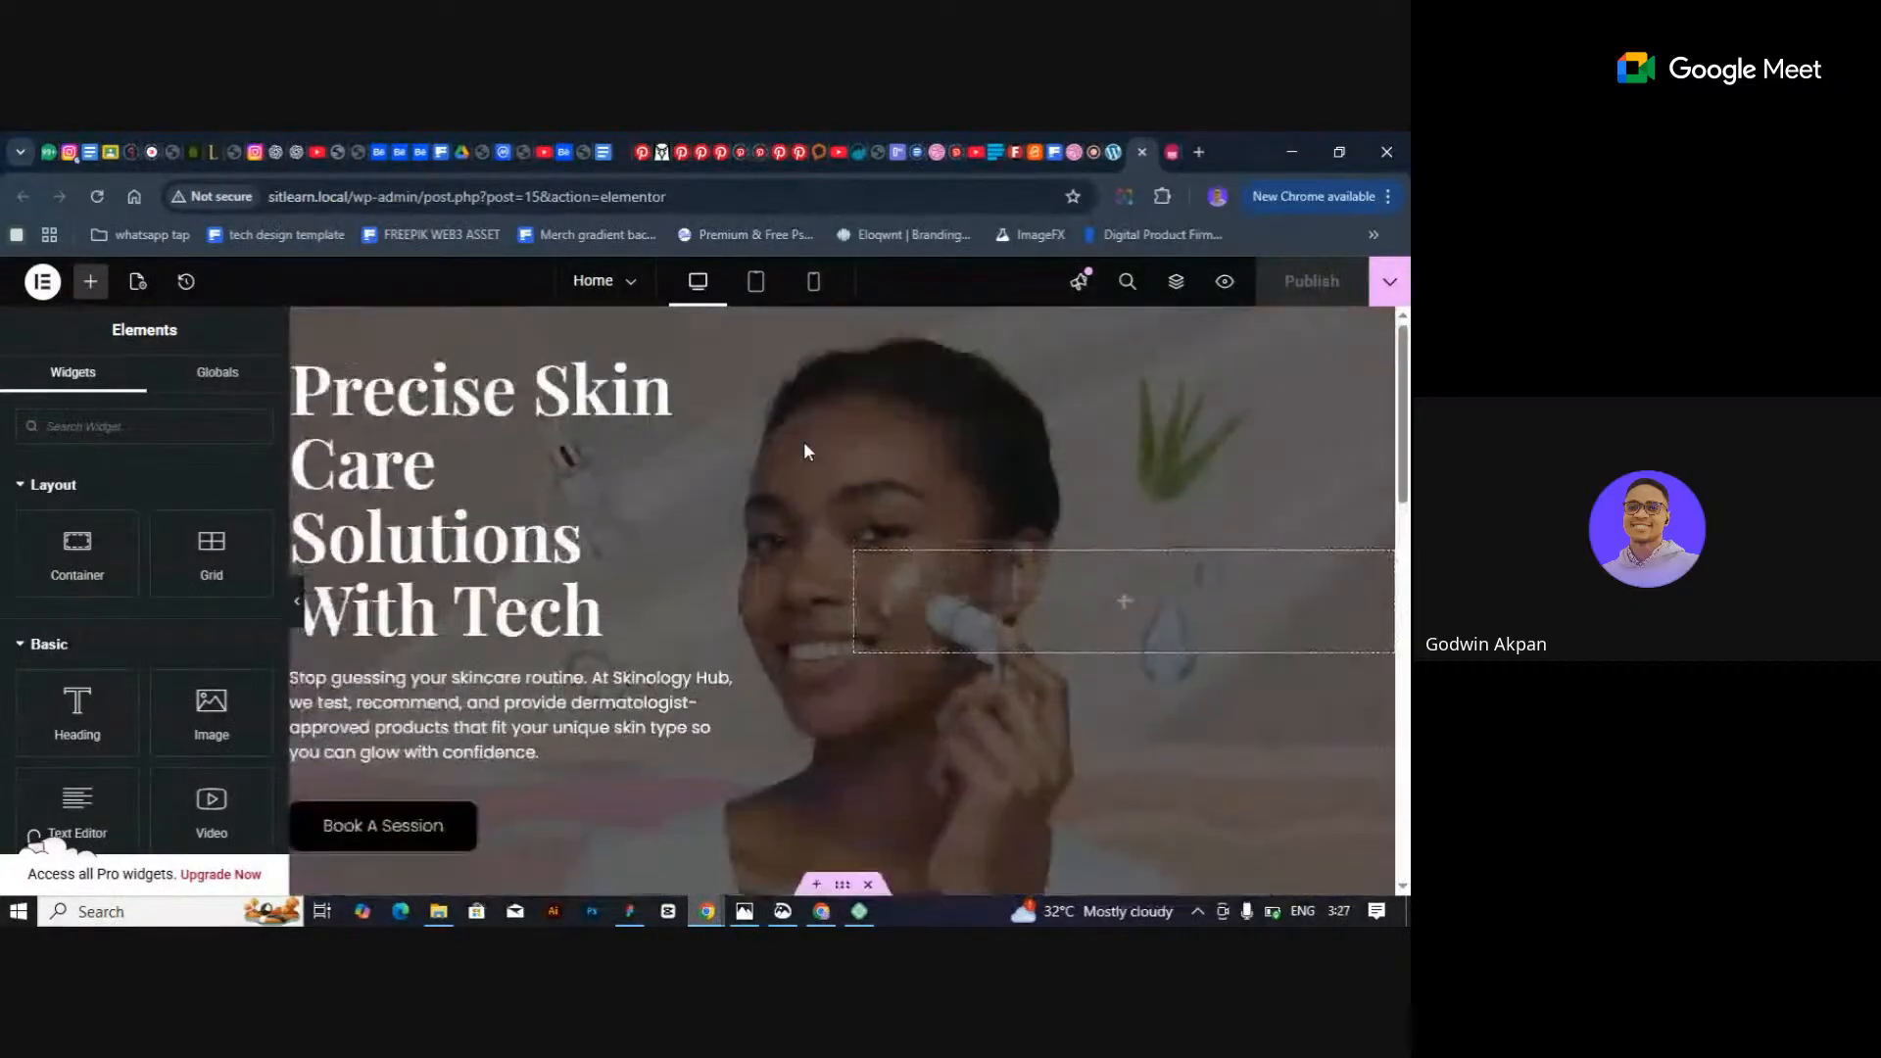
{"action": "scroll", "coordinate": [806, 451], "scroll_direction": "down", "scroll_amount": 3}
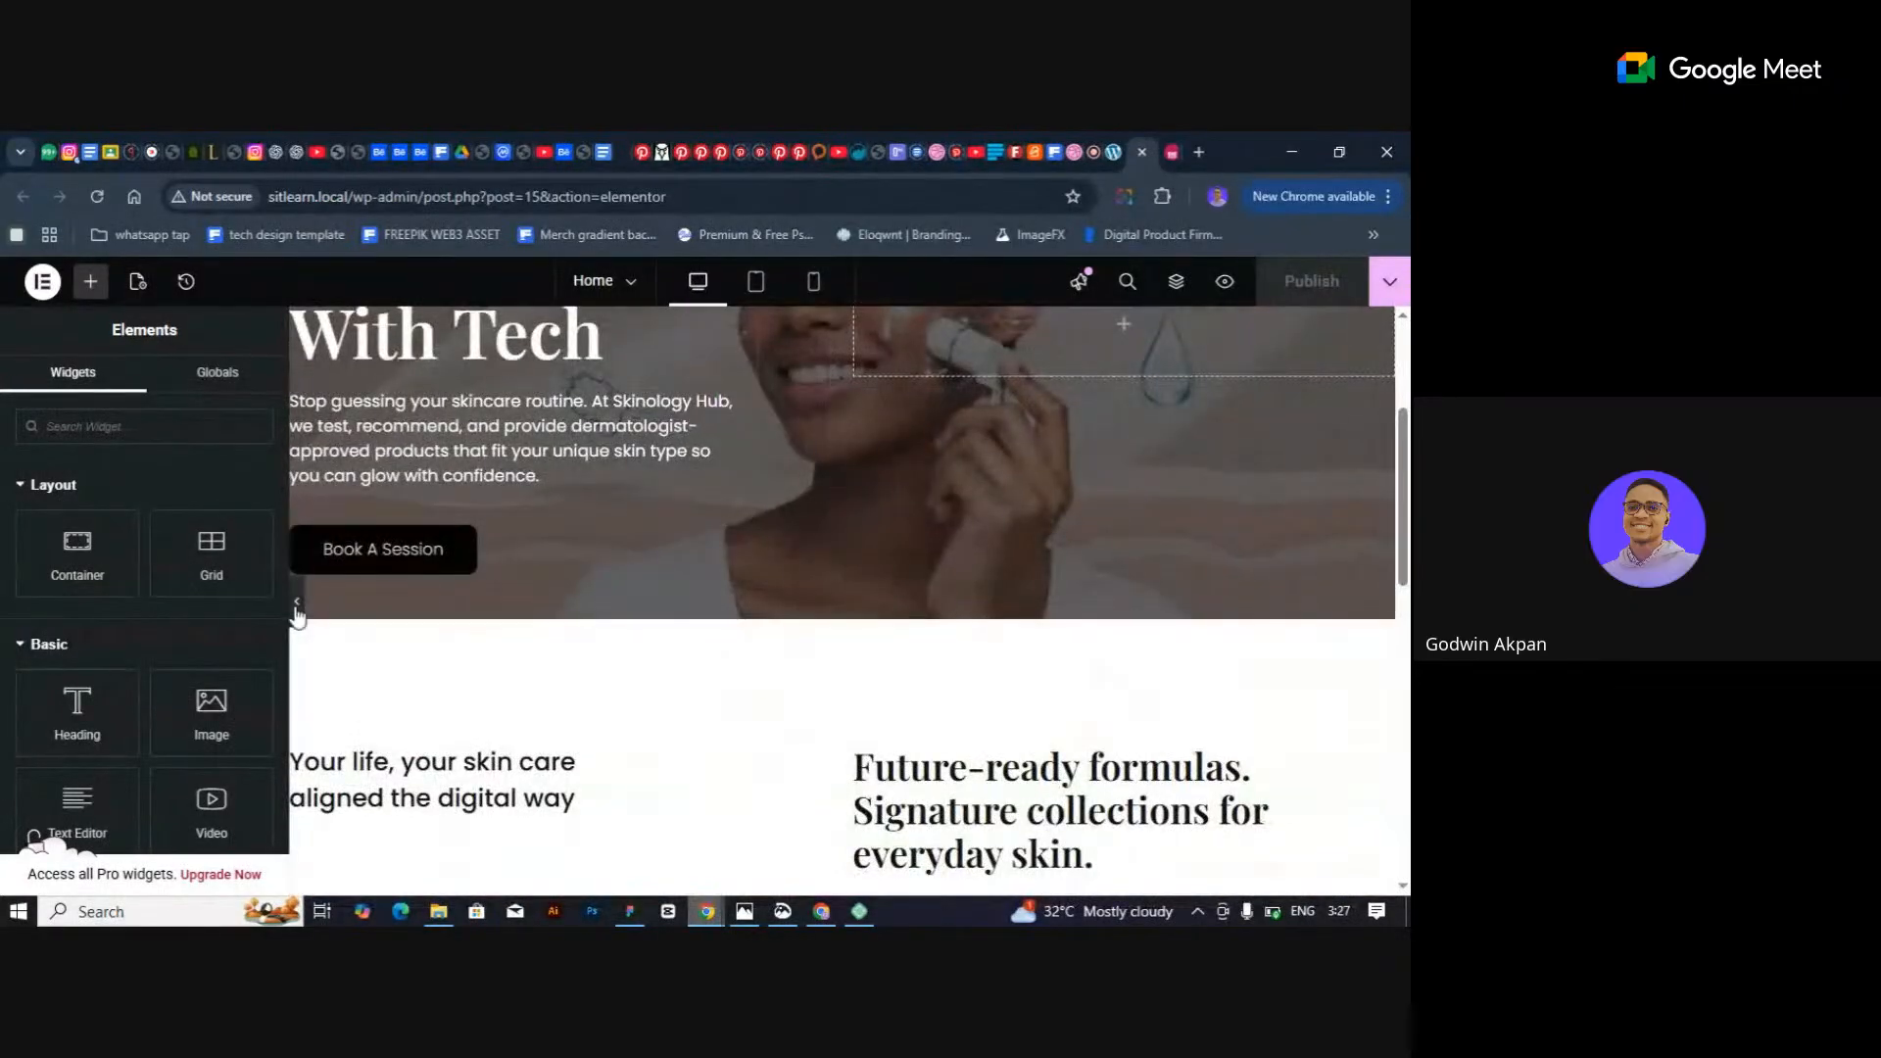
{"action": "left_click", "coordinate": [296, 604]}
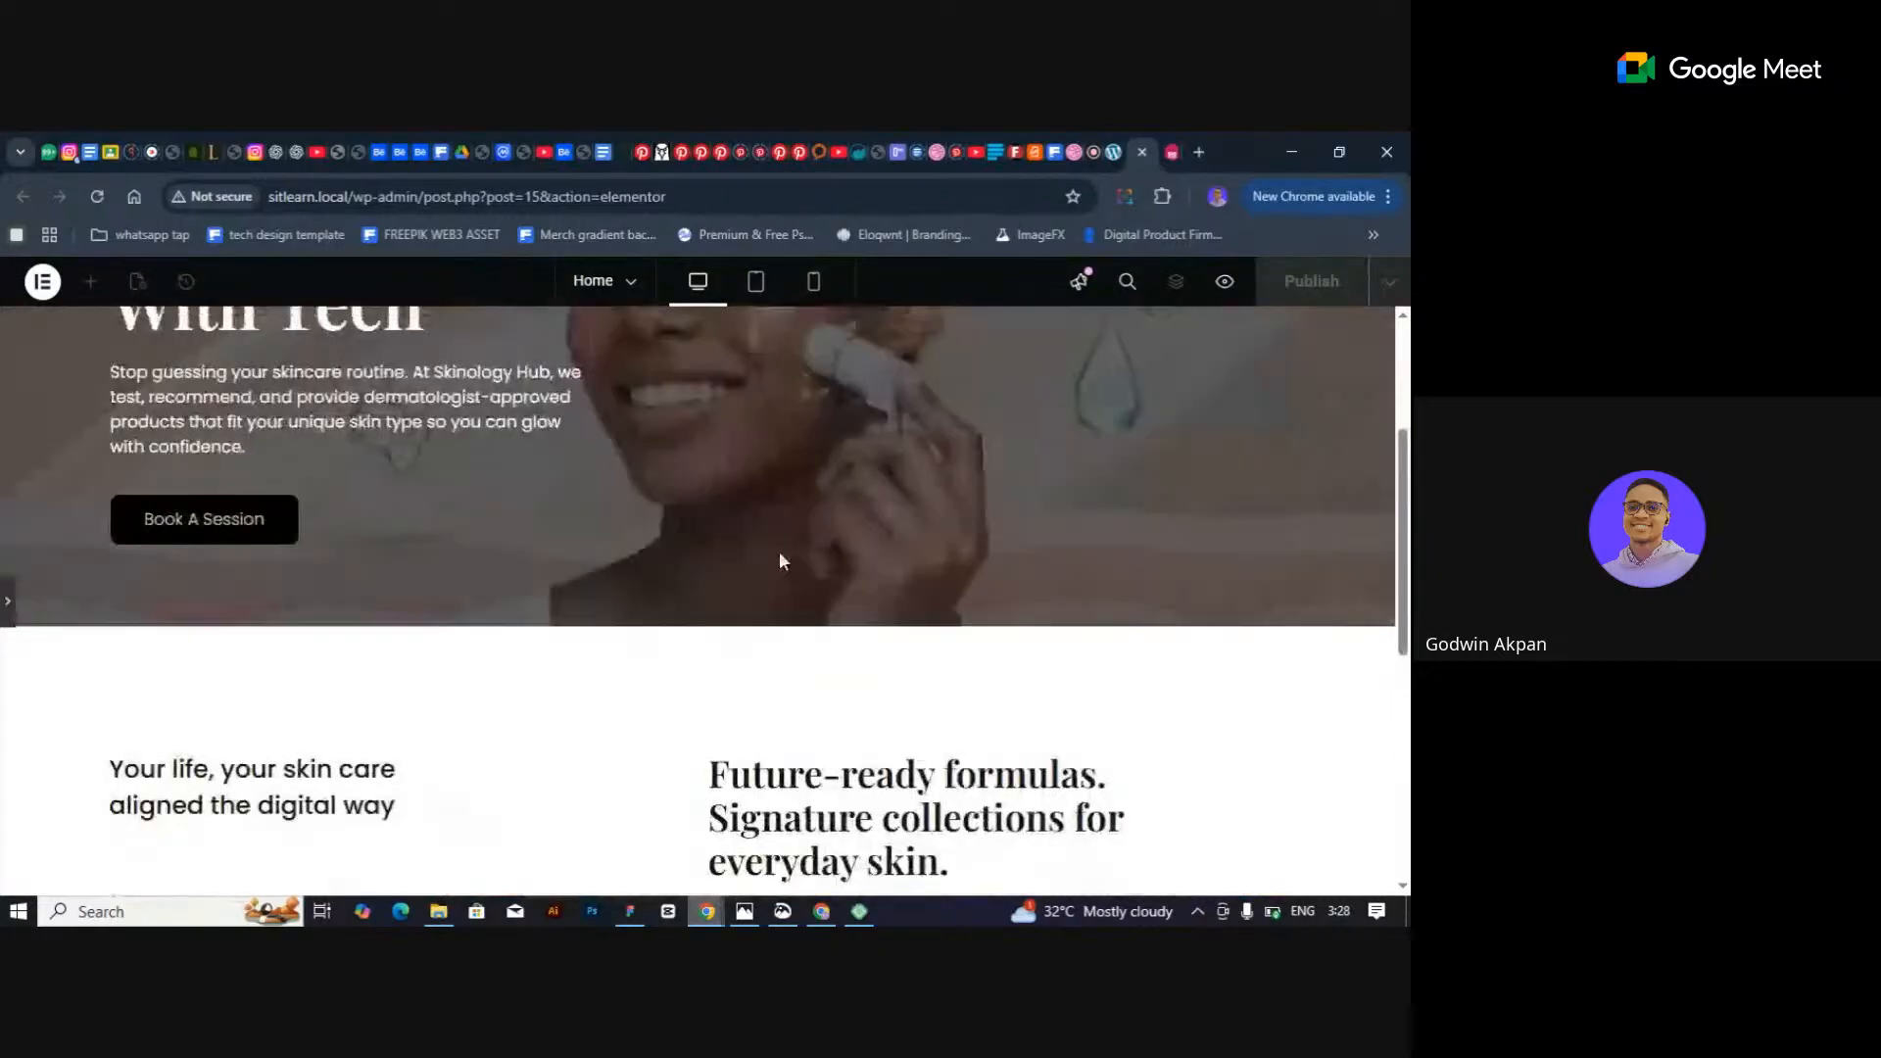
{"action": "scroll", "coordinate": [781, 554], "scroll_direction": "up", "scroll_amount": 3}
{"action": "scroll", "coordinate": [774, 552], "scroll_direction": "down", "scroll_amount": 3}
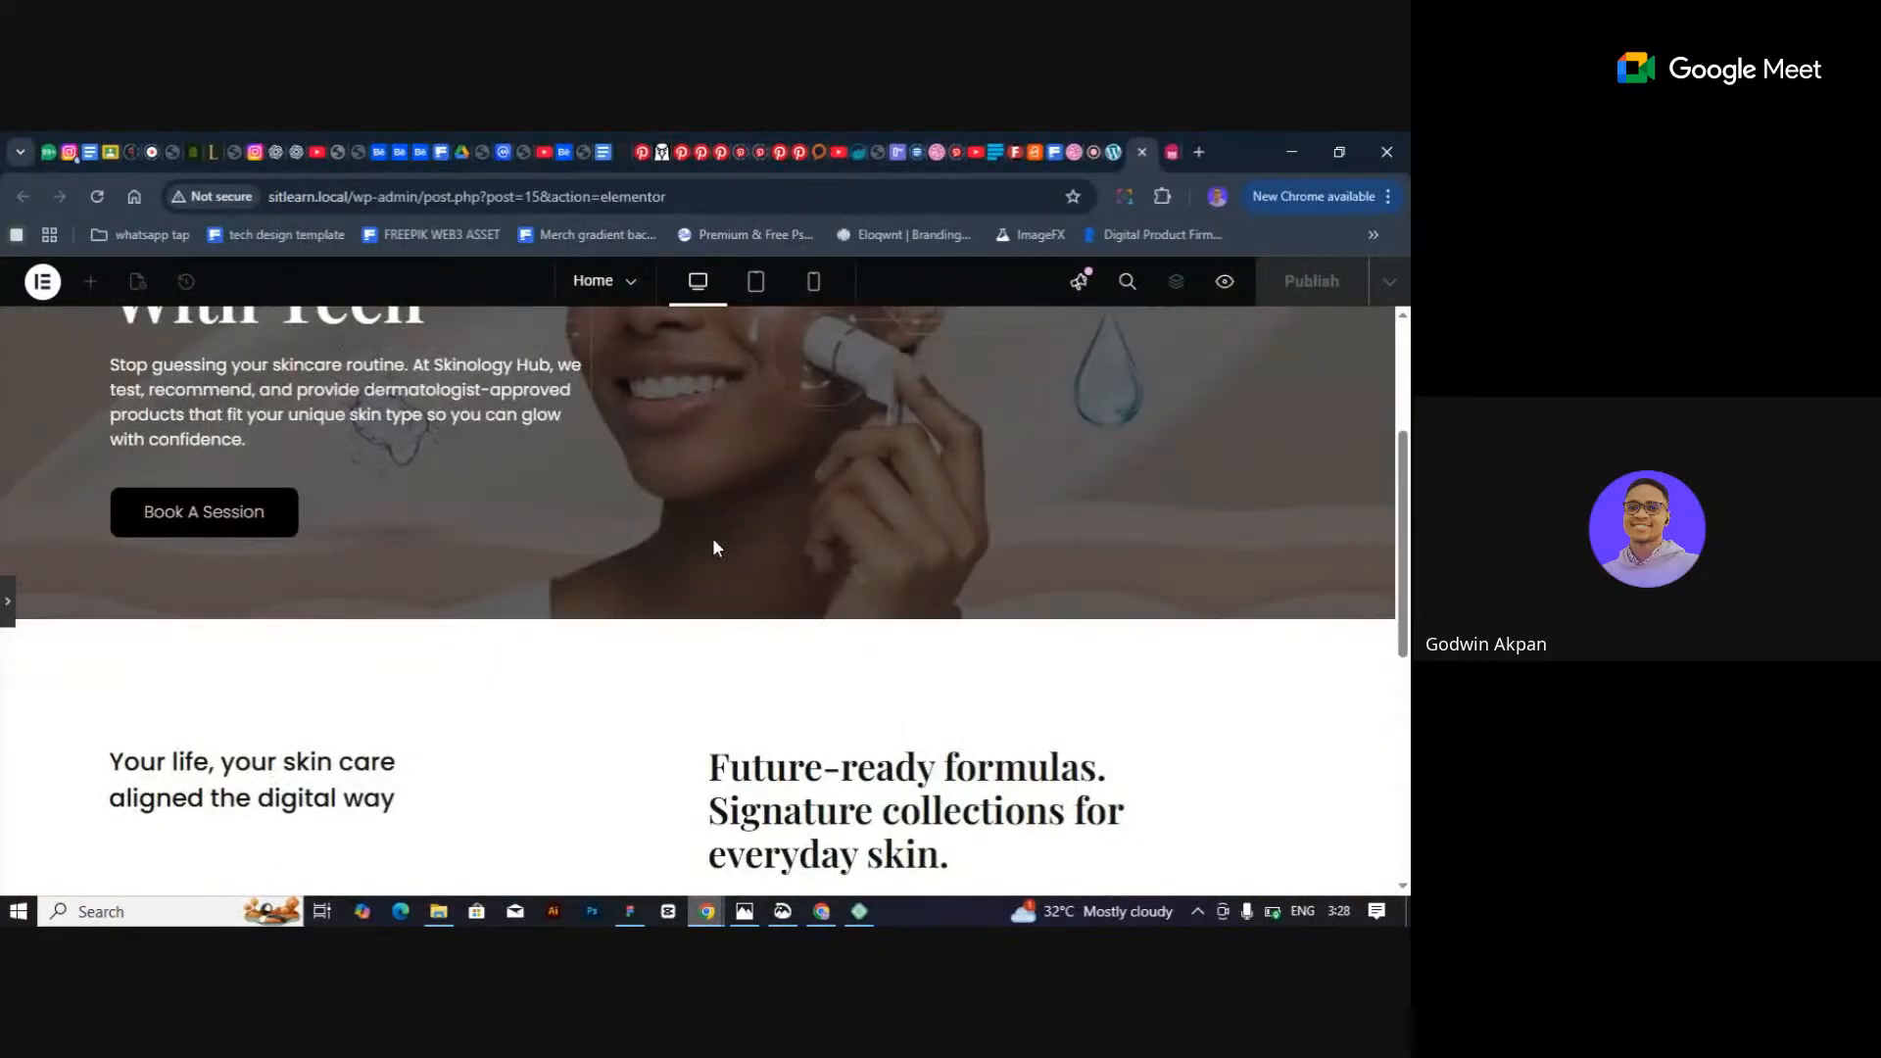
{"action": "scroll", "coordinate": [713, 541], "scroll_direction": "up", "scroll_amount": 3}
{"action": "scroll", "coordinate": [713, 541], "scroll_direction": "down", "scroll_amount": 3}
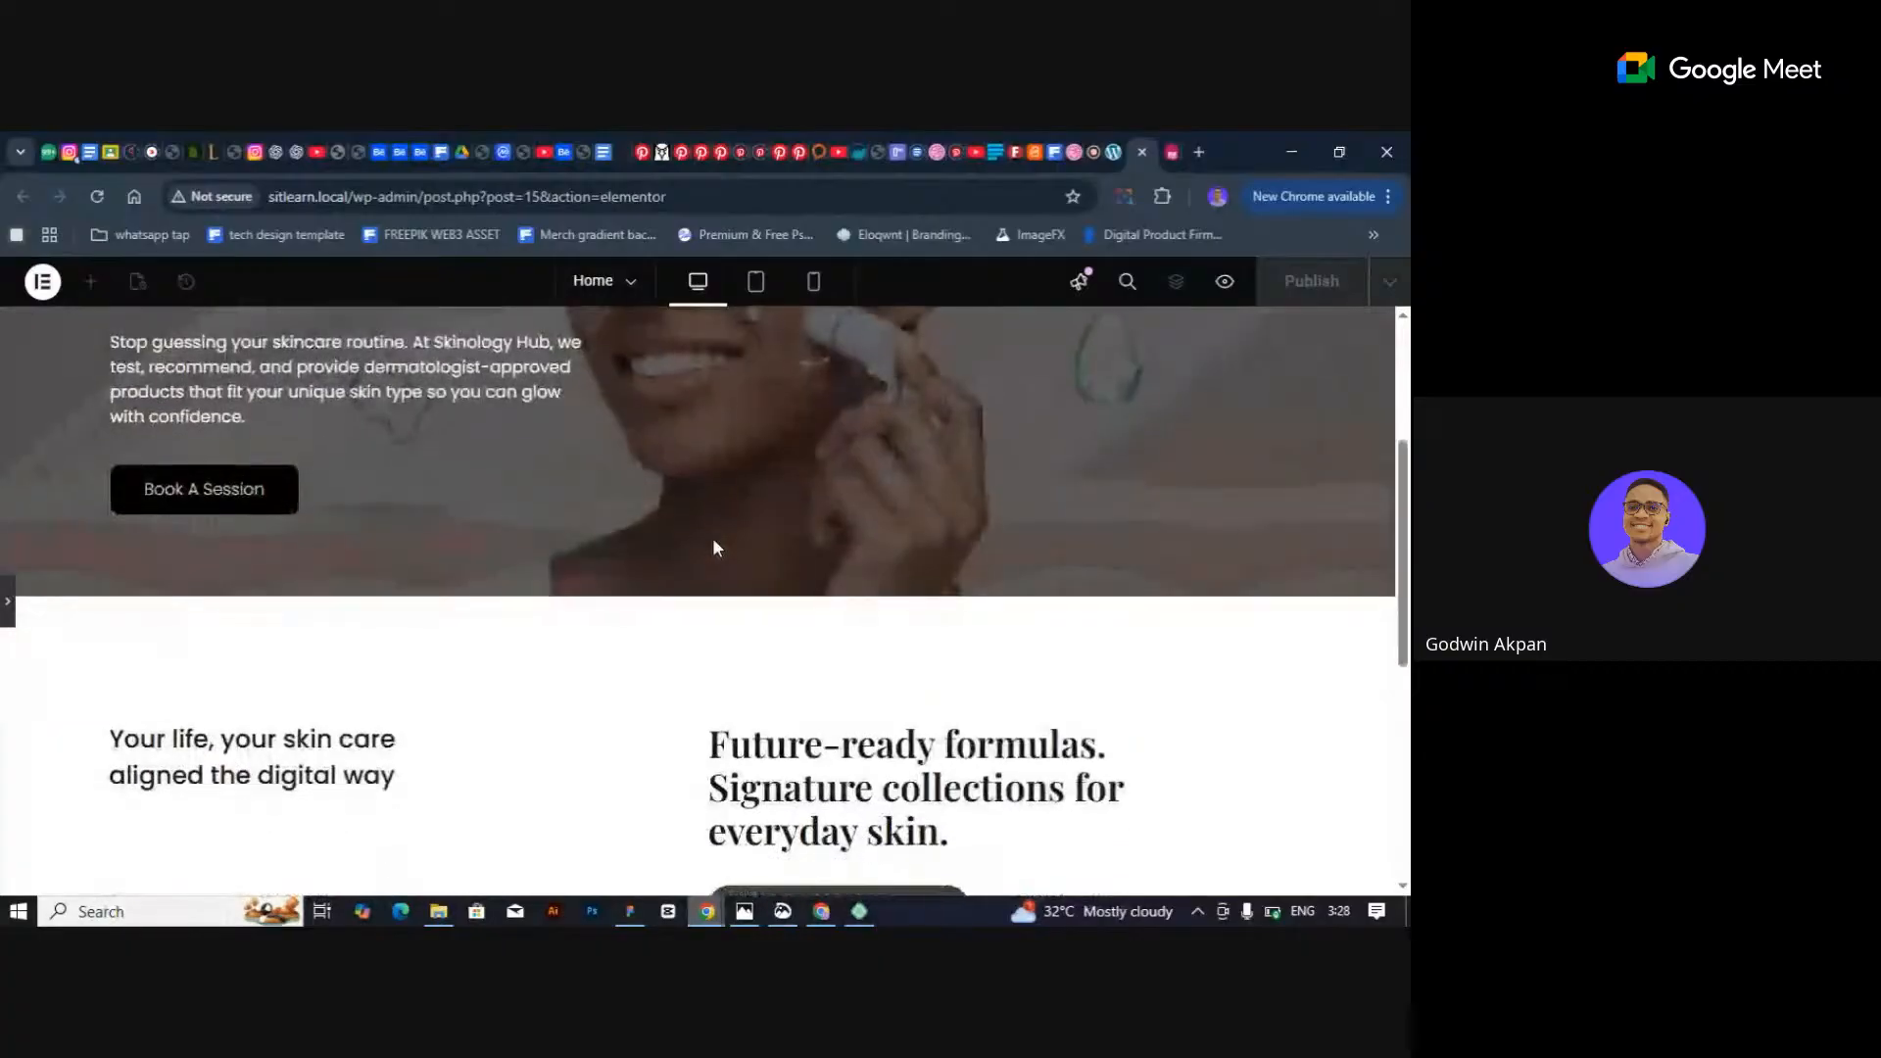
{"action": "scroll", "coordinate": [713, 539], "scroll_direction": "down", "scroll_amount": 1}
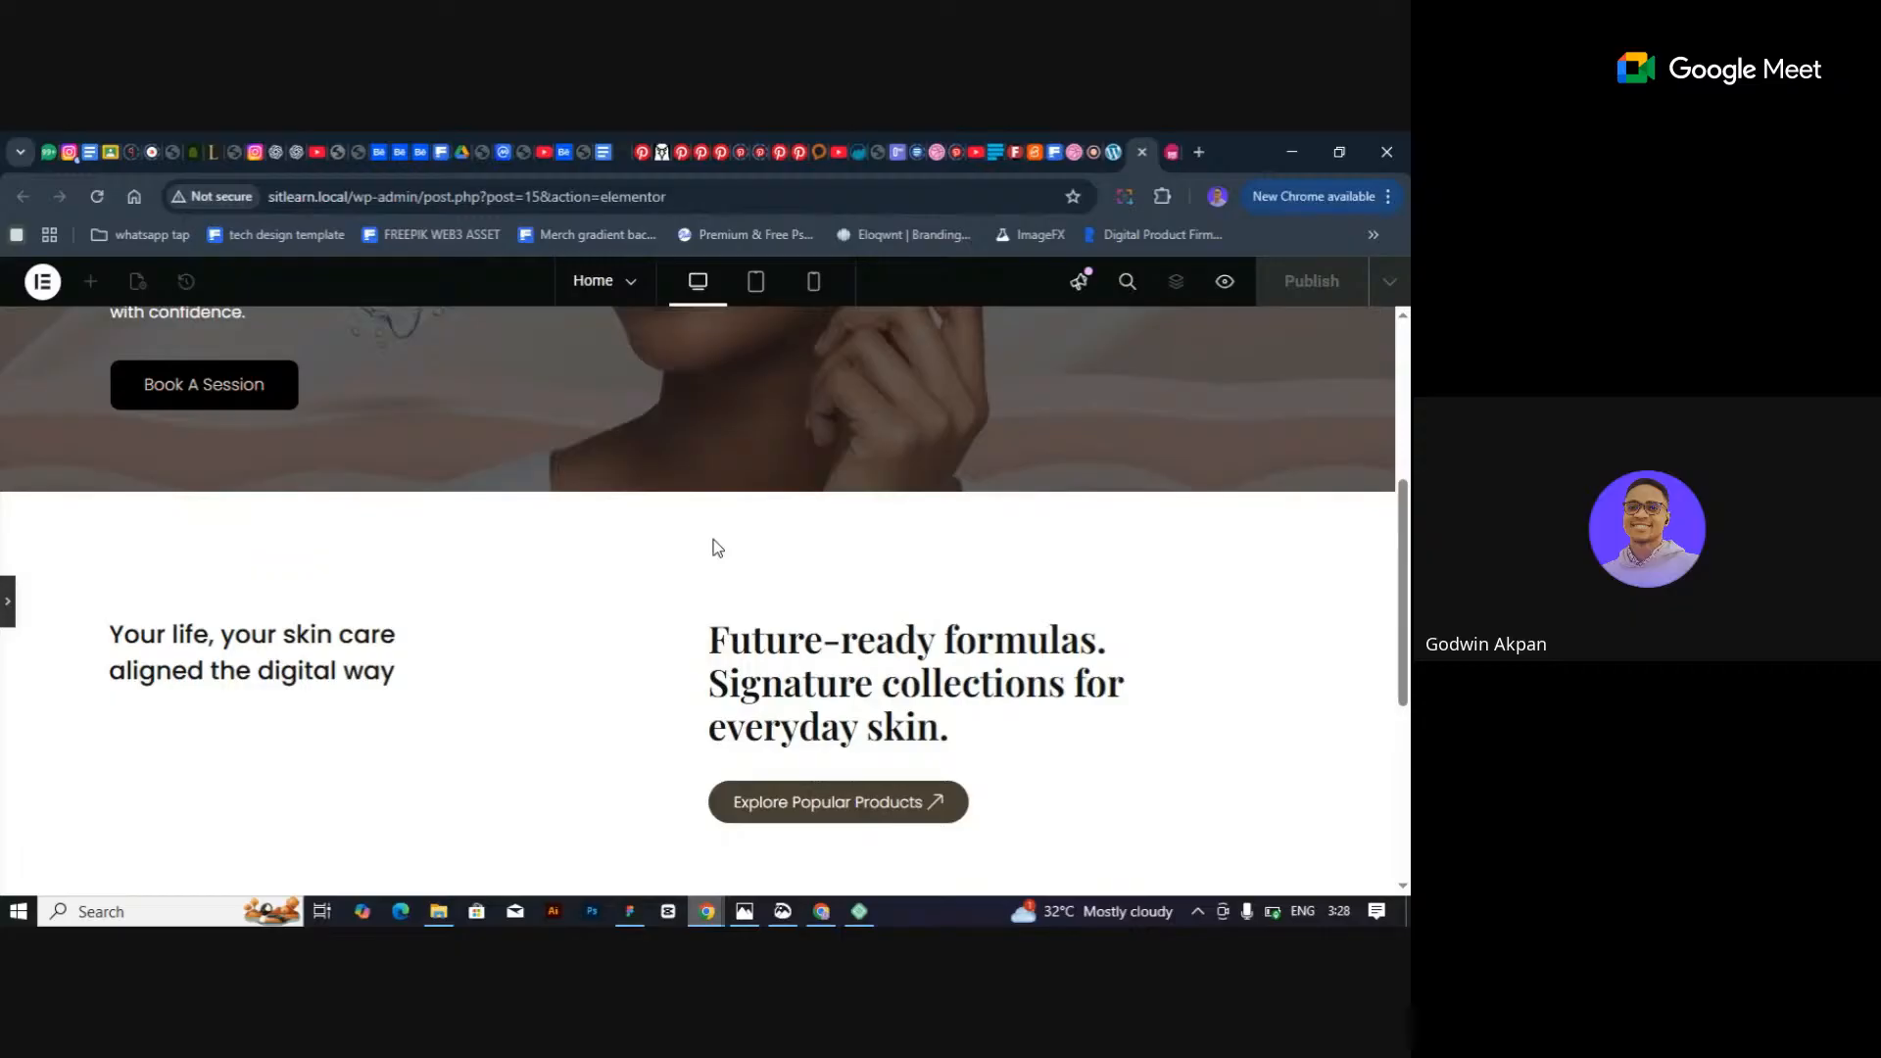
{"action": "scroll", "coordinate": [717, 547], "scroll_direction": "up", "scroll_amount": 2}
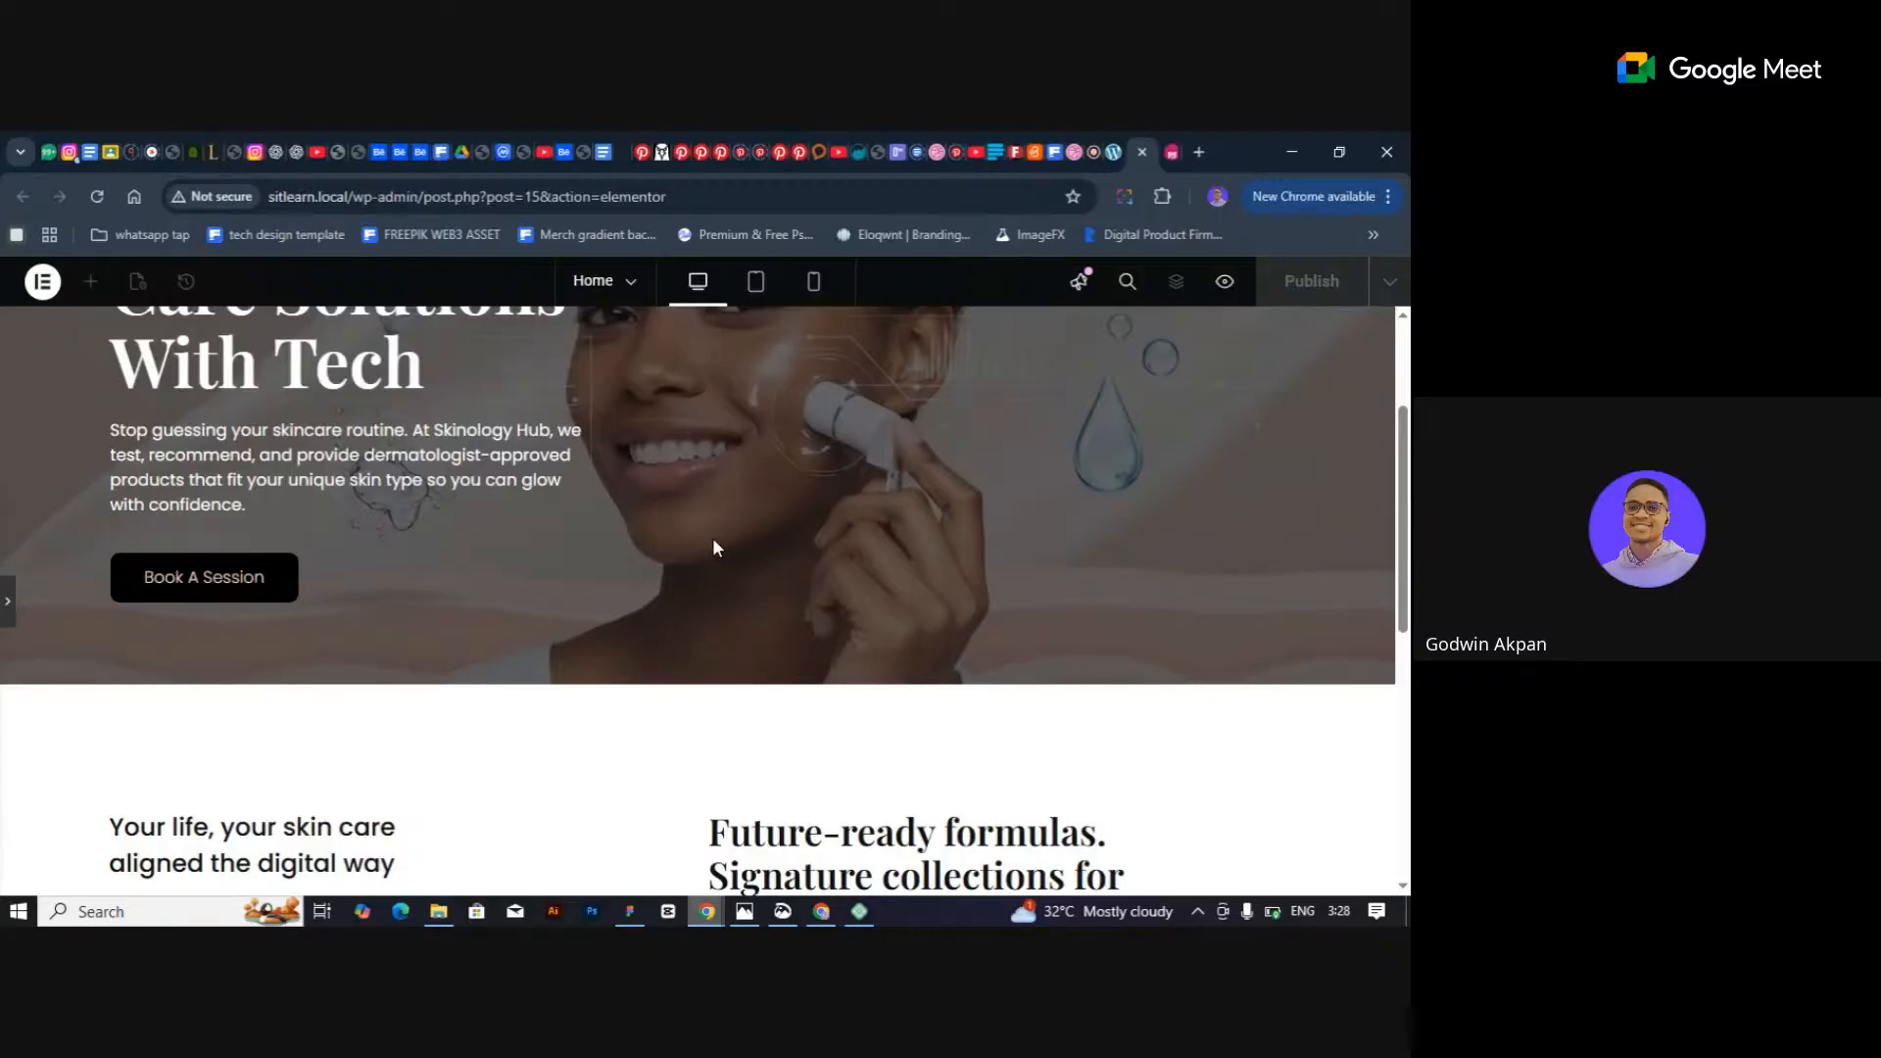
{"action": "scroll", "coordinate": [714, 546], "scroll_direction": "up", "scroll_amount": 2}
{"action": "scroll", "coordinate": [713, 546], "scroll_direction": "down", "scroll_amount": 1}
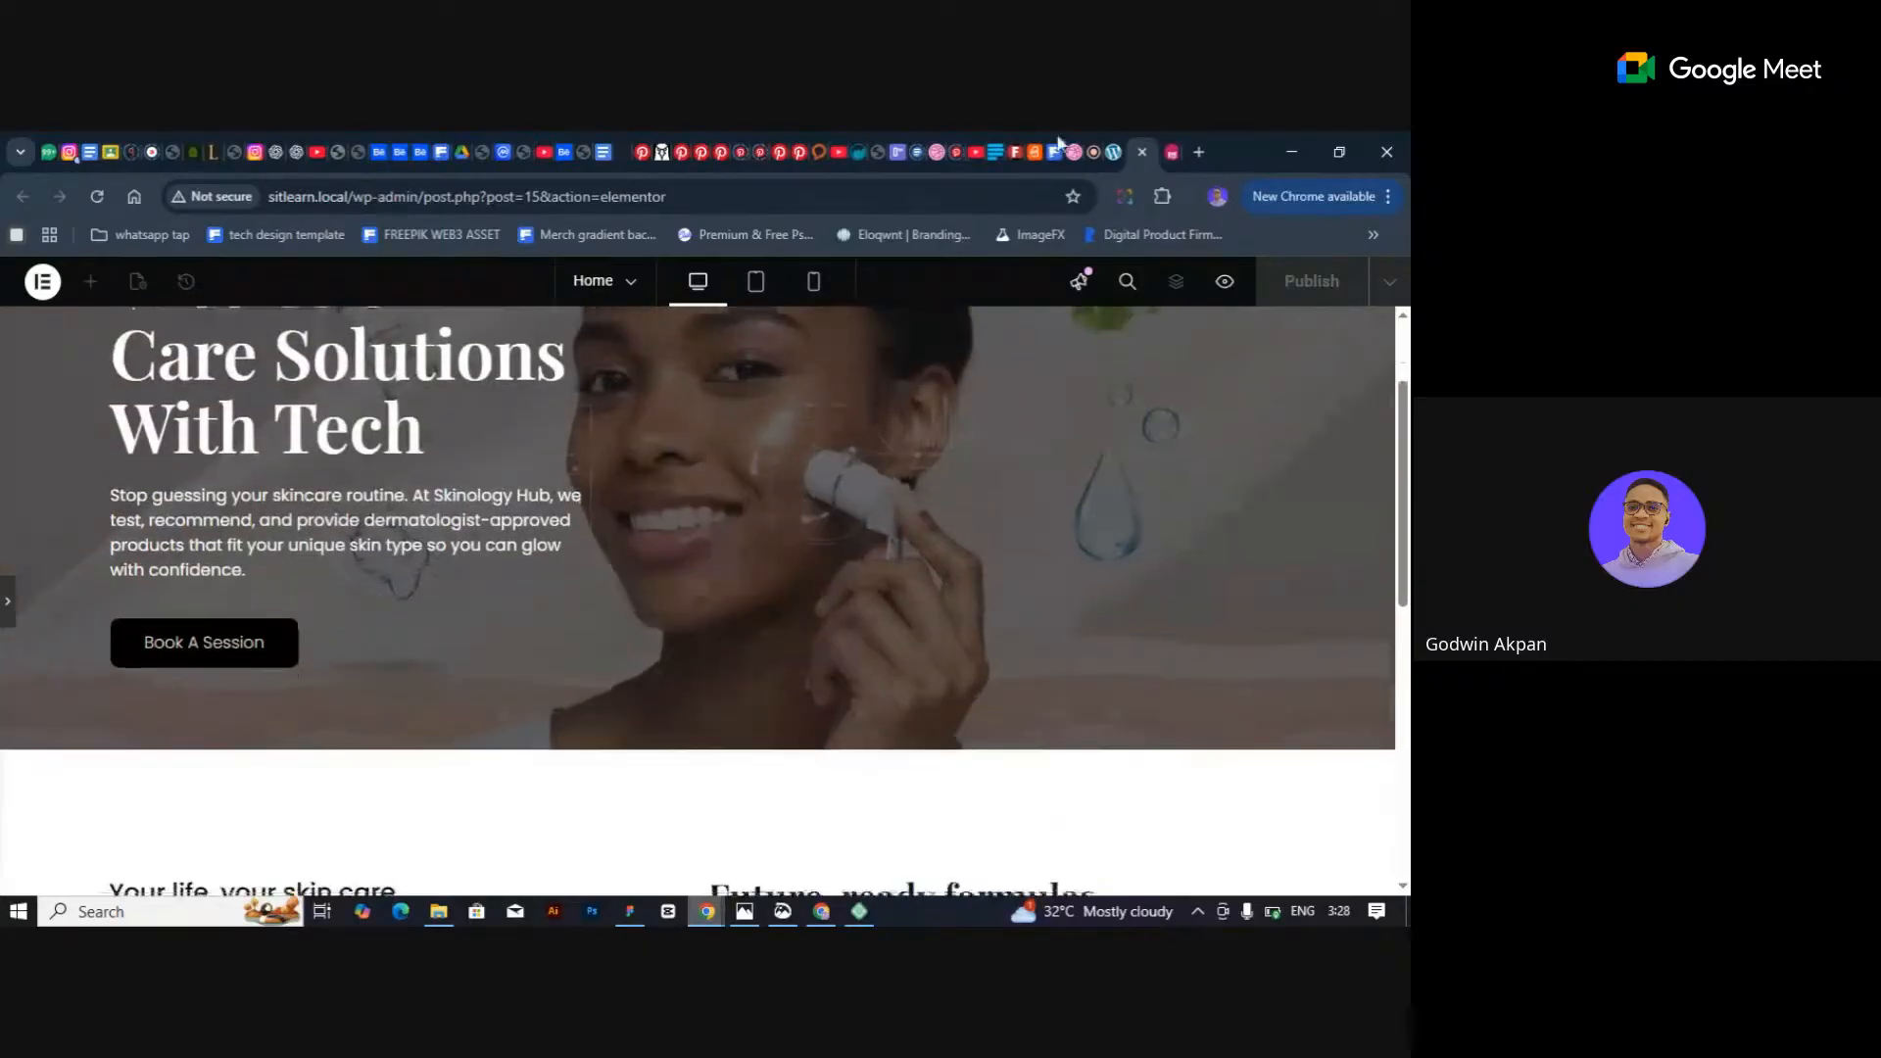
Switch to the sheintech.org site and examine the layout of its hero, popular courses, Get to Know Us and Our Various Programs sections.
{"action": "left_click", "coordinate": [1143, 152]}
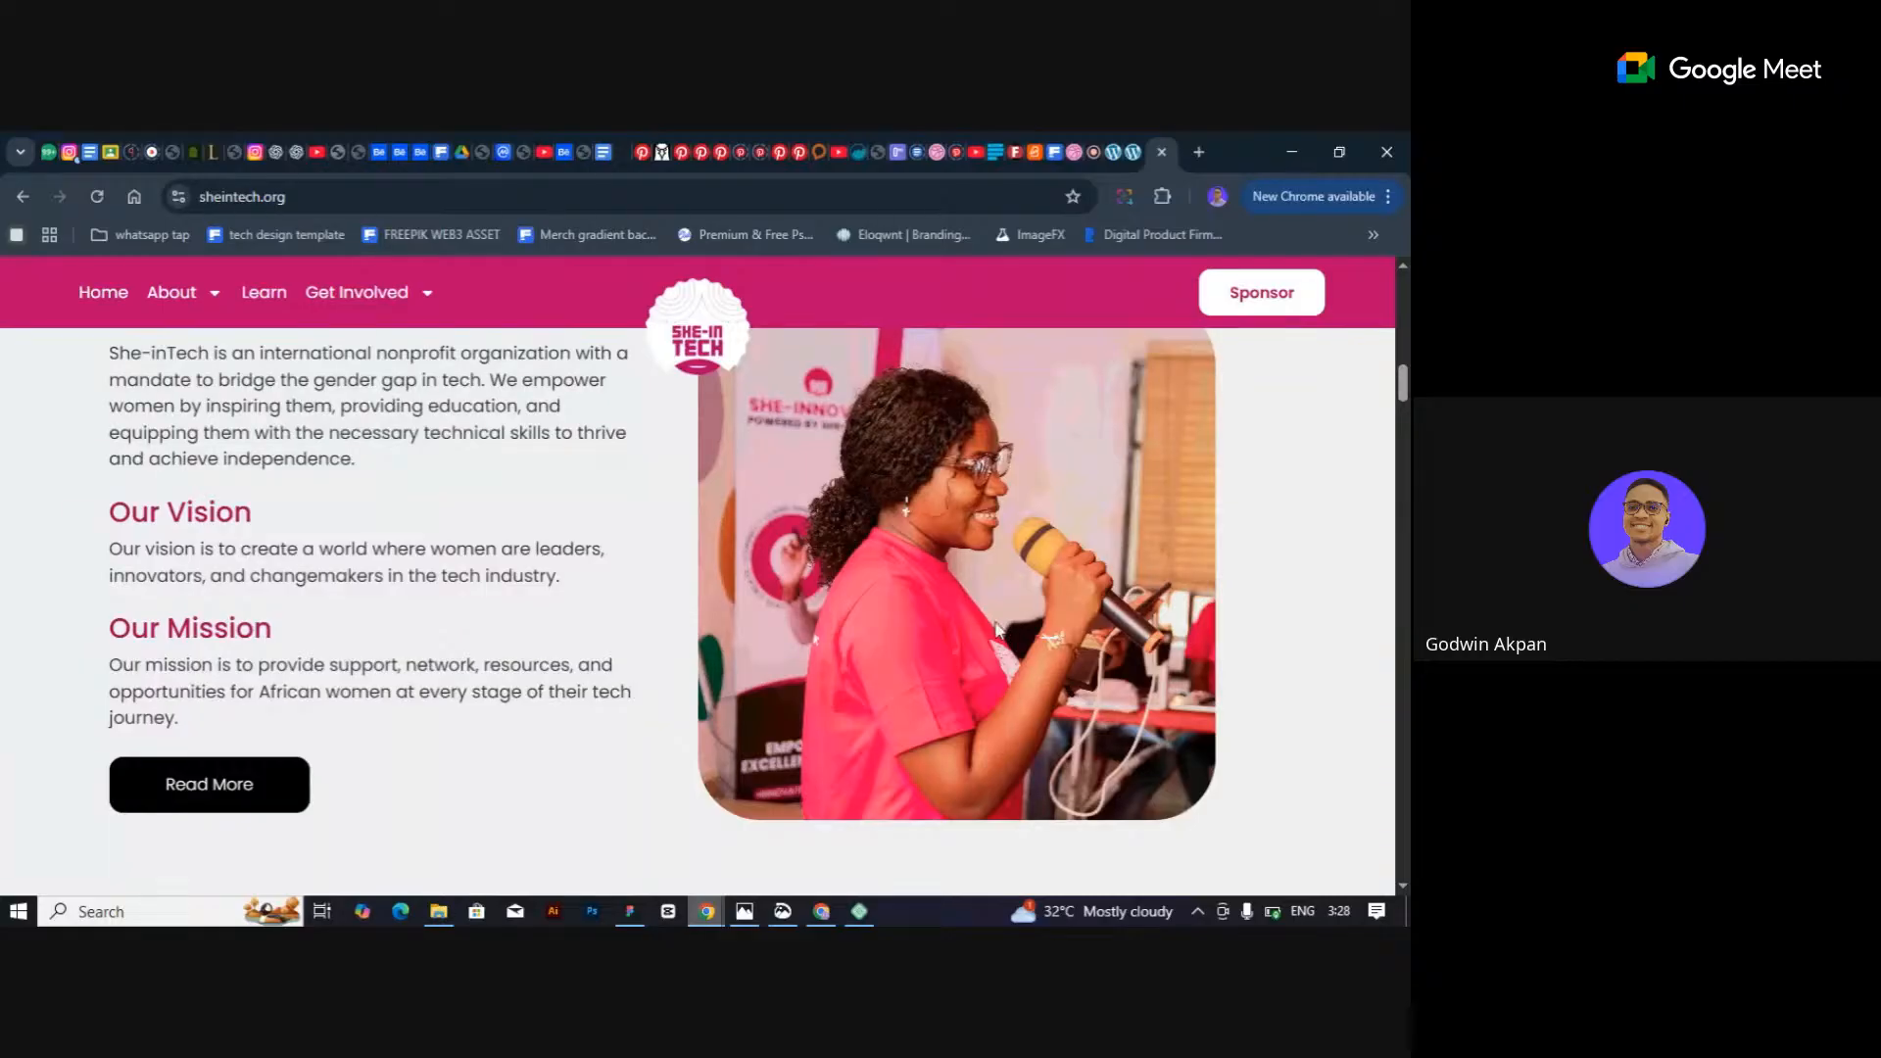
{"action": "scroll", "coordinate": [998, 629], "scroll_direction": "up", "scroll_amount": 10}
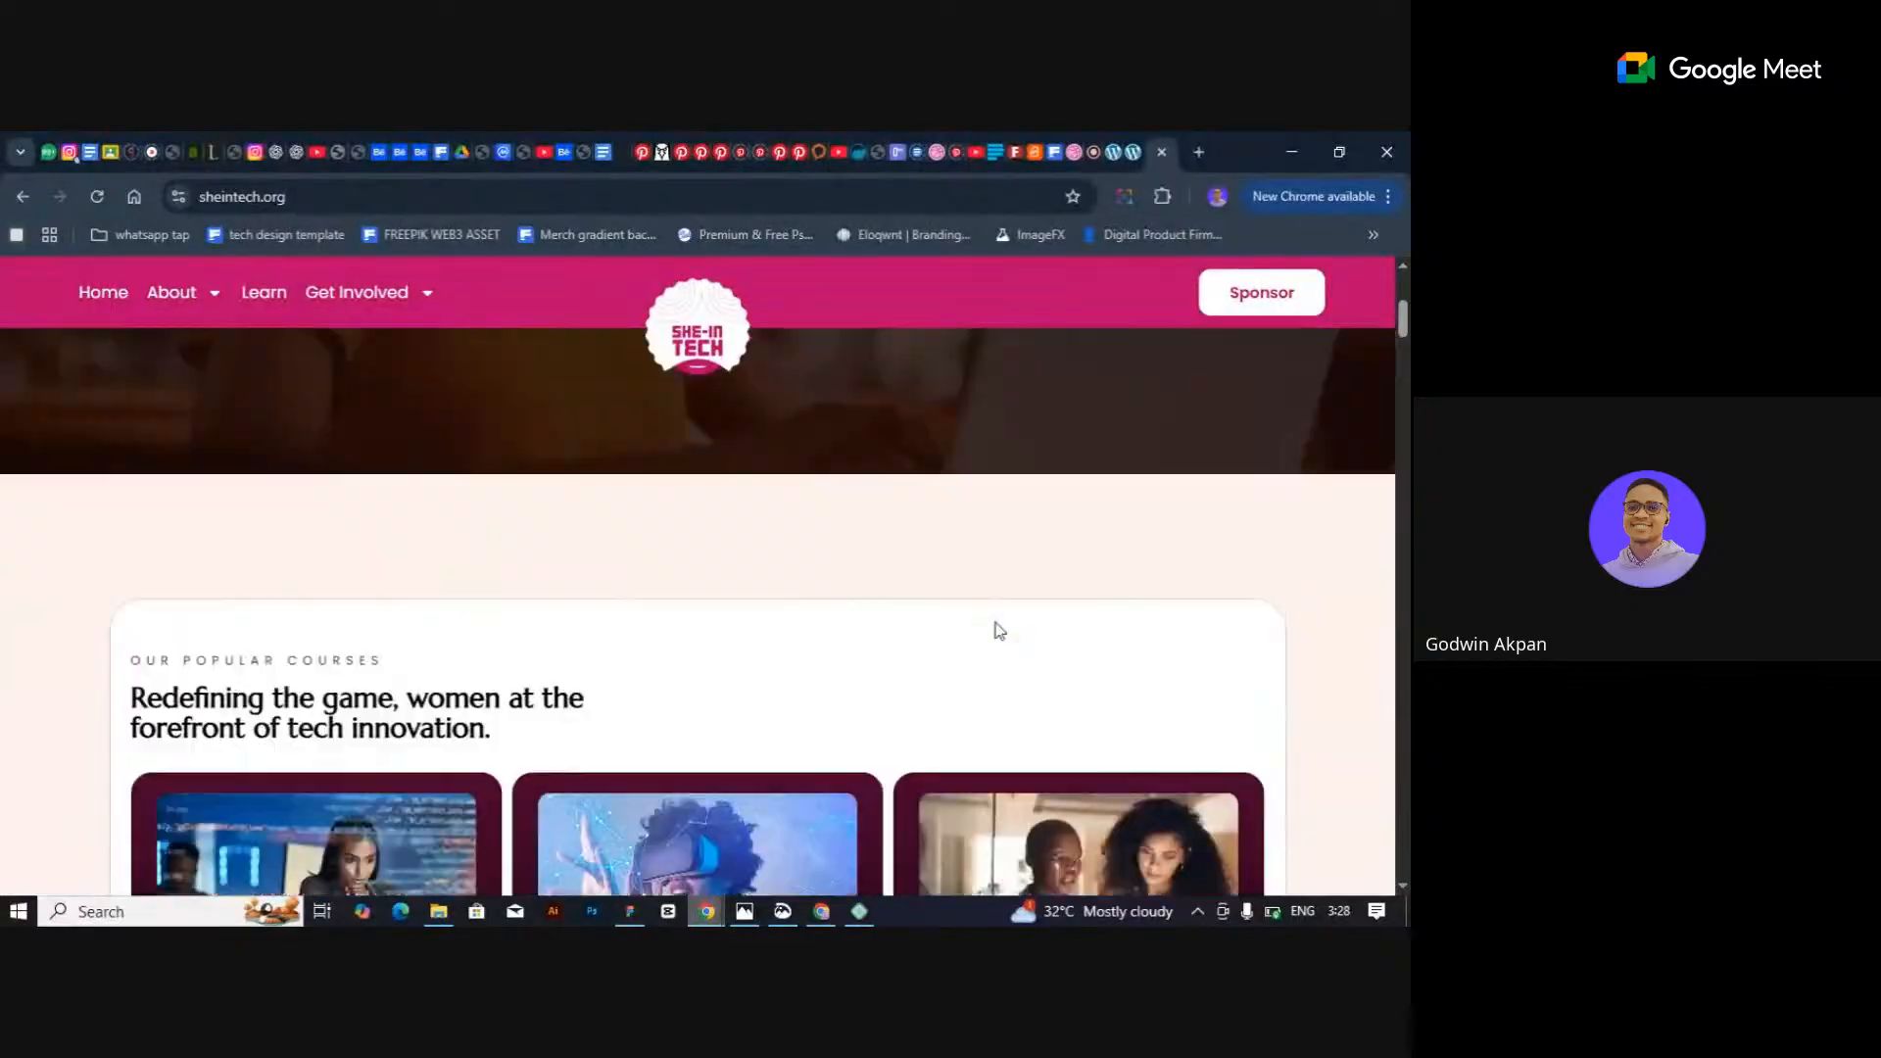
{"action": "scroll", "coordinate": [998, 629], "scroll_direction": "up", "scroll_amount": 5}
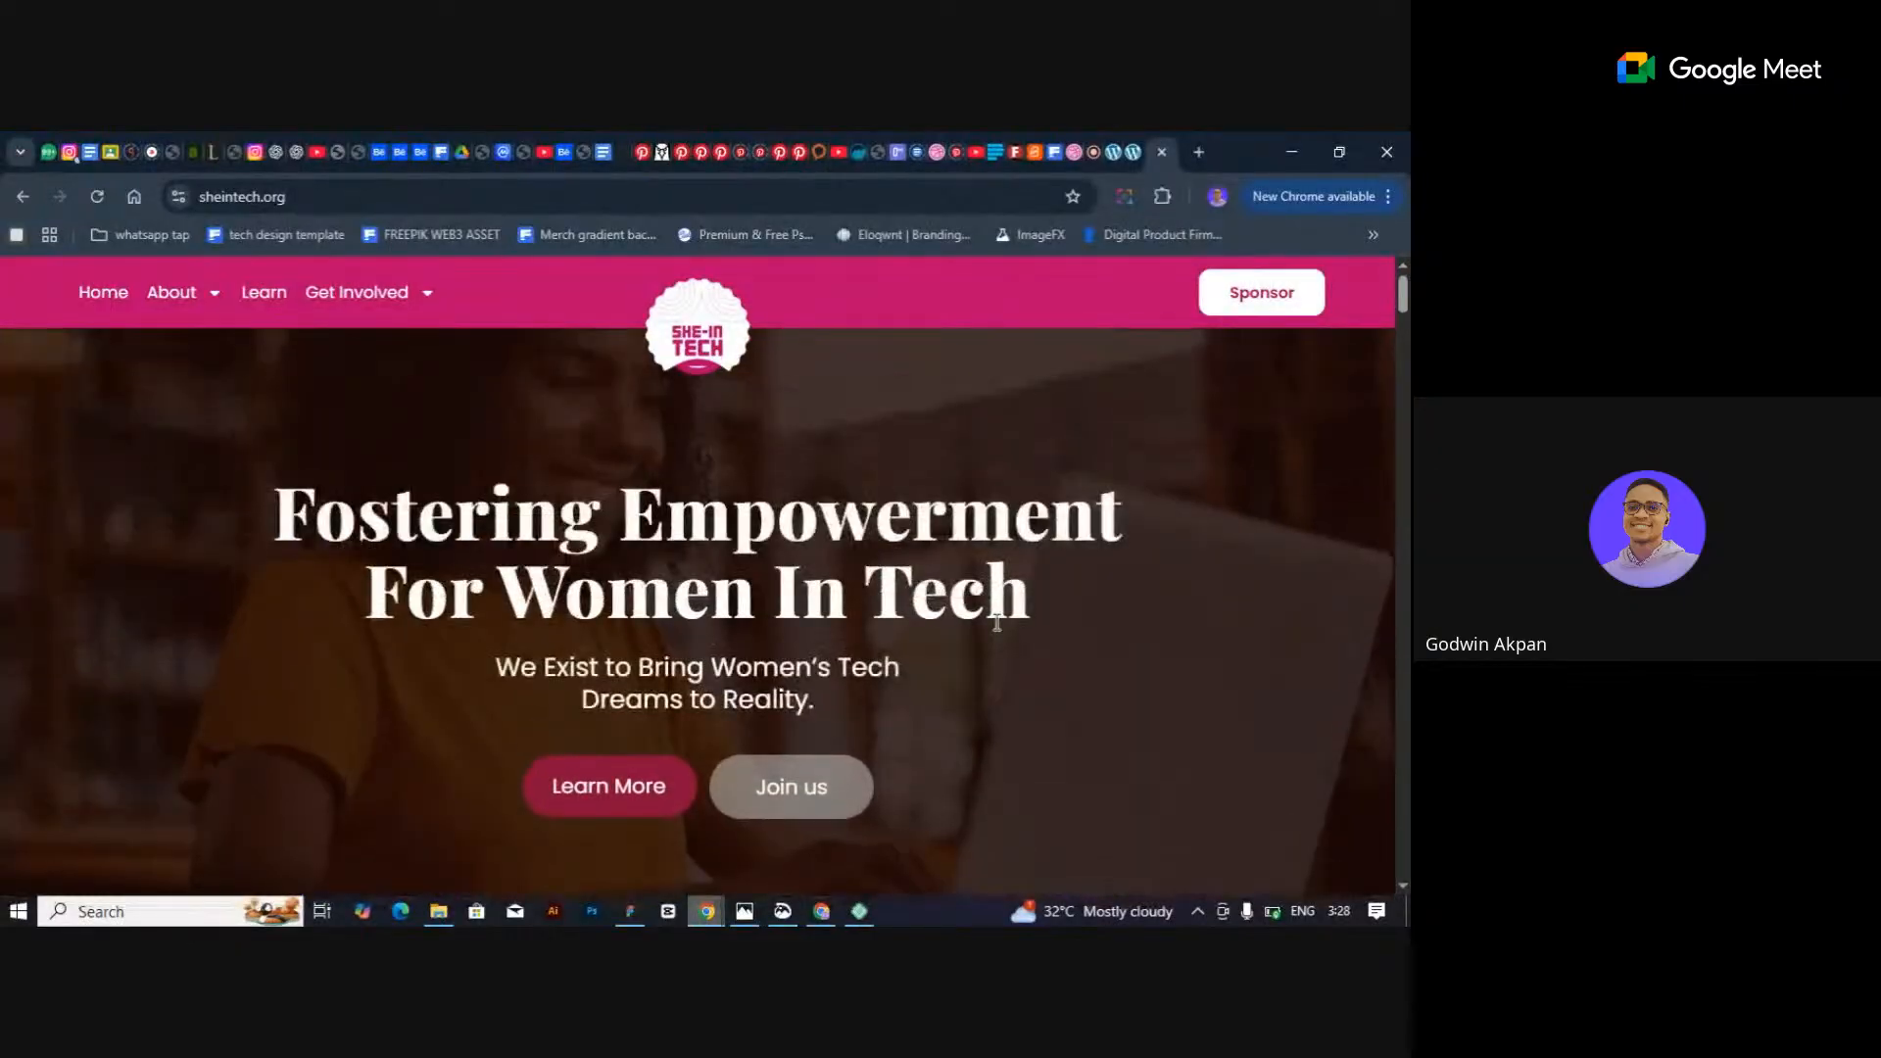
{"action": "scroll", "coordinate": [810, 633], "scroll_direction": "down", "scroll_amount": 1}
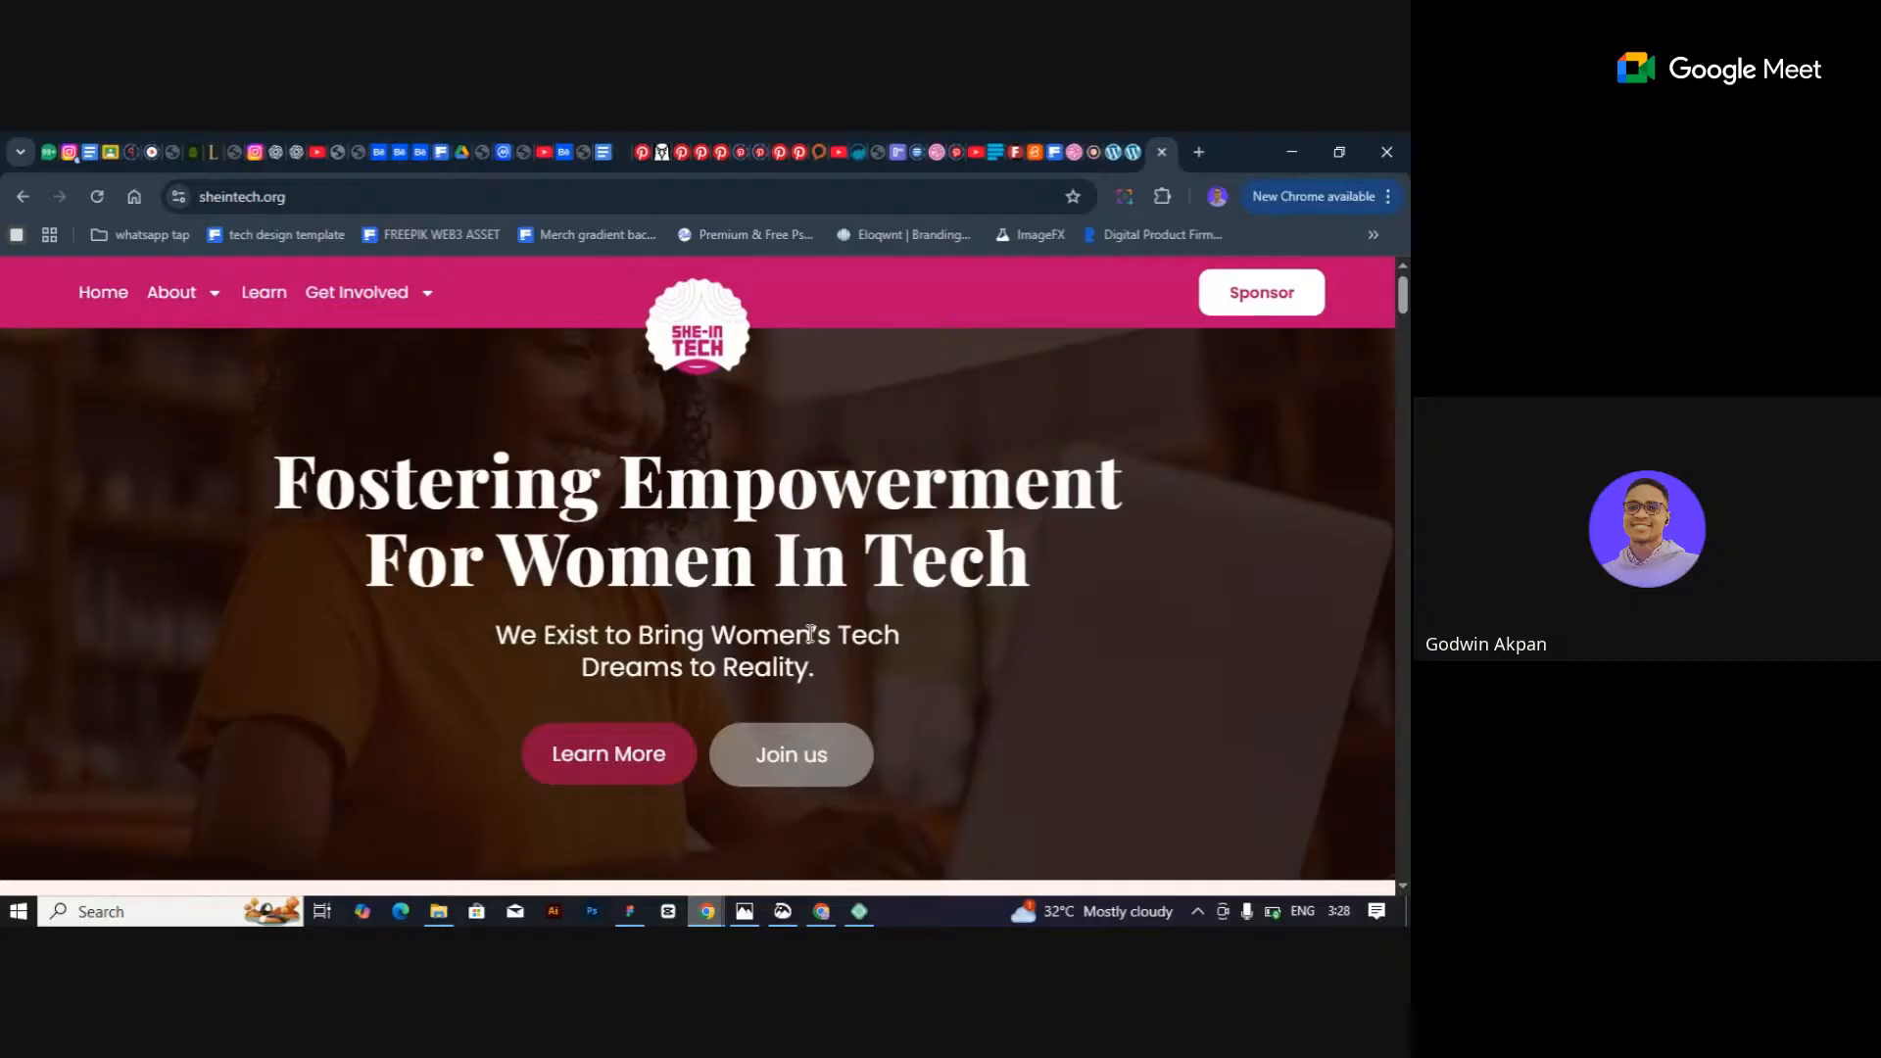
{"action": "scroll", "coordinate": [811, 633], "scroll_direction": "down", "scroll_amount": 5}
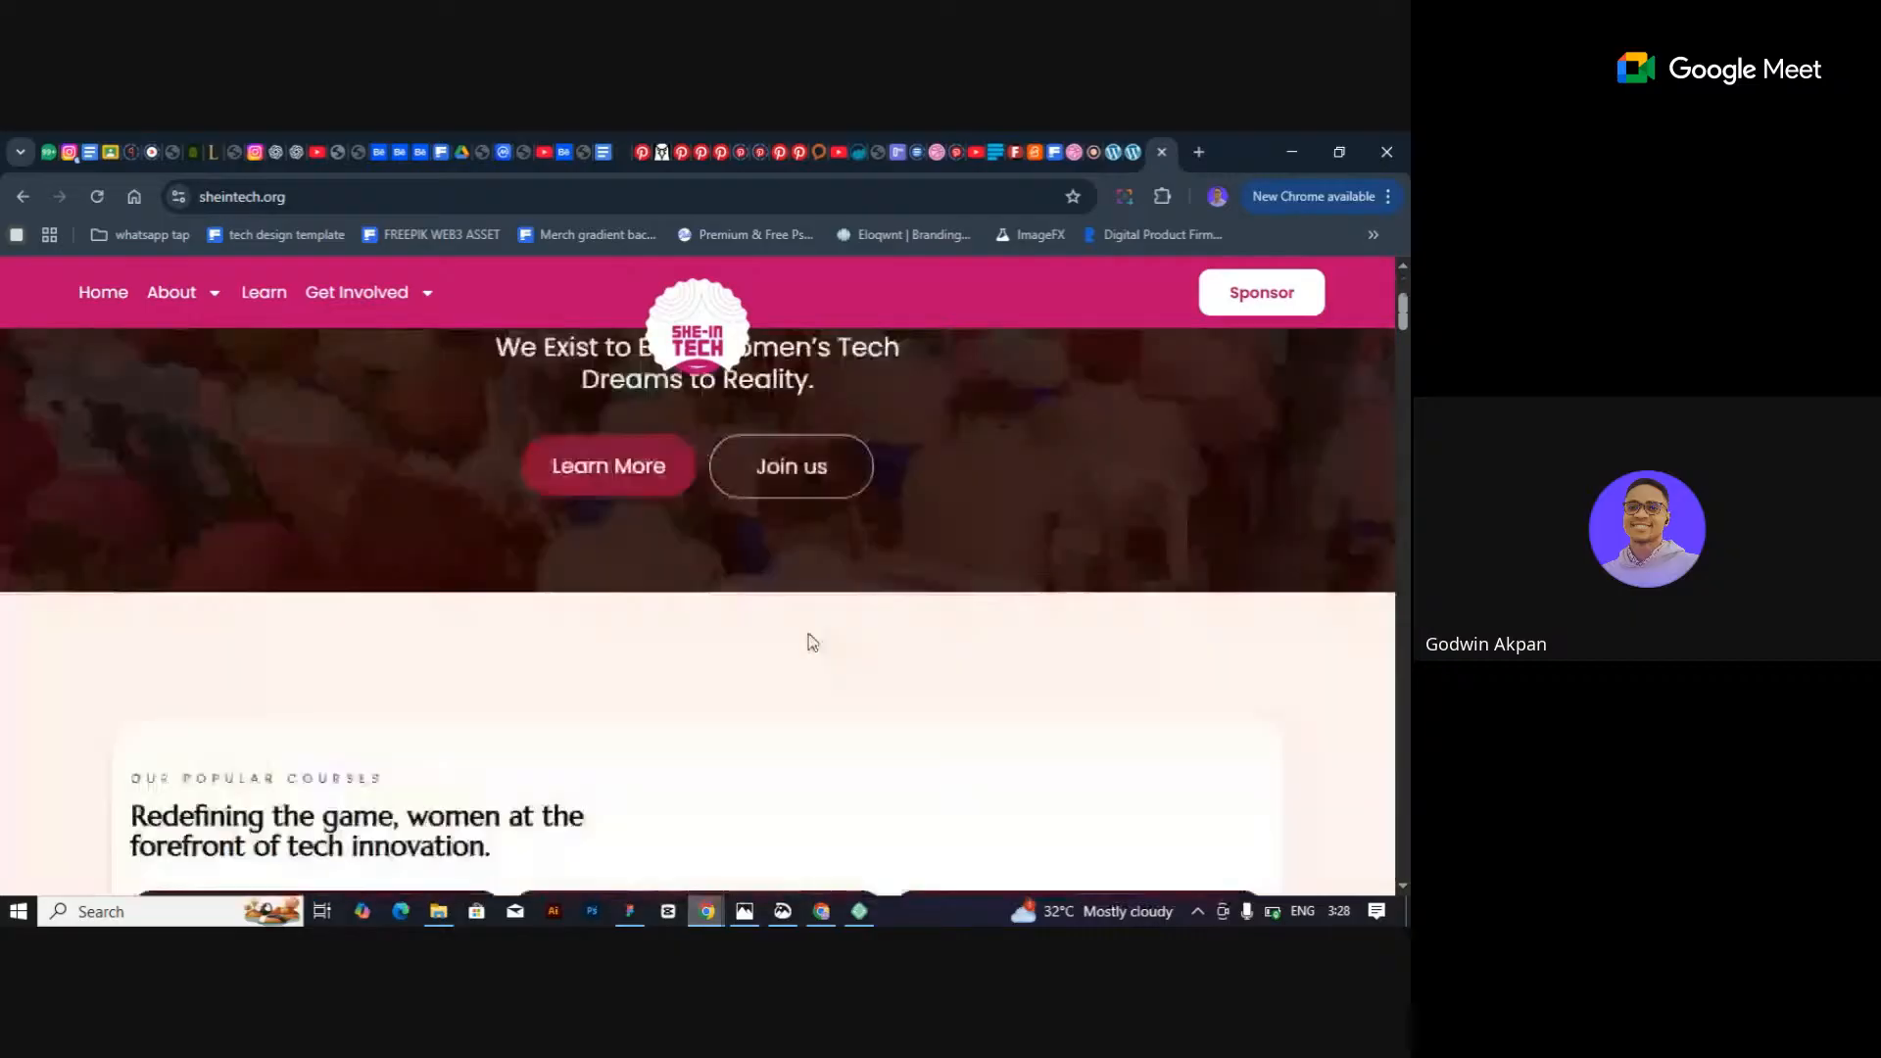
{"action": "scroll", "coordinate": [808, 632], "scroll_direction": "down", "scroll_amount": 2}
{"action": "scroll", "coordinate": [812, 641], "scroll_direction": "up", "scroll_amount": 4}
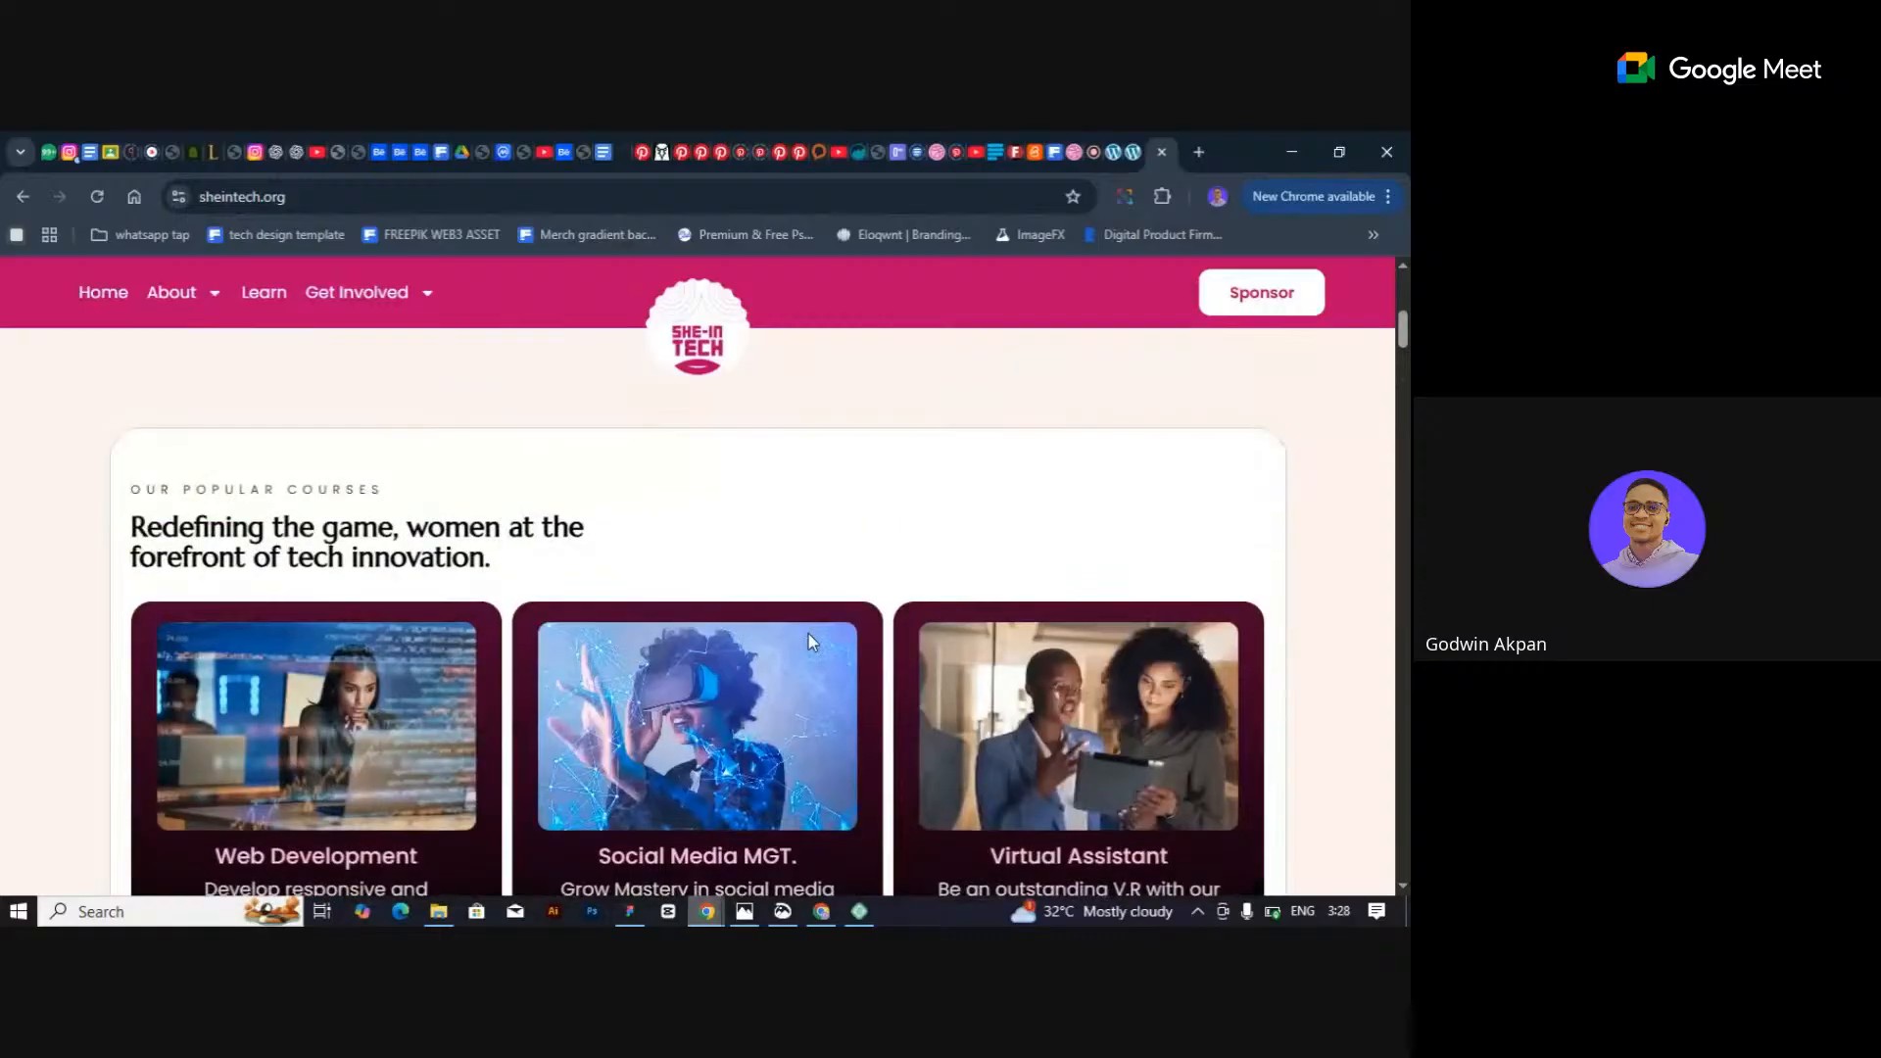
{"action": "scroll", "coordinate": [676, 498], "scroll_direction": "up", "scroll_amount": 1}
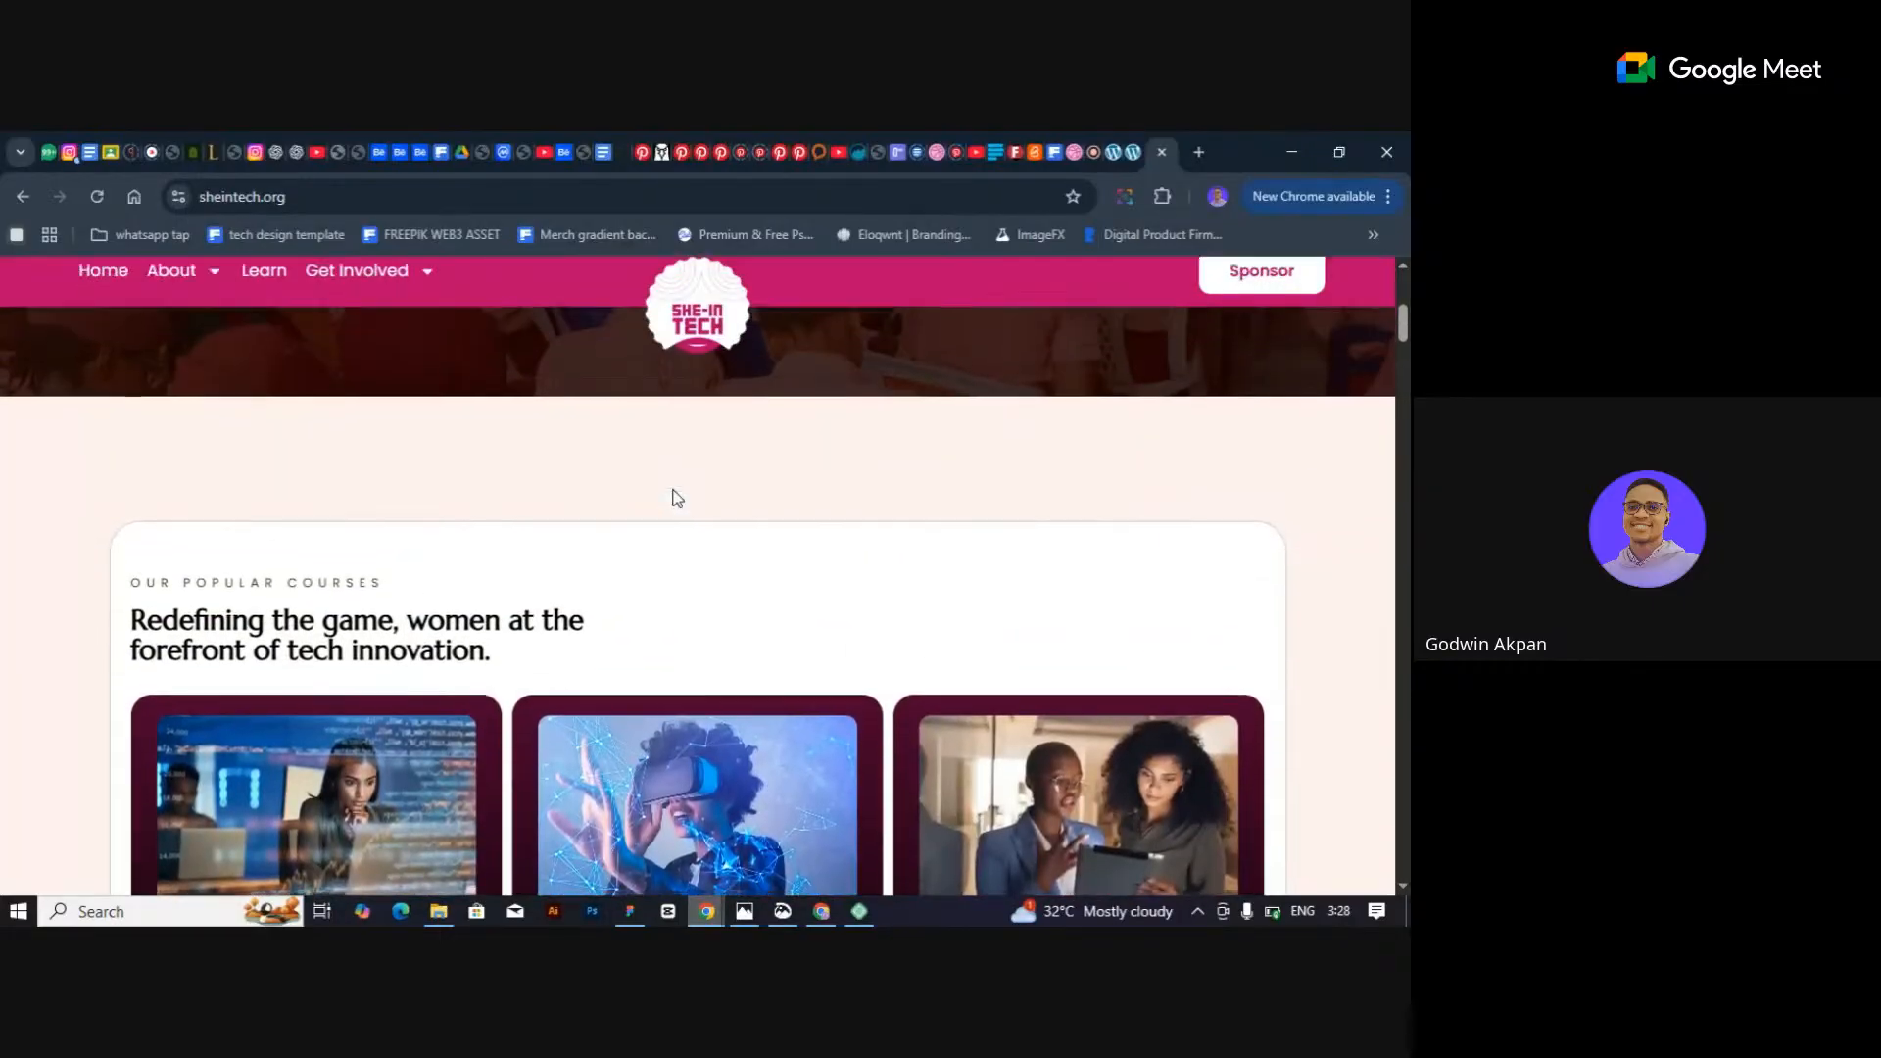
{"action": "scroll", "coordinate": [676, 497], "scroll_direction": "down", "scroll_amount": 1}
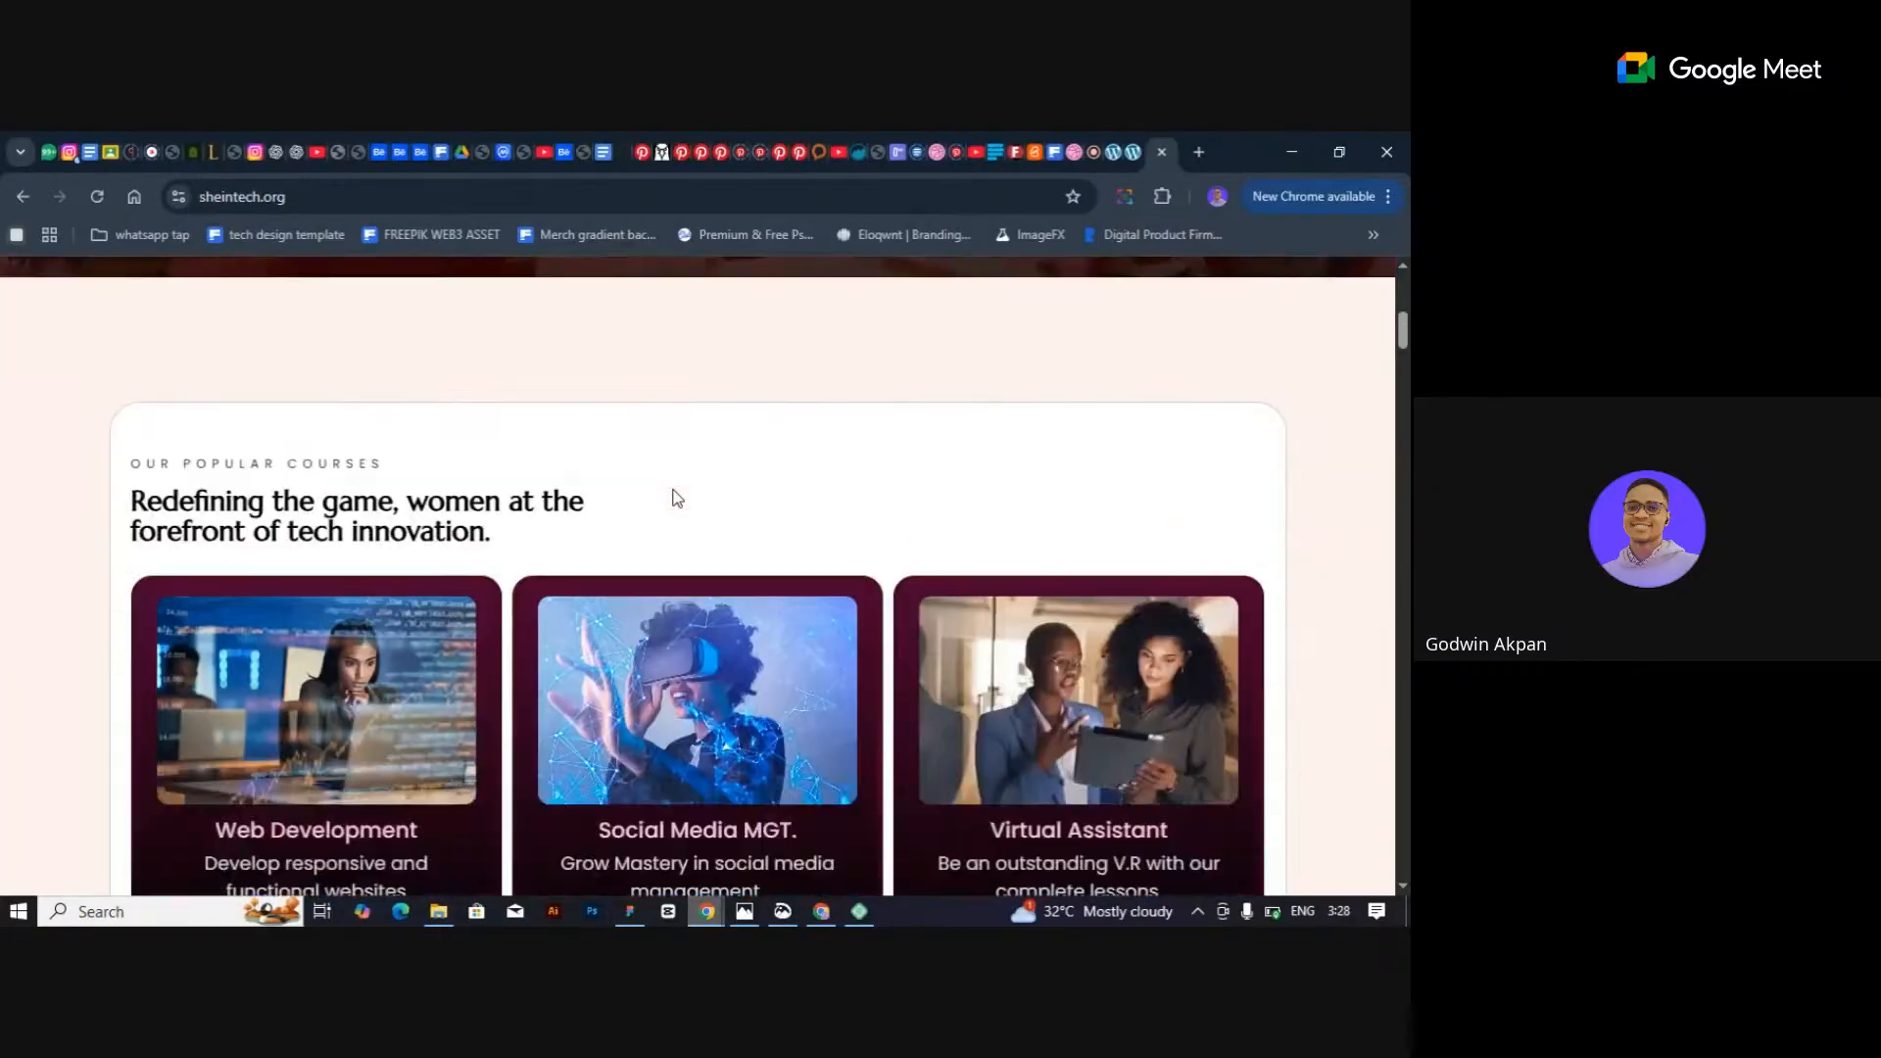
{"action": "scroll", "coordinate": [672, 498], "scroll_direction": "down", "scroll_amount": 10}
{"action": "scroll", "coordinate": [643, 542], "scroll_direction": "up", "scroll_amount": 3}
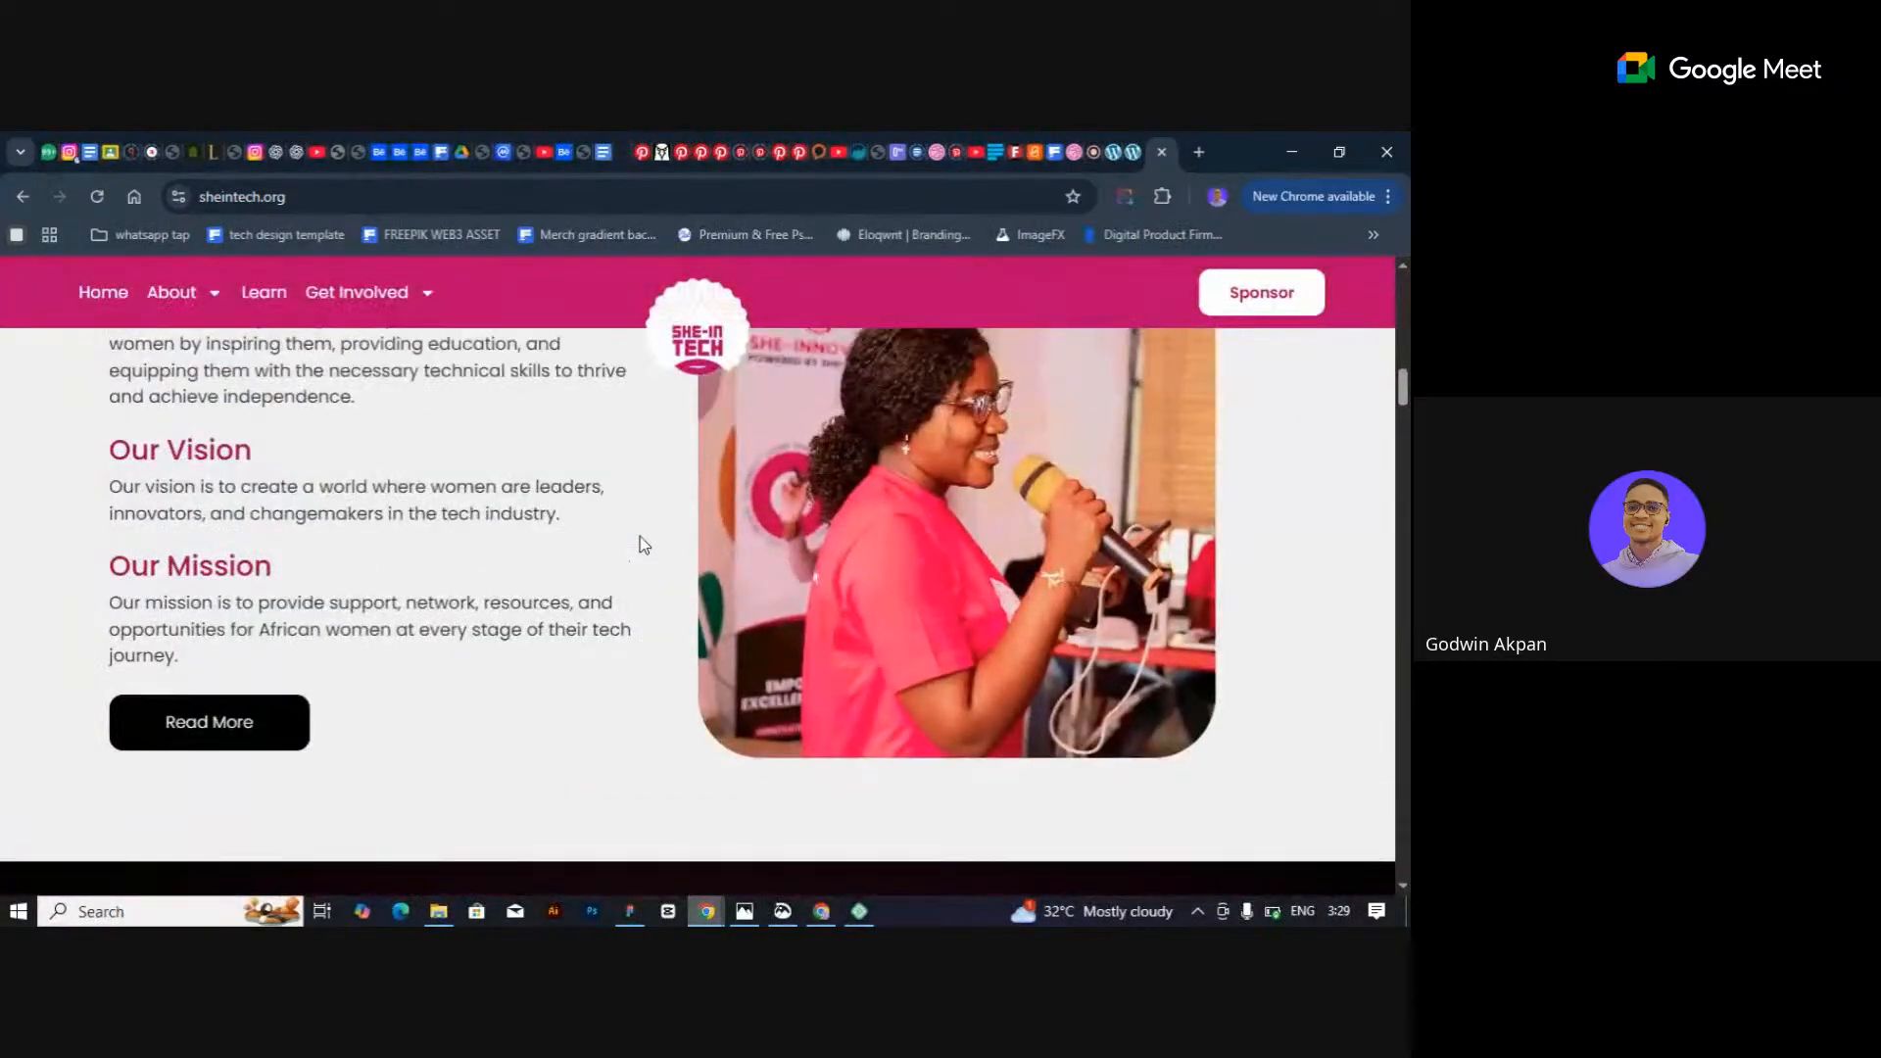
{"action": "scroll", "coordinate": [643, 545], "scroll_direction": "up", "scroll_amount": 1}
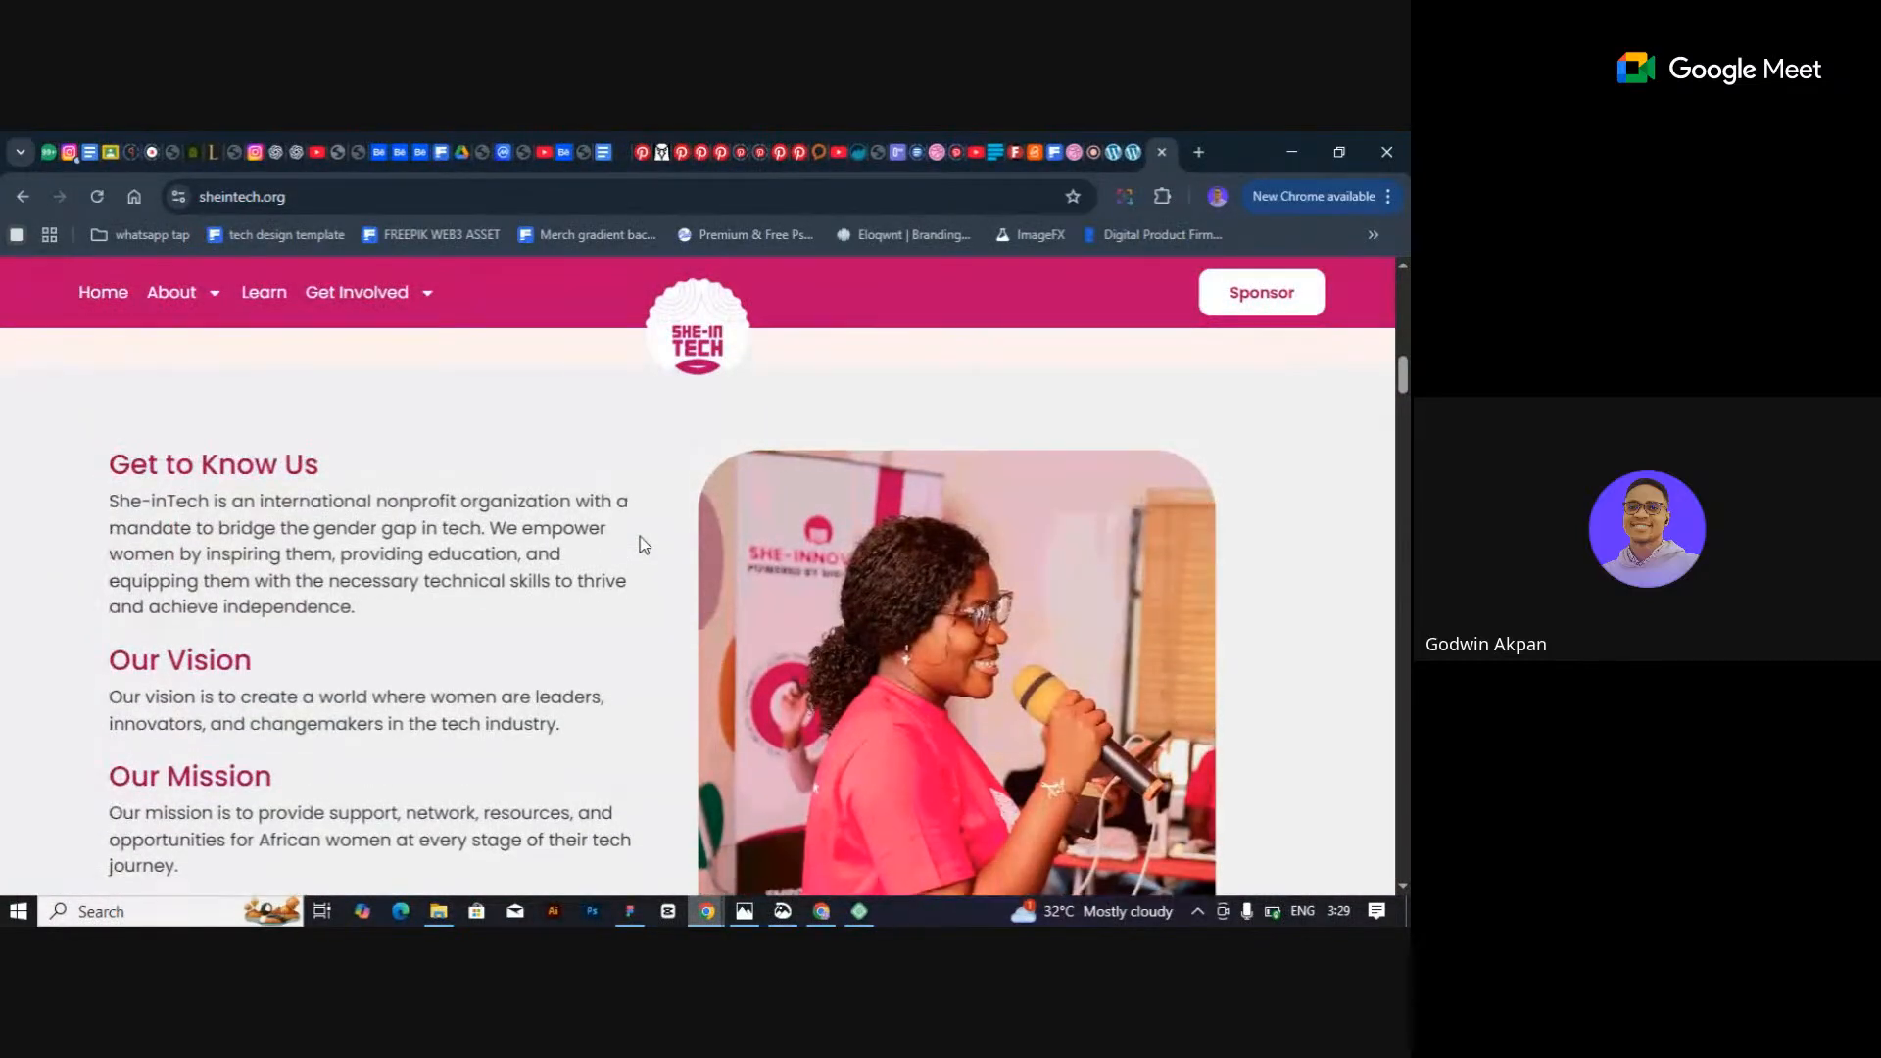
{"action": "scroll", "coordinate": [643, 545], "scroll_direction": "up", "scroll_amount": 6}
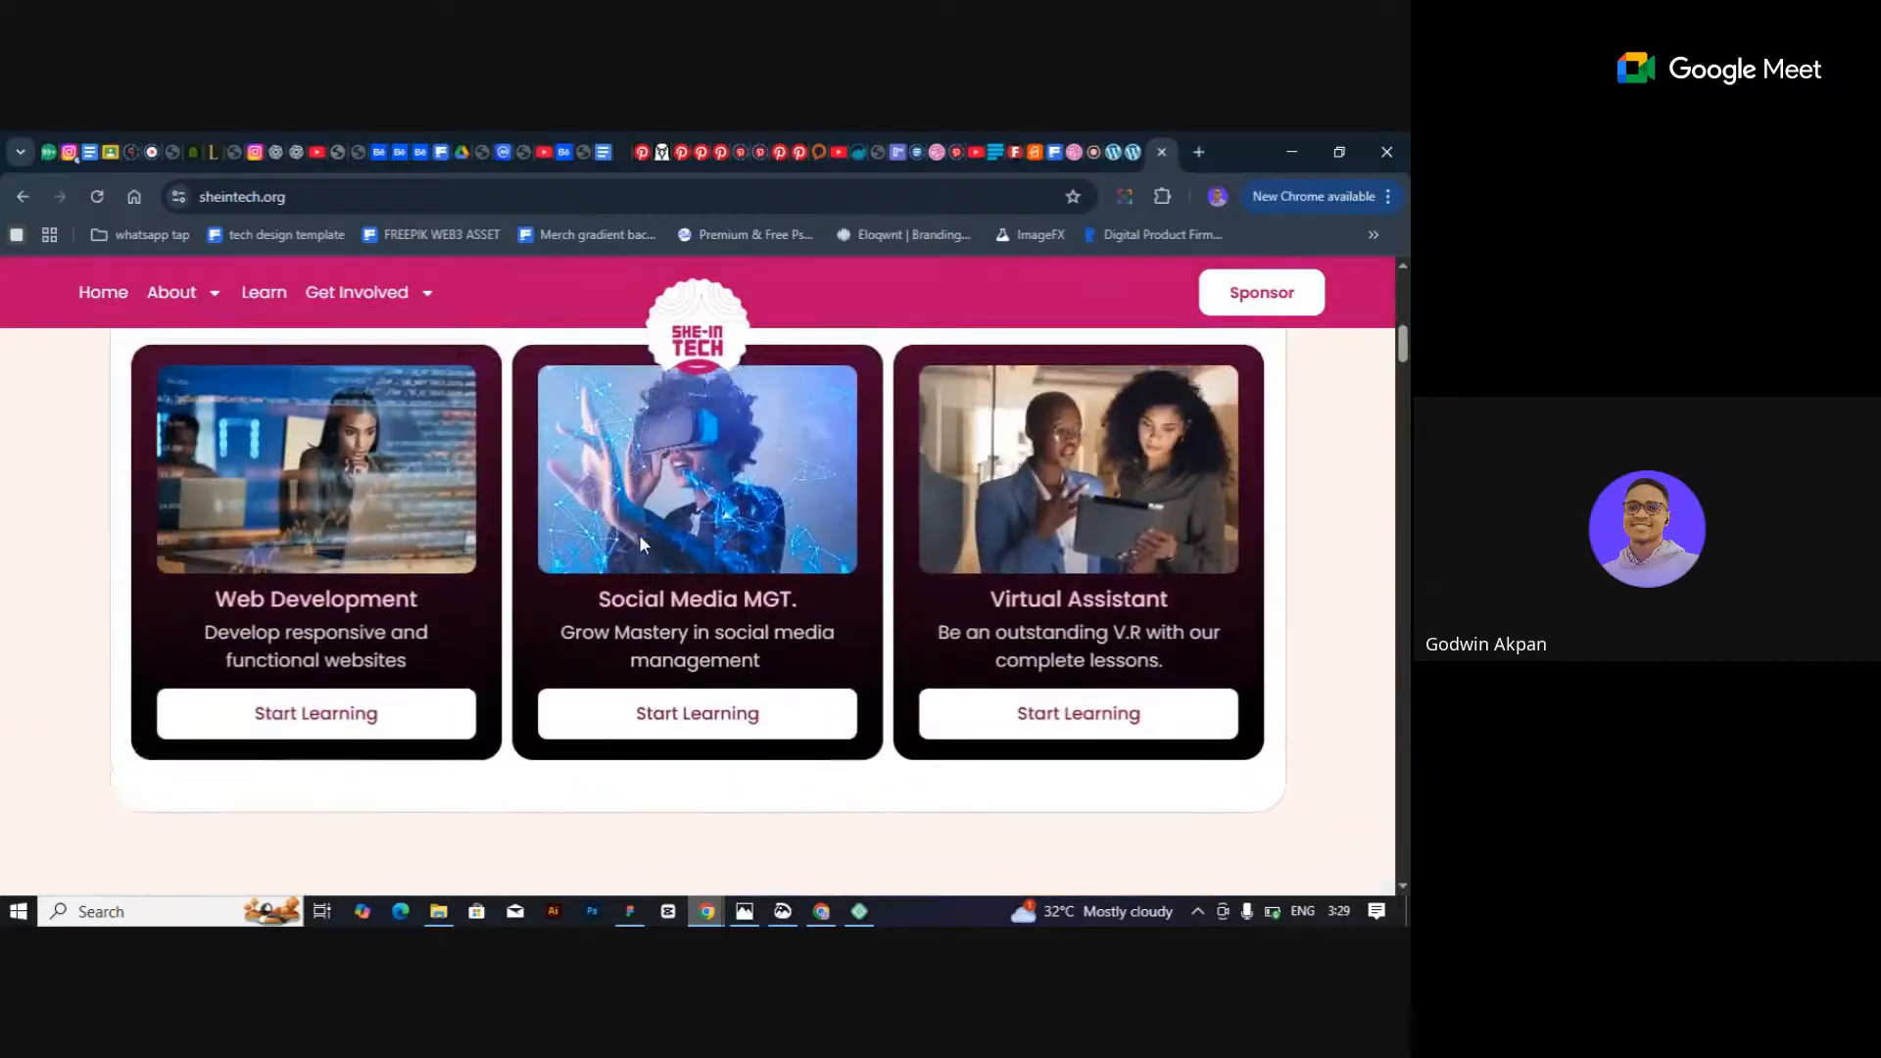
{"action": "scroll", "coordinate": [641, 544], "scroll_direction": "down", "scroll_amount": 12}
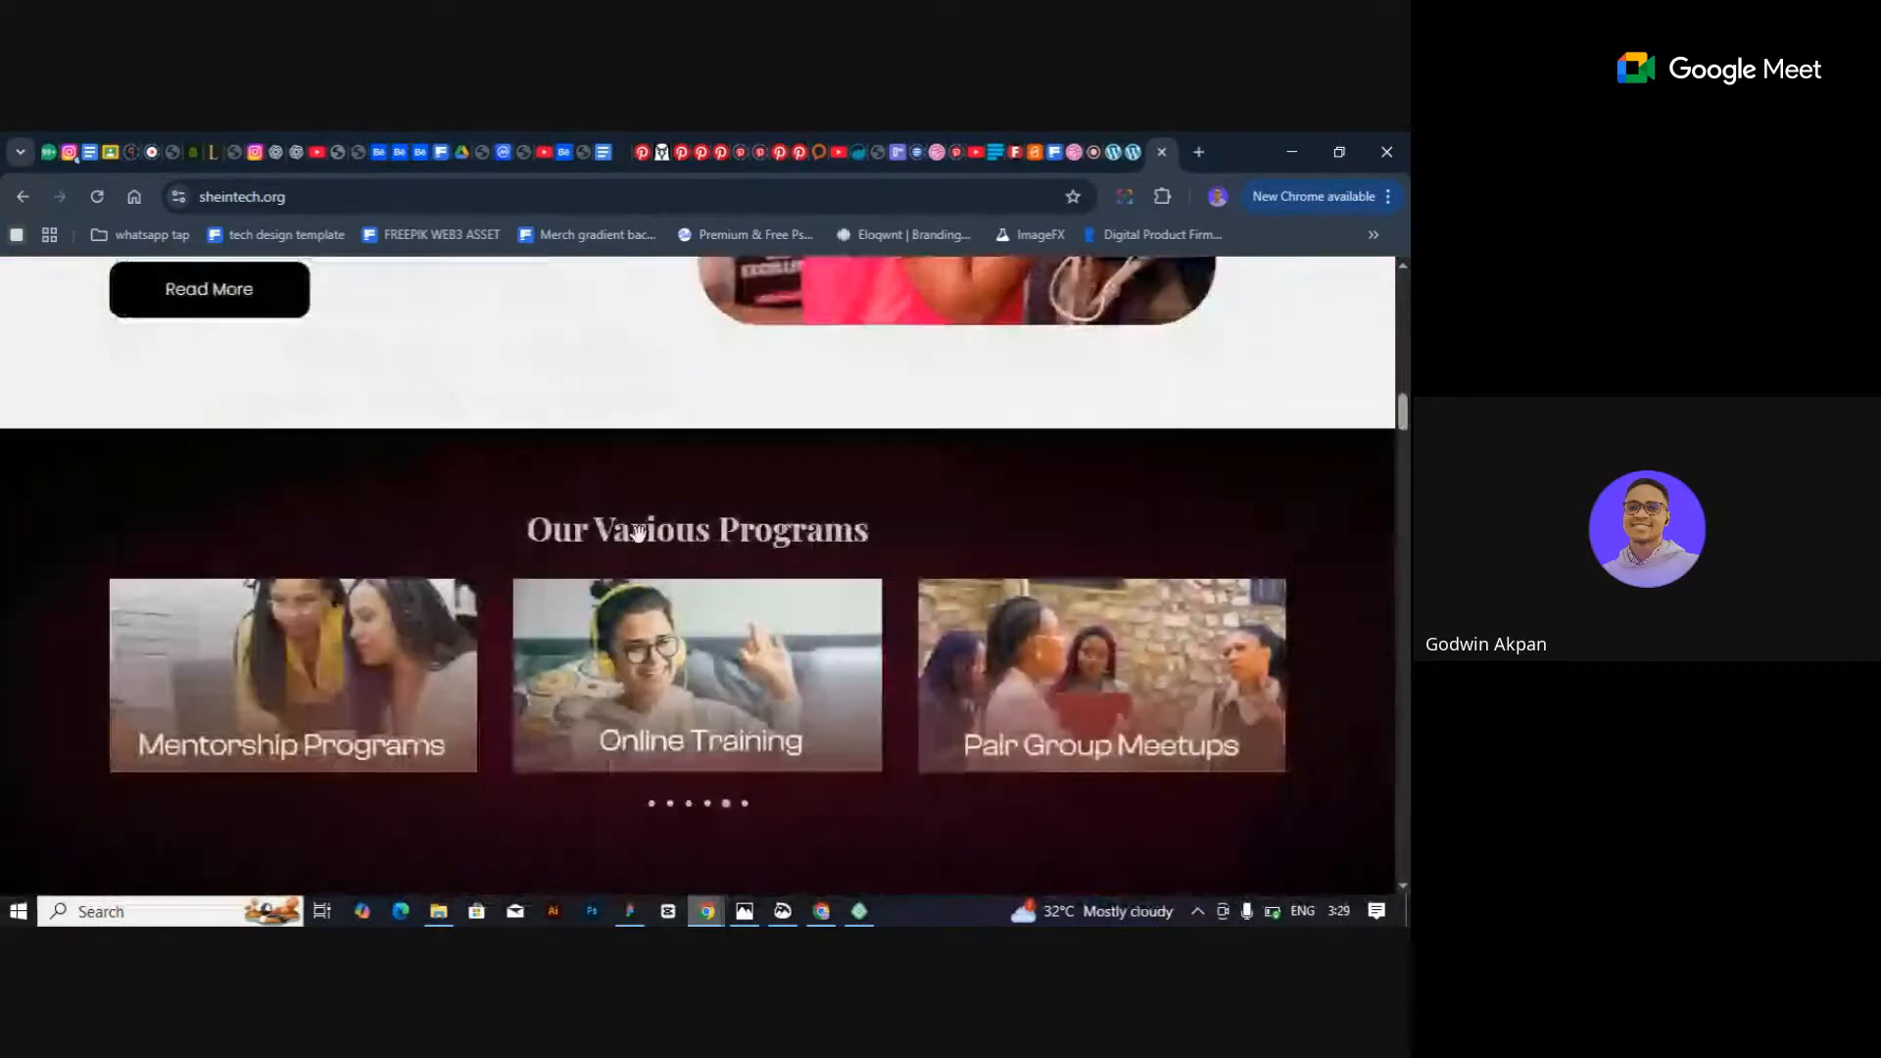
{"action": "scroll", "coordinate": [638, 532], "scroll_direction": "up", "scroll_amount": 6}
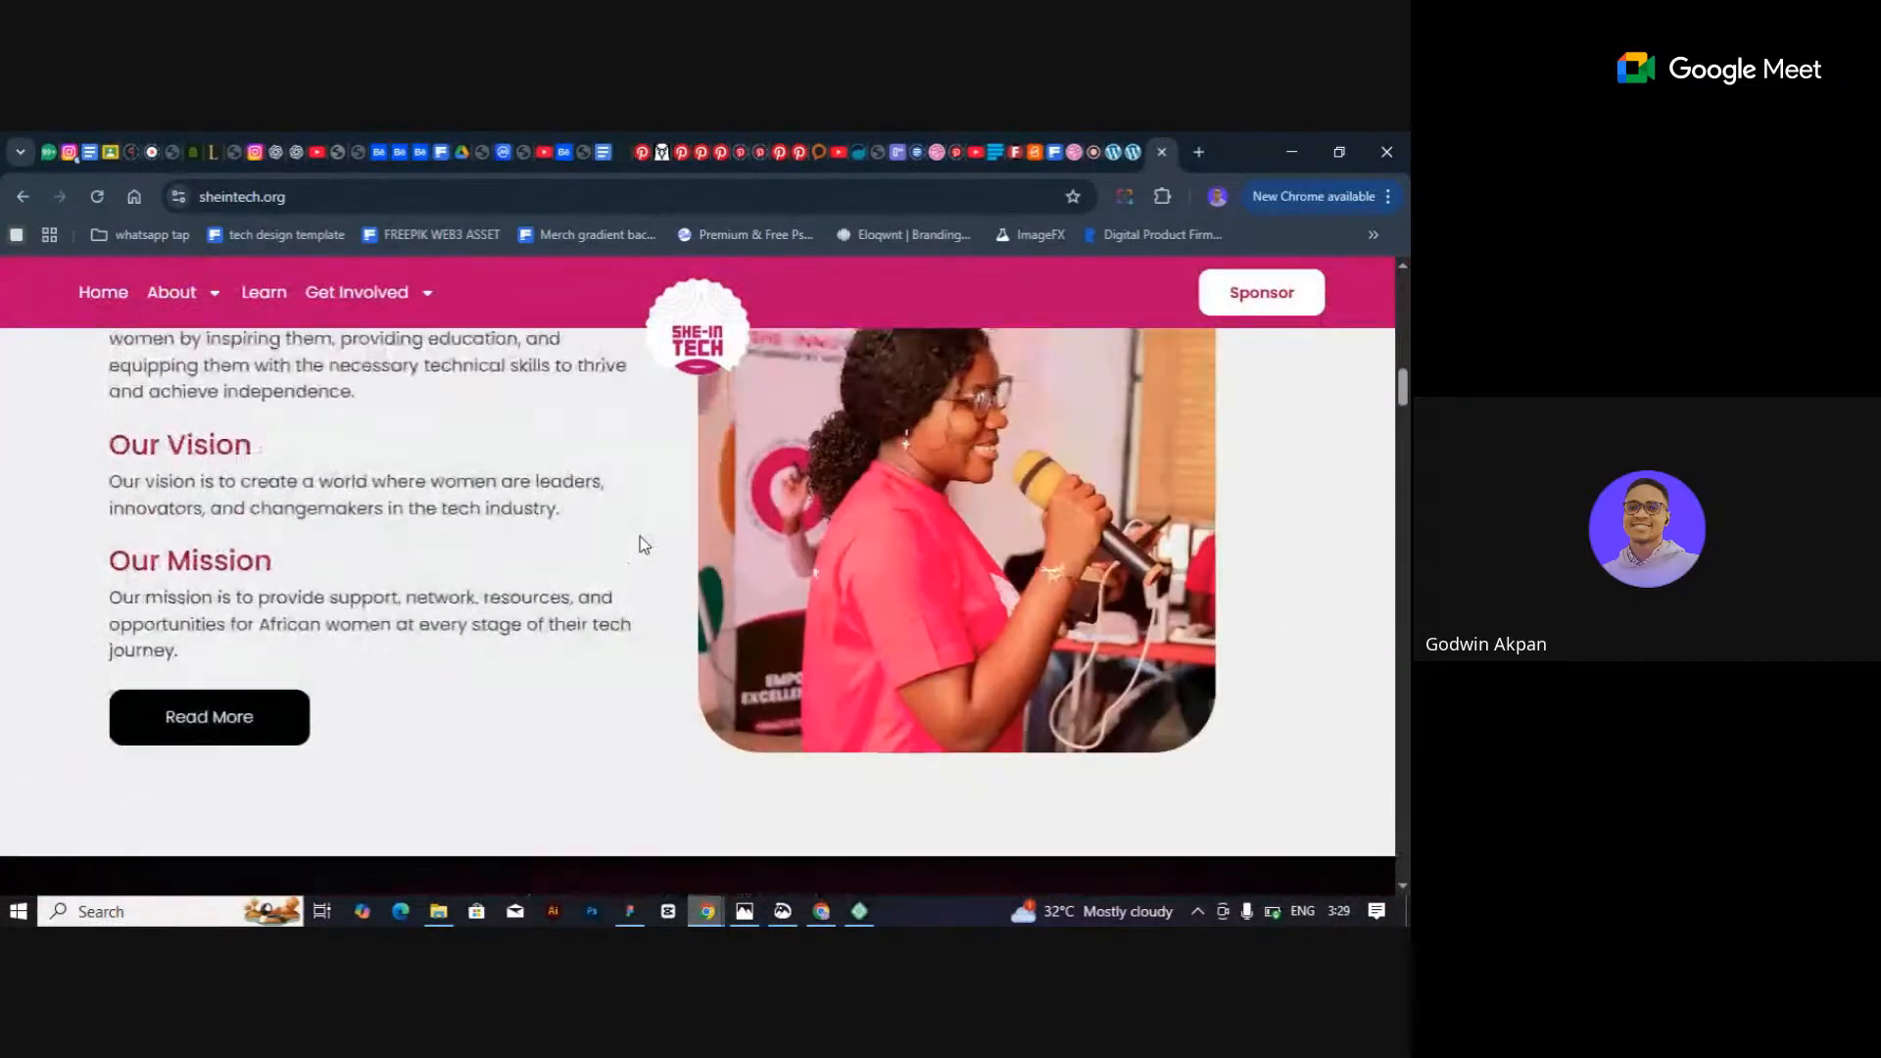
Examine the sheintech.org program carousel, moving slogan banners and Connect community section, then return to the hero and popular courses area.
{"action": "scroll", "coordinate": [639, 534], "scroll_direction": "down", "scroll_amount": 6}
{"action": "scroll", "coordinate": [639, 533], "scroll_direction": "down", "scroll_amount": 1}
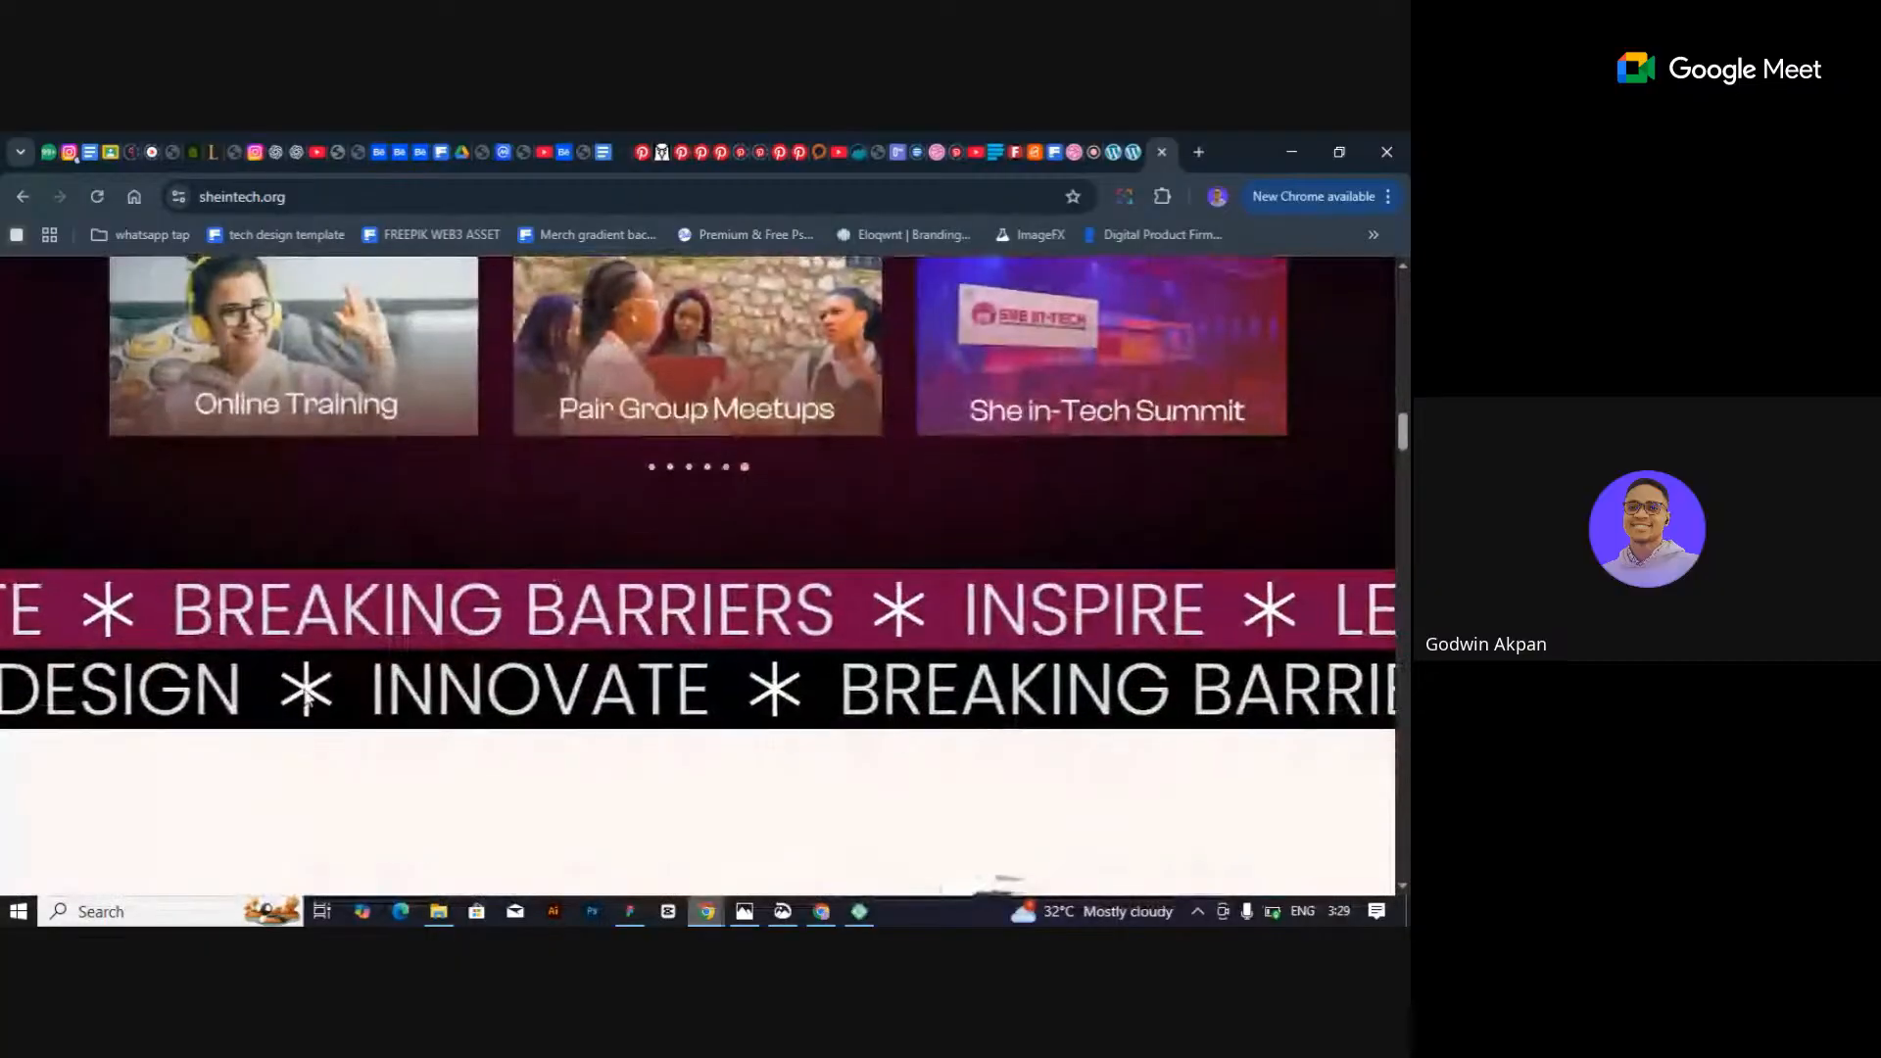
{"action": "scroll", "coordinate": [510, 686], "scroll_direction": "down", "scroll_amount": 2}
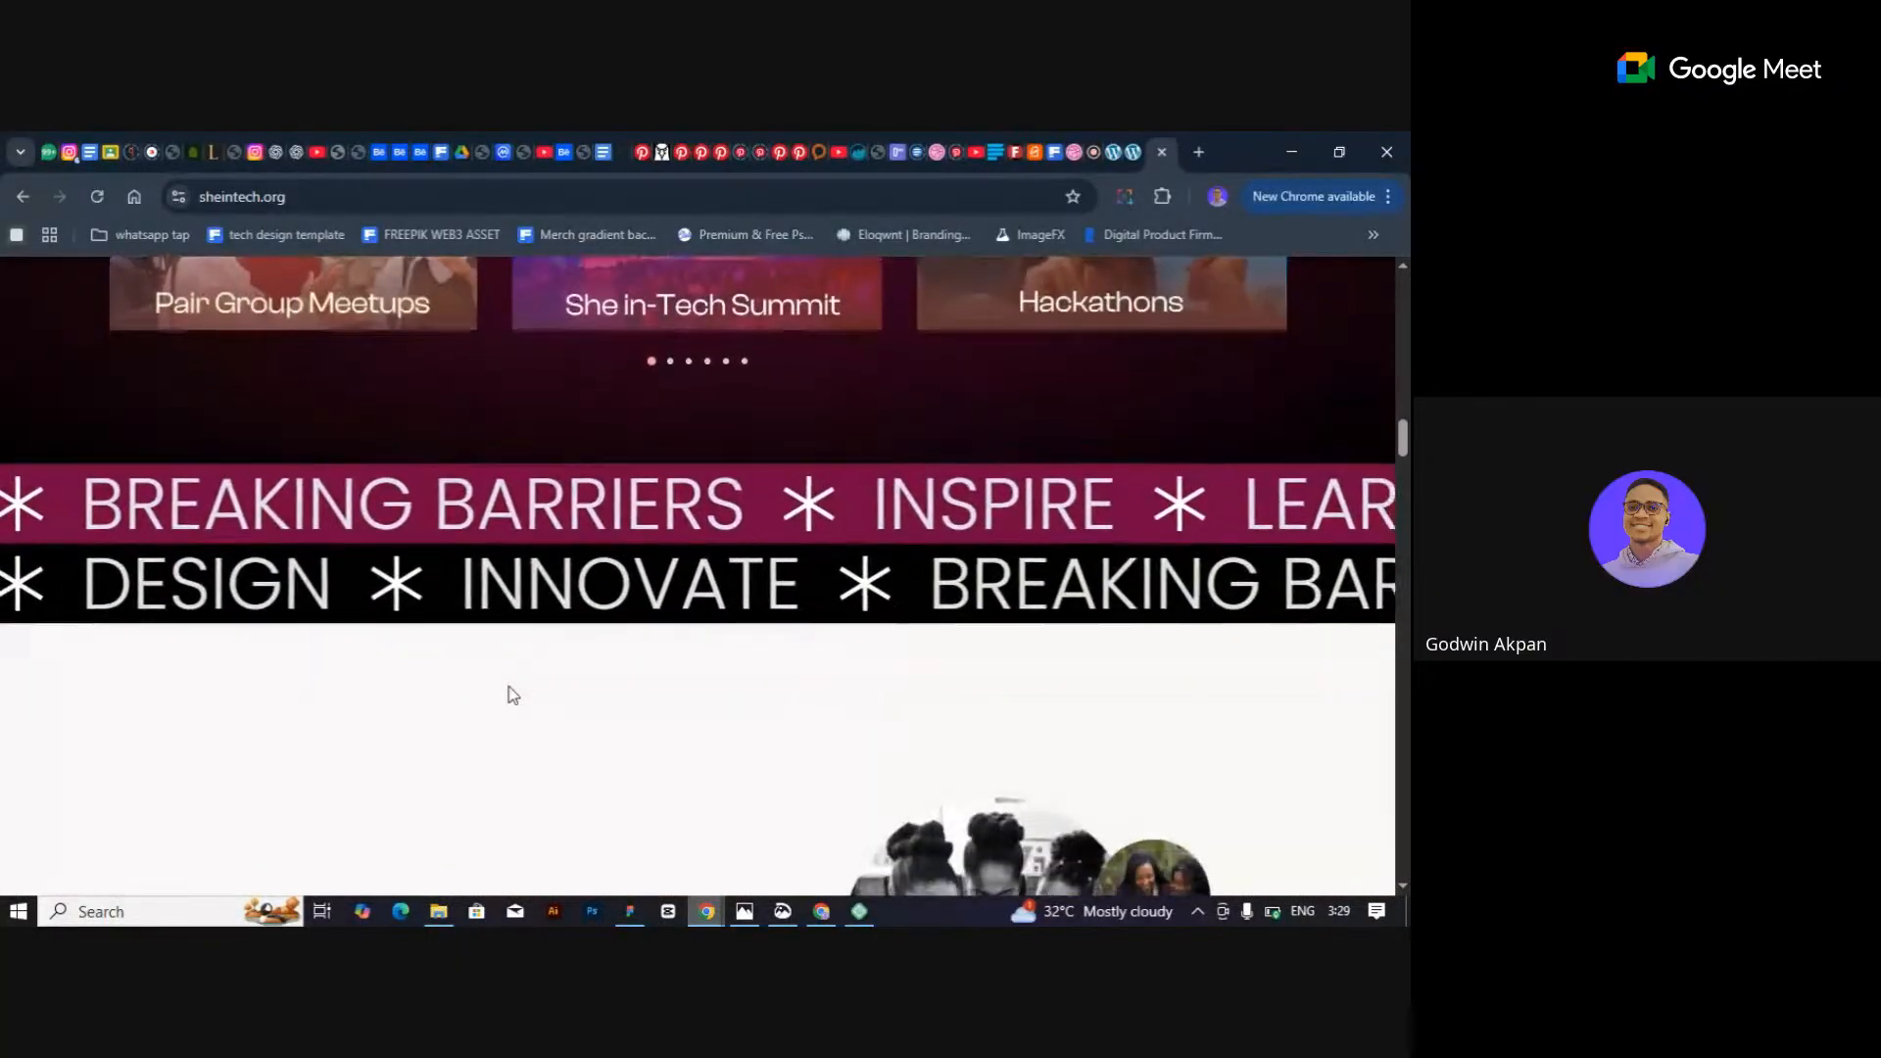
{"action": "scroll", "coordinate": [511, 695], "scroll_direction": "down", "scroll_amount": 1}
{"action": "scroll", "coordinate": [511, 695], "scroll_direction": "up", "scroll_amount": 7}
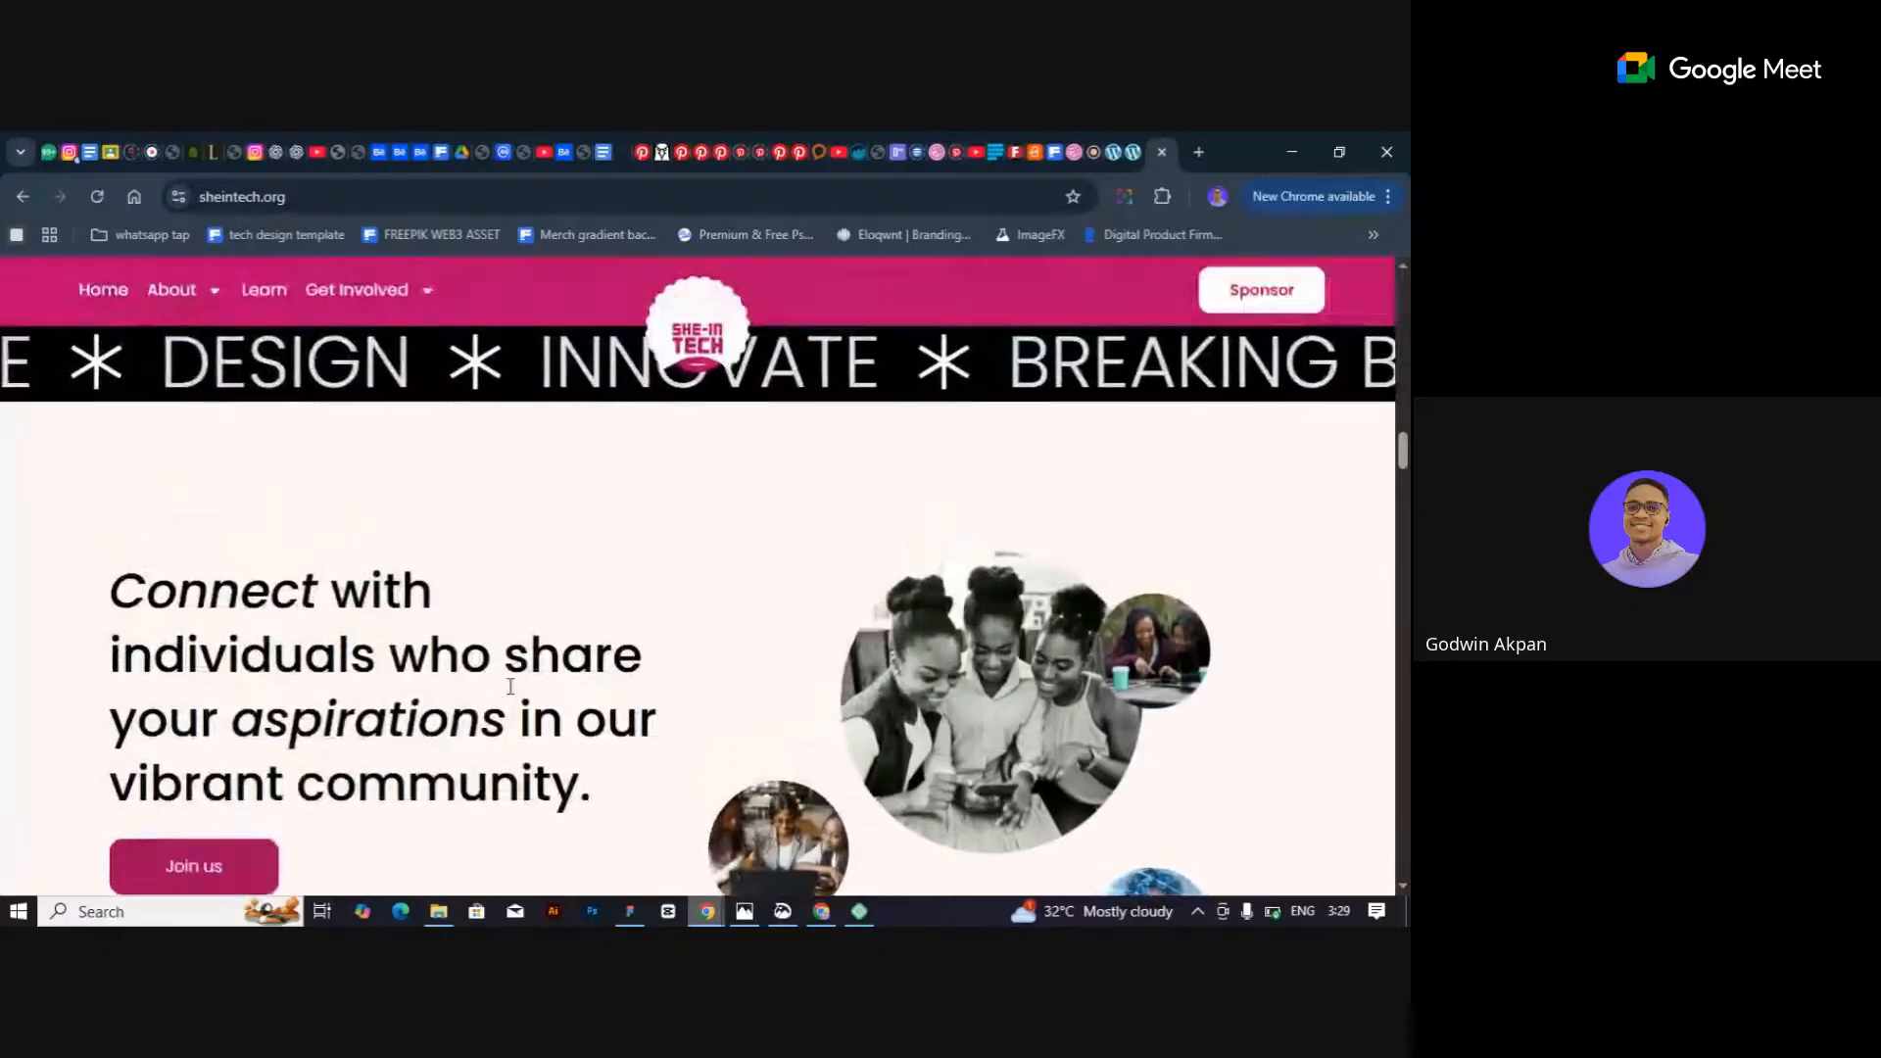
{"action": "scroll", "coordinate": [507, 693], "scroll_direction": "up", "scroll_amount": 6}
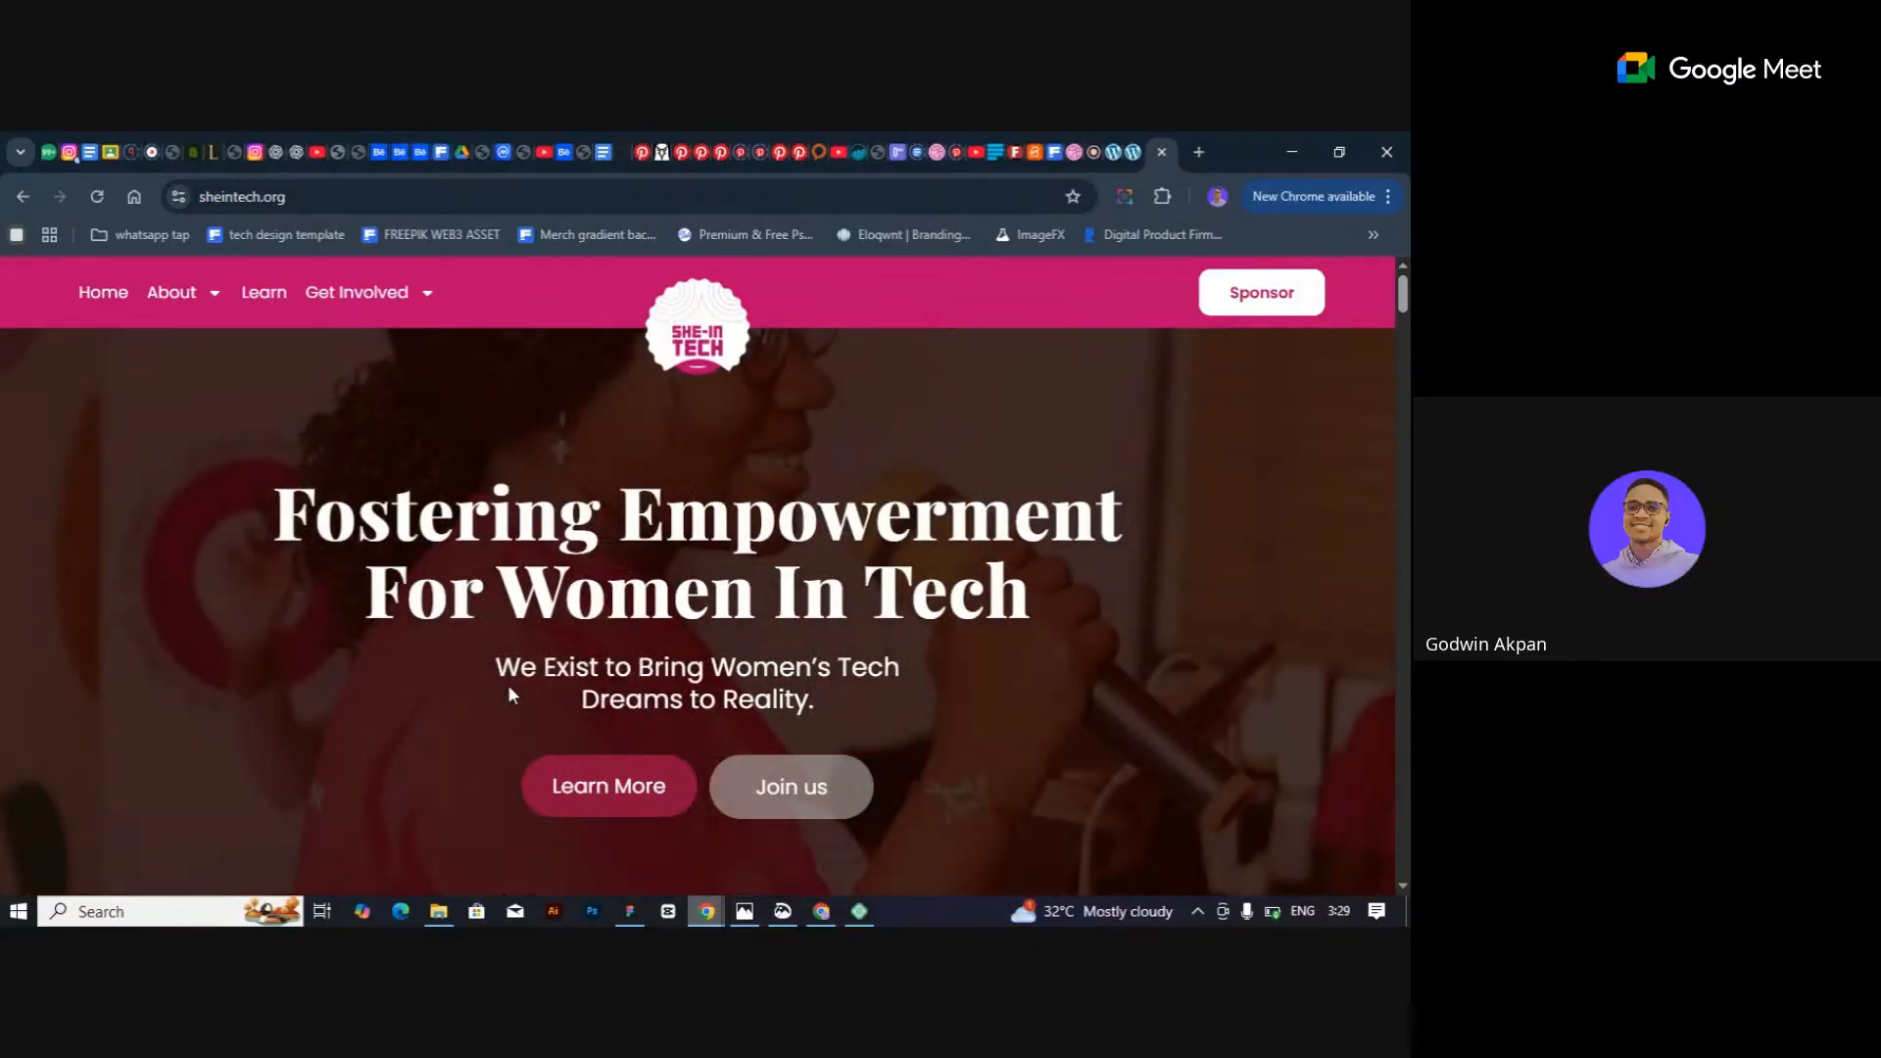
{"action": "scroll", "coordinate": [508, 687], "scroll_direction": "down", "scroll_amount": 4}
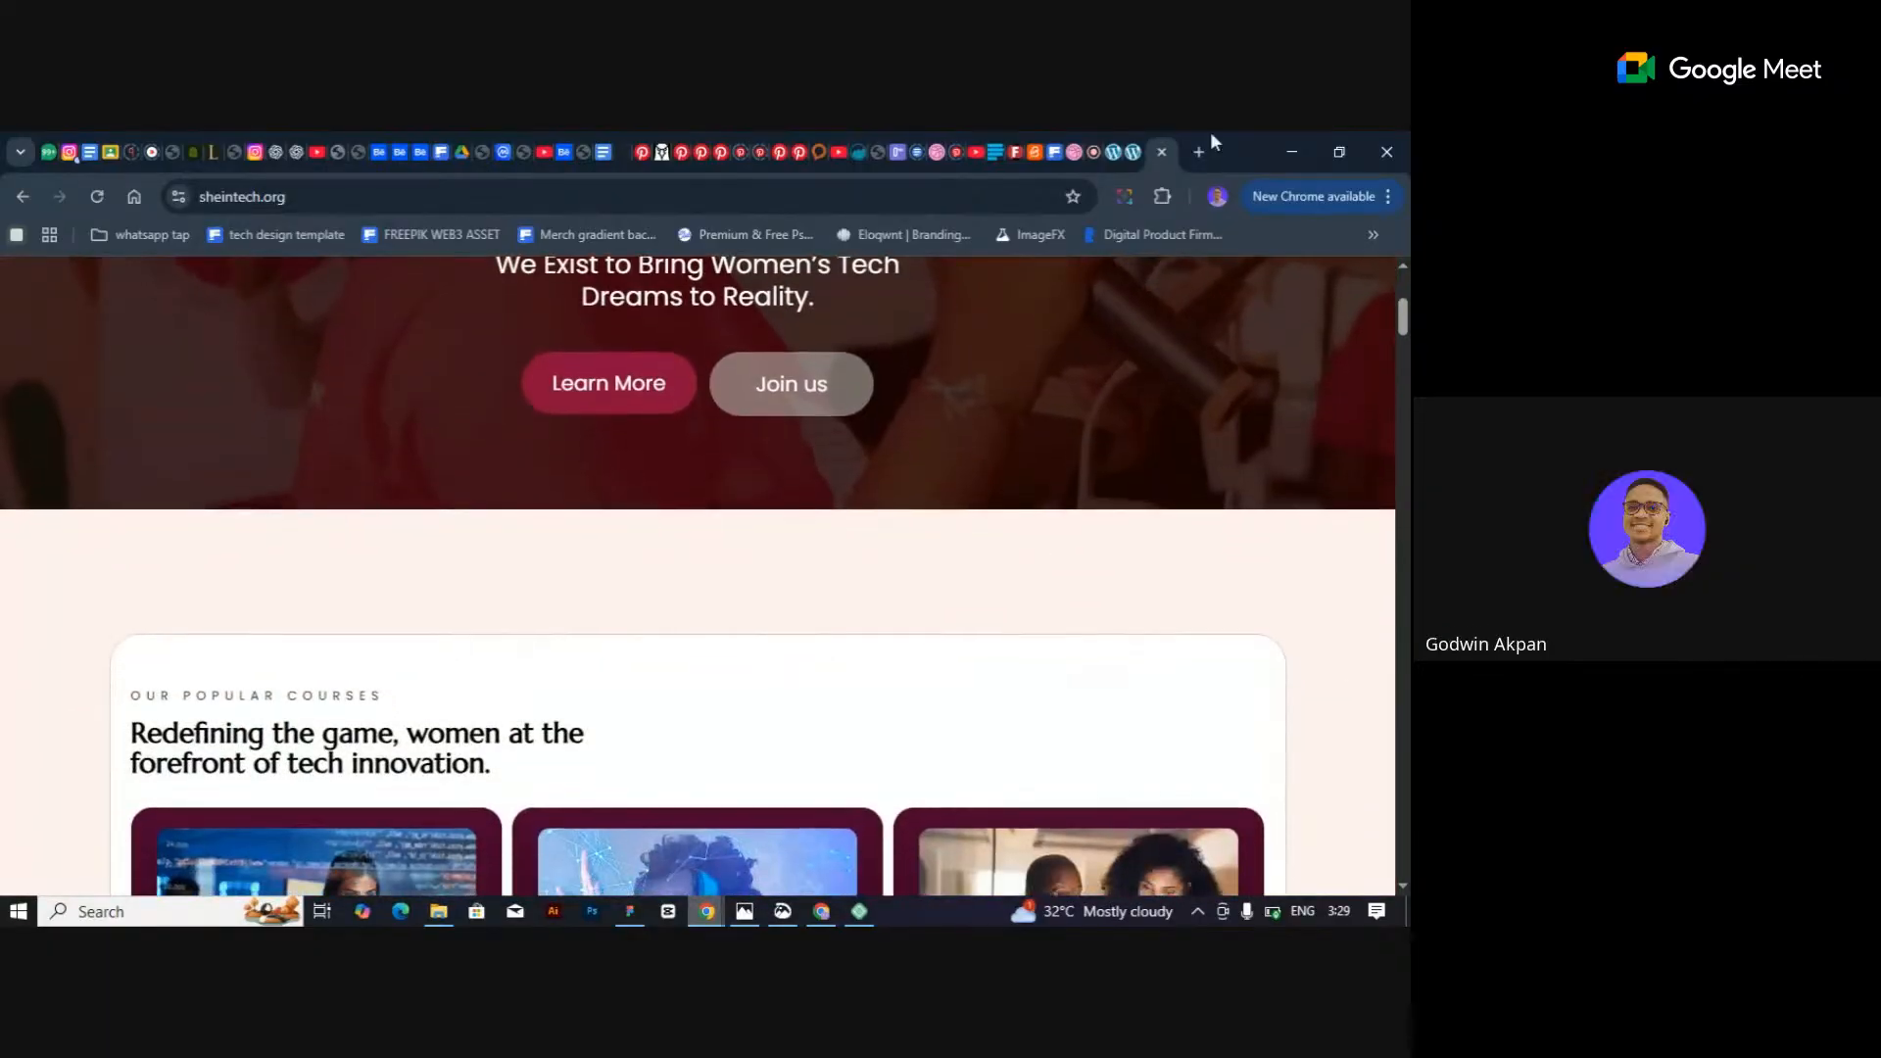
{"action": "left_click", "coordinate": [1201, 151]}
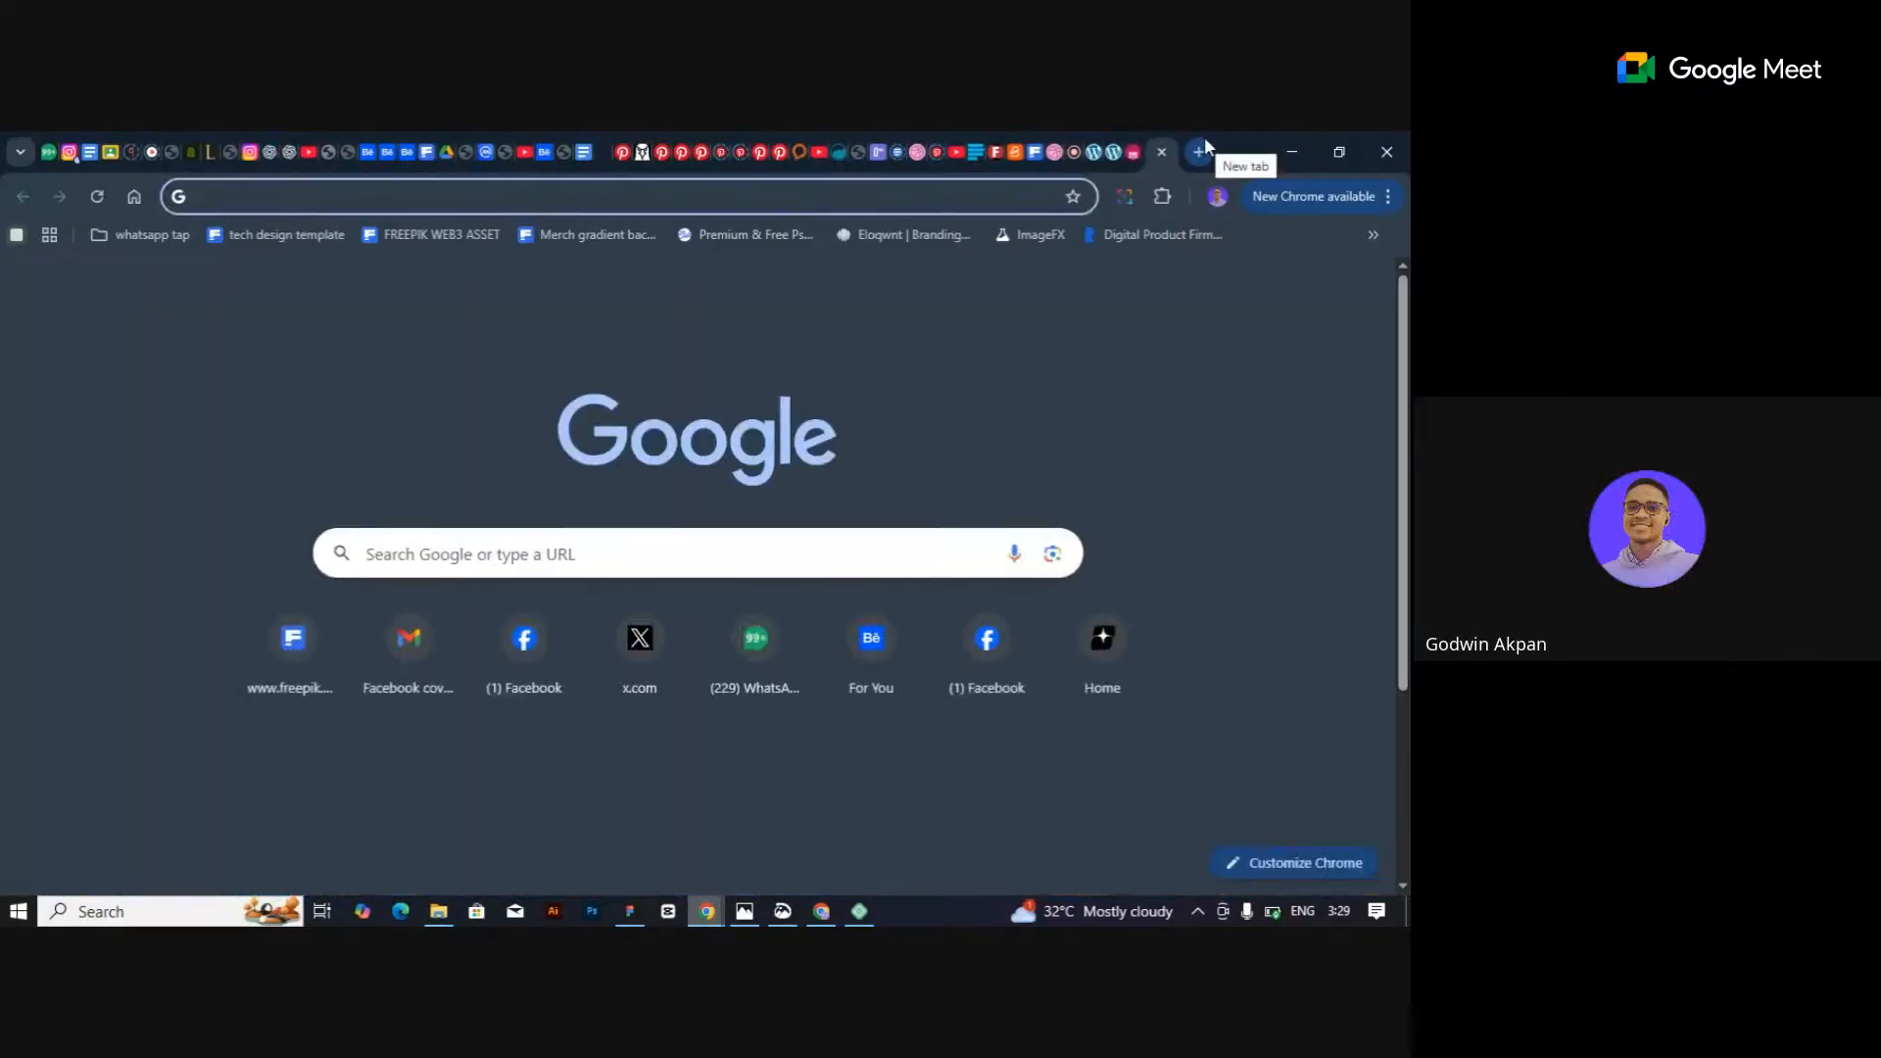
{"action": "type", "text": "emm"}
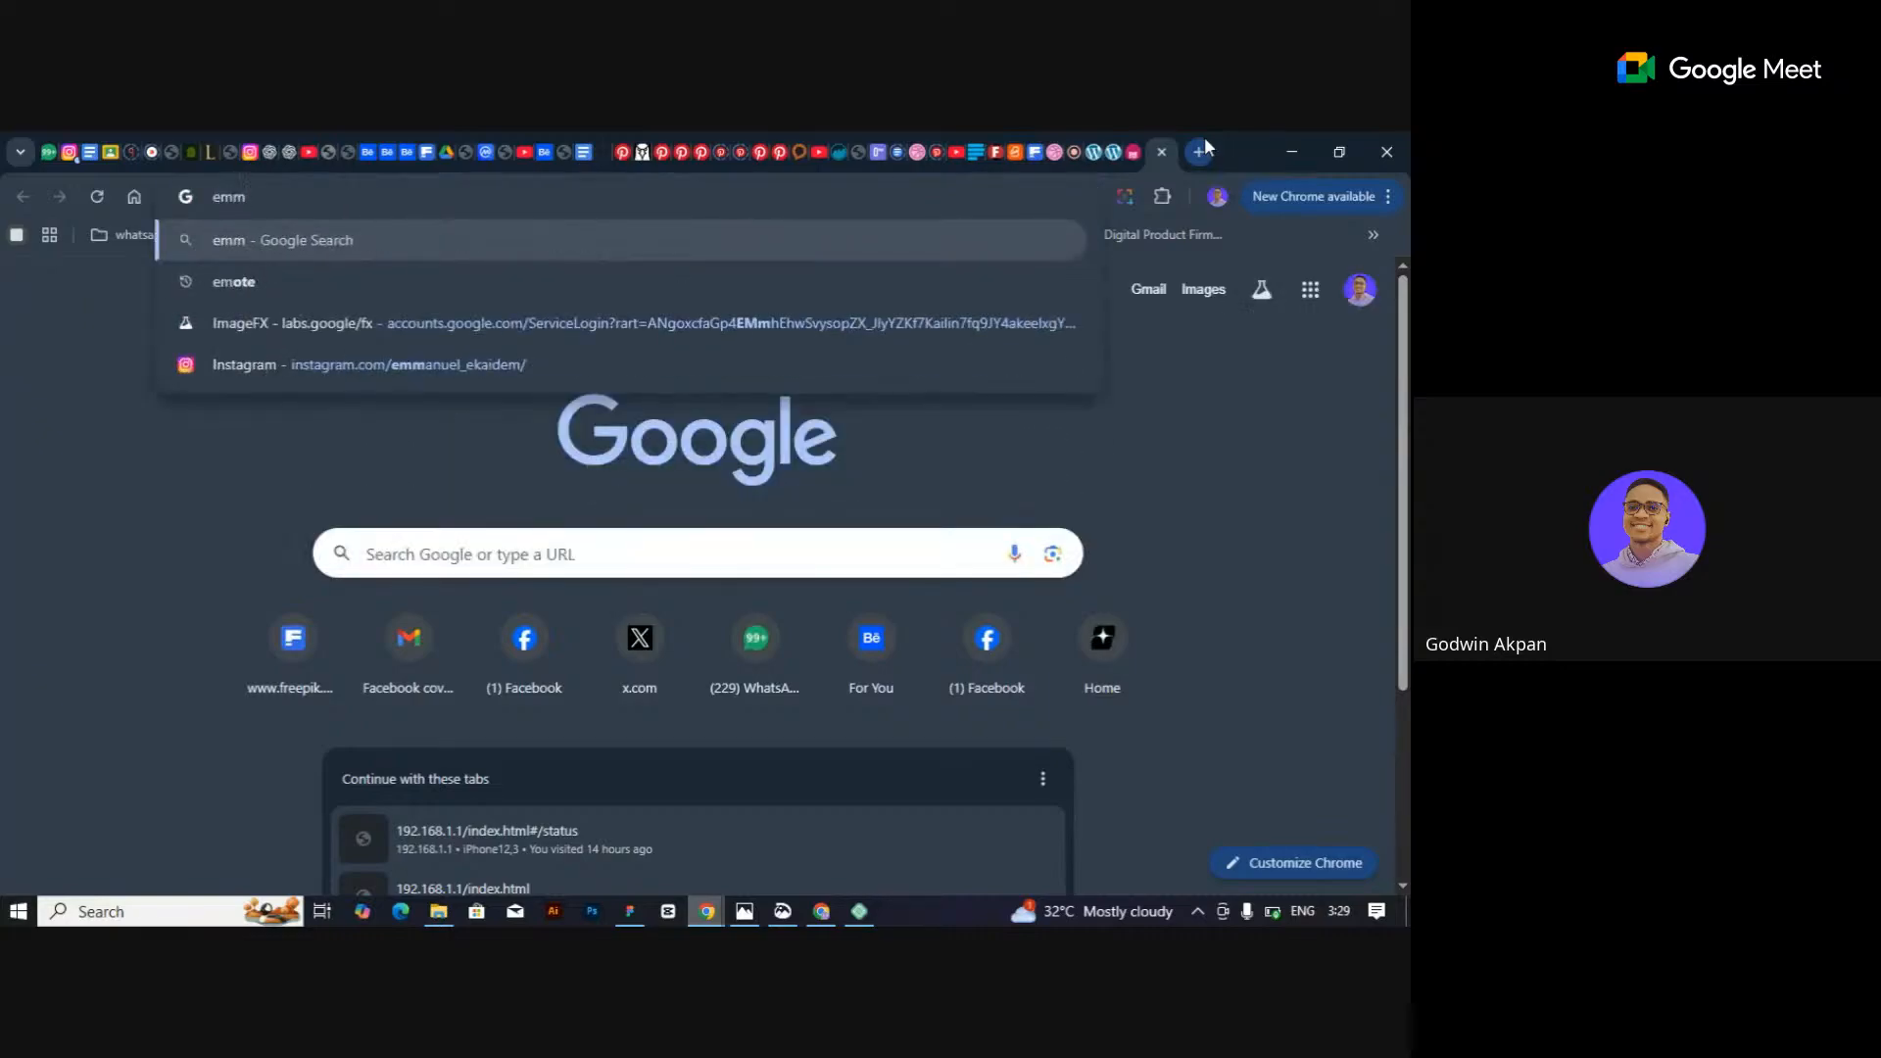
{"action": "key", "text": "ctrl+a"}
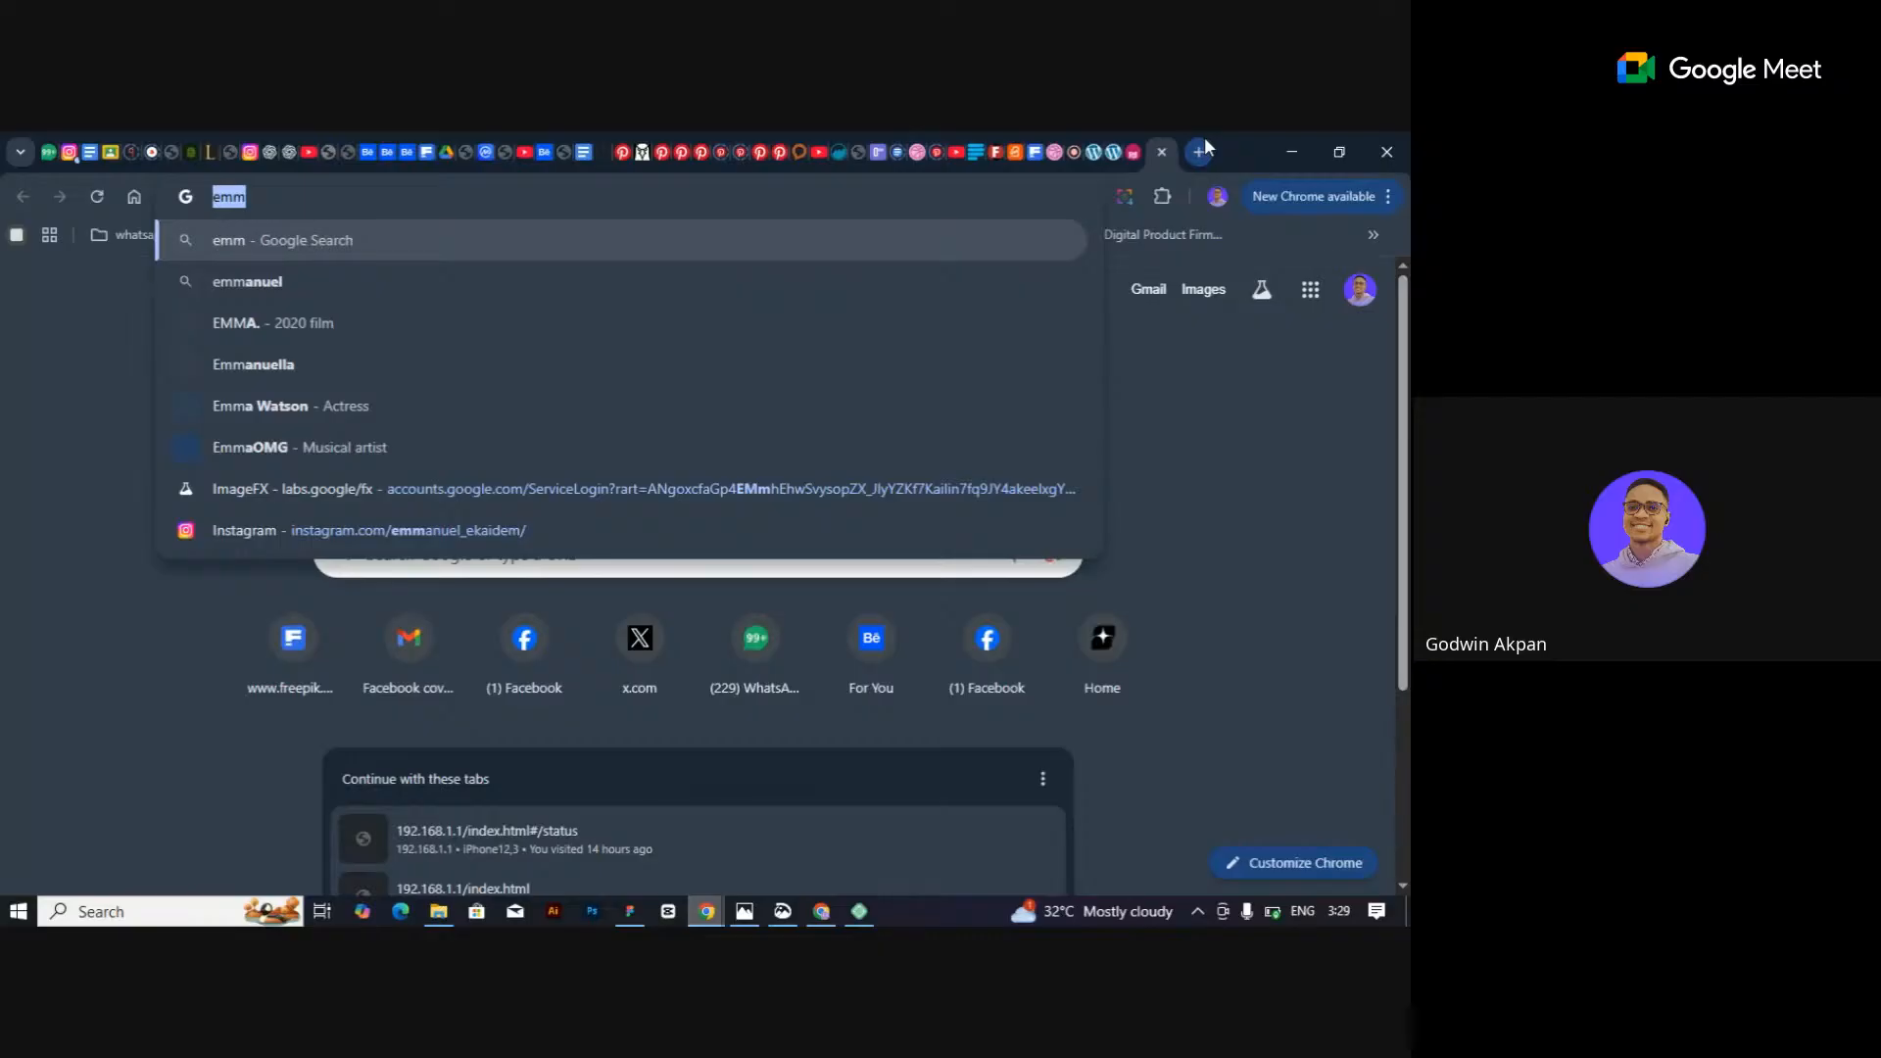
{"action": "type", "text": "emman"}
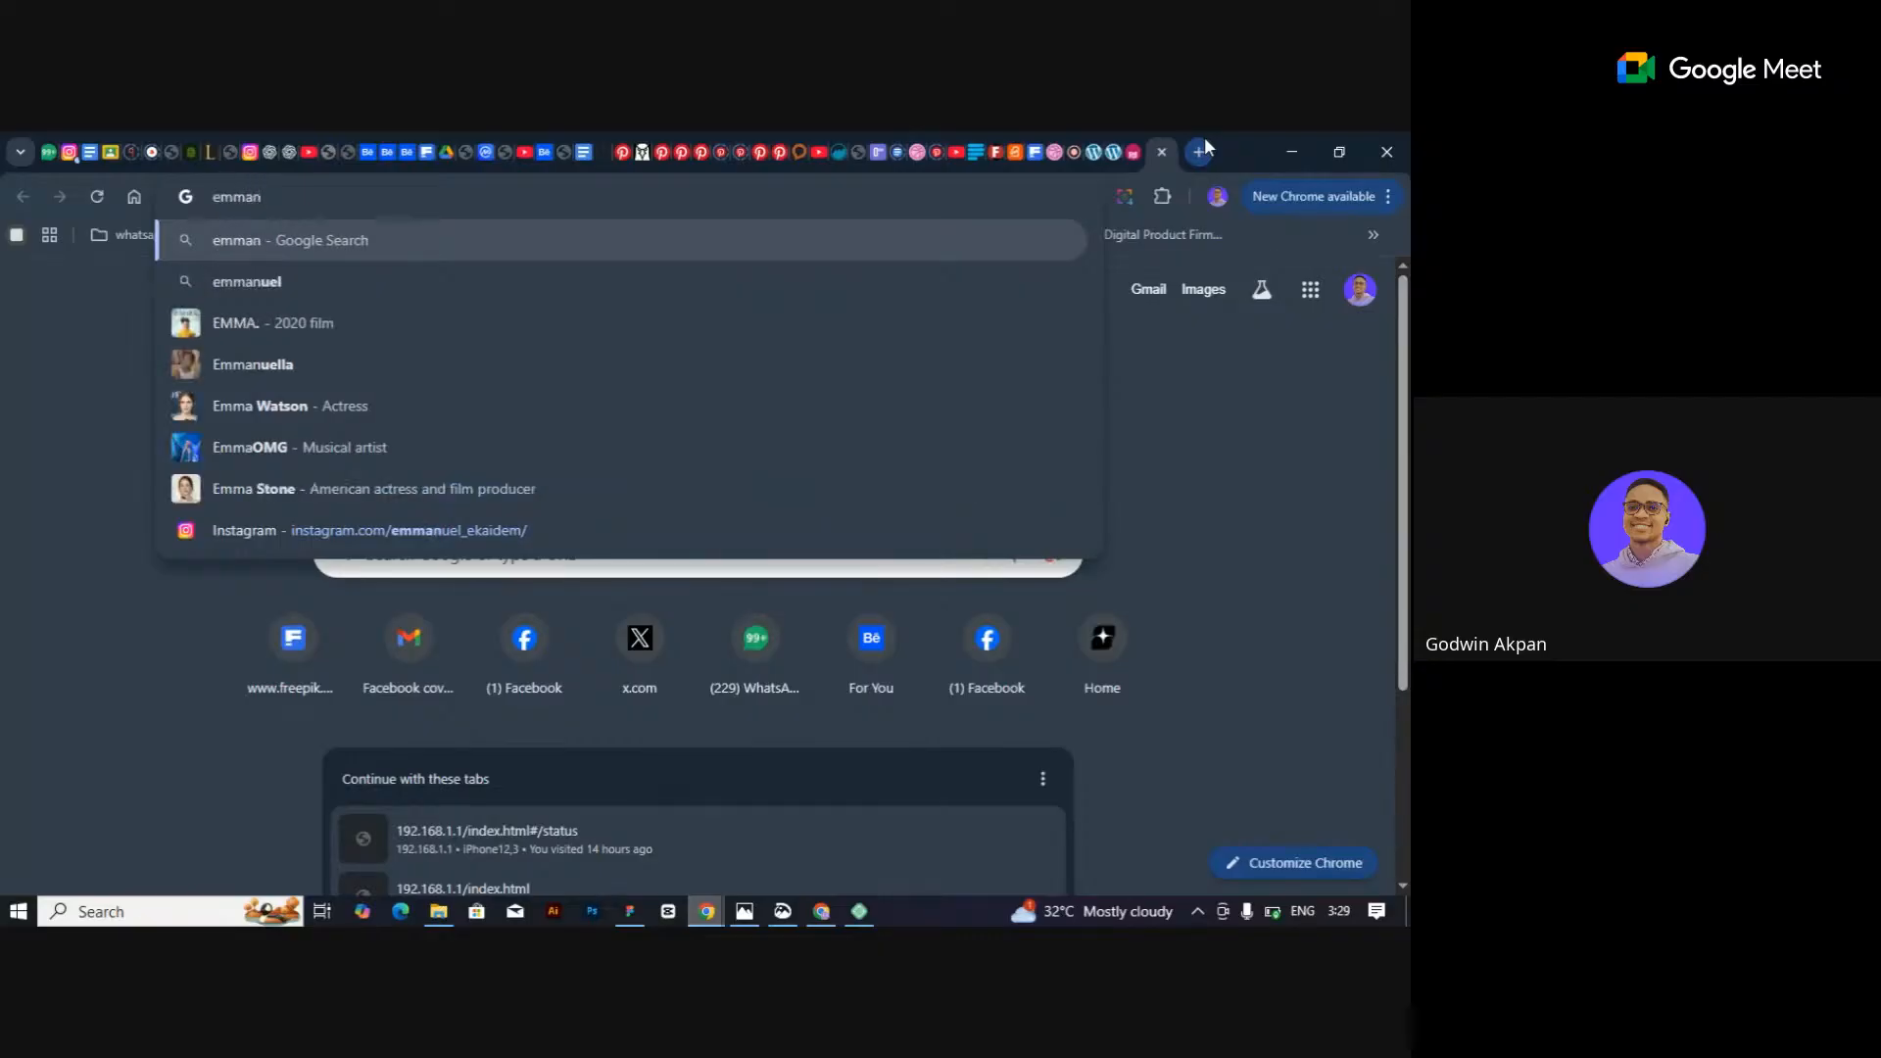
{"action": "type", "text": "uel"}
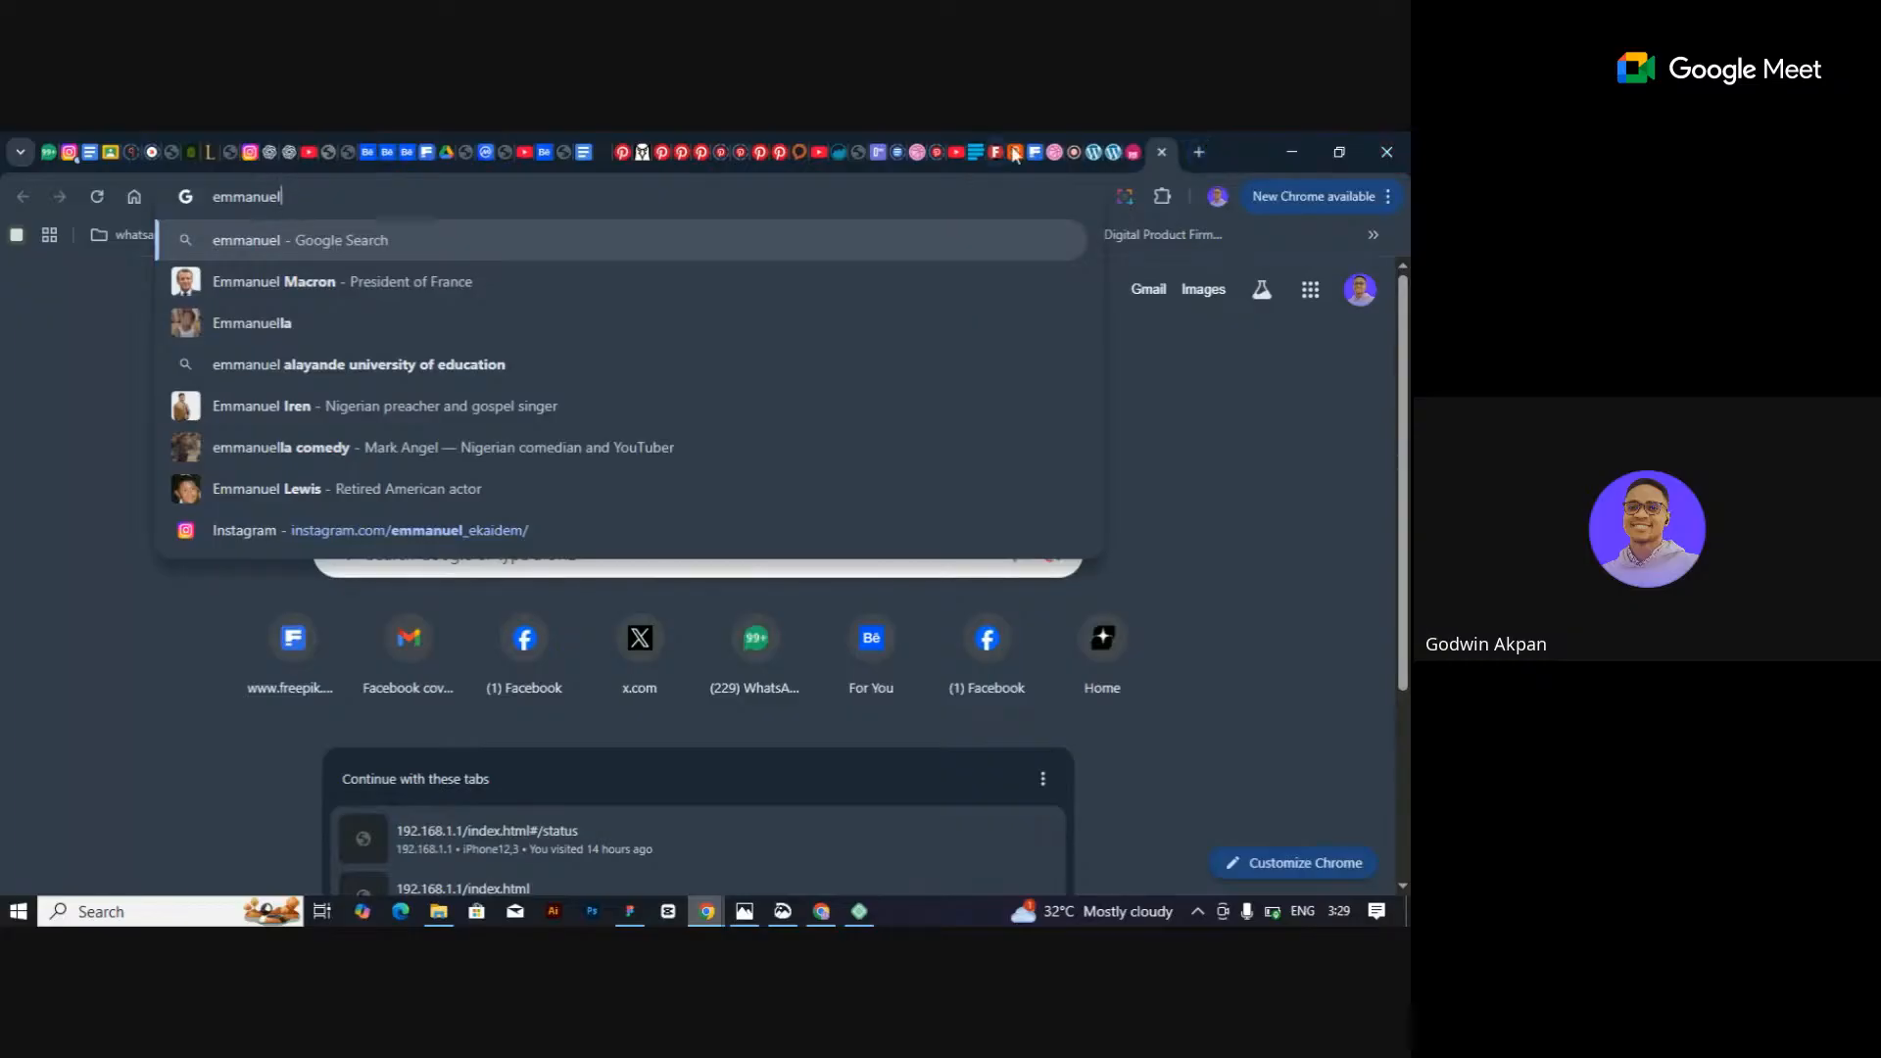
{"action": "left_click", "coordinate": [1132, 153]}
{"action": "scroll", "coordinate": [868, 563], "scroll_direction": "up", "scroll_amount": 5}
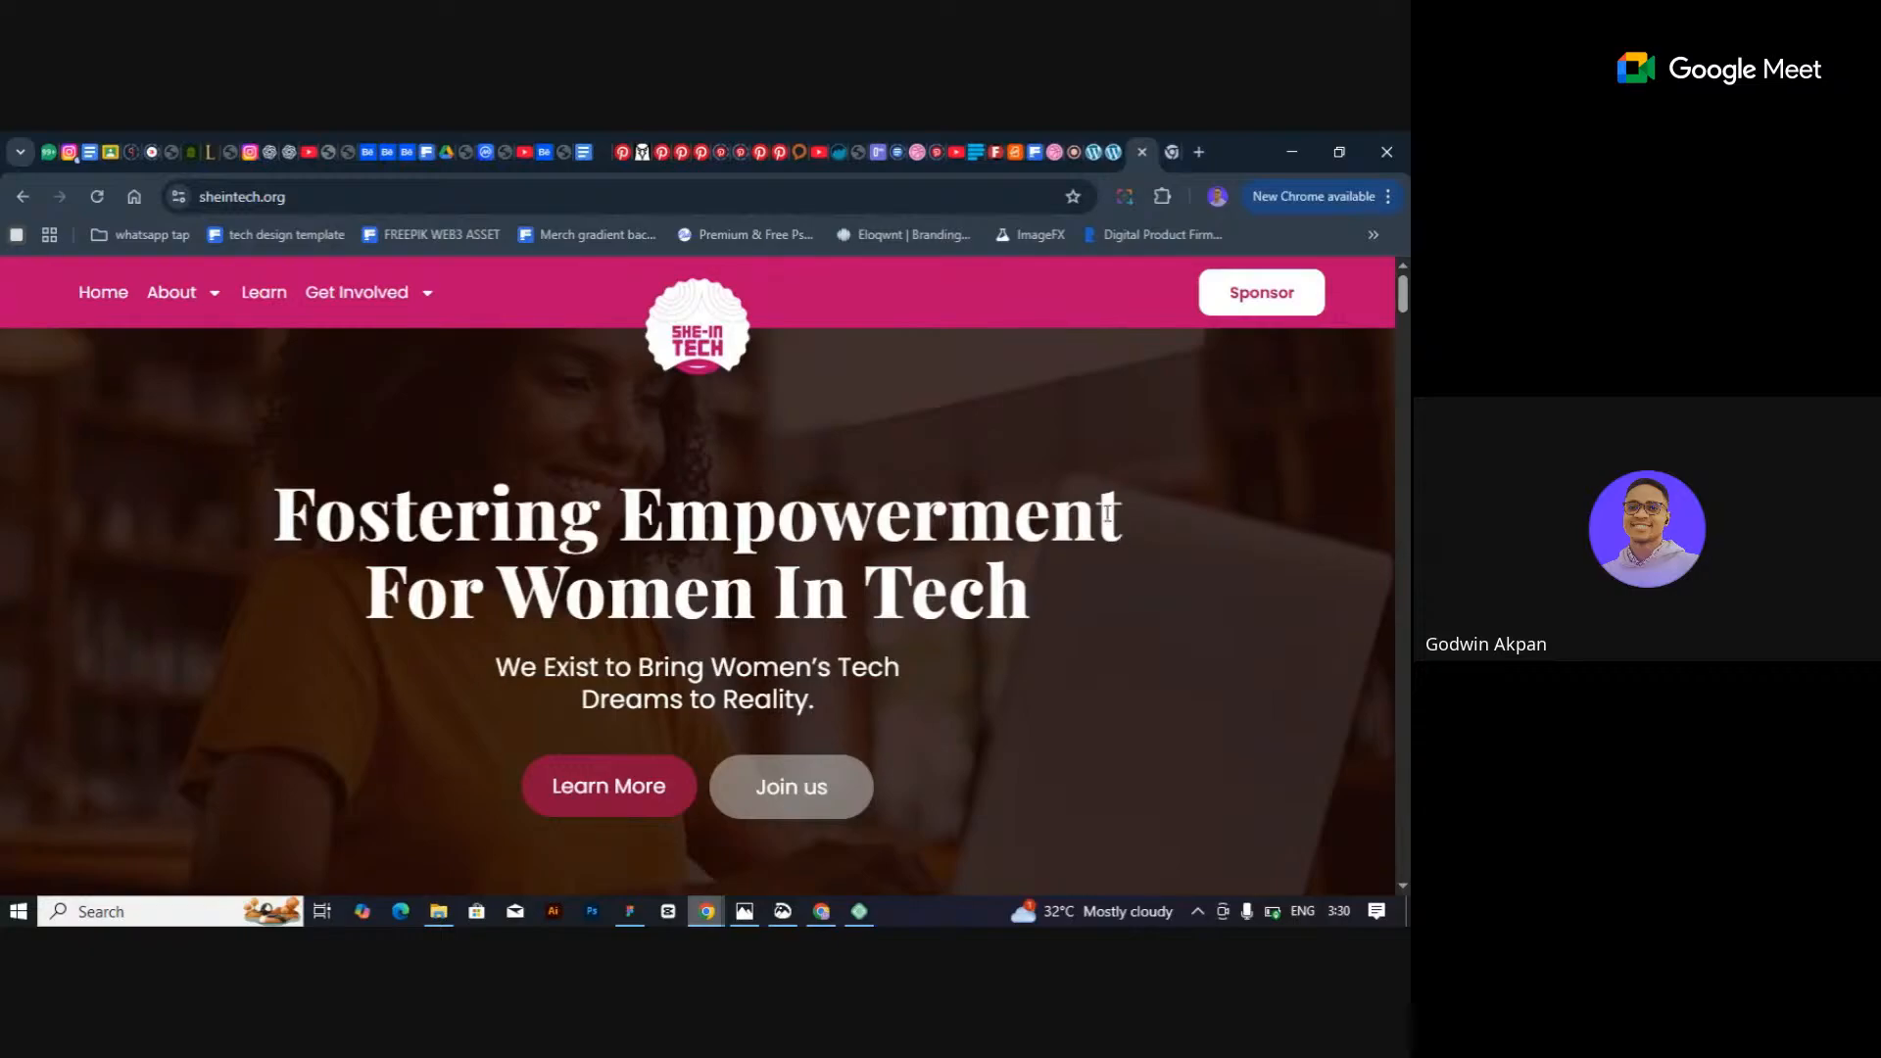
Load the personal blockchain portfolio site and fesbornstudios.com in separate tabs as further layout references.
{"action": "left_click", "coordinate": [1167, 157]}
{"action": "left_click", "coordinate": [621, 192]}
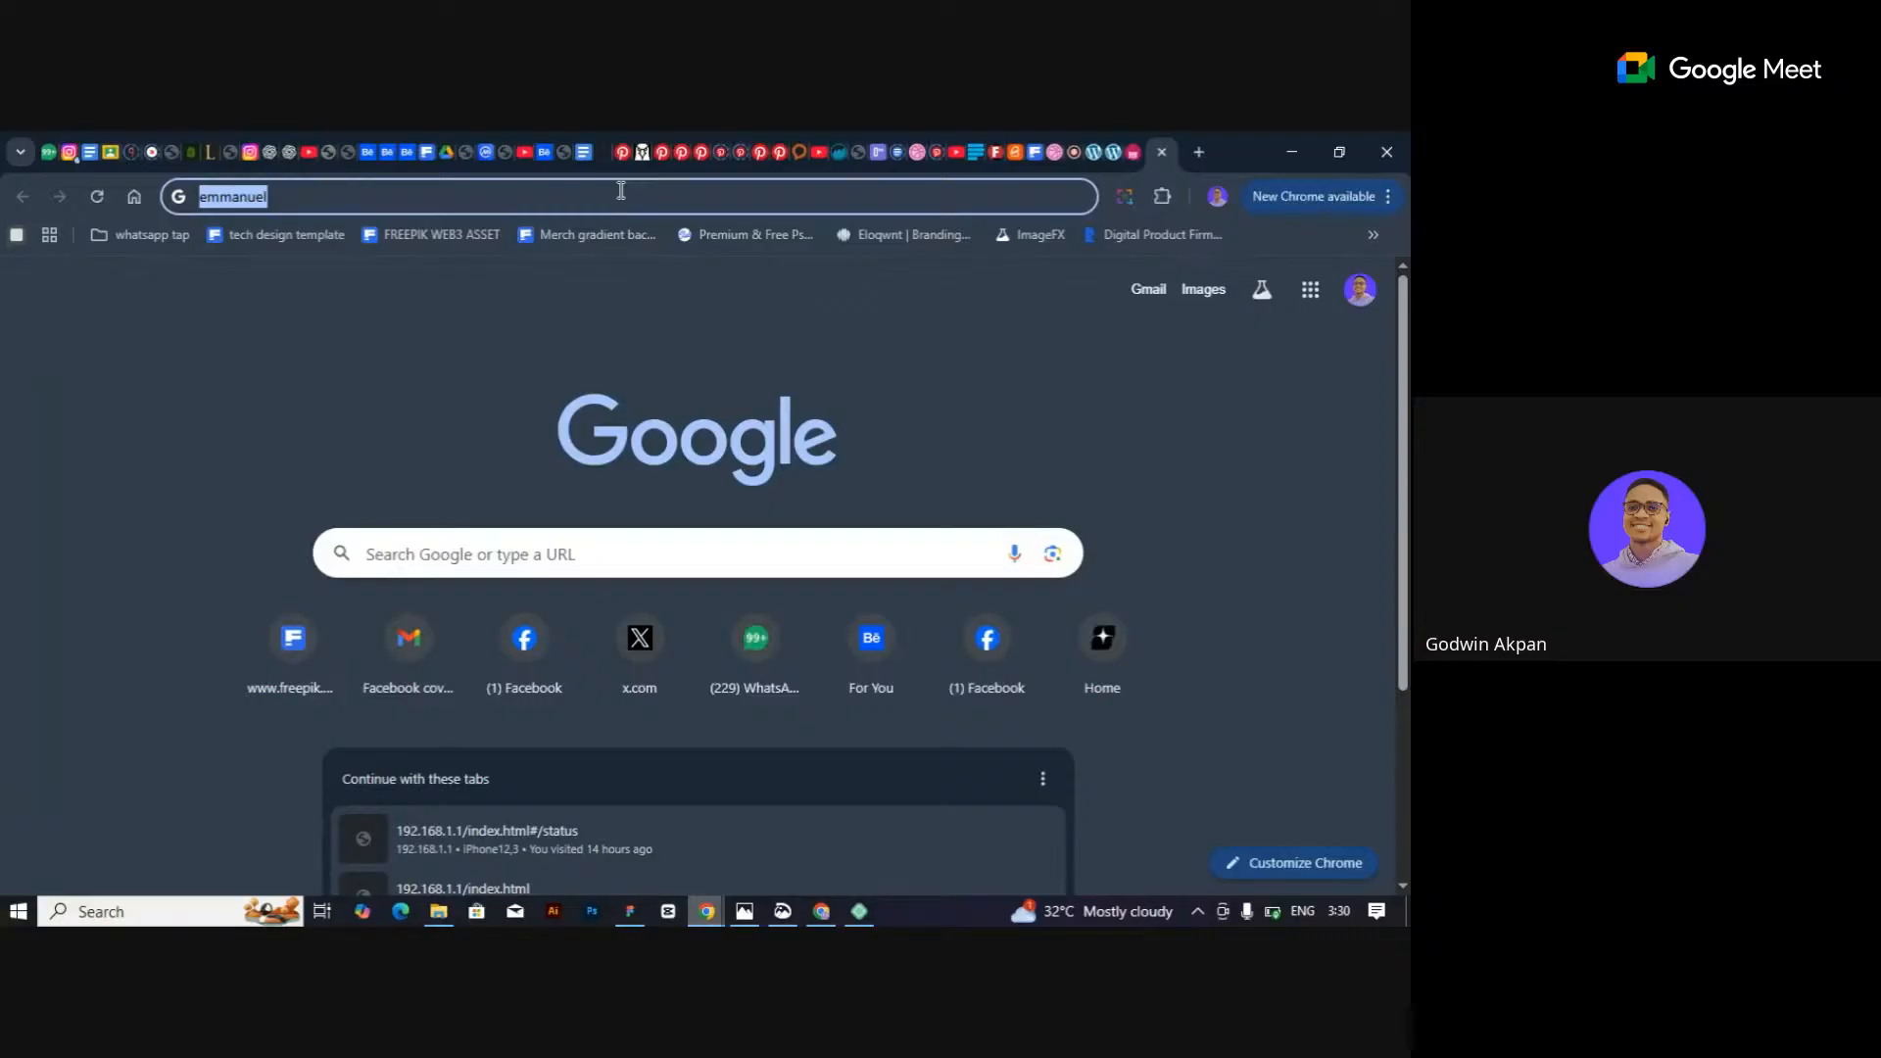
{"action": "type", "text": "brightemmanuel.com"}
{"action": "key", "text": "Return"}
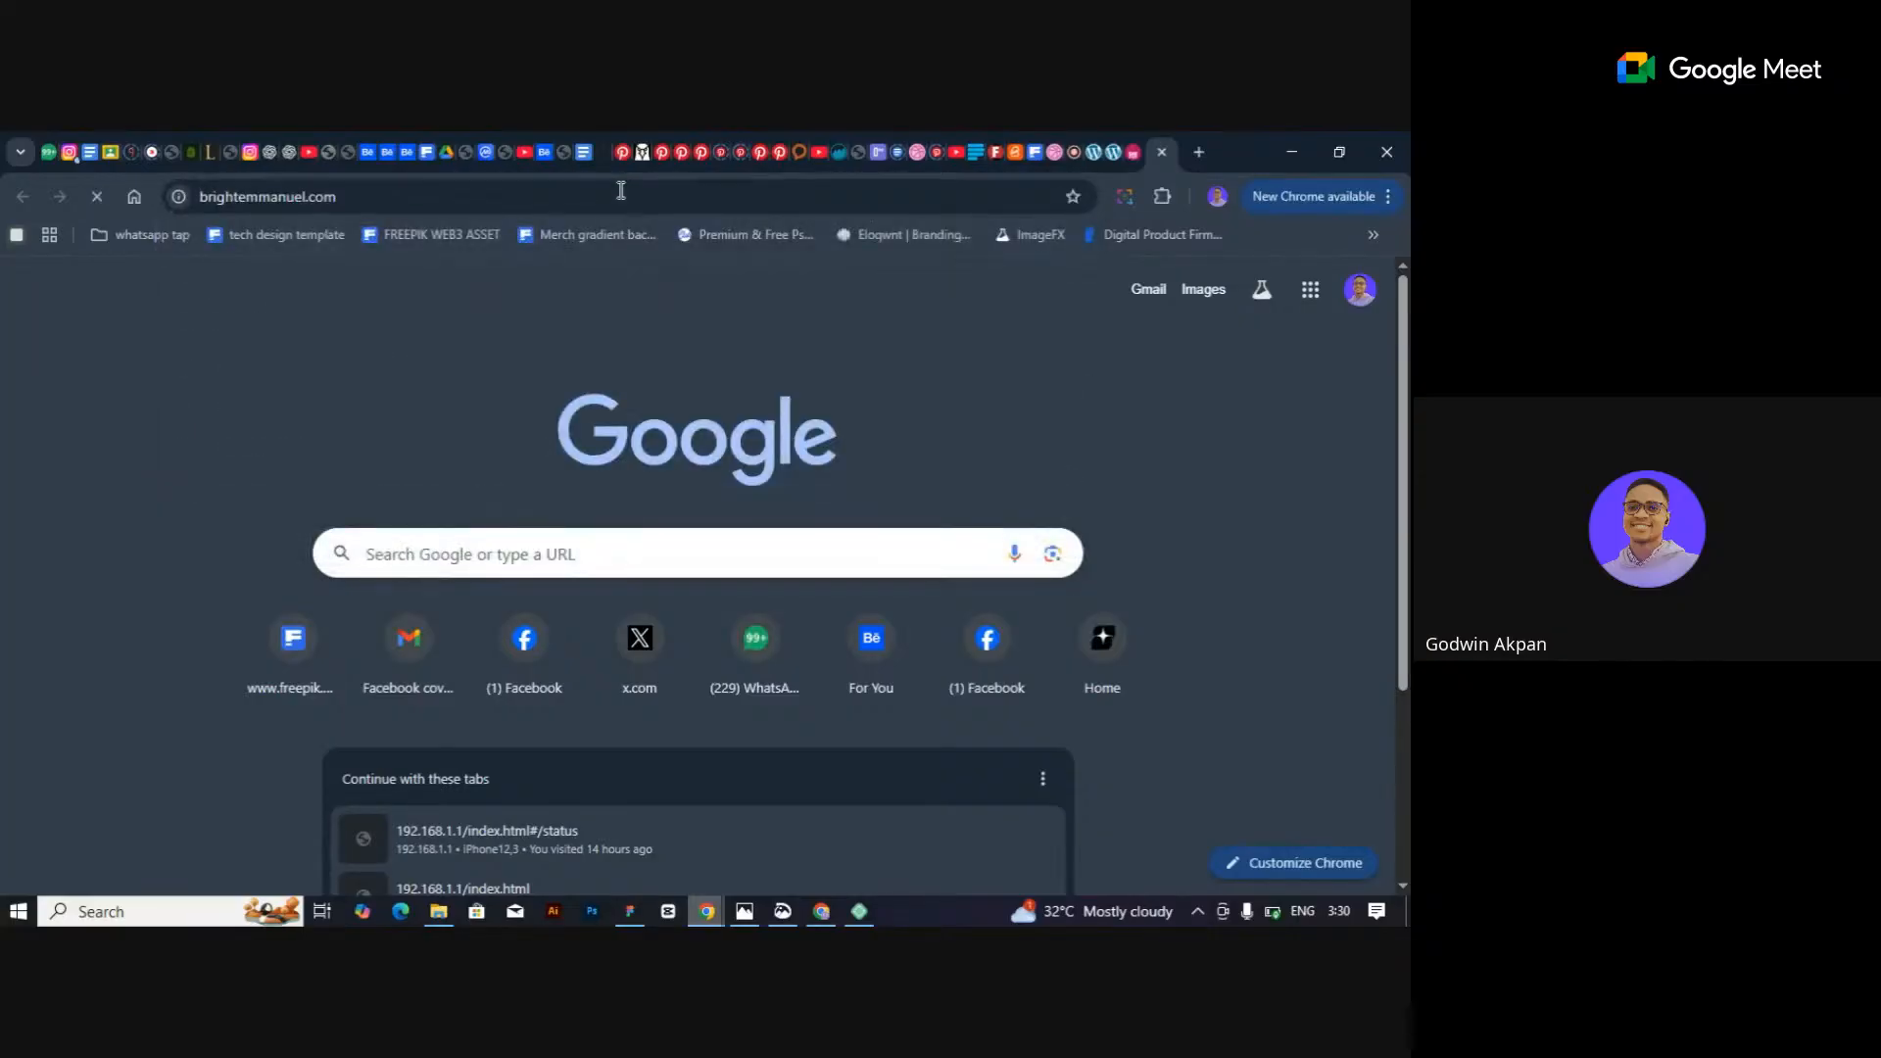
{"action": "left_click", "coordinate": [1194, 153]}
{"action": "type", "text": "fesbornstudios.com"}
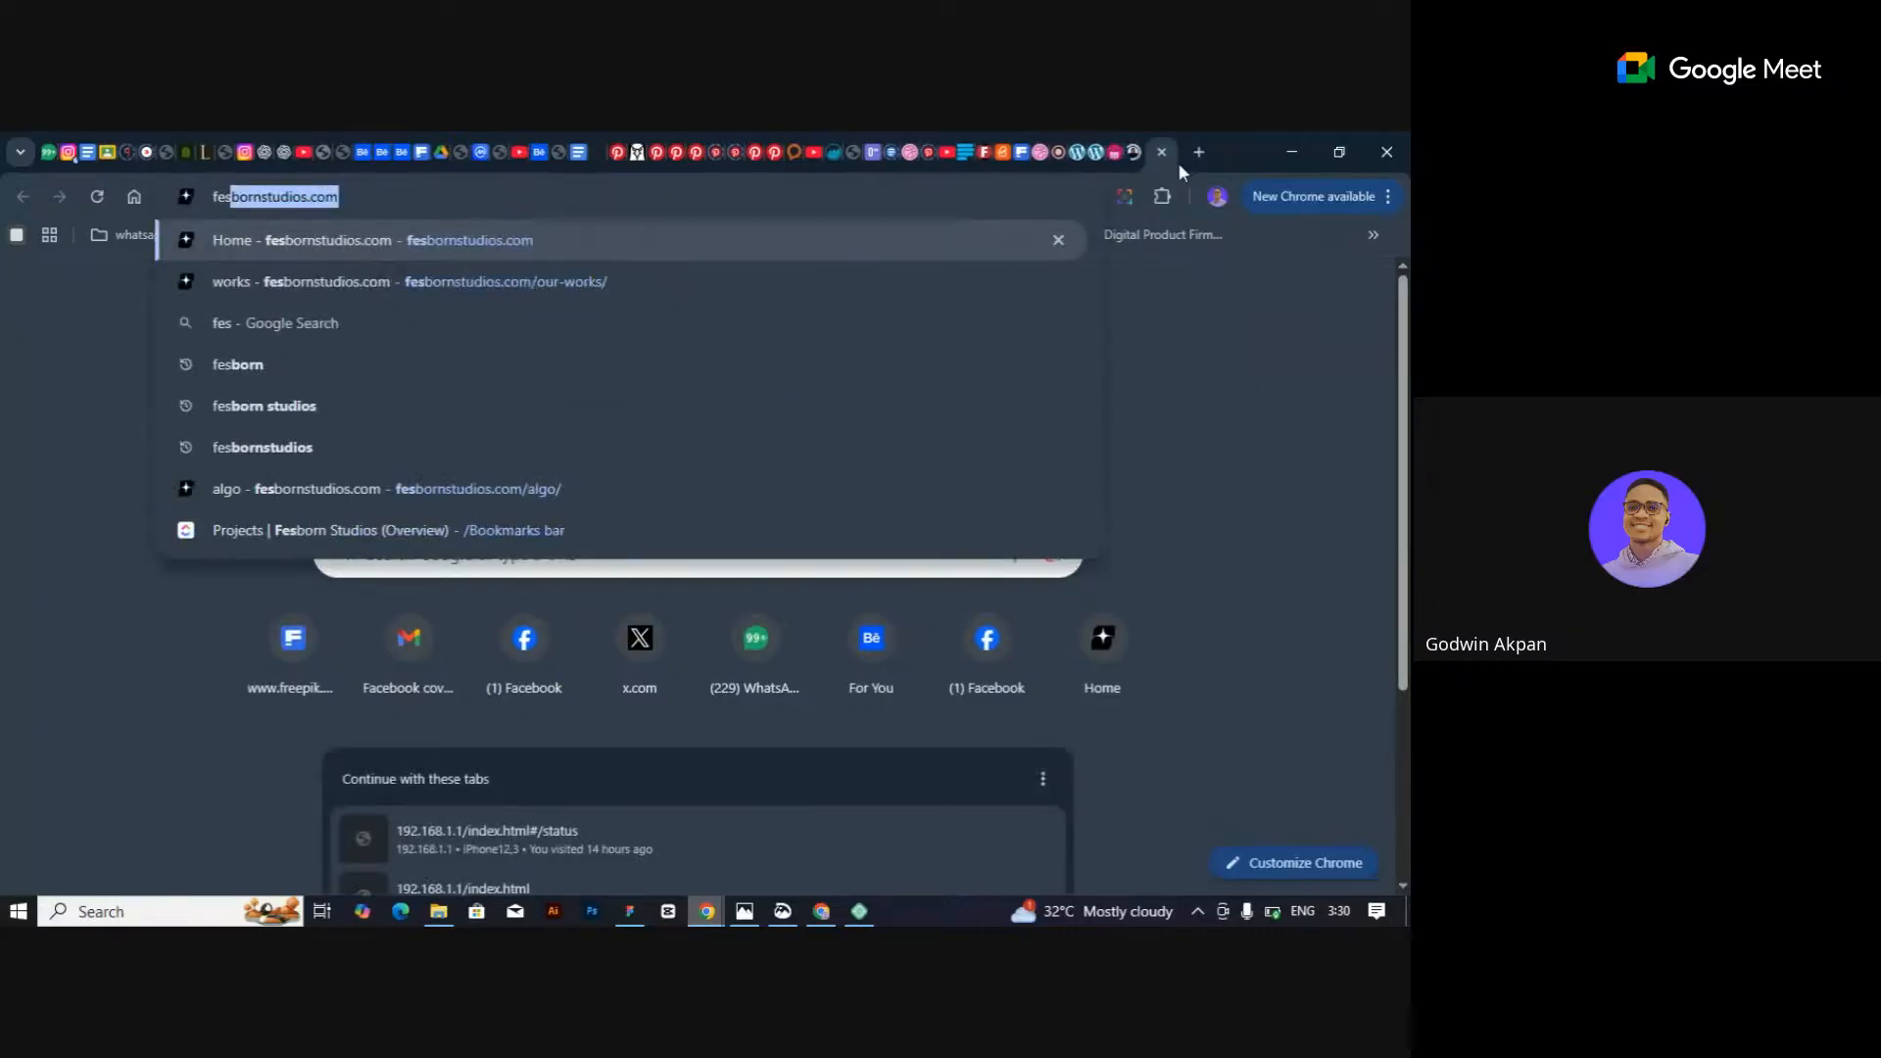
{"action": "key", "text": "Return"}
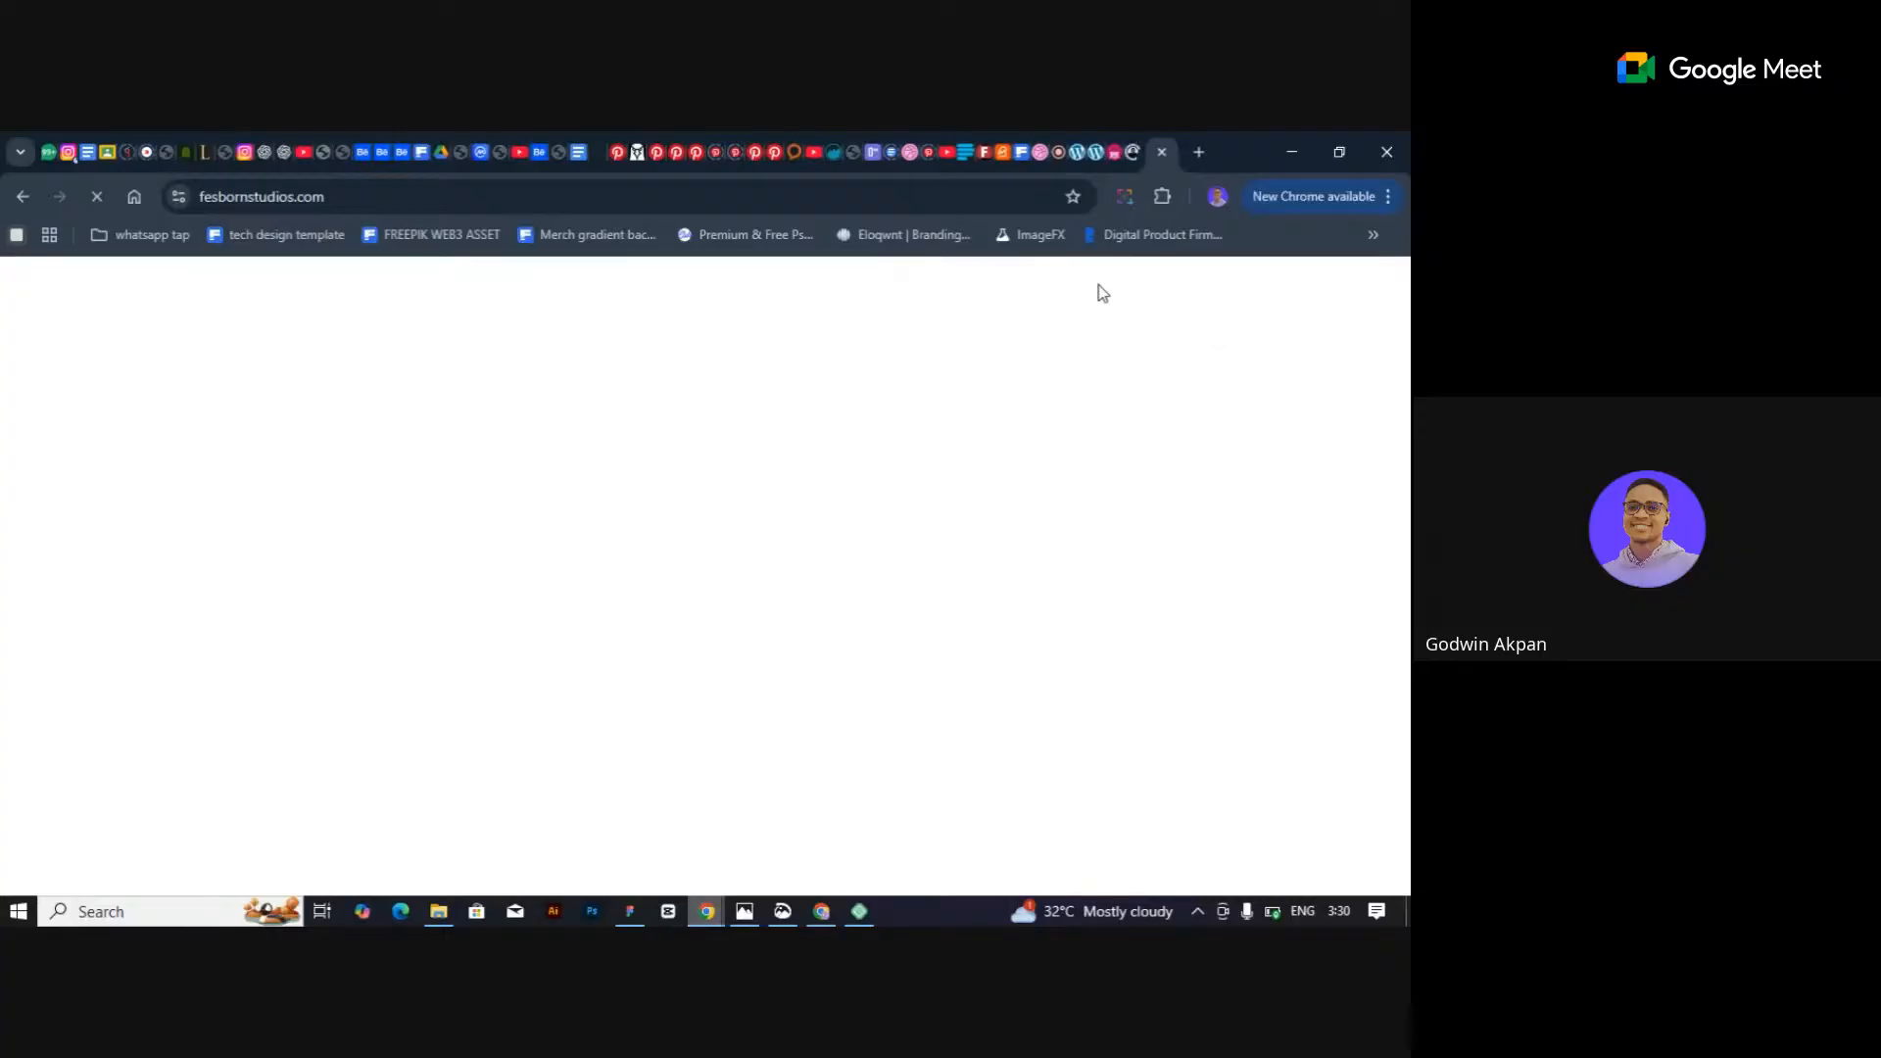
Examine the portfolio site's Your Voice Captured hero, the moving brand logo strip and the large statement text beneath it.
{"action": "left_click", "coordinate": [1129, 151]}
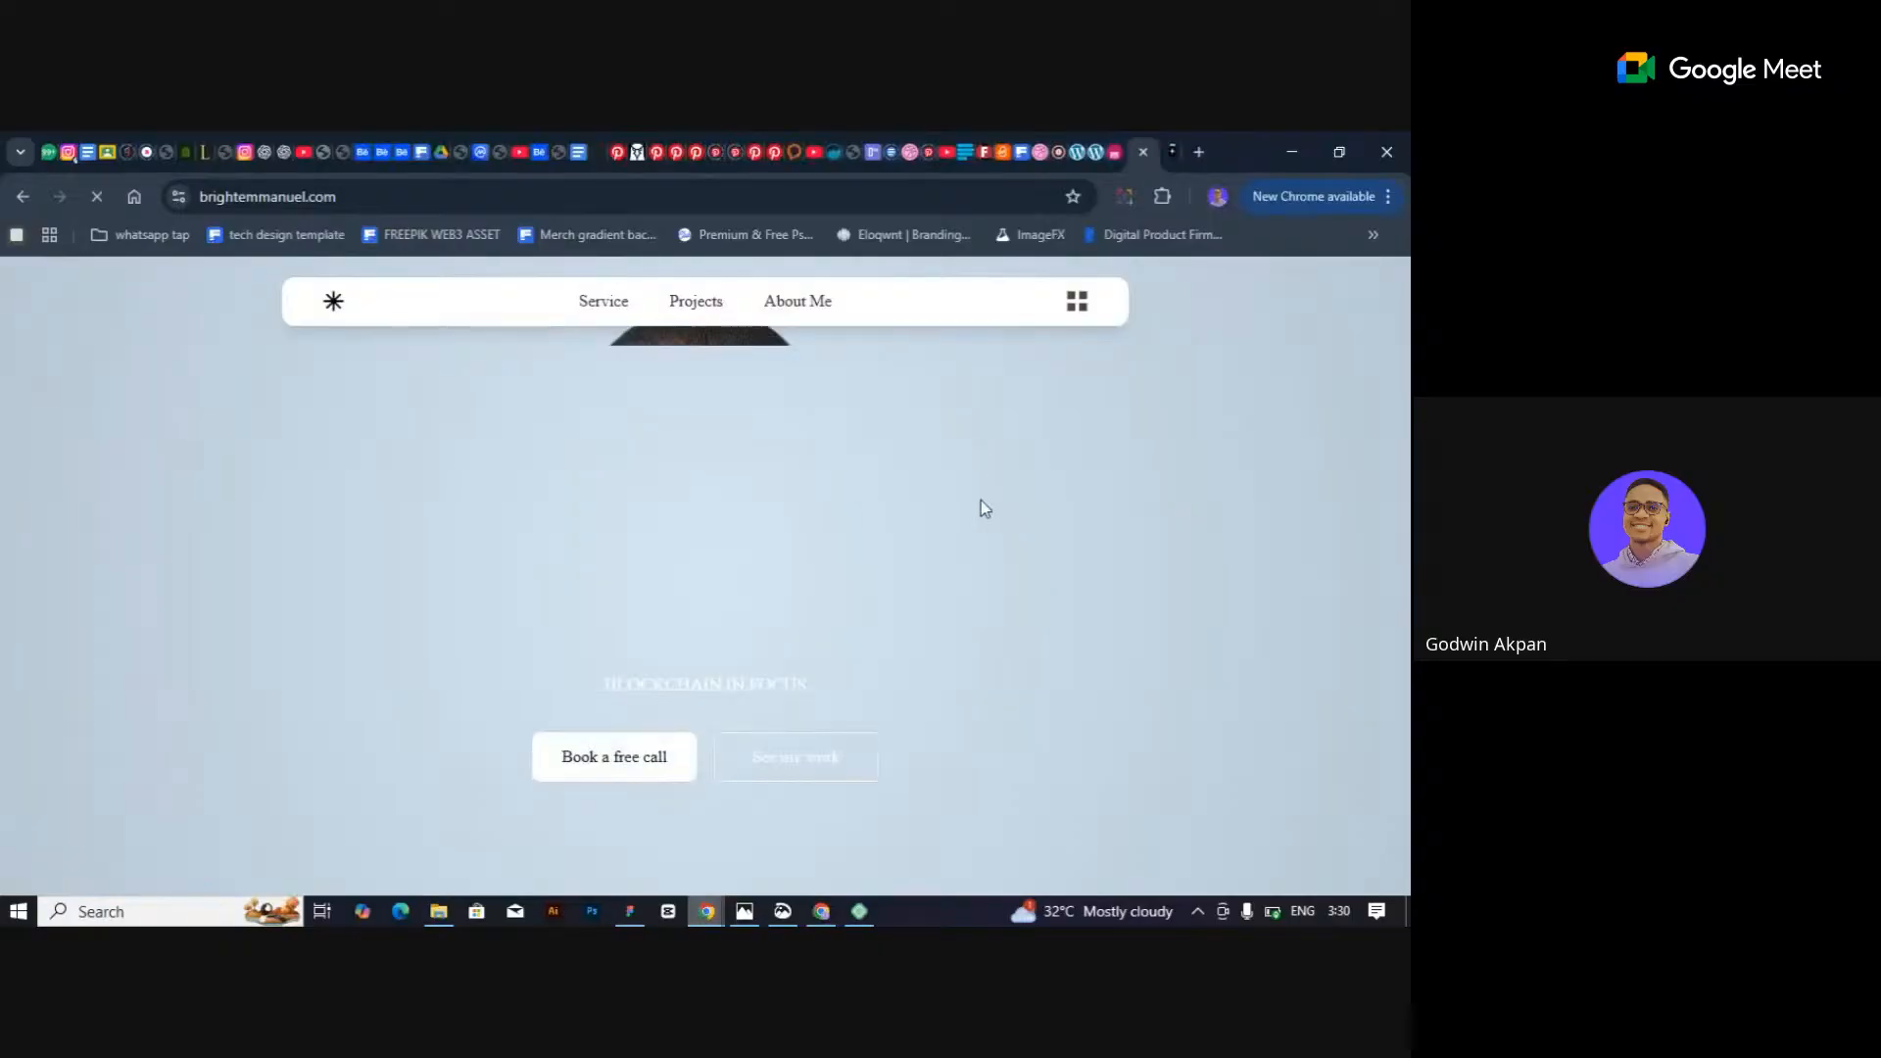
{"action": "scroll", "coordinate": [985, 508], "scroll_direction": "down", "scroll_amount": 8}
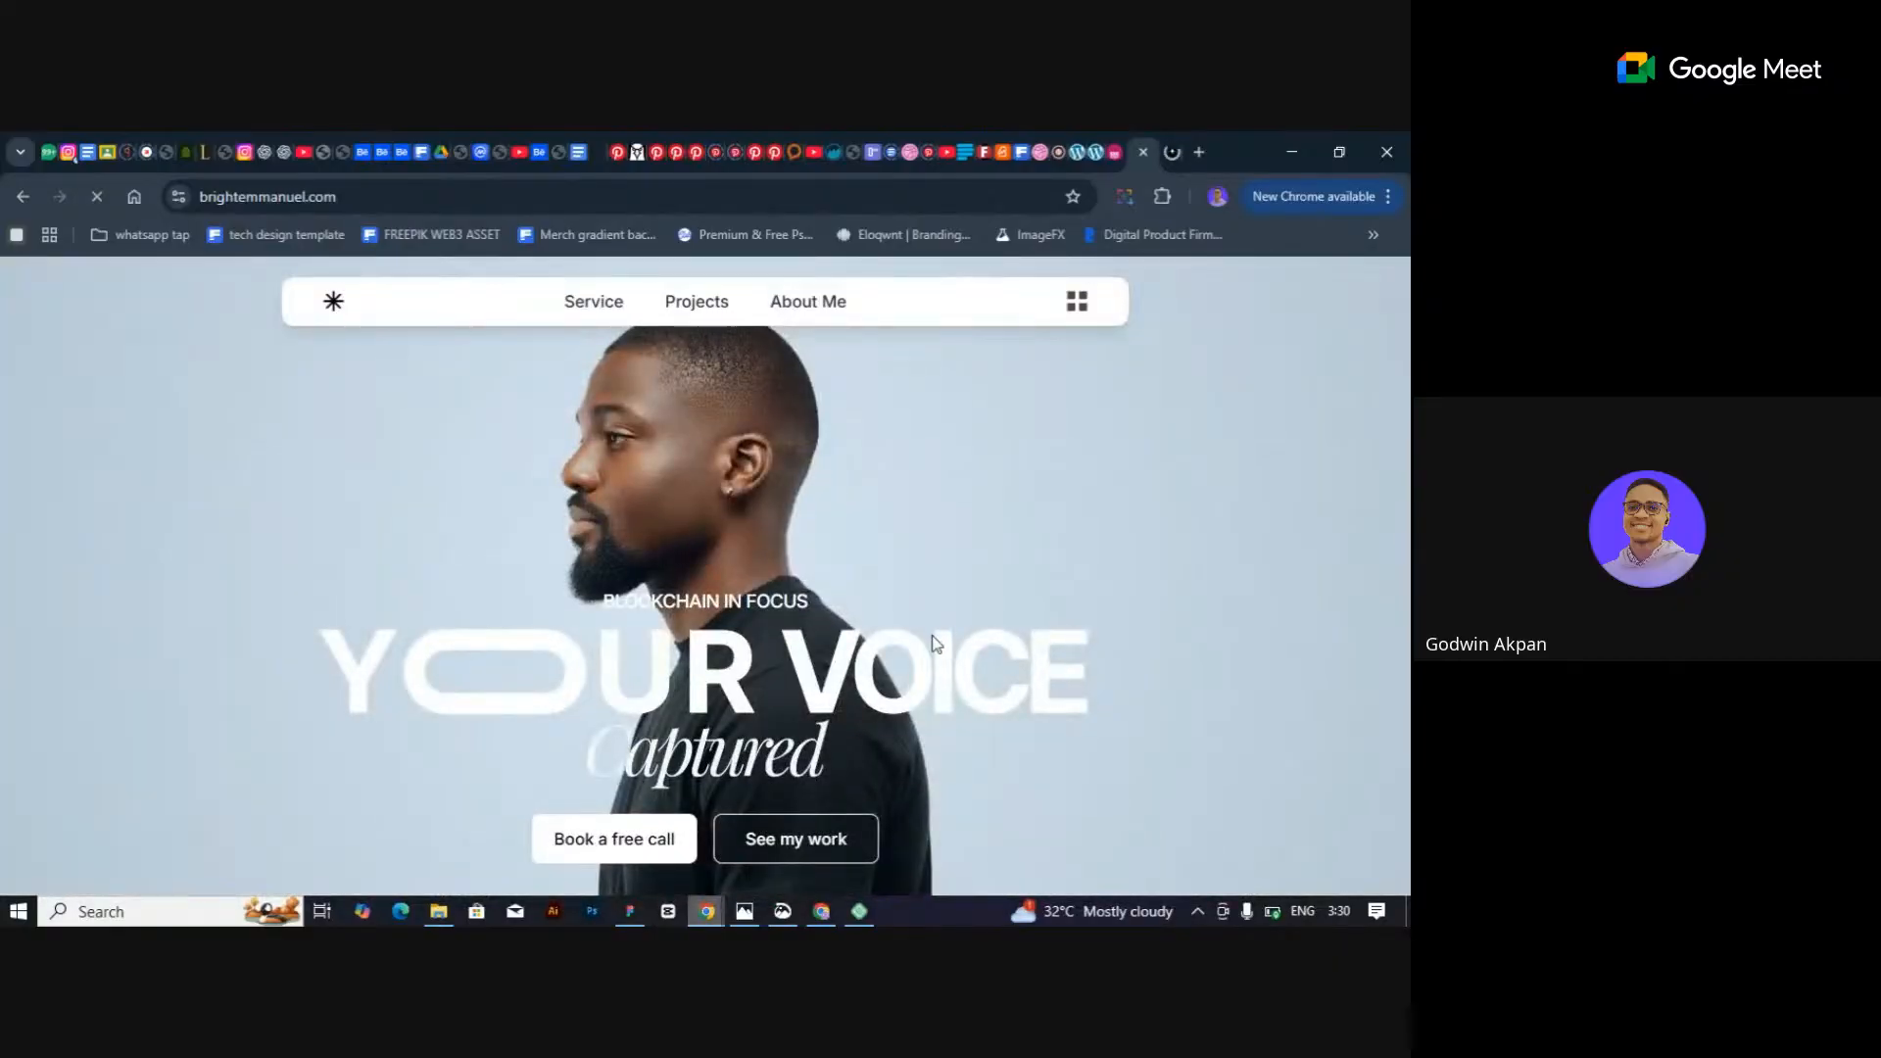
{"action": "scroll", "coordinate": [838, 605], "scroll_direction": "down", "scroll_amount": 5}
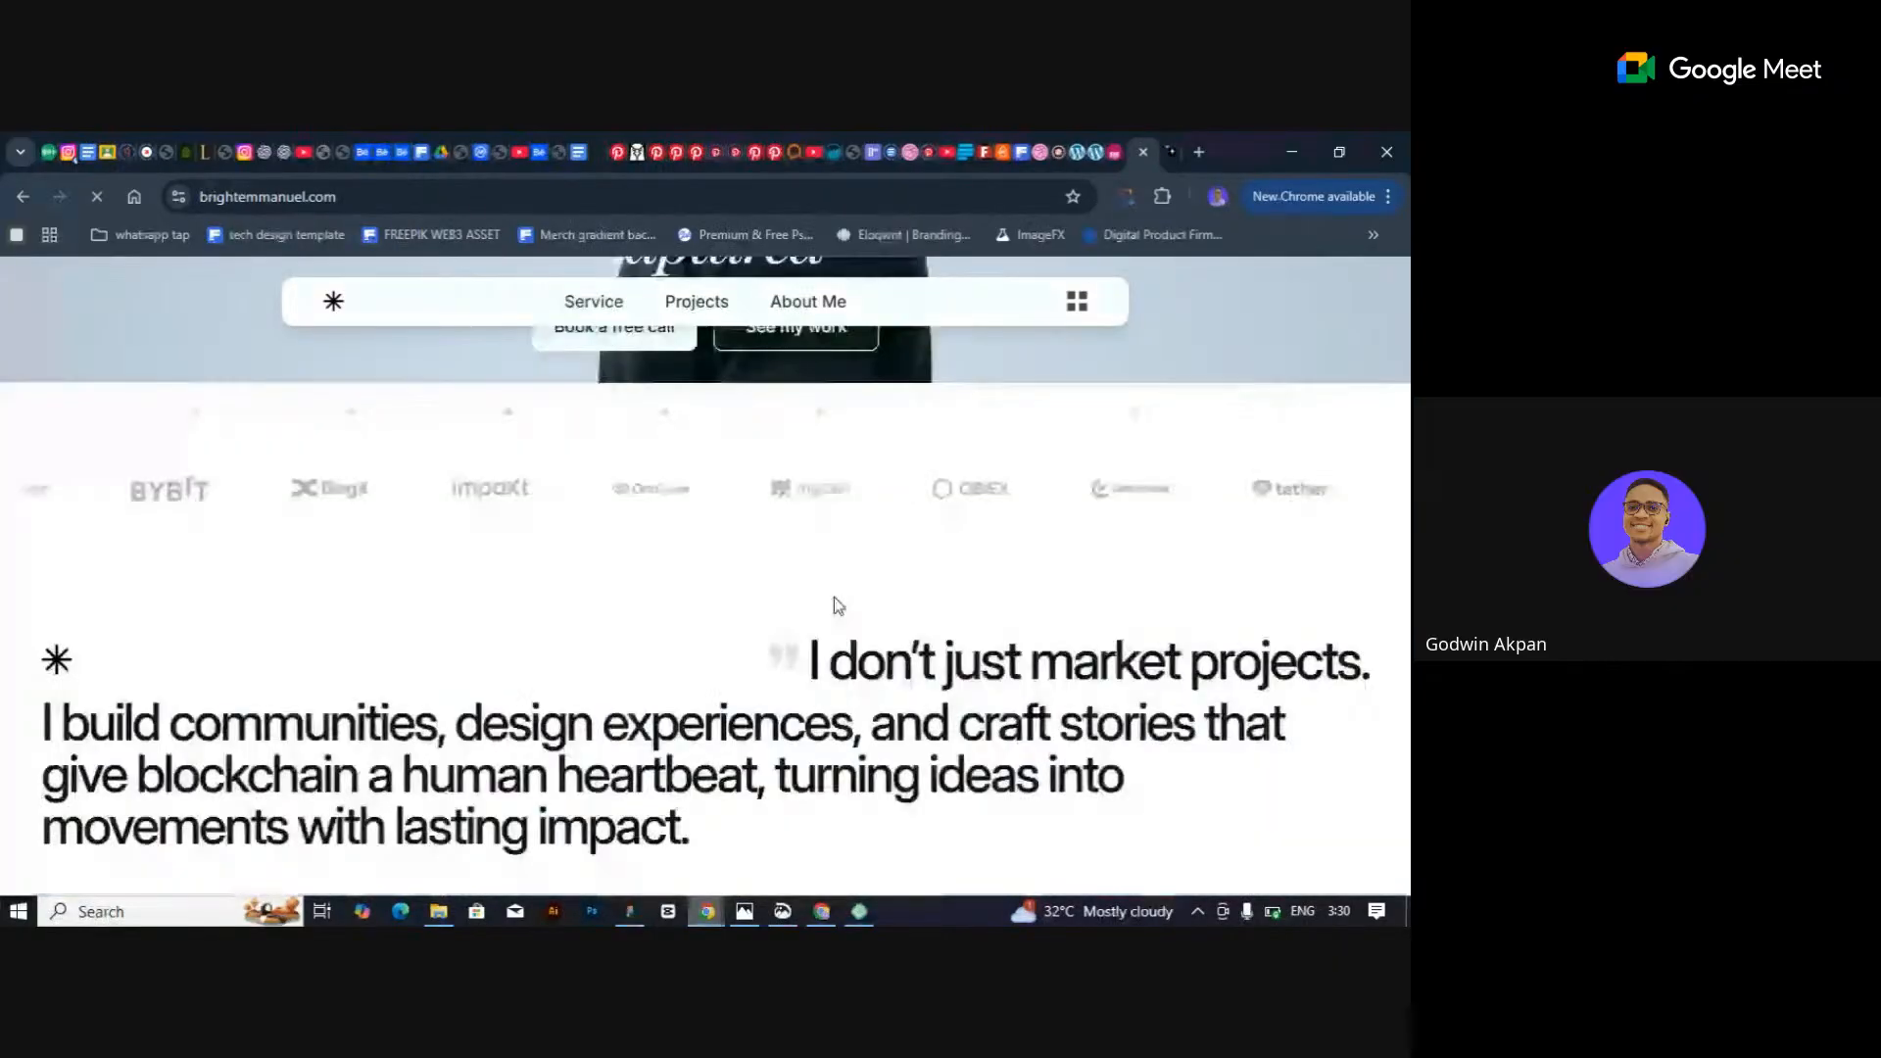
{"action": "scroll", "coordinate": [838, 606], "scroll_direction": "down", "scroll_amount": 1}
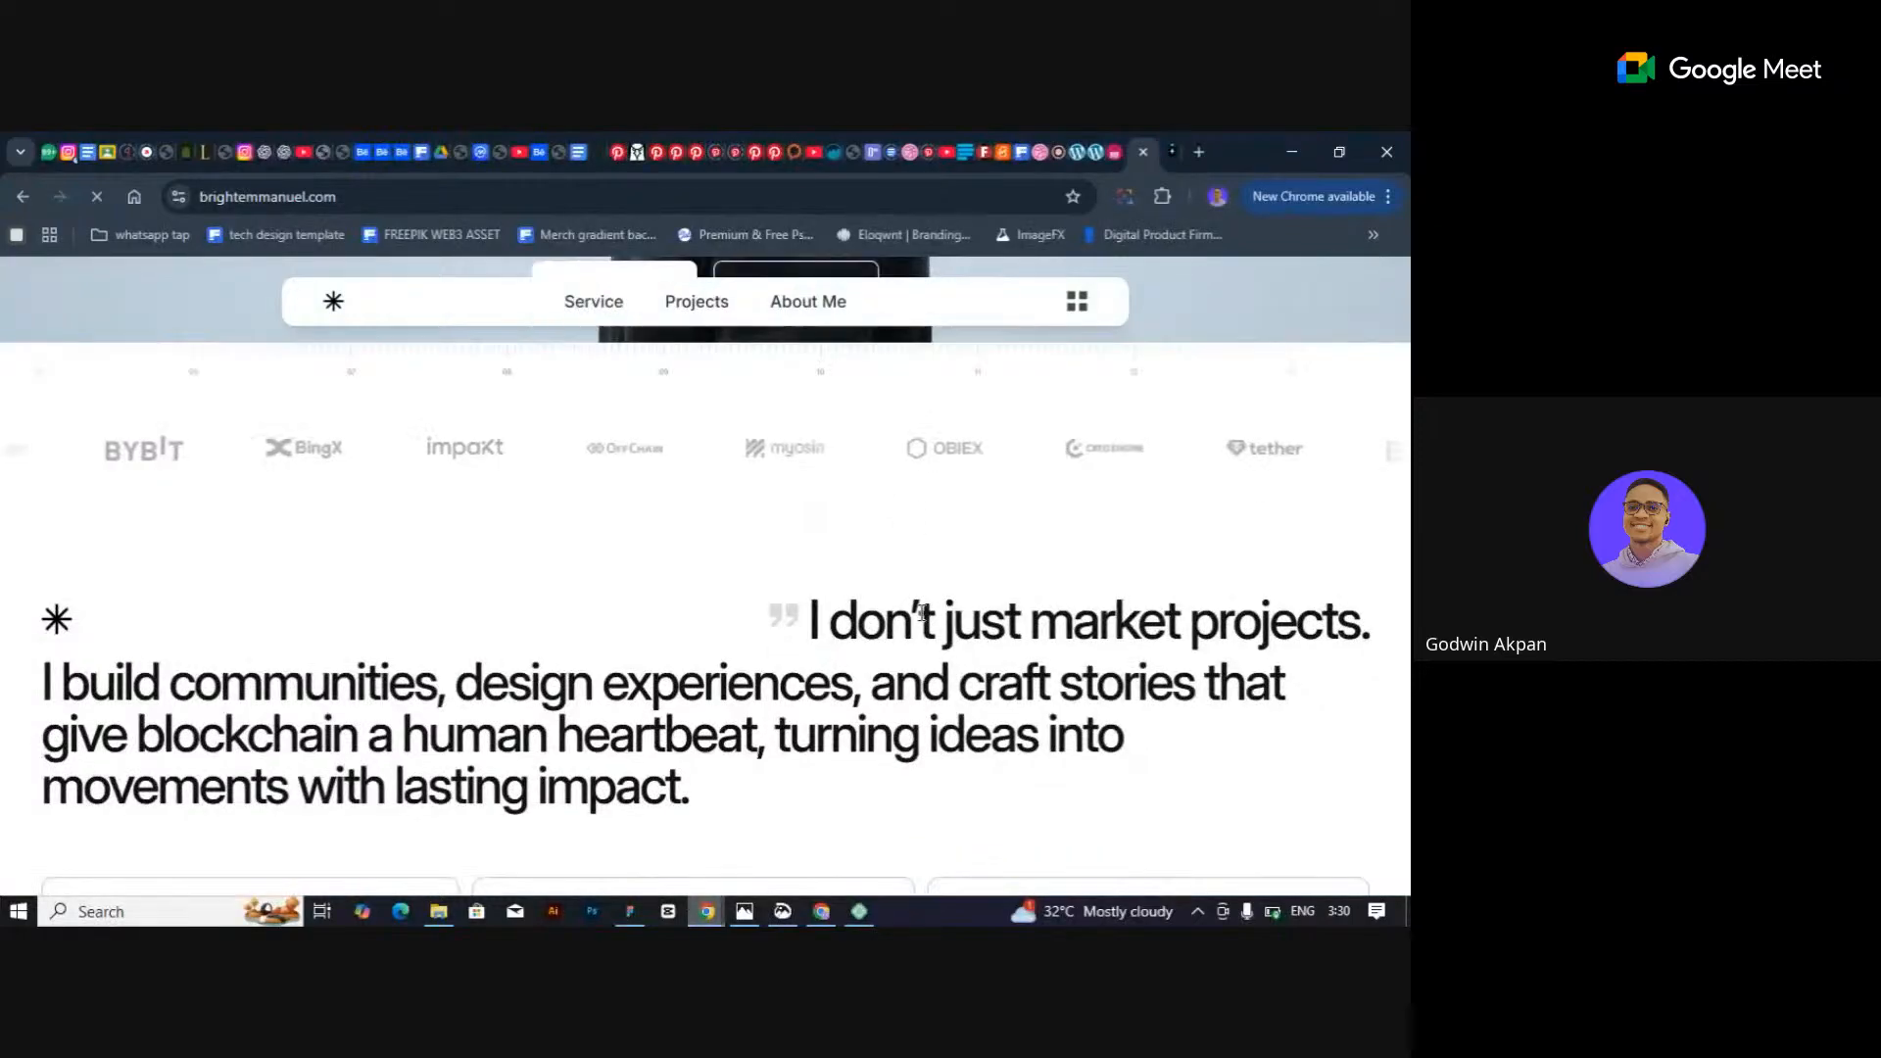
{"action": "scroll", "coordinate": [574, 575], "scroll_direction": "up", "scroll_amount": 3}
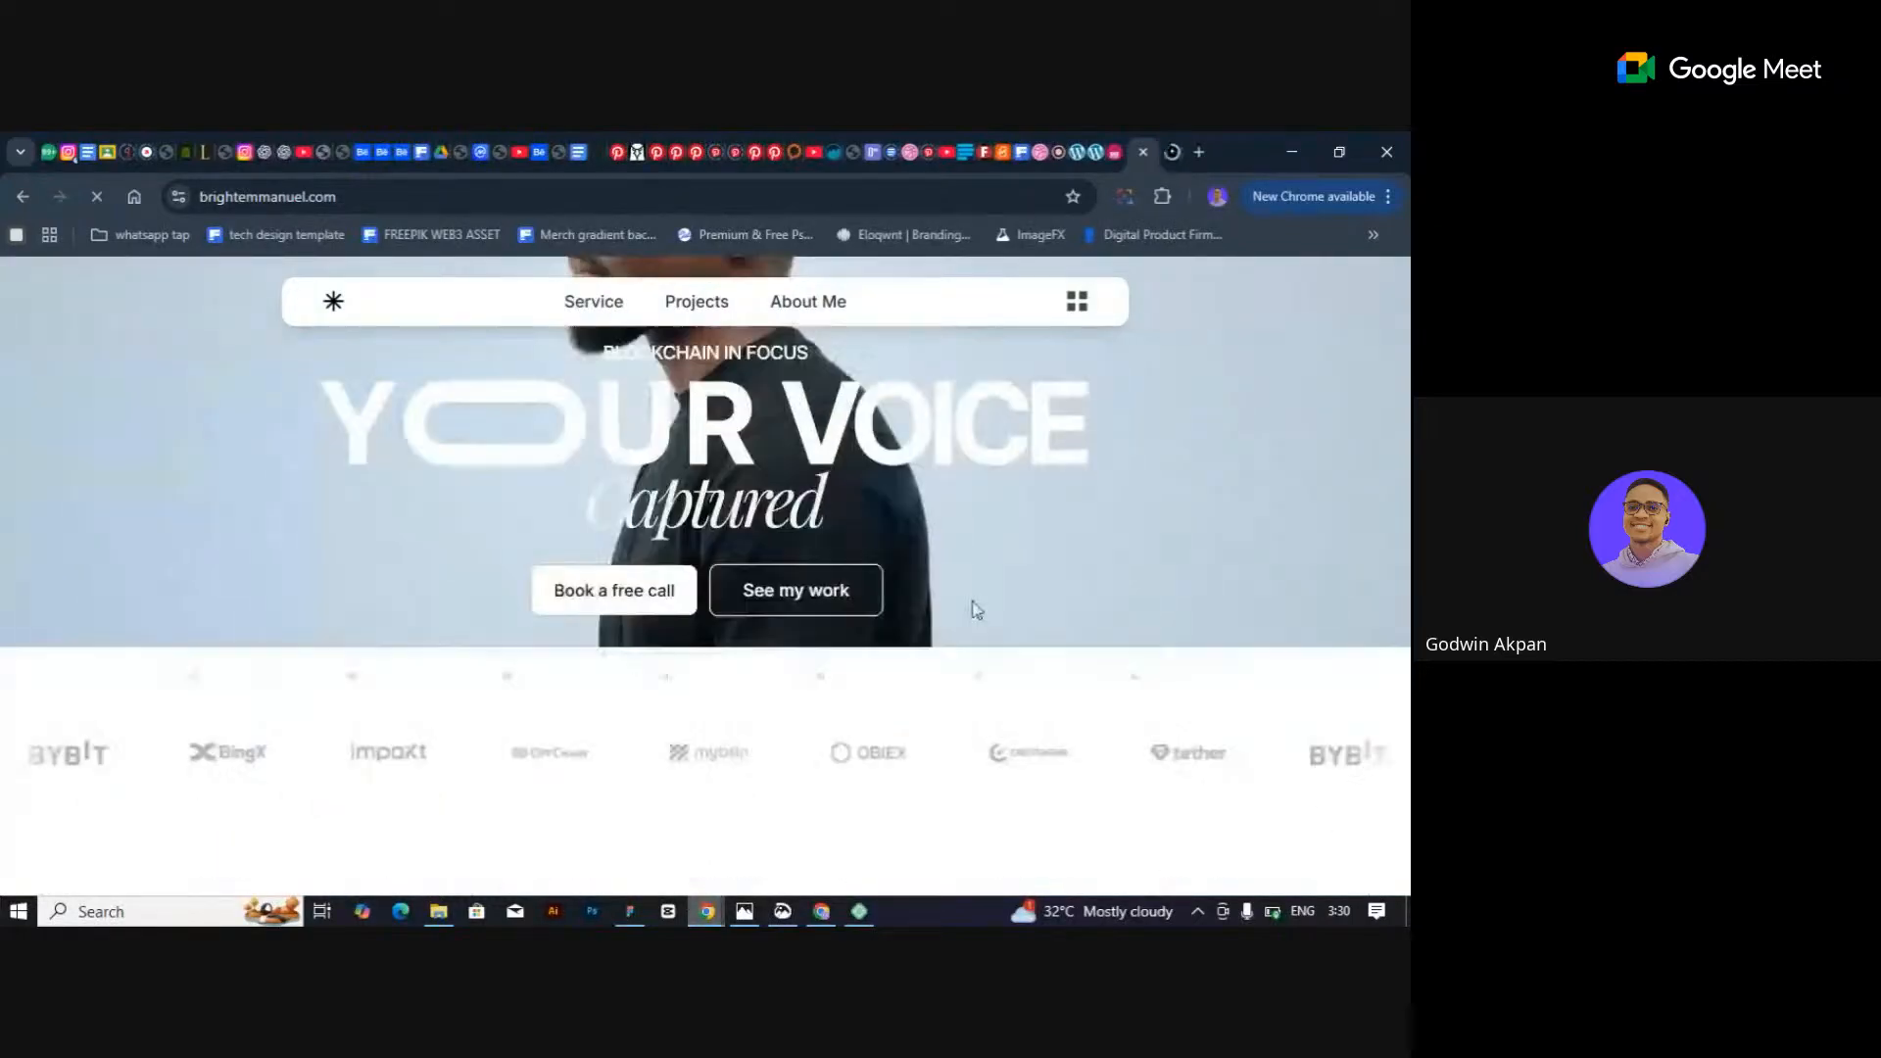
{"action": "scroll", "coordinate": [861, 722], "scroll_direction": "down", "scroll_amount": 3}
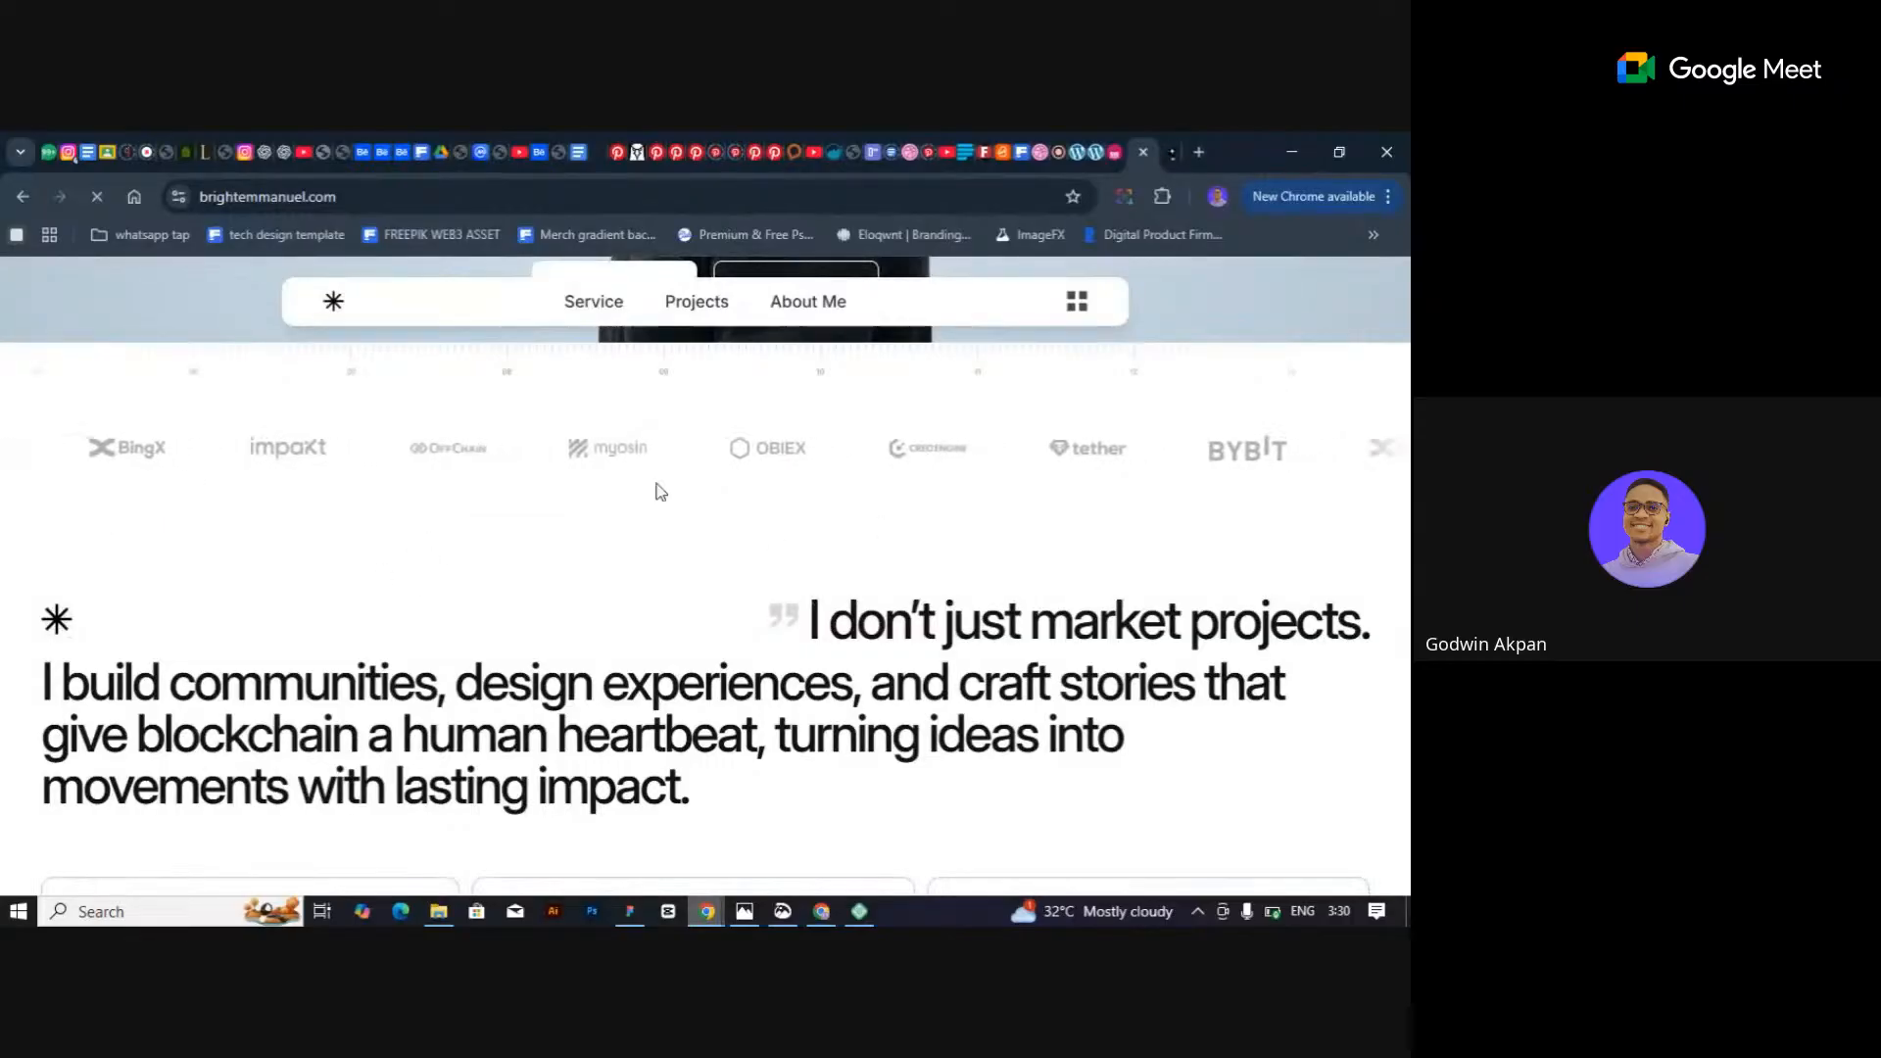
{"action": "double_click", "coordinate": [598, 449]}
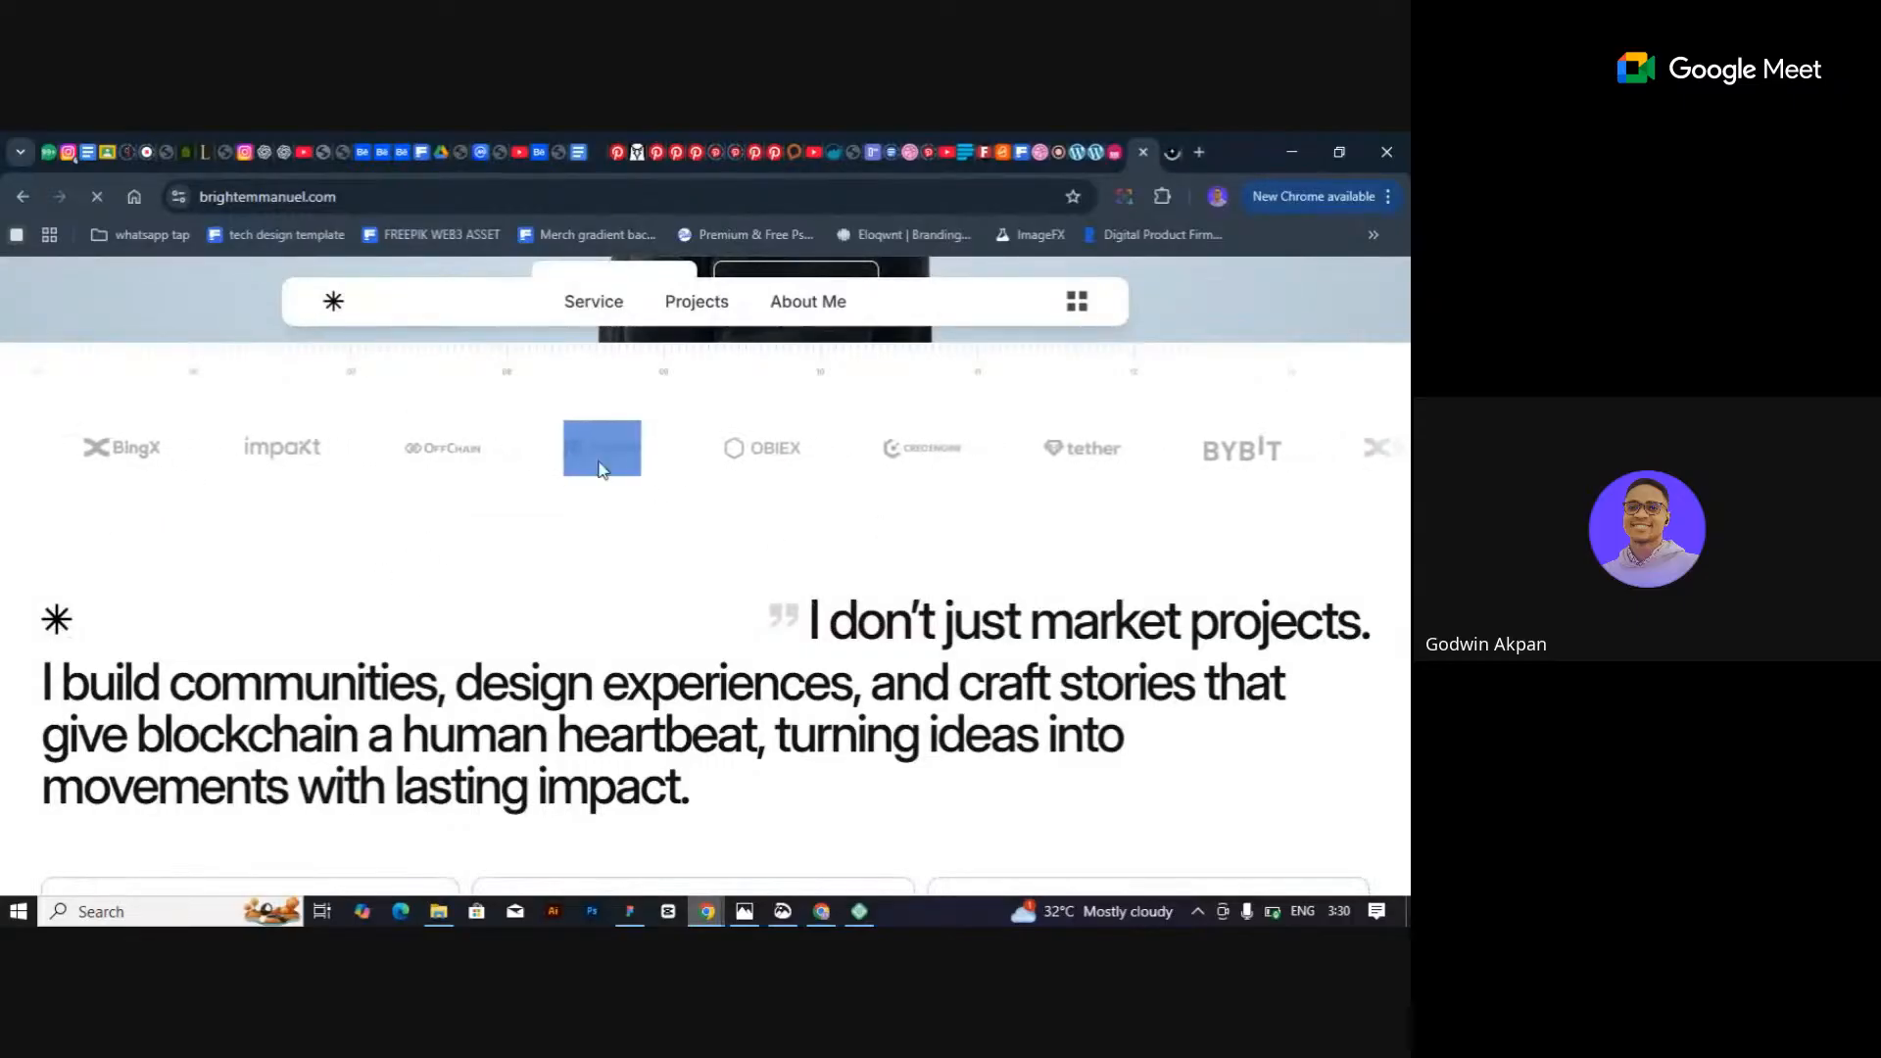
{"action": "left_click", "coordinate": [556, 517]}
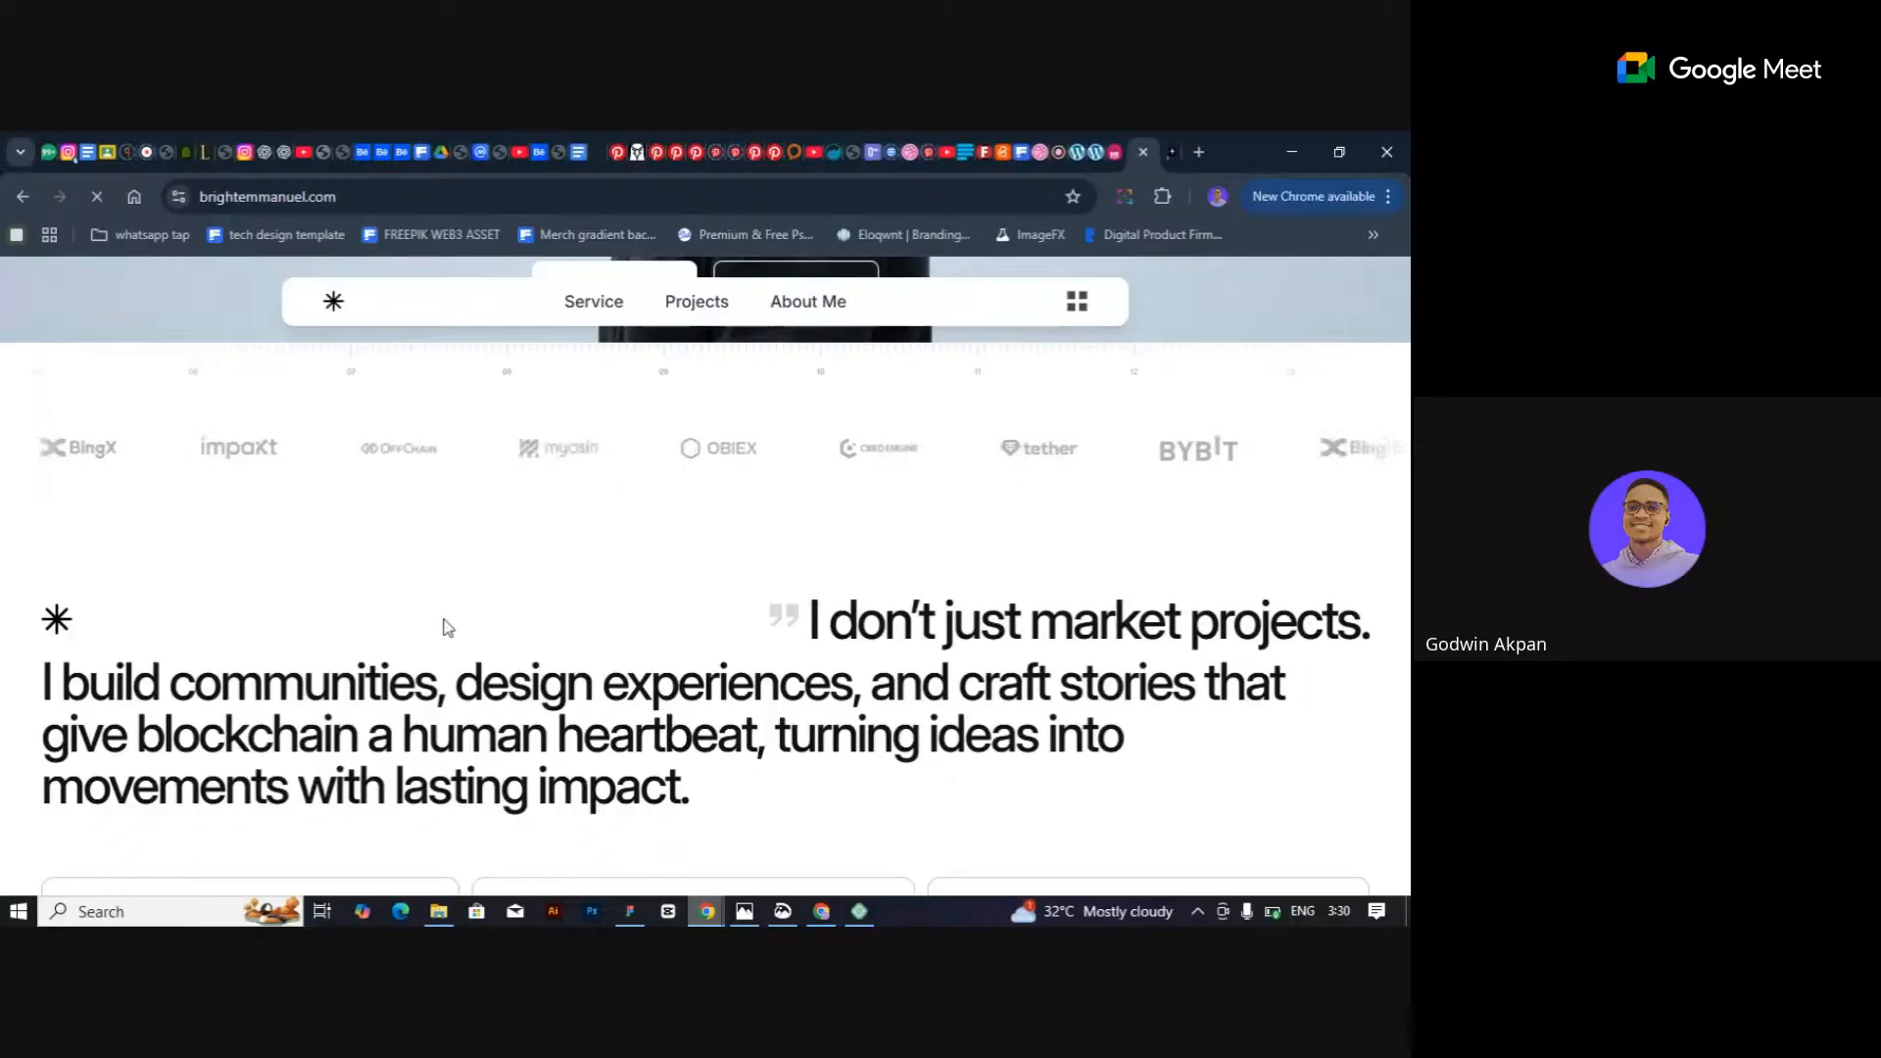
{"action": "scroll", "coordinate": [448, 627], "scroll_direction": "down", "scroll_amount": 1}
{"action": "scroll", "coordinate": [544, 619], "scroll_direction": "up", "scroll_amount": 1}
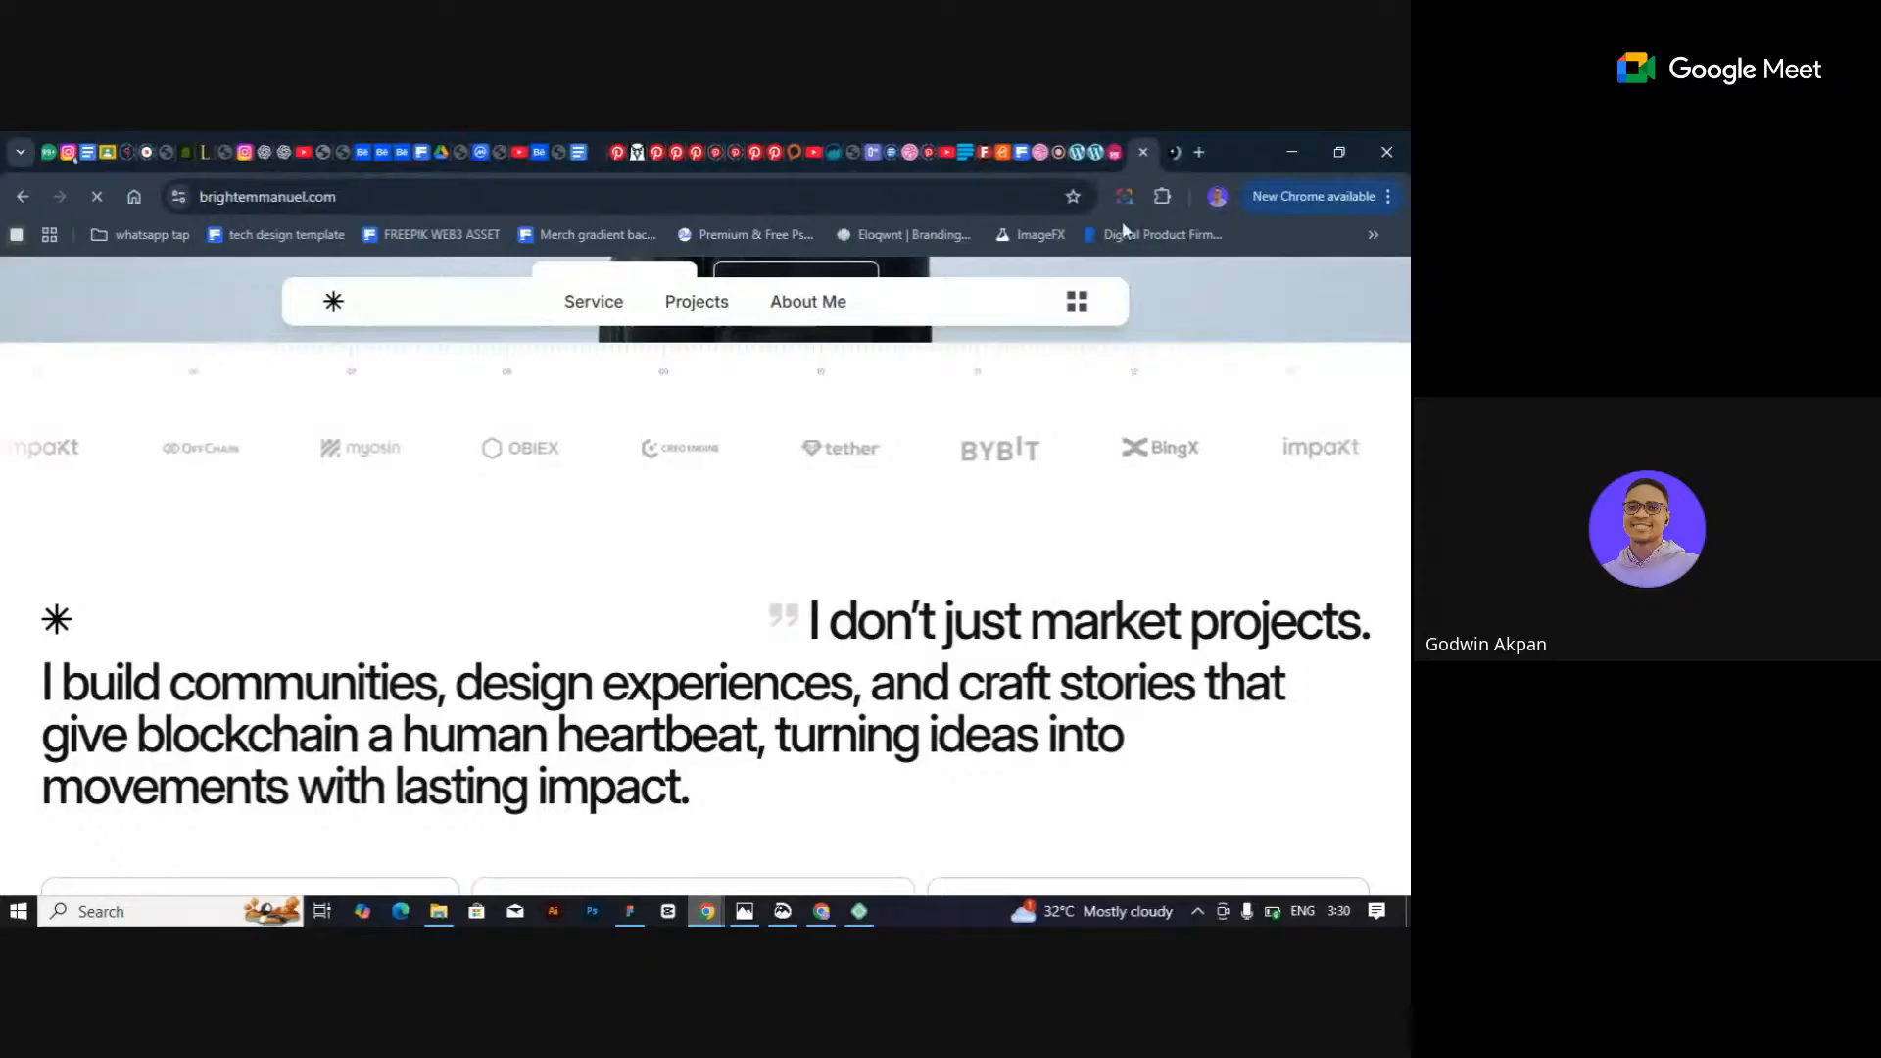
{"action": "left_click", "coordinate": [1054, 157]}
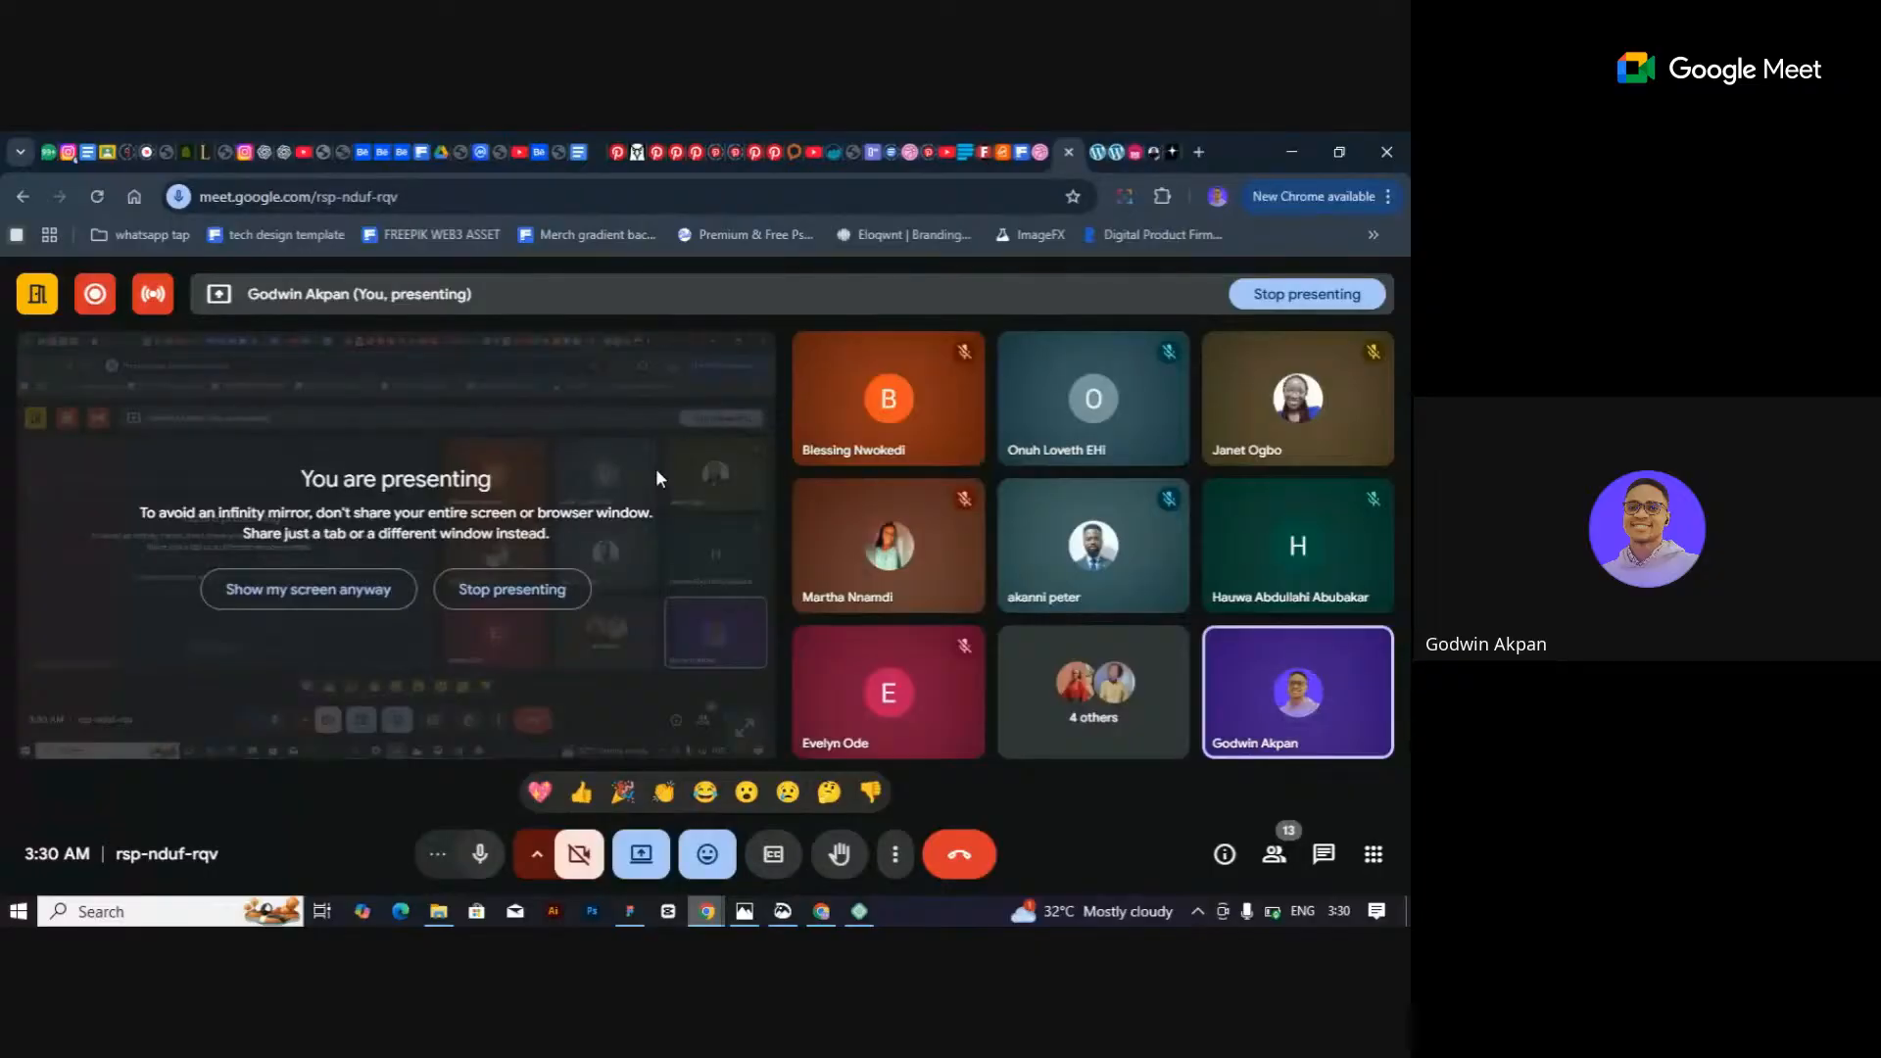
{"action": "mouse_move", "coordinate": [1055, 555]}
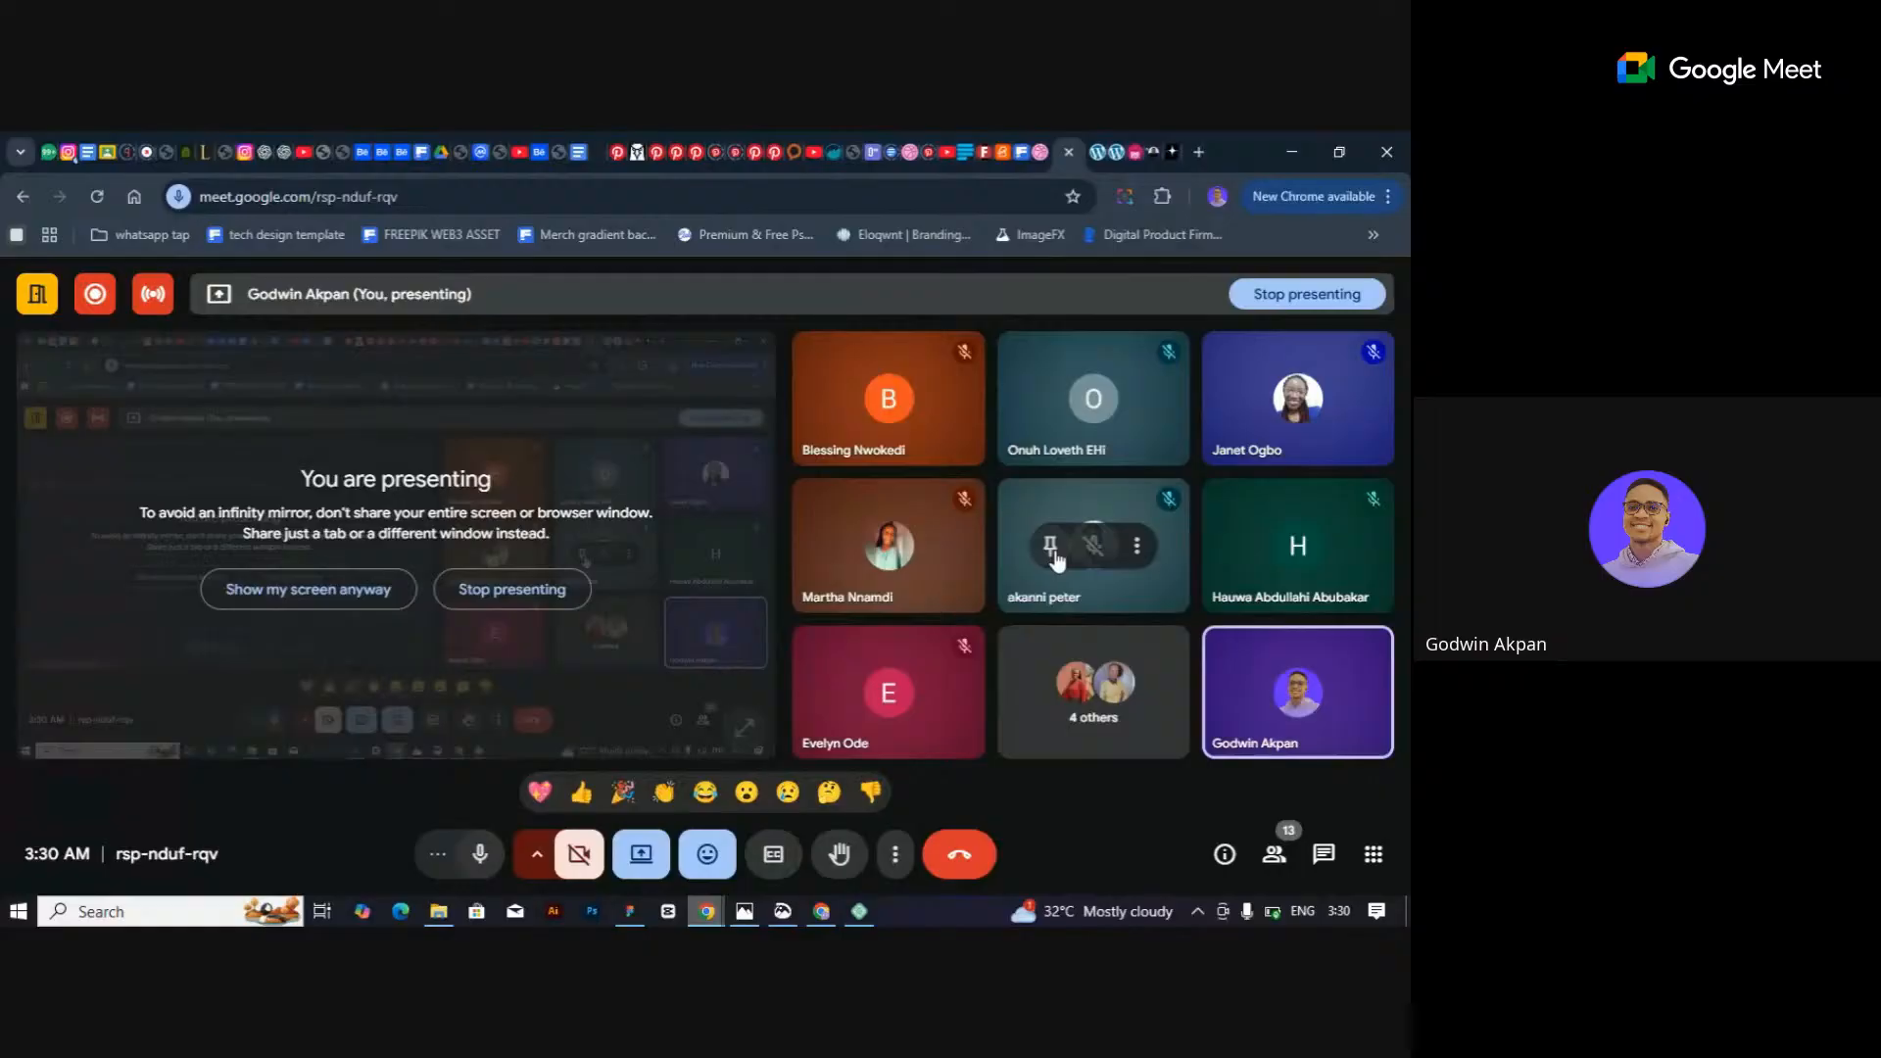
{"action": "left_click", "coordinate": [1137, 154]}
{"action": "left_click", "coordinate": [1133, 163]}
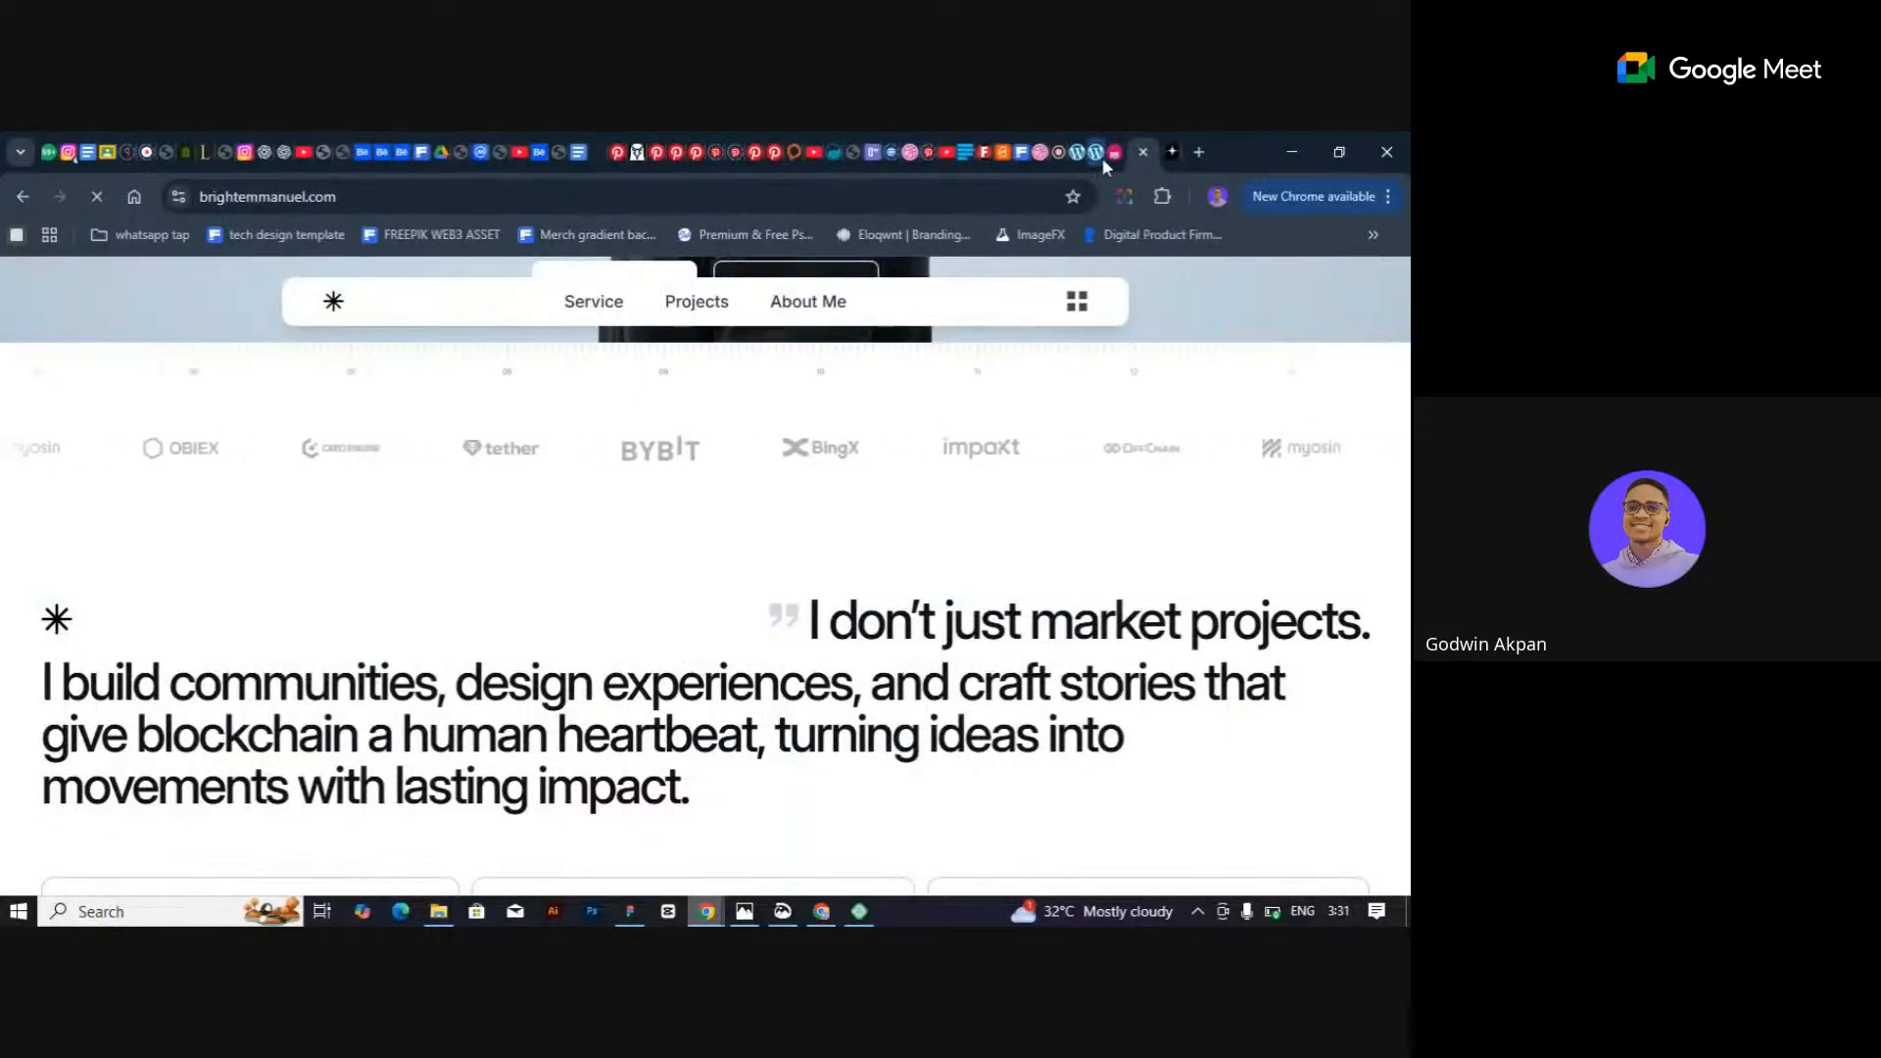
{"action": "left_click", "coordinate": [1064, 151]}
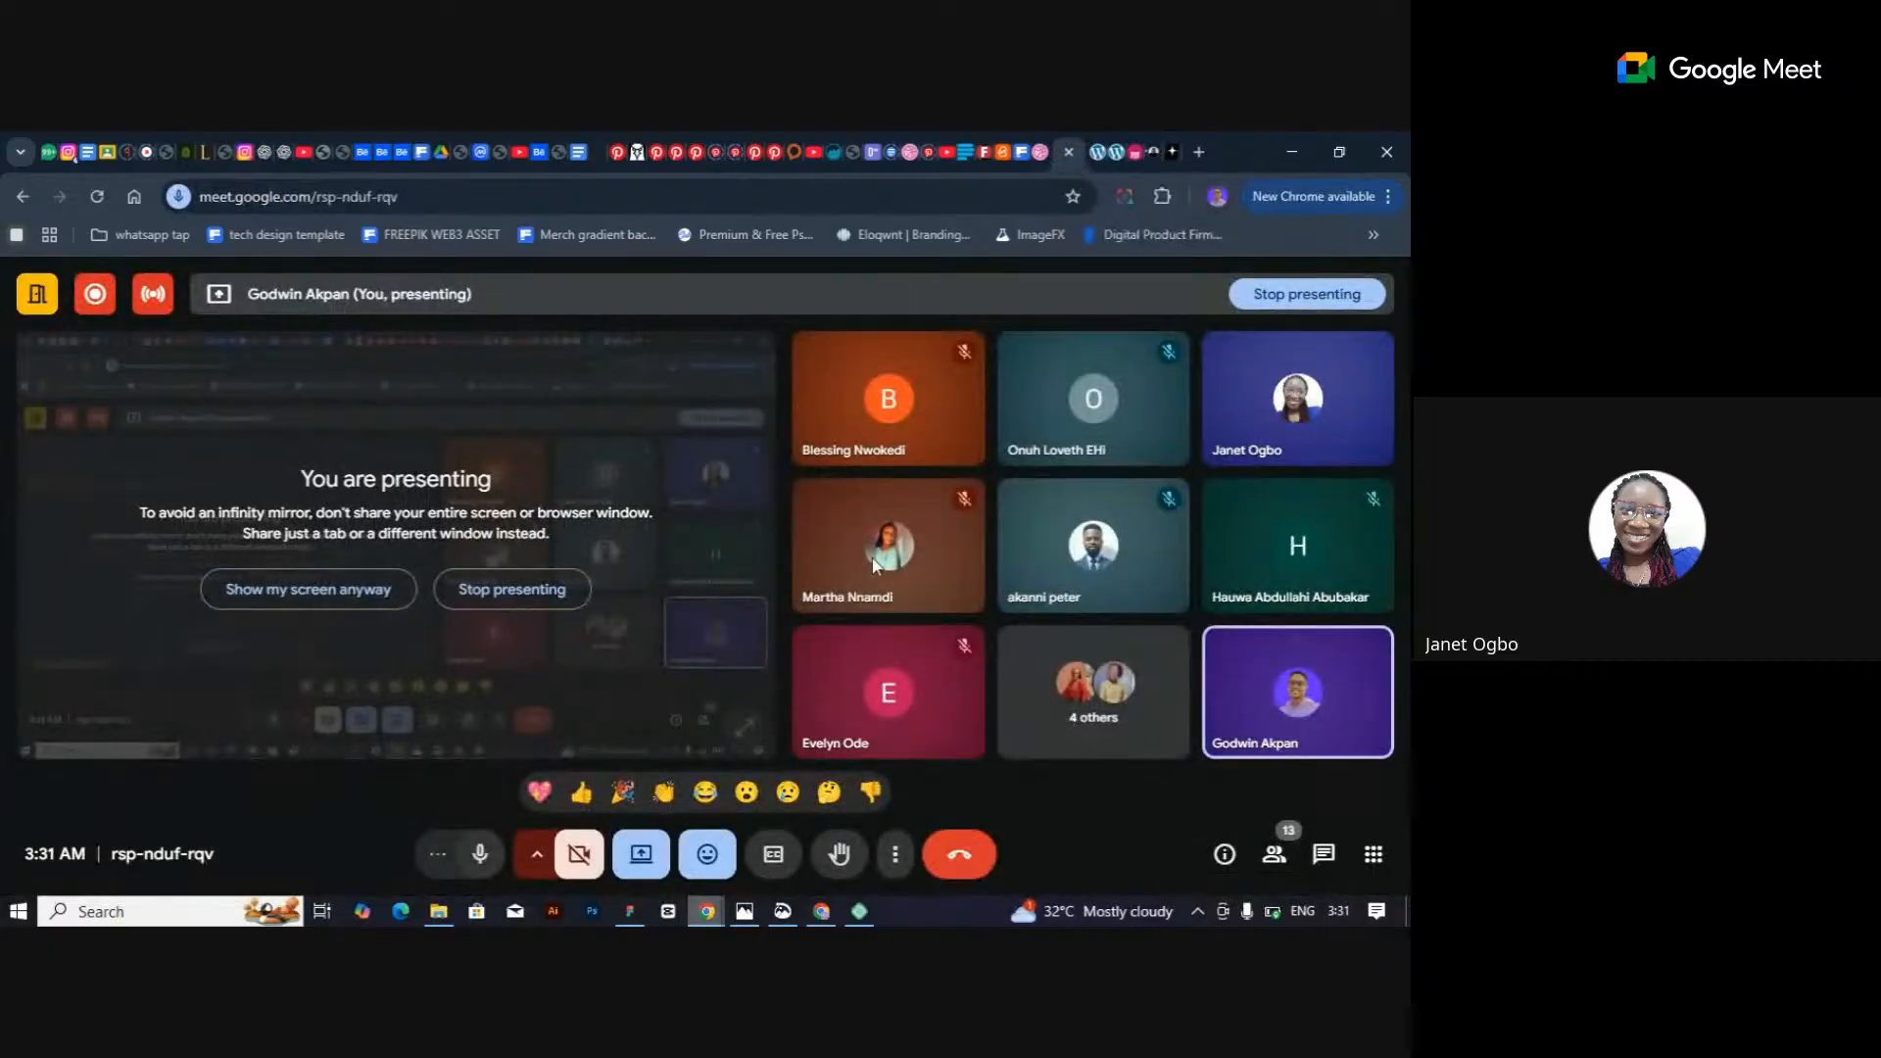
{"action": "left_click", "coordinate": [1156, 151]}
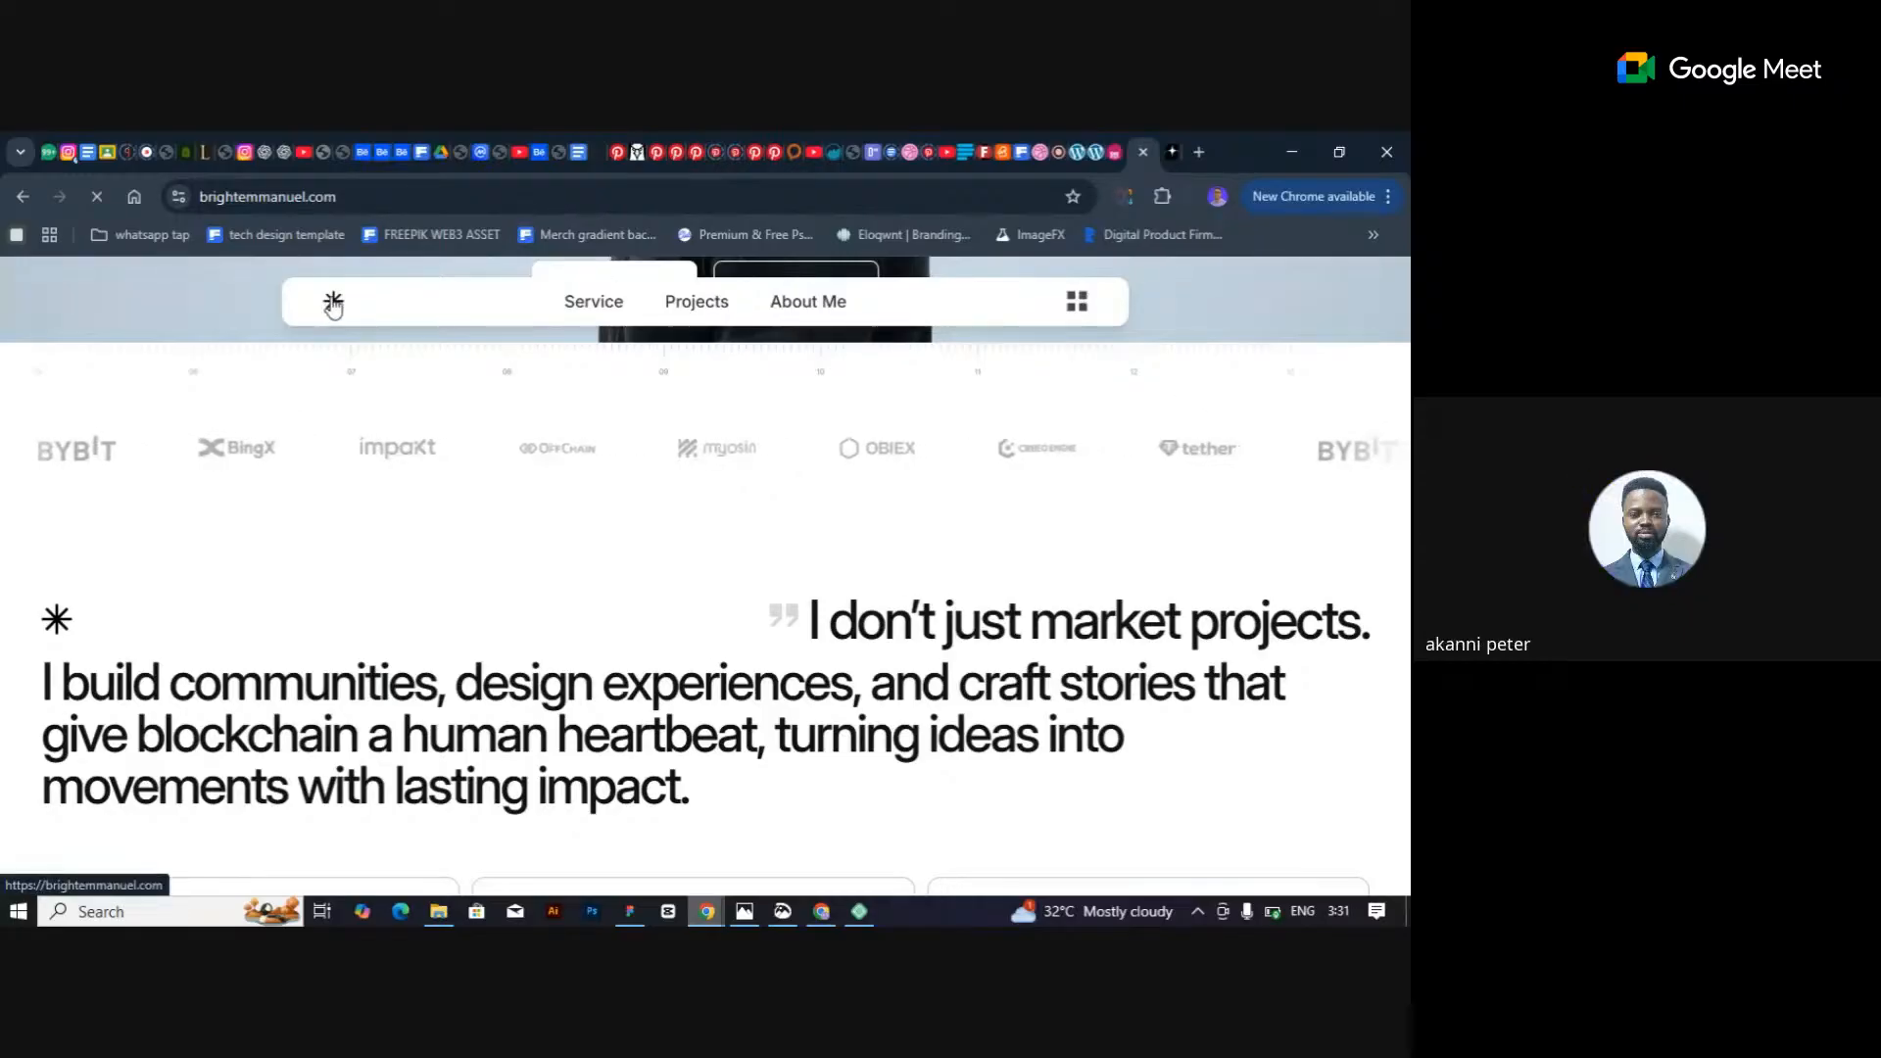
{"action": "left_click", "coordinate": [1061, 156]}
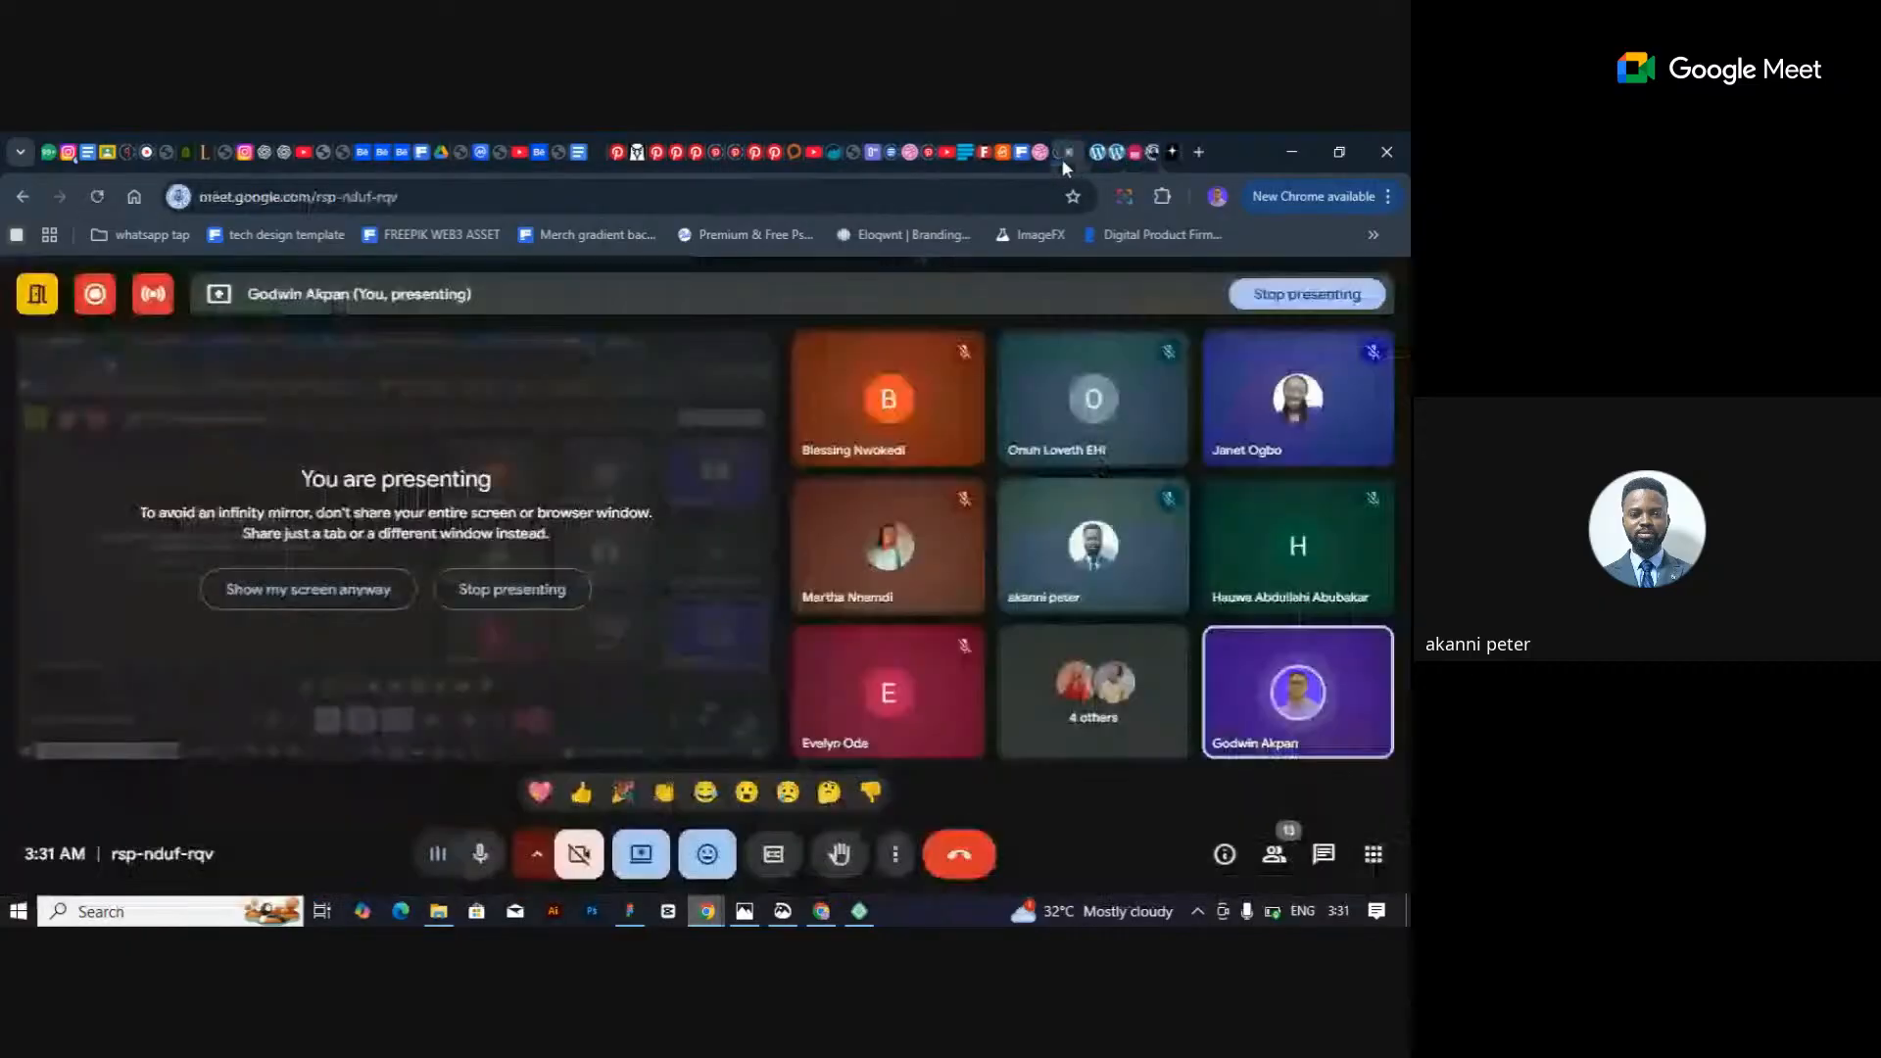
{"action": "left_click", "coordinate": [591, 854]}
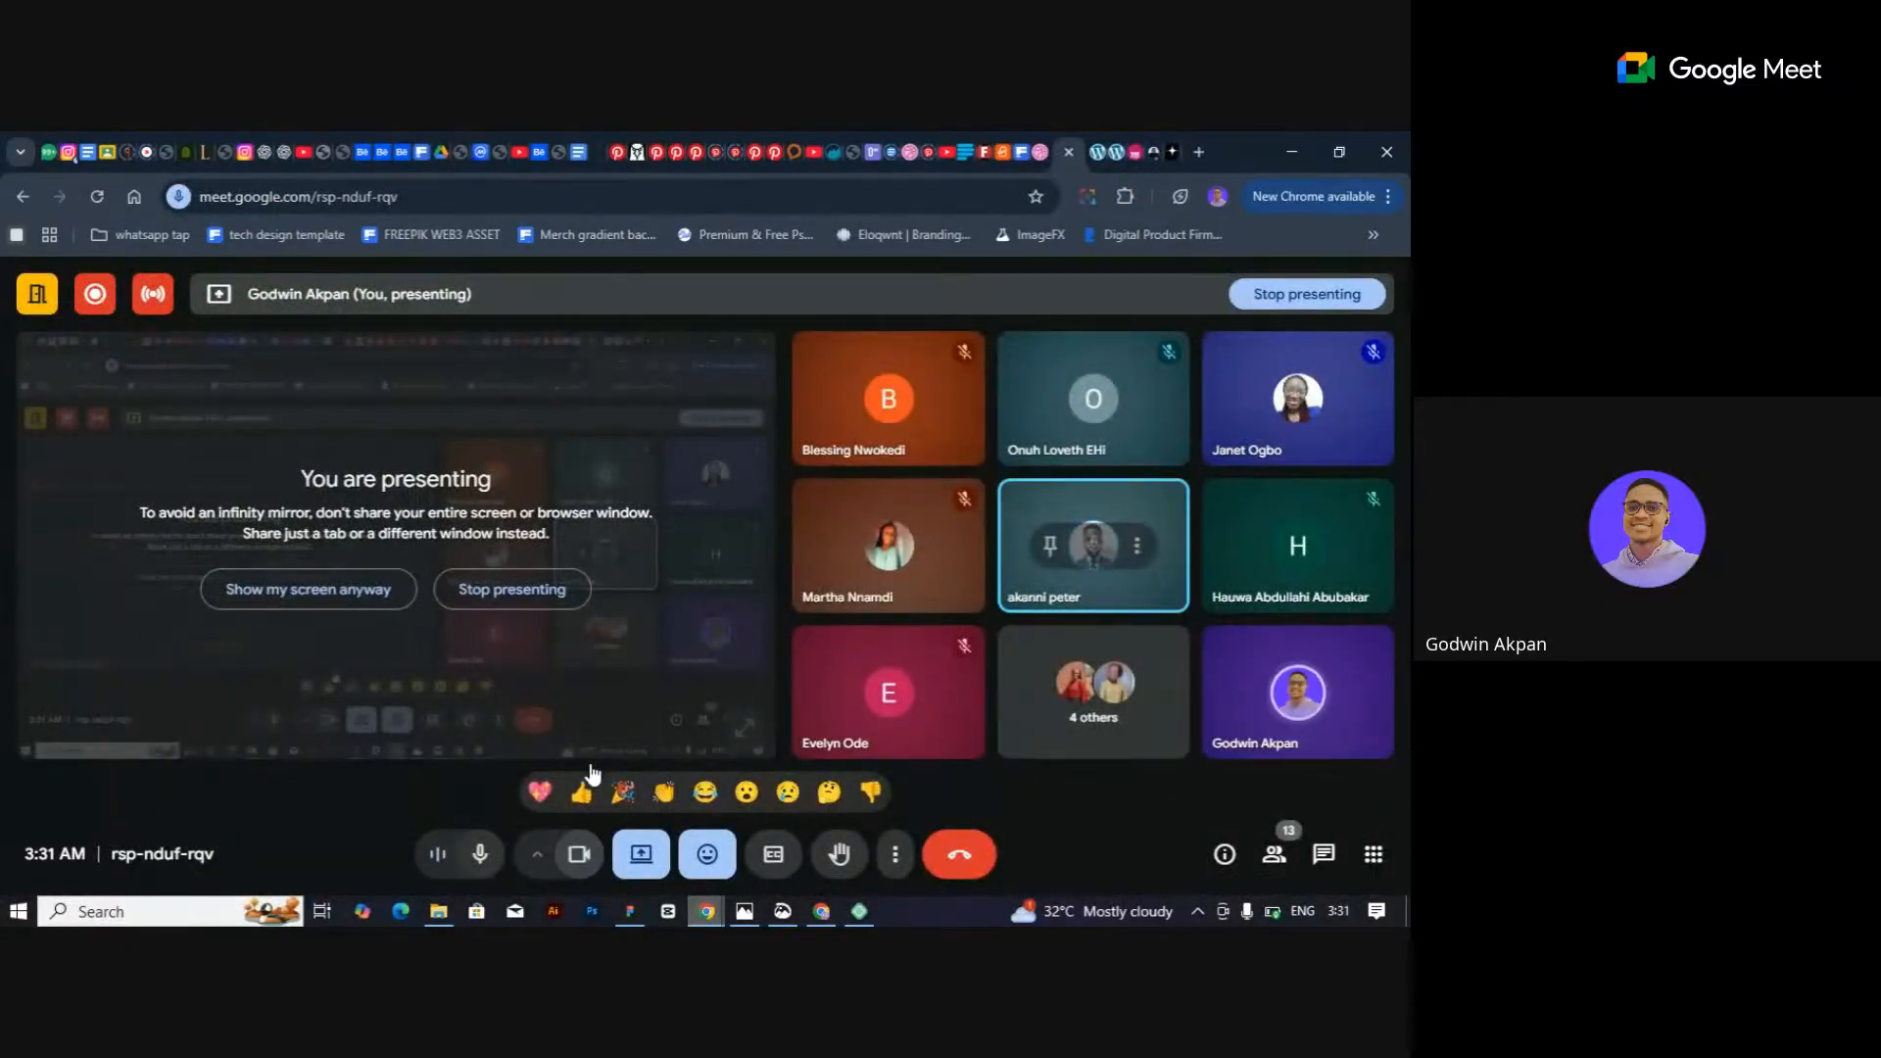
{"action": "left_click", "coordinate": [594, 845]}
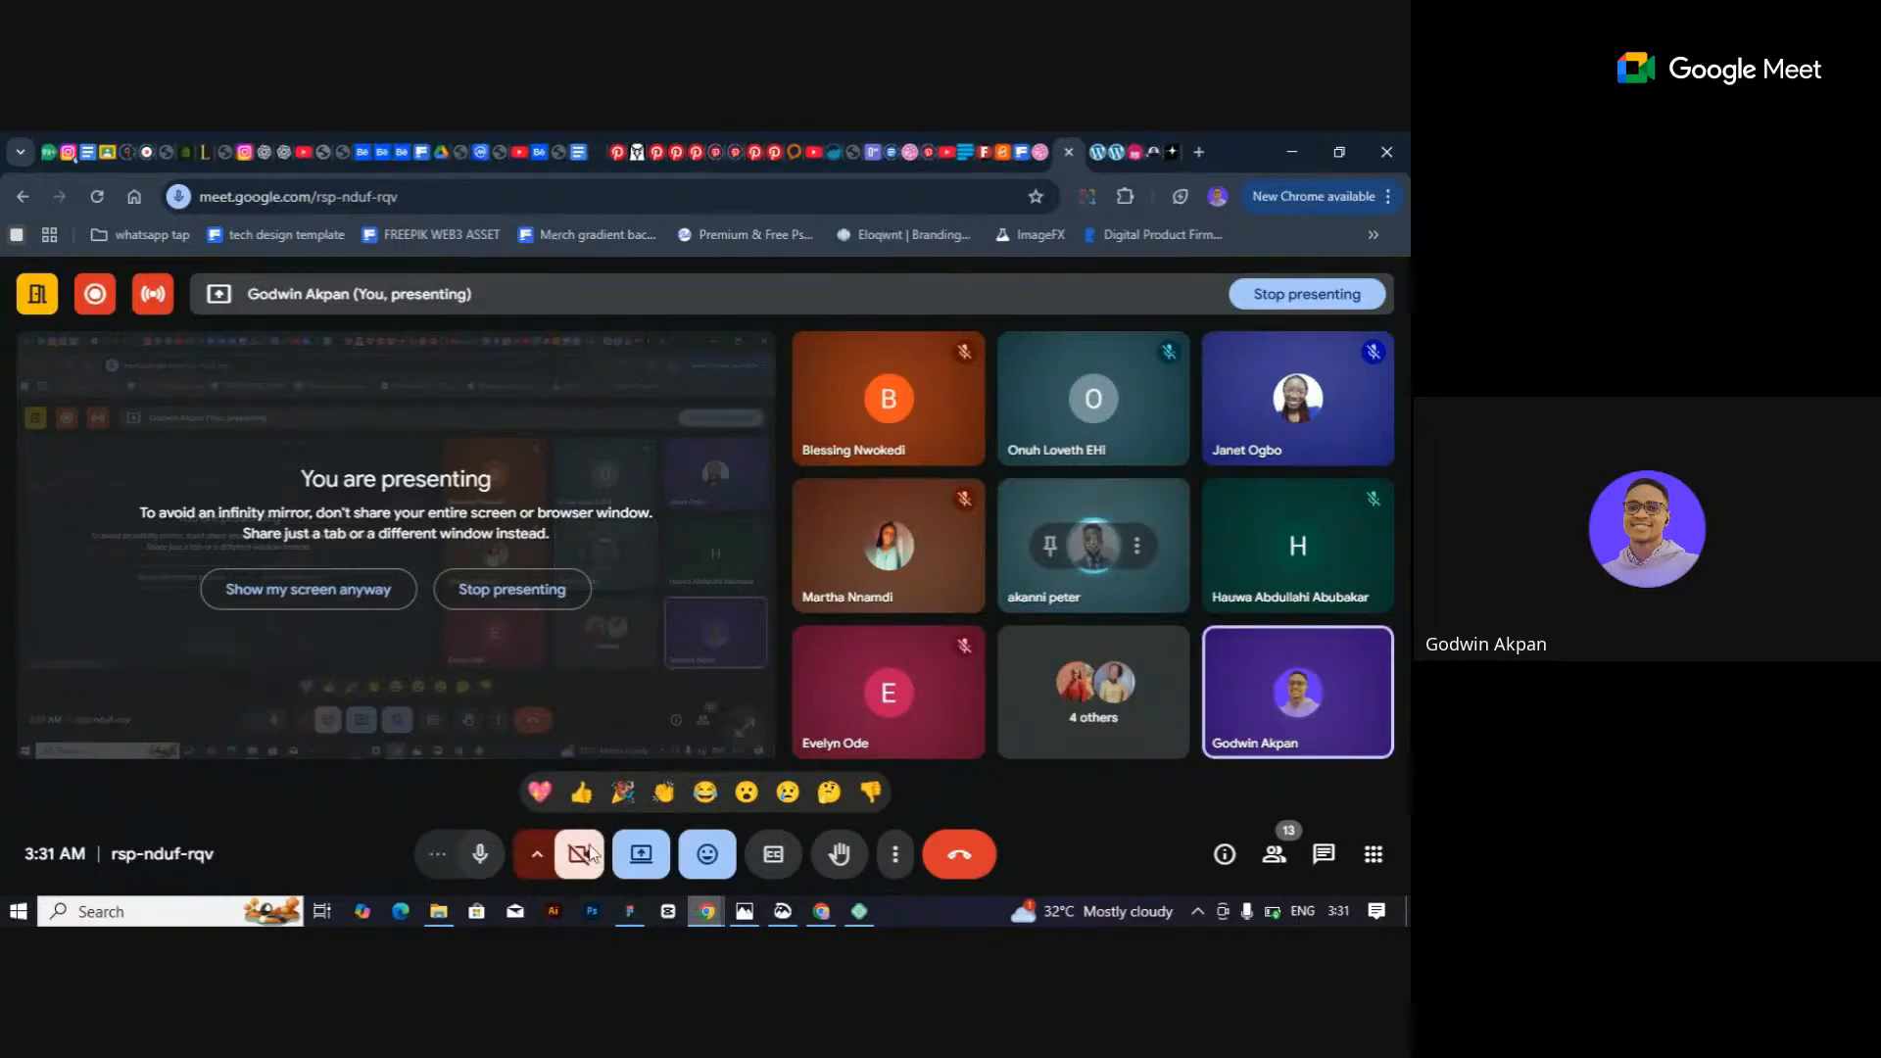
Return from the meeting to the portfolio site and examine how the logo strip and "I don't just market projects" statement follow the hero.
{"action": "left_click", "coordinate": [1114, 167]}
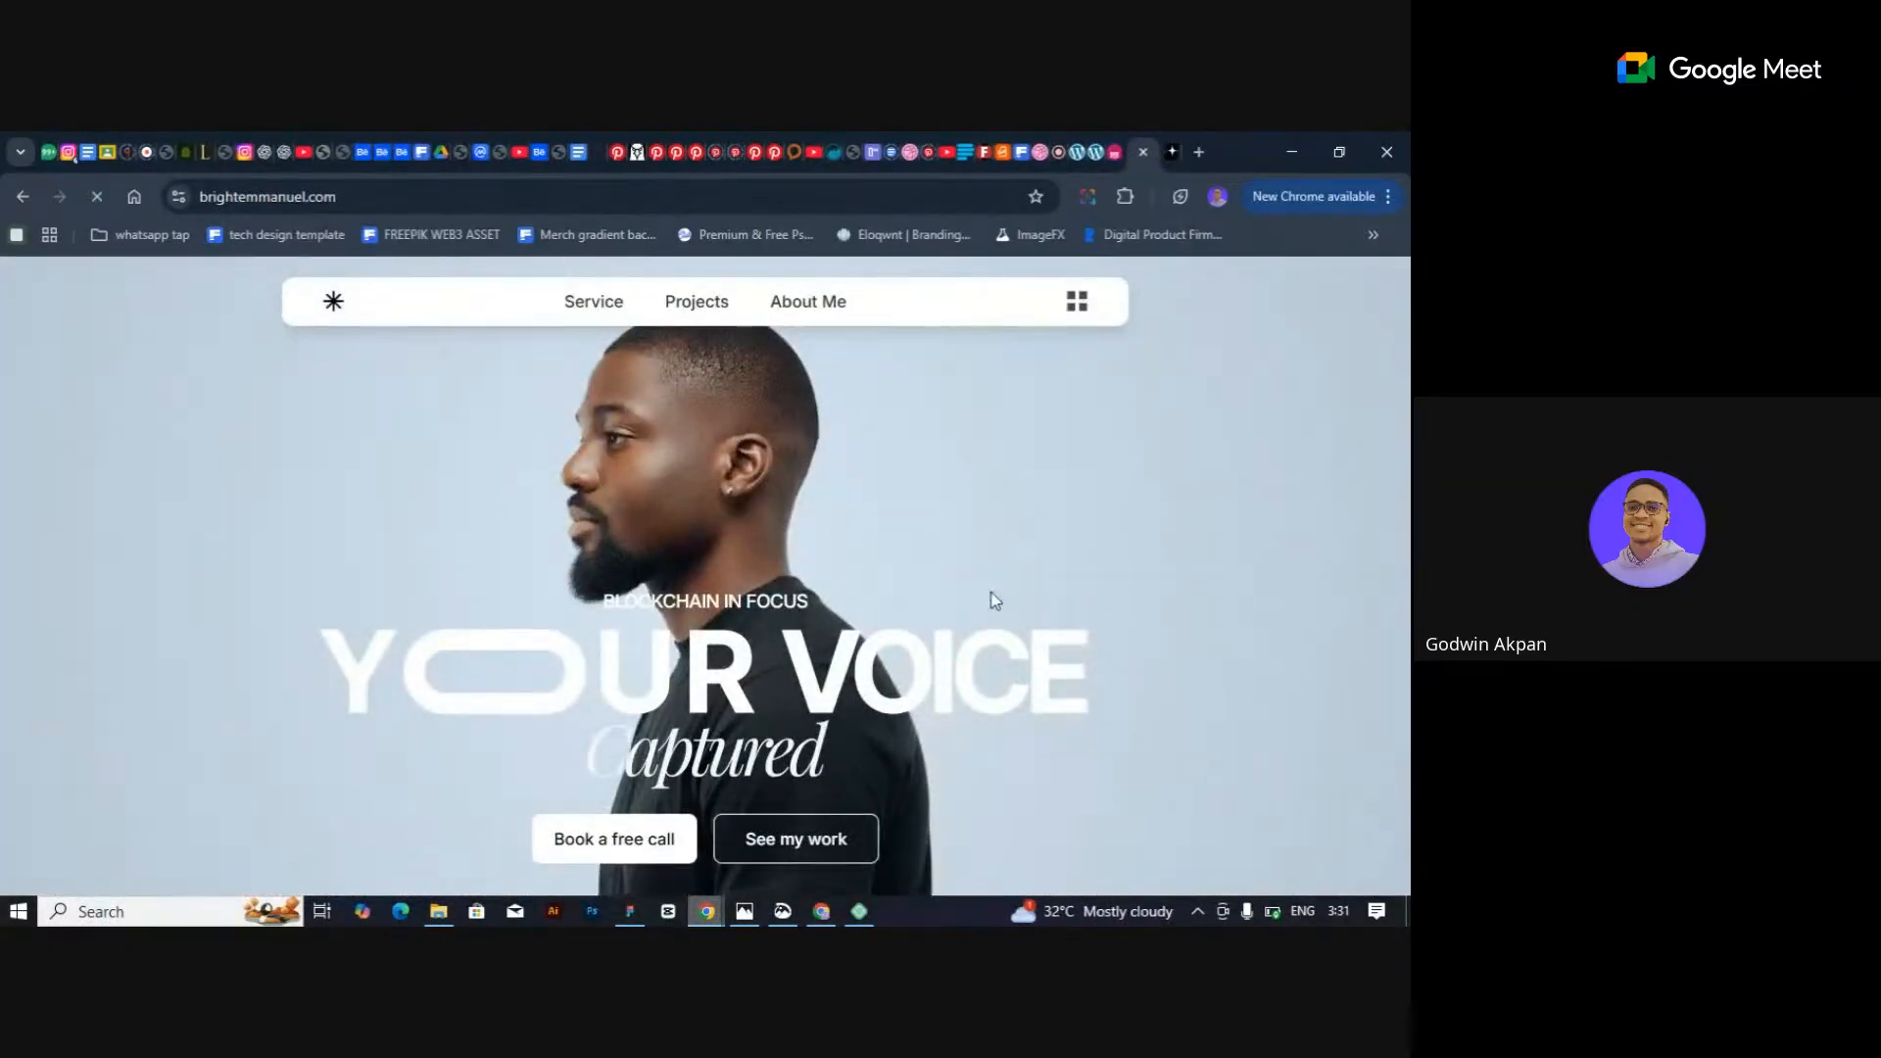
{"action": "scroll", "coordinate": [995, 600], "scroll_direction": "down", "scroll_amount": 5}
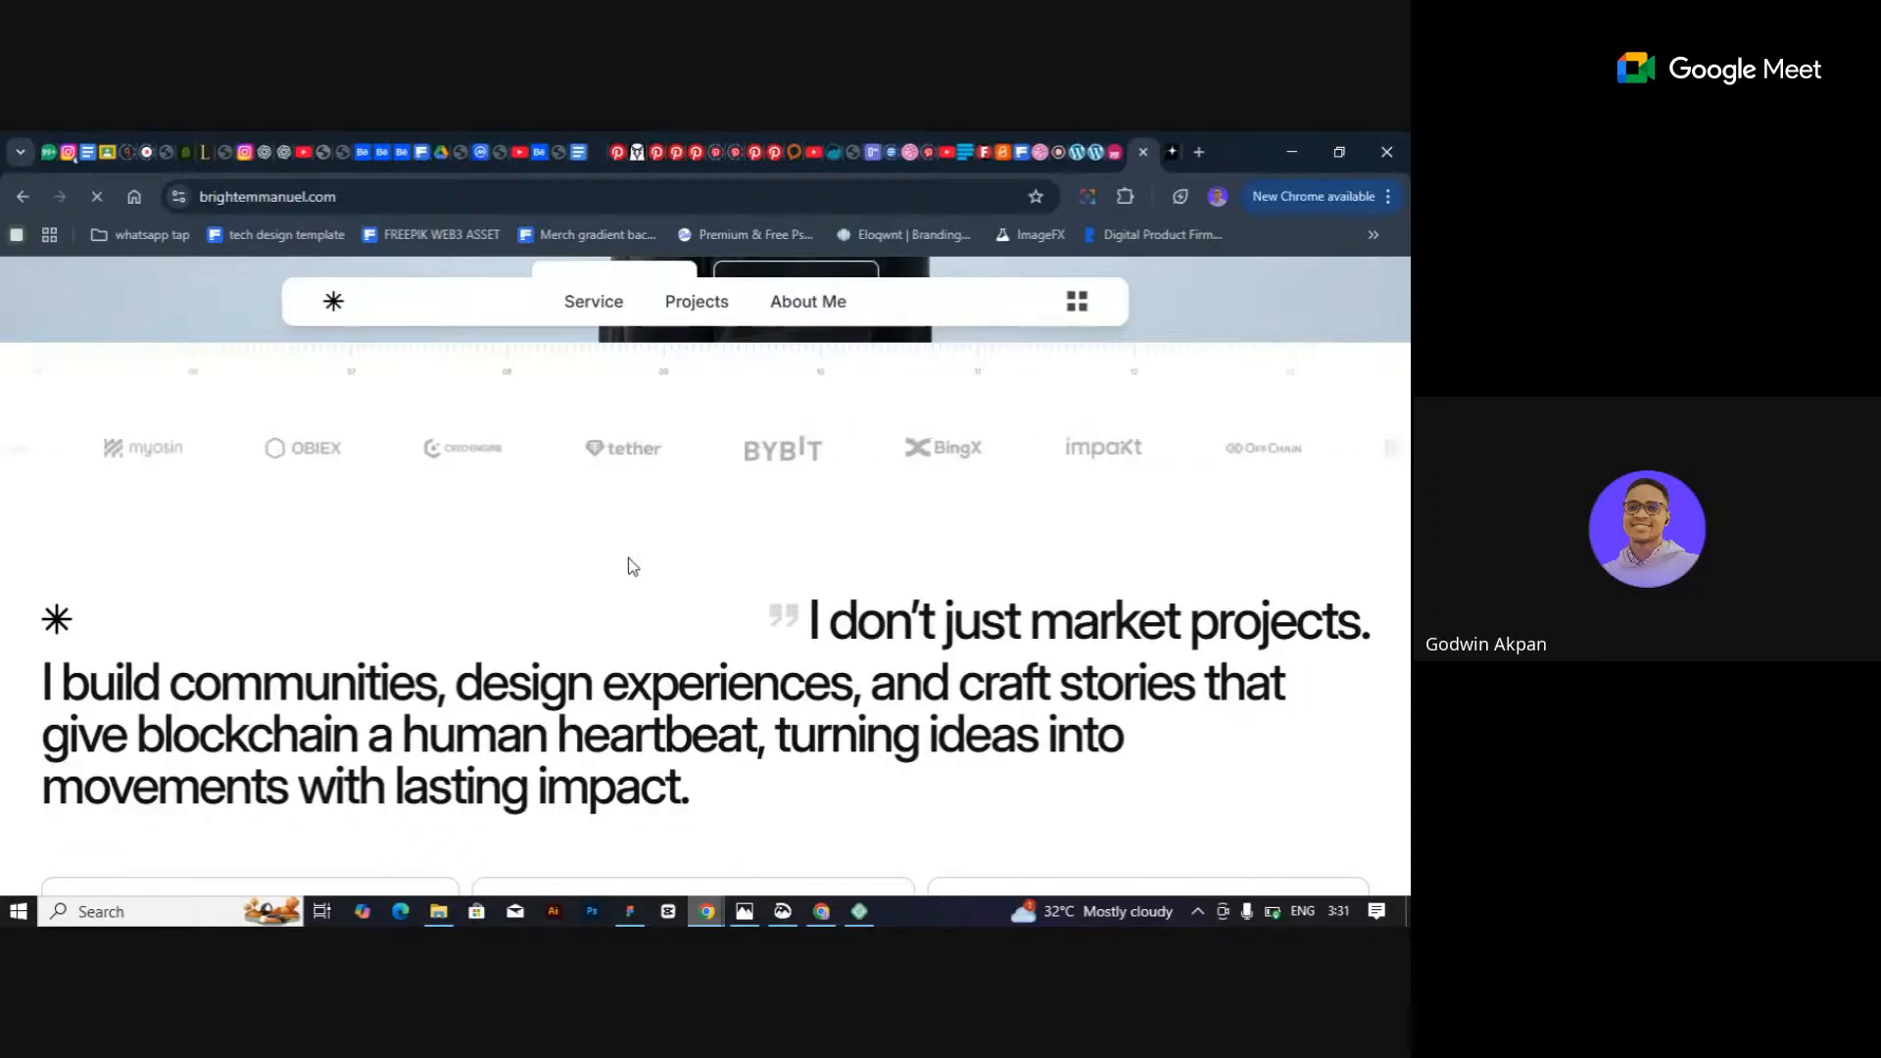
{"action": "scroll", "coordinate": [851, 738], "scroll_direction": "down", "scroll_amount": 3}
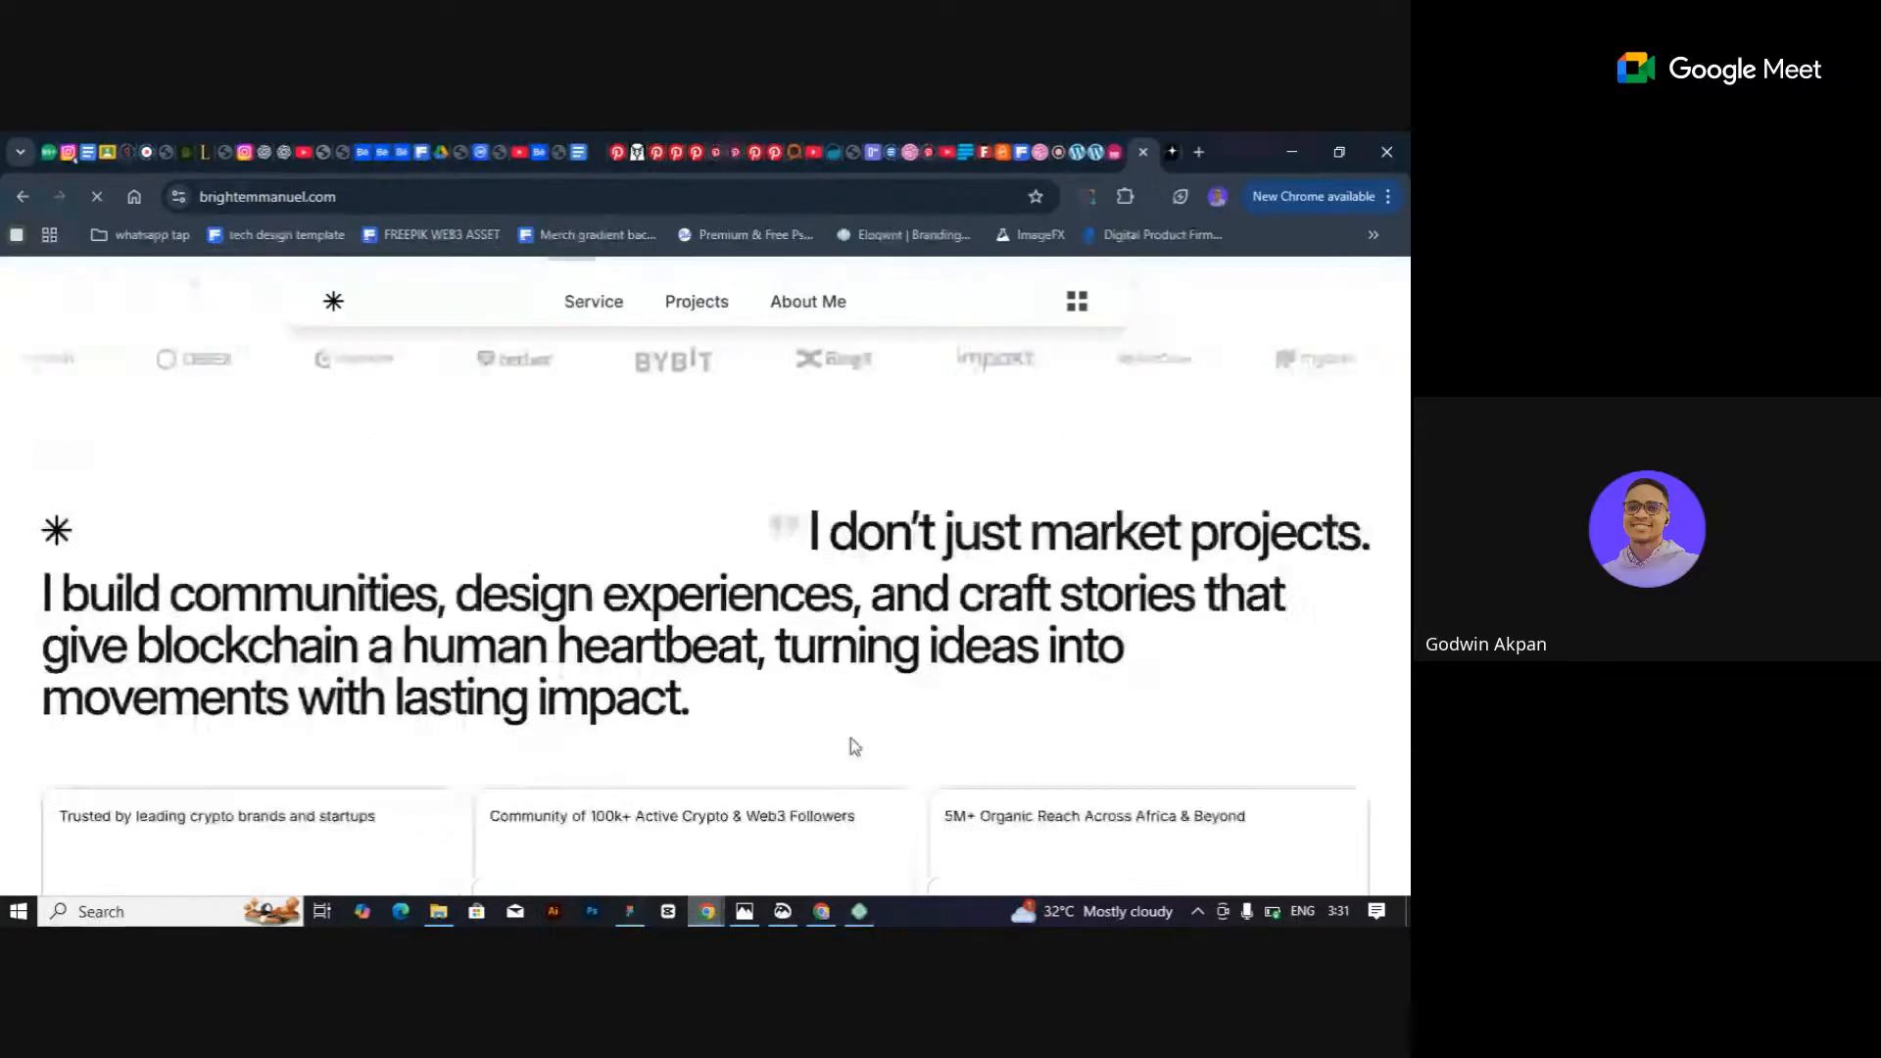
{"action": "scroll", "coordinate": [971, 504], "scroll_direction": "up", "scroll_amount": 6}
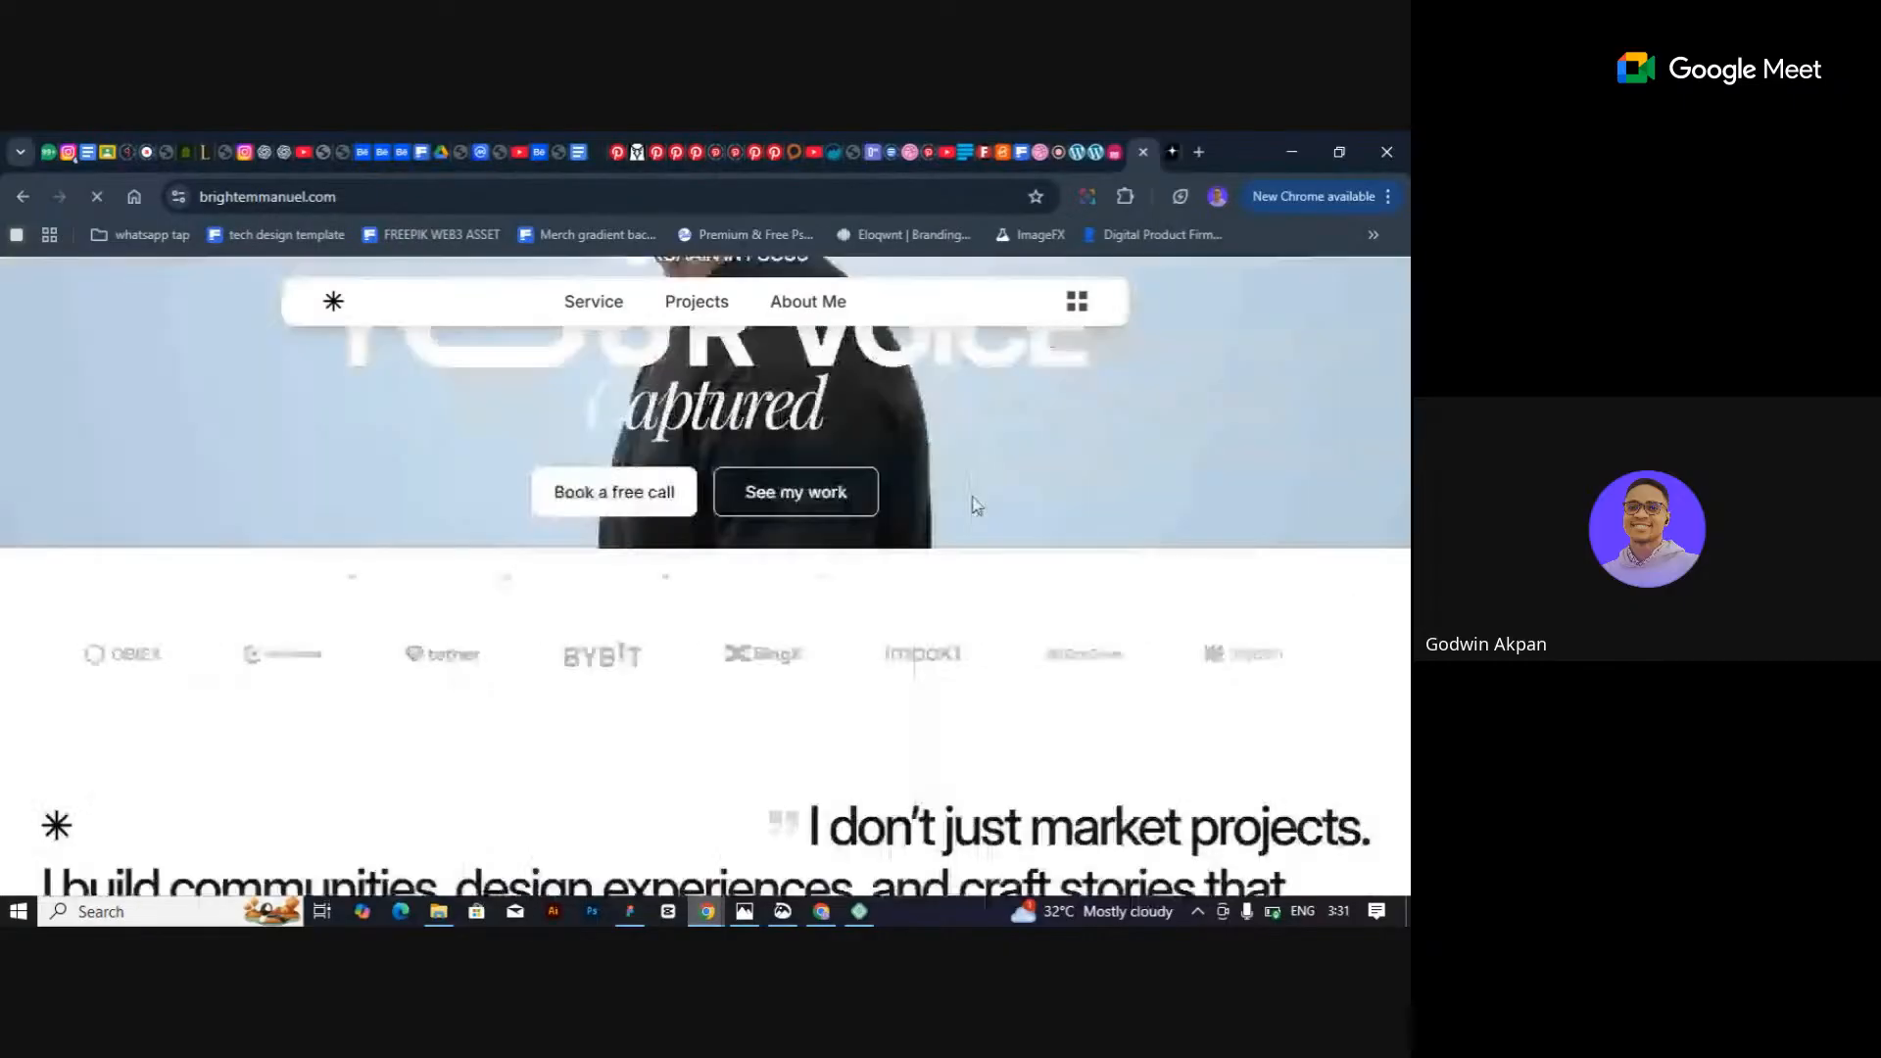
{"action": "scroll", "coordinate": [1066, 578], "scroll_direction": "down", "scroll_amount": 3}
{"action": "scroll", "coordinate": [1167, 638], "scroll_direction": "up", "scroll_amount": 3}
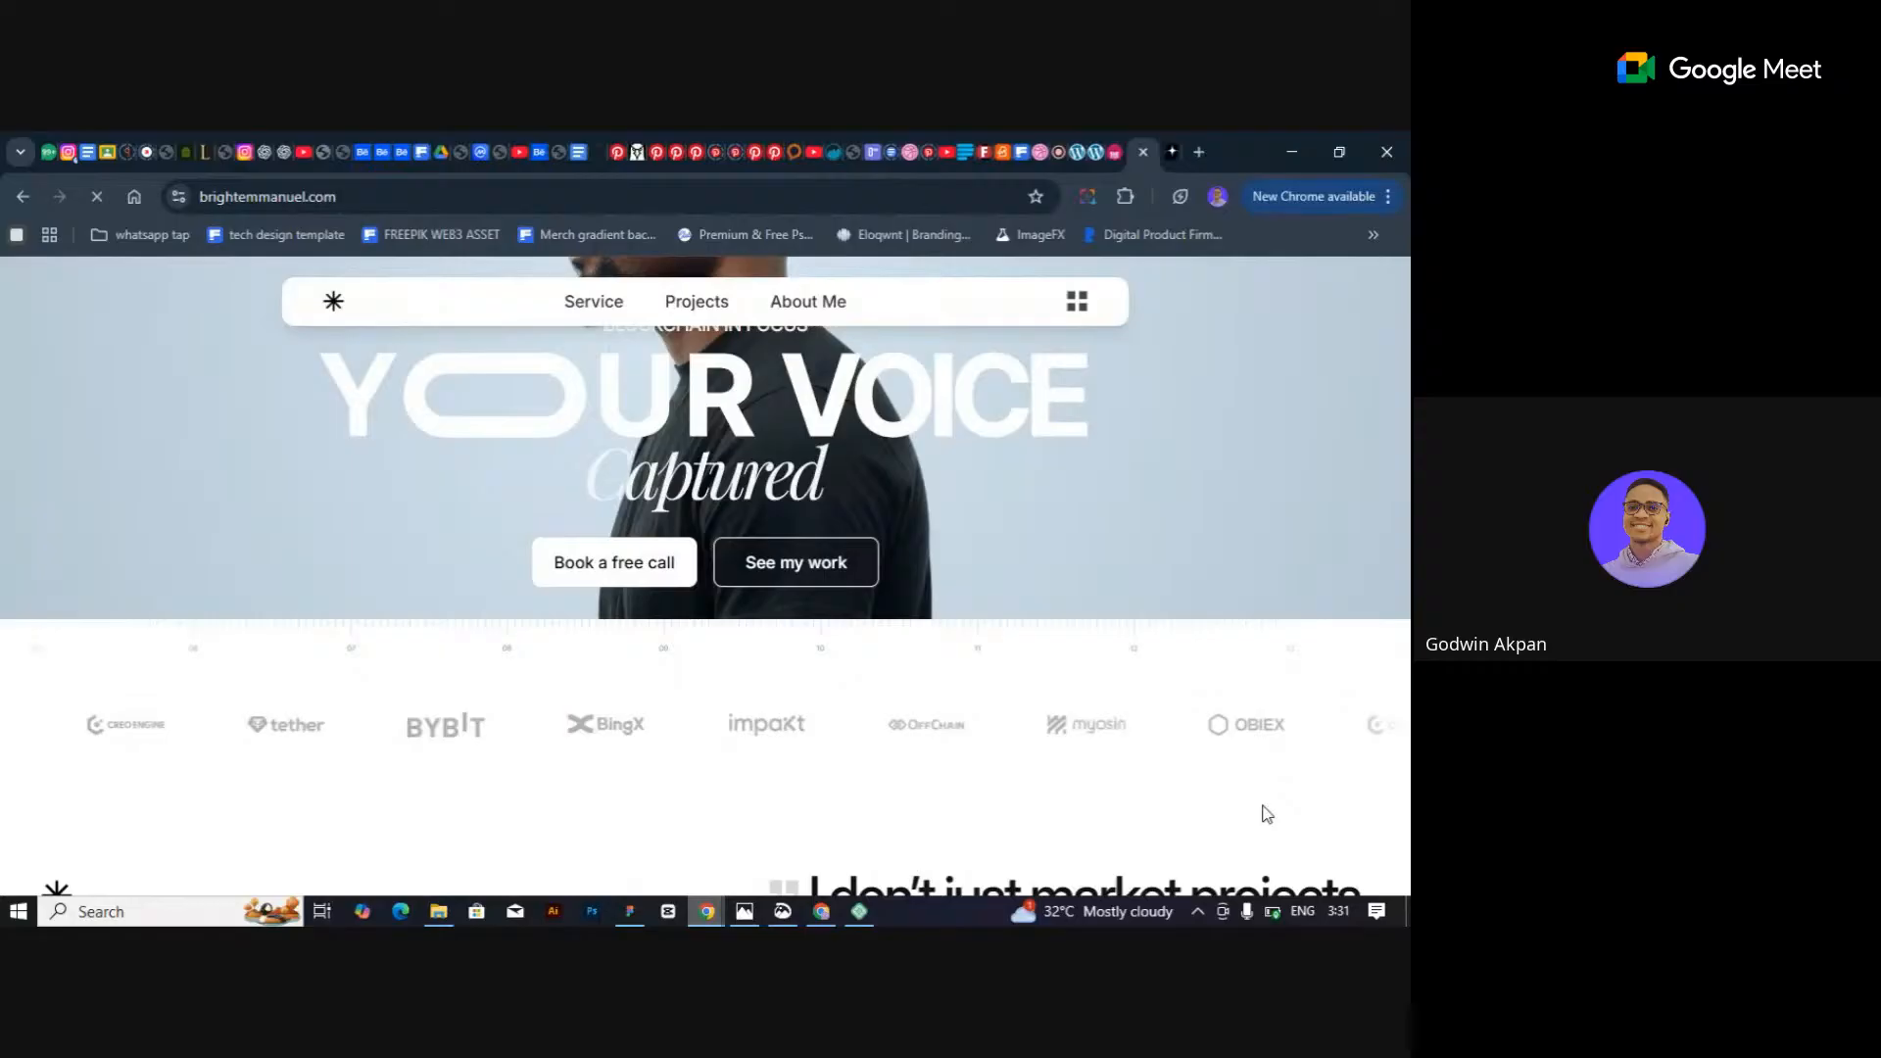
{"action": "scroll", "coordinate": [1267, 813], "scroll_direction": "down", "scroll_amount": 3}
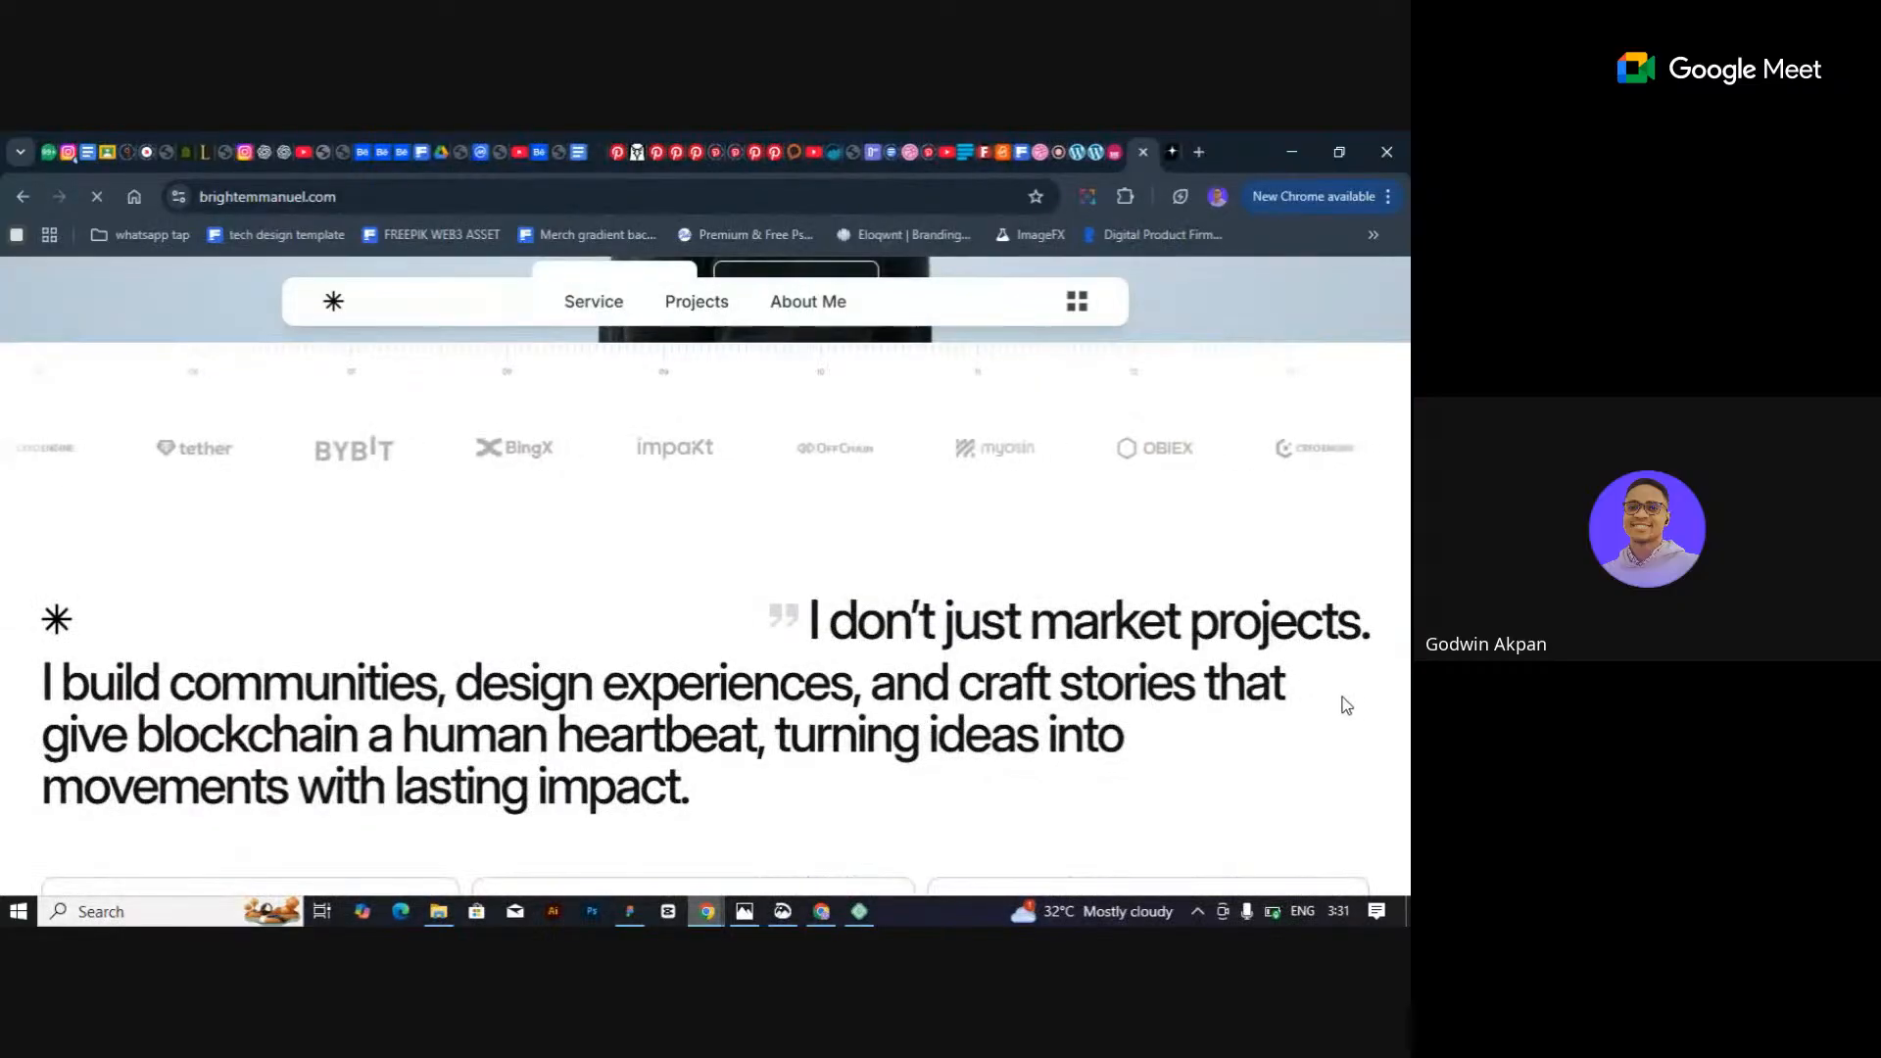
{"action": "scroll", "coordinate": [1345, 705], "scroll_direction": "down", "scroll_amount": 3}
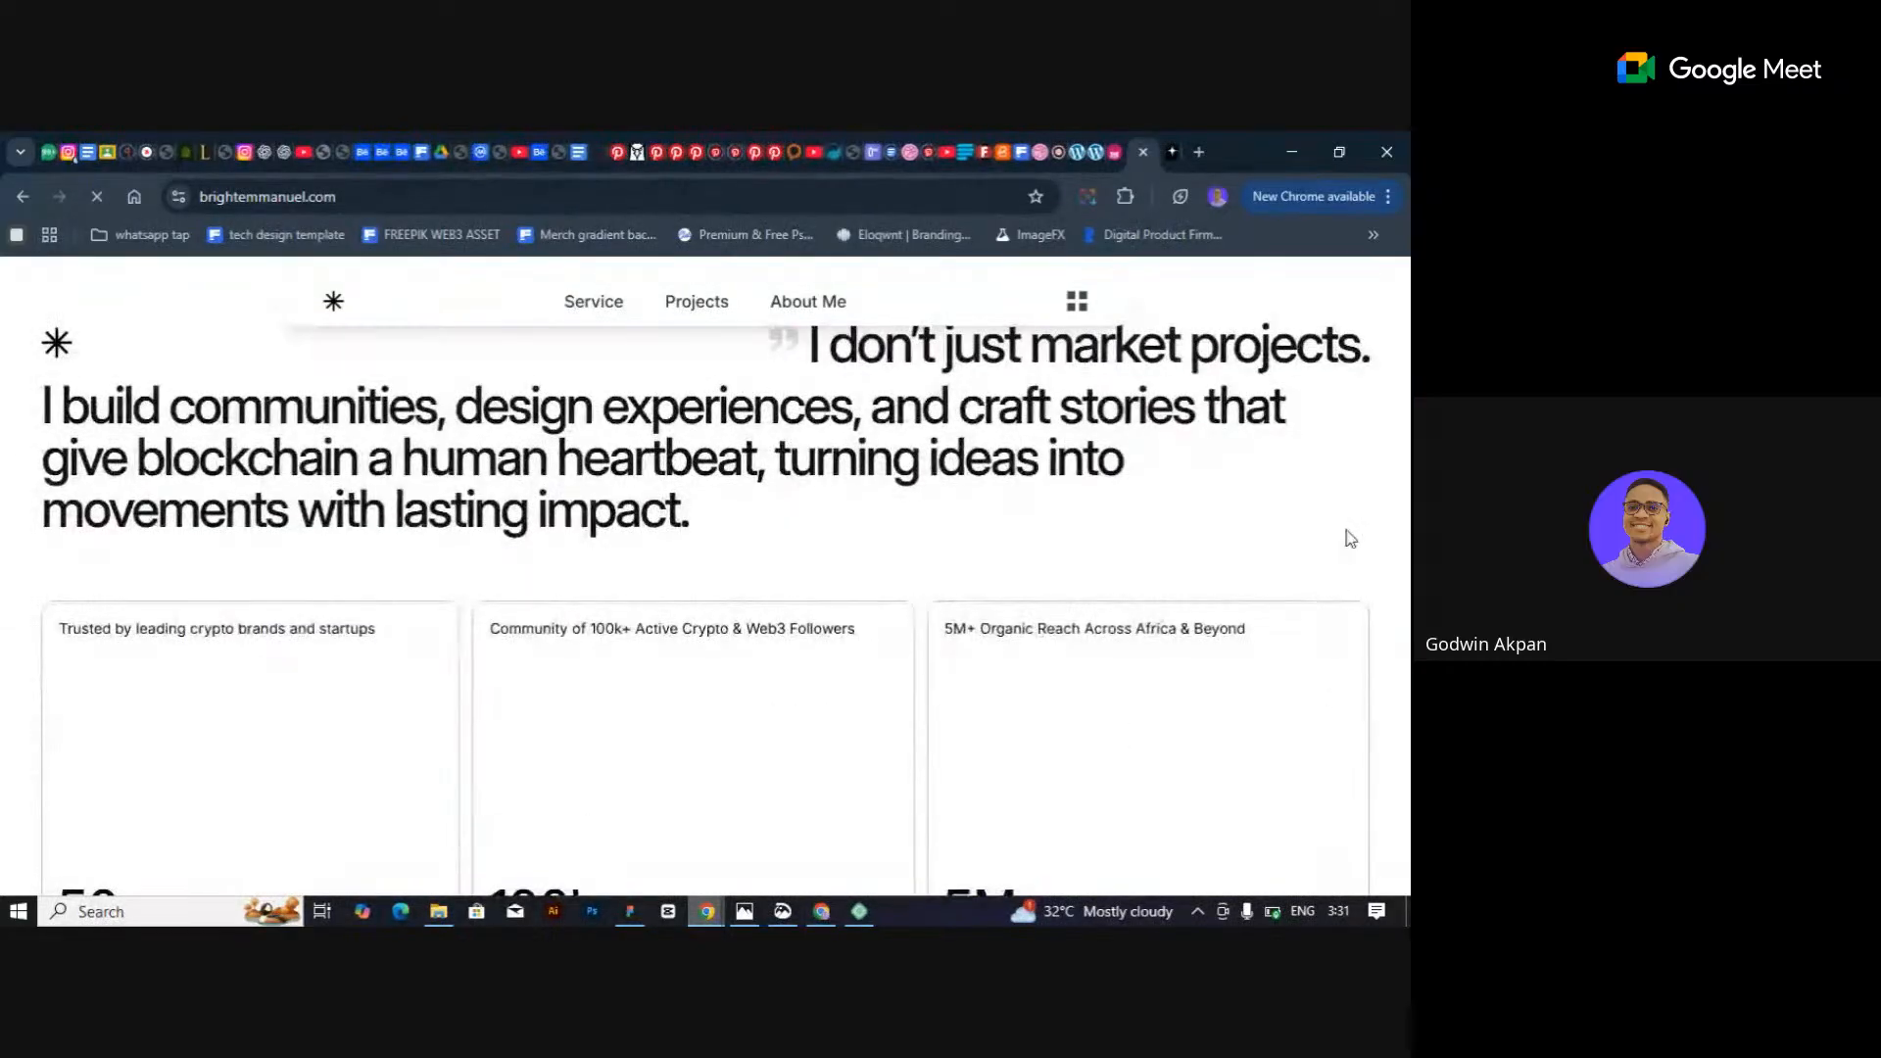
{"action": "scroll", "coordinate": [1387, 612], "scroll_direction": "up", "scroll_amount": 3}
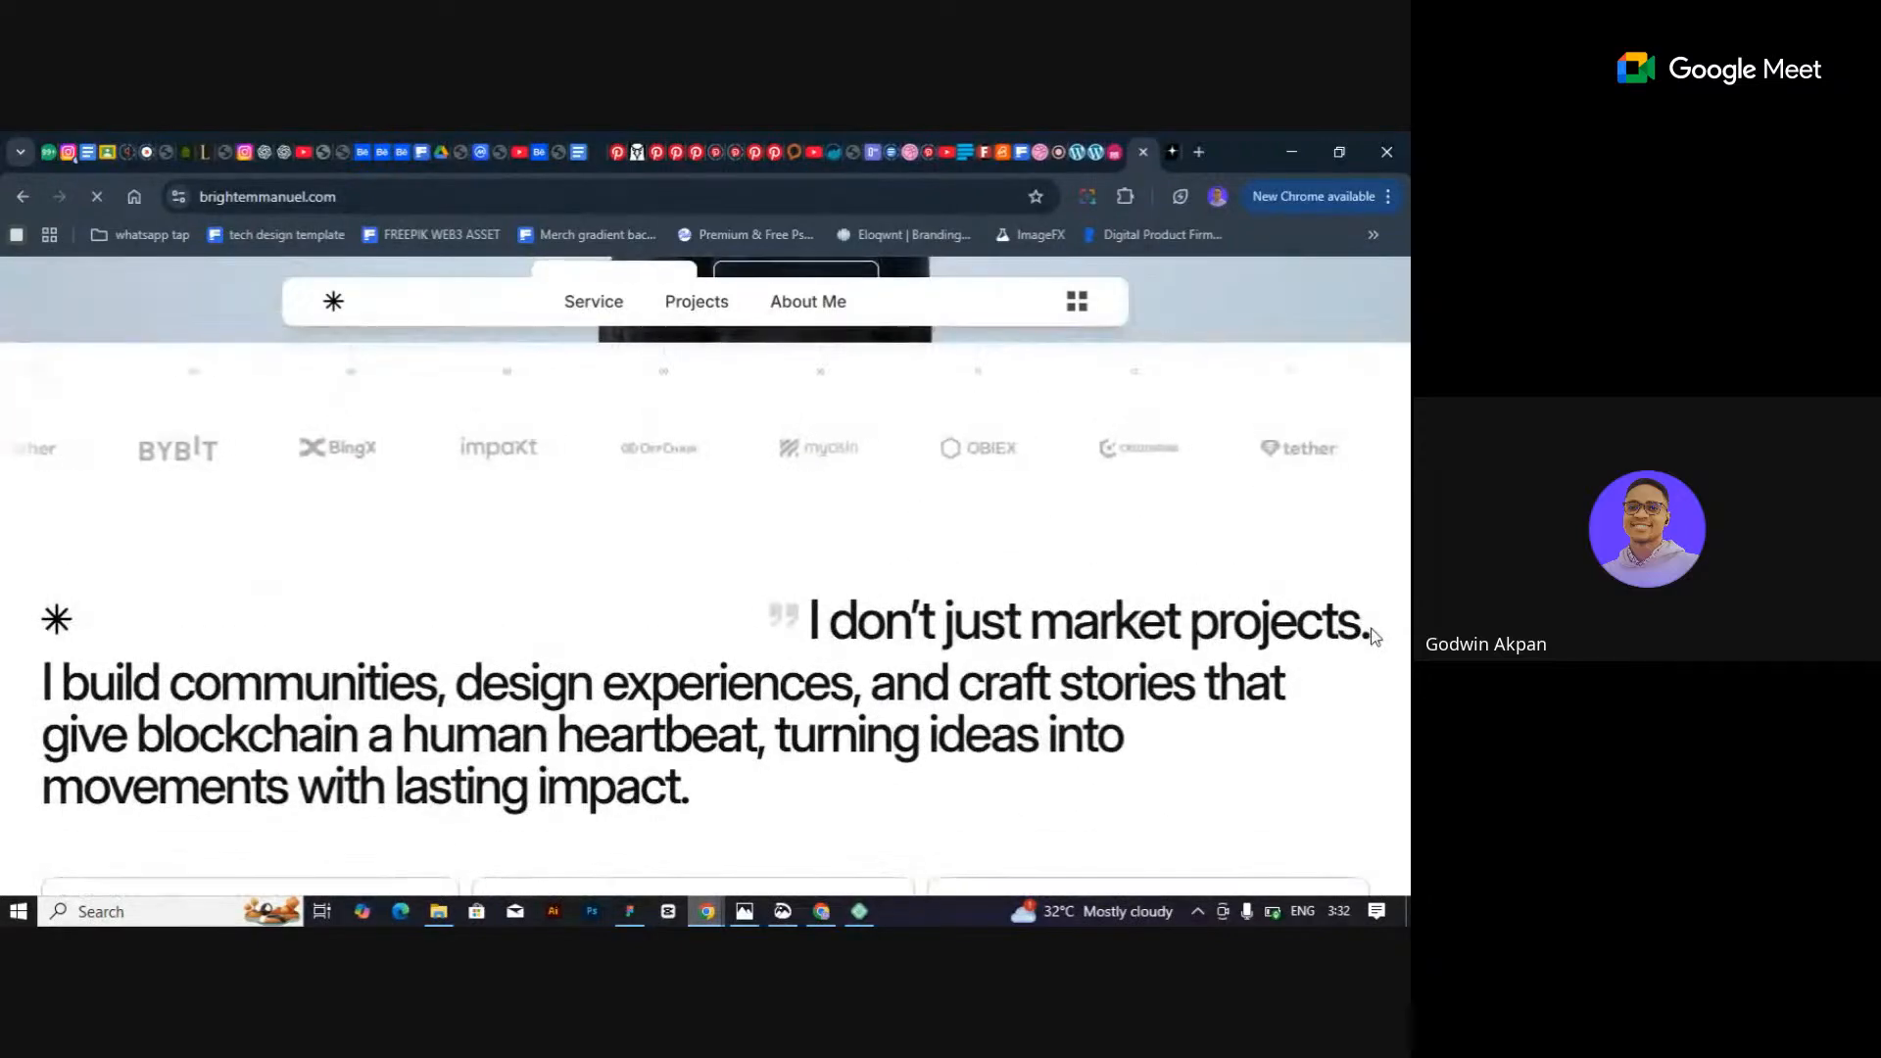
Examine the portfolio site's three statistics cards and the Services That Scale section, then return to the statement text.
{"action": "scroll", "coordinate": [1362, 628], "scroll_direction": "down", "scroll_amount": 3}
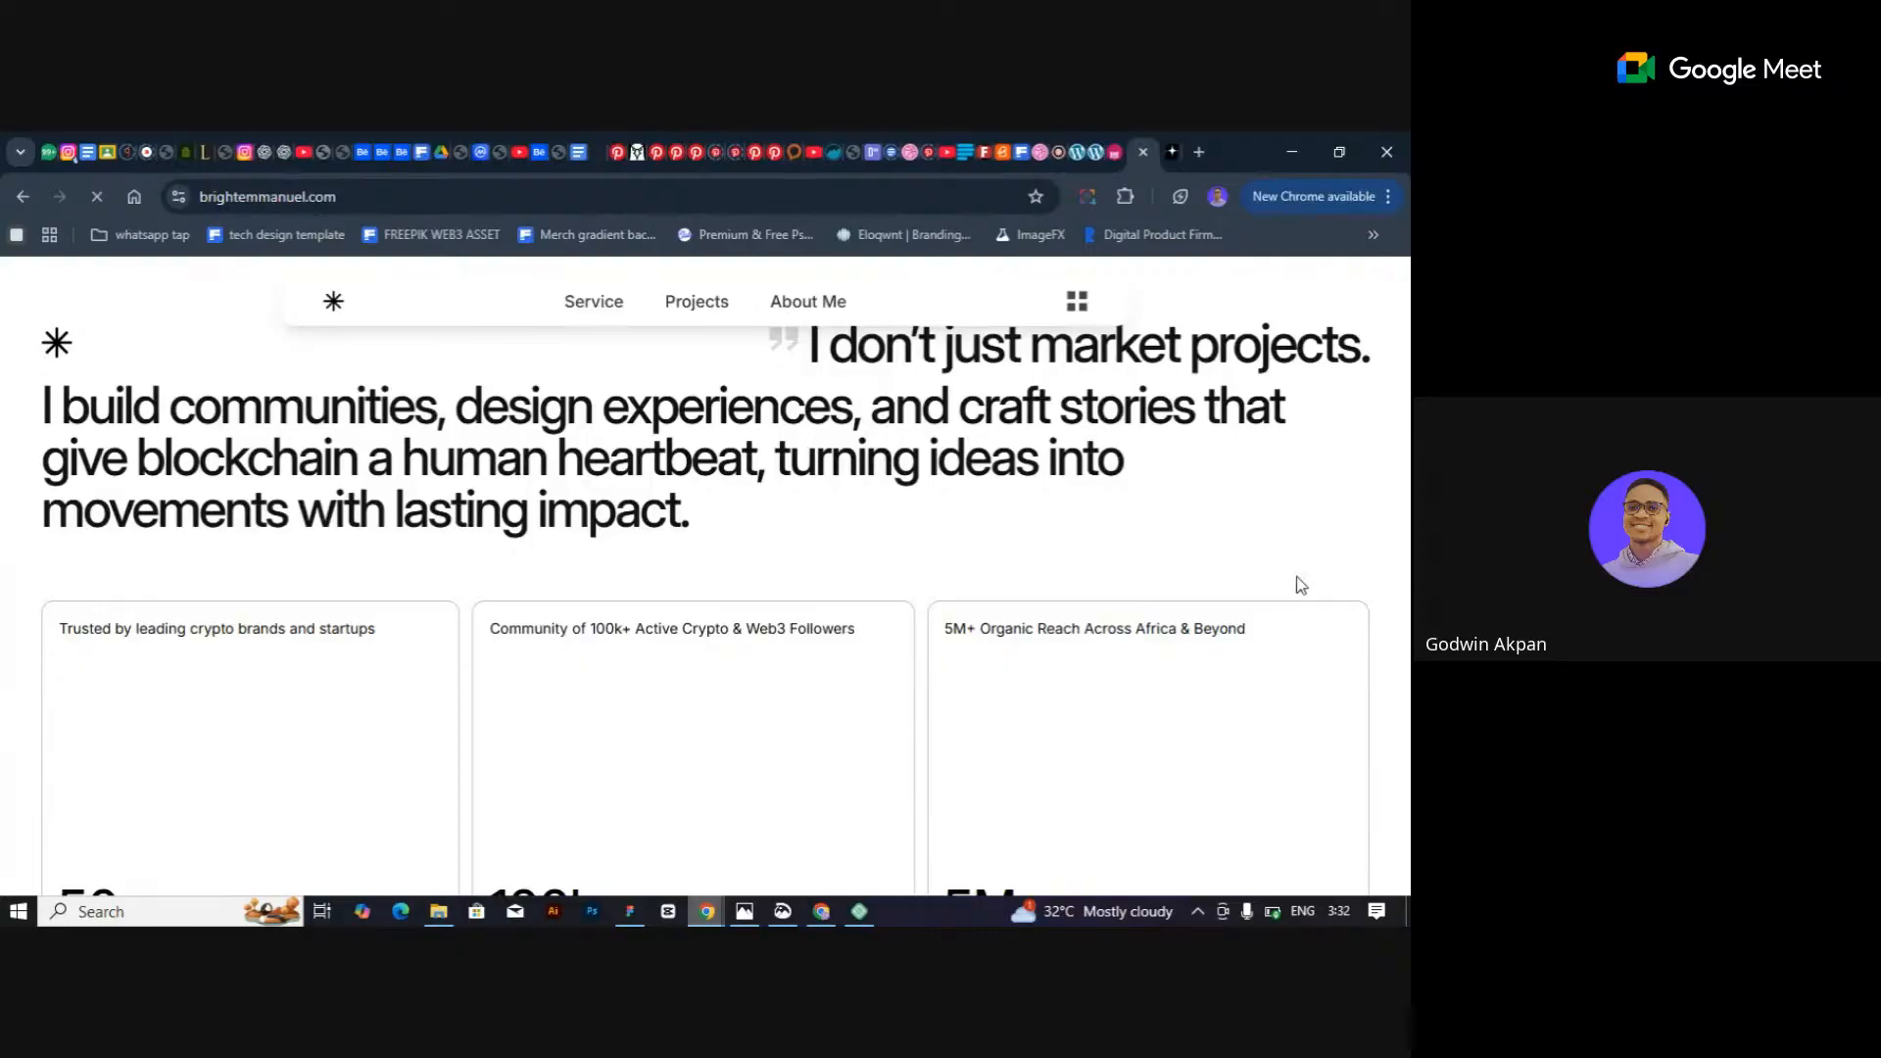
{"action": "scroll", "coordinate": [1352, 569], "scroll_direction": "down", "scroll_amount": 3}
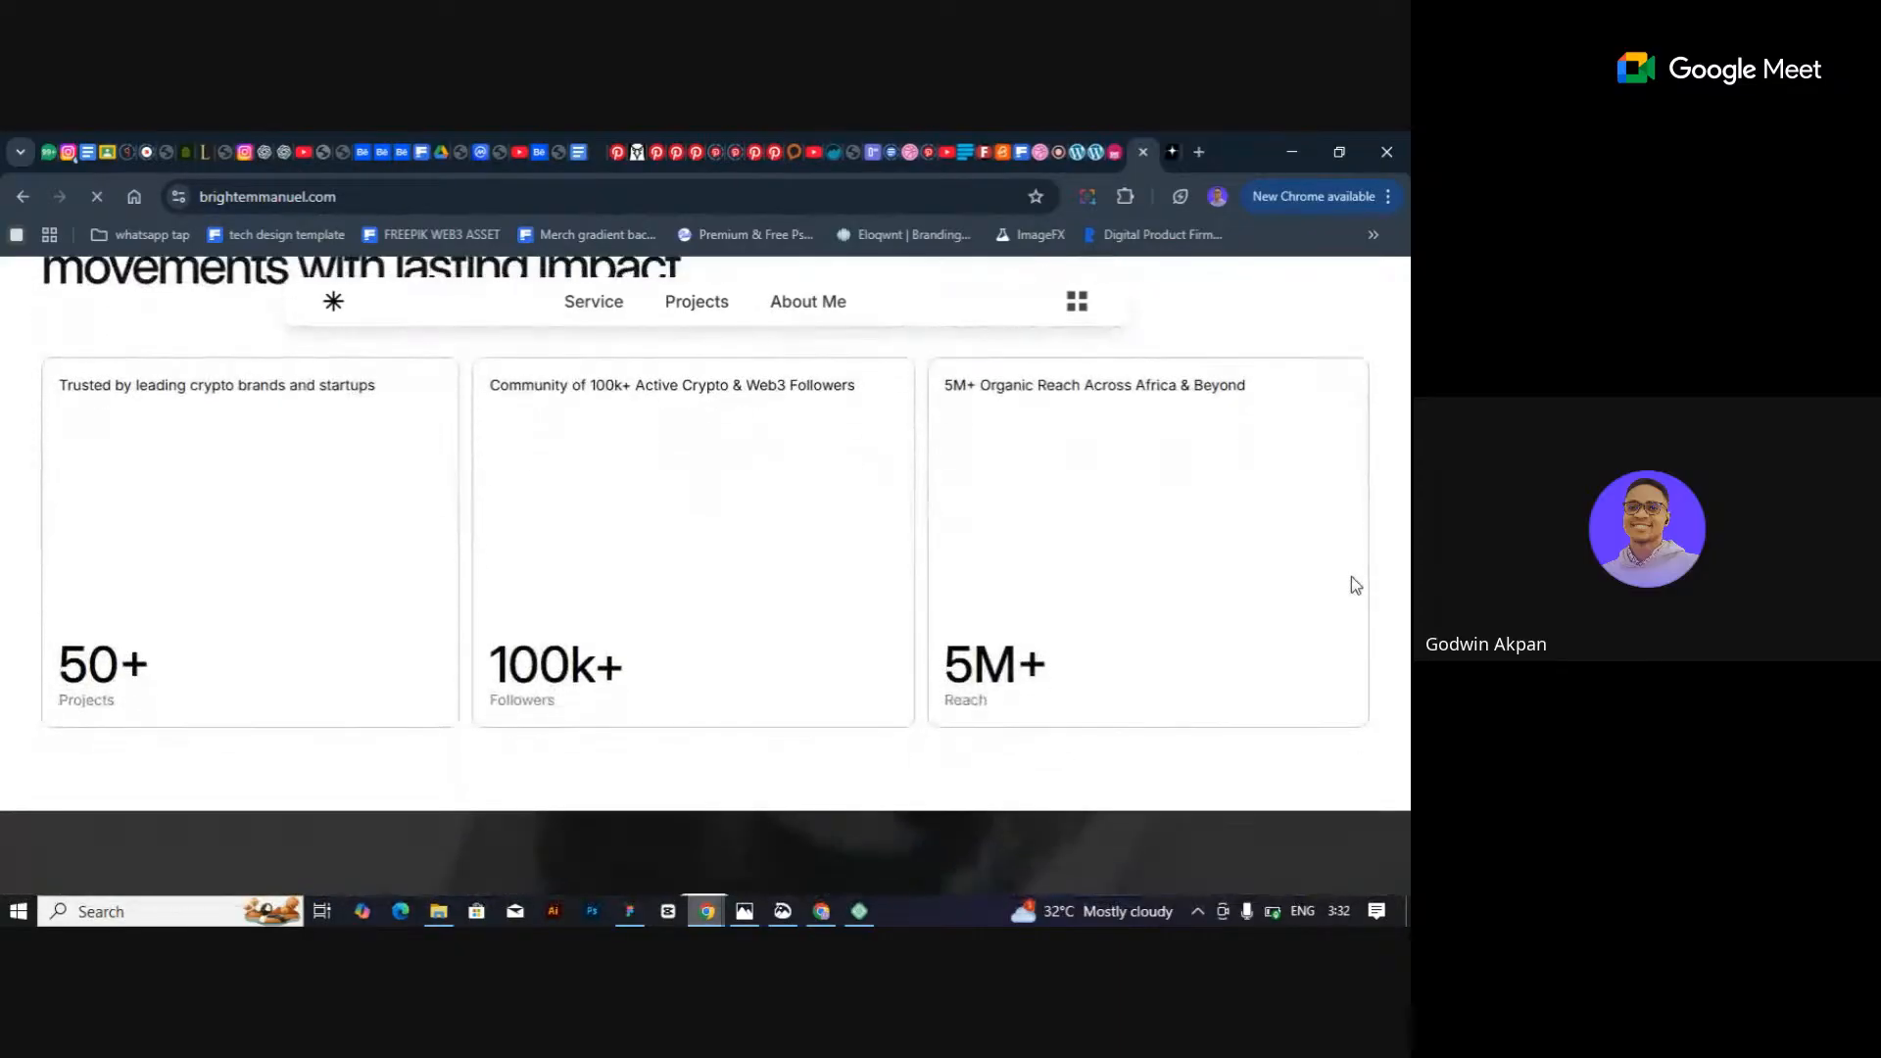
{"action": "scroll", "coordinate": [97, 492], "scroll_direction": "up", "scroll_amount": 3}
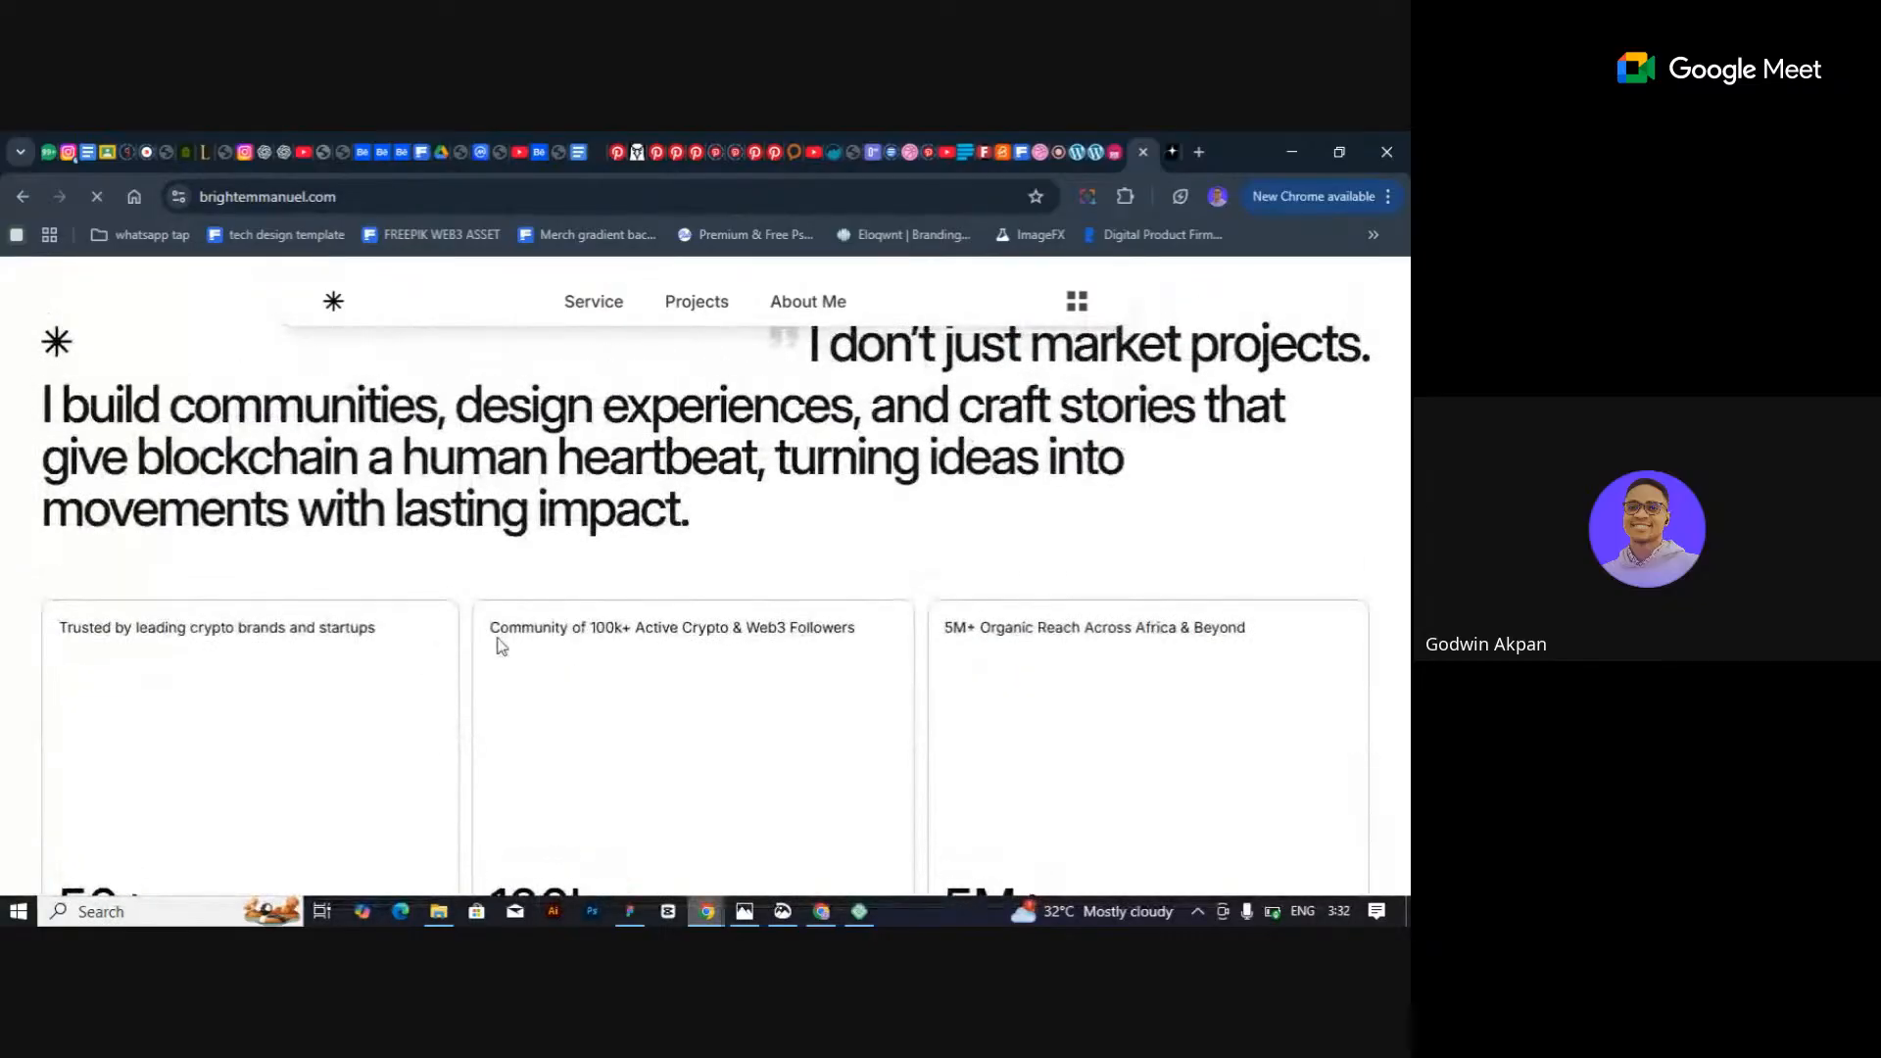
{"action": "scroll", "coordinate": [545, 627], "scroll_direction": "down", "scroll_amount": 2}
{"action": "scroll", "coordinate": [738, 609], "scroll_direction": "down", "scroll_amount": 5}
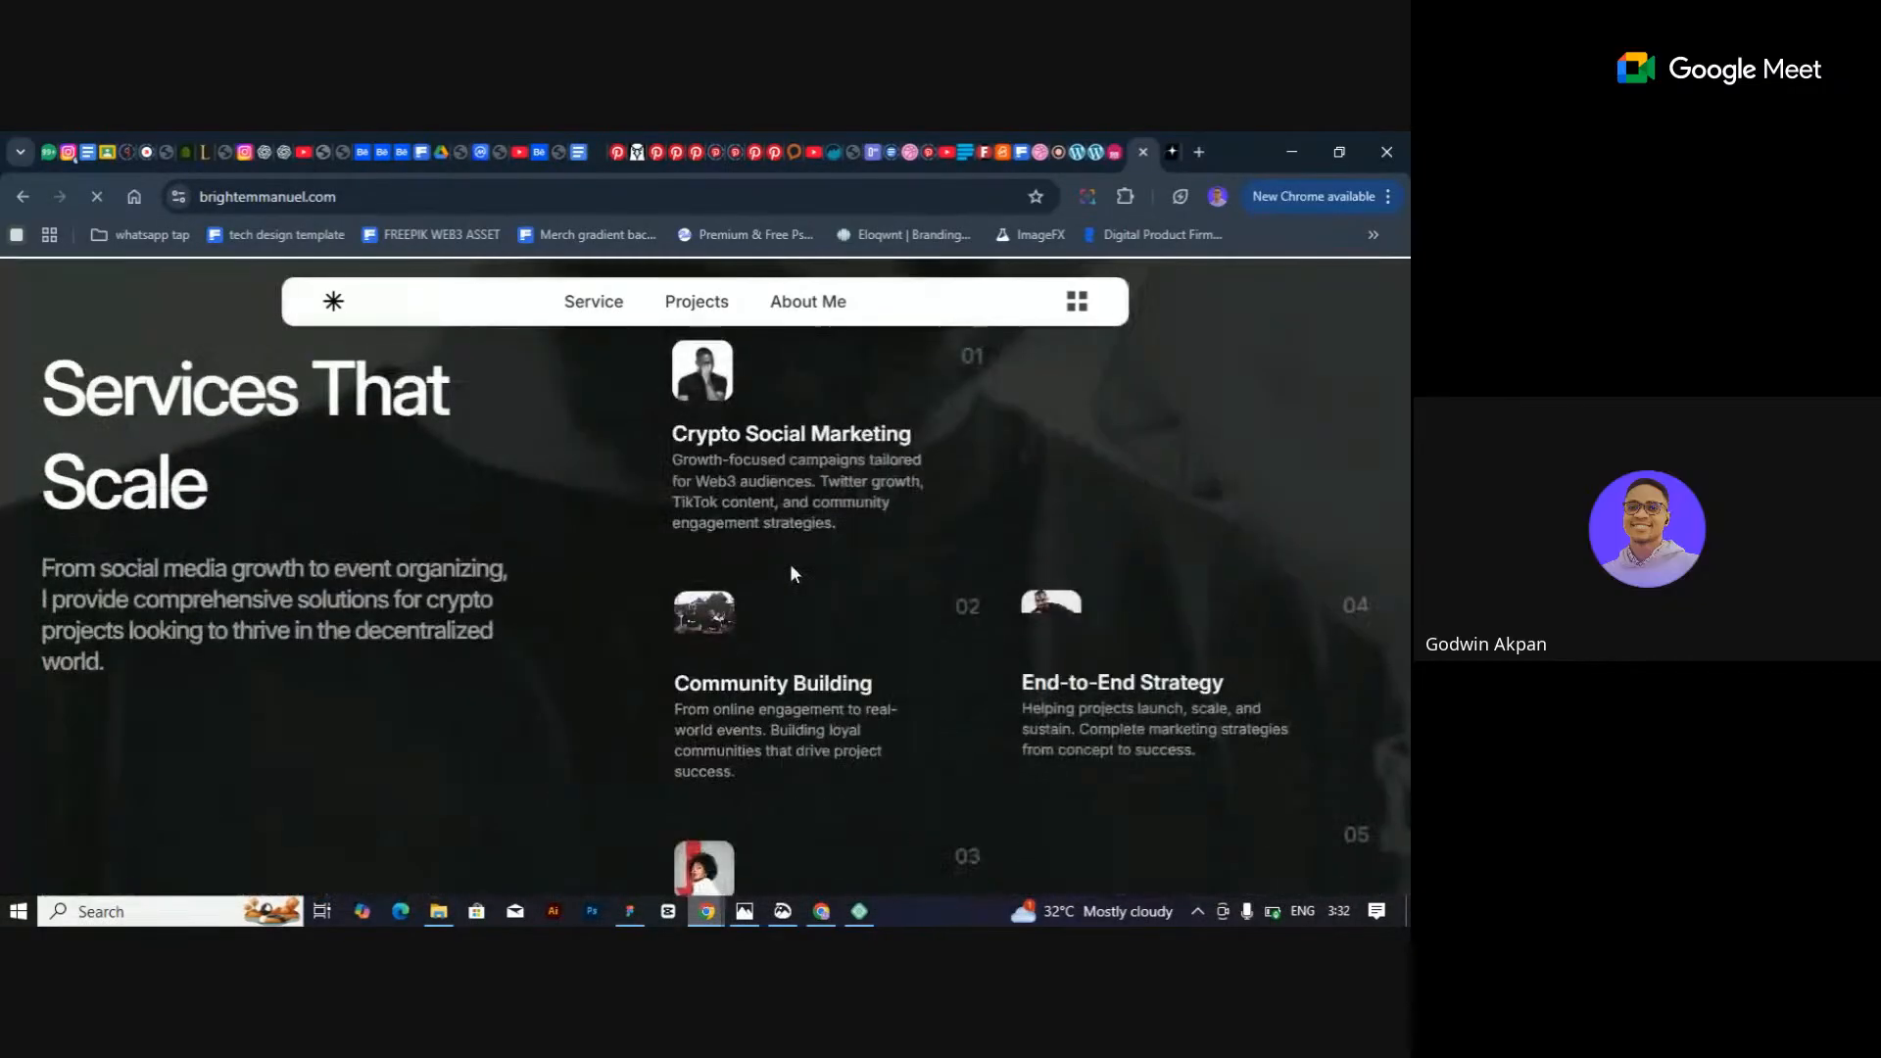
{"action": "scroll", "coordinate": [809, 566], "scroll_direction": "up", "scroll_amount": 5}
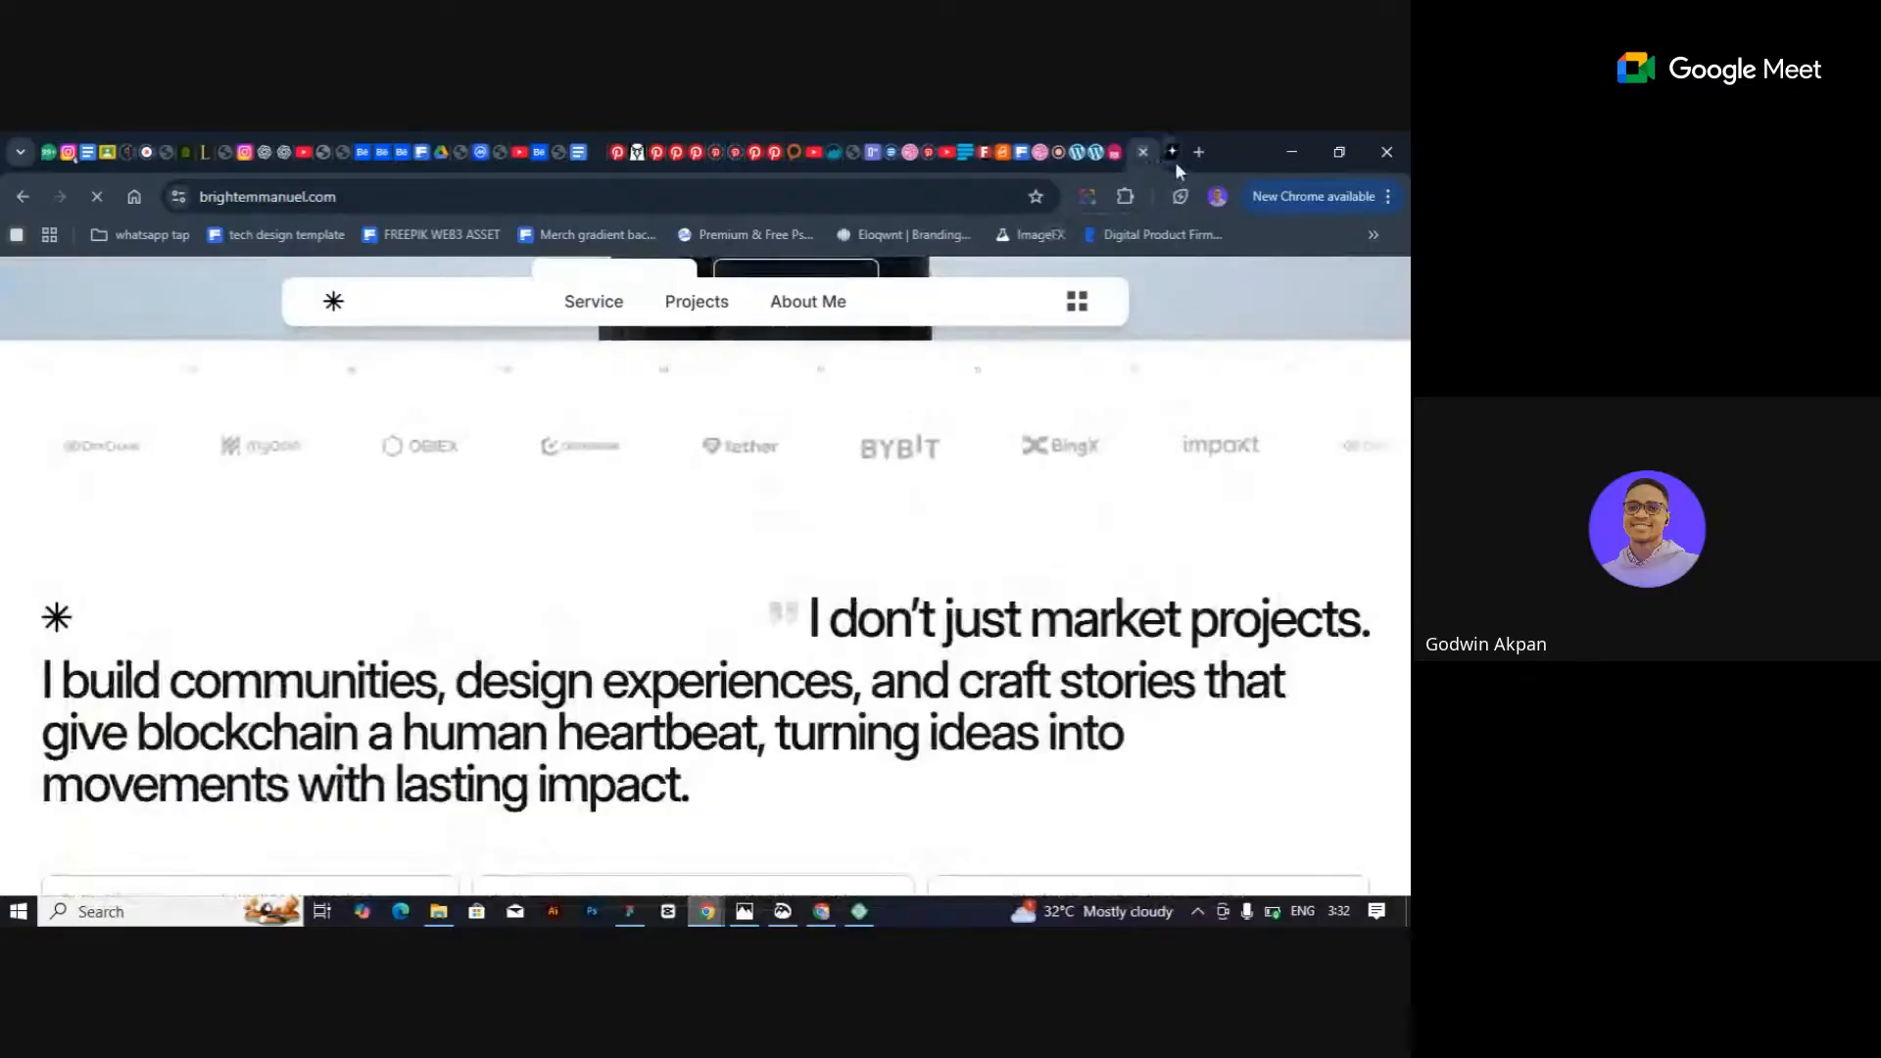
Switch to fesbornstudios.com and examine its hero, the statistics and client logo panel, and the Some Recent Works strip.
{"action": "left_click", "coordinate": [1173, 157]}
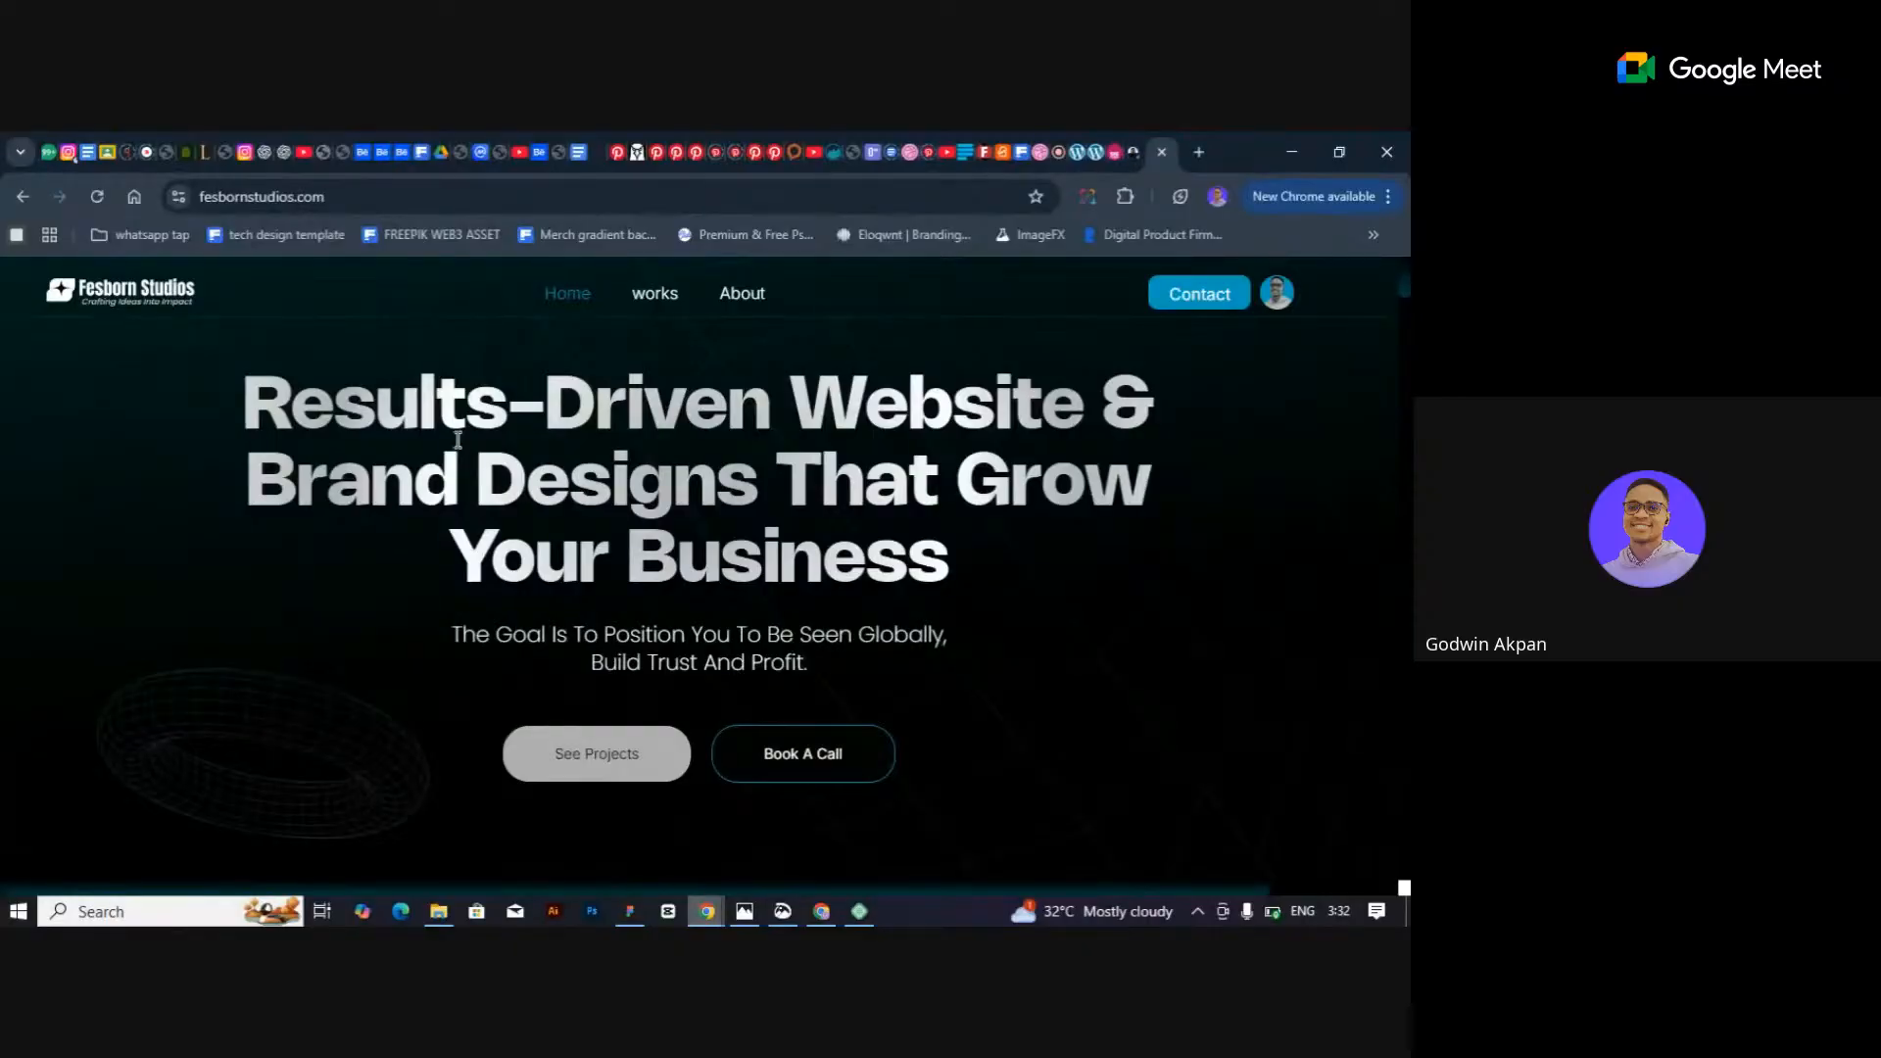
{"action": "scroll", "coordinate": [715, 531], "scroll_direction": "down", "scroll_amount": 2}
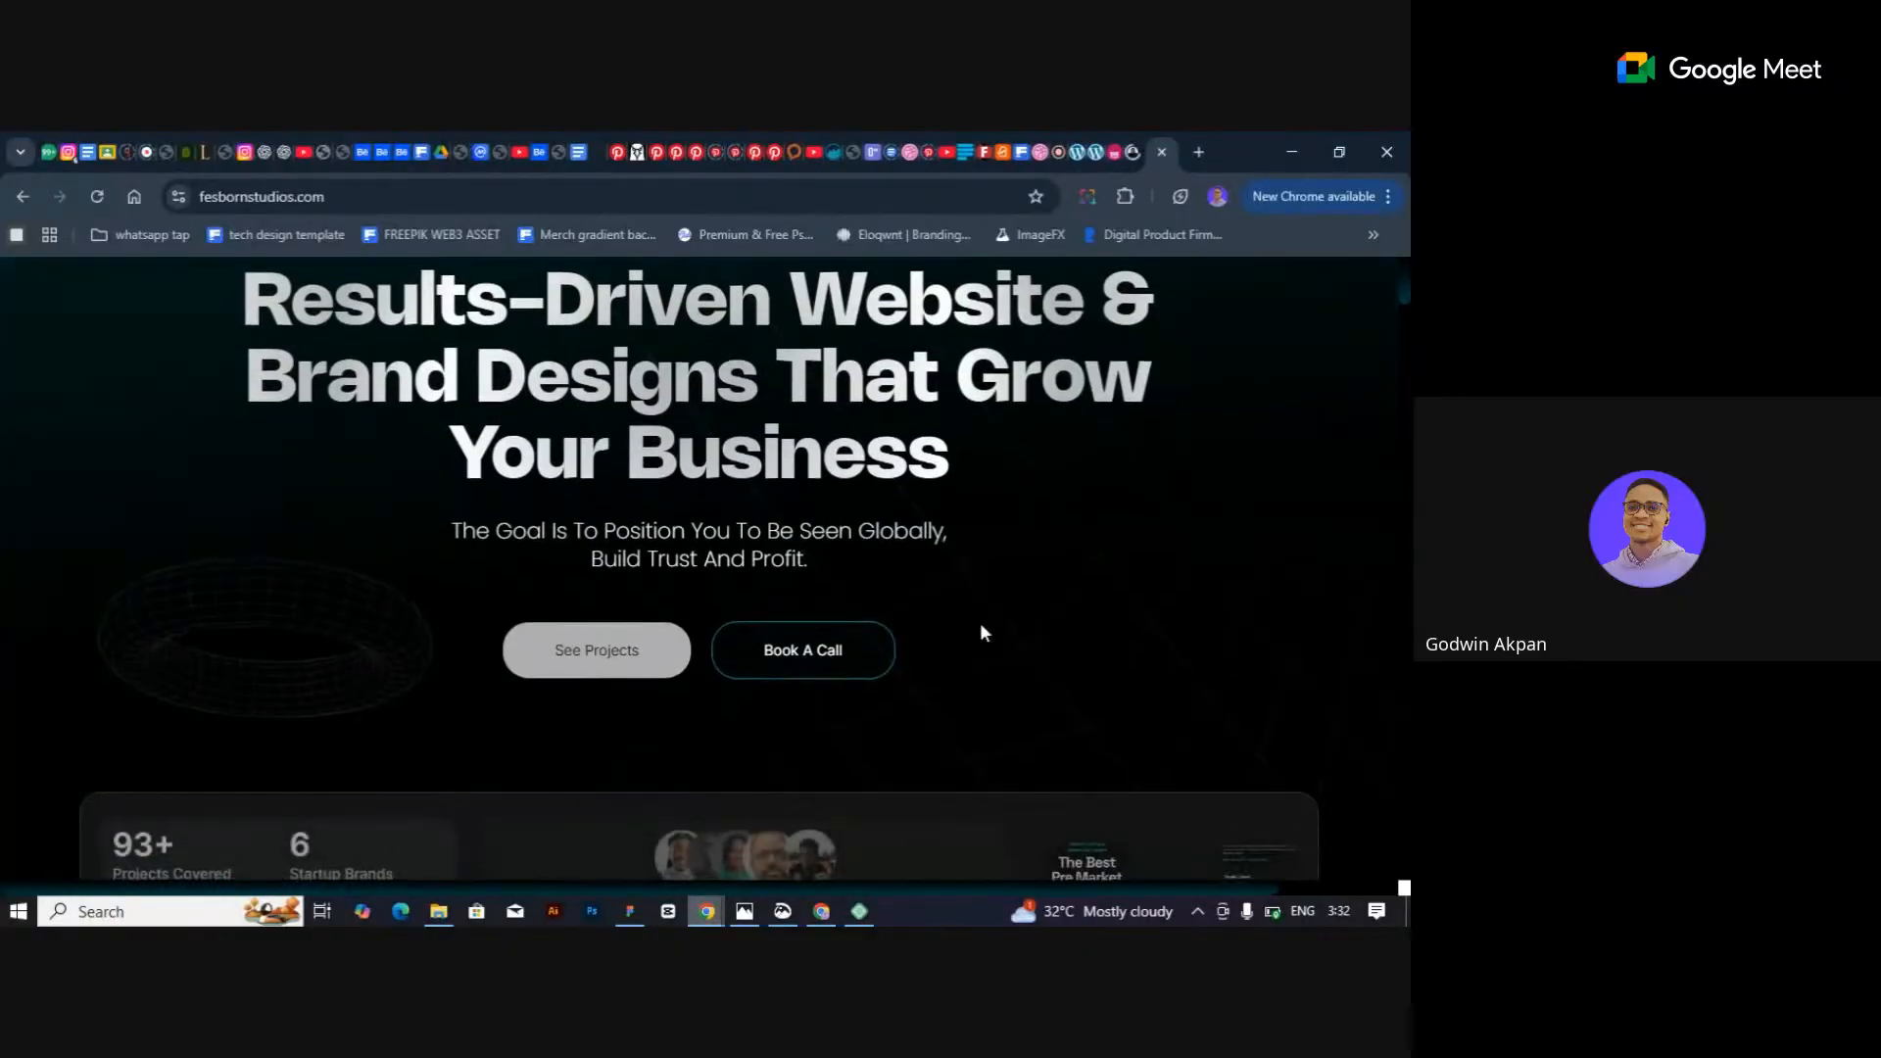
{"action": "scroll", "coordinate": [986, 624], "scroll_direction": "down", "scroll_amount": 2}
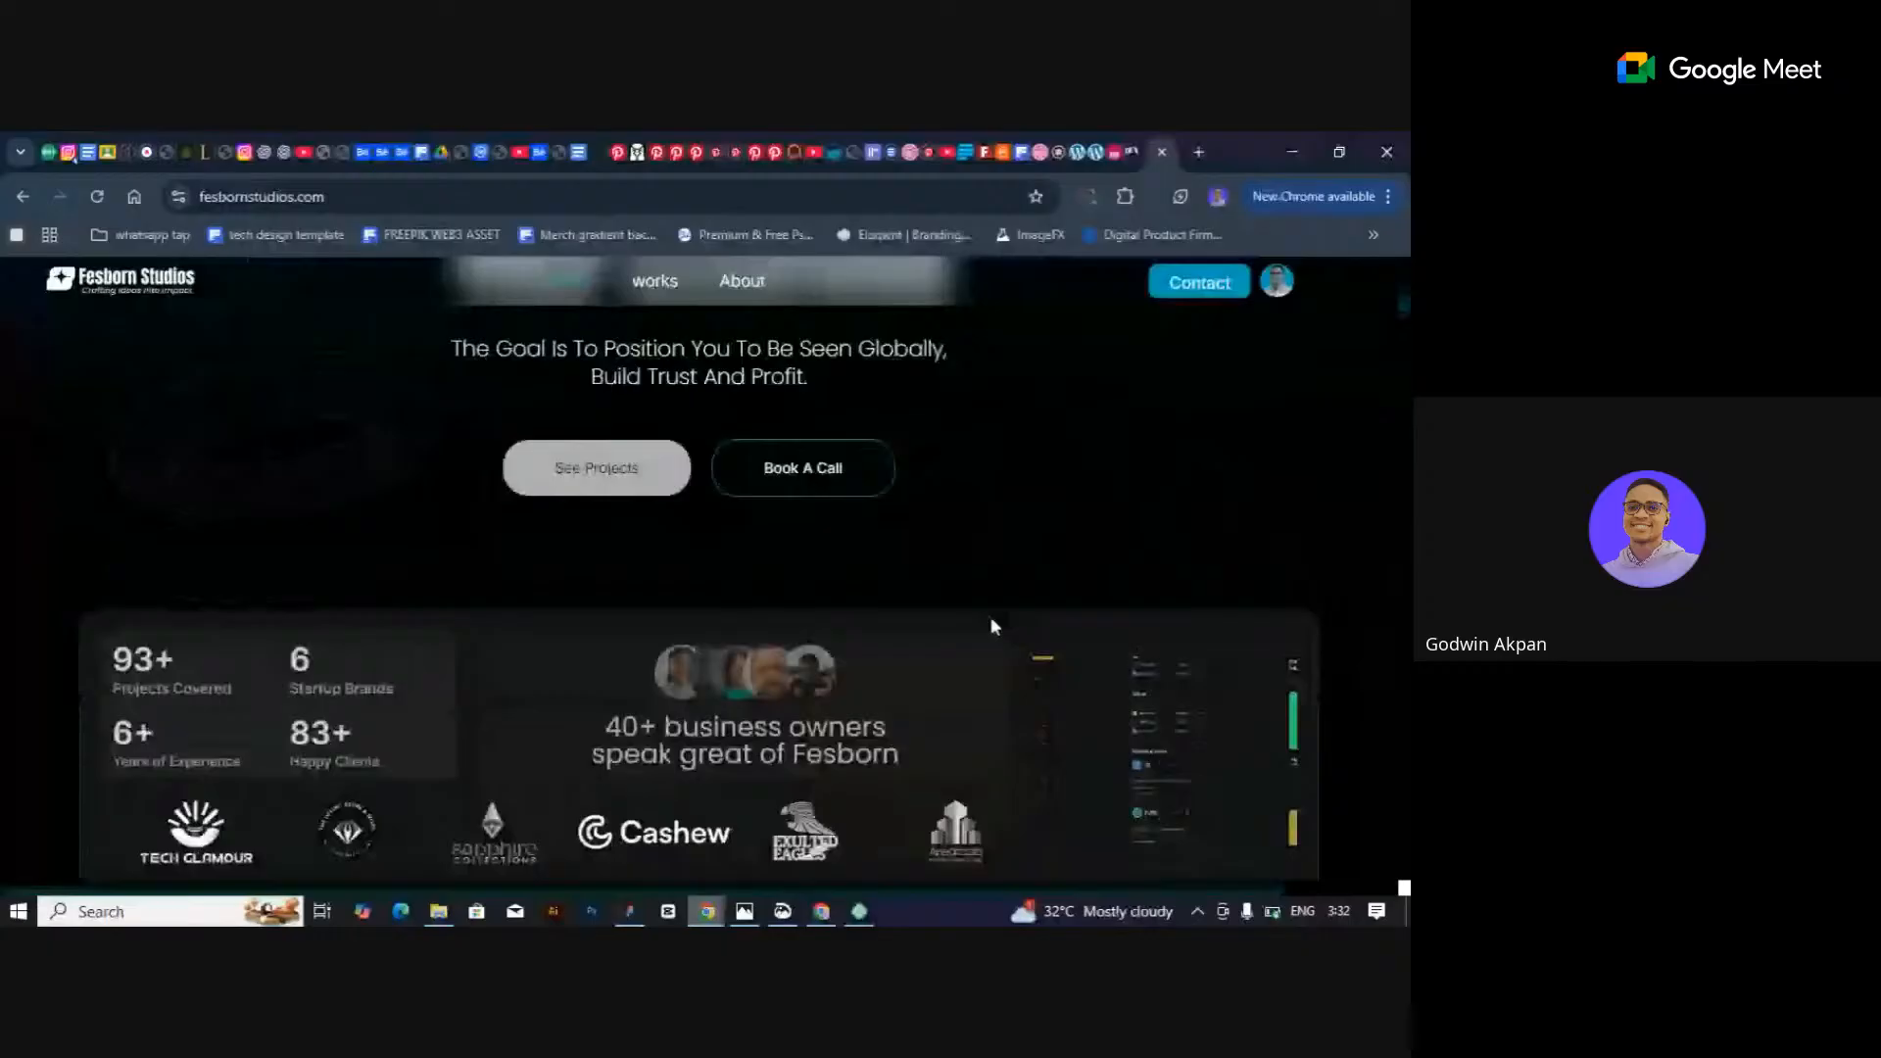
{"action": "scroll", "coordinate": [990, 617], "scroll_direction": "down", "scroll_amount": 2}
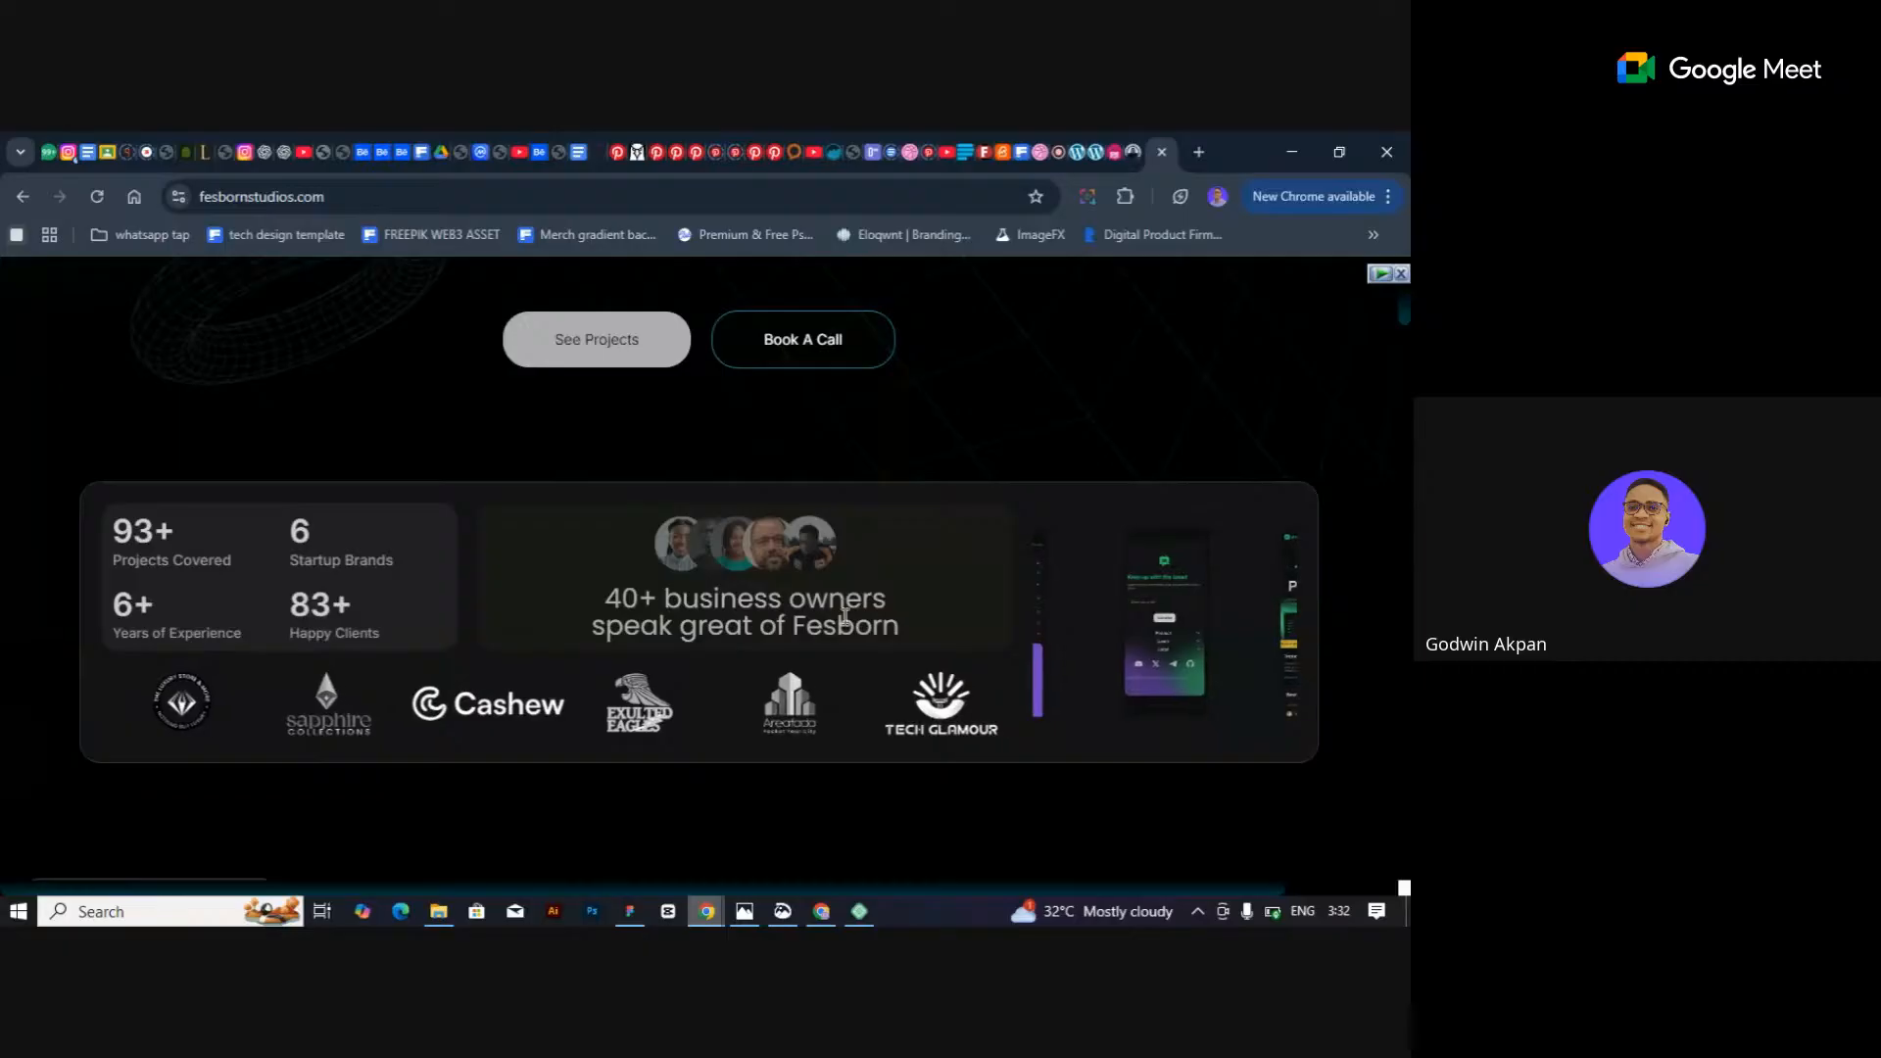
{"action": "scroll", "coordinate": [845, 617], "scroll_direction": "down", "scroll_amount": 4}
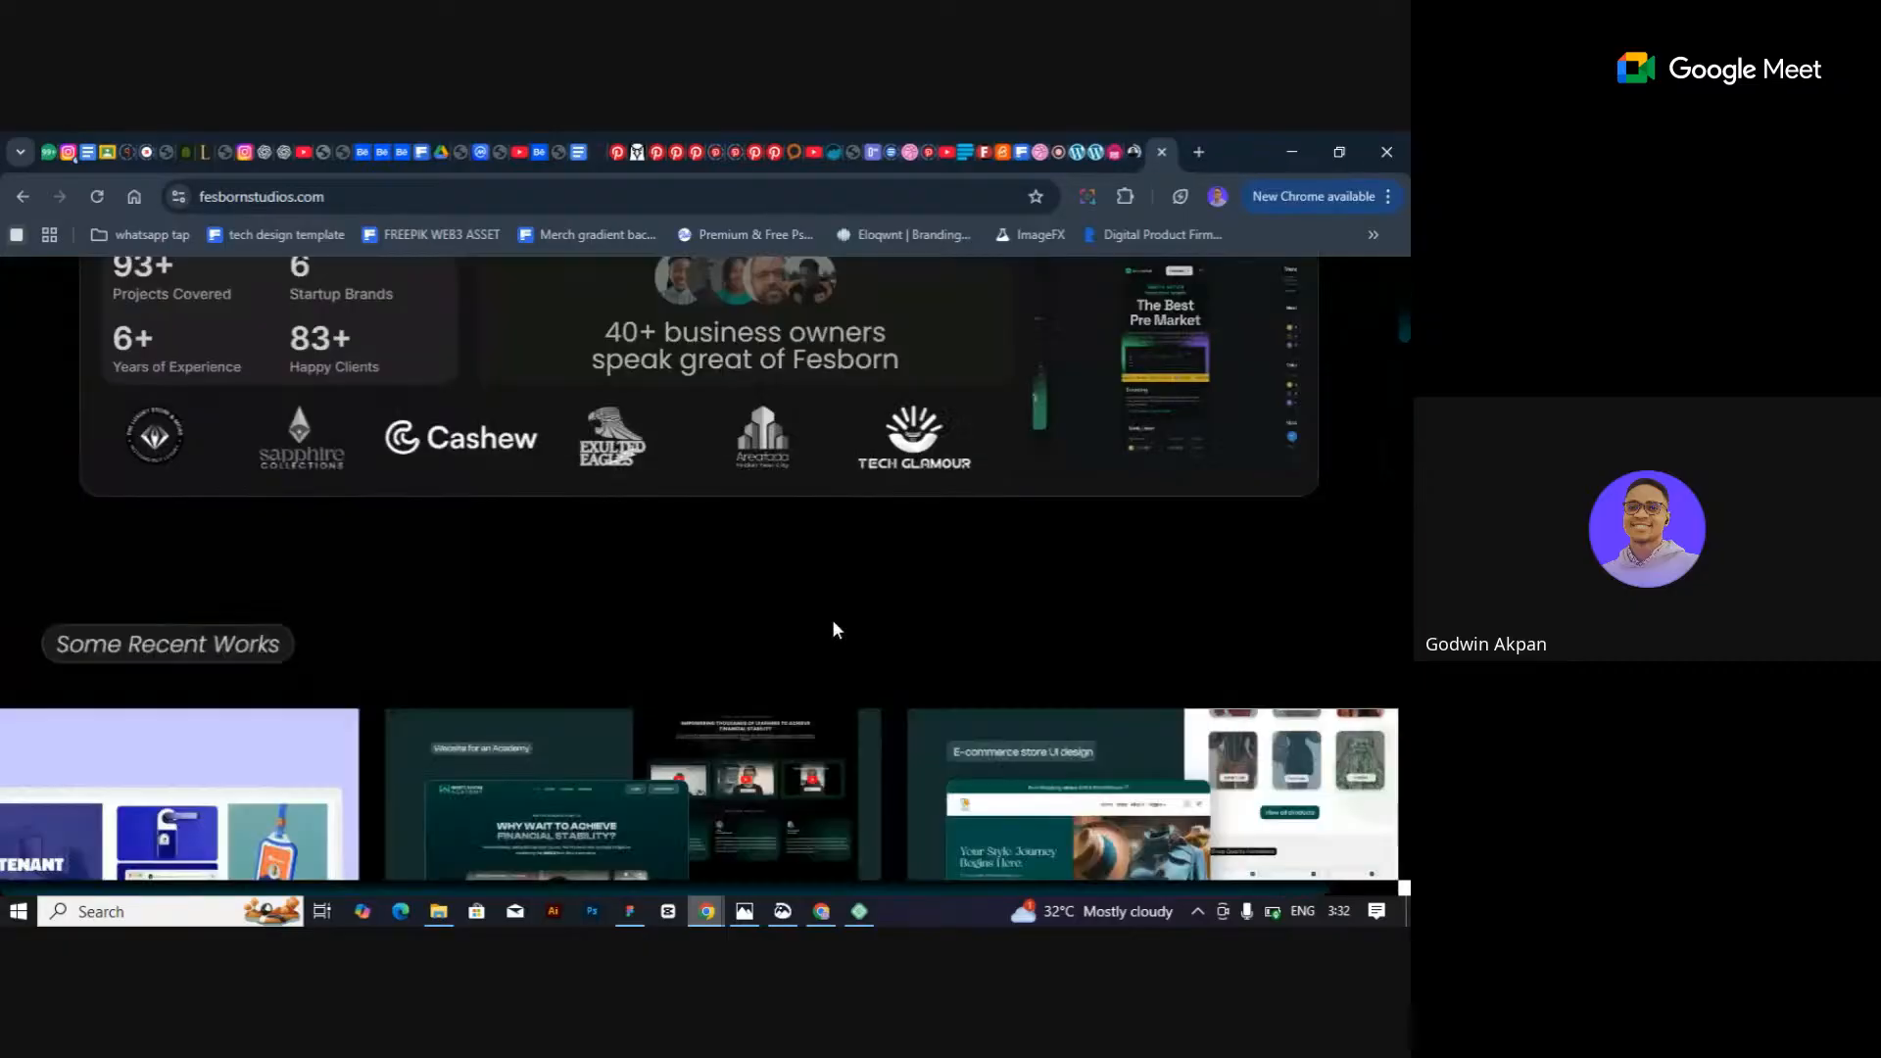
{"action": "scroll", "coordinate": [853, 574], "scroll_direction": "down", "scroll_amount": 6}
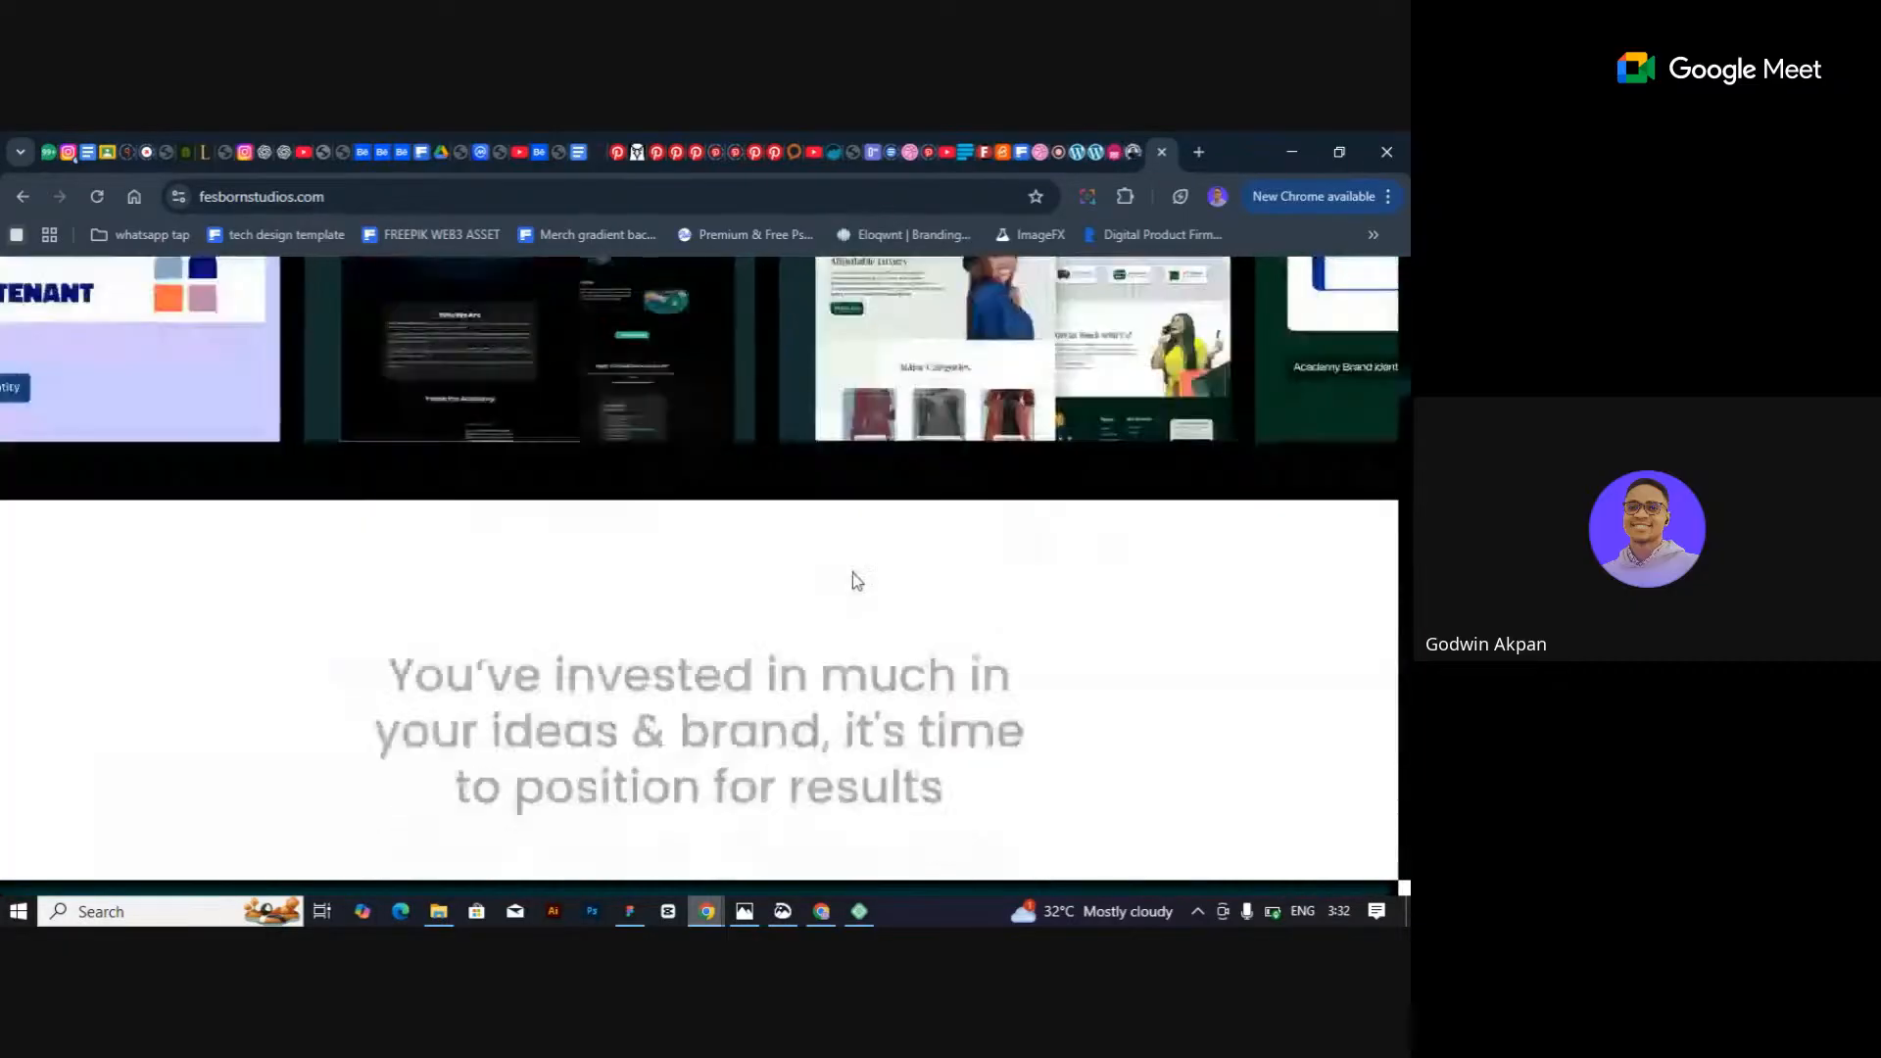
Examine the Fesborn Studios website showcase, featured brand designs and How i serve you sections through to the Who's behind Fesborn Studios section.
{"action": "scroll", "coordinate": [855, 585], "scroll_direction": "down", "scroll_amount": 12}
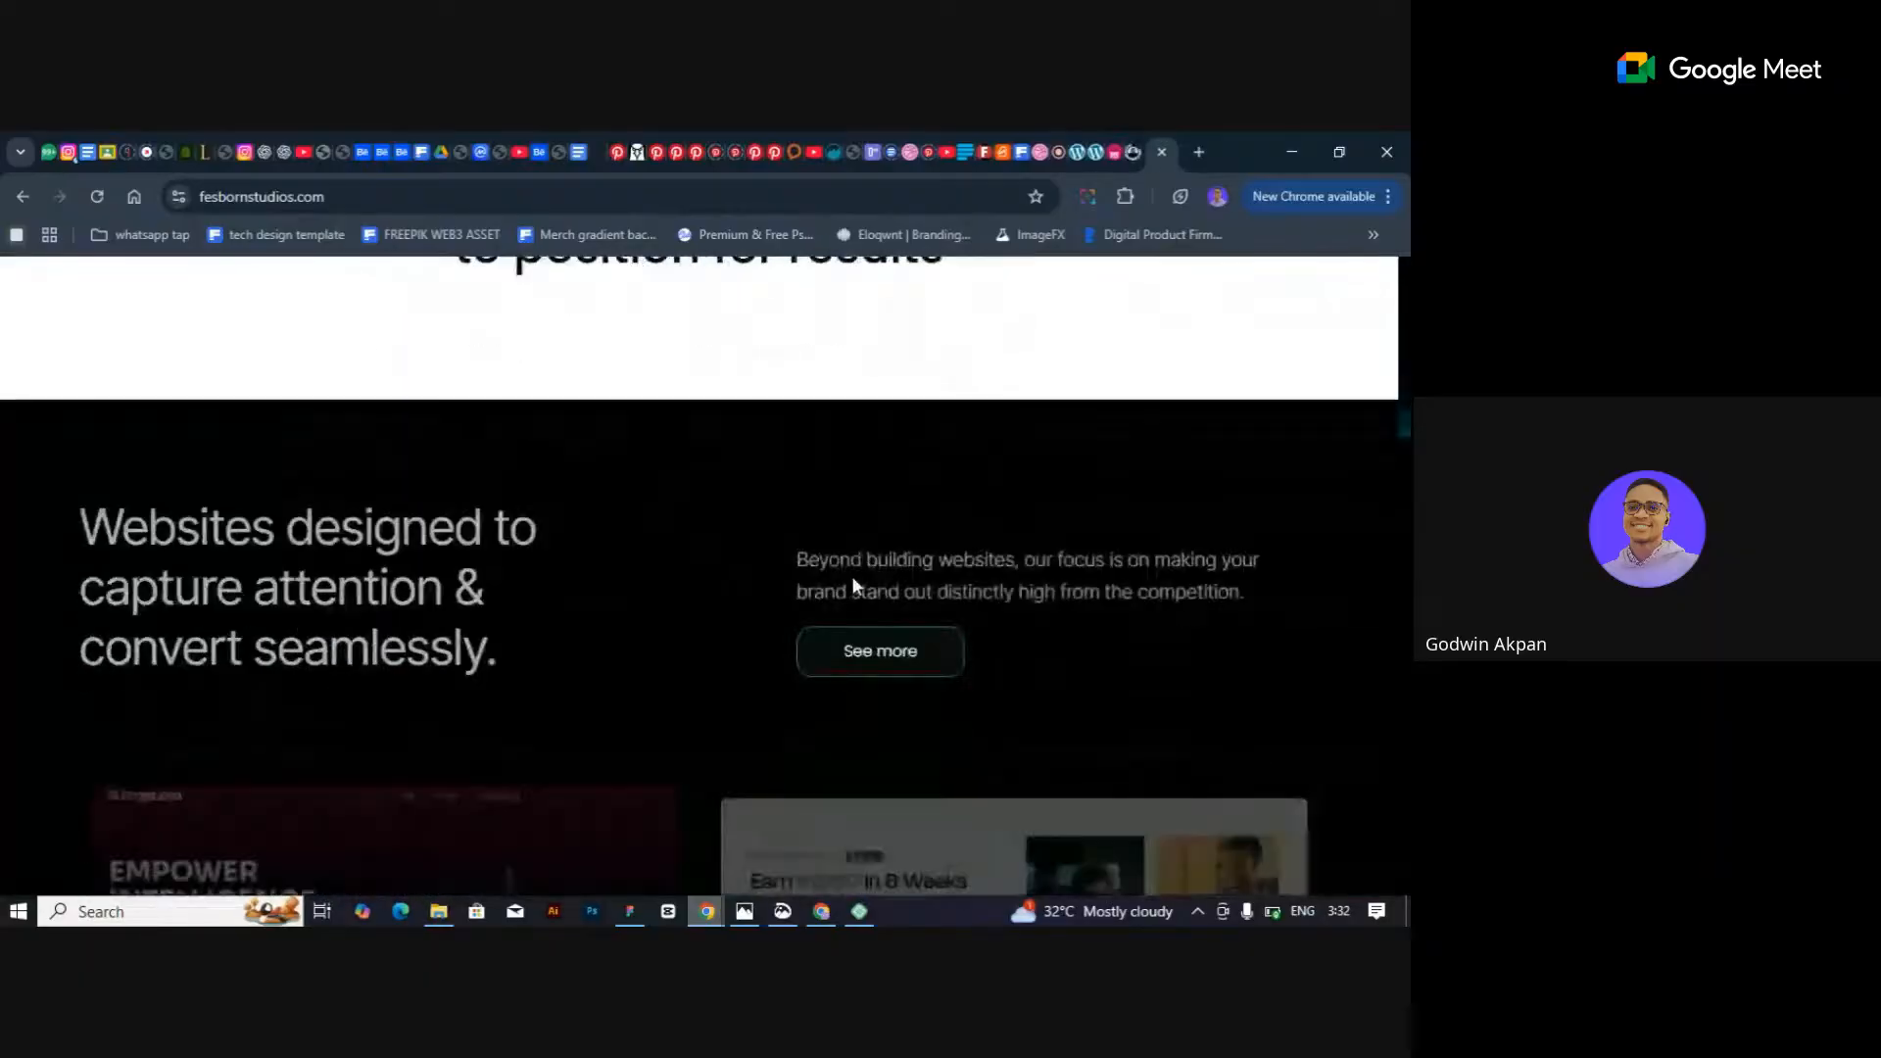
{"action": "scroll", "coordinate": [851, 583], "scroll_direction": "down", "scroll_amount": 7}
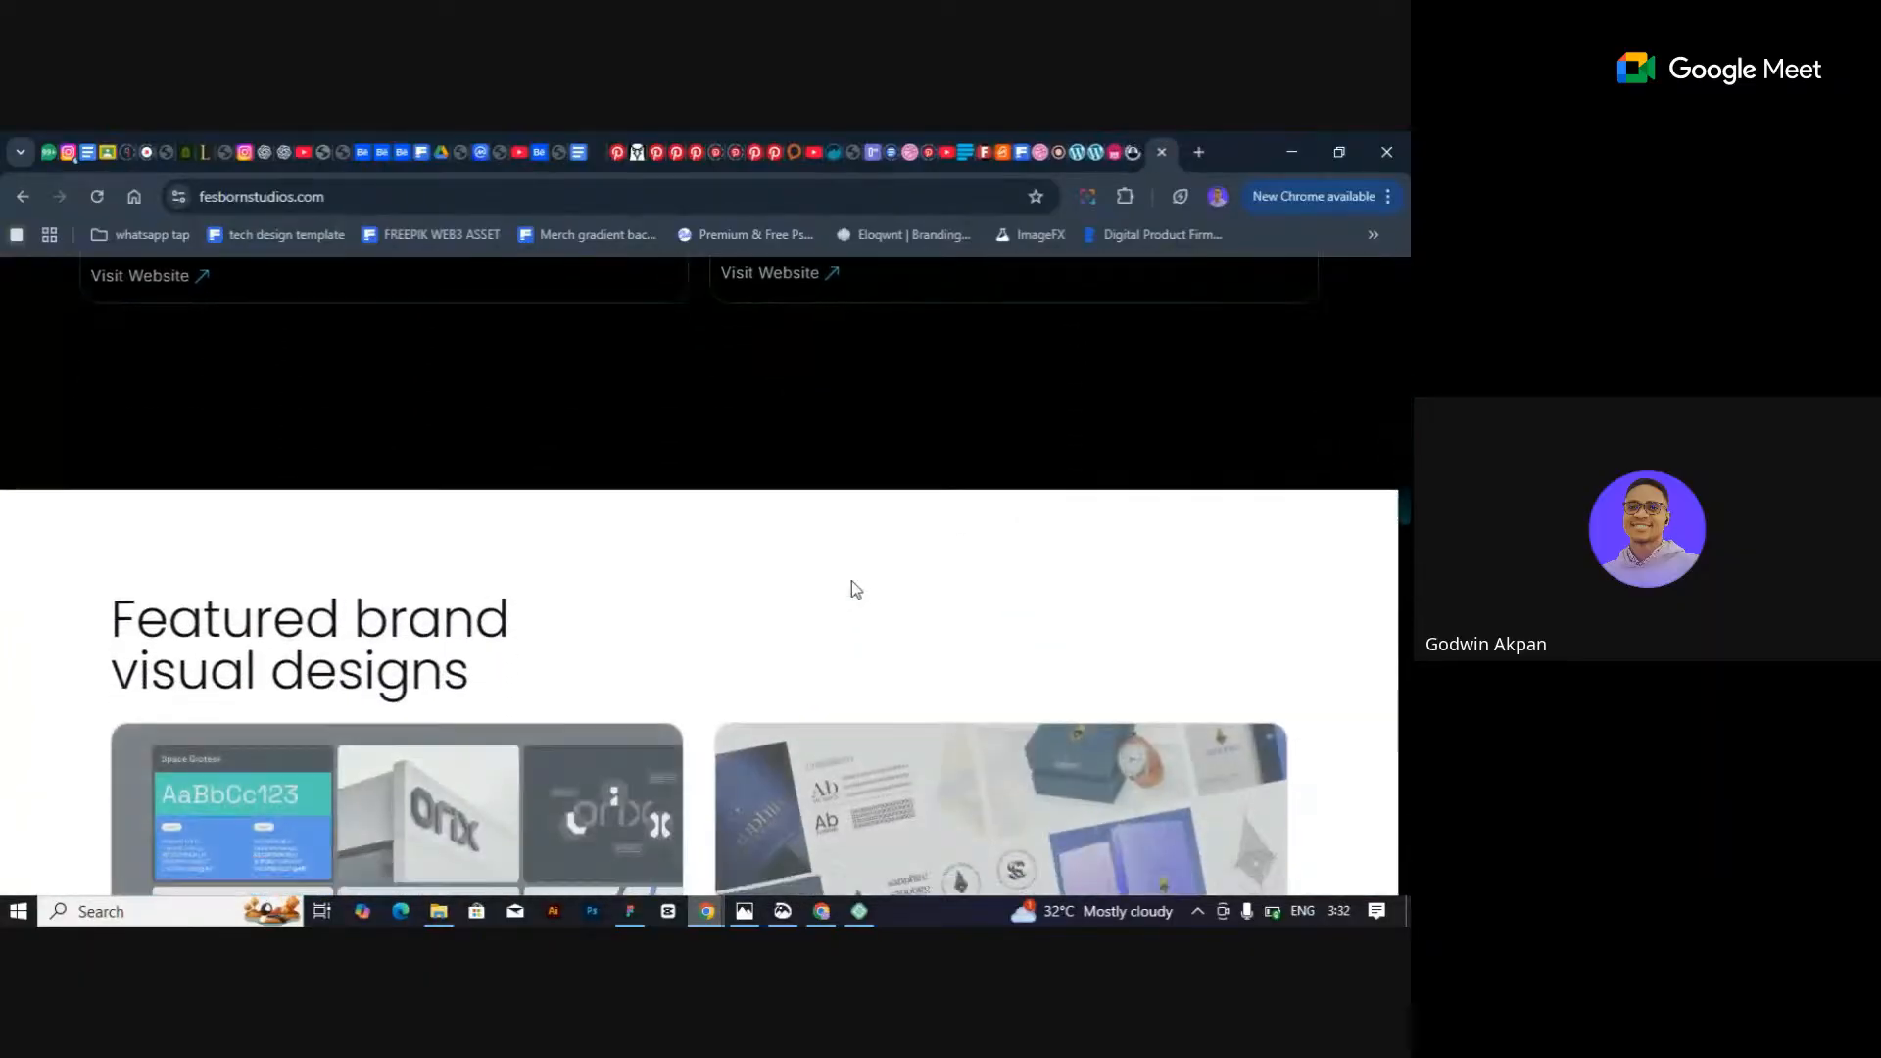
{"action": "scroll", "coordinate": [850, 580], "scroll_direction": "down", "scroll_amount": 12}
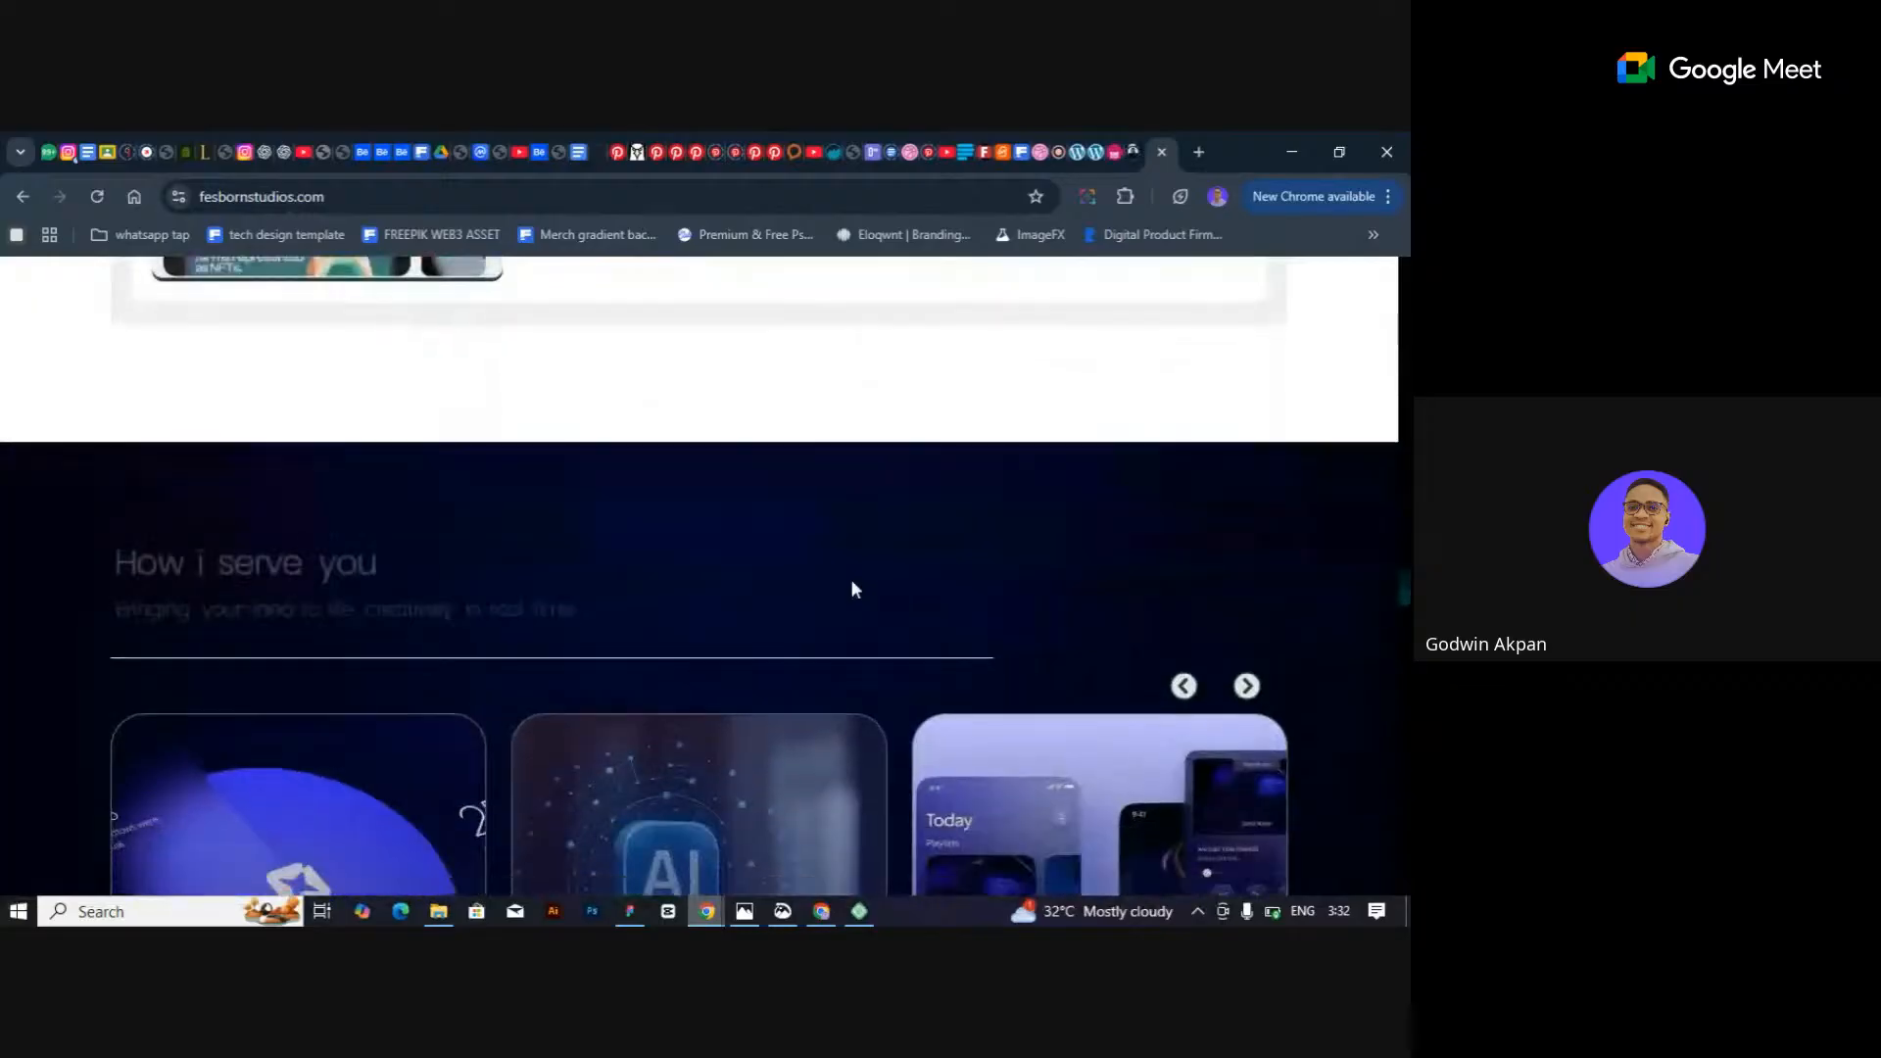
{"action": "scroll", "coordinate": [851, 580], "scroll_direction": "down", "scroll_amount": 10}
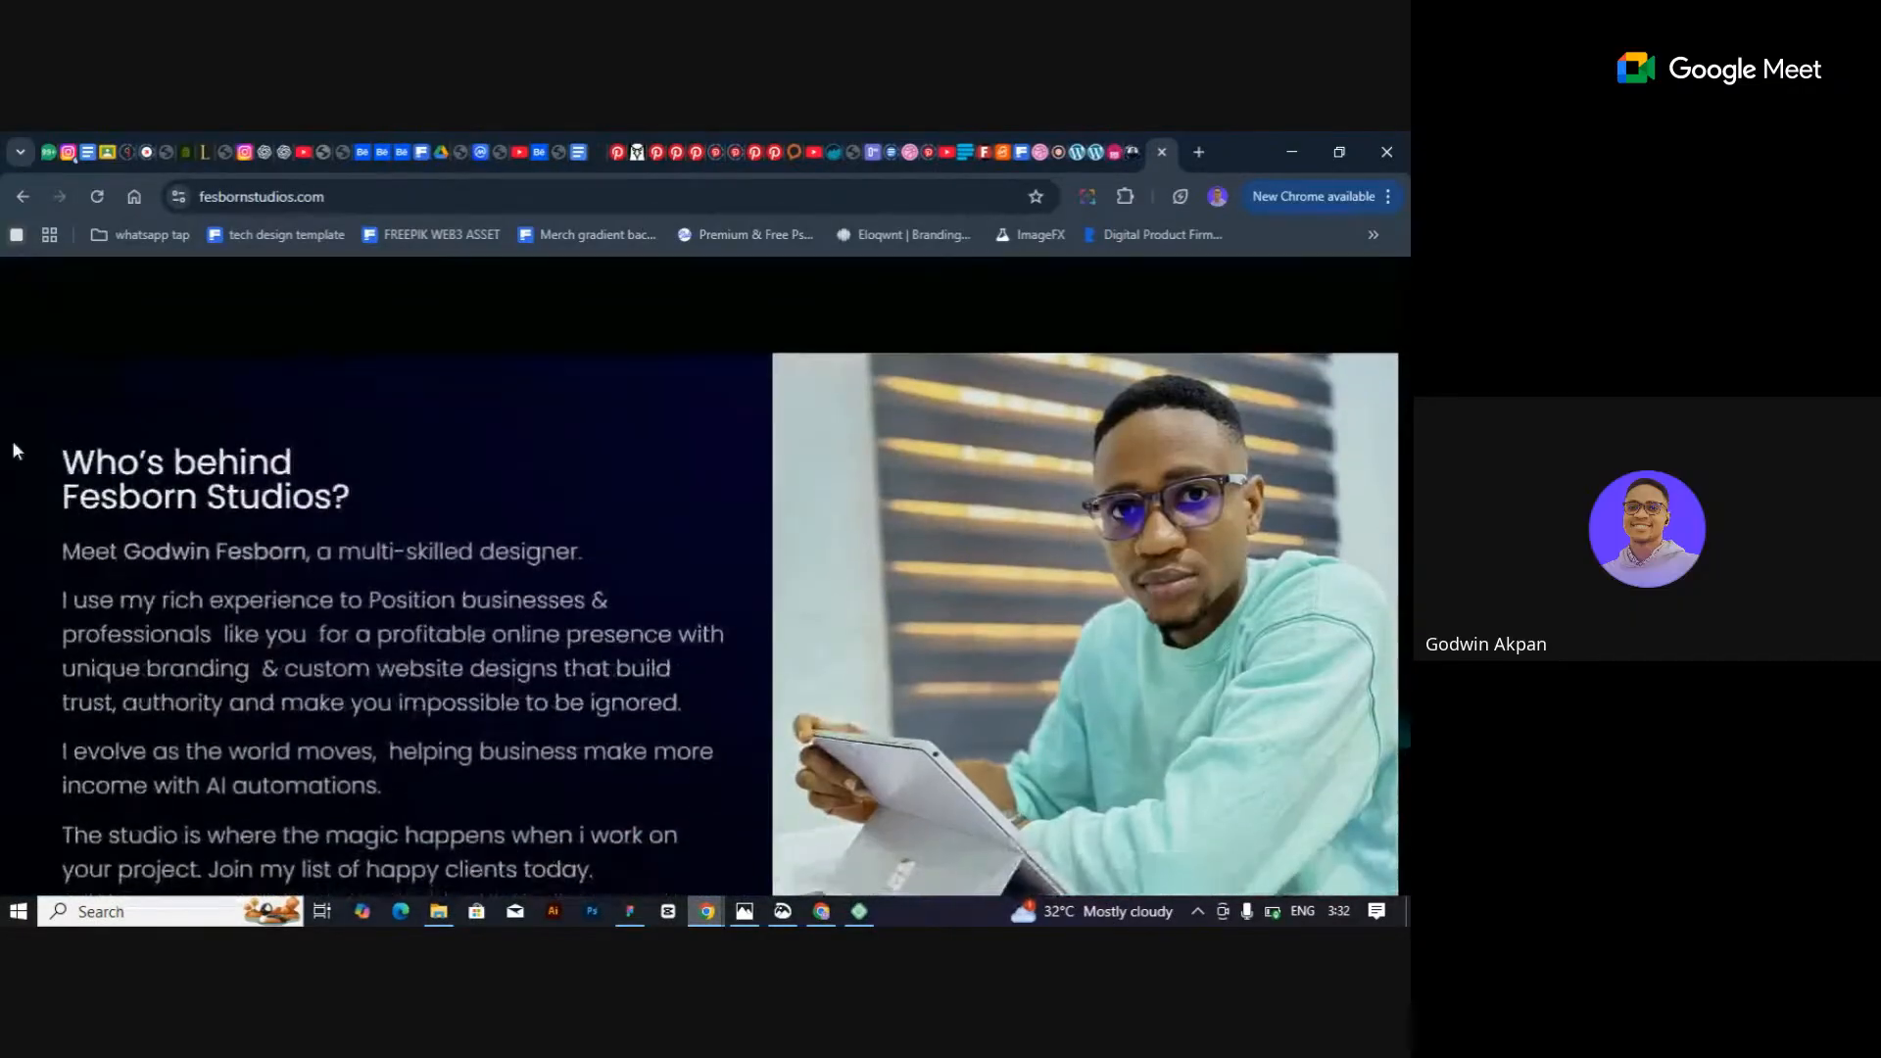
{"action": "scroll", "coordinate": [356, 506], "scroll_direction": "down", "scroll_amount": 1}
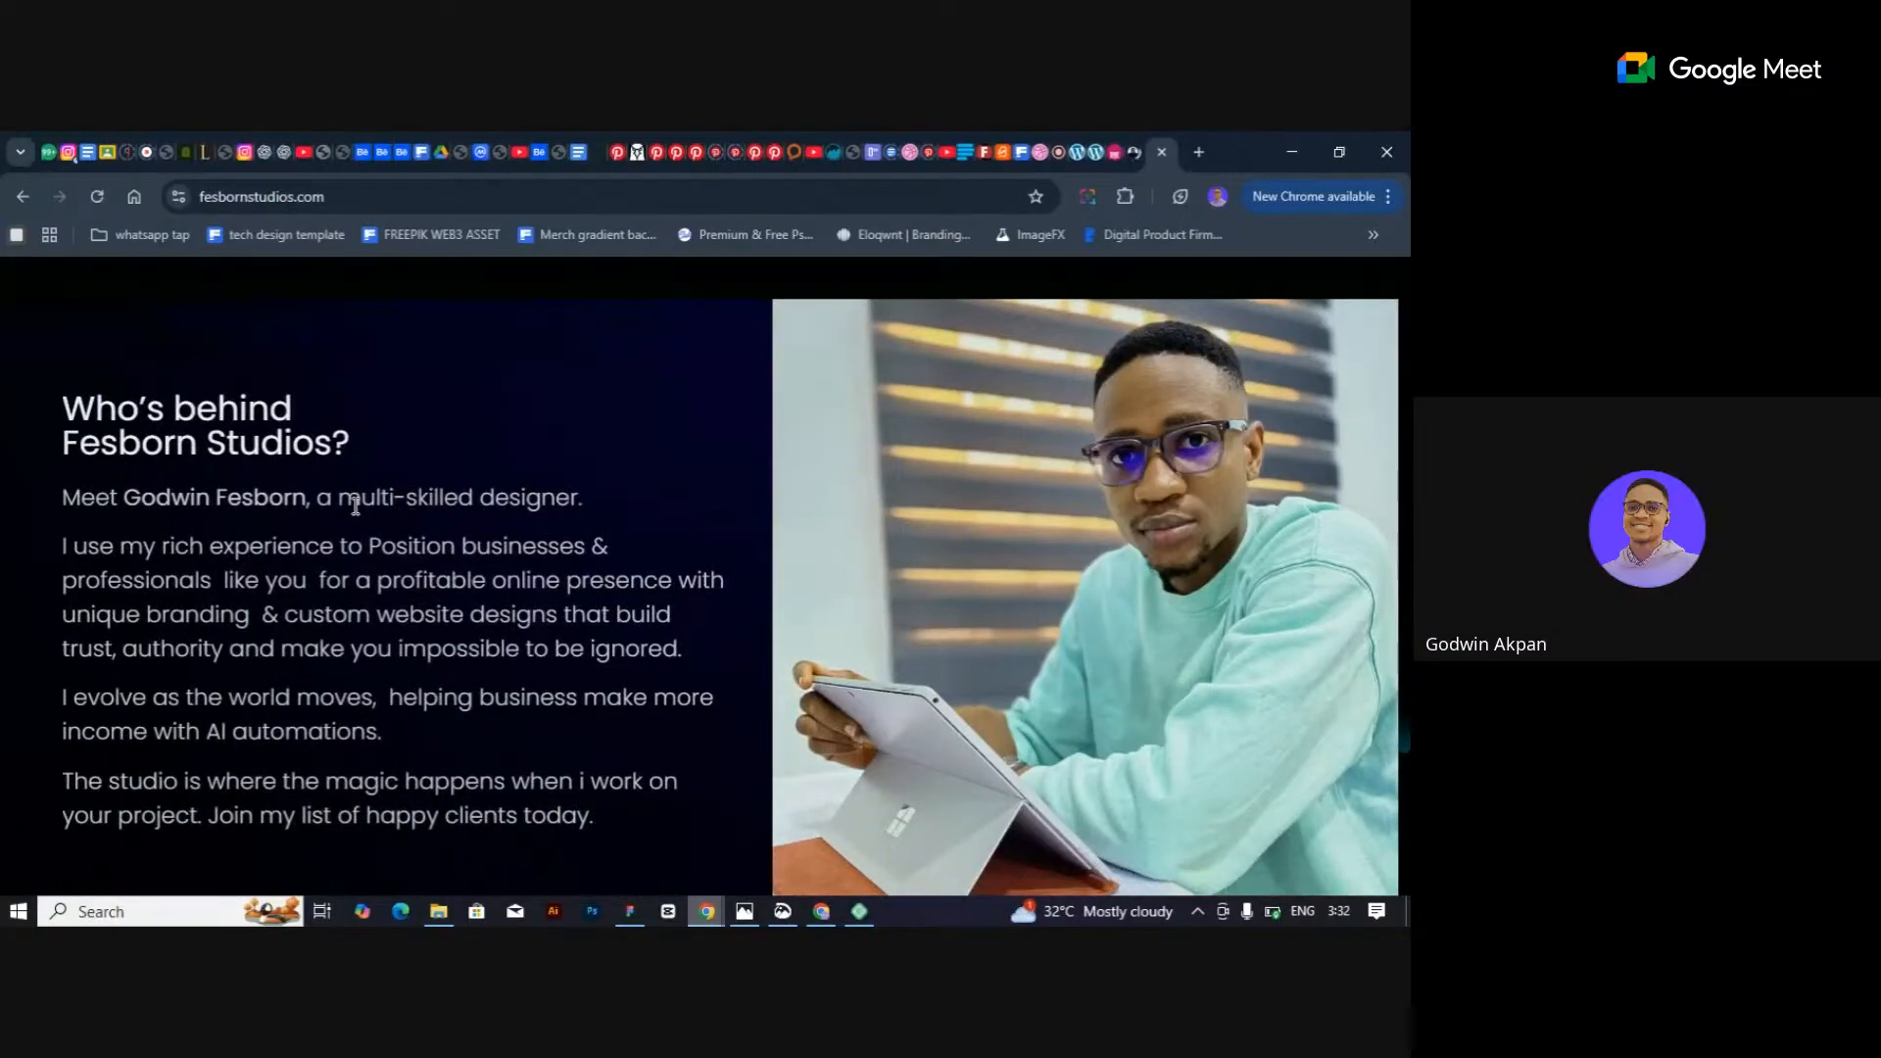
Go back to Some Recent Works and examine the brand statement banner and the two-column website showcase beneath it.
{"action": "scroll", "coordinate": [431, 514], "scroll_direction": "up", "scroll_amount": 15}
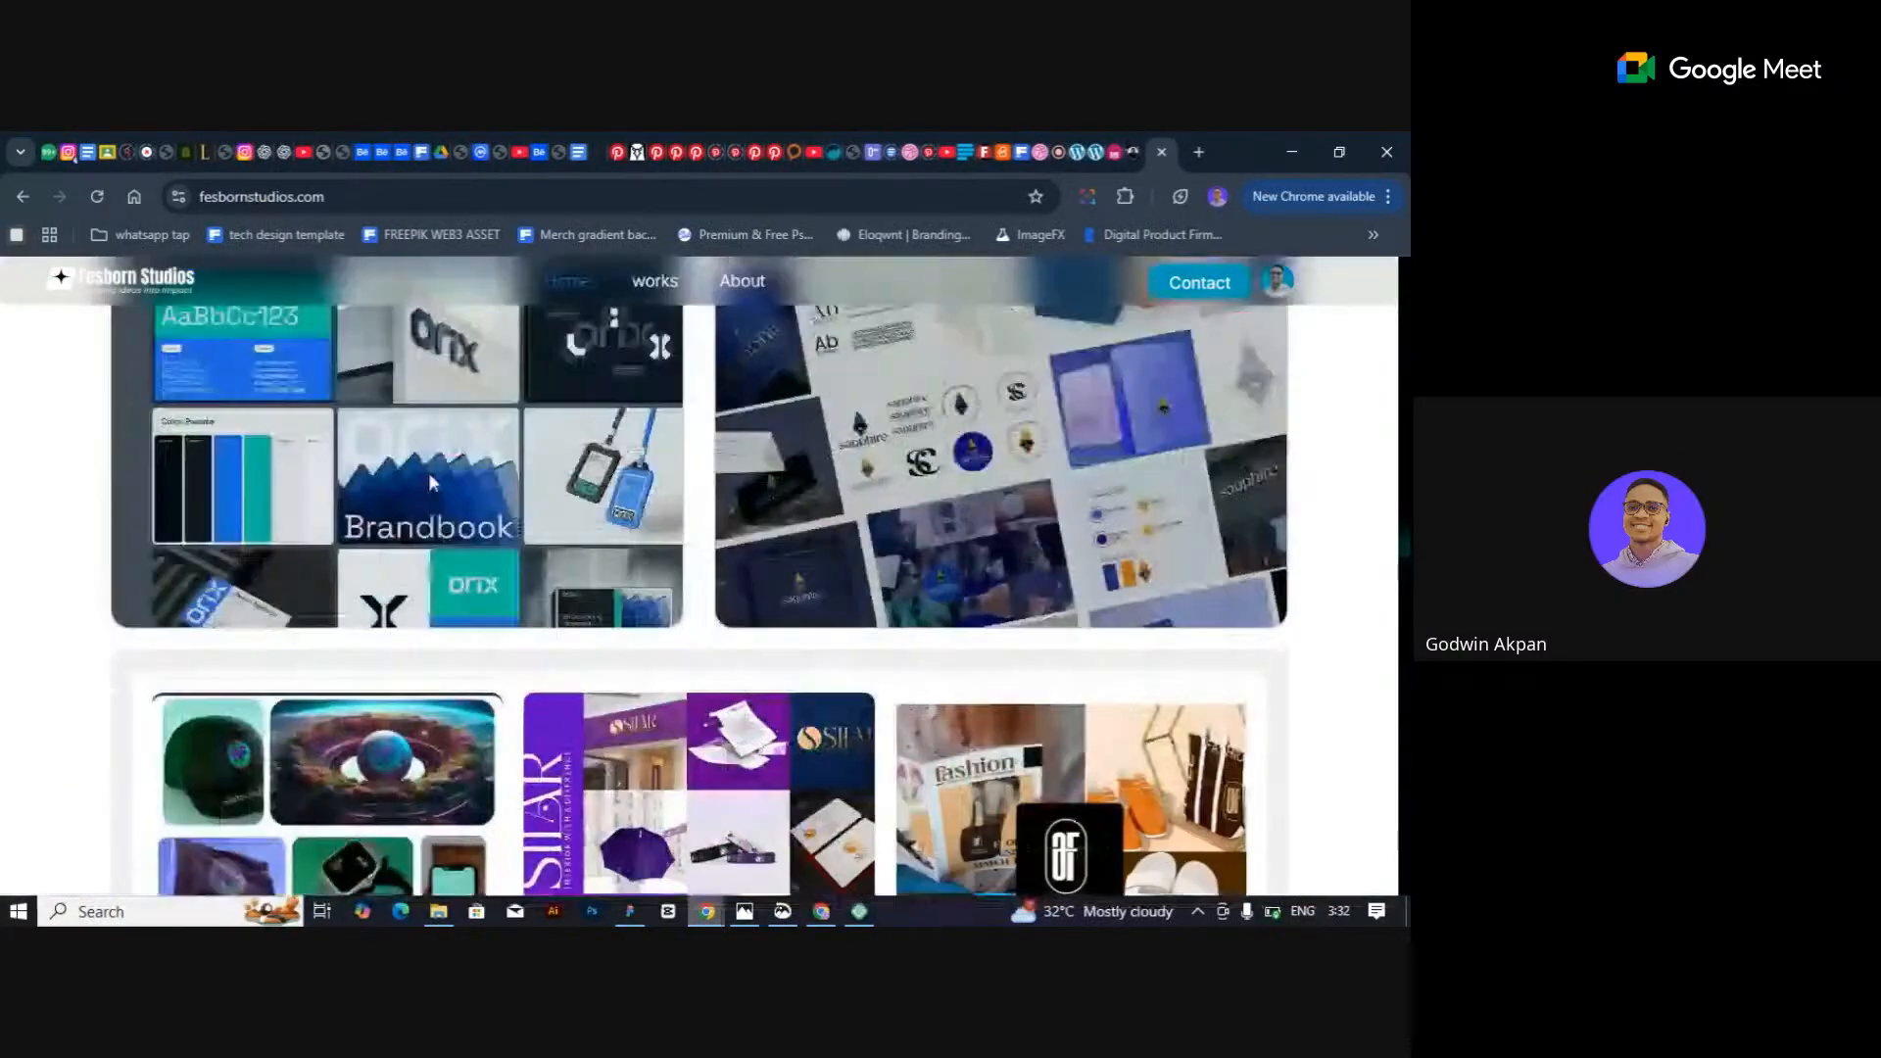
{"action": "scroll", "coordinate": [434, 479], "scroll_direction": "up", "scroll_amount": 10}
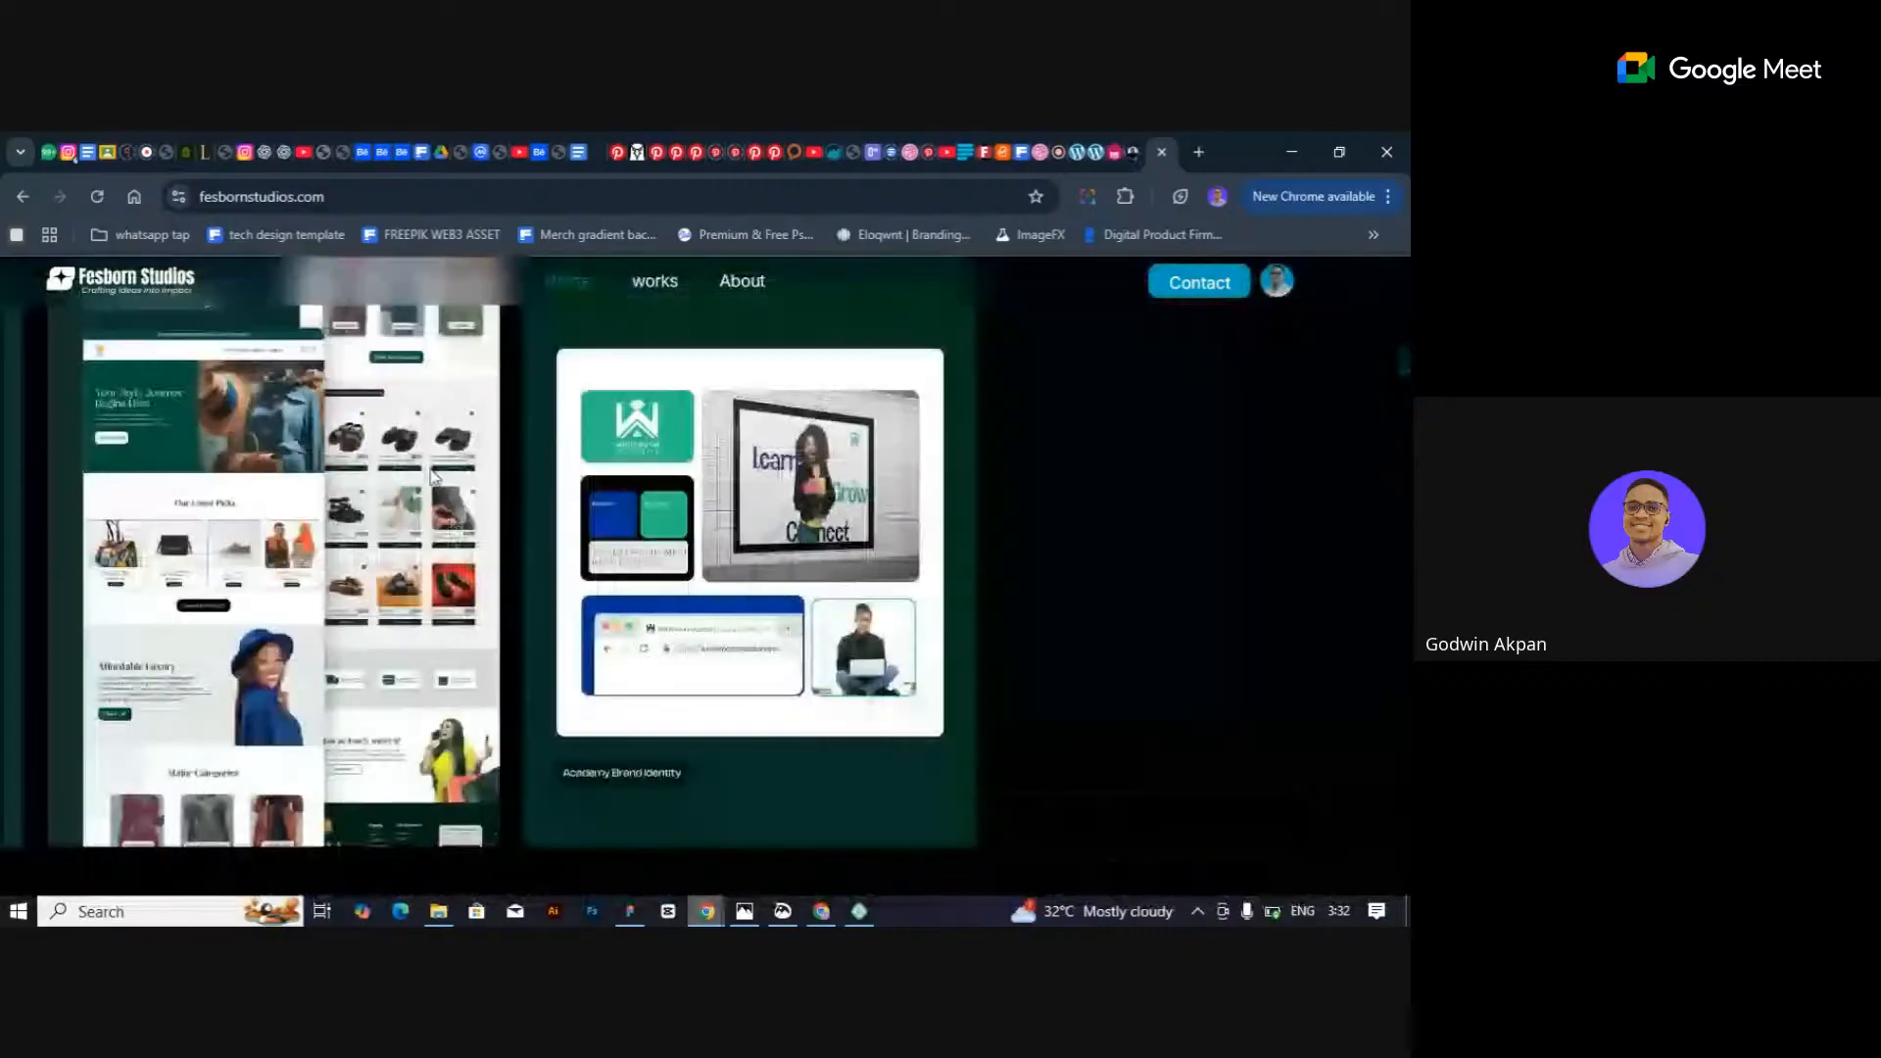
{"action": "scroll", "coordinate": [435, 477], "scroll_direction": "up", "scroll_amount": 3}
{"action": "scroll", "coordinate": [437, 474], "scroll_direction": "down", "scroll_amount": 6}
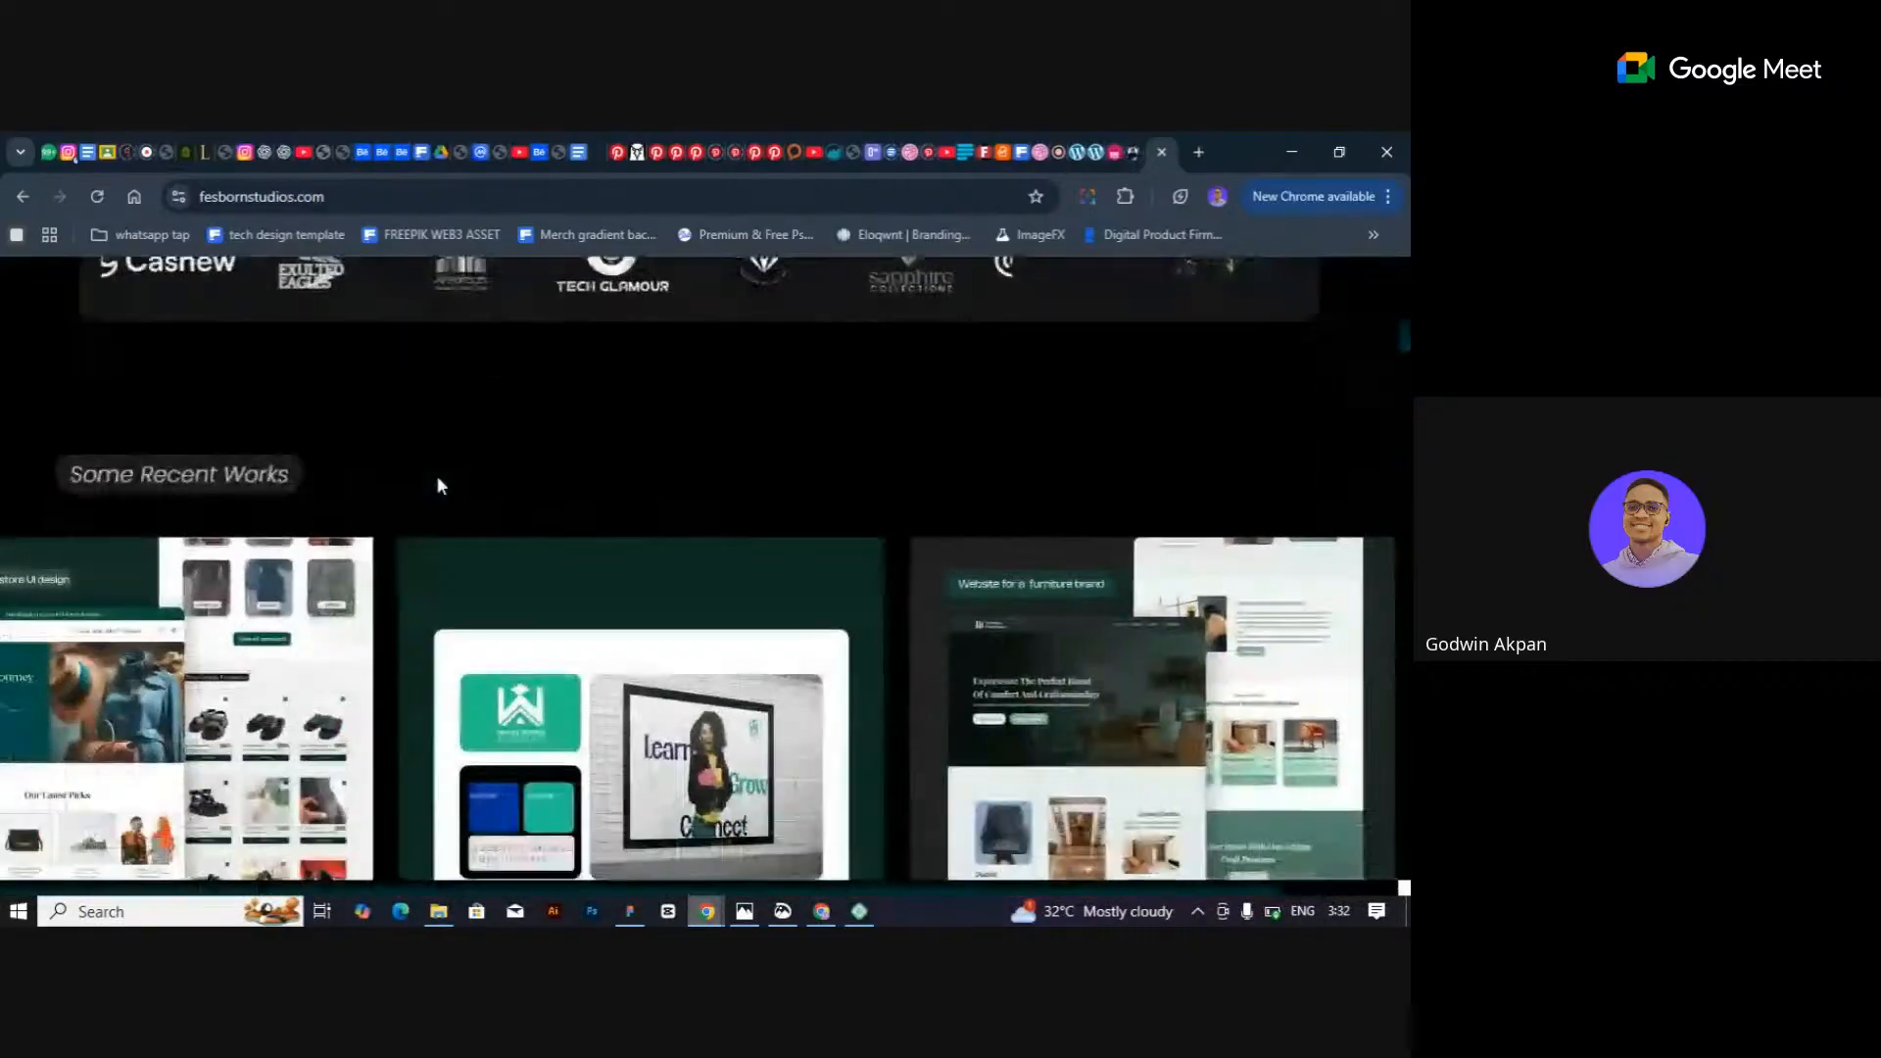
{"action": "scroll", "coordinate": [437, 475], "scroll_direction": "down", "scroll_amount": 3}
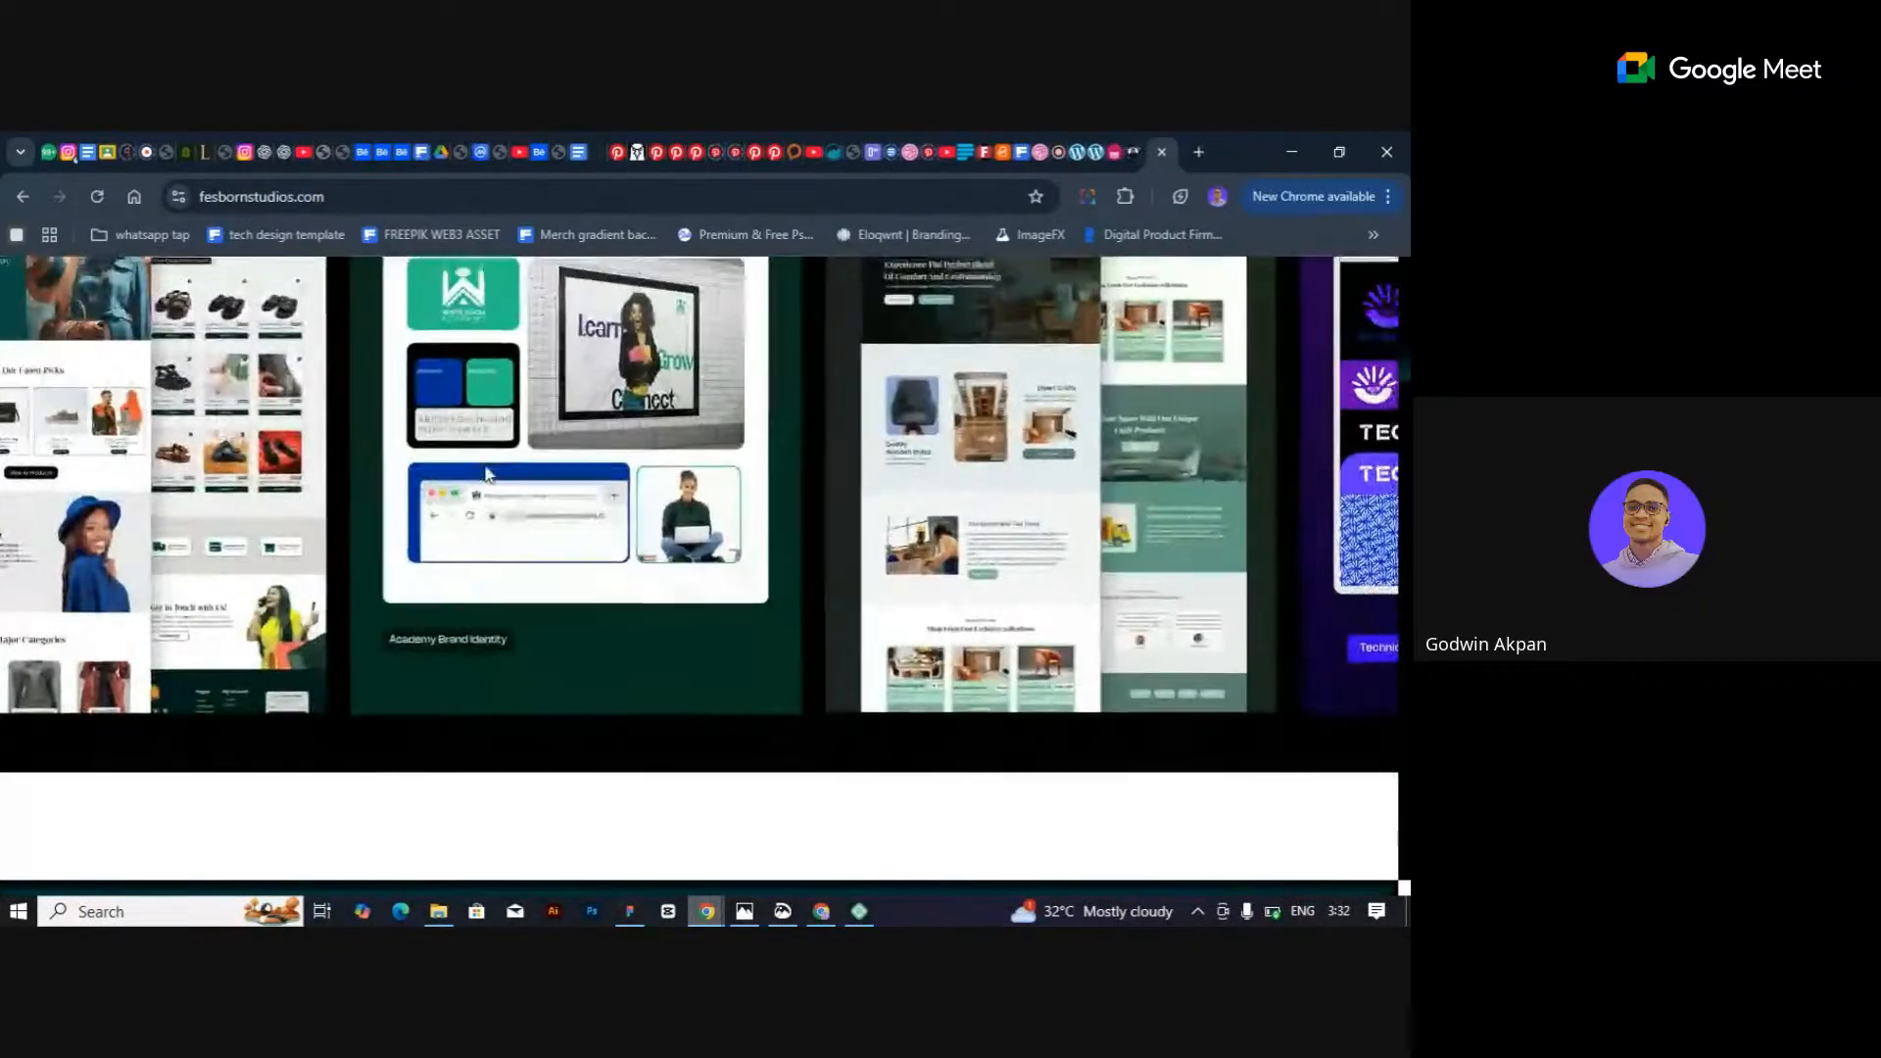
{"action": "scroll", "coordinate": [487, 476], "scroll_direction": "down", "scroll_amount": 4}
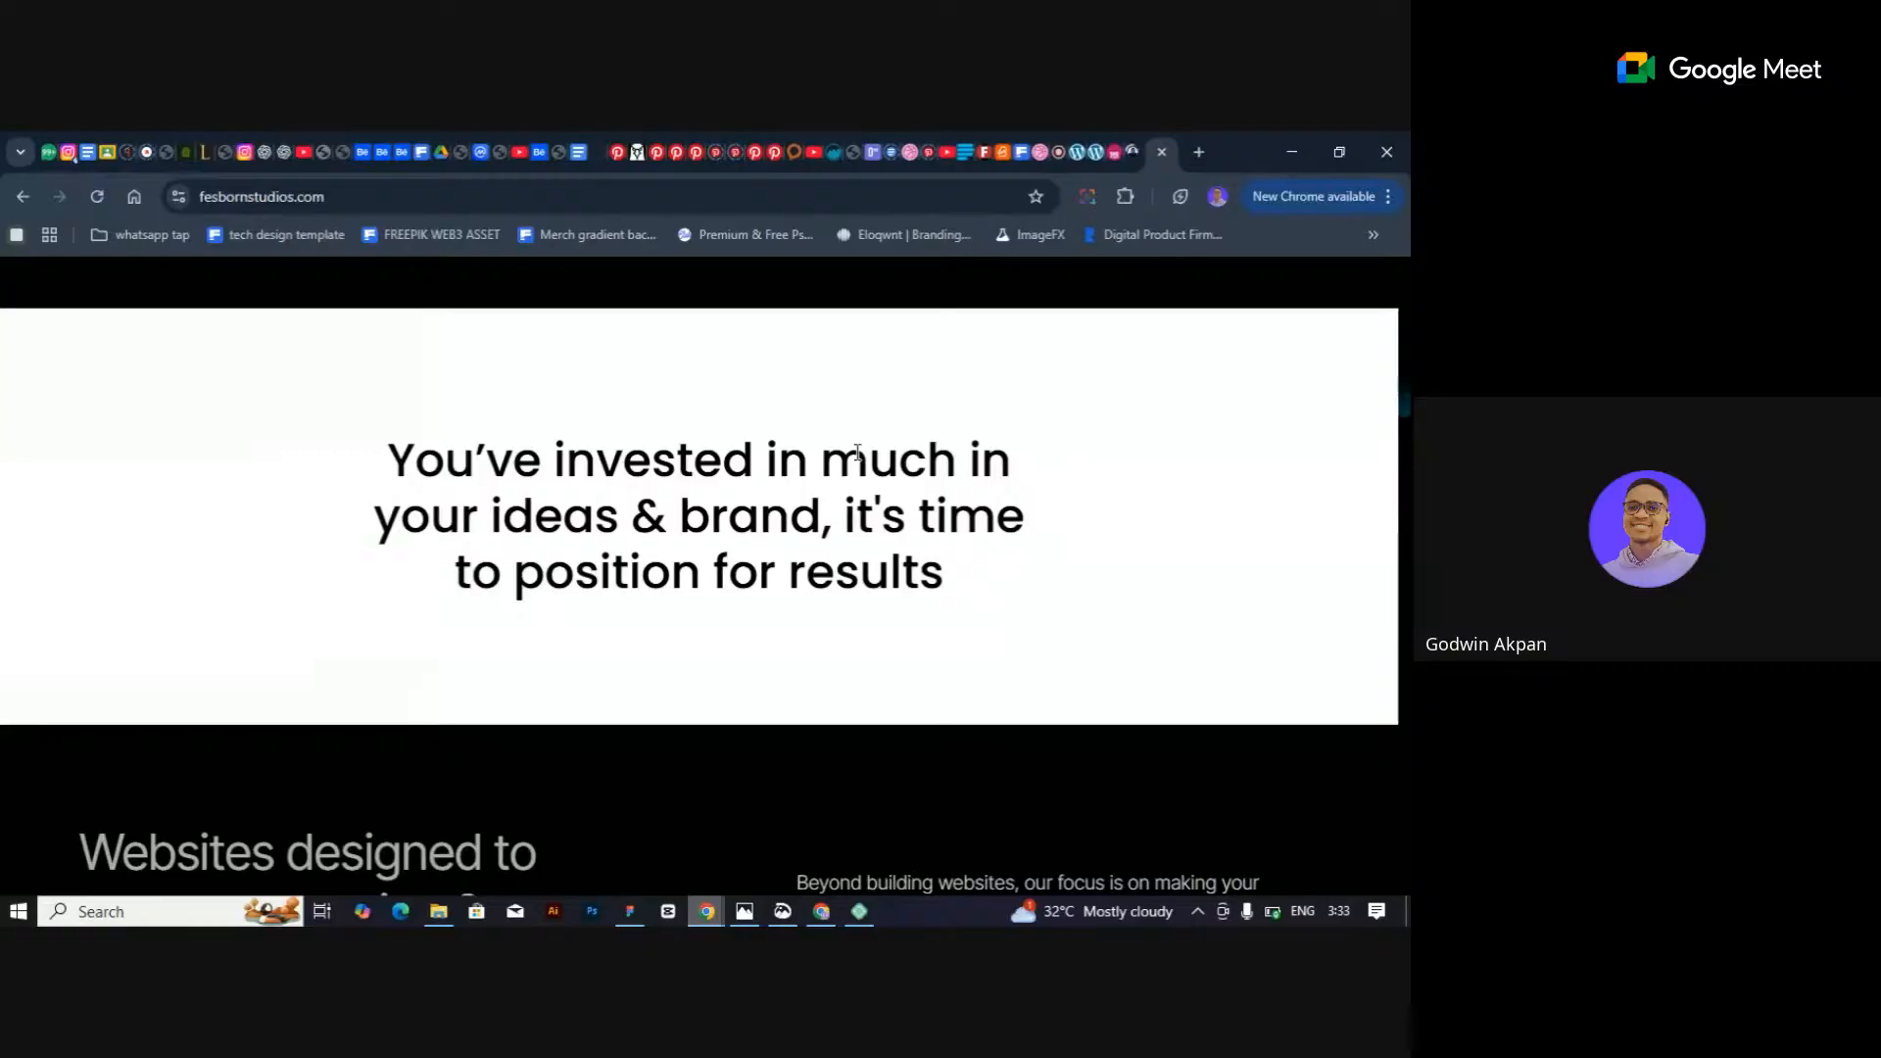
{"action": "scroll", "coordinate": [907, 647], "scroll_direction": "down", "scroll_amount": 3}
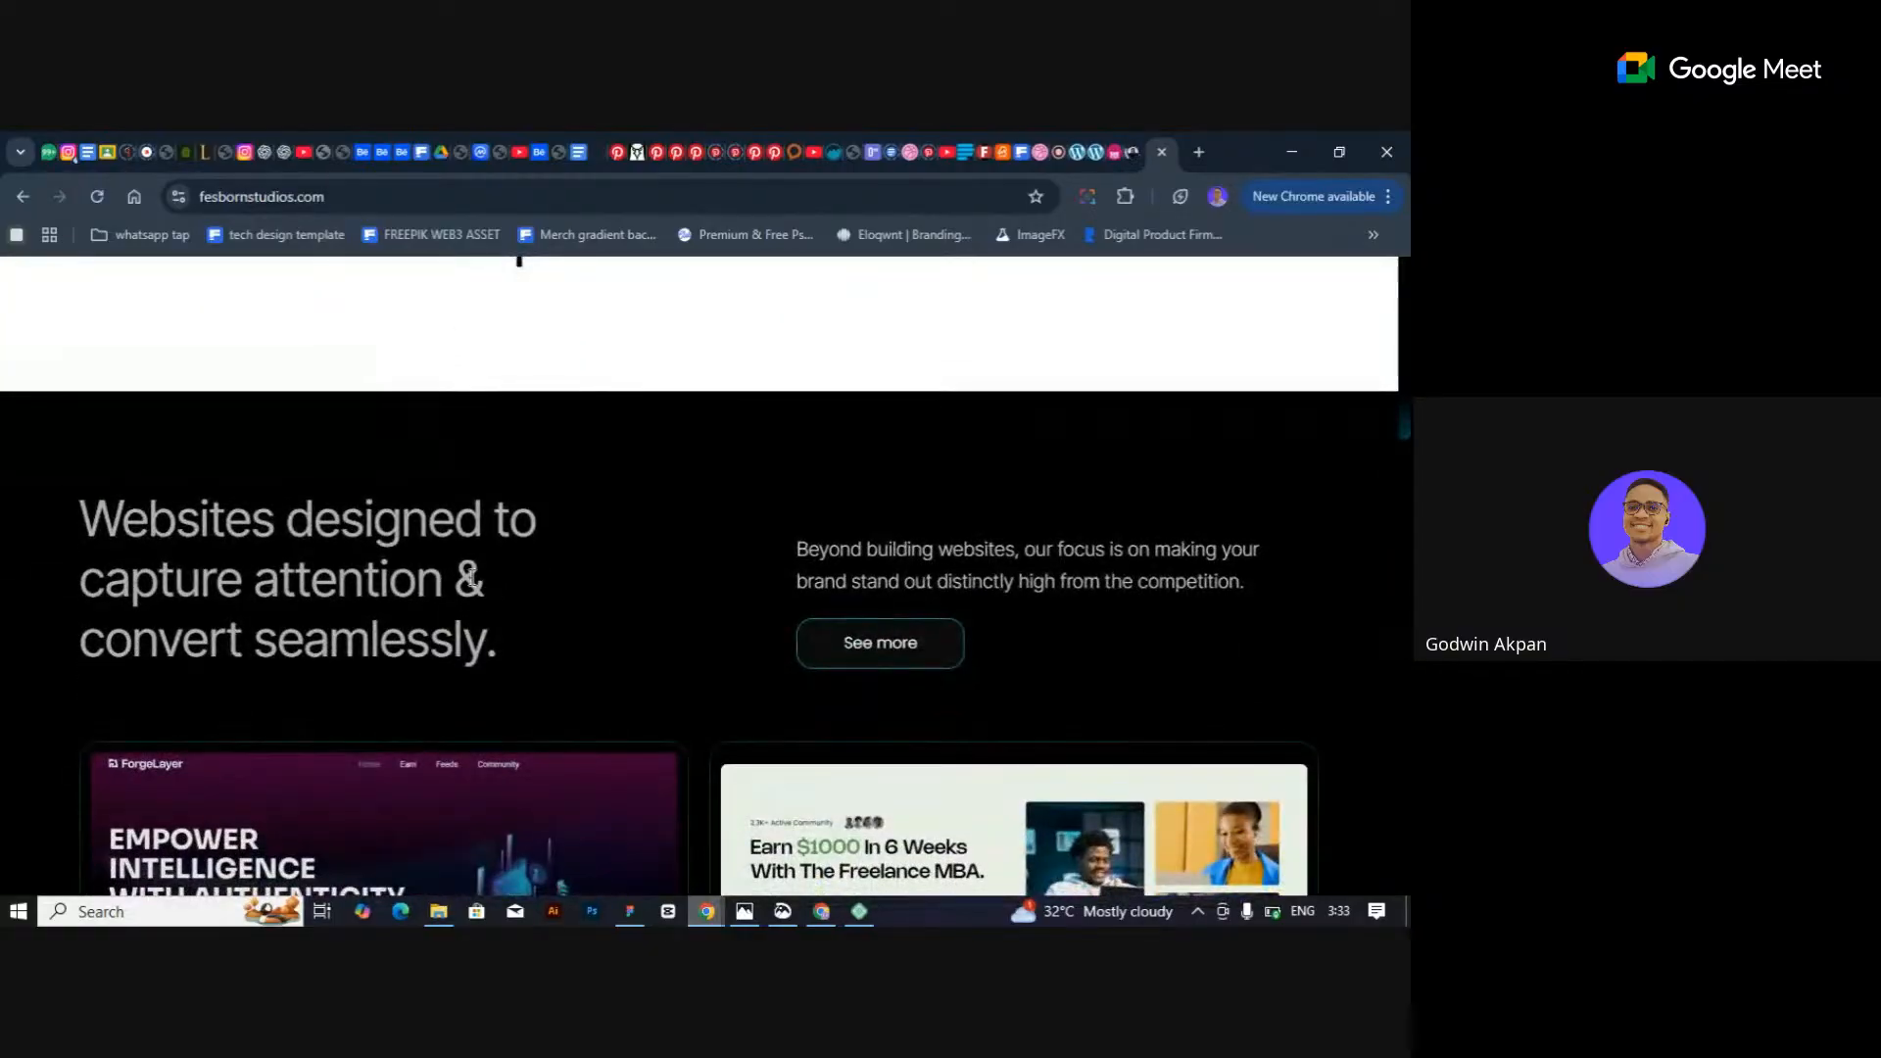
{"action": "scroll", "coordinate": [631, 619], "scroll_direction": "down", "scroll_amount": 3}
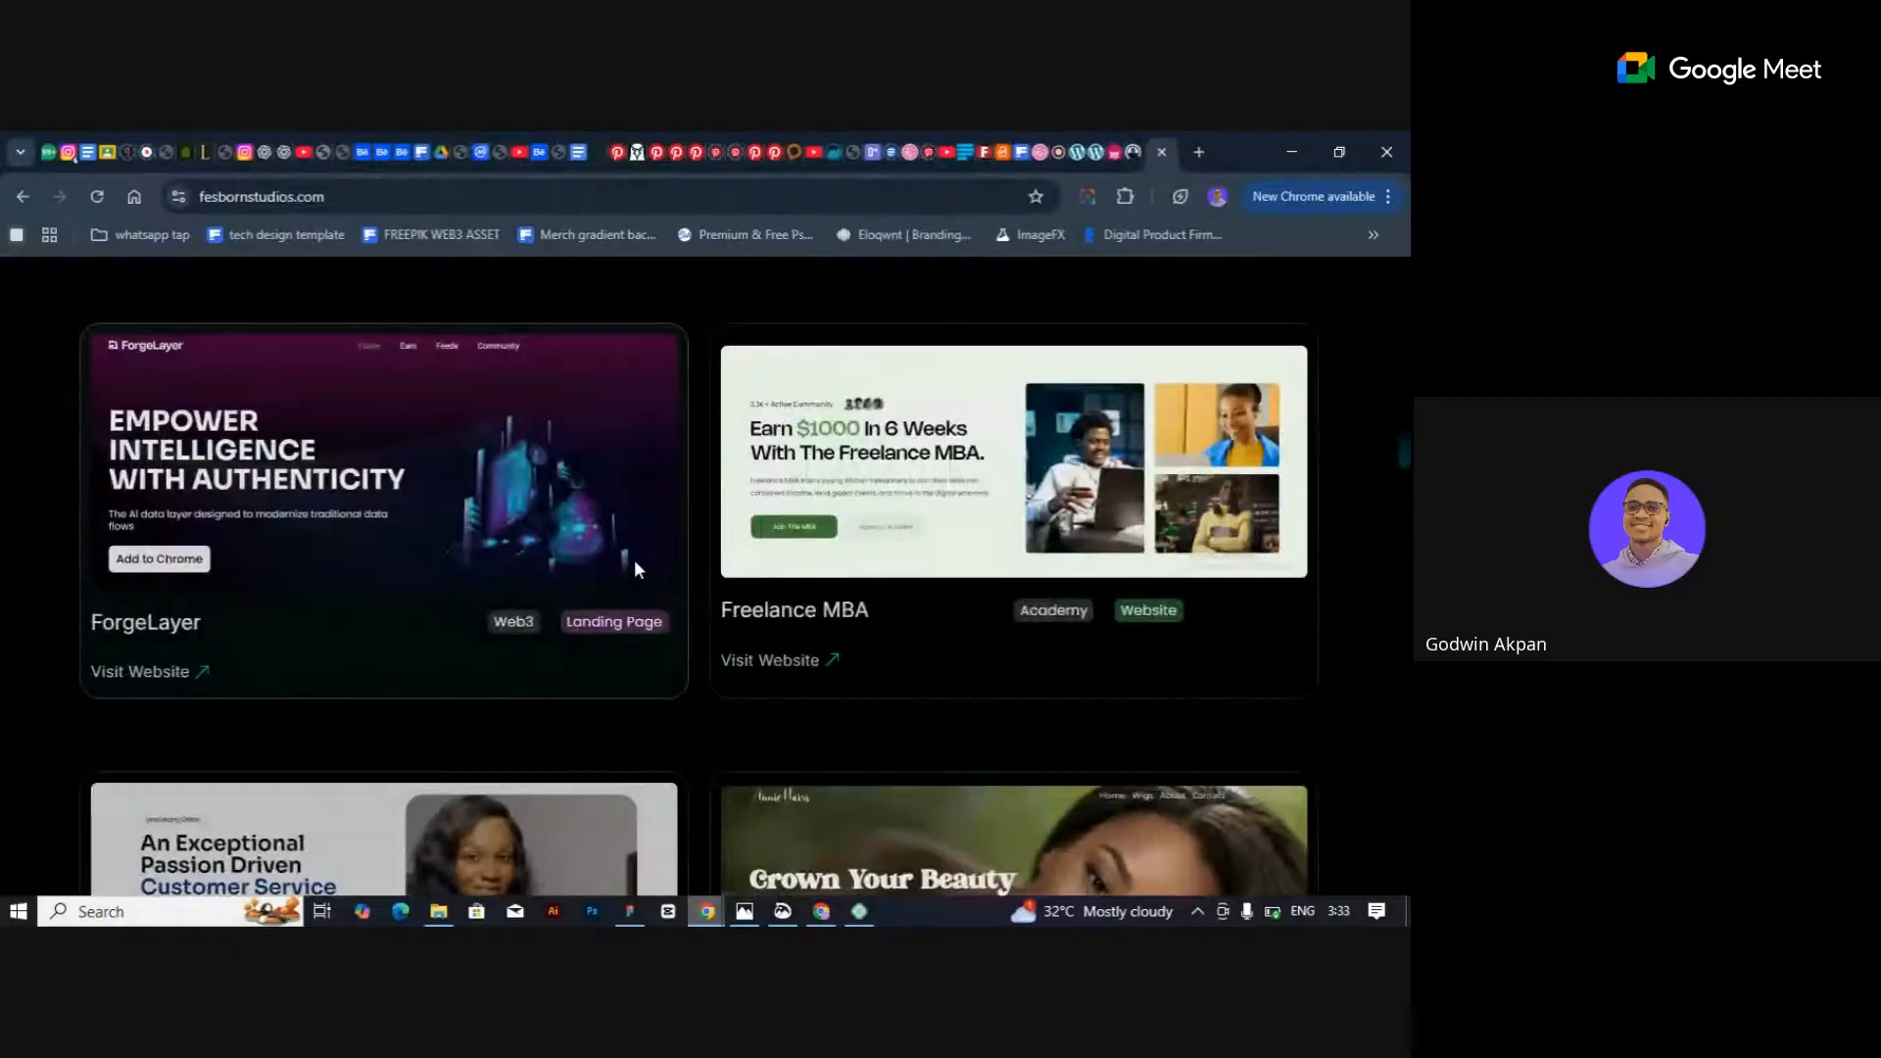
Examine the client testimonials section and the two-column text and photo layout of Who's behind Fesborn Studios.
{"action": "scroll", "coordinate": [633, 560], "scroll_direction": "down", "scroll_amount": 10}
{"action": "scroll", "coordinate": [646, 561], "scroll_direction": "down", "scroll_amount": 5}
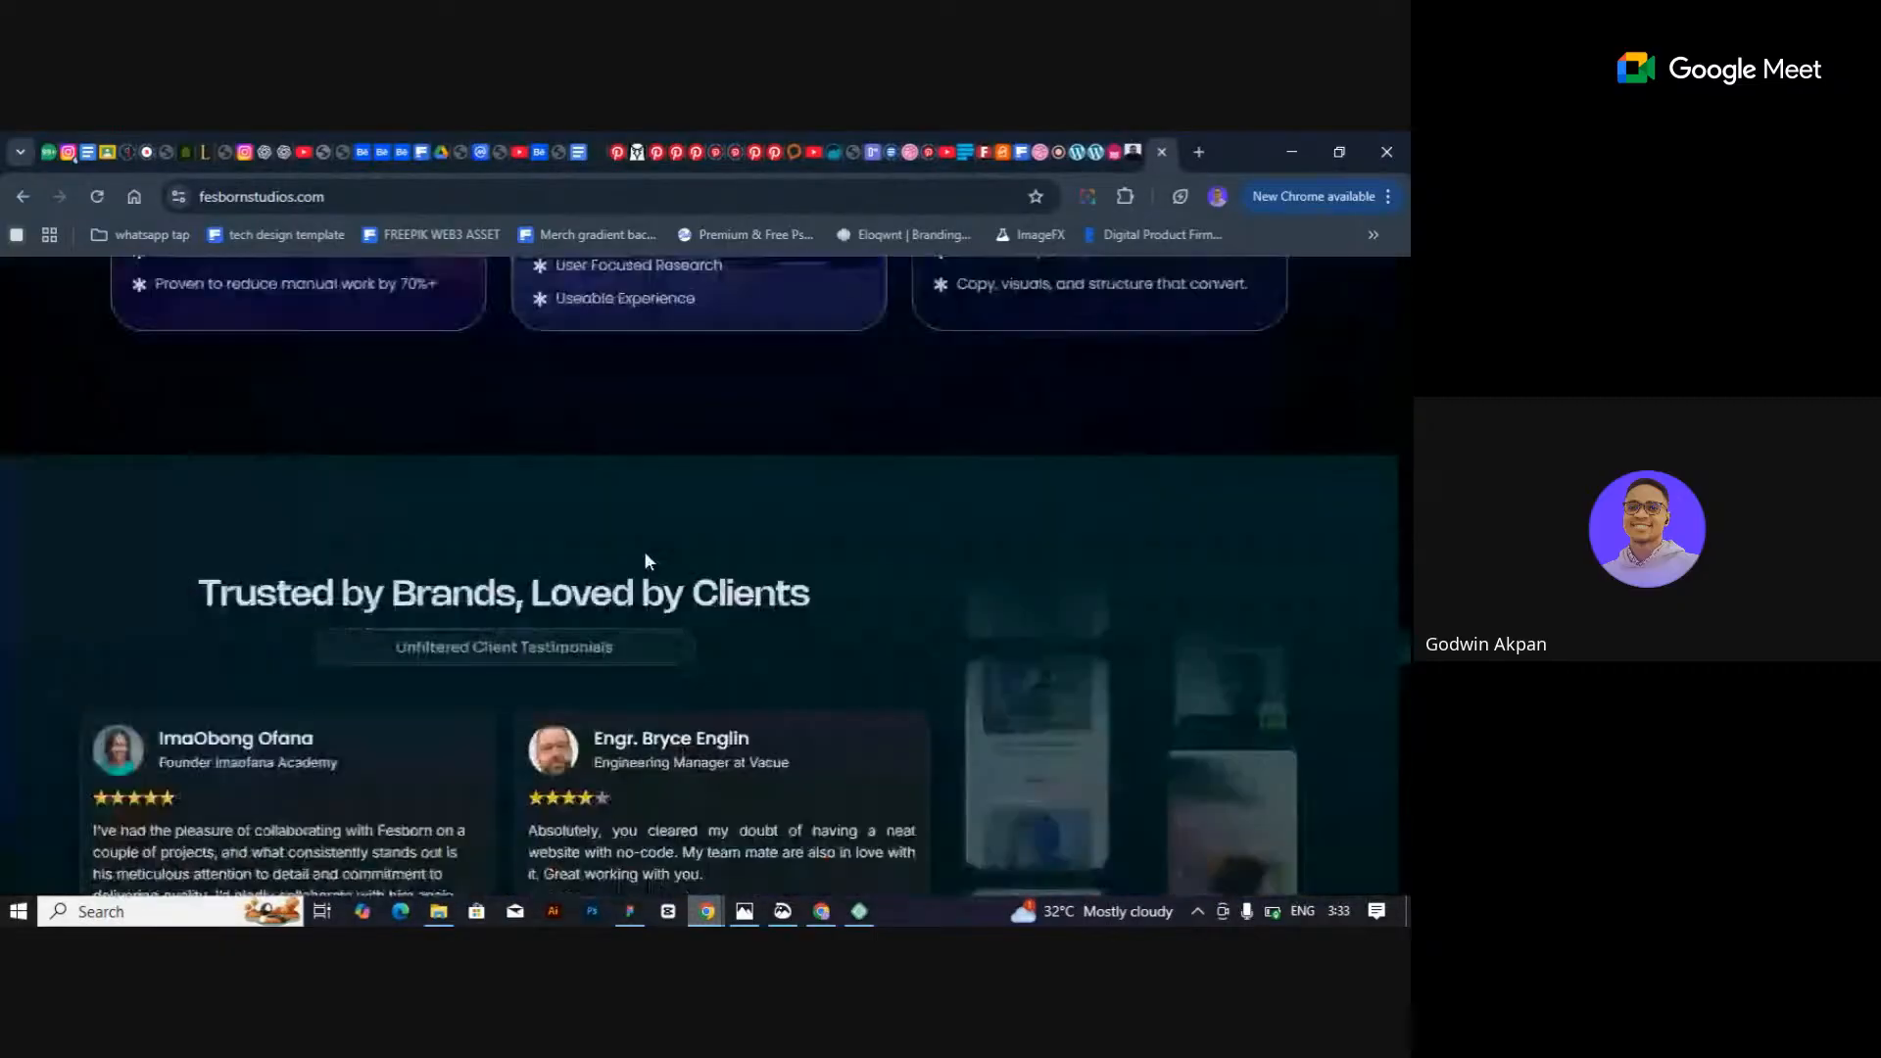
{"action": "scroll", "coordinate": [644, 561], "scroll_direction": "down", "scroll_amount": 10}
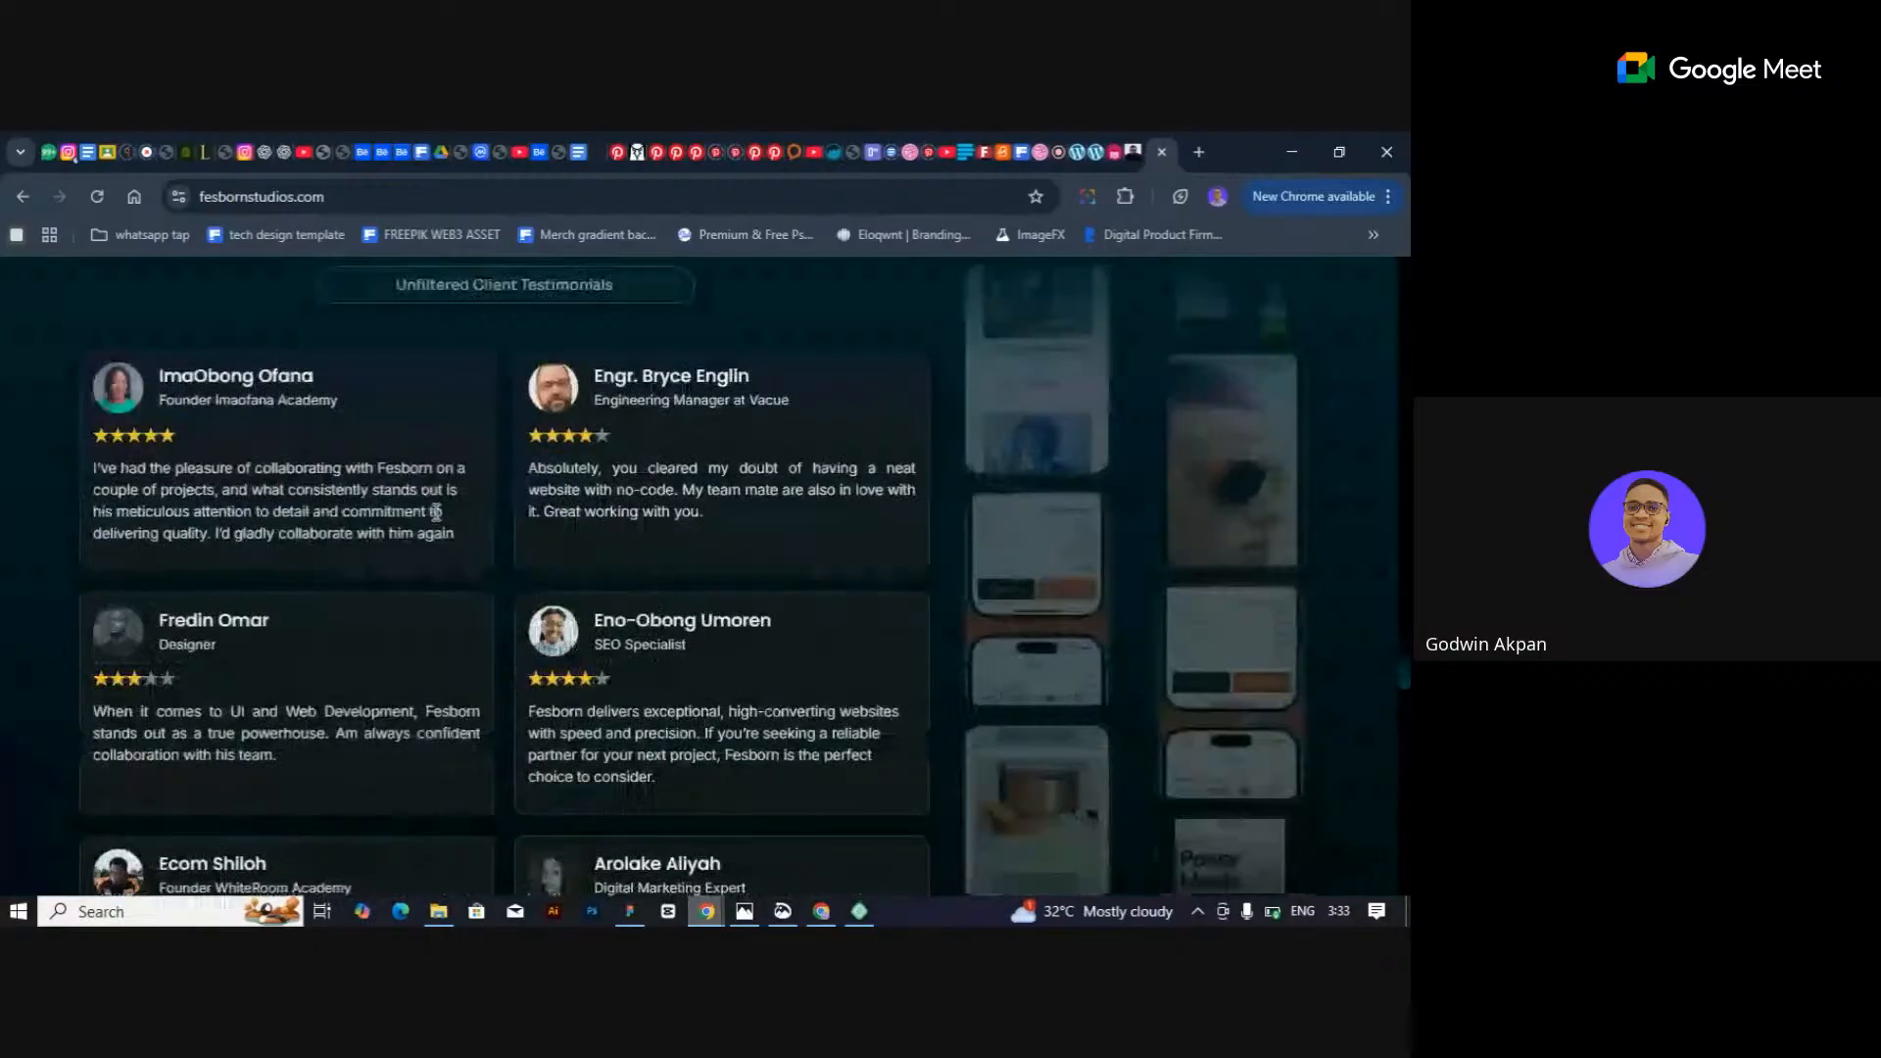
{"action": "scroll", "coordinate": [438, 520], "scroll_direction": "down", "scroll_amount": 1}
{"action": "scroll", "coordinate": [438, 520], "scroll_direction": "down", "scroll_amount": 1}
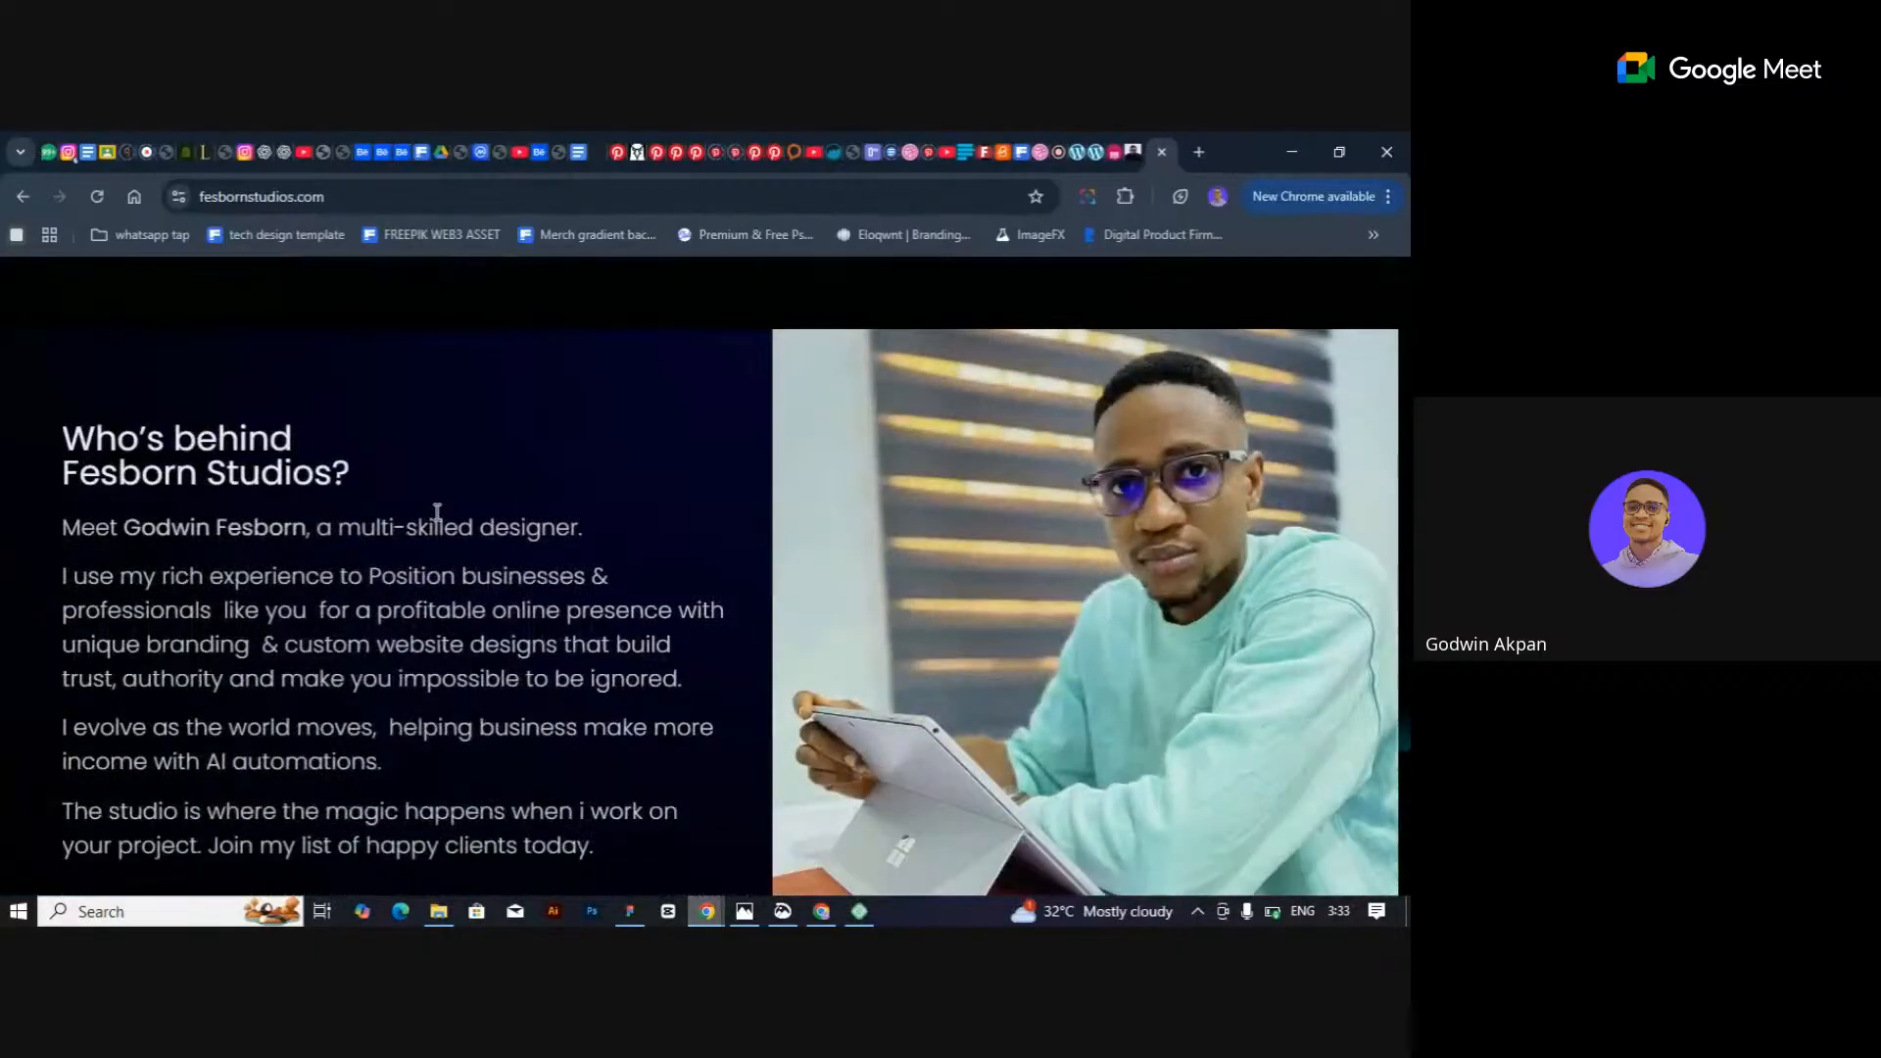
{"action": "scroll", "coordinate": [588, 495], "scroll_direction": "down", "scroll_amount": 1}
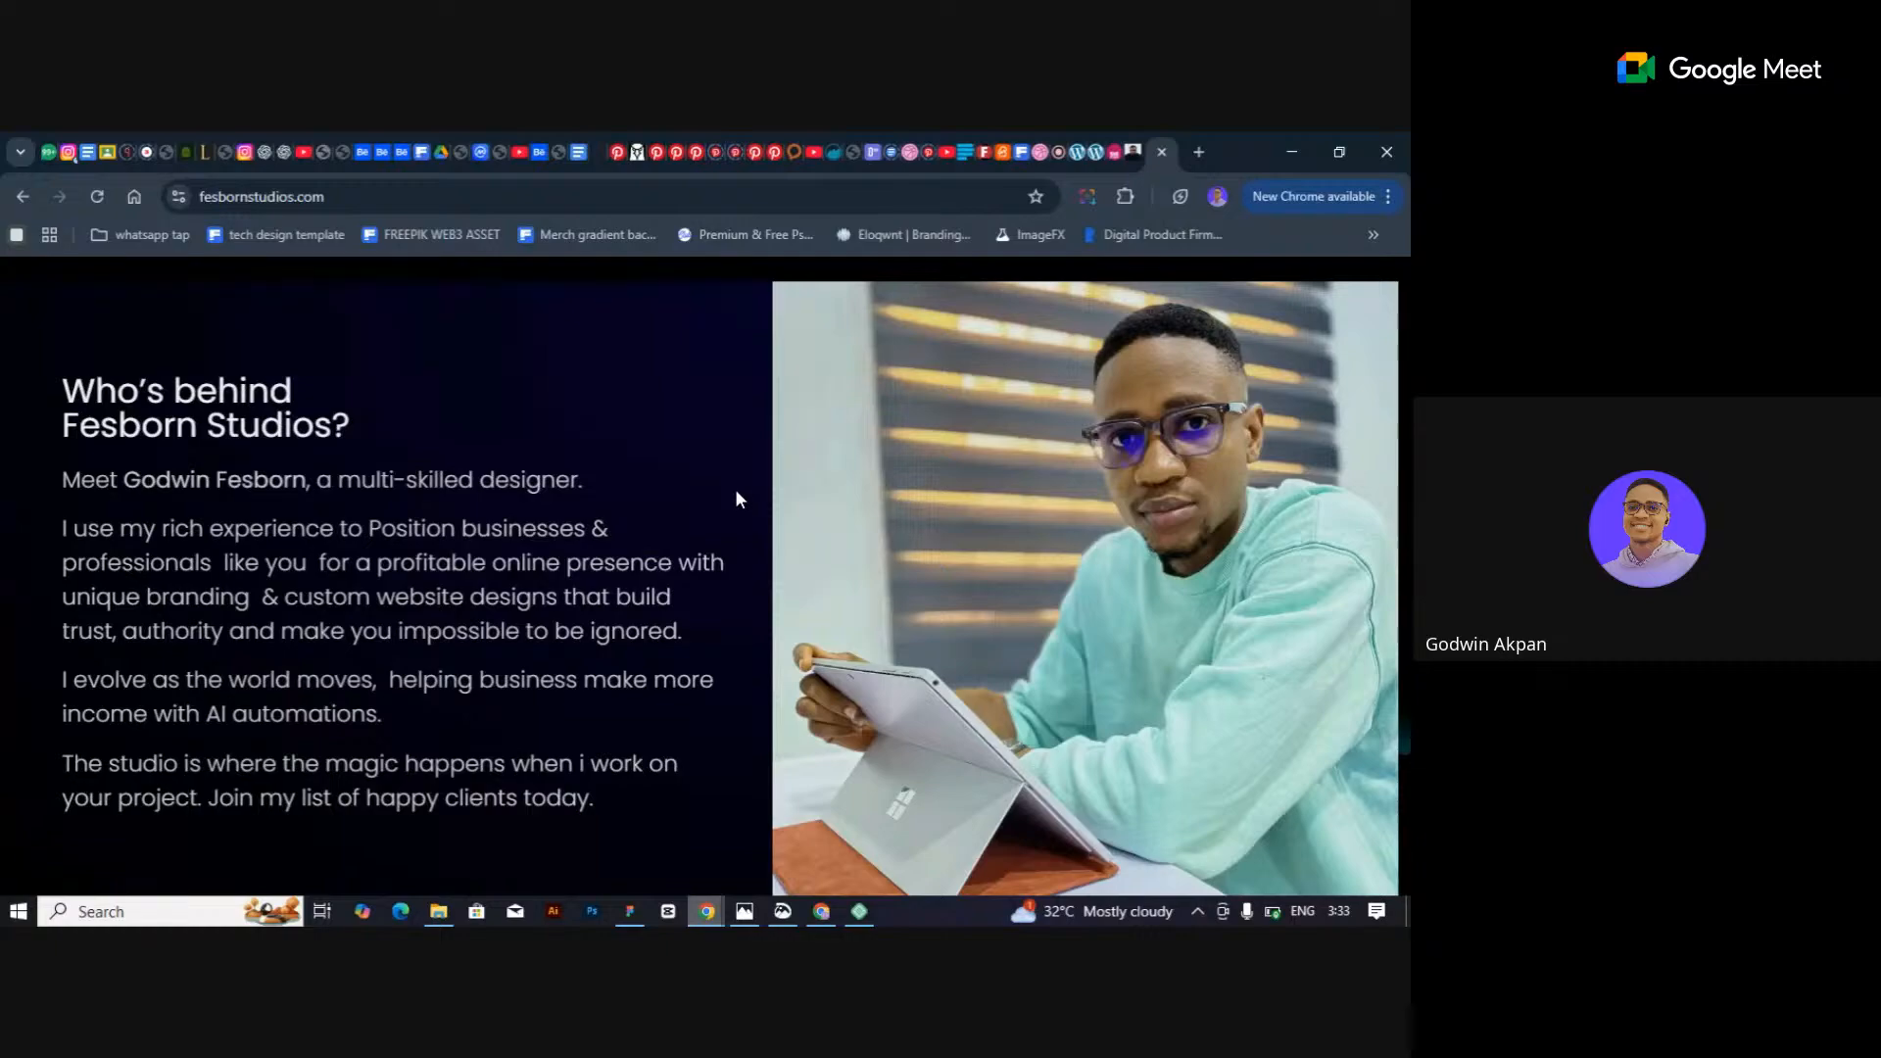
Return to the skin care Home page in Elementor and examine its hero, tagline section and image carousel with the editing panel hidden.
{"action": "scroll", "coordinate": [736, 491], "scroll_direction": "down", "scroll_amount": 1}
{"action": "scroll", "coordinate": [849, 461], "scroll_direction": "up", "scroll_amount": 1}
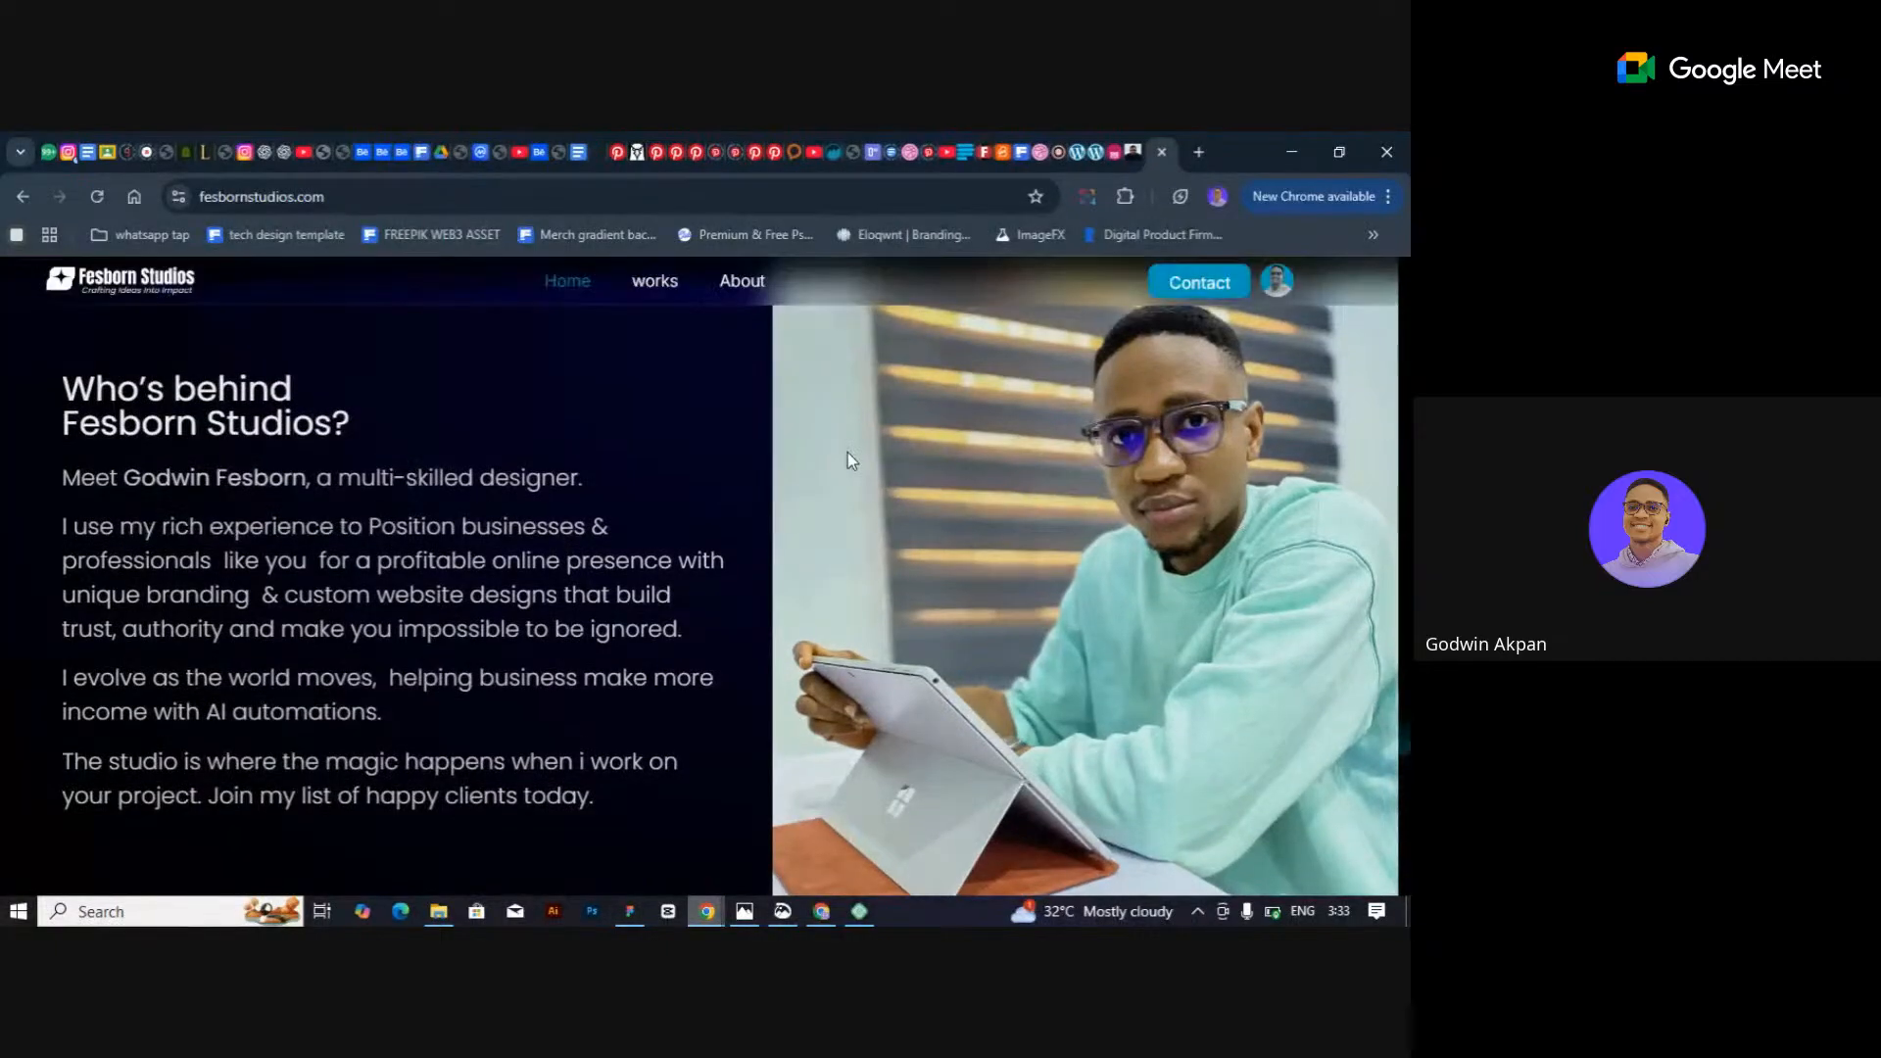
{"action": "scroll", "coordinate": [851, 461], "scroll_direction": "up", "scroll_amount": 1}
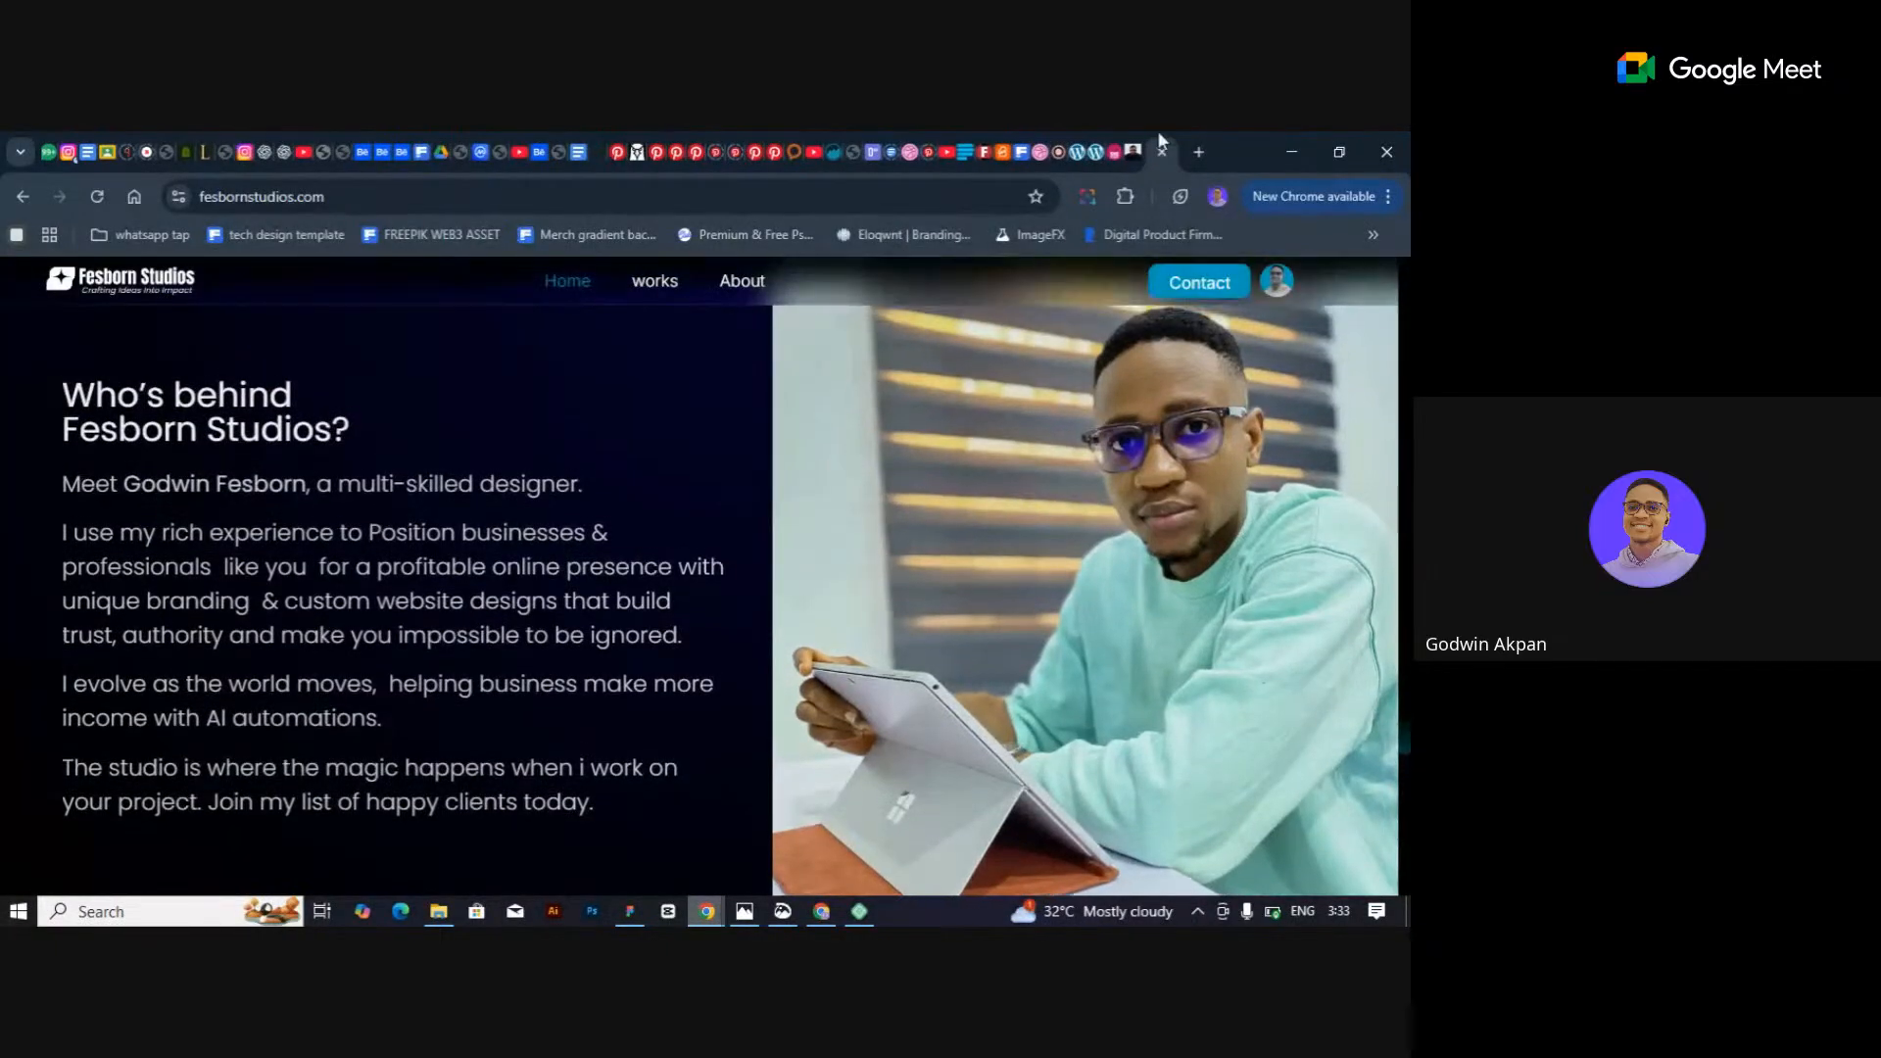
{"action": "left_click", "coordinate": [1056, 151]}
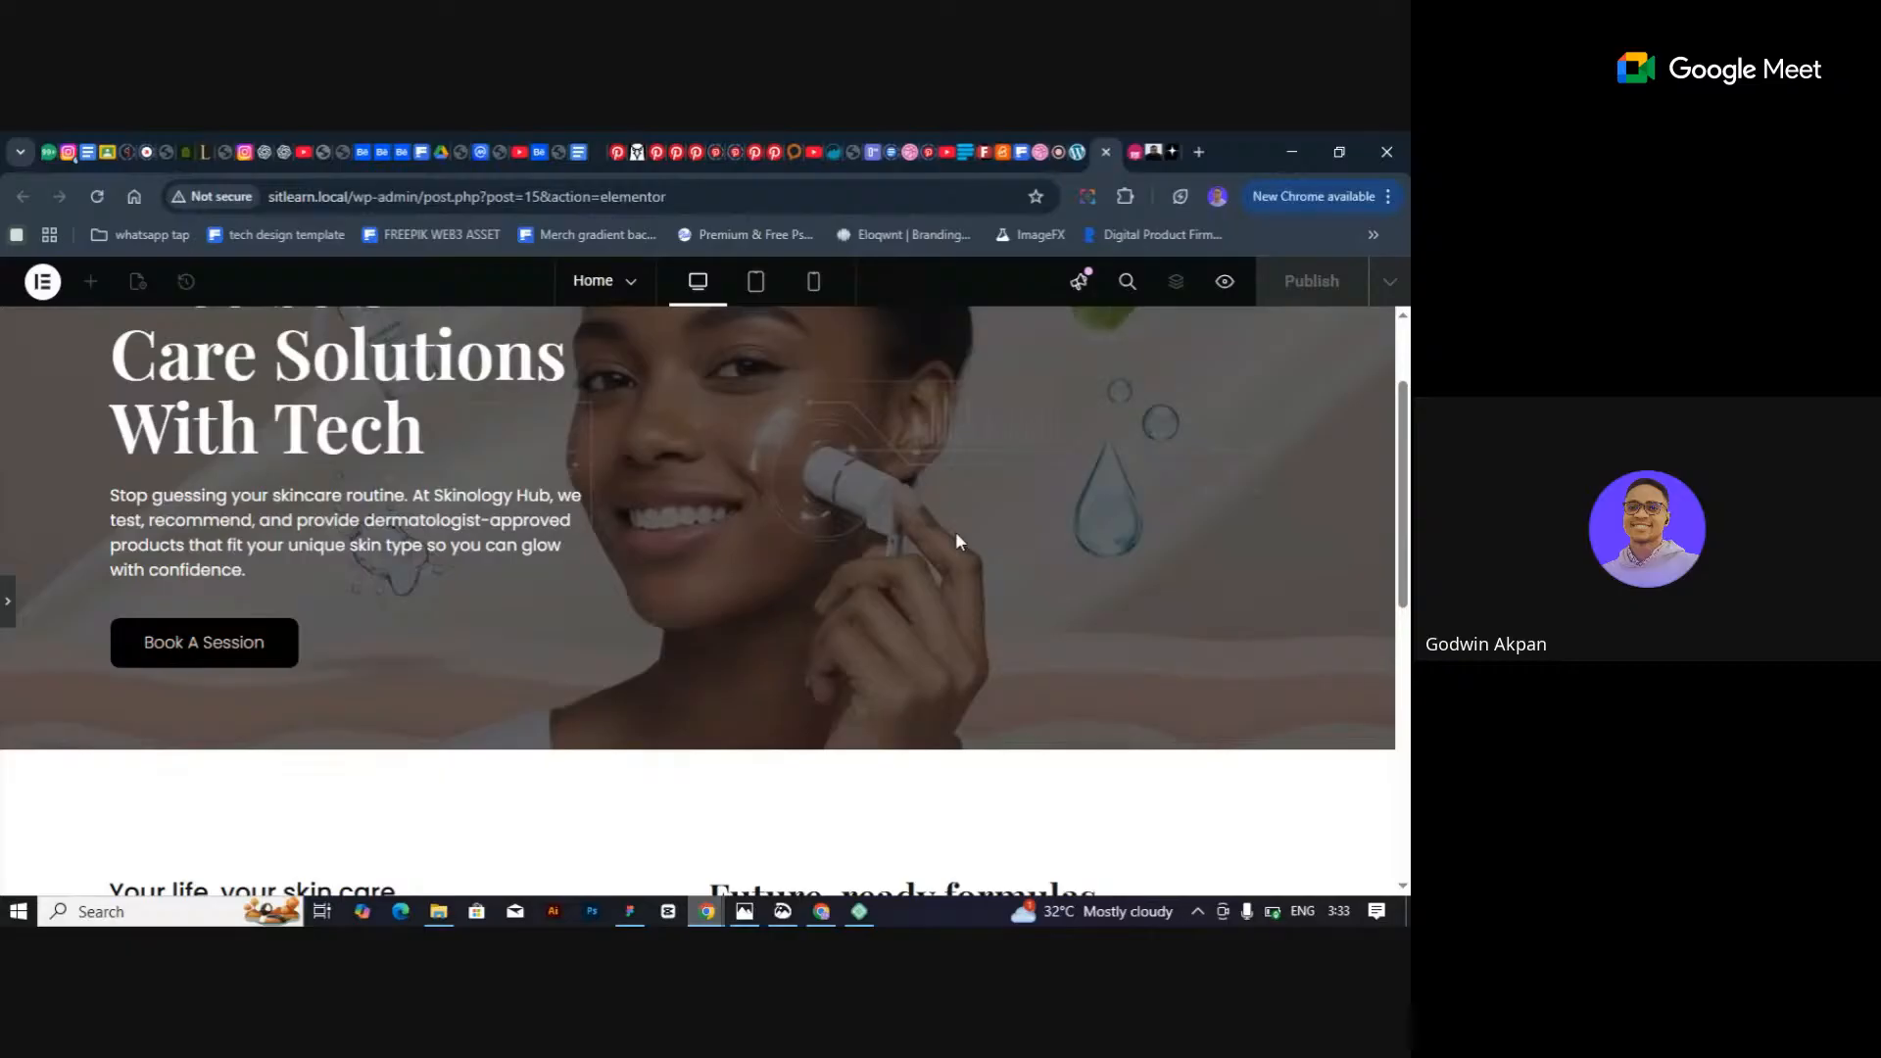
{"action": "scroll", "coordinate": [958, 541], "scroll_direction": "down", "scroll_amount": 1}
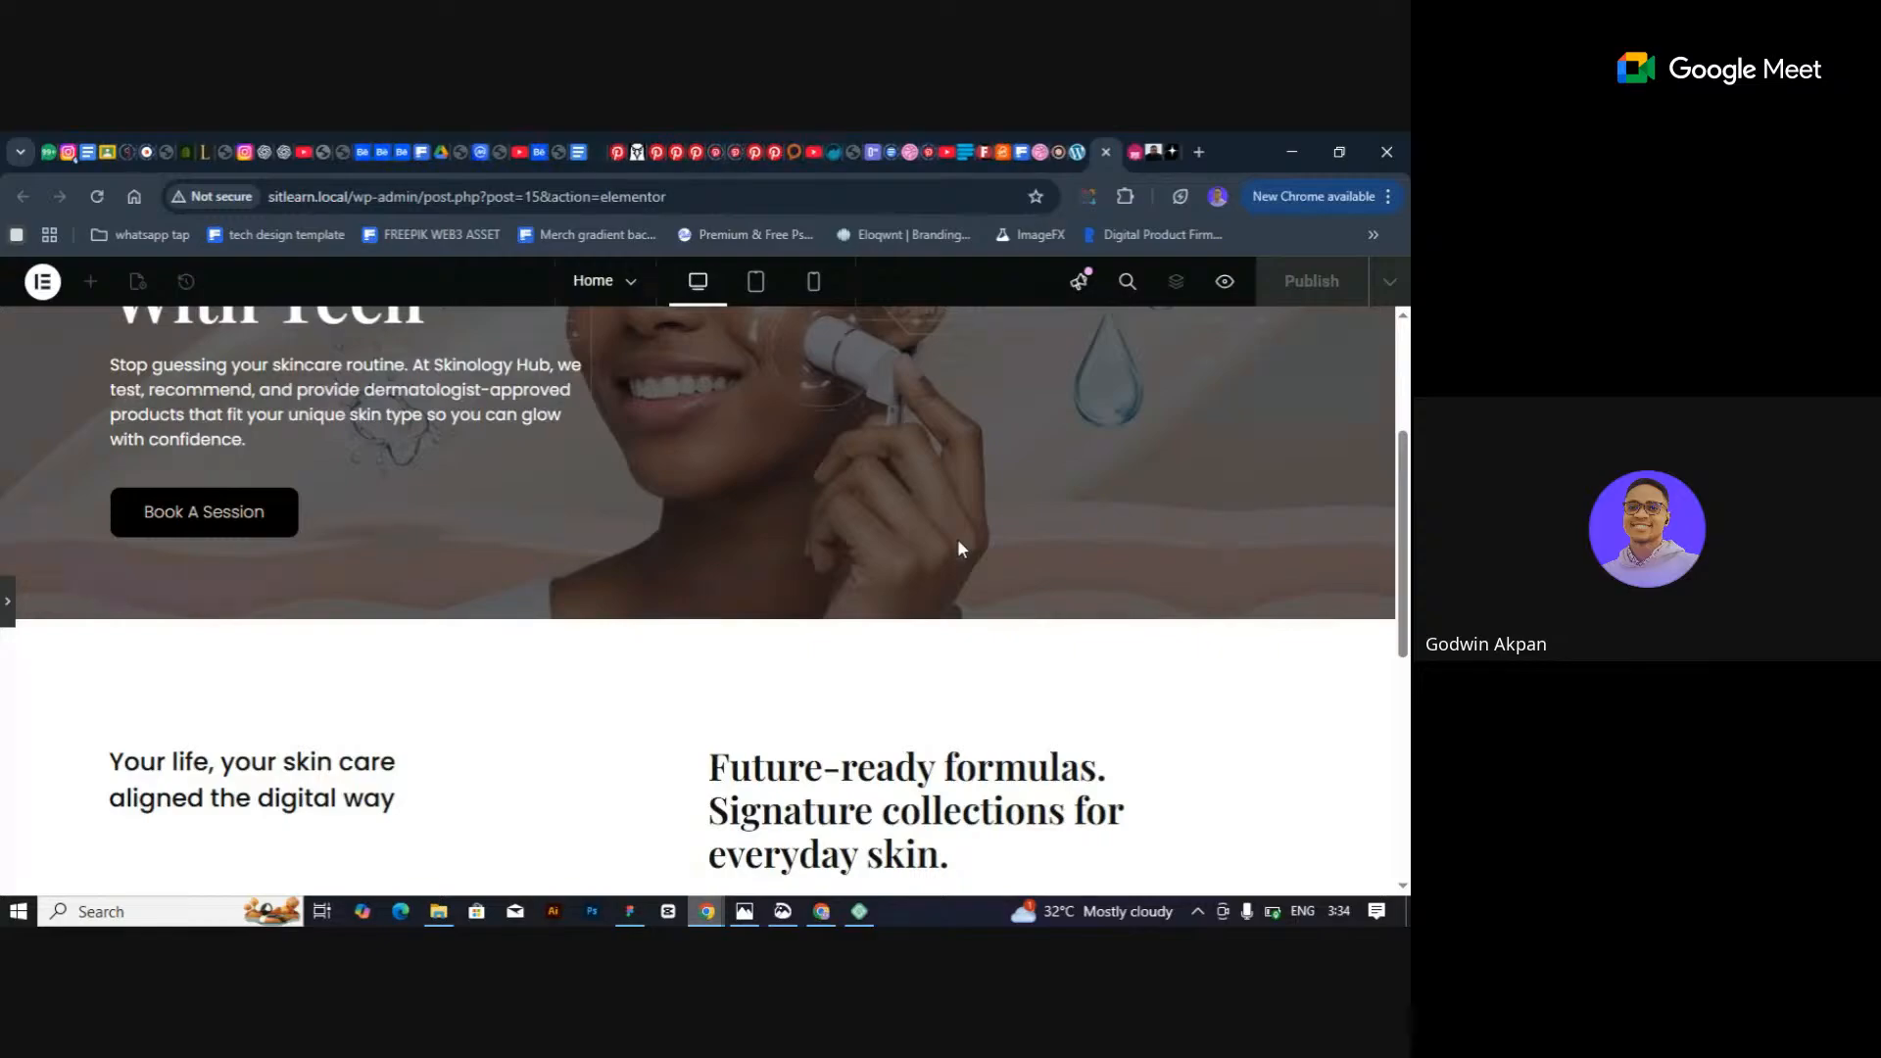
{"action": "scroll", "coordinate": [1152, 661], "scroll_direction": "down", "scroll_amount": 2}
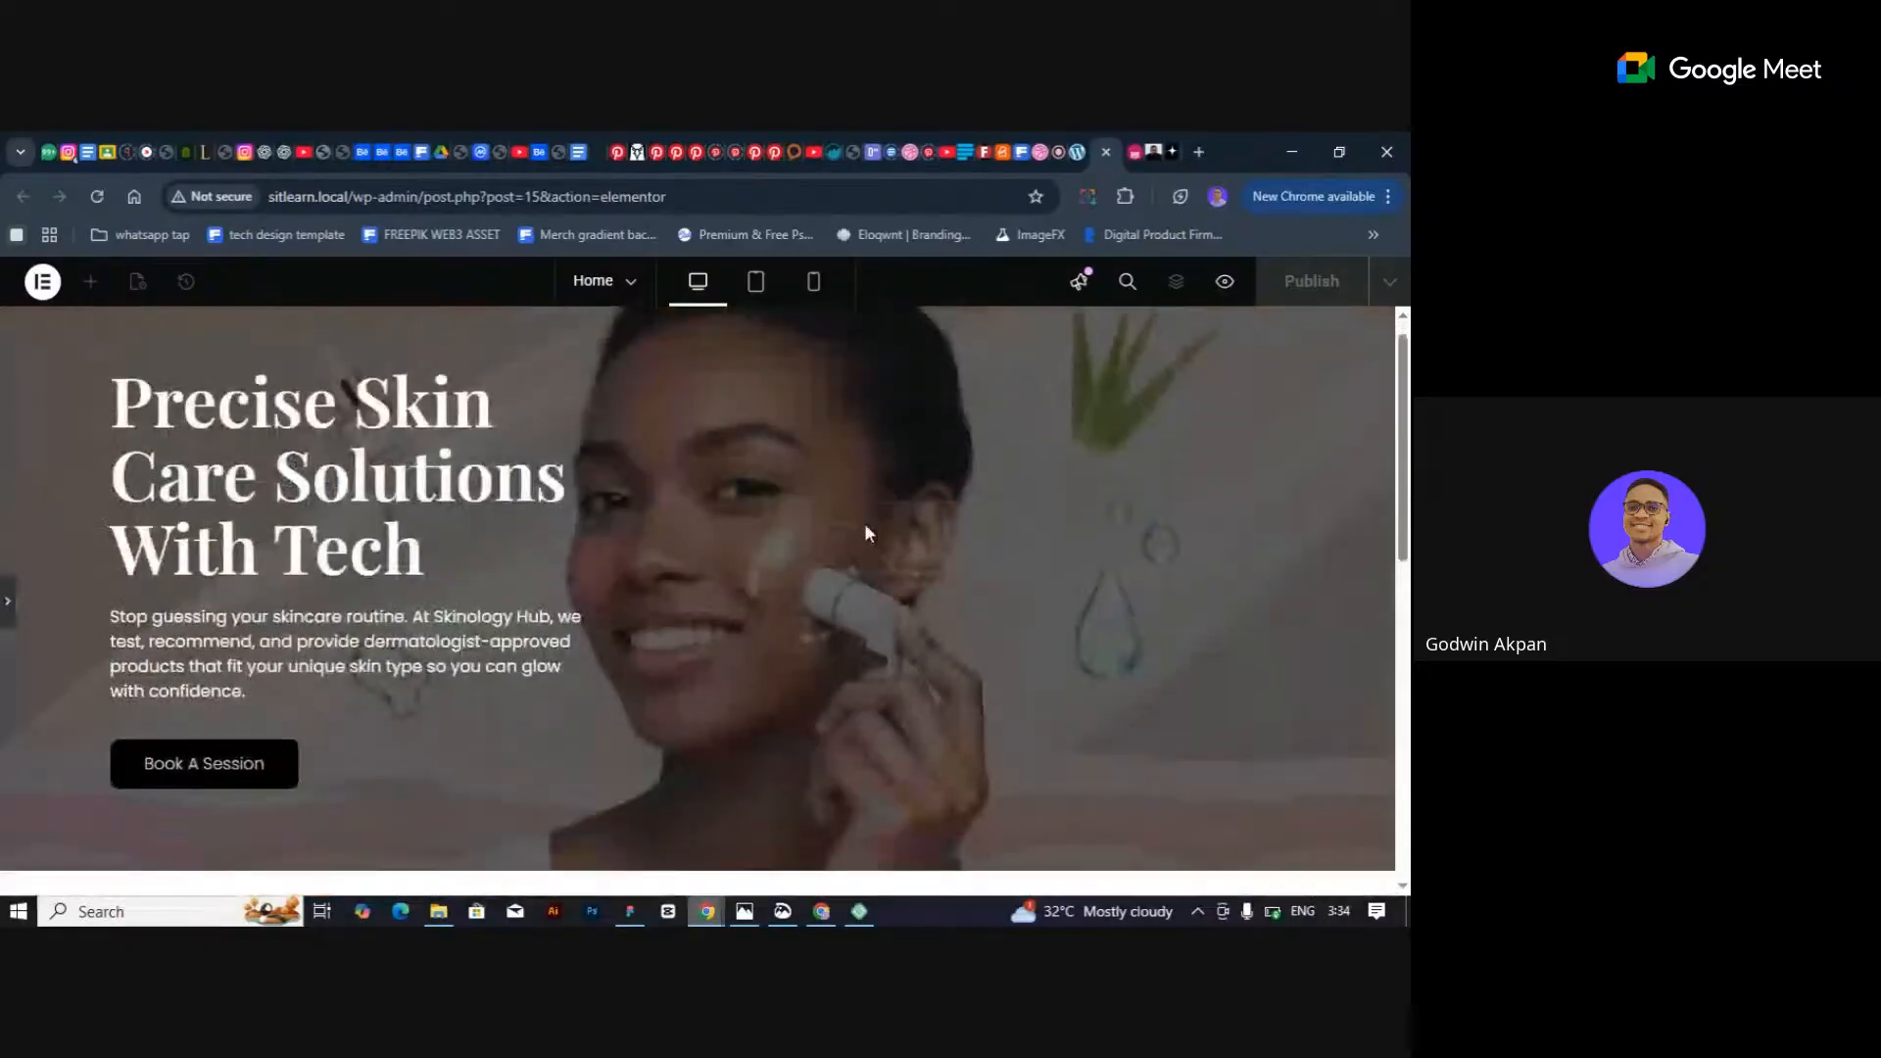
{"action": "scroll", "coordinate": [824, 515], "scroll_direction": "down", "scroll_amount": 3}
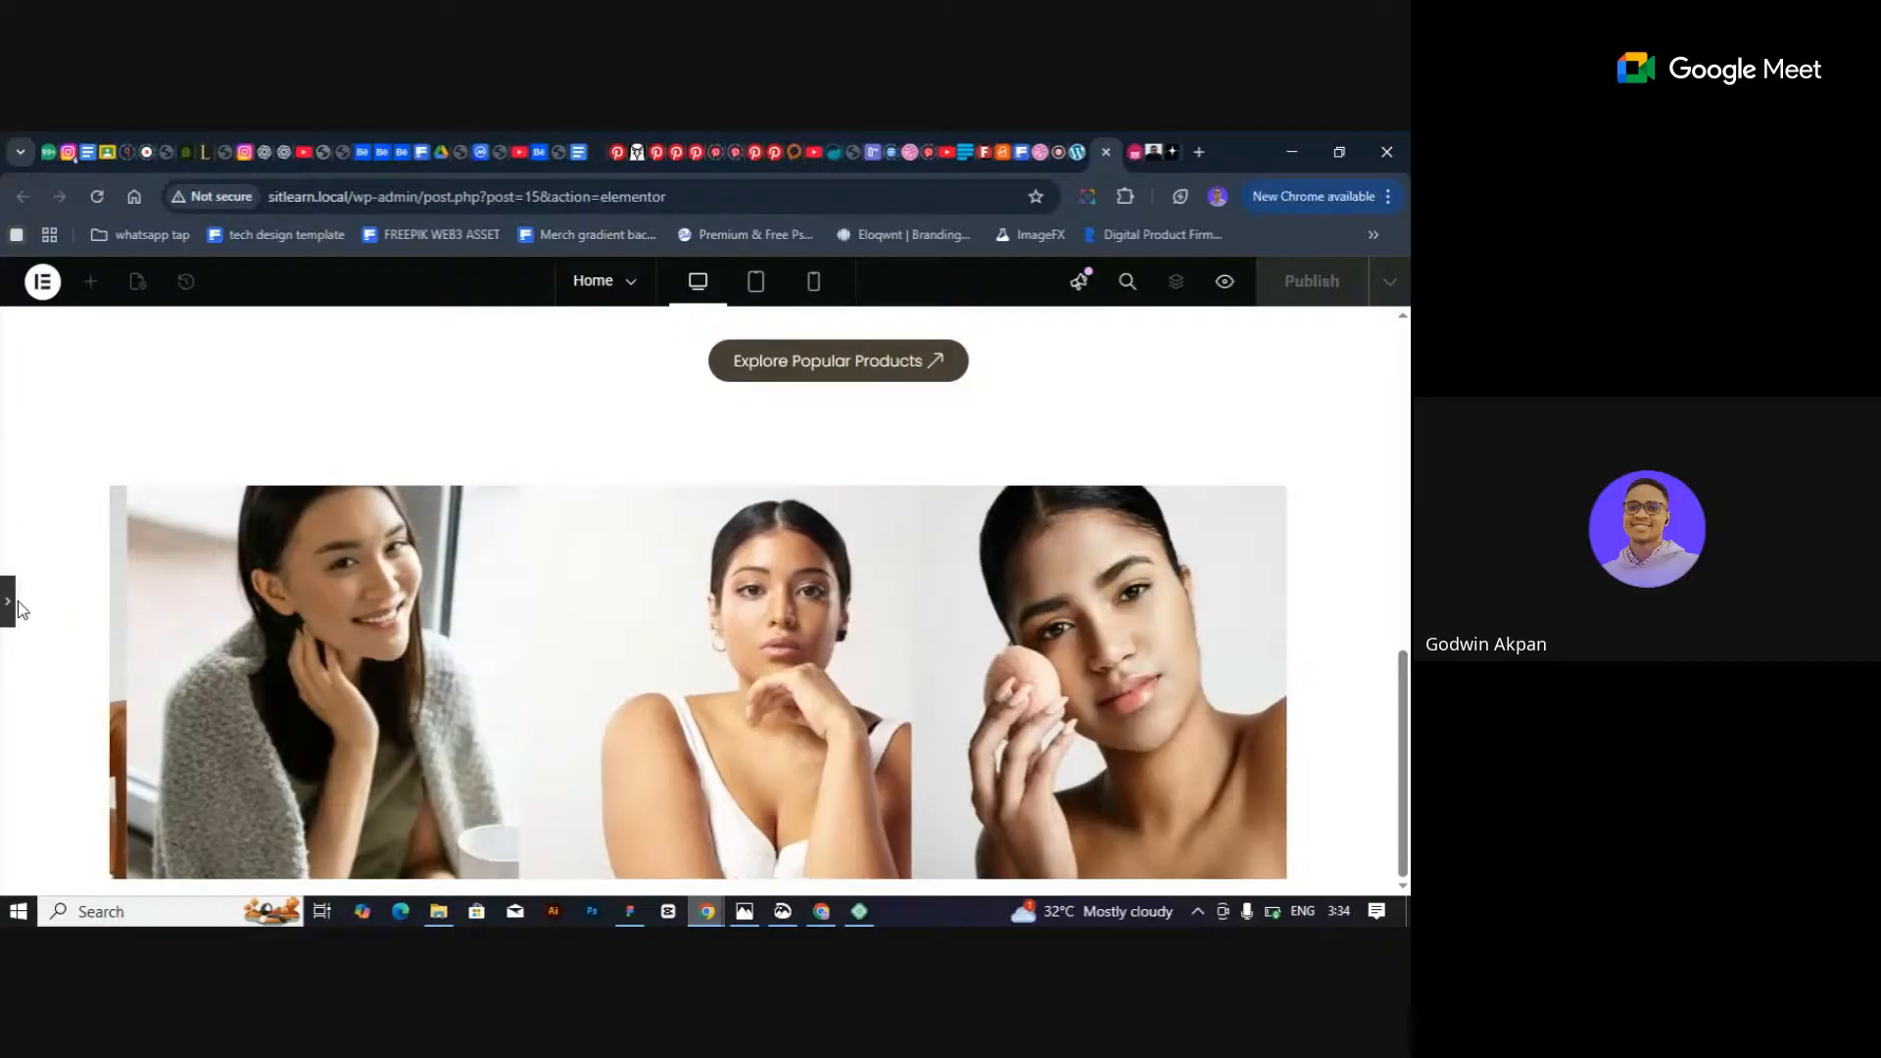
Show the widgets panel and examine the page sections from the hero down to the empty area below the image carousel.
{"action": "left_click", "coordinate": [8, 602]}
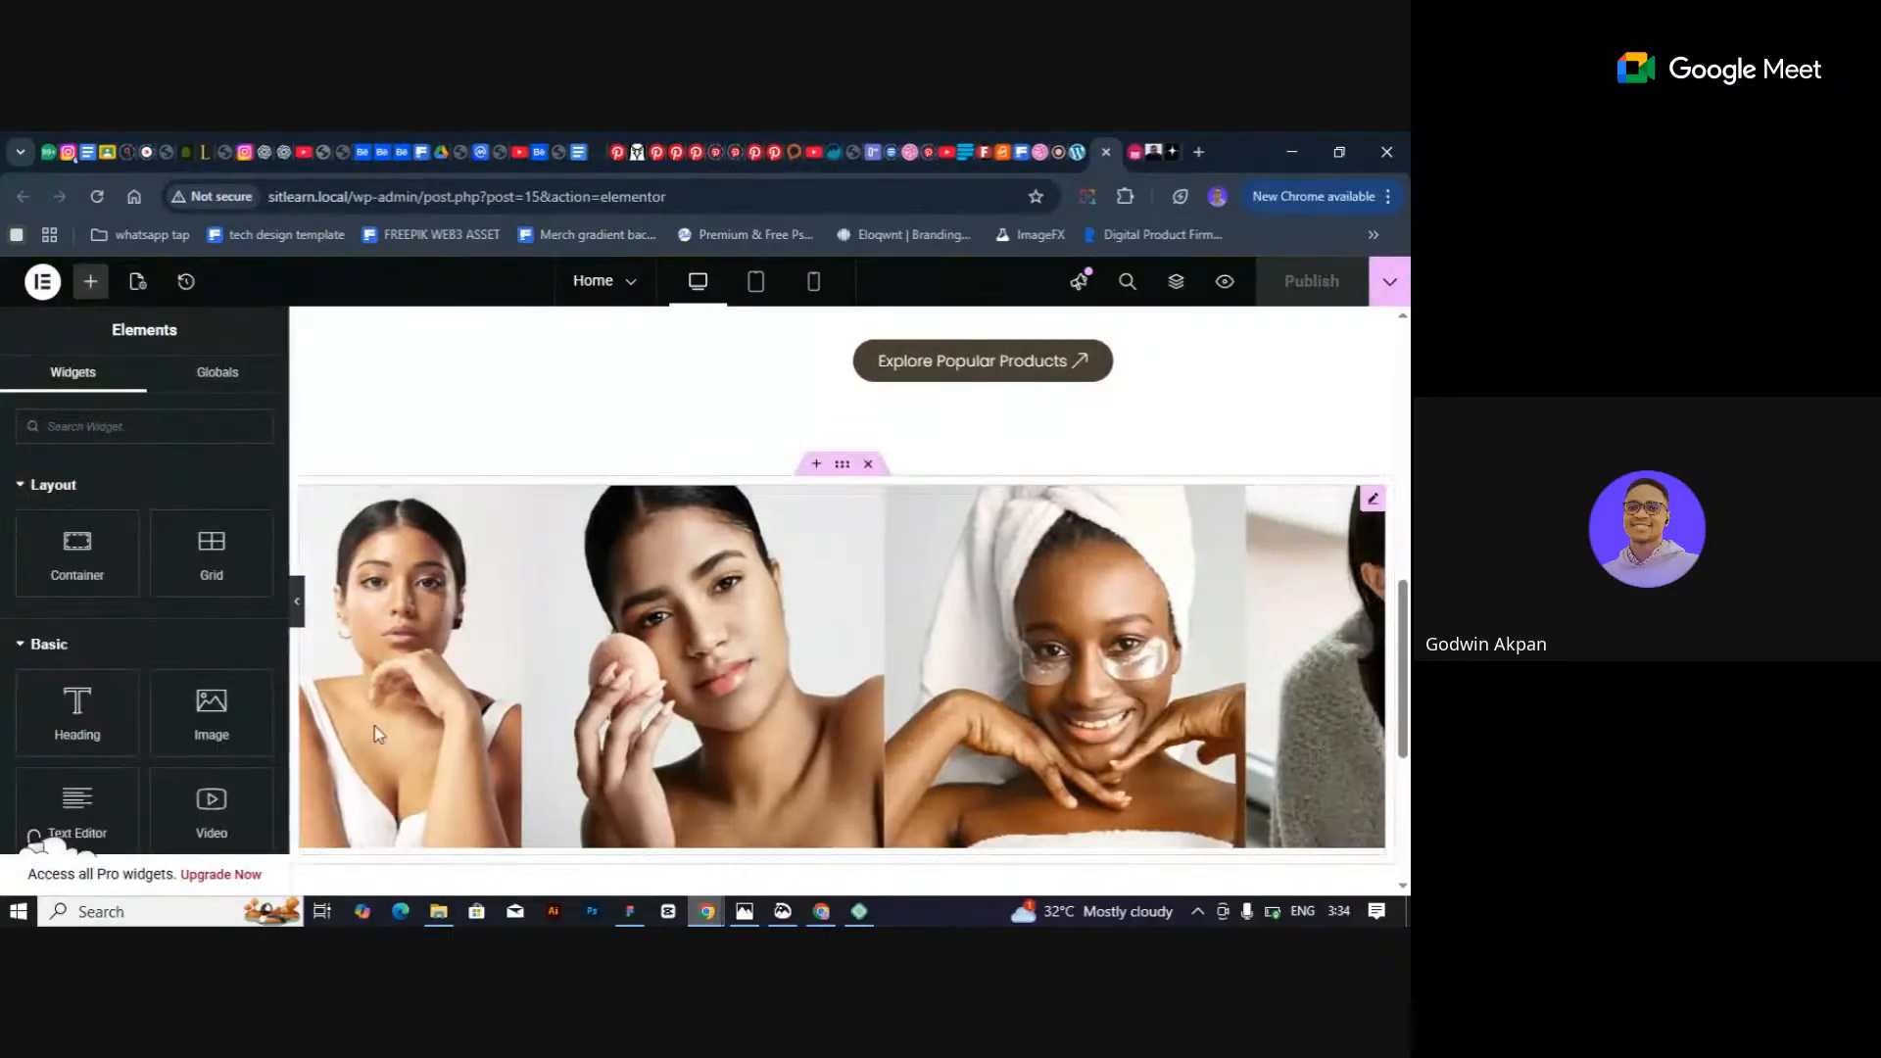
{"action": "scroll", "coordinate": [378, 735], "scroll_direction": "up", "scroll_amount": 3}
{"action": "scroll", "coordinate": [308, 711], "scroll_direction": "up", "scroll_amount": 5}
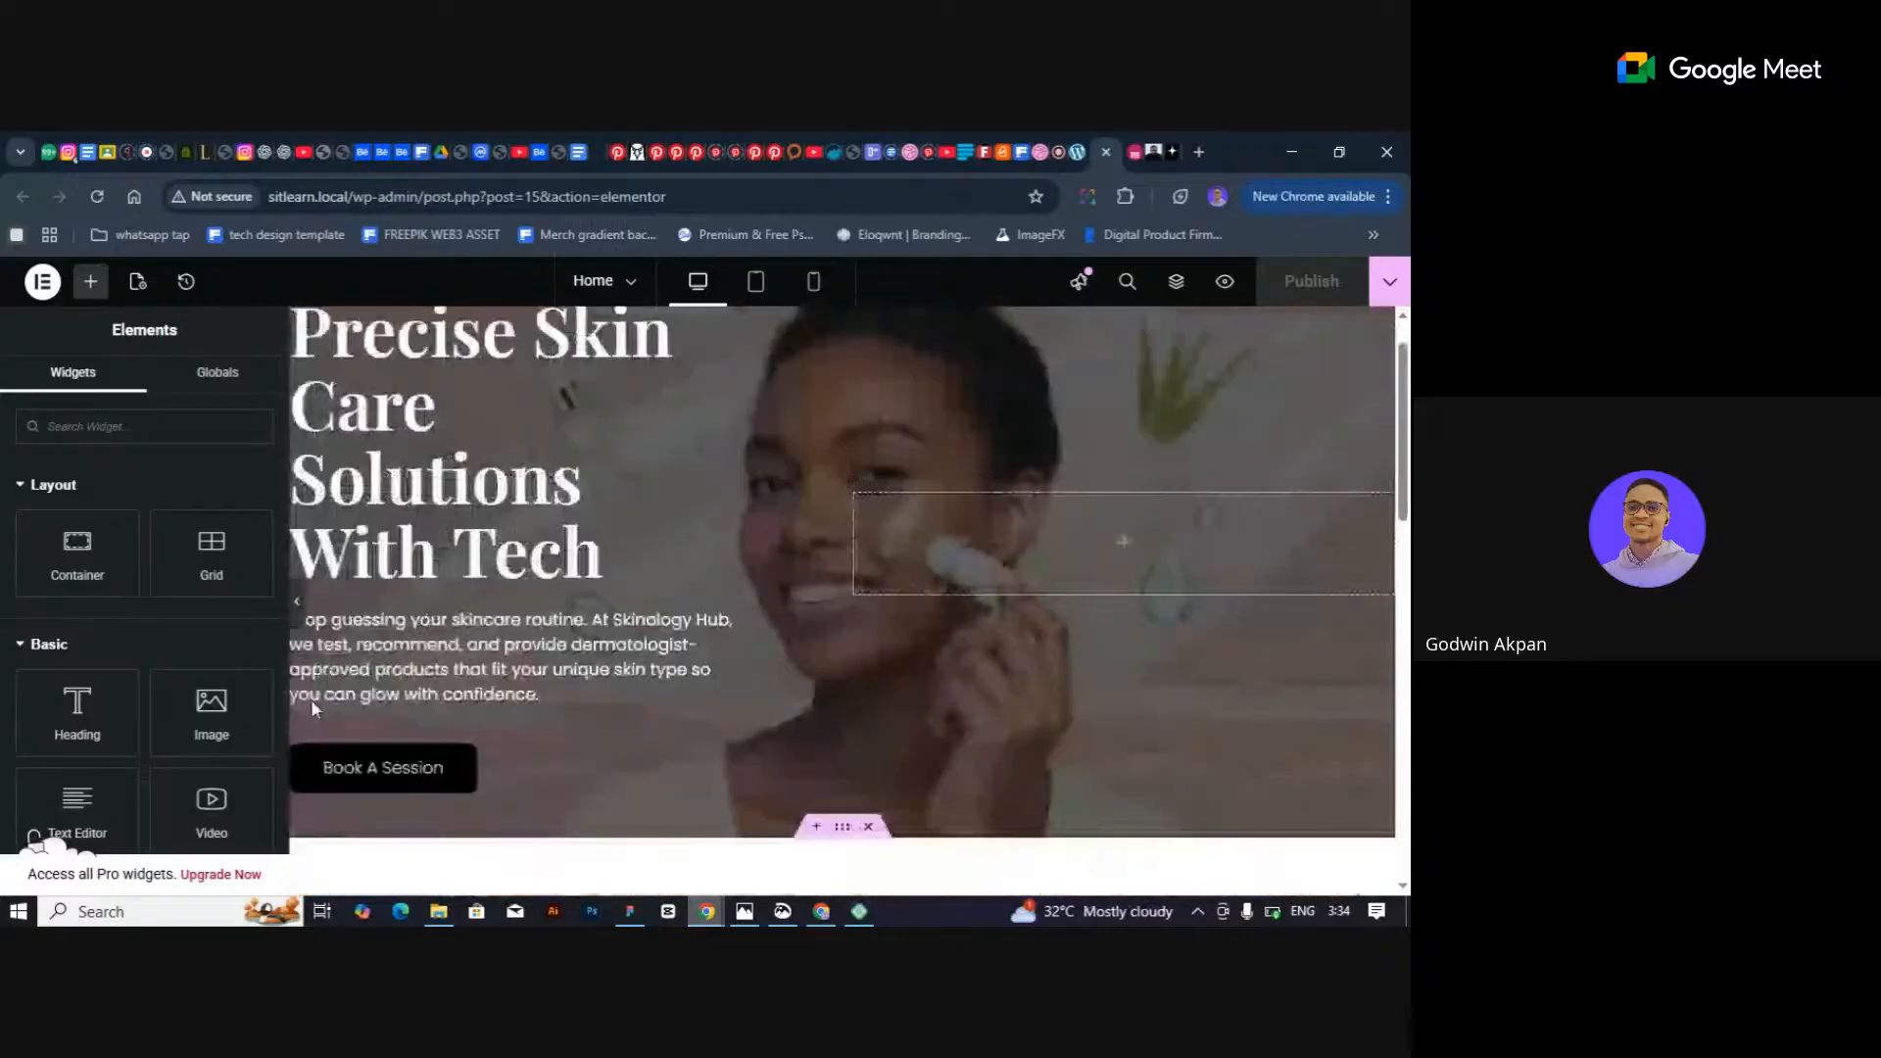
{"action": "scroll", "coordinate": [438, 628], "scroll_direction": "down", "scroll_amount": 5}
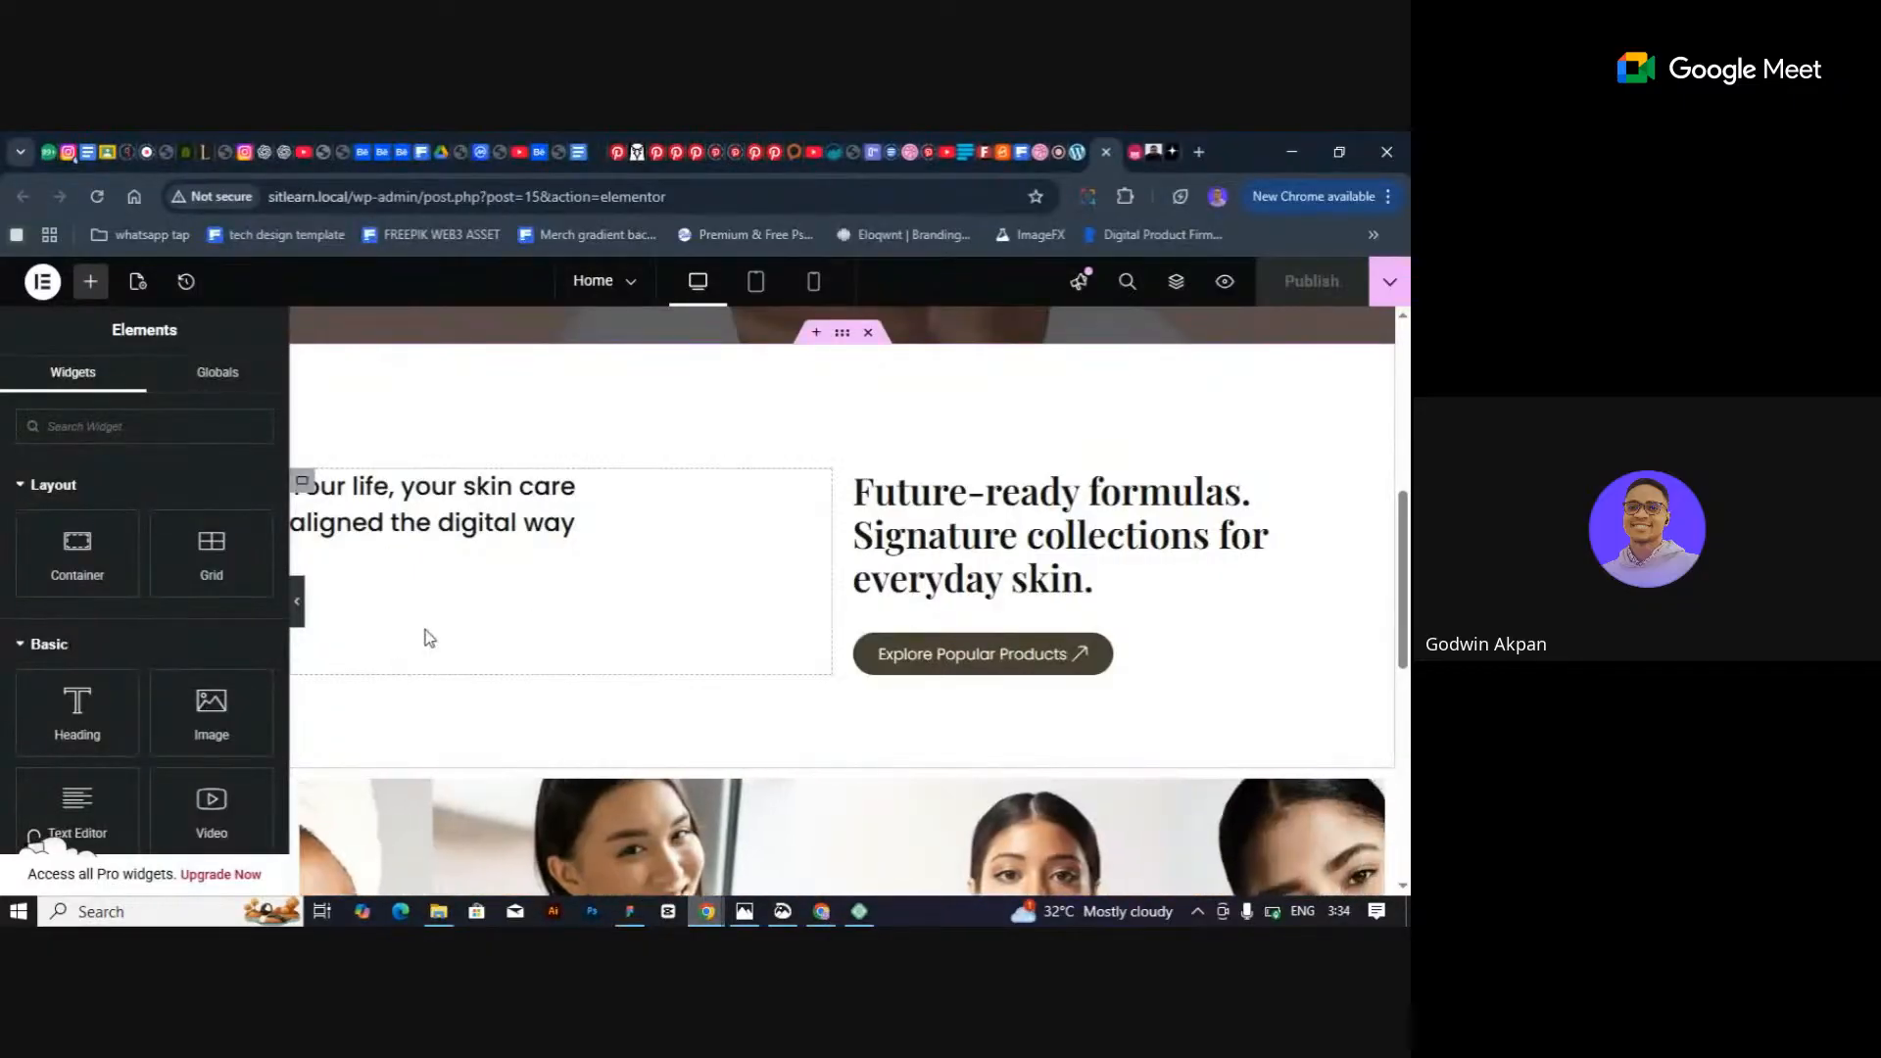
{"action": "scroll", "coordinate": [424, 638], "scroll_direction": "down", "scroll_amount": 6}
{"action": "scroll", "coordinate": [548, 584], "scroll_direction": "up", "scroll_amount": 3}
{"action": "scroll", "coordinate": [534, 597], "scroll_direction": "down", "scroll_amount": 3}
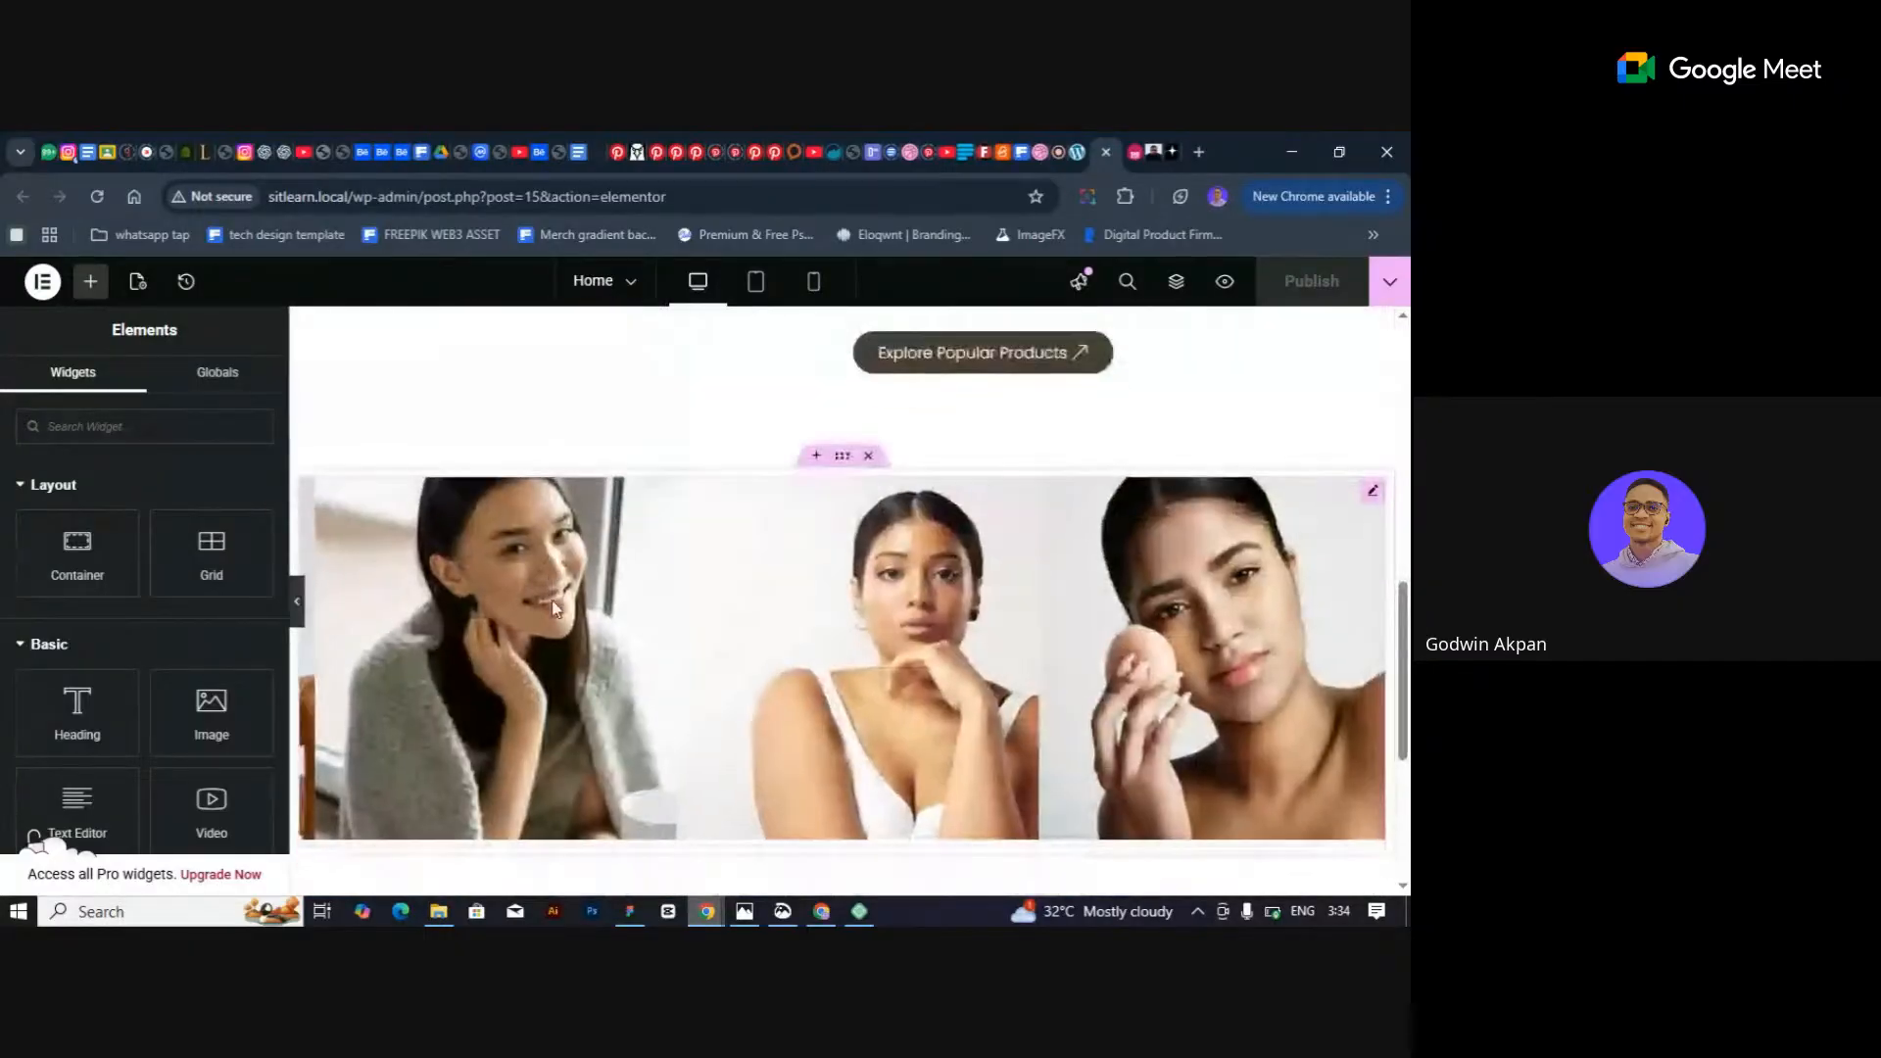
{"action": "scroll", "coordinate": [1160, 532], "scroll_direction": "up", "scroll_amount": 3}
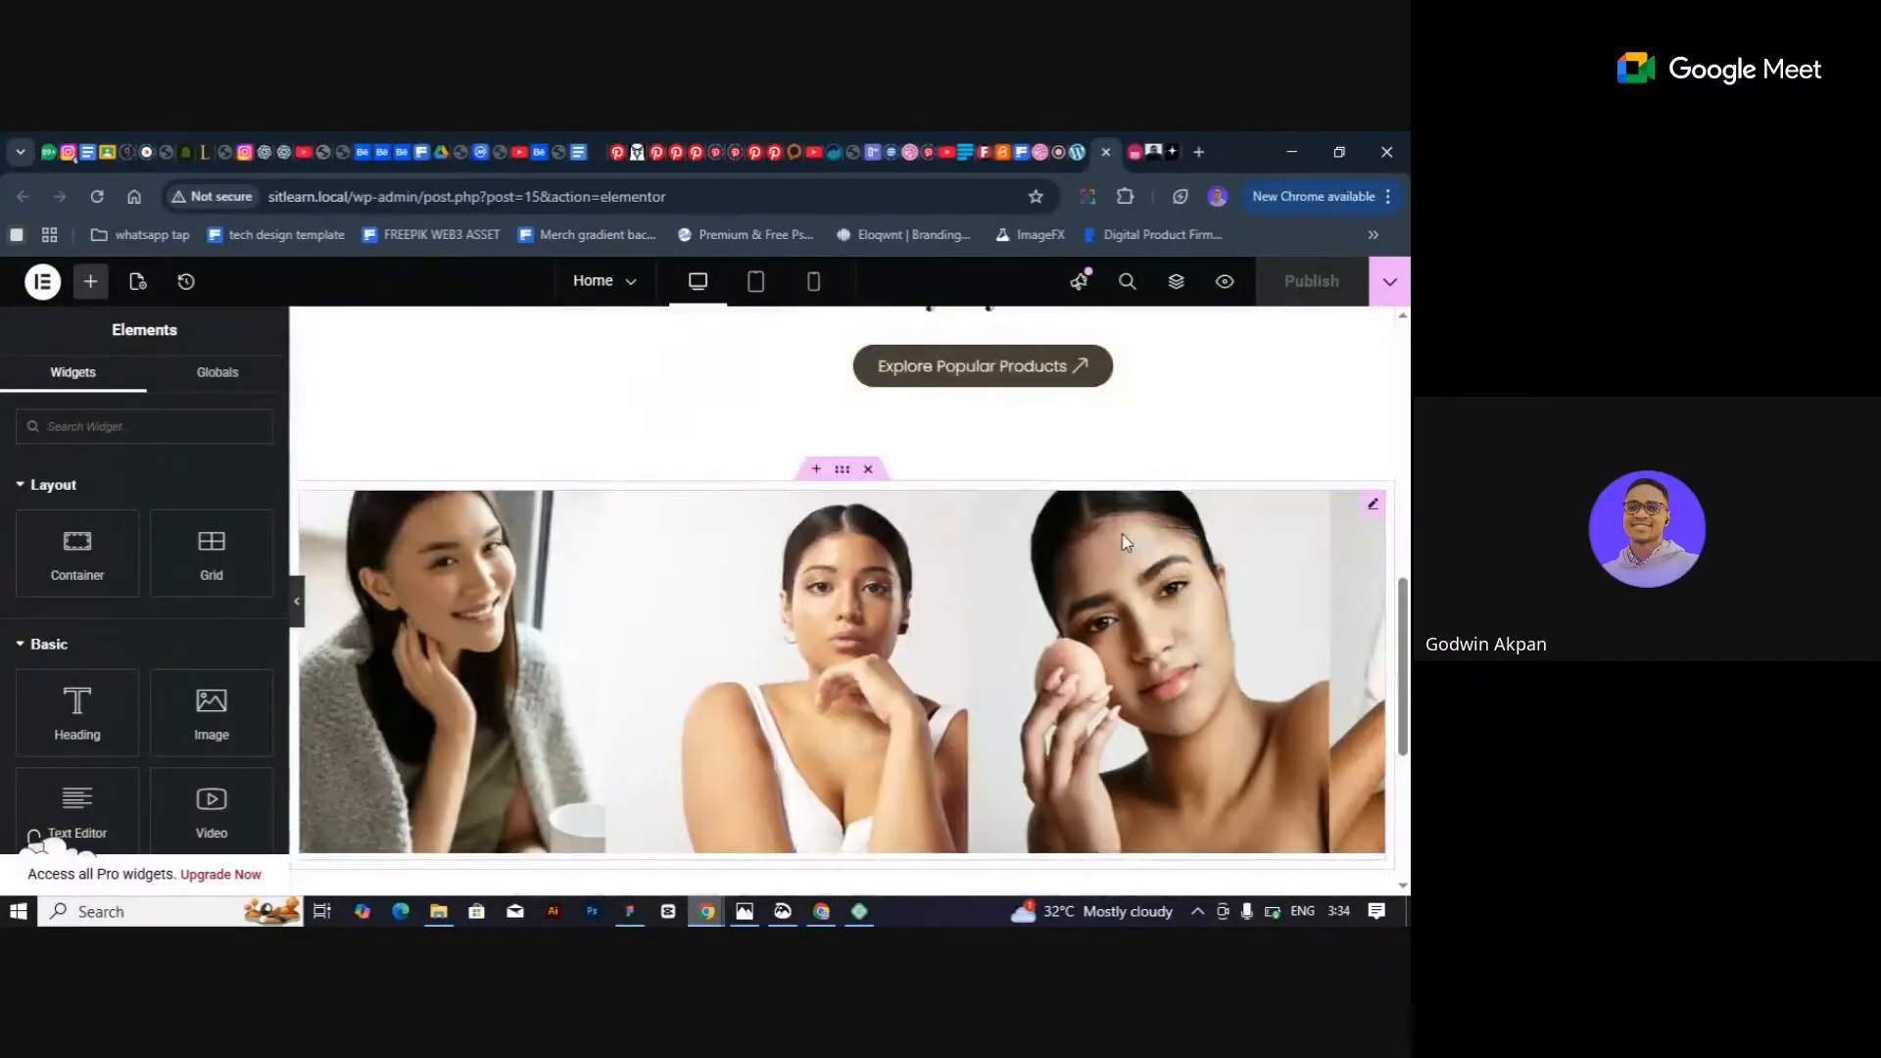
{"action": "scroll", "coordinate": [1143, 550], "scroll_direction": "down", "scroll_amount": 4}
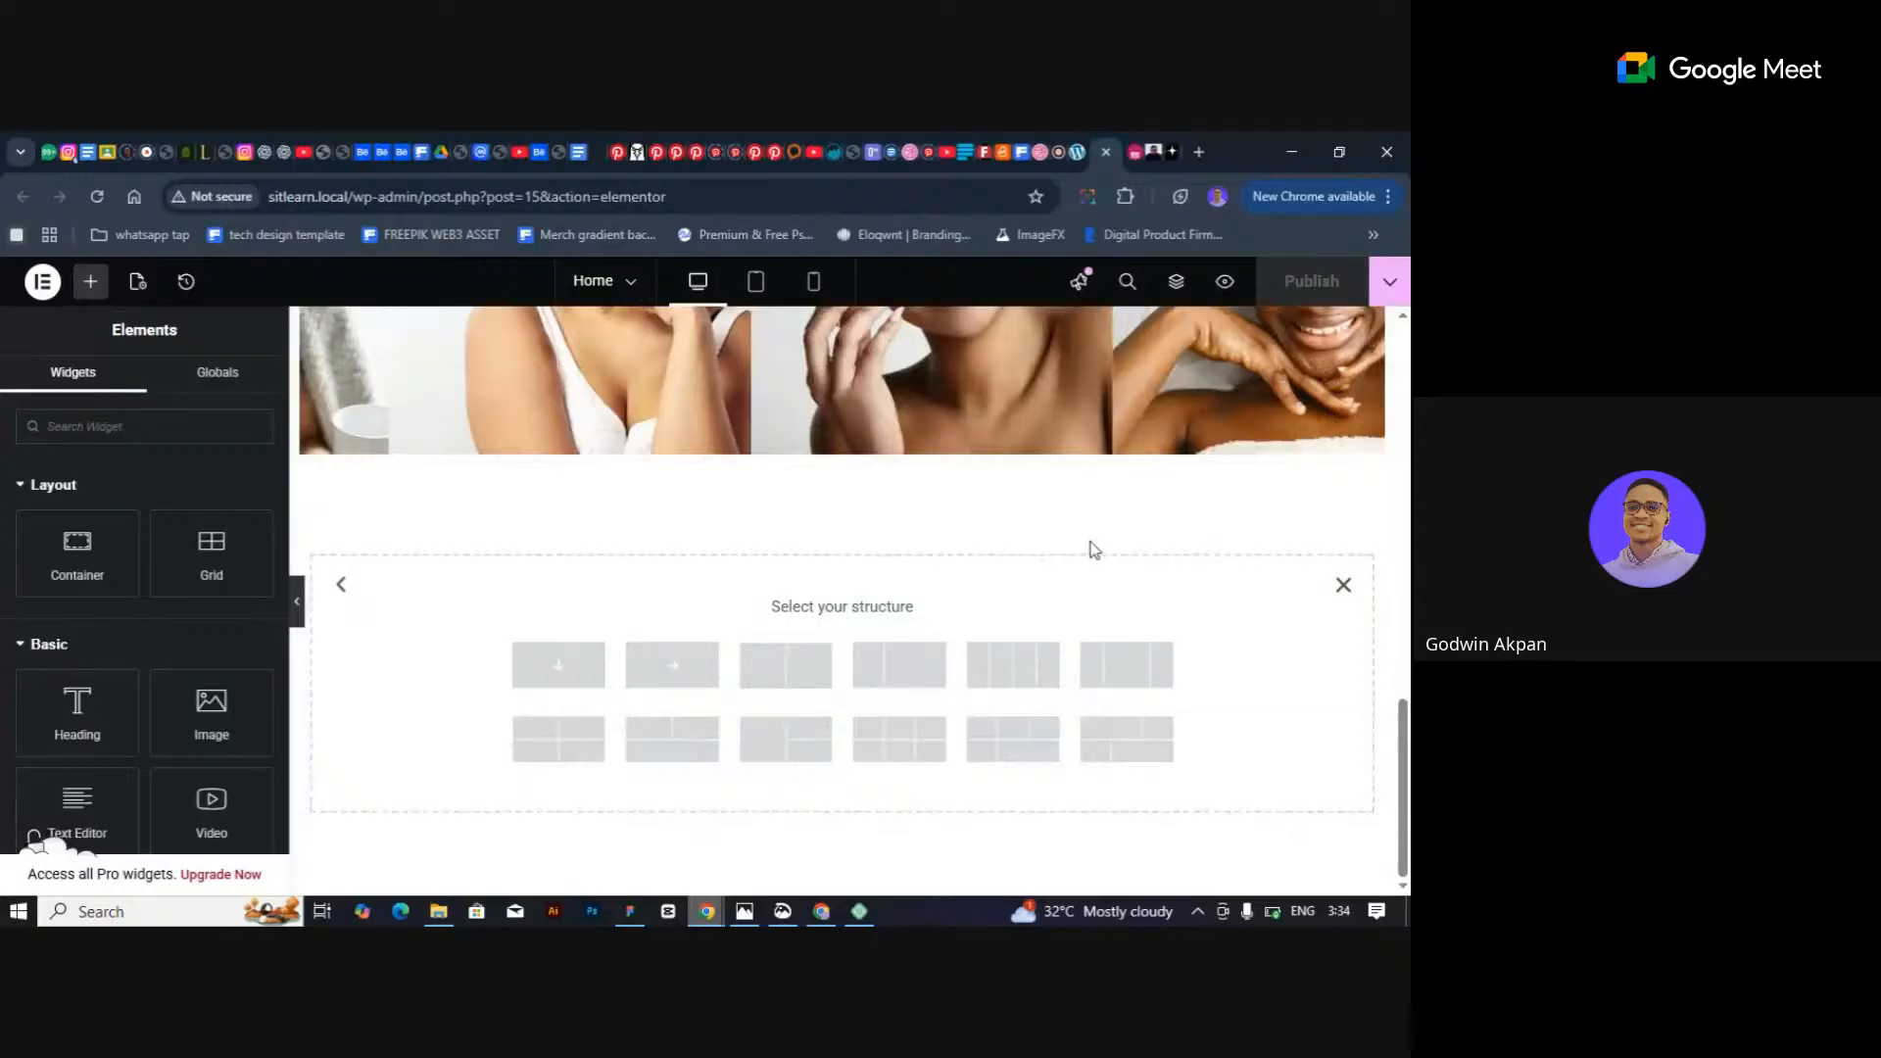
Dismiss the open structure selection and preview the image carousel without the editing panel before restoring the panel.
{"action": "left_click", "coordinate": [1344, 585]}
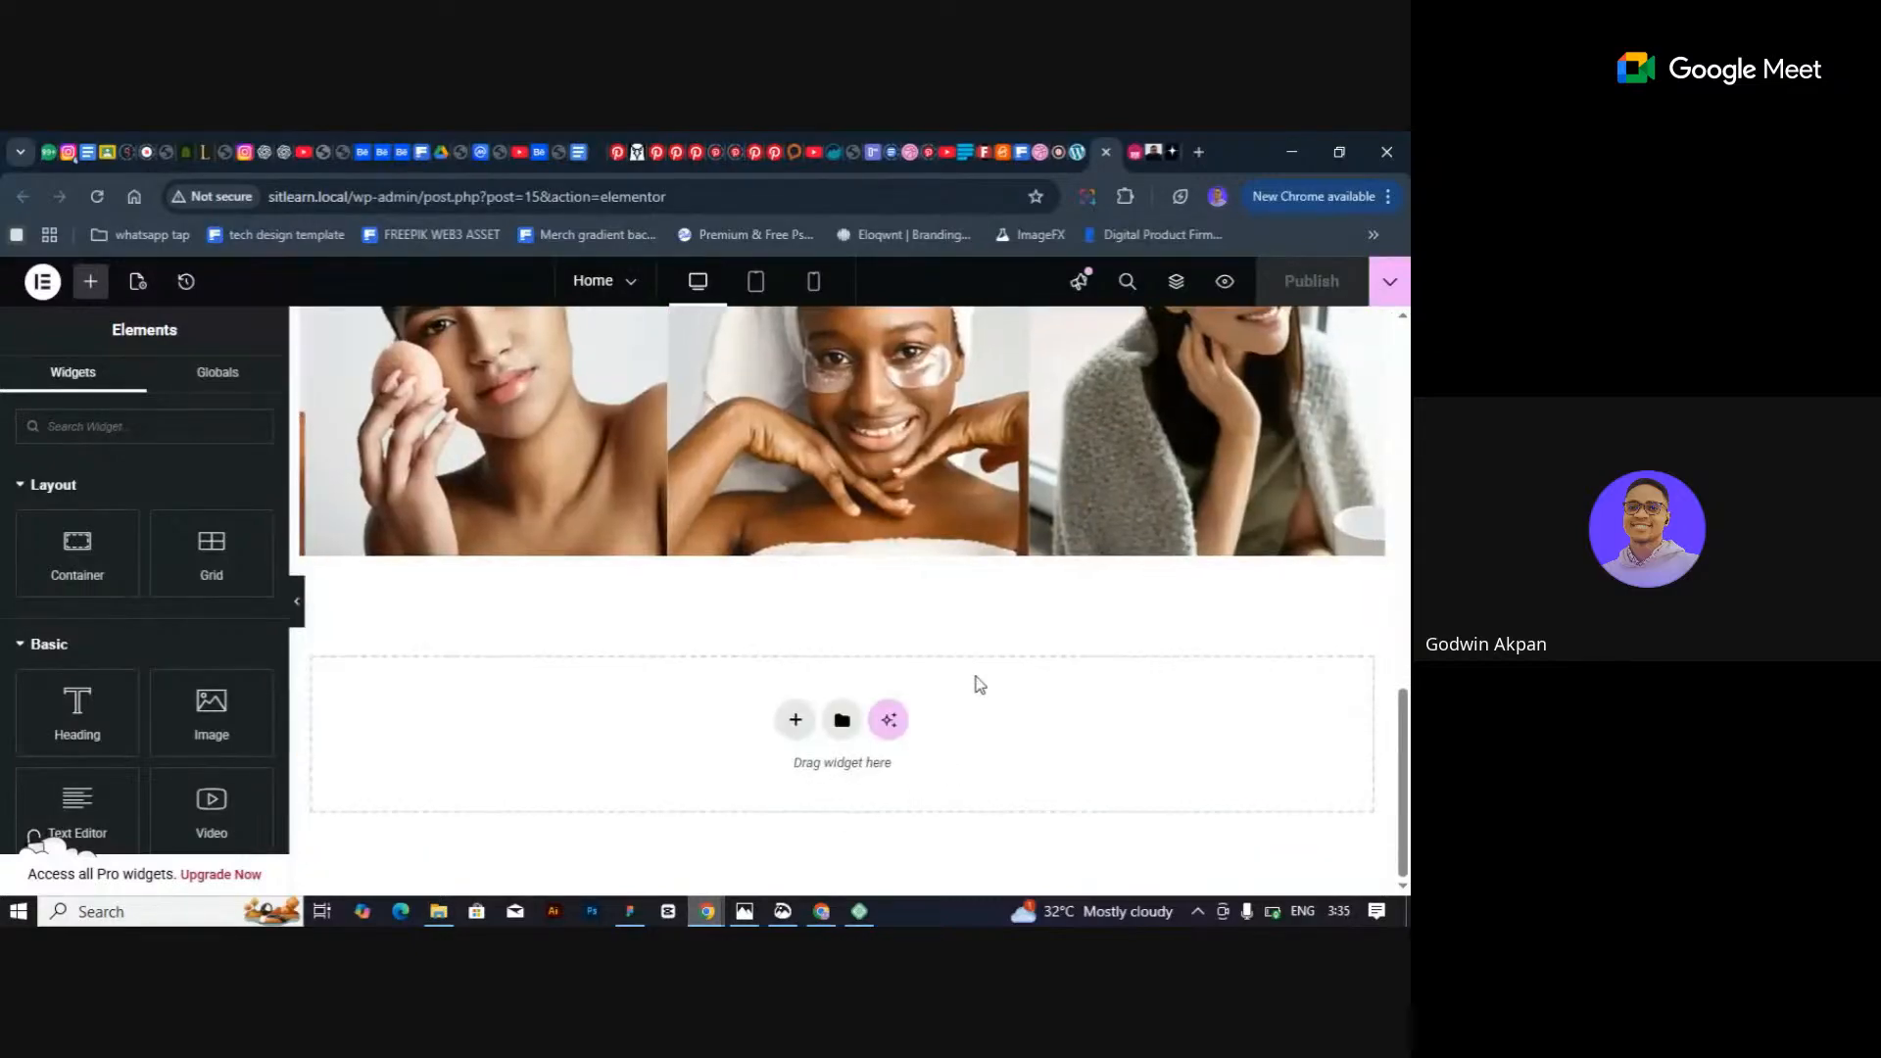
{"action": "scroll", "coordinate": [353, 606], "scroll_direction": "up", "scroll_amount": 3}
{"action": "left_click", "coordinate": [297, 602]}
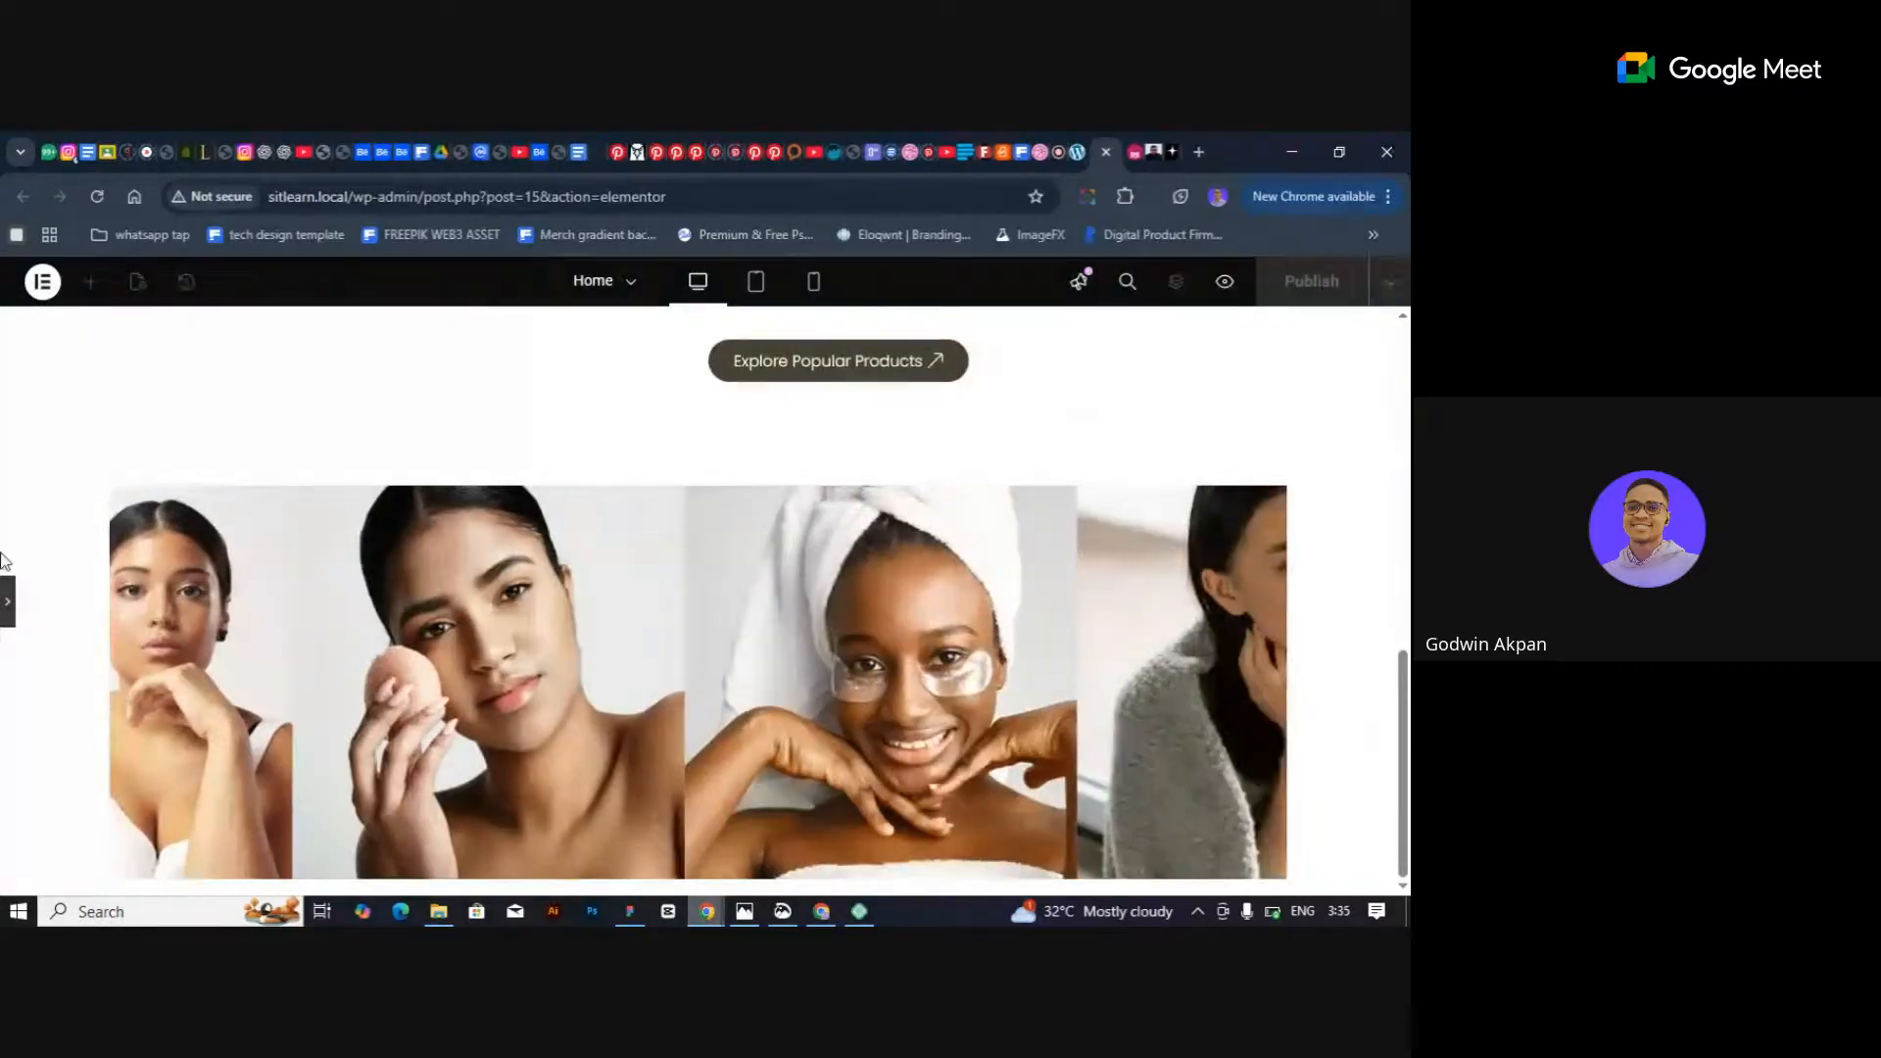
{"action": "key", "text": "ctrl+shift+p"}
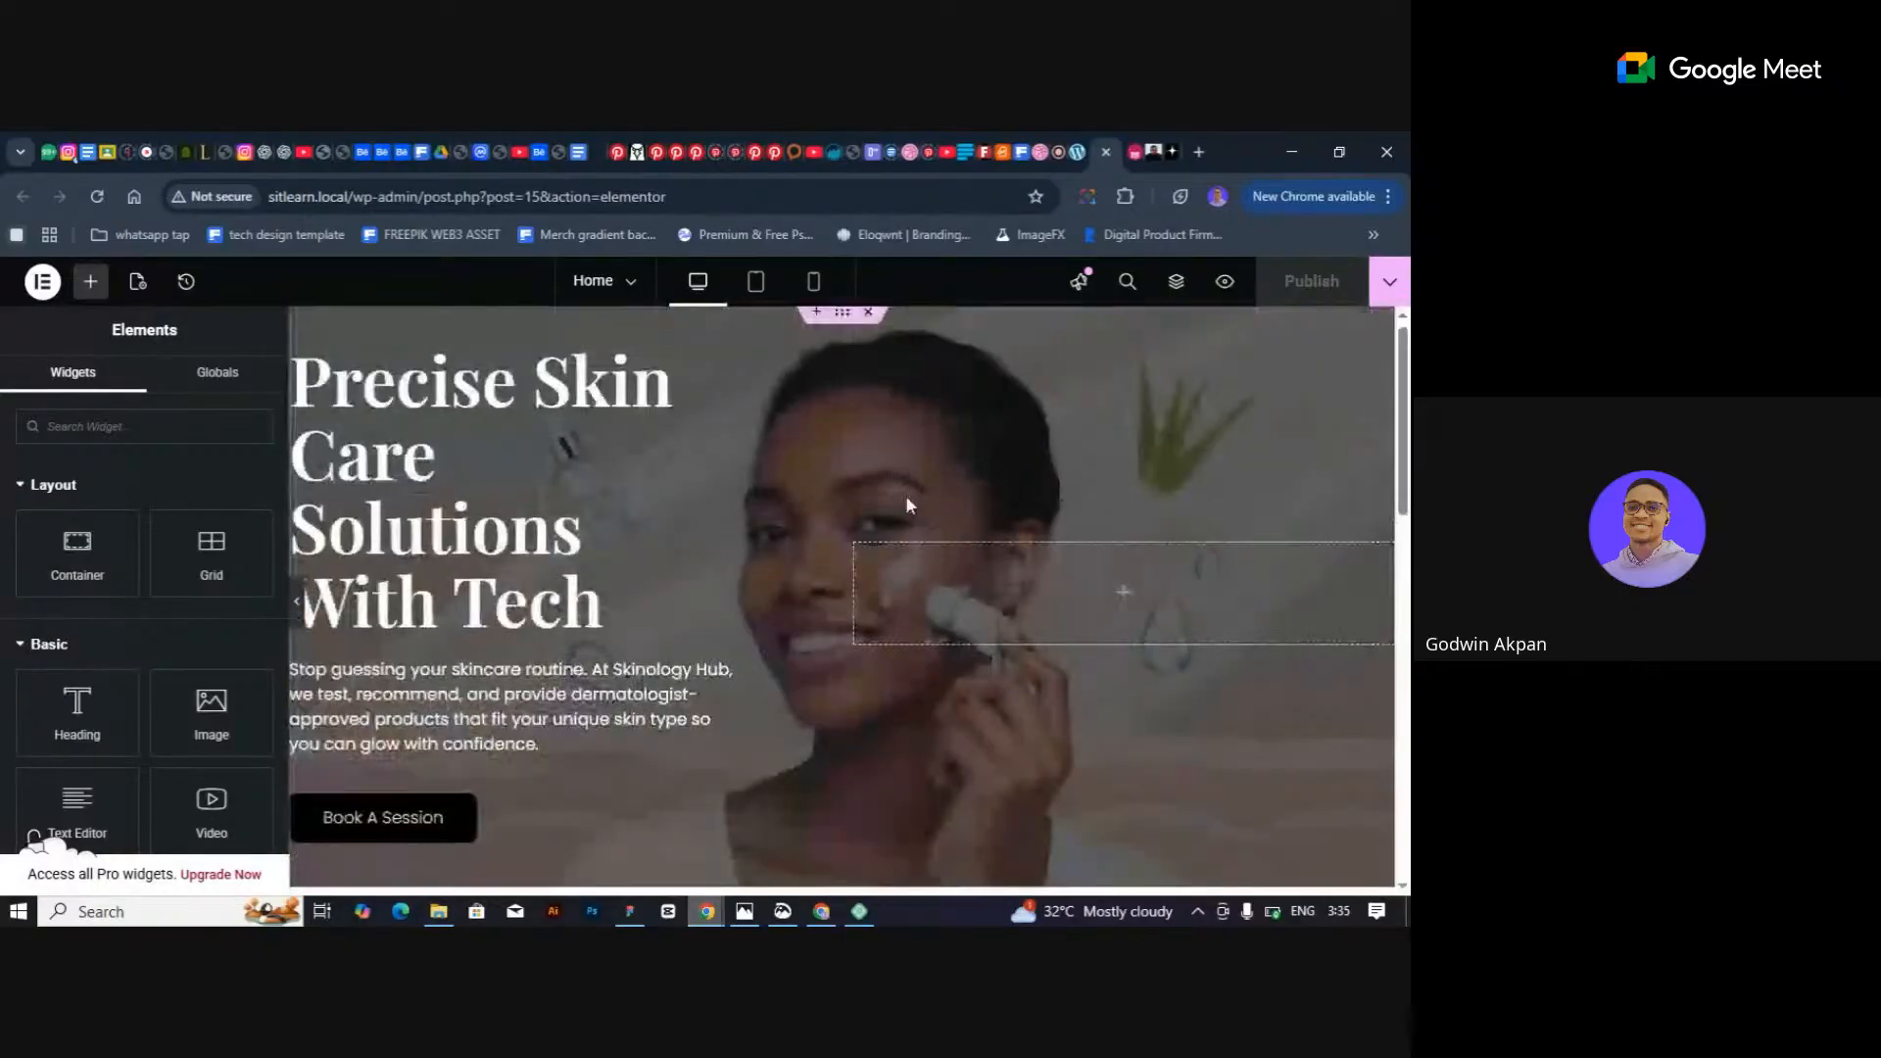
Add a flexbox container with two equal columns below the image carousel.
{"action": "scroll", "coordinate": [921, 568], "scroll_direction": "down", "scroll_amount": 3}
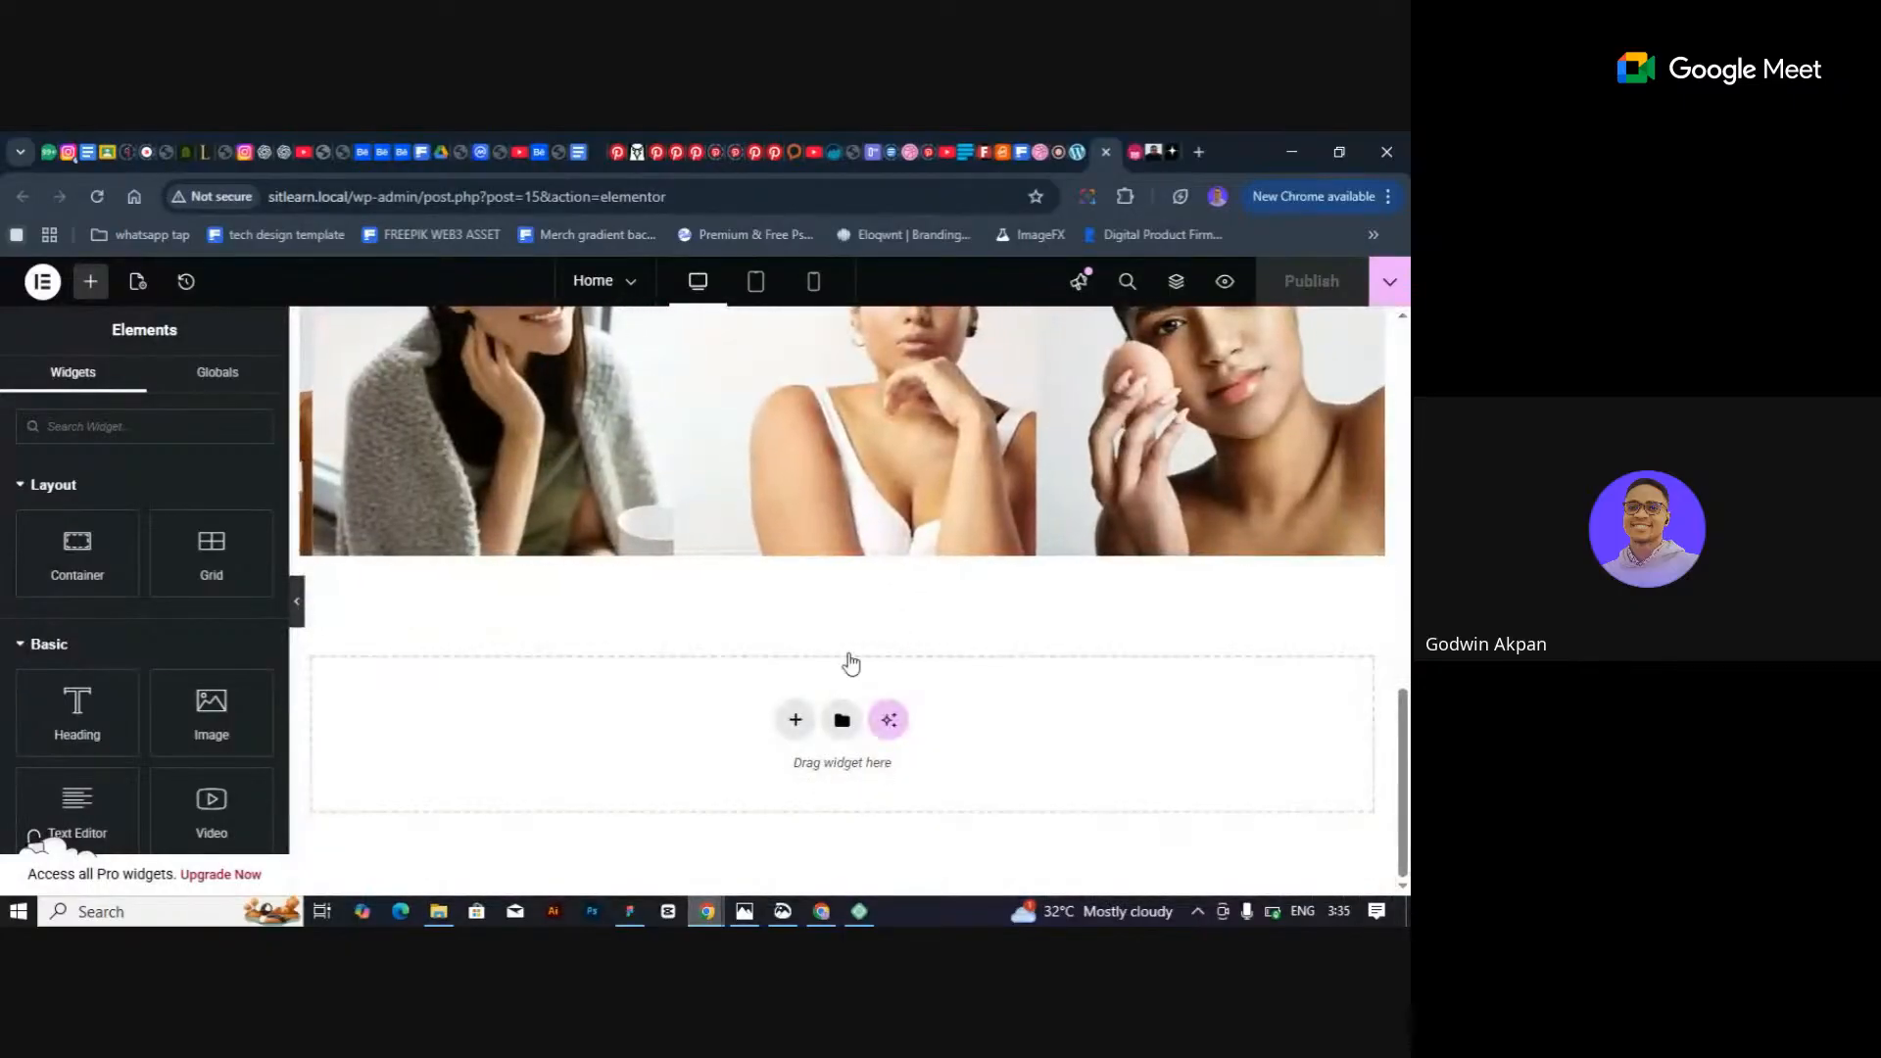
{"action": "left_click", "coordinate": [795, 722]}
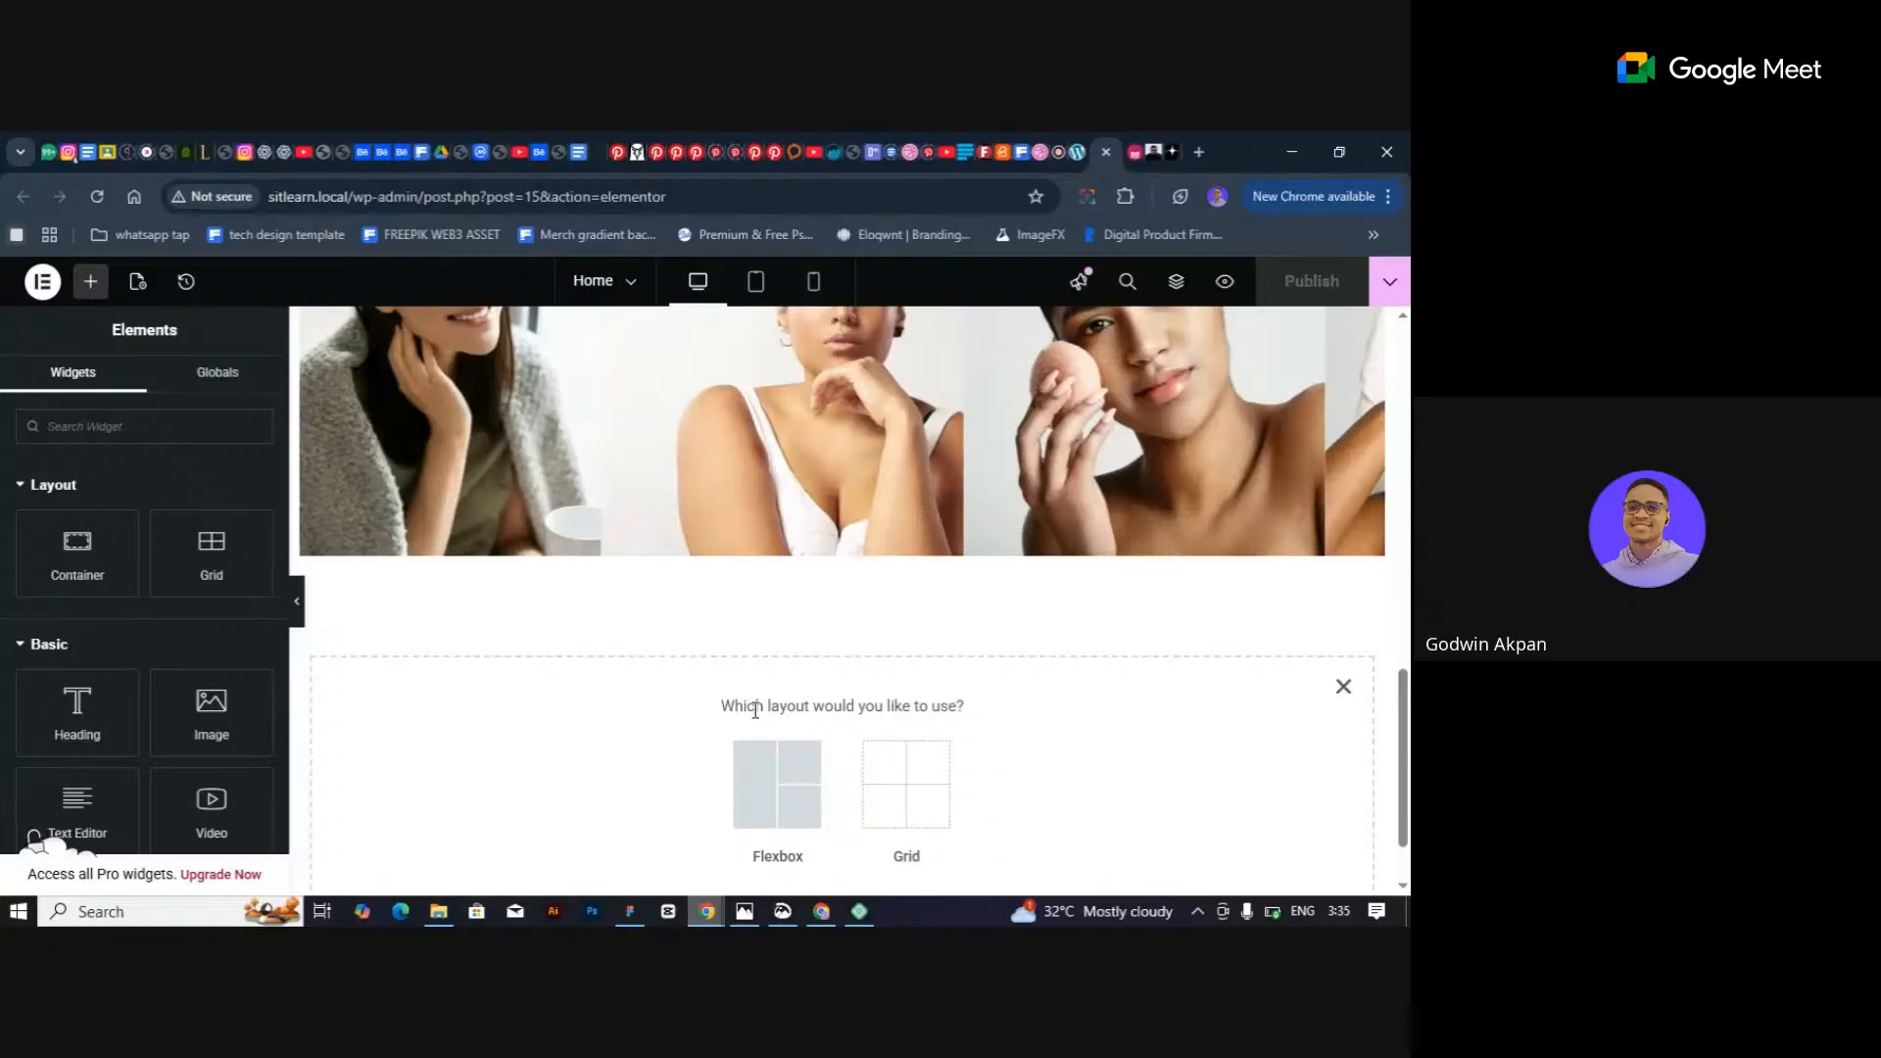
{"action": "left_click", "coordinate": [774, 774]}
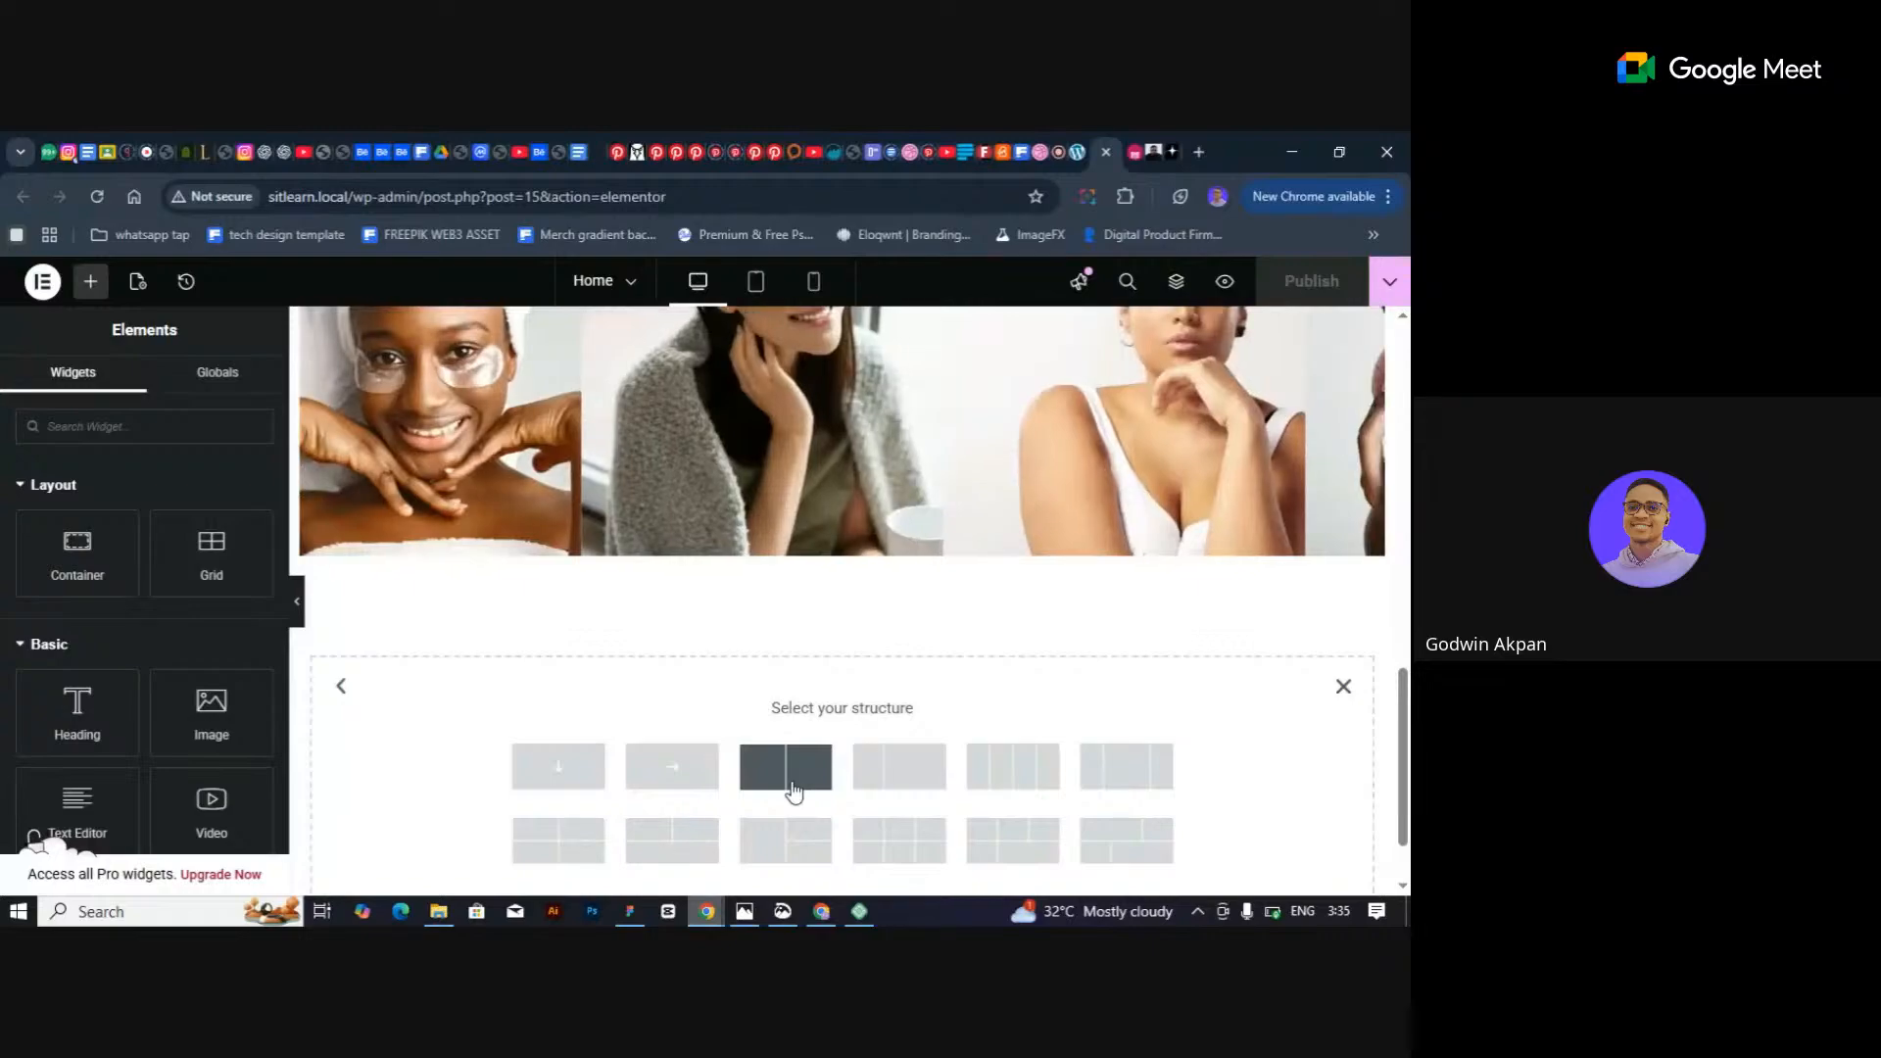
{"action": "left_click", "coordinate": [794, 792]}
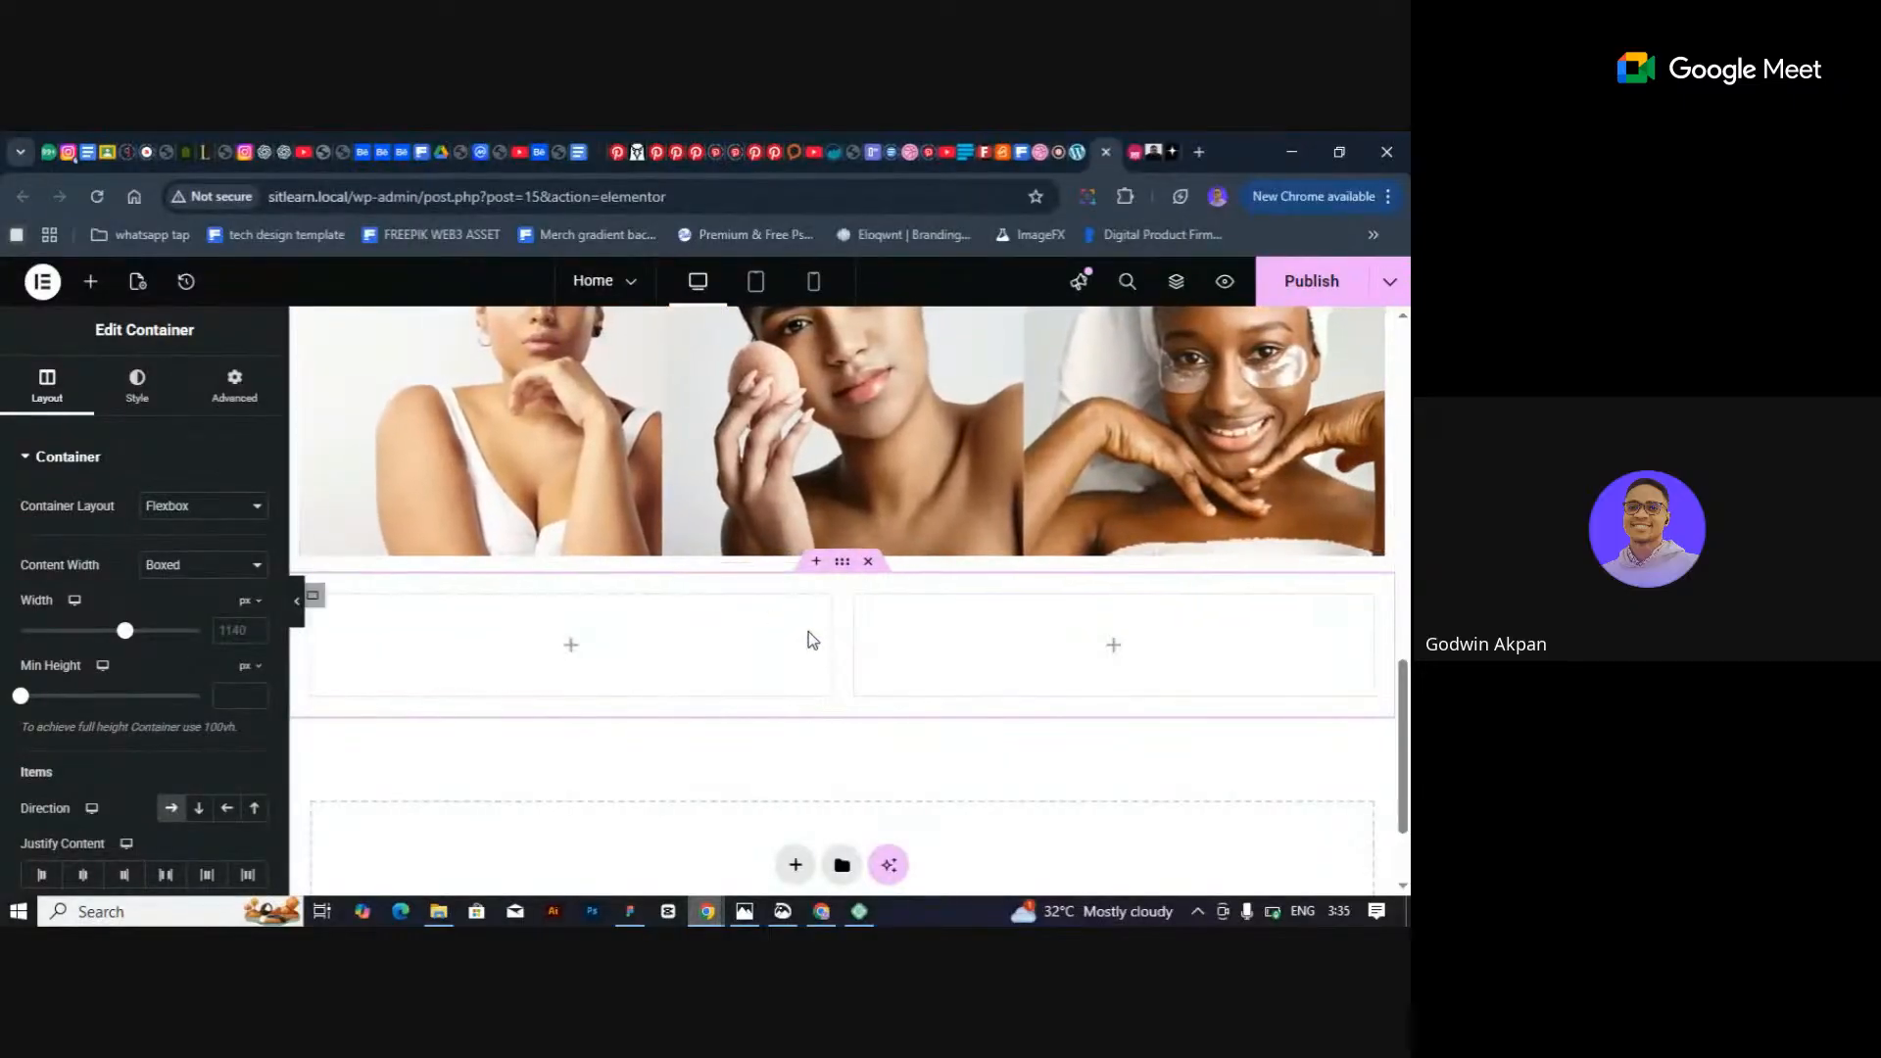
Set the new parent container's margins to 0 and its padding to 80 px top and bottom, 0 on the sides.
{"action": "left_click", "coordinate": [234, 390]}
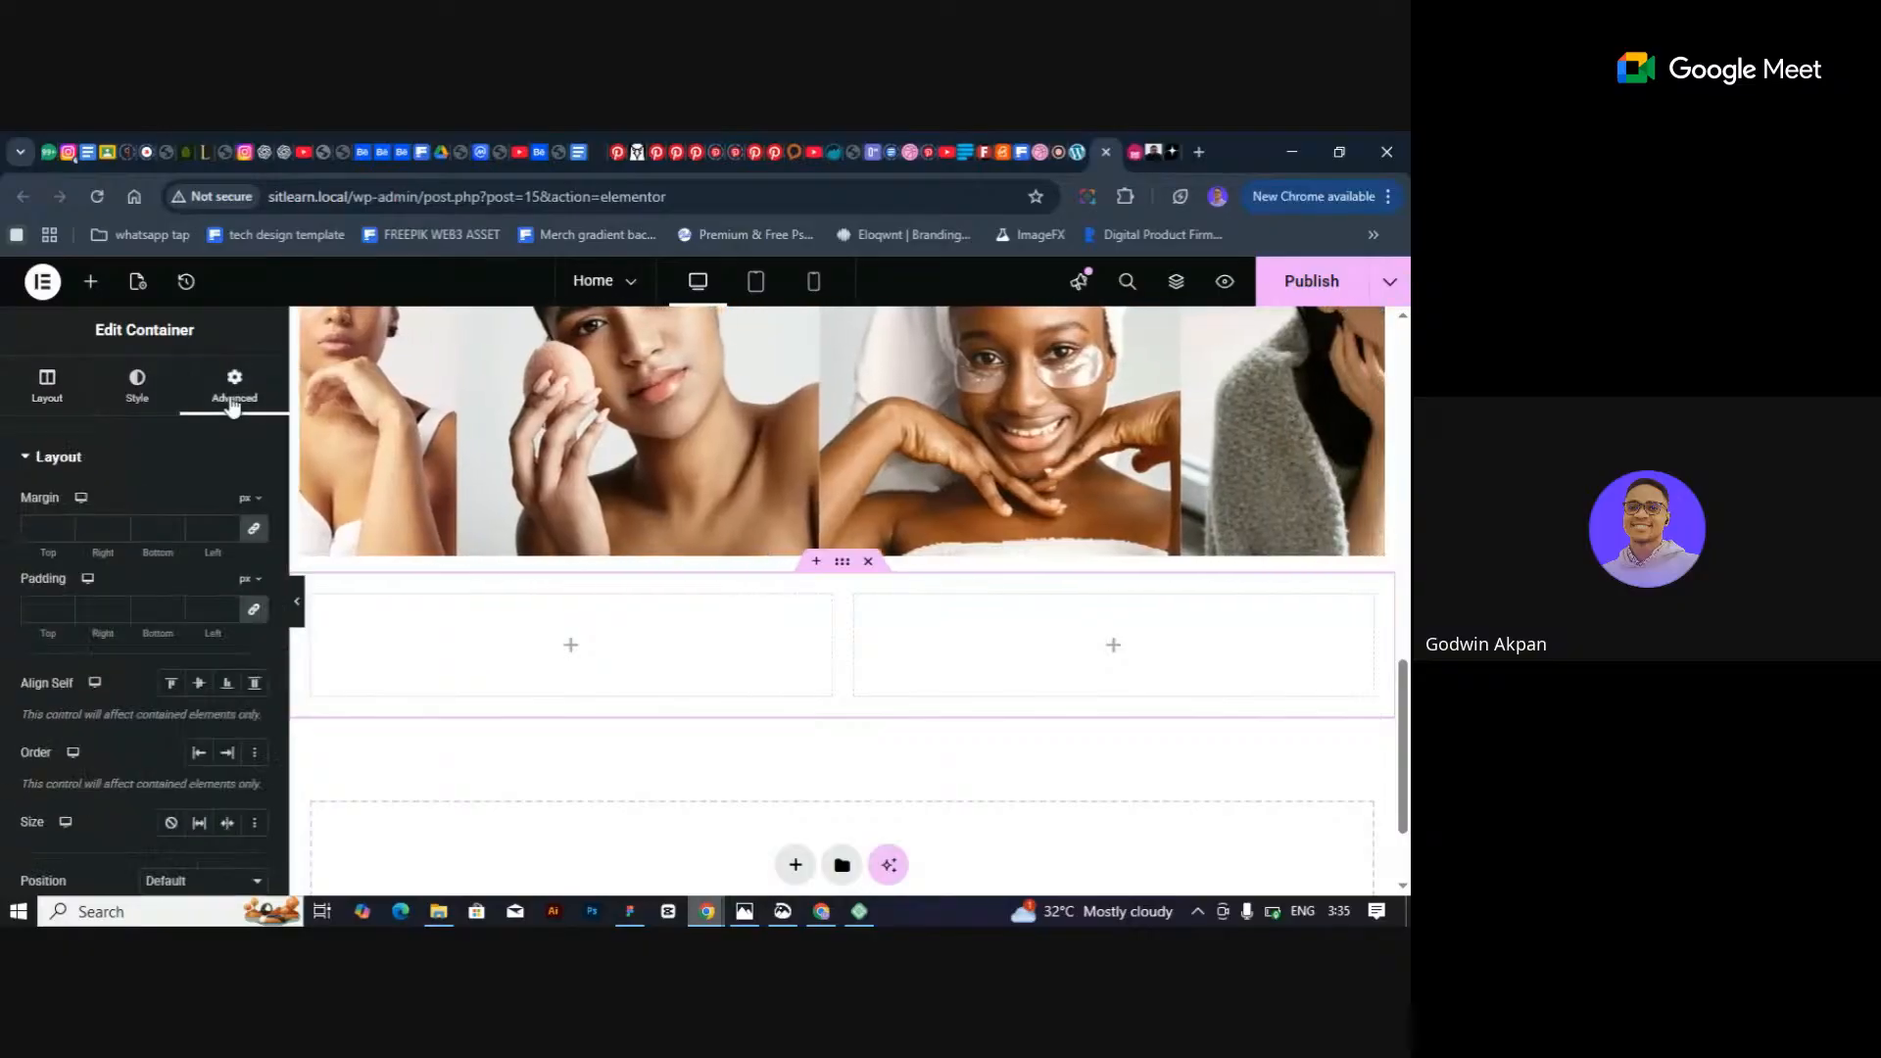
{"action": "left_click", "coordinate": [244, 617]}
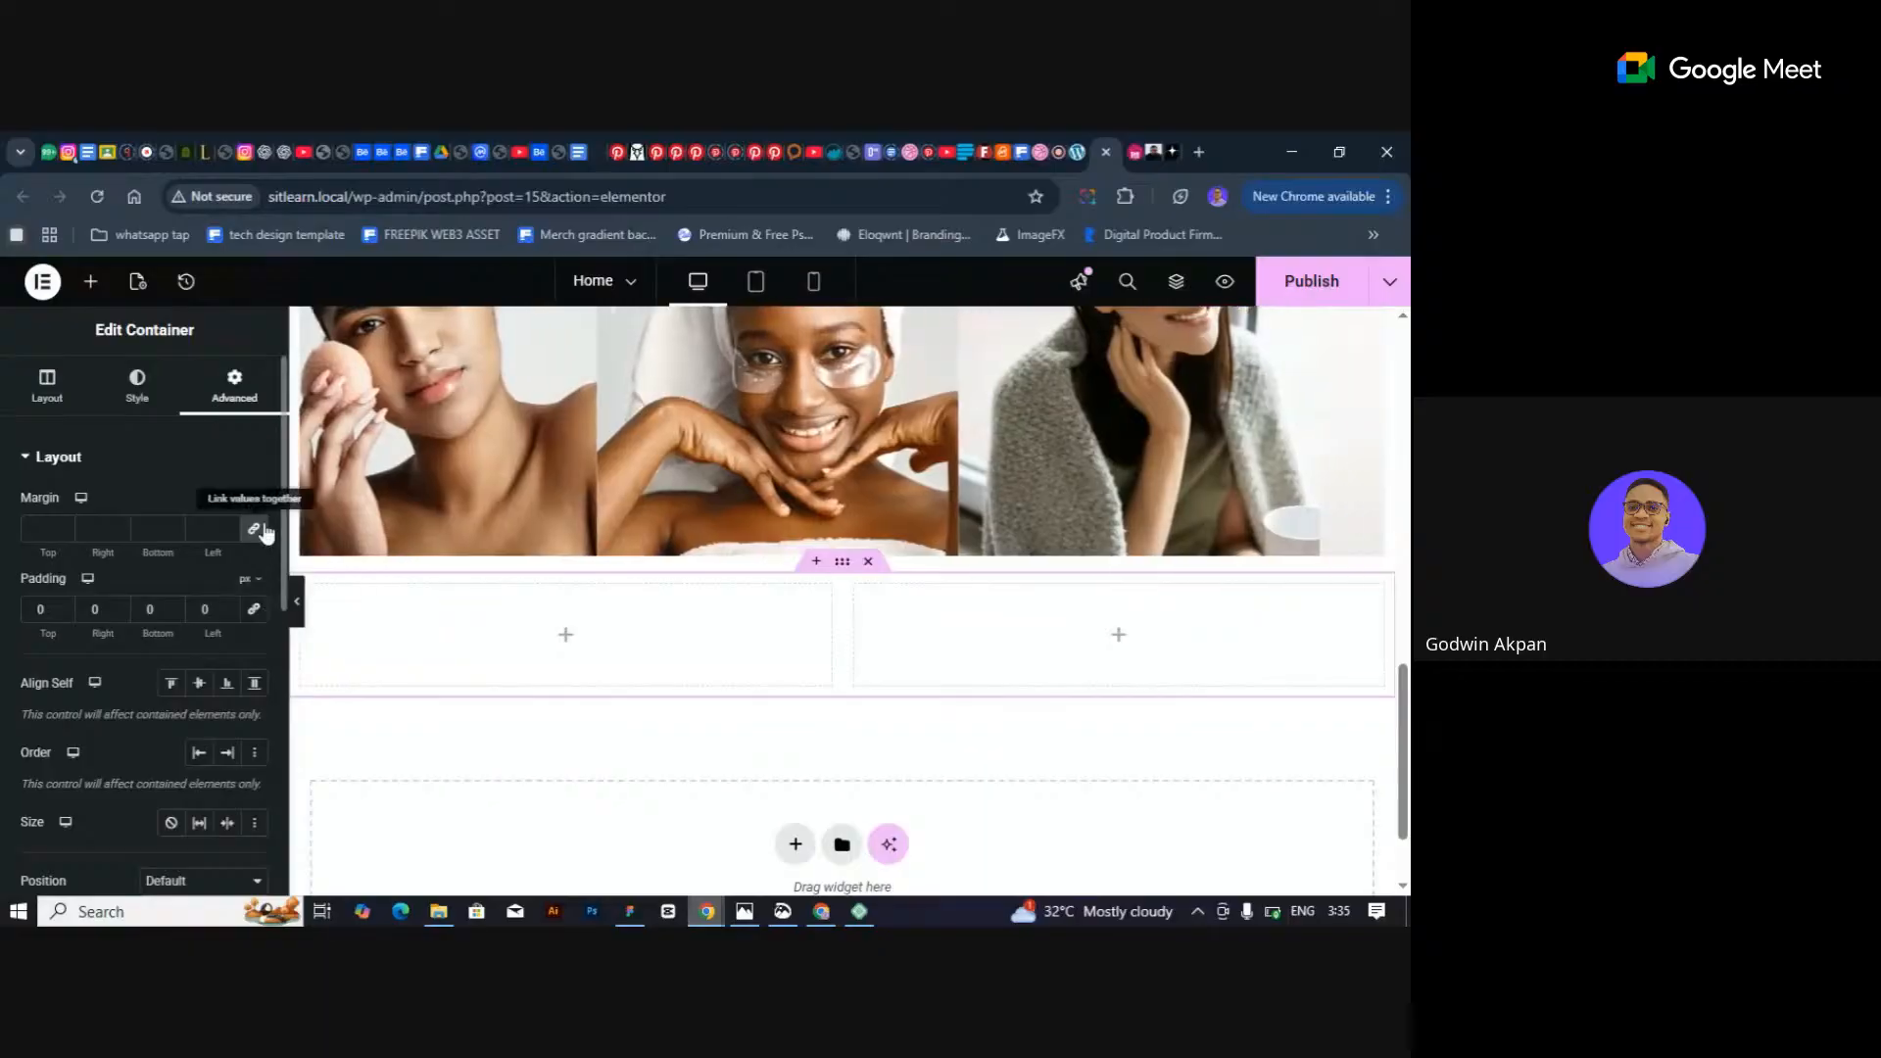
{"action": "left_click", "coordinate": [253, 529]}
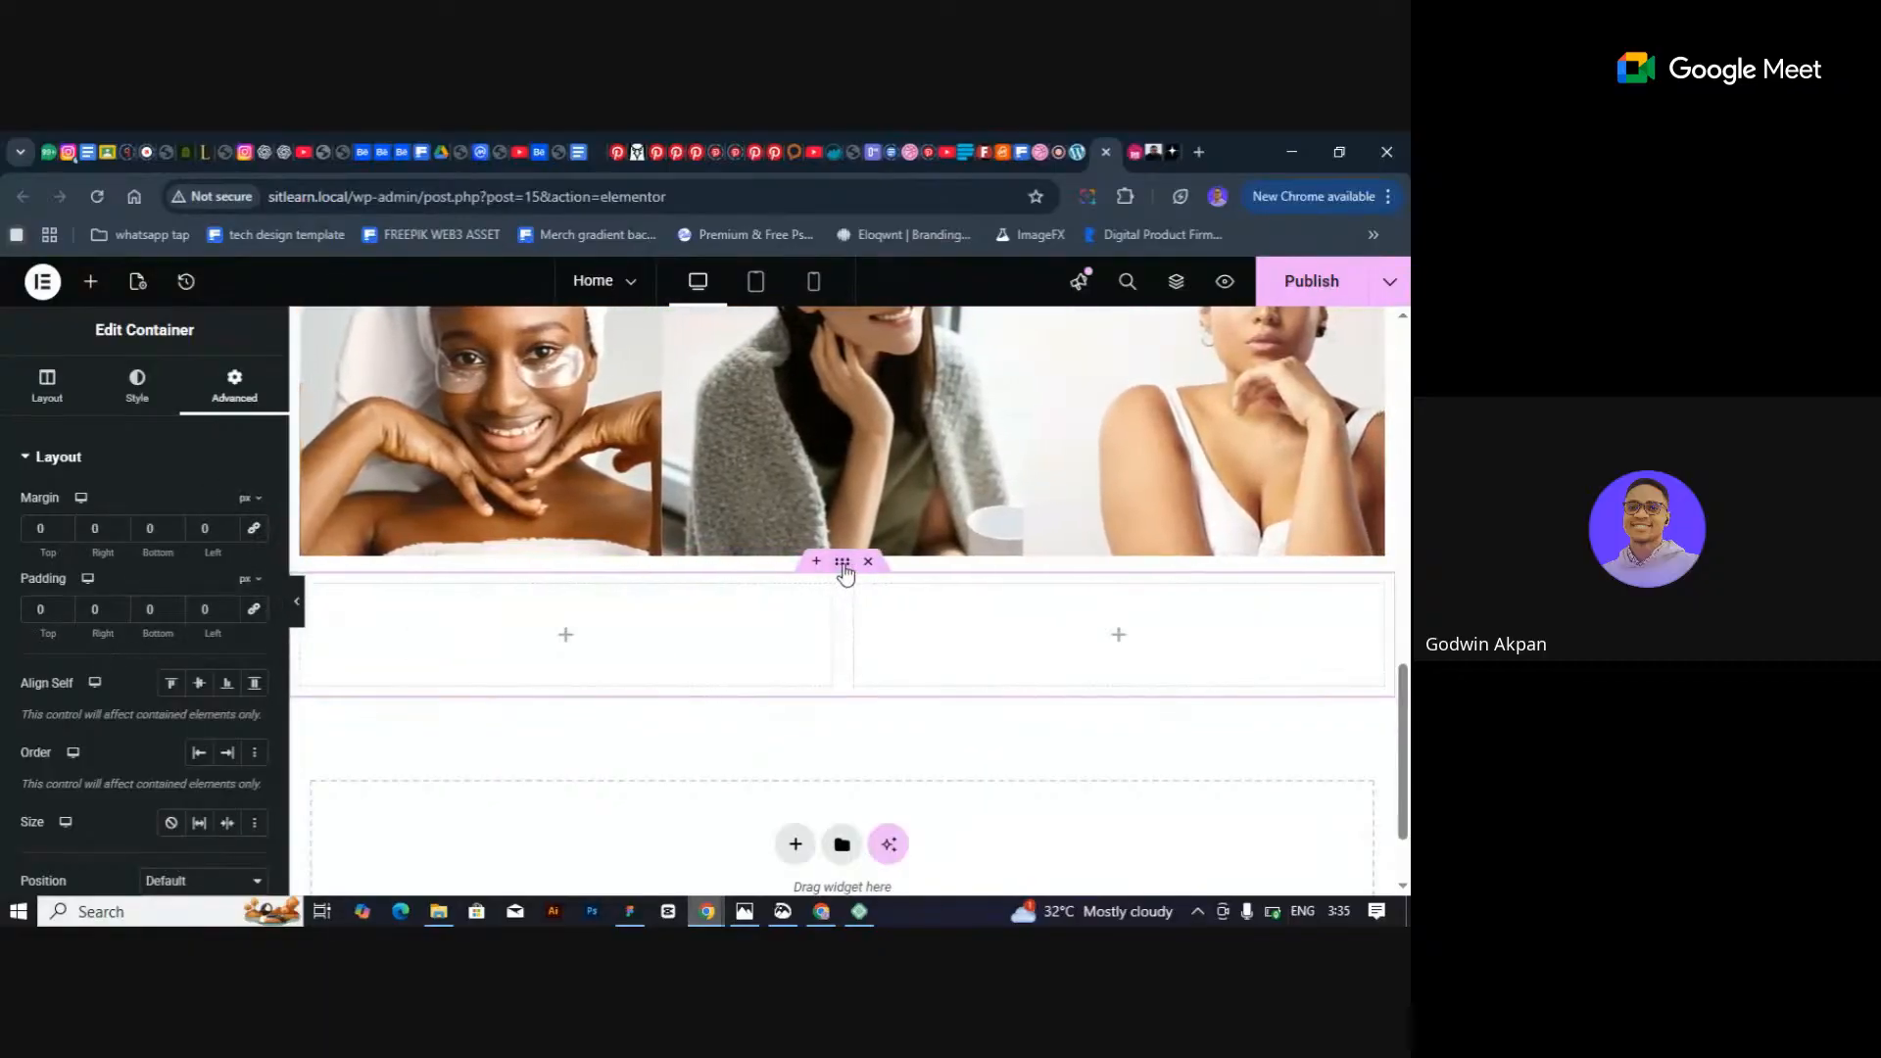
{"action": "left_click", "coordinate": [40, 609]}
{"action": "type", "text": "8"}
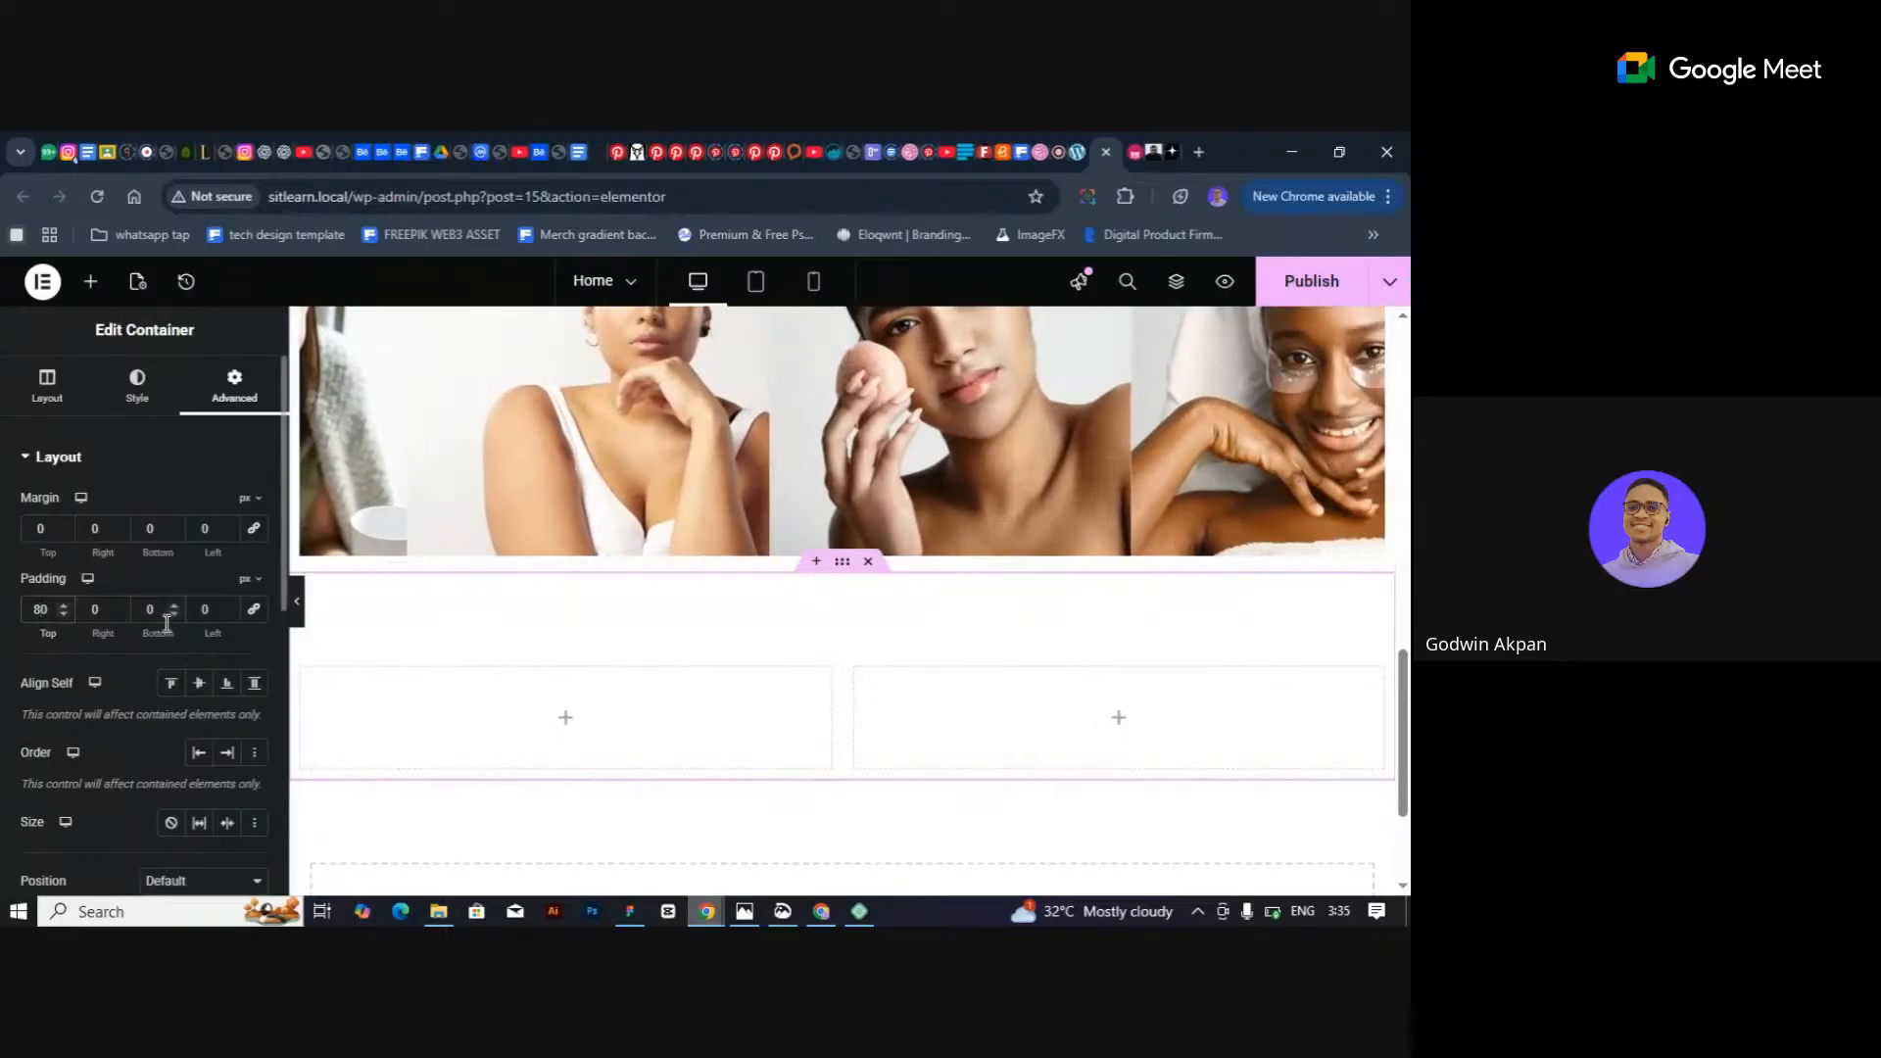
{"action": "left_click", "coordinate": [165, 615]}
{"action": "type", "text": "8"}
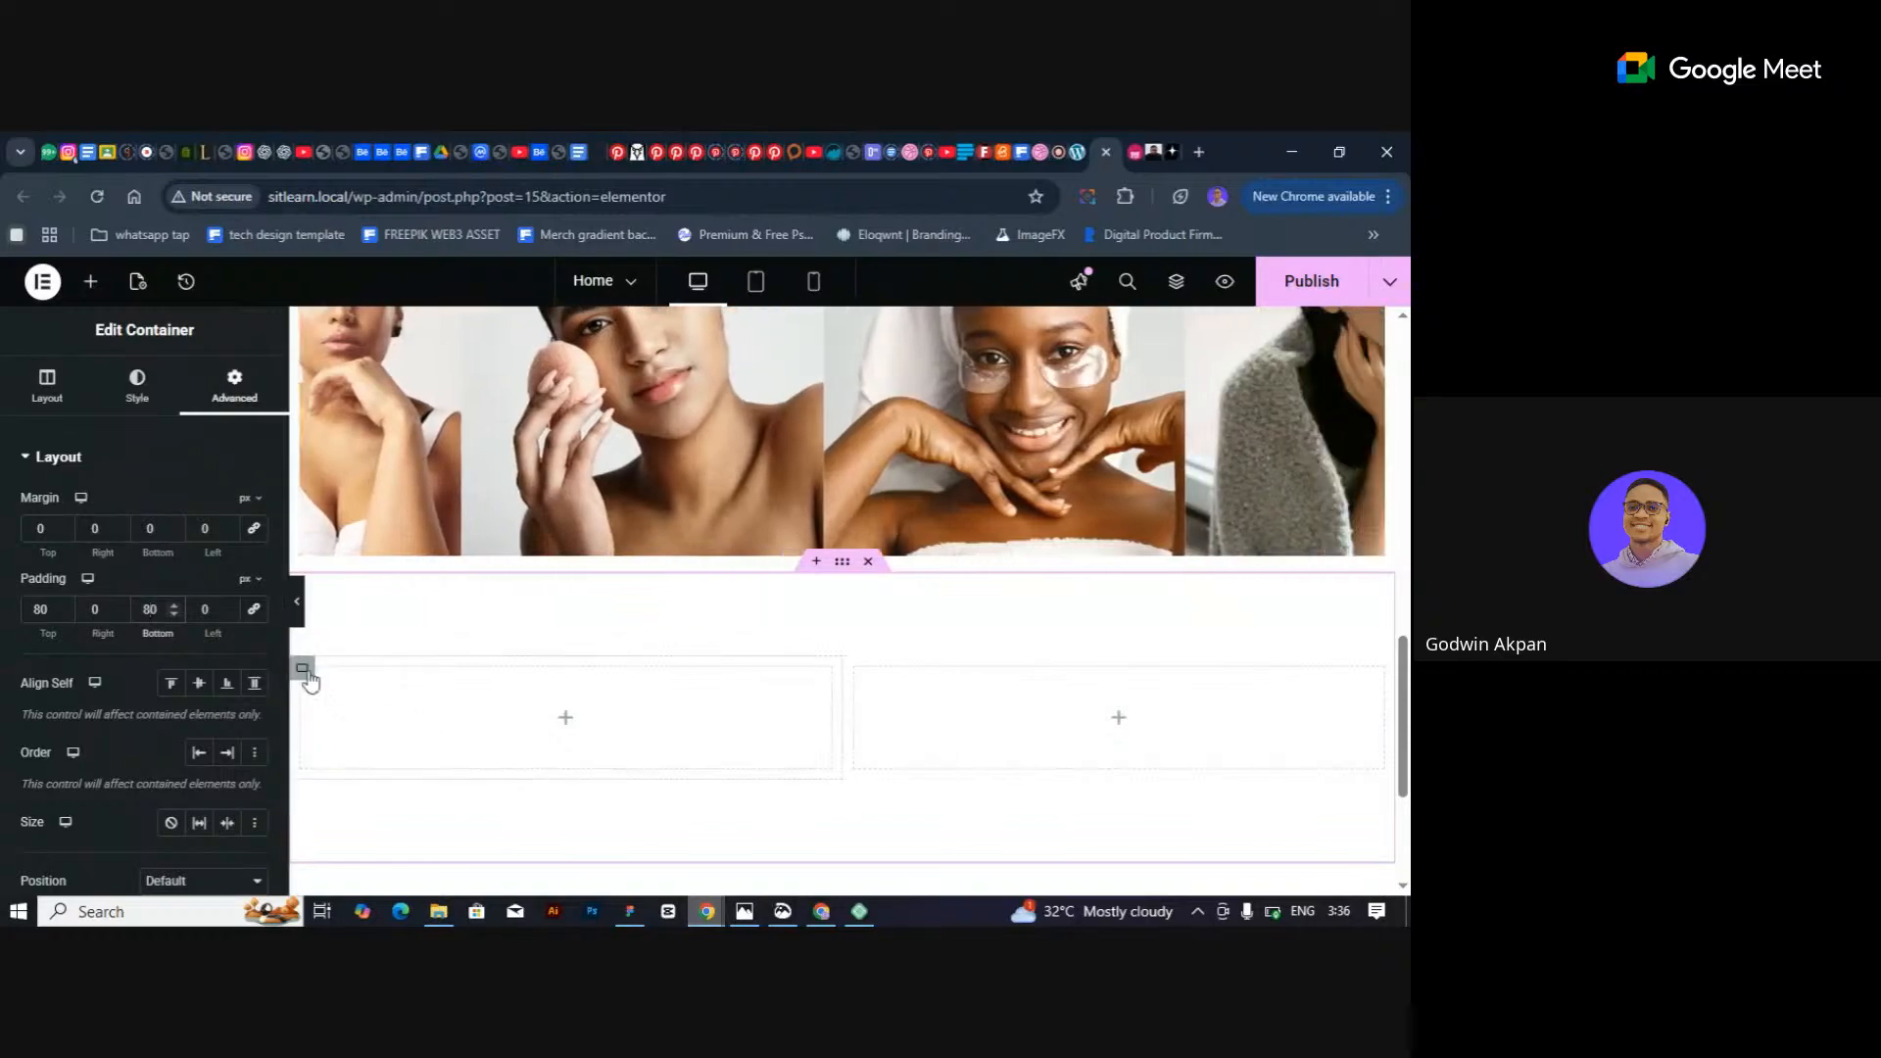
Set the padding of both column containers inside the new section to 0 on all sides.
{"action": "left_click", "coordinate": [303, 672]}
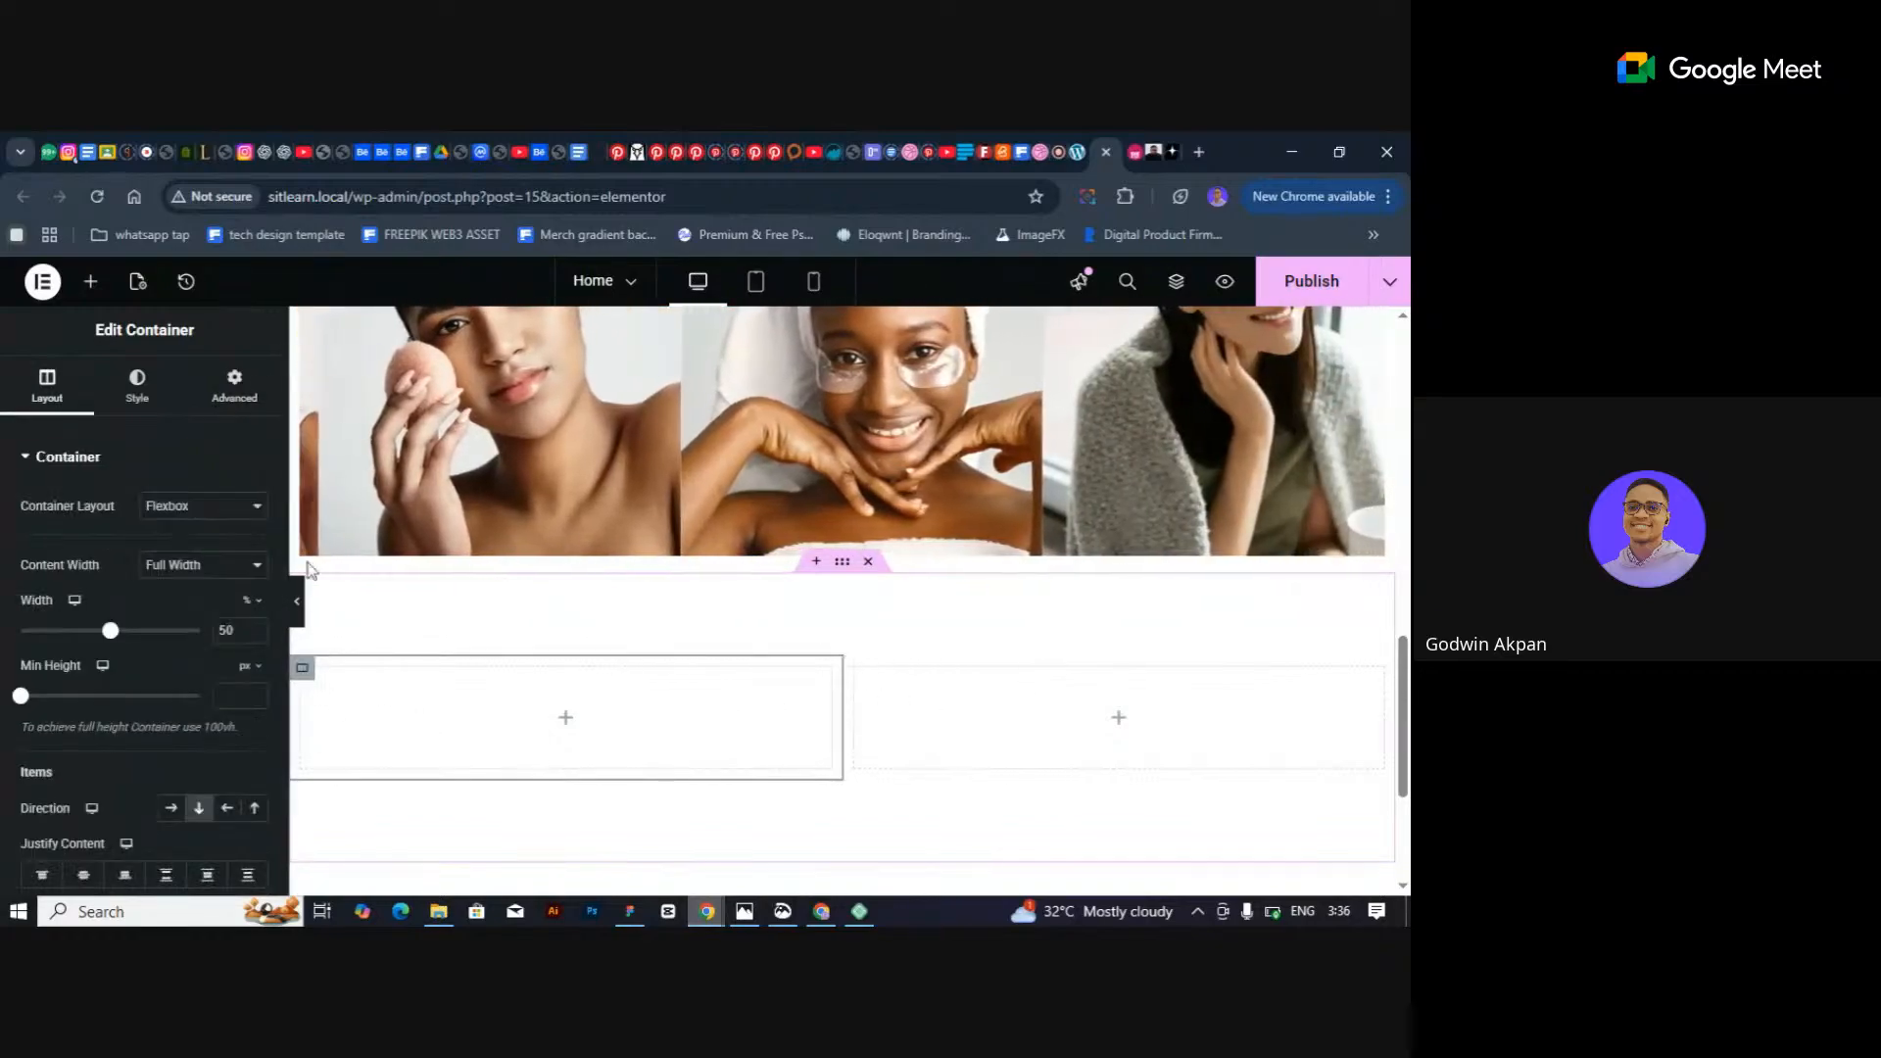
{"action": "left_click", "coordinate": [233, 392]}
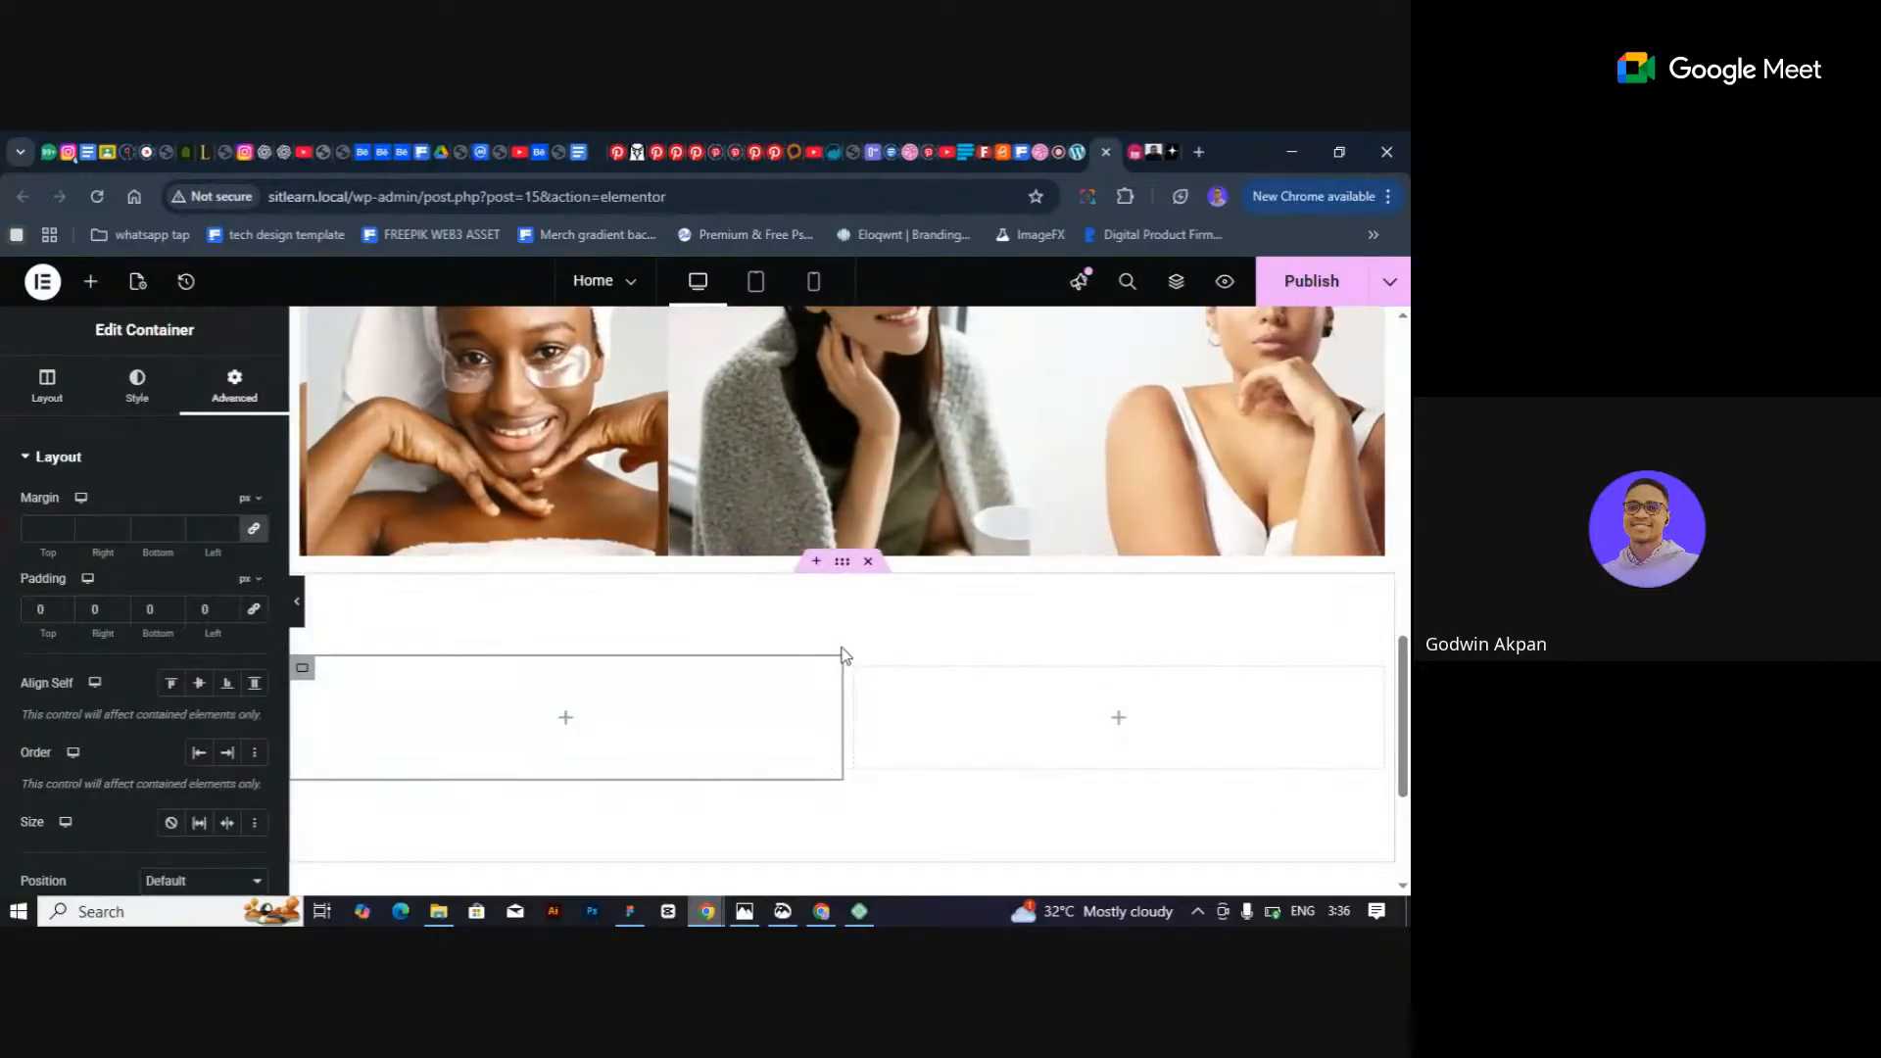
{"action": "left_click", "coordinate": [850, 666]}
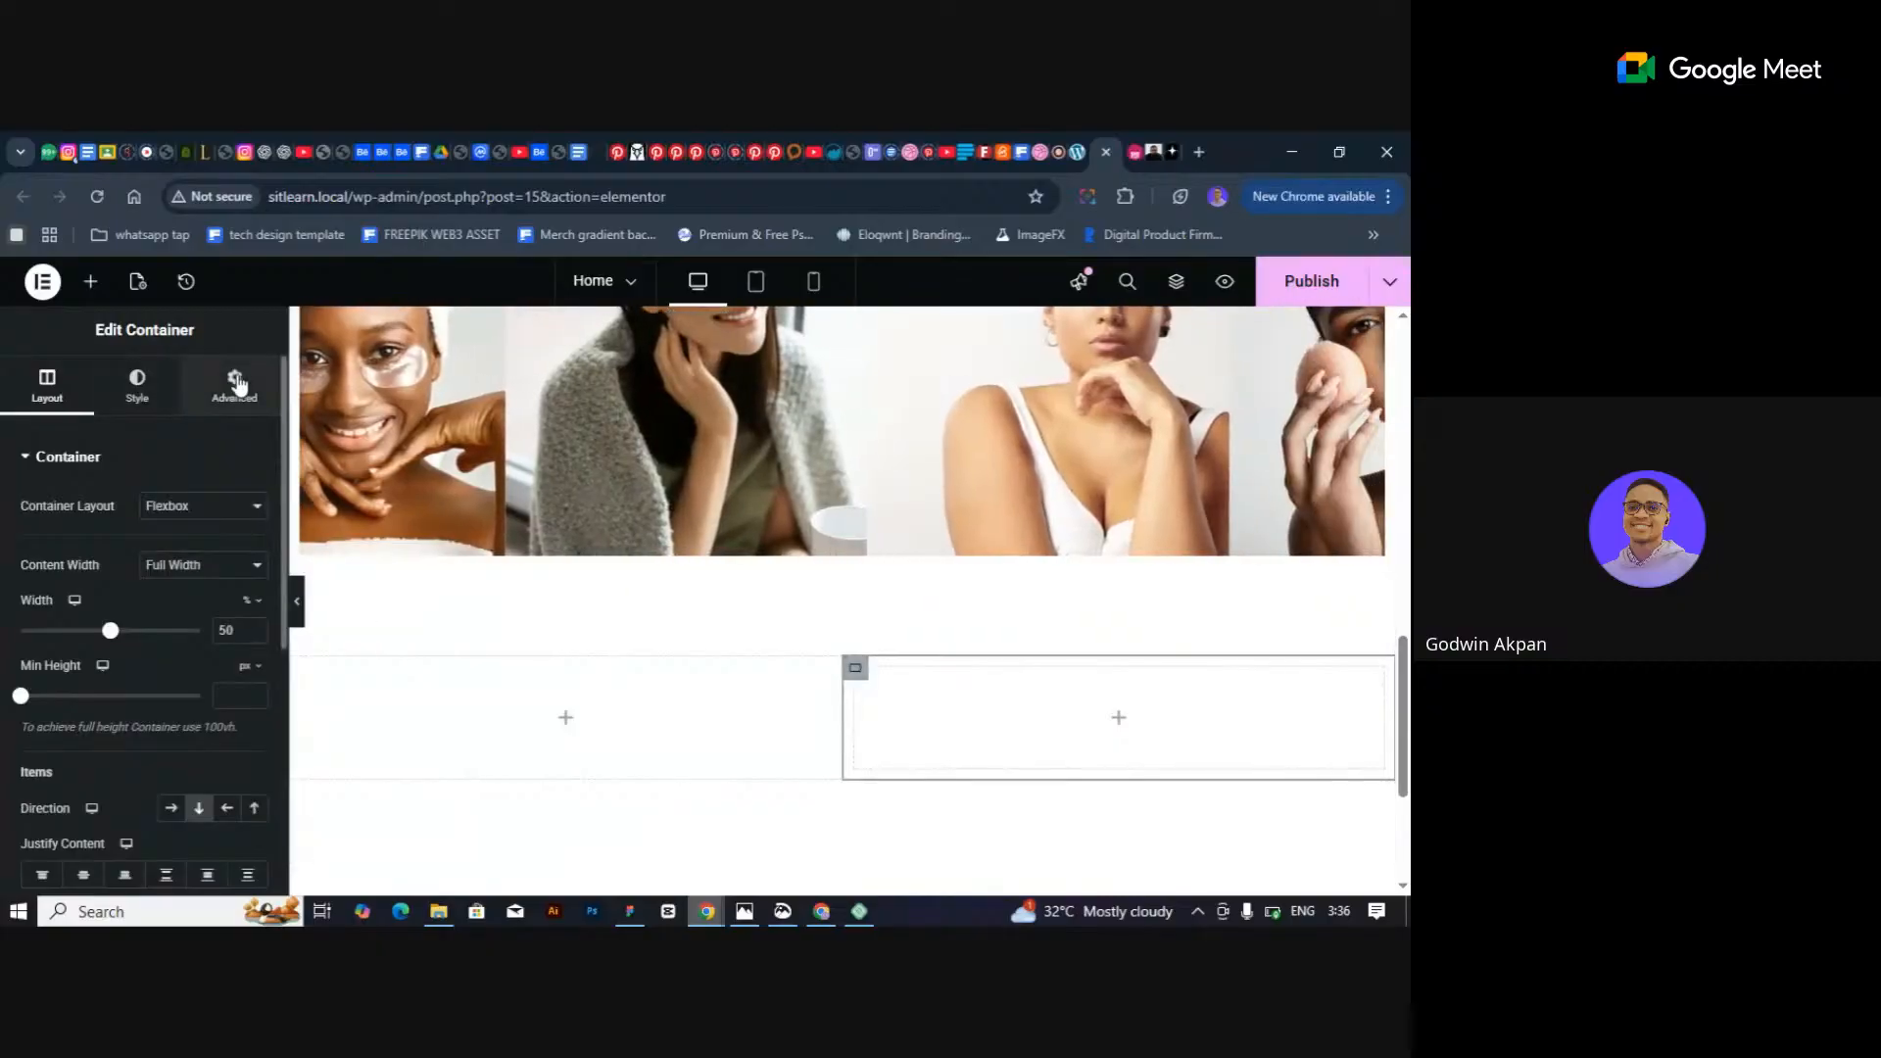
{"action": "left_click", "coordinate": [235, 385]}
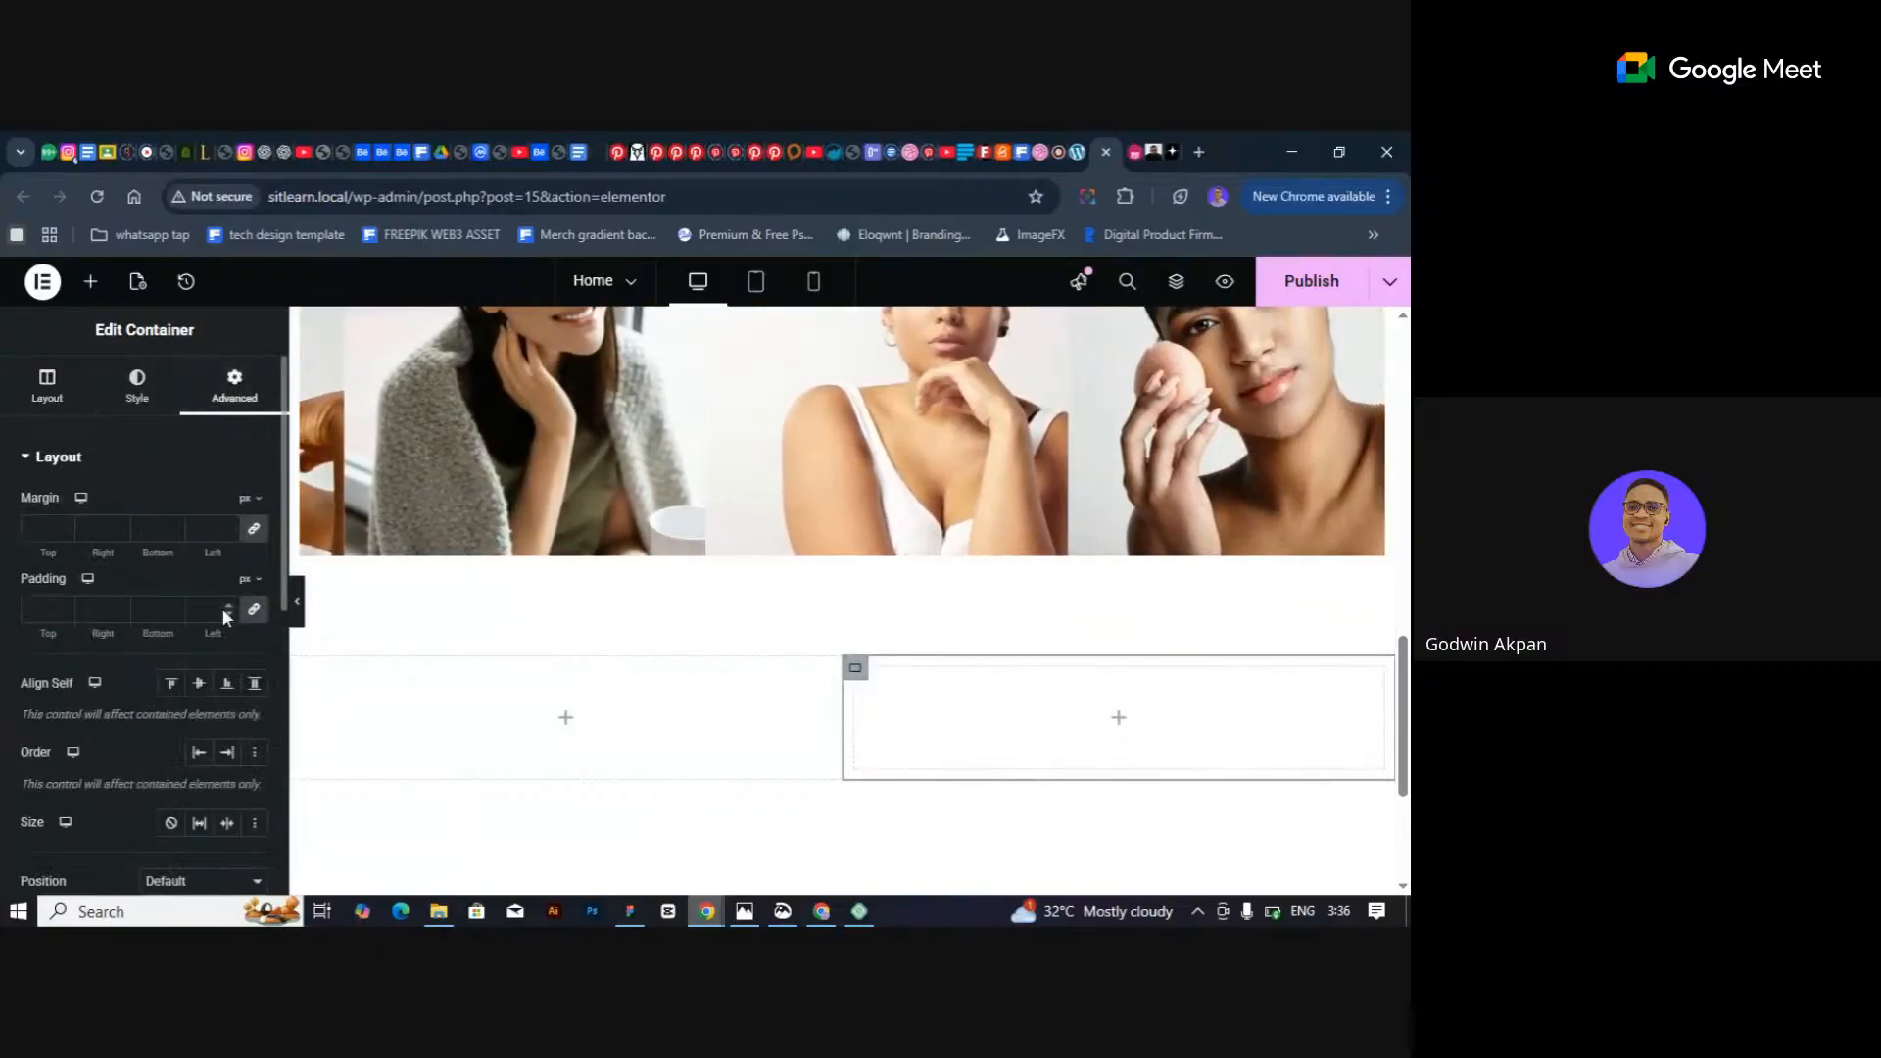
{"action": "left_click", "coordinate": [225, 612]}
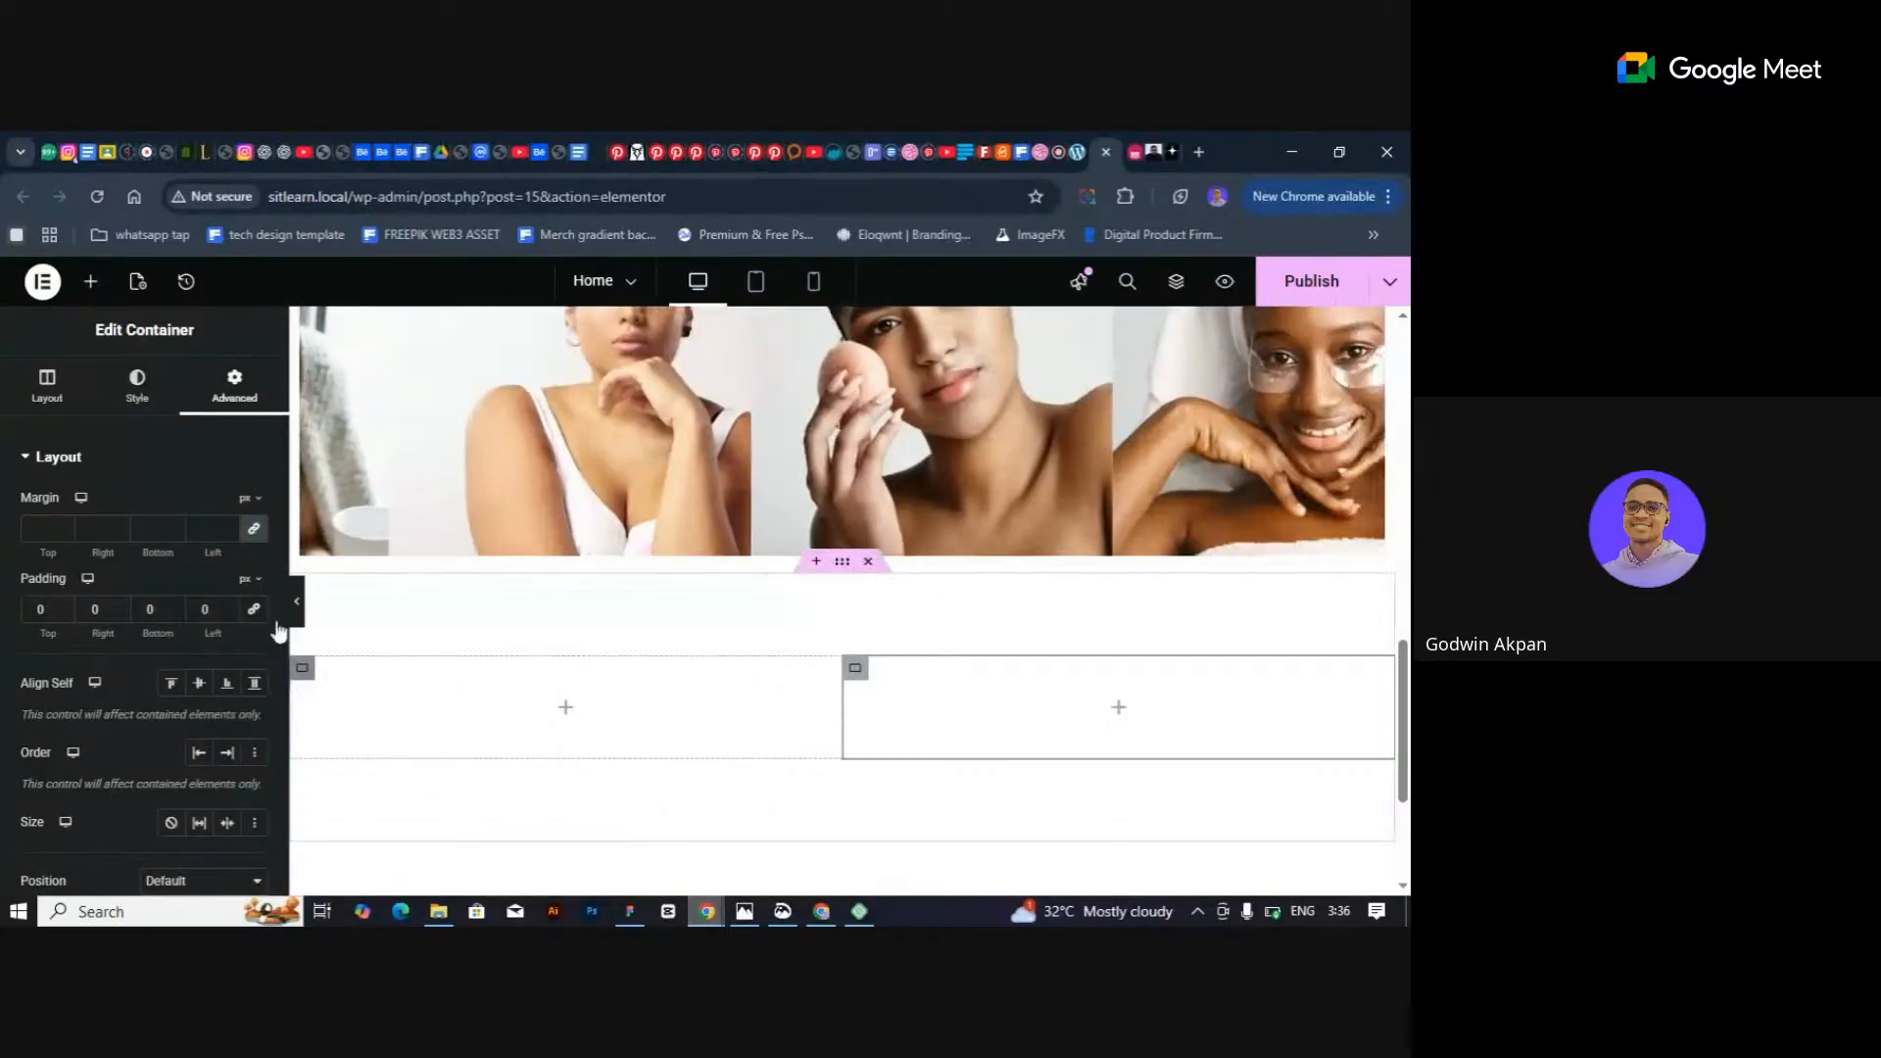
{"action": "left_click", "coordinate": [307, 637]}
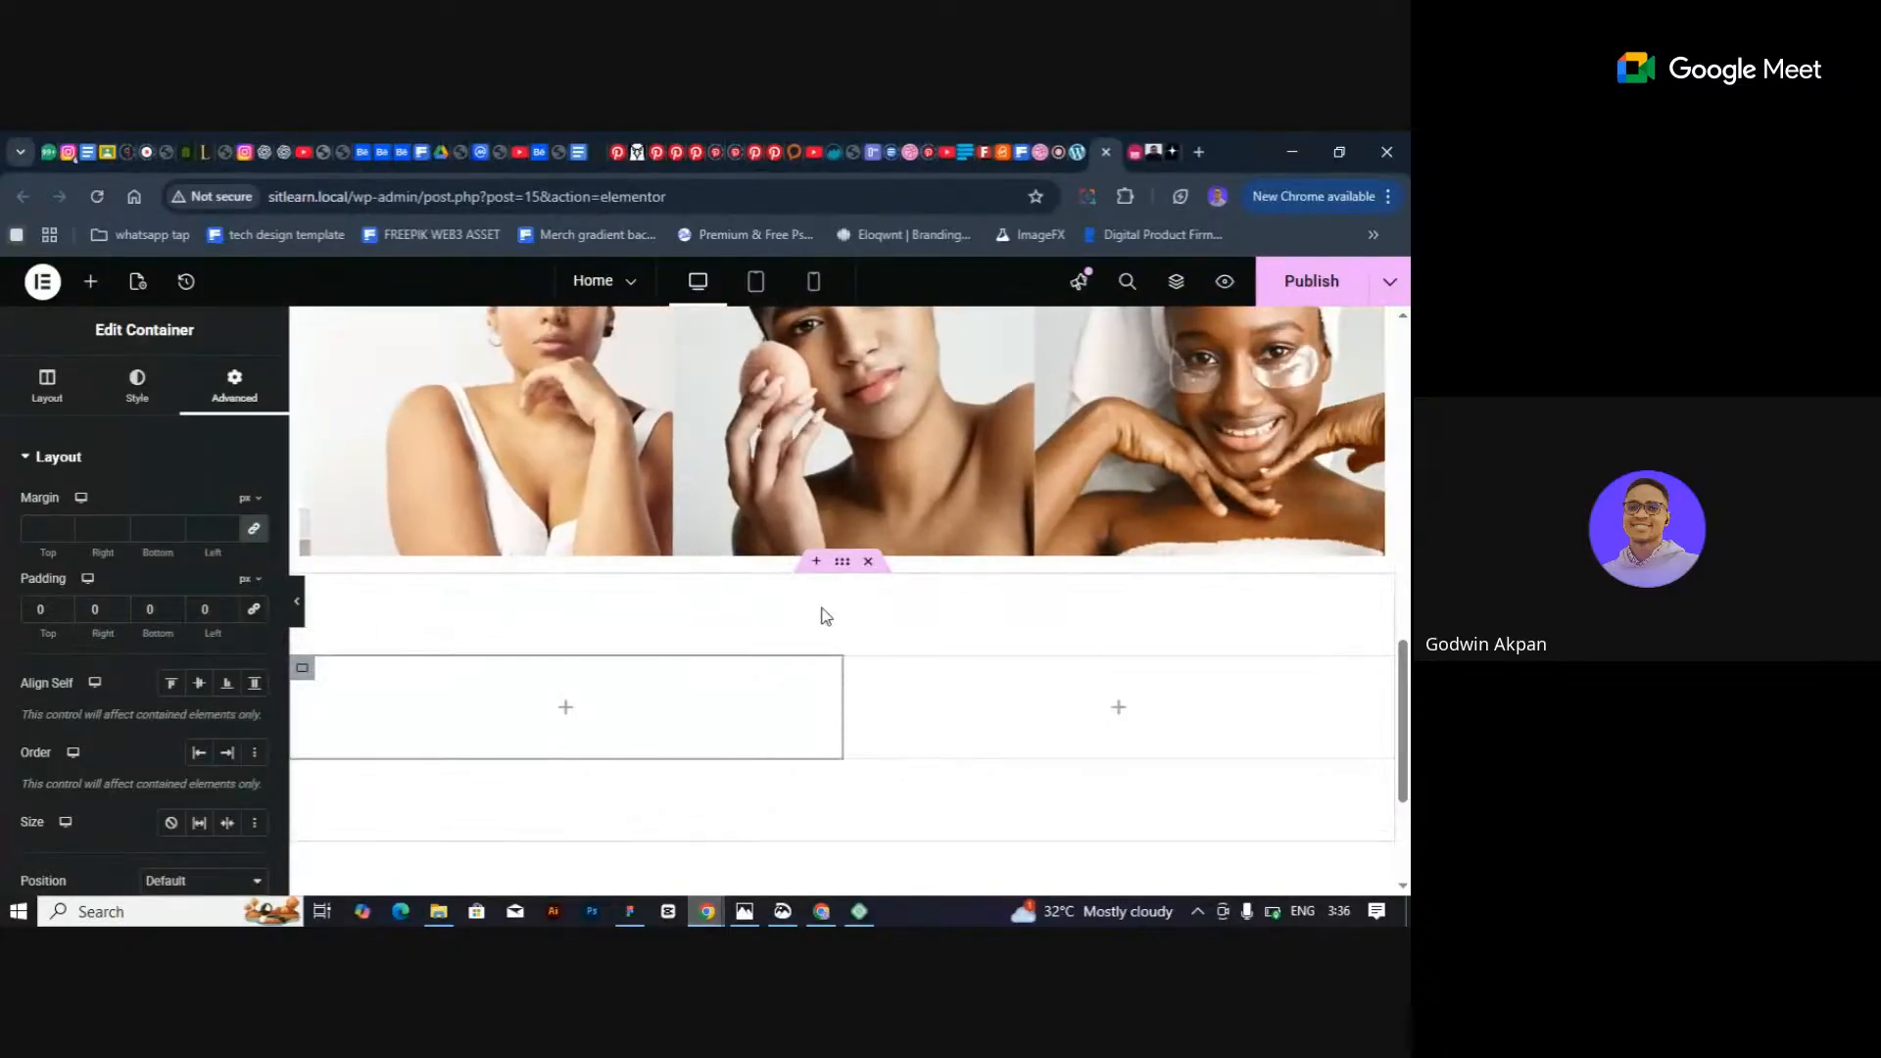
Set the column and row gaps of the new section's parent container to 20 px.
{"action": "left_click", "coordinate": [826, 615]}
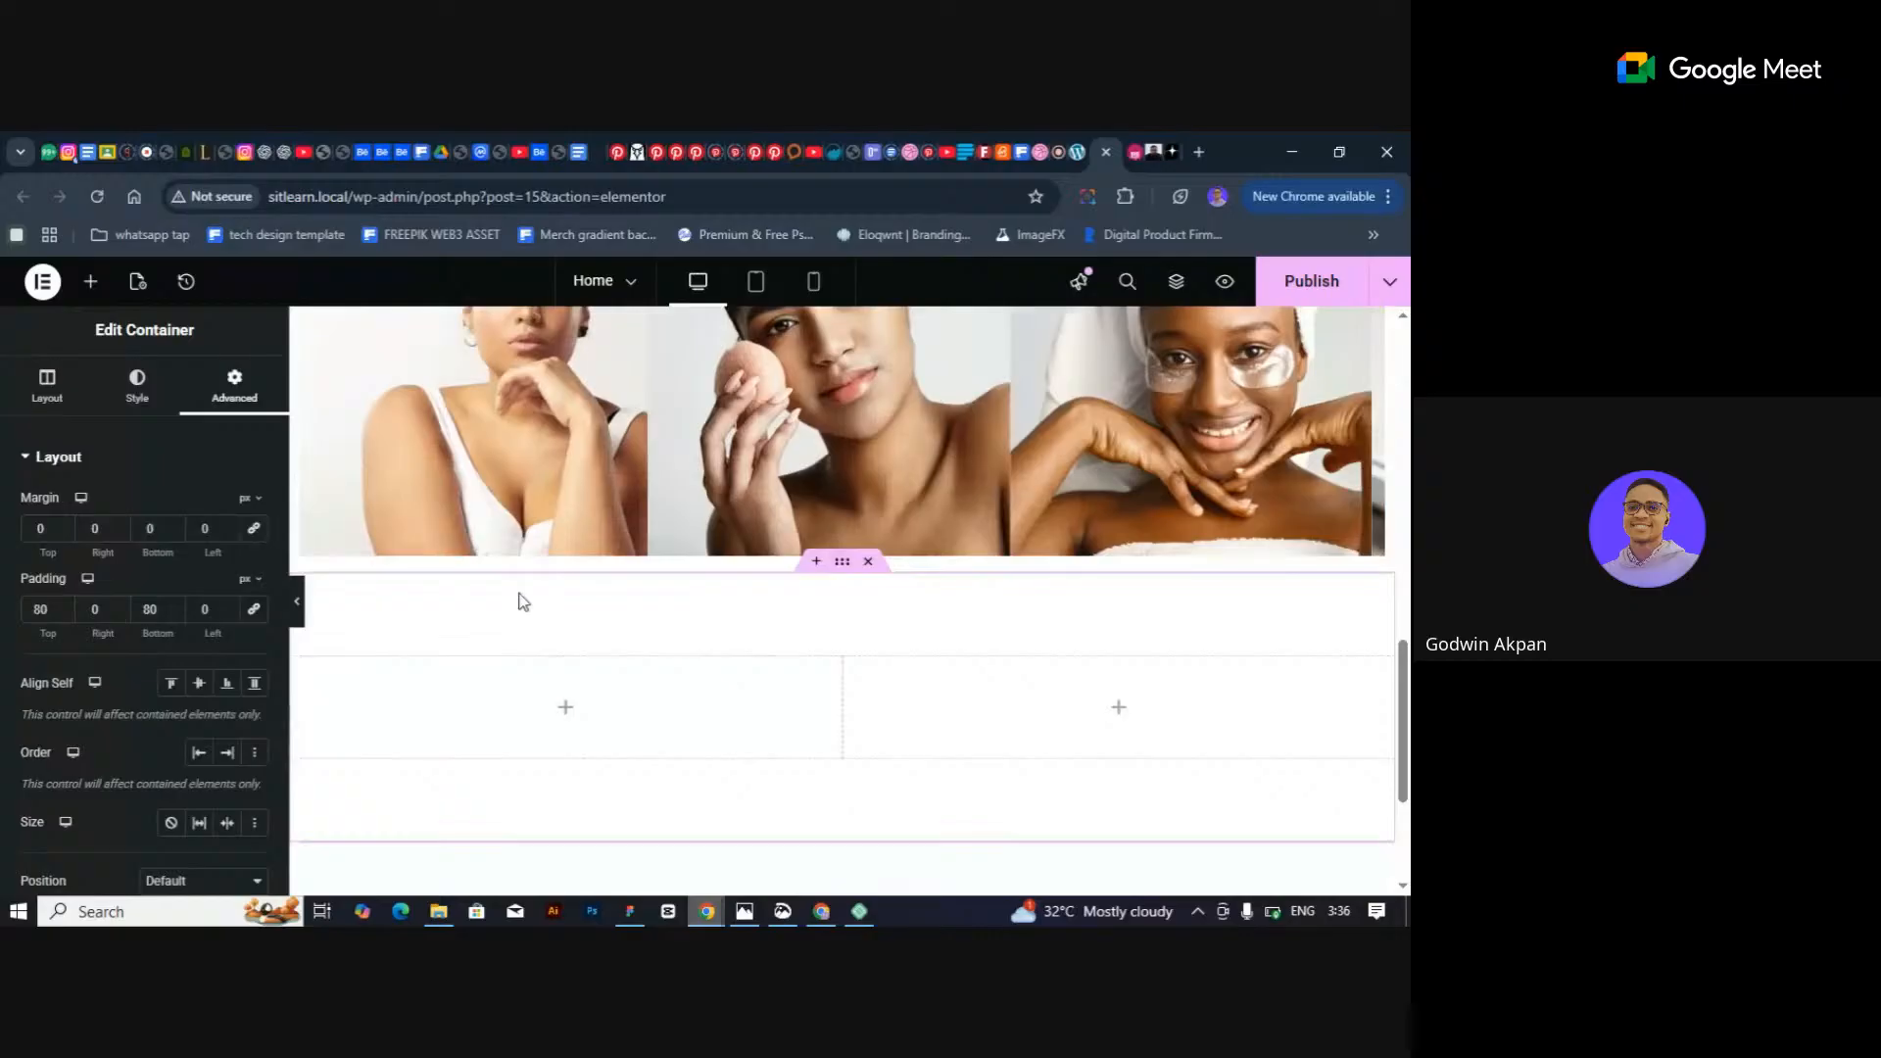
{"action": "left_click", "coordinate": [47, 388]}
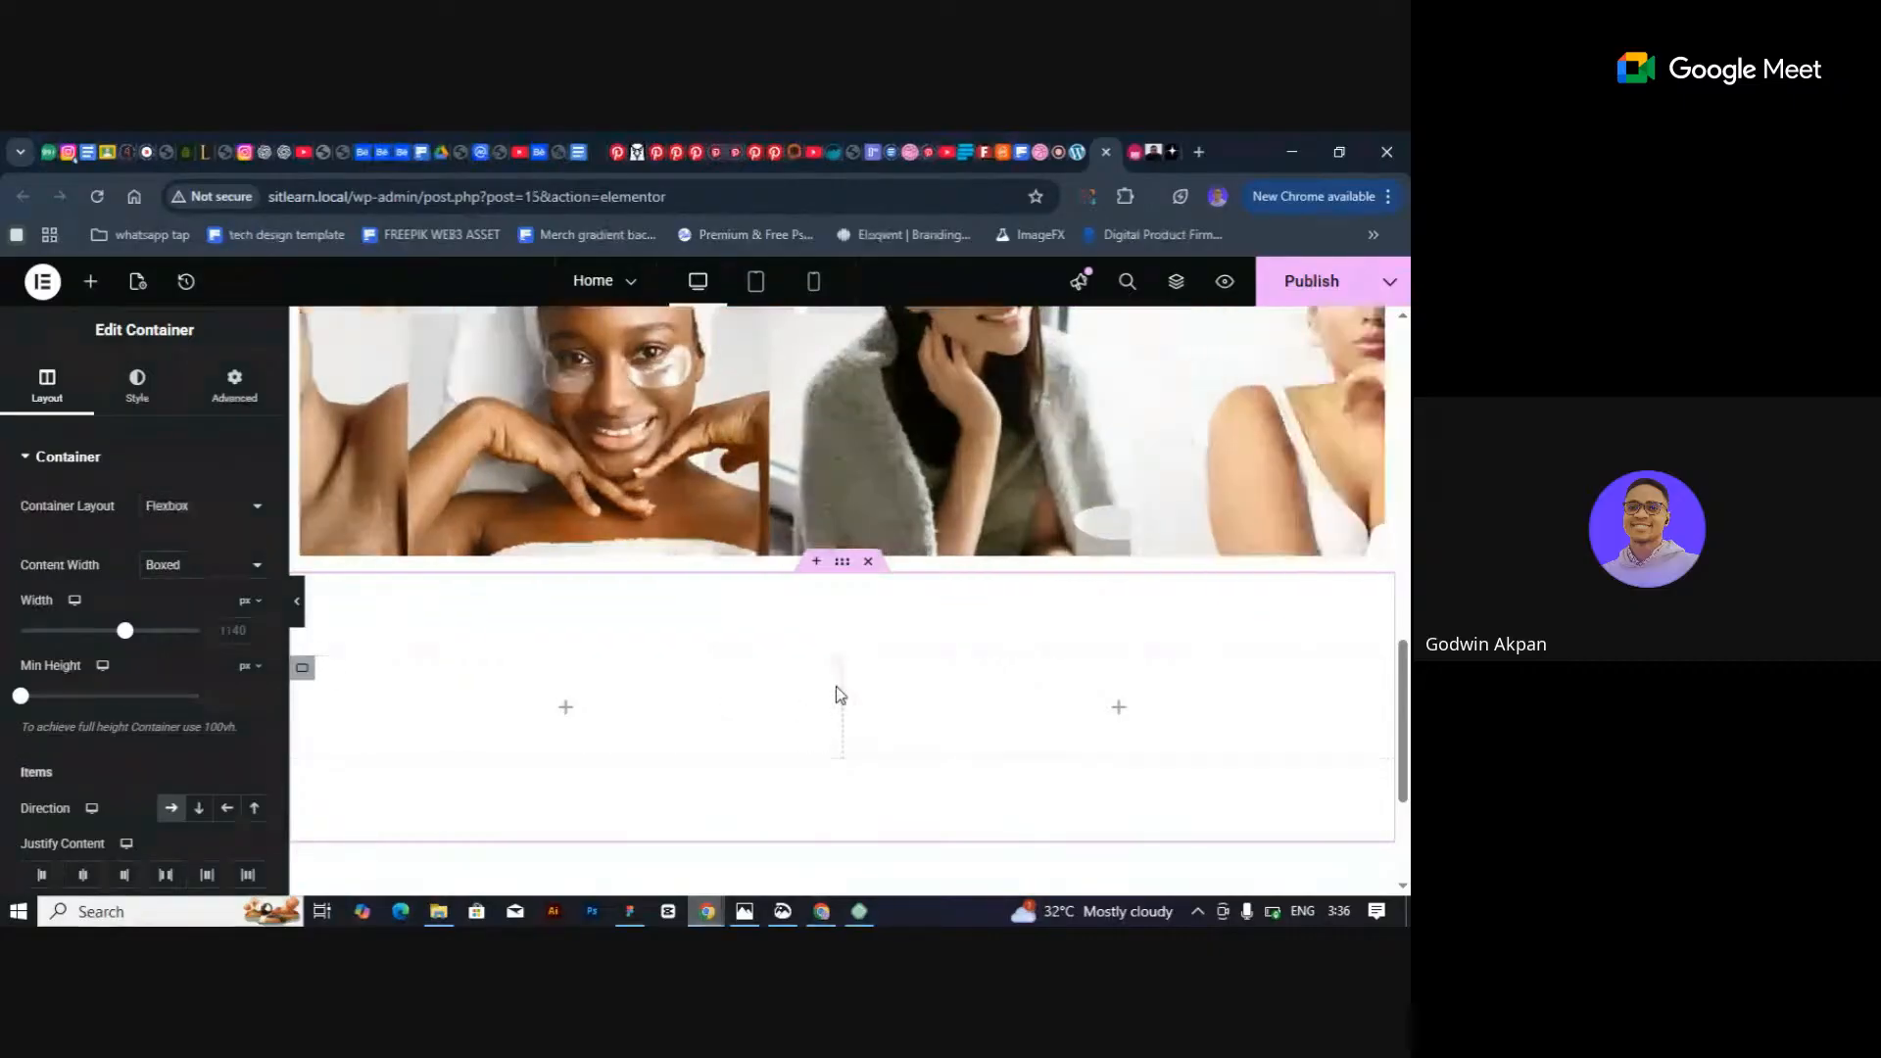
{"action": "scroll", "coordinate": [62, 501], "scroll_direction": "down", "scroll_amount": 5}
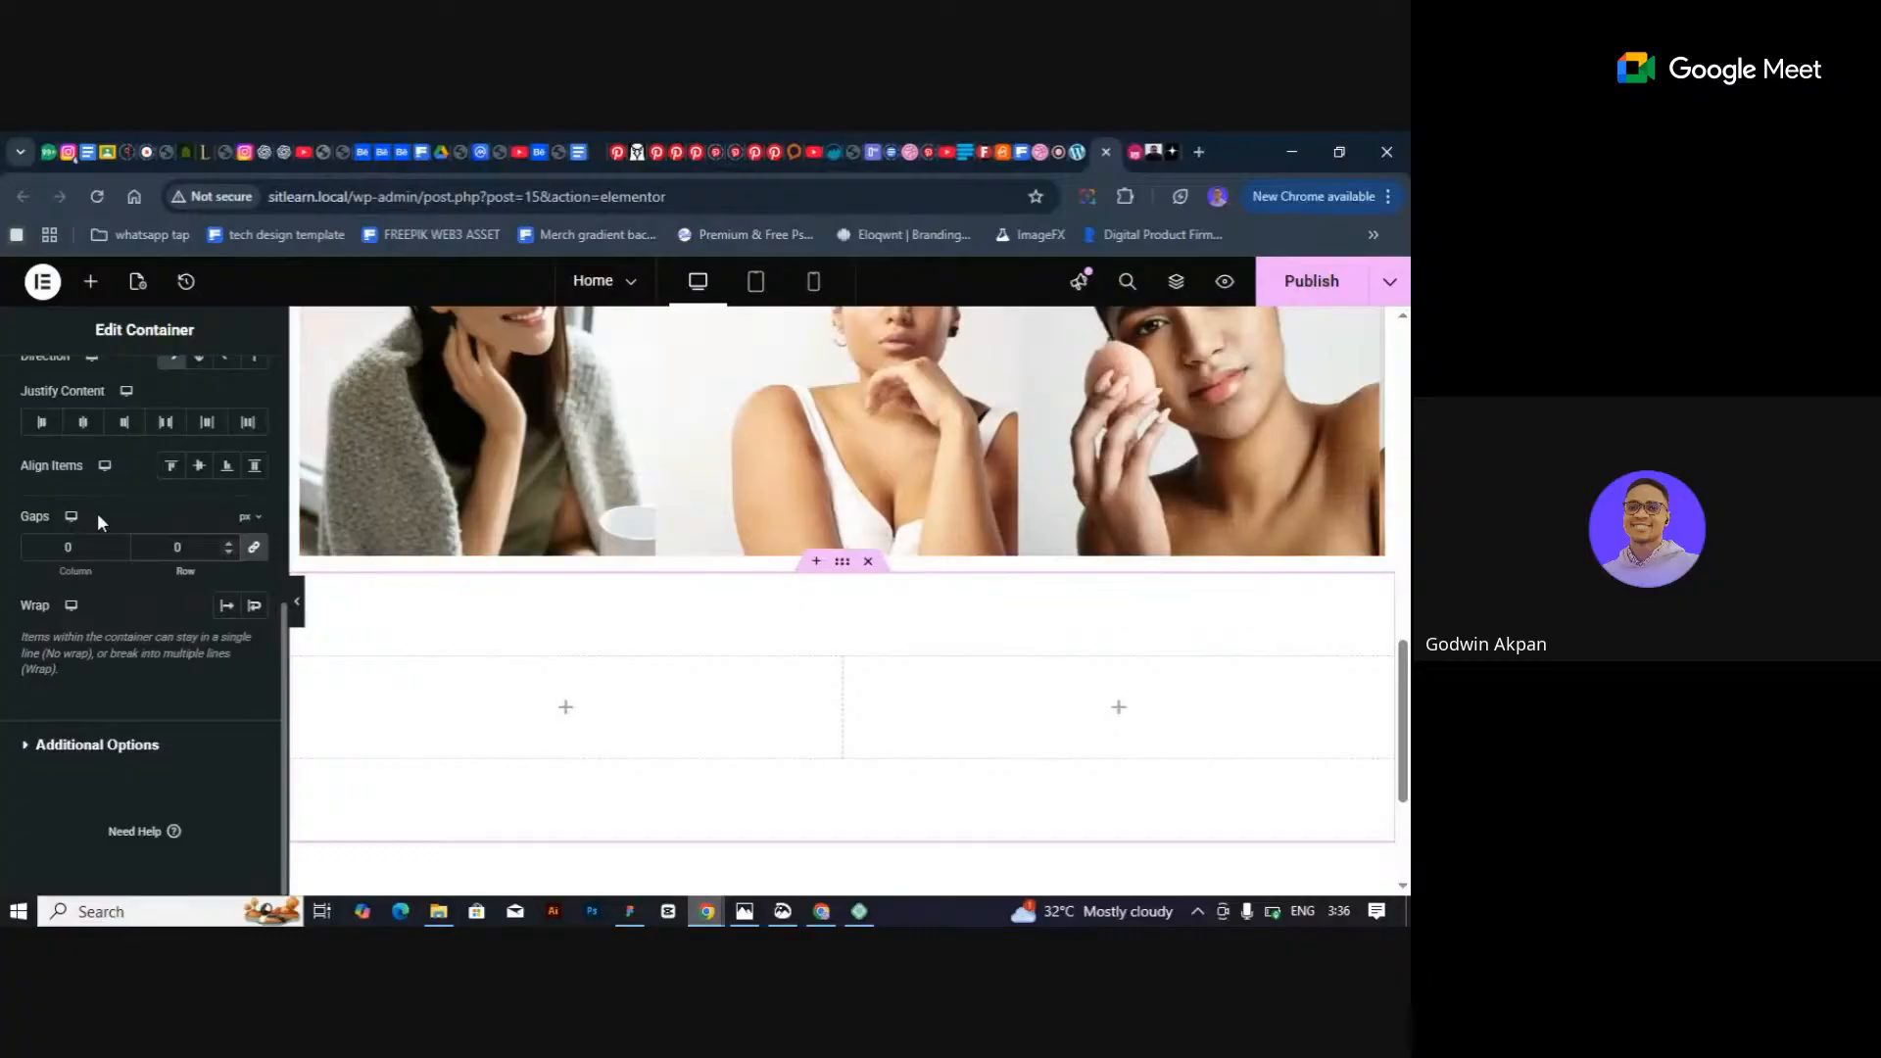
{"action": "type", "text": "2"}
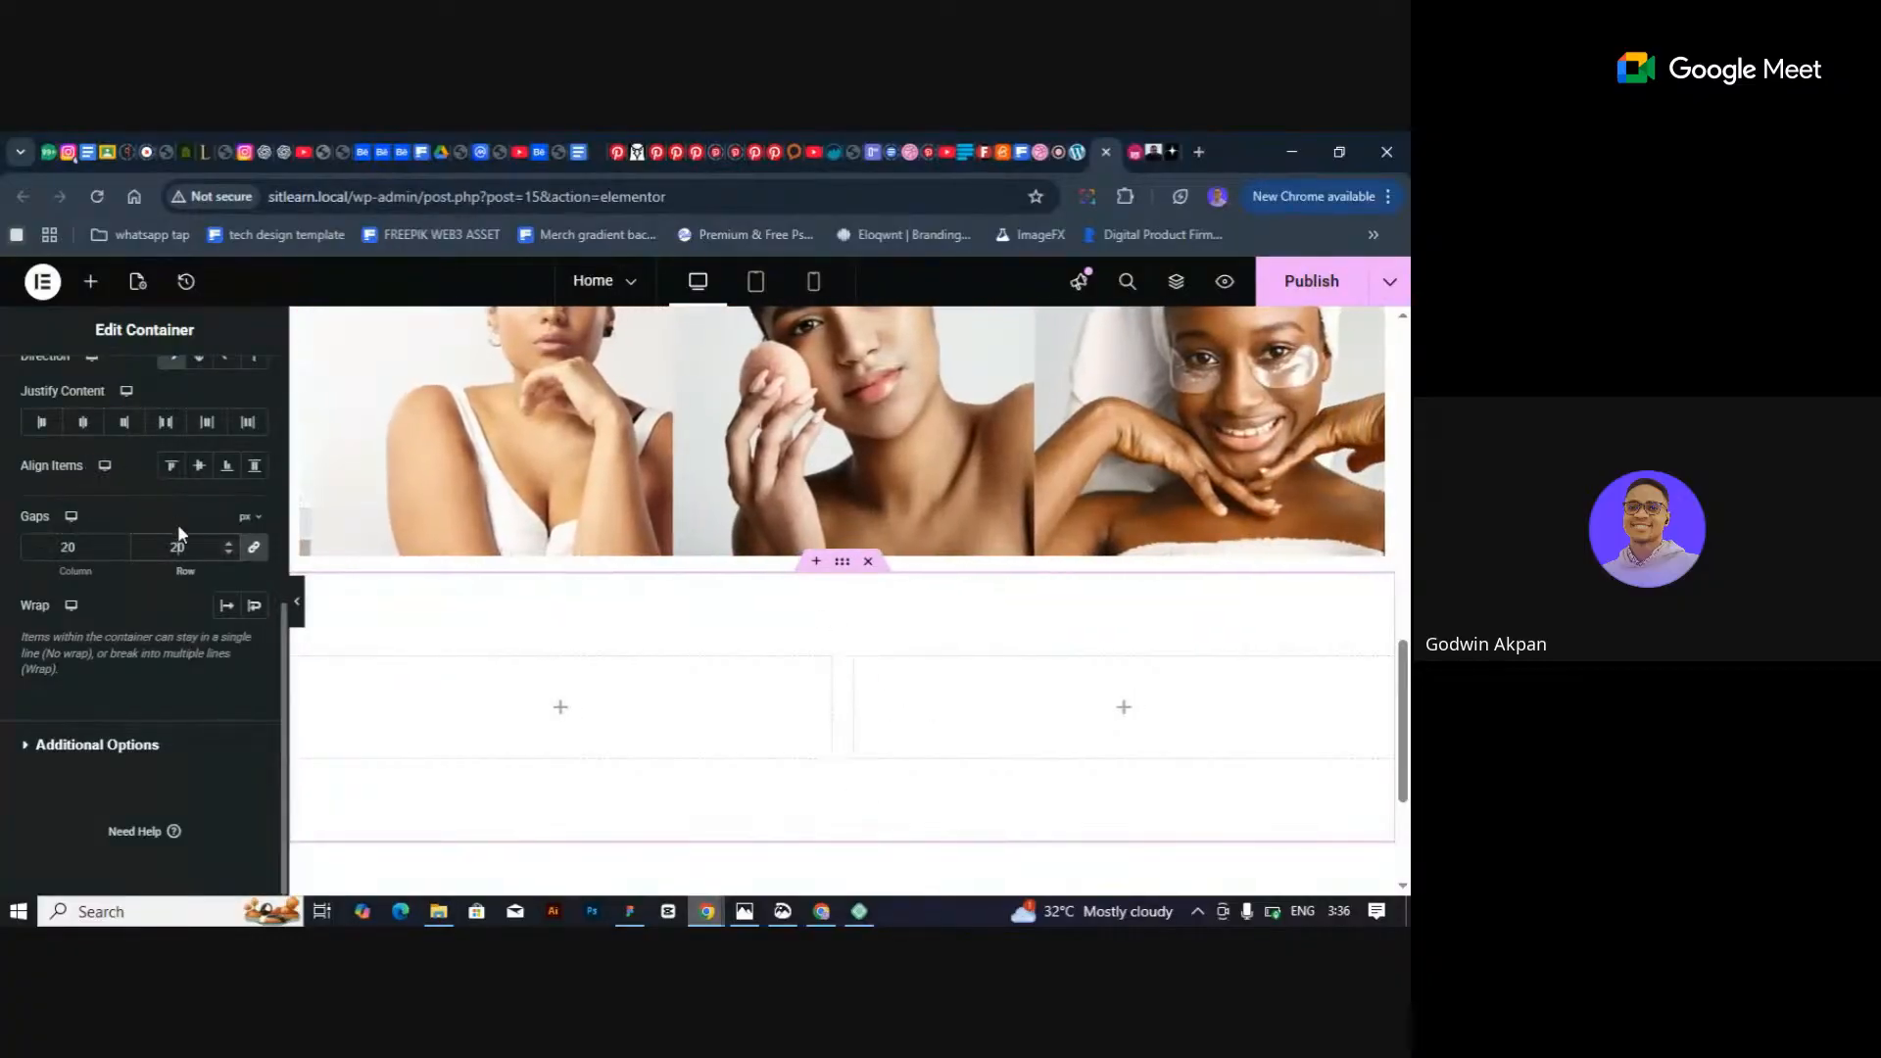
{"action": "left_click_drag", "start_coordinate": [182, 547], "coordinate": [126, 558]}
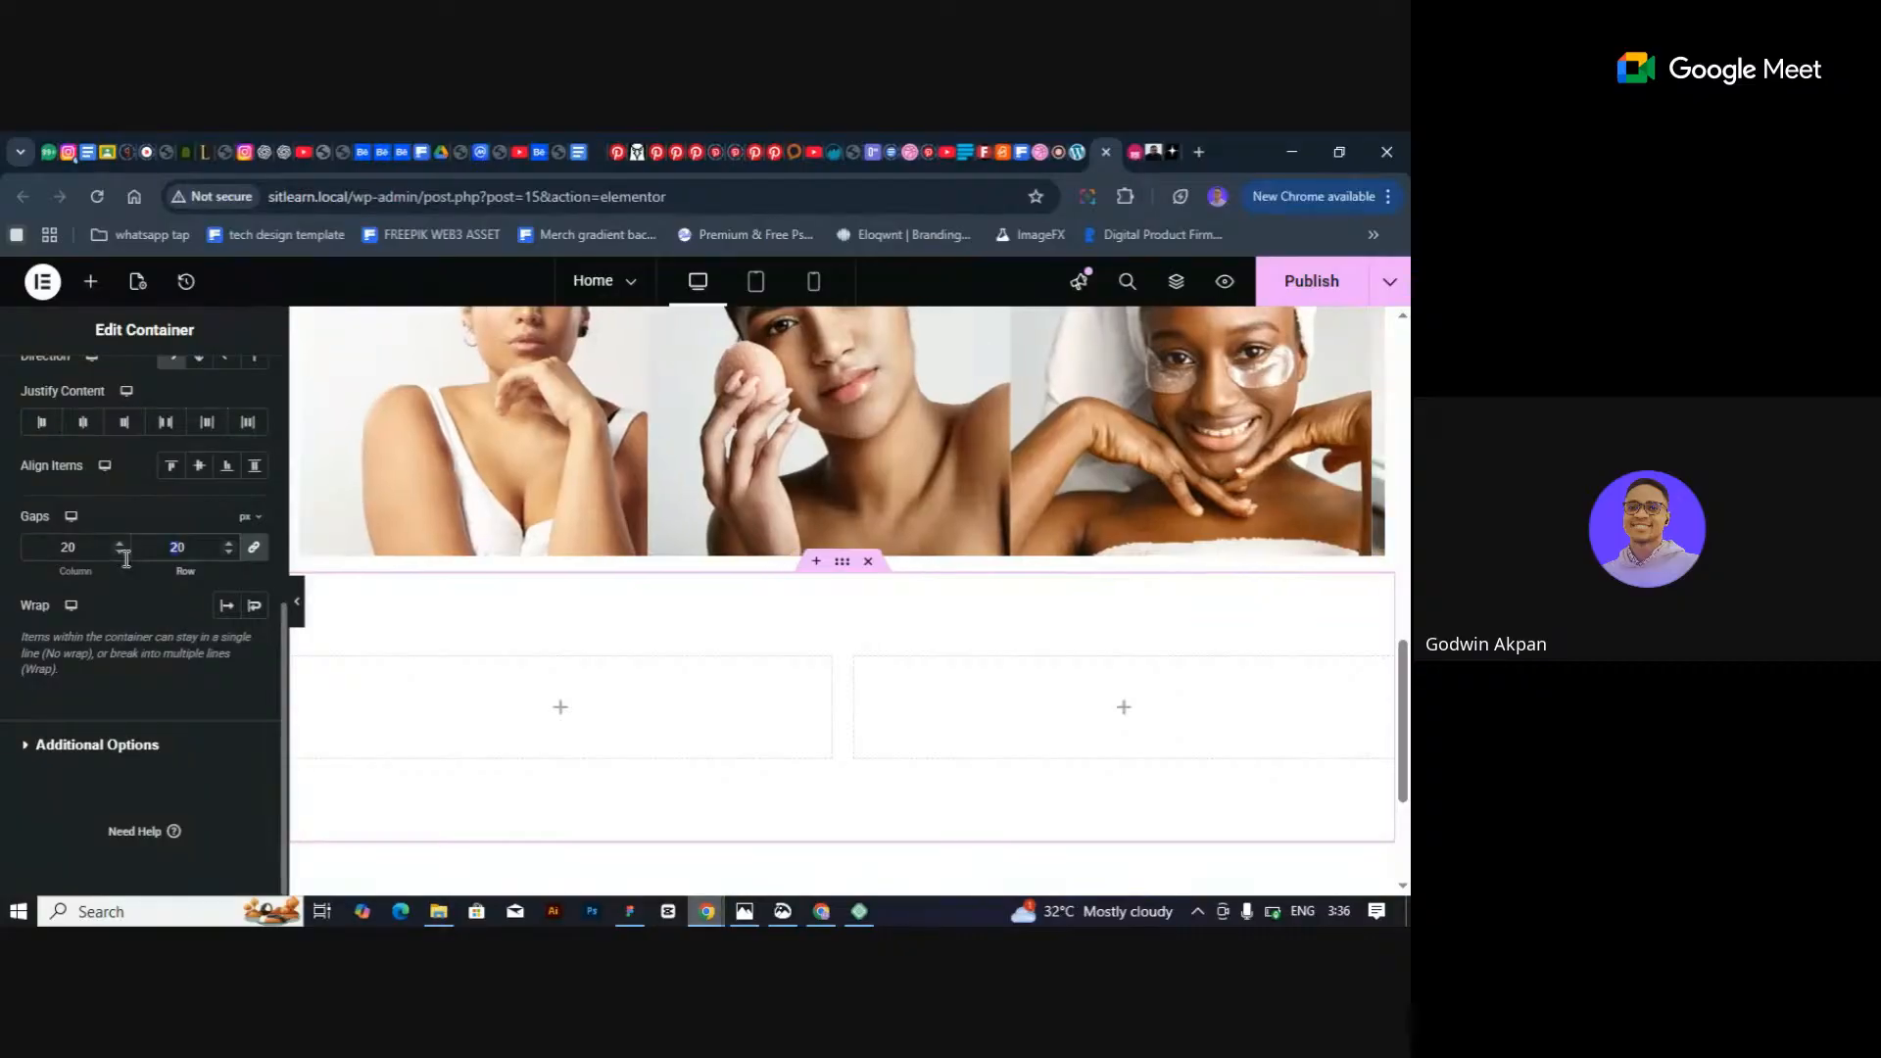
Check the two-column wireframe sketch in Figma, and add a Heading widget to the left column of the new section in Elementor.
{"action": "left_click", "coordinate": [302, 674]}
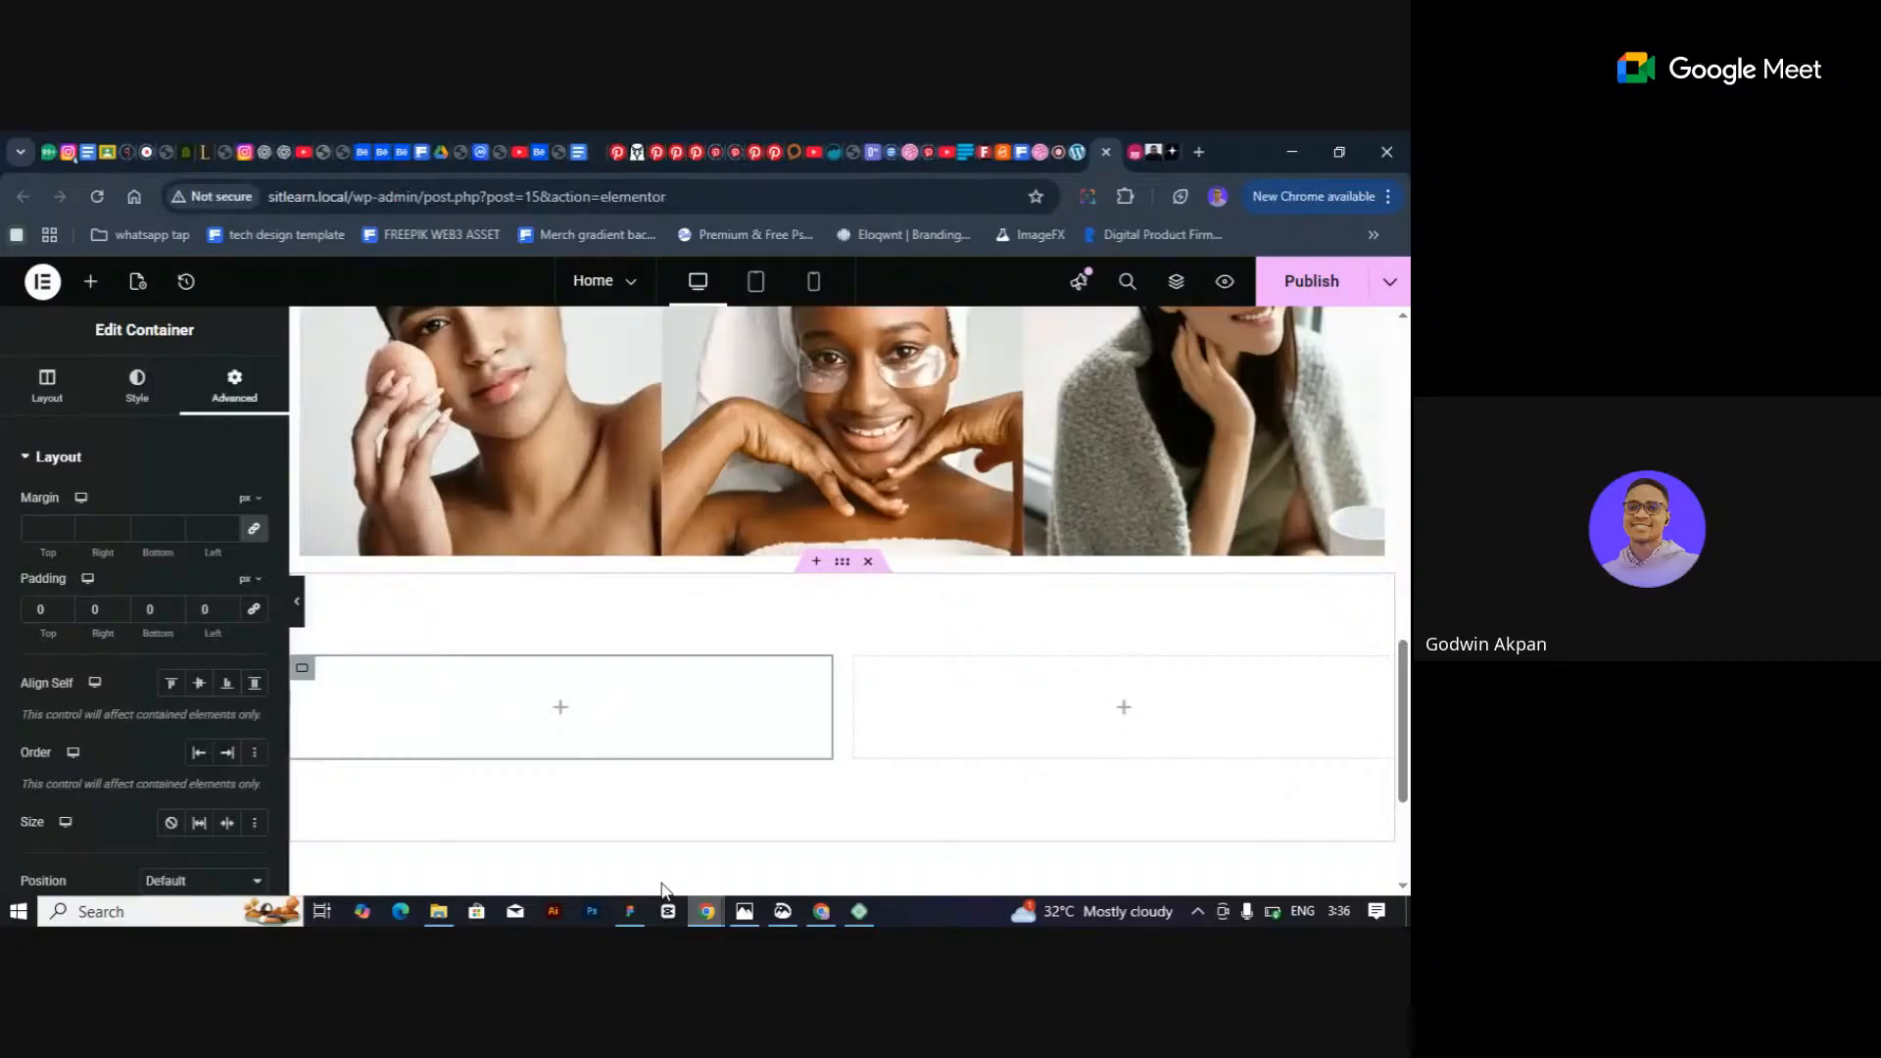
{"action": "left_click", "coordinate": [630, 911]}
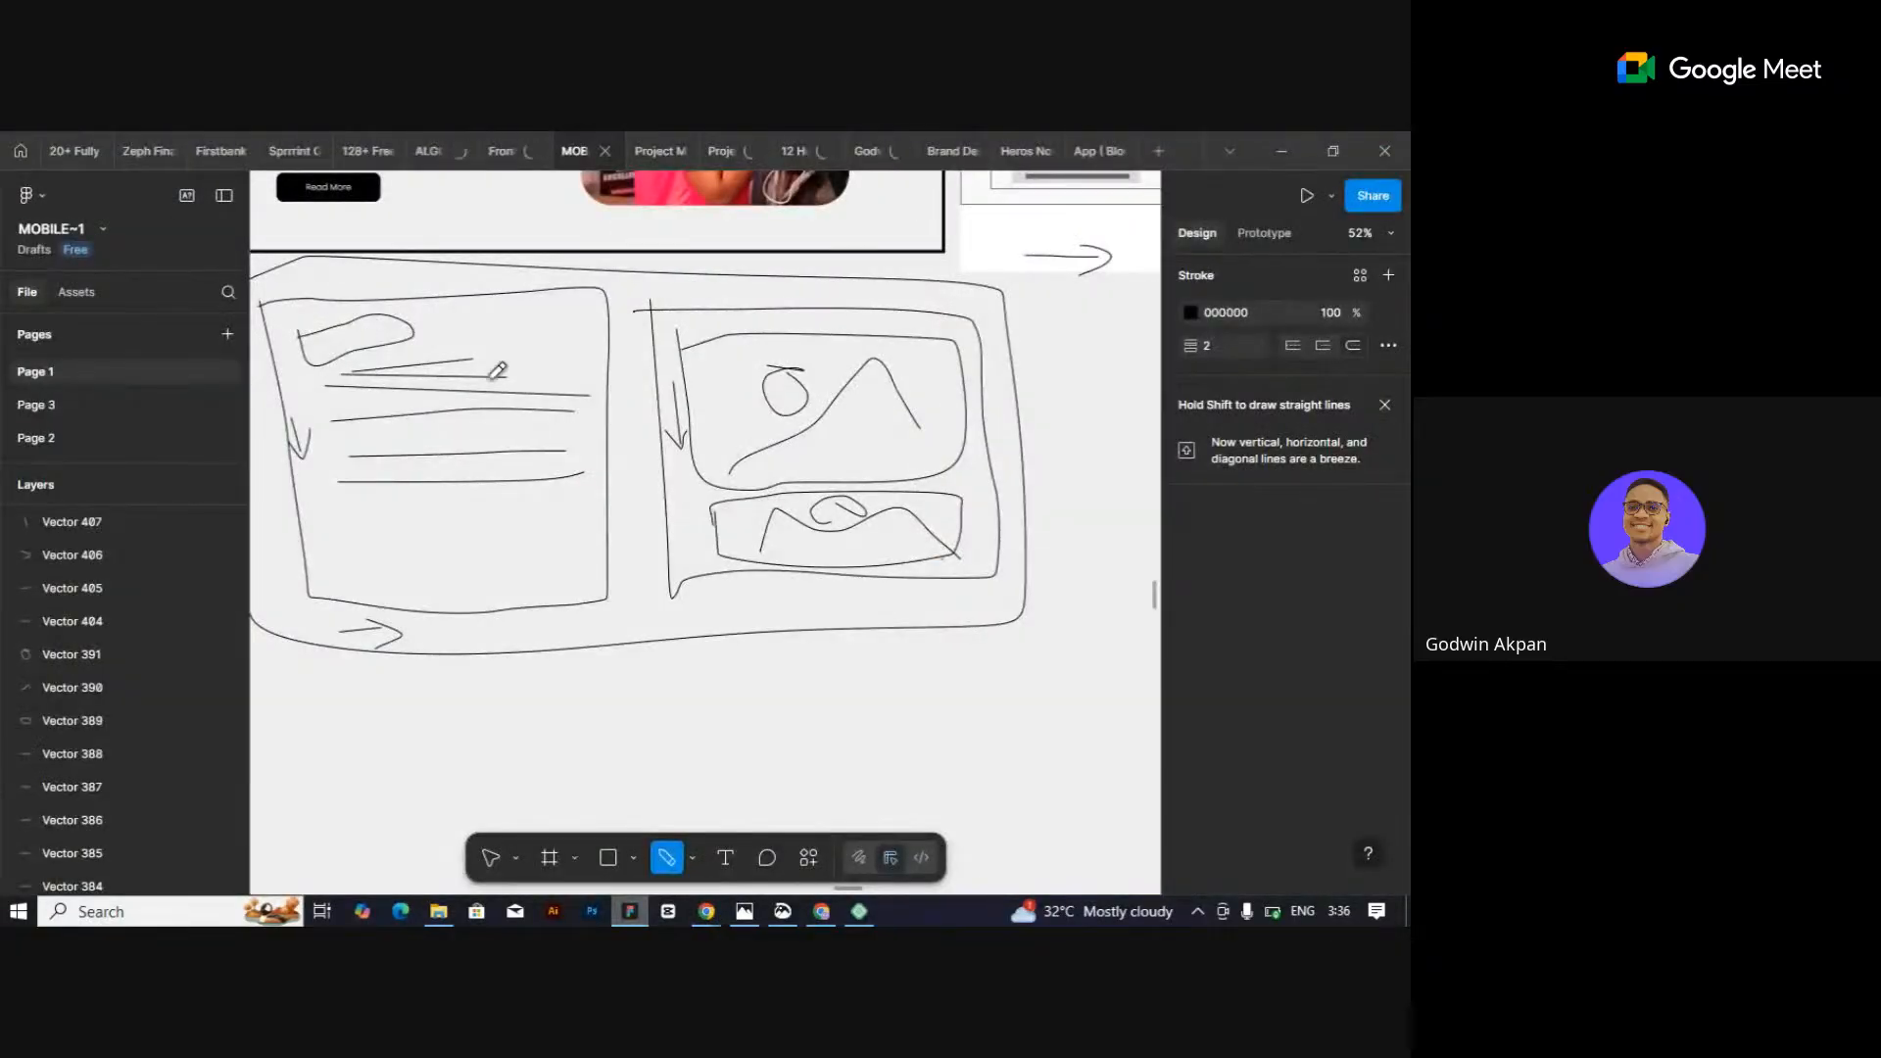
{"action": "left_click", "coordinate": [1279, 155]}
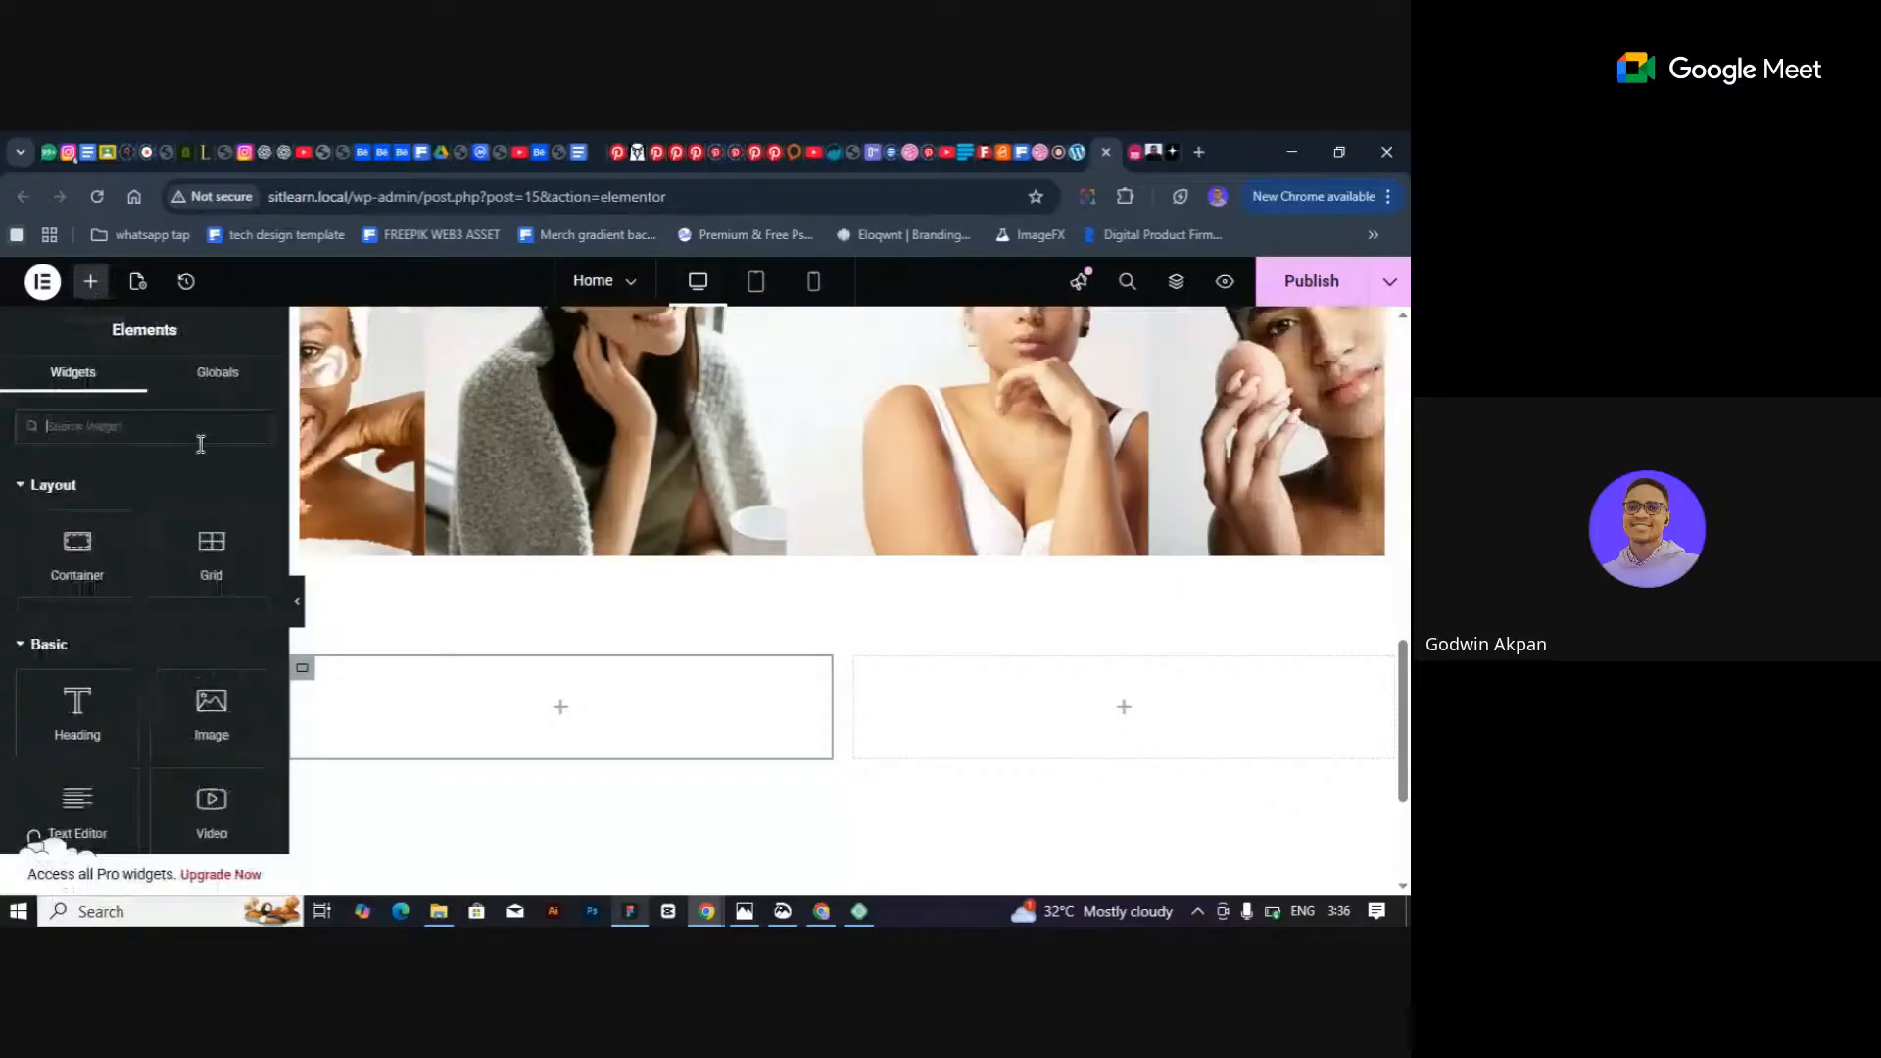
{"action": "scroll", "coordinate": [382, 748], "scroll_direction": "down", "scroll_amount": 3}
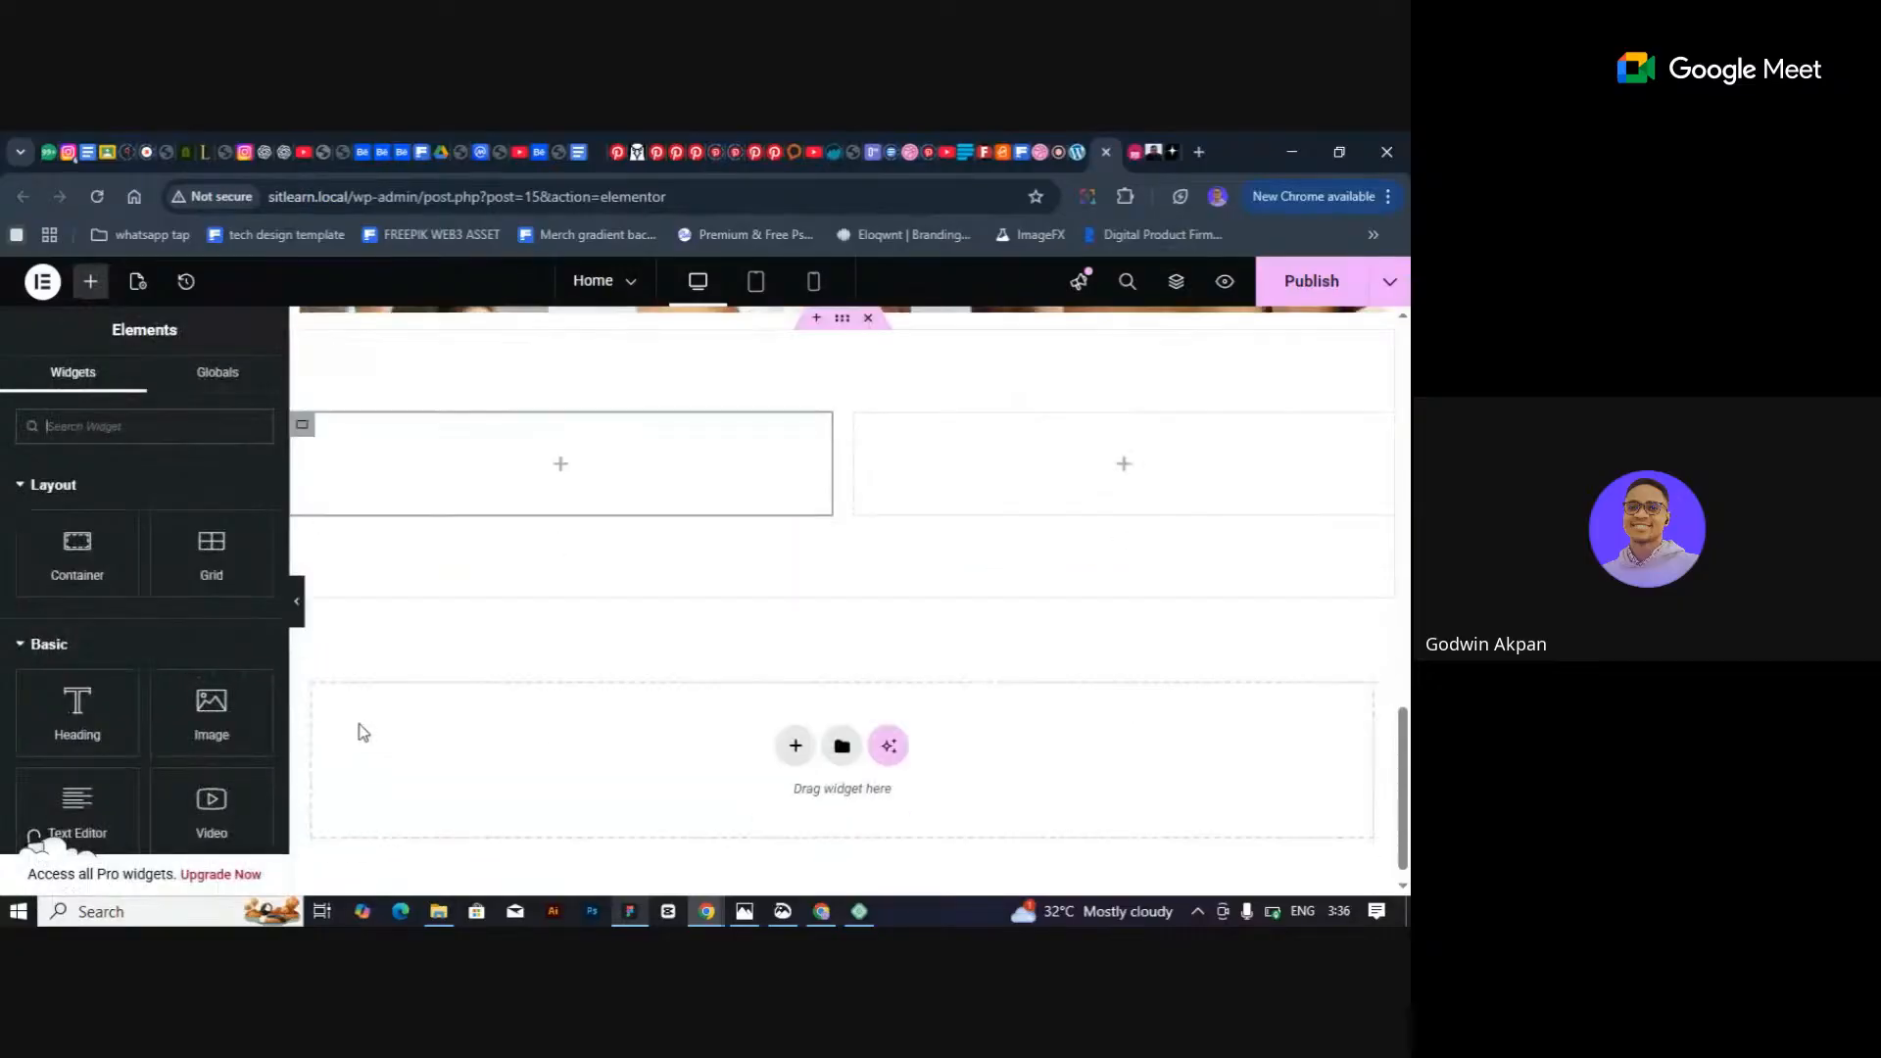
{"action": "left_click_drag", "start_coordinate": [62, 678], "coordinate": [452, 457]}
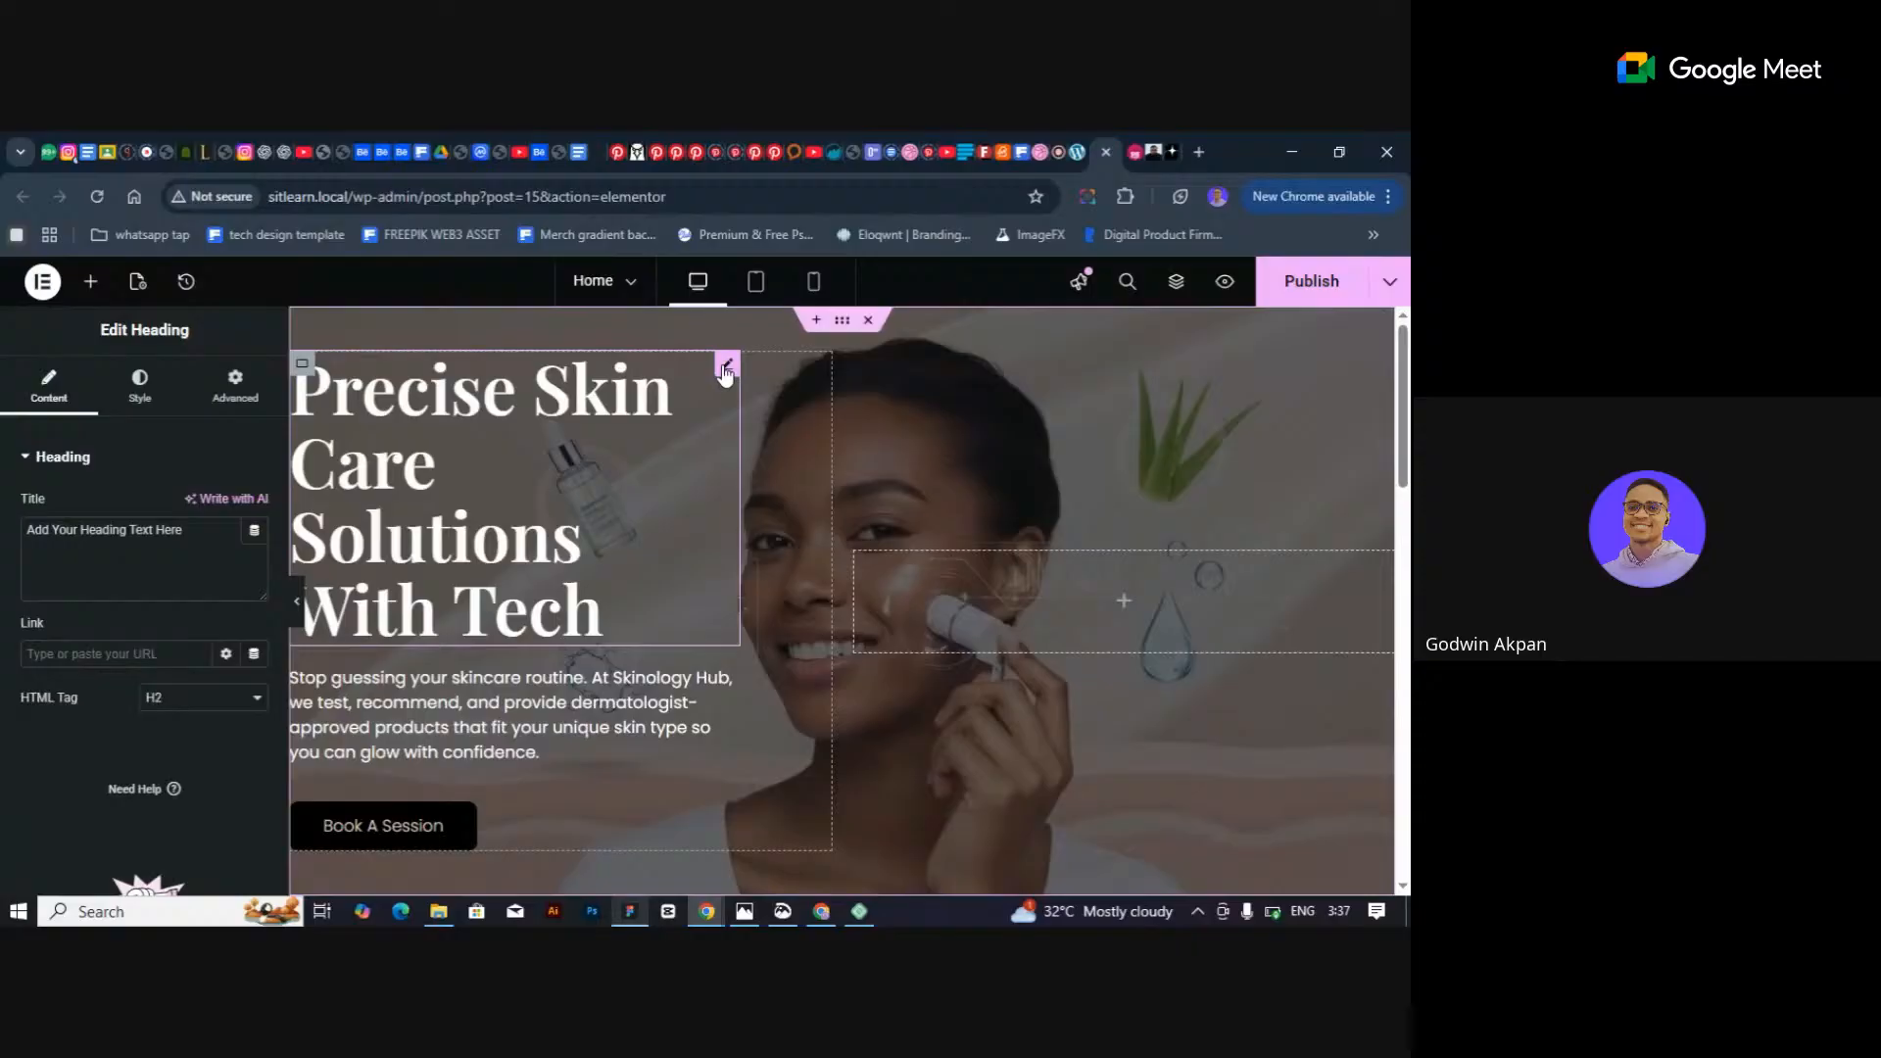
{"action": "left_click", "coordinate": [726, 368]}
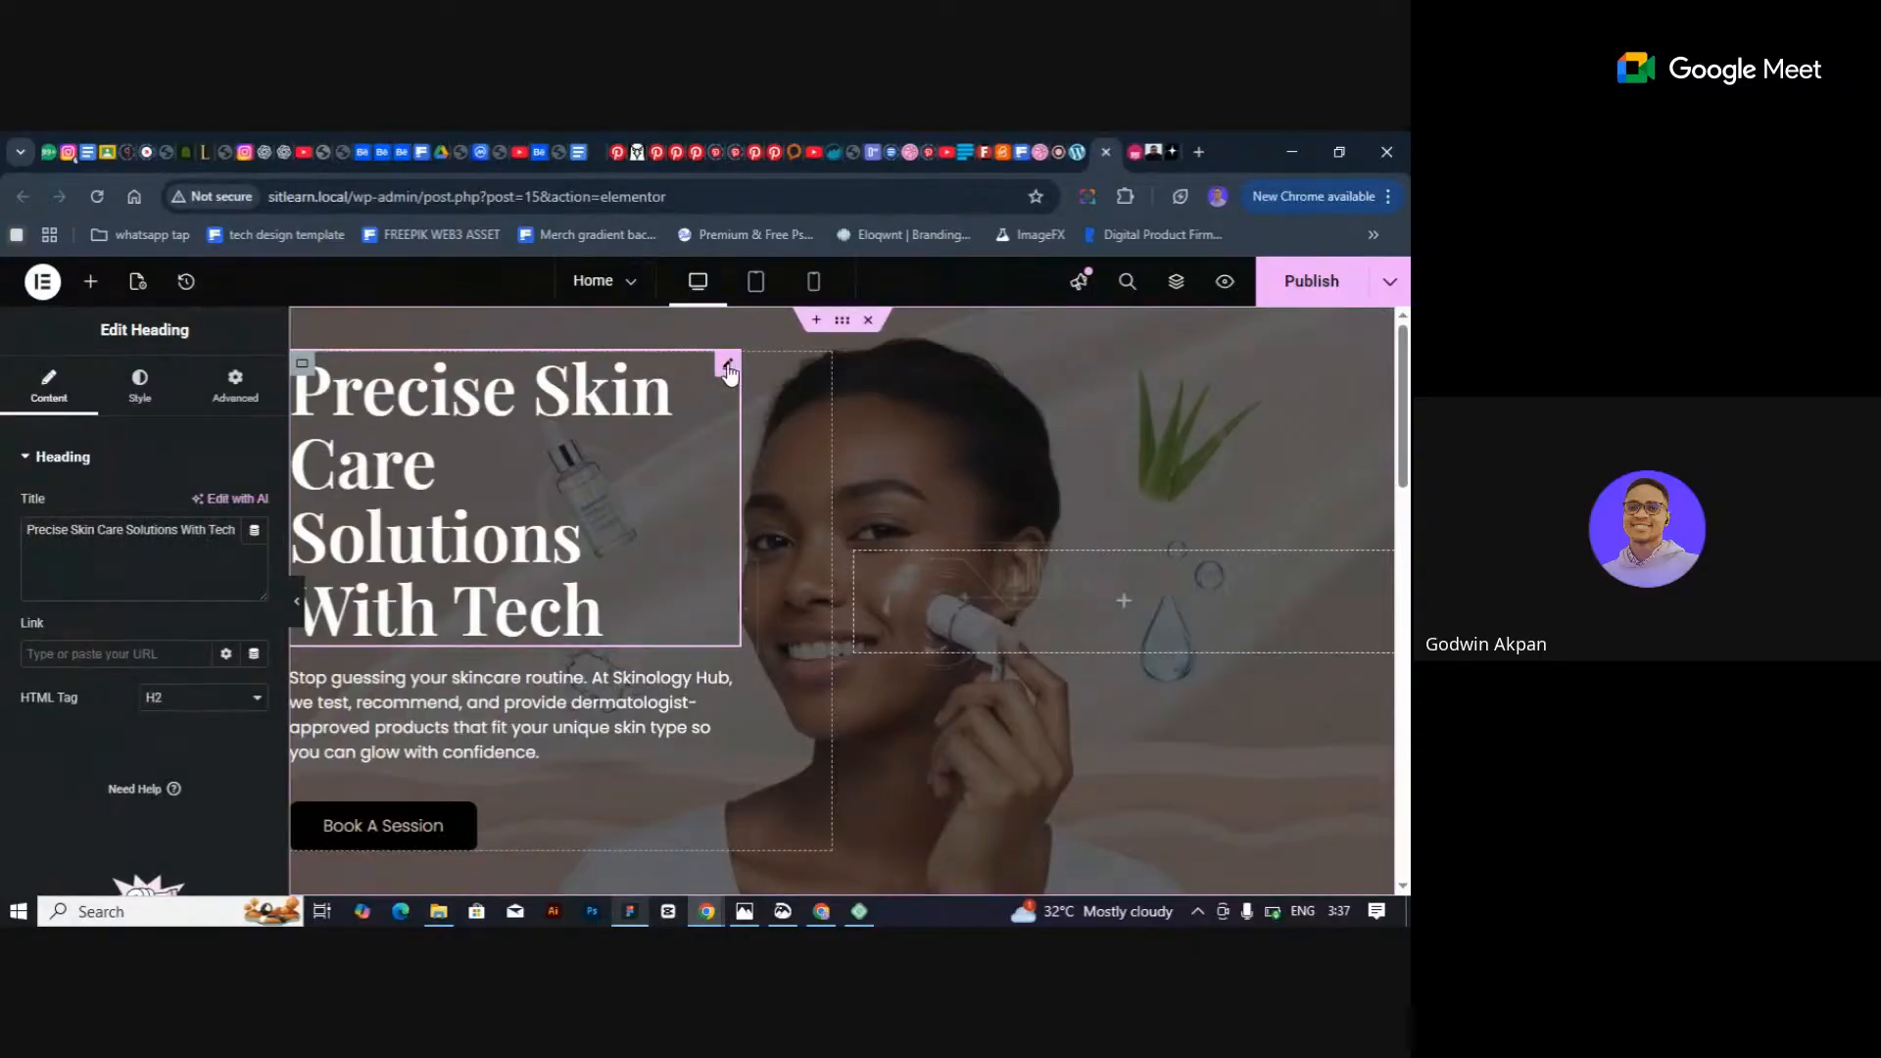
{"action": "right_click", "coordinate": [728, 372]}
{"action": "left_click", "coordinate": [790, 473]}
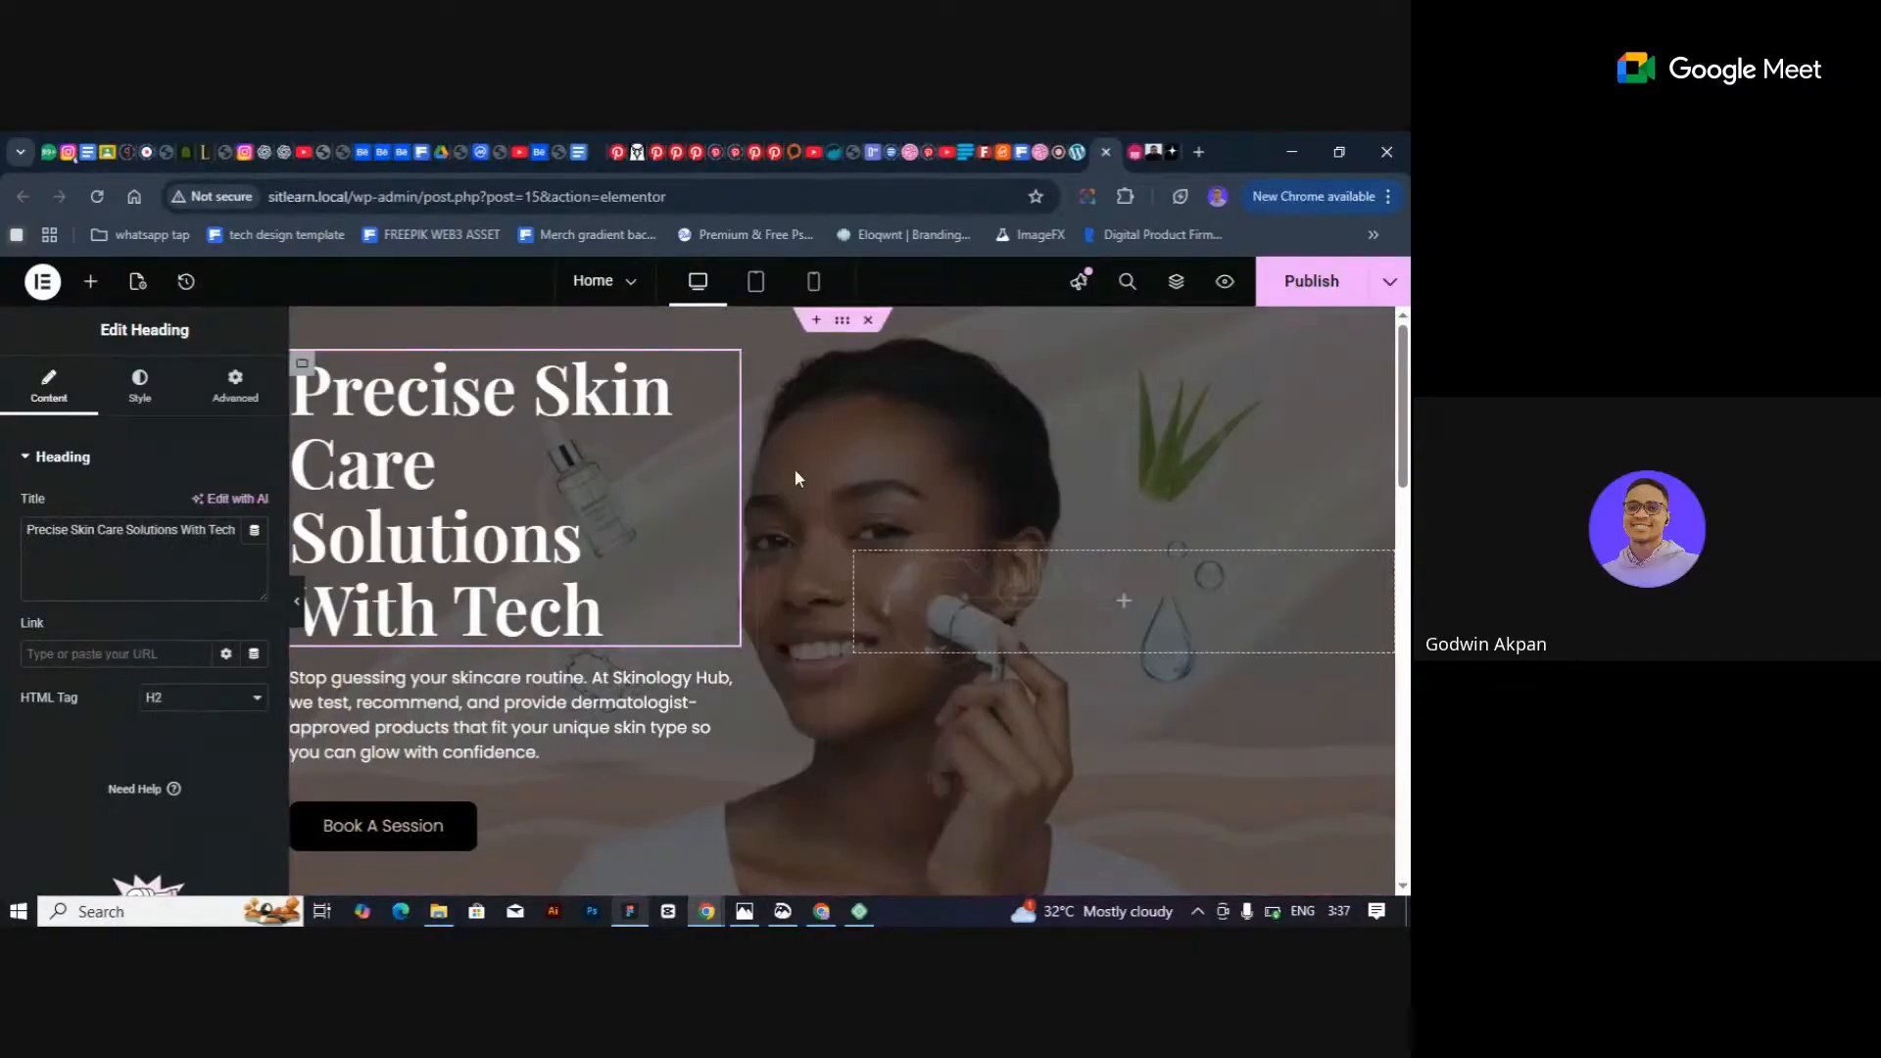
{"action": "scroll", "coordinate": [661, 517], "scroll_direction": "down", "scroll_amount": 10}
{"action": "scroll", "coordinate": [661, 517], "scroll_direction": "down", "scroll_amount": 5}
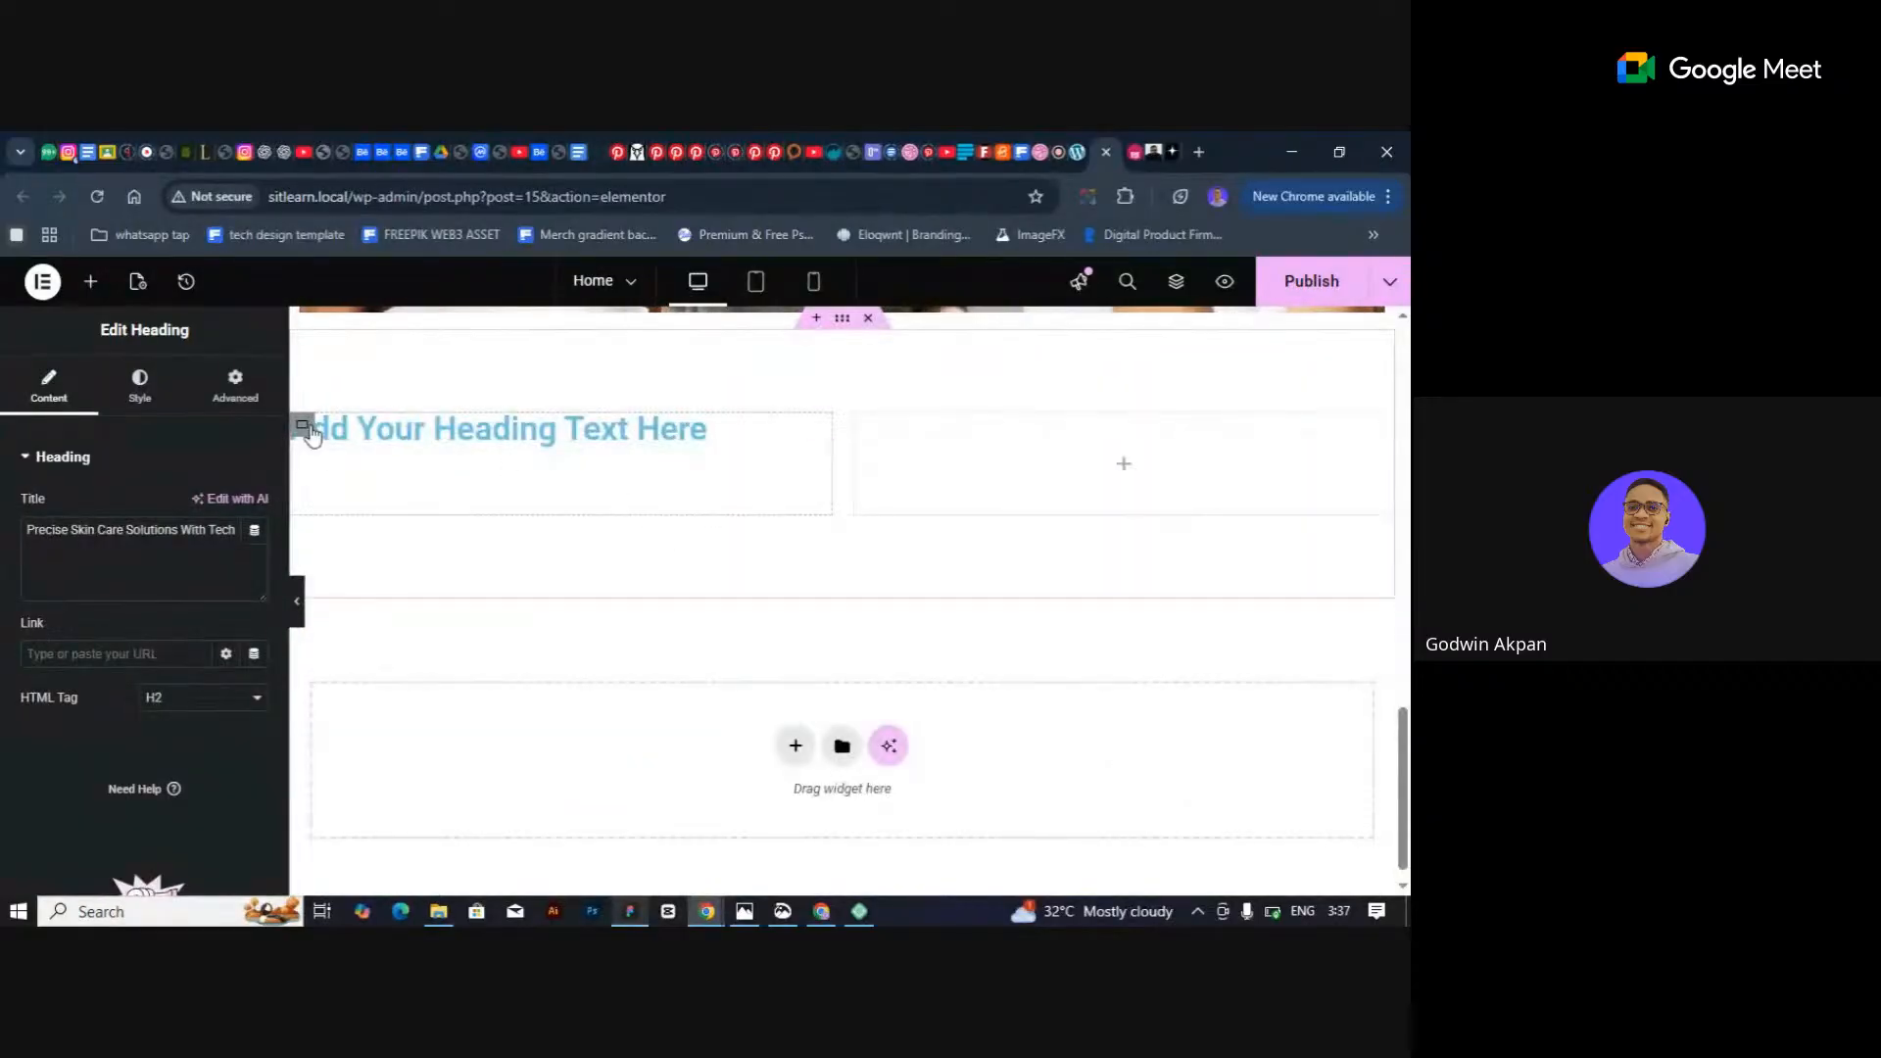
{"action": "left_click", "coordinate": [303, 427]}
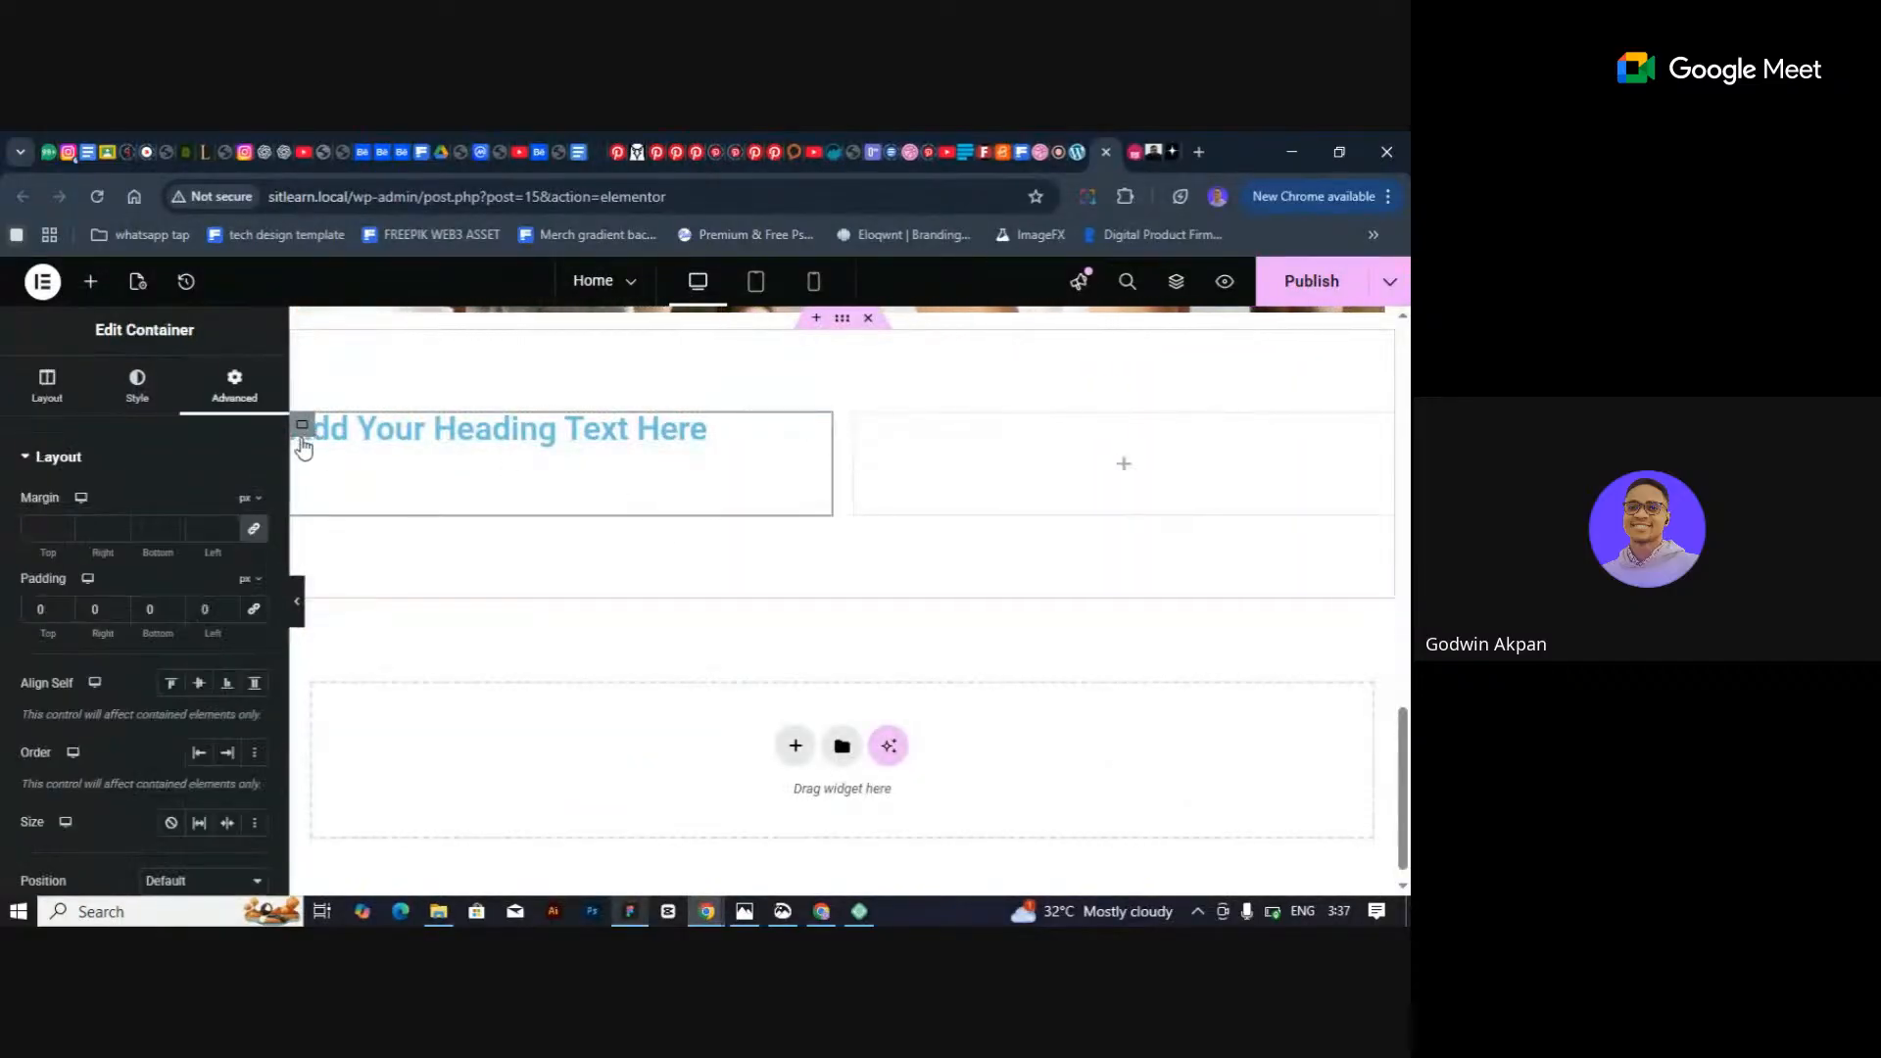
{"action": "right_click", "coordinate": [345, 469]}
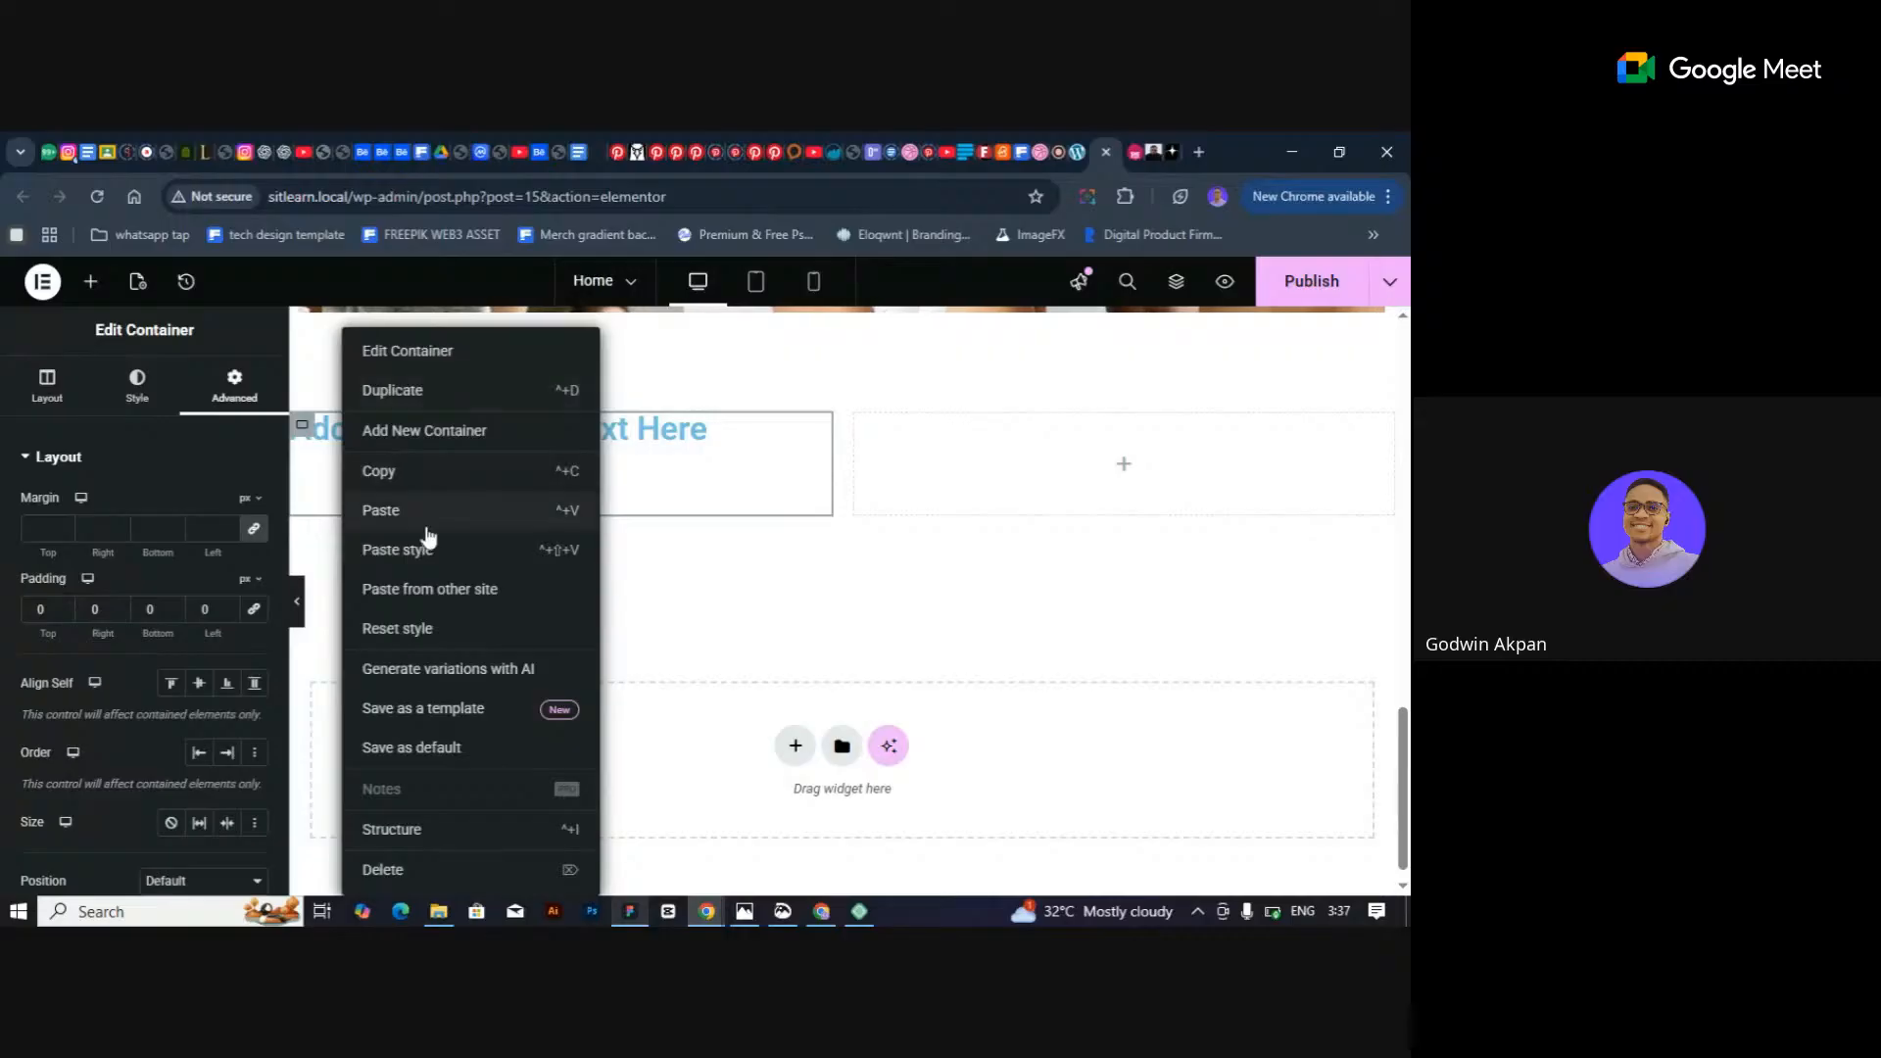
{"action": "left_click", "coordinate": [620, 530]}
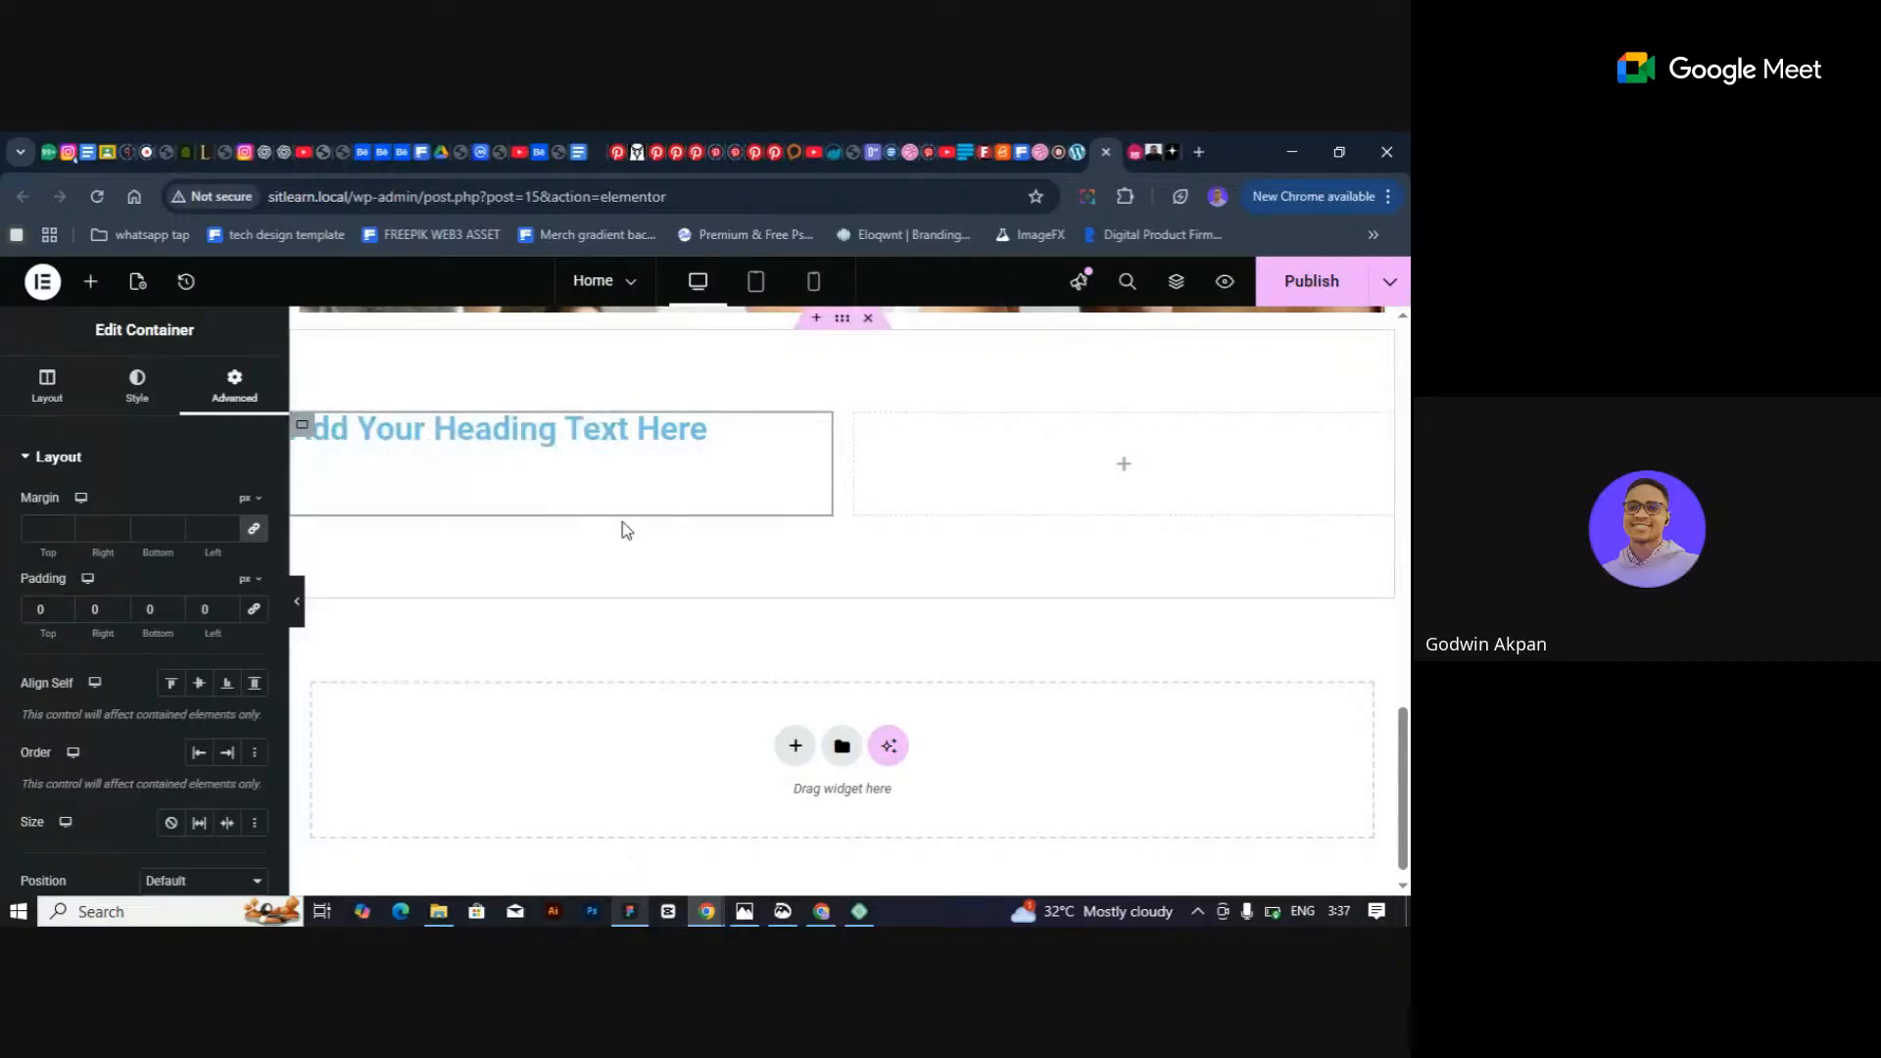
{"action": "scroll", "coordinate": [621, 521], "scroll_direction": "up", "scroll_amount": 10}
{"action": "scroll", "coordinate": [650, 502], "scroll_direction": "down", "scroll_amount": 4}
{"action": "scroll", "coordinate": [651, 510], "scroll_direction": "down", "scroll_amount": 5}
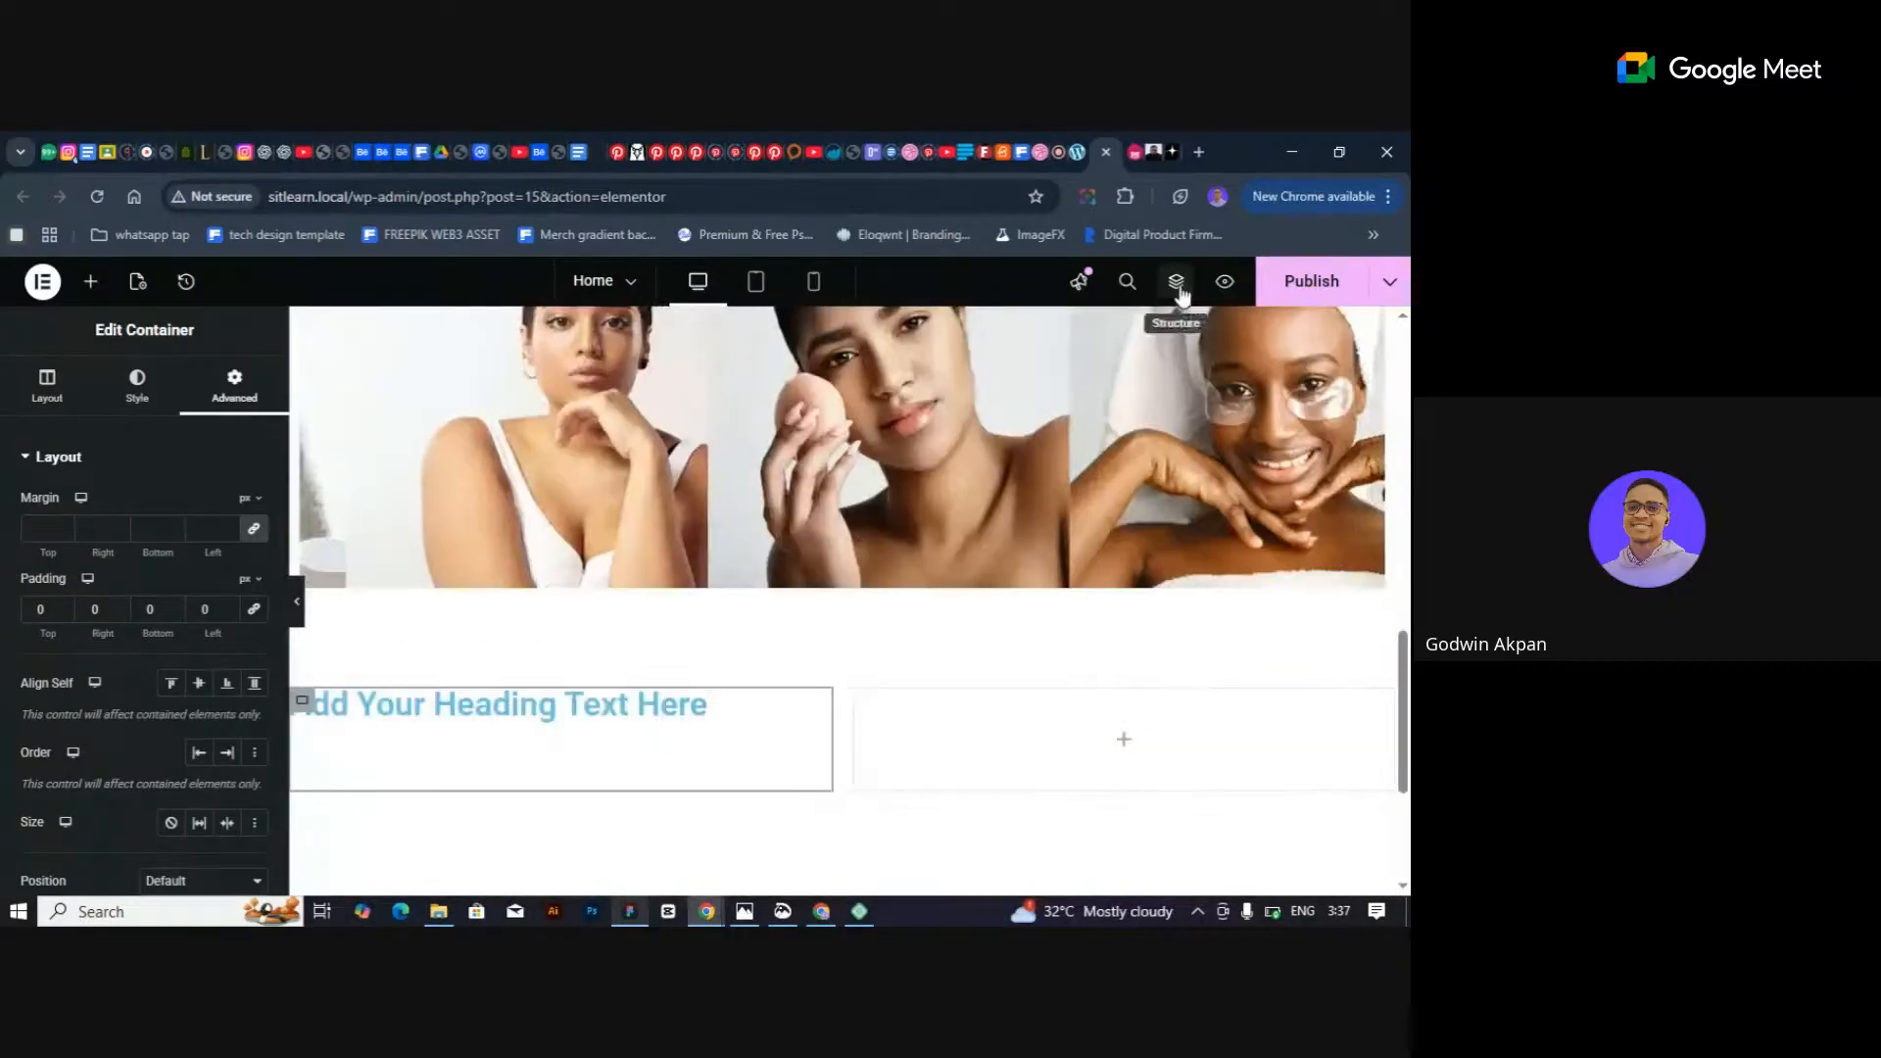
Show the page structure and locate the hero section's heading and text editor in it.
{"action": "left_click", "coordinate": [1177, 284]}
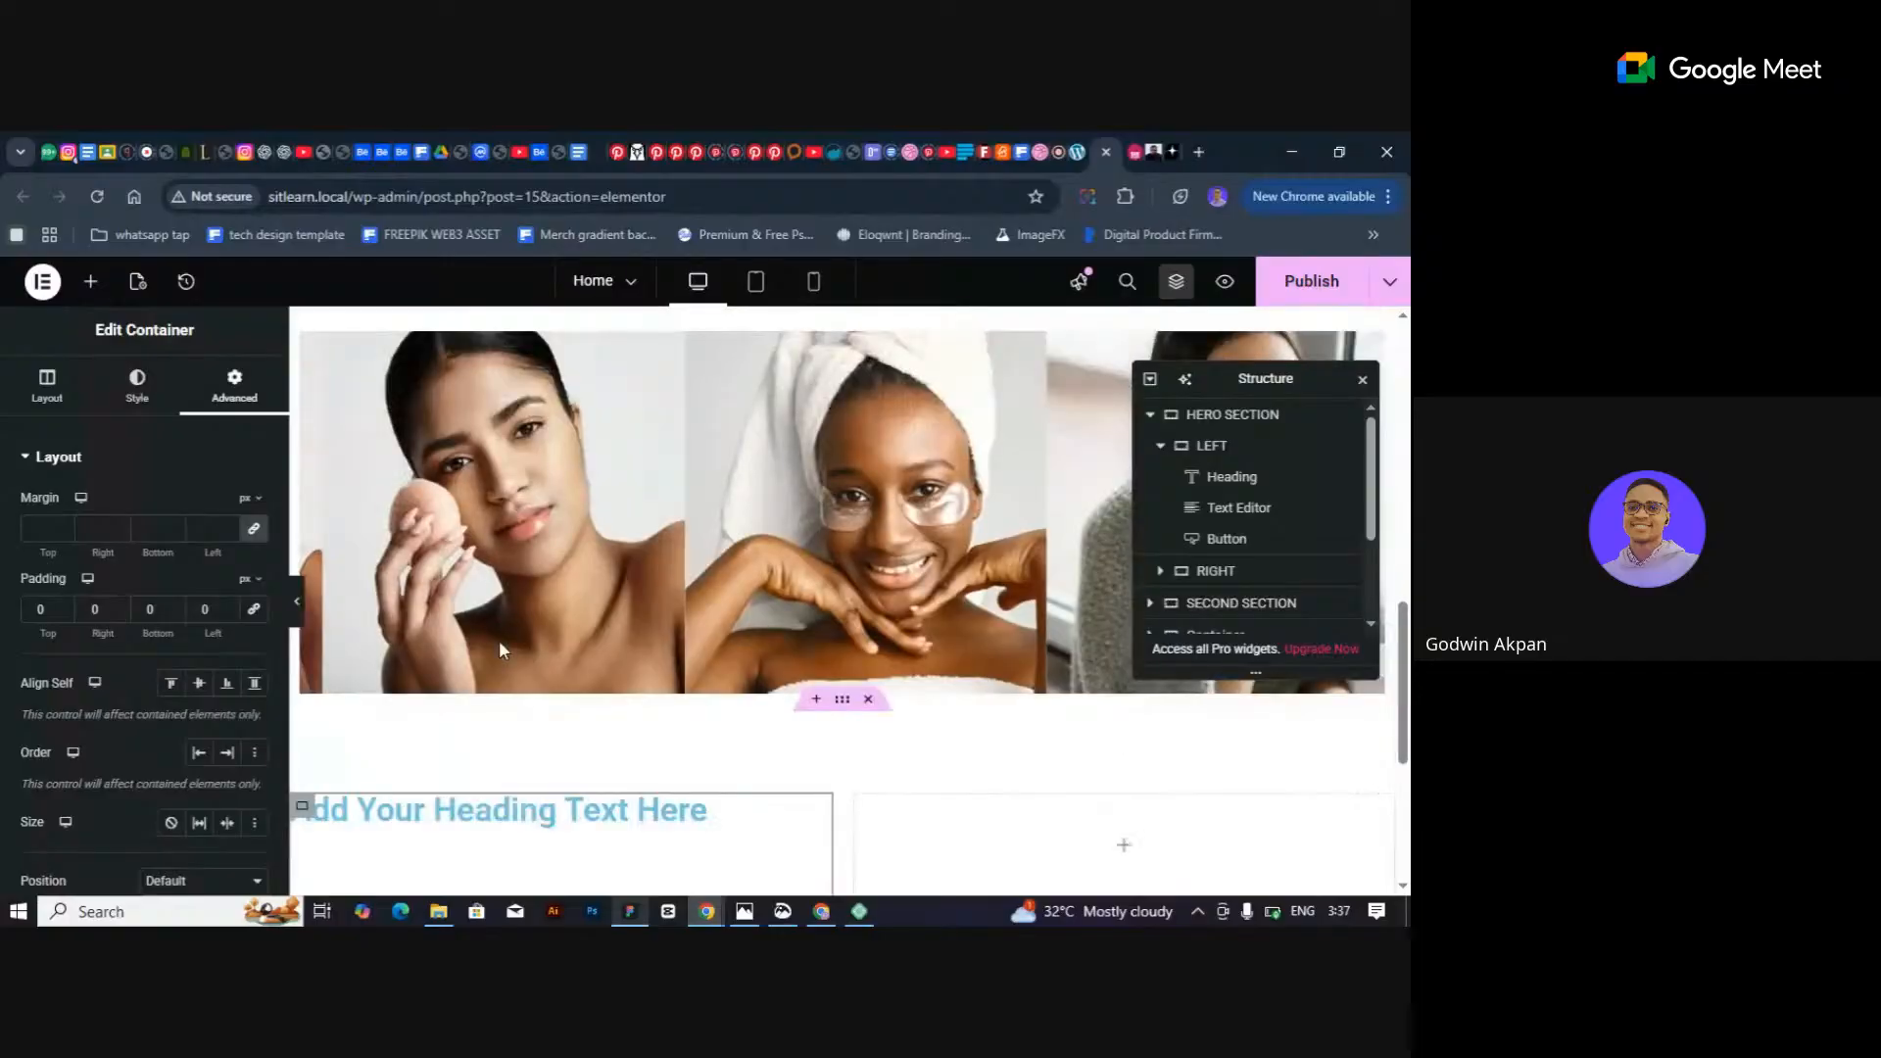
{"action": "scroll", "coordinate": [498, 638], "scroll_direction": "up", "scroll_amount": 5}
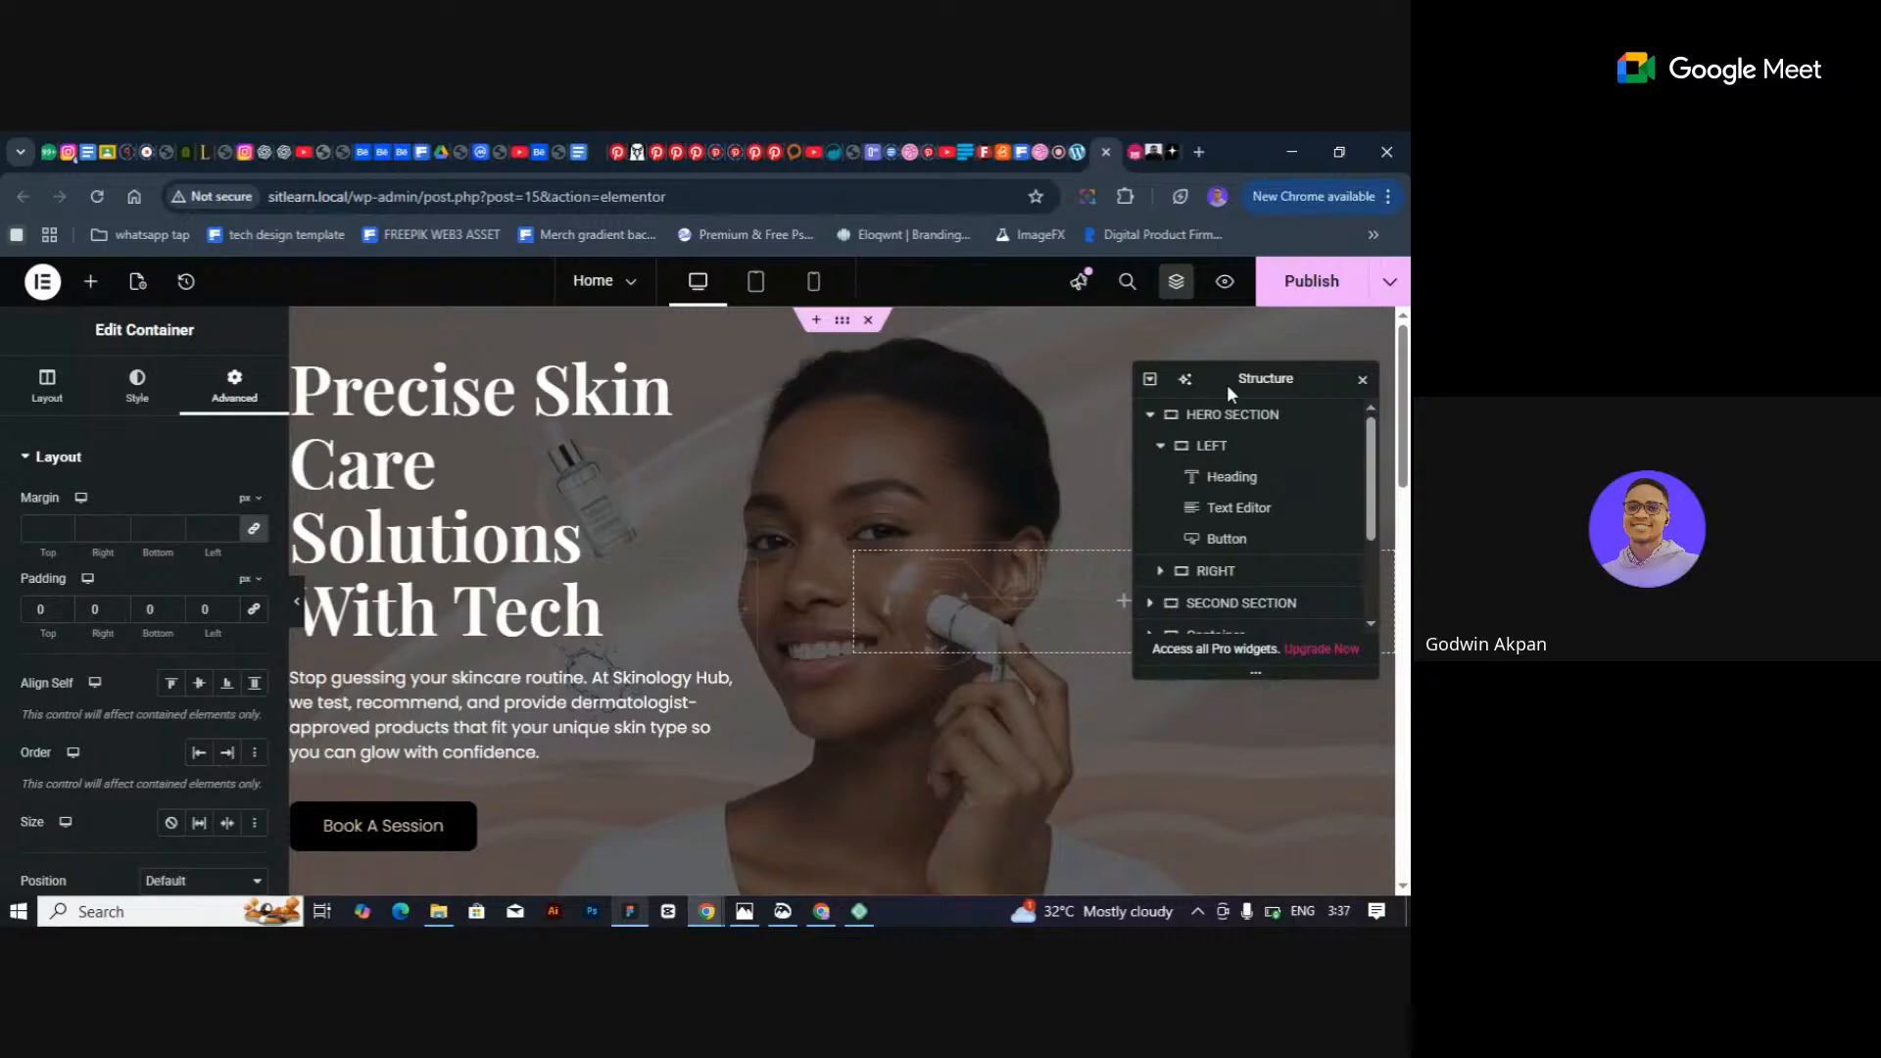
{"action": "left_click", "coordinate": [1290, 469]}
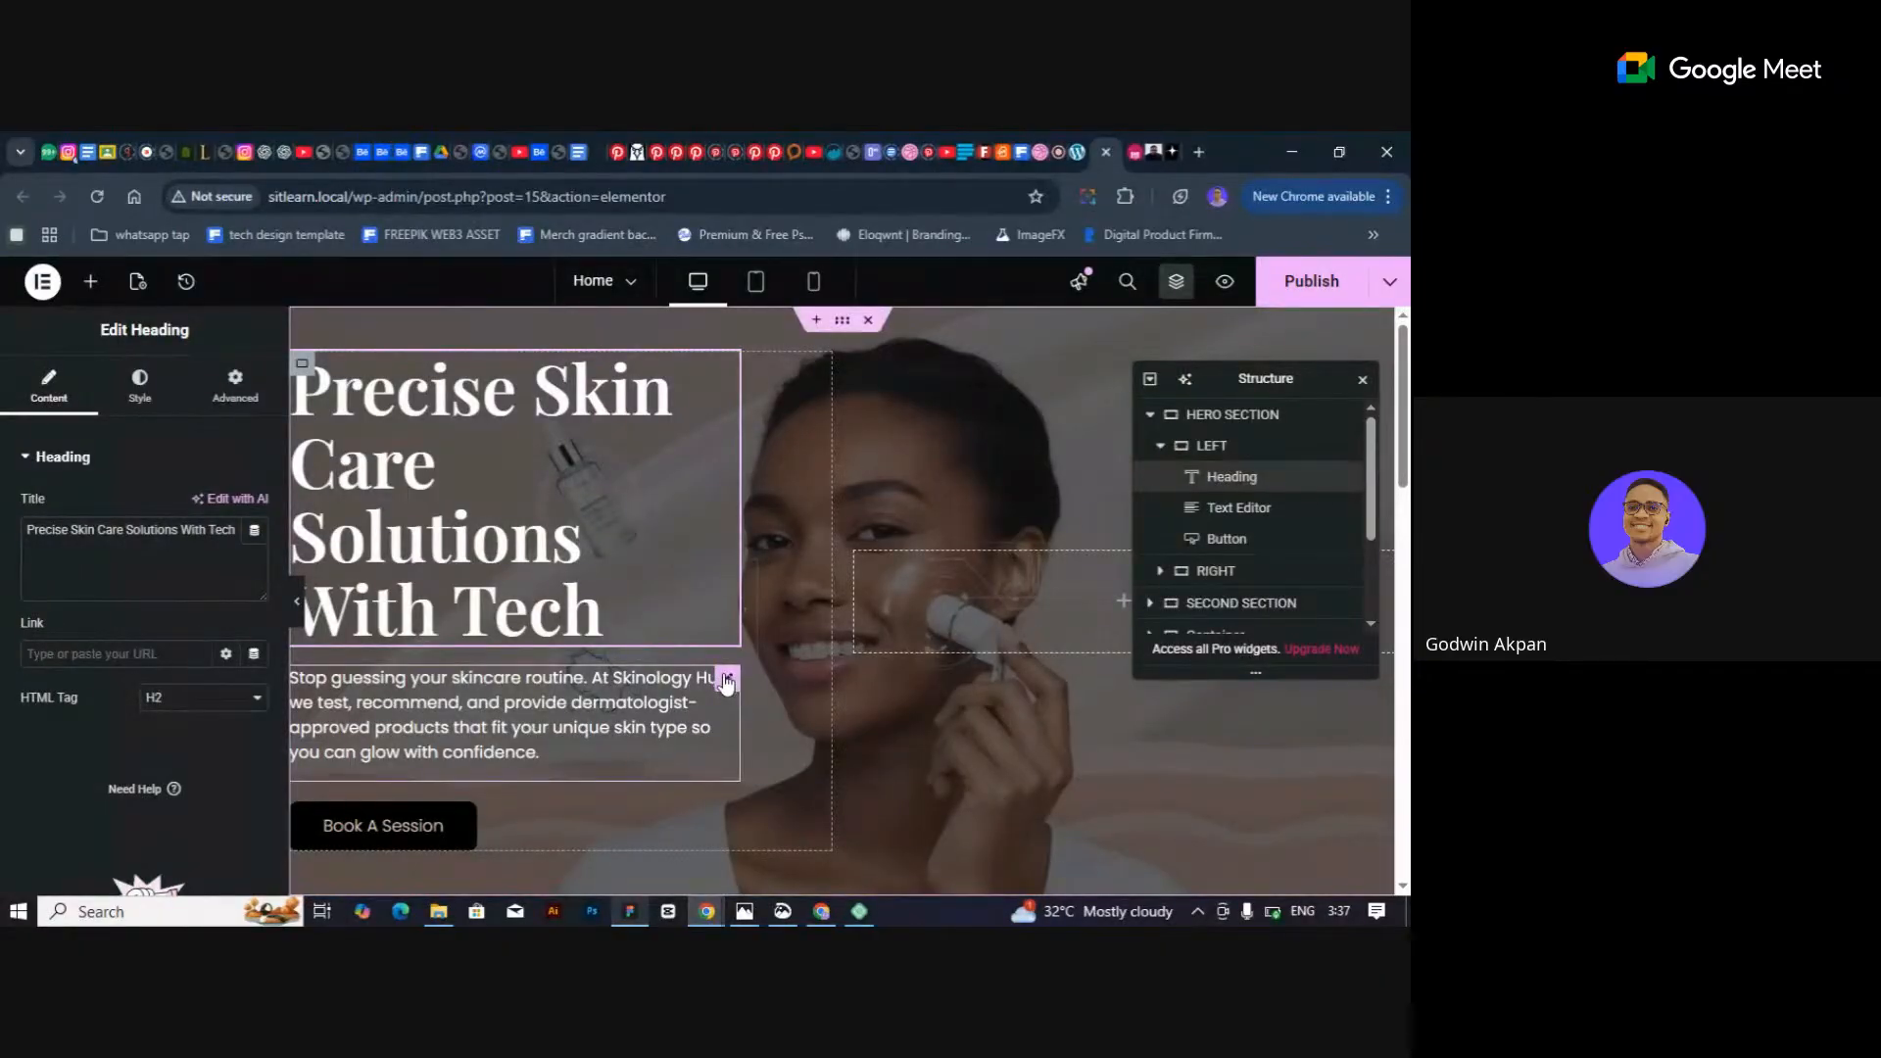
{"action": "left_click", "coordinate": [726, 687]}
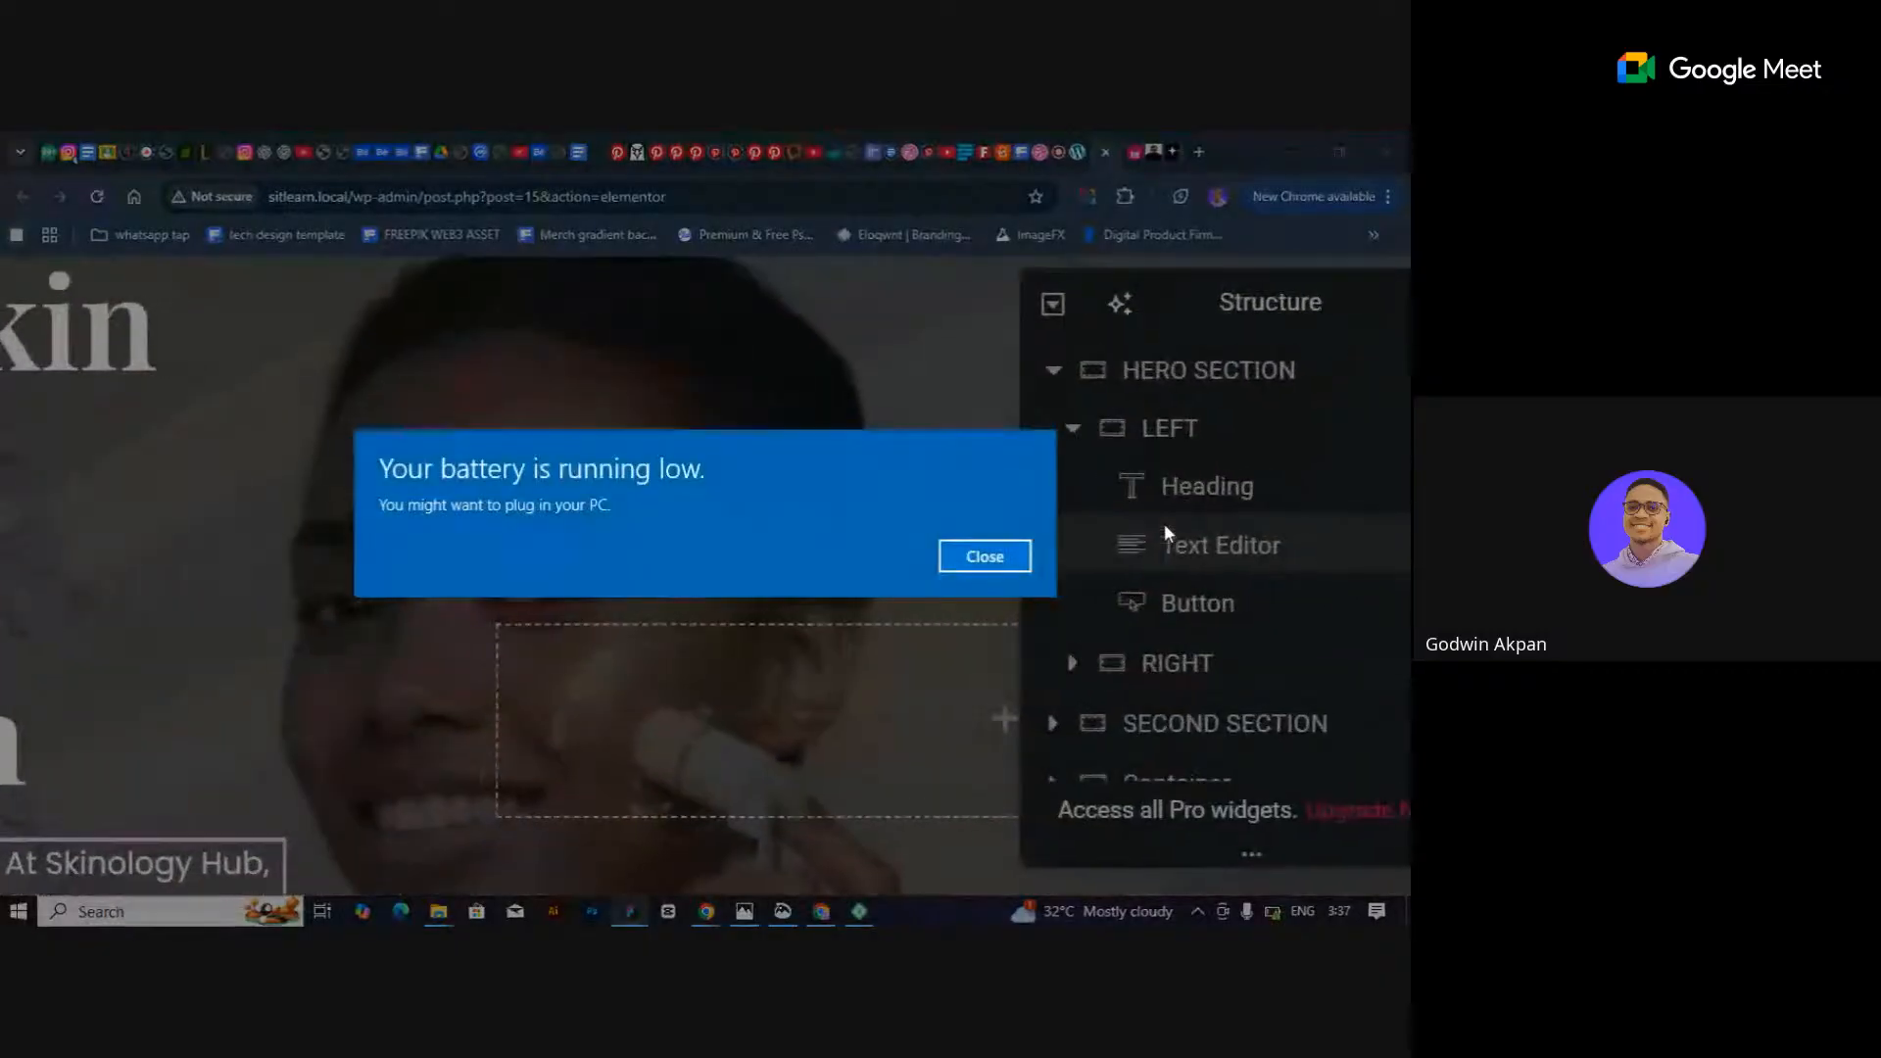
{"action": "left_click", "coordinate": [985, 556]}
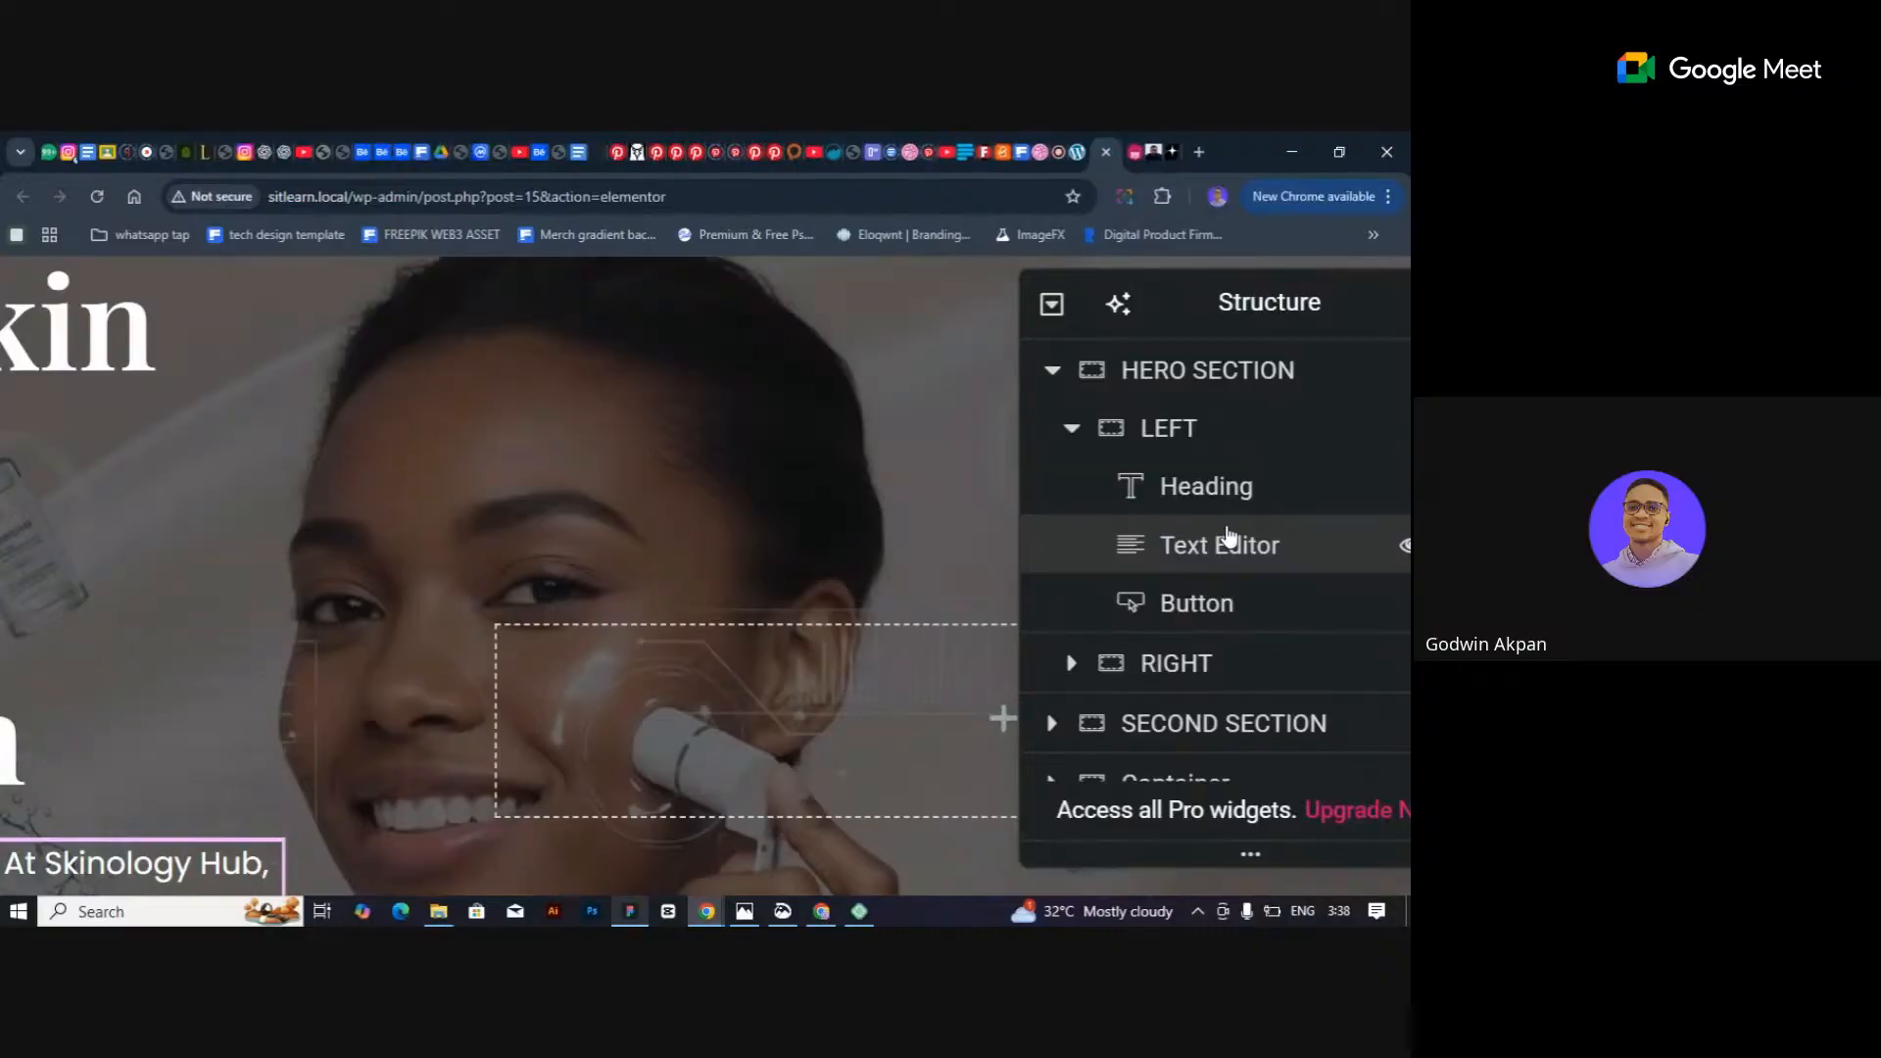
{"action": "left_click", "coordinate": [1295, 545]}
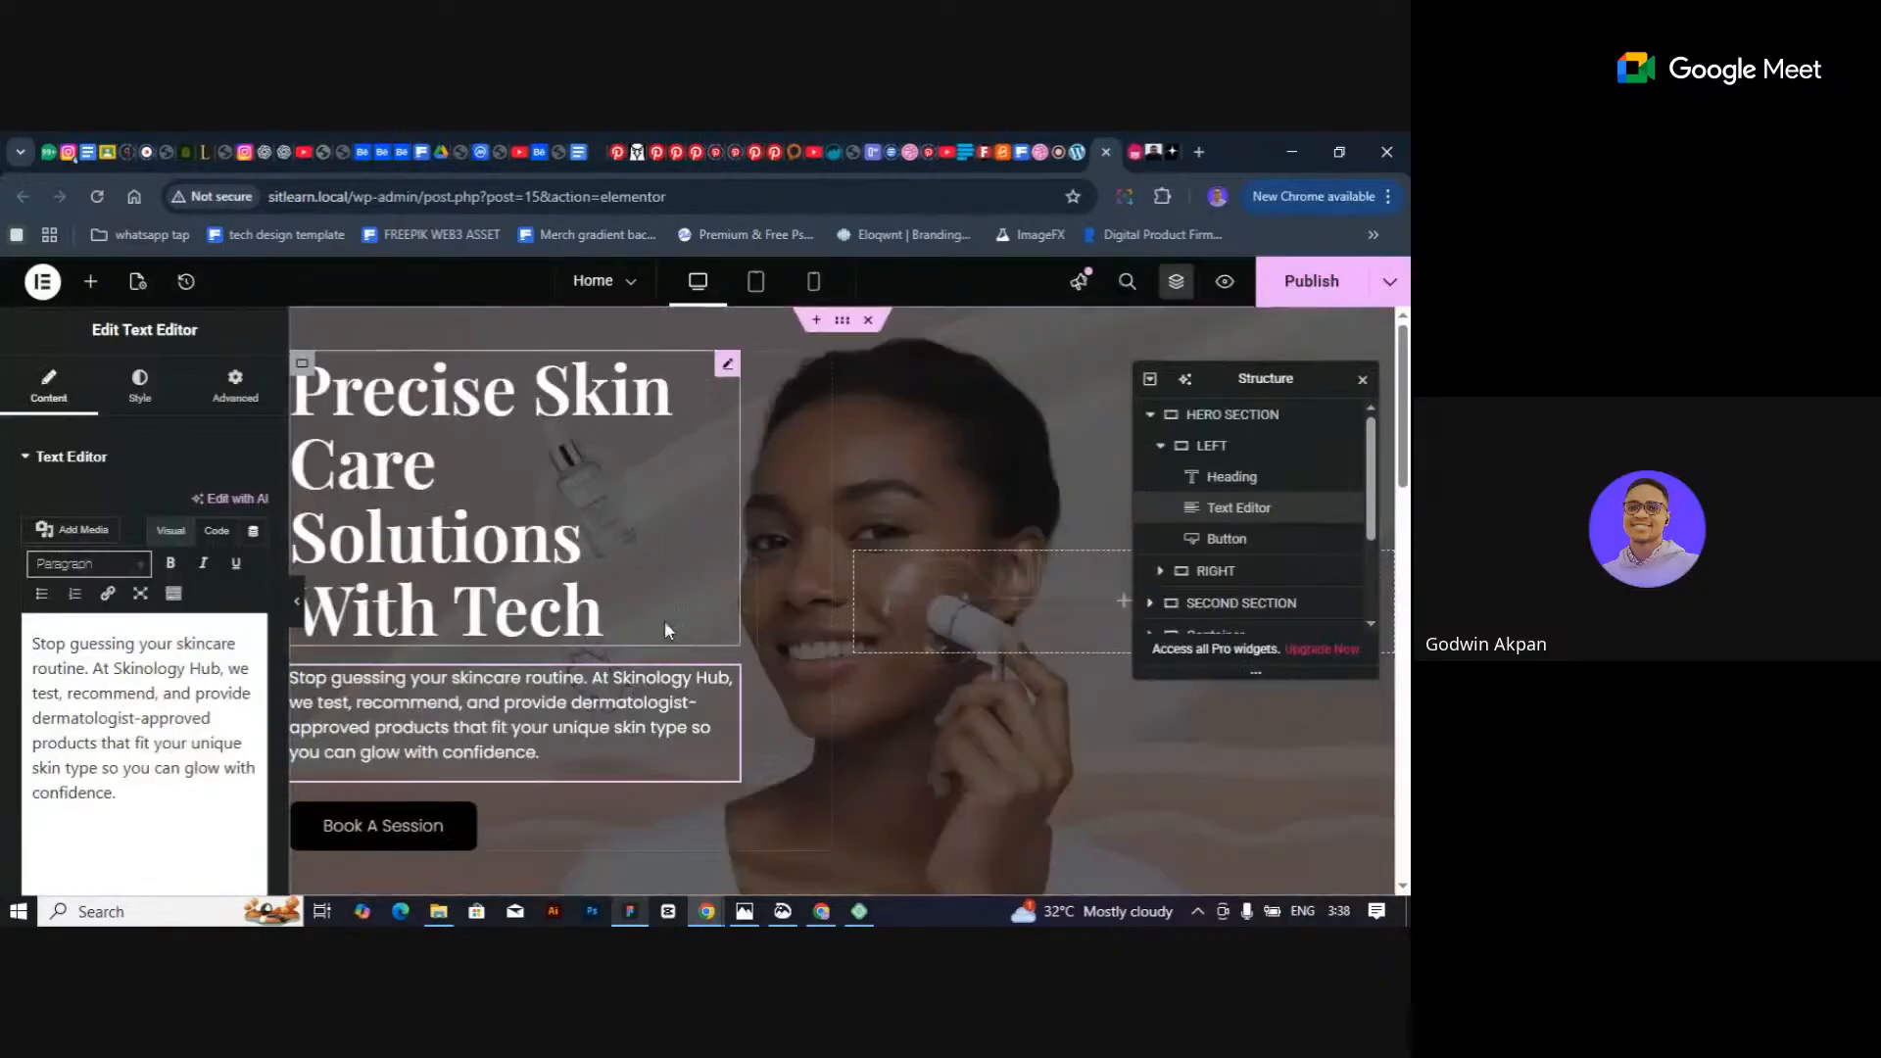
Copy the hero section's heading and paste it into the new section's left column, below the placeholder heading.
{"action": "left_click", "coordinate": [729, 368]}
{"action": "right_click", "coordinate": [1233, 477]}
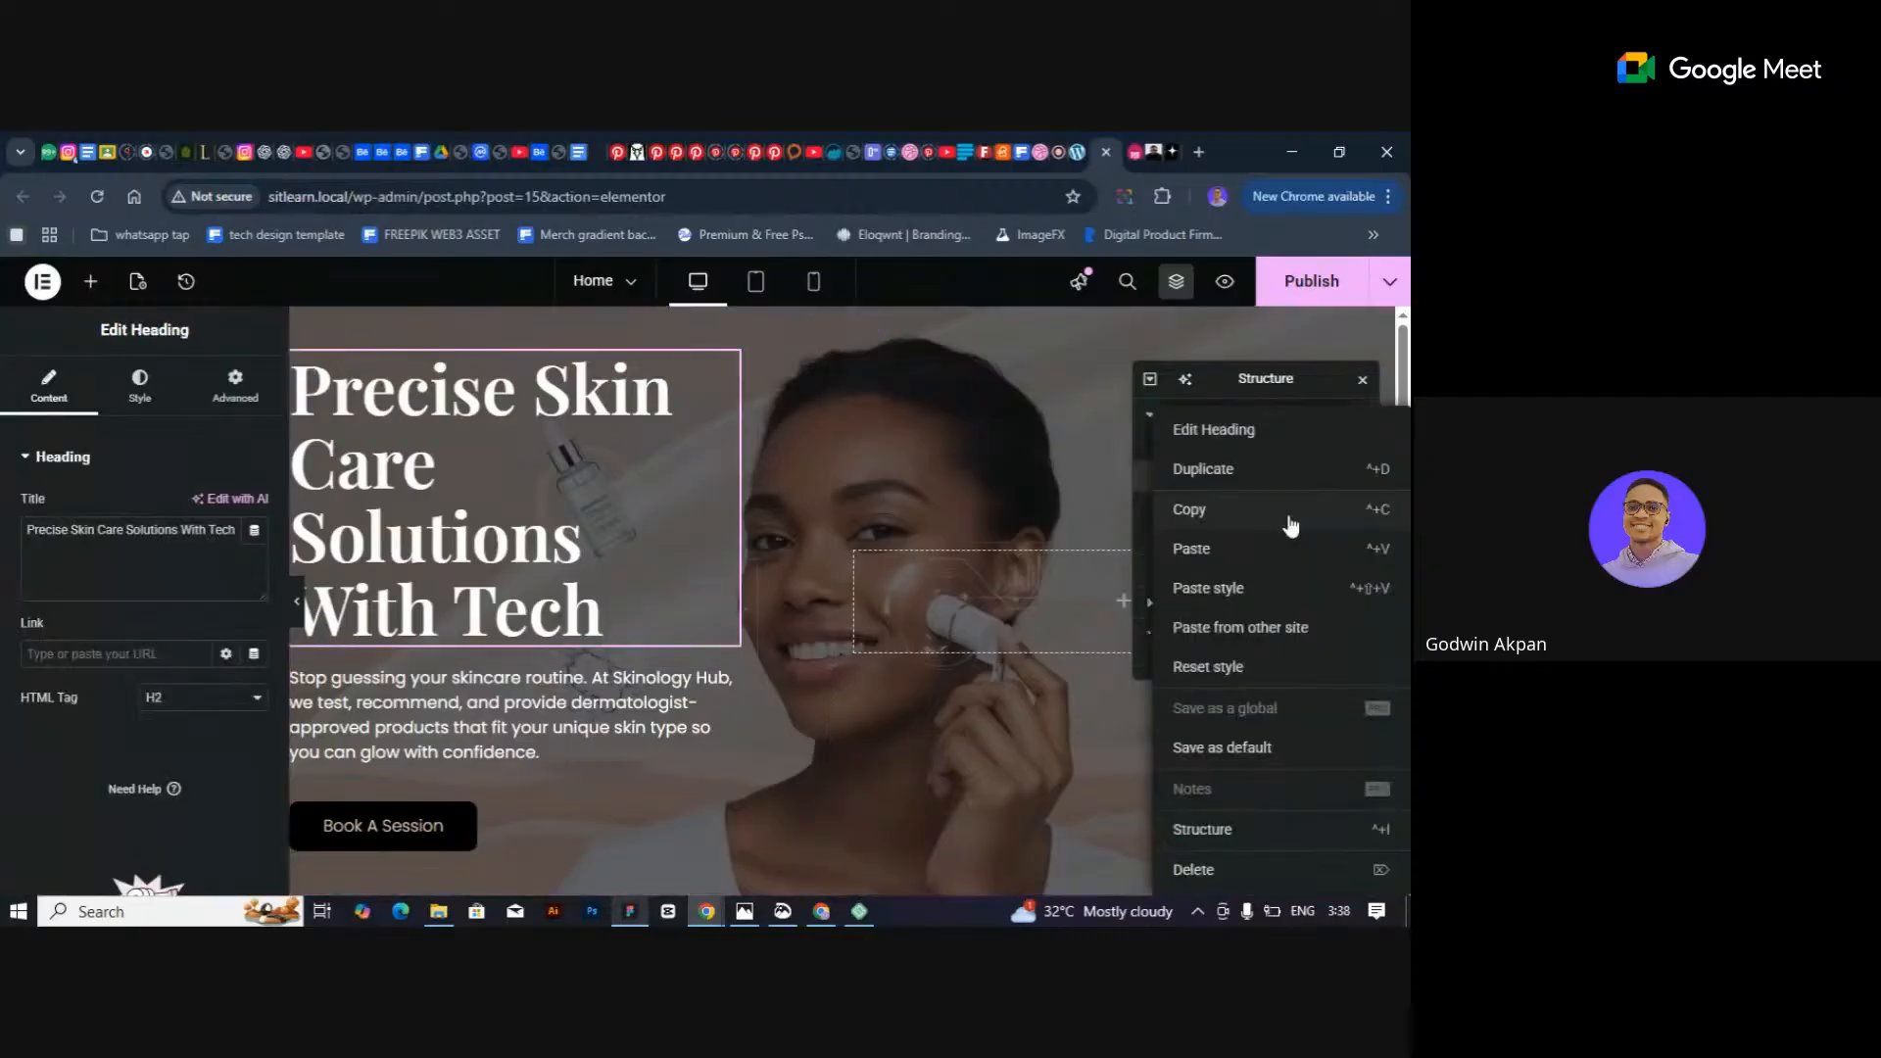
{"action": "left_click", "coordinate": [1296, 501]}
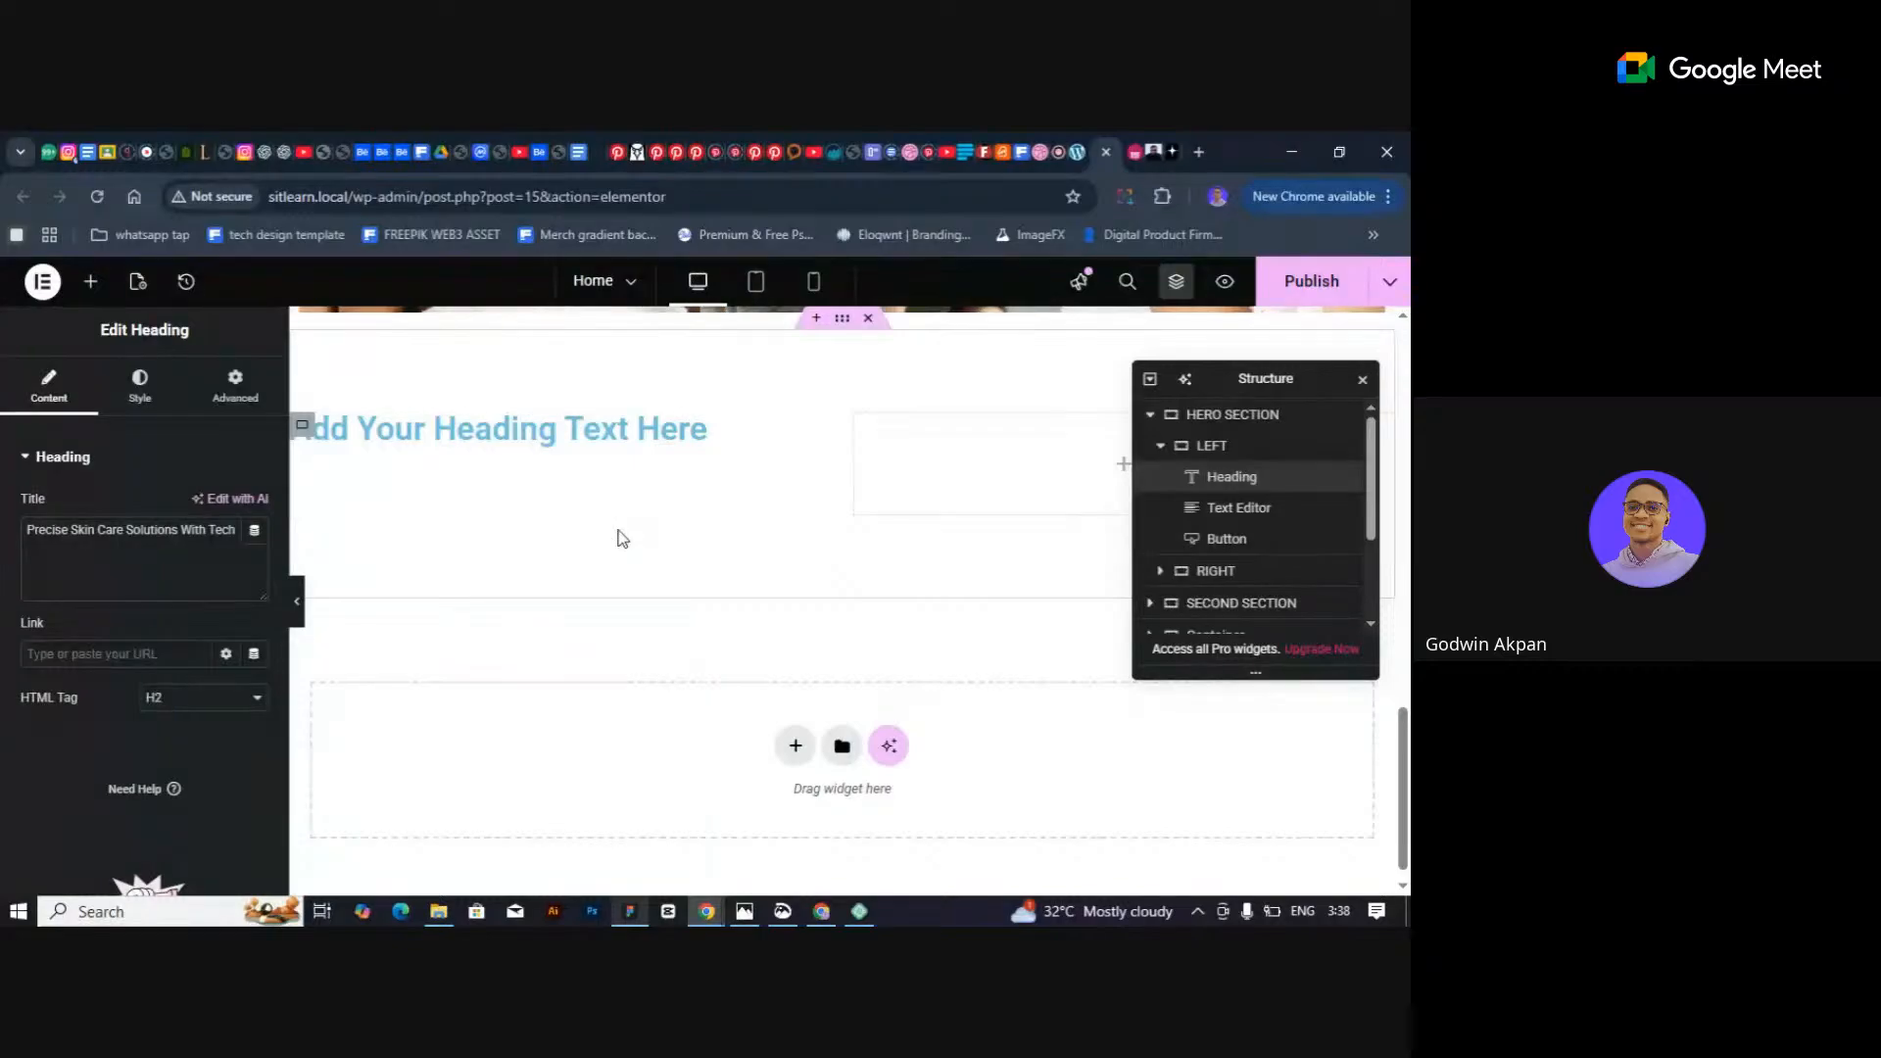
{"action": "left_click", "coordinate": [302, 430]}
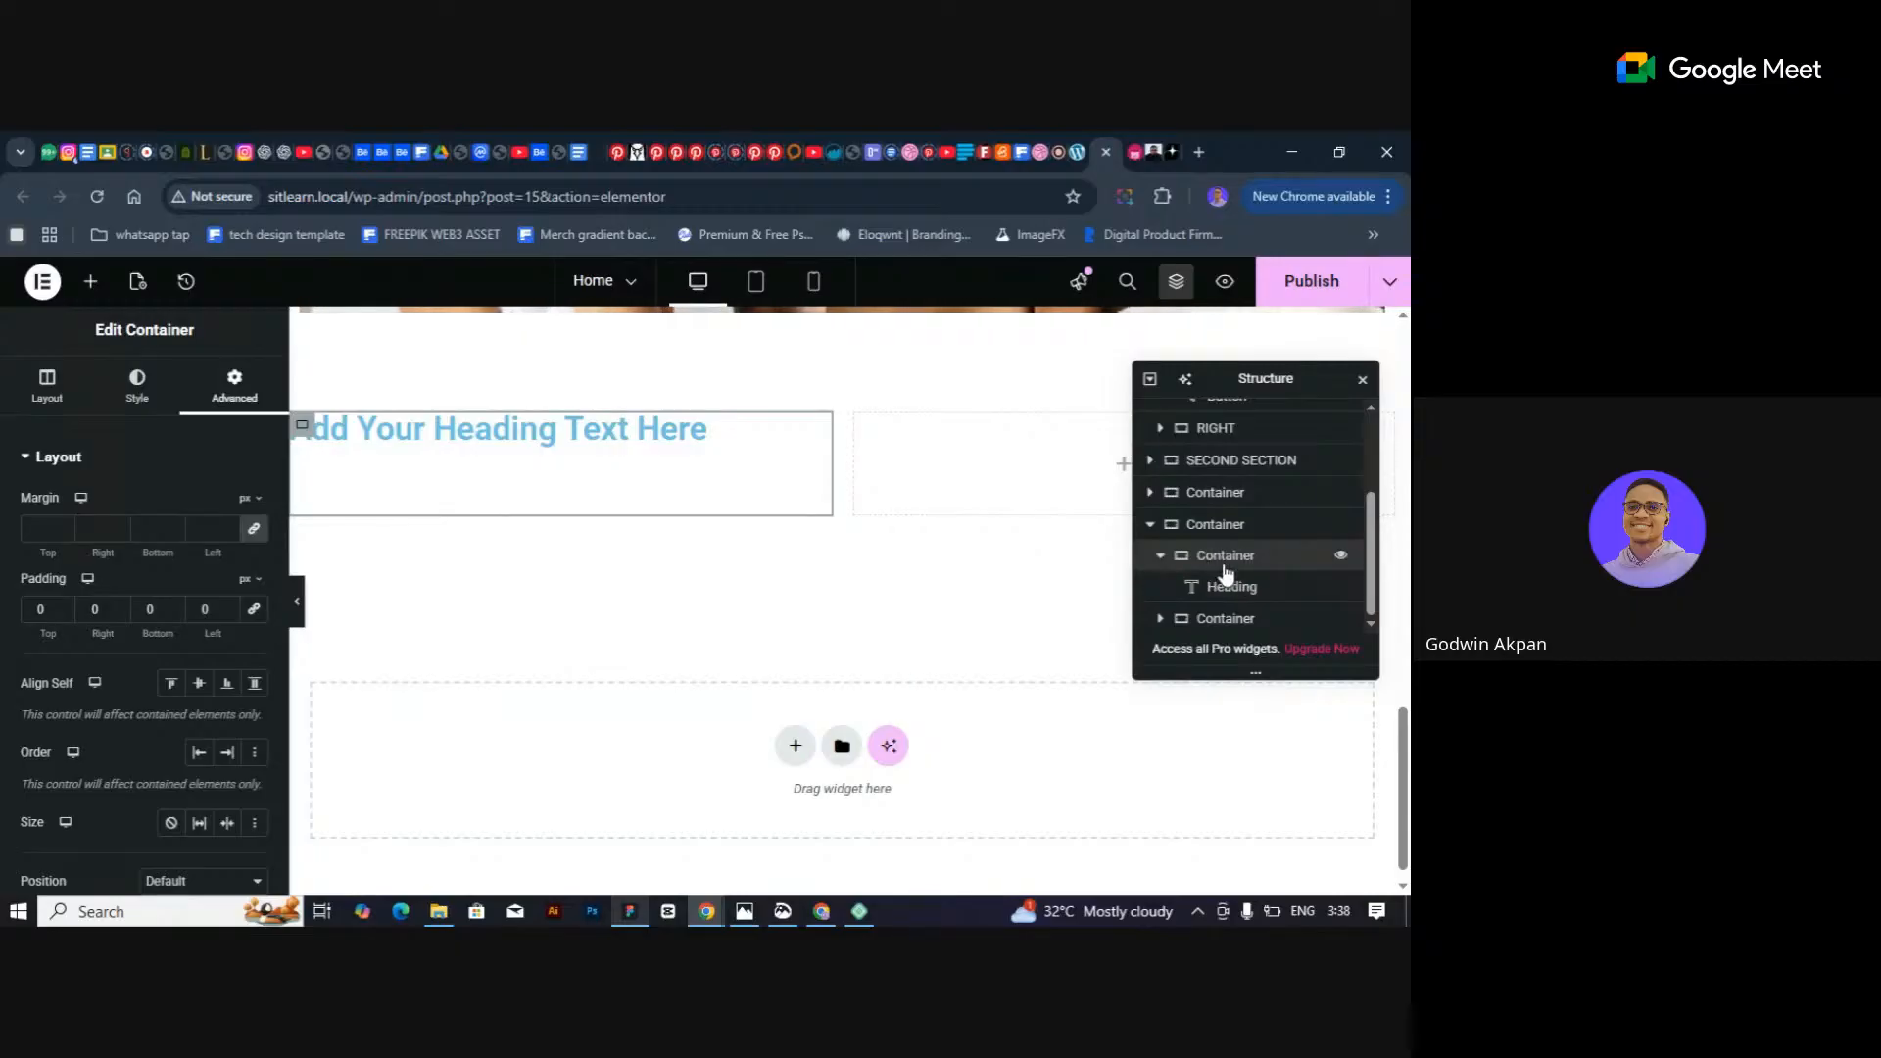
{"action": "left_click", "coordinate": [608, 433]}
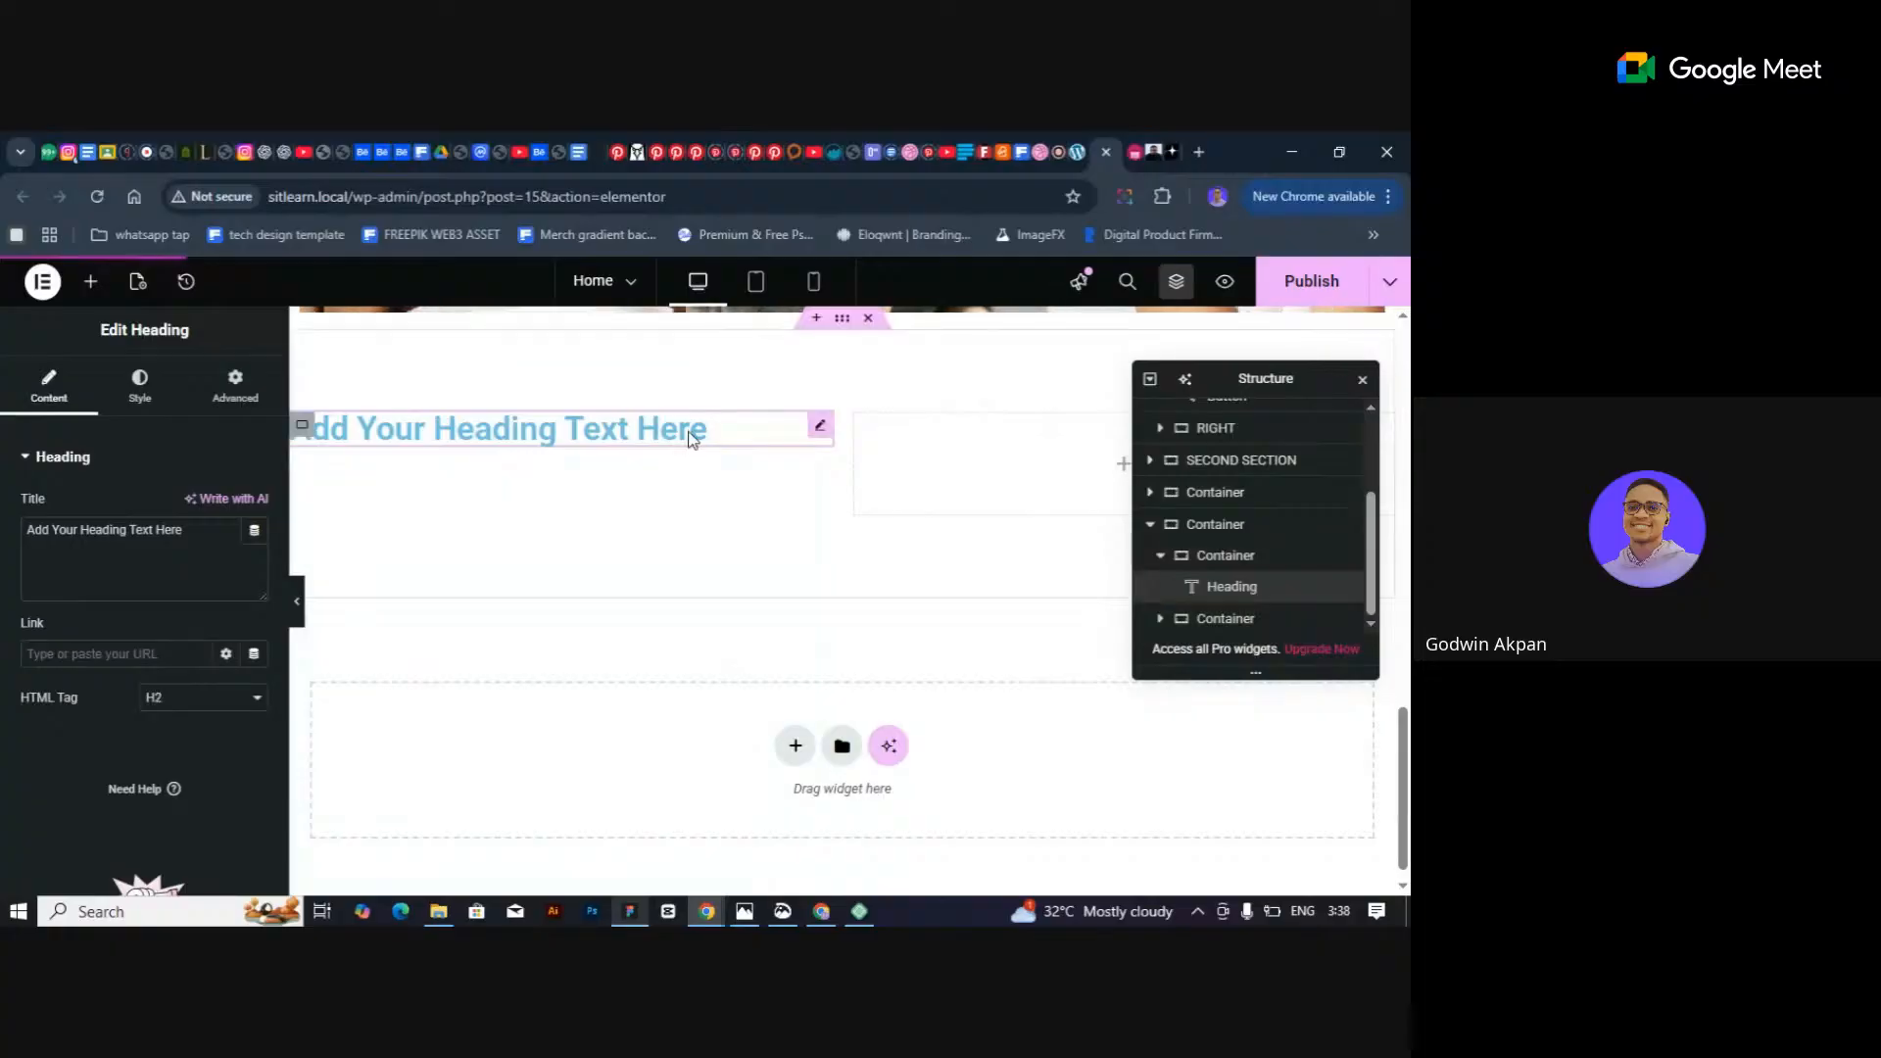
{"action": "left_click", "coordinate": [1243, 558]}
{"action": "key", "text": "ctrl+v"}
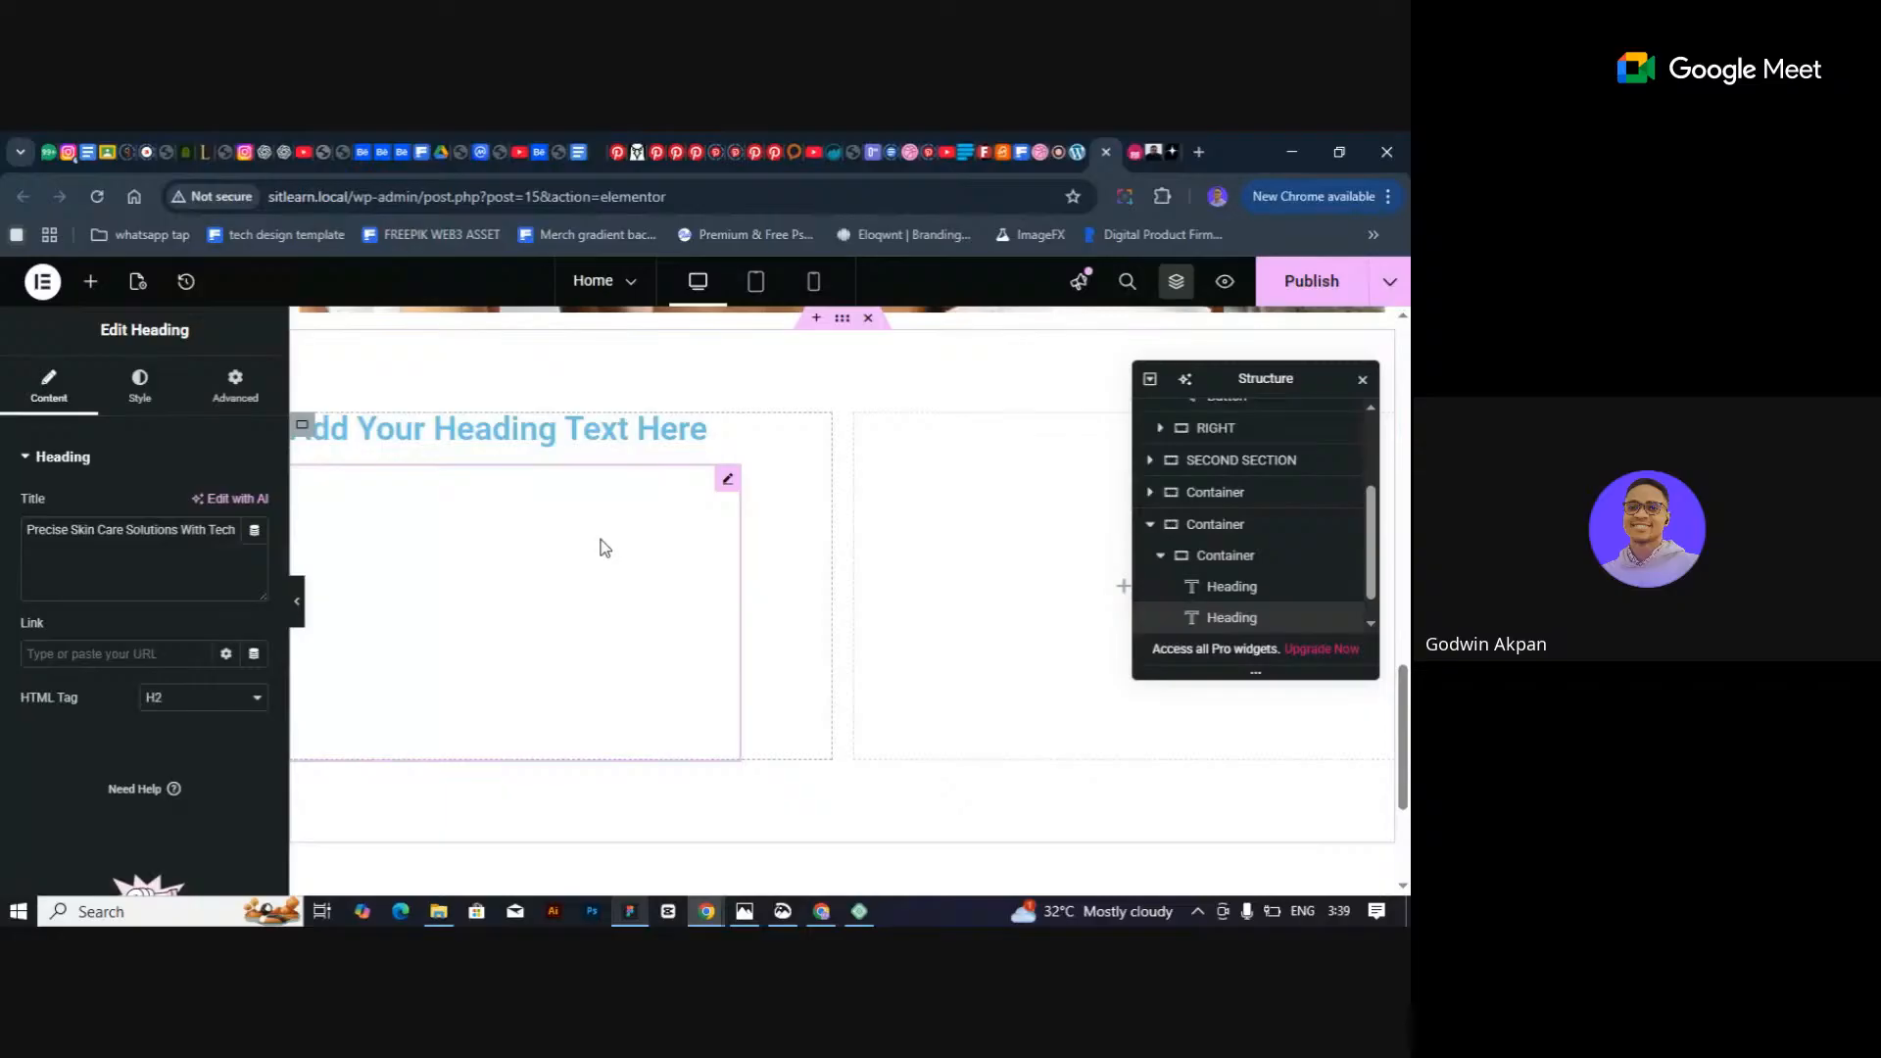
Set the pasted heading's text colour to a near-black custom shade, starting from the Deep Brown global colour.
{"action": "left_click", "coordinate": [139, 392]}
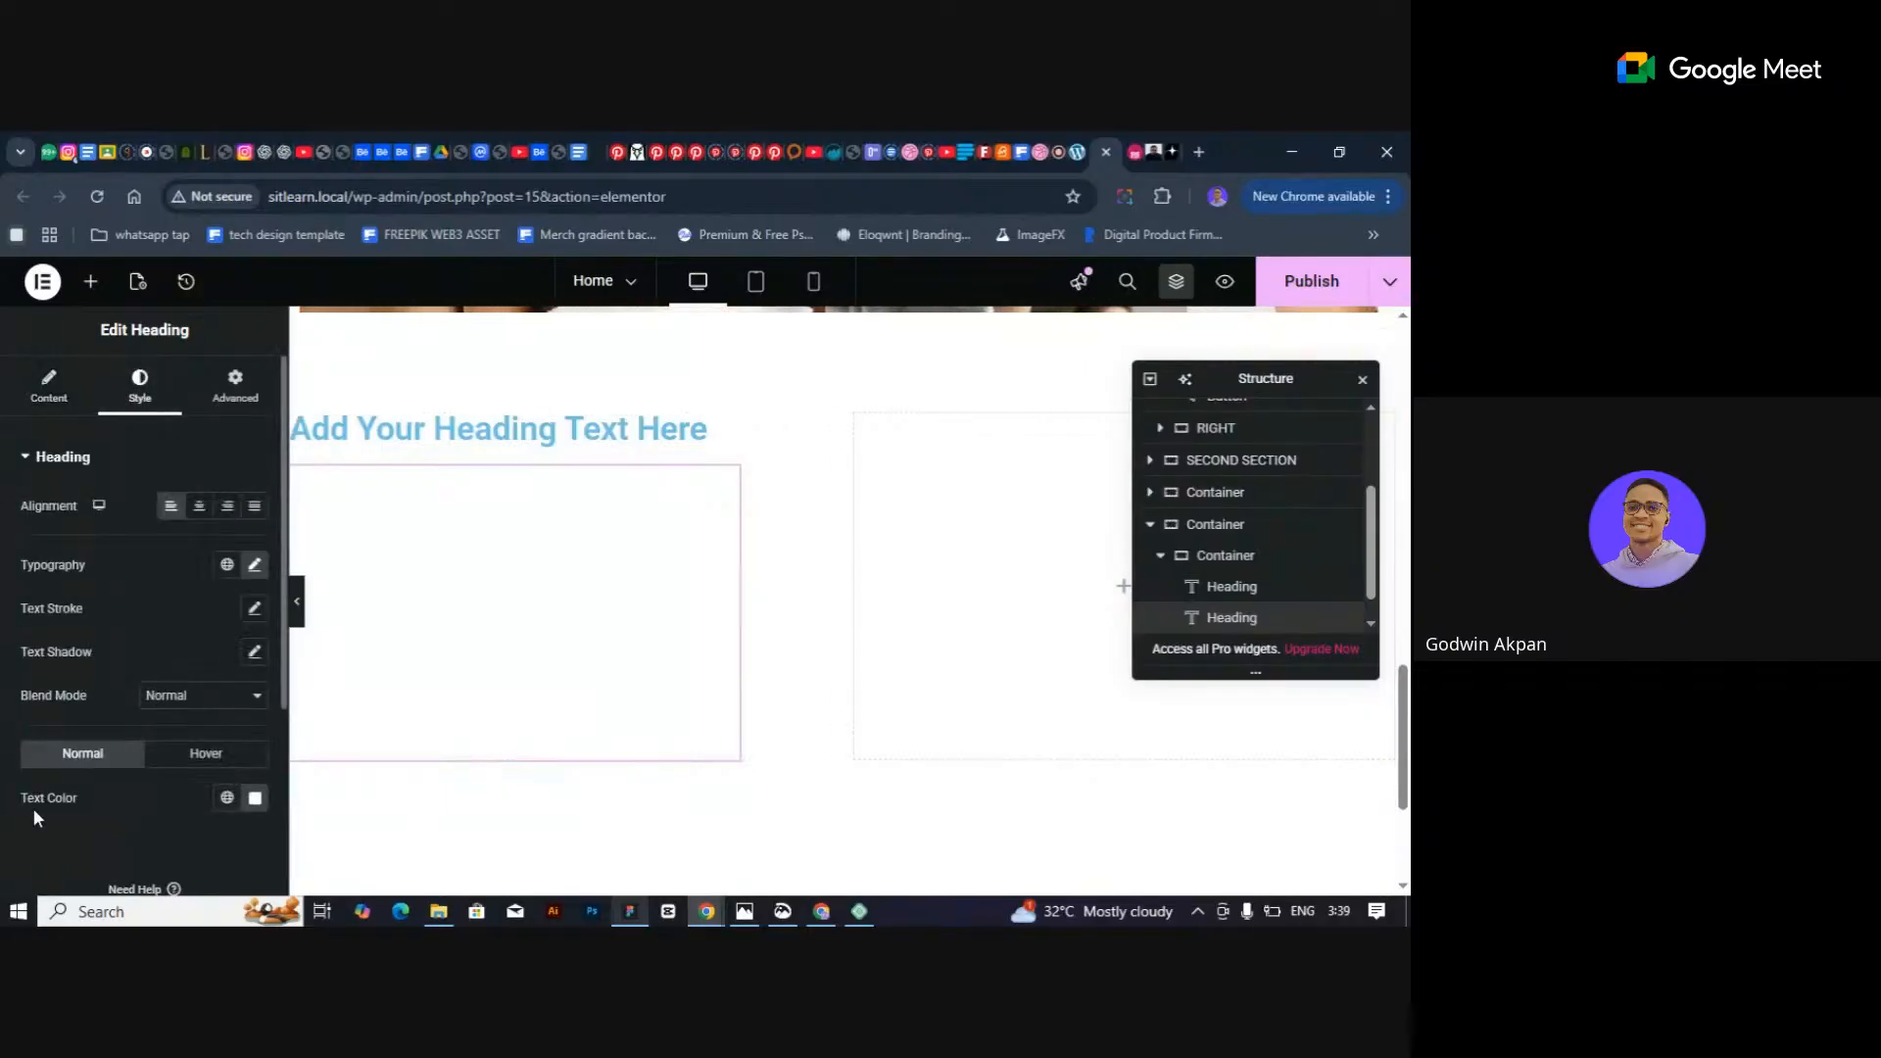
{"action": "left_click", "coordinate": [227, 800]}
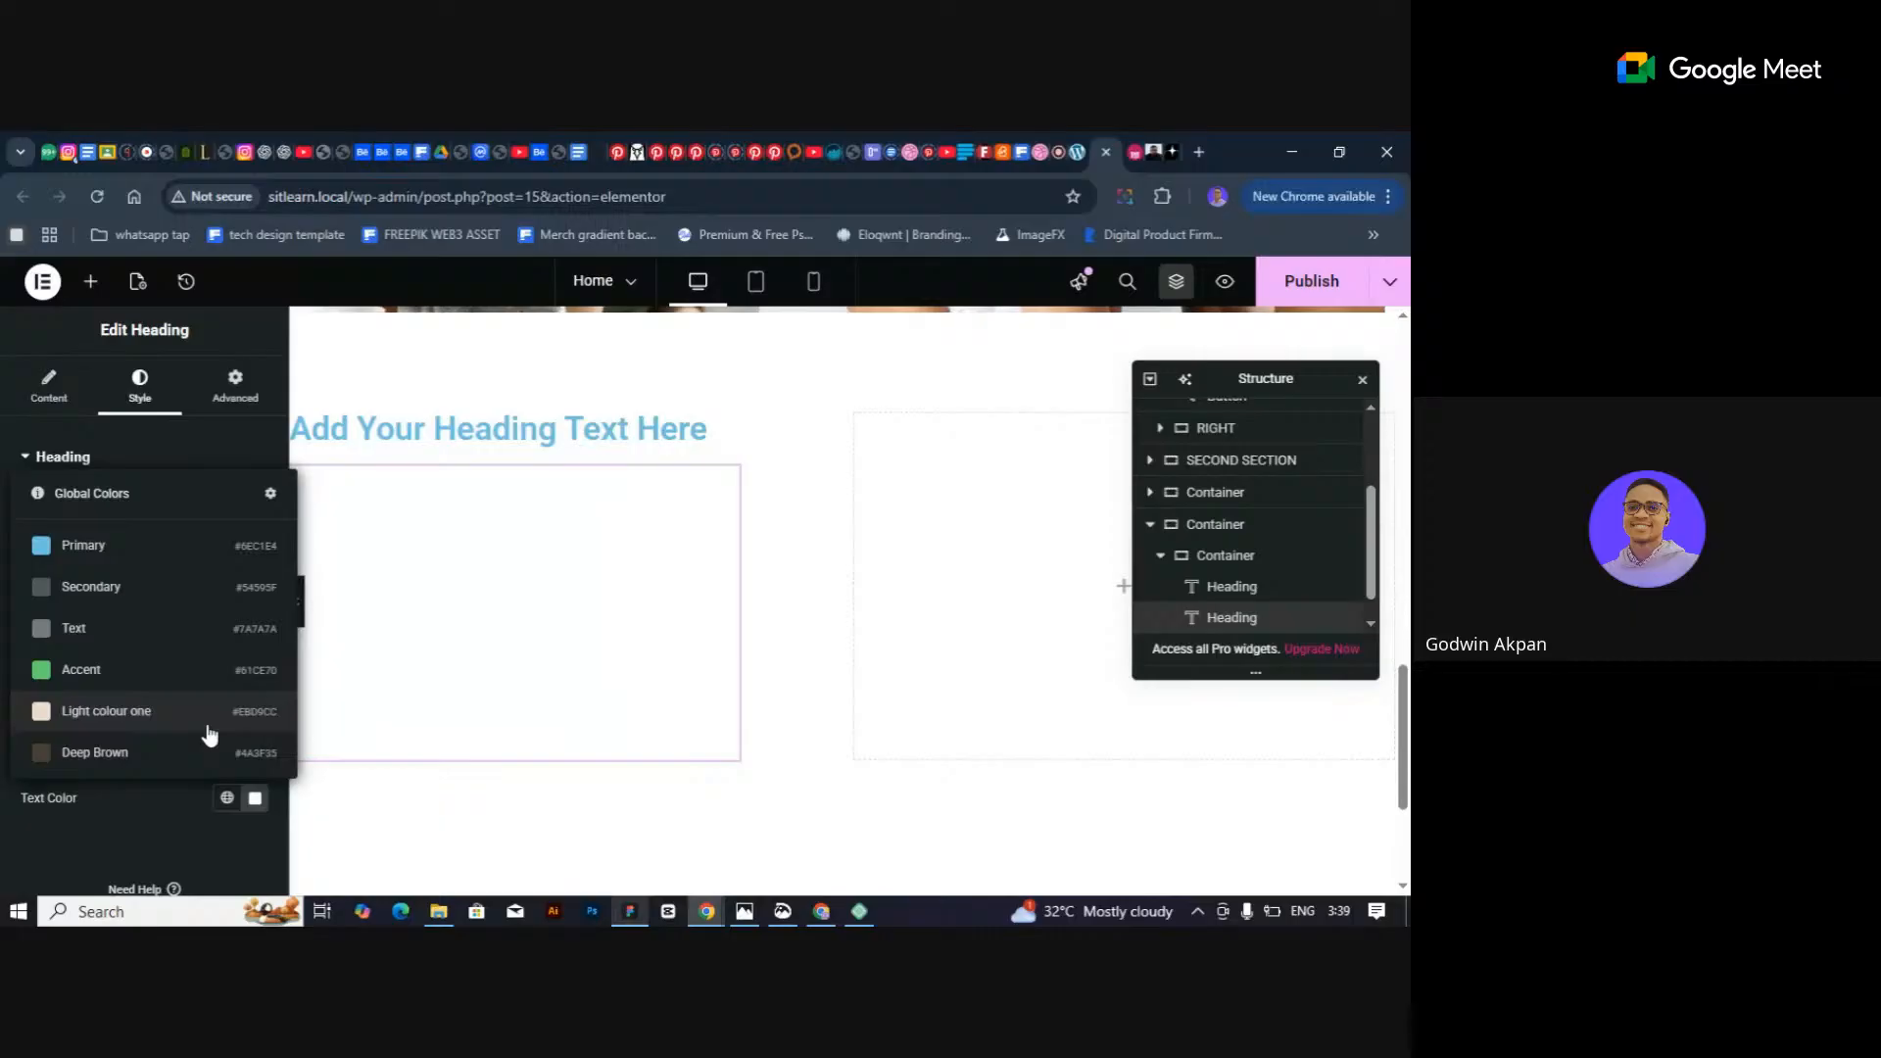
{"action": "left_click", "coordinate": [147, 759]}
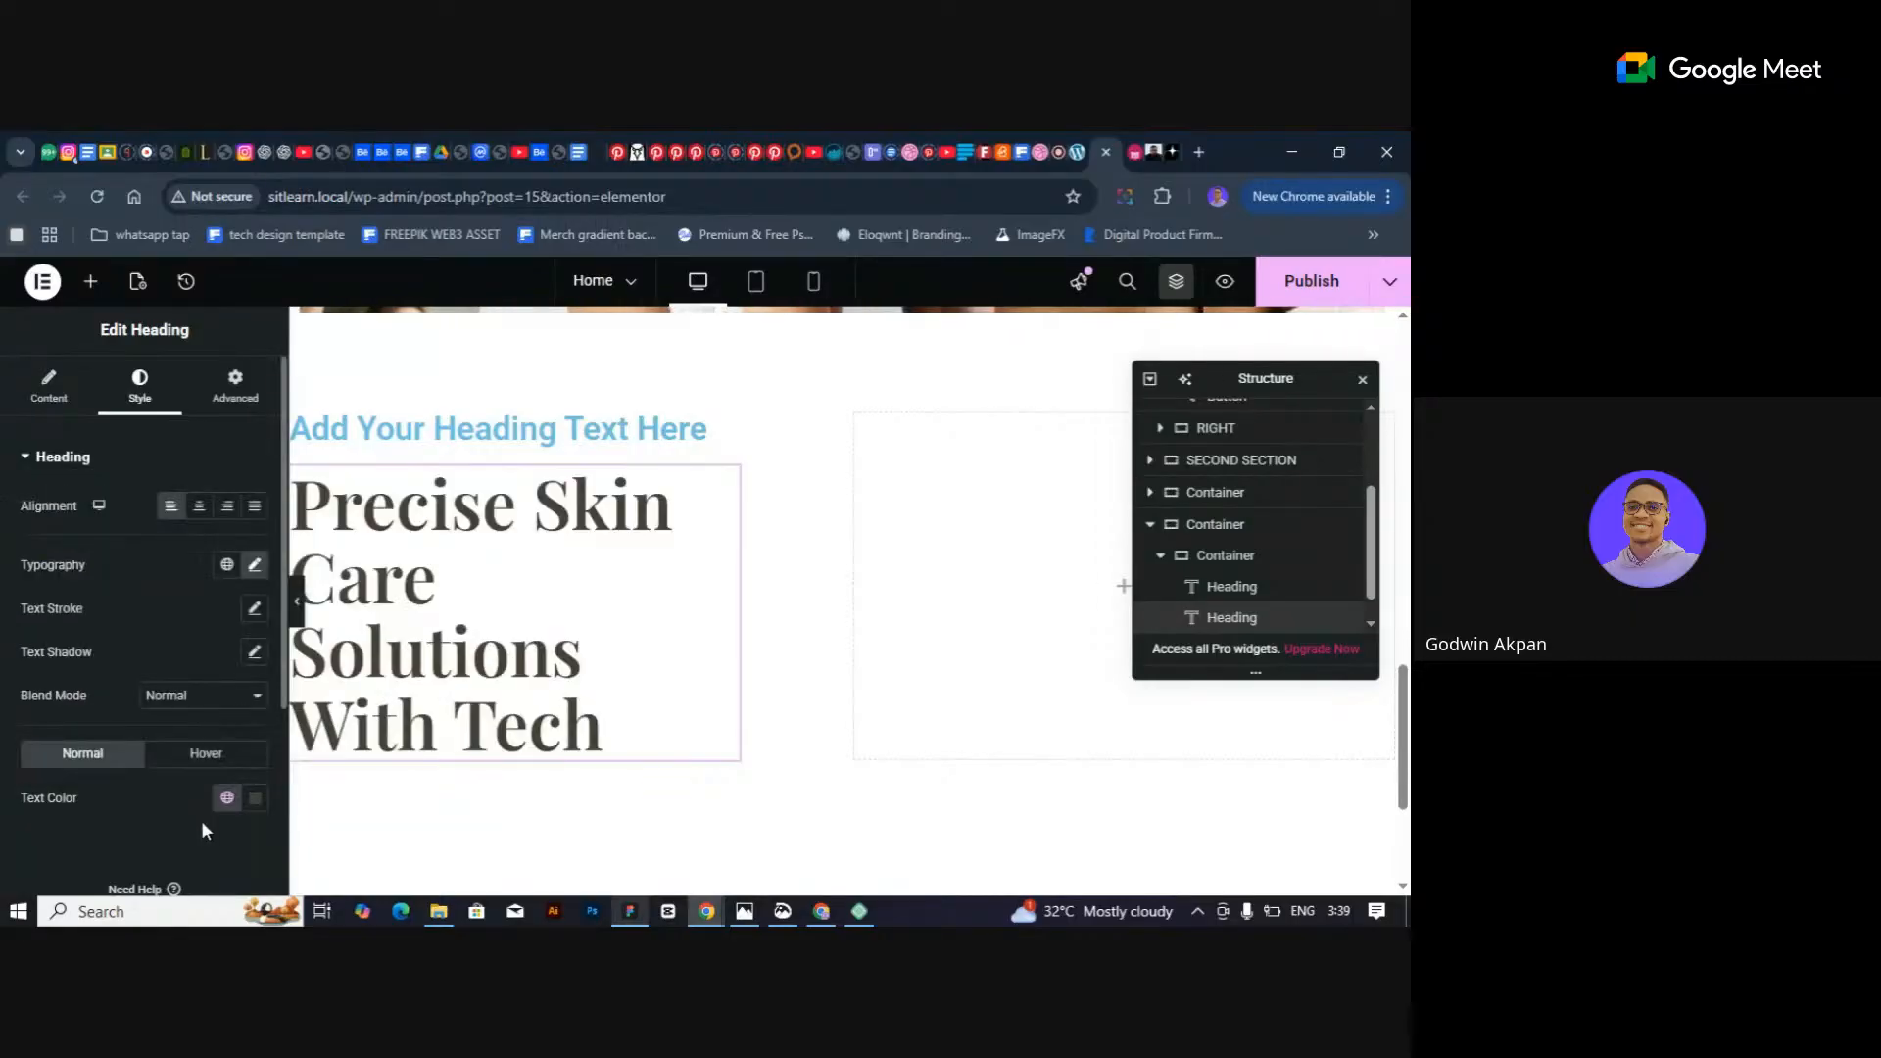
{"action": "left_click", "coordinate": [256, 797]}
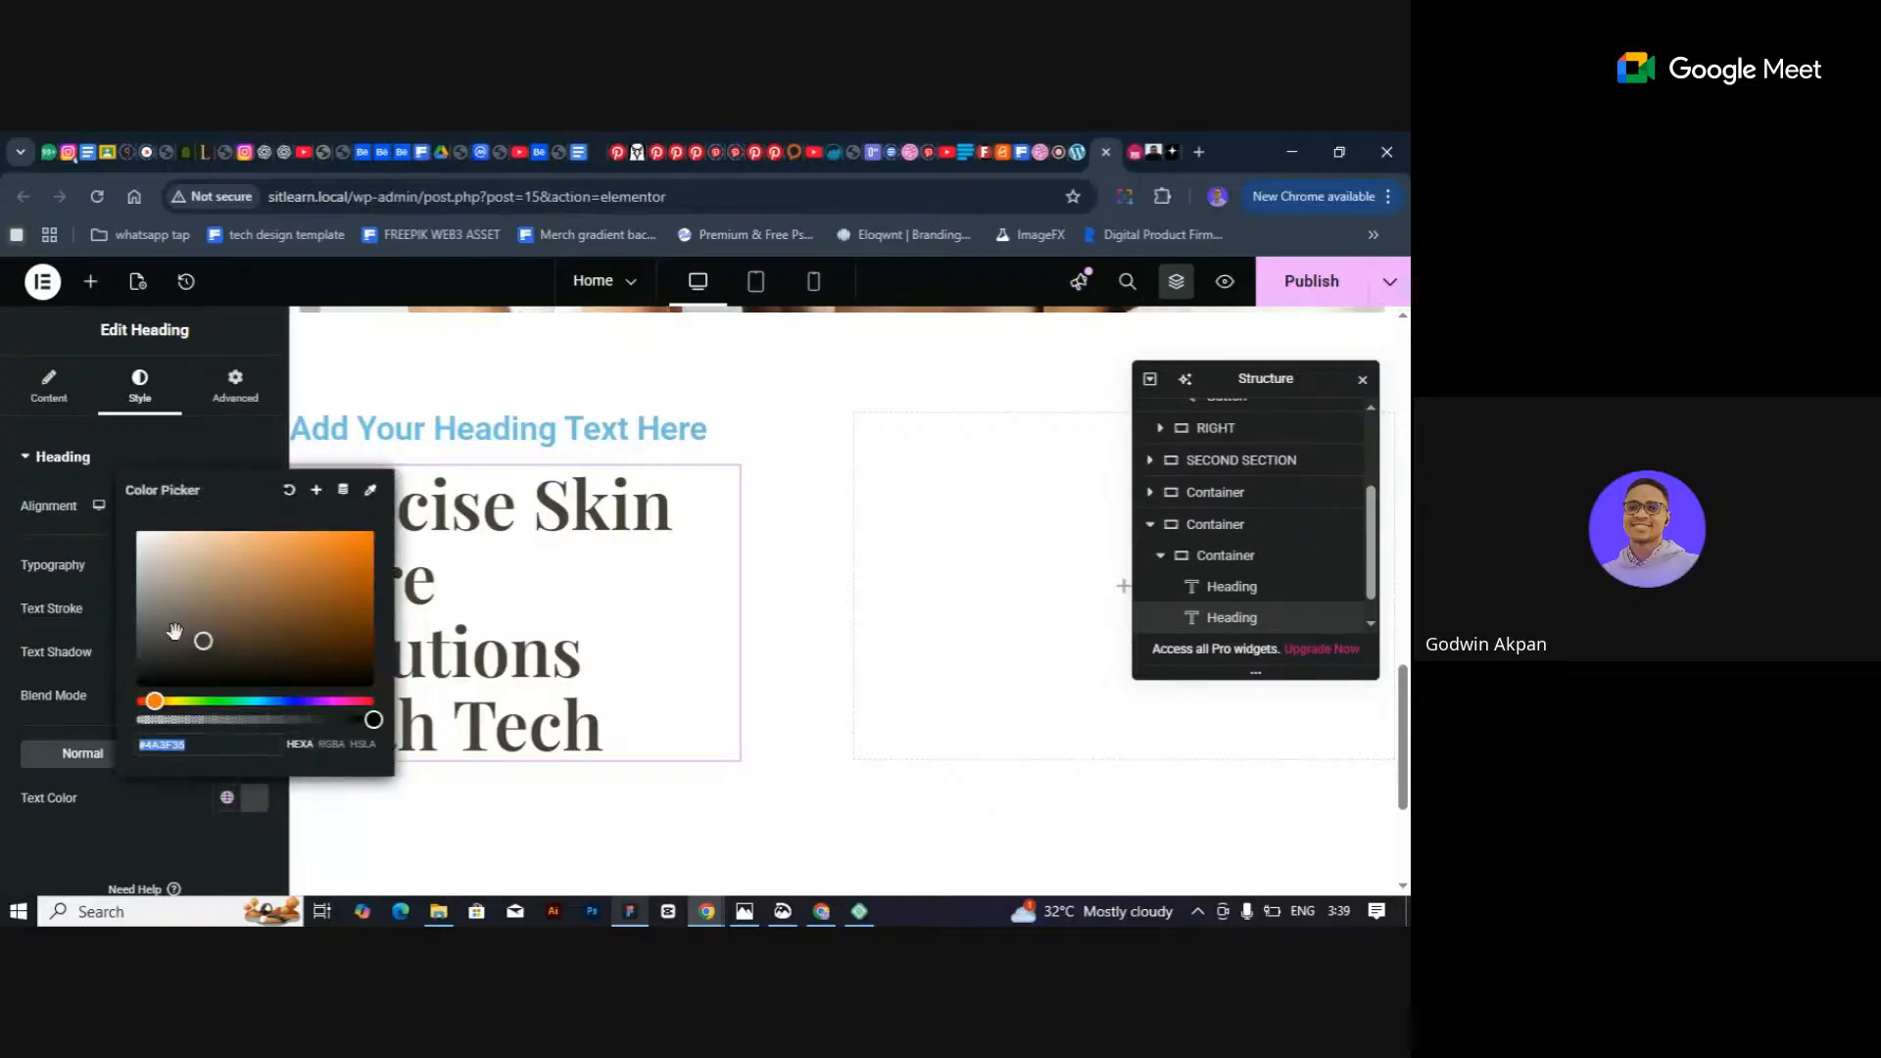
{"action": "left_click_drag", "start_coordinate": [197, 638], "coordinate": [183, 672]}
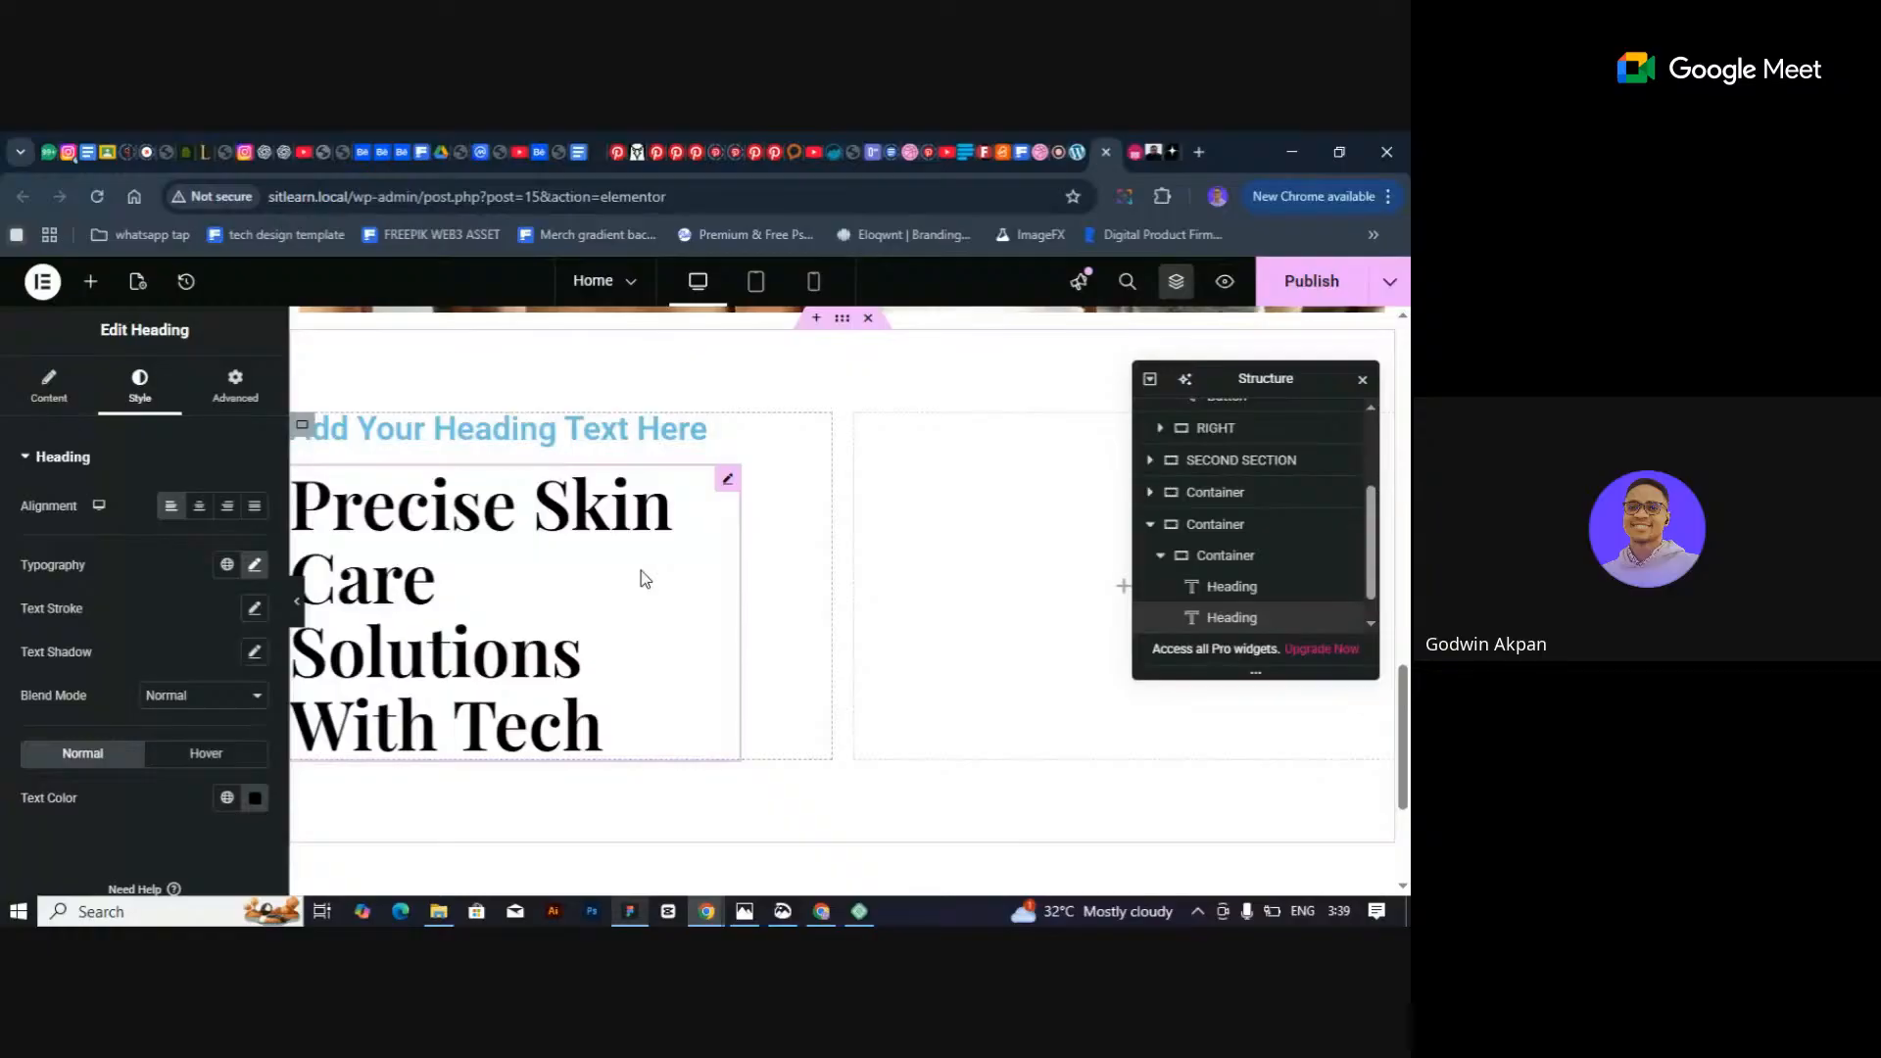
Delete the placeholder heading above the pasted heading in the left column of the new section.
{"action": "scroll", "coordinate": [644, 573], "scroll_direction": "up", "scroll_amount": 3}
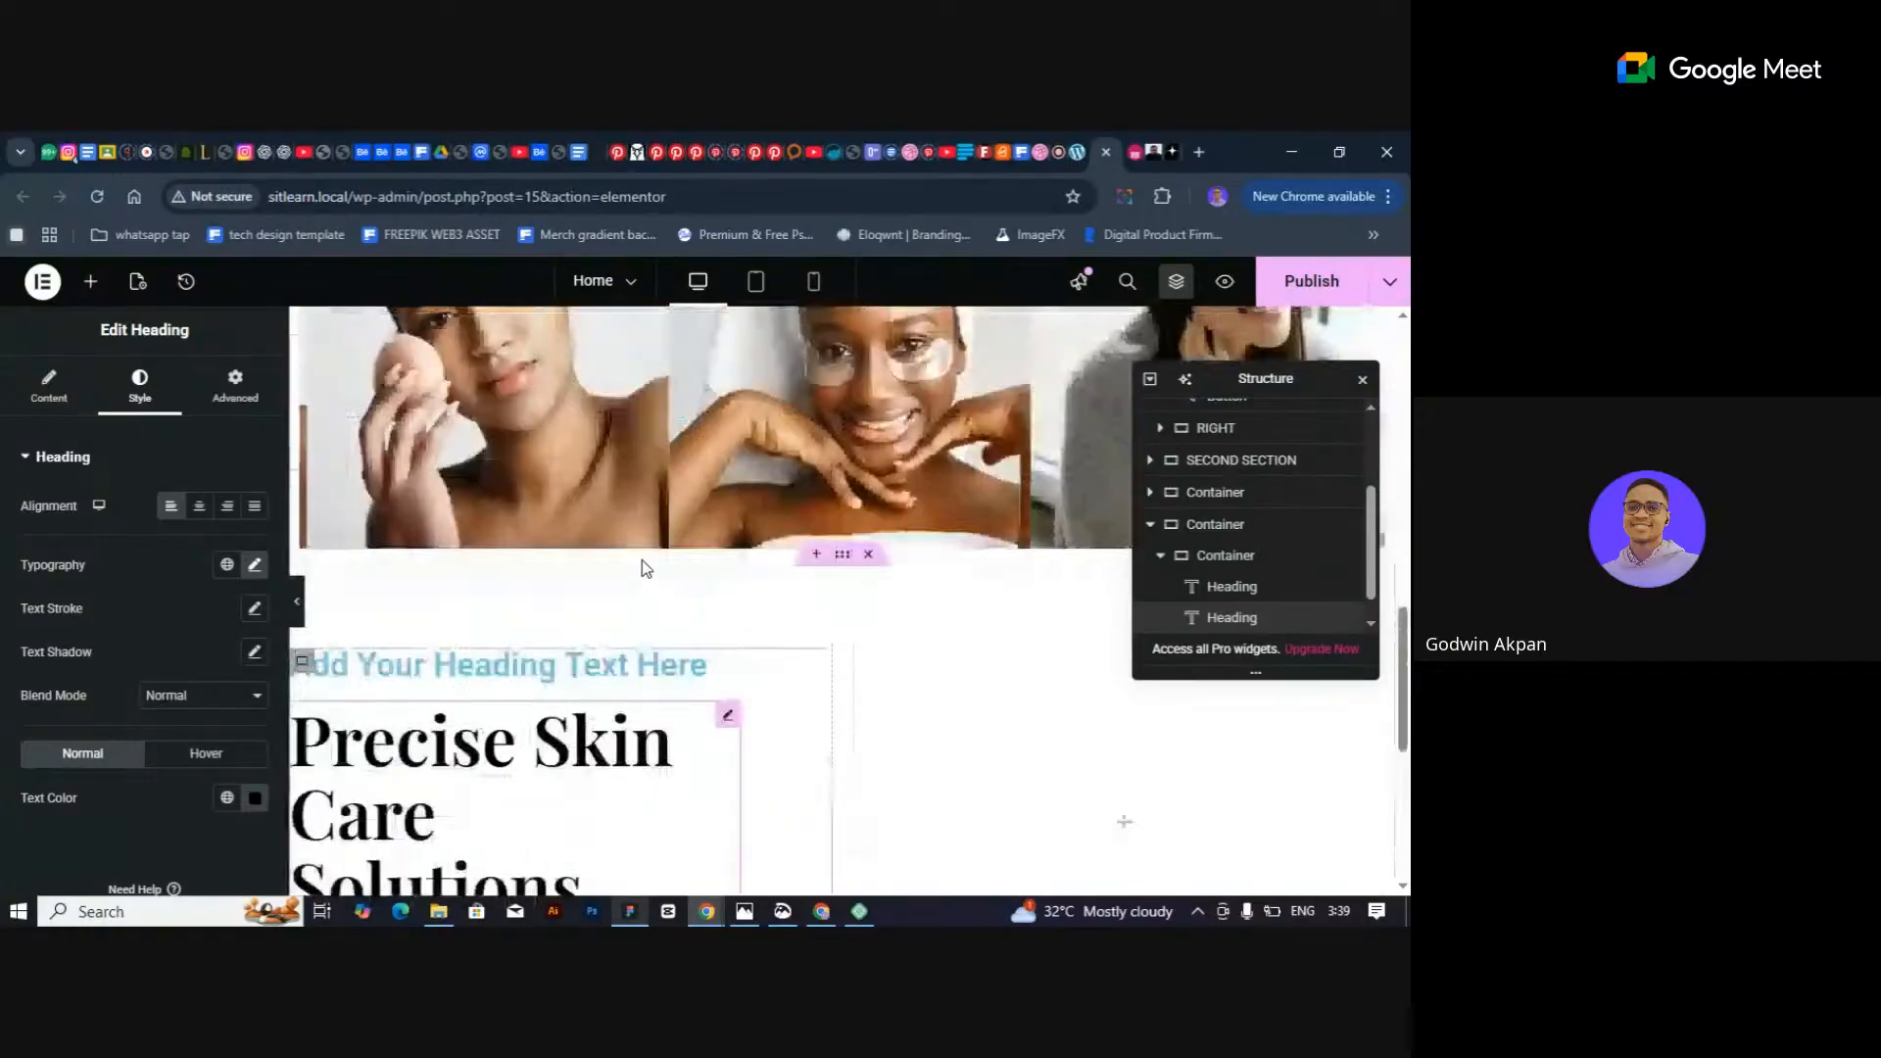
{"action": "left_click", "coordinate": [735, 703]}
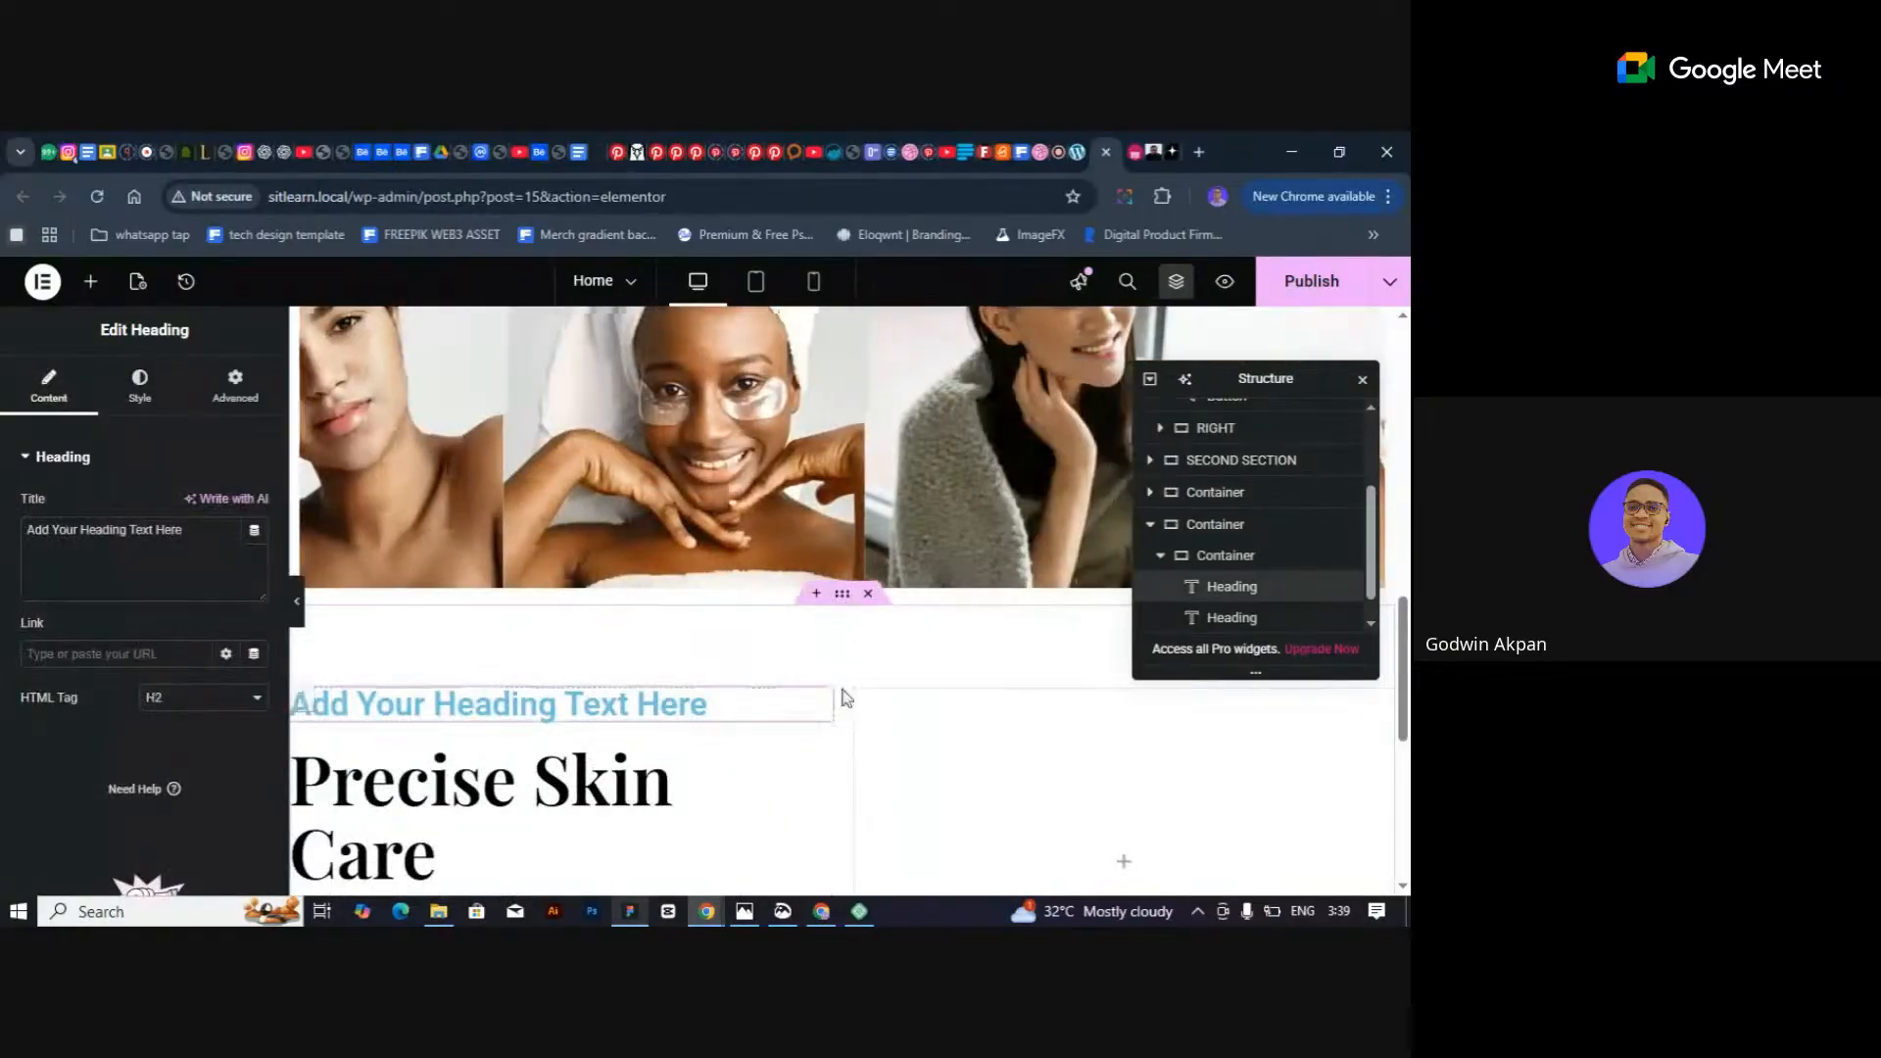
{"action": "key", "text": "Delete"}
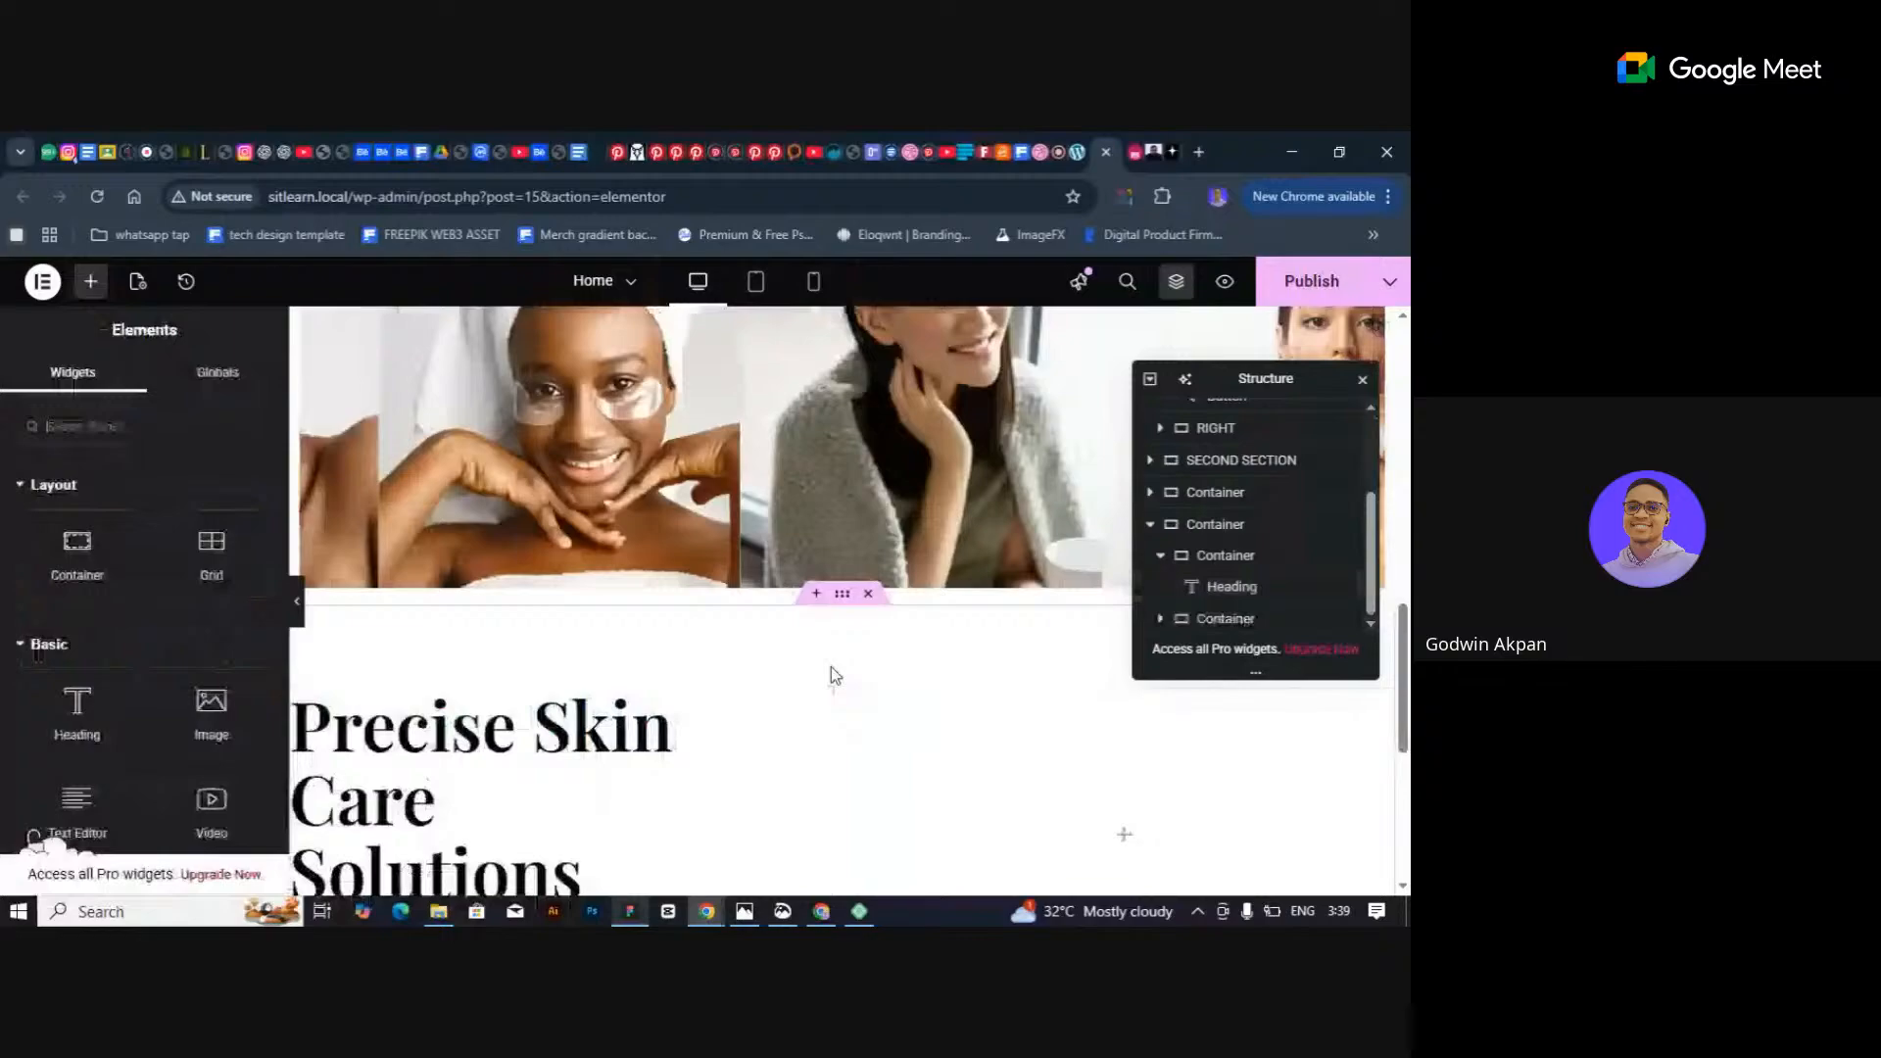
Reduce the pasted heading's font size to 32 px.
{"action": "scroll", "coordinate": [831, 666], "scroll_direction": "down", "scroll_amount": 3}
{"action": "left_click", "coordinate": [601, 676]}
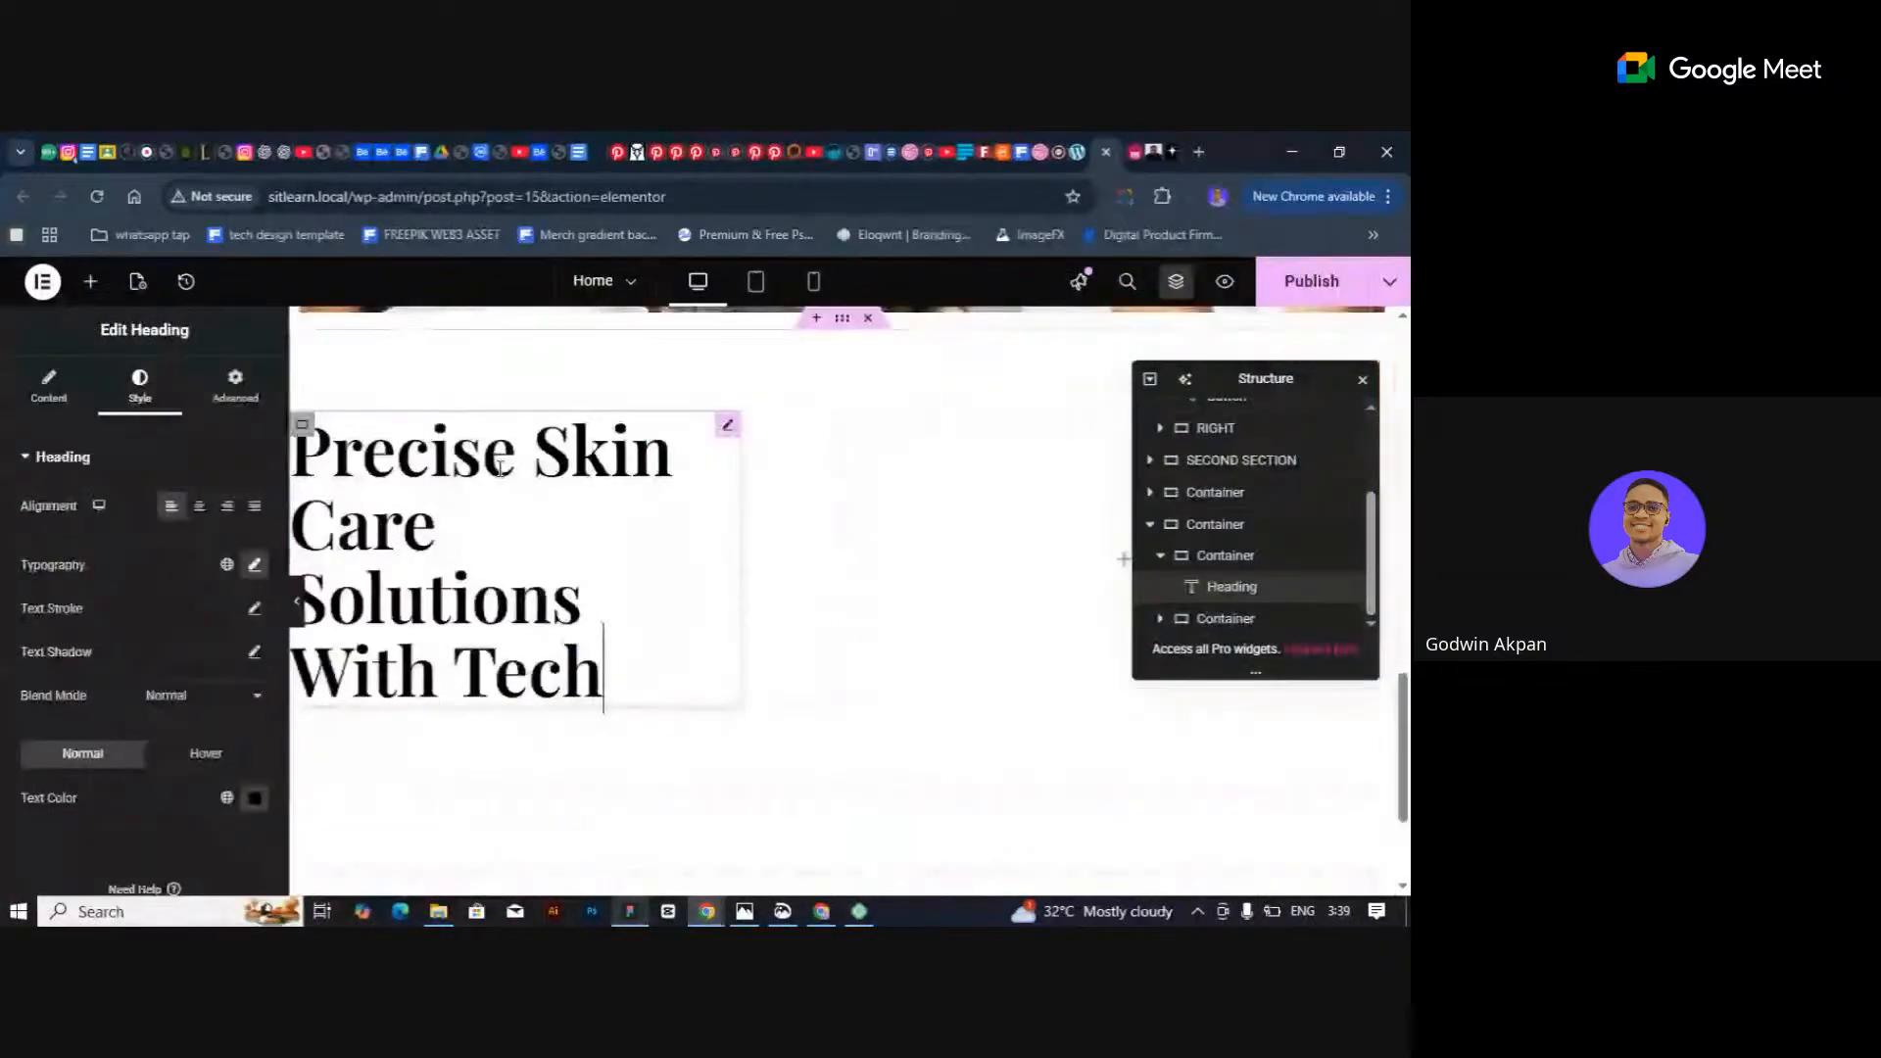
{"action": "left_click", "coordinate": [252, 568]}
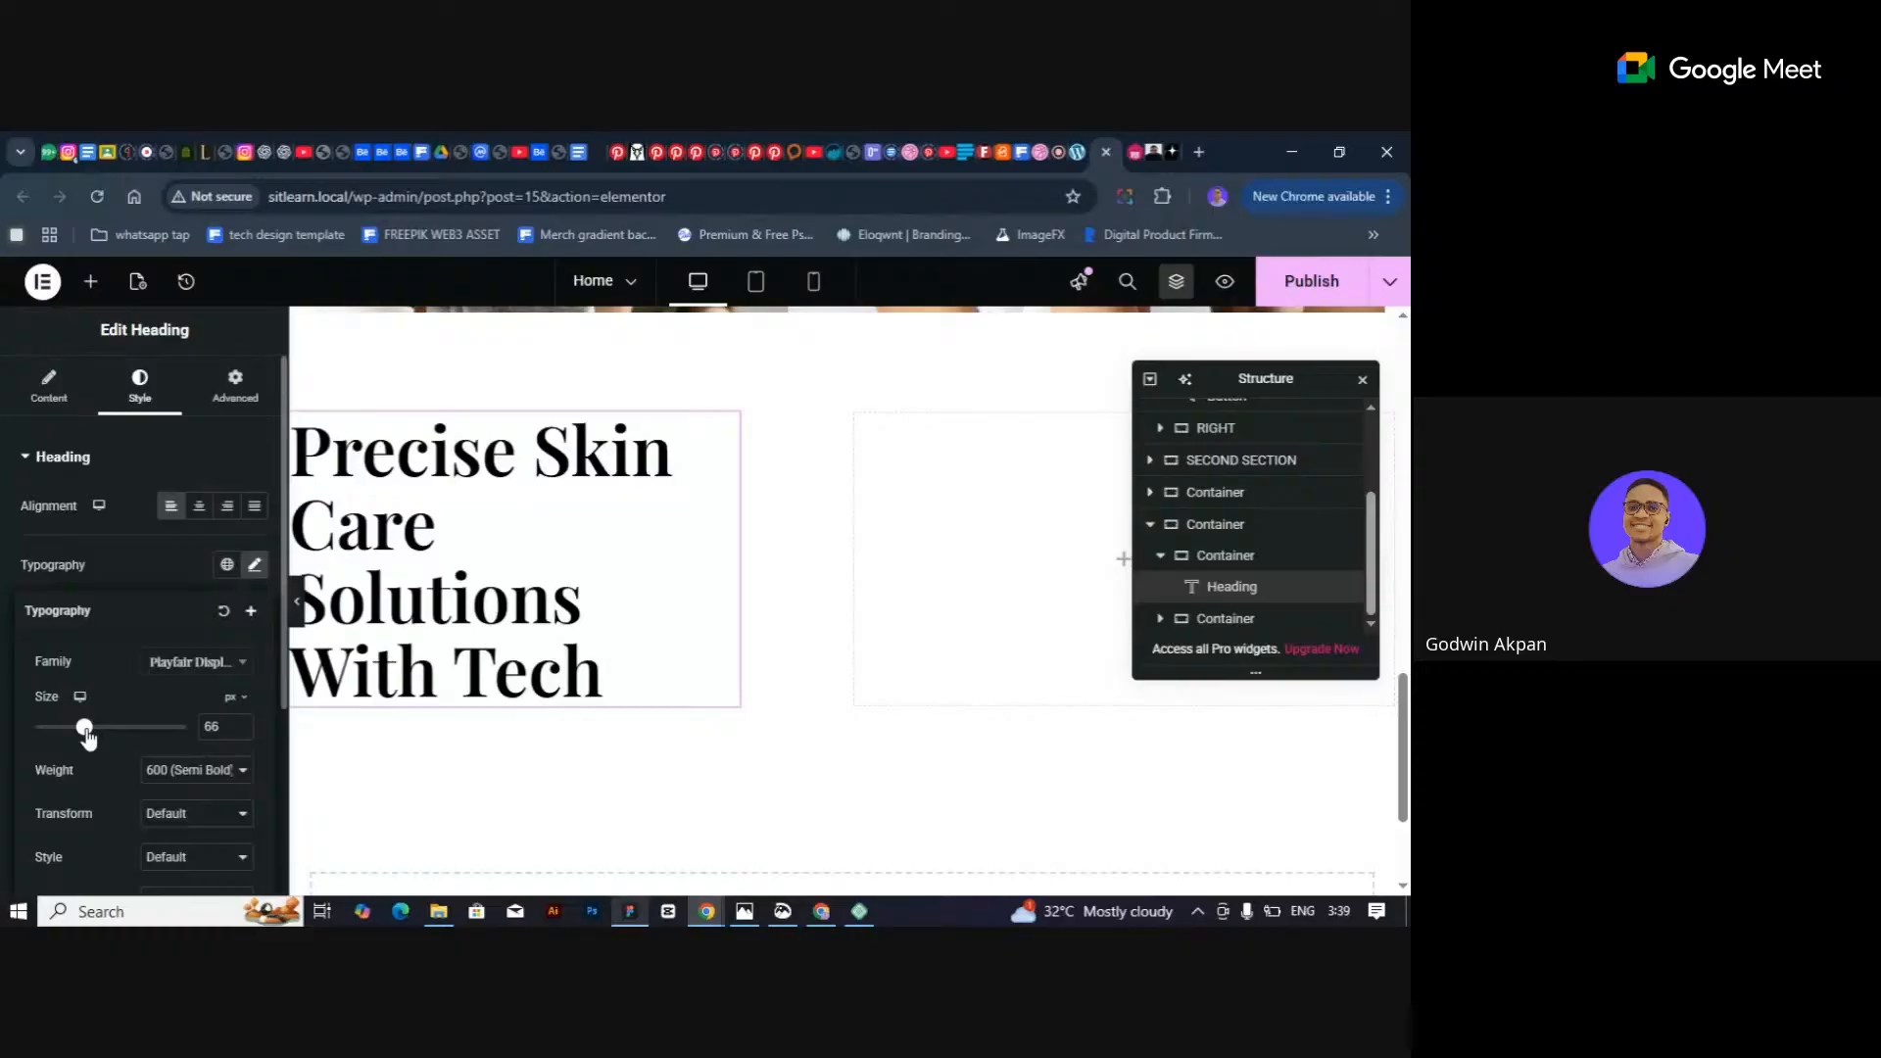
{"action": "left_click_drag", "start_coordinate": [86, 730], "coordinate": [61, 735]}
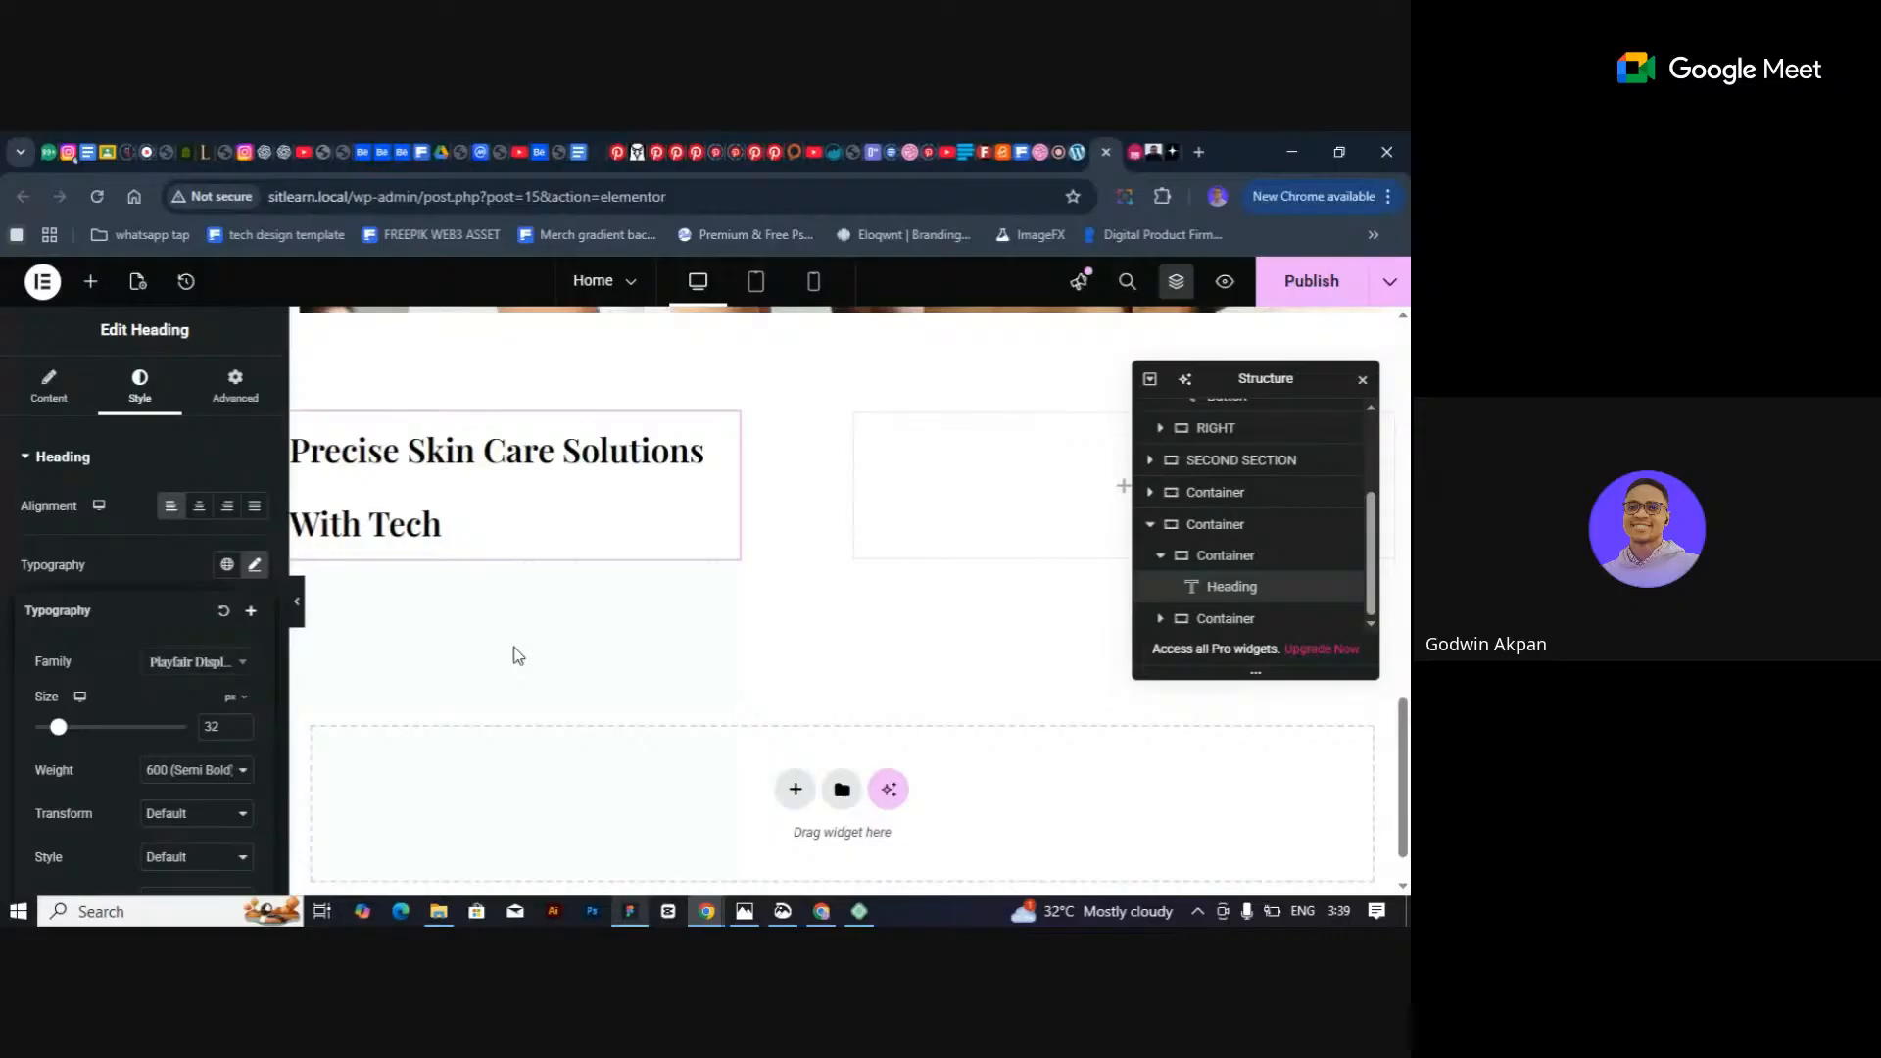
Copy the title "ABOUT PURE LOOM" from the ChatGPT answer and paste it over the heading's title in Elementor.
{"action": "left_click", "coordinate": [265, 153]}
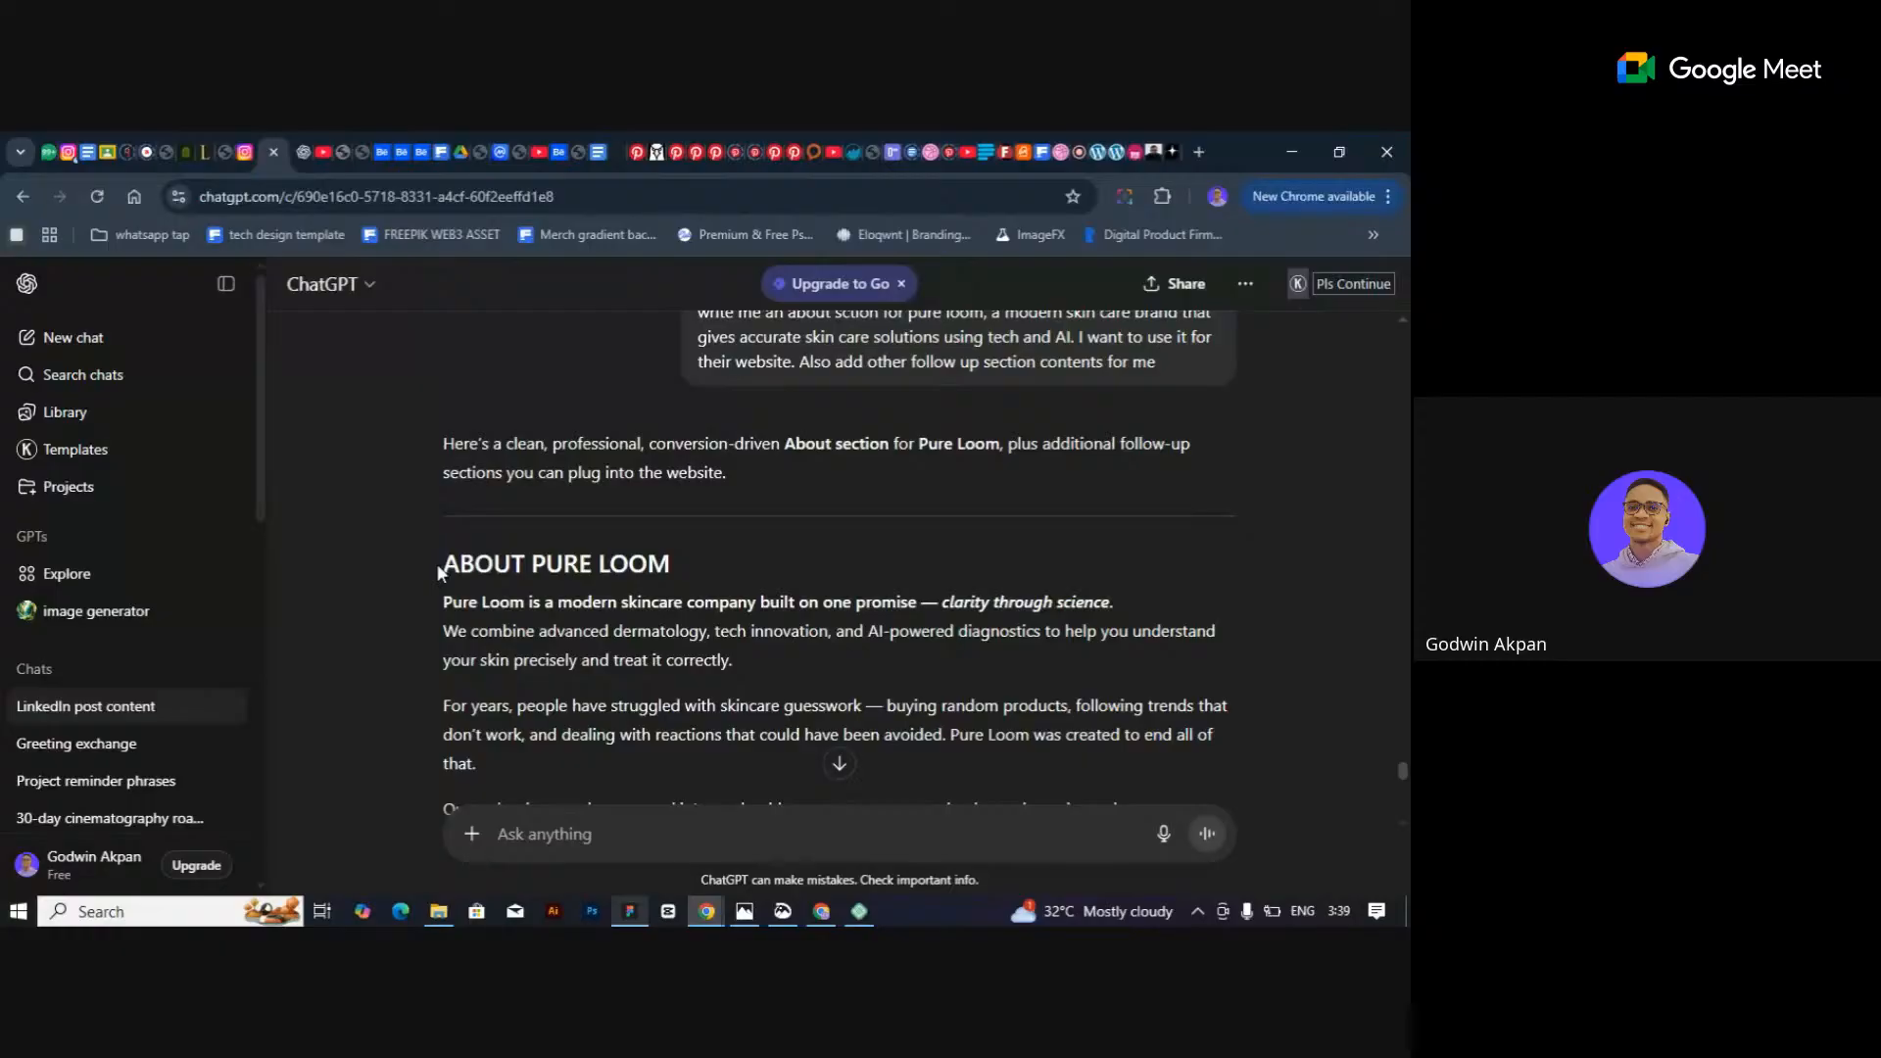
{"action": "left_click_drag", "start_coordinate": [439, 566], "coordinate": [701, 565]}
{"action": "key", "text": "ctrl+c"}
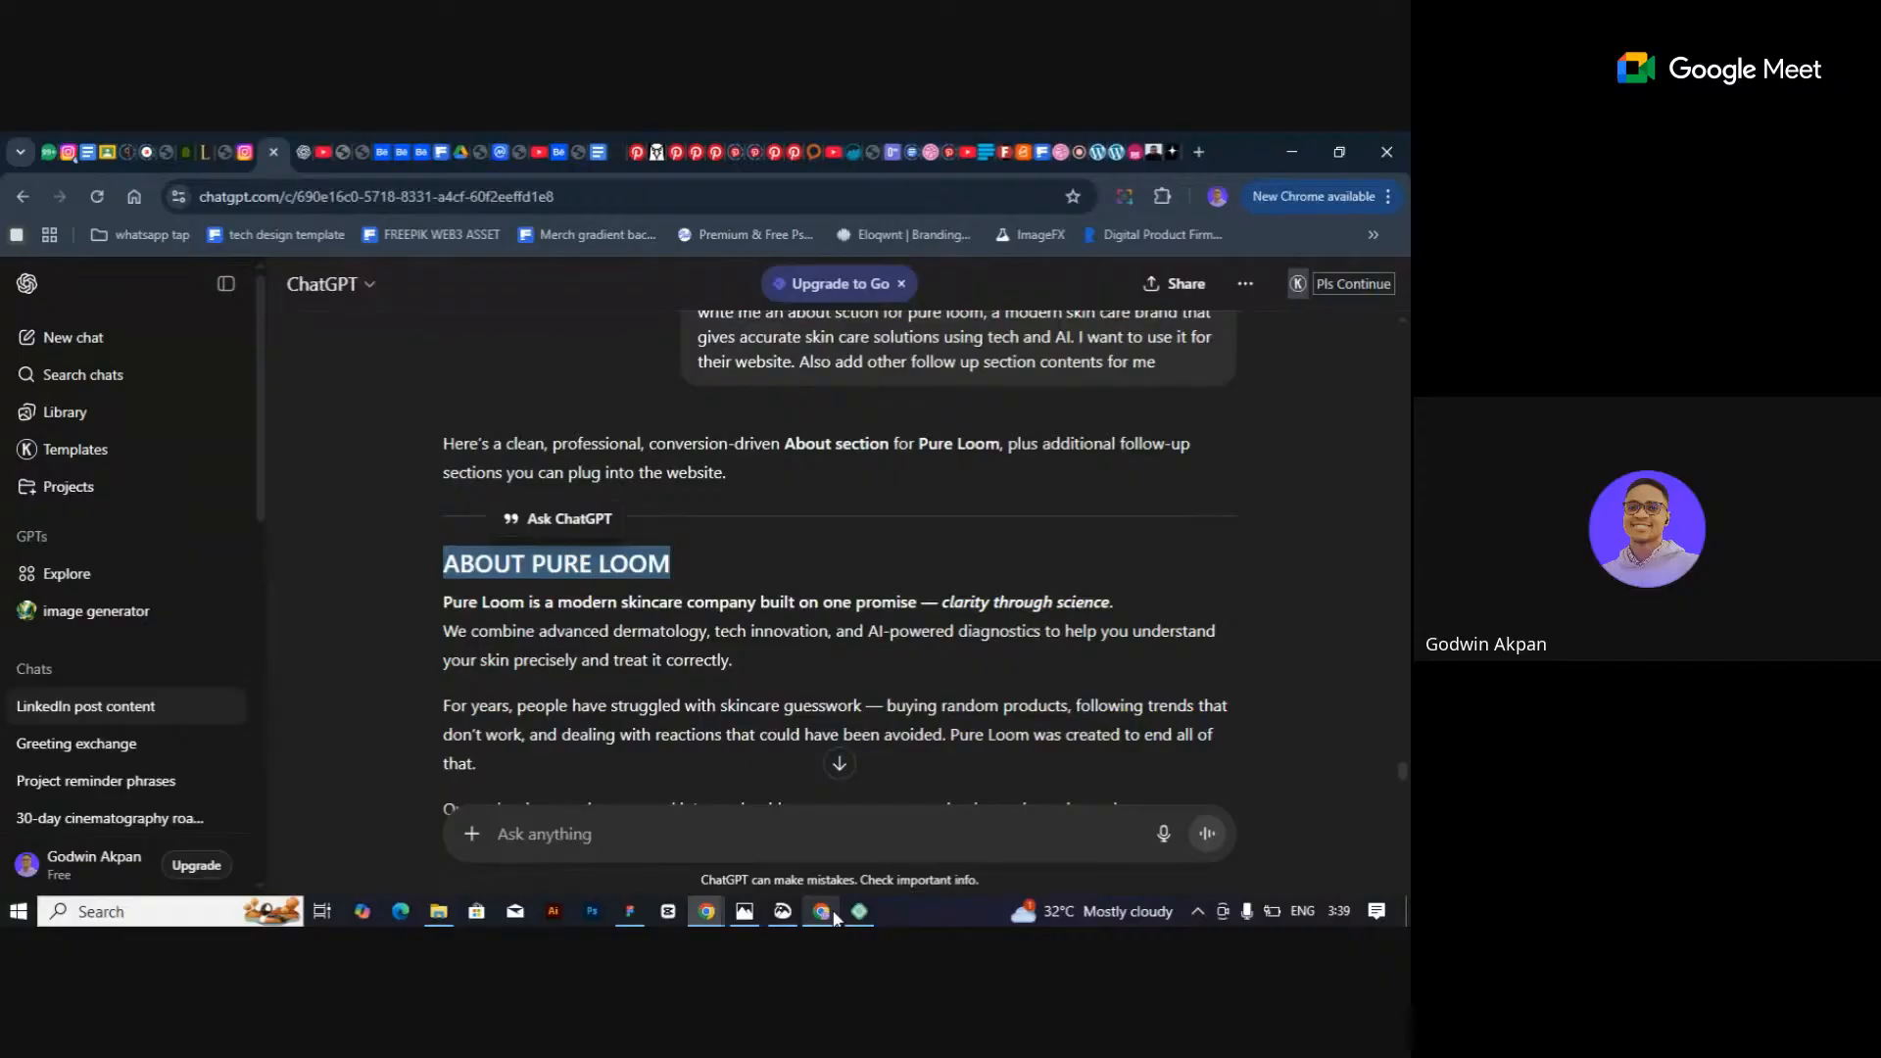
{"action": "left_click", "coordinate": [833, 913]}
{"action": "triple_click", "coordinate": [142, 540]}
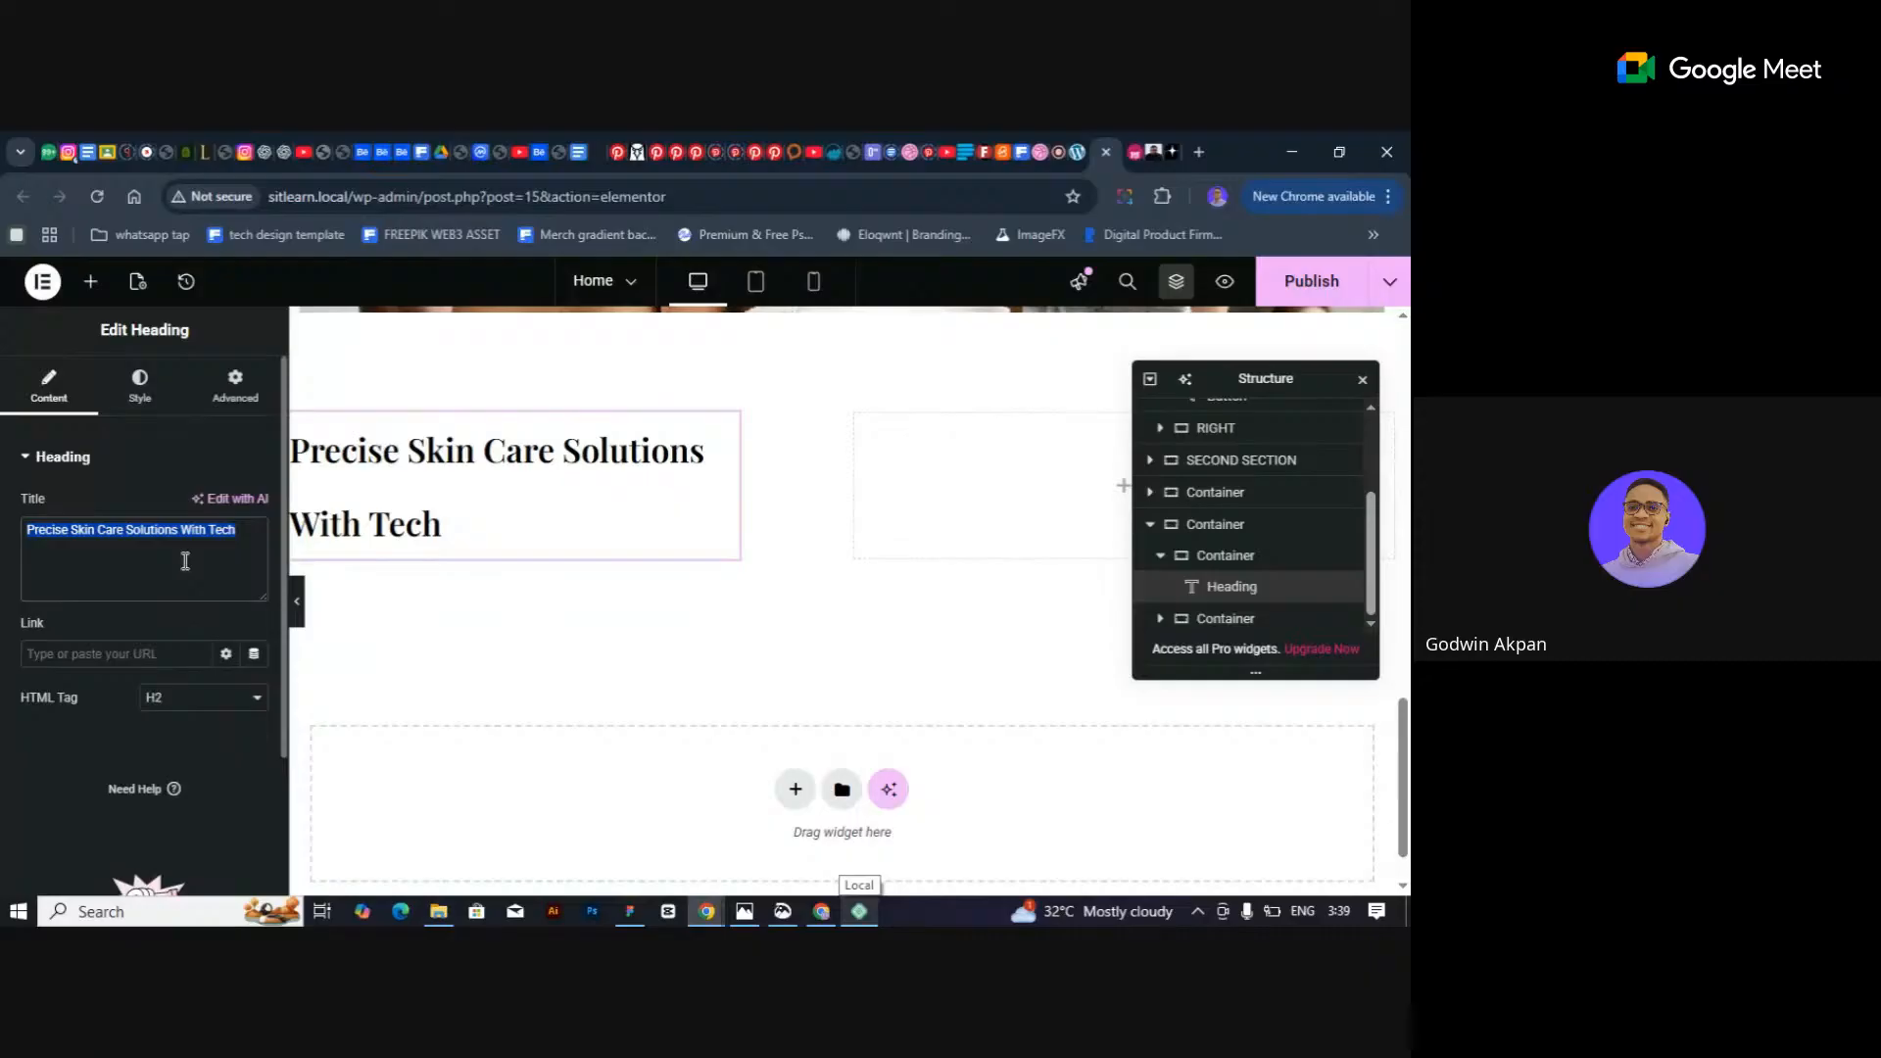
{"action": "key", "text": "ctrl+v"}
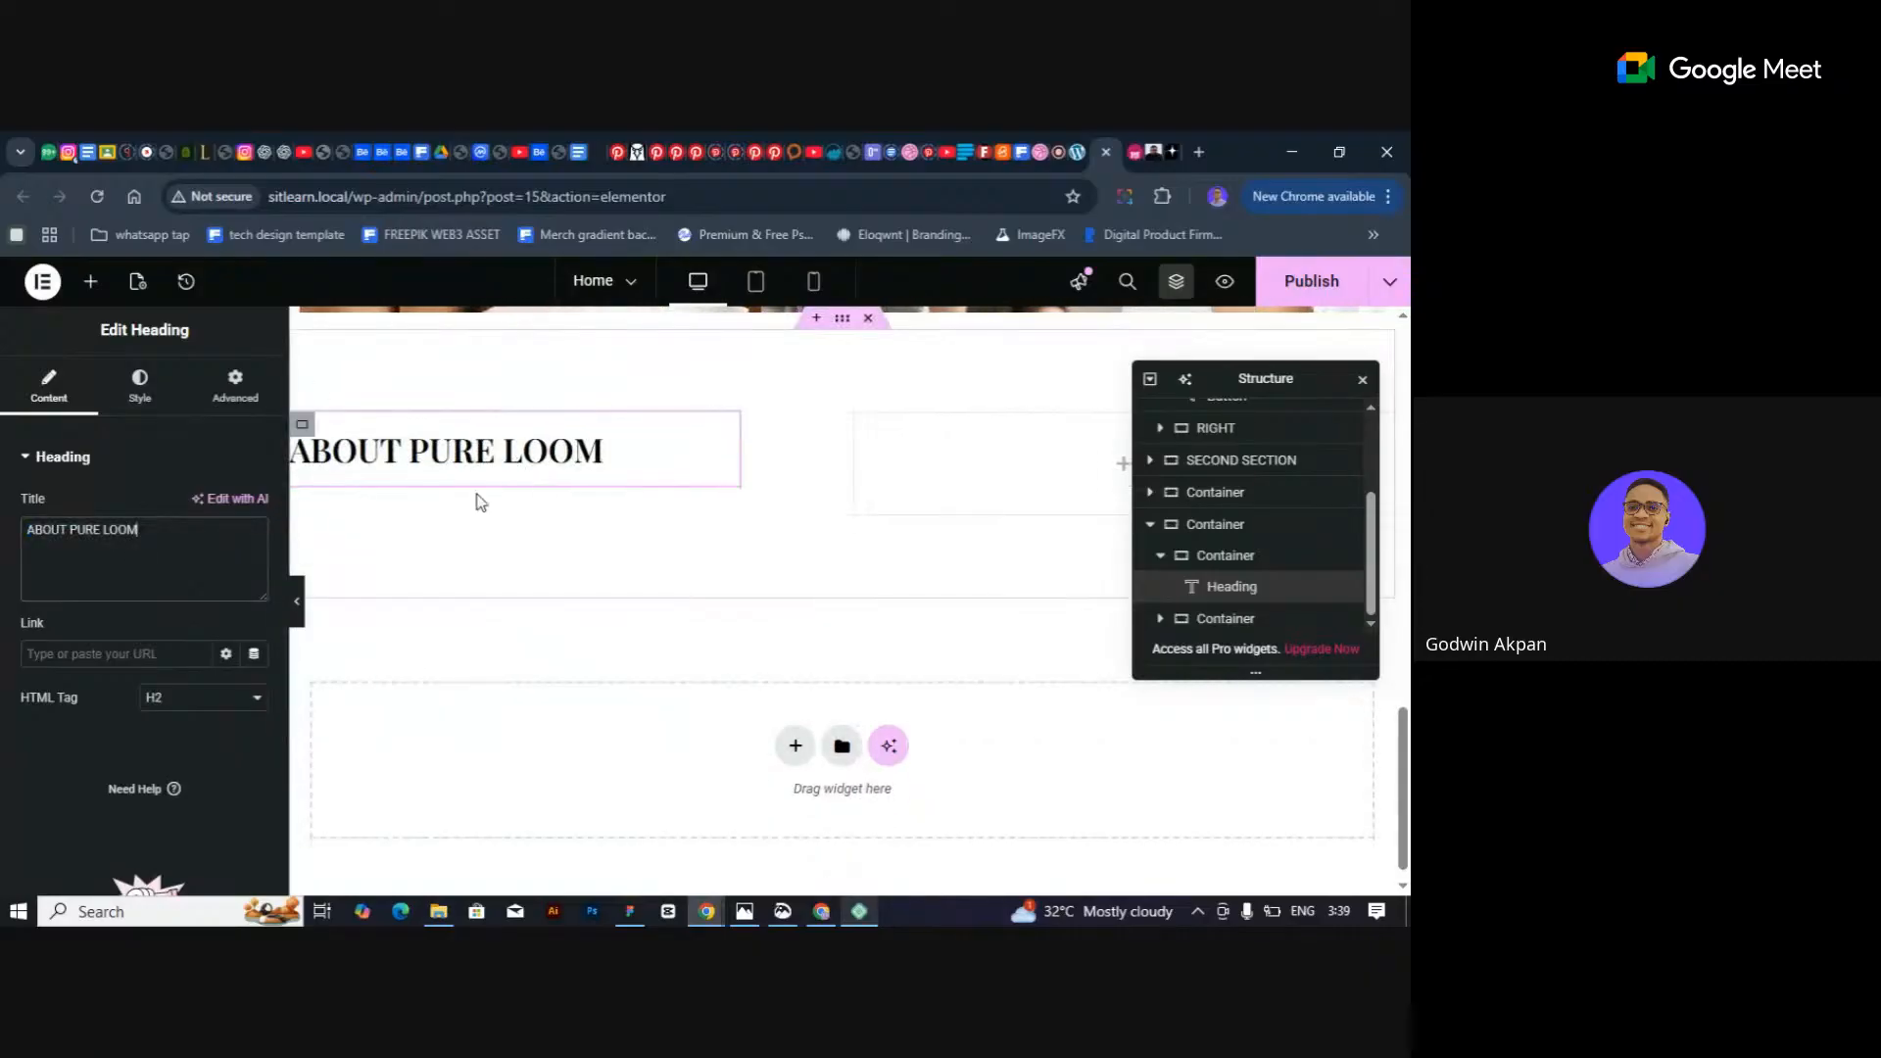
Compare the heading with the sections above, and retype its title in title case as "About Pure Loom".
{"action": "scroll", "coordinate": [508, 461], "scroll_direction": "up", "scroll_amount": 3}
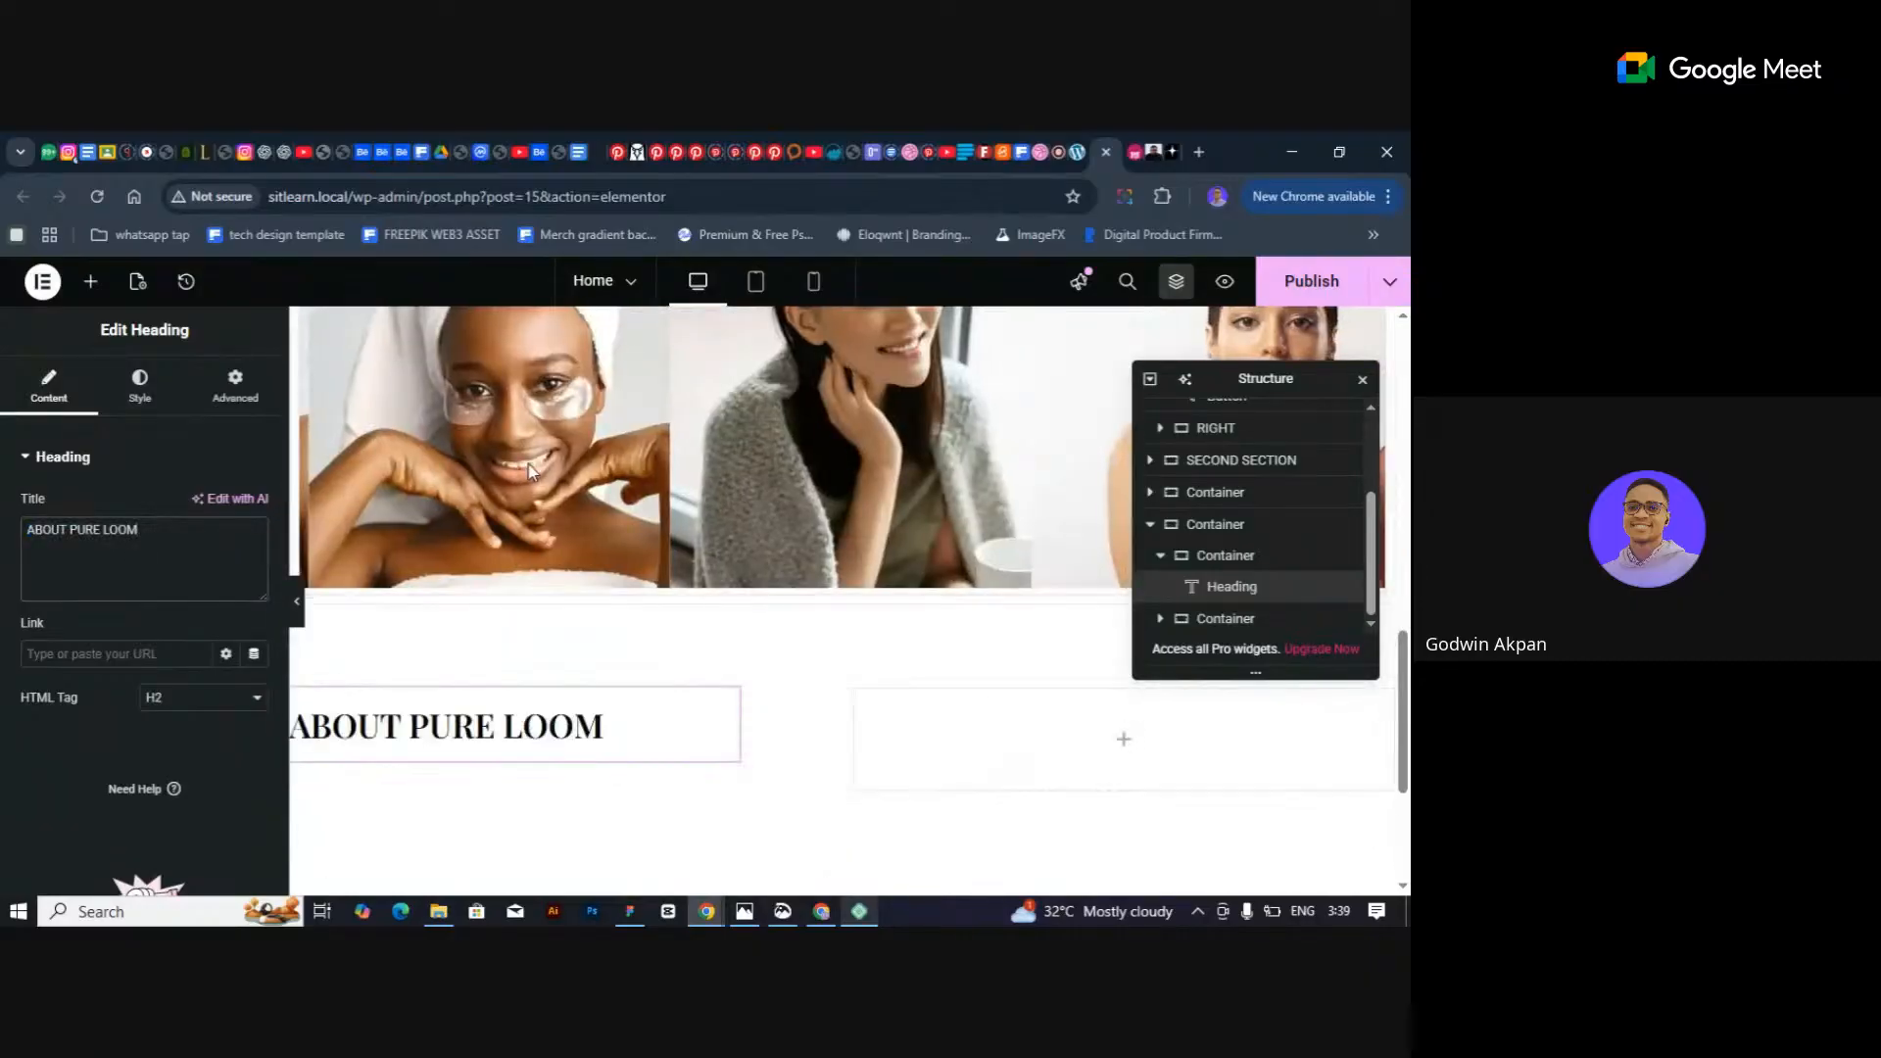
{"action": "scroll", "coordinate": [356, 650], "scroll_direction": "up", "scroll_amount": 5}
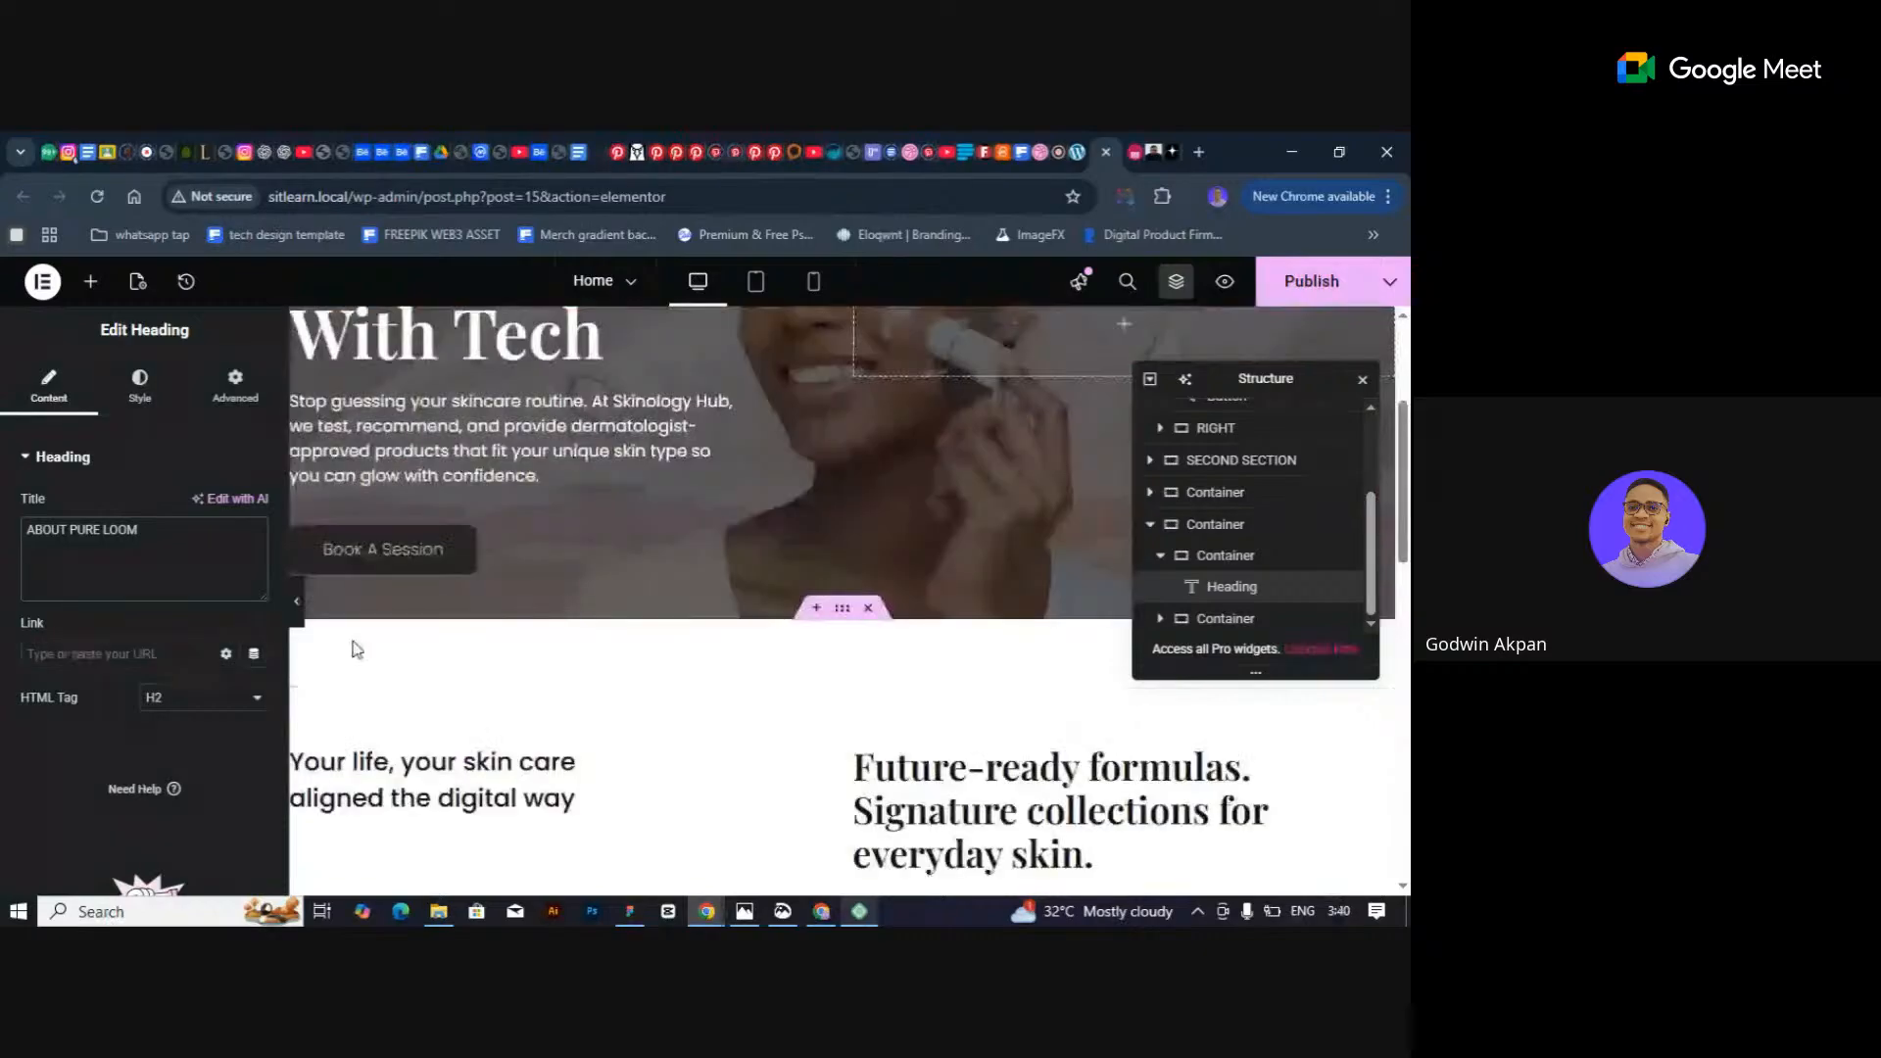
{"action": "scroll", "coordinate": [355, 650], "scroll_direction": "down", "scroll_amount": 5}
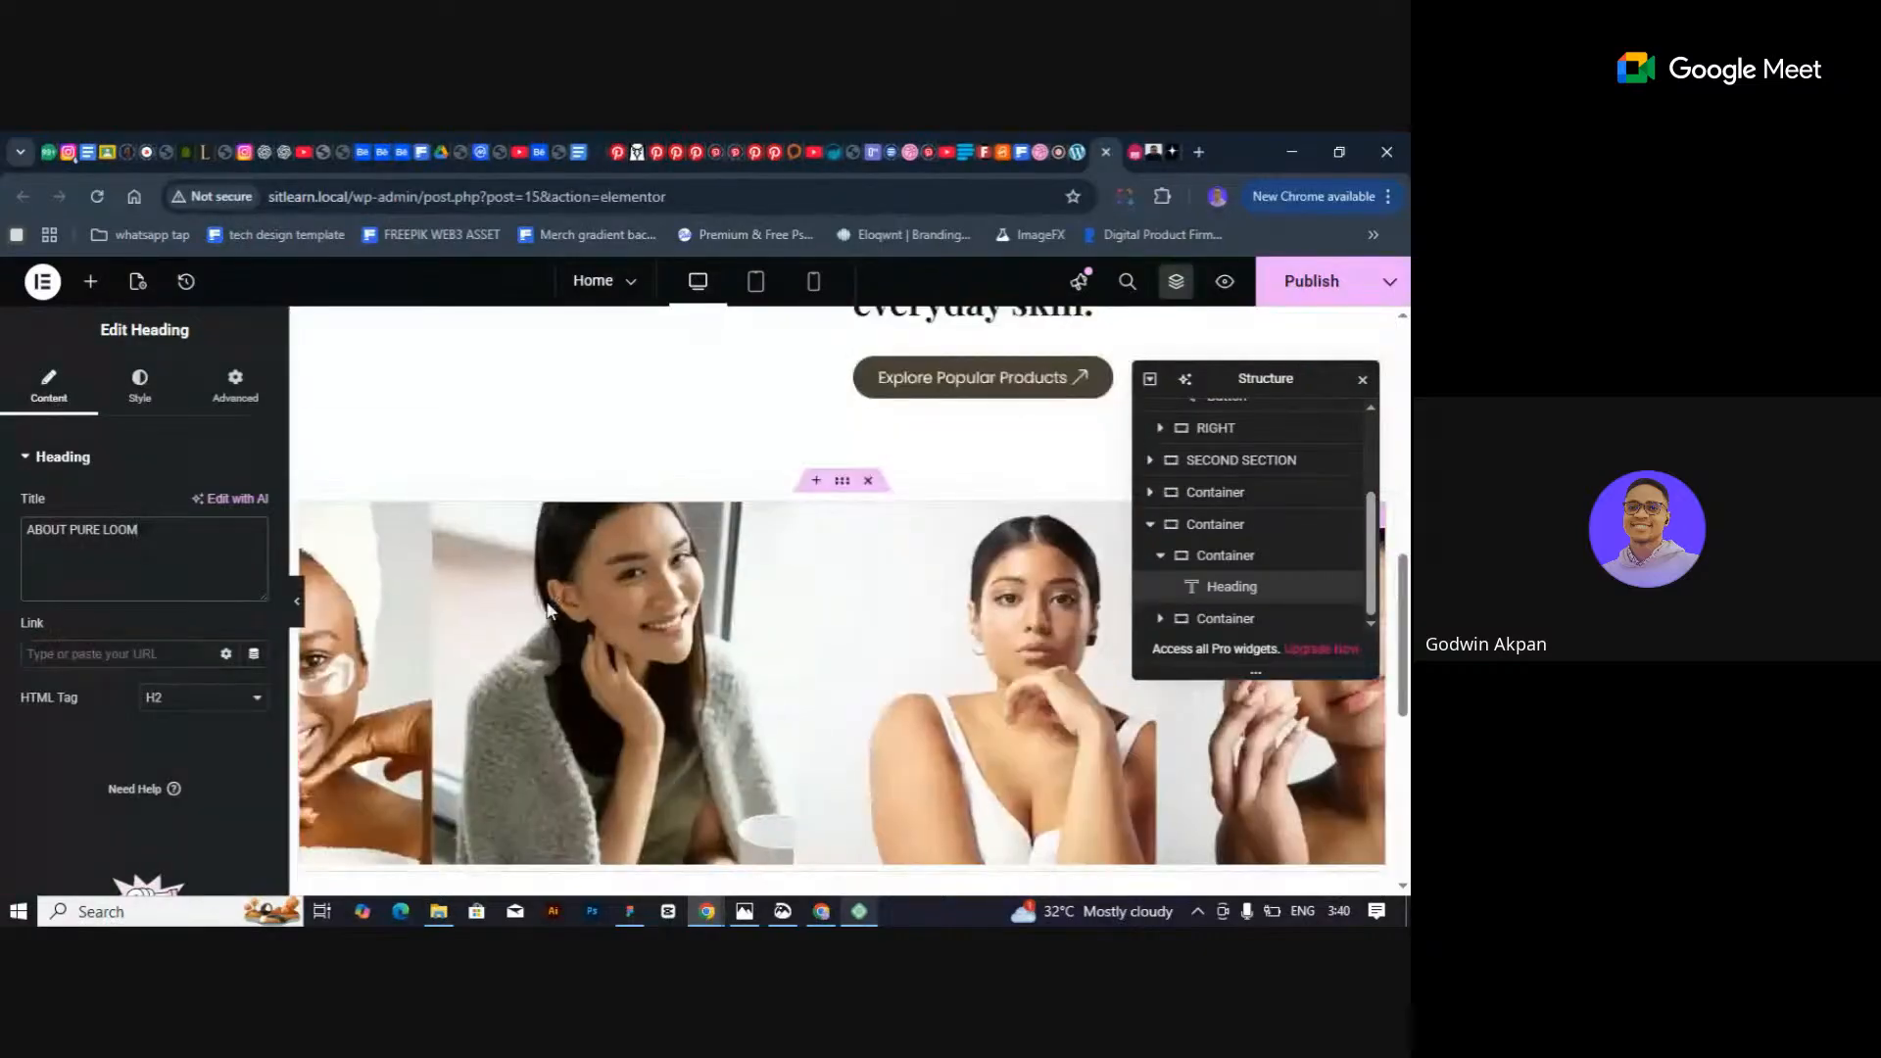
{"action": "scroll", "coordinate": [549, 609], "scroll_direction": "down", "scroll_amount": 5}
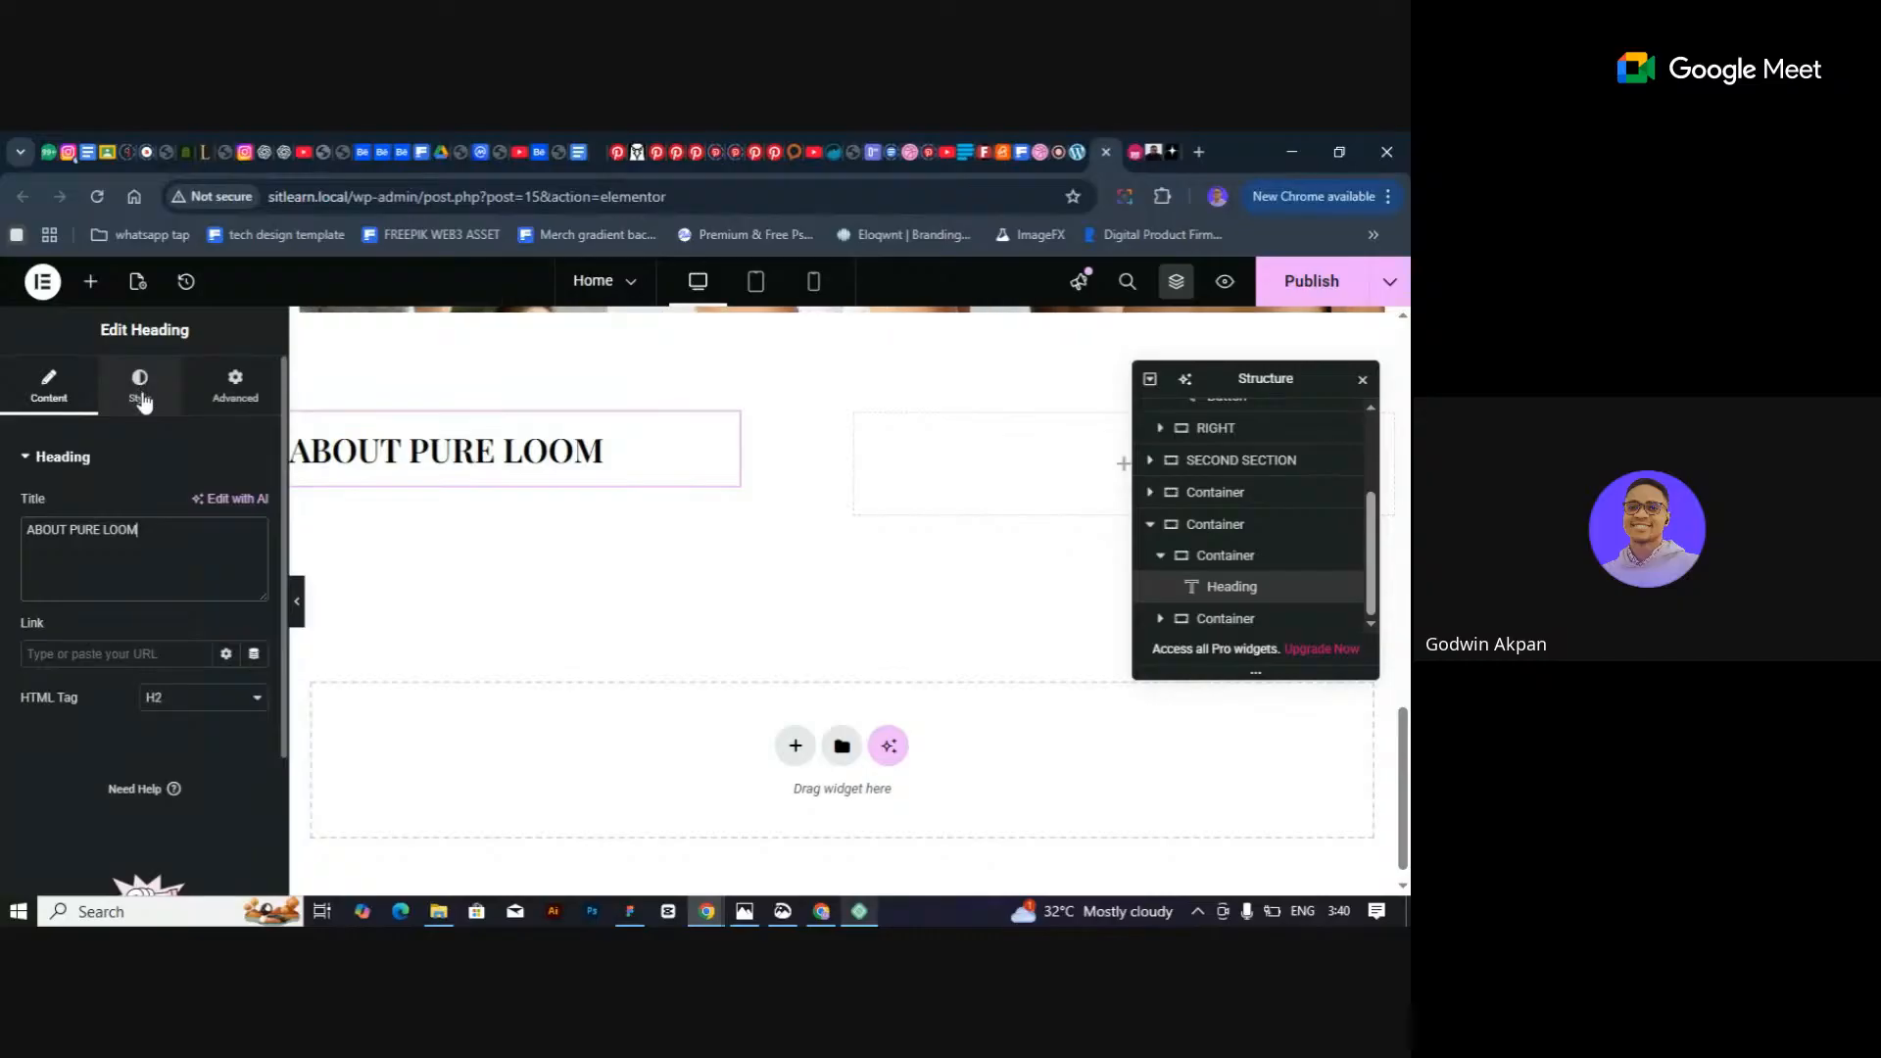
{"action": "triple_click", "coordinate": [35, 558]}
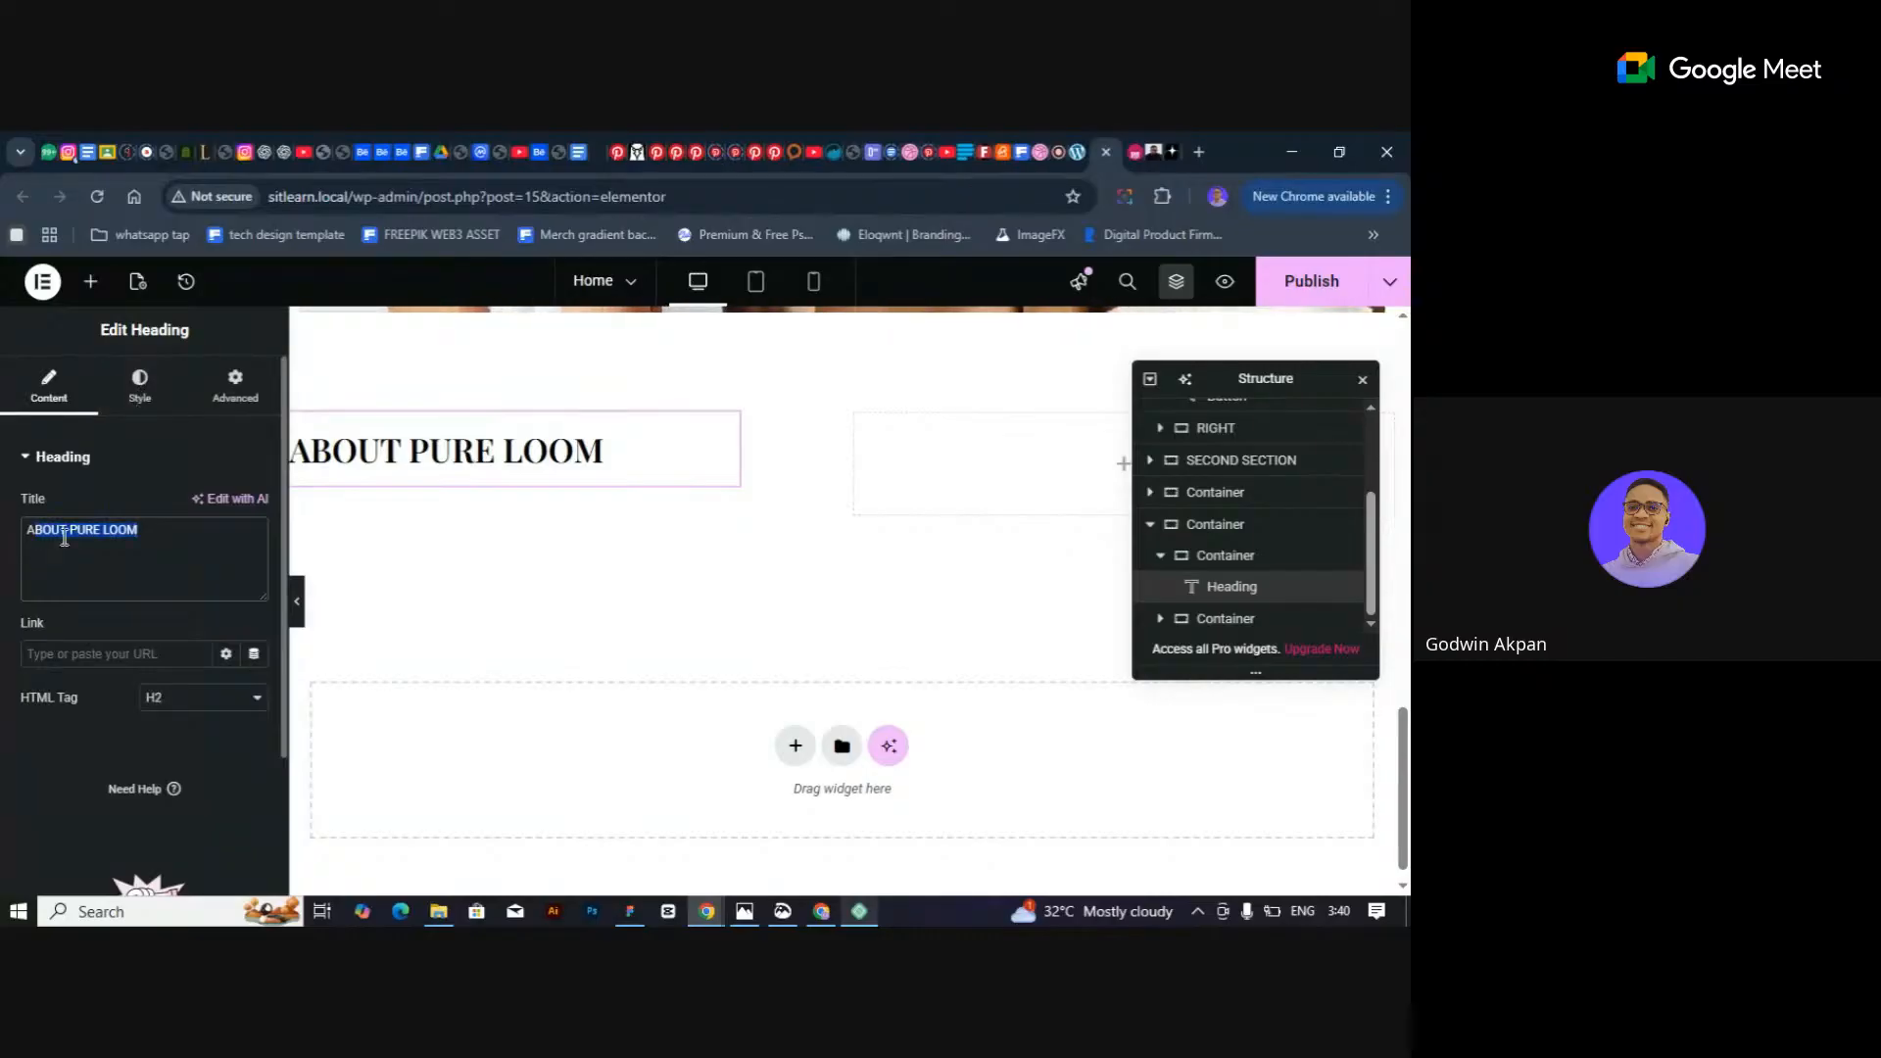
{"action": "type", "text": "About P"}
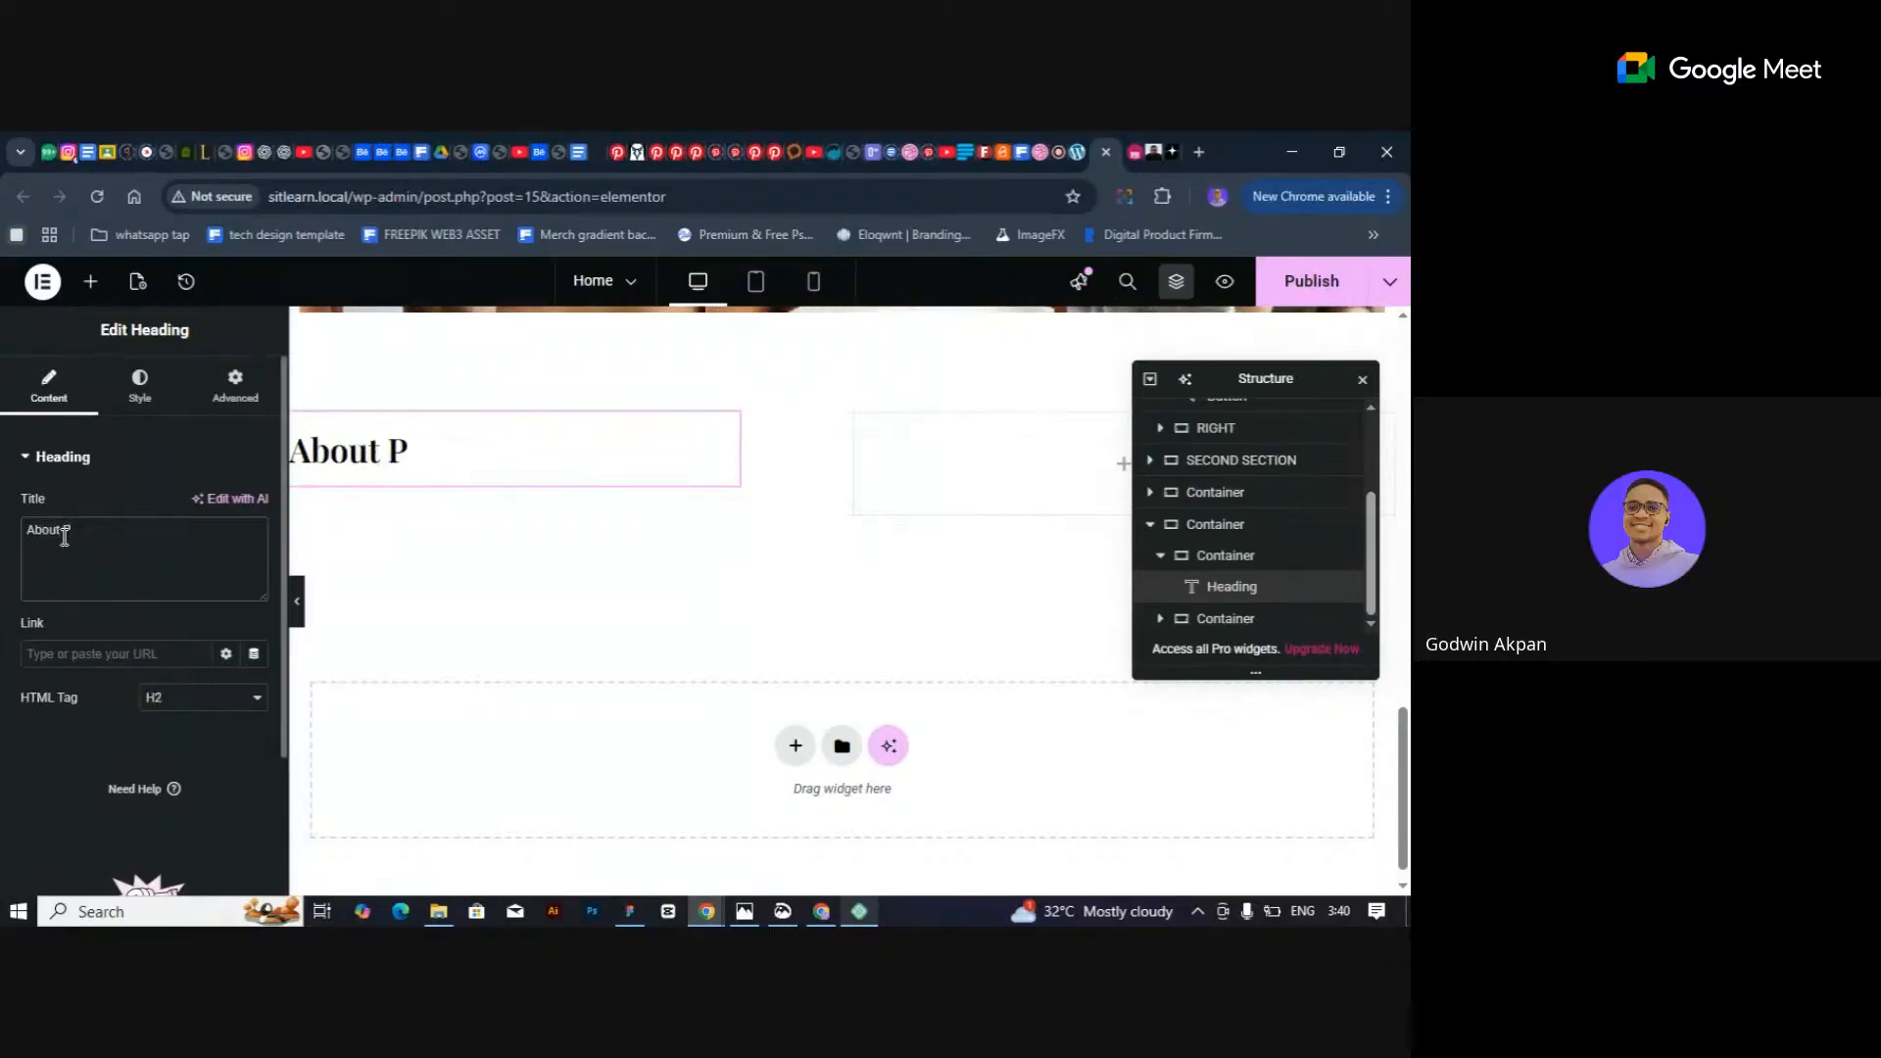
{"action": "type", "text": "ure Lo"}
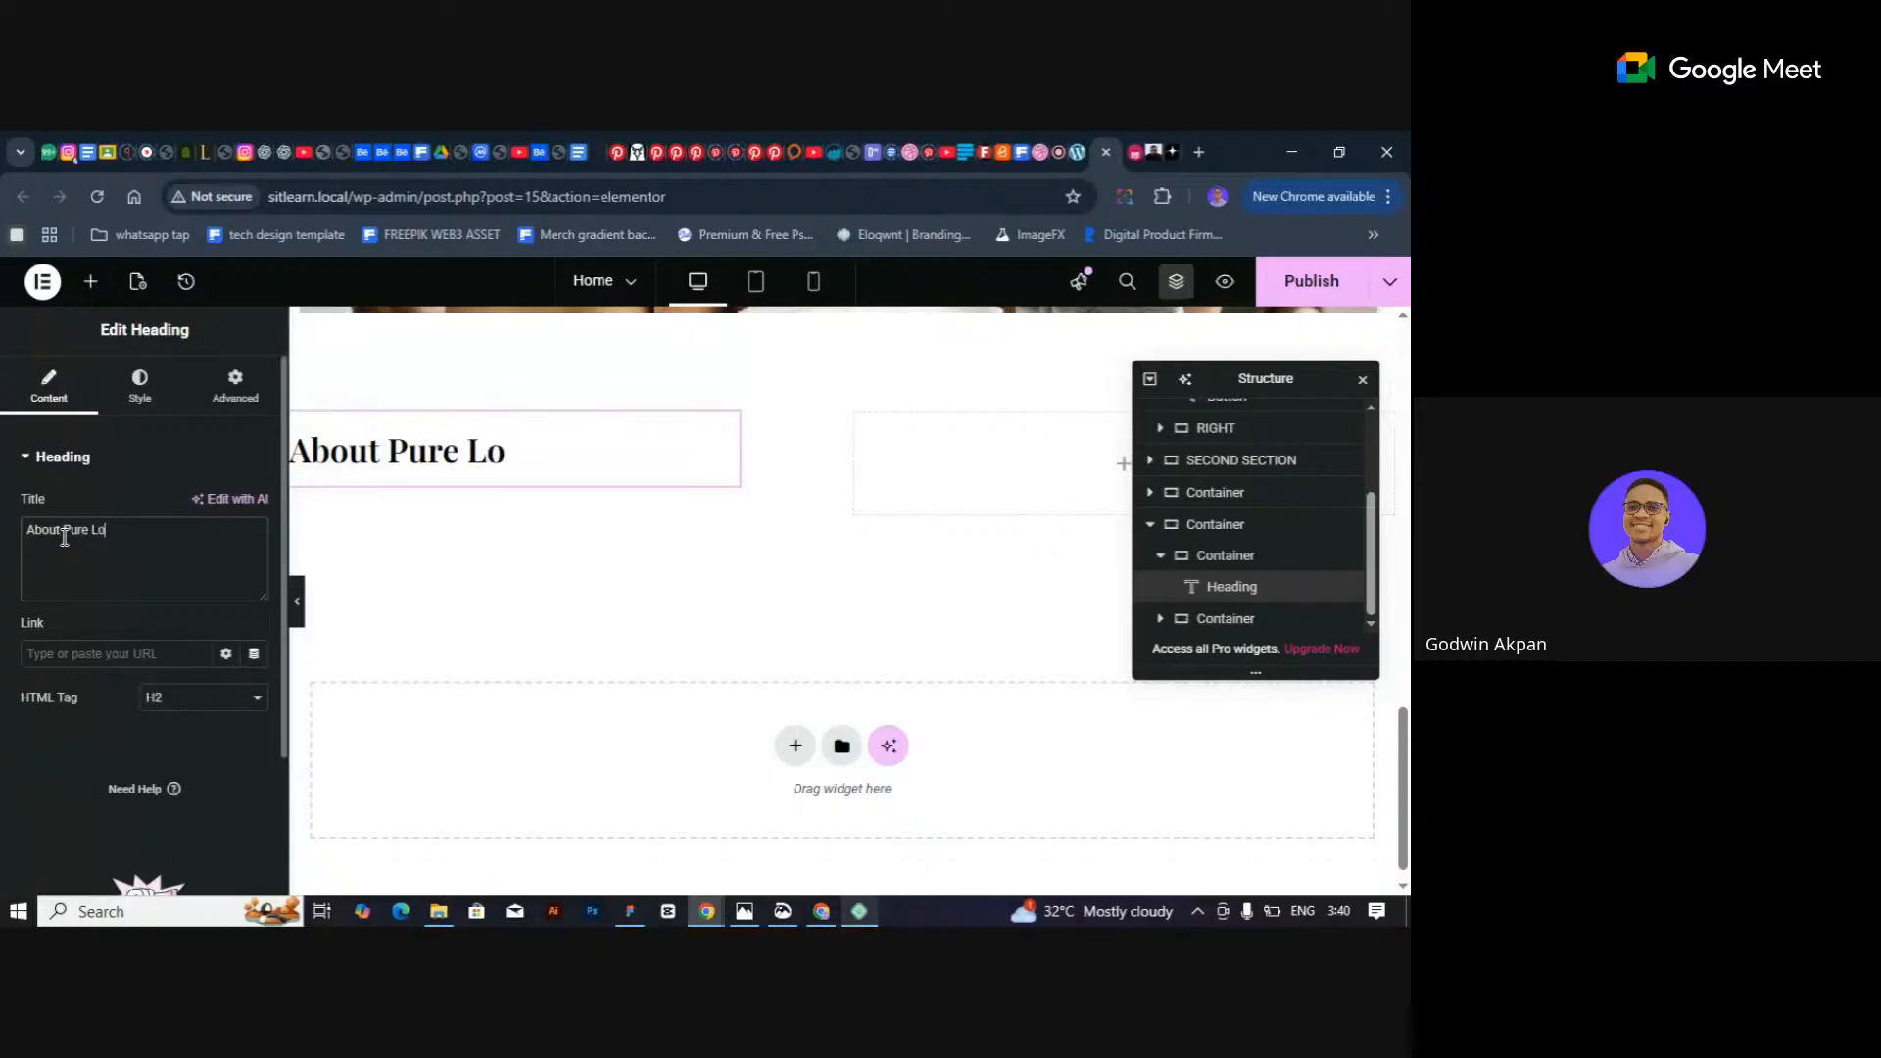
{"action": "type", "text": "om"}
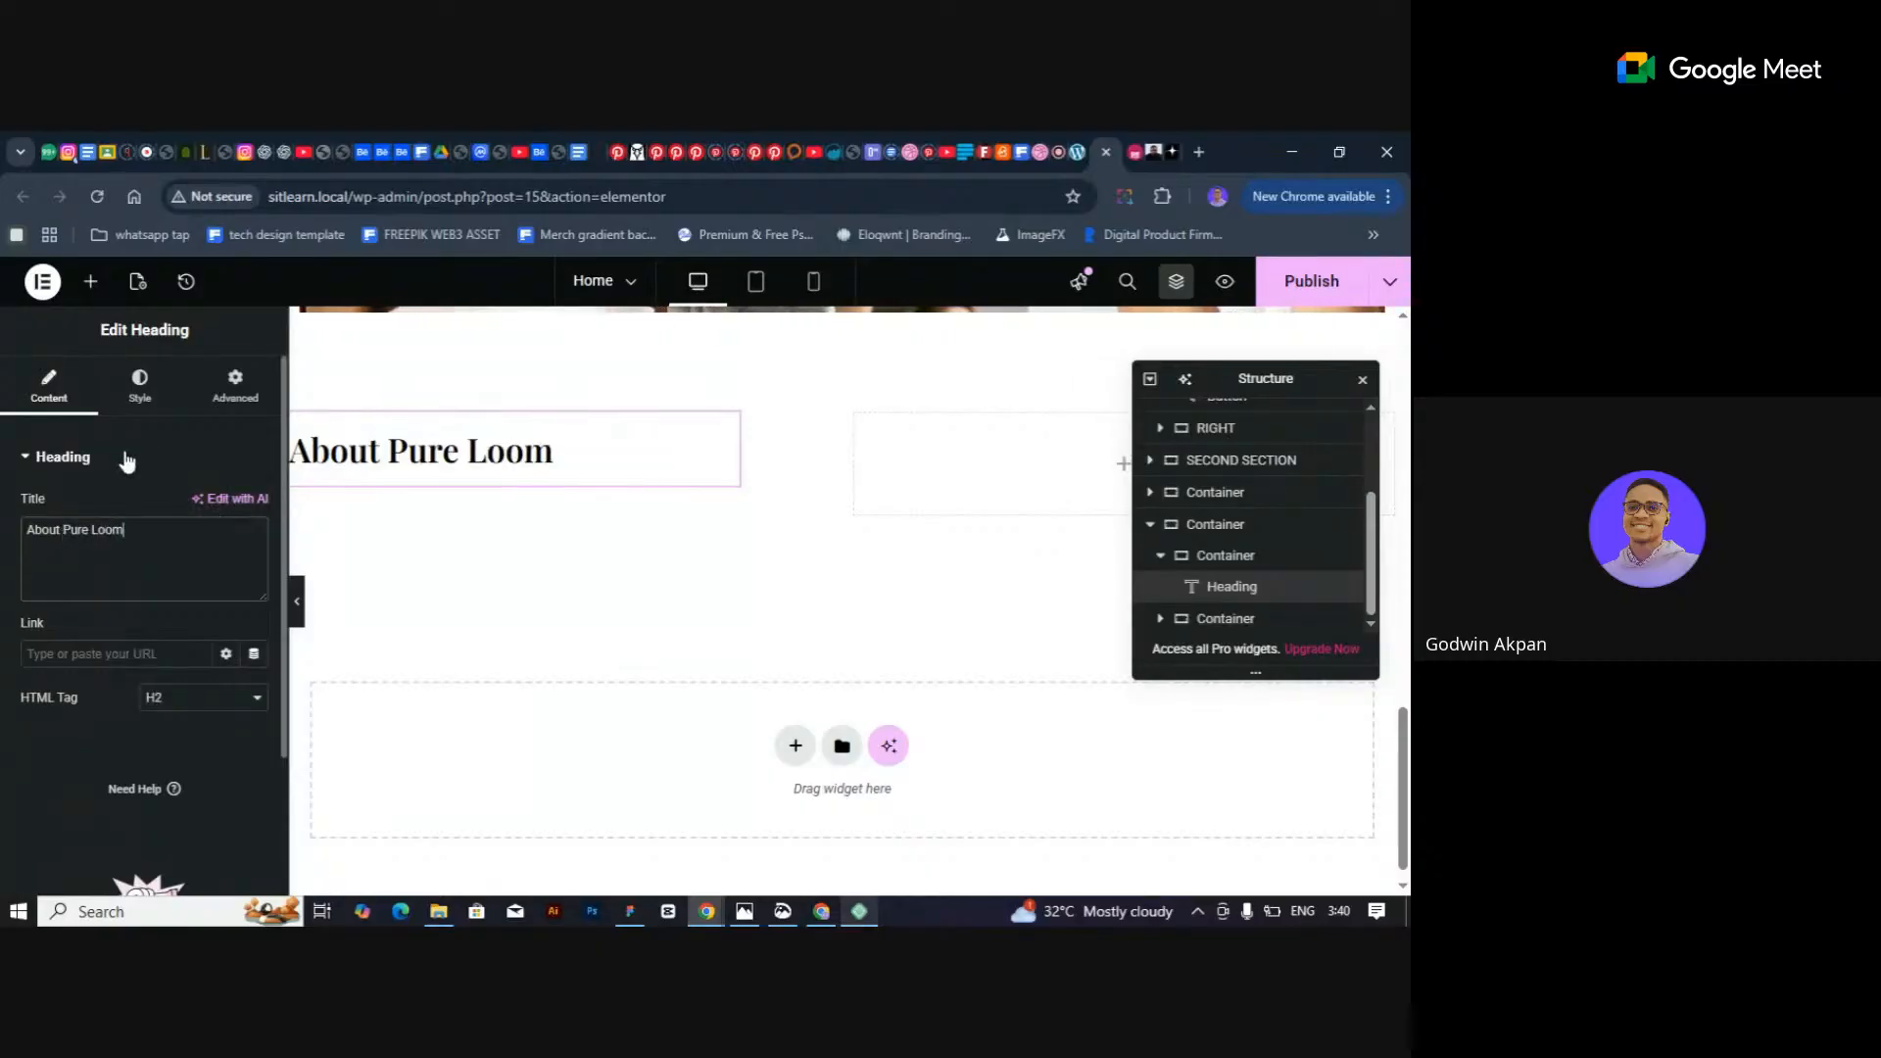
Try the Poppins font family on the About Pure Loom heading and compare it with the sections above.
{"action": "left_click", "coordinate": [169, 395]}
{"action": "left_click", "coordinate": [254, 564]}
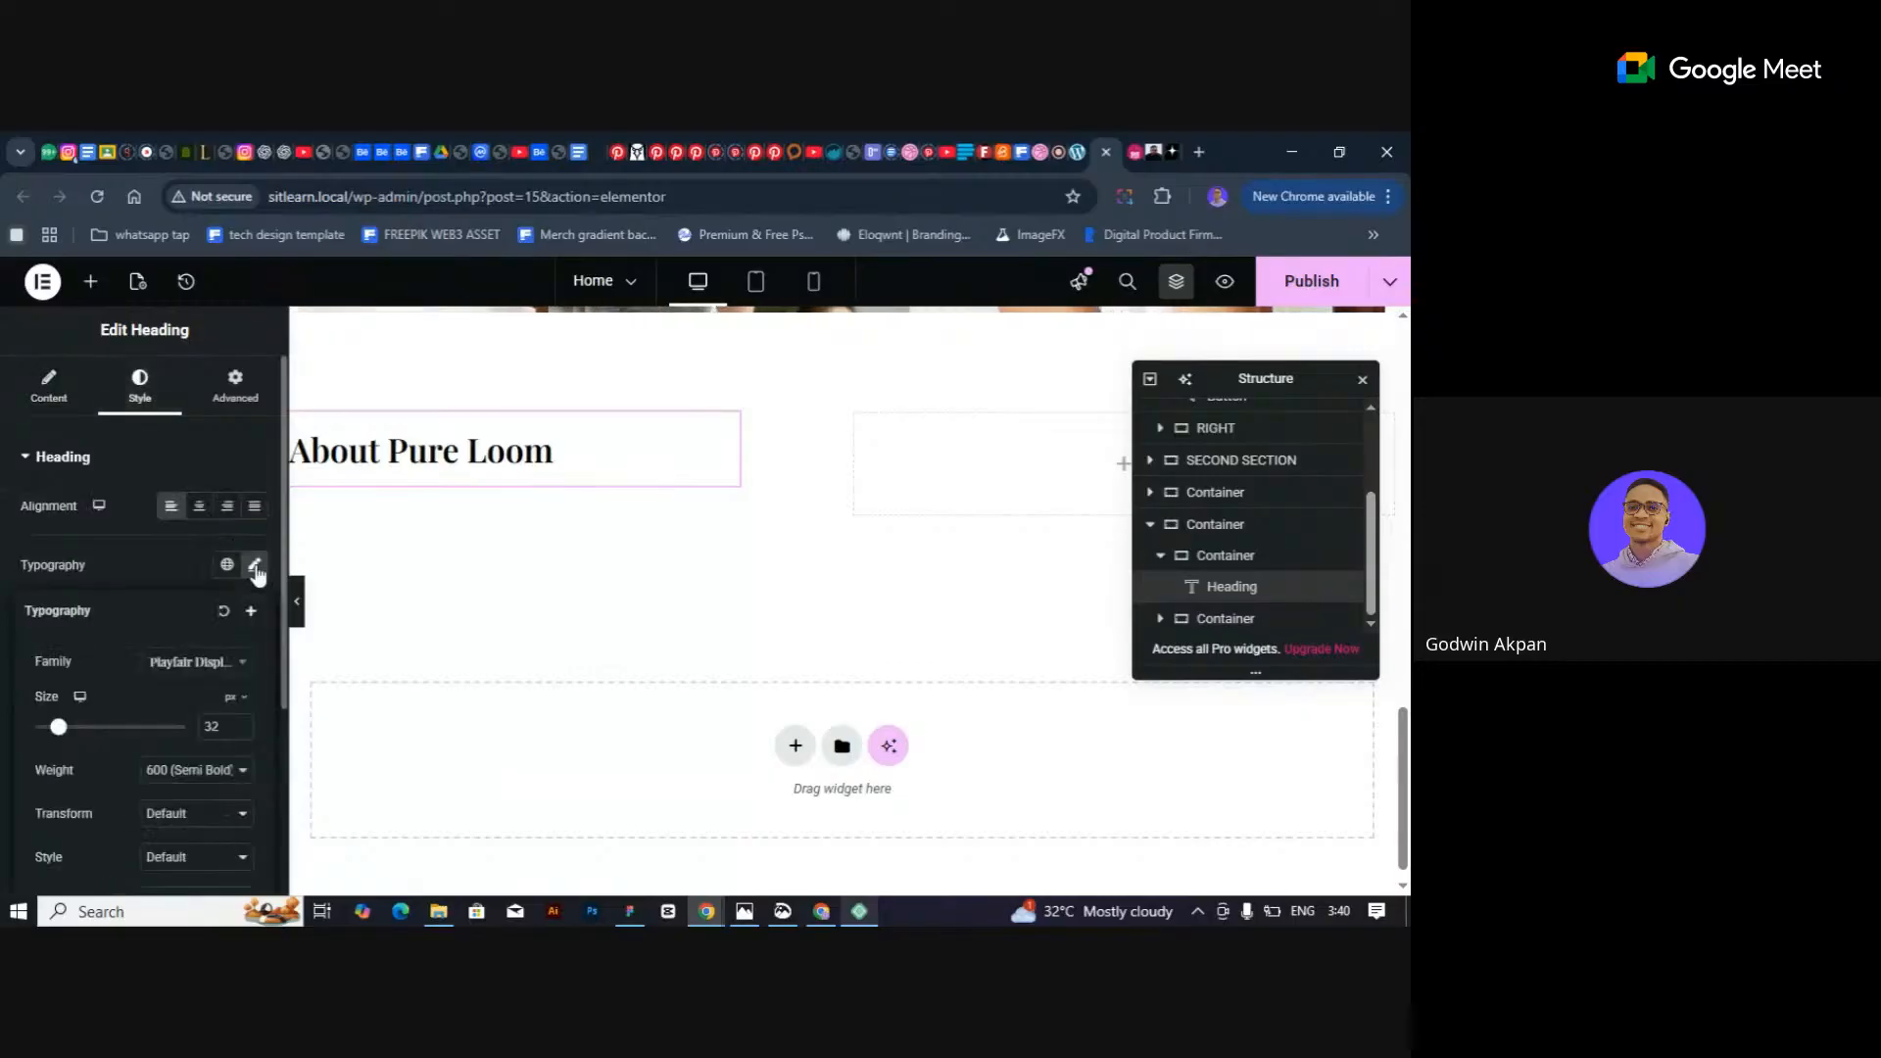
{"action": "left_click", "coordinate": [210, 663]}
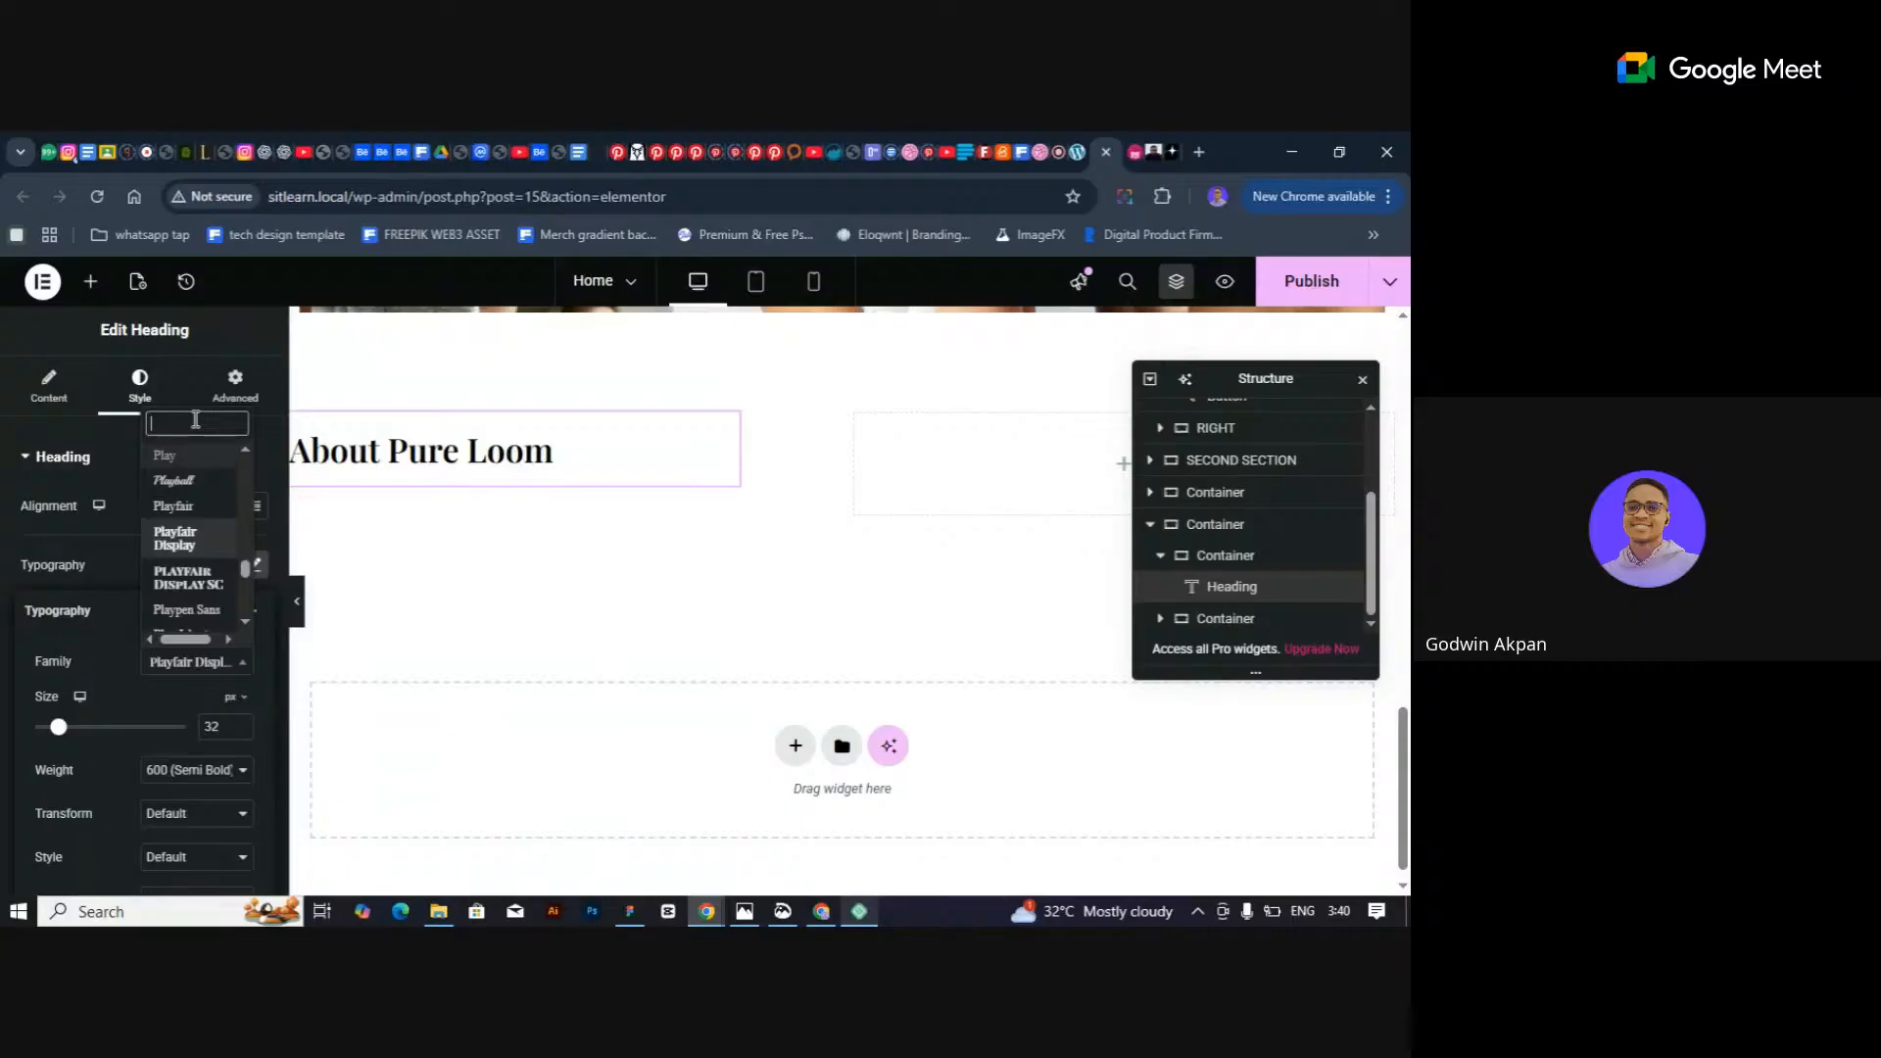
{"action": "type", "text": "popp"}
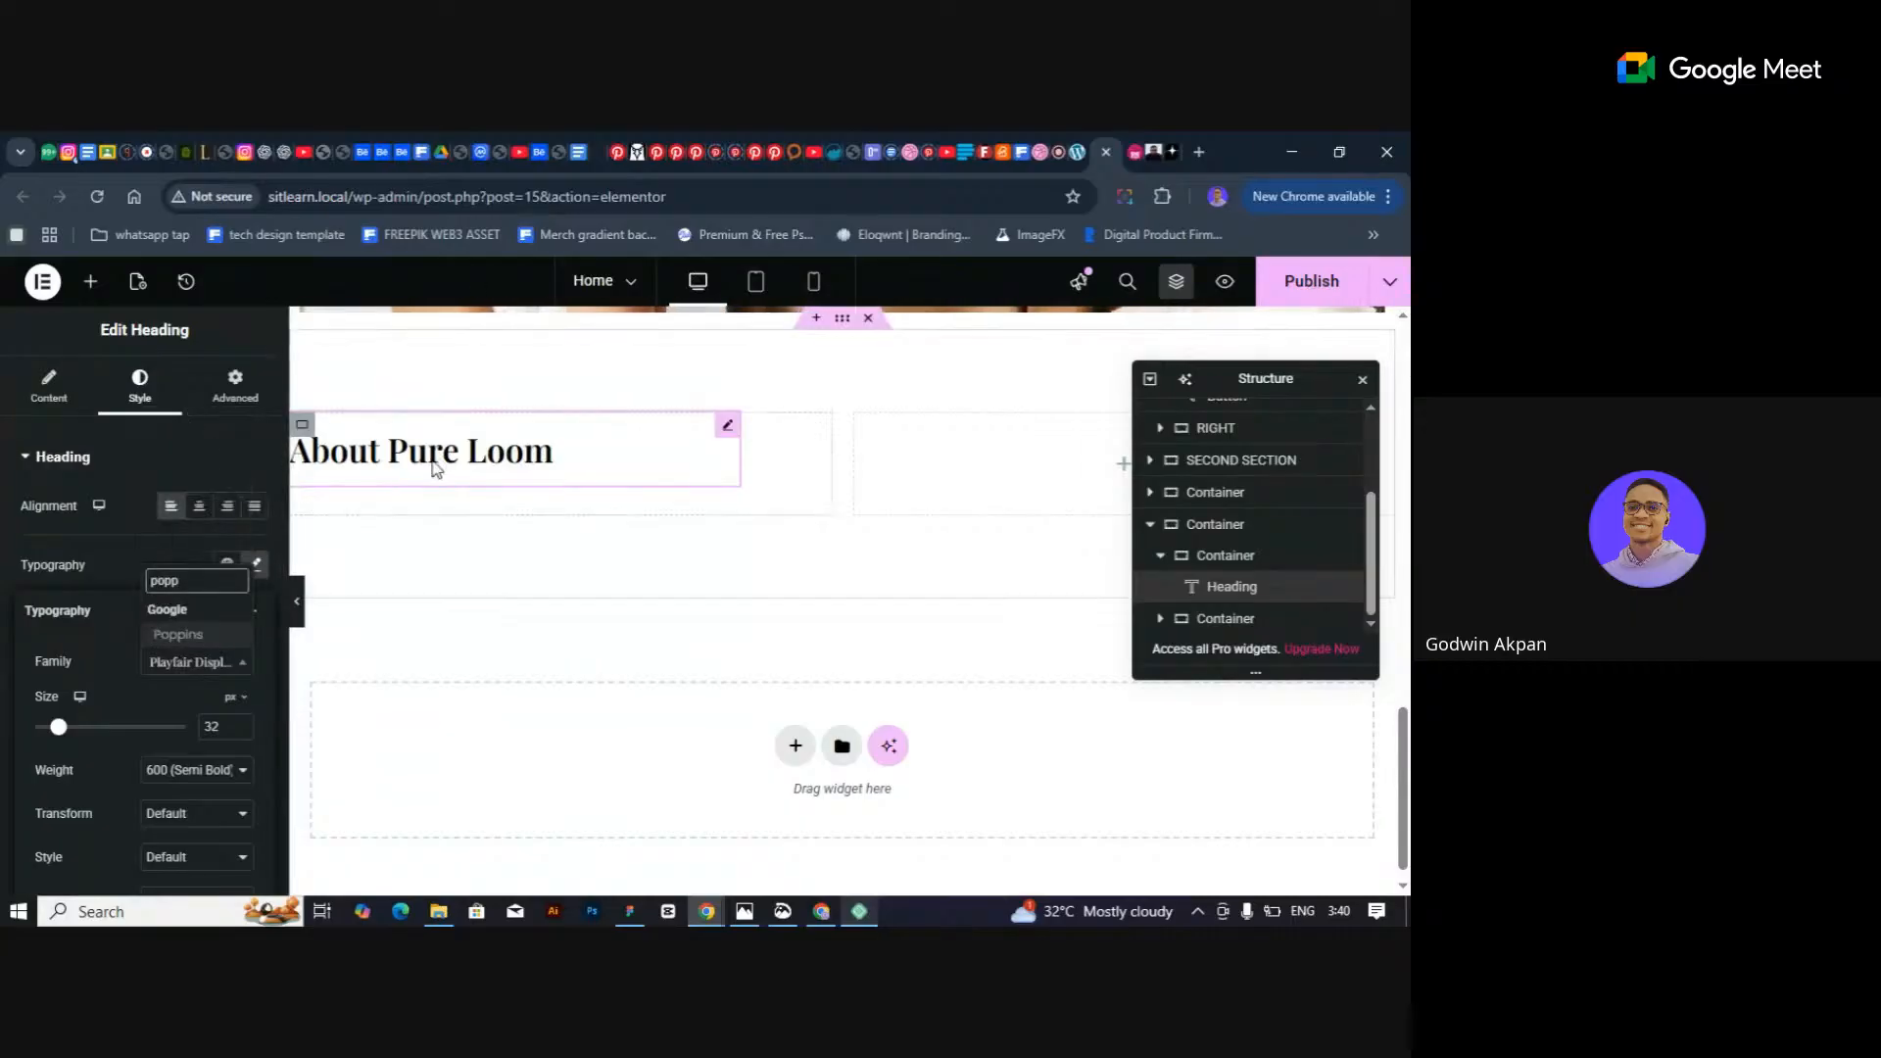
{"action": "left_click", "coordinate": [201, 637]}
{"action": "scroll", "coordinate": [421, 627], "scroll_direction": "up", "scroll_amount": 2}
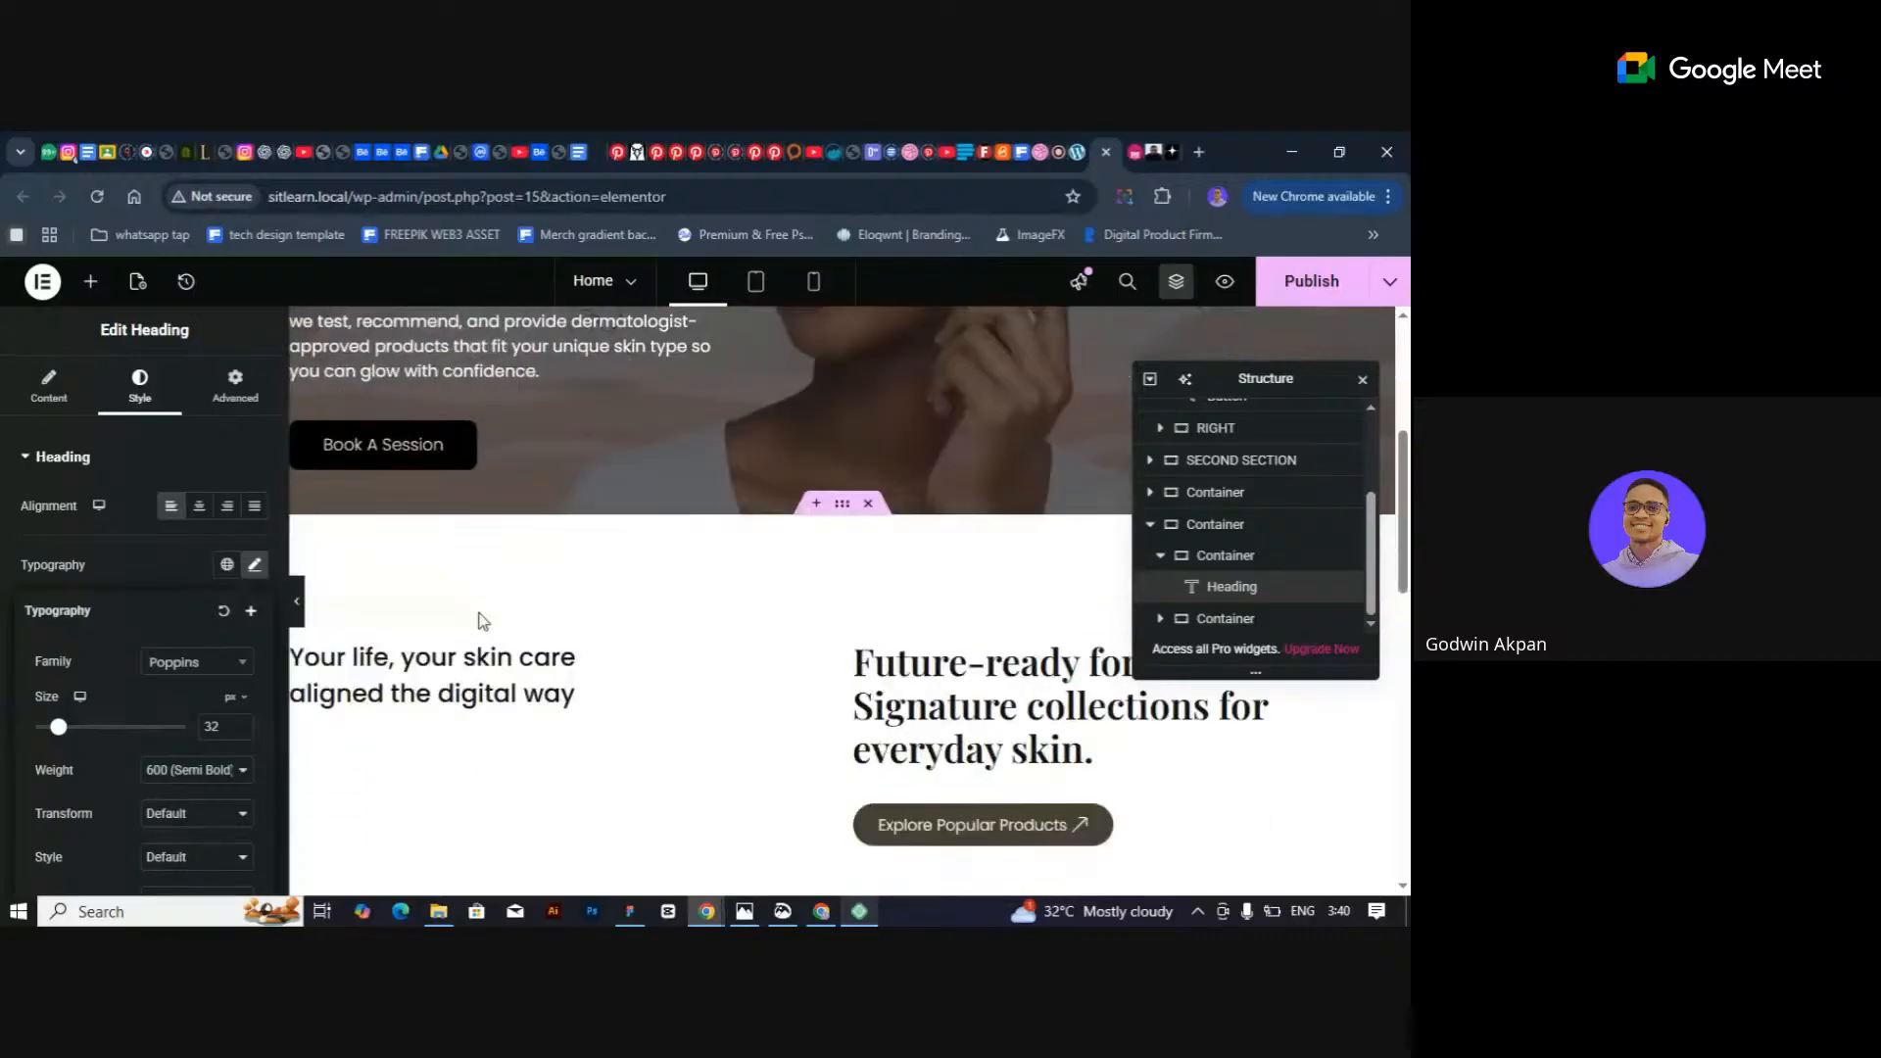
{"action": "scroll", "coordinate": [482, 620], "scroll_direction": "down", "scroll_amount": 10}
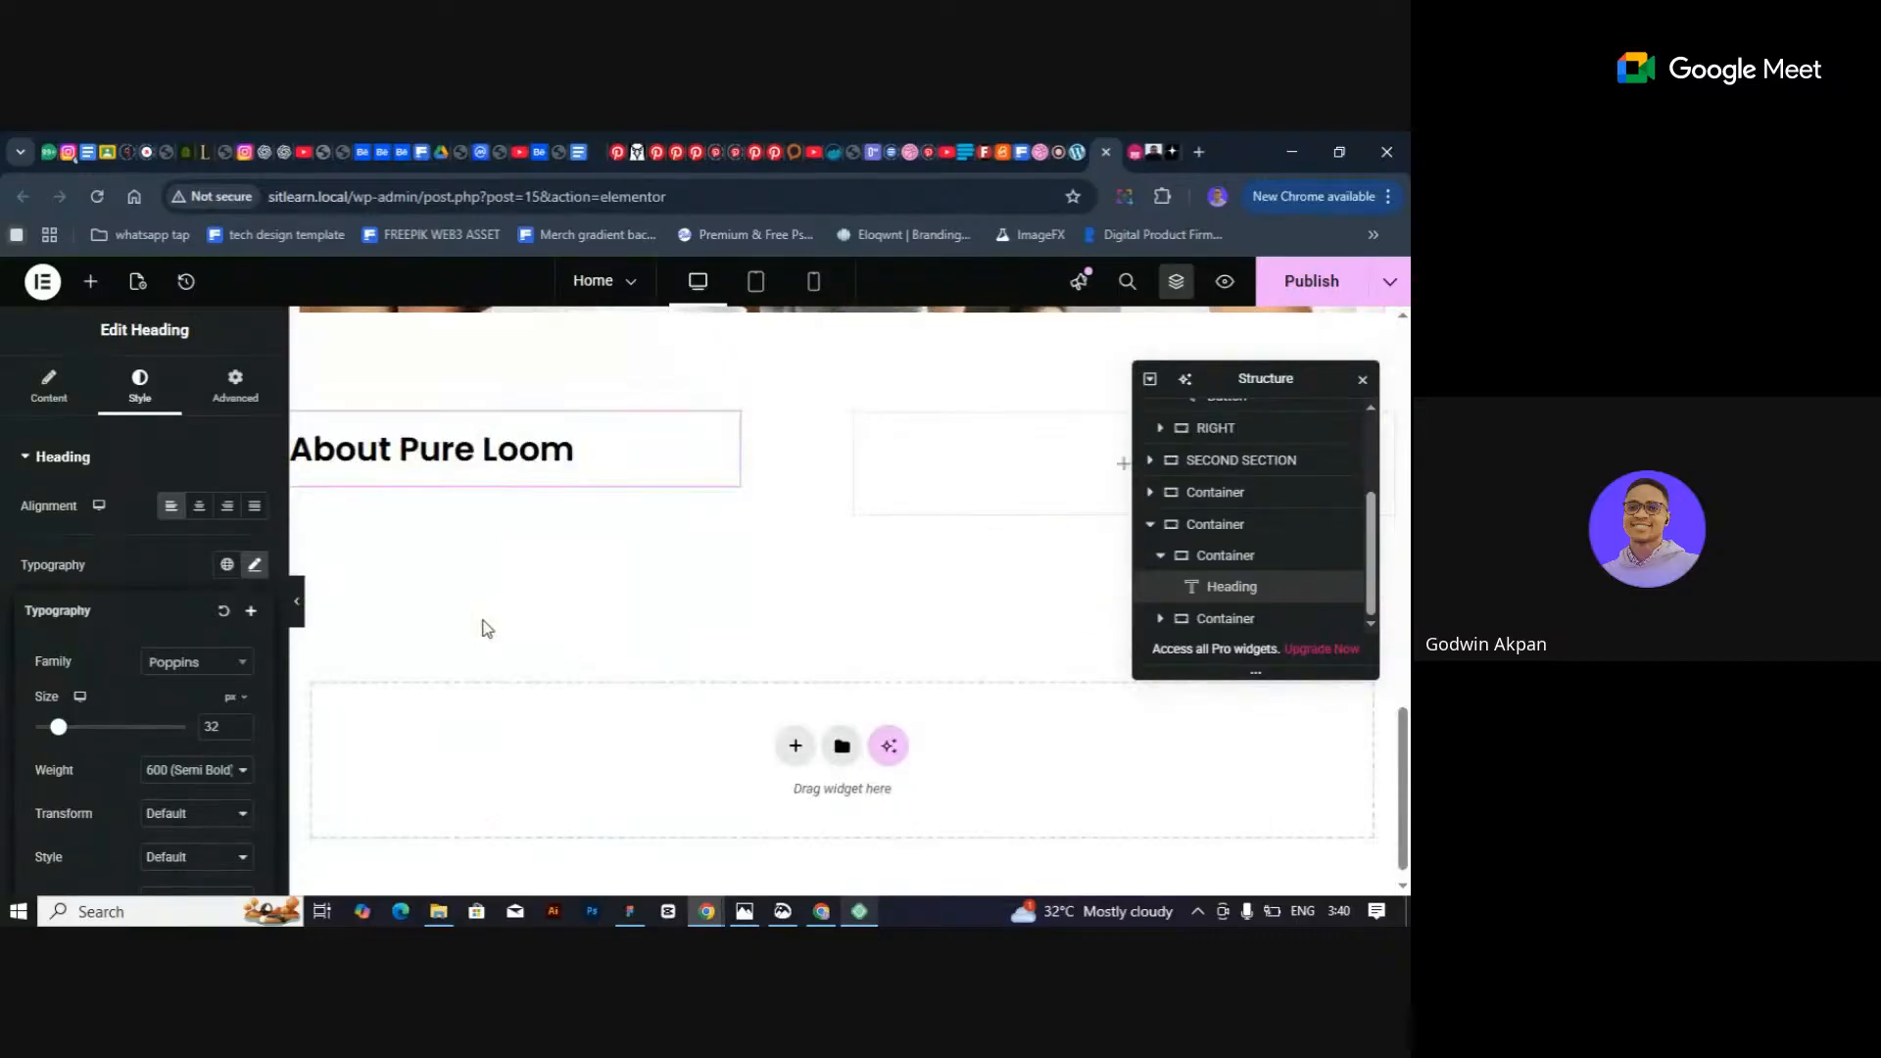
{"action": "left_click", "coordinate": [192, 566]}
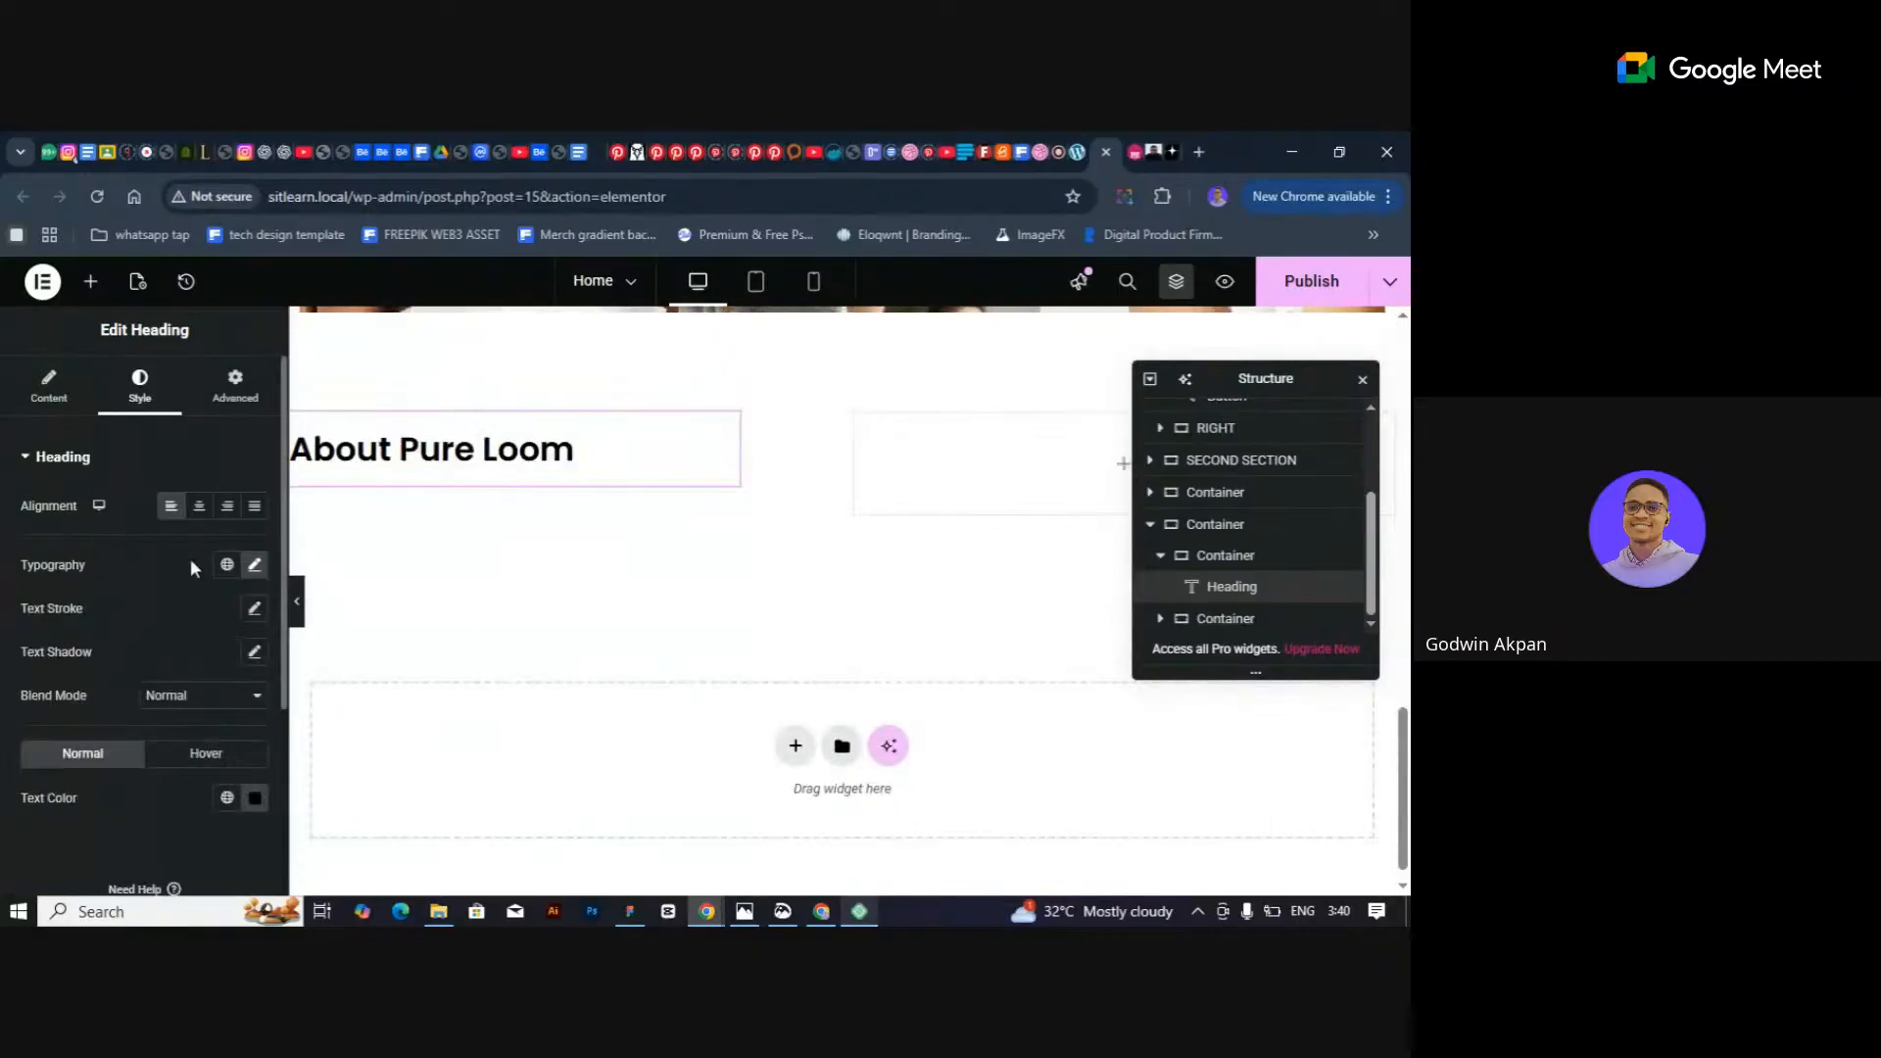
Set the About Pure Loom heading's font weight to 400 (Normal), keeping the Playfair Display family.
{"action": "left_click", "coordinate": [254, 565]}
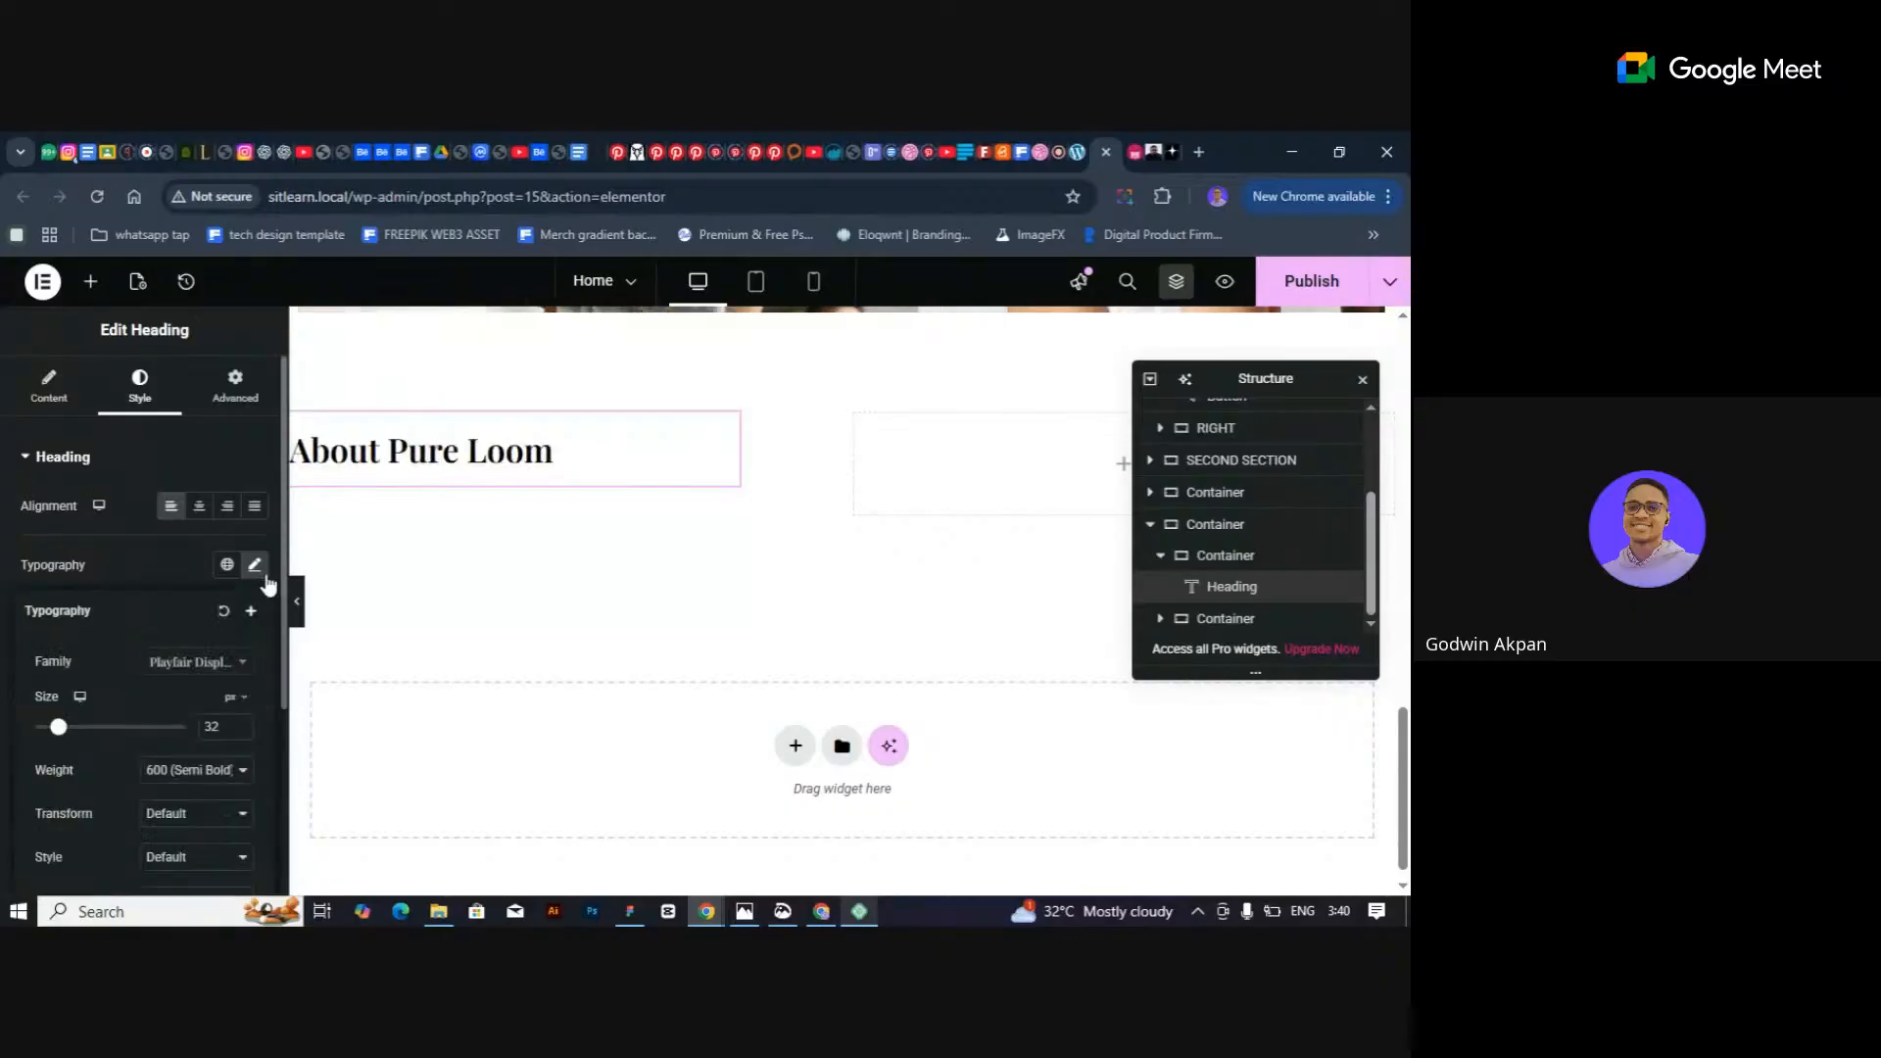
{"action": "left_click", "coordinate": [208, 773]}
{"action": "left_click", "coordinate": [223, 545]}
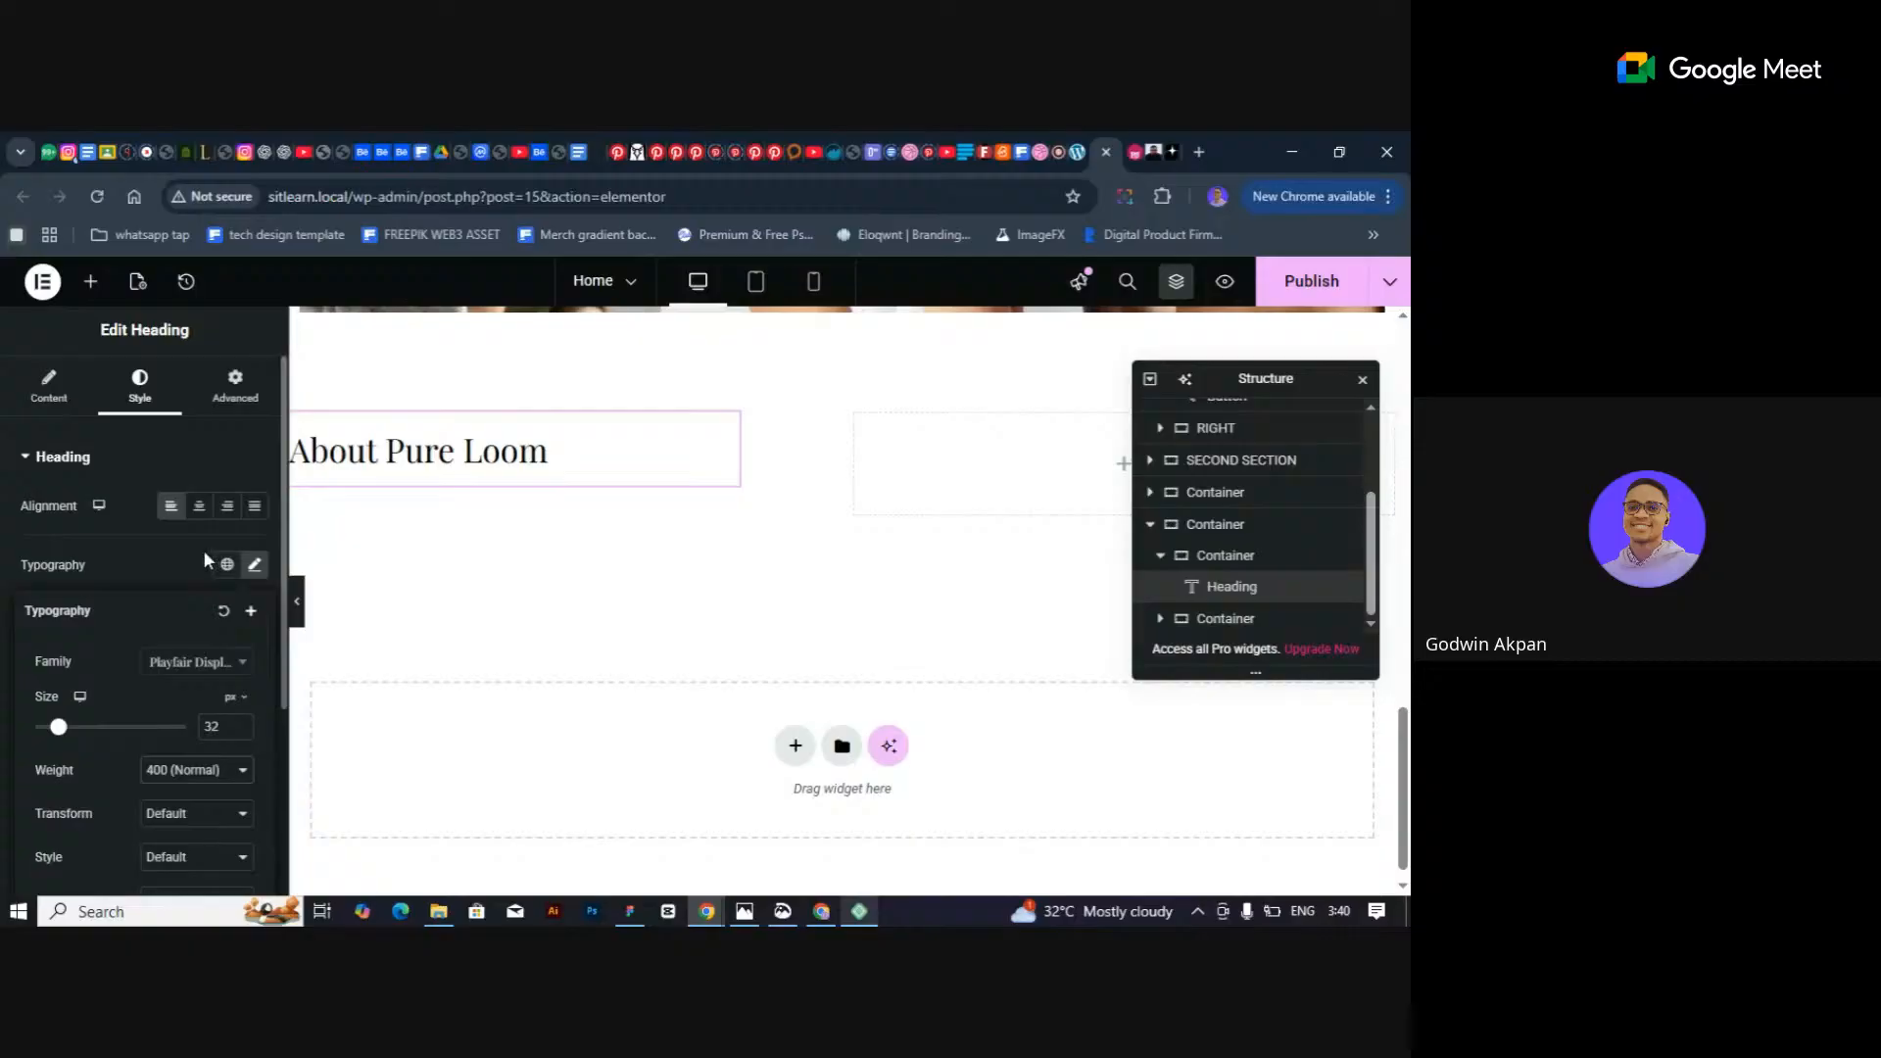
{"action": "left_click", "coordinate": [203, 549]}
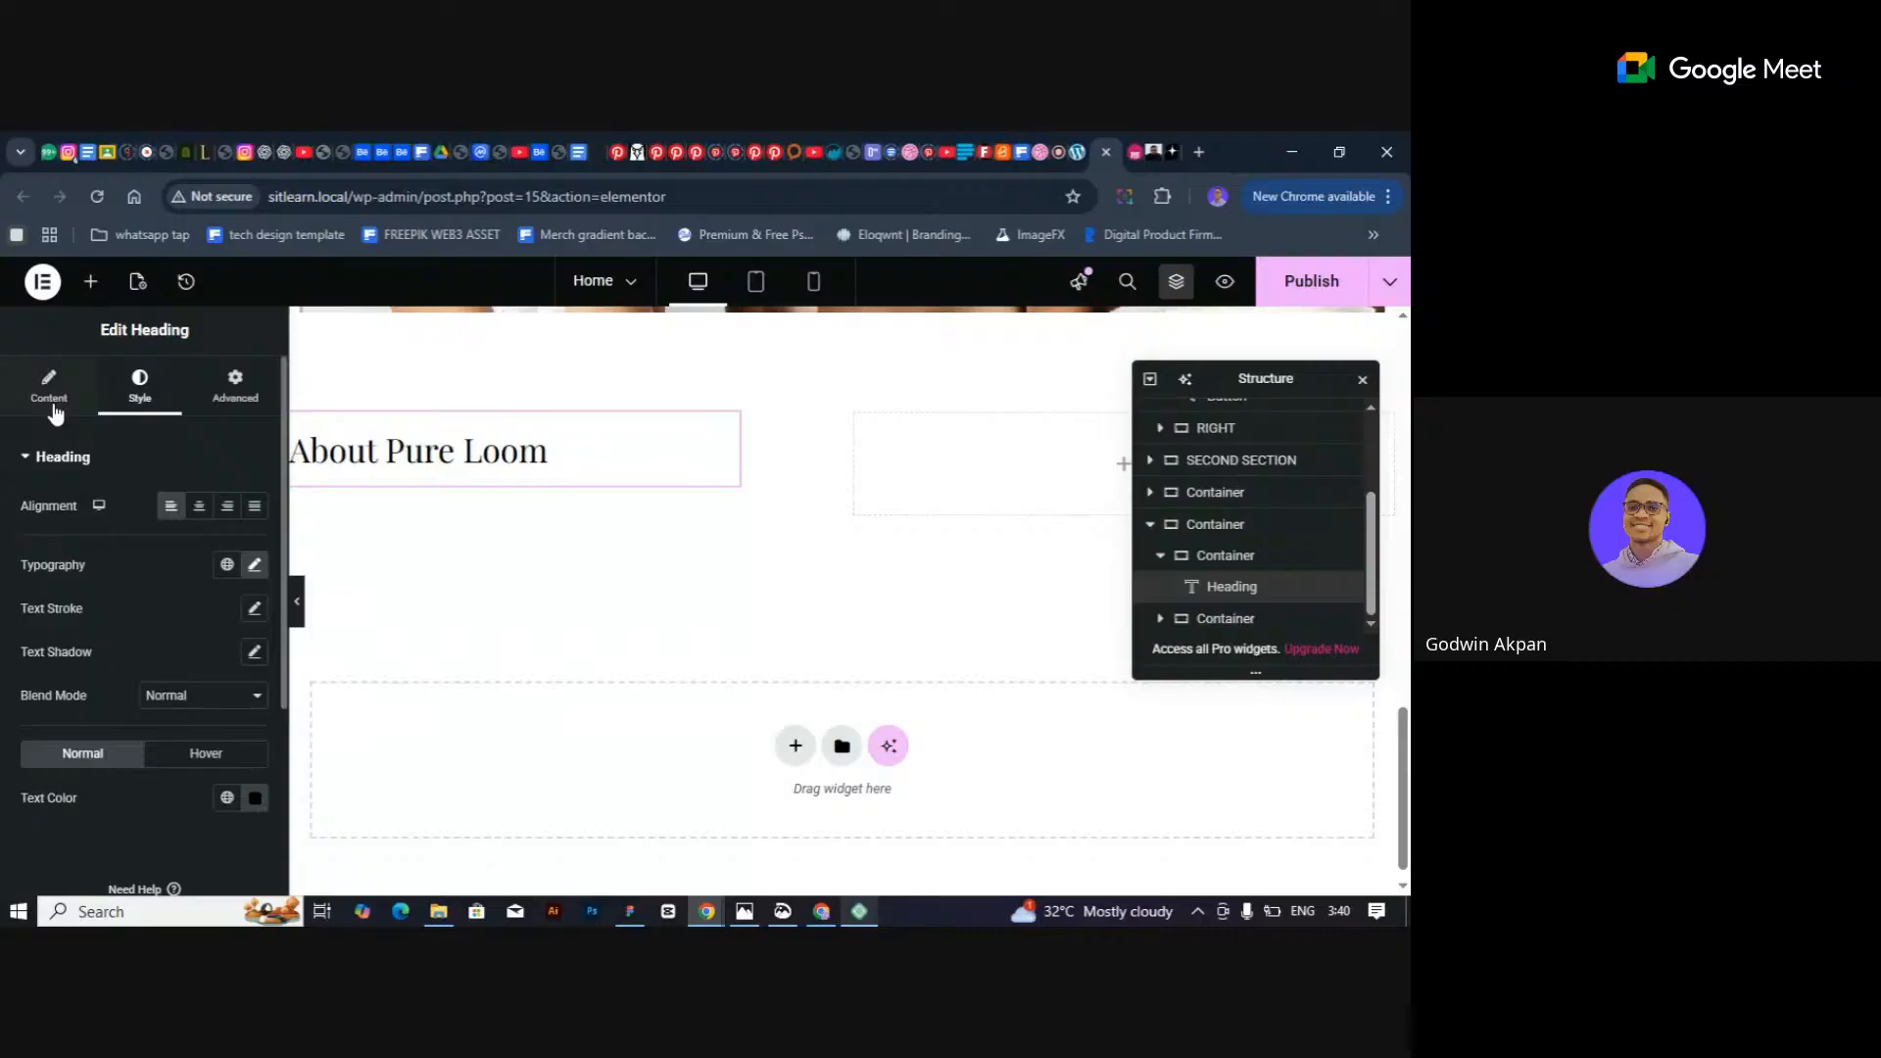
Set the About Pure Loom heading's font style to Italic.
{"action": "left_click", "coordinate": [254, 565]}
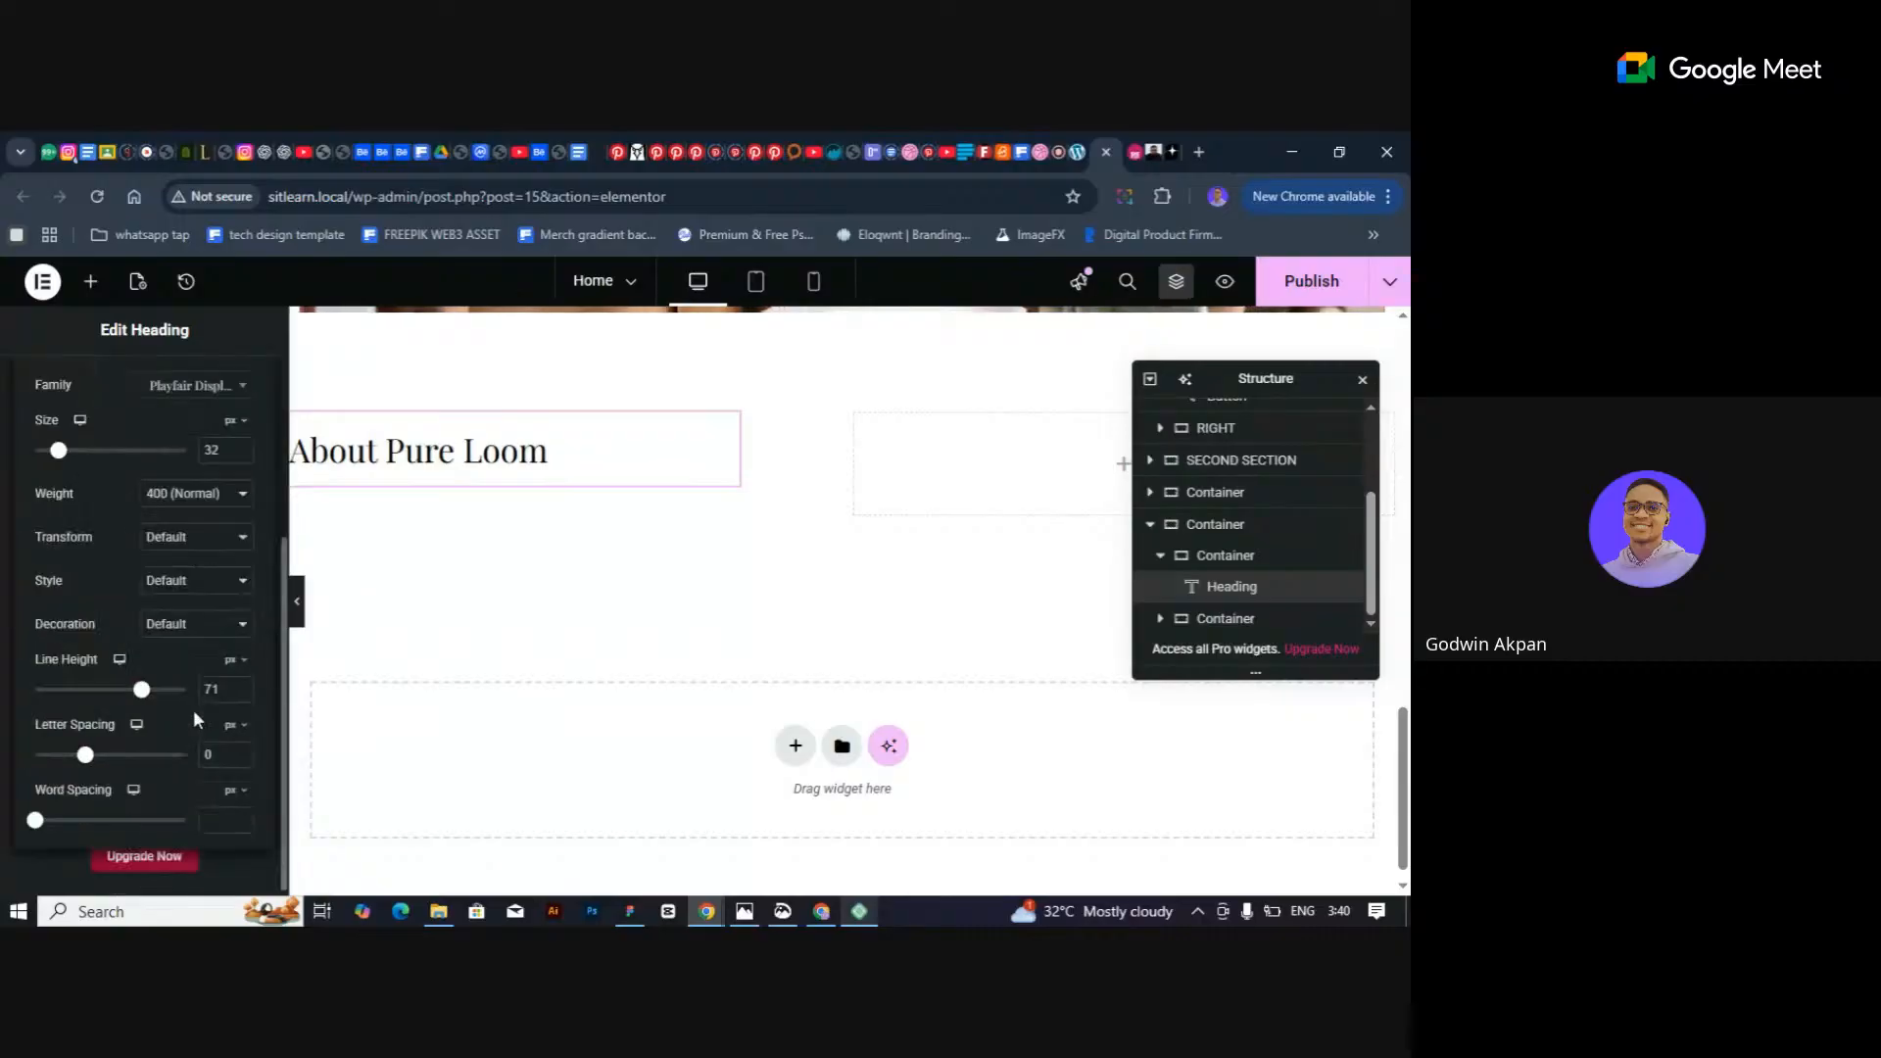
{"action": "left_click", "coordinate": [201, 581]}
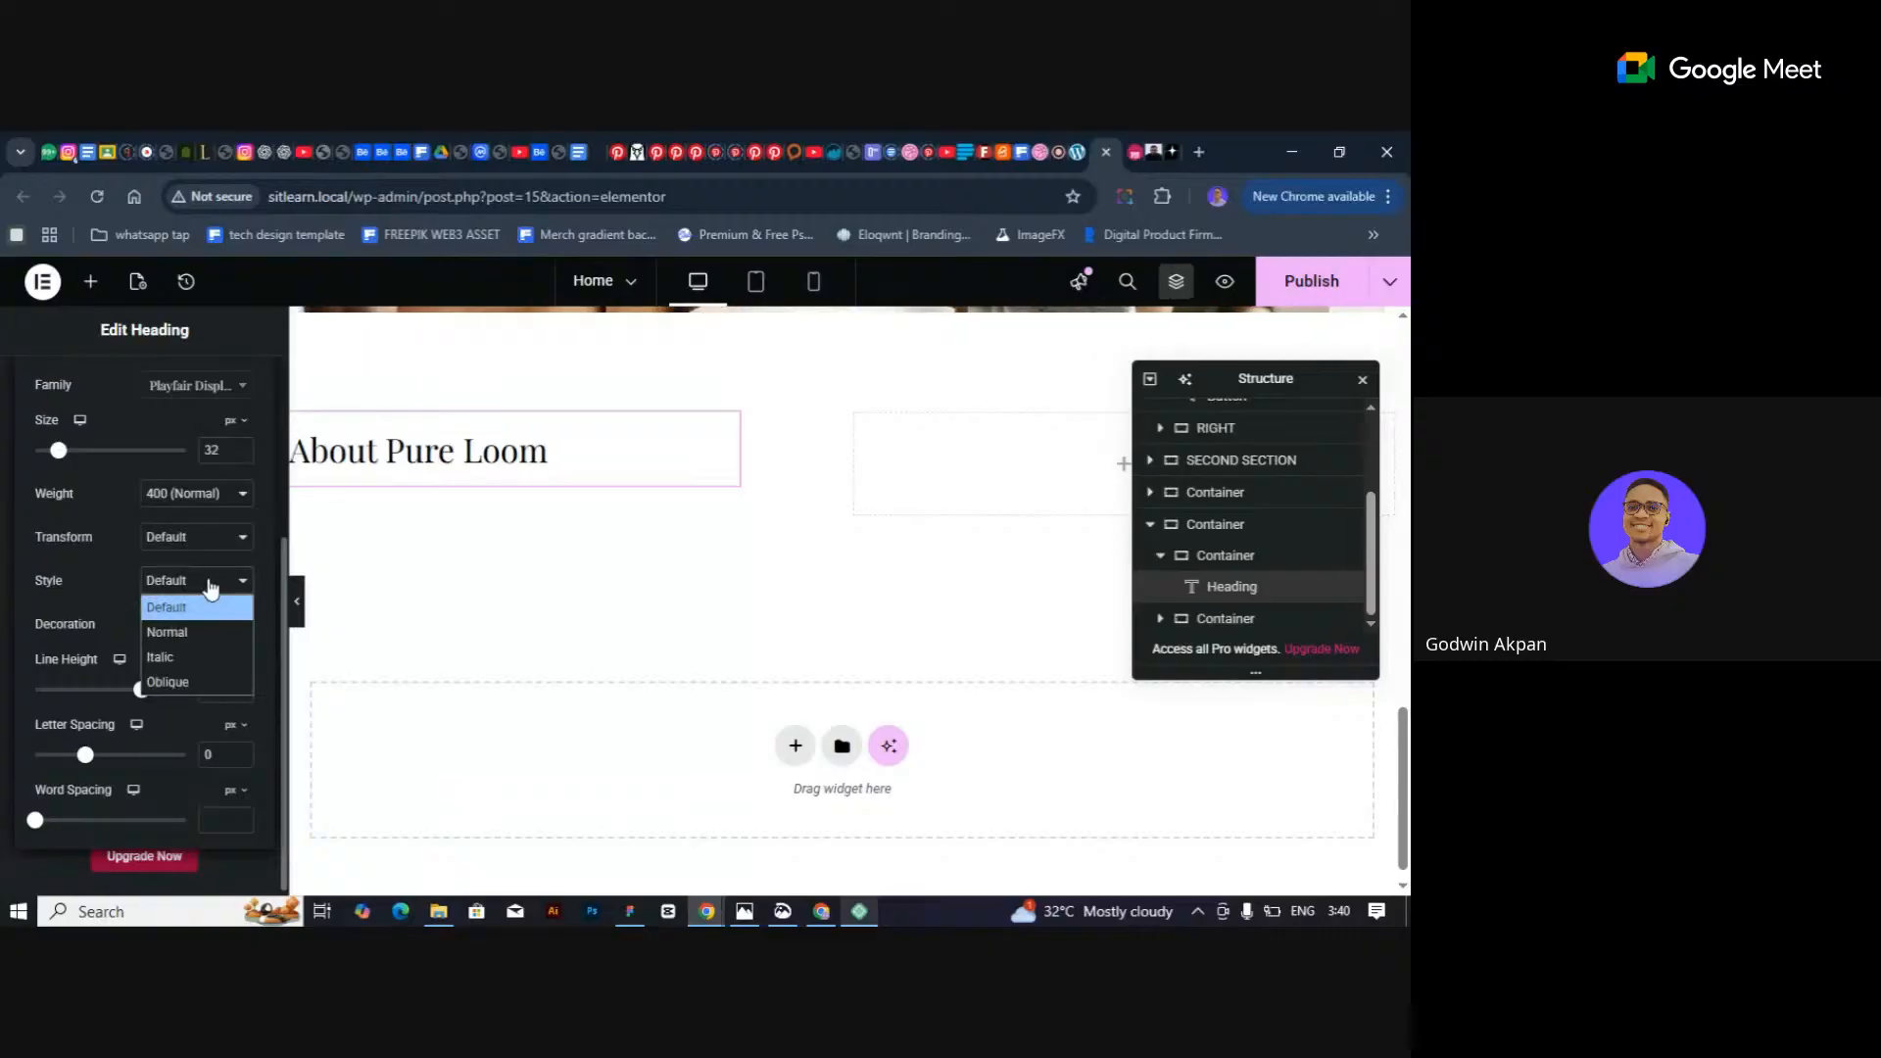
{"action": "left_click", "coordinate": [161, 657]}
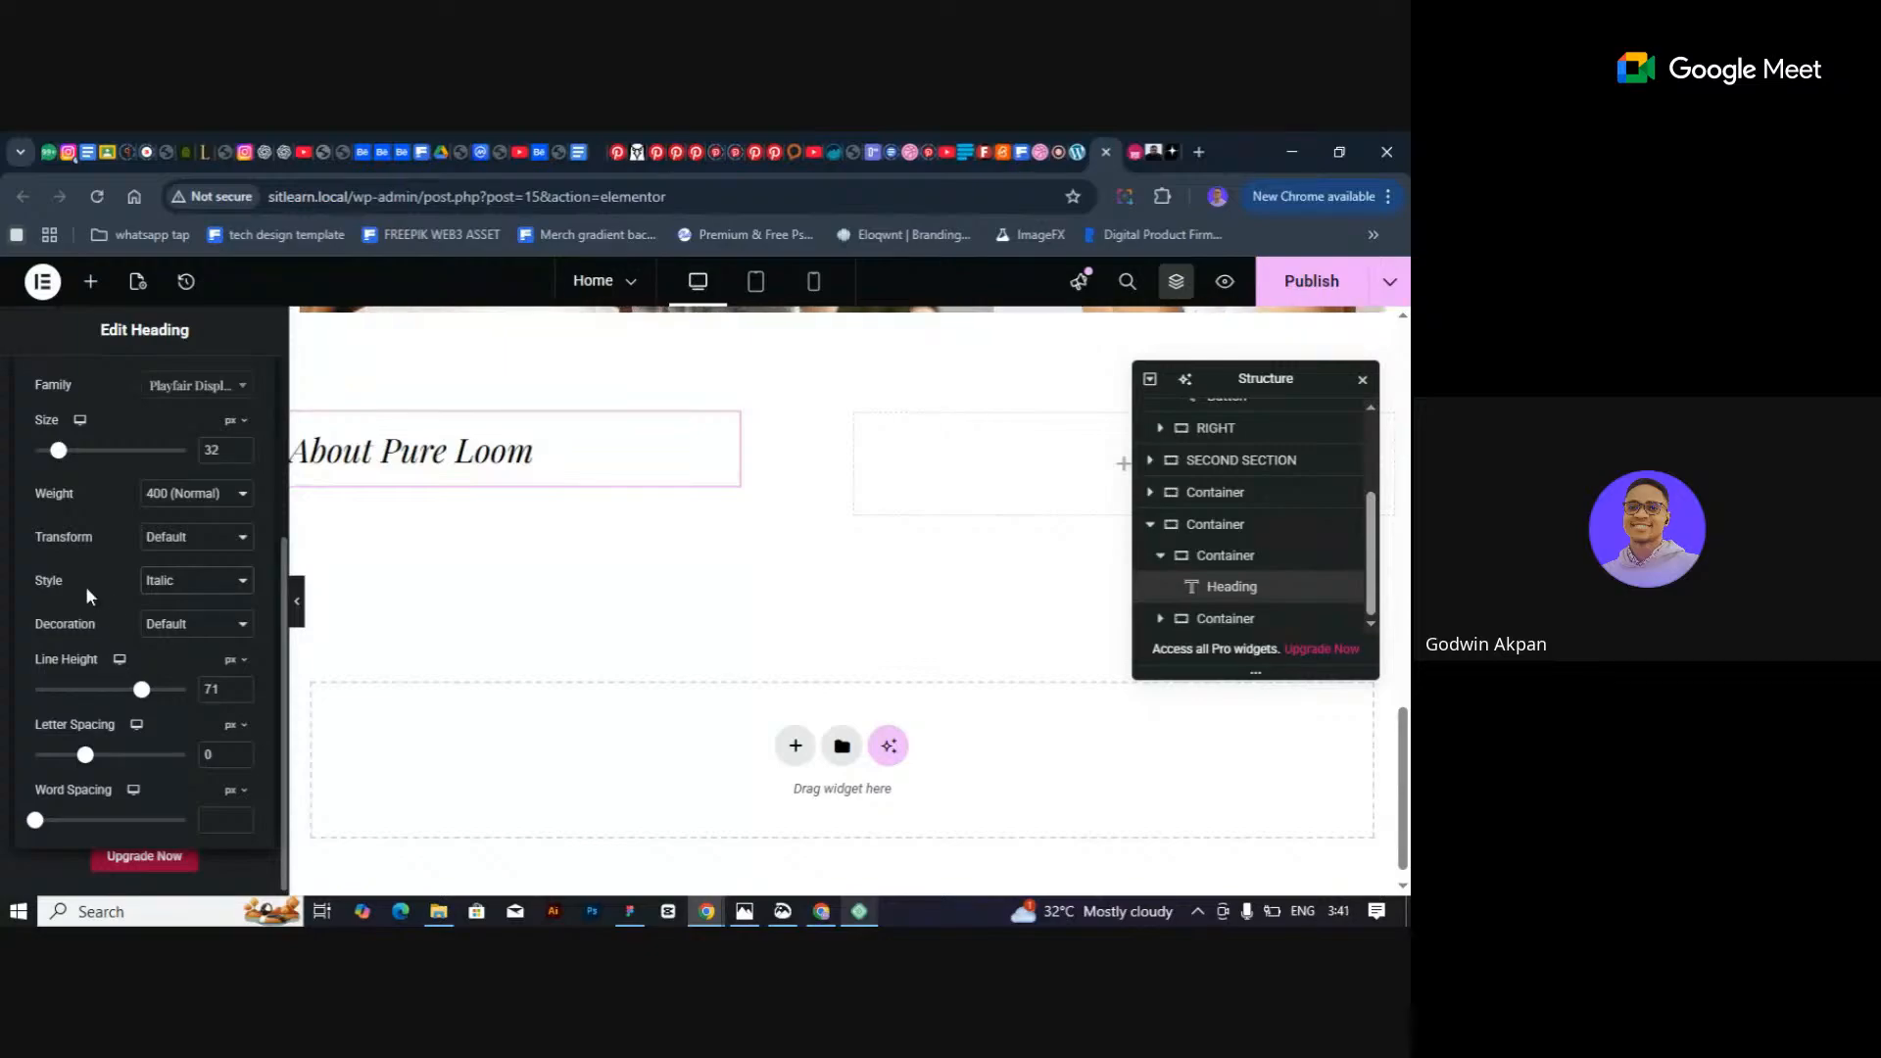
Preview the page without the editing panel to check the italic About Pure Loom heading below the carousel.
{"action": "left_click", "coordinate": [297, 601]}
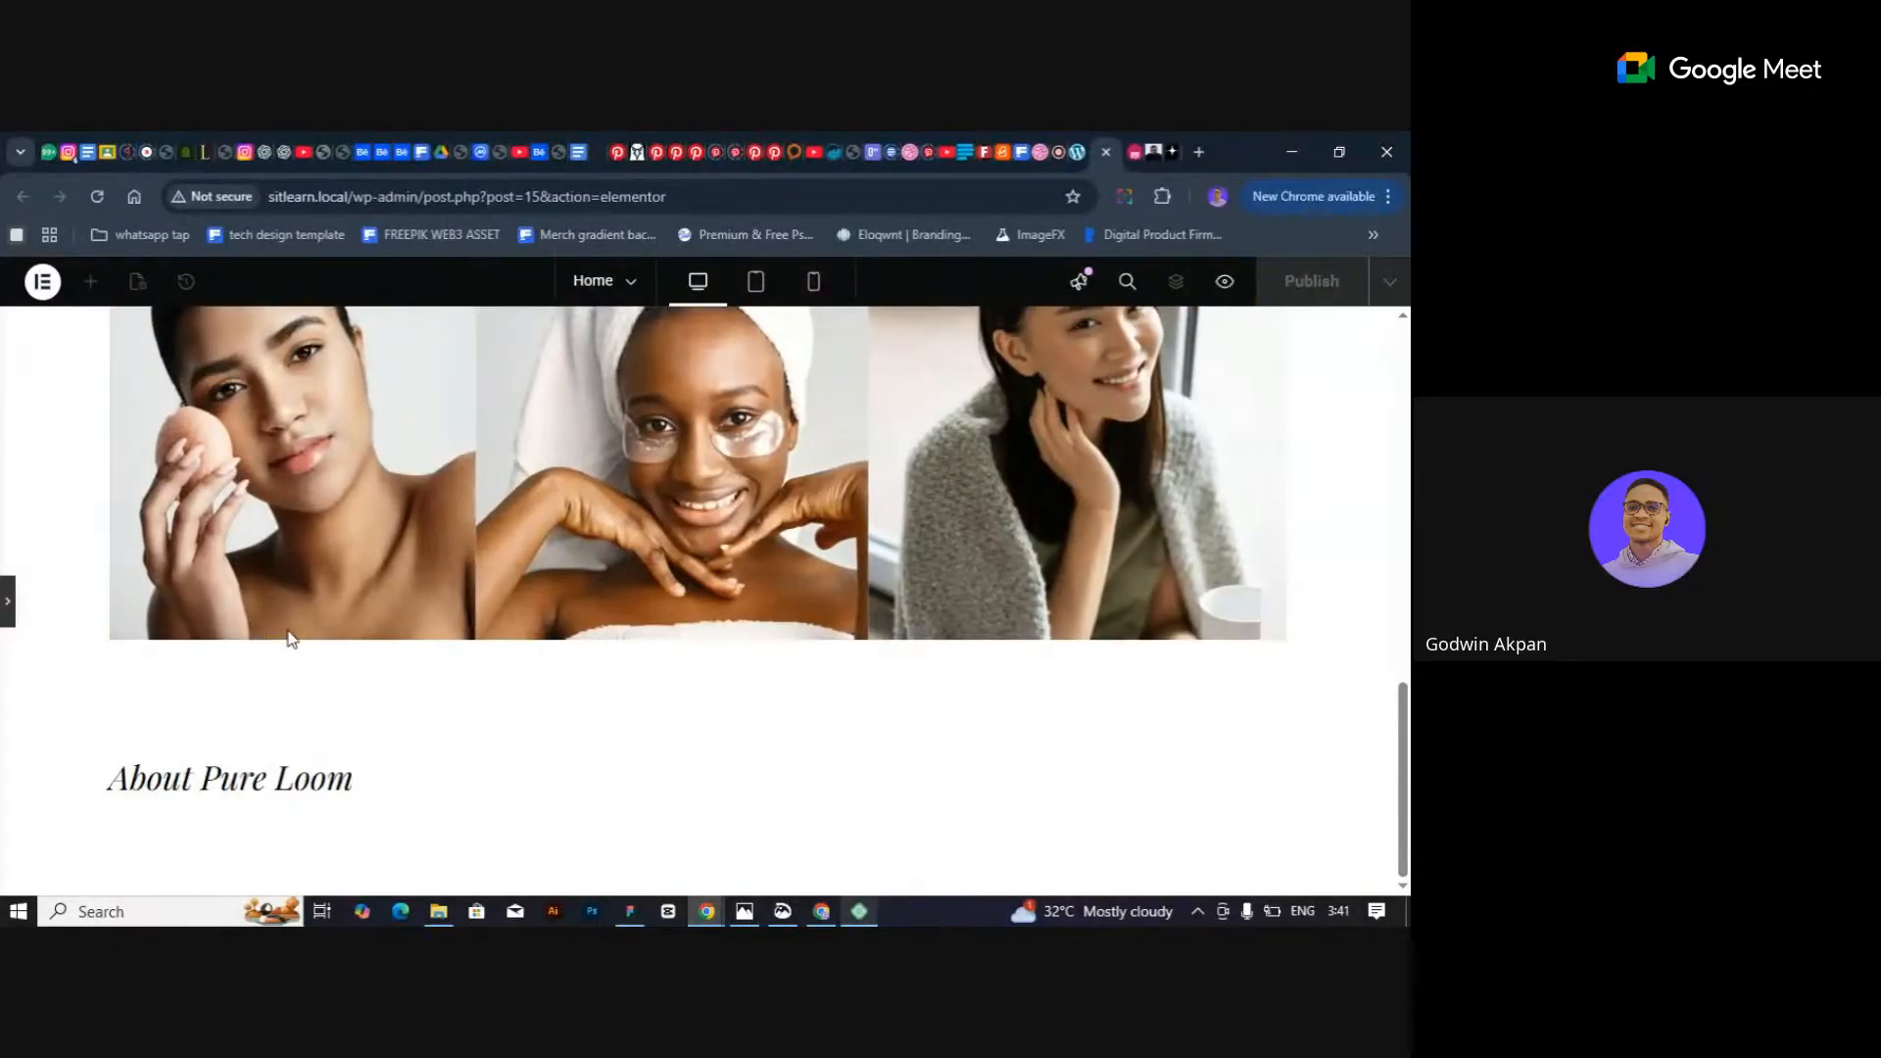
{"action": "left_click", "coordinate": [12, 601]}
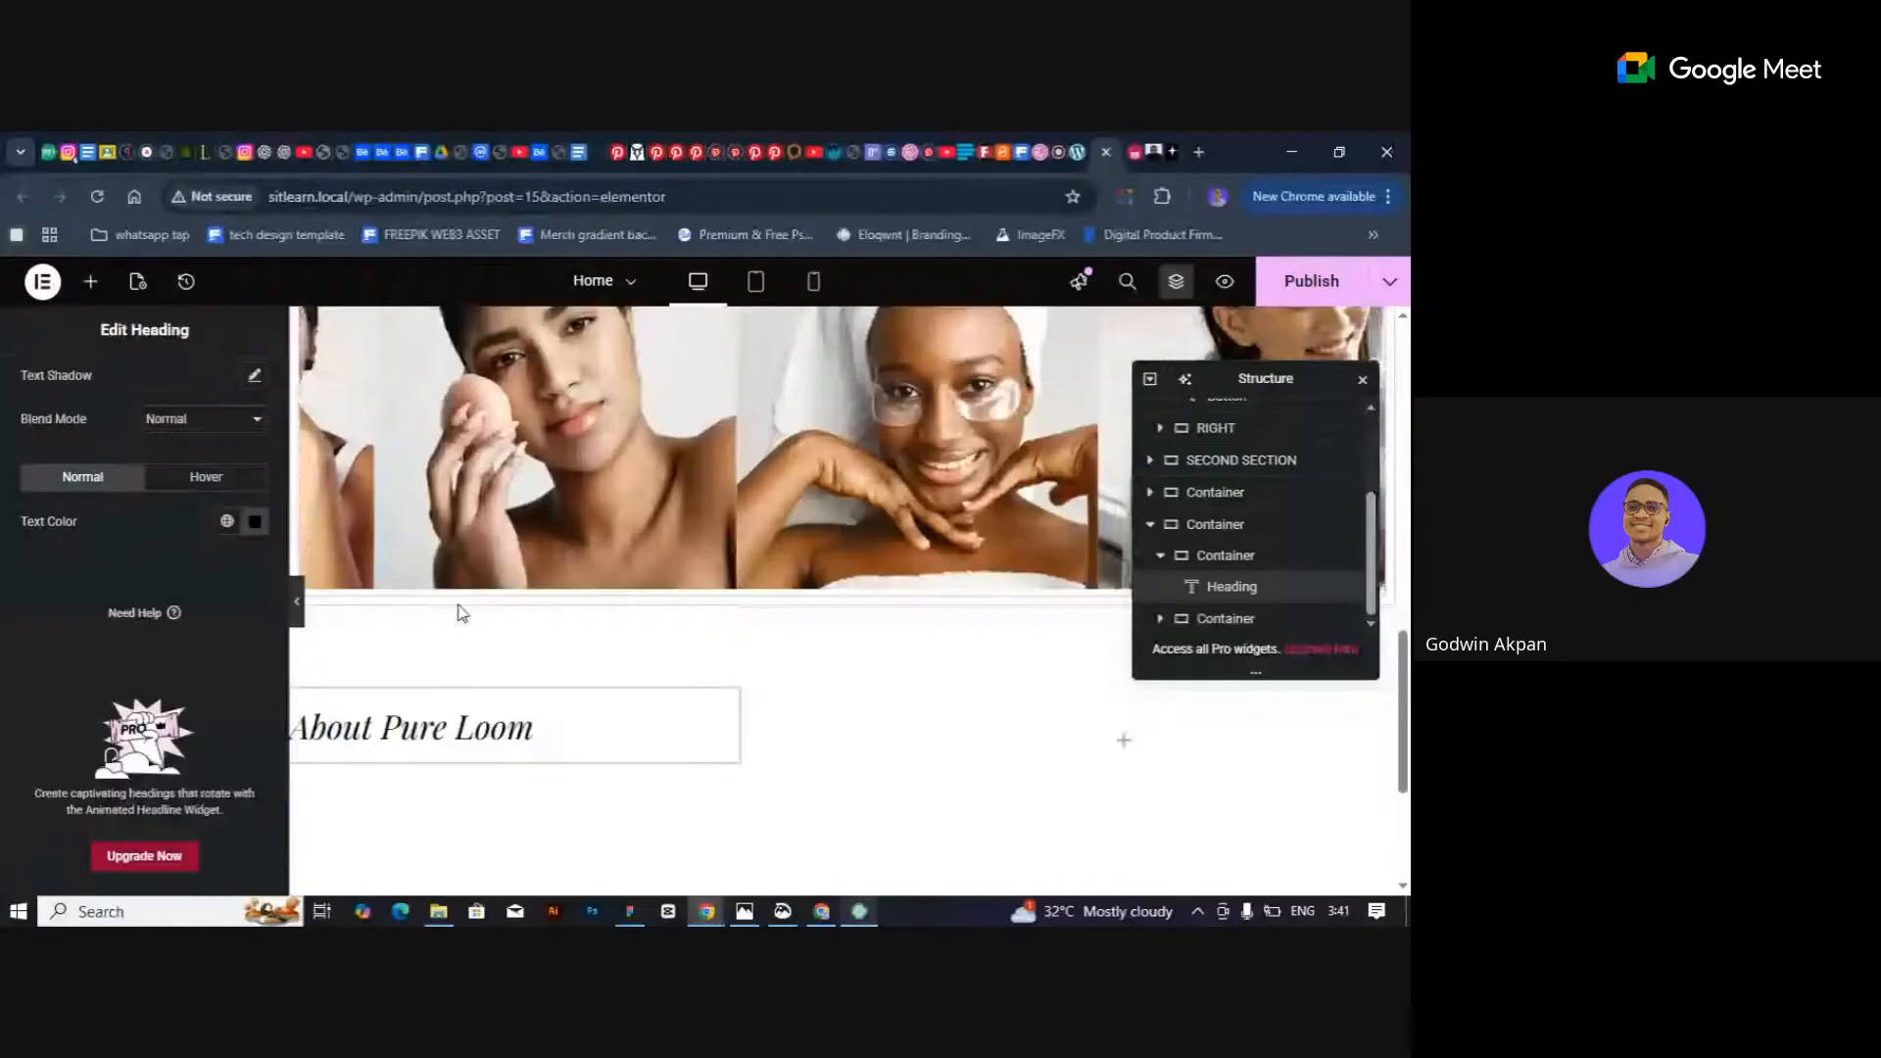
{"action": "scroll", "coordinate": [463, 613], "scroll_direction": "down", "scroll_amount": 3}
{"action": "scroll", "coordinate": [71, 447], "scroll_direction": "up", "scroll_amount": 3}
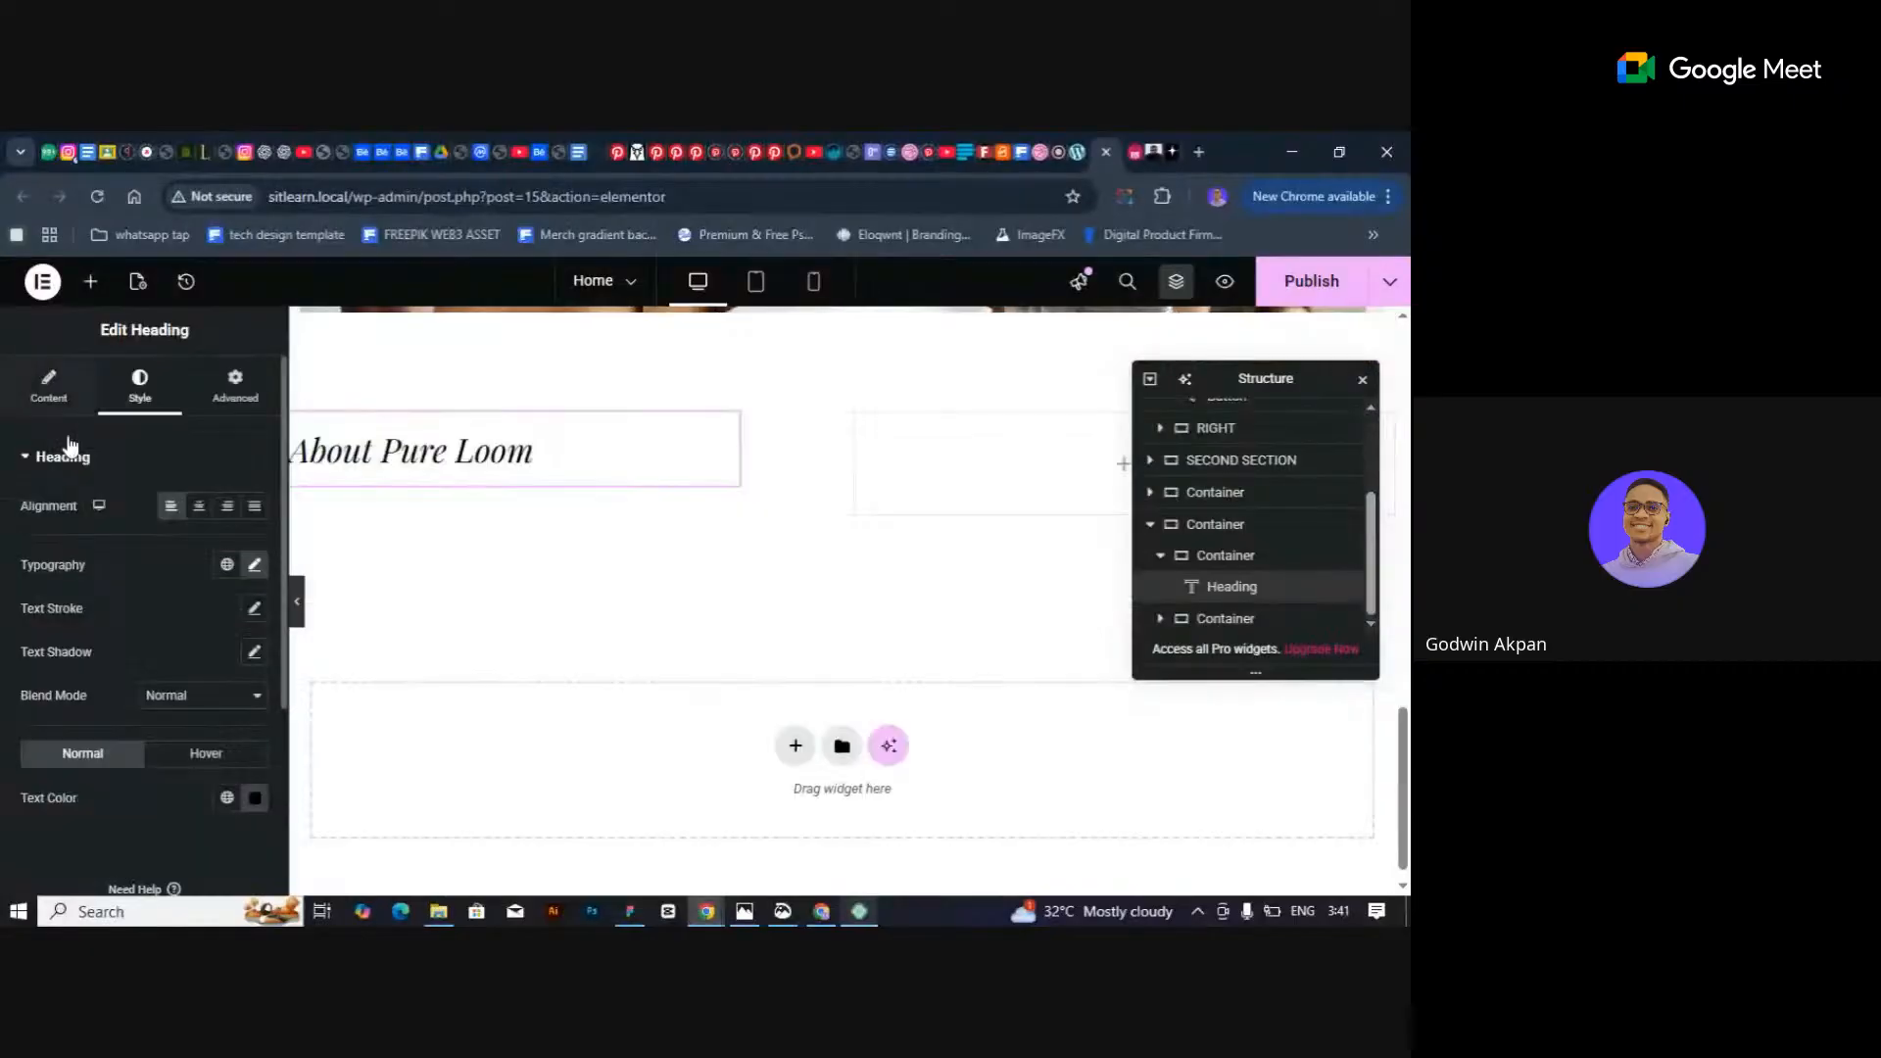
Copy the hero section's text editor widget and paste it into the container below the About Pure Loom heading.
{"action": "left_click", "coordinate": [90, 281]}
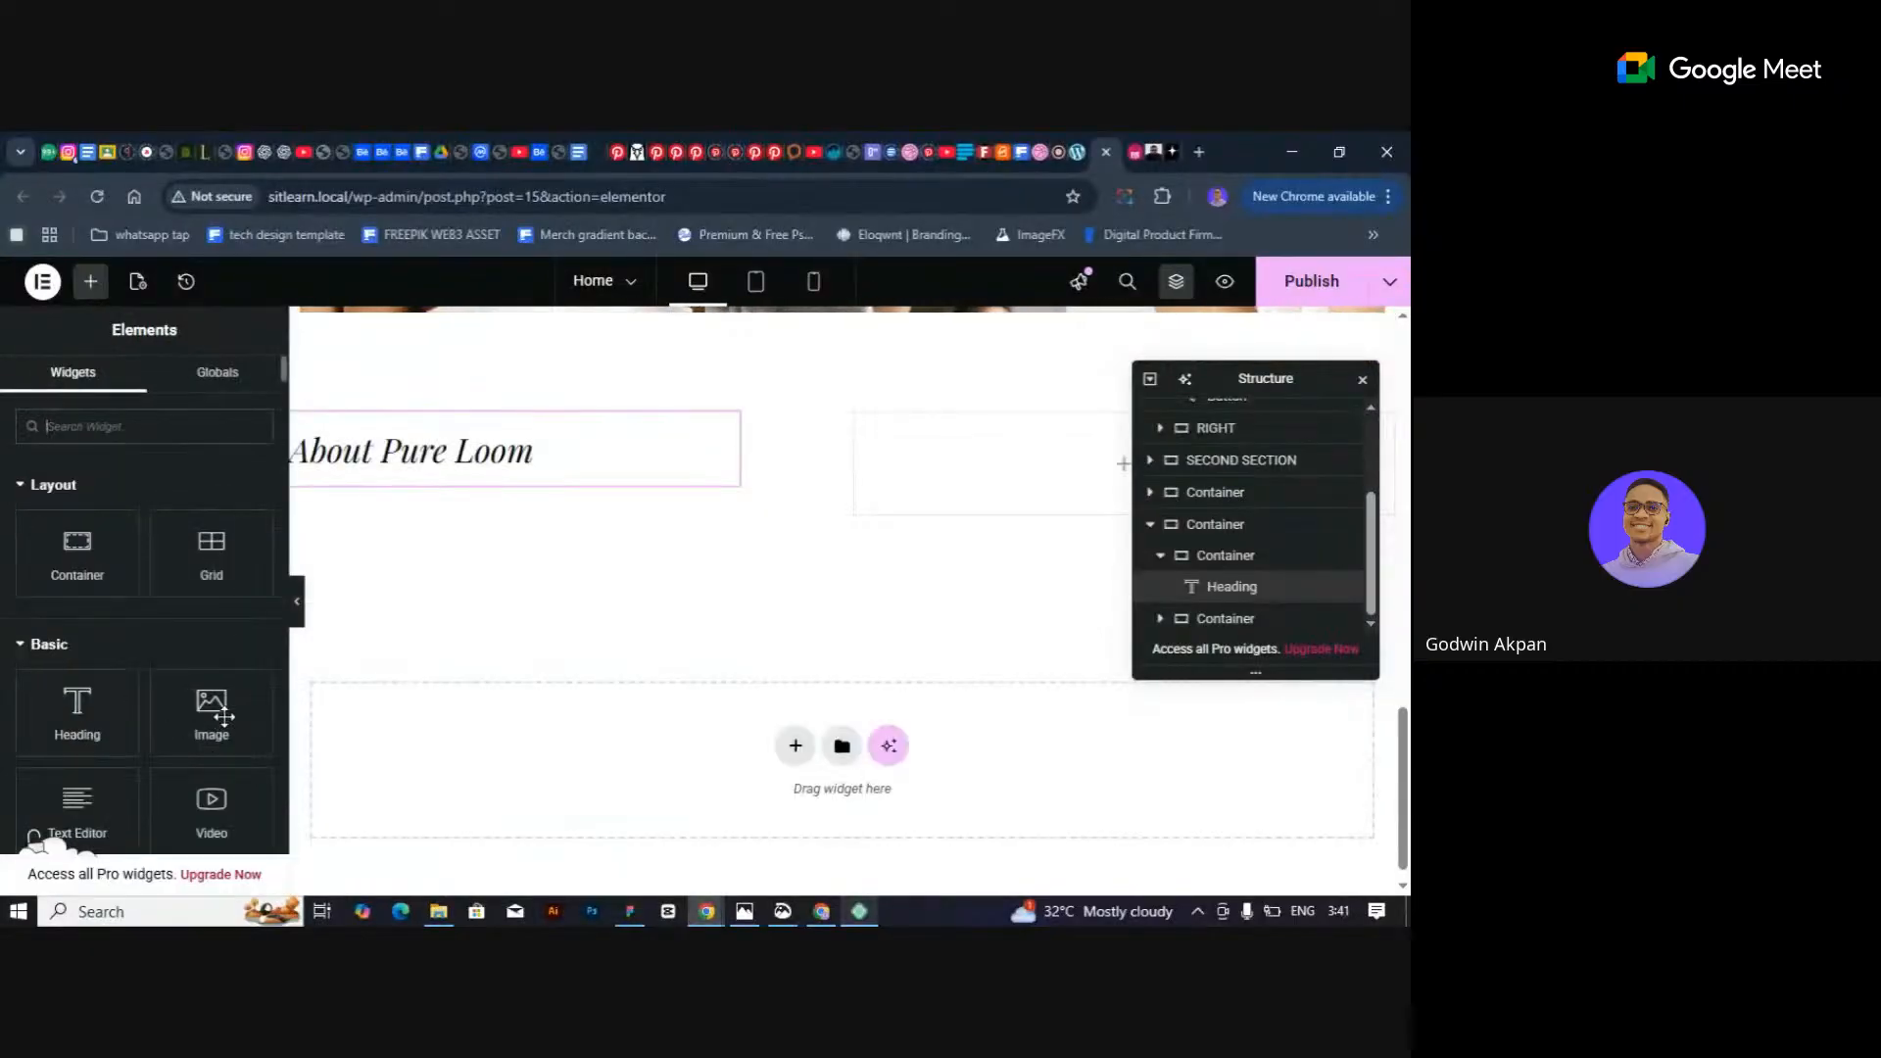
{"action": "scroll", "coordinate": [451, 524], "scroll_direction": "up", "scroll_amount": 5}
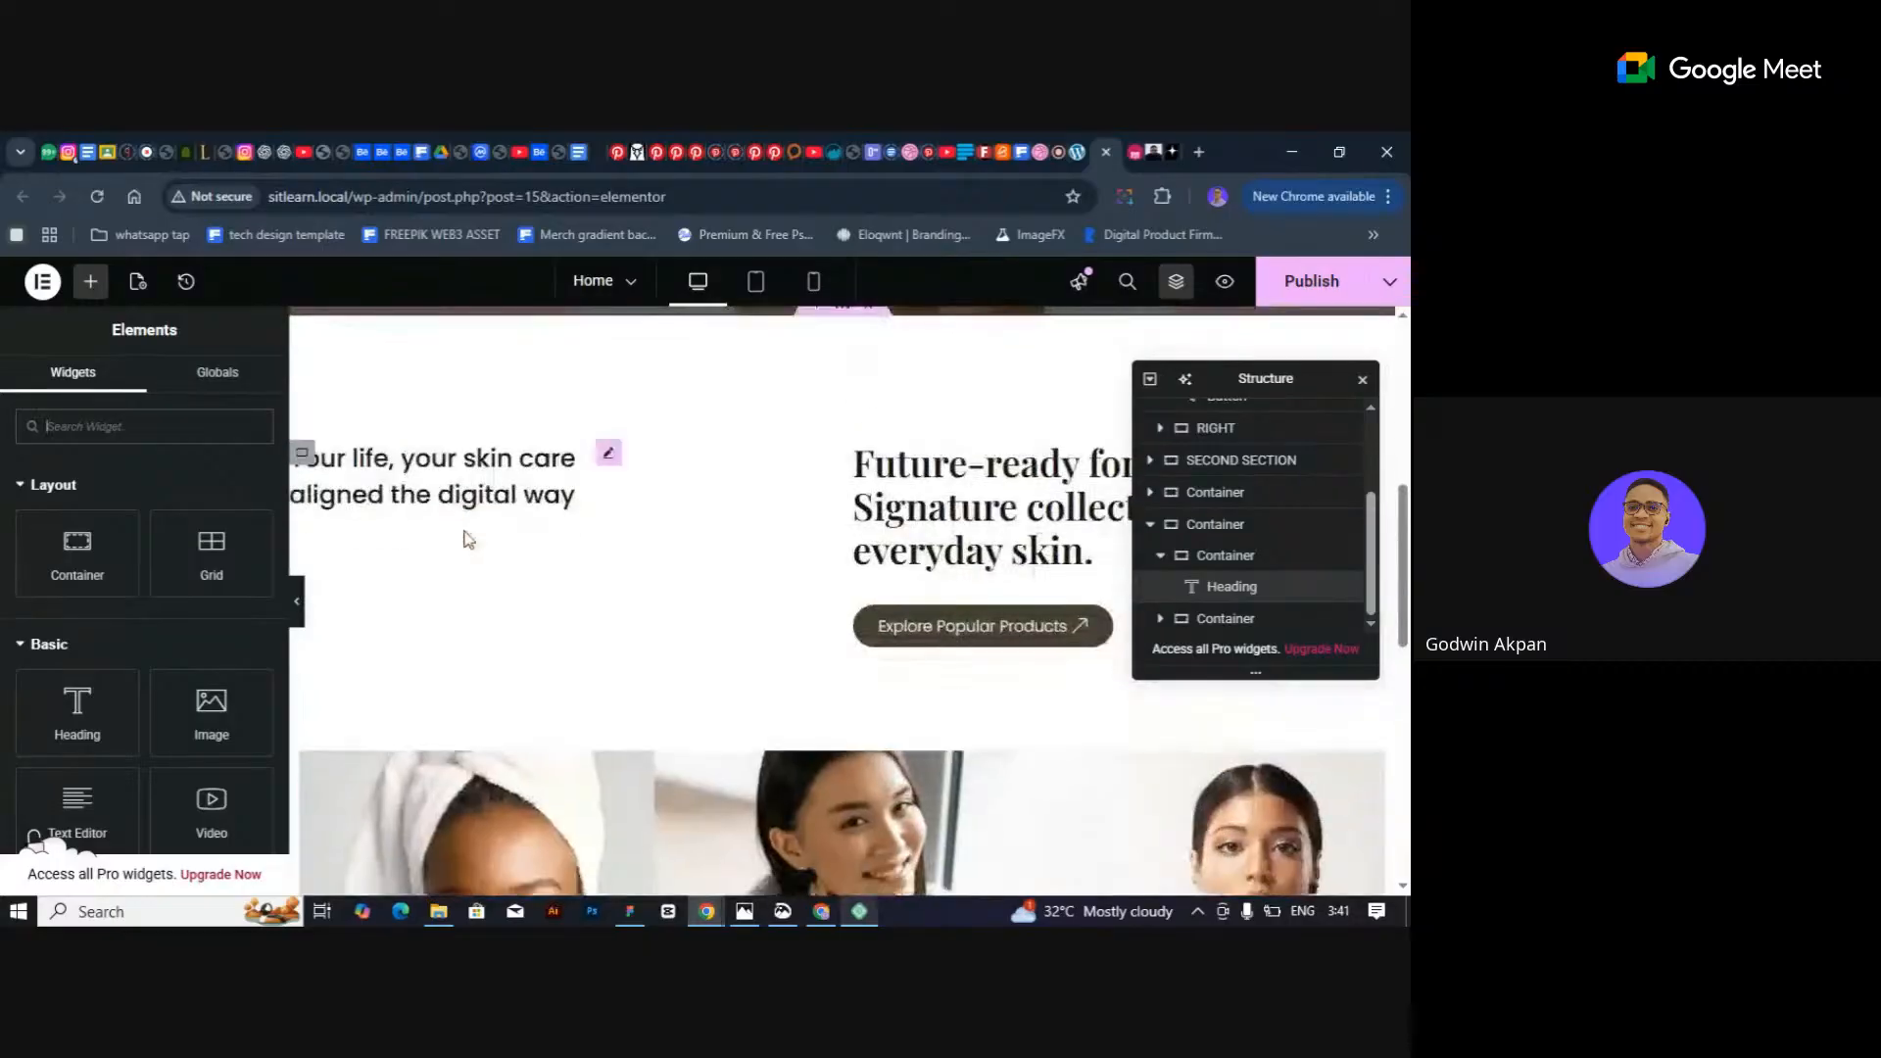
{"action": "scroll", "coordinate": [469, 539], "scroll_direction": "up", "scroll_amount": 3}
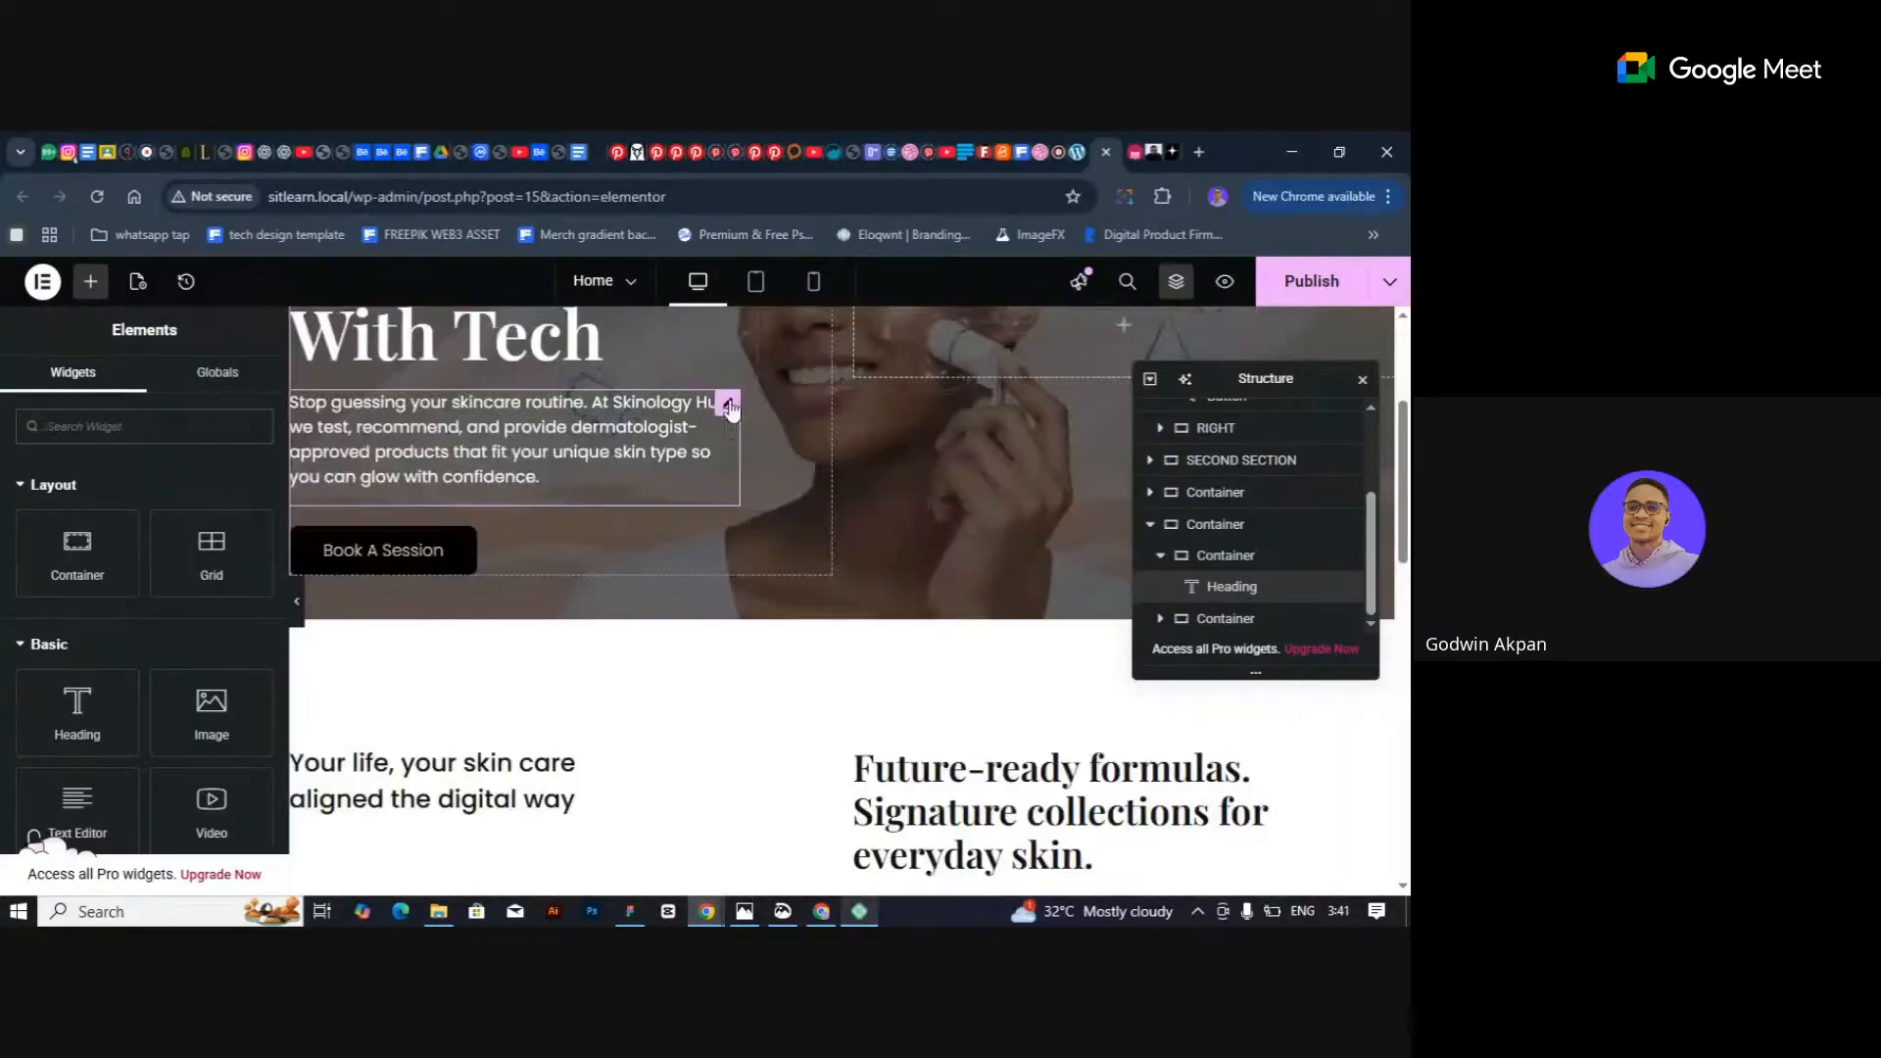
{"action": "left_click", "coordinate": [723, 441]}
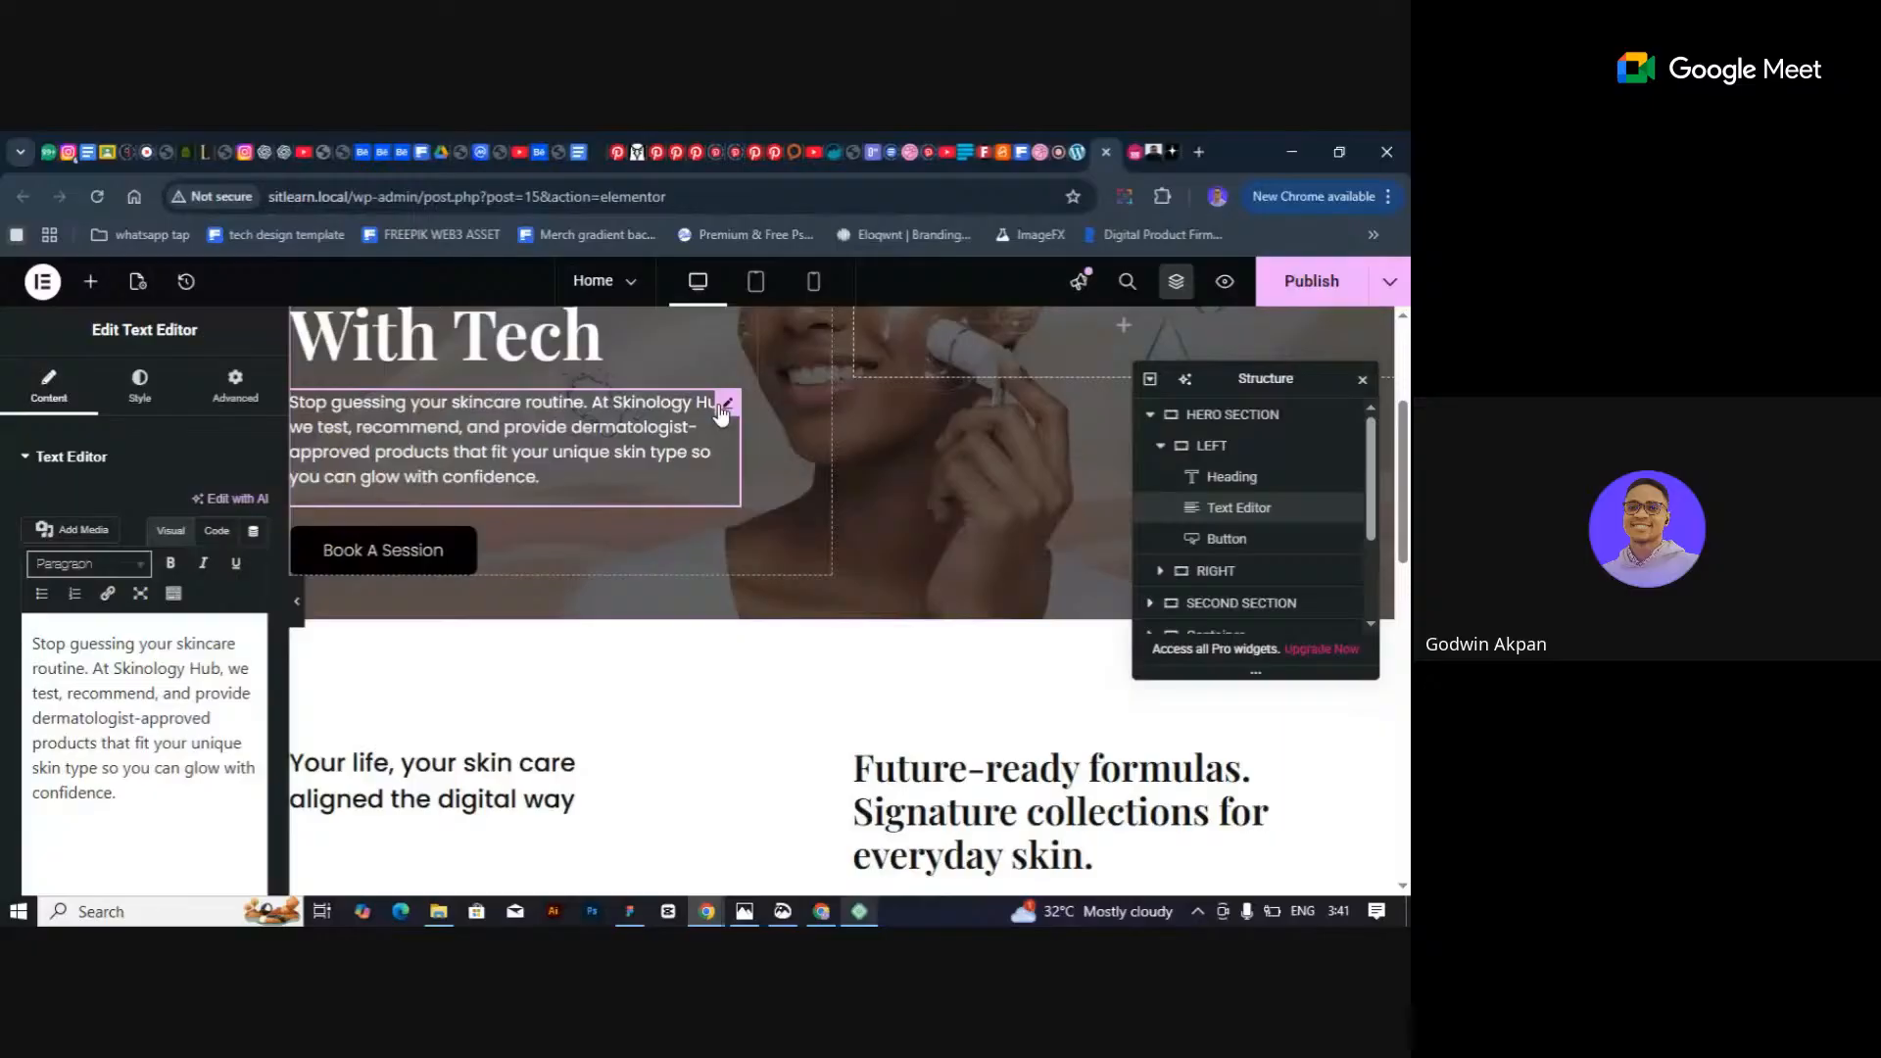
{"action": "right_click", "coordinate": [722, 410]}
{"action": "left_click", "coordinate": [779, 529]}
{"action": "scroll", "coordinate": [460, 454], "scroll_direction": "down", "scroll_amount": 10}
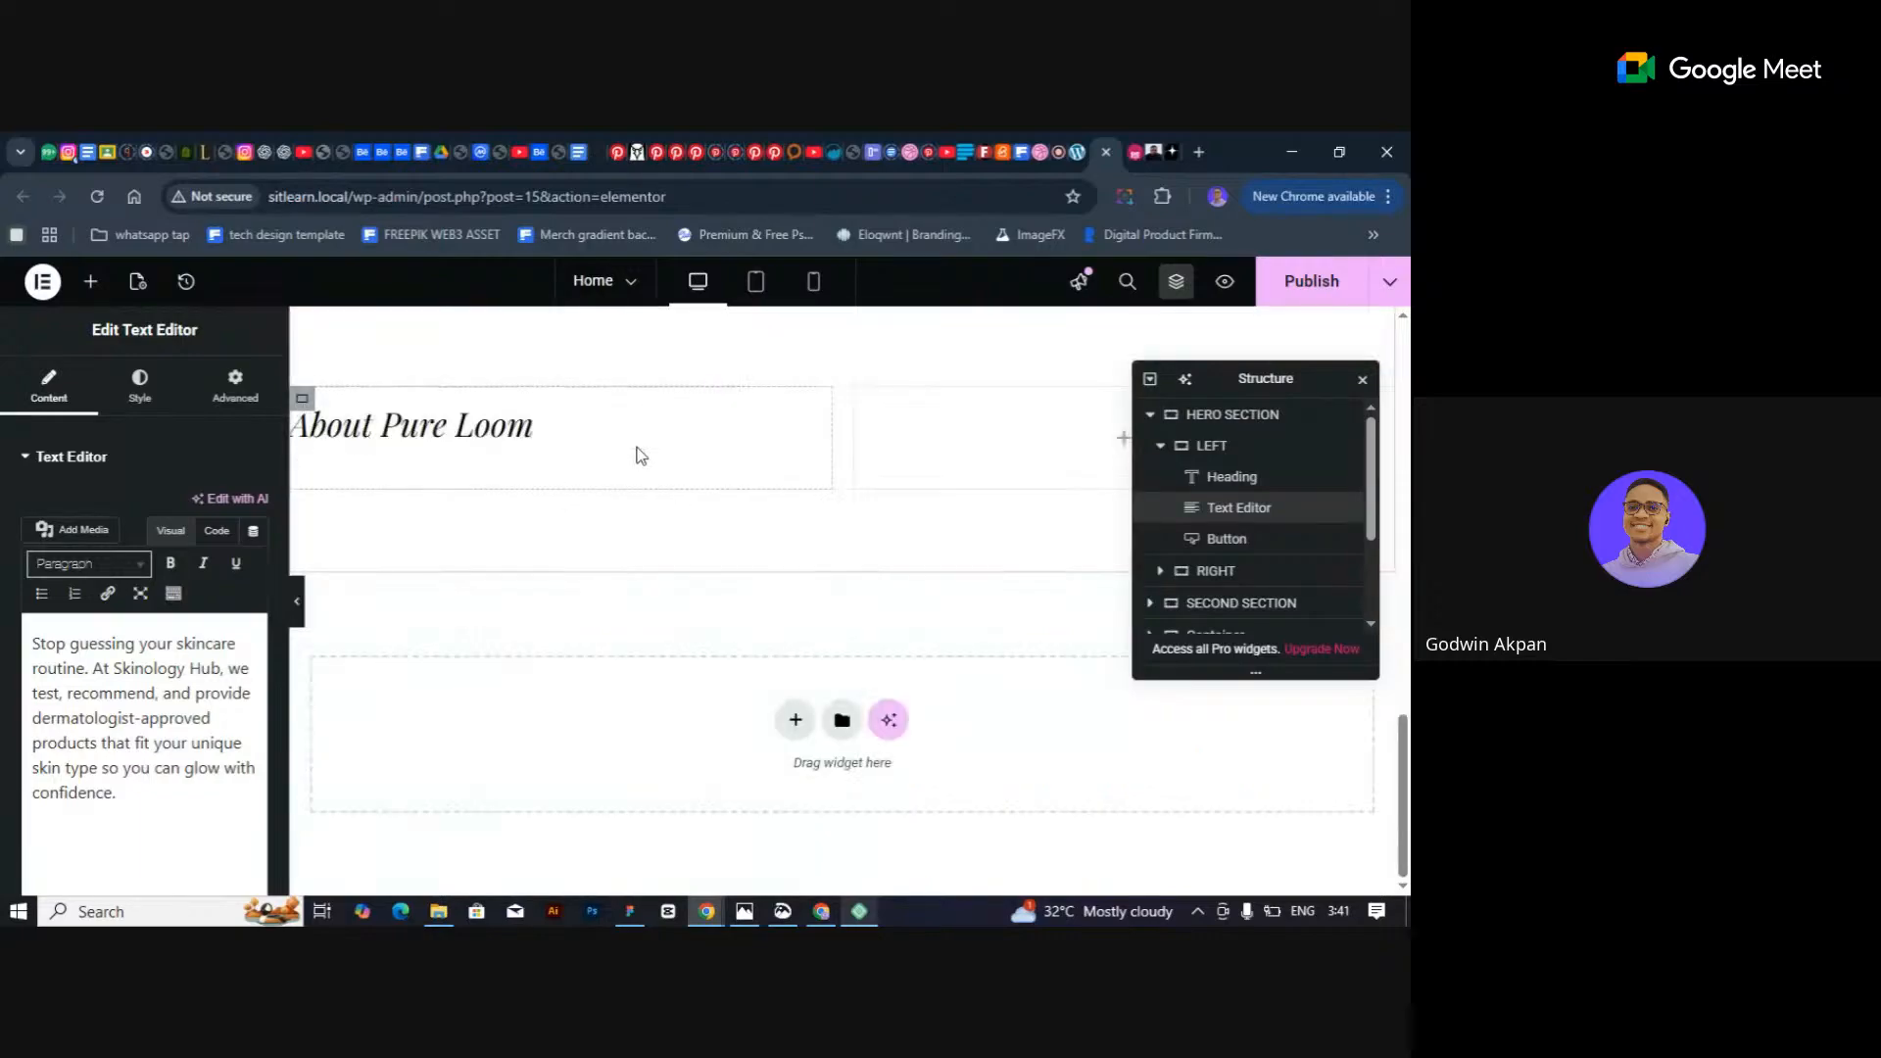
{"action": "left_click", "coordinate": [303, 401]}
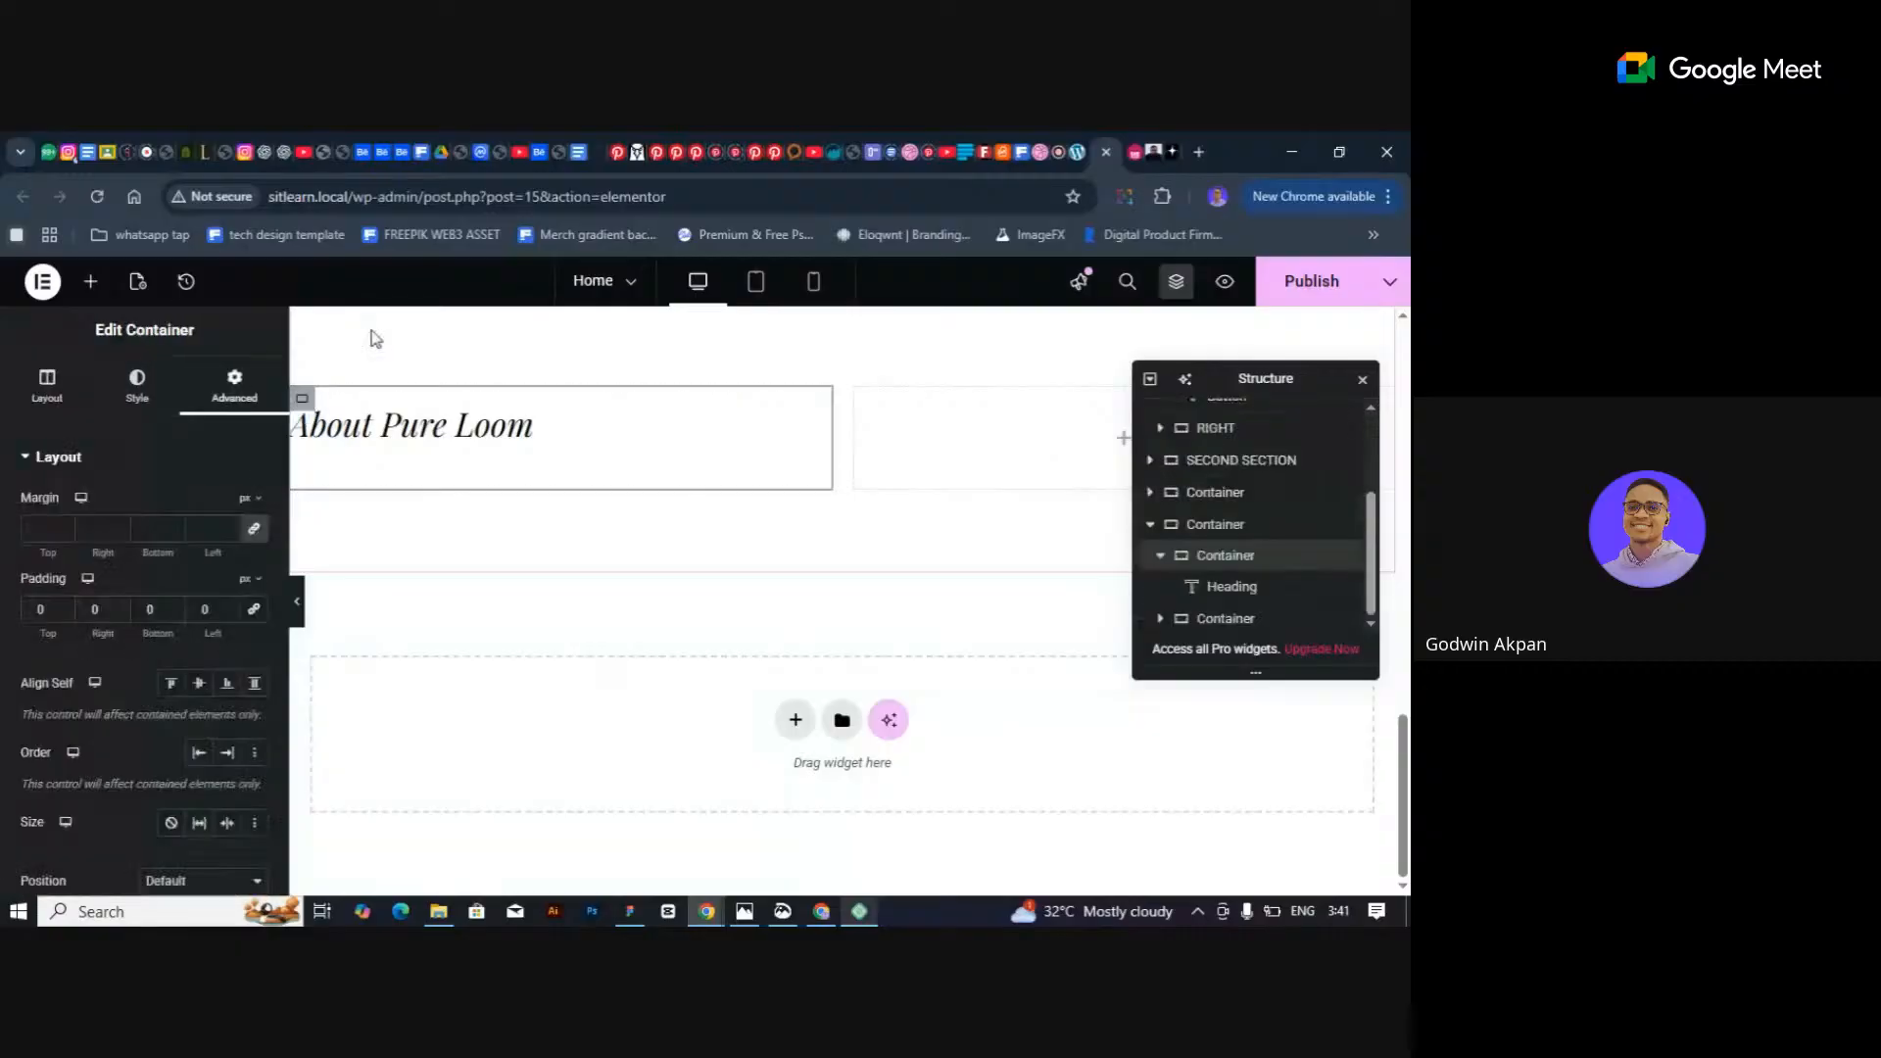
{"action": "key", "text": "ctrl+v"}
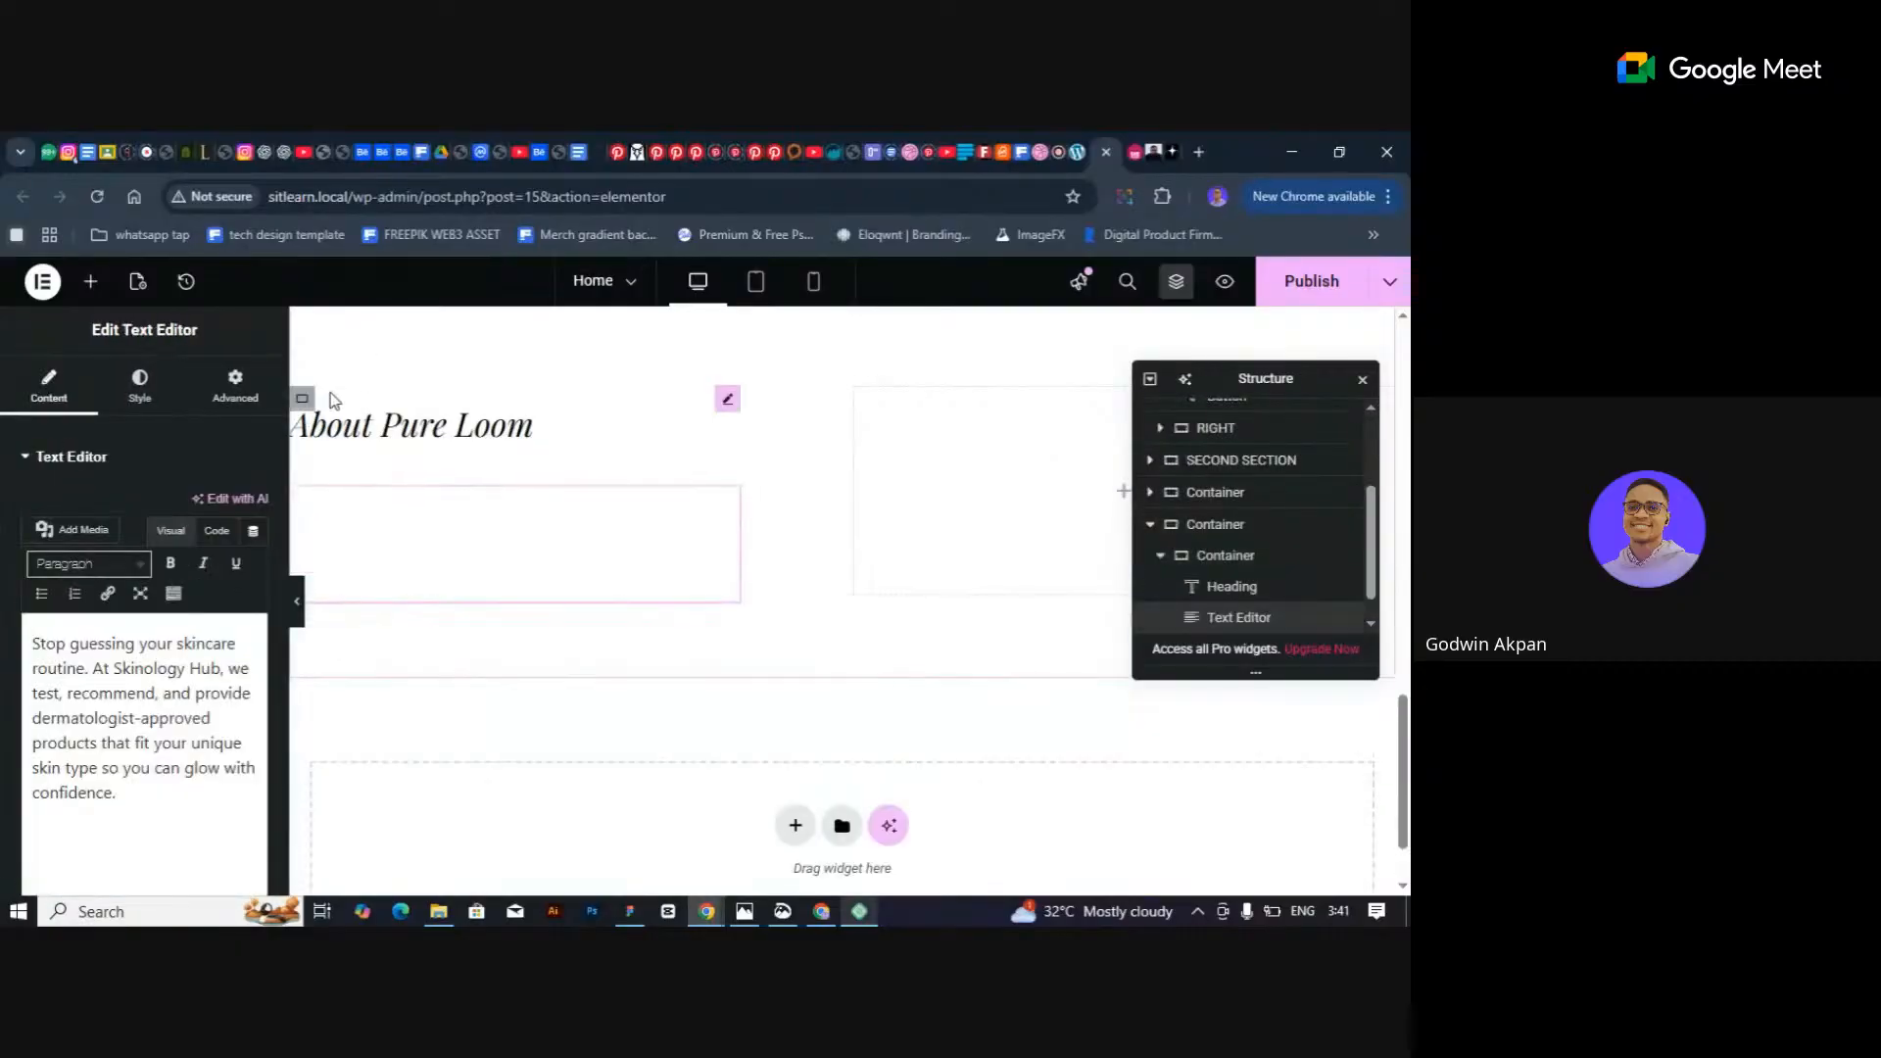
Set the text color of the pasted paragraph under About Pure Loom to dark gray #333333.
{"action": "left_click", "coordinate": [140, 385]}
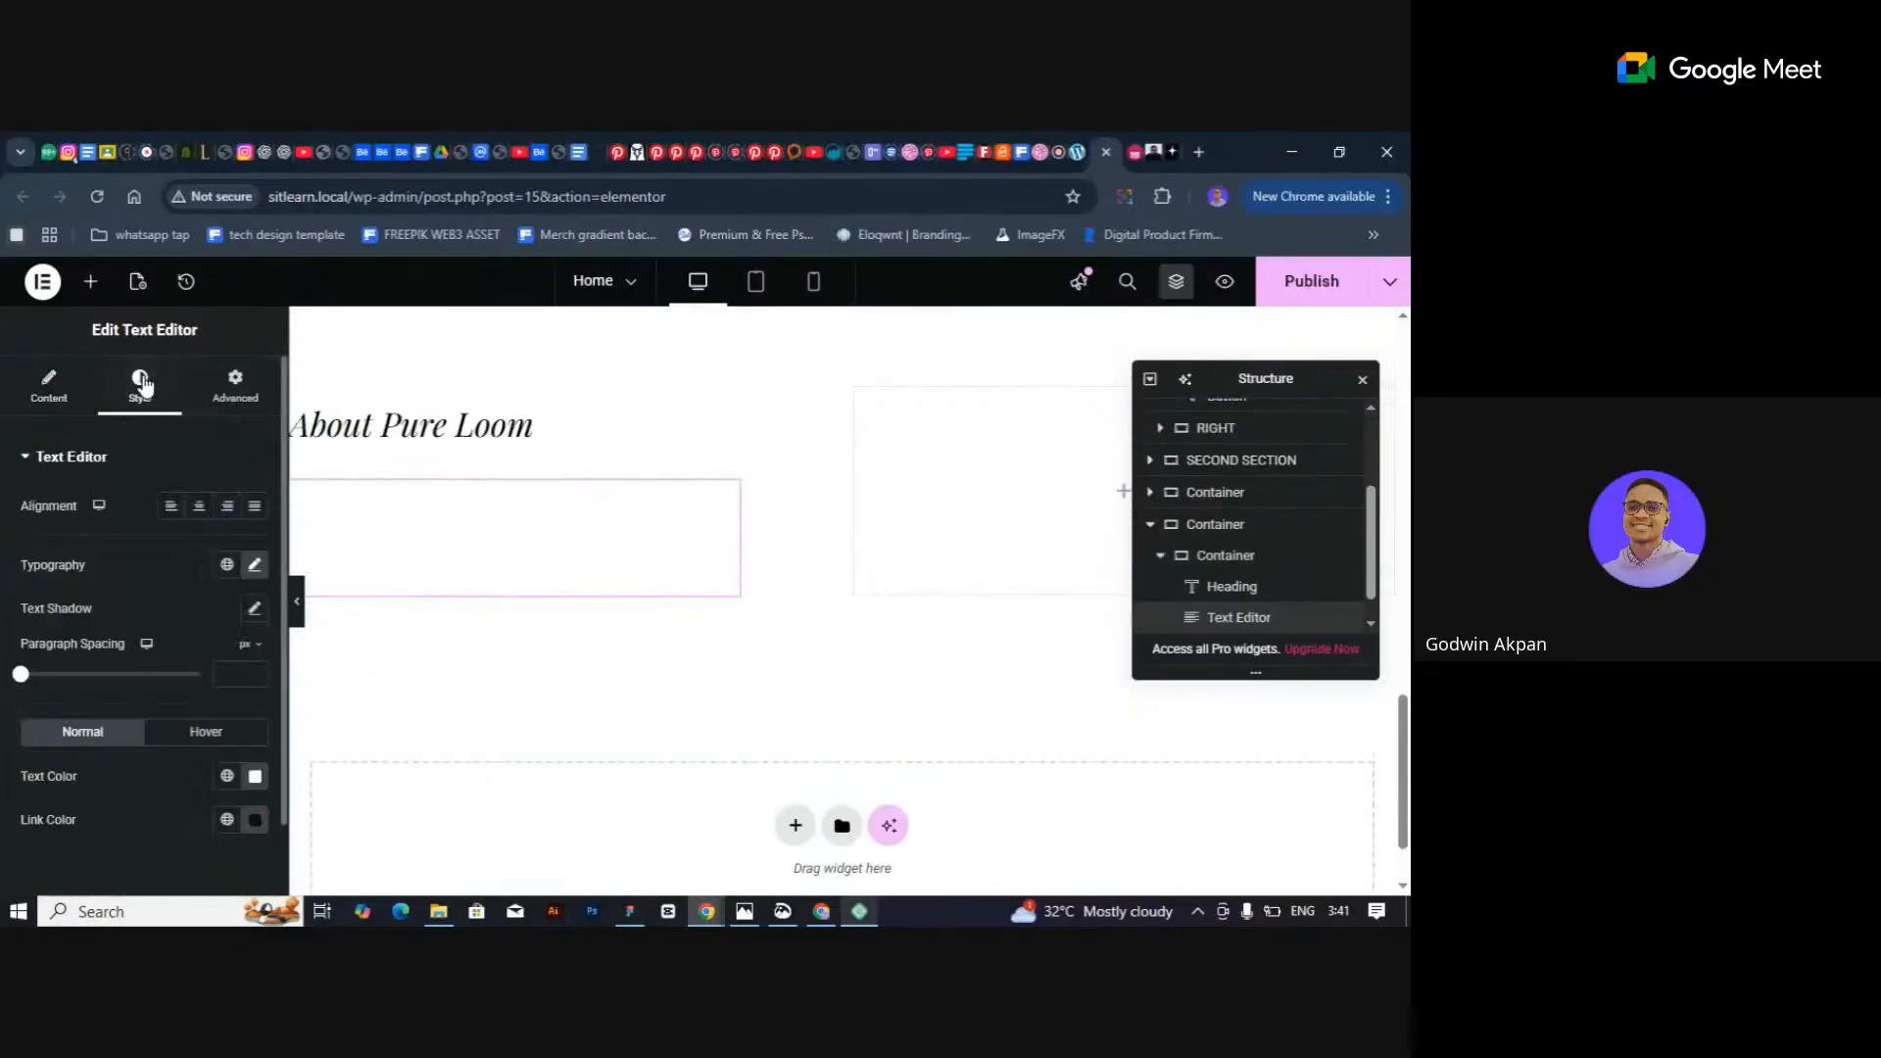
{"action": "left_click", "coordinate": [255, 777]}
{"action": "mouse_move", "coordinate": [152, 658]}
{"action": "left_mouse_down"}
{"action": "mouse_move", "coordinate": [142, 672]}
{"action": "mouse_move", "coordinate": [139, 635]}
{"action": "mouse_move", "coordinate": [125, 642]}
{"action": "left_mouse_up"}
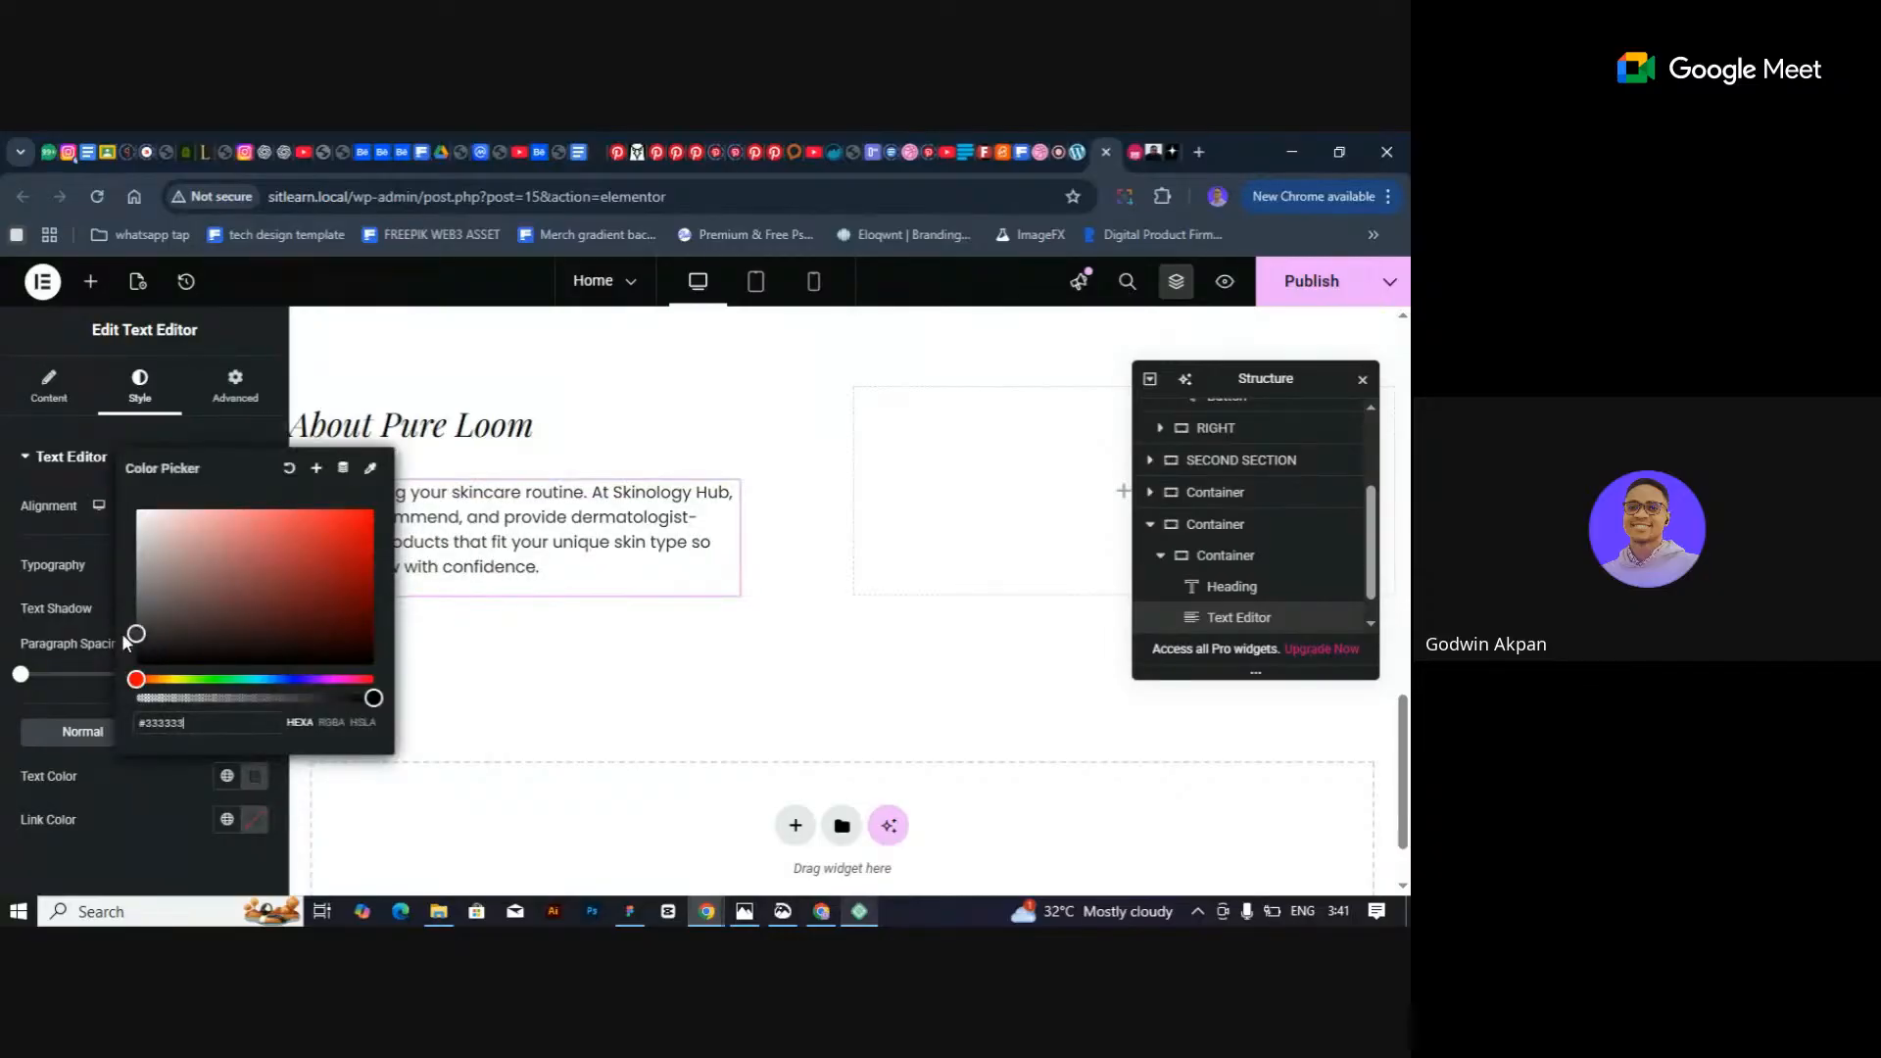
{"action": "left_click", "coordinate": [421, 564]}
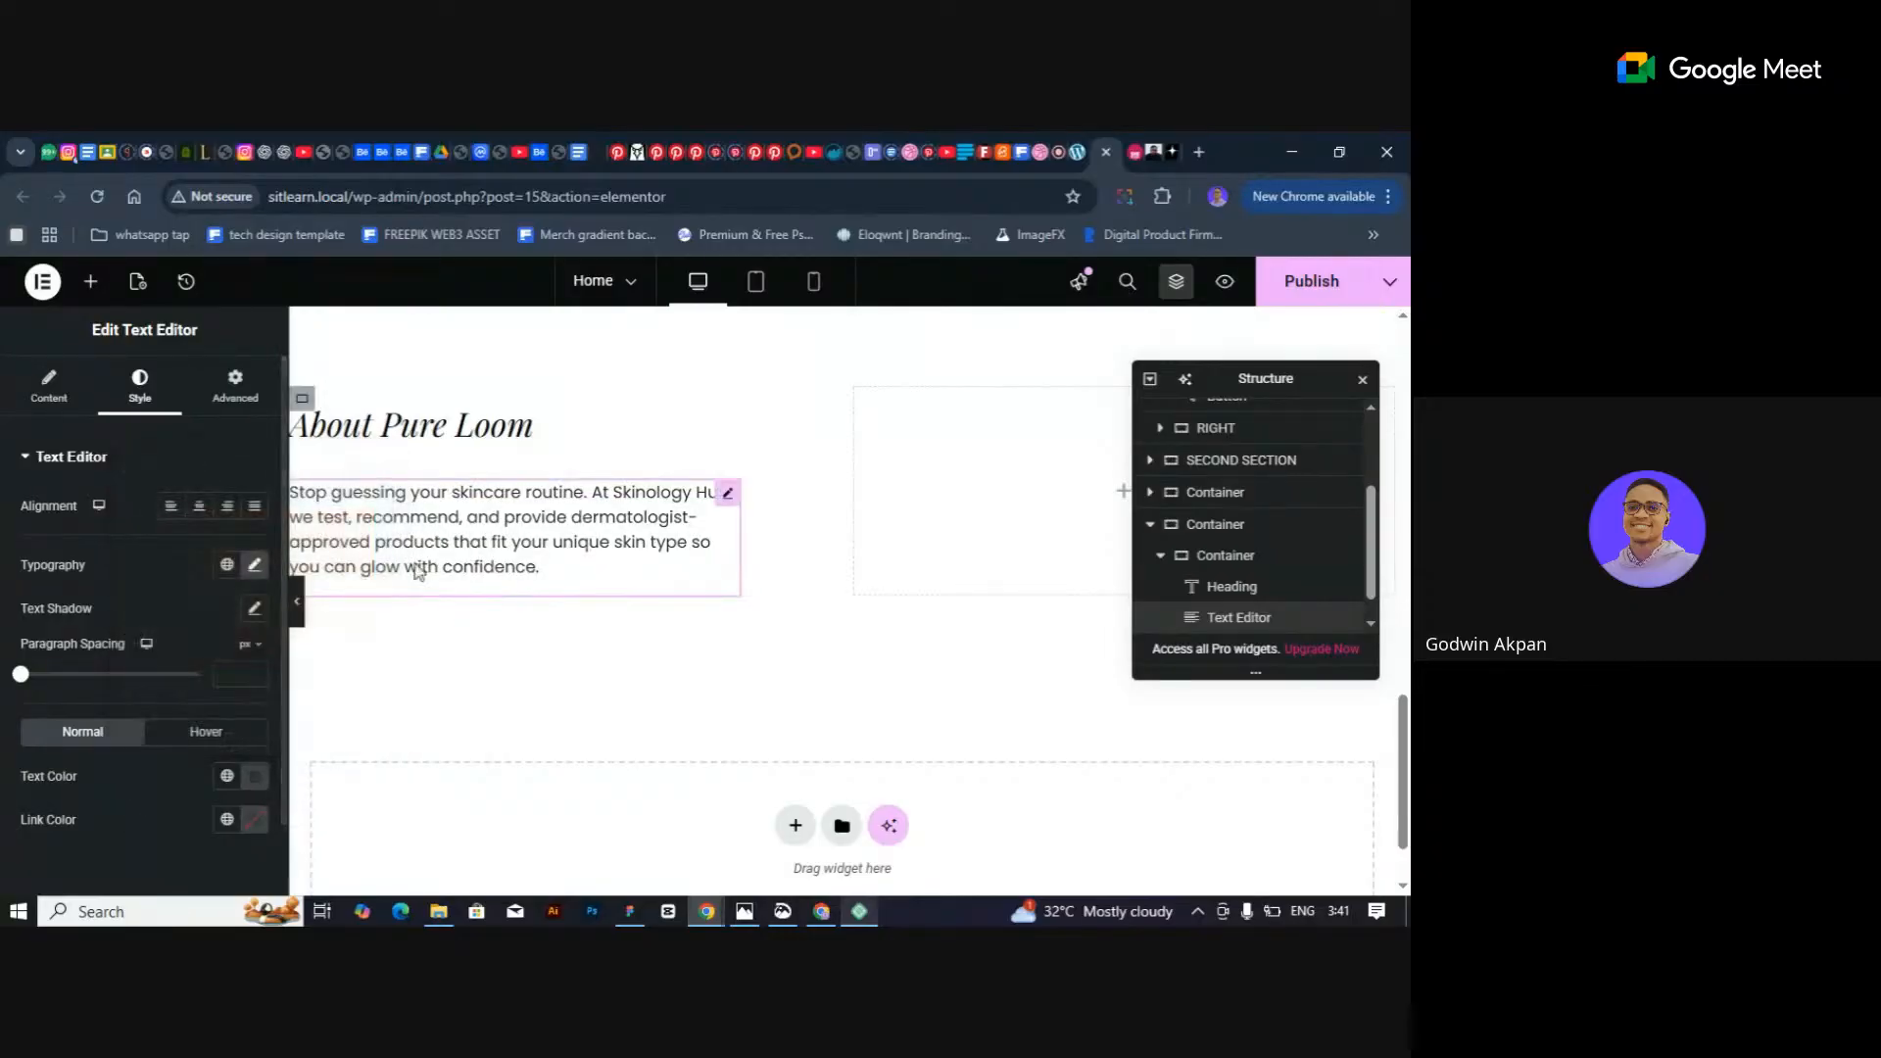
{"action": "left_click", "coordinate": [490, 534]}
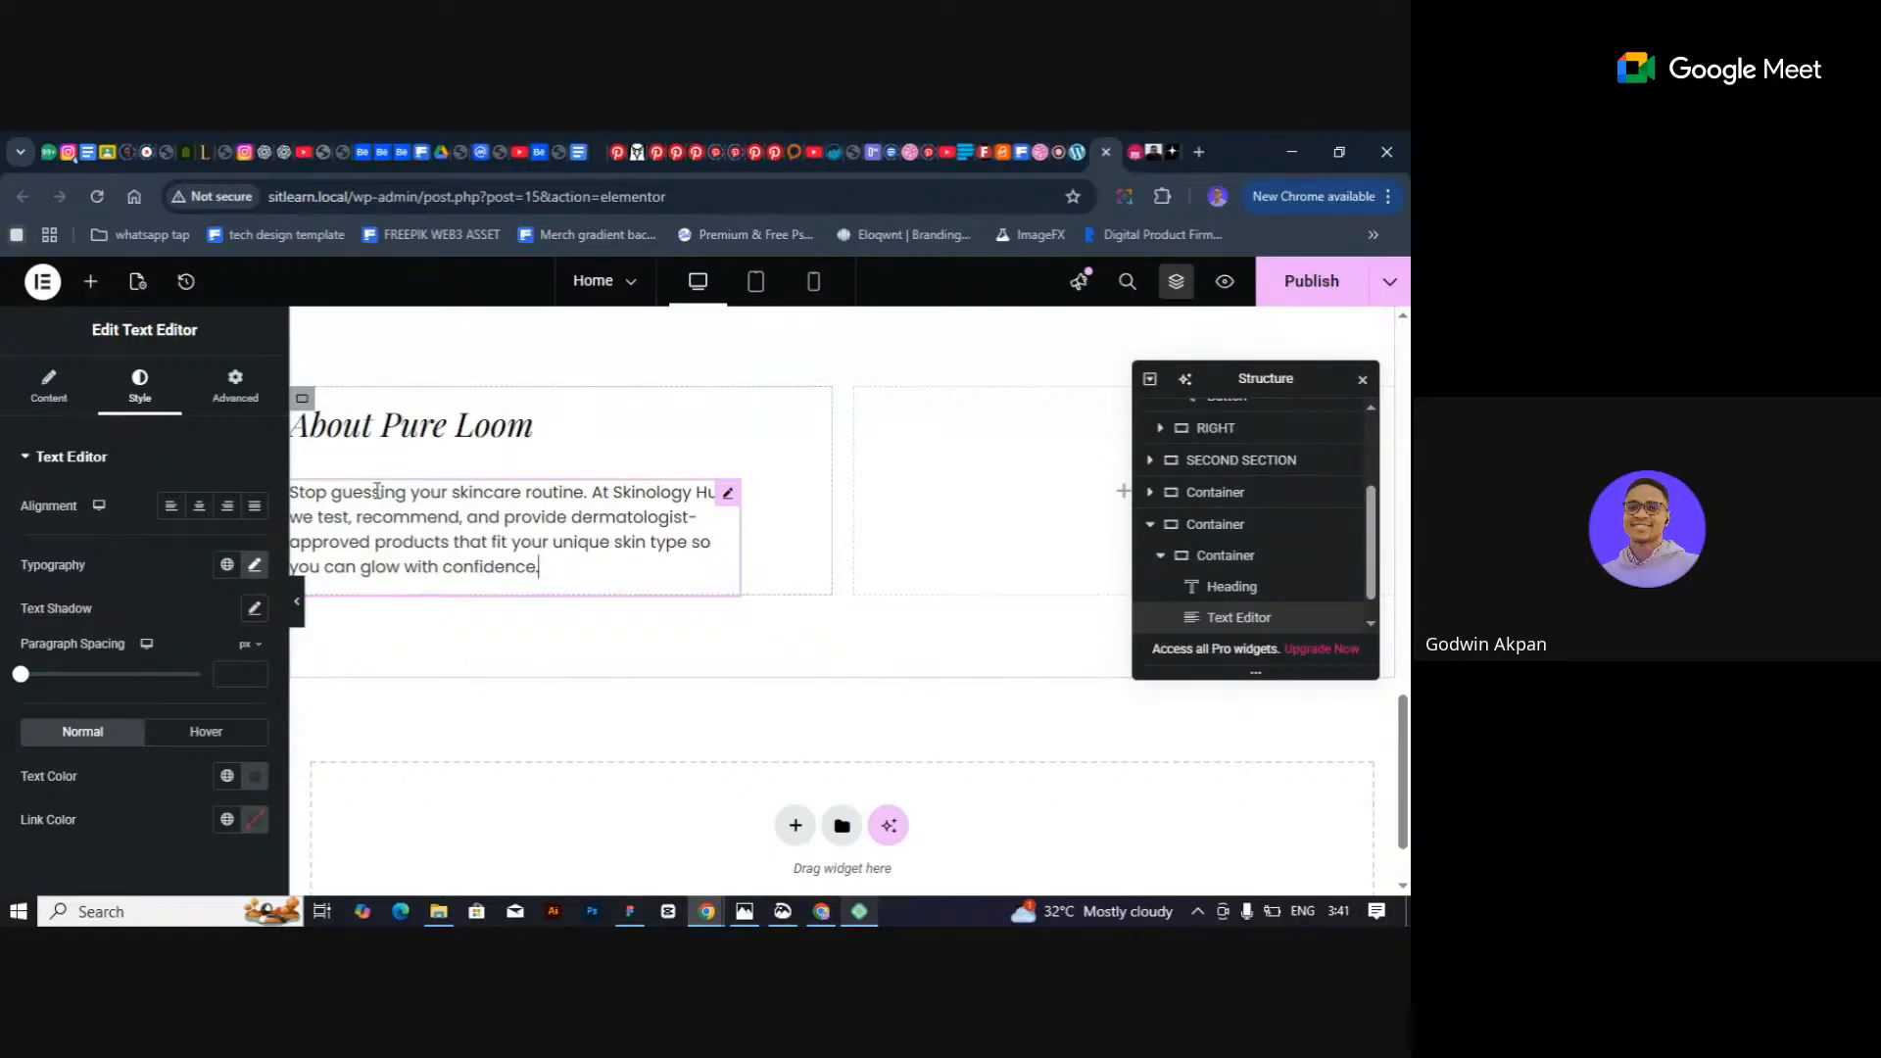
Switch to ChatGPT and copy the About Pure Loom paragraphs, from "Pure Loom is a modern skincare company" through "transparency, and care.".
{"action": "left_click", "coordinate": [47, 390]}
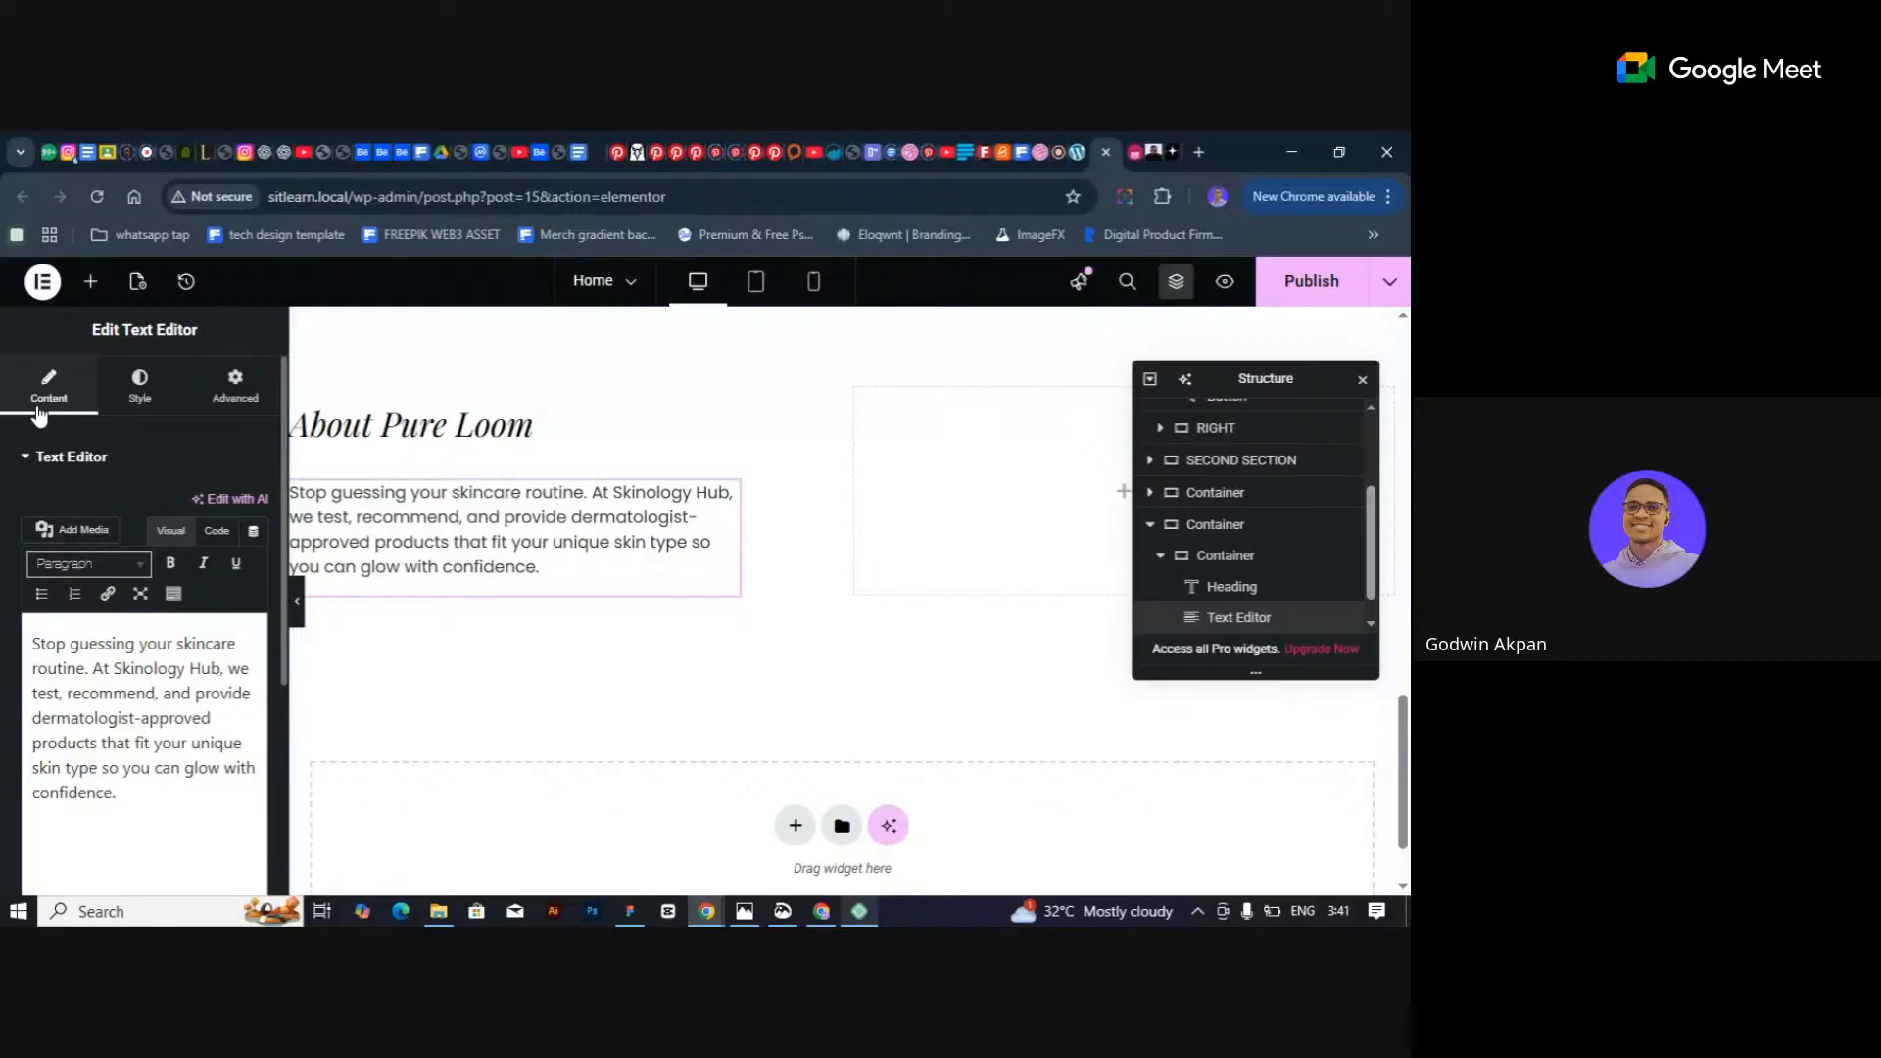
{"action": "left_click", "coordinate": [270, 151]}
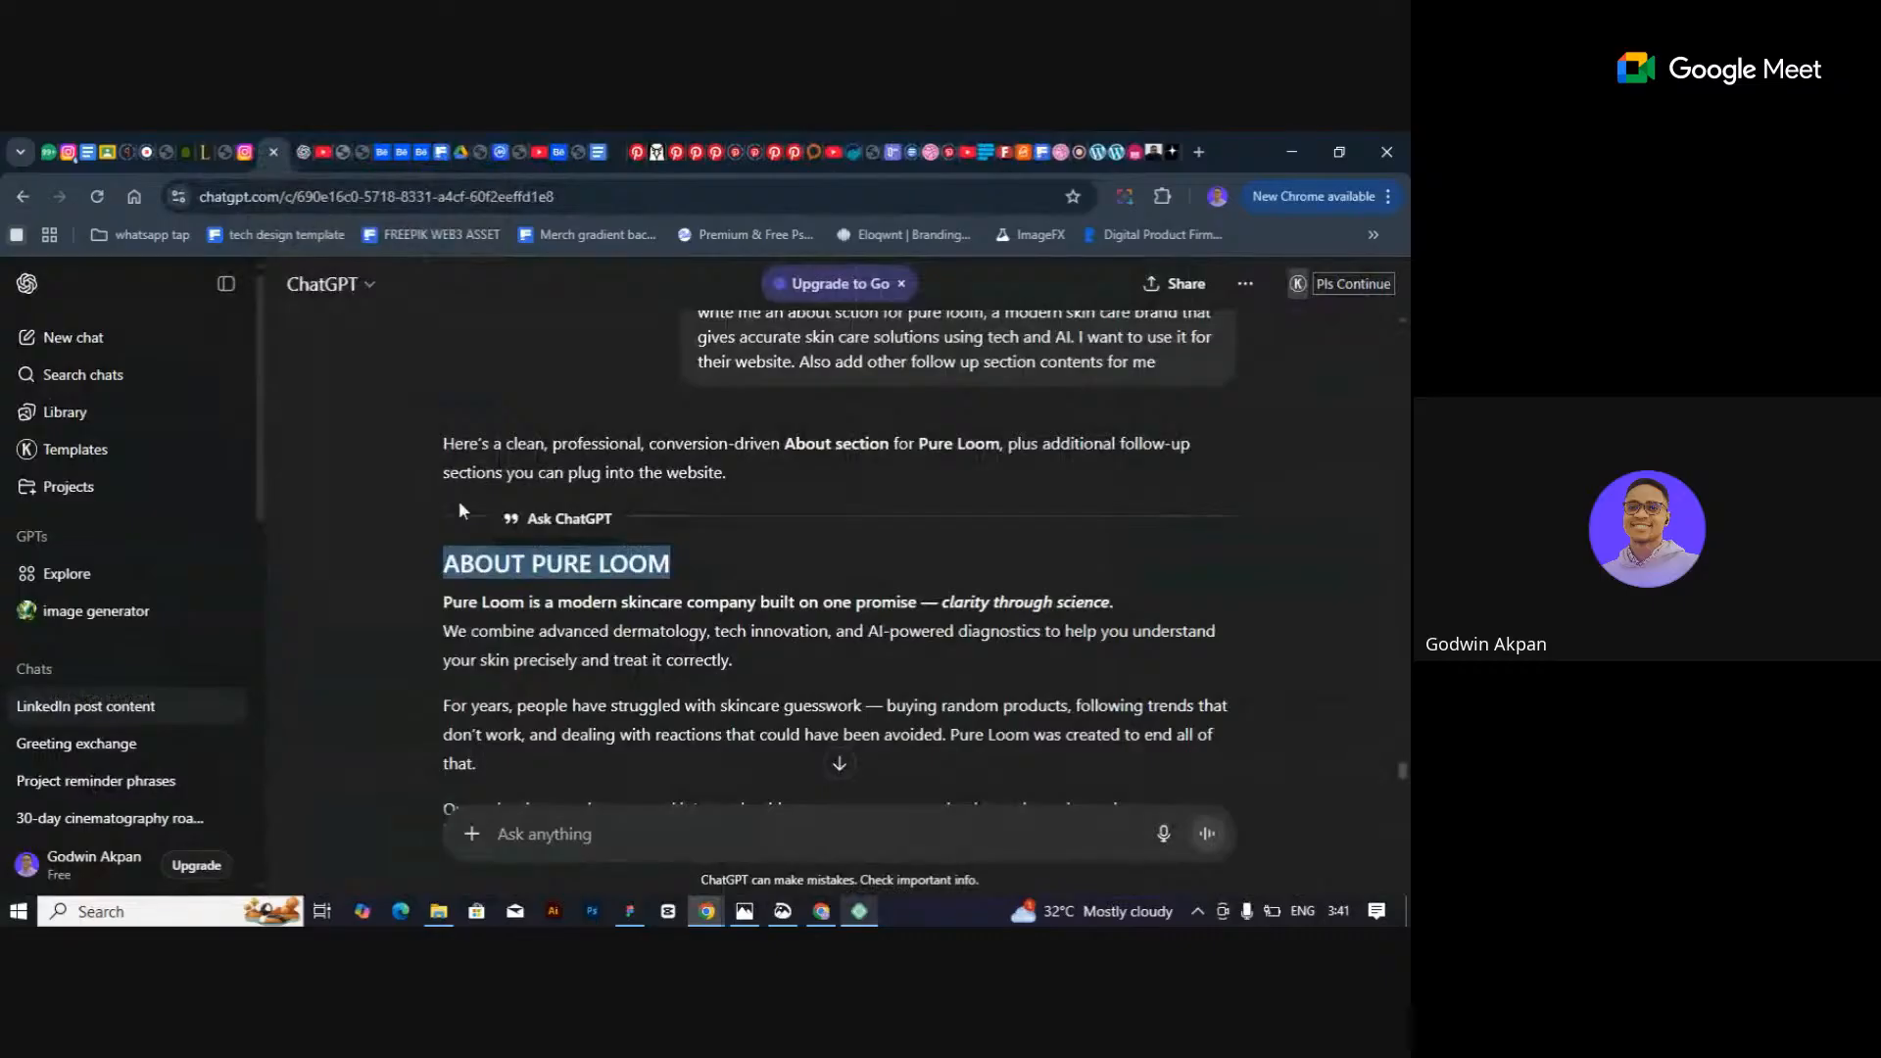
{"action": "left_click", "coordinate": [459, 510]}
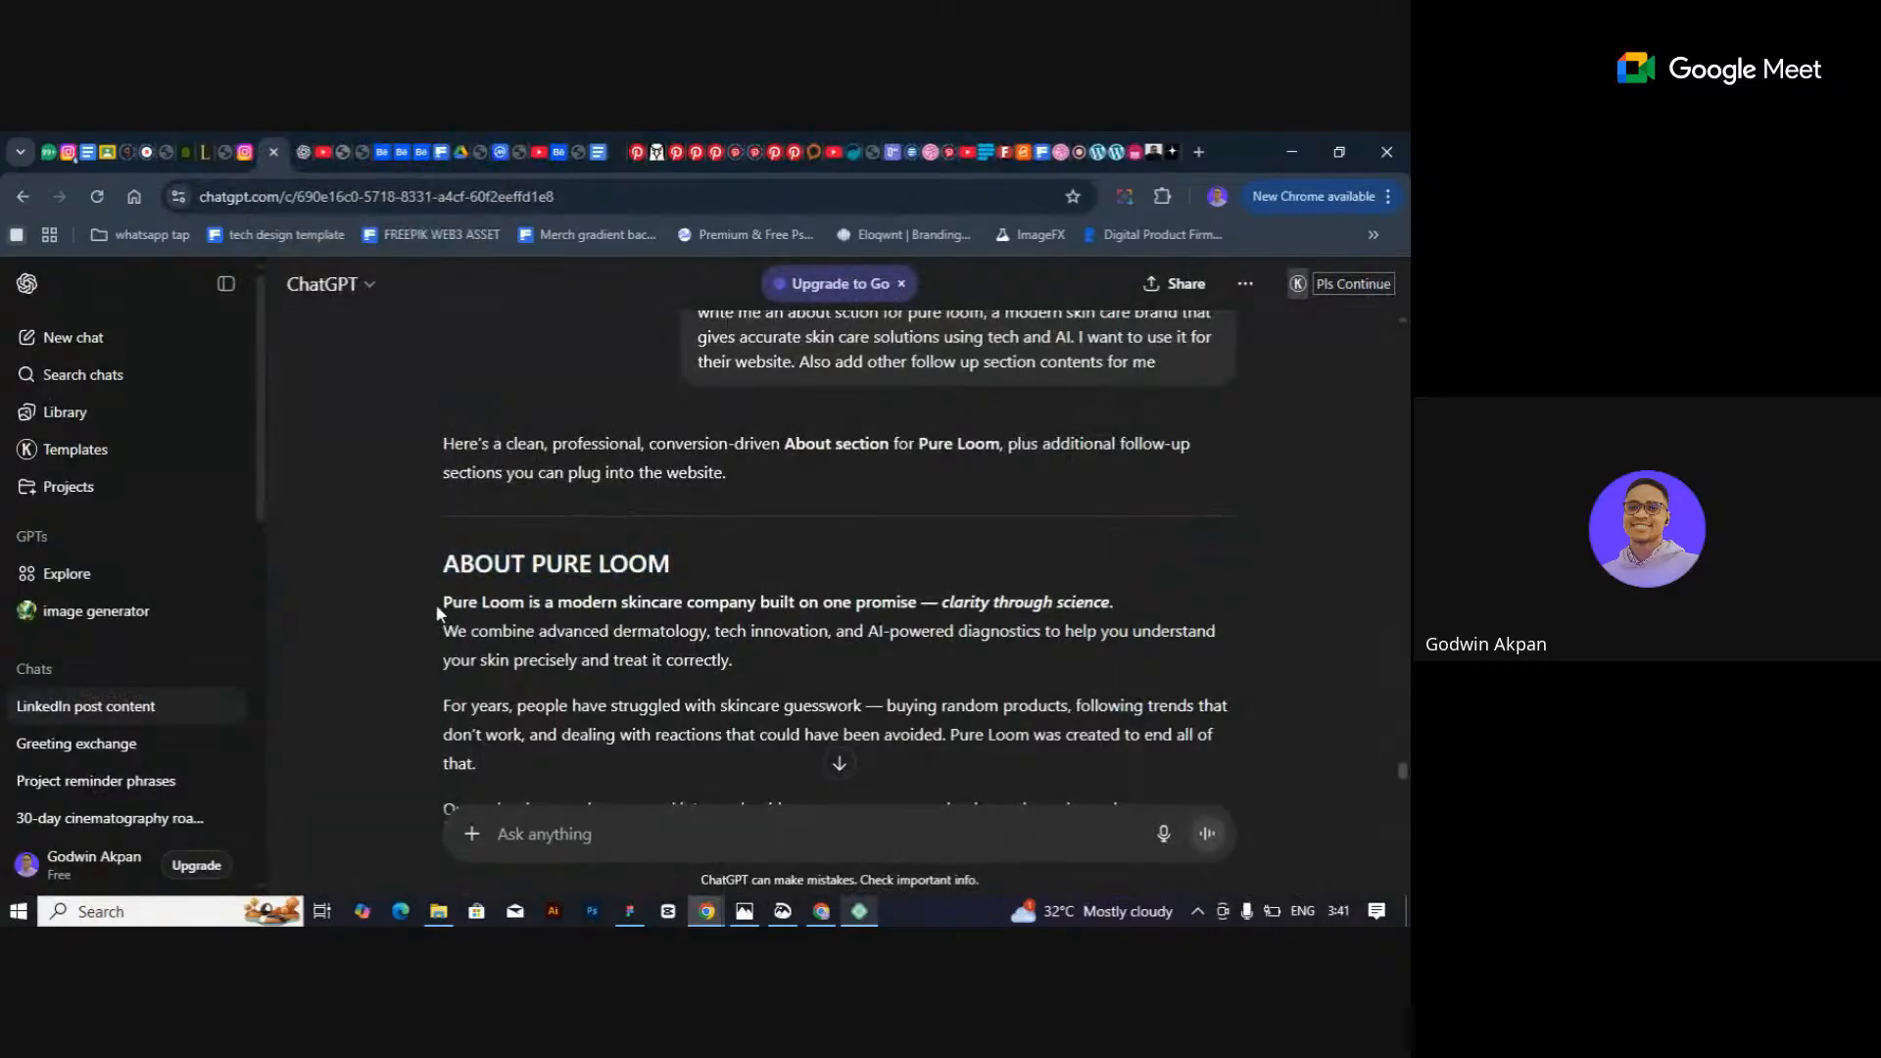
{"action": "left_click_drag", "start_coordinate": [437, 613], "coordinate": [843, 774]}
{"action": "scroll", "coordinate": [680, 627], "scroll_direction": "down", "scroll_amount": 5}
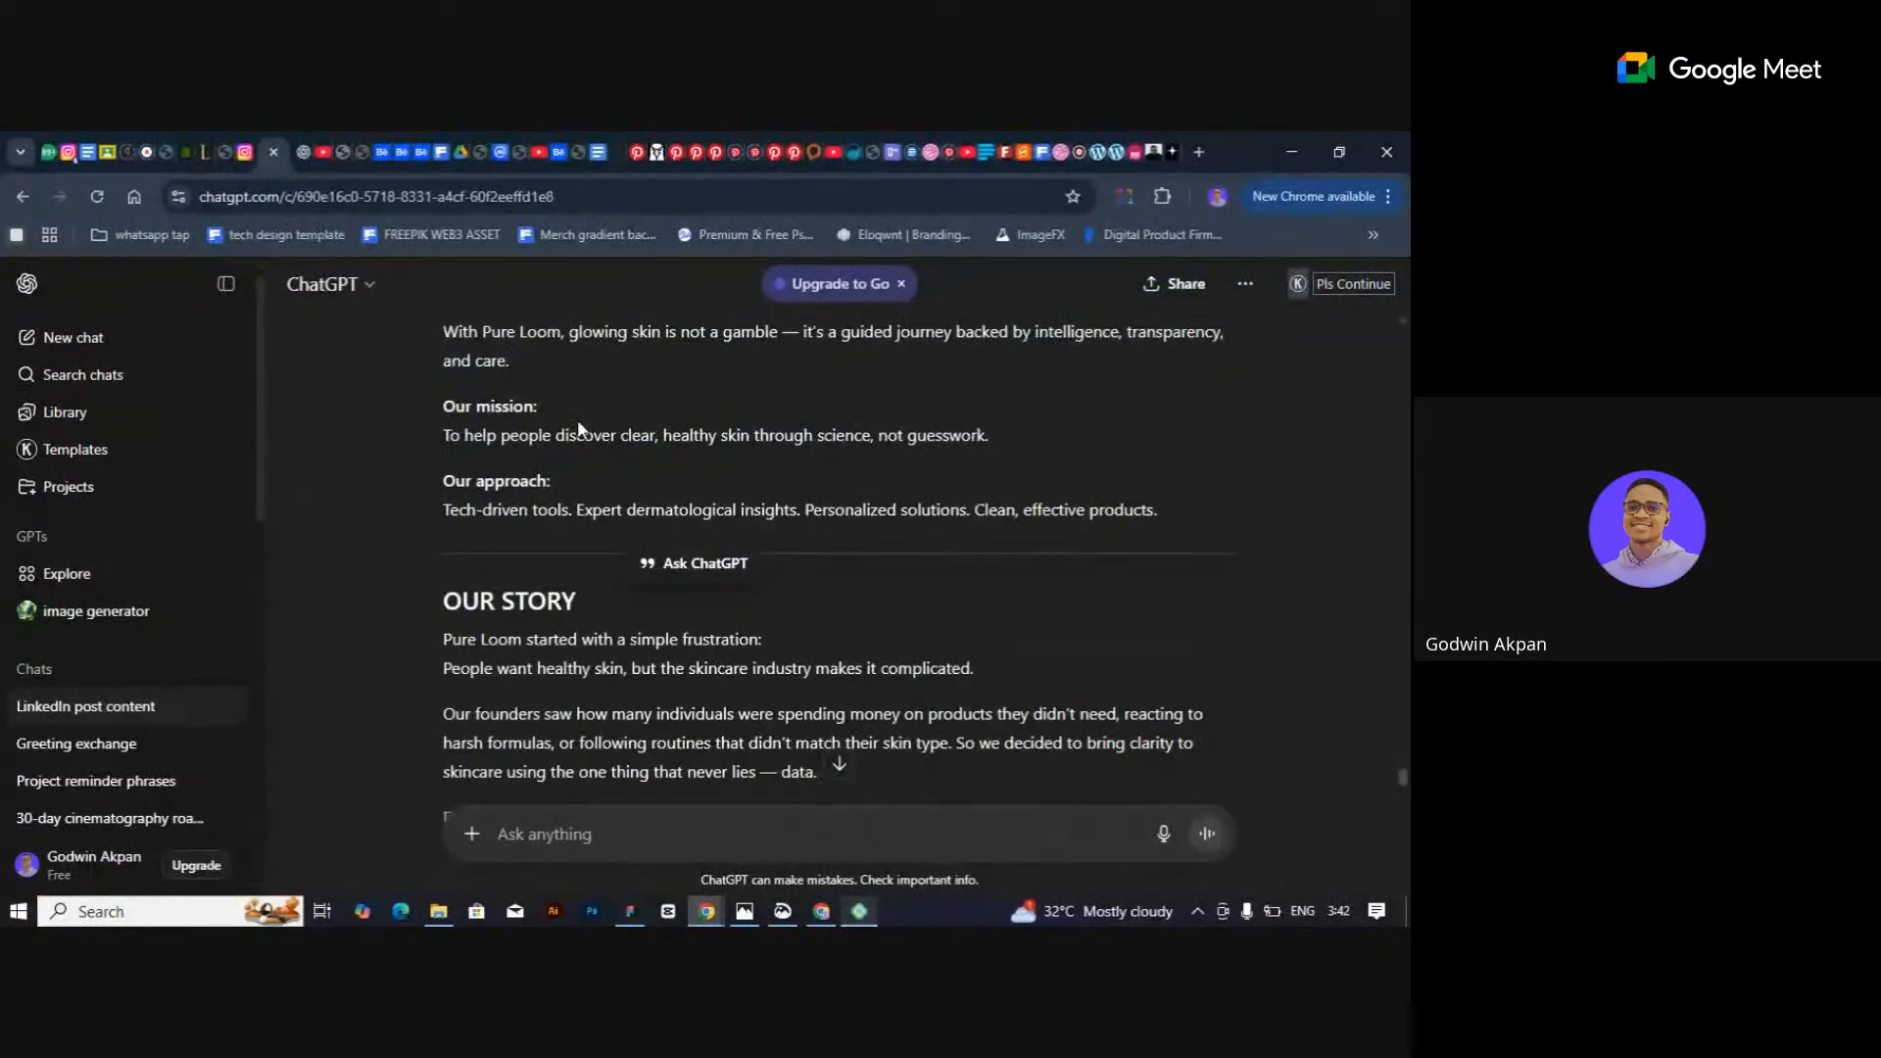
{"action": "scroll", "coordinate": [578, 420], "scroll_direction": "up", "scroll_amount": 3}
{"action": "left_click", "coordinate": [542, 638], "text": "shift"}
{"action": "key", "text": "ctrl+c"}
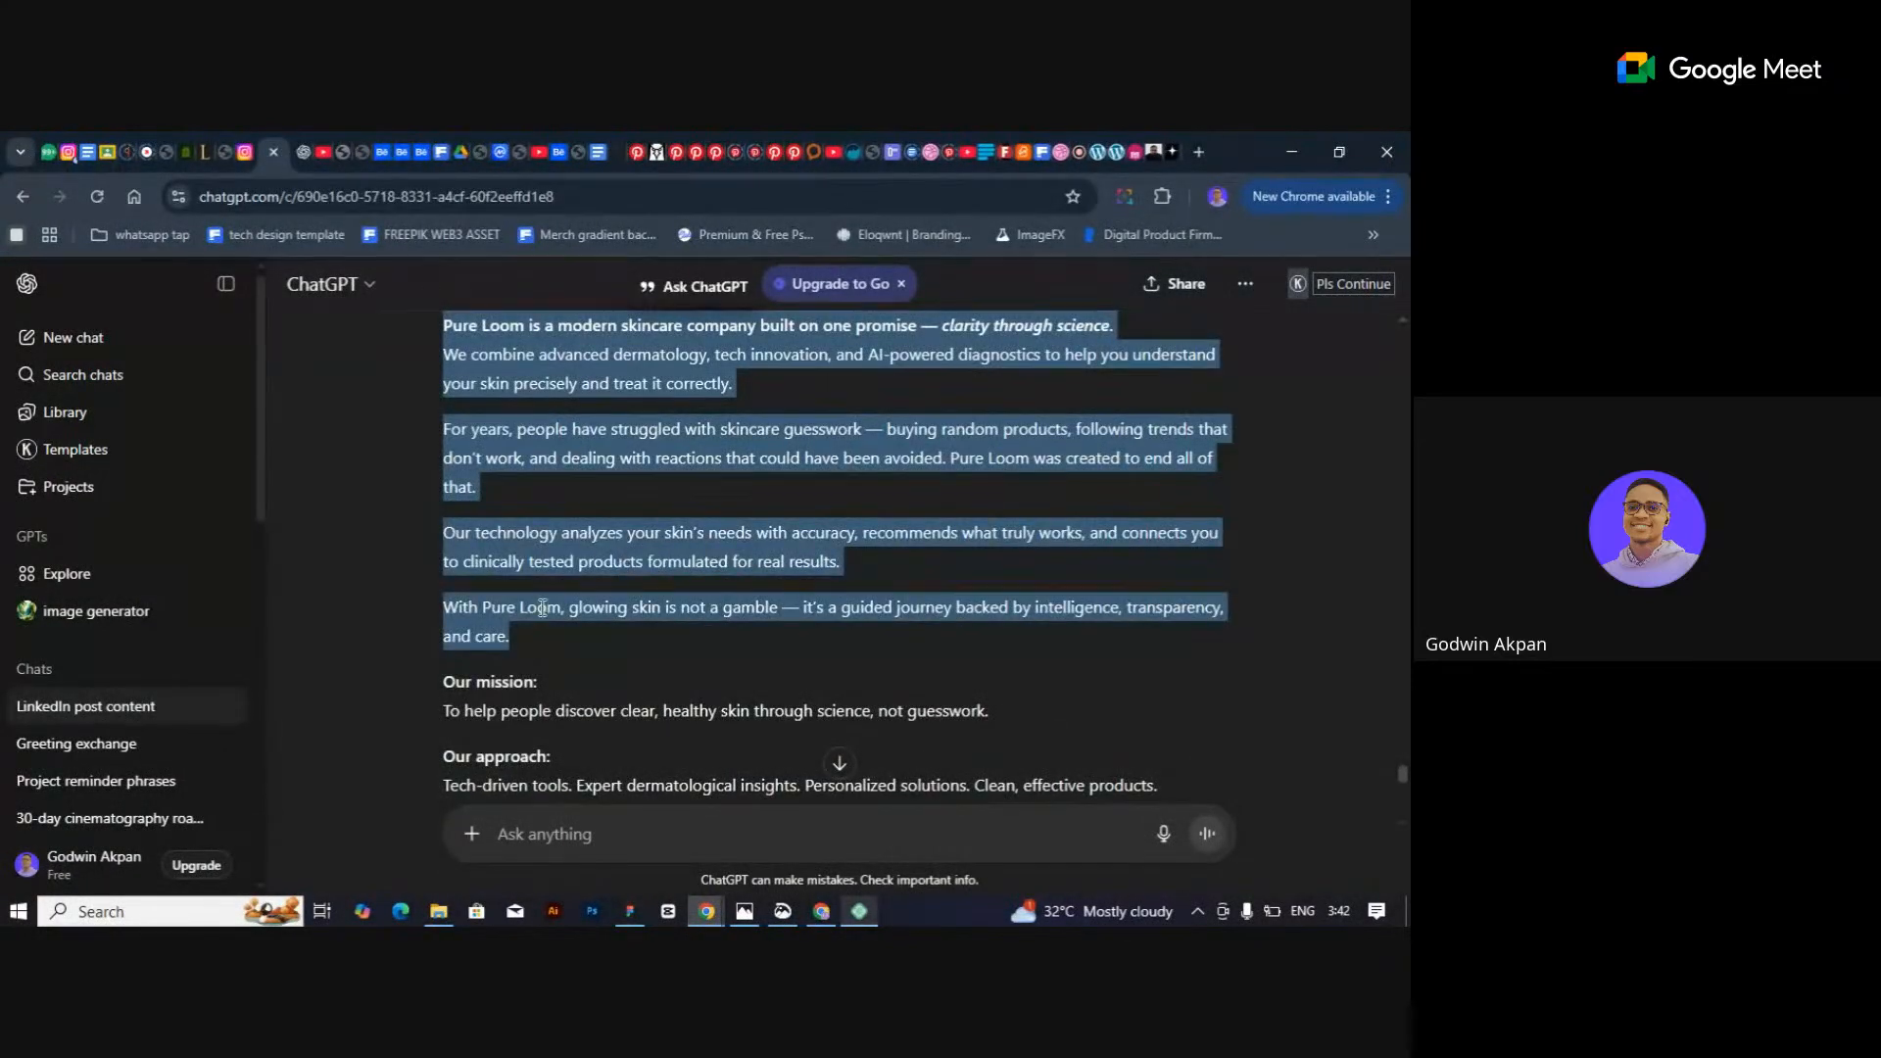
{"action": "scroll", "coordinate": [544, 600], "scroll_direction": "up", "scroll_amount": 3}
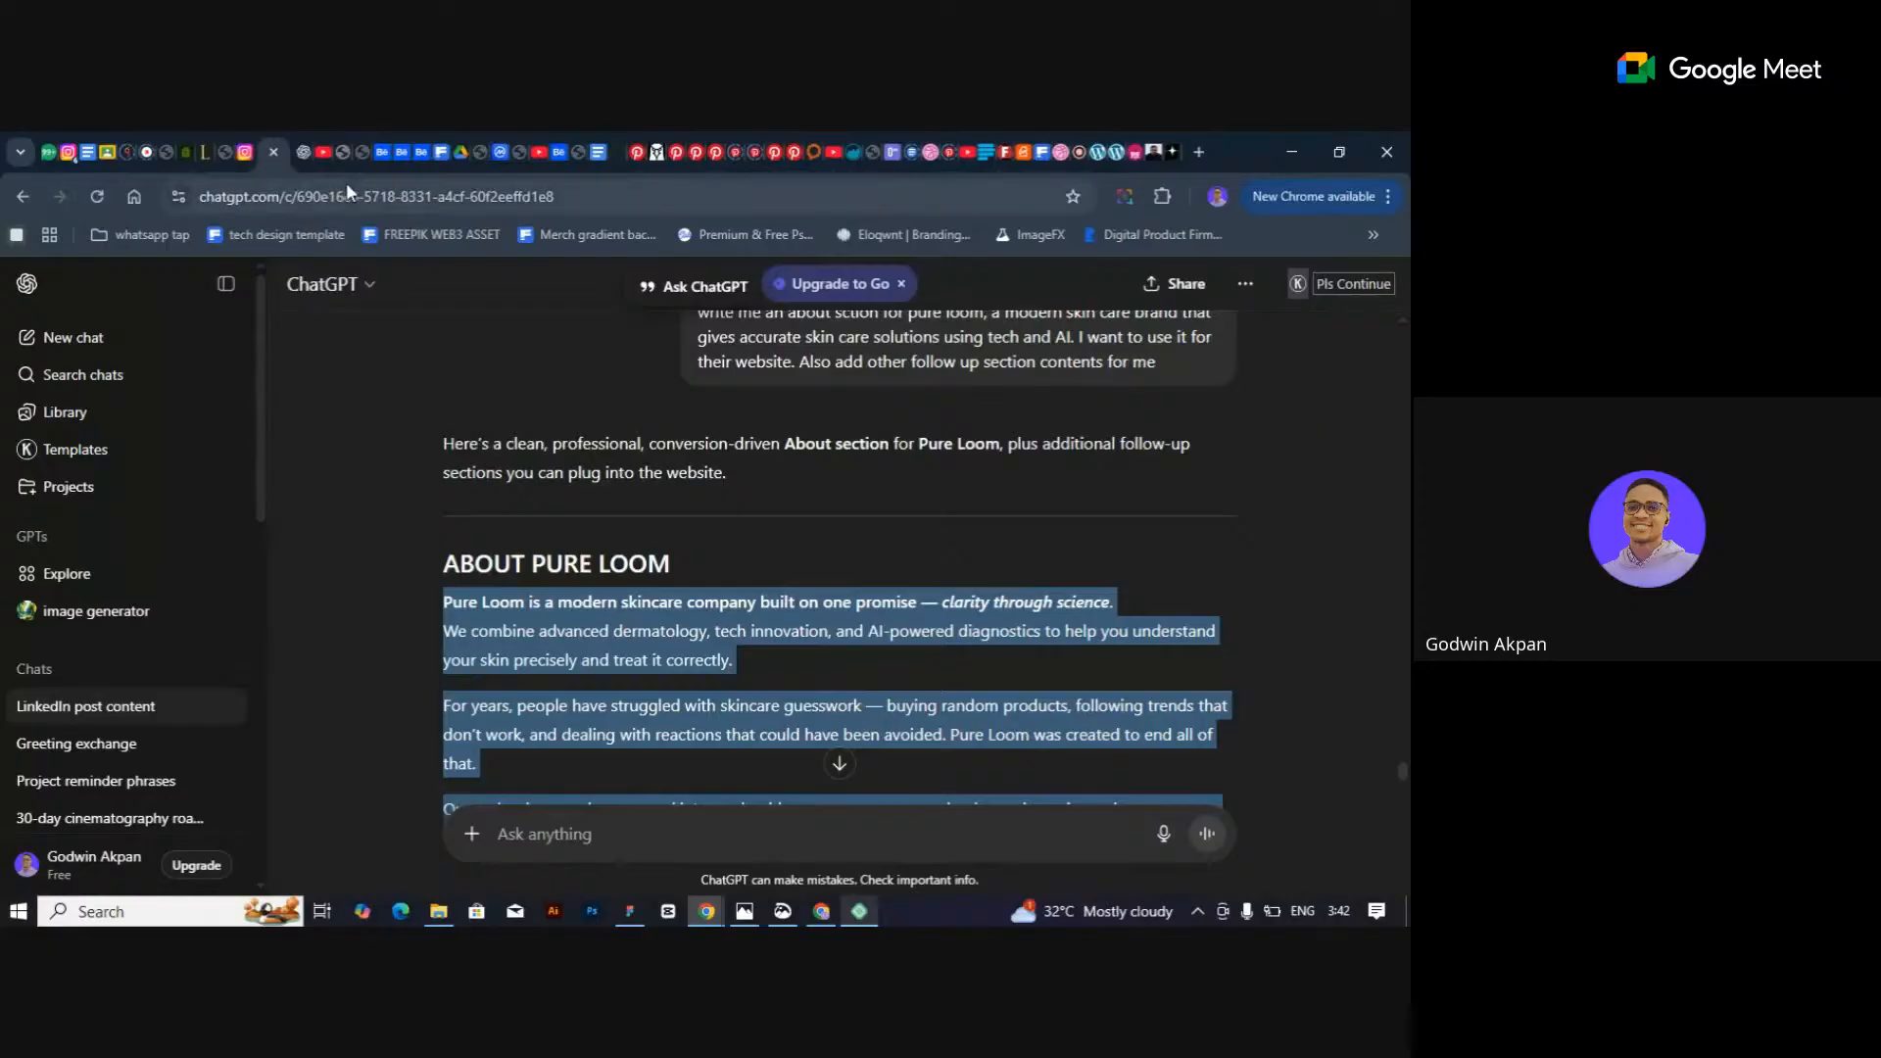
Switch back to Elementor and replace the paragraph text under About Pure Loom with the copied ChatGPT copy.
{"action": "left_click", "coordinate": [1117, 153]}
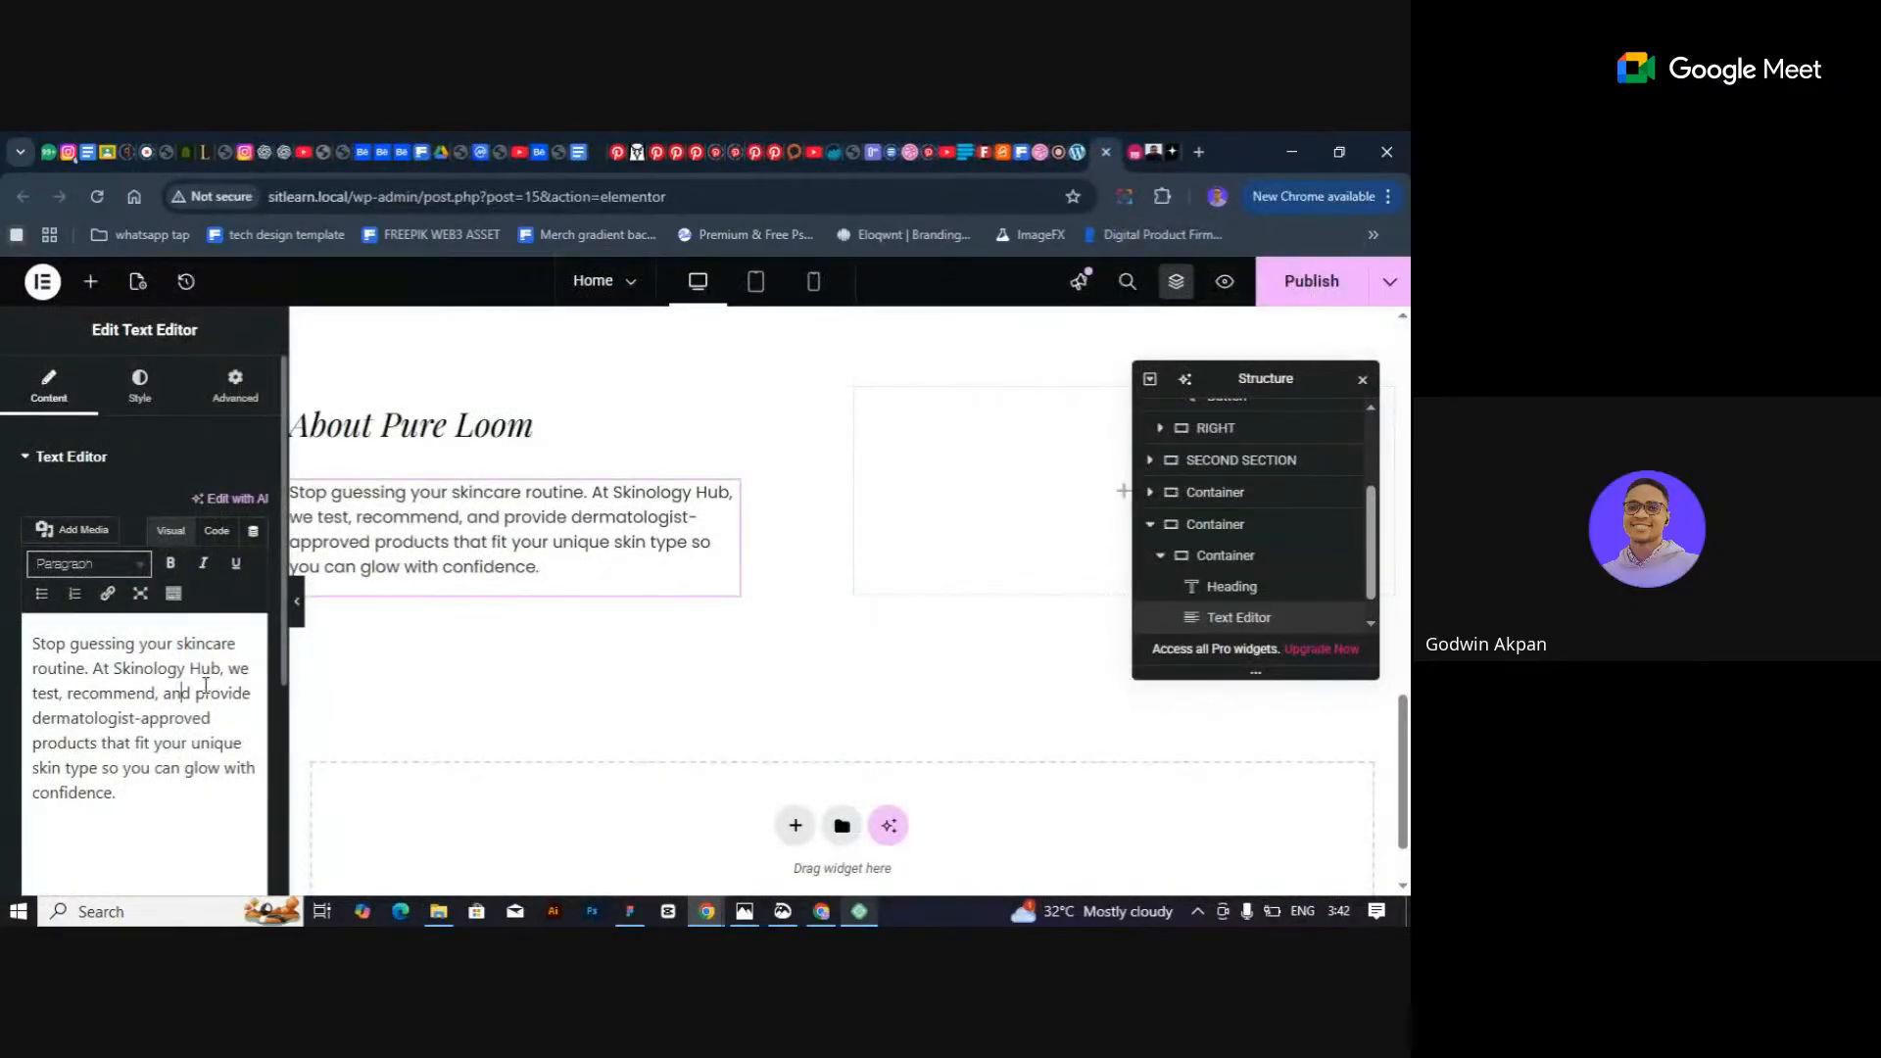
{"action": "key", "text": "ctrl+a"}
{"action": "key", "text": "ctrl+v"}
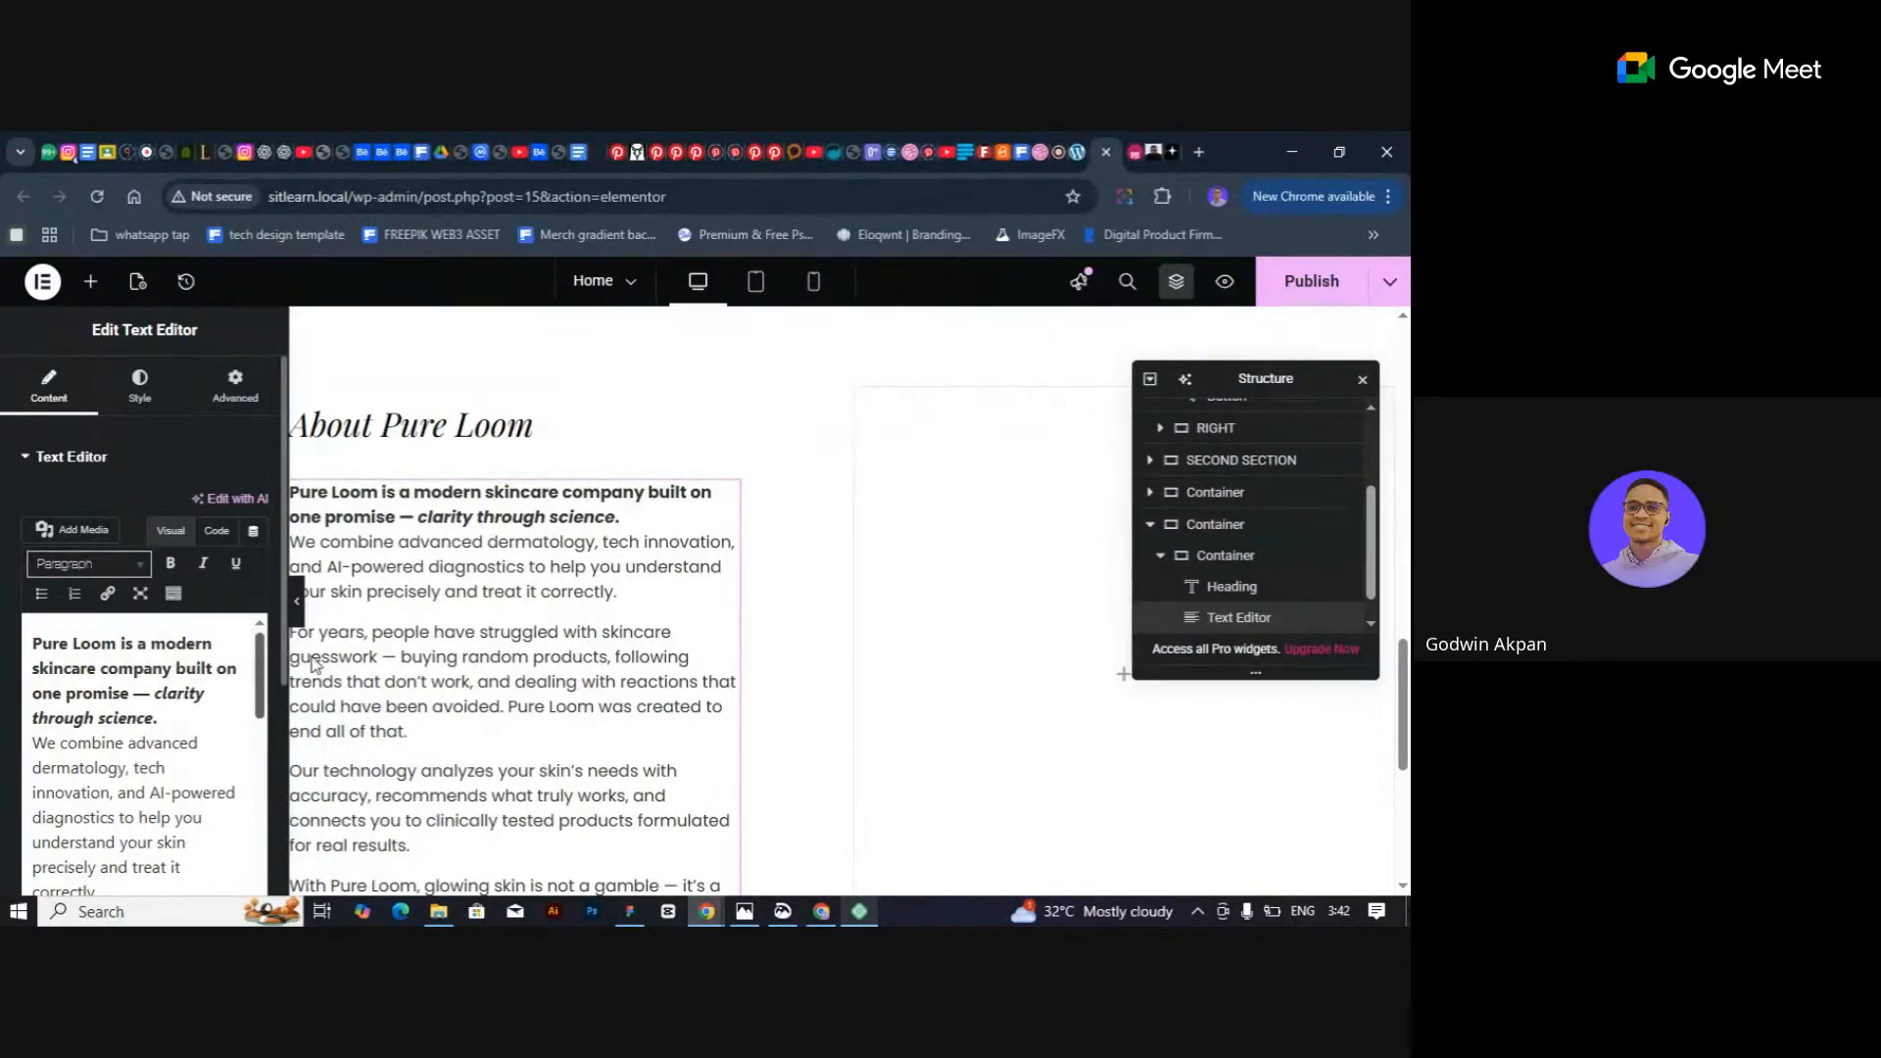
{"action": "scroll", "coordinate": [549, 671], "scroll_direction": "down", "scroll_amount": 3}
{"action": "scroll", "coordinate": [550, 671], "scroll_direction": "up", "scroll_amount": 3}
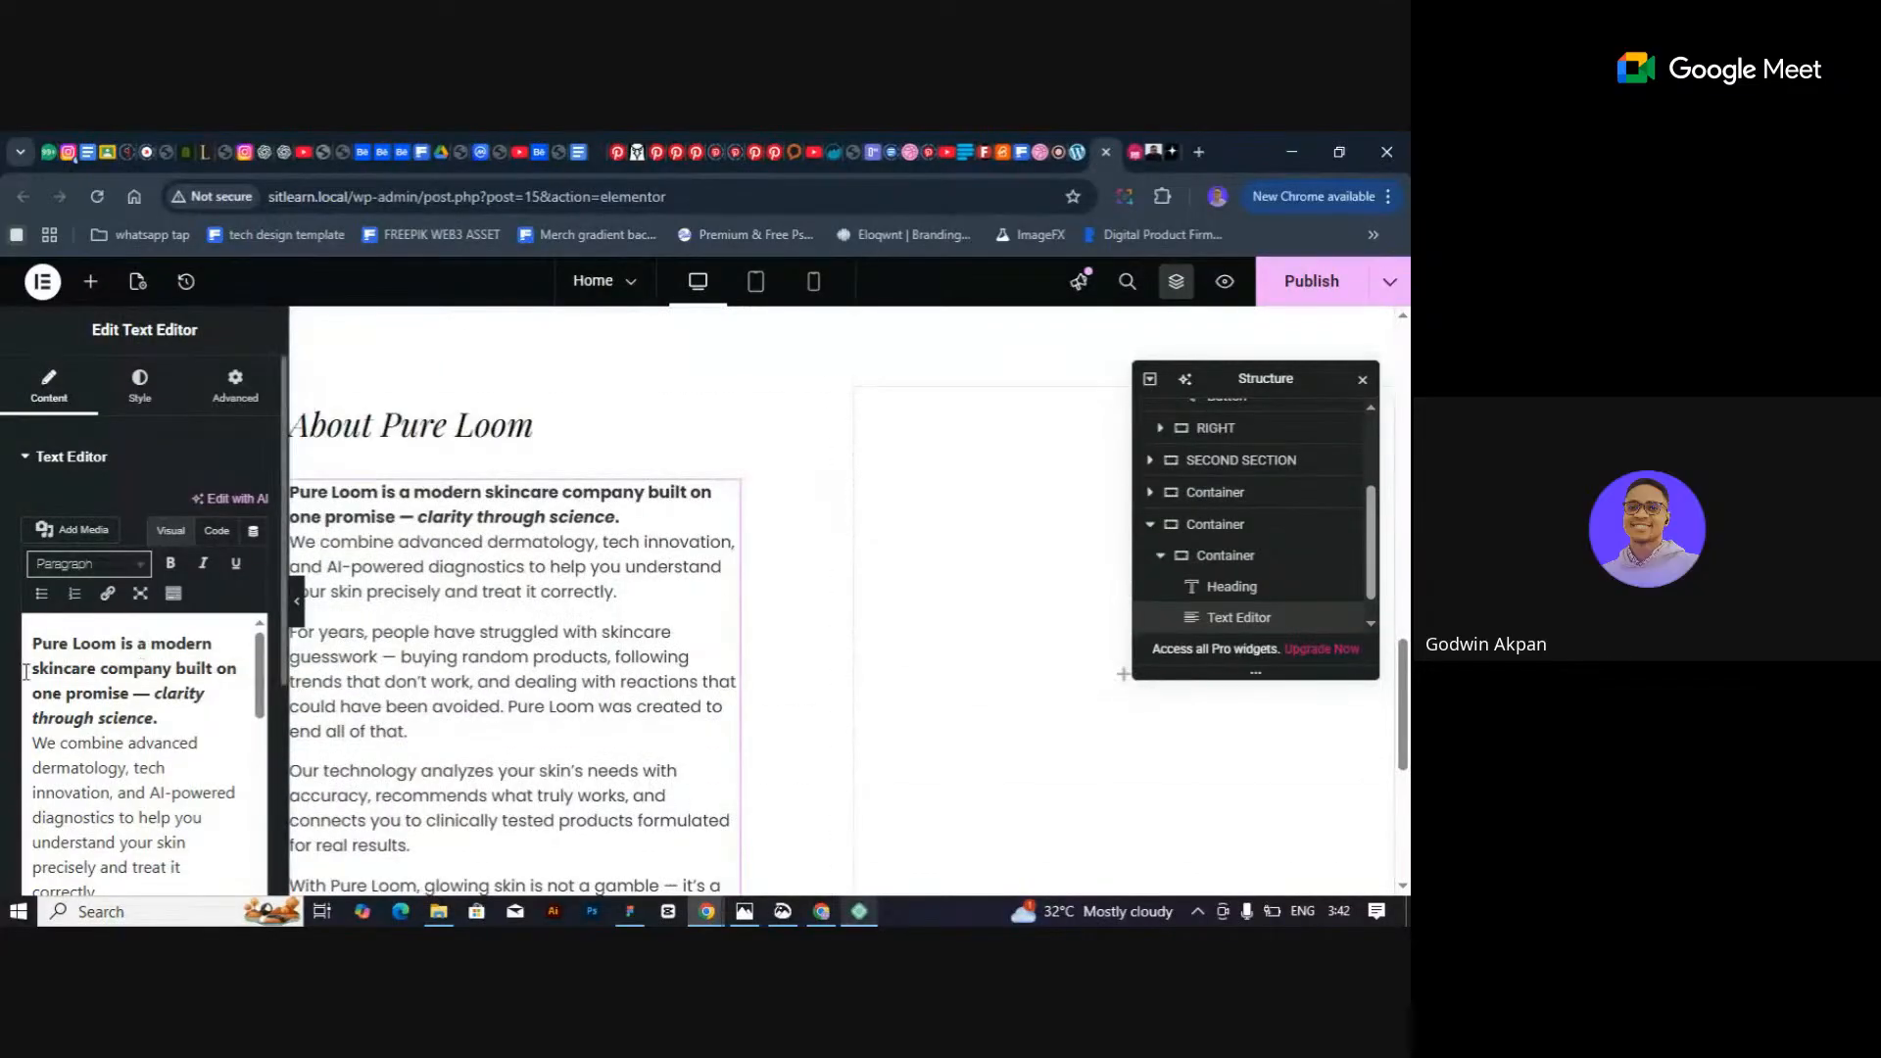
Delete the dash after "promise" and remove the bold formatting from the first sentence of the About text.
{"action": "left_click", "coordinate": [158, 692]}
{"action": "key", "text": "BackSpace"}
{"action": "key", "text": "BackSpace"}
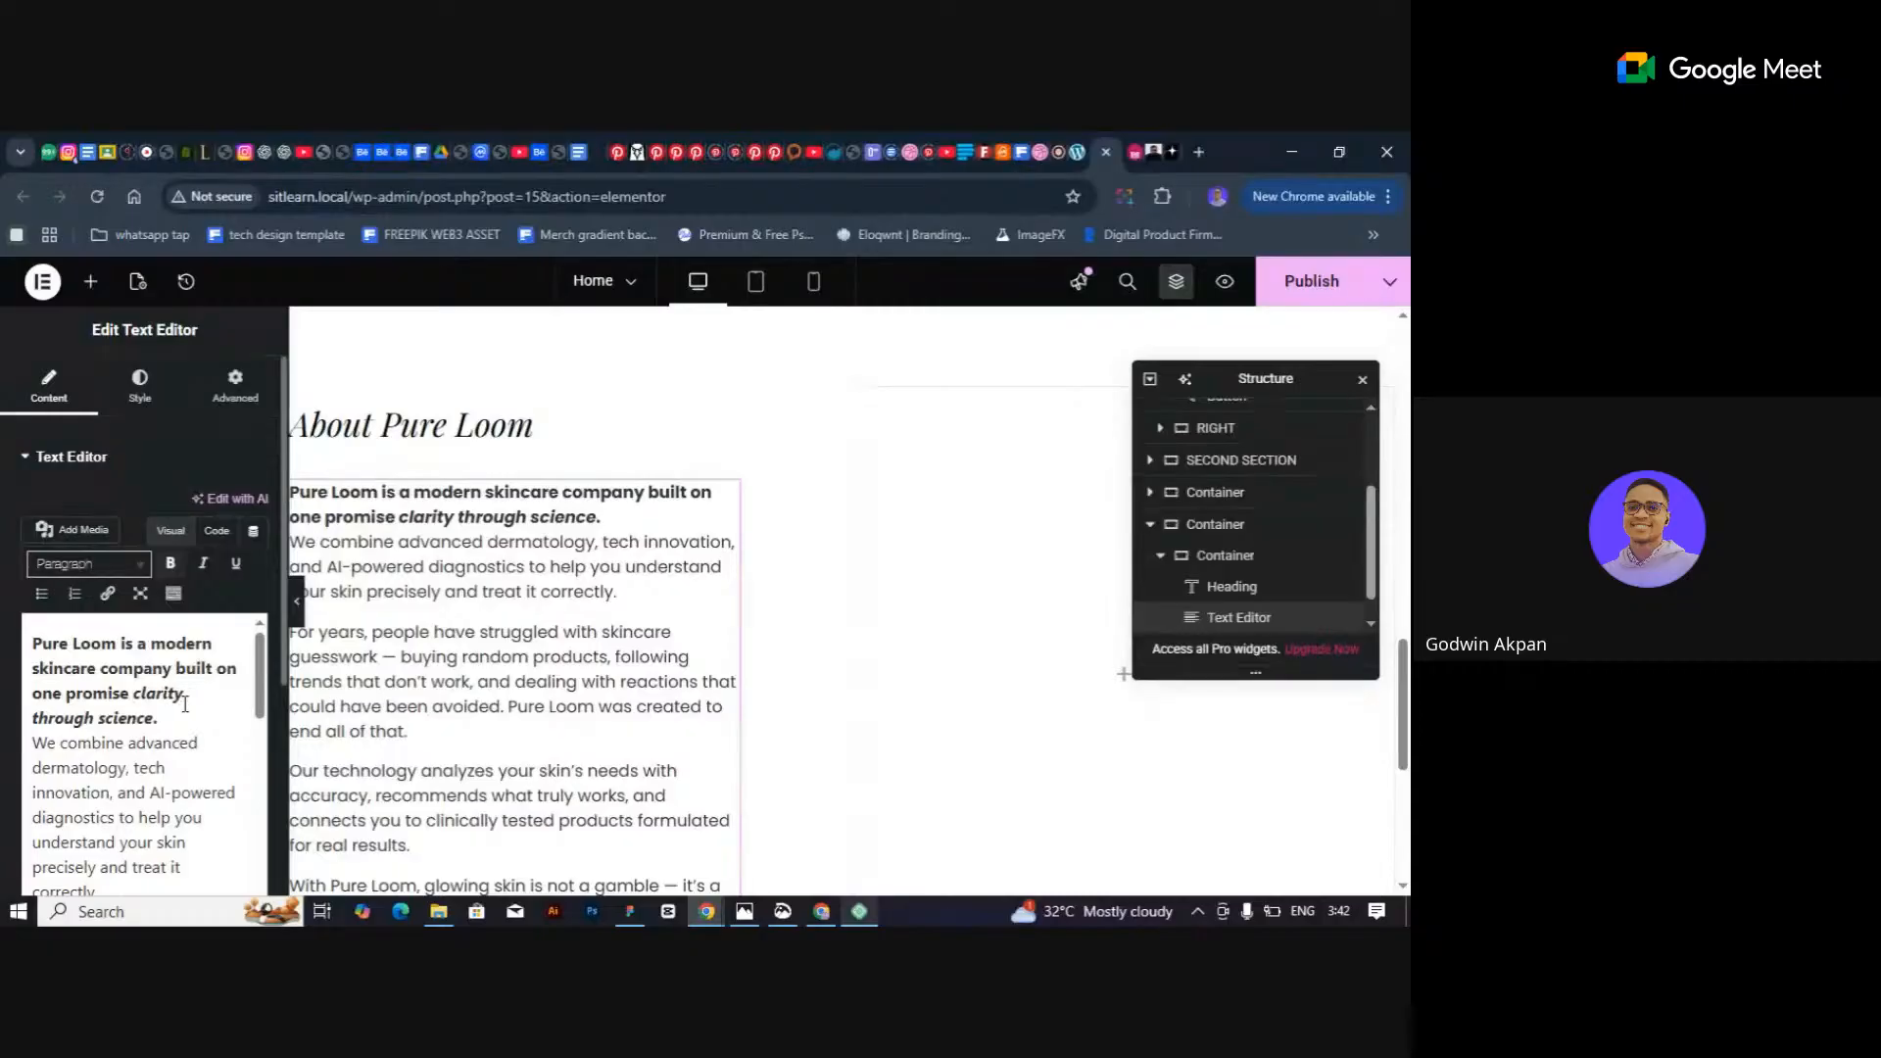
{"action": "left_click_drag", "start_coordinate": [176, 718], "coordinate": [35, 649]}
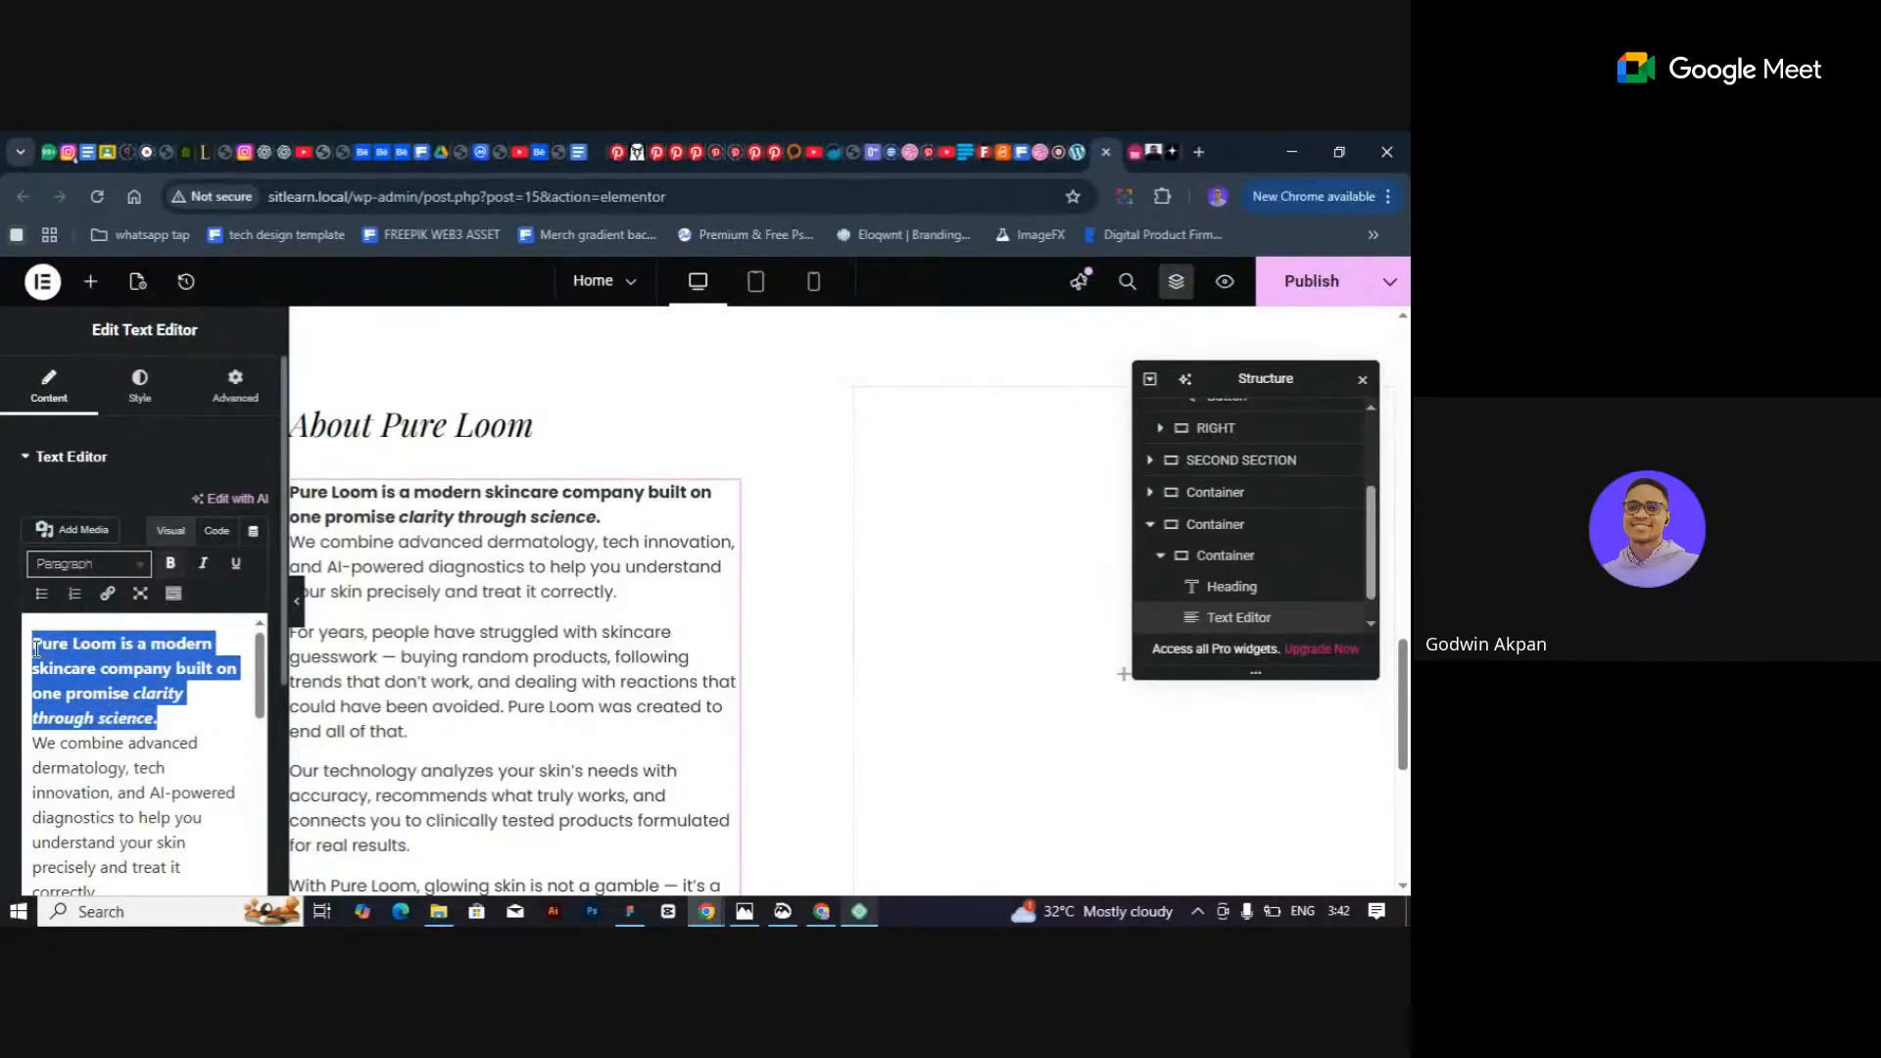
{"action": "left_click", "coordinate": [170, 564]}
{"action": "left_click", "coordinate": [147, 669]}
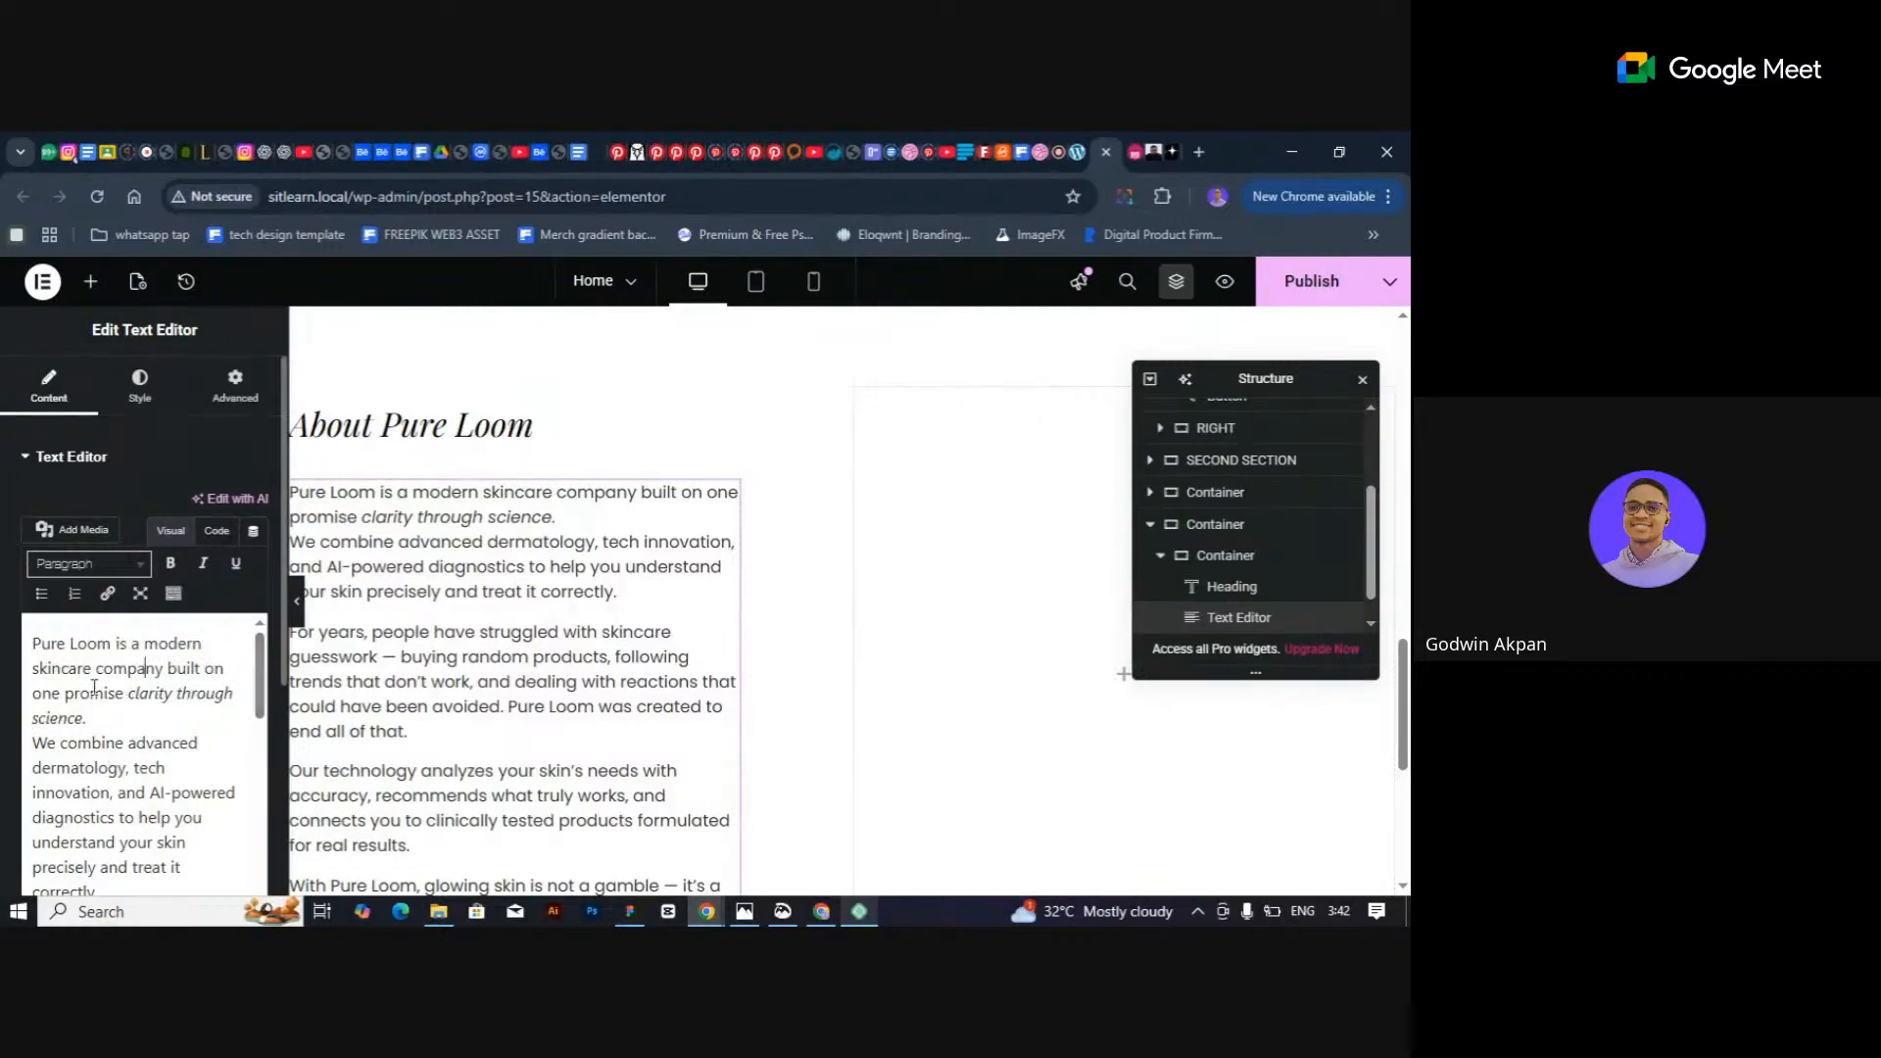
Read through the About Pure Loom paragraphs, checking their length, layout and remaining dashes.
{"action": "scroll", "coordinate": [738, 589], "scroll_direction": "down", "scroll_amount": 3}
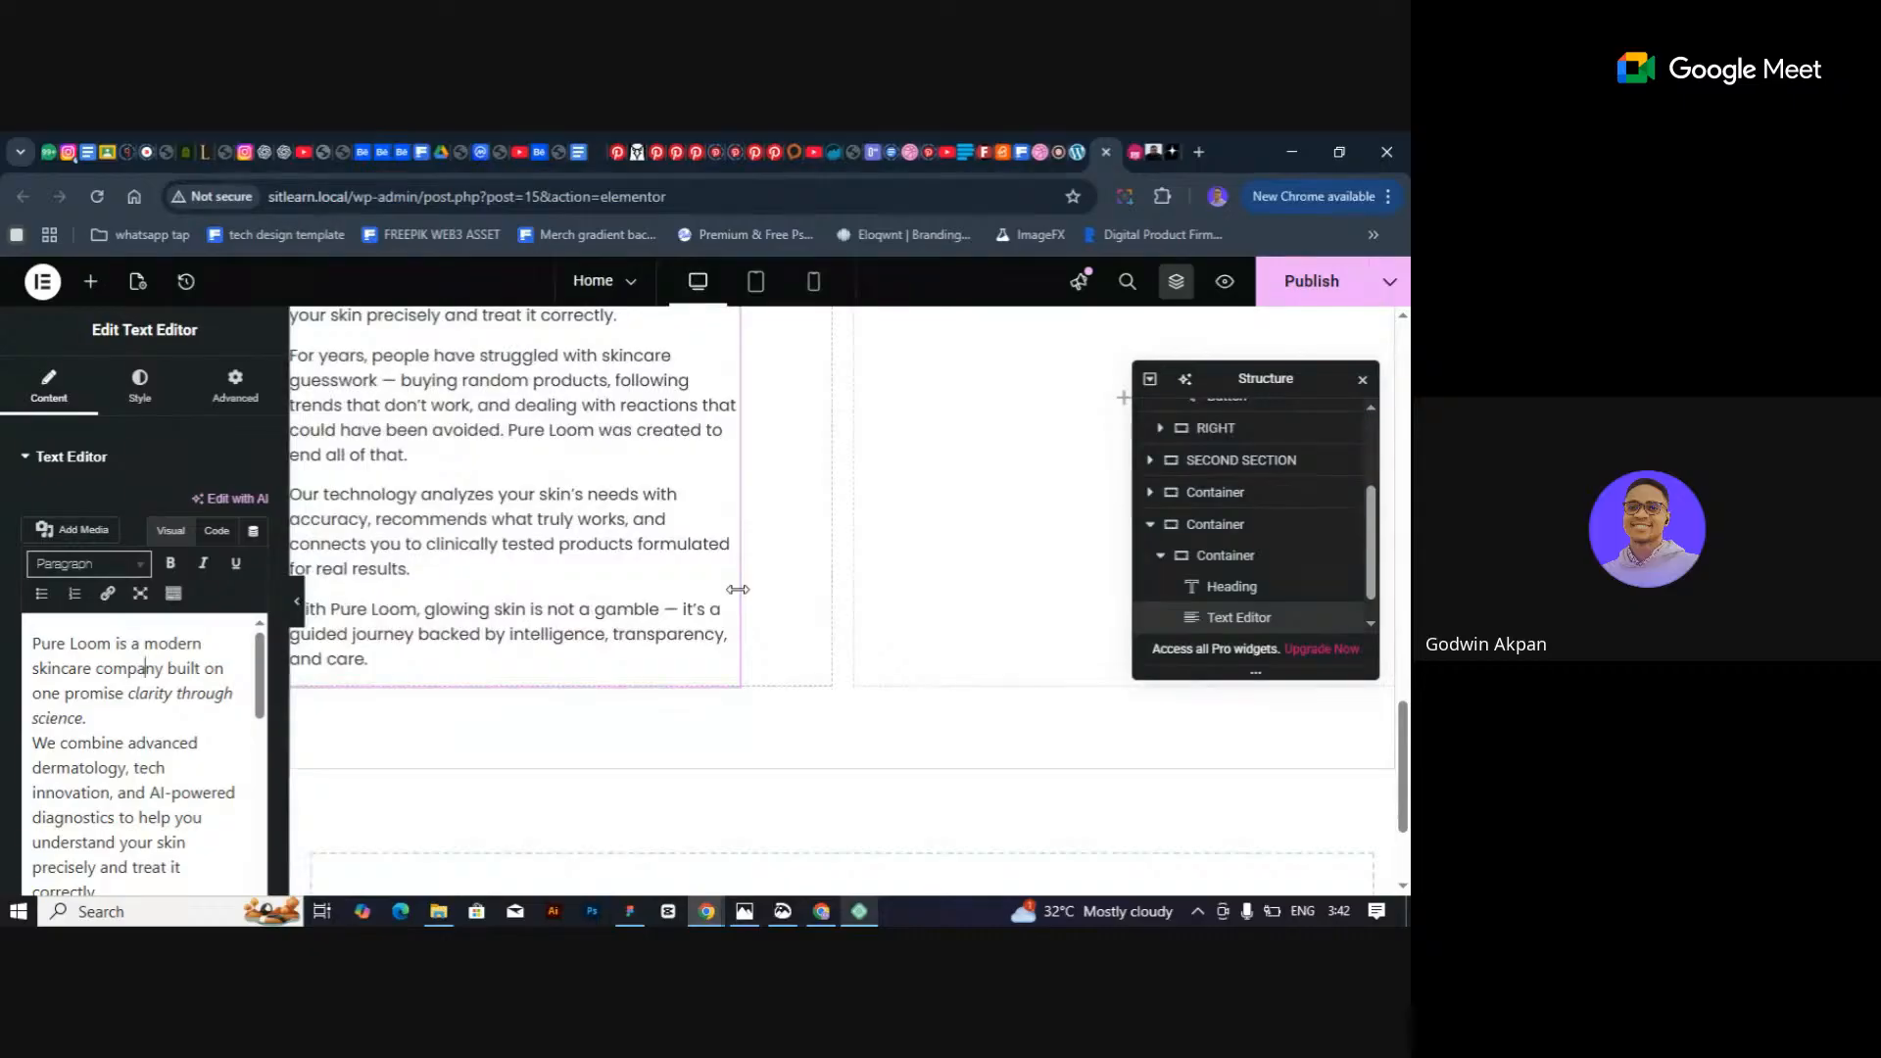
{"action": "scroll", "coordinate": [738, 589], "scroll_direction": "up", "scroll_amount": 3}
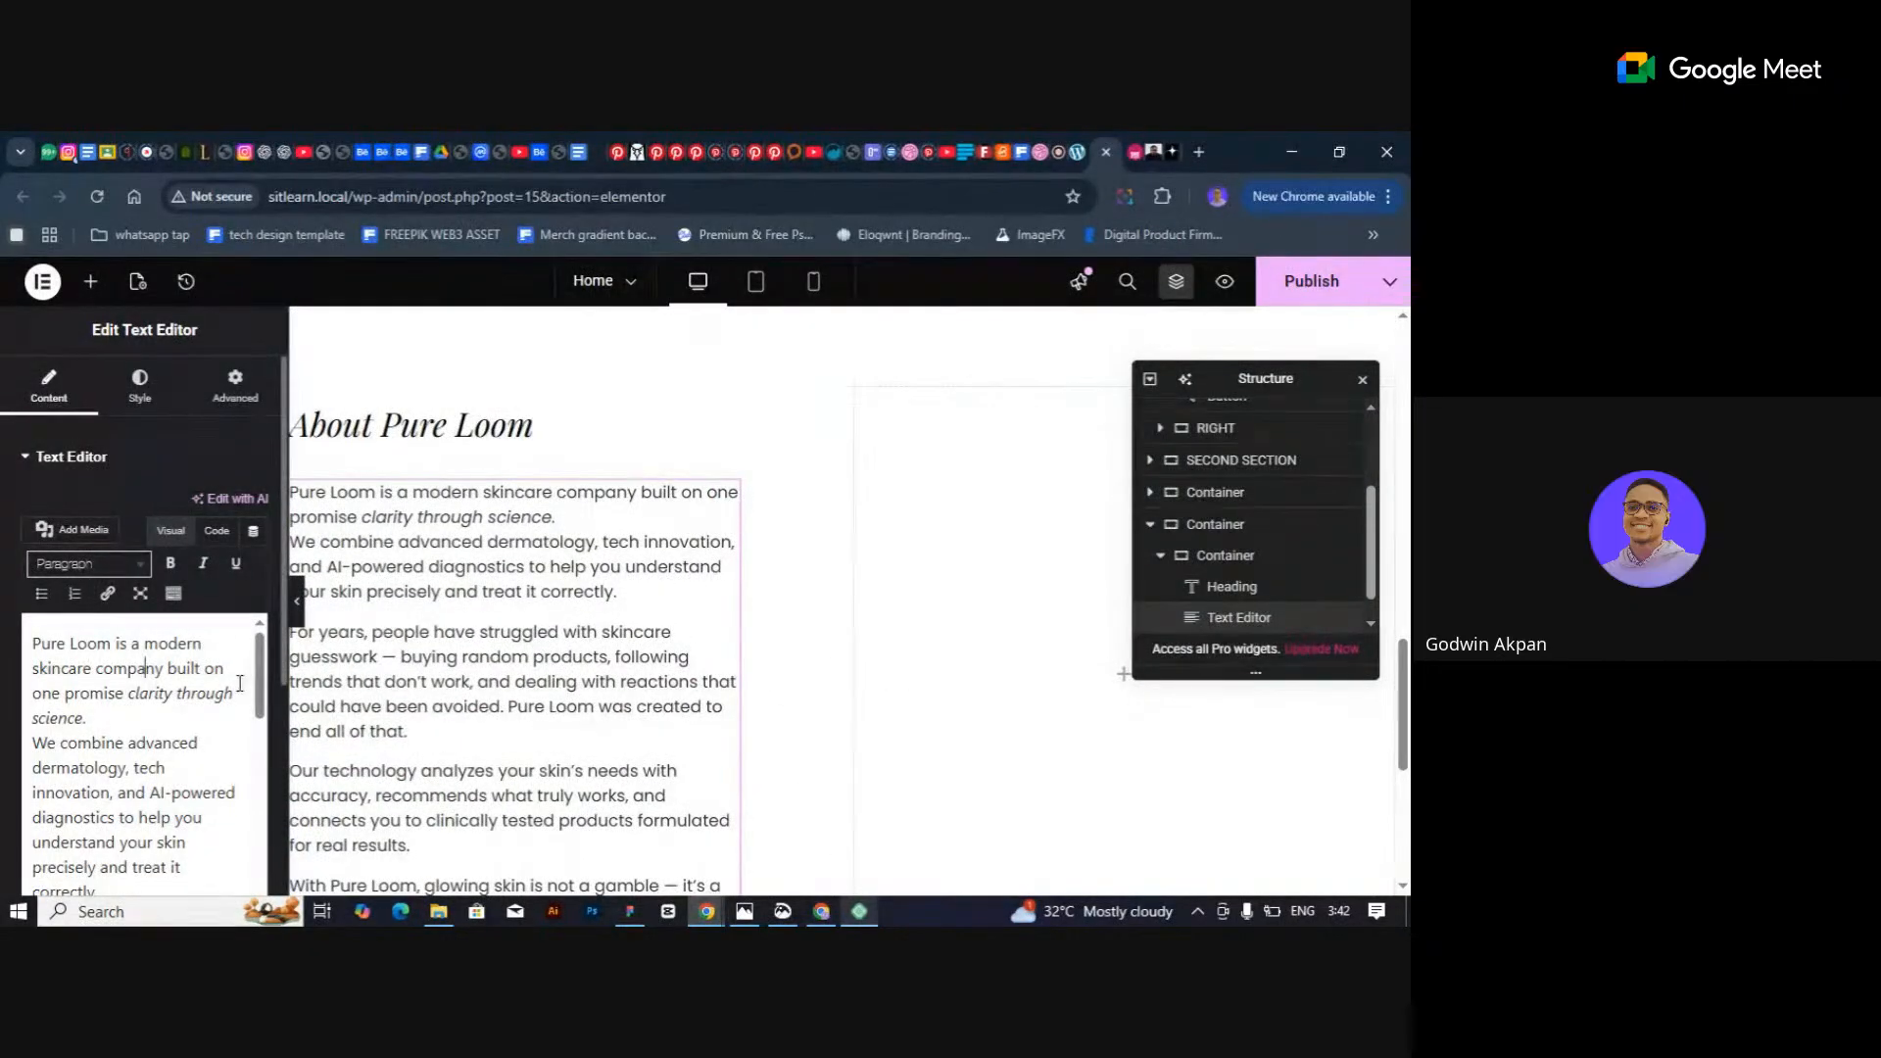
{"action": "scroll", "coordinate": [267, 688], "scroll_direction": "down", "scroll_amount": 1}
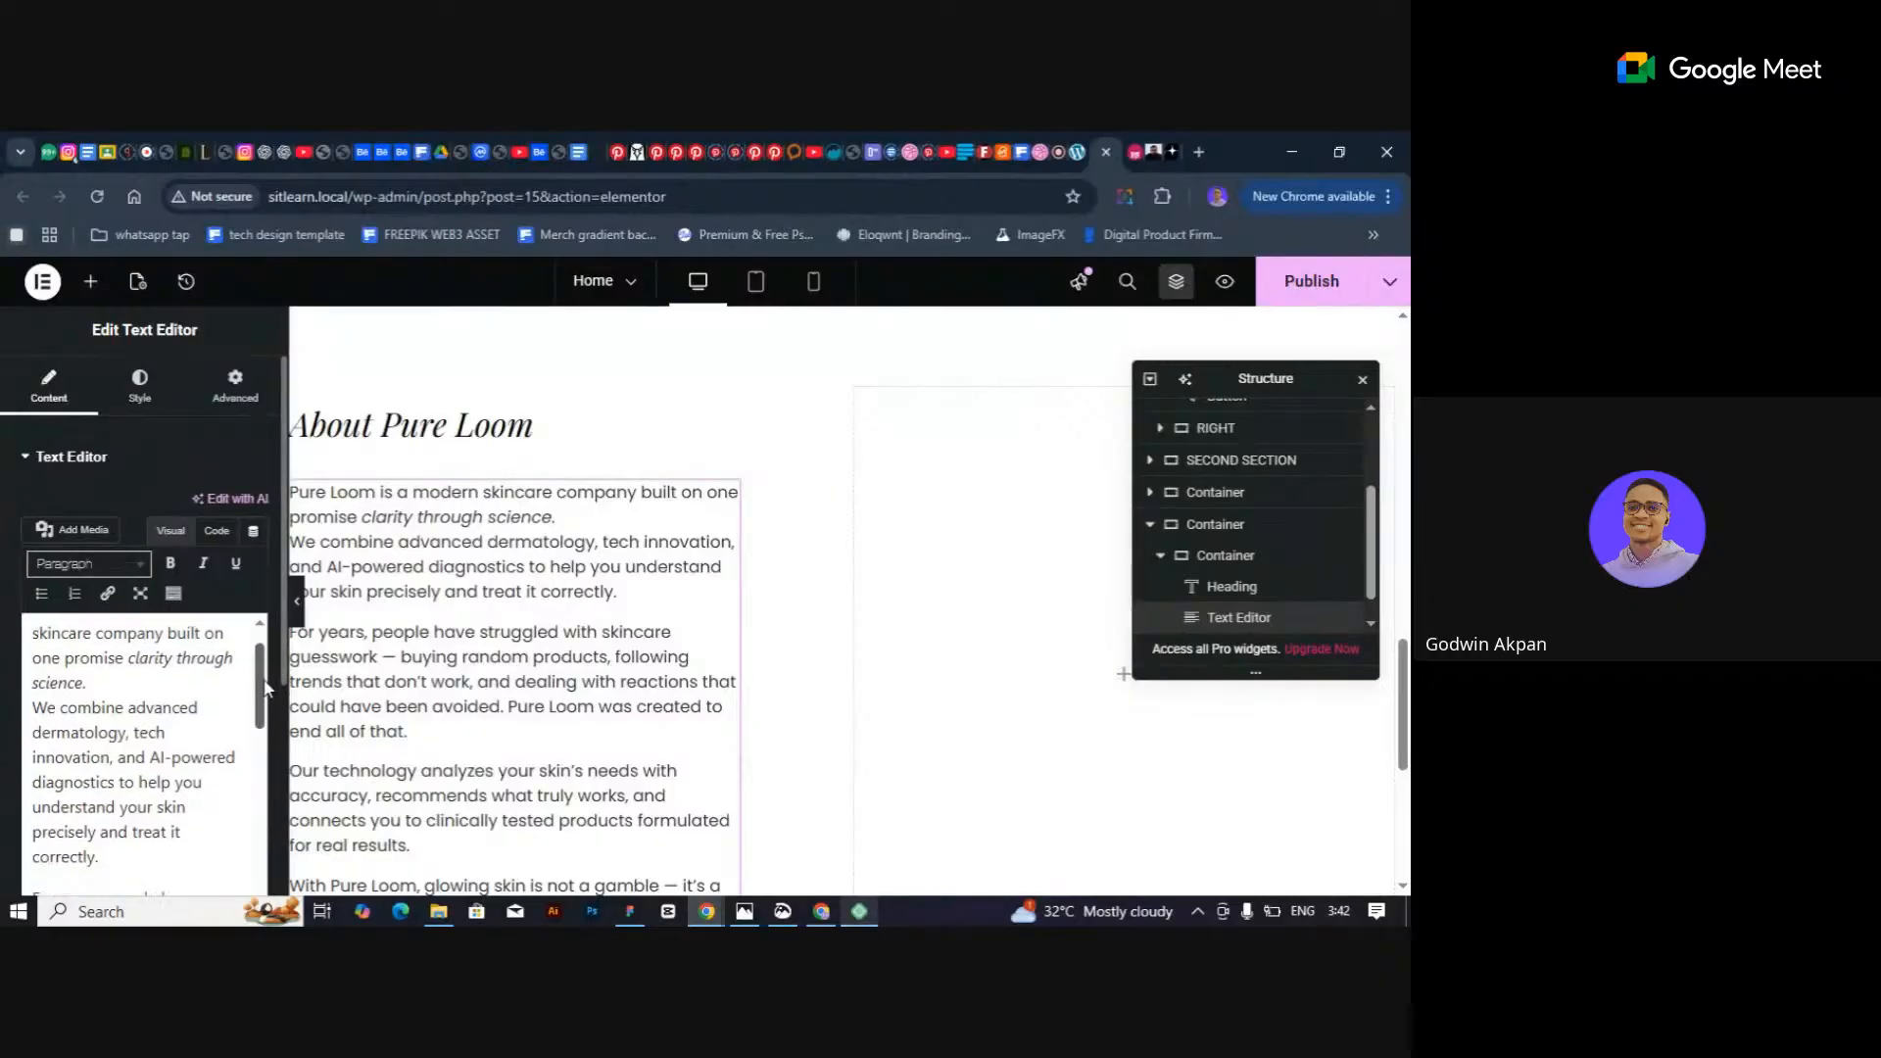
{"action": "scroll", "coordinate": [159, 715], "scroll_direction": "down", "scroll_amount": 1}
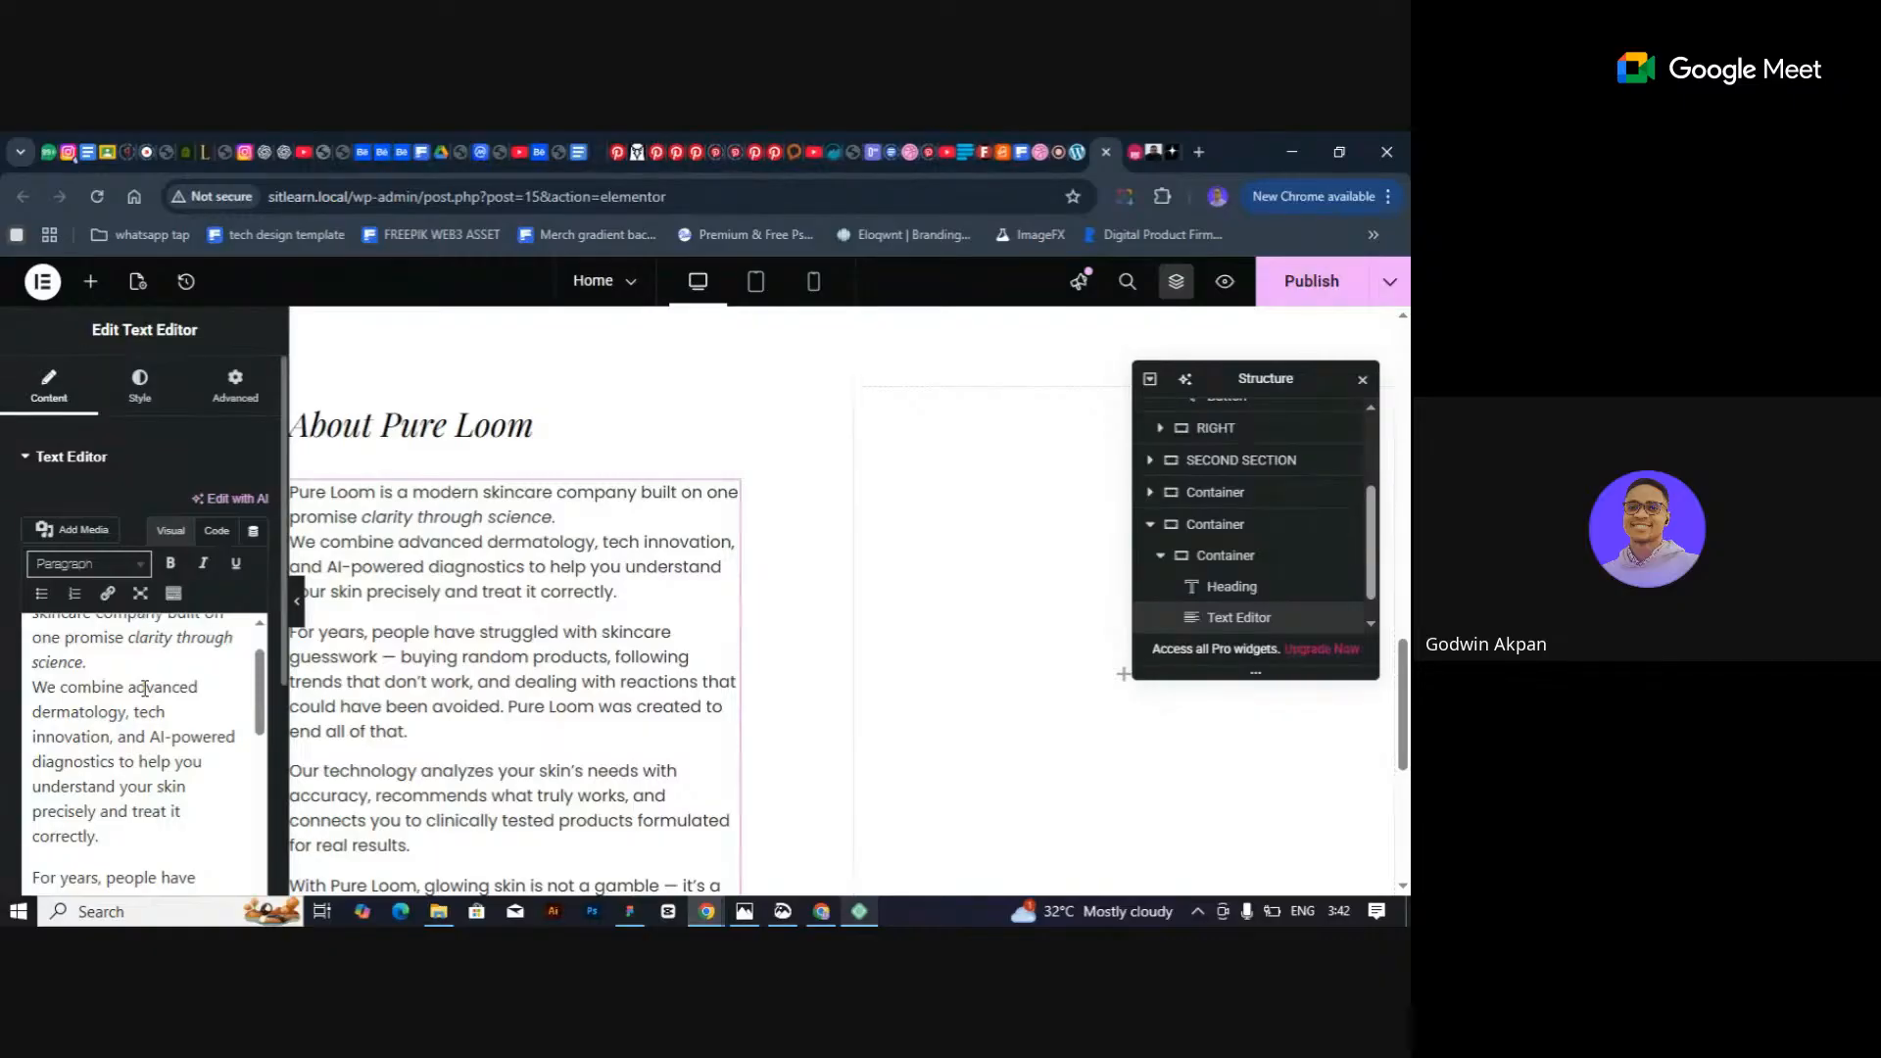
{"action": "scroll", "coordinate": [145, 689], "scroll_direction": "down", "scroll_amount": 5}
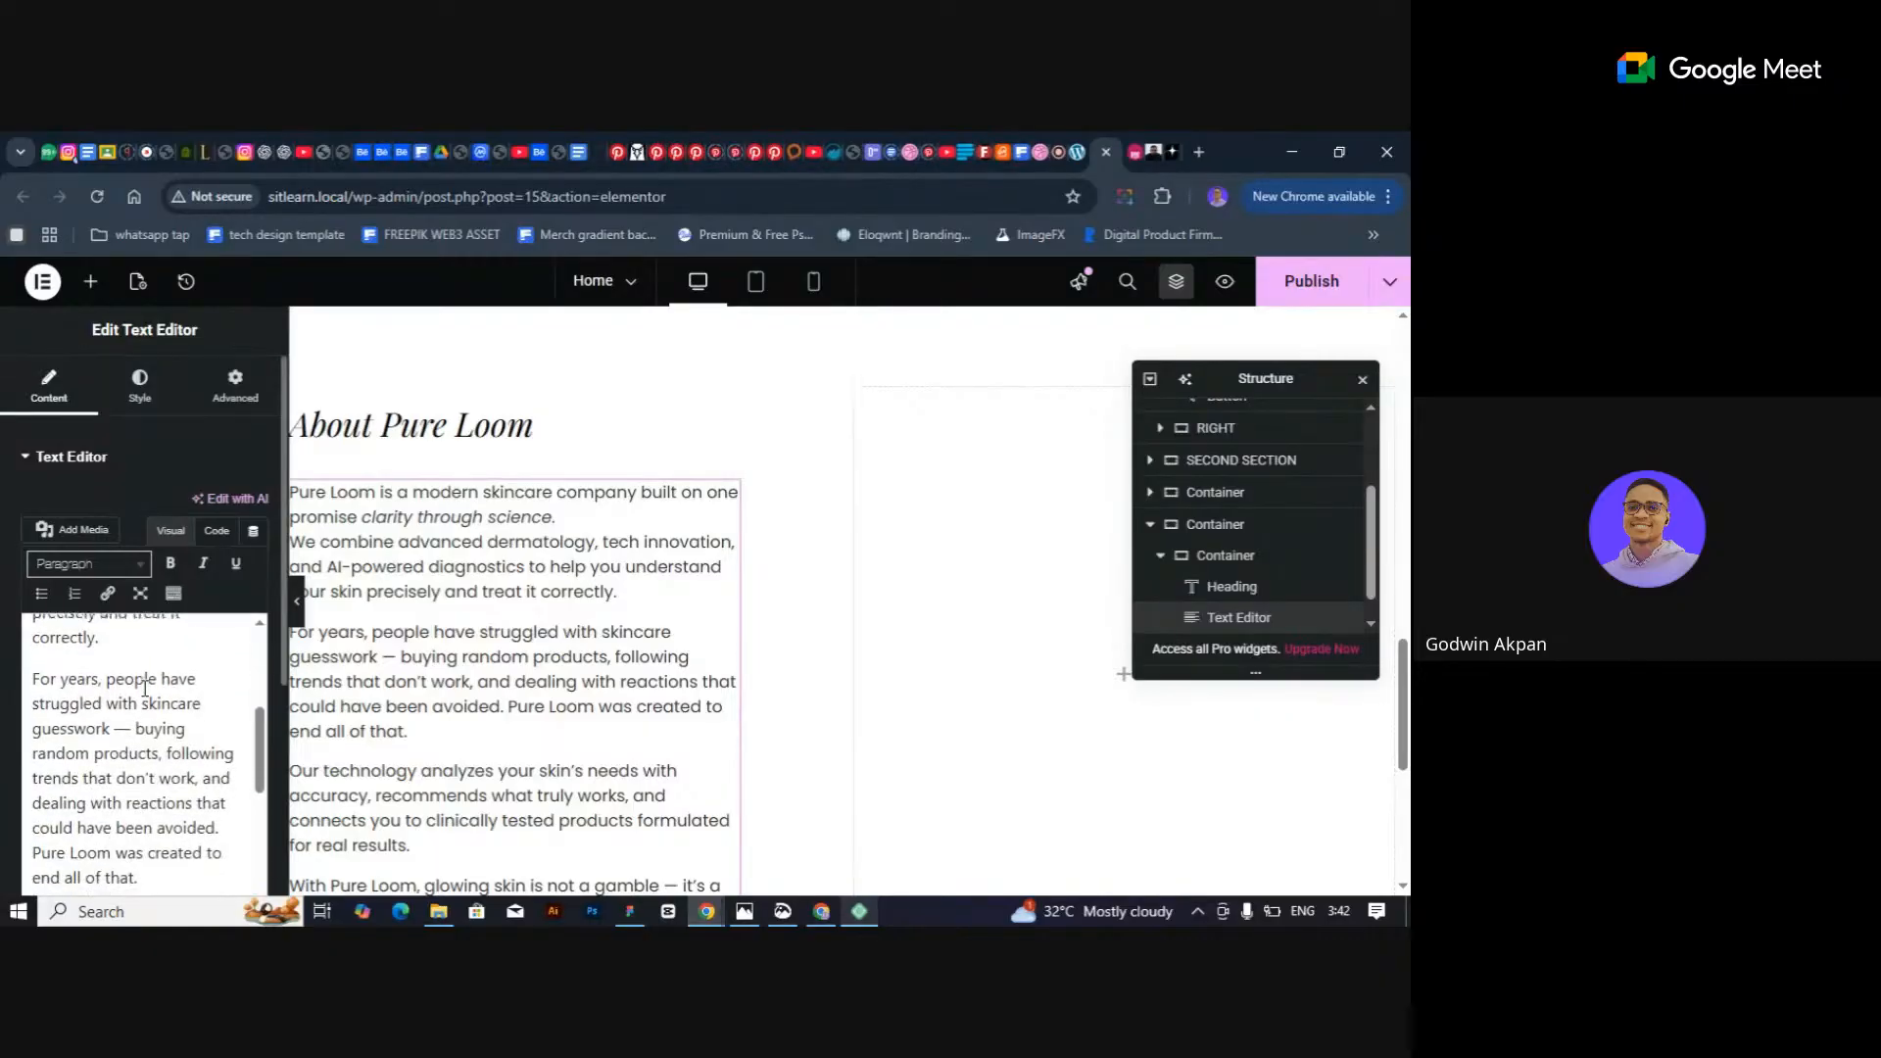
{"action": "scroll", "coordinate": [145, 688], "scroll_direction": "down", "scroll_amount": 4}
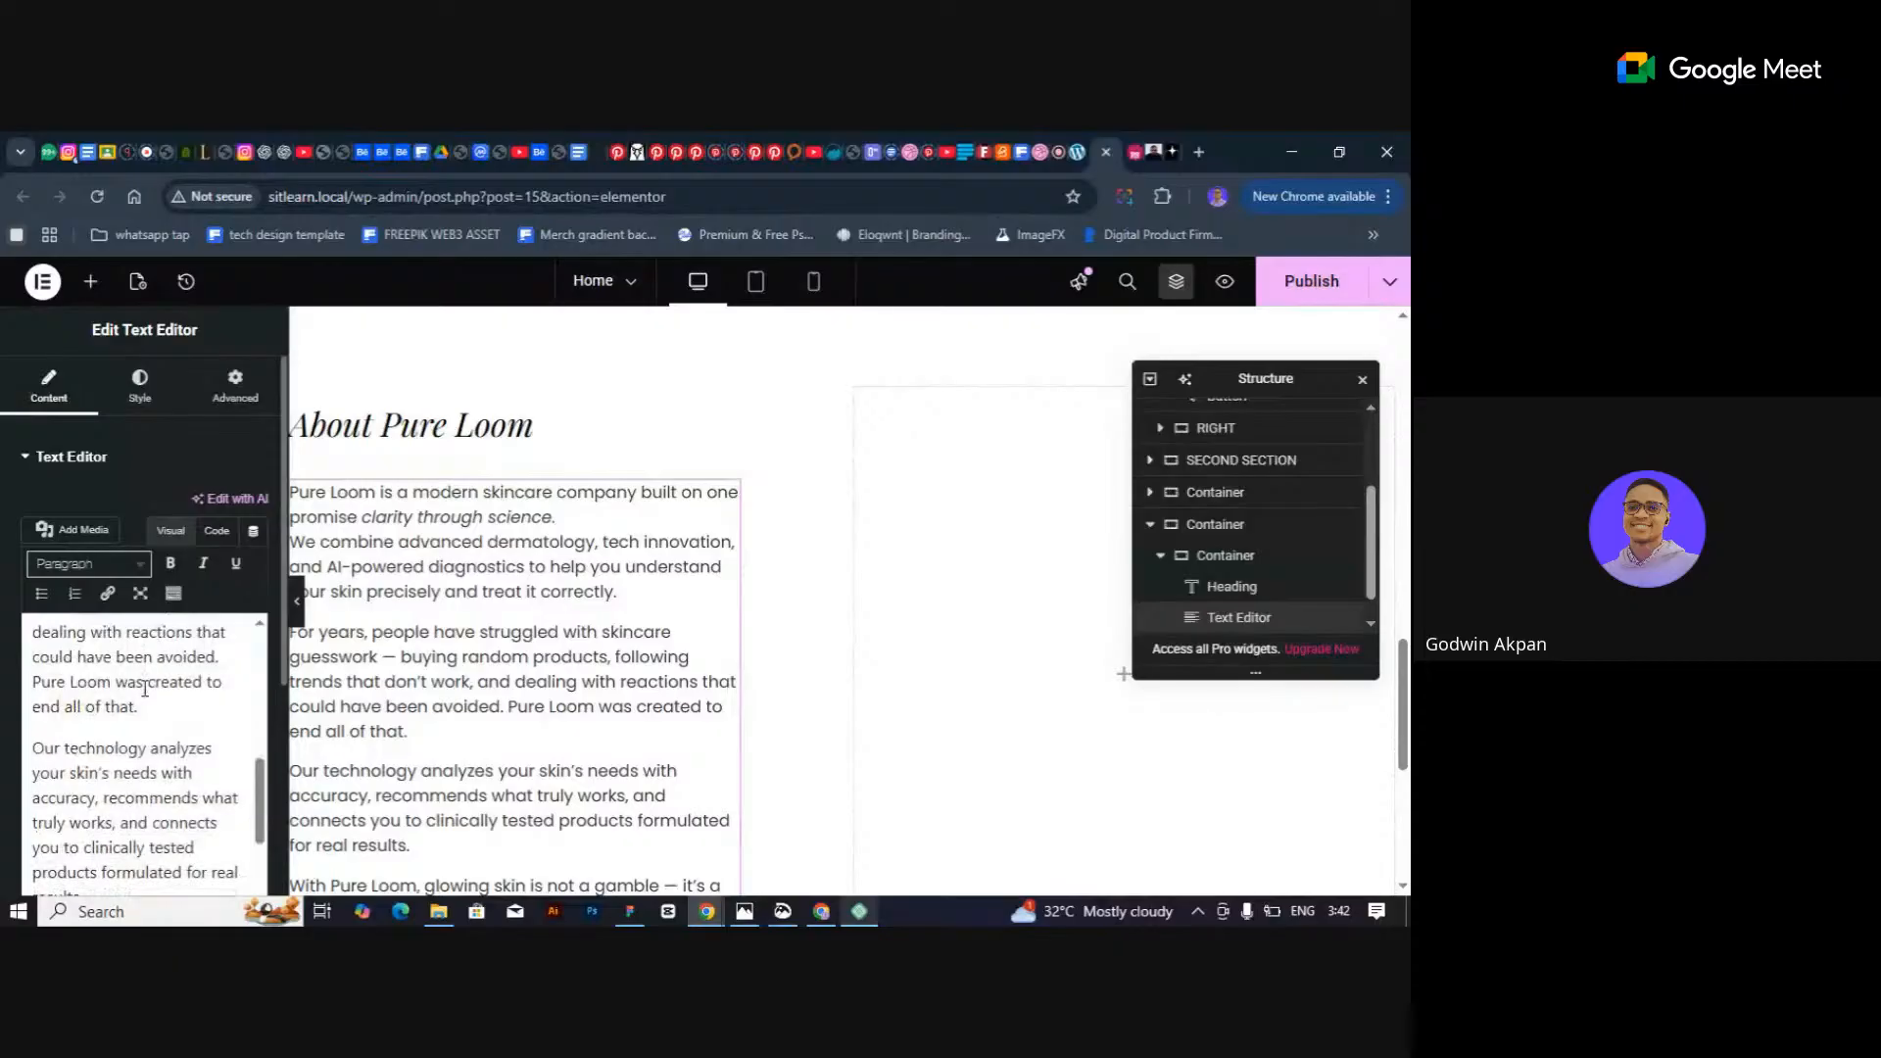
{"action": "scroll", "coordinate": [145, 689], "scroll_direction": "up", "scroll_amount": 2}
{"action": "scroll", "coordinate": [145, 689], "scroll_direction": "down", "scroll_amount": 6}
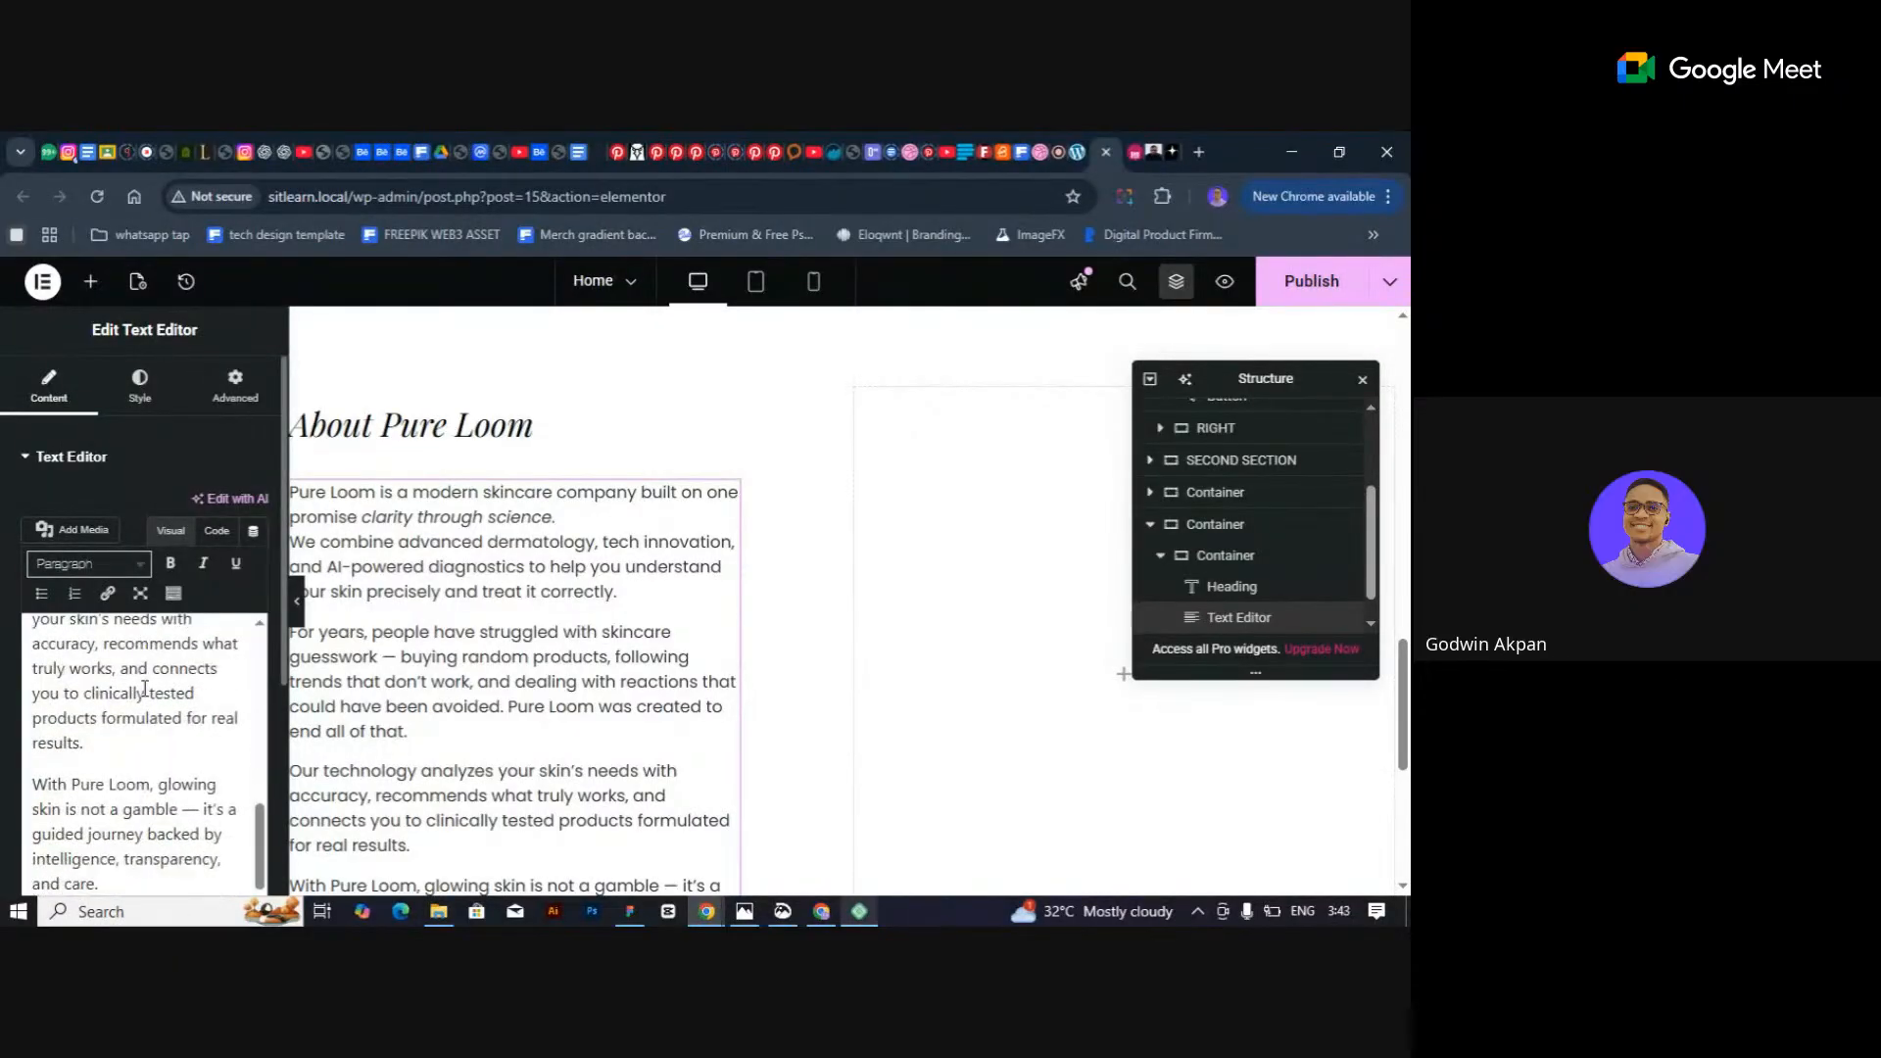
{"action": "scroll", "coordinate": [145, 689], "scroll_direction": "up", "scroll_amount": 2}
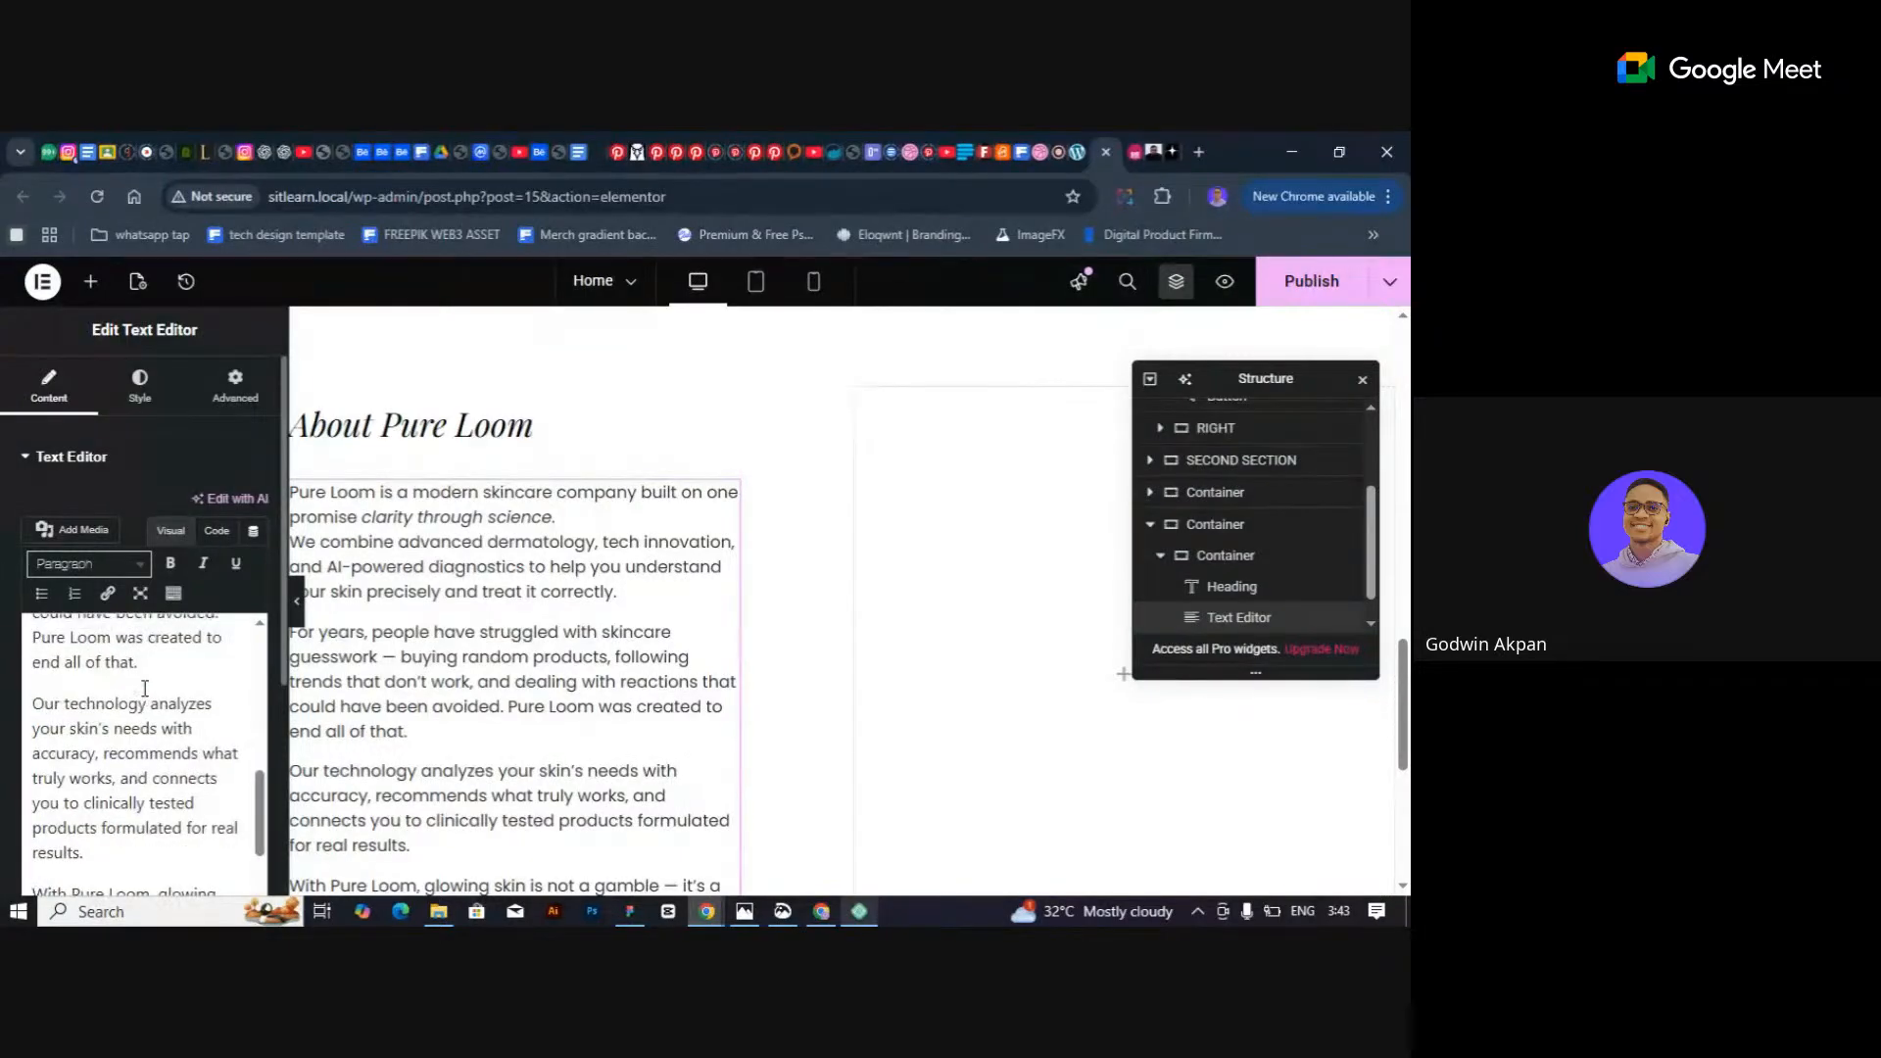
{"action": "scroll", "coordinate": [145, 689], "scroll_direction": "up", "scroll_amount": 1}
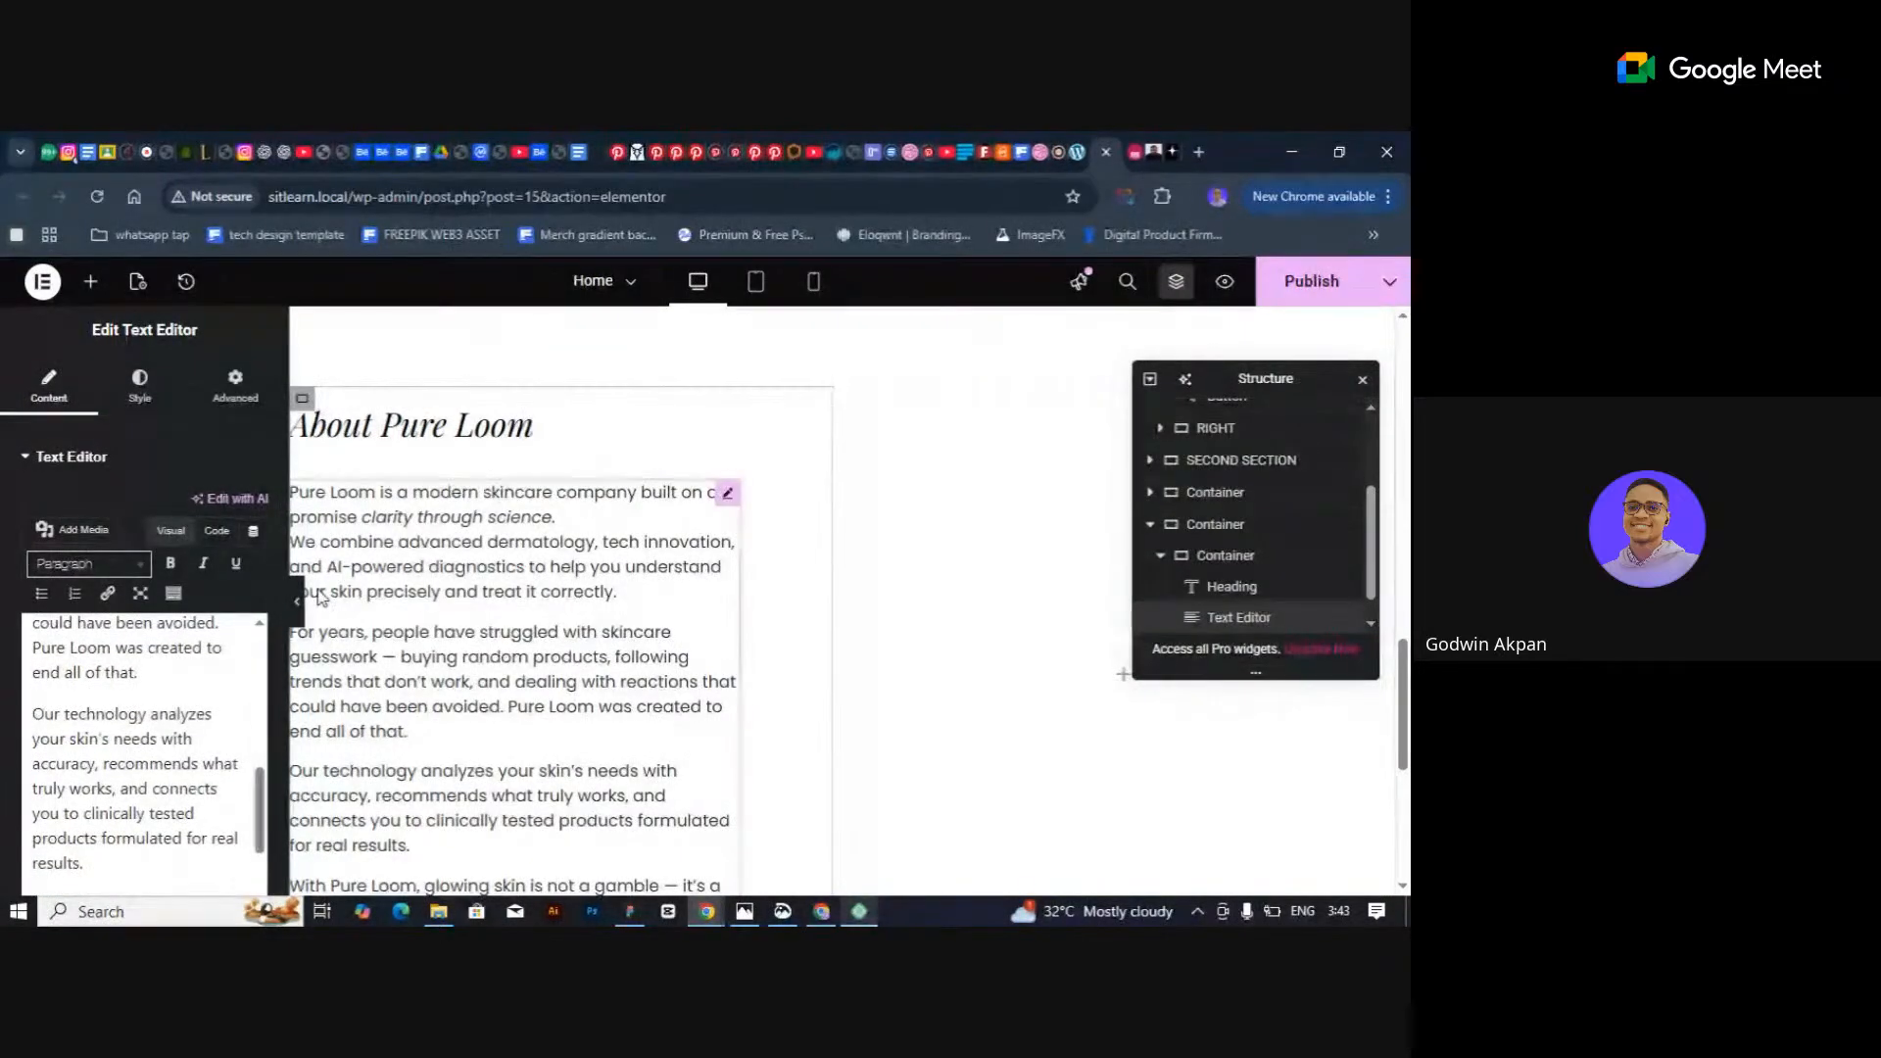
Set the About paragraph's custom width to 100%.
{"action": "left_click", "coordinate": [235, 385]}
{"action": "left_click_drag", "start_coordinate": [175, 747], "coordinate": [221, 743]}
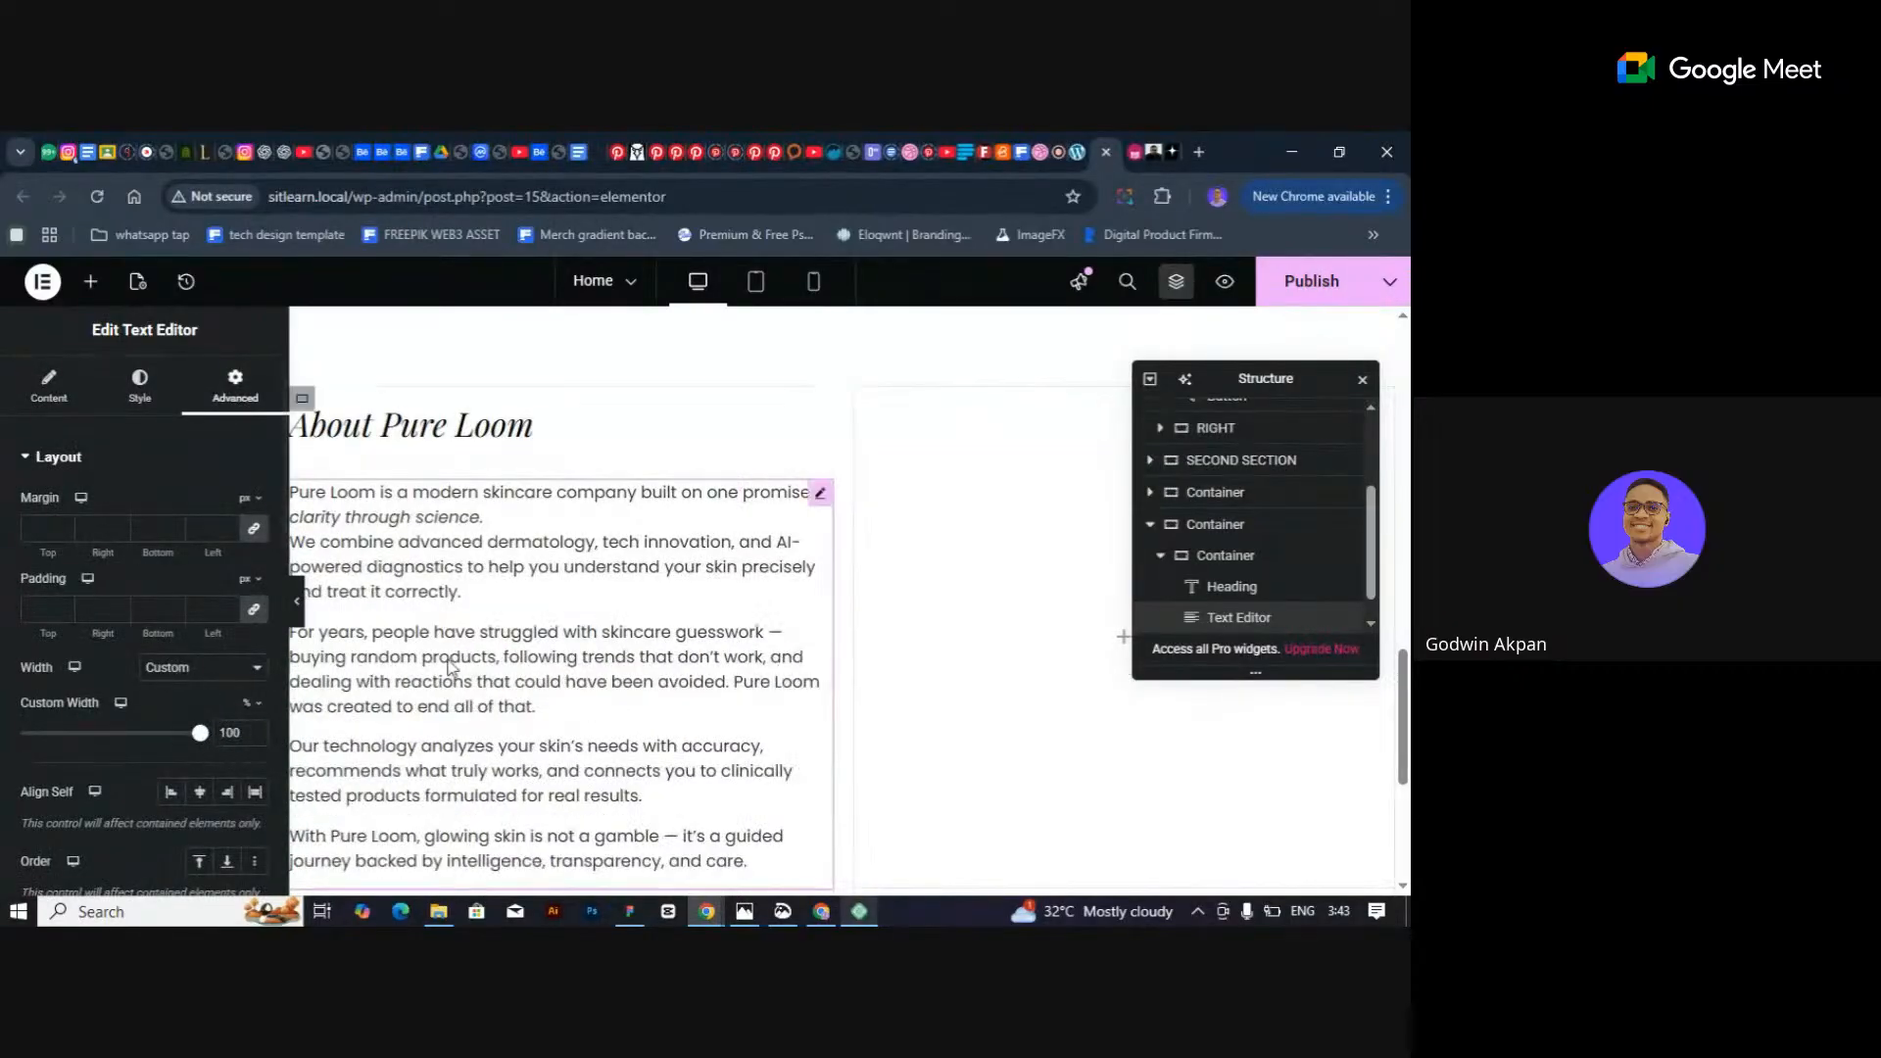
{"action": "left_click", "coordinate": [140, 387]}
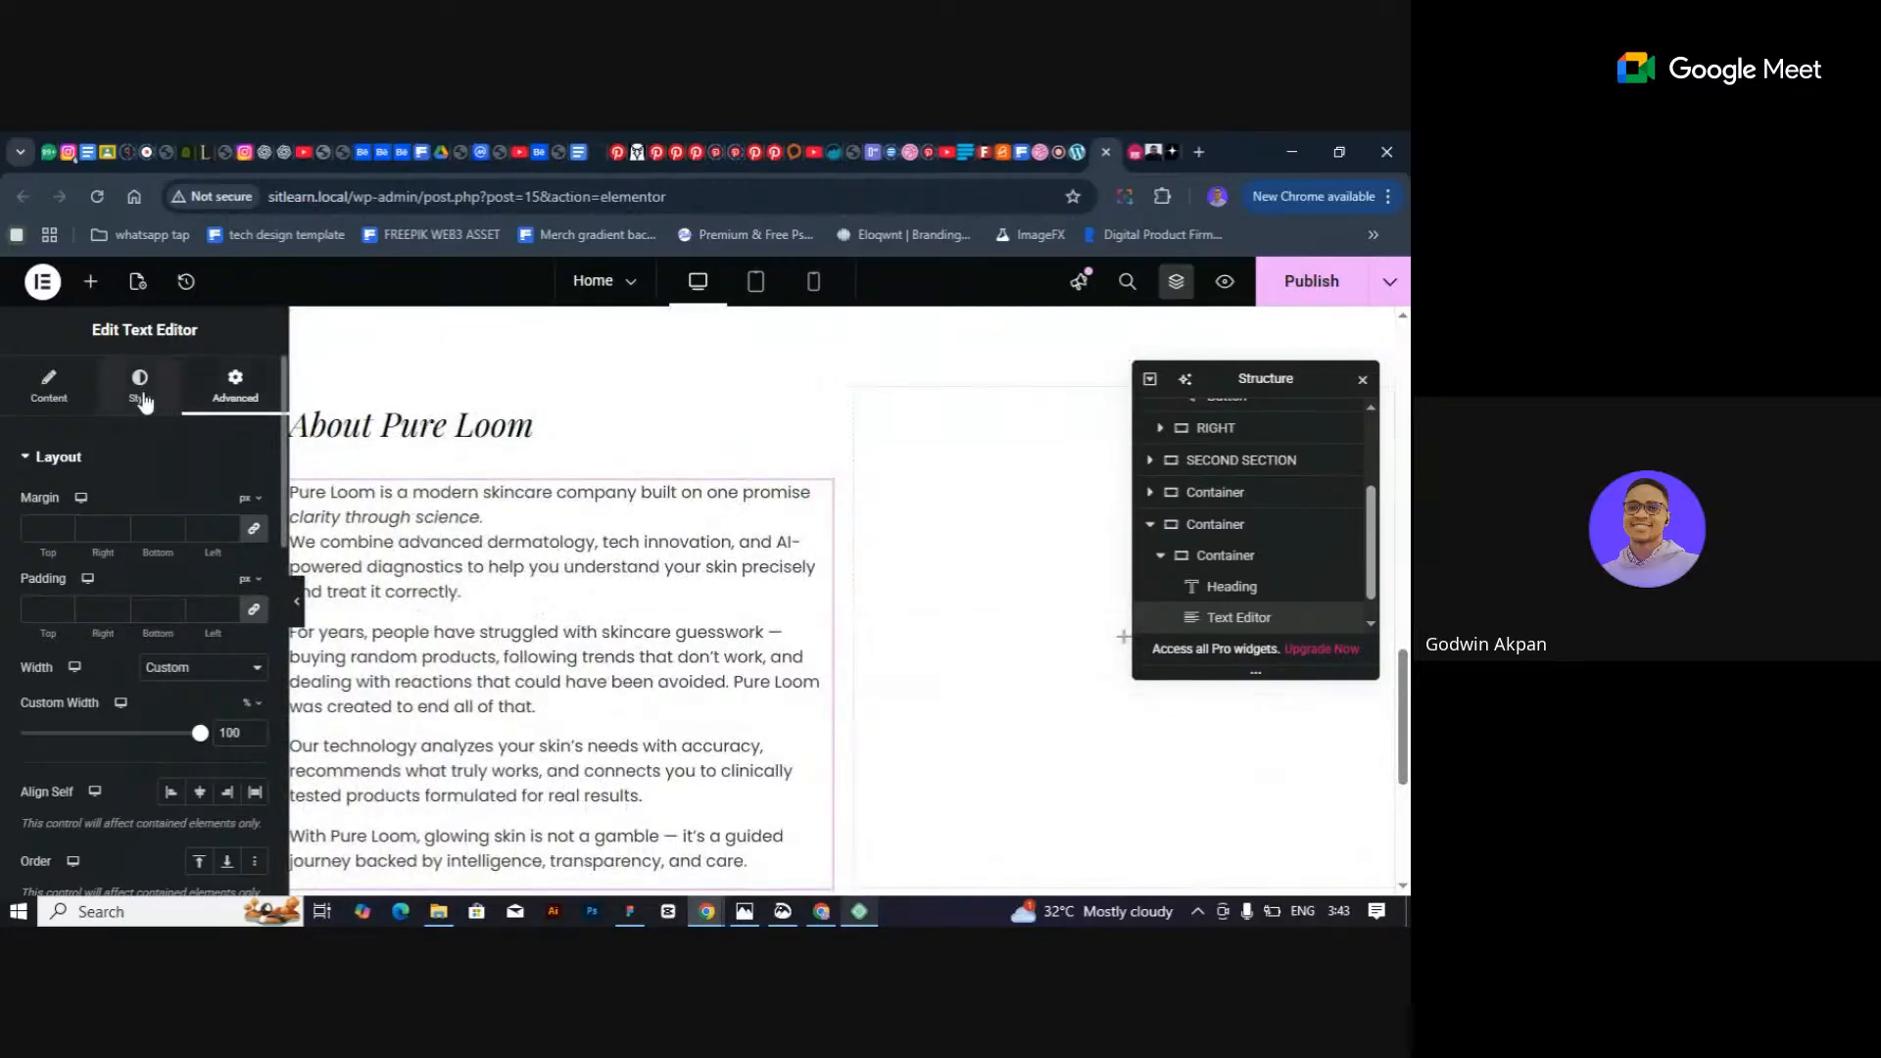
Delete the dashes after "guesswork" and "gamble" in the About Pure Loom text.
{"action": "left_click", "coordinate": [49, 387]}
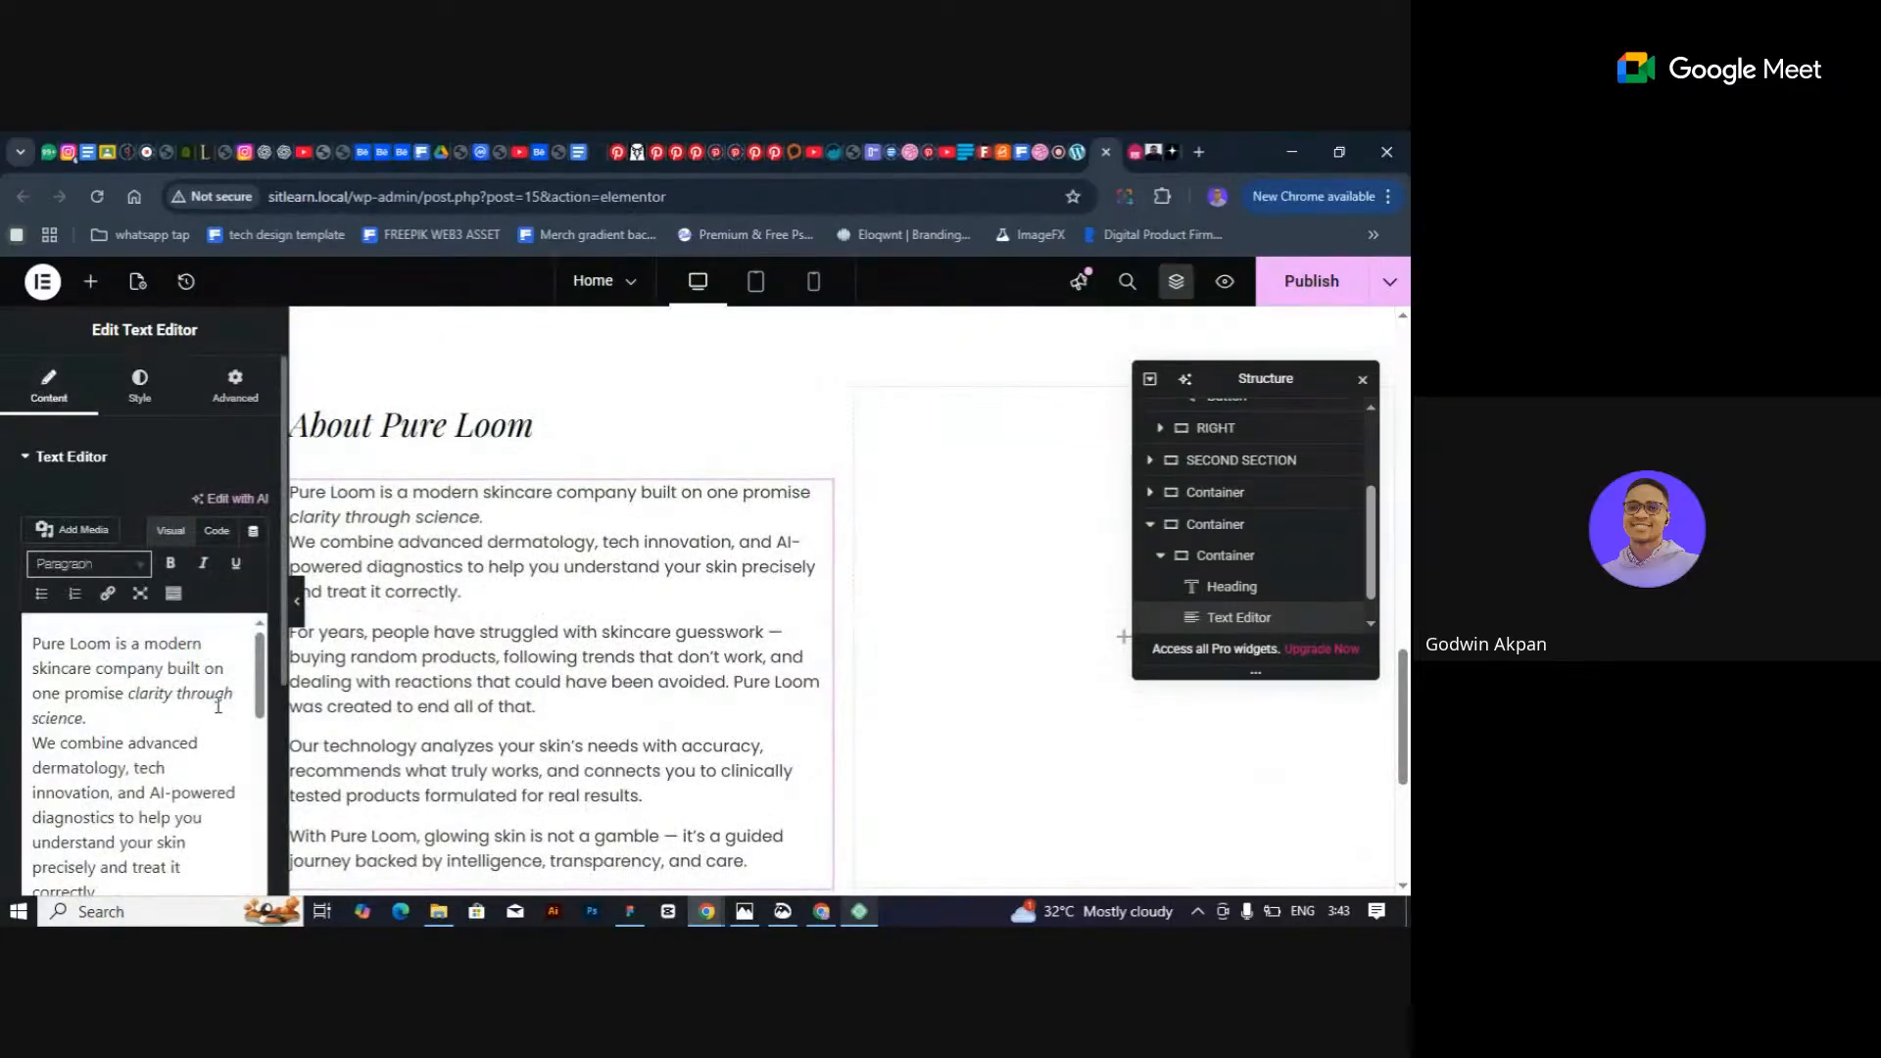
{"action": "left_click_drag", "start_coordinate": [263, 680], "coordinate": [131, 747]}
{"action": "key", "text": "BackSpace"}
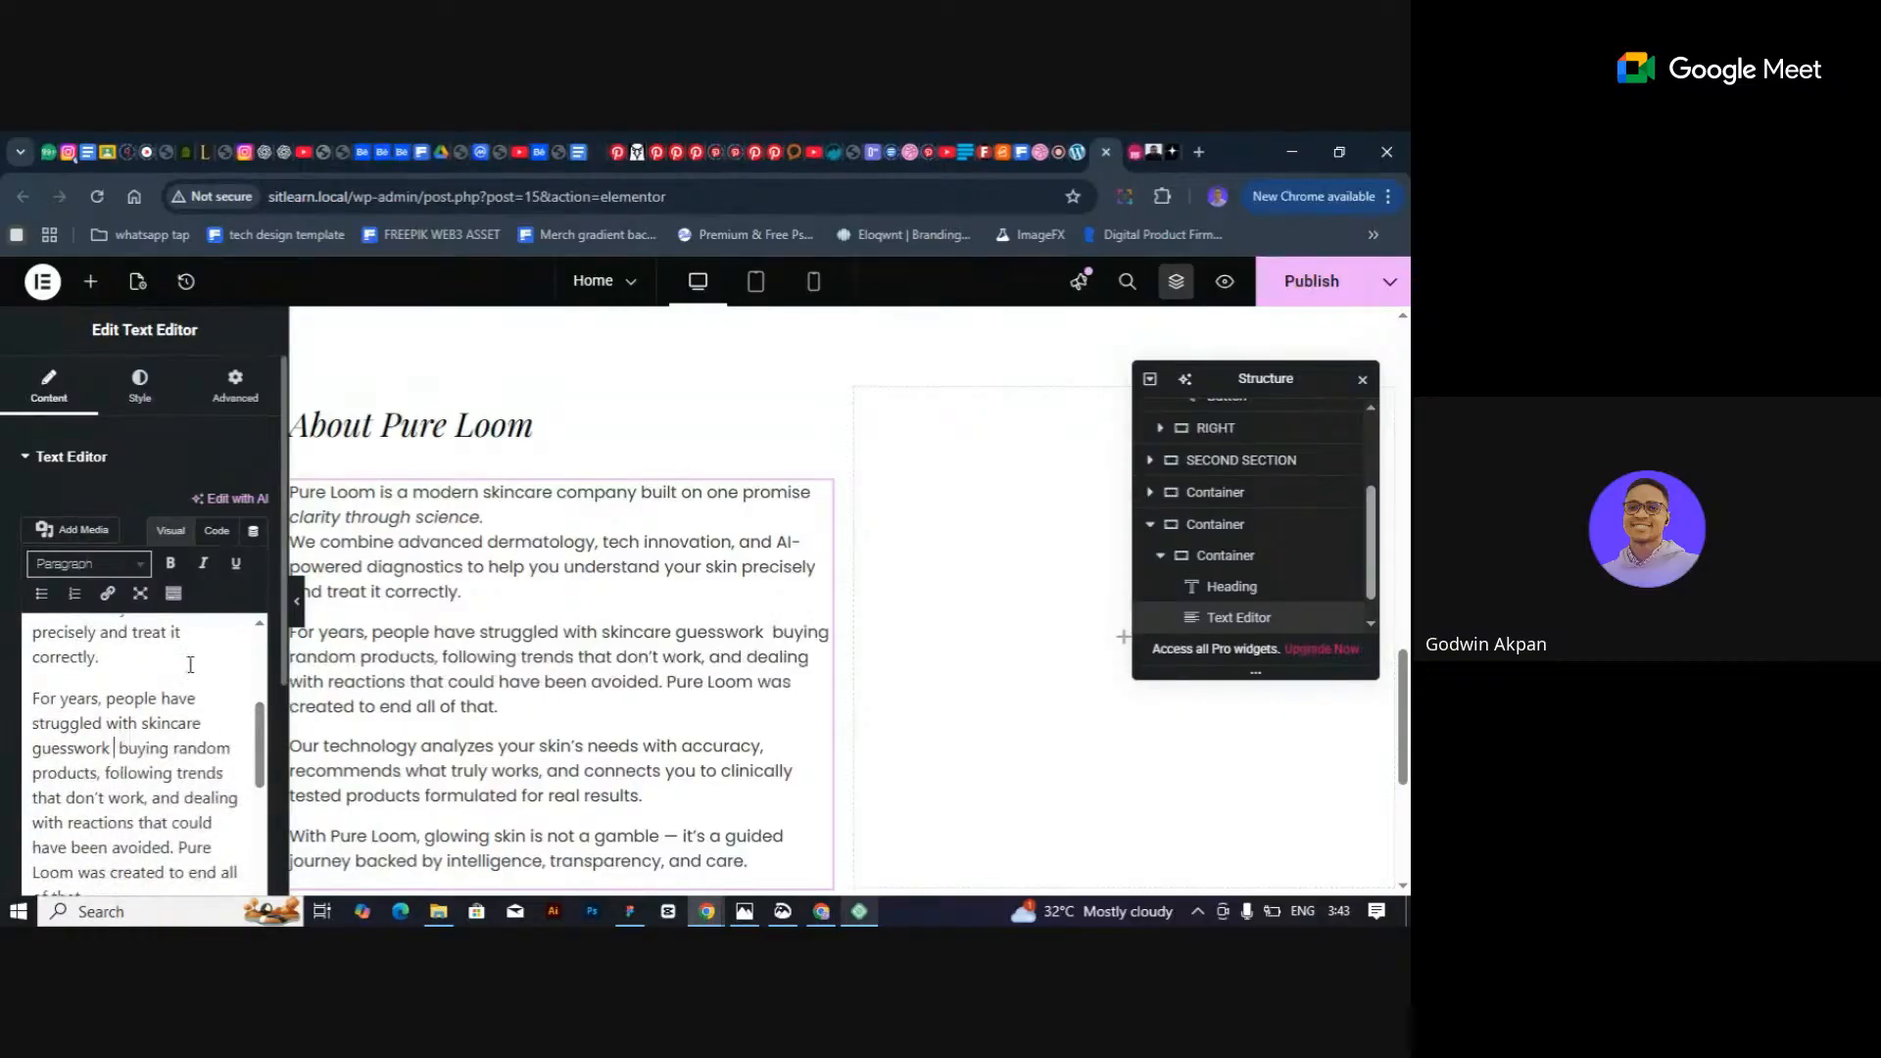
{"action": "scroll", "coordinate": [137, 745], "scroll_direction": "up", "scroll_amount": 3}
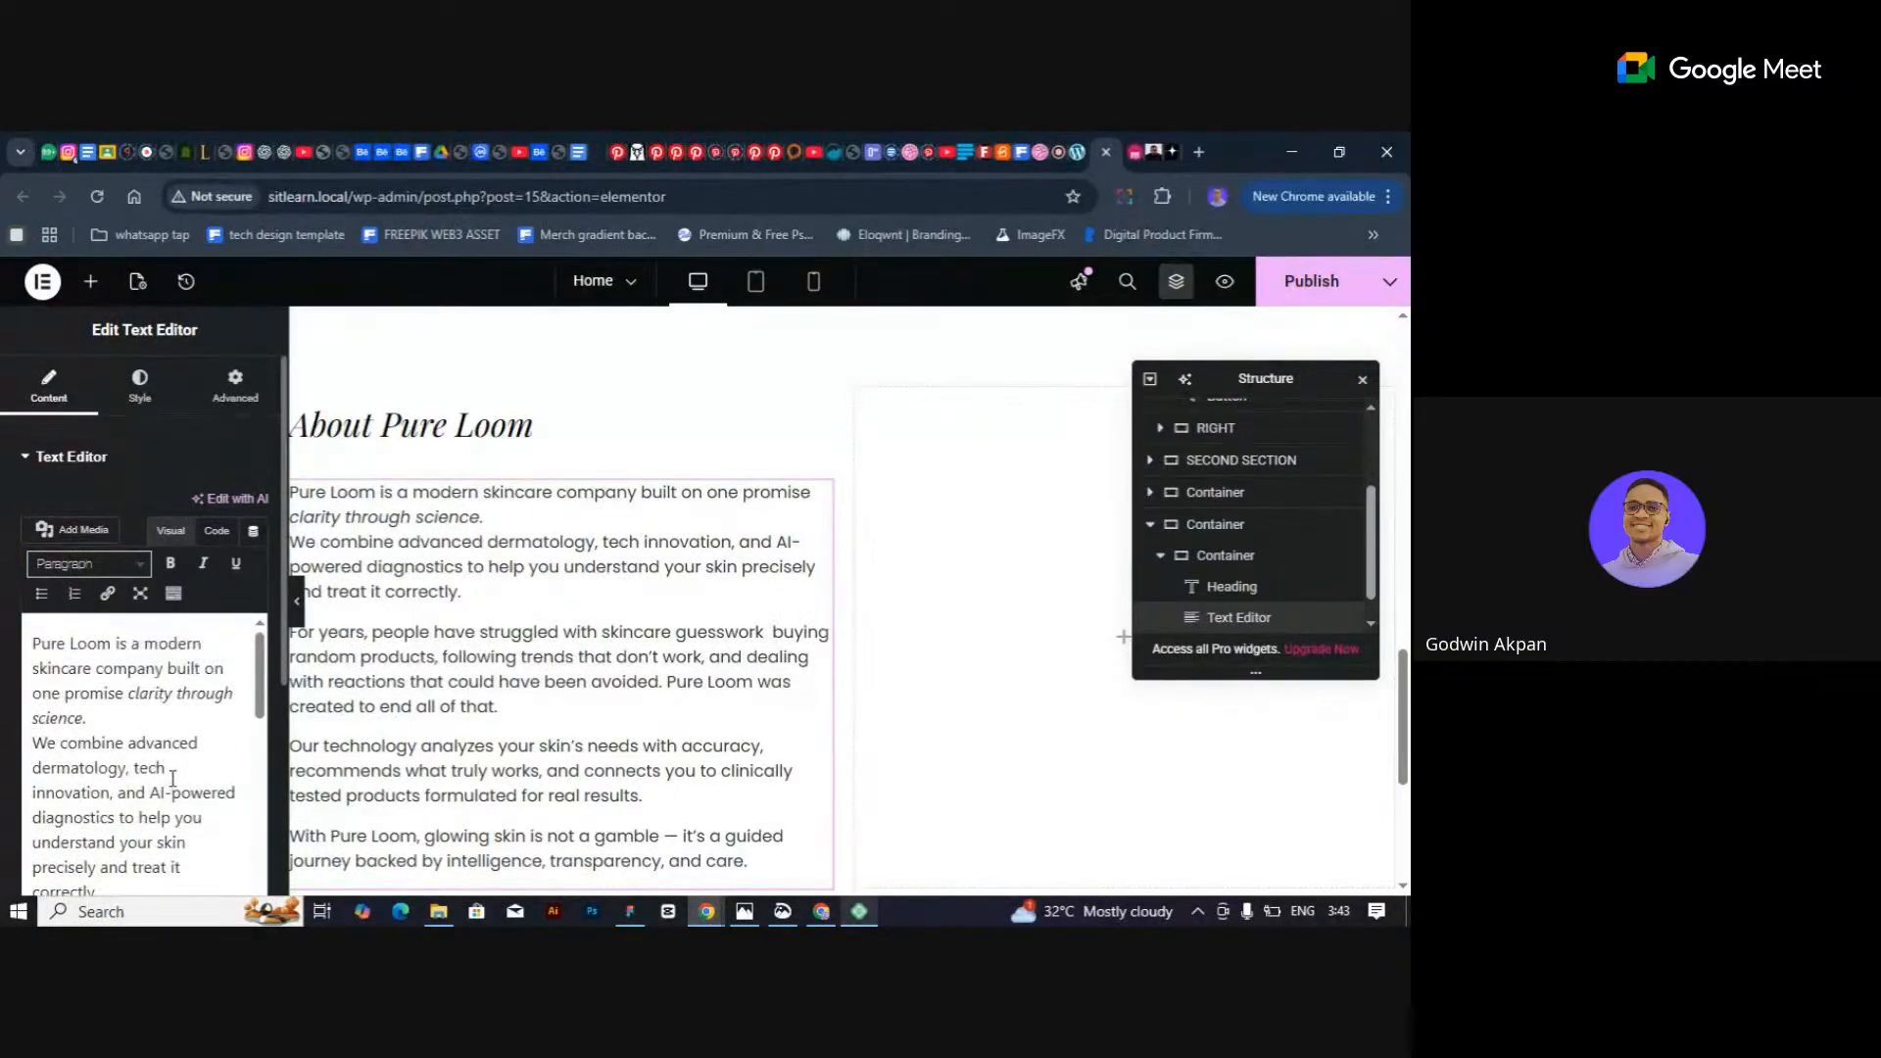
{"action": "scroll", "coordinate": [172, 778], "scroll_direction": "down", "scroll_amount": 5}
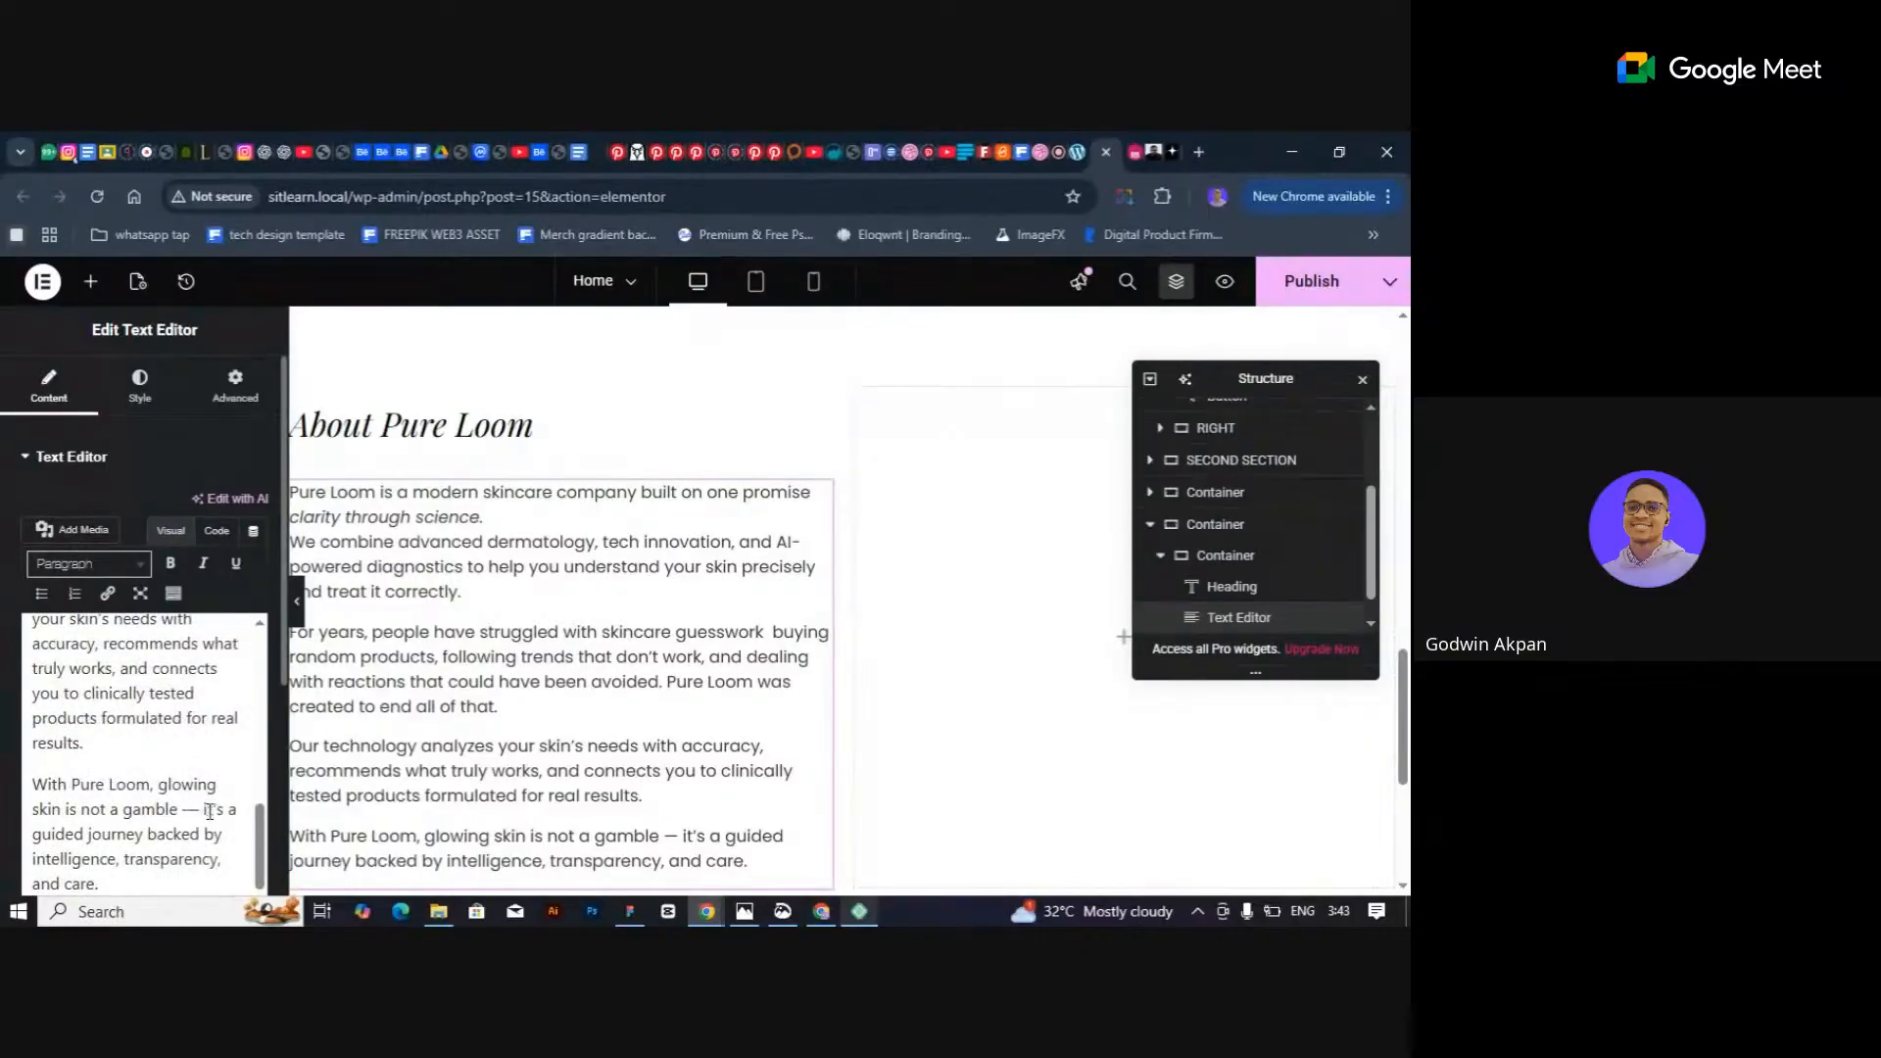
{"action": "key", "text": "BackSpace"}
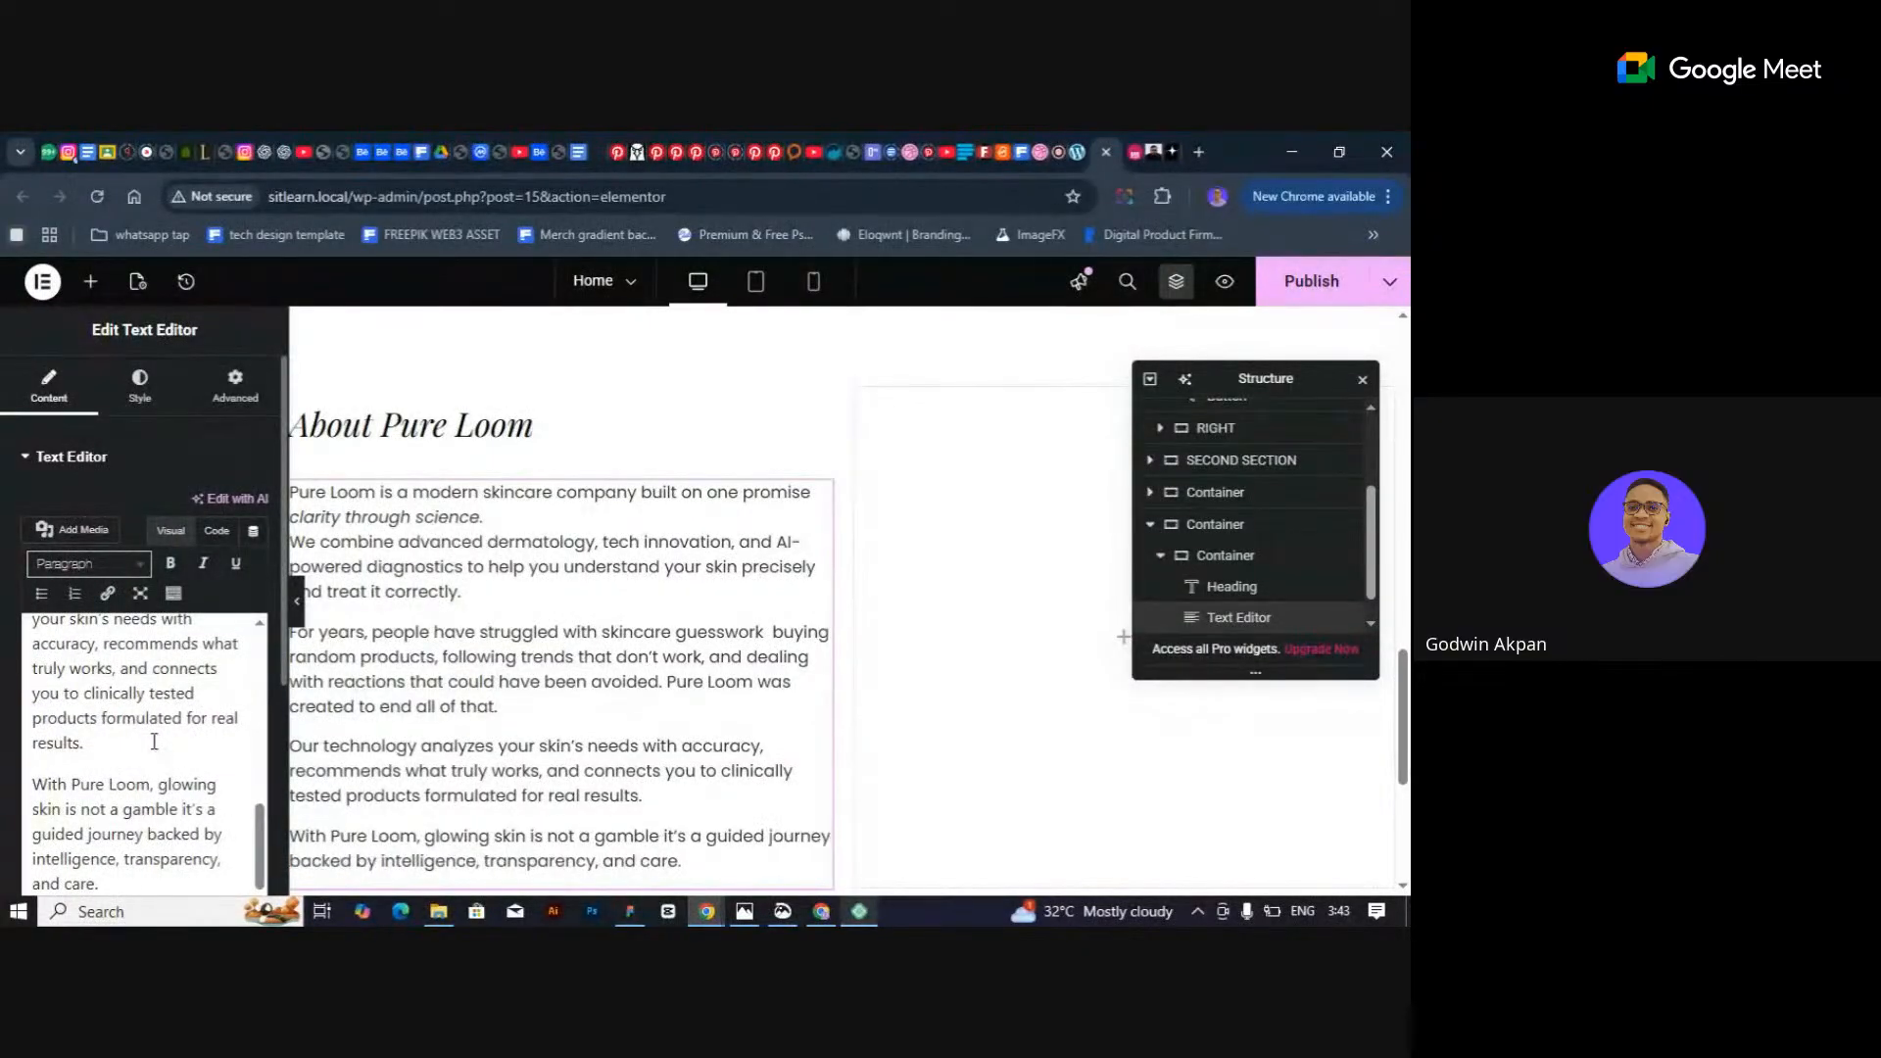
{"action": "scroll", "coordinate": [756, 680], "scroll_direction": "down", "scroll_amount": 3}
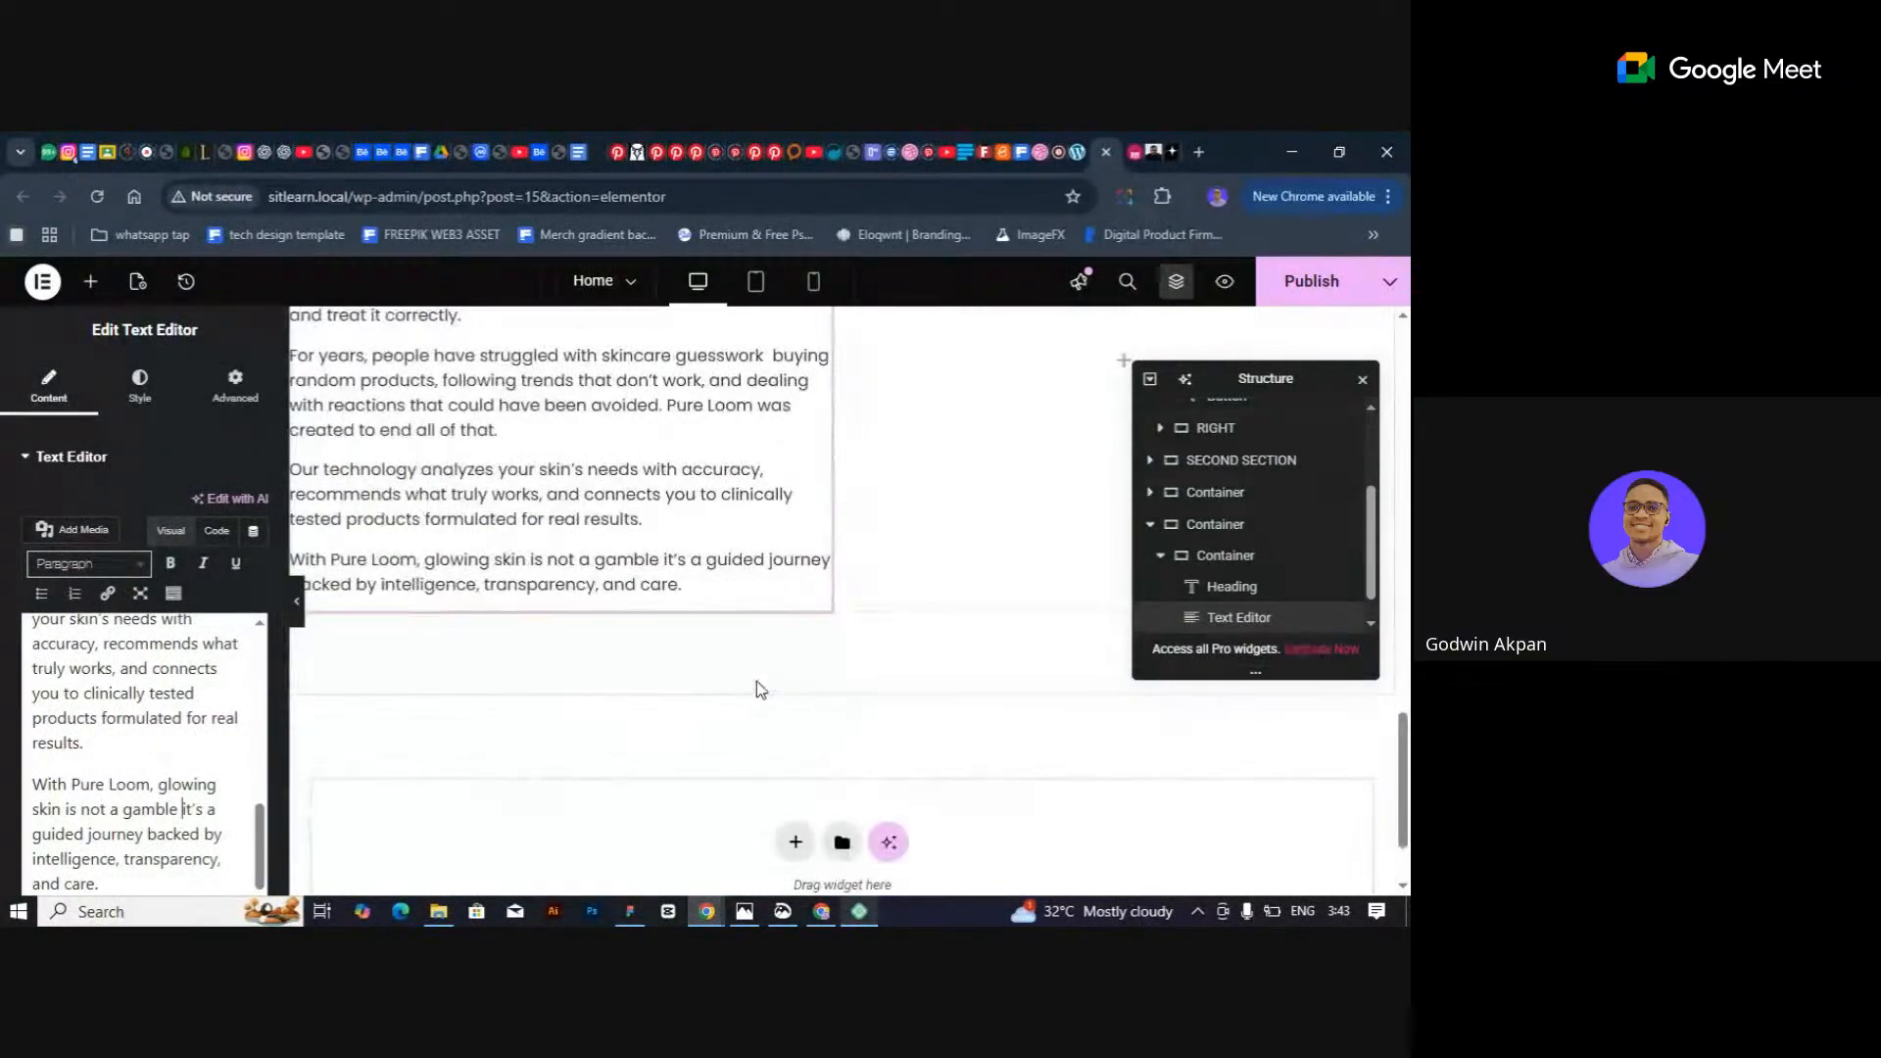
Set the font size of the About Pure Loom body text to 17 px.
{"action": "left_click", "coordinate": [280, 603]}
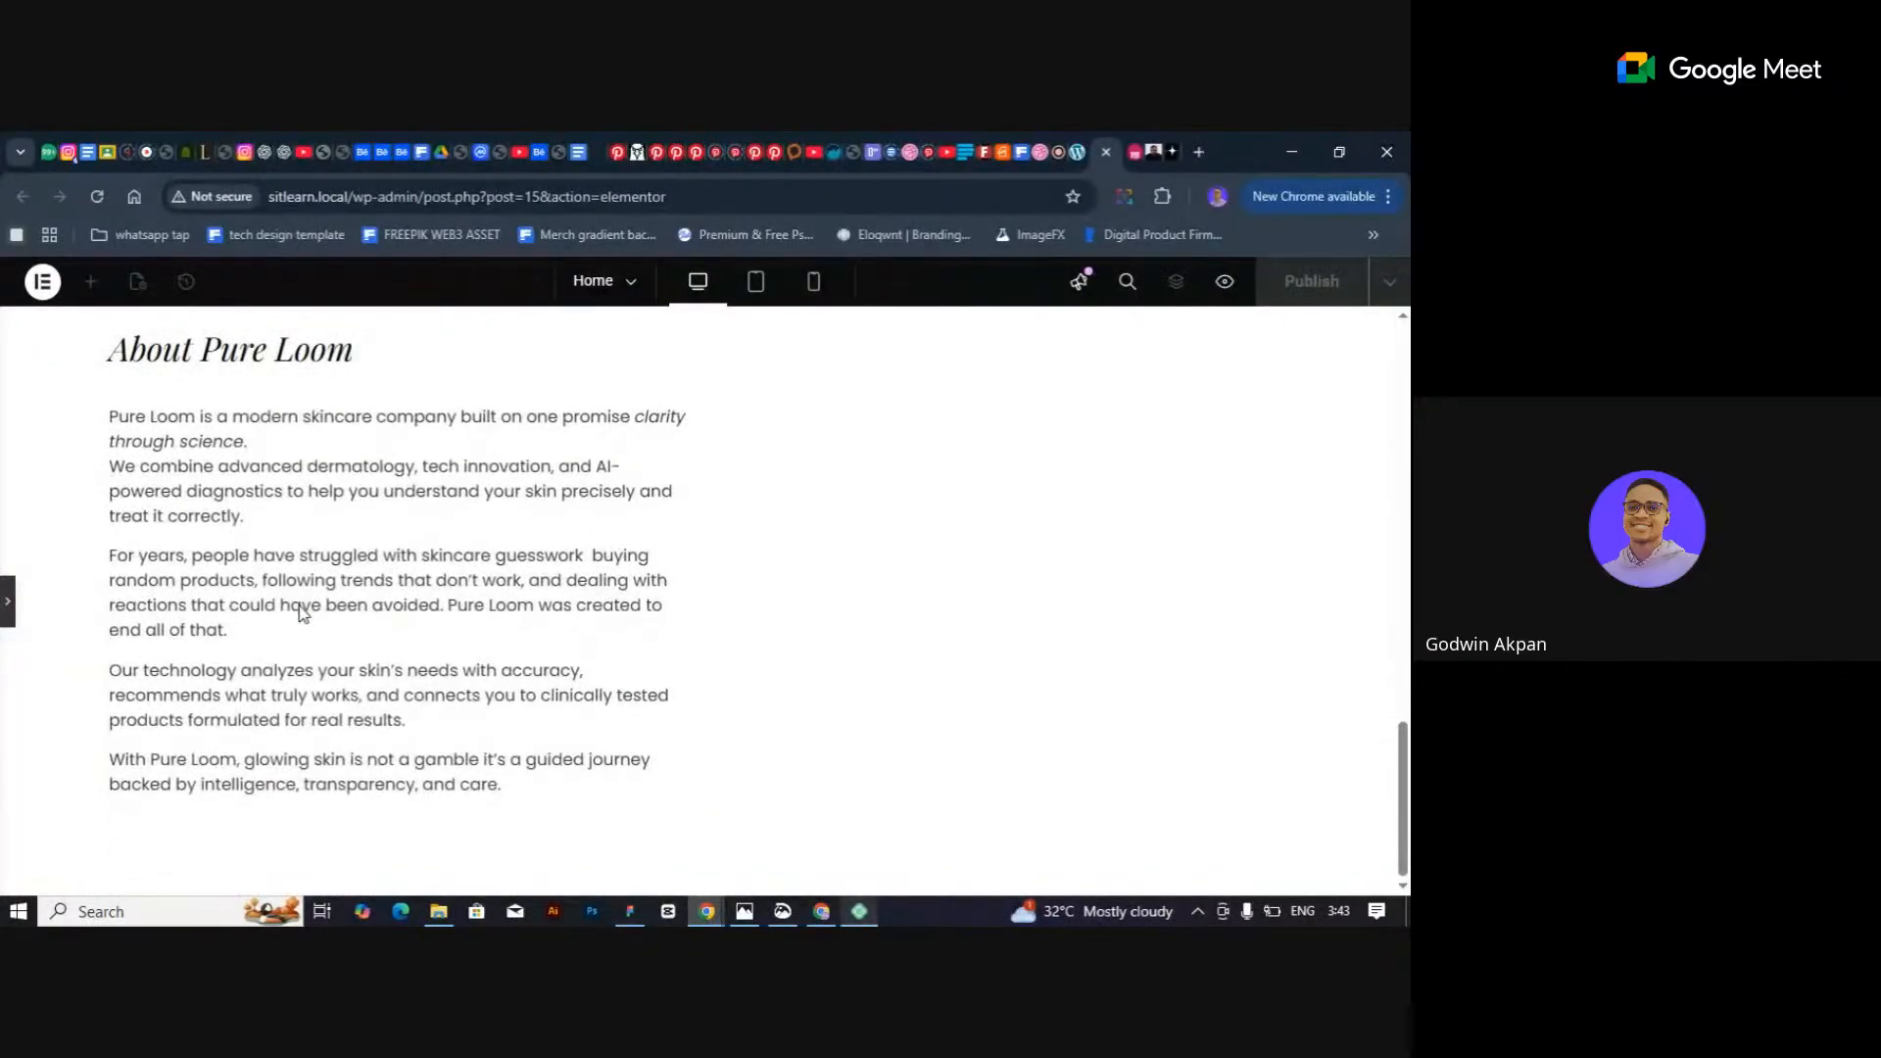
{"action": "left_click", "coordinate": [6, 602]}
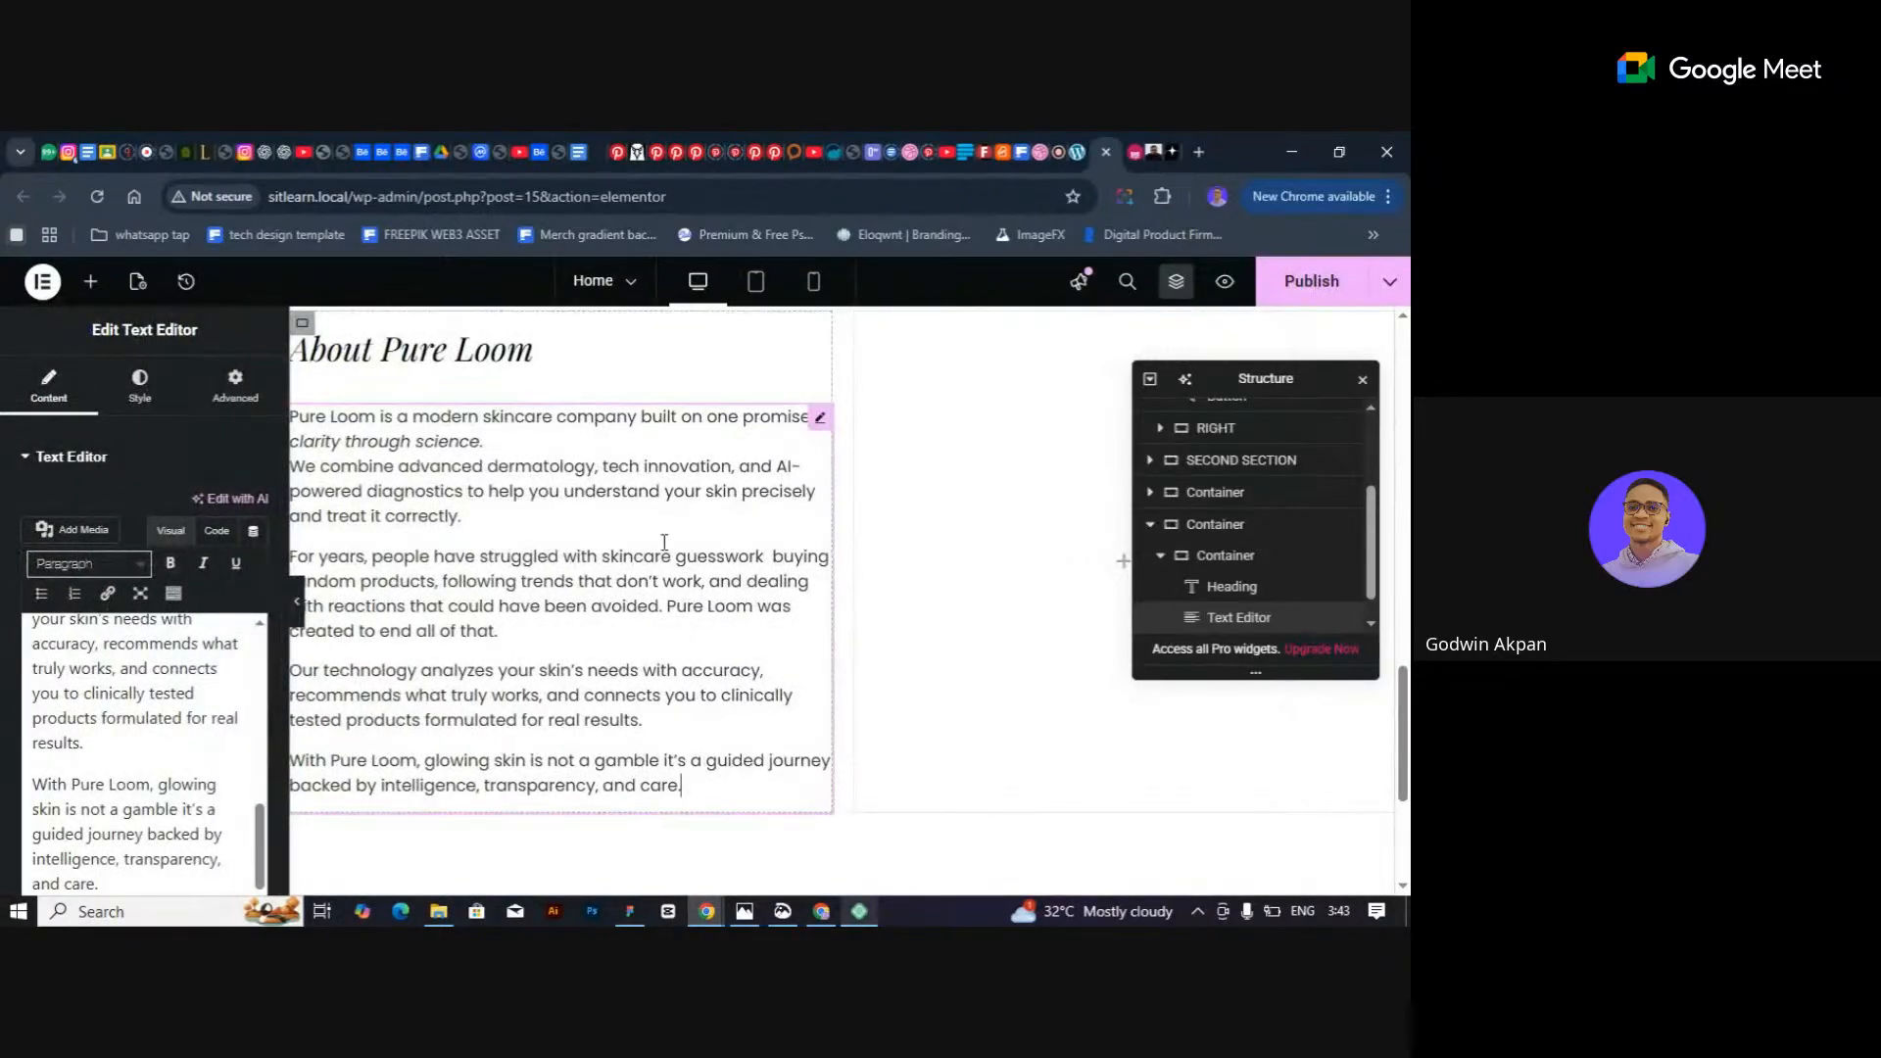
{"action": "left_click", "coordinate": [147, 394]}
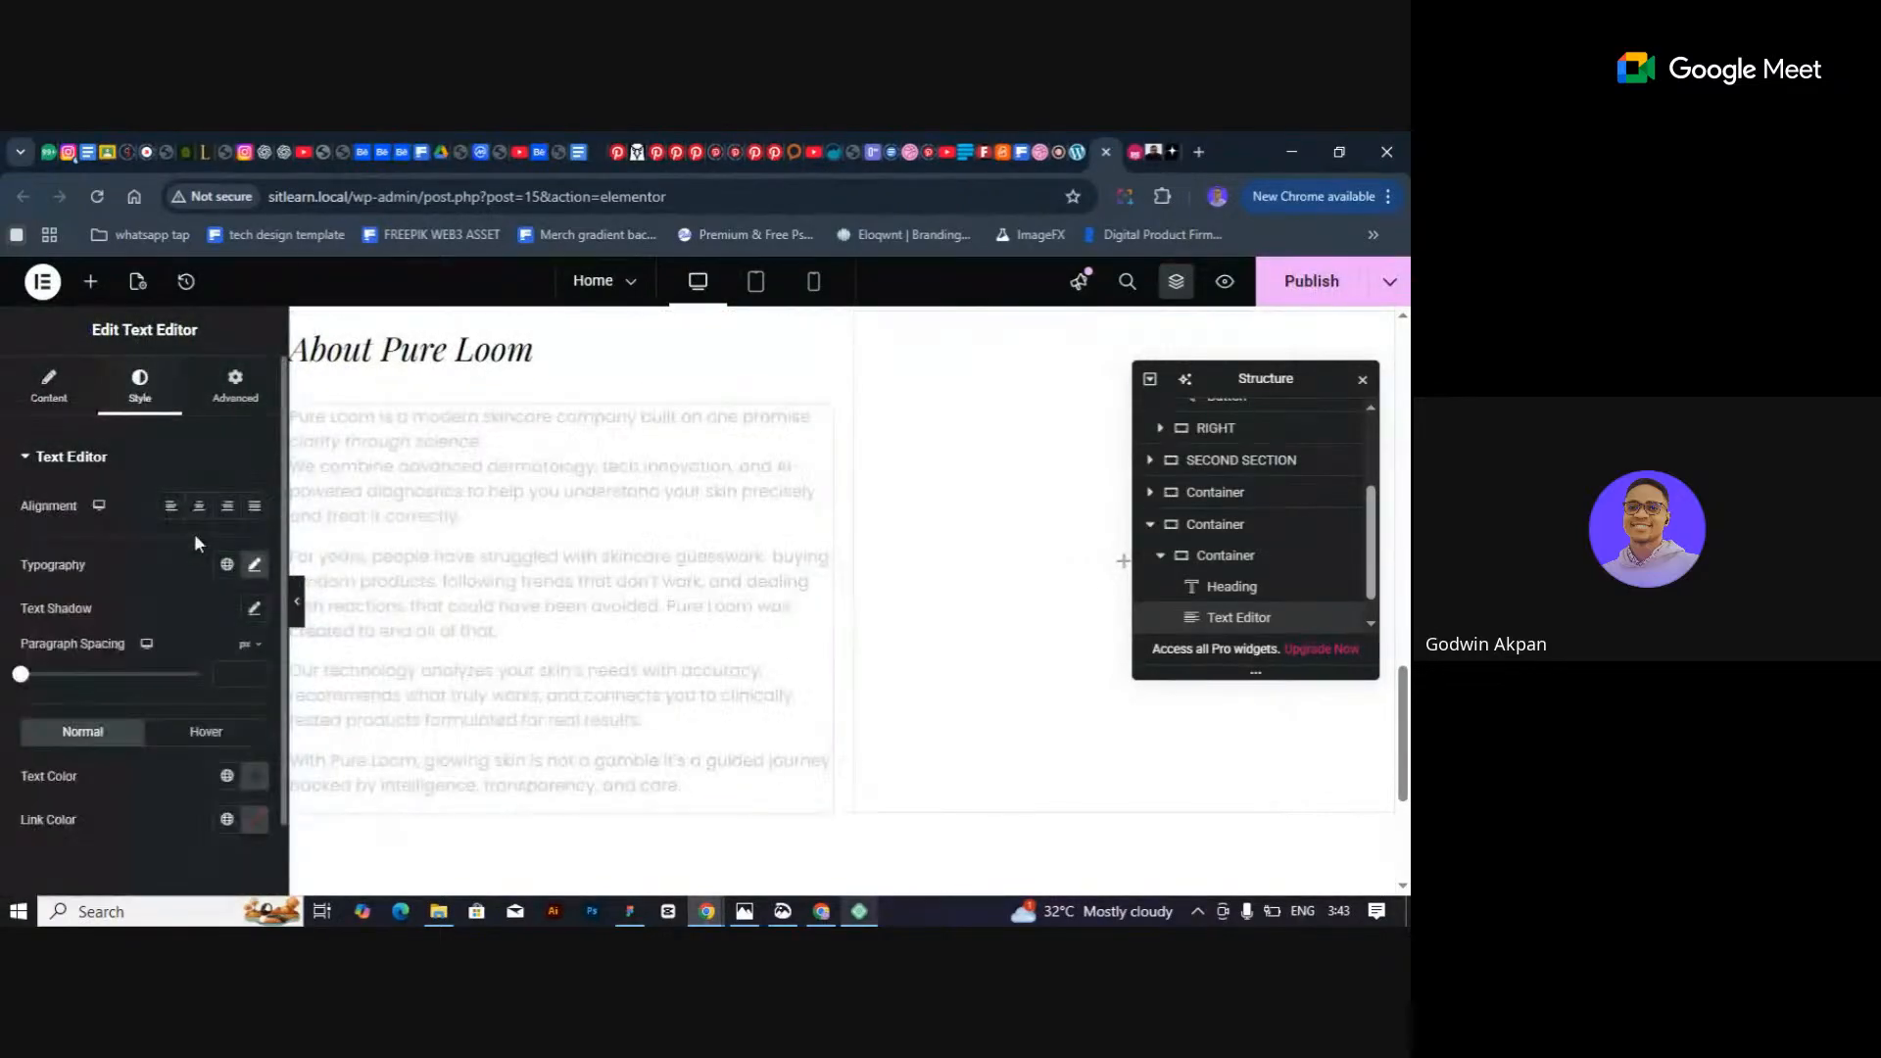
{"action": "left_click", "coordinate": [254, 565]}
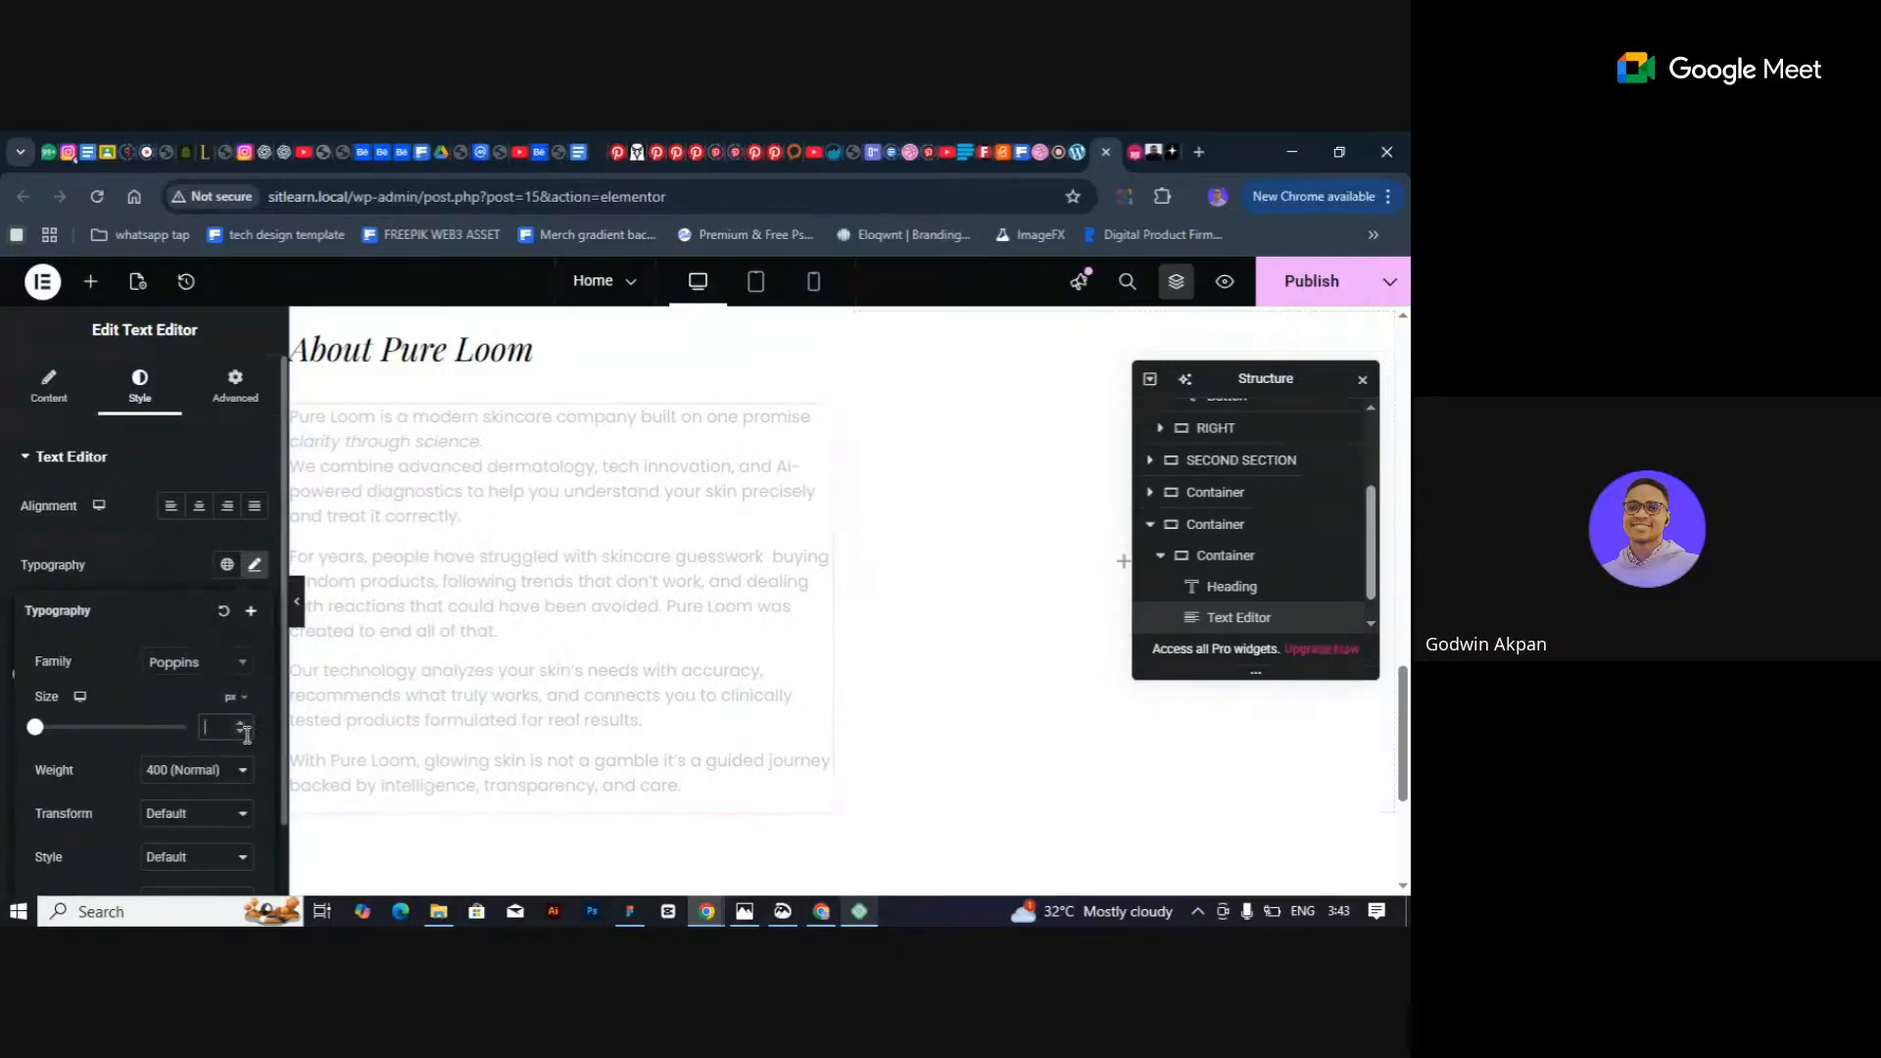
{"action": "type", "text": "17"}
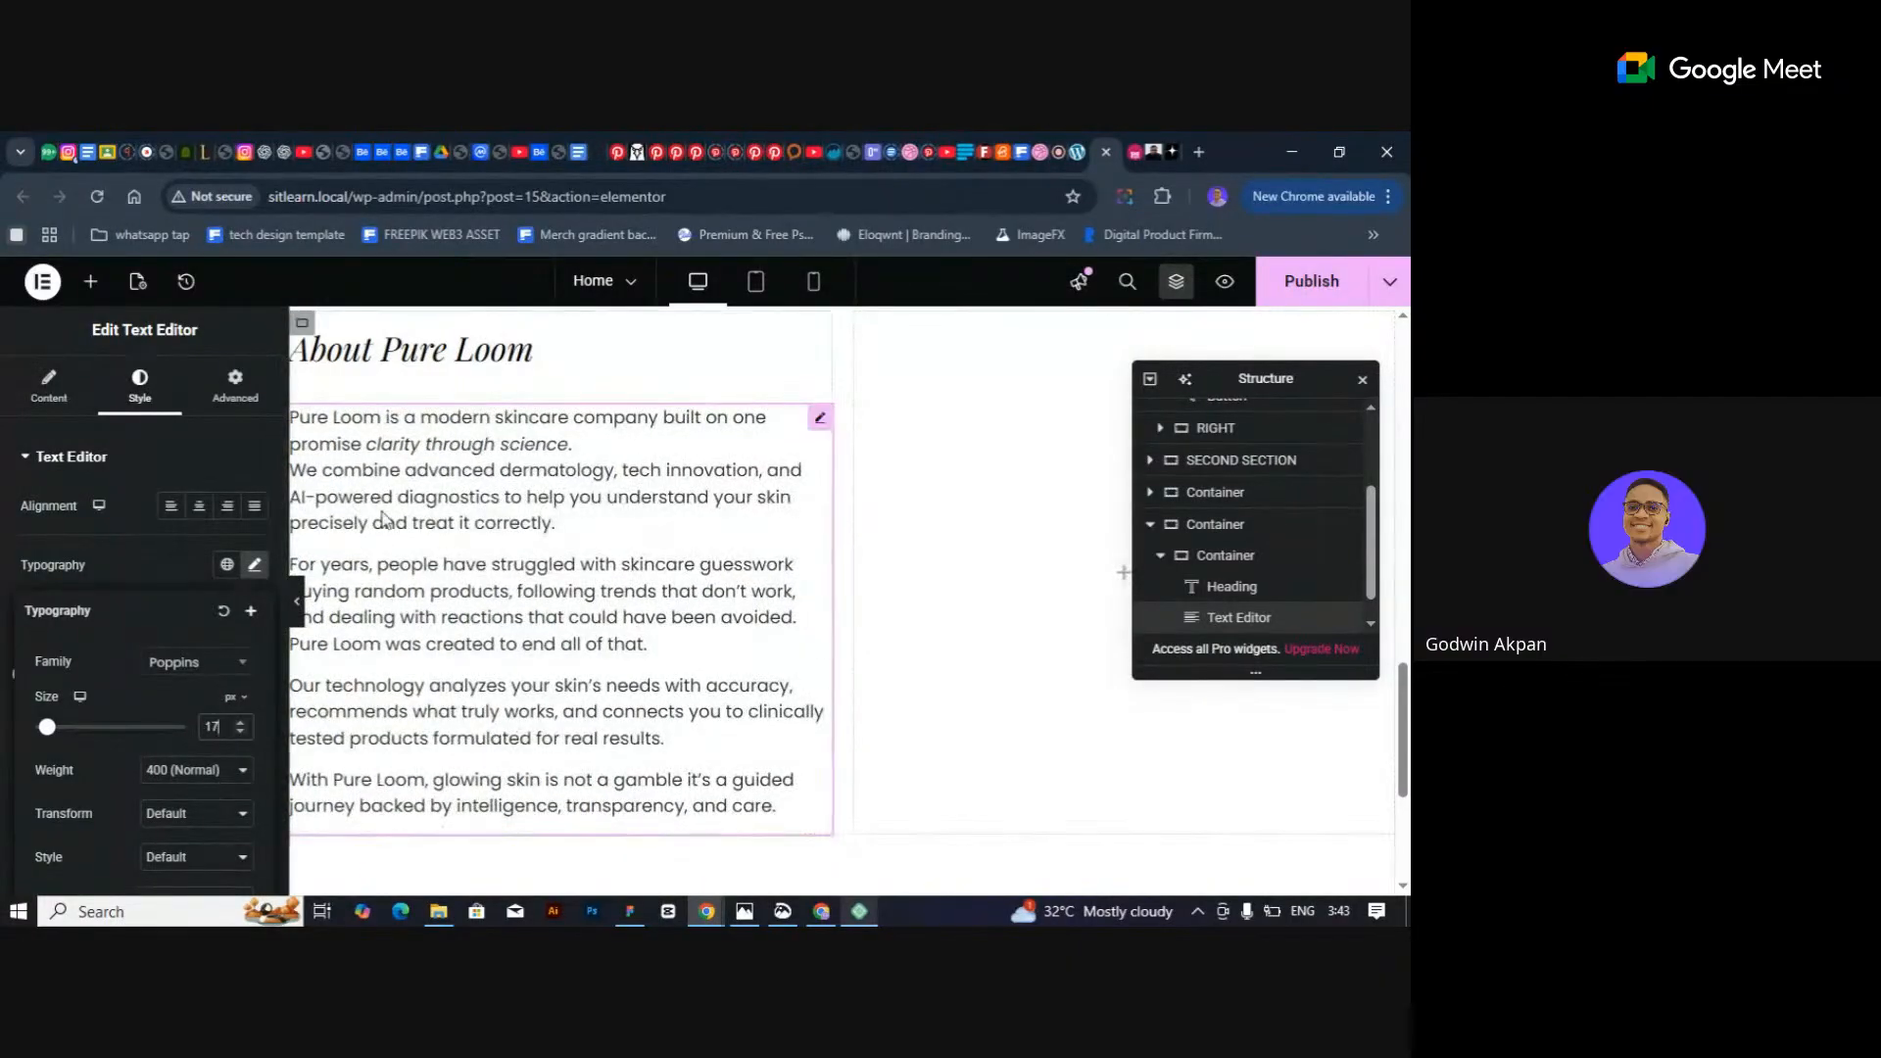
Try to increase the custom width of the About Pure Loom body text and preview the section.
{"action": "left_click", "coordinate": [257, 407]}
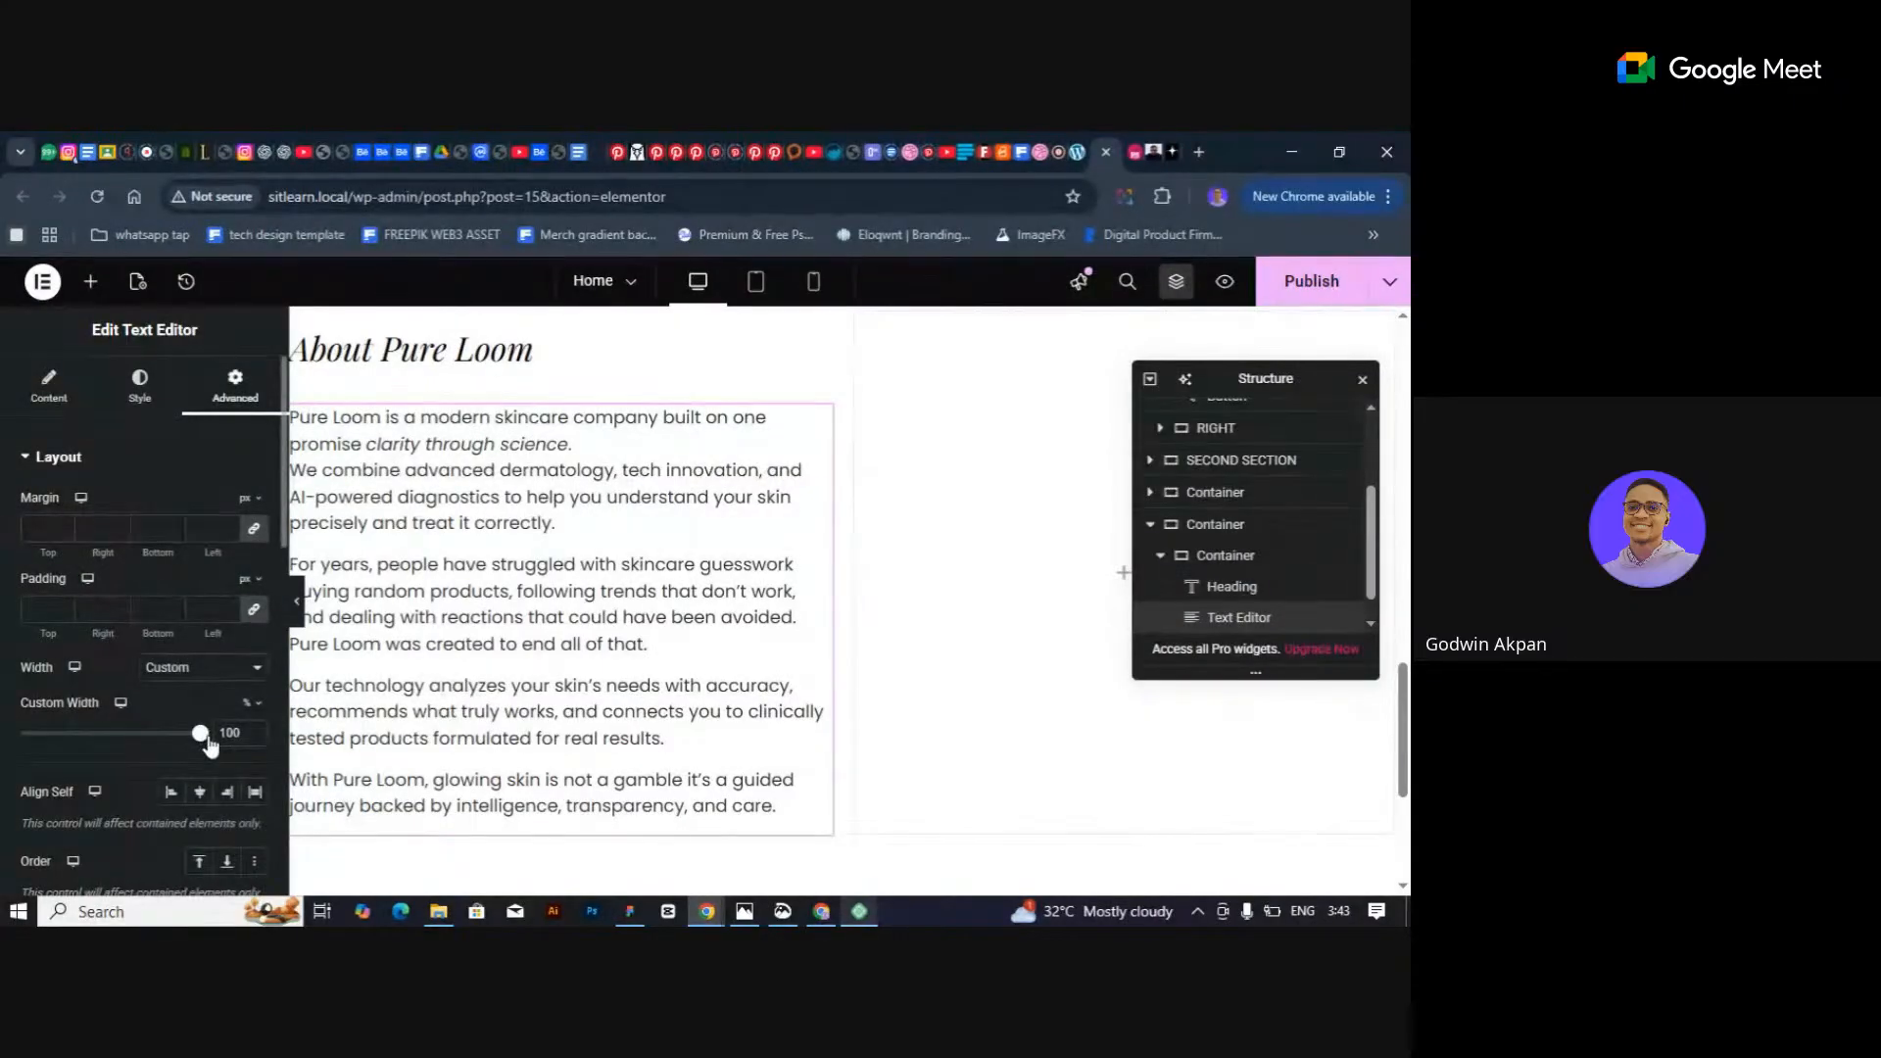
{"action": "mouse_move", "coordinate": [209, 745]}
{"action": "left_mouse_down"}
{"action": "mouse_move", "coordinate": [194, 743]}
{"action": "mouse_move", "coordinate": [229, 739]}
{"action": "left_mouse_up"}
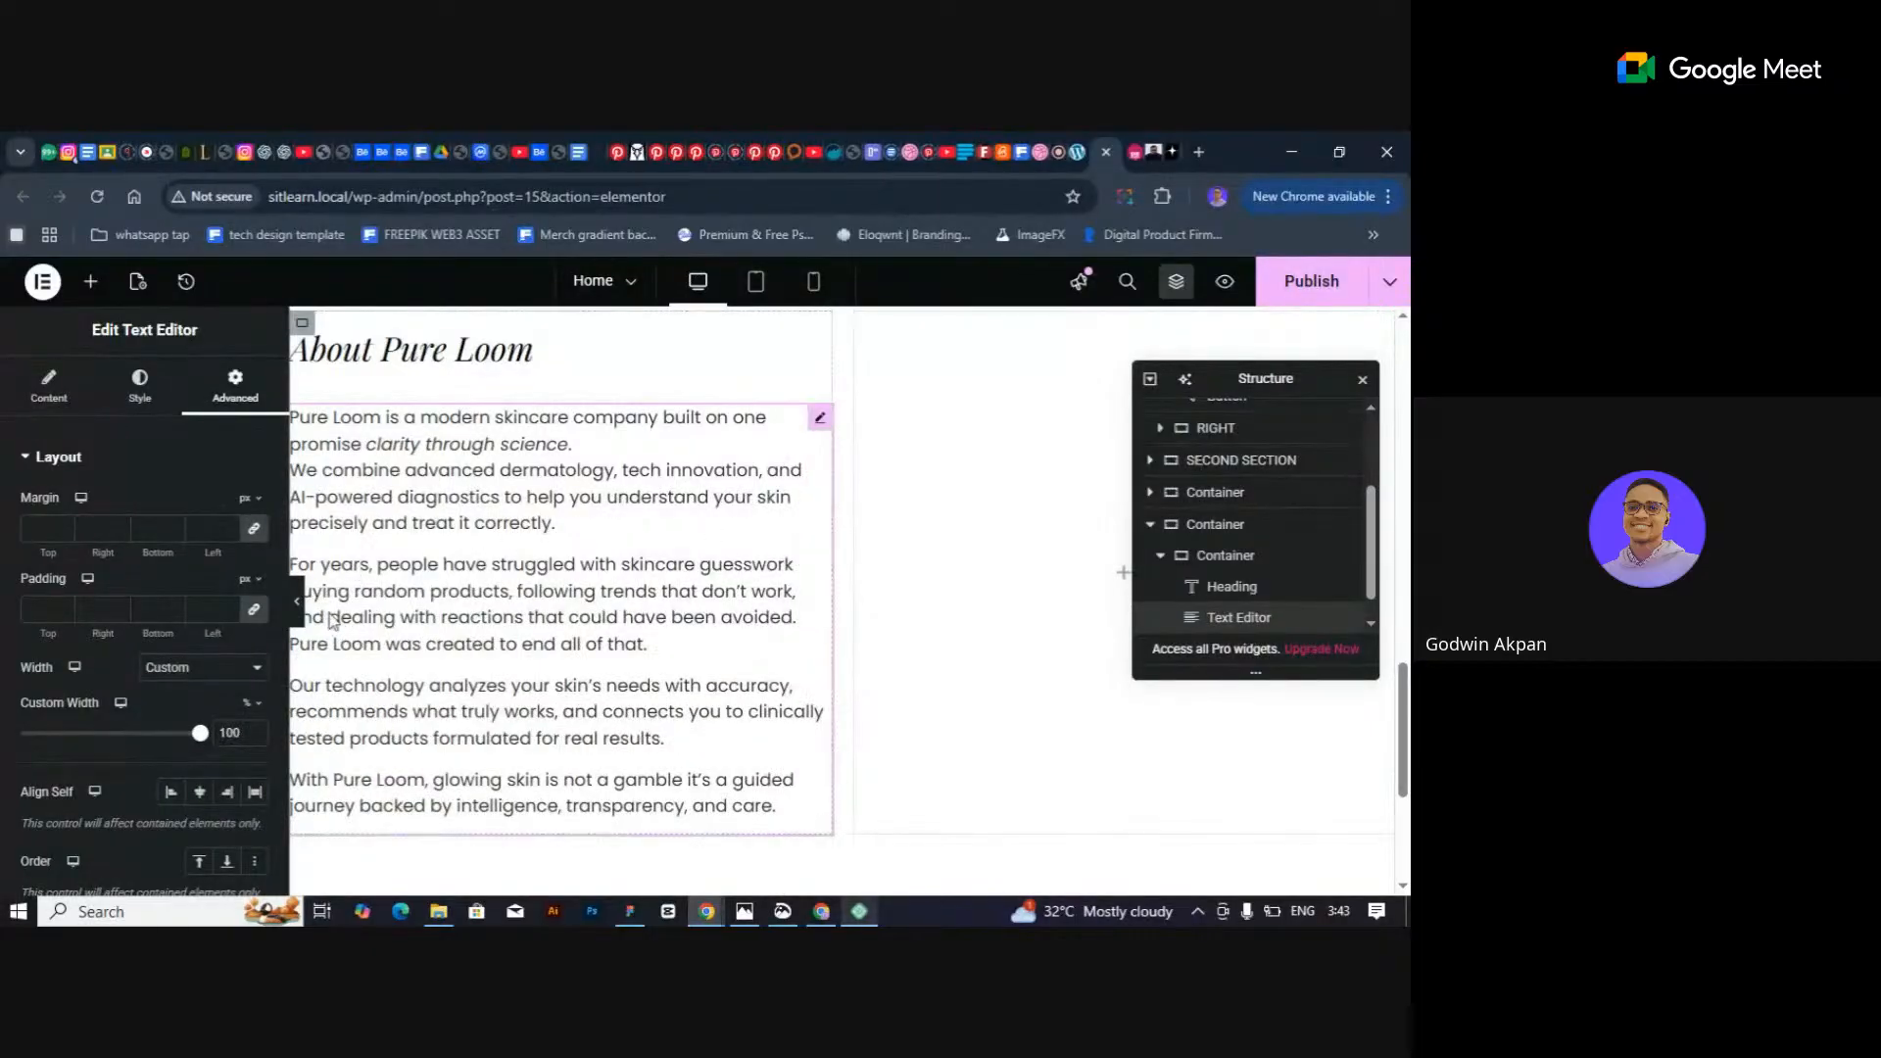
{"action": "left_click", "coordinate": [302, 606]}
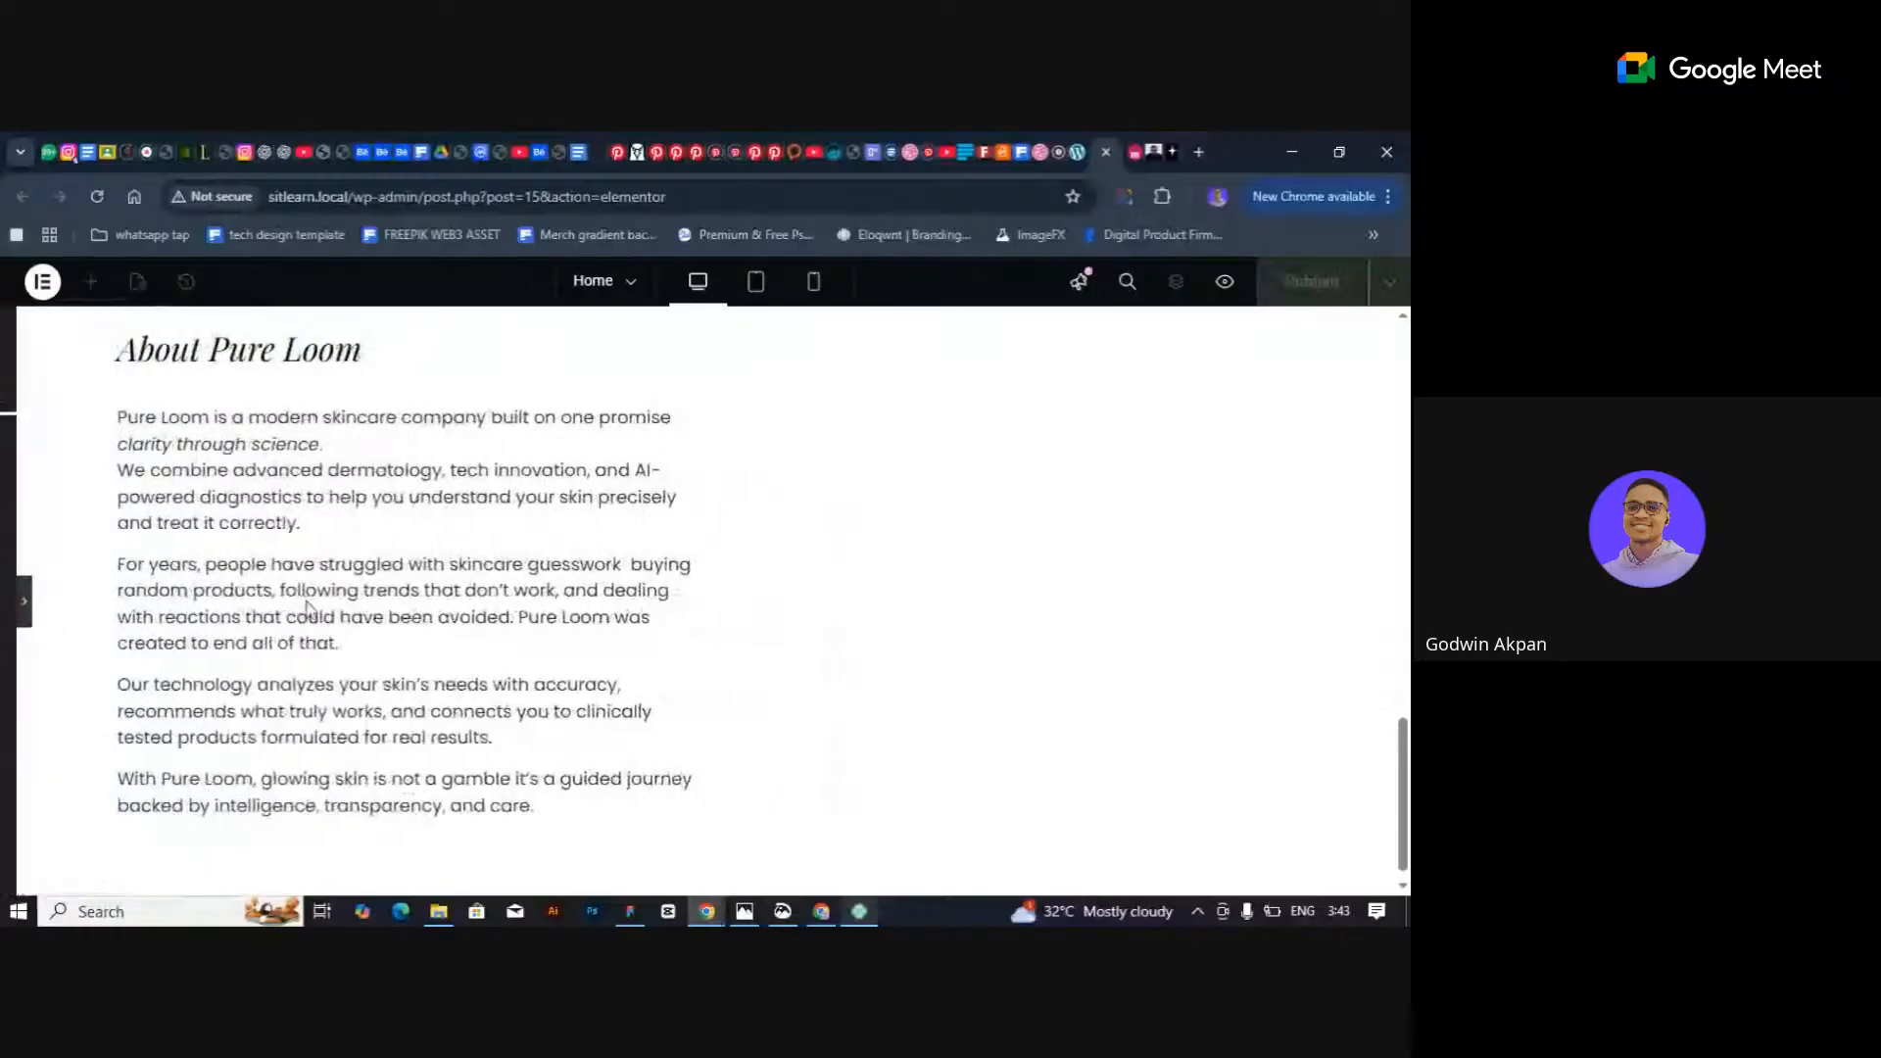
{"action": "scroll", "coordinate": [377, 628], "scroll_direction": "down", "scroll_amount": 5}
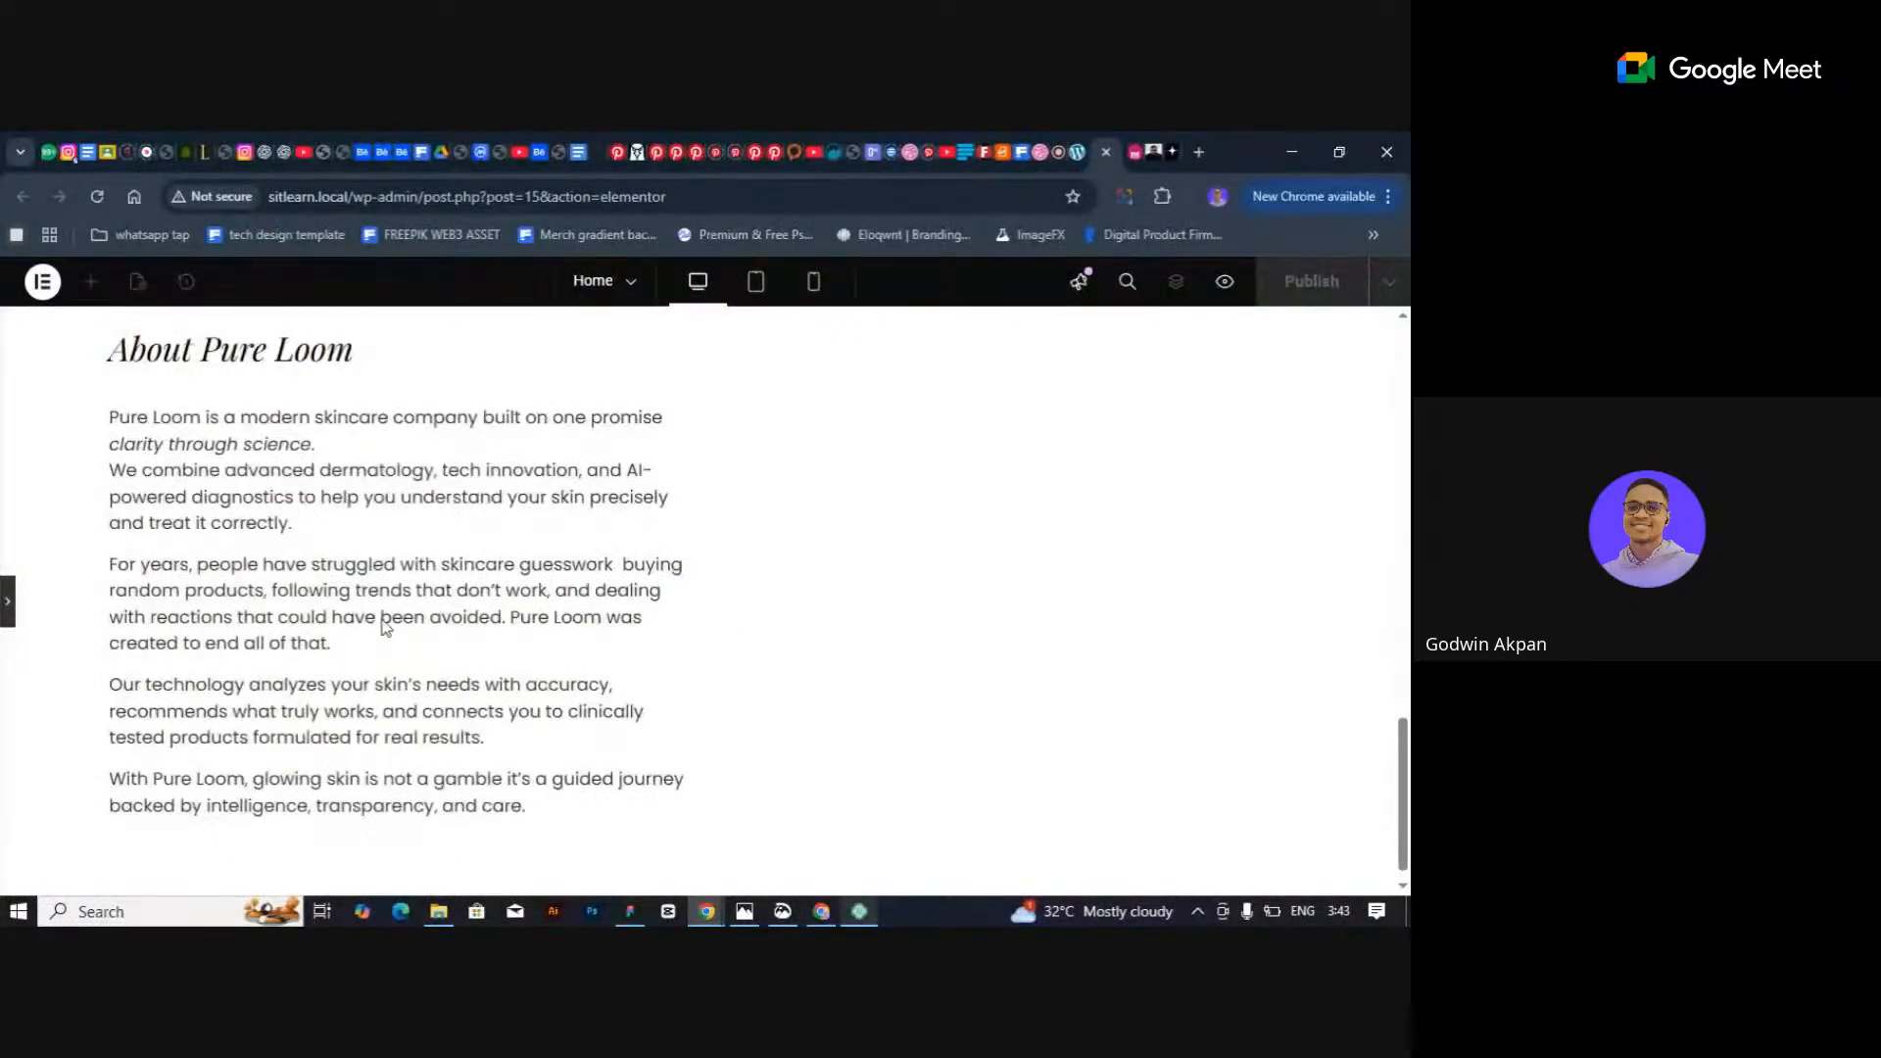
{"action": "left_click", "coordinate": [11, 613]}
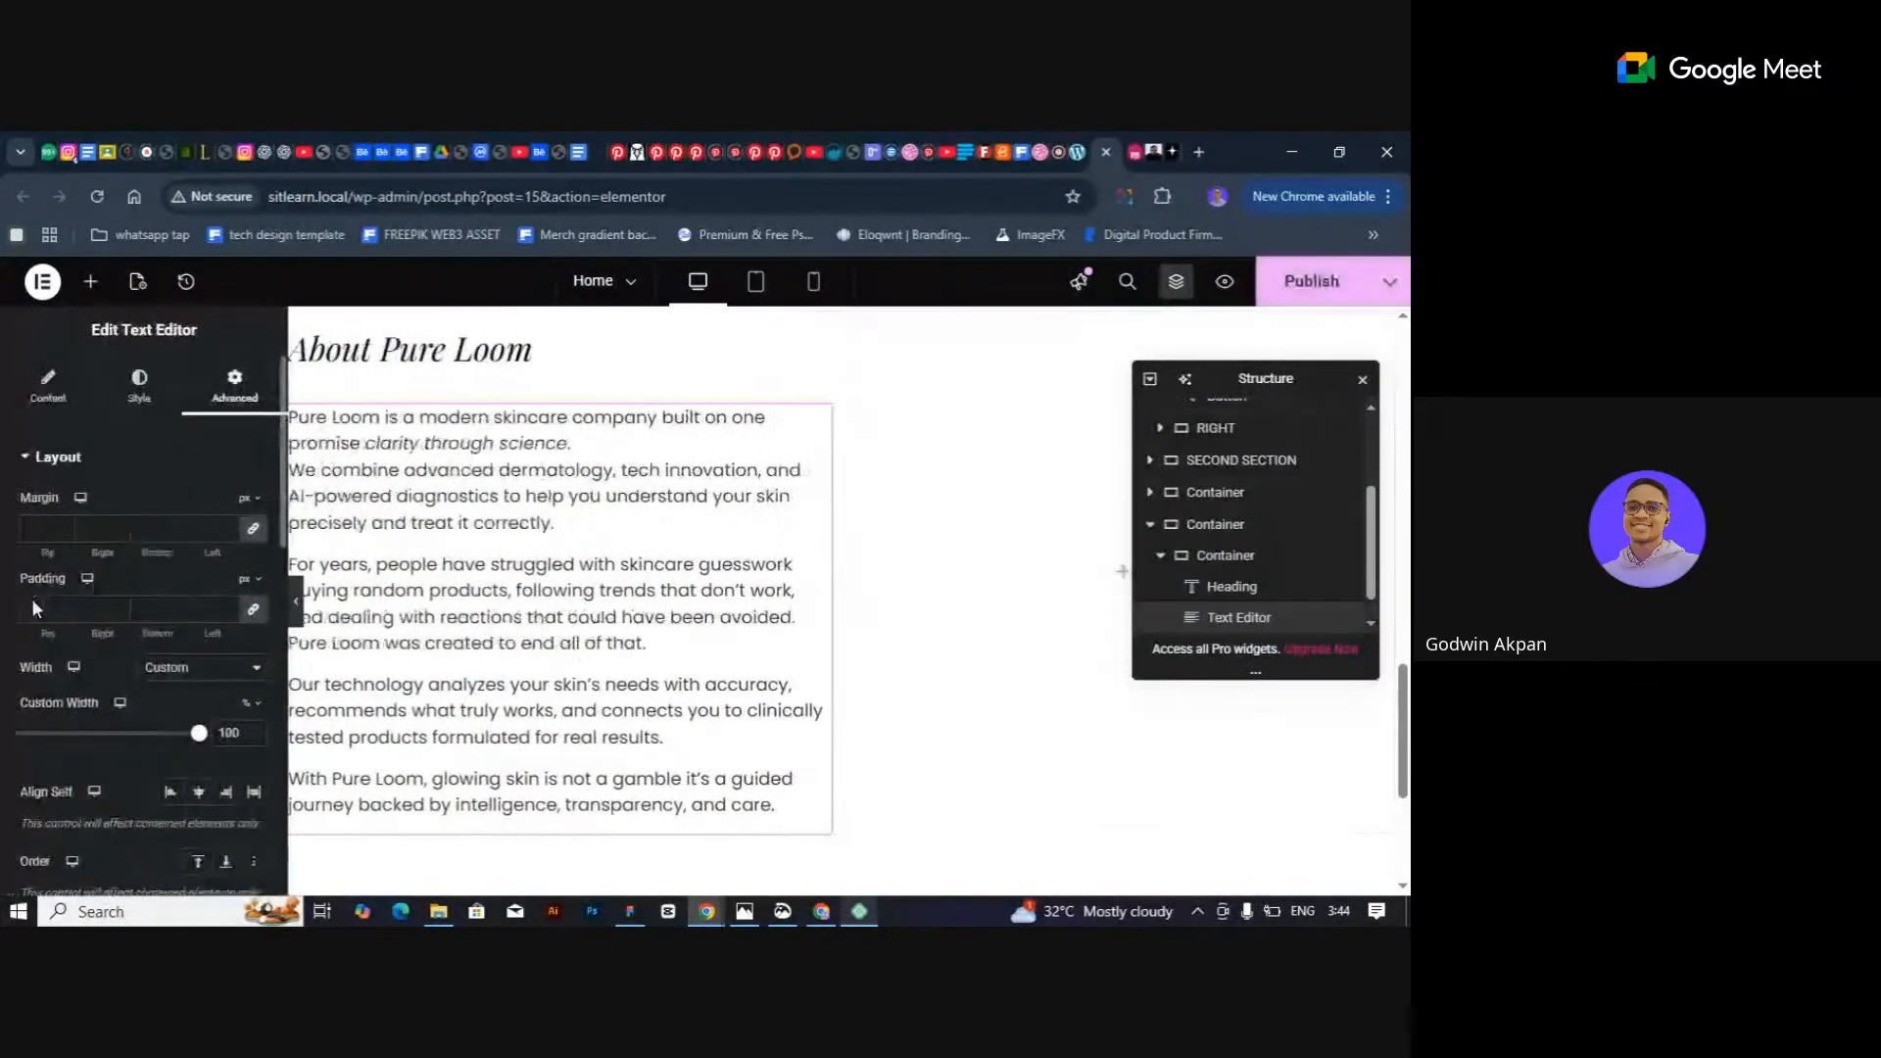
Justify the About Pure Loom body text and preview the section at full page width.
{"action": "left_click", "coordinate": [138, 400]}
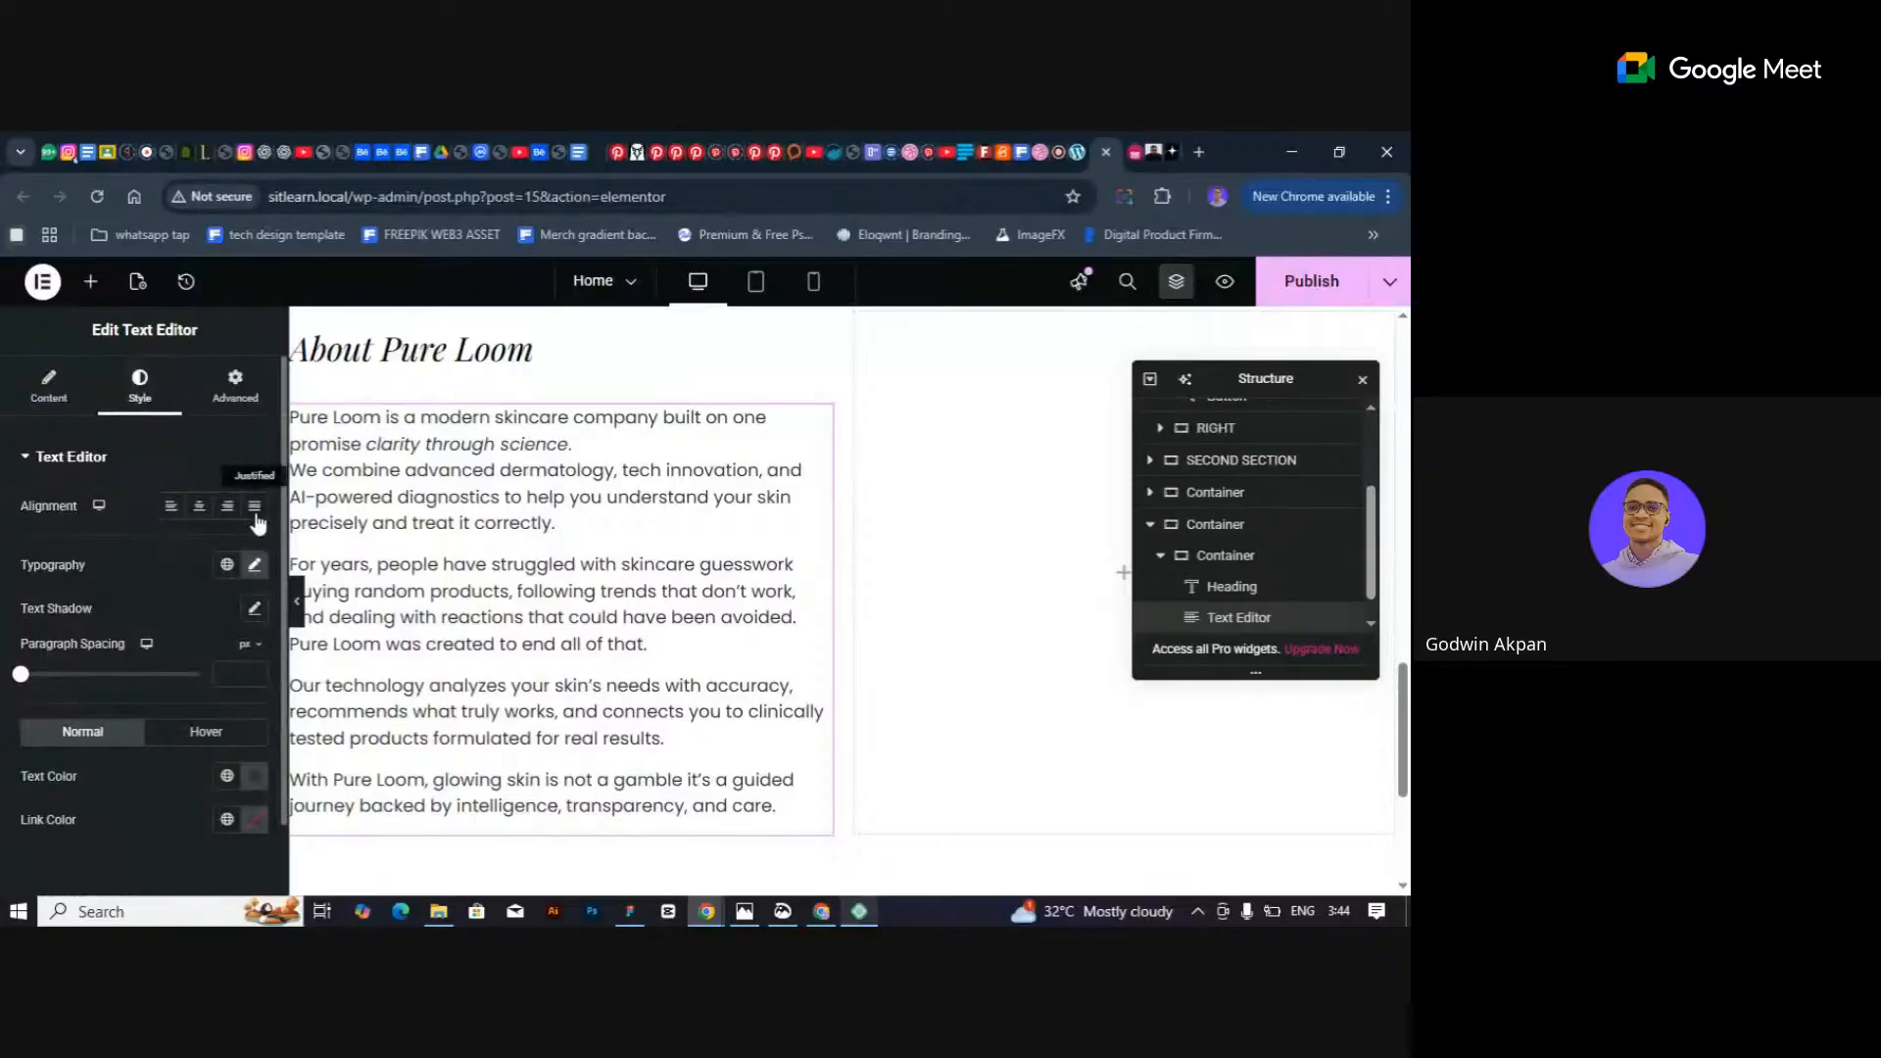
{"action": "left_click", "coordinate": [254, 505]}
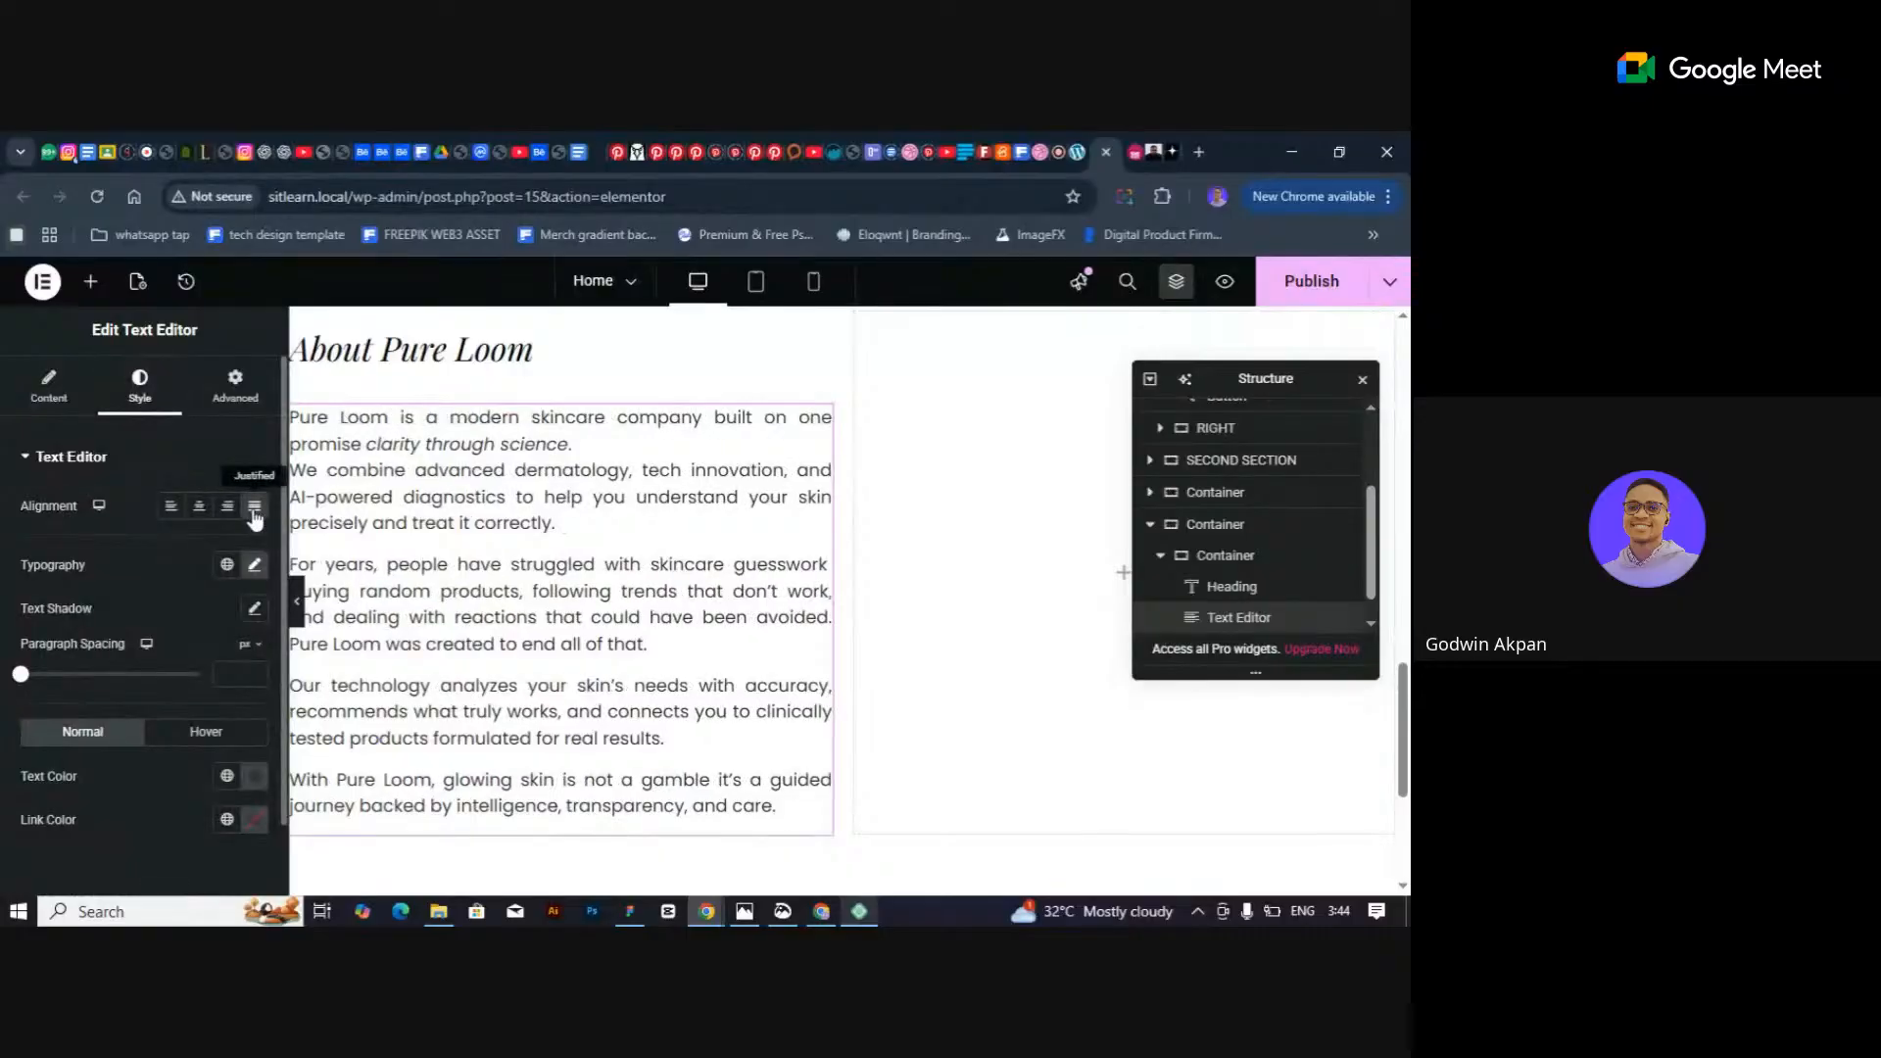
{"action": "left_click", "coordinate": [299, 604]}
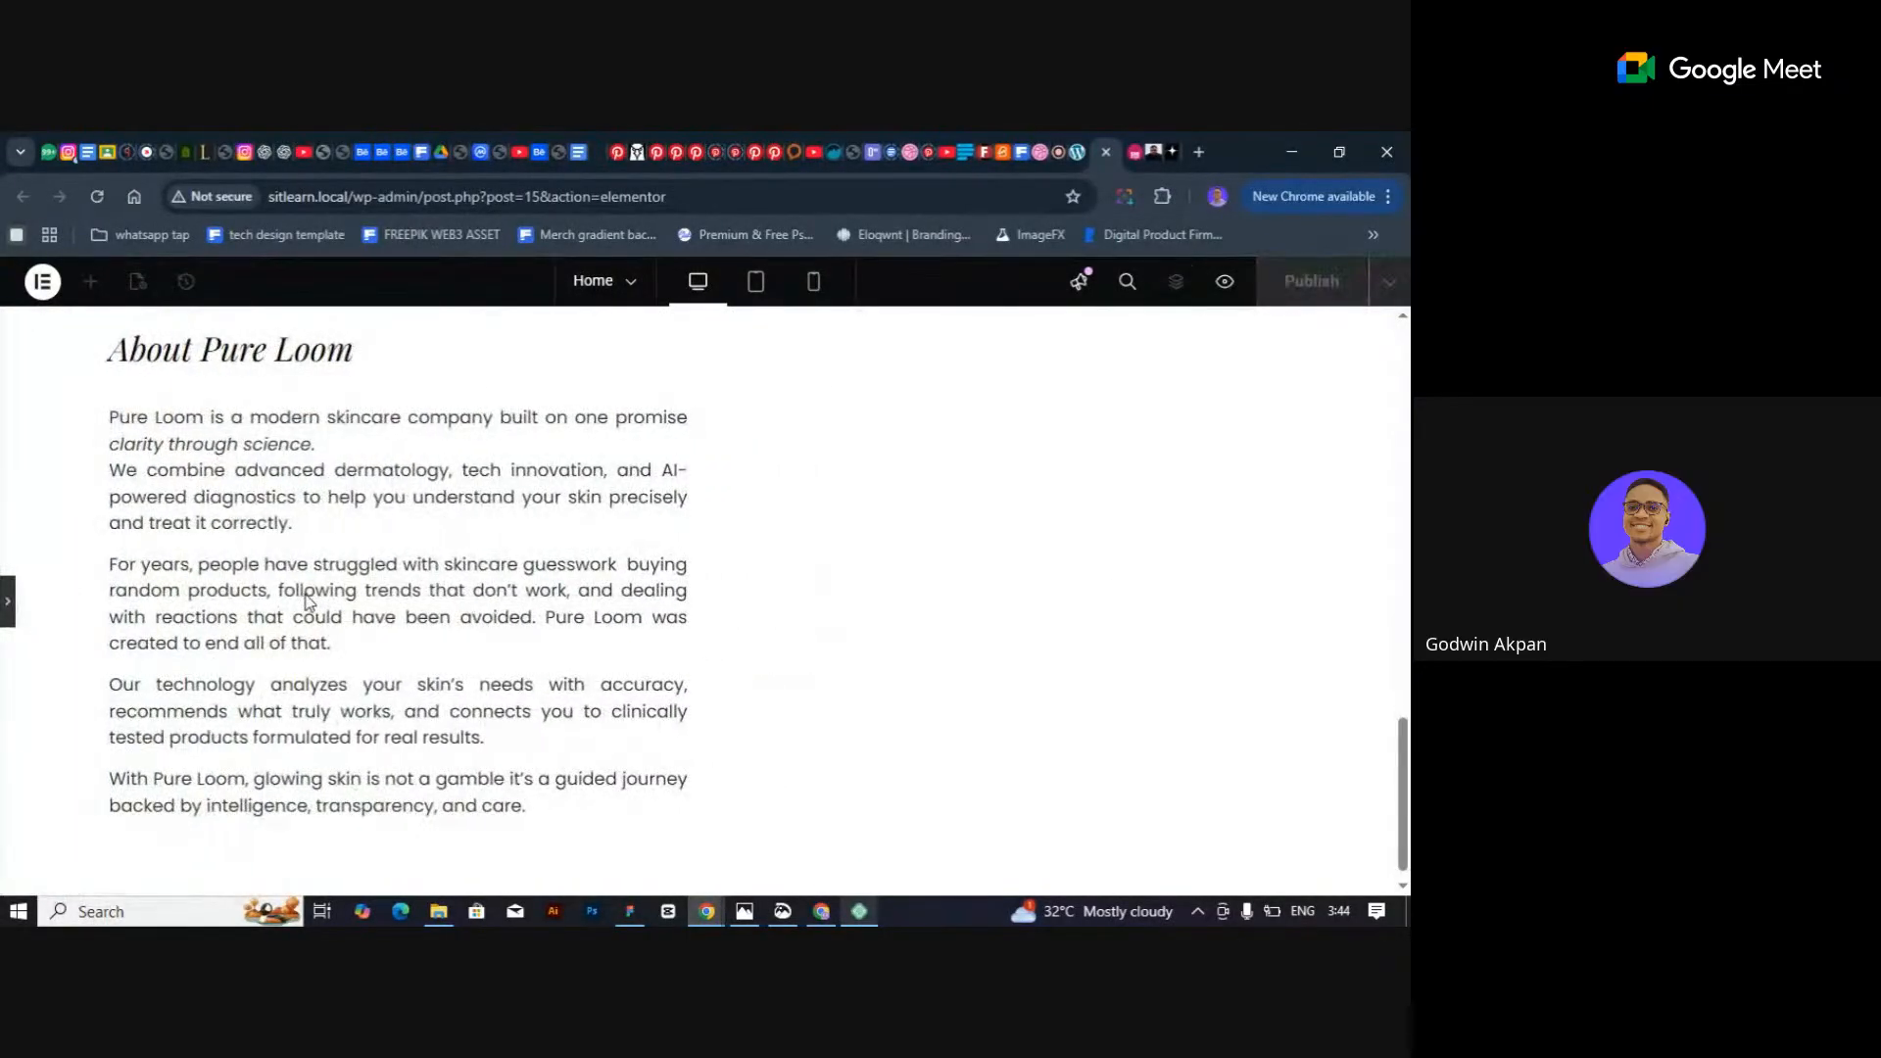
{"action": "scroll", "coordinate": [309, 602], "scroll_direction": "up", "scroll_amount": 3}
{"action": "scroll", "coordinate": [327, 568], "scroll_direction": "down", "scroll_amount": 3}
{"action": "scroll", "coordinate": [298, 525], "scroll_direction": "up", "scroll_amount": 3}
{"action": "scroll", "coordinate": [298, 539], "scroll_direction": "down", "scroll_amount": 3}
{"action": "left_click", "coordinate": [8, 602]}
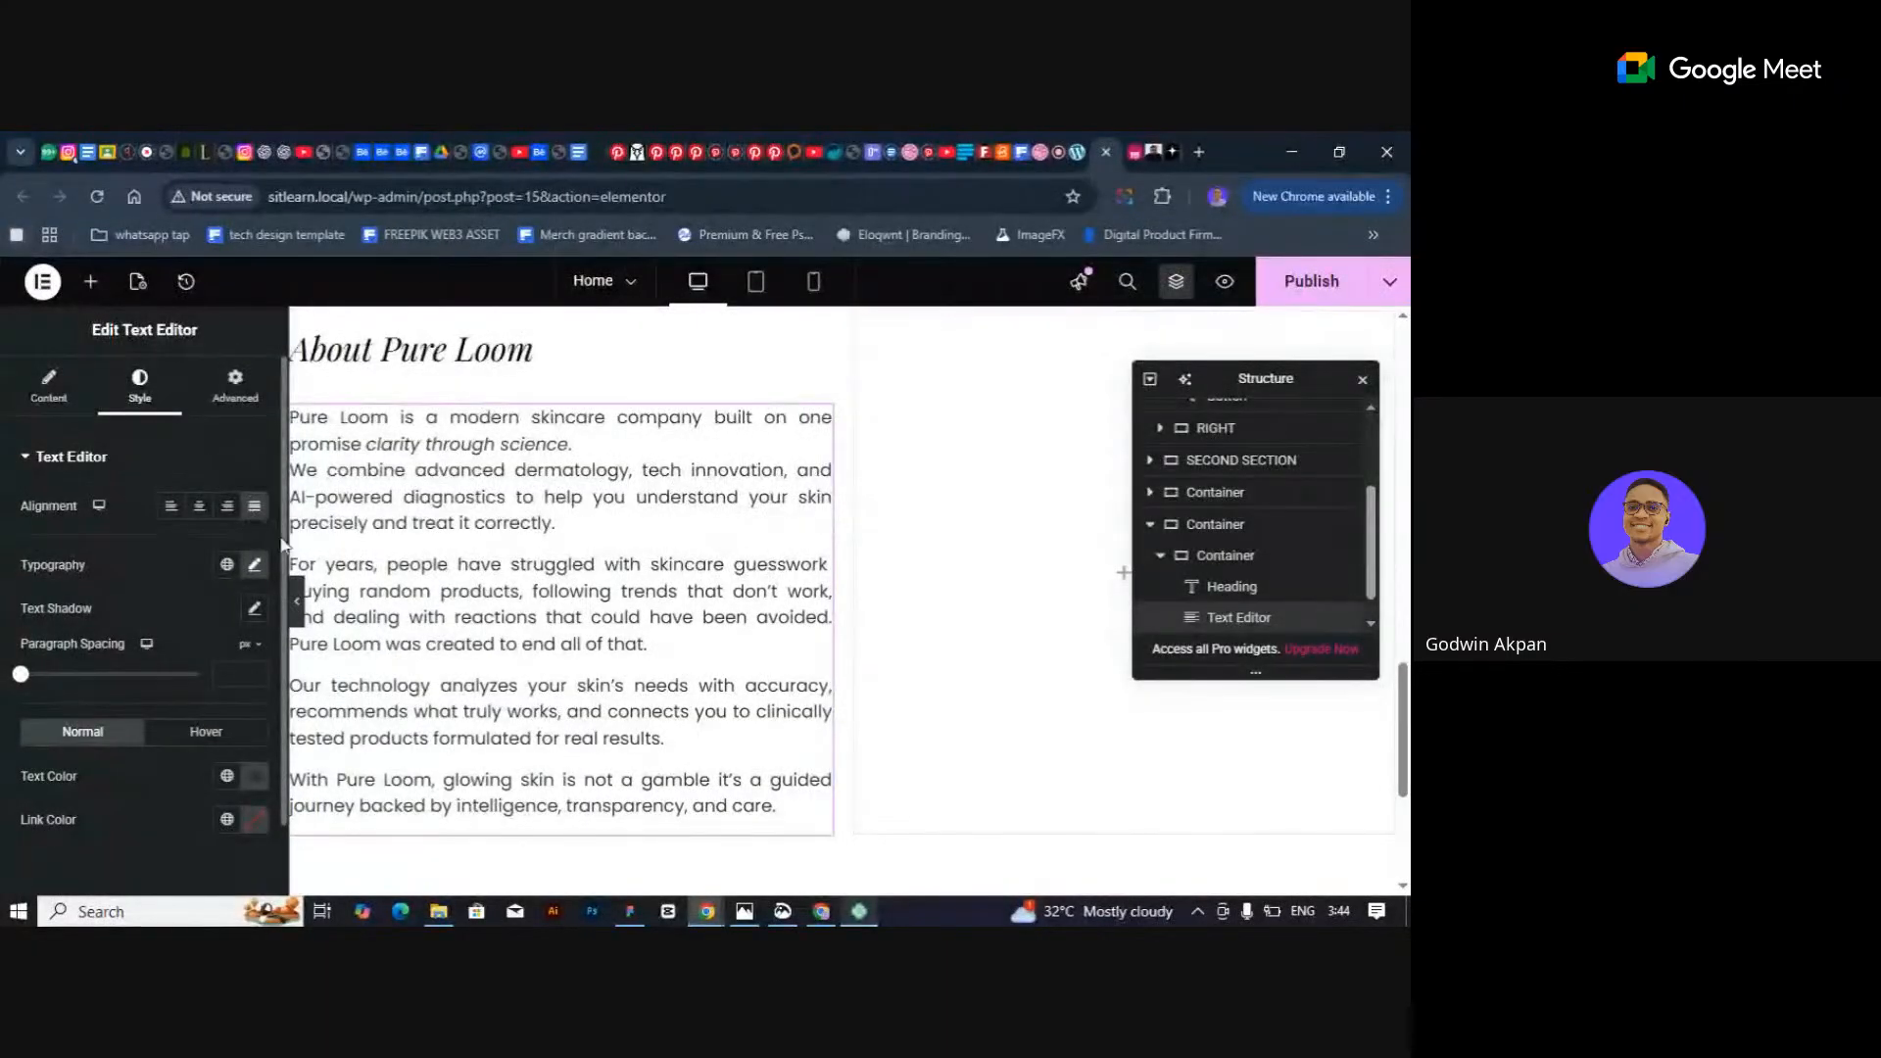
{"action": "left_click", "coordinate": [291, 597]}
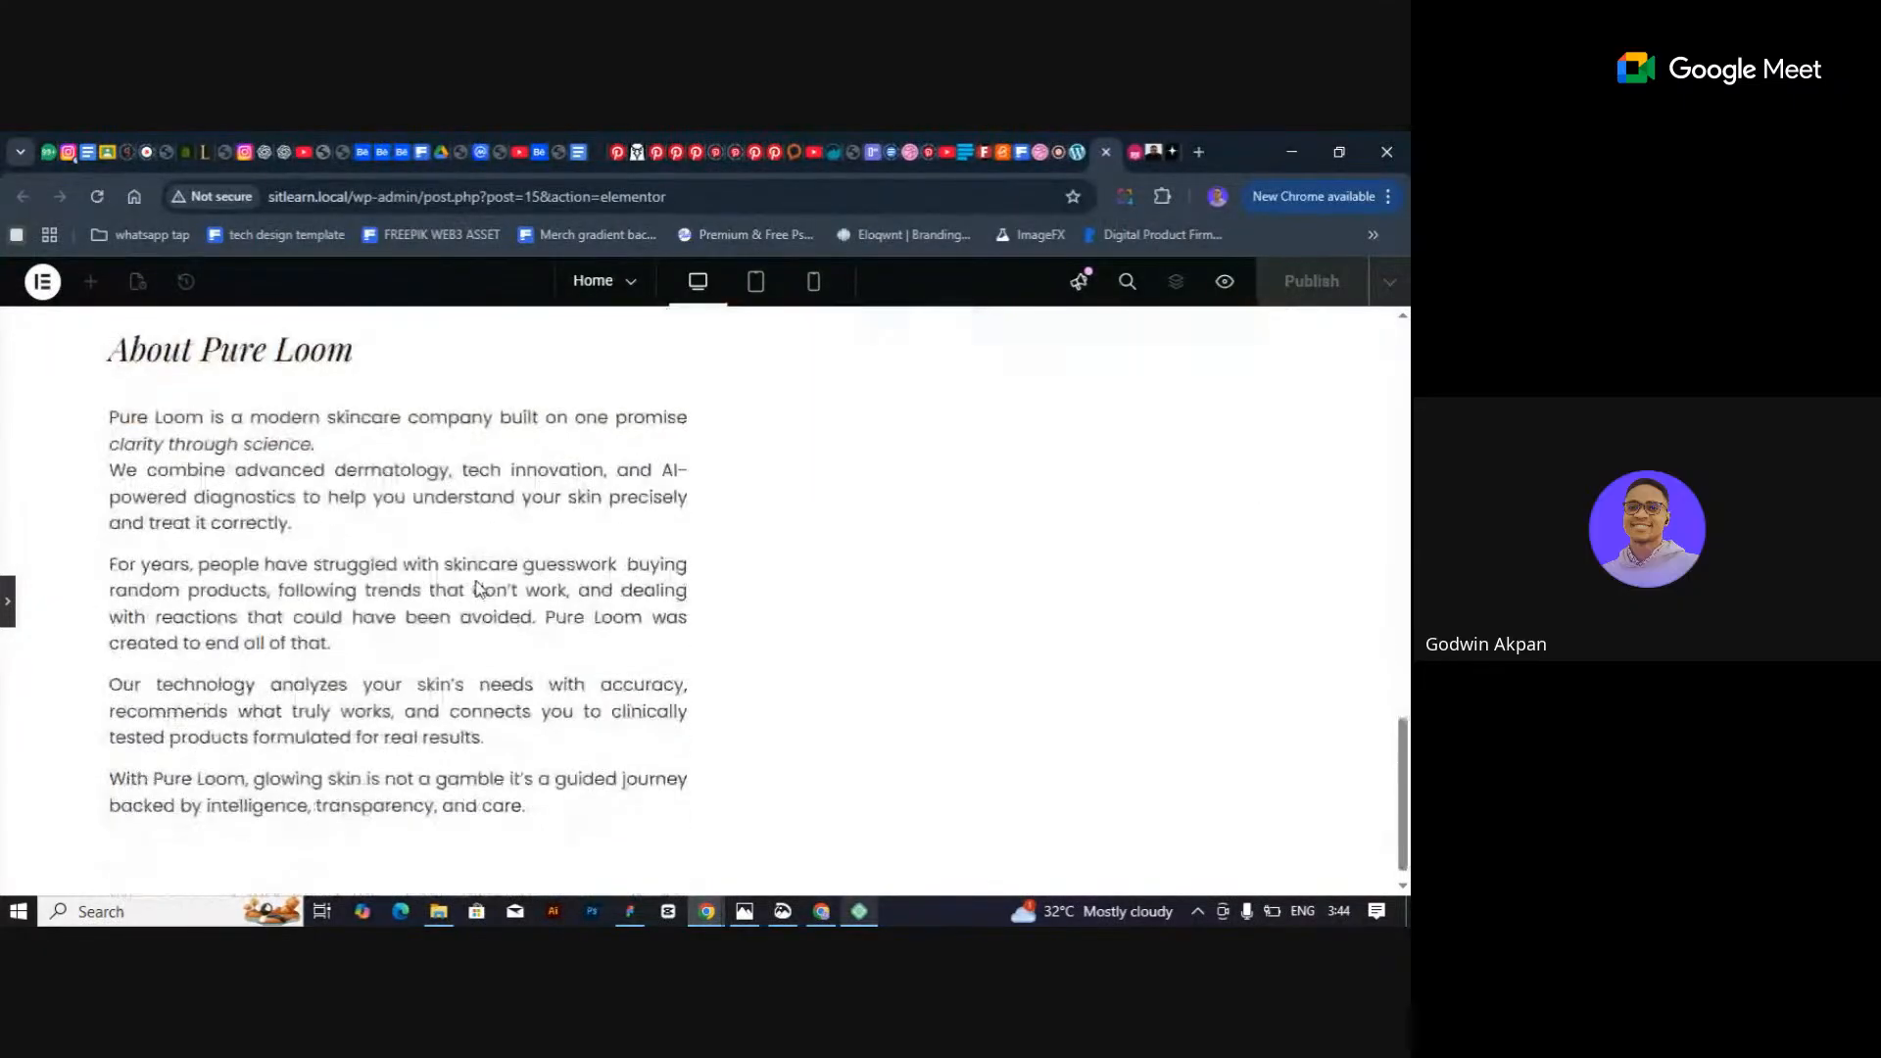
{"action": "left_click", "coordinate": [5, 603]}
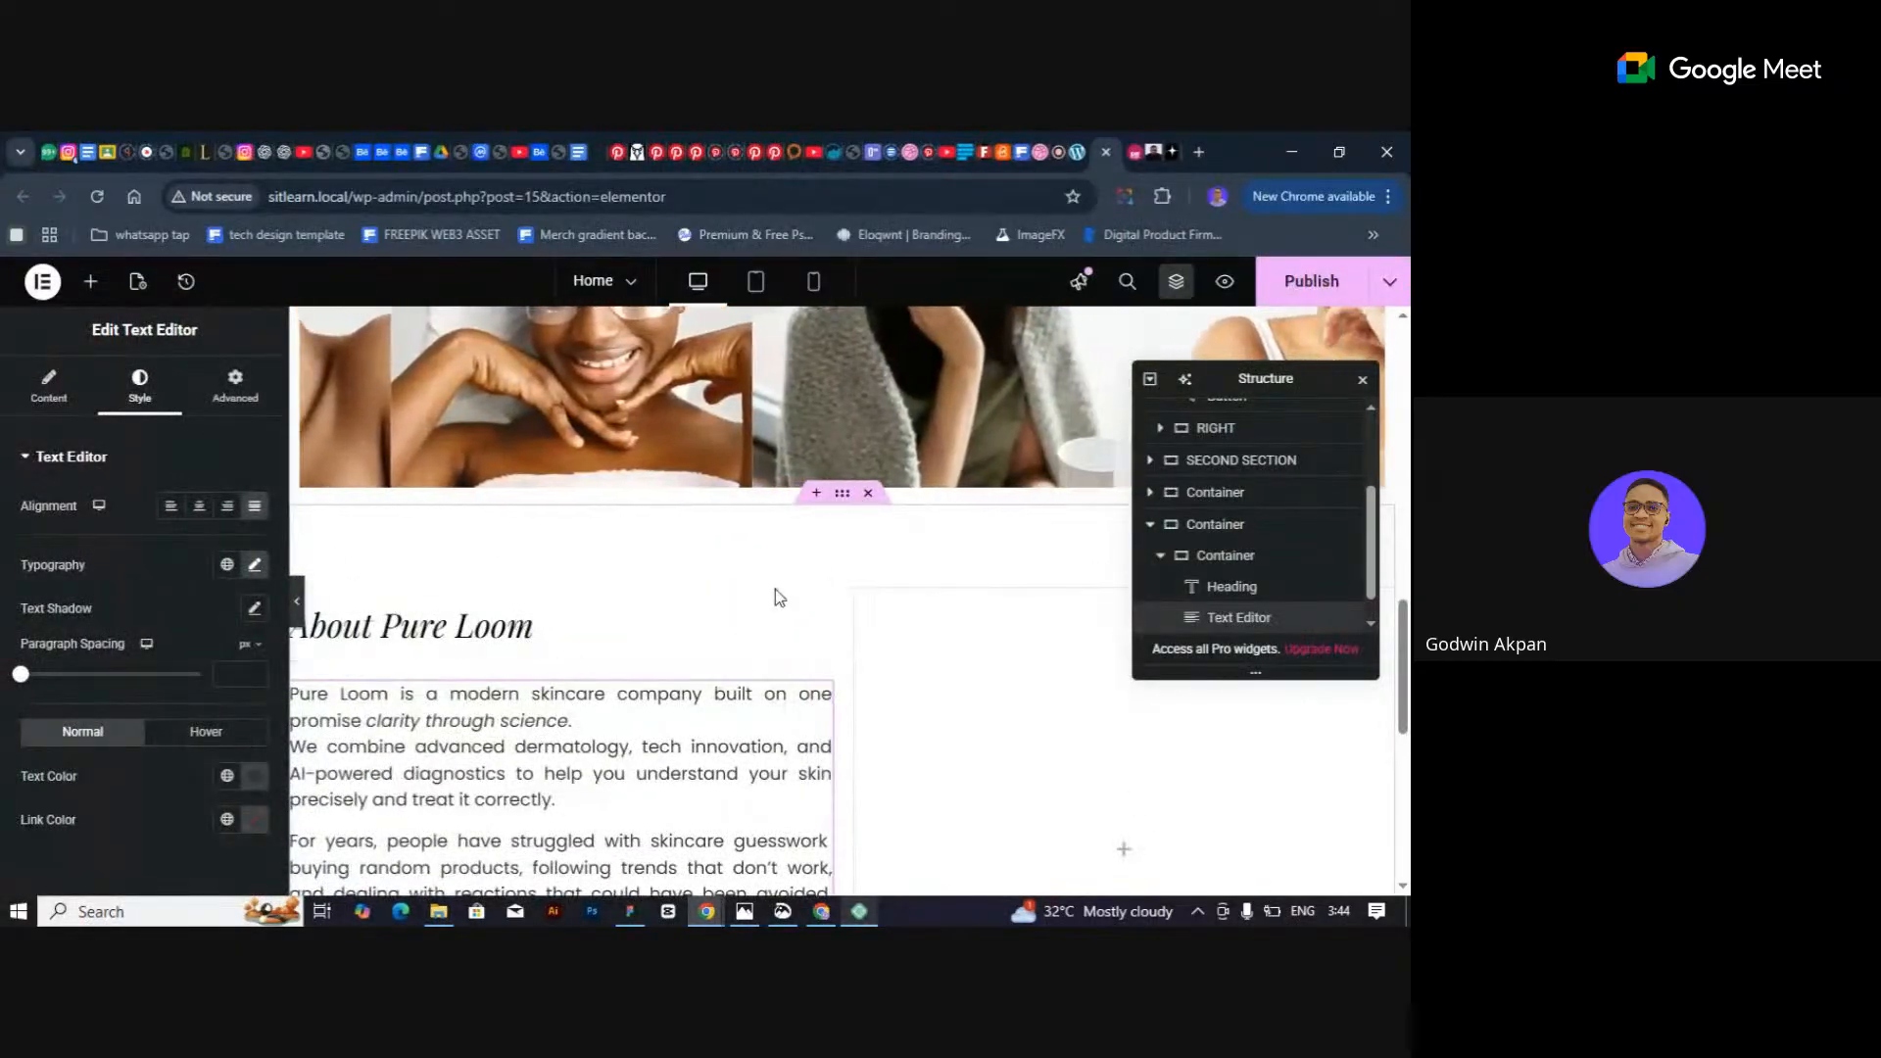
Apply the global Deep Brown text color to the About Pure Loom heading and preview the section.
{"action": "left_click", "coordinate": [470, 618]}
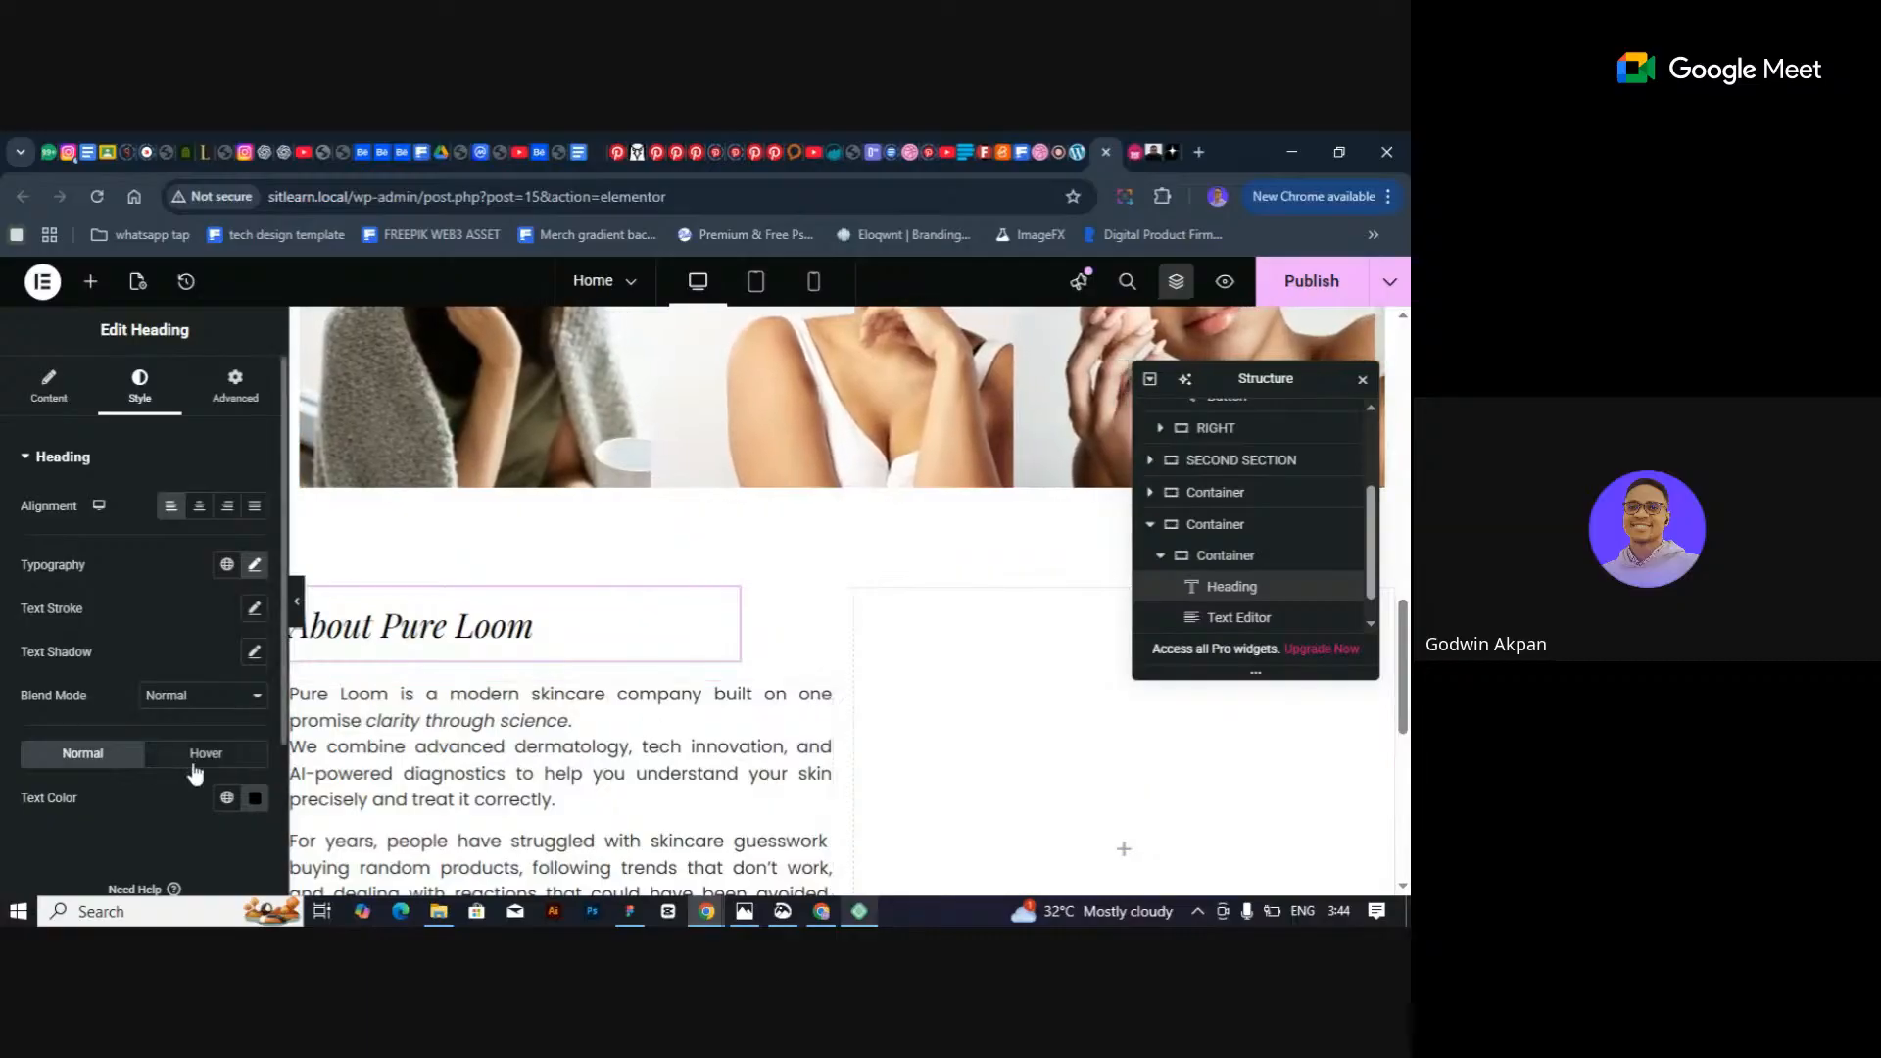
{"action": "left_click", "coordinate": [256, 798]}
{"action": "left_click", "coordinate": [255, 798]}
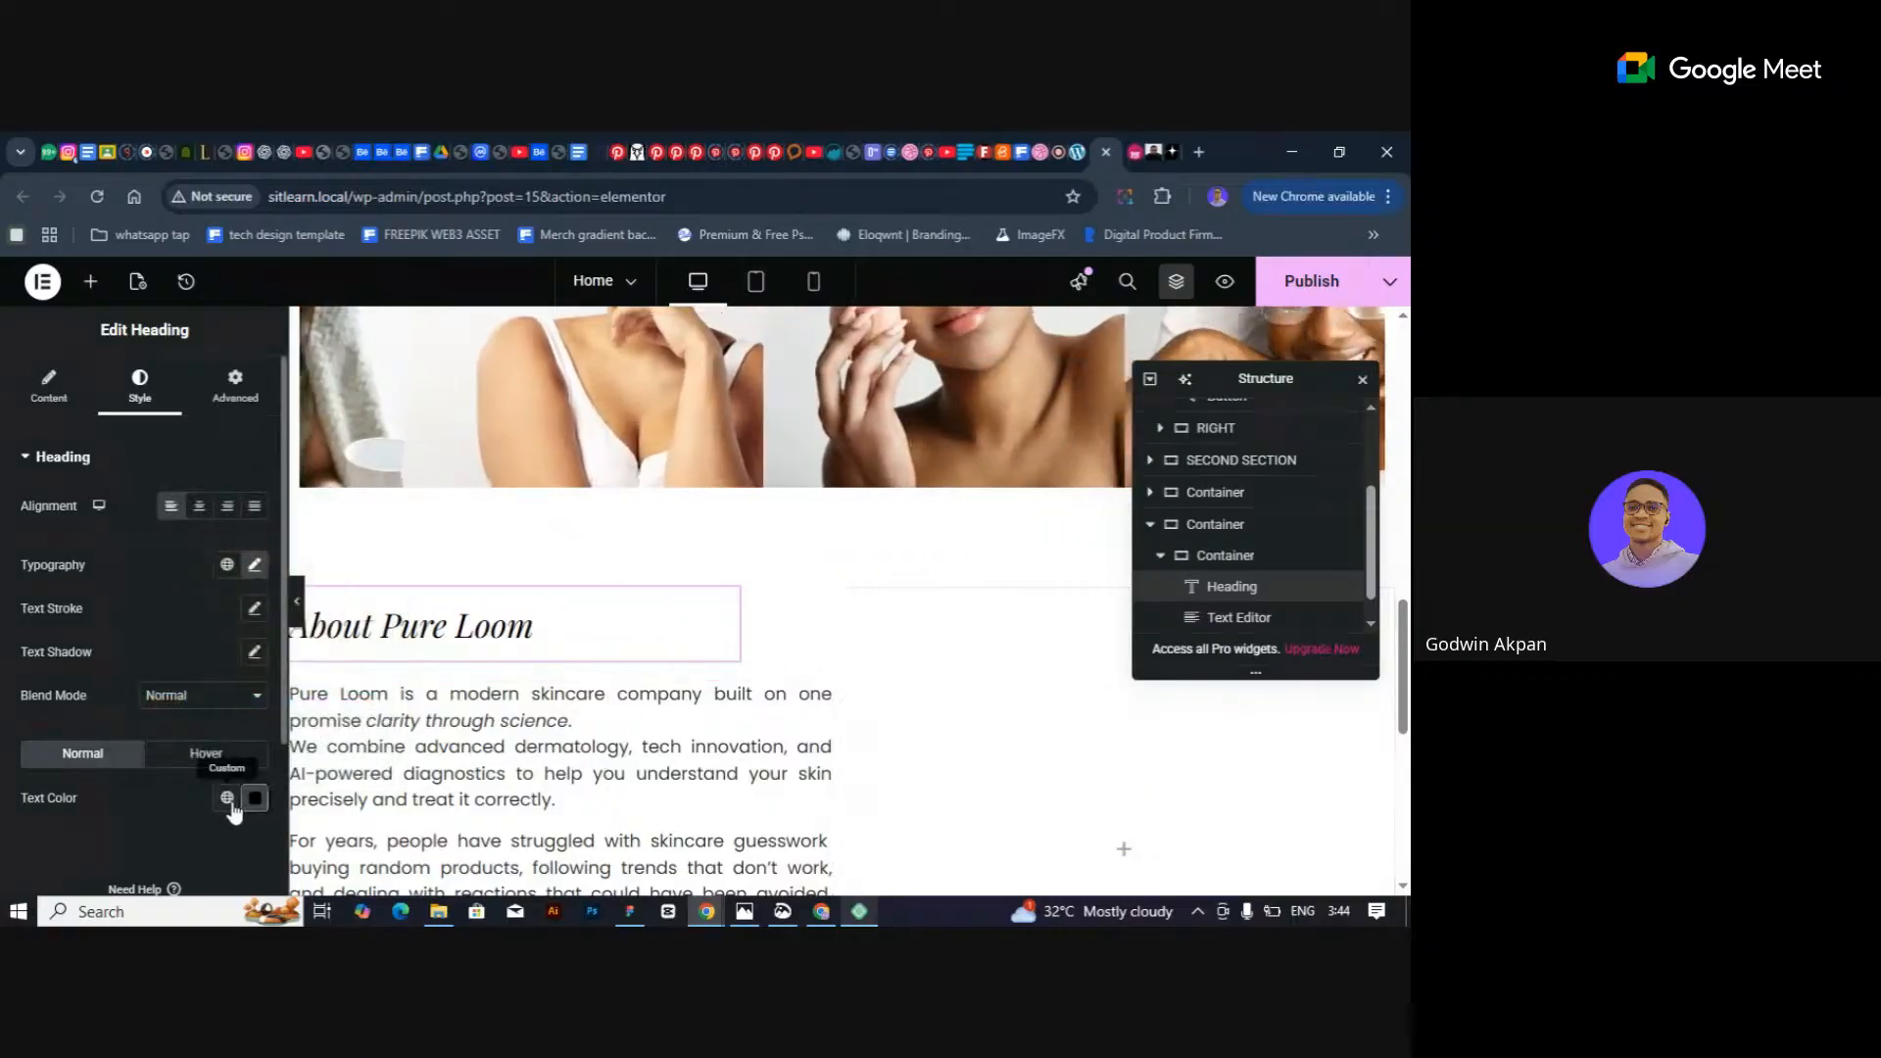
{"action": "left_click", "coordinate": [227, 797]}
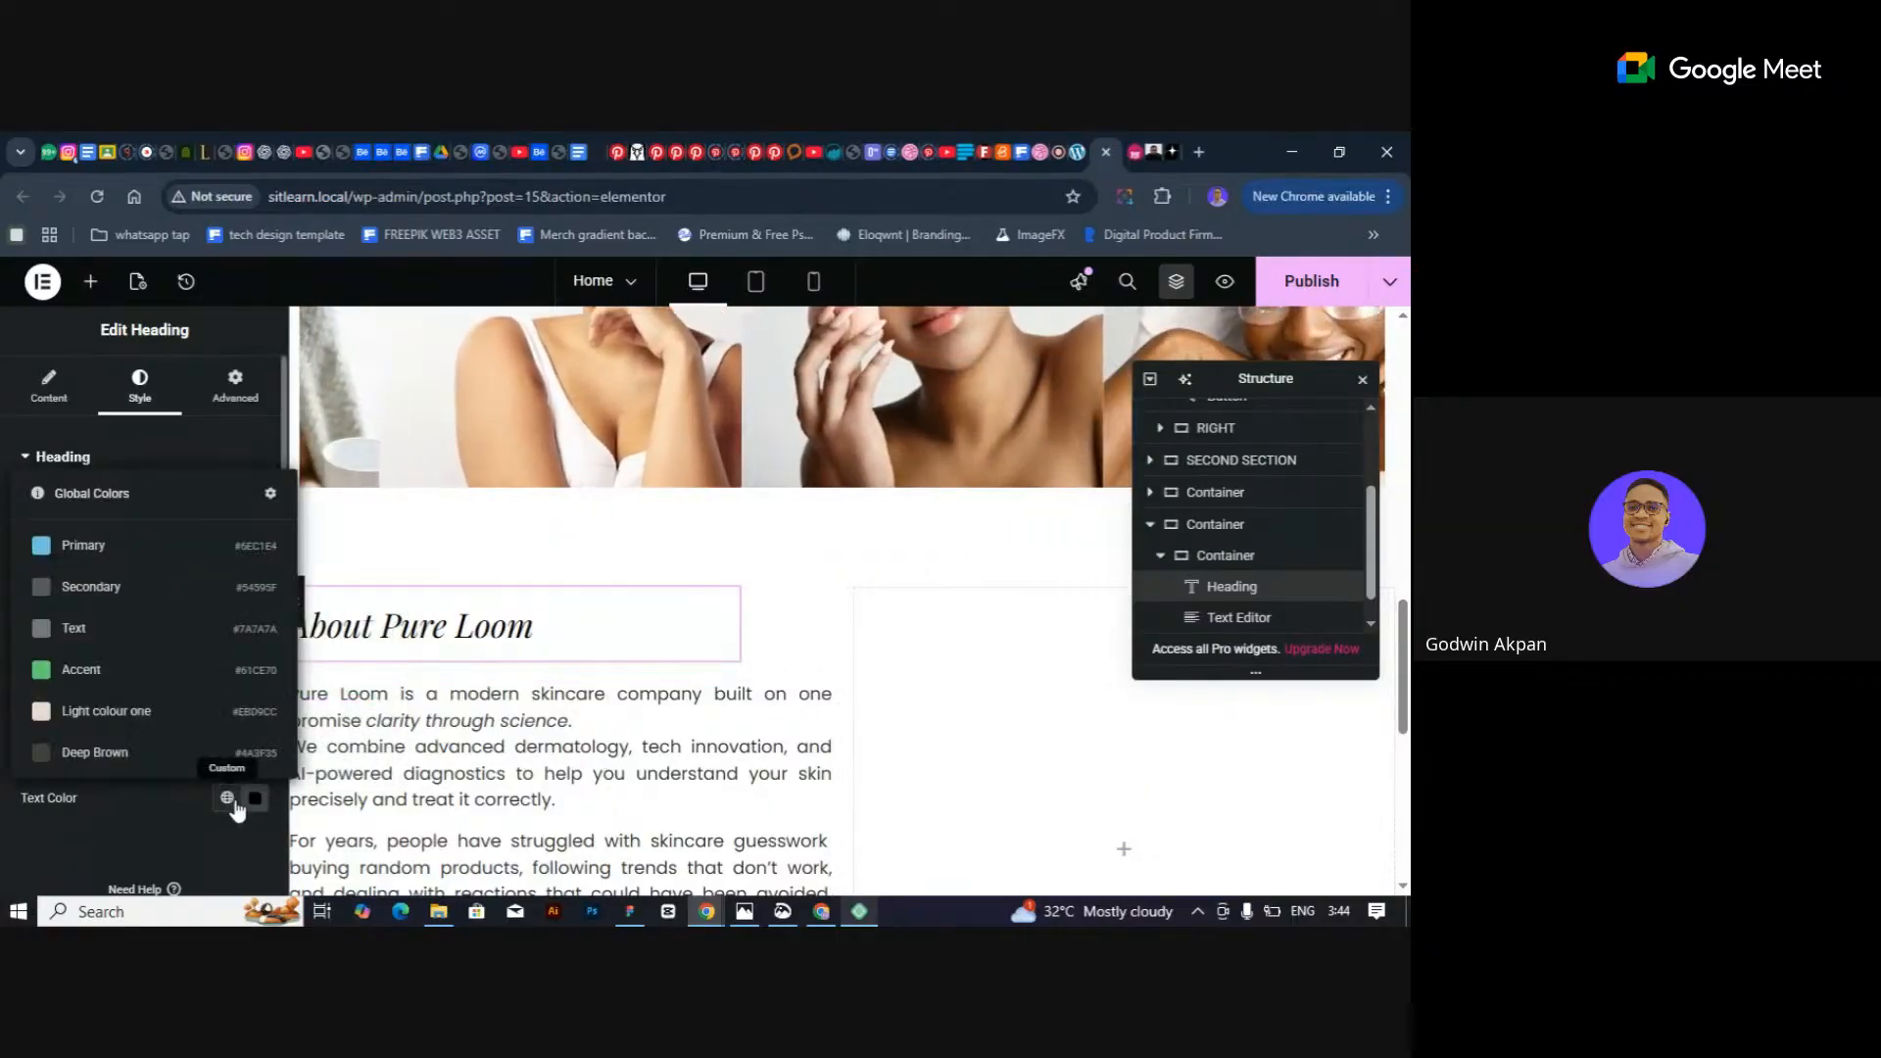
{"action": "left_click", "coordinate": [168, 751]}
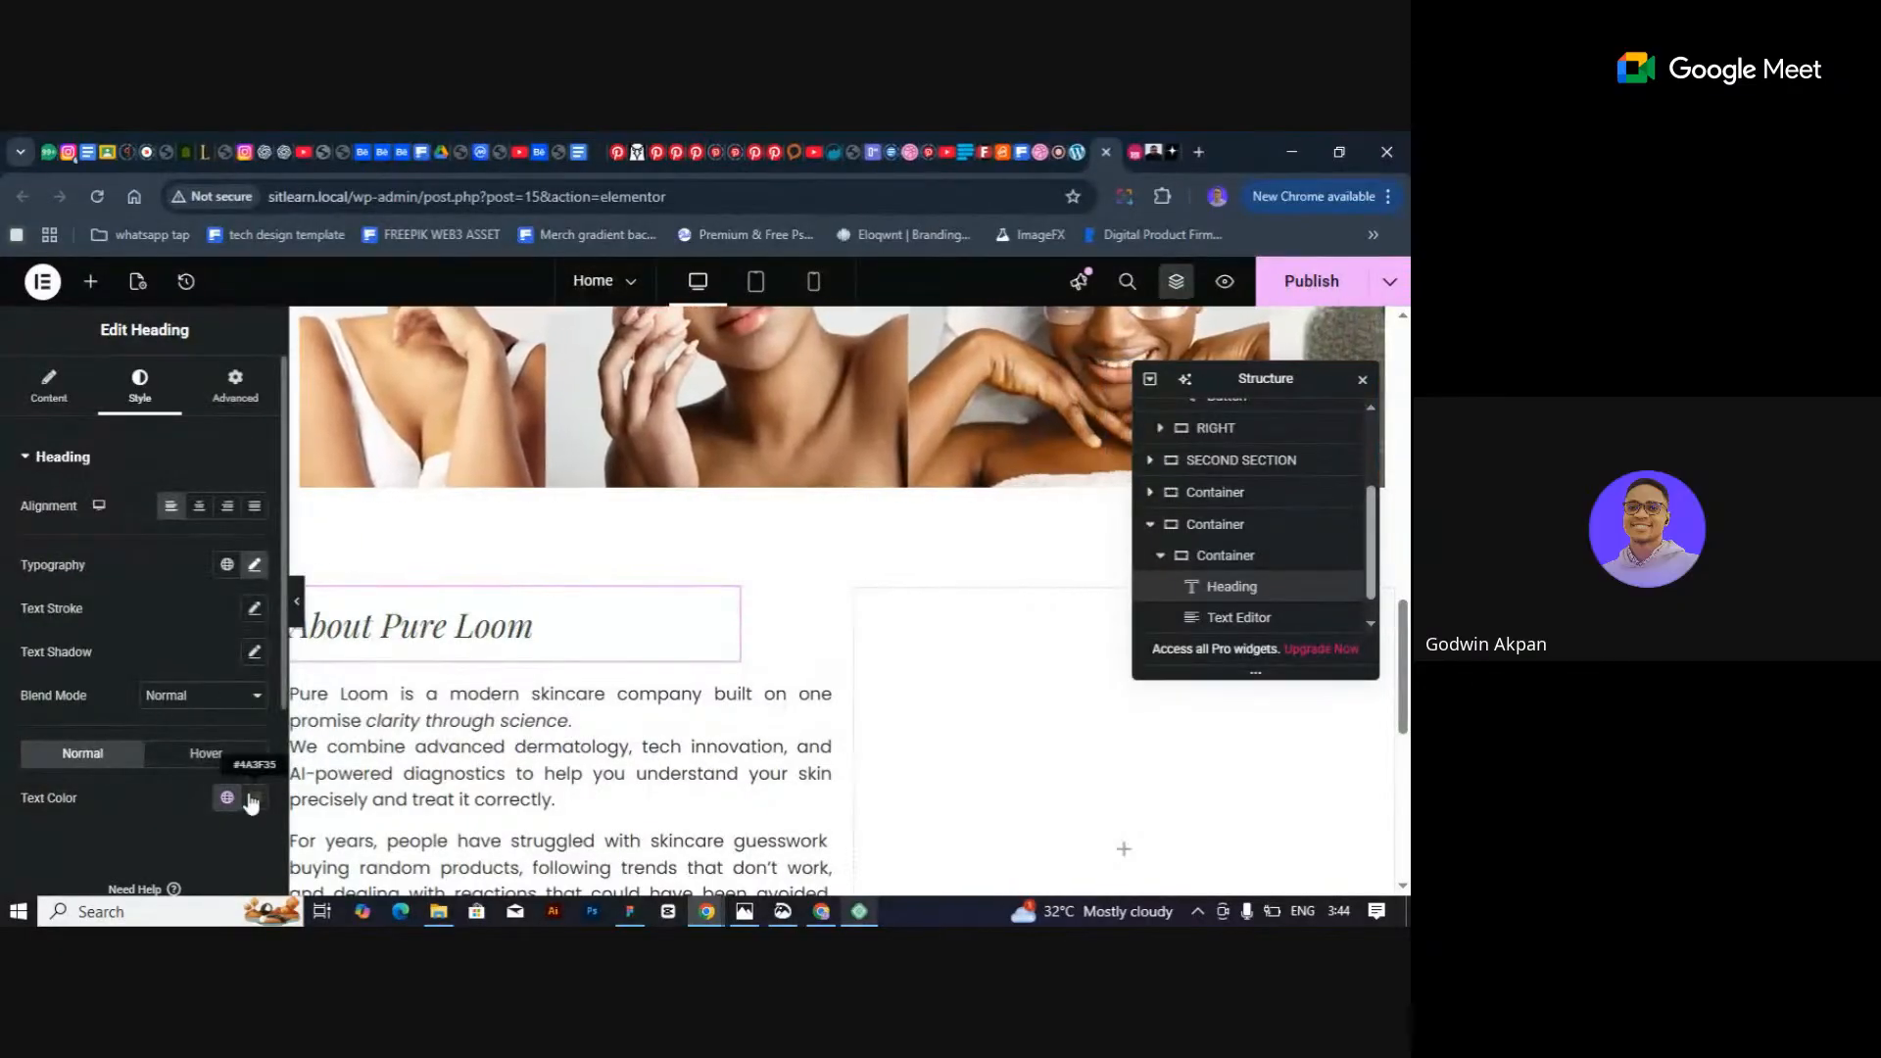
{"action": "left_click", "coordinate": [300, 604]}
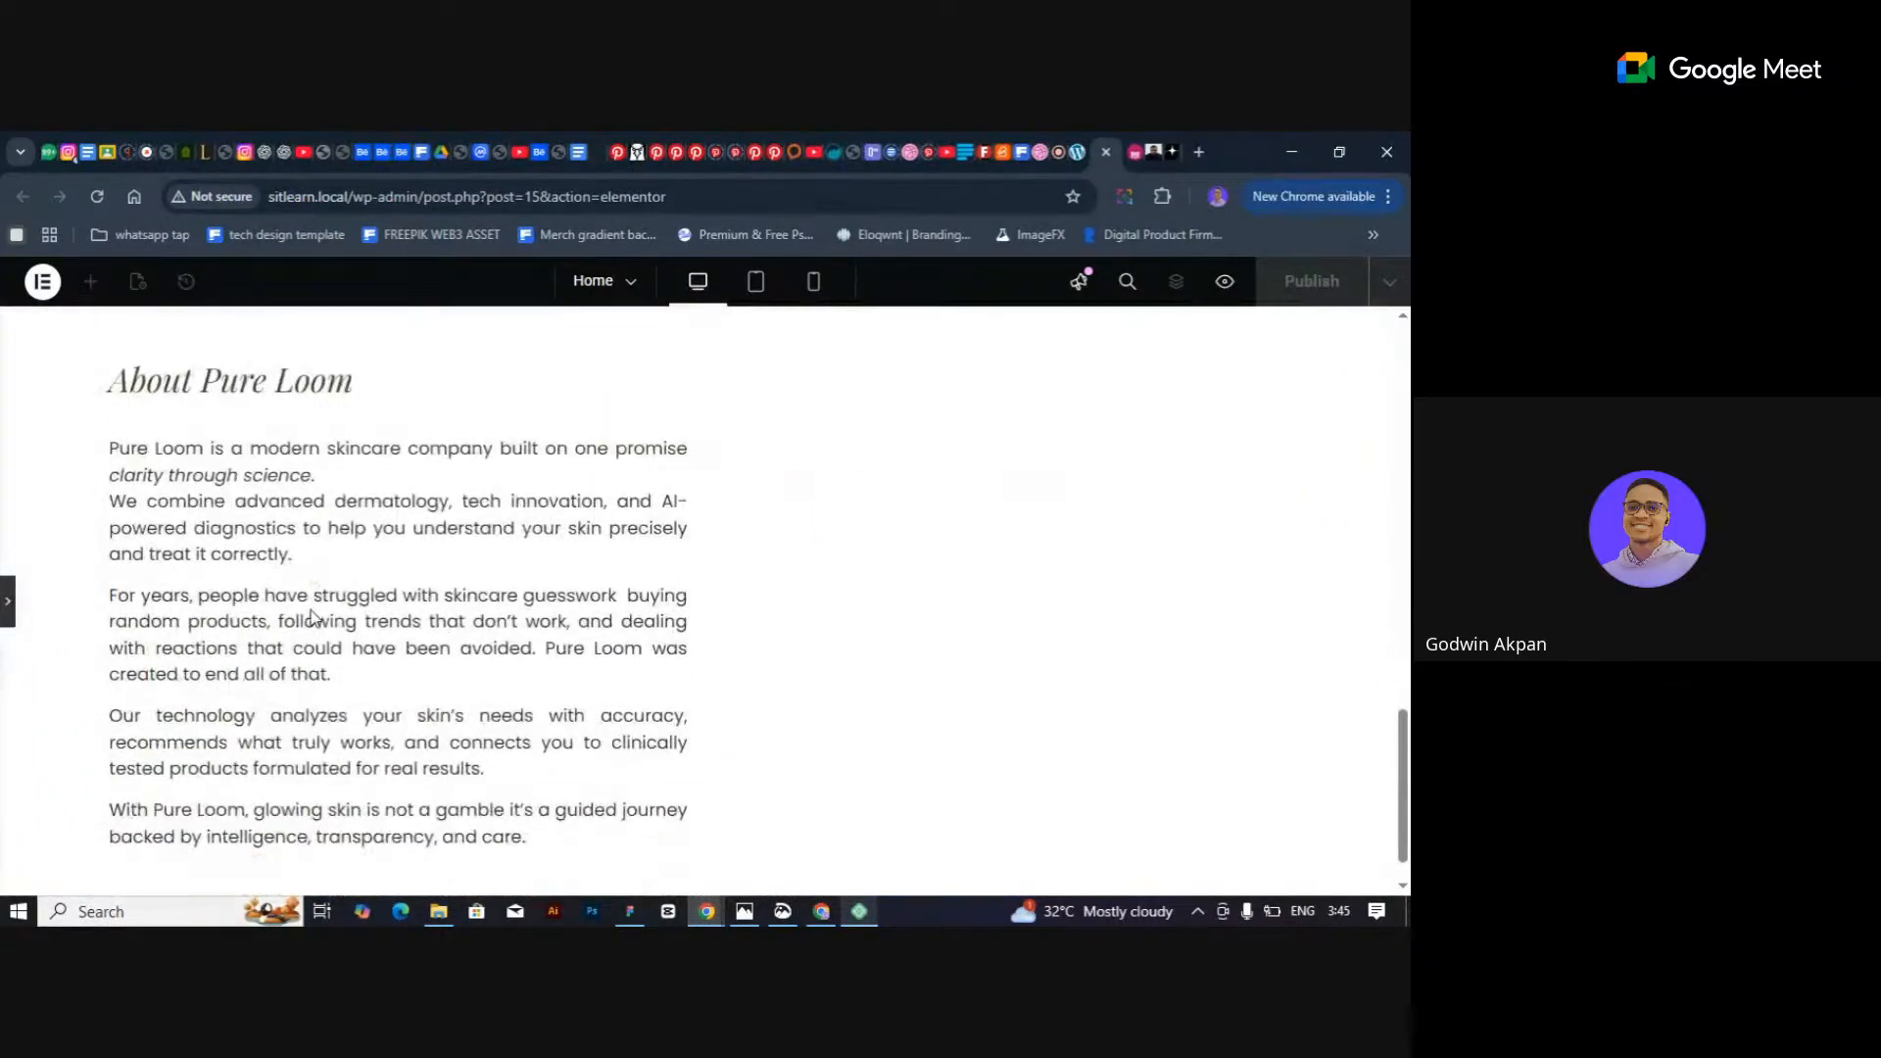
{"action": "scroll", "coordinate": [314, 618], "scroll_direction": "down", "scroll_amount": 3}
{"action": "scroll", "coordinate": [314, 622], "scroll_direction": "down", "scroll_amount": 1}
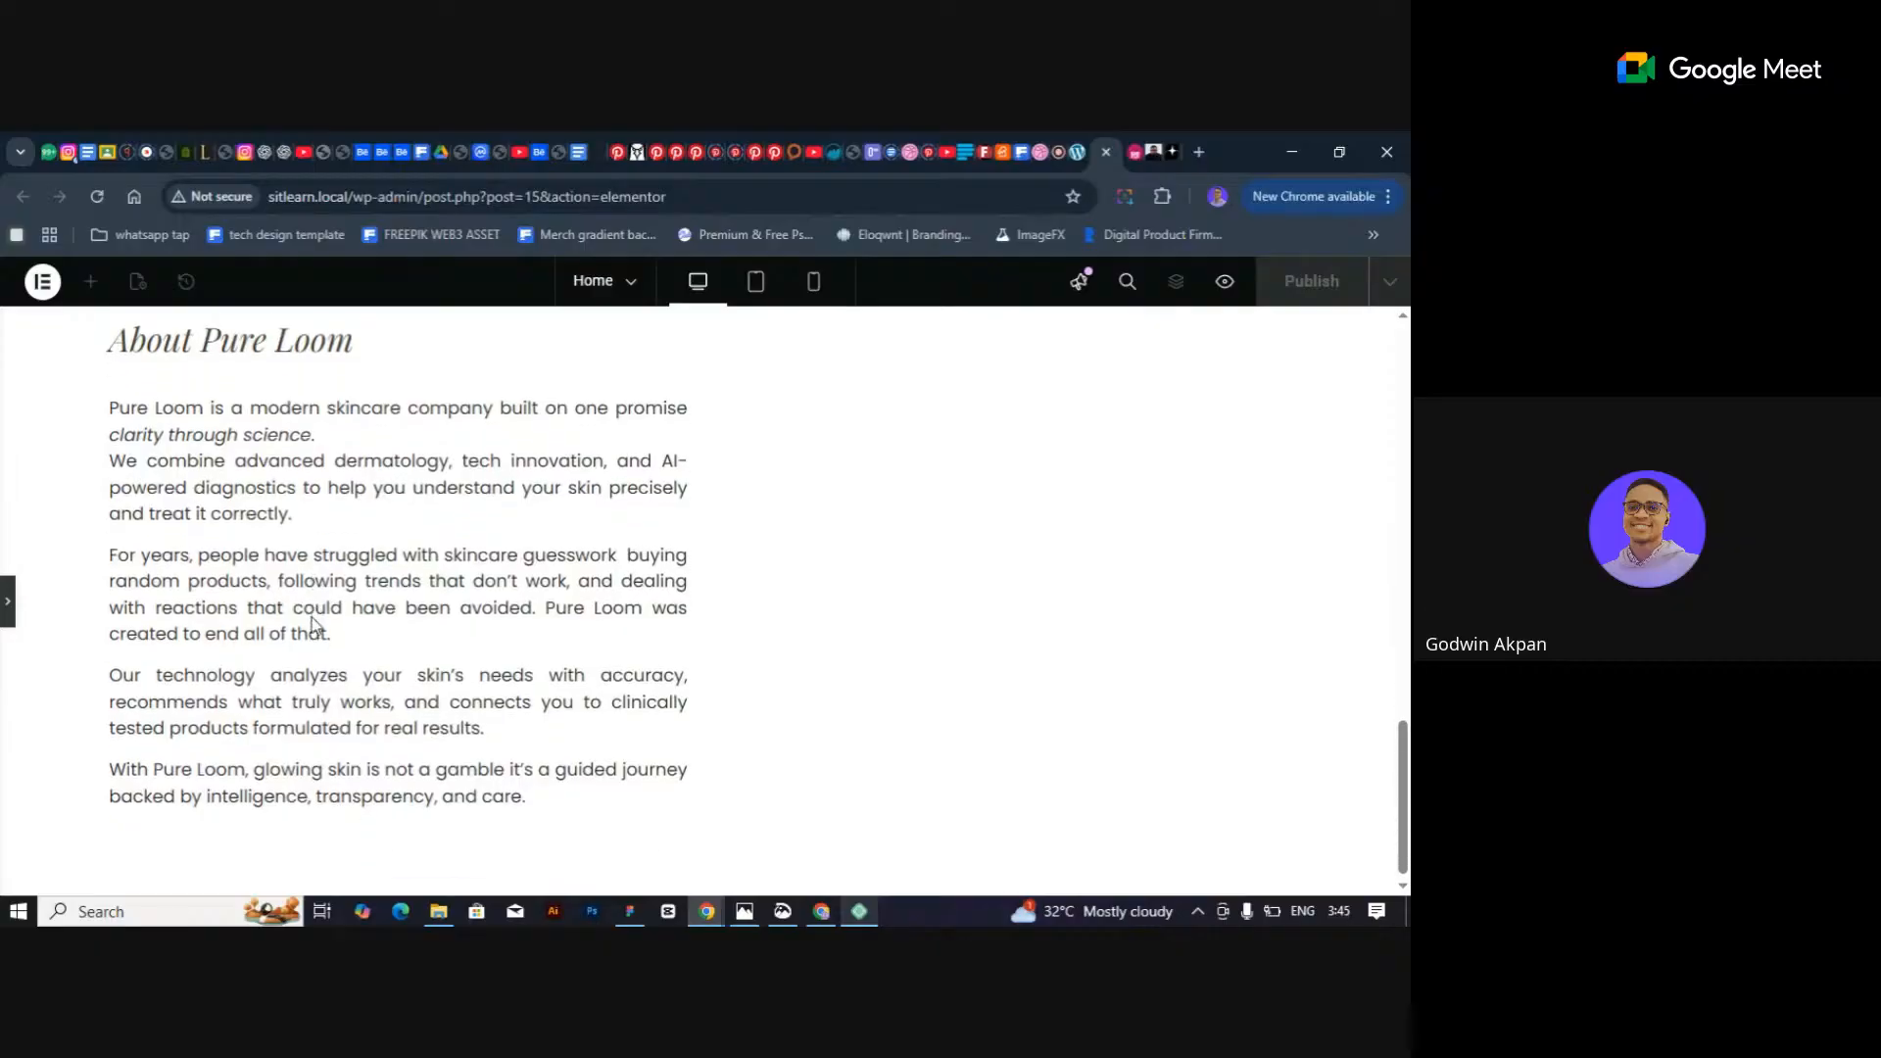
{"action": "scroll", "coordinate": [314, 627], "scroll_direction": "up", "scroll_amount": 3}
{"action": "scroll", "coordinate": [316, 637], "scroll_direction": "down", "scroll_amount": 3}
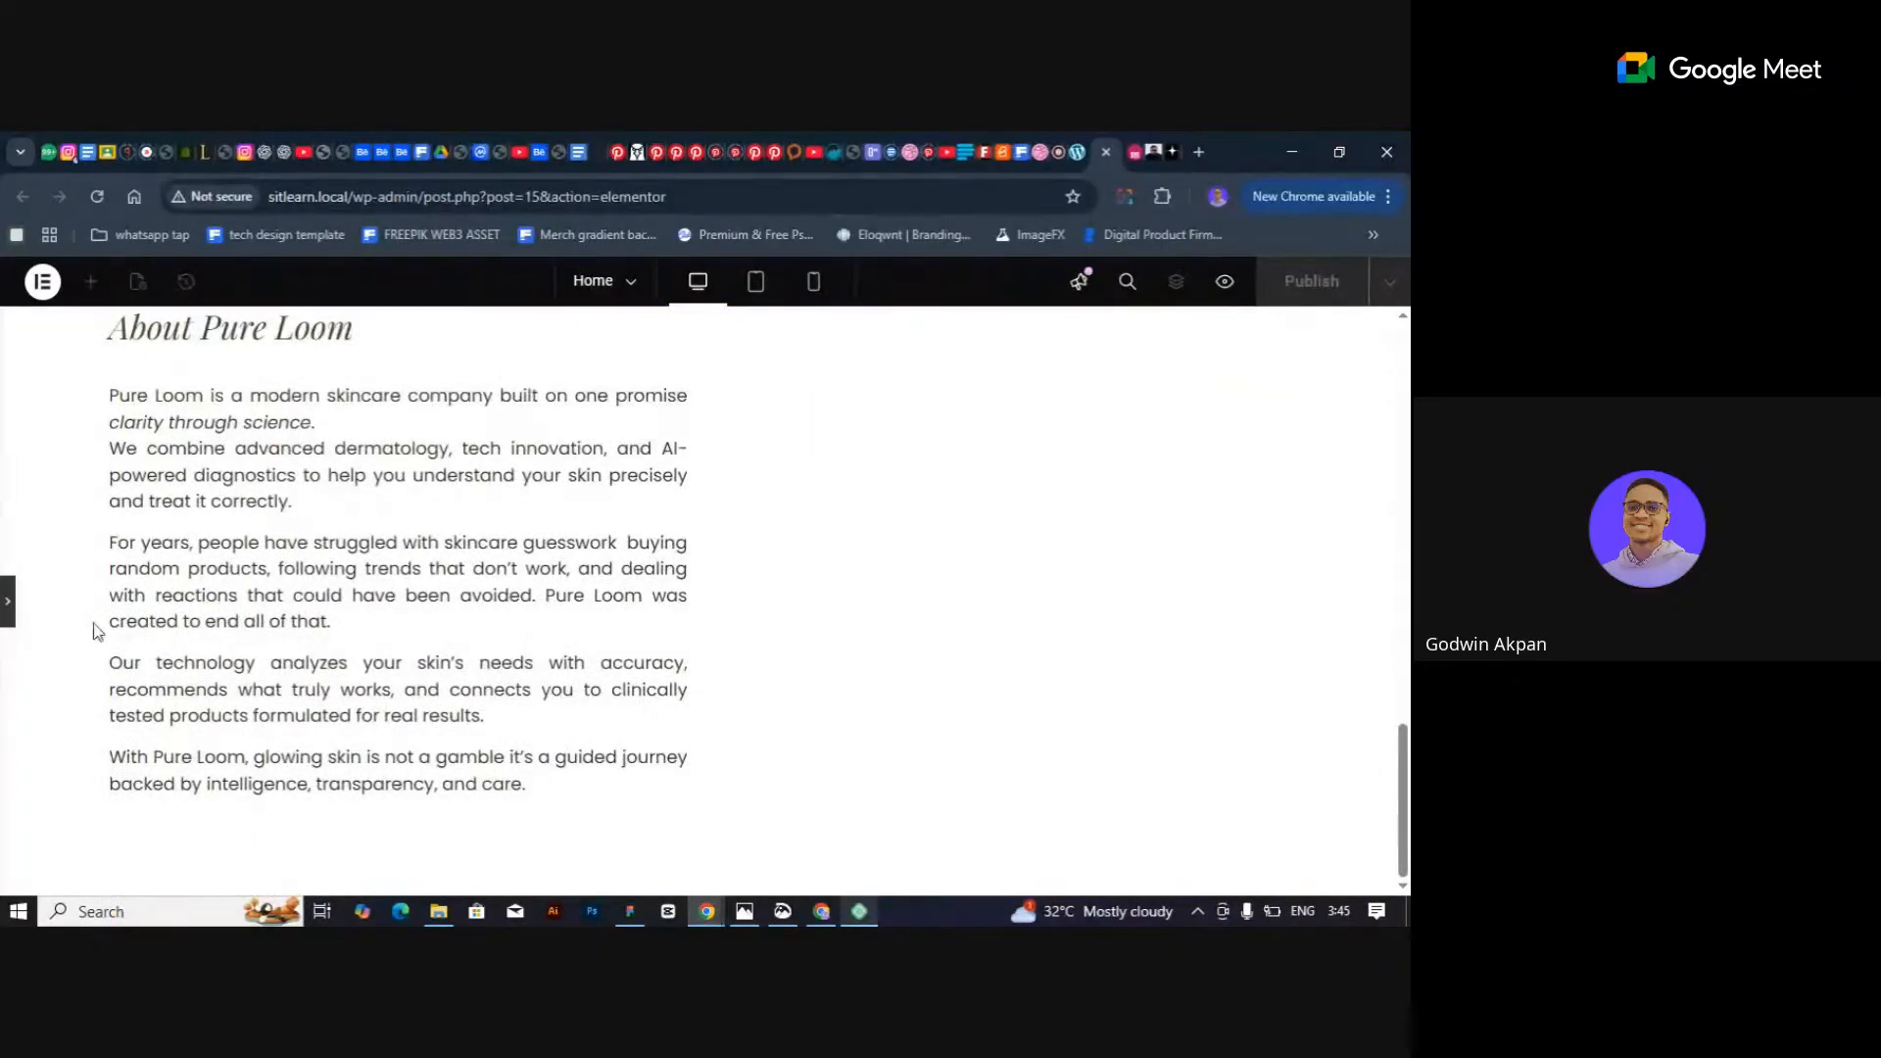
Switch to Figma and examine the sketched two-column layout with text beside two stacked images.
{"action": "left_click", "coordinate": [630, 911]}
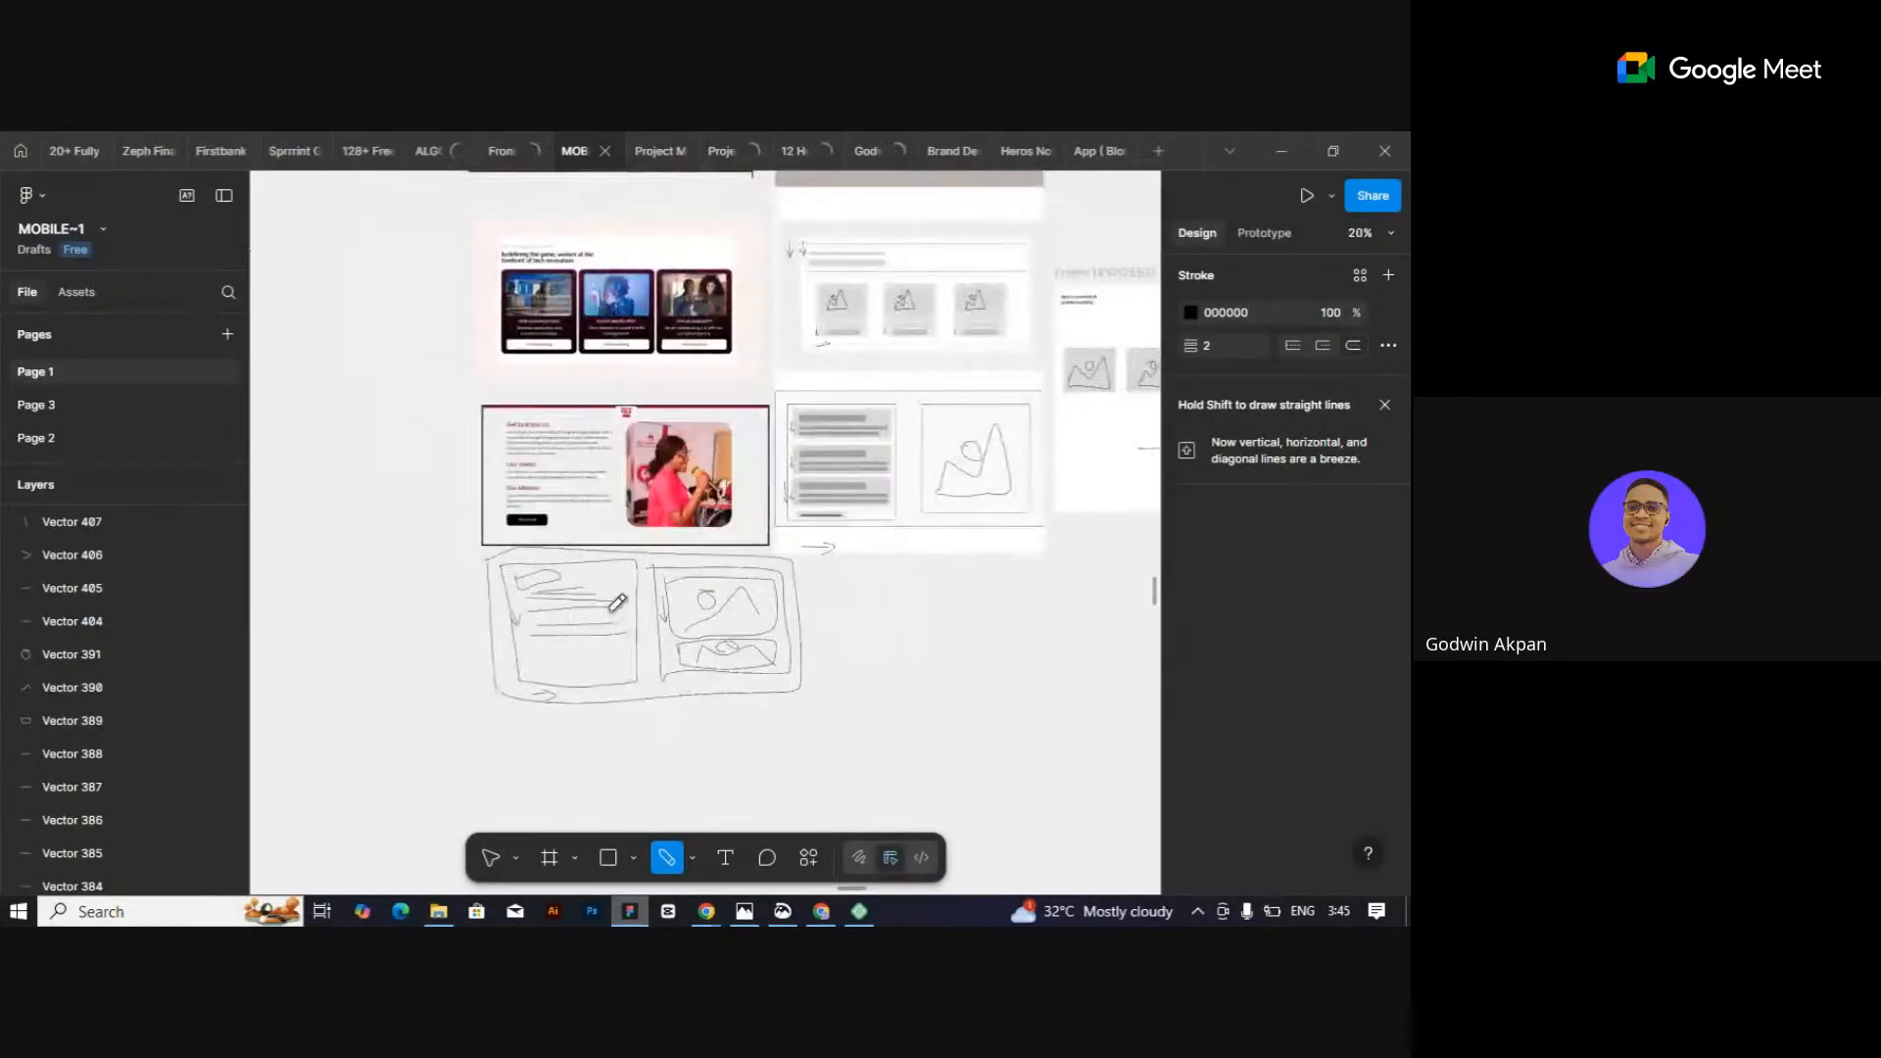
{"action": "scroll", "coordinate": [617, 601], "scroll_direction": "up", "scroll_amount": 3}
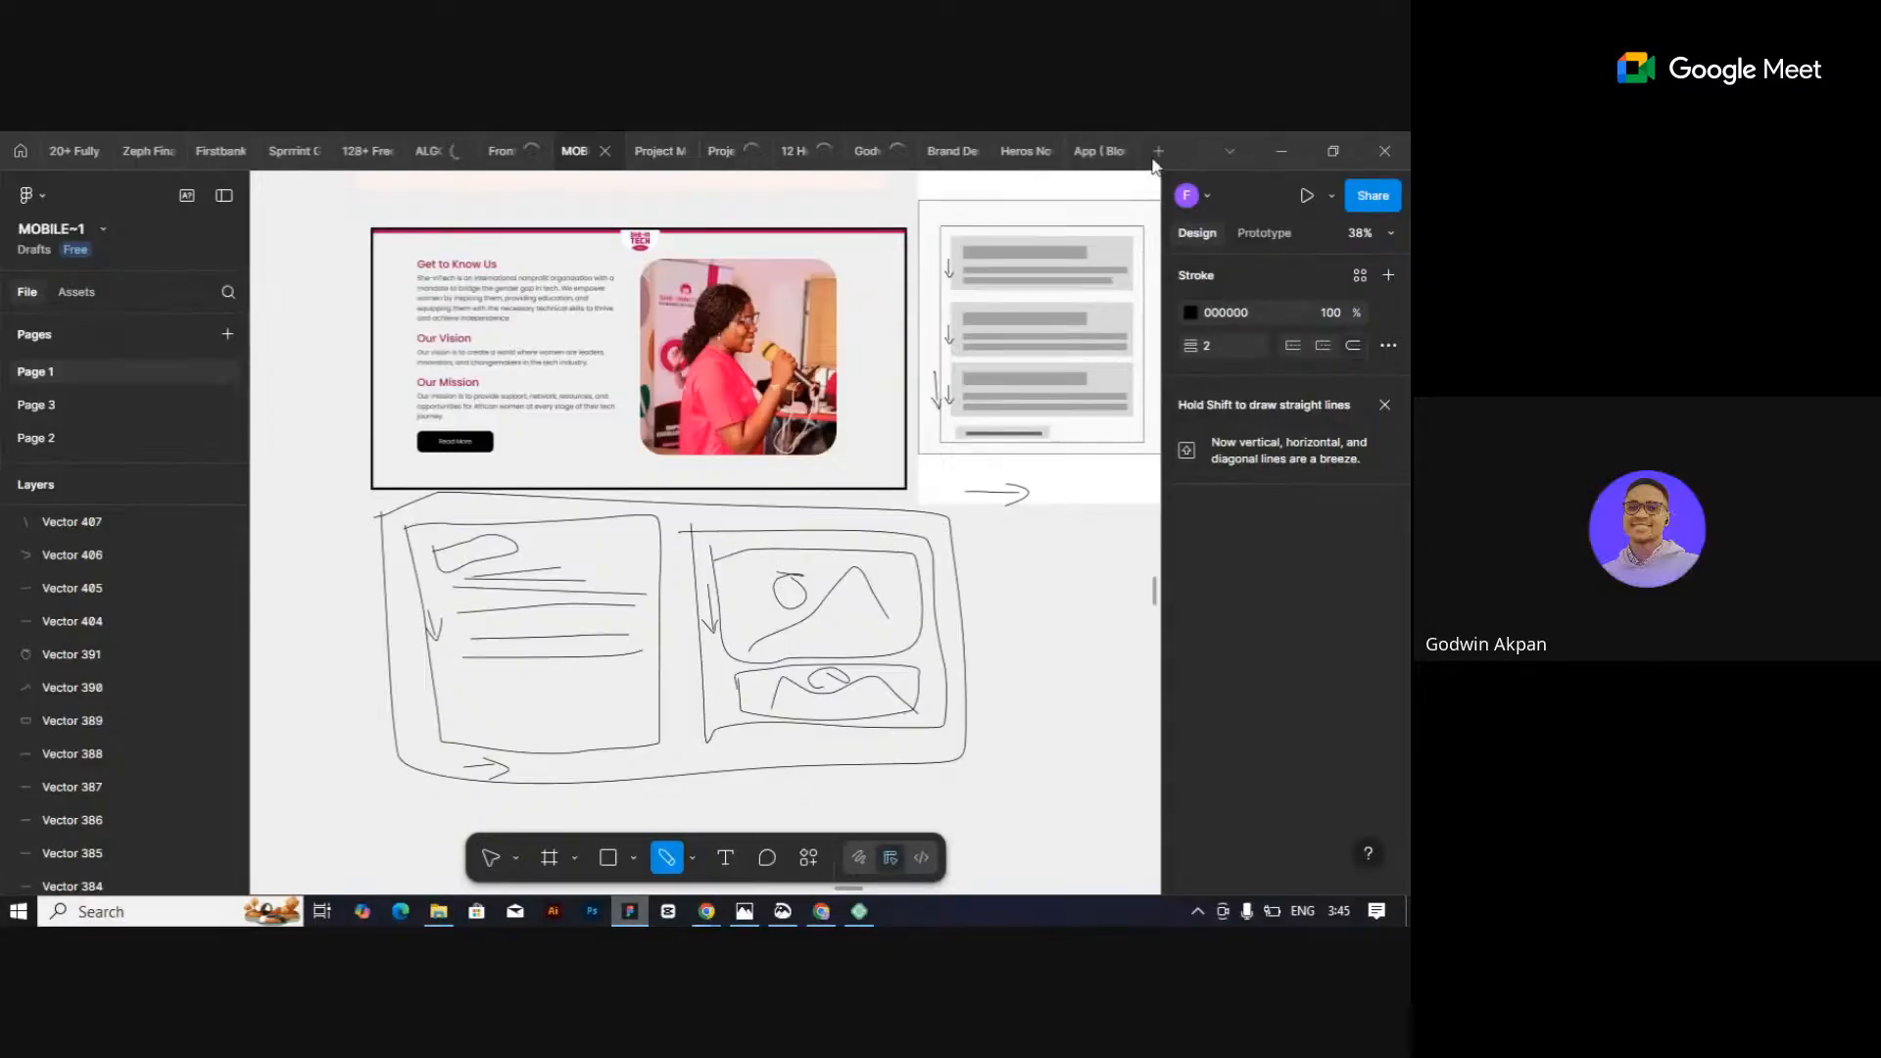
{"action": "left_click", "coordinate": [1281, 151]}
Return to editing the About Pure Loom section and hide the page structure outline.
{"action": "scroll", "coordinate": [707, 608], "scroll_direction": "up", "scroll_amount": 3}
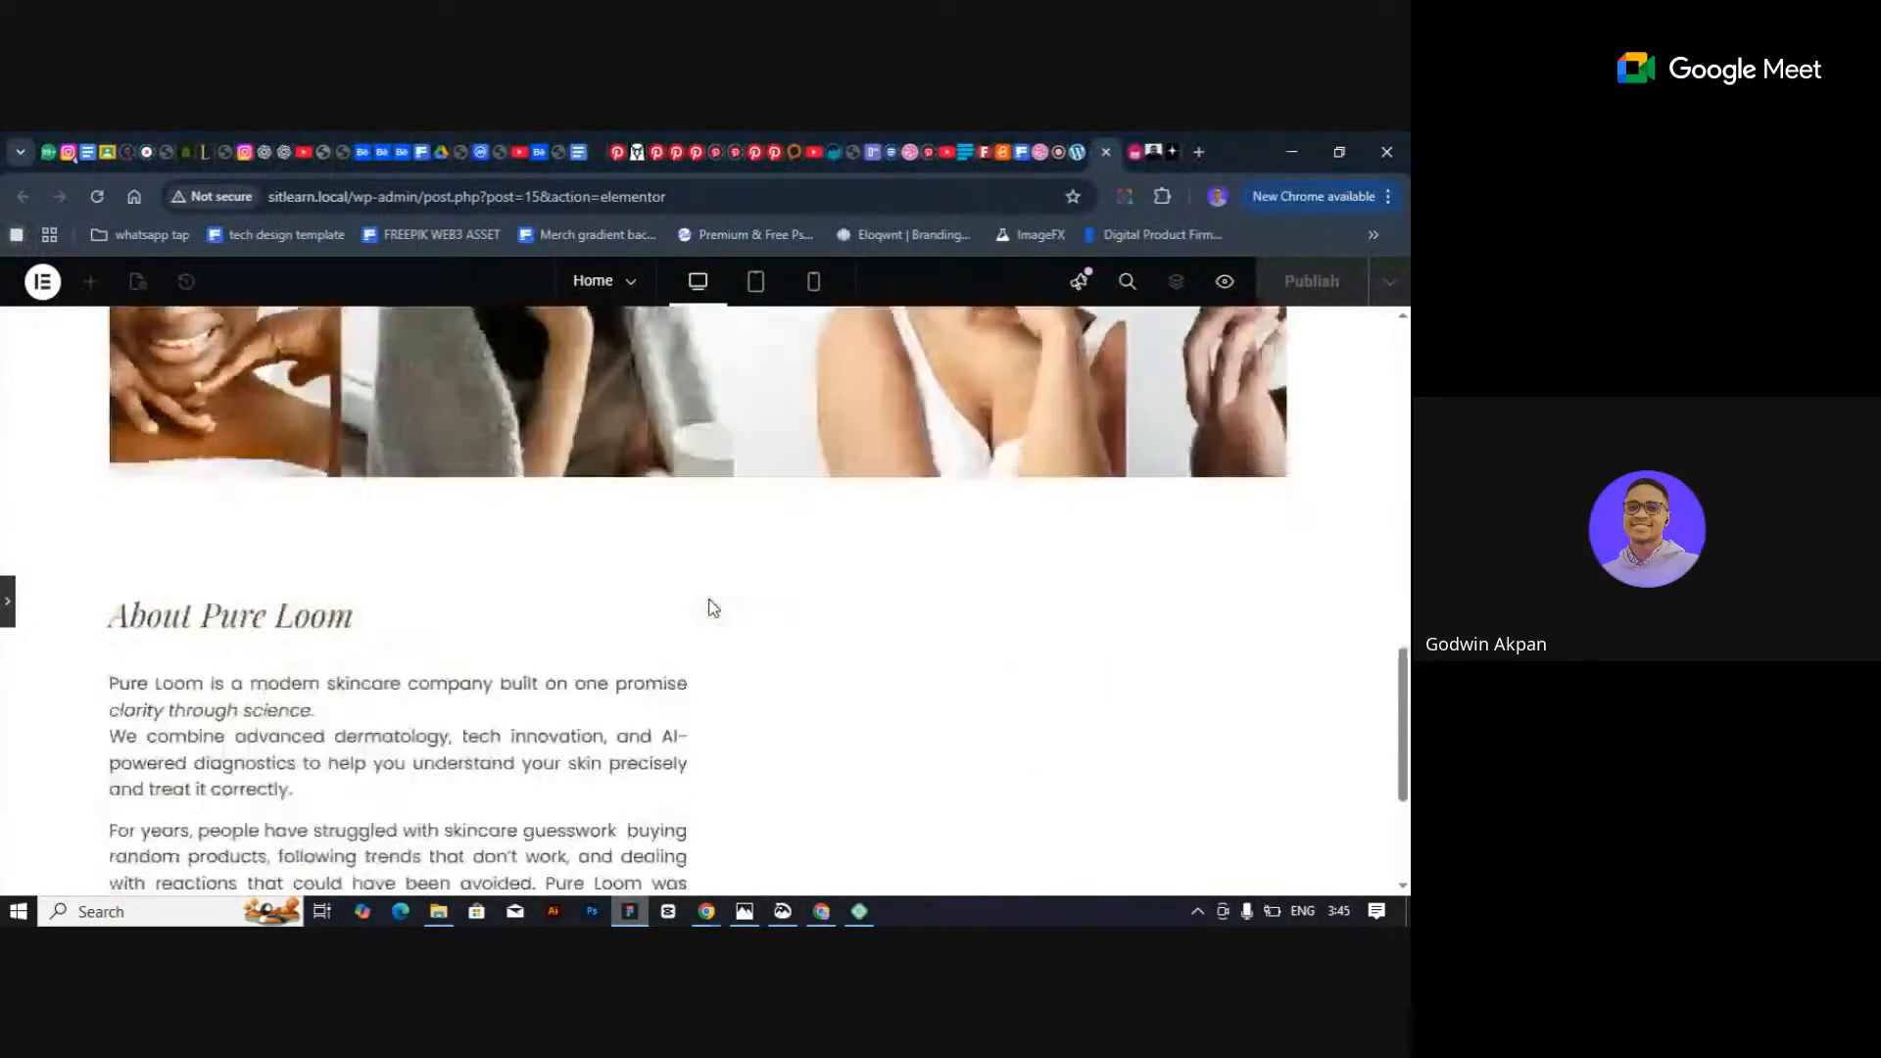
{"action": "scroll", "coordinate": [955, 701], "scroll_direction": "down", "scroll_amount": 1}
{"action": "scroll", "coordinate": [940, 627], "scroll_direction": "up", "scroll_amount": 4}
{"action": "scroll", "coordinate": [916, 563], "scroll_direction": "down", "scroll_amount": 2}
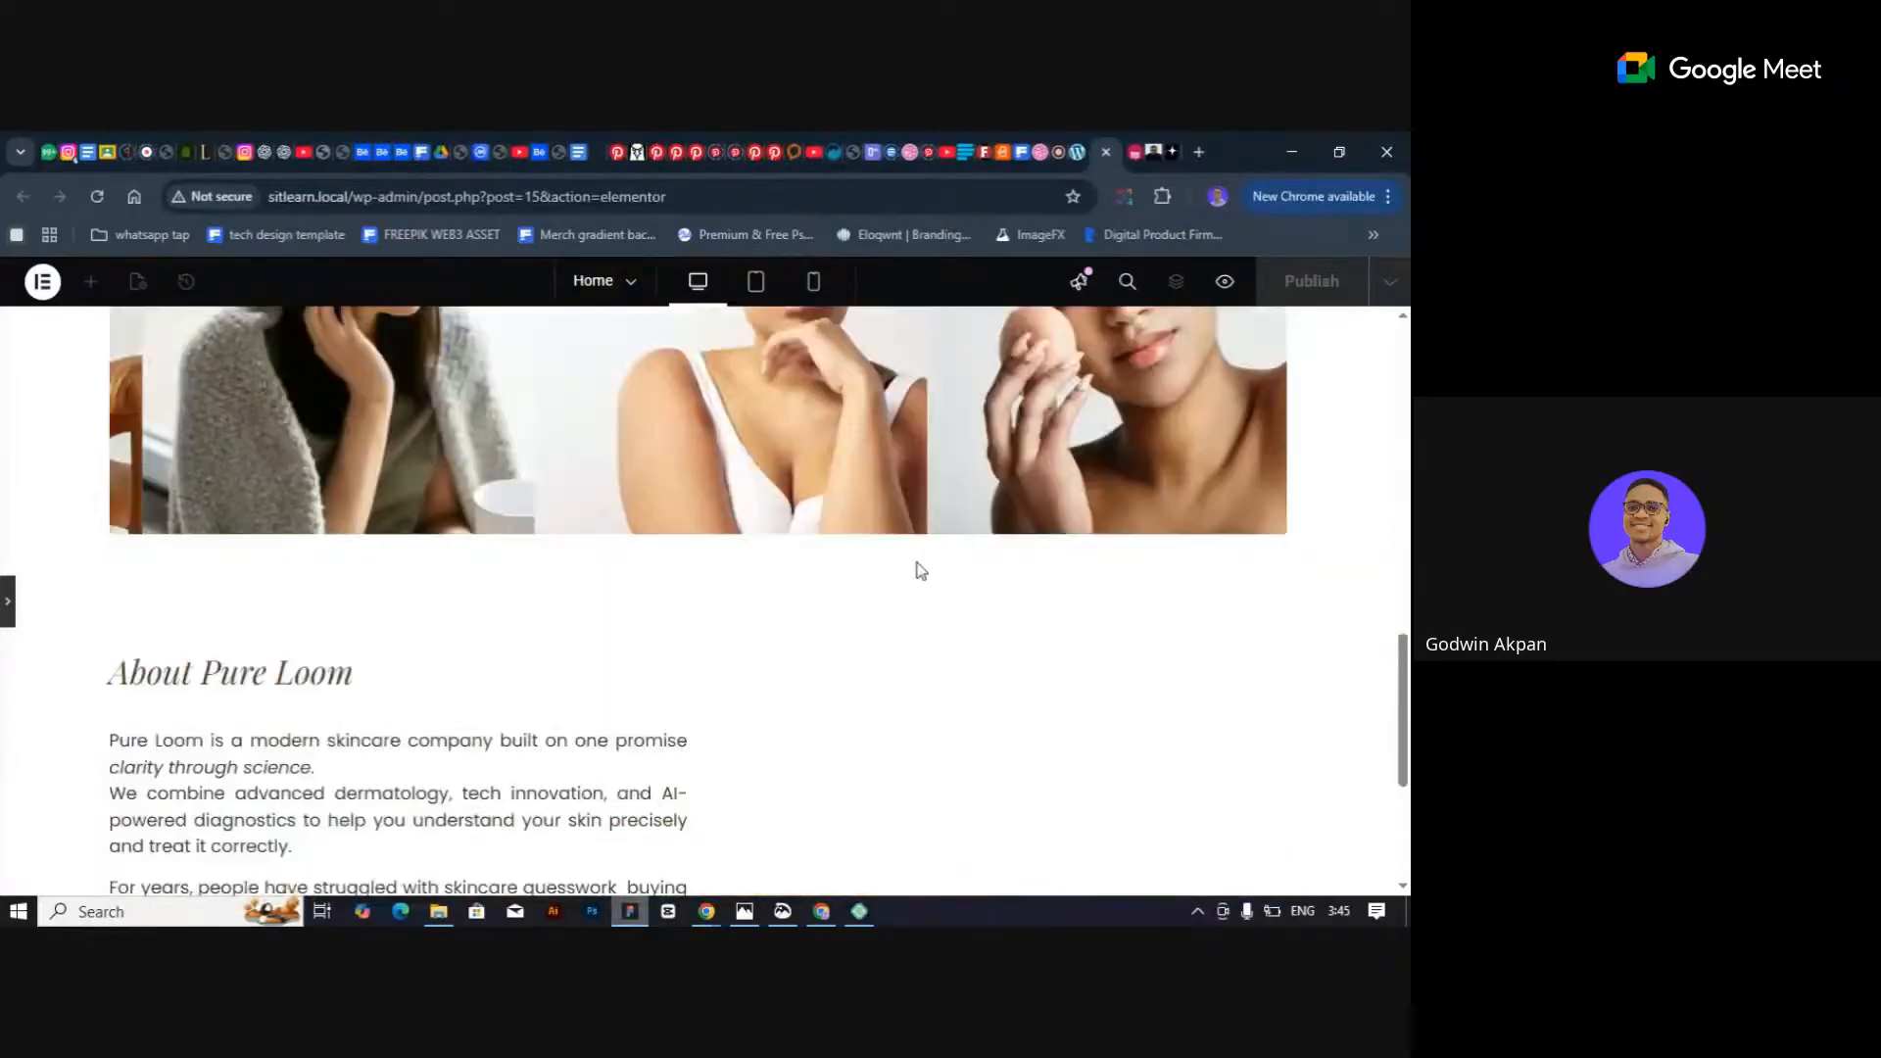
{"action": "scroll", "coordinate": [490, 548], "scroll_direction": "down", "scroll_amount": 1}
{"action": "left_click", "coordinate": [7, 601]}
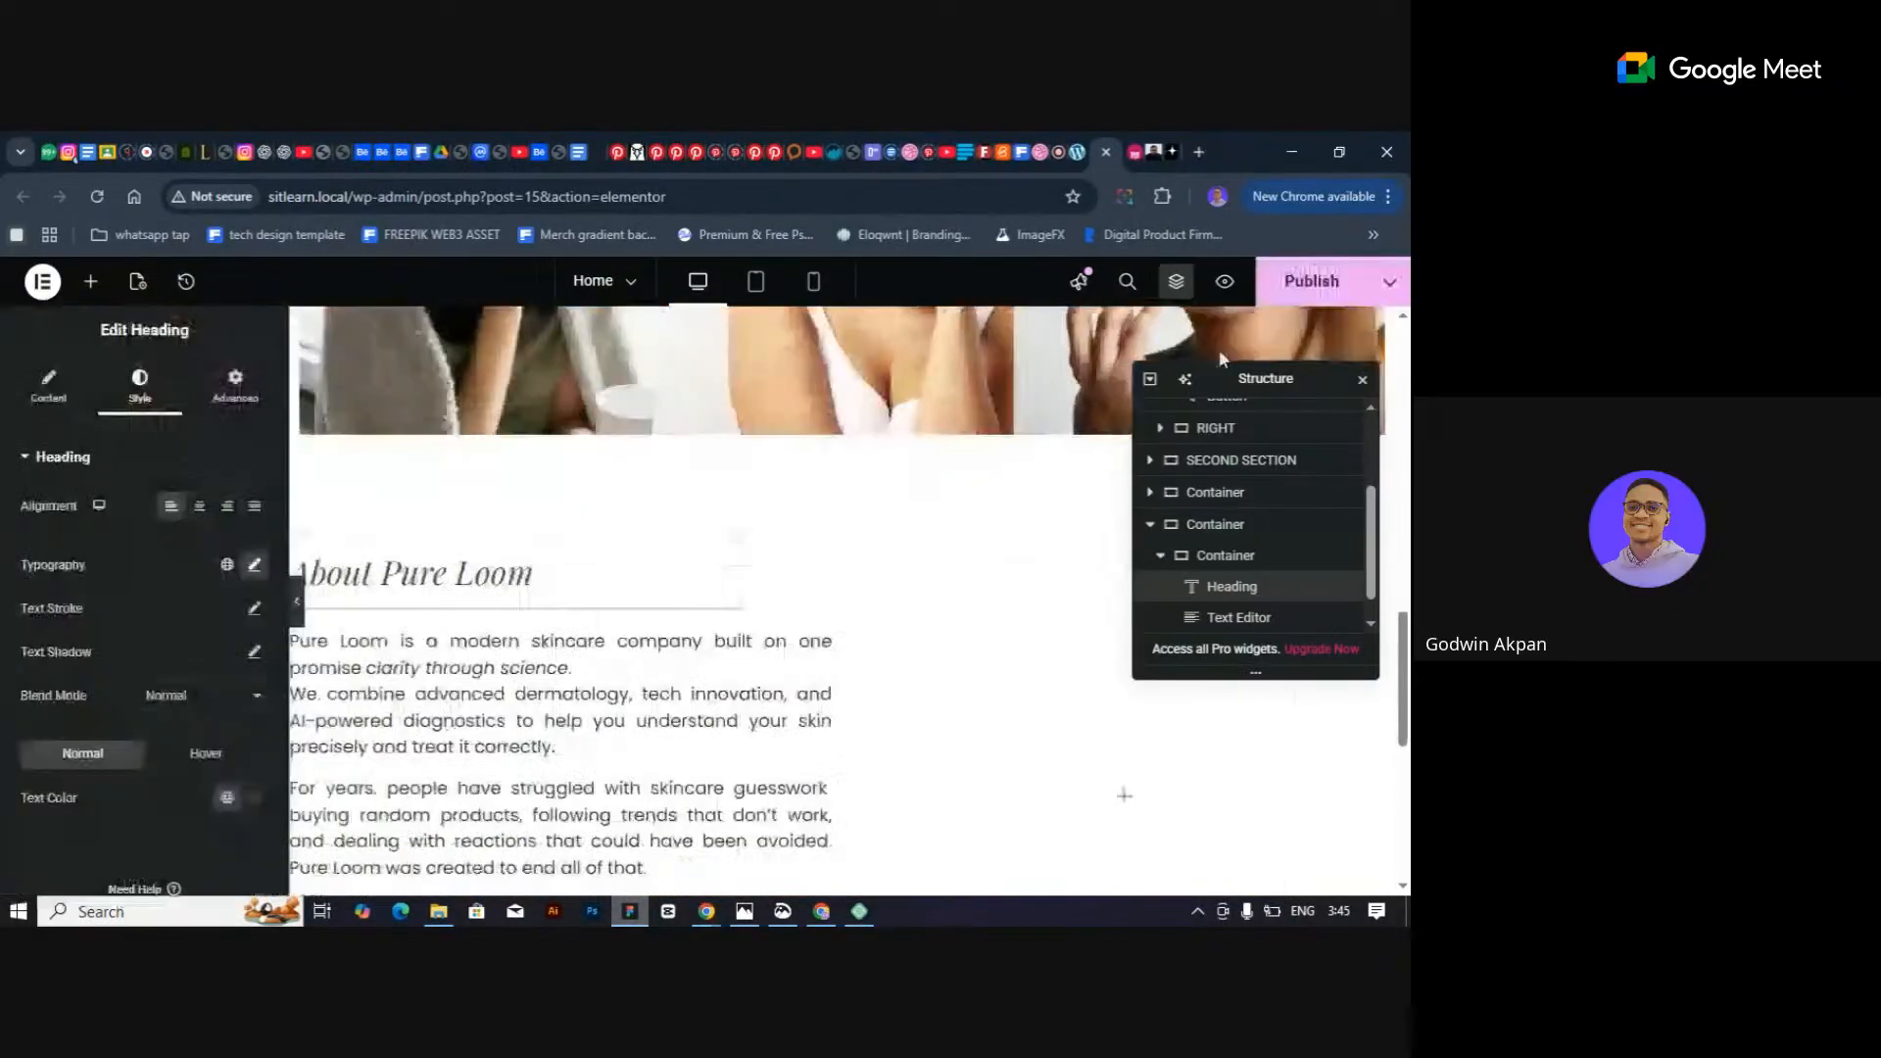
{"action": "left_click", "coordinate": [1362, 380]}
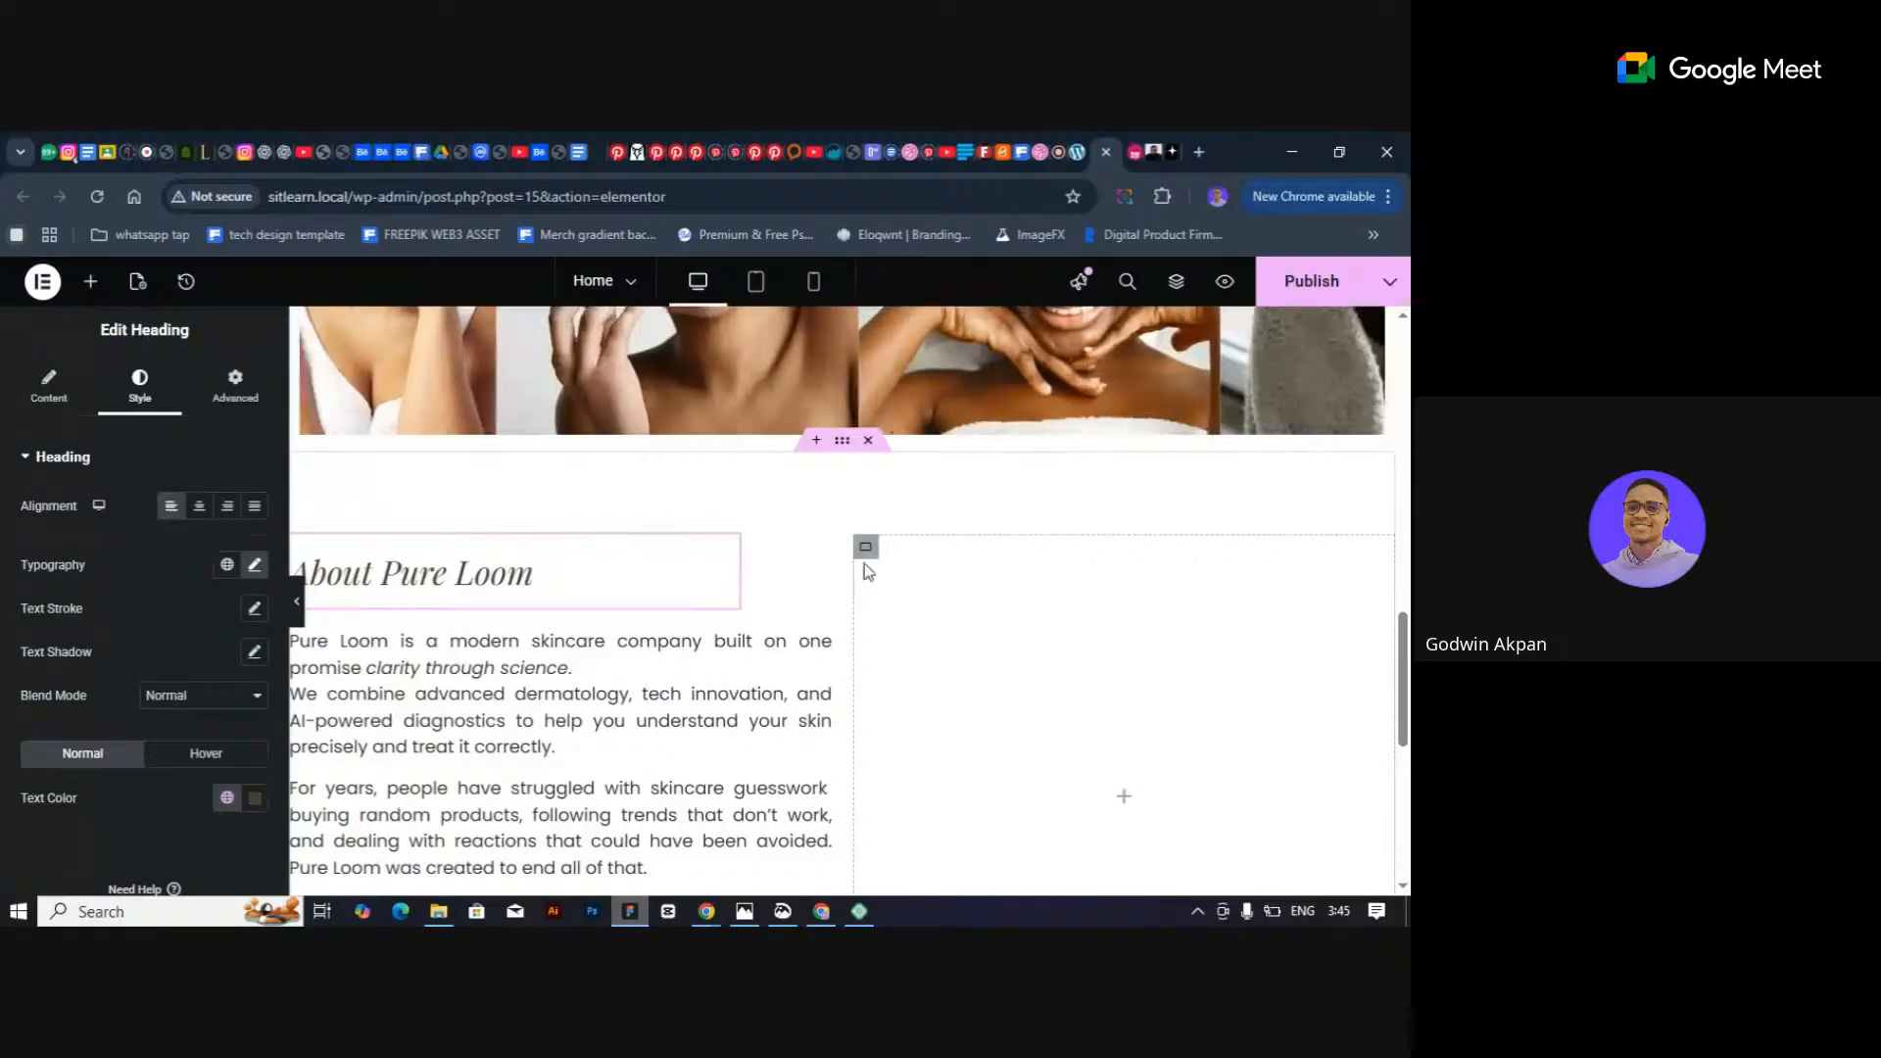
{"action": "left_click", "coordinate": [865, 547]}
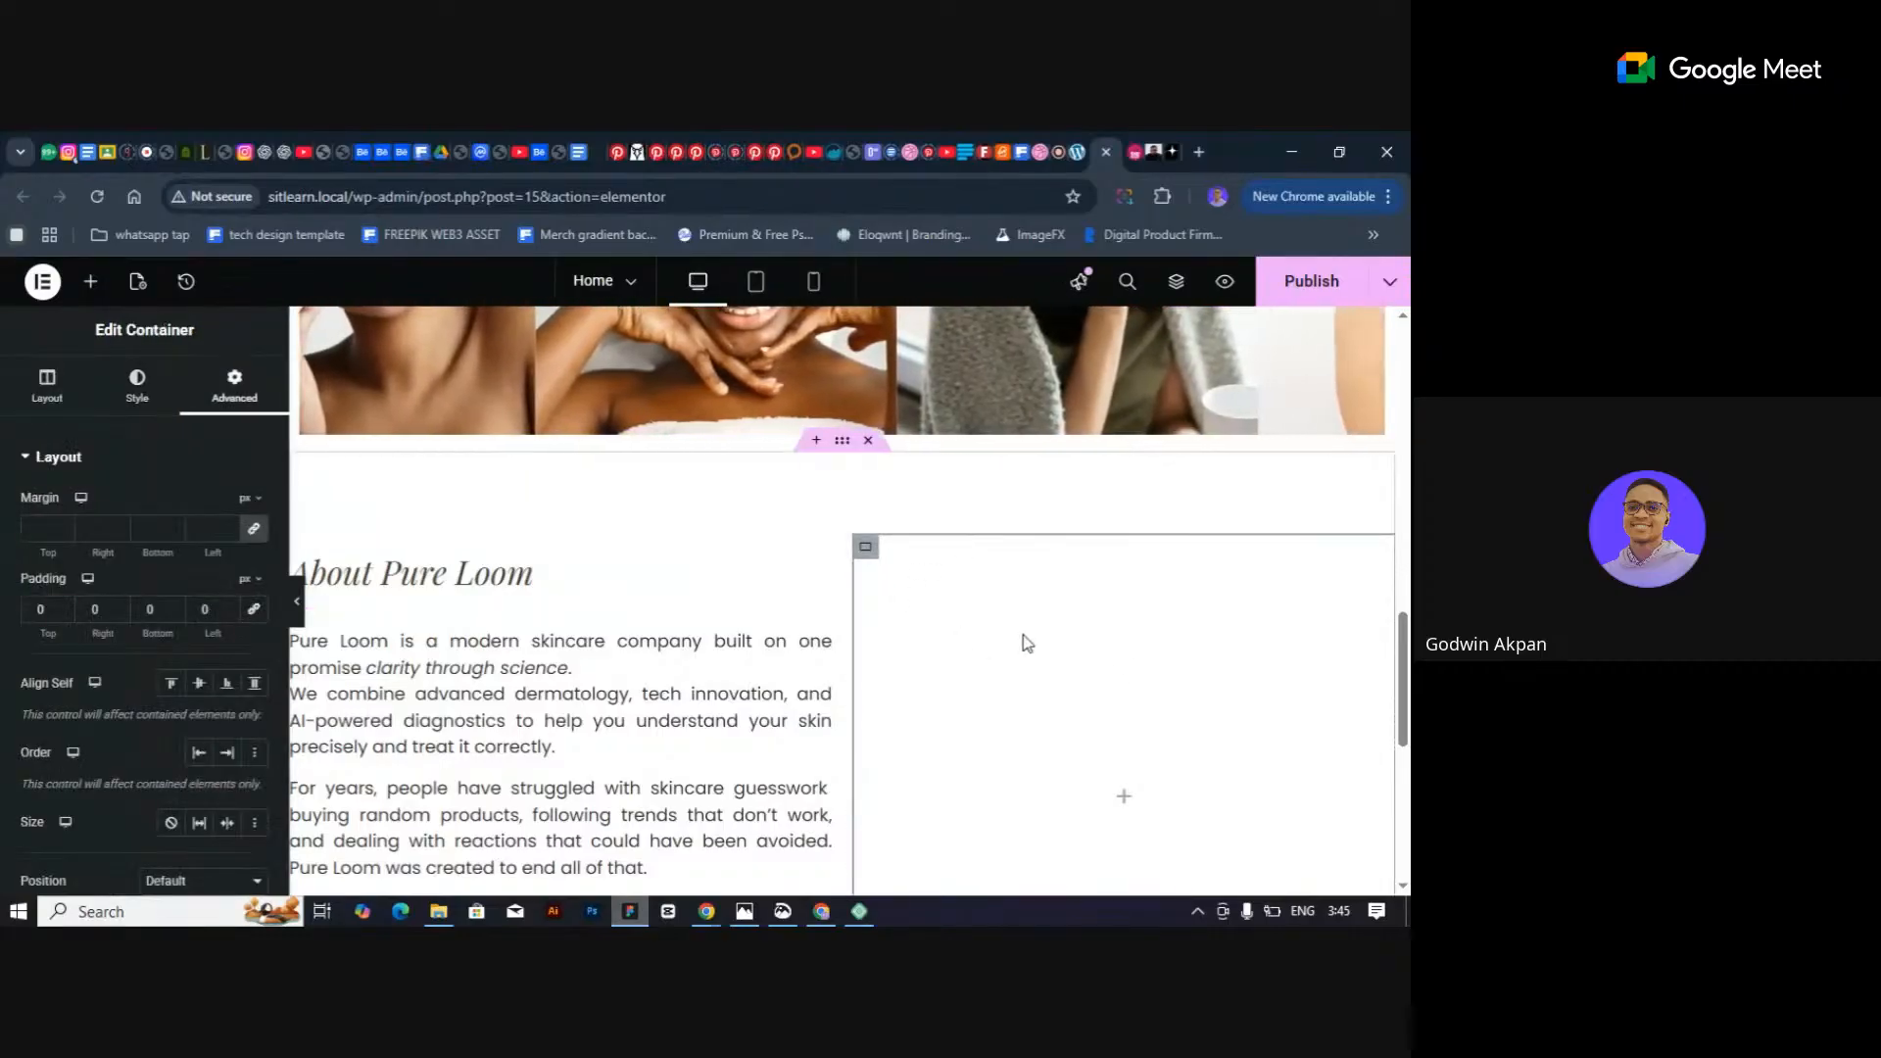
{"action": "left_click", "coordinate": [88, 282]}
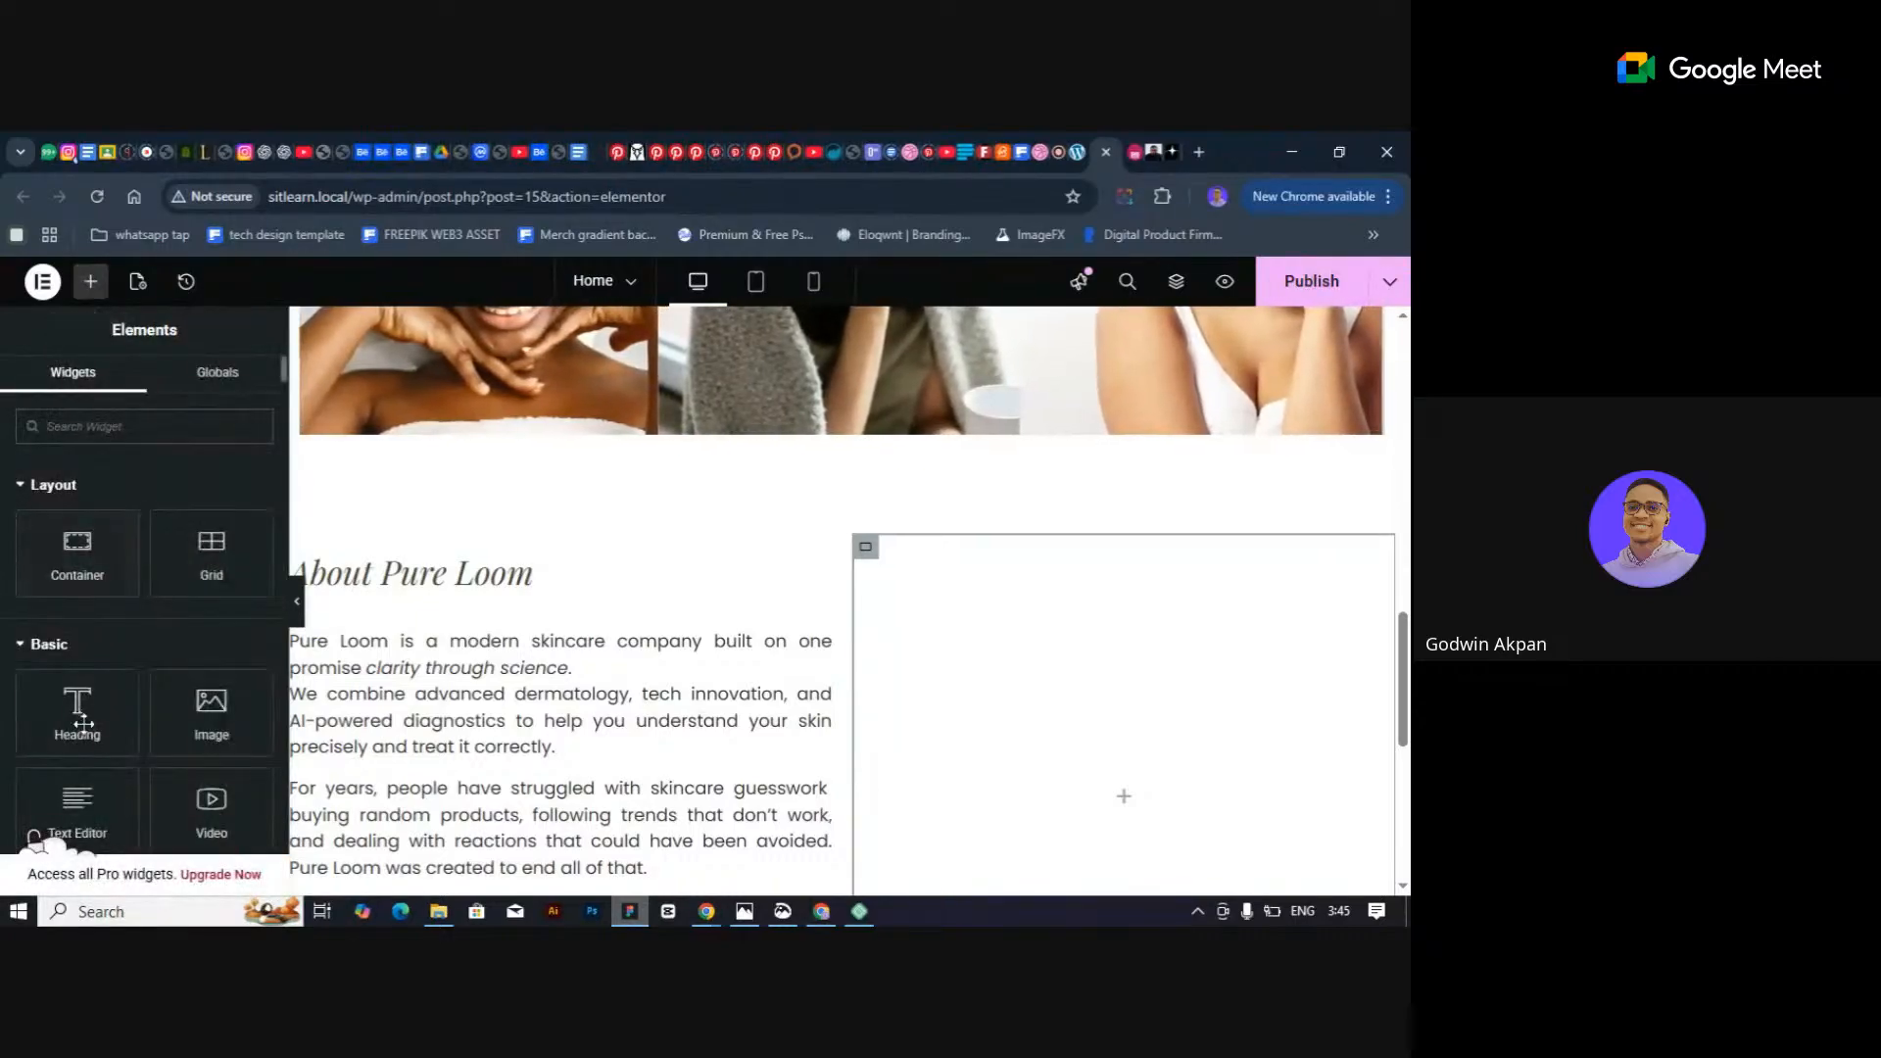
{"action": "left_click_drag", "start_coordinate": [210, 710], "coordinate": [929, 676]}
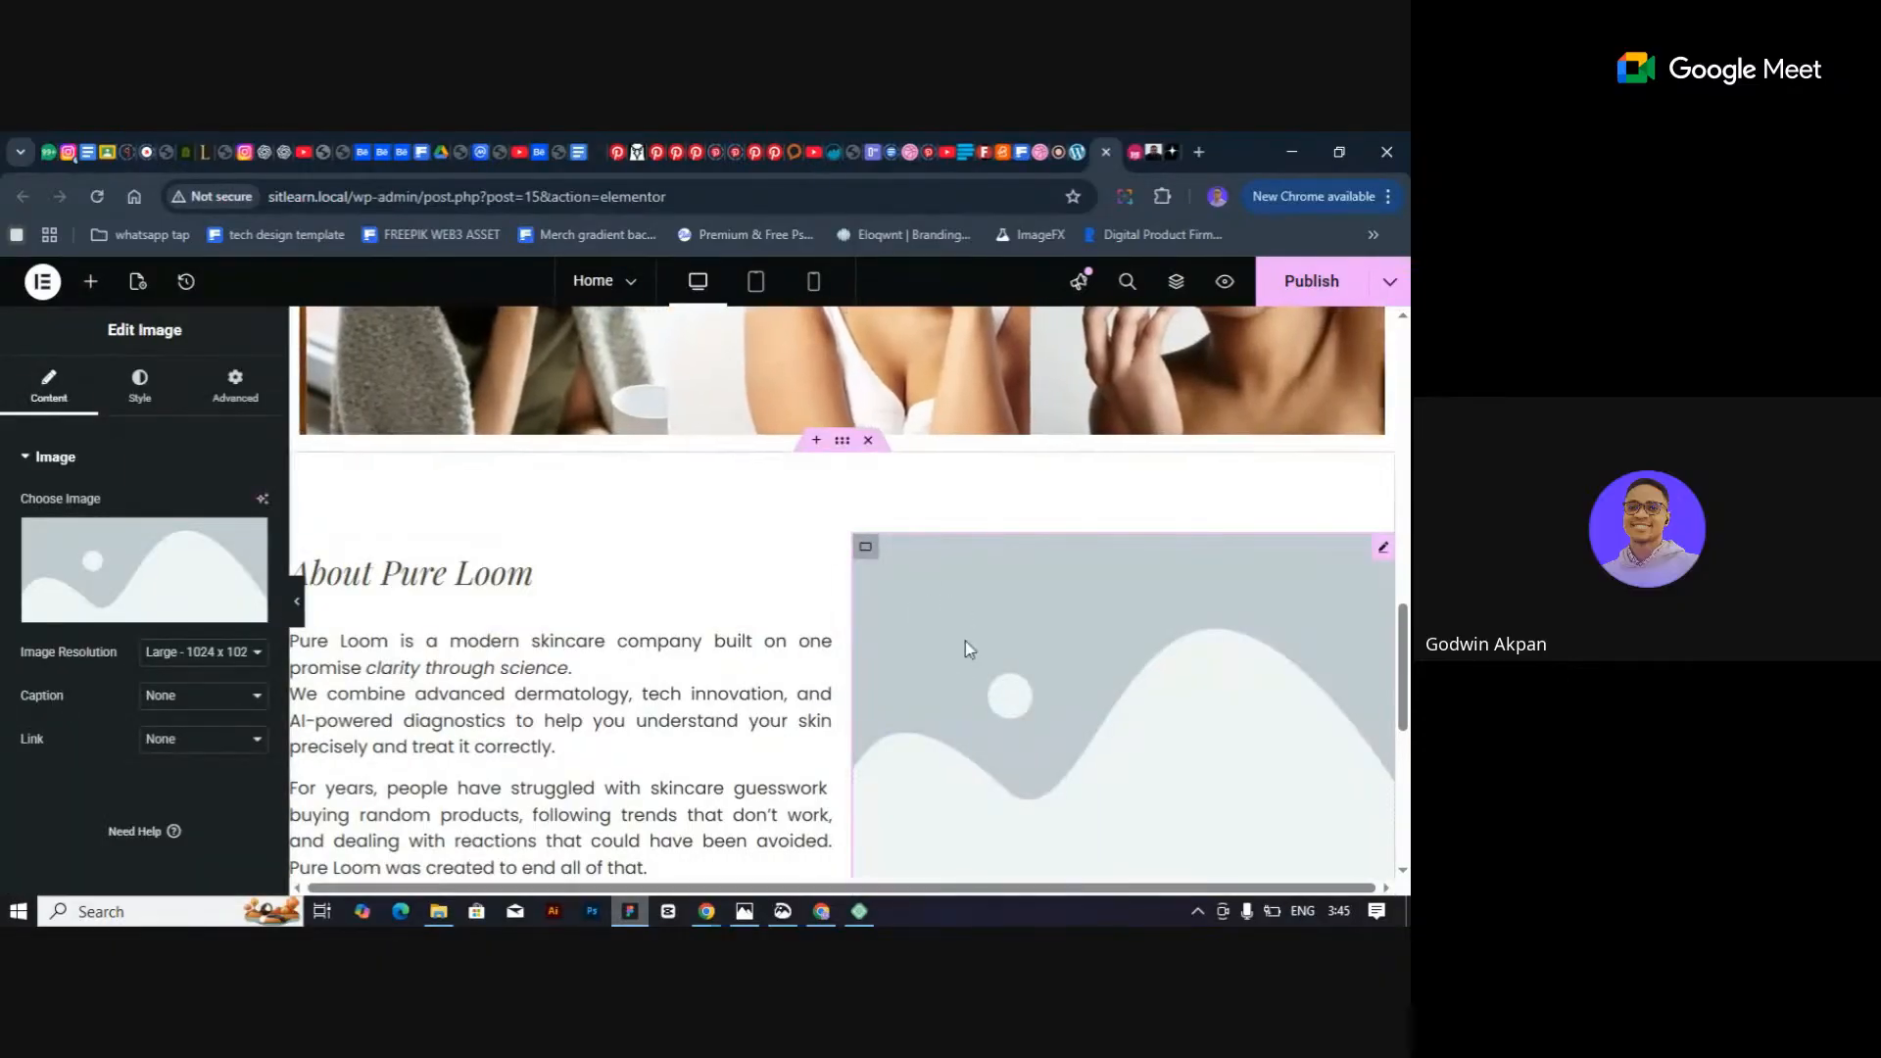
{"action": "scroll", "coordinate": [966, 641], "scroll_direction": "down", "scroll_amount": 5}
{"action": "scroll", "coordinate": [966, 647], "scroll_direction": "up", "scroll_amount": 5}
{"action": "key", "text": "Delete"}
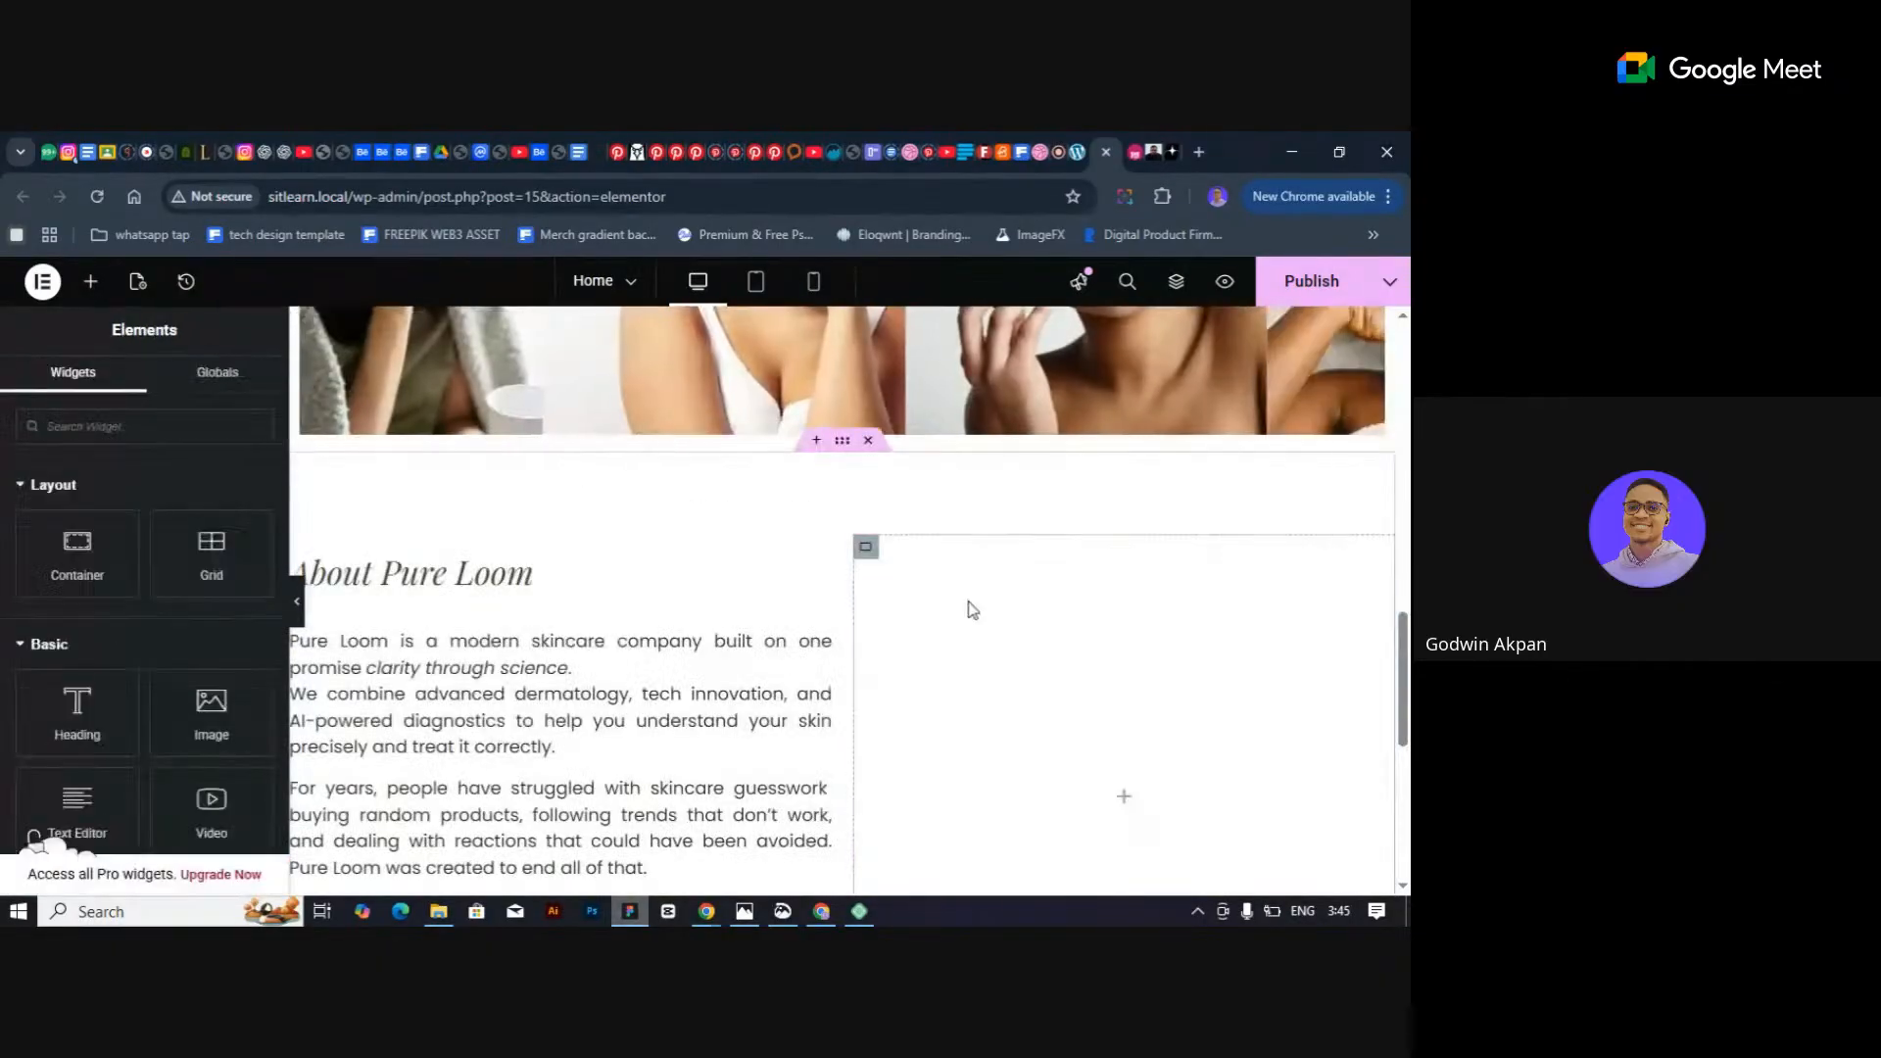
Add an Image widget to the empty column beside the About Pure Loom text.
{"action": "left_click", "coordinate": [866, 546]}
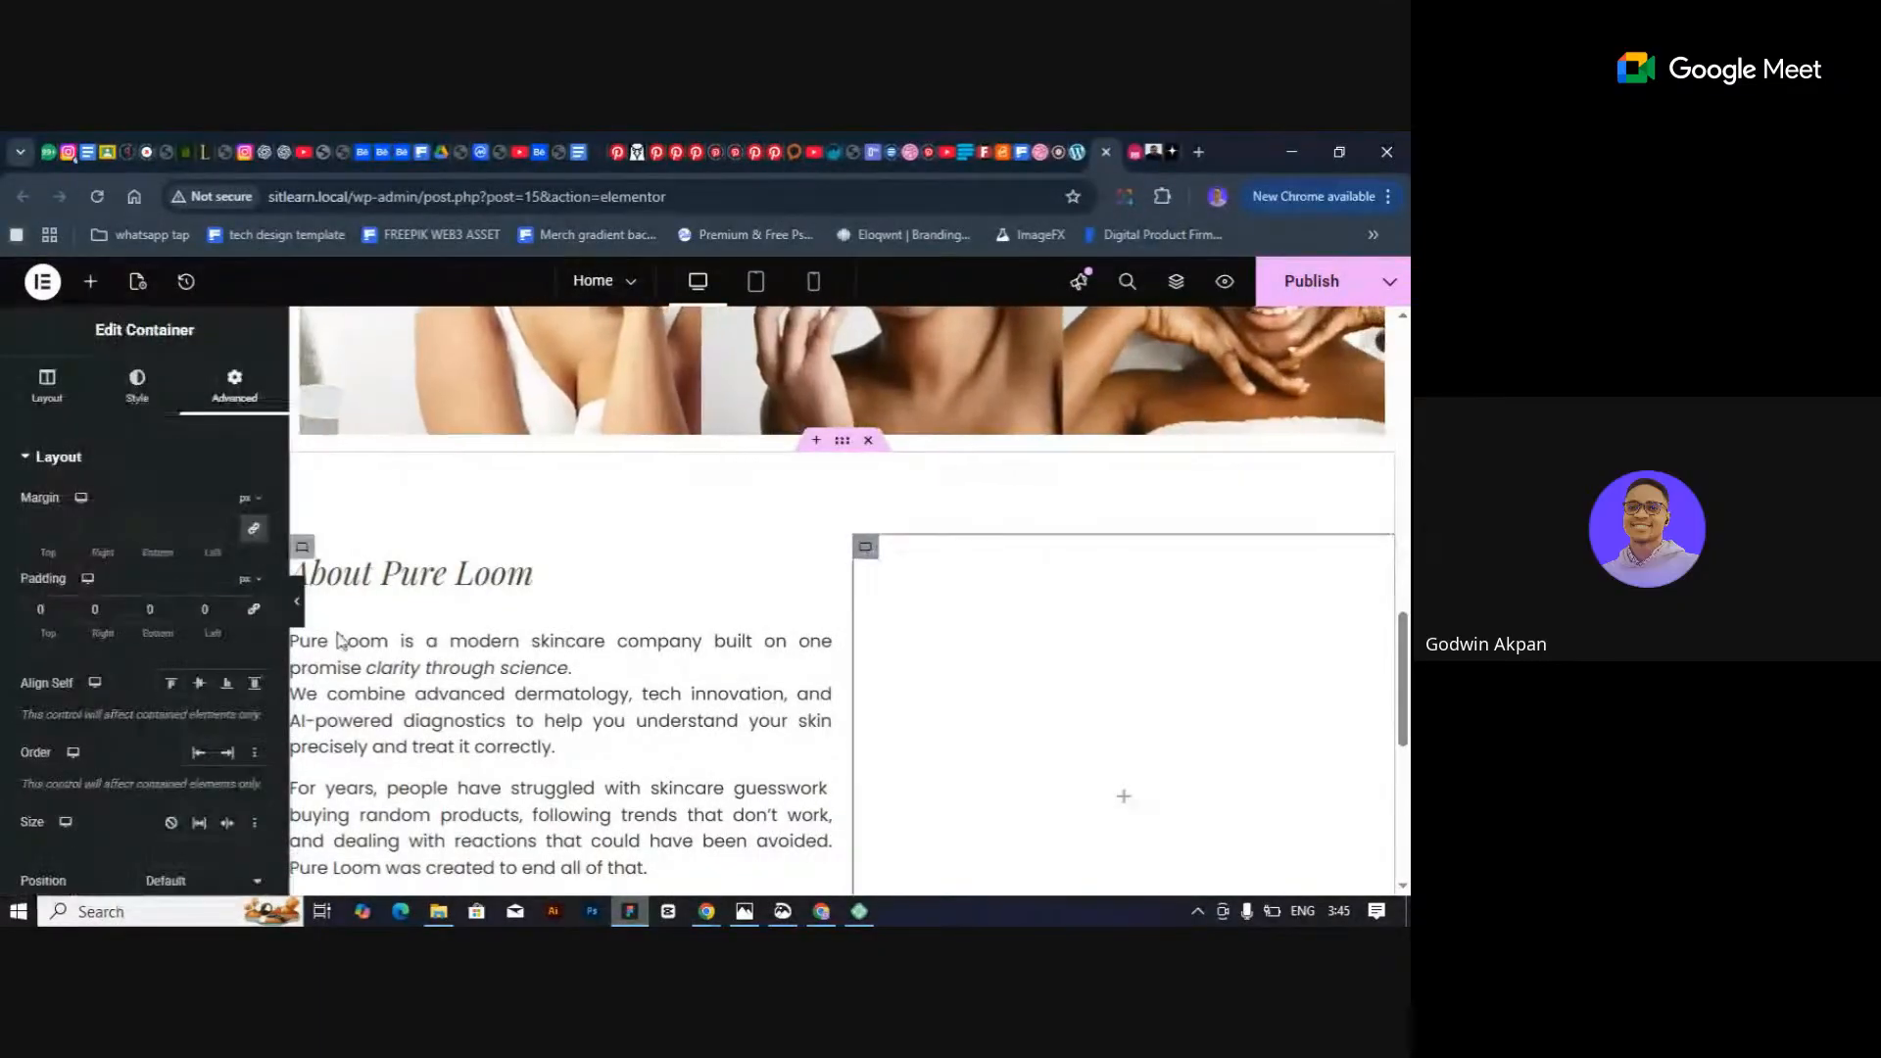
{"action": "left_click", "coordinate": [90, 281]}
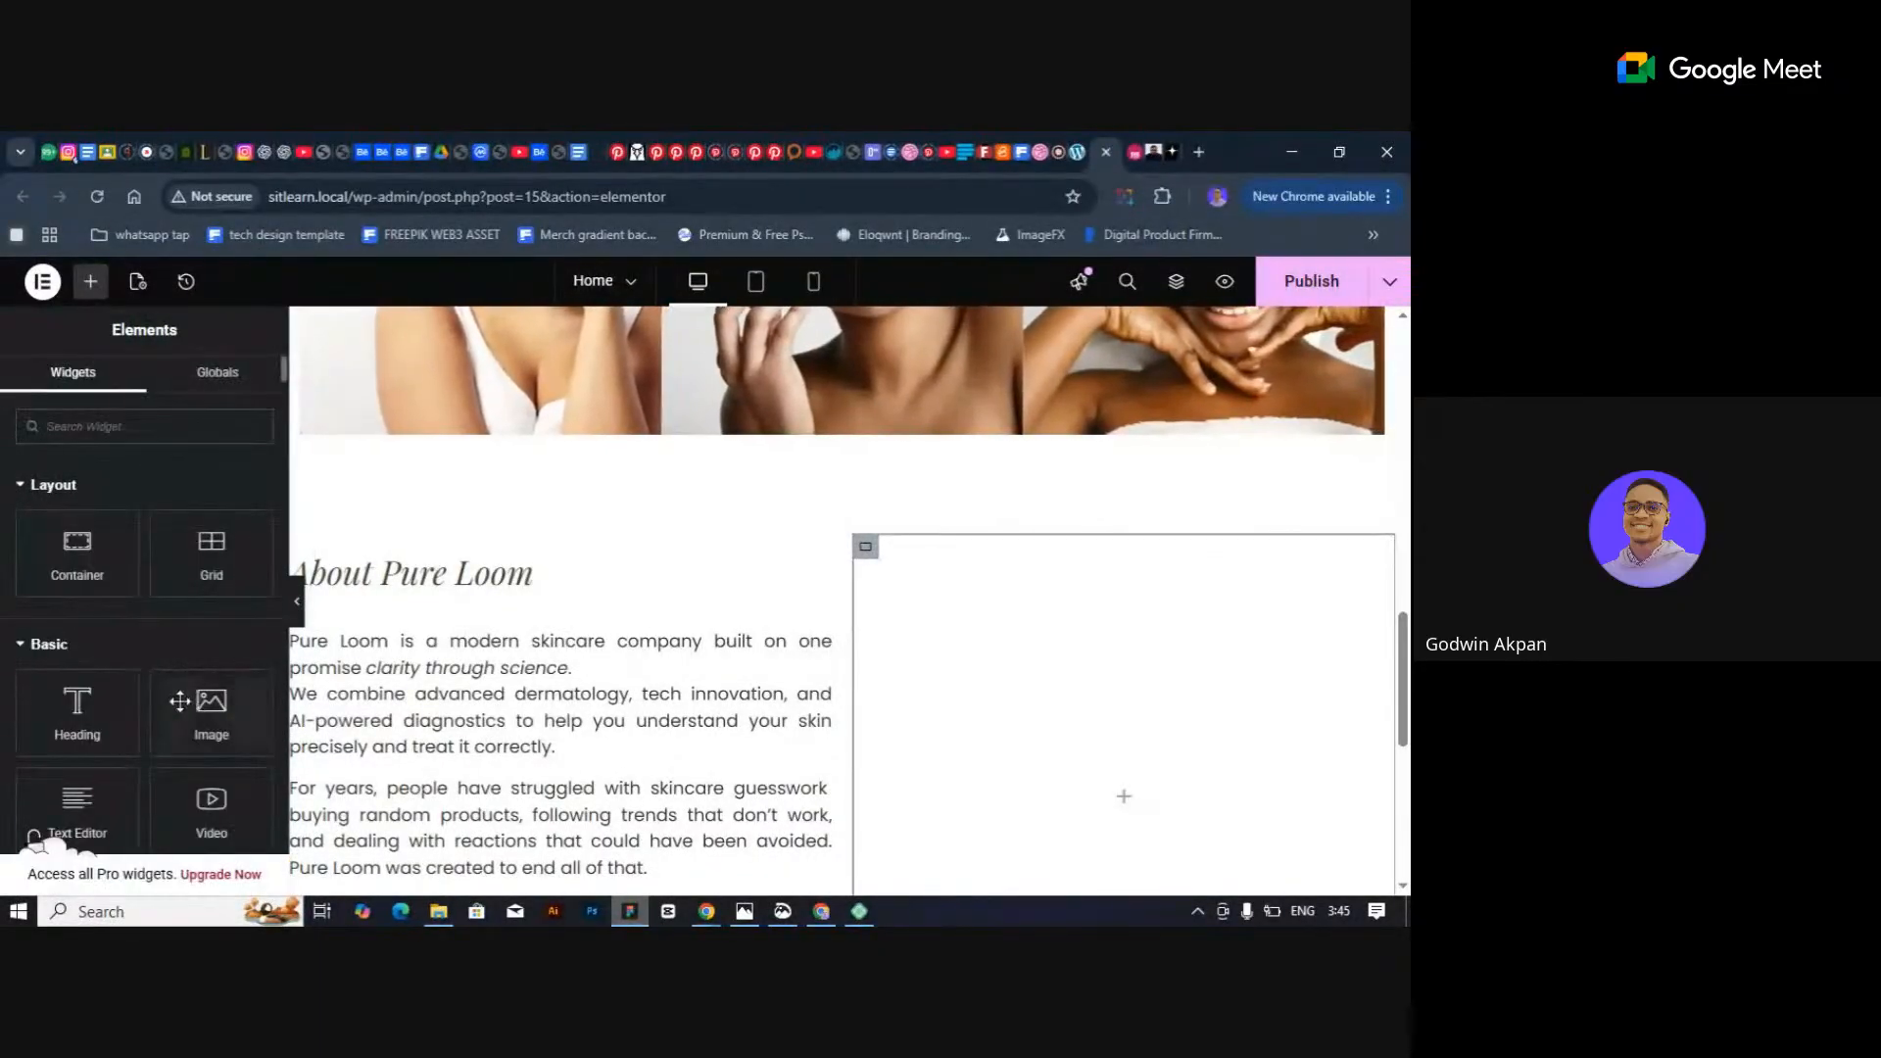
{"action": "left_click_drag", "start_coordinate": [201, 714], "coordinate": [1125, 686]}
{"action": "scroll", "coordinate": [1127, 680], "scroll_direction": "down", "scroll_amount": 3}
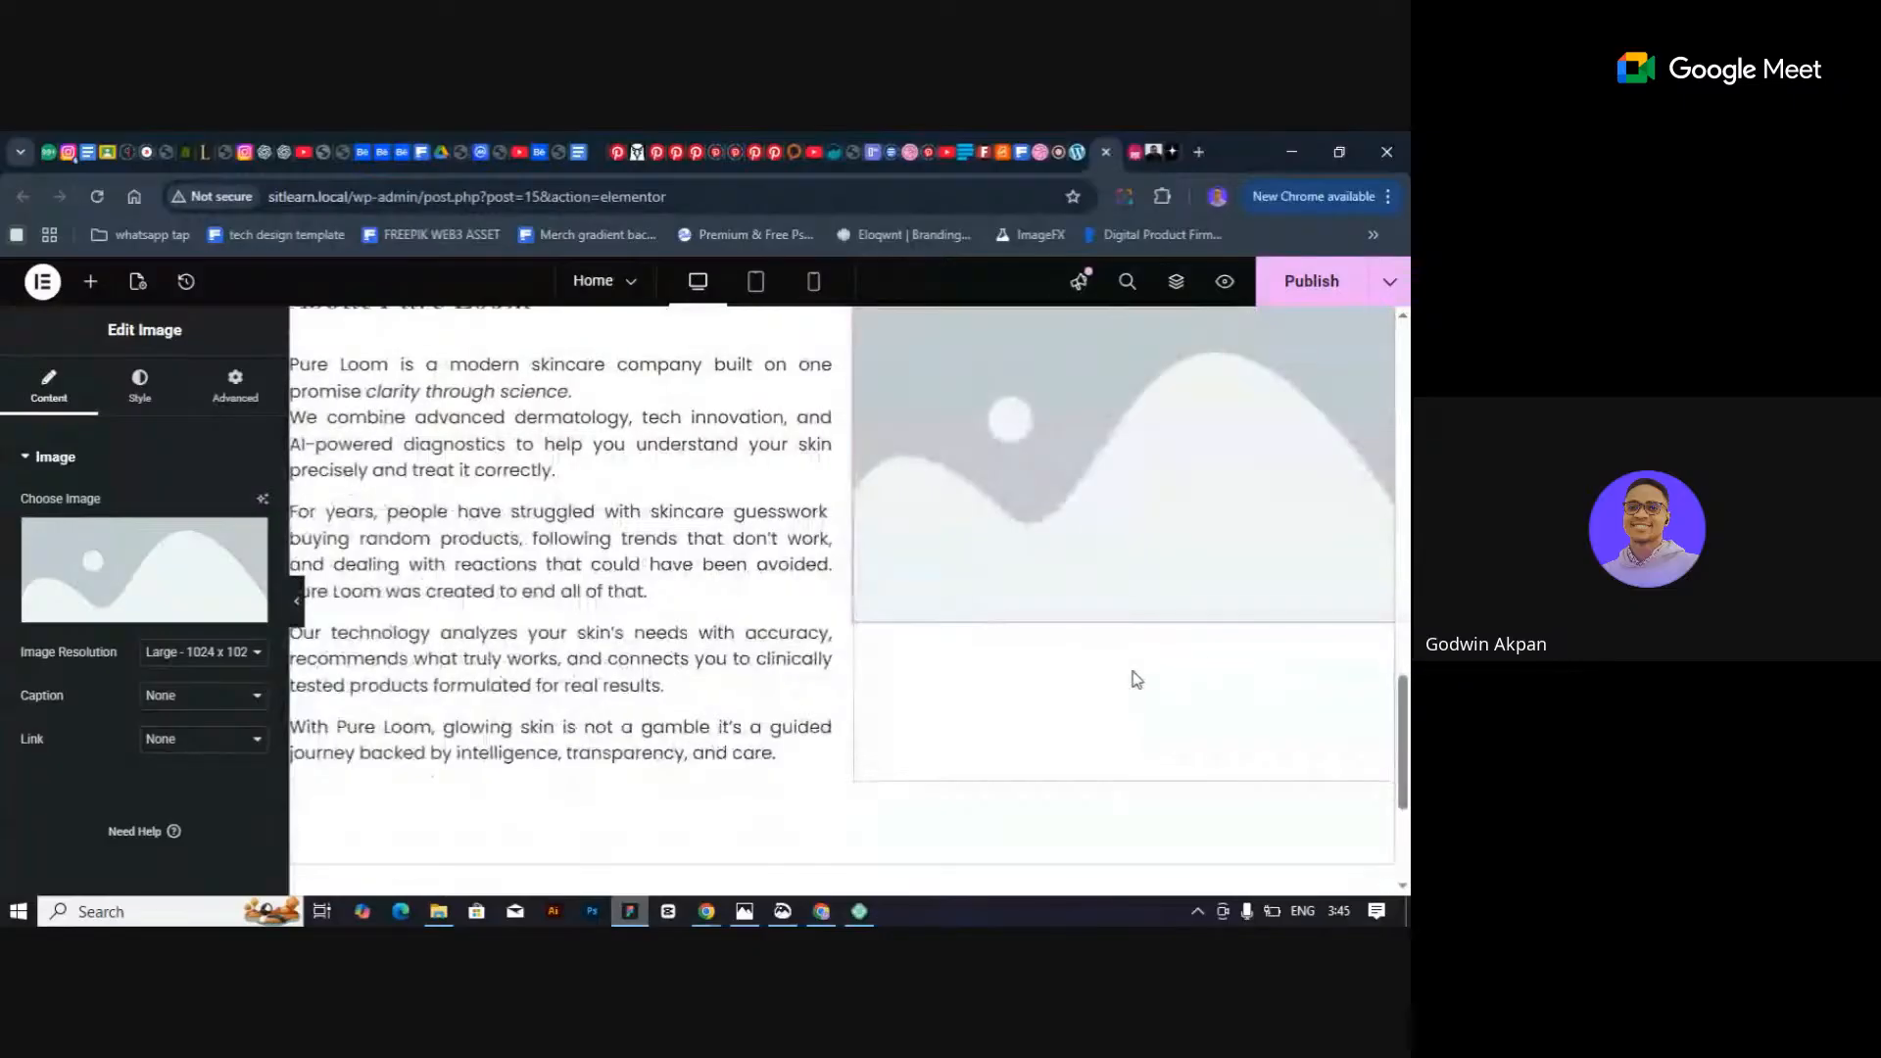
{"action": "scroll", "coordinate": [1098, 646], "scroll_direction": "up", "scroll_amount": 3}
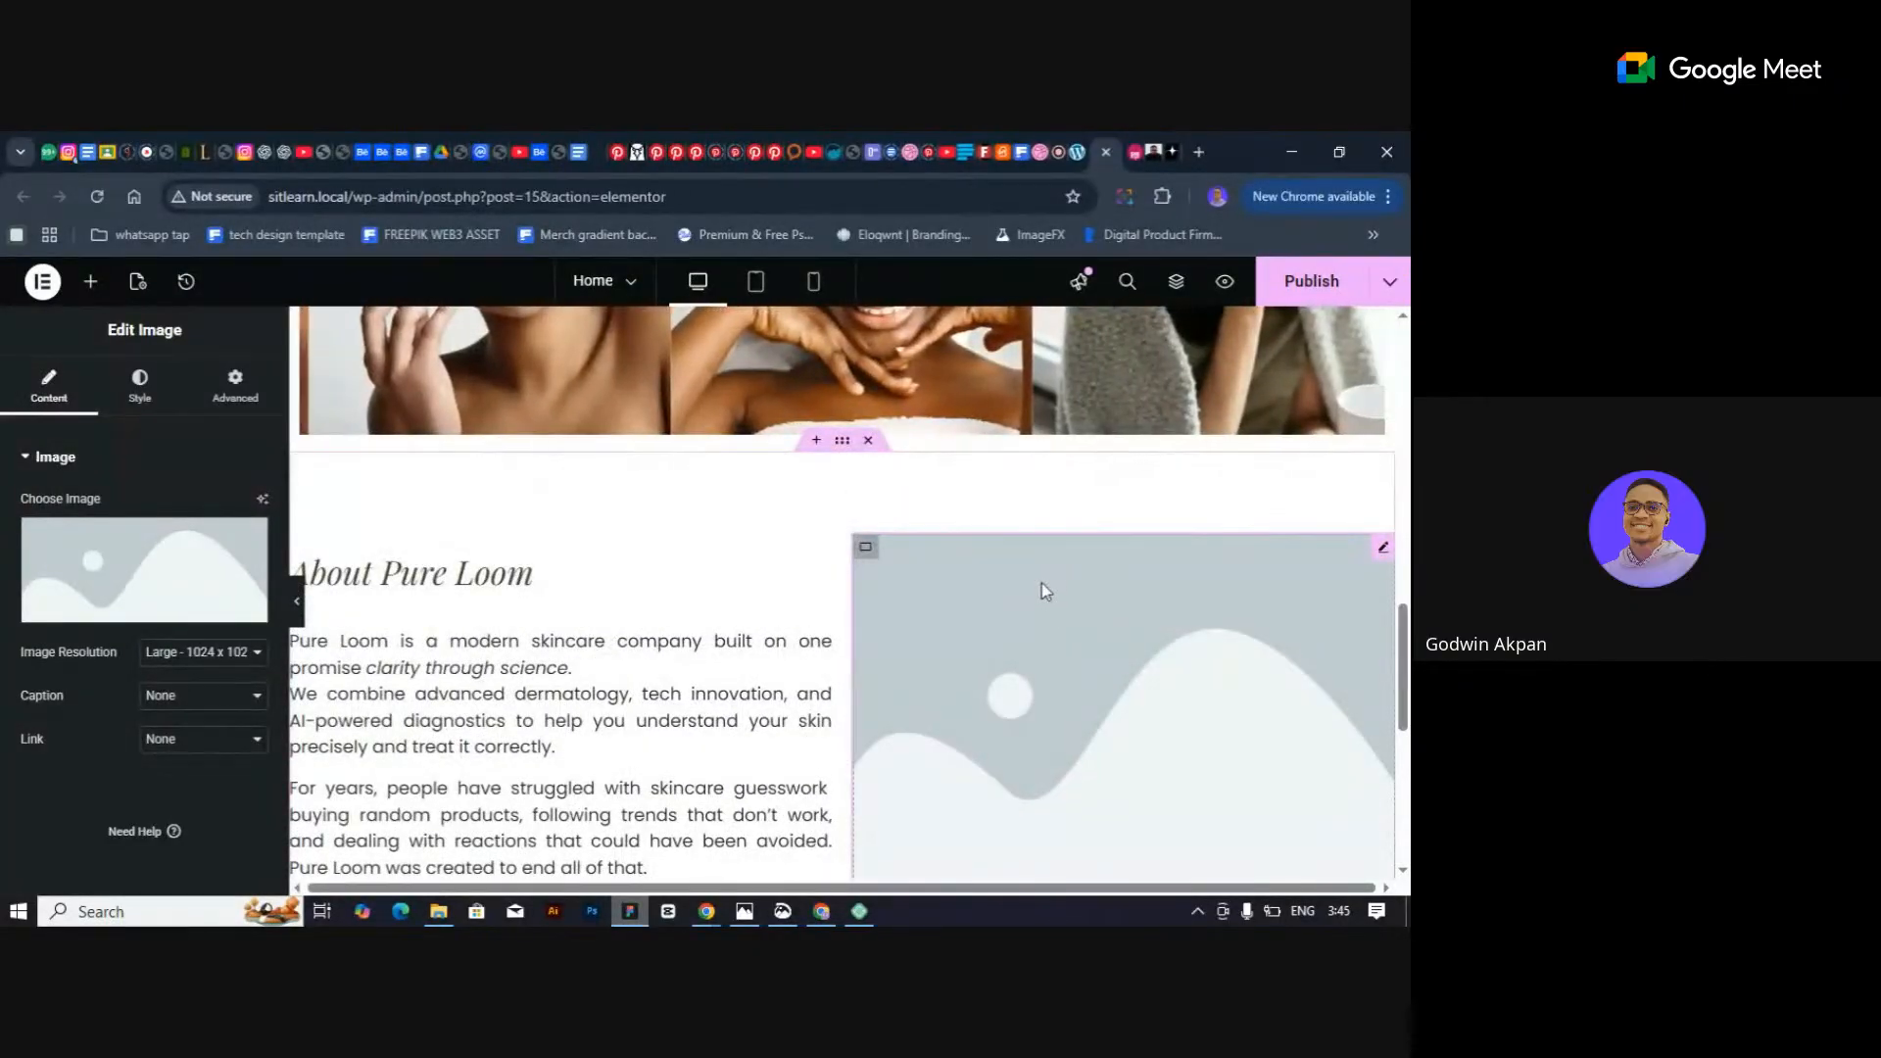
{"action": "scroll", "coordinate": [870, 599], "scroll_direction": "up", "scroll_amount": 3}
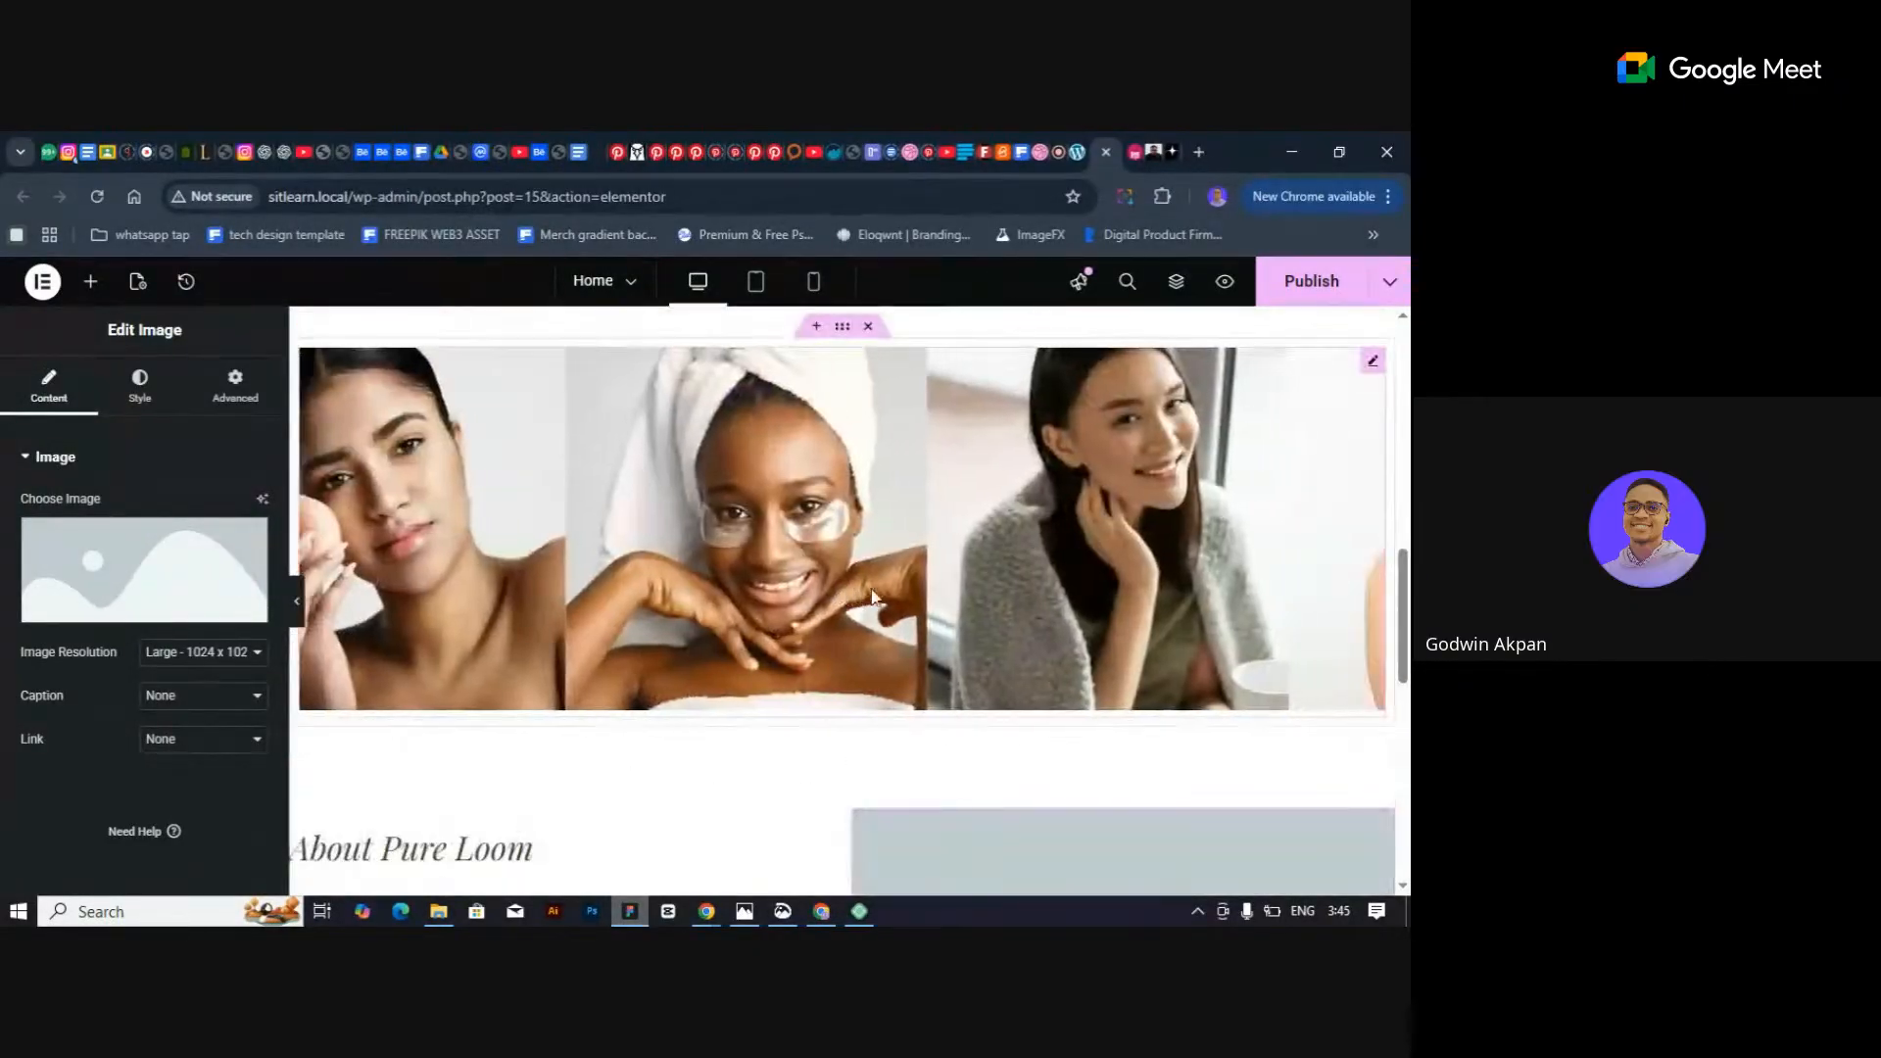
{"action": "scroll", "coordinate": [872, 596], "scroll_direction": "down", "scroll_amount": 3}
Open the image chooser for the new widget and load Freepik in a new browser tab.
{"action": "left_click", "coordinate": [172, 534]}
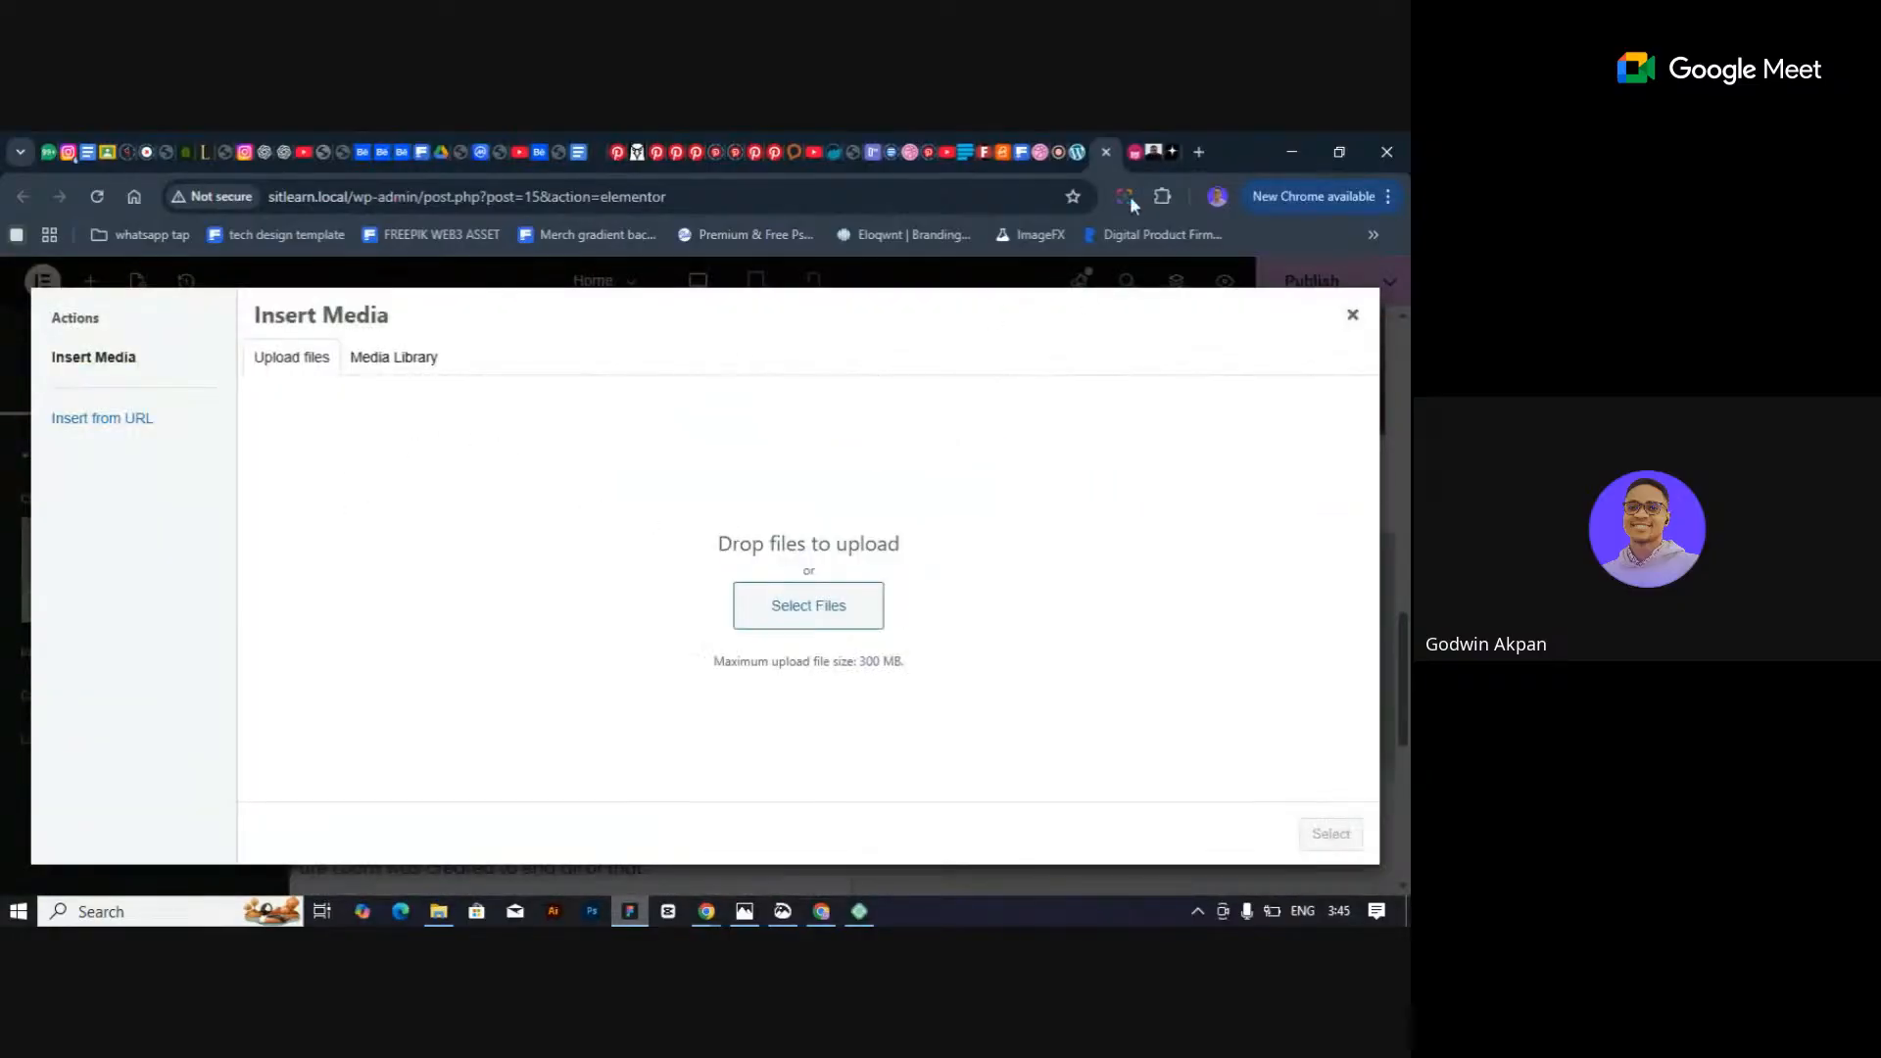
{"action": "left_click", "coordinate": [1198, 152]}
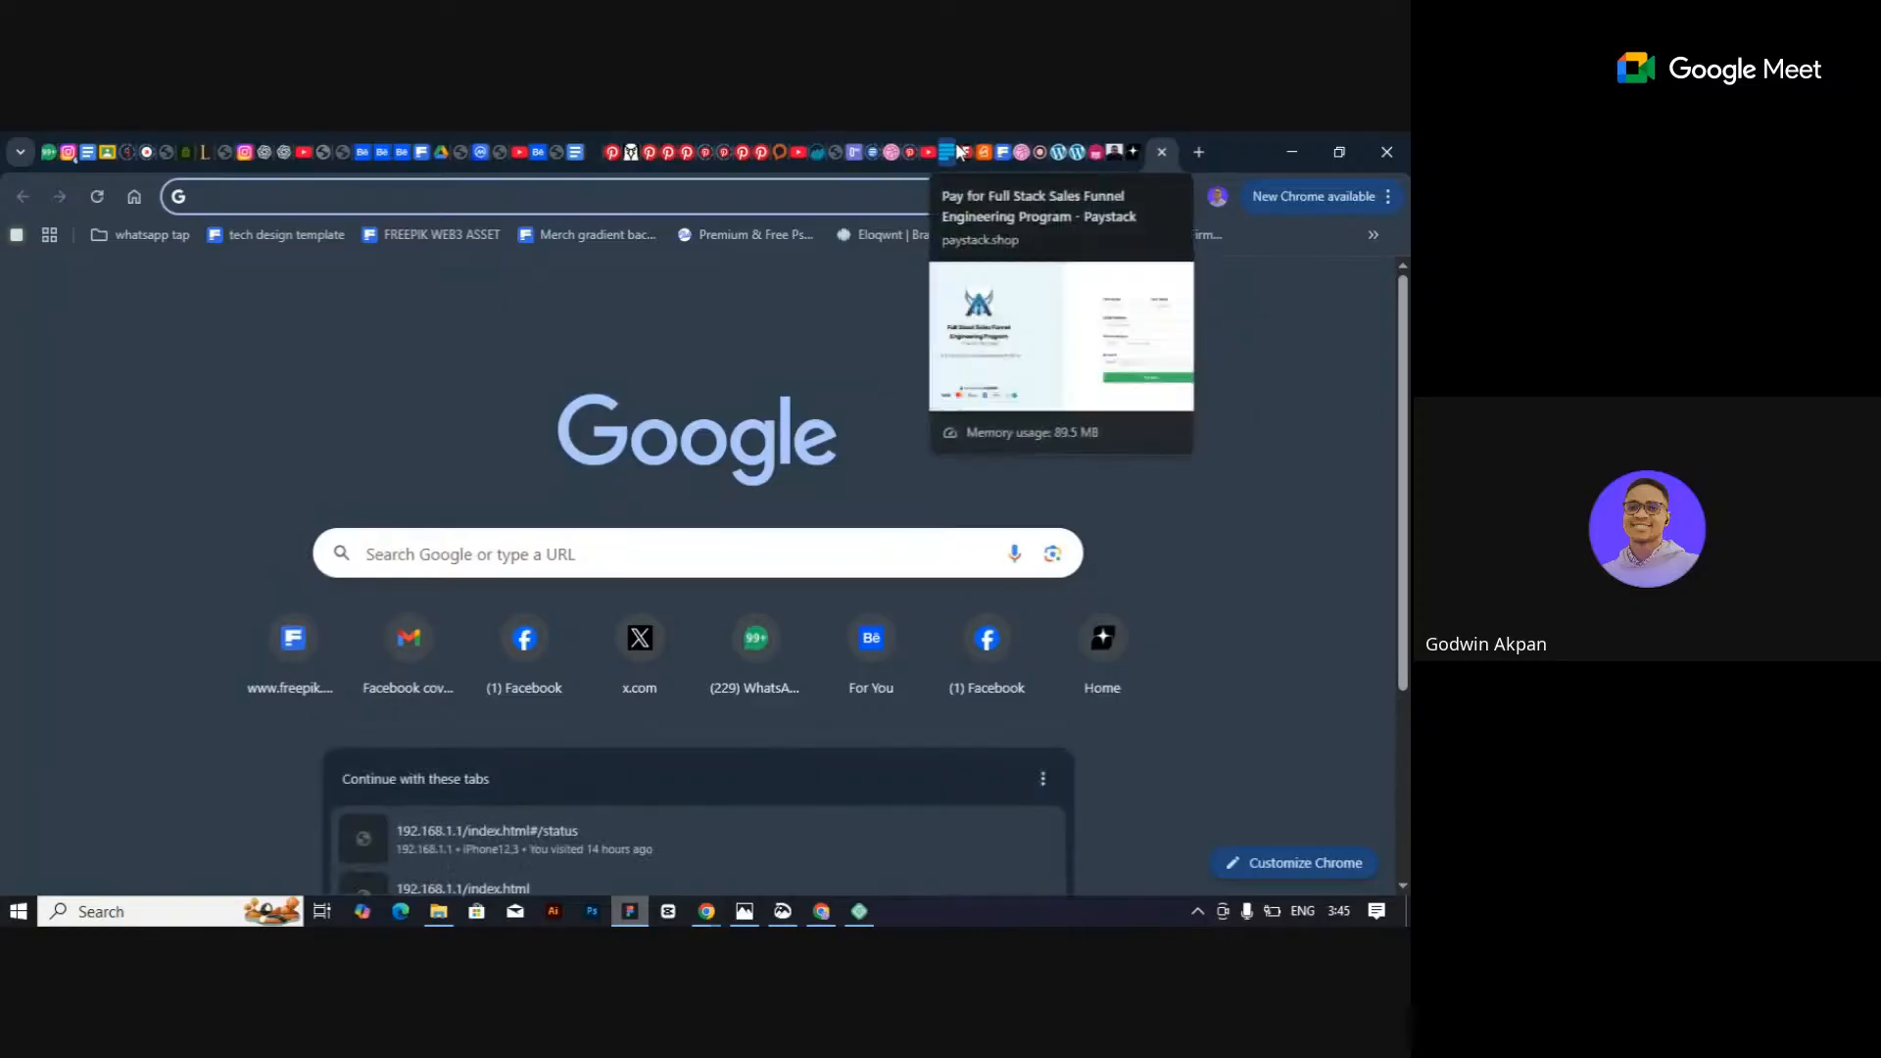
{"action": "type", "text": "fre"}
{"action": "key", "text": "Return"}
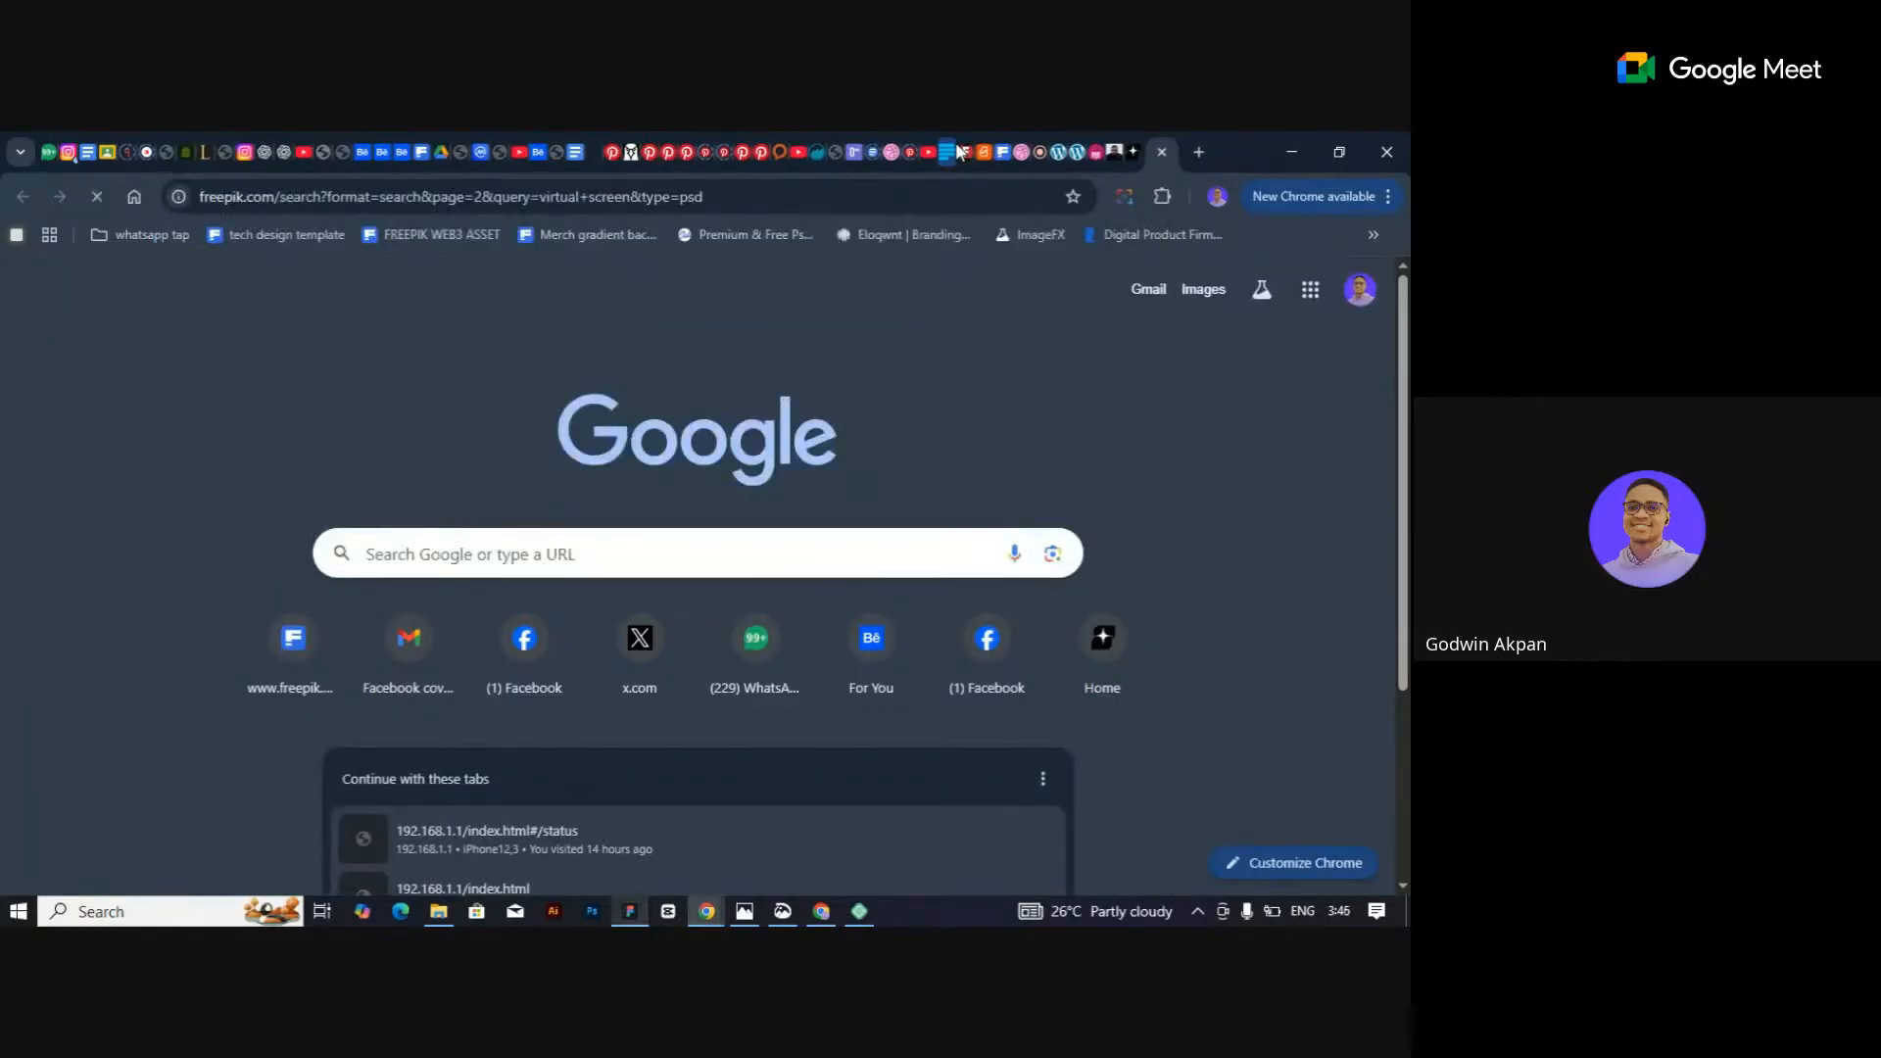
Close the fesbornstudios.com tab and the unneeded tab beside it.
{"action": "left_click", "coordinate": [1133, 152]}
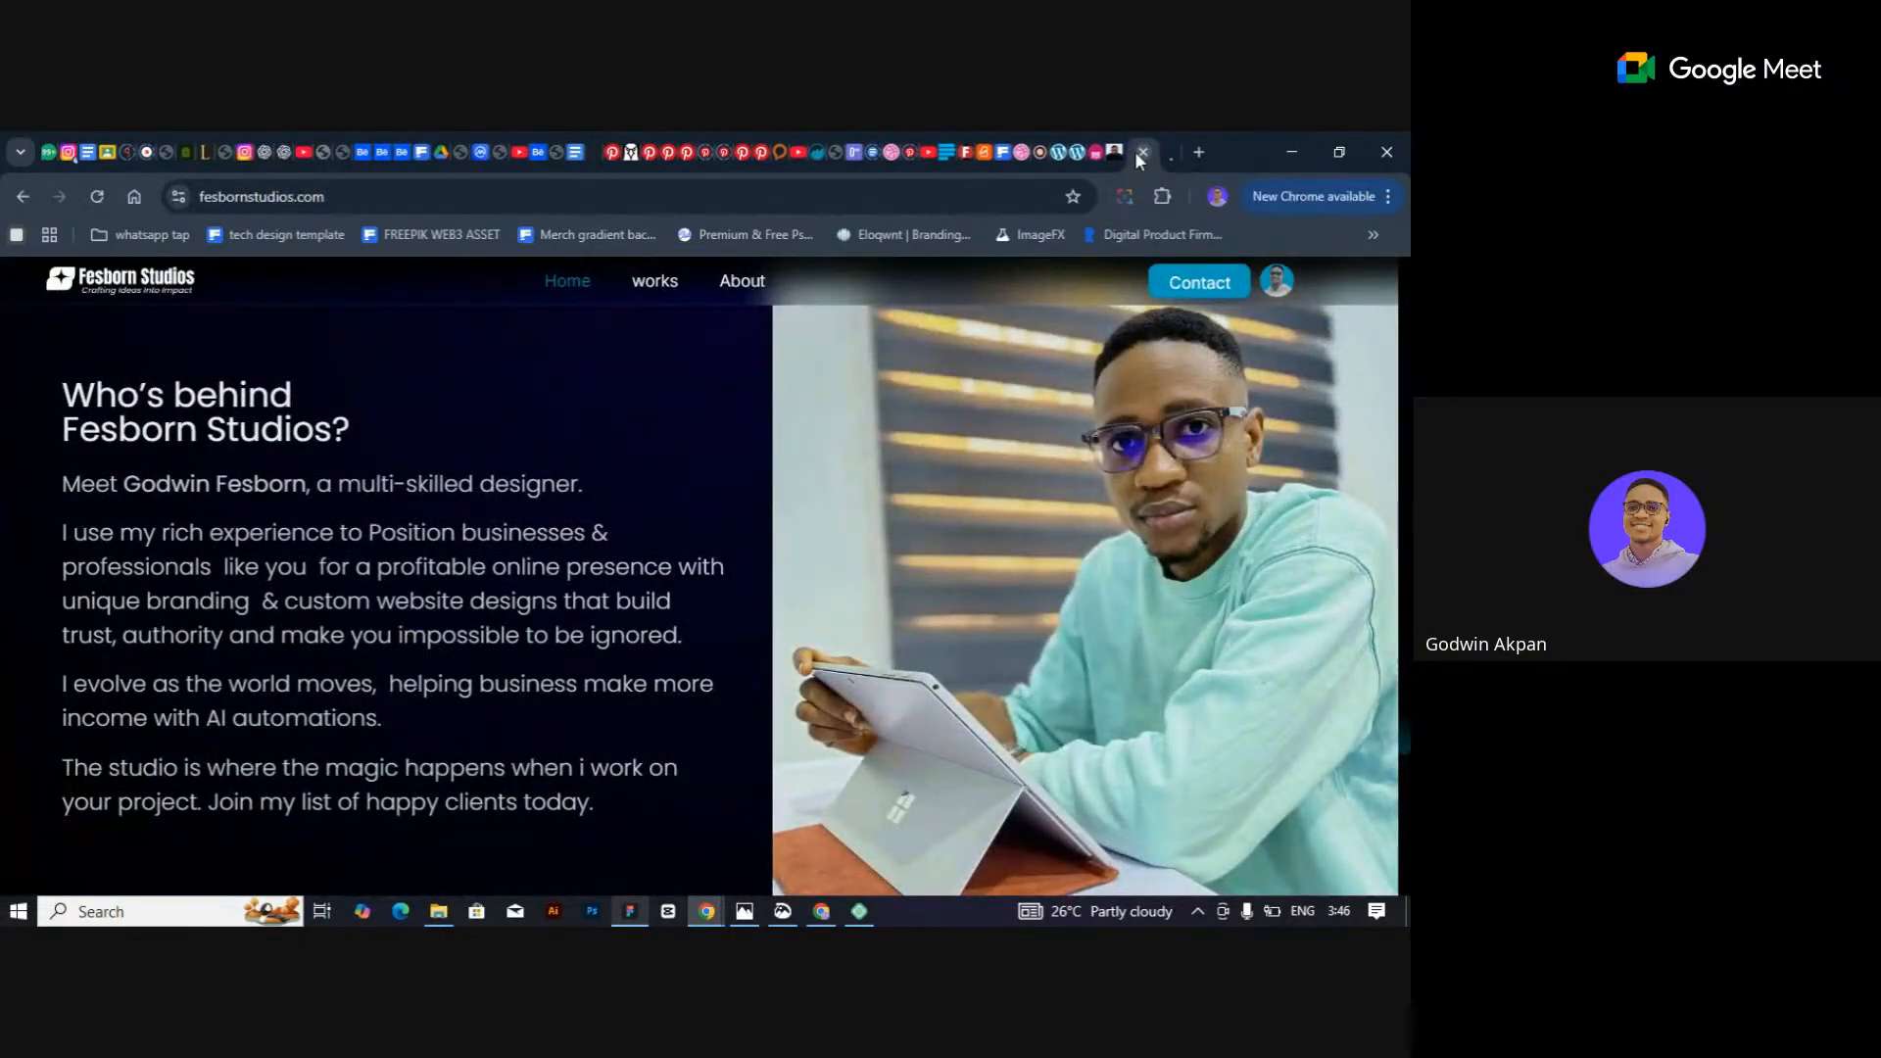
{"action": "left_click", "coordinate": [1137, 152]}
{"action": "left_click", "coordinate": [1113, 154]}
{"action": "left_click", "coordinate": [1118, 154]}
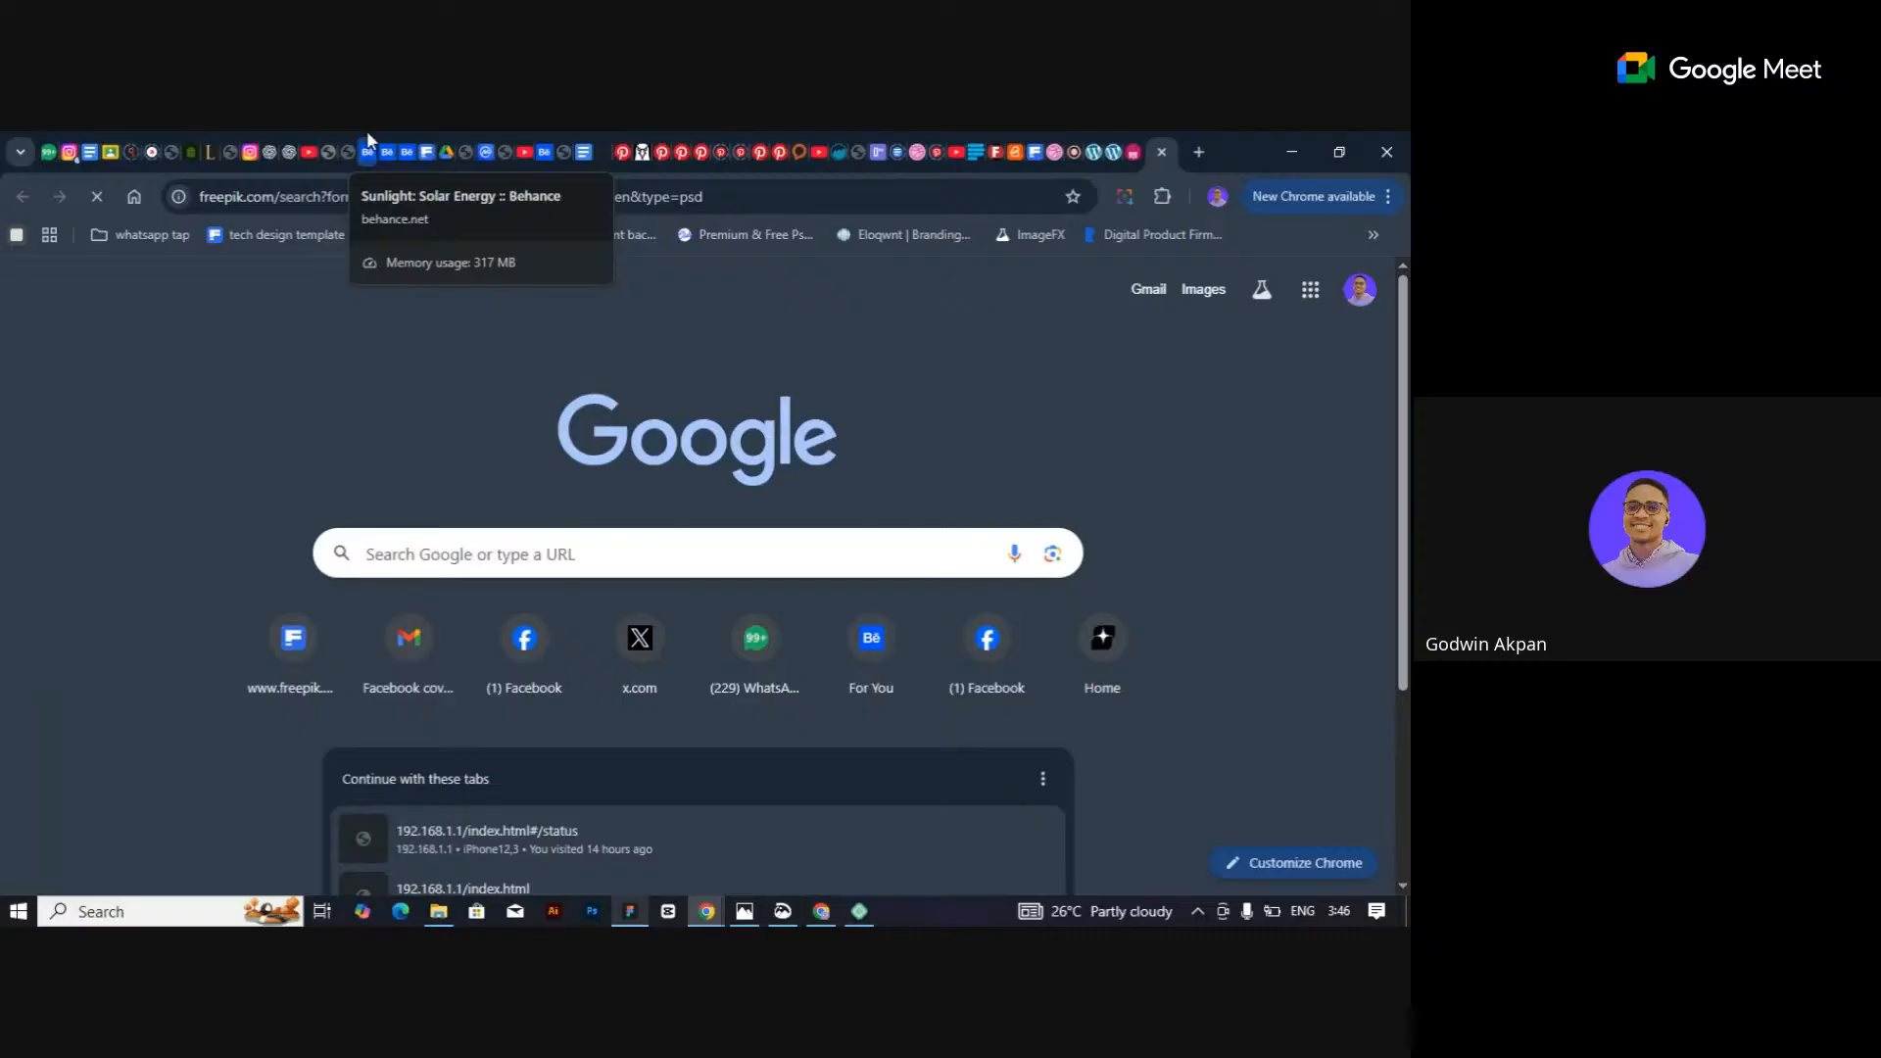
Return to the Elementor page and set the new image widget to 4.jpg from the media library.
{"action": "left_click", "coordinate": [1113, 153]}
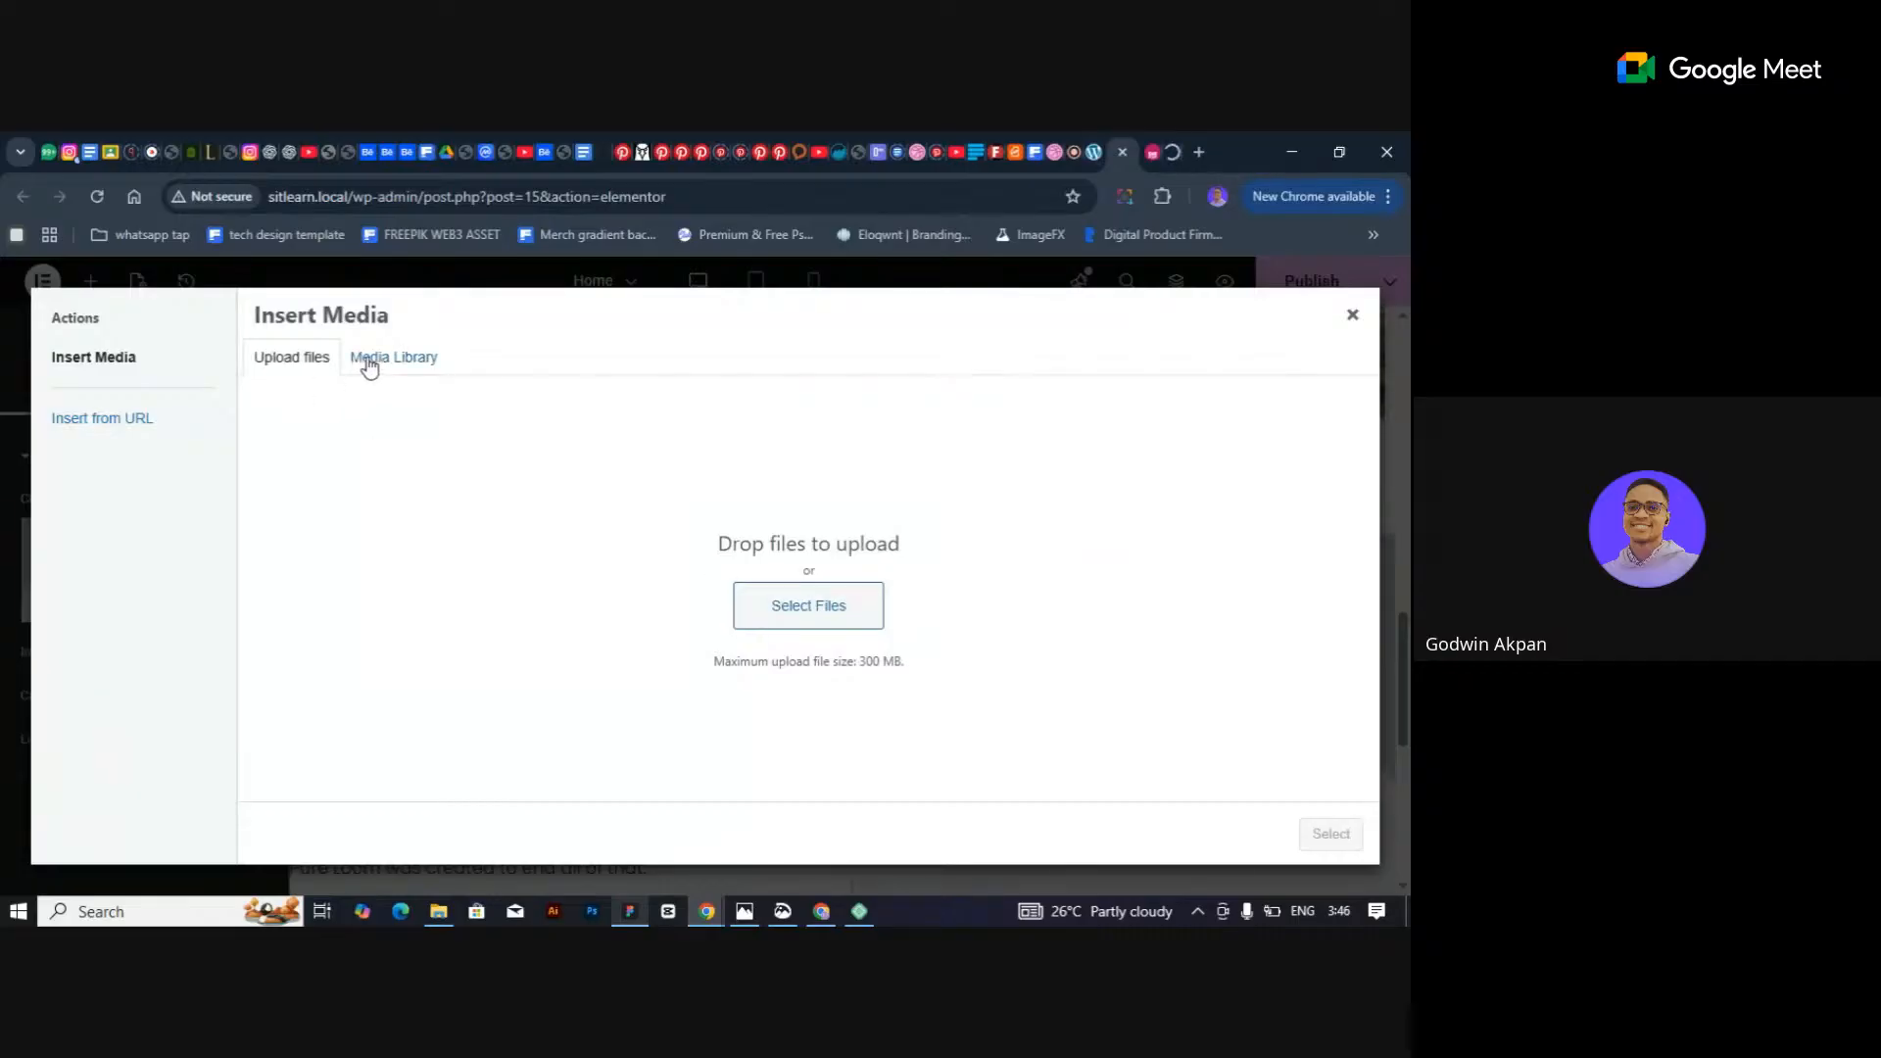
{"action": "left_click", "coordinate": [1353, 316]}
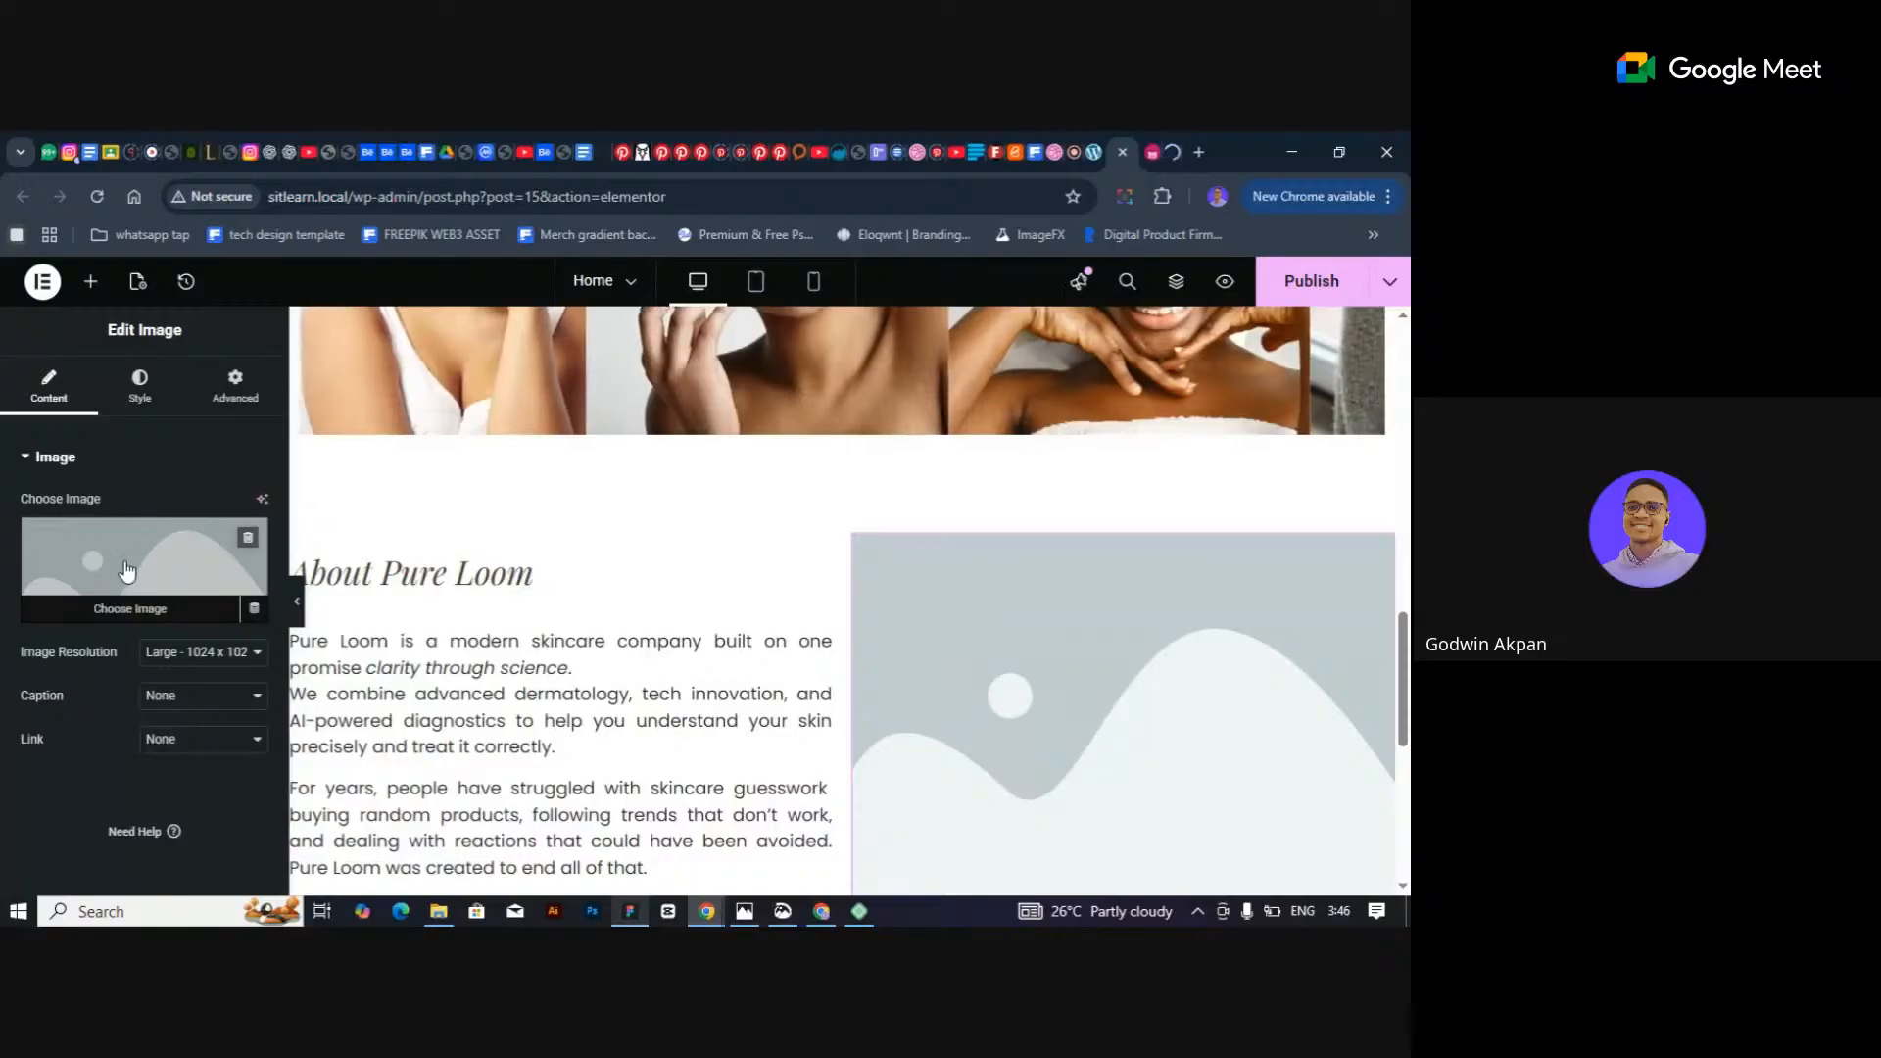
{"action": "scroll", "coordinate": [1069, 716], "scroll_direction": "down", "scroll_amount": 3}
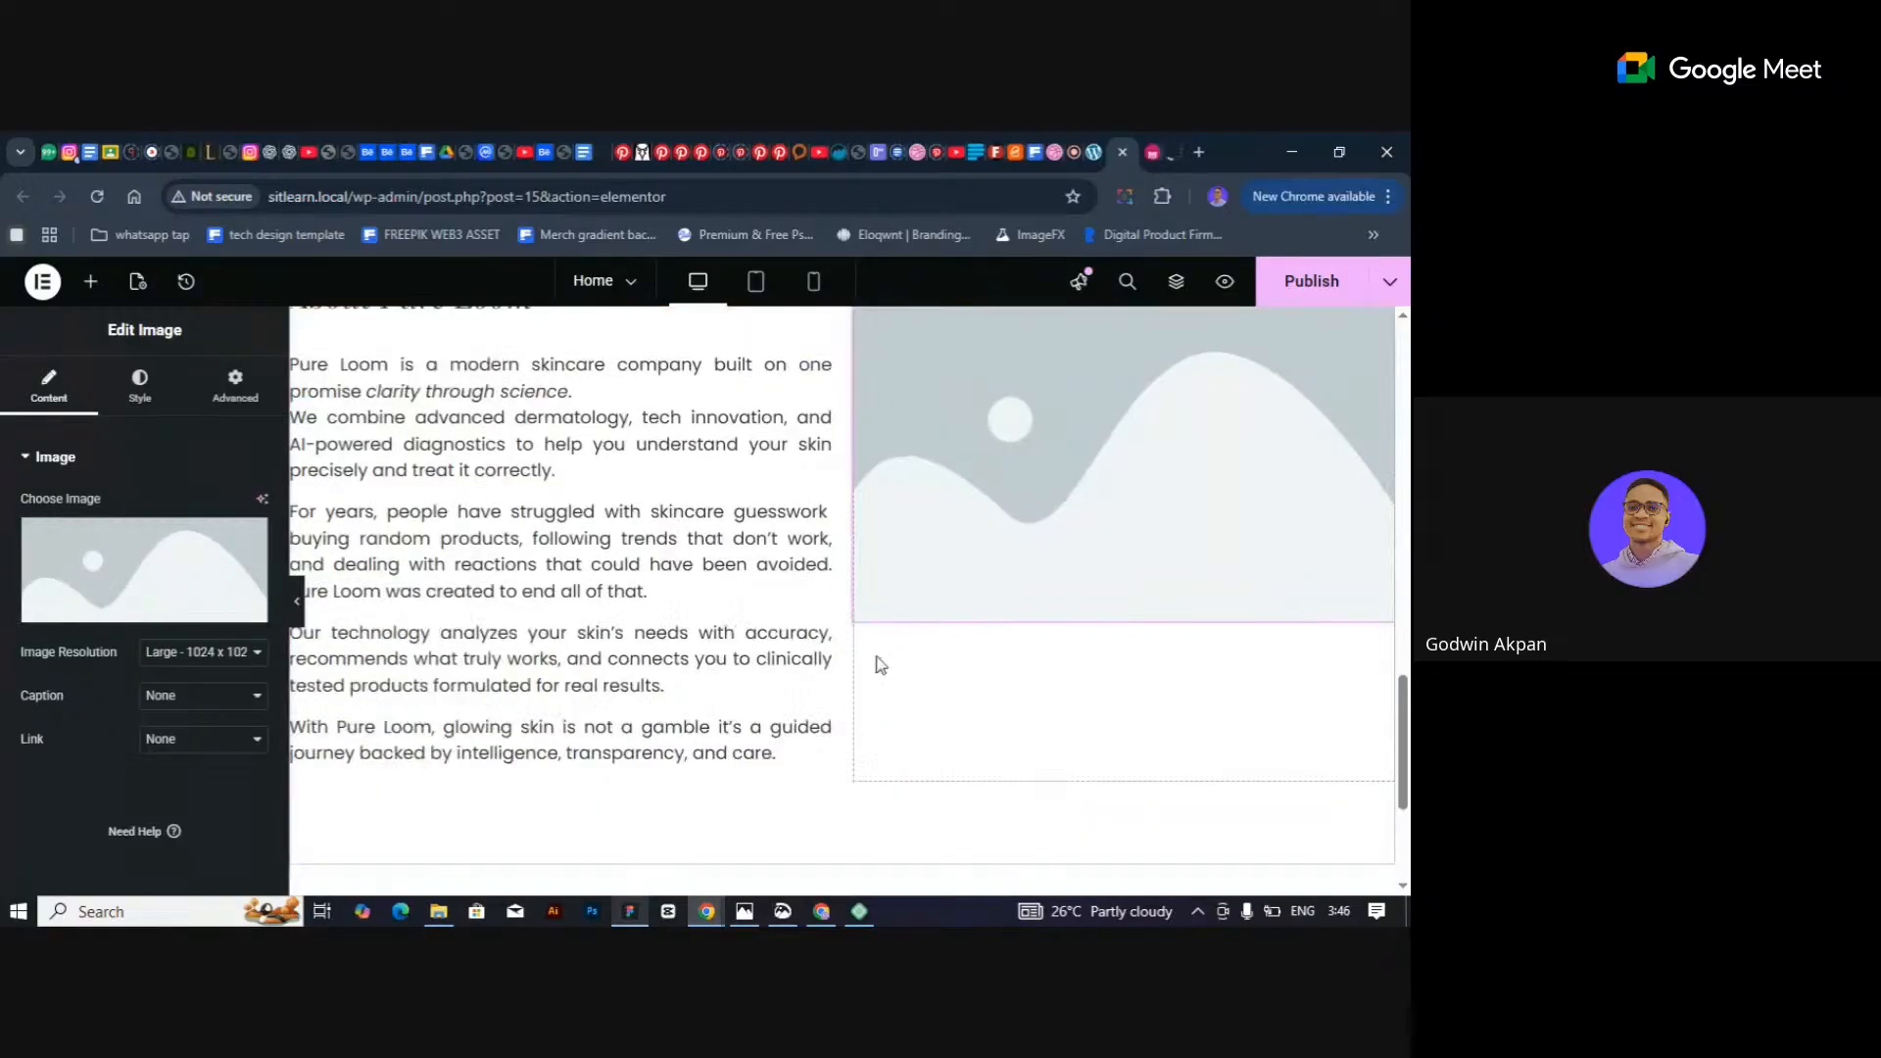
{"action": "left_click", "coordinate": [71, 602]}
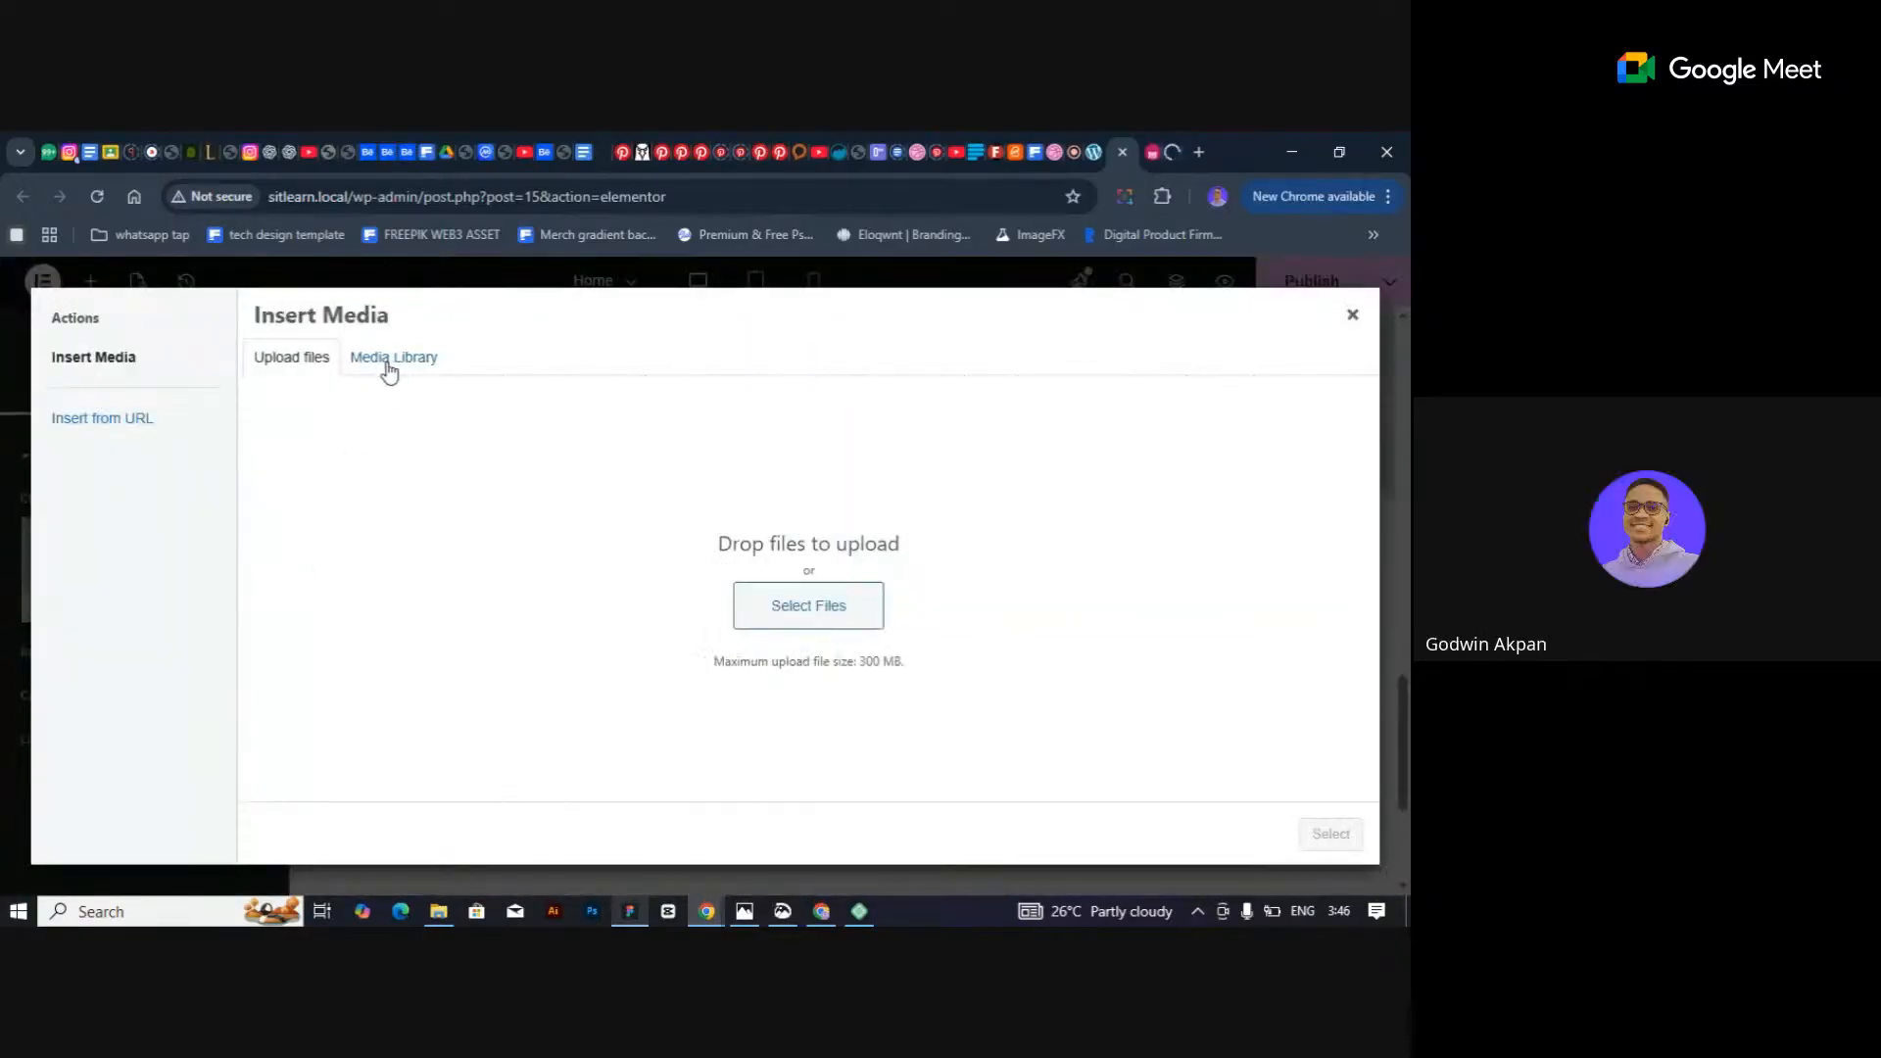
{"action": "left_click", "coordinate": [392, 363]}
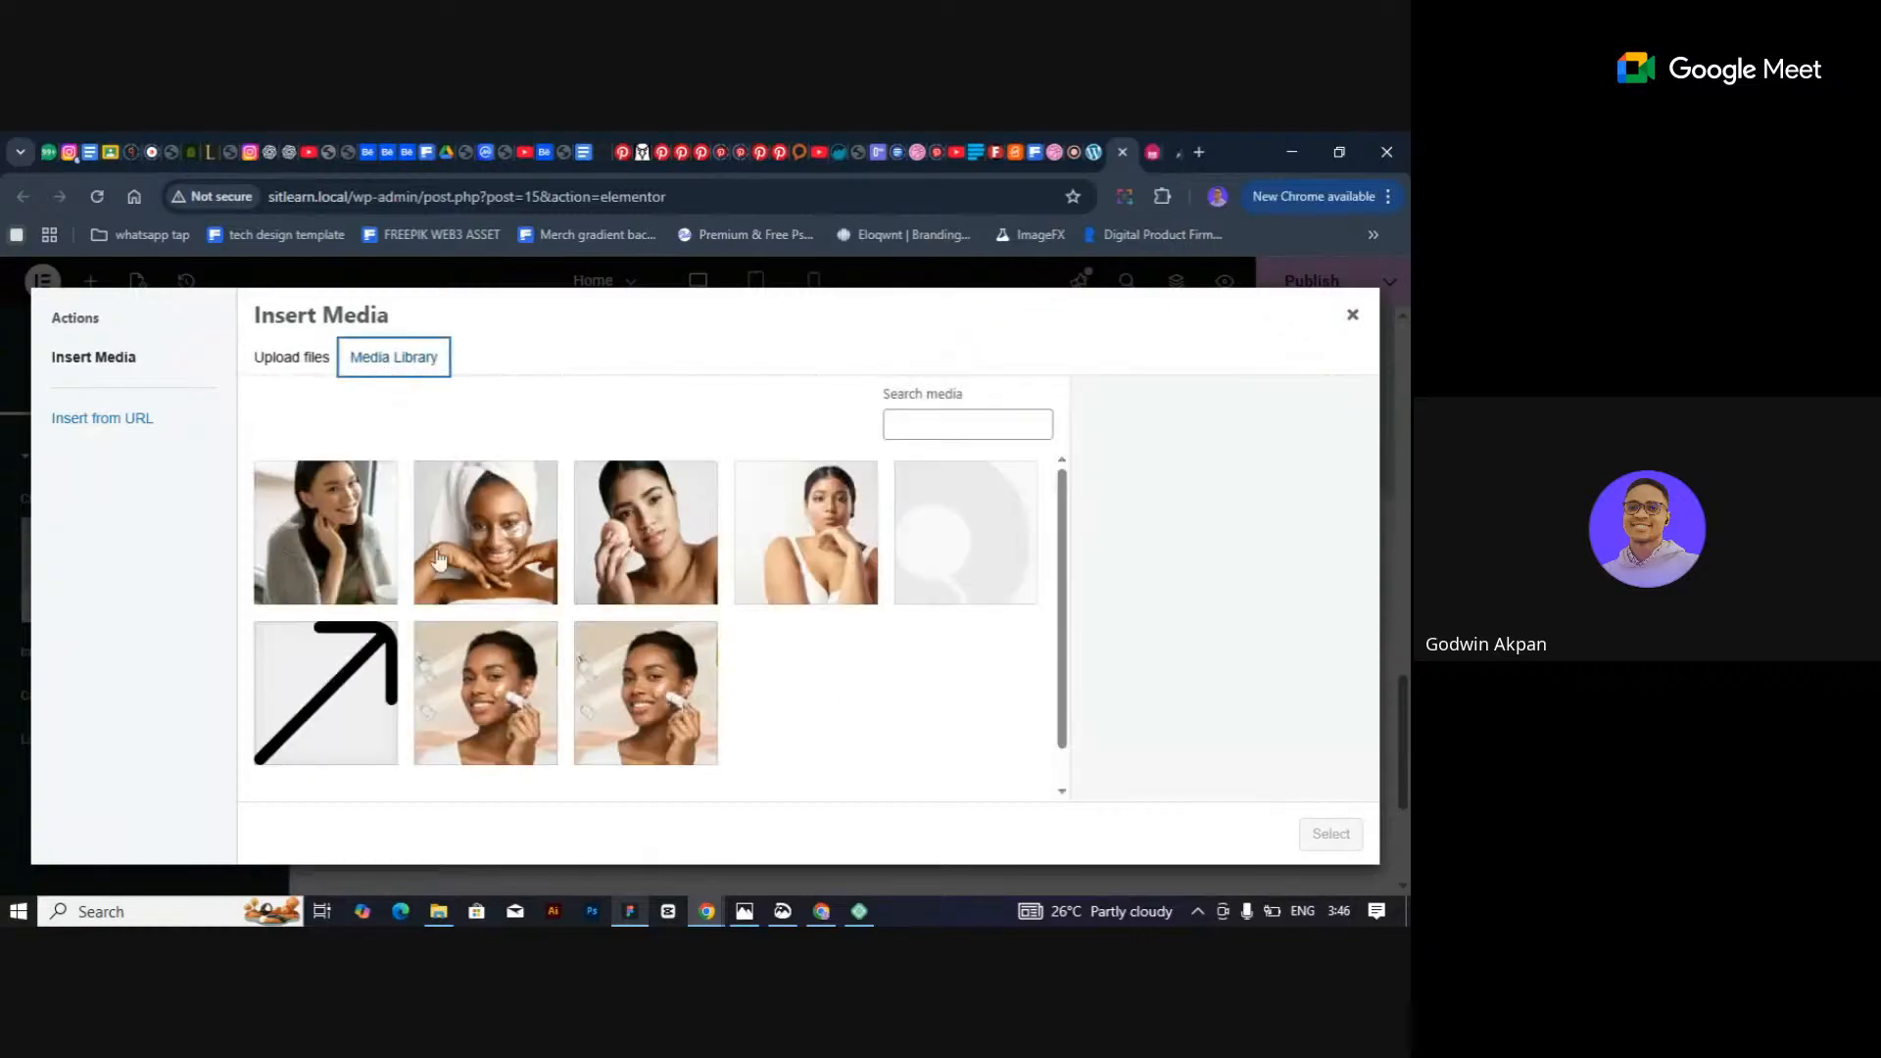
{"action": "left_click", "coordinate": [306, 370]}
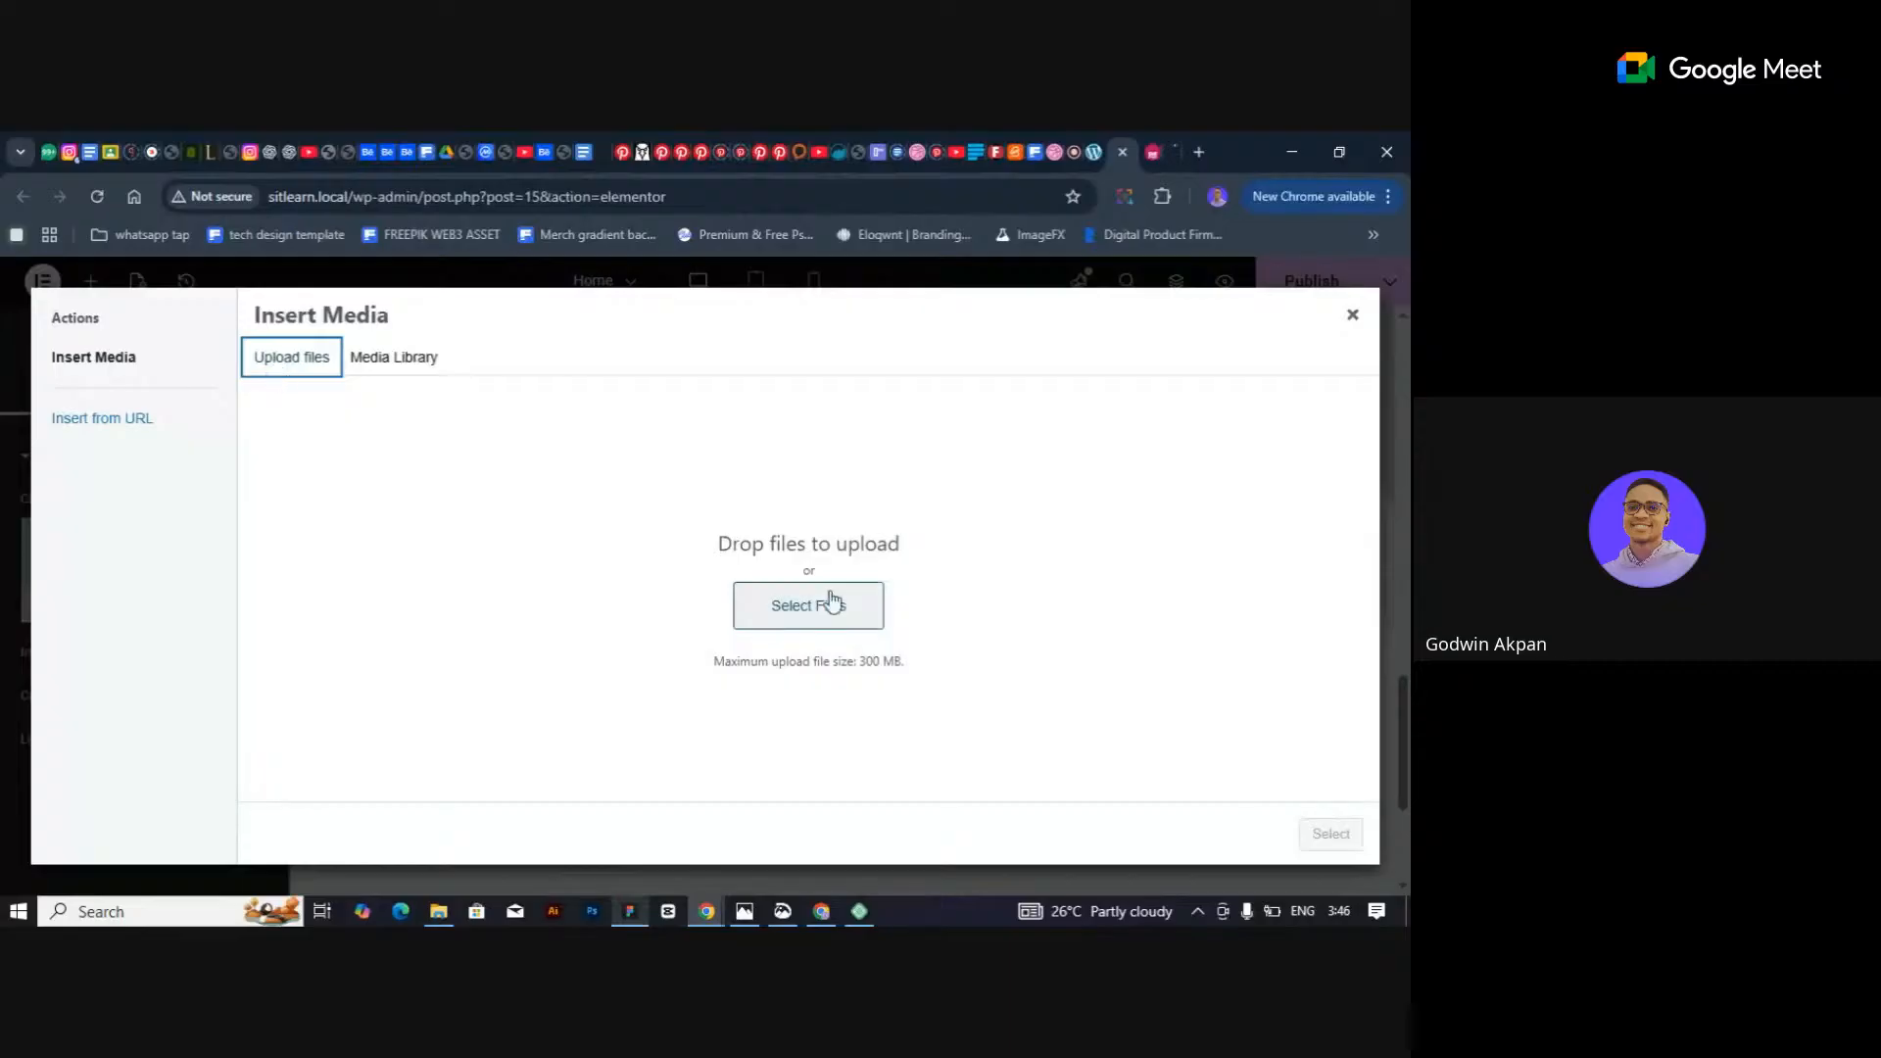
{"action": "left_click", "coordinate": [400, 365]}
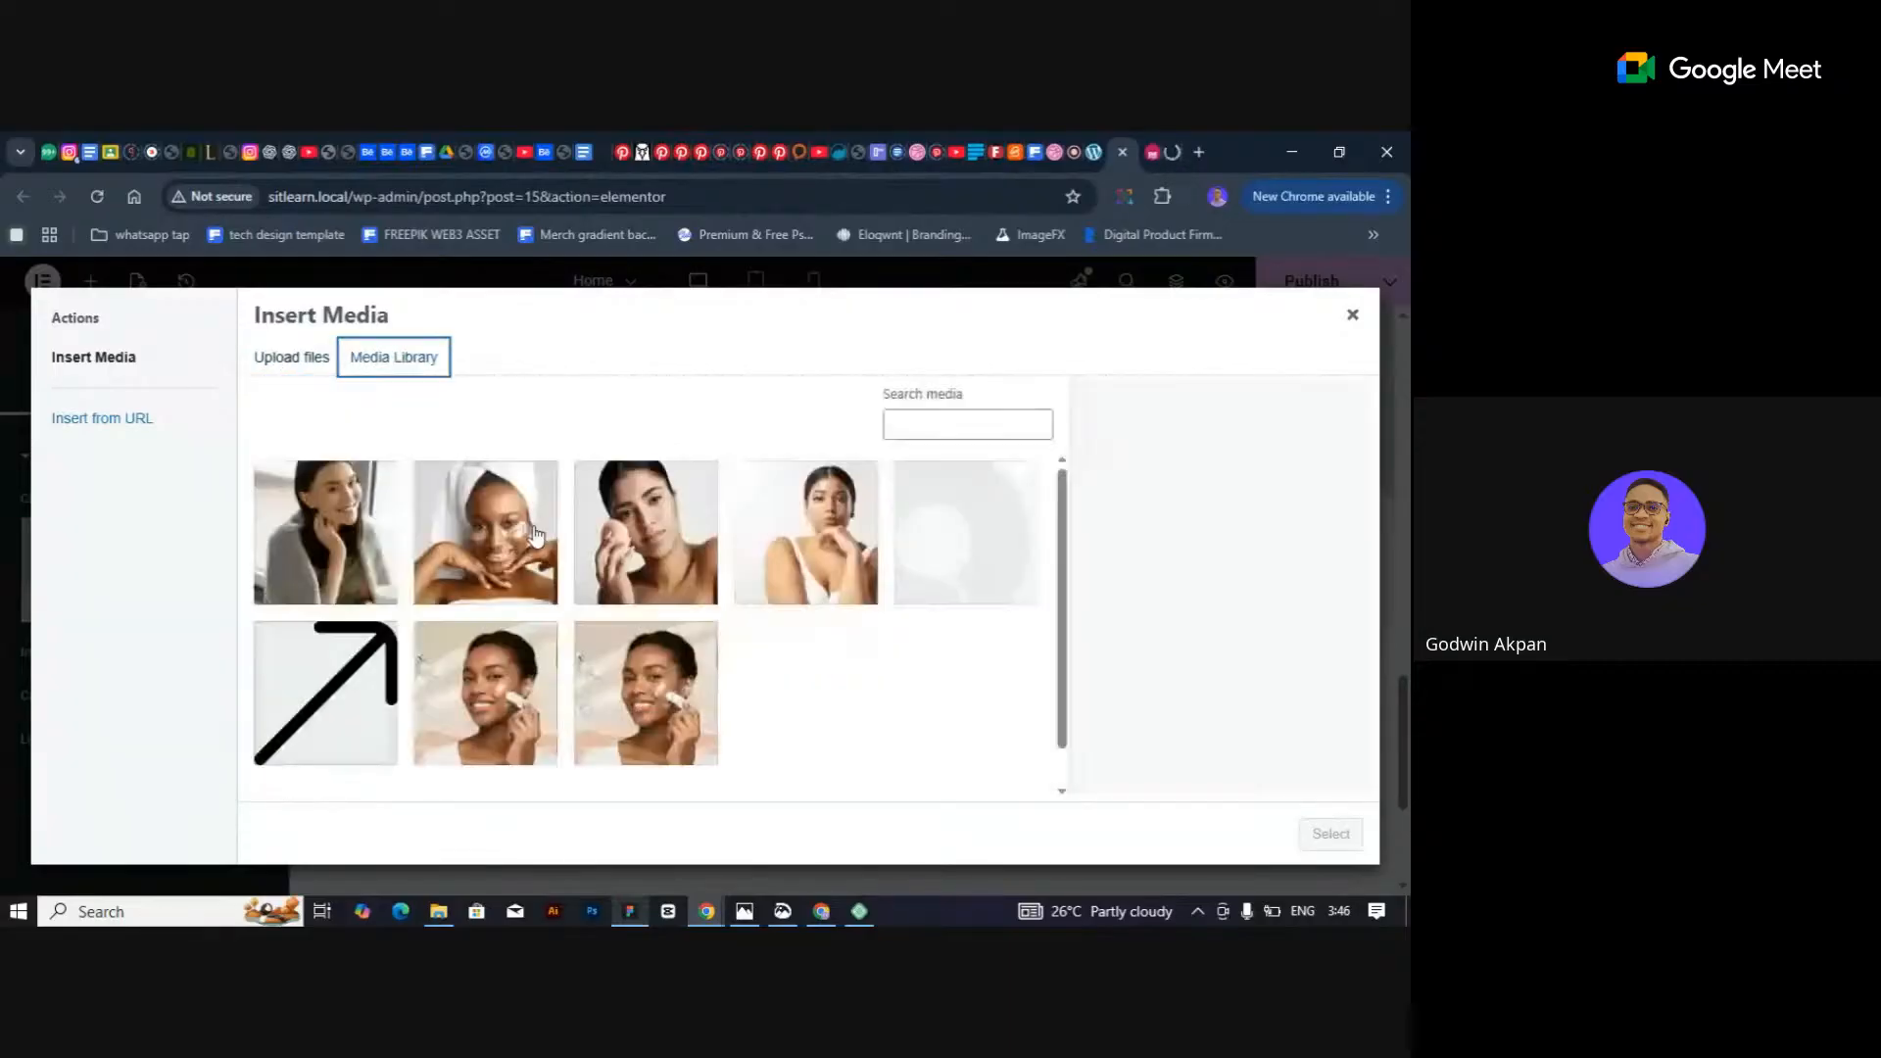
{"action": "left_click", "coordinate": [352, 547]}
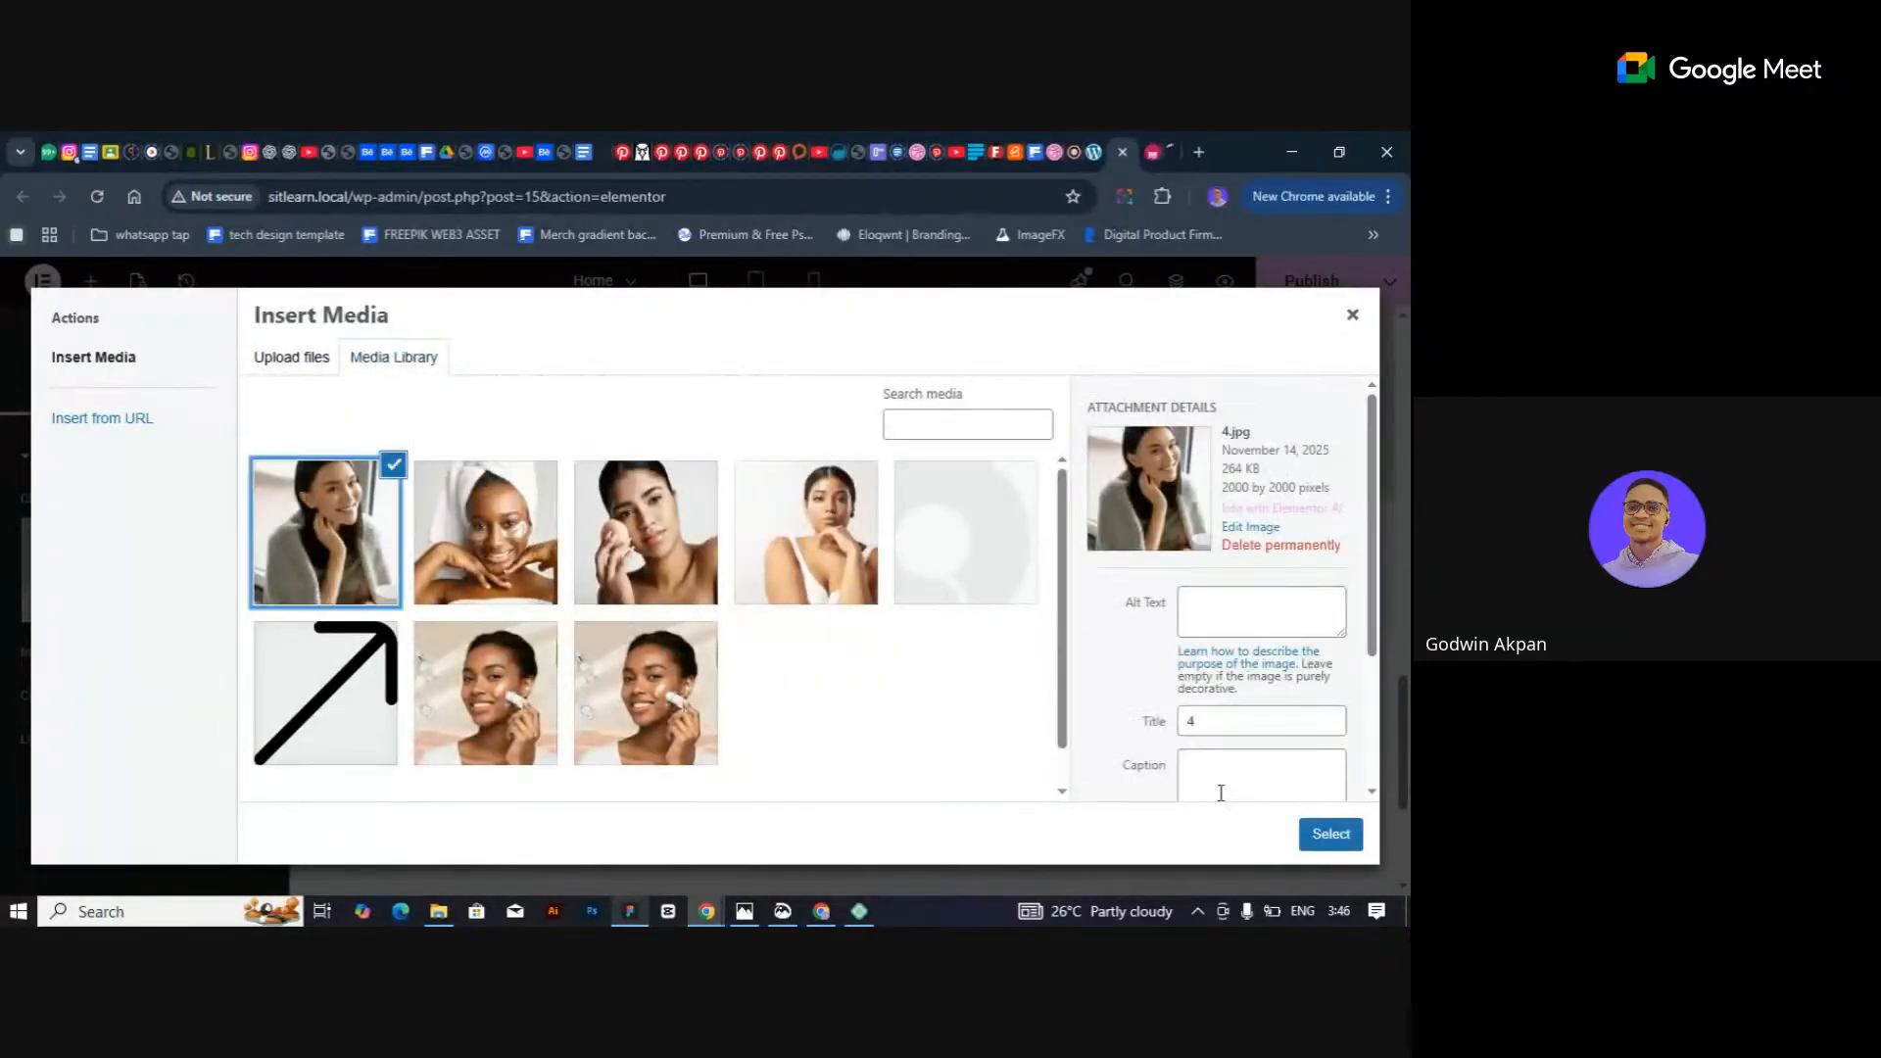
{"action": "left_click", "coordinate": [1333, 833]}
Examine the home page from the hero section through the image carousel to the About Pure Loom section with its image.
{"action": "scroll", "coordinate": [1128, 580], "scroll_direction": "up", "scroll_amount": 6}
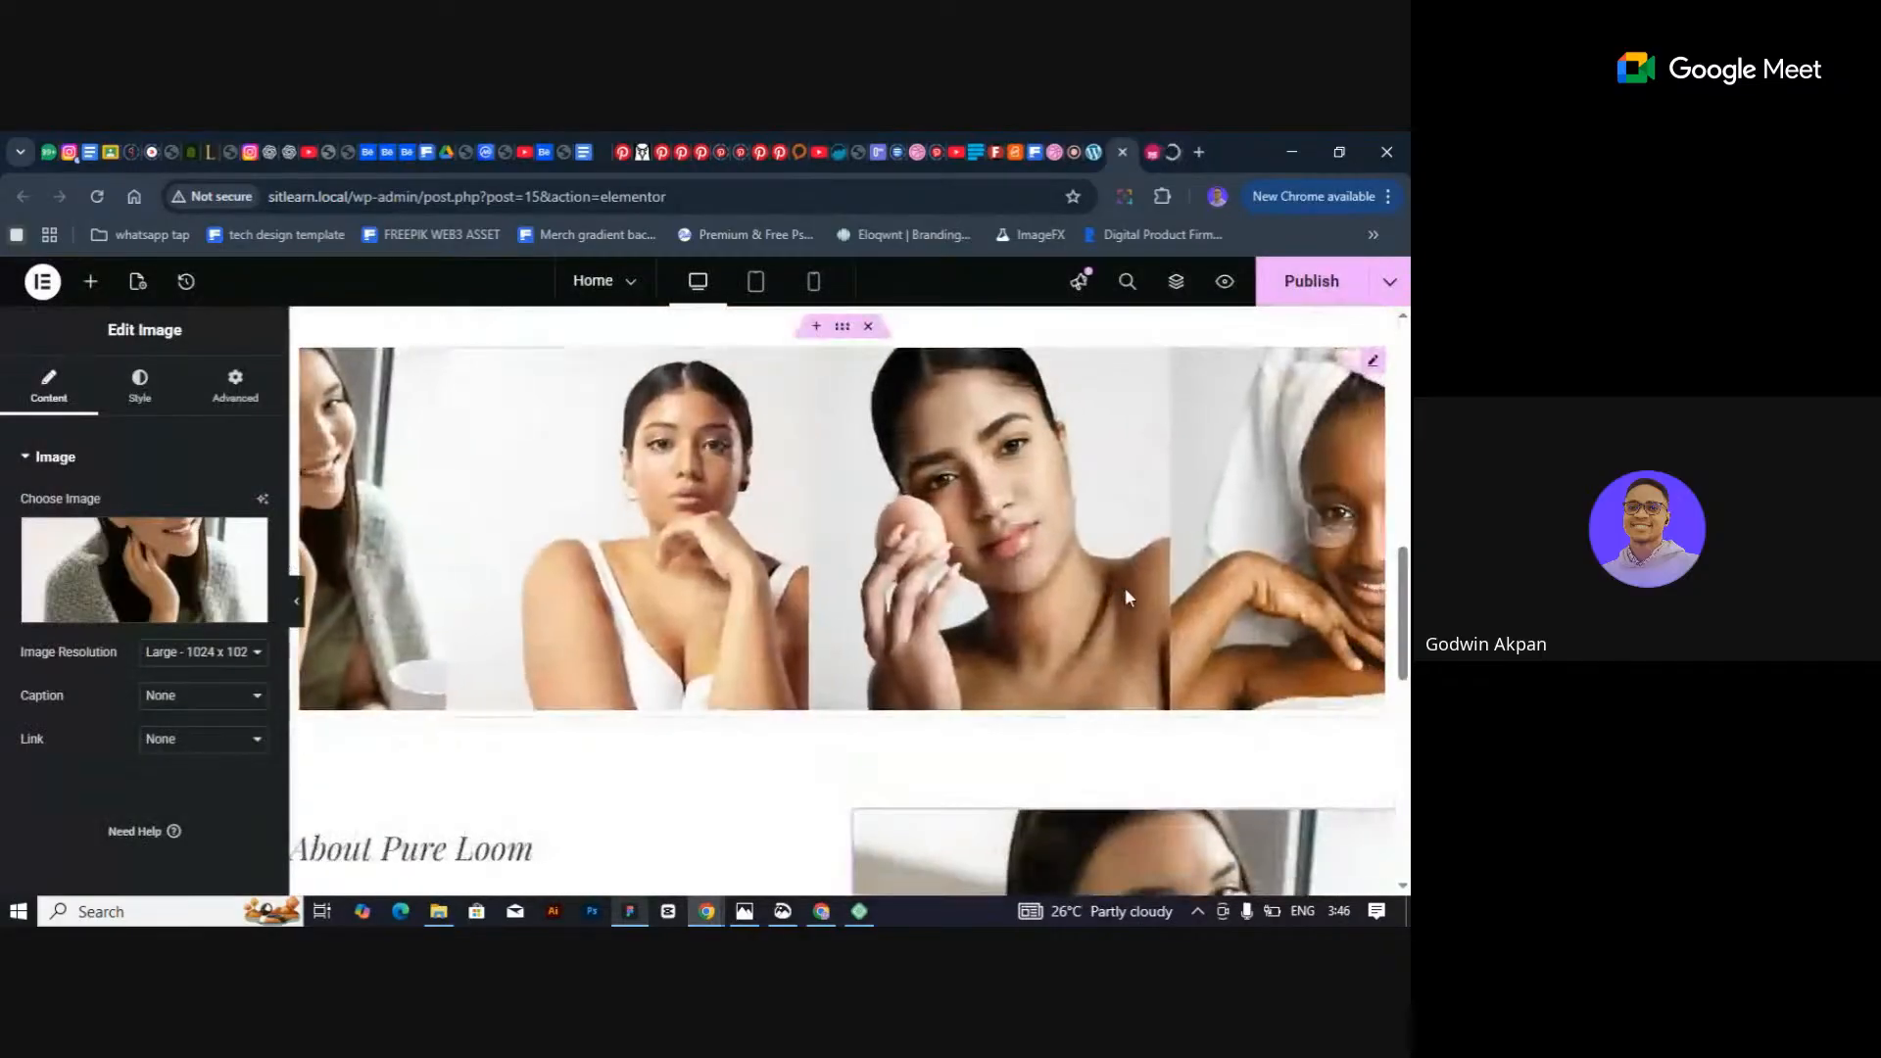
{"action": "scroll", "coordinate": [1126, 590], "scroll_direction": "down", "scroll_amount": 5}
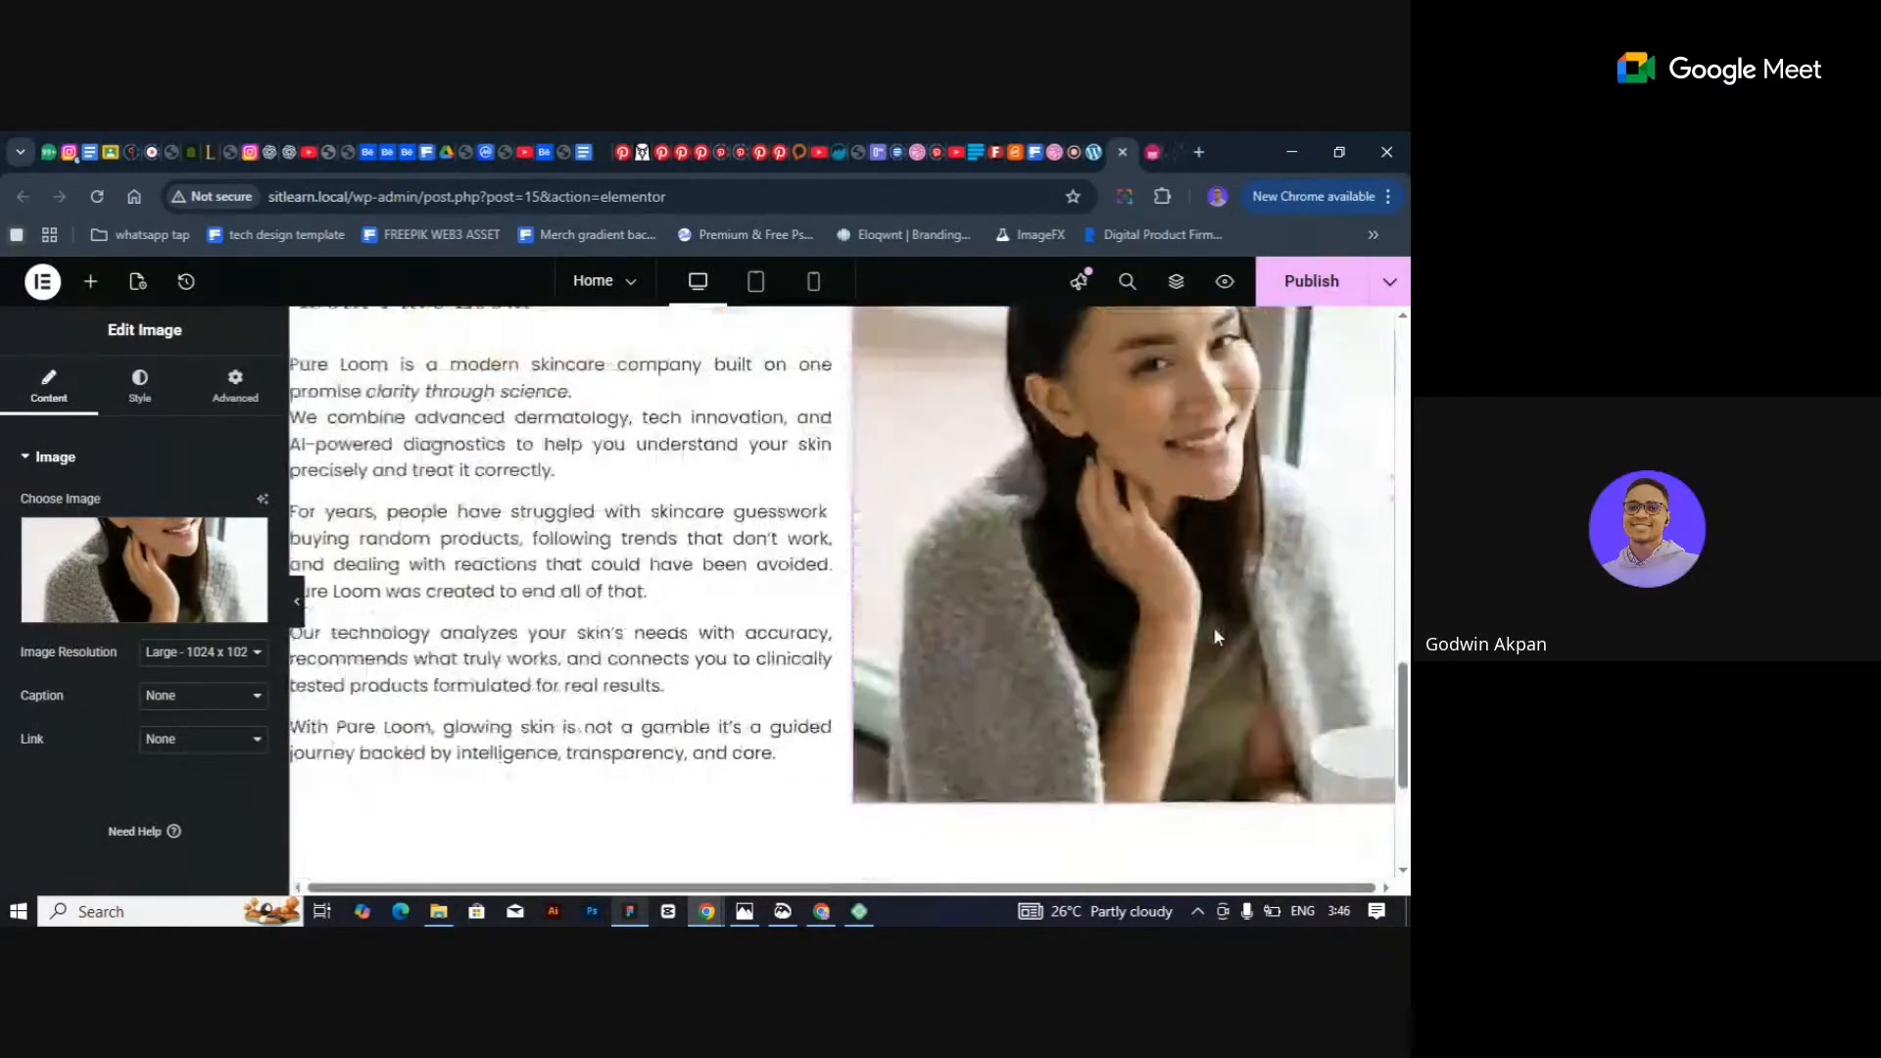
{"action": "scroll", "coordinate": [1217, 637], "scroll_direction": "up", "scroll_amount": 3}
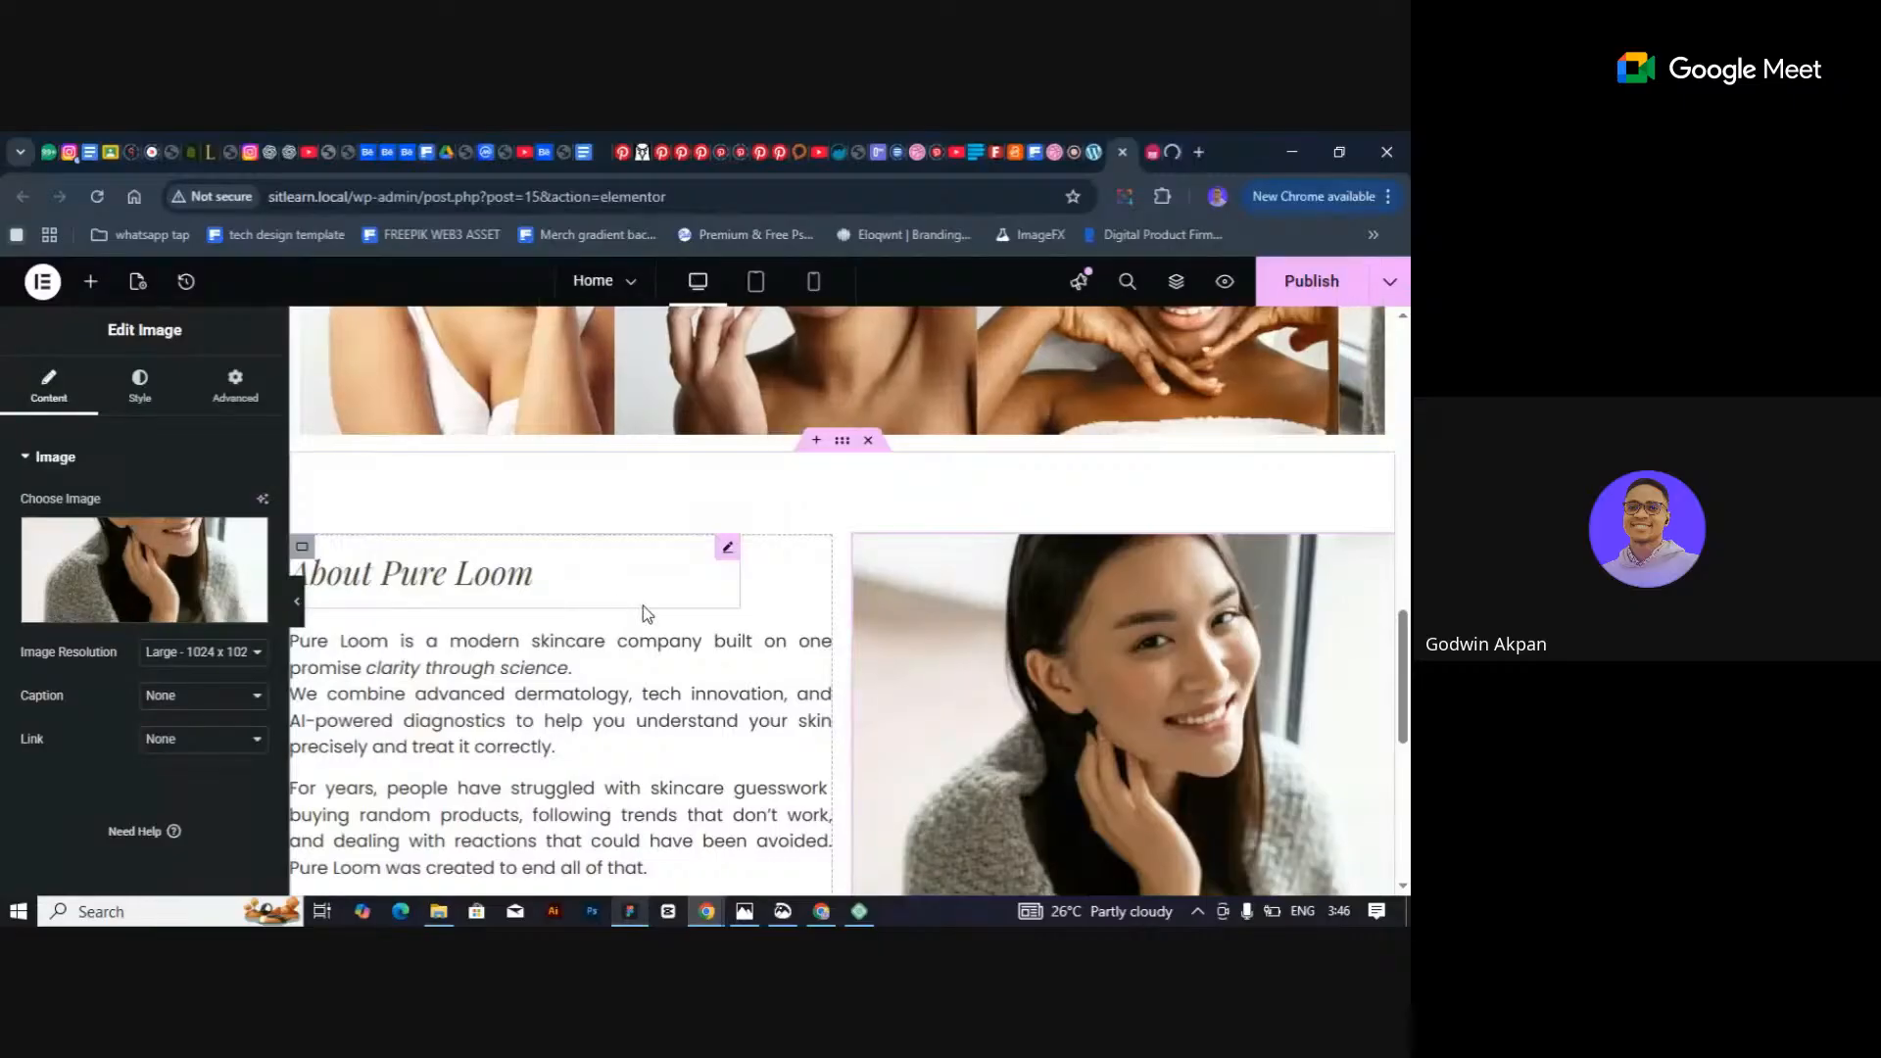
{"action": "scroll", "coordinate": [697, 584], "scroll_direction": "down", "scroll_amount": 3}
{"action": "scroll", "coordinate": [698, 584], "scroll_direction": "up", "scroll_amount": 3}
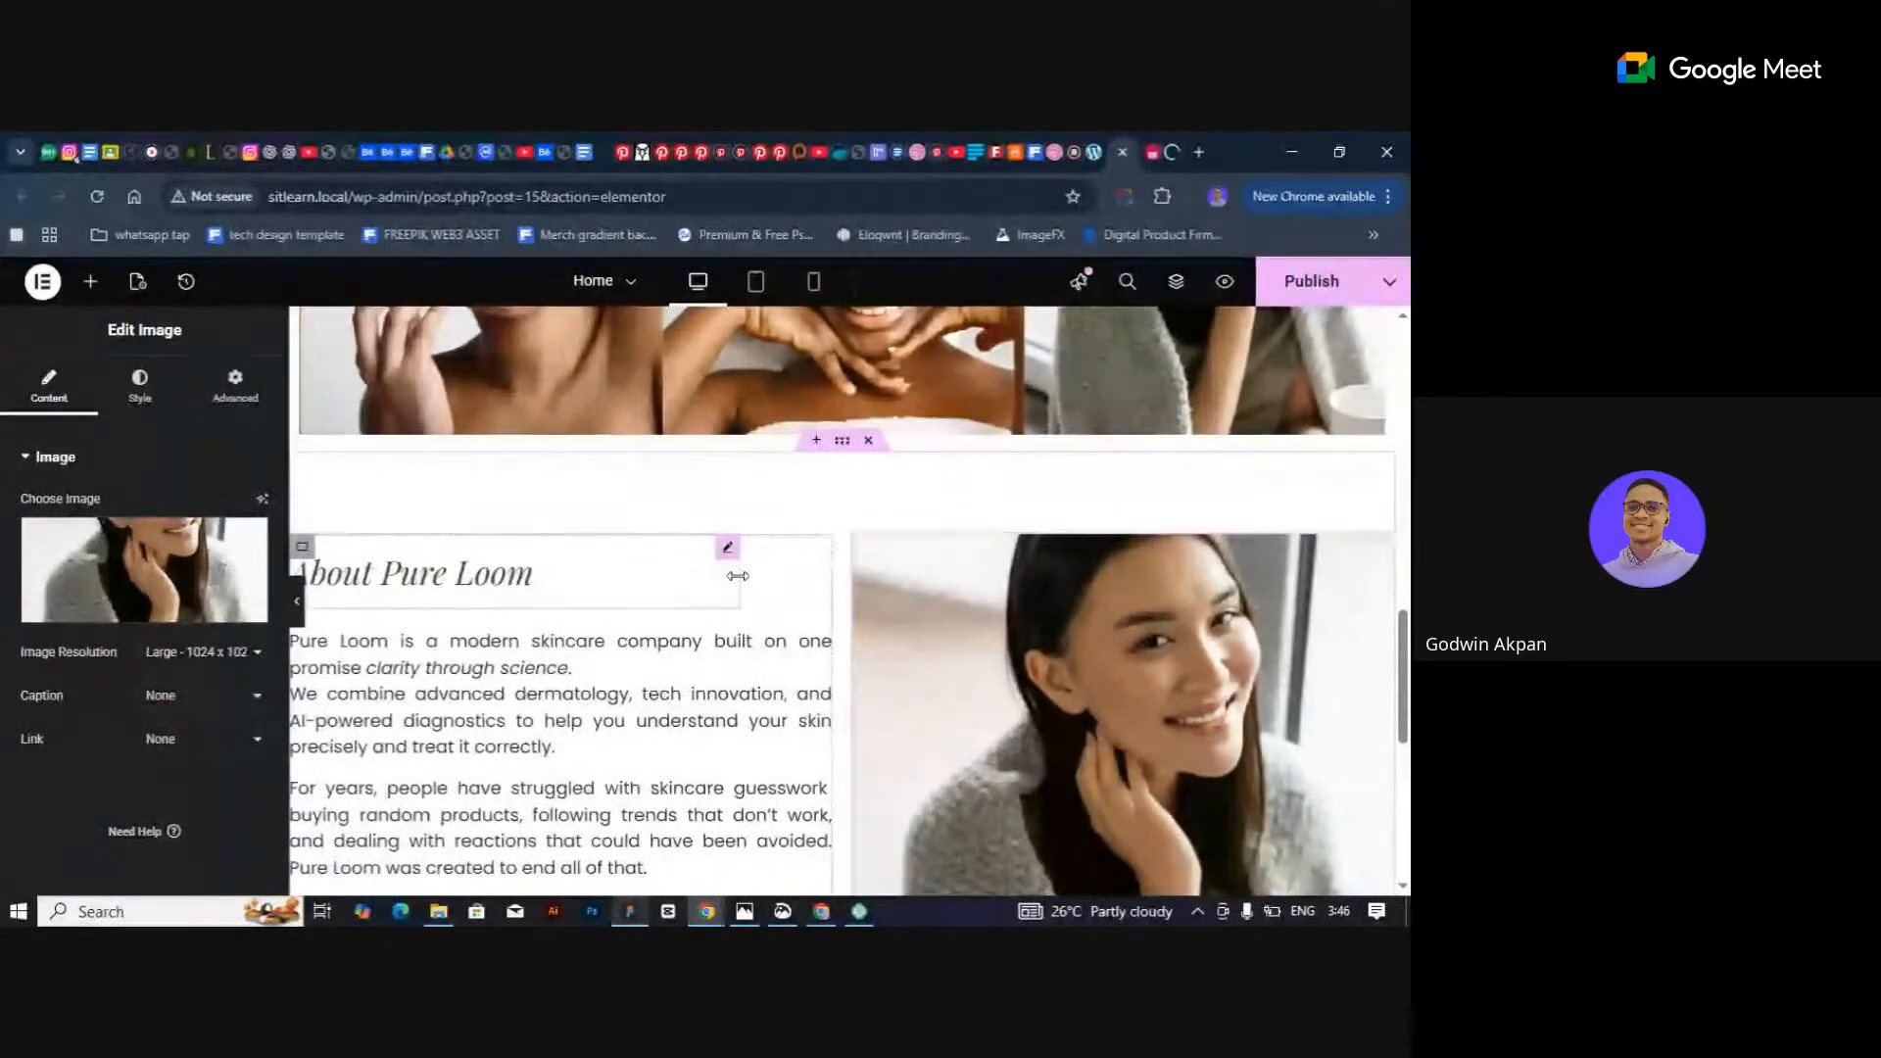
{"action": "scroll", "coordinate": [745, 583], "scroll_direction": "up", "scroll_amount": 10}
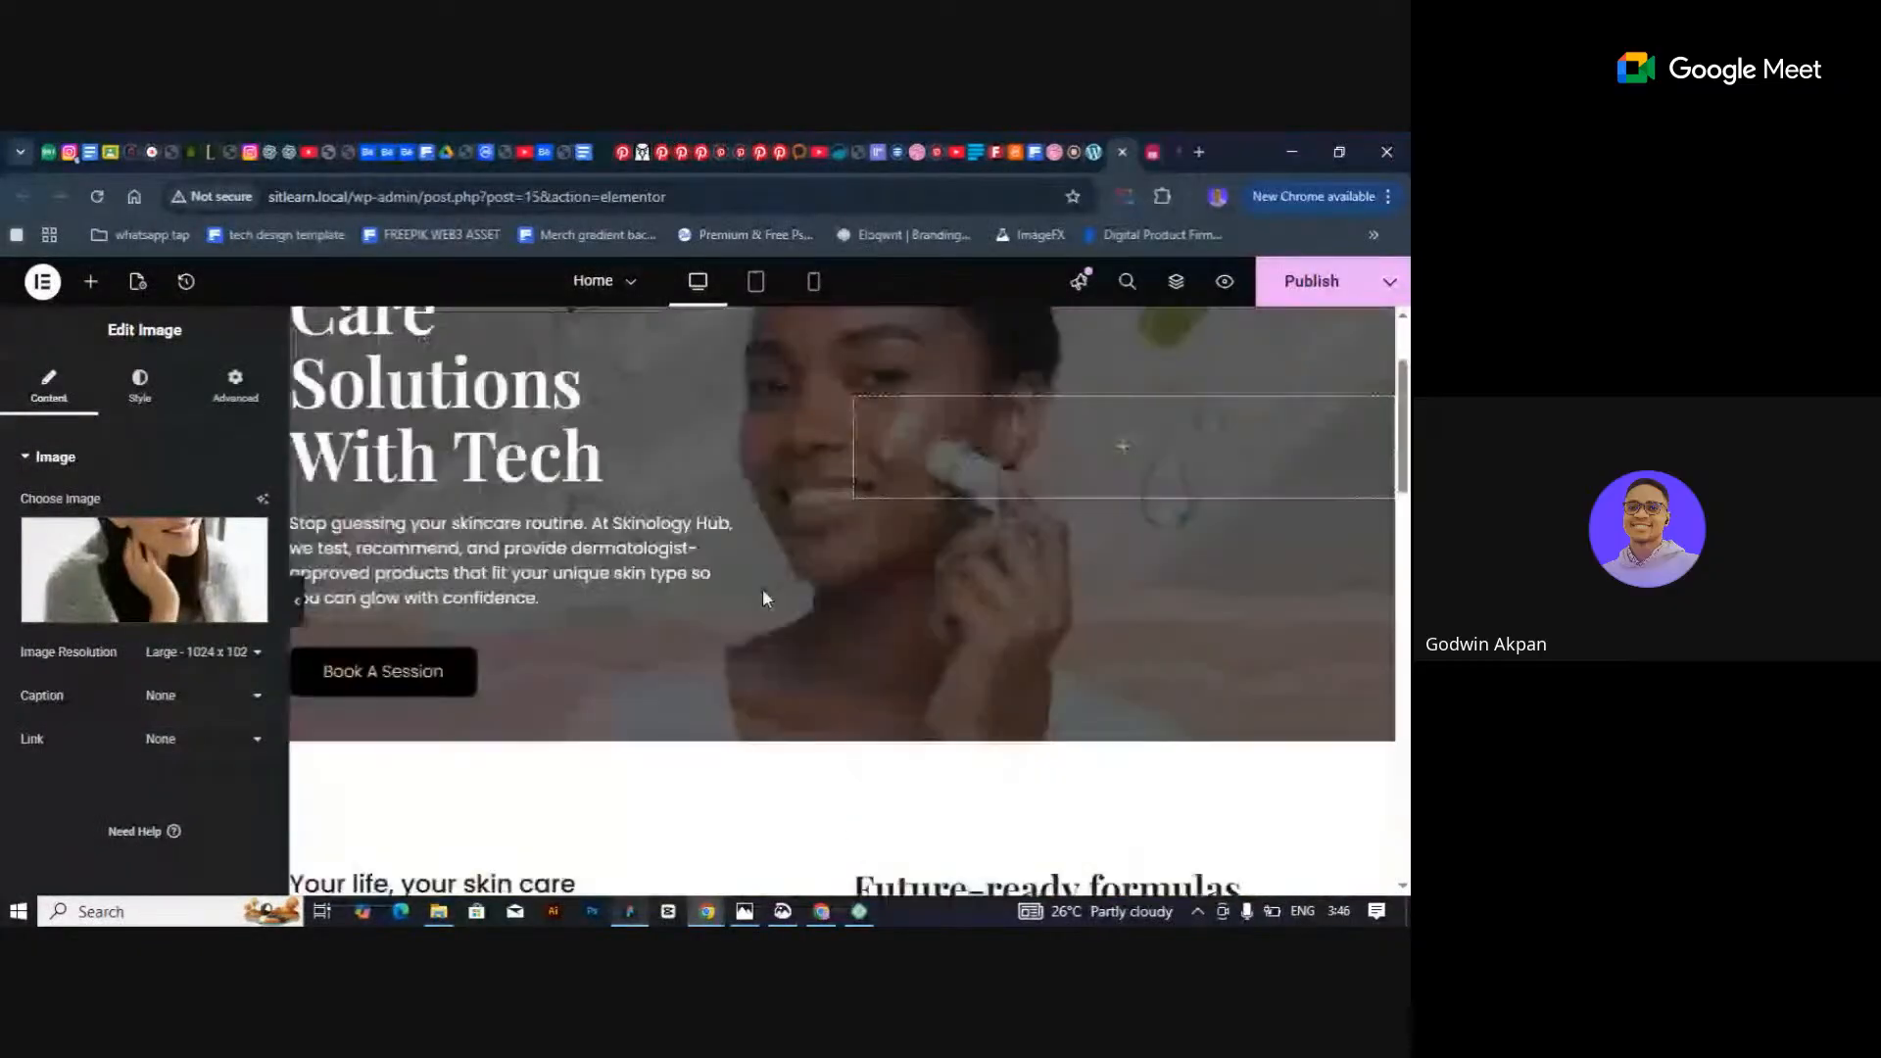
{"action": "scroll", "coordinate": [765, 600], "scroll_direction": "up", "scroll_amount": 2}
{"action": "scroll", "coordinate": [765, 600], "scroll_direction": "down", "scroll_amount": 5}
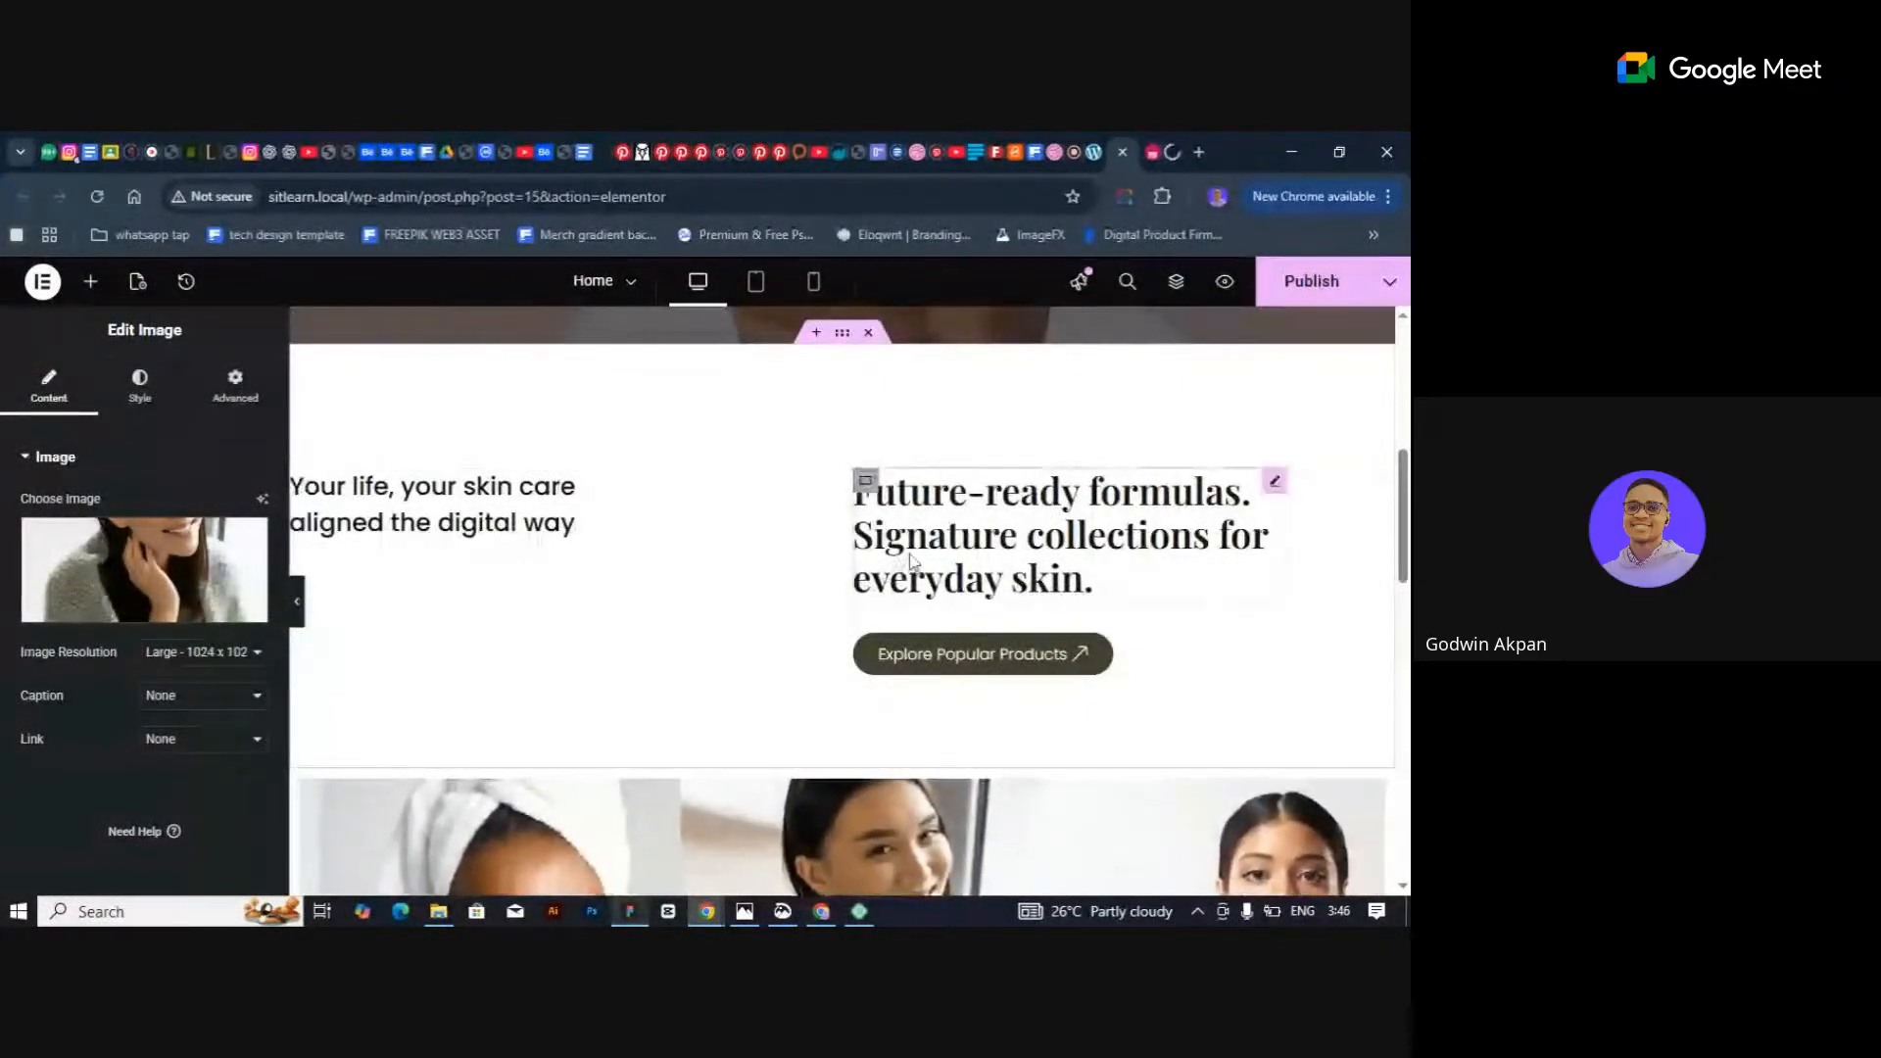
{"action": "scroll", "coordinate": [911, 560], "scroll_direction": "down", "scroll_amount": 3}
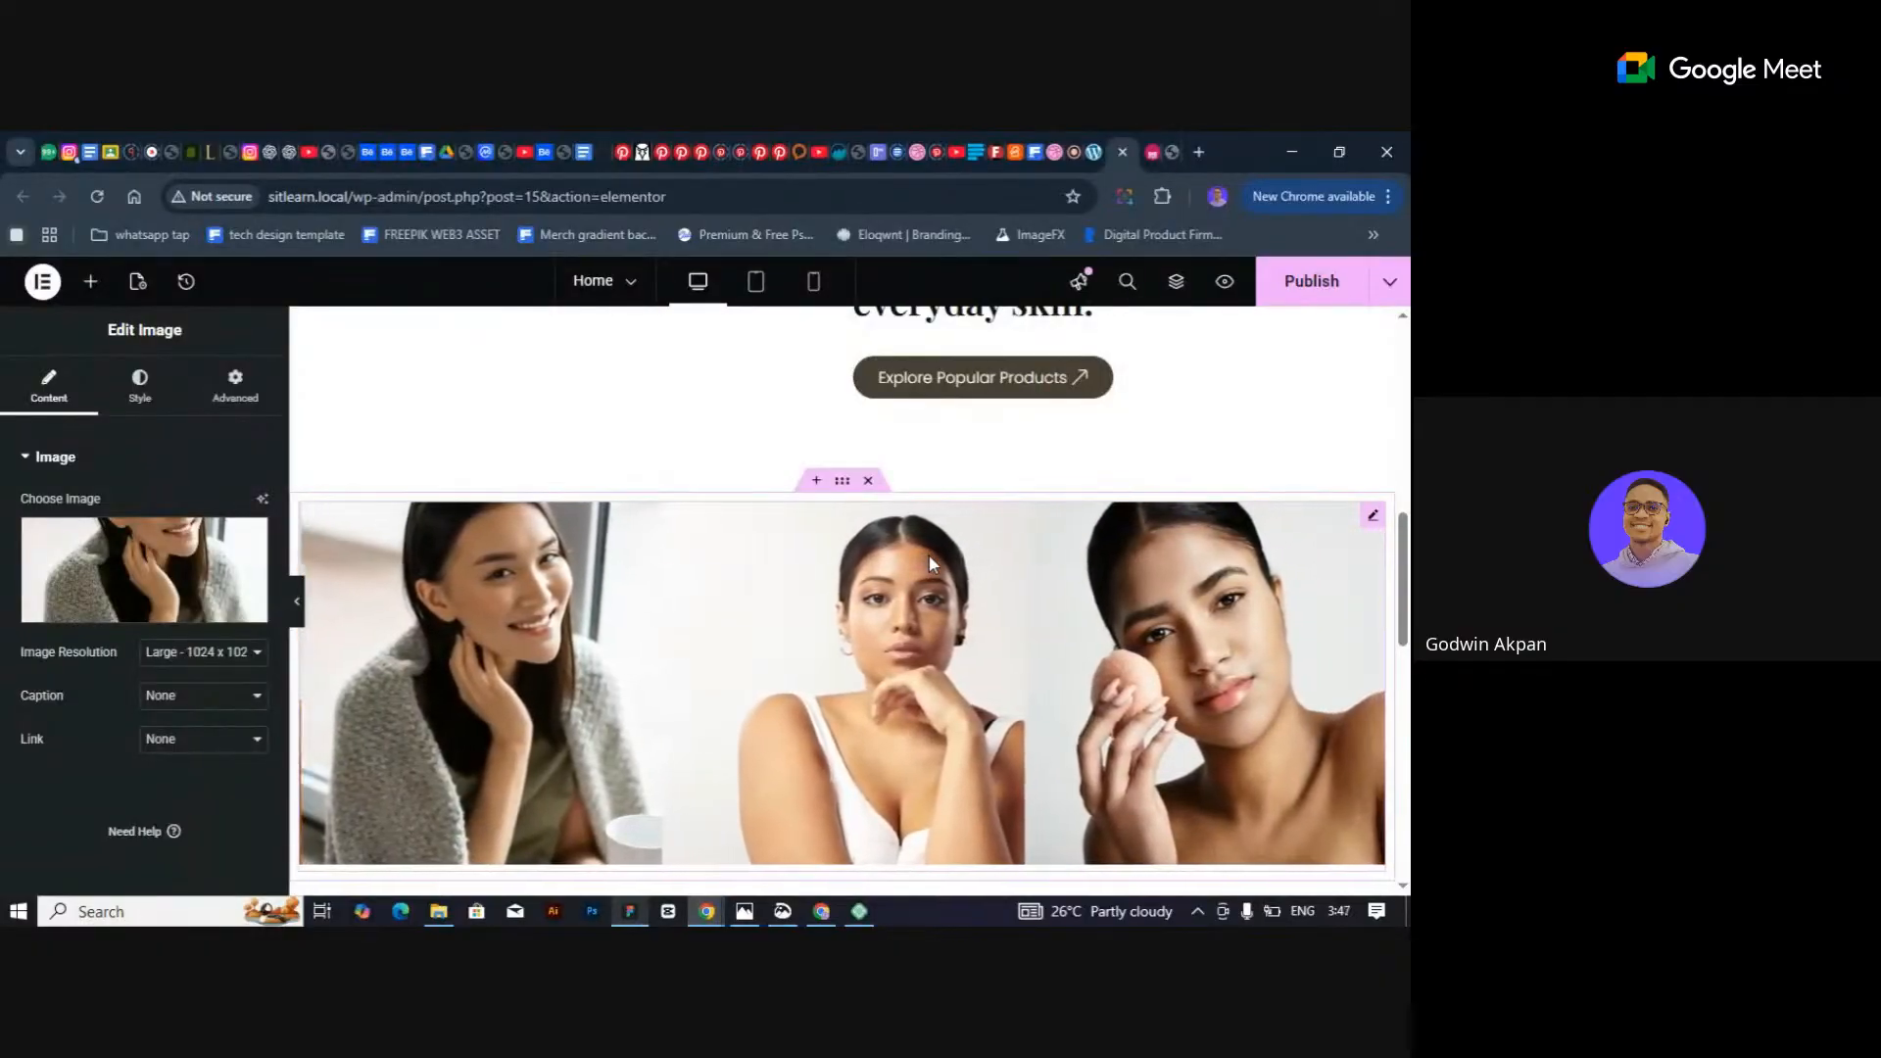
{"action": "scroll", "coordinate": [929, 554], "scroll_direction": "up", "scroll_amount": 5}
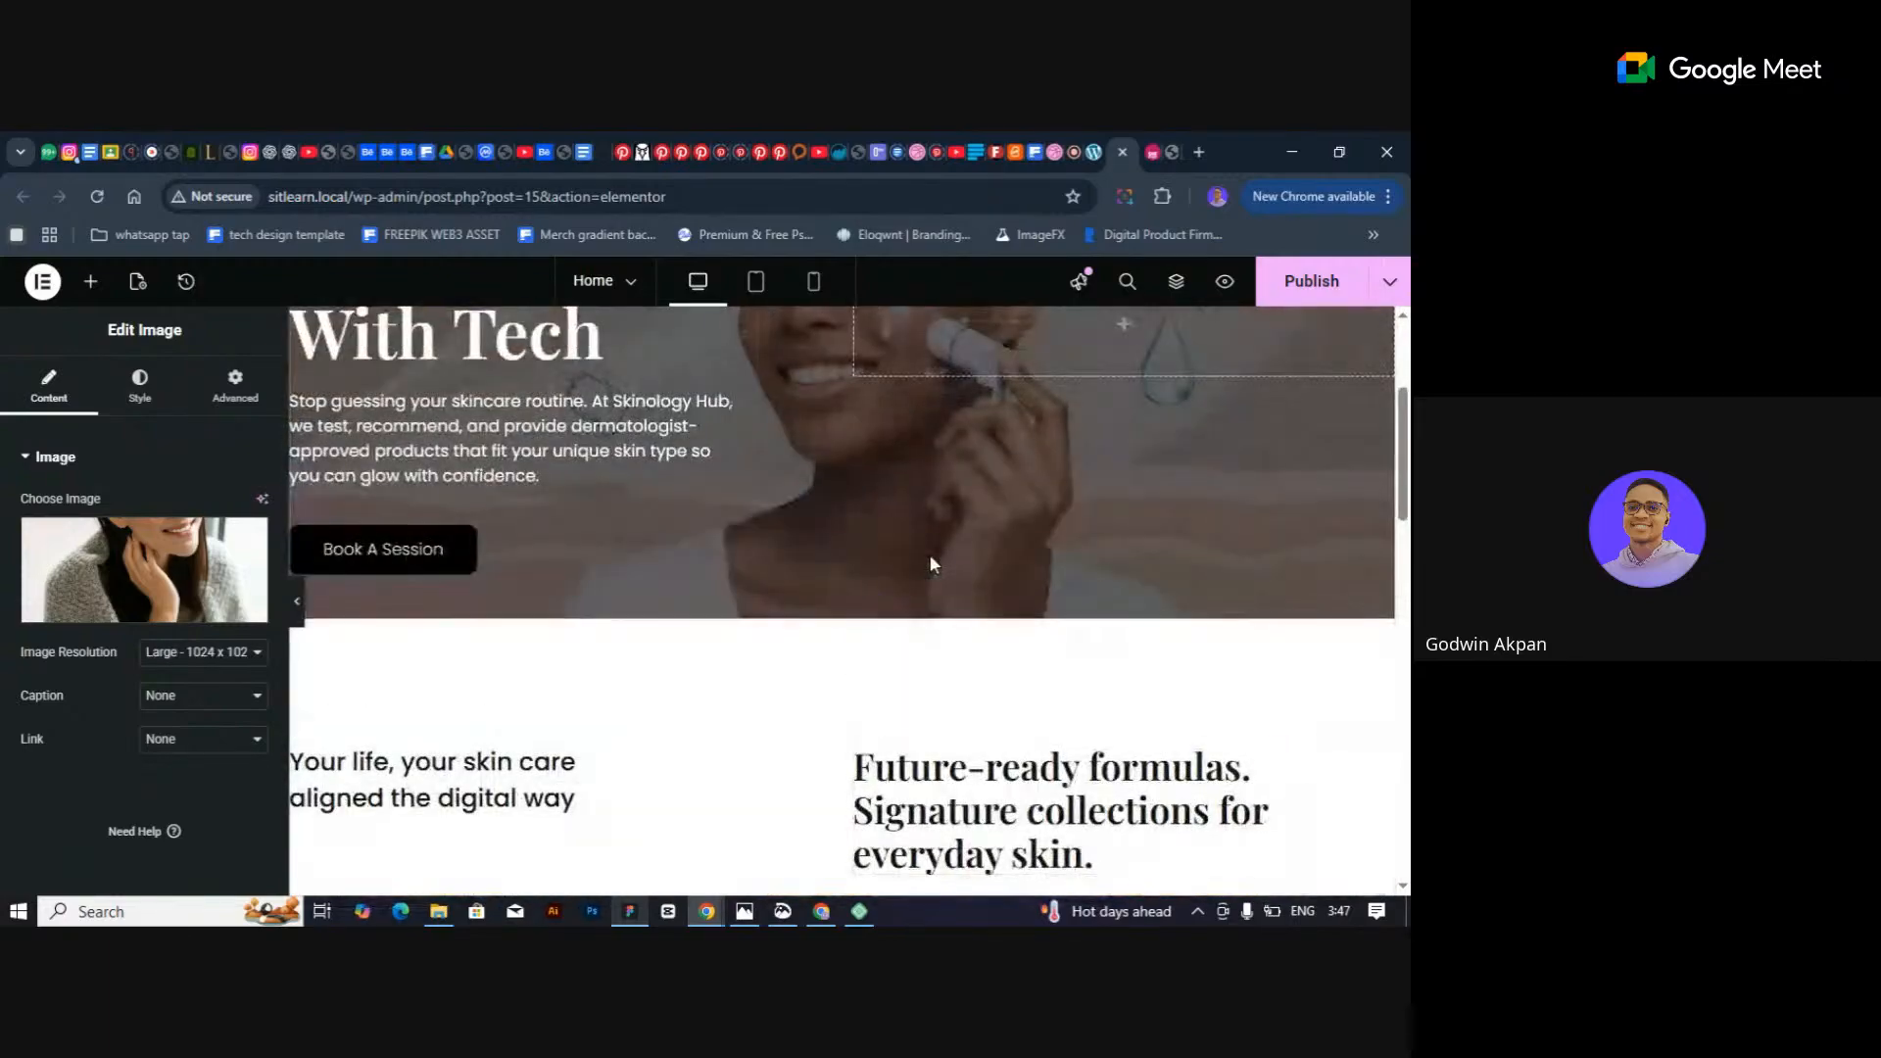
{"action": "scroll", "coordinate": [929, 554], "scroll_direction": "up", "scroll_amount": 2}
{"action": "scroll", "coordinate": [929, 555], "scroll_direction": "down", "scroll_amount": 2}
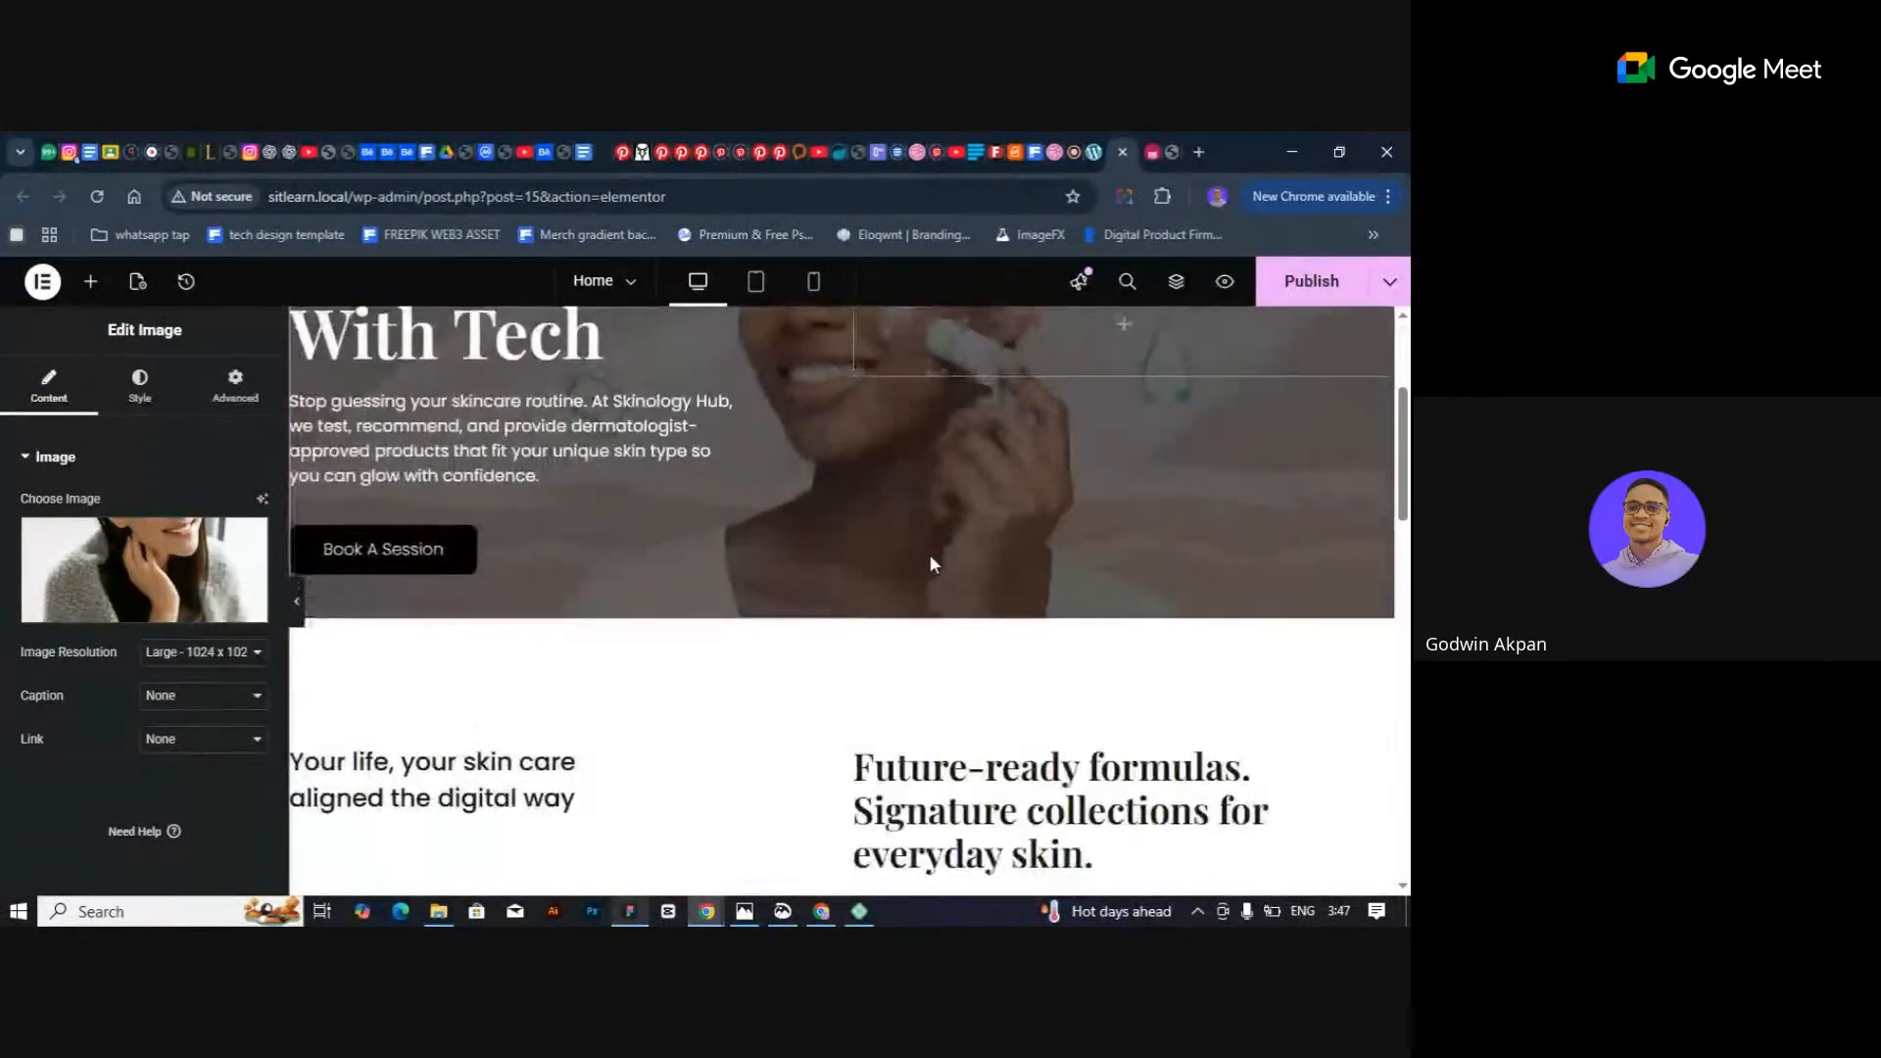
{"action": "scroll", "coordinate": [929, 555], "scroll_direction": "down", "scroll_amount": 8}
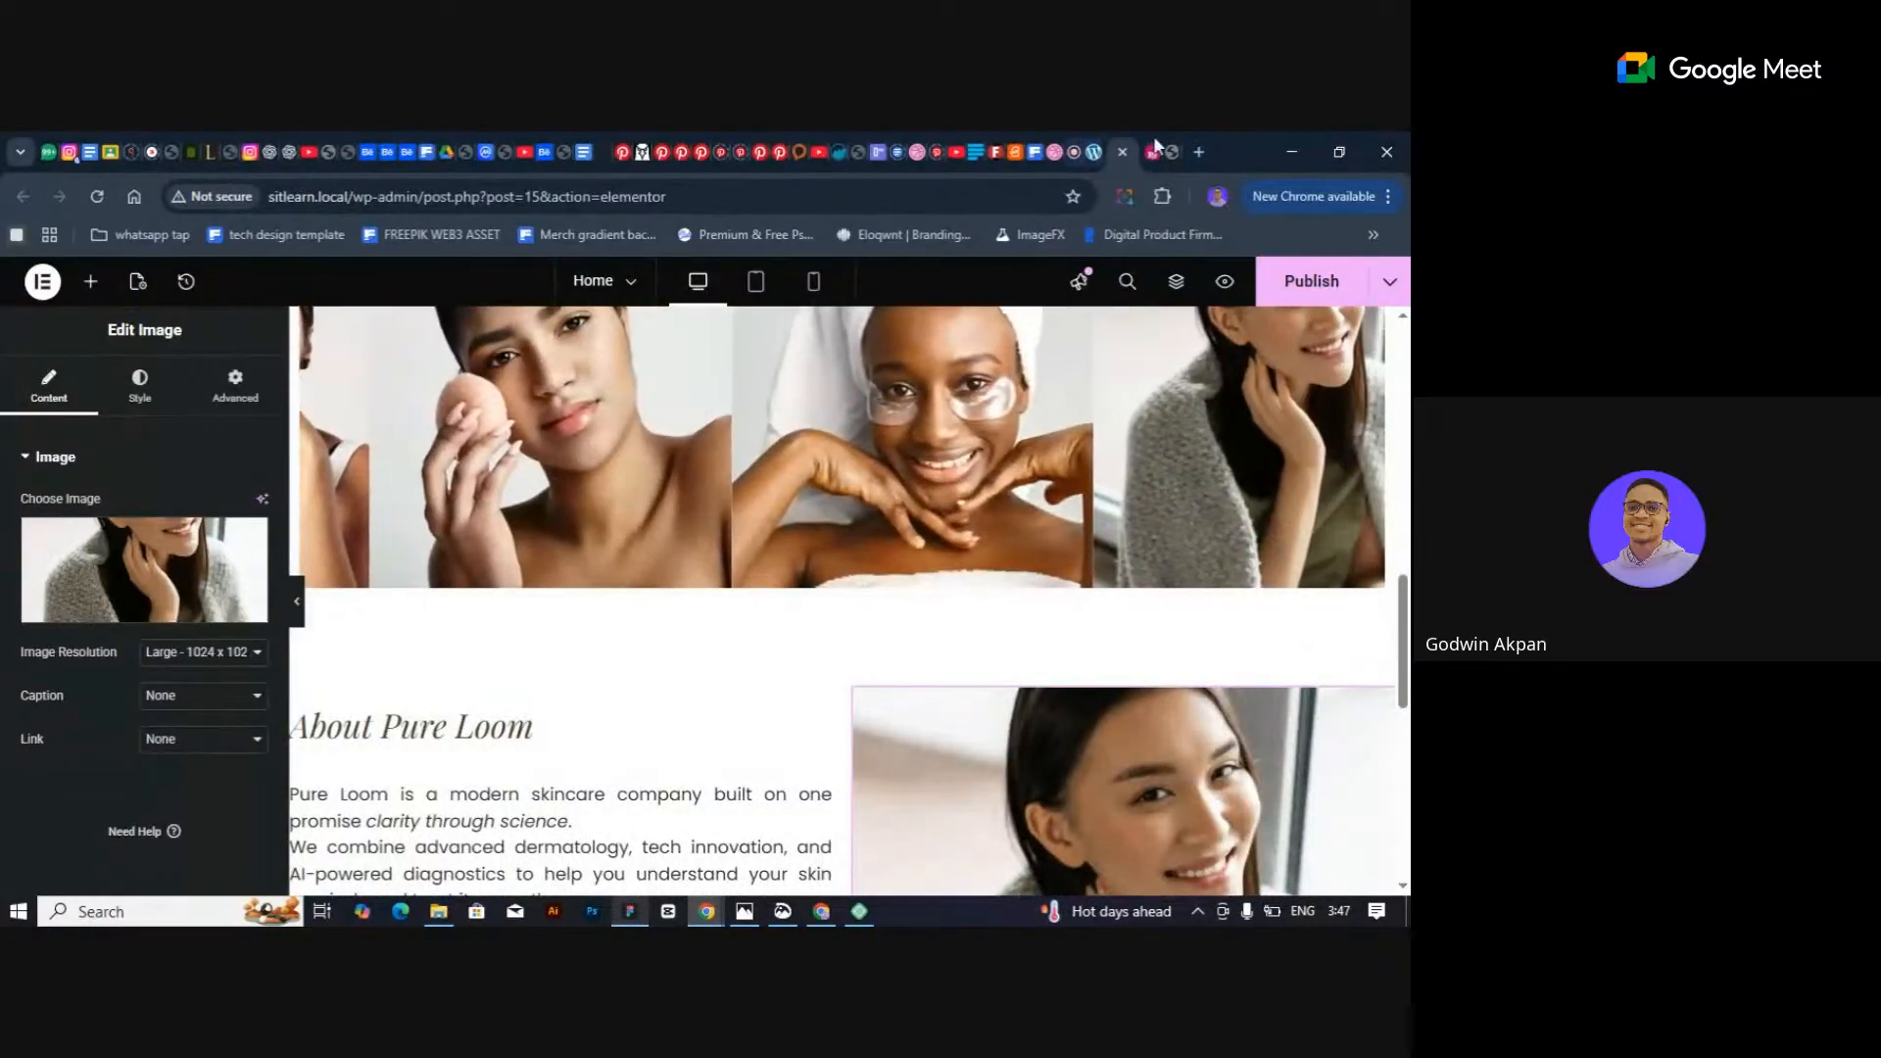
Check the Freepik tab and review the participant list in the Google Meet call.
{"action": "left_click", "coordinate": [1170, 149]}
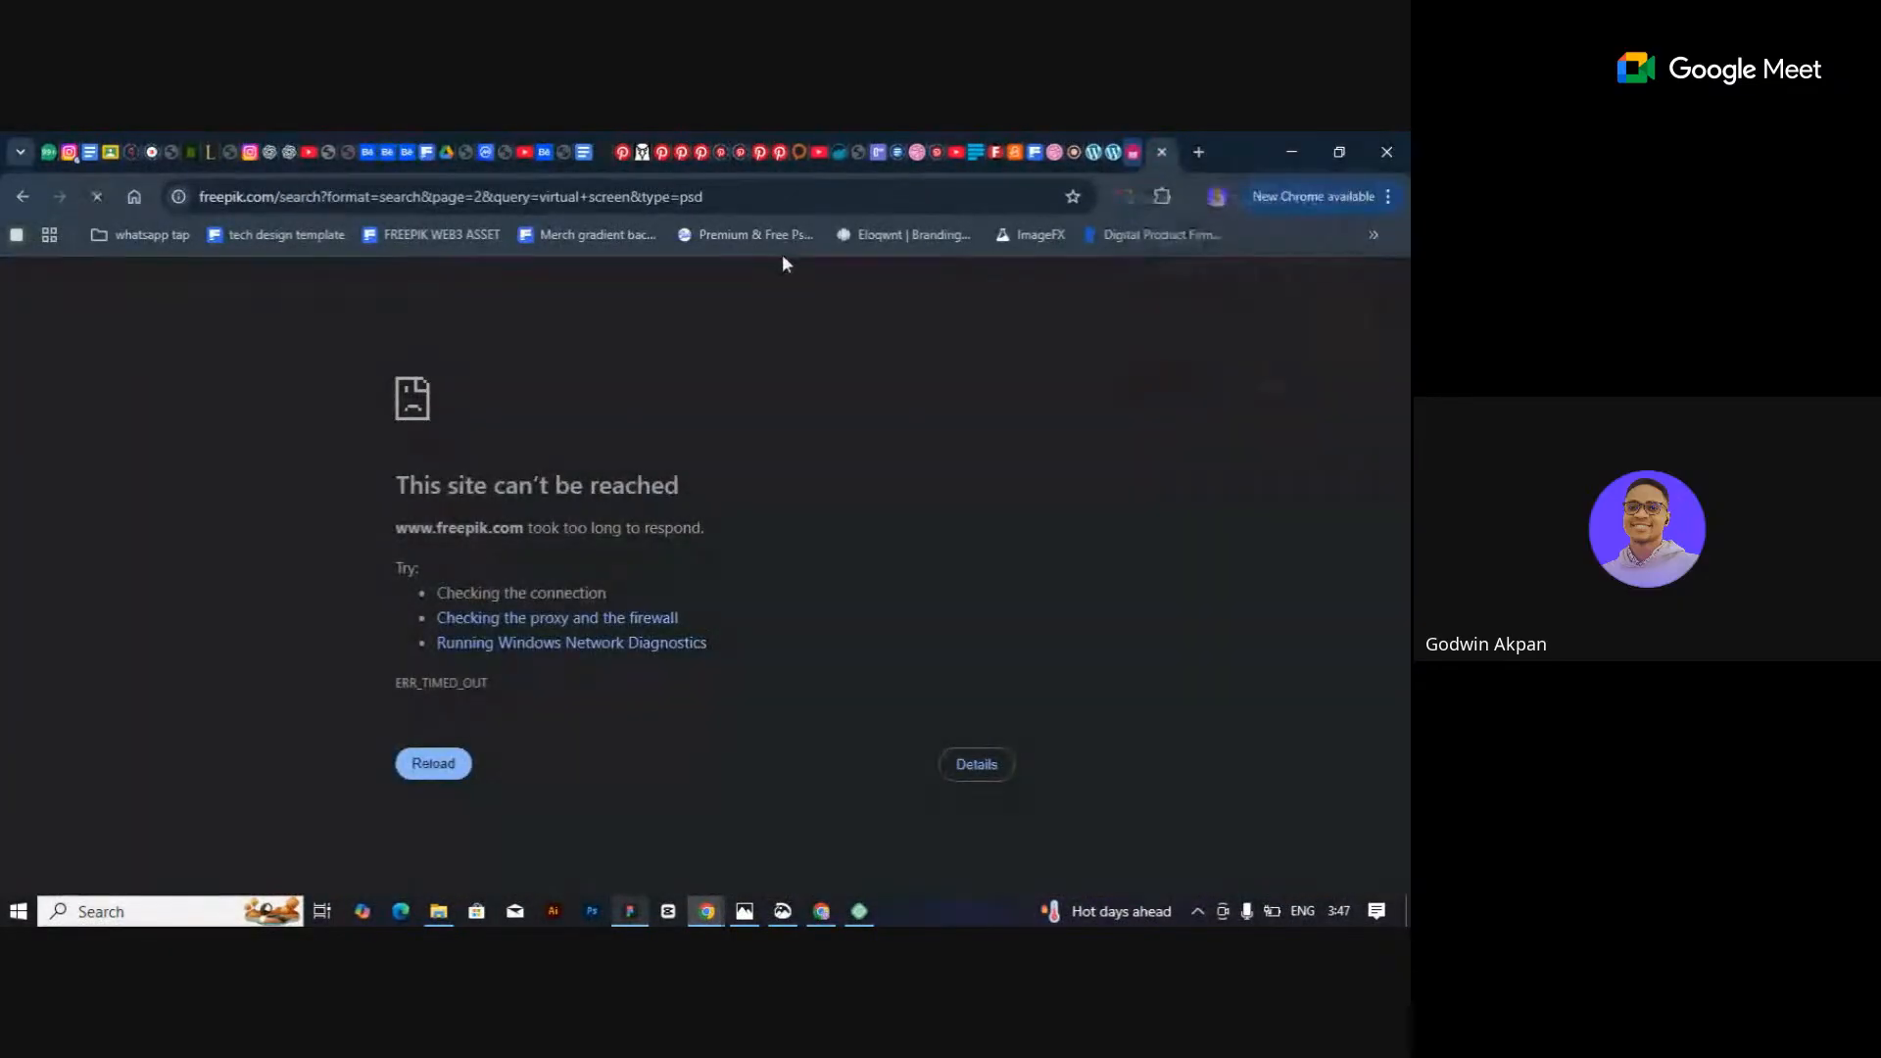
{"action": "left_click", "coordinate": [765, 196]}
{"action": "left_click", "coordinate": [1082, 152]}
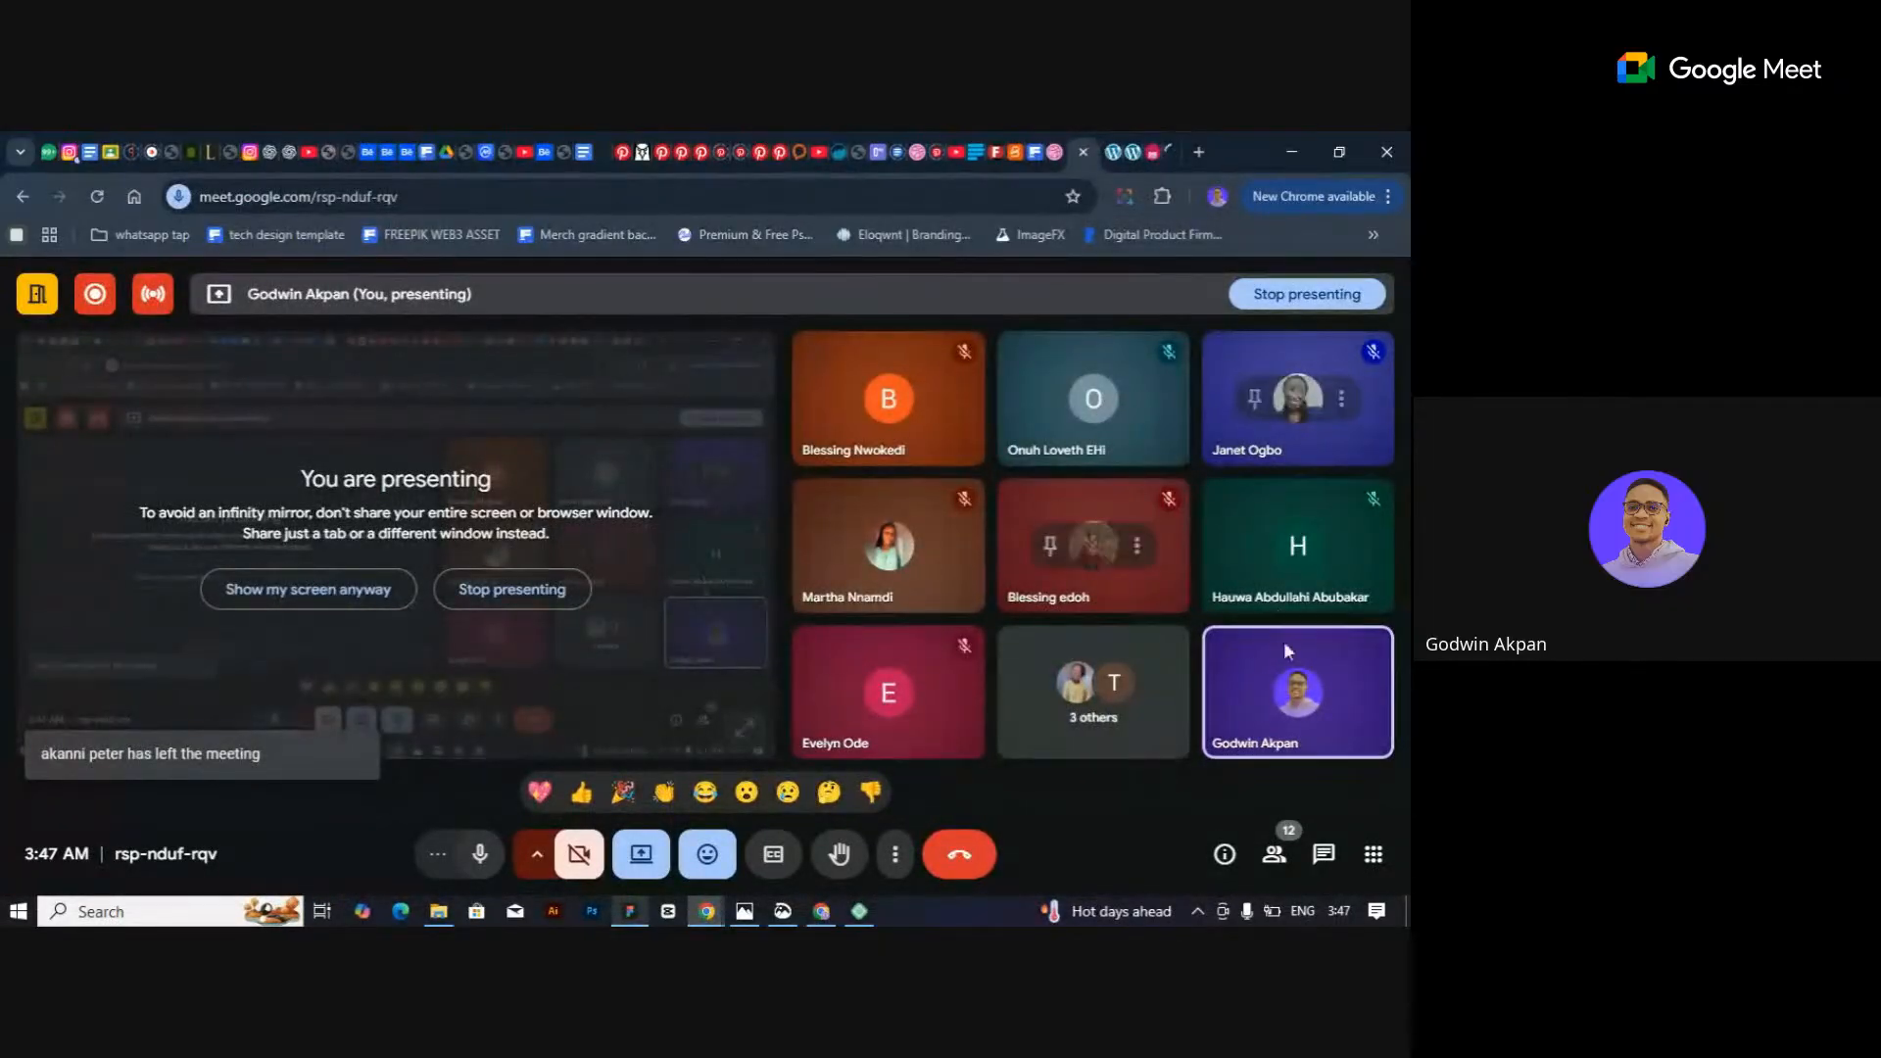
{"action": "left_click", "coordinate": [1289, 864]}
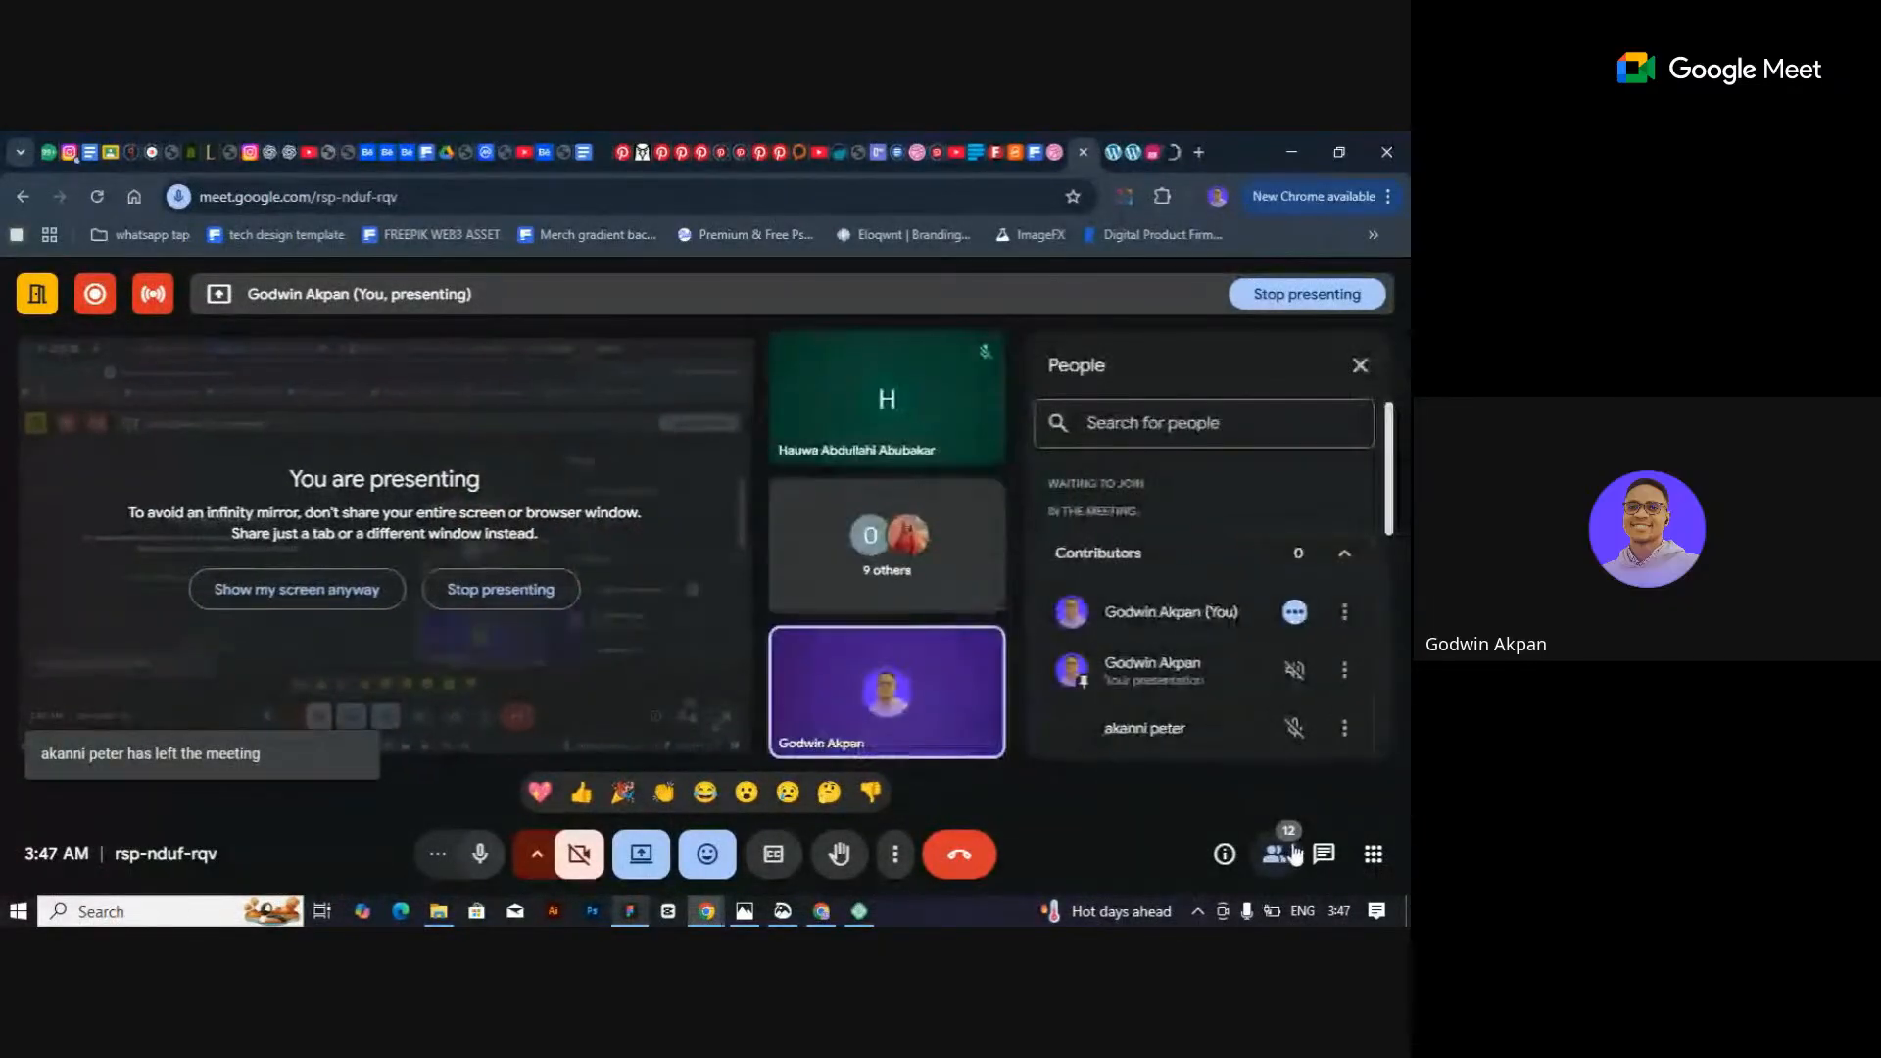
{"action": "scroll", "coordinate": [1213, 644], "scroll_direction": "down", "scroll_amount": 3}
{"action": "scroll", "coordinate": [1214, 644], "scroll_direction": "down", "scroll_amount": 3}
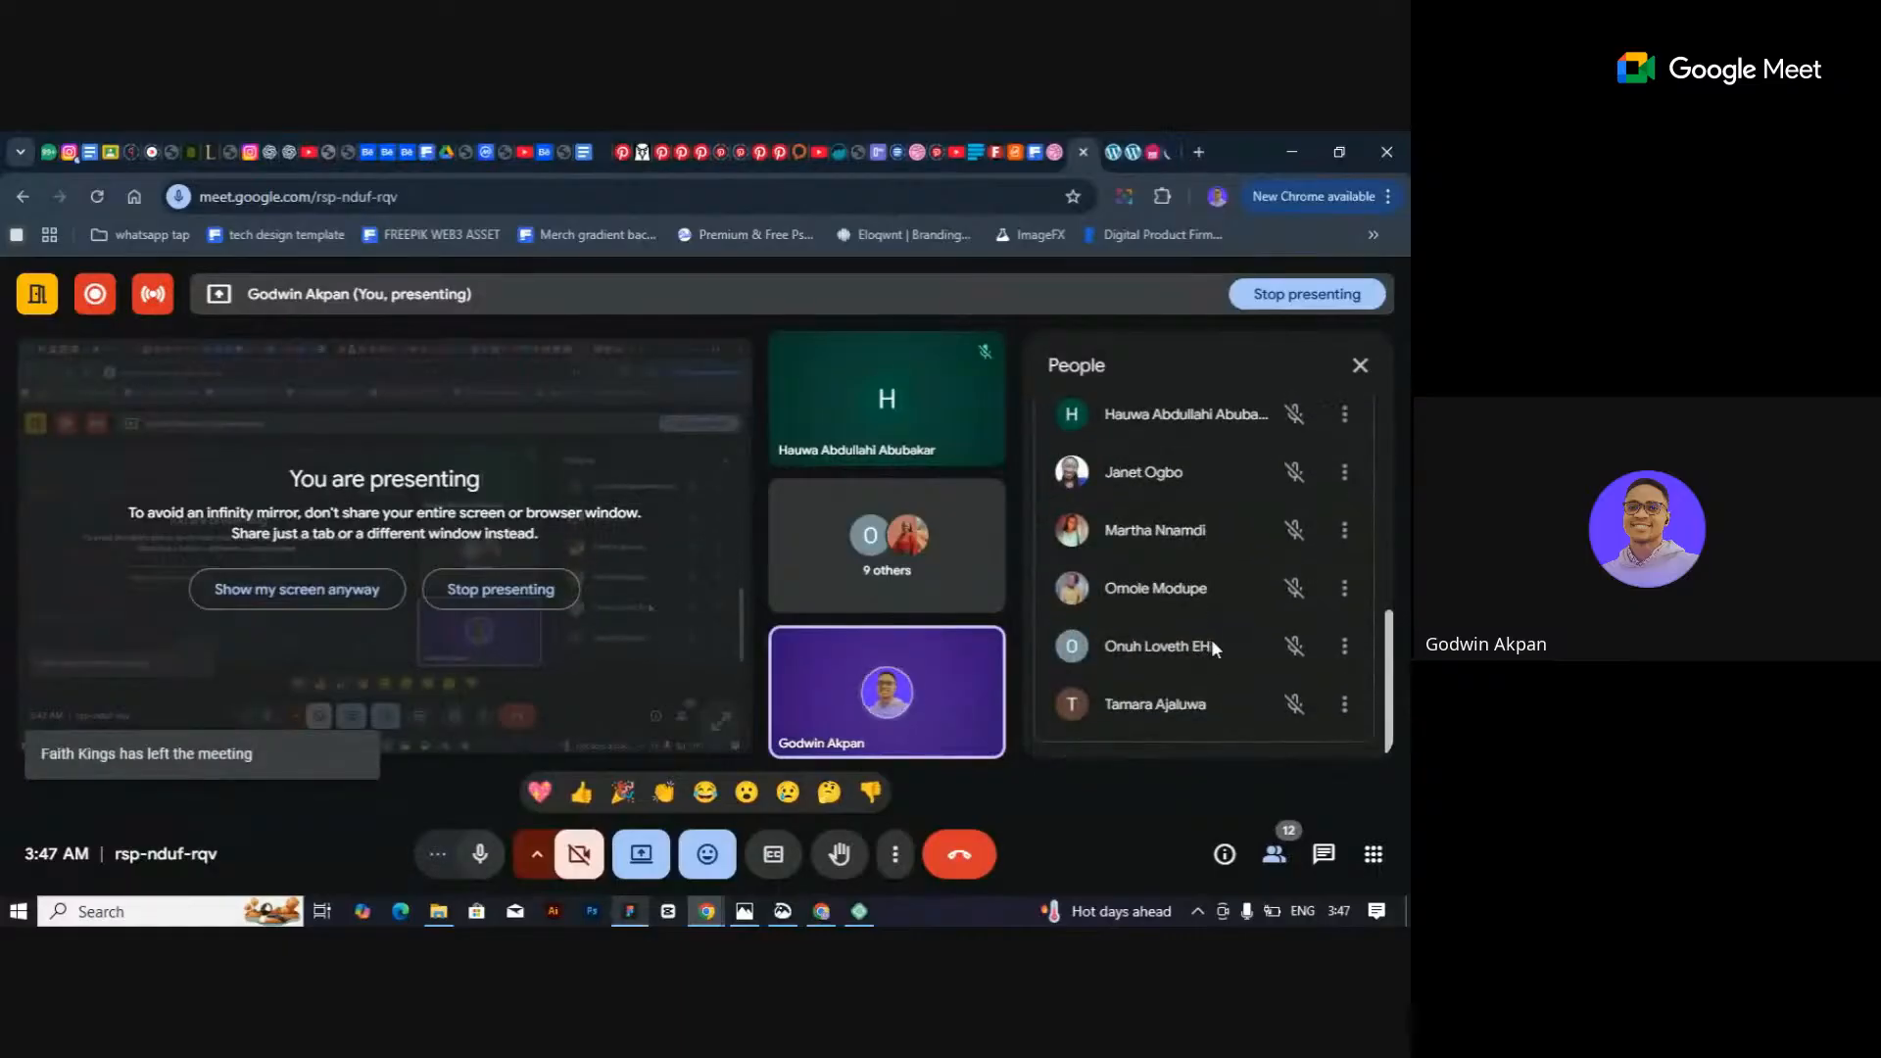
{"action": "scroll", "coordinate": [1213, 647], "scroll_direction": "up", "scroll_amount": 6}
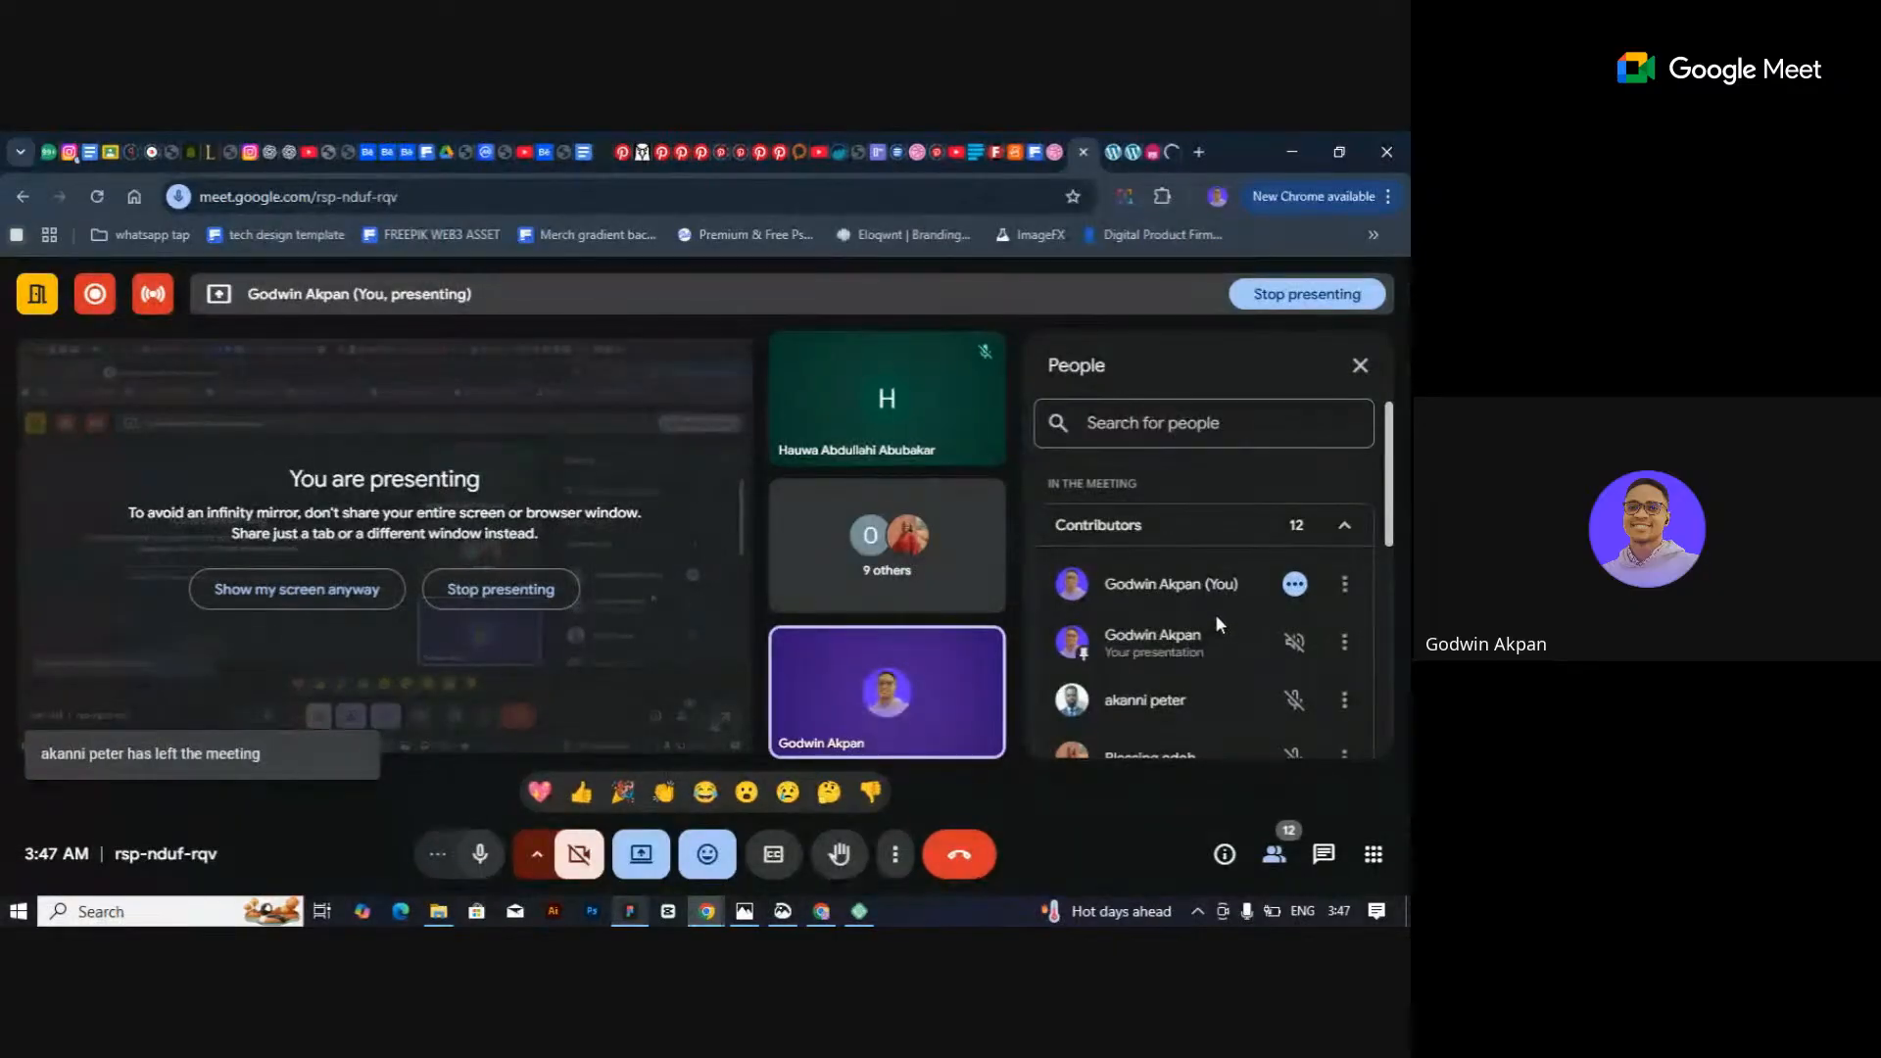
{"action": "left_click", "coordinate": [1152, 152]}
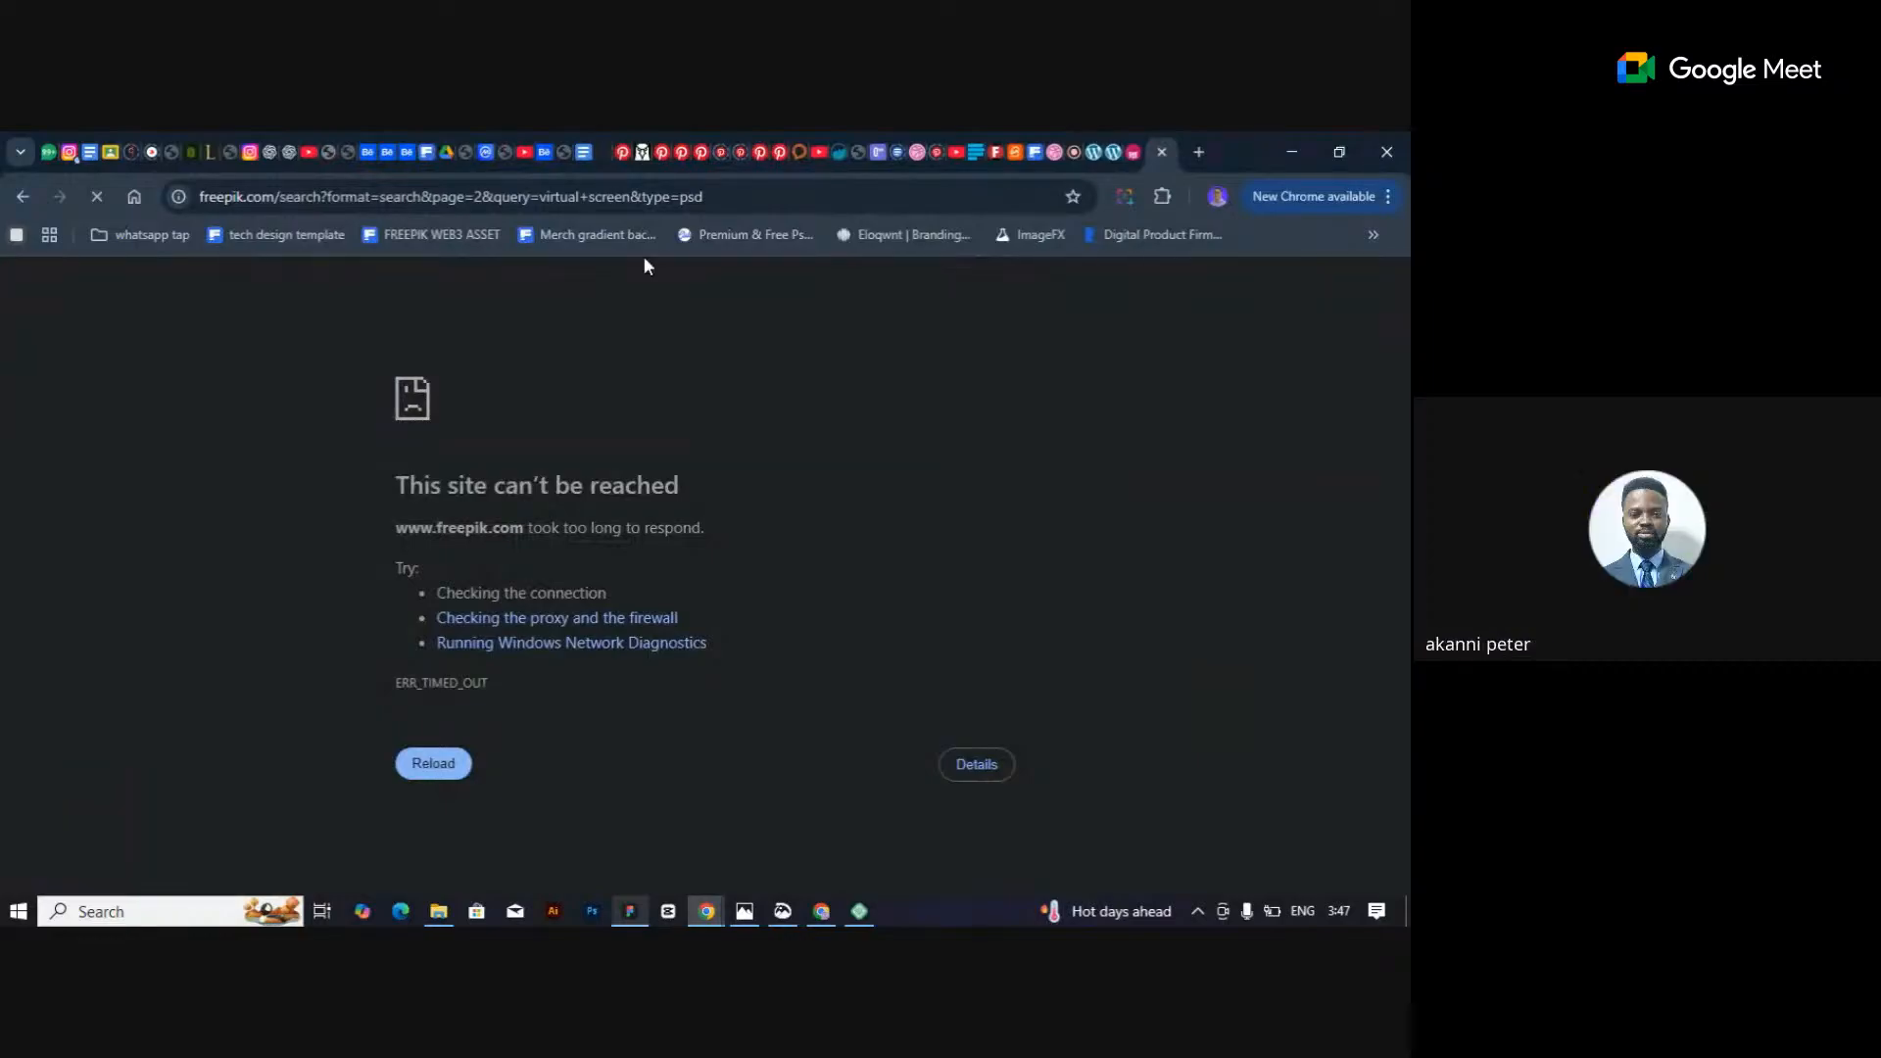
{"action": "double_click", "coordinate": [562, 192]}
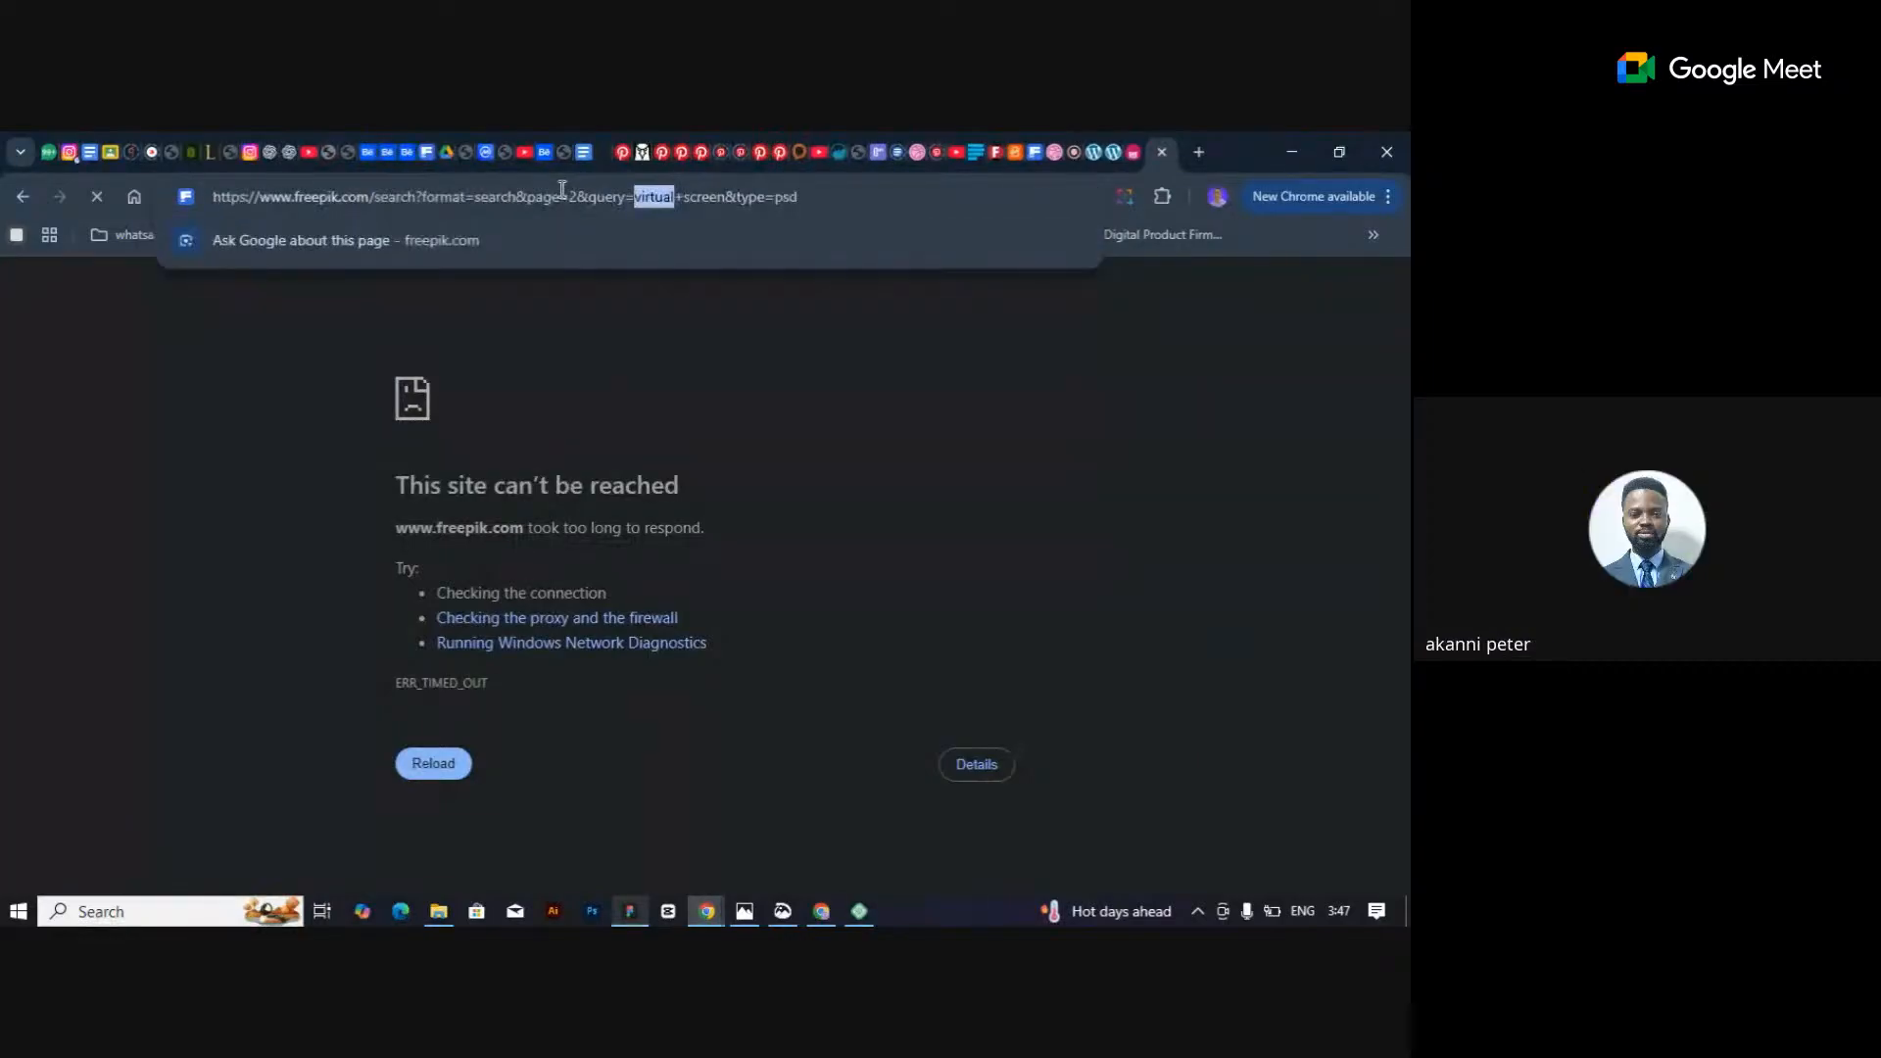
{"action": "left_click", "coordinate": [1060, 152]}
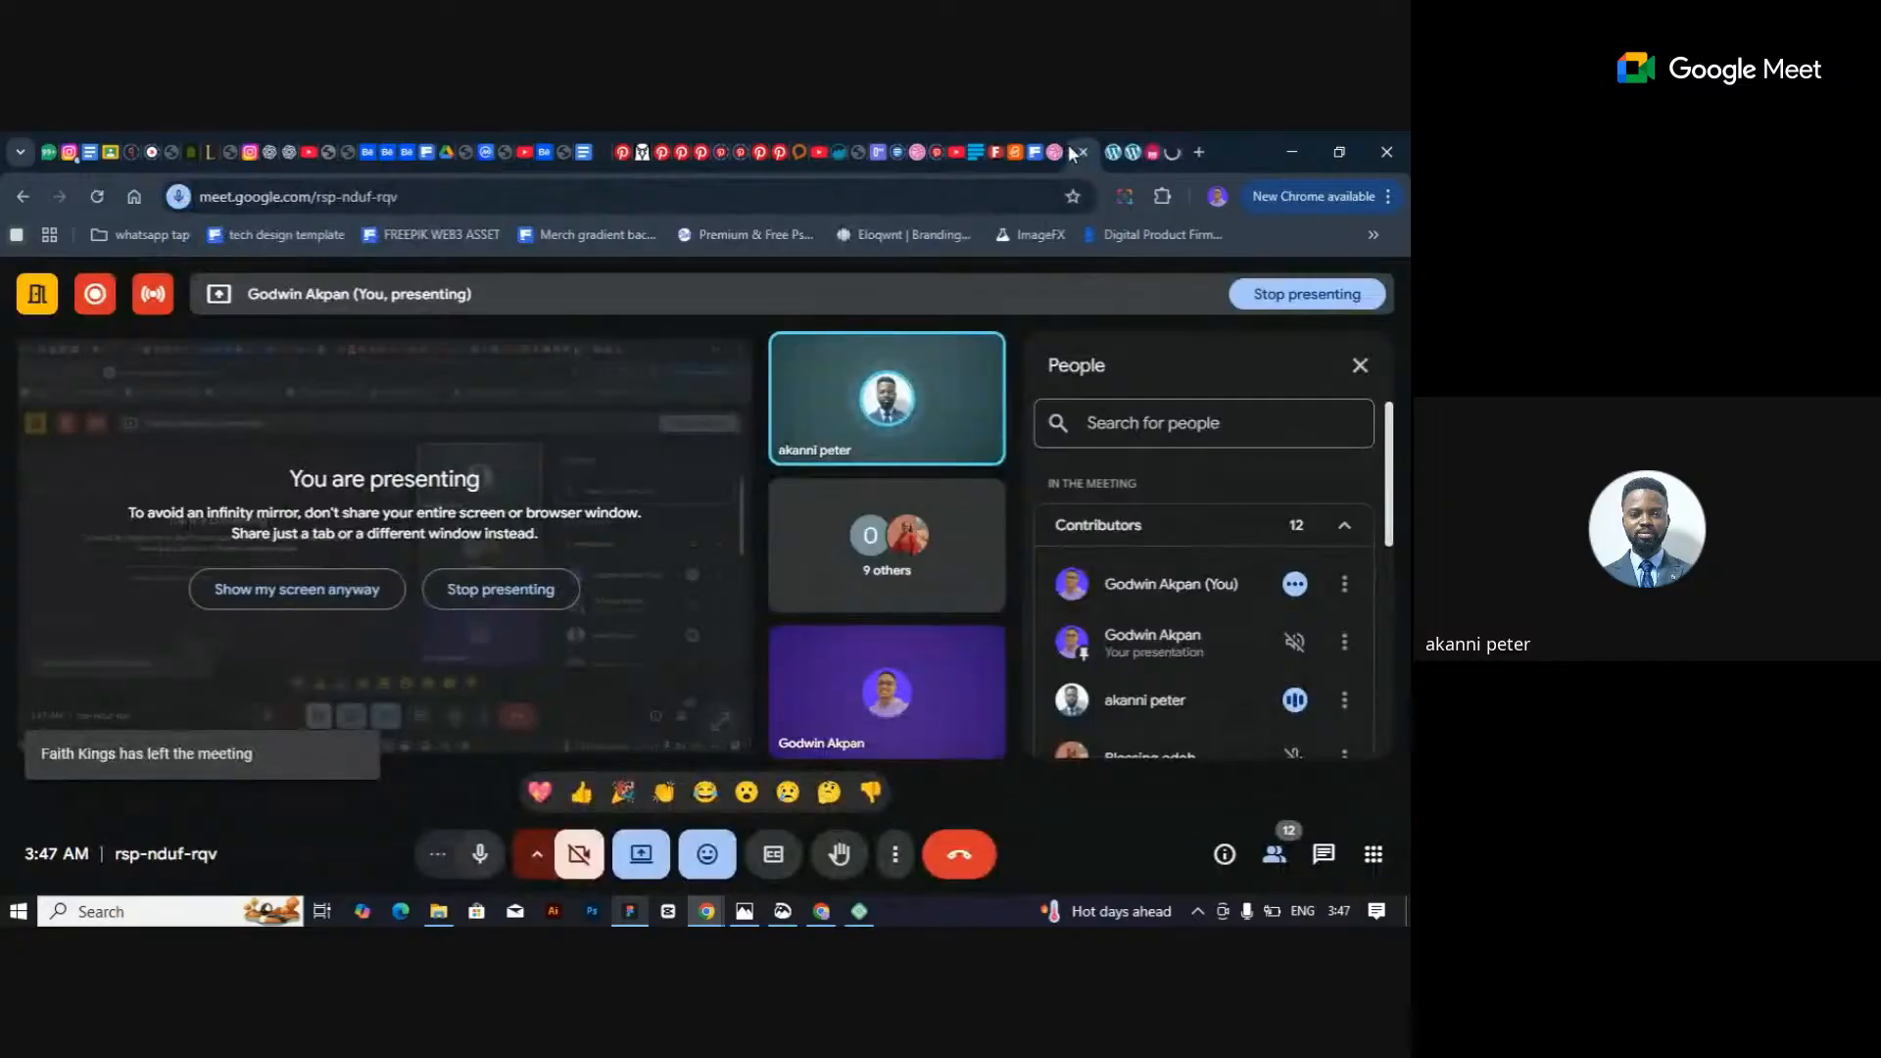
{"action": "left_click", "coordinate": [1170, 152]}
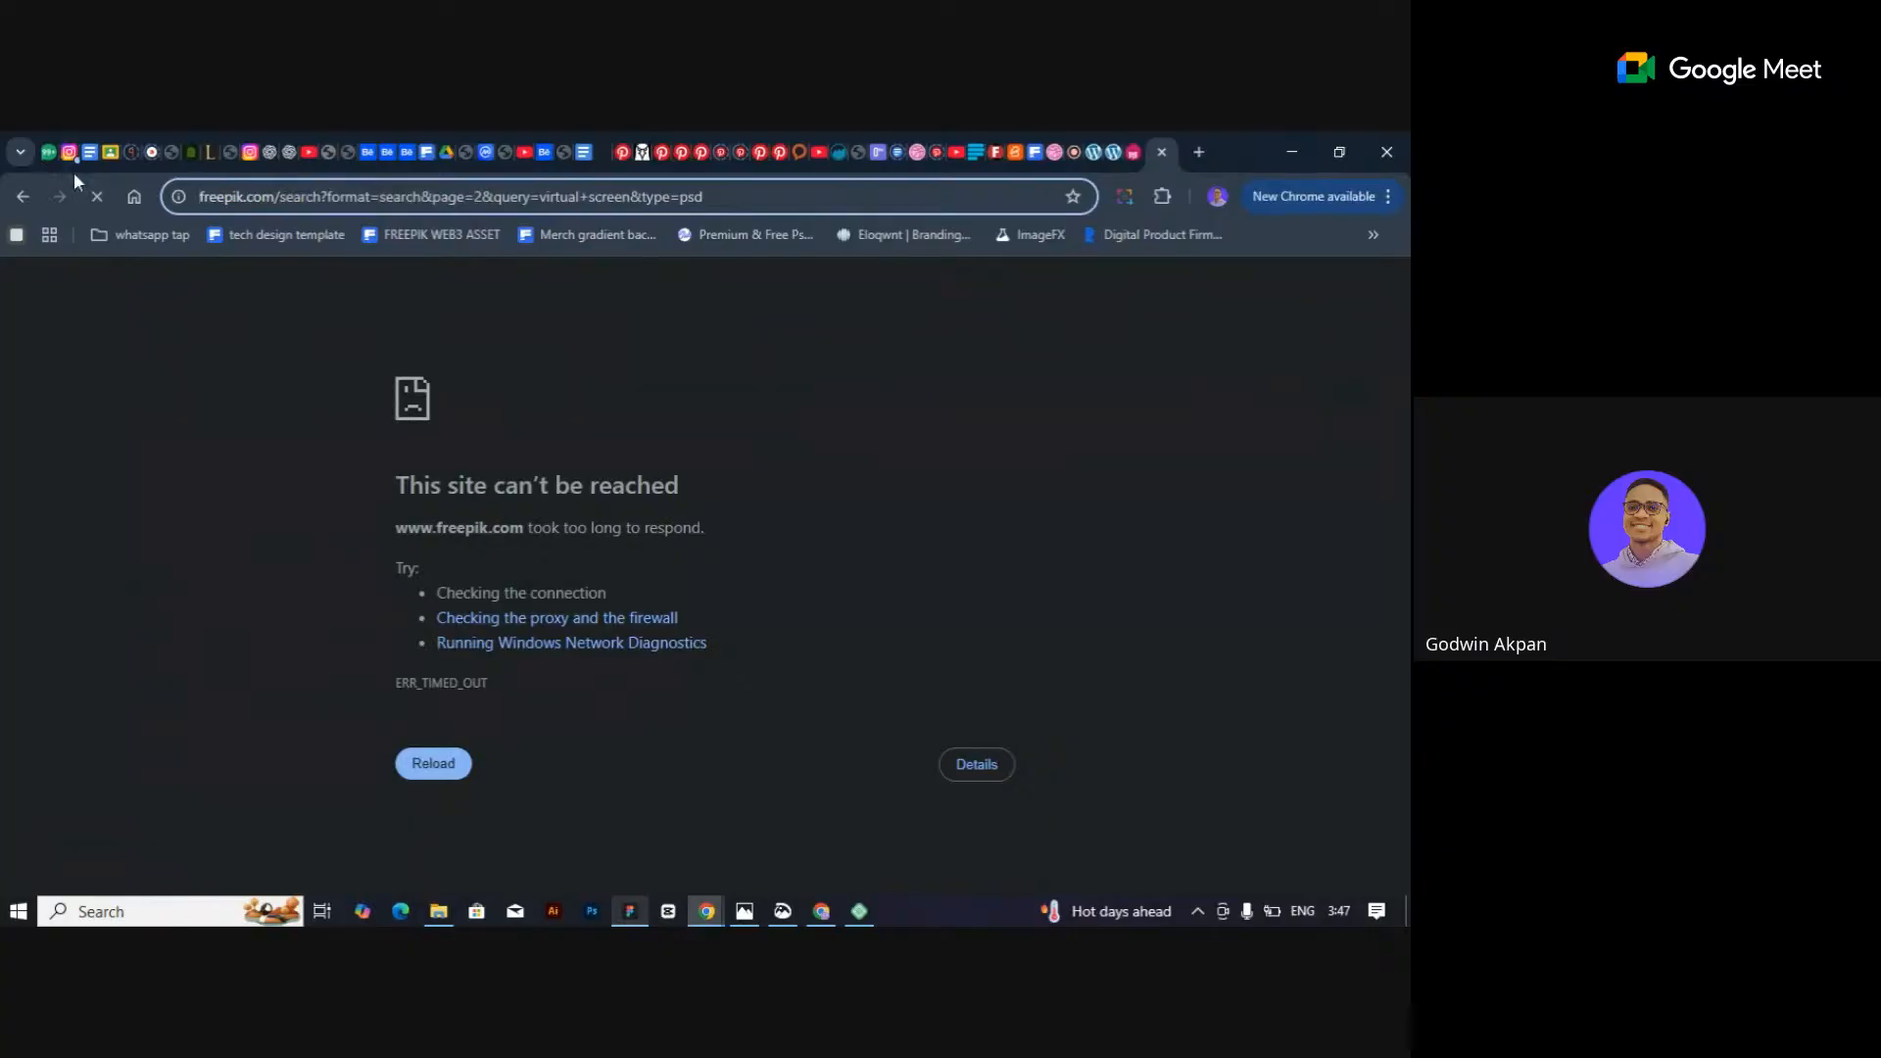
{"action": "left_click", "coordinate": [269, 209]}
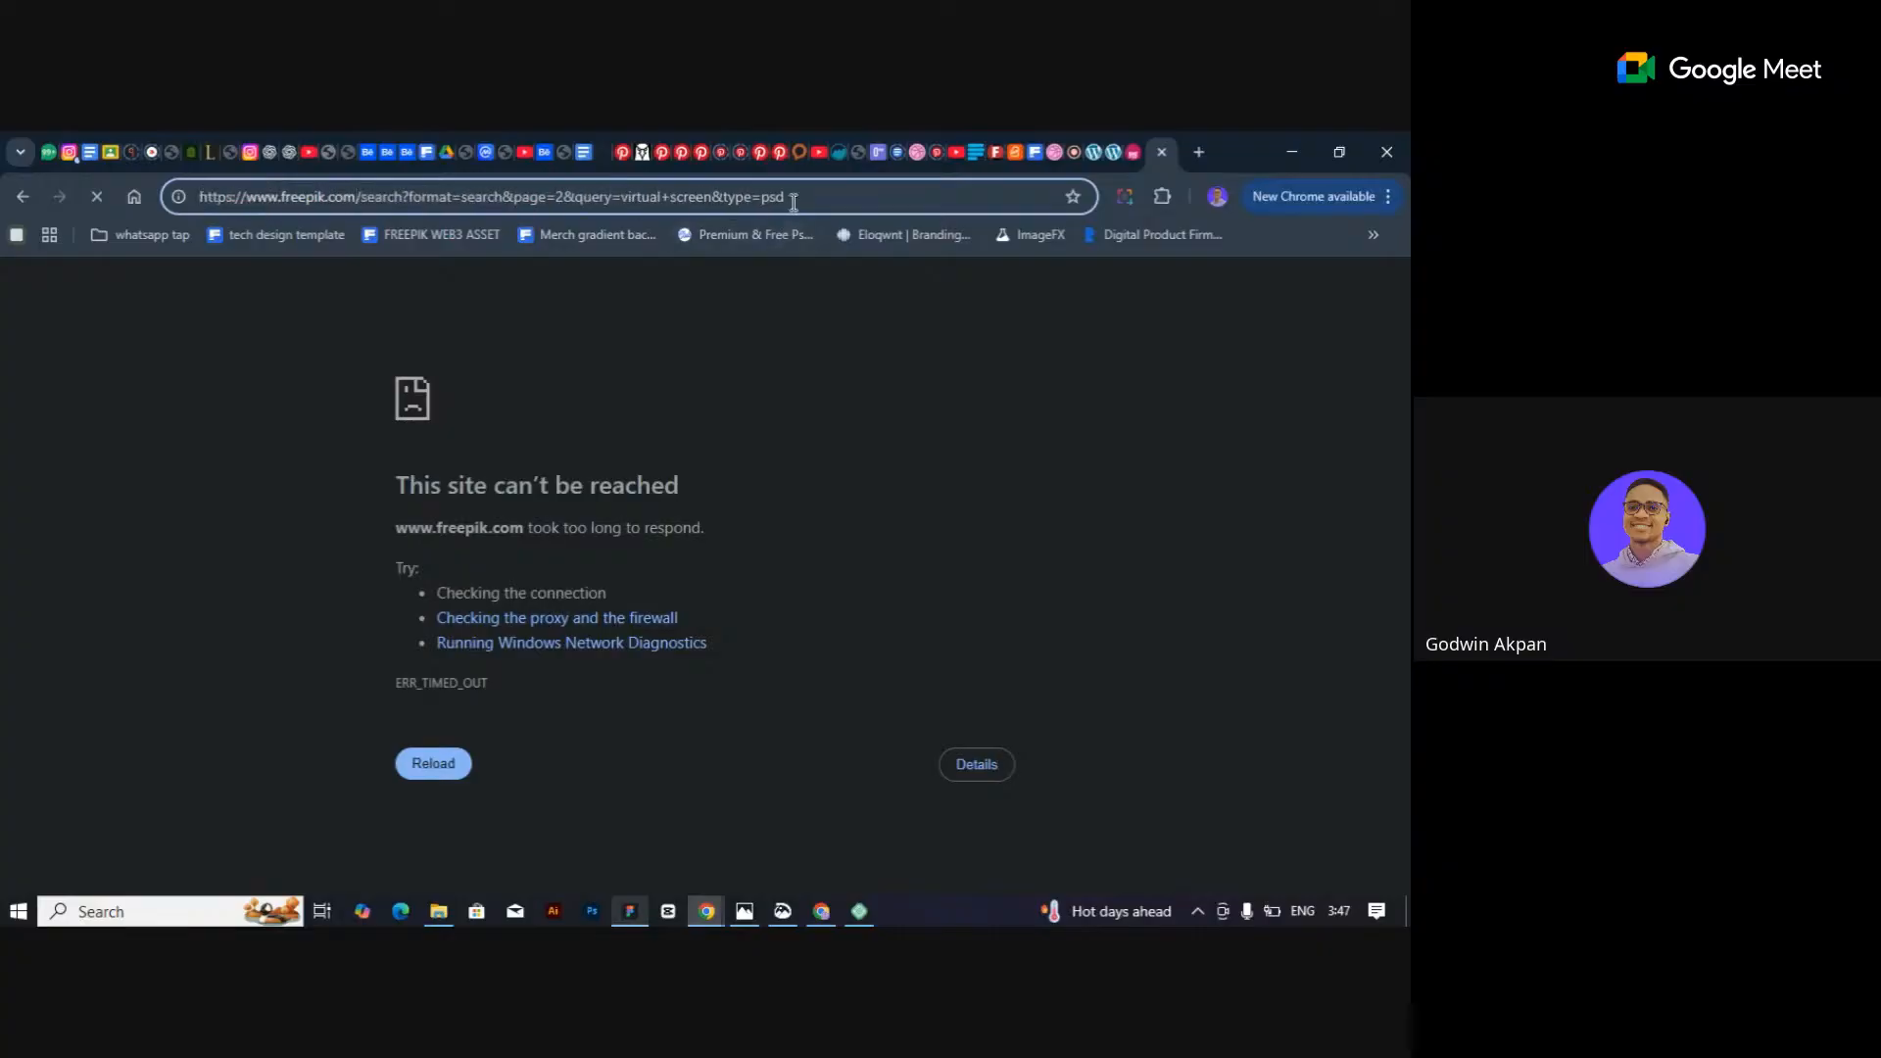
{"action": "key", "text": "Escape"}
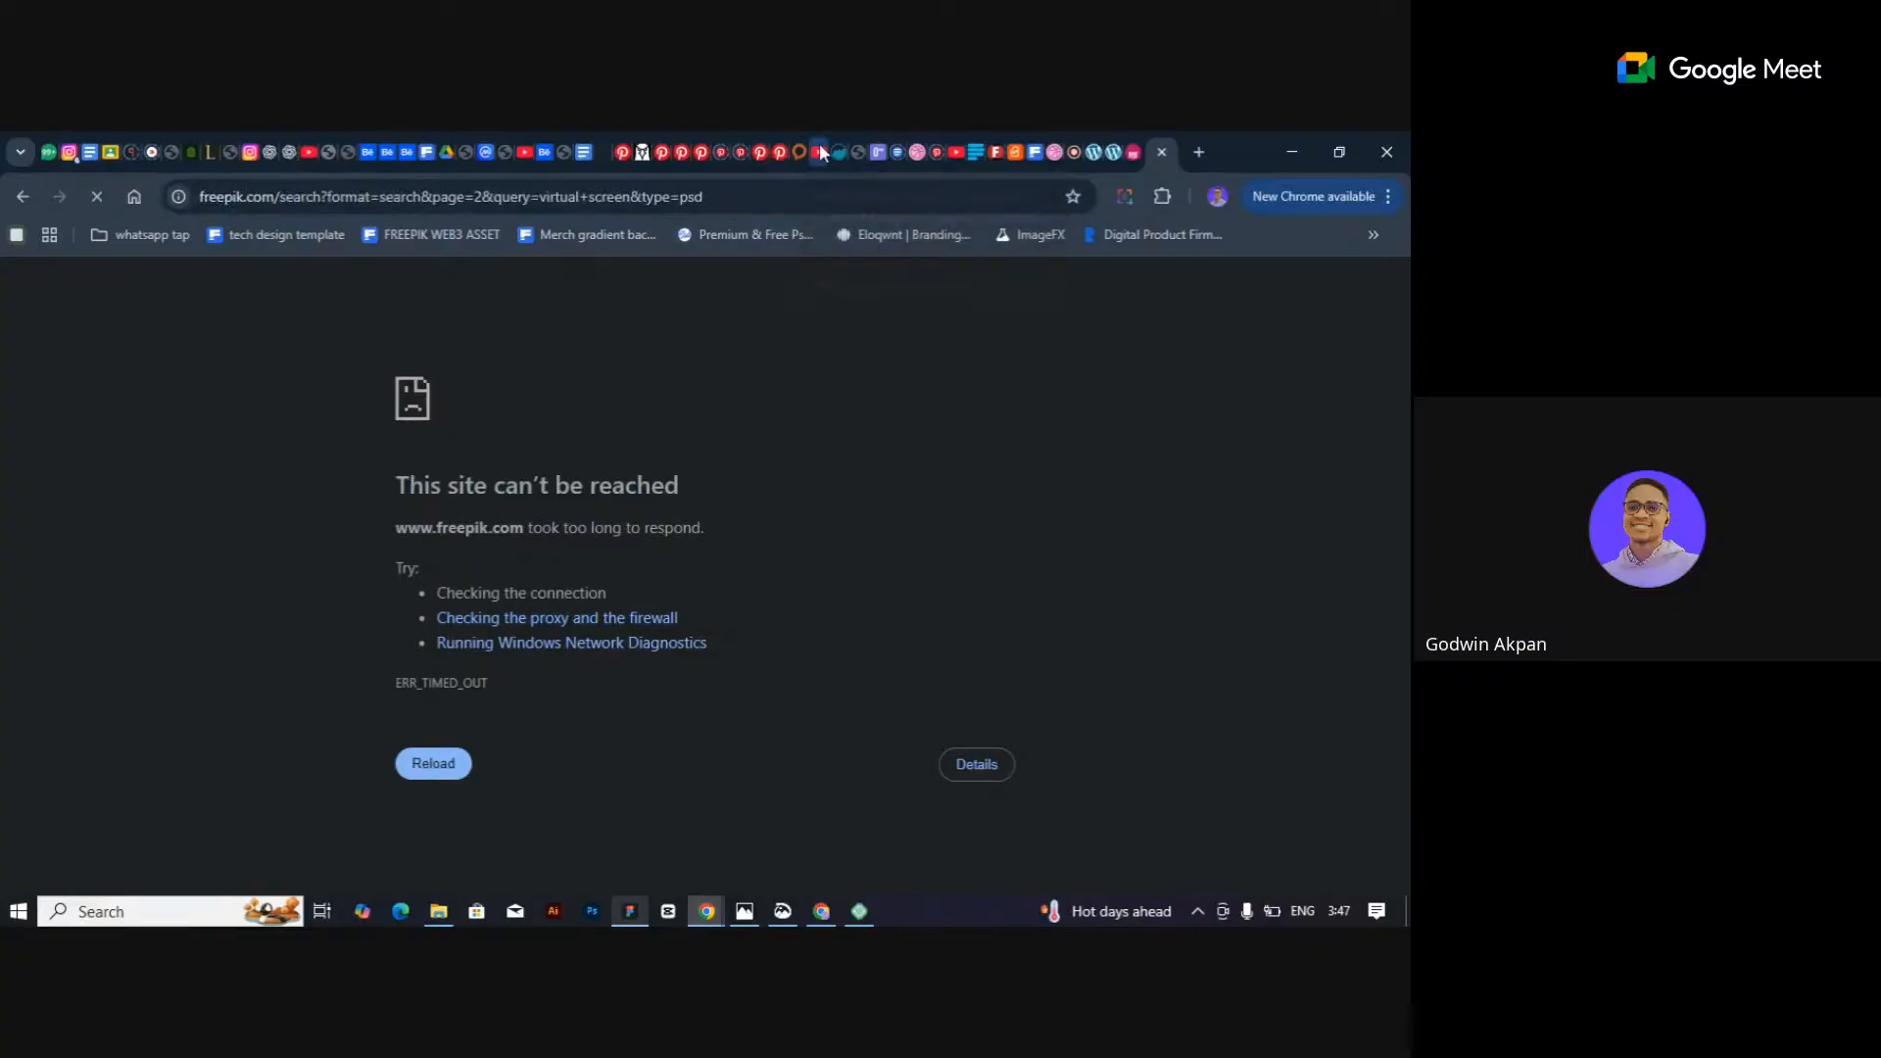
{"action": "left_click", "coordinate": [1132, 155]}
{"action": "left_click", "coordinate": [1173, 155]}
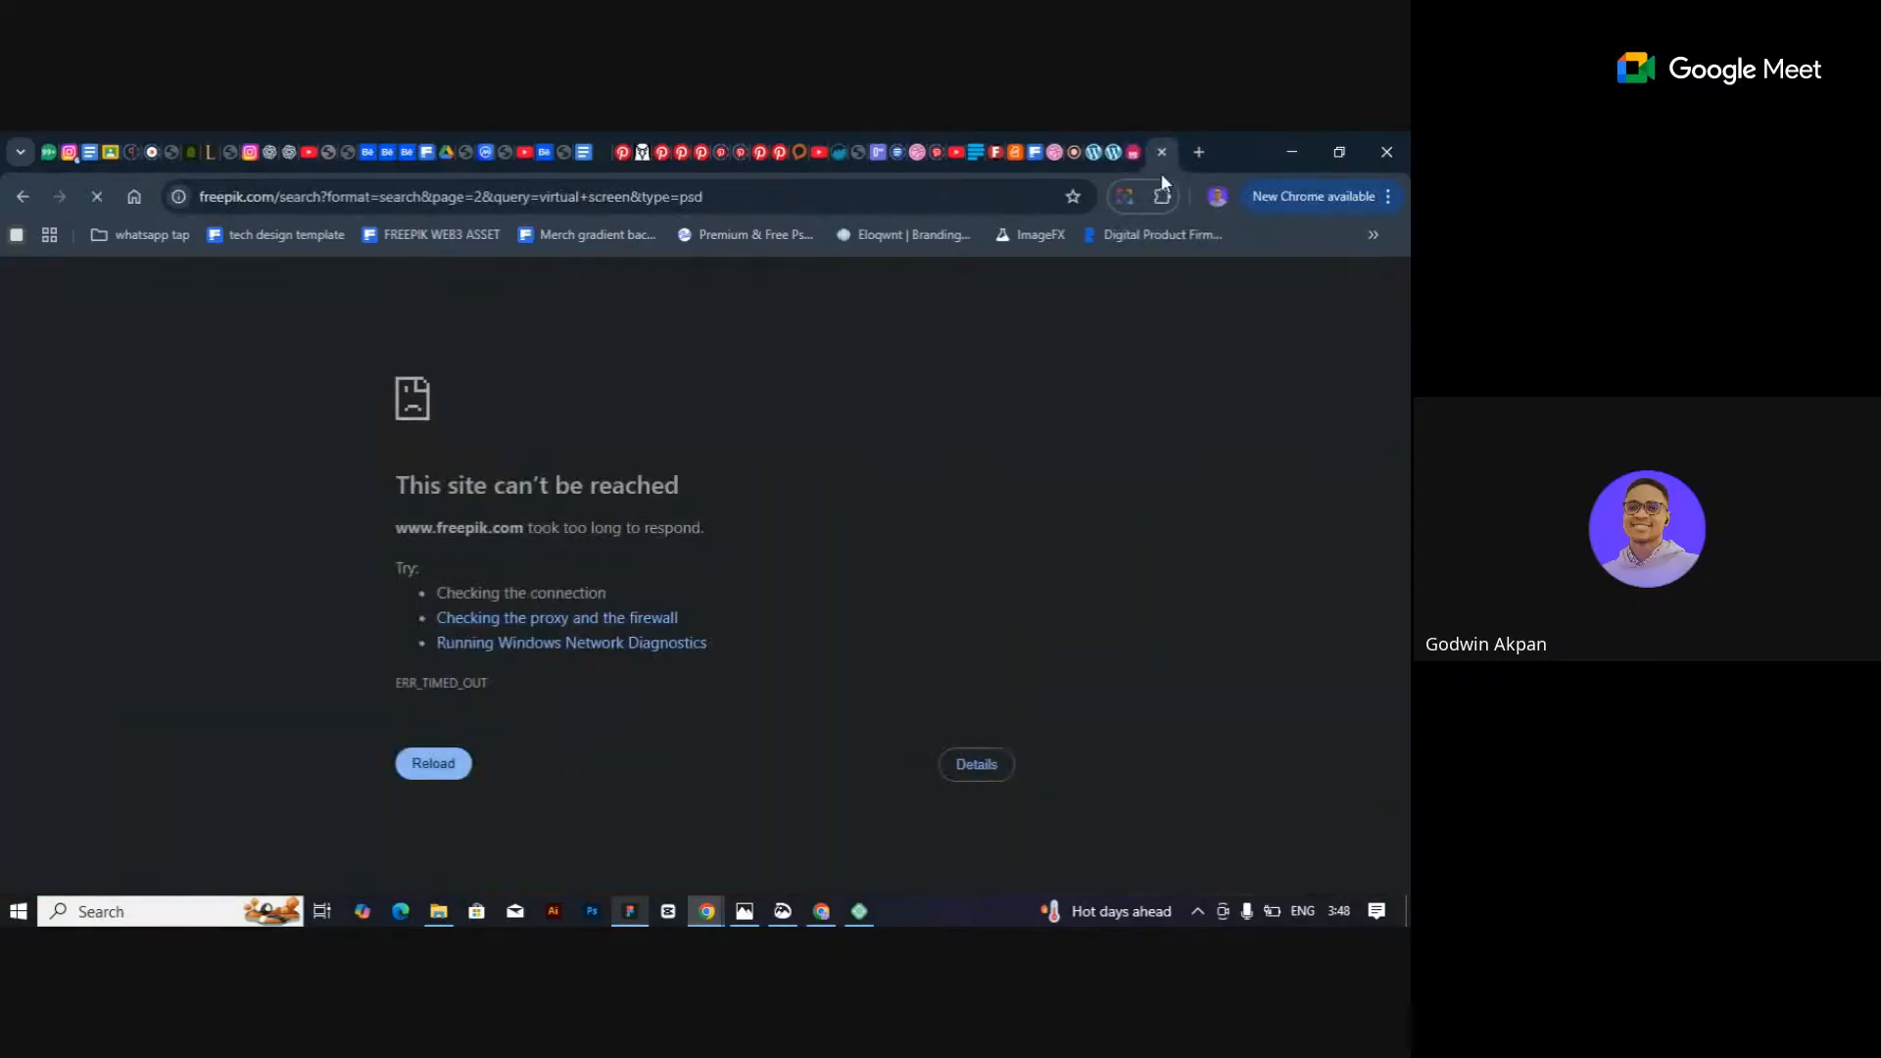
Open Unsplash's procrastination photo results in a new browser tab and skim through them.
{"action": "left_click", "coordinate": [1198, 152]}
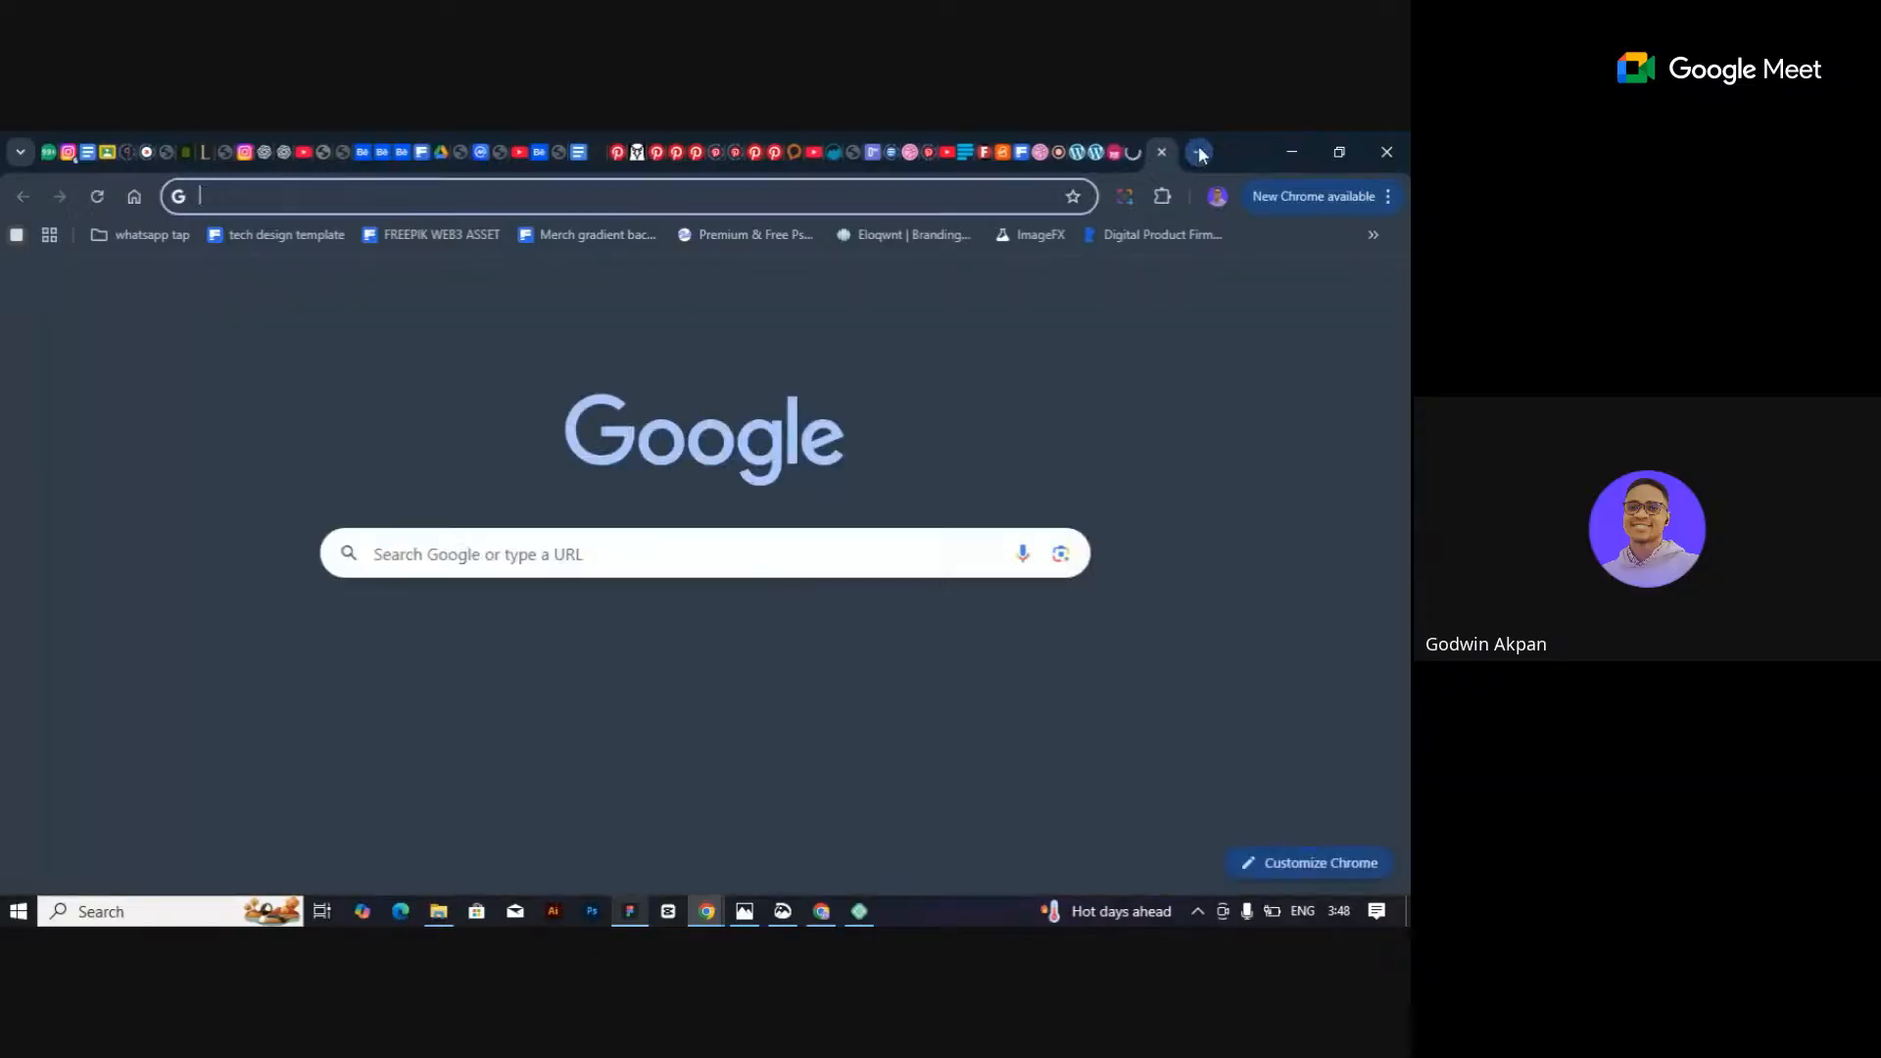
{"action": "left_click", "coordinate": [812, 186]}
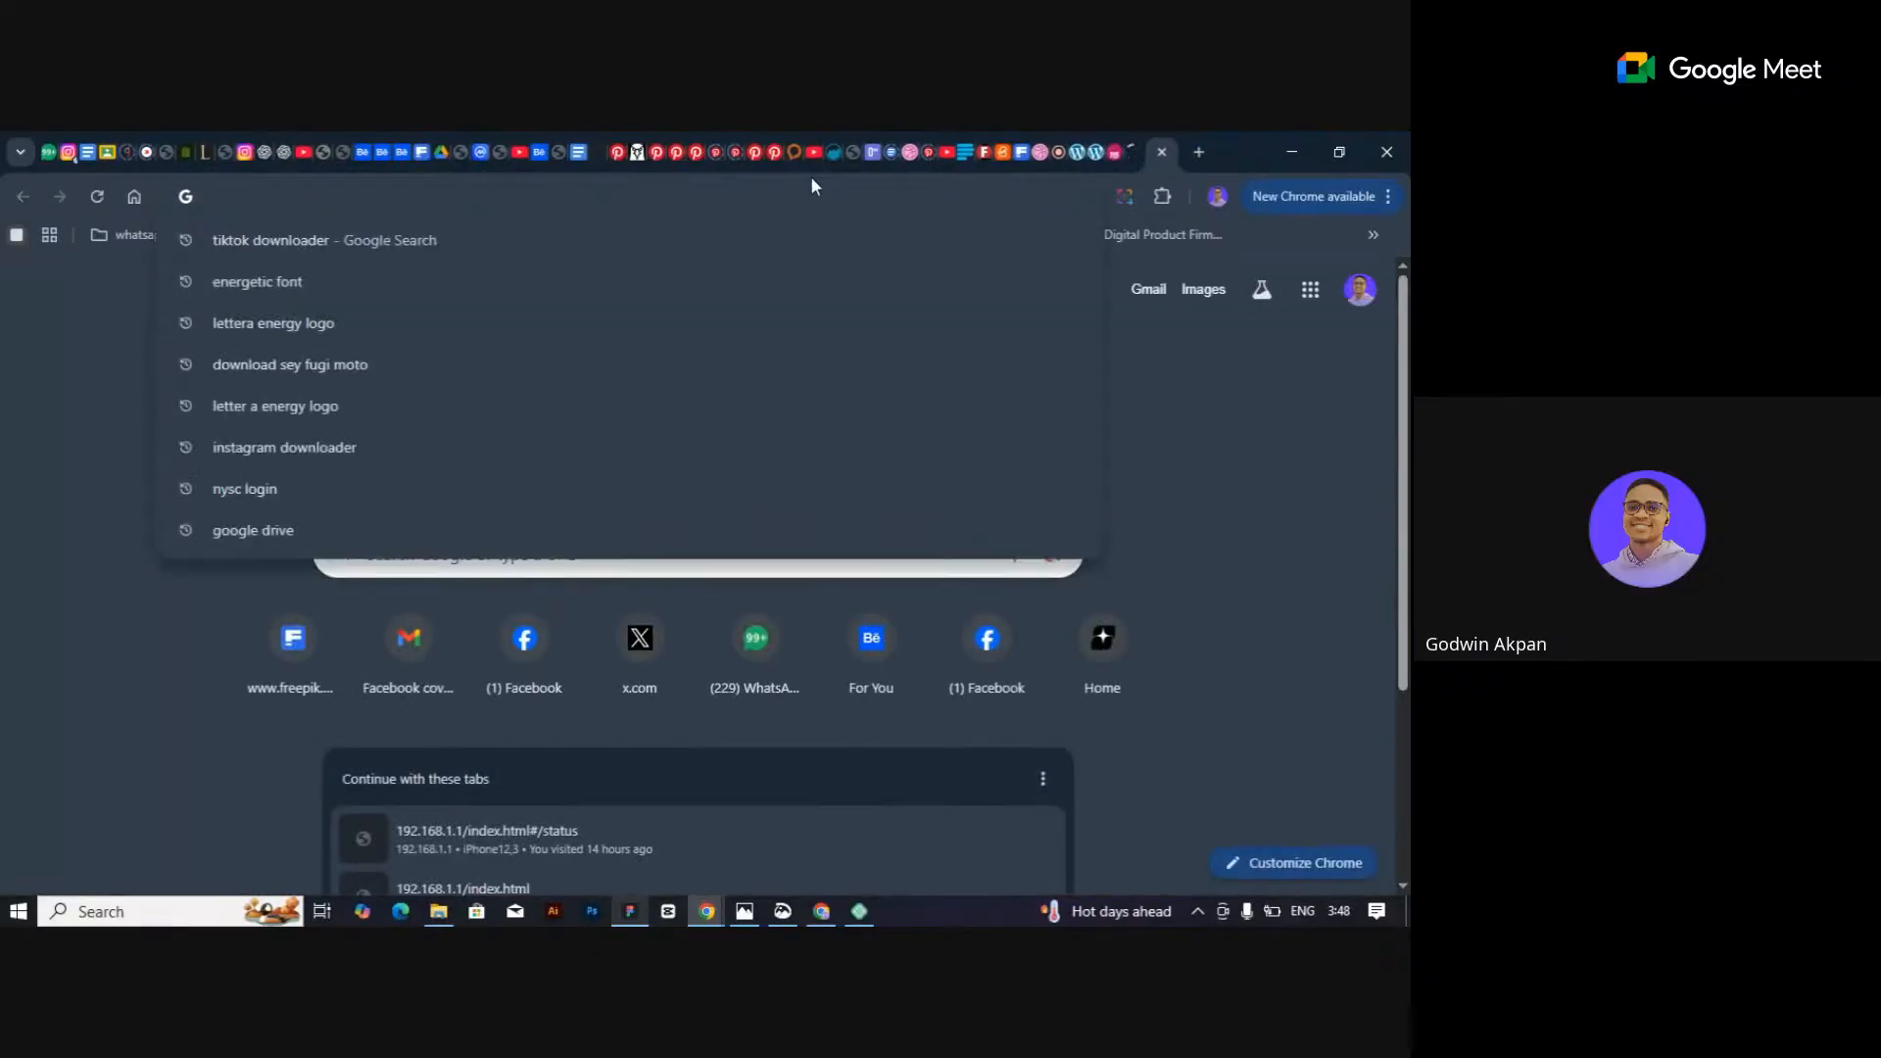
{"action": "type", "text": "un"}
{"action": "key", "text": "Return"}
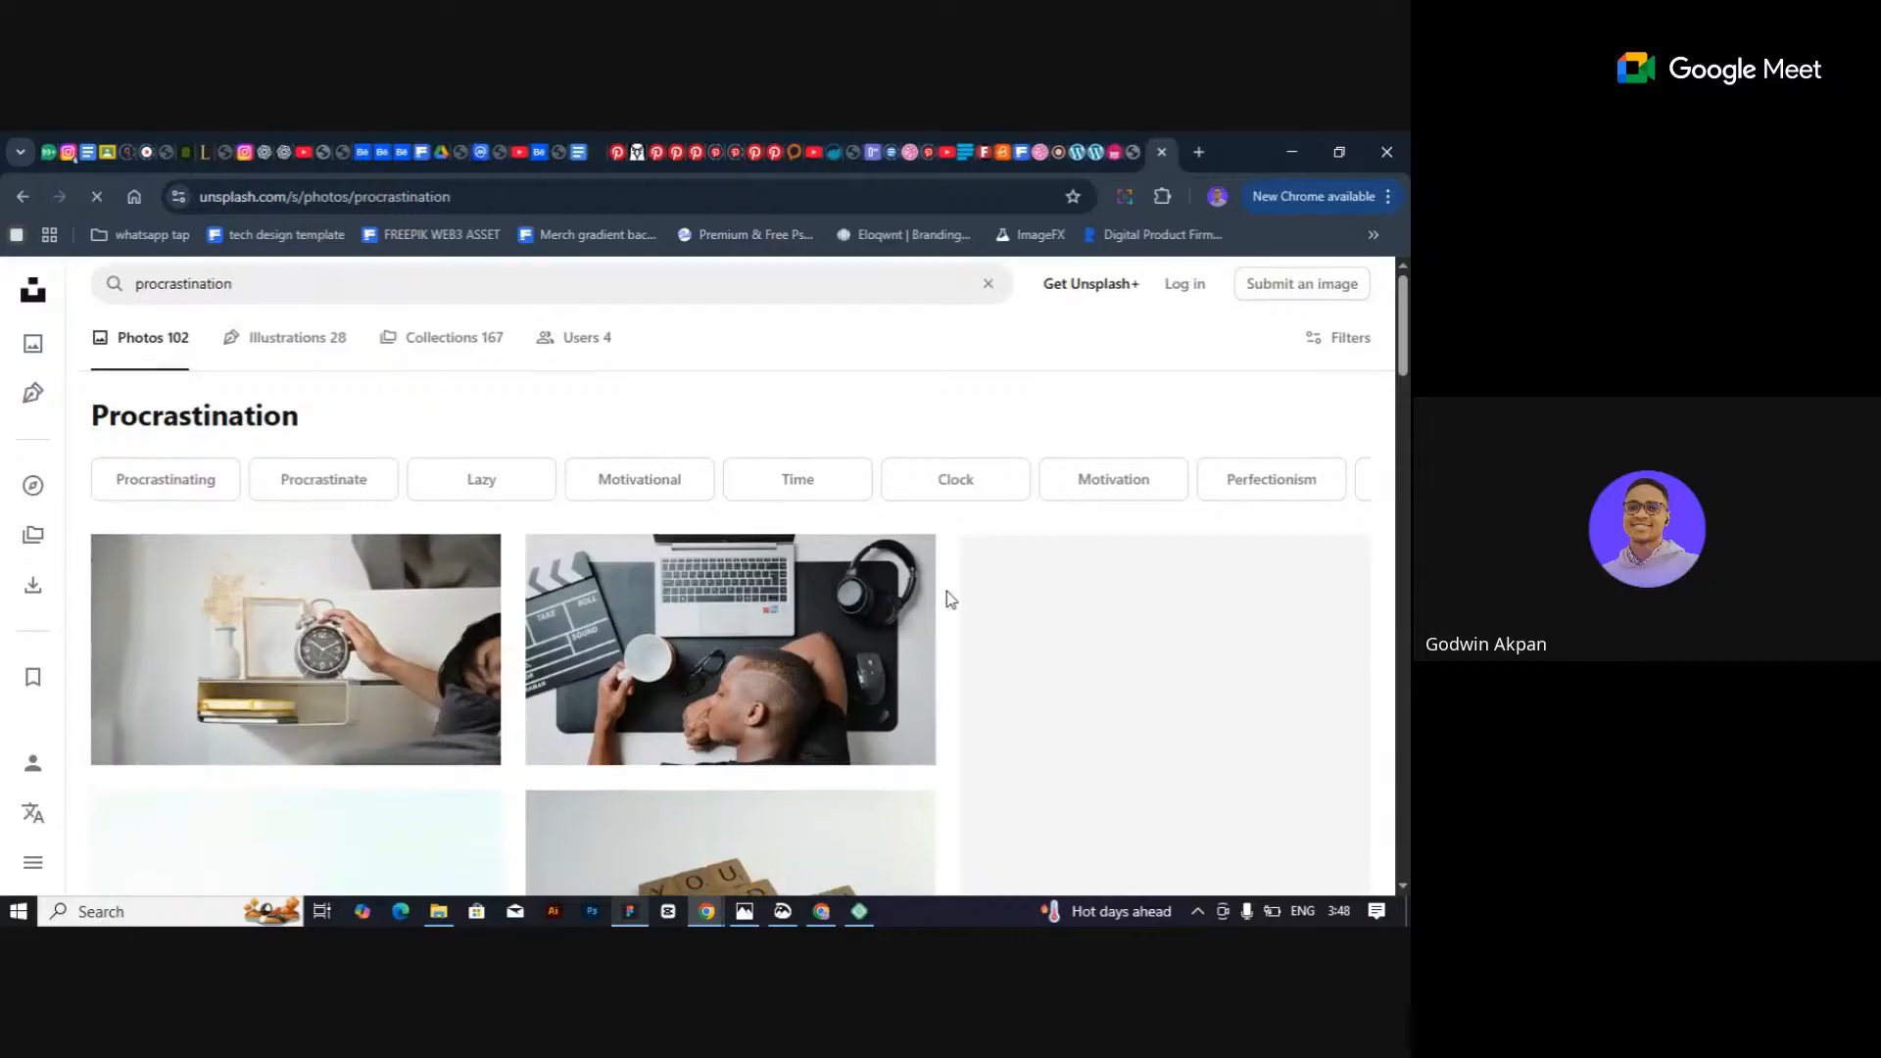
{"action": "scroll", "coordinate": [955, 588], "scroll_direction": "down", "scroll_amount": 10}
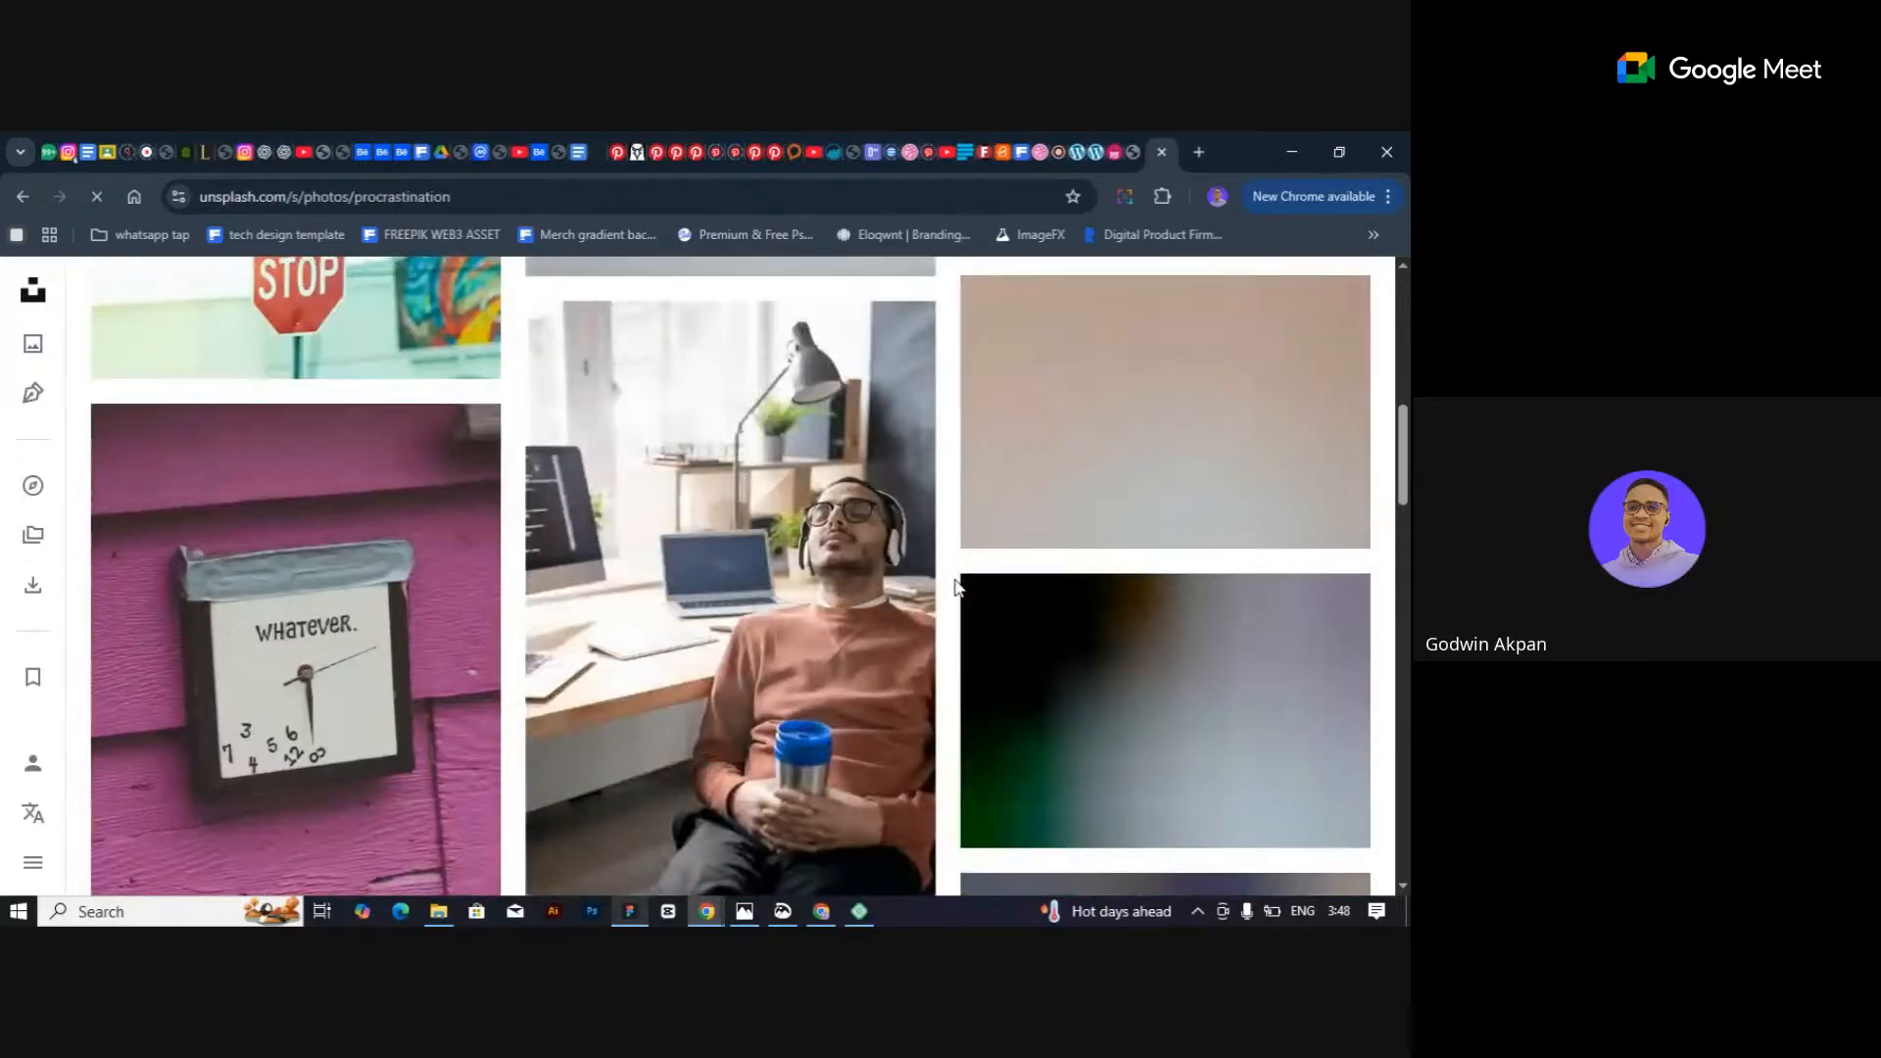
{"action": "scroll", "coordinate": [956, 588], "scroll_direction": "down", "scroll_amount": 10}
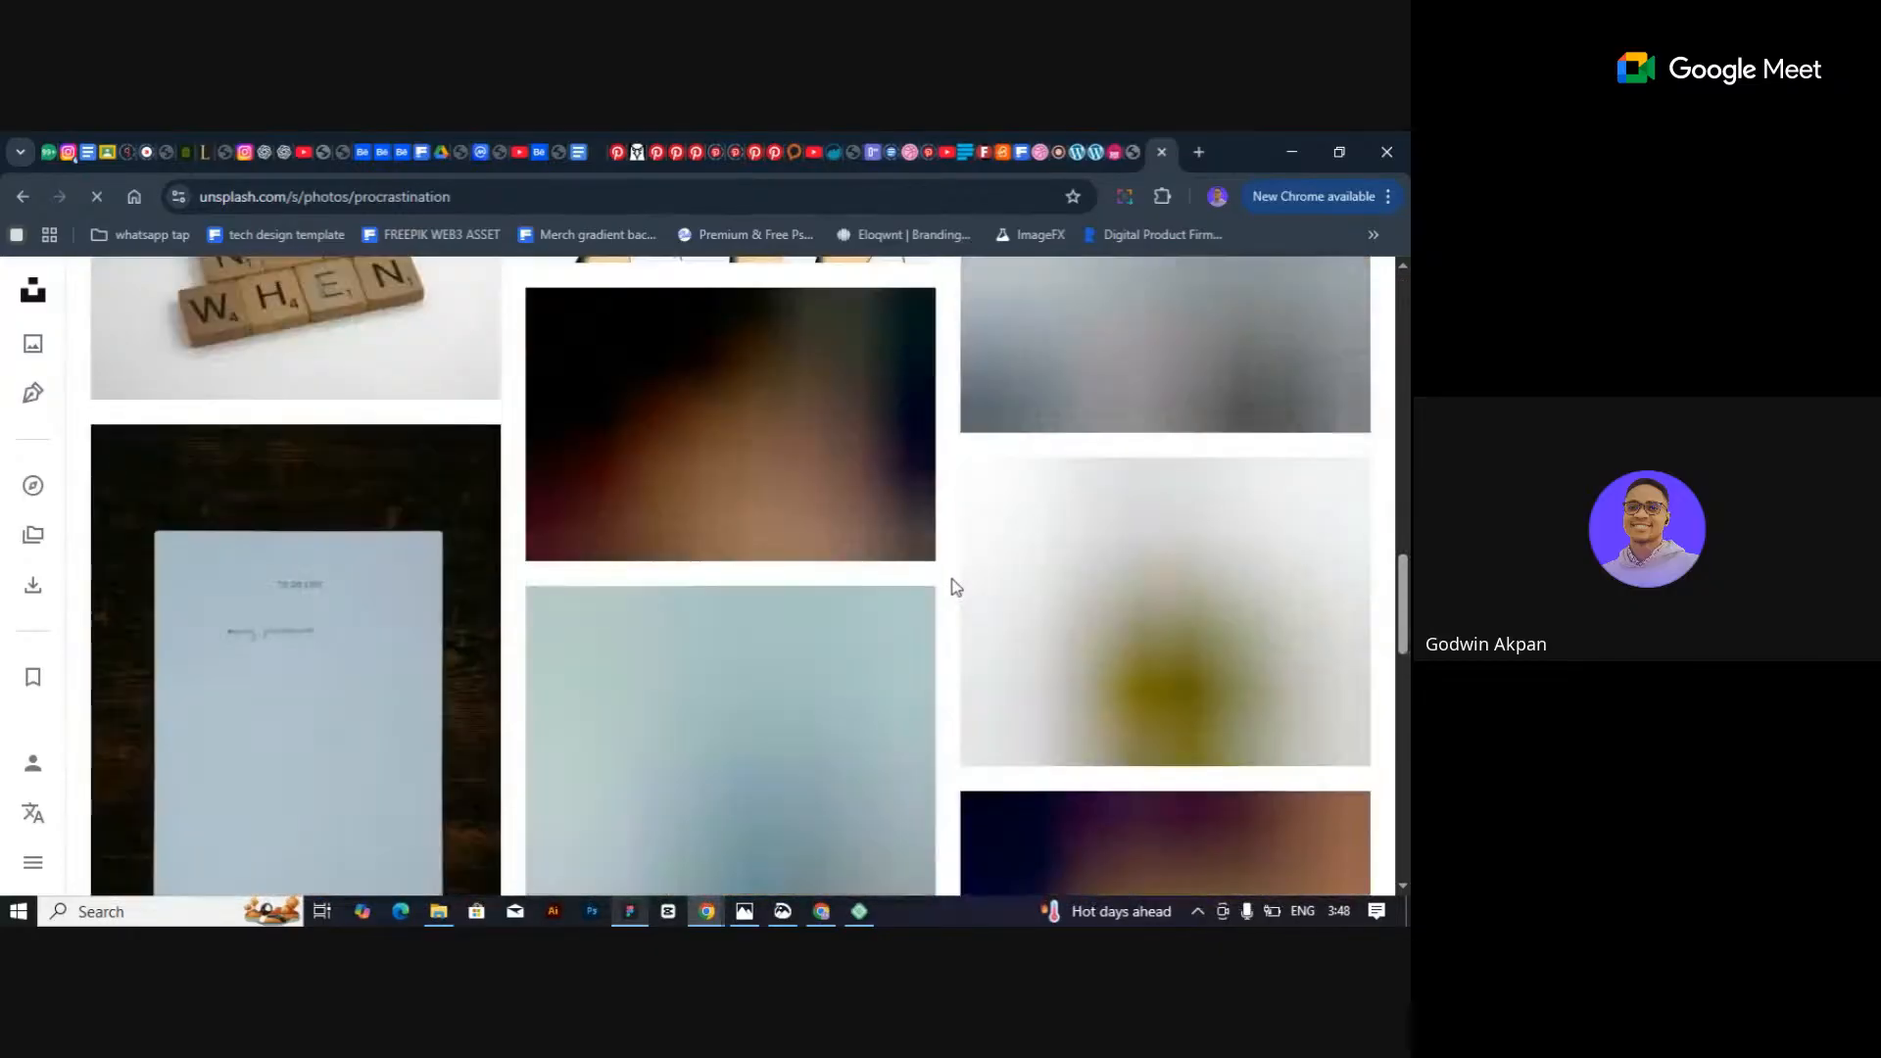
{"action": "scroll", "coordinate": [956, 587], "scroll_direction": "up", "scroll_amount": 20}
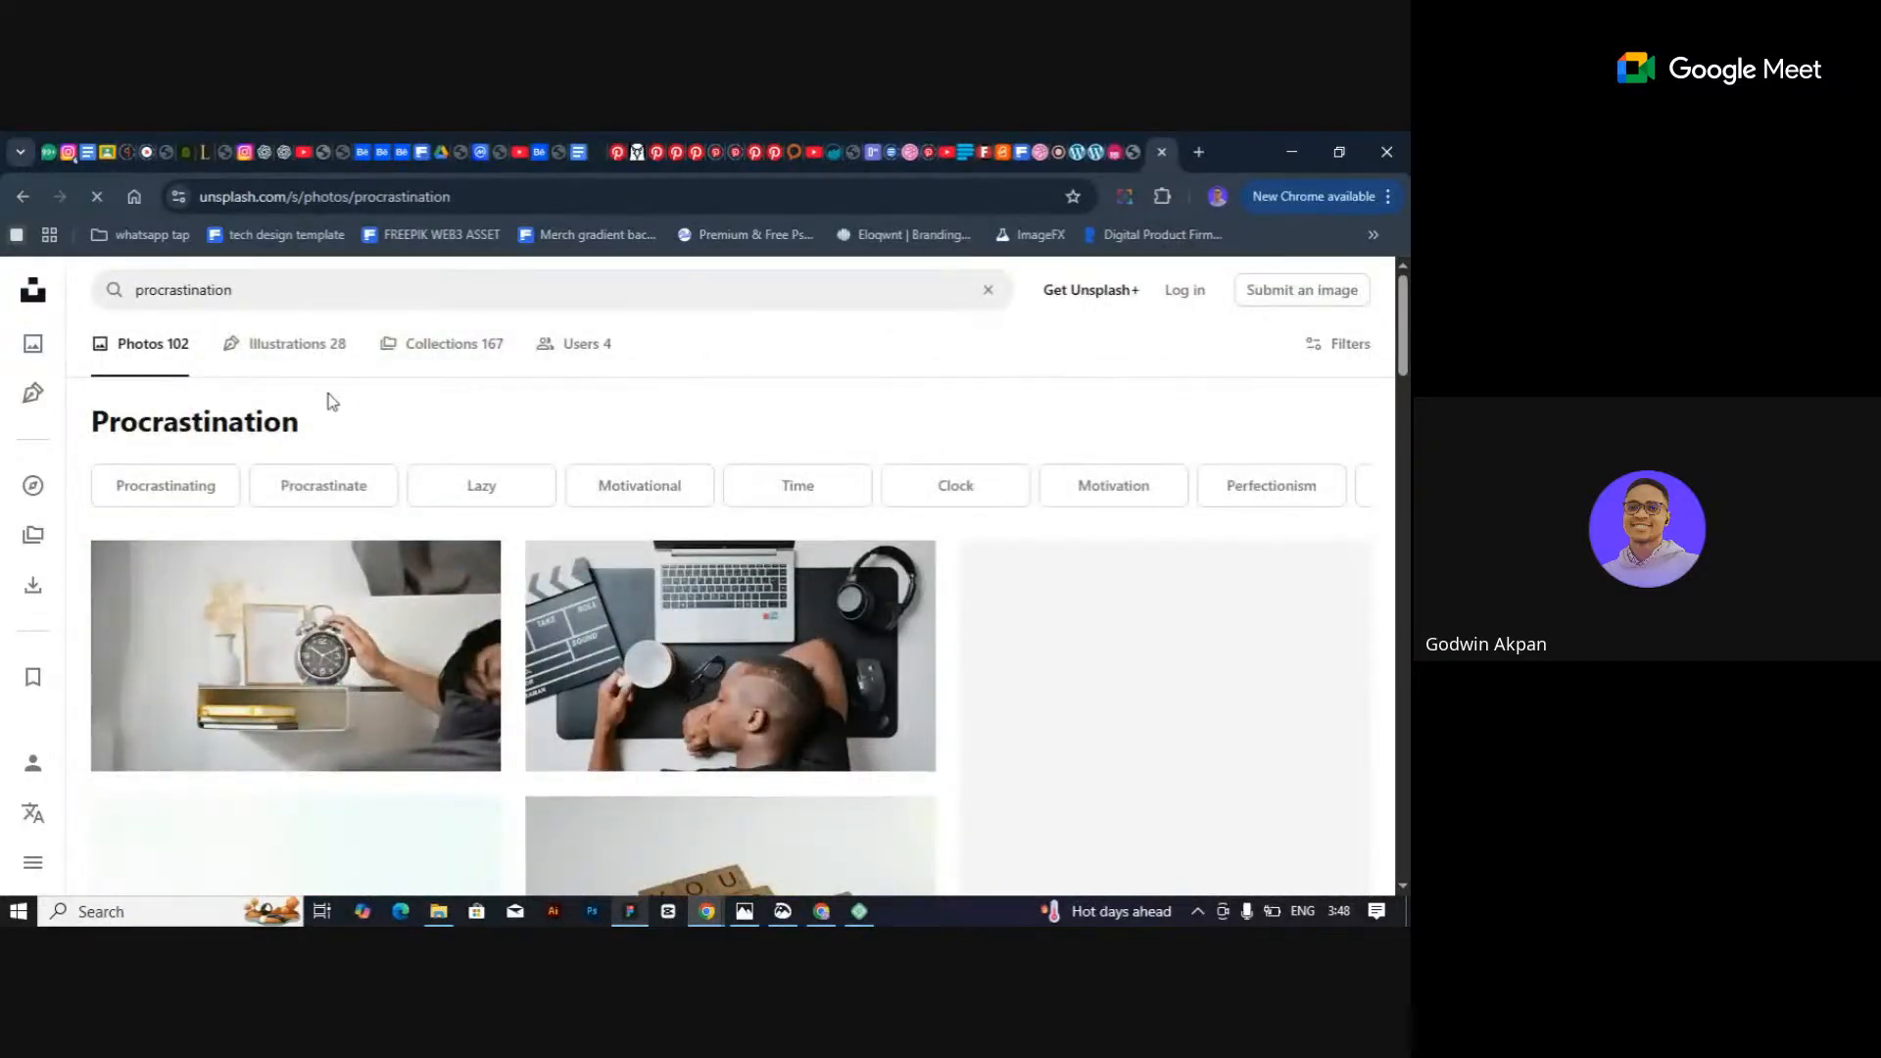
Search Unsplash for "digital skin care in process".
{"action": "left_click_drag", "start_coordinate": [353, 292], "coordinate": [5, 265]}
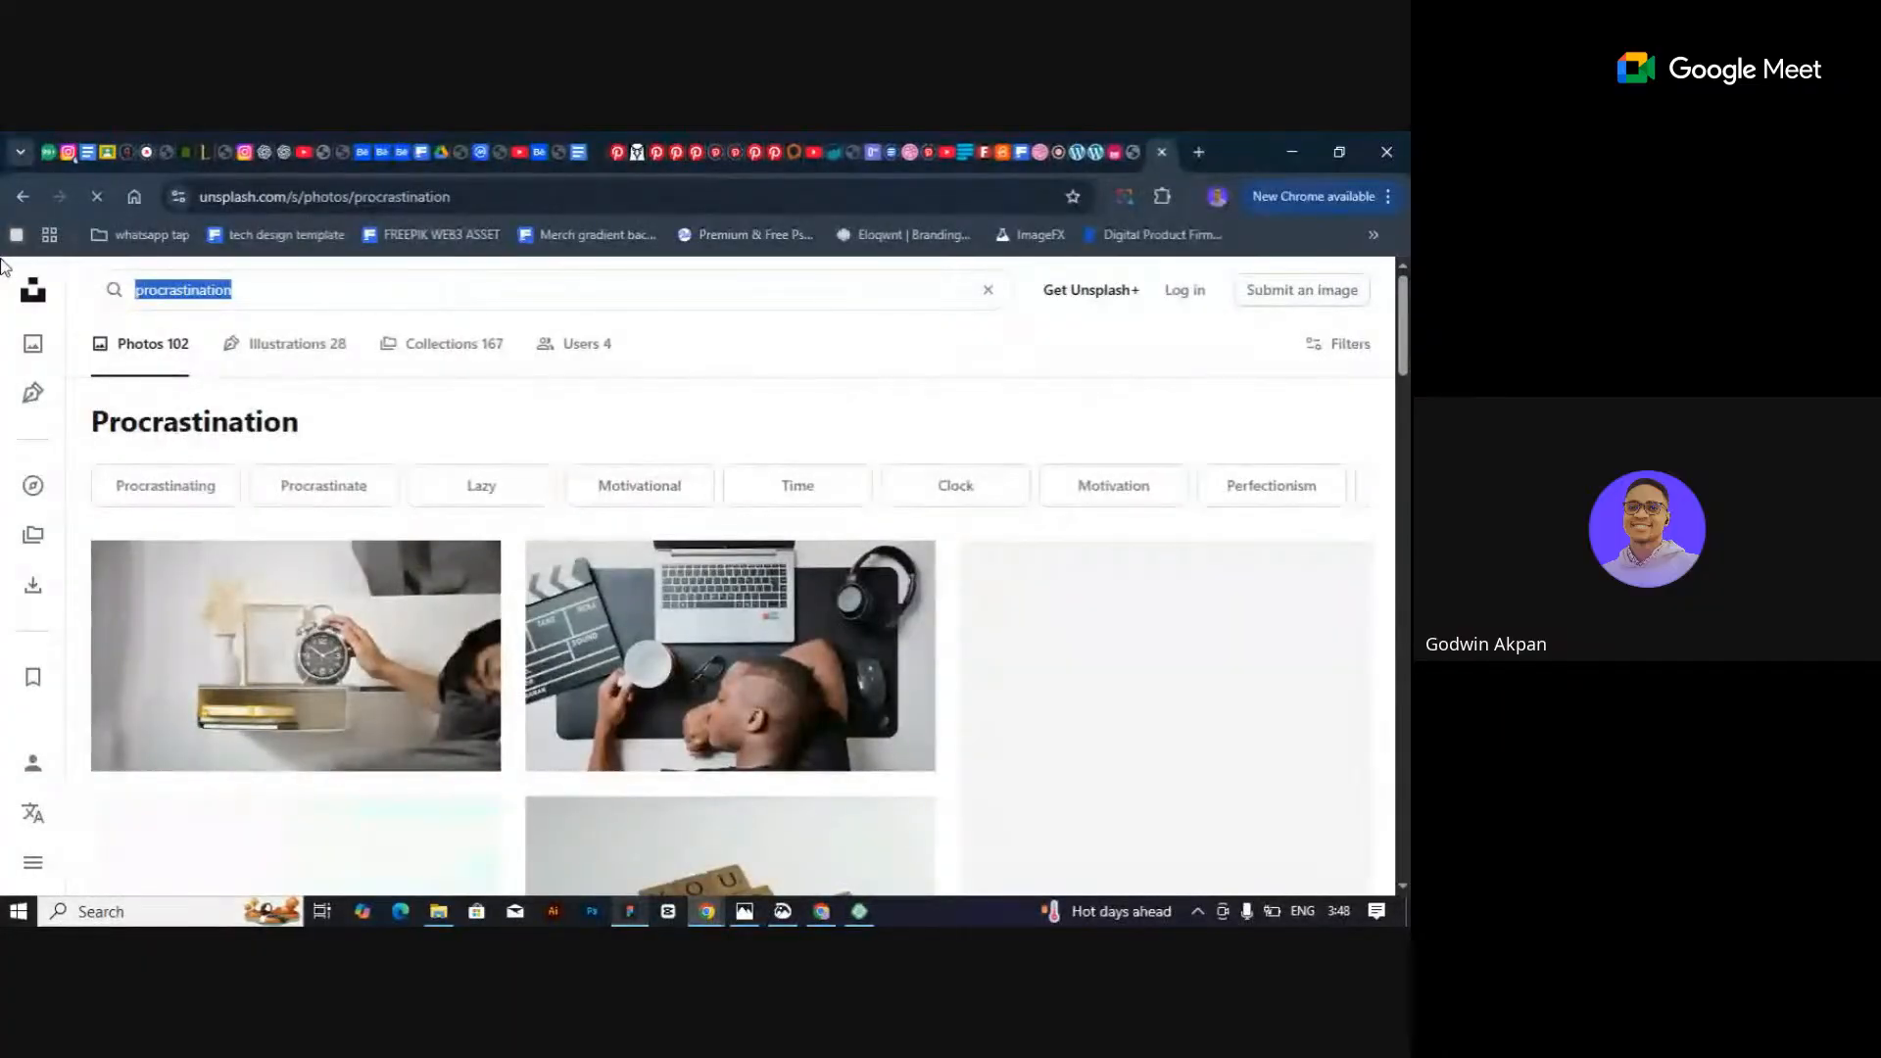
{"action": "type", "text": "lady"}
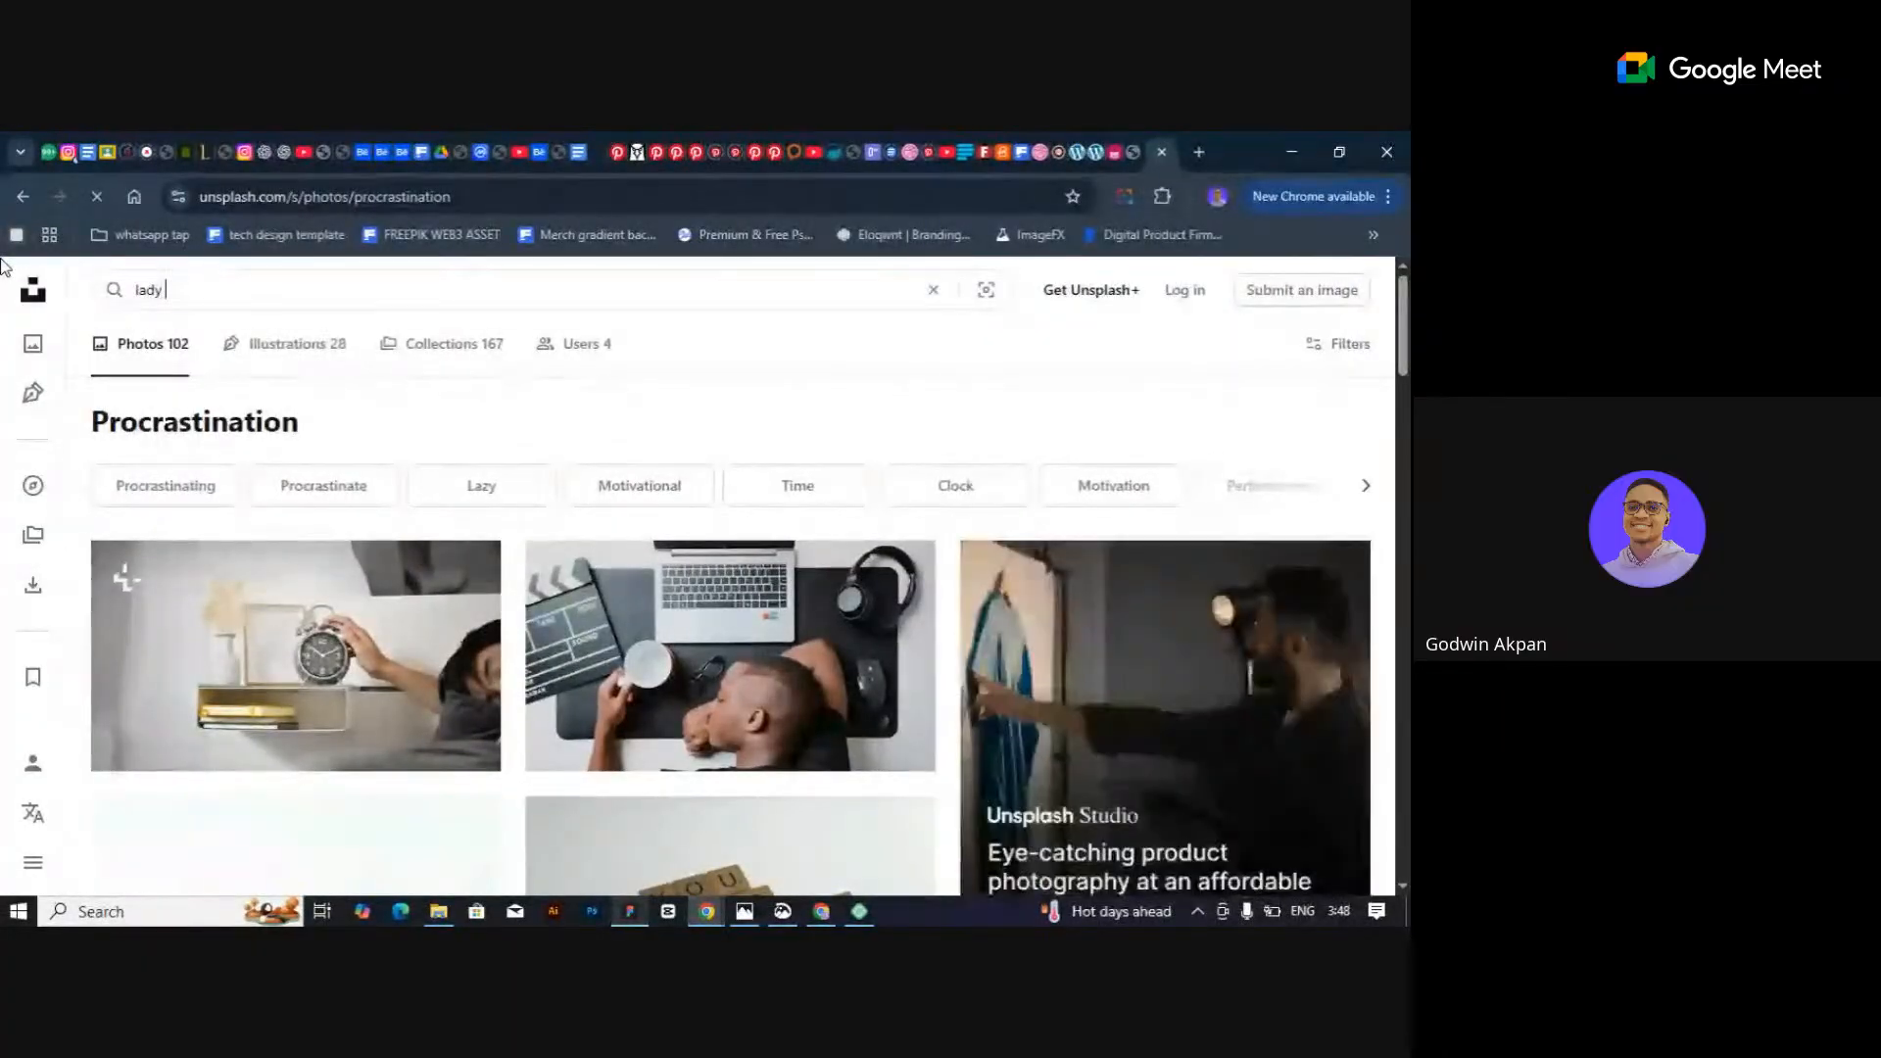
{"action": "key", "text": "BackSpace"}
{"action": "key", "text": "BackSpace"}
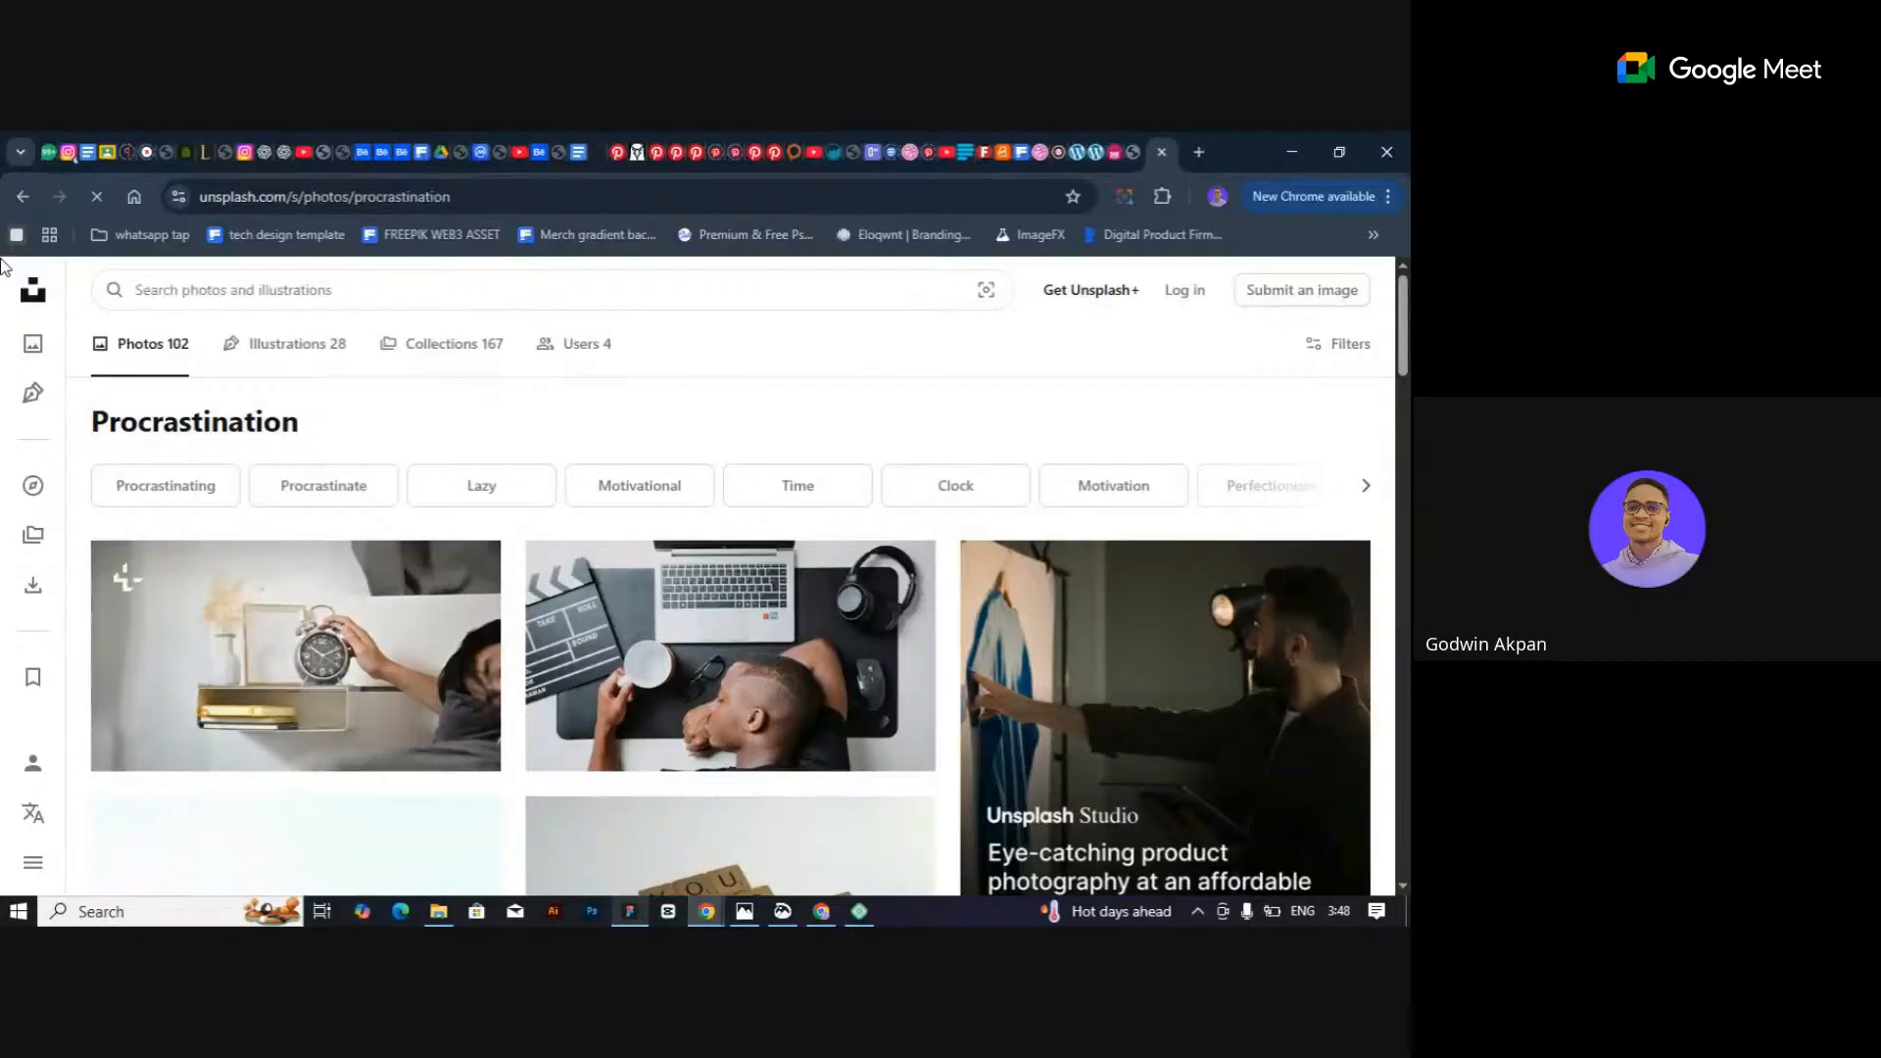
{"action": "type", "text": "d"}
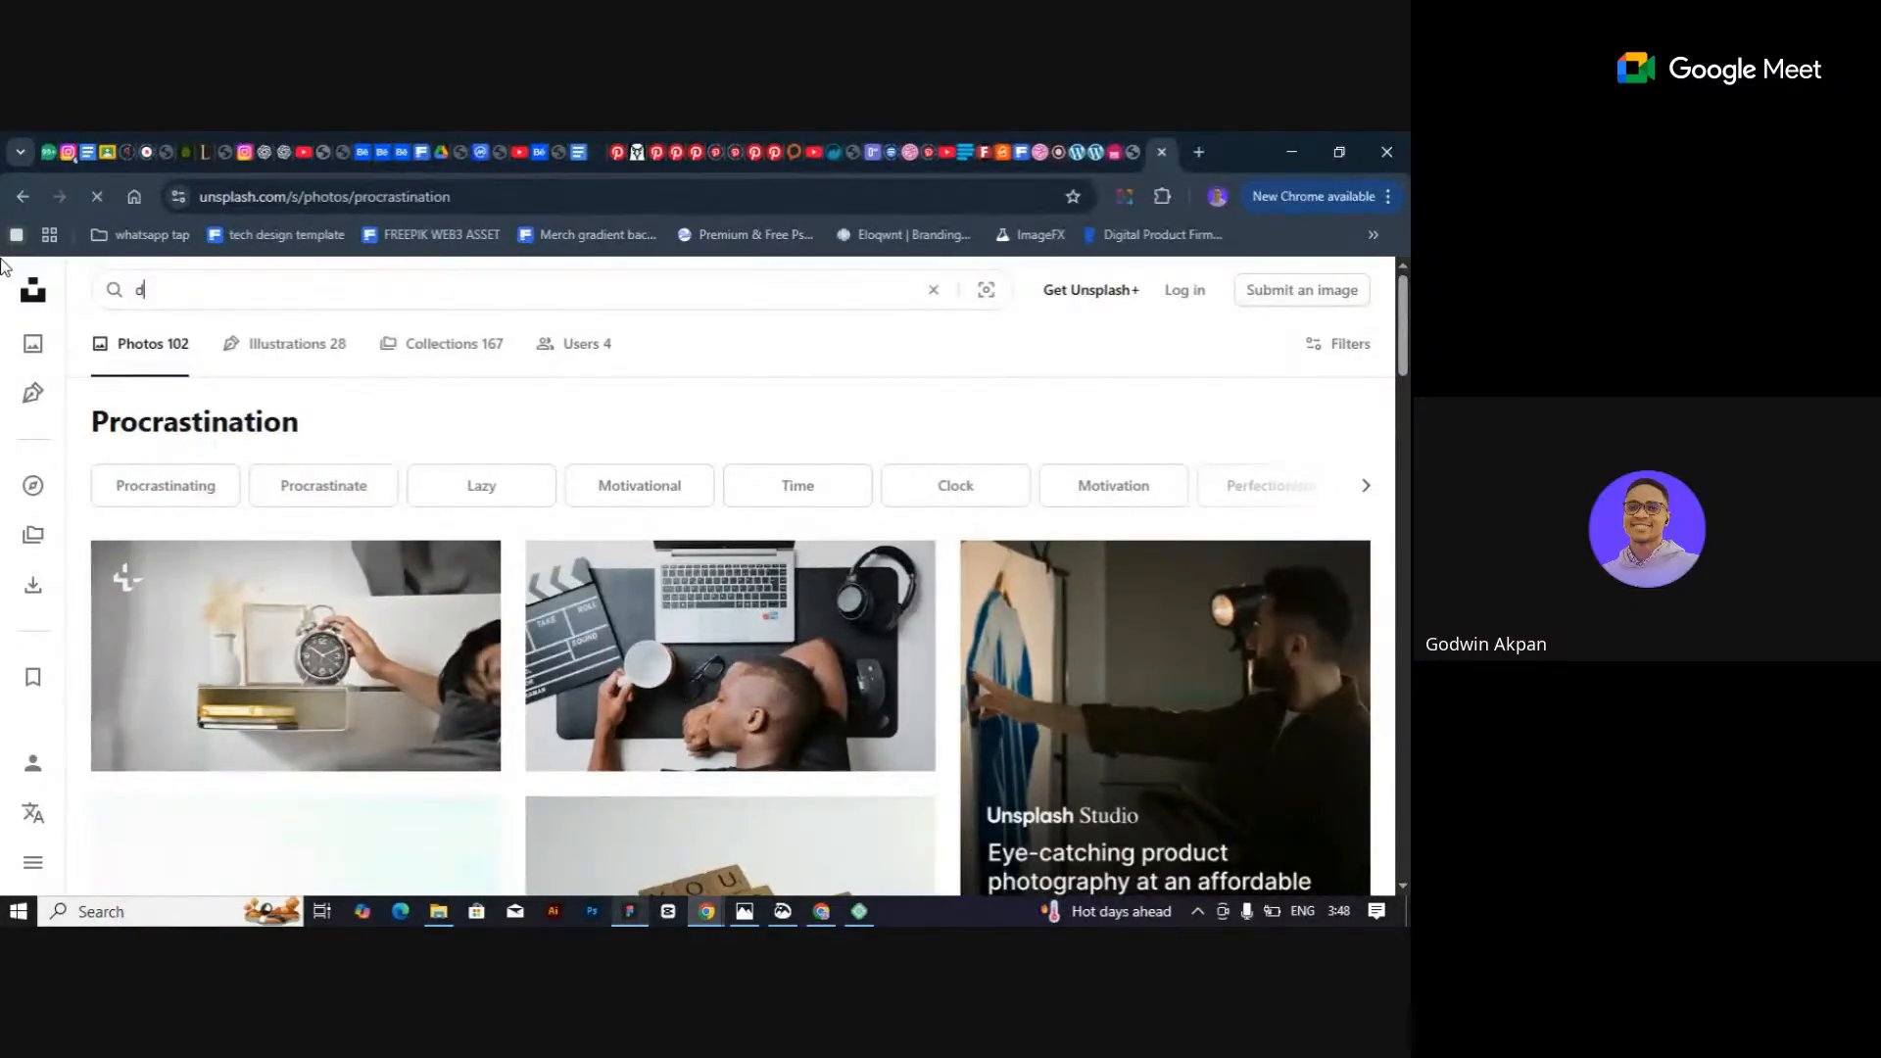
{"action": "type", "text": "igital skin care "}
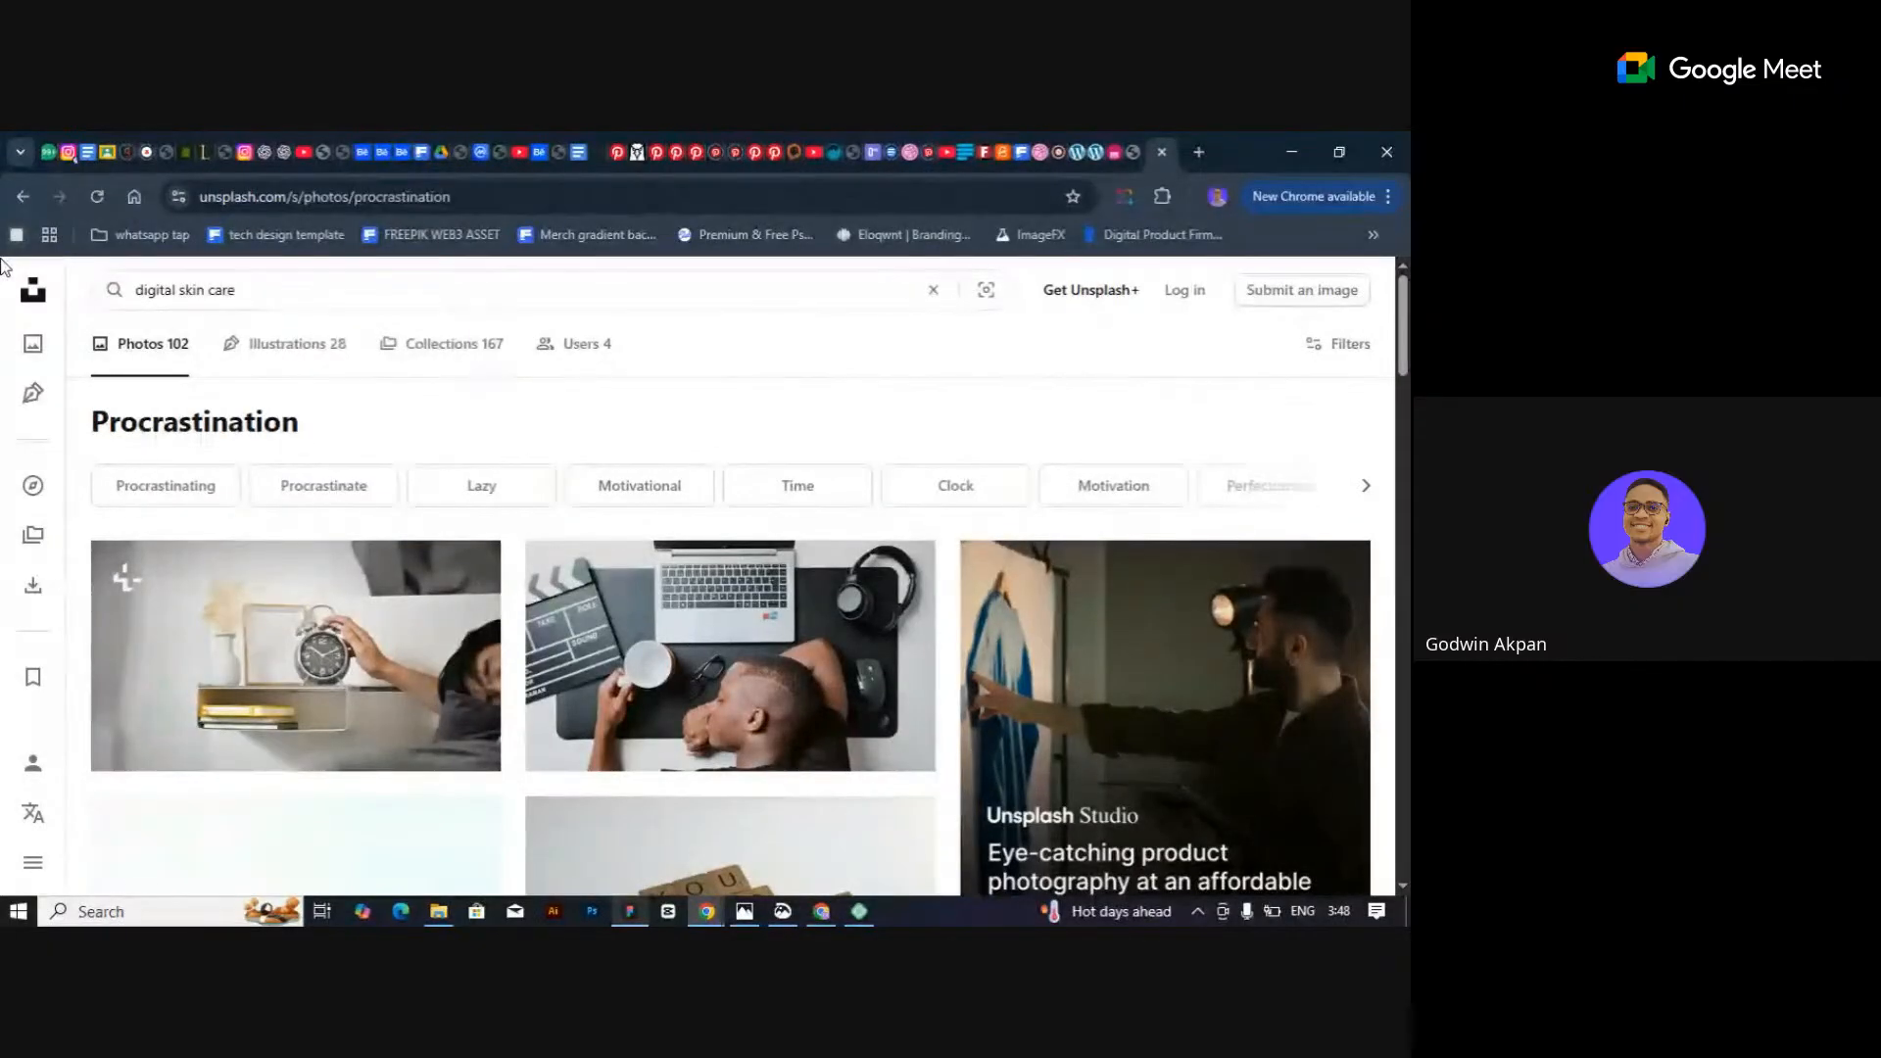
{"action": "type", "text": "in process"}
{"action": "key", "text": "Return"}
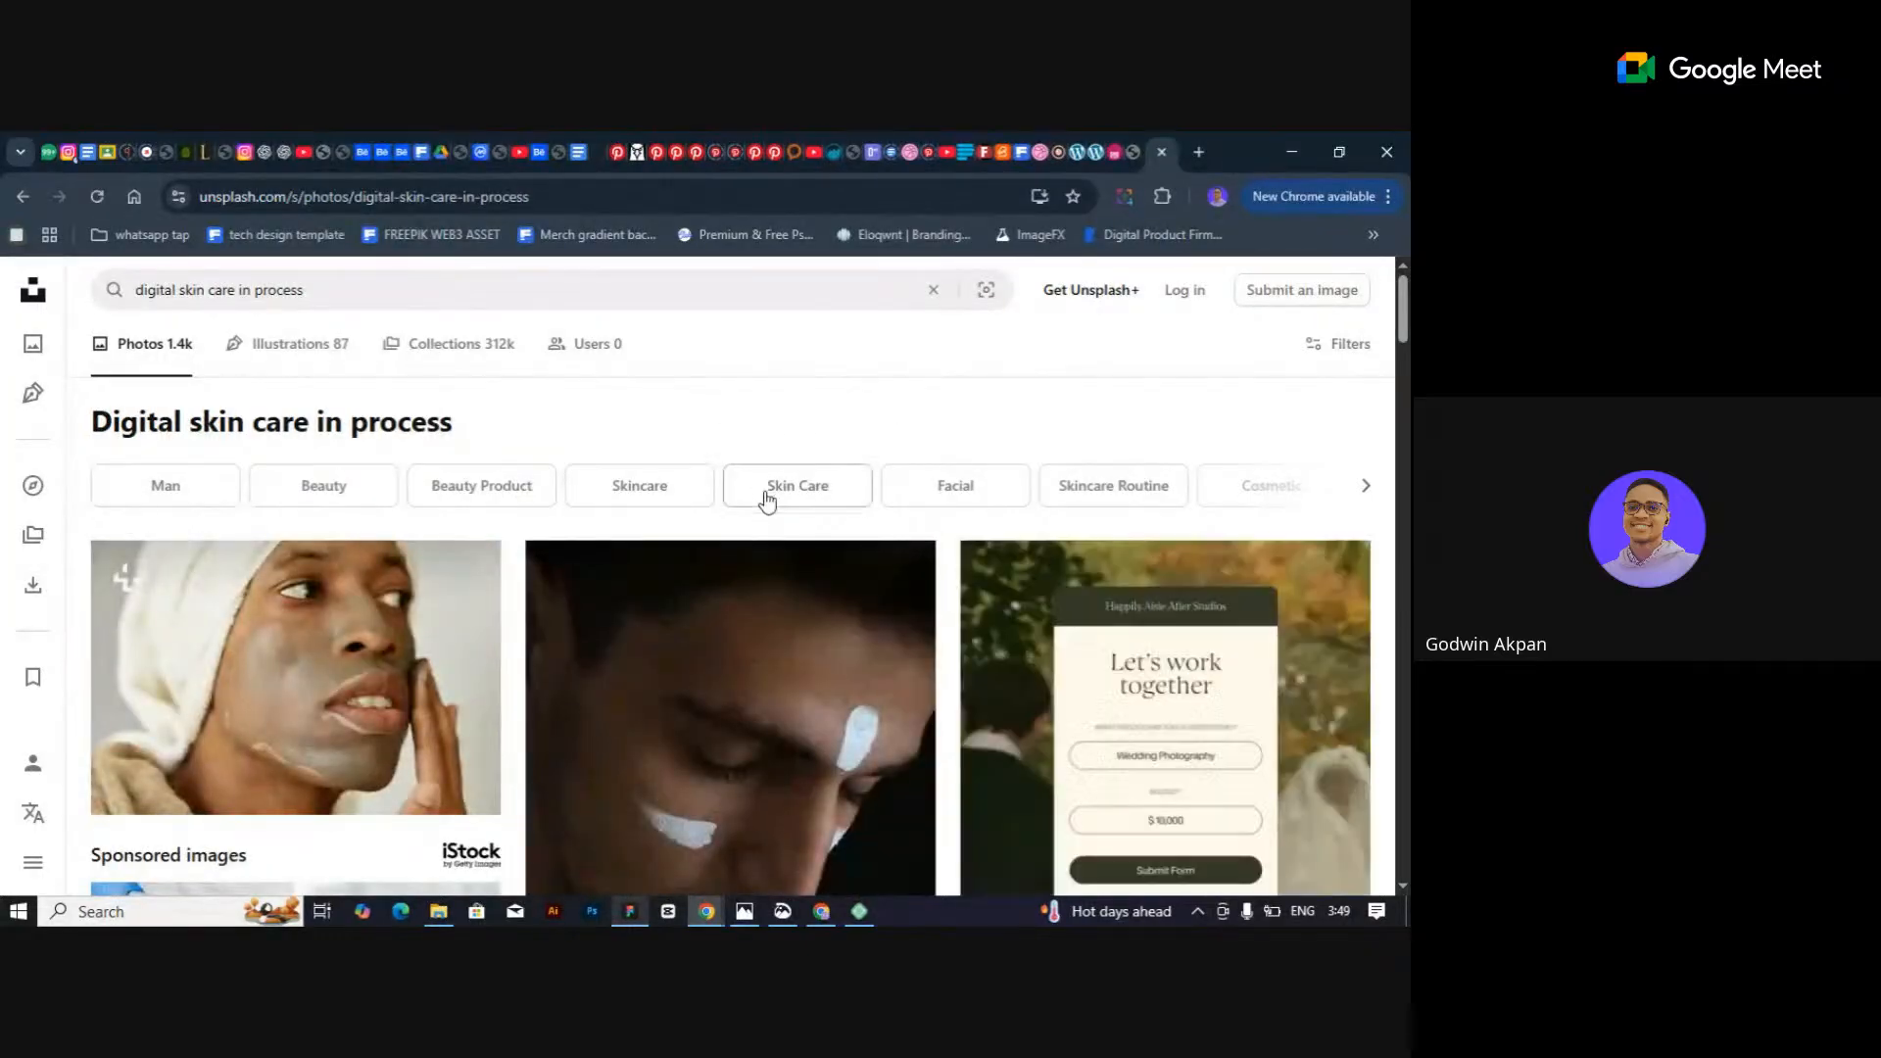
Browse the skin care results and open the sponsored iStock photo of the make-up artist applying lipstick in a new tab.
{"action": "scroll", "coordinate": [767, 501], "scroll_direction": "down", "scroll_amount": 5}
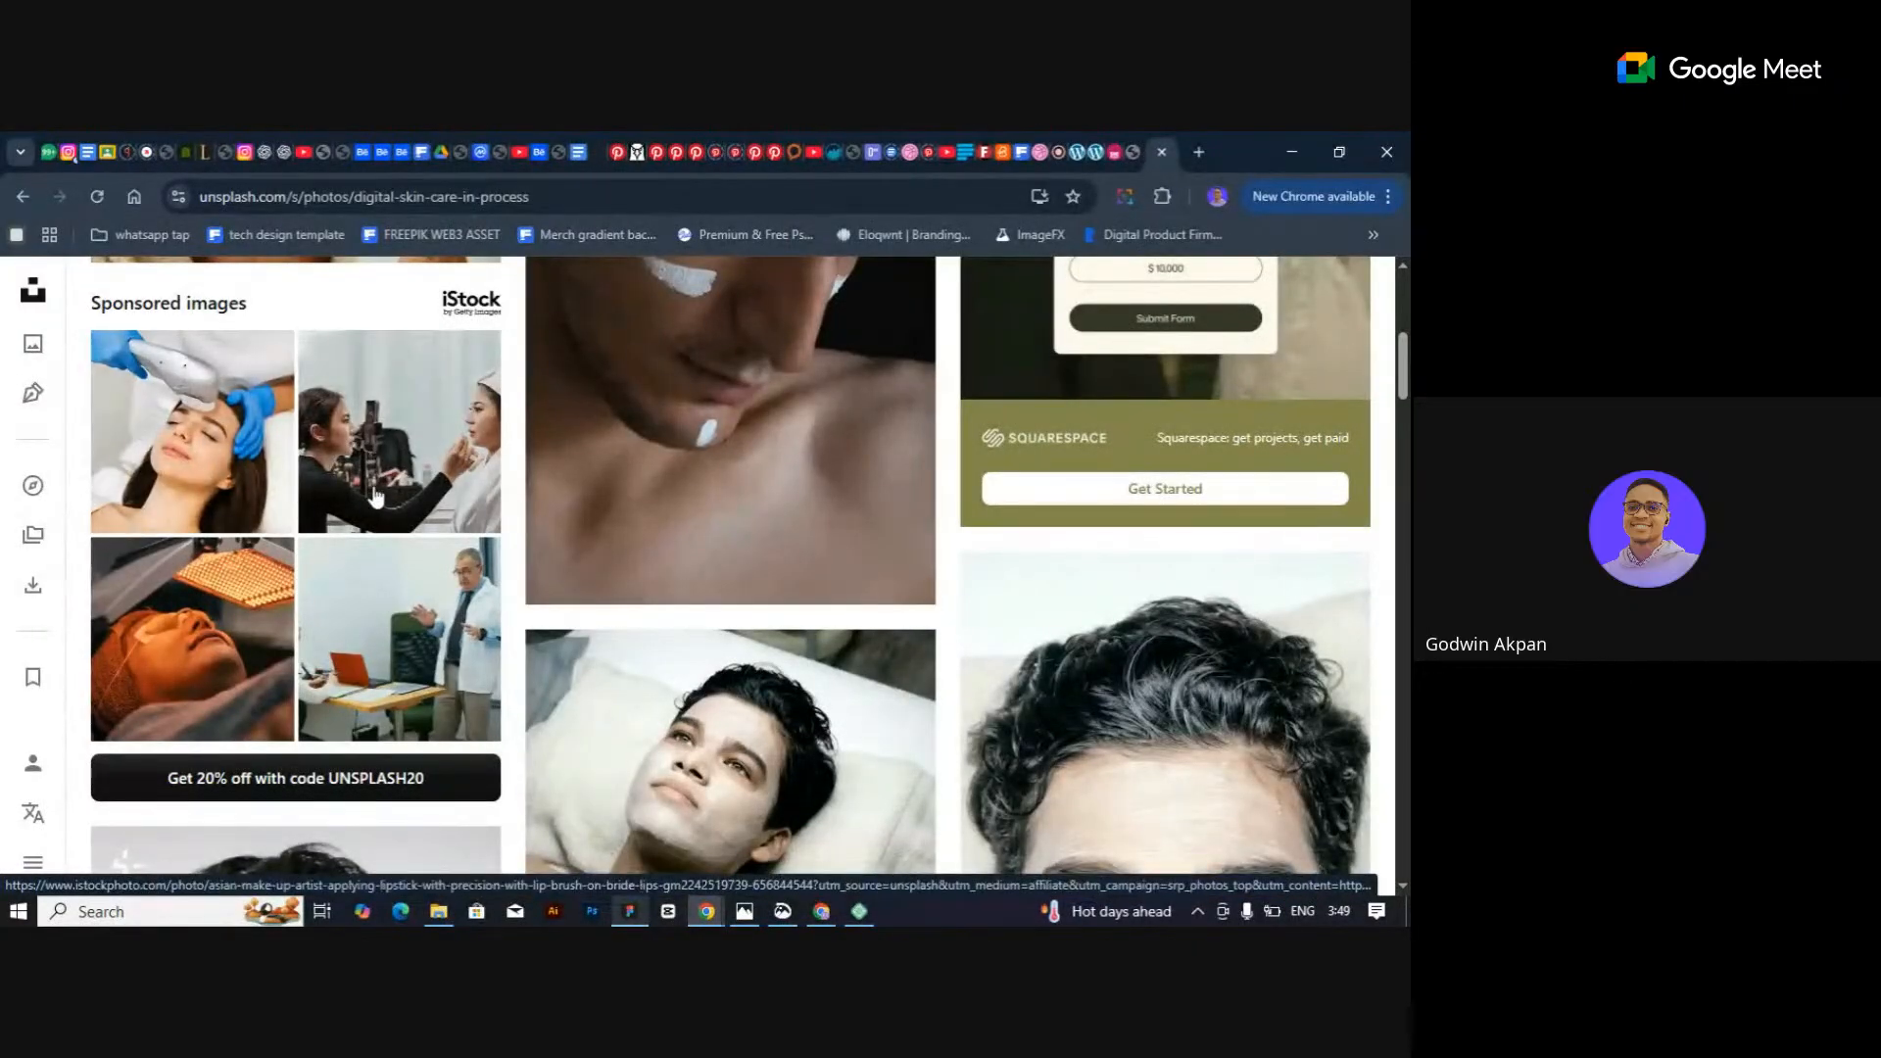
{"action": "scroll", "coordinate": [391, 490], "scroll_direction": "down", "scroll_amount": 6}
{"action": "scroll", "coordinate": [393, 493], "scroll_direction": "down", "scroll_amount": 12}
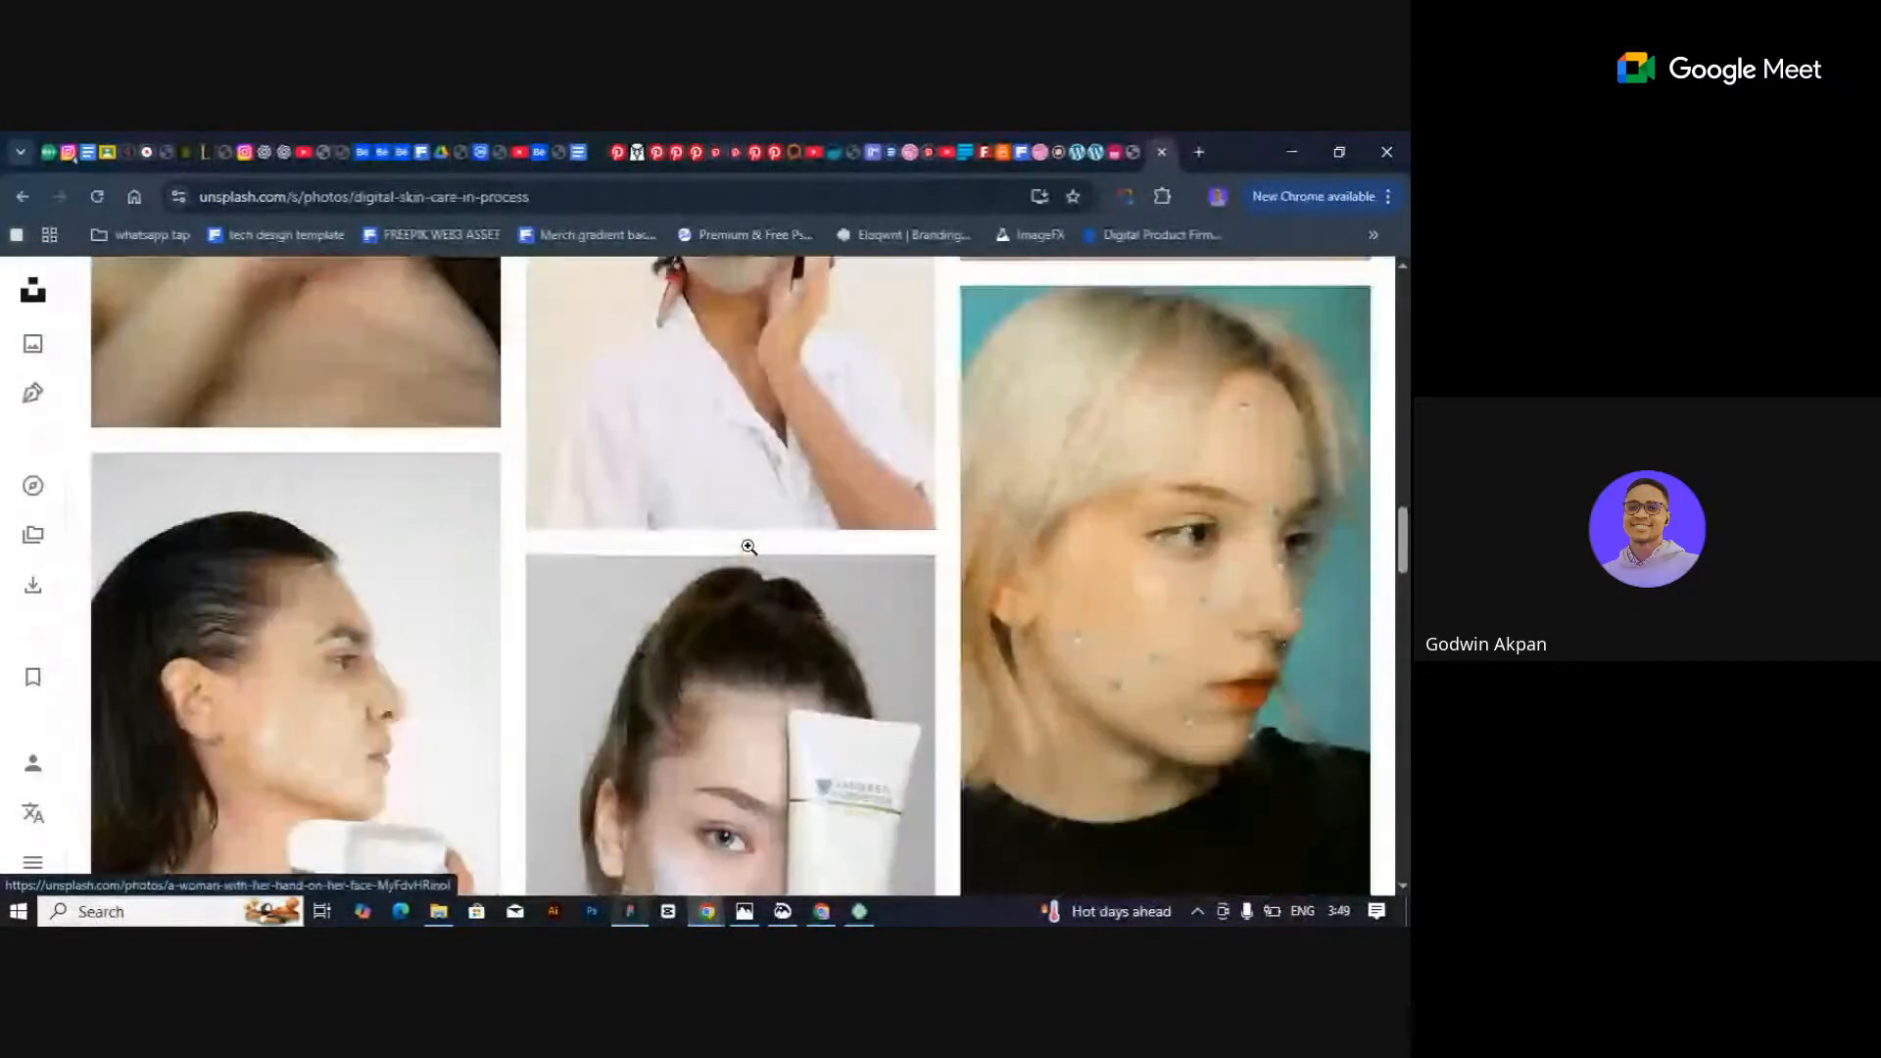
{"action": "scroll", "coordinate": [754, 553], "scroll_direction": "down", "scroll_amount": 10}
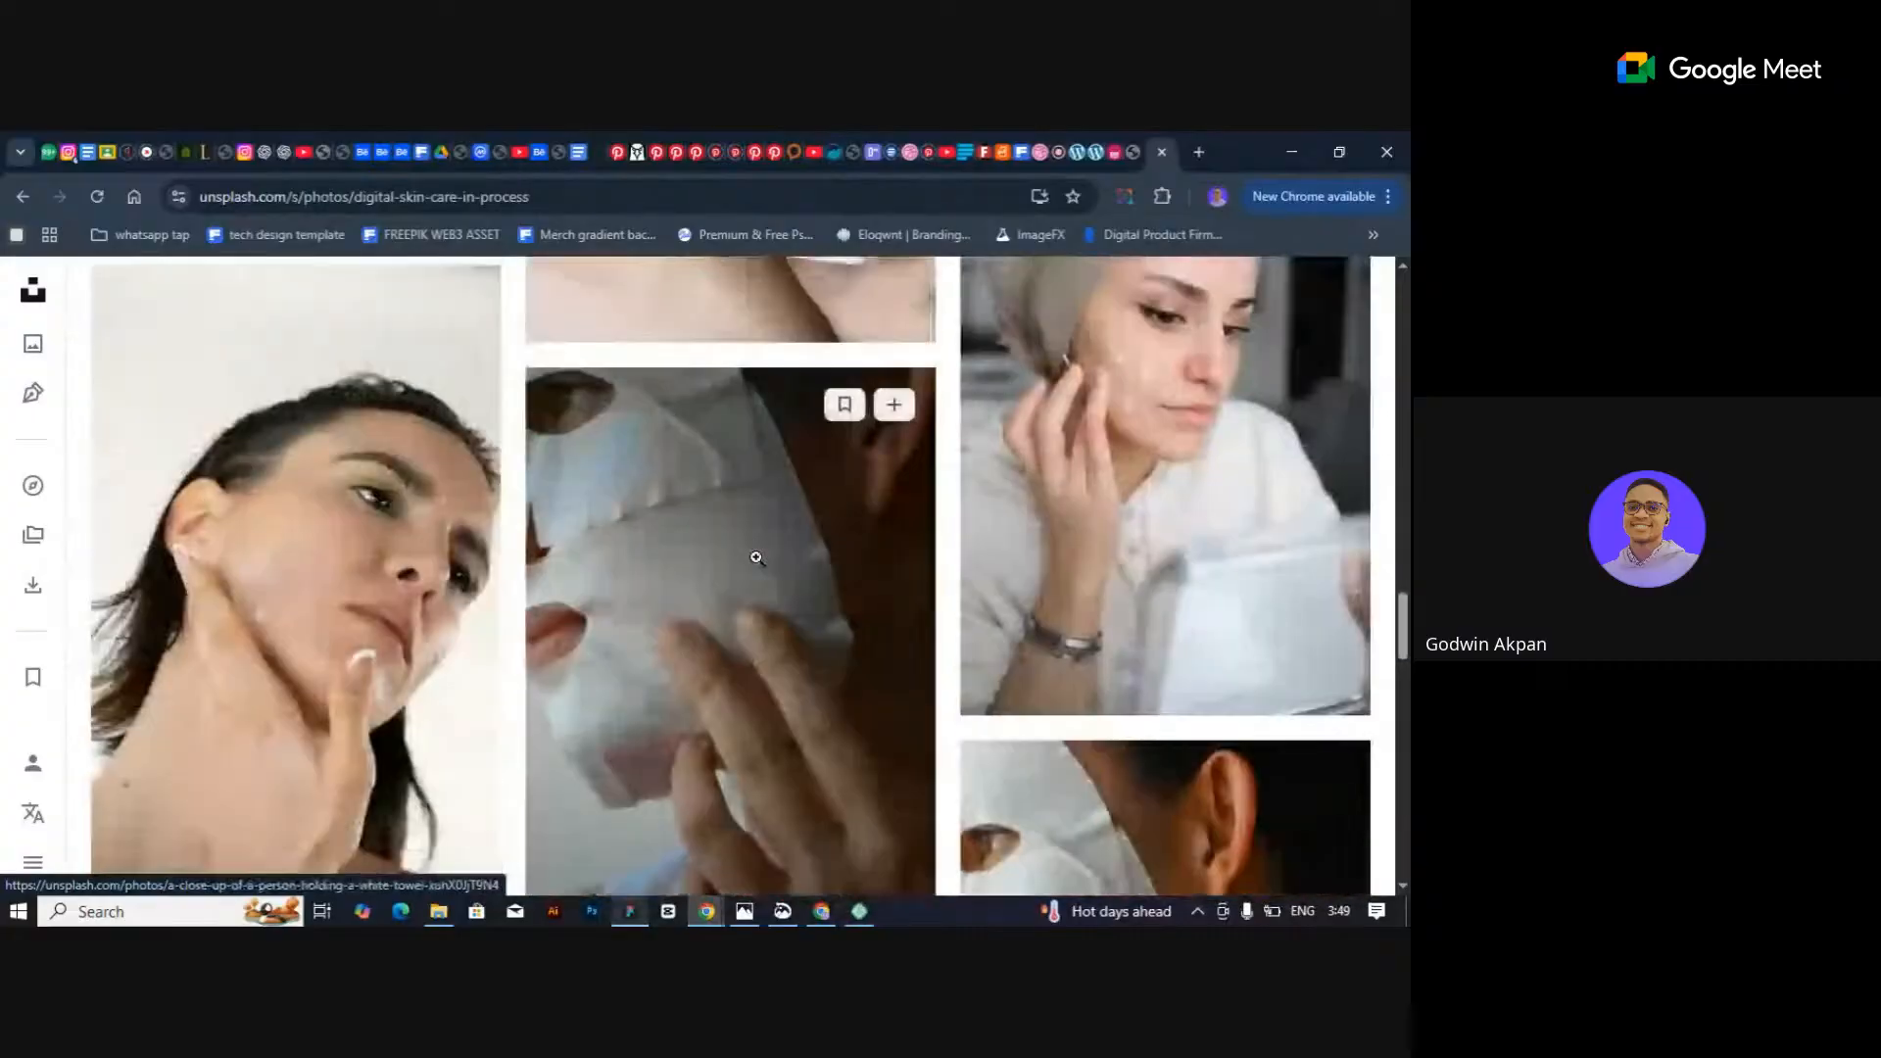
{"action": "scroll", "coordinate": [765, 572], "scroll_direction": "up", "scroll_amount": 20}
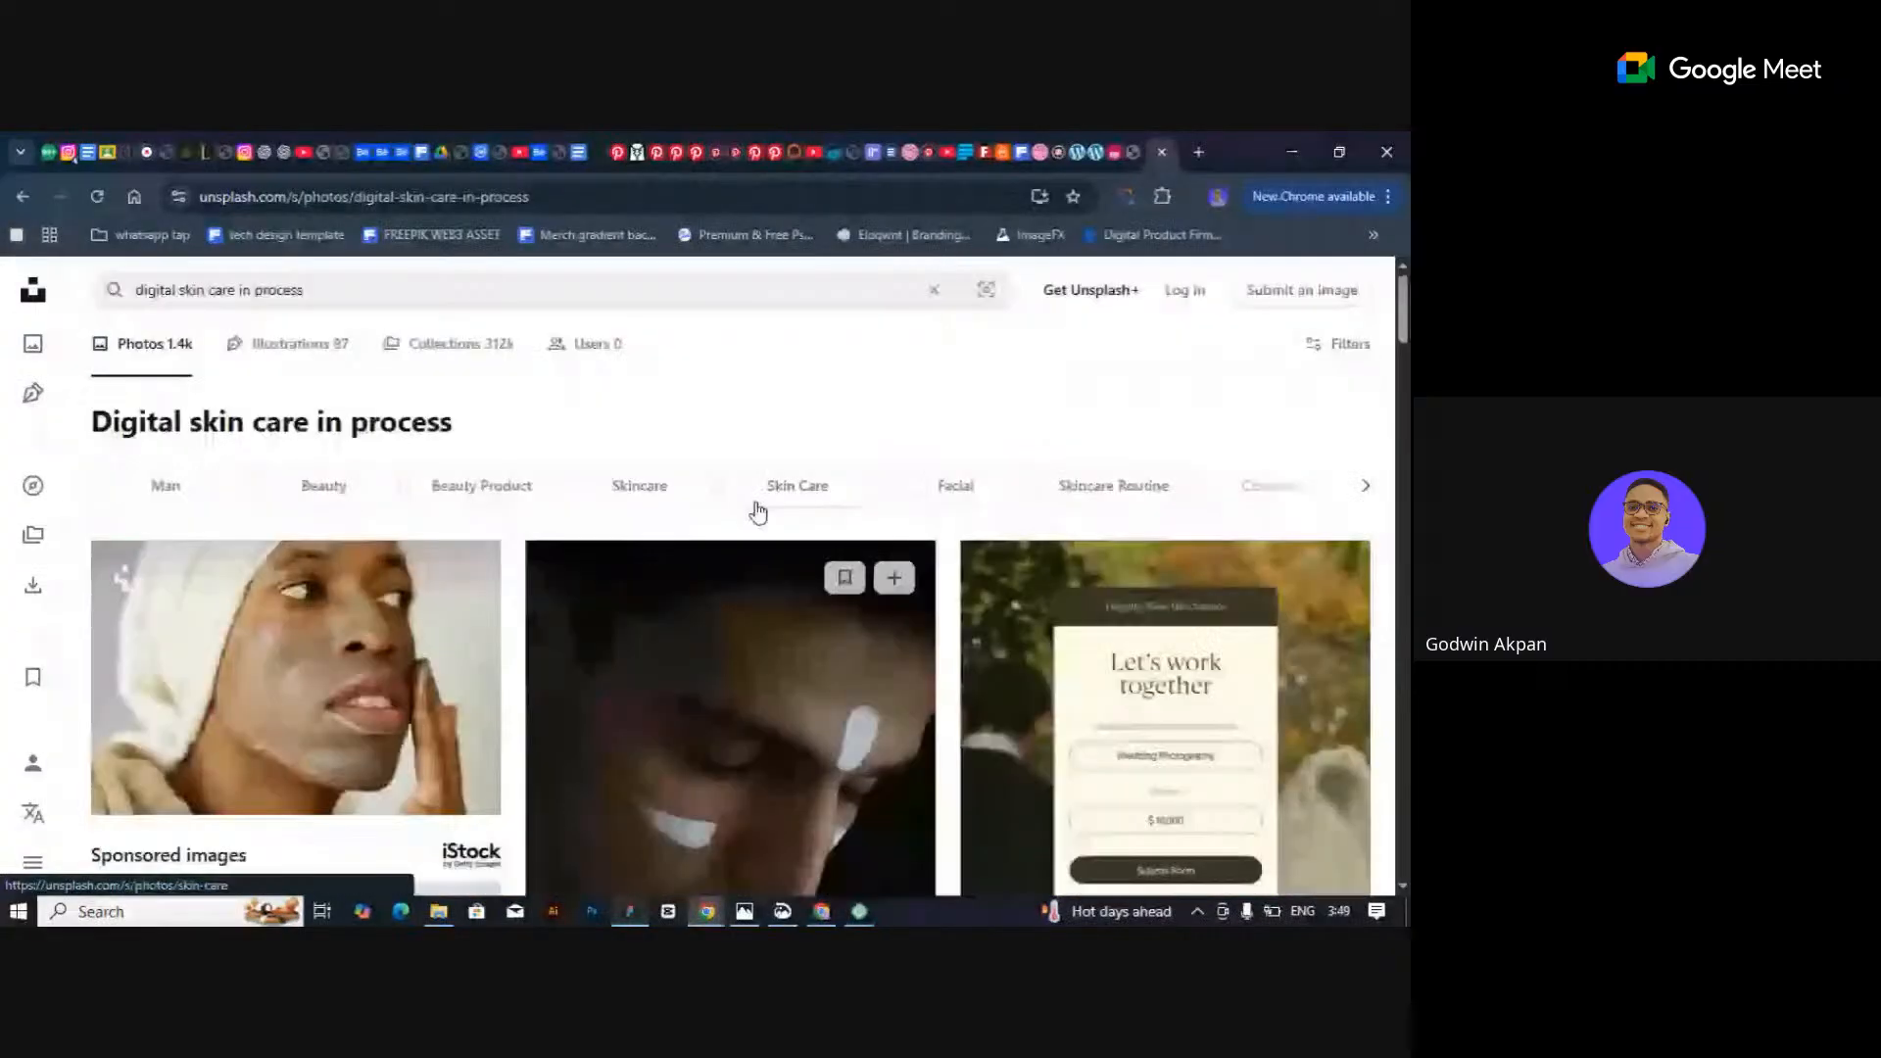
{"action": "scroll", "coordinate": [722, 555], "scroll_direction": "down", "scroll_amount": 5}
{"action": "right_click", "coordinate": [300, 369]}
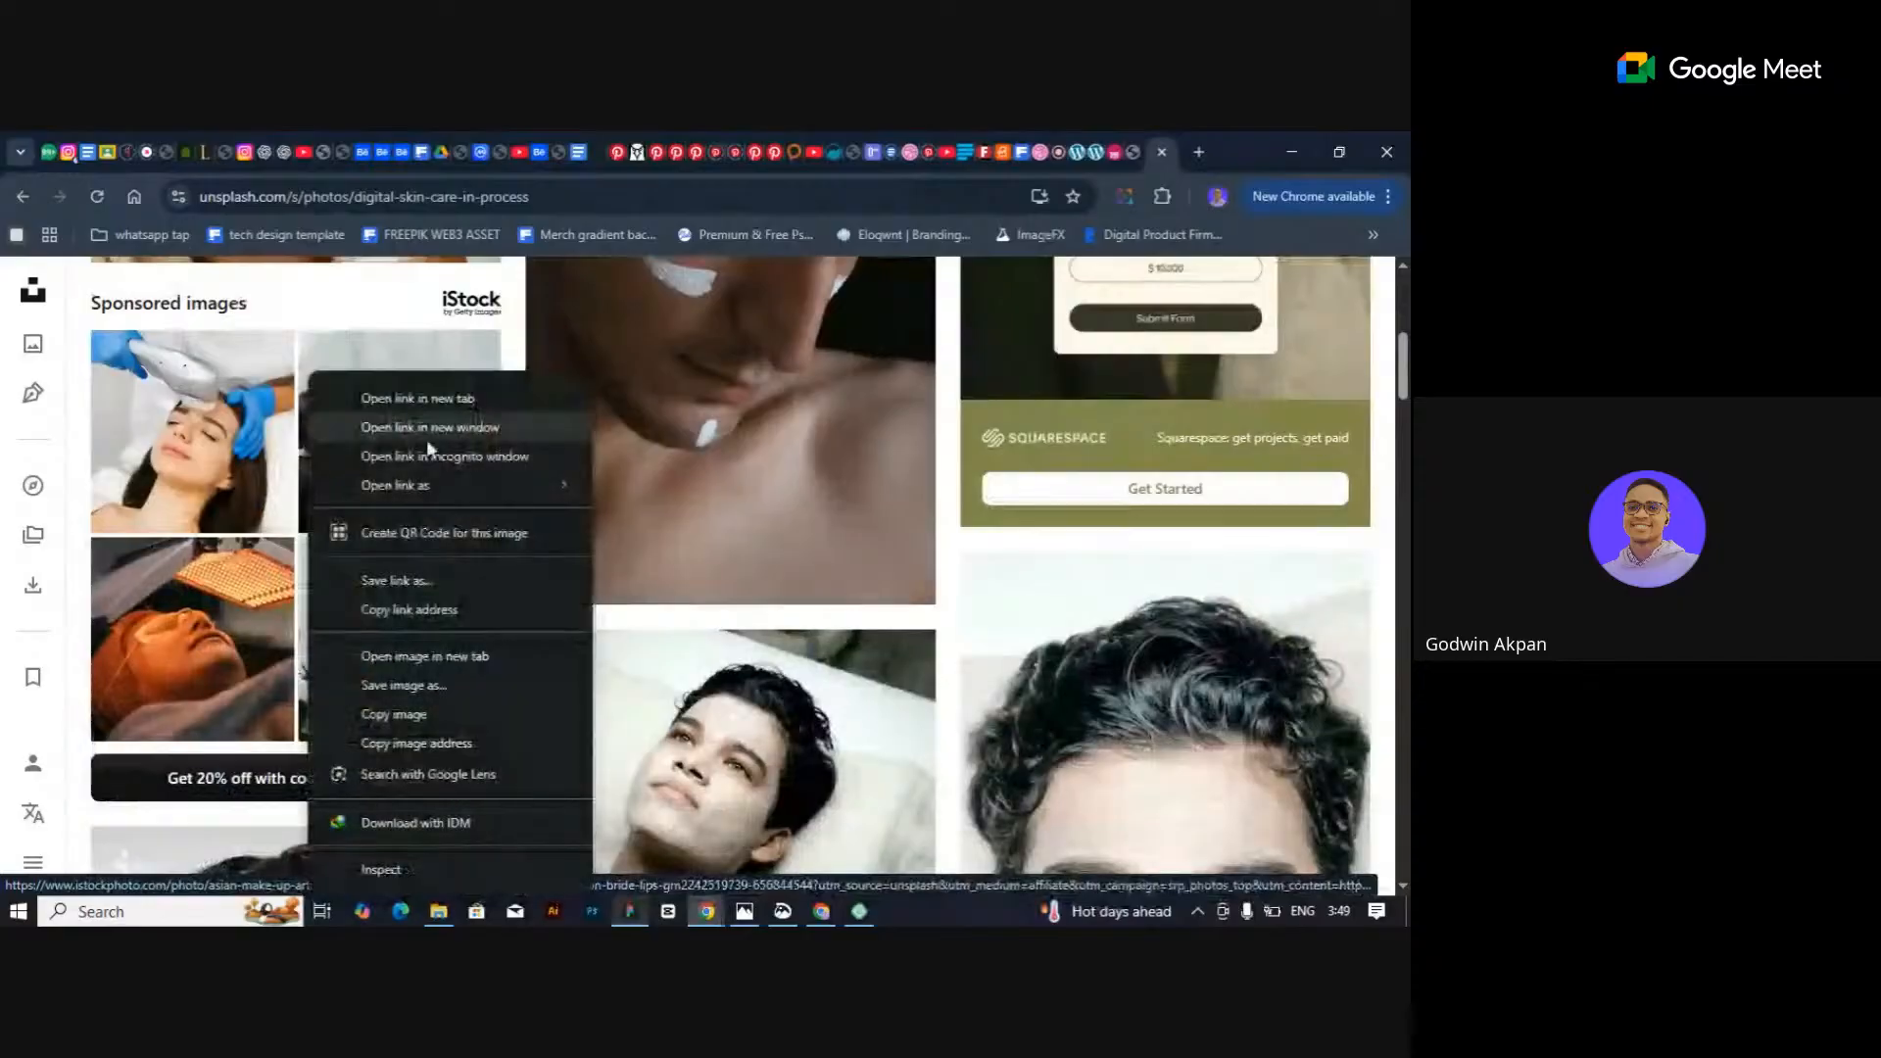
{"action": "left_click", "coordinate": [439, 396]}
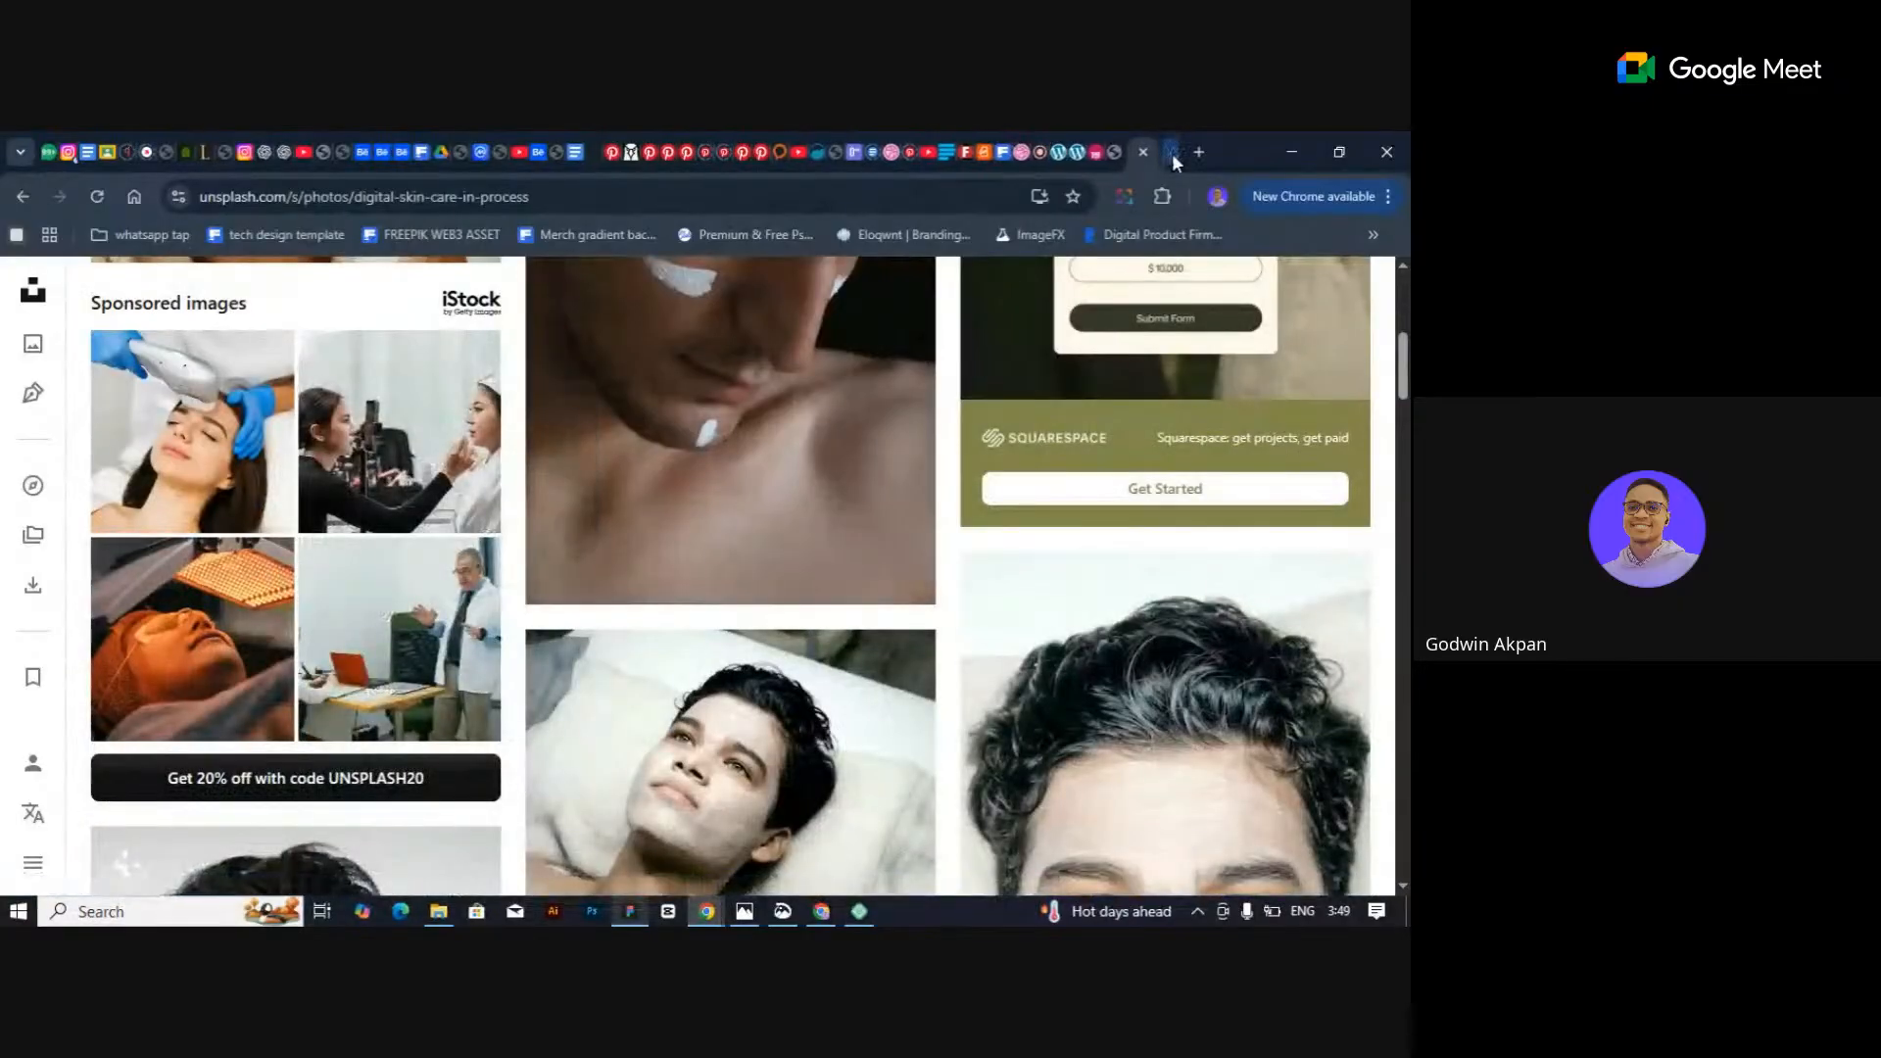
{"action": "left_click", "coordinate": [1172, 153]}
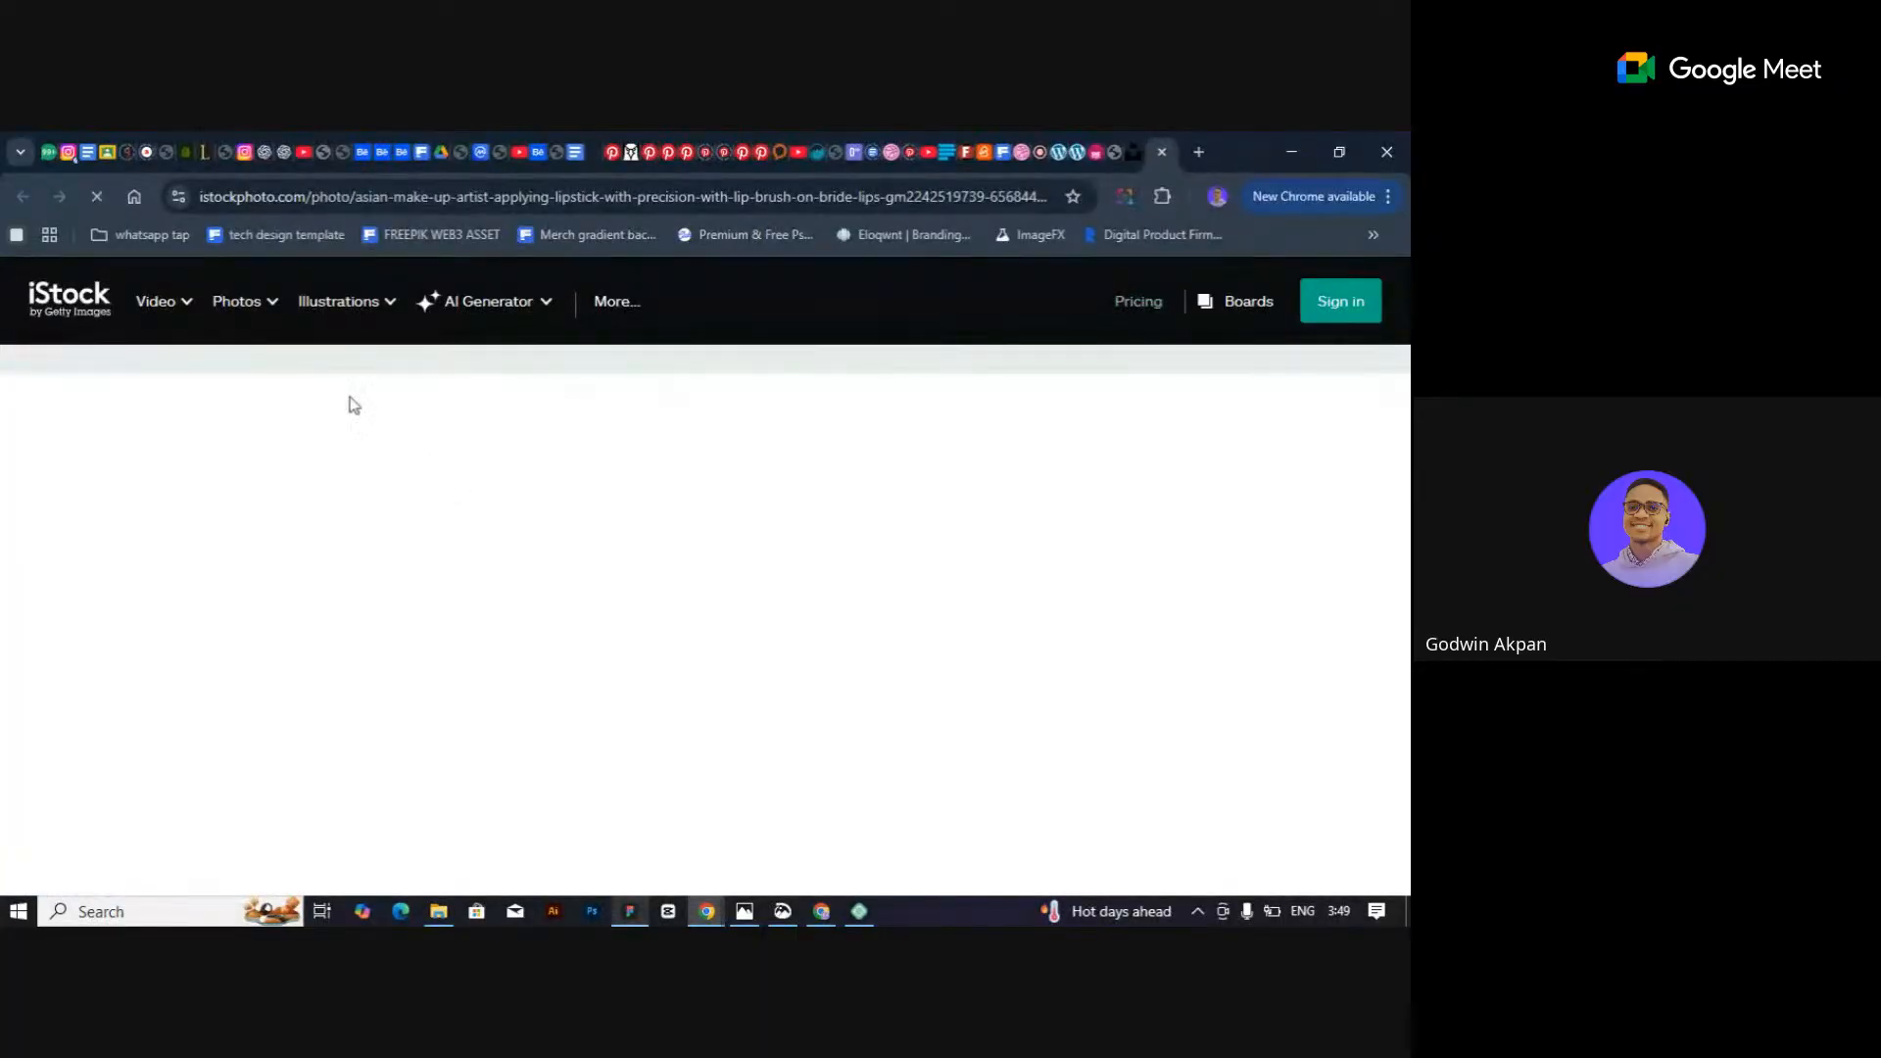
Examine the iStock page of the make-up artist photo, including its preview, pricing and description, and close its tab.
{"action": "scroll", "coordinate": [662, 555], "scroll_direction": "down", "scroll_amount": 3}
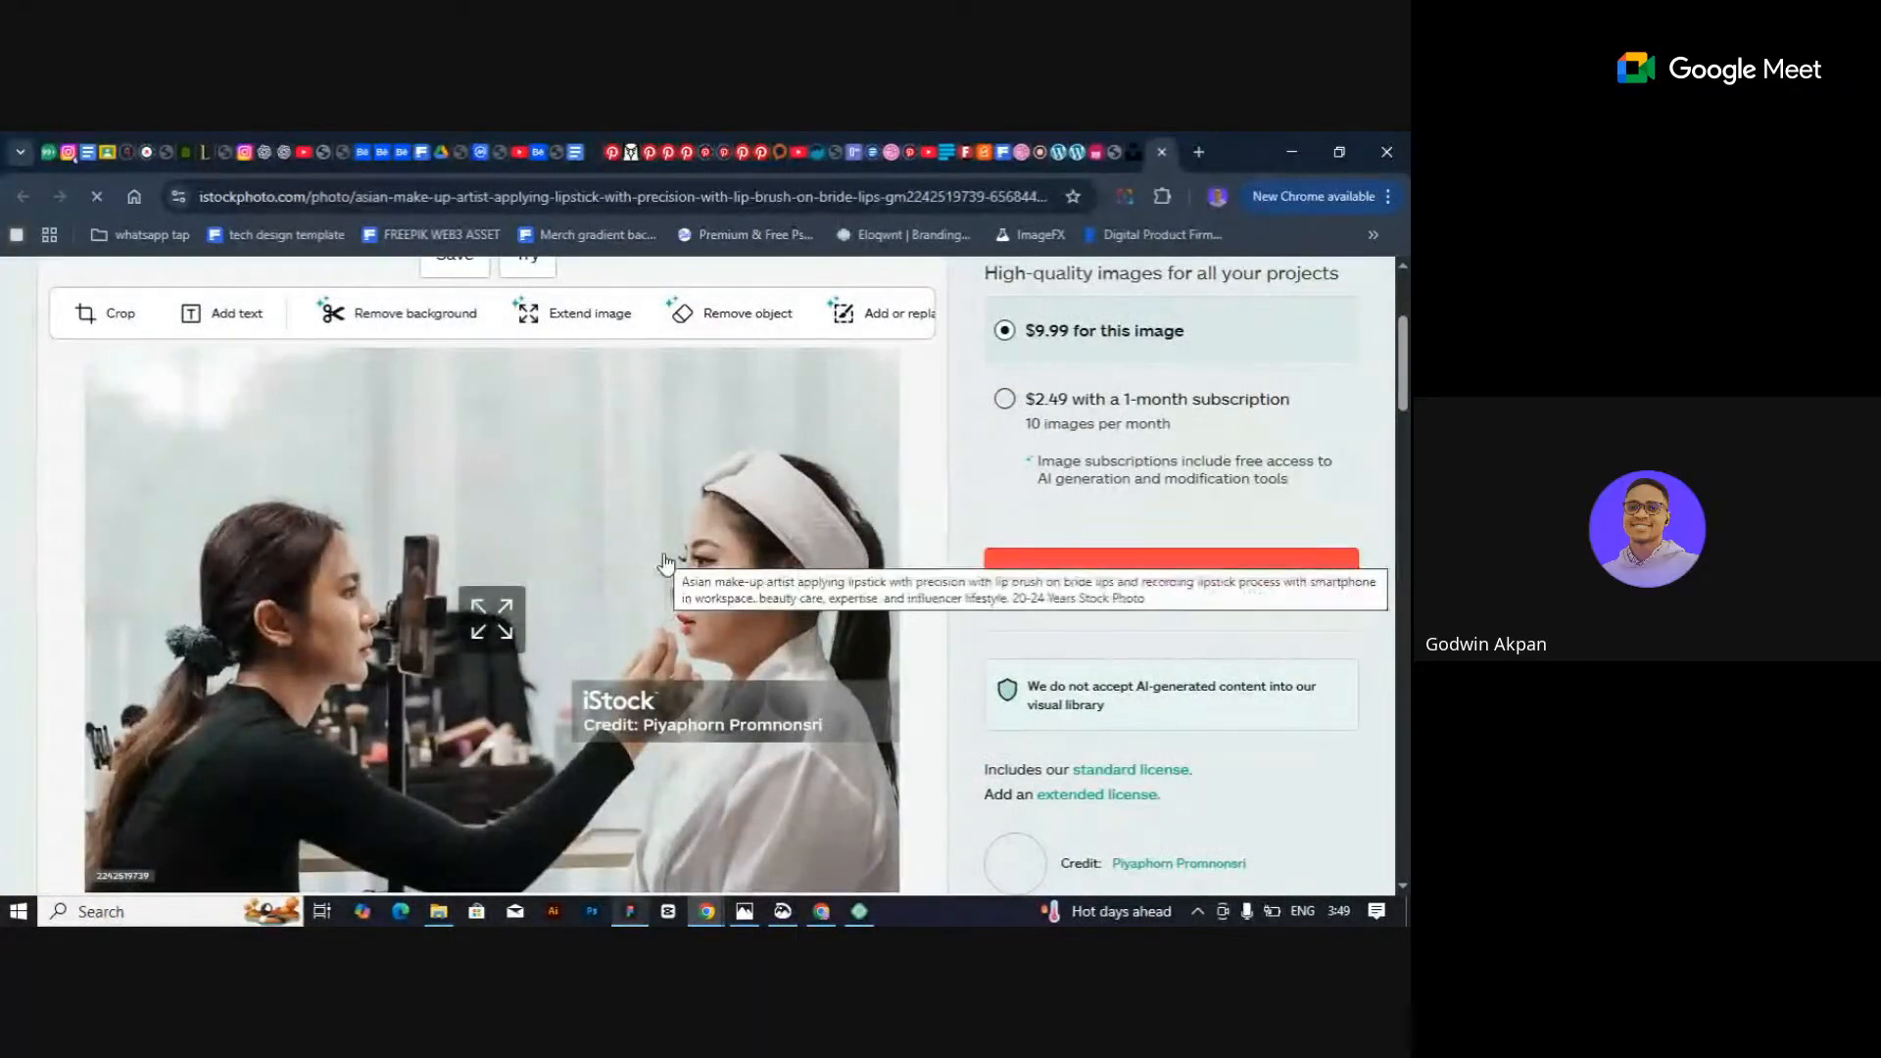
{"action": "scroll", "coordinate": [660, 570], "scroll_direction": "down", "scroll_amount": 3}
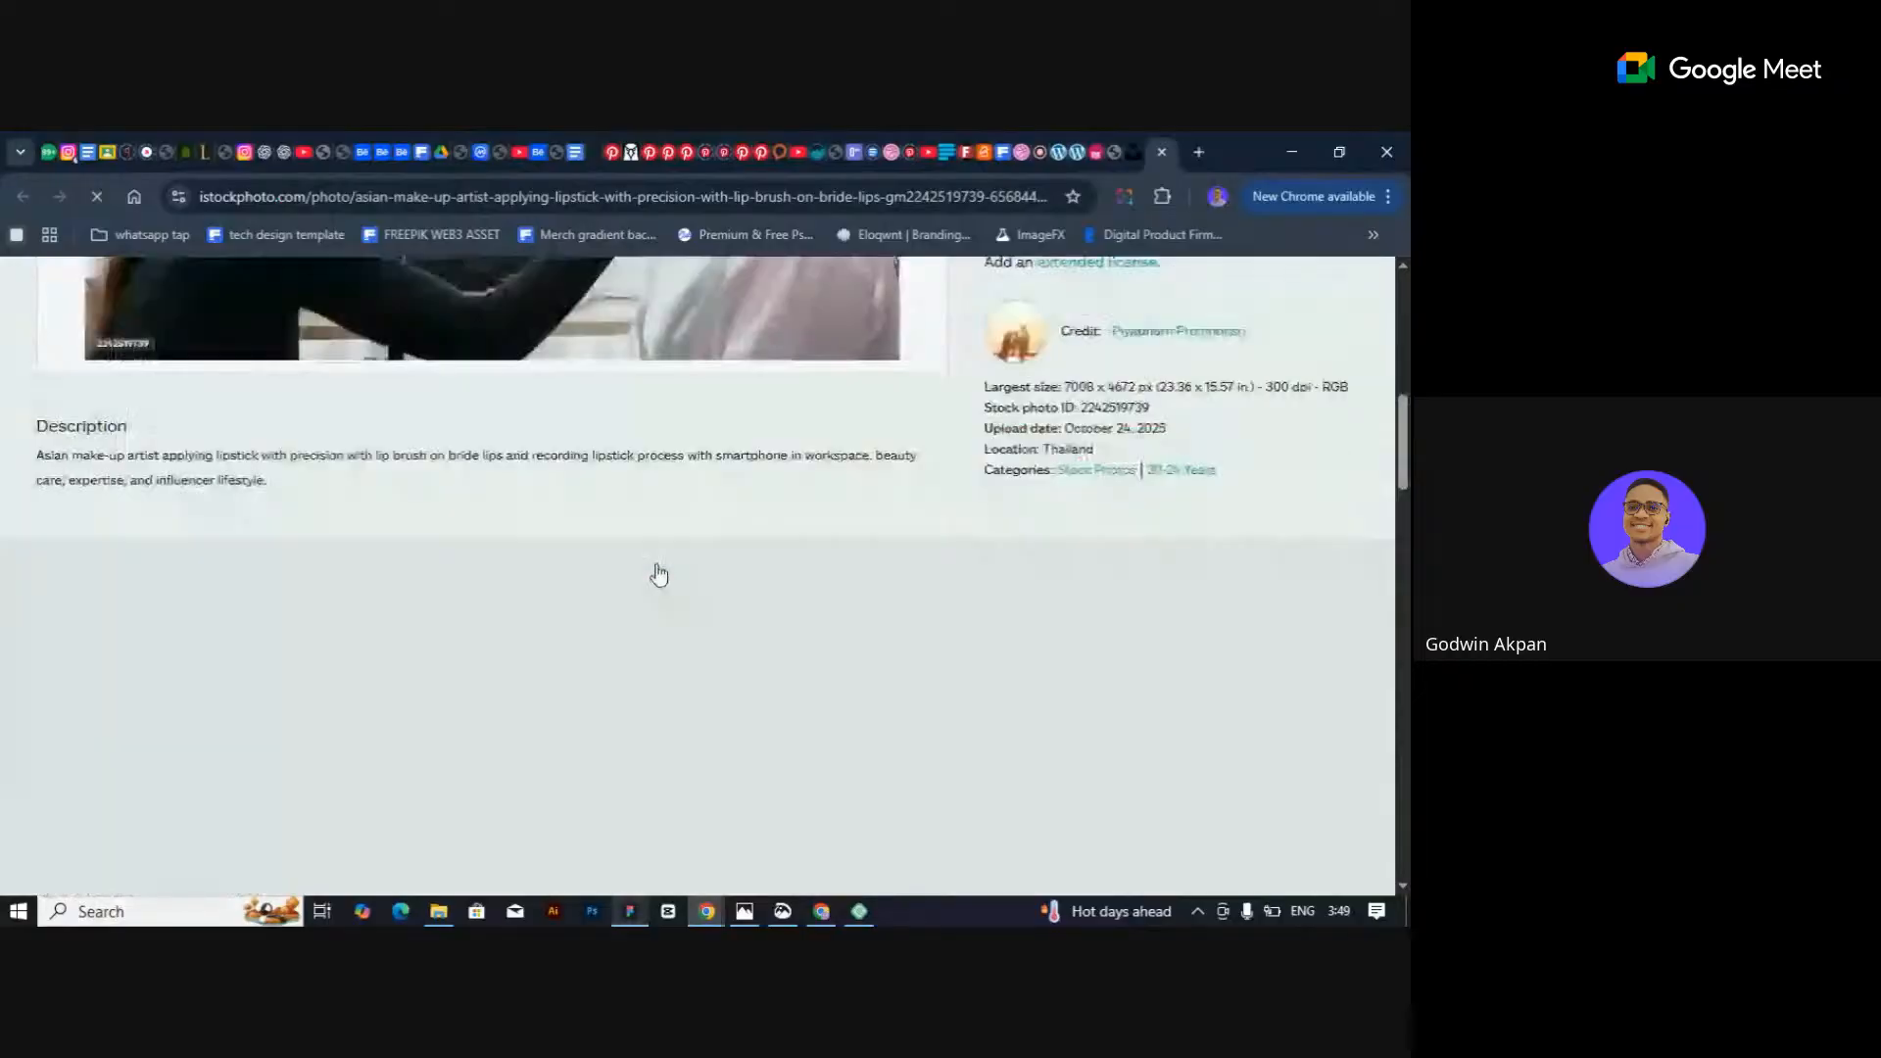
{"action": "scroll", "coordinate": [661, 570], "scroll_direction": "up", "scroll_amount": 8}
{"action": "scroll", "coordinate": [657, 573], "scroll_direction": "down", "scroll_amount": 8}
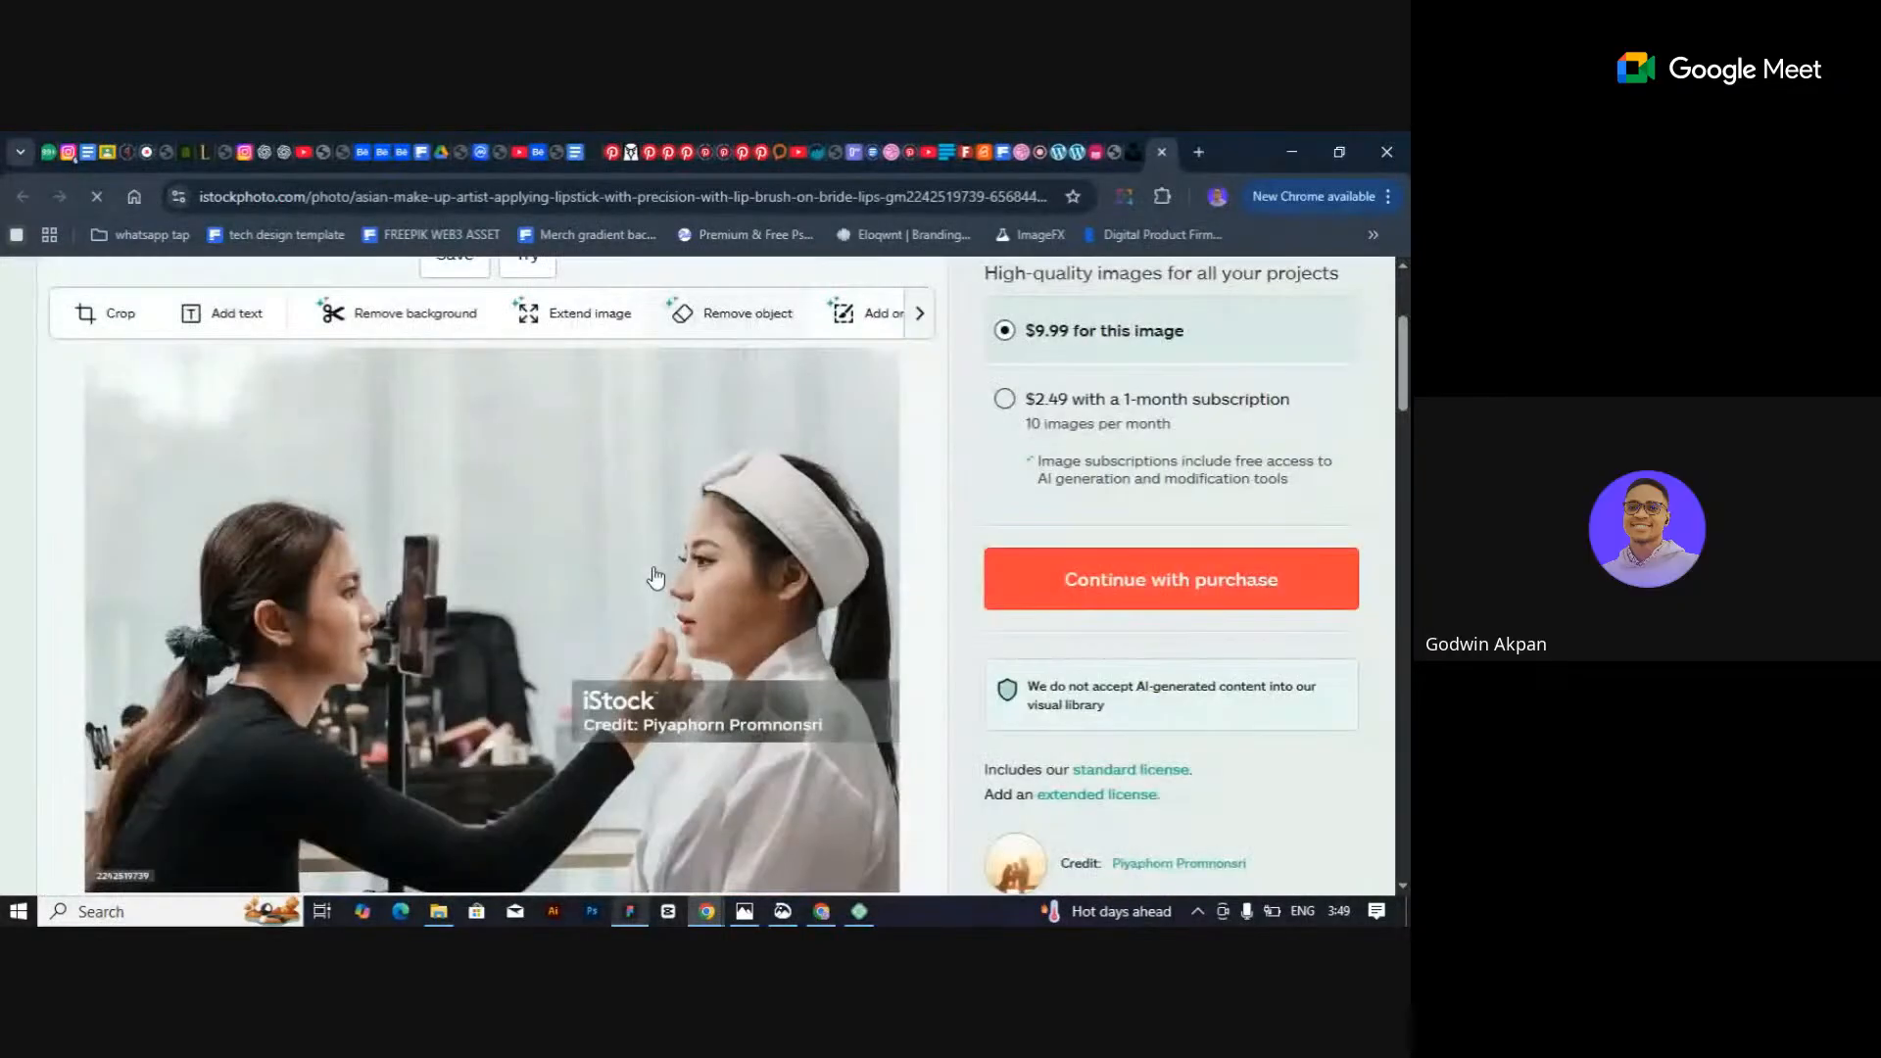
{"action": "scroll", "coordinate": [655, 576], "scroll_direction": "up", "scroll_amount": 3}
{"action": "scroll", "coordinate": [651, 578], "scroll_direction": "down", "scroll_amount": 3}
{"action": "scroll", "coordinate": [655, 581], "scroll_direction": "down", "scroll_amount": 3}
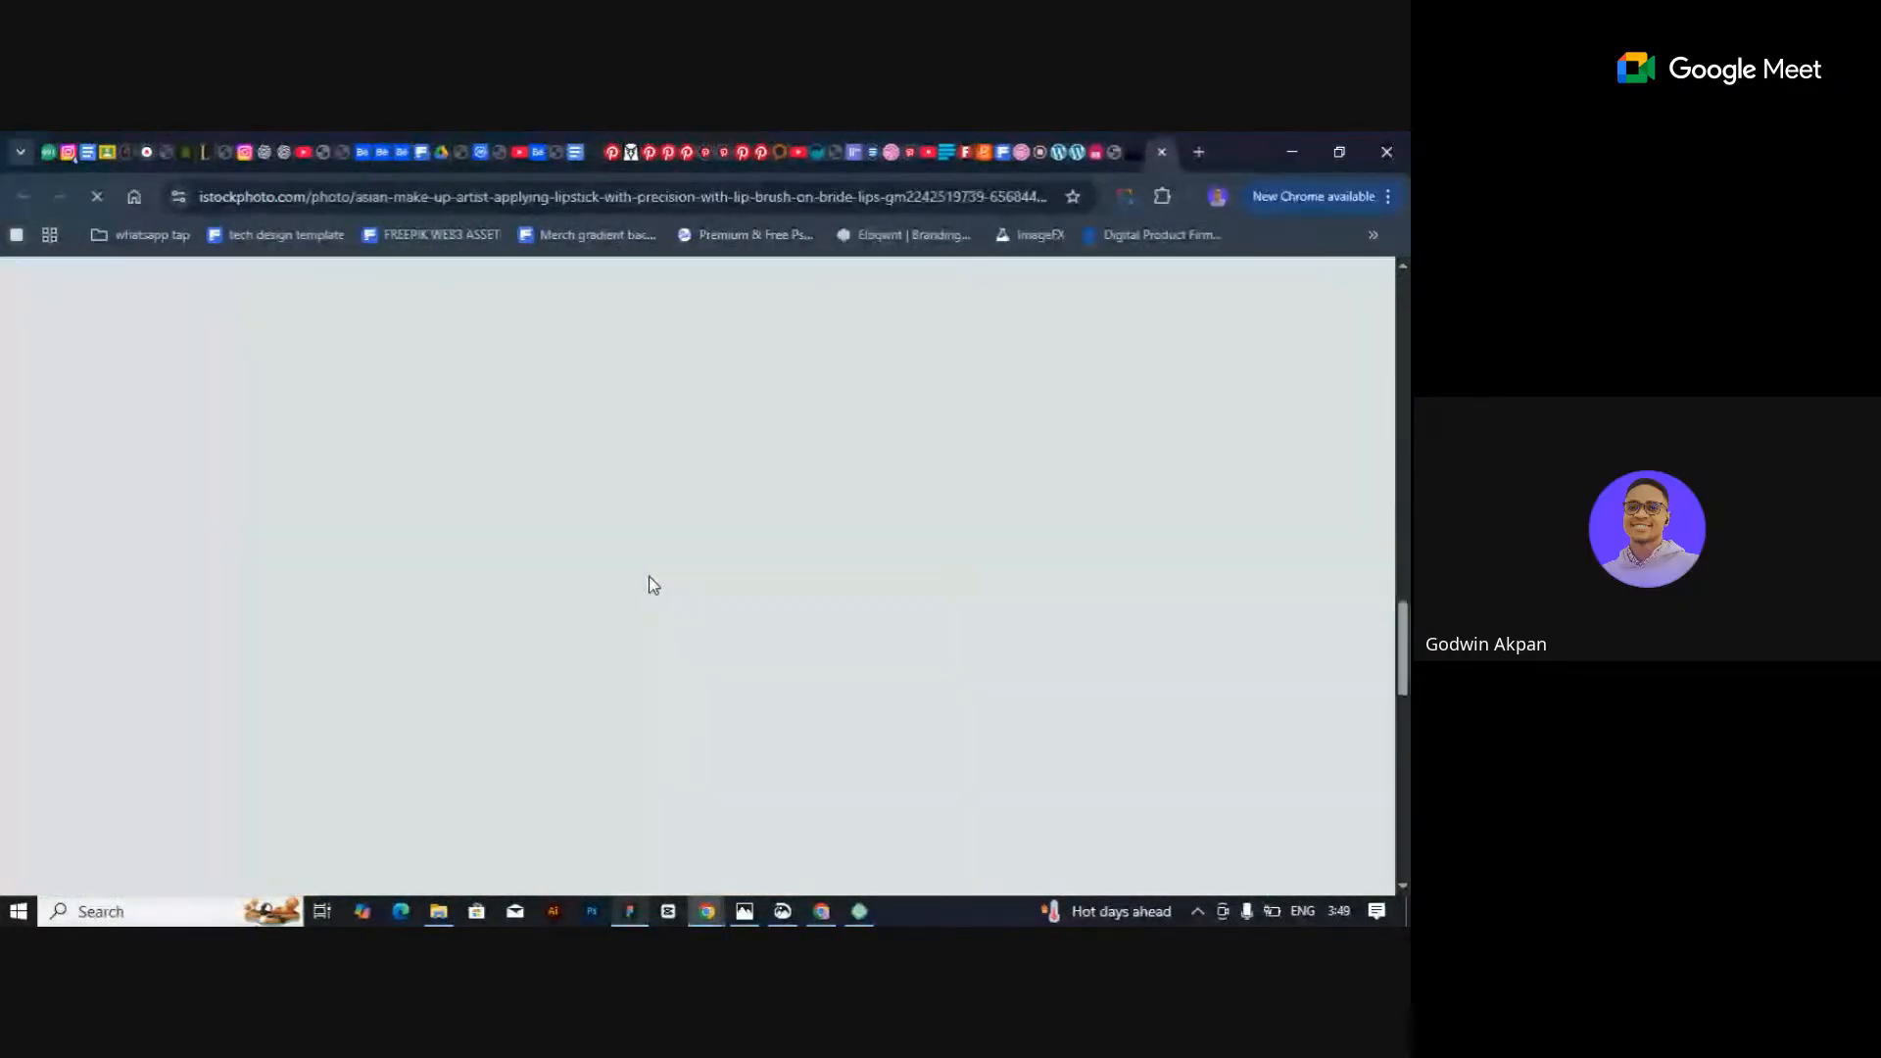
{"action": "scroll", "coordinate": [648, 578], "scroll_direction": "up", "scroll_amount": 10}
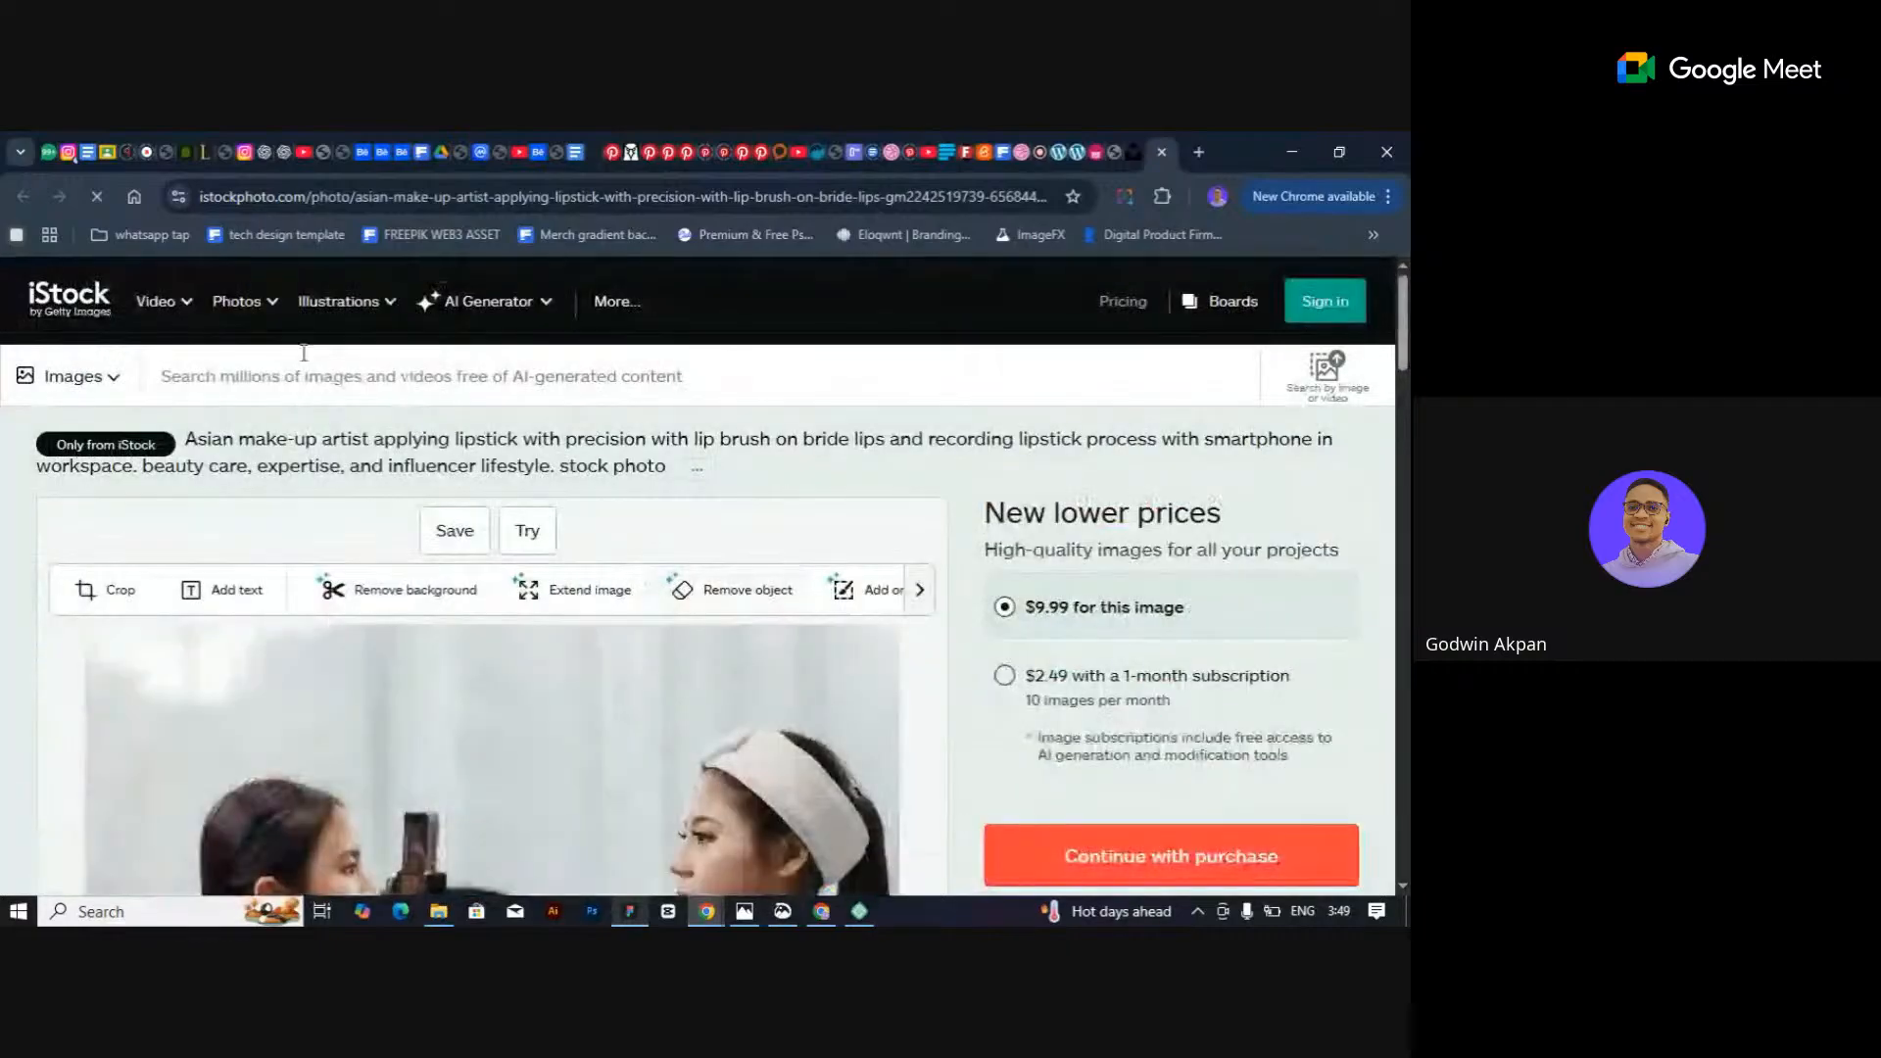
{"action": "left_click", "coordinate": [1162, 152]}
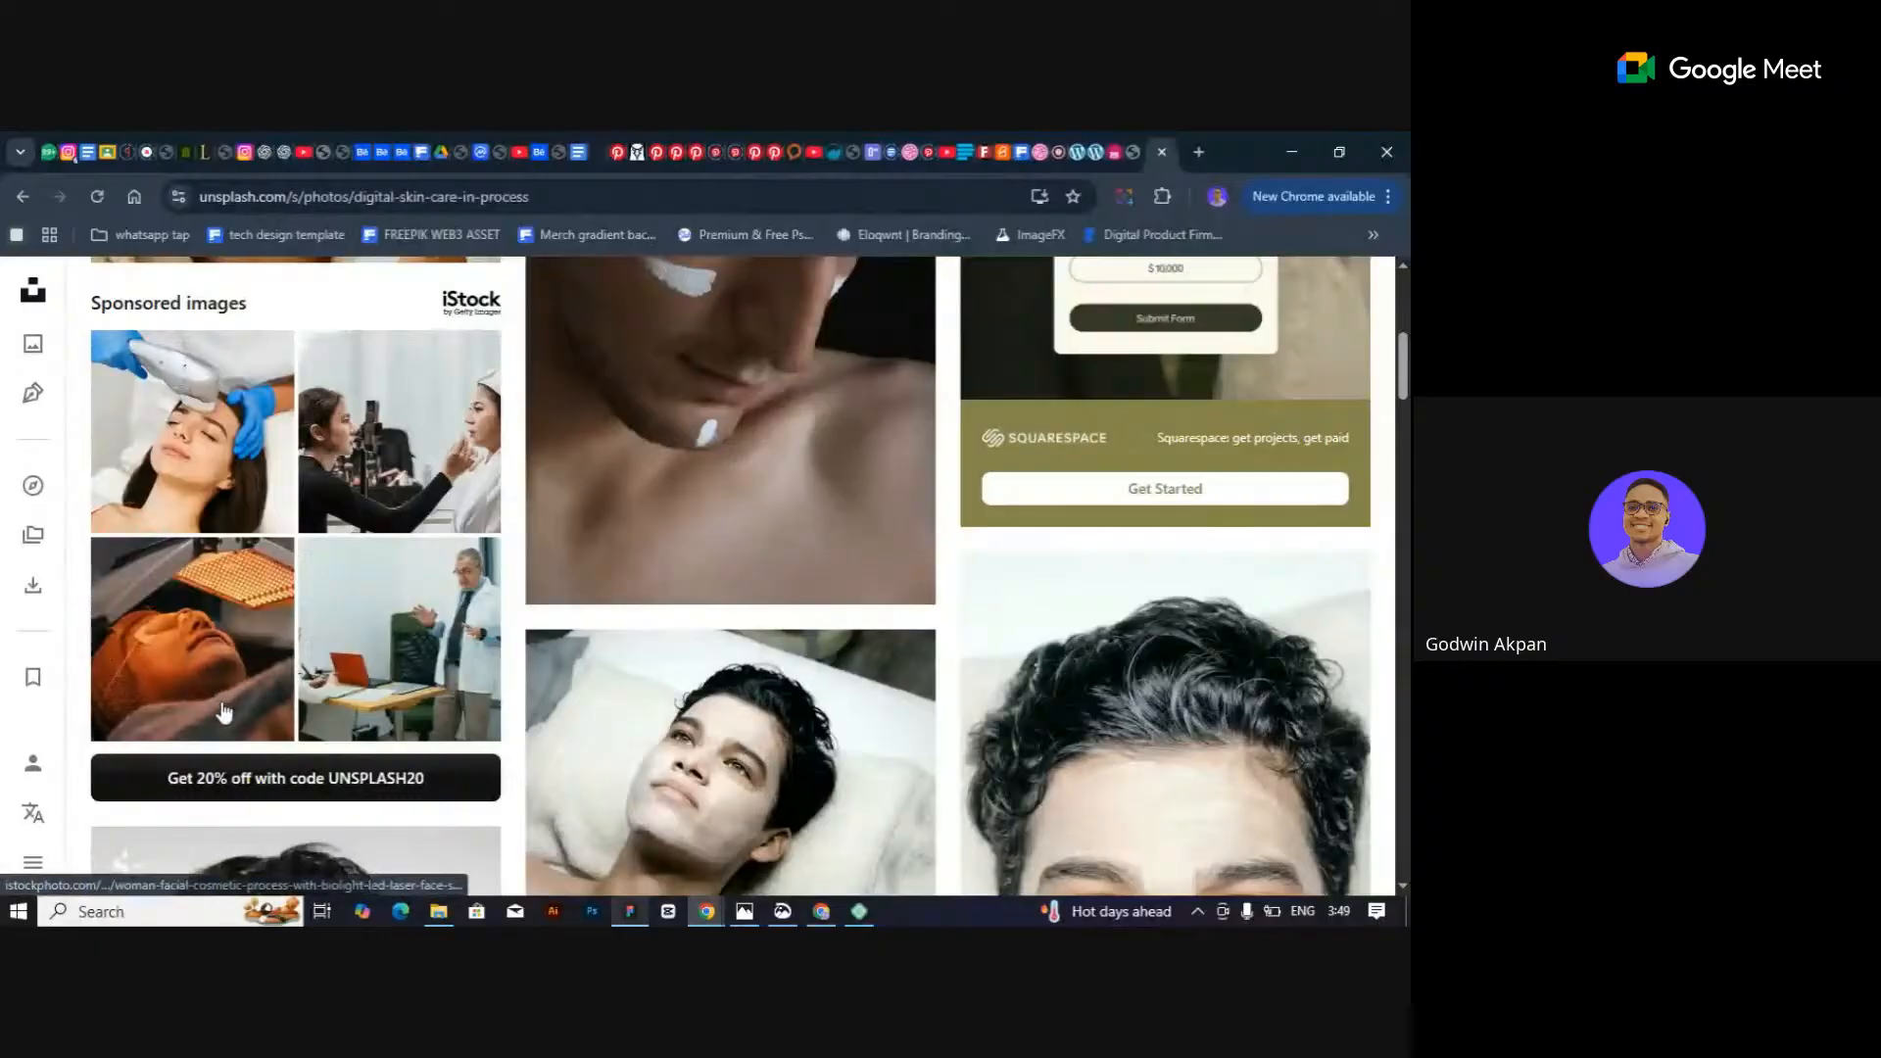
Open the sponsored iStock photos of the LED light facial, the facelift procedure and the doctor with a client in new tabs.
{"action": "right_click", "coordinate": [204, 654]}
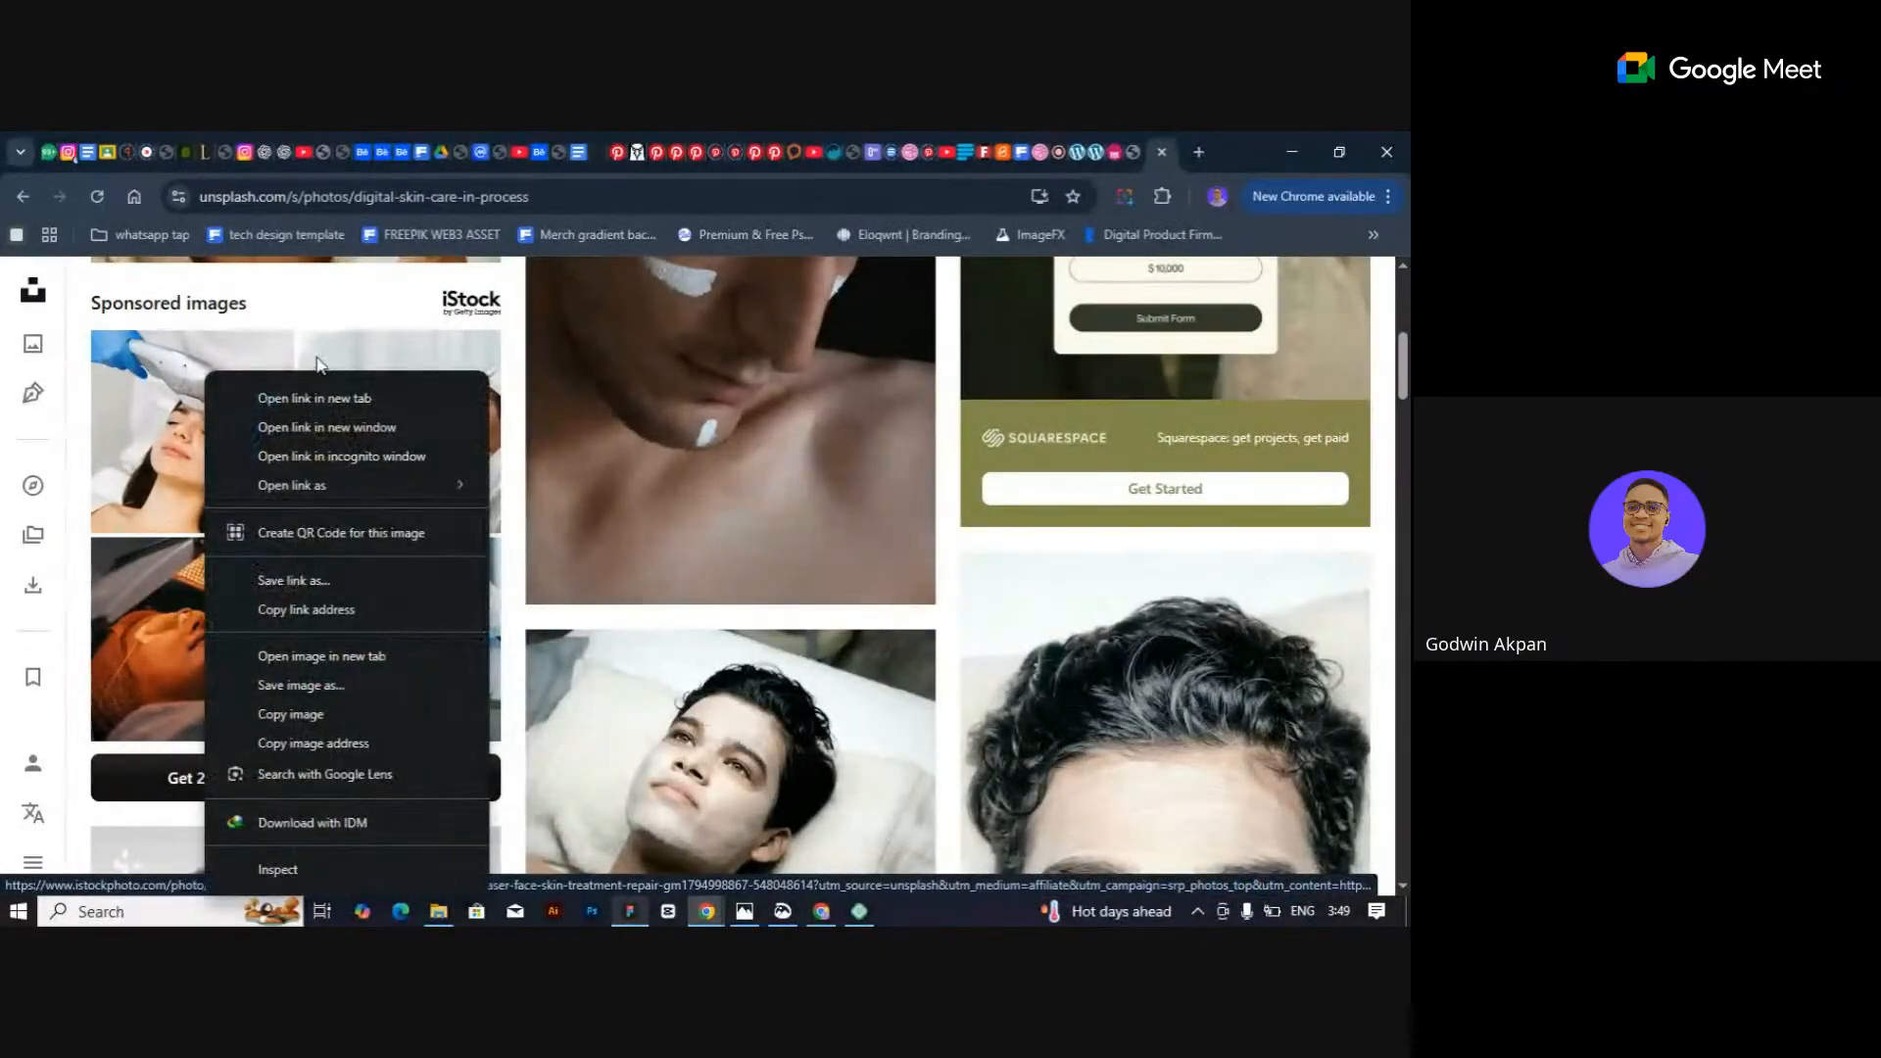
{"action": "left_click", "coordinate": [313, 398]}
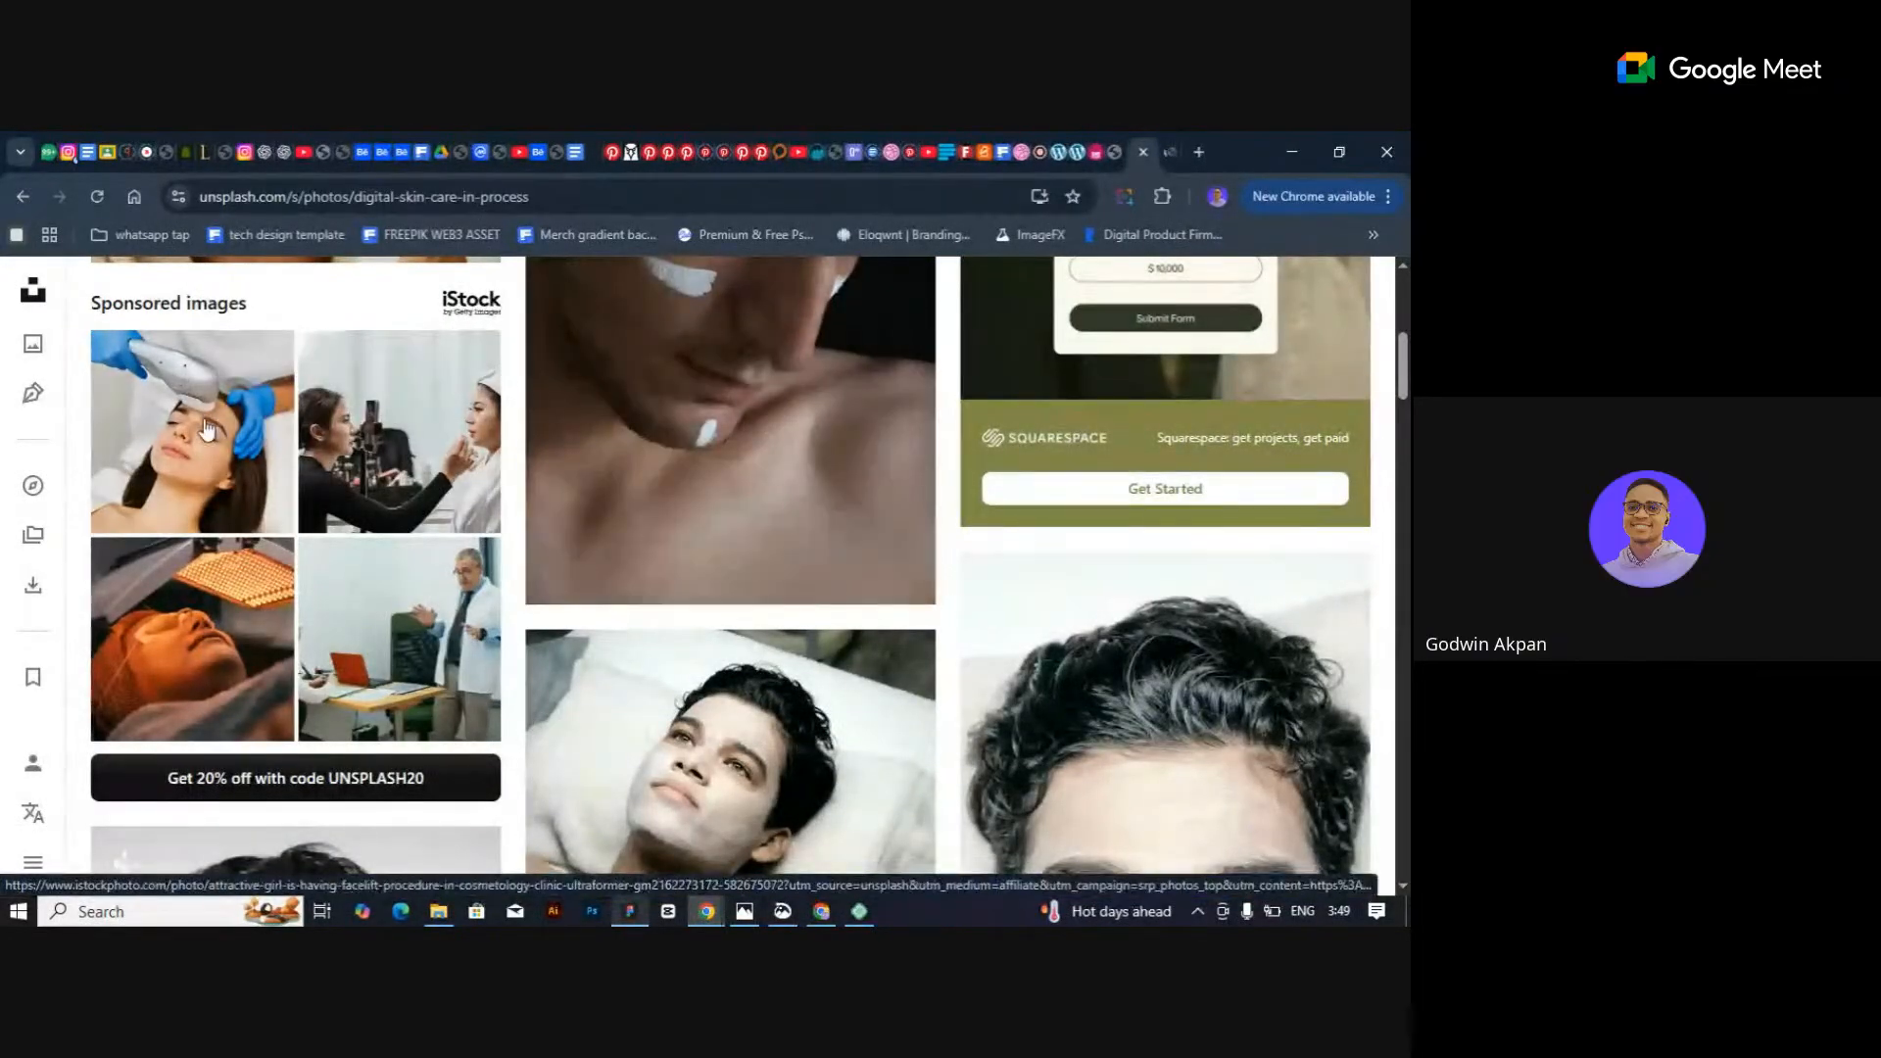
{"action": "right_click", "coordinate": [217, 376]}
{"action": "left_click", "coordinate": [332, 393]}
{"action": "right_click", "coordinate": [471, 705]}
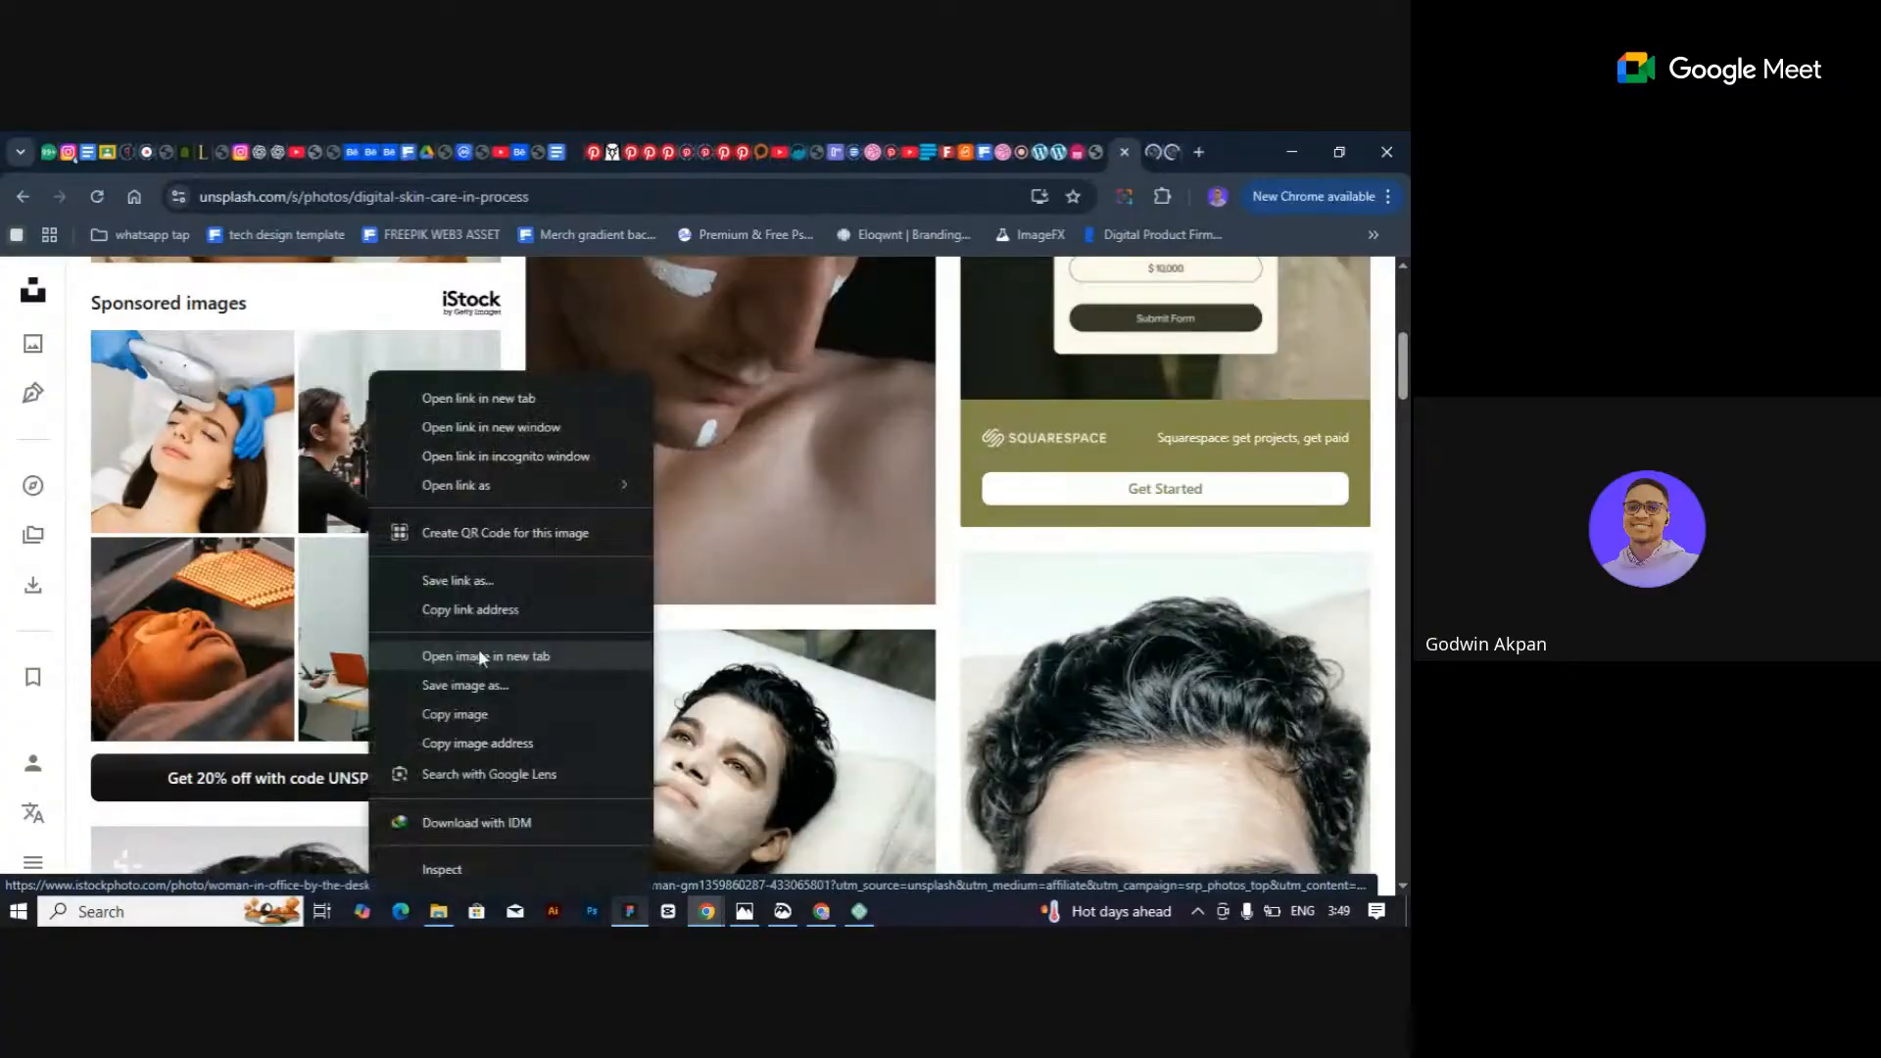
{"action": "left_click", "coordinate": [445, 391]}
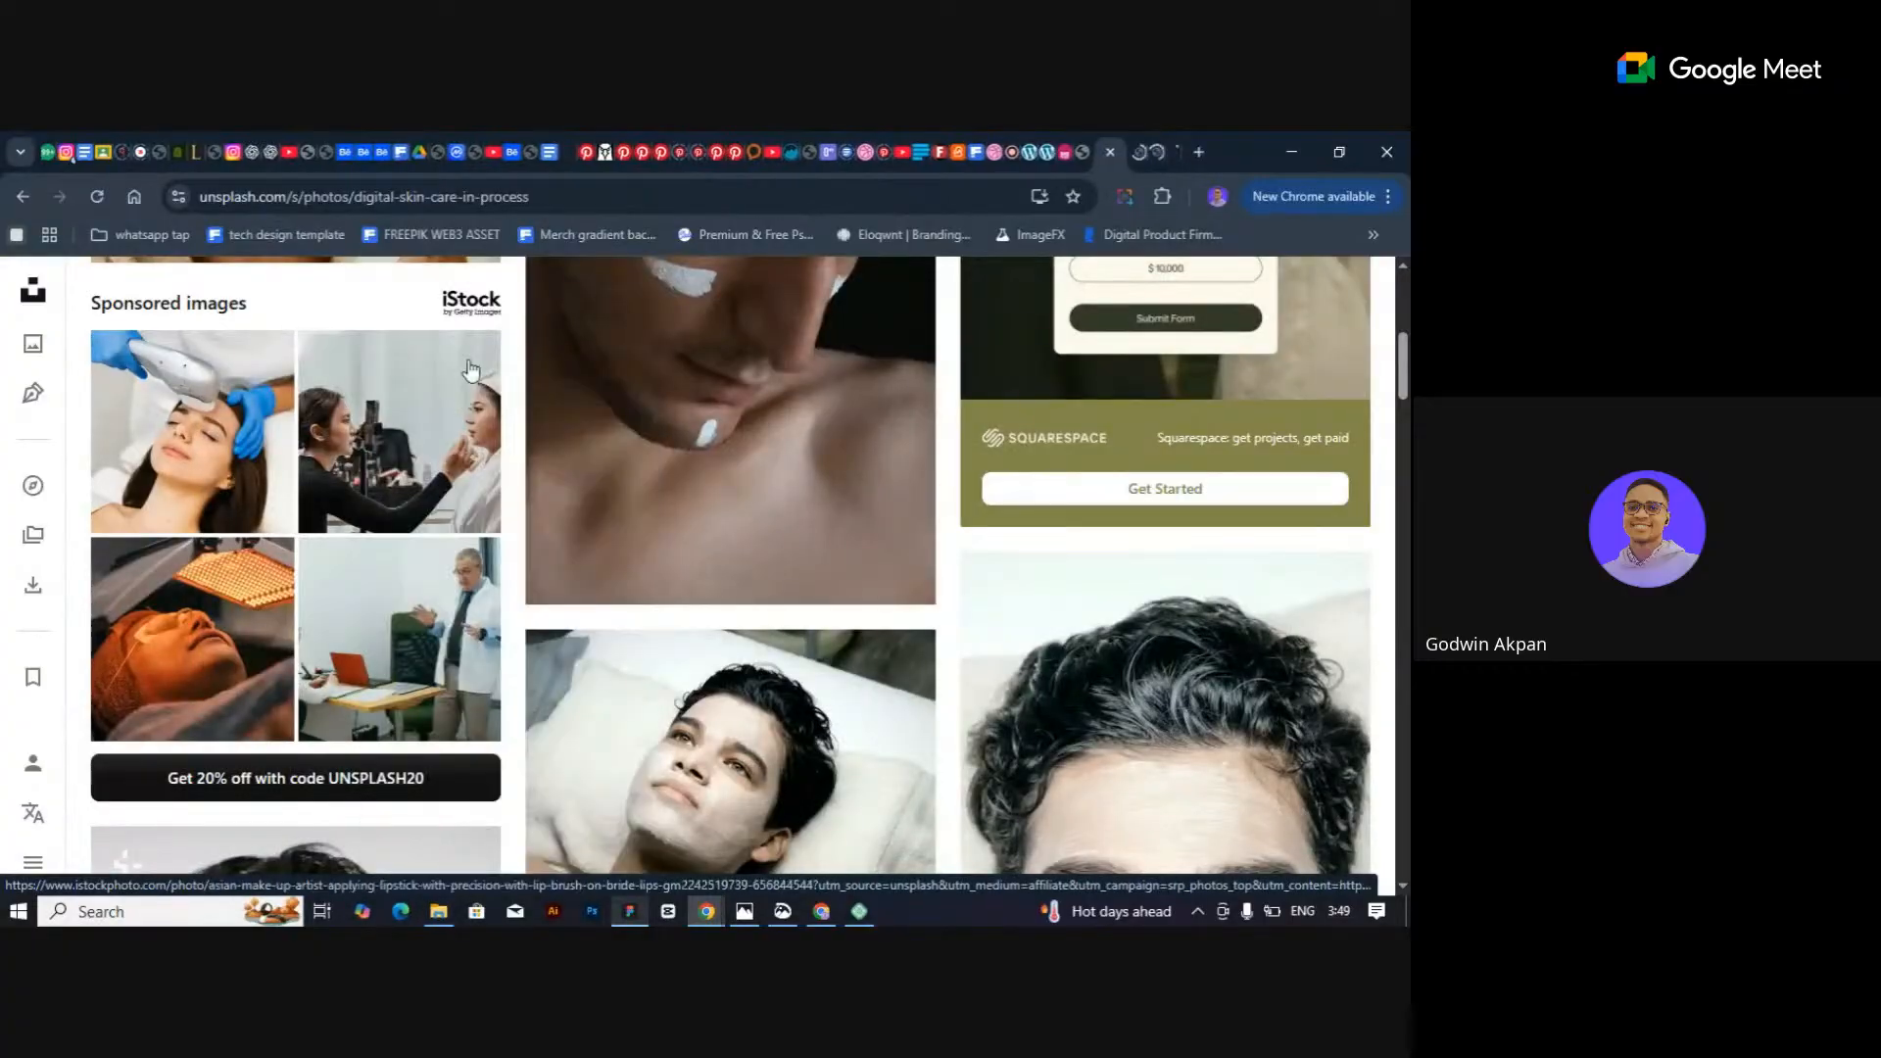
Examine the iStock page of the woman's LED light facial photo, including its preview, pricing and description.
{"action": "left_click", "coordinate": [1138, 156]}
{"action": "scroll", "coordinate": [755, 643], "scroll_direction": "down", "scroll_amount": 5}
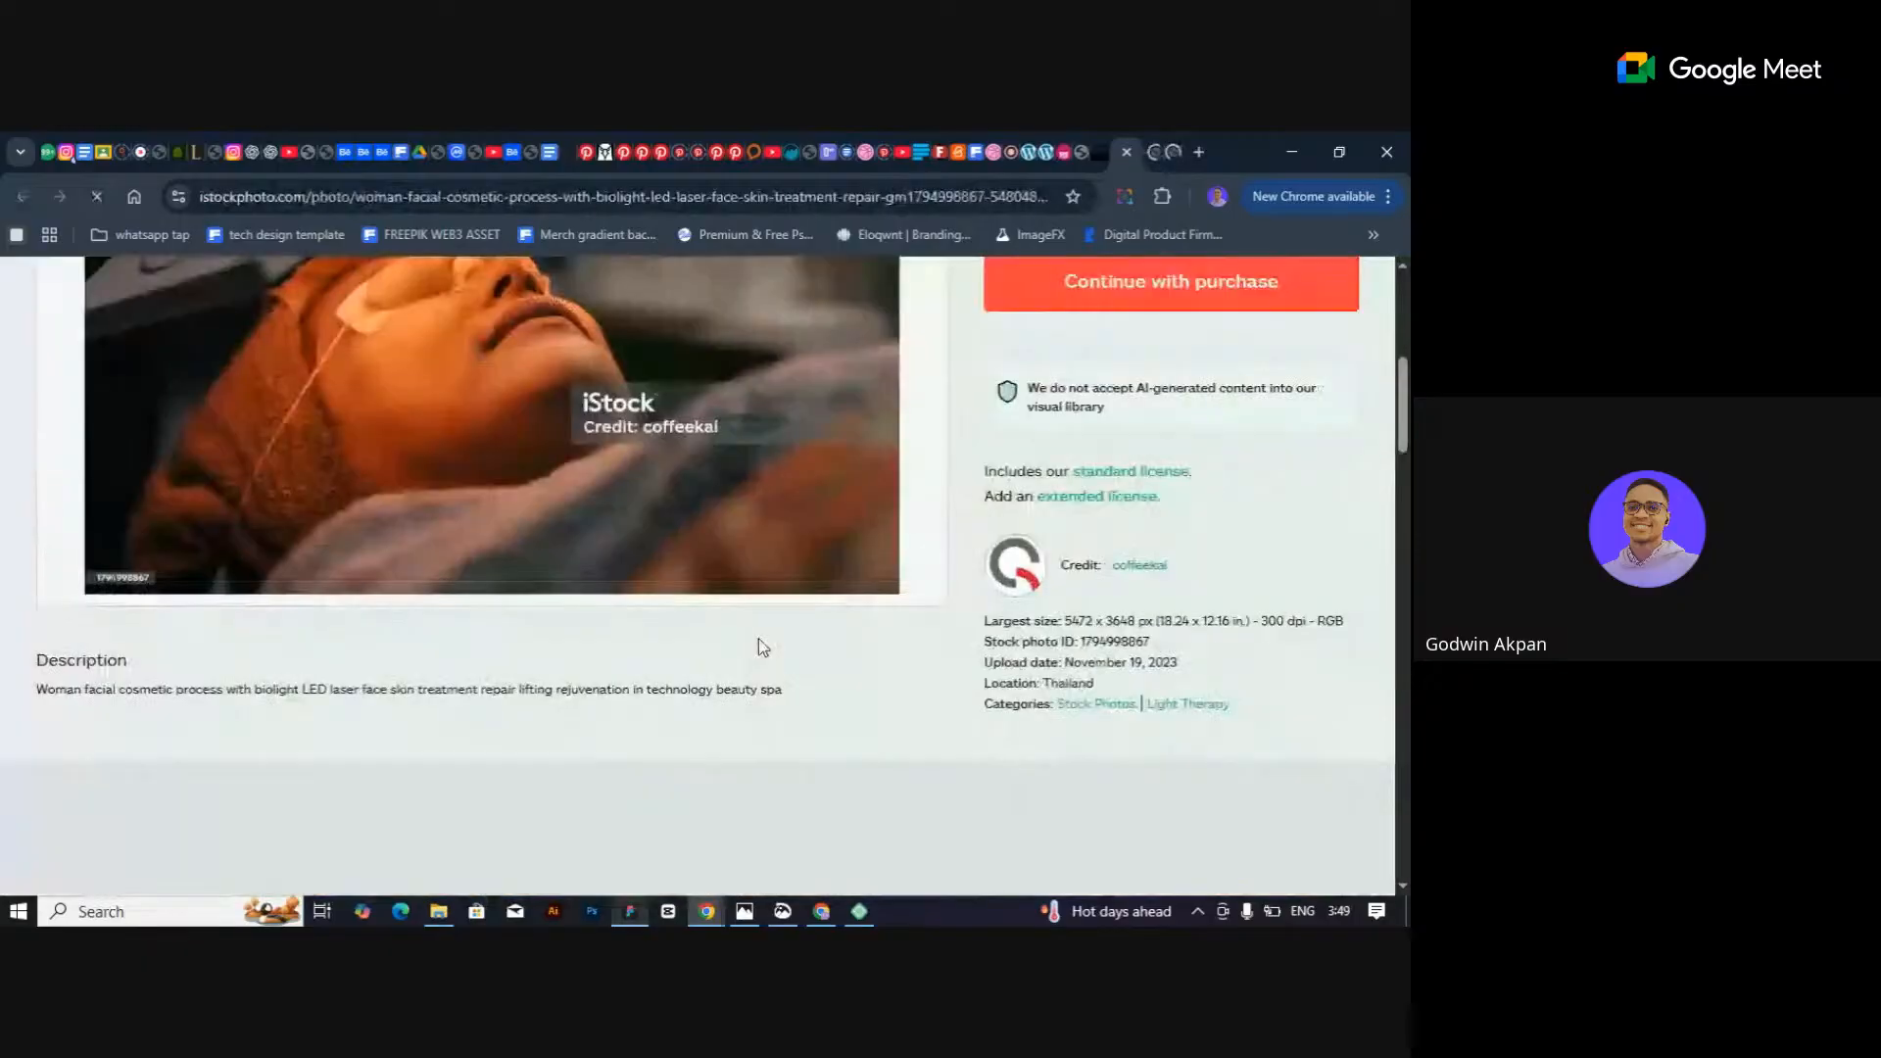
{"action": "scroll", "coordinate": [923, 600], "scroll_direction": "up", "scroll_amount": 3}
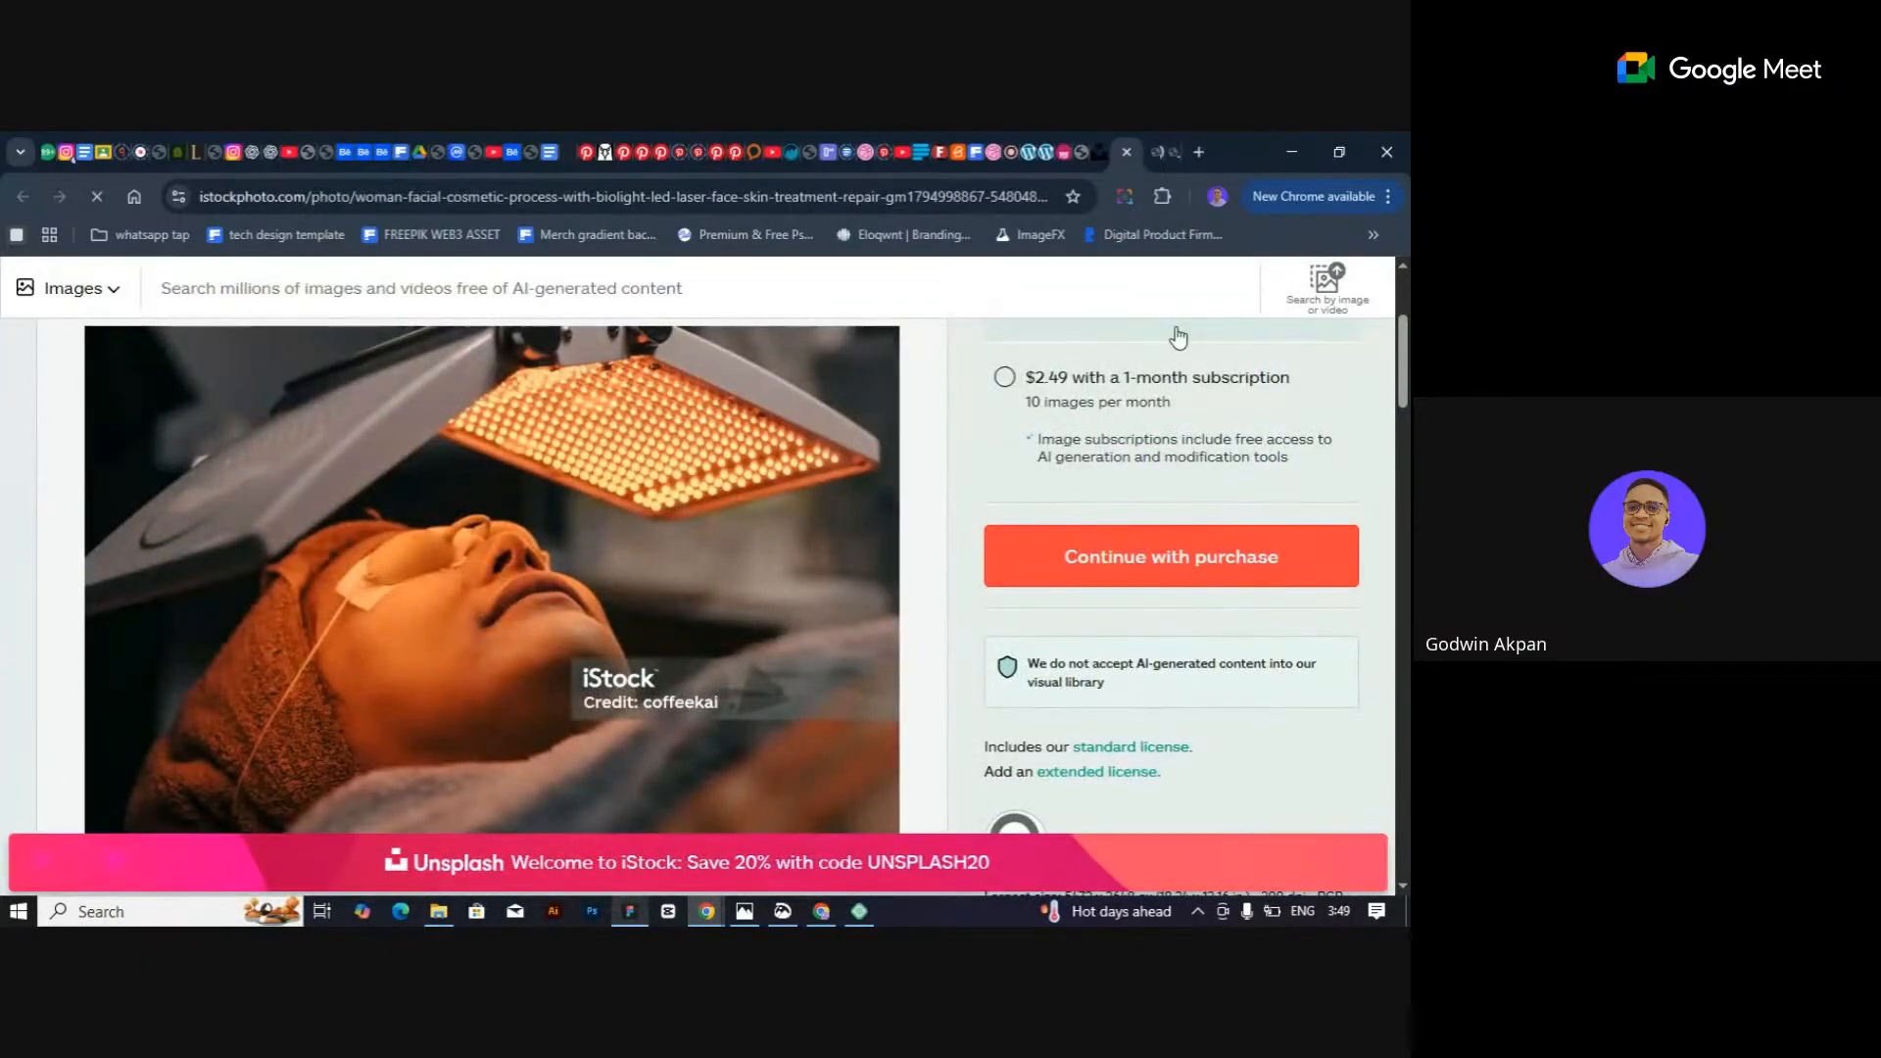
{"action": "scroll", "coordinate": [1403, 370], "scroll_direction": "down", "scroll_amount": 1}
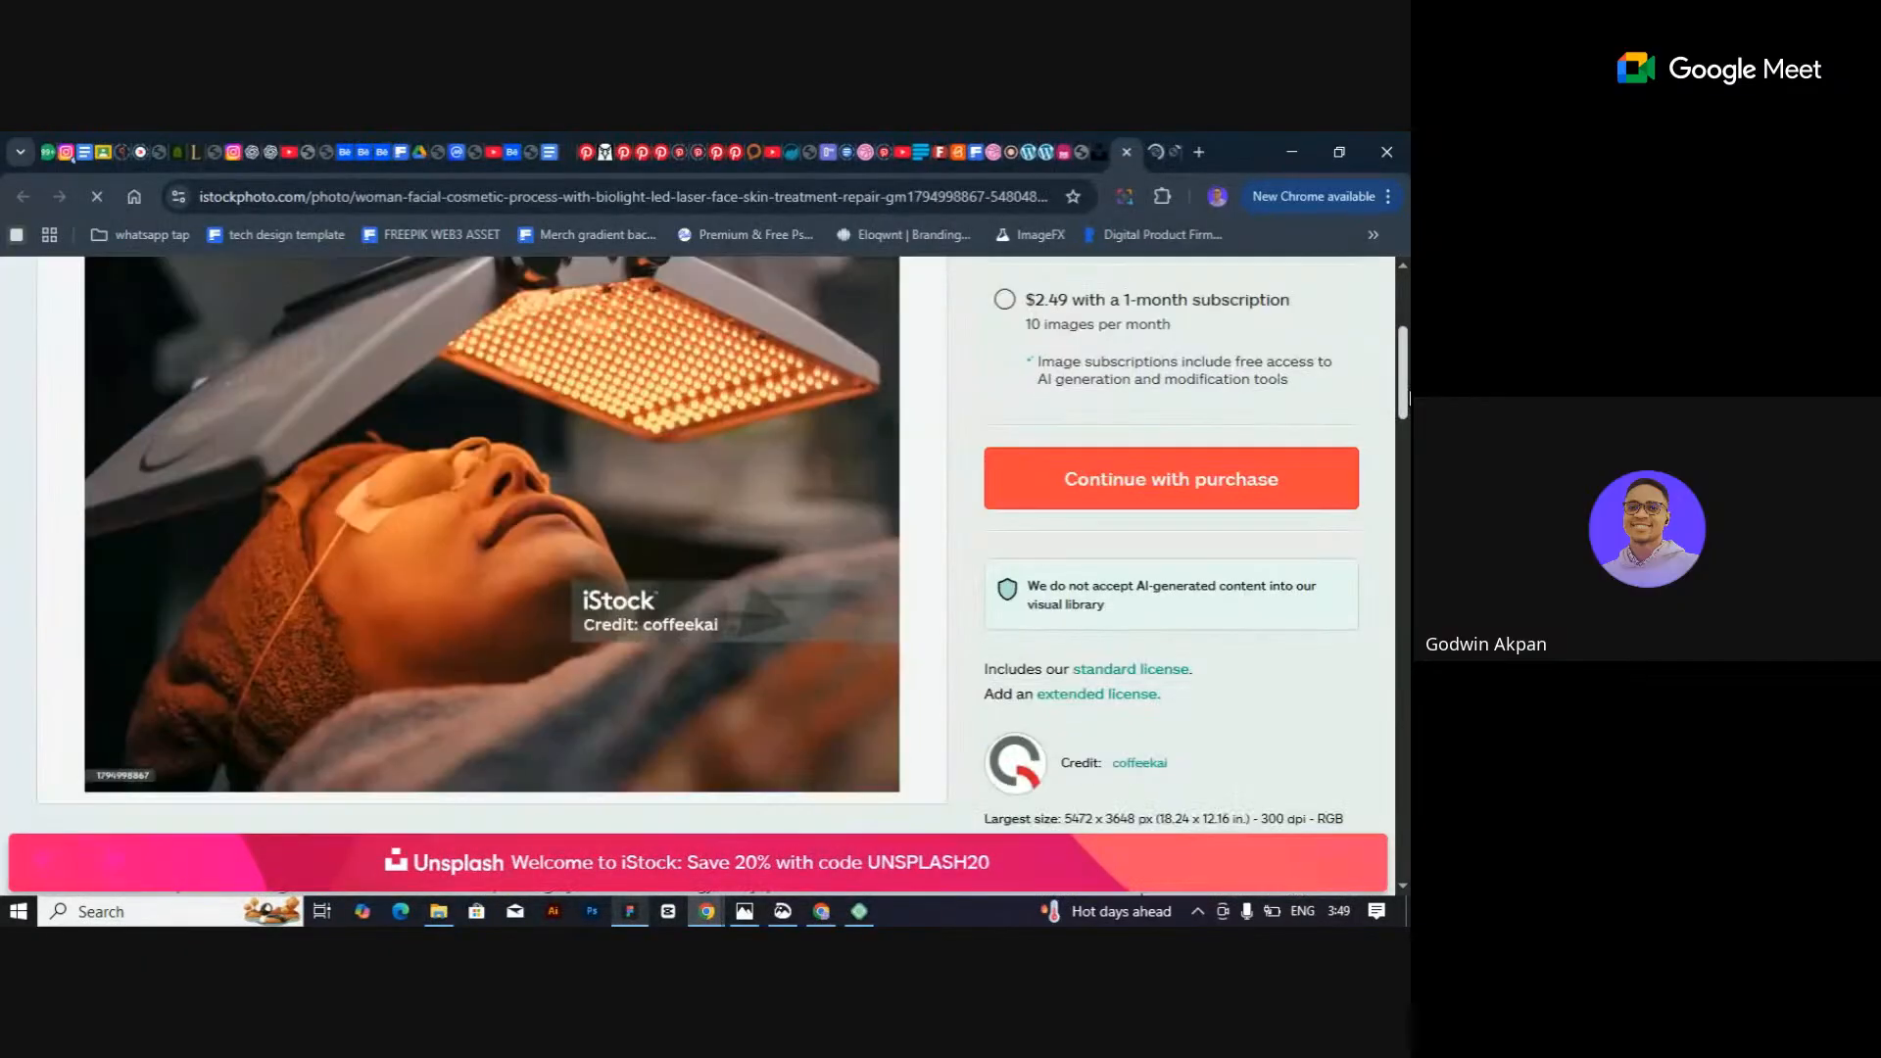
{"action": "scroll", "coordinate": [1403, 392], "scroll_direction": "down", "scroll_amount": 1}
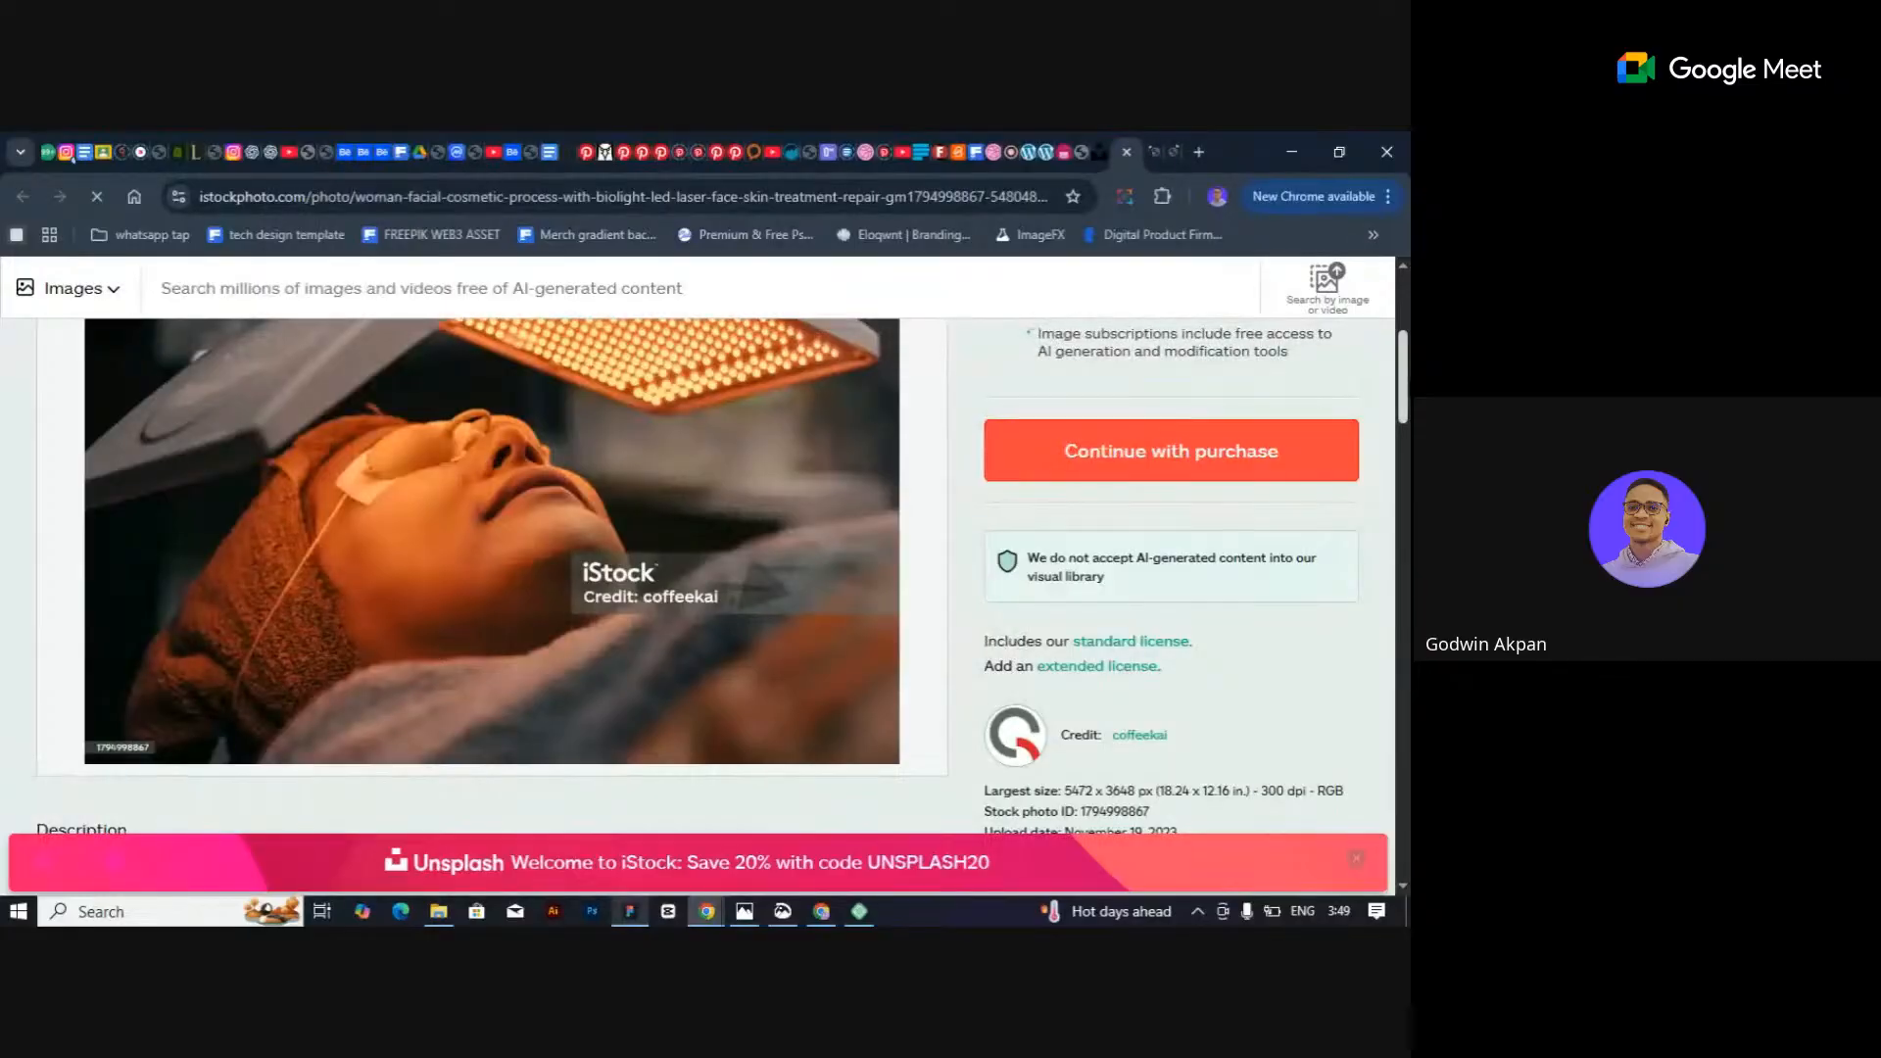
Look over the iStock pages of the facelift and doctor consultation photos, and return to the LED light facial photo.
{"action": "left_click", "coordinate": [1154, 149]}
{"action": "scroll", "coordinate": [760, 596], "scroll_direction": "down", "scroll_amount": 3}
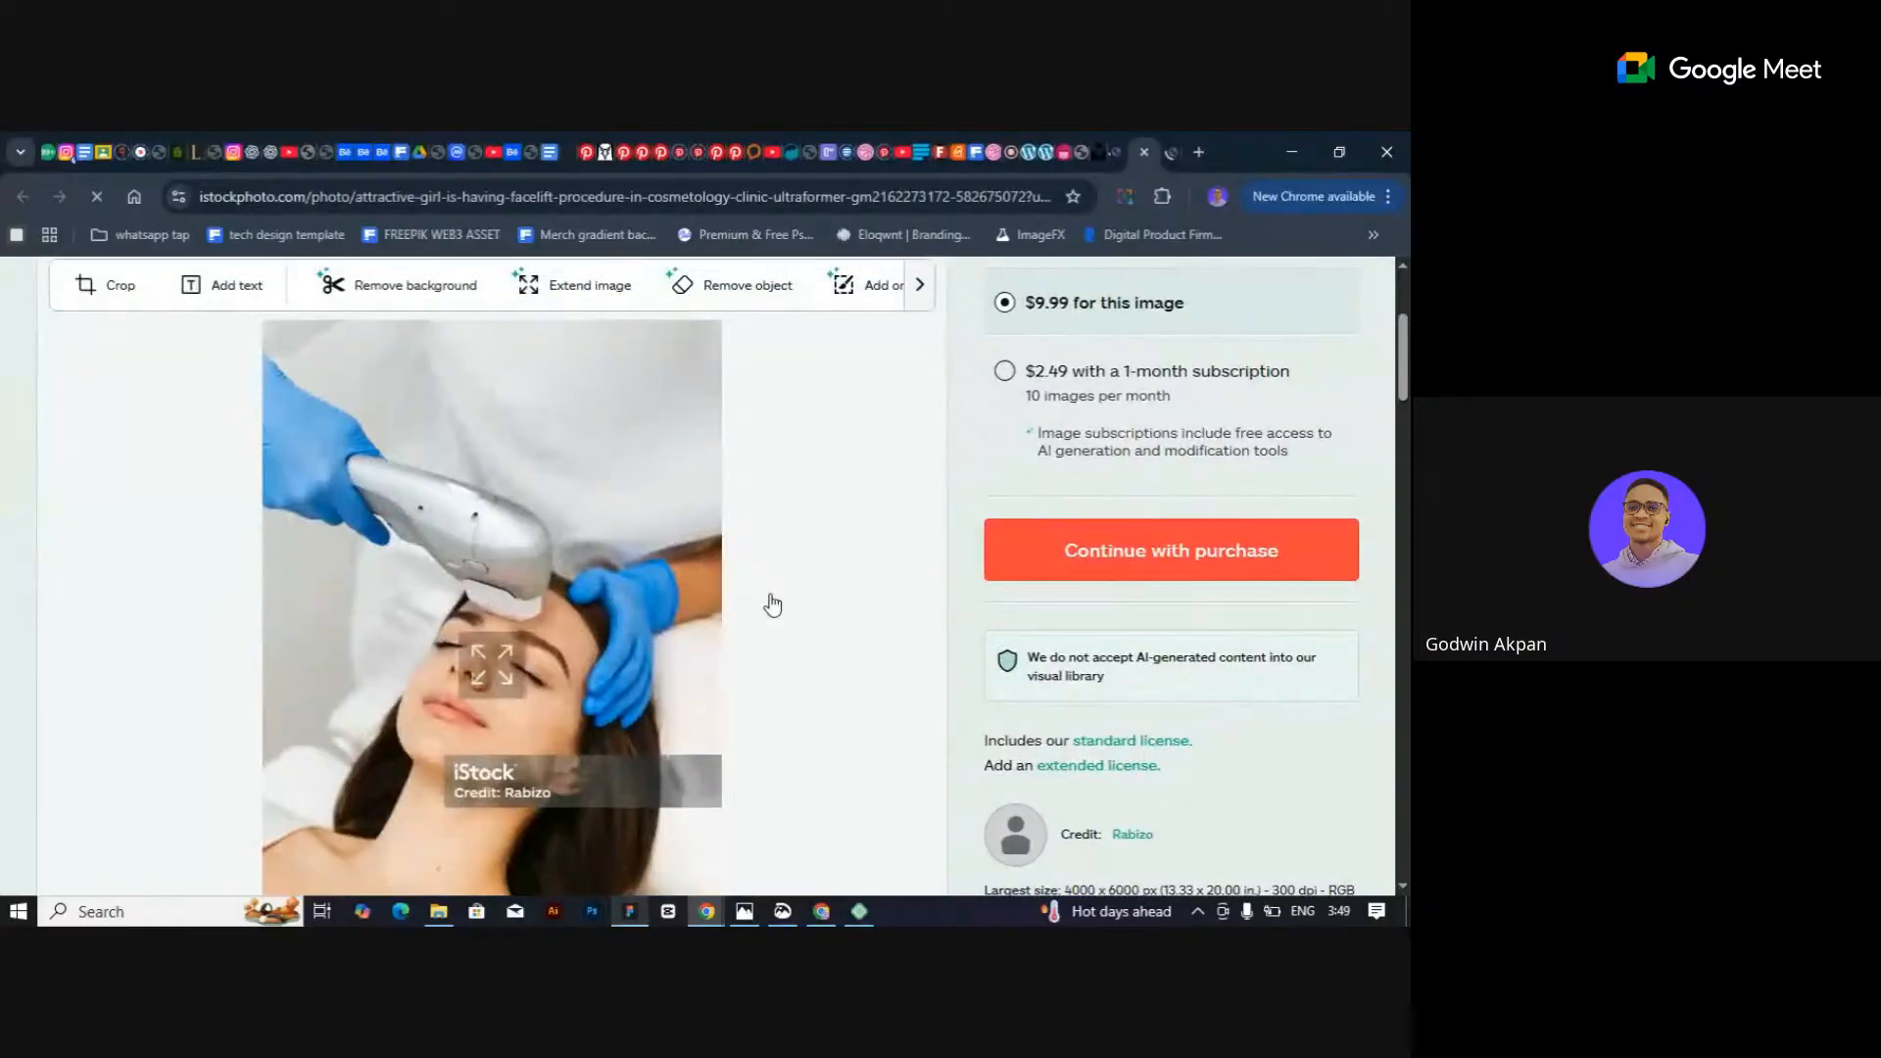
{"action": "scroll", "coordinate": [772, 604], "scroll_direction": "down", "scroll_amount": 3}
{"action": "left_click", "coordinate": [1174, 155]}
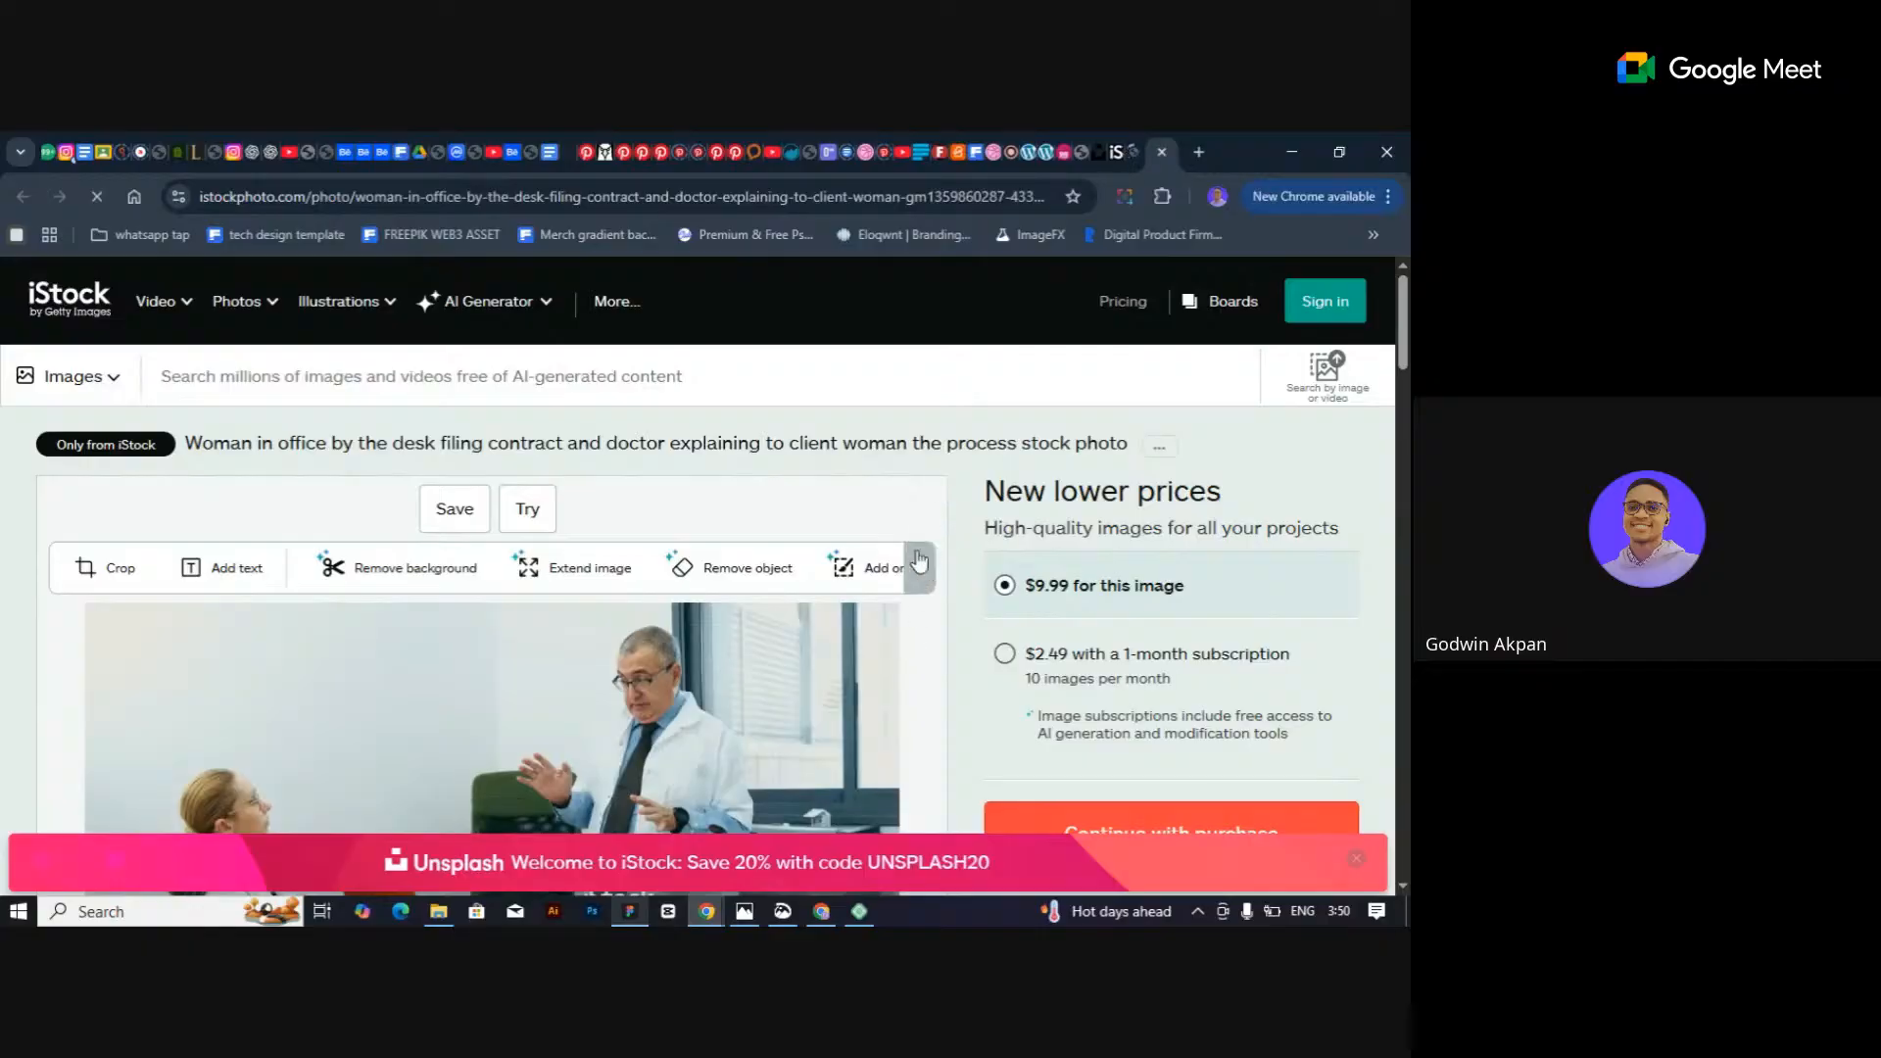
{"action": "scroll", "coordinate": [890, 632], "scroll_direction": "down", "scroll_amount": 3}
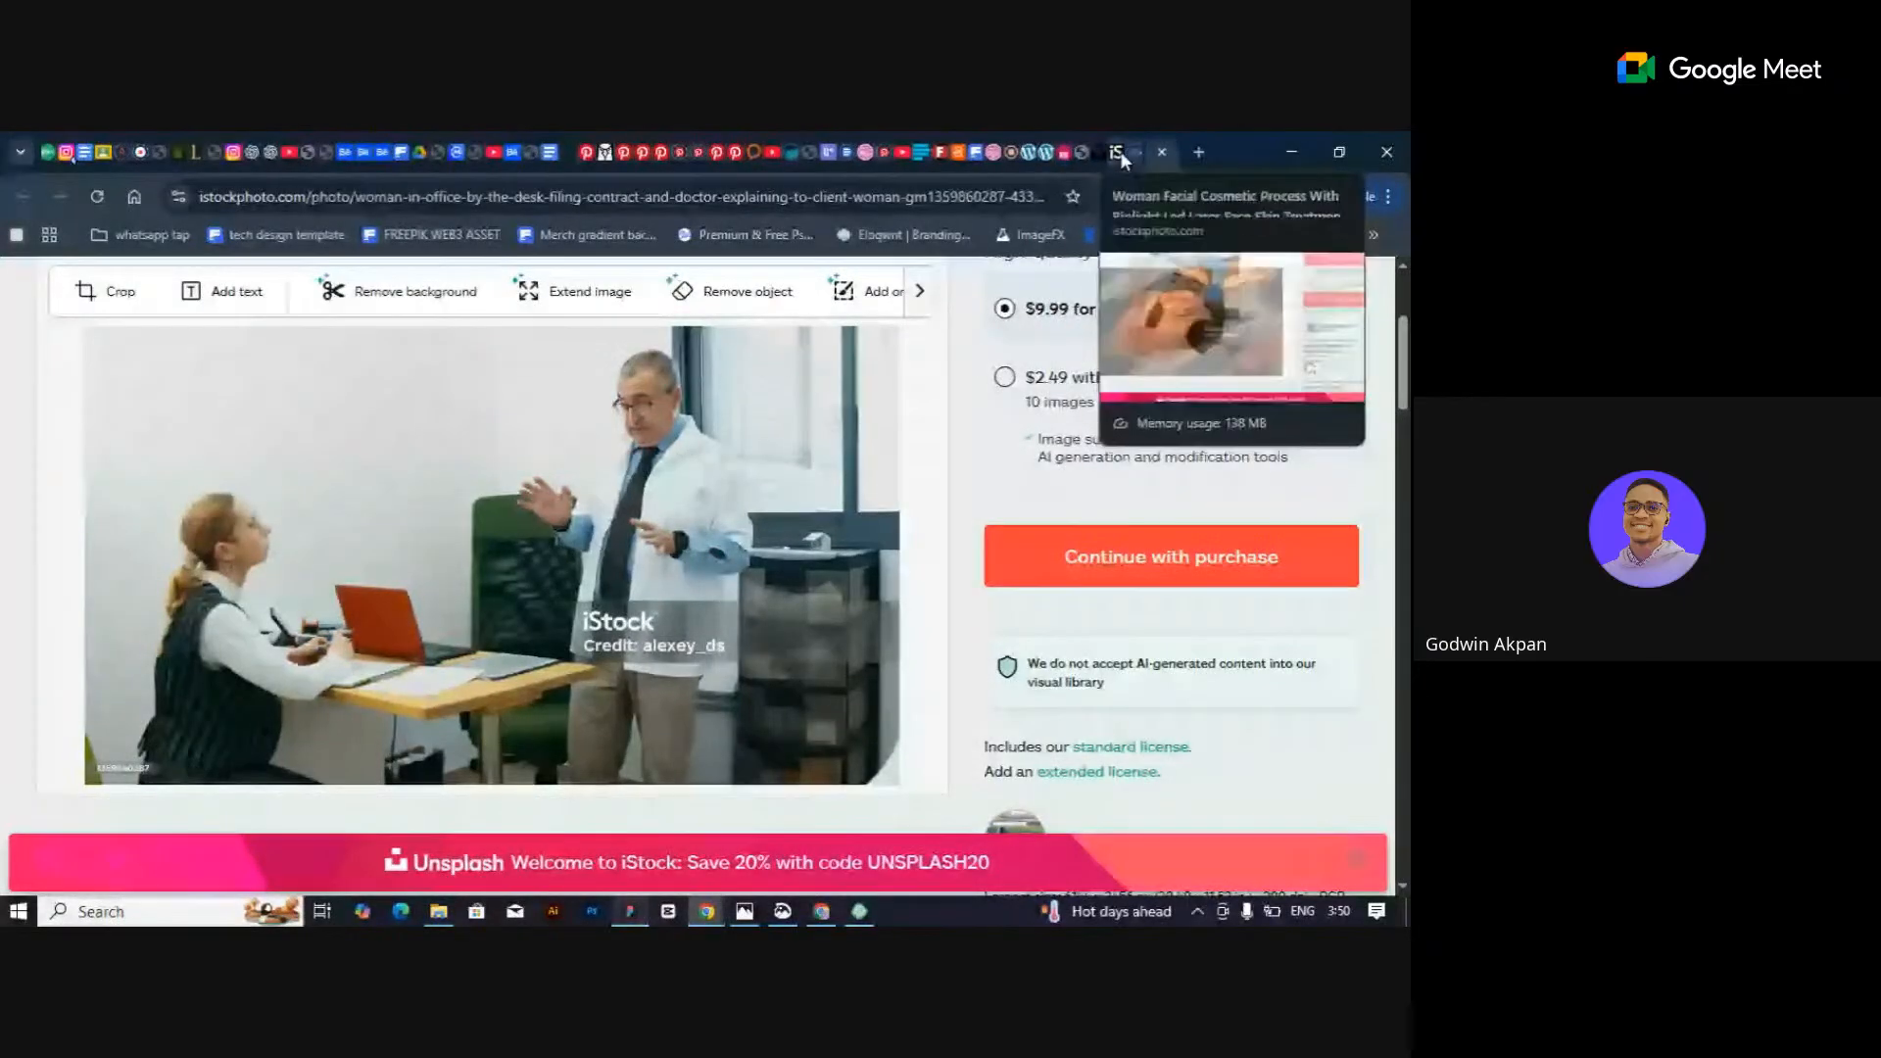
{"action": "left_click", "coordinate": [1115, 151]}
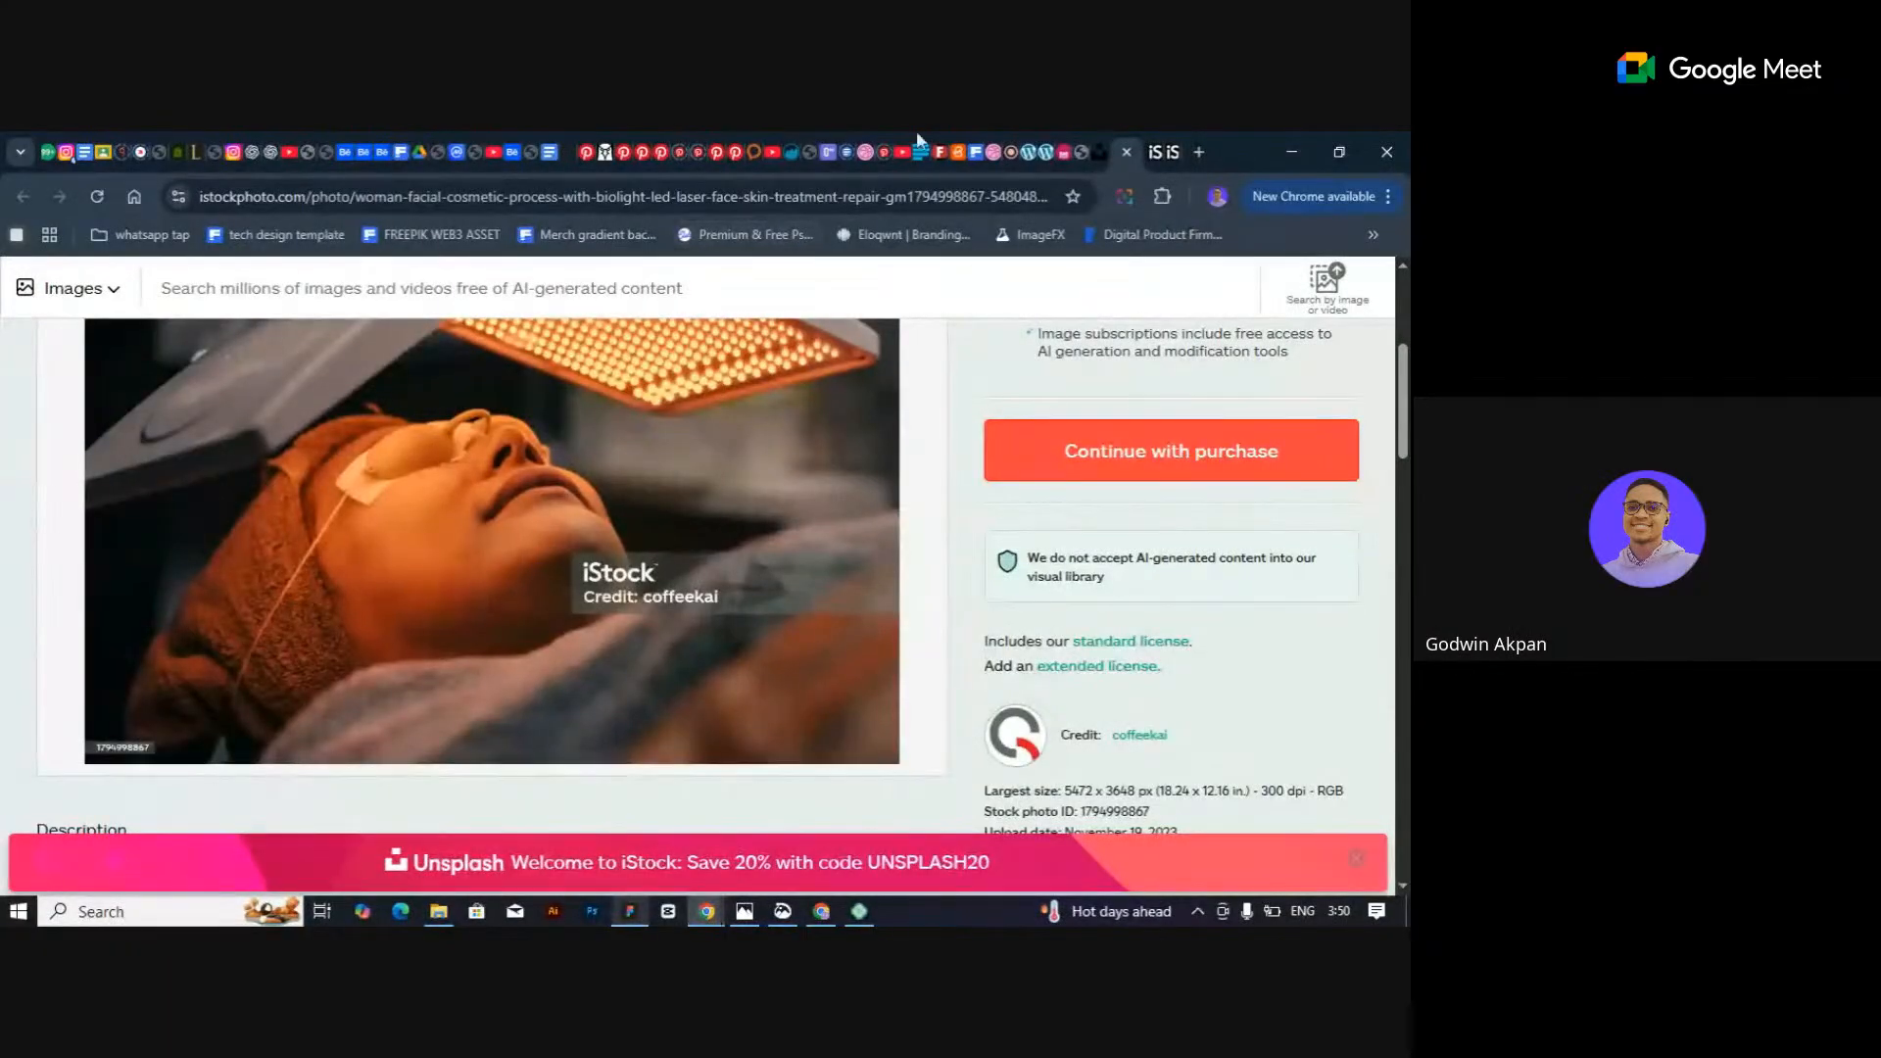
Check the participant list of the Google Meet call and return to the iStock page of the LED light facial photo.
{"action": "left_click", "coordinate": [1014, 157]}
{"action": "scroll", "coordinate": [1247, 534], "scroll_direction": "down", "scroll_amount": 5}
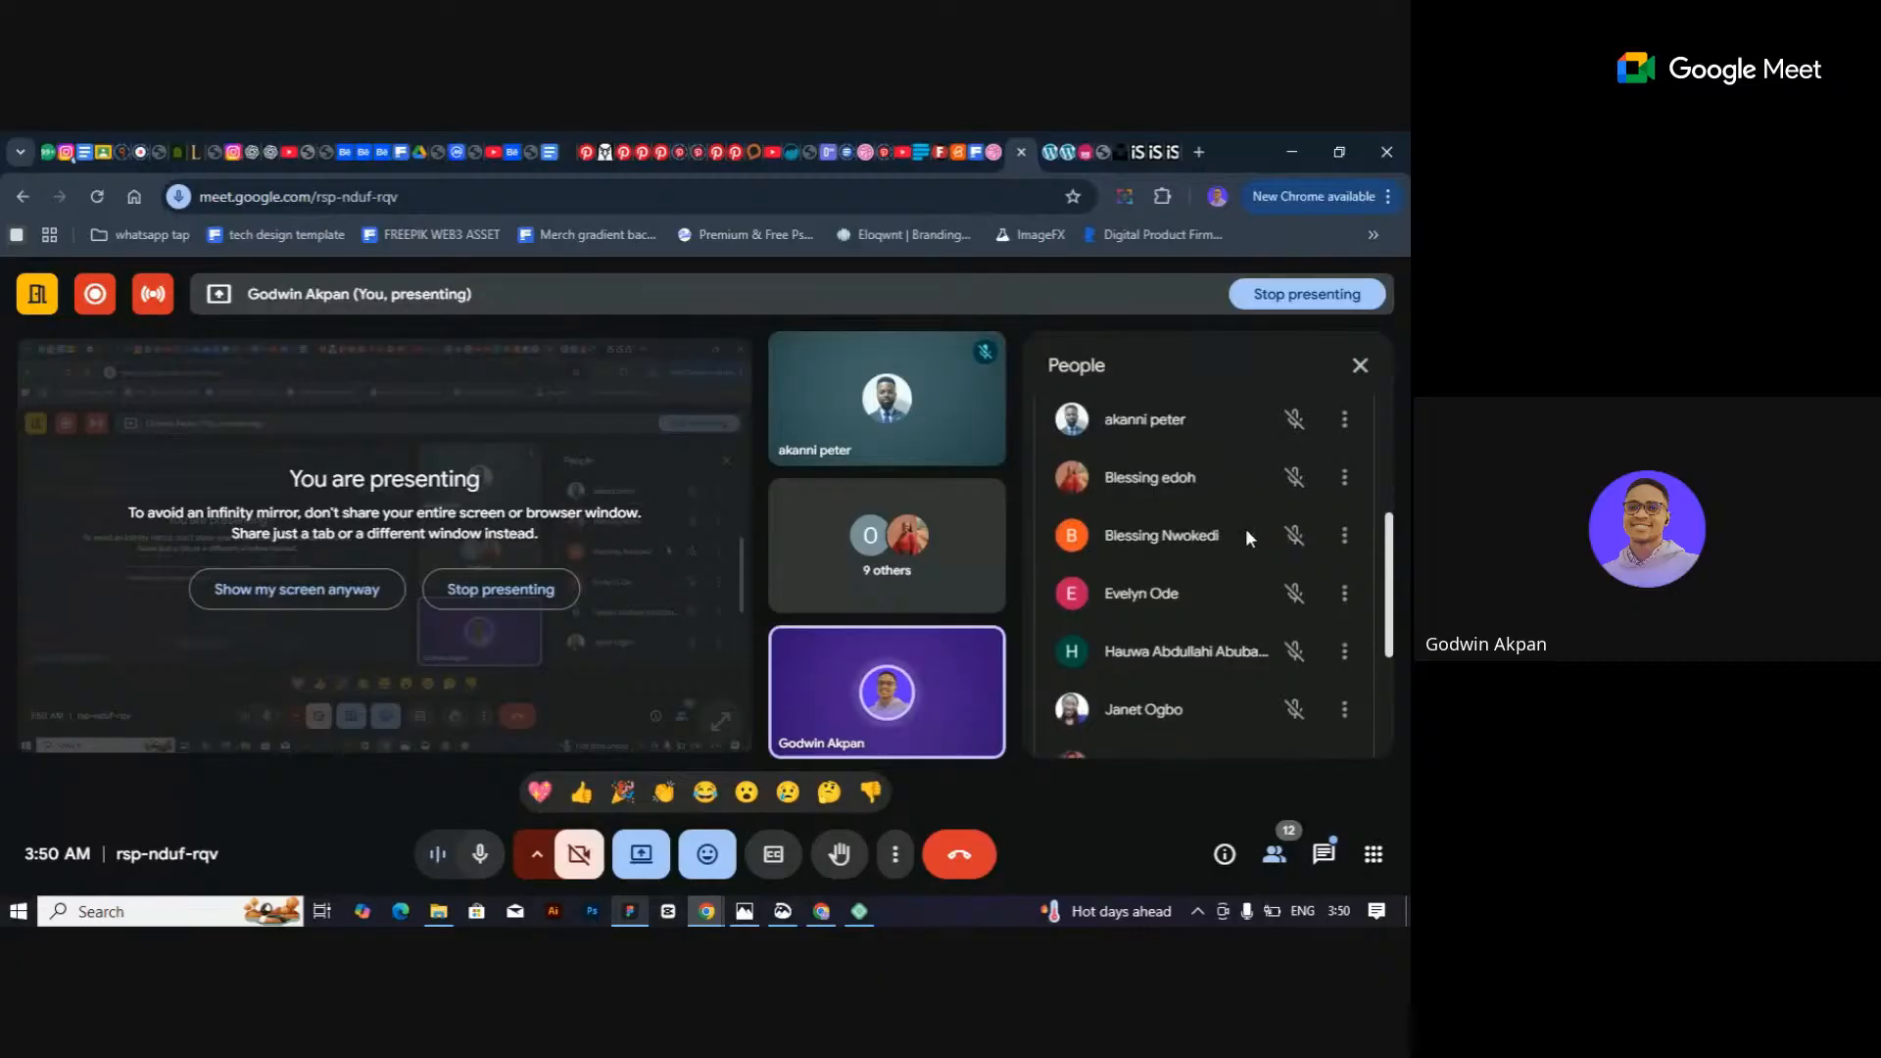
{"action": "scroll", "coordinate": [1245, 534], "scroll_direction": "up", "scroll_amount": 5}
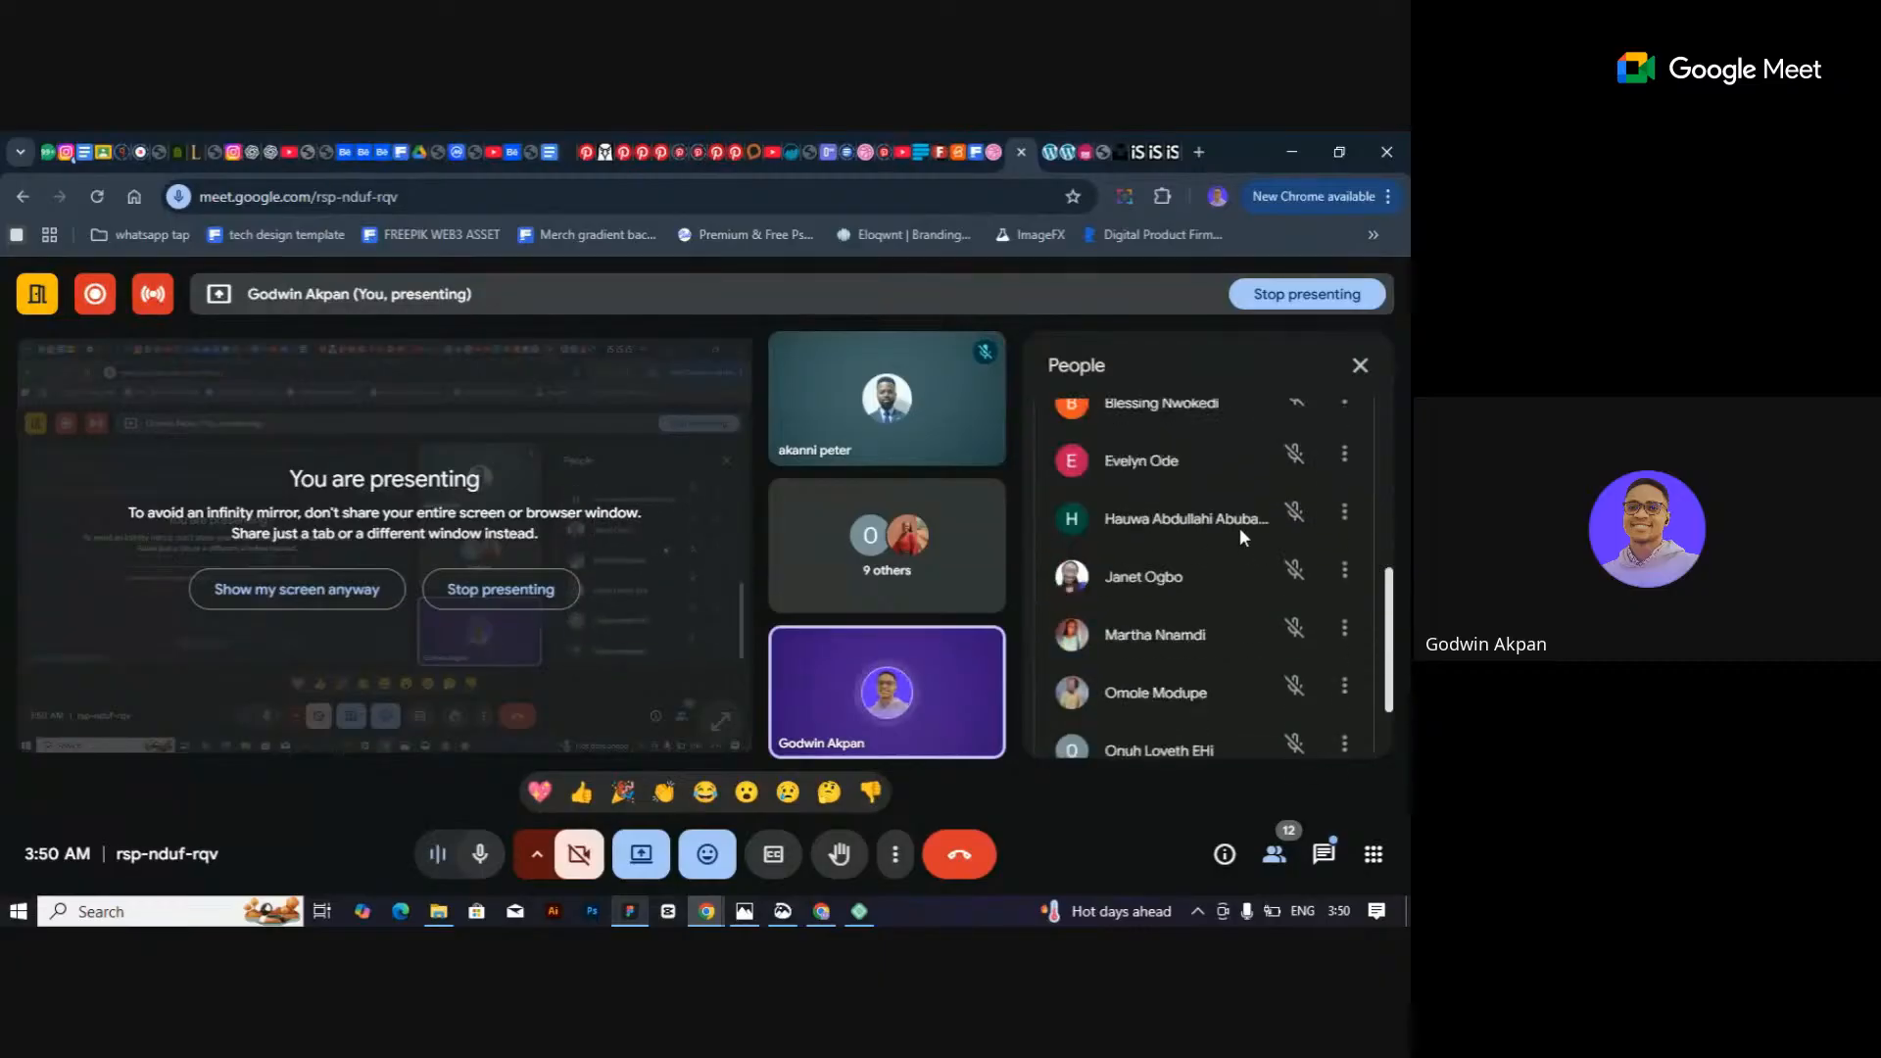
{"action": "left_click", "coordinate": [1149, 152]}
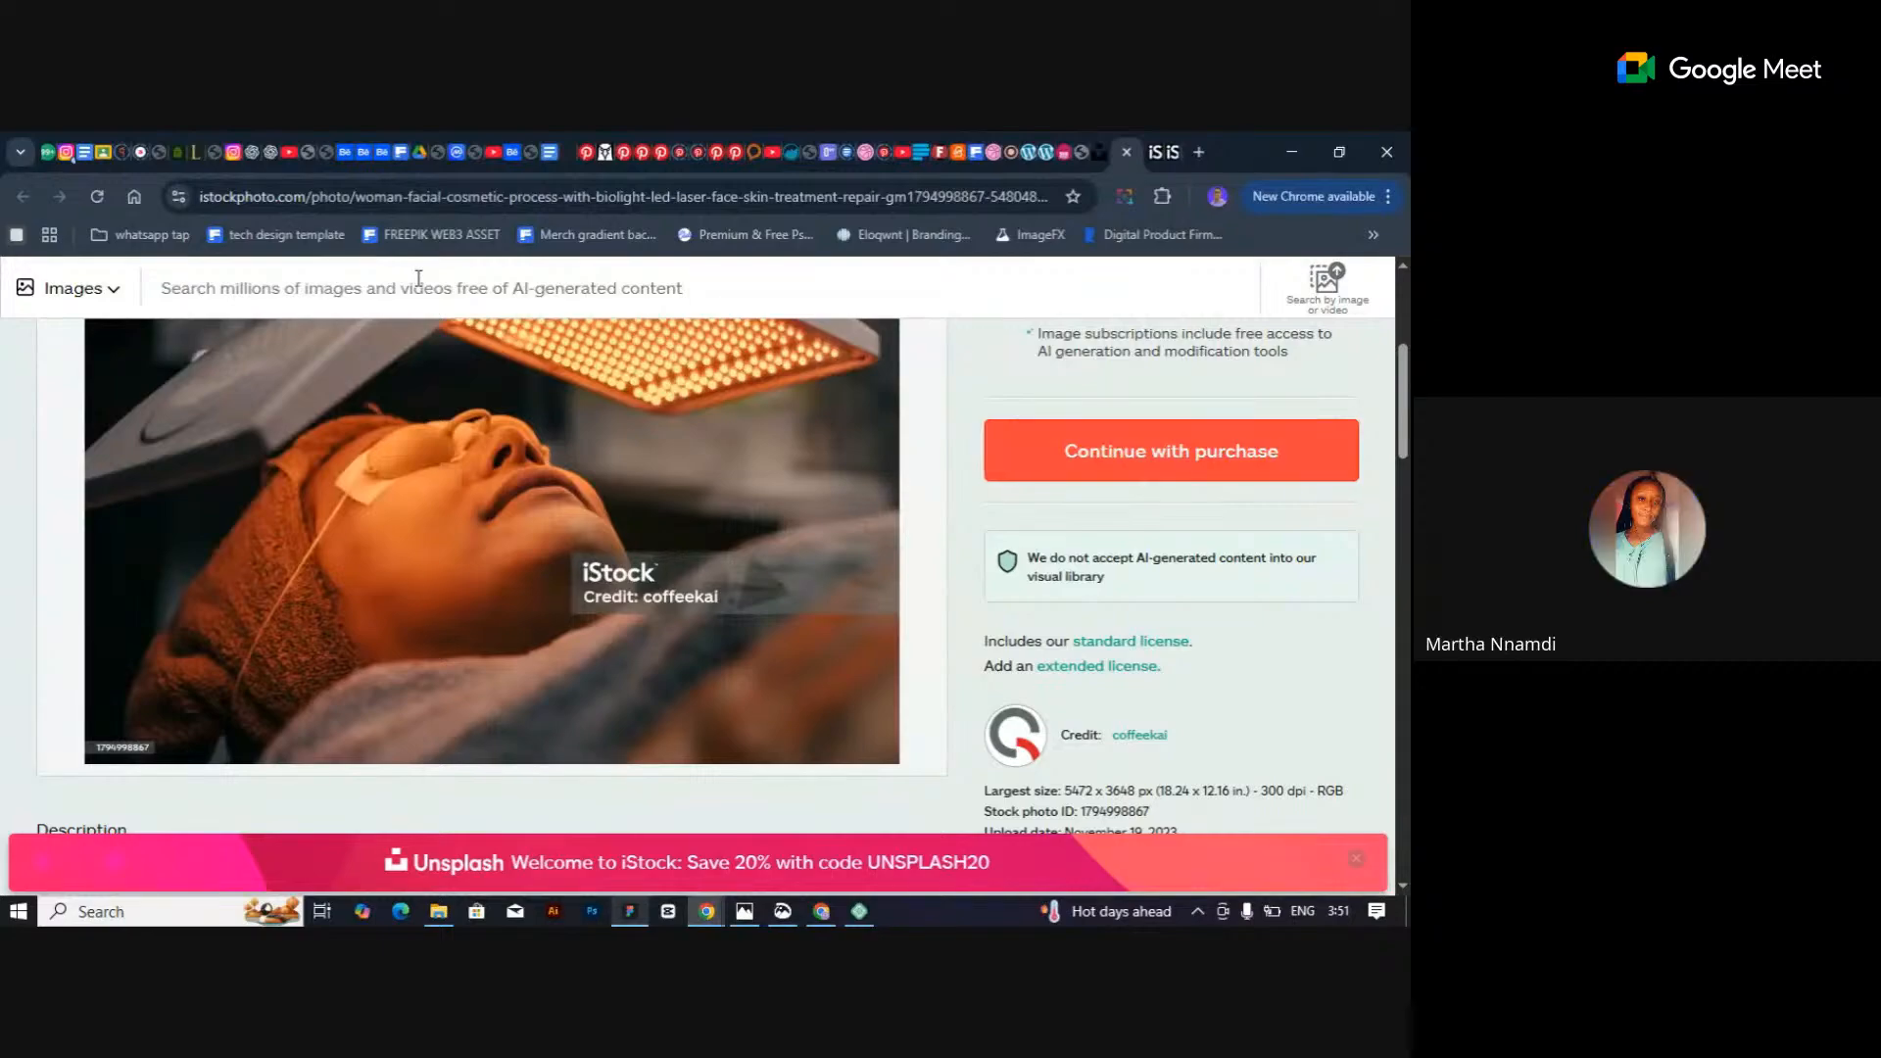
Copy the web address of the iStock LED light facial photo page.
{"action": "left_click", "coordinate": [311, 198]}
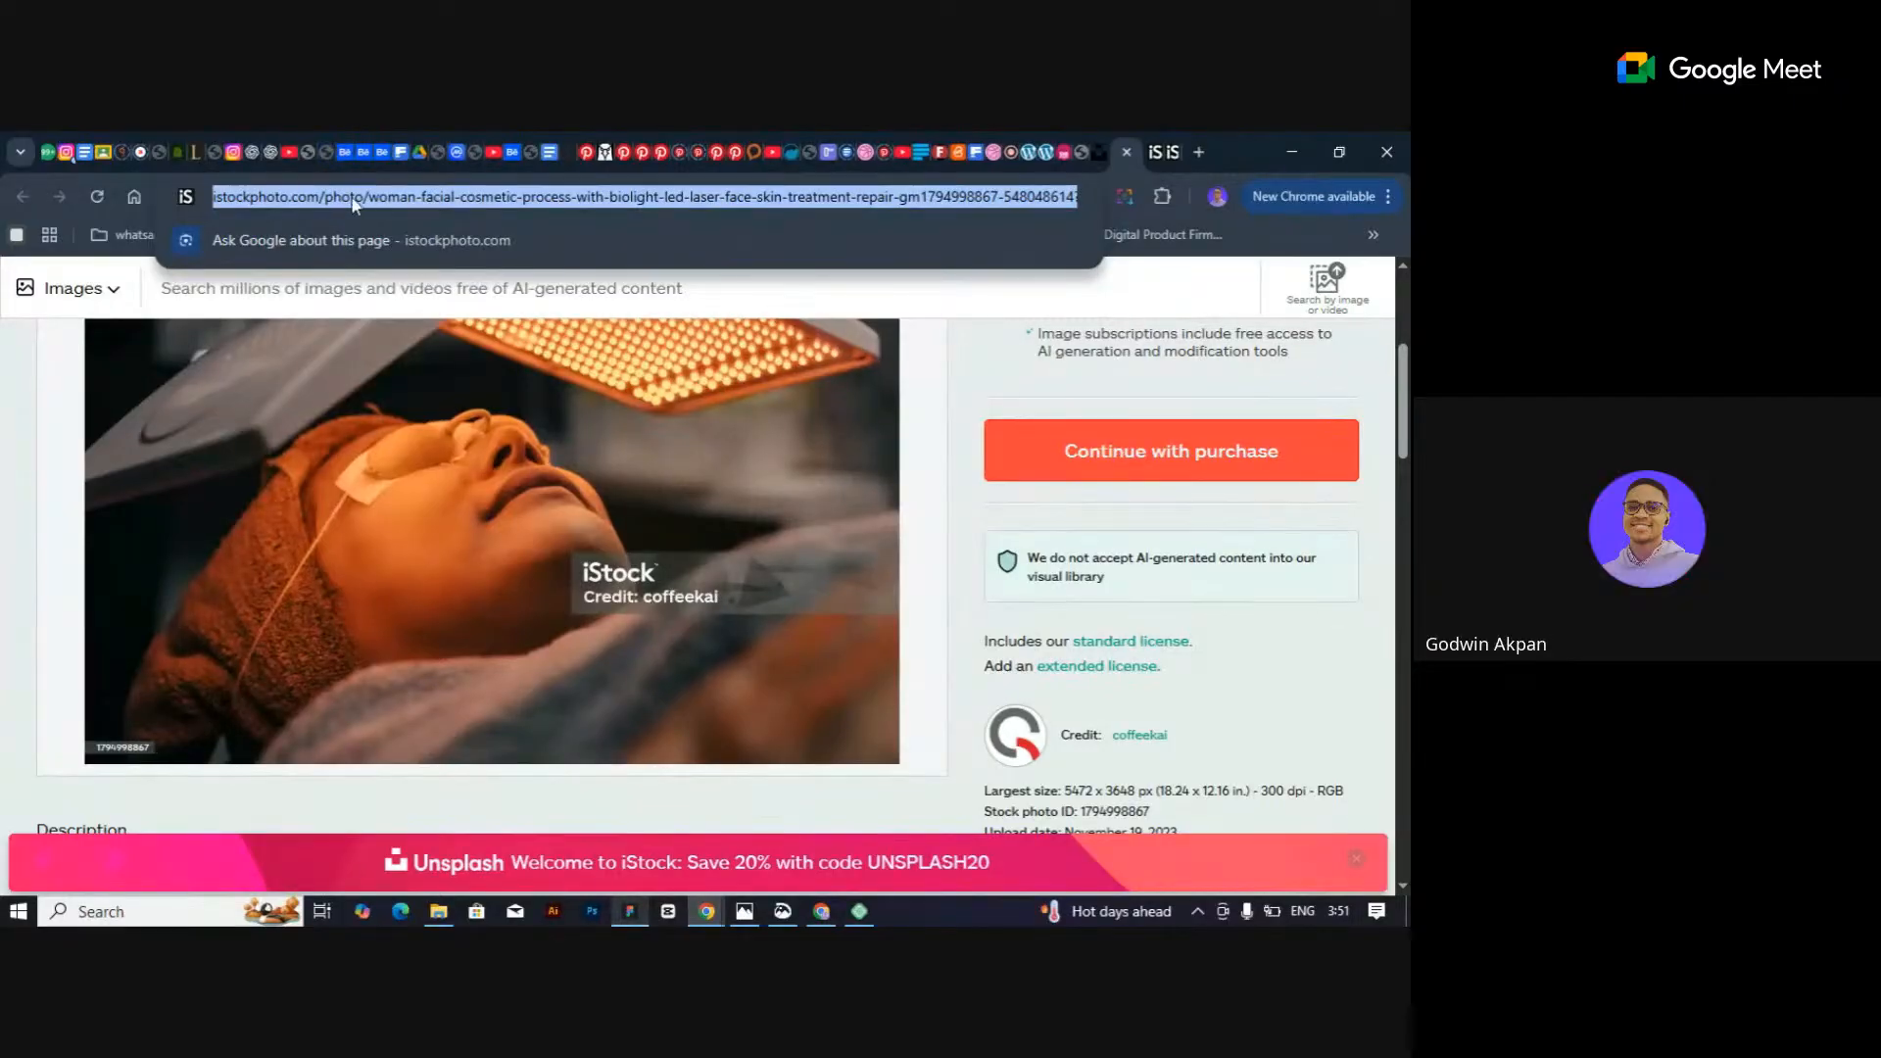
{"action": "right_click", "coordinate": [355, 203]}
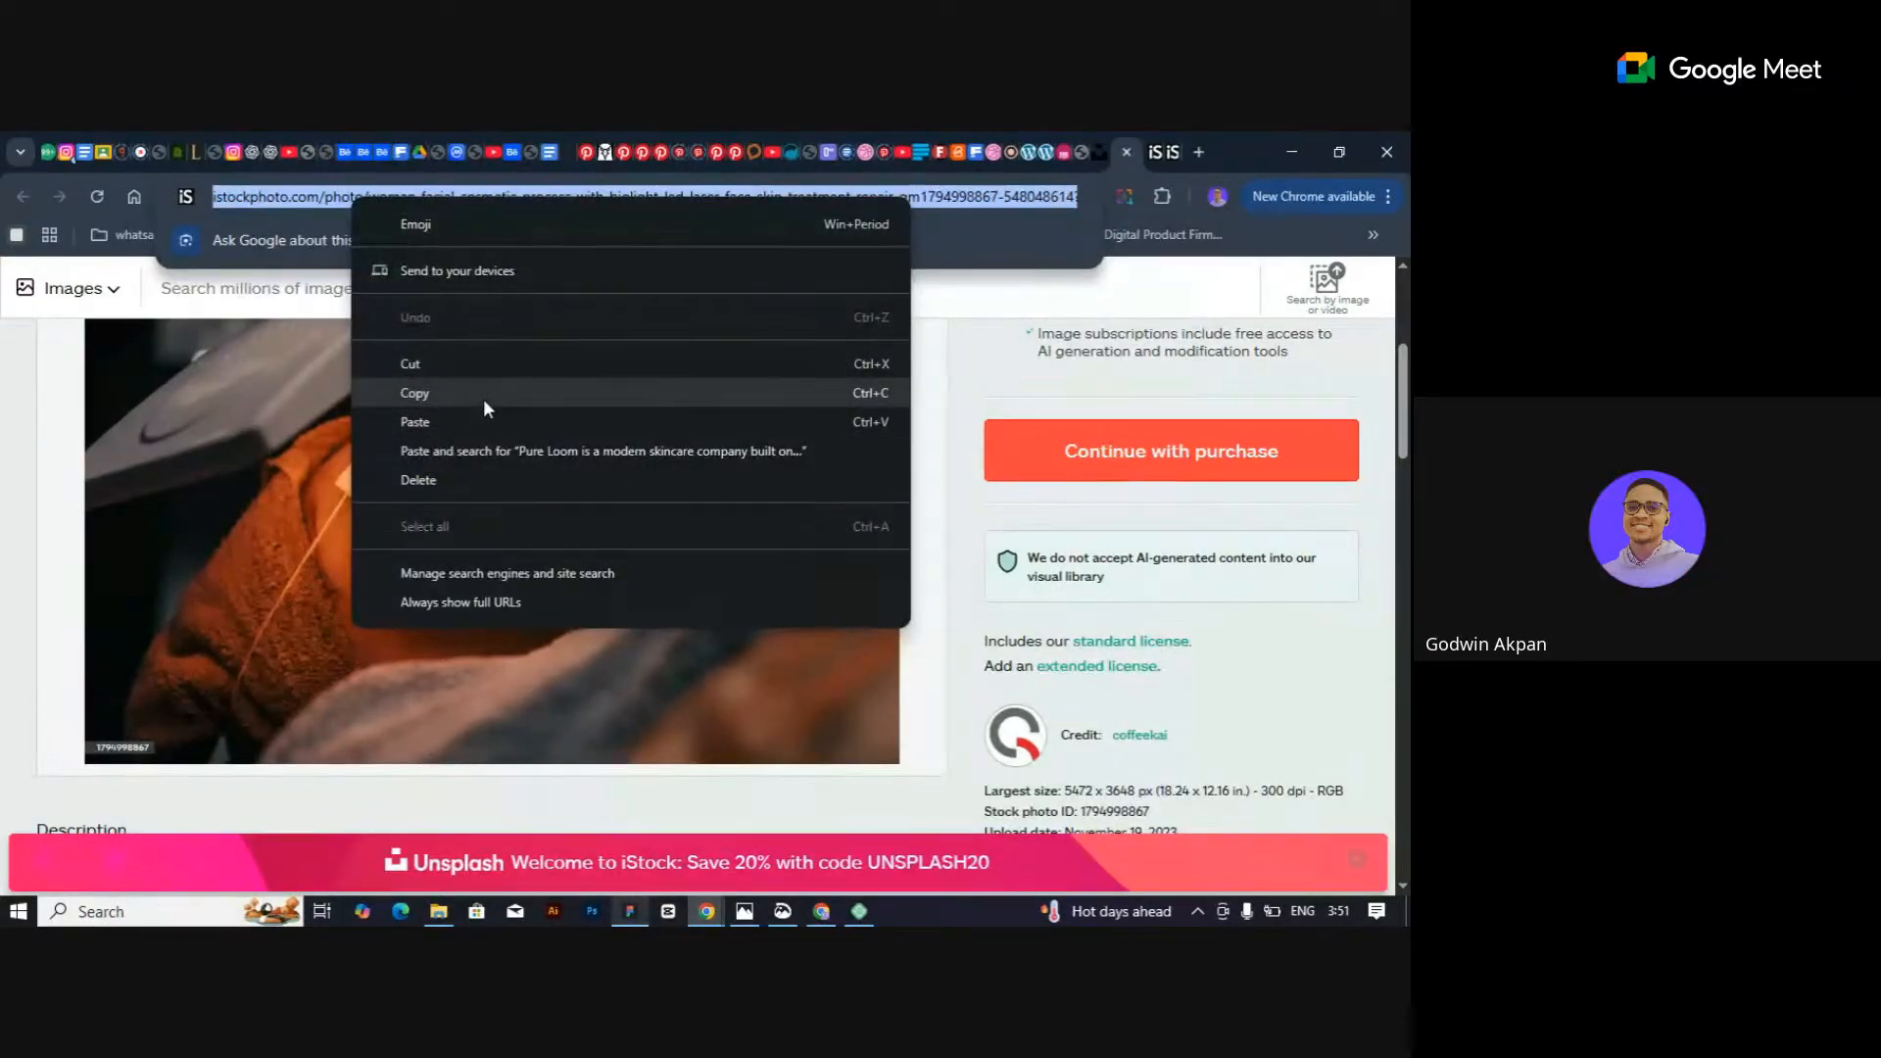
{"action": "left_click", "coordinate": [484, 393]}
{"action": "left_click", "coordinate": [122, 411]}
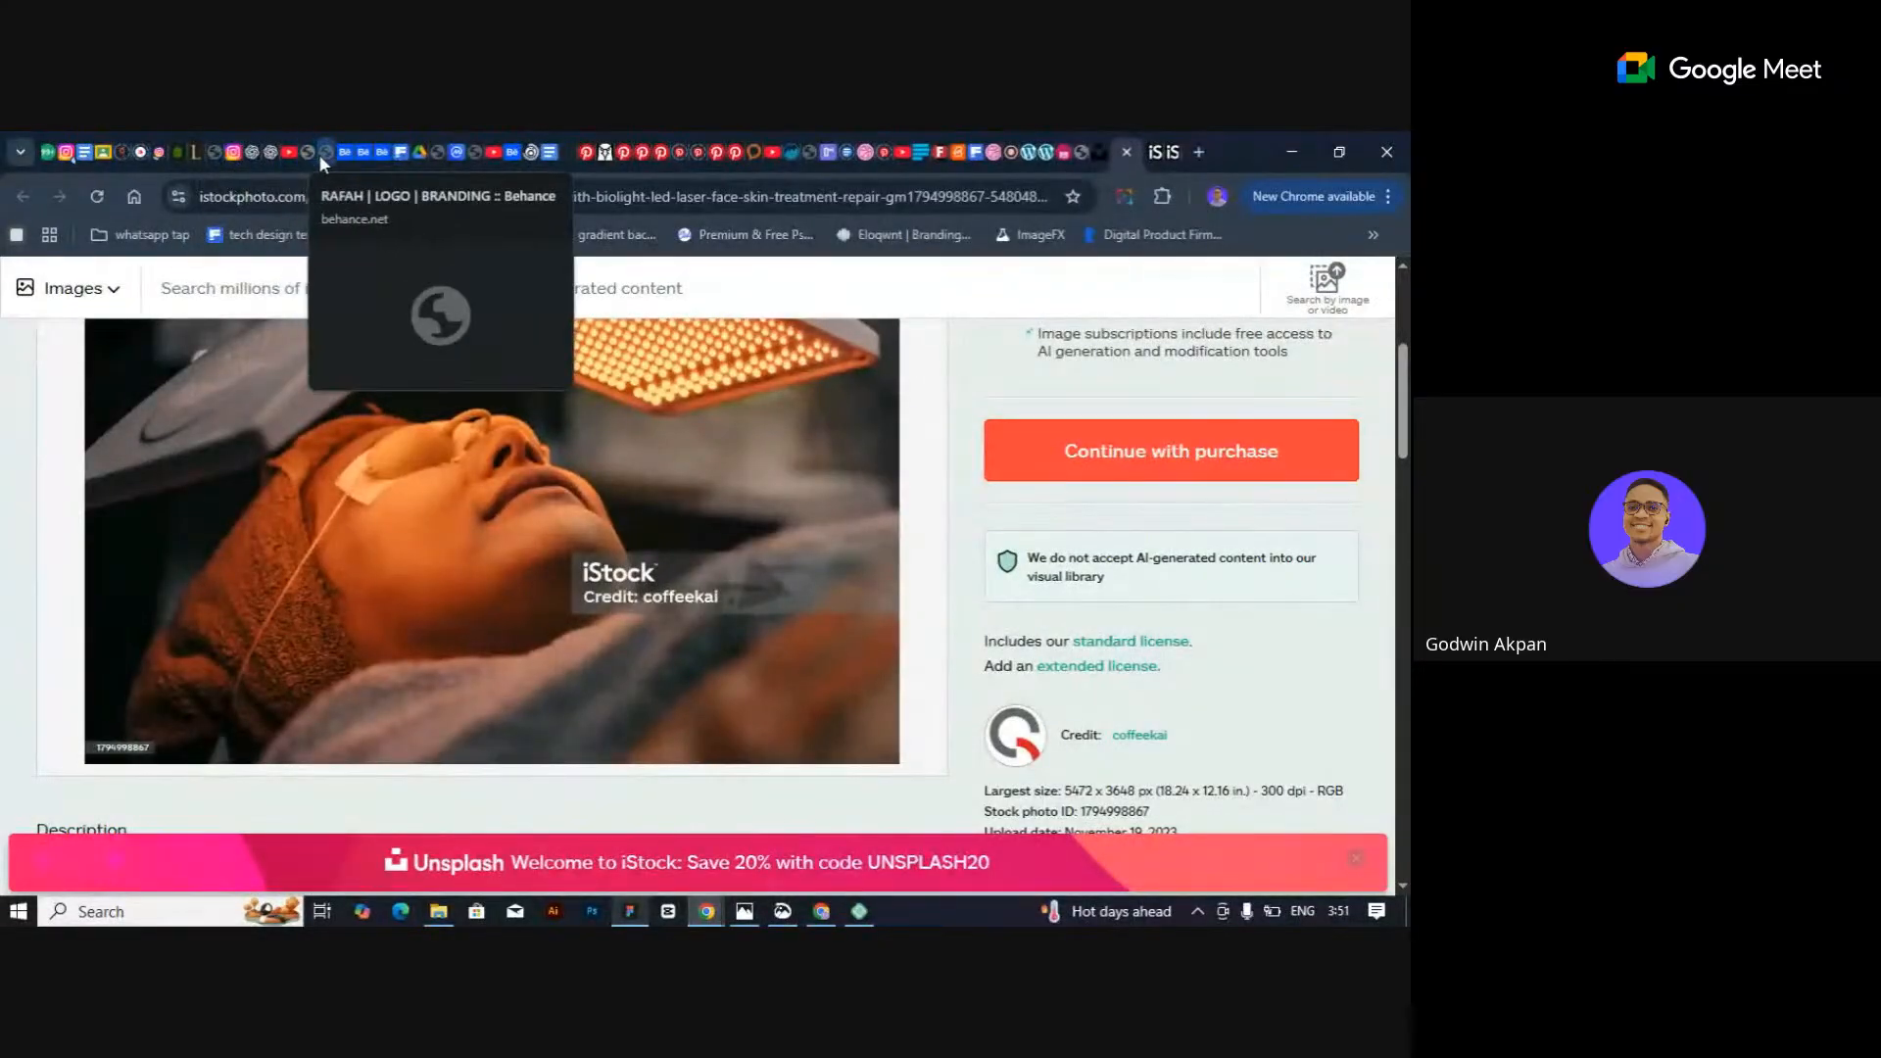
In the other Chrome window, search Google for "istock downloader" in a new tab and open Steptodown's iStock HD Image Downloader.
{"action": "mouse_move", "coordinate": [729, 917]}
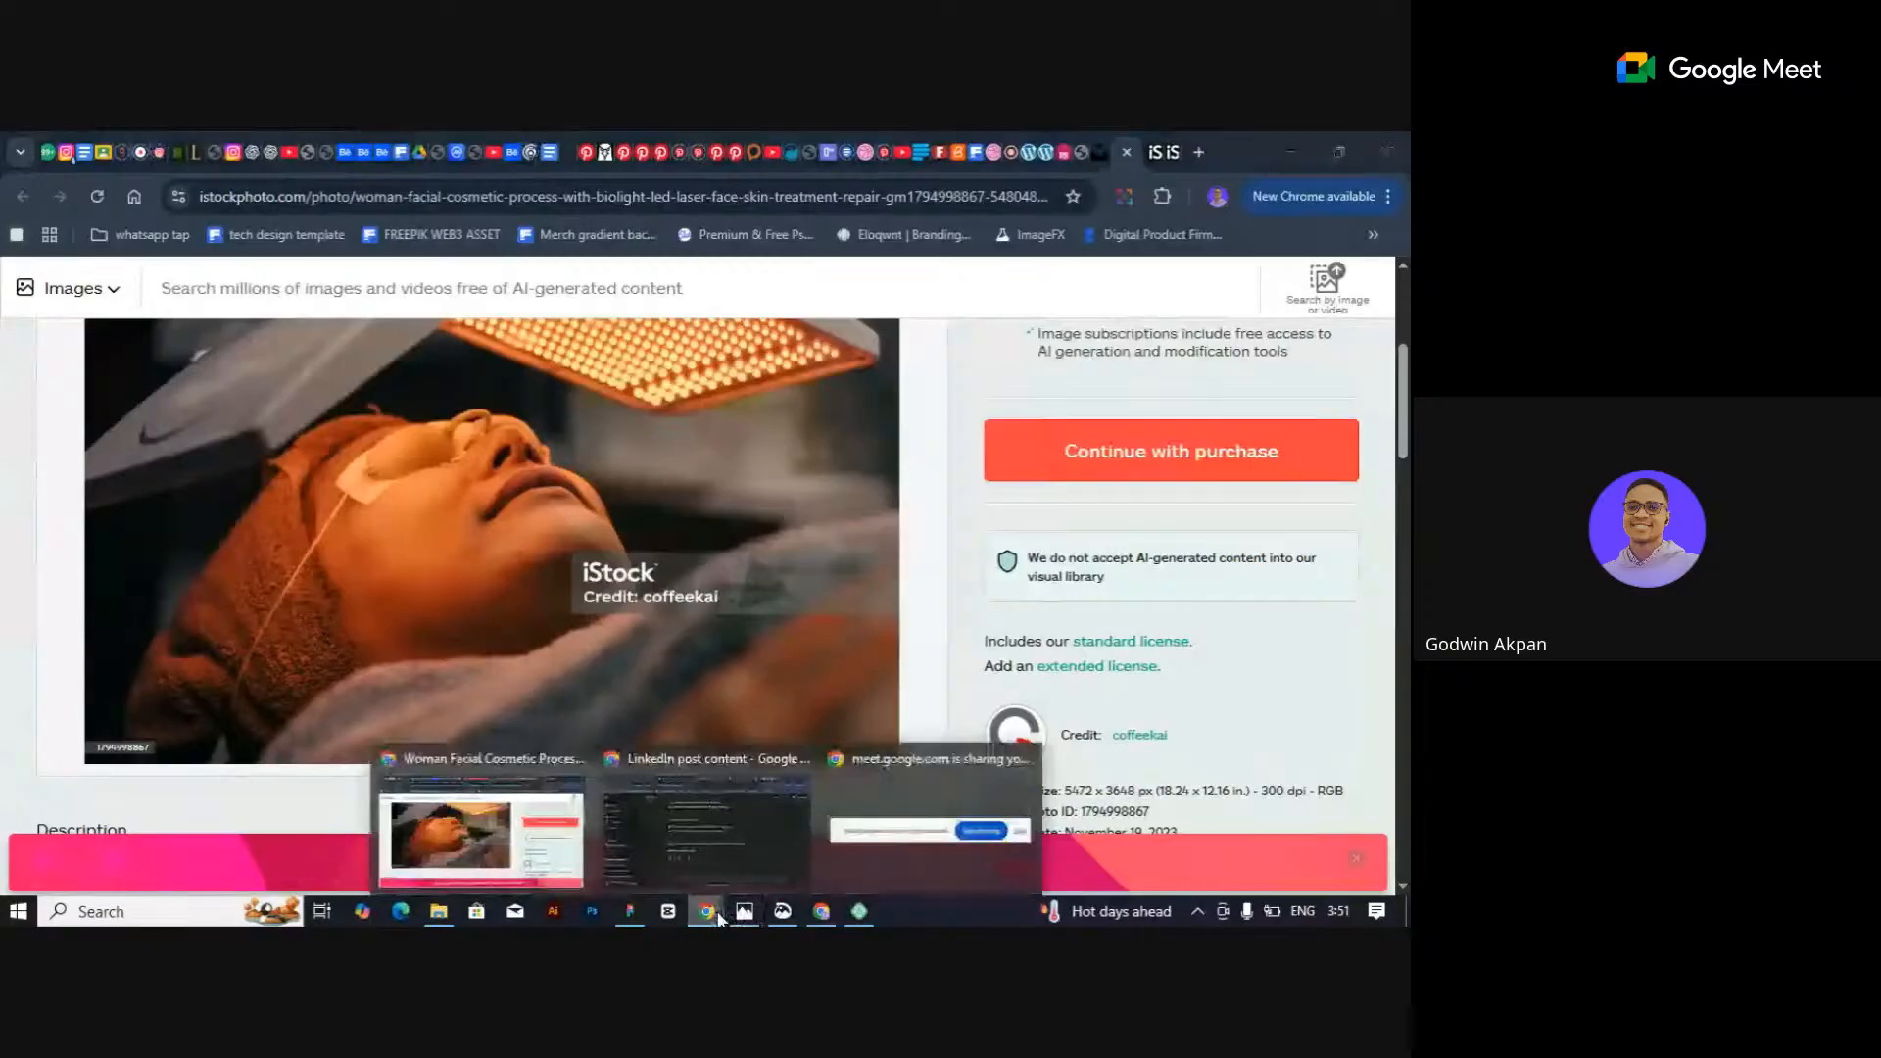
{"action": "left_click", "coordinate": [739, 823]}
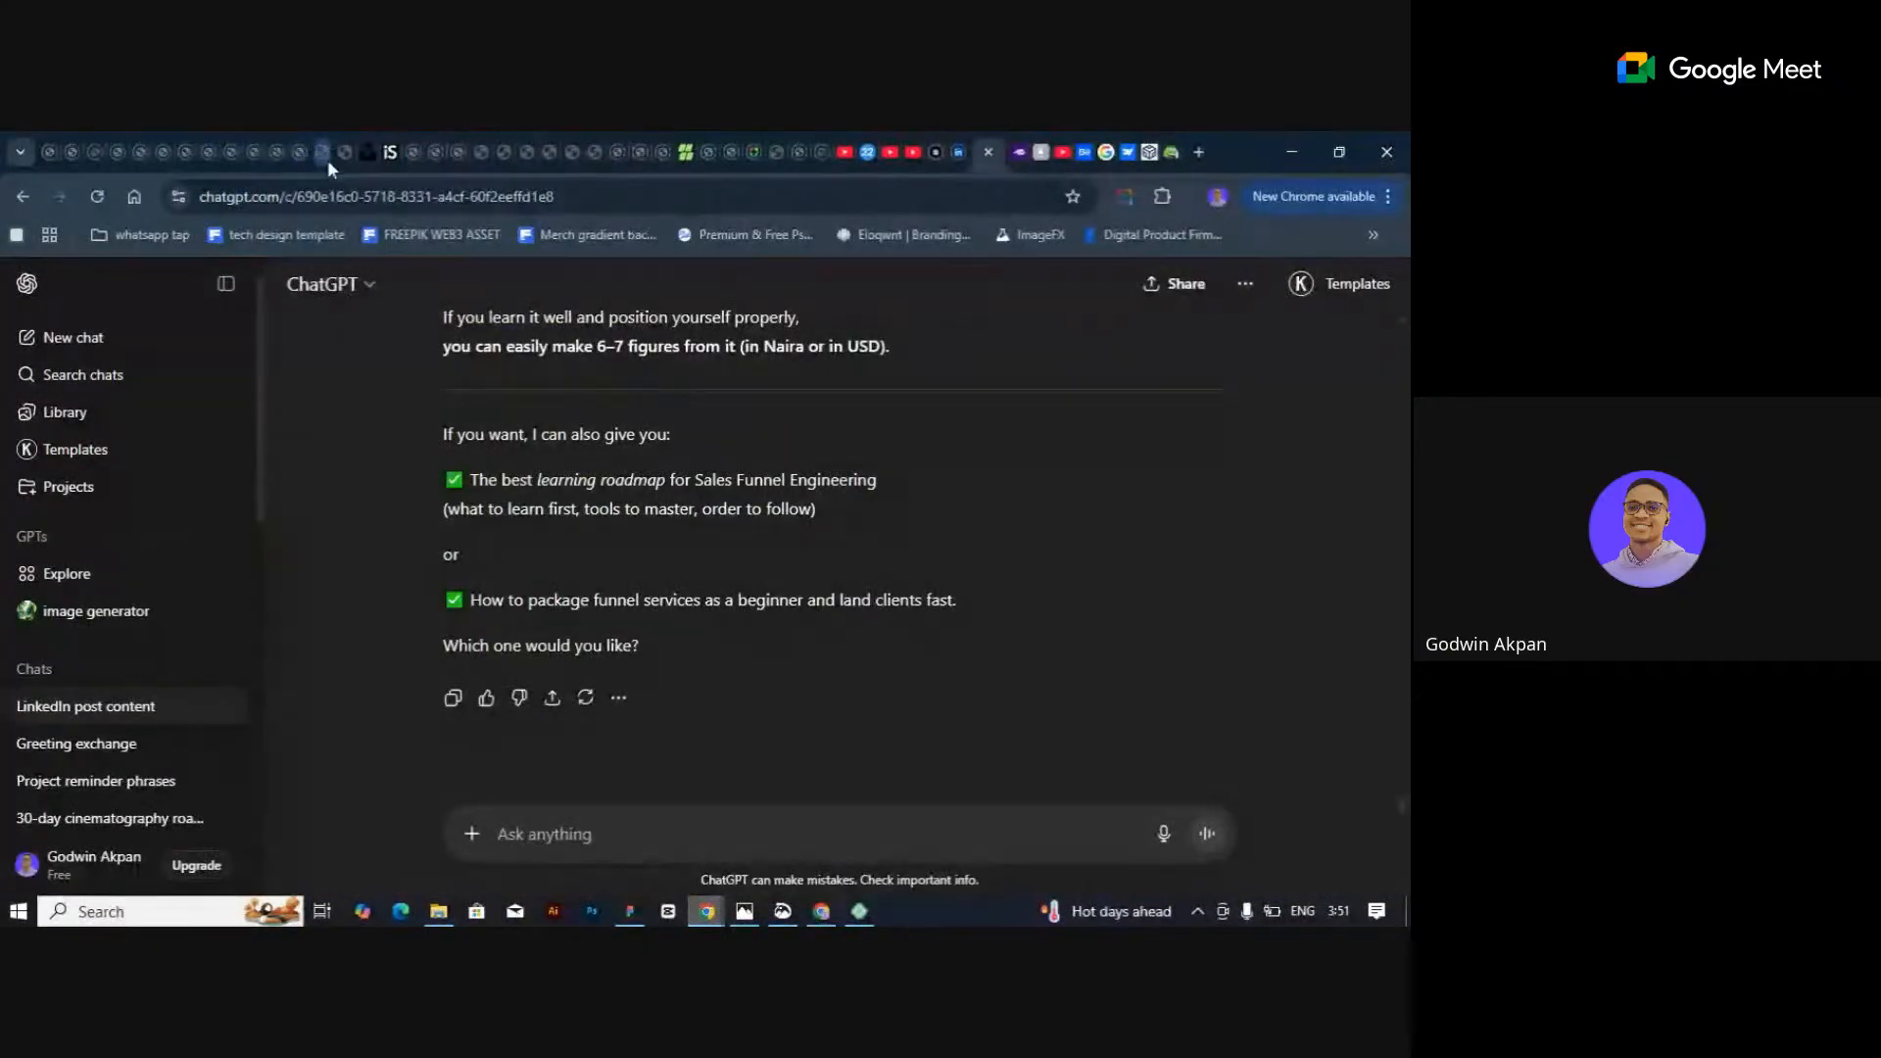
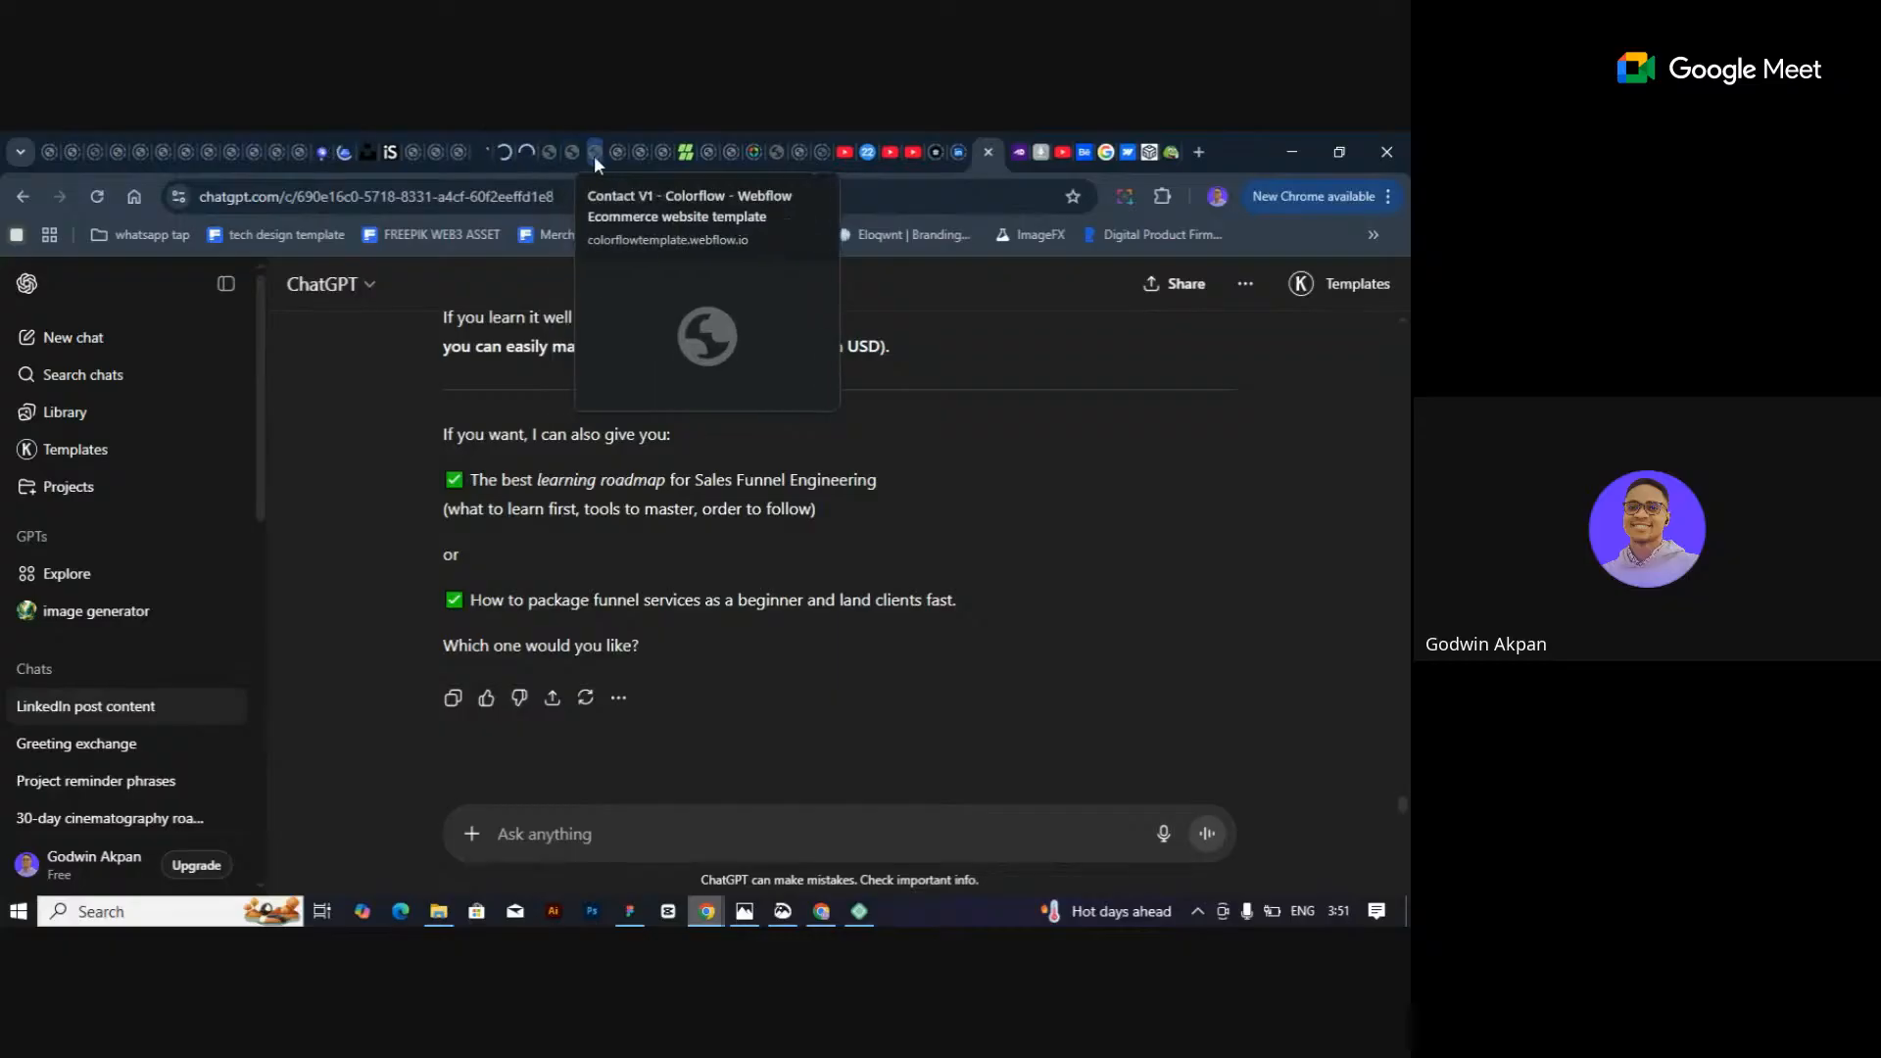
{"action": "left_click", "coordinate": [1199, 153]}
{"action": "type", "text": "is"}
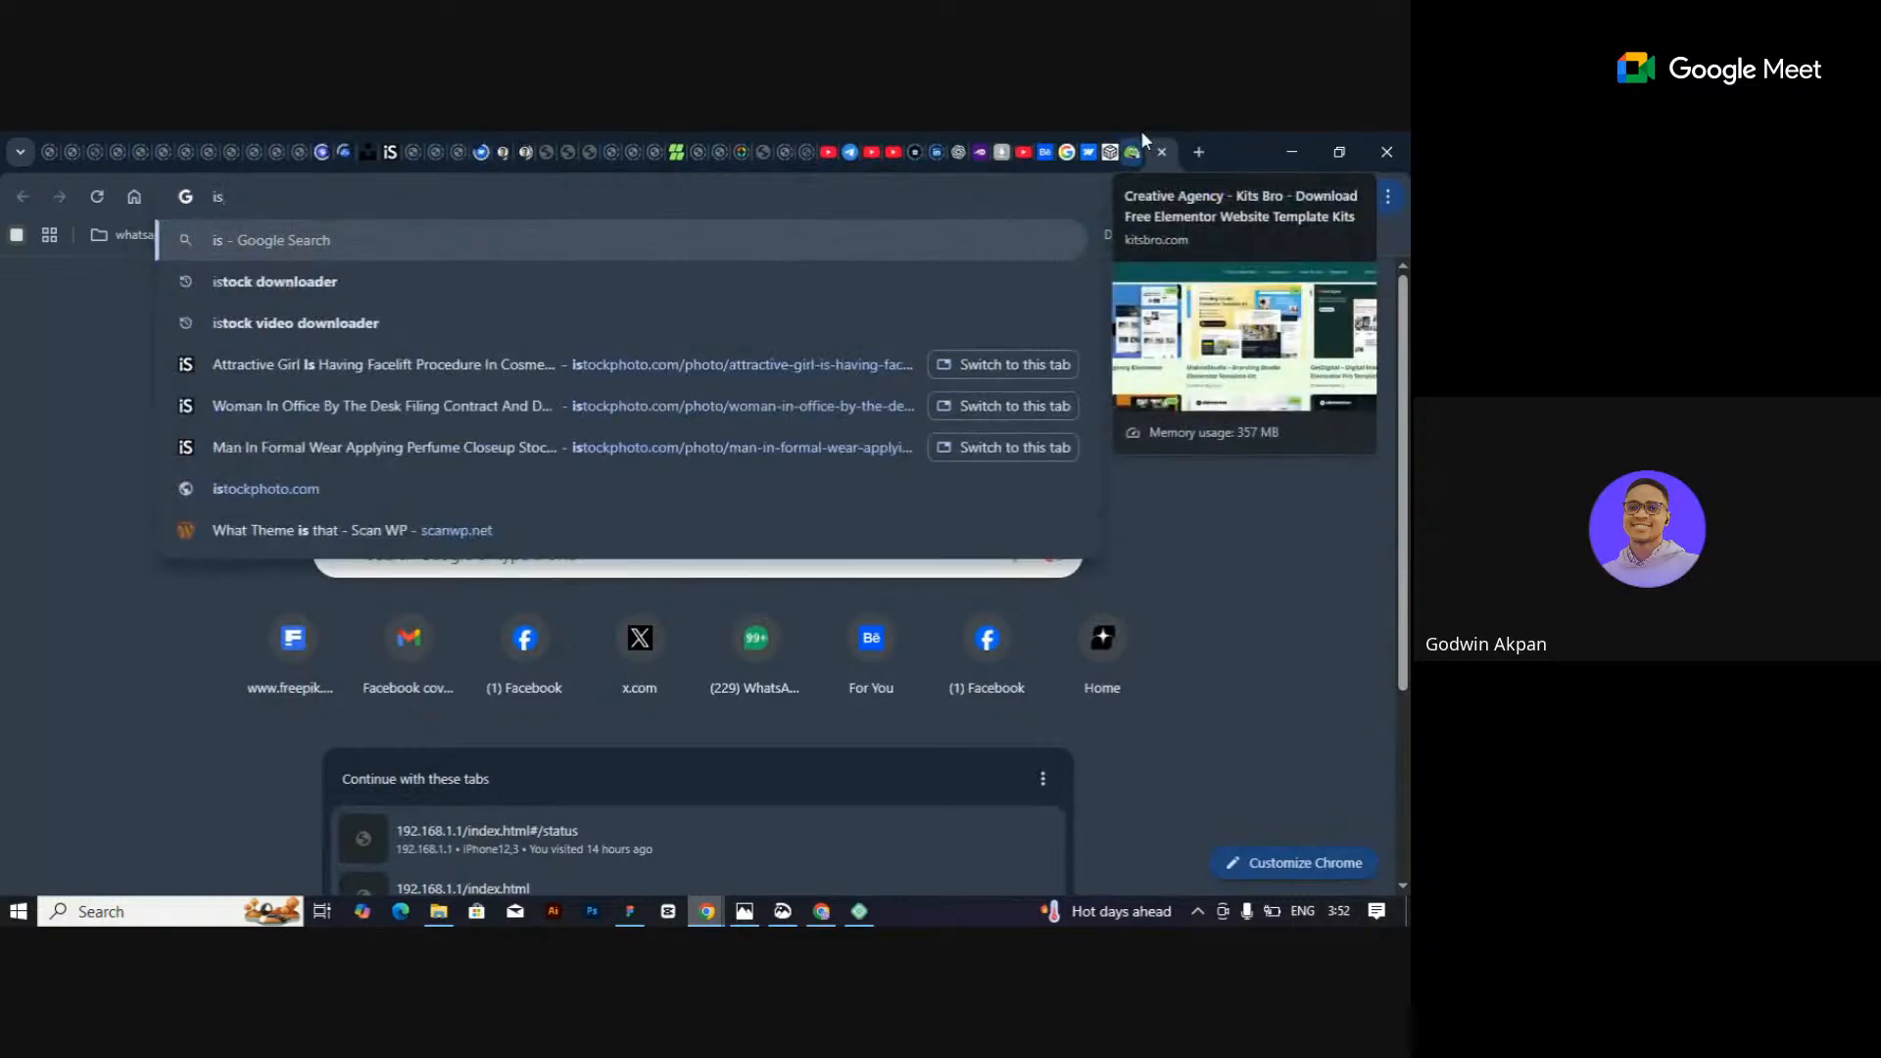
{"action": "type", "text": "to"}
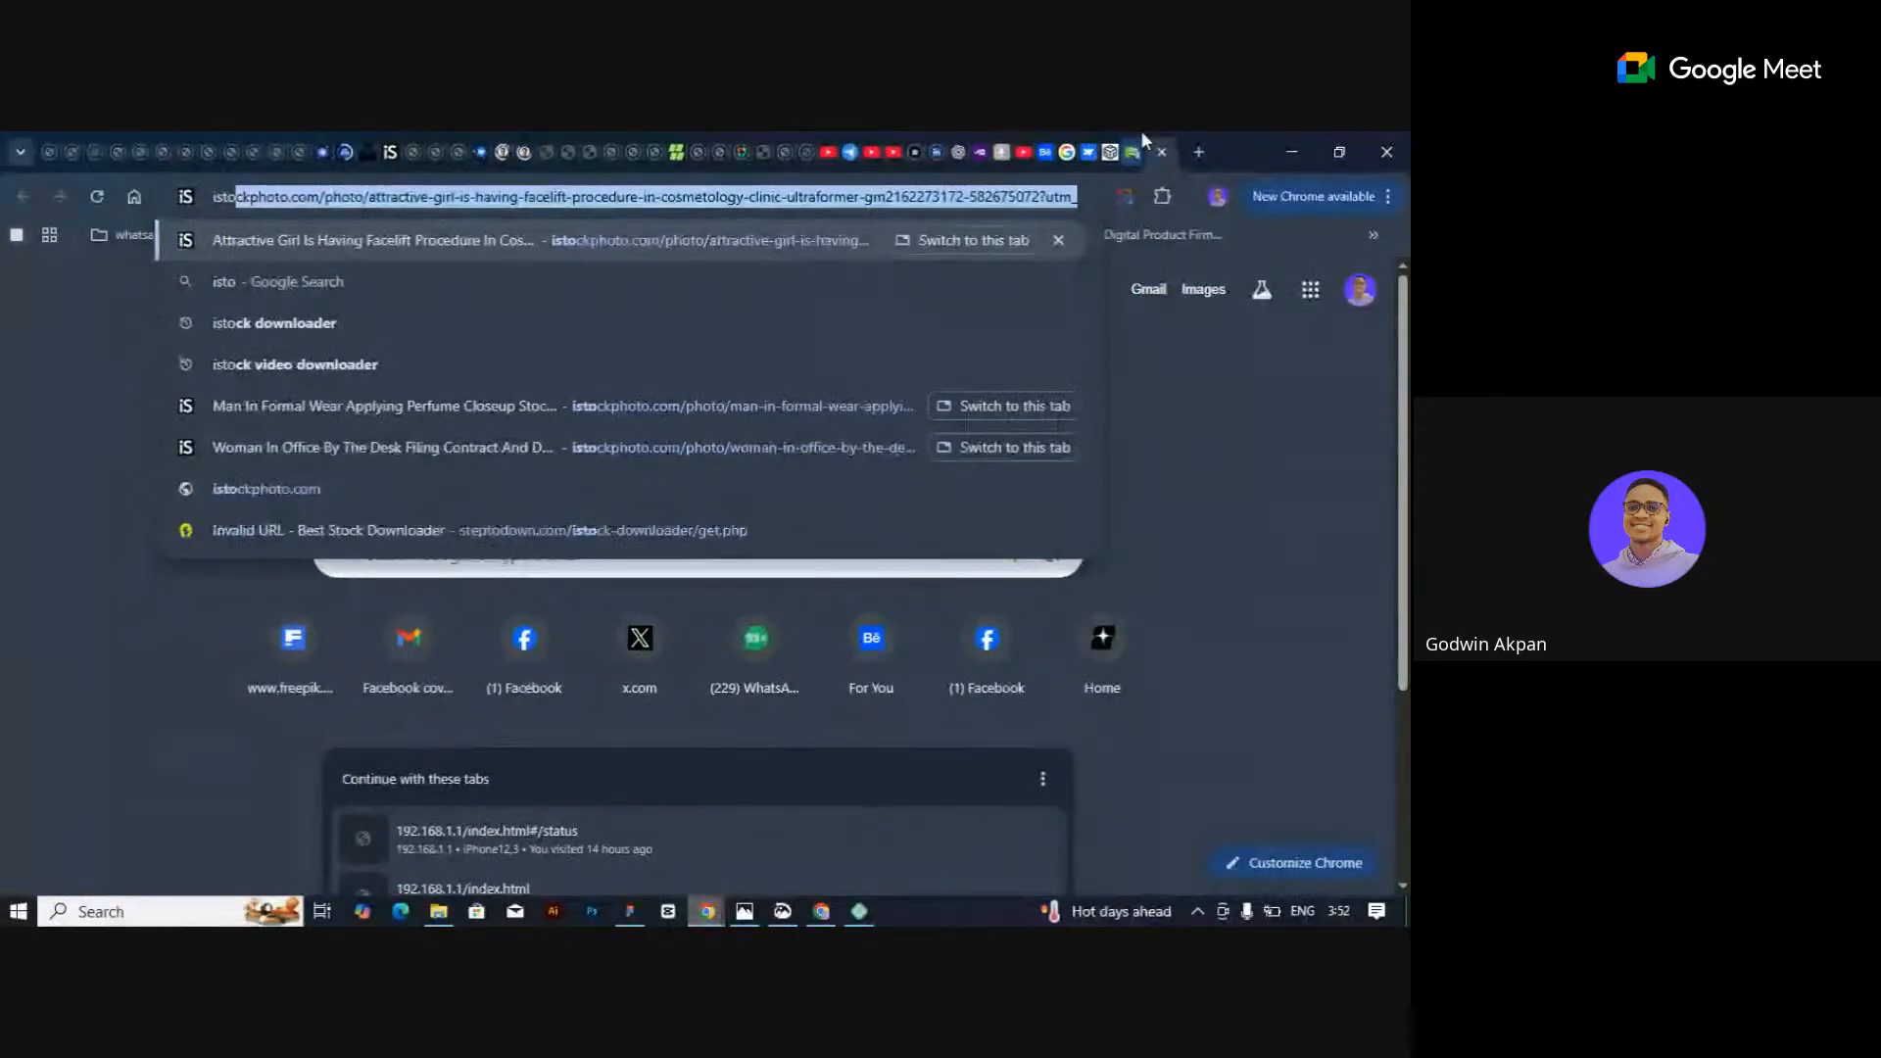
{"action": "left_click", "coordinate": [825, 323]}
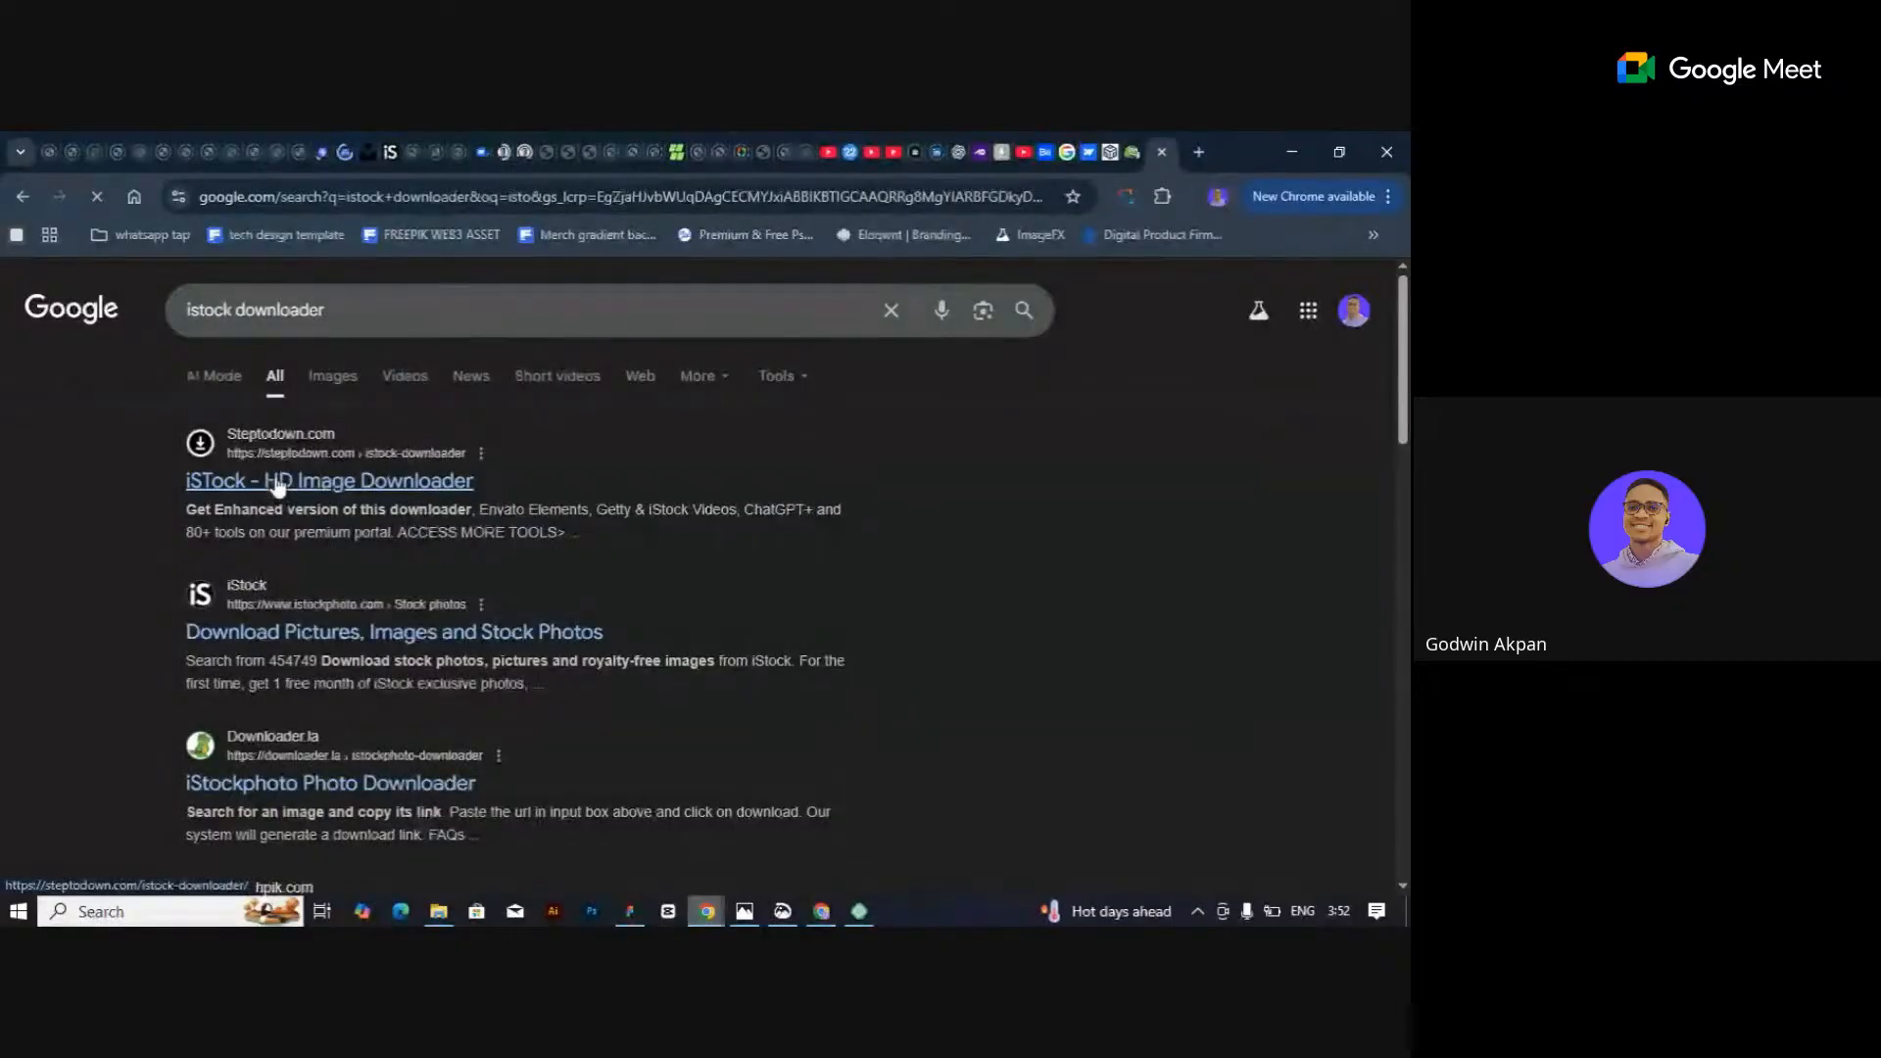
{"action": "left_click", "coordinate": [289, 487]}
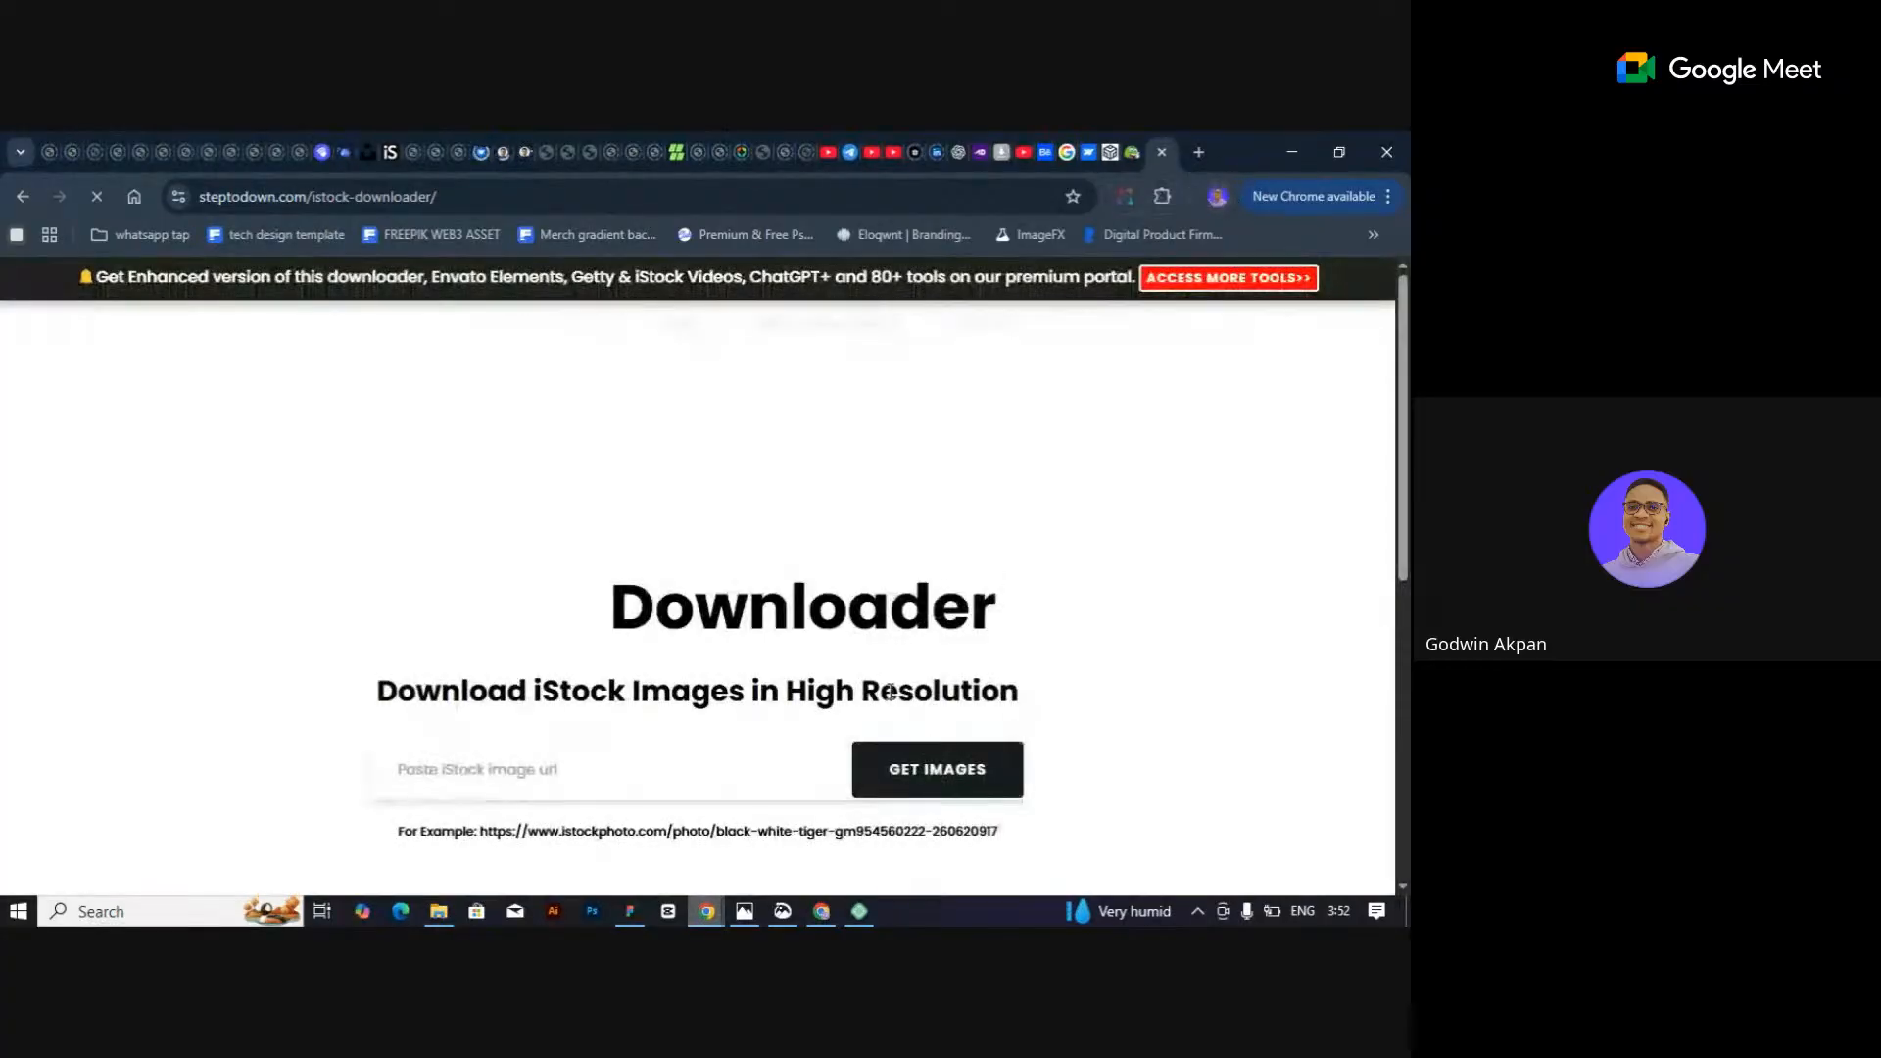
Paste the copied iStock photo address into the Steptodown downloader and request its images.
{"action": "left_click", "coordinate": [495, 771]}
{"action": "right_click", "coordinate": [496, 773]}
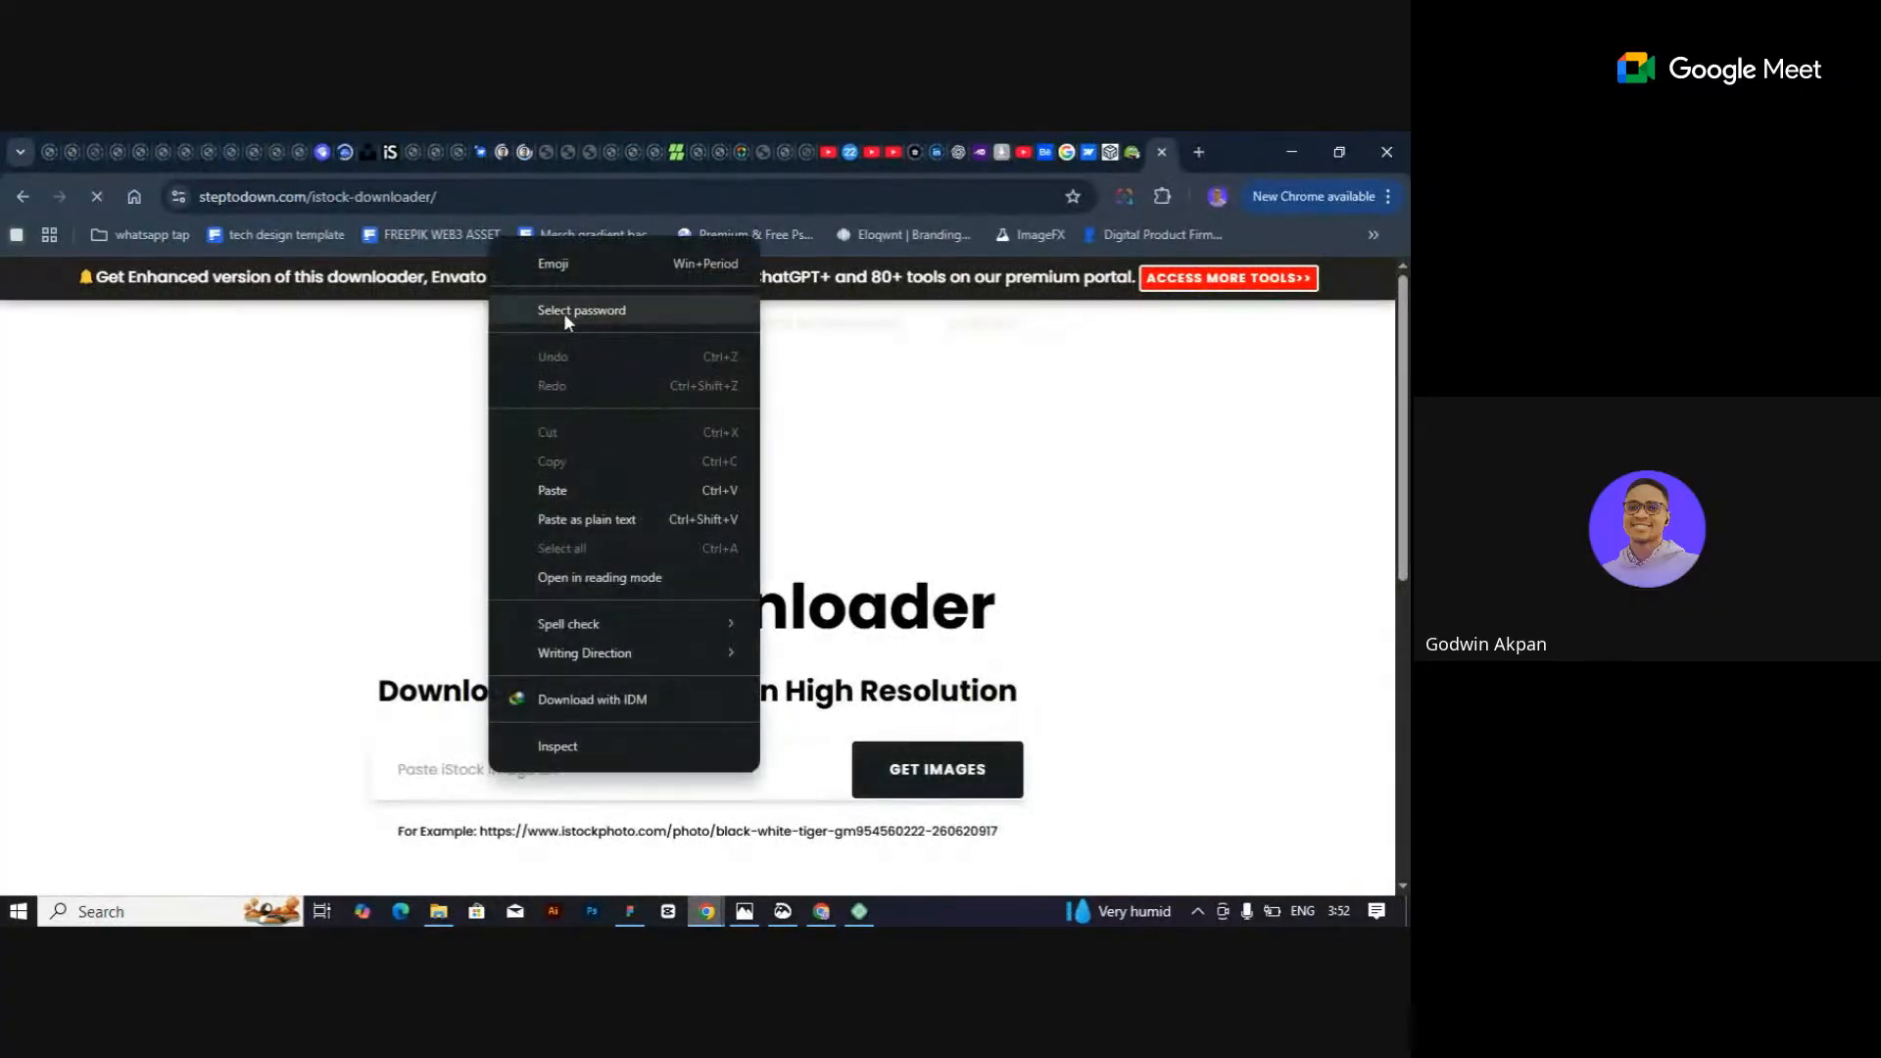
{"action": "left_click", "coordinate": [562, 487]}
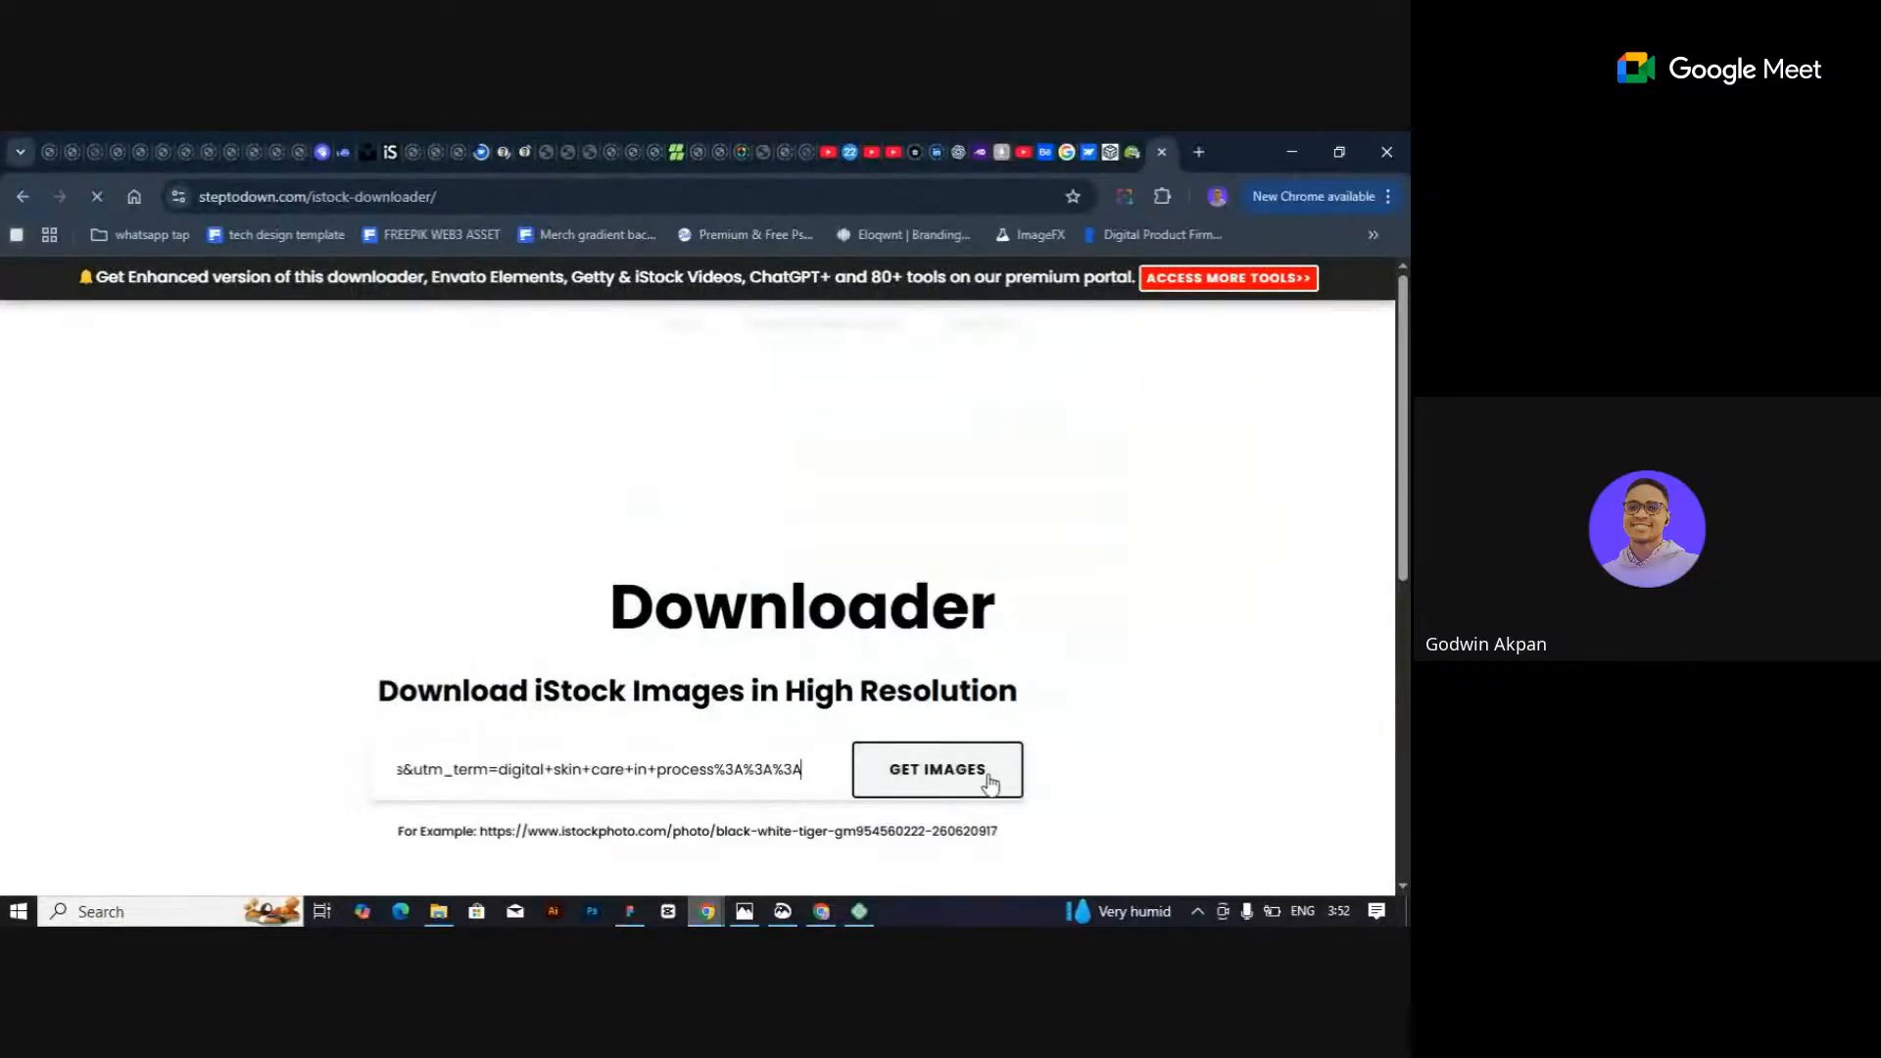
{"action": "left_click", "coordinate": [990, 784]}
{"action": "scroll", "coordinate": [878, 609], "scroll_direction": "down", "scroll_amount": 3}
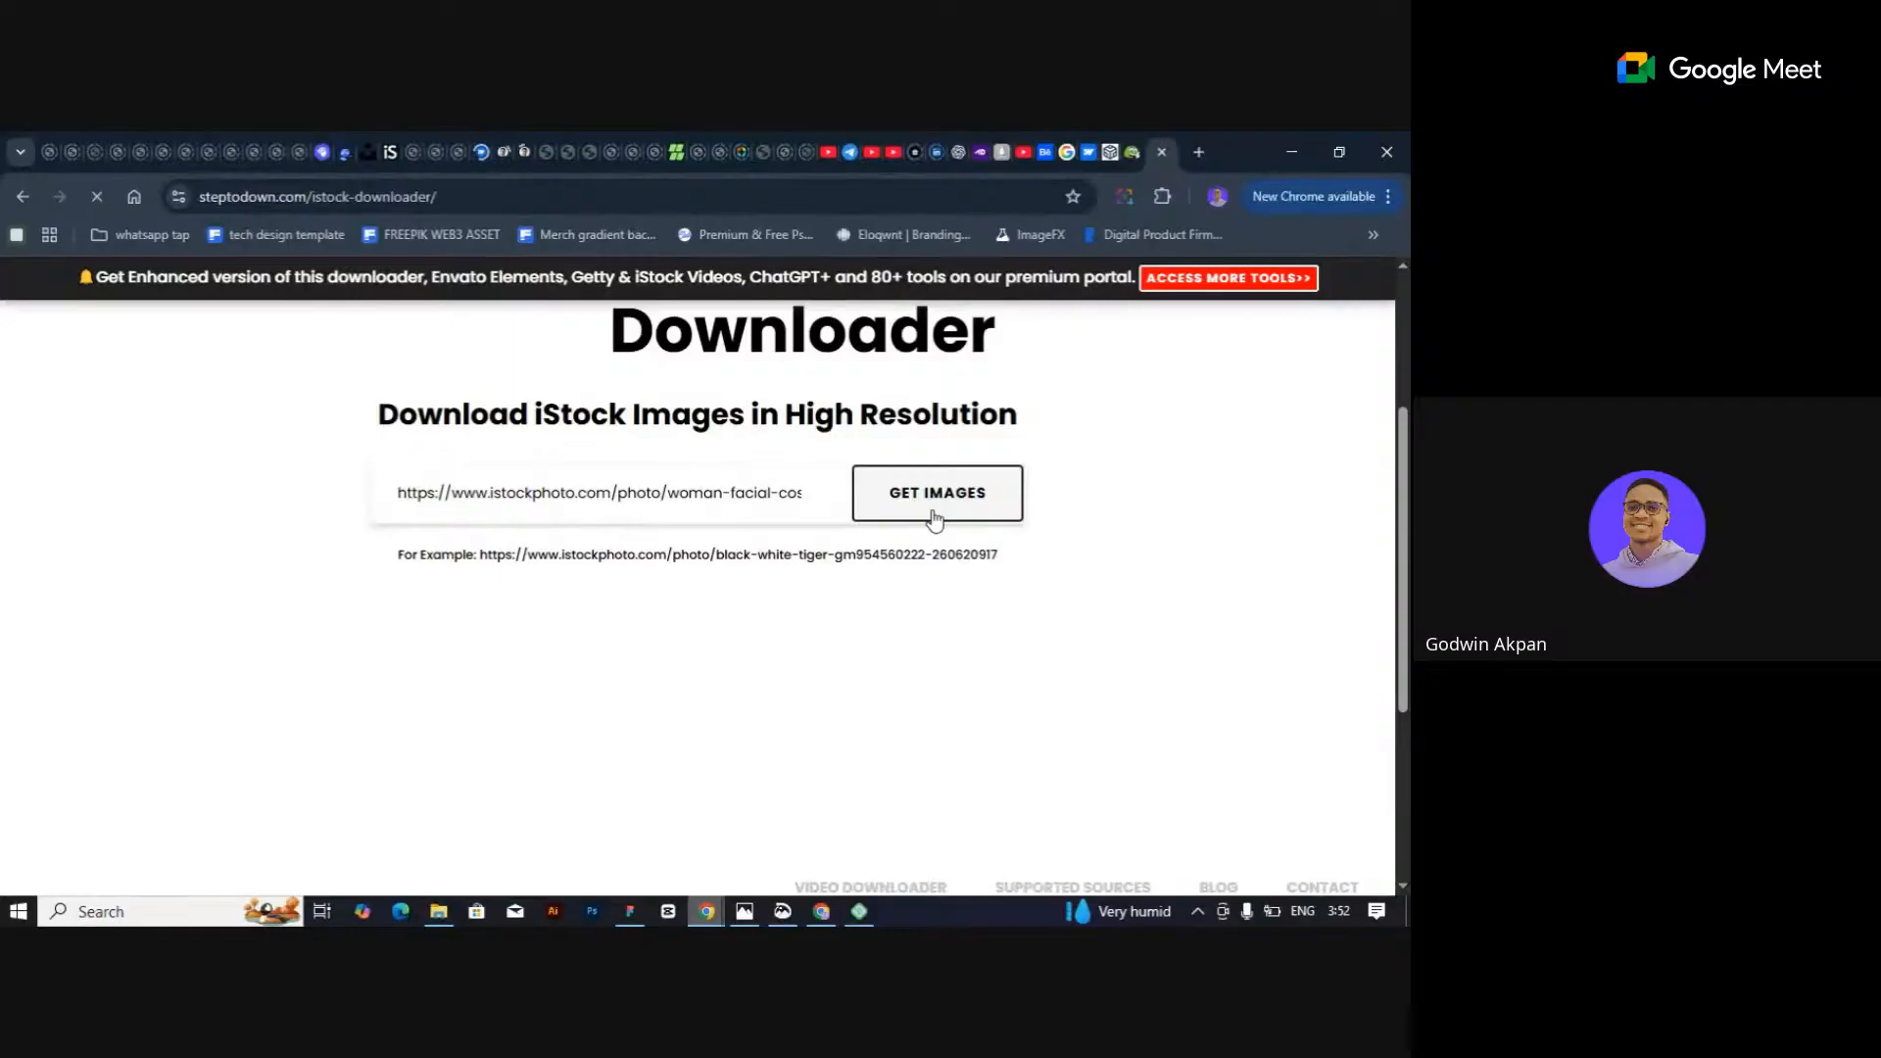
{"action": "scroll", "coordinate": [1042, 538], "scroll_direction": "down", "scroll_amount": 2}
{"action": "scroll", "coordinate": [1042, 538], "scroll_direction": "up", "scroll_amount": 2}
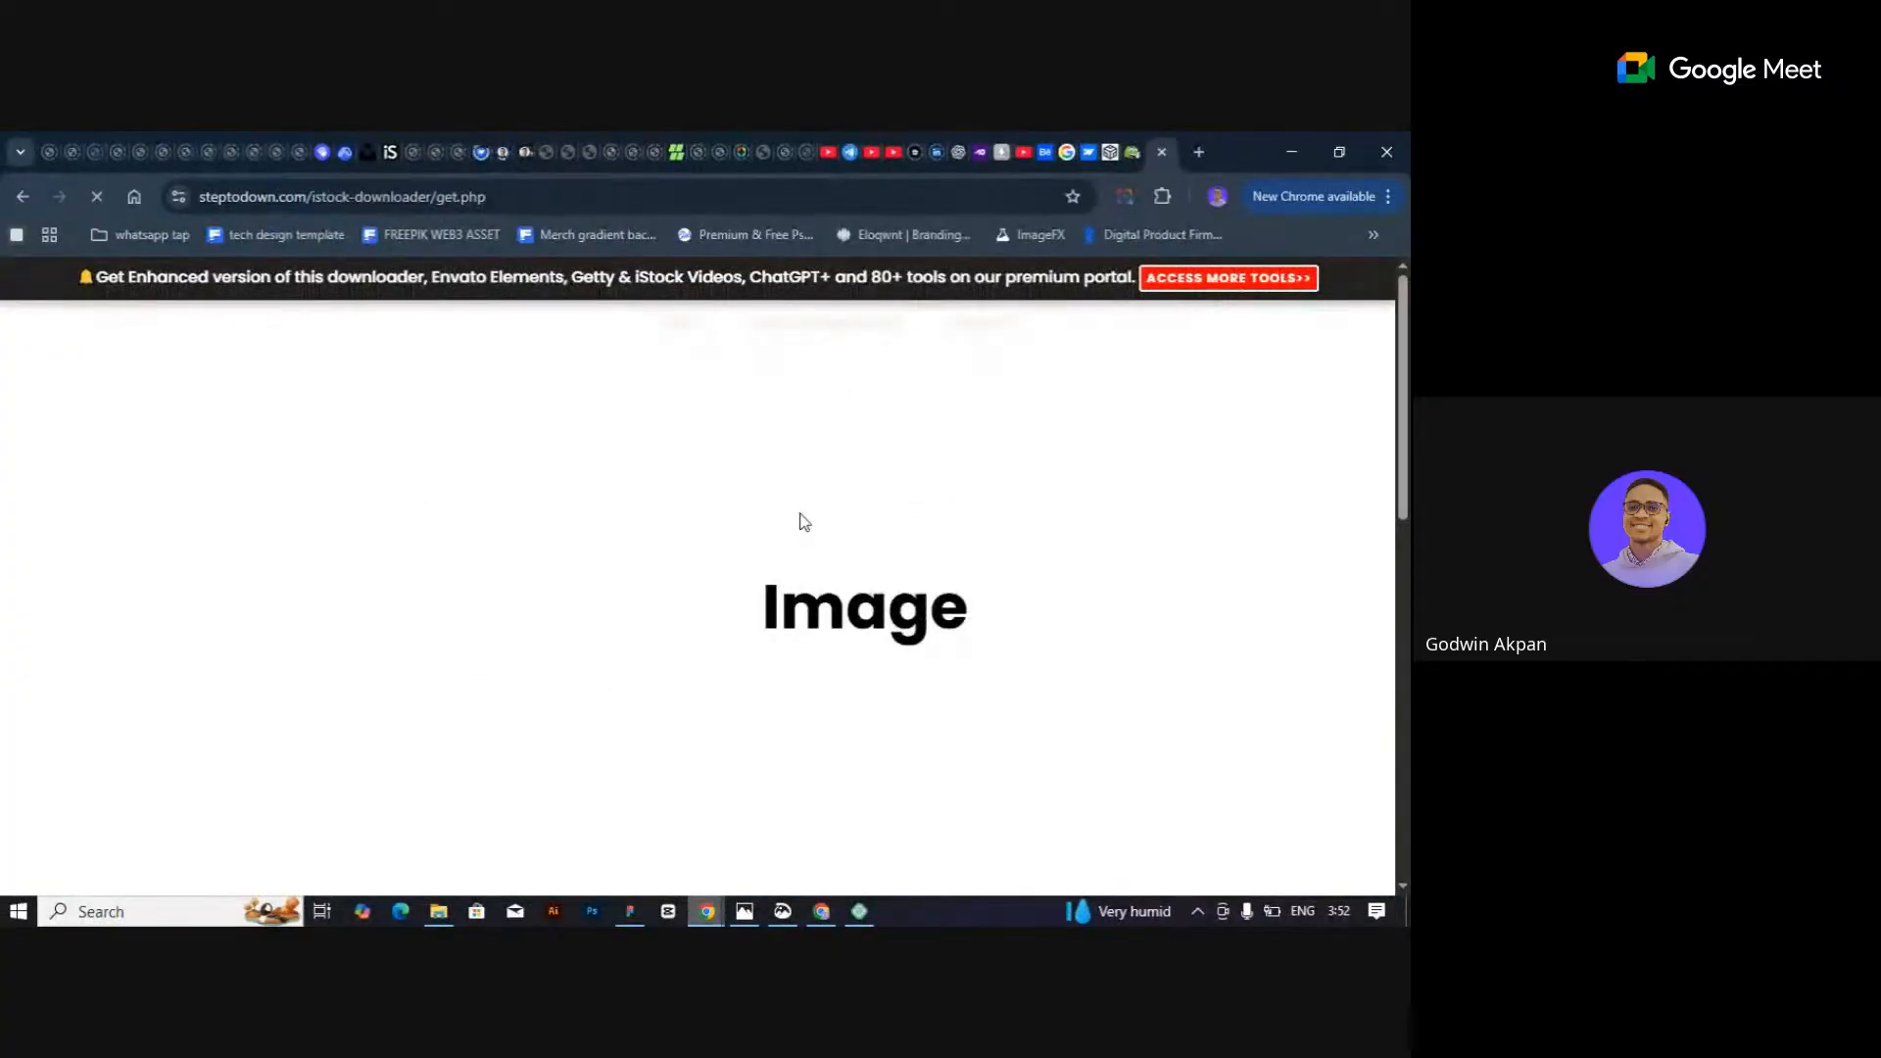
Find the LED light facial image on the Steptodown result page, open its download and dismiss the advertisement.
{"action": "scroll", "coordinate": [799, 513], "scroll_direction": "down", "scroll_amount": 5}
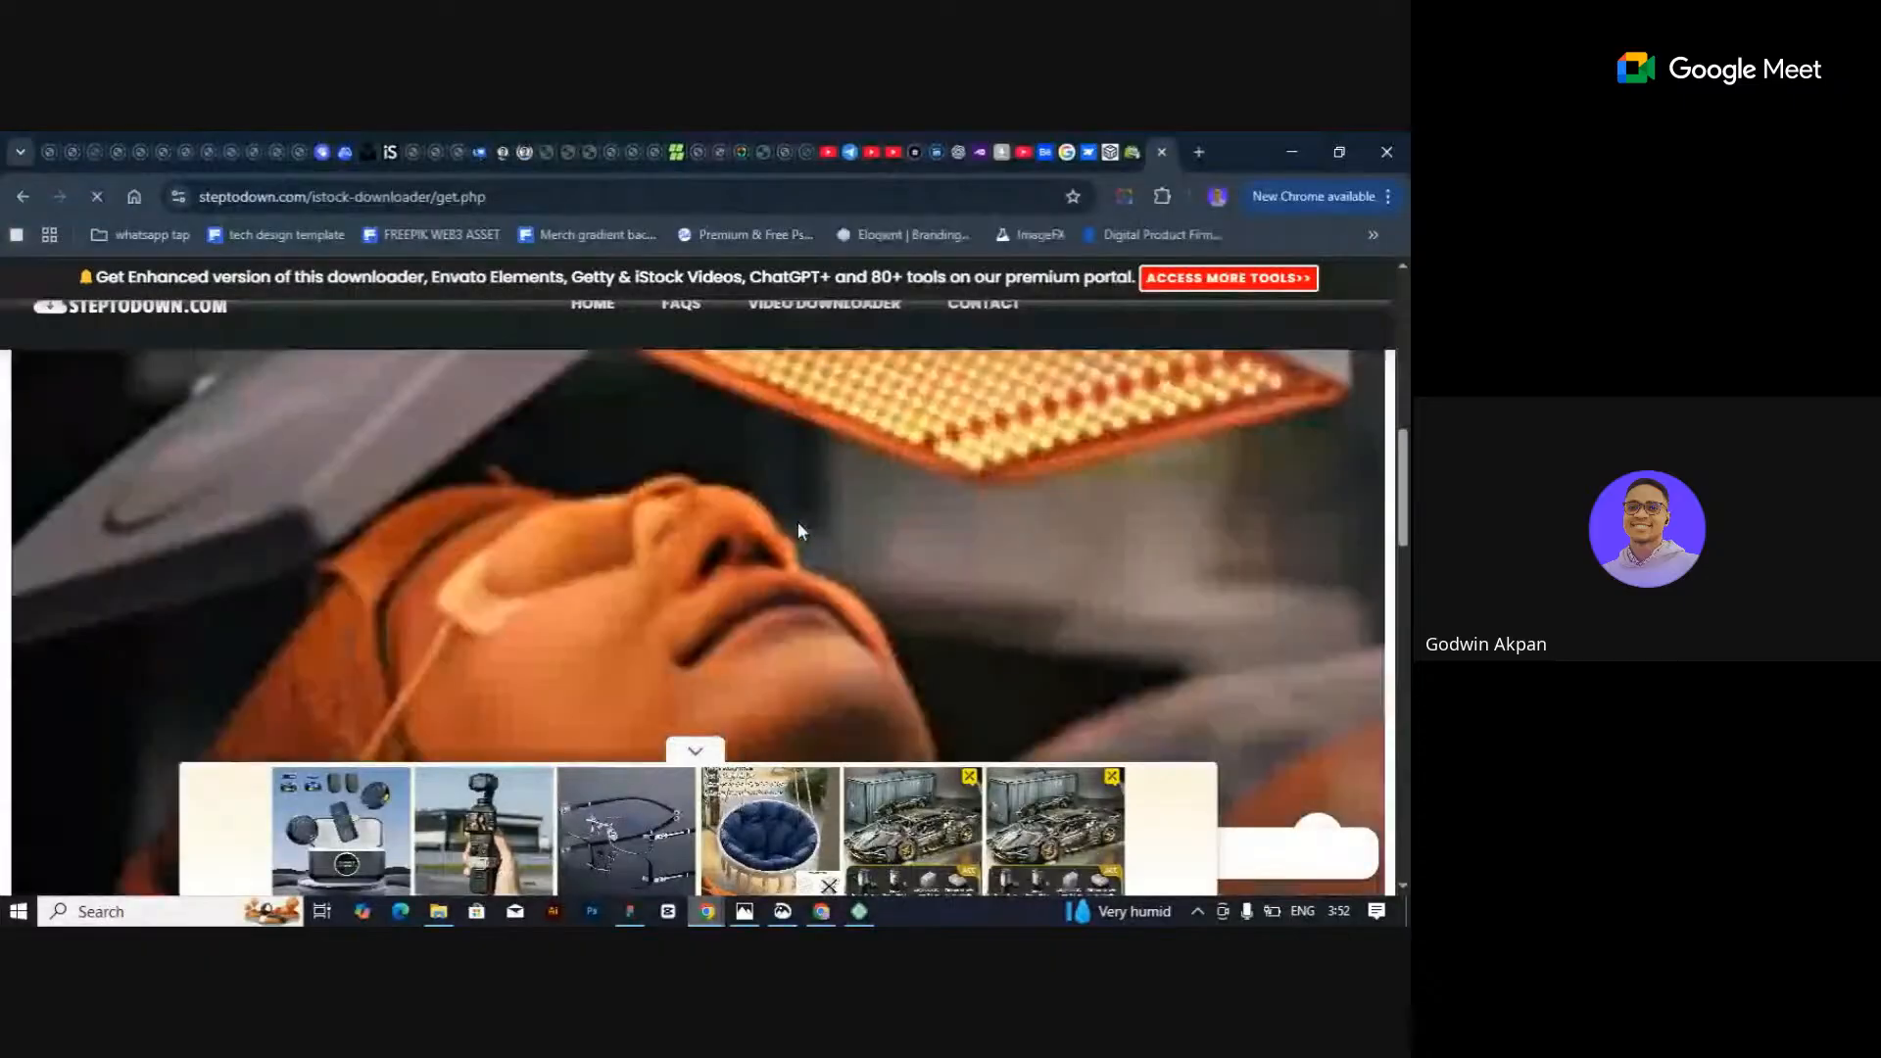
{"action": "scroll", "coordinate": [799, 530], "scroll_direction": "down", "scroll_amount": 5}
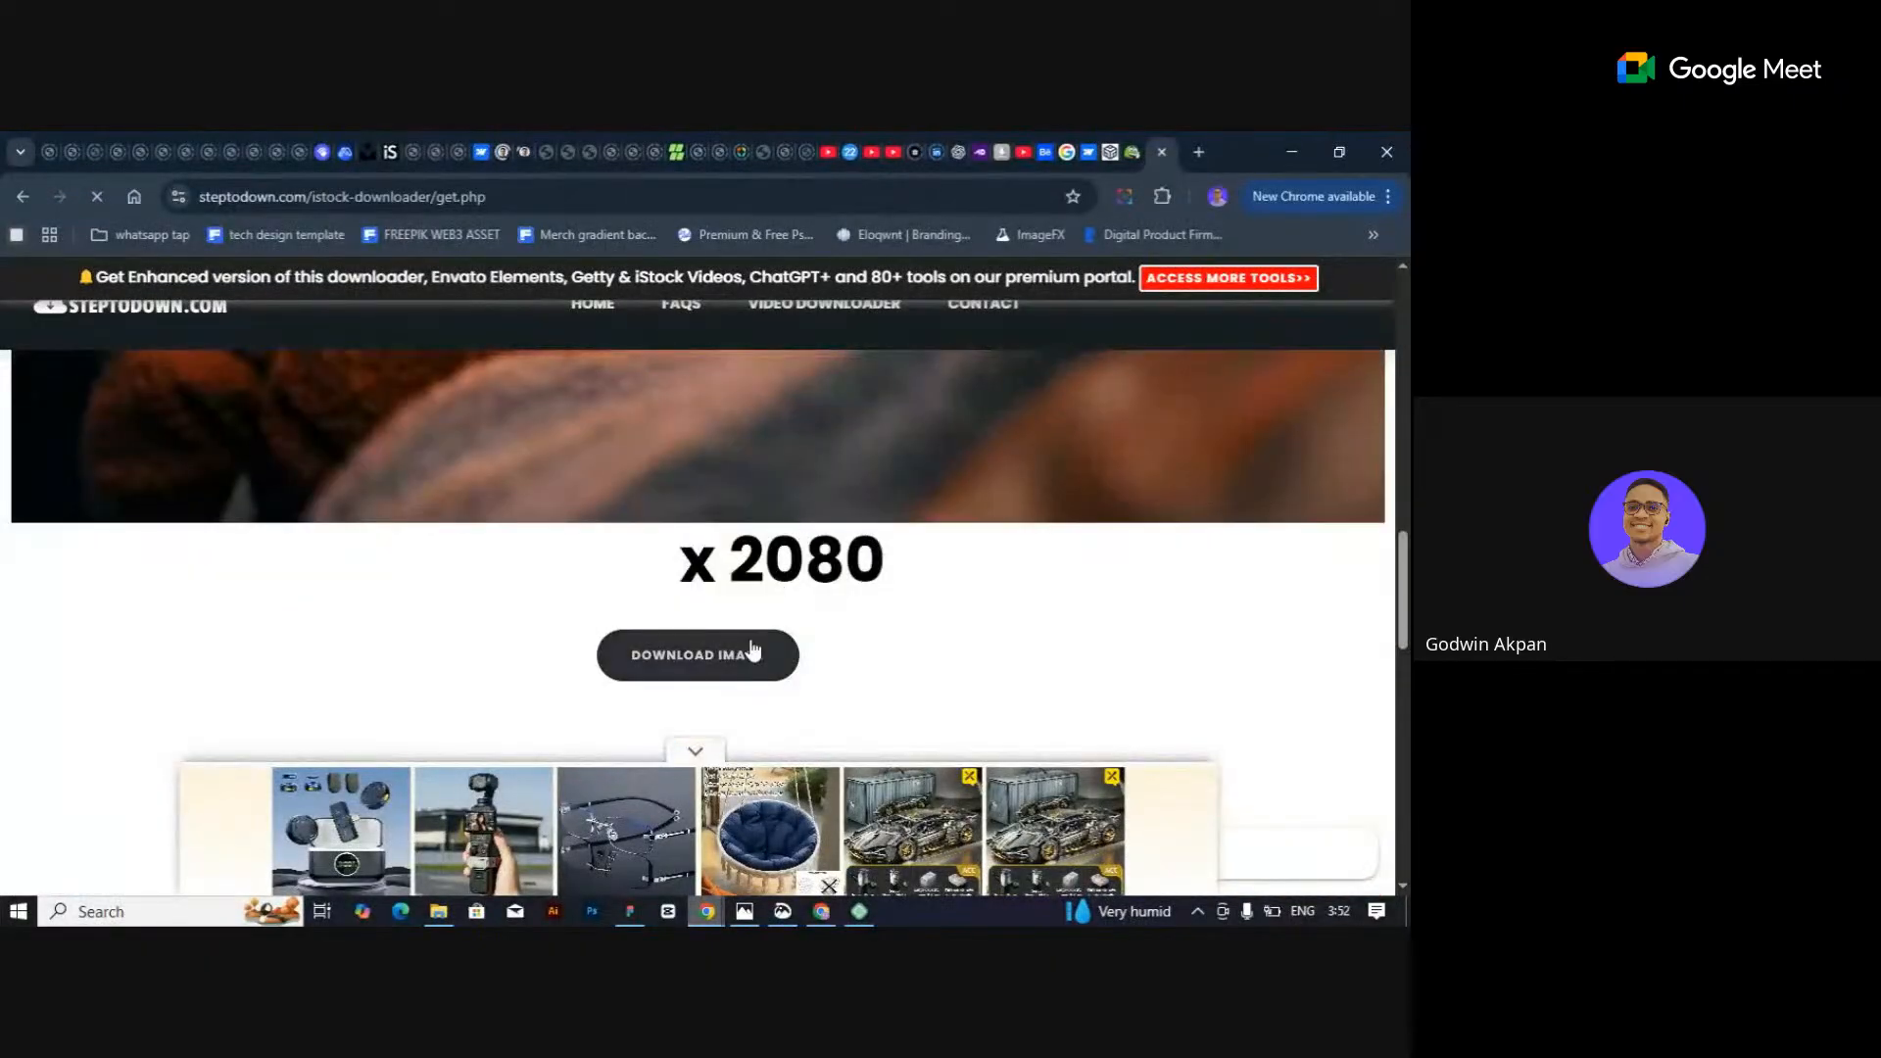
{"action": "scroll", "coordinate": [774, 601], "scroll_direction": "down", "scroll_amount": 3}
{"action": "scroll", "coordinate": [773, 566], "scroll_direction": "up", "scroll_amount": 6}
{"action": "scroll", "coordinate": [775, 567], "scroll_direction": "down", "scroll_amount": 6}
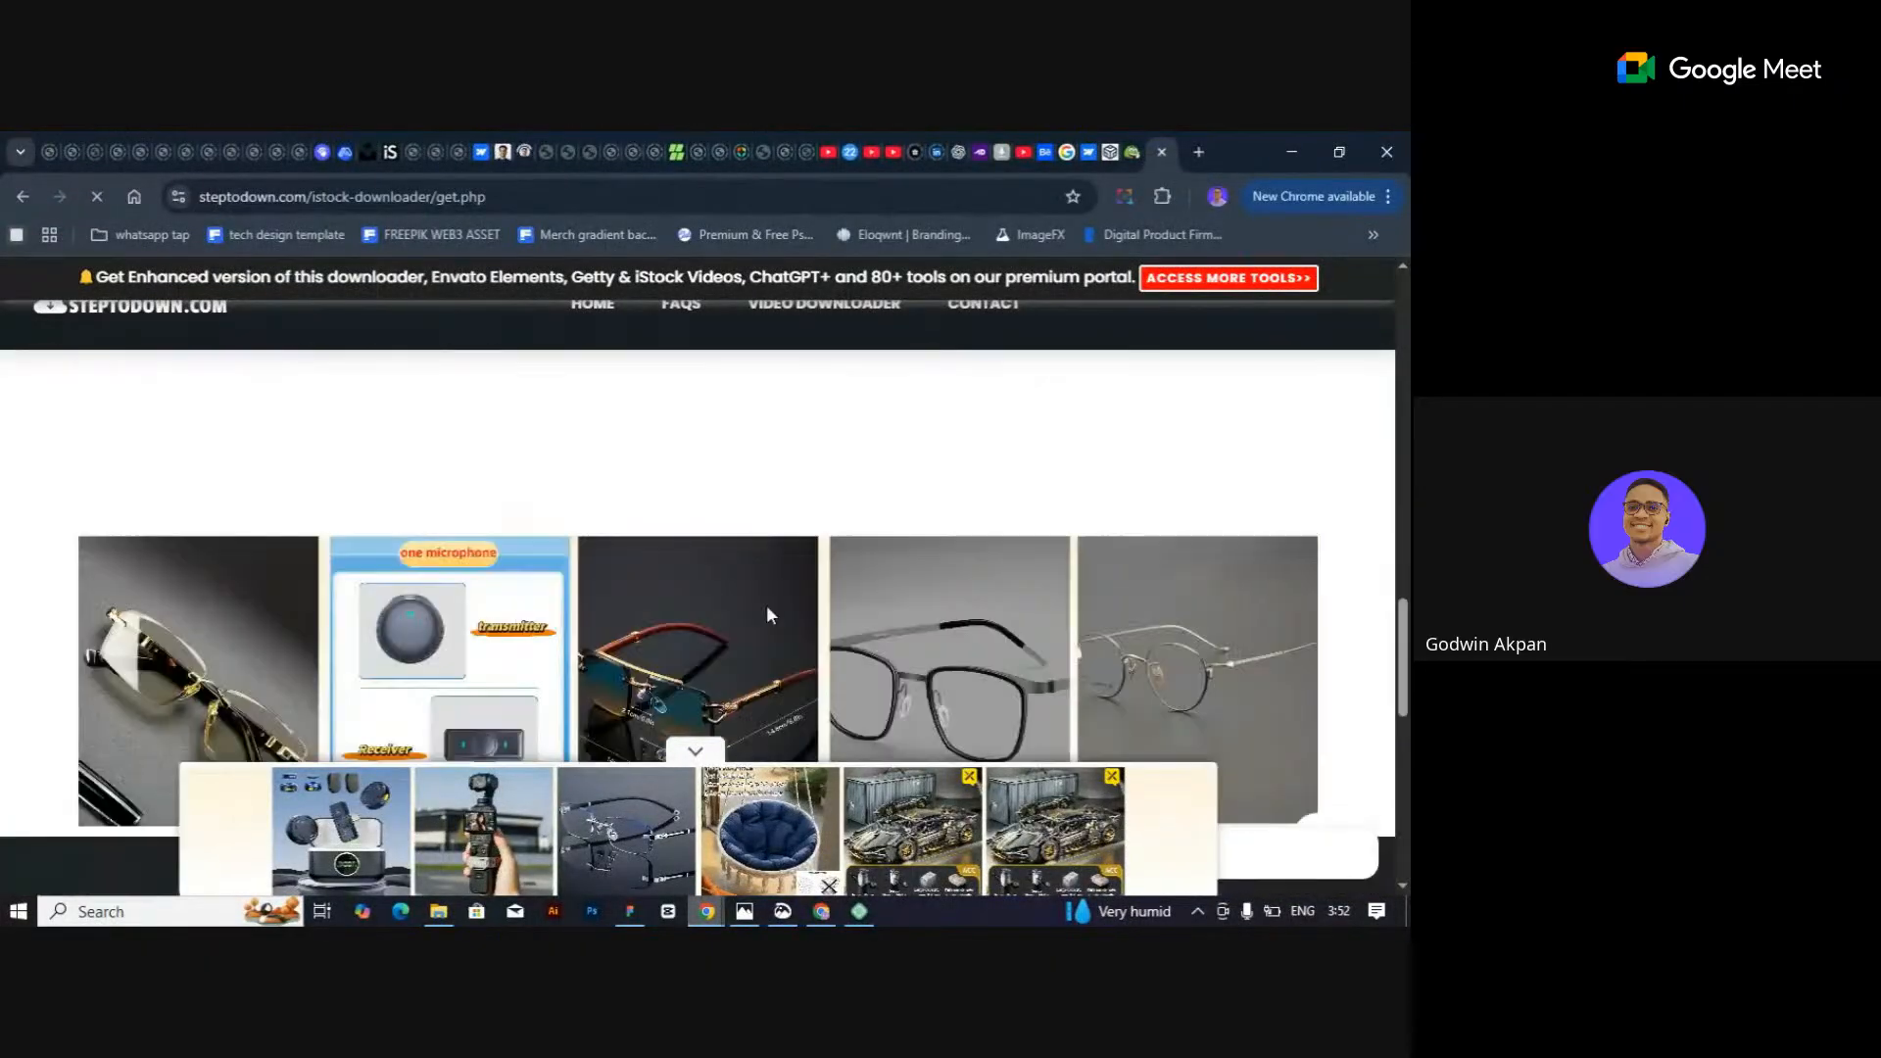
{"action": "scroll", "coordinate": [727, 462], "scroll_direction": "up", "scroll_amount": 6}
{"action": "scroll", "coordinate": [690, 435], "scroll_direction": "down", "scroll_amount": 5}
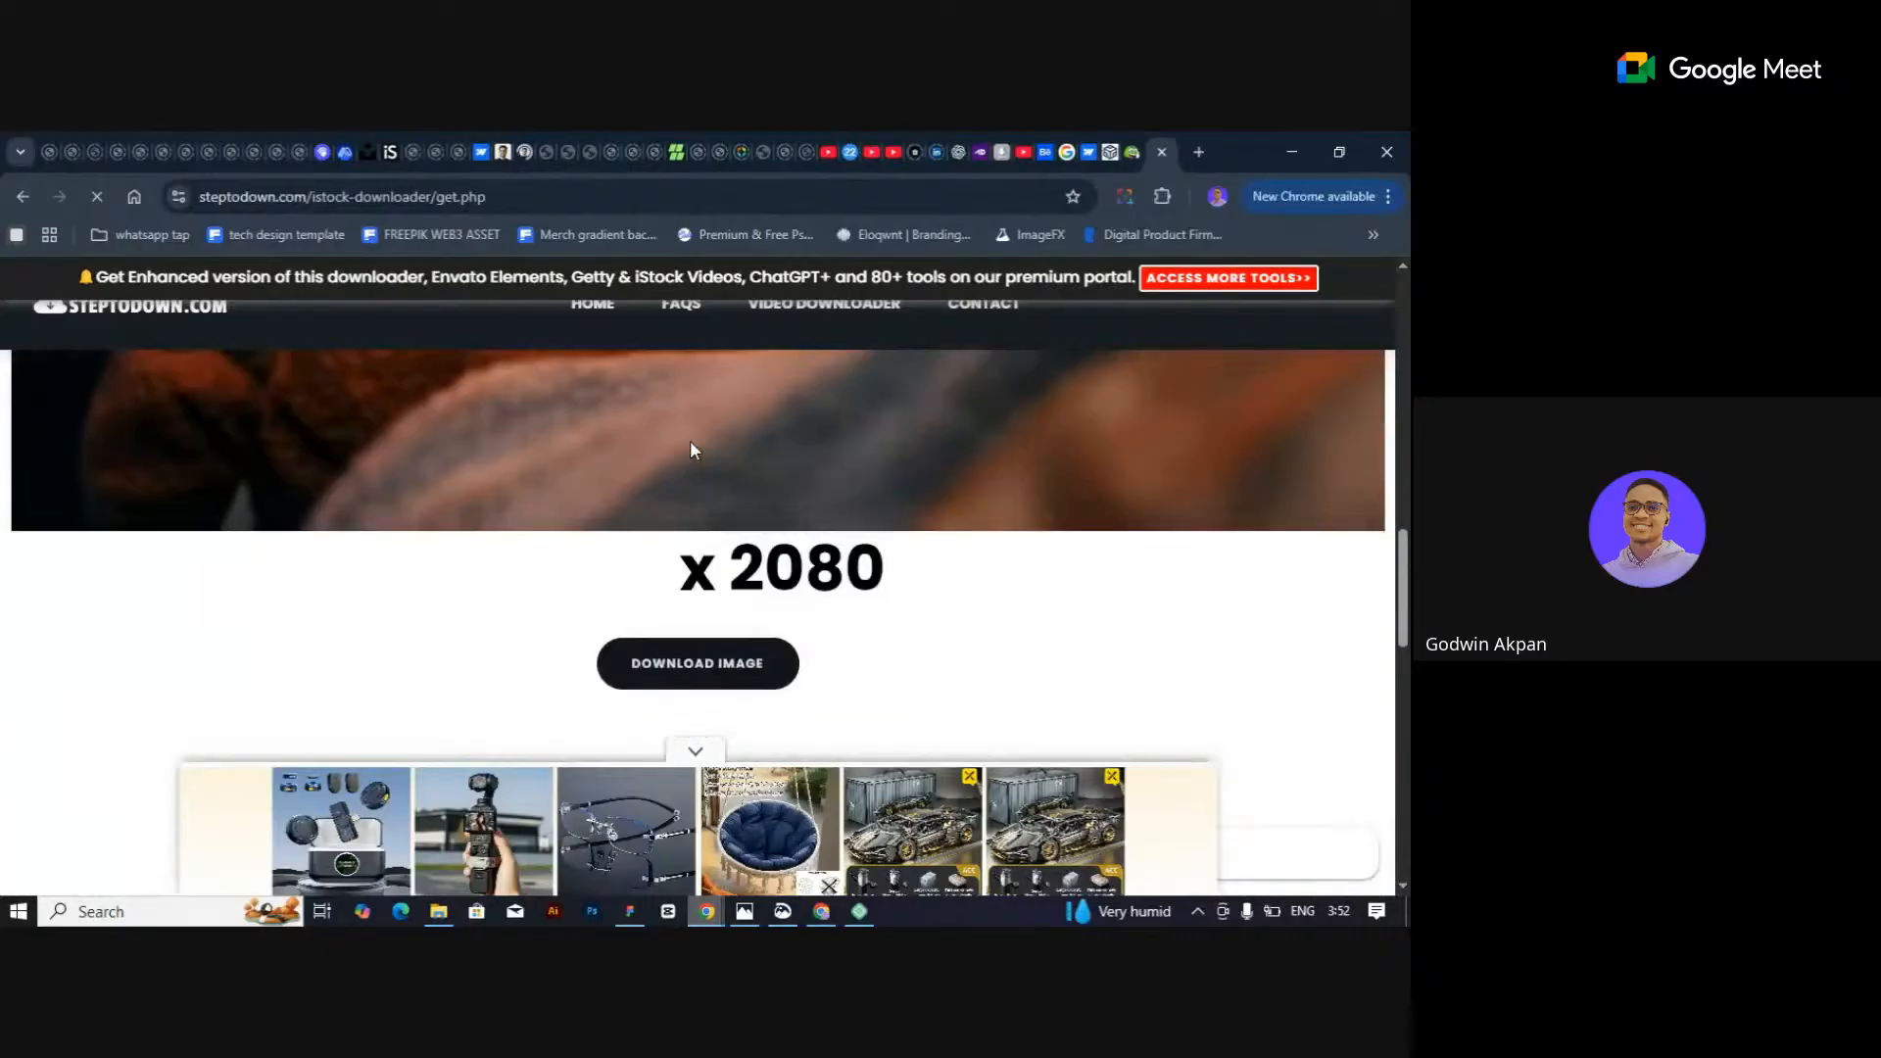
{"action": "left_click", "coordinate": [727, 674]}
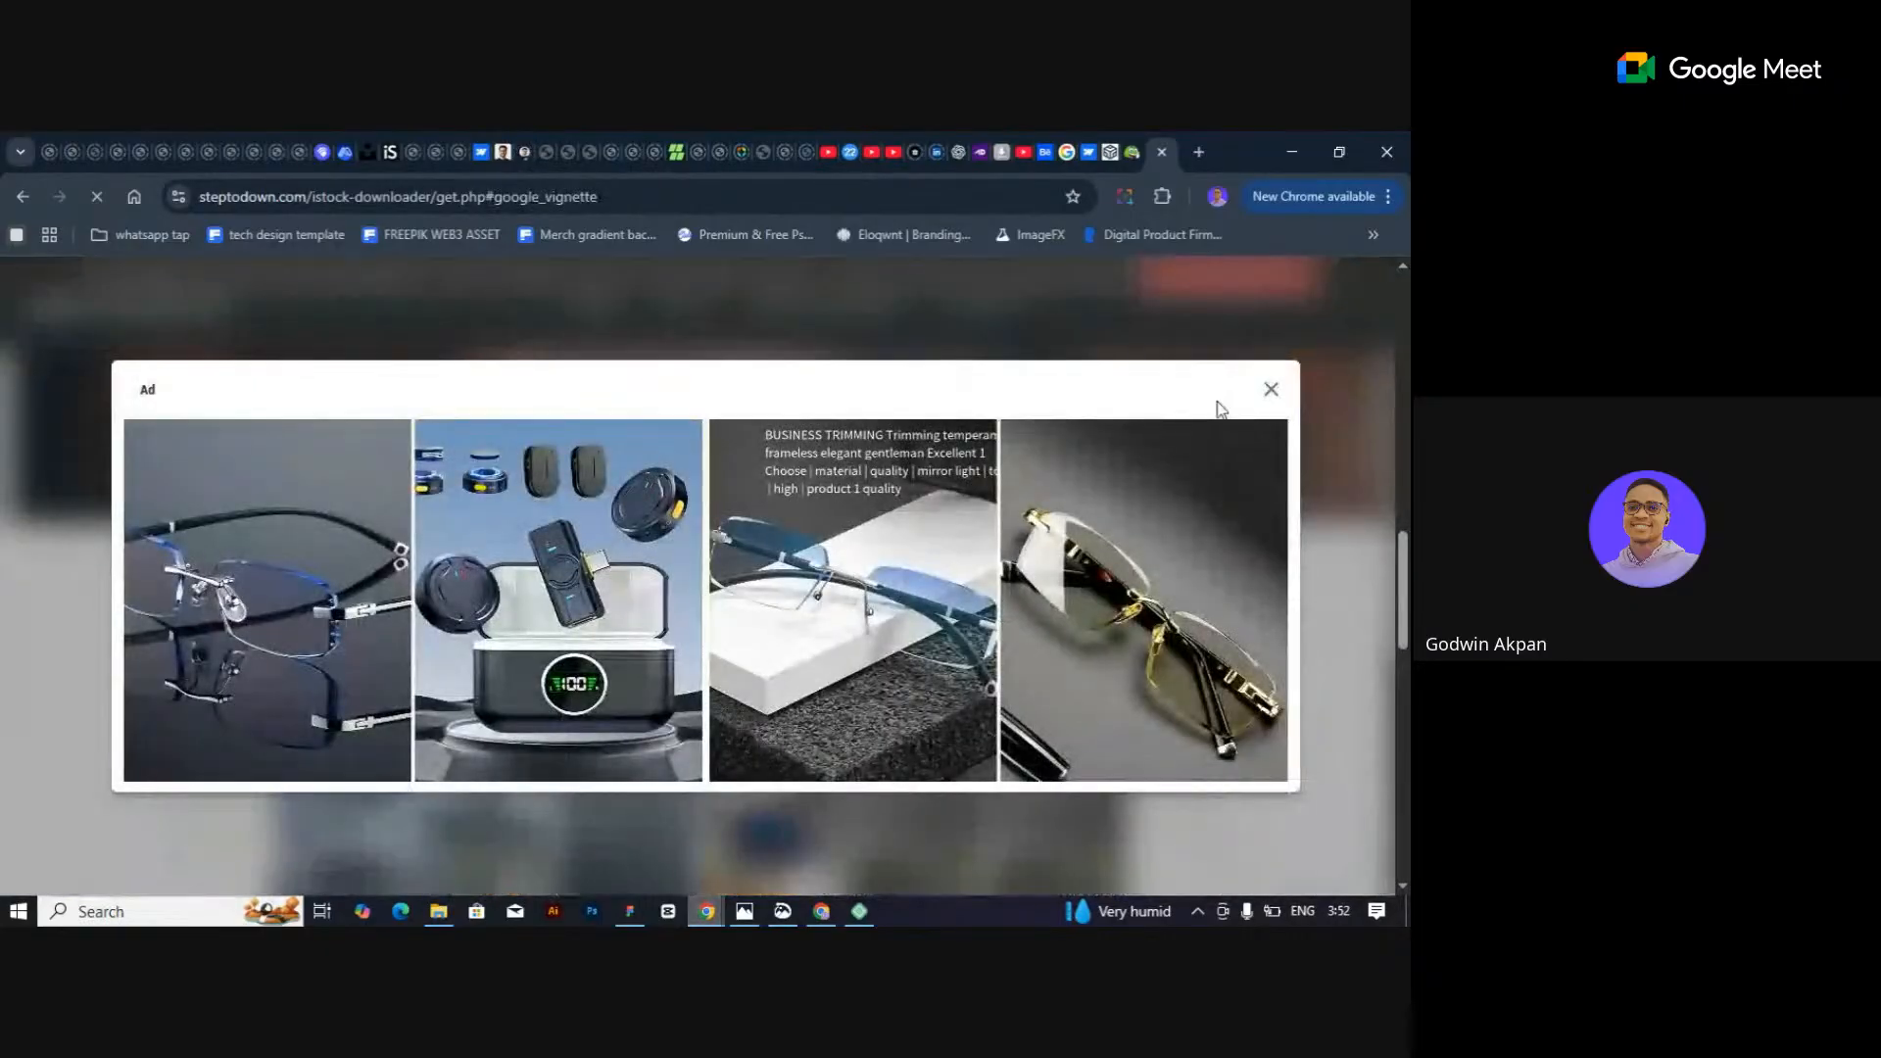
{"action": "left_click", "coordinate": [1271, 392]}
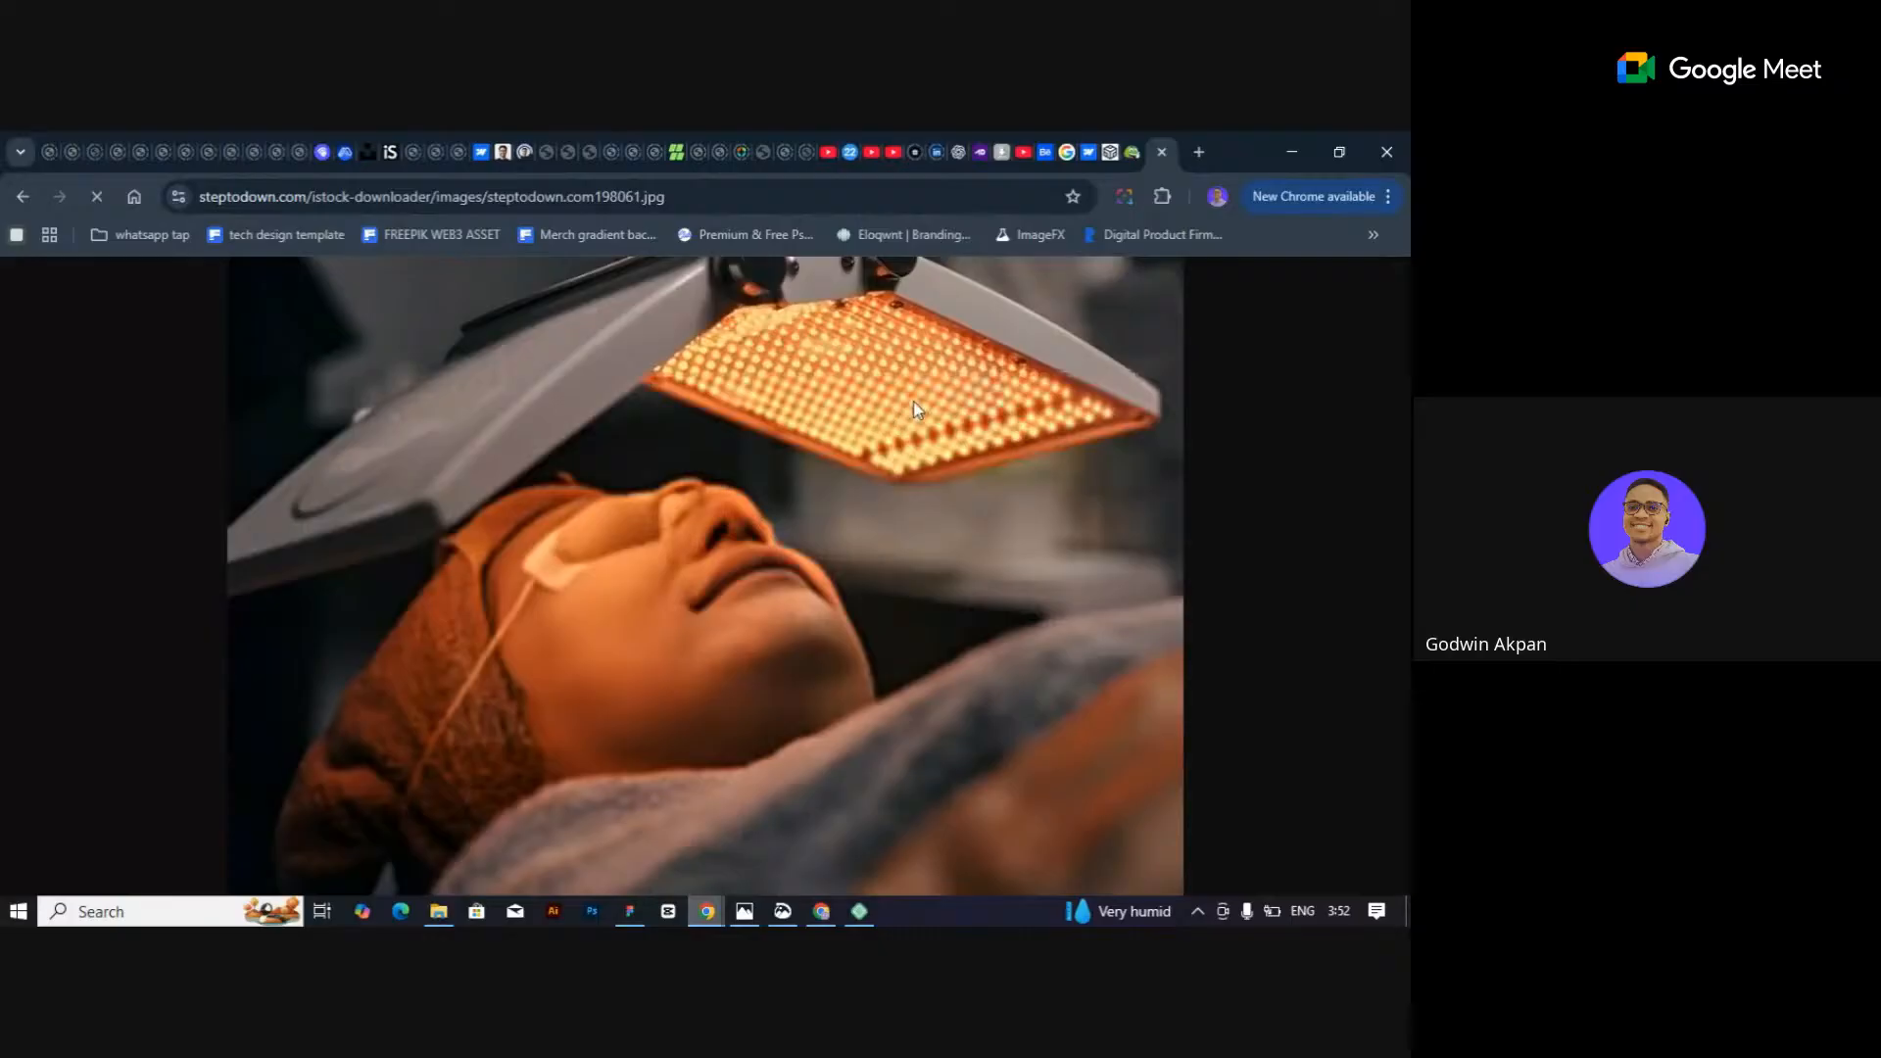
Save the LED light facial image to Downloads as a JPEG named "Lady with skincare".
{"action": "right_click", "coordinate": [916, 384]}
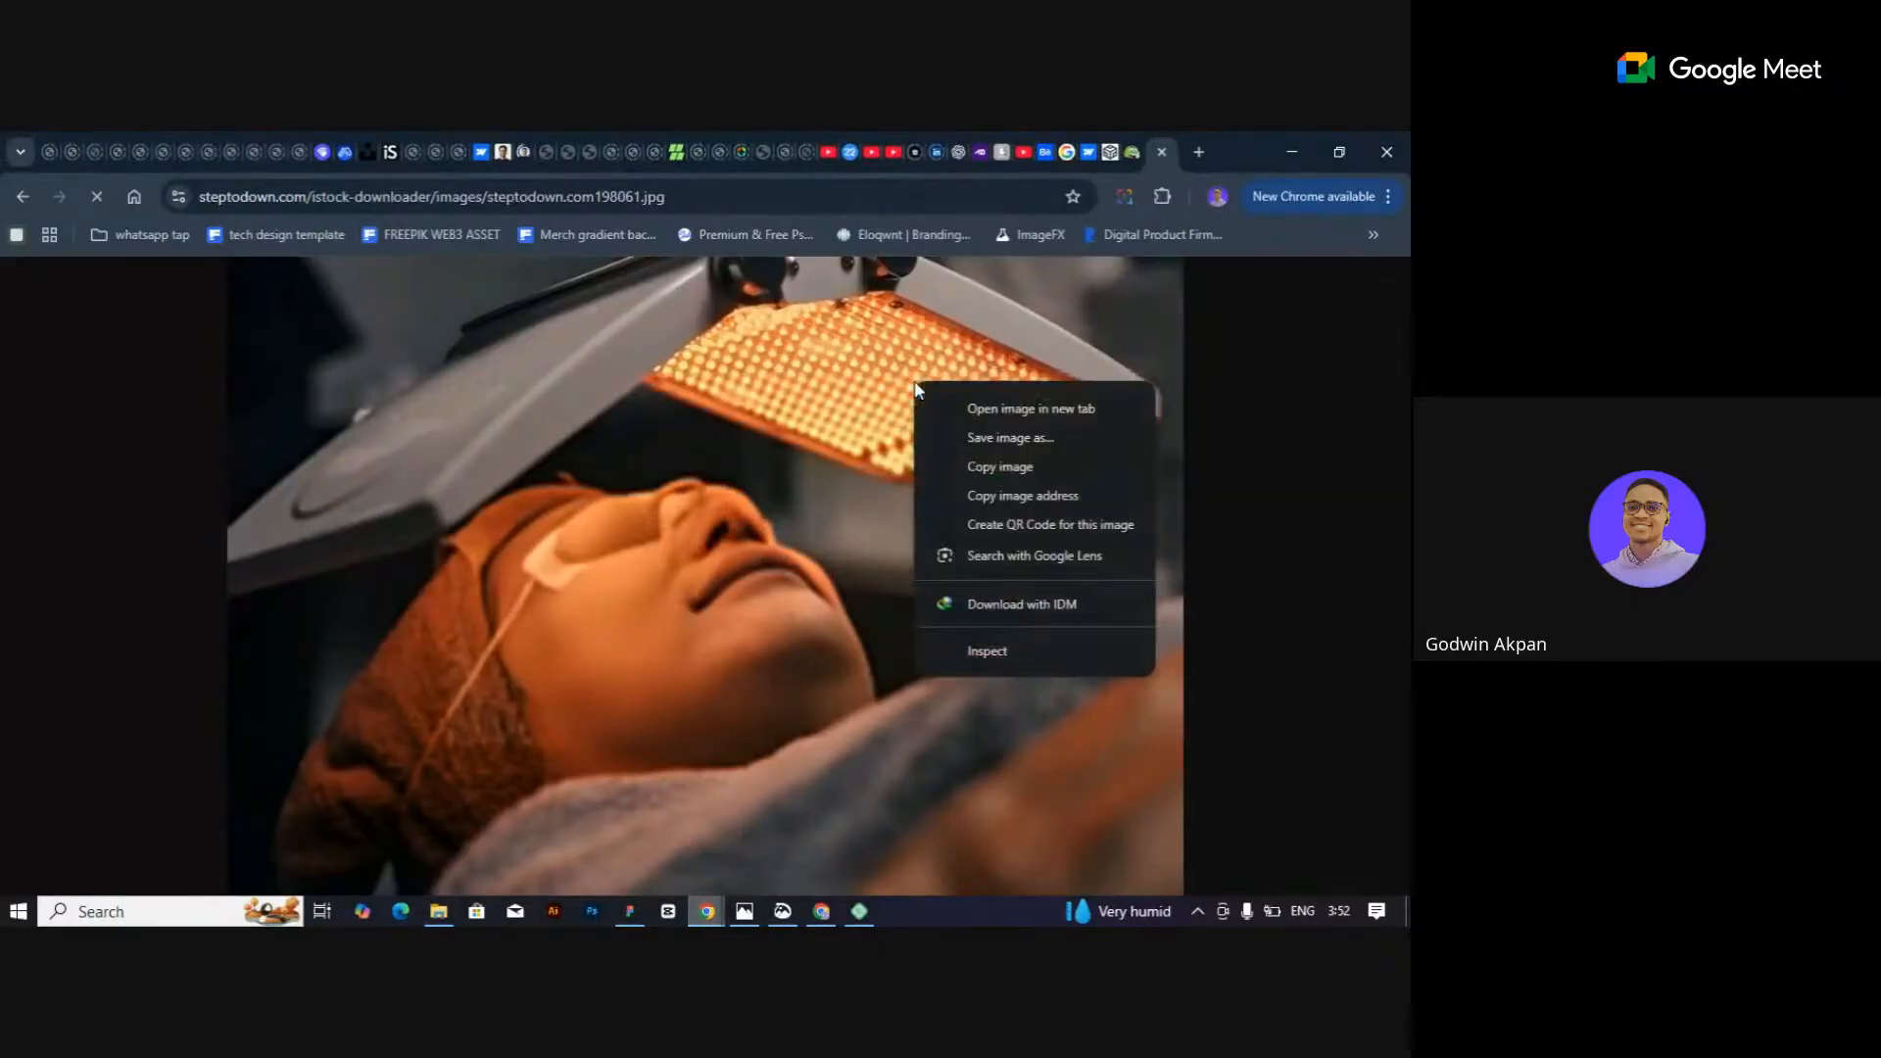
{"action": "left_click", "coordinate": [1028, 440]}
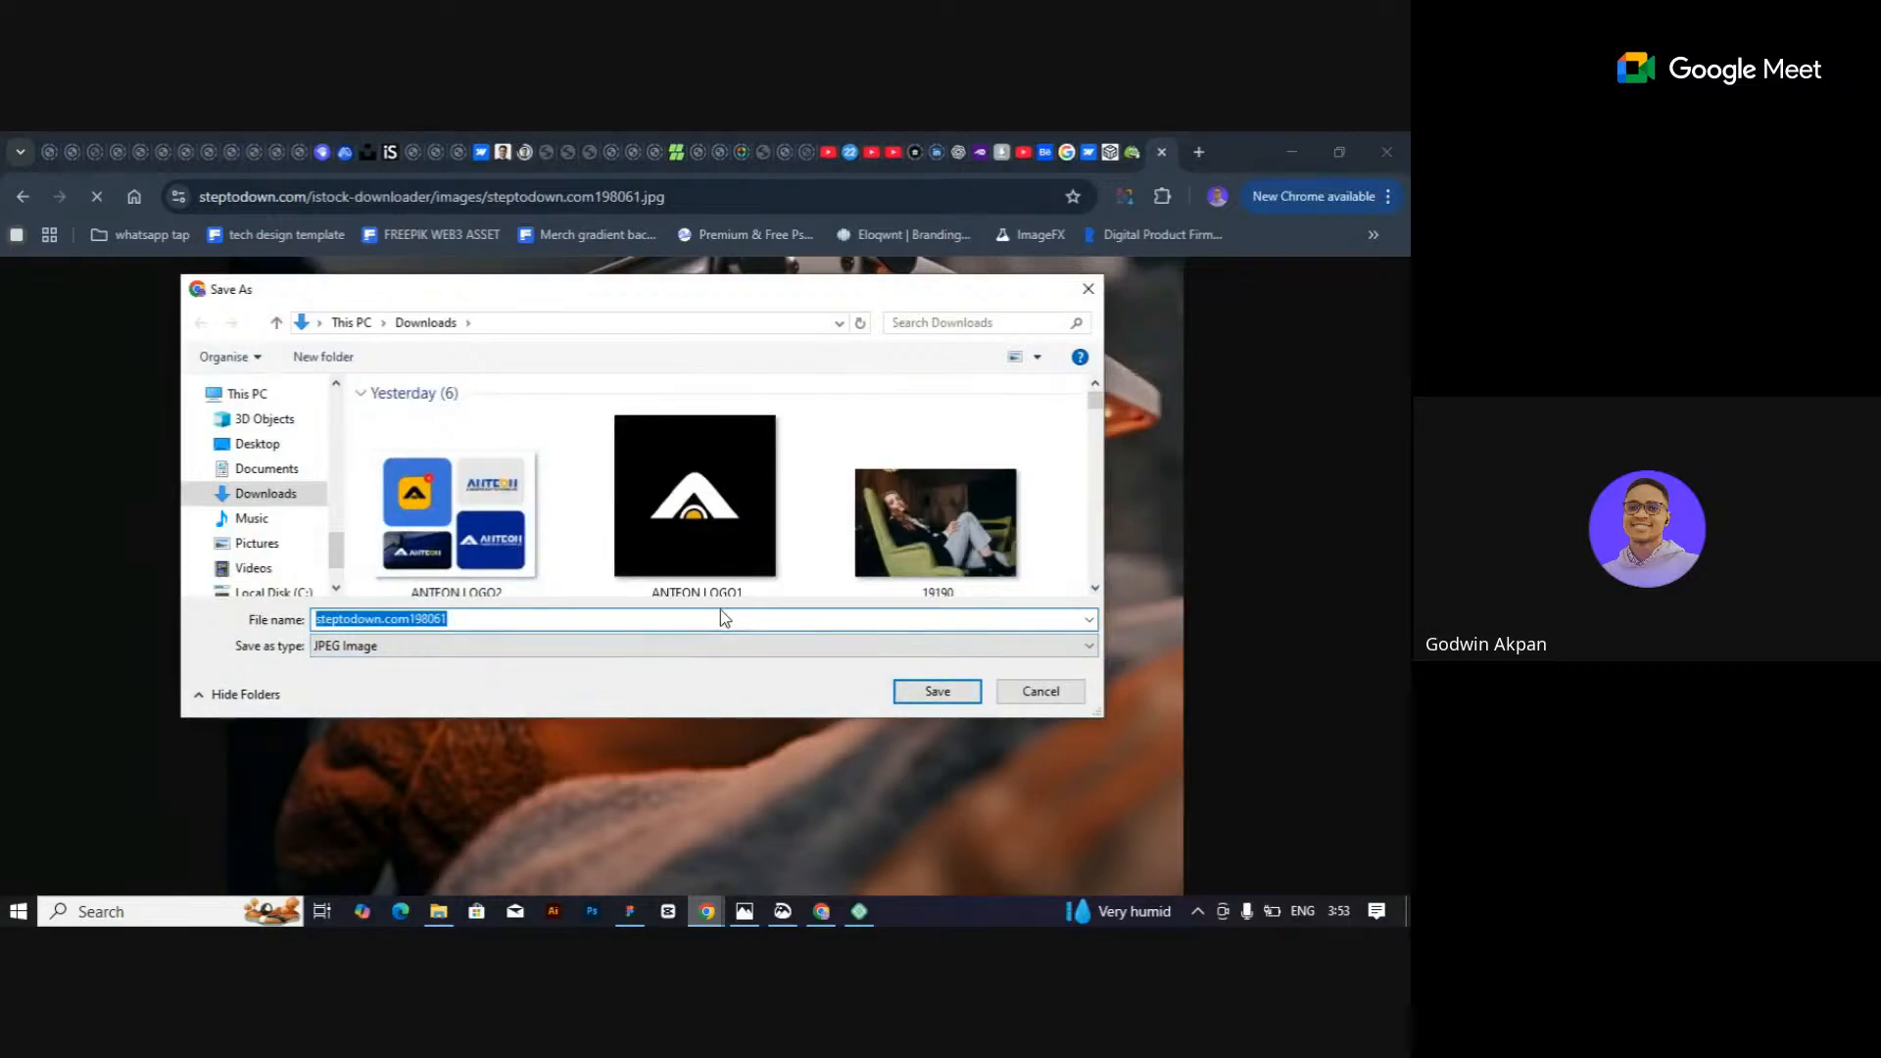
{"action": "type", "text": "La"}
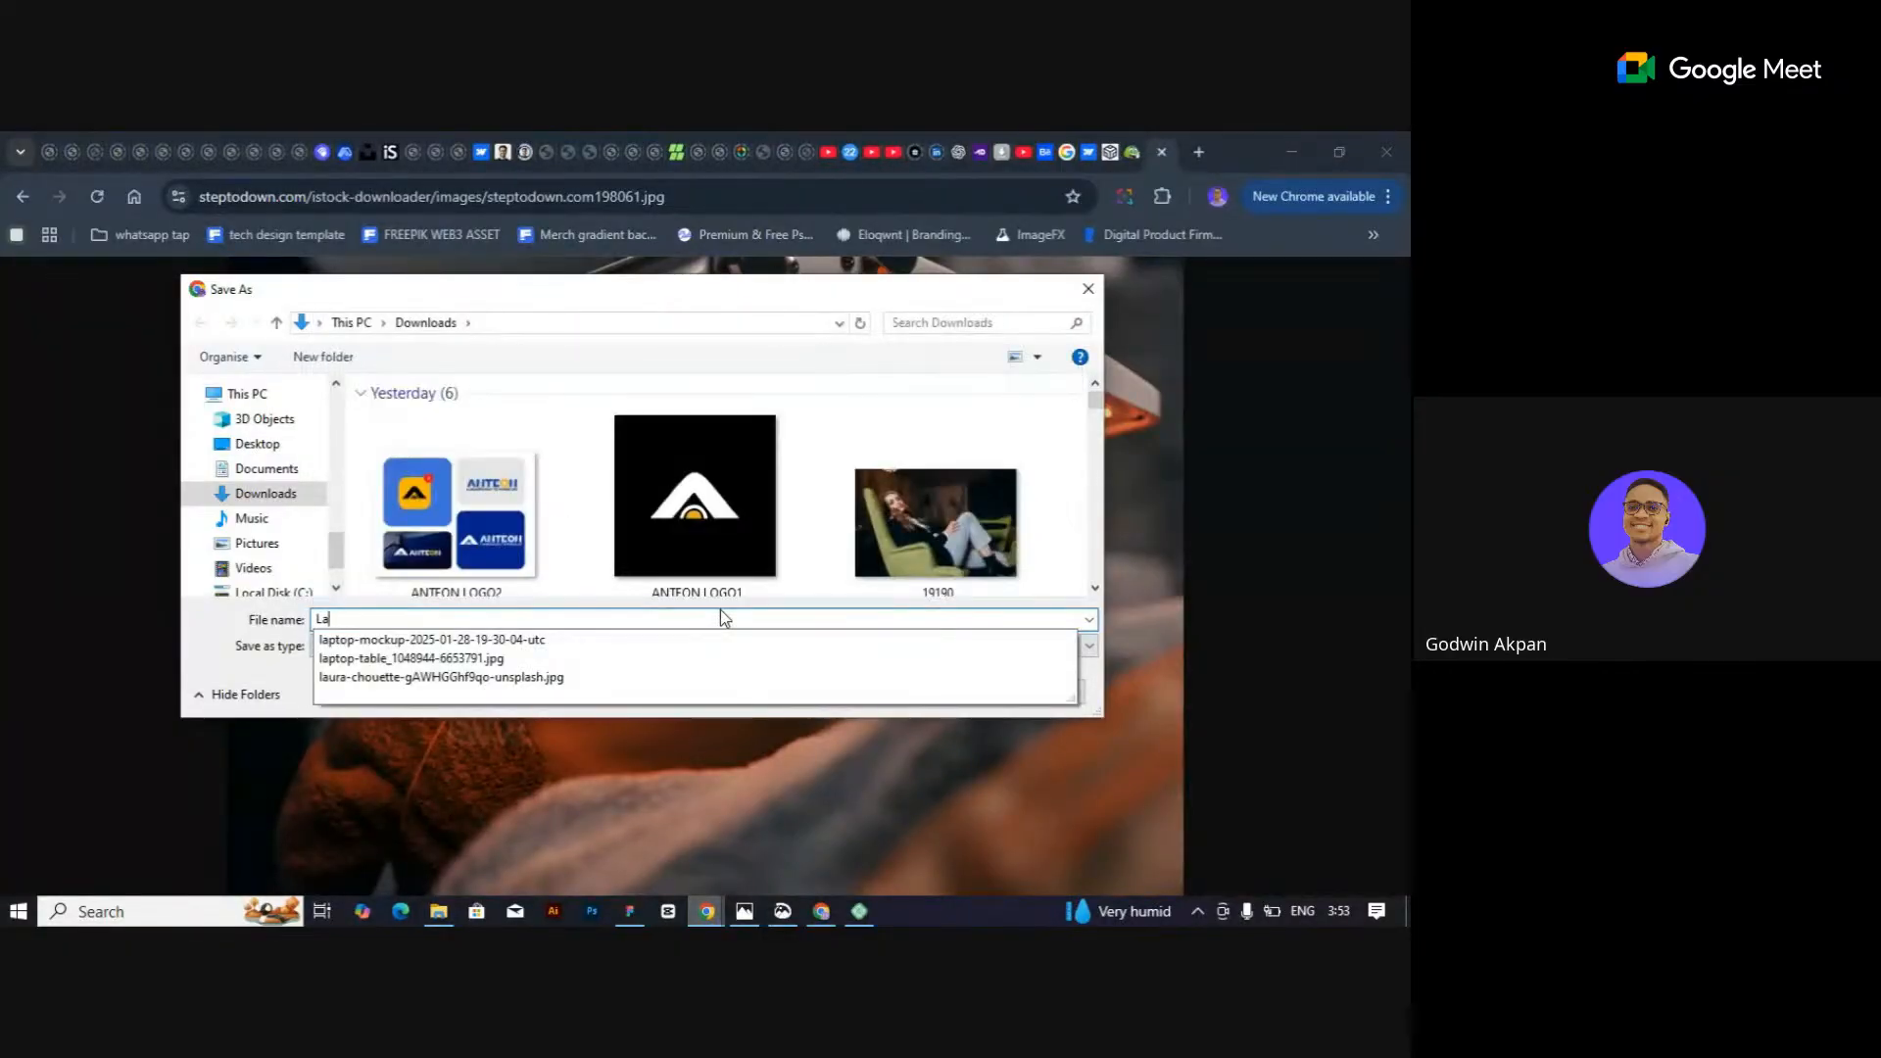
{"action": "type", "text": "dy with skincare"}
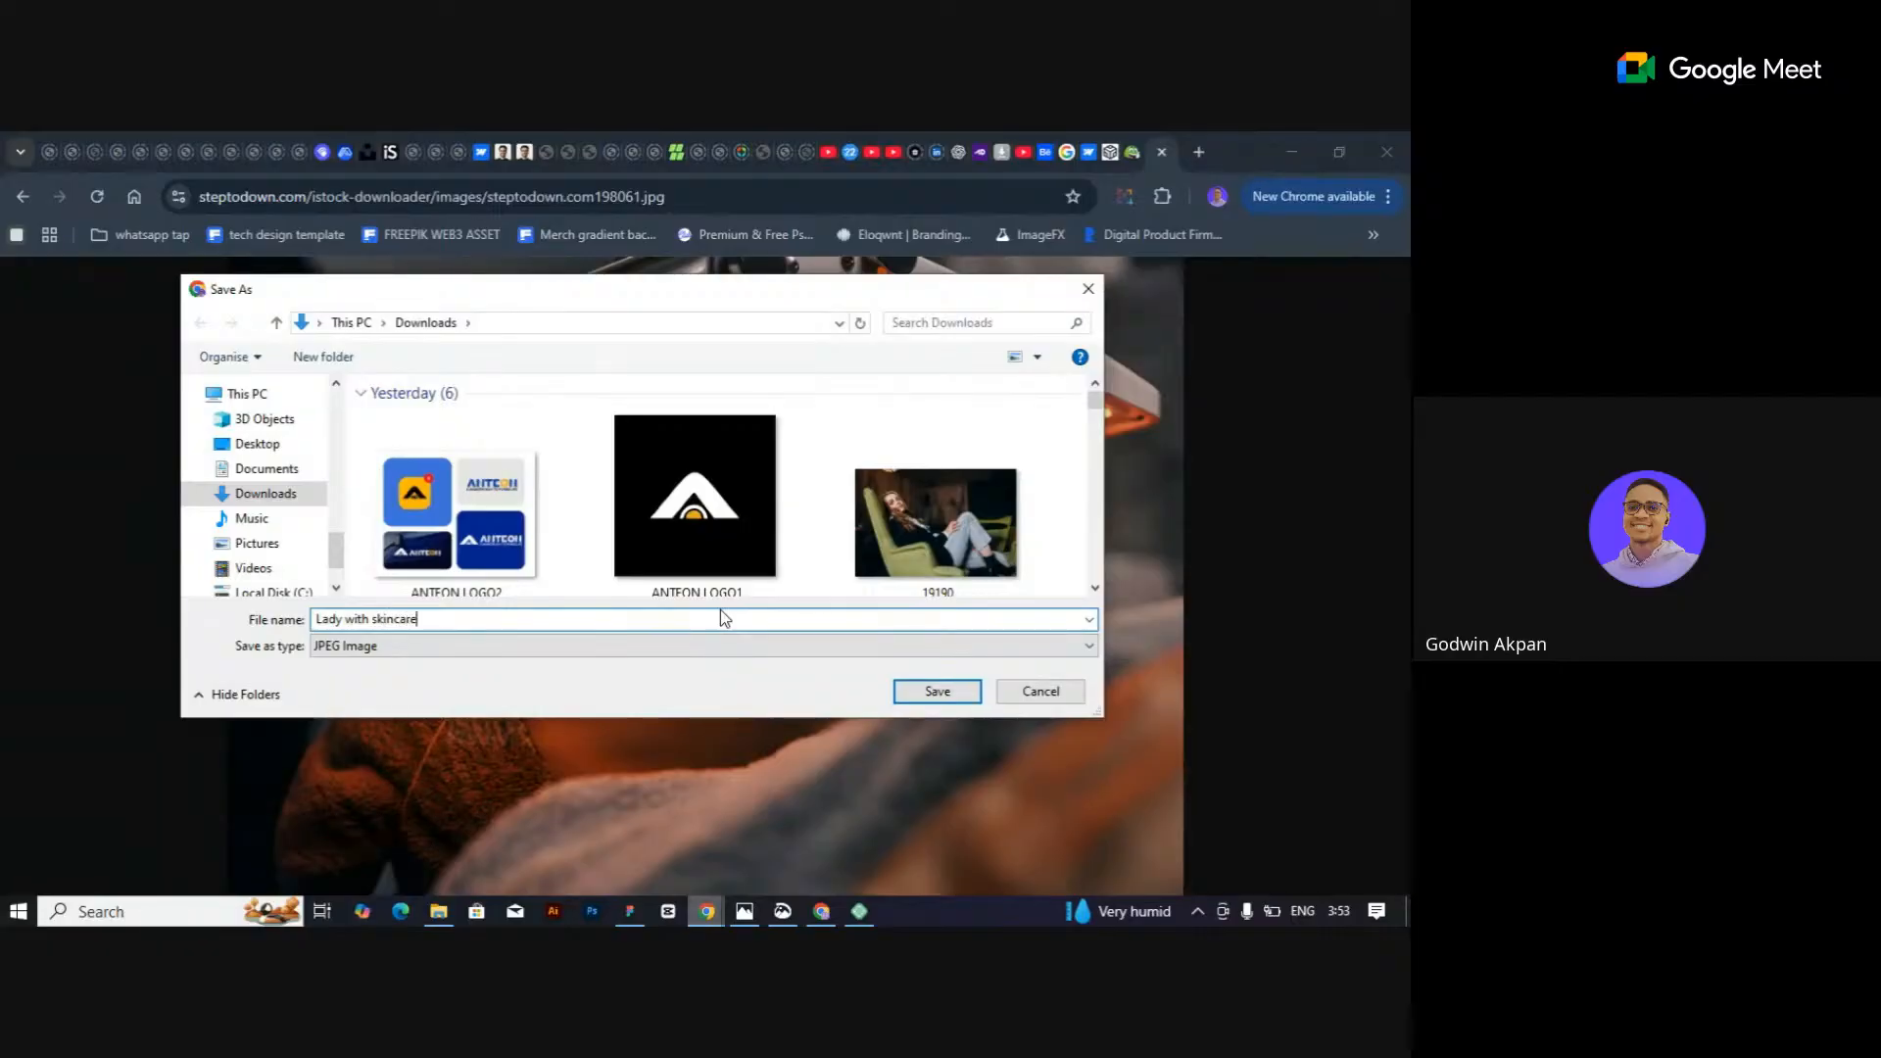
{"action": "key", "text": "Return"}
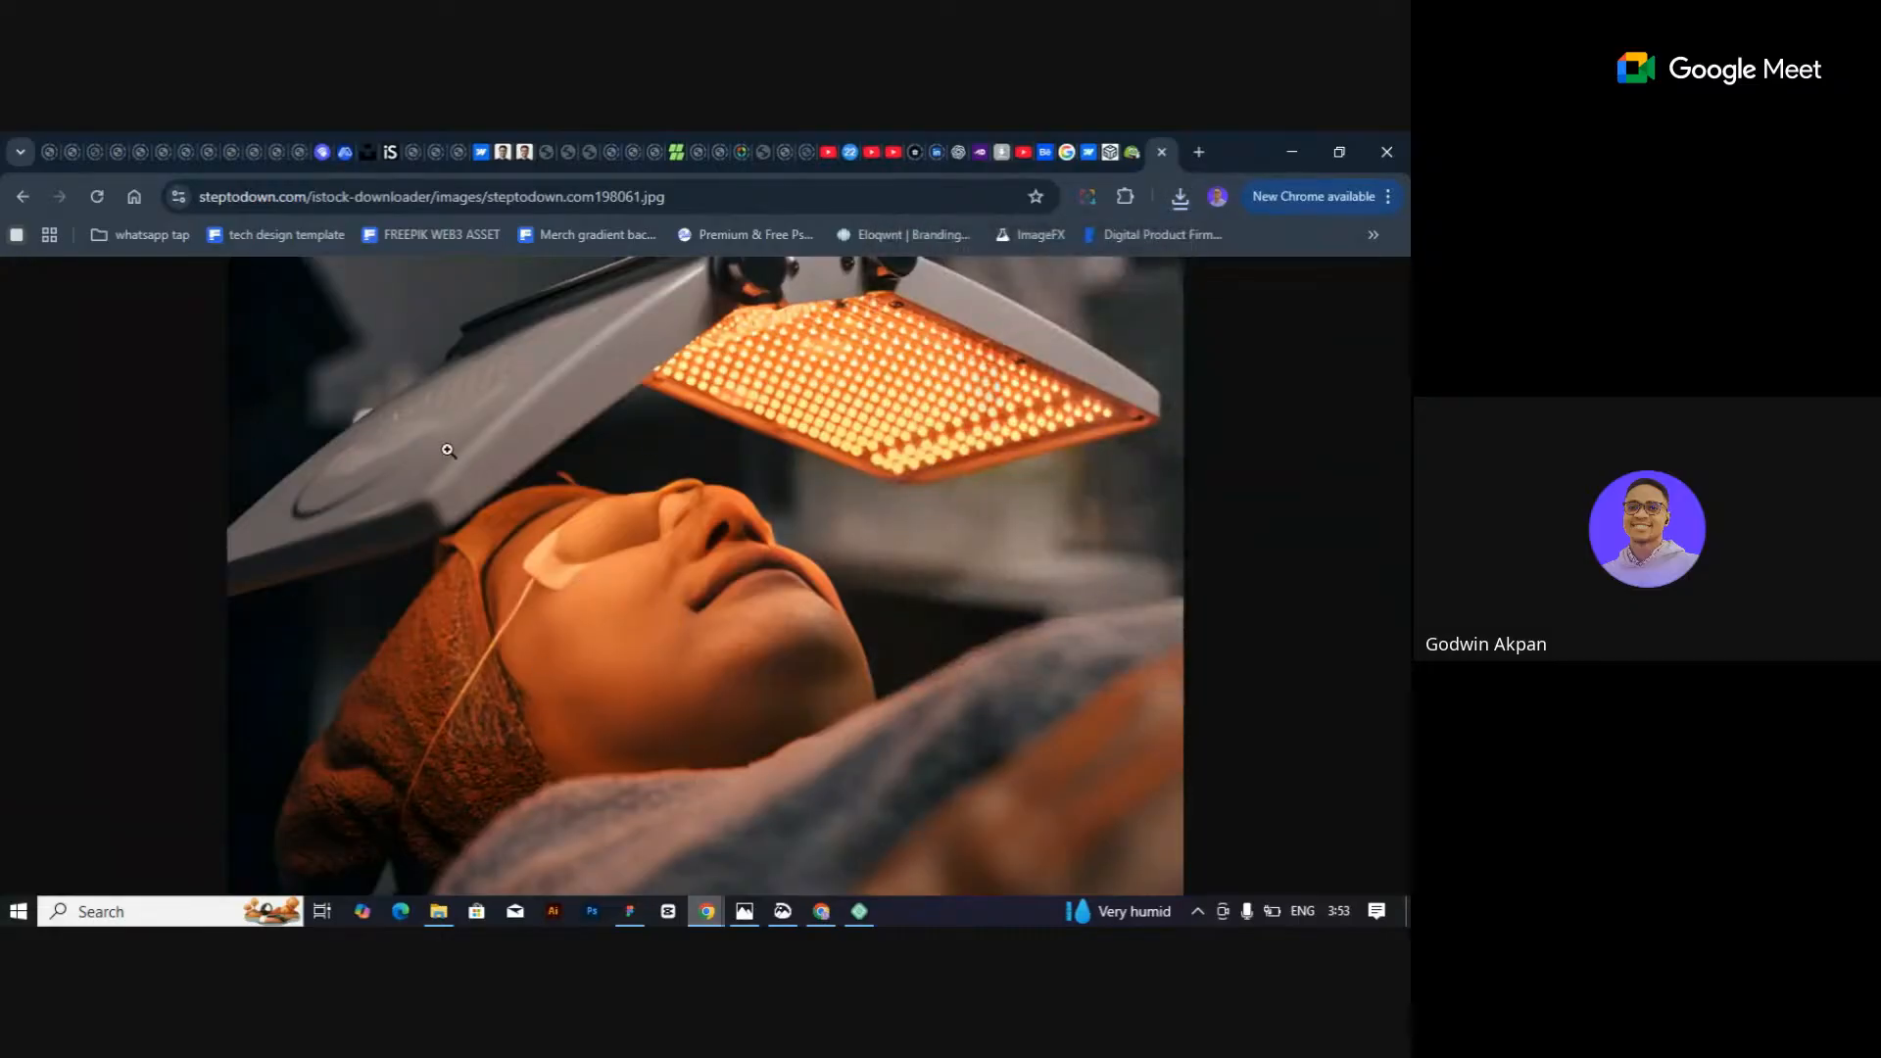
Save the facial image again over the existing "Lady with skincare" file in Downloads, replacing it.
{"action": "right_click", "coordinate": [406, 391]}
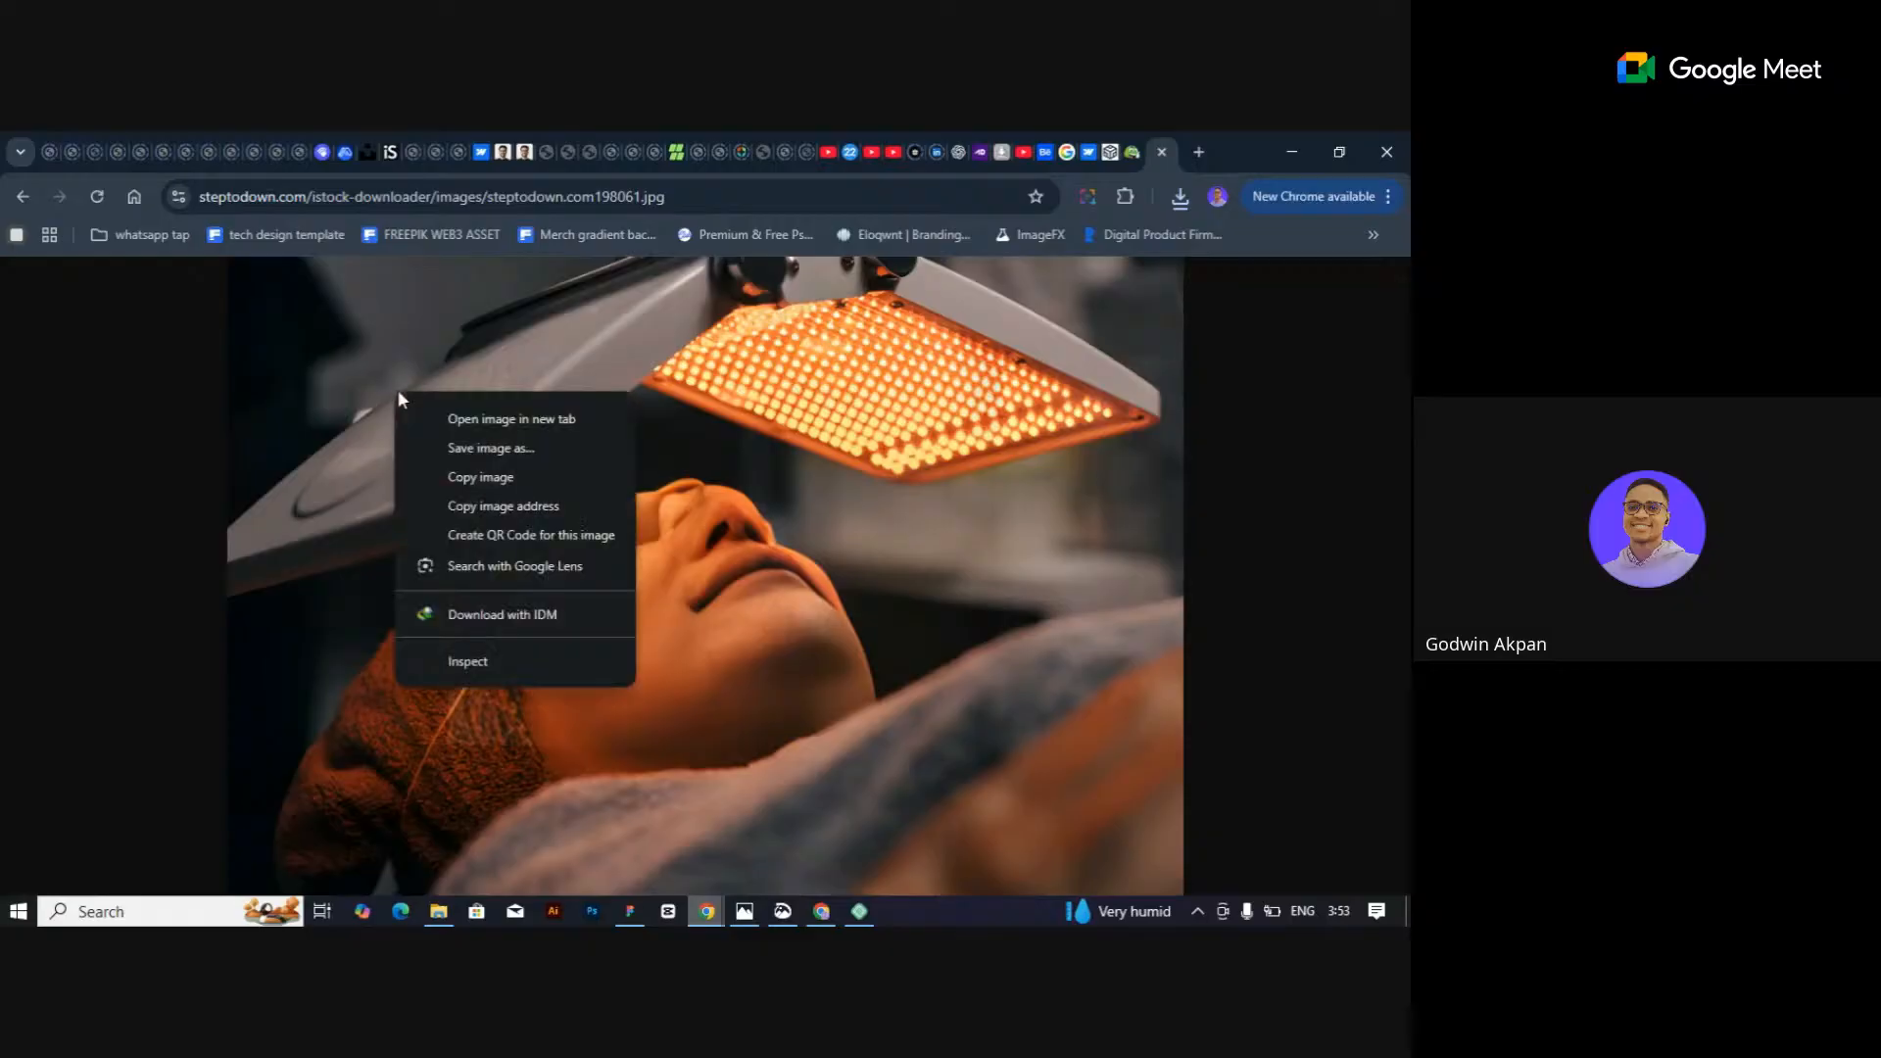
{"action": "left_click", "coordinate": [484, 445]}
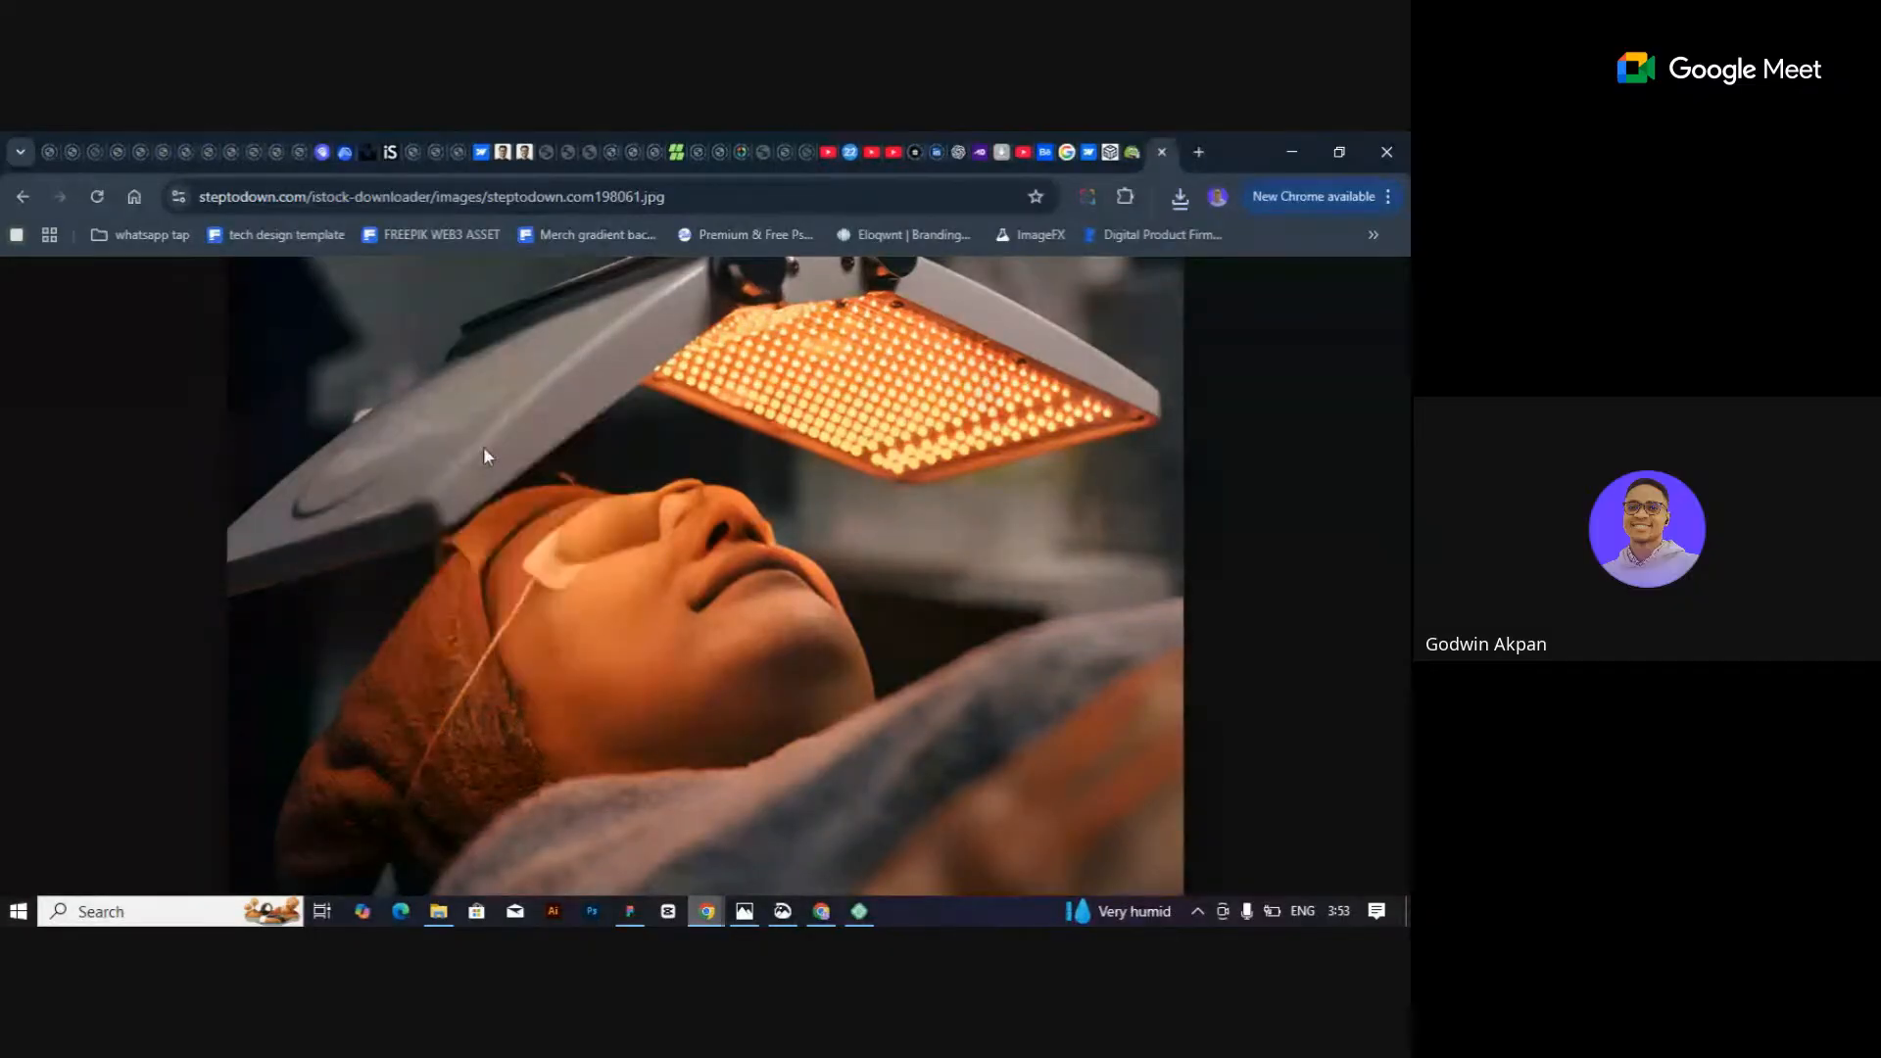
{"action": "left_click", "coordinate": [474, 538]}
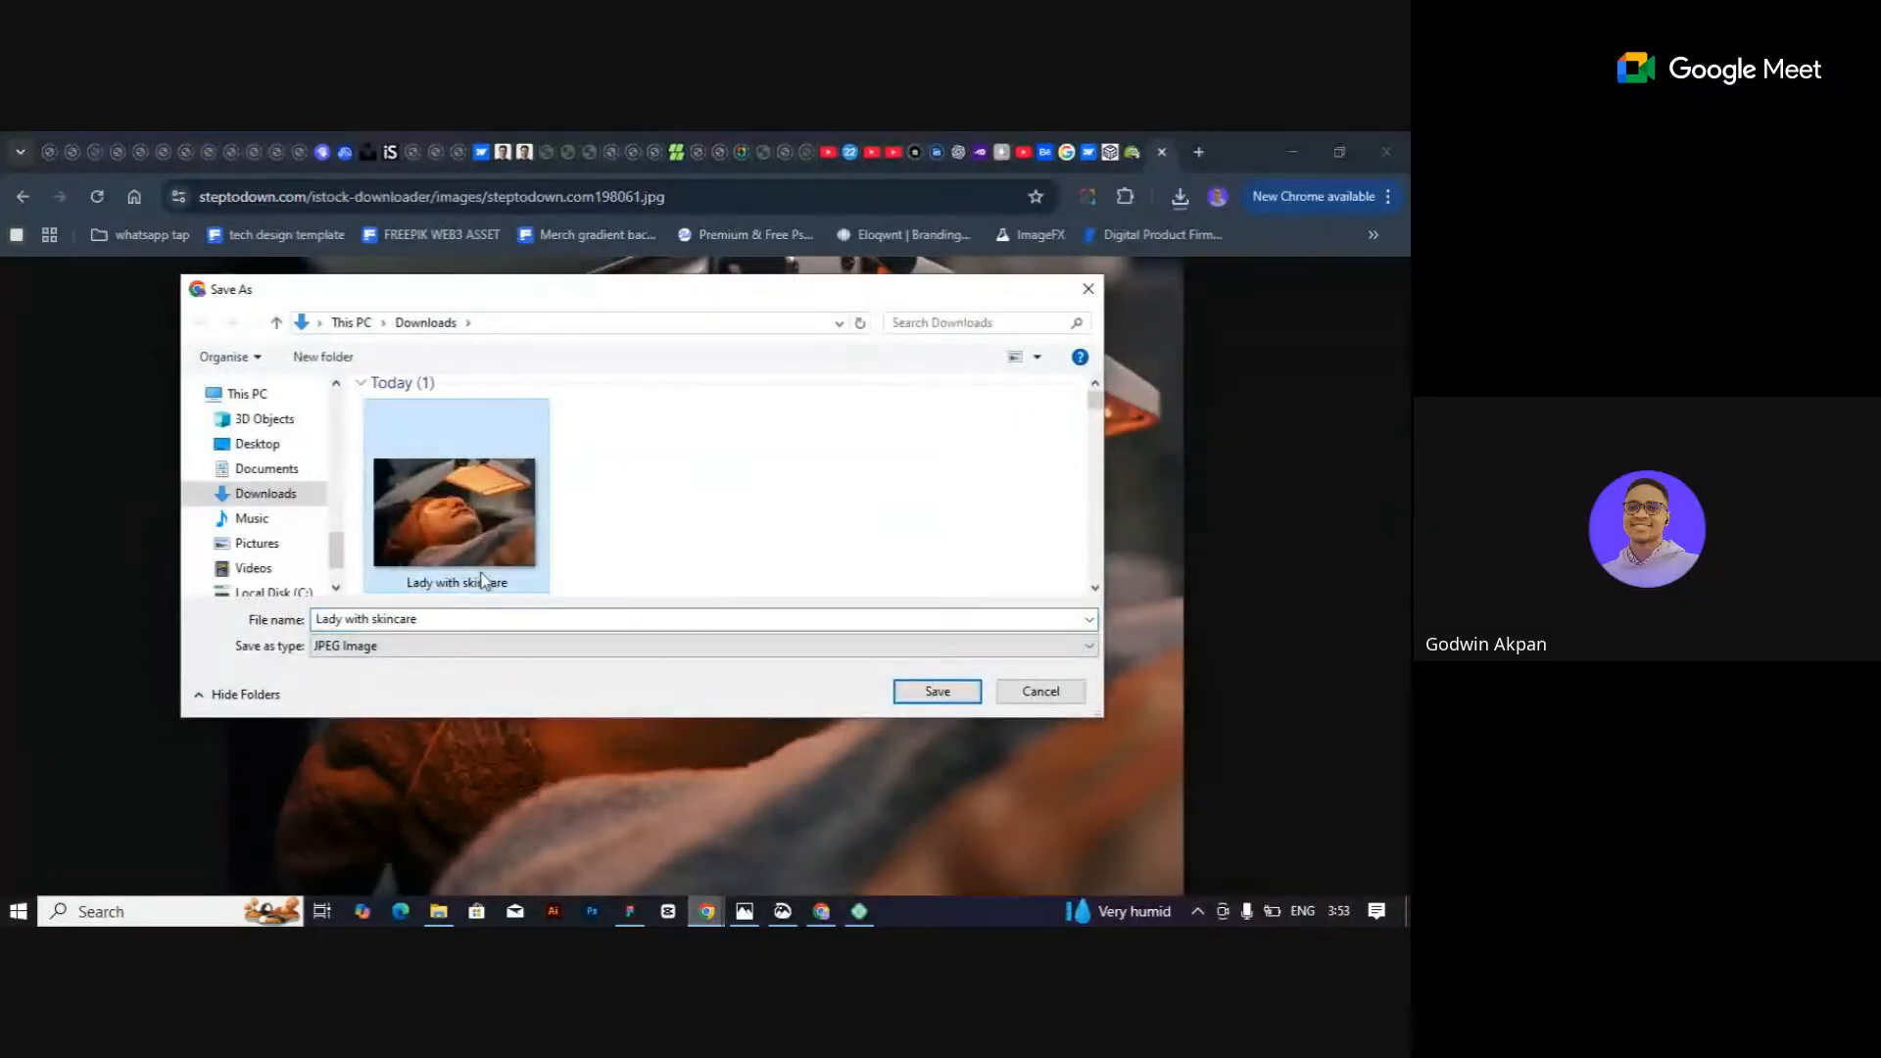
{"action": "left_click", "coordinate": [420, 625]}
{"action": "key", "text": "Return"}
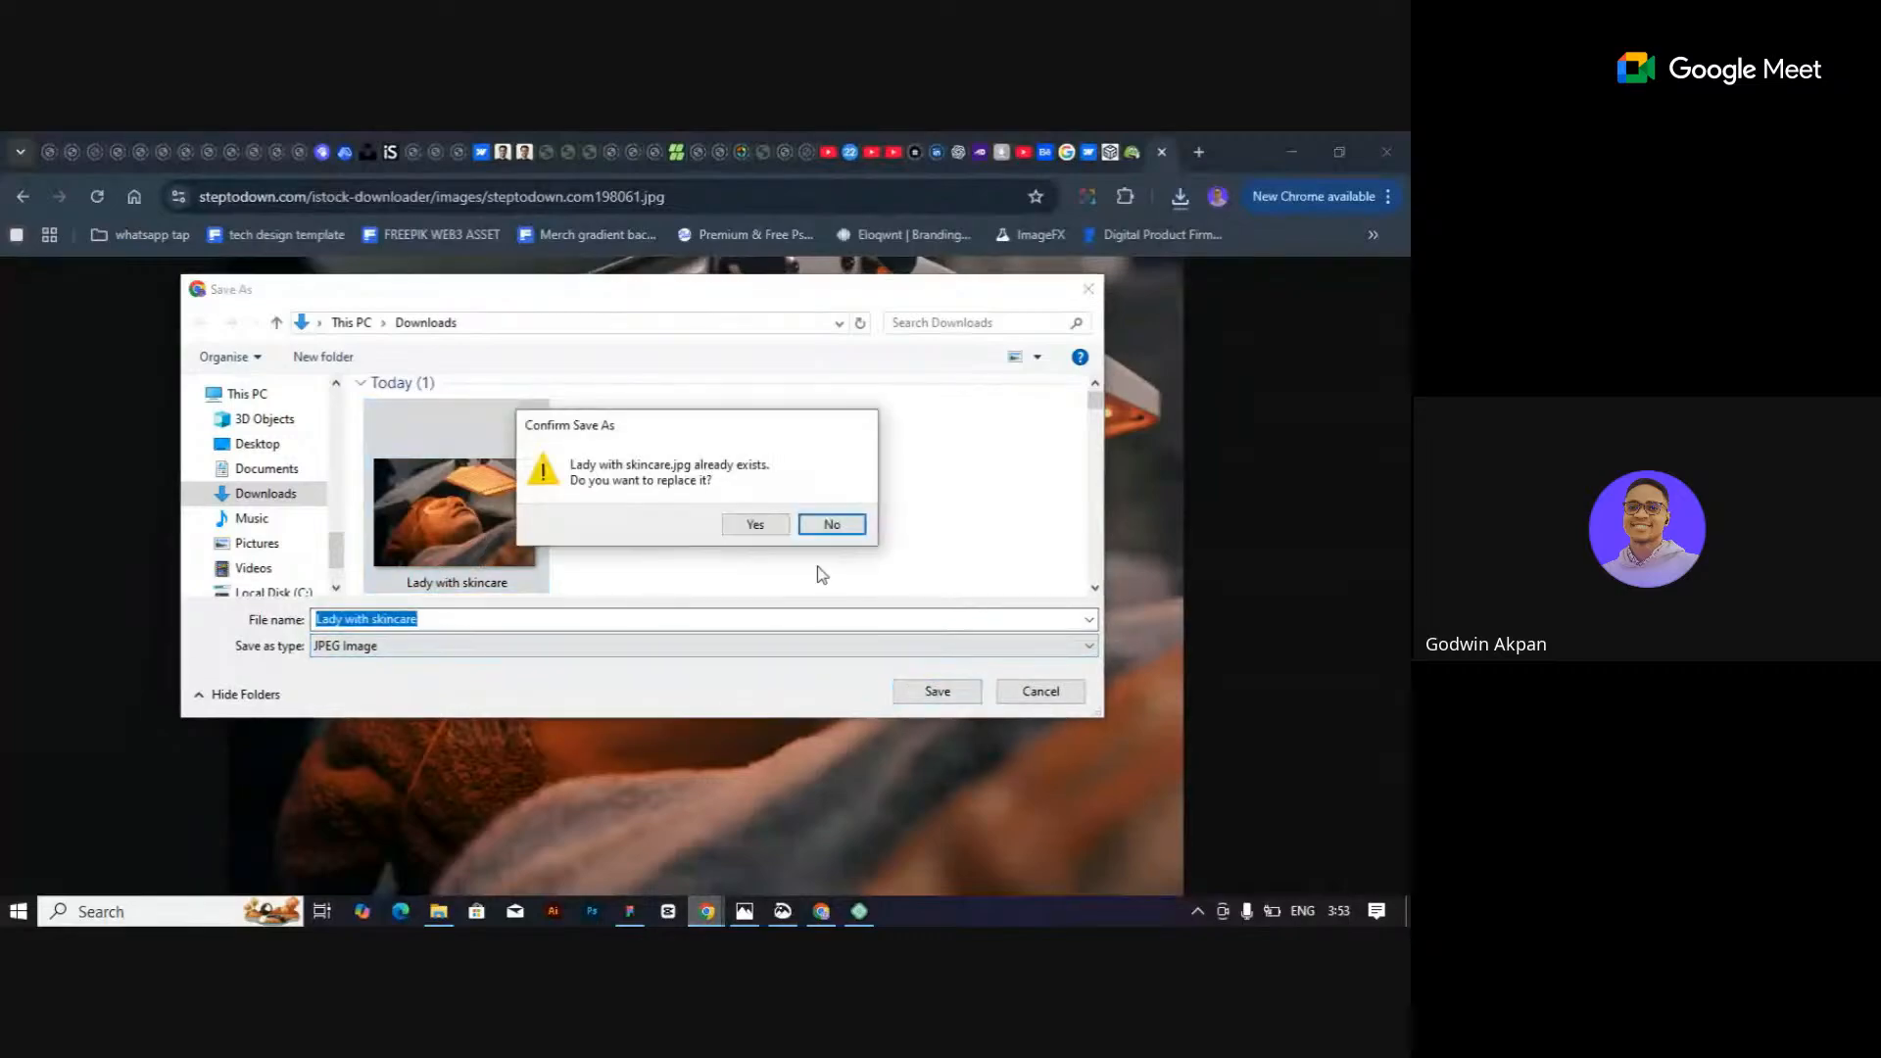
{"action": "left_click", "coordinate": [752, 522]}
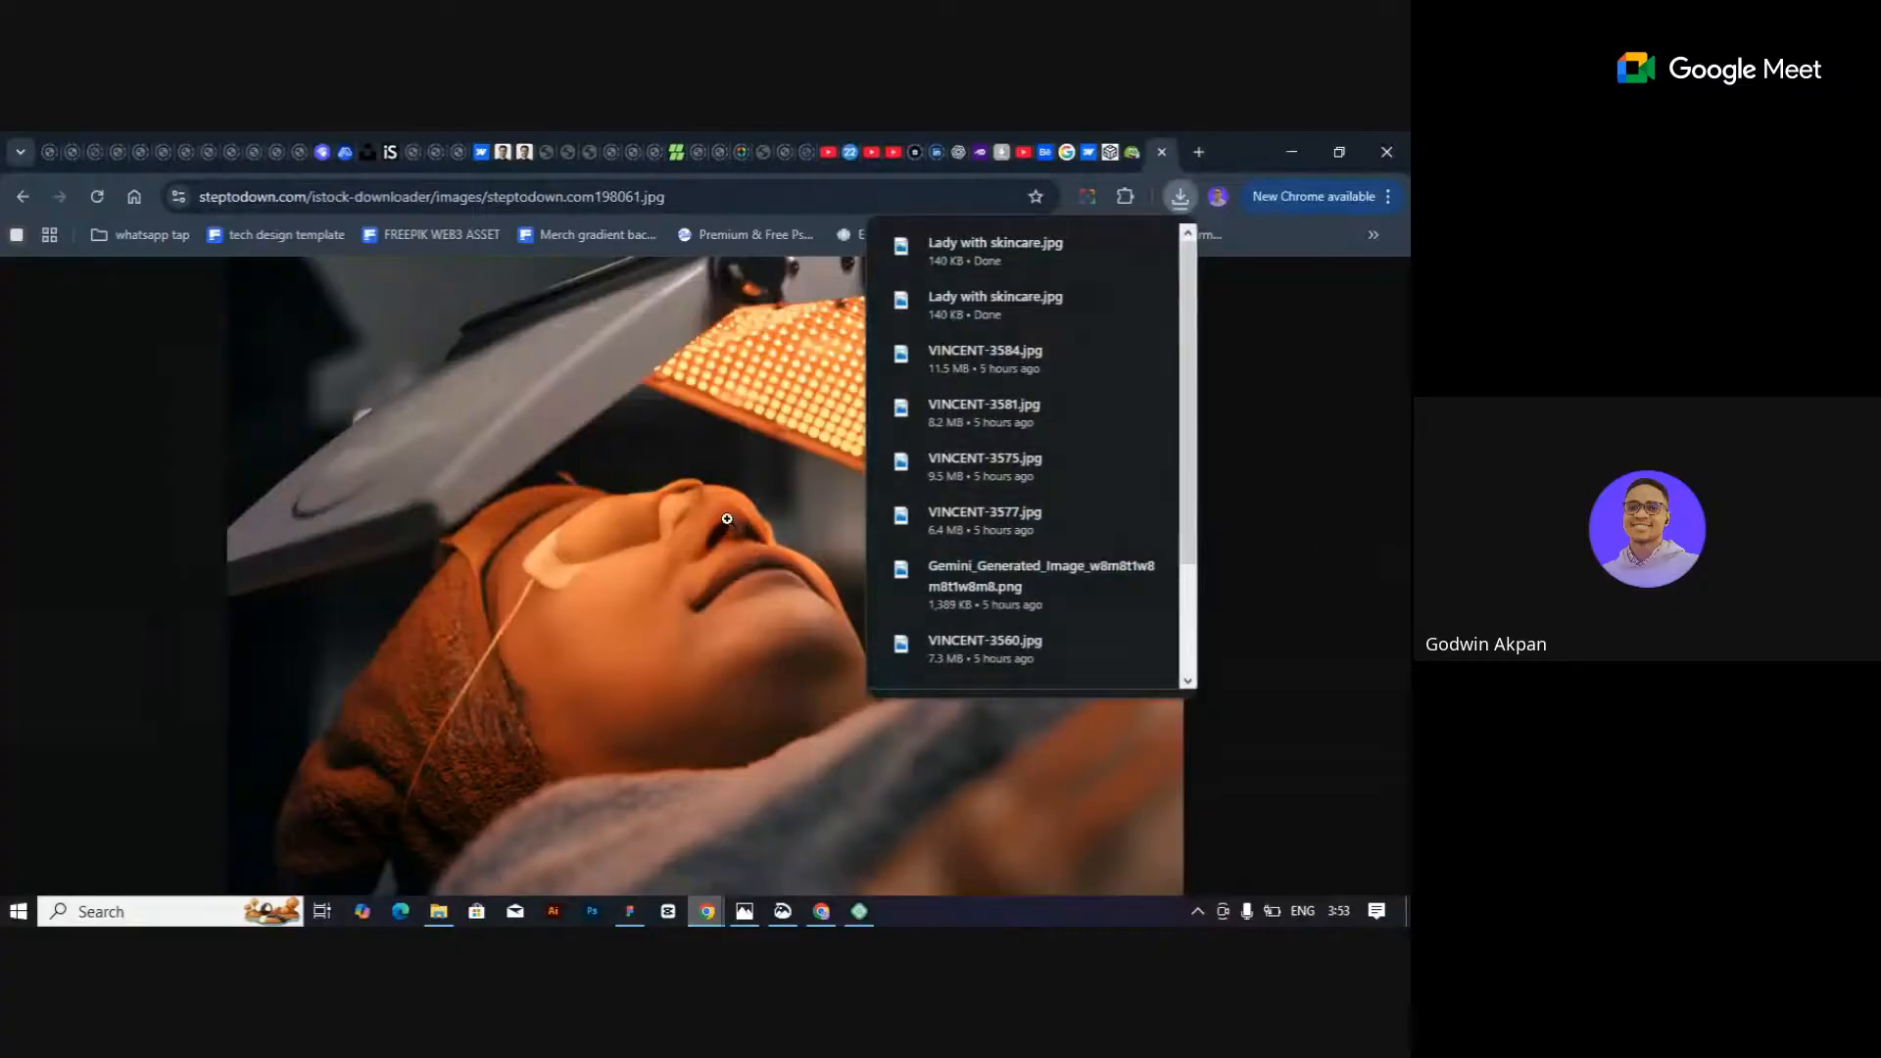
Return to the Elementor editor in the other Chrome window and set the About Pure Loom image's resolution to Full.
{"action": "left_click", "coordinate": [823, 917]}
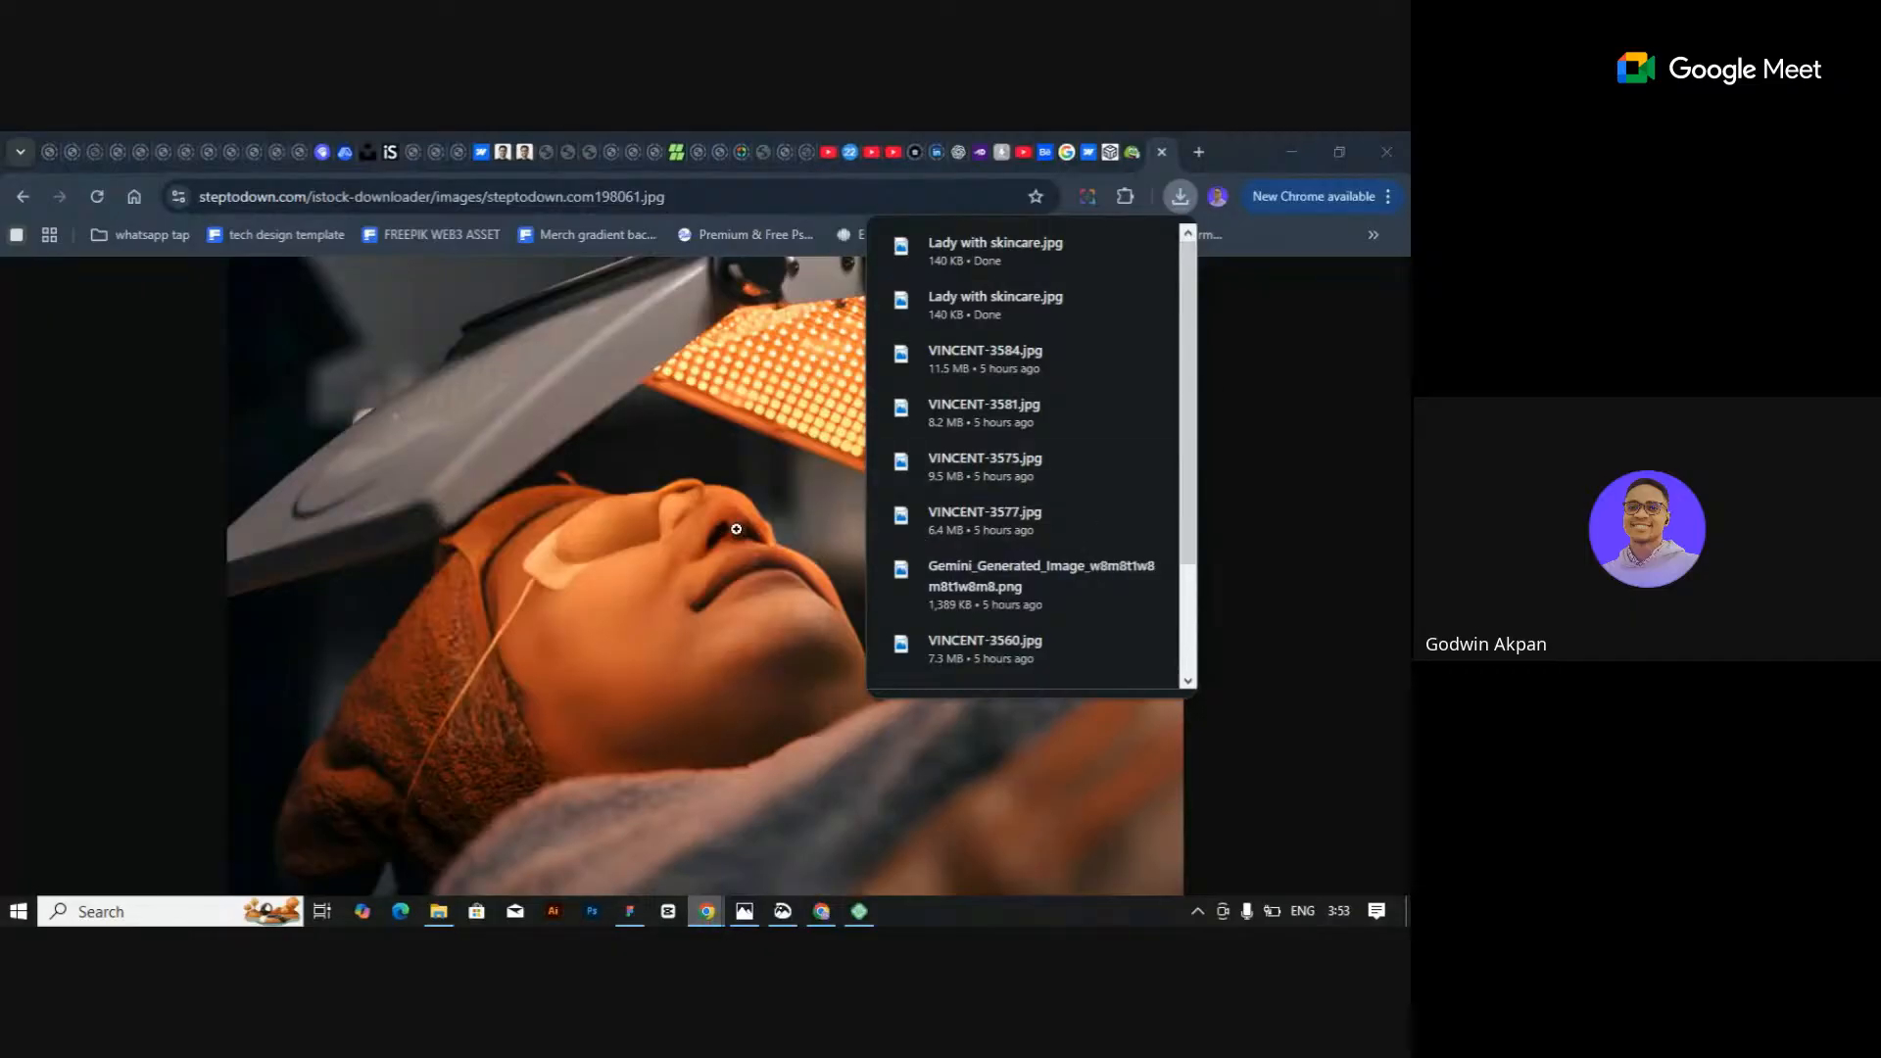
{"action": "key", "text": "alt+Tab"}
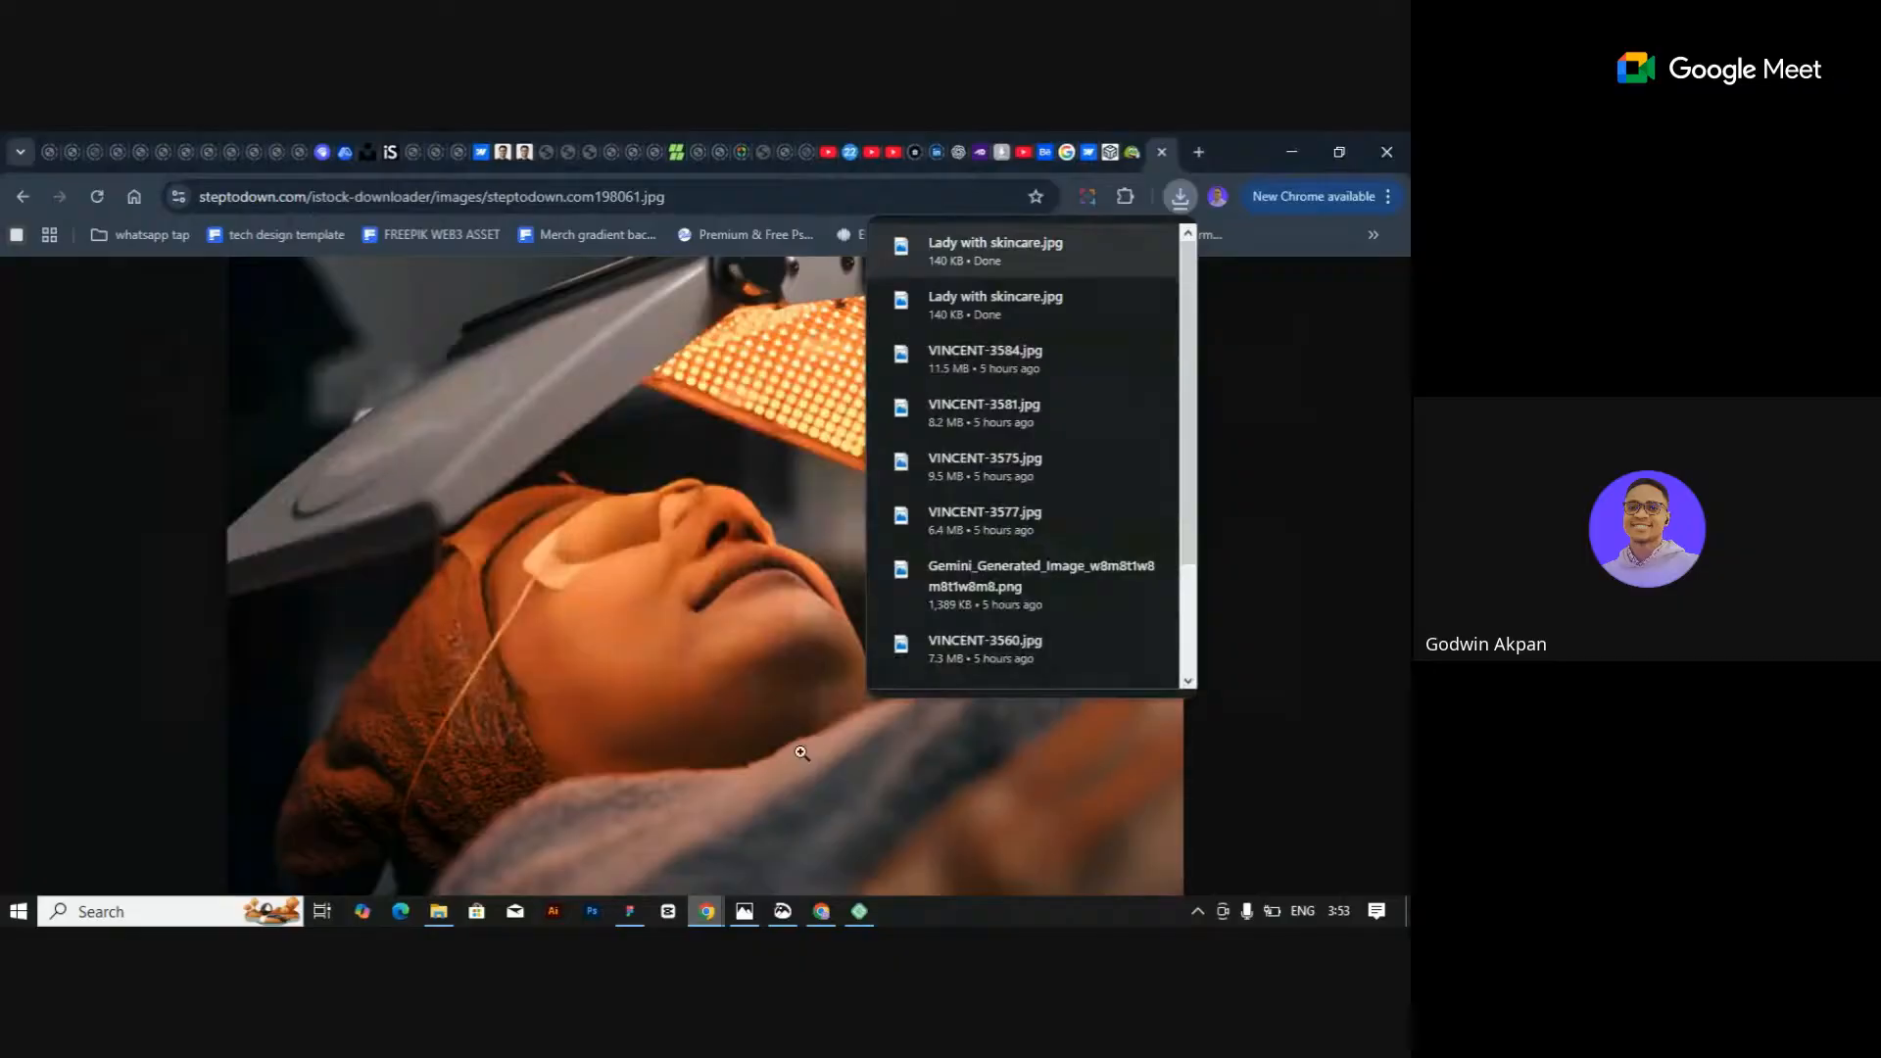
{"action": "key", "text": "alt+Tab"}
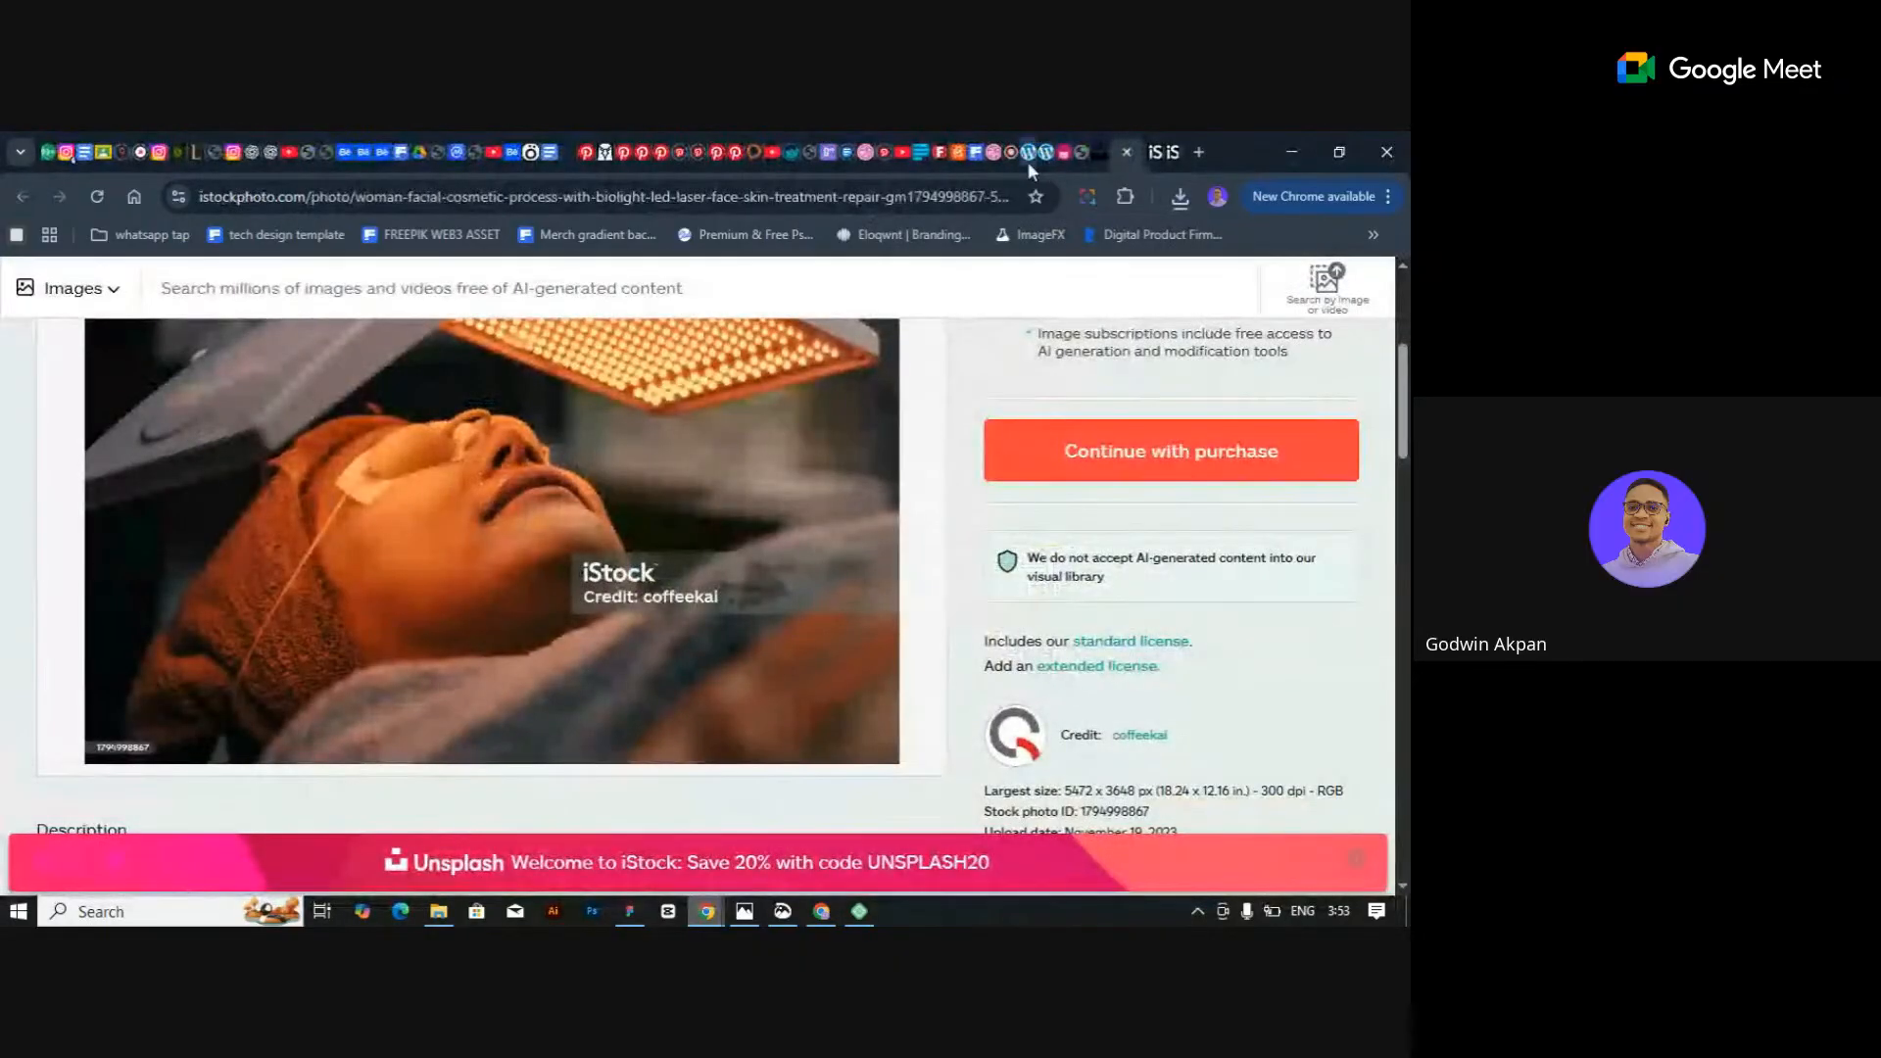
{"action": "left_click", "coordinate": [1027, 157]}
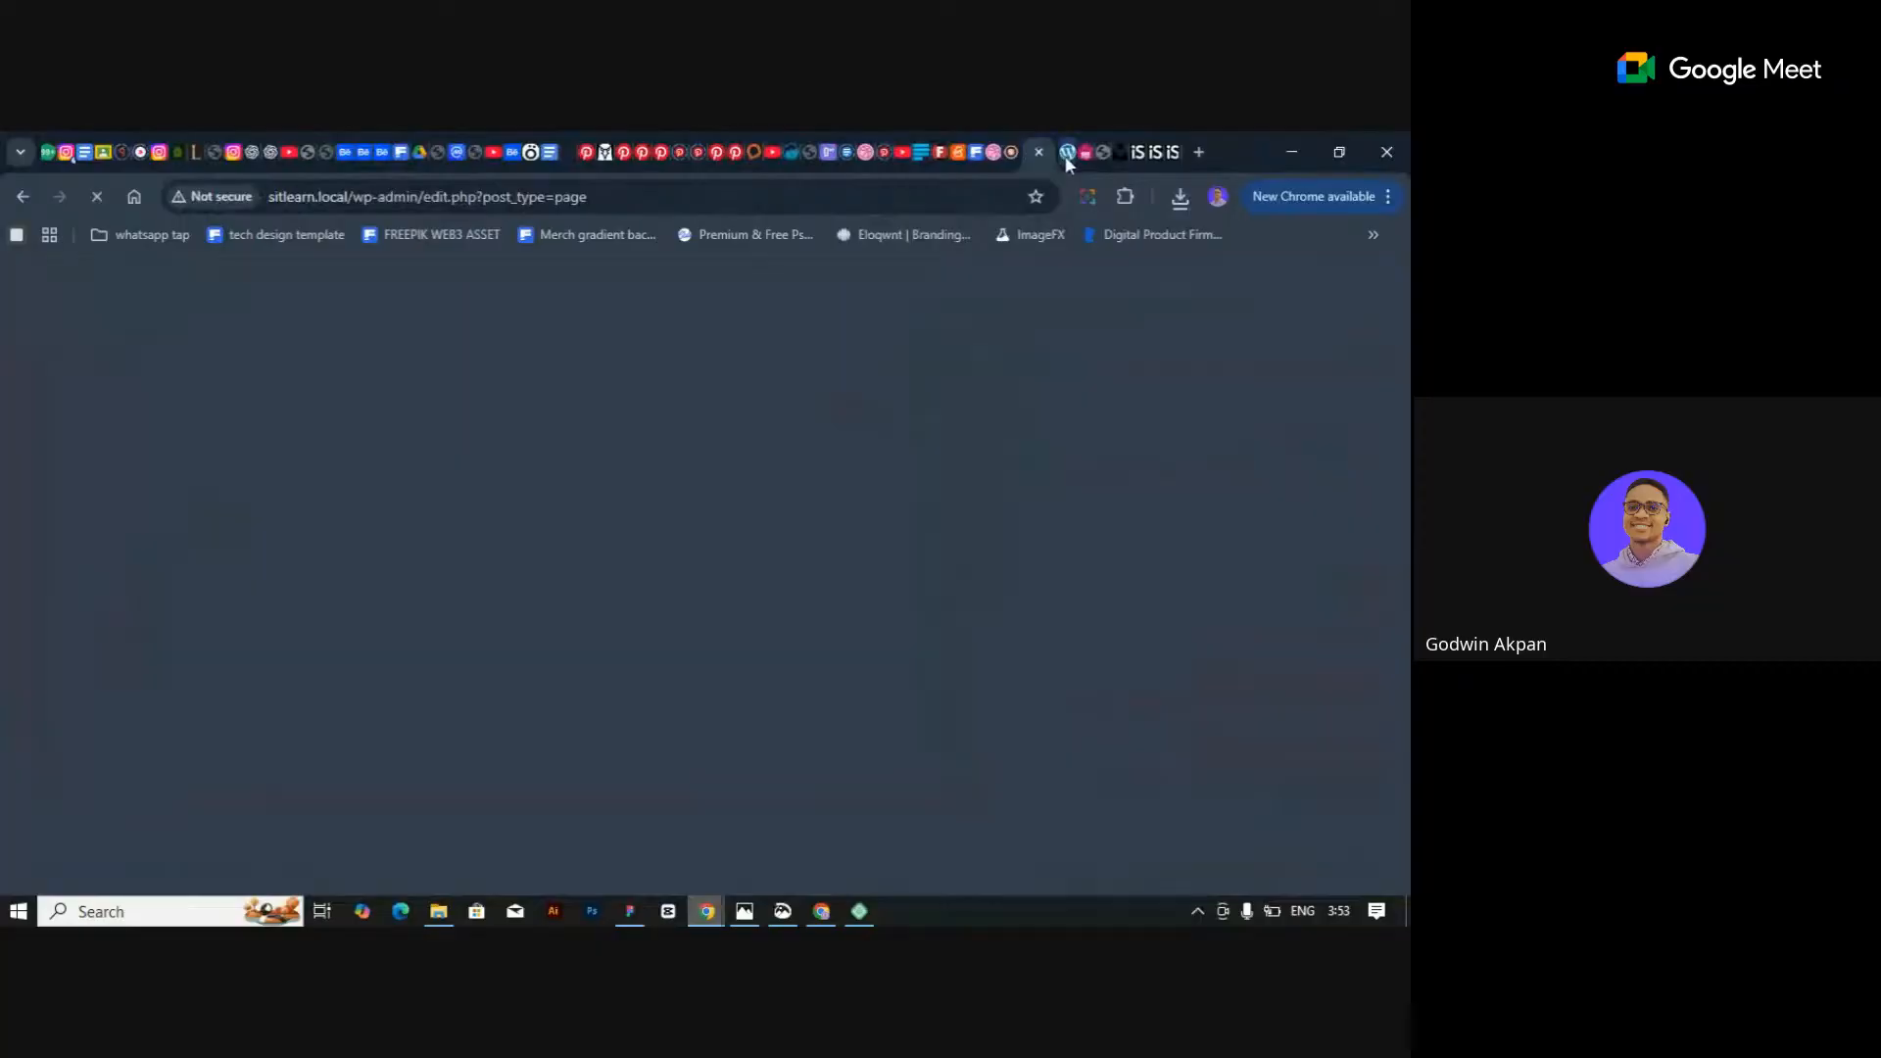
{"action": "scroll", "coordinate": [747, 651], "scroll_direction": "down", "scroll_amount": 3}
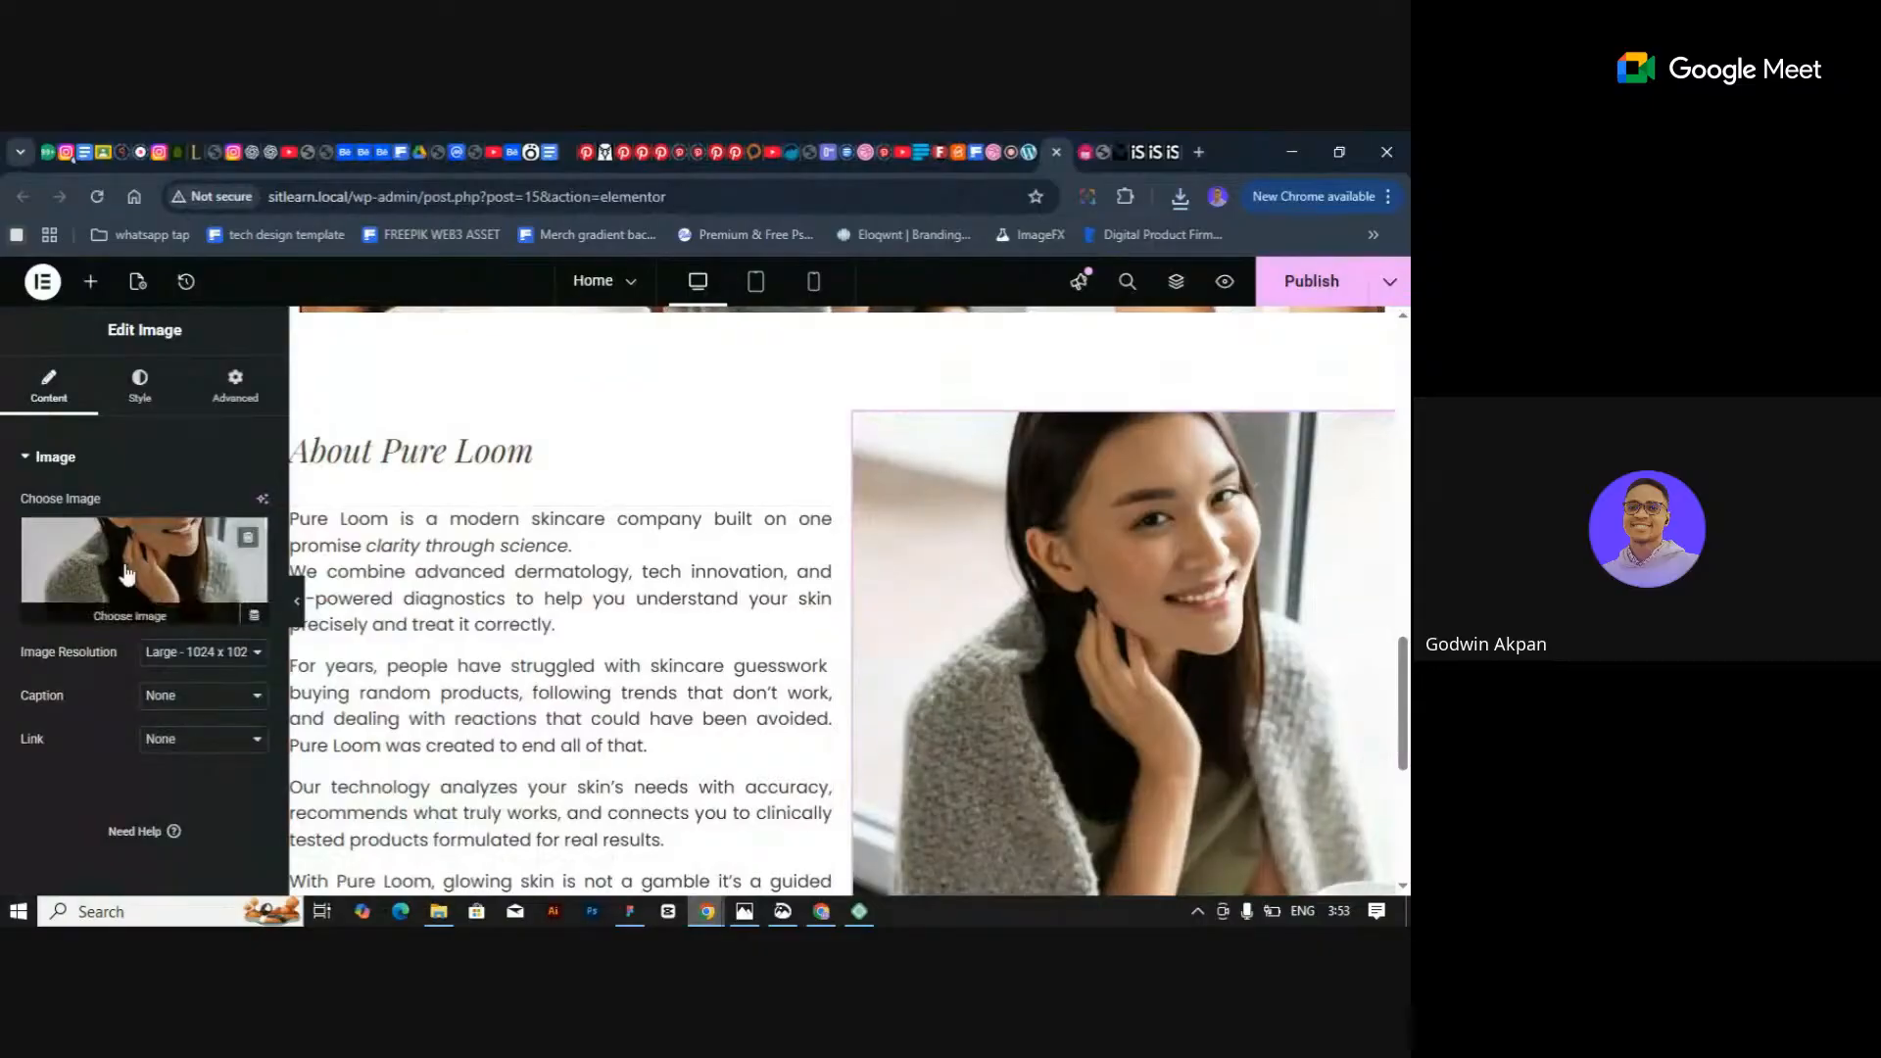
{"action": "left_click", "coordinate": [199, 652]}
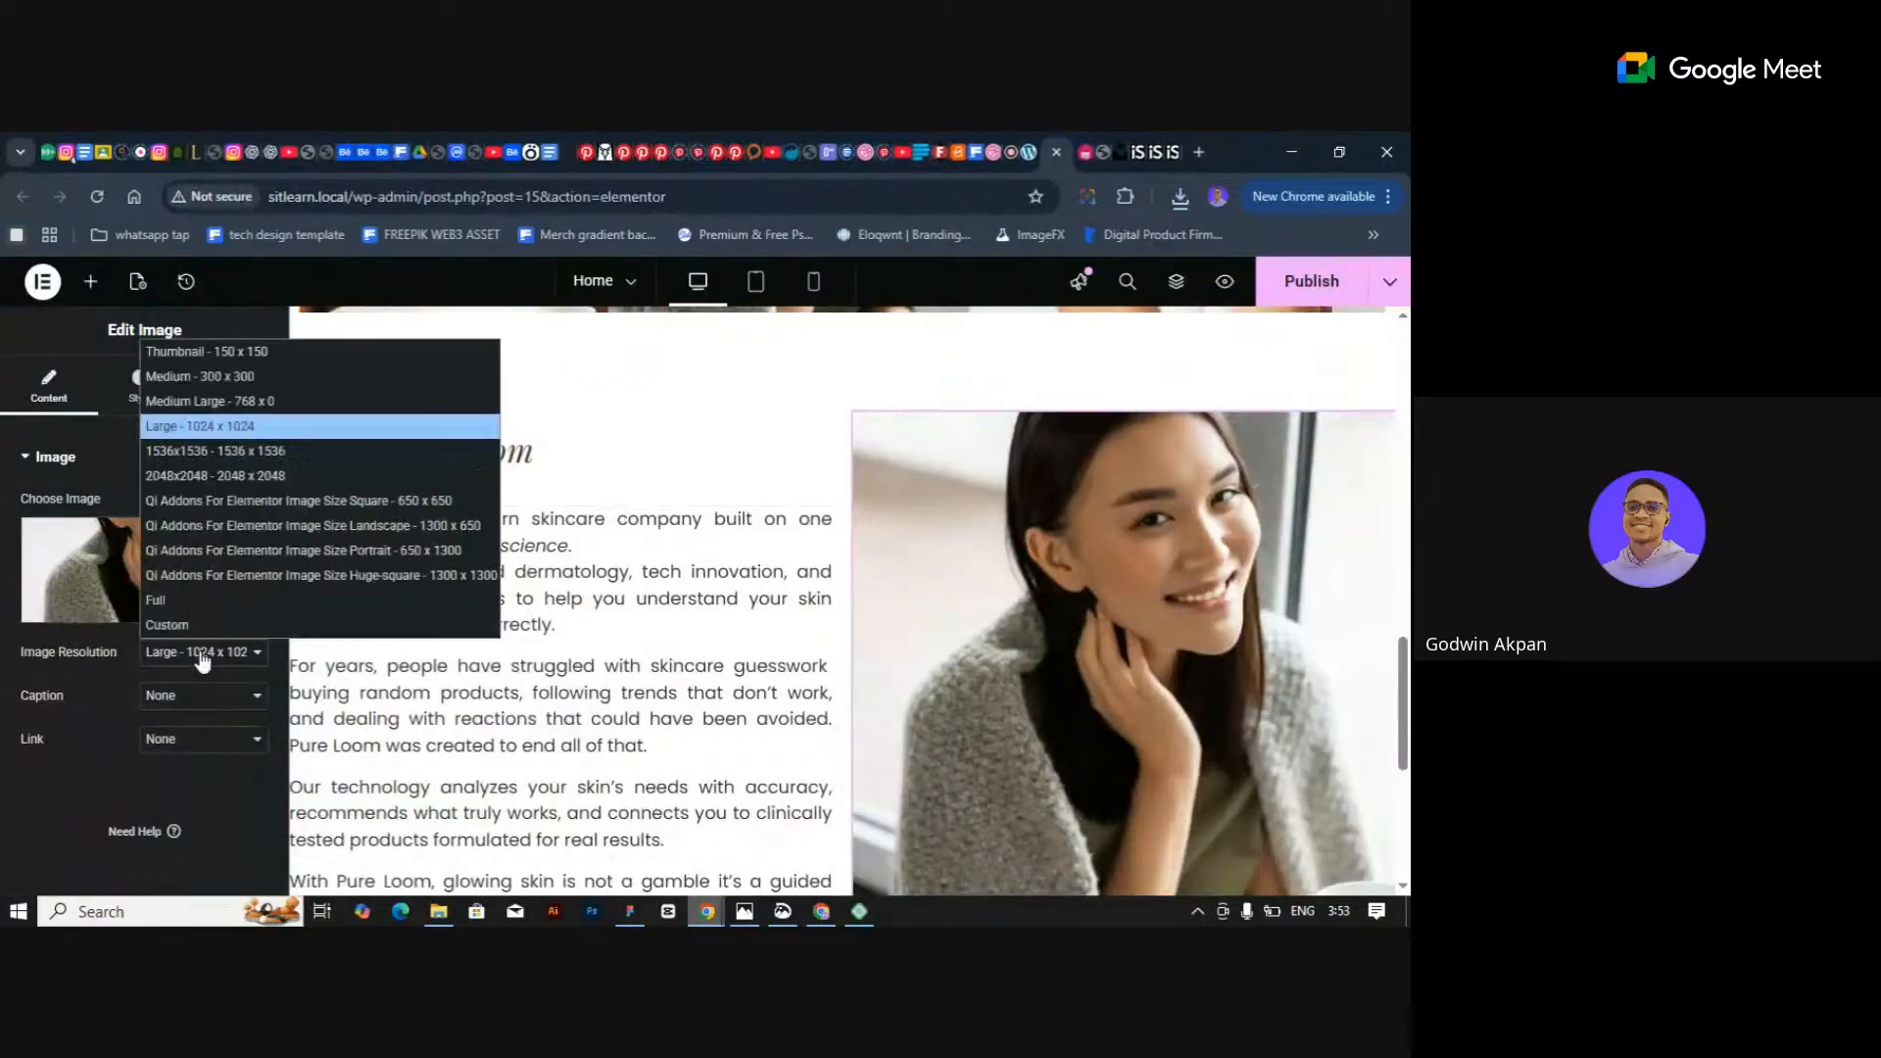
{"action": "left_click", "coordinate": [192, 601]}
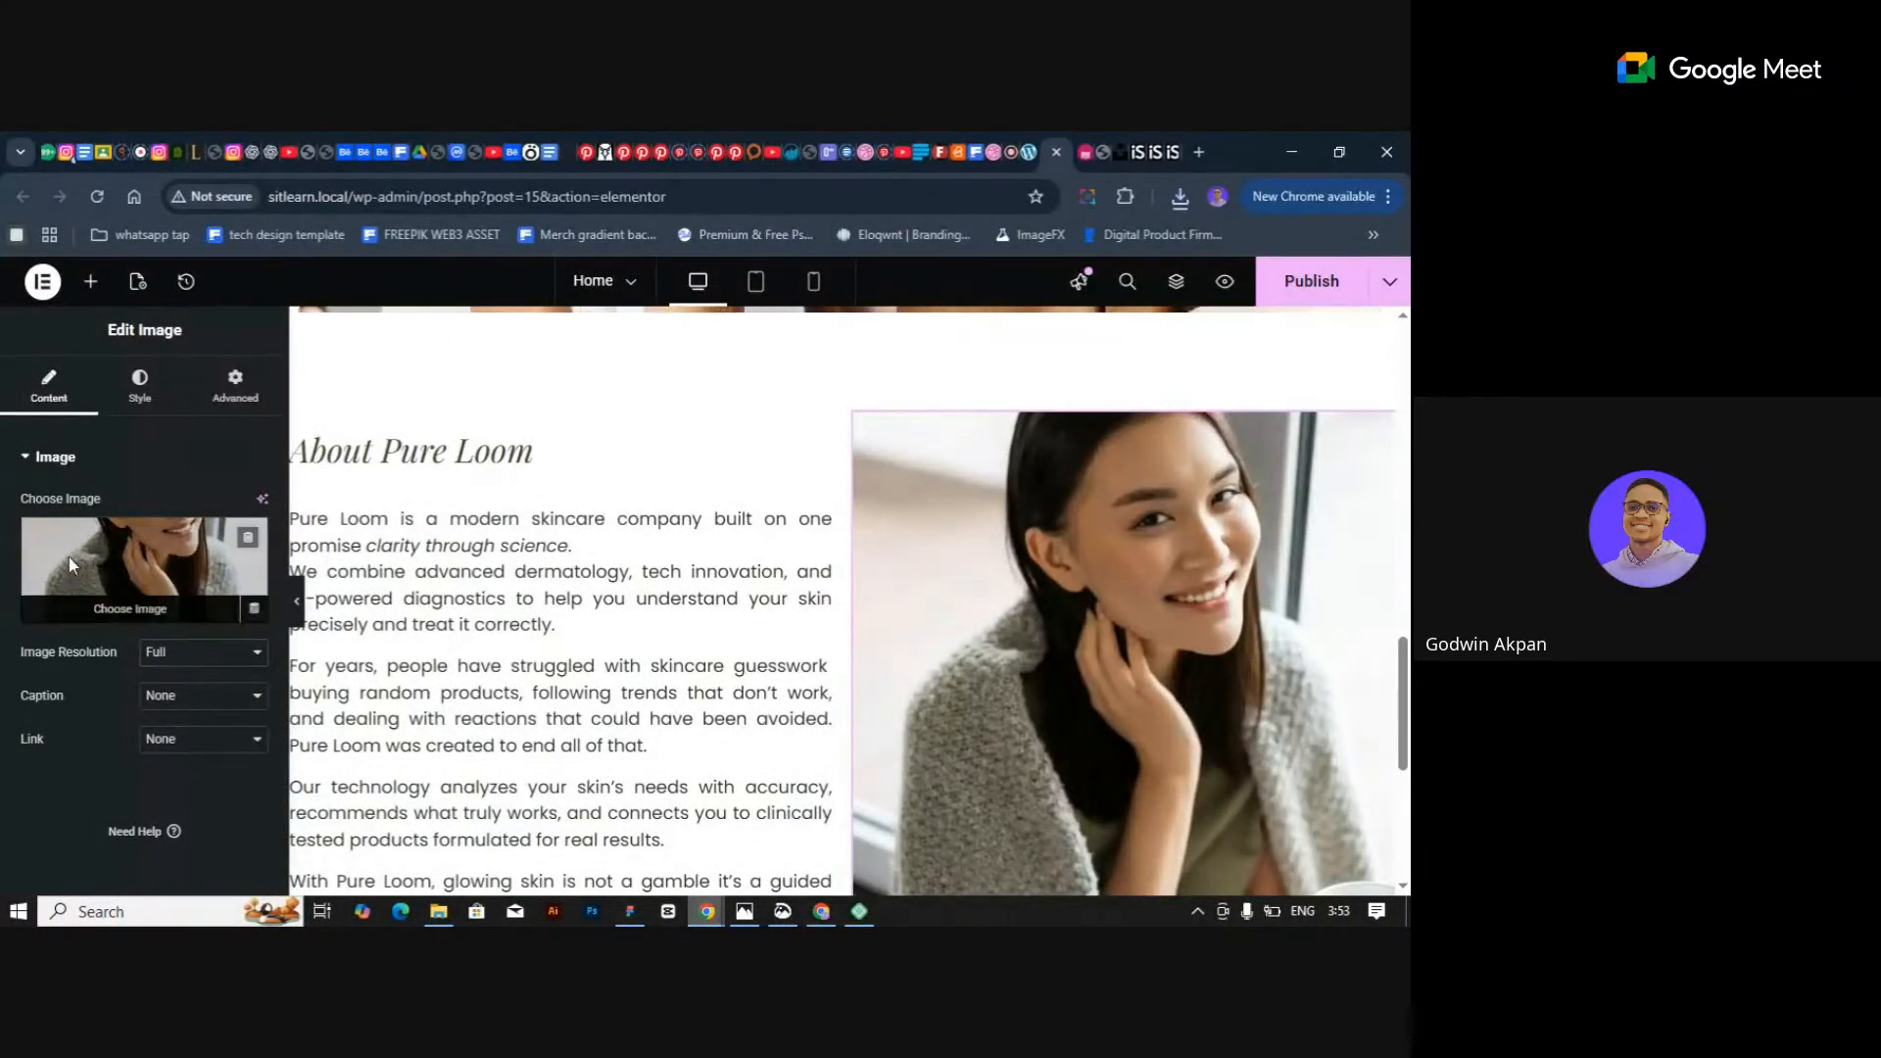
Upload "Lady with skincare" from Downloads to the media library and use it as the About Pure Loom section's image.
{"action": "left_click", "coordinate": [177, 555]}
{"action": "left_click", "coordinate": [294, 359]}
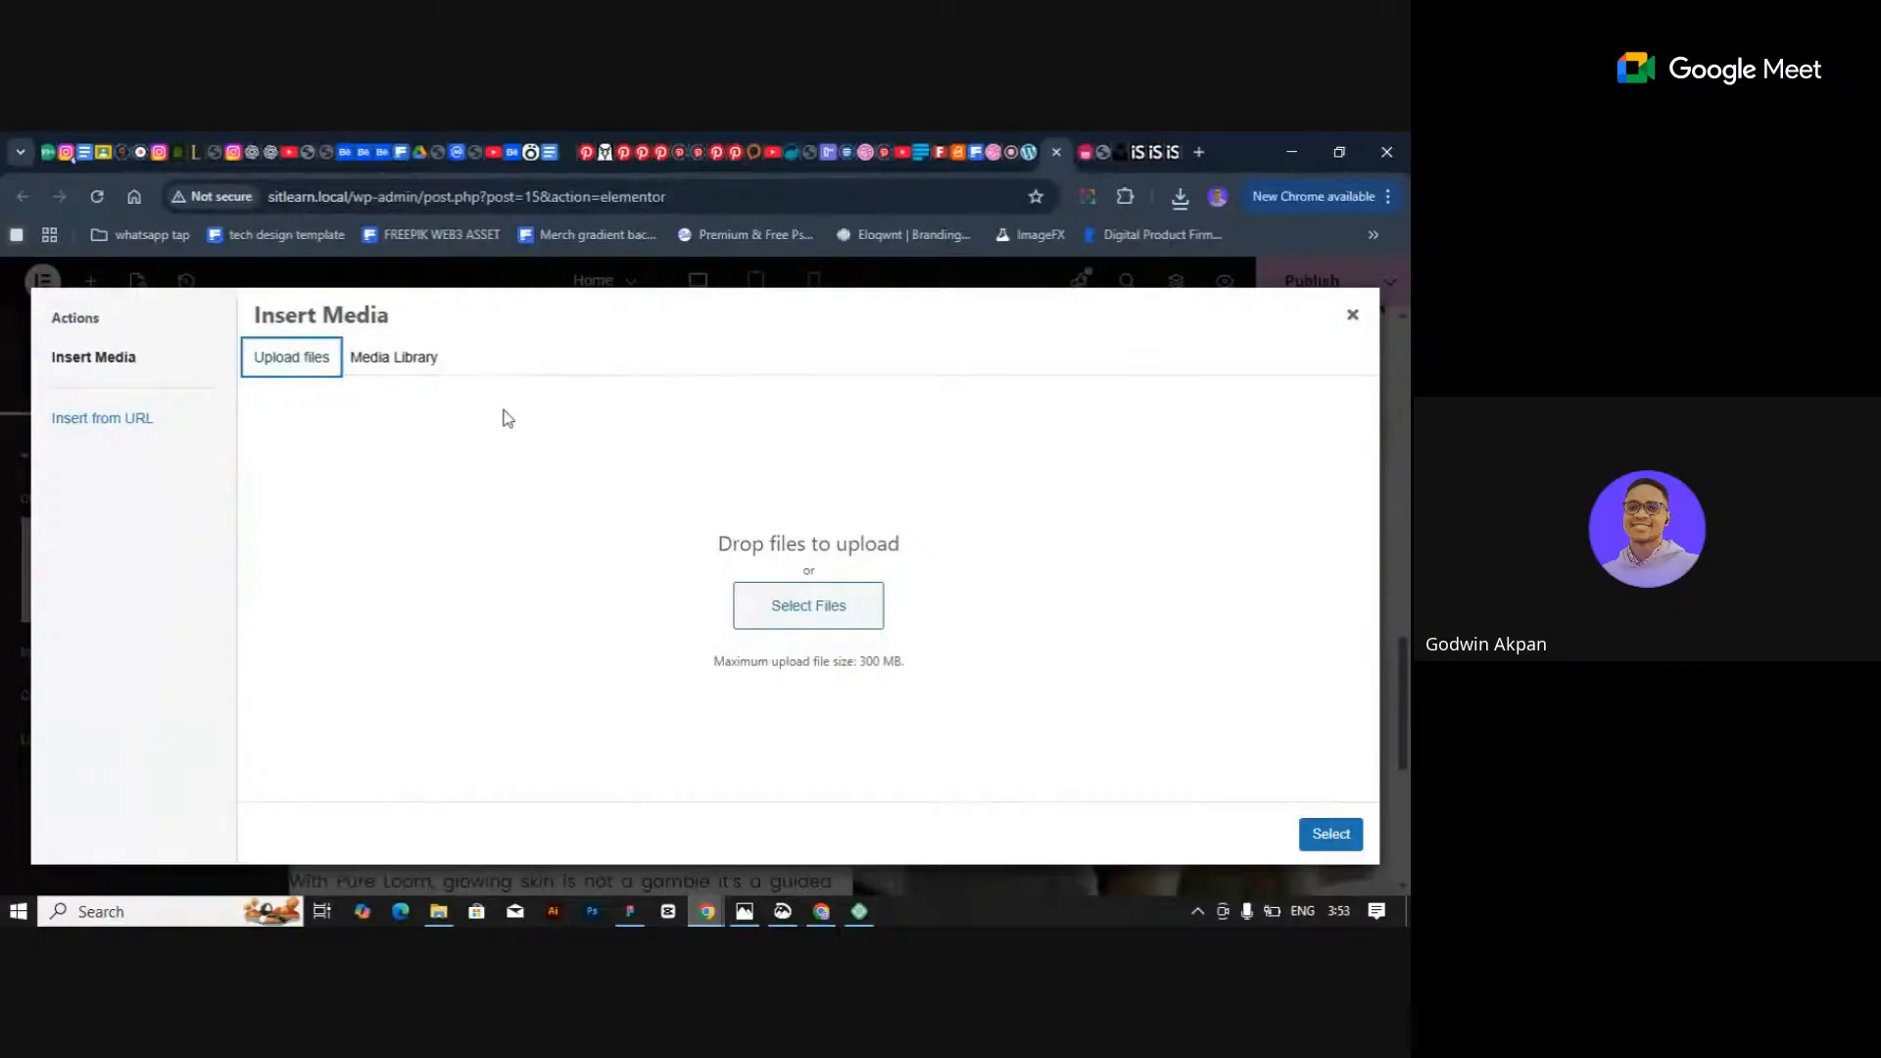
{"action": "left_click", "coordinate": [810, 596]}
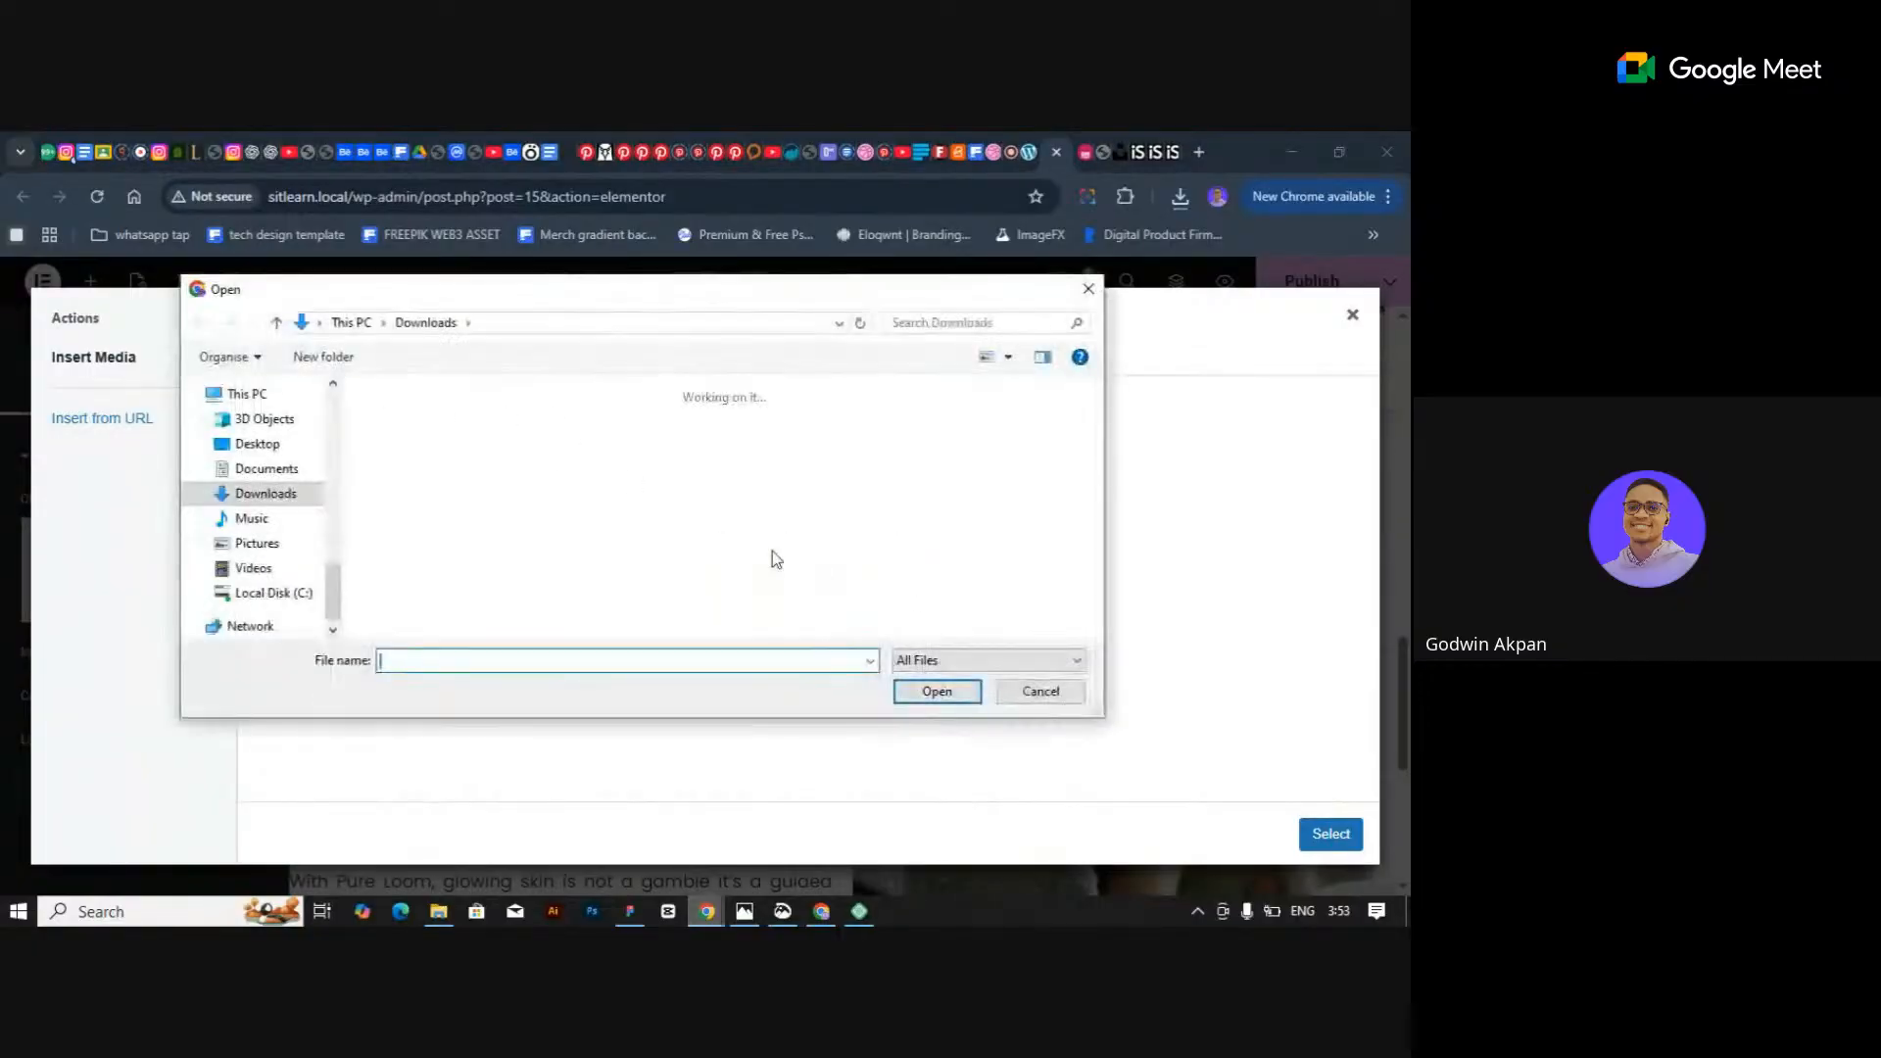
{"action": "left_click", "coordinate": [461, 521]}
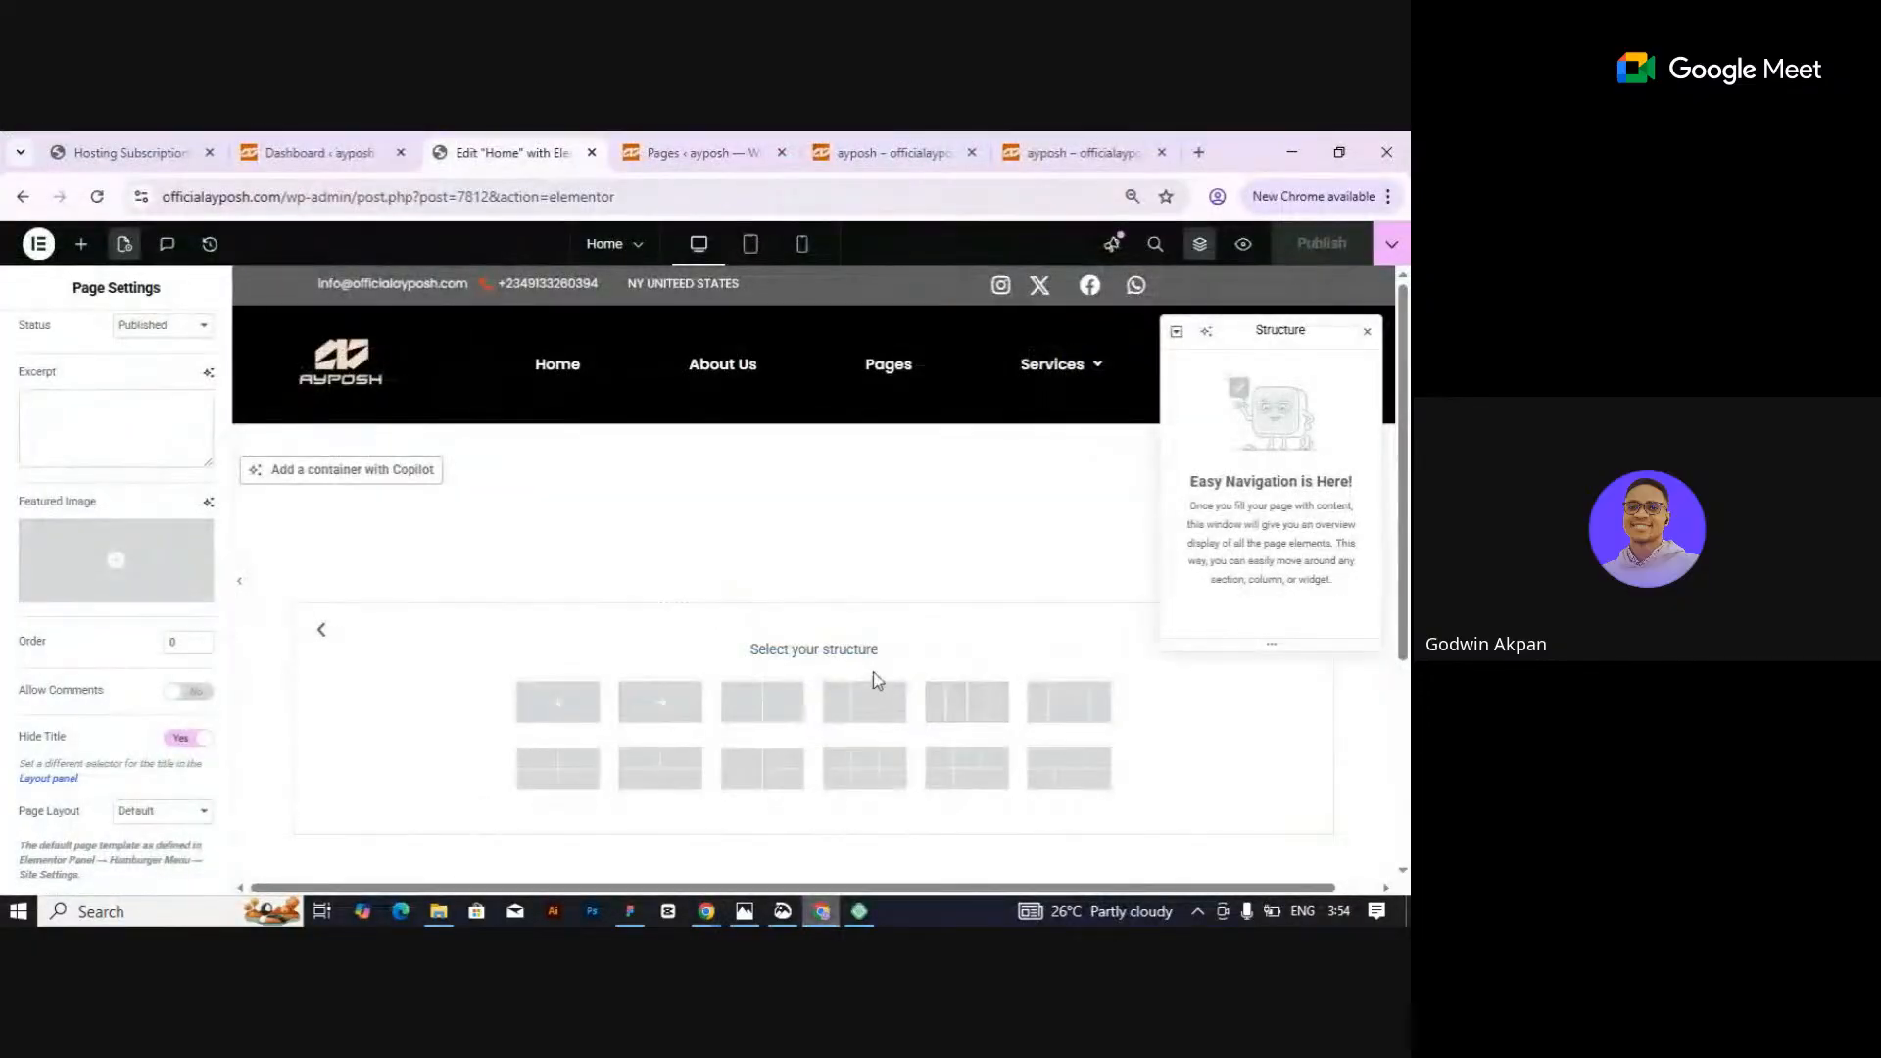
{"action": "left_click", "coordinate": [1292, 152]}
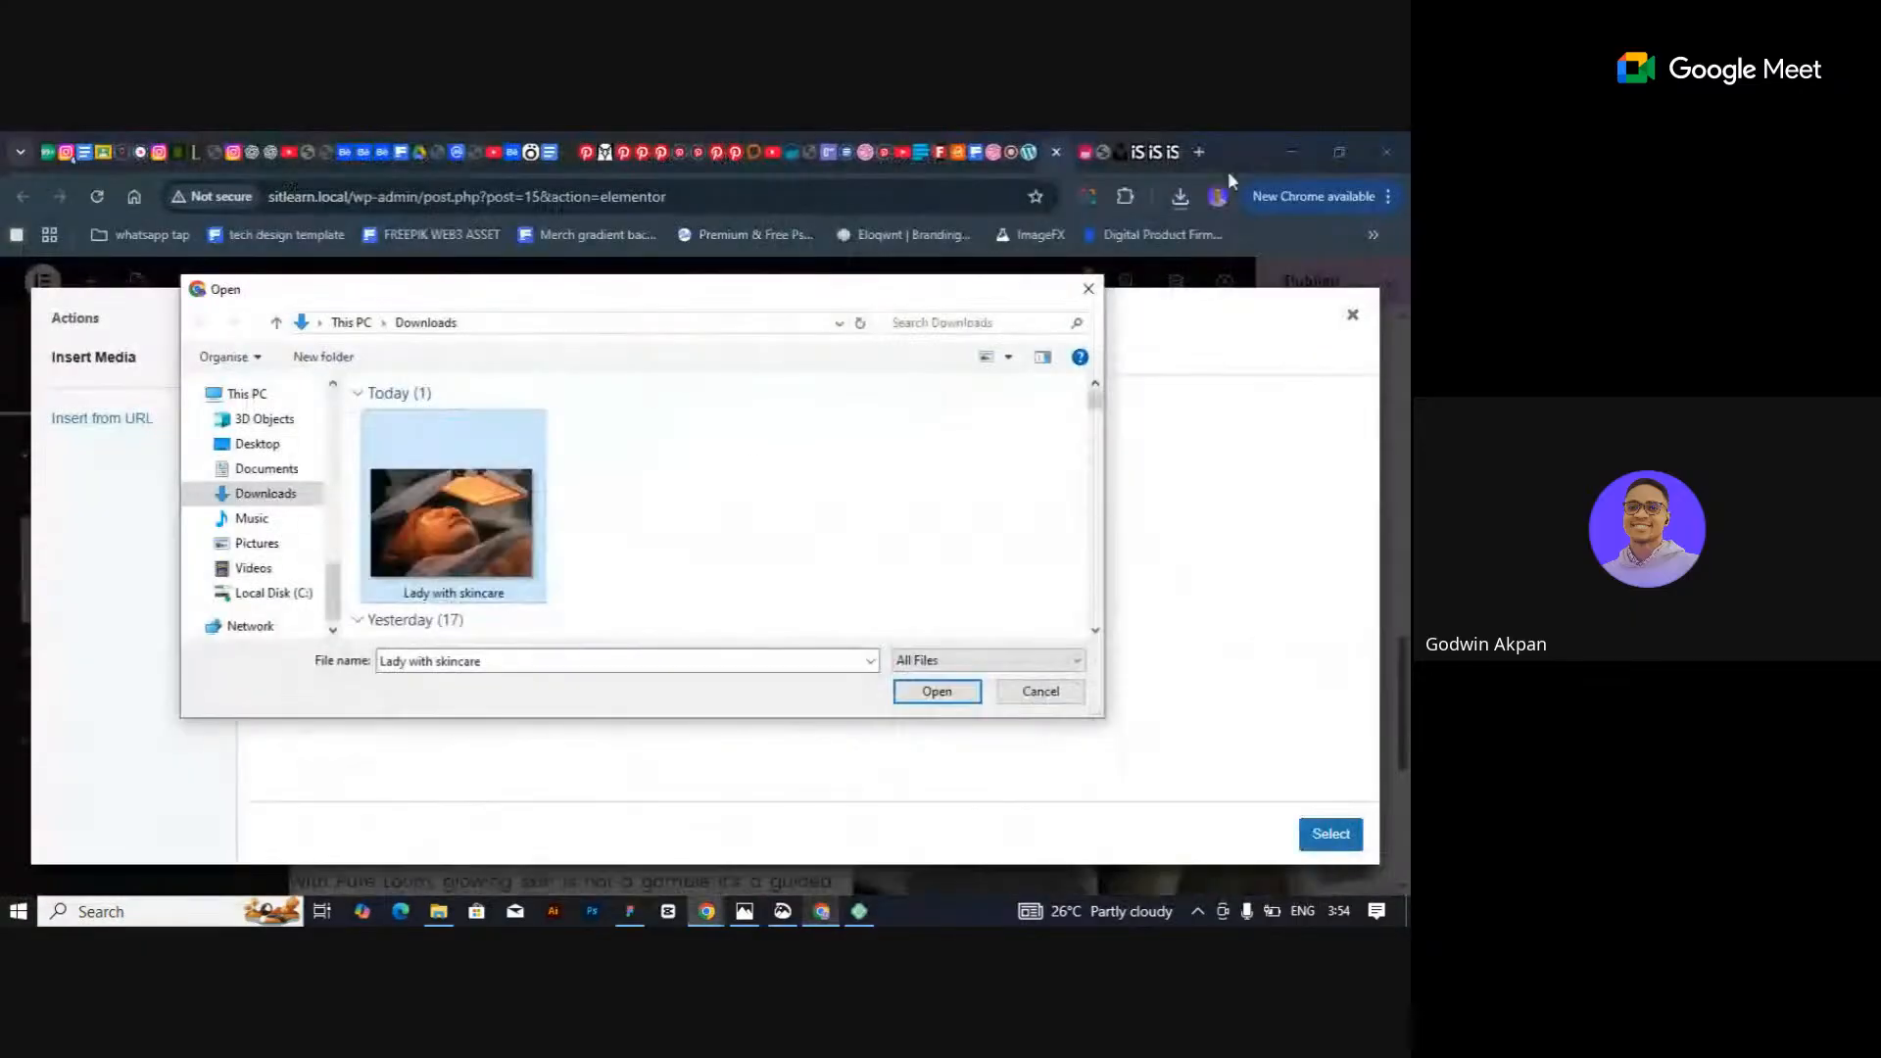
{"action": "left_click", "coordinate": [939, 692]}
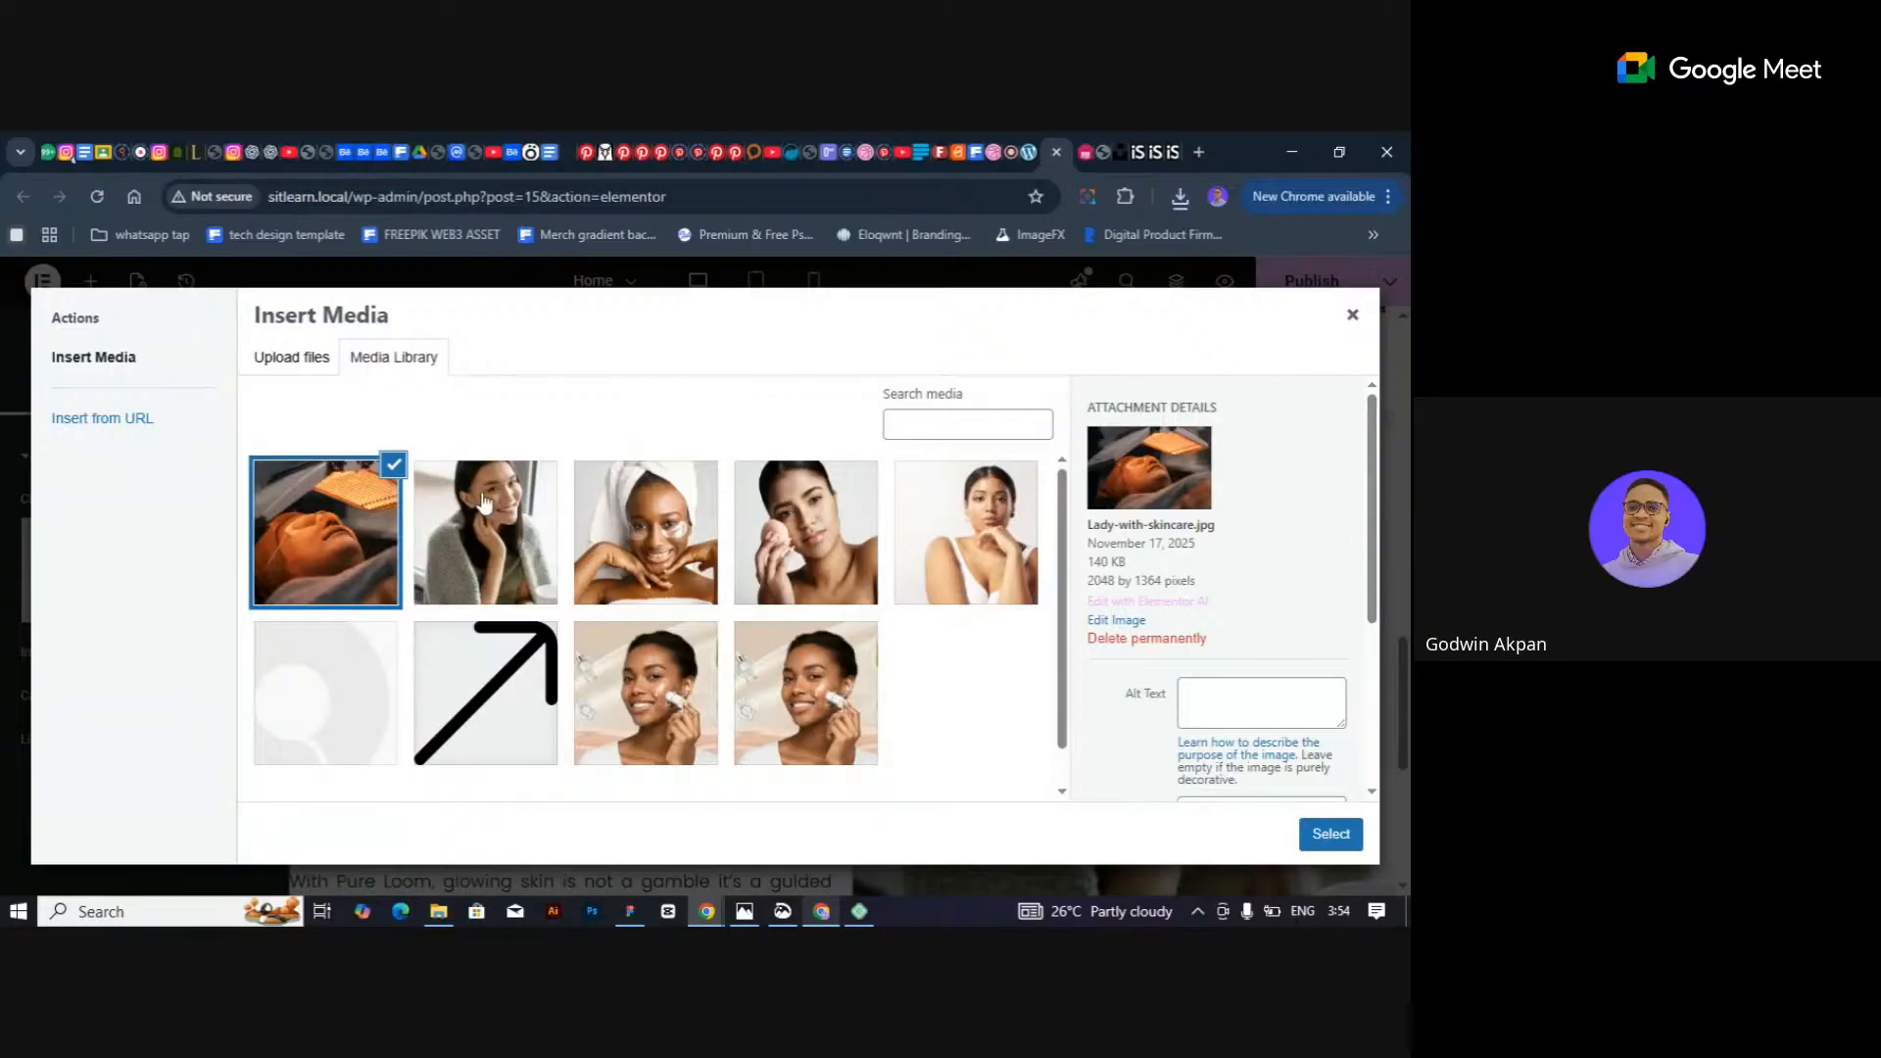
{"action": "left_click", "coordinate": [1318, 834]}
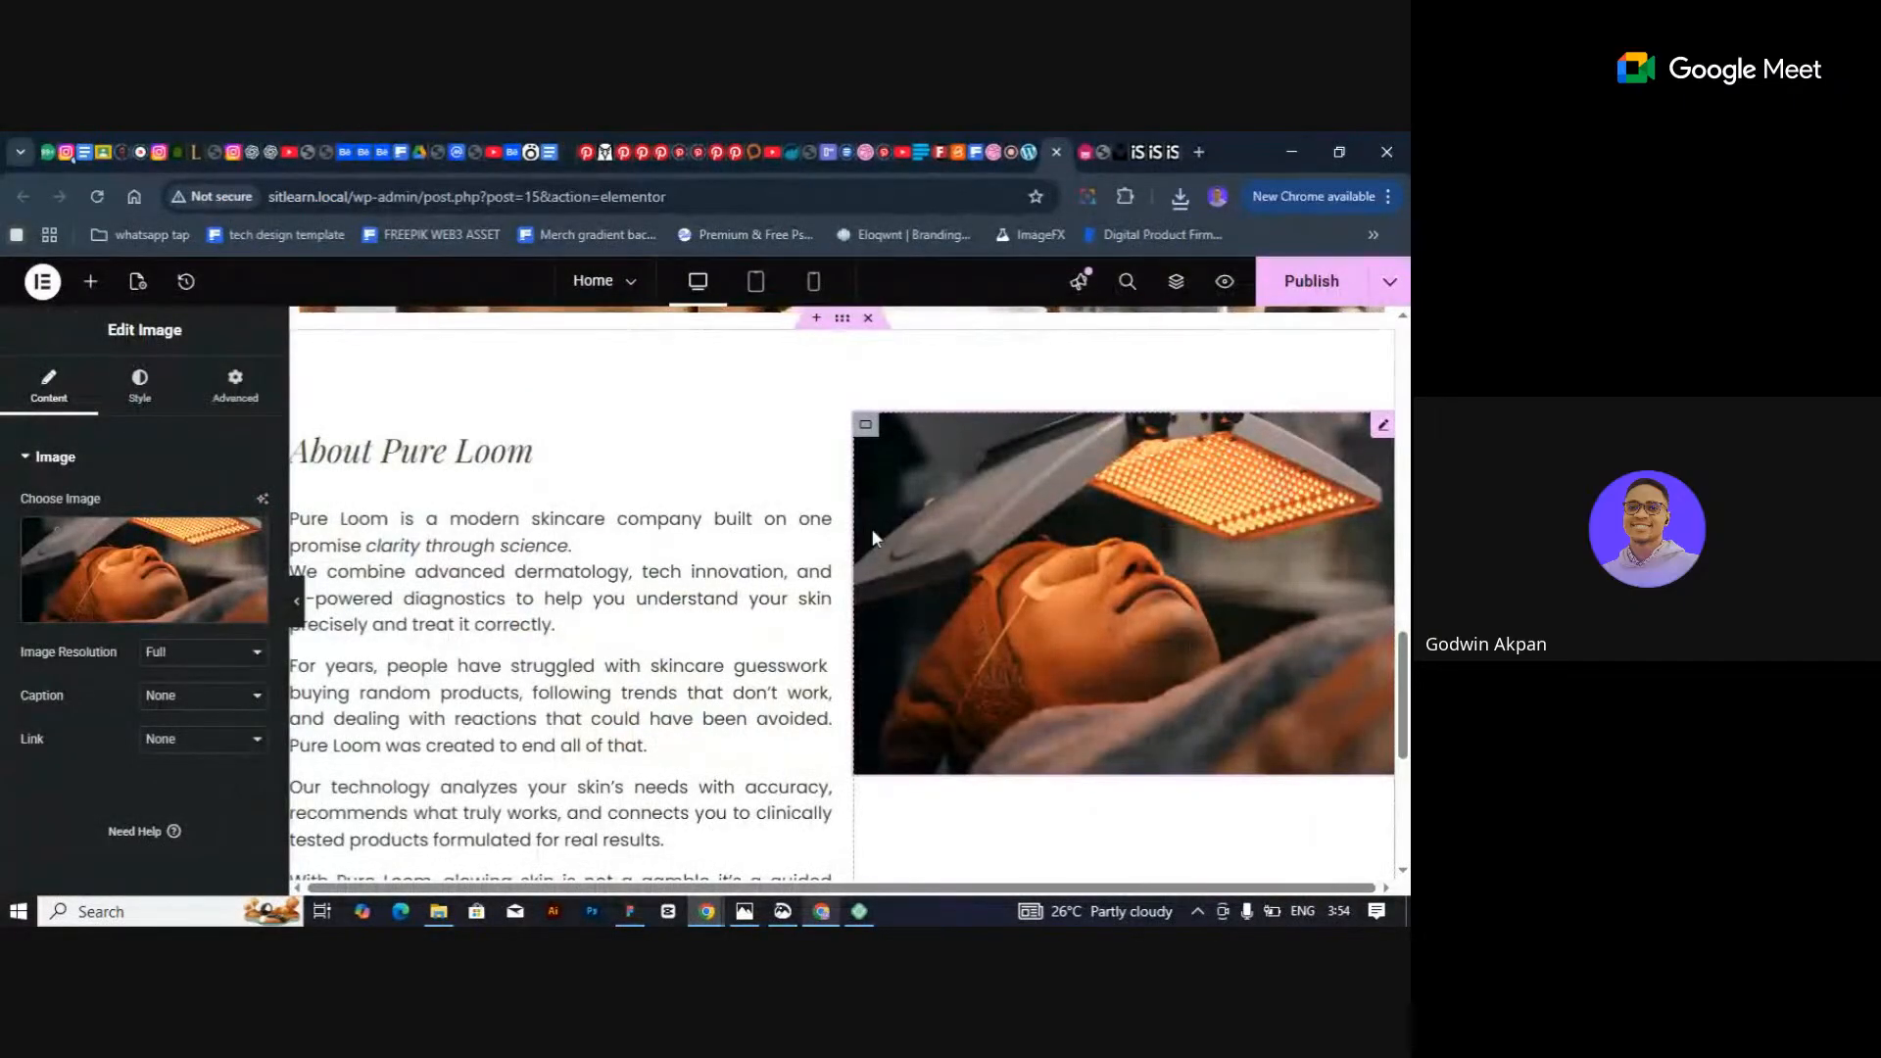
Collapse the editing panel and examine the spacing between the photo carousel and the About Pure Loom section.
{"action": "left_click", "coordinate": [297, 600]}
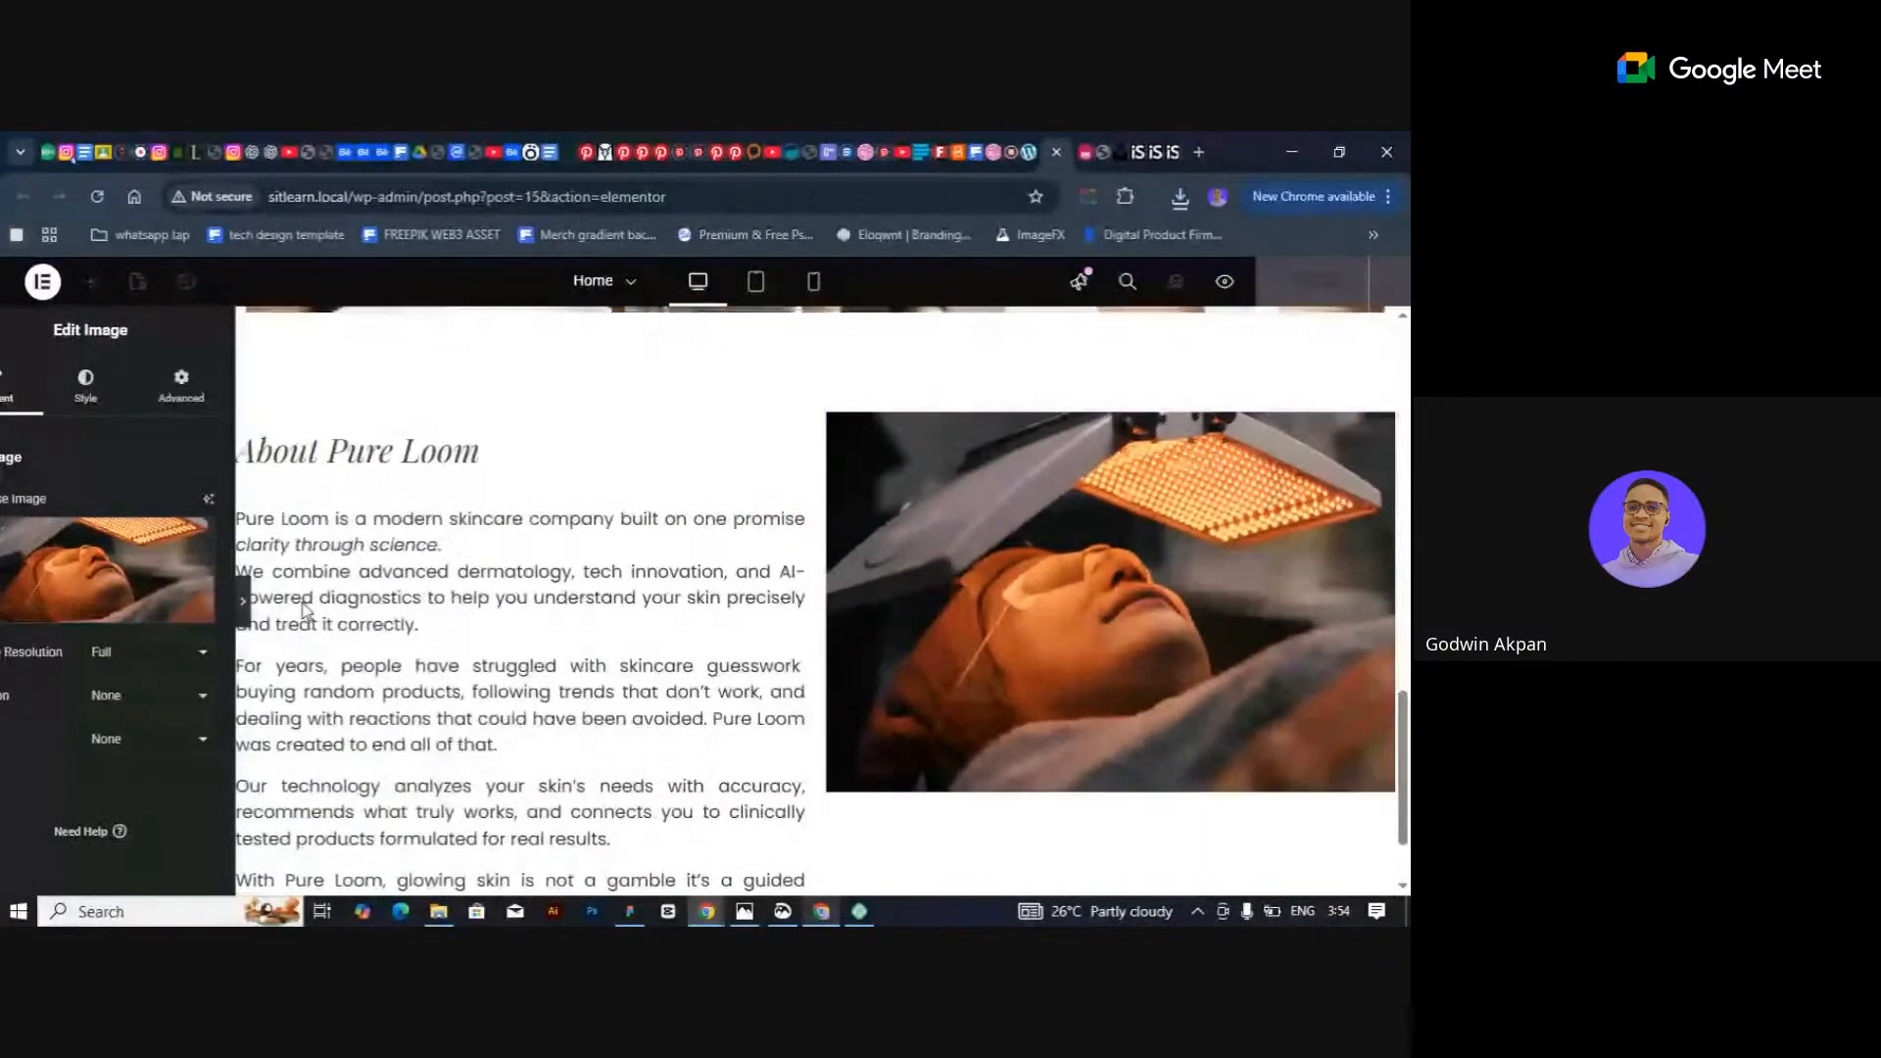
{"action": "scroll", "coordinate": [684, 604], "scroll_direction": "up", "scroll_amount": 3}
{"action": "scroll", "coordinate": [686, 604], "scroll_direction": "down", "scroll_amount": 2}
{"action": "scroll", "coordinate": [686, 603], "scroll_direction": "up", "scroll_amount": 4}
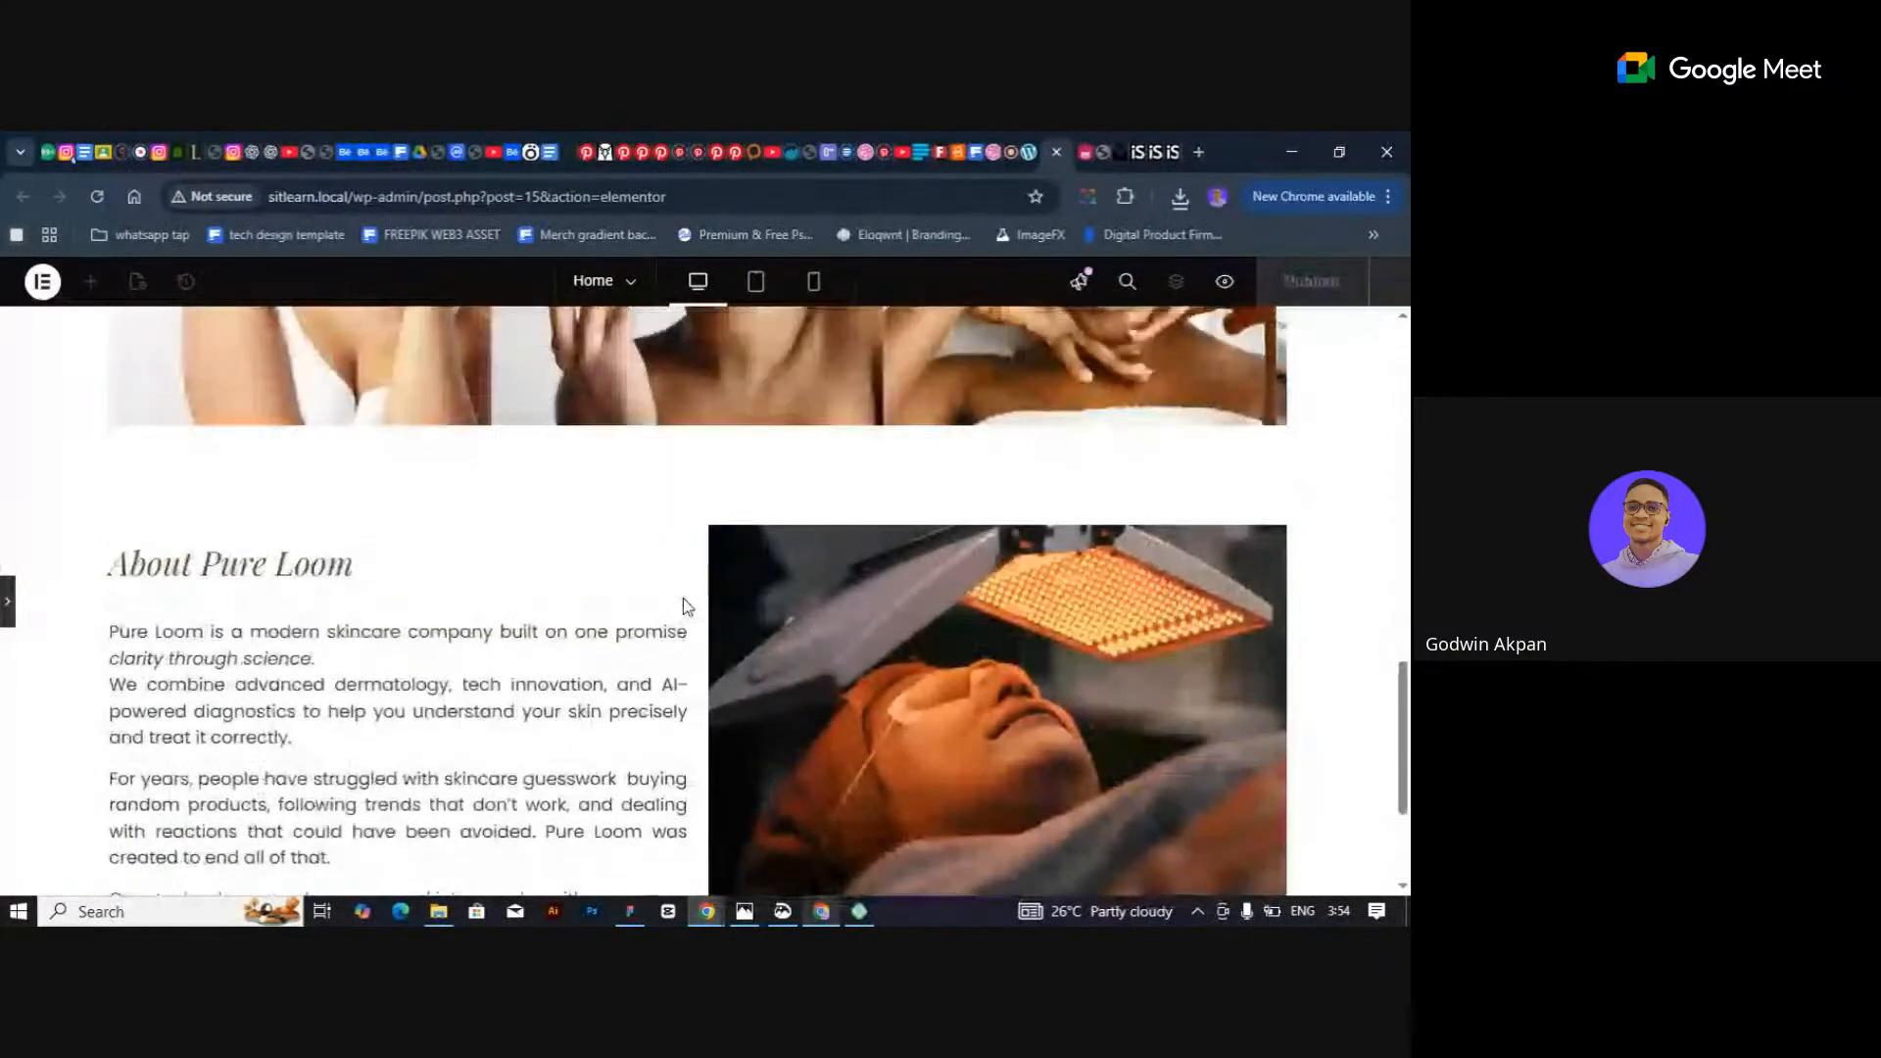
{"action": "scroll", "coordinate": [686, 603], "scroll_direction": "down", "scroll_amount": 3}
{"action": "scroll", "coordinate": [690, 607], "scroll_direction": "up", "scroll_amount": 3}
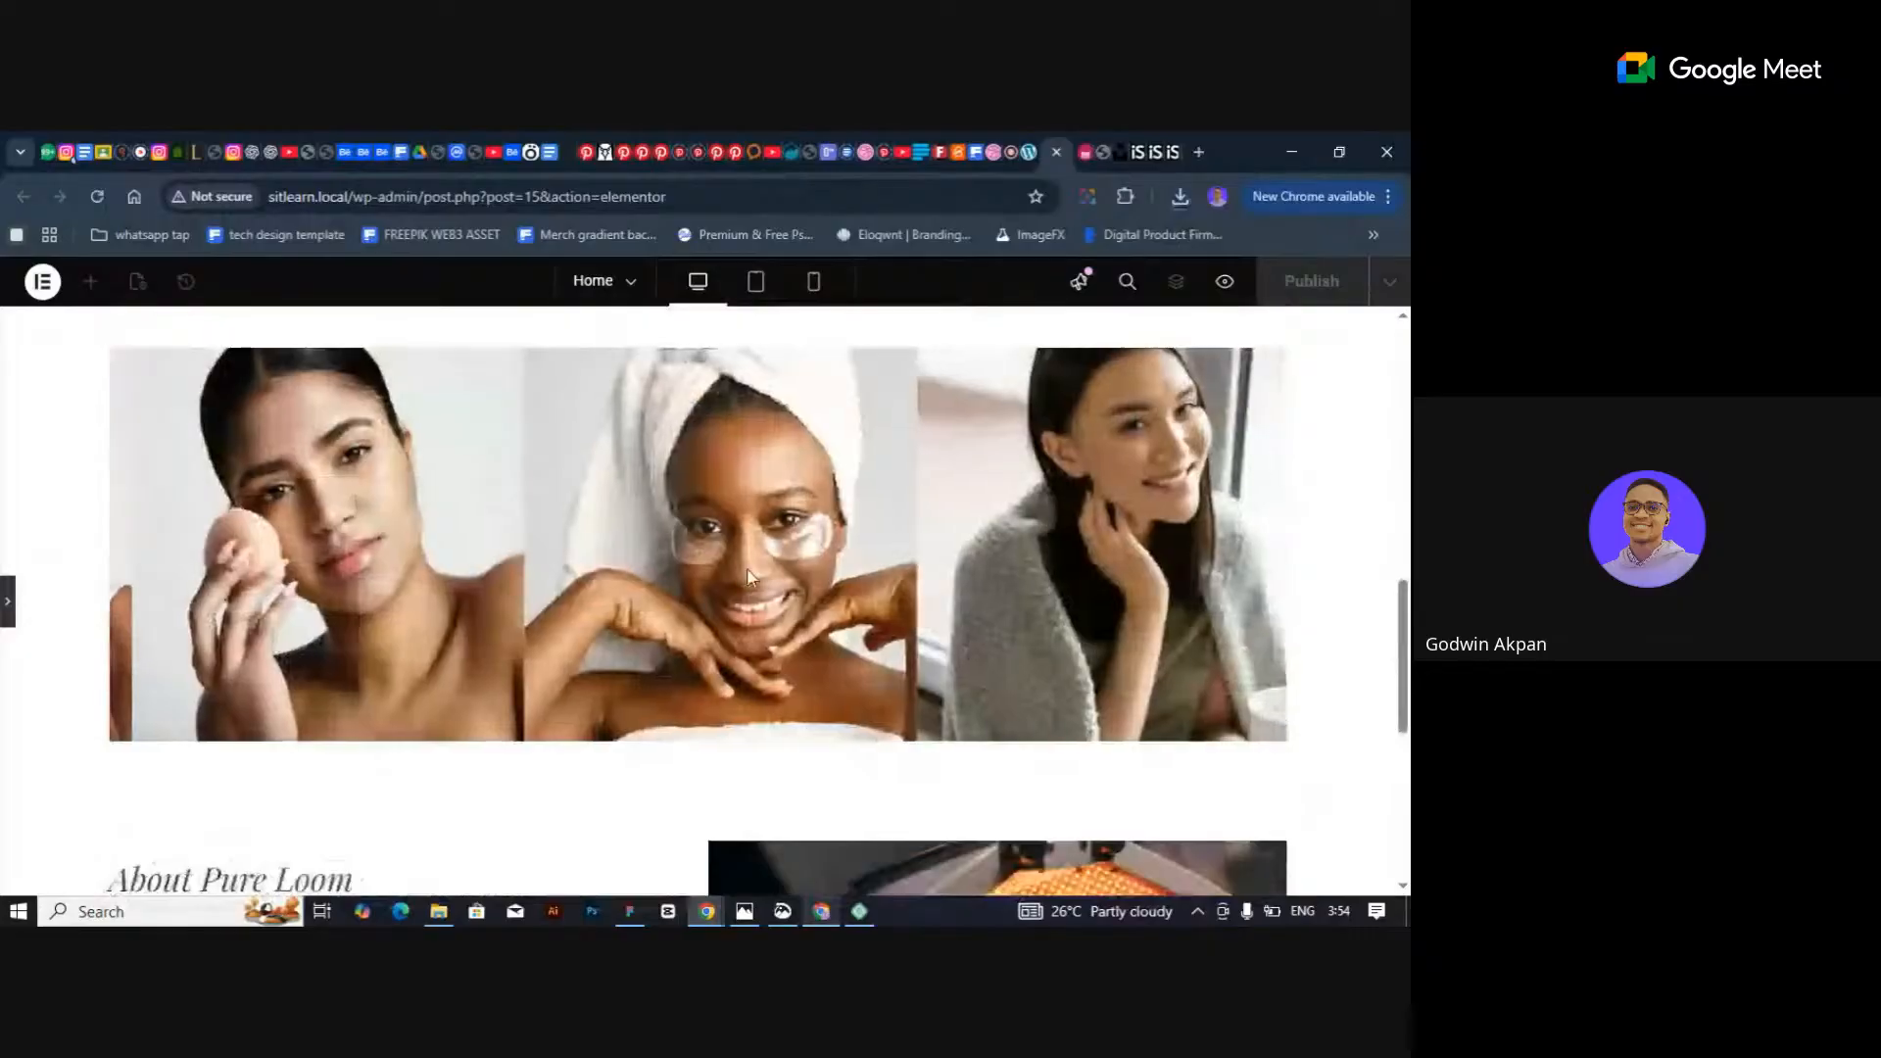
{"action": "scroll", "coordinate": [814, 761], "scroll_direction": "down", "scroll_amount": 3}
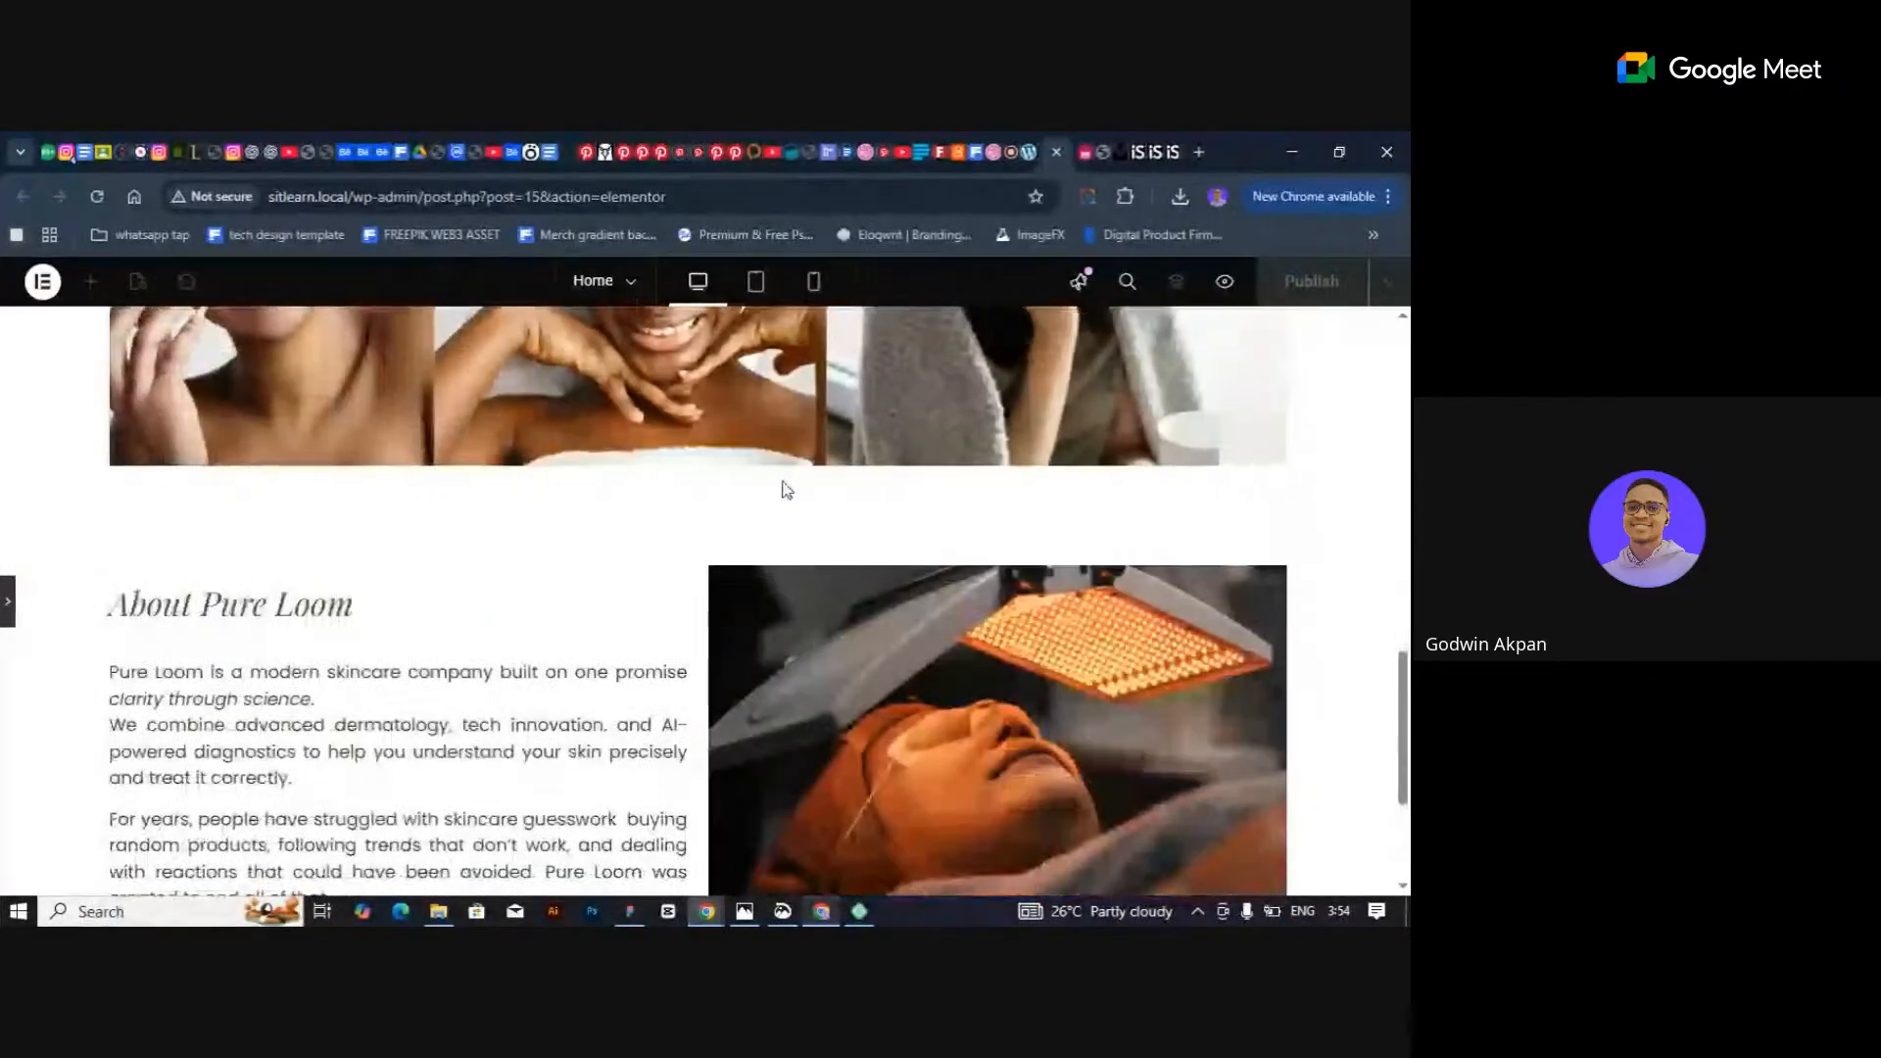
Set the top padding of the About Pure Loom section's container to 120 px.
{"action": "left_click", "coordinate": [8, 618]}
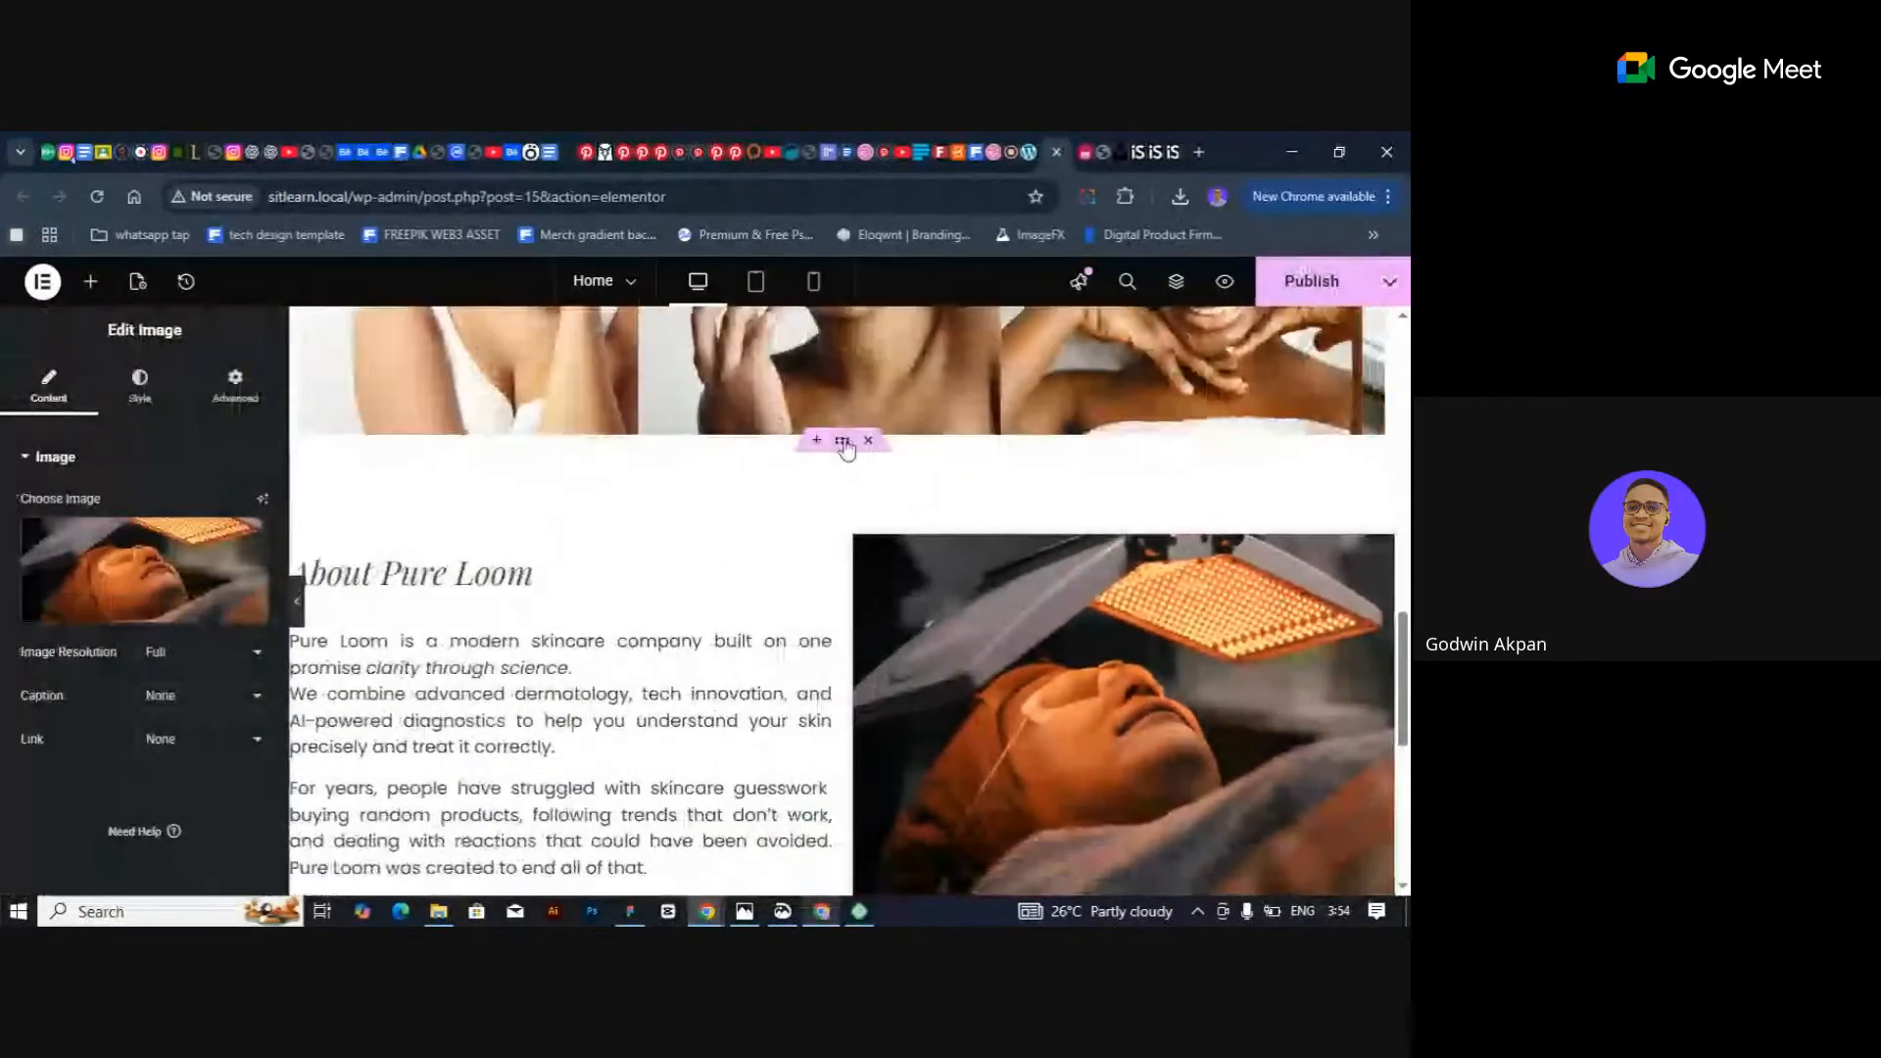
{"action": "left_click", "coordinate": [842, 440]}
{"action": "left_click", "coordinate": [224, 390]}
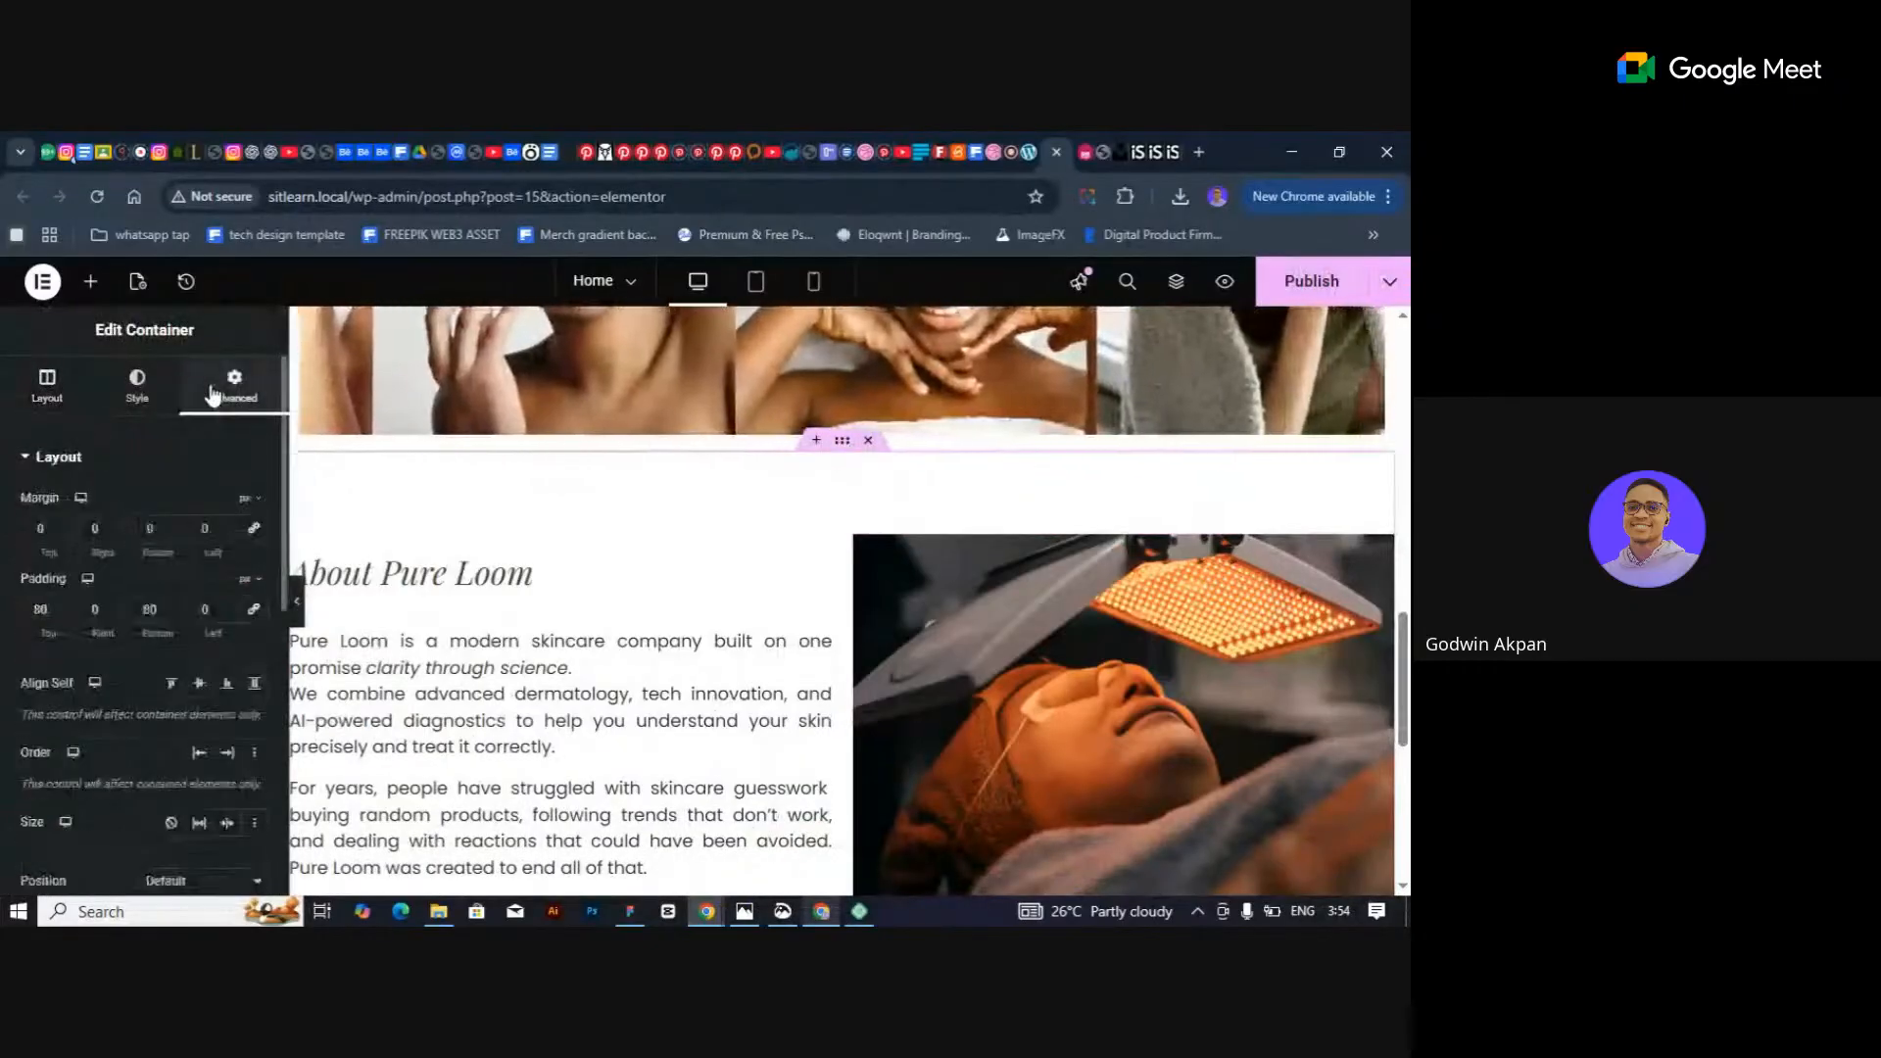
{"action": "double_click", "coordinate": [39, 609]}
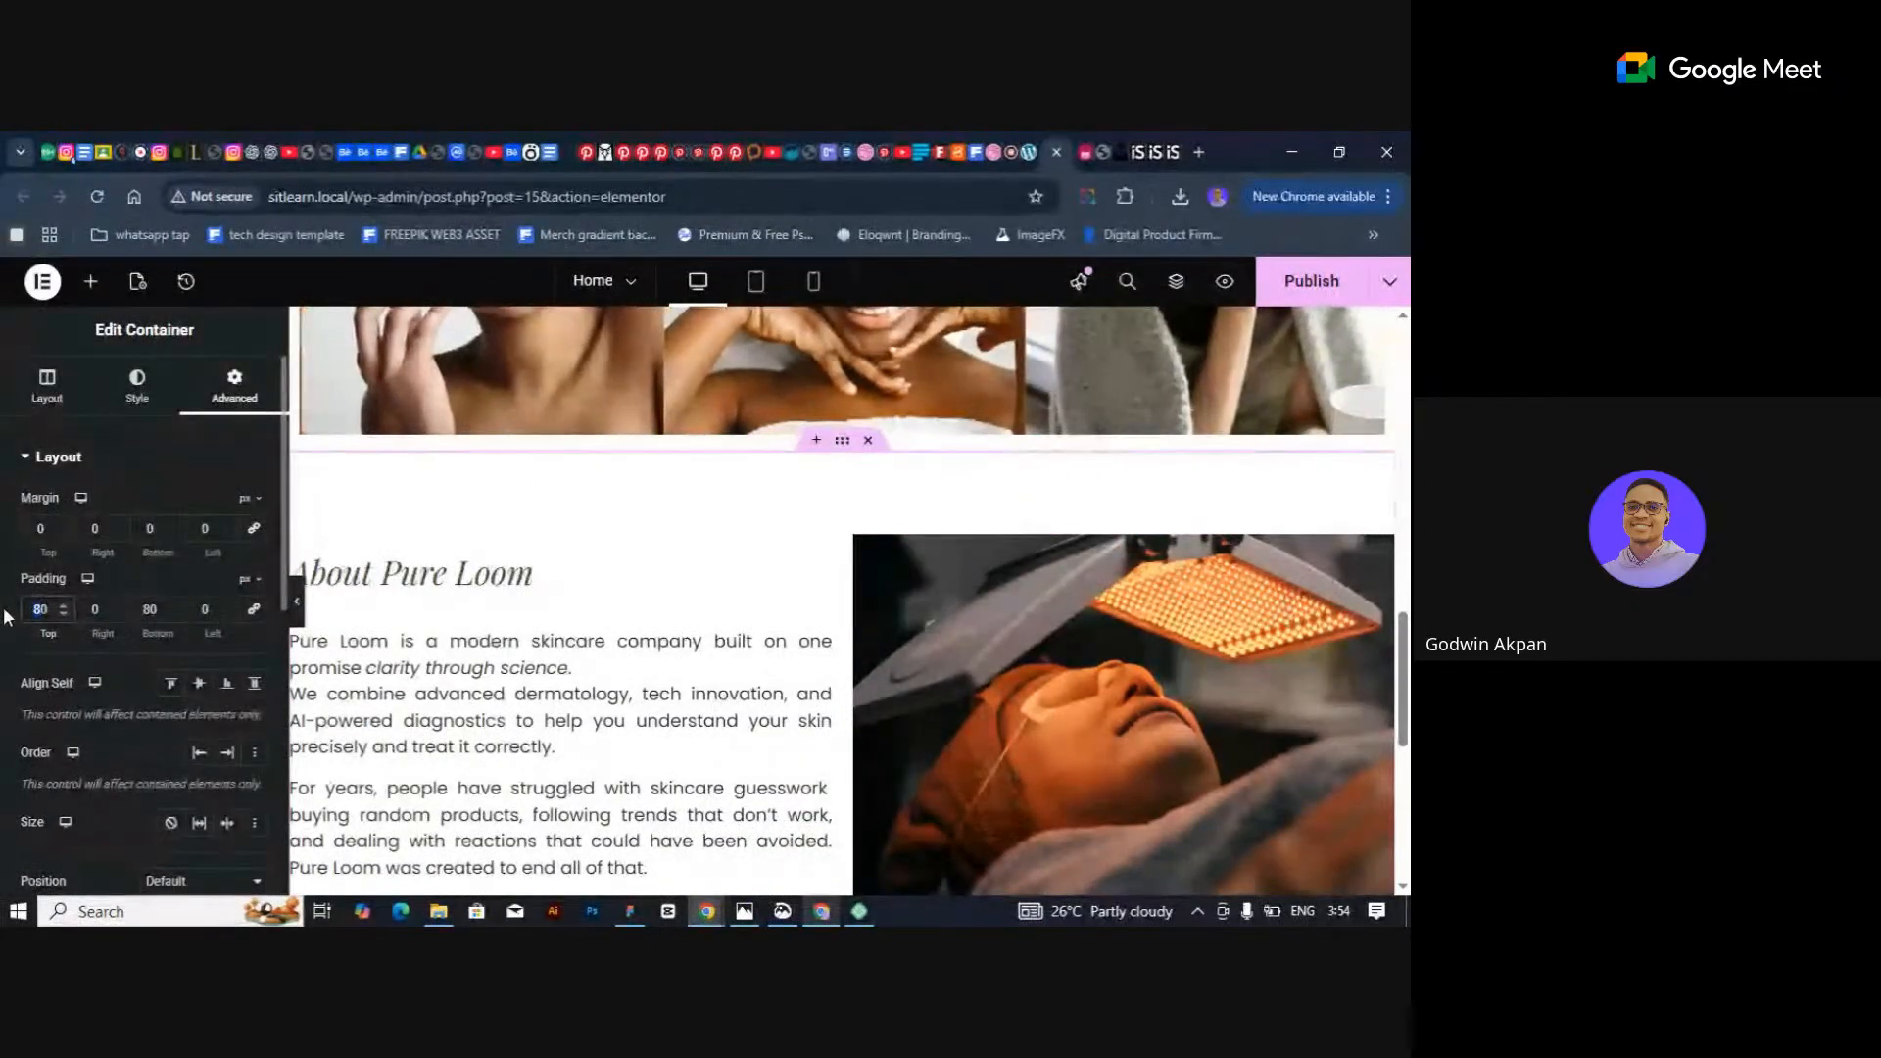
{"action": "type", "text": "120"}
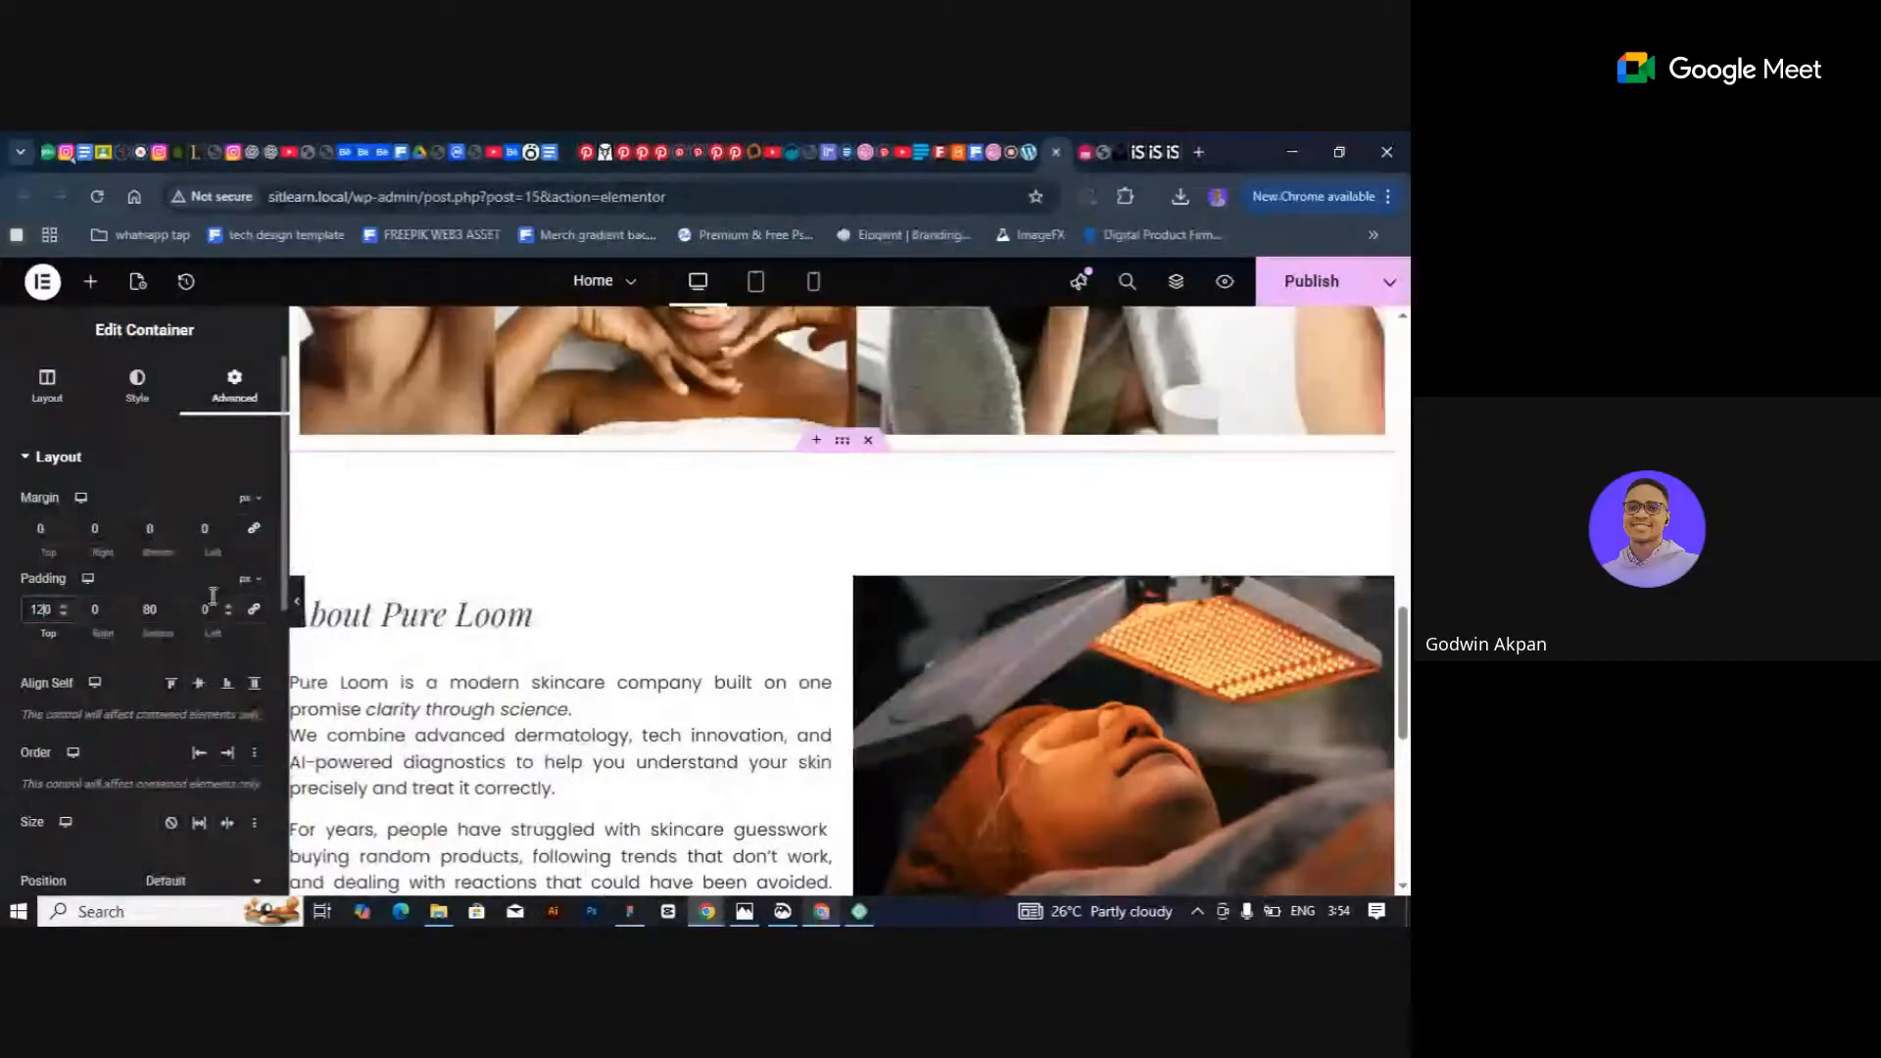
Review the About Pure Loom section's spacing and layout below the carousel with the editing panel collapsed.
{"action": "left_click", "coordinate": [296, 601]}
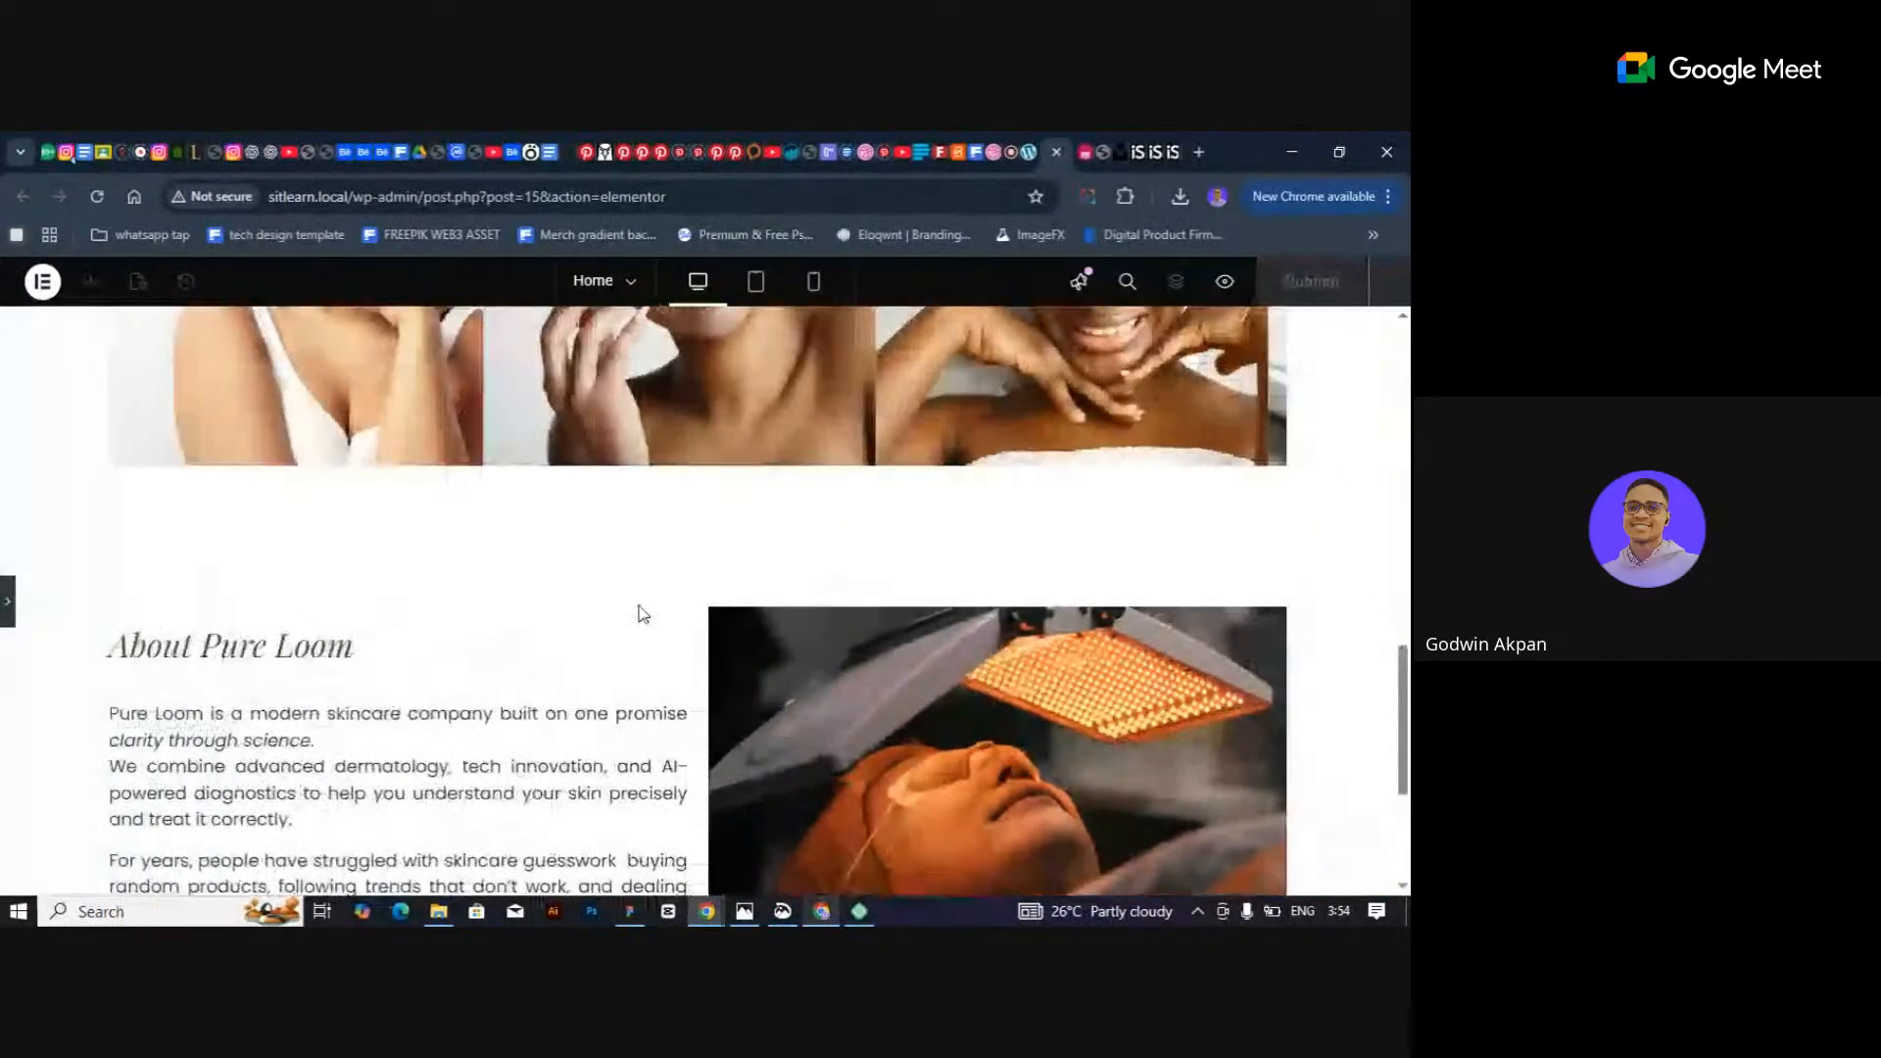
{"action": "scroll", "coordinate": [674, 584], "scroll_direction": "down", "scroll_amount": 3}
{"action": "scroll", "coordinate": [676, 576], "scroll_direction": "up", "scroll_amount": 3}
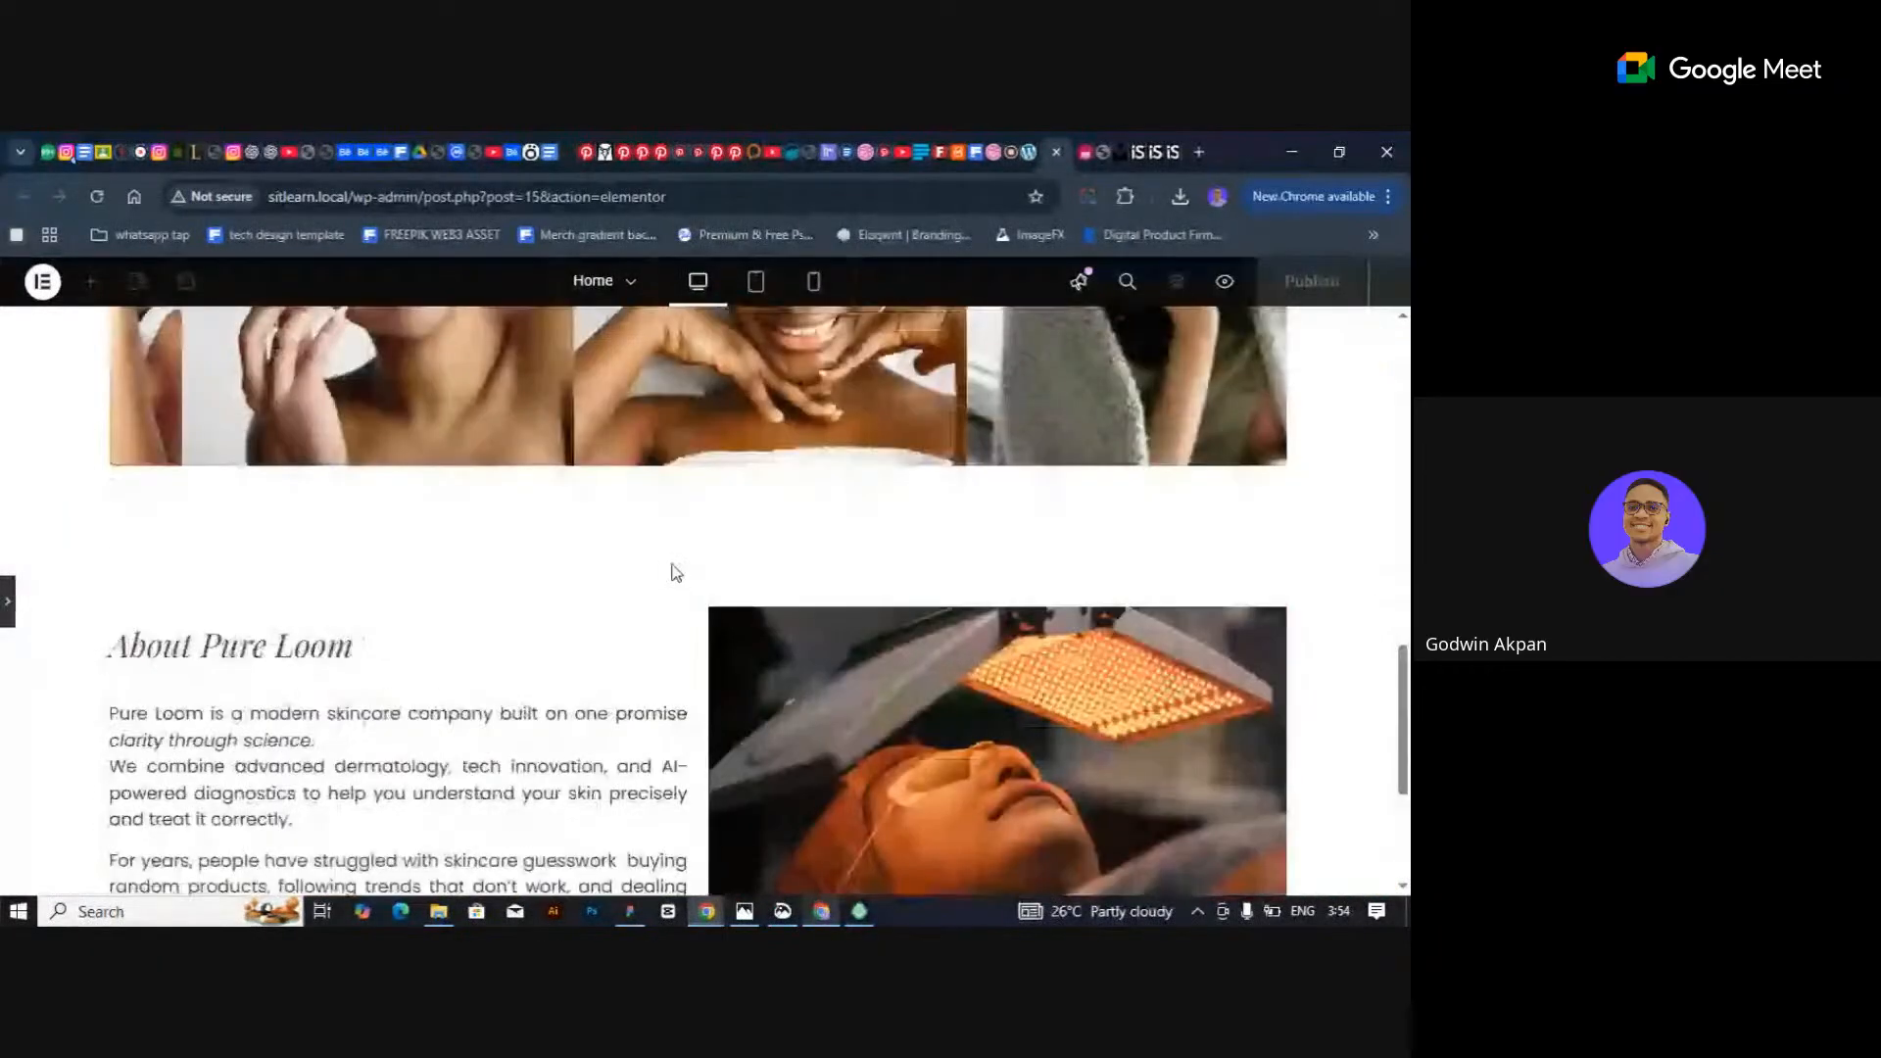
{"action": "scroll", "coordinate": [647, 576], "scroll_direction": "down", "scroll_amount": 3}
{"action": "scroll", "coordinate": [630, 579], "scroll_direction": "up", "scroll_amount": 3}
{"action": "scroll", "coordinate": [578, 600], "scroll_direction": "down", "scroll_amount": 2}
{"action": "scroll", "coordinate": [533, 618], "scroll_direction": "up", "scroll_amount": 2}
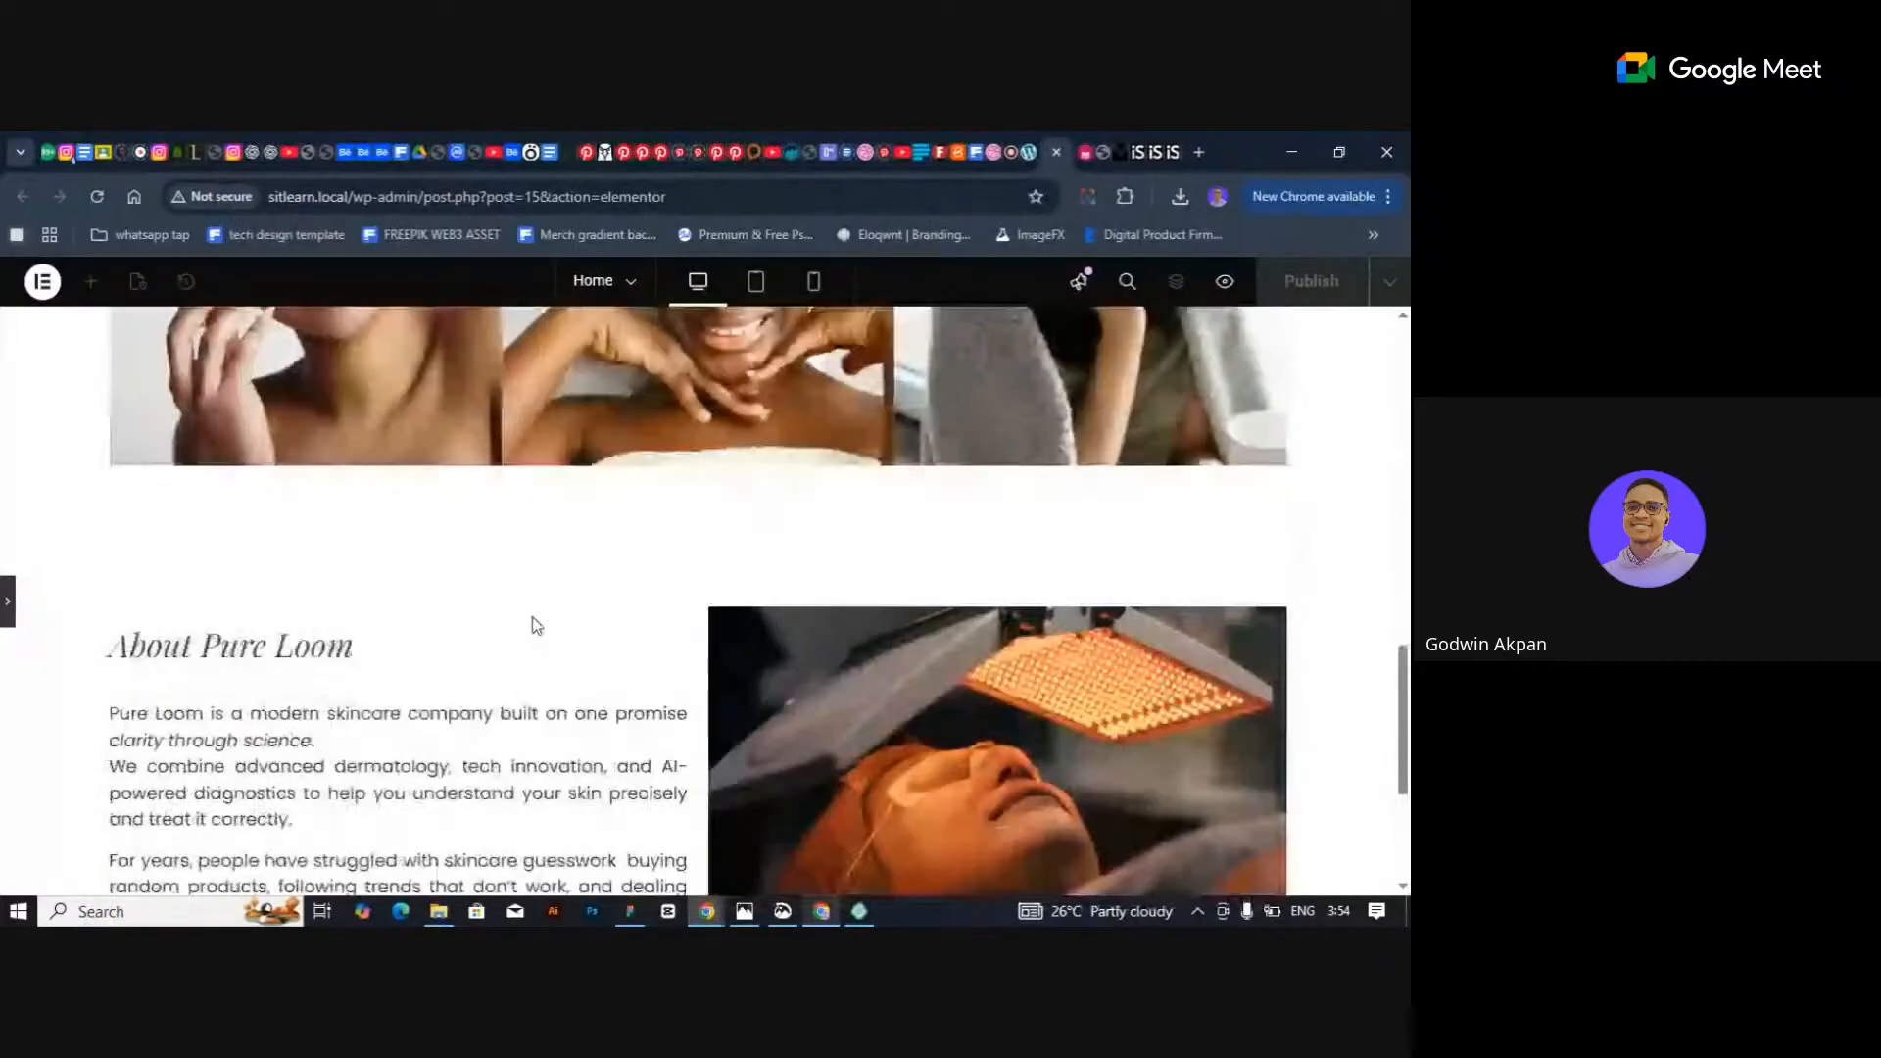
{"action": "scroll", "coordinate": [533, 619], "scroll_direction": "down", "scroll_amount": 3}
{"action": "scroll", "coordinate": [392, 598], "scroll_direction": "up", "scroll_amount": 2}
{"action": "scroll", "coordinate": [680, 643], "scroll_direction": "up", "scroll_amount": 2}
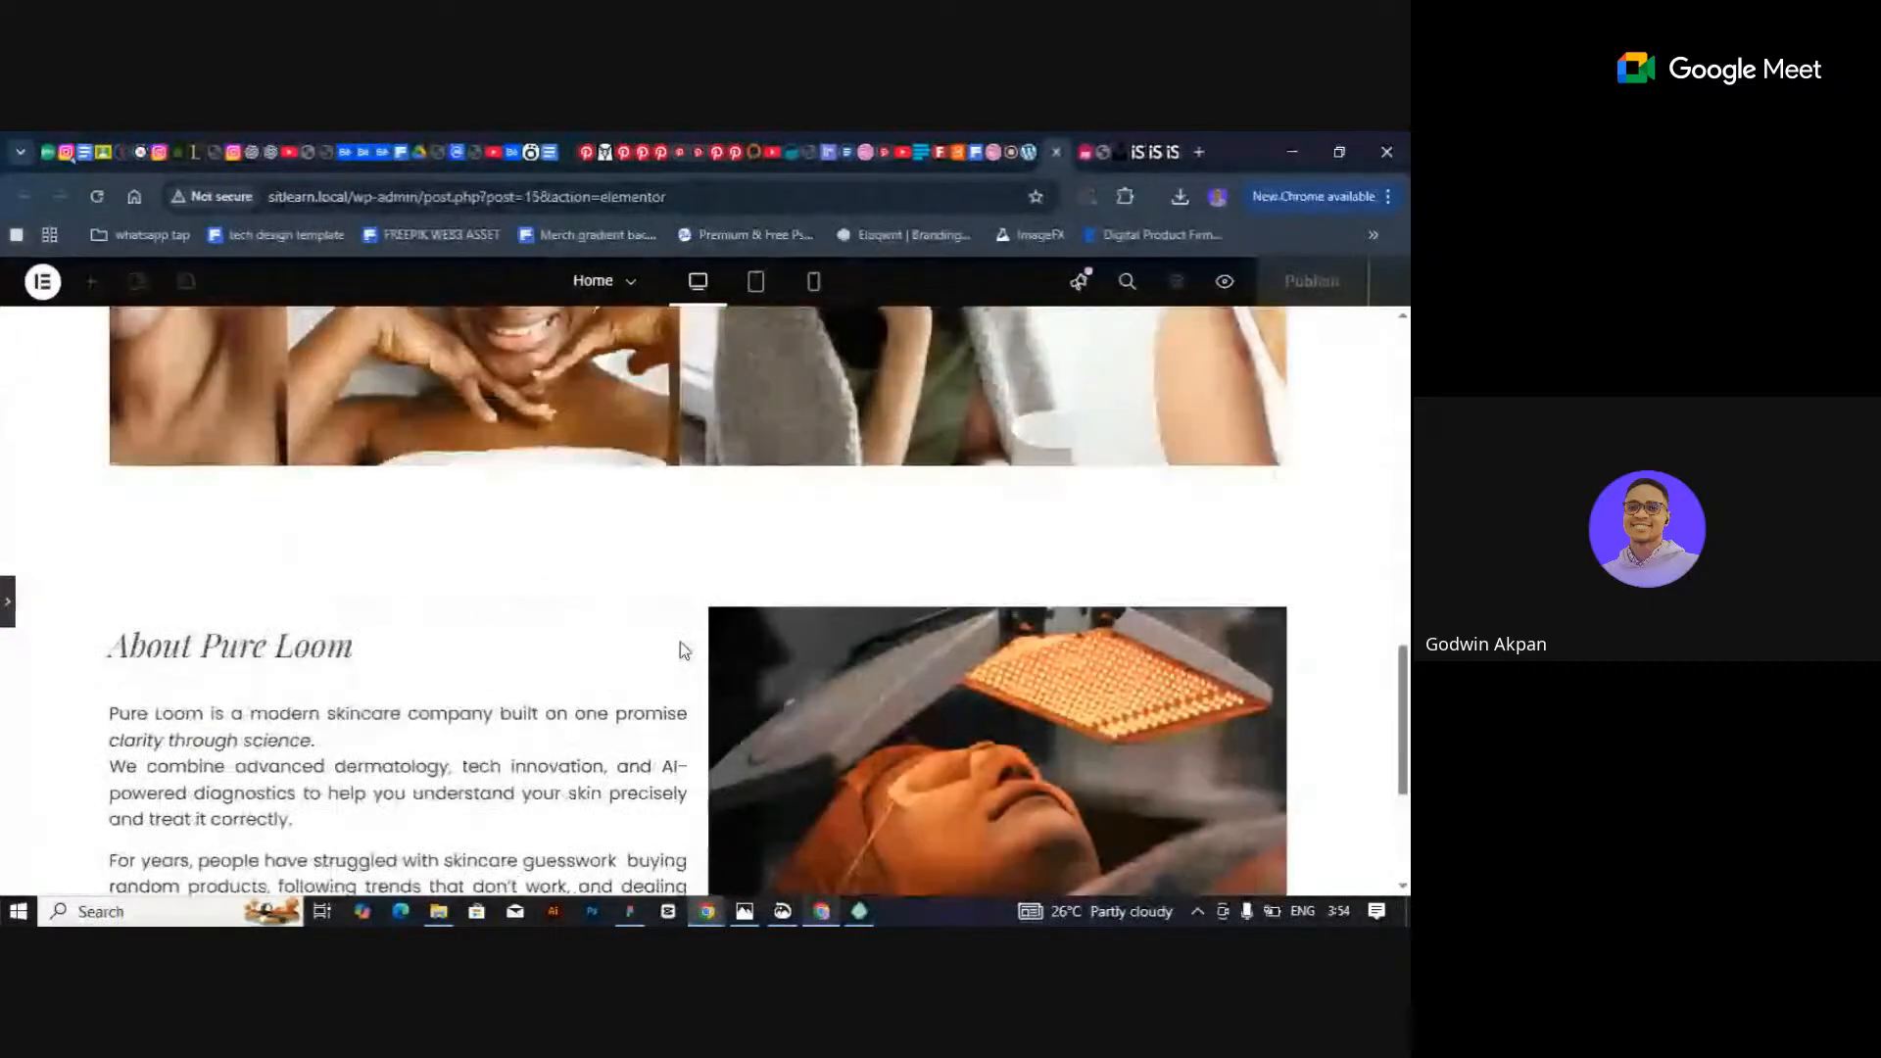
Round the corners of the About Pure Loom section's image with a 9 px border radius on all sides.
{"action": "scroll", "coordinate": [680, 643], "scroll_direction": "down", "scroll_amount": 3}
{"action": "left_click", "coordinate": [7, 602]}
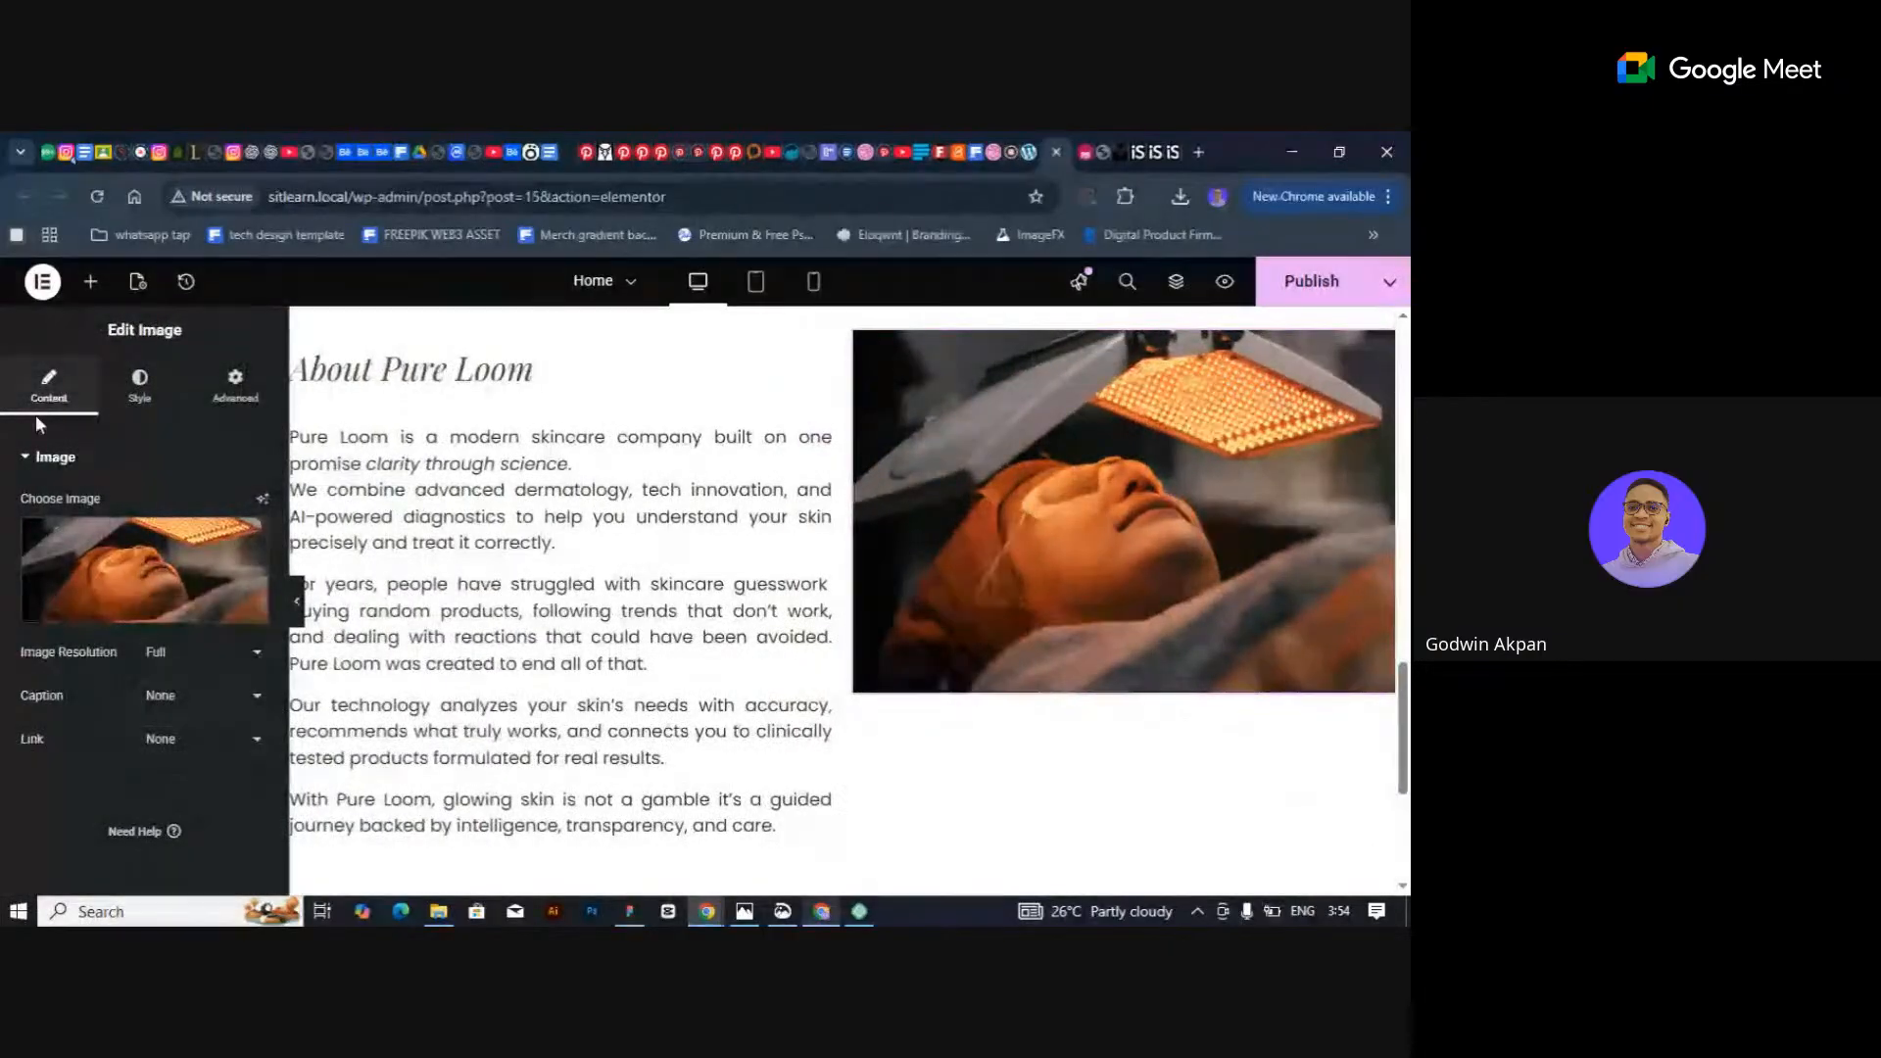
{"action": "left_click", "coordinate": [139, 387]}
{"action": "scroll", "coordinate": [137, 578], "scroll_direction": "down", "scroll_amount": 3}
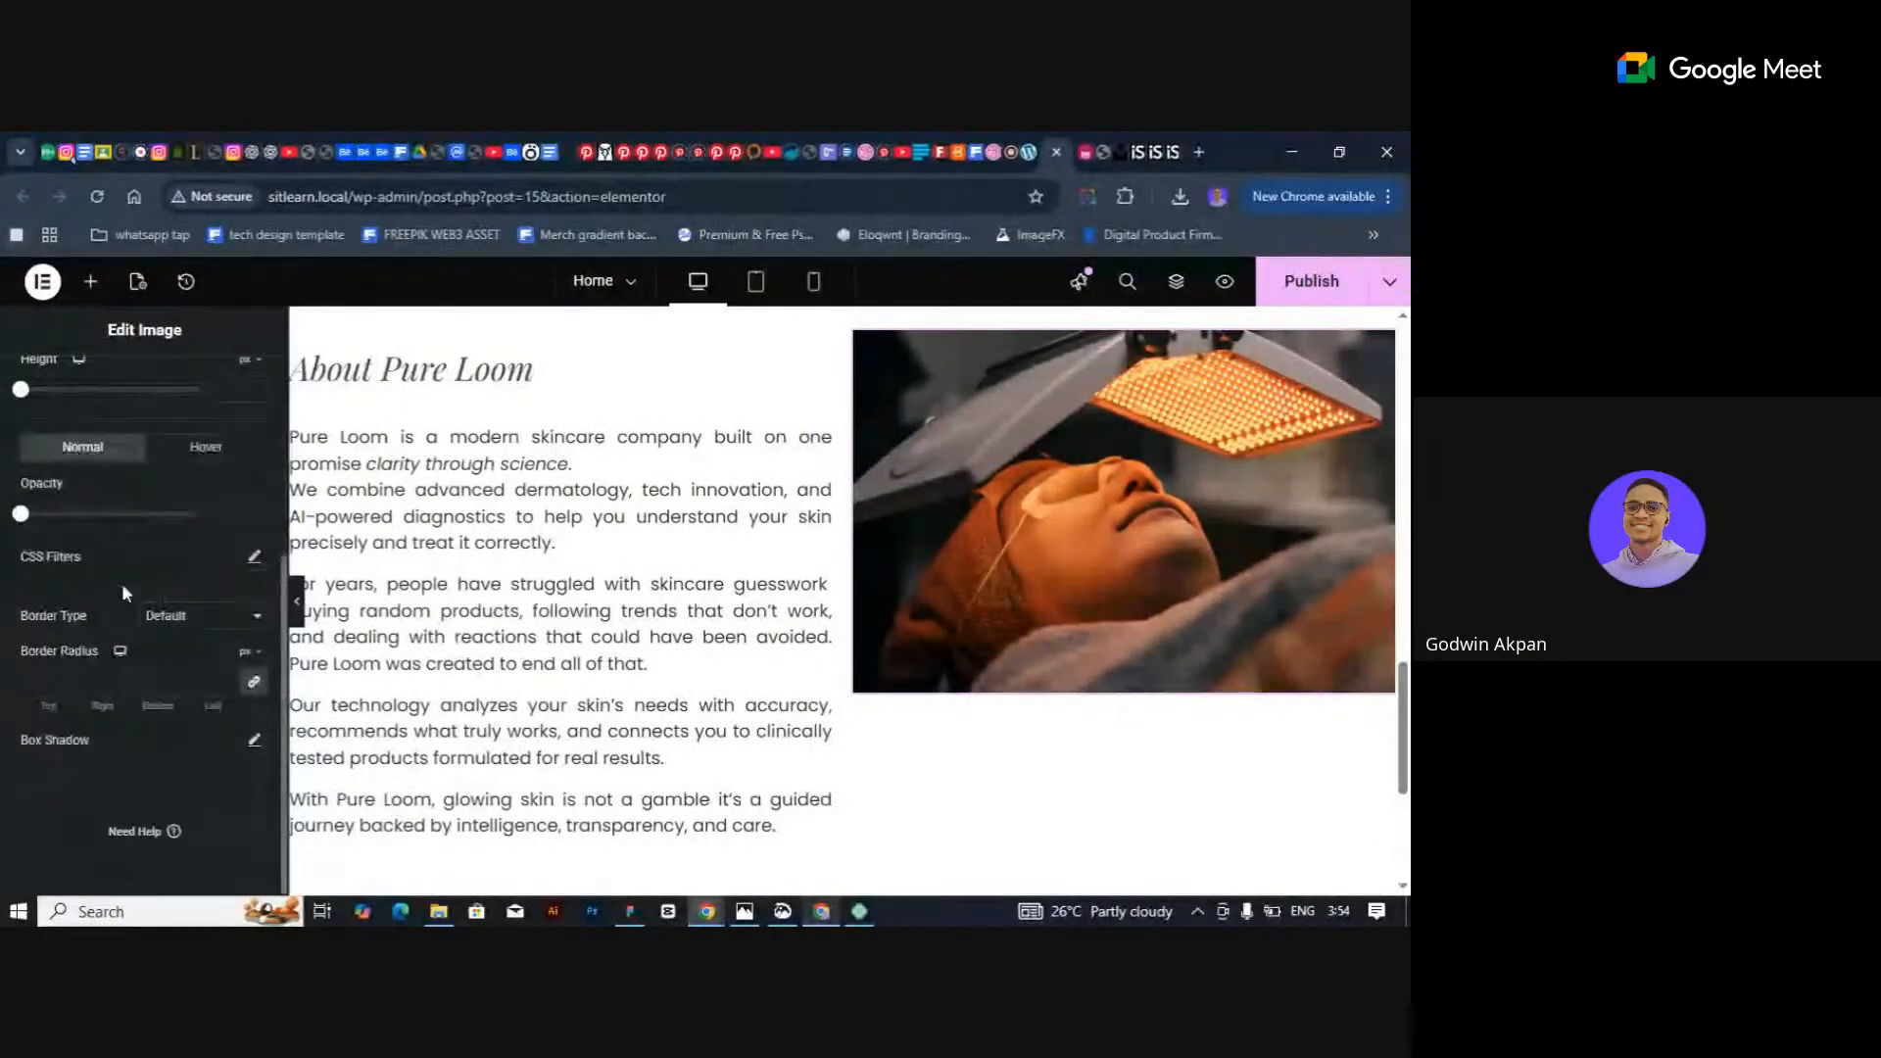
{"action": "left_click", "coordinate": [31, 678]}
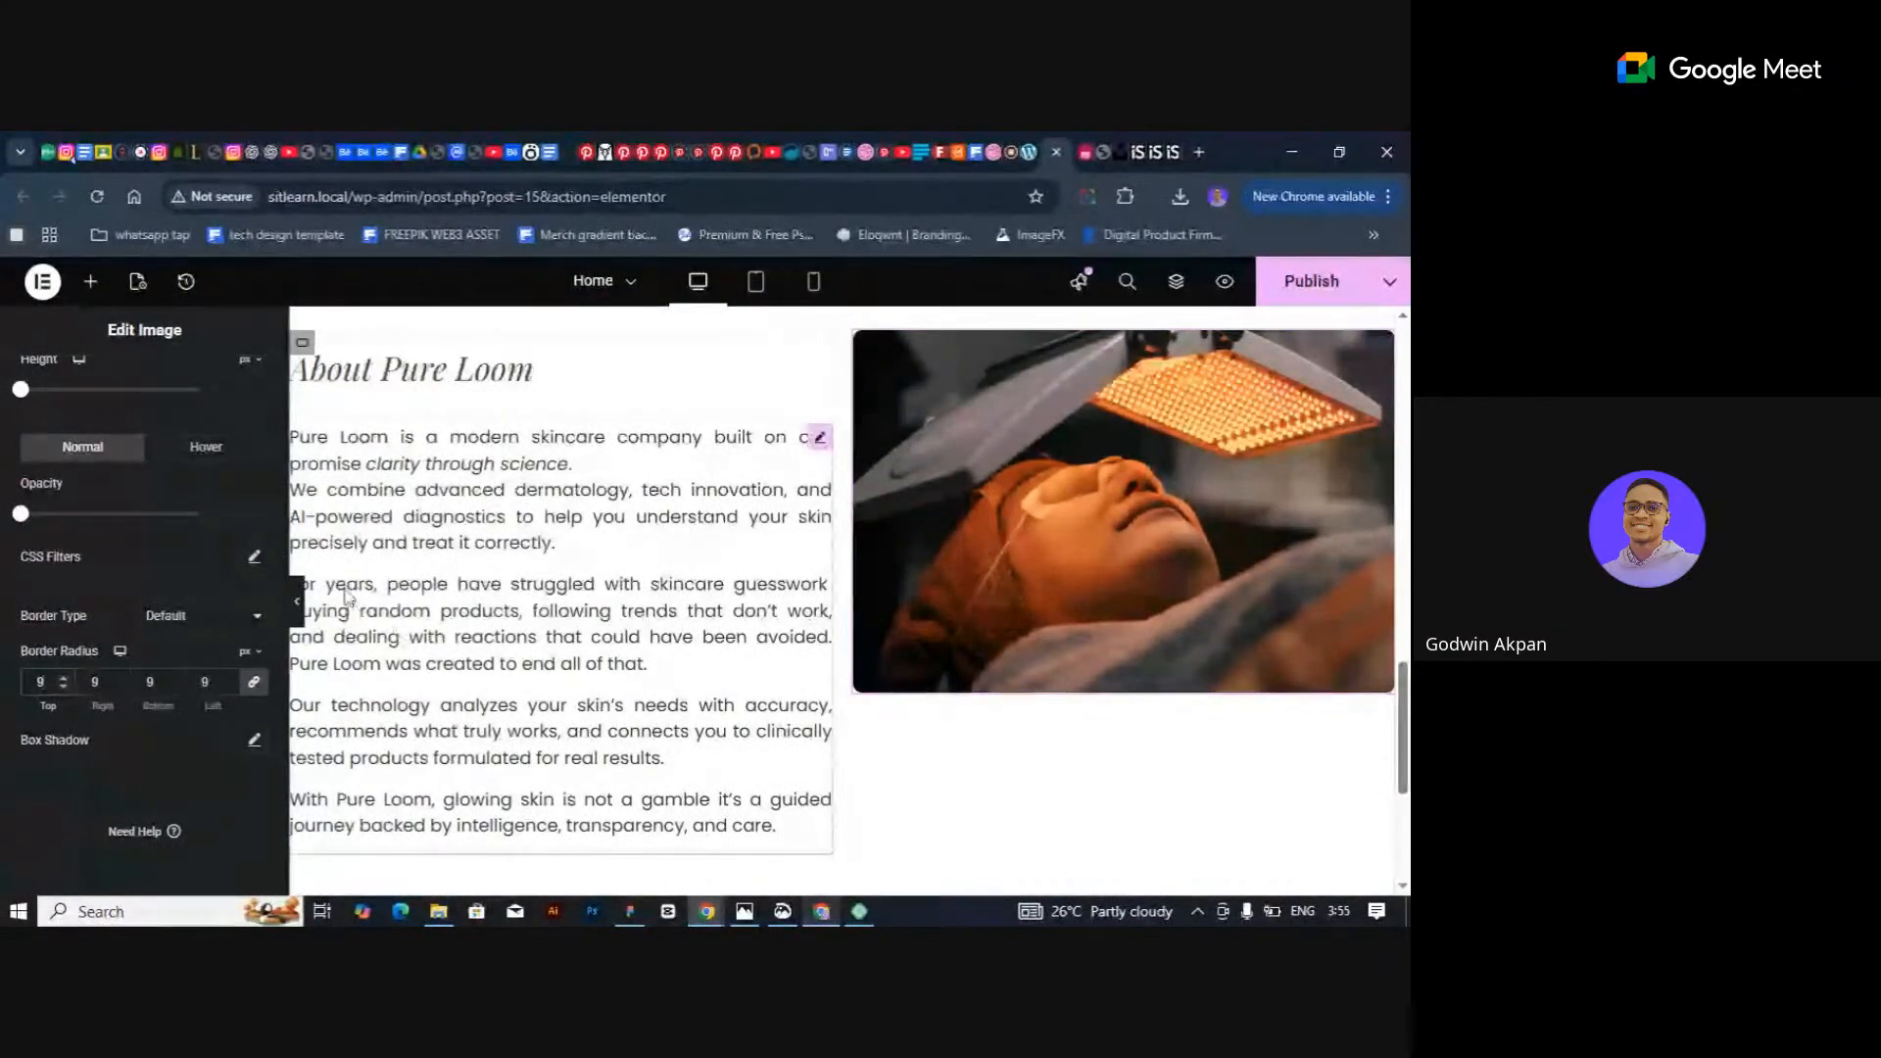
Review the rounded image and the About Pure Loom section's layout with the editing panel collapsed.
{"action": "left_click", "coordinate": [297, 602]}
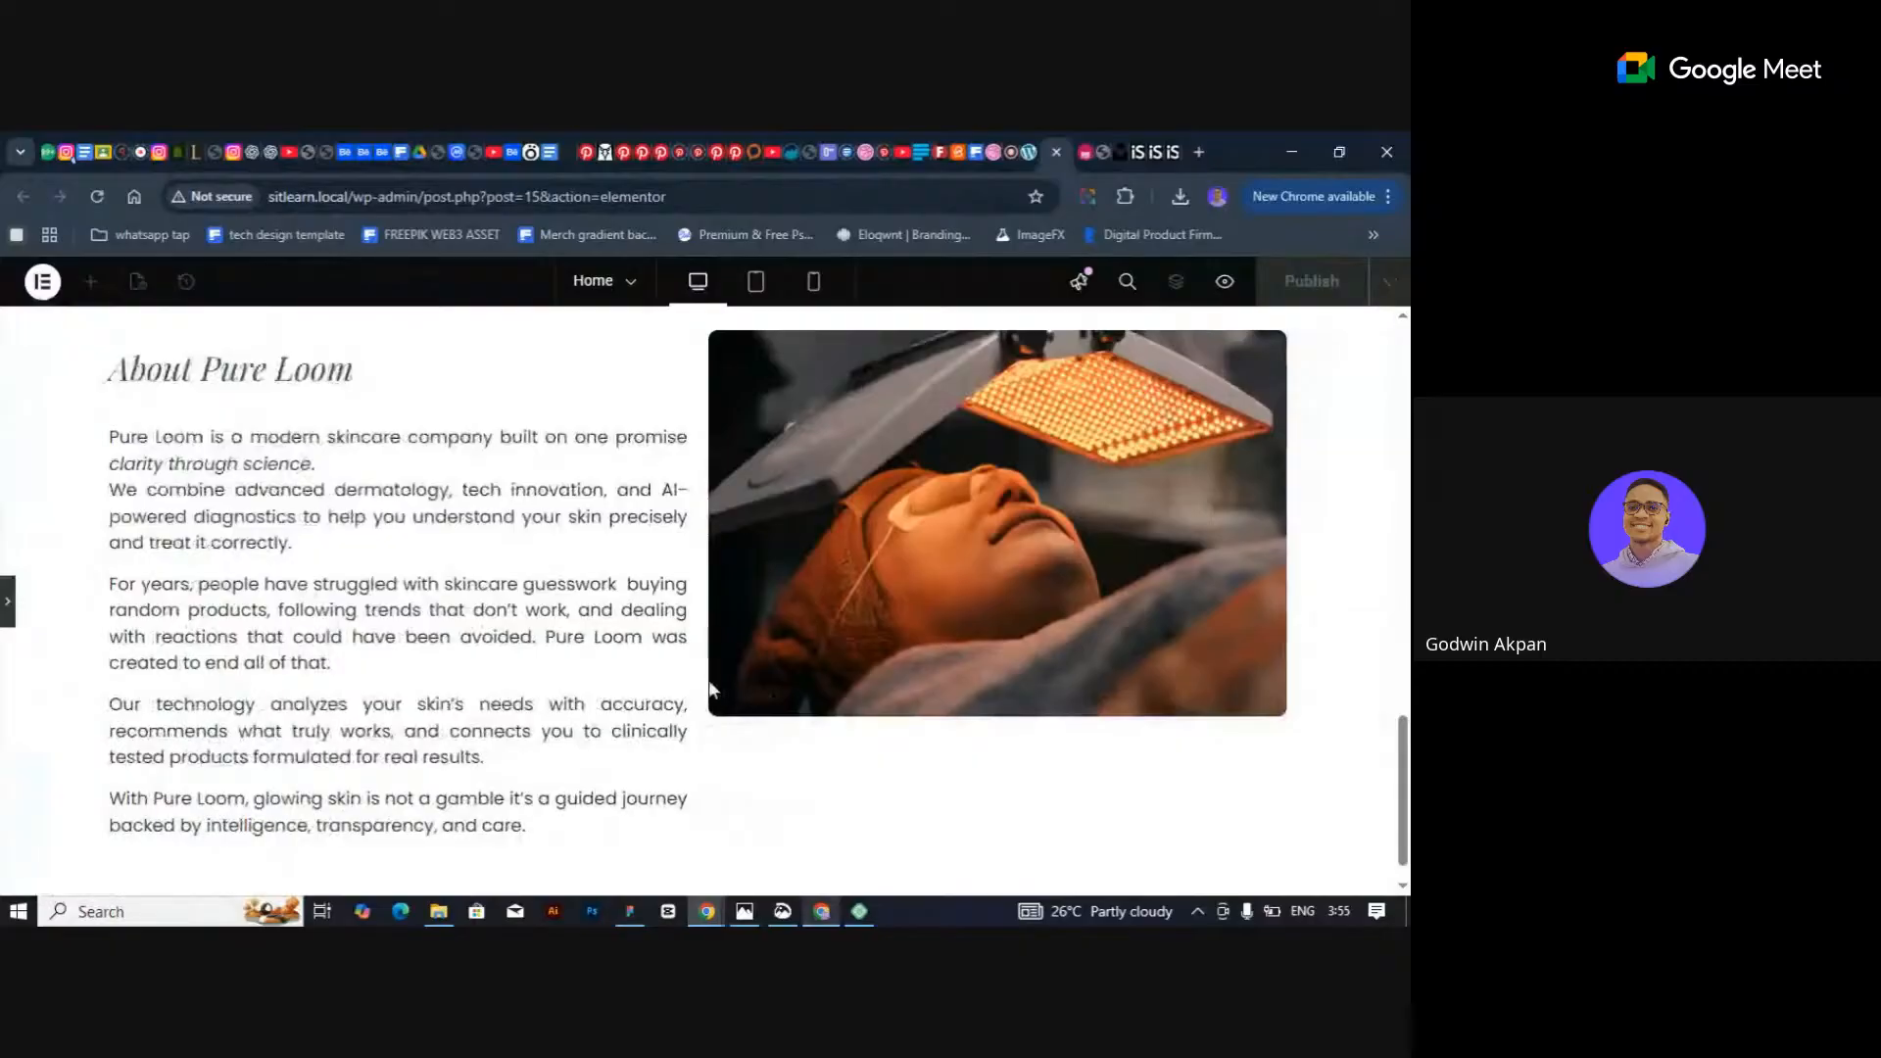
{"action": "scroll", "coordinate": [857, 720], "scroll_direction": "up", "scroll_amount": 3}
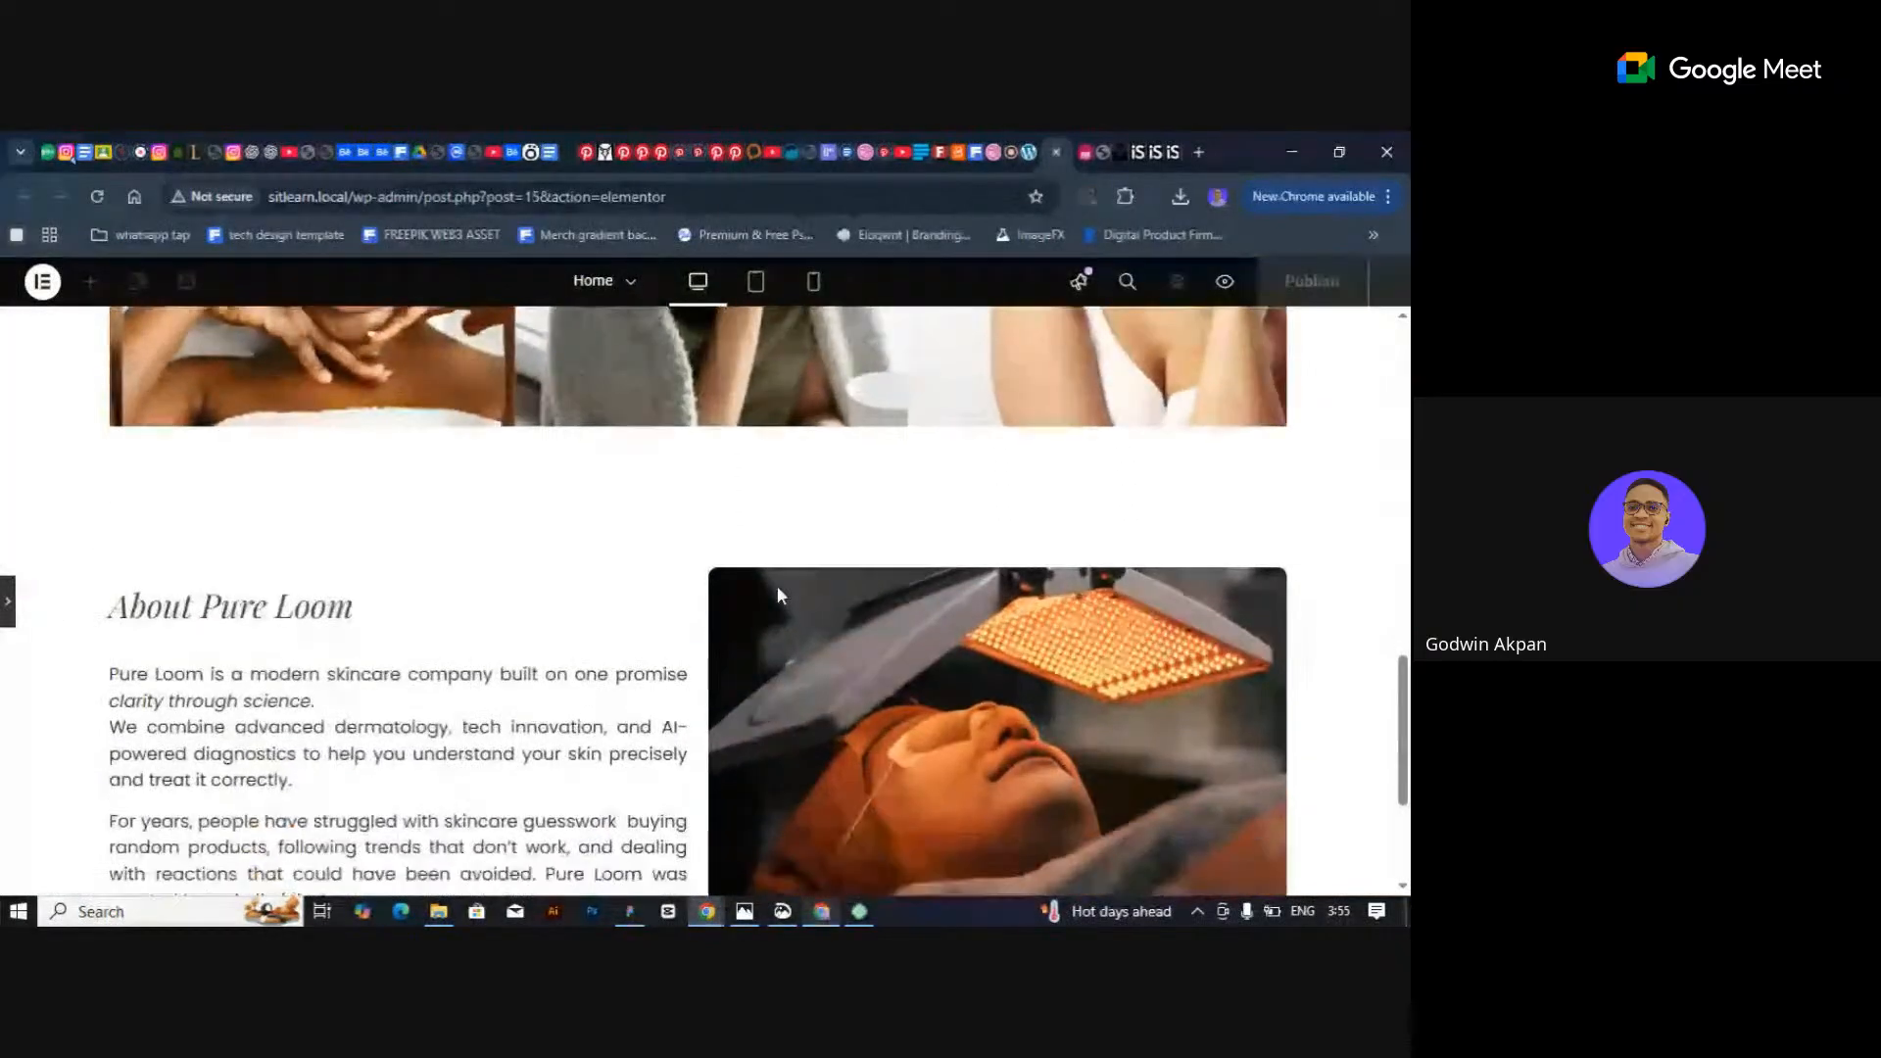
{"action": "scroll", "coordinate": [778, 588], "scroll_direction": "down", "scroll_amount": 3}
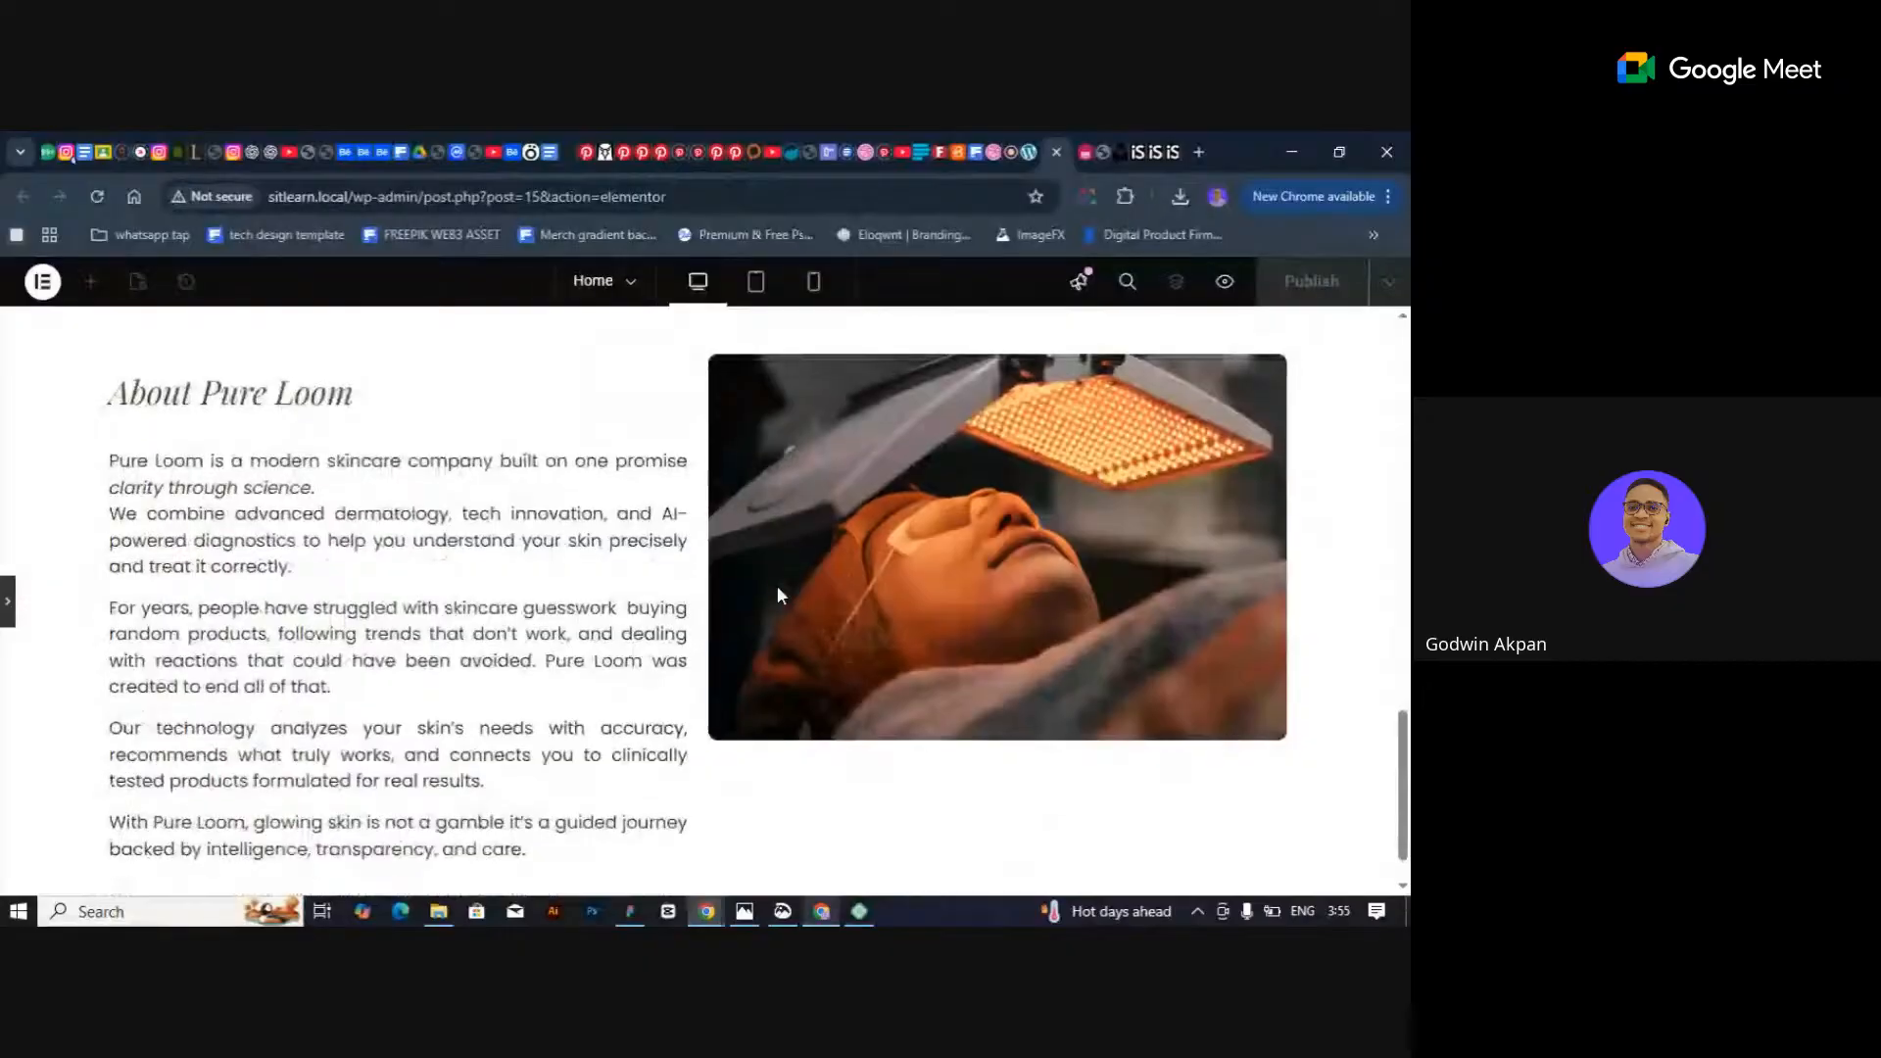
{"action": "scroll", "coordinate": [778, 587], "scroll_direction": "up", "scroll_amount": 8}
{"action": "scroll", "coordinate": [778, 596], "scroll_direction": "down", "scroll_amount": 10}
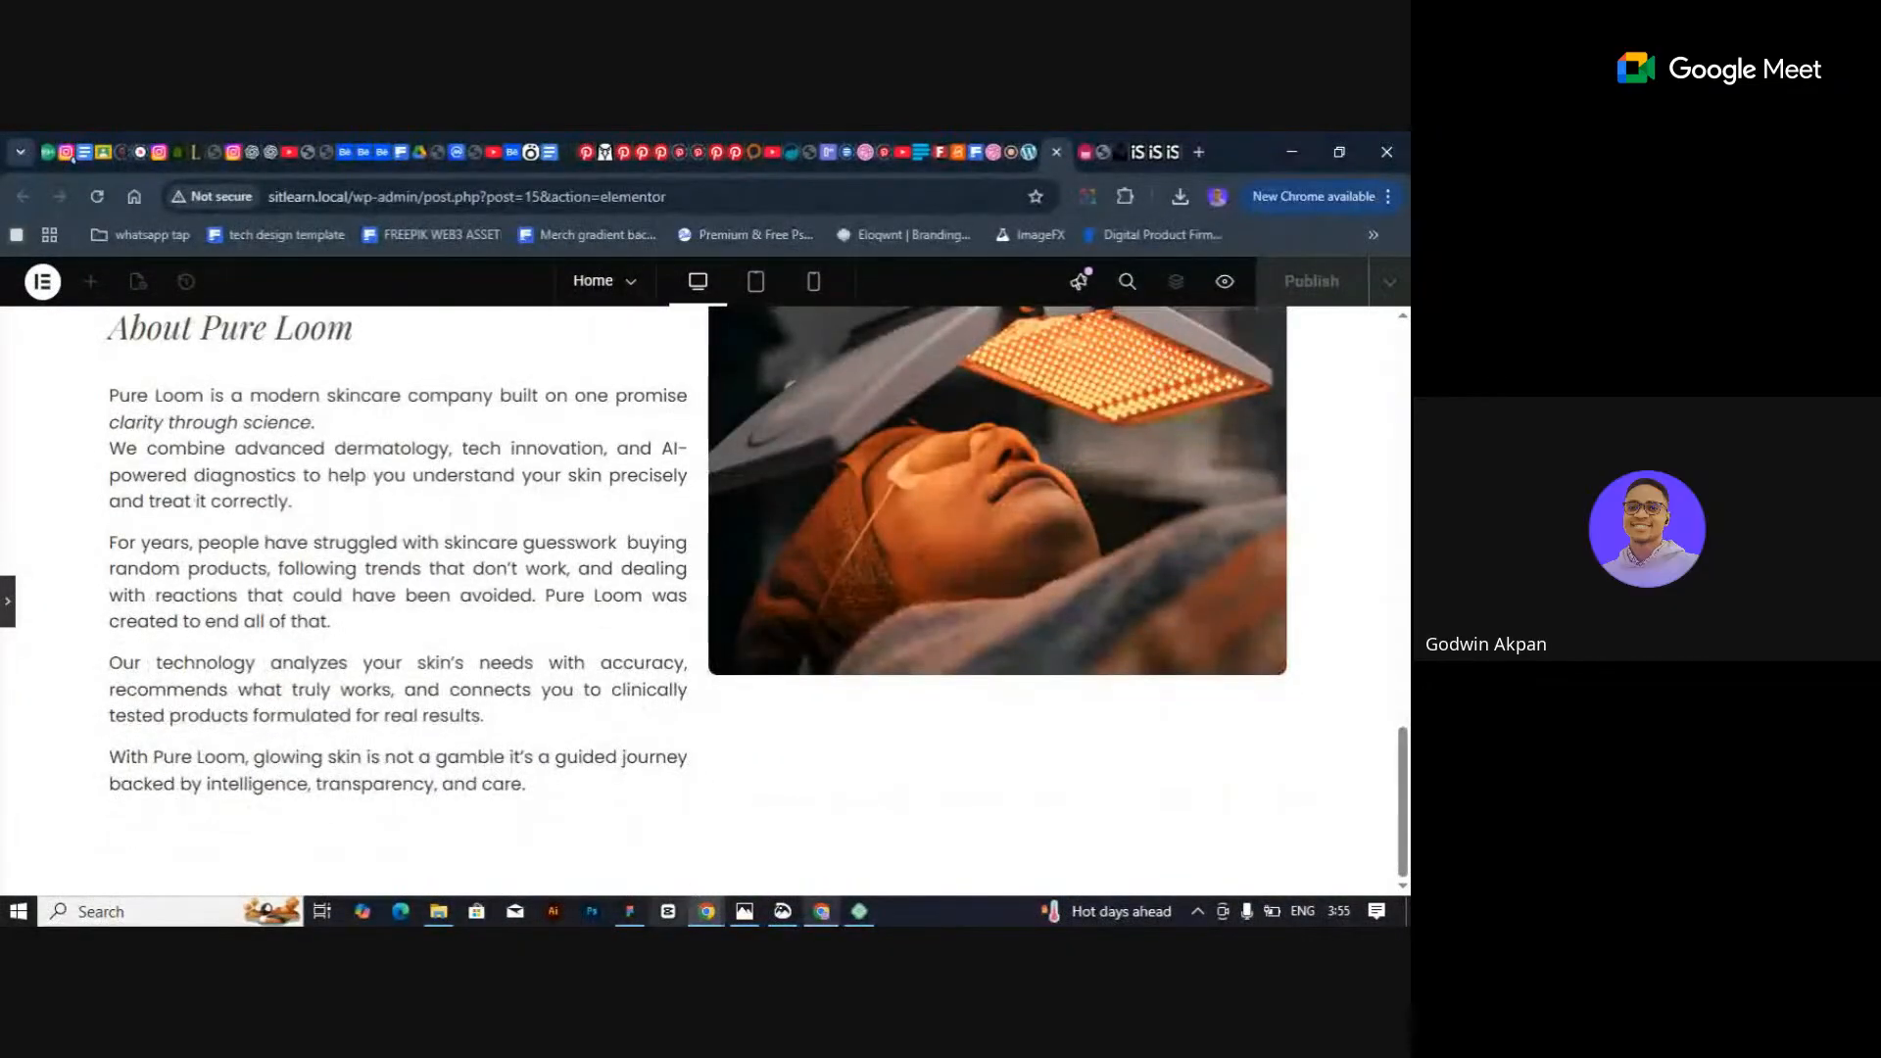
Switch to Figma and examine the wireframe sketch of the two small boxes beneath the image, with nothing left selected.
{"action": "left_click", "coordinate": [630, 912]}
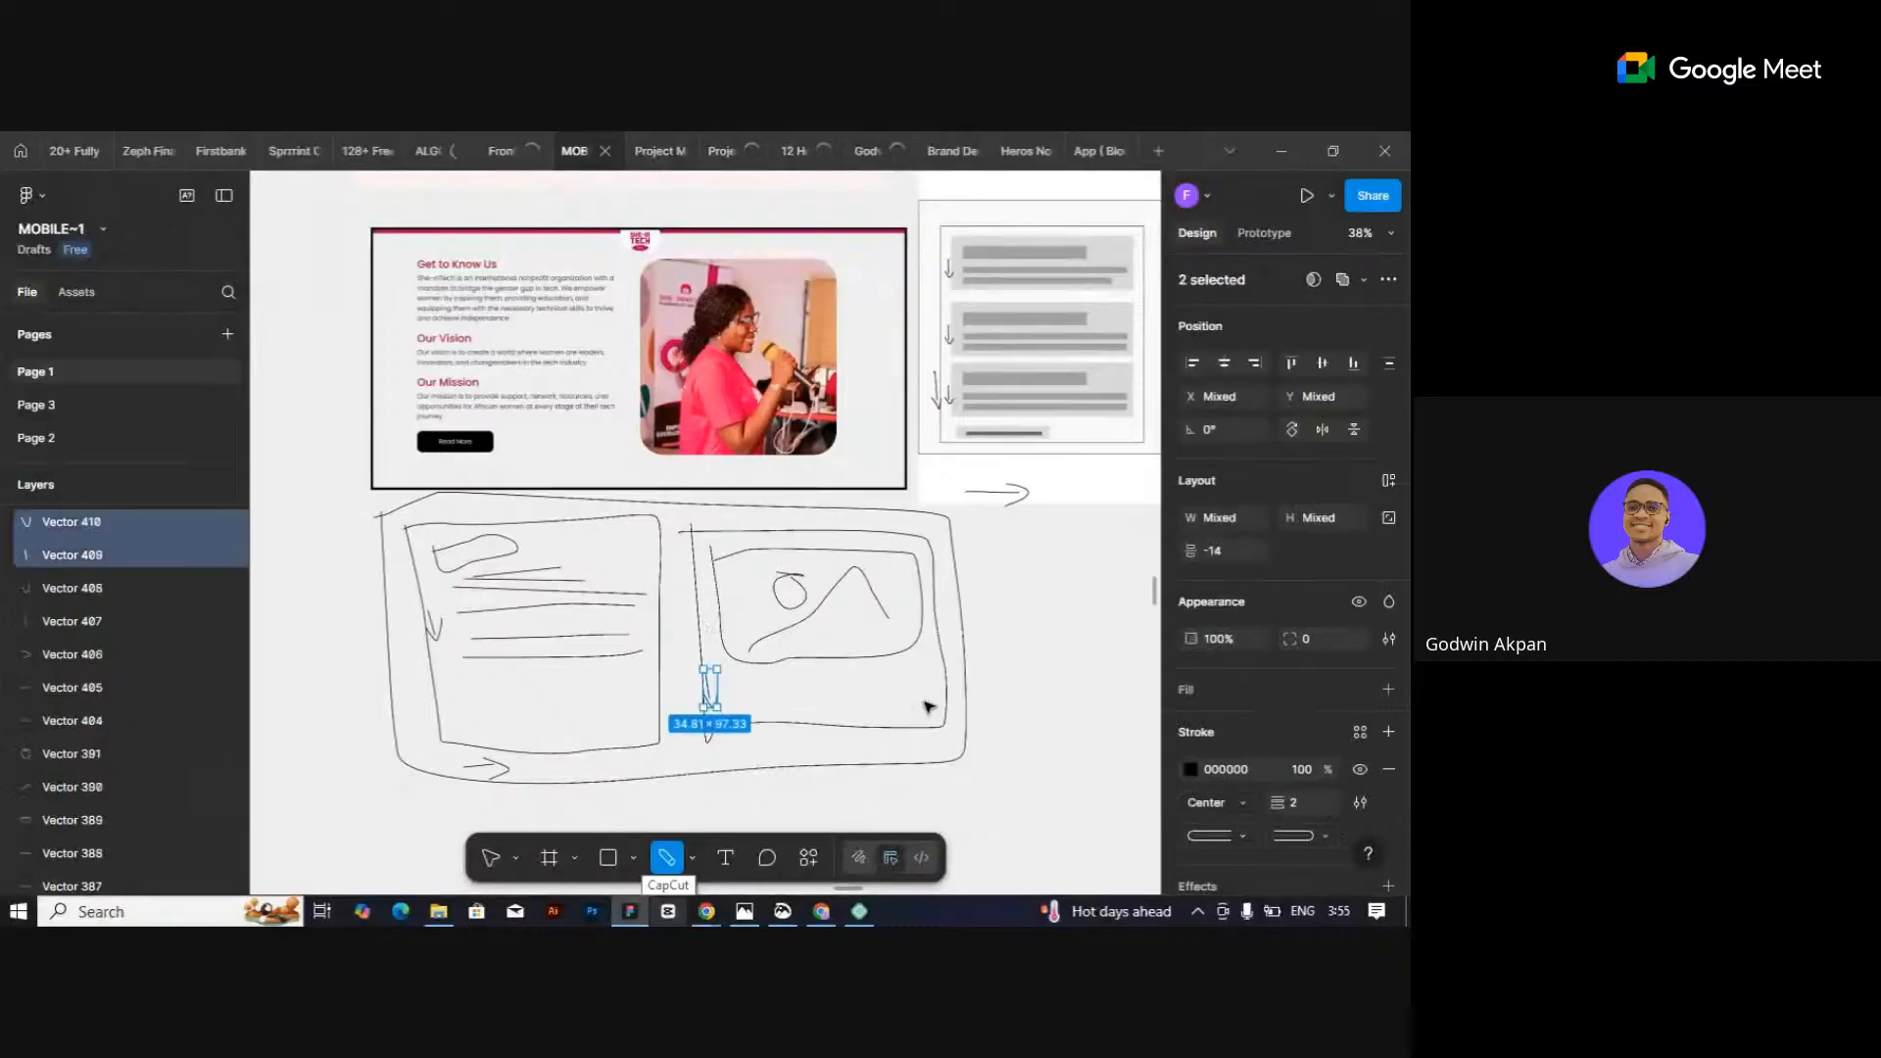
{"action": "key", "text": "Escape"}
{"action": "scroll", "coordinate": [925, 706], "scroll_direction": "up", "scroll_amount": 5}
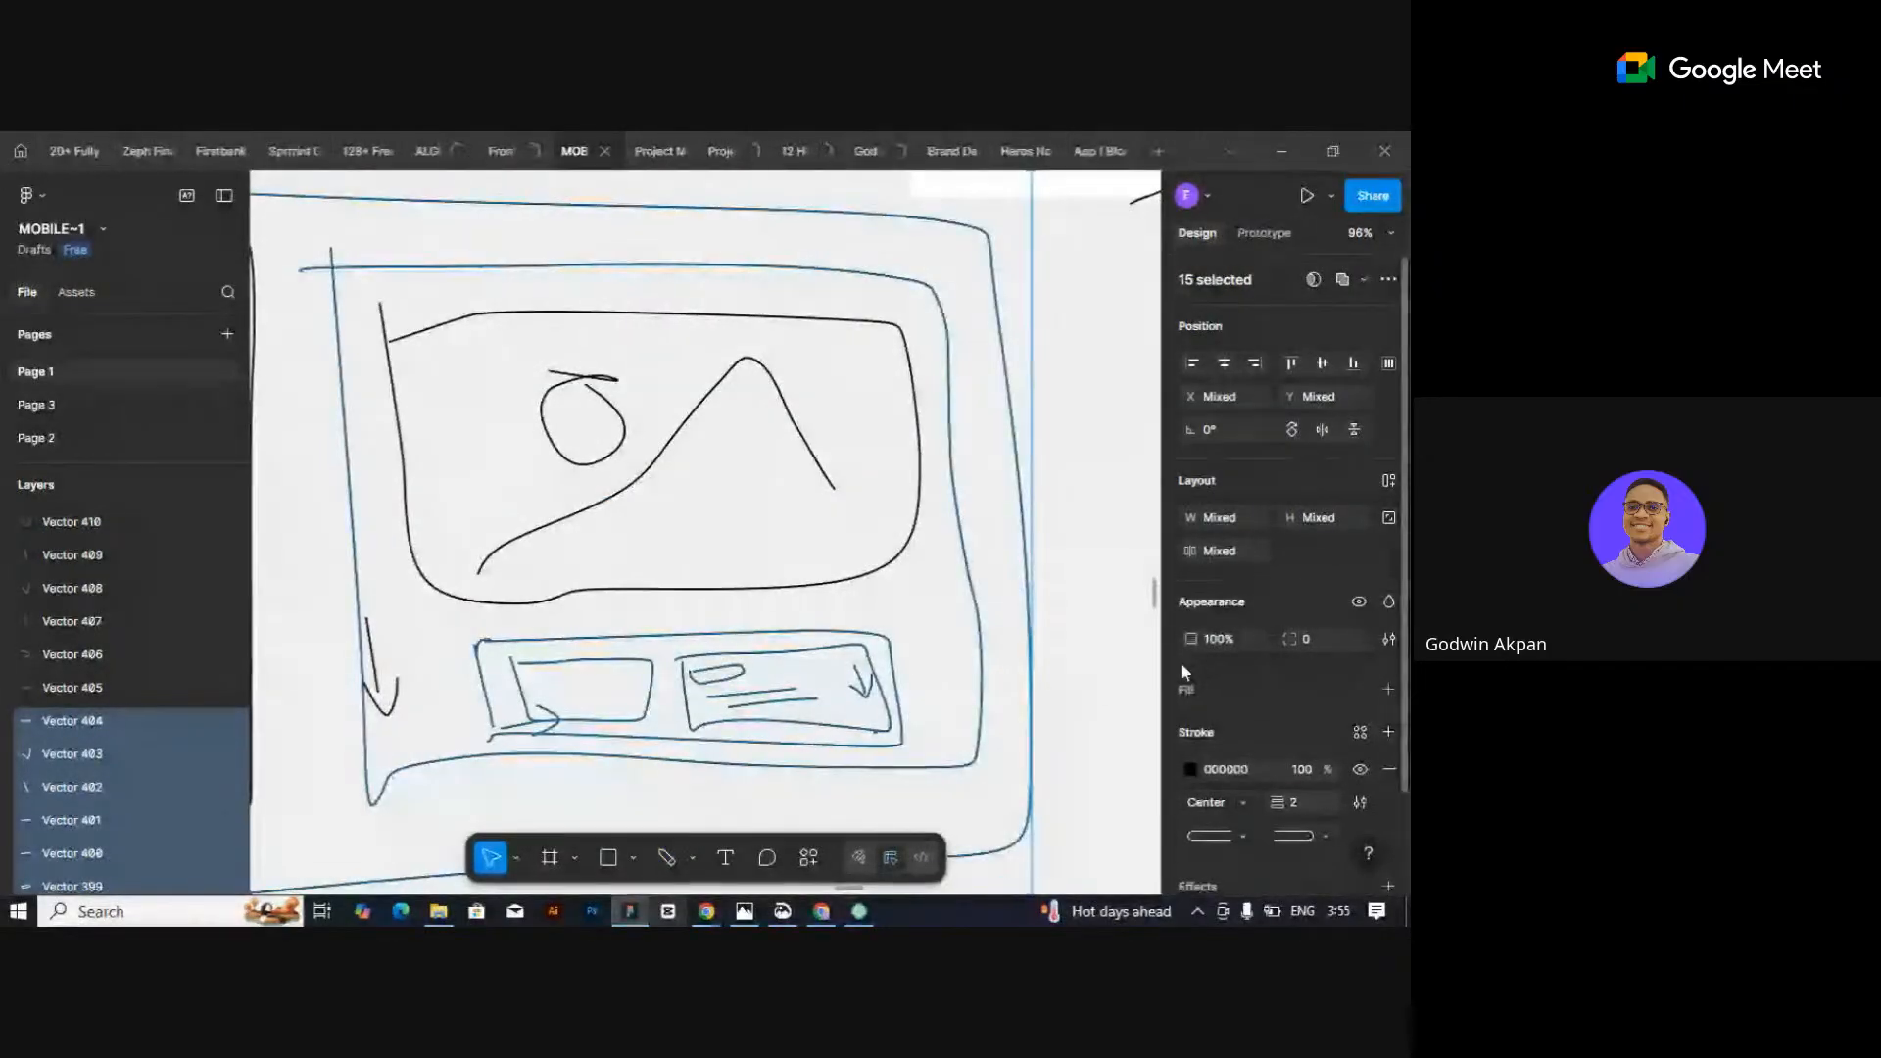
{"action": "key", "text": "Escape"}
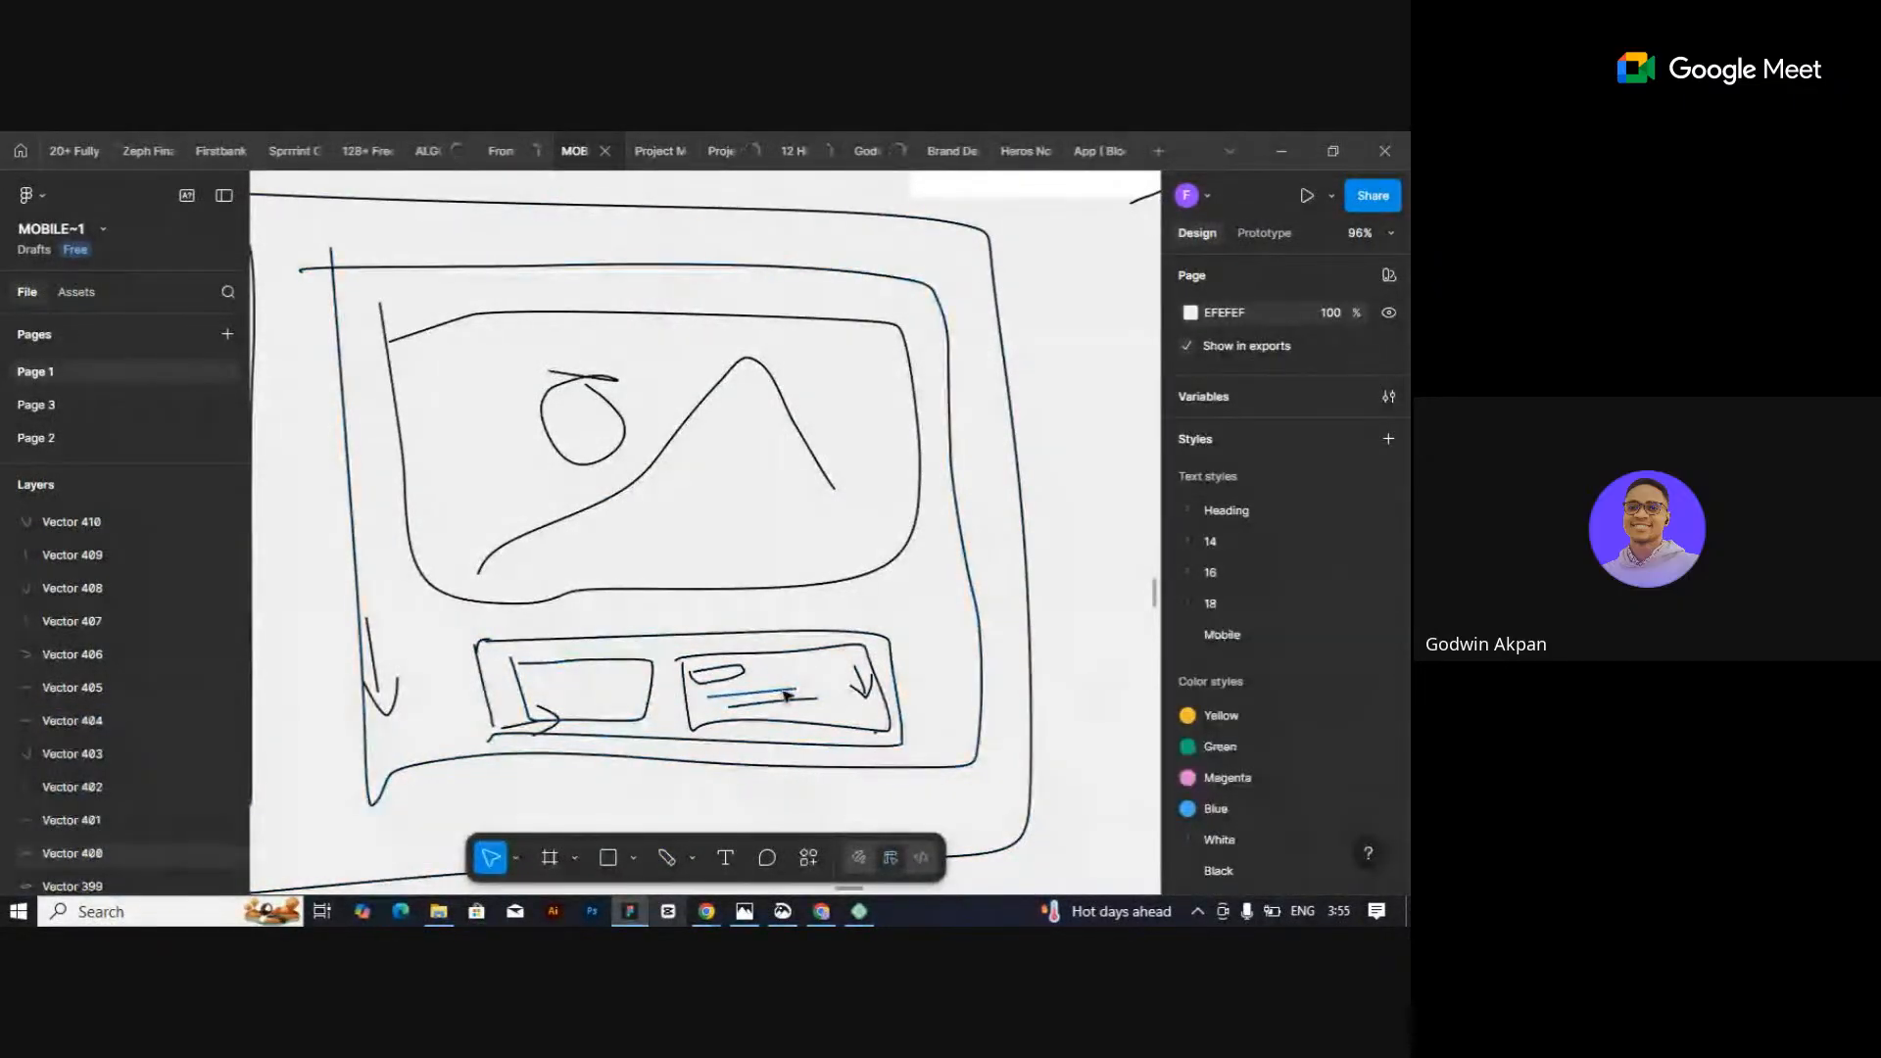
{"action": "key", "text": "alt+Tab"}
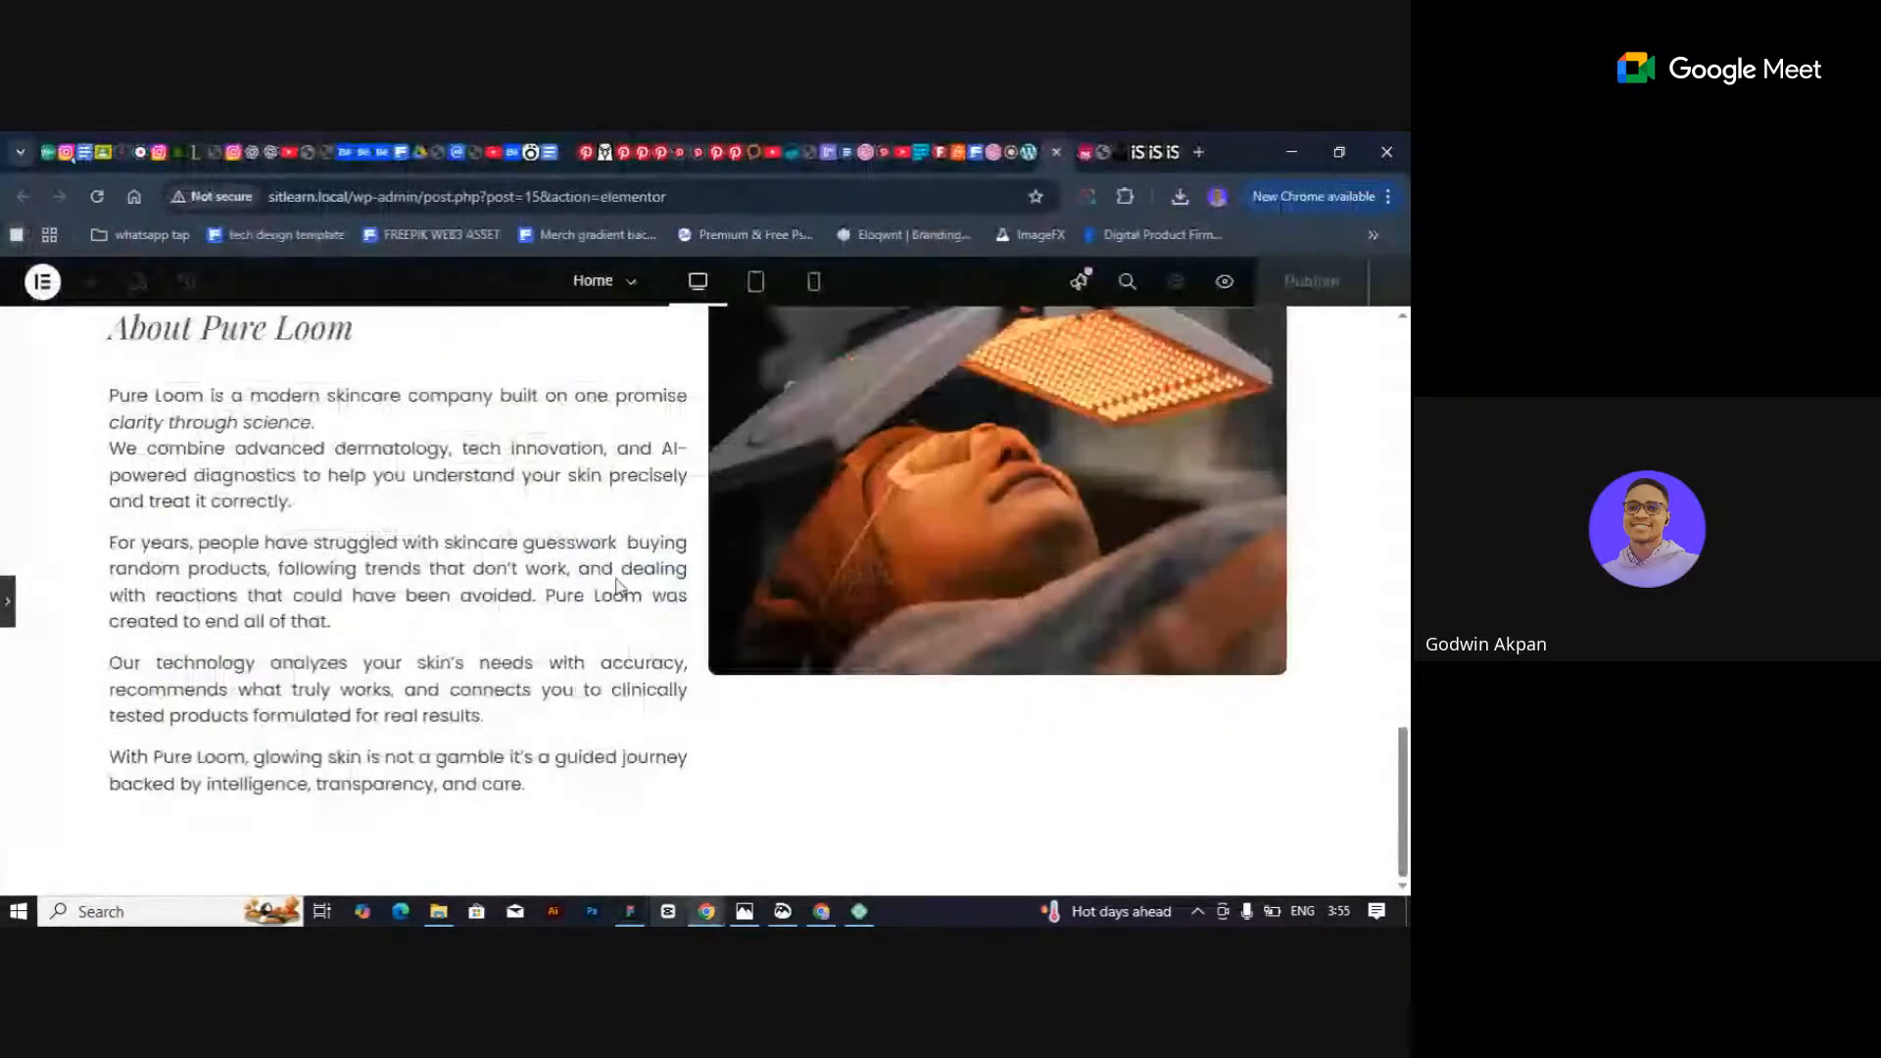
Back in Elementor, add a container beneath the About Pure Loom image and set its padding to 0 px on all sides.
{"action": "scroll", "coordinate": [484, 513], "scroll_direction": "up", "scroll_amount": 3}
{"action": "scroll", "coordinate": [441, 521], "scroll_direction": "down", "scroll_amount": 3}
{"action": "left_click", "coordinate": [7, 600]}
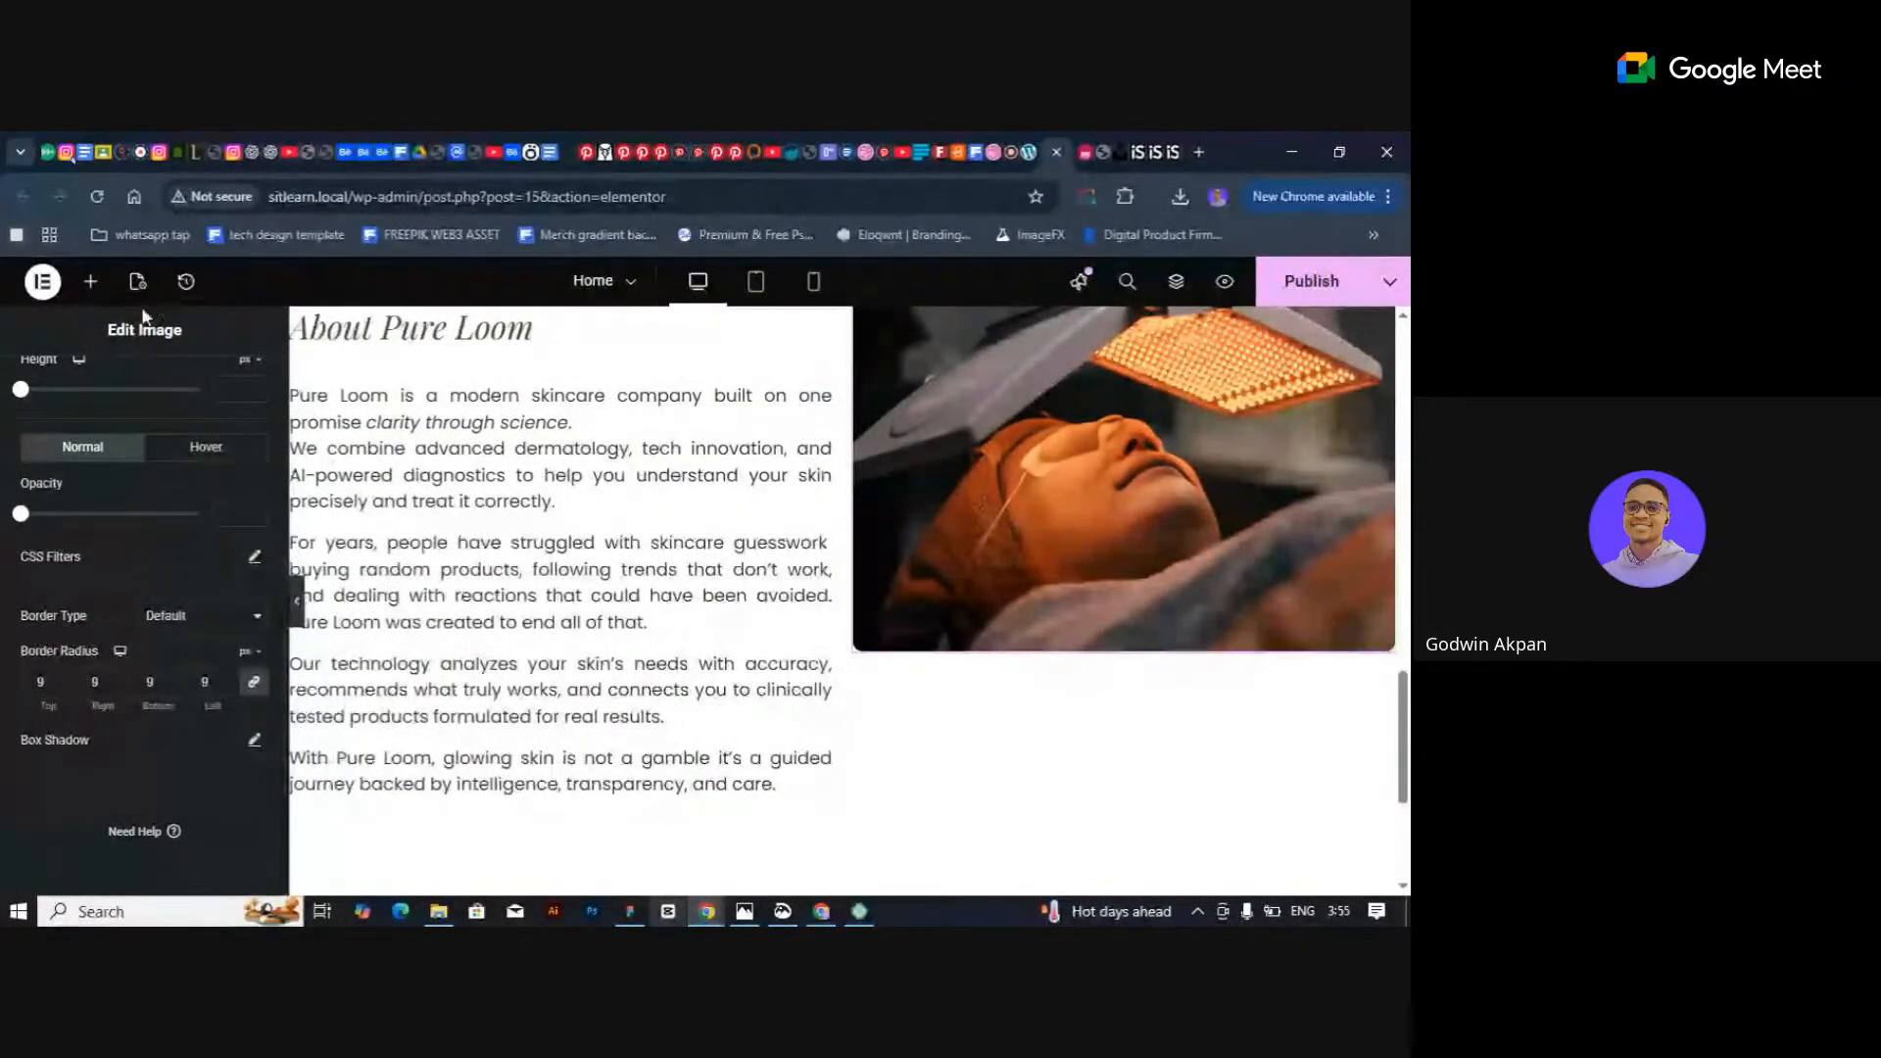
{"action": "left_click", "coordinate": [90, 281]}
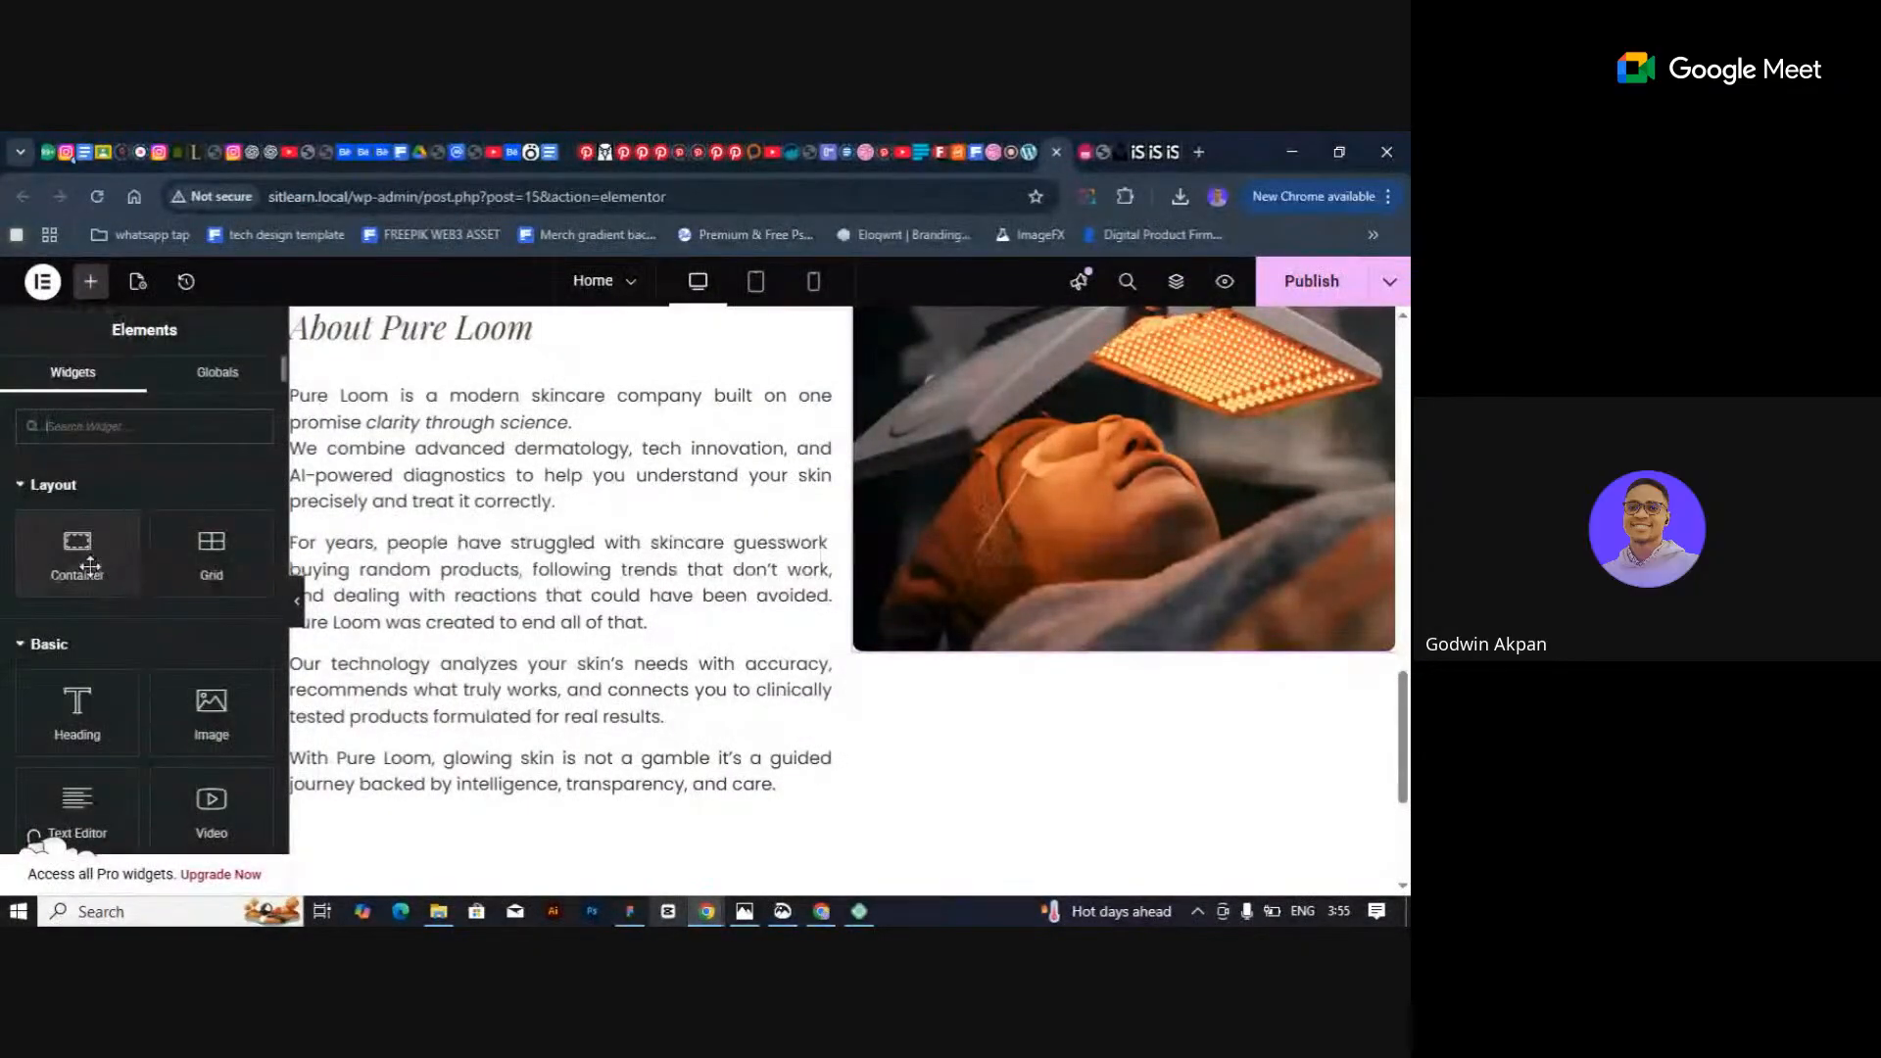
{"action": "left_click_drag", "start_coordinate": [89, 566], "coordinate": [1002, 634]}
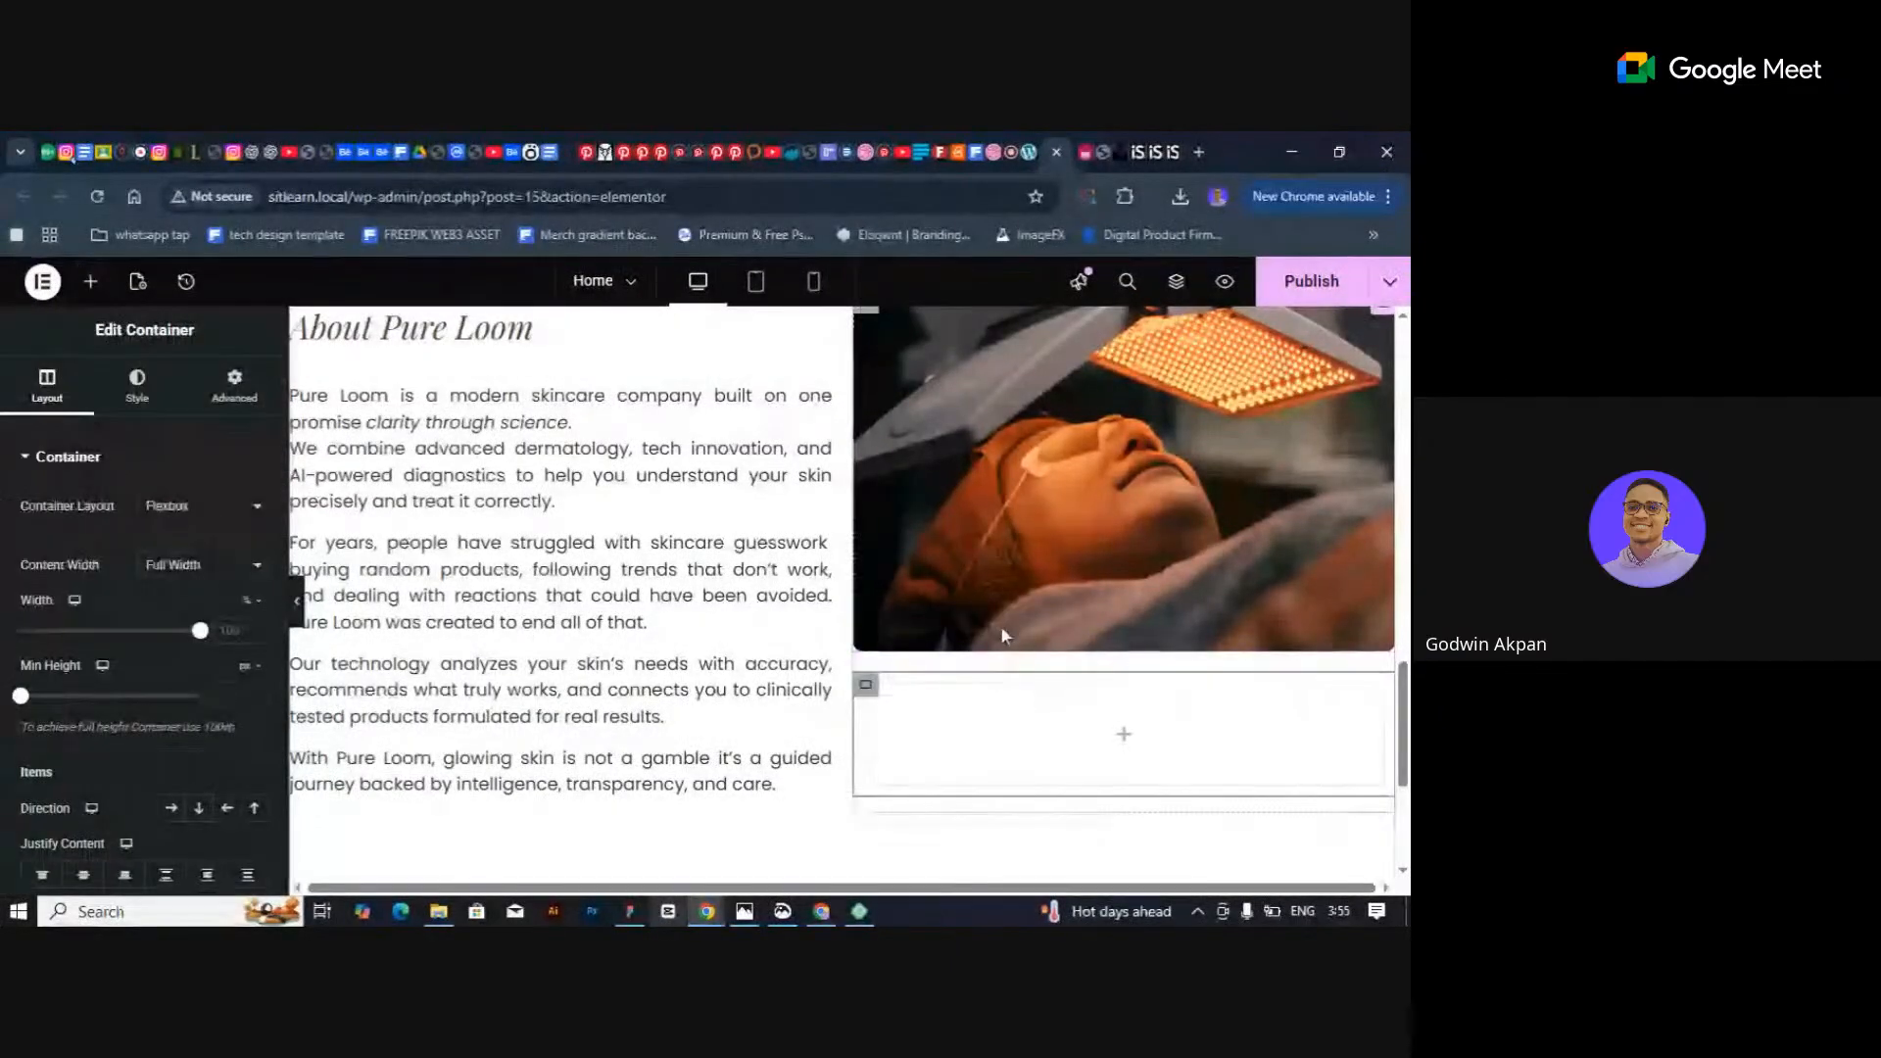
{"action": "scroll", "coordinate": [1002, 629], "scroll_direction": "down", "scroll_amount": 2}
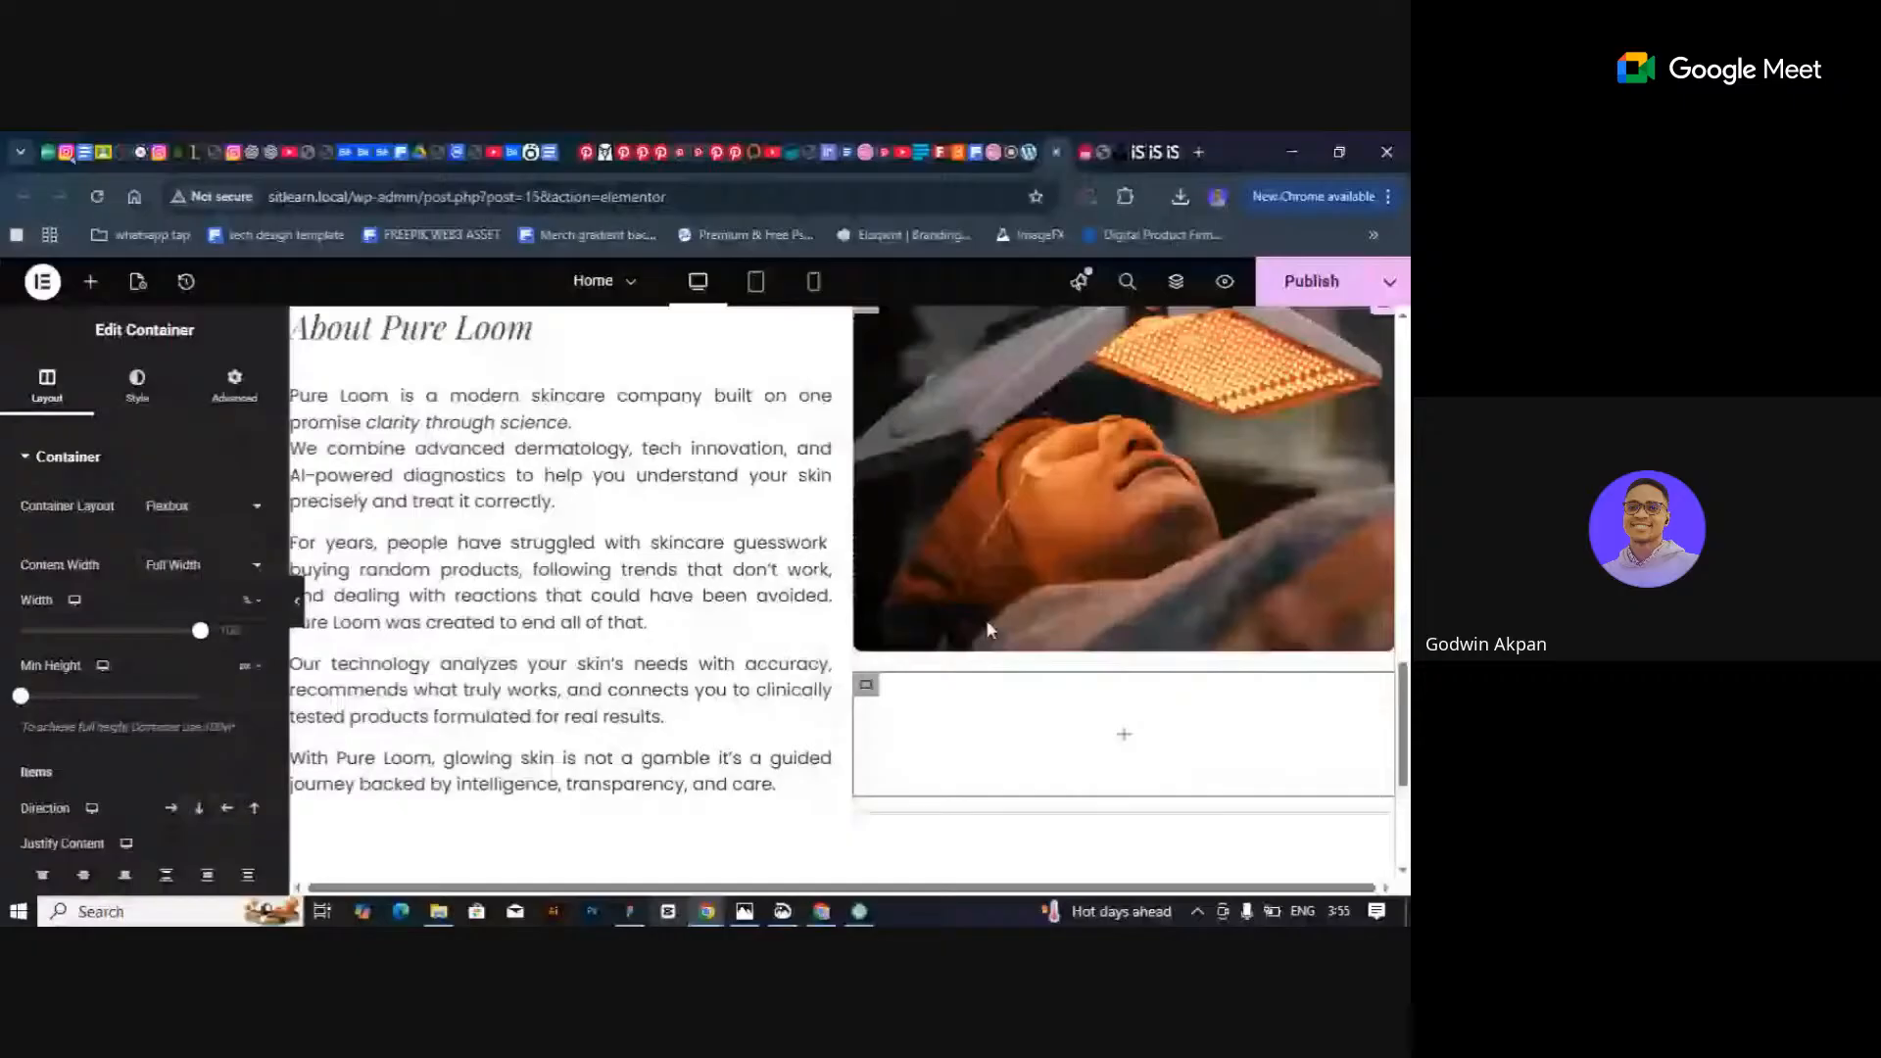
{"action": "left_click", "coordinate": [227, 392]}
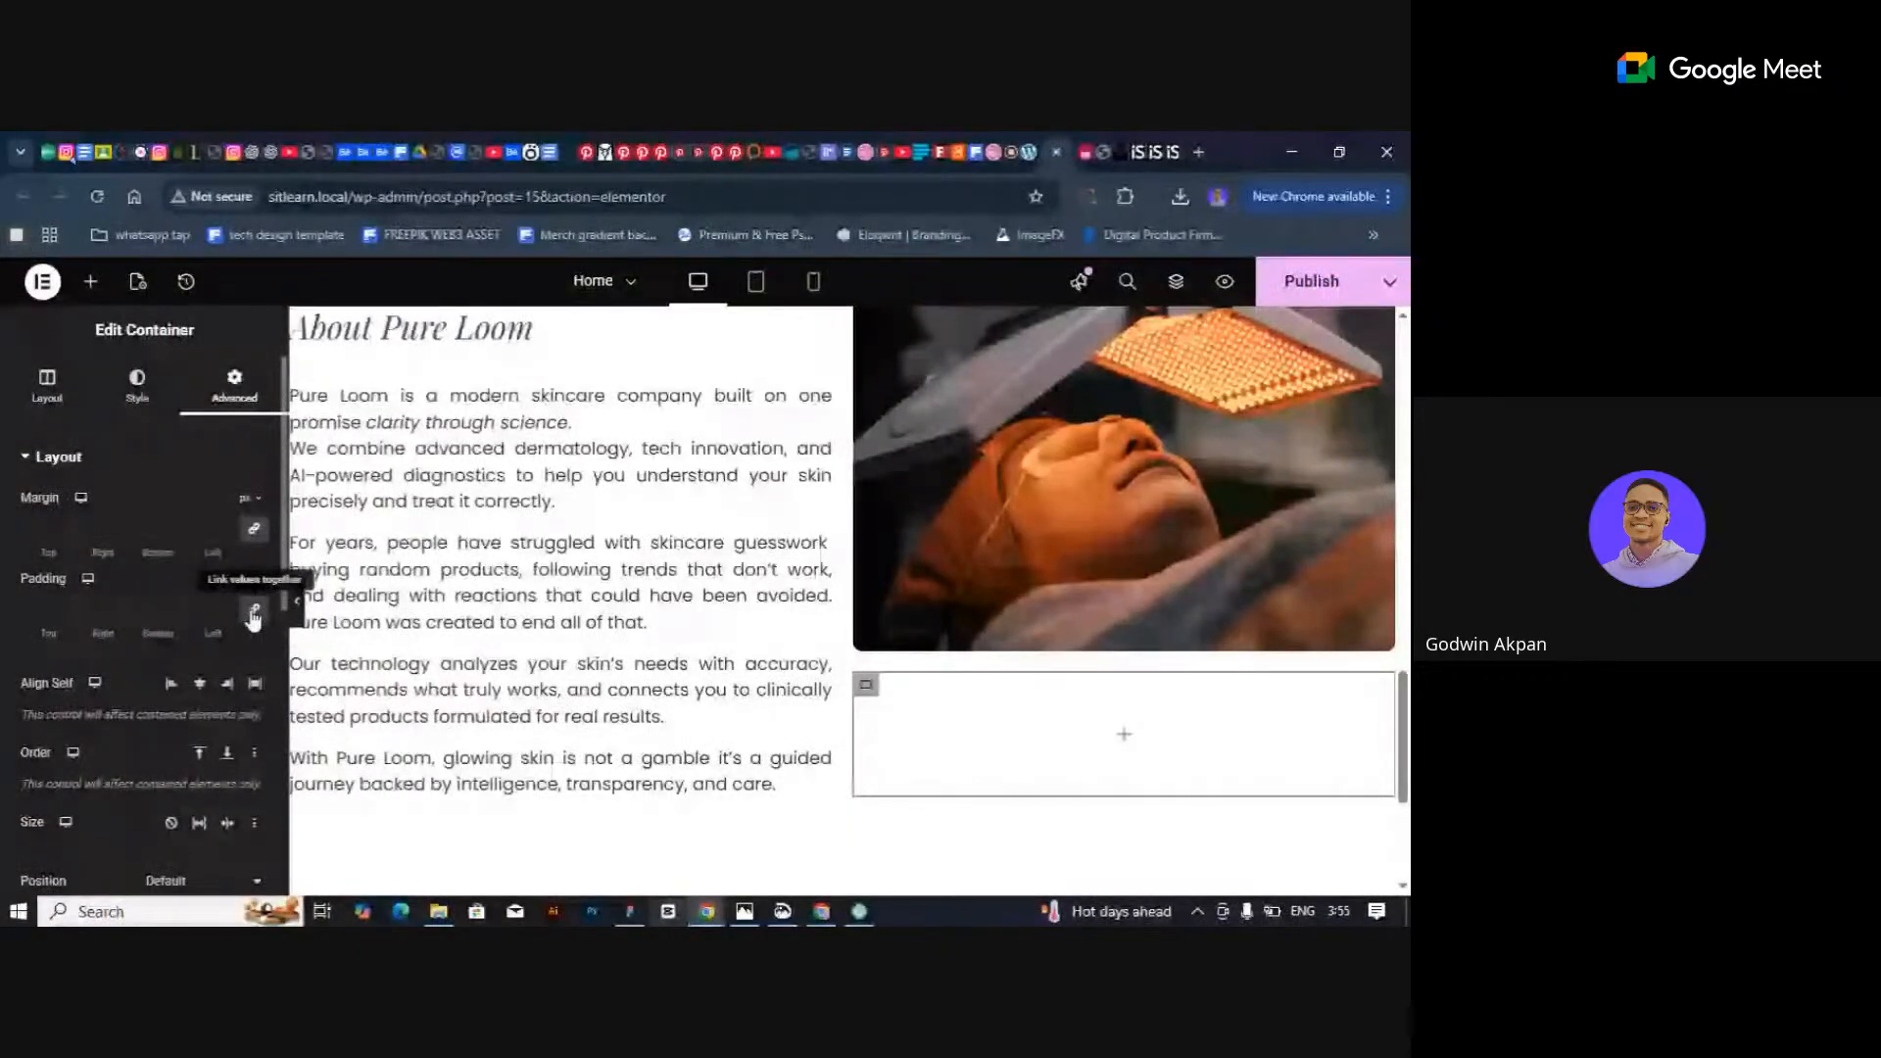
{"action": "left_click", "coordinate": [253, 613]}
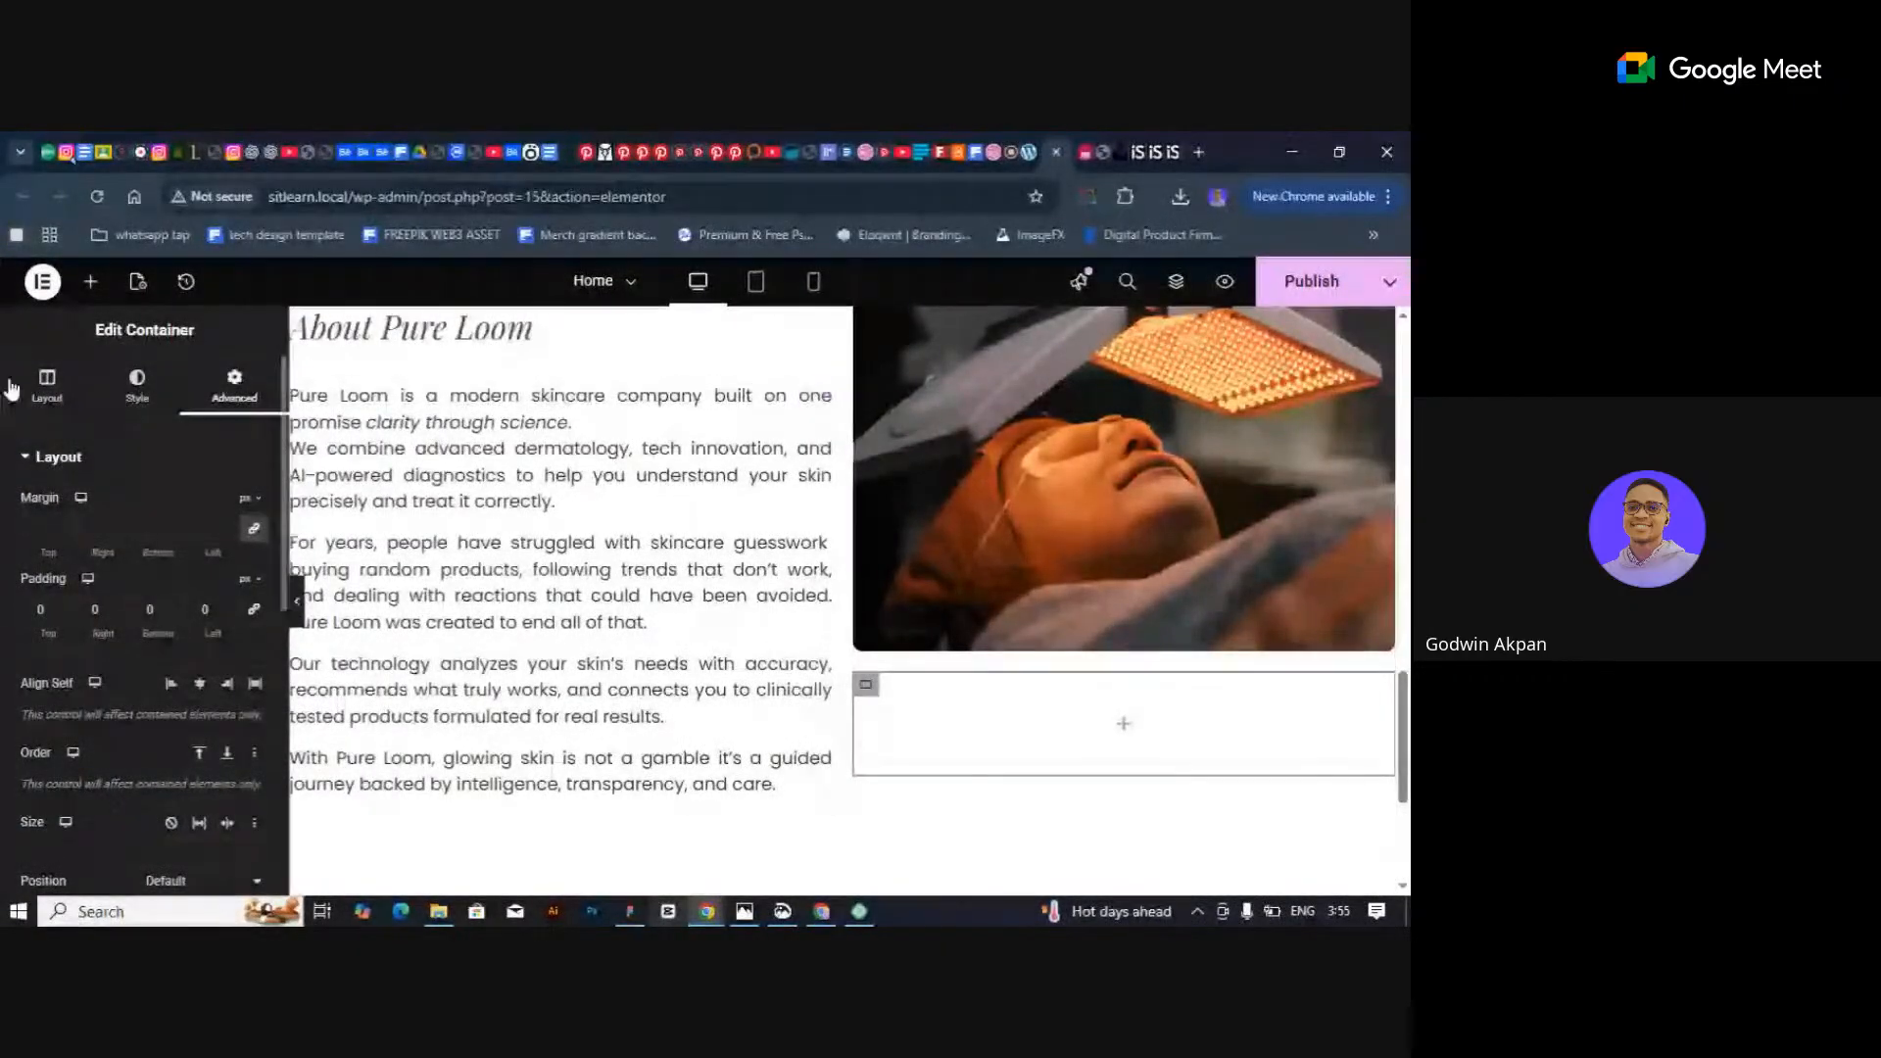
Nest two containers inside the new container below the image and set the padding of each to 0 px.
{"action": "left_click", "coordinate": [90, 281]}
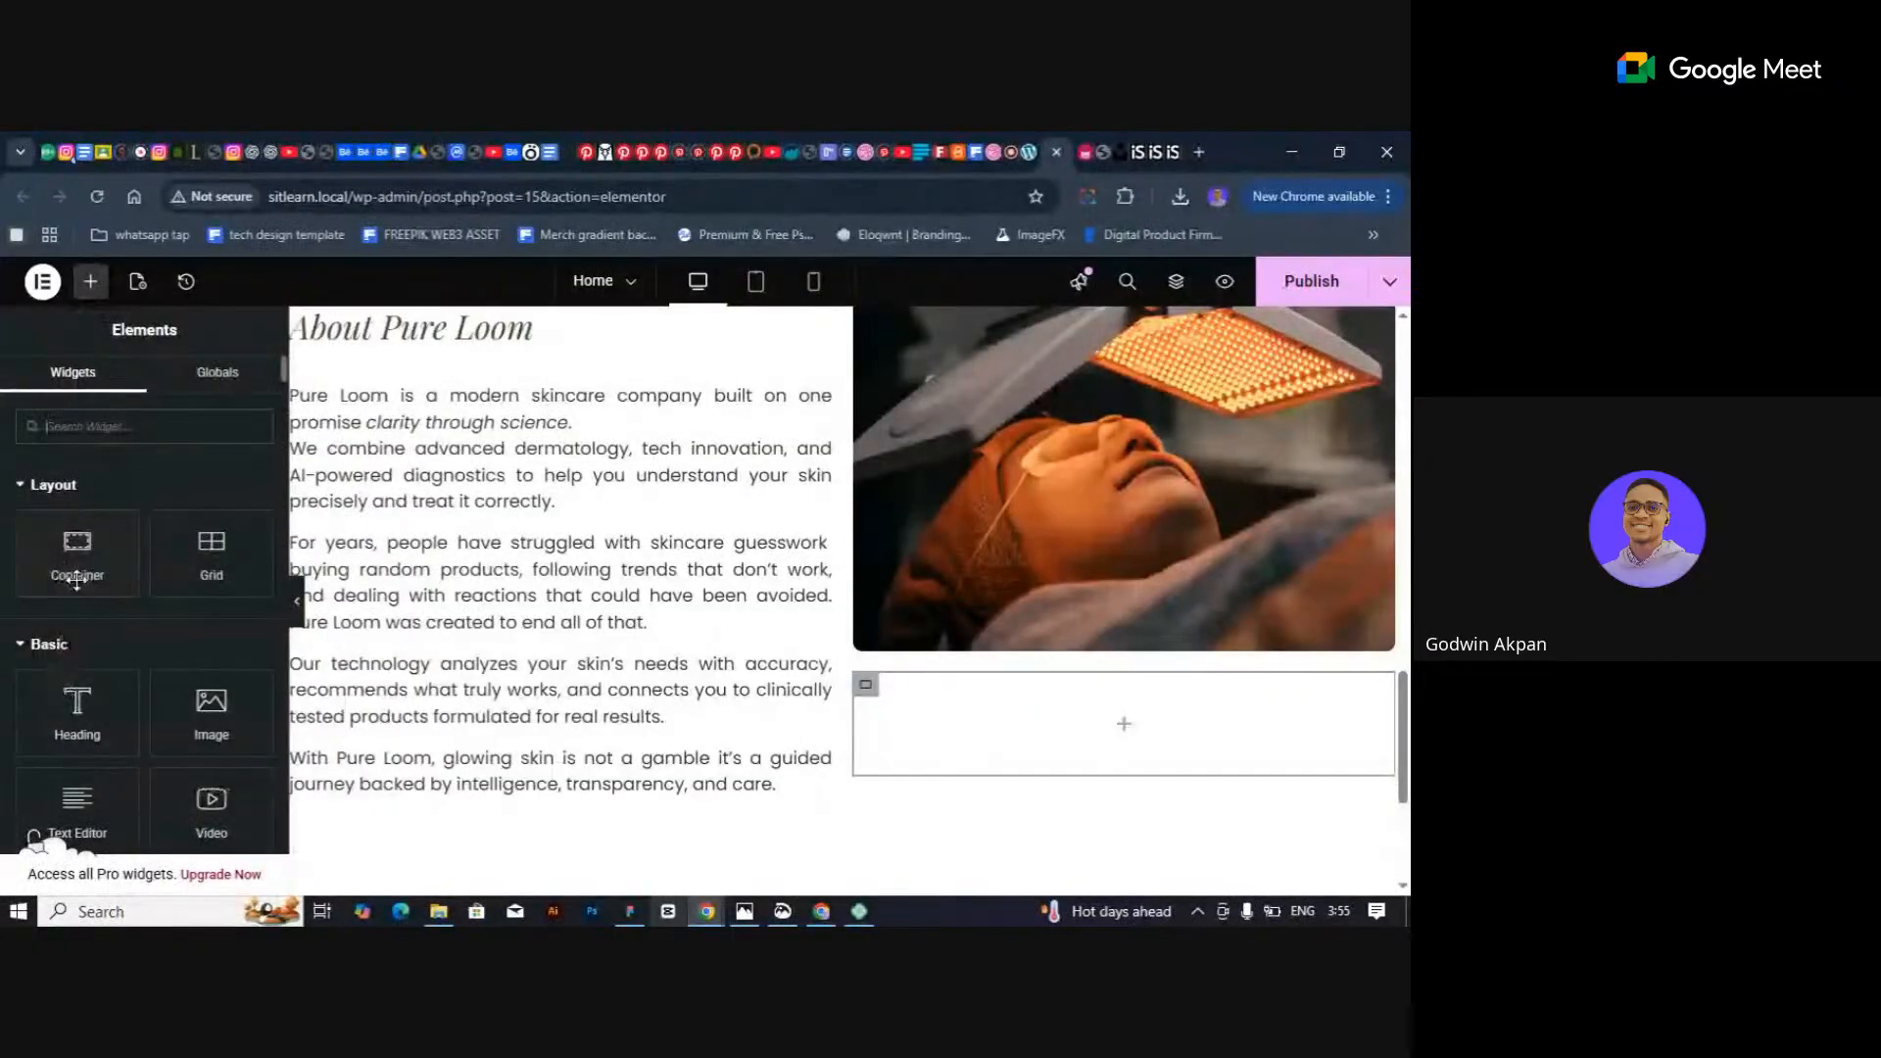
{"action": "left_click_drag", "start_coordinate": [77, 574], "coordinate": [1150, 721]}
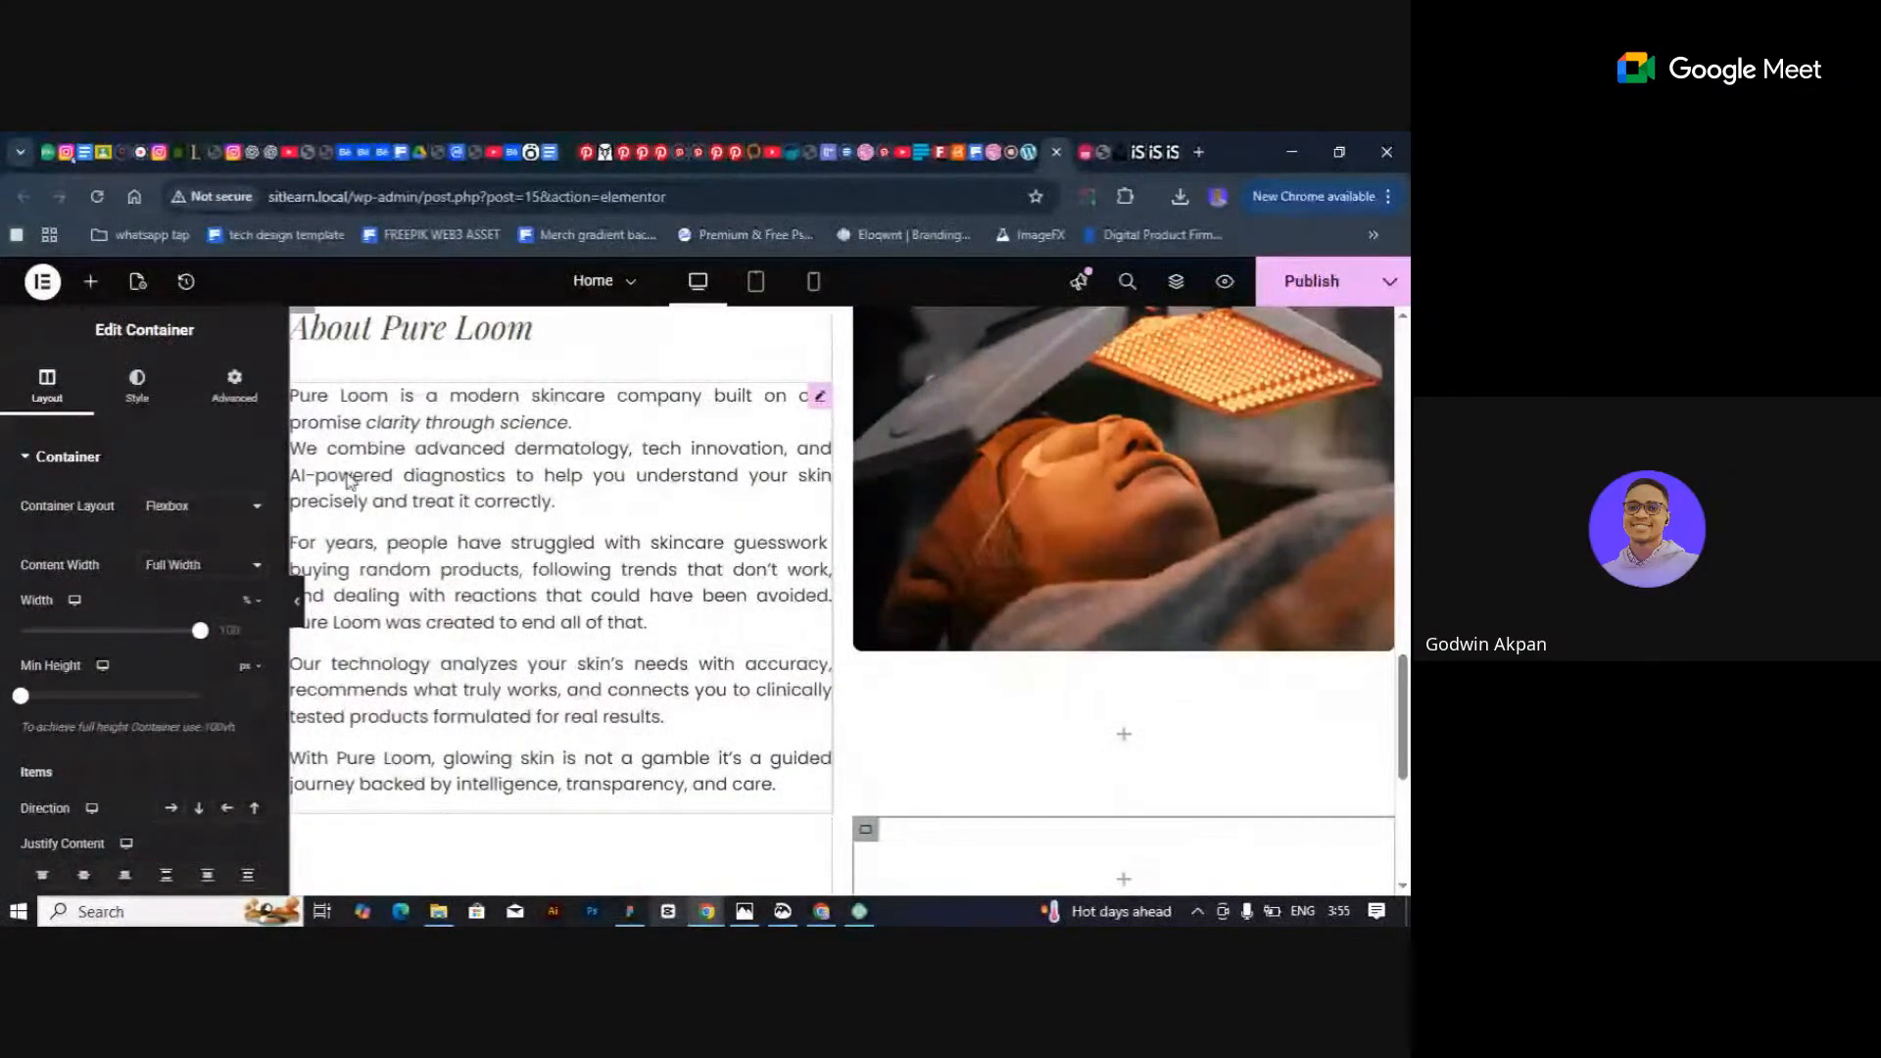
{"action": "left_click", "coordinate": [234, 386]}
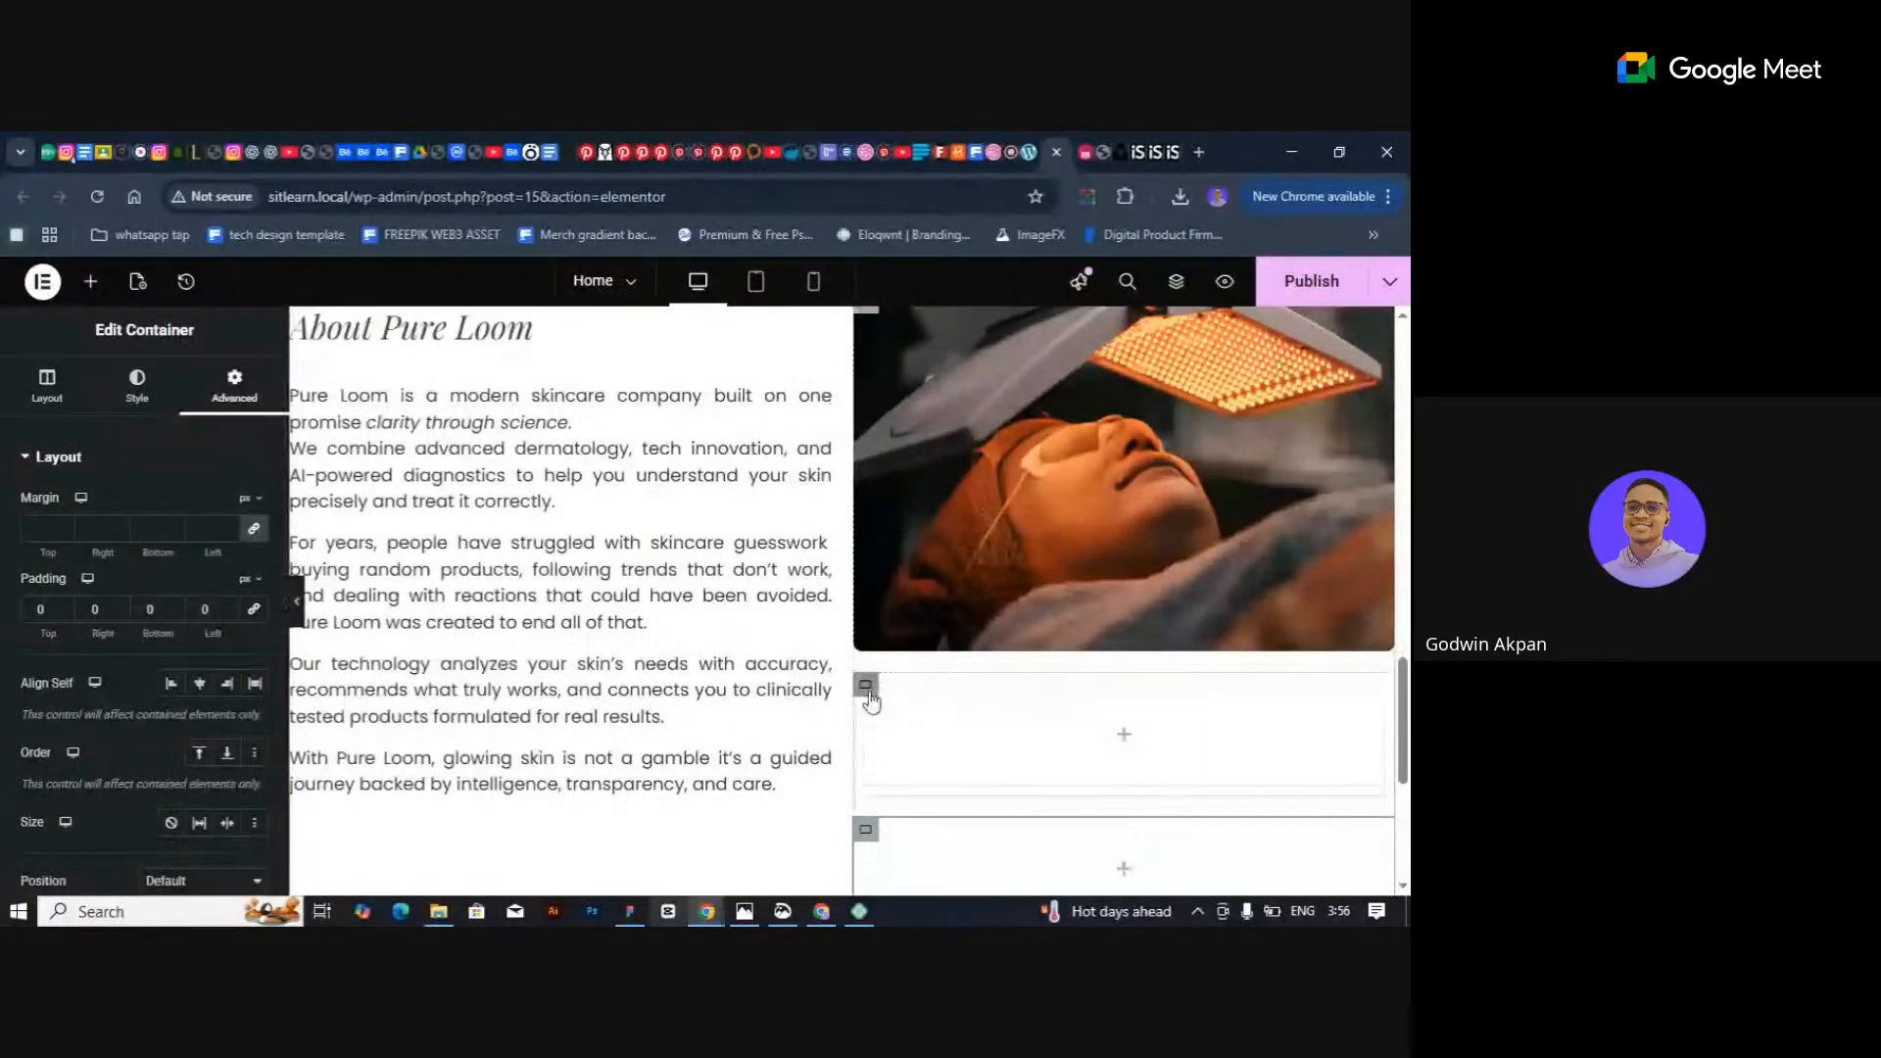
{"action": "left_click", "coordinate": [865, 688]}
{"action": "left_click", "coordinate": [234, 386]}
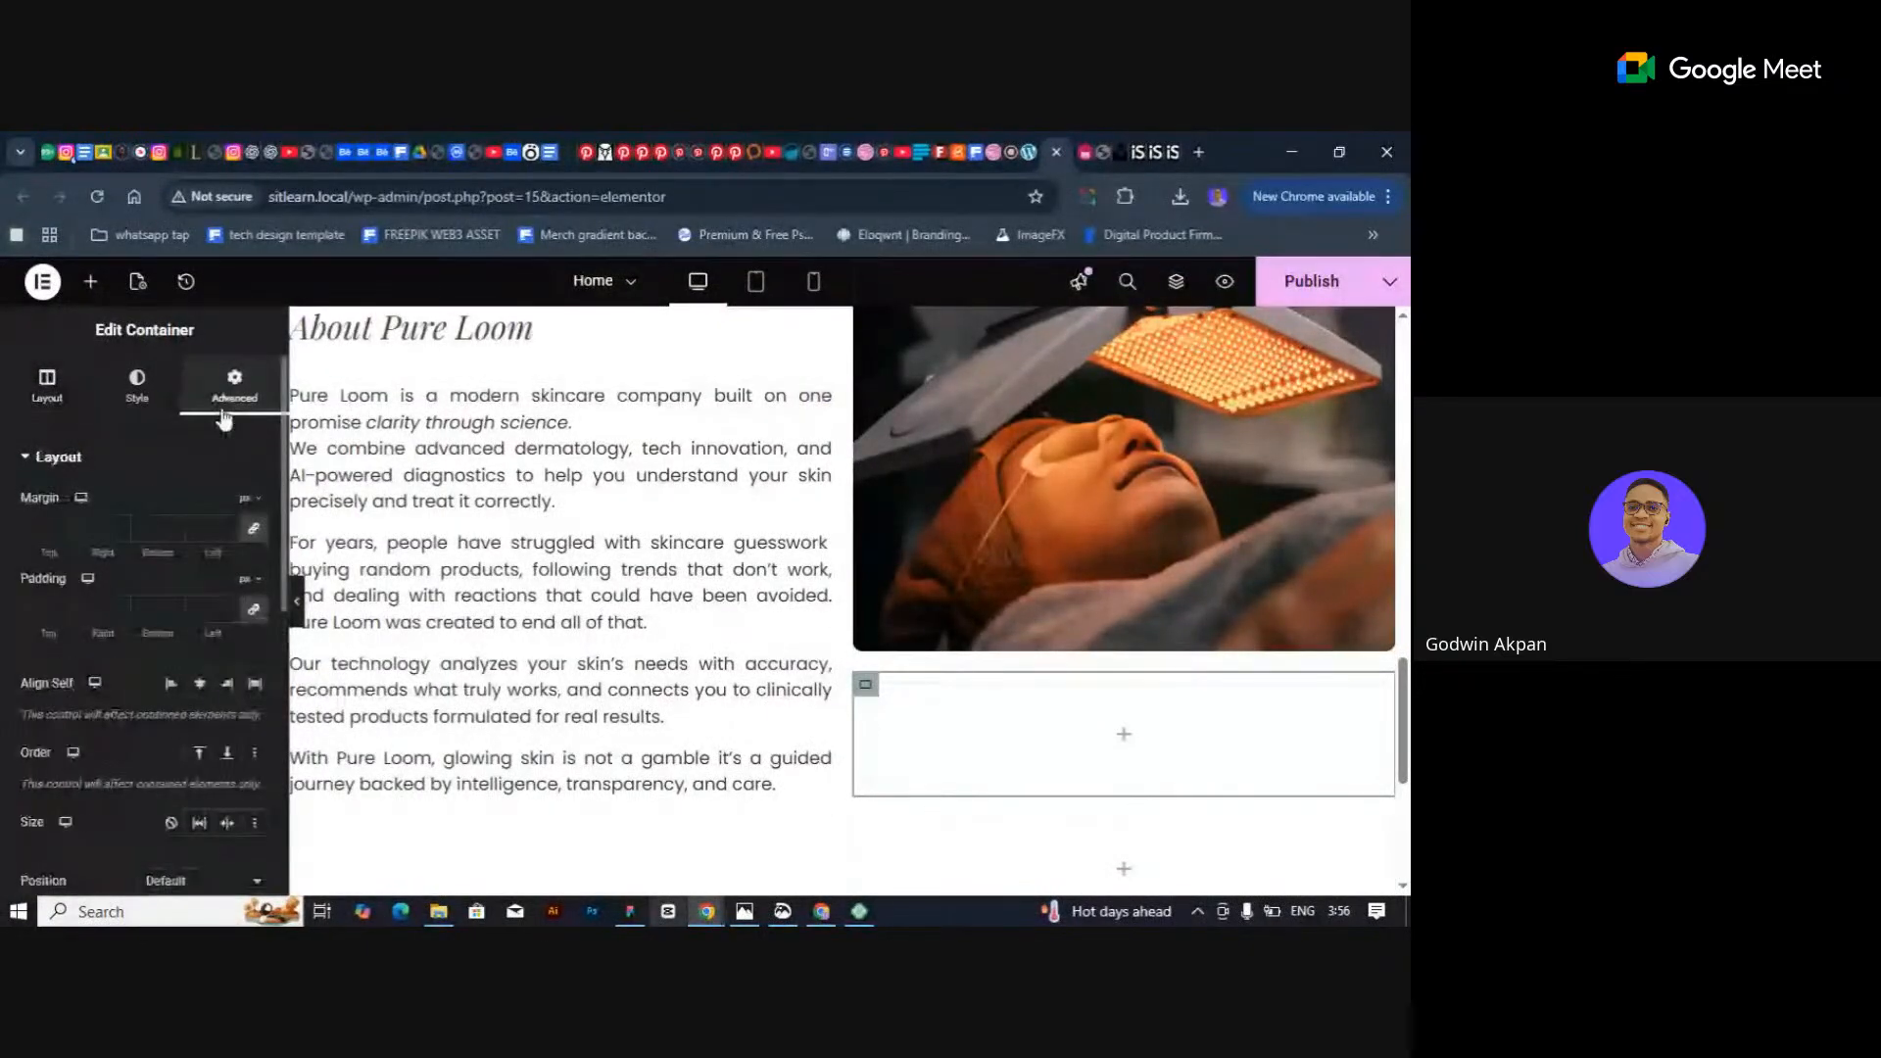
{"action": "scroll", "coordinate": [1140, 636], "scroll_direction": "down", "scroll_amount": 3}
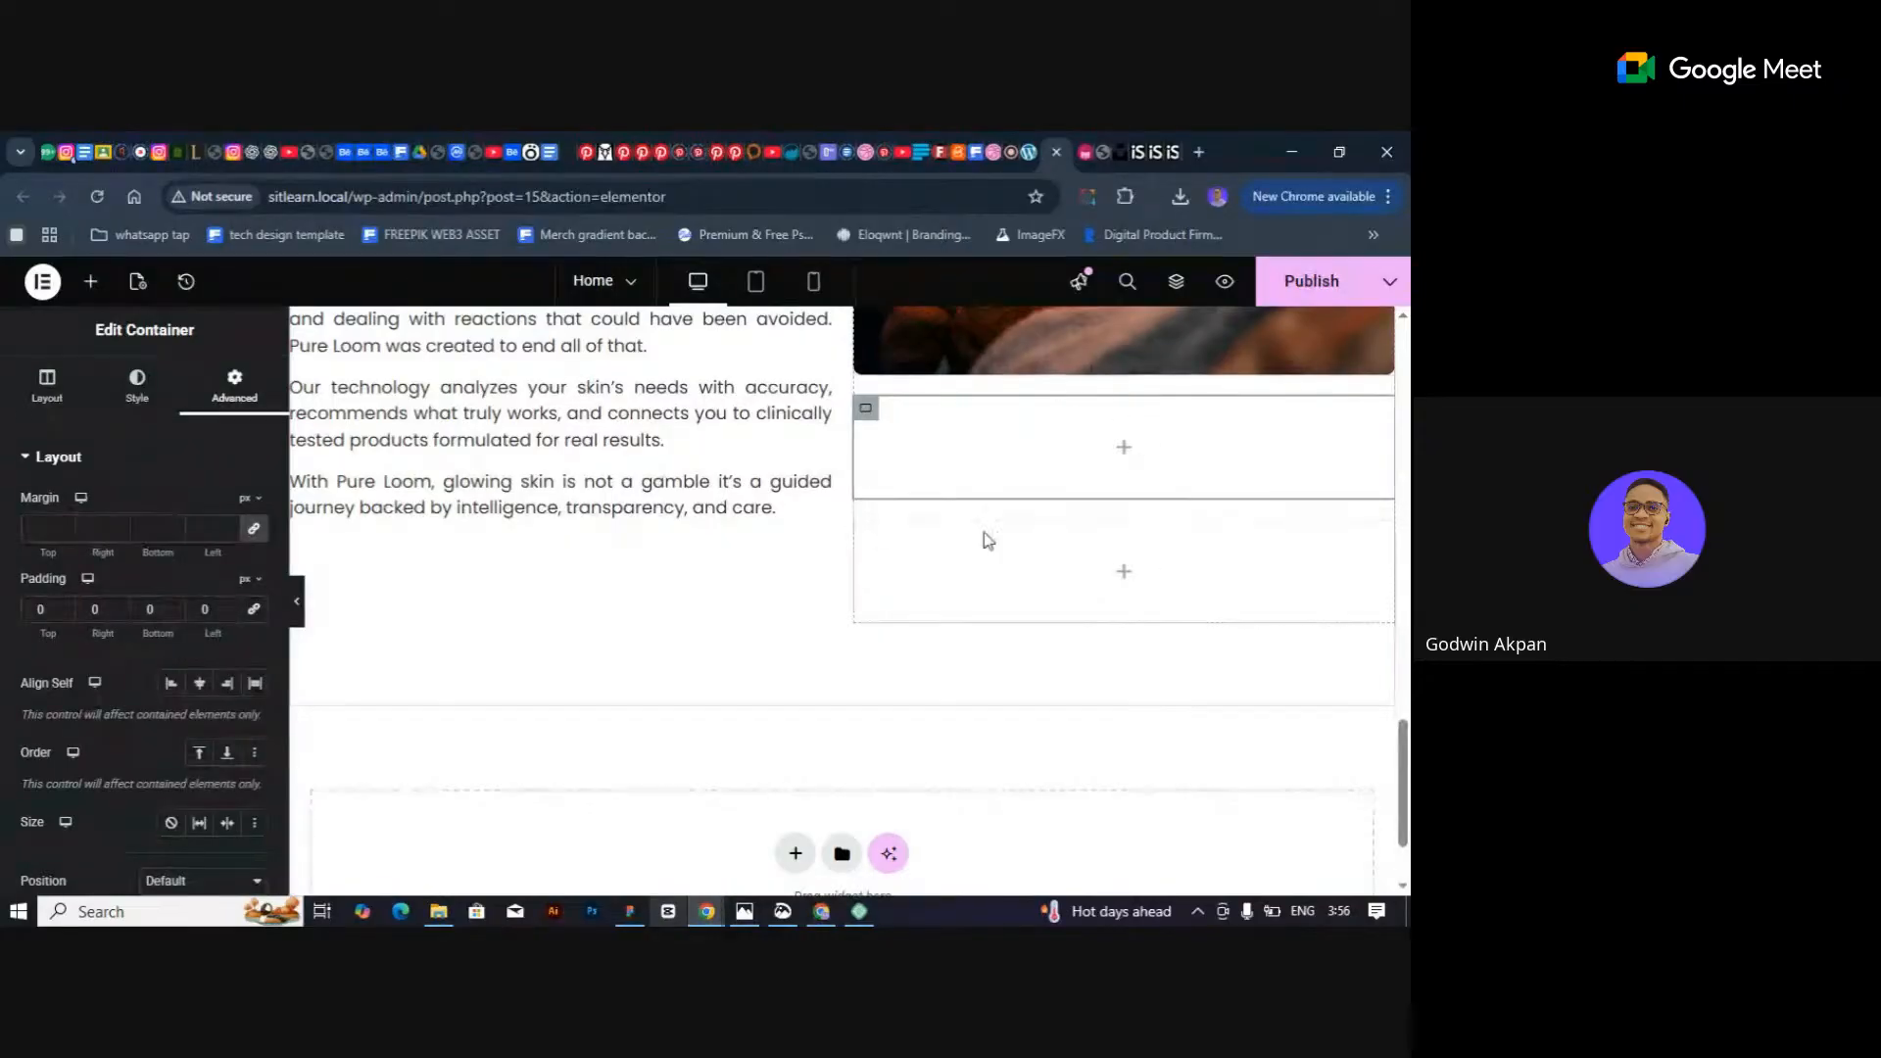
Show the page structure, select the parent of the two nested containers and set its direction to Row - horizontal.
{"action": "key", "text": "ctrl+i"}
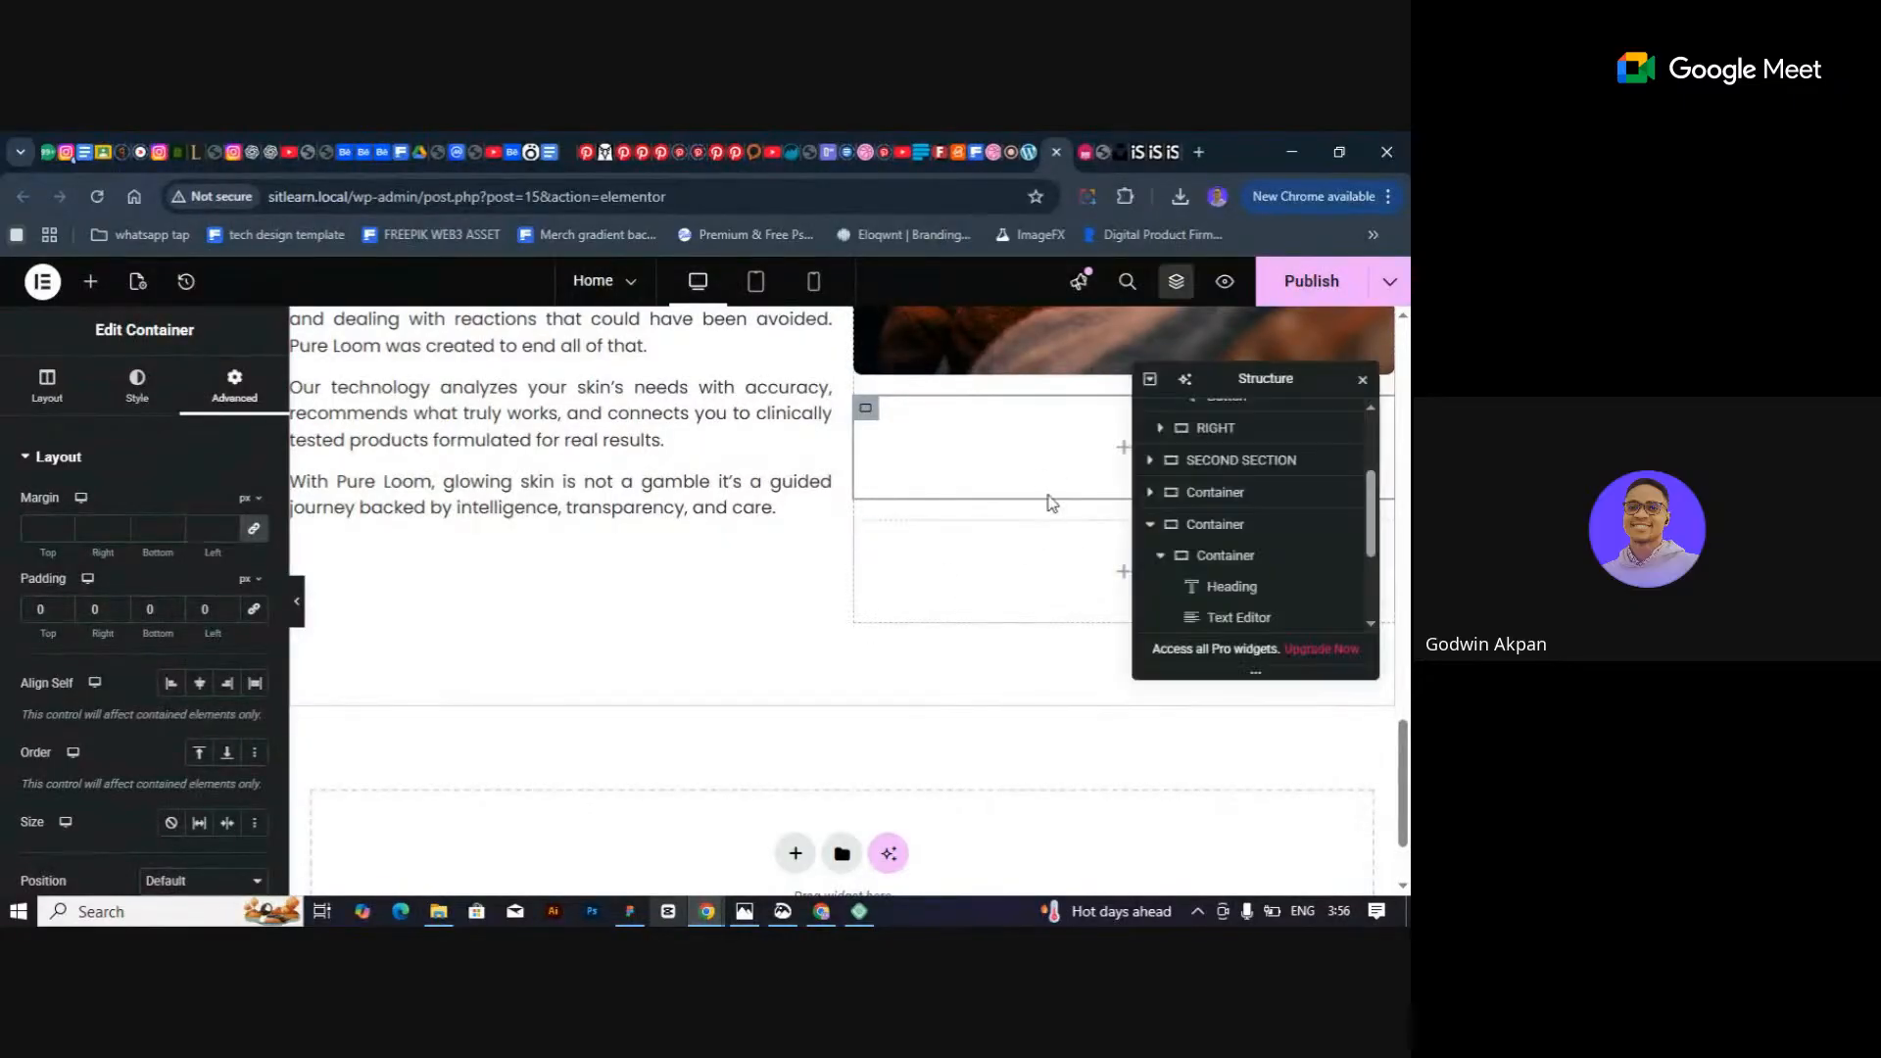
{"action": "left_click", "coordinate": [1362, 380]}
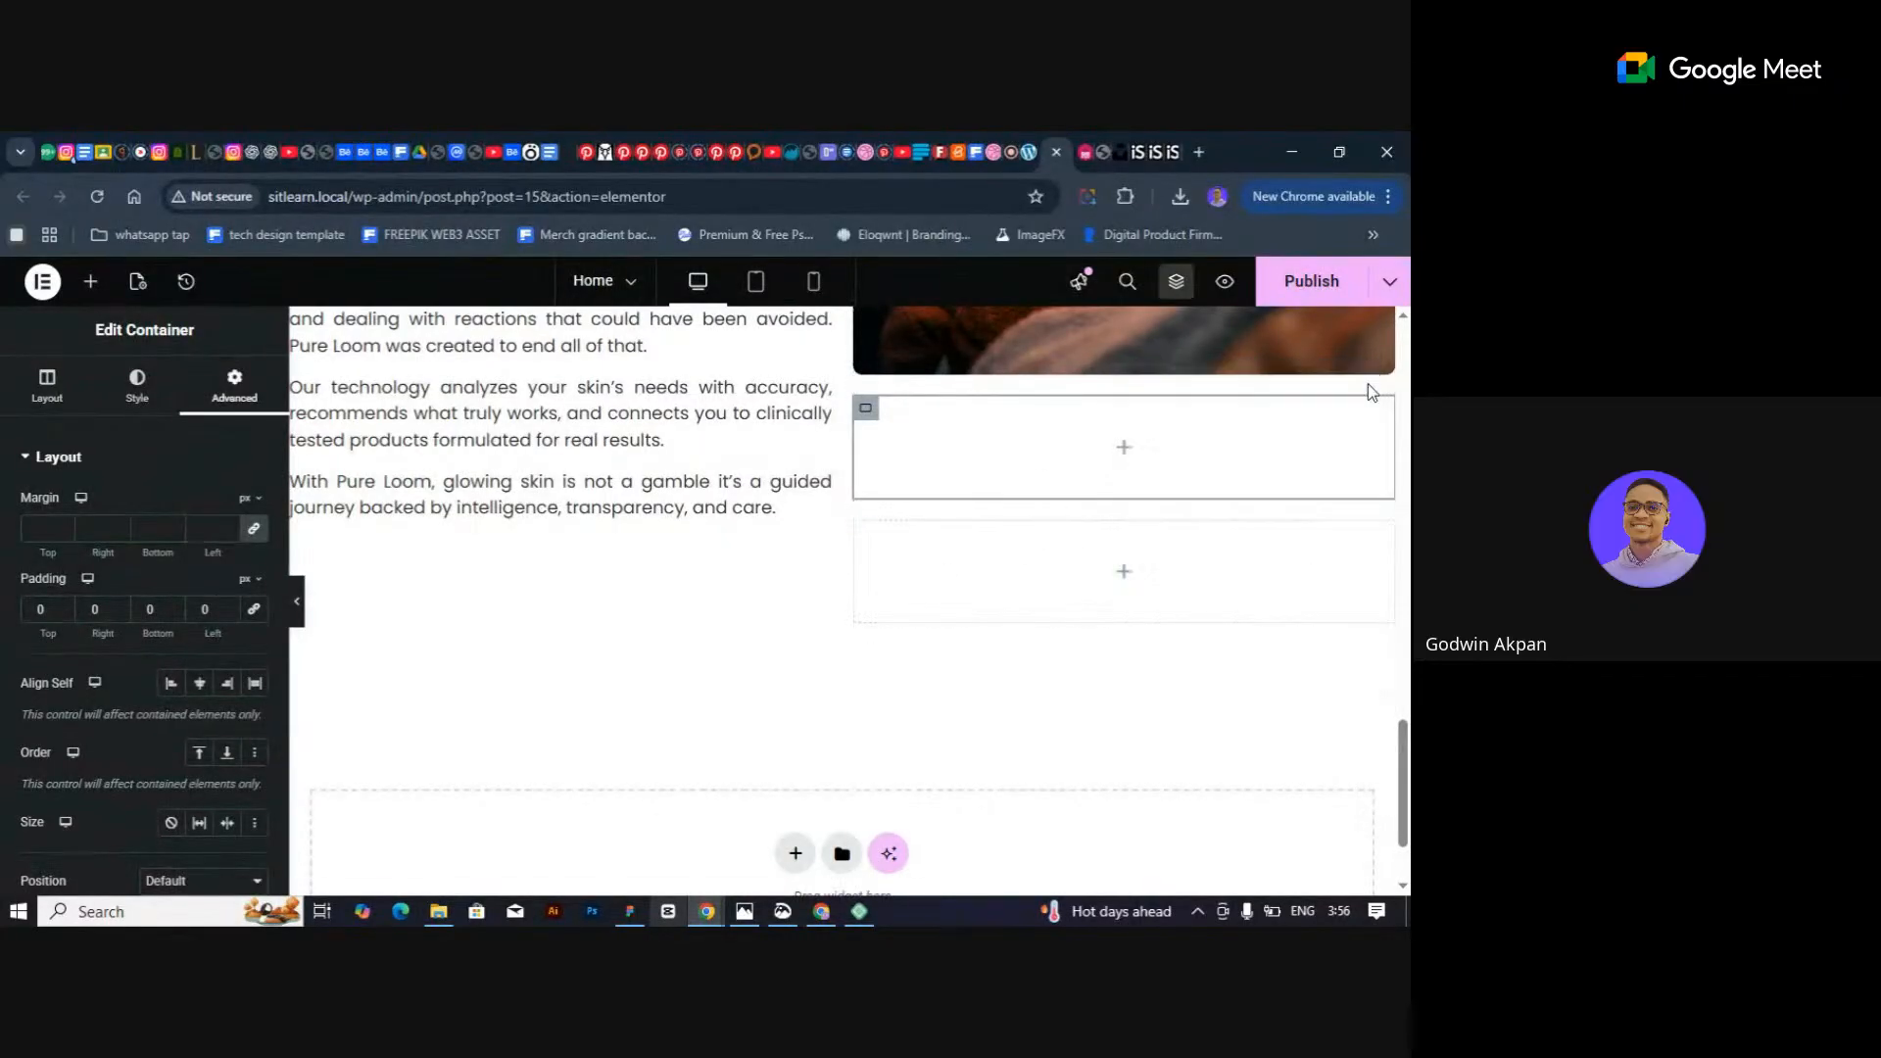
{"action": "left_click", "coordinate": [1169, 292]}
{"action": "left_click_drag", "start_coordinate": [1232, 378], "coordinate": [537, 401]}
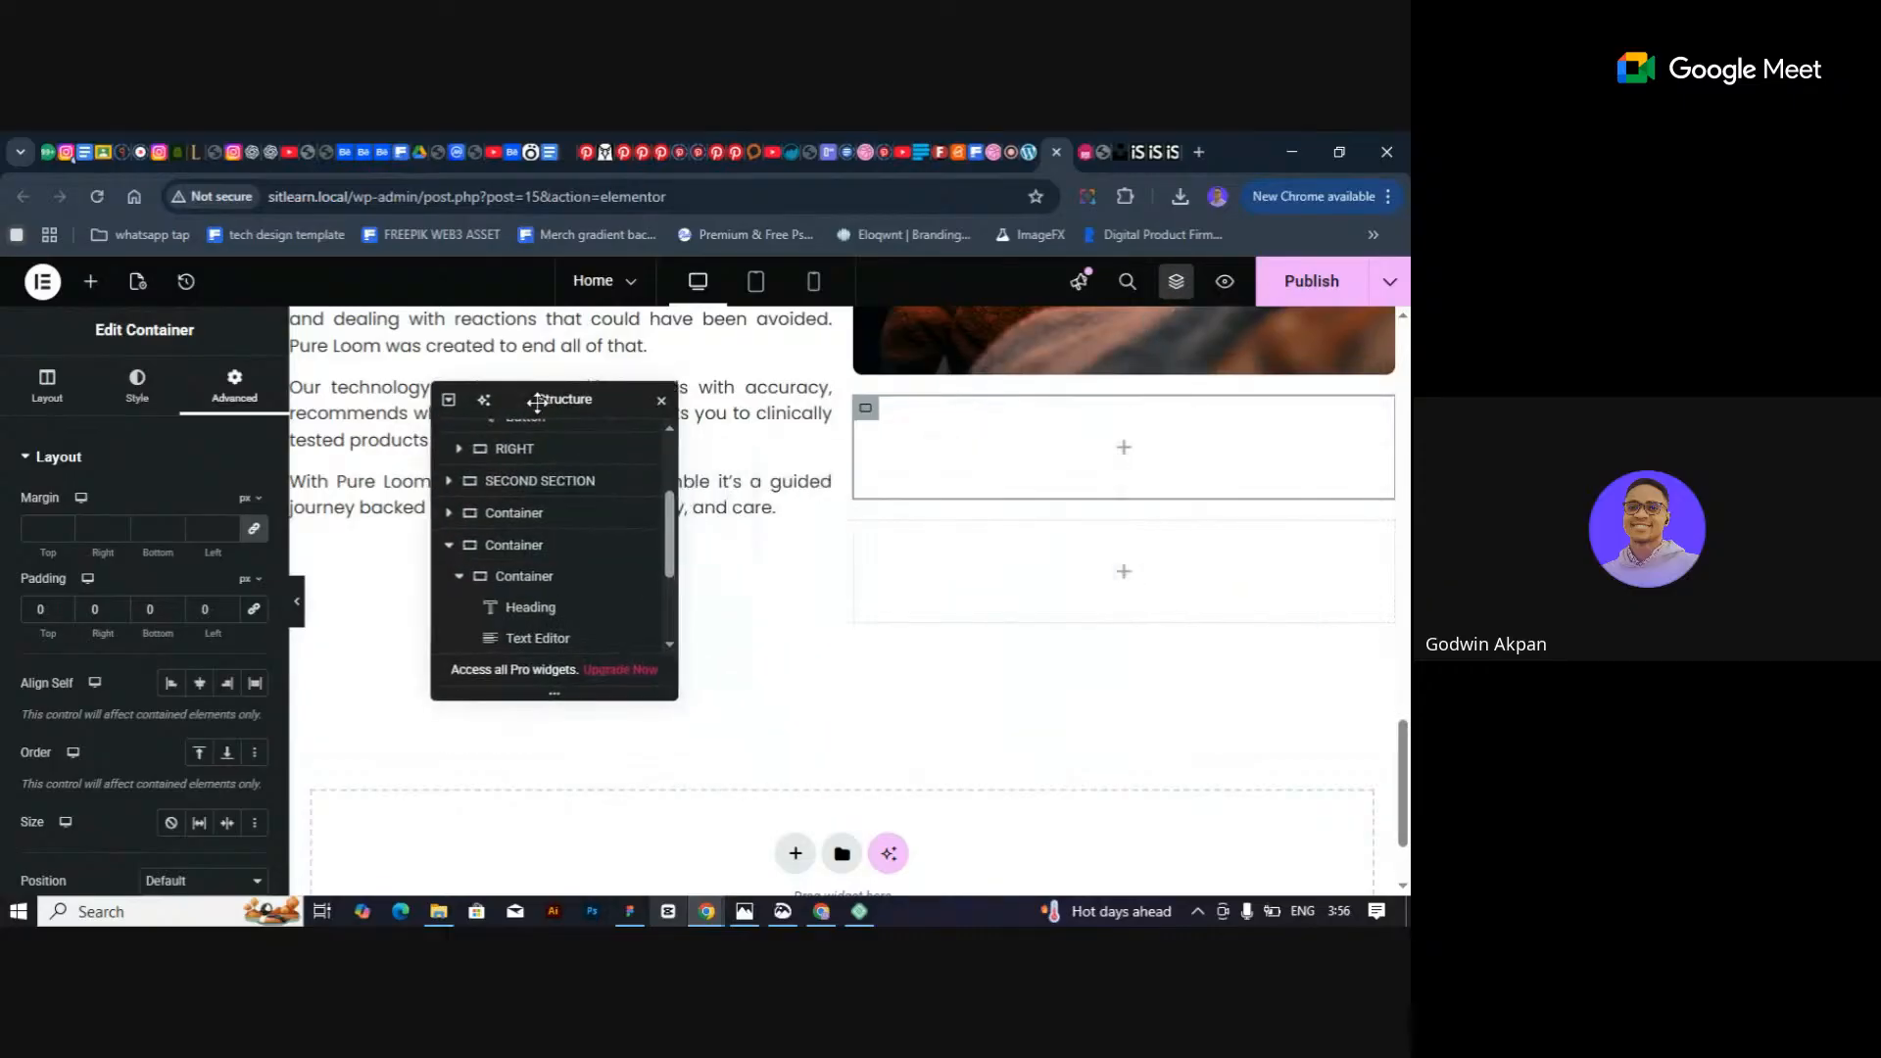
{"action": "scroll", "coordinate": [534, 554], "scroll_direction": "down", "scroll_amount": 2}
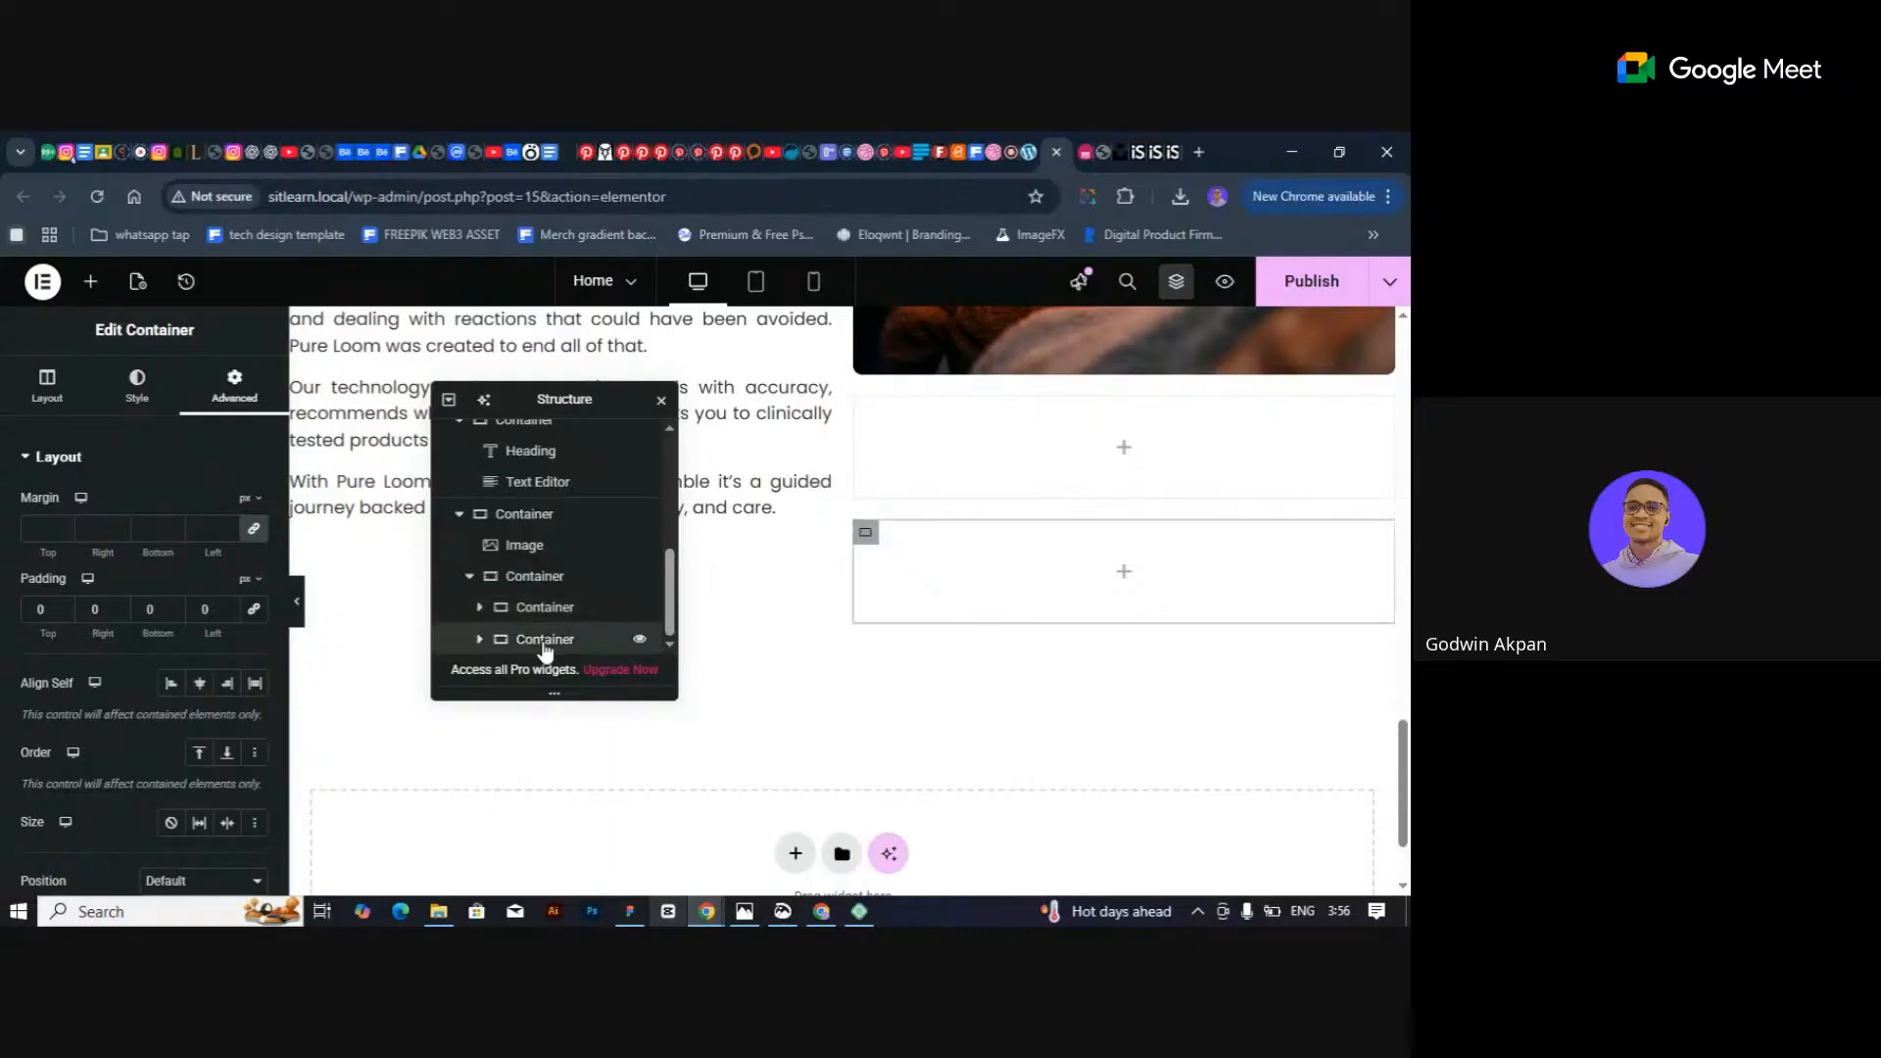
{"action": "left_click", "coordinate": [540, 579]}
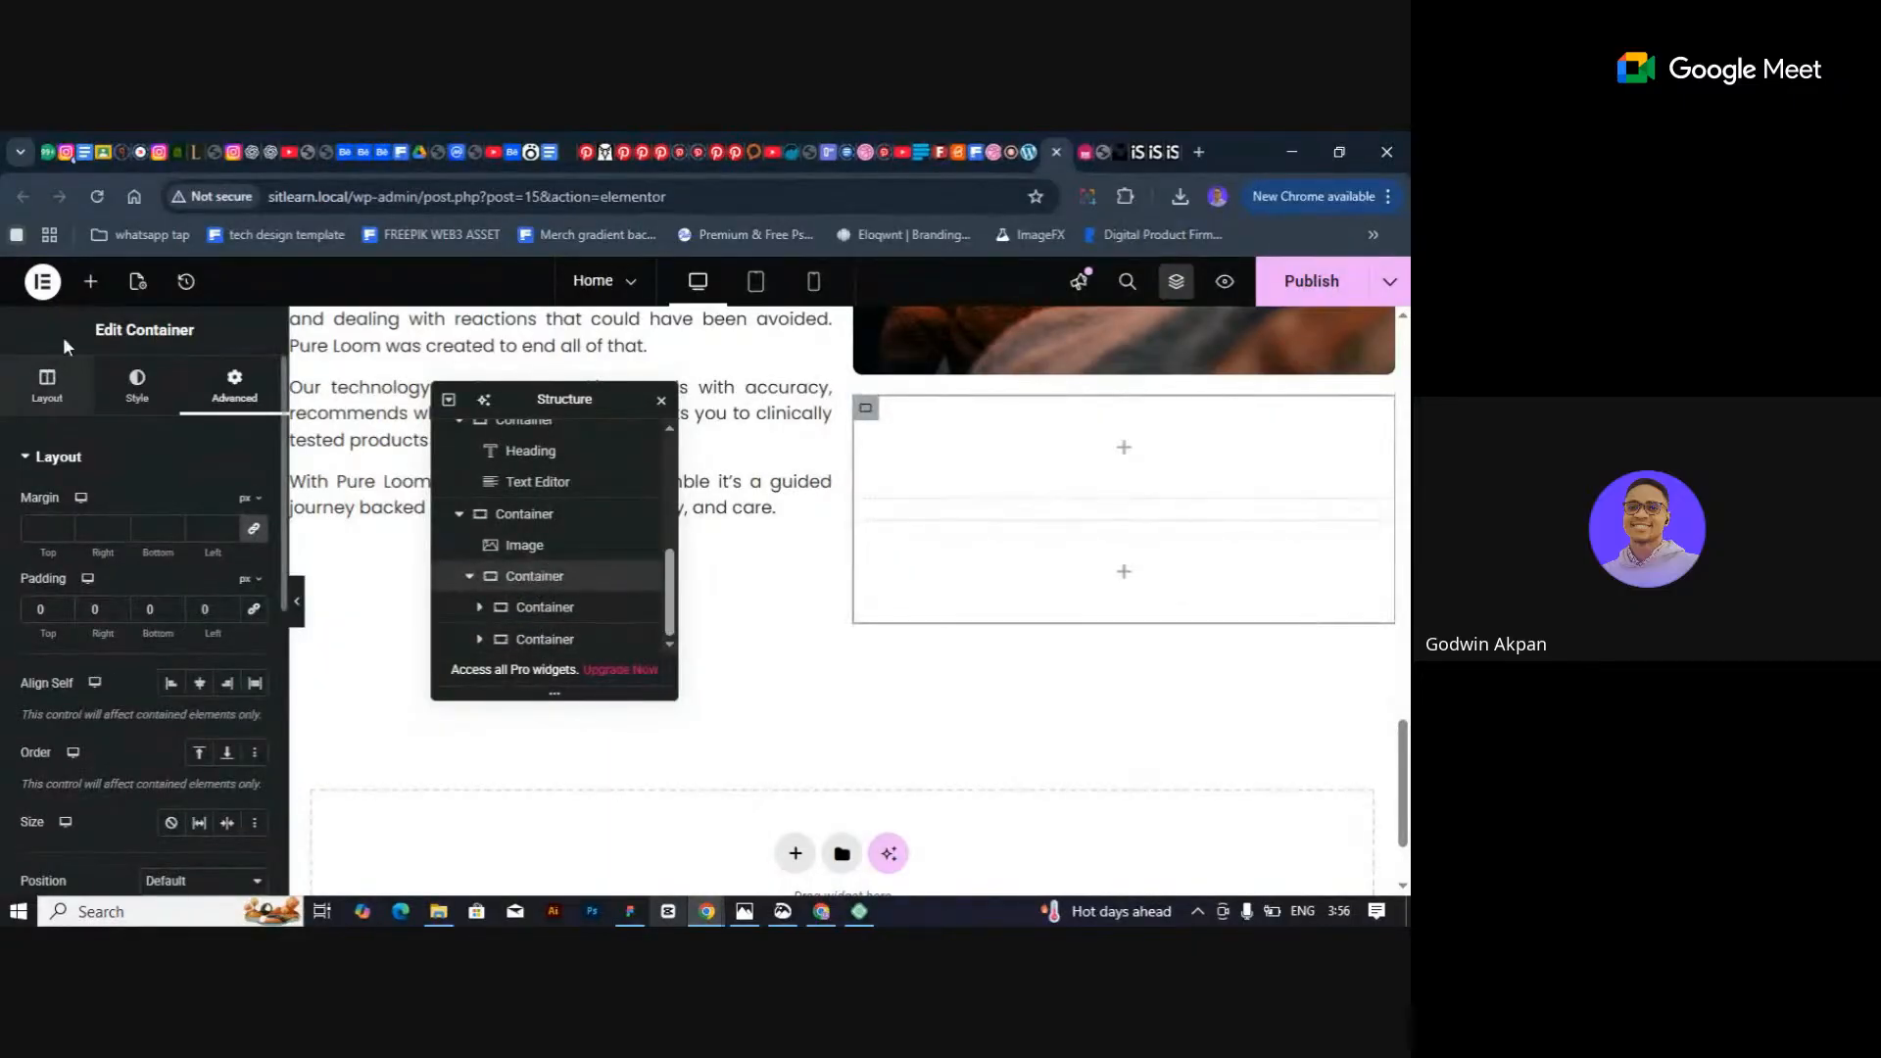
{"action": "left_click", "coordinate": [46, 405]}
{"action": "scroll", "coordinate": [108, 538], "scroll_direction": "down", "scroll_amount": 3}
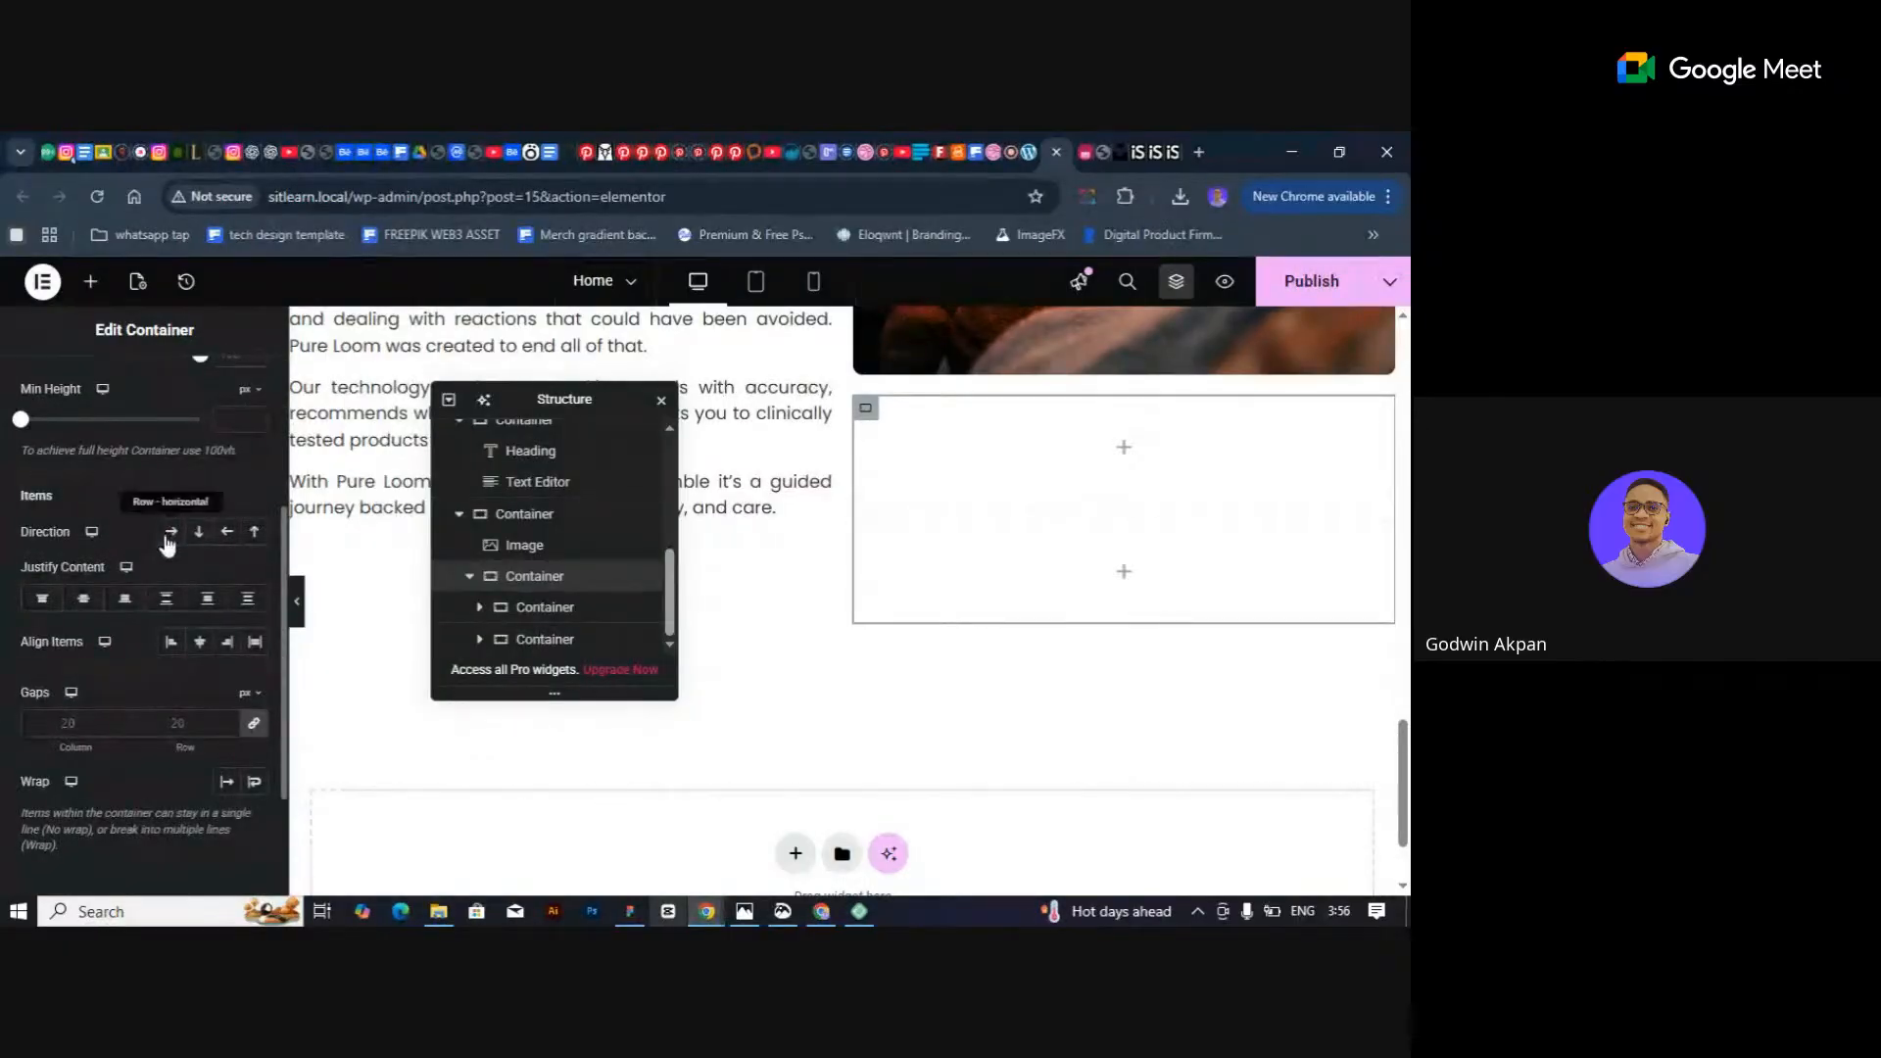
{"action": "left_click", "coordinate": [170, 532]}
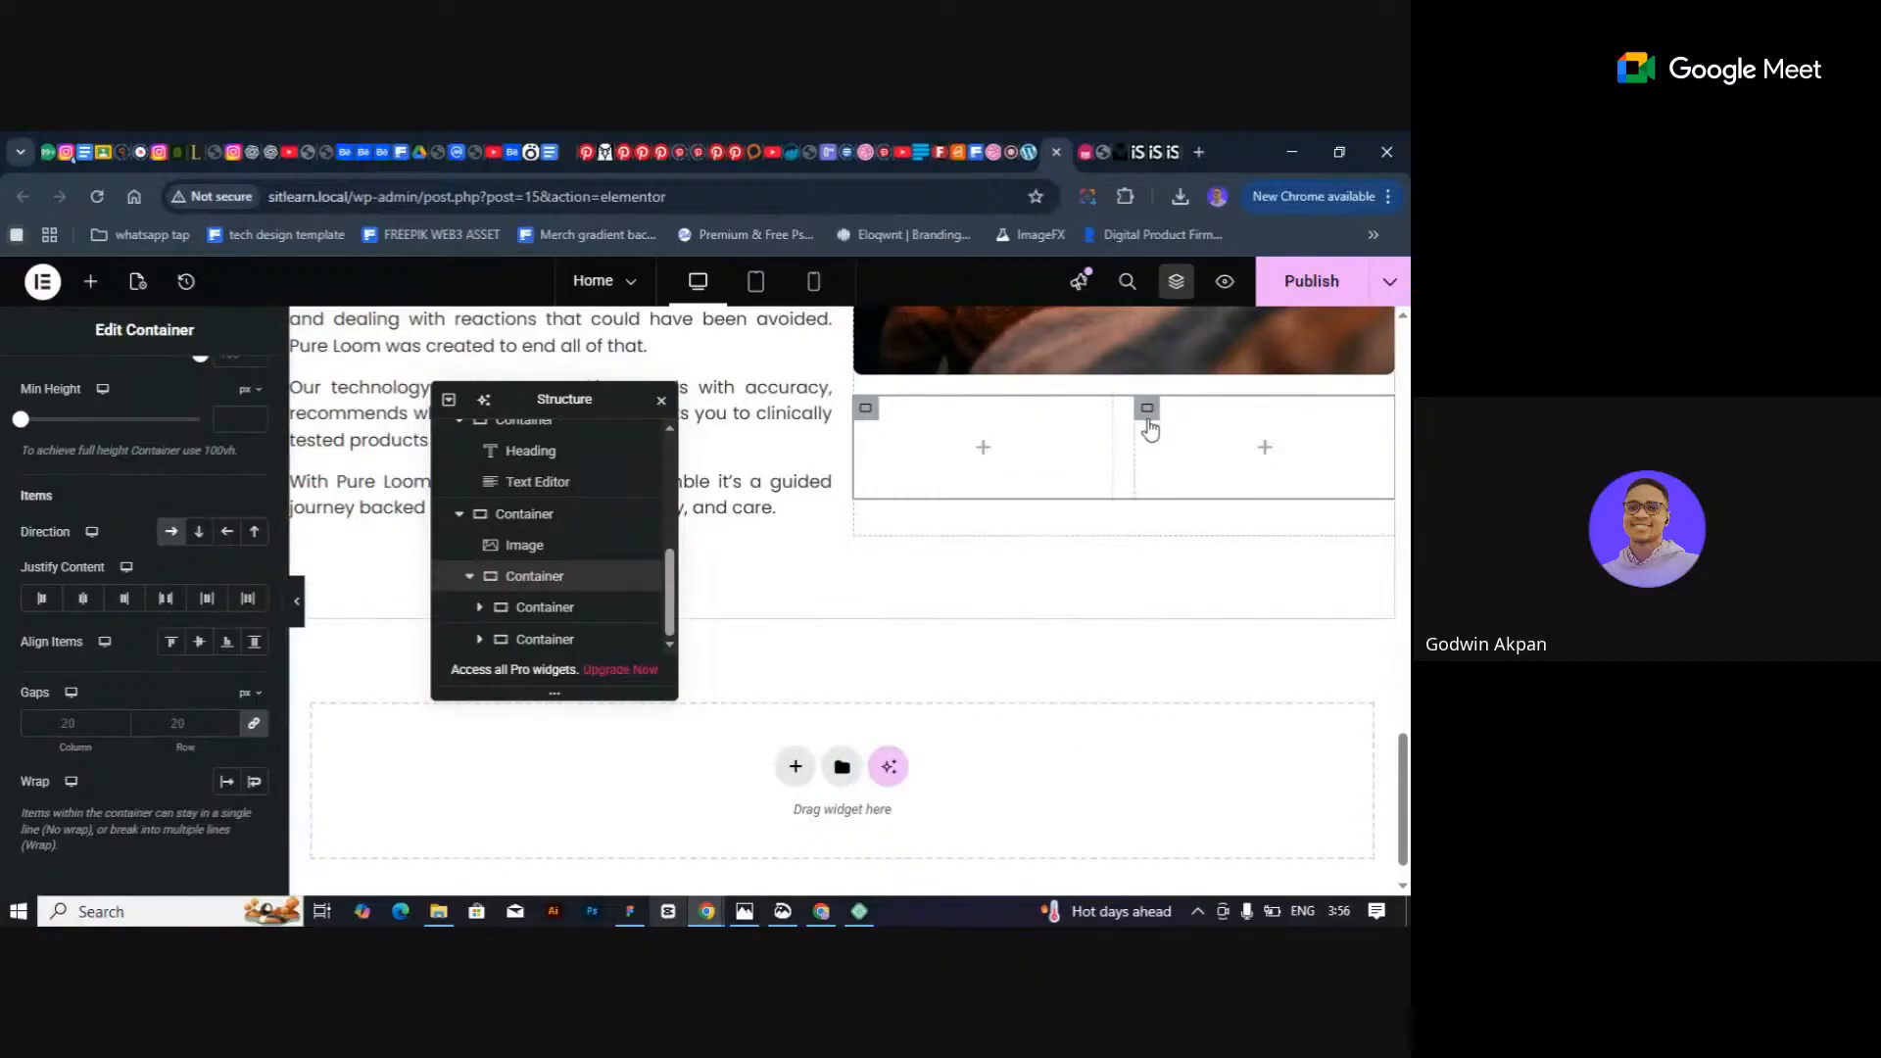
Set the item direction of both nested containers beneath the image to column.
{"action": "left_click", "coordinate": [1148, 423]}
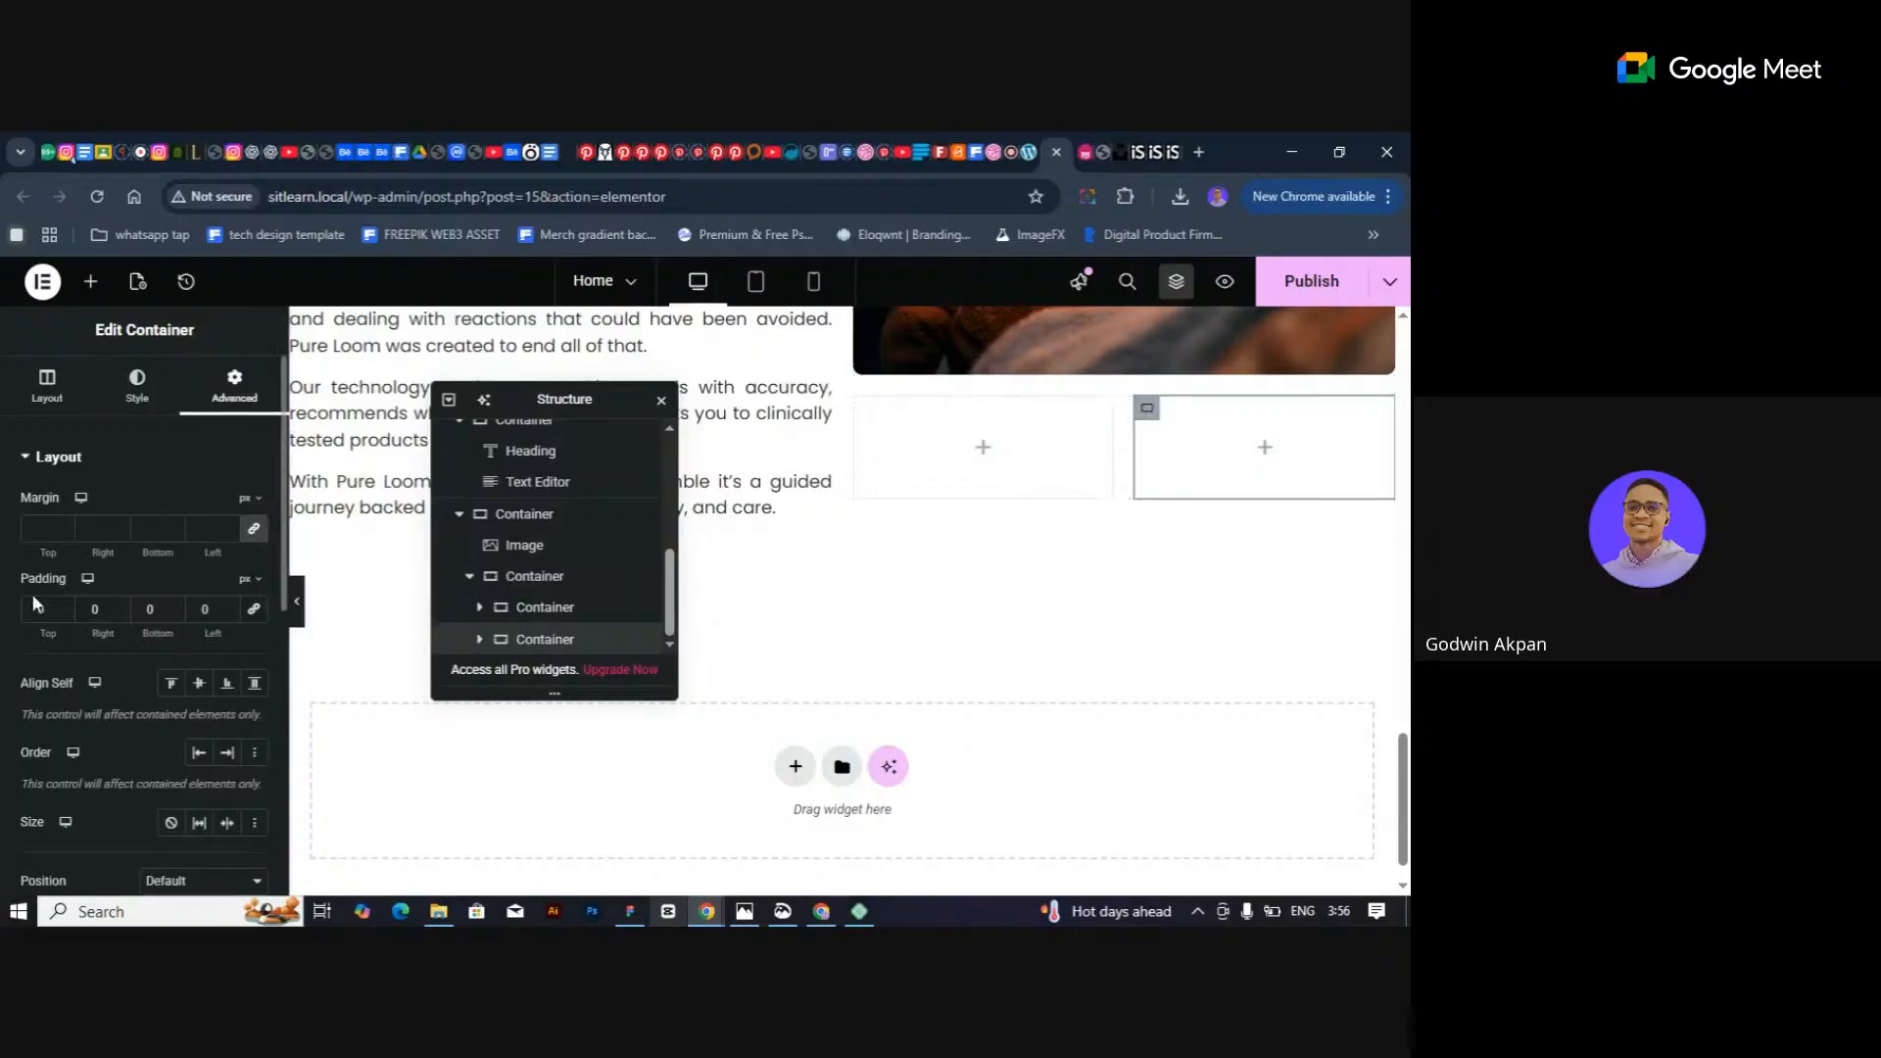
{"action": "left_click", "coordinate": [47, 382]}
{"action": "scroll", "coordinate": [192, 496], "scroll_direction": "down", "scroll_amount": 5}
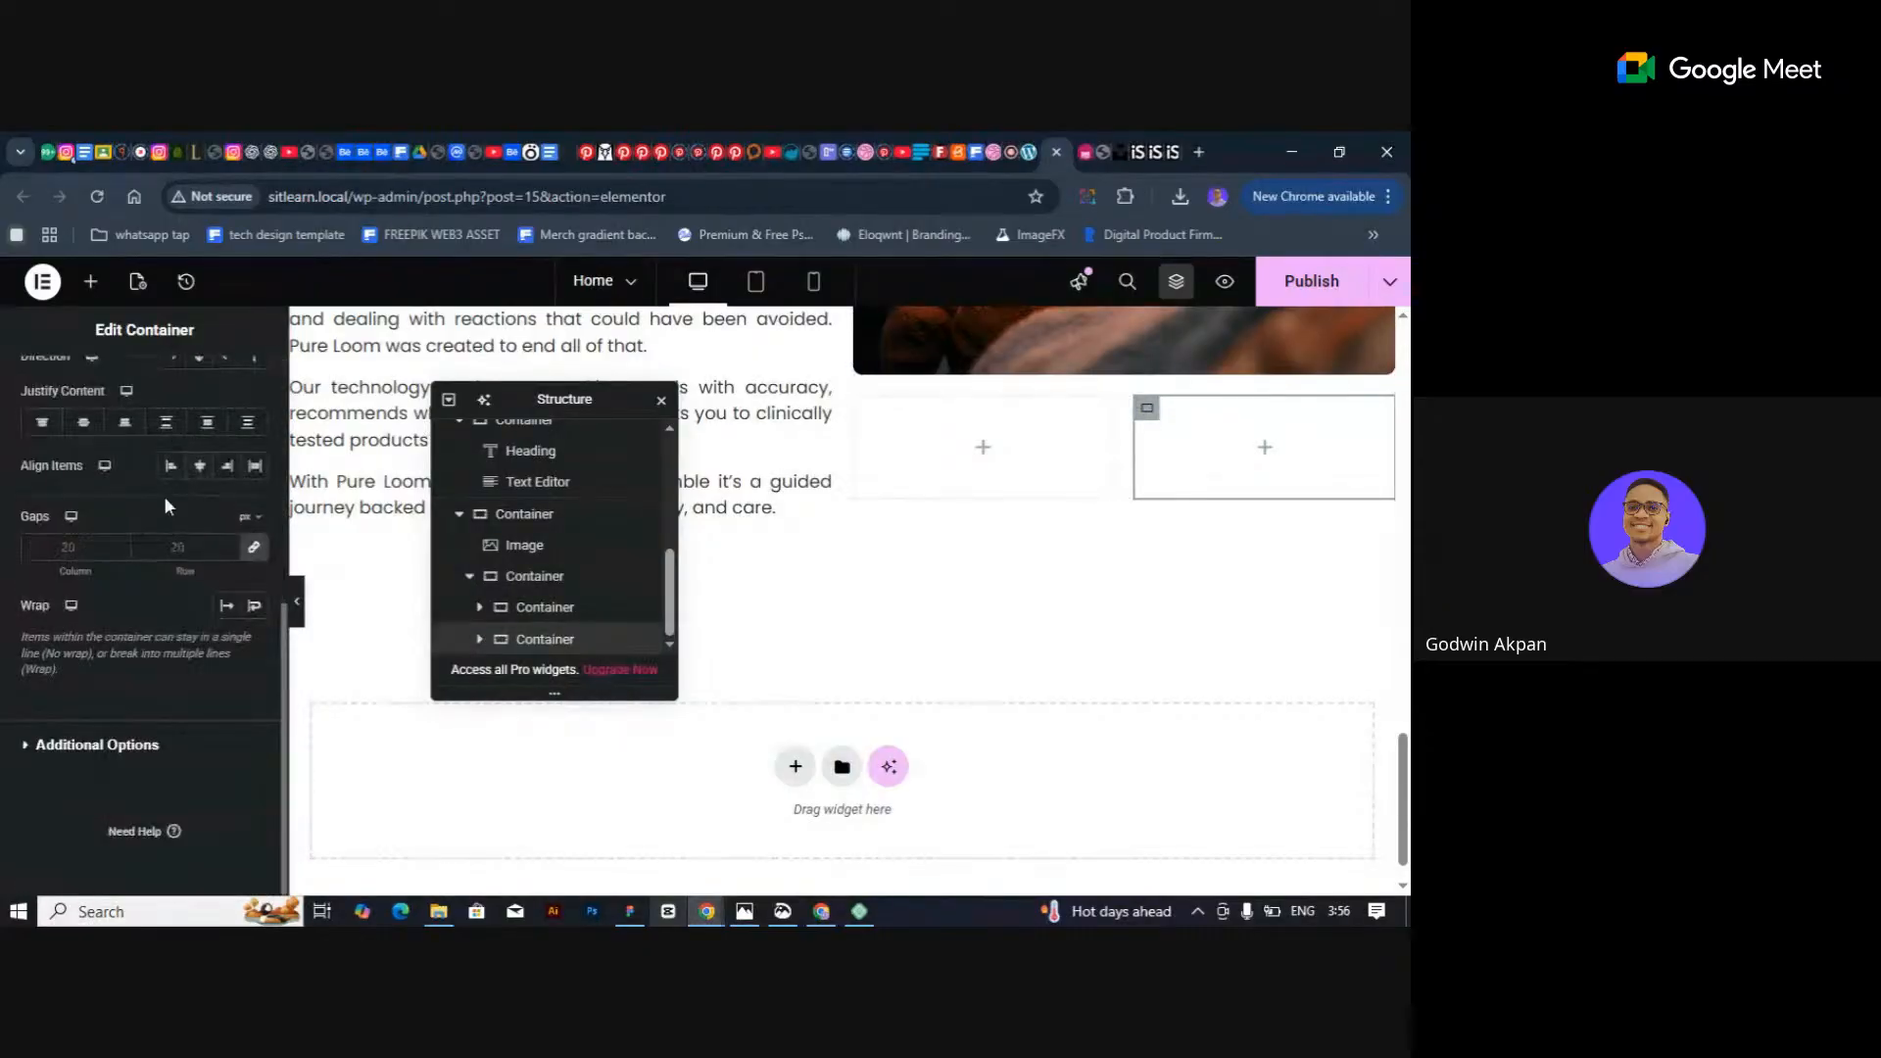
{"action": "scroll", "coordinate": [162, 496], "scroll_direction": "up", "scroll_amount": 5}
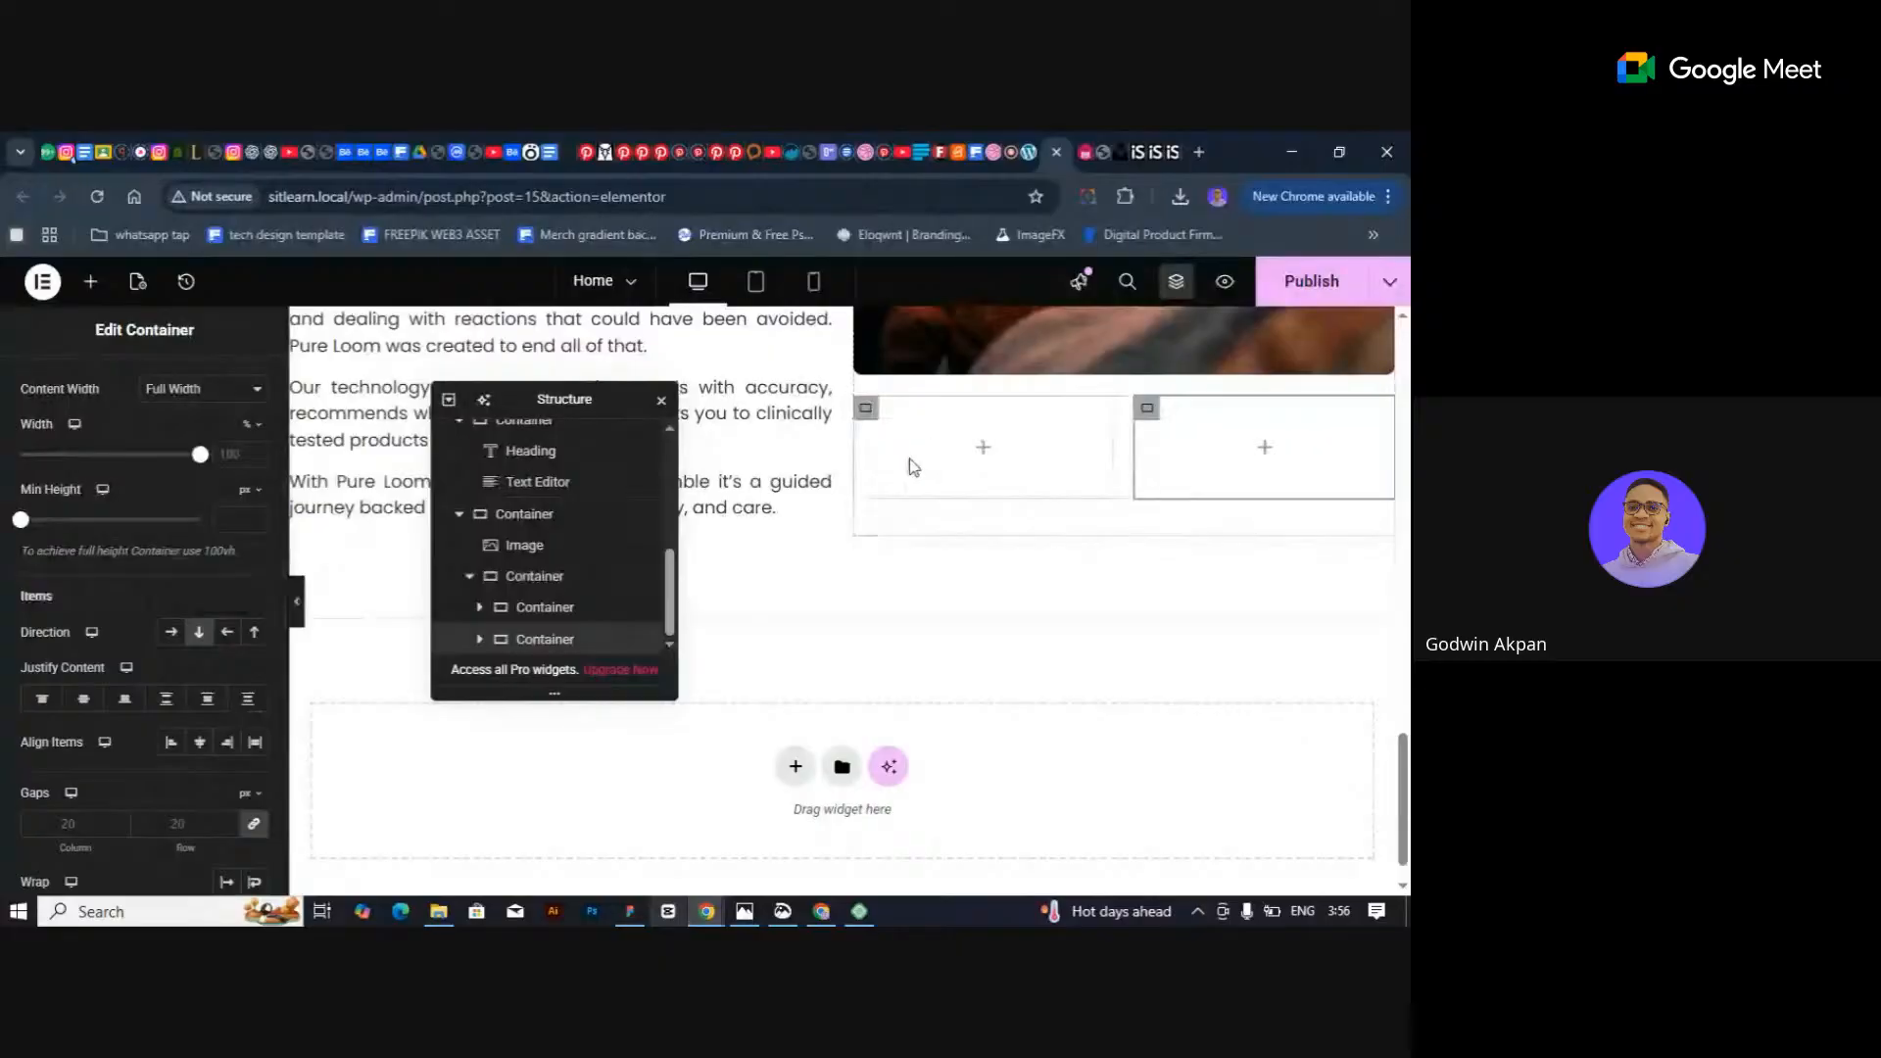
{"action": "left_click", "coordinate": [866, 408]}
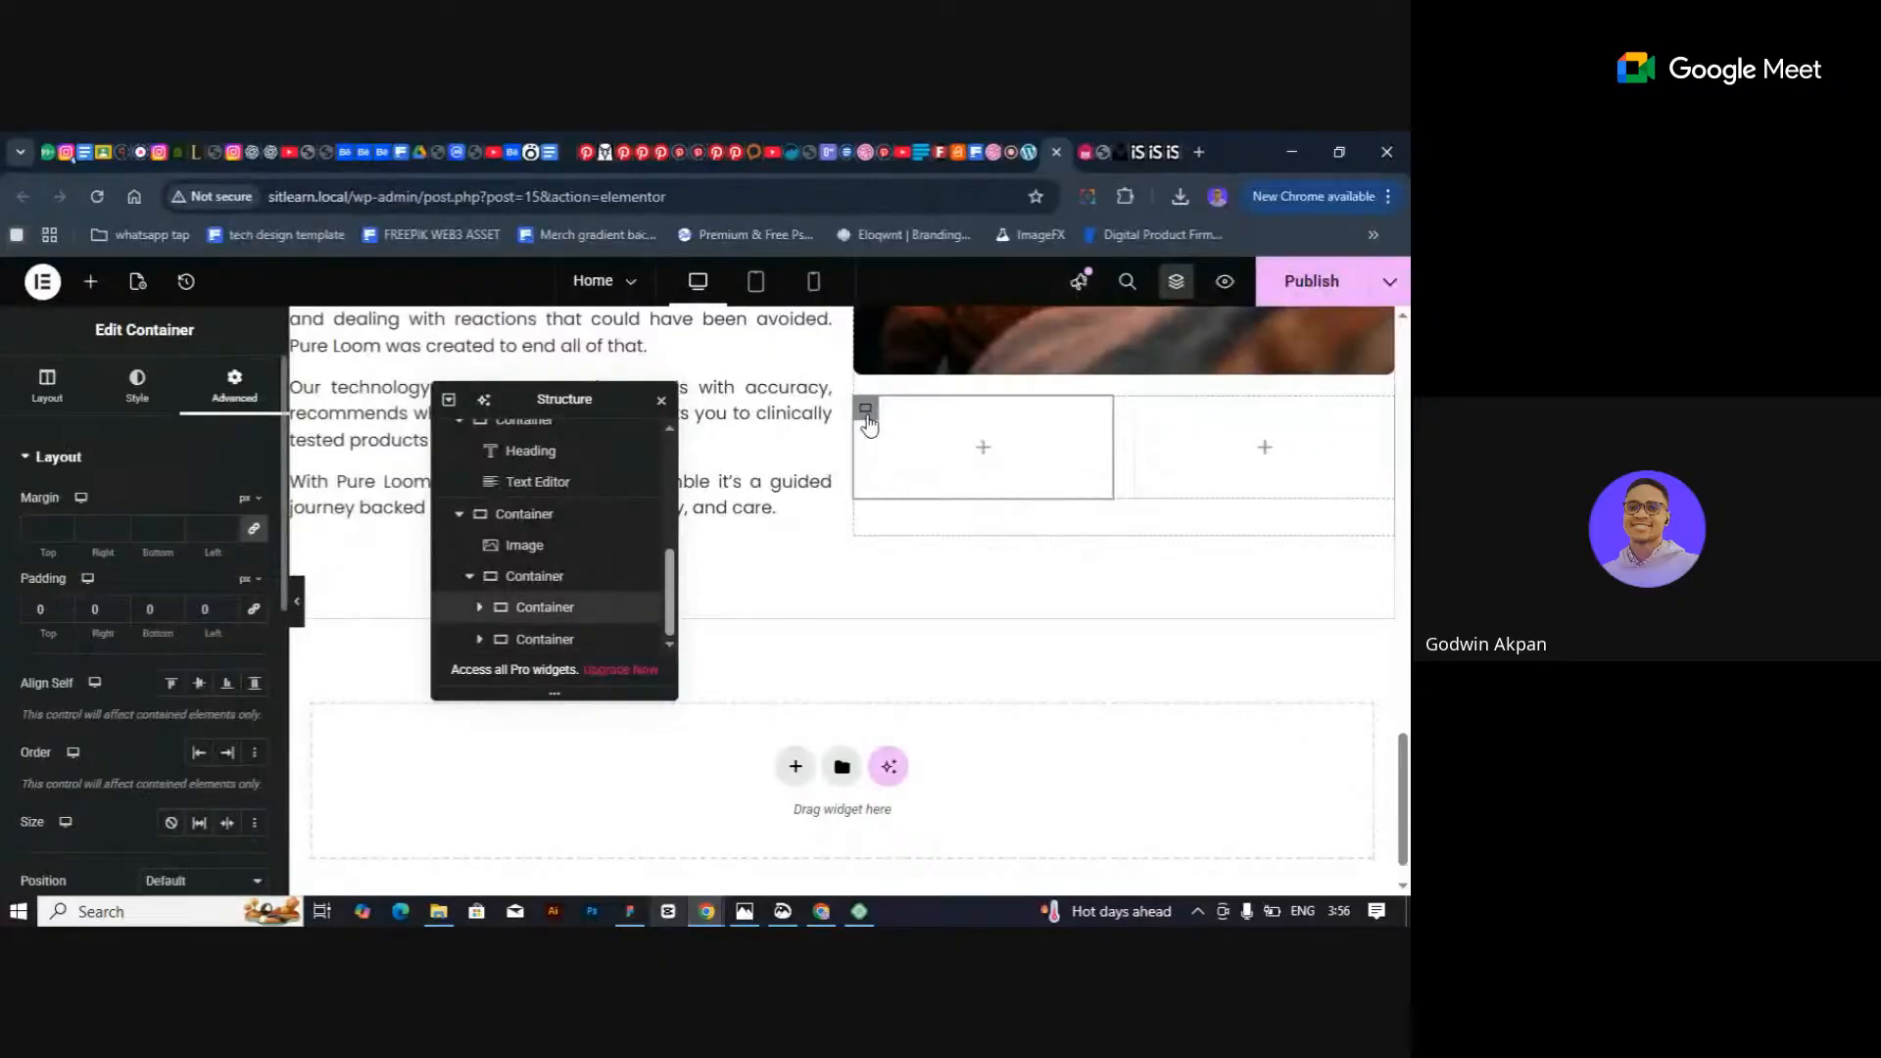
{"action": "left_click", "coordinate": [27, 389]}
{"action": "left_click", "coordinate": [201, 809]}
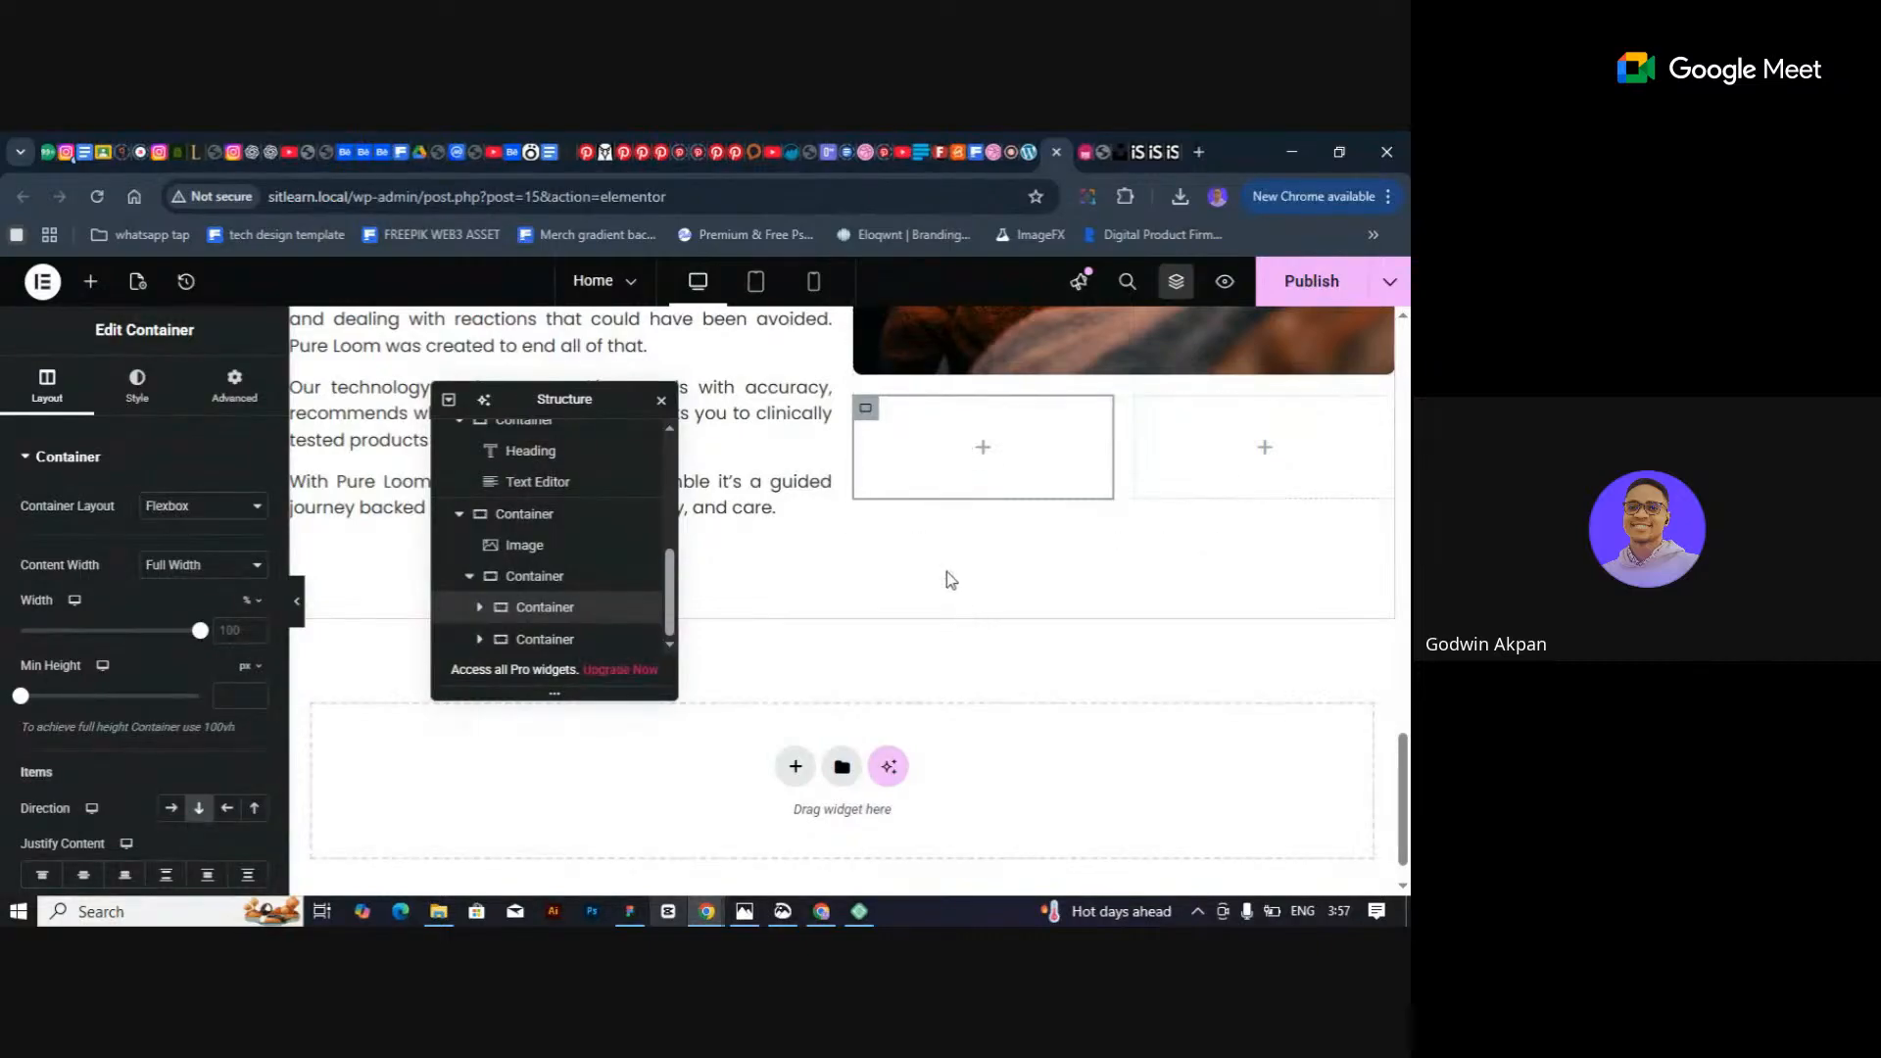
{"action": "scroll", "coordinate": [945, 572], "scroll_direction": "up", "scroll_amount": 5}
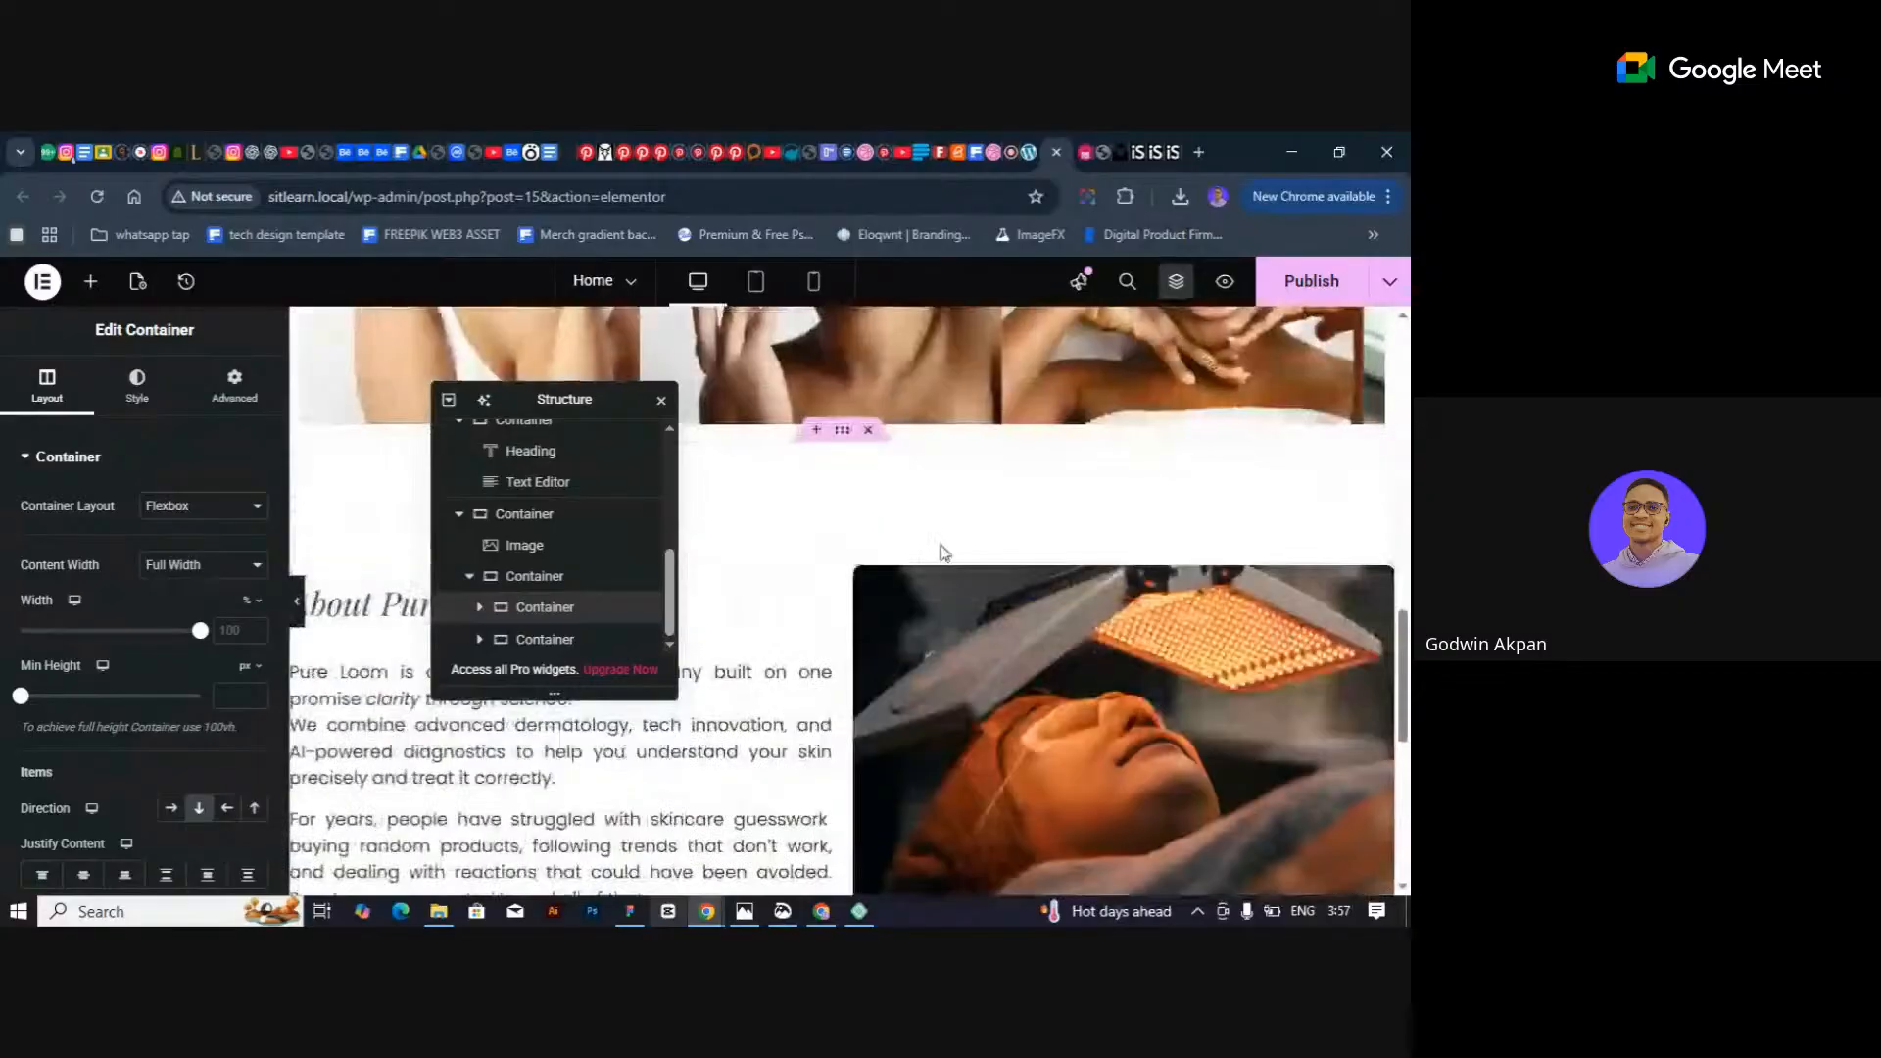
Close the page structure overview so the two empty containers beneath the image are unobstructed.
{"action": "scroll", "coordinate": [943, 552], "scroll_direction": "down", "scroll_amount": 5}
{"action": "scroll", "coordinate": [941, 547], "scroll_direction": "up", "scroll_amount": 3}
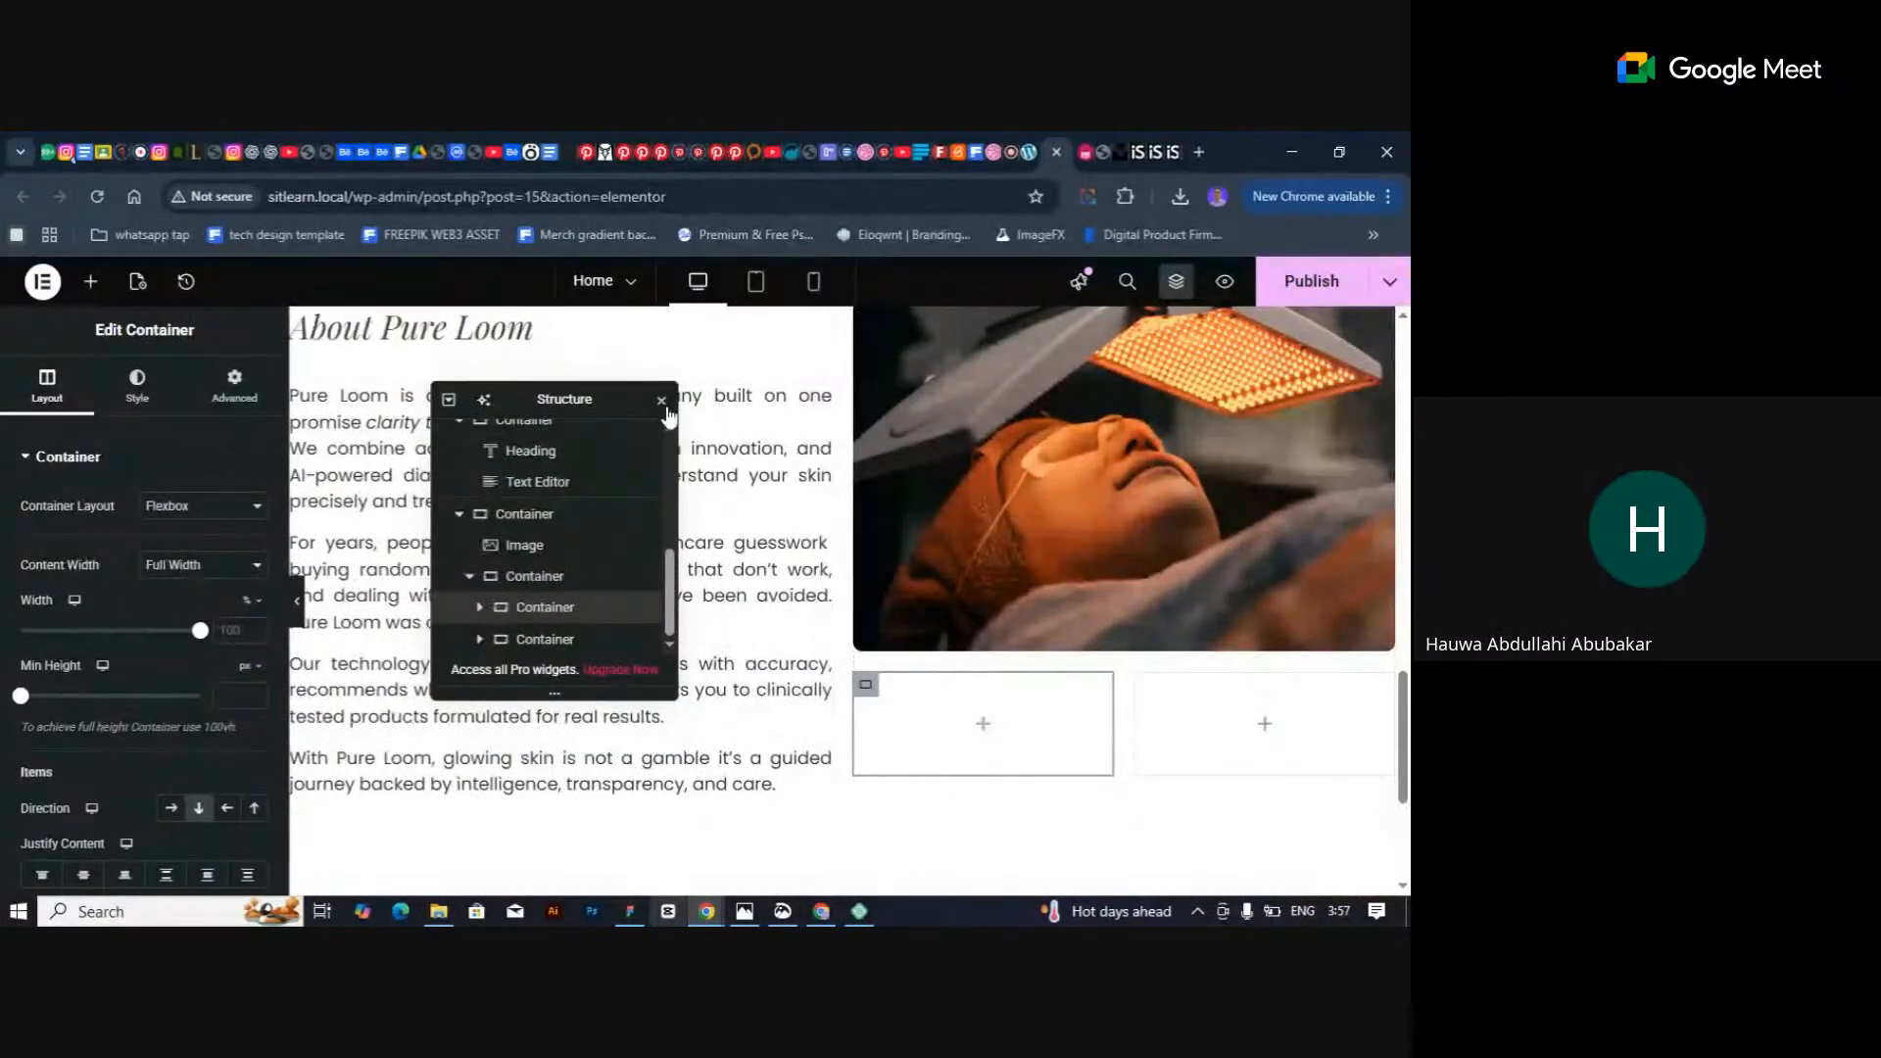
{"action": "left_click", "coordinate": [663, 402]}
{"action": "scroll", "coordinate": [1353, 739], "scroll_direction": "down", "scroll_amount": 1}
{"action": "scroll", "coordinate": [1351, 737], "scroll_direction": "up", "scroll_amount": 1}
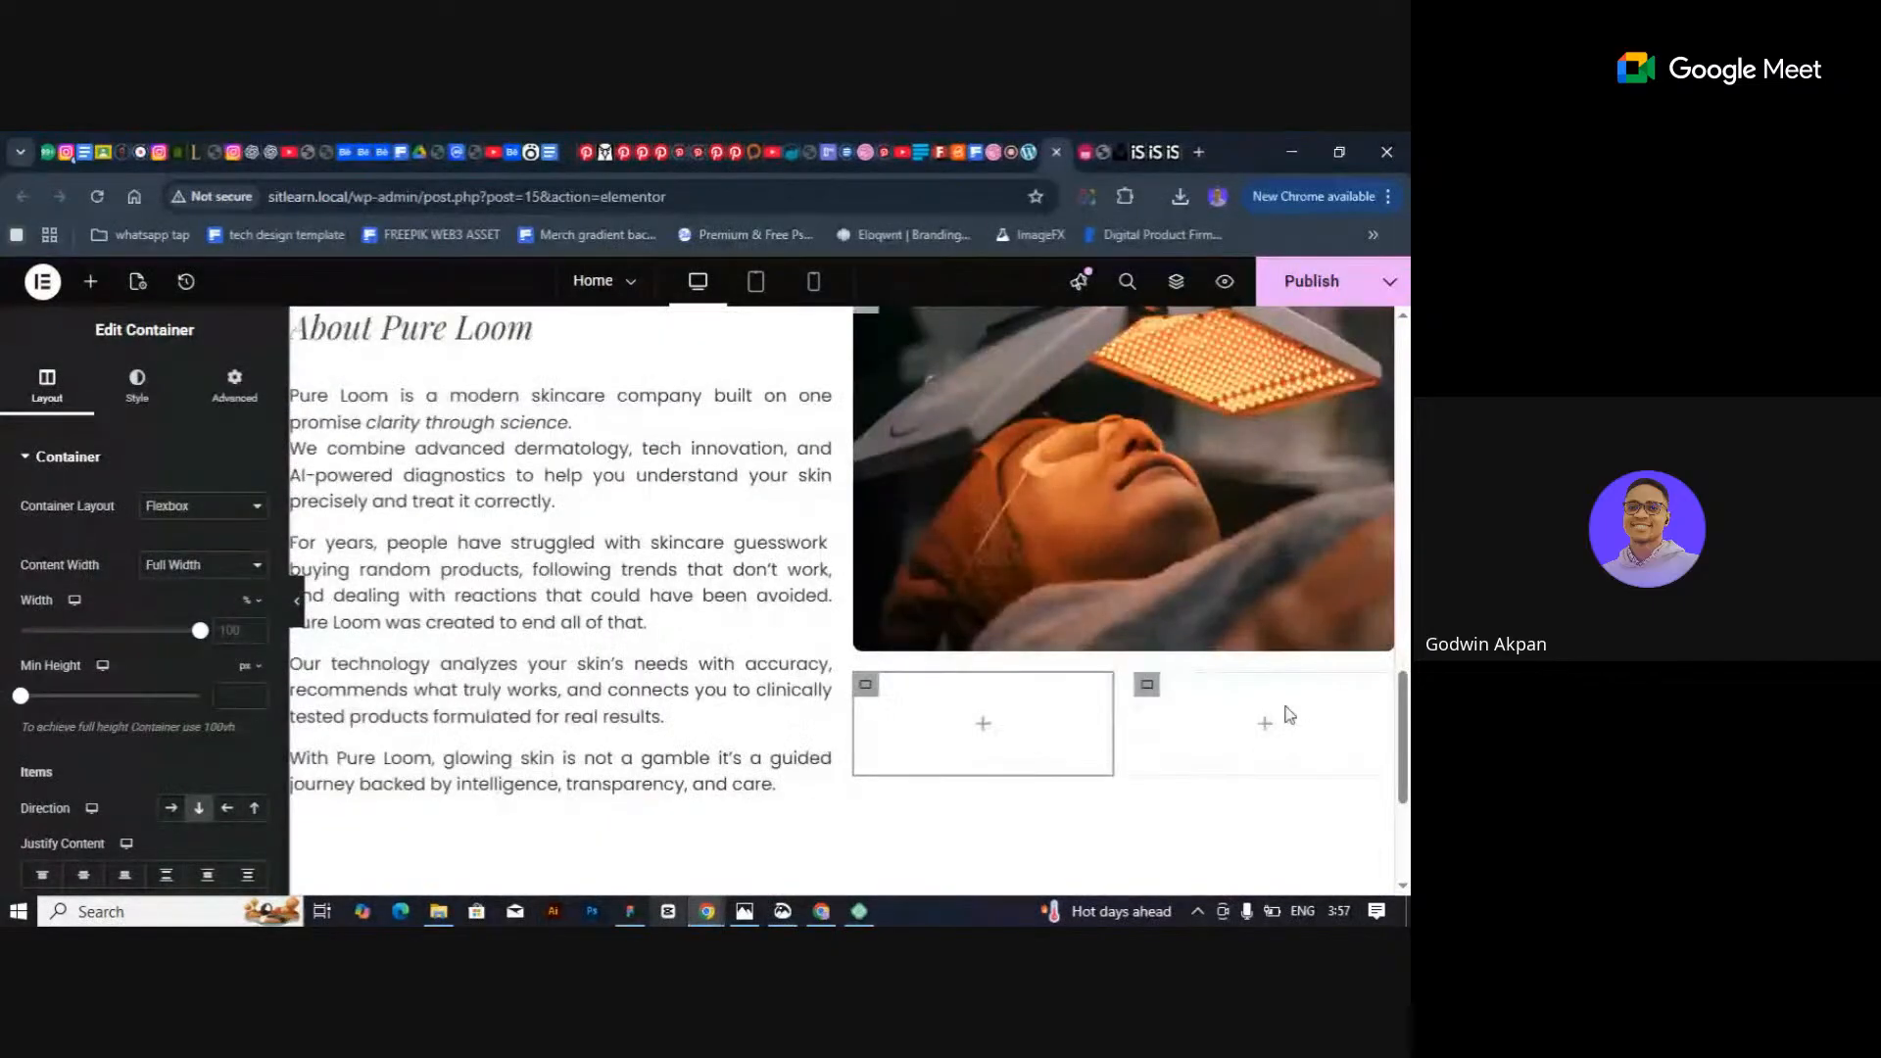
Search the widgets for "icon" and add an Icon List to the first of the two nested containers beneath the image.
{"action": "left_click", "coordinate": [90, 282]}
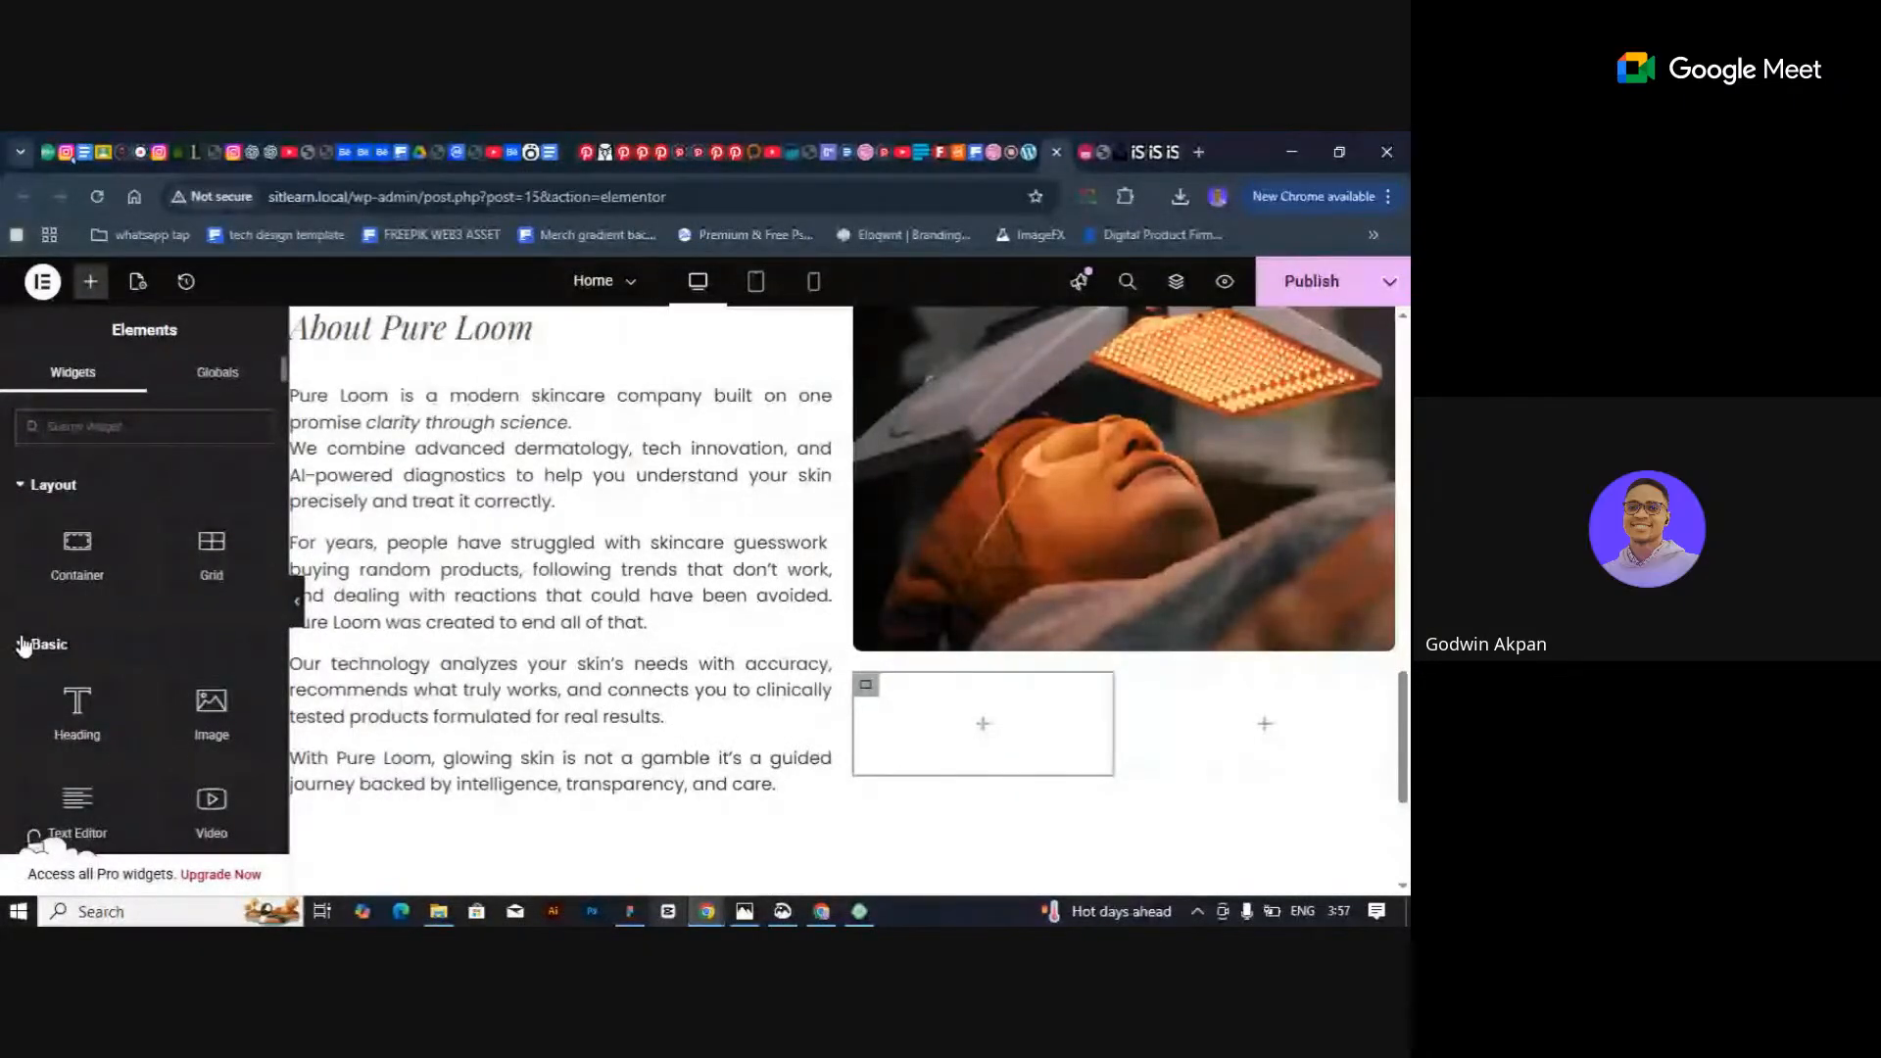
{"action": "scroll", "coordinate": [244, 533], "scroll_direction": "down", "scroll_amount": 3}
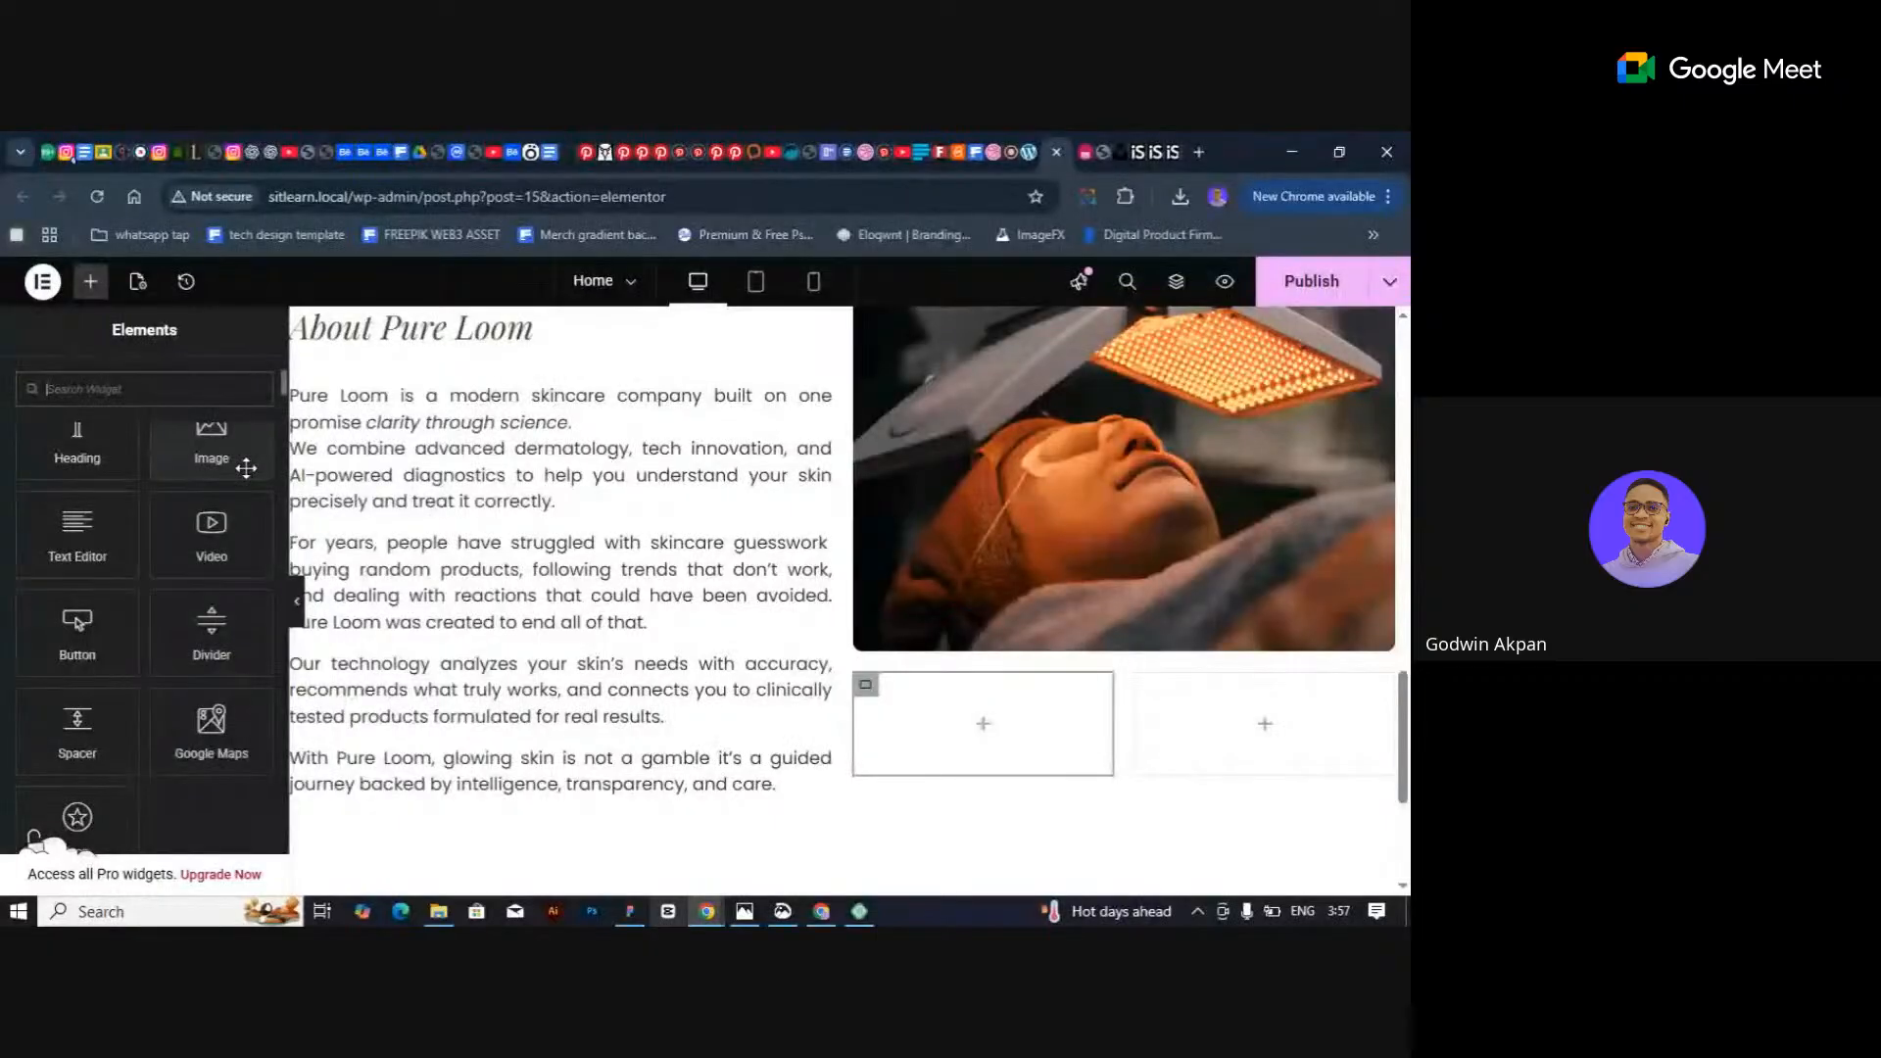
{"action": "scroll", "coordinate": [241, 462], "scroll_direction": "up", "scroll_amount": 3}
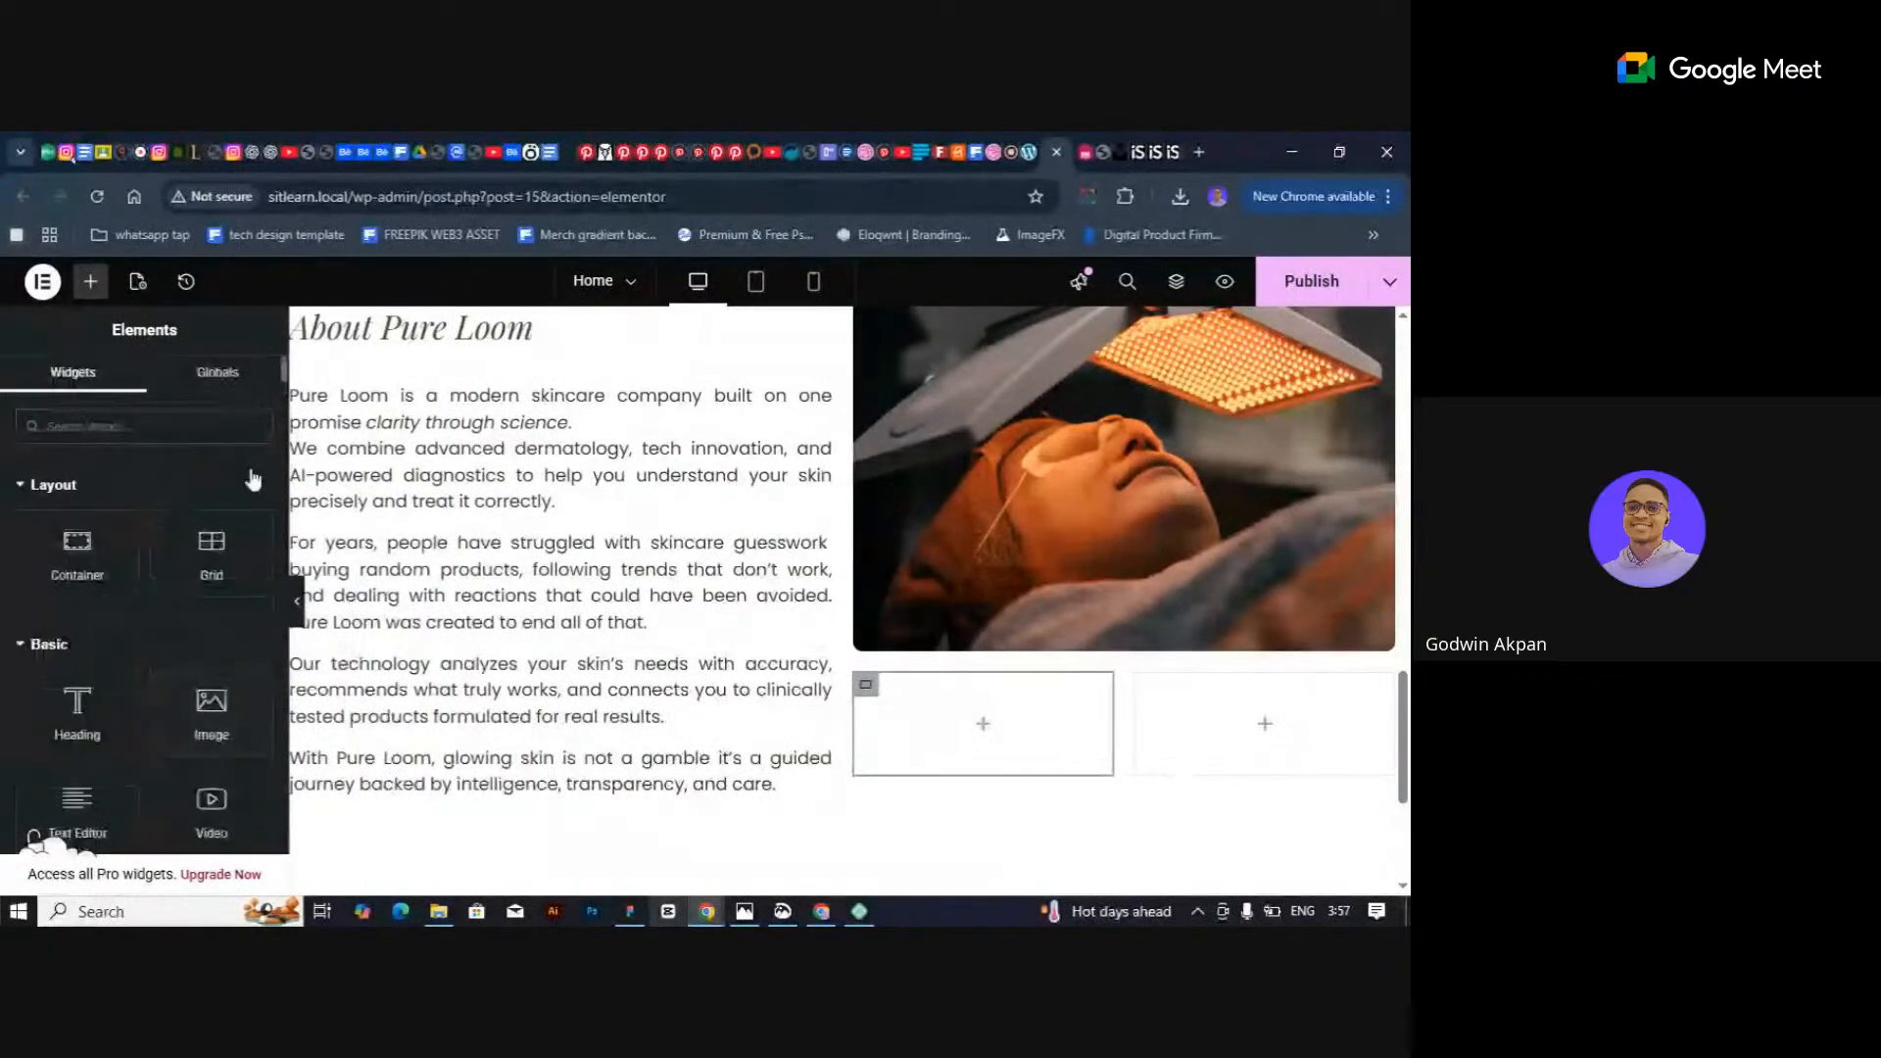
{"action": "left_click", "coordinate": [161, 428]}
{"action": "type", "text": "icon"}
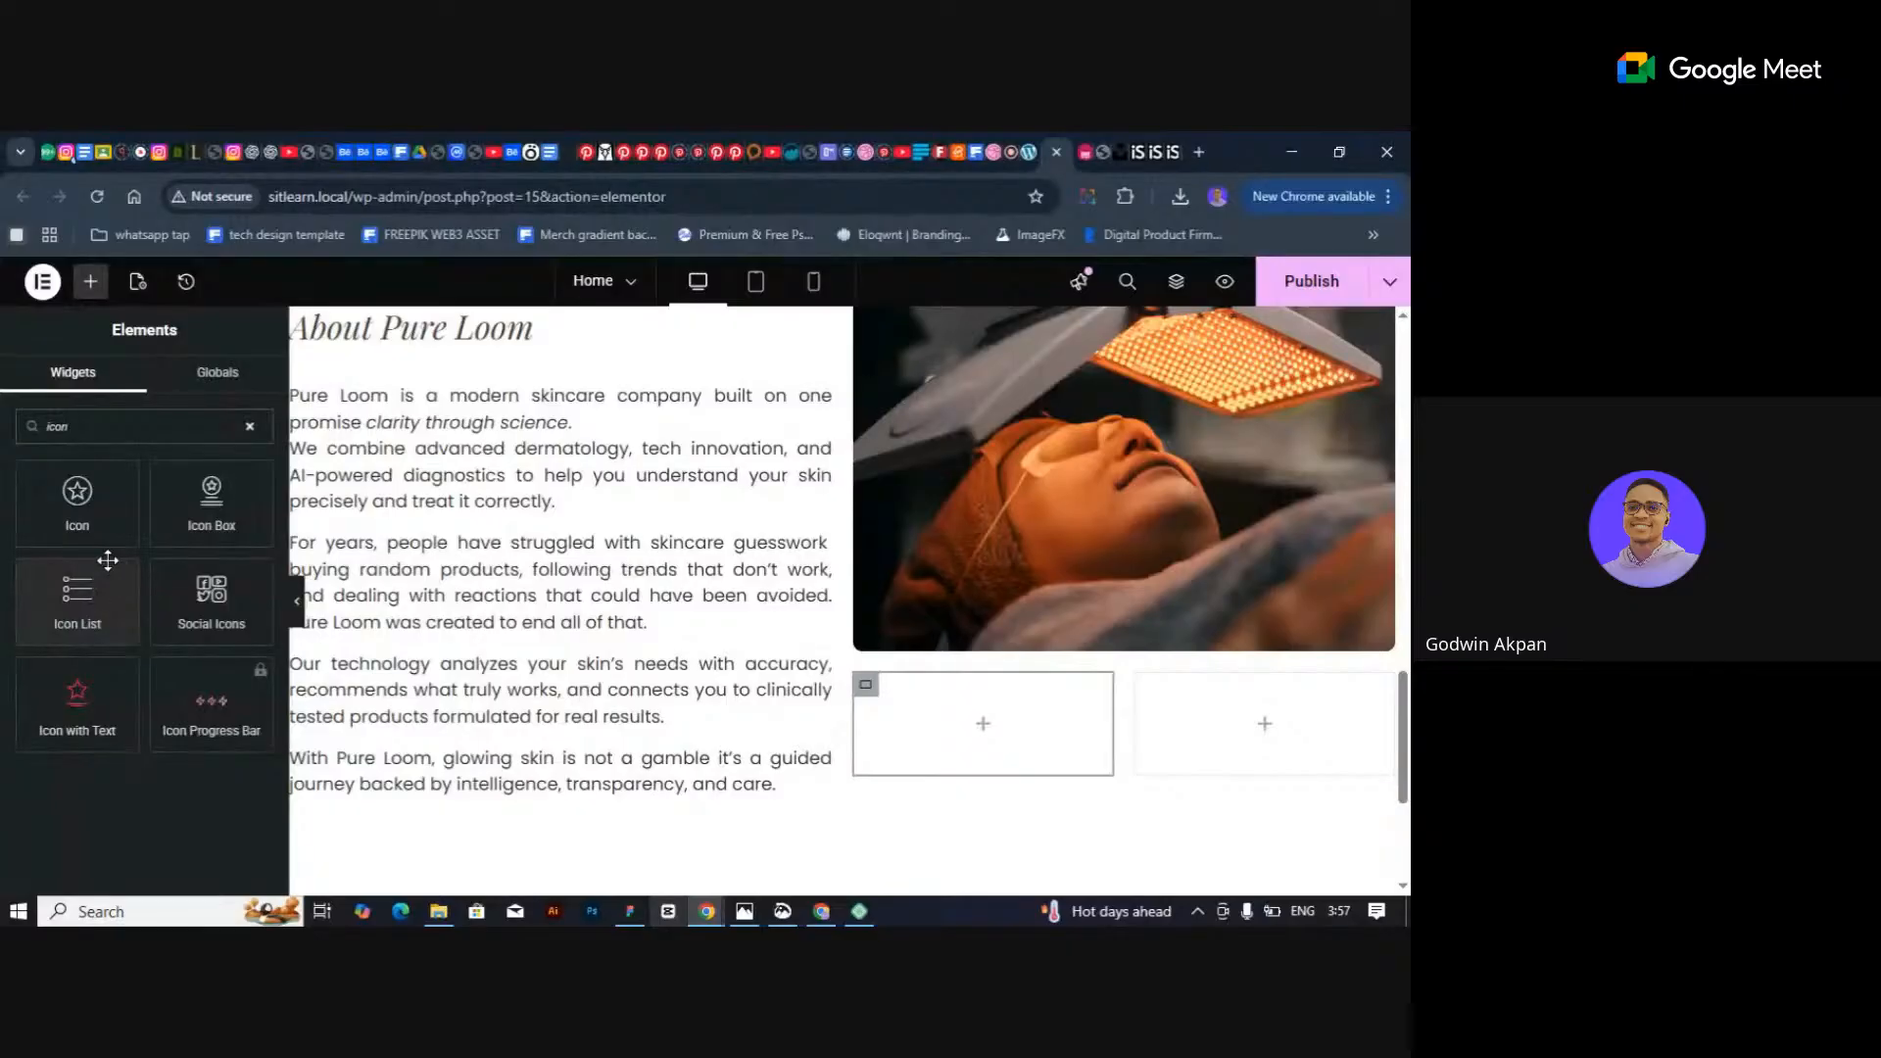
{"action": "scroll", "coordinate": [660, 602], "scroll_direction": "up", "scroll_amount": 10}
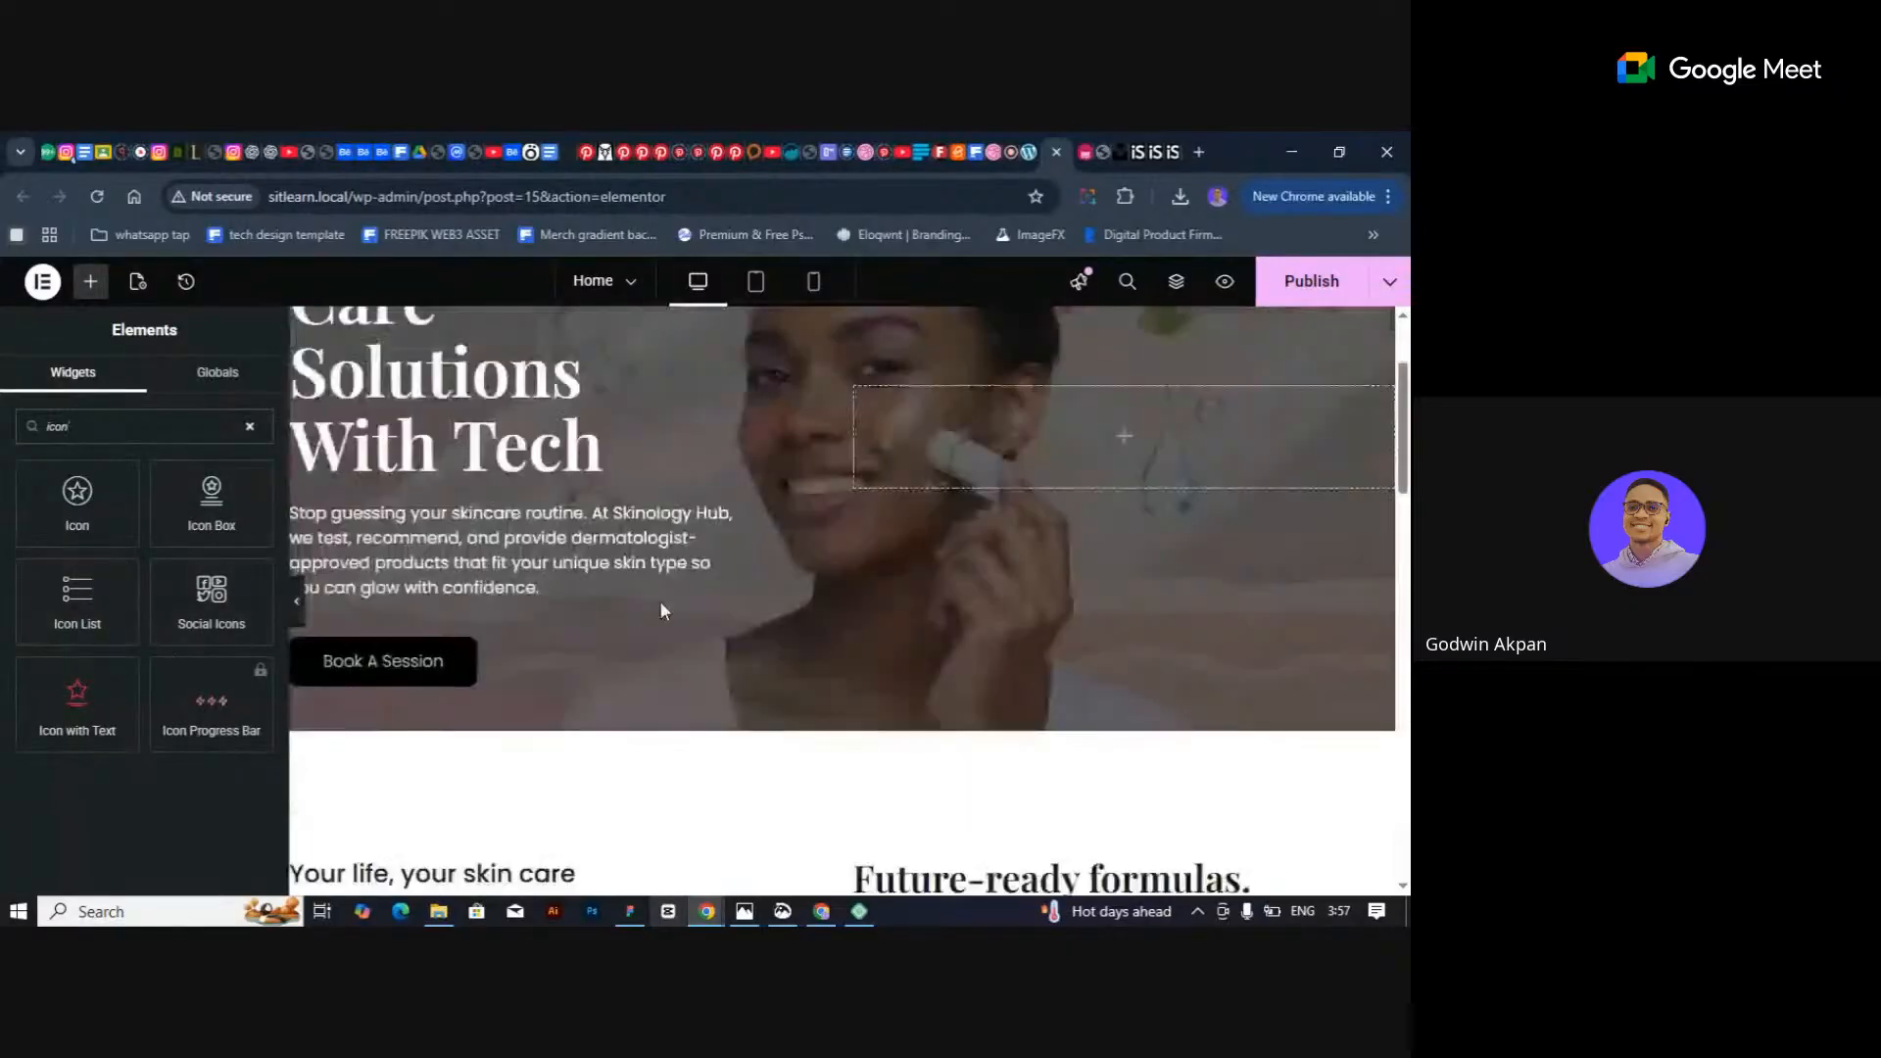
{"action": "scroll", "coordinate": [665, 604], "scroll_direction": "down", "scroll_amount": 10}
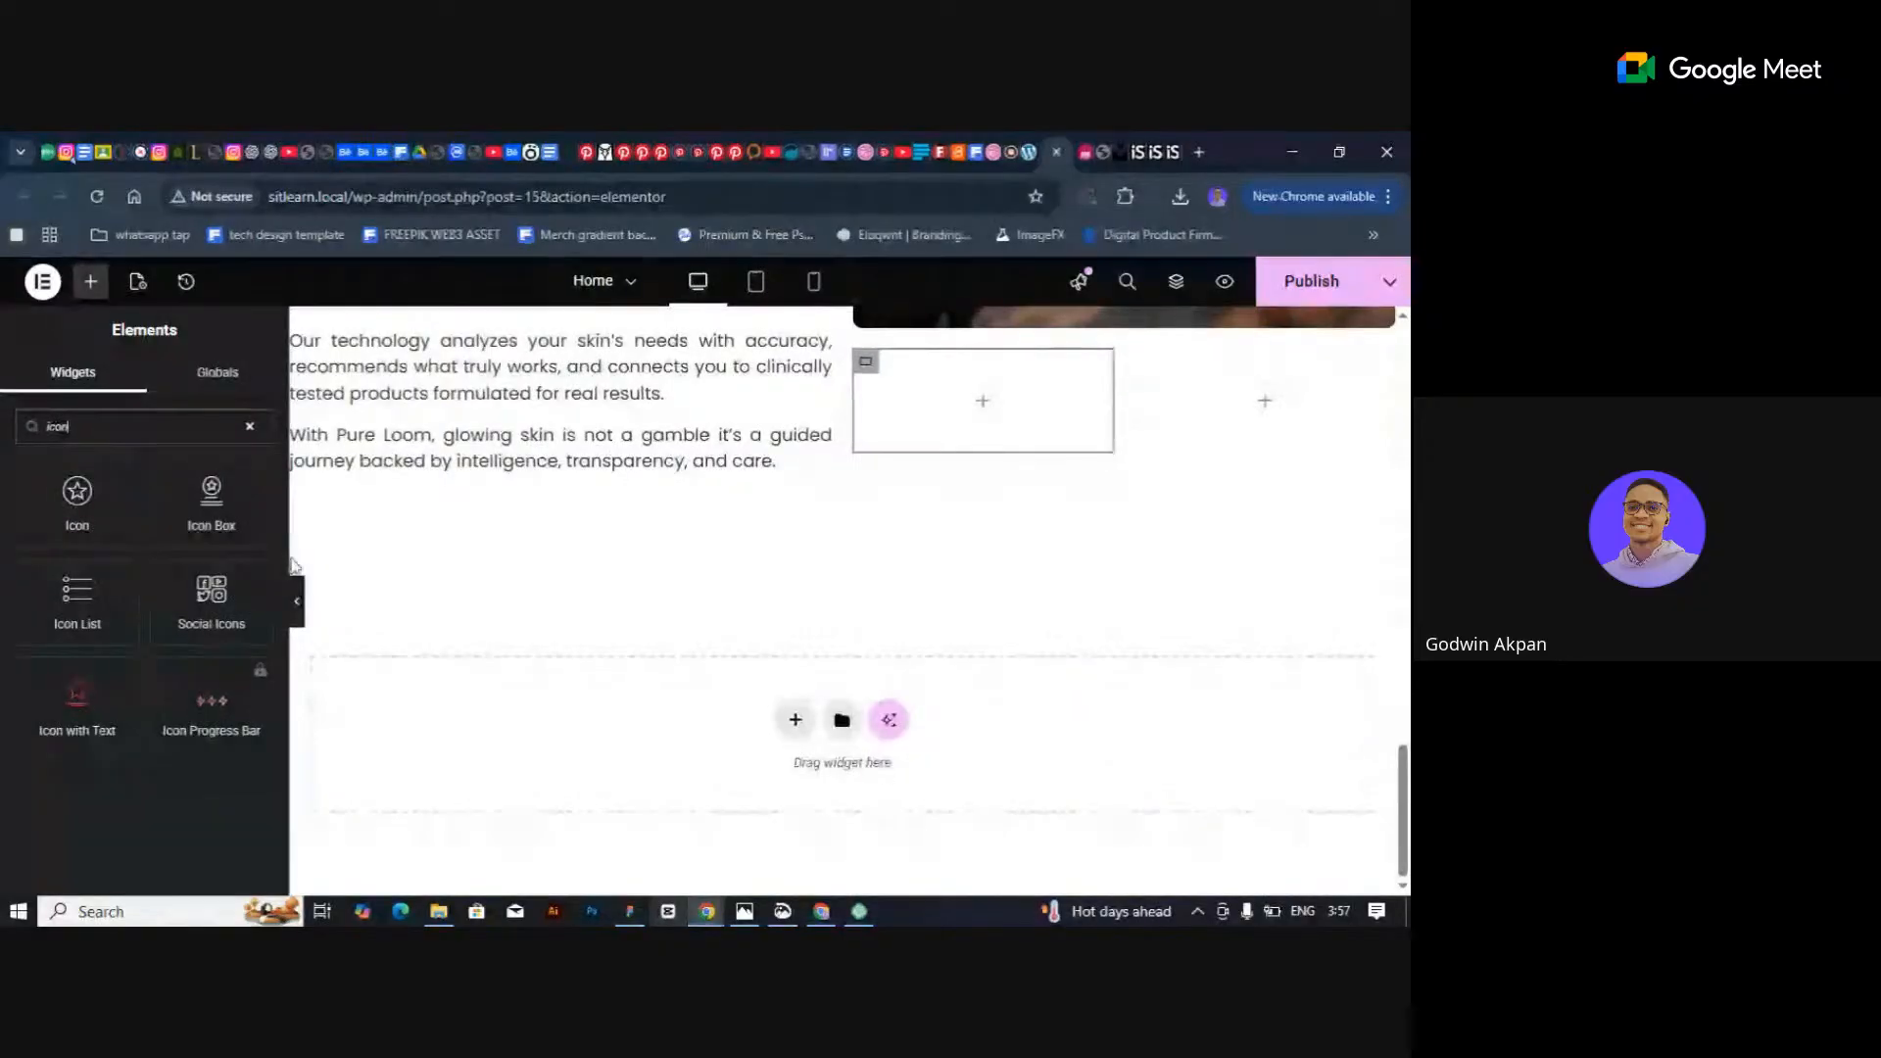
{"action": "scroll", "coordinate": [598, 571], "scroll_direction": "up", "scroll_amount": 5}
{"action": "scroll", "coordinate": [903, 638], "scroll_direction": "down", "scroll_amount": 5}
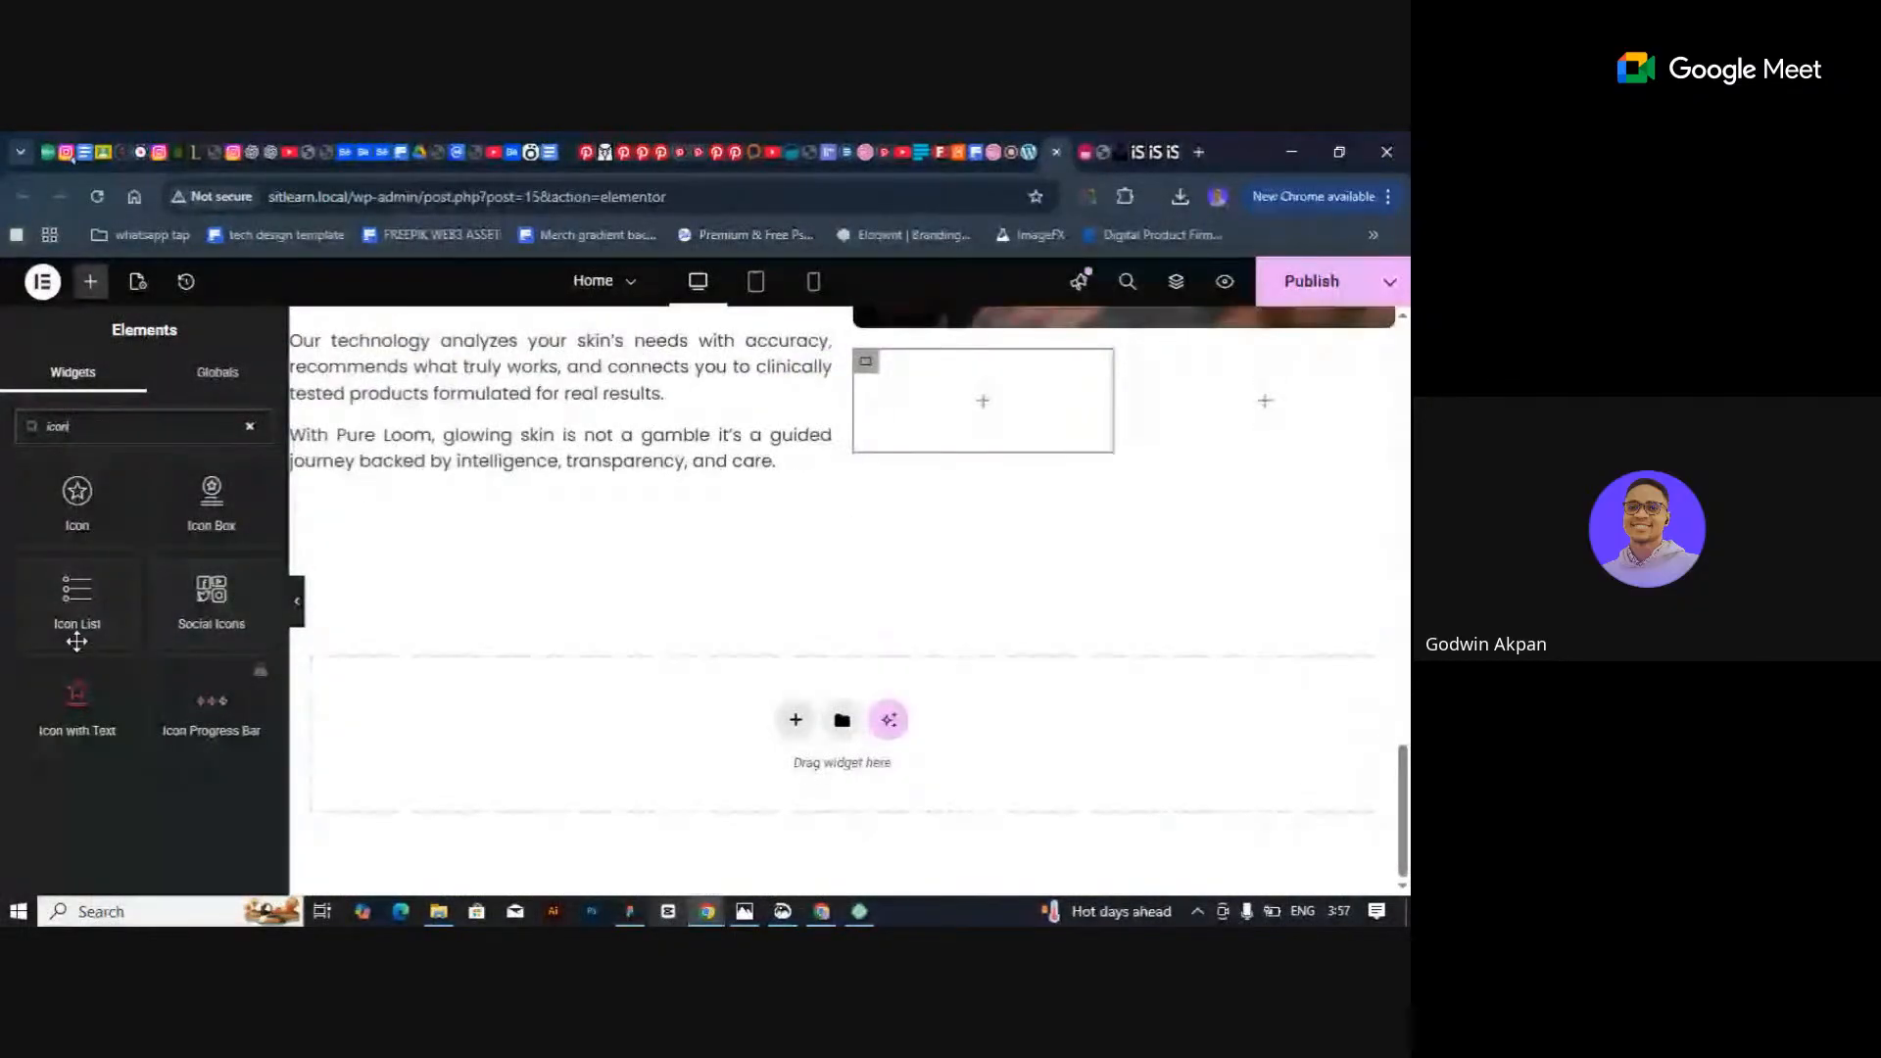
{"action": "scroll", "coordinate": [402, 644], "scroll_direction": "up", "scroll_amount": 3}
{"action": "left_click_drag", "start_coordinate": [77, 598], "coordinate": [1009, 693]}
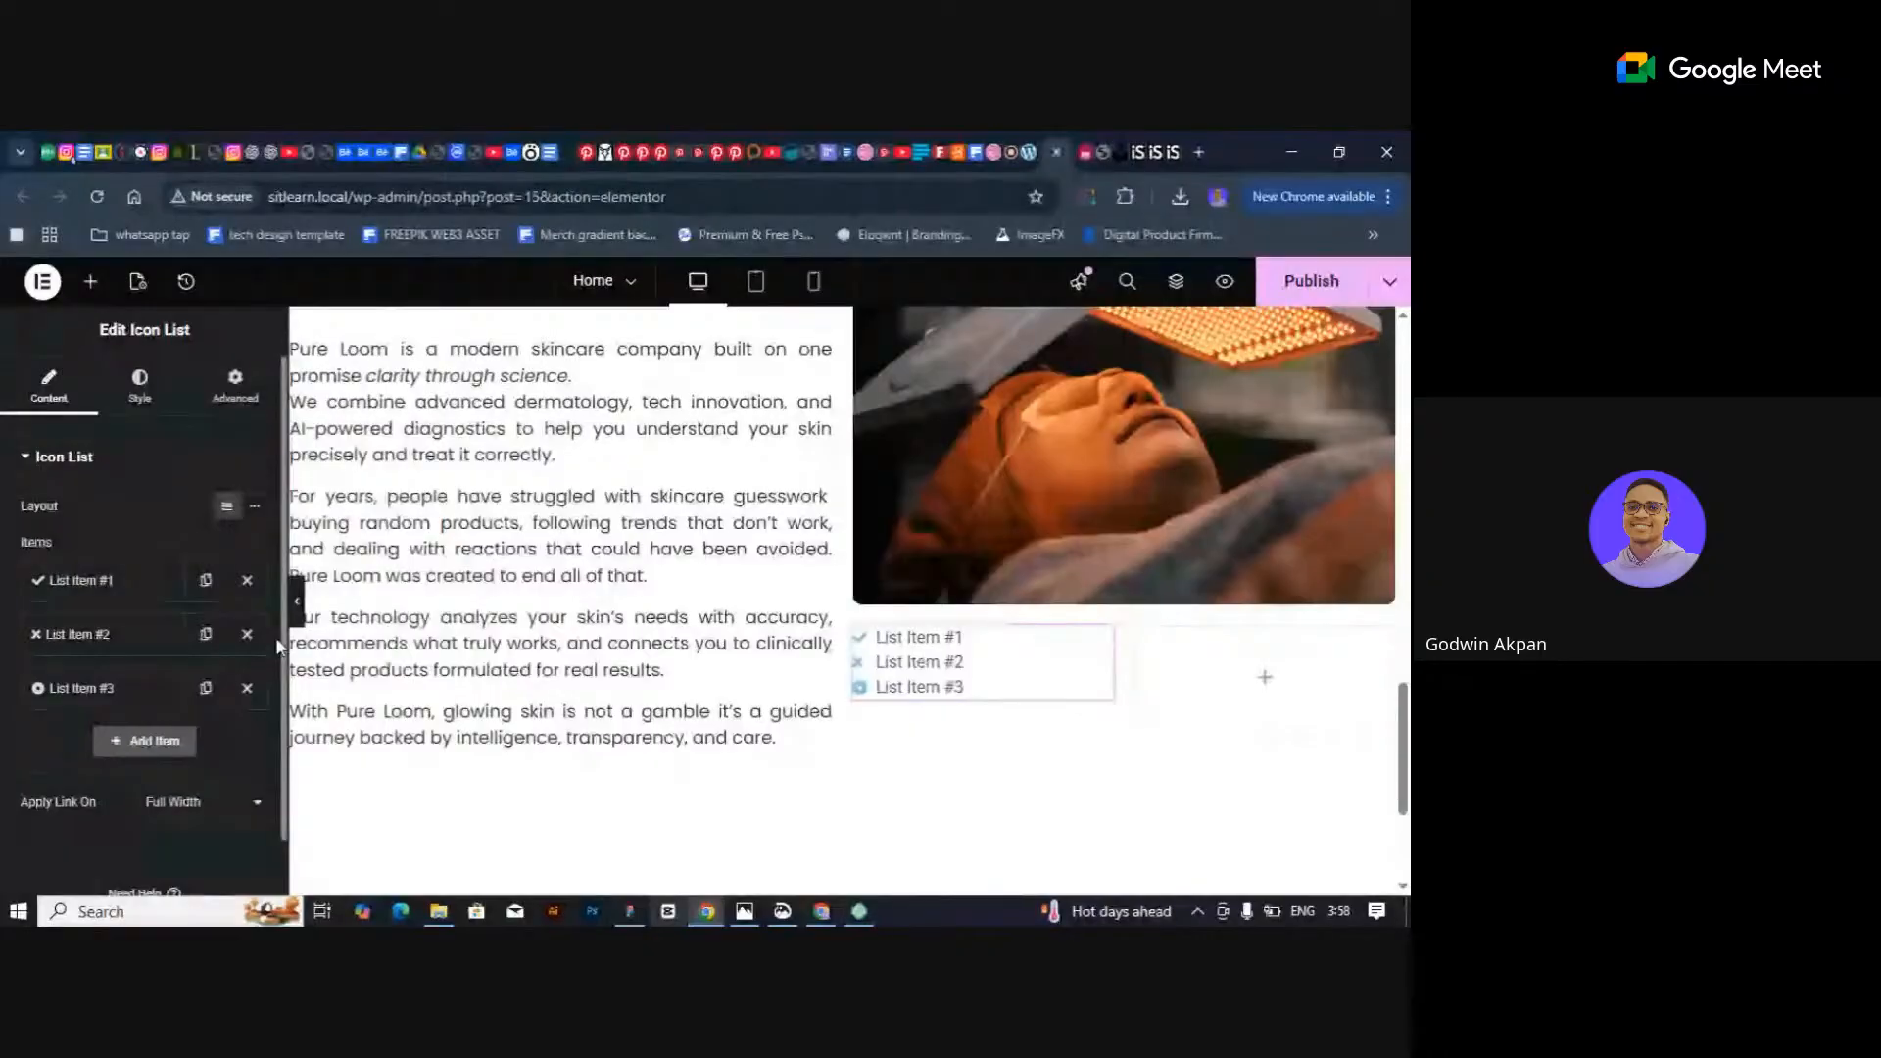
Remove the second and third items from the icon list and change the remaining item's text to "Mission".
{"action": "left_click", "coordinate": [247, 688]}
{"action": "left_click", "coordinate": [245, 636]}
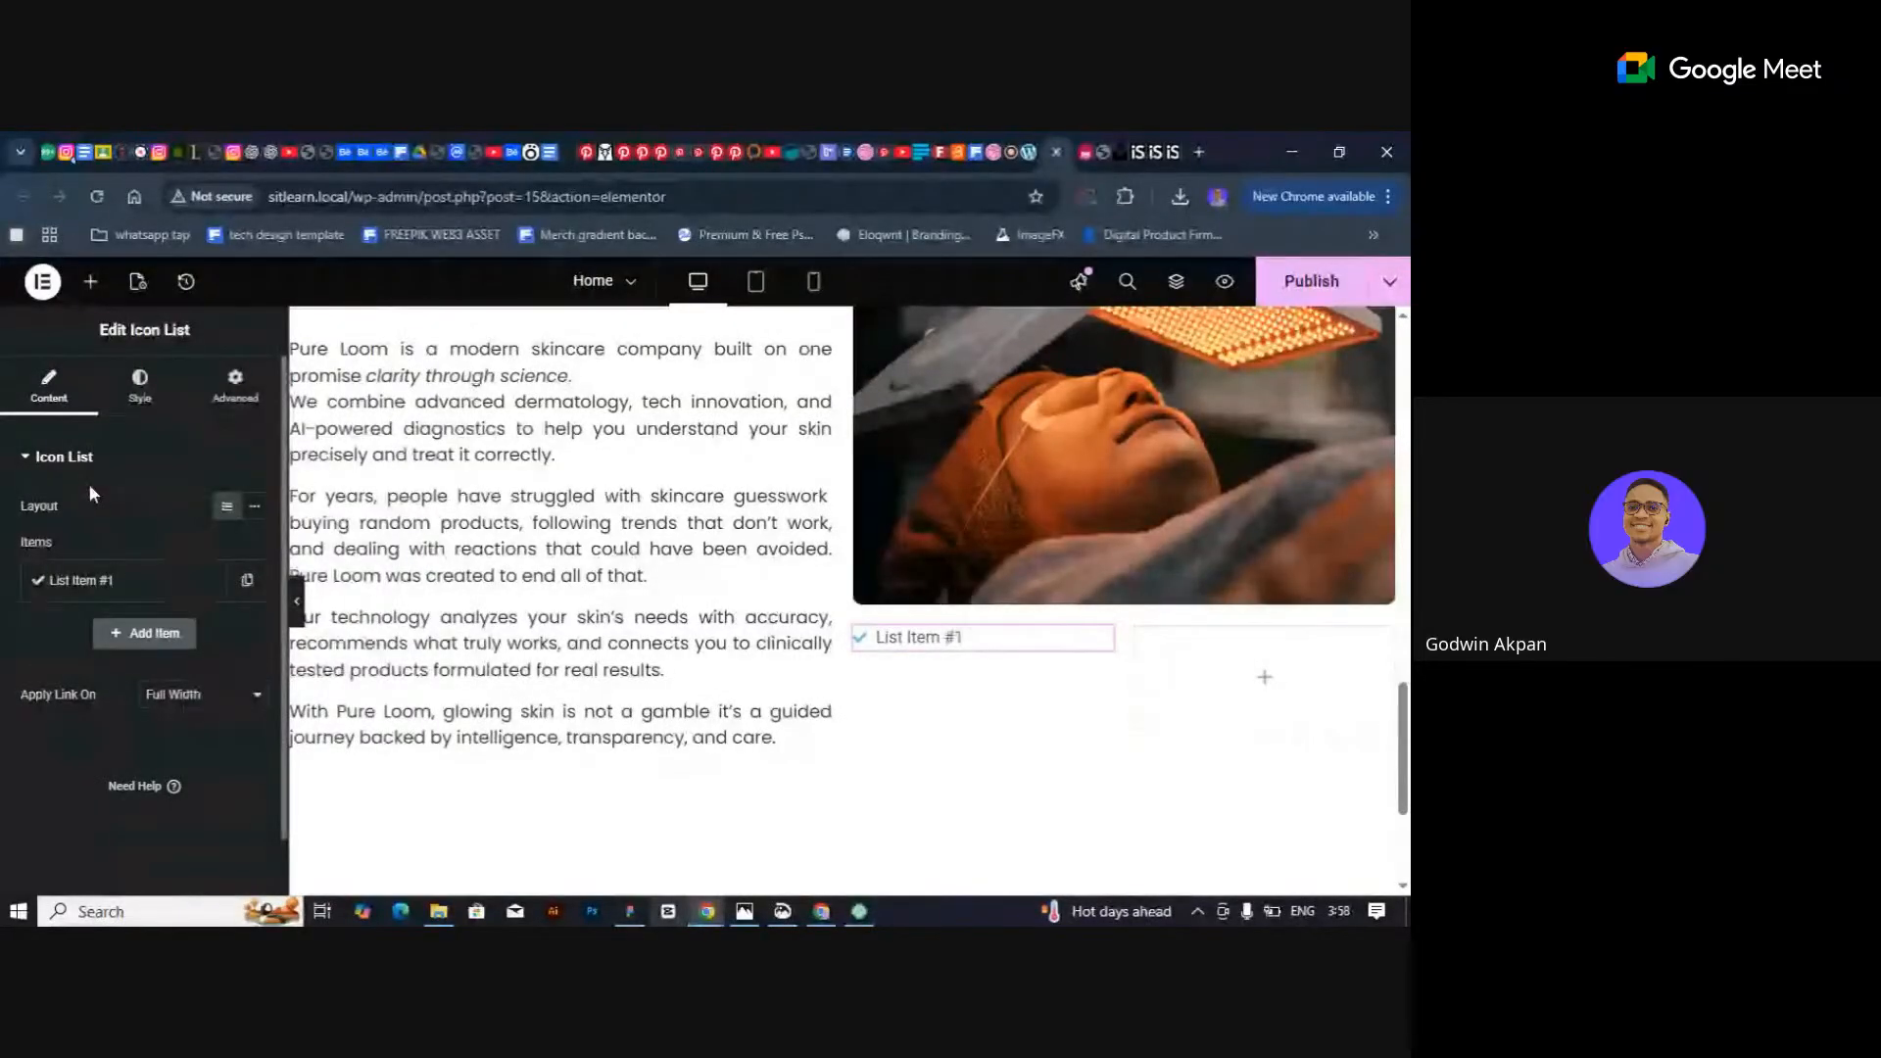
{"action": "left_click", "coordinate": [99, 581]}
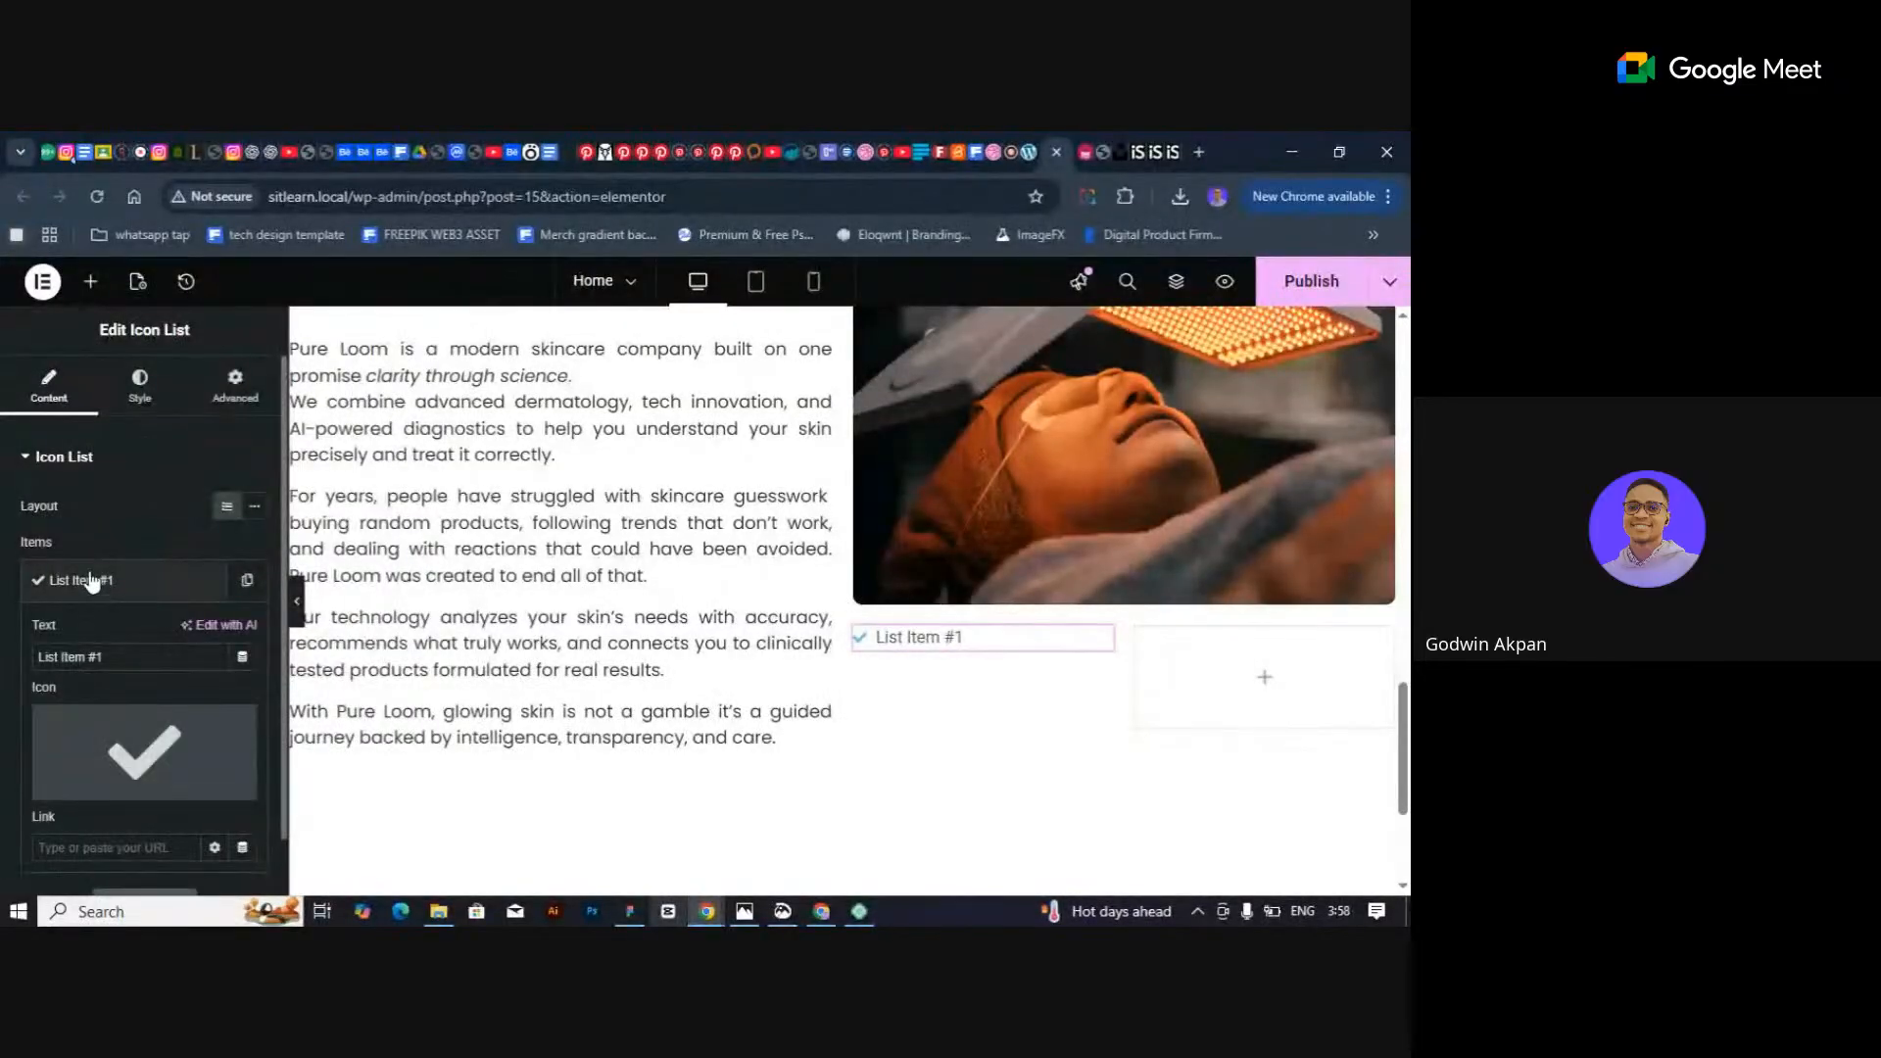
{"action": "left_click_drag", "start_coordinate": [133, 657], "coordinate": [12, 653]}
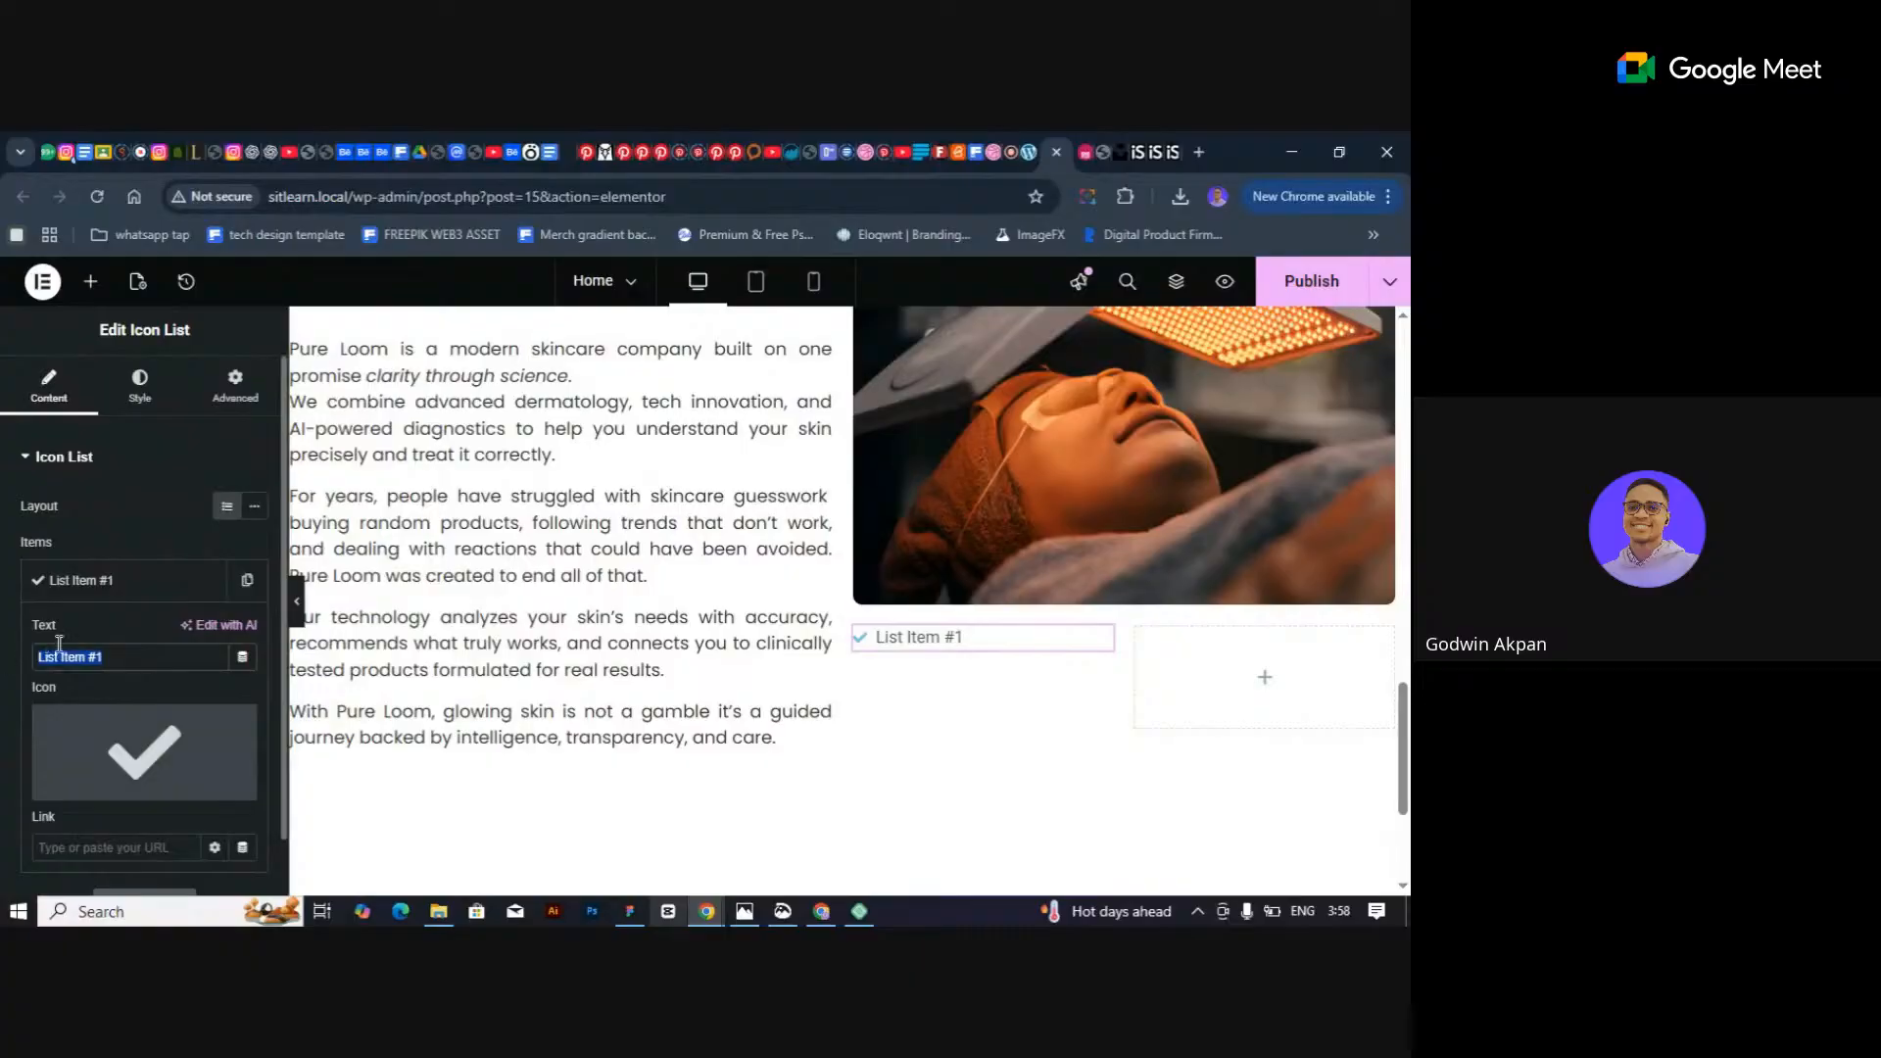
{"action": "type", "text": "M"}
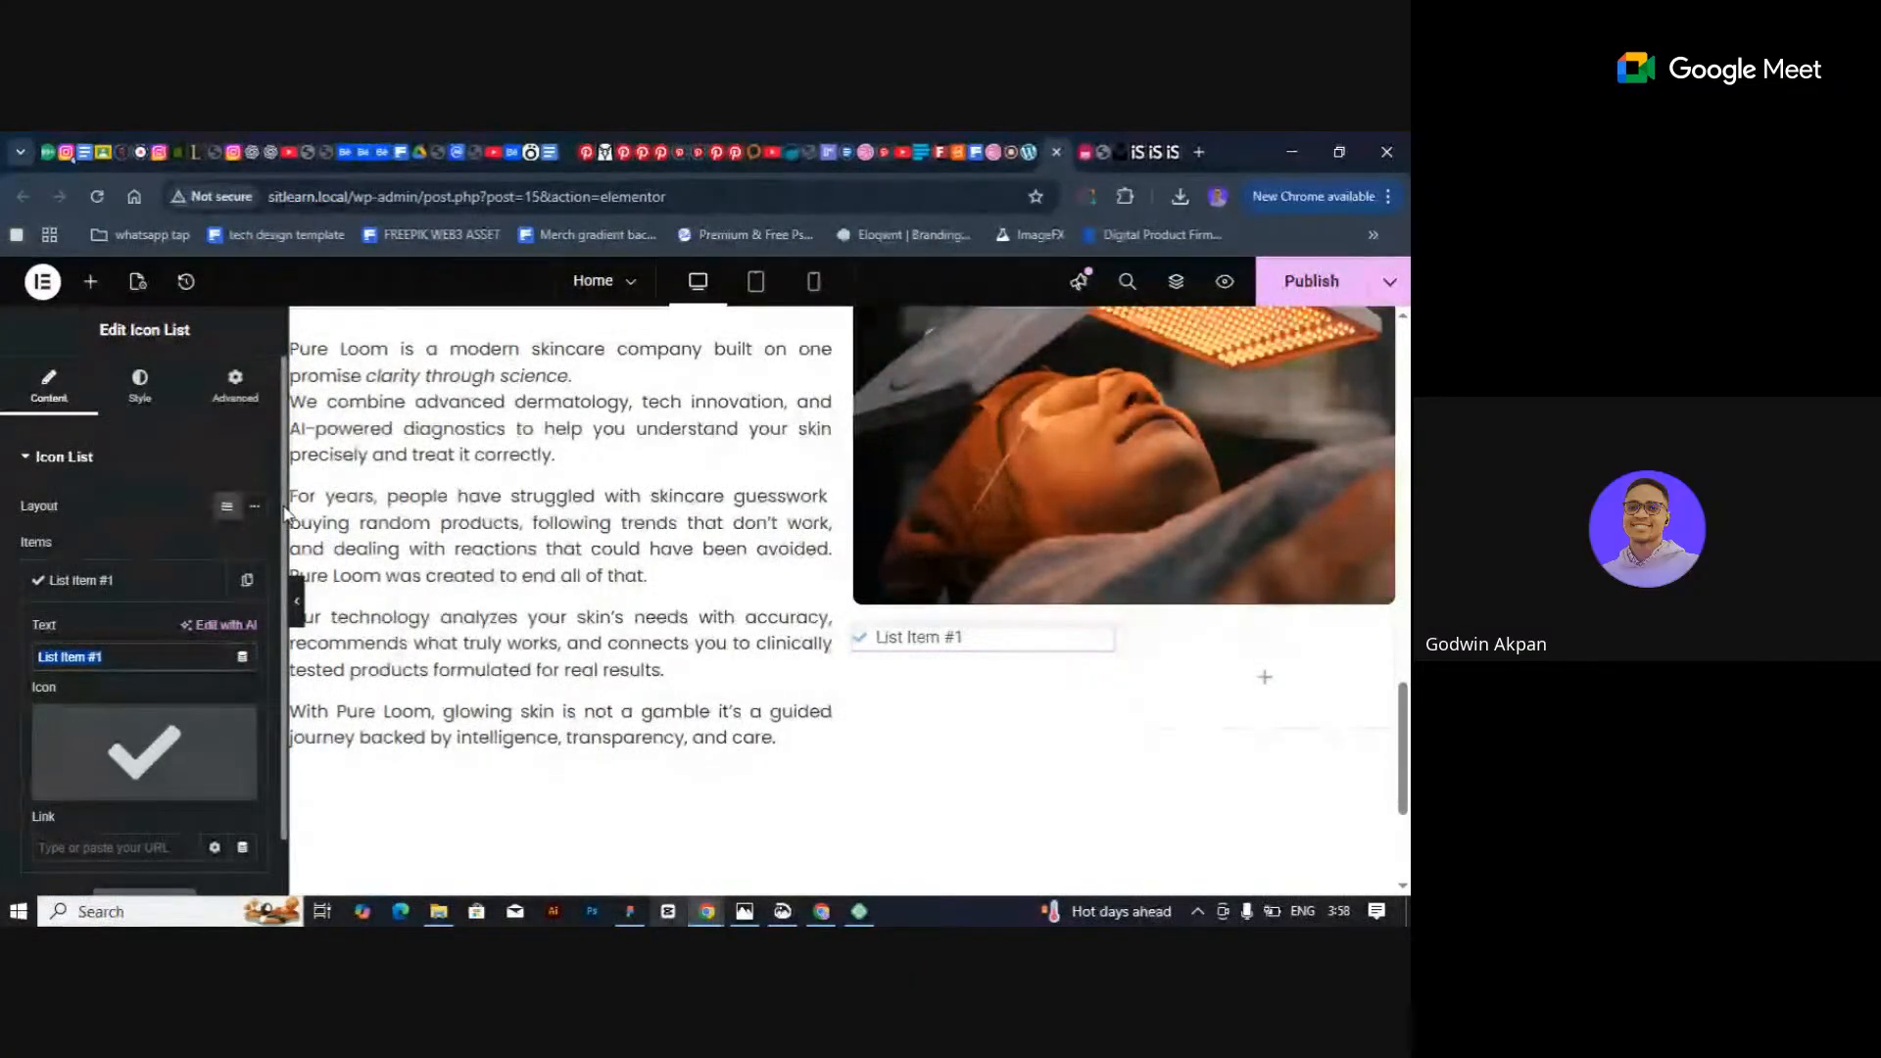
{"action": "type", "text": "ission"}
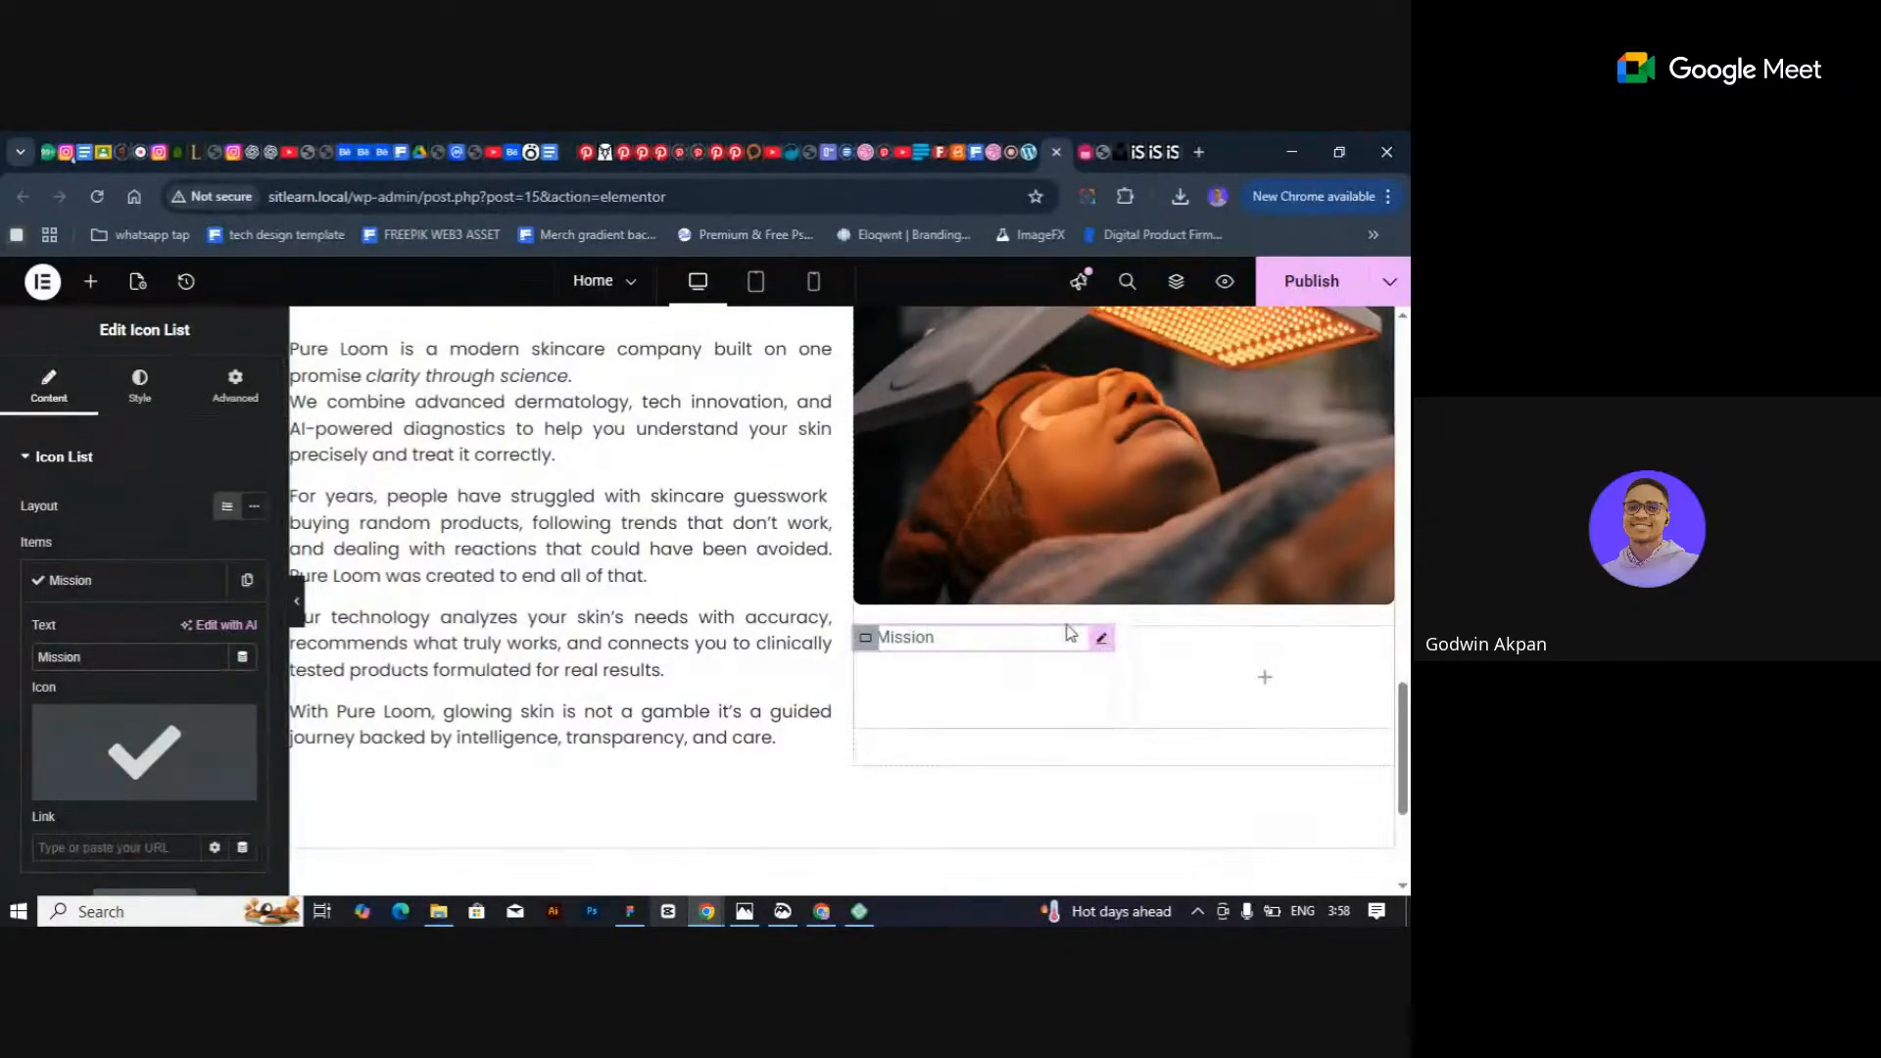
{"action": "left_click", "coordinate": [1146, 638]}
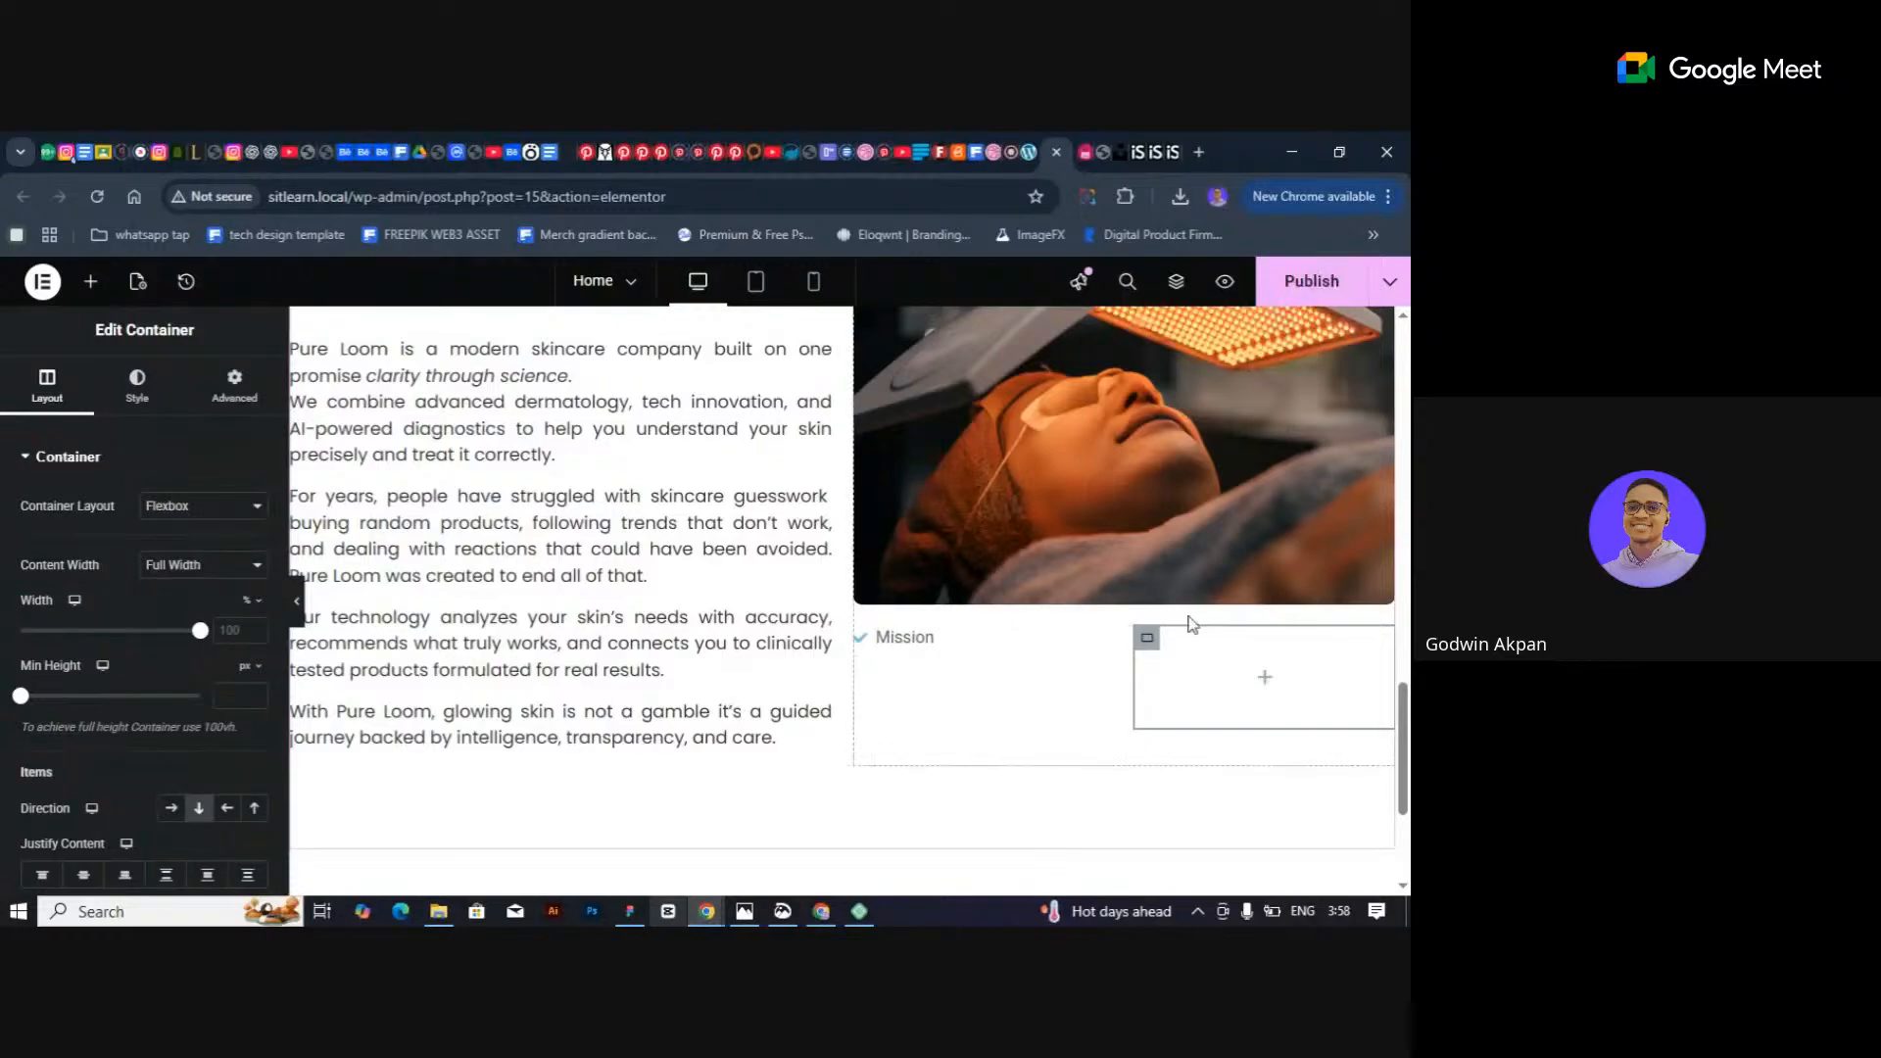
{"action": "left_click", "coordinate": [926, 643]}
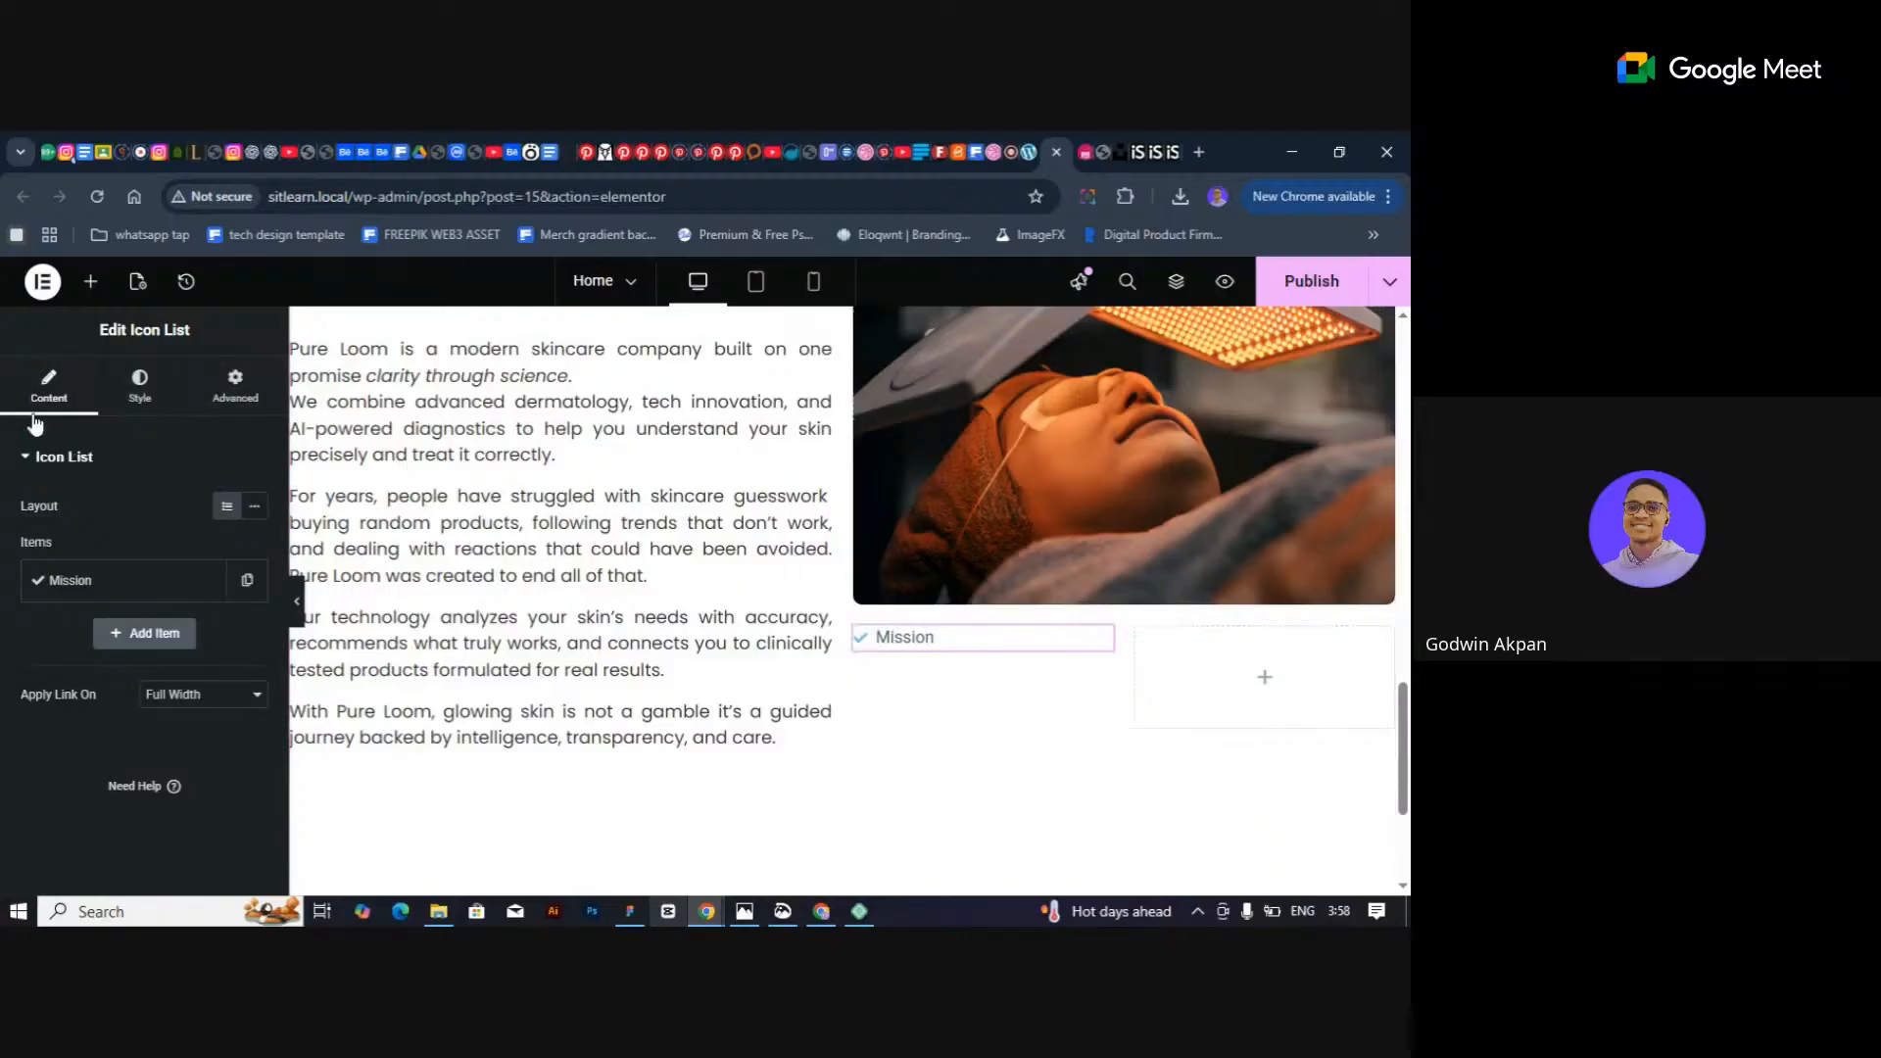
{"action": "left_click", "coordinate": [103, 582]}
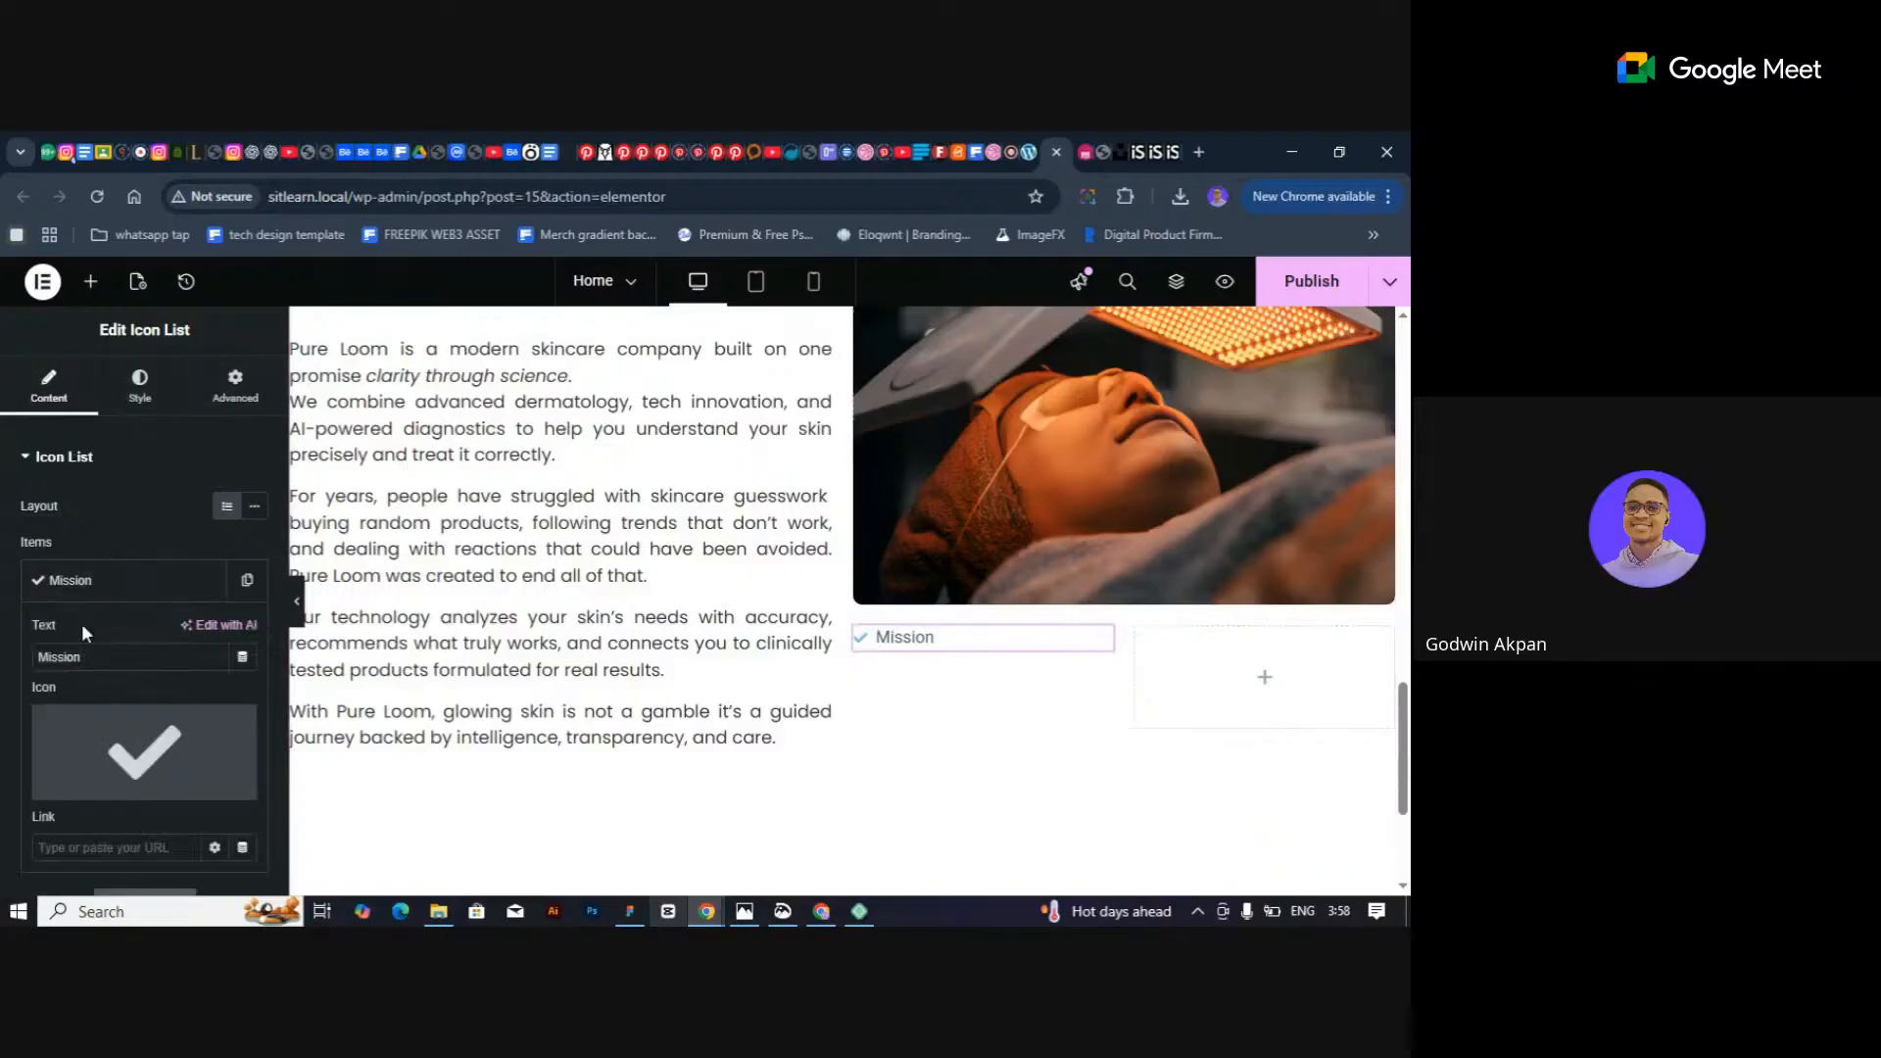
{"action": "left_click", "coordinate": [64, 579]}
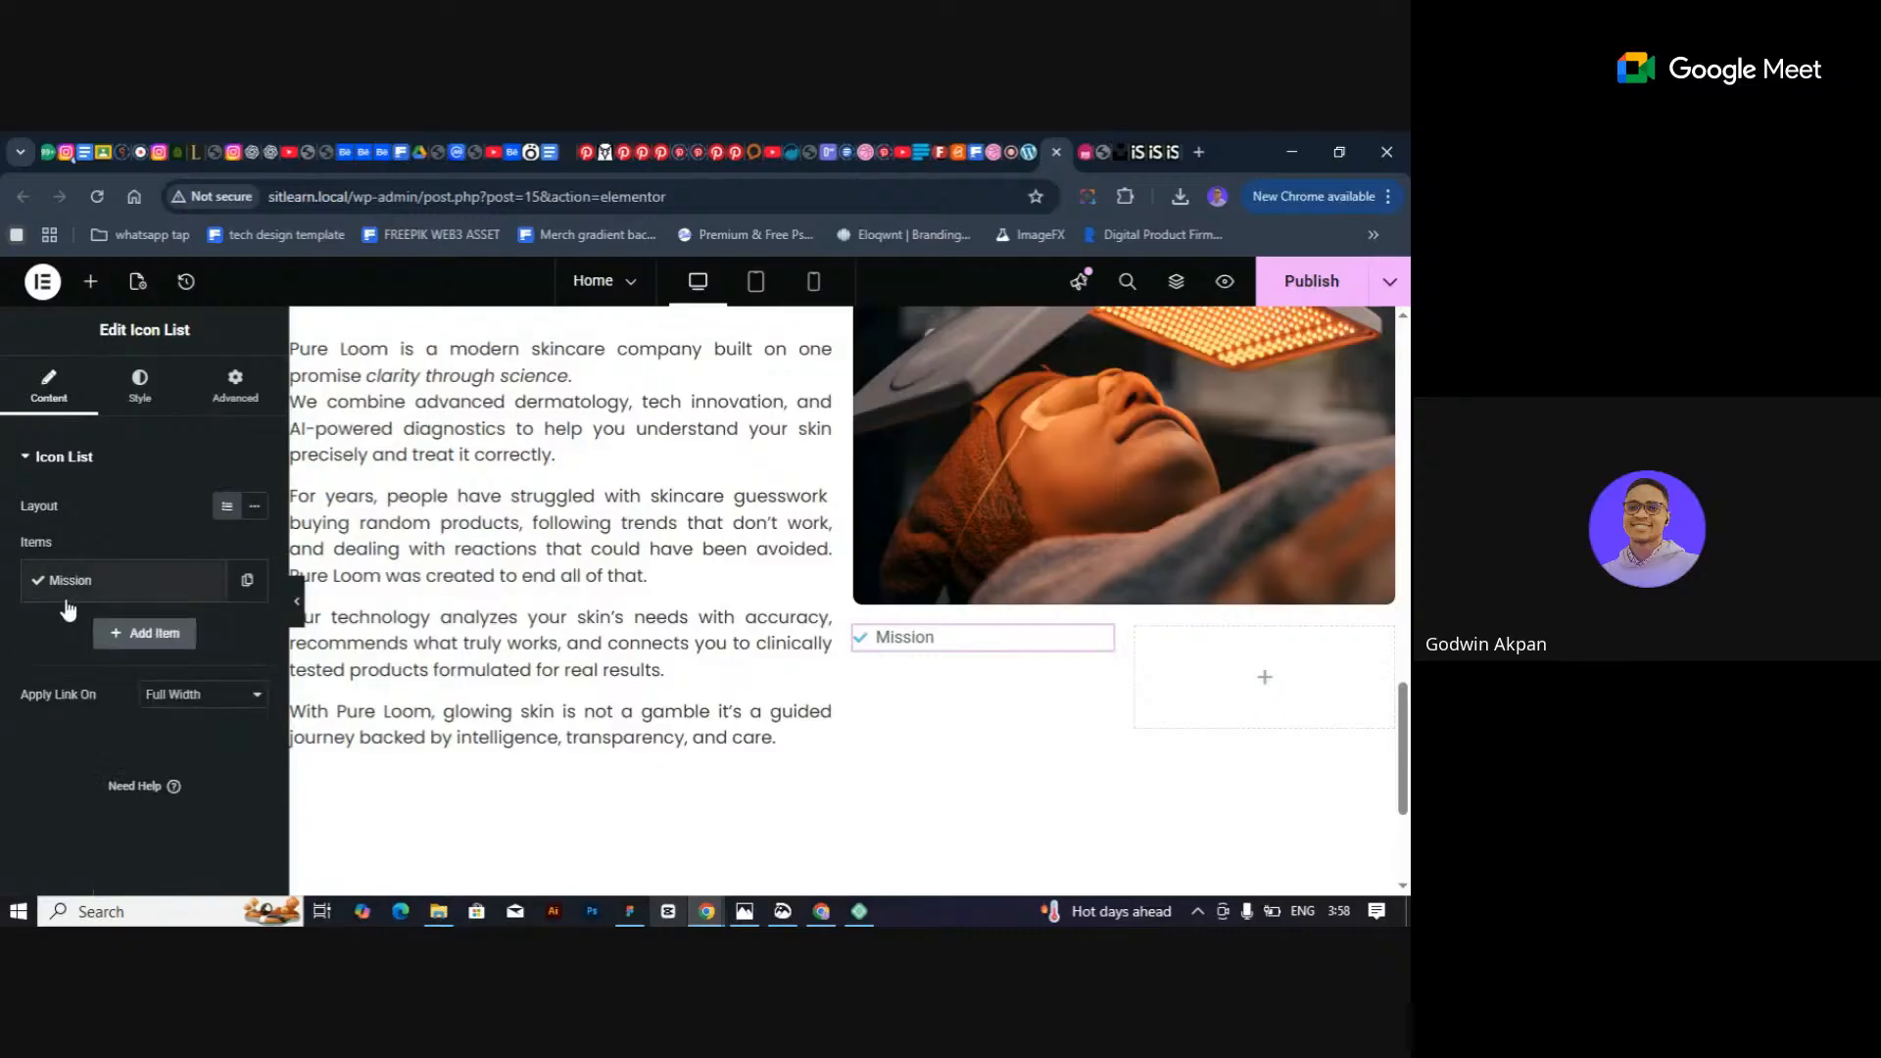
{"action": "left_click", "coordinate": [107, 591]}
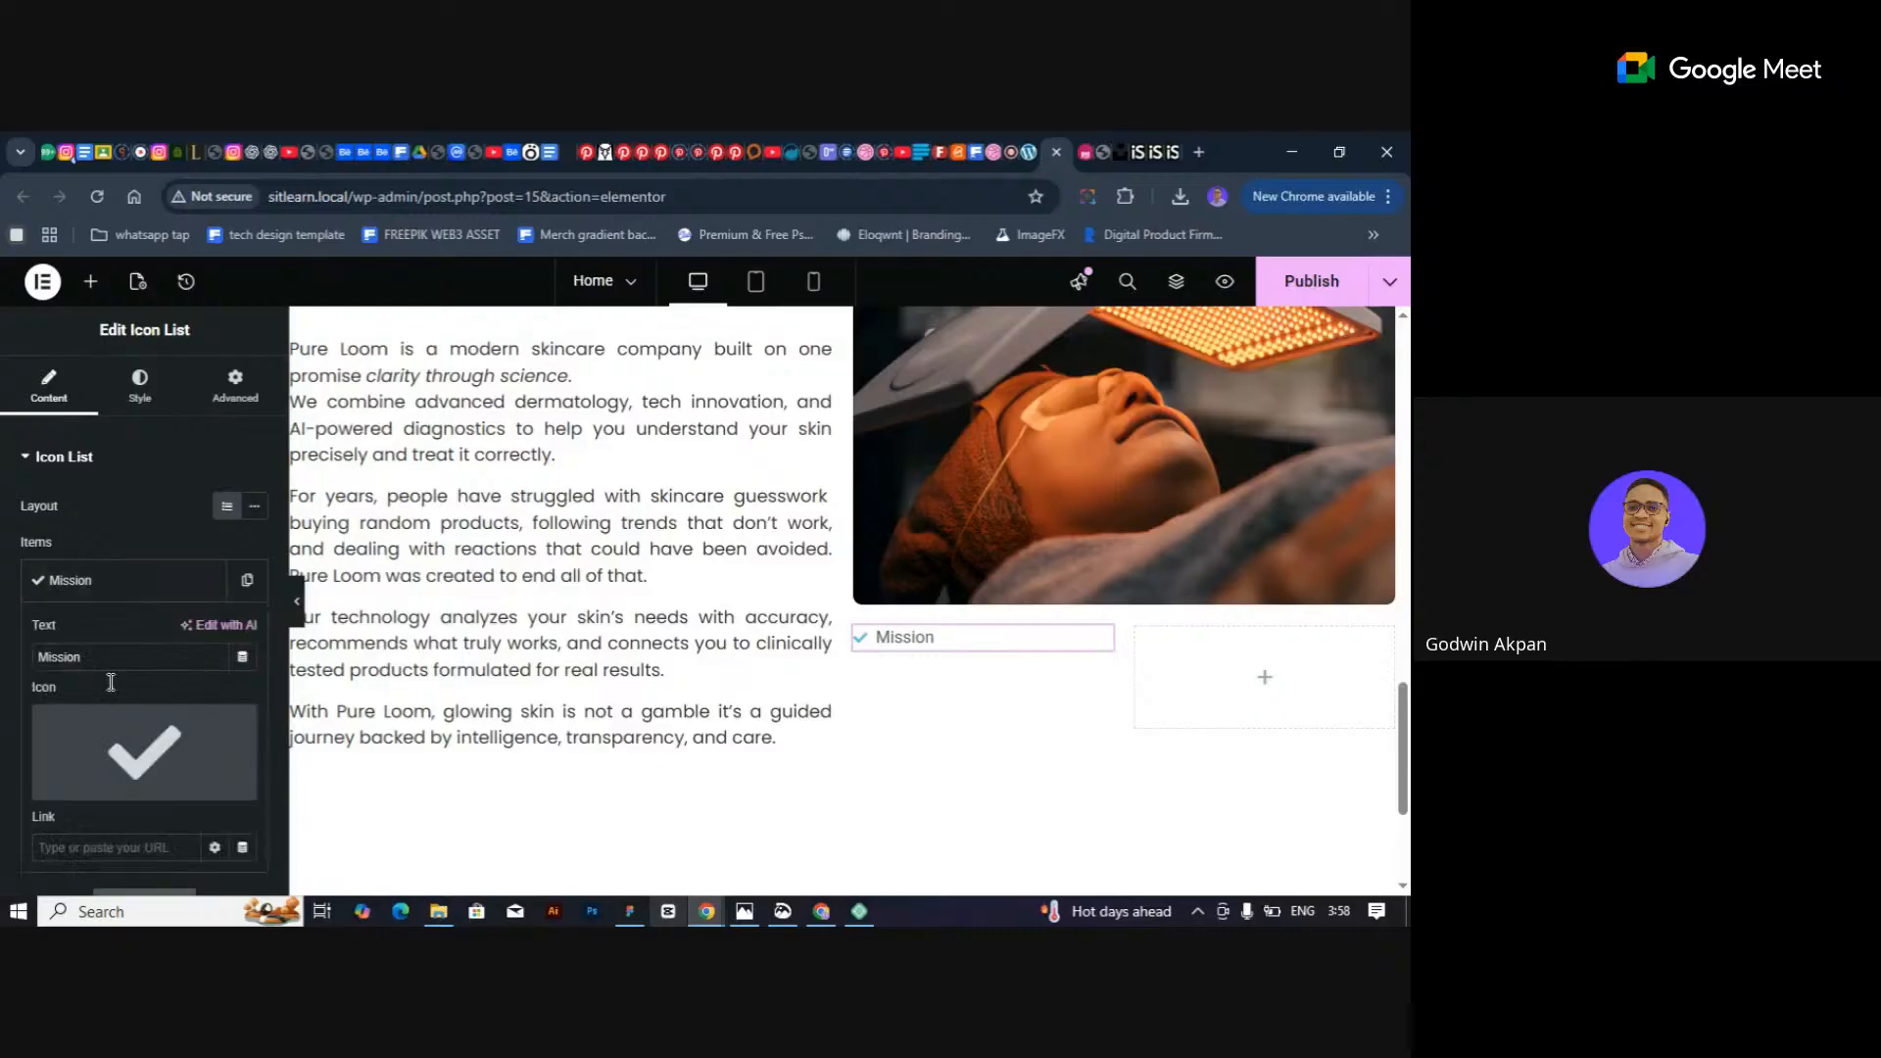
{"action": "left_click", "coordinate": [119, 756]}
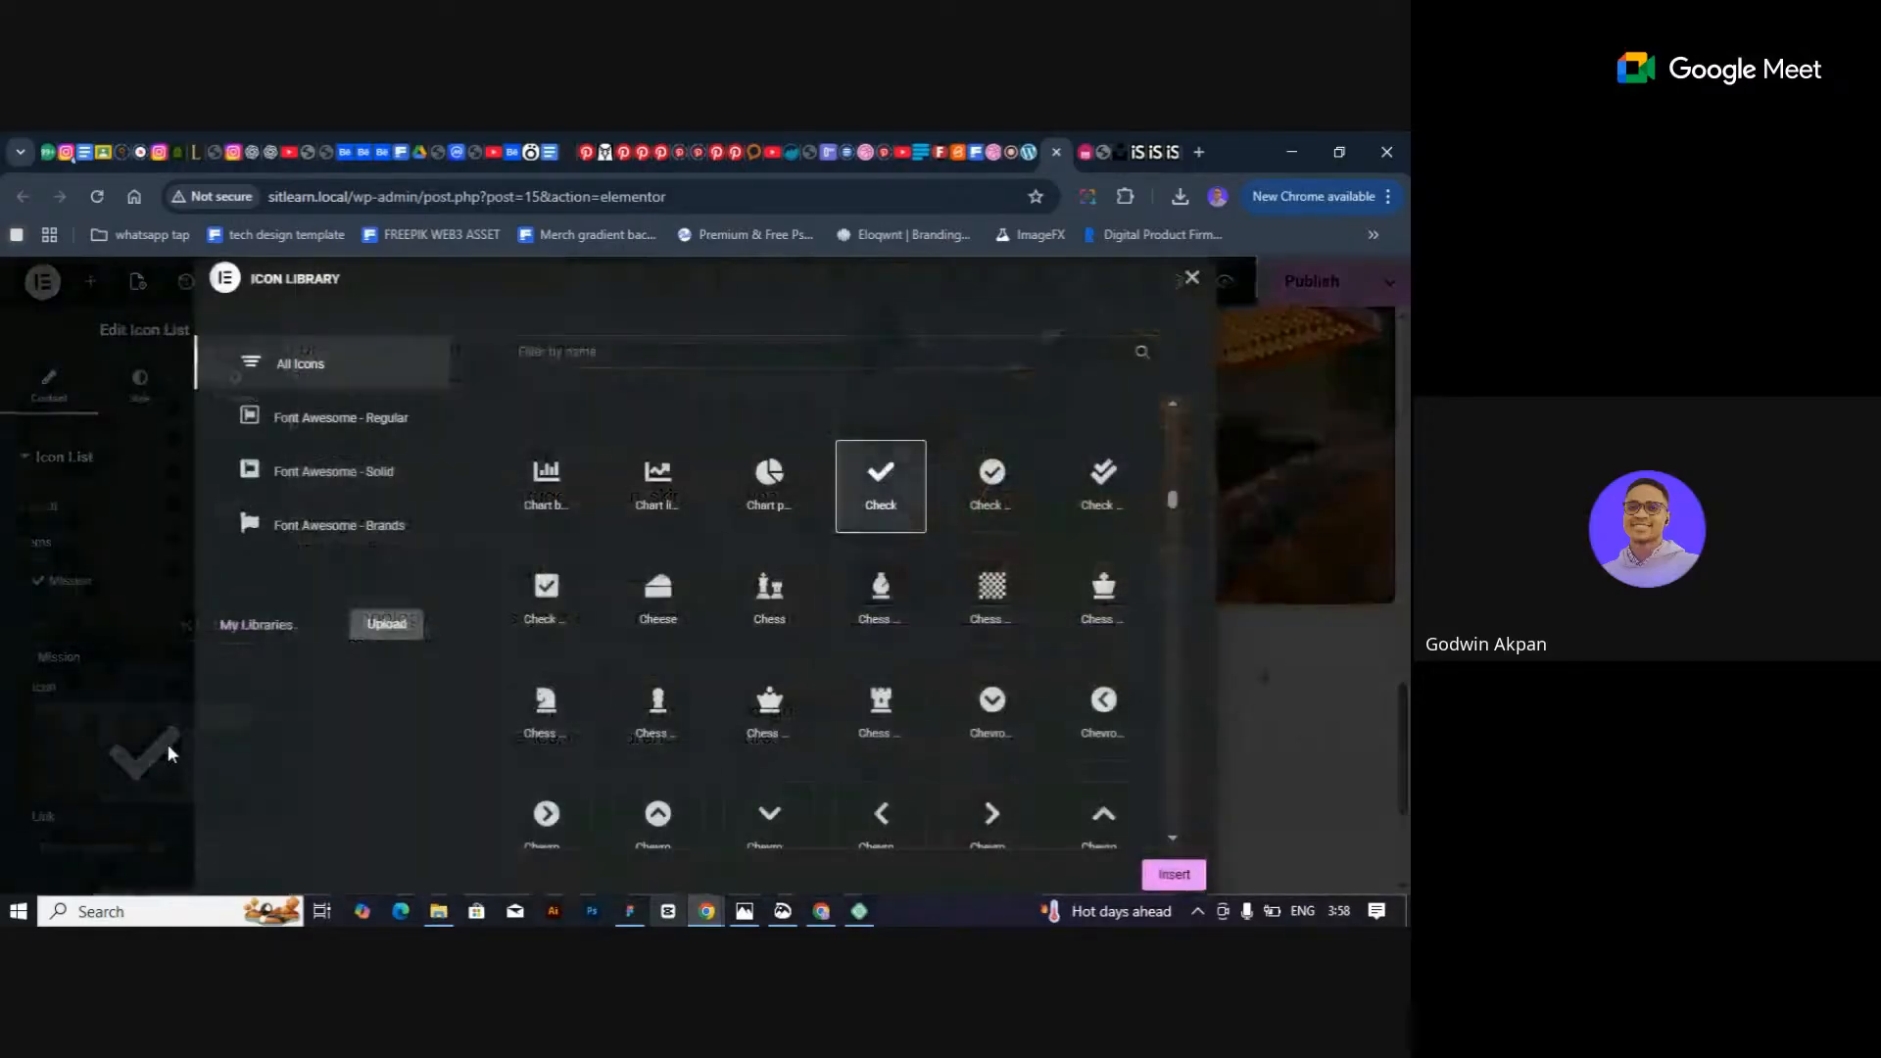
{"action": "left_click", "coordinate": [1193, 279]}
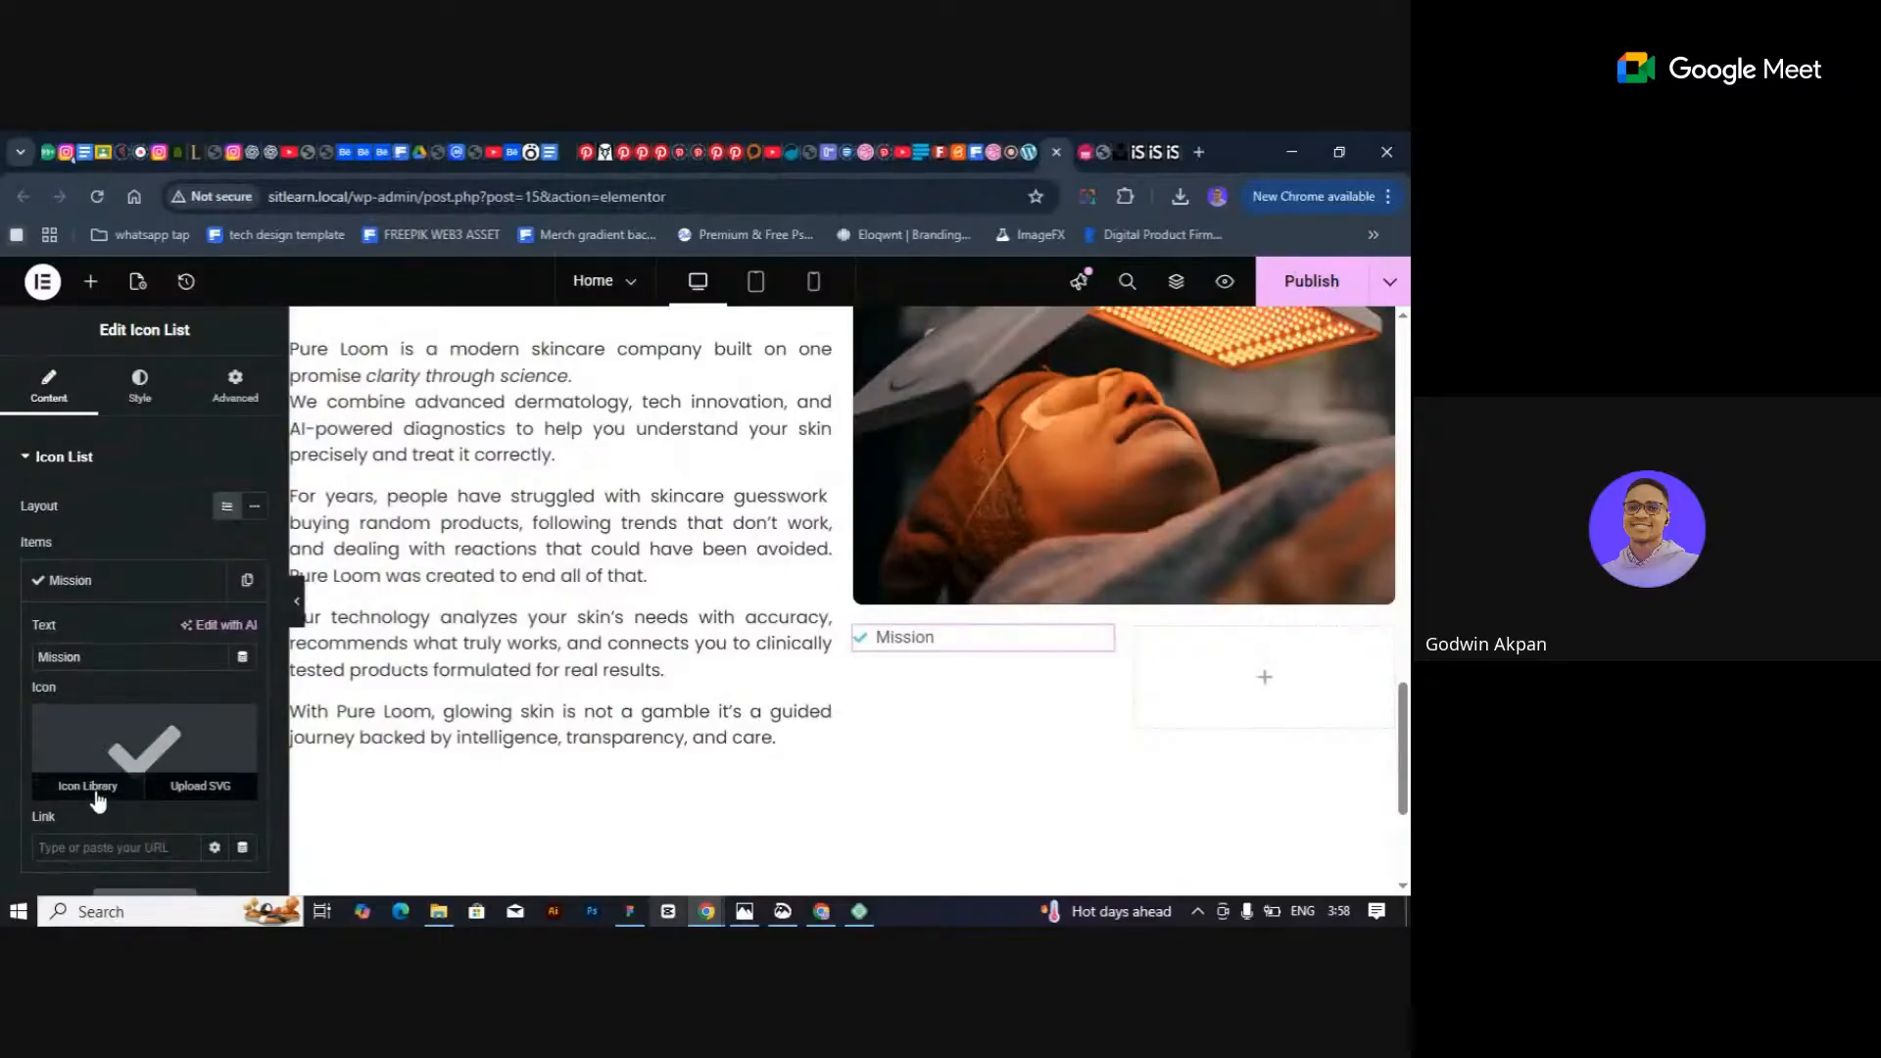
Open the icon library for the Mission item, browse the icons and search for "face" and "link".
{"action": "left_click", "coordinate": [88, 787]}
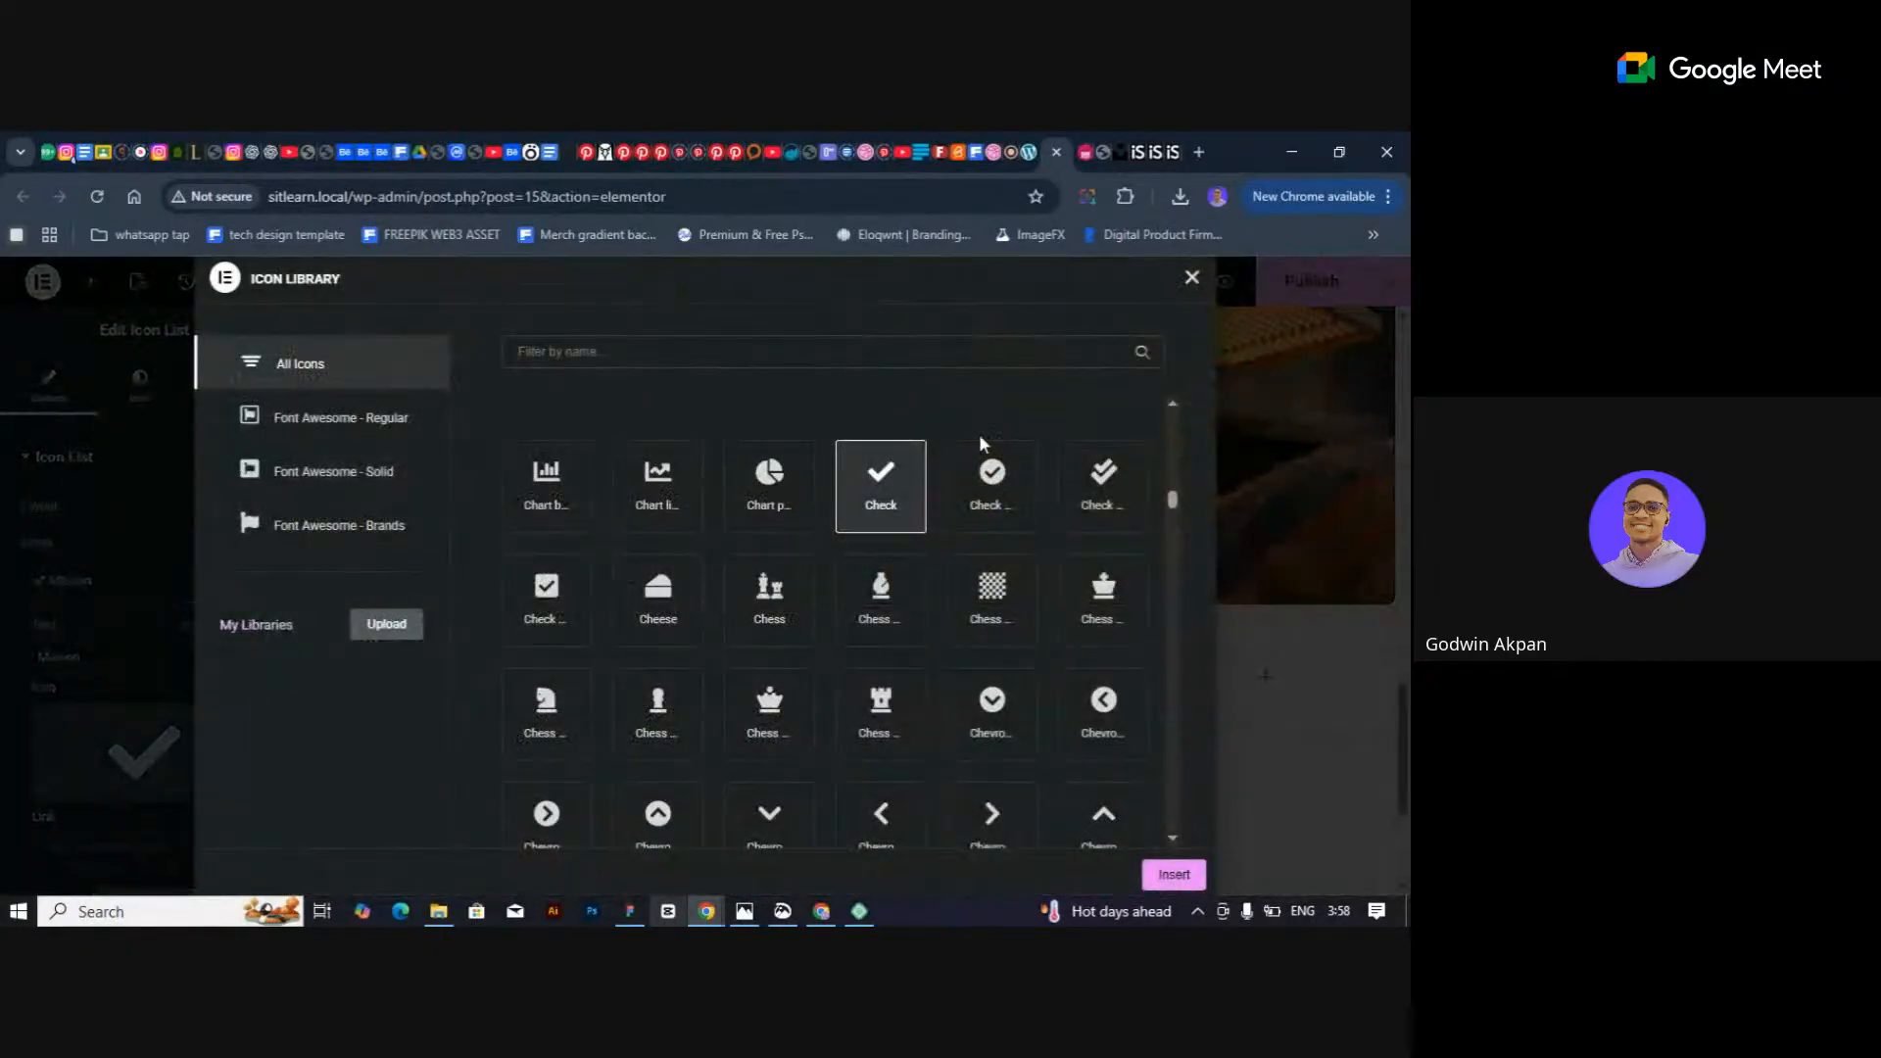
{"action": "scroll", "coordinate": [959, 578], "scroll_direction": "down", "scroll_amount": 10}
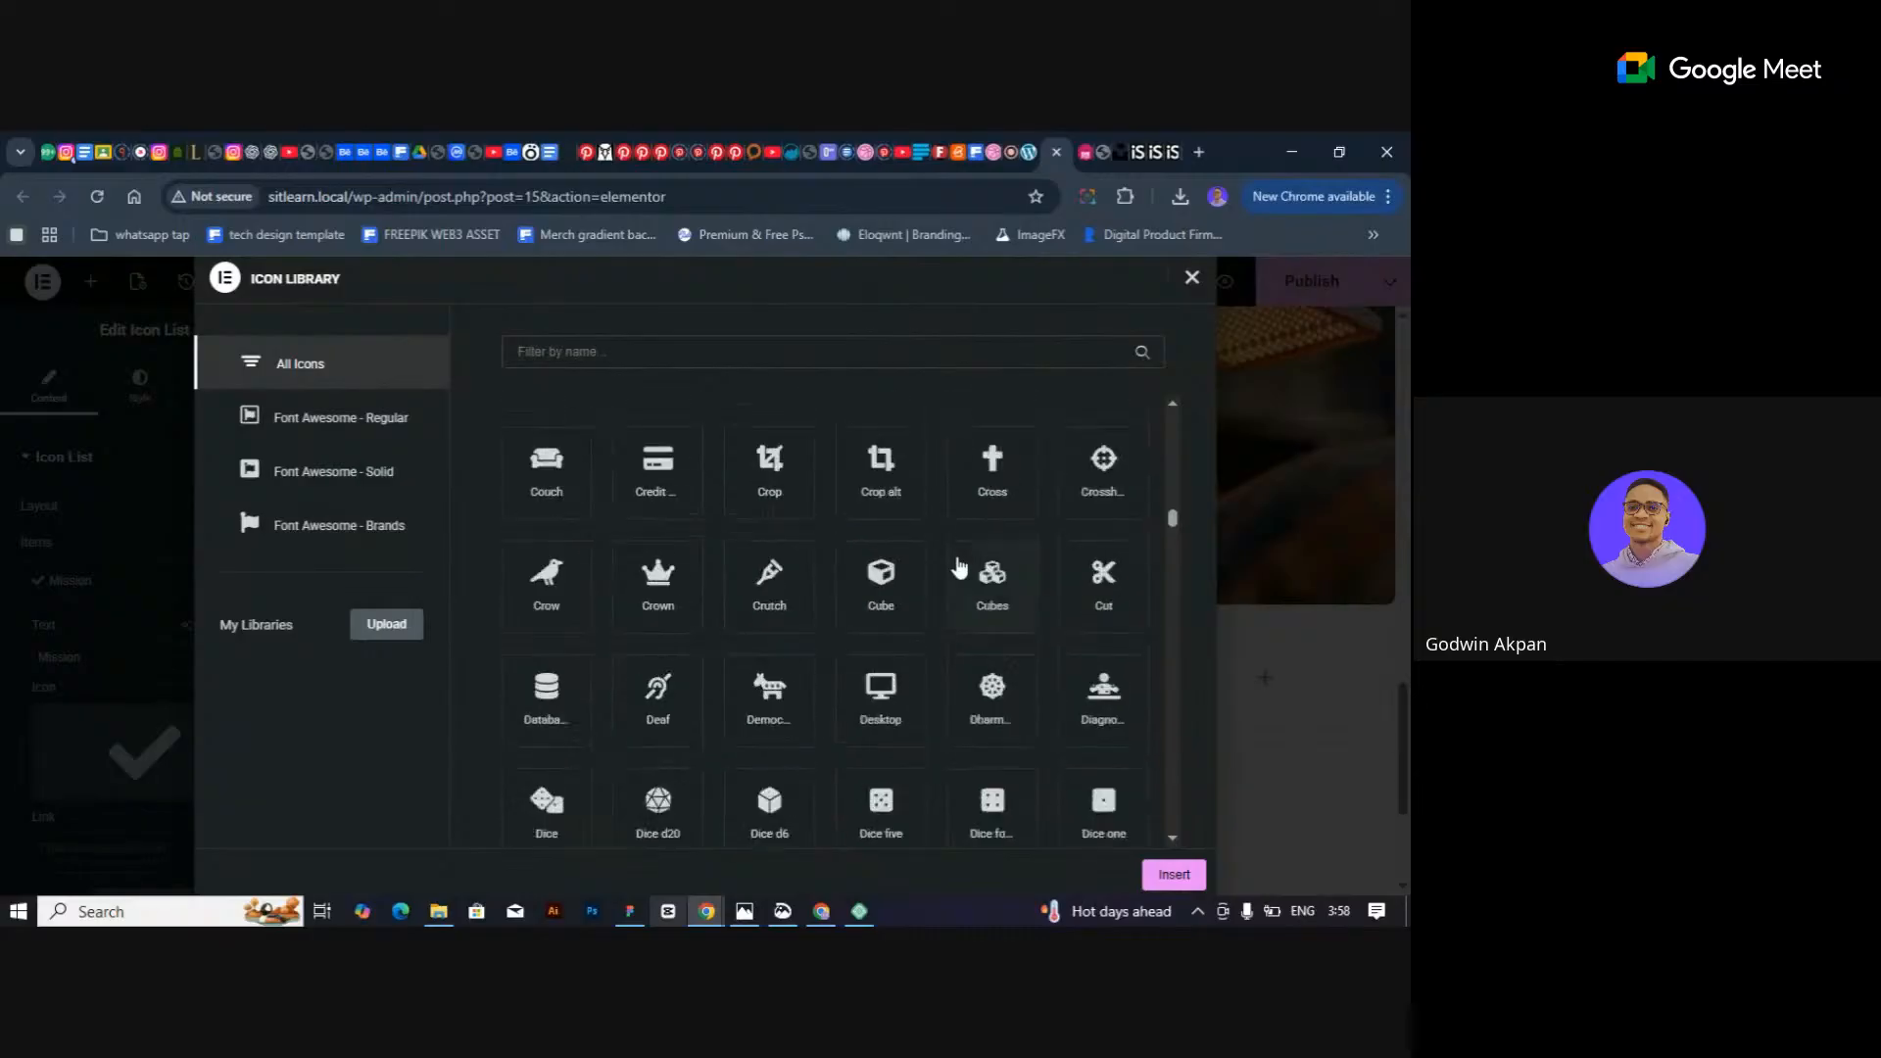
{"action": "scroll", "coordinate": [959, 569], "scroll_direction": "down", "scroll_amount": 8}
{"action": "left_click", "coordinate": [564, 351]}
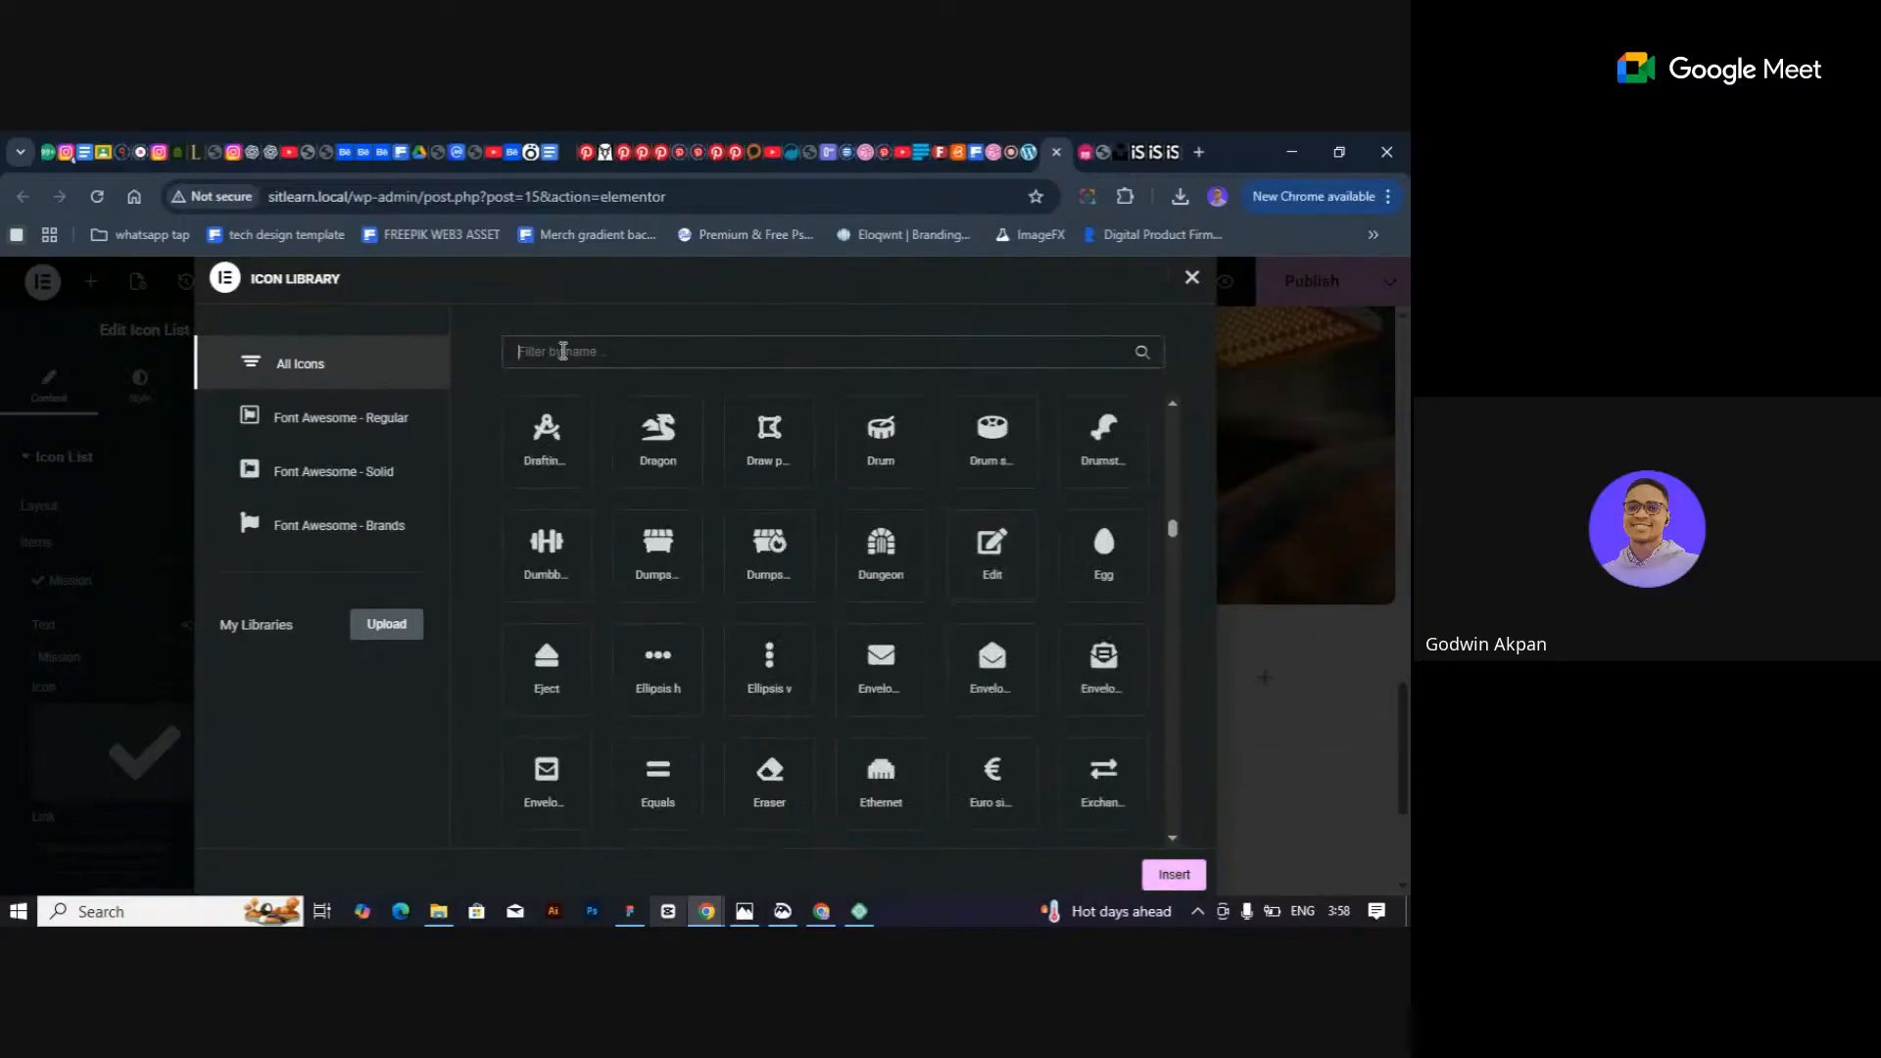
{"action": "type", "text": "face"}
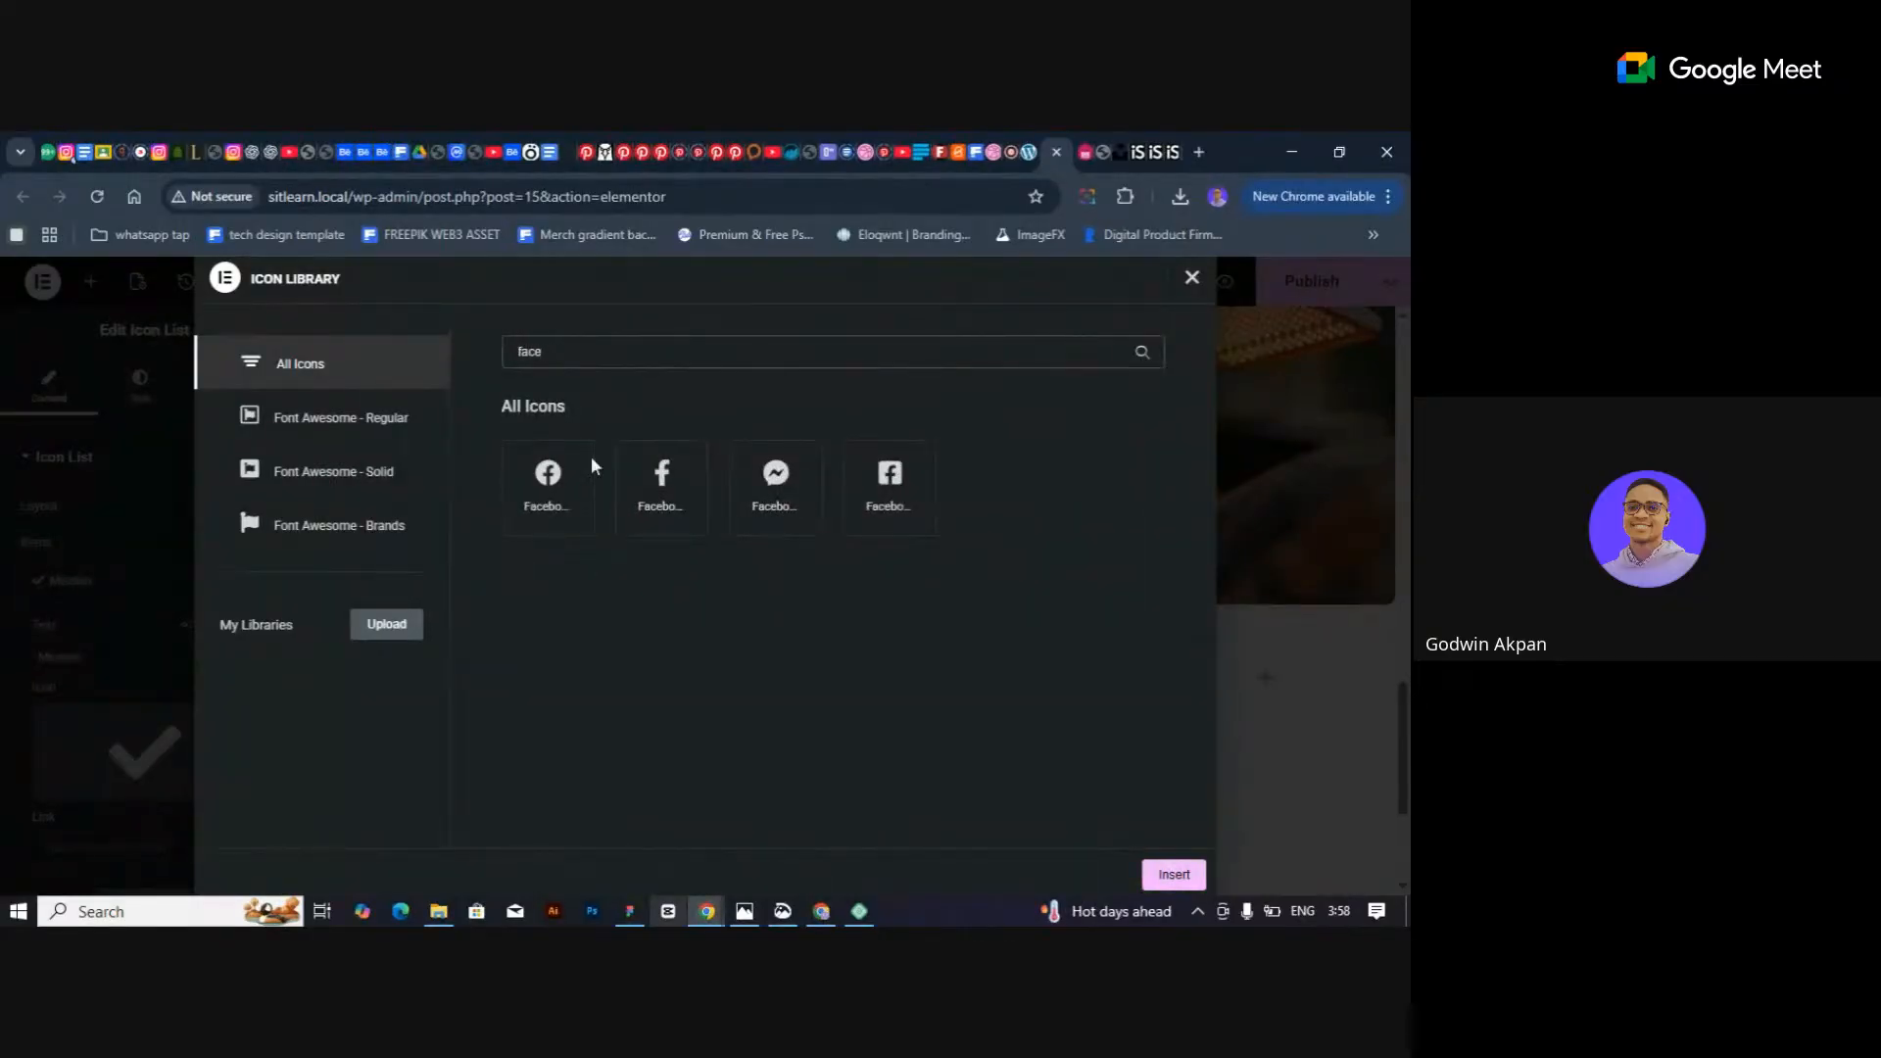
{"action": "left_click", "coordinate": [523, 513]}
{"action": "left_click_drag", "start_coordinate": [560, 351], "coordinate": [379, 376]}
{"action": "key", "text": "BackSpace"}
{"action": "type", "text": "link"}
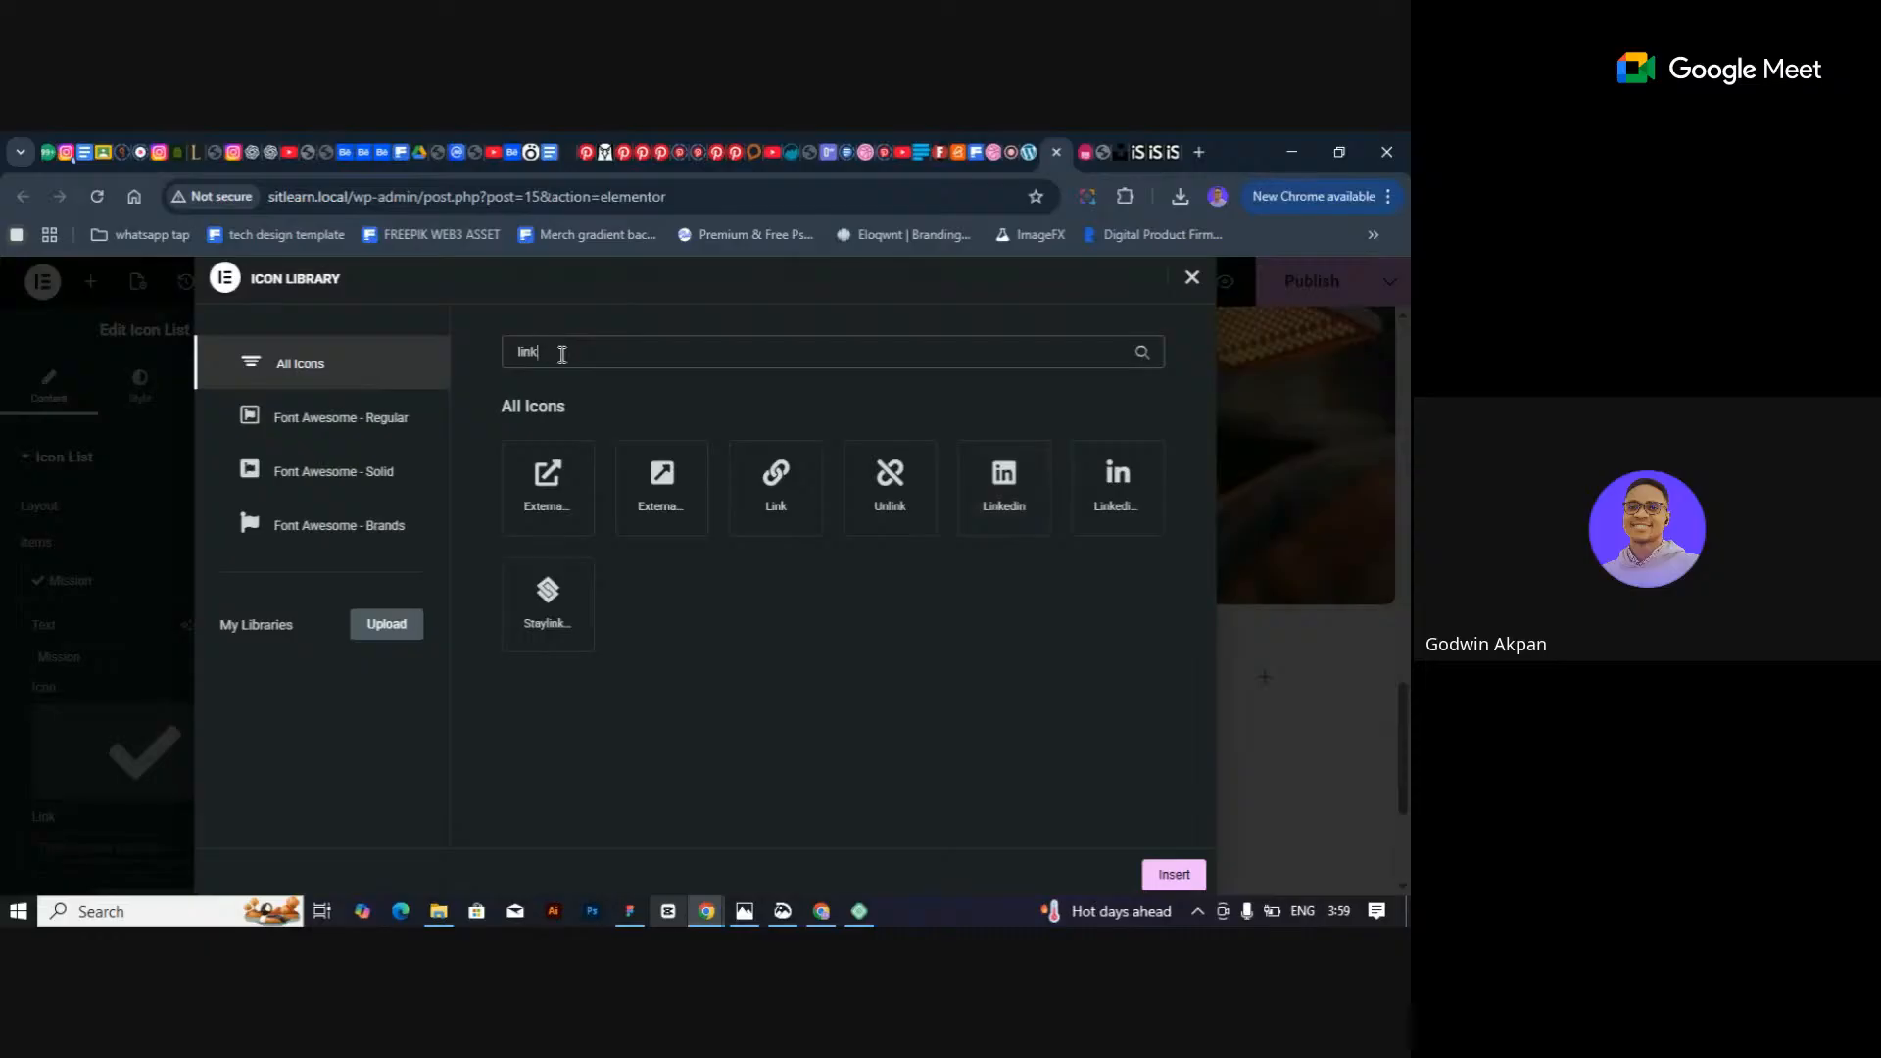
Search the icon library for "love" and "cir".
{"action": "left_click_drag", "start_coordinate": [558, 352], "coordinate": [357, 365]}
{"action": "key", "text": "BackSpace"}
{"action": "type", "text": "love"}
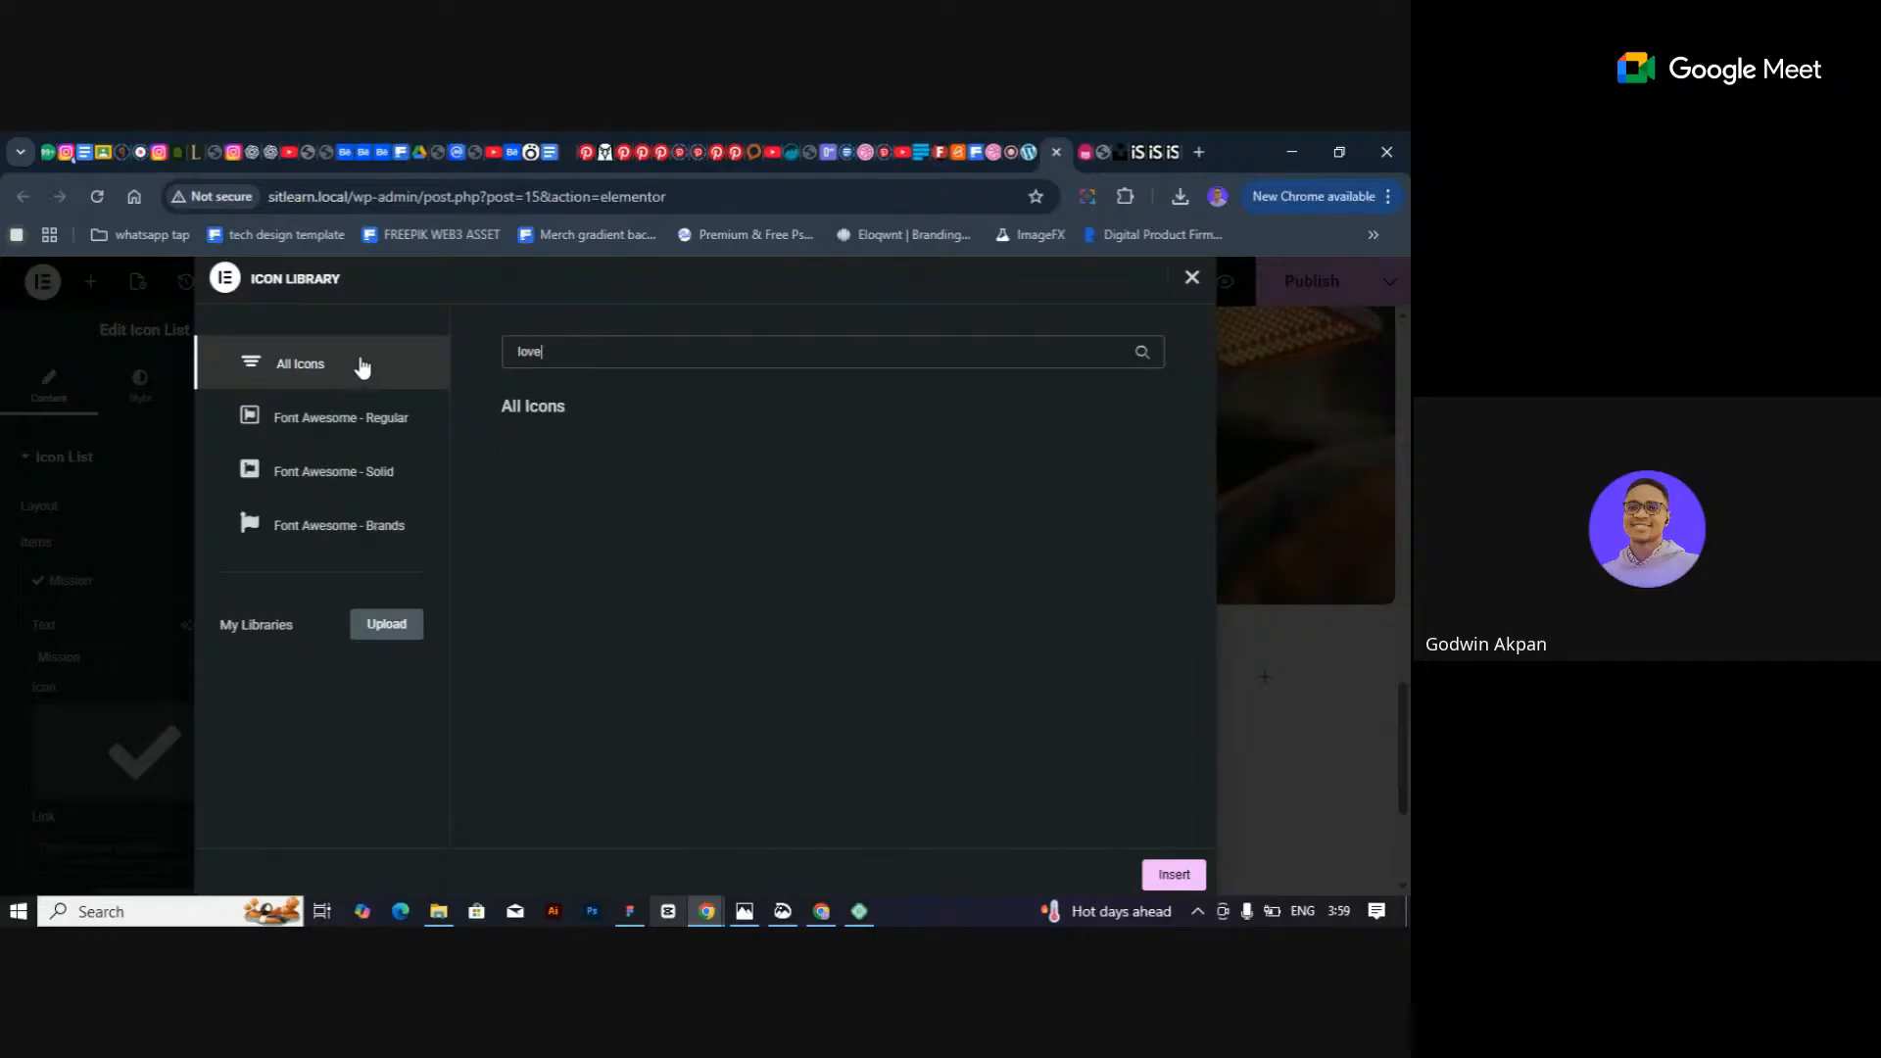
{"action": "key", "text": "BackSpace"}
{"action": "key", "text": "BackSpace"}
{"action": "key", "text": "BackSpace"}
{"action": "key", "text": "BackSpace"}
{"action": "type", "text": "cir"}
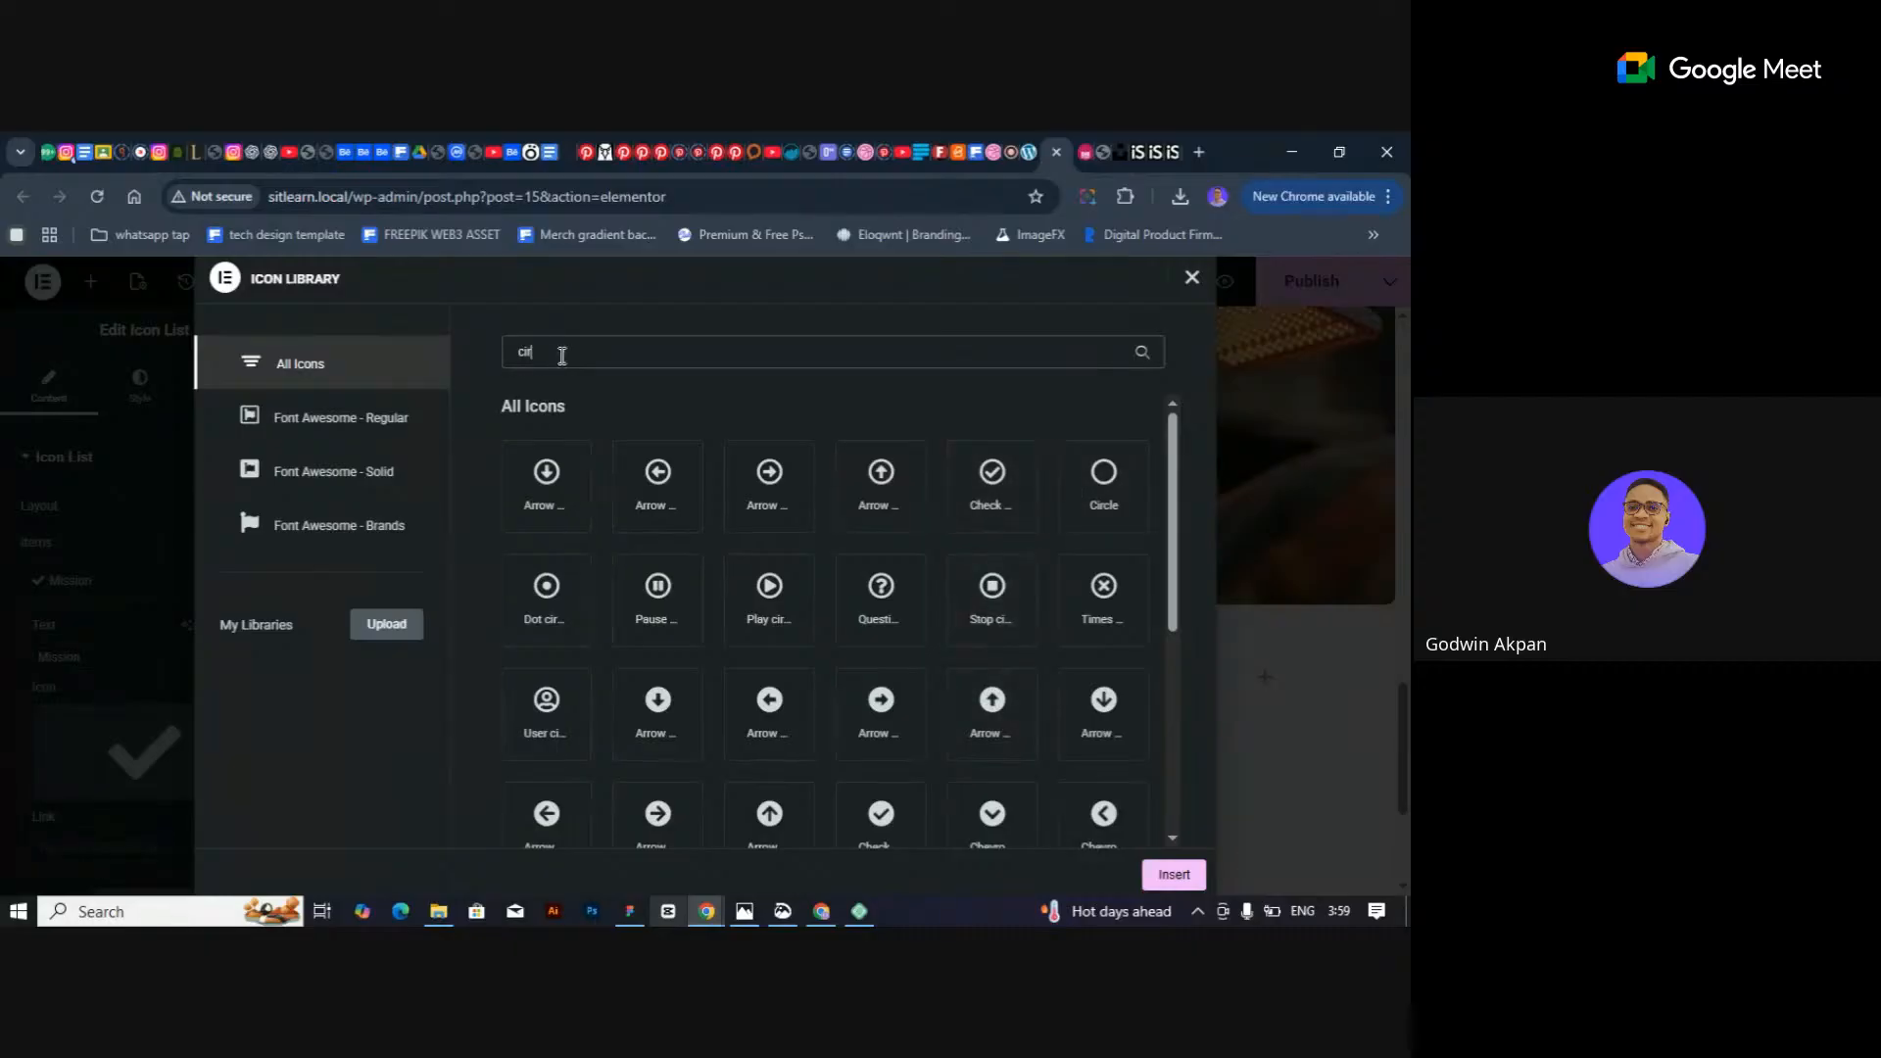
Search the icon library for "spa" and insert the Spa icon for the Mission item.
{"action": "key", "text": "BackSpace"}
{"action": "key", "text": "BackSpace"}
{"action": "key", "text": "BackSpace"}
{"action": "type", "text": "s"}
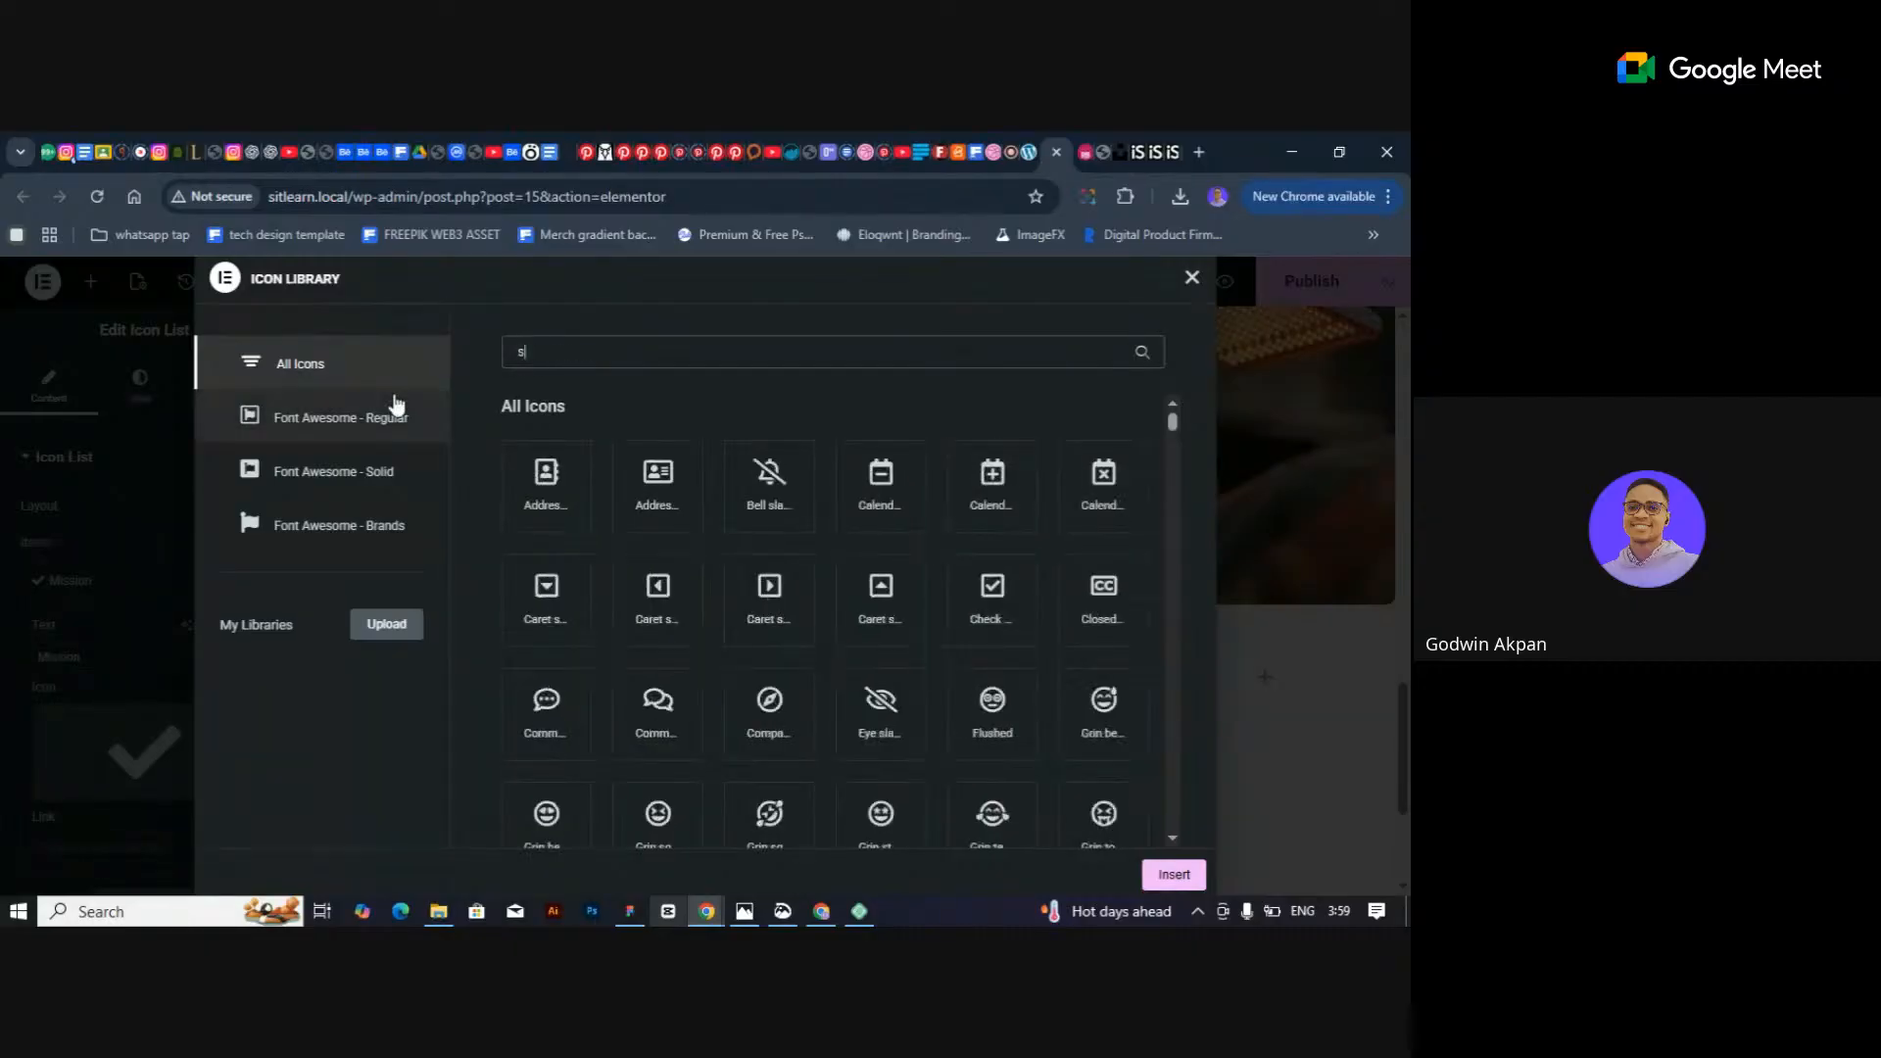
{"action": "type", "text": "pa"}
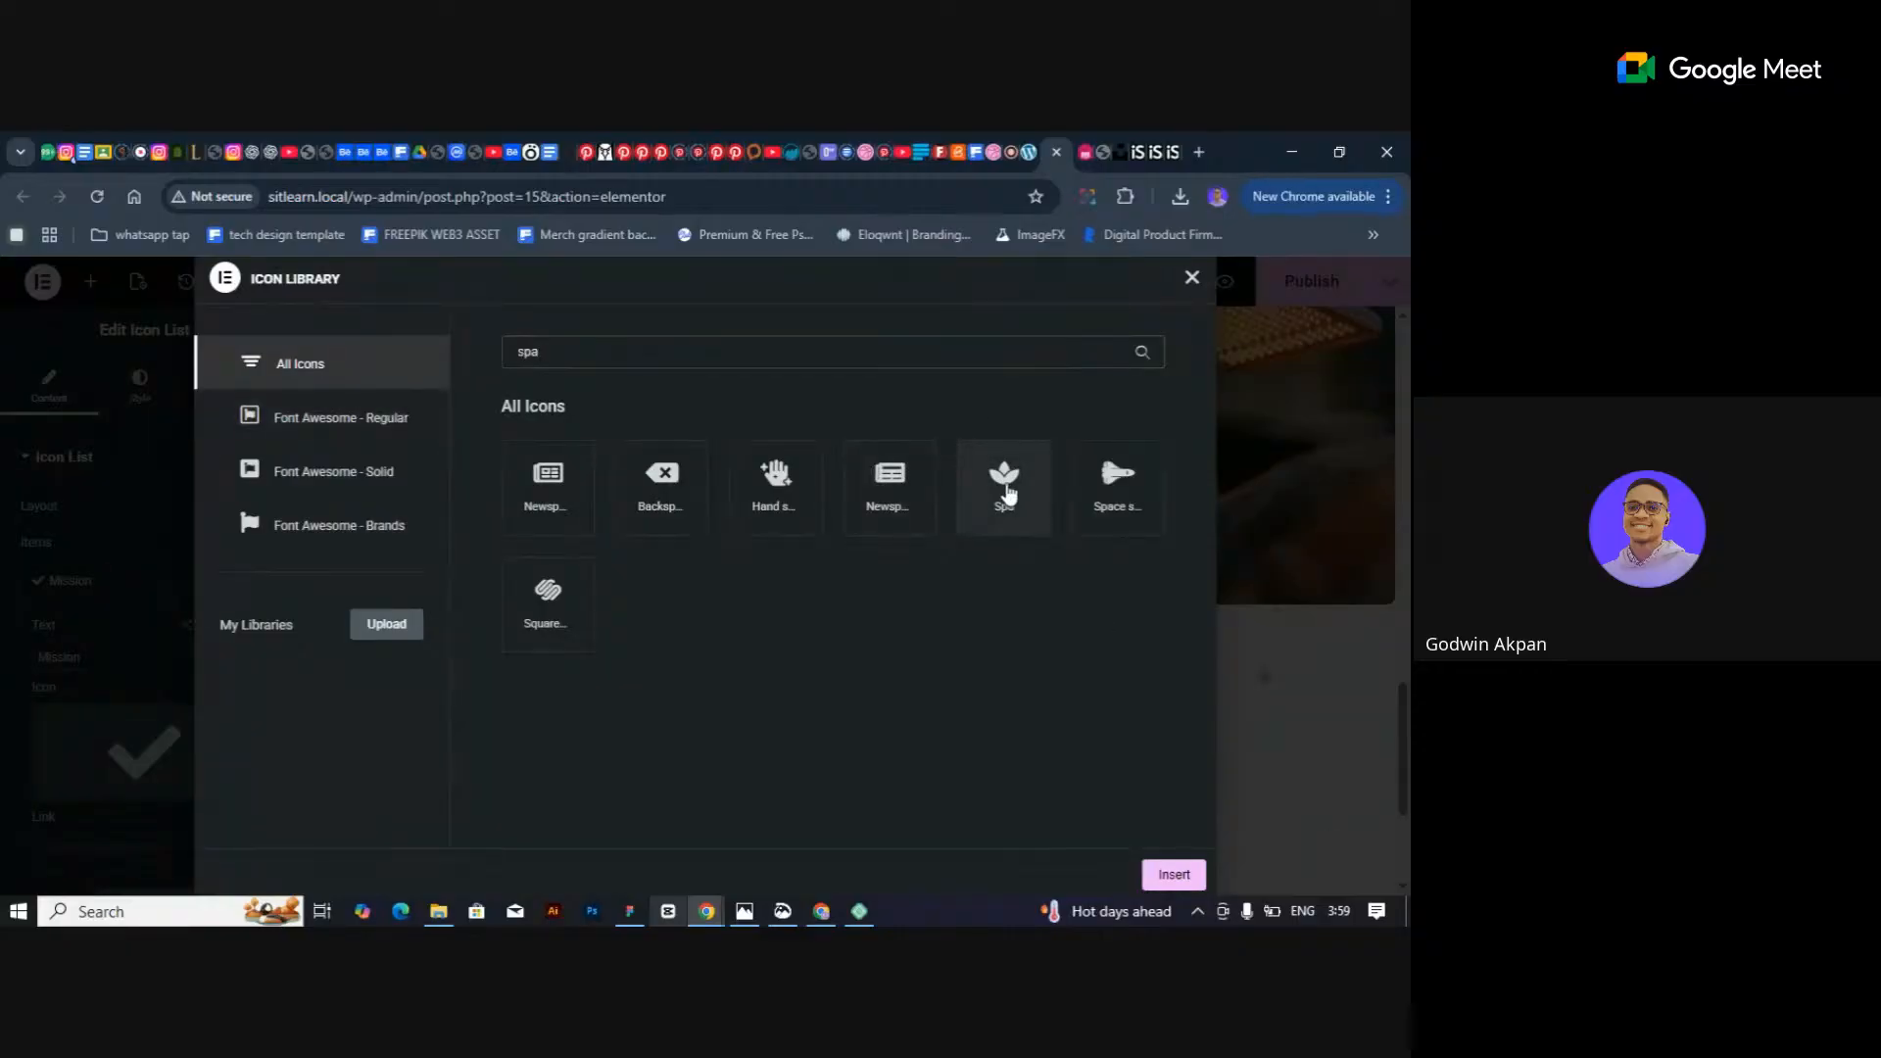
{"action": "left_click", "coordinate": [1010, 495]}
{"action": "left_click", "coordinate": [1174, 874]}
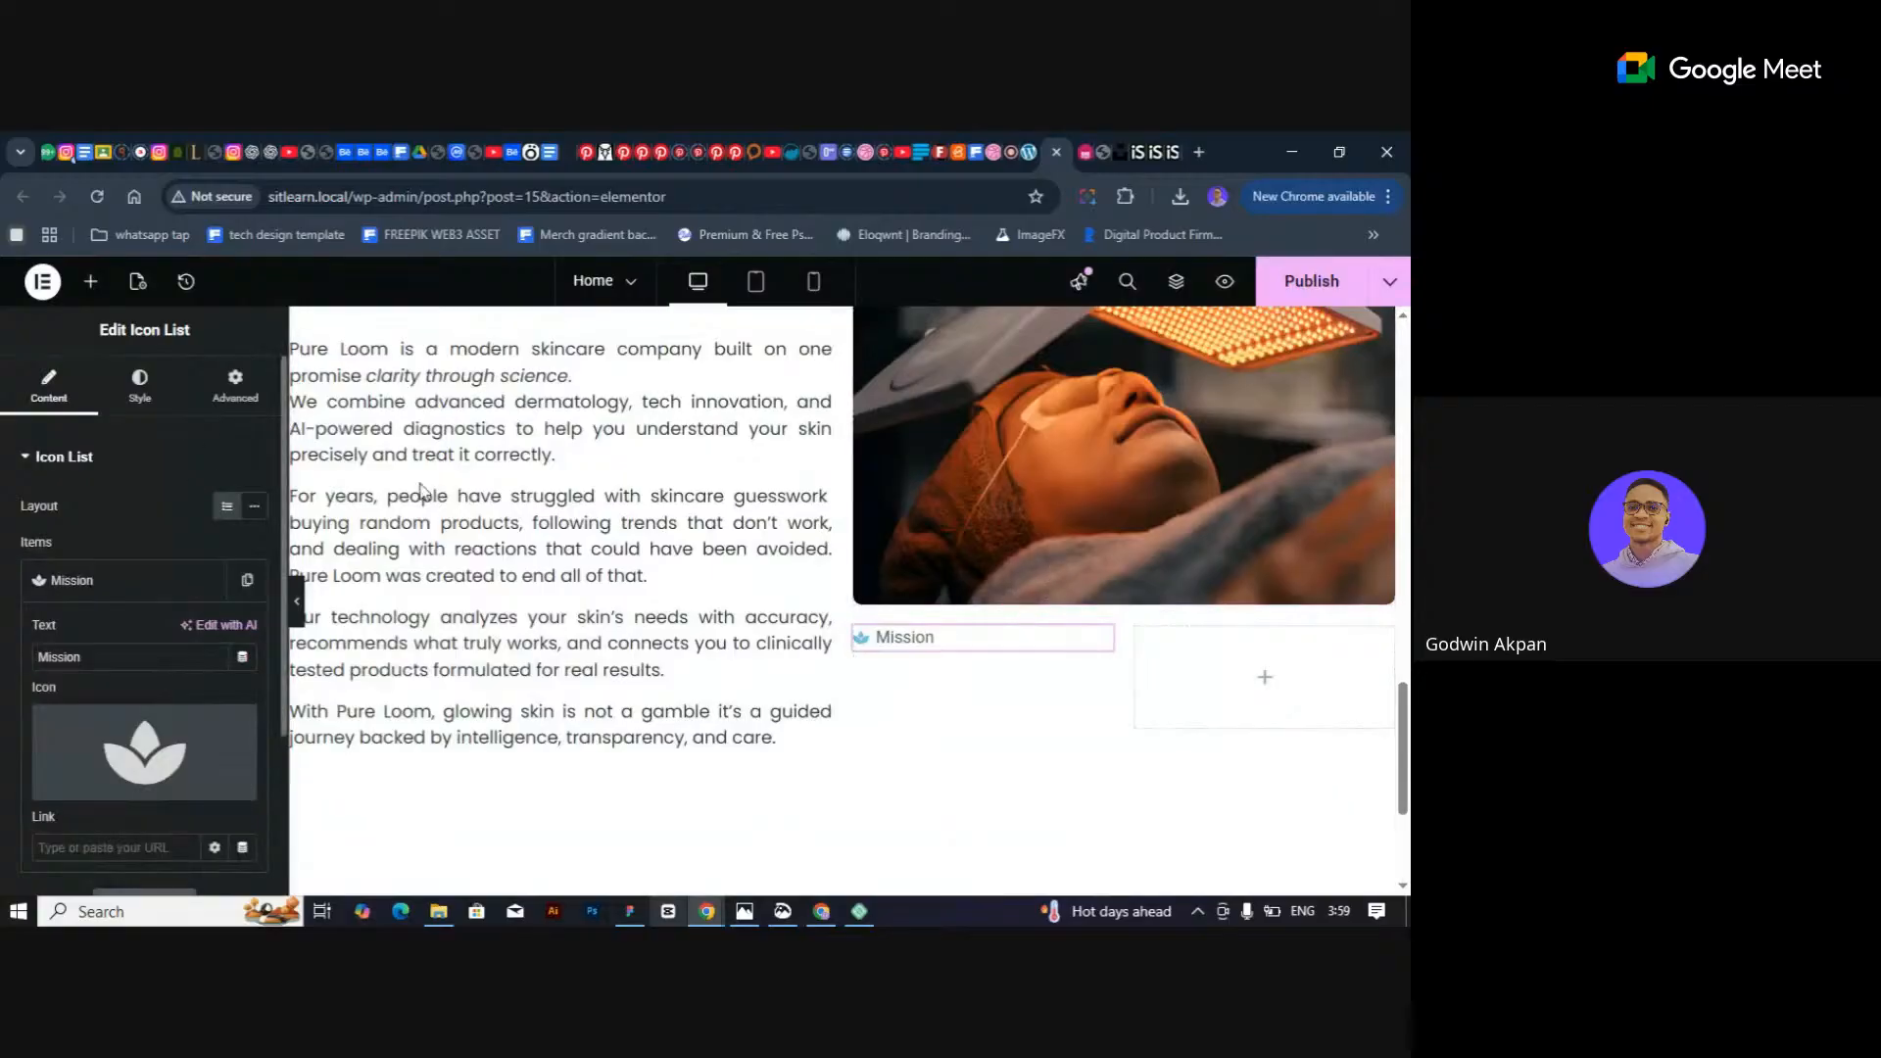
Set the space between items of the Mission icon list to 8 px.
{"action": "scroll", "coordinate": [112, 663], "scroll_direction": "down", "scroll_amount": 3}
{"action": "scroll", "coordinate": [123, 654], "scroll_direction": "up", "scroll_amount": 3}
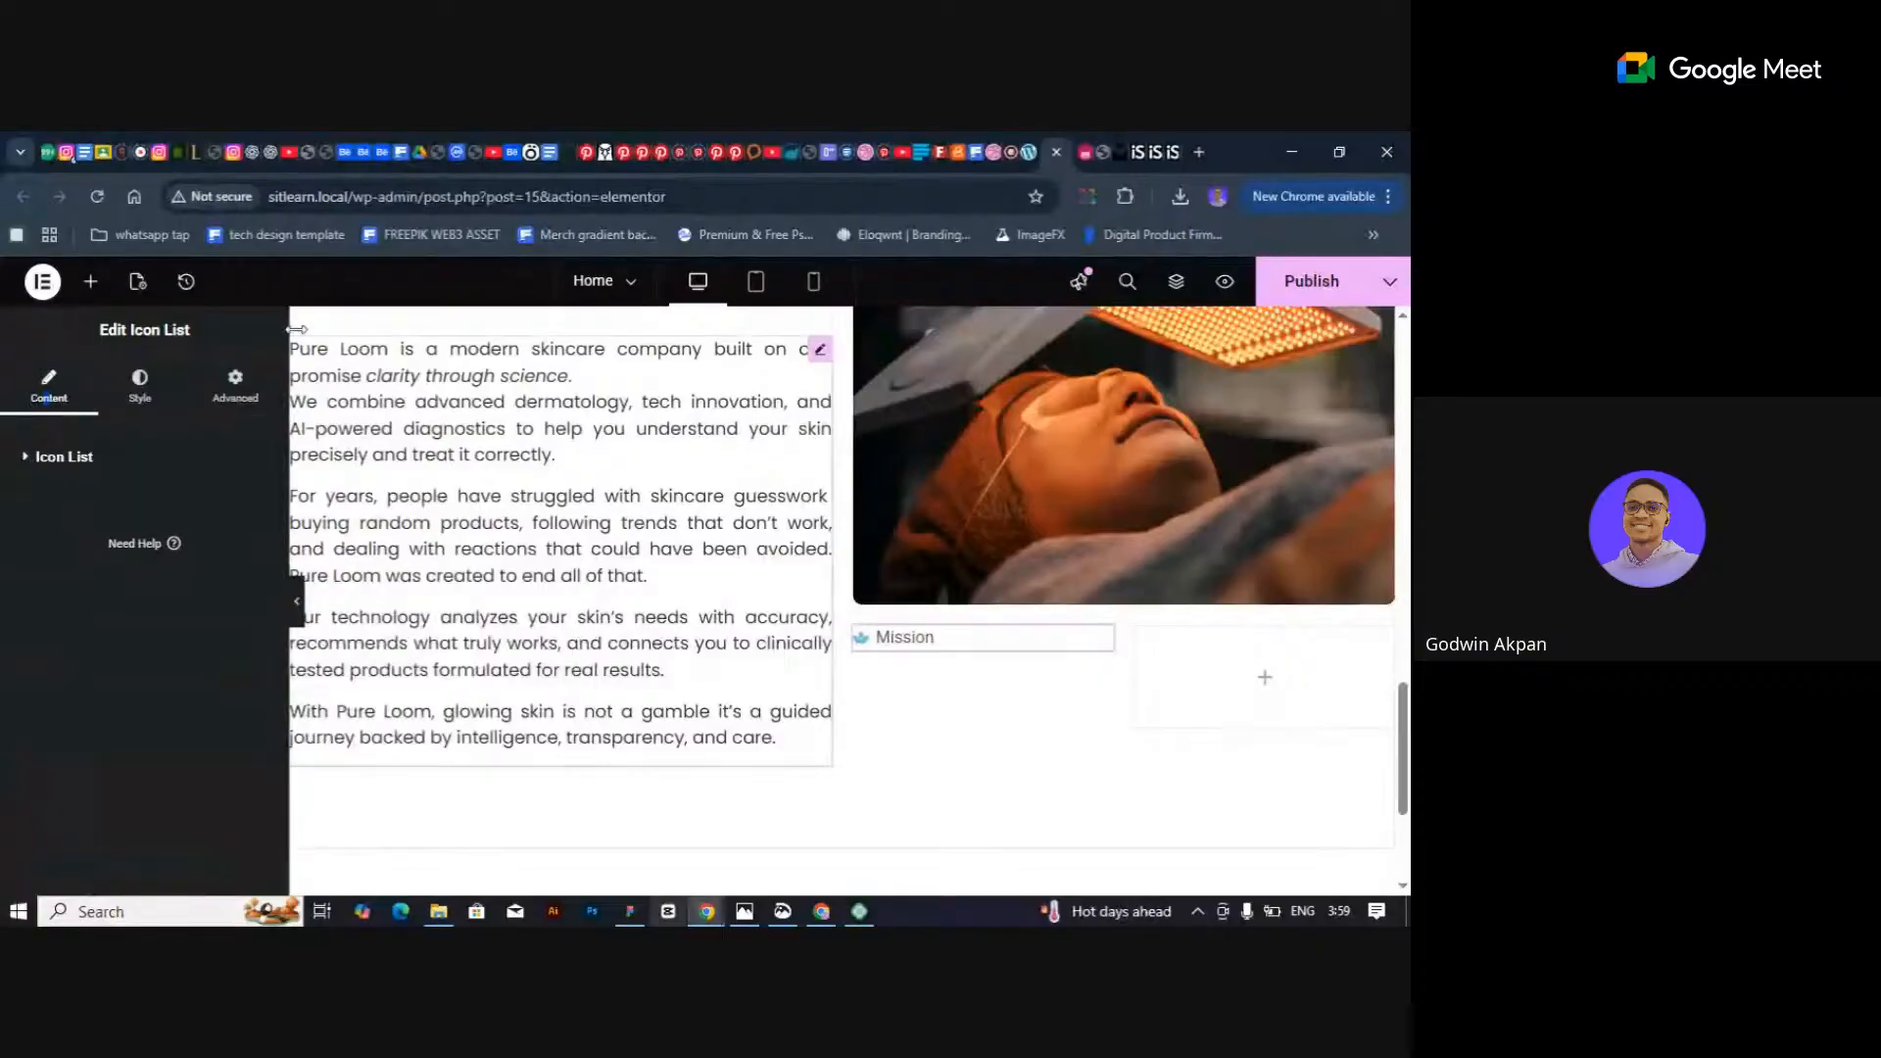
{"action": "left_click", "coordinate": [173, 392]}
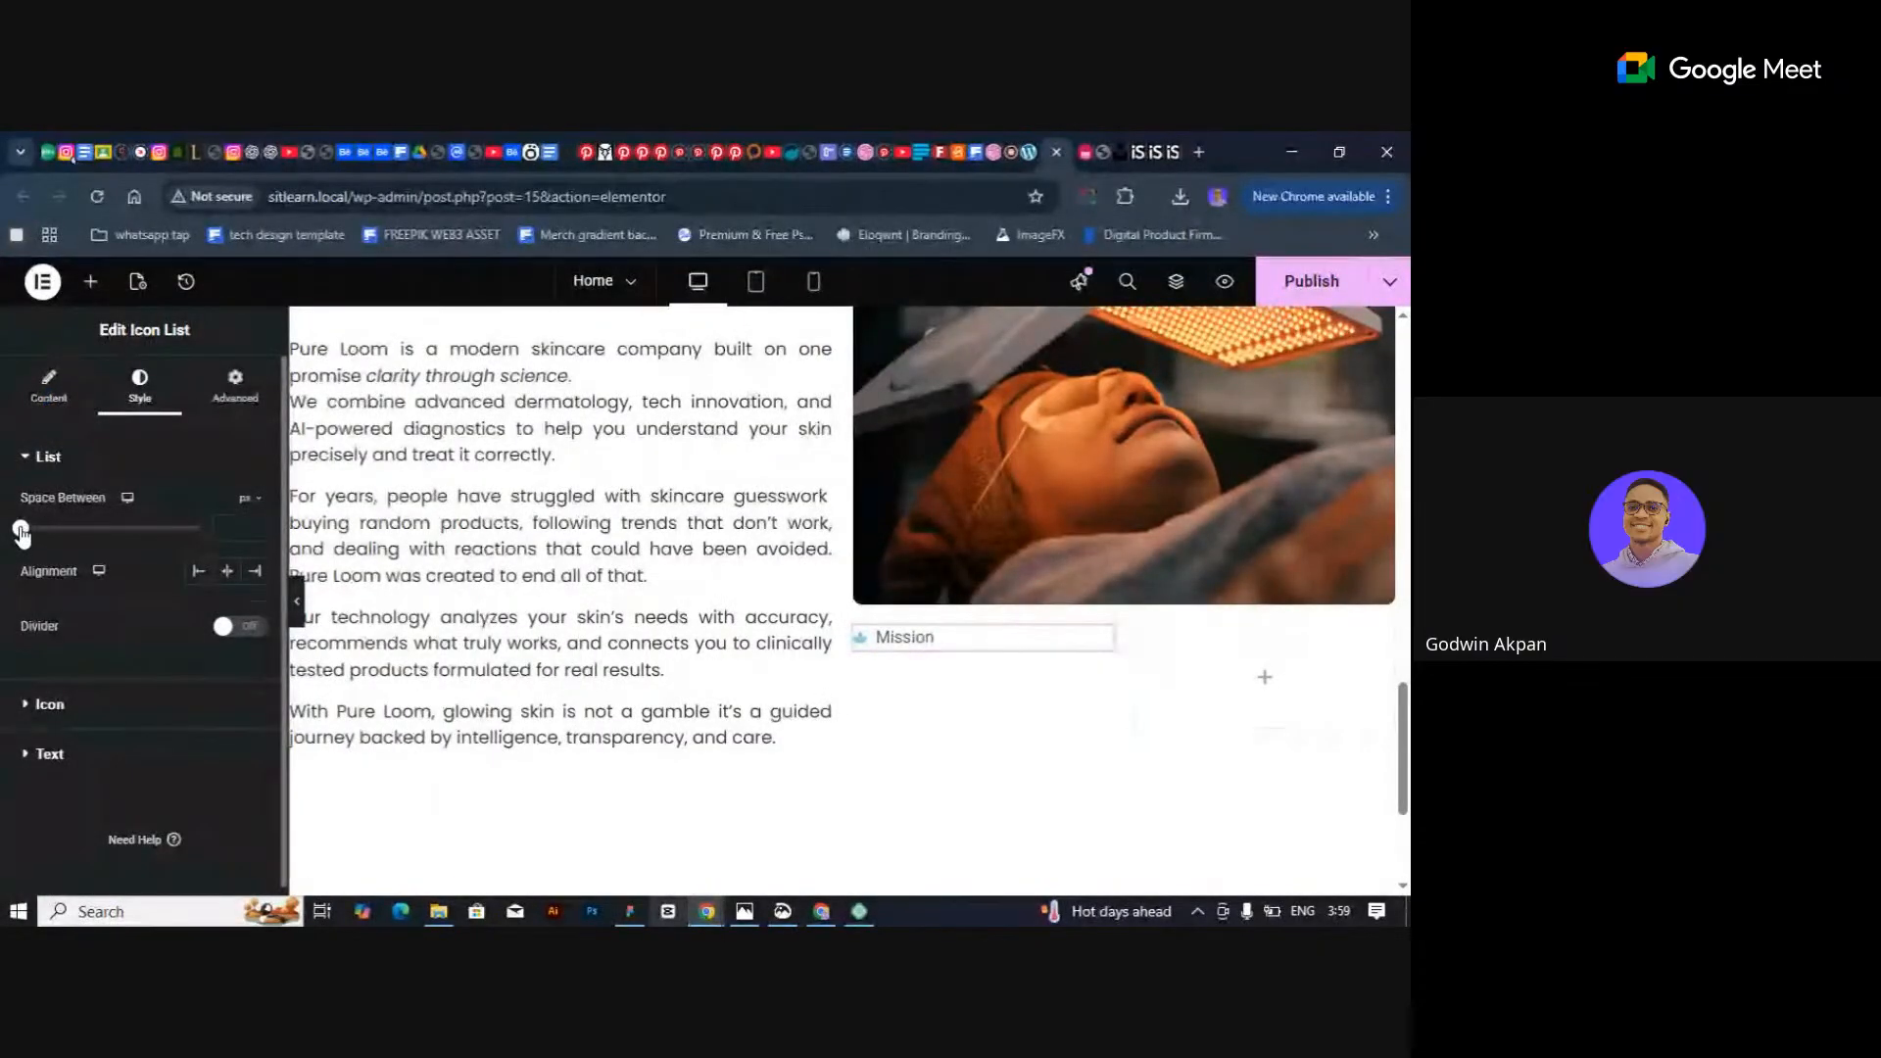
{"action": "left_click_drag", "start_coordinate": [21, 534], "coordinate": [92, 563]}
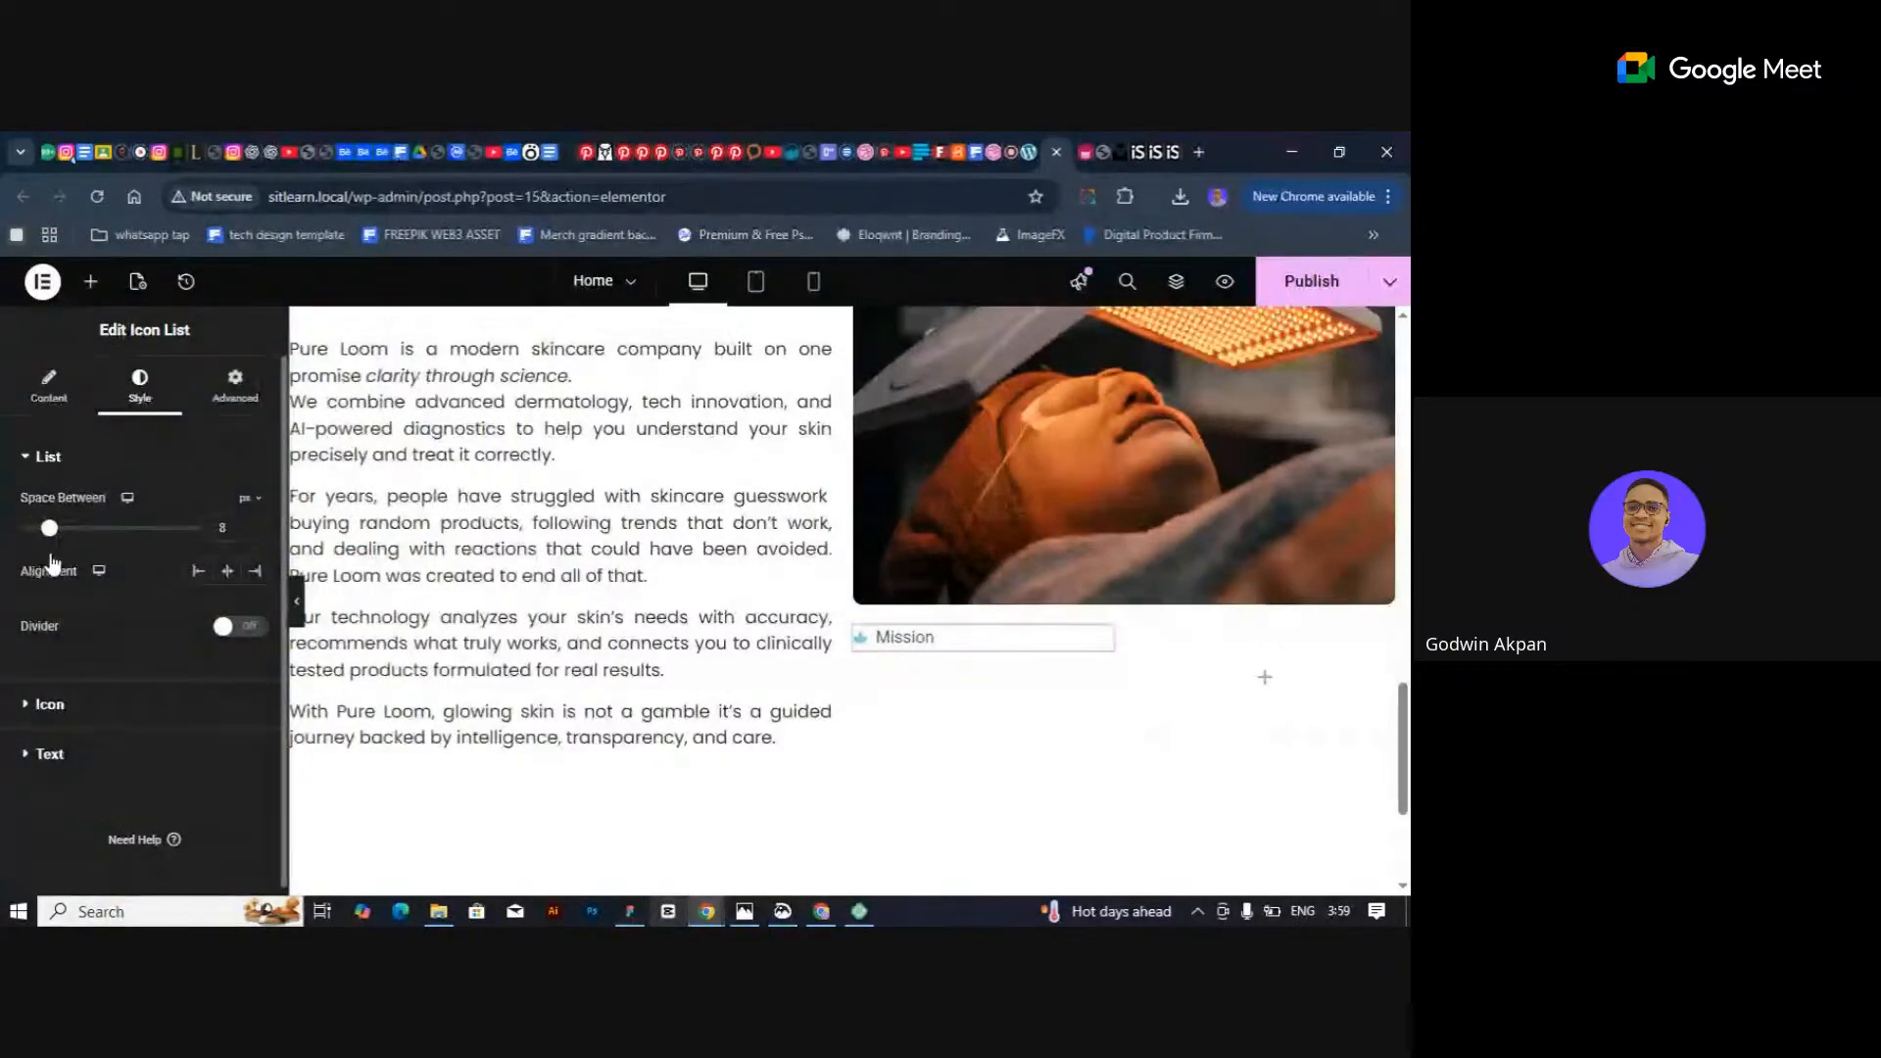
Duplicate the Mission item twice in the icon list and set the space between items to 0 px.
{"action": "left_click", "coordinate": [37, 413]}
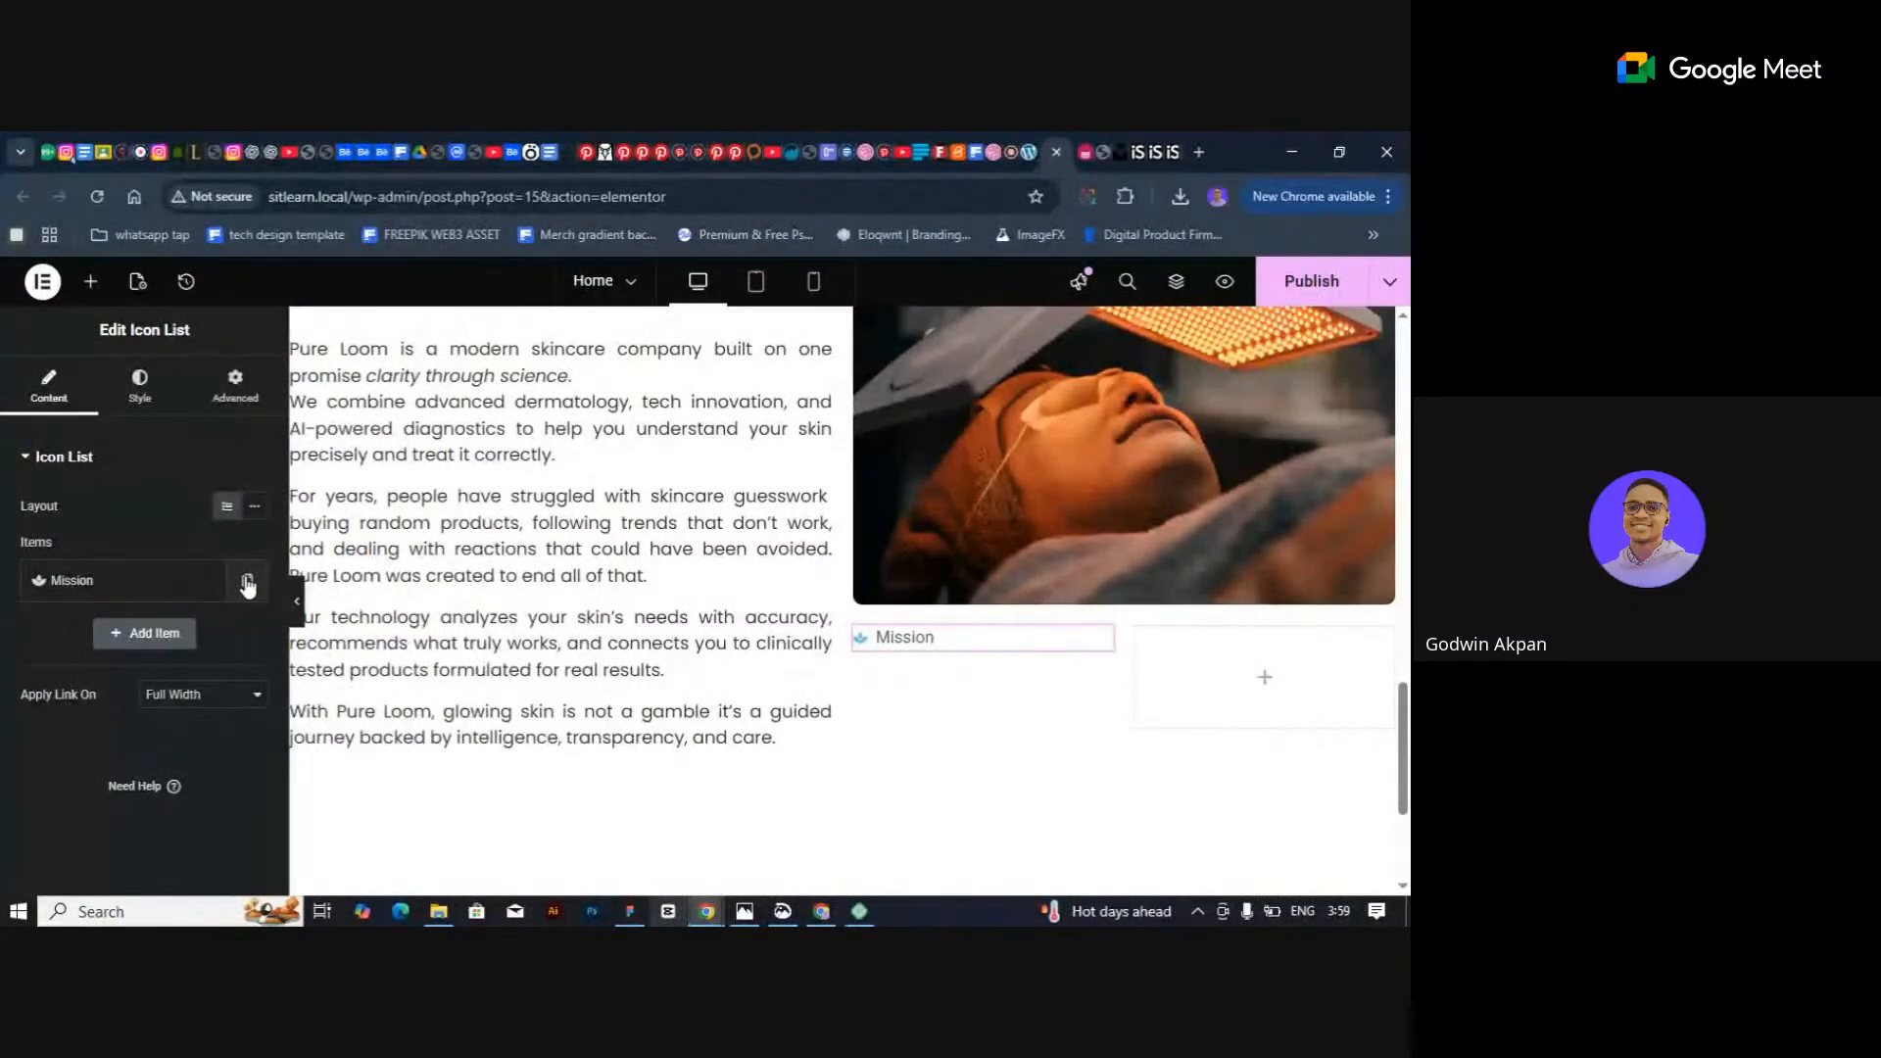
{"action": "left_click", "coordinate": [247, 584]}
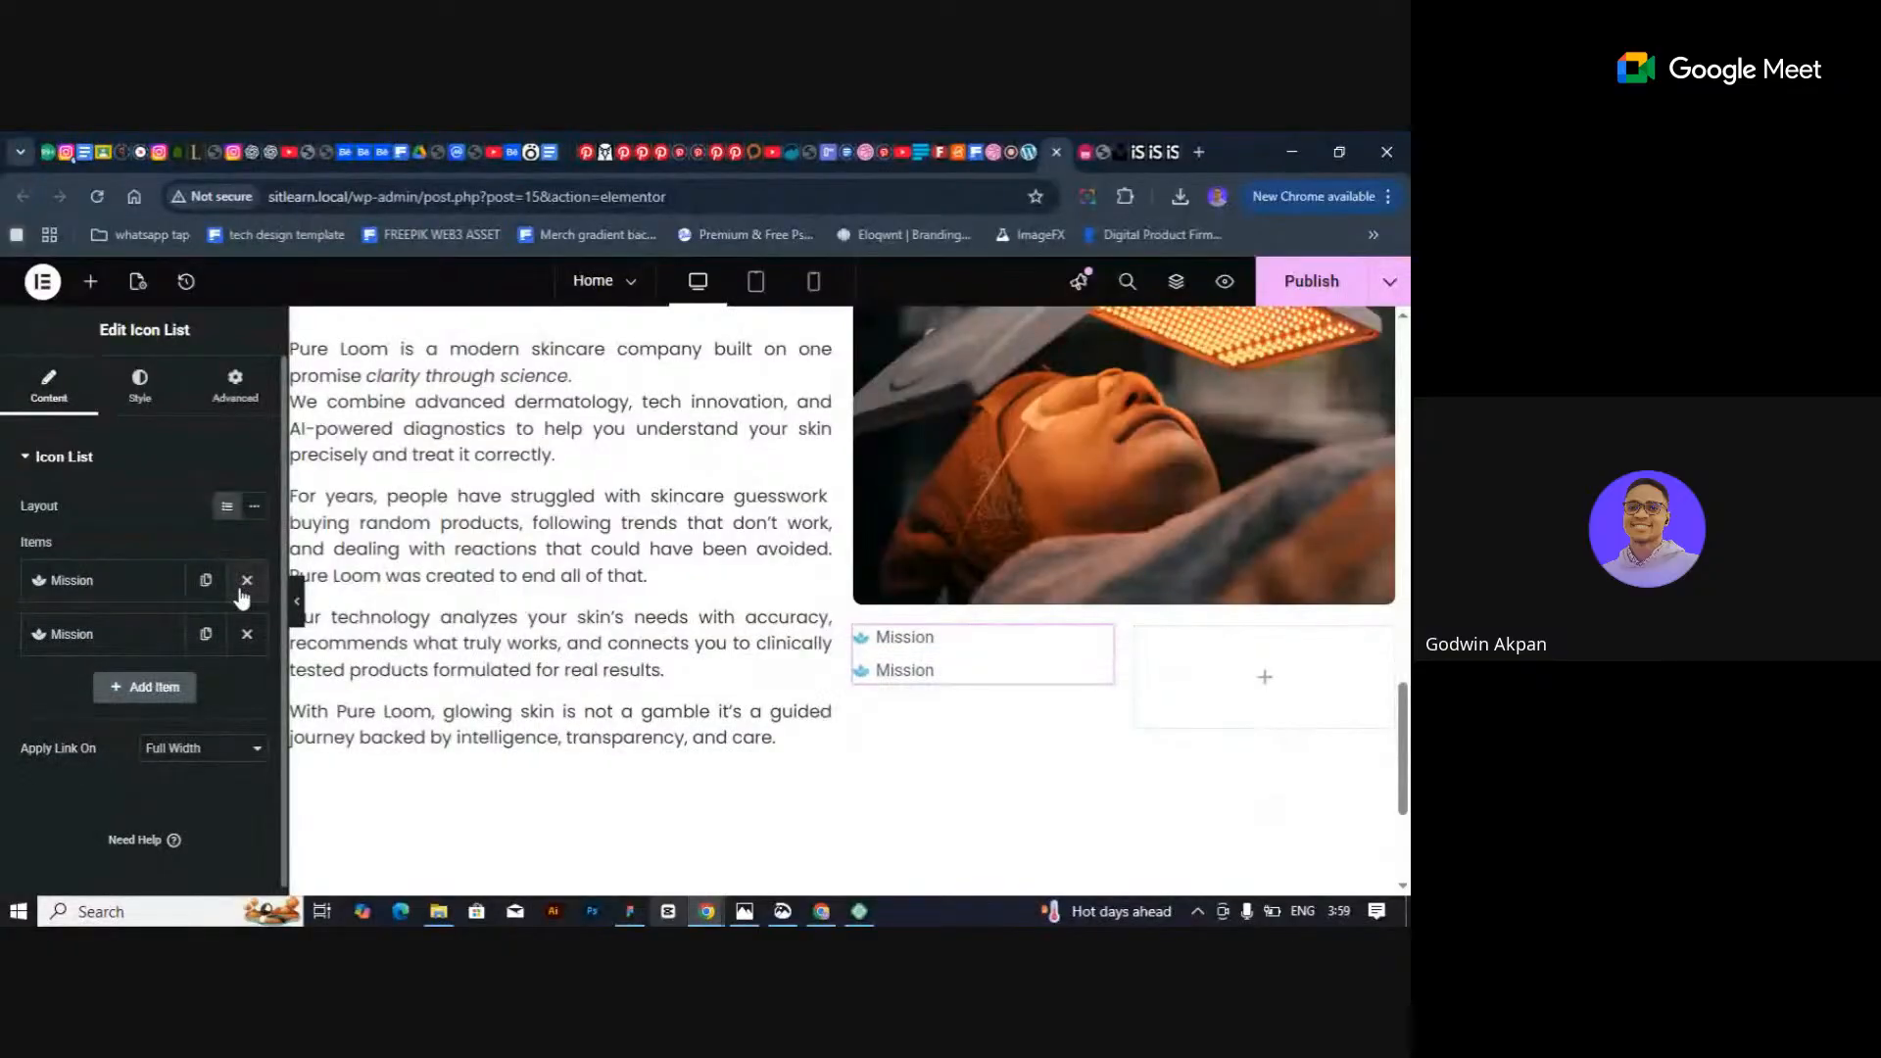
{"action": "left_click", "coordinate": [206, 634]}
{"action": "left_click", "coordinate": [140, 386]}
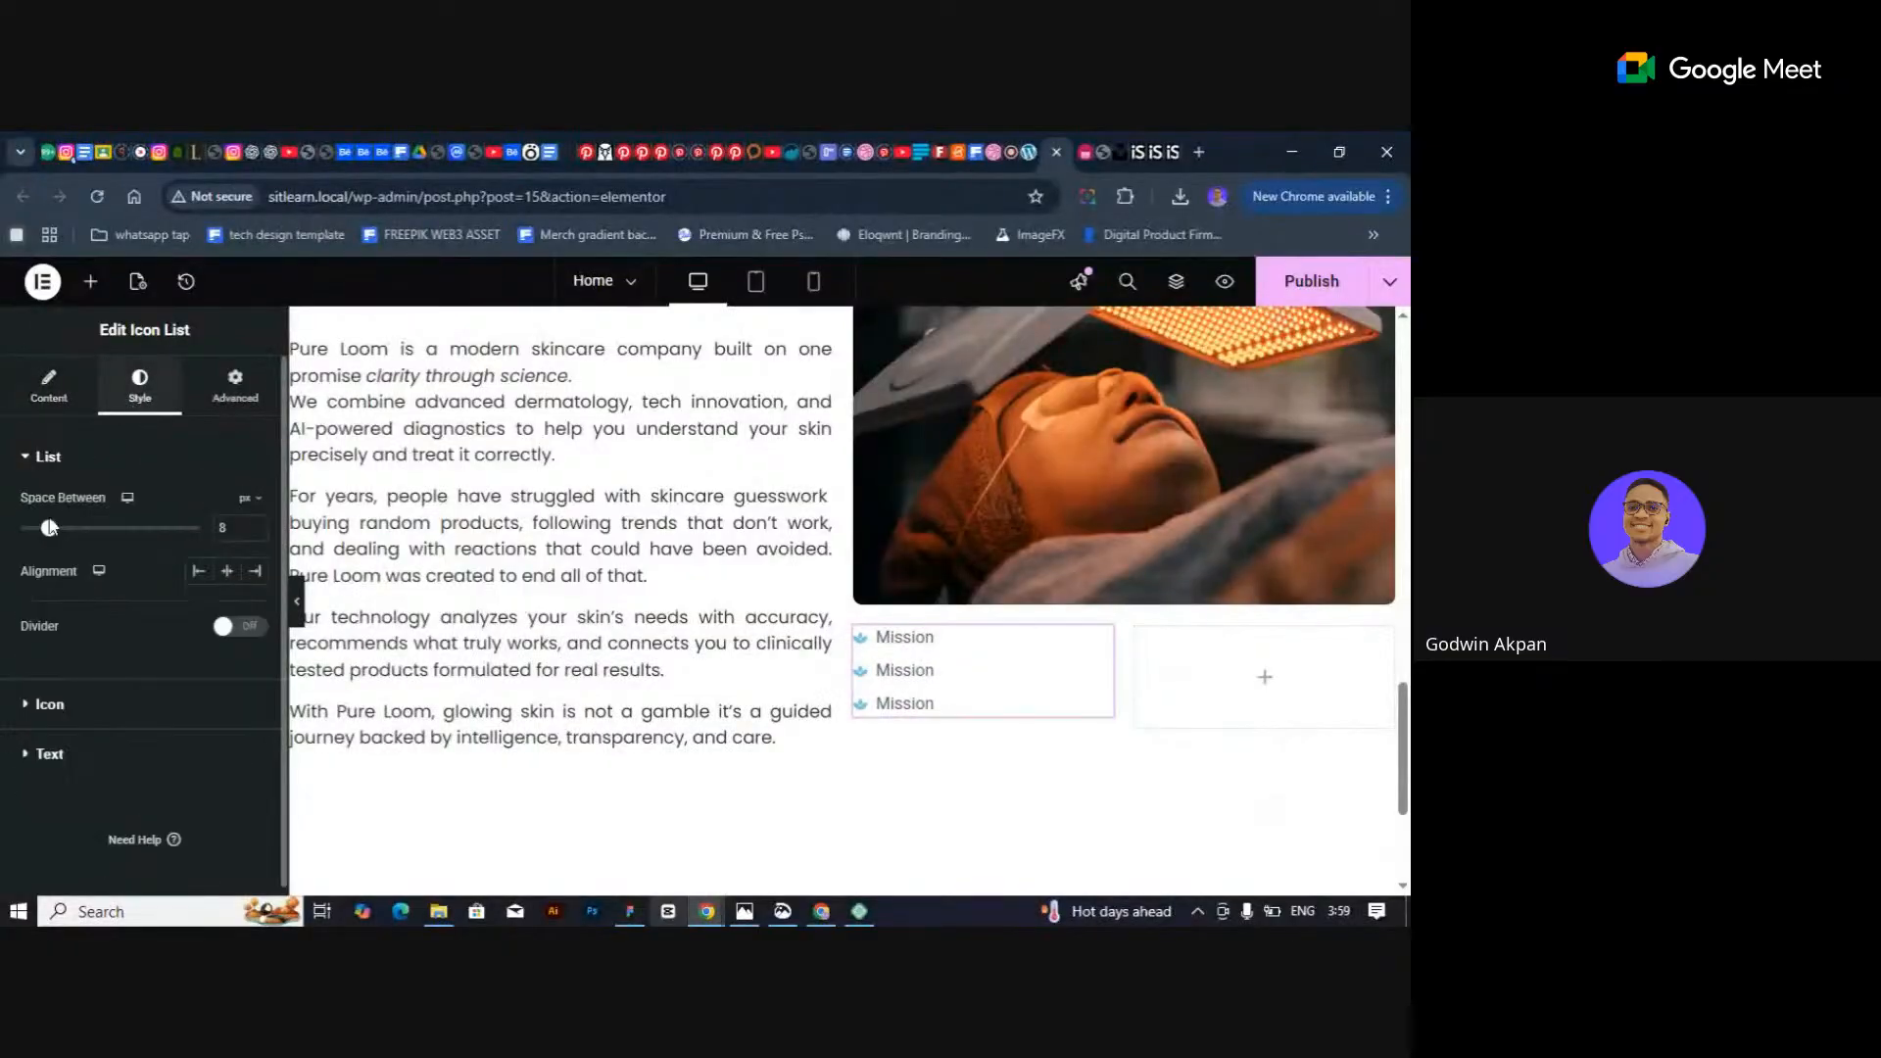
{"action": "left_click_drag", "start_coordinate": [59, 527], "coordinate": [20, 548]}
Delete the two duplicate Mission items from the icon list.
{"action": "left_click", "coordinate": [49, 386]}
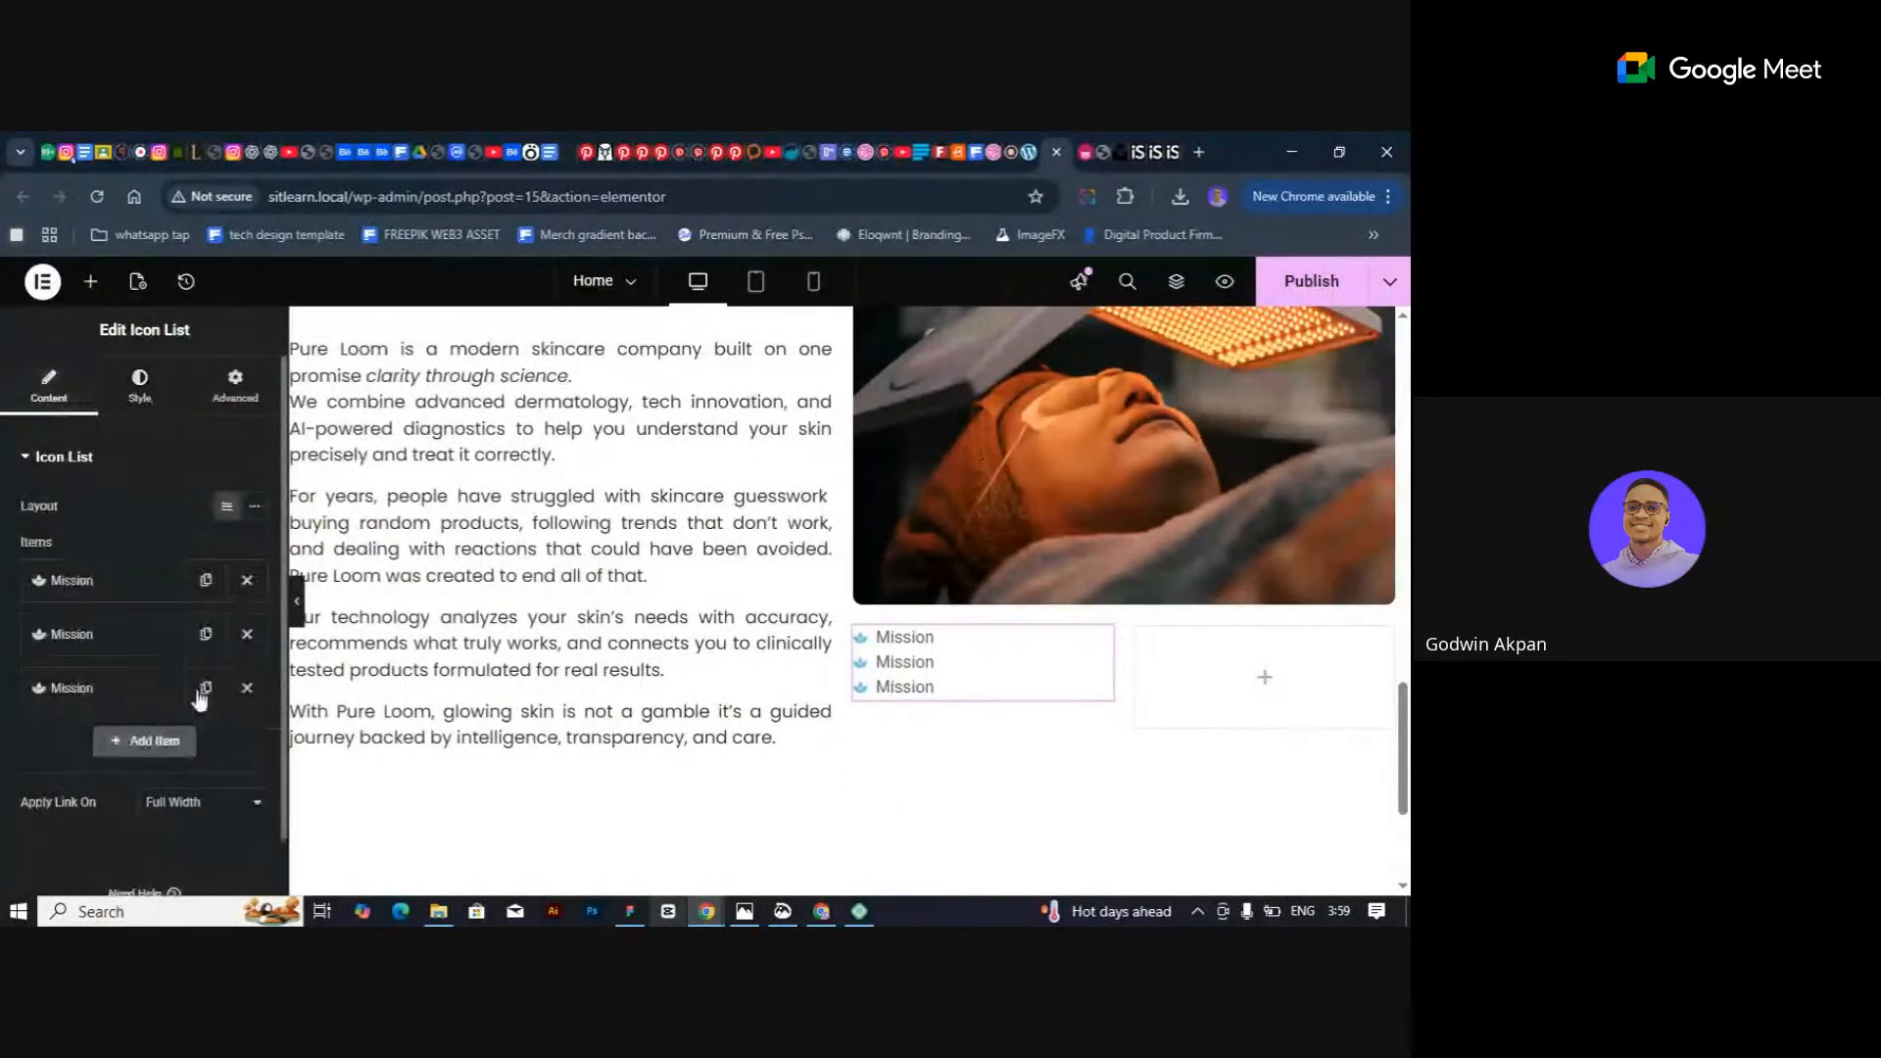
{"action": "left_click", "coordinate": [247, 688]}
{"action": "left_click", "coordinate": [247, 634]}
Turn on the icon list's divider, duplicate the Mission item to make three entries, and preview the list at full page width.
{"action": "left_click", "coordinate": [140, 385]}
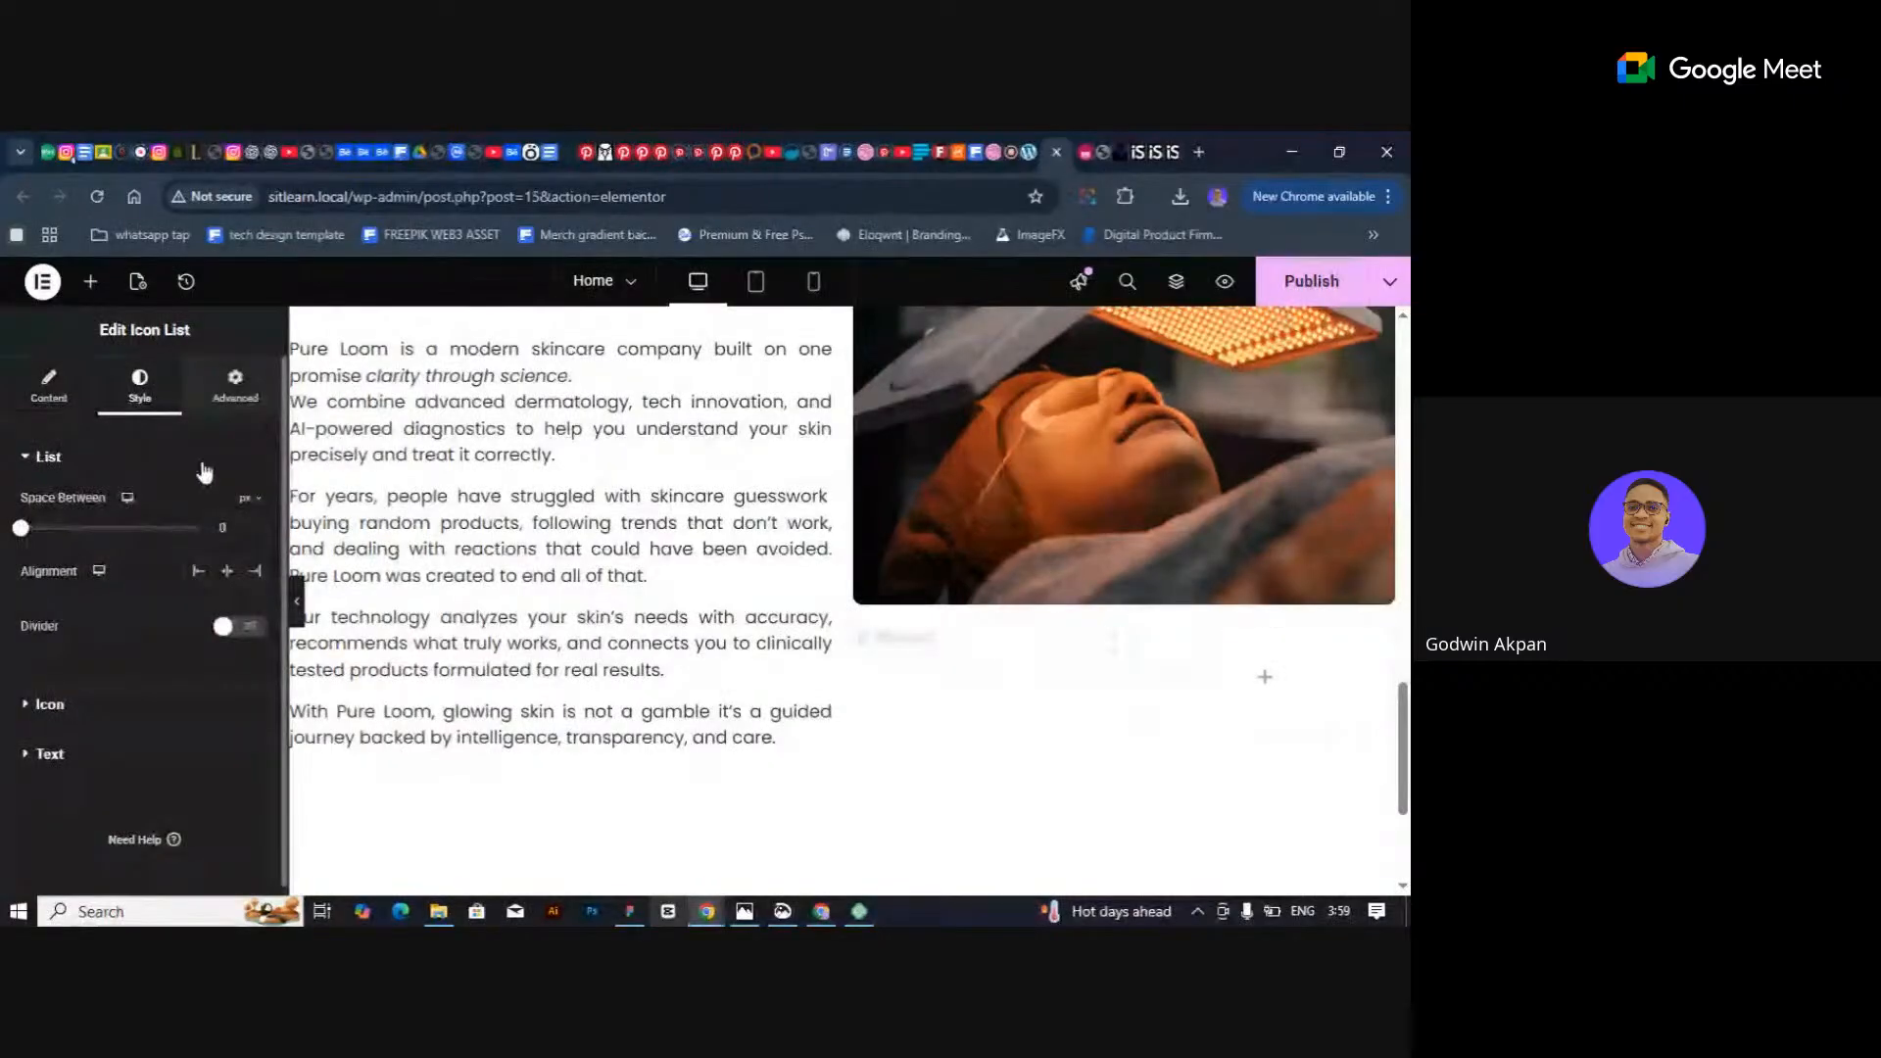
{"action": "left_click", "coordinate": [239, 627]}
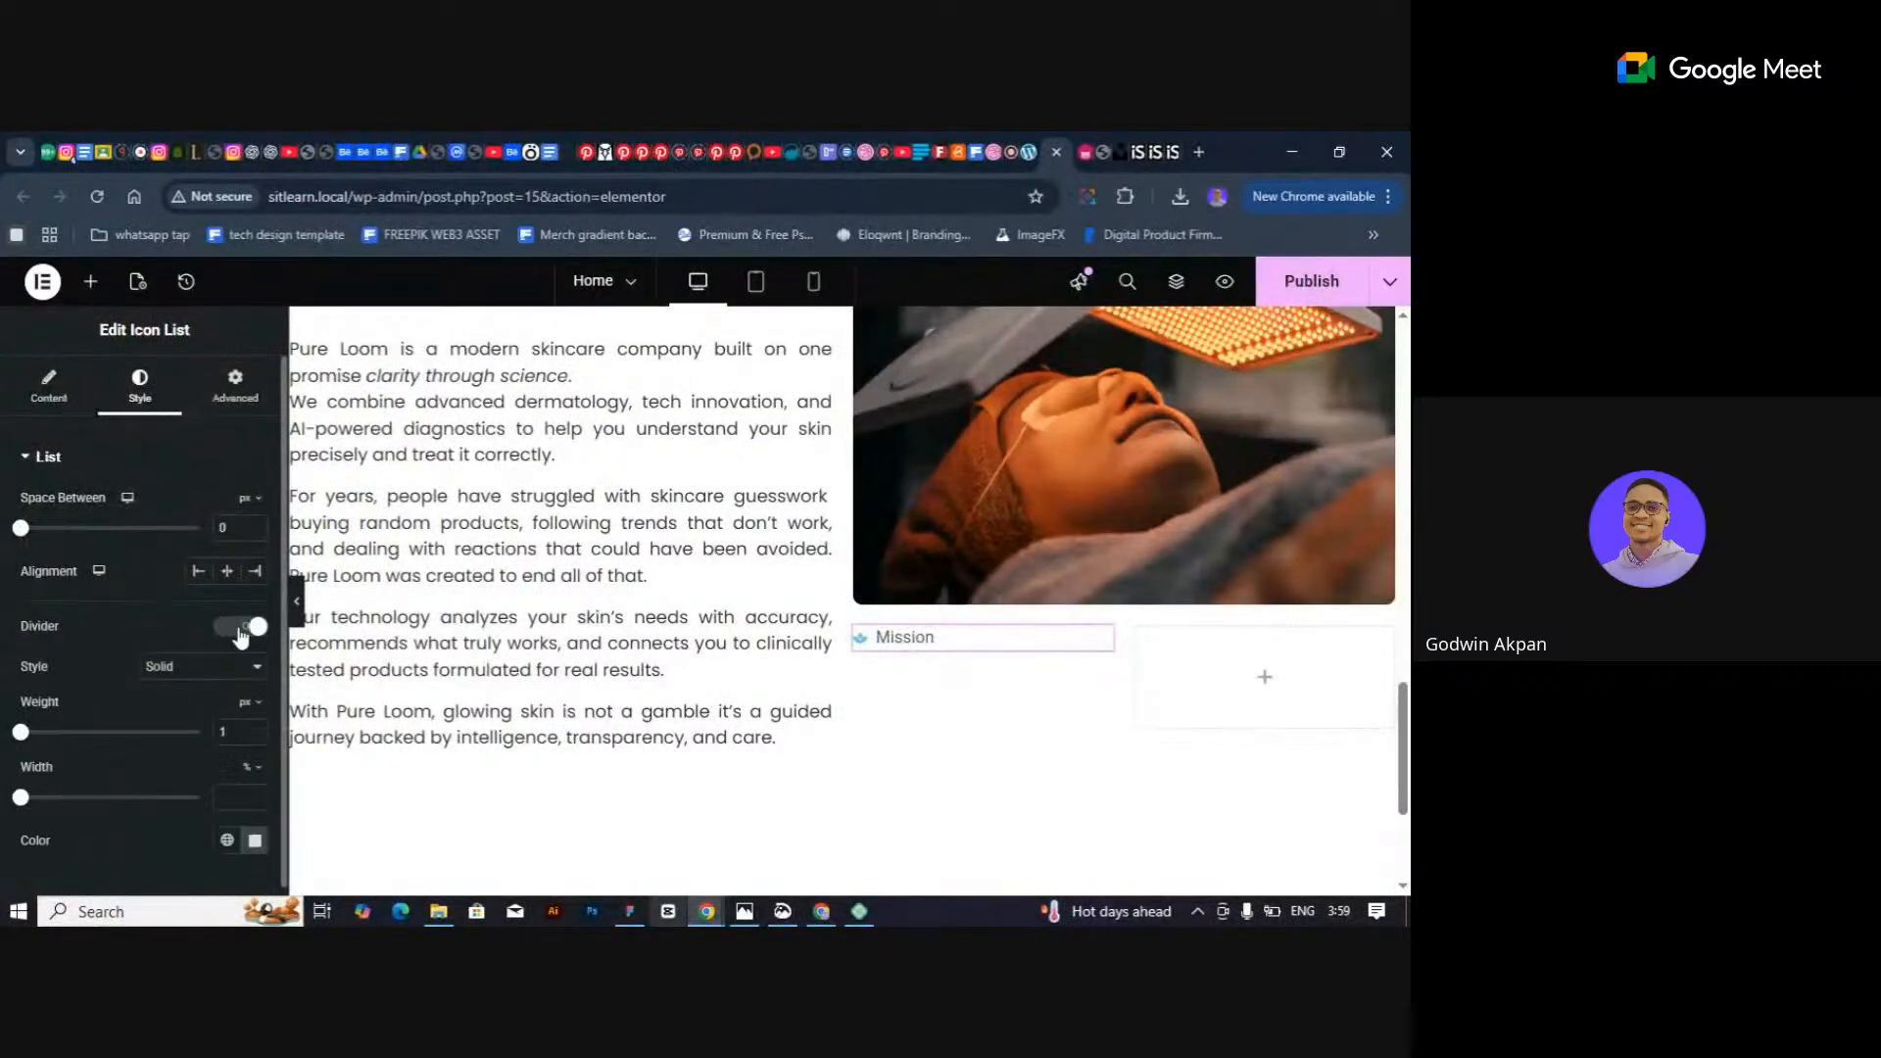
{"action": "left_click", "coordinate": [49, 385]}
{"action": "left_click", "coordinate": [206, 580]}
{"action": "left_click", "coordinate": [243, 585]}
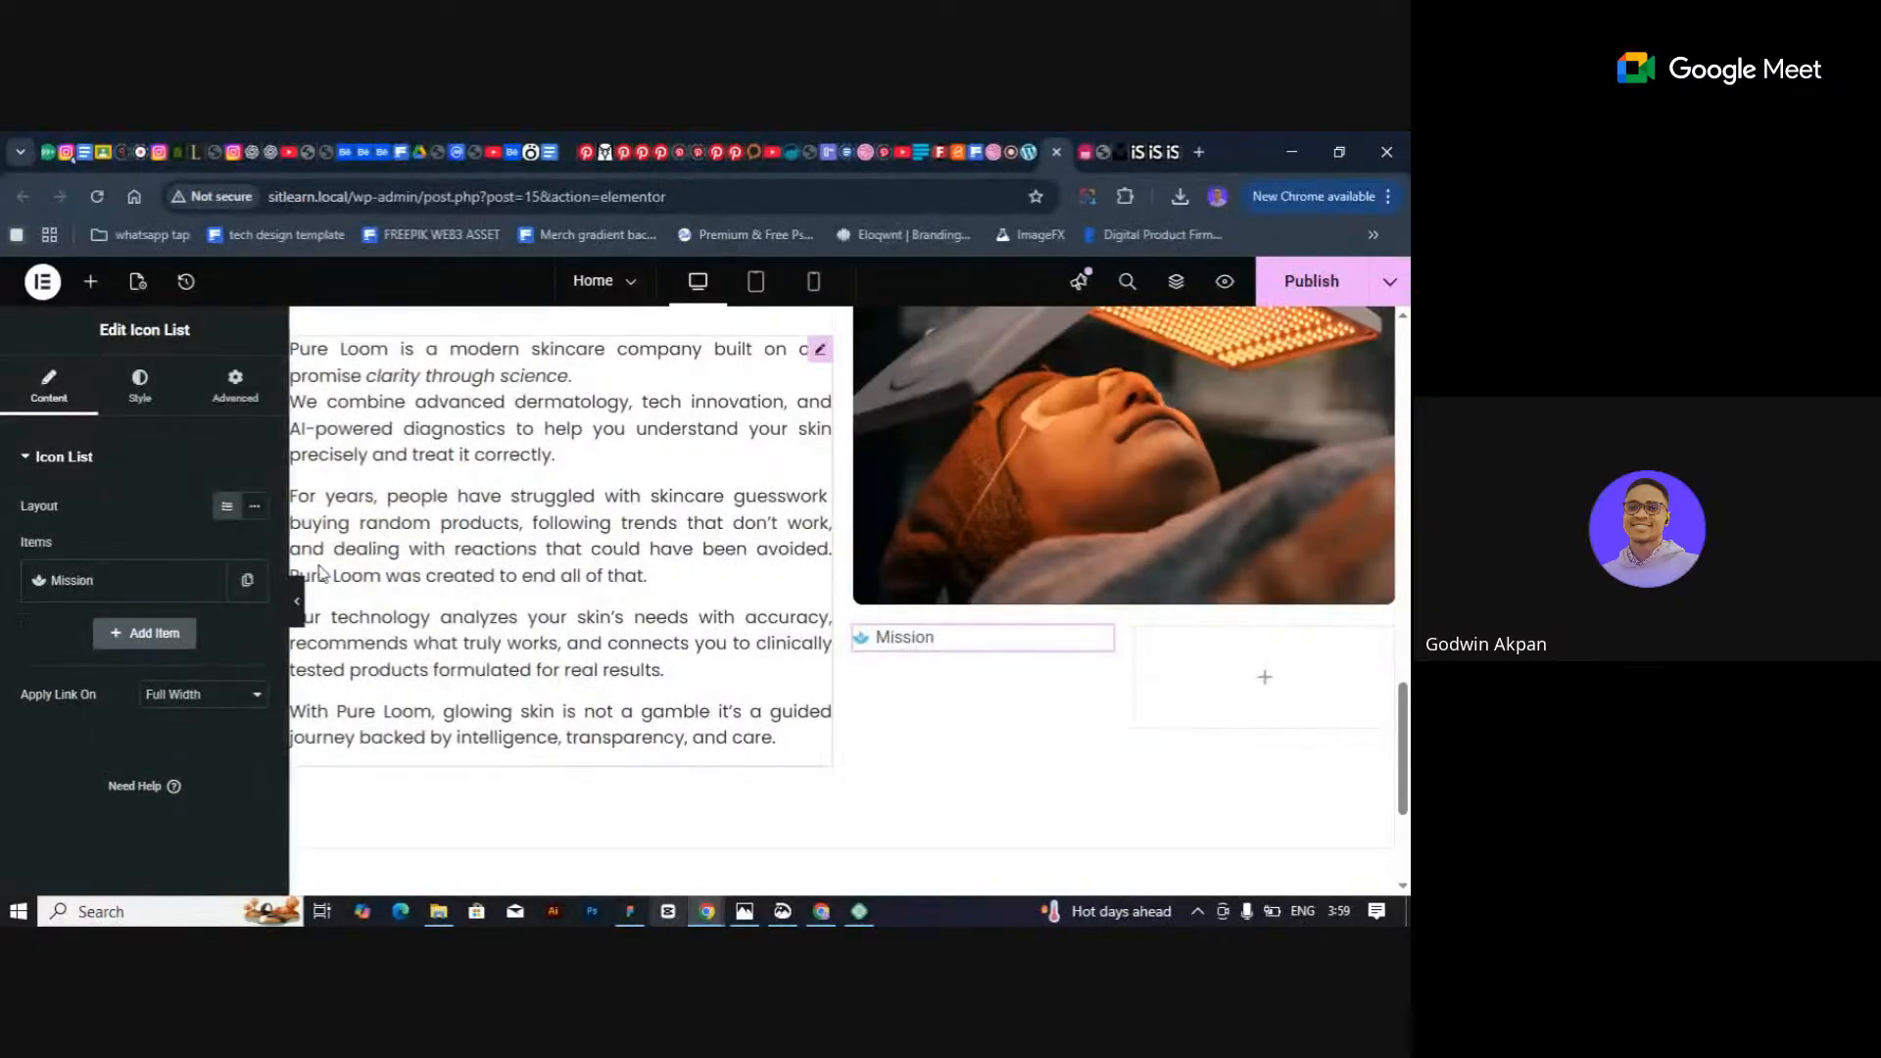
{"action": "key", "text": "ctrl+z"}
{"action": "left_click", "coordinate": [206, 634]}
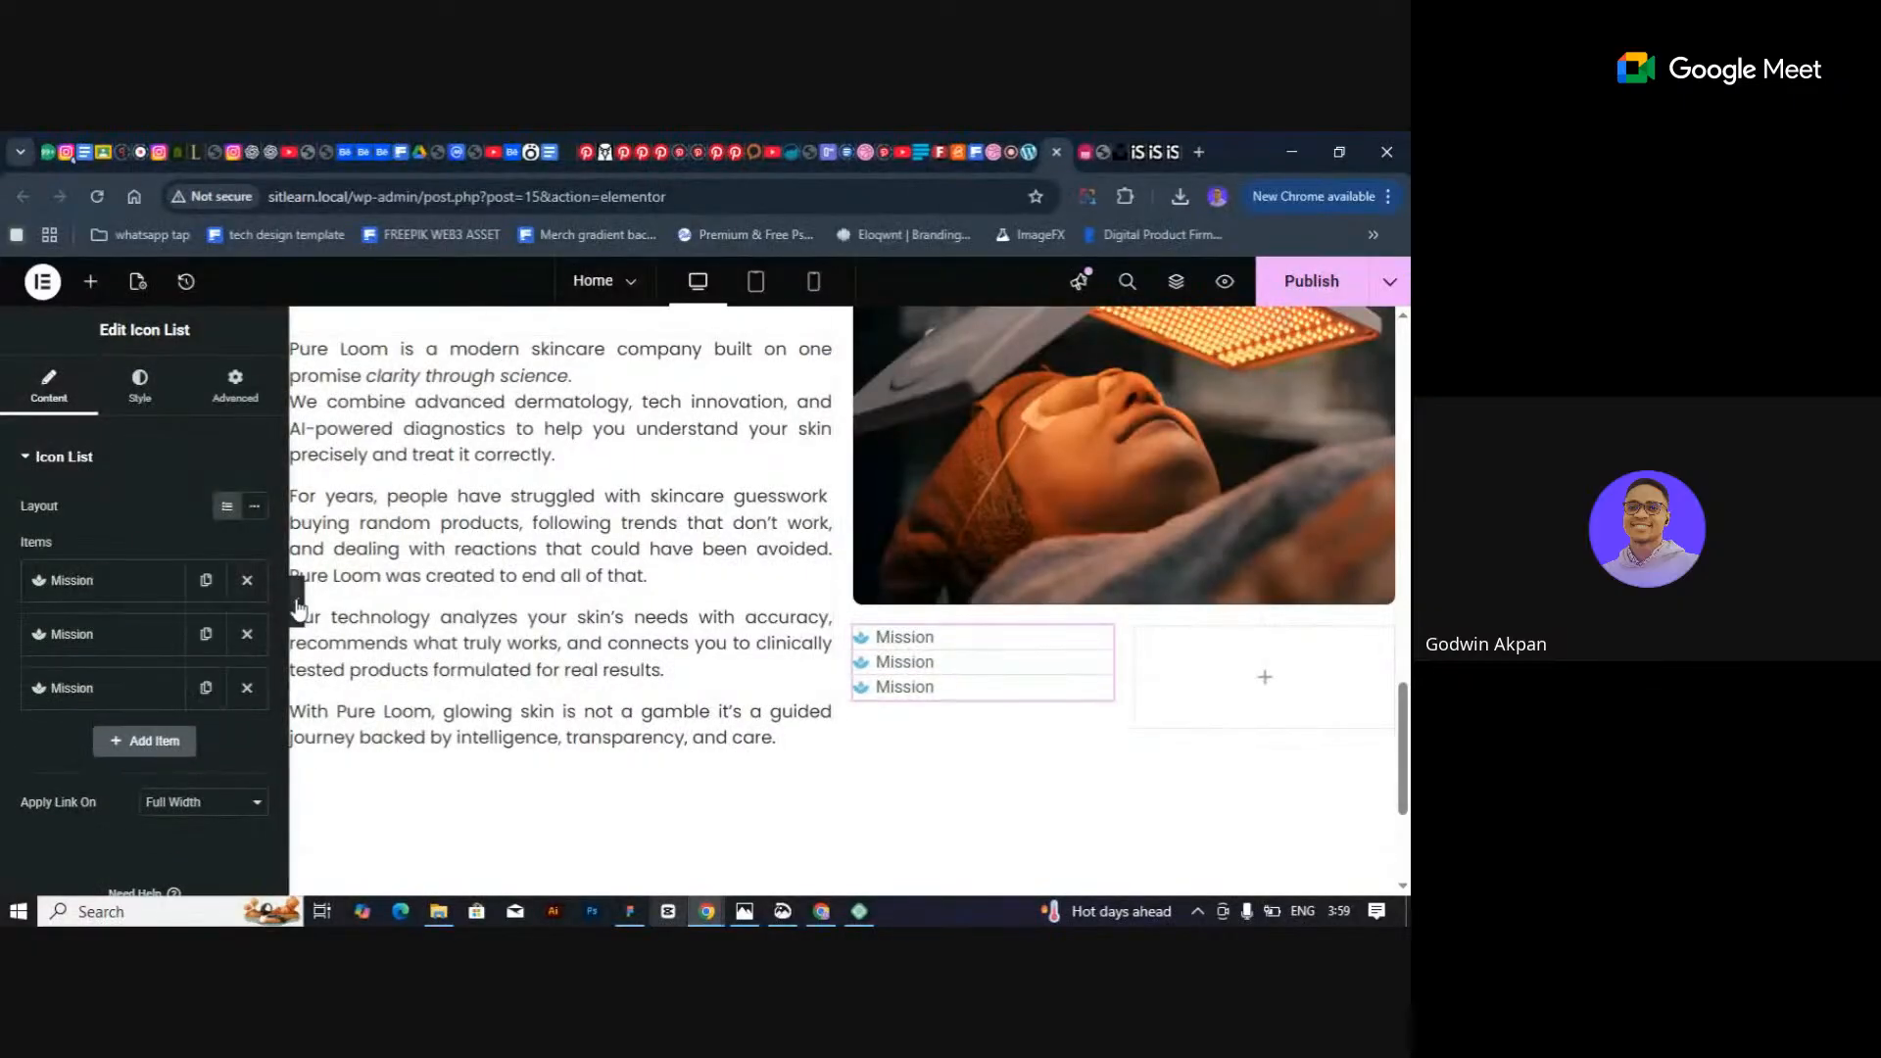
{"action": "left_click", "coordinate": [299, 600]}
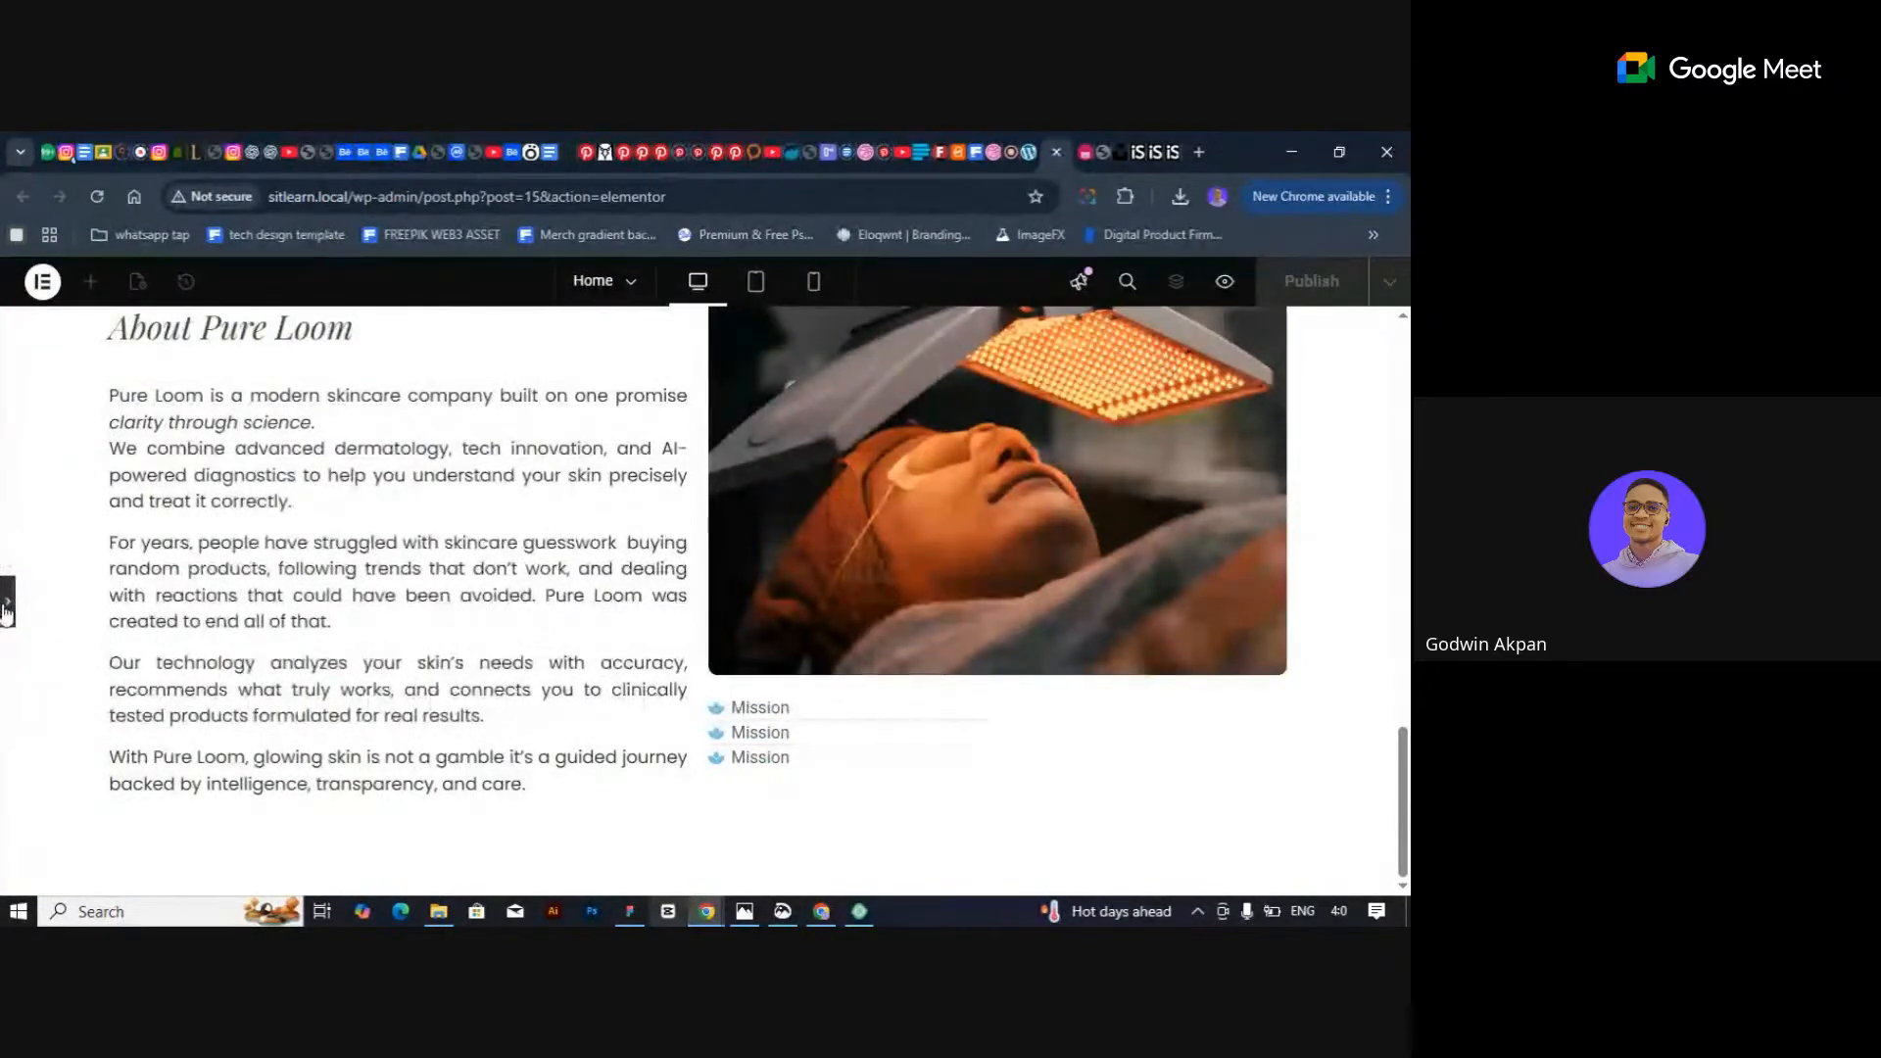
{"action": "left_click", "coordinate": [6, 602]}
Remove the extra Mission items again and turn off the icon list's divider.
{"action": "left_click", "coordinate": [247, 687]}
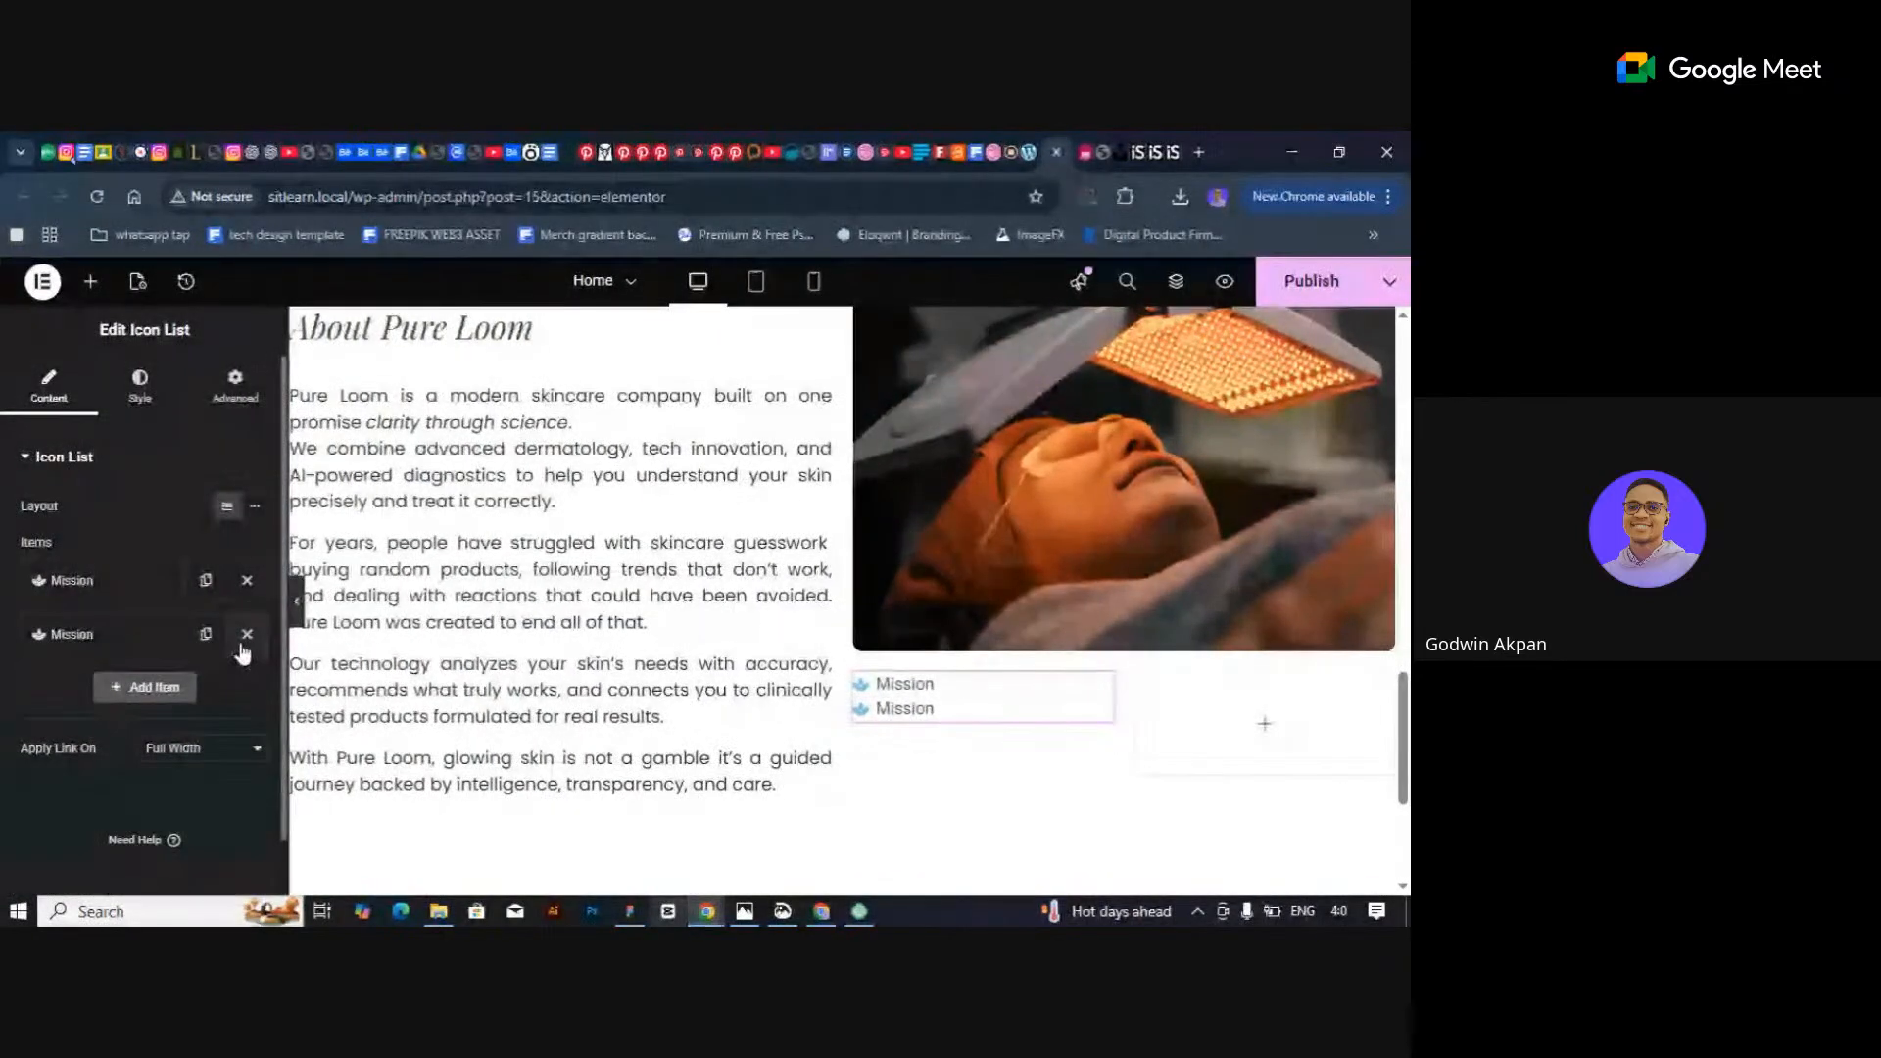
{"action": "left_click", "coordinate": [246, 635]}
{"action": "left_click", "coordinate": [159, 396]}
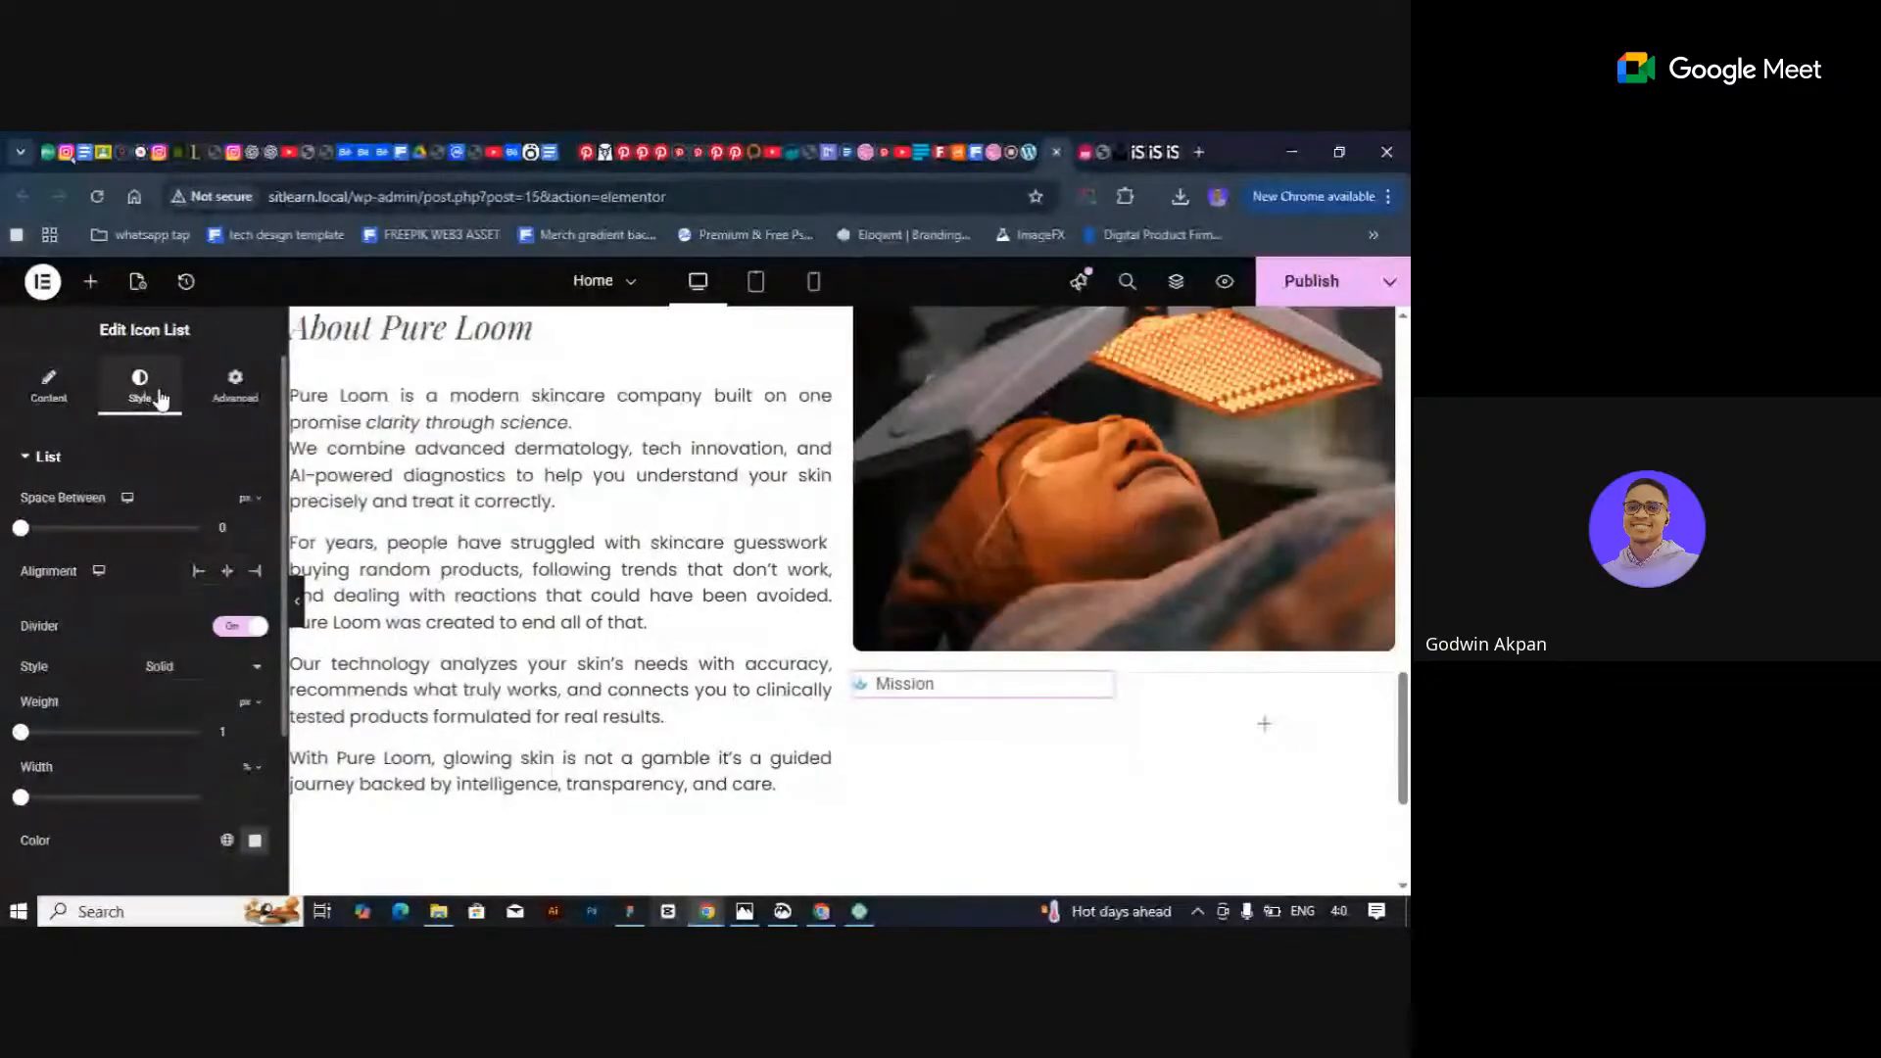
{"action": "left_click", "coordinate": [228, 624]}
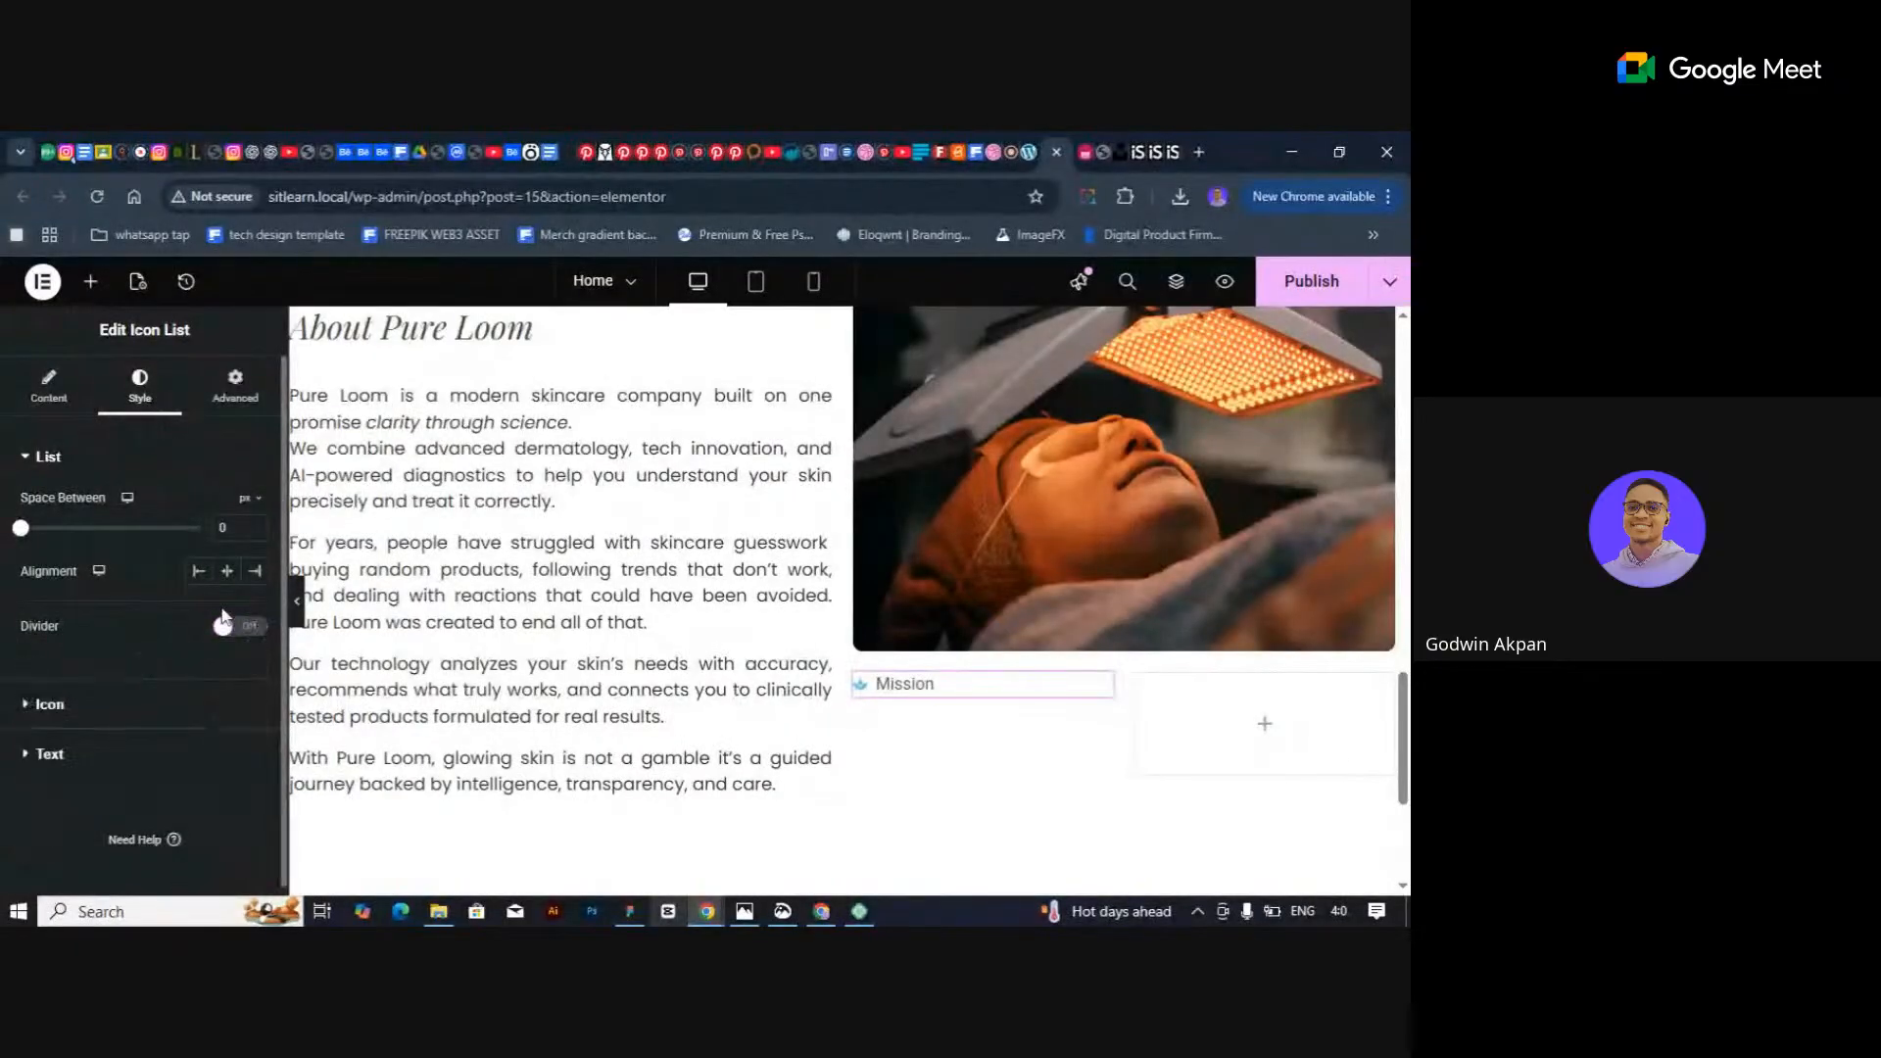
Set the Mission icon's color to the global Deep Brown.
{"action": "left_click", "coordinate": [49, 703]}
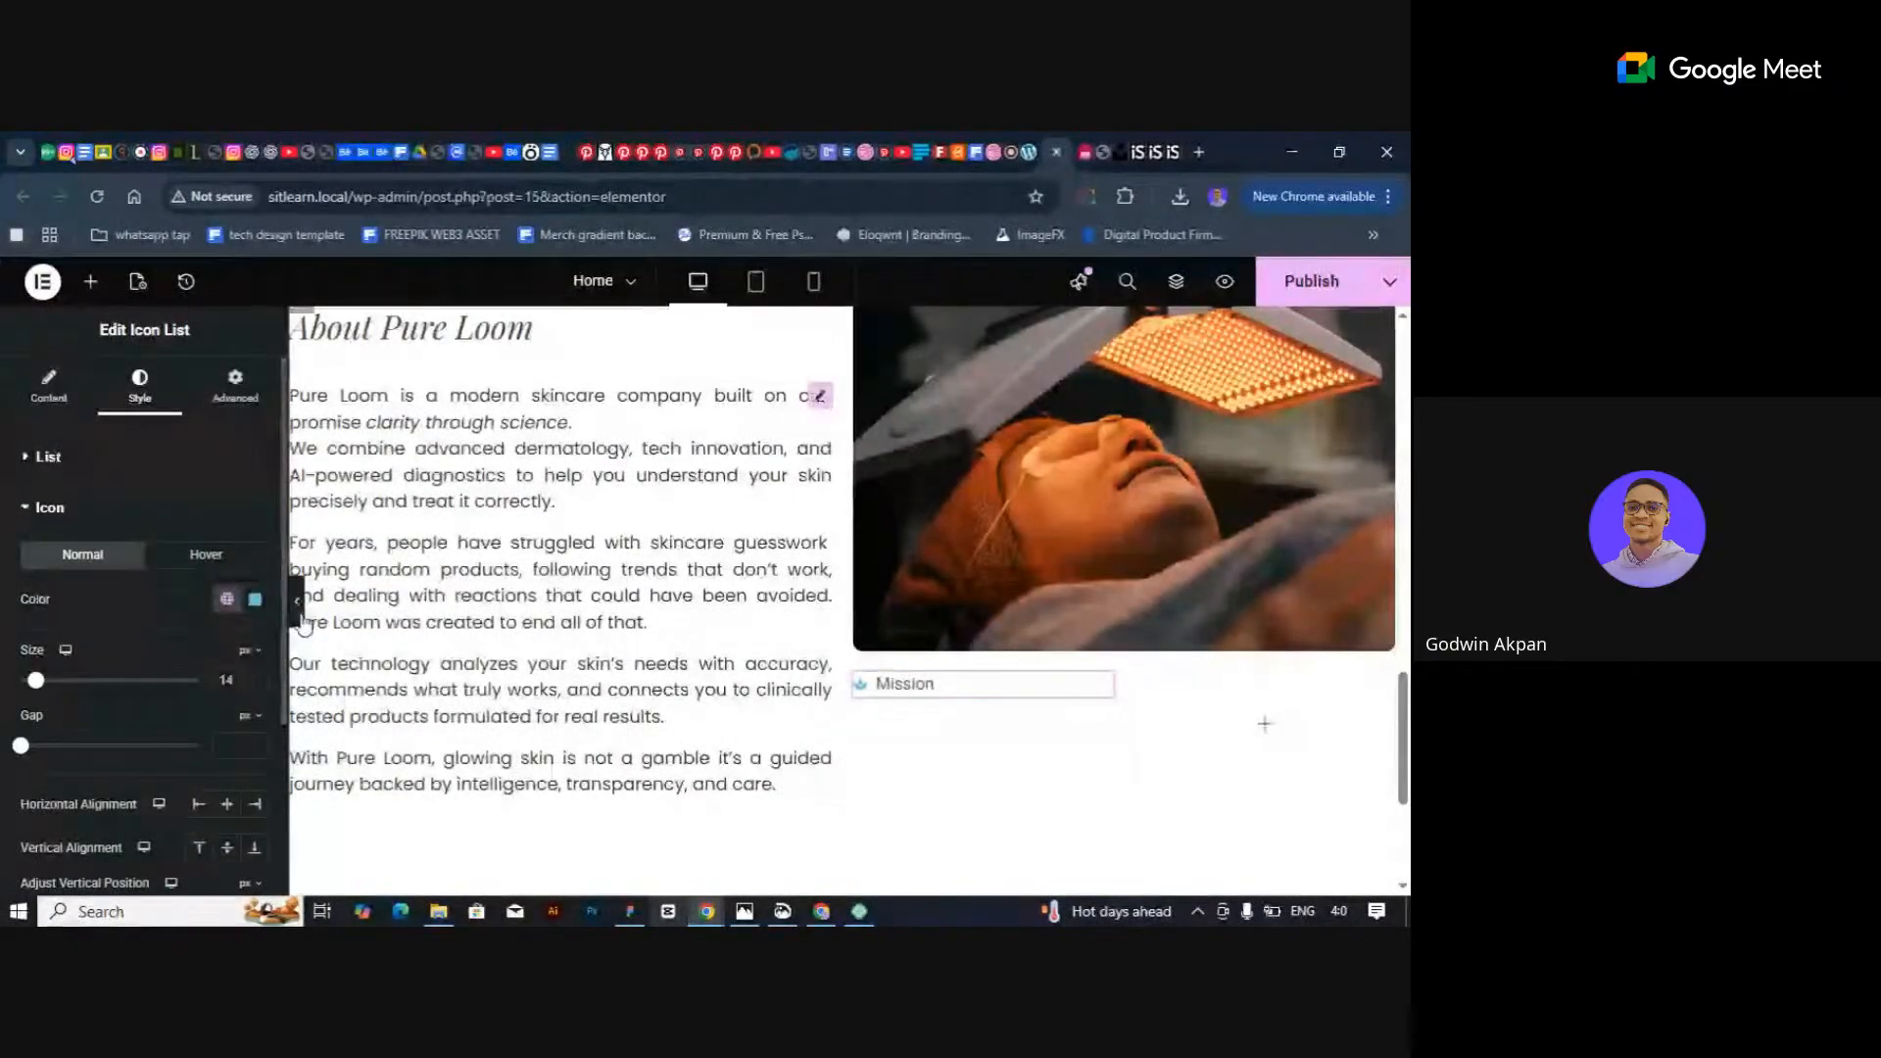
{"action": "left_click", "coordinate": [226, 598]}
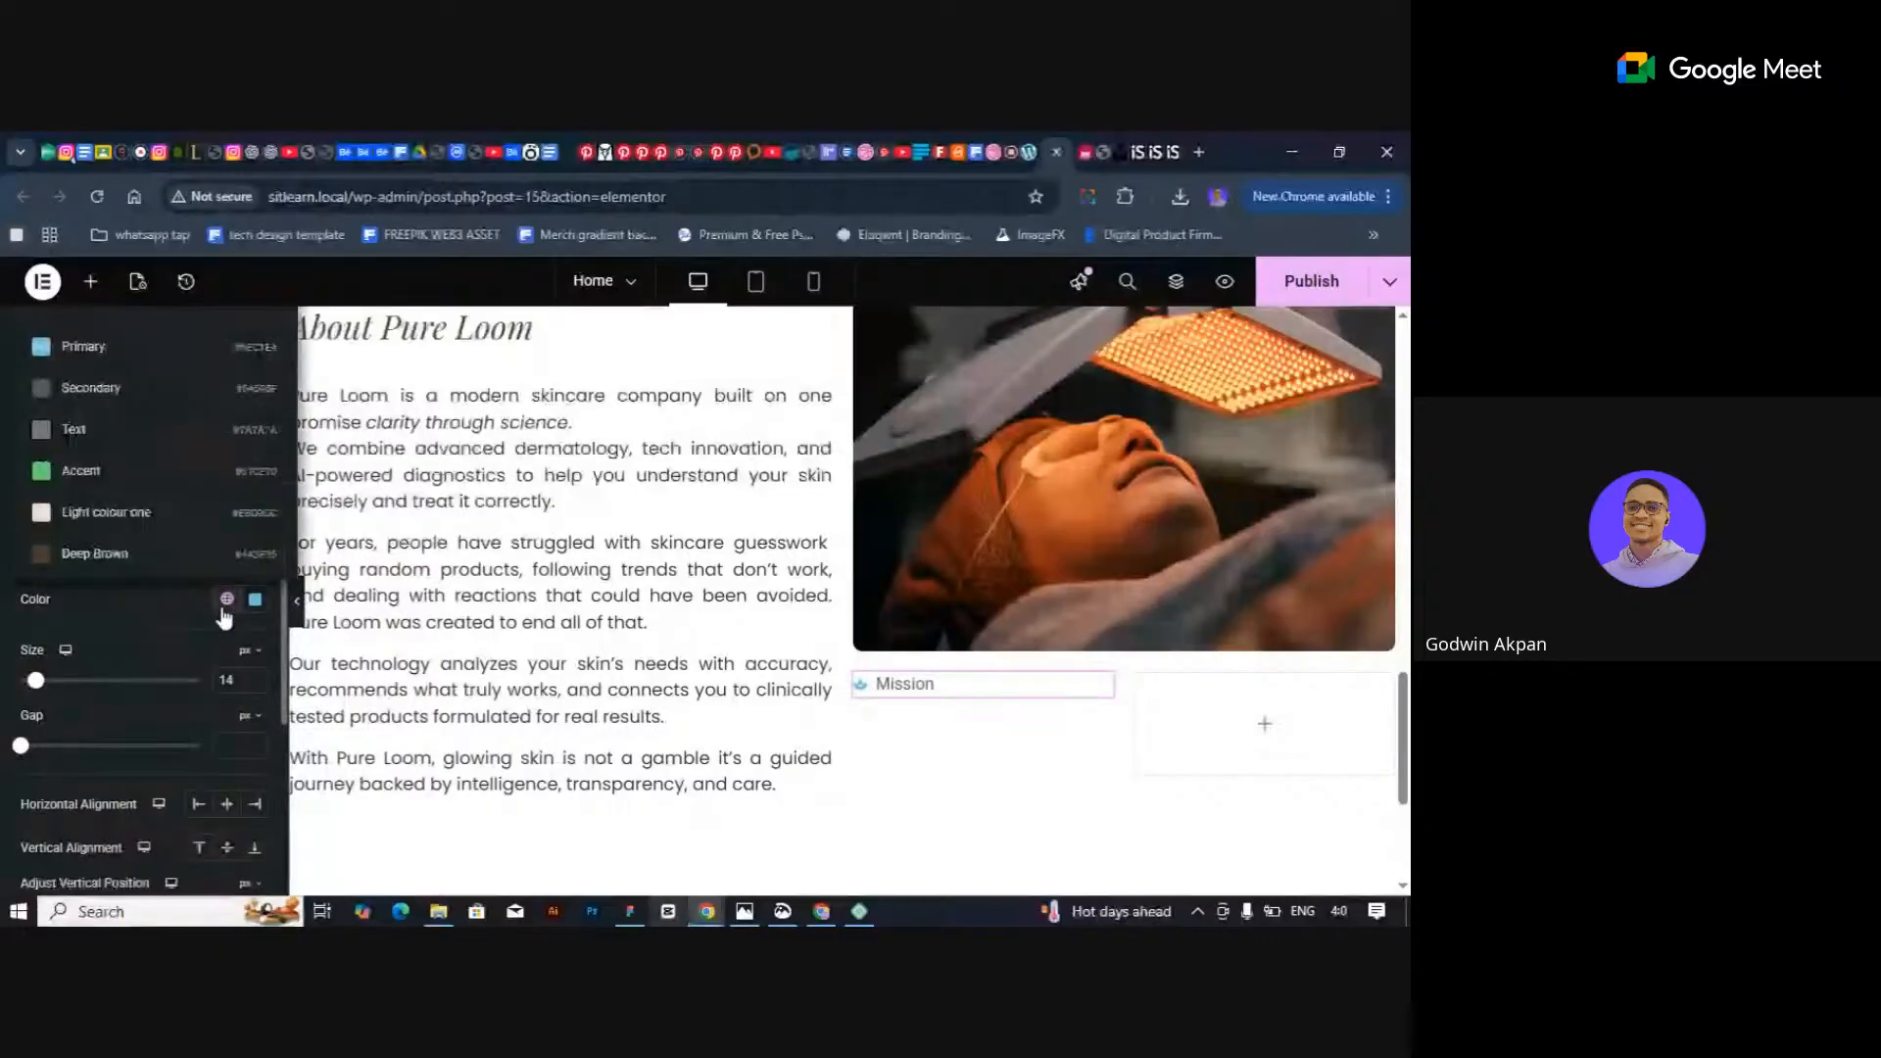
{"action": "left_click", "coordinate": [87, 560]}
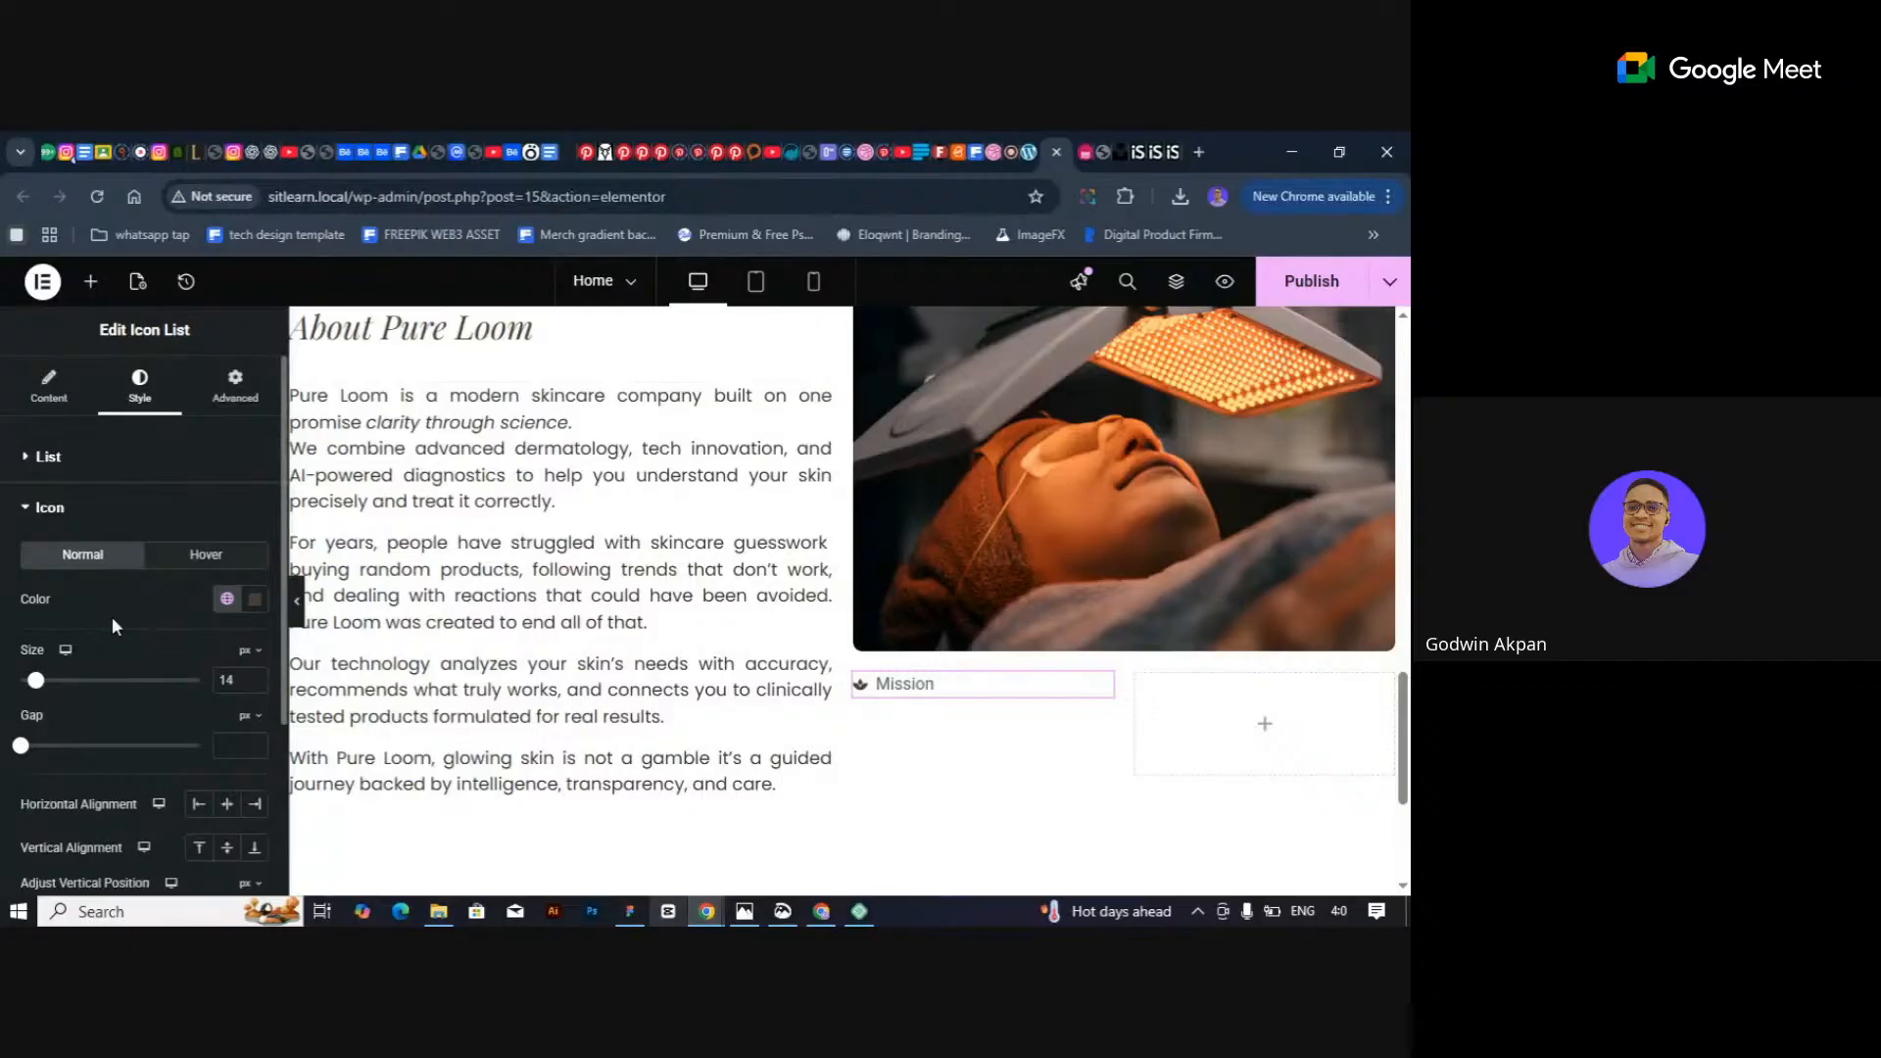
Set the Mission icon's size to 26 px.
{"action": "left_click", "coordinate": [240, 680]}
{"action": "key", "text": "BackSpace"}
{"action": "type", "text": "9"}
{"action": "key", "text": "Up"}
{"action": "key", "text": "Up"}
{"action": "key", "text": "Up"}
{"action": "key", "text": "Up"}
{"action": "key", "text": "Up"}
{"action": "key", "text": "Up"}
{"action": "key", "text": "Up"}
{"action": "key", "text": "Up"}
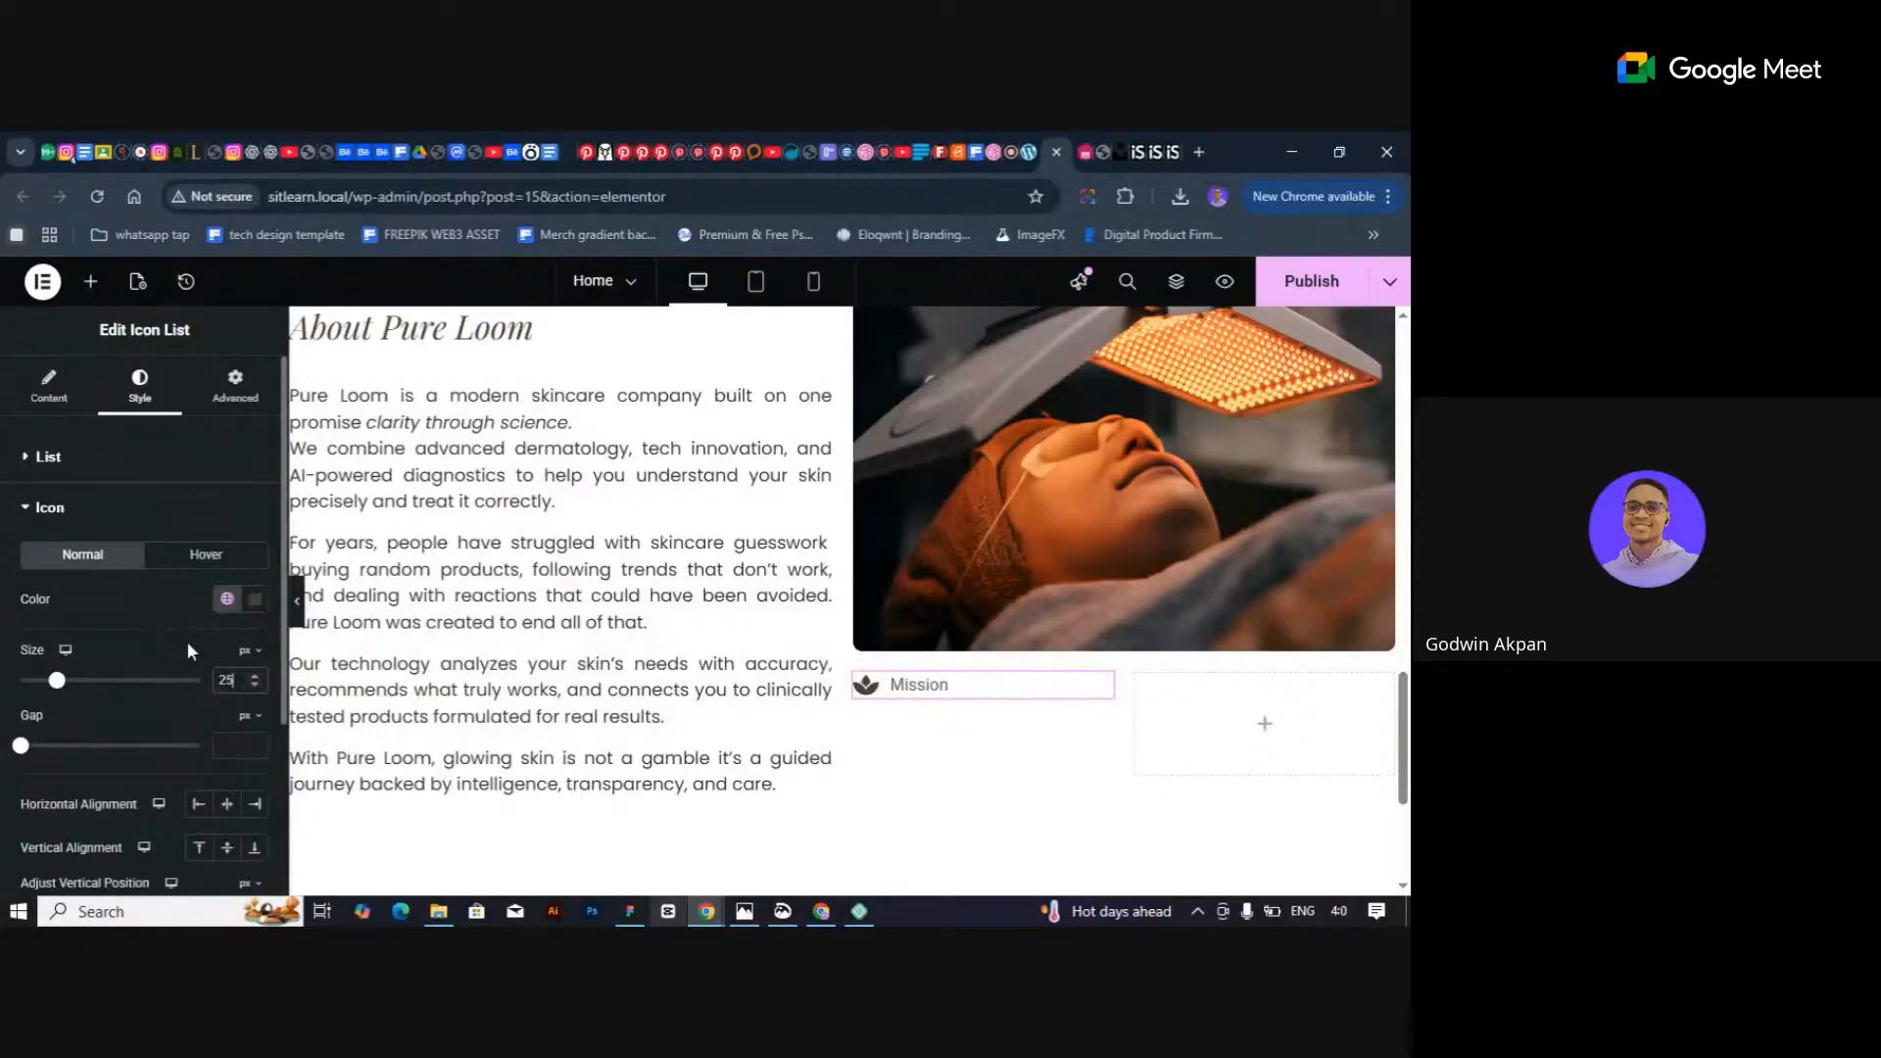
{"action": "key", "text": "Down"}
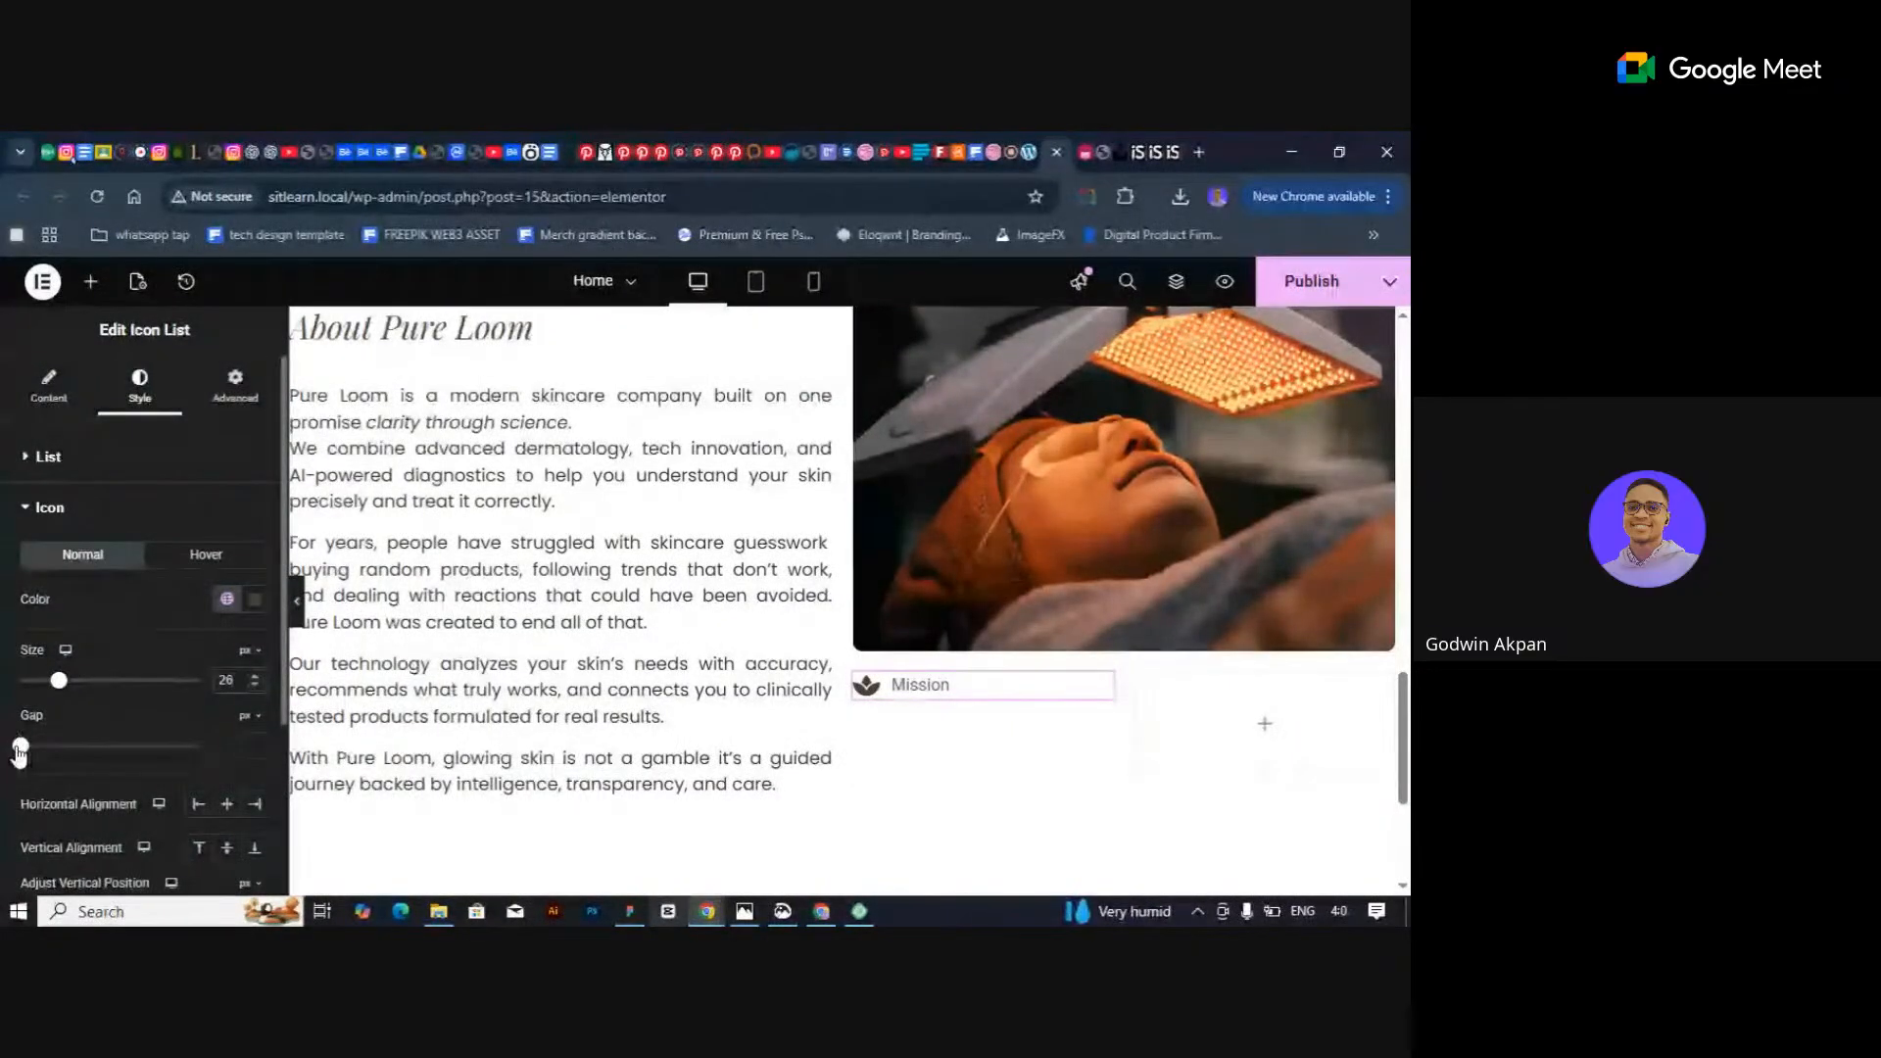
Try a 50 px gap between the Mission icon and its text, and return it to 0.
{"action": "left_click_drag", "start_coordinate": [20, 747], "coordinate": [200, 747]}
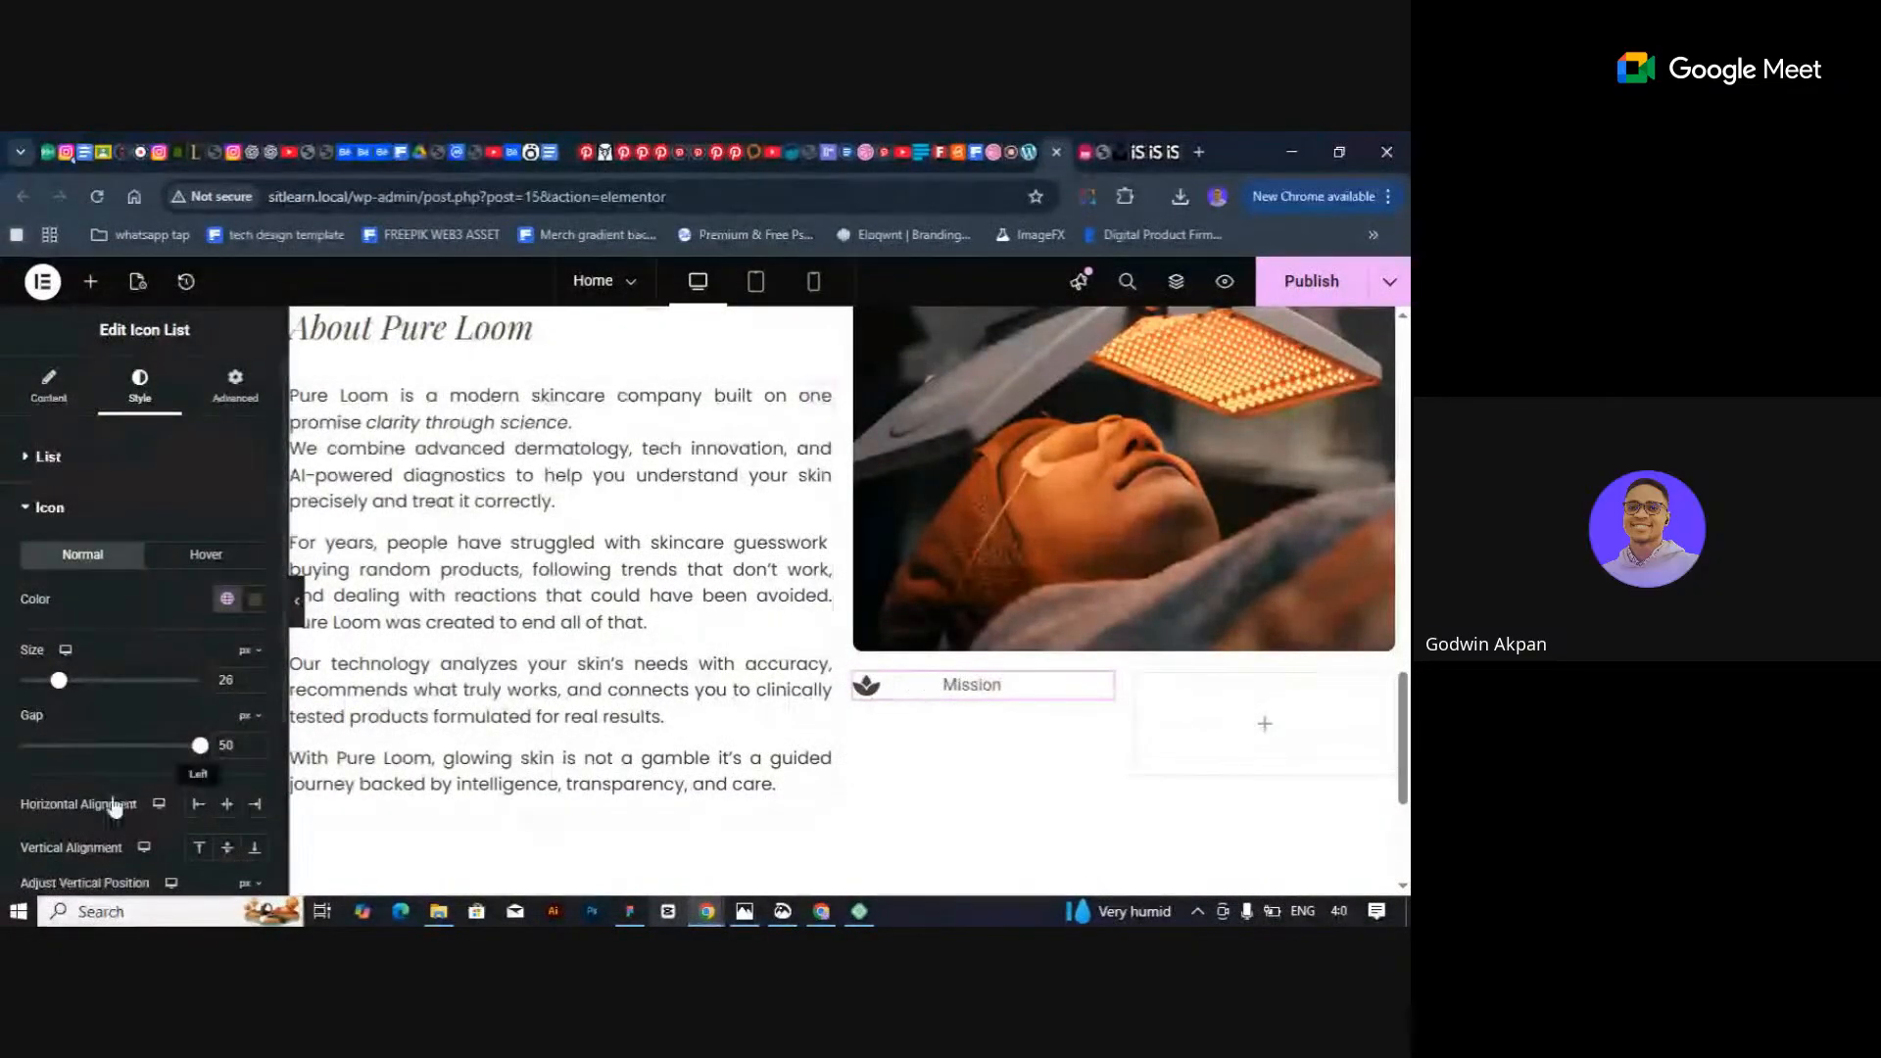
{"action": "key", "text": "ctrl+z"}
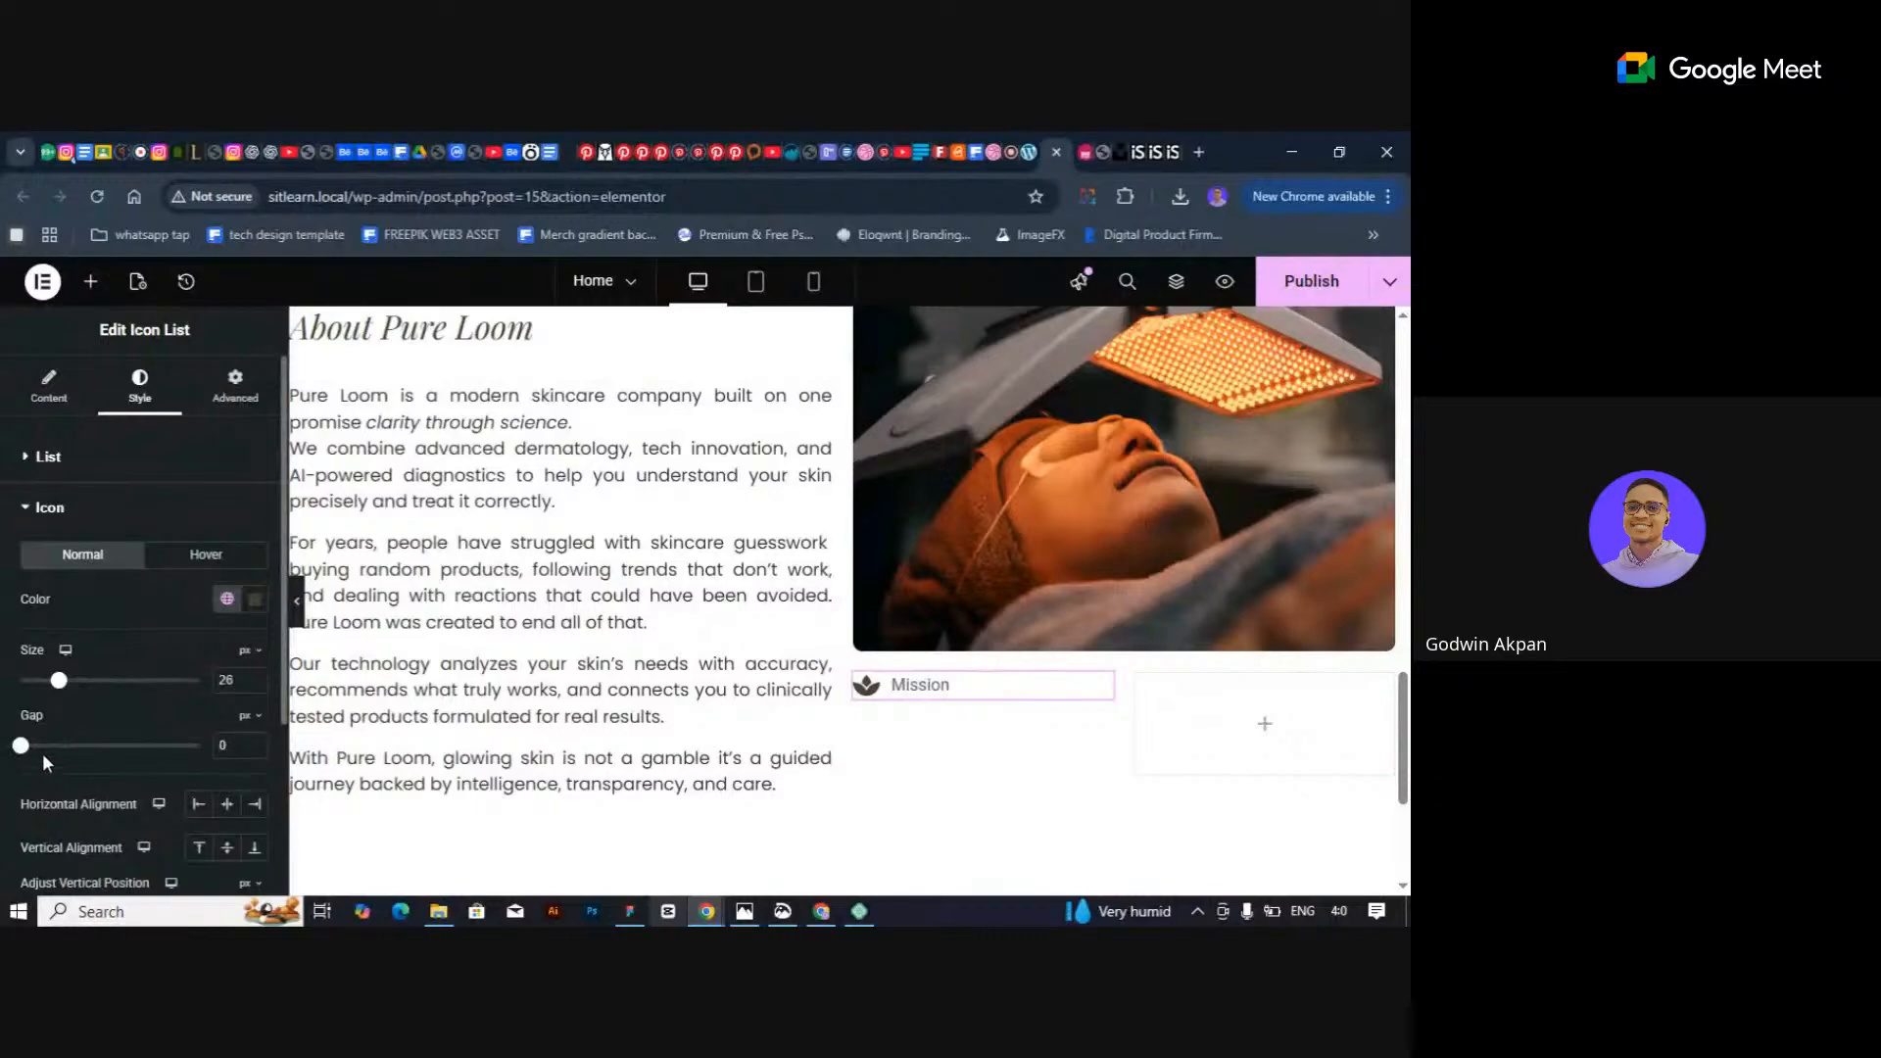
{"action": "scroll", "coordinate": [160, 693], "scroll_direction": "down", "scroll_amount": 3}
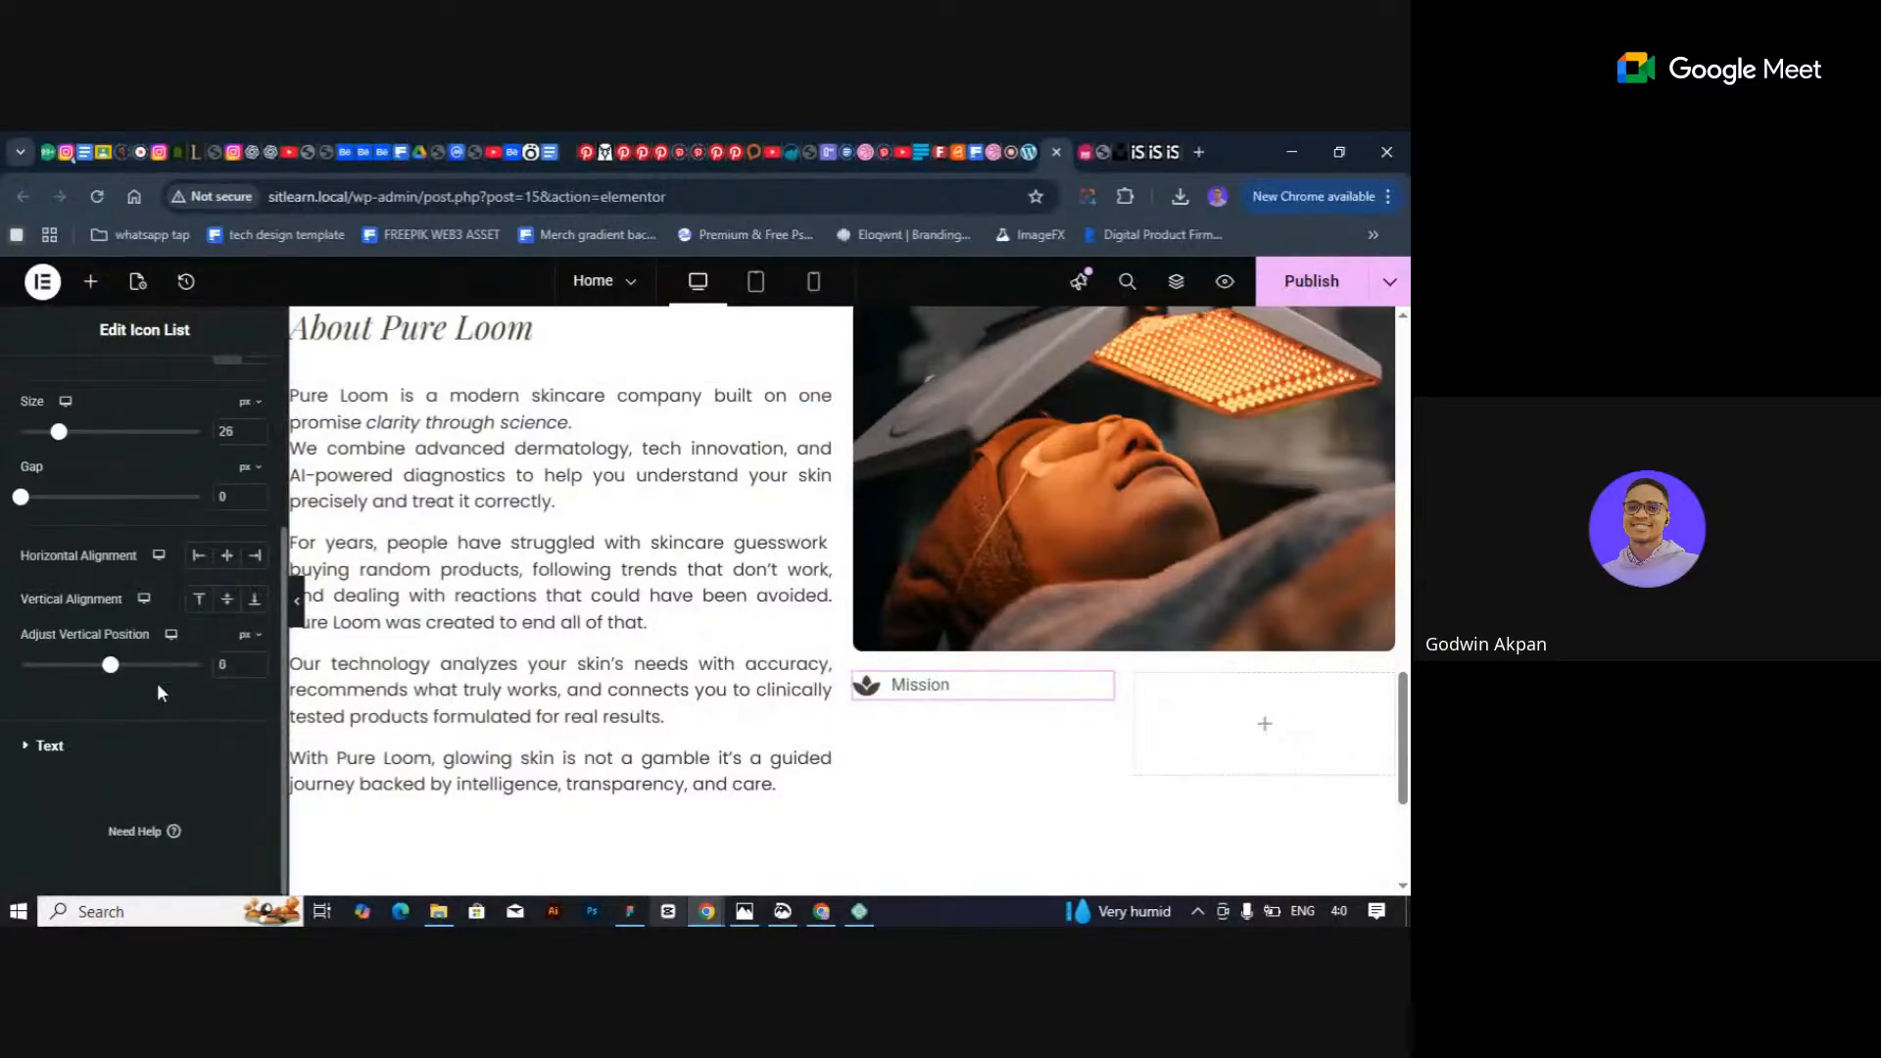
{"action": "scroll", "coordinate": [59, 534], "scroll_direction": "up", "scroll_amount": 3}
Set the Mission text's font family to Playfair Display.
{"action": "left_click", "coordinate": [47, 508]}
{"action": "left_click", "coordinate": [44, 558]}
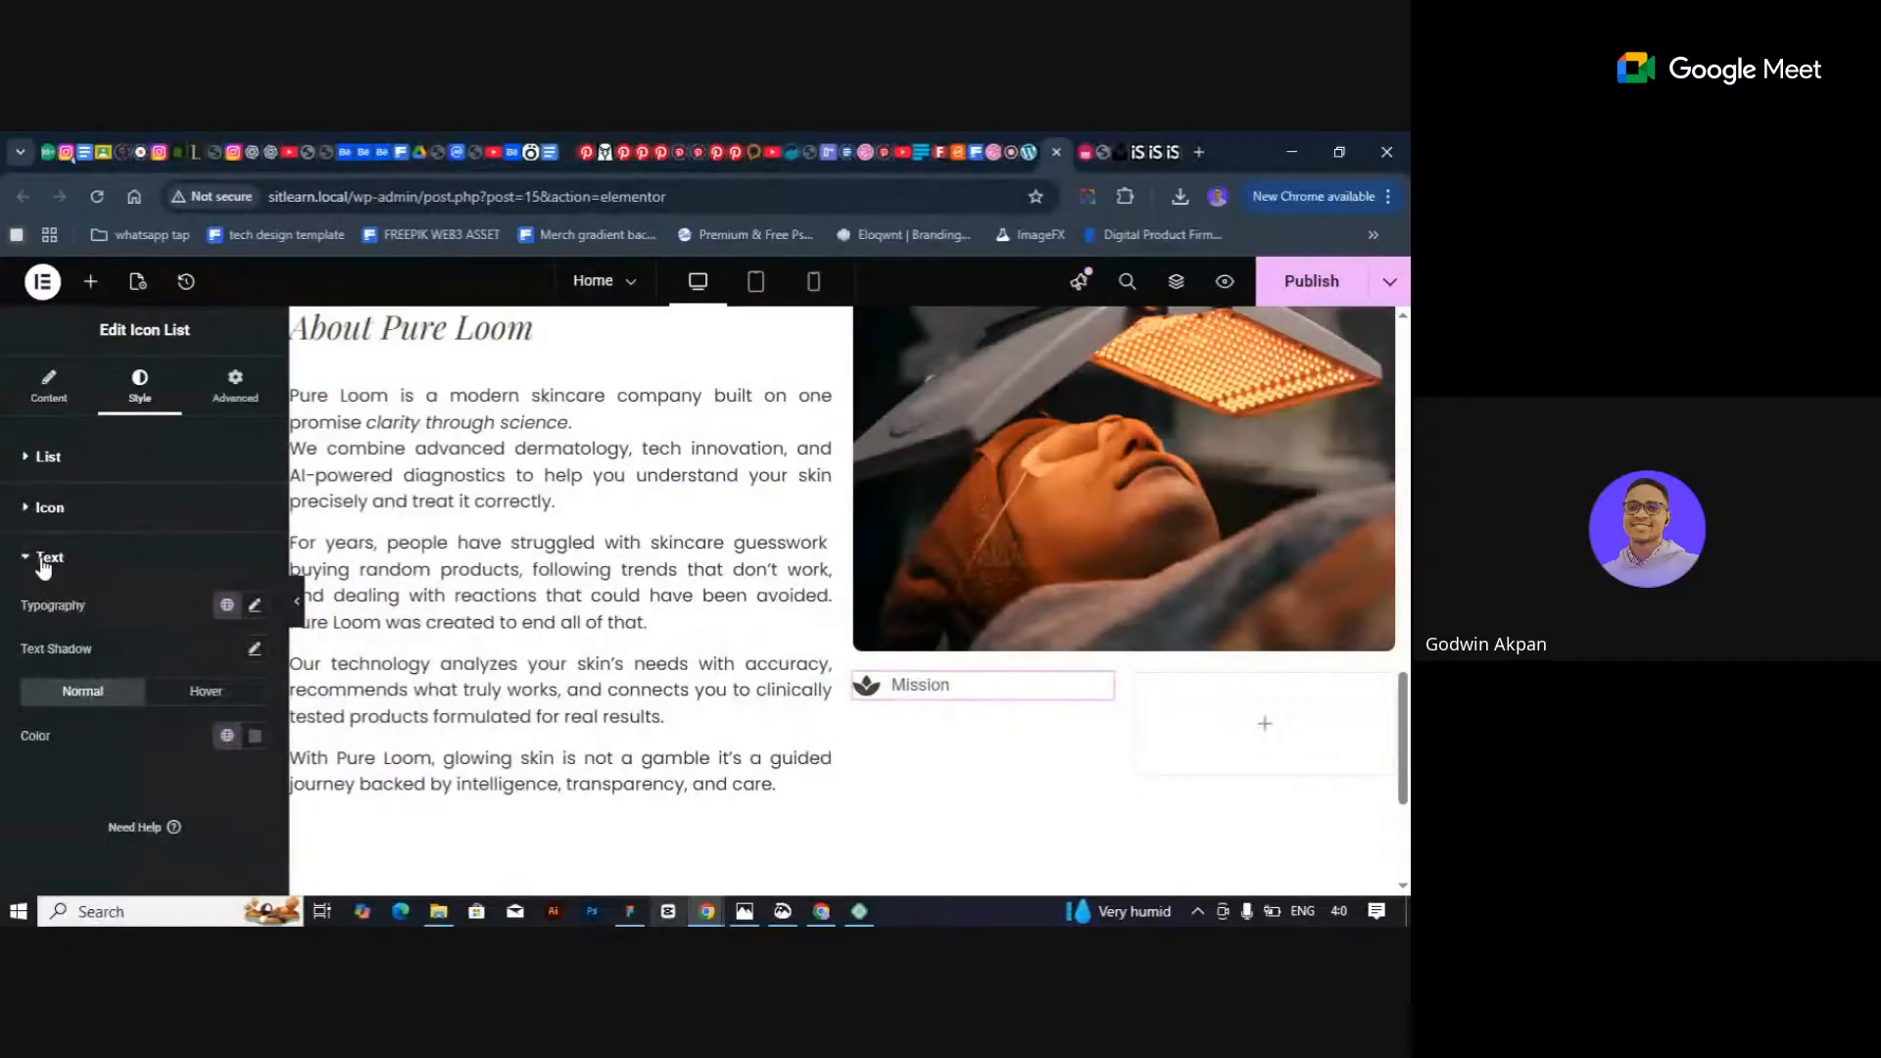
{"action": "left_click", "coordinate": [254, 605]}
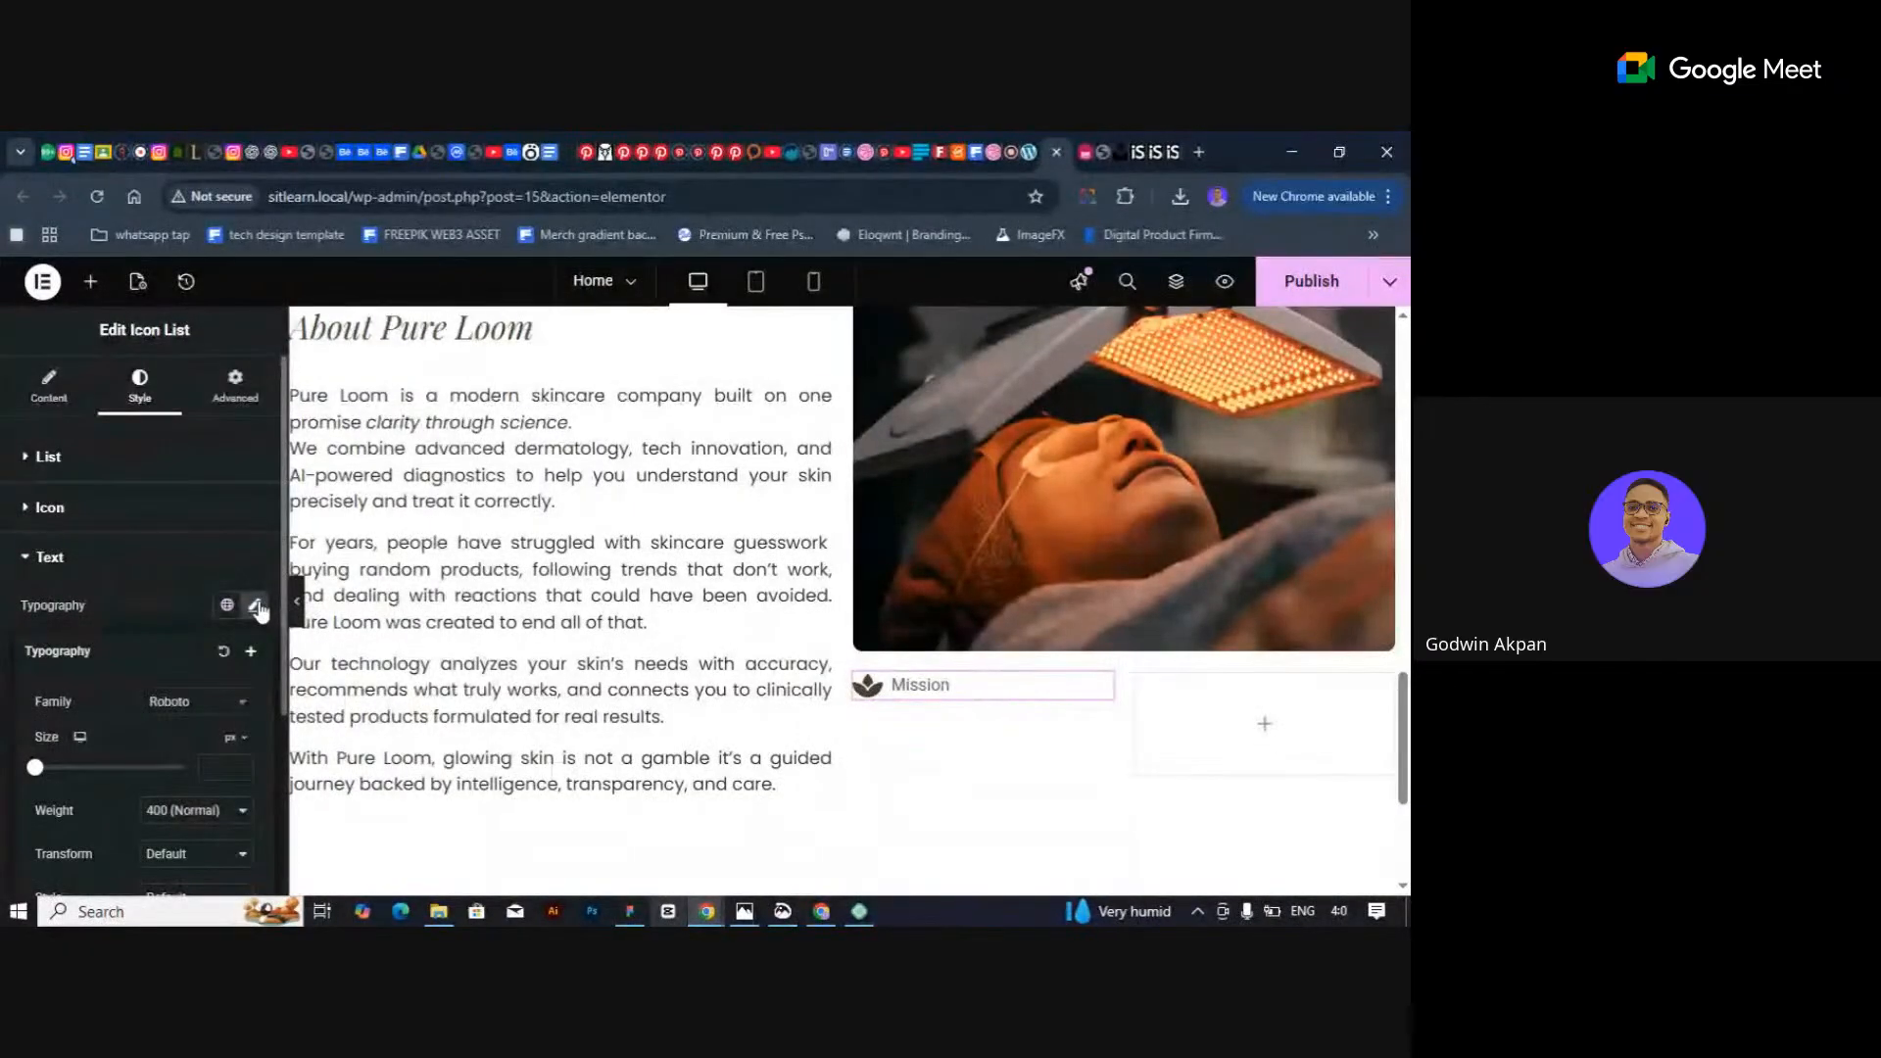
{"action": "left_click", "coordinate": [194, 702]}
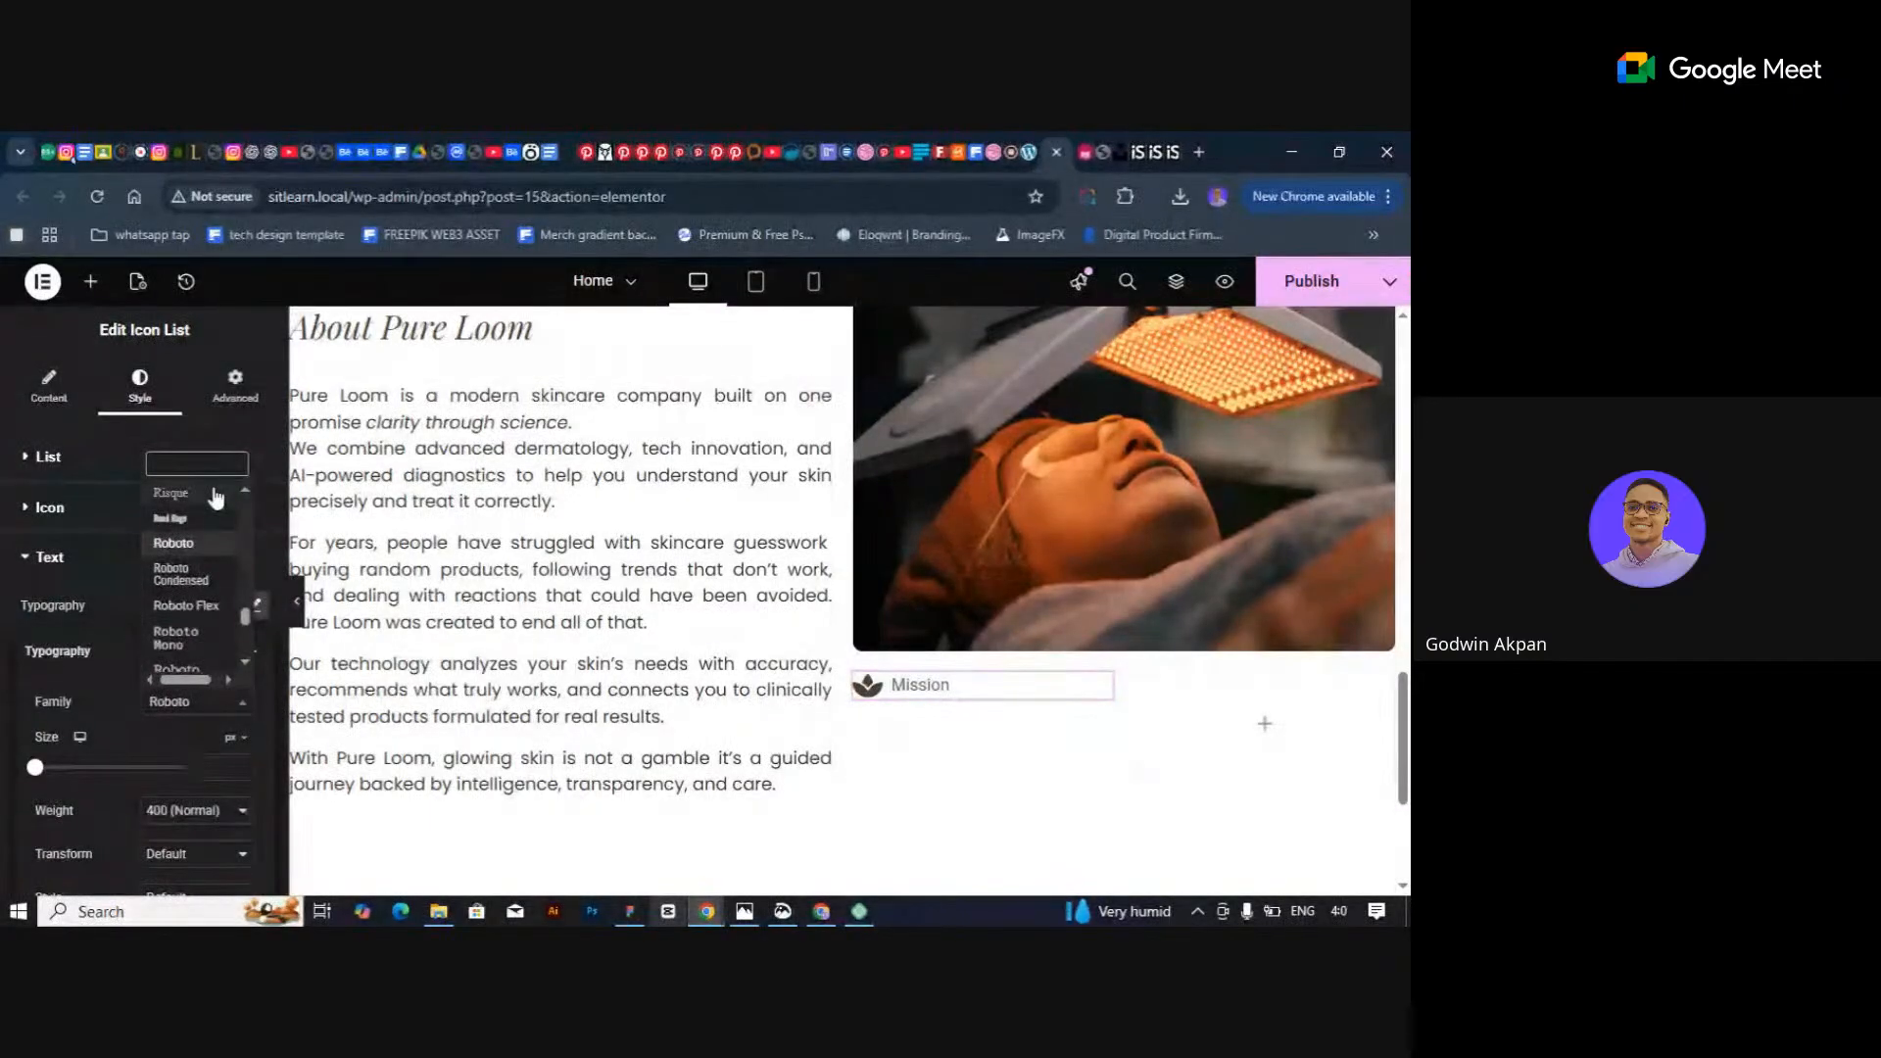
{"action": "type", "text": "pl"}
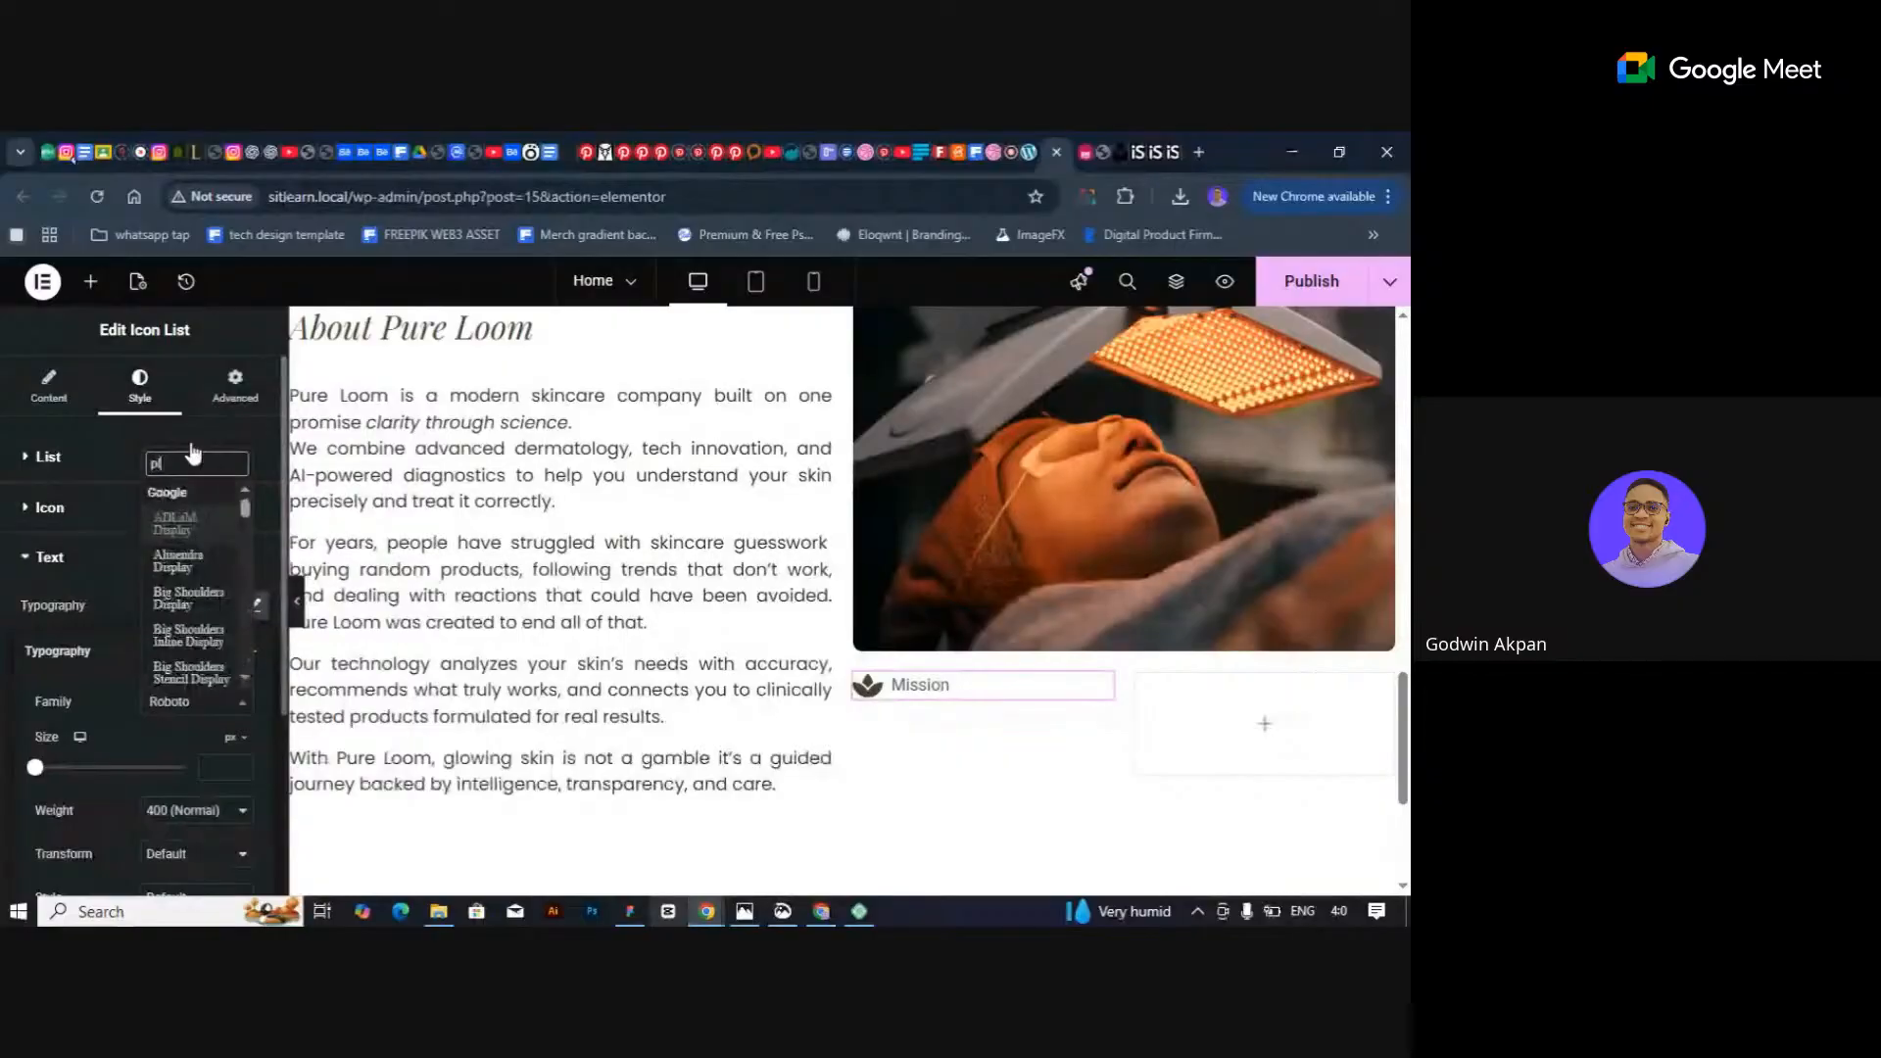
{"action": "type", "text": "ay"}
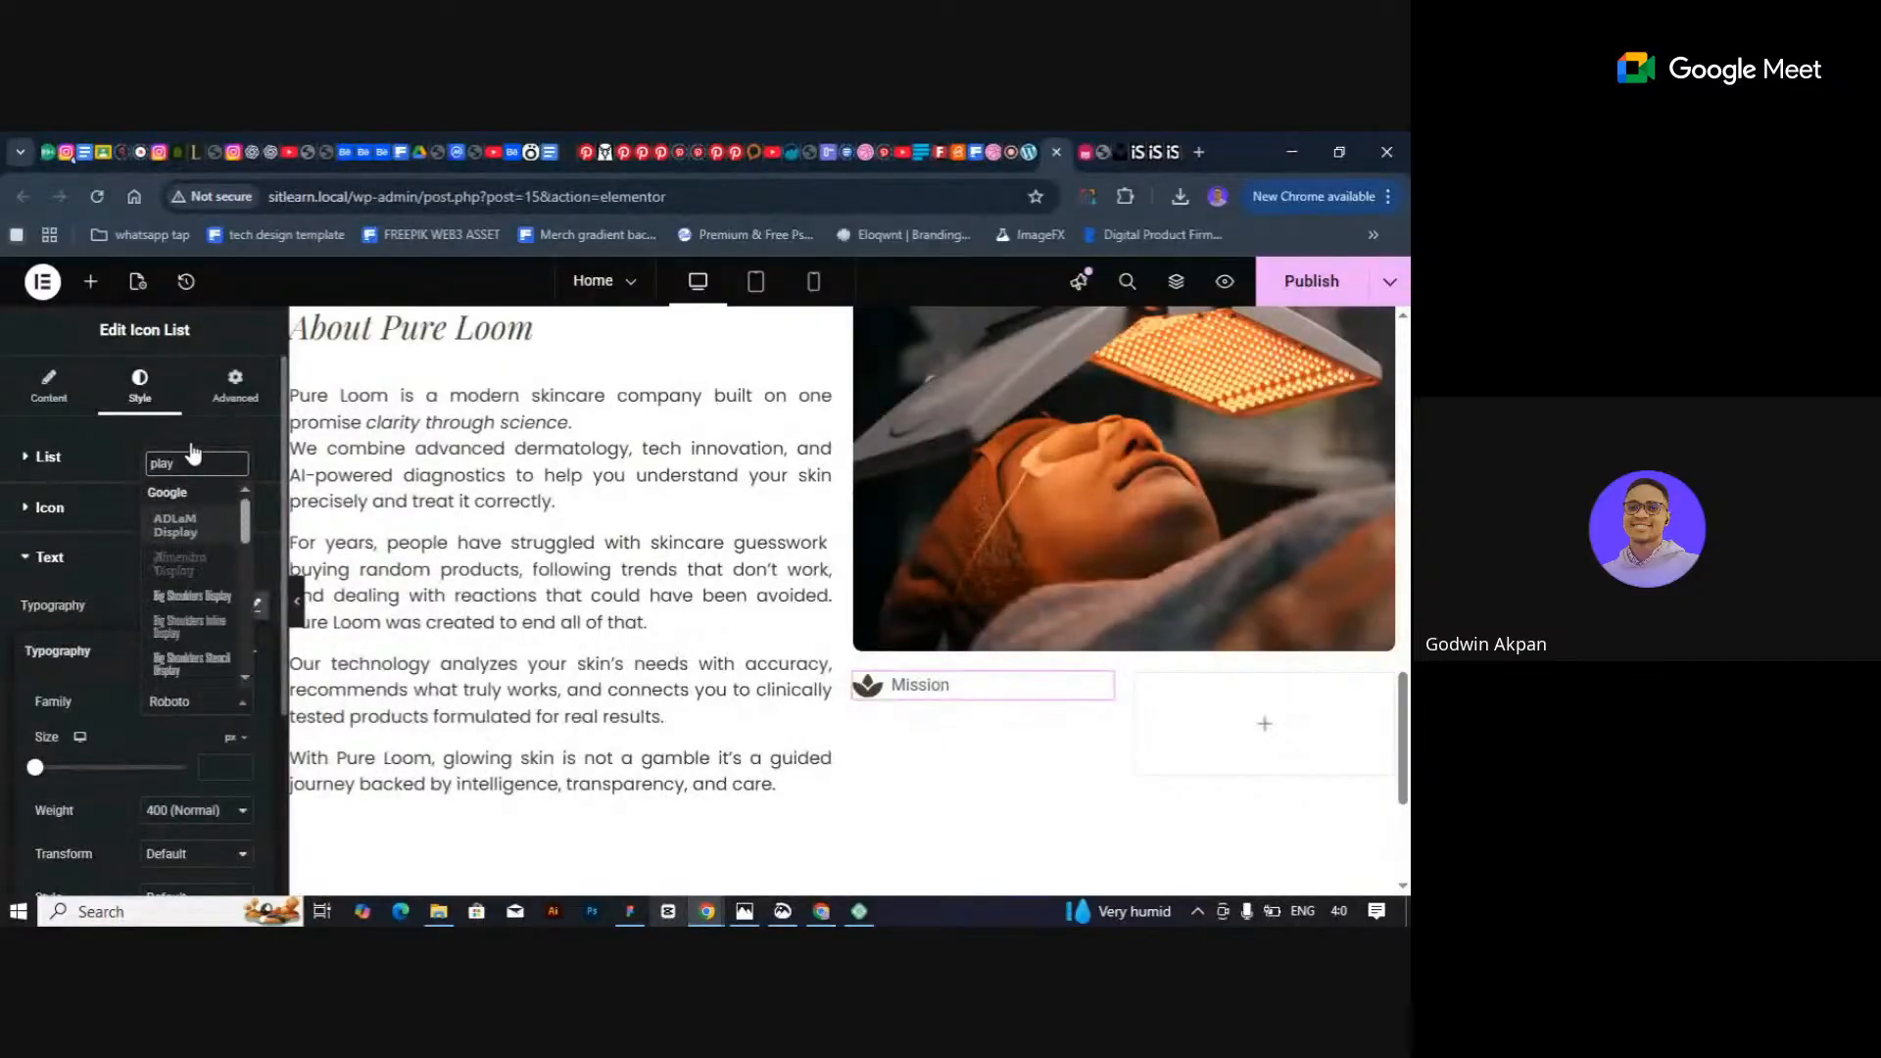
{"action": "type", "text": "s"}
{"action": "key", "text": "BackSpace"}
{"action": "type", "text": "f"}
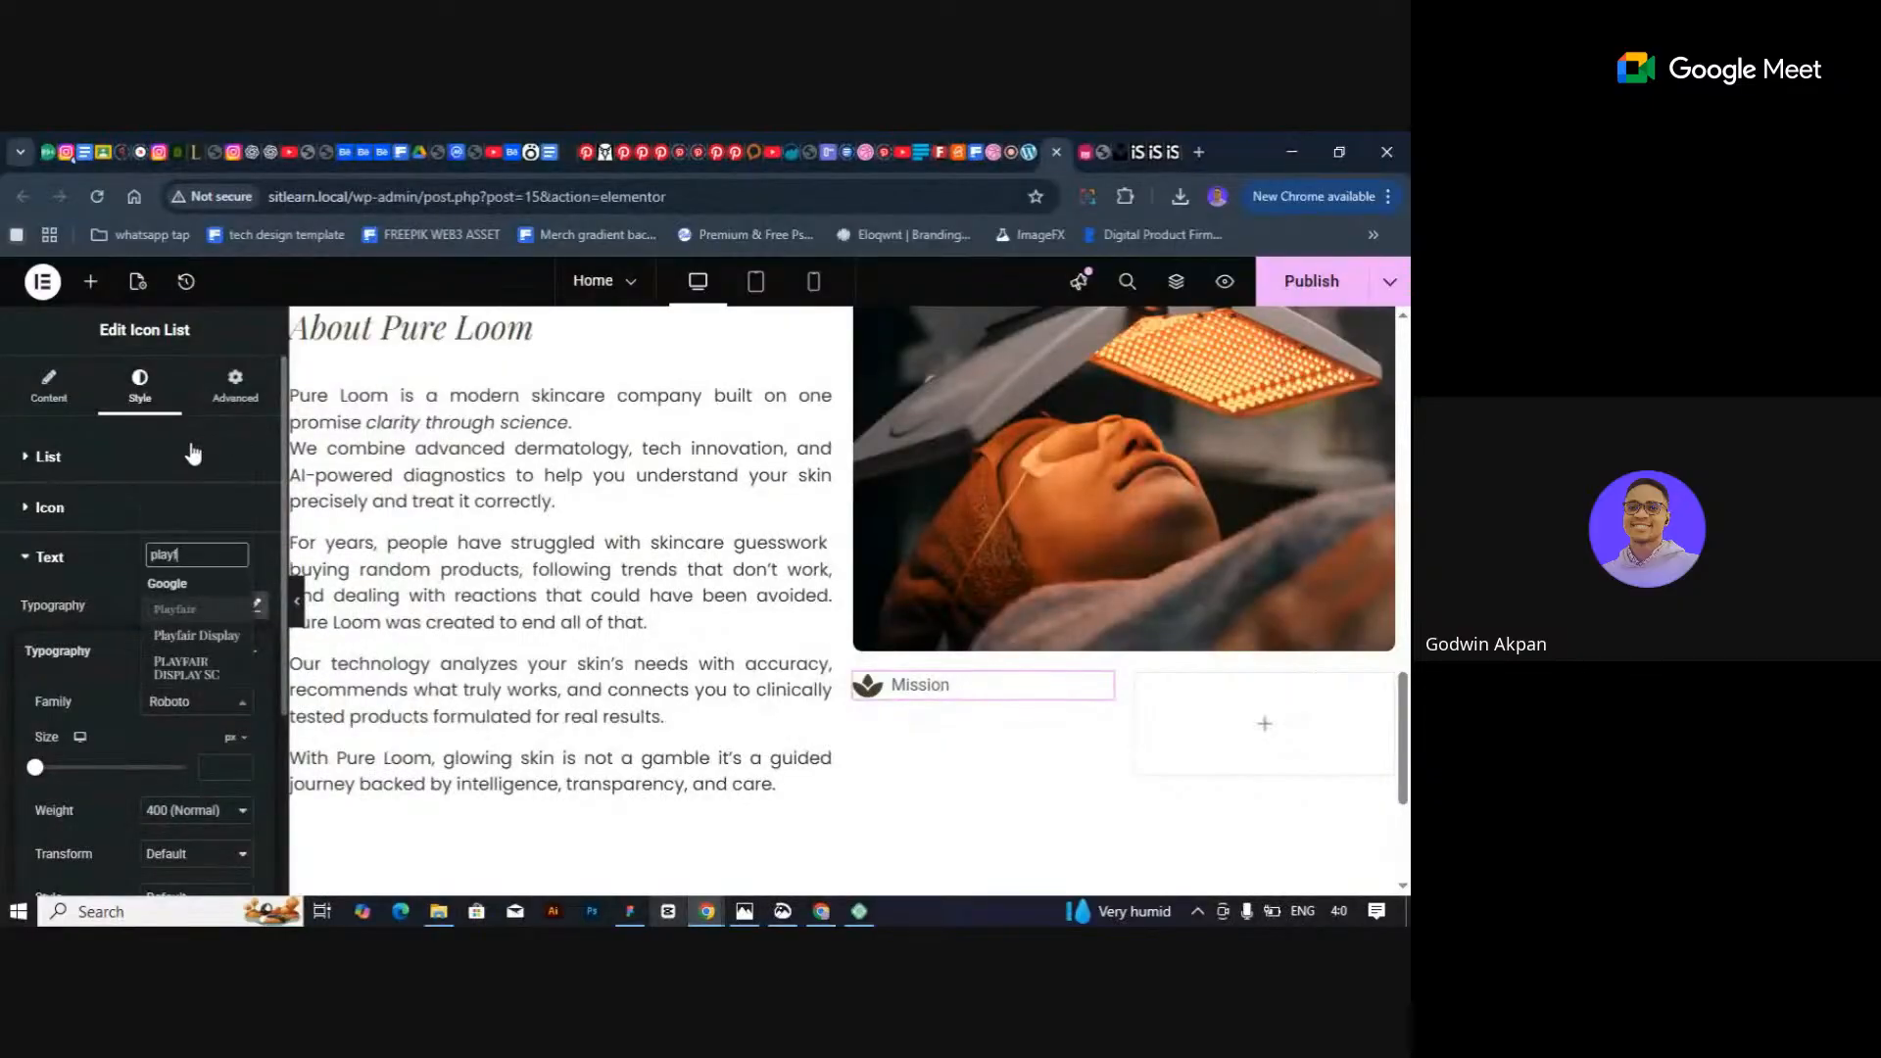
{"action": "left_click", "coordinate": [201, 636]}
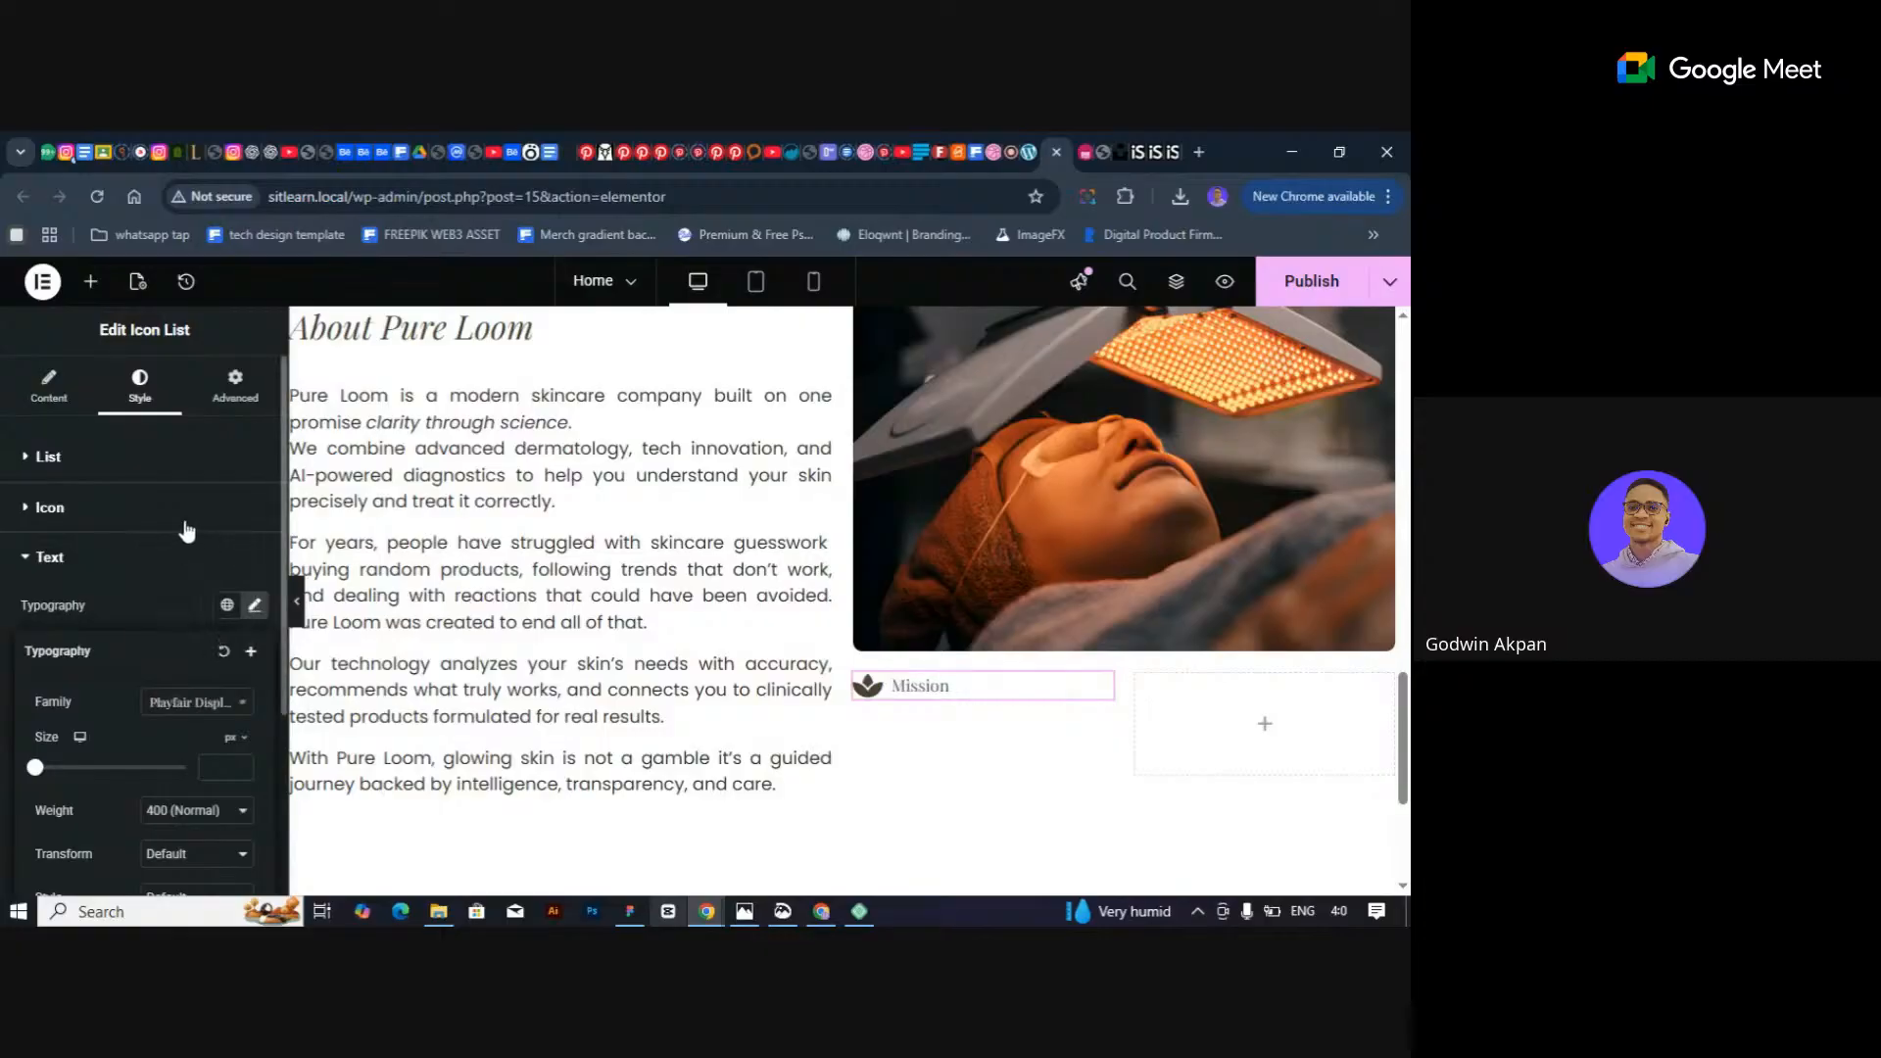
Set the Mission text's size to 20 px and its weight to 500 (Medium).
{"action": "left_click", "coordinate": [204, 763]}
{"action": "type", "text": "18"}
{"action": "key", "text": "Up"}
{"action": "key", "text": "Up"}
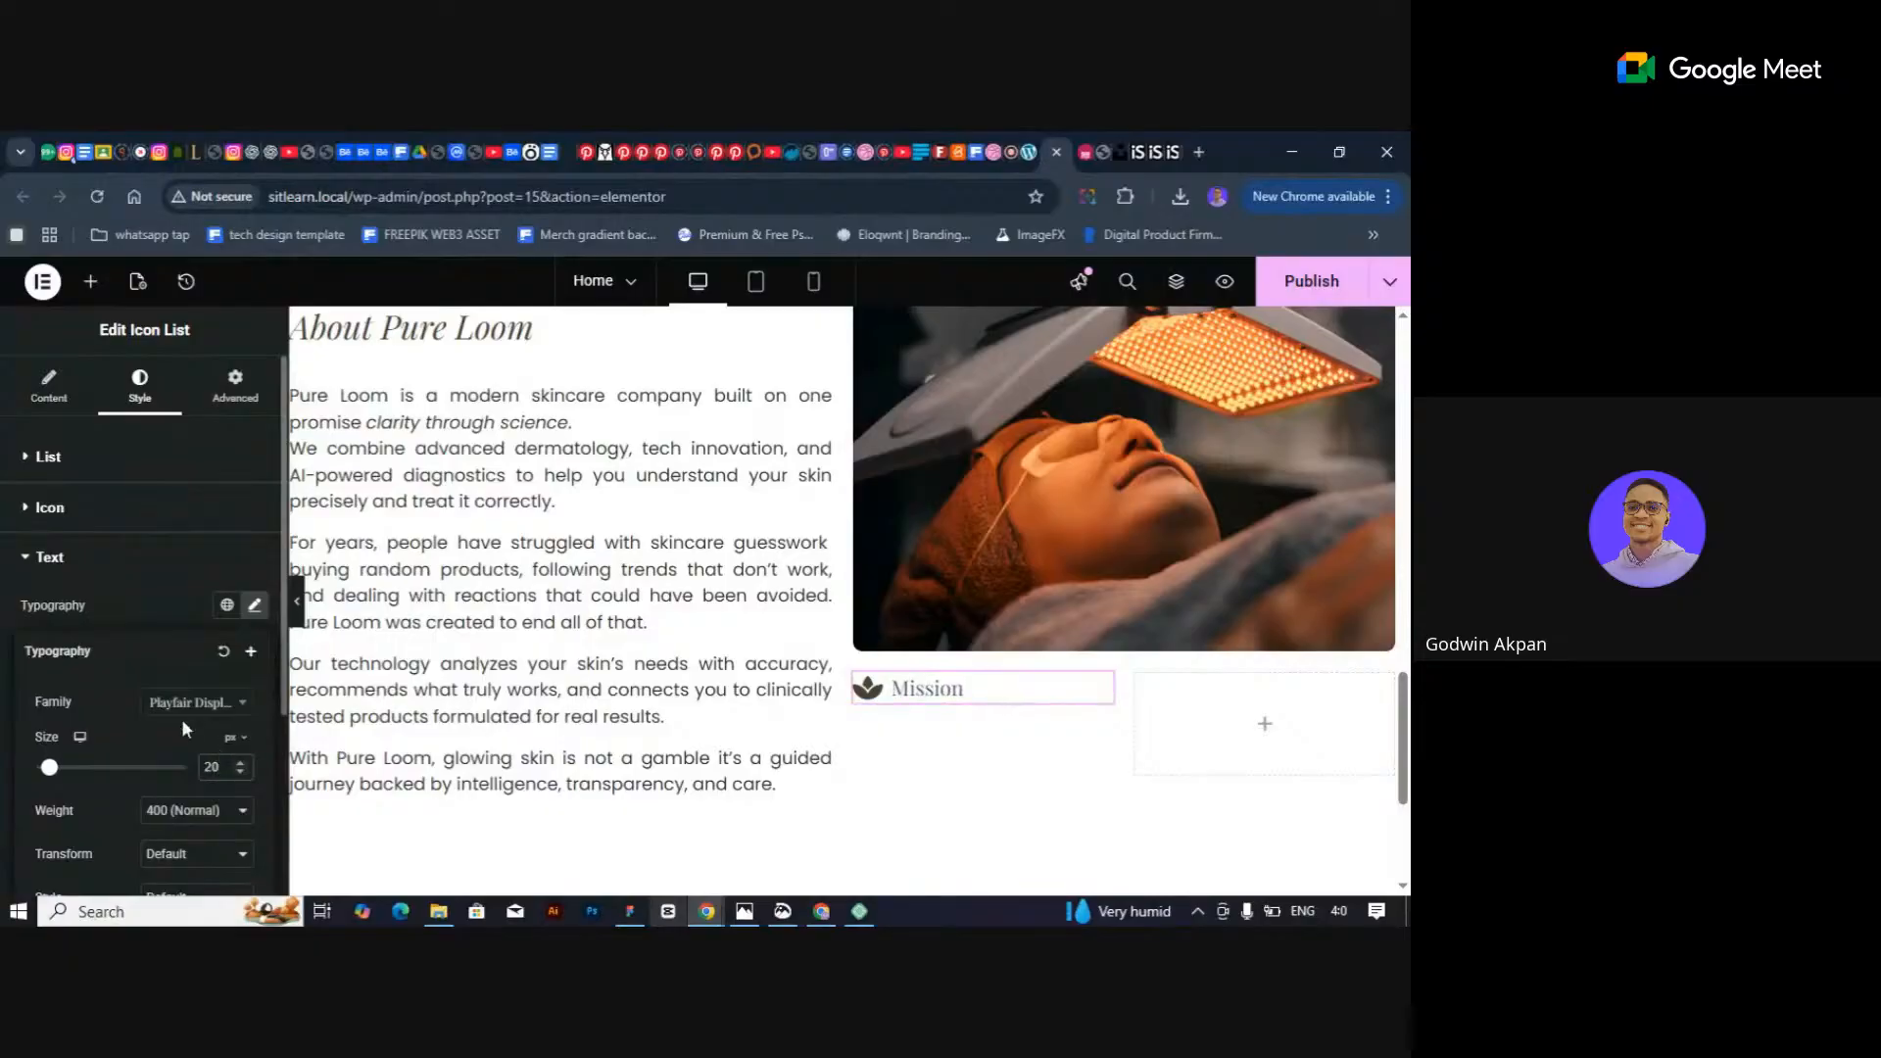
{"action": "left_click", "coordinate": [207, 812]}
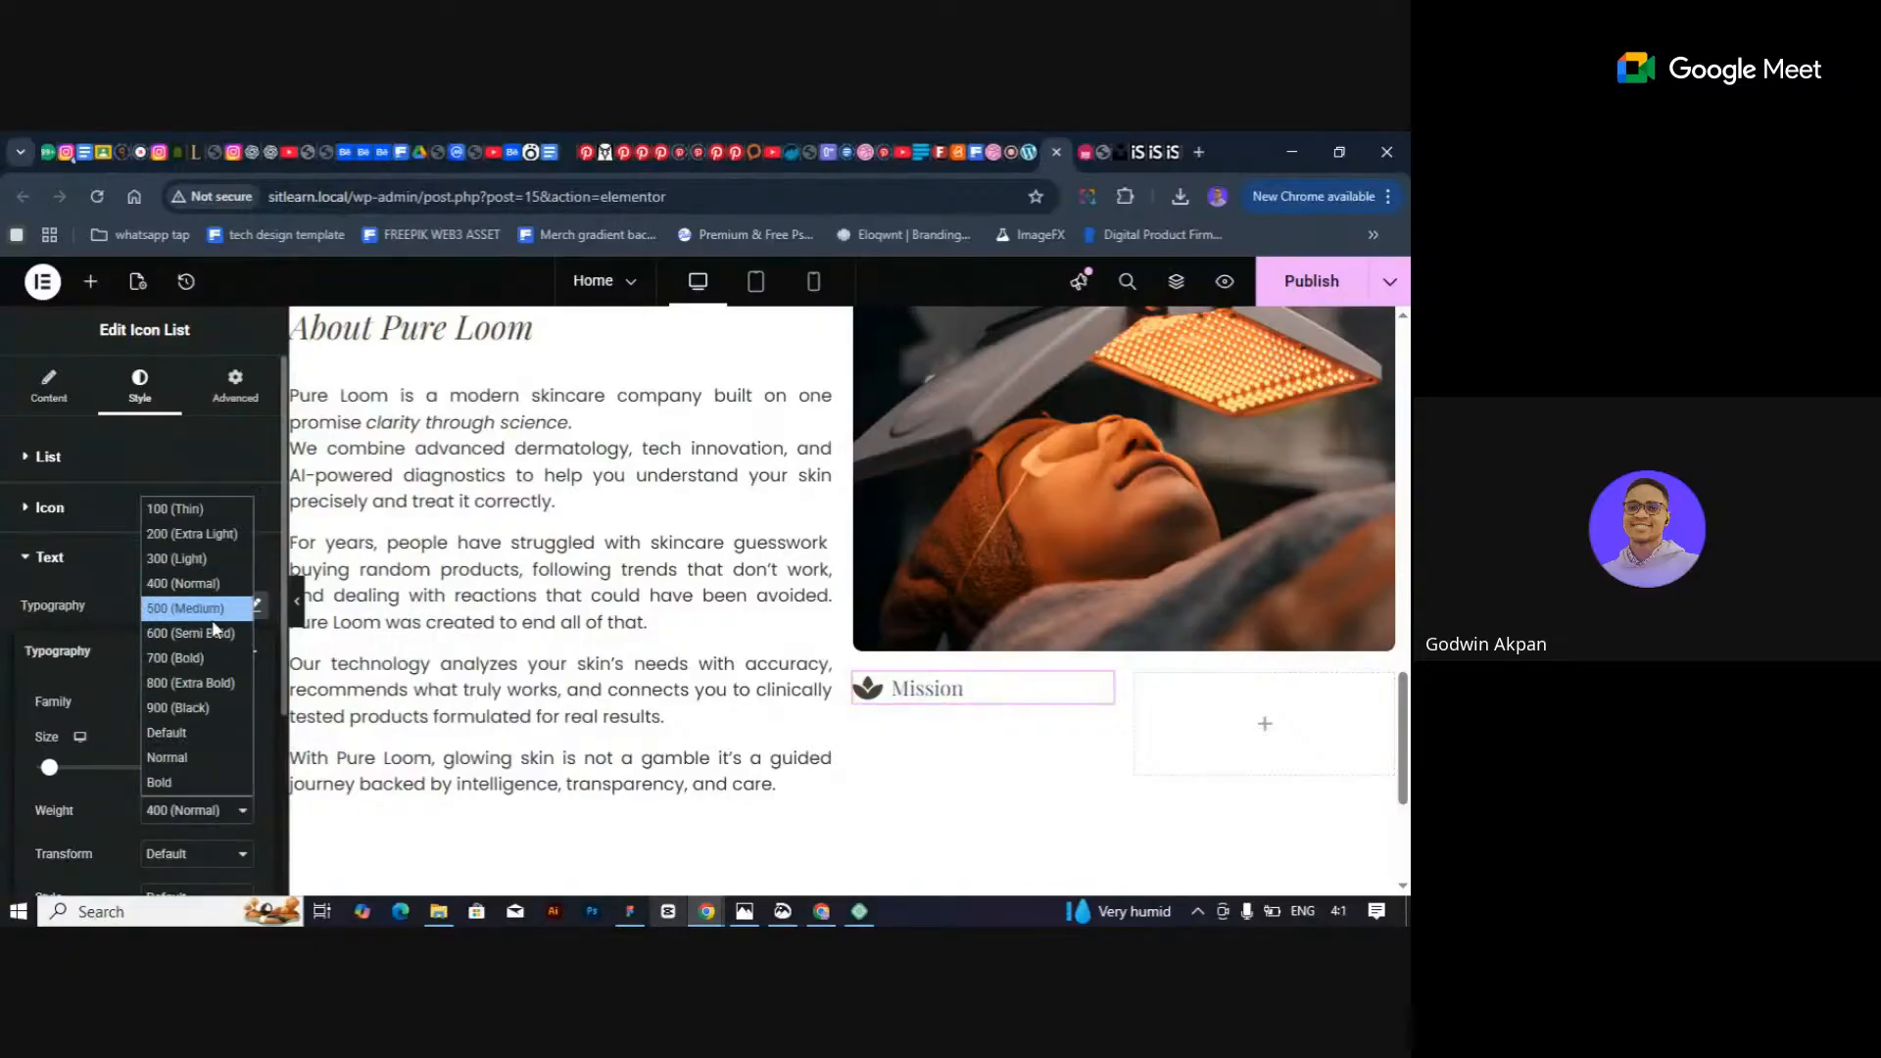
{"action": "left_click", "coordinate": [209, 609]}
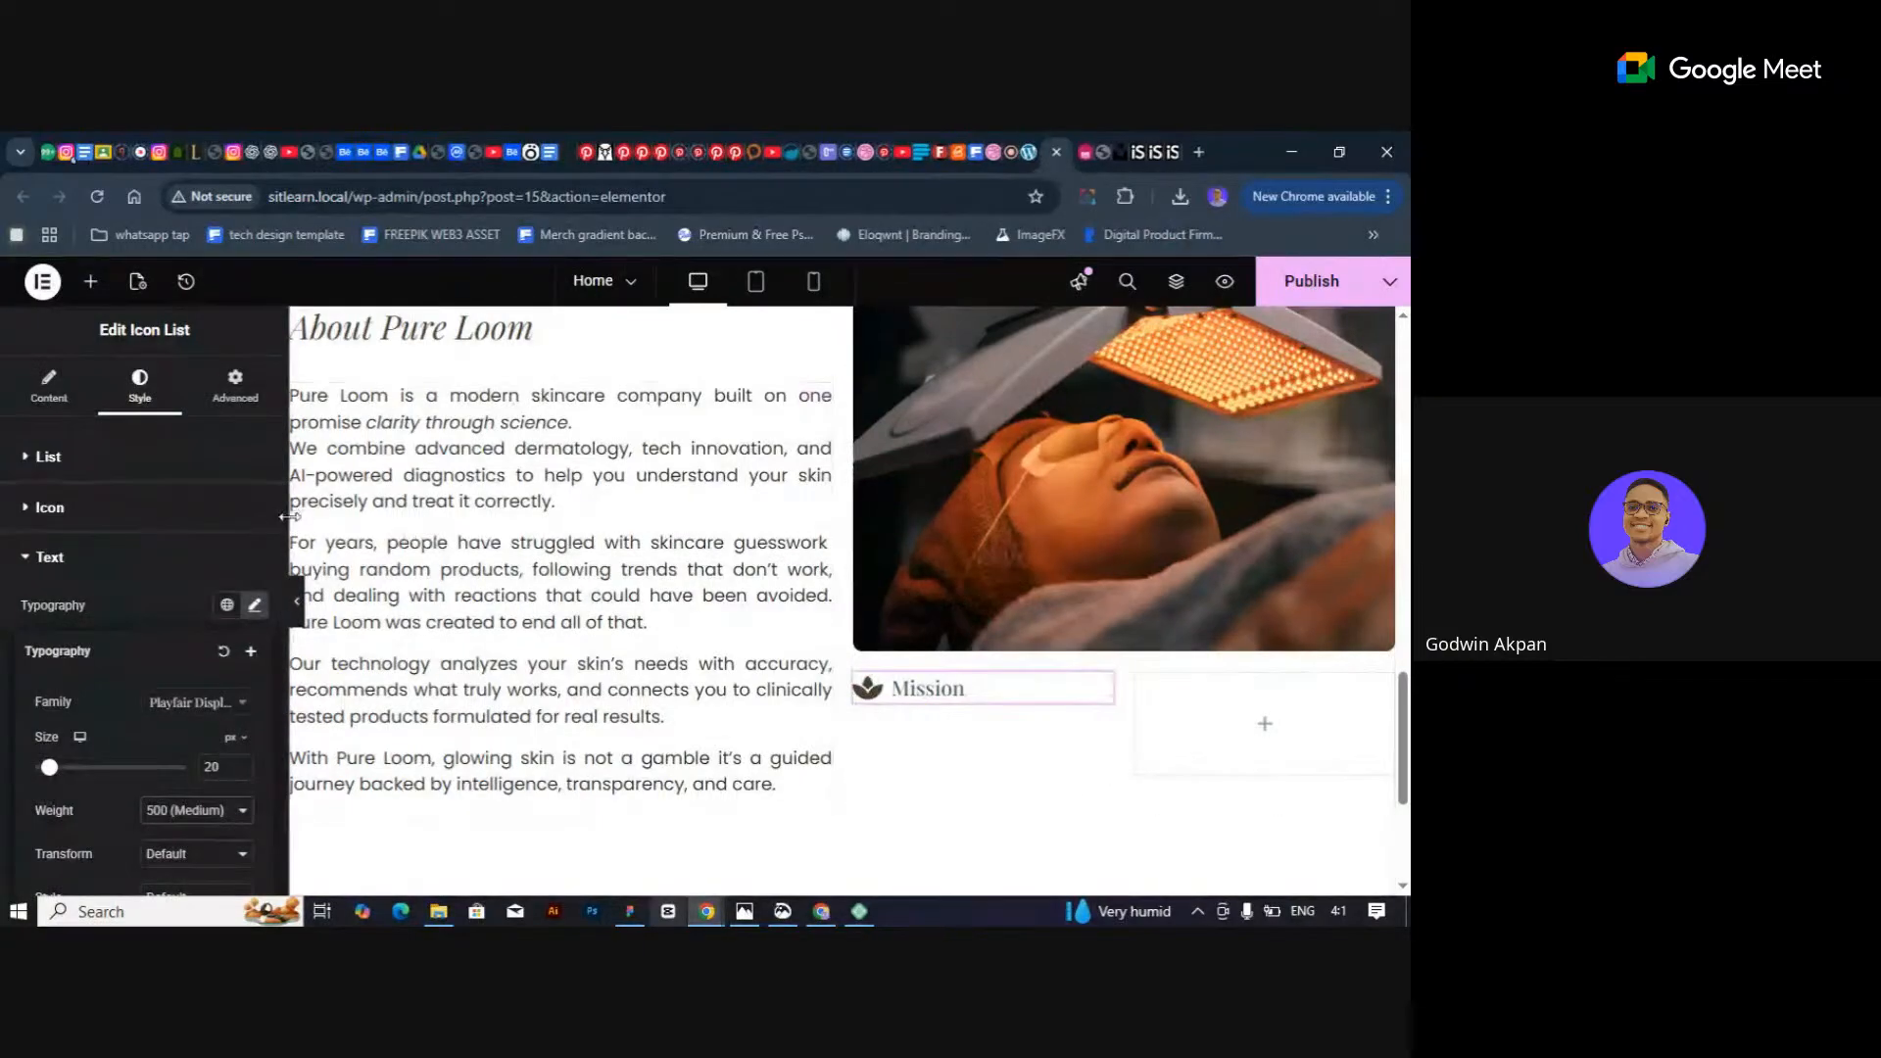
{"action": "left_click", "coordinate": [209, 608]}
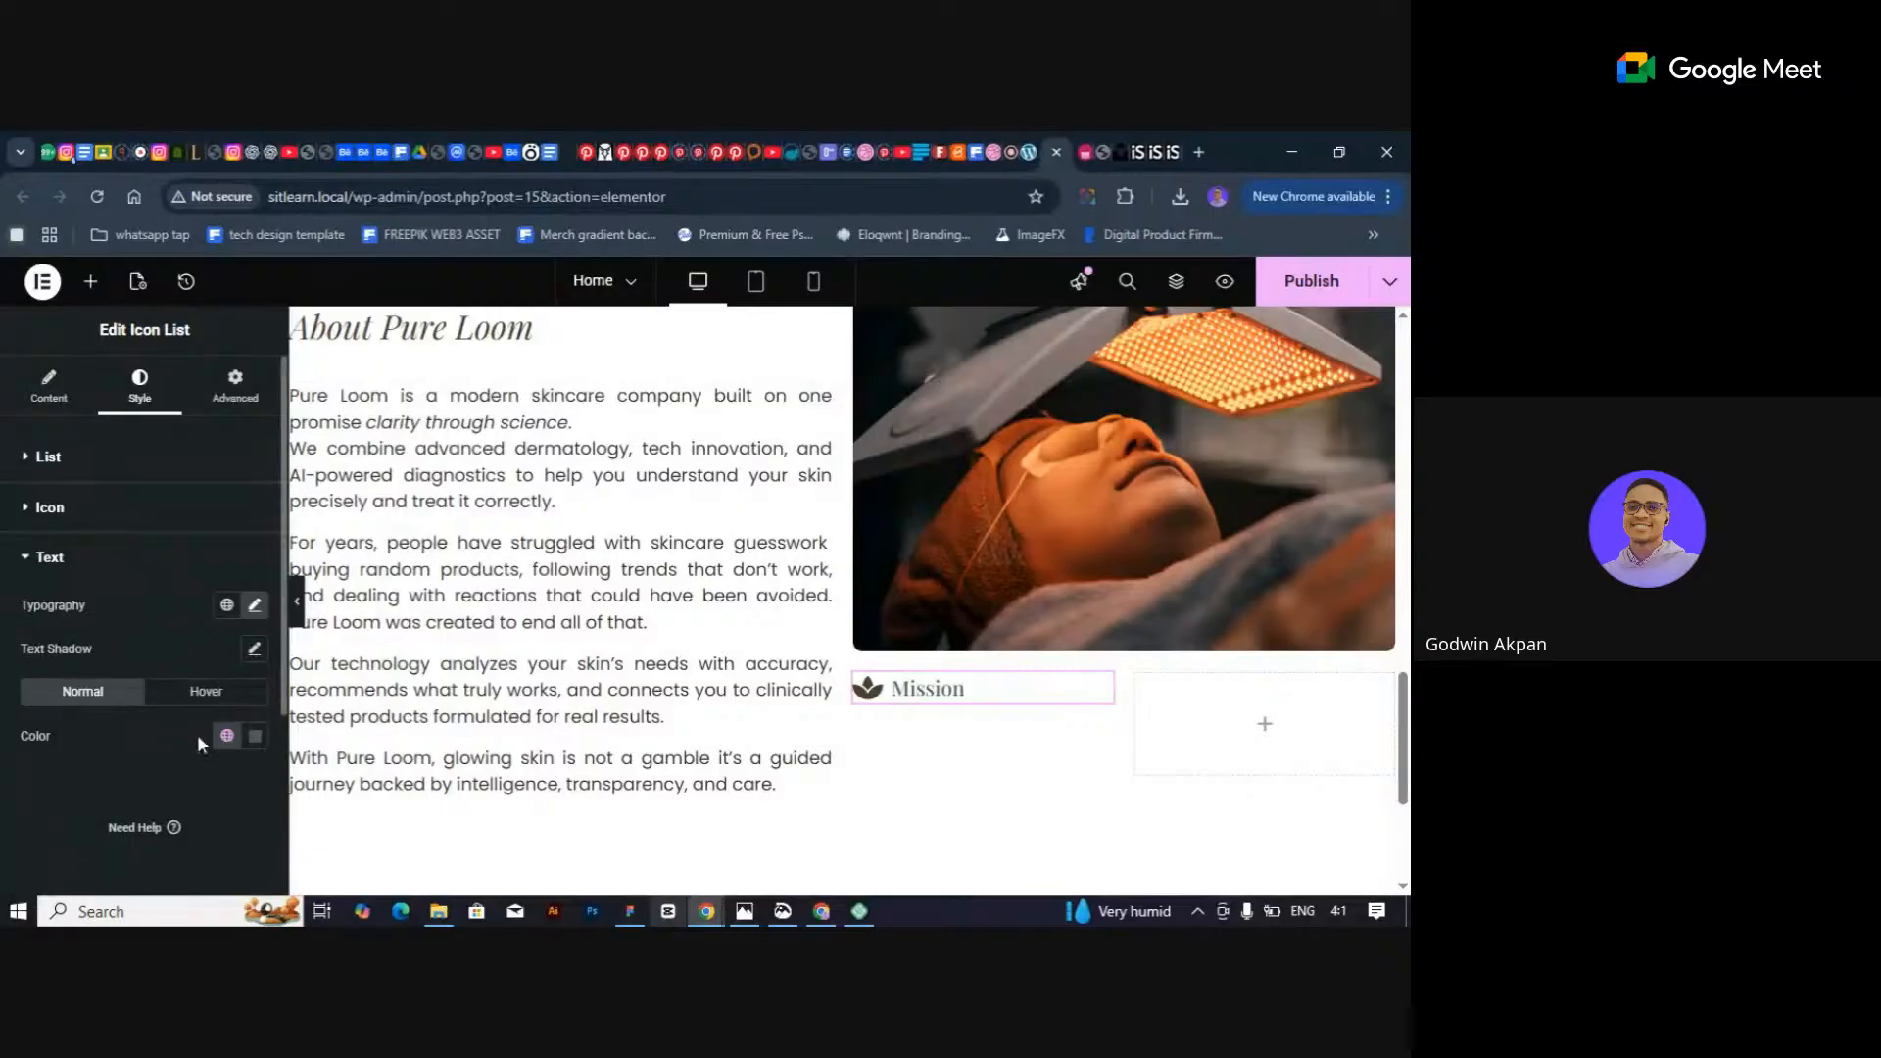
Change the Mission text color to near-black #181818 and preview the section at full page width.
{"action": "left_click", "coordinate": [255, 736]}
{"action": "left_click_drag", "start_coordinate": [180, 592], "coordinate": [123, 617]}
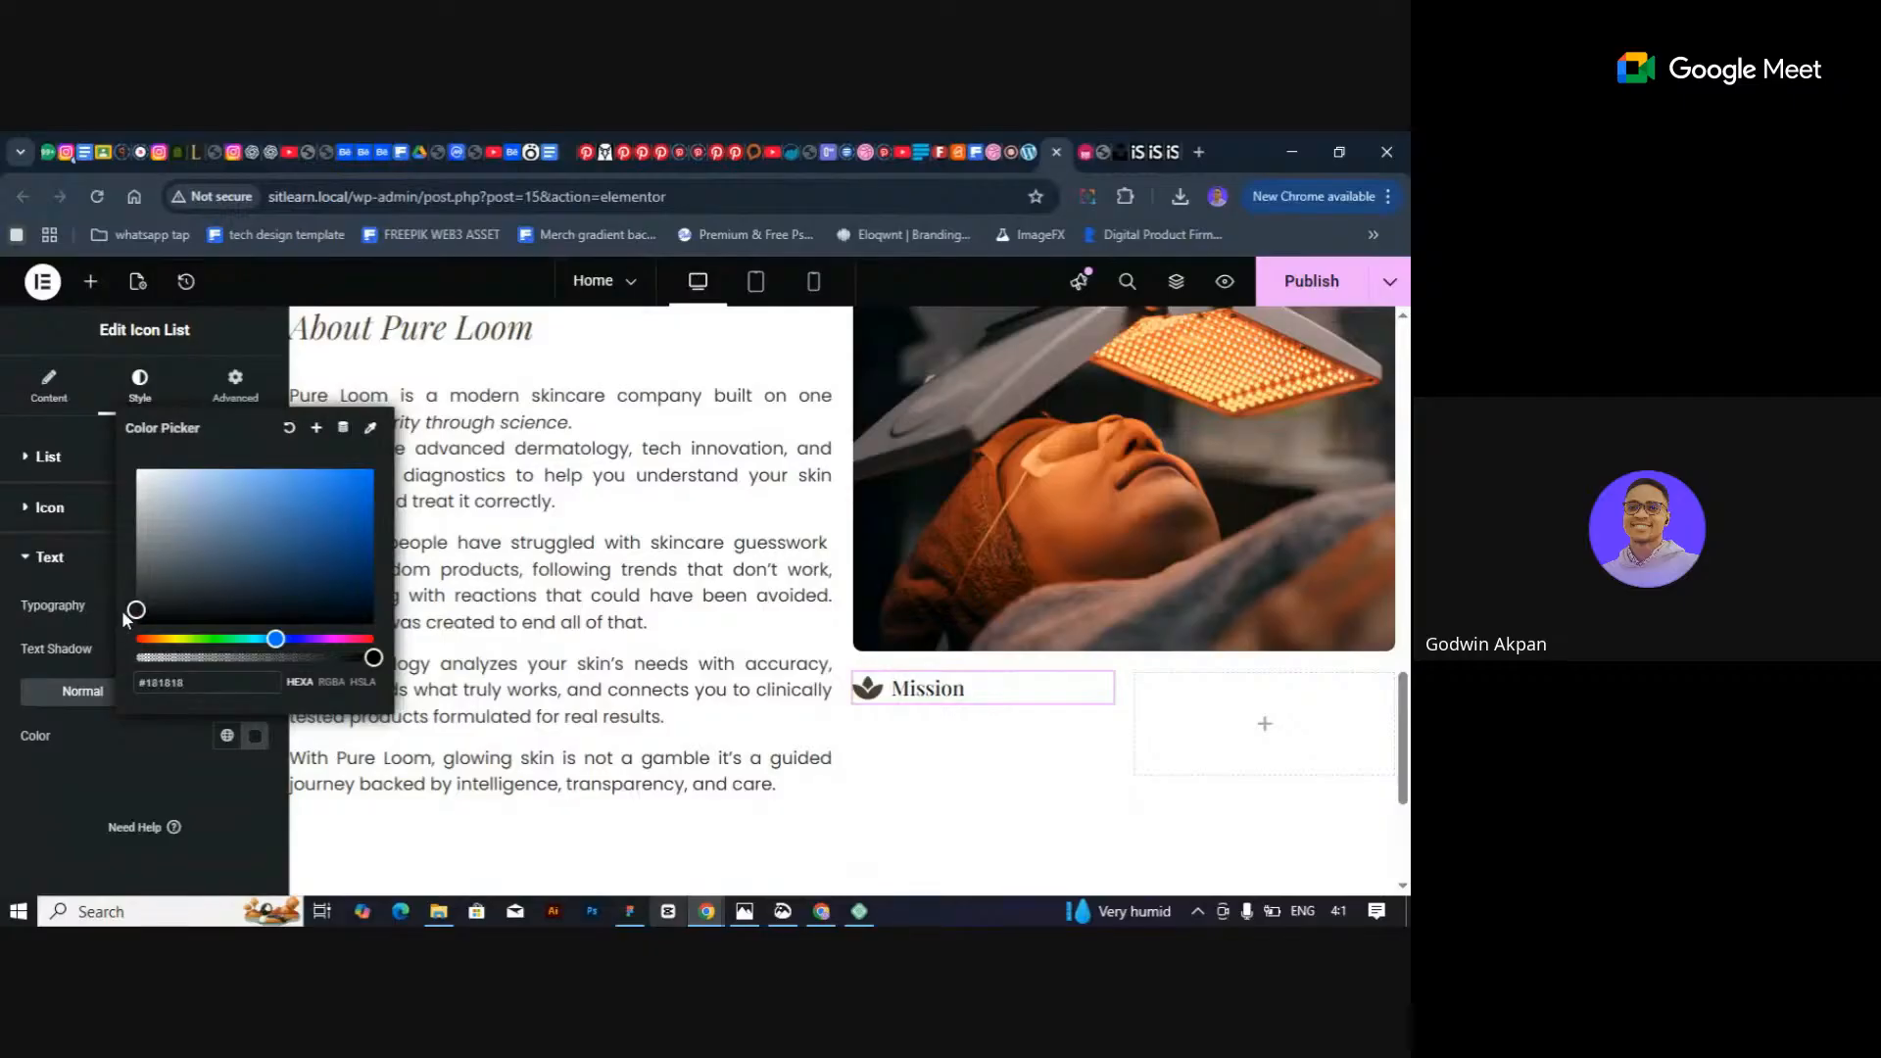
{"action": "left_click", "coordinate": [149, 745]}
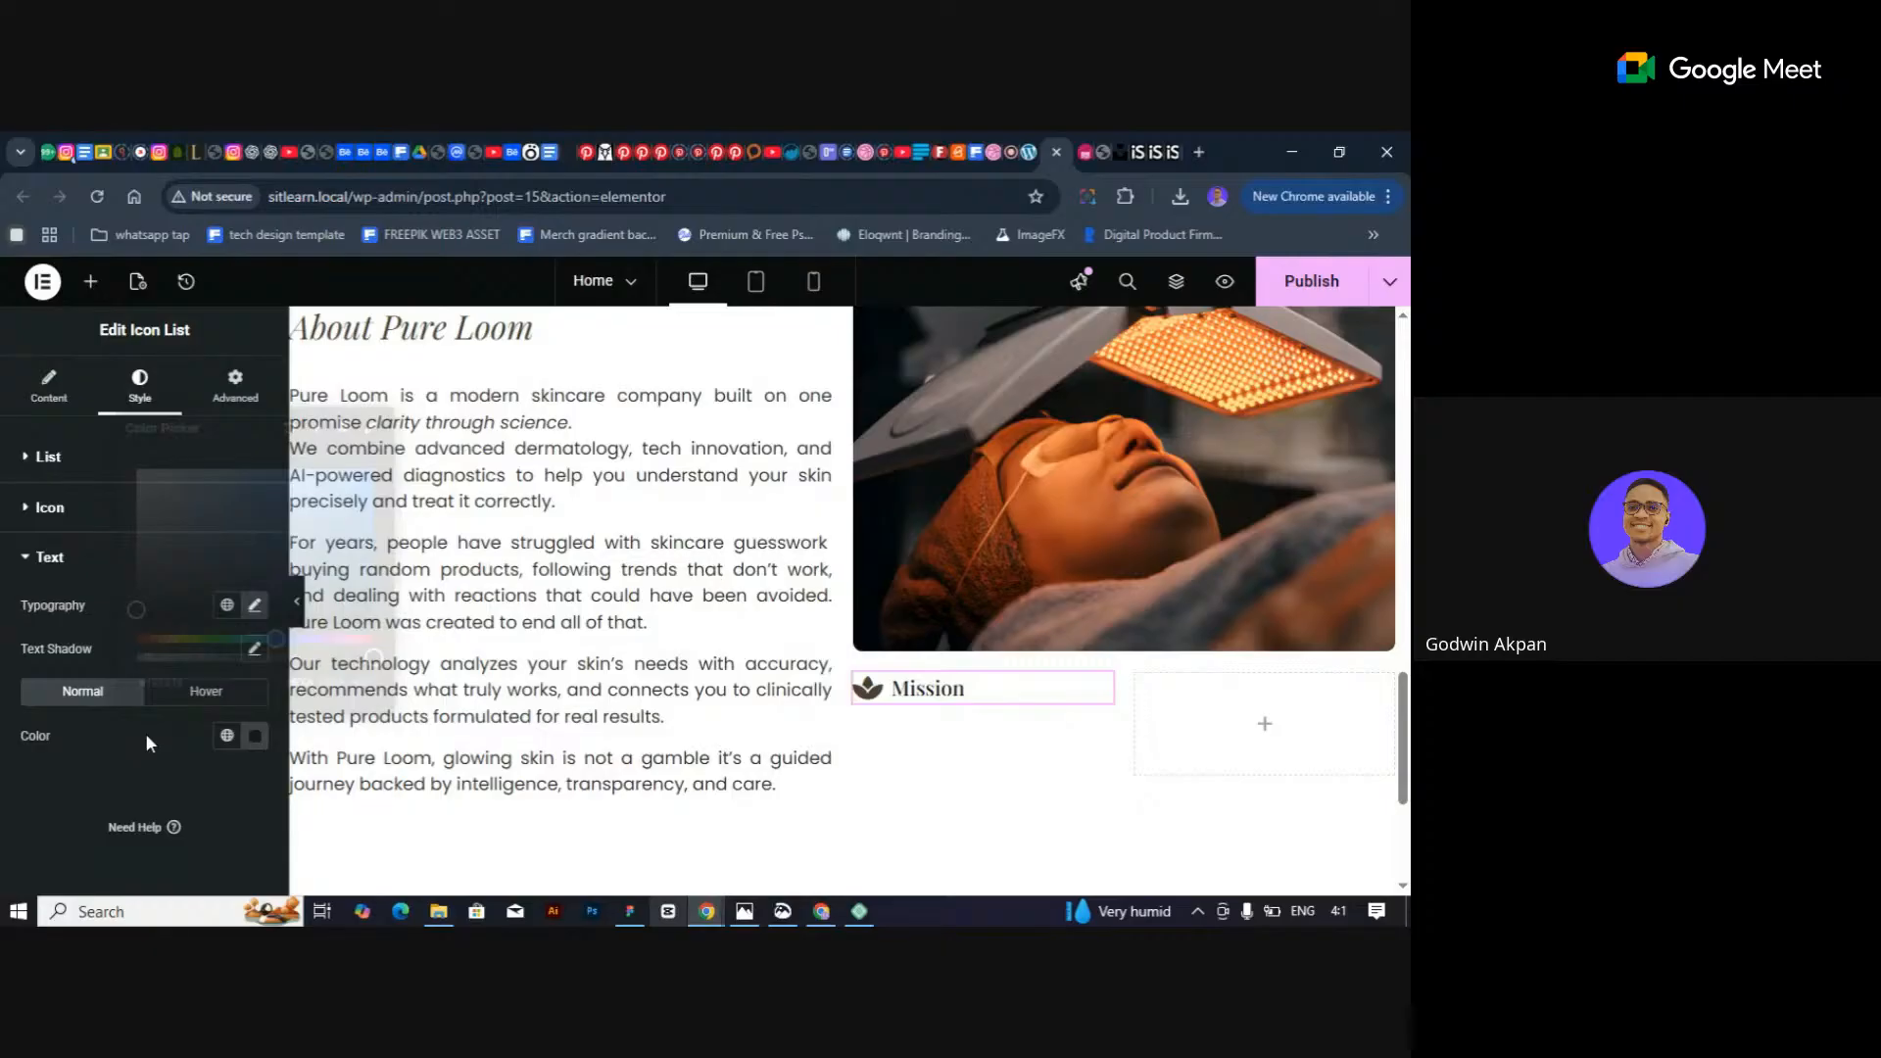
{"action": "left_click", "coordinate": [297, 602]}
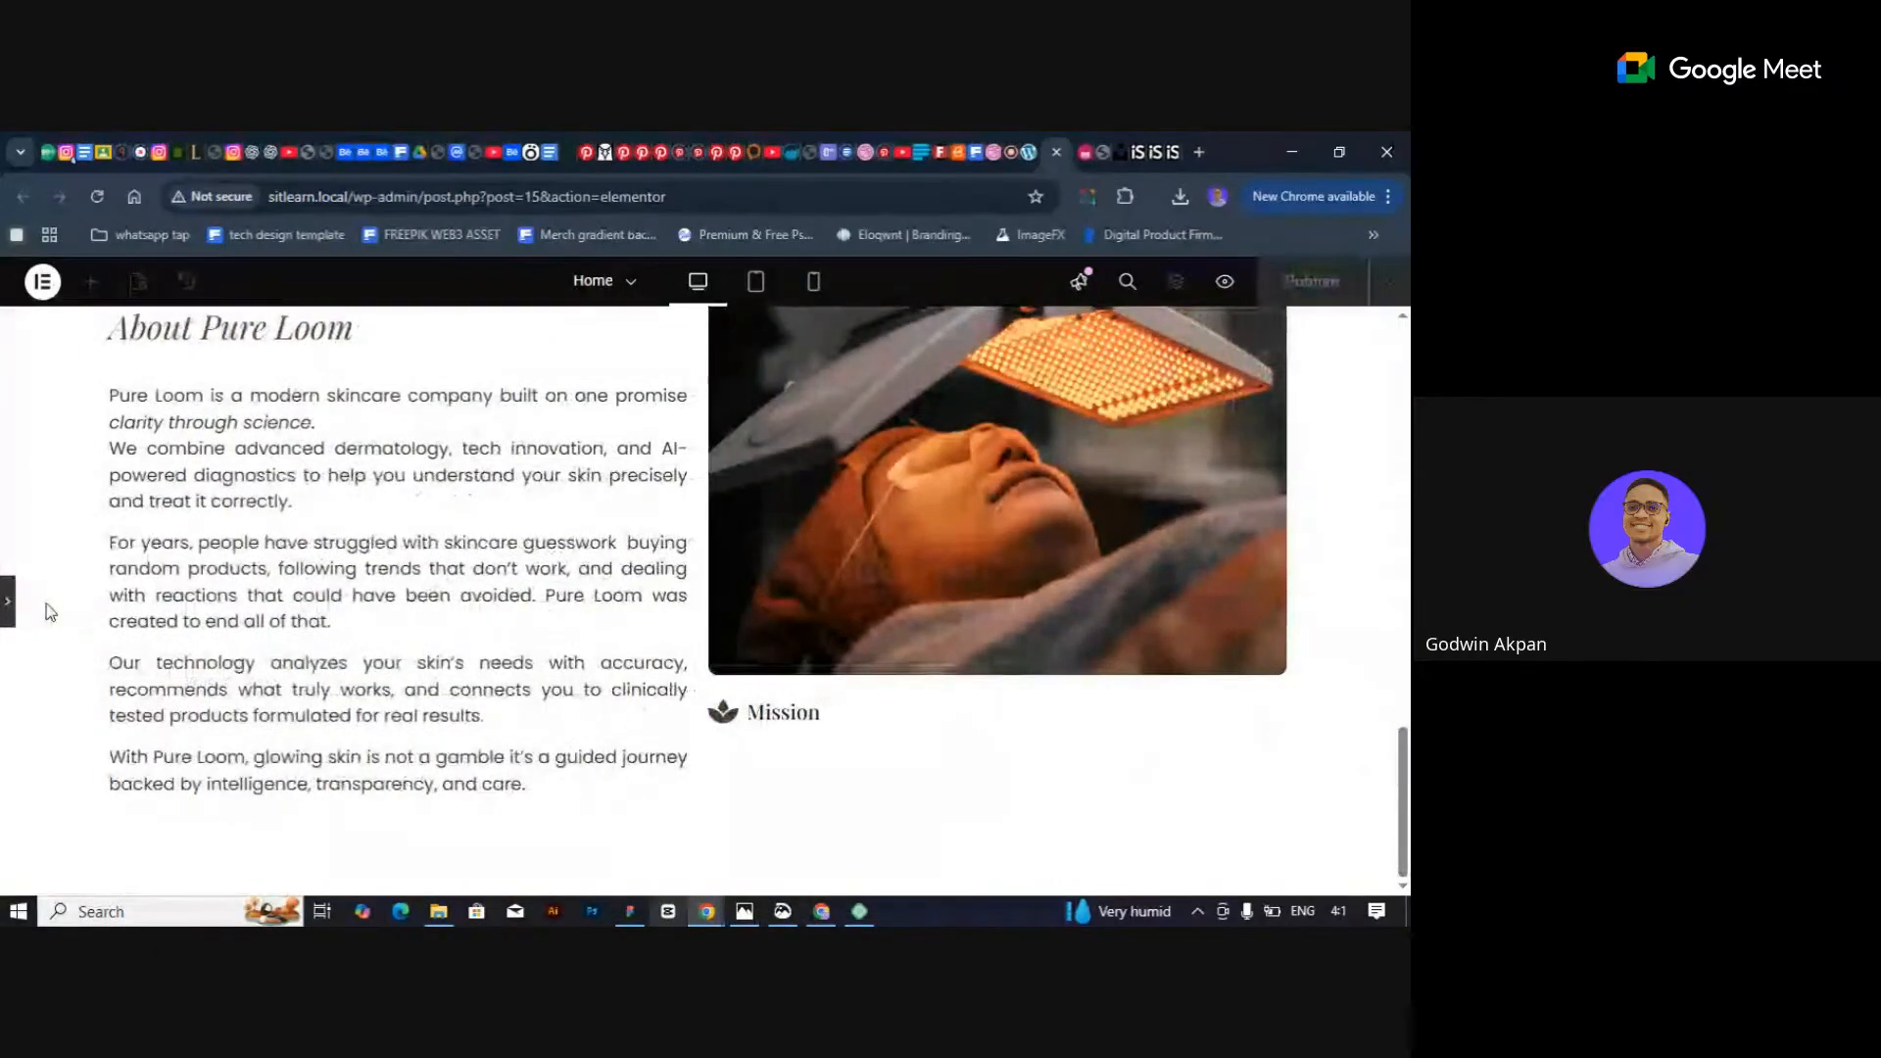
{"action": "left_click", "coordinate": [8, 602]}
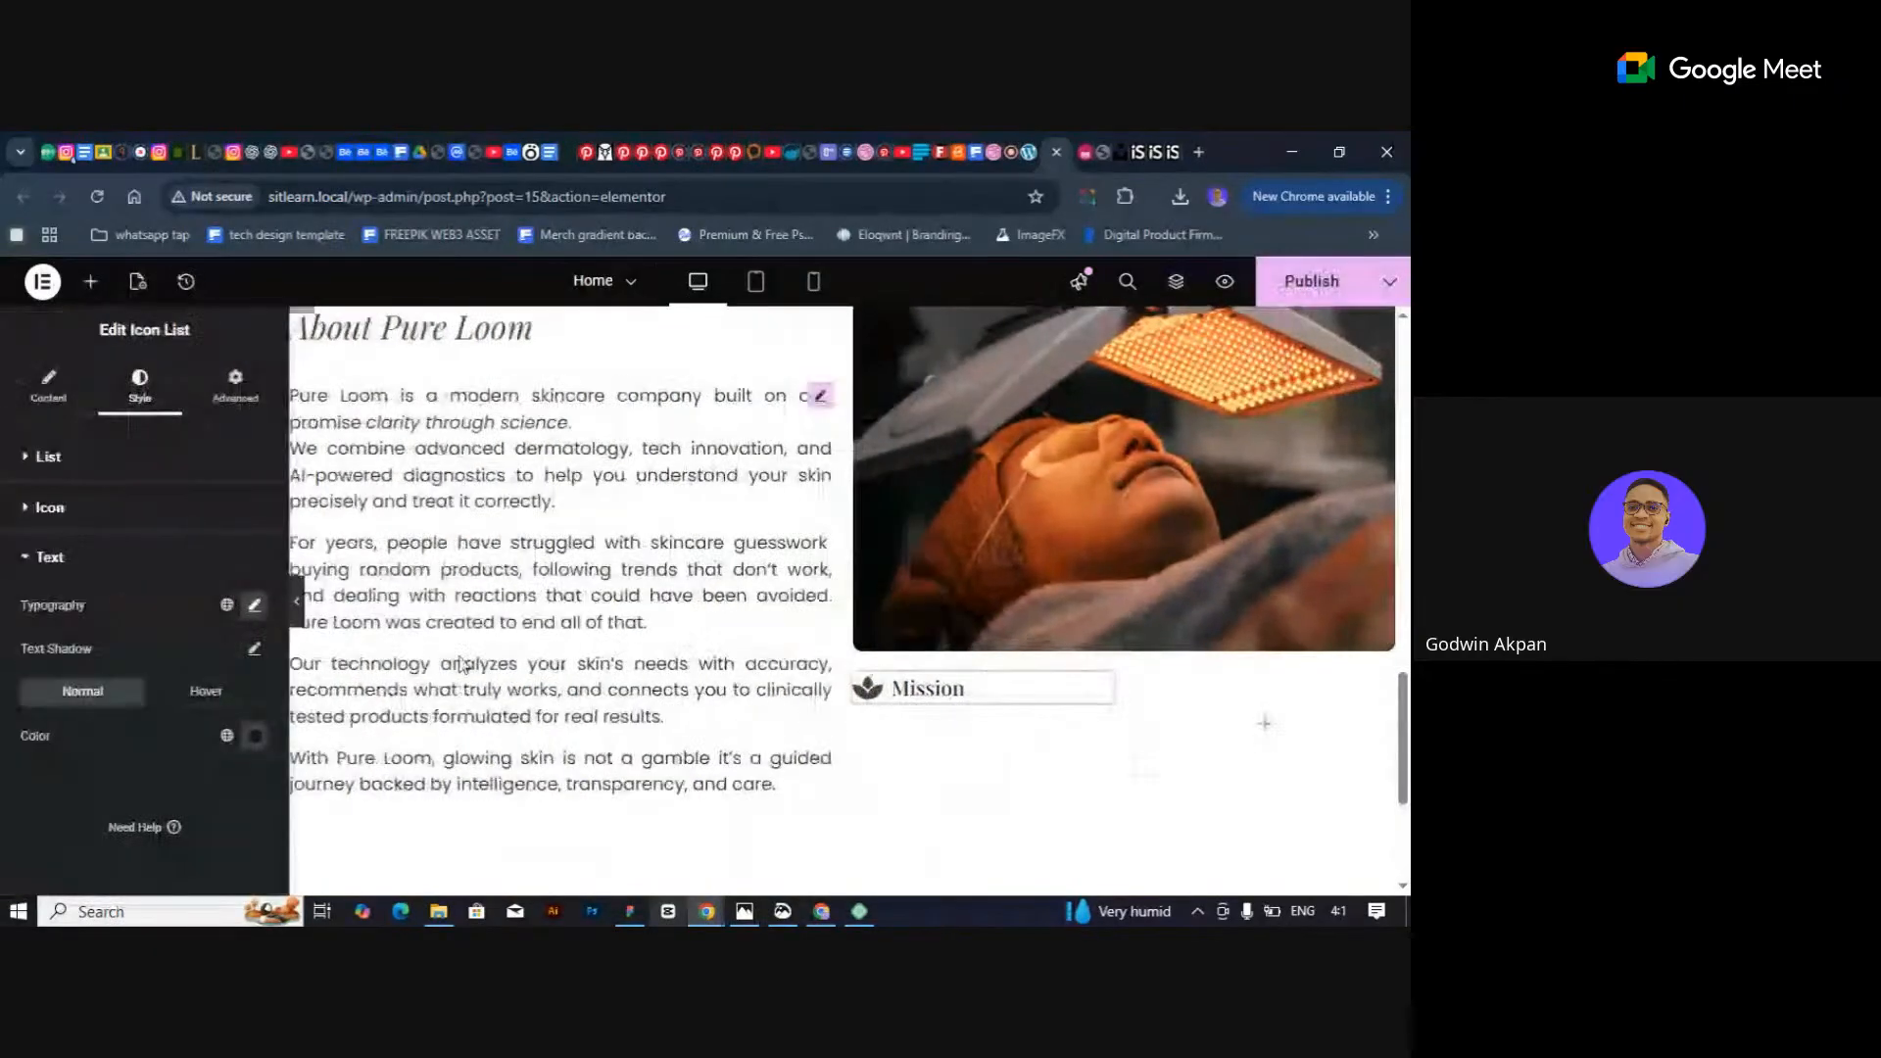
Add a Text Editor widget directly beneath the Mission icon list in the same container.
{"action": "left_click", "coordinate": [90, 281]}
{"action": "scroll", "coordinate": [136, 589], "scroll_direction": "down", "scroll_amount": 3}
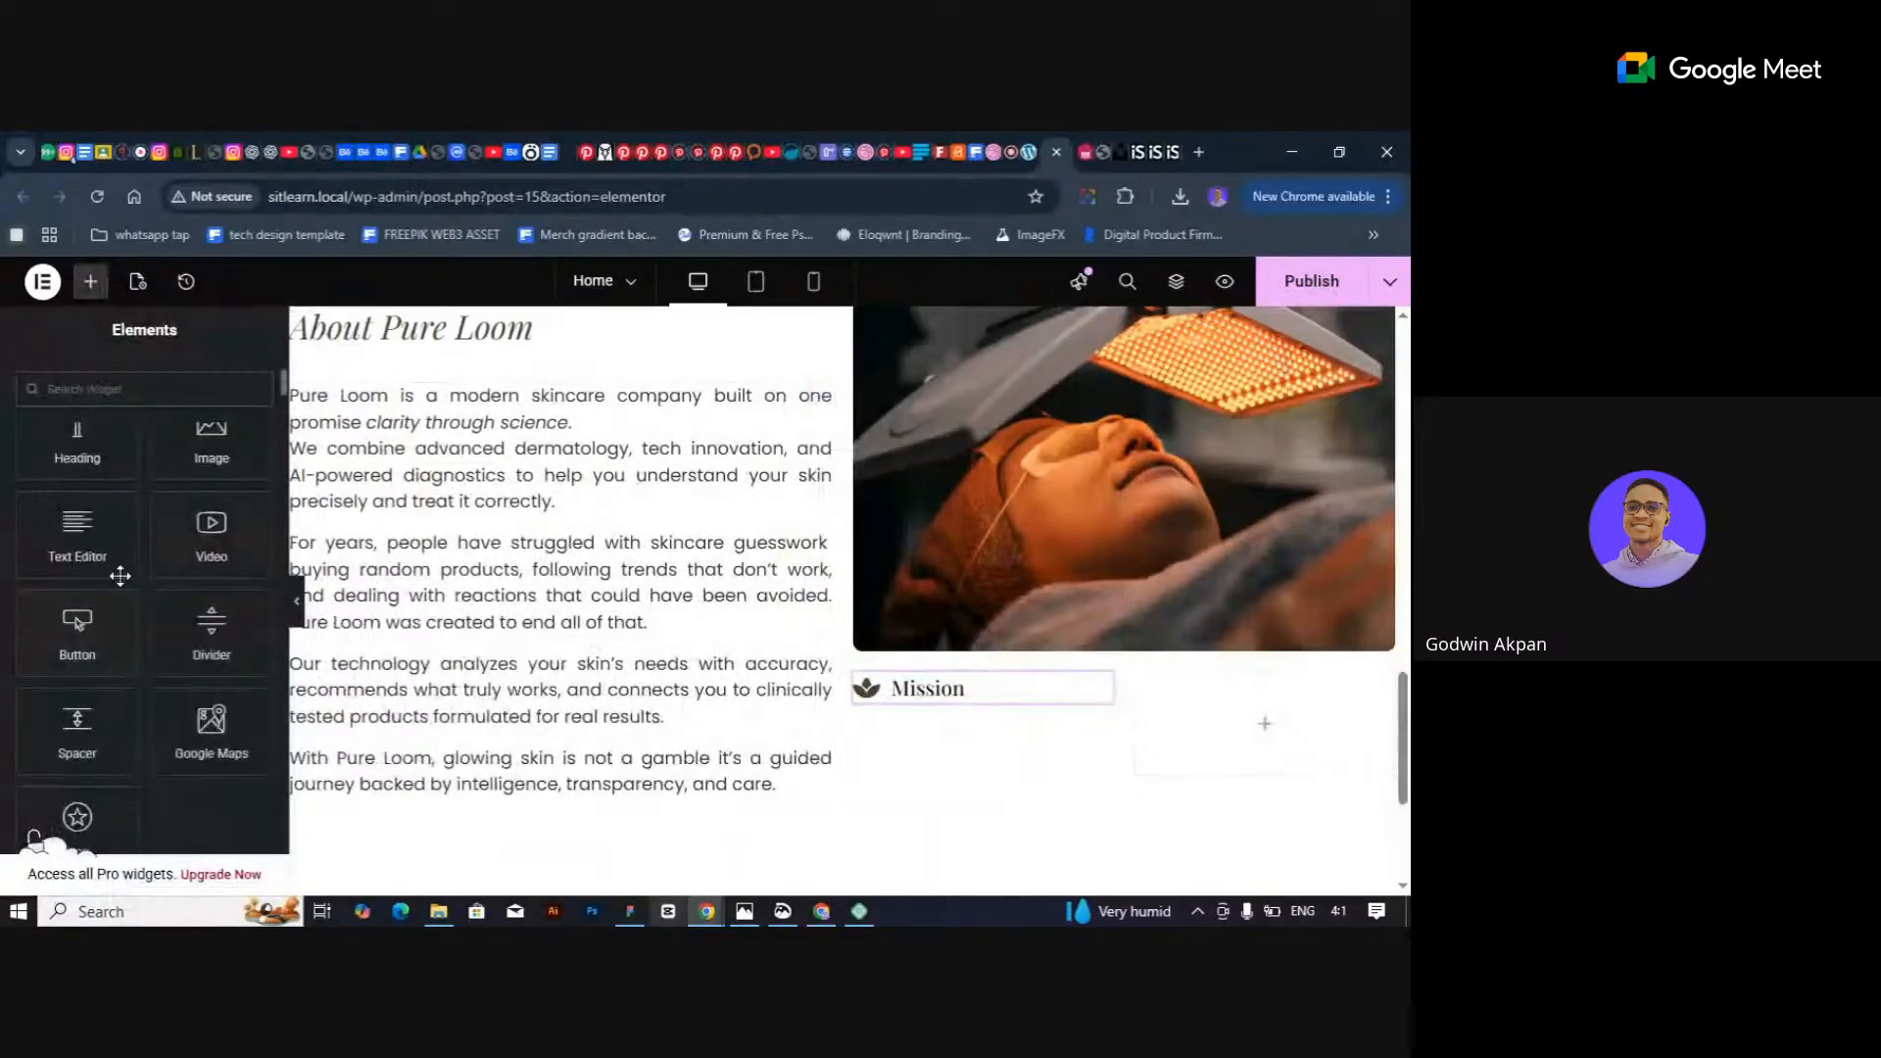
{"action": "left_click_drag", "start_coordinate": [77, 536], "coordinate": [919, 698]}
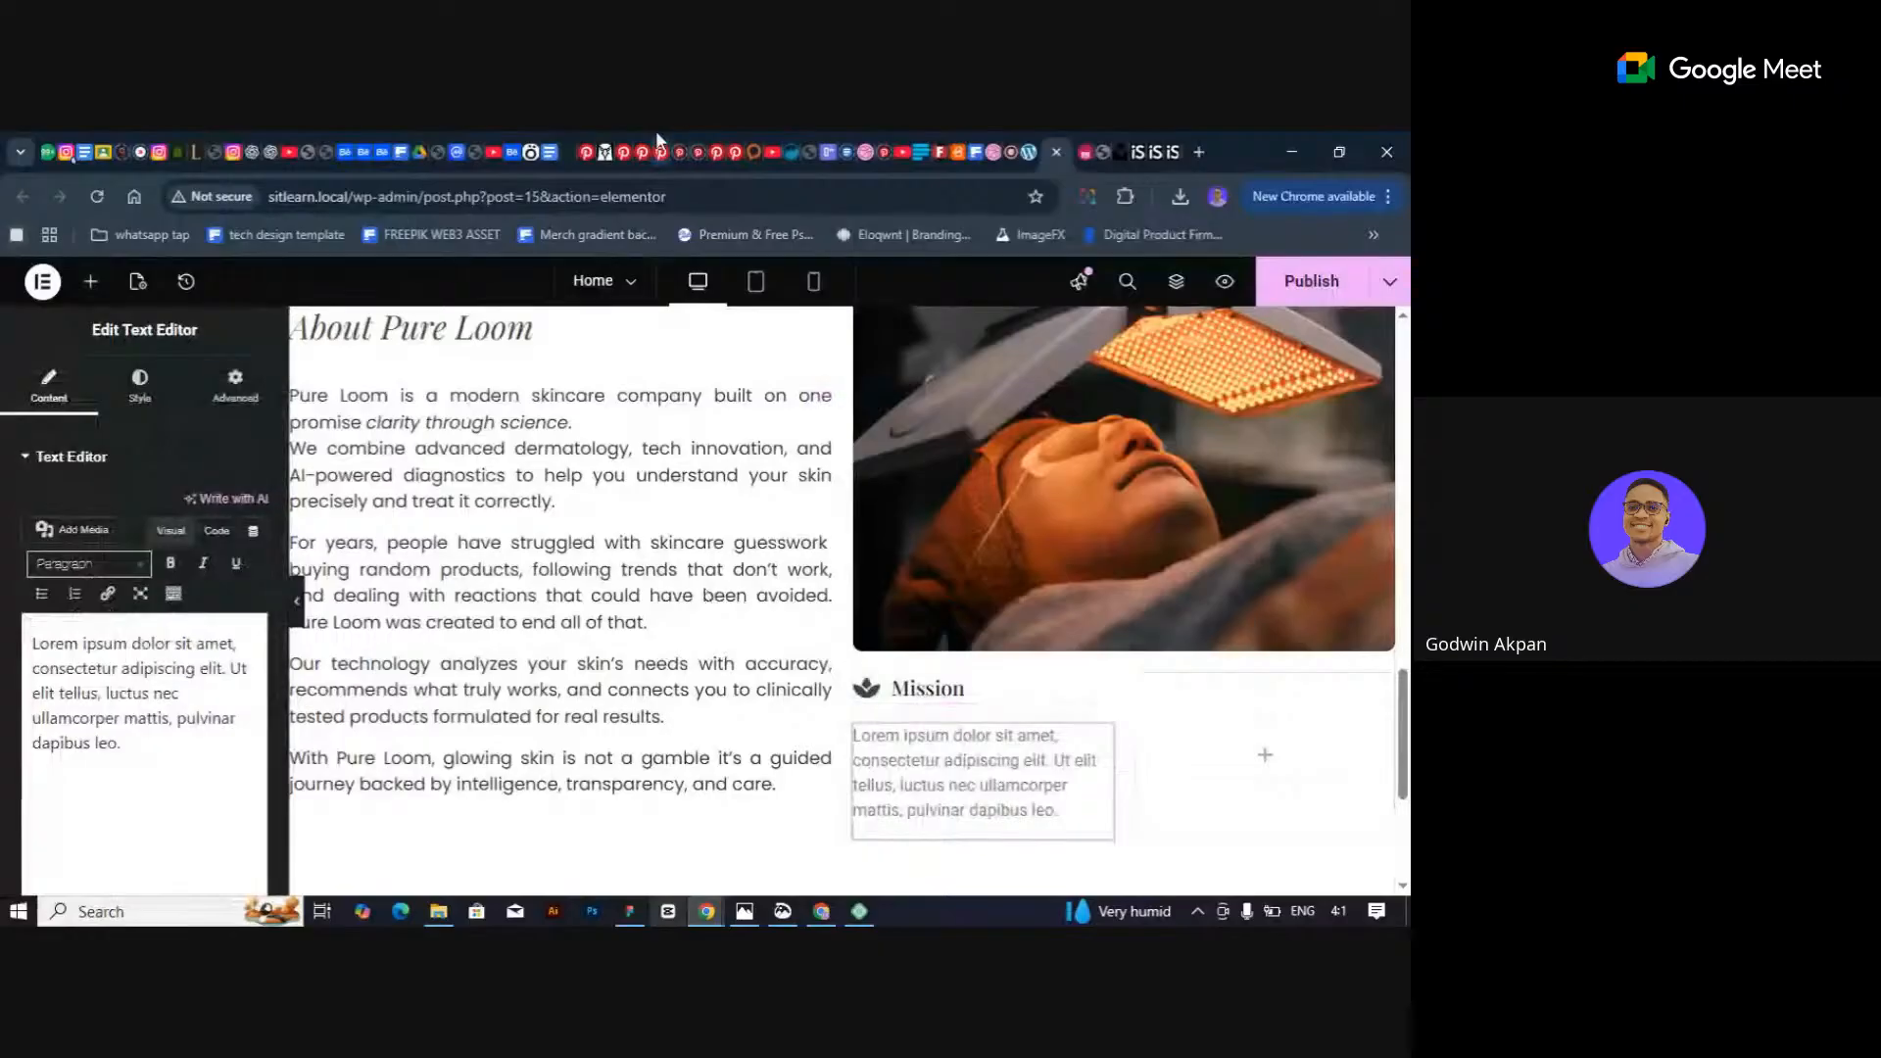
Copy the sentence under "Our mission:" from the ChatGPT conversation and replace the new Elementor text widget's placeholder text with it.
{"action": "left_click", "coordinate": [249, 155]}
{"action": "scroll", "coordinate": [548, 578], "scroll_direction": "down", "scroll_amount": 1}
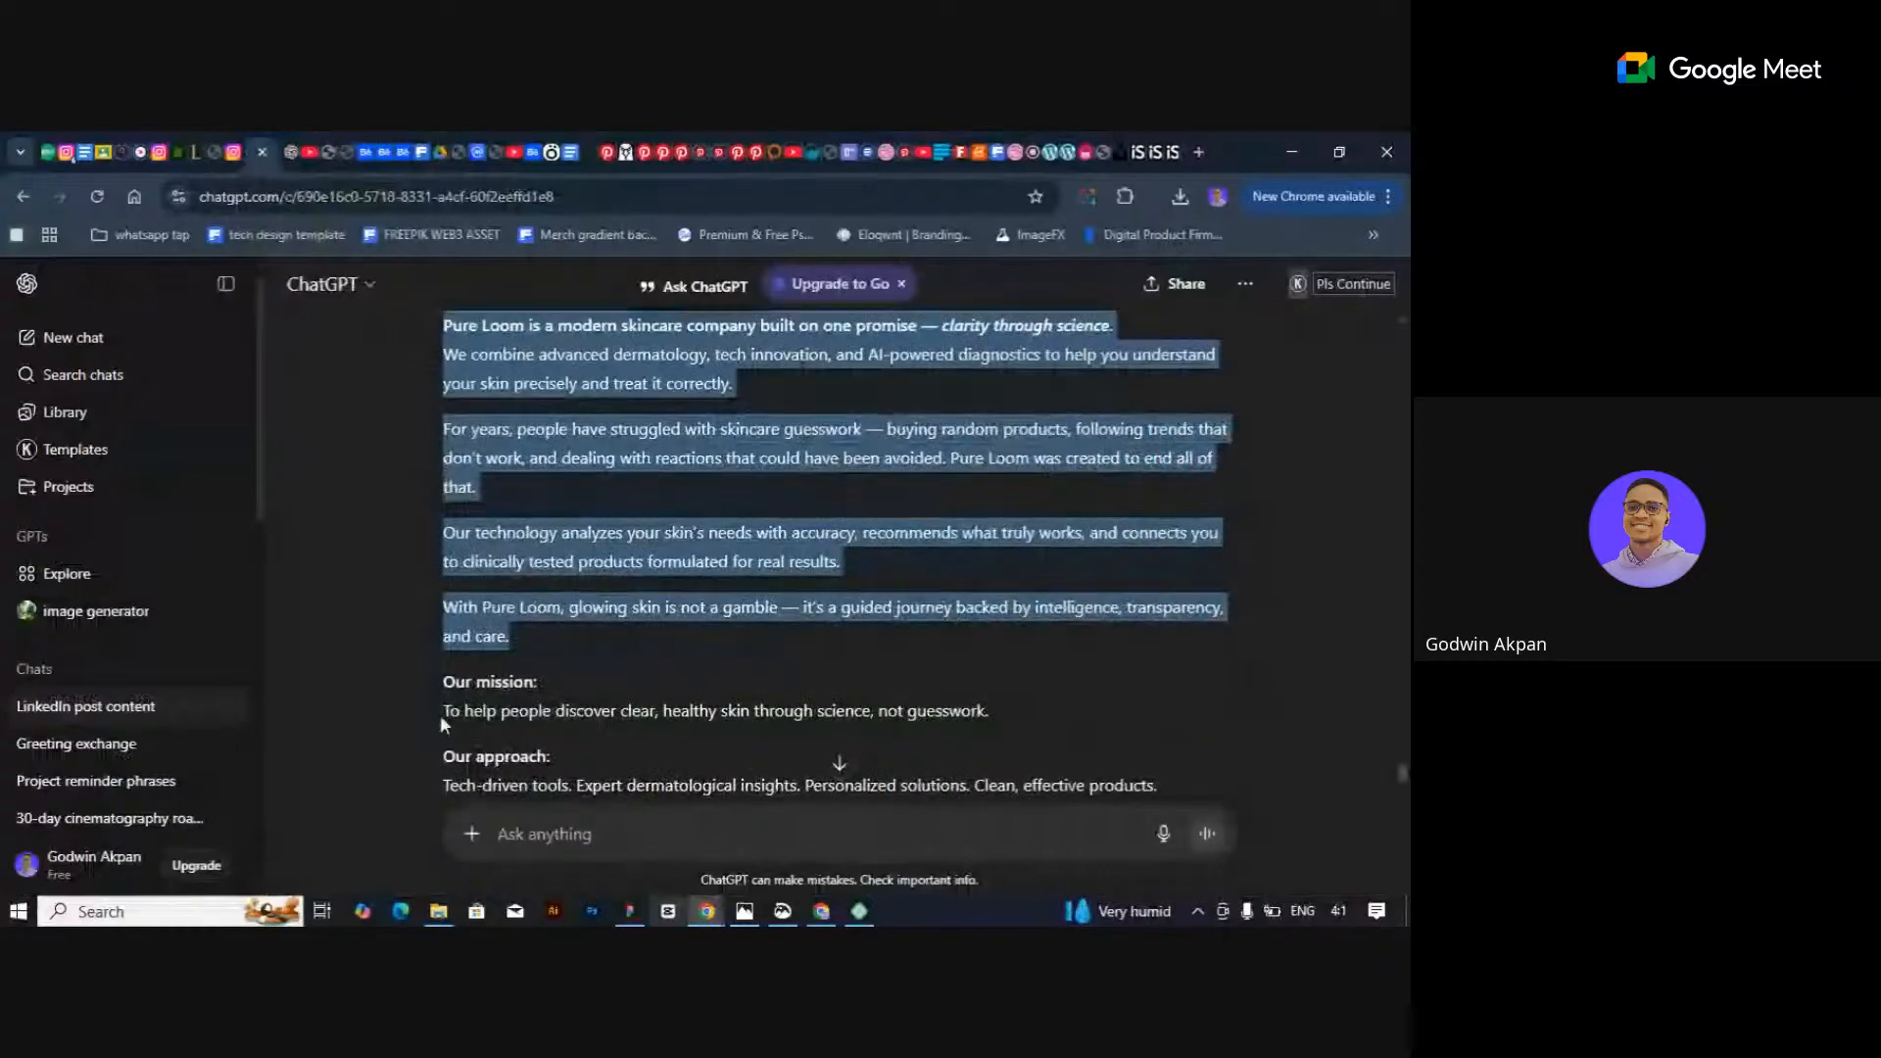
{"action": "left_click_drag", "start_coordinate": [433, 709], "coordinate": [987, 711]}
{"action": "key", "text": "ctrl+c"}
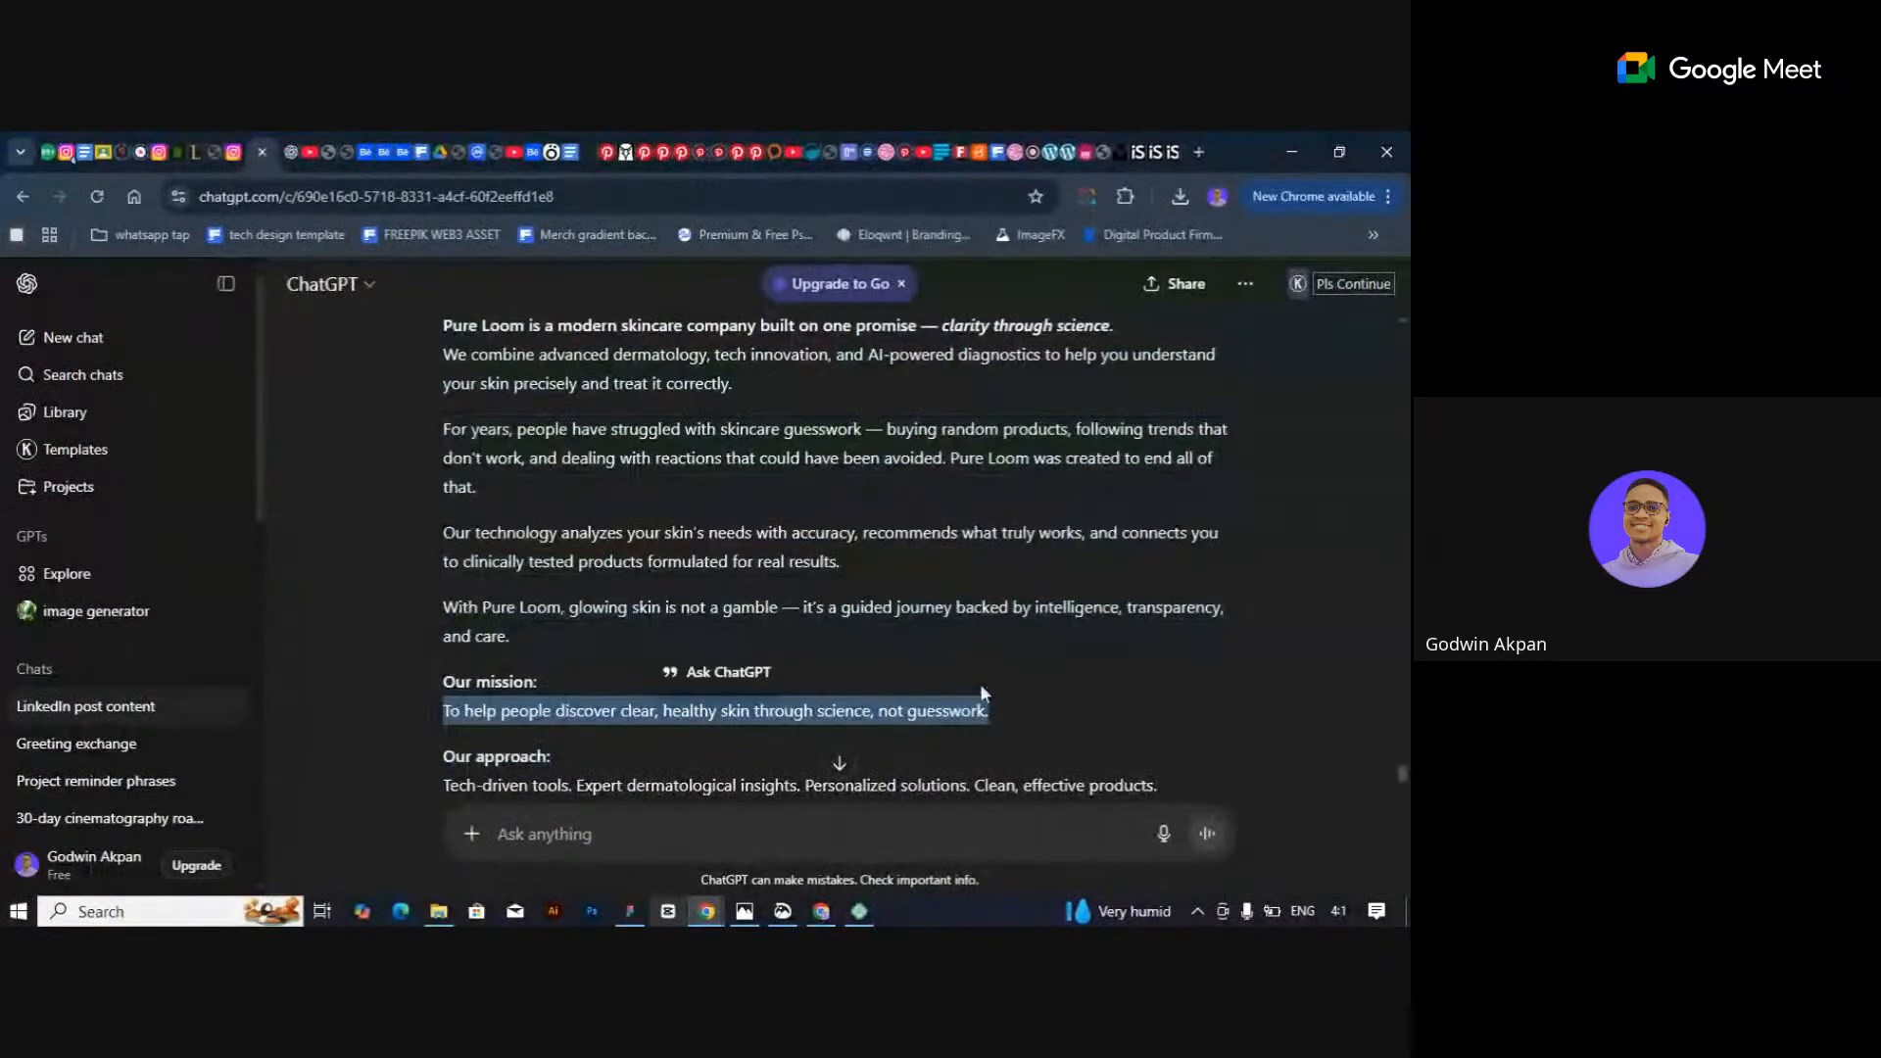
{"action": "left_click", "coordinate": [1060, 157]}
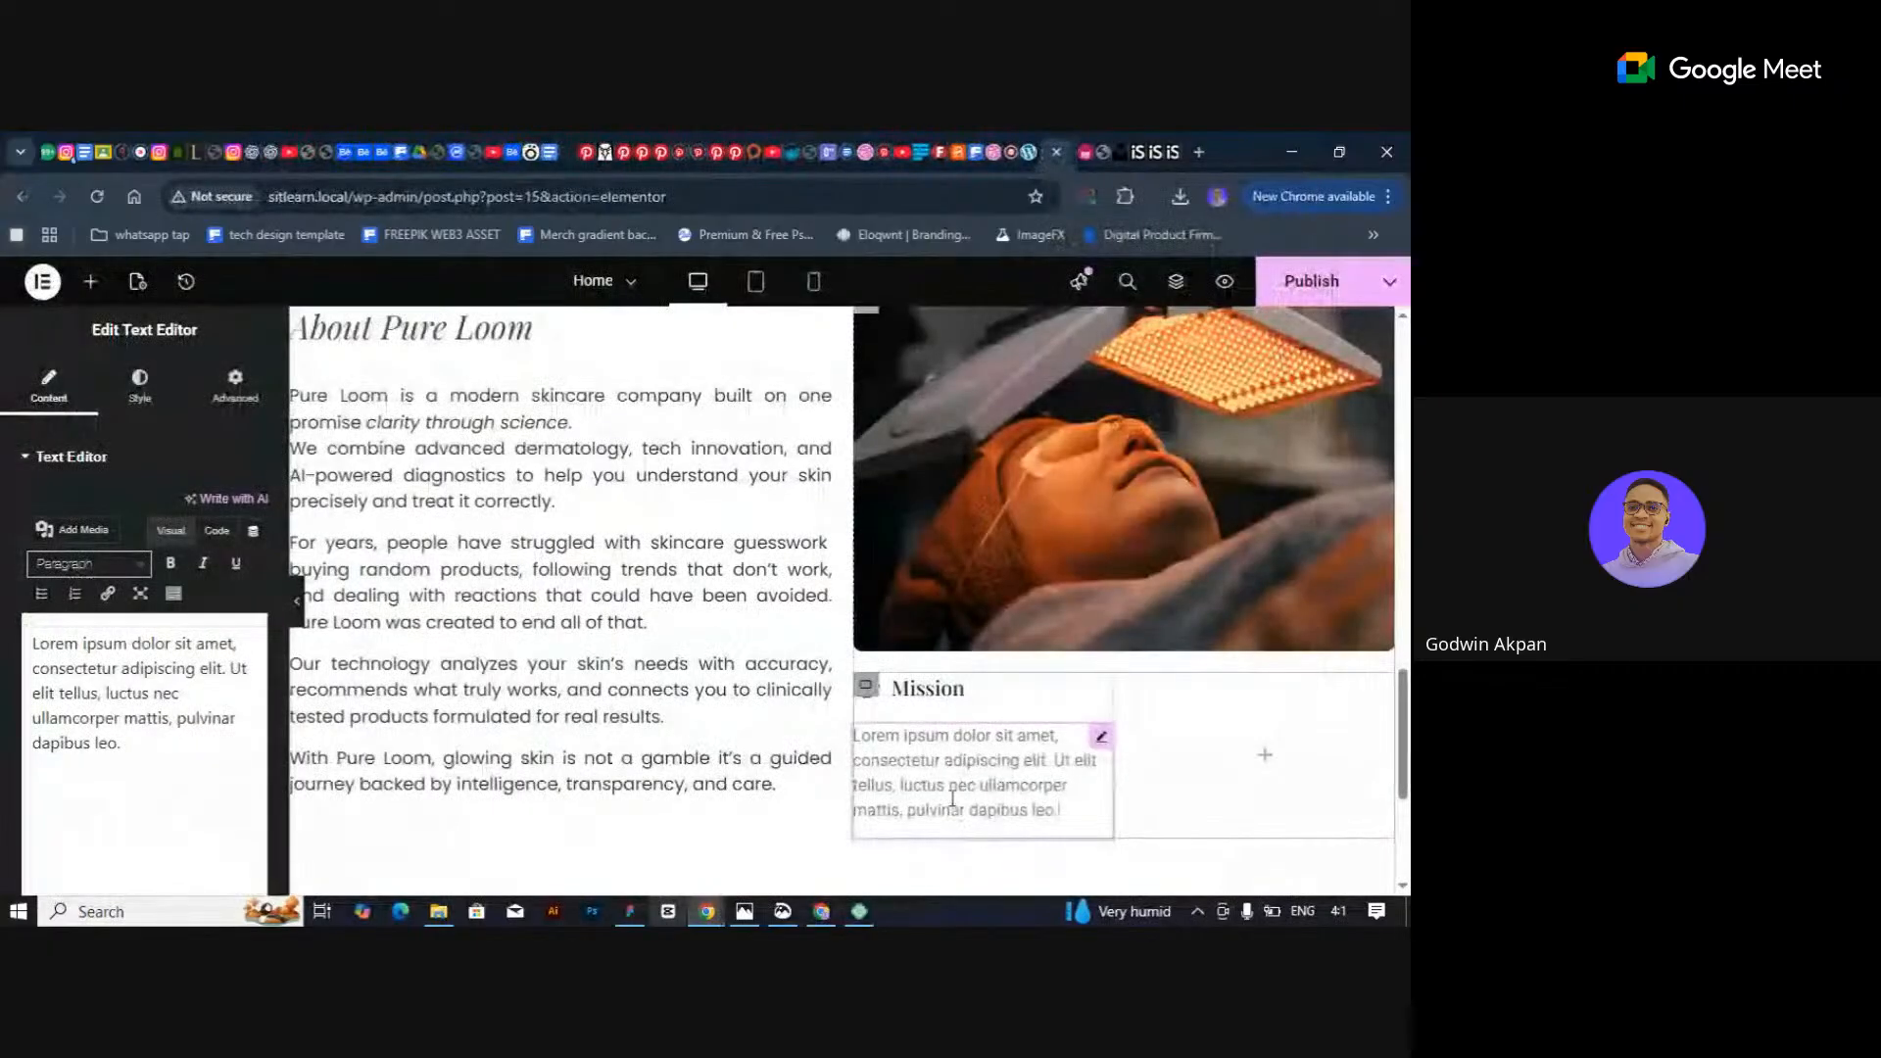
{"action": "triple_click", "coordinate": [109, 755]}
{"action": "key", "text": "ctrl+v"}
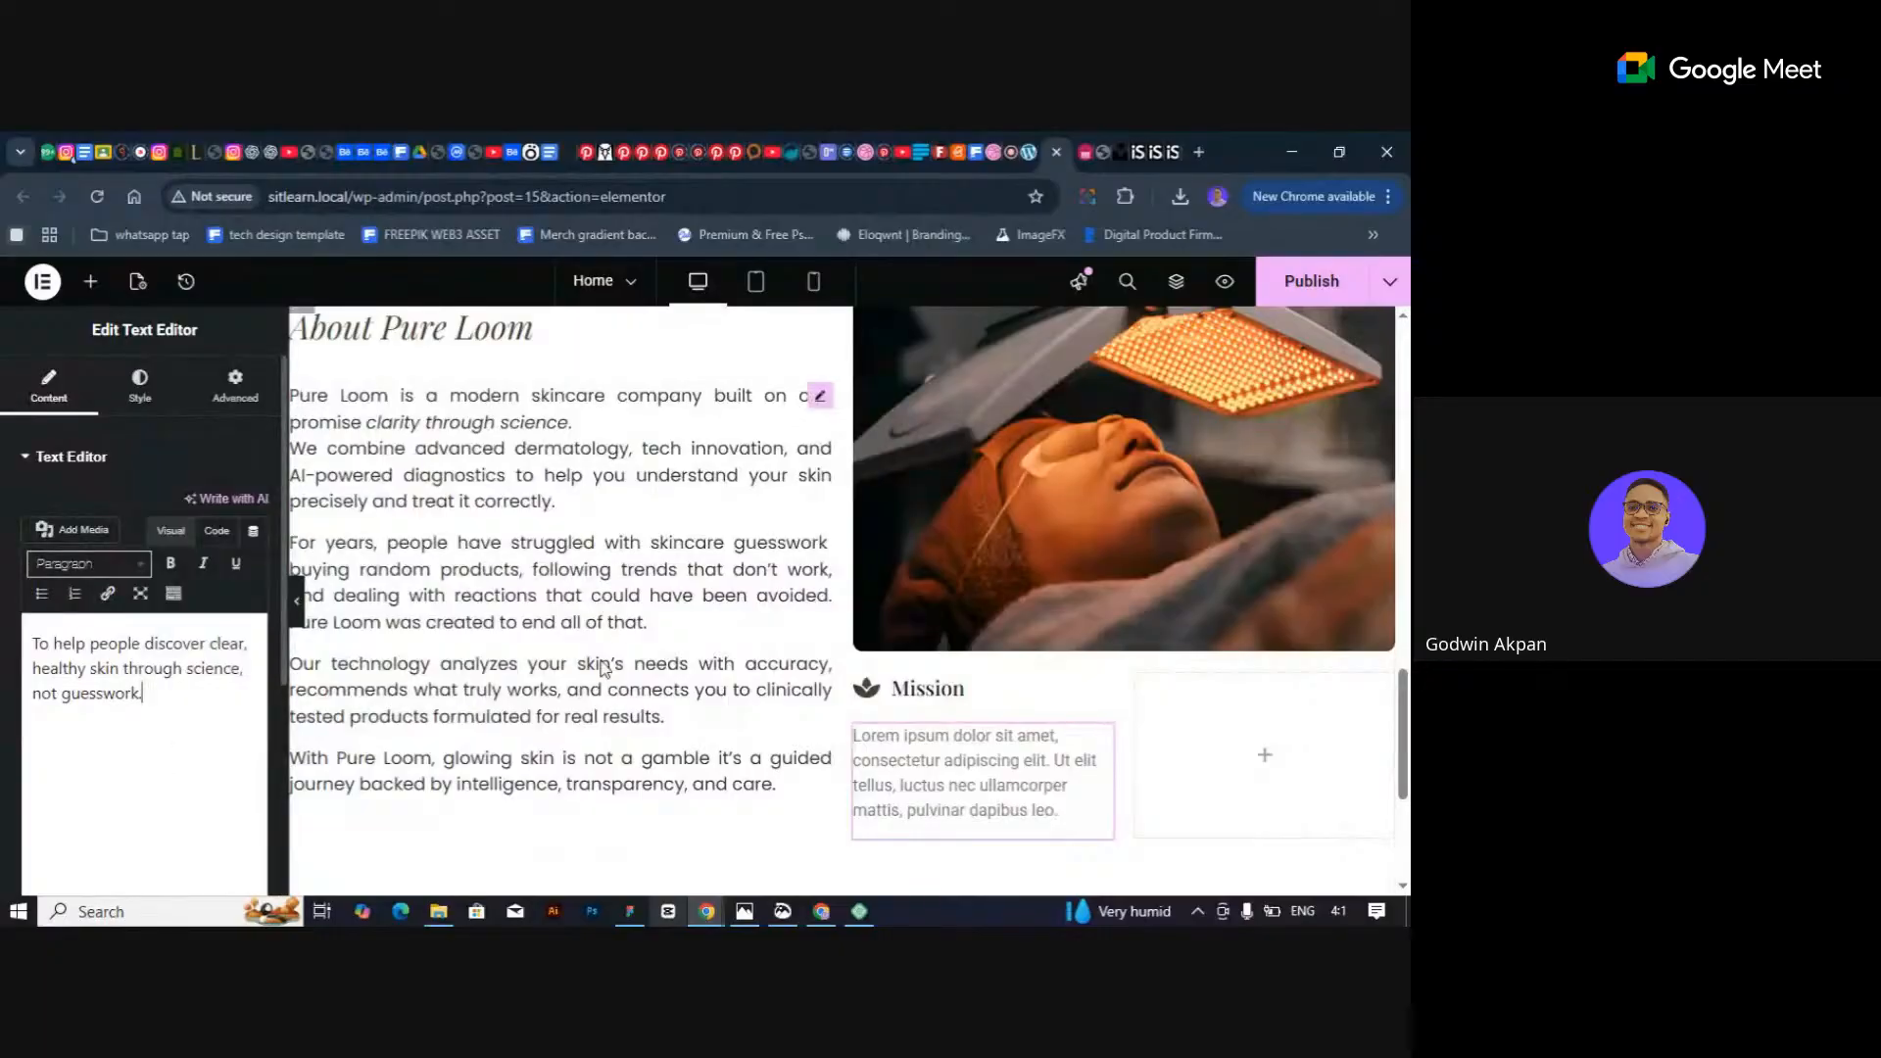
Preview the About Pure Loom section at full page width and return to the Mission column in the editor.
{"action": "scroll", "coordinate": [303, 610], "scroll_direction": "up", "scroll_amount": 3}
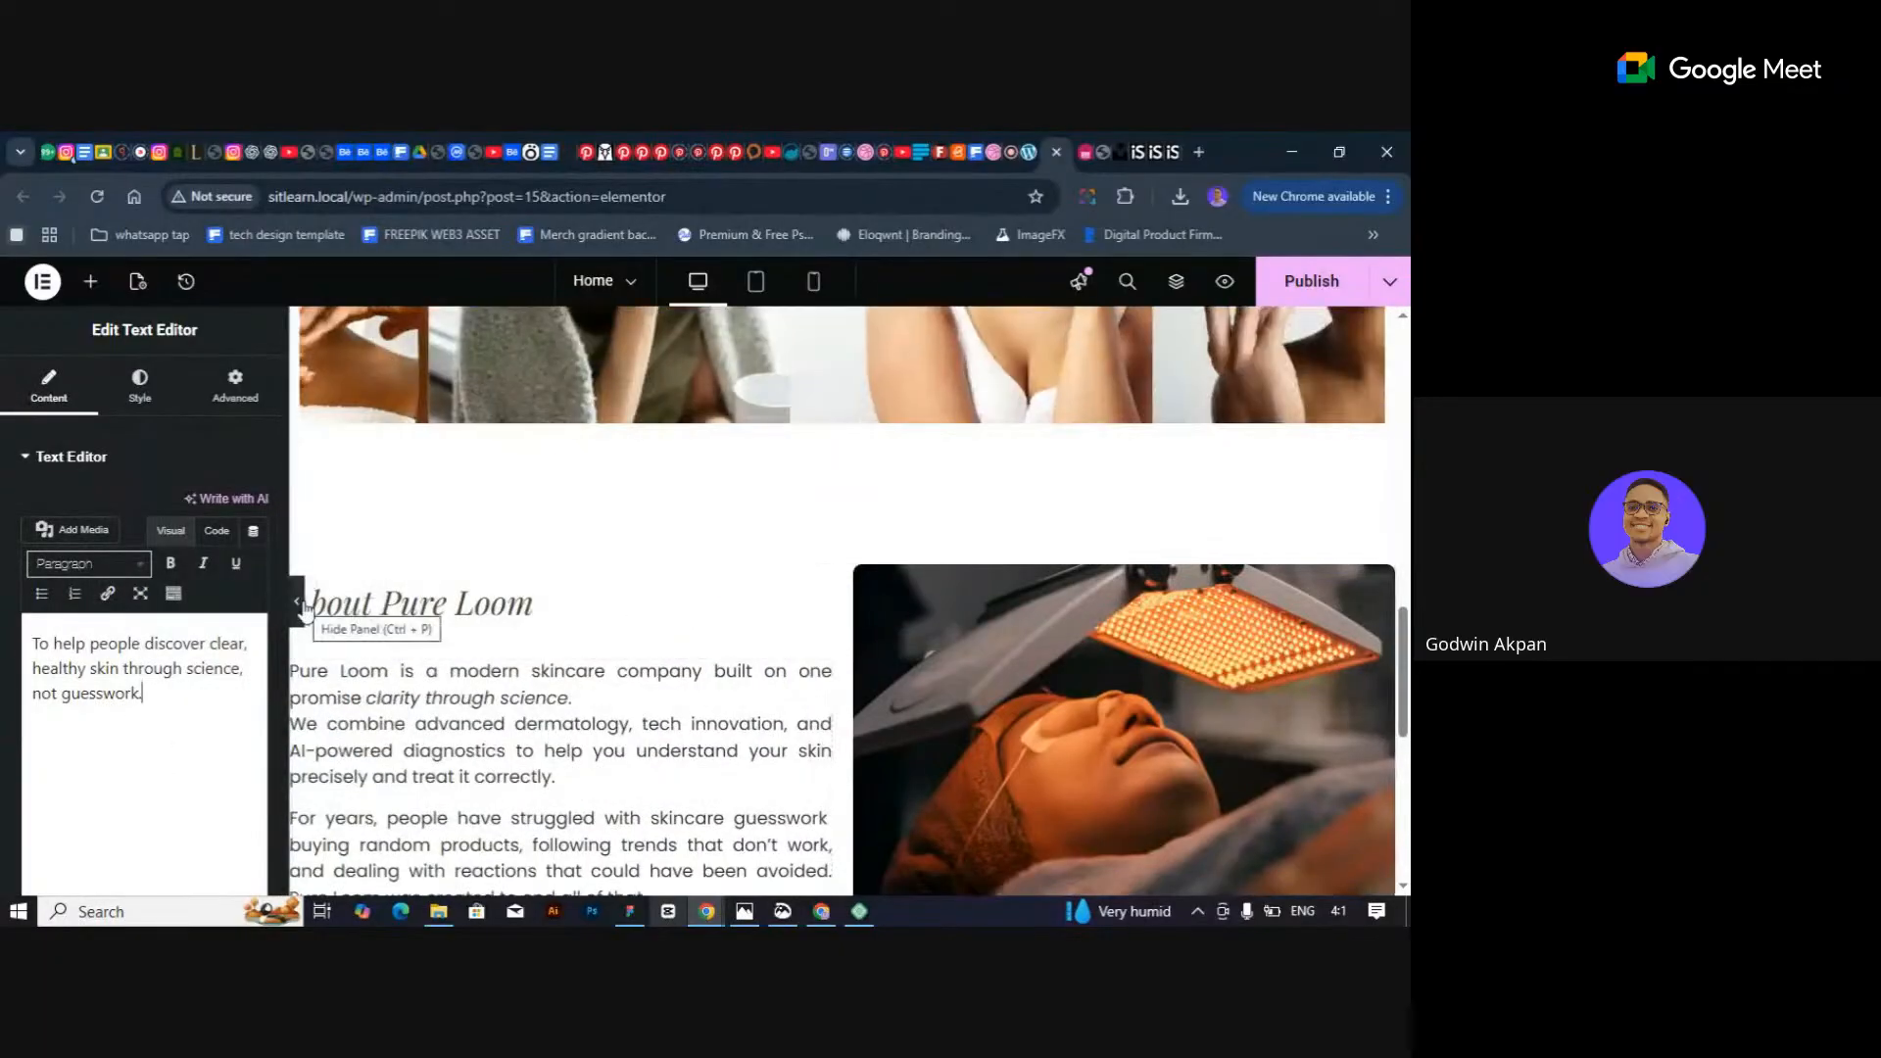
{"action": "left_click", "coordinate": [304, 610]}
{"action": "scroll", "coordinate": [843, 713], "scroll_direction": "down", "scroll_amount": 10}
{"action": "scroll", "coordinate": [811, 638], "scroll_direction": "down", "scroll_amount": 5}
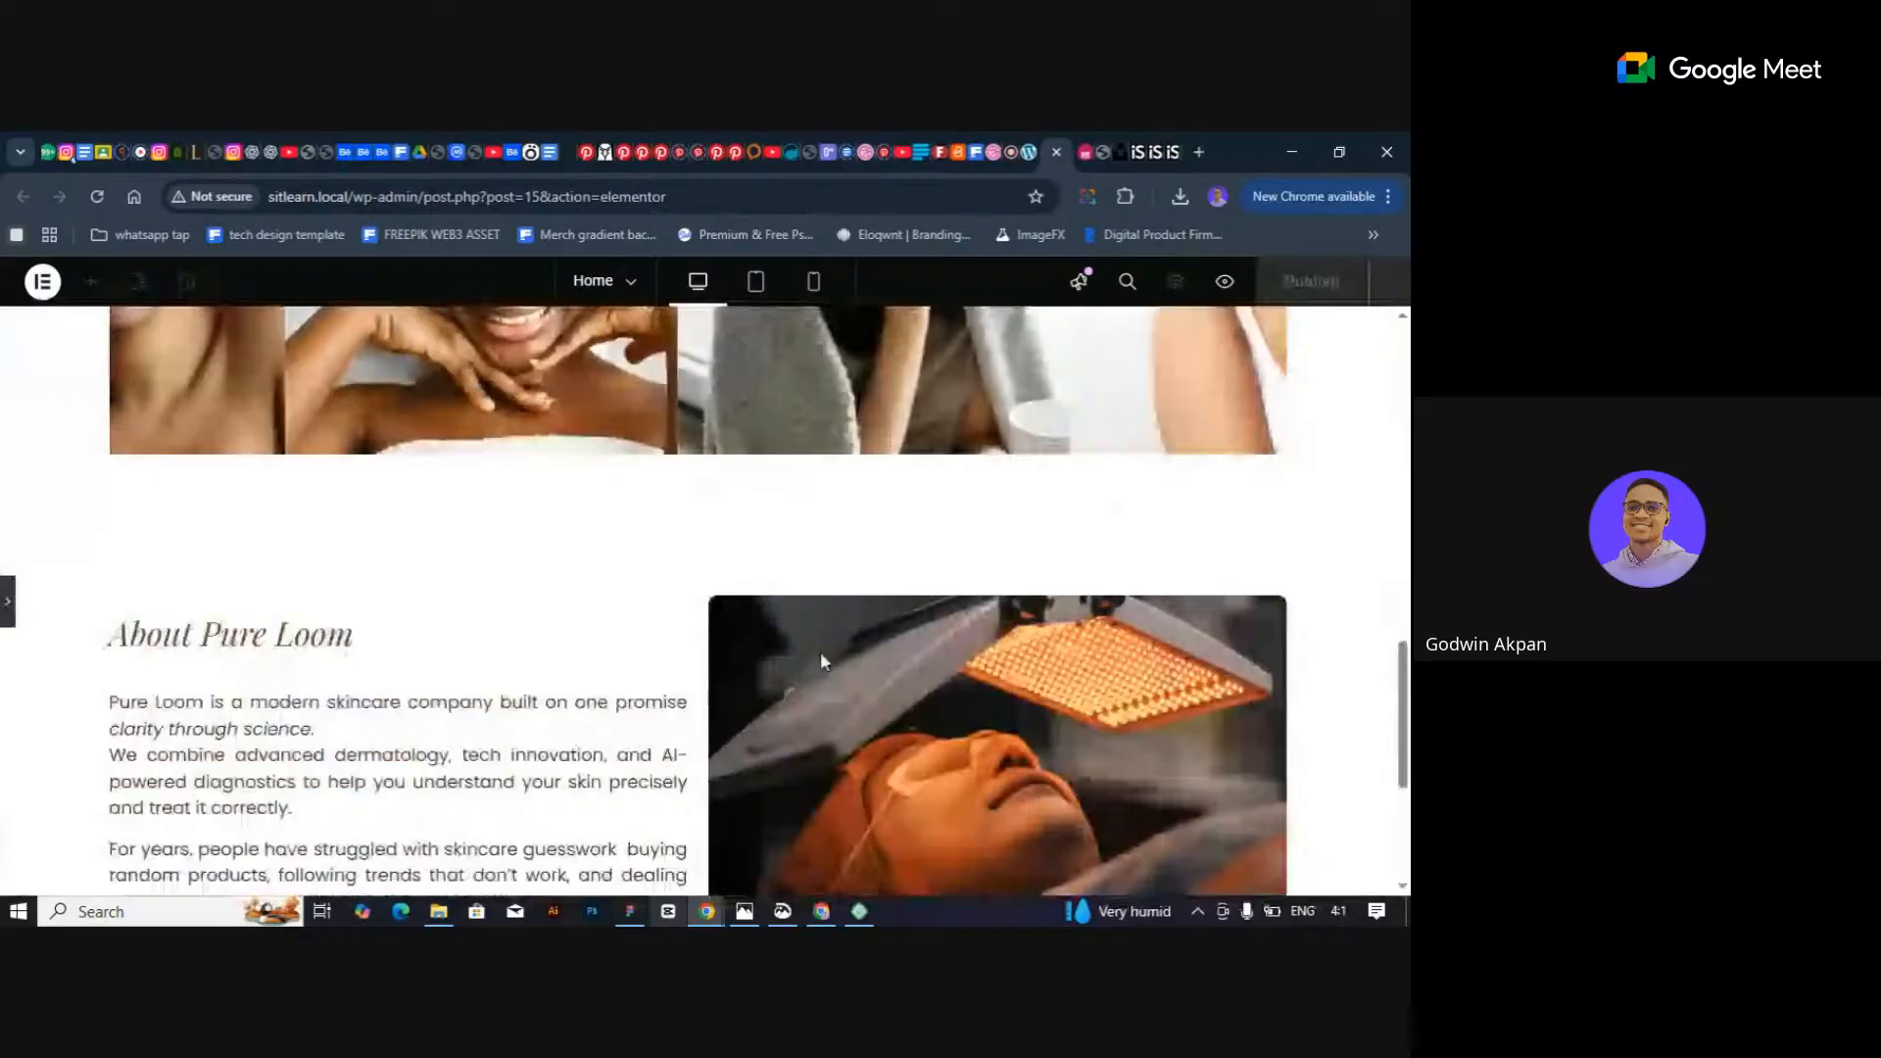
{"action": "key", "text": "ctrl+p"}
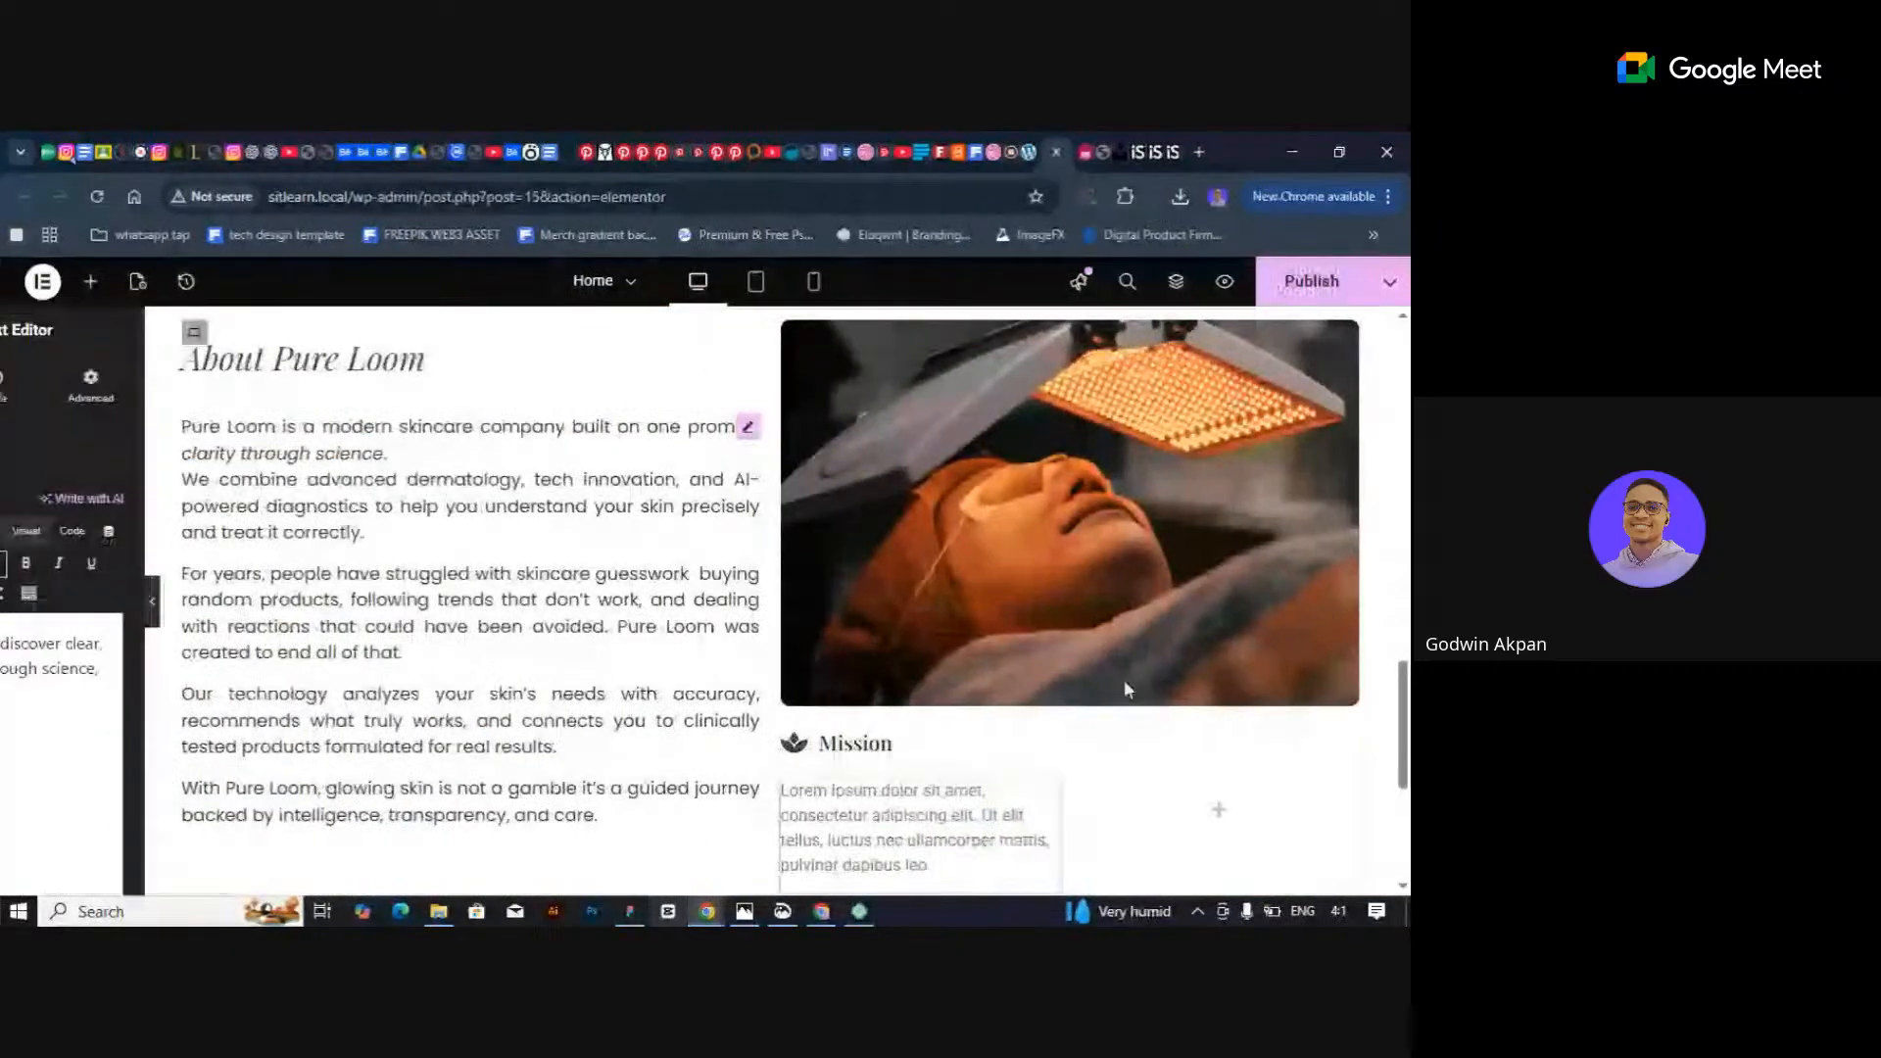
{"action": "scroll", "coordinate": [1002, 588], "scroll_direction": "down", "scroll_amount": 3}
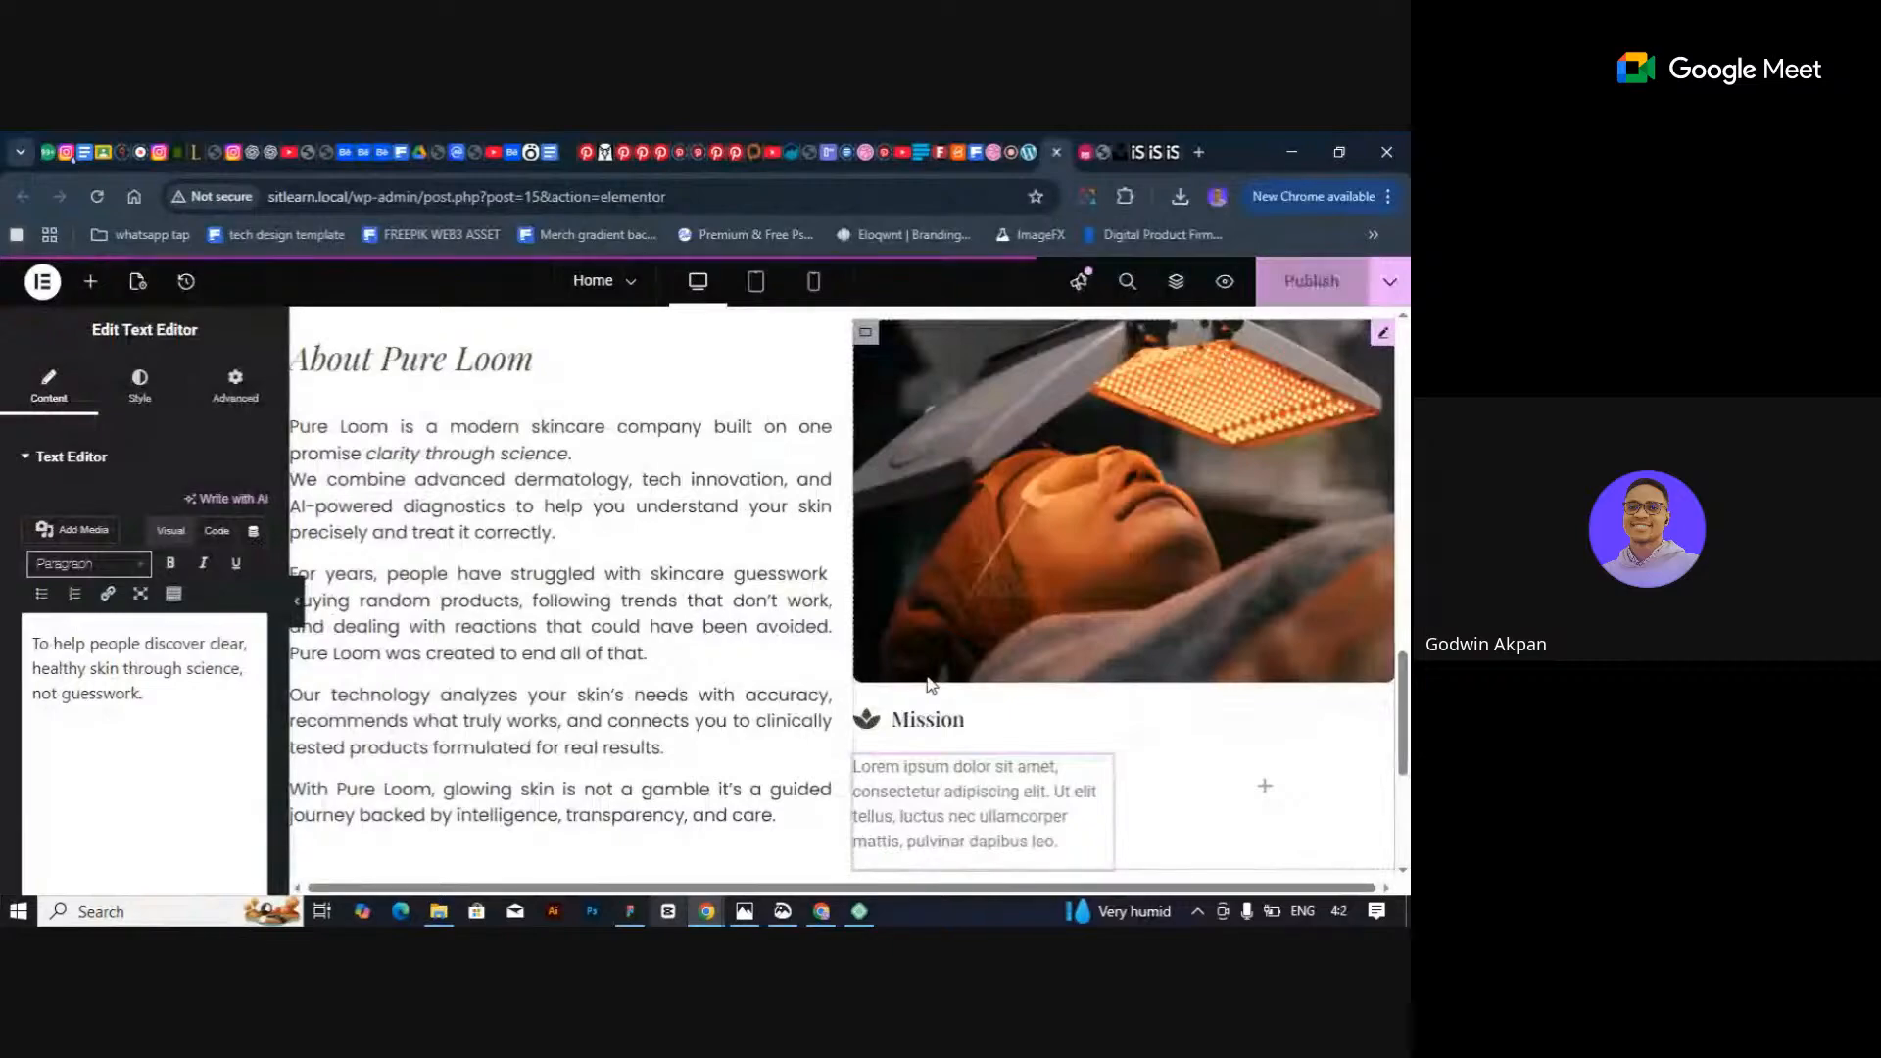
{"action": "scroll", "coordinate": [848, 684], "scroll_direction": "down", "scroll_amount": 3}
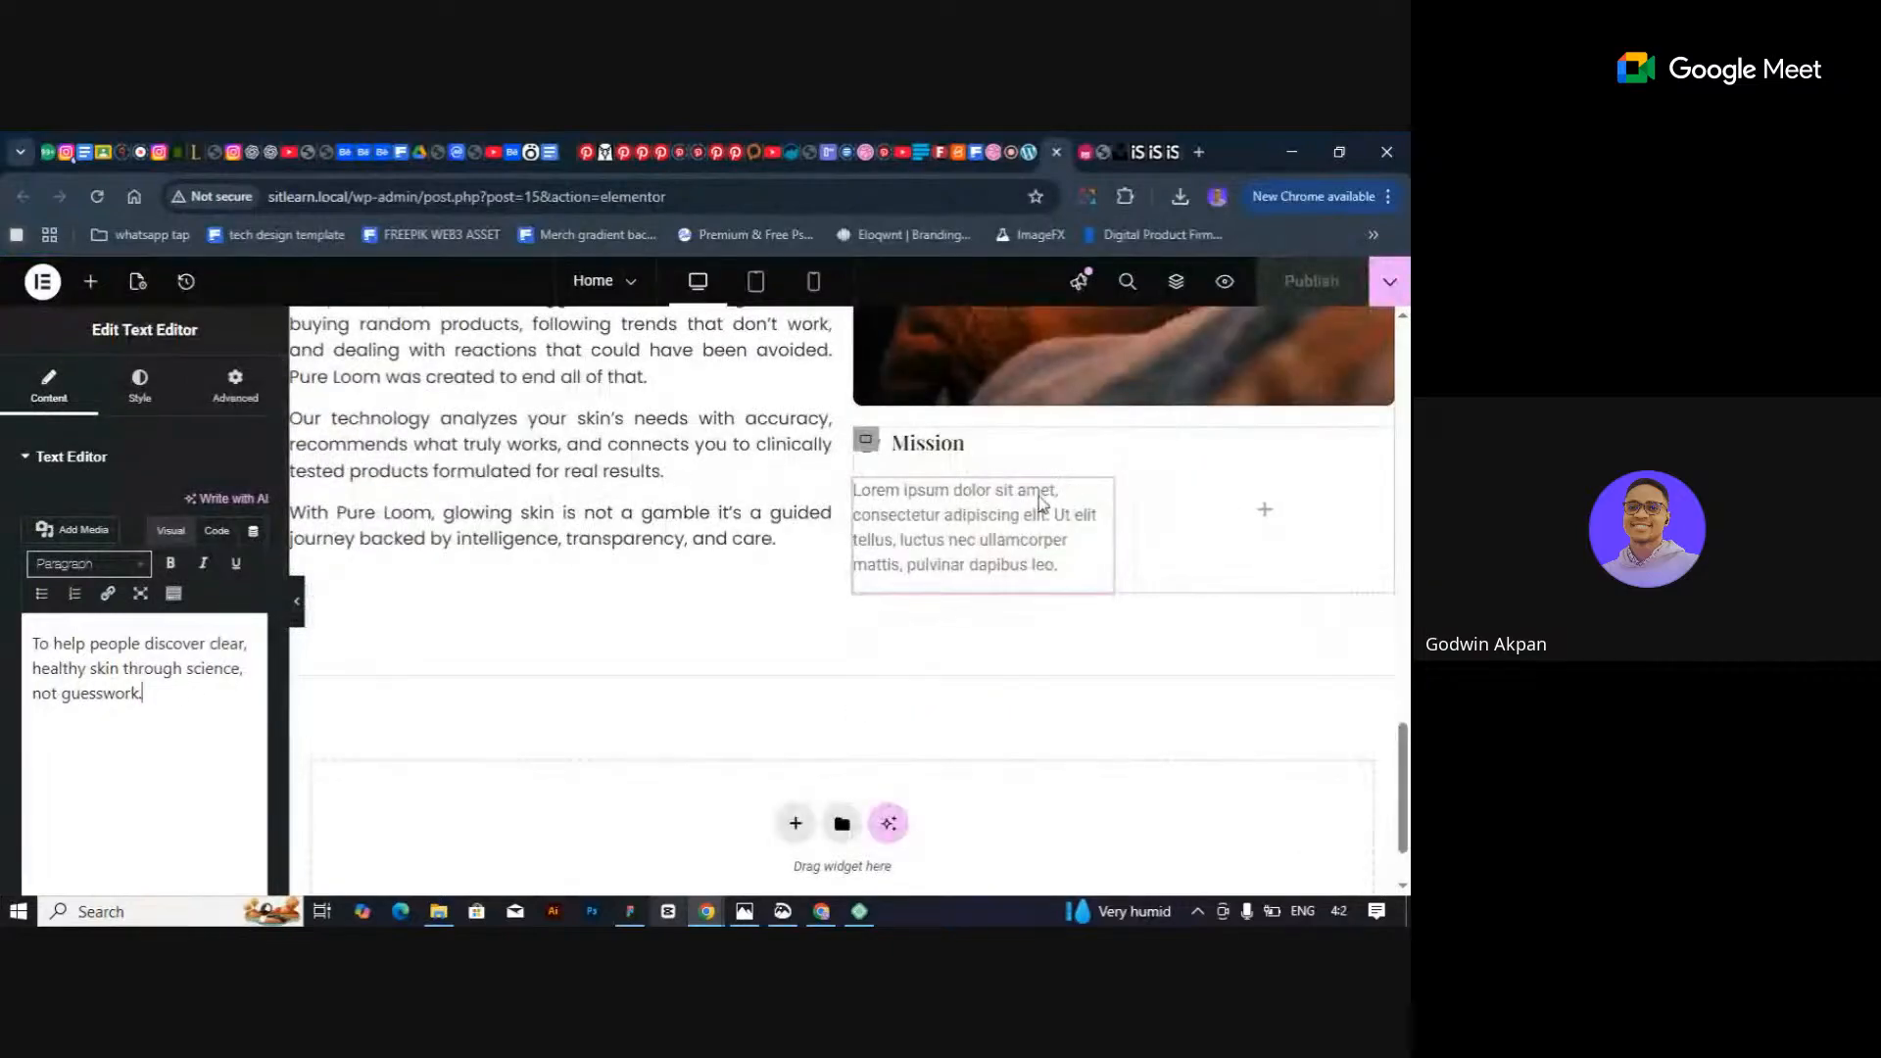
Set the font family of the sentence below the Mission heading to Poppins.
{"action": "left_click", "coordinate": [1097, 496]}
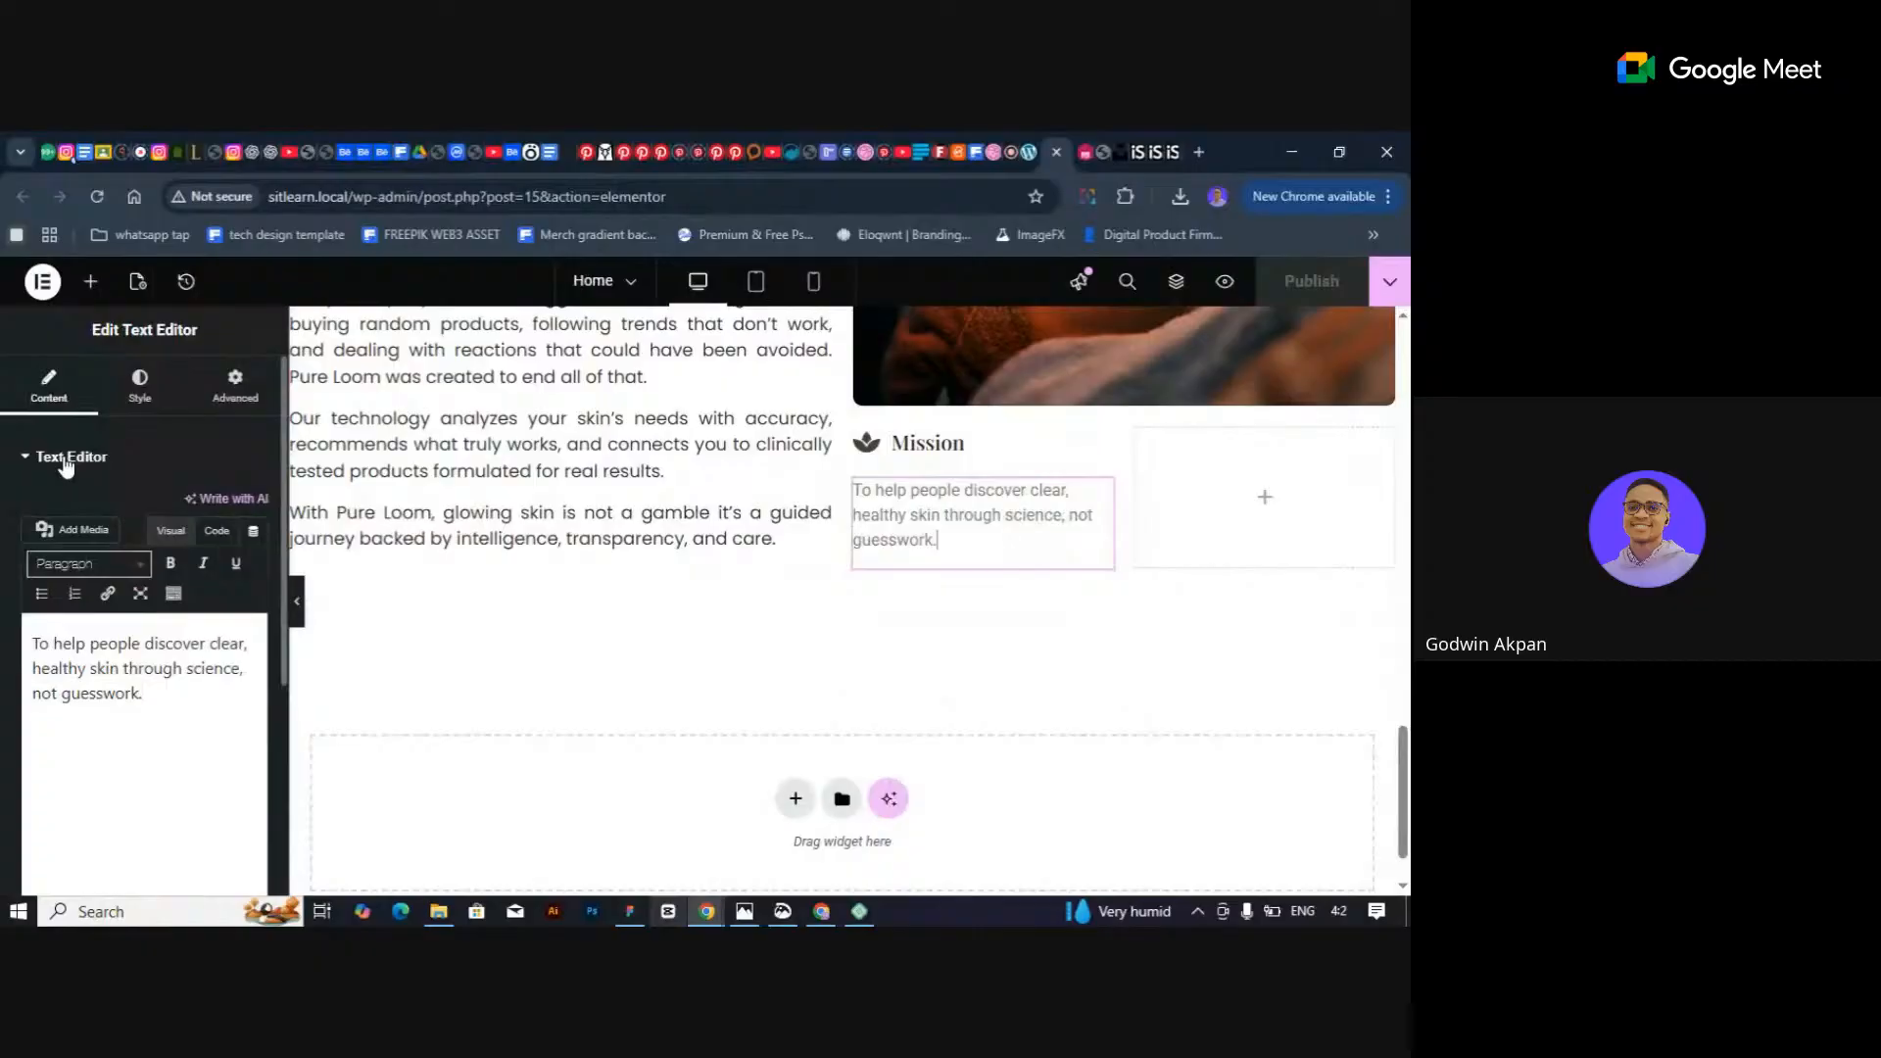
{"action": "left_click", "coordinate": [141, 386]}
{"action": "left_click", "coordinate": [254, 564]}
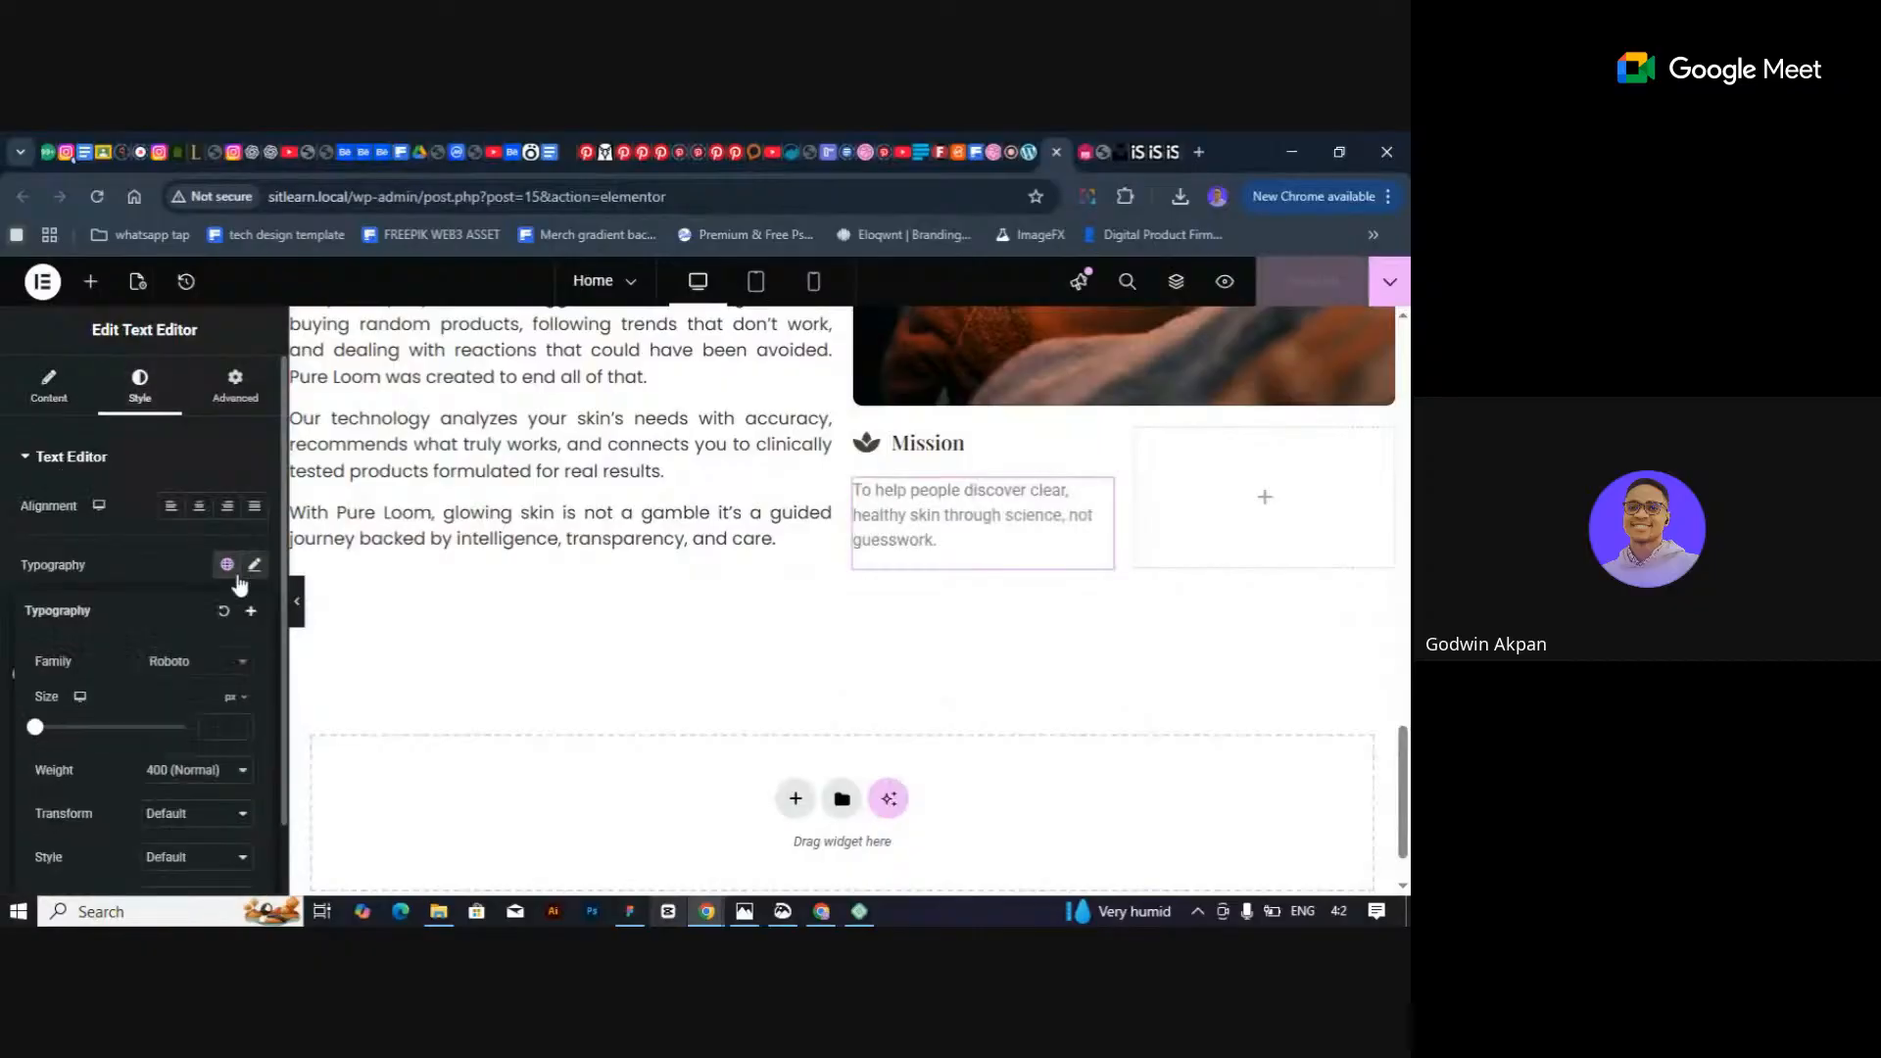
{"action": "left_click", "coordinate": [208, 670]}
{"action": "type", "text": "popp"}
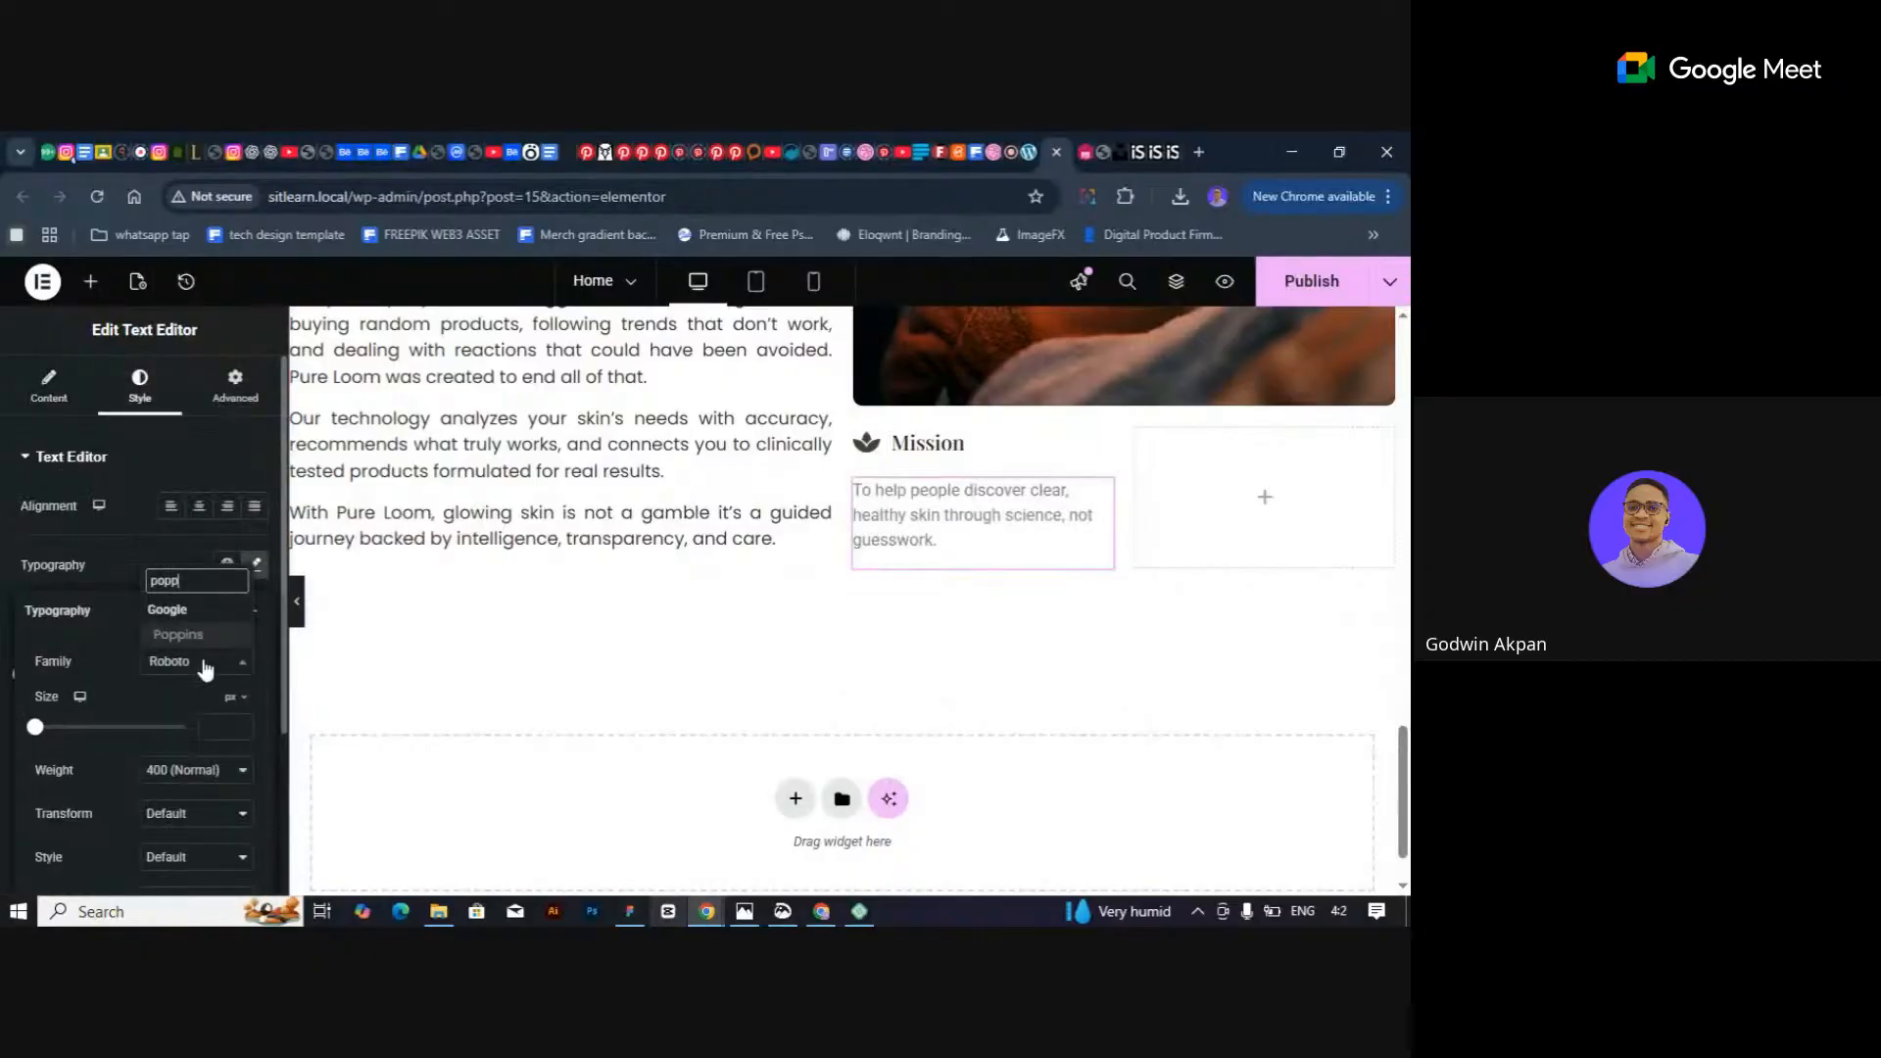
{"action": "key", "text": "Return"}
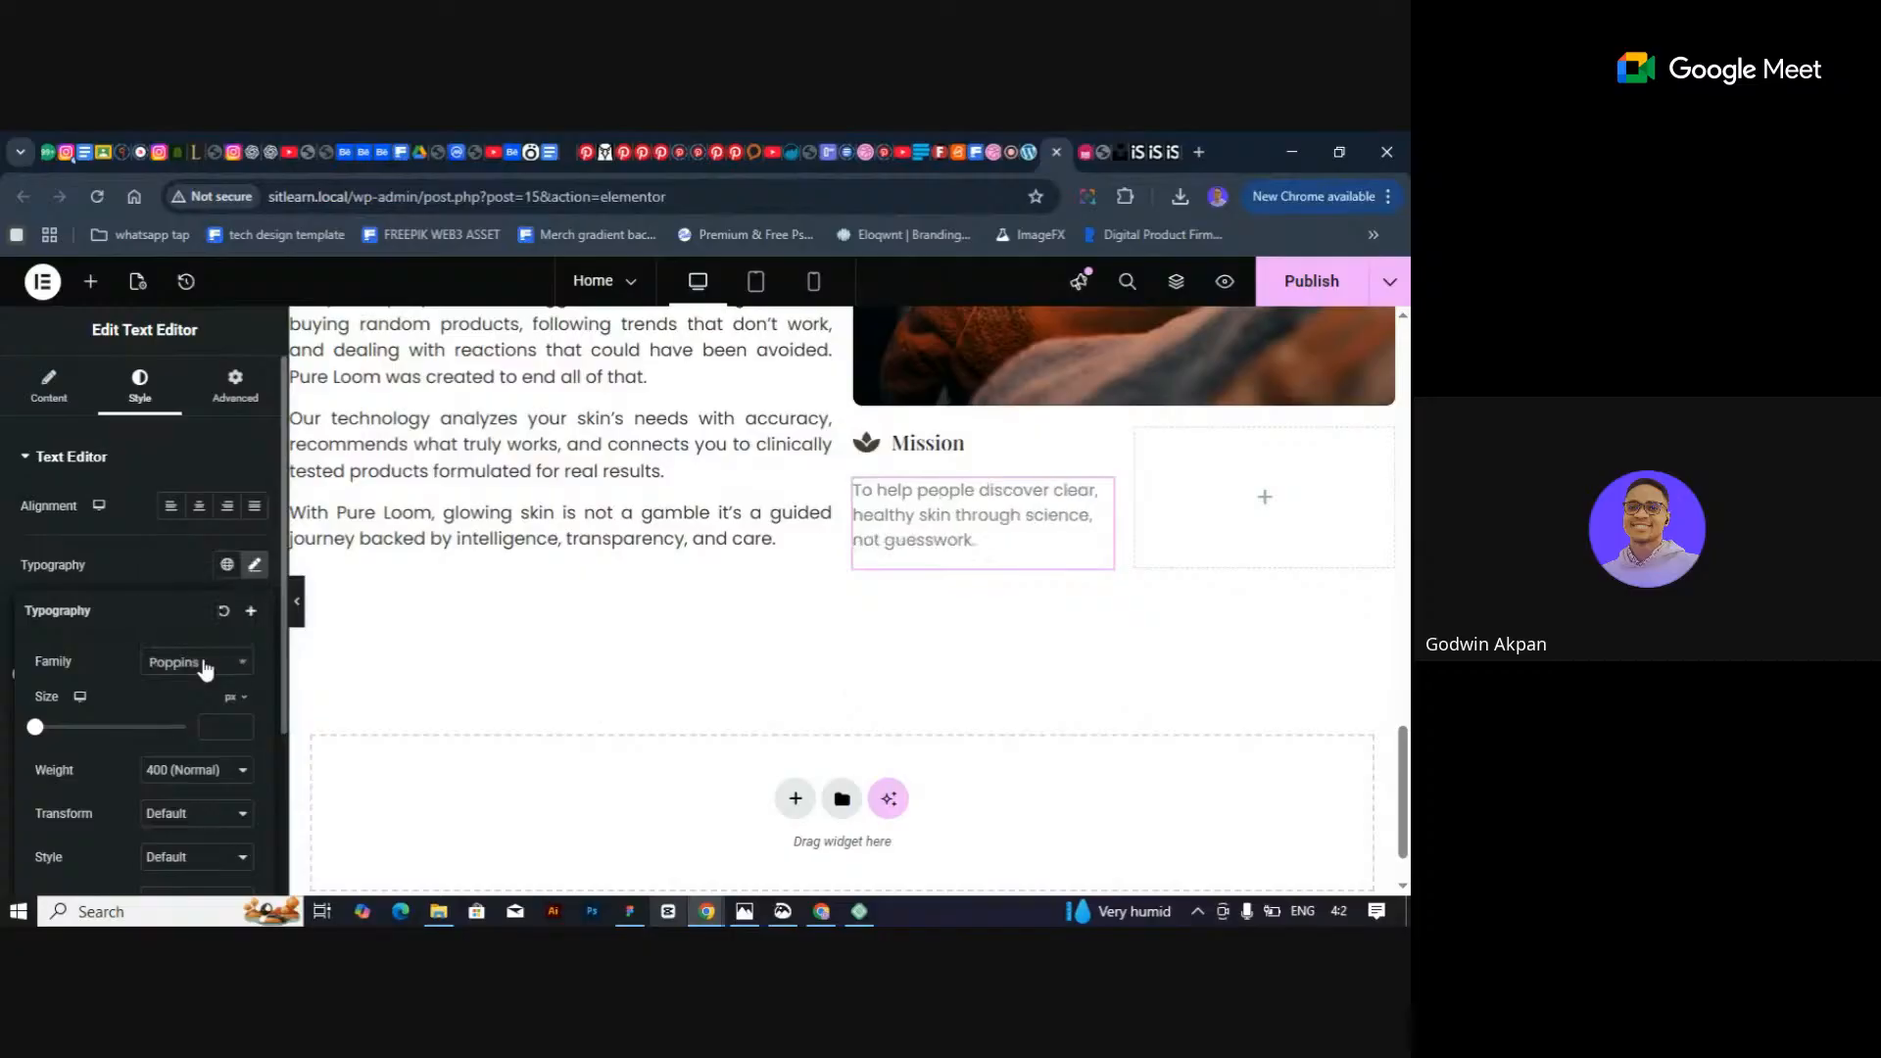
Set the mission sentence's font size to 17 px, matching the About Pure Loom paragraphs.
{"action": "left_click", "coordinate": [217, 727]}
{"action": "type", "text": "1"}
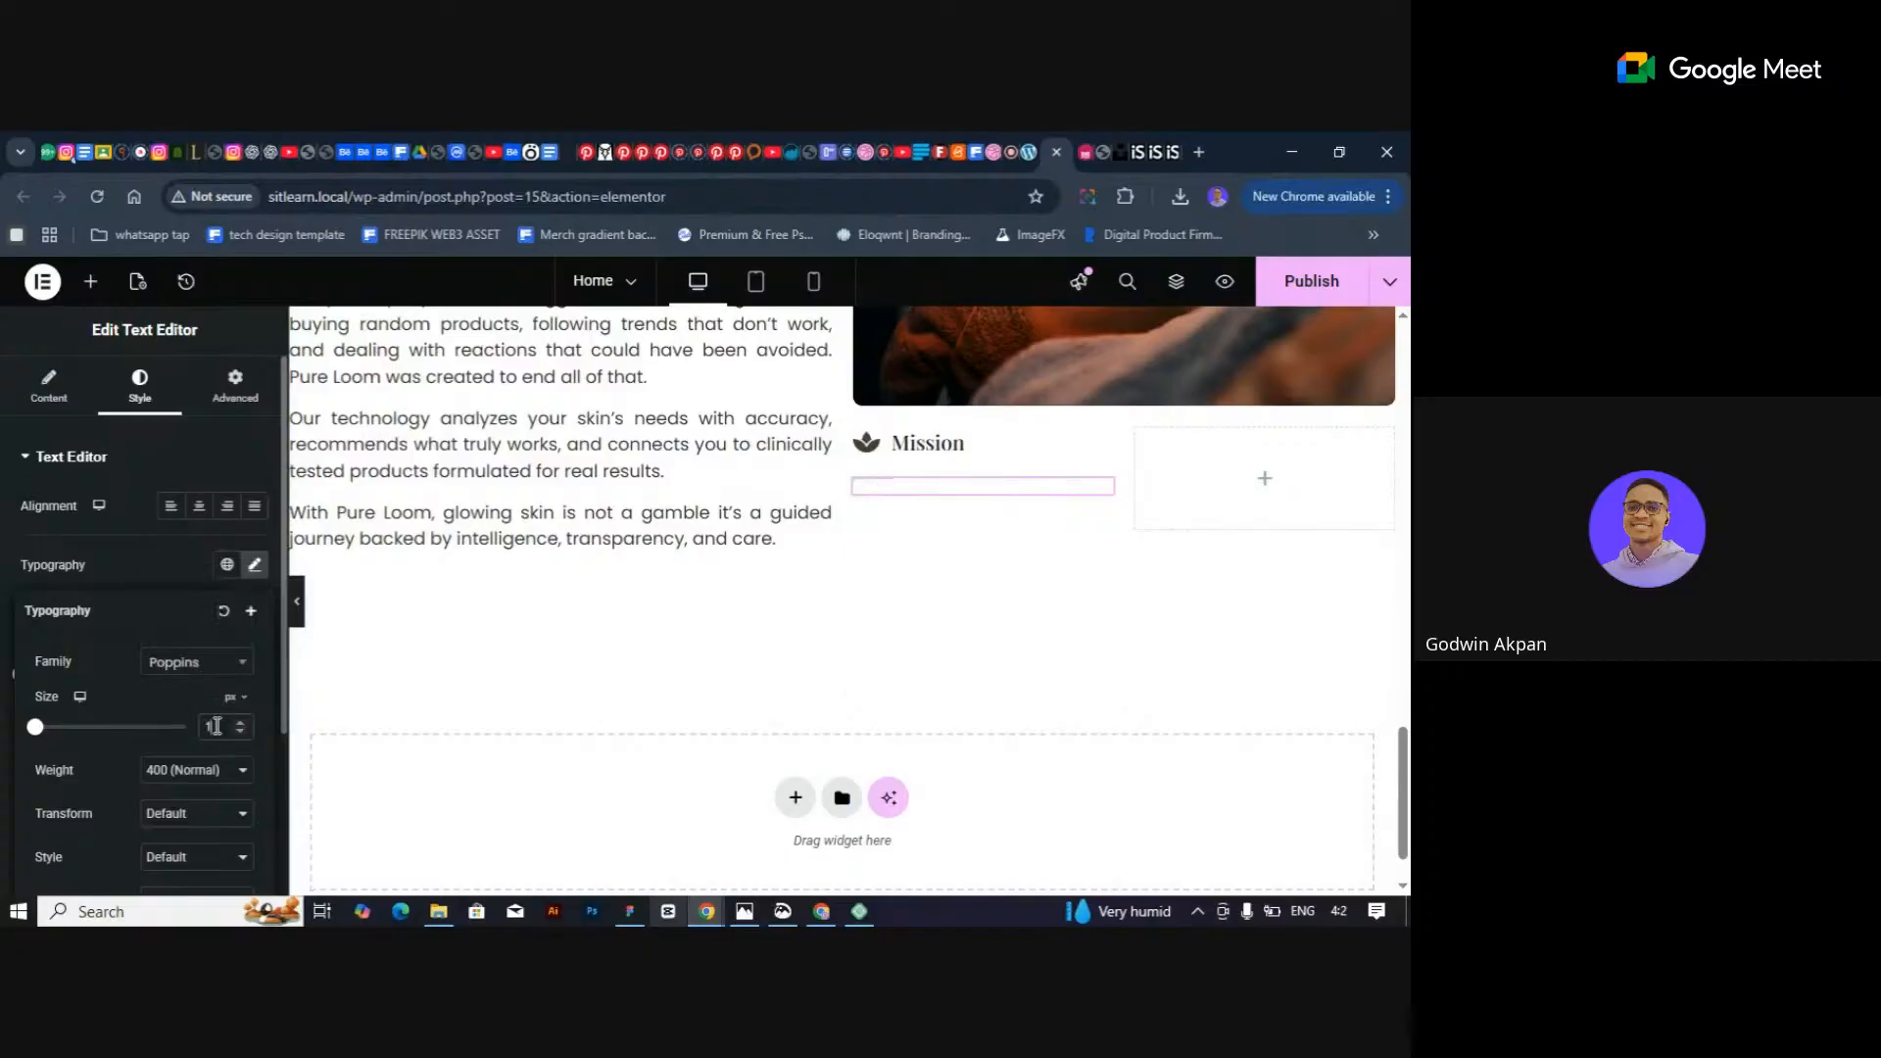
{"action": "type", "text": "6"}
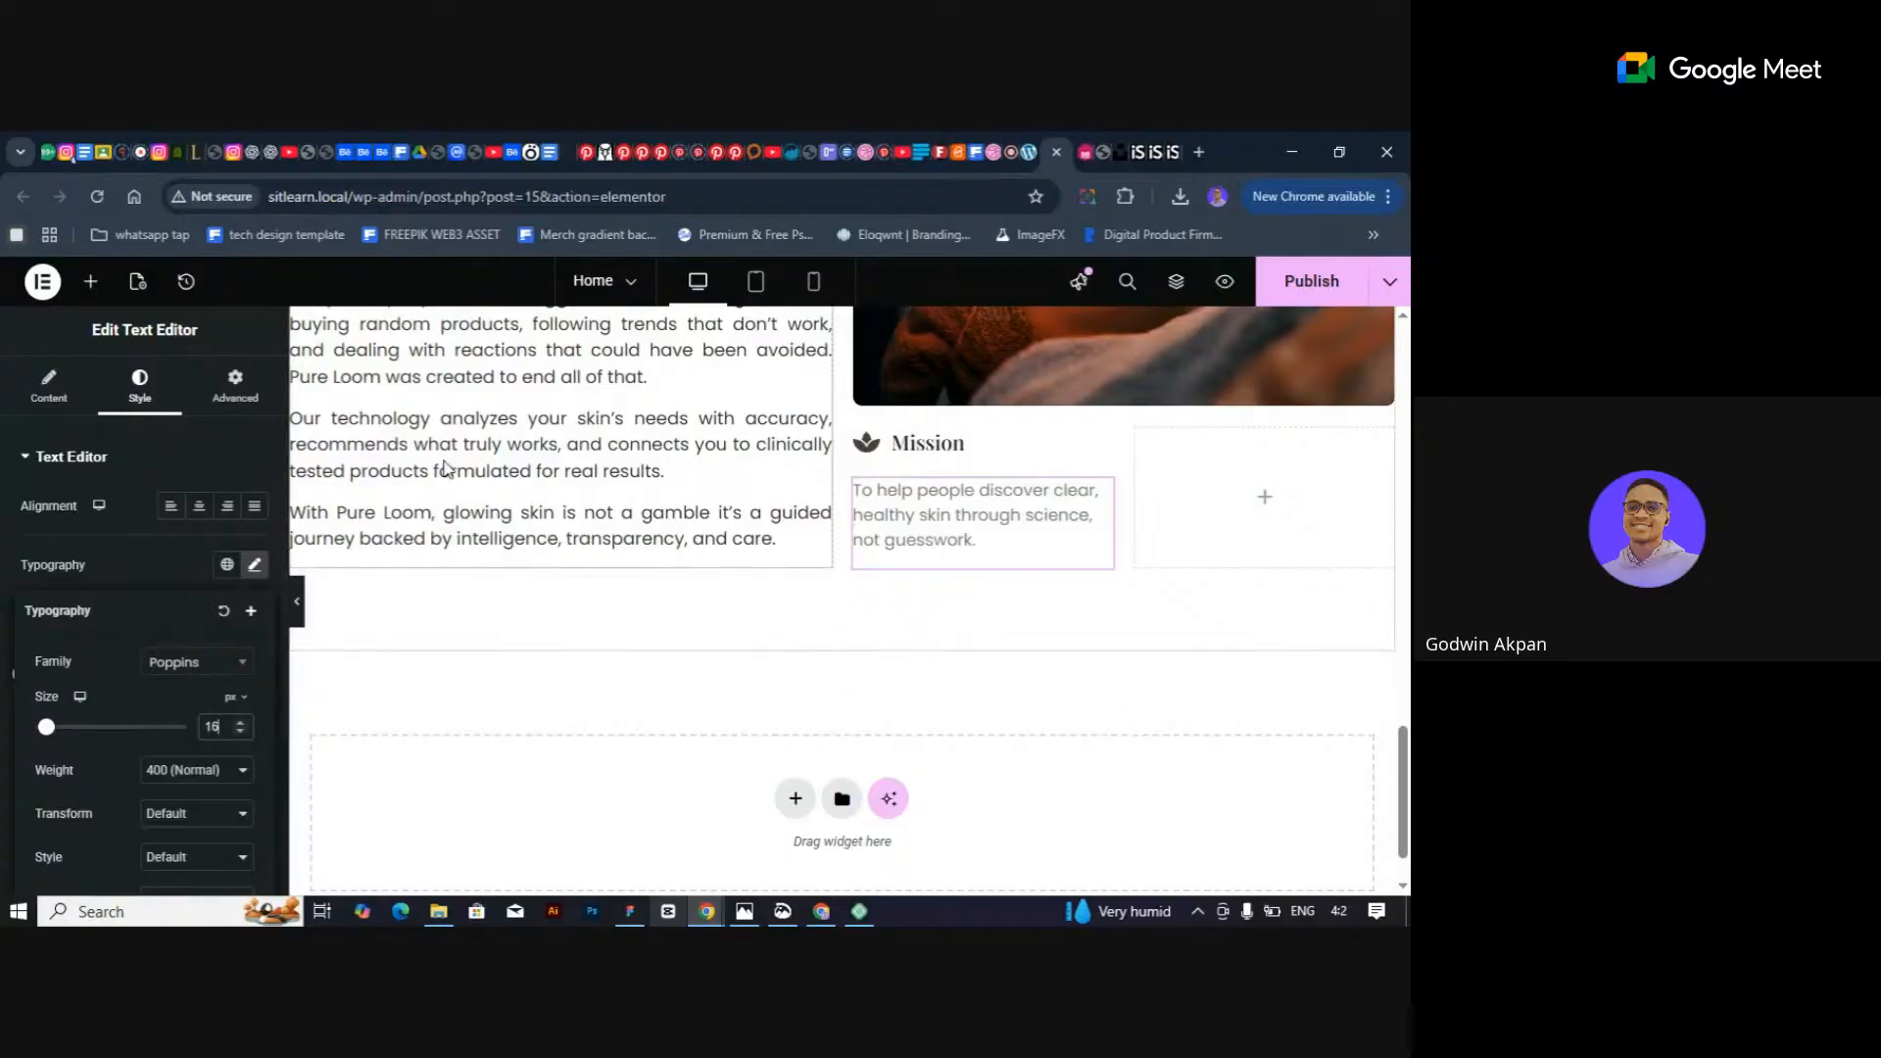
{"action": "left_click", "coordinate": [444, 468]}
{"action": "left_click", "coordinate": [254, 565]}
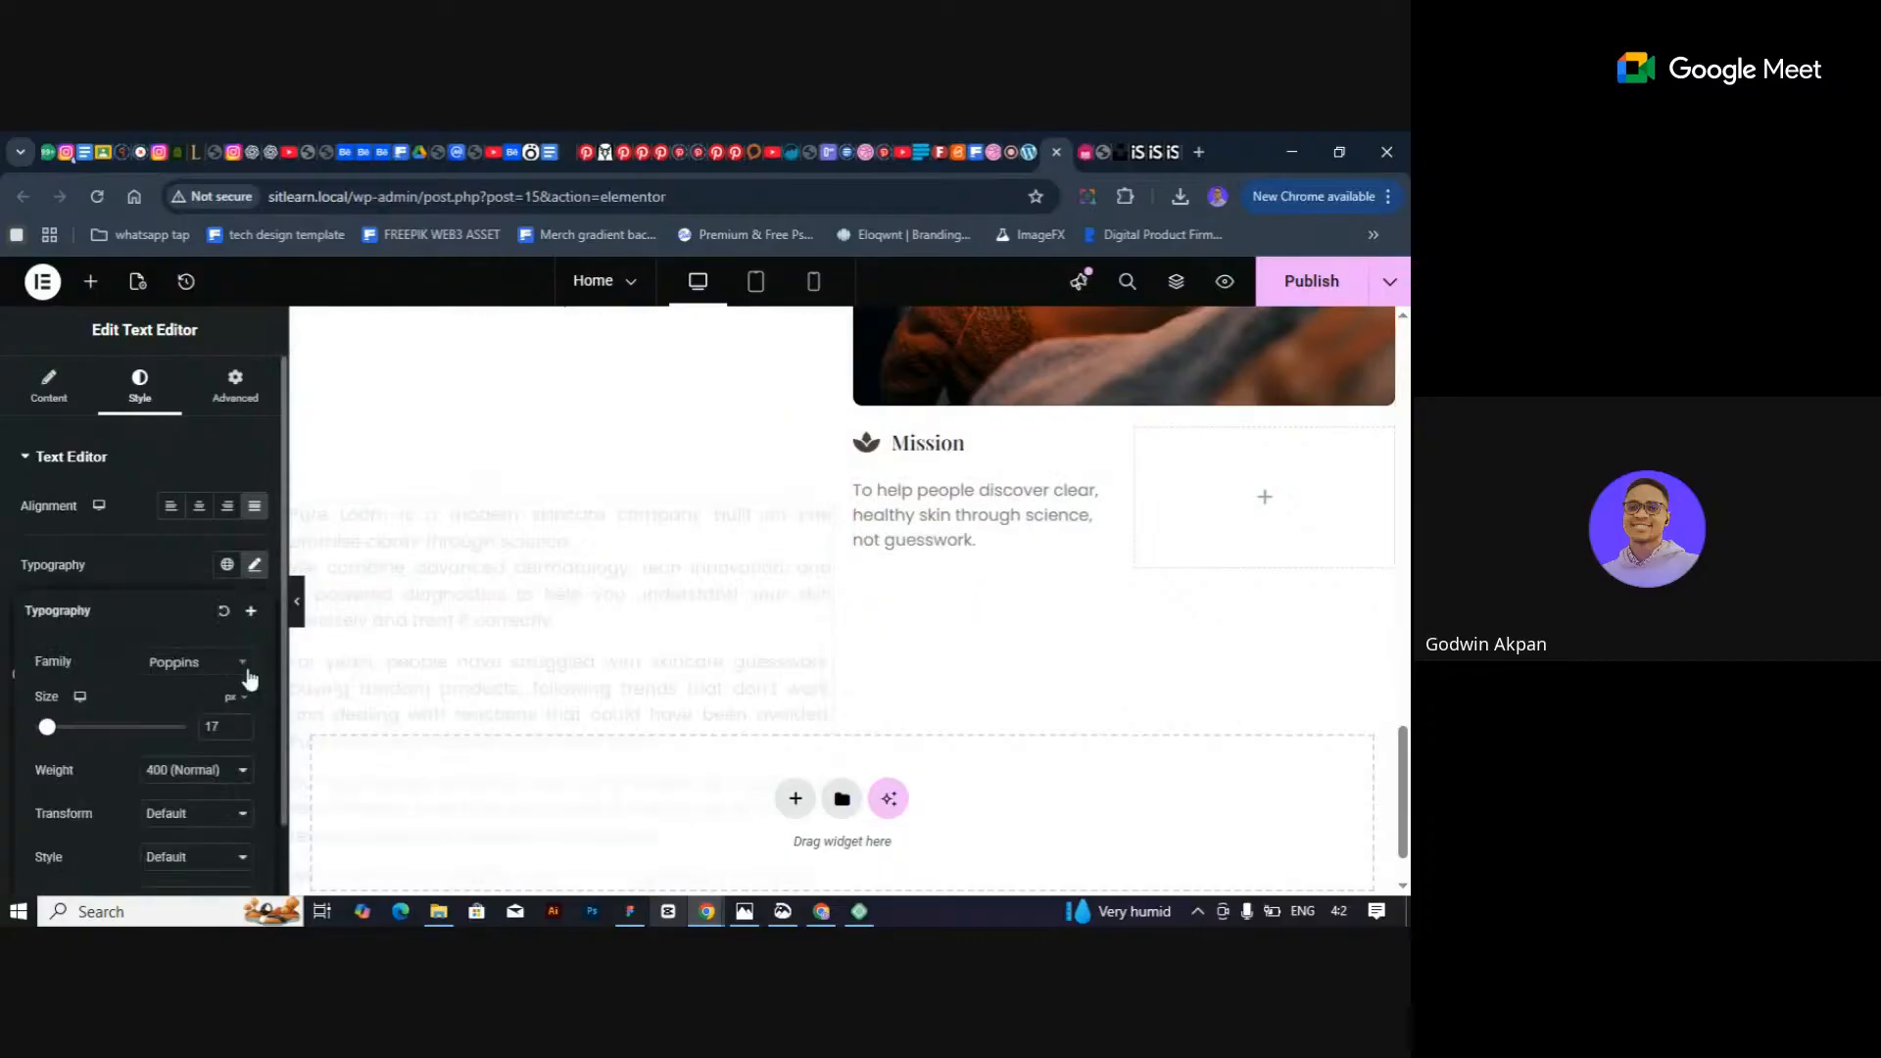
{"action": "left_click", "coordinate": [916, 537]}
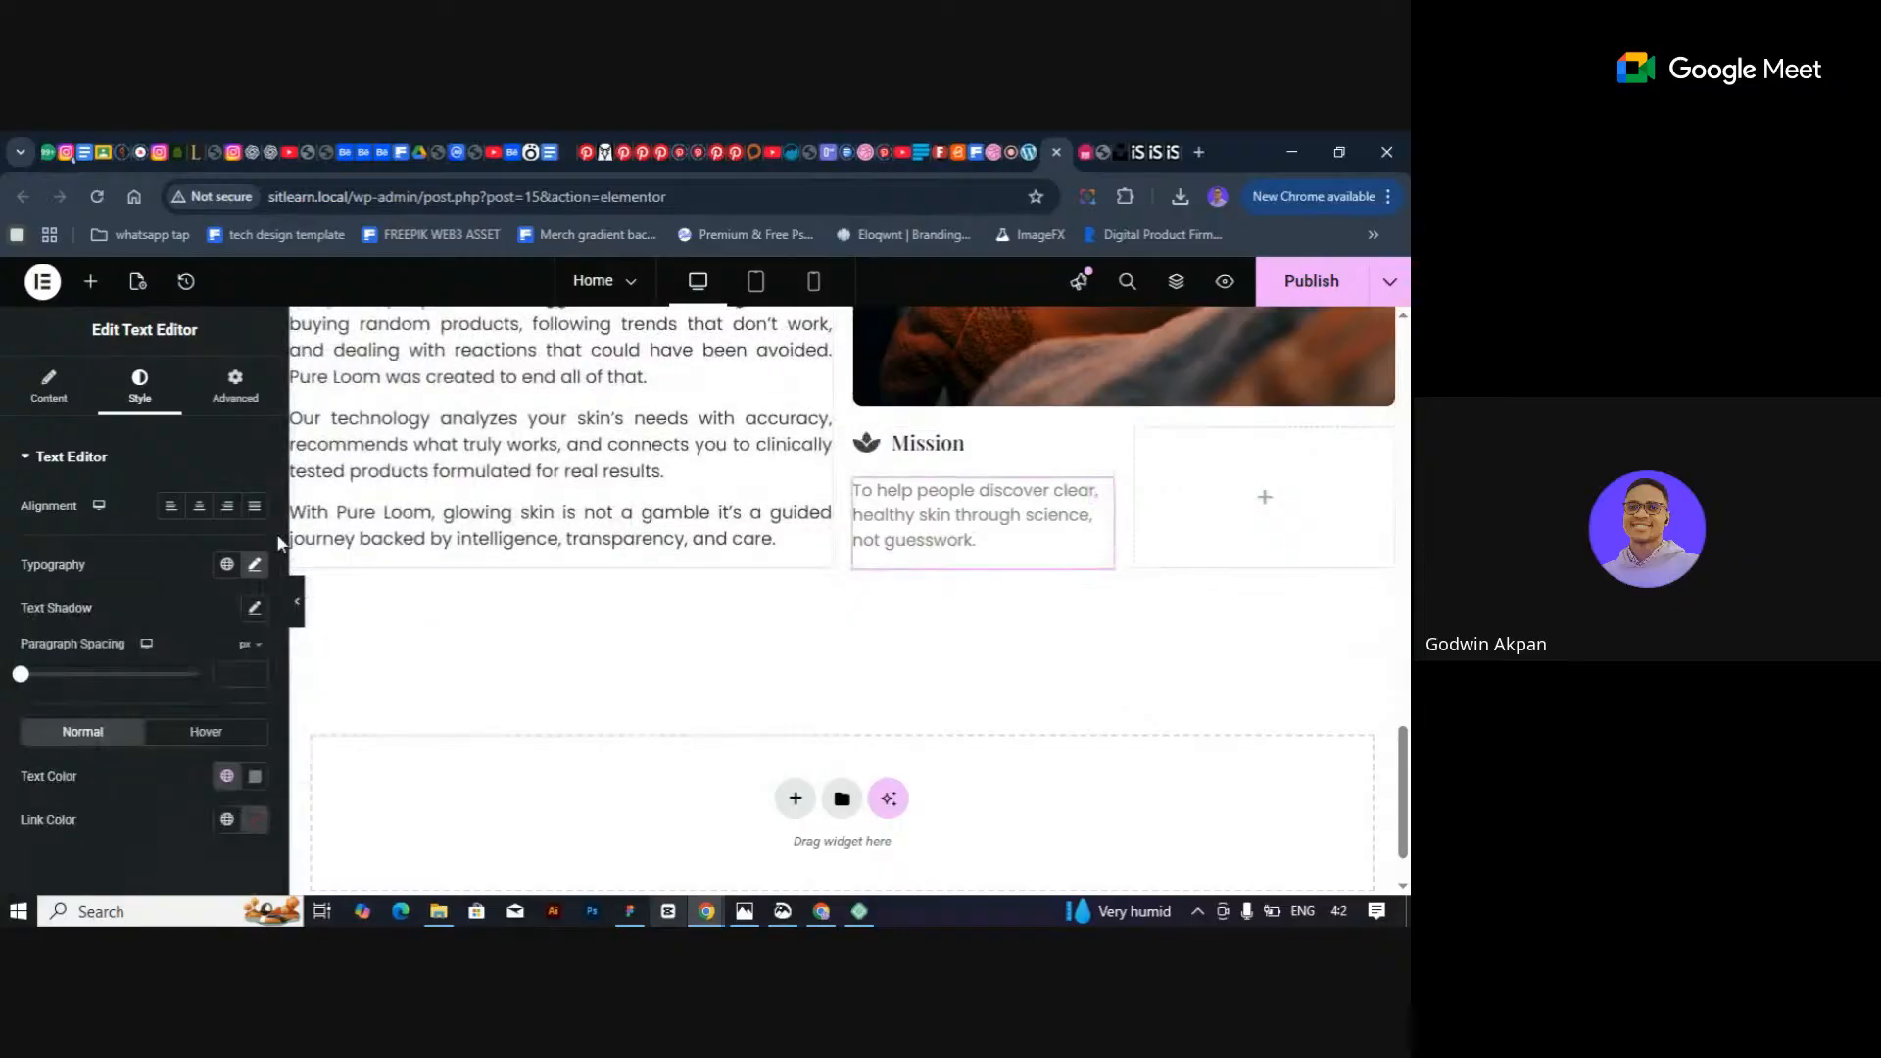
{"action": "left_click", "coordinate": [254, 565]}
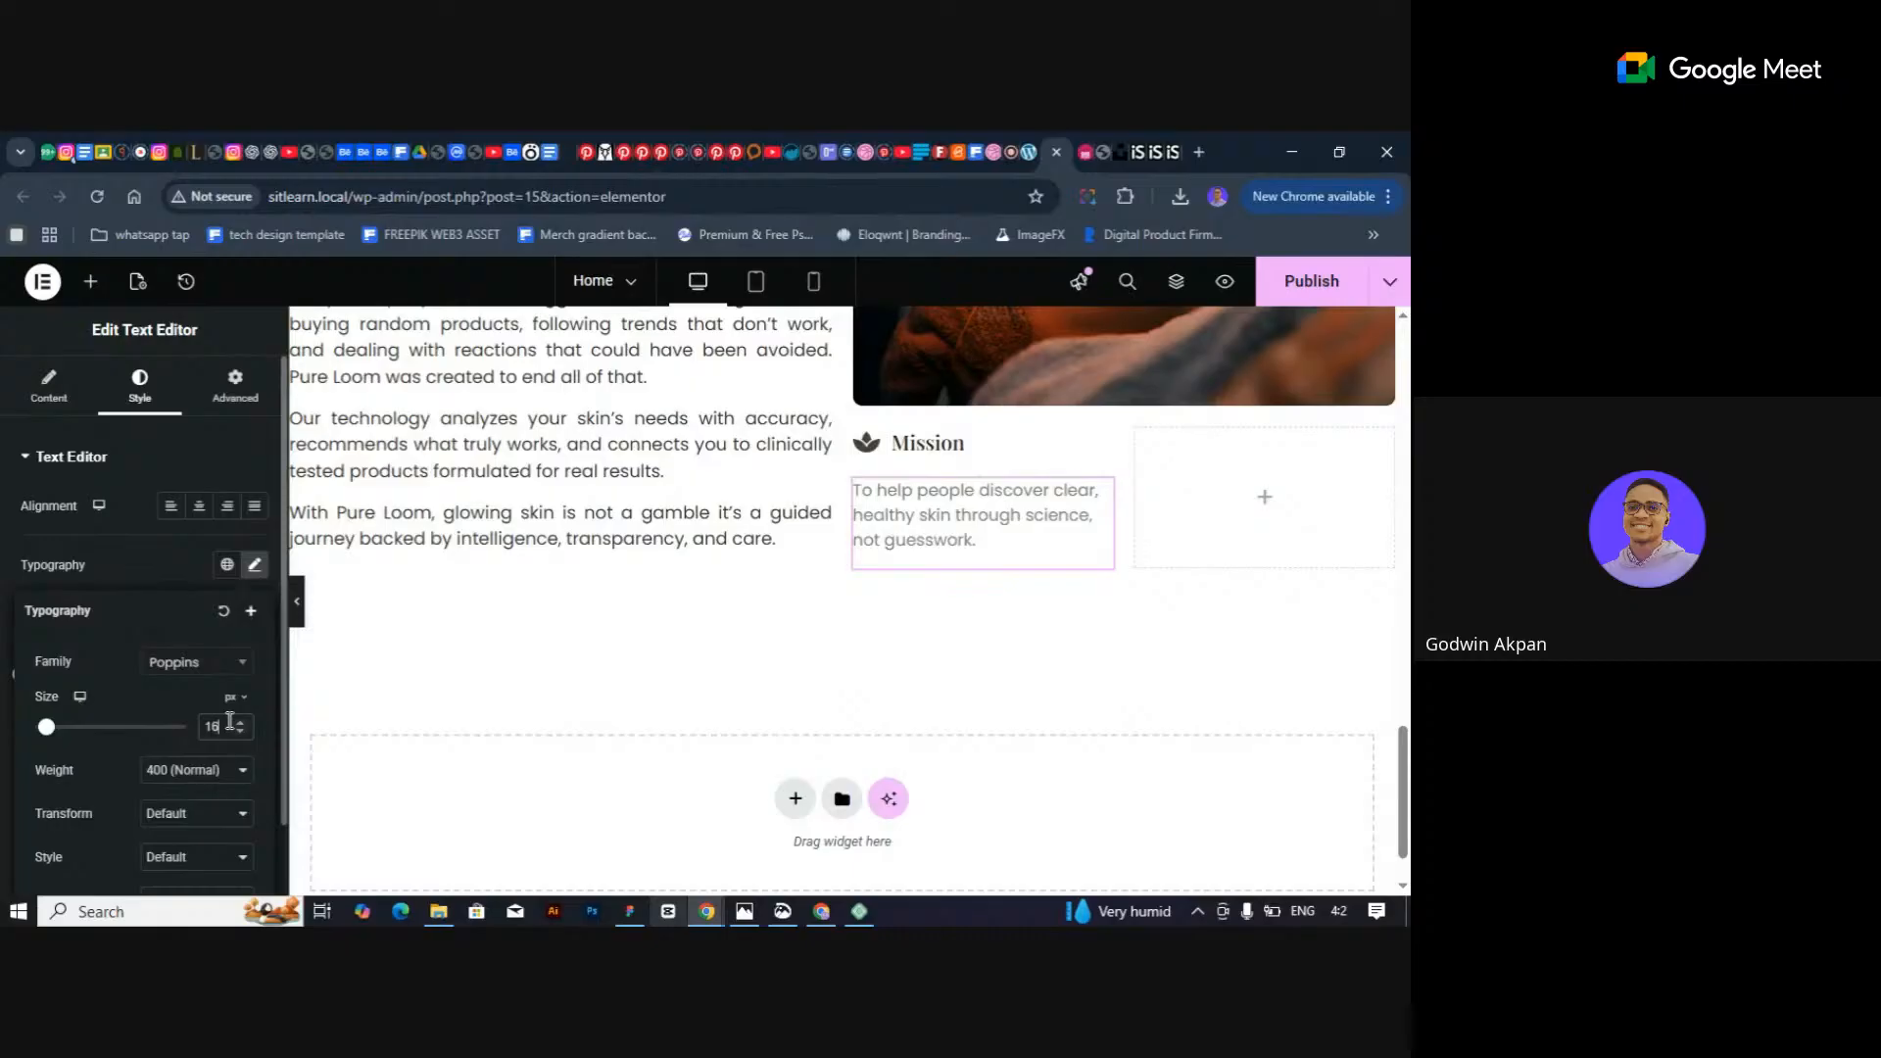
{"action": "key", "text": "Up"}
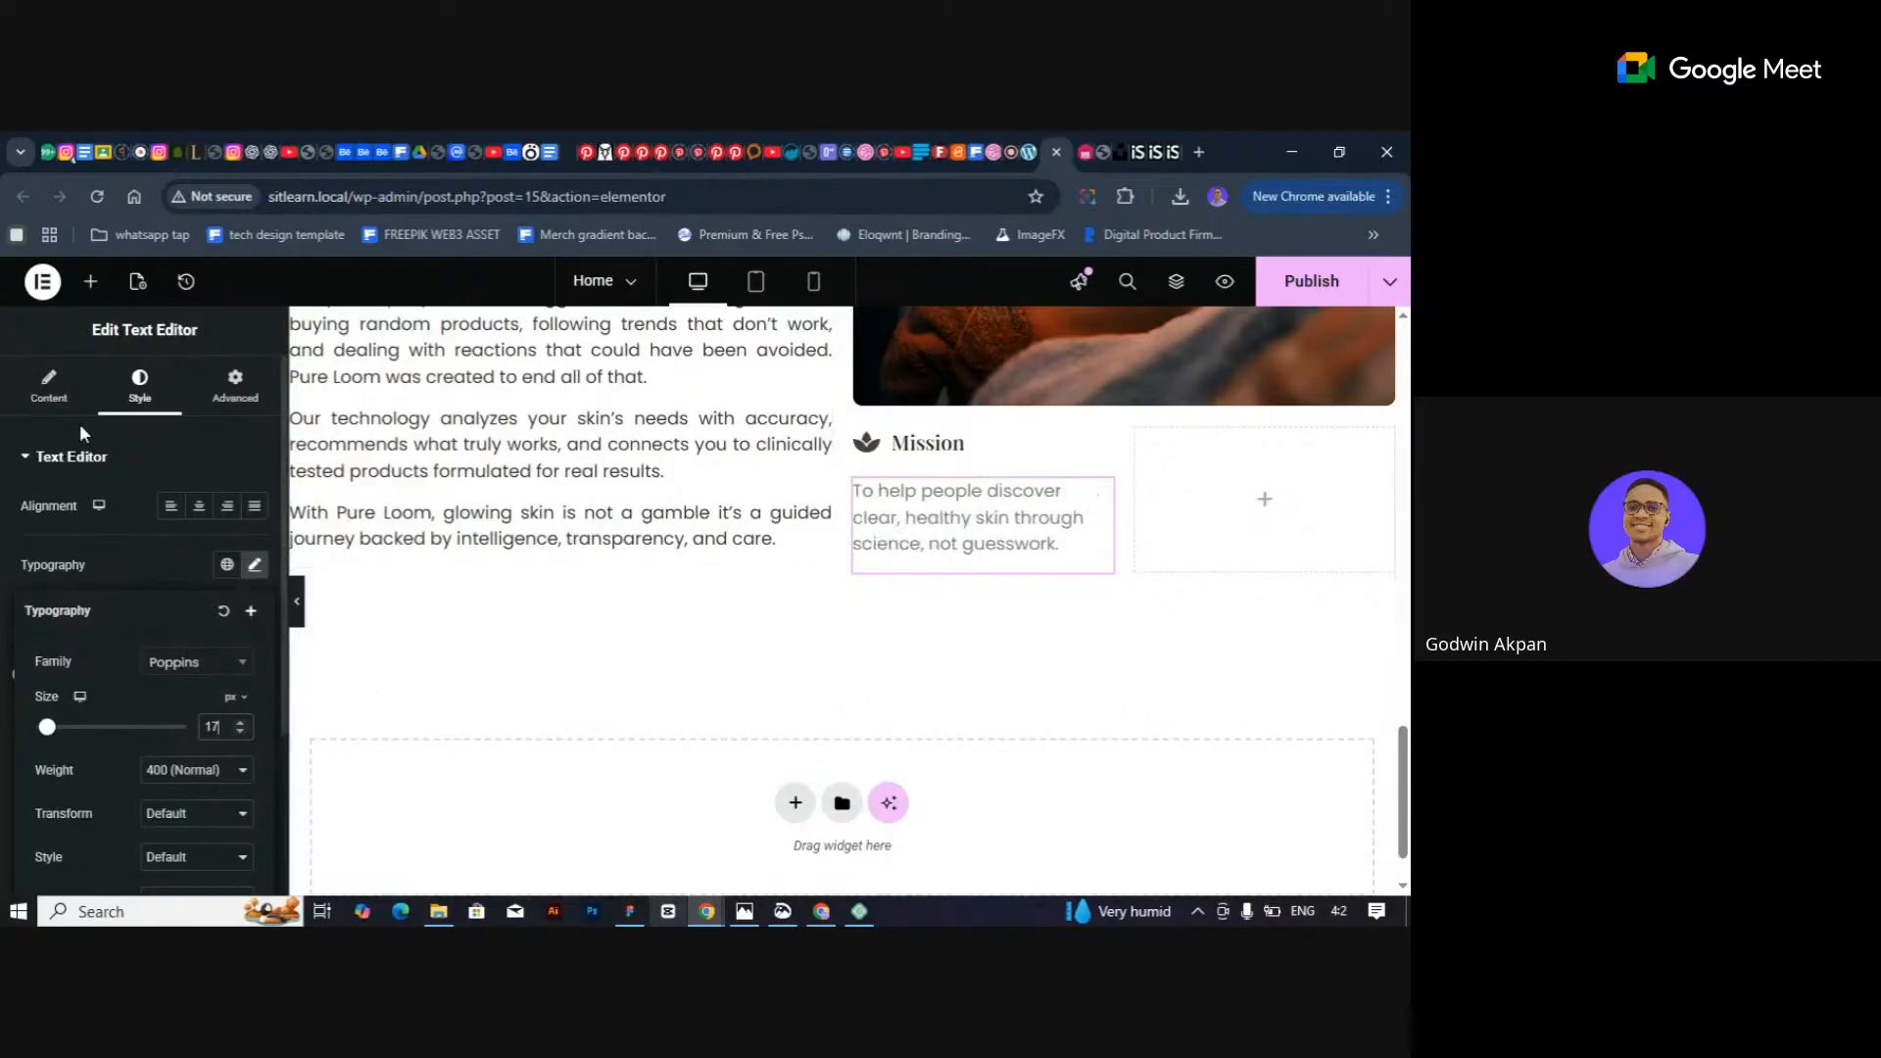
Change the mission sentence's text color to dark gray #333333 and preview the section at full page width.
{"action": "left_click", "coordinate": [235, 386]}
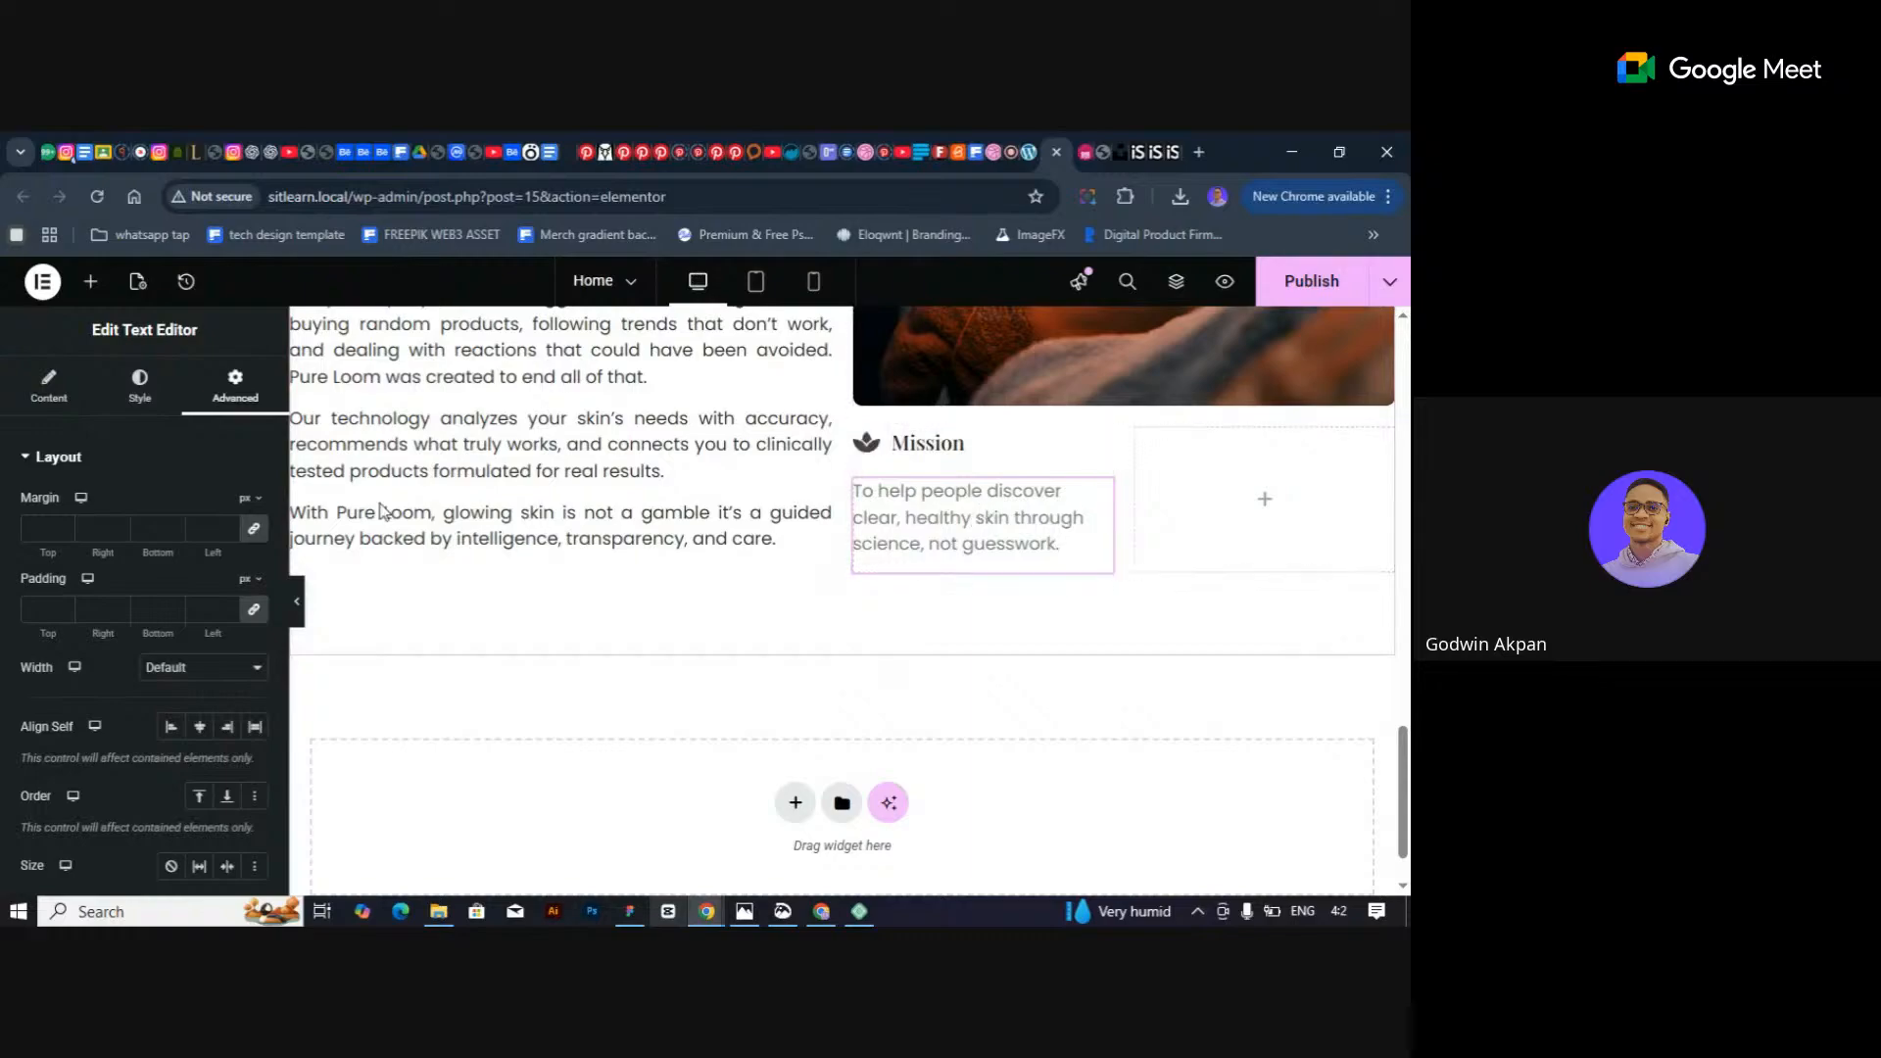
{"action": "left_click", "coordinate": [141, 386]}
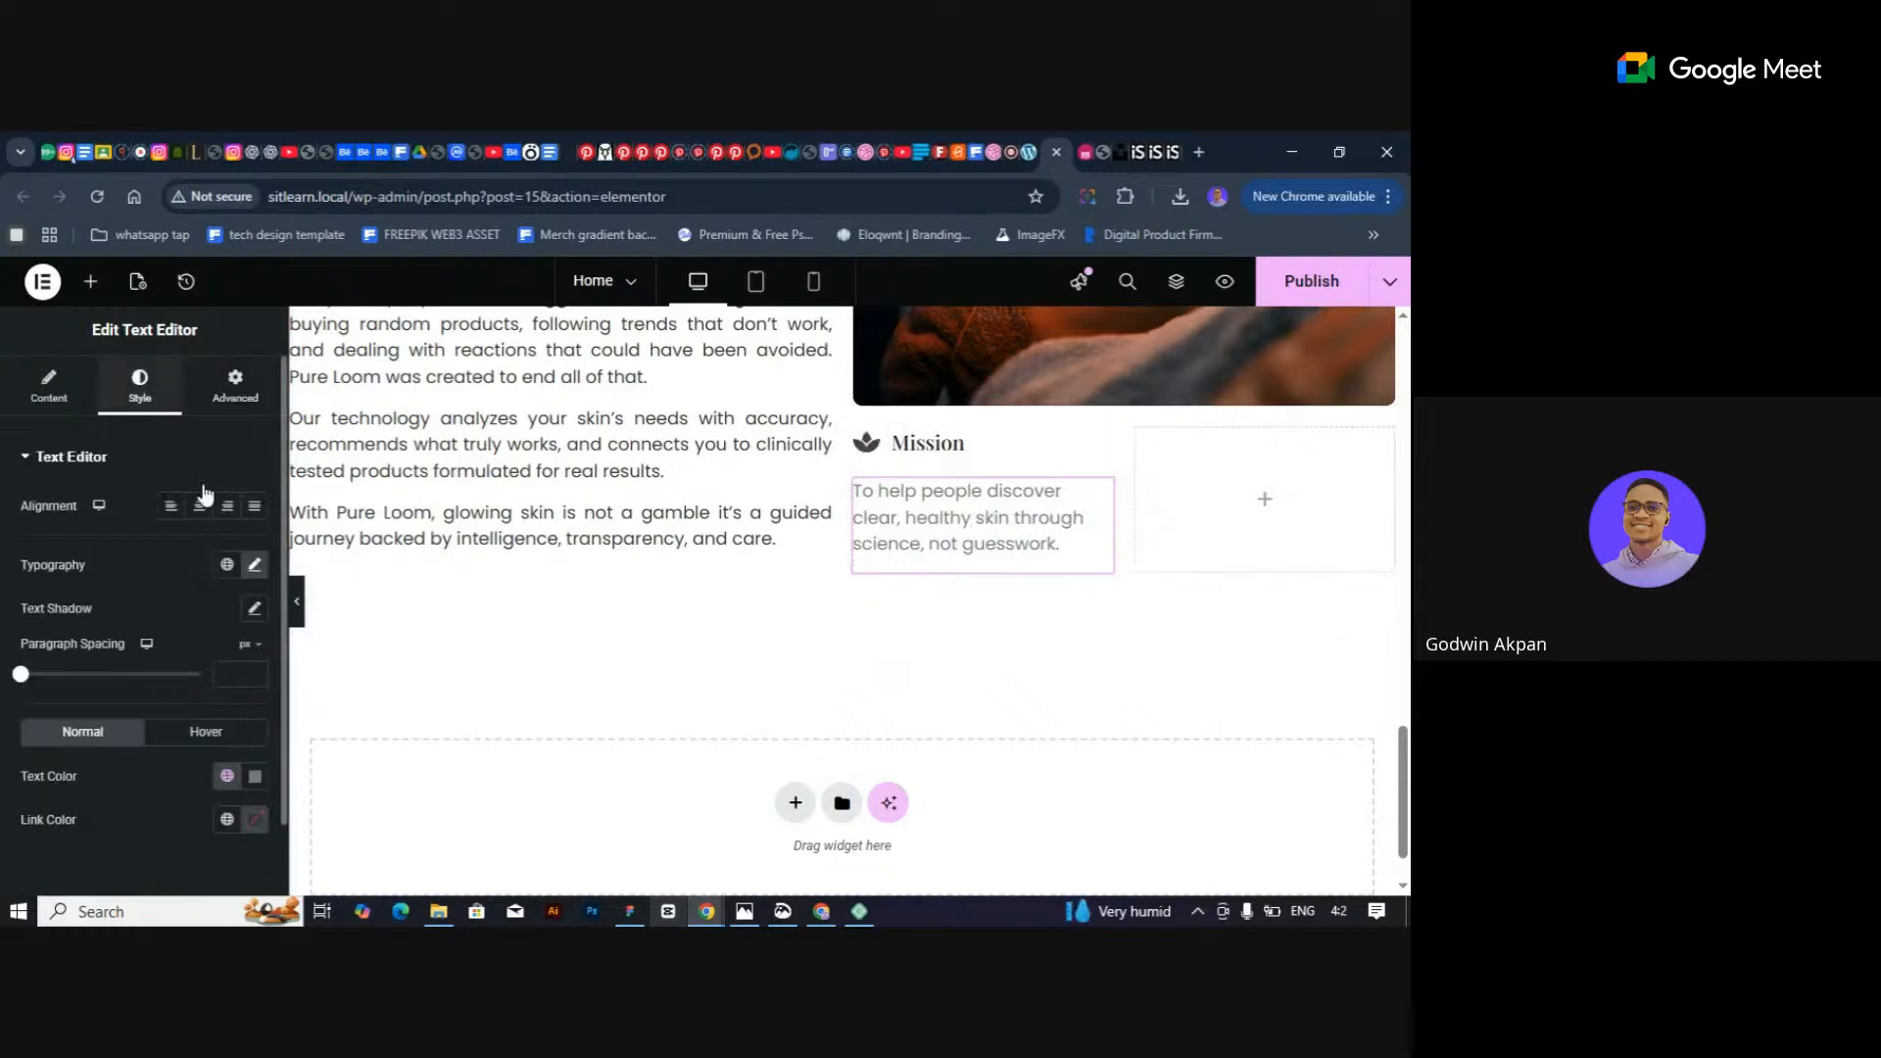
{"action": "left_click", "coordinate": [254, 776]}
{"action": "left_click_drag", "start_coordinate": [154, 614], "coordinate": [135, 632]}
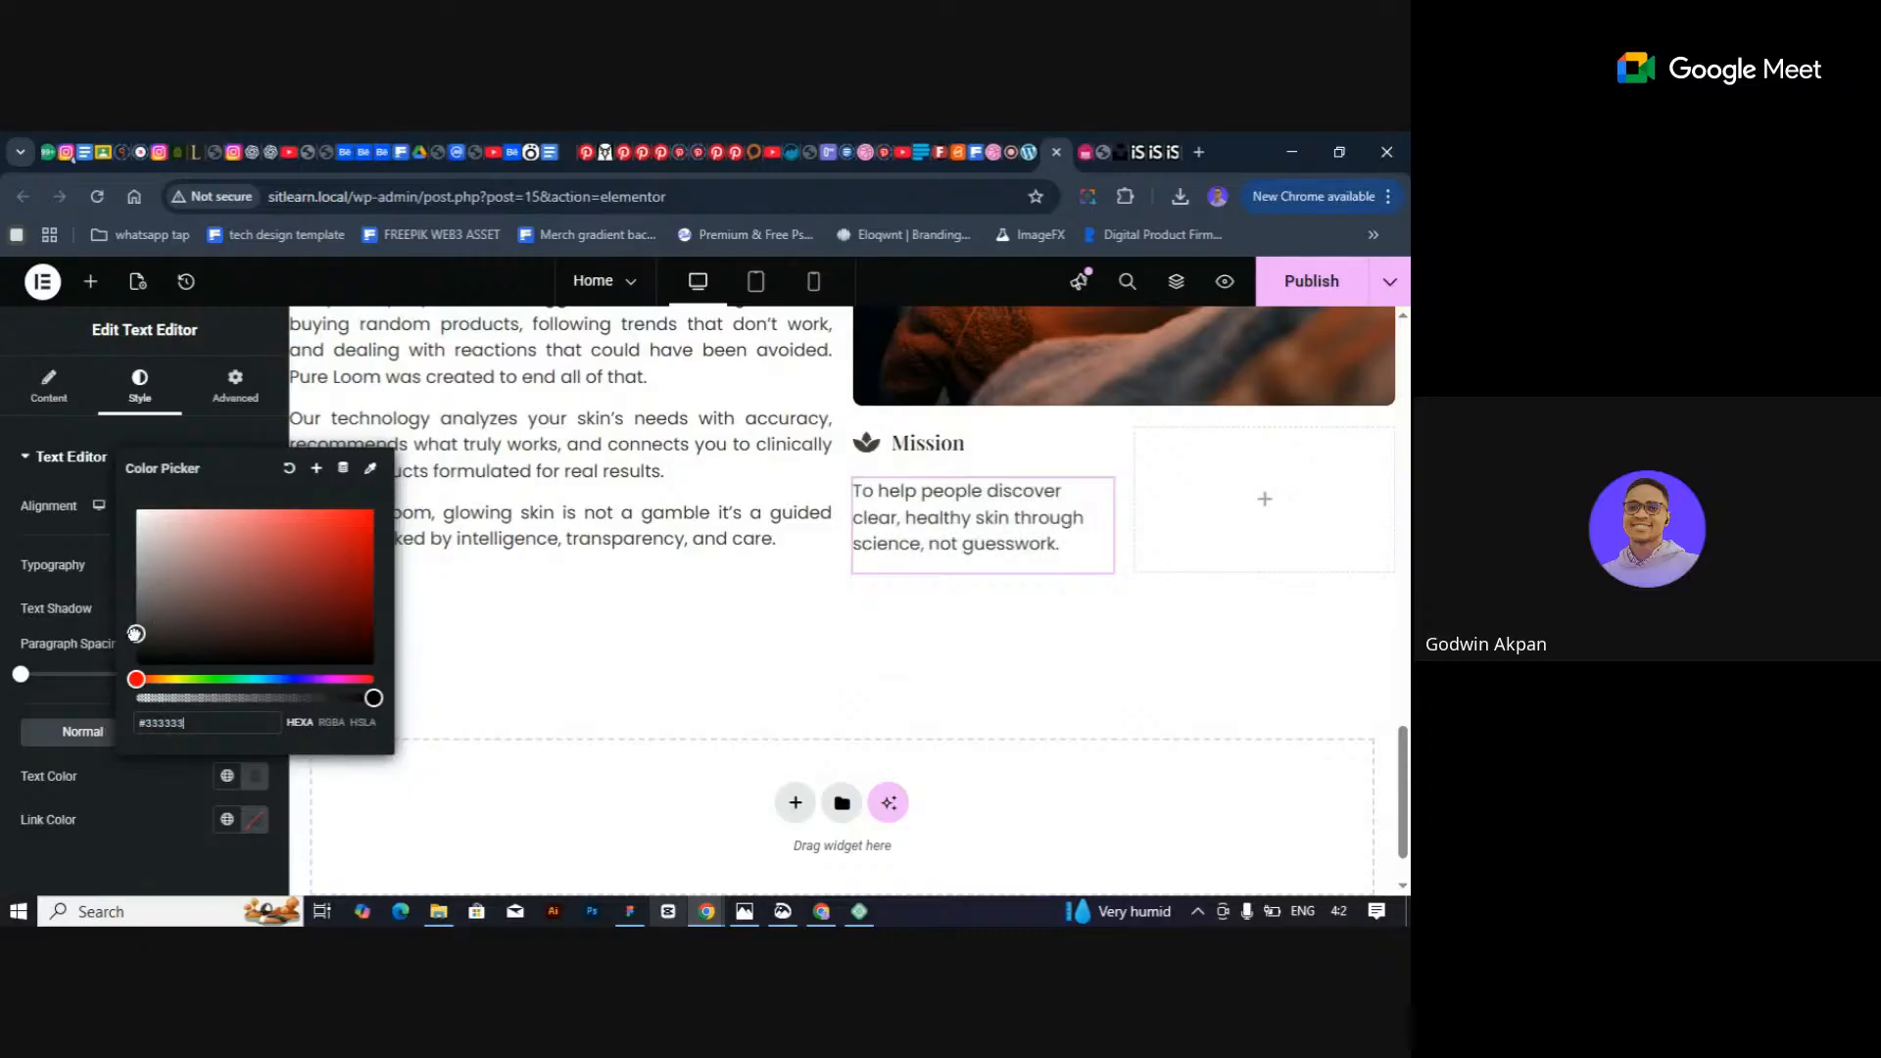
{"action": "left_click", "coordinate": [125, 788]}
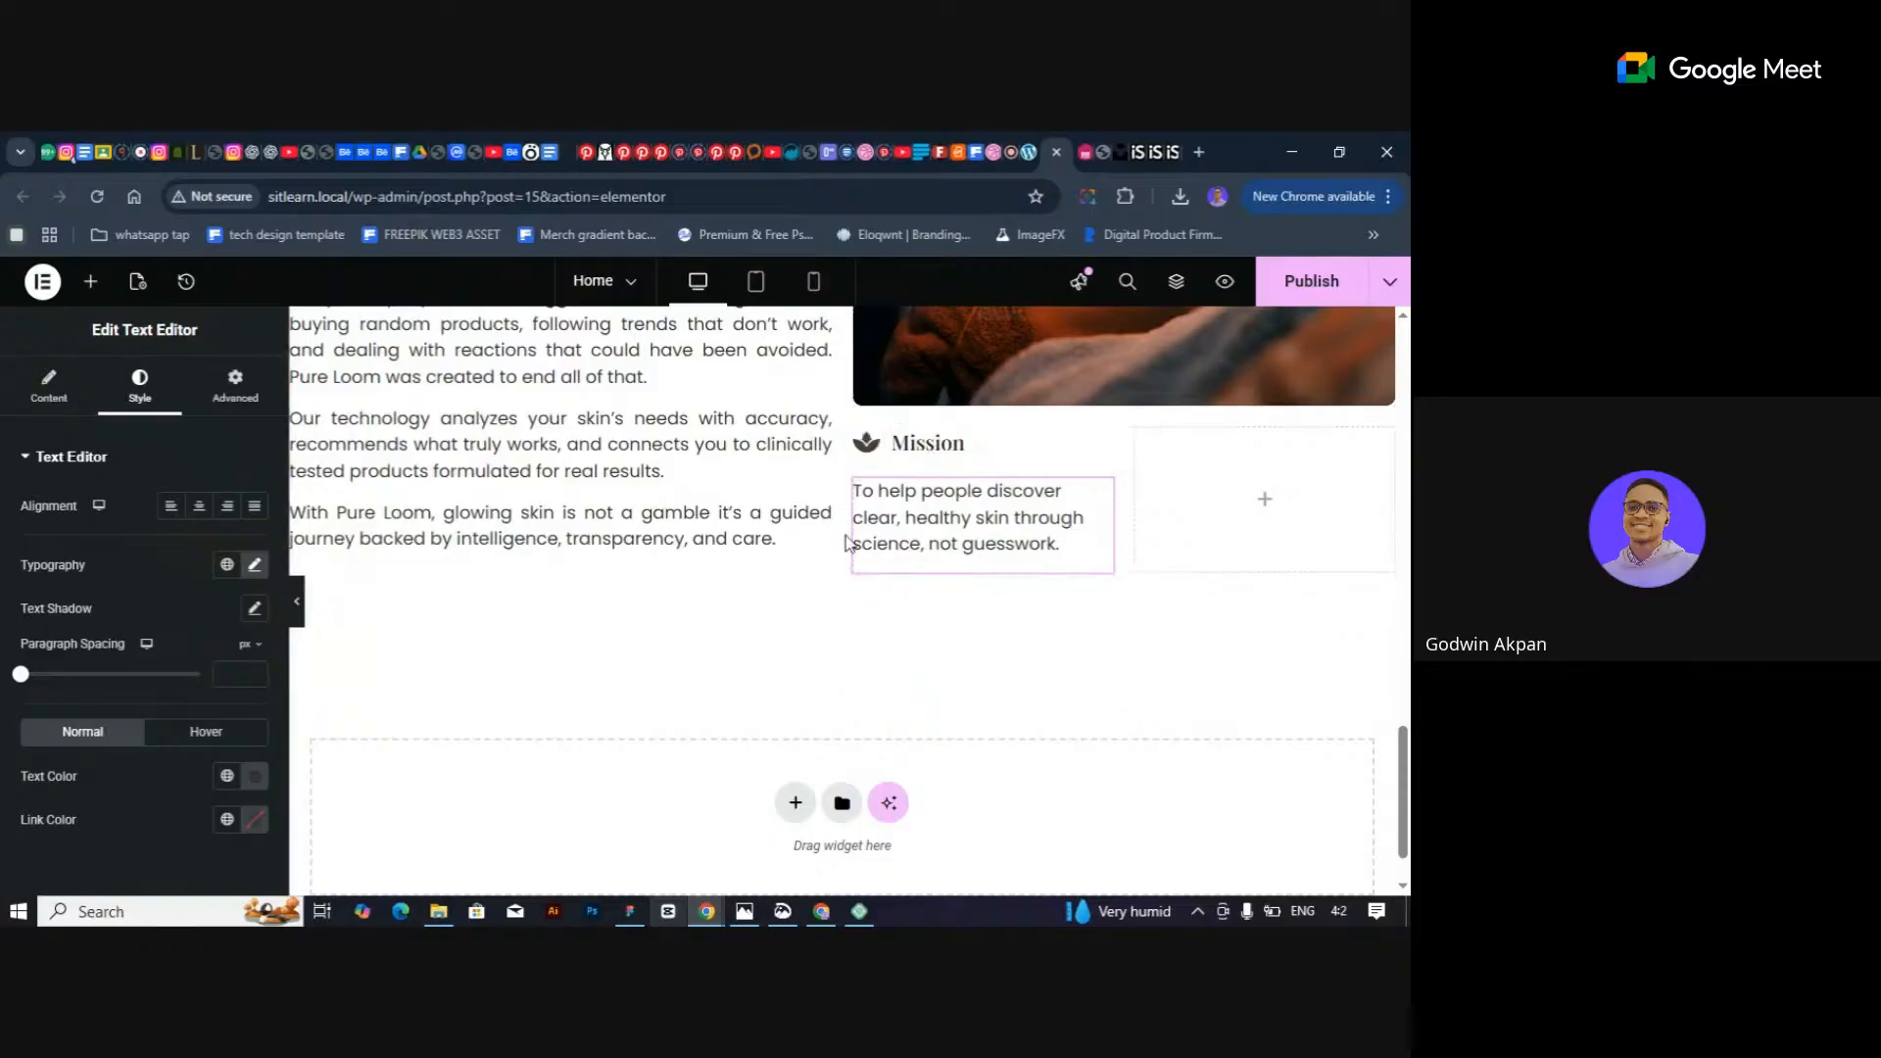
{"action": "left_click", "coordinate": [299, 604]}
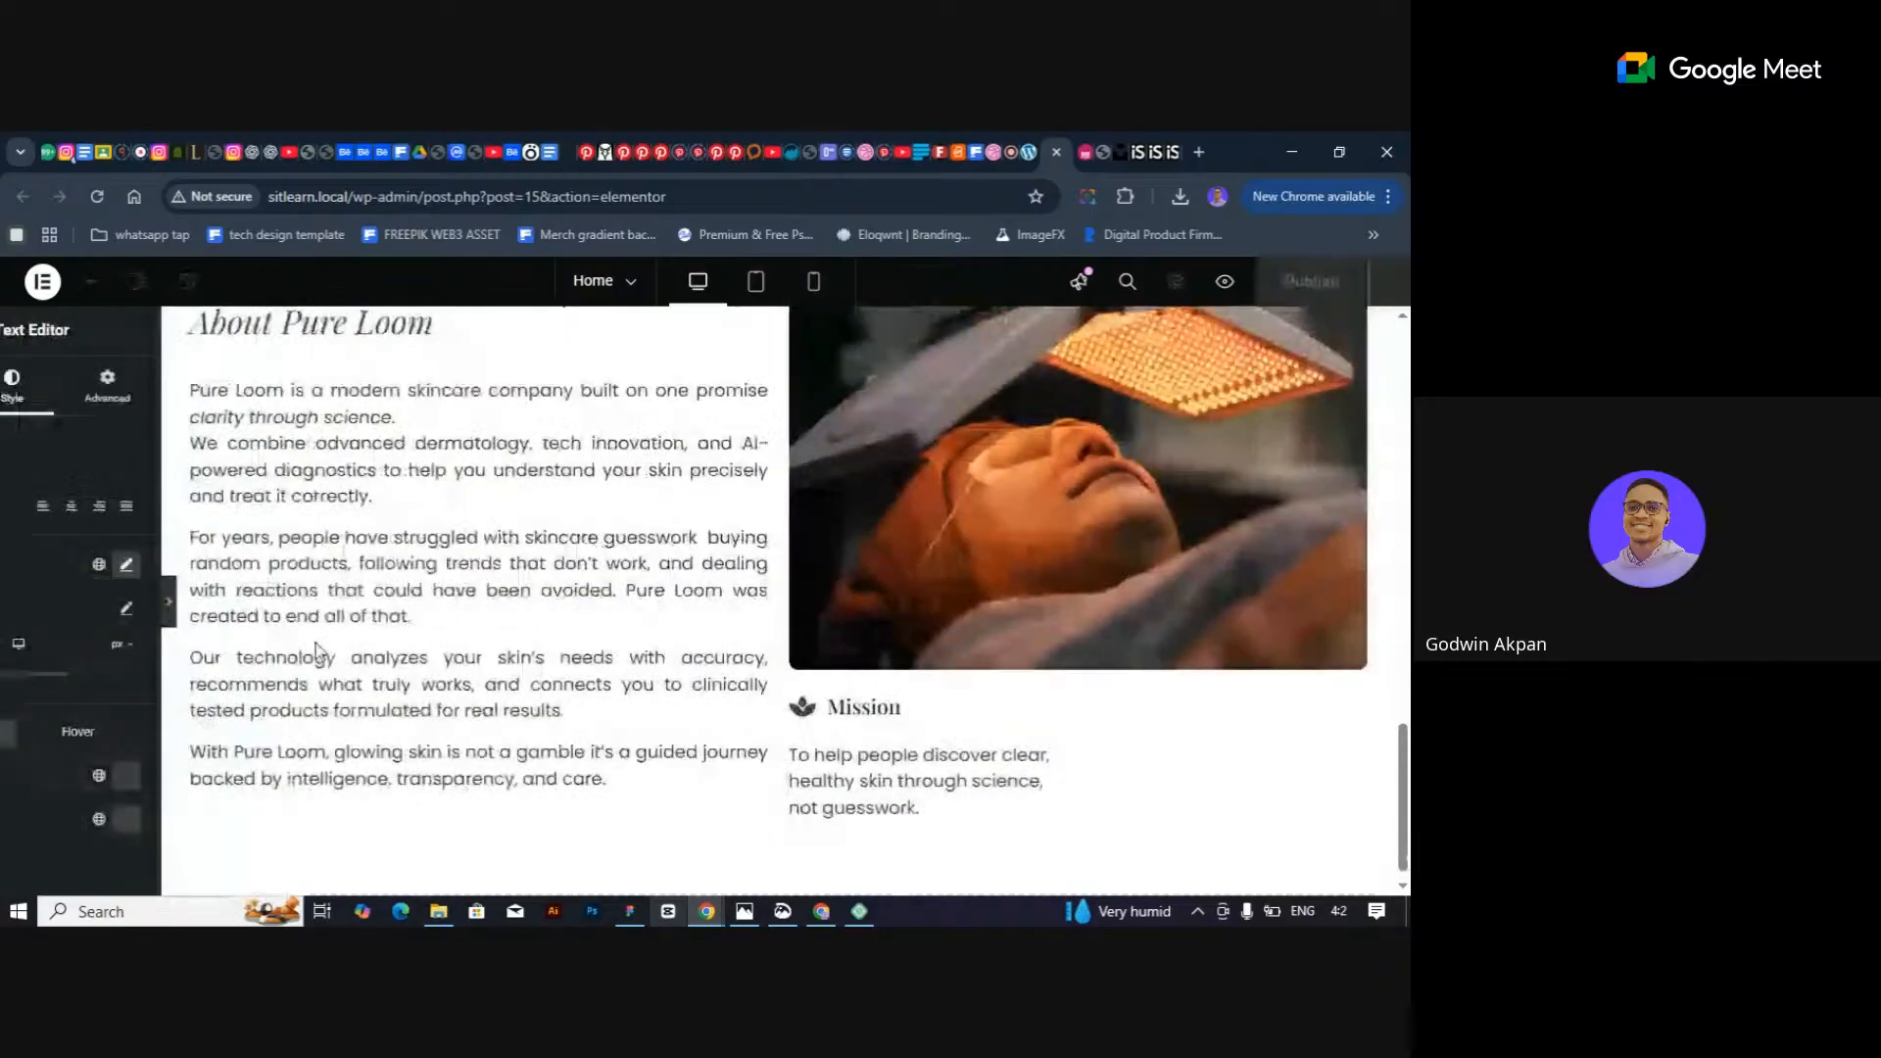
{"action": "scroll", "coordinate": [683, 565], "scroll_direction": "up", "scroll_amount": 5}
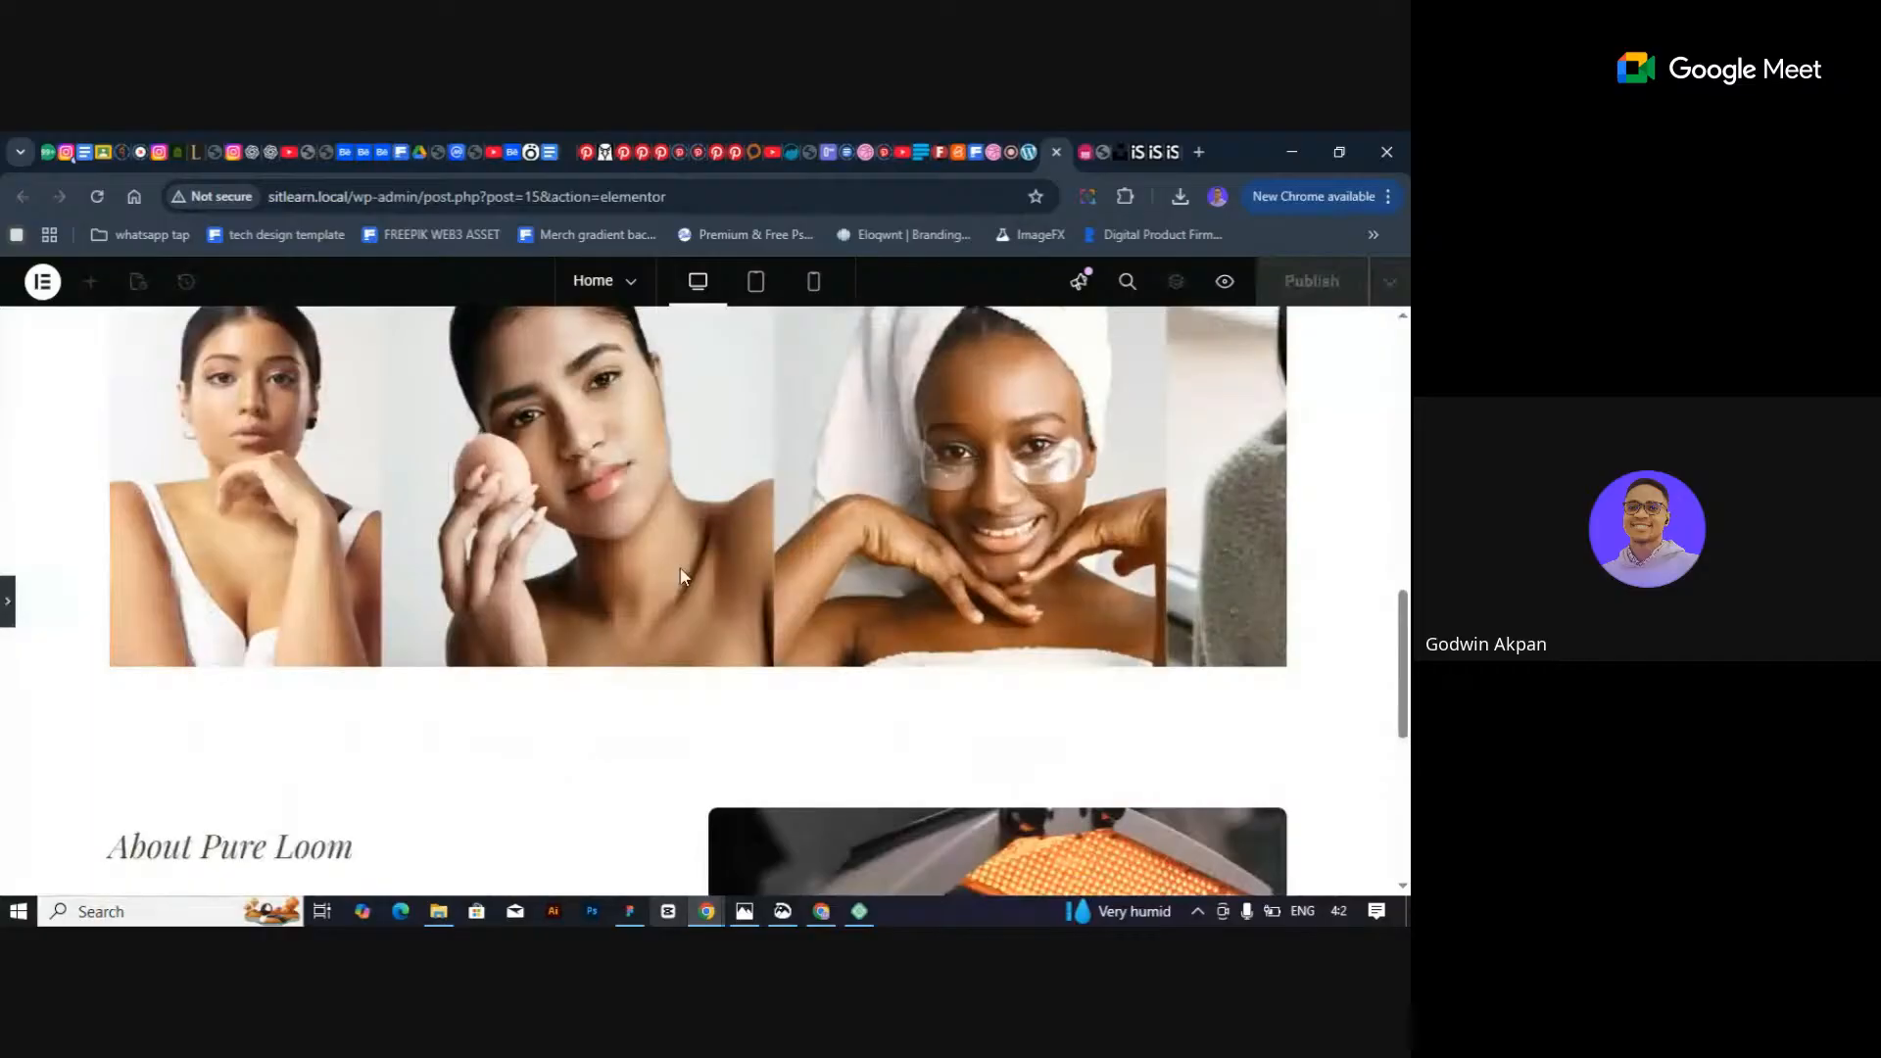
{"action": "scroll", "coordinate": [684, 577], "scroll_direction": "down", "scroll_amount": 3}
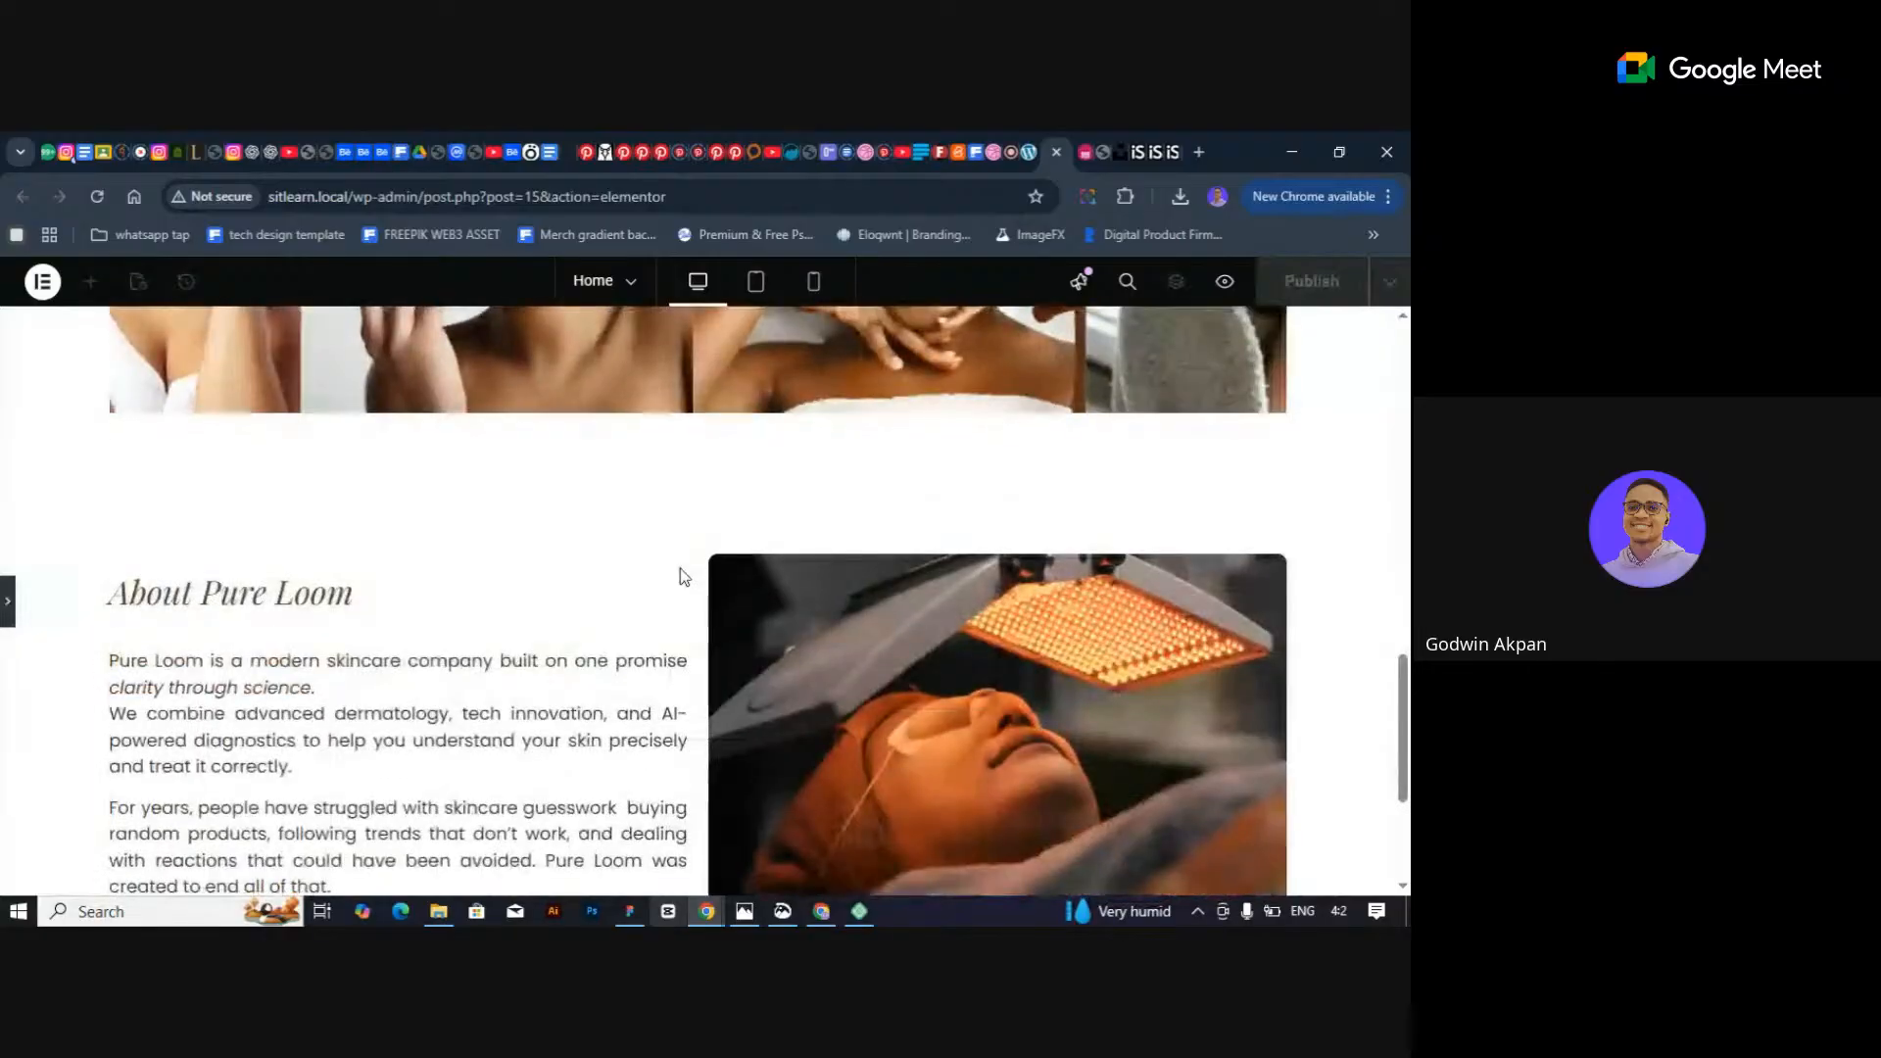
Narrow the About Pure Loom paragraphs to a custom width of 93% and preview the section at full page width.
{"action": "left_click", "coordinate": [678, 655]}
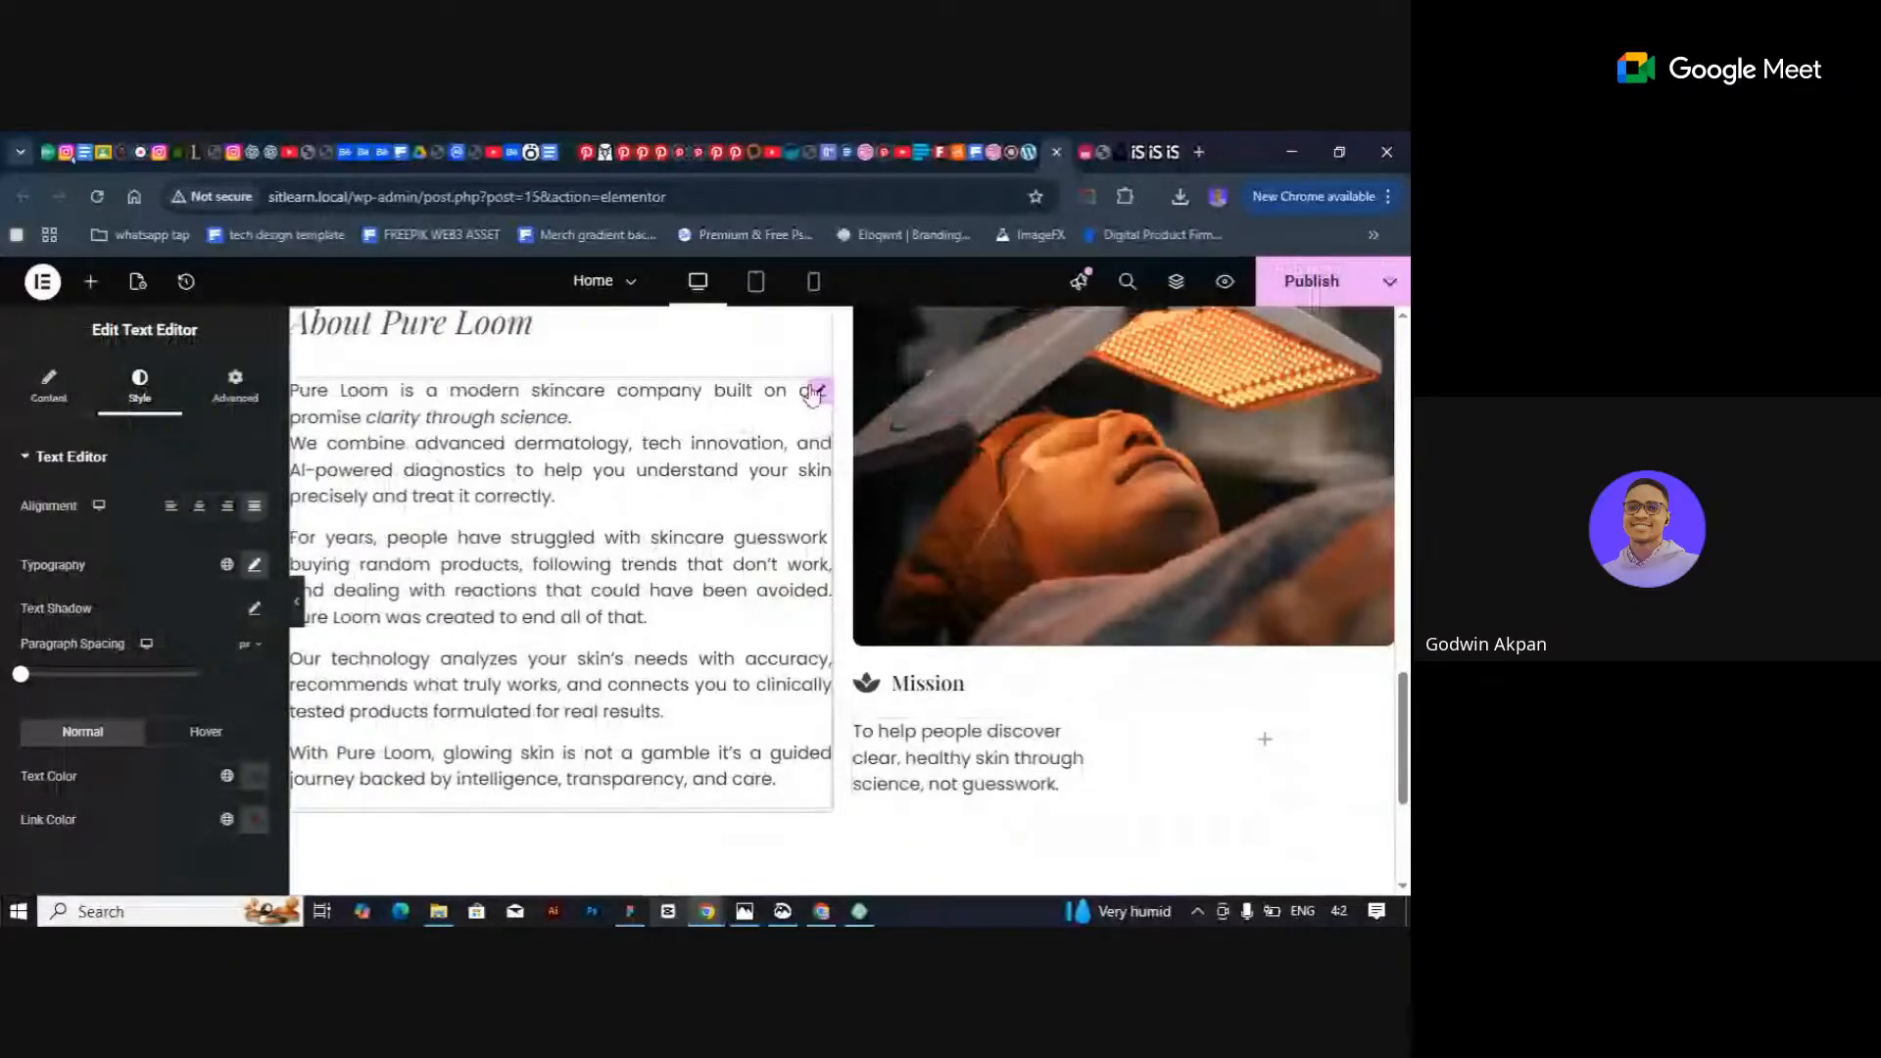
{"action": "left_click", "coordinate": [235, 386]}
{"action": "left_click_drag", "start_coordinate": [200, 733], "coordinate": [188, 735]}
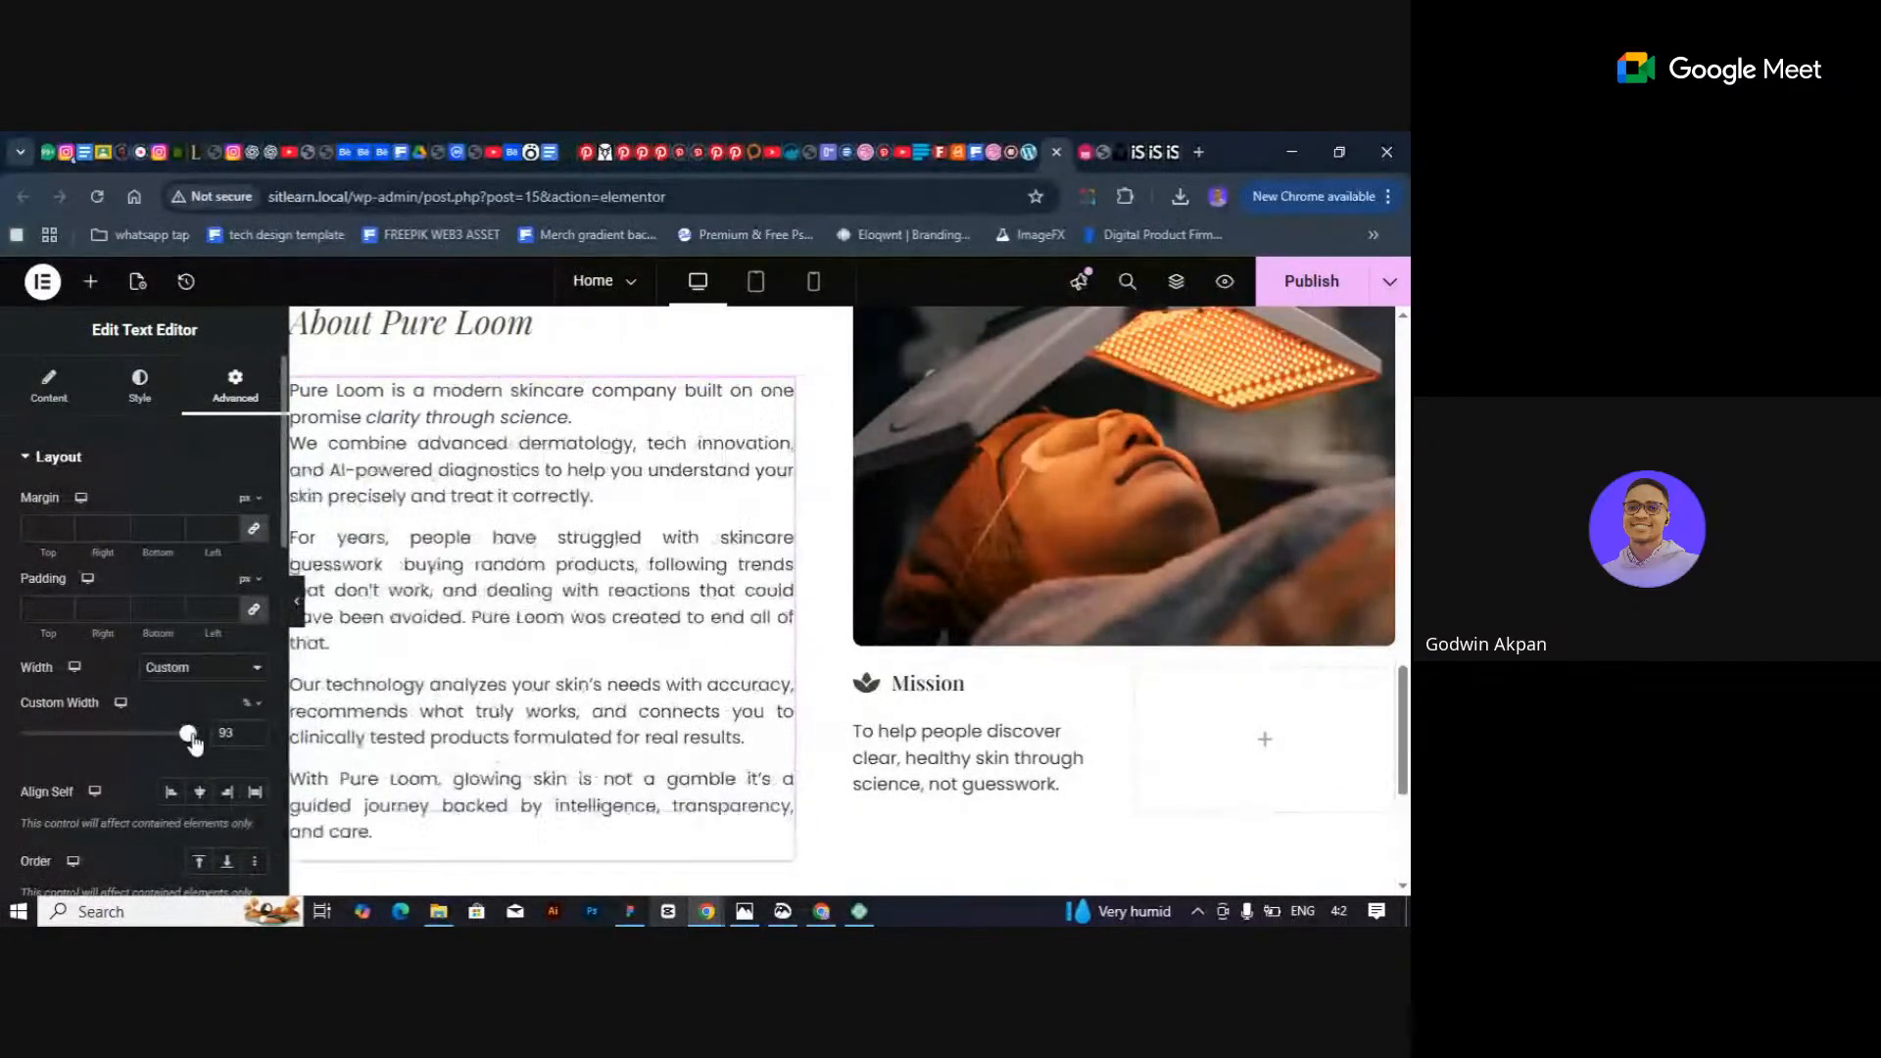
{"action": "left_click", "coordinate": [297, 602]}
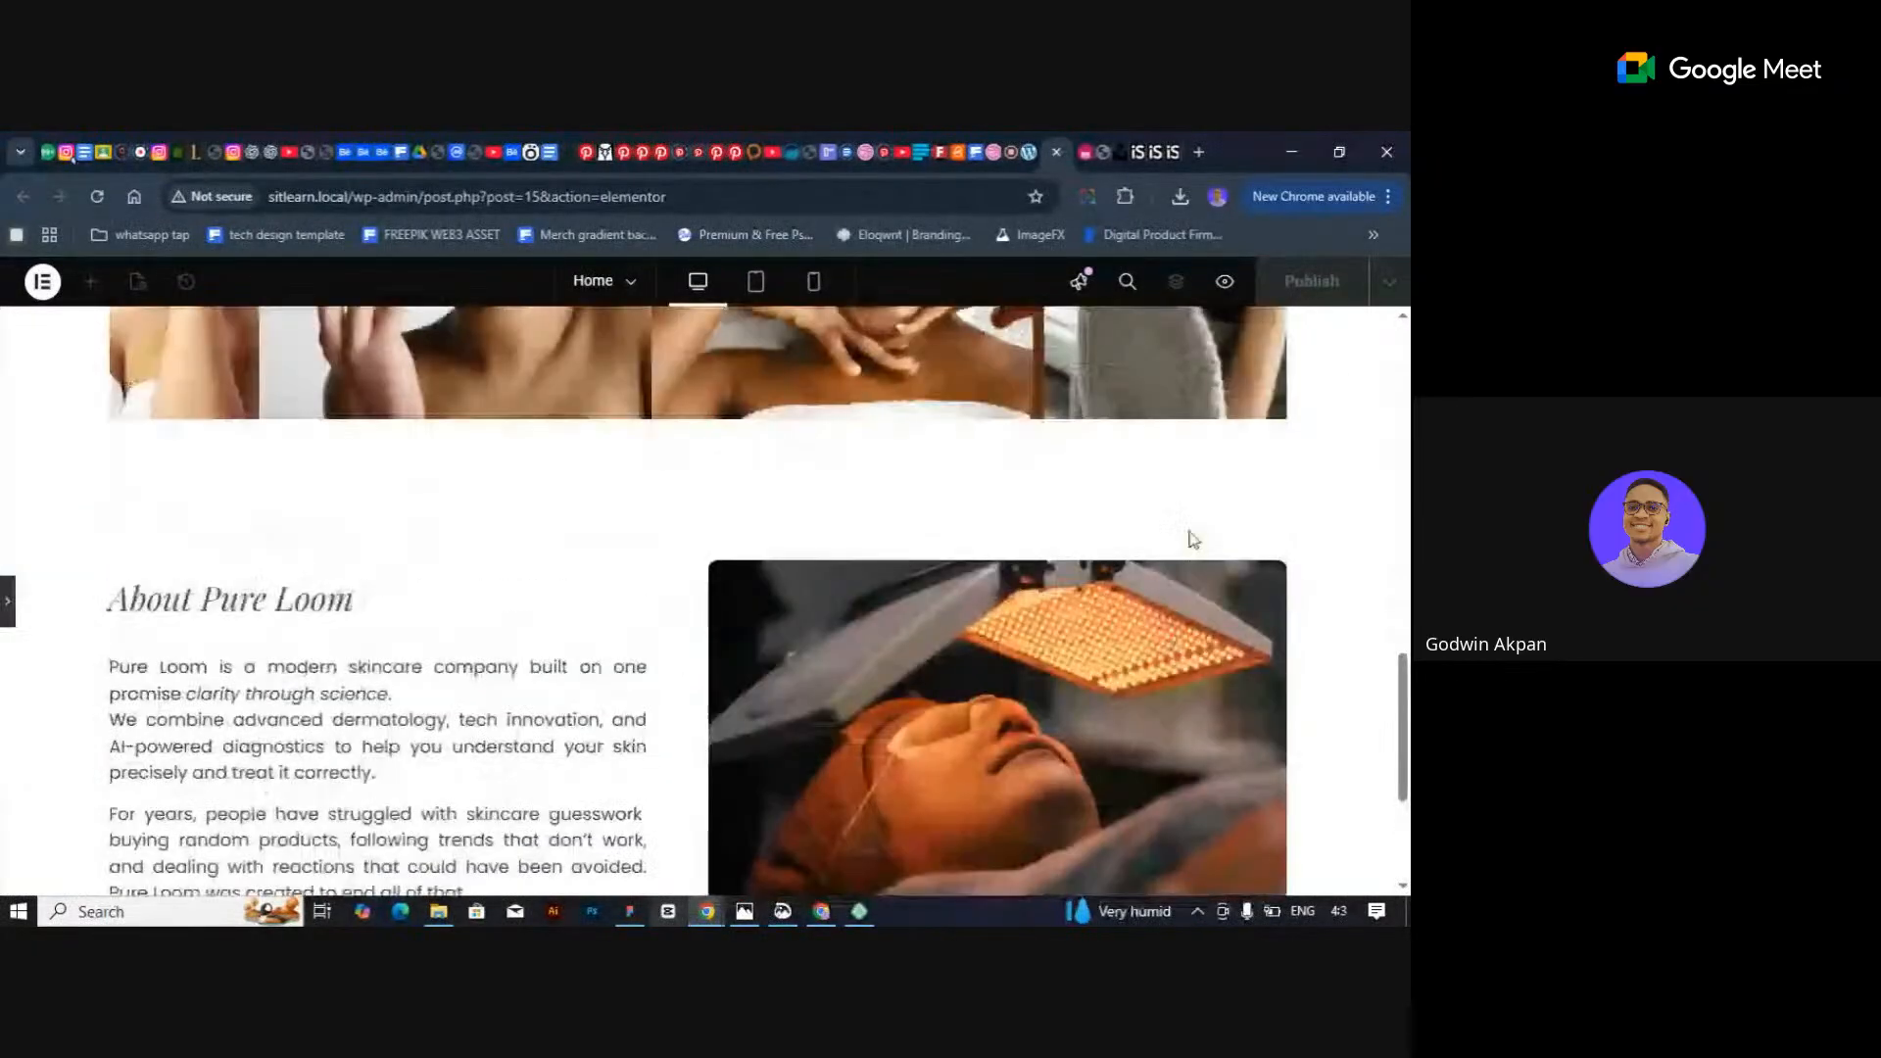
{"action": "scroll", "coordinate": [1181, 509], "scroll_direction": "down", "scroll_amount": 2}
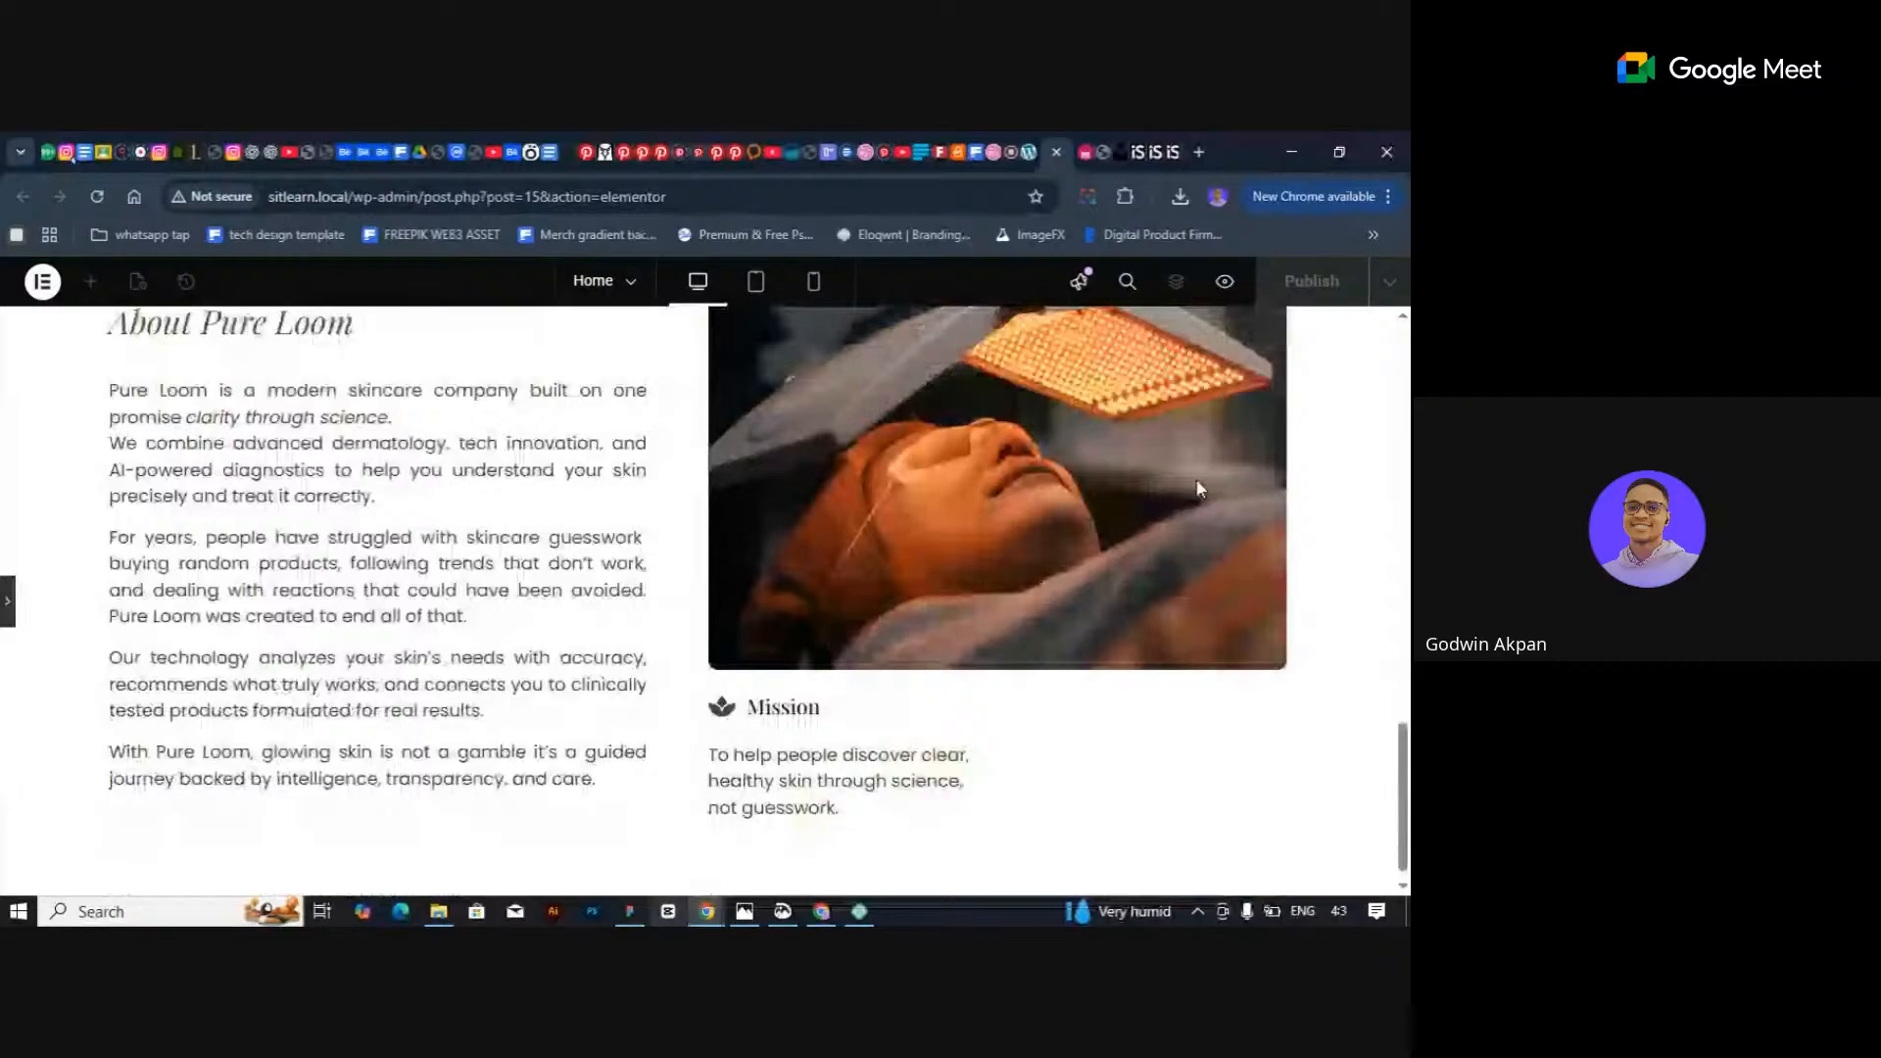
{"action": "scroll", "coordinate": [1196, 478], "scroll_direction": "down", "scroll_amount": 1}
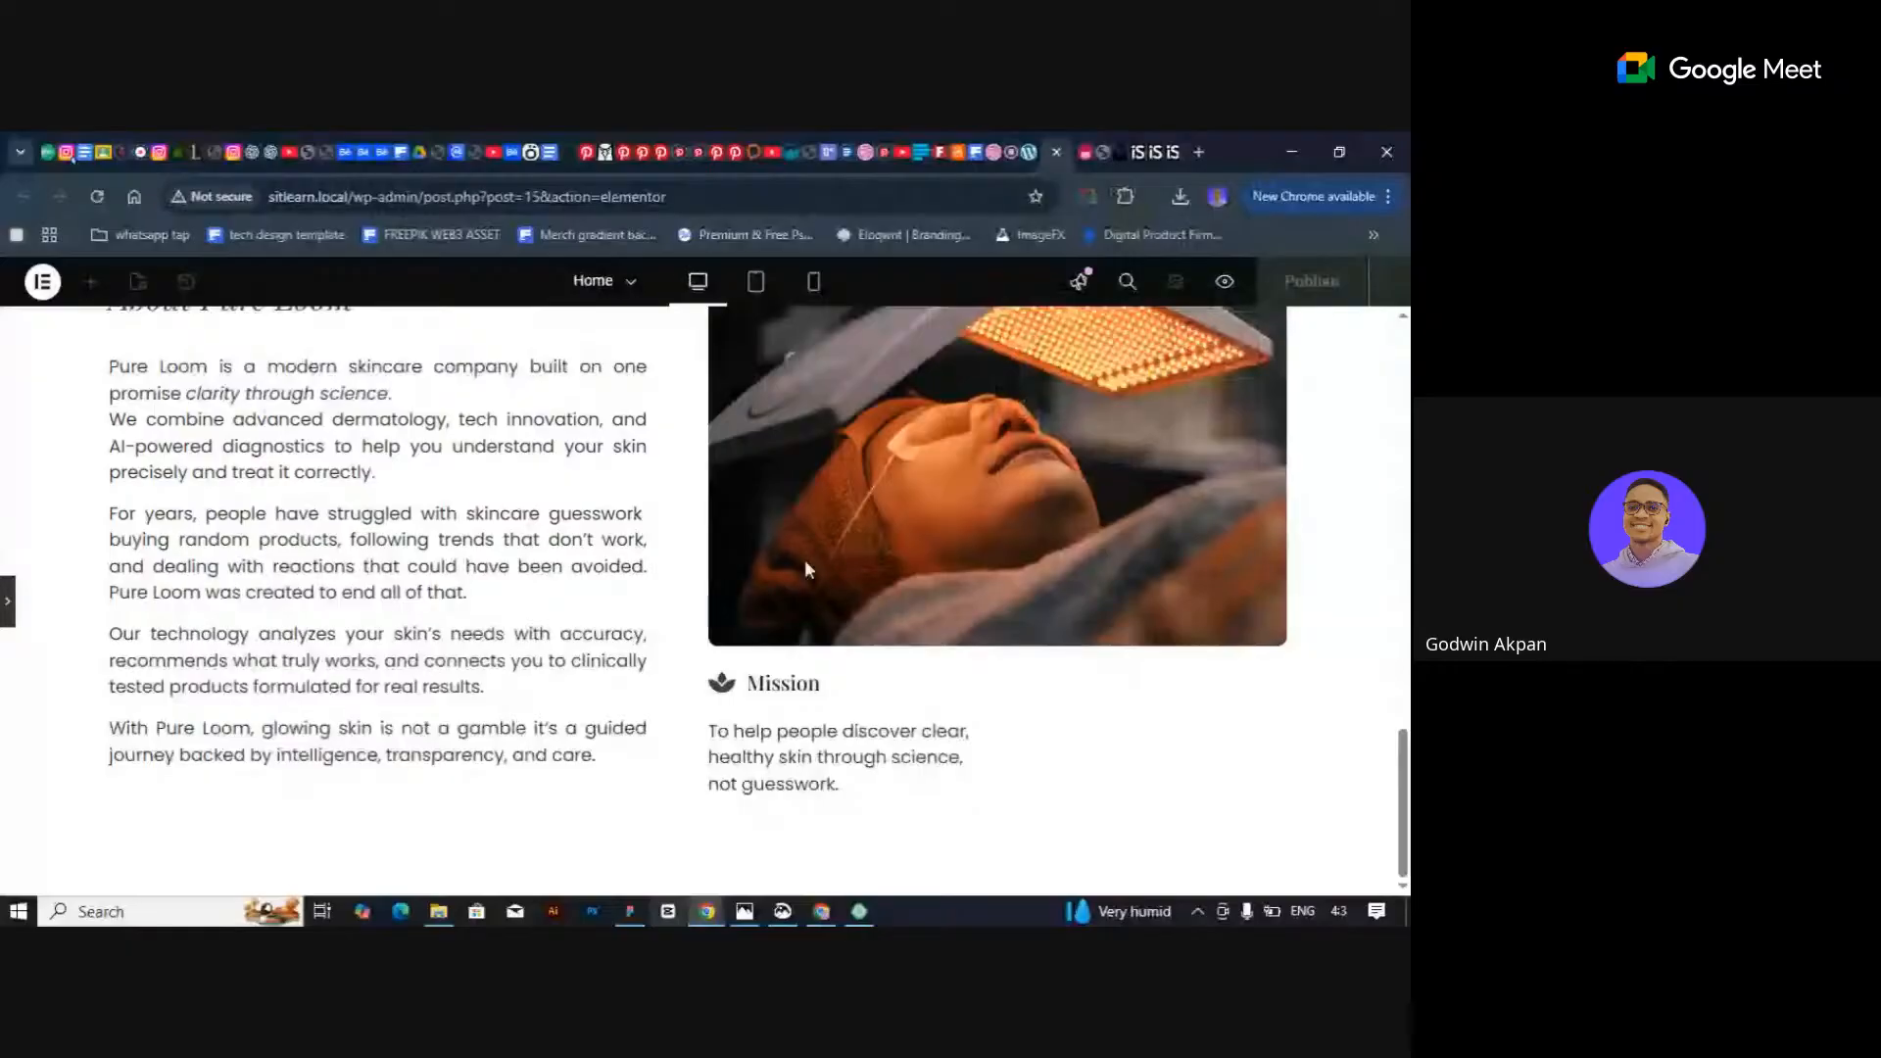
{"action": "scroll", "coordinate": [824, 567], "scroll_direction": "up", "scroll_amount": 3}
{"action": "scroll", "coordinate": [877, 601], "scroll_direction": "down", "scroll_amount": 3}
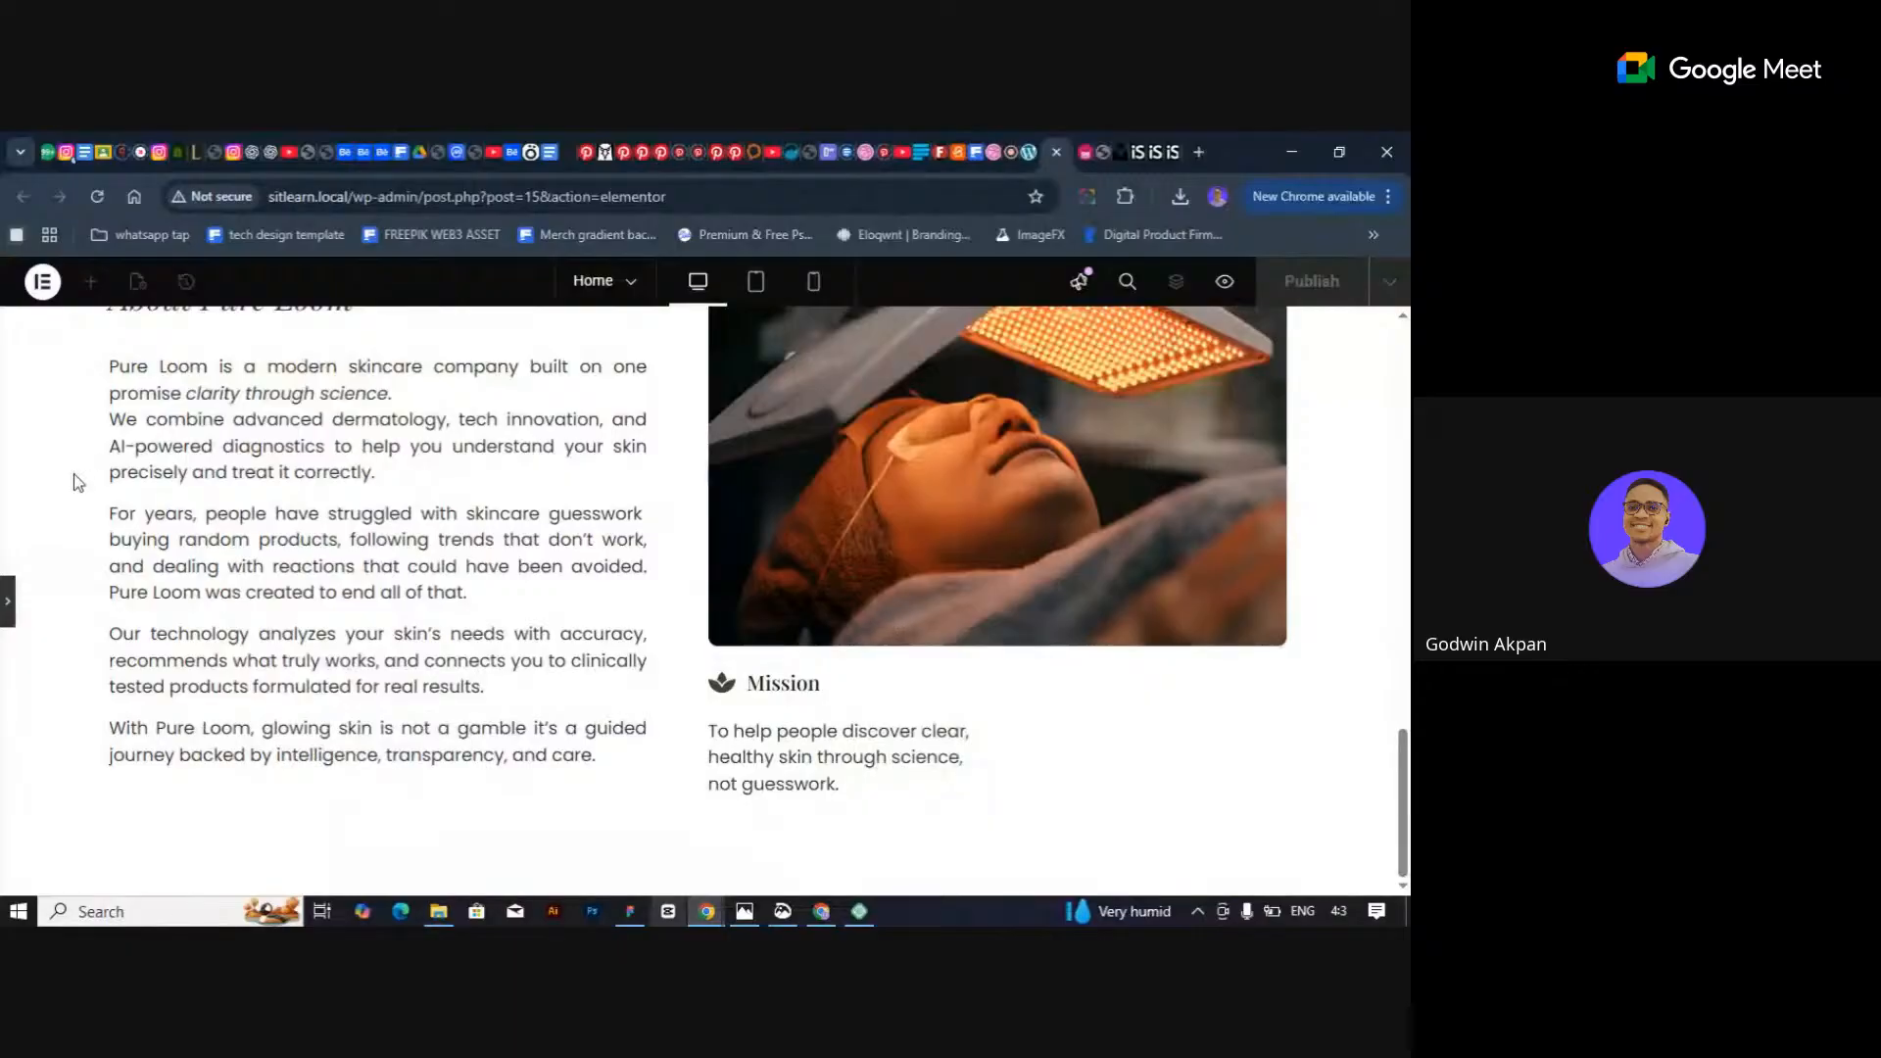
{"action": "scroll", "coordinate": [398, 646], "scroll_direction": "up", "scroll_amount": 3}
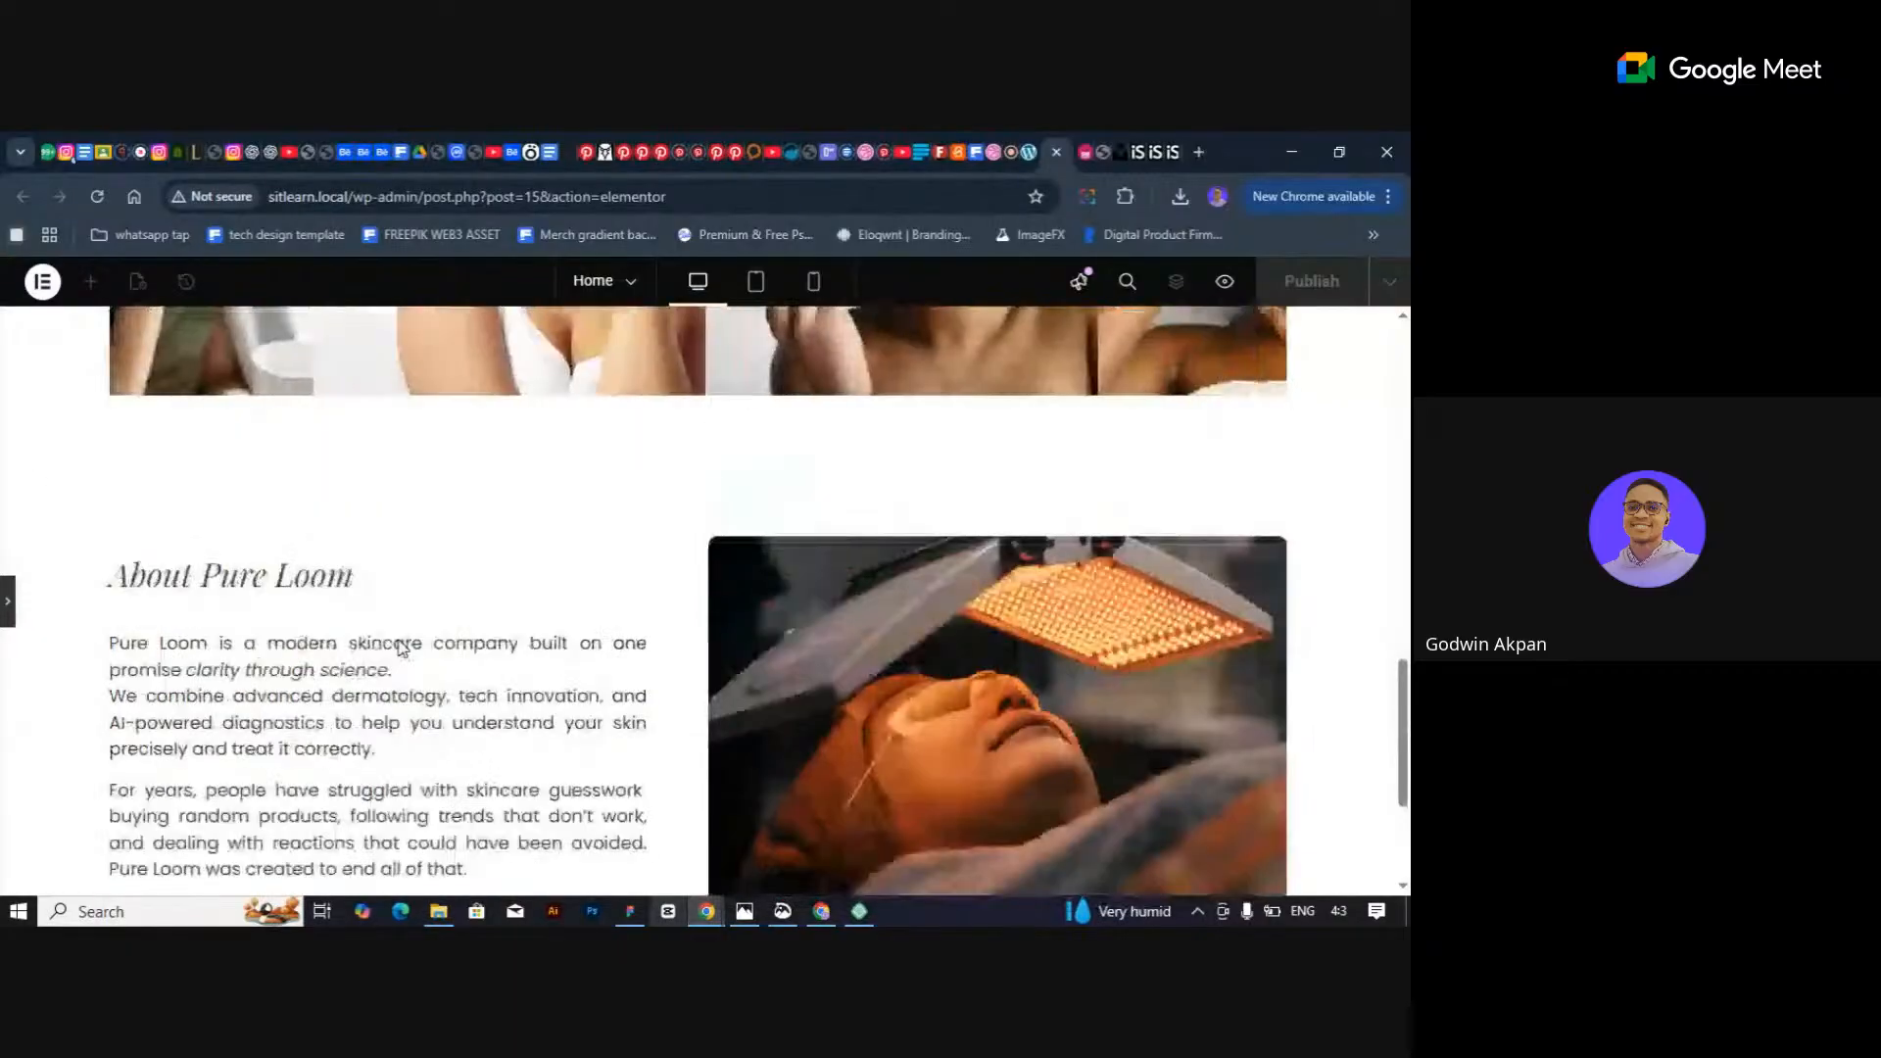
Switch to the Google Meet call to look through its participant list, and return to the Elementor page.
{"action": "scroll", "coordinate": [400, 652], "scroll_direction": "down", "scroll_amount": 3}
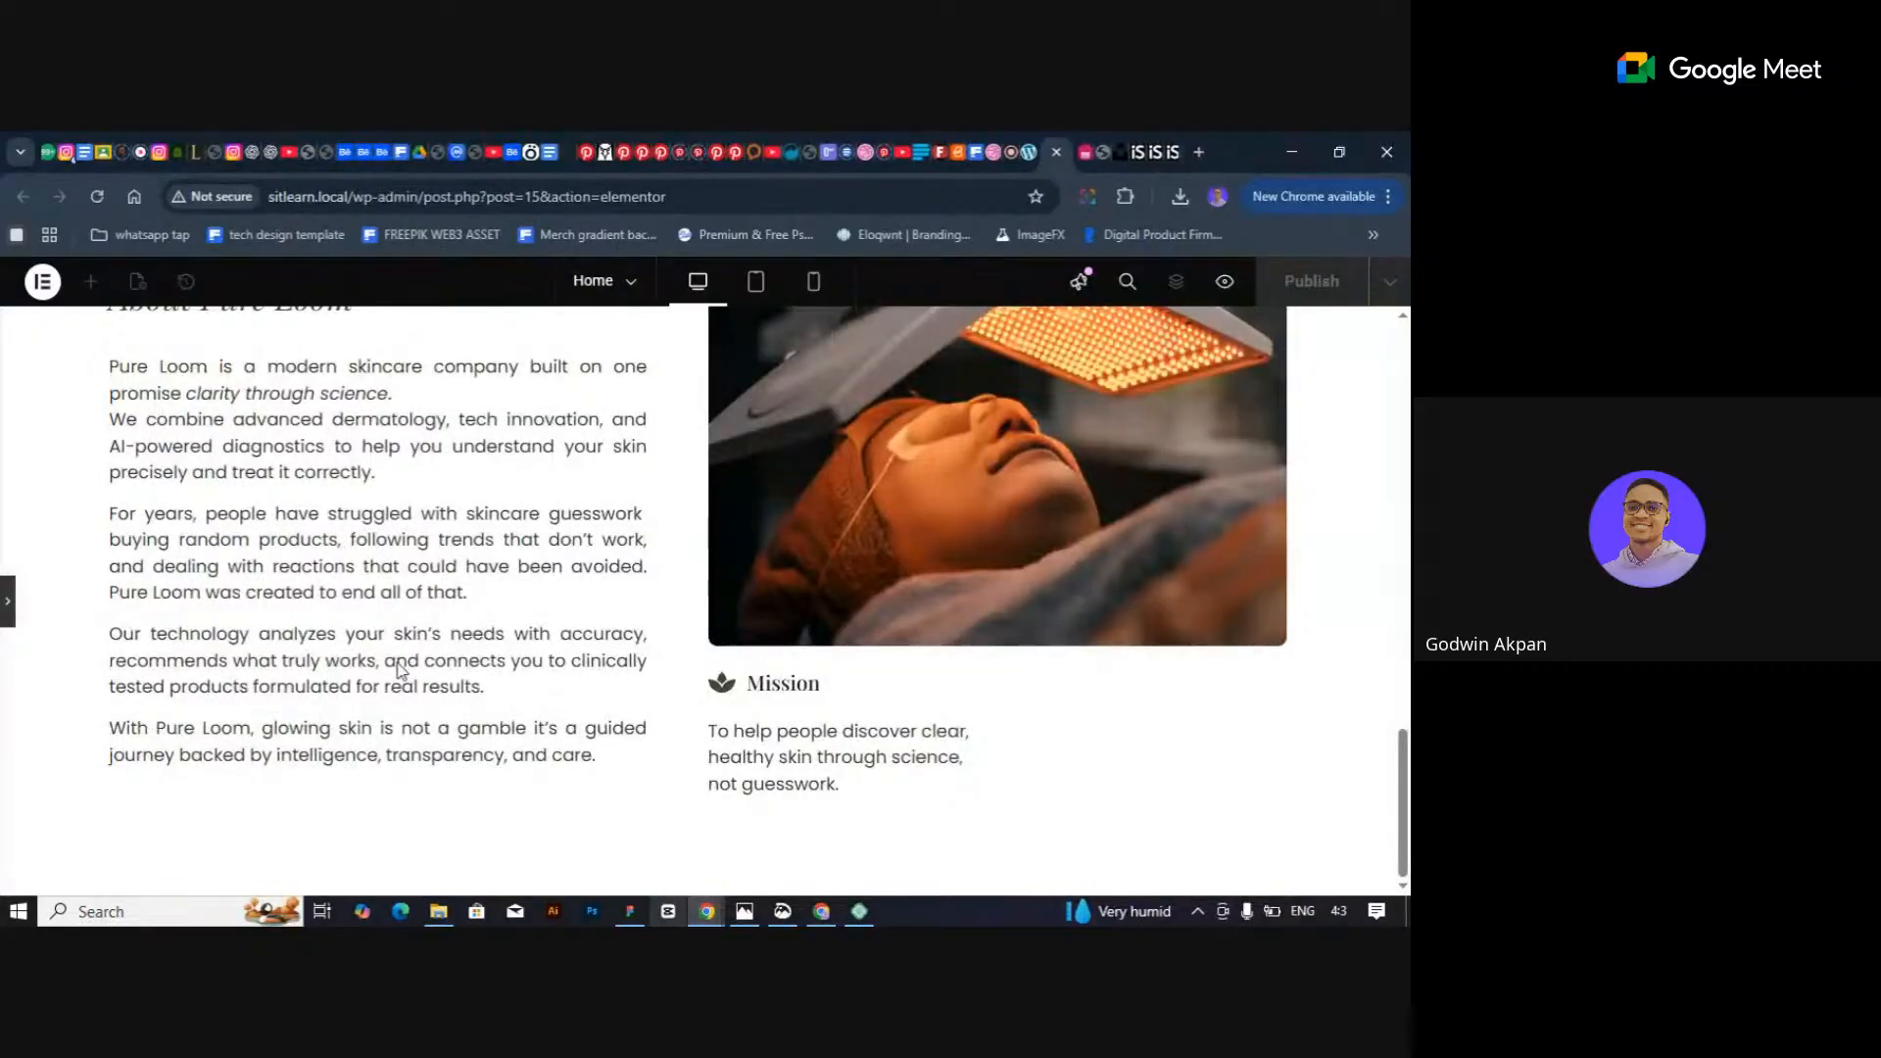
{"action": "left_click", "coordinate": [1001, 152]}
{"action": "left_click", "coordinate": [1025, 150]}
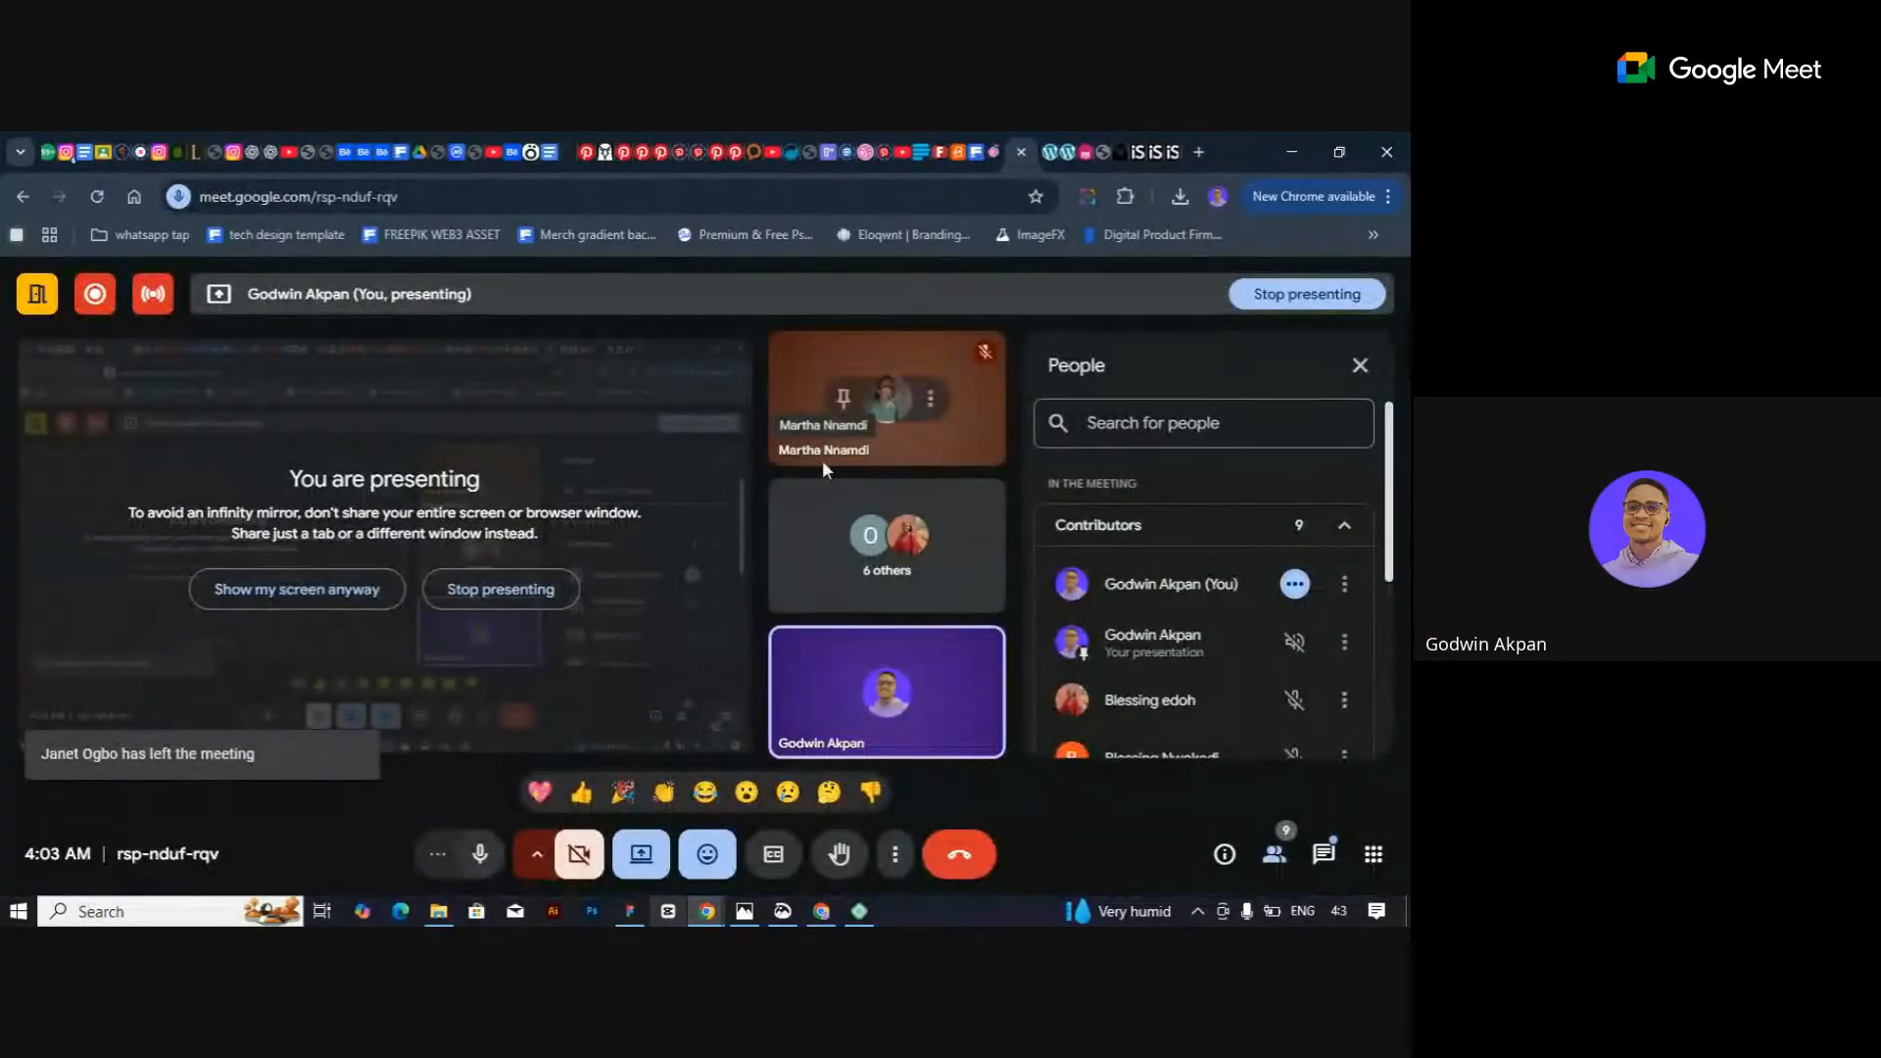
{"action": "scroll", "coordinate": [1197, 625], "scroll_direction": "down", "scroll_amount": 3}
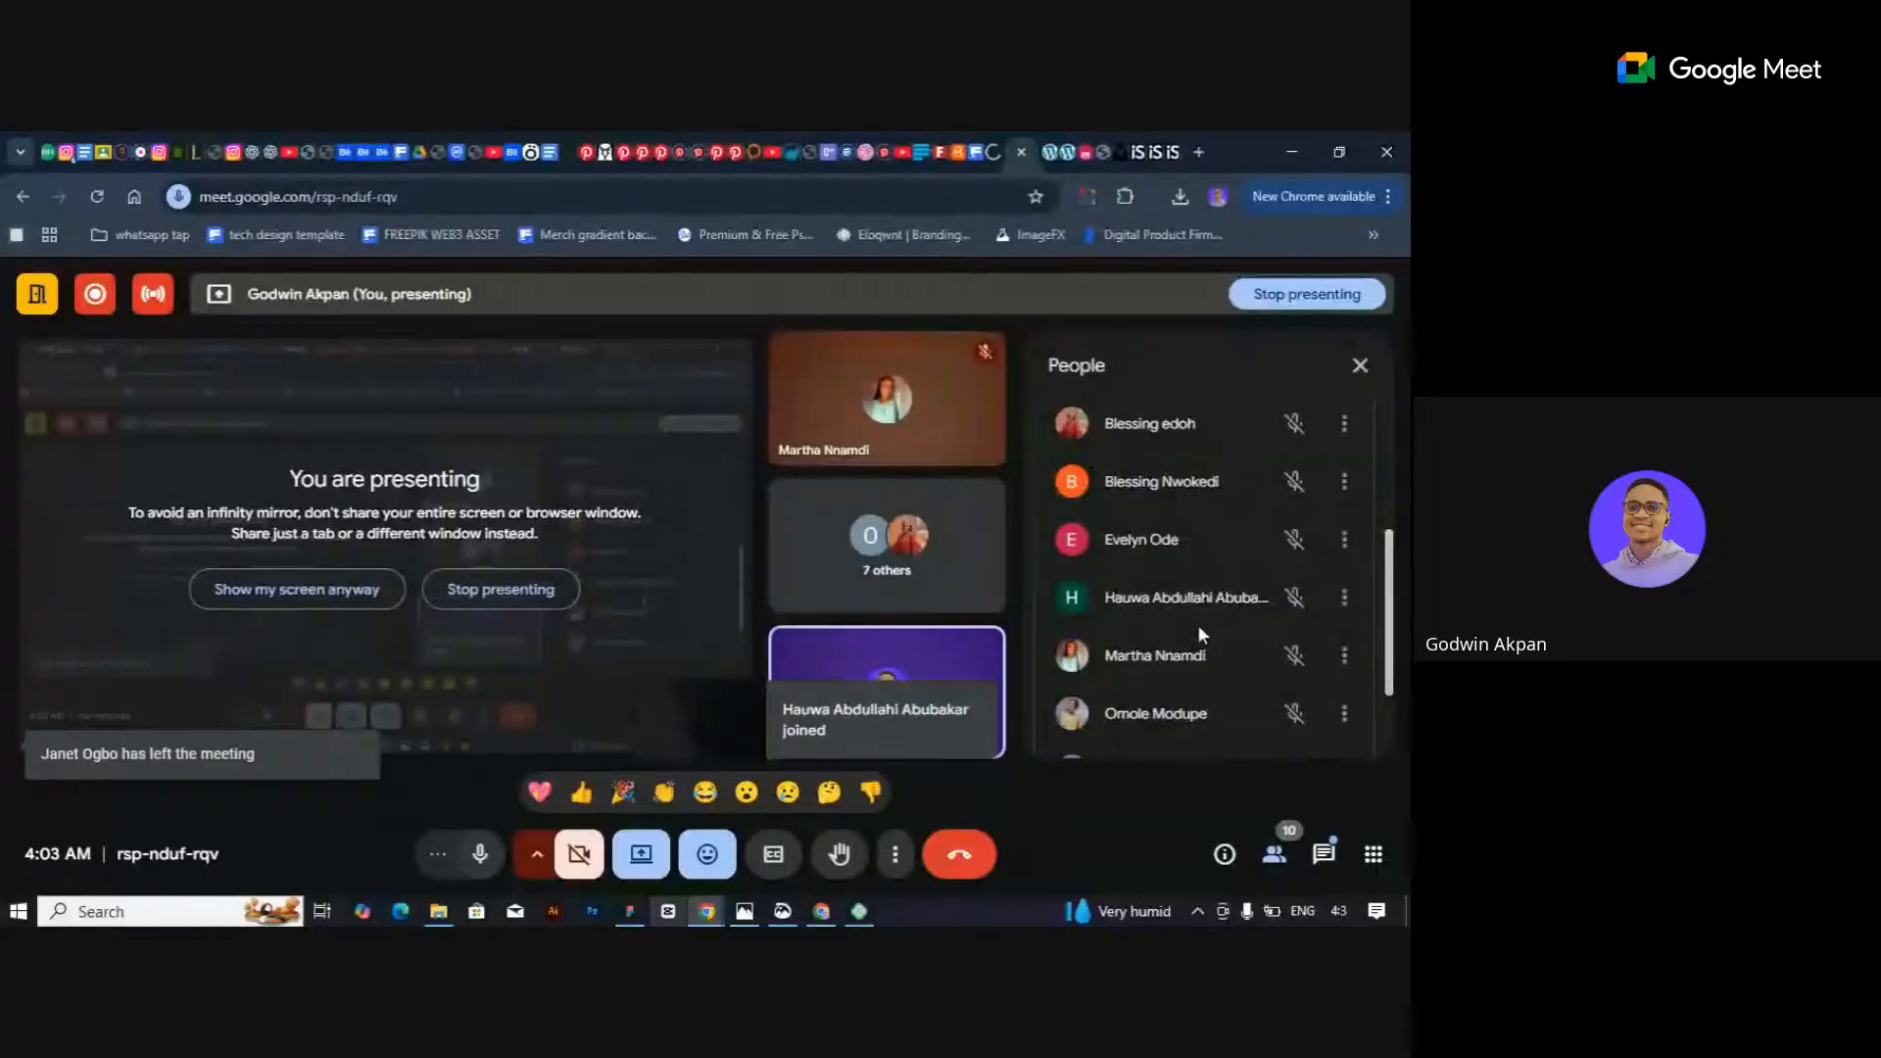
{"action": "scroll", "coordinate": [1199, 628], "scroll_direction": "down", "scroll_amount": 2}
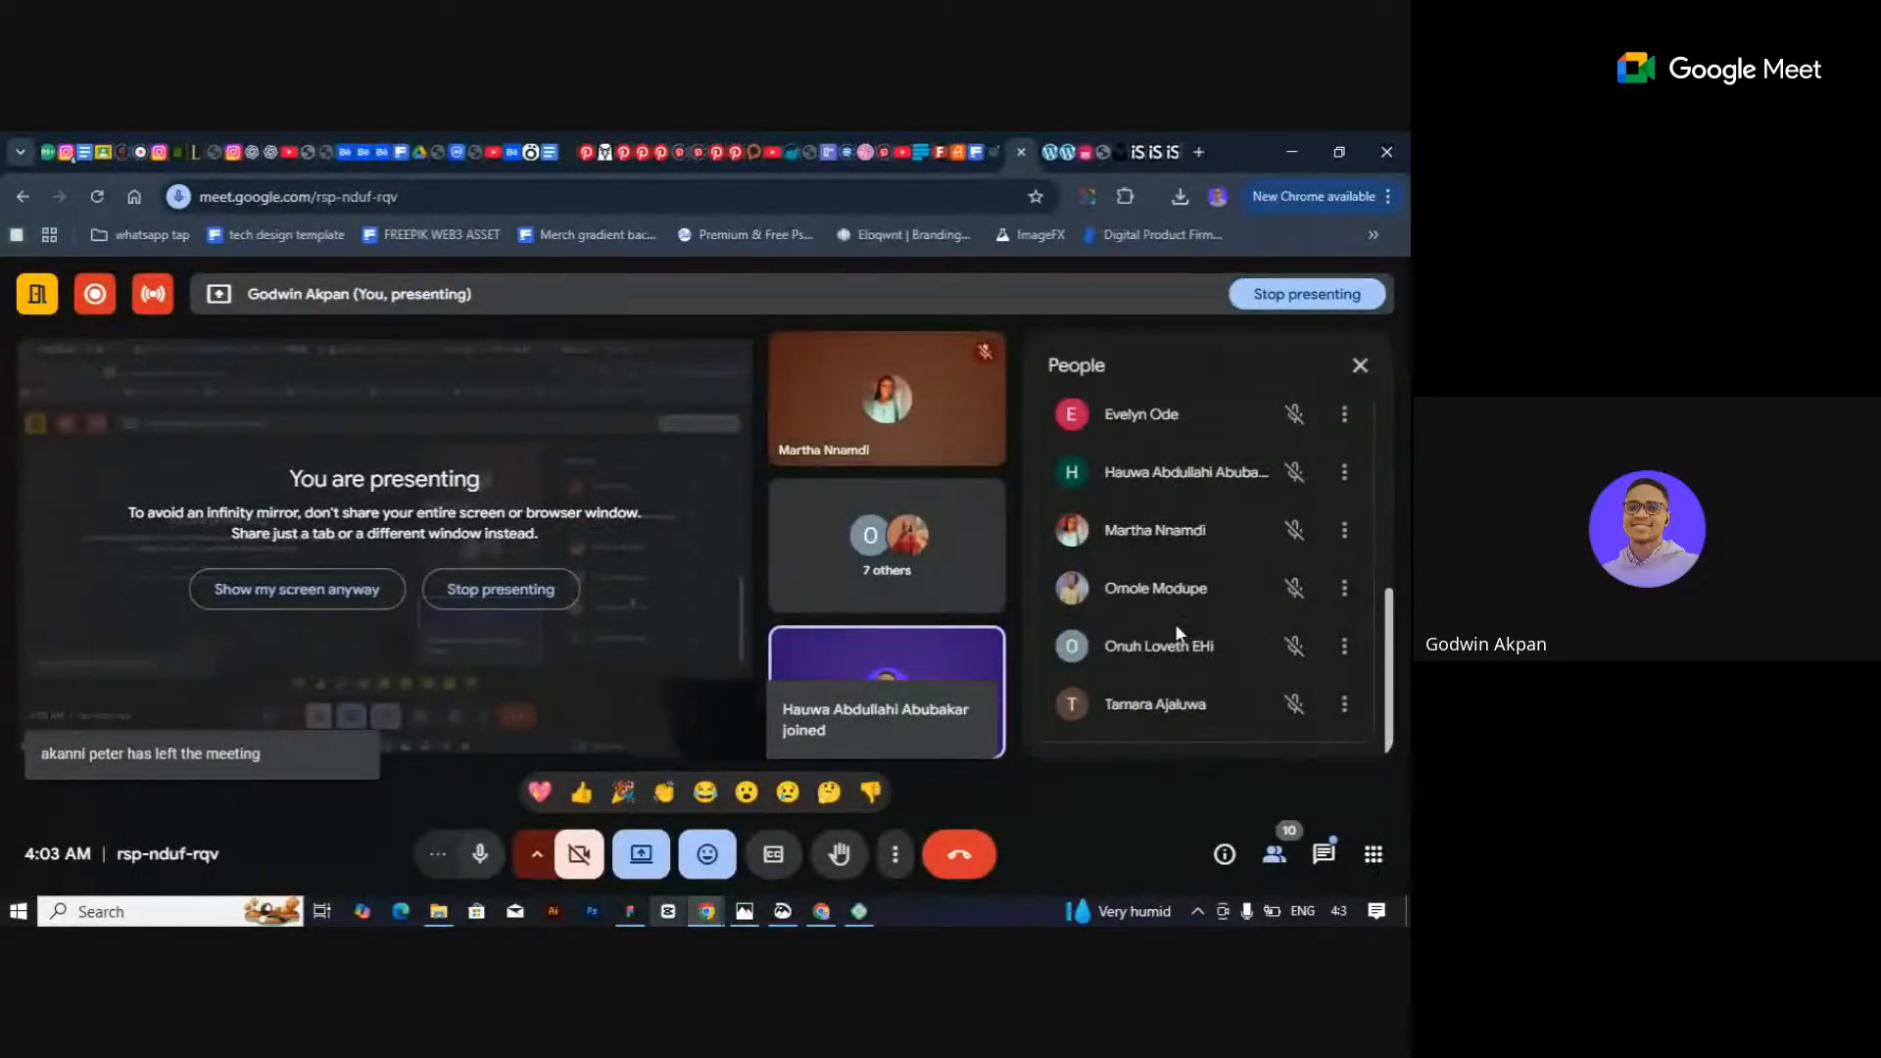
{"action": "scroll", "coordinate": [1168, 623], "scroll_direction": "up", "scroll_amount": 5}
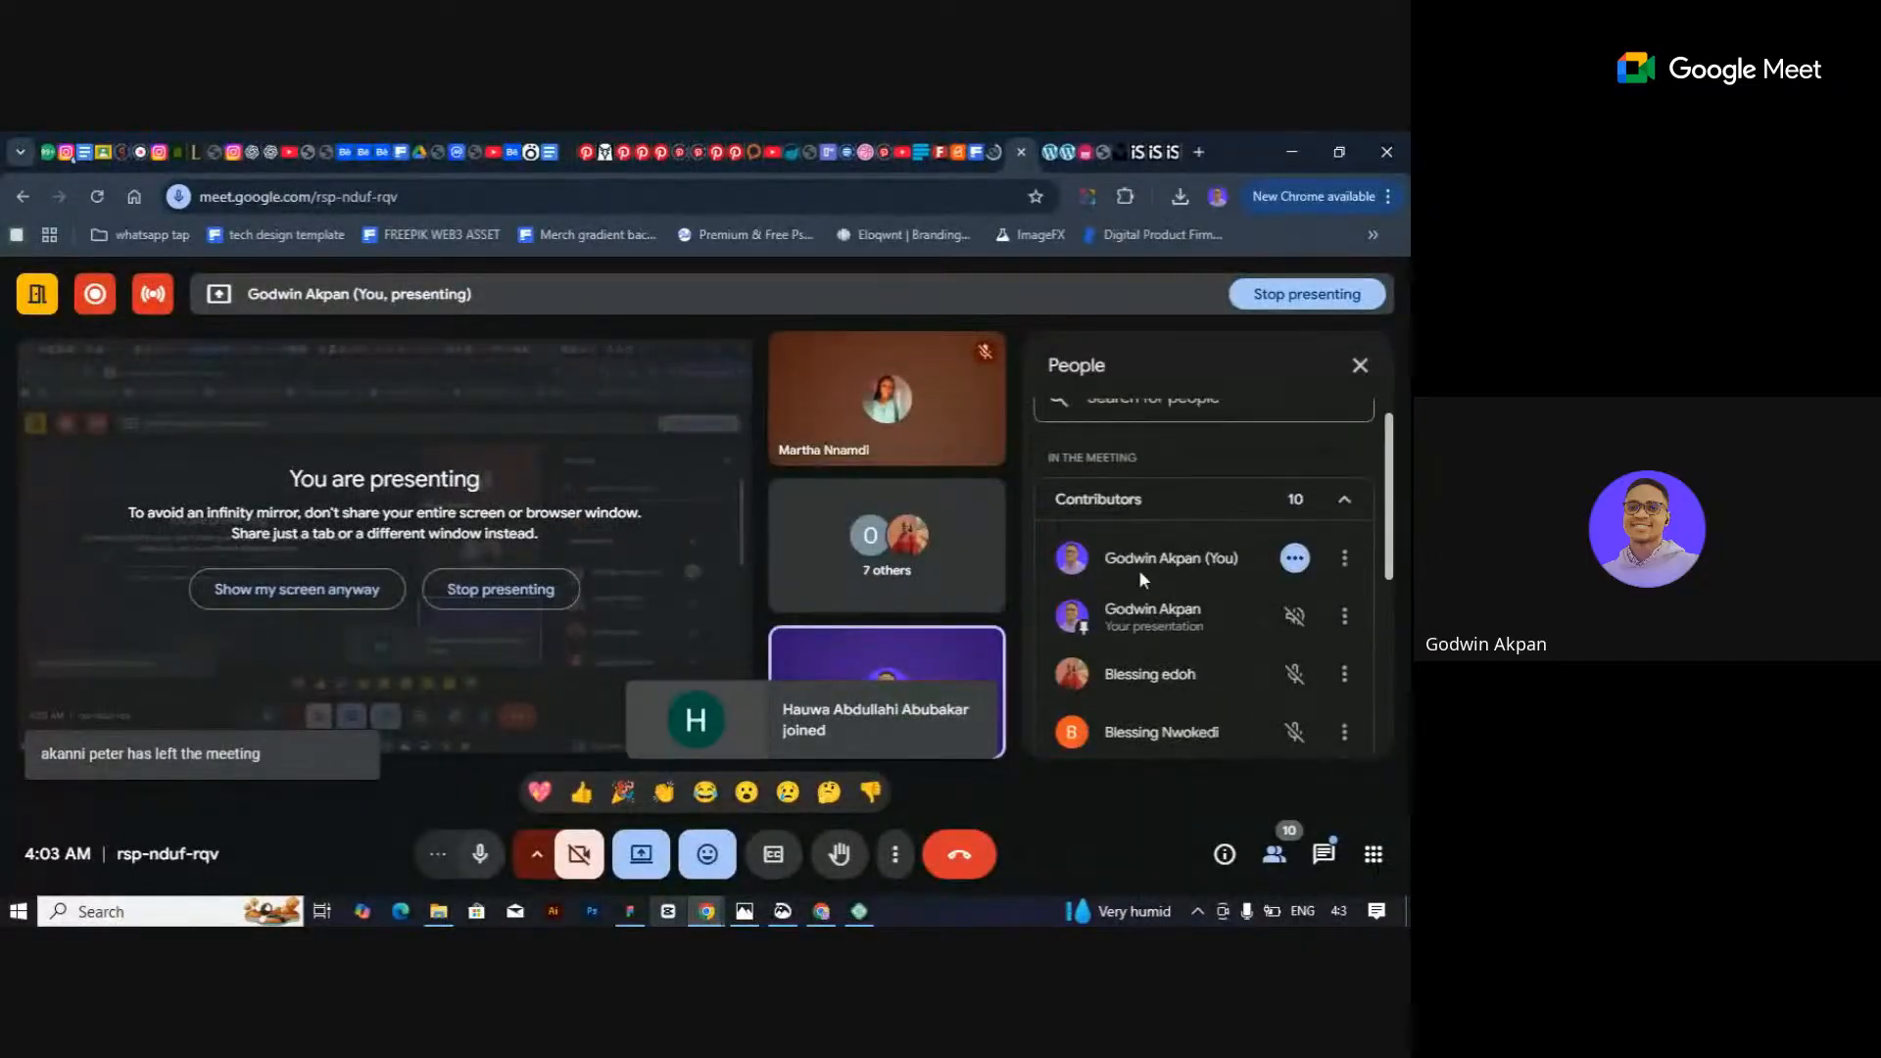
{"action": "scroll", "coordinate": [1175, 618], "scroll_direction": "down", "scroll_amount": 5}
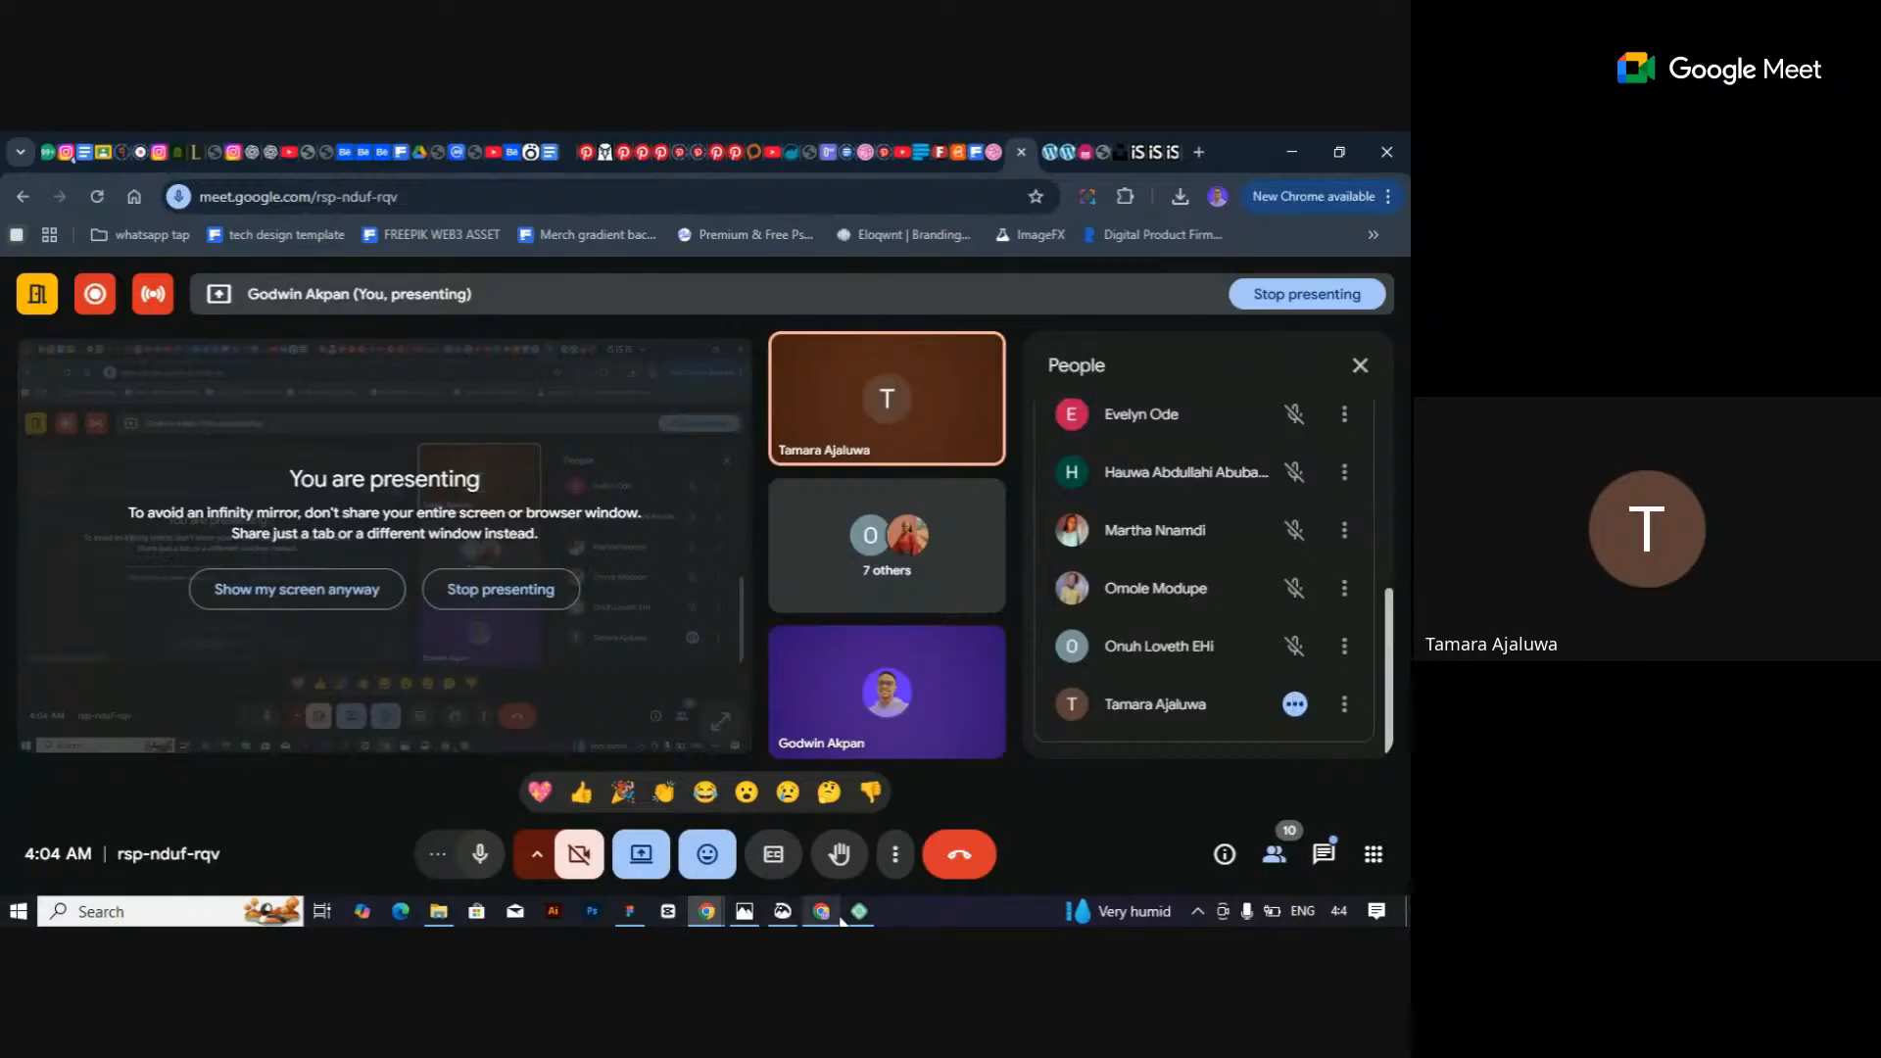
{"action": "left_click", "coordinate": [1074, 155]}
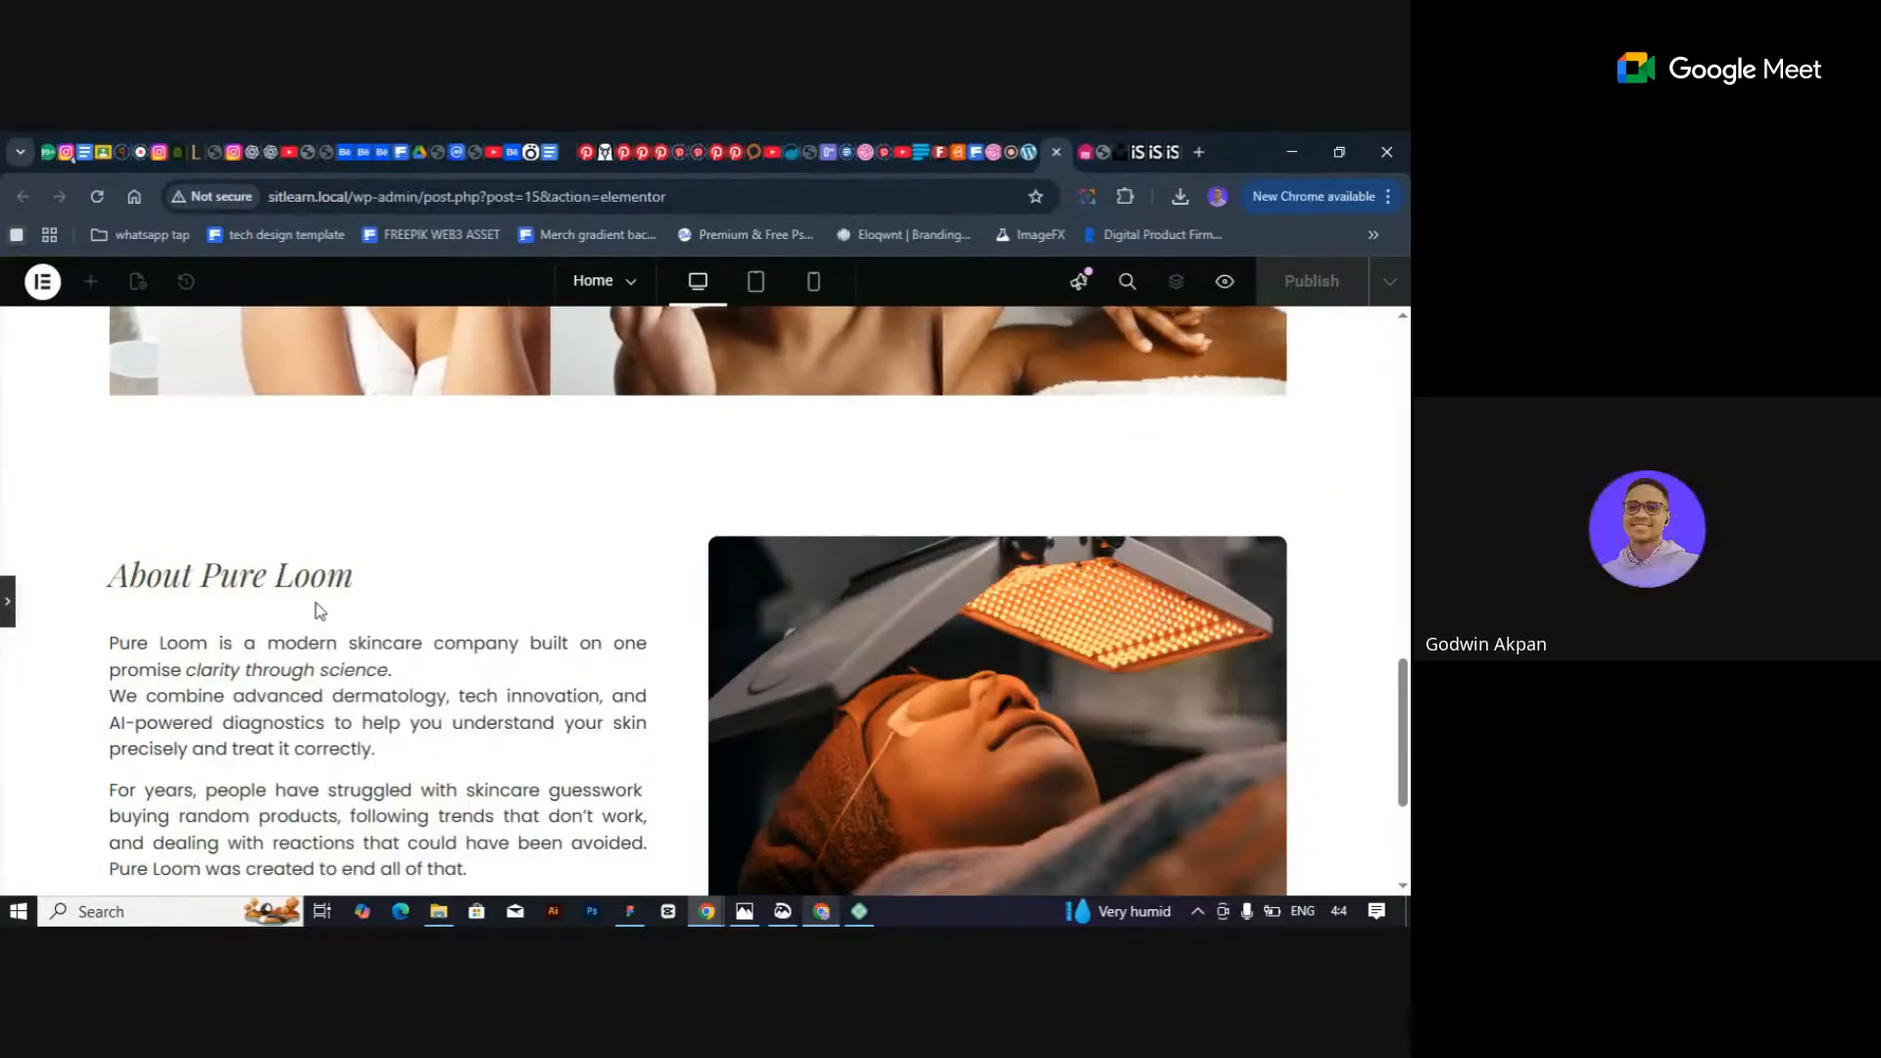
Set the column and row gaps of the About Pure Loom text container to 12 px.
{"action": "left_click", "coordinate": [7, 601]}
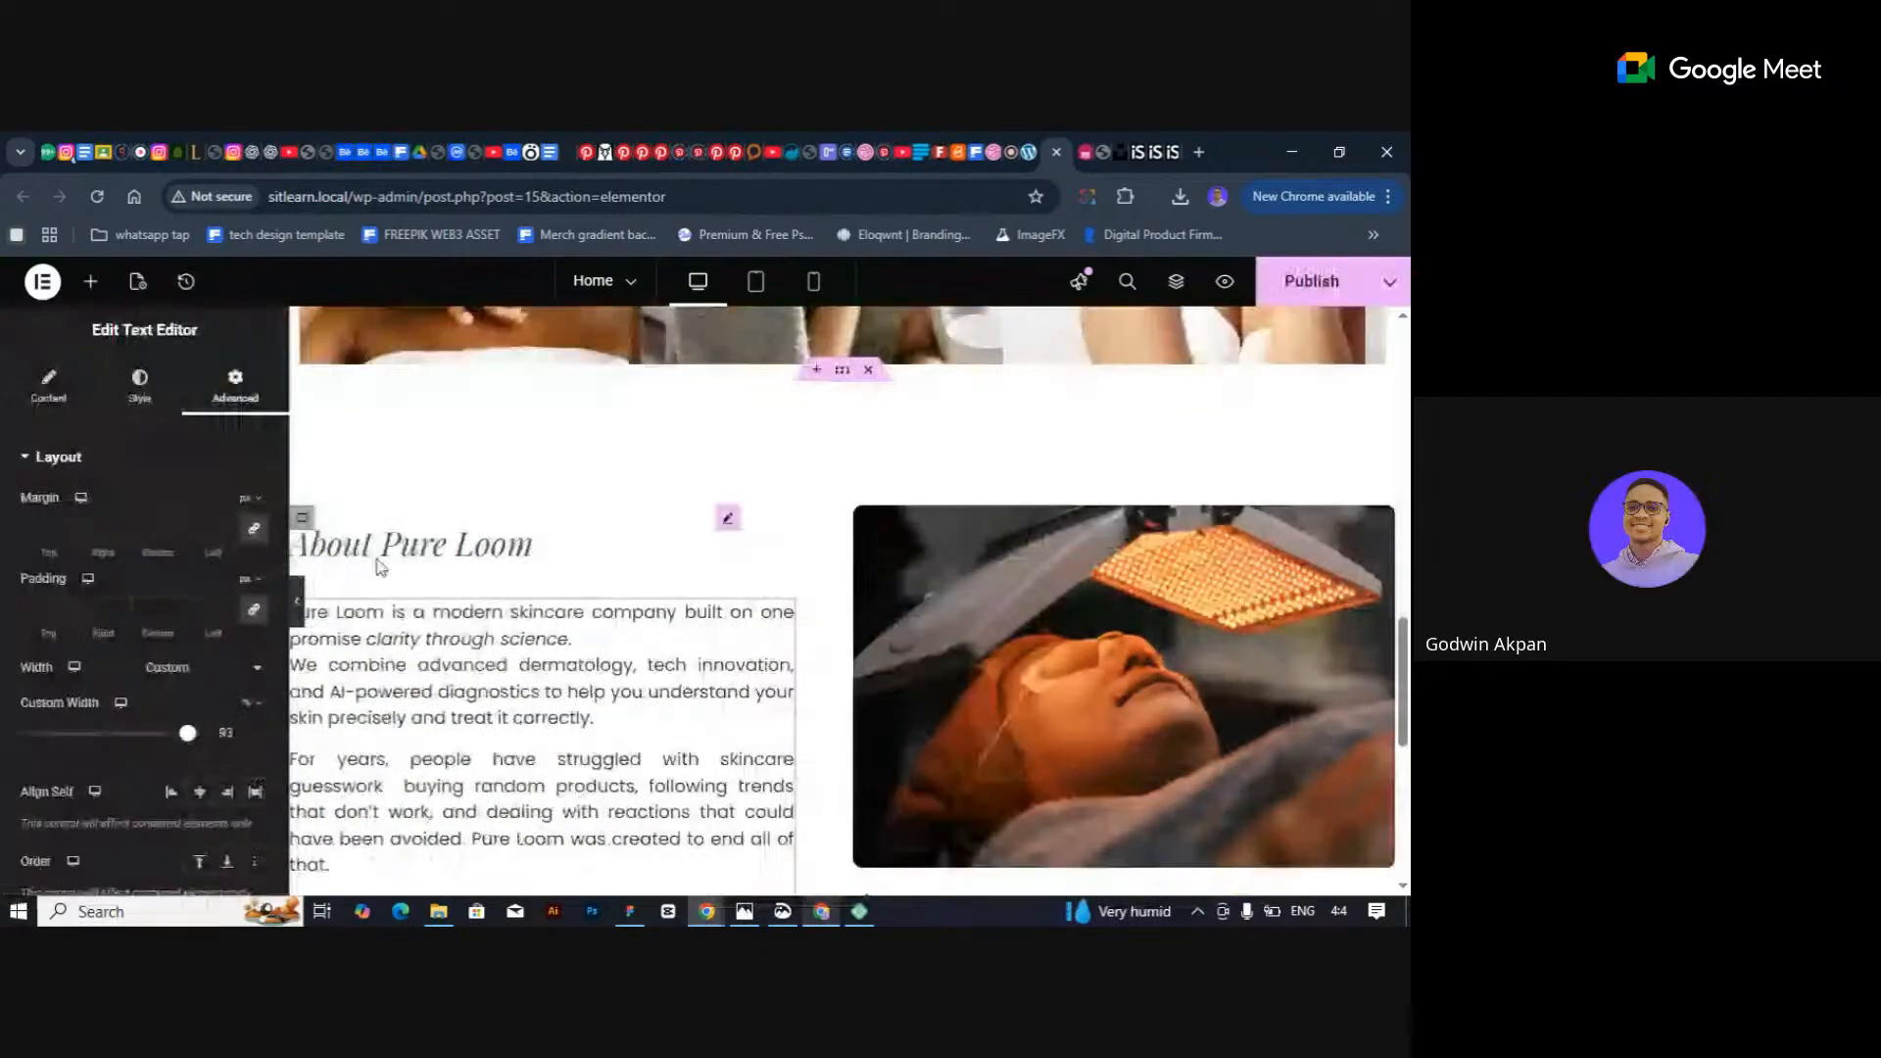
{"action": "left_click", "coordinate": [305, 522]}
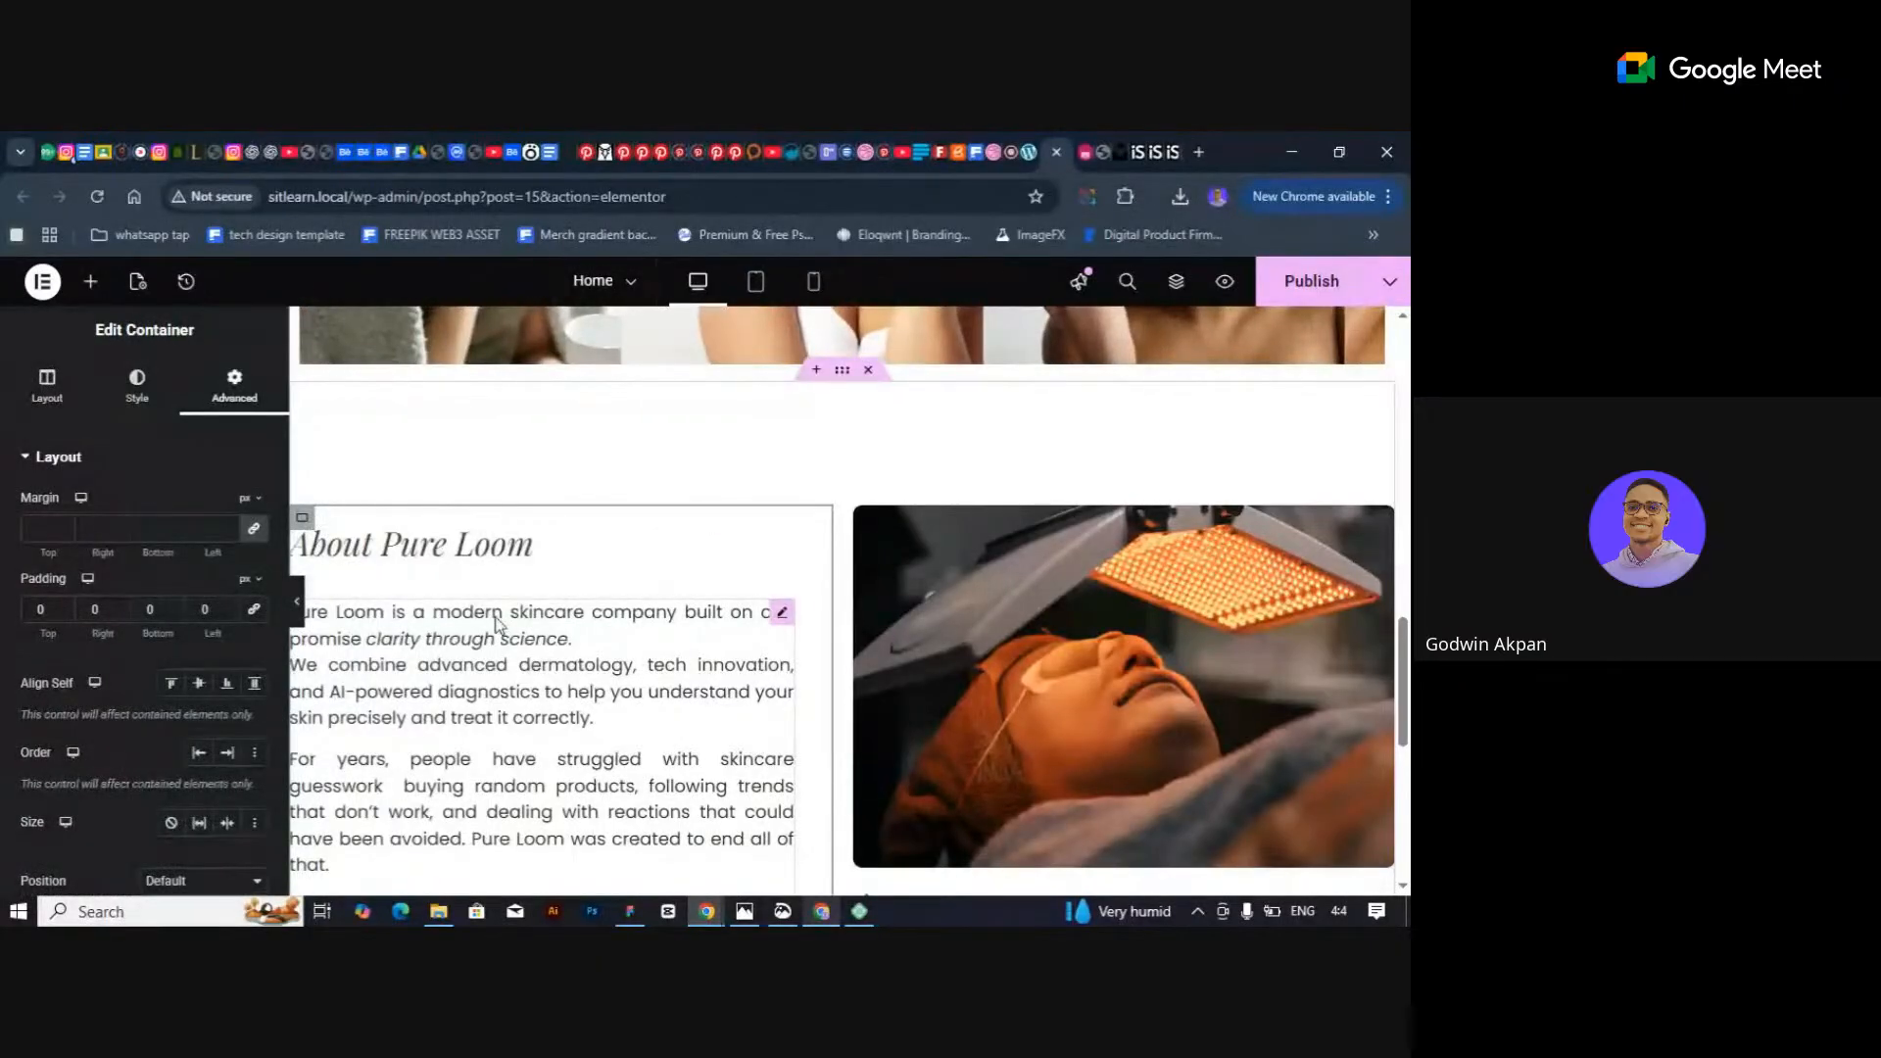
{"action": "left_click", "coordinate": [44, 385]}
{"action": "scroll", "coordinate": [76, 549], "scroll_direction": "down", "scroll_amount": 5}
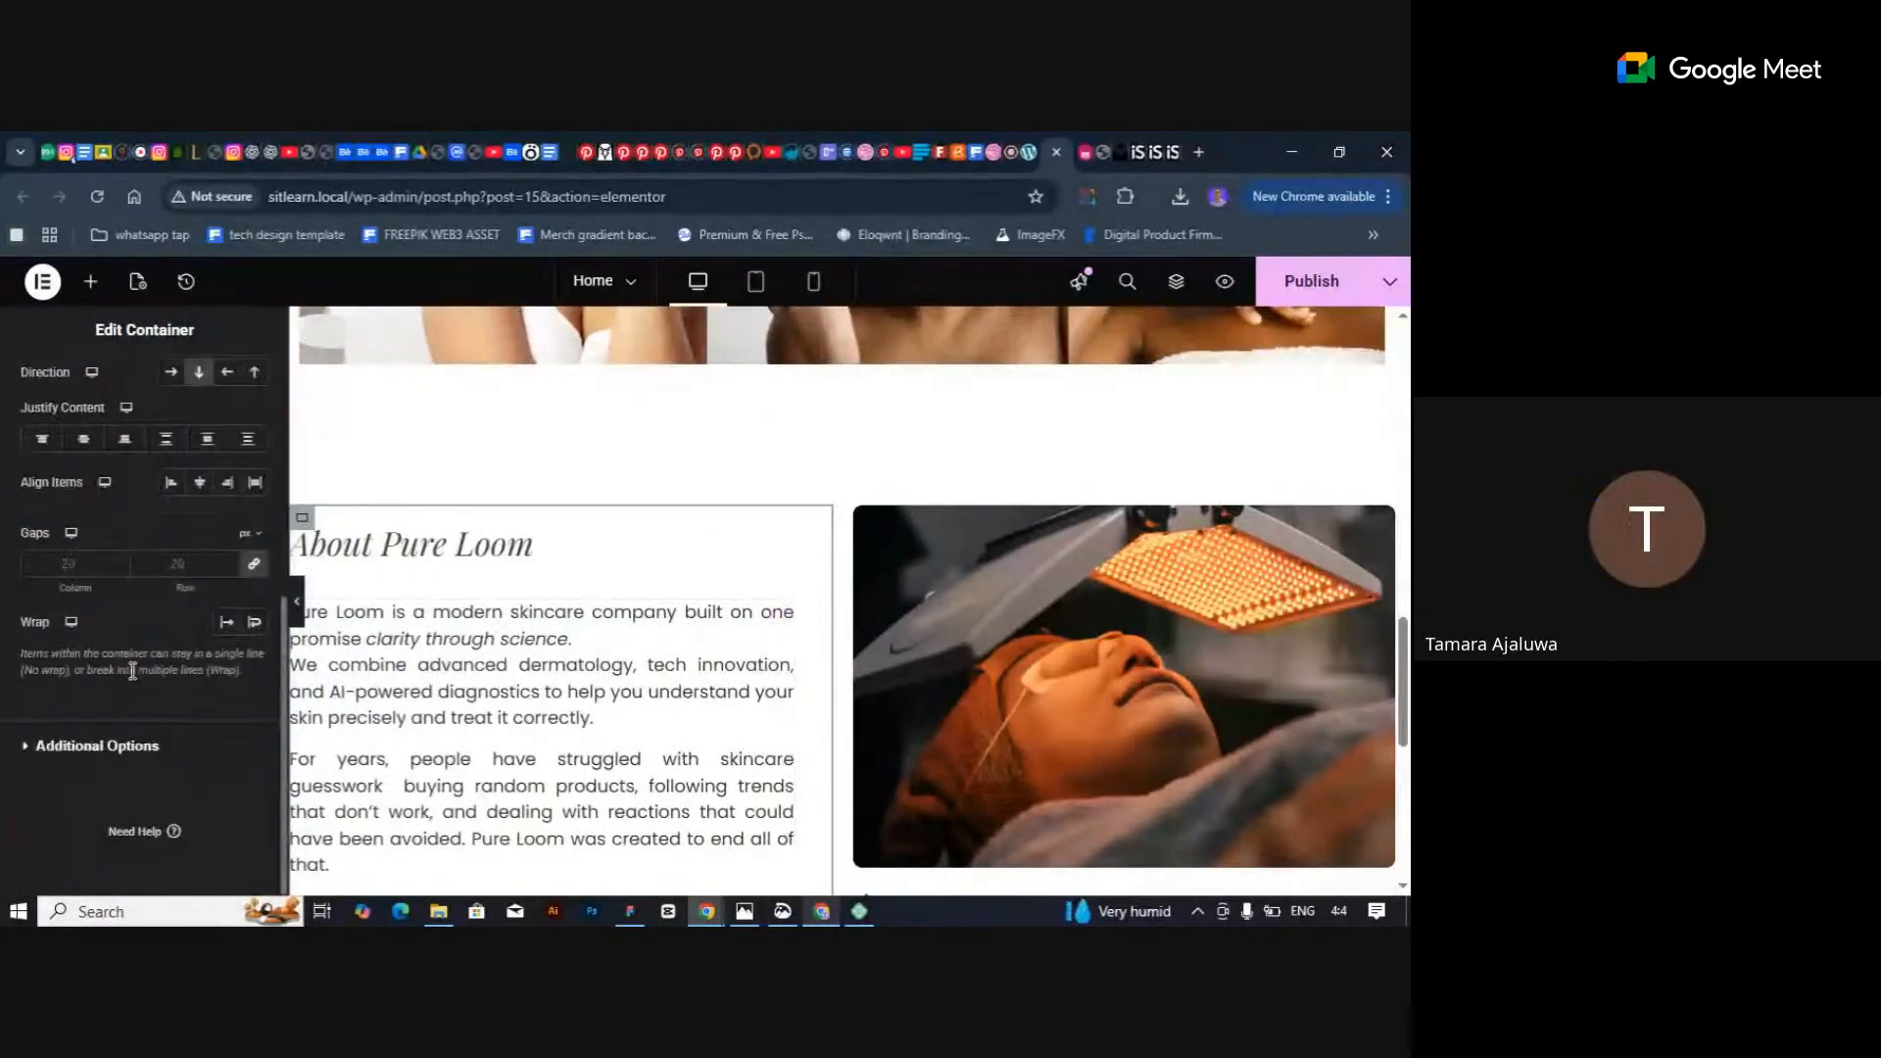
{"action": "left_click", "coordinate": [76, 565]}
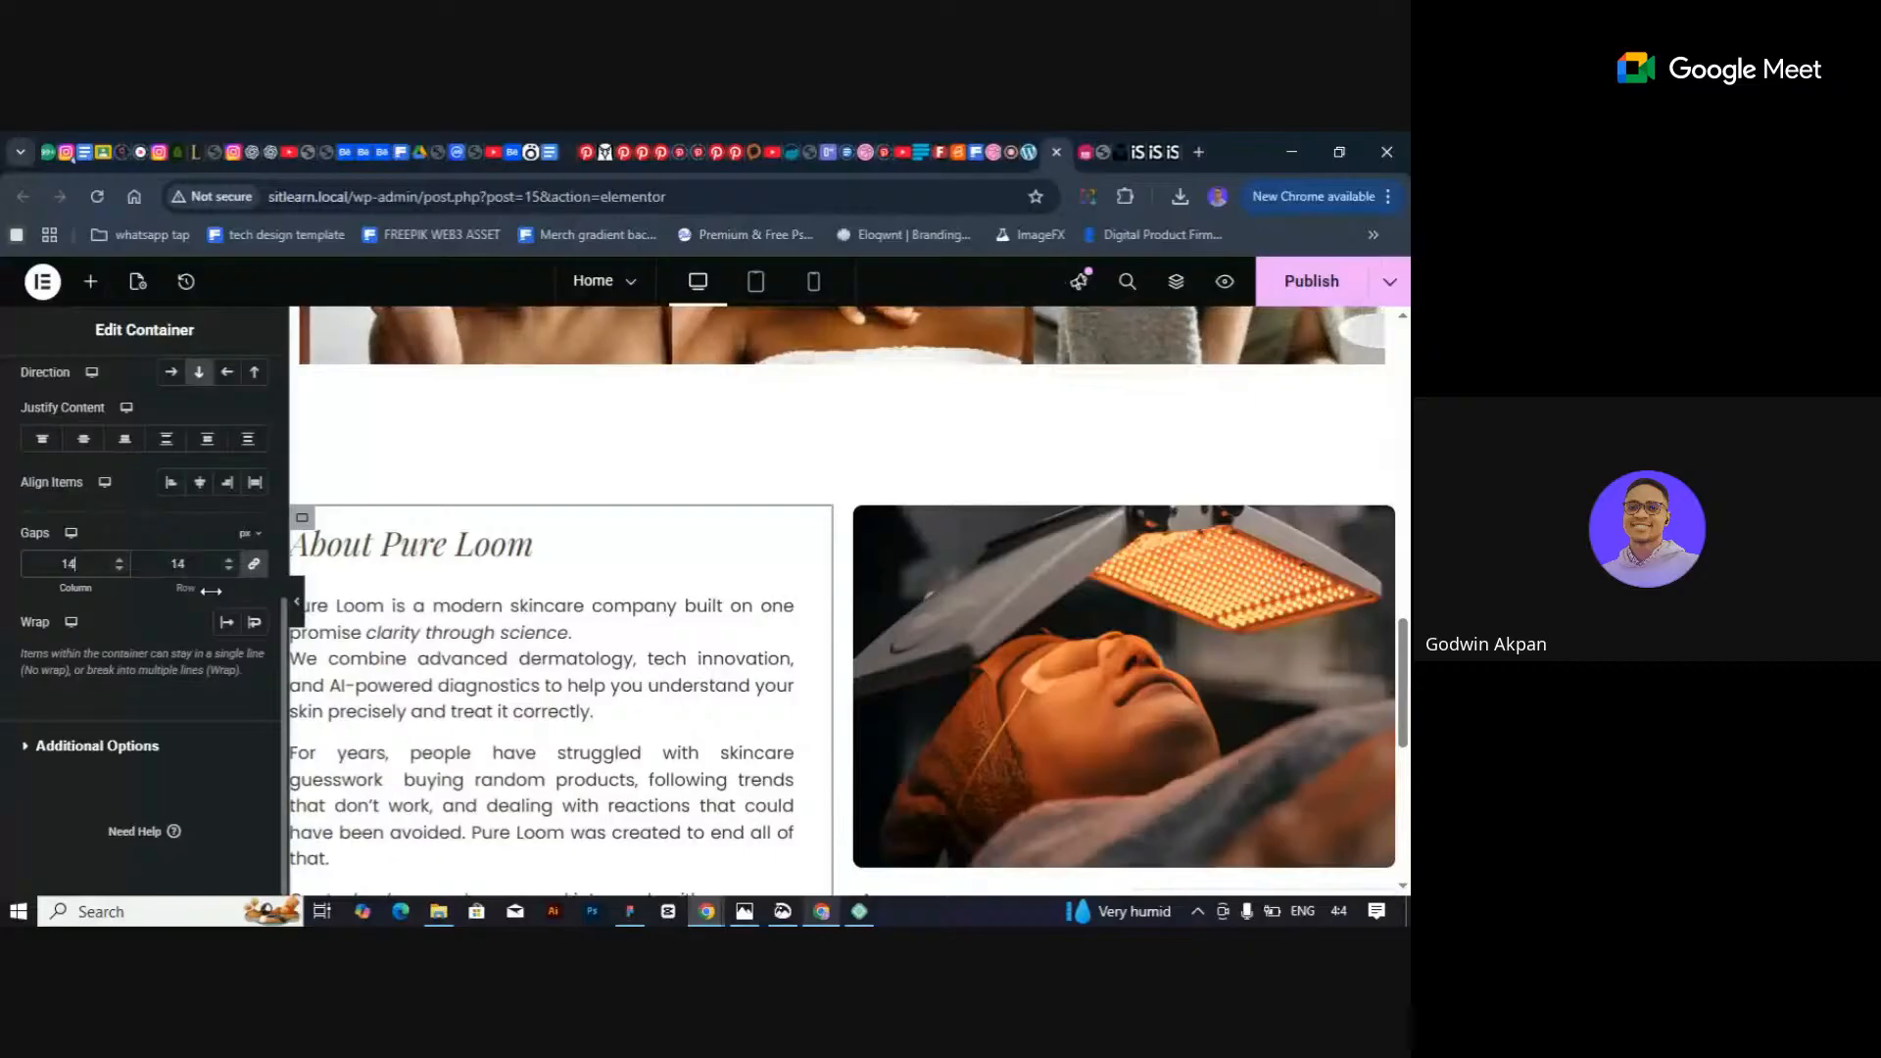
{"action": "type", "text": "12"}
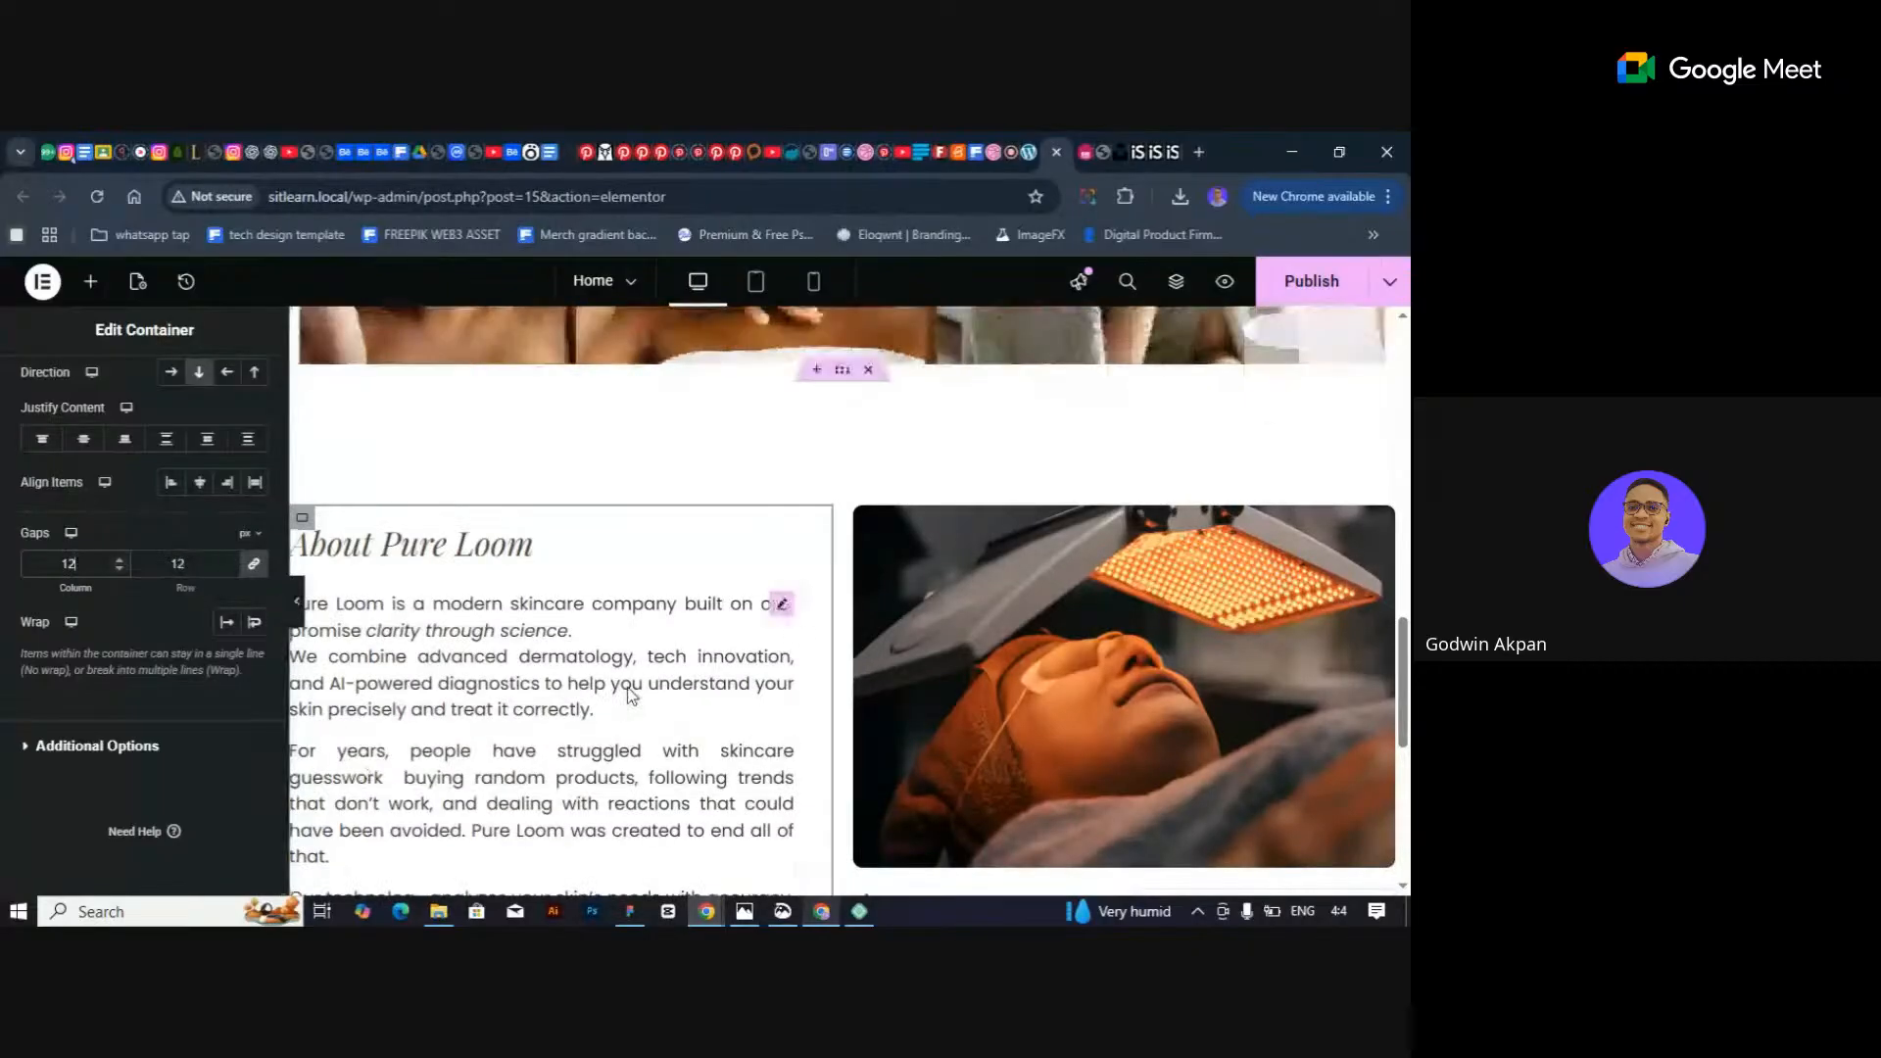
Examine the spacing of the About Pure Loom text against the image and Mission block, including at full page width.
{"action": "scroll", "coordinate": [621, 550], "scroll_direction": "down", "scroll_amount": 3}
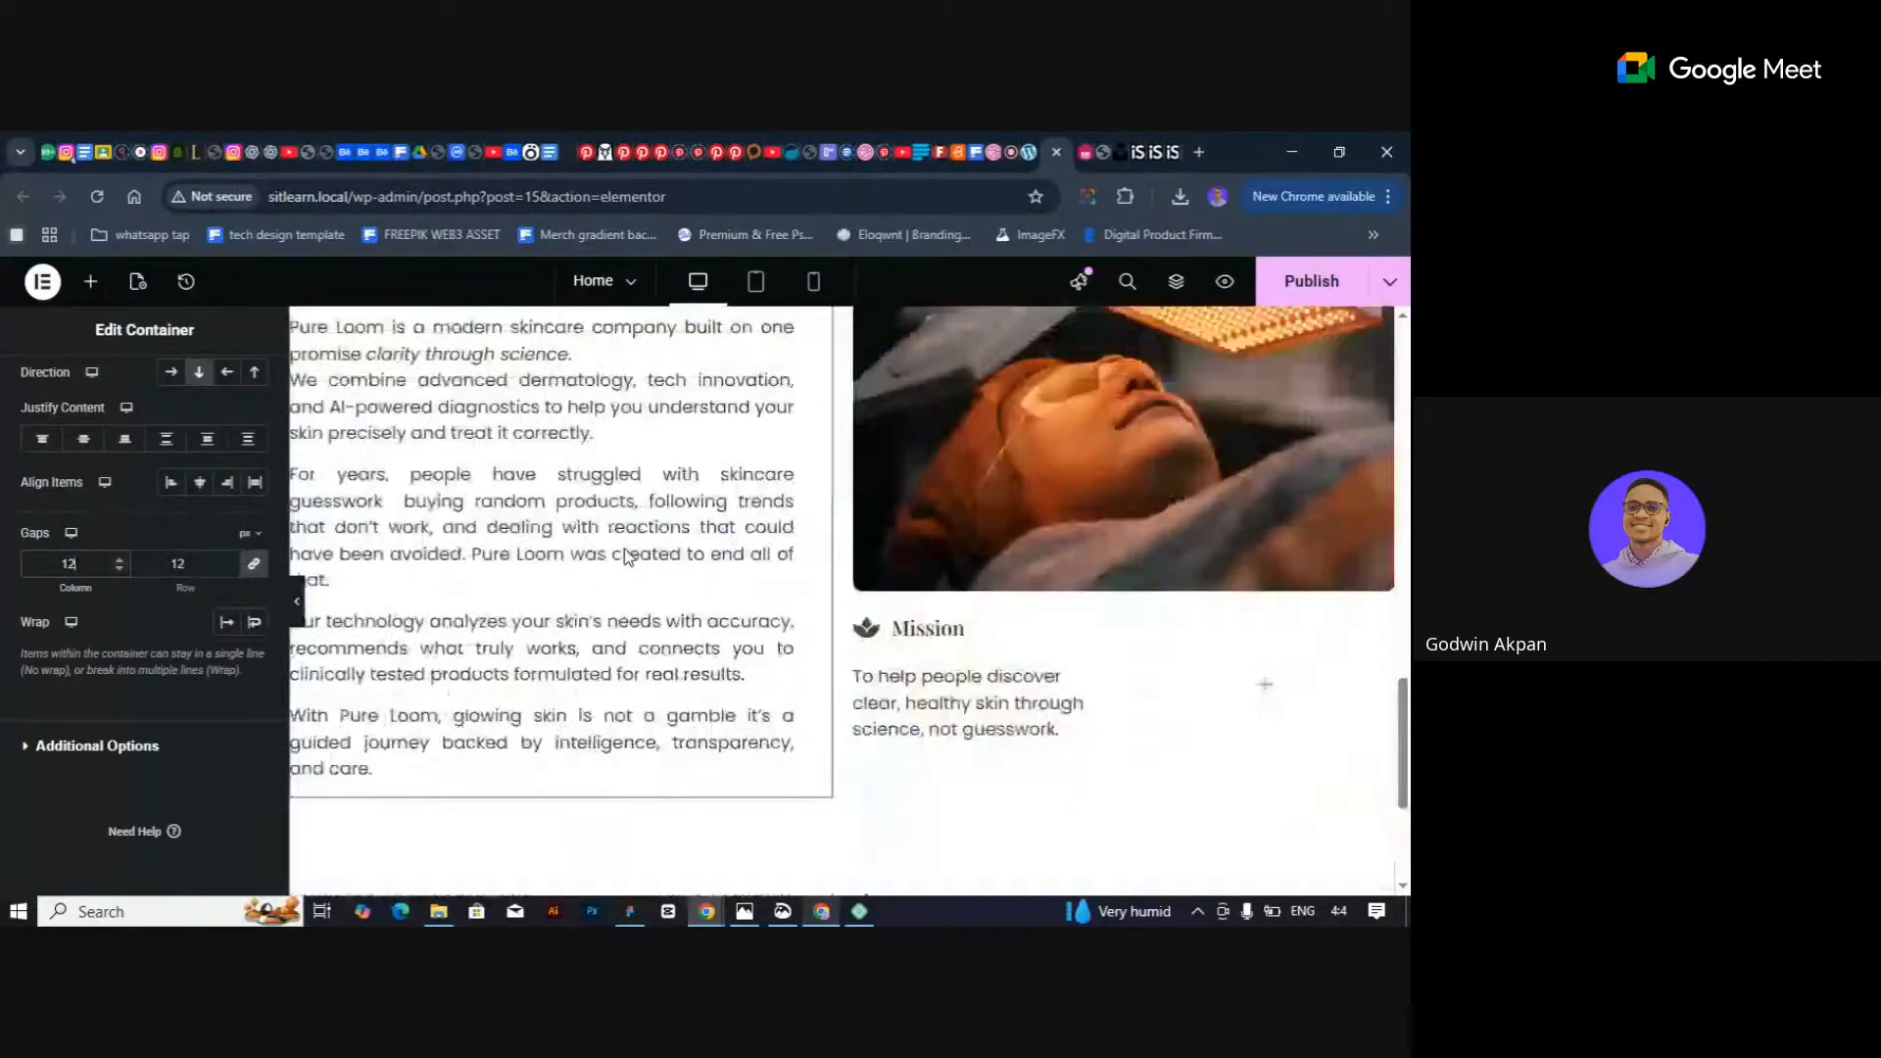
{"action": "scroll", "coordinate": [588, 553], "scroll_direction": "up", "scroll_amount": 5}
{"action": "scroll", "coordinate": [376, 560], "scroll_direction": "down", "scroll_amount": 2}
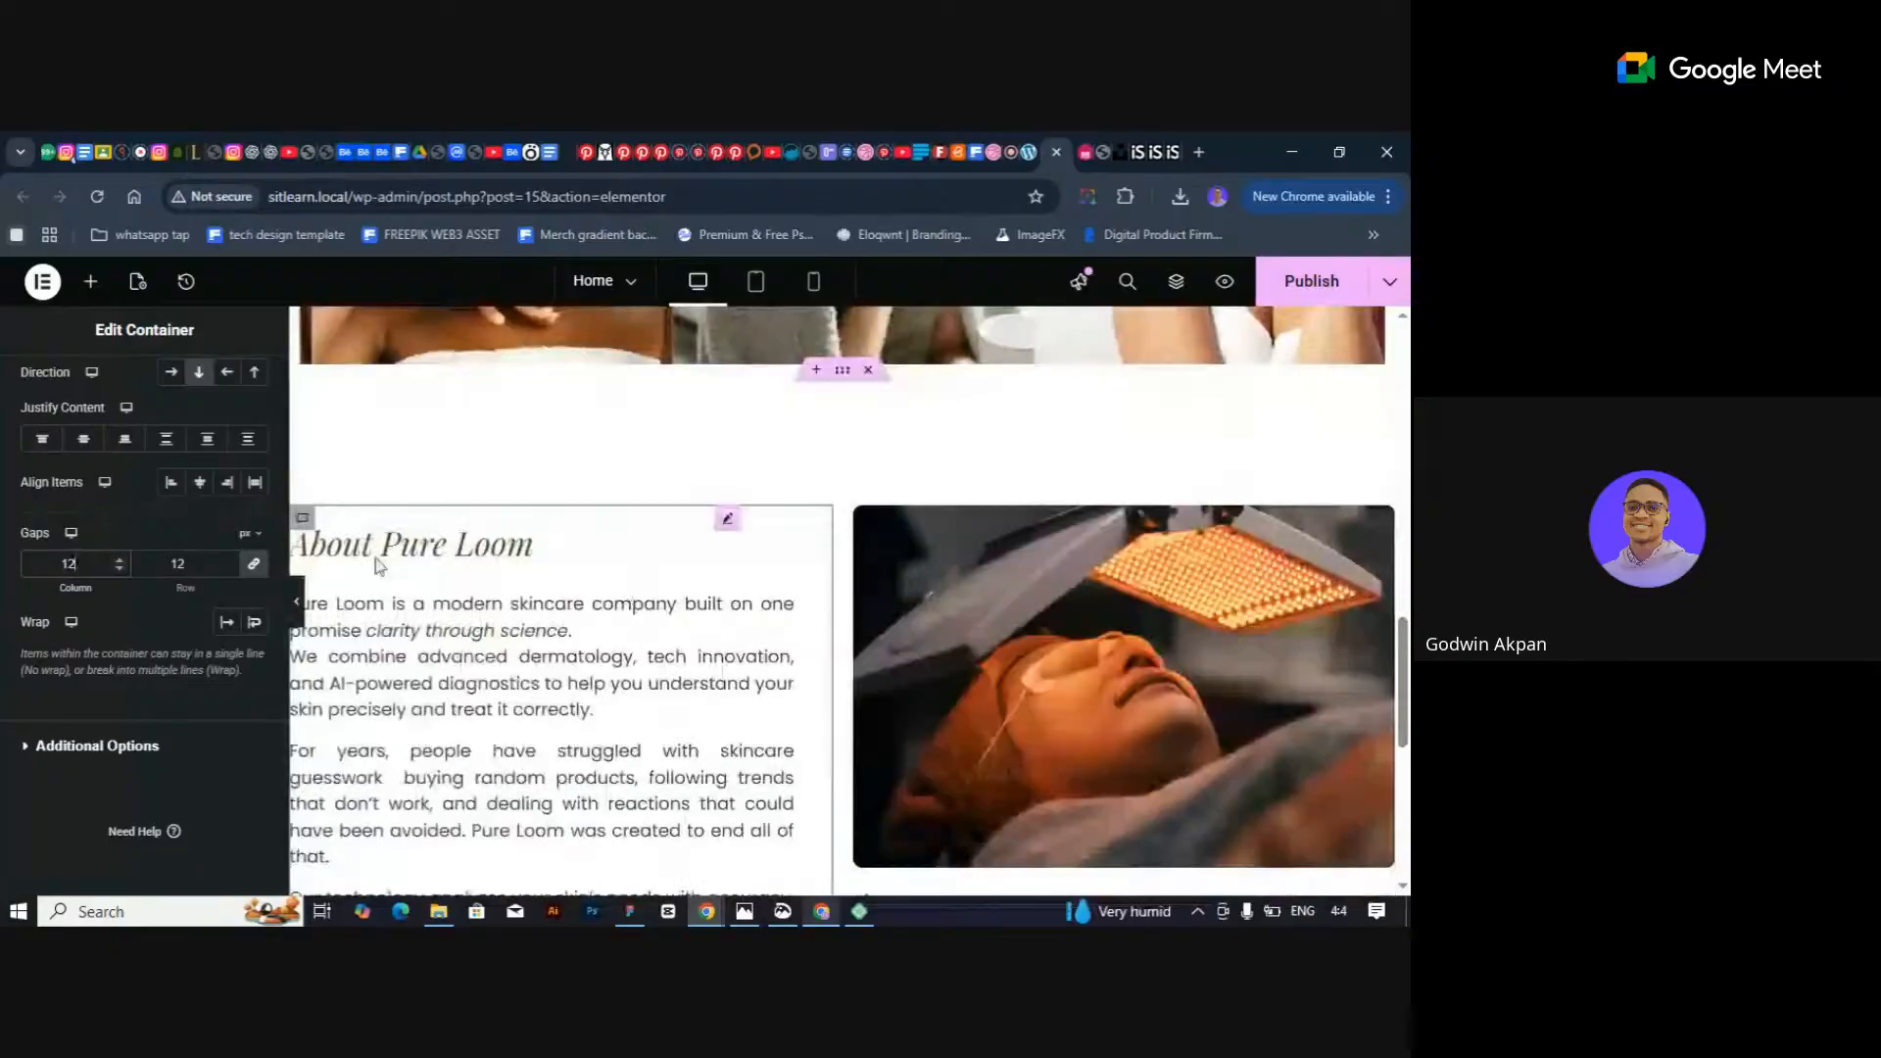
{"action": "left_click", "coordinate": [297, 602]}
{"action": "scroll", "coordinate": [625, 637], "scroll_direction": "down", "scroll_amount": 3}
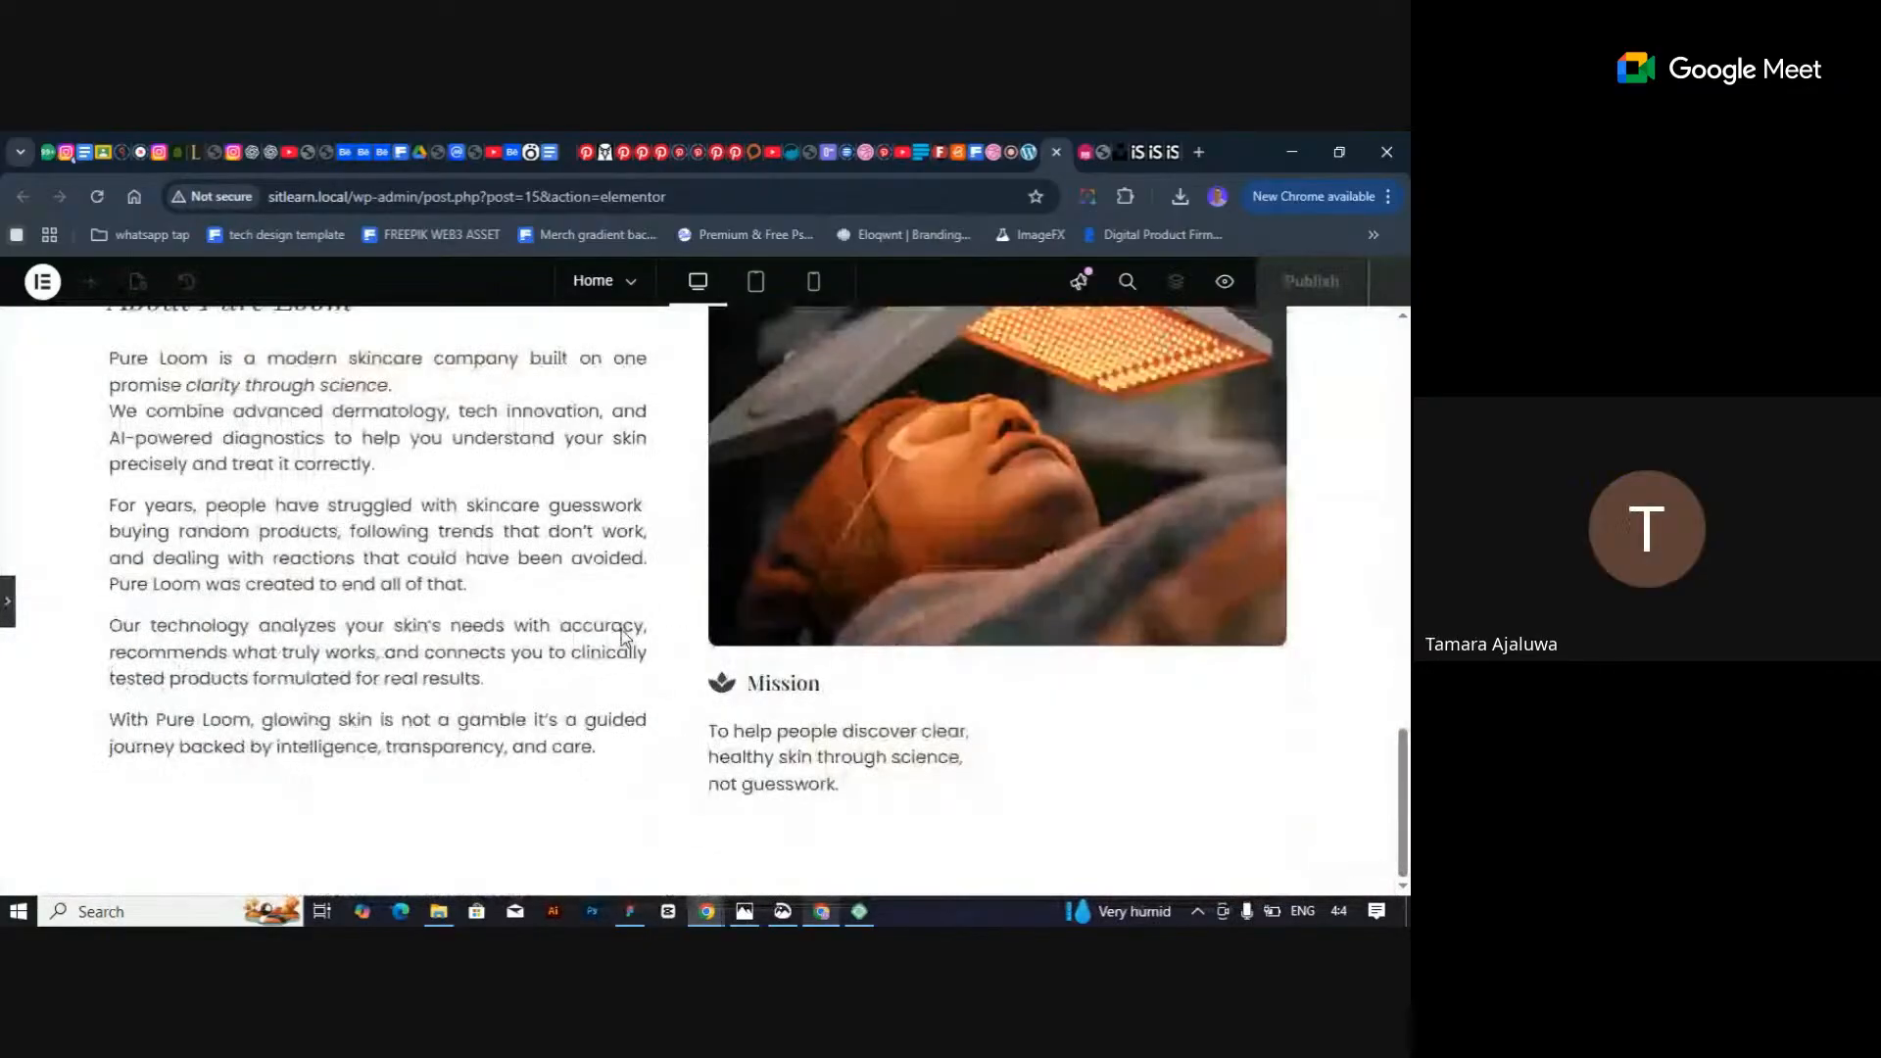
{"action": "scroll", "coordinate": [625, 635], "scroll_direction": "up", "scroll_amount": 3}
{"action": "scroll", "coordinate": [625, 635], "scroll_direction": "down", "scroll_amount": 3}
{"action": "scroll", "coordinate": [627, 635], "scroll_direction": "up", "scroll_amount": 3}
{"action": "scroll", "coordinate": [629, 637], "scroll_direction": "down", "scroll_amount": 3}
Set the column and row gaps of the container holding the Mission heading and sentence to 12 px.
{"action": "left_click", "coordinate": [9, 603]}
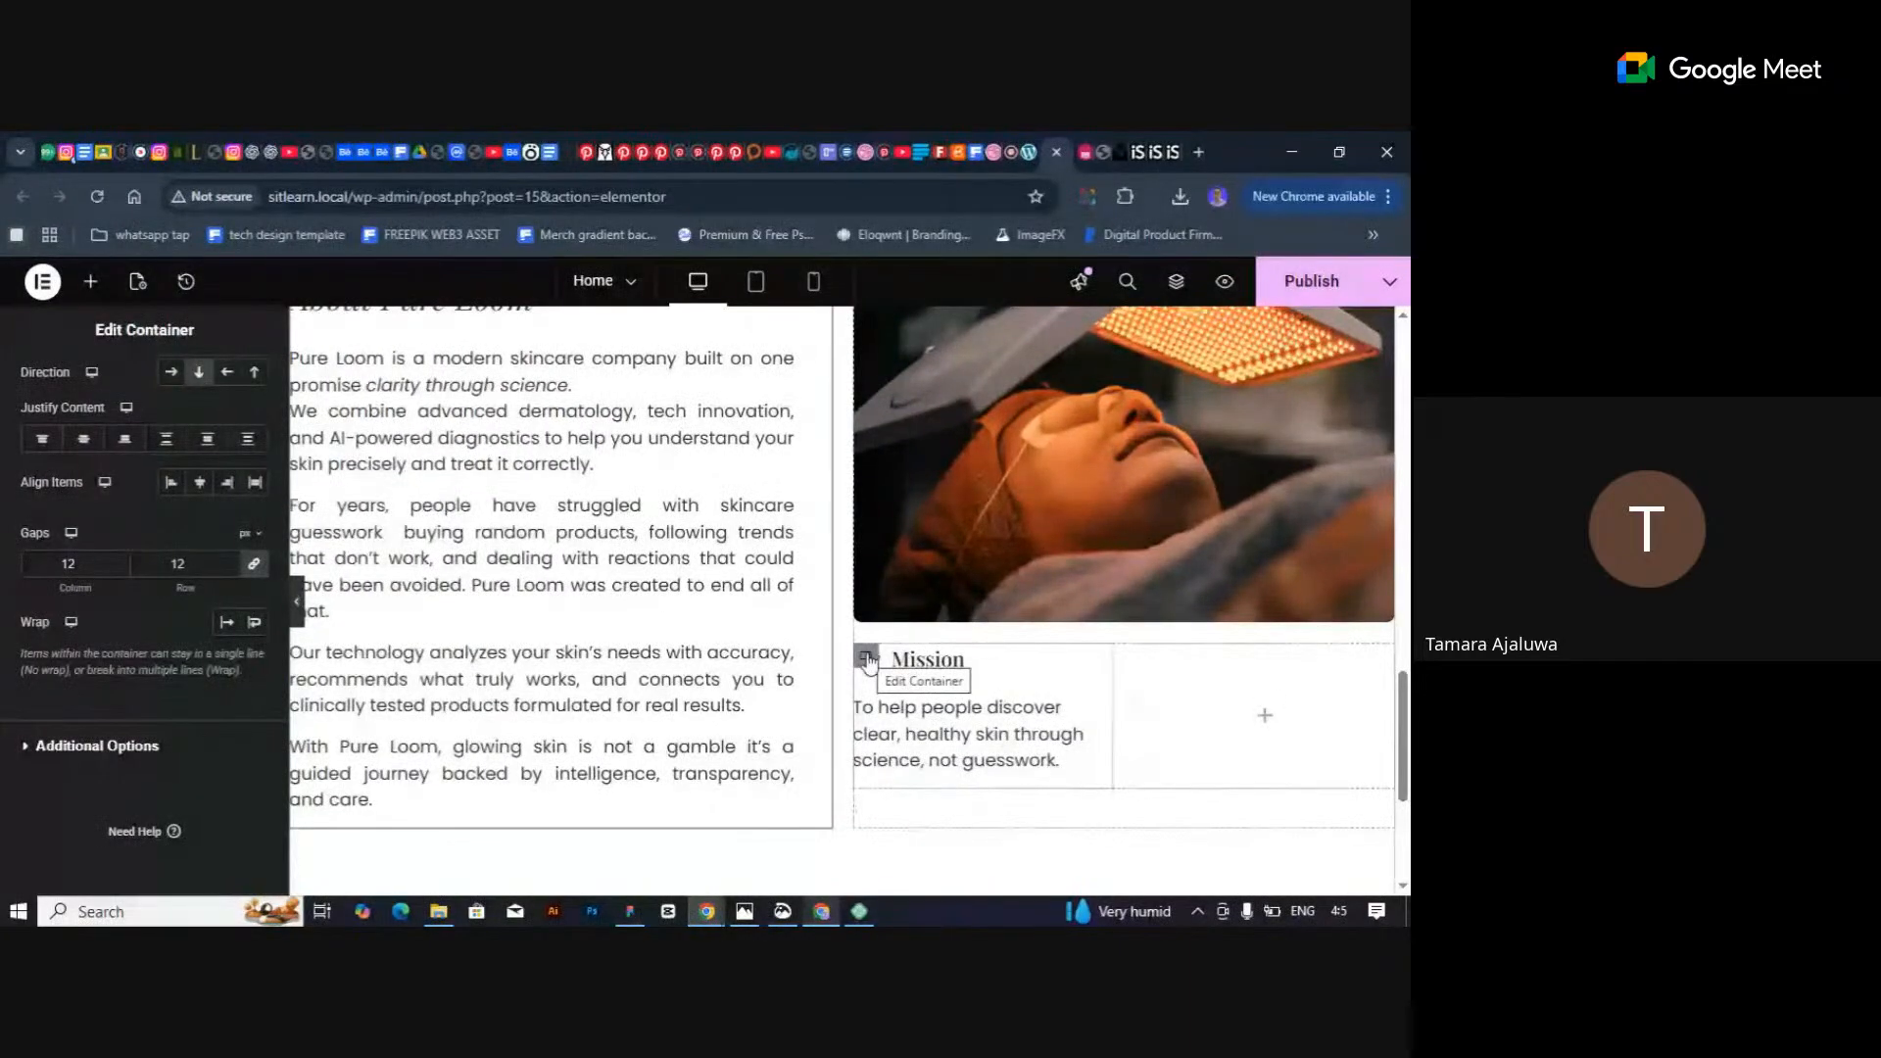
{"action": "left_click", "coordinate": [868, 662]}
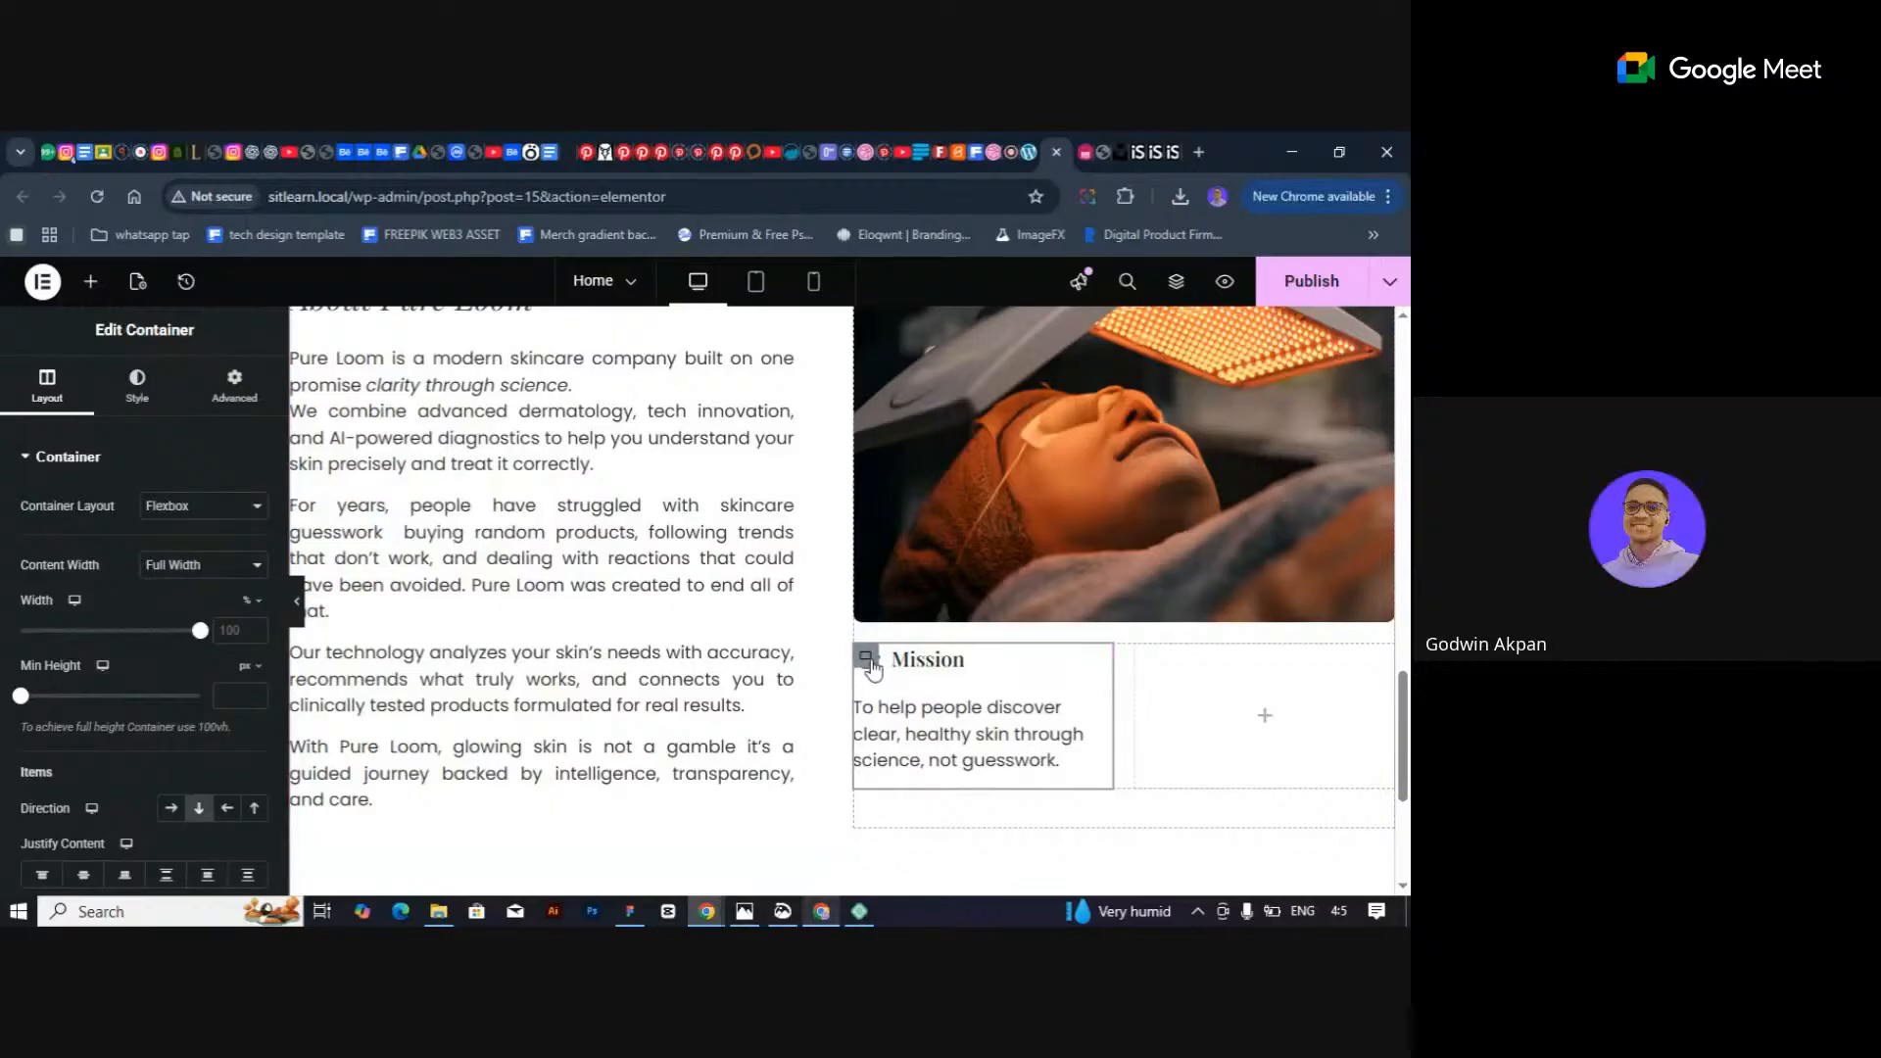
{"action": "scroll", "coordinate": [67, 647], "scroll_direction": "down", "scroll_amount": 3}
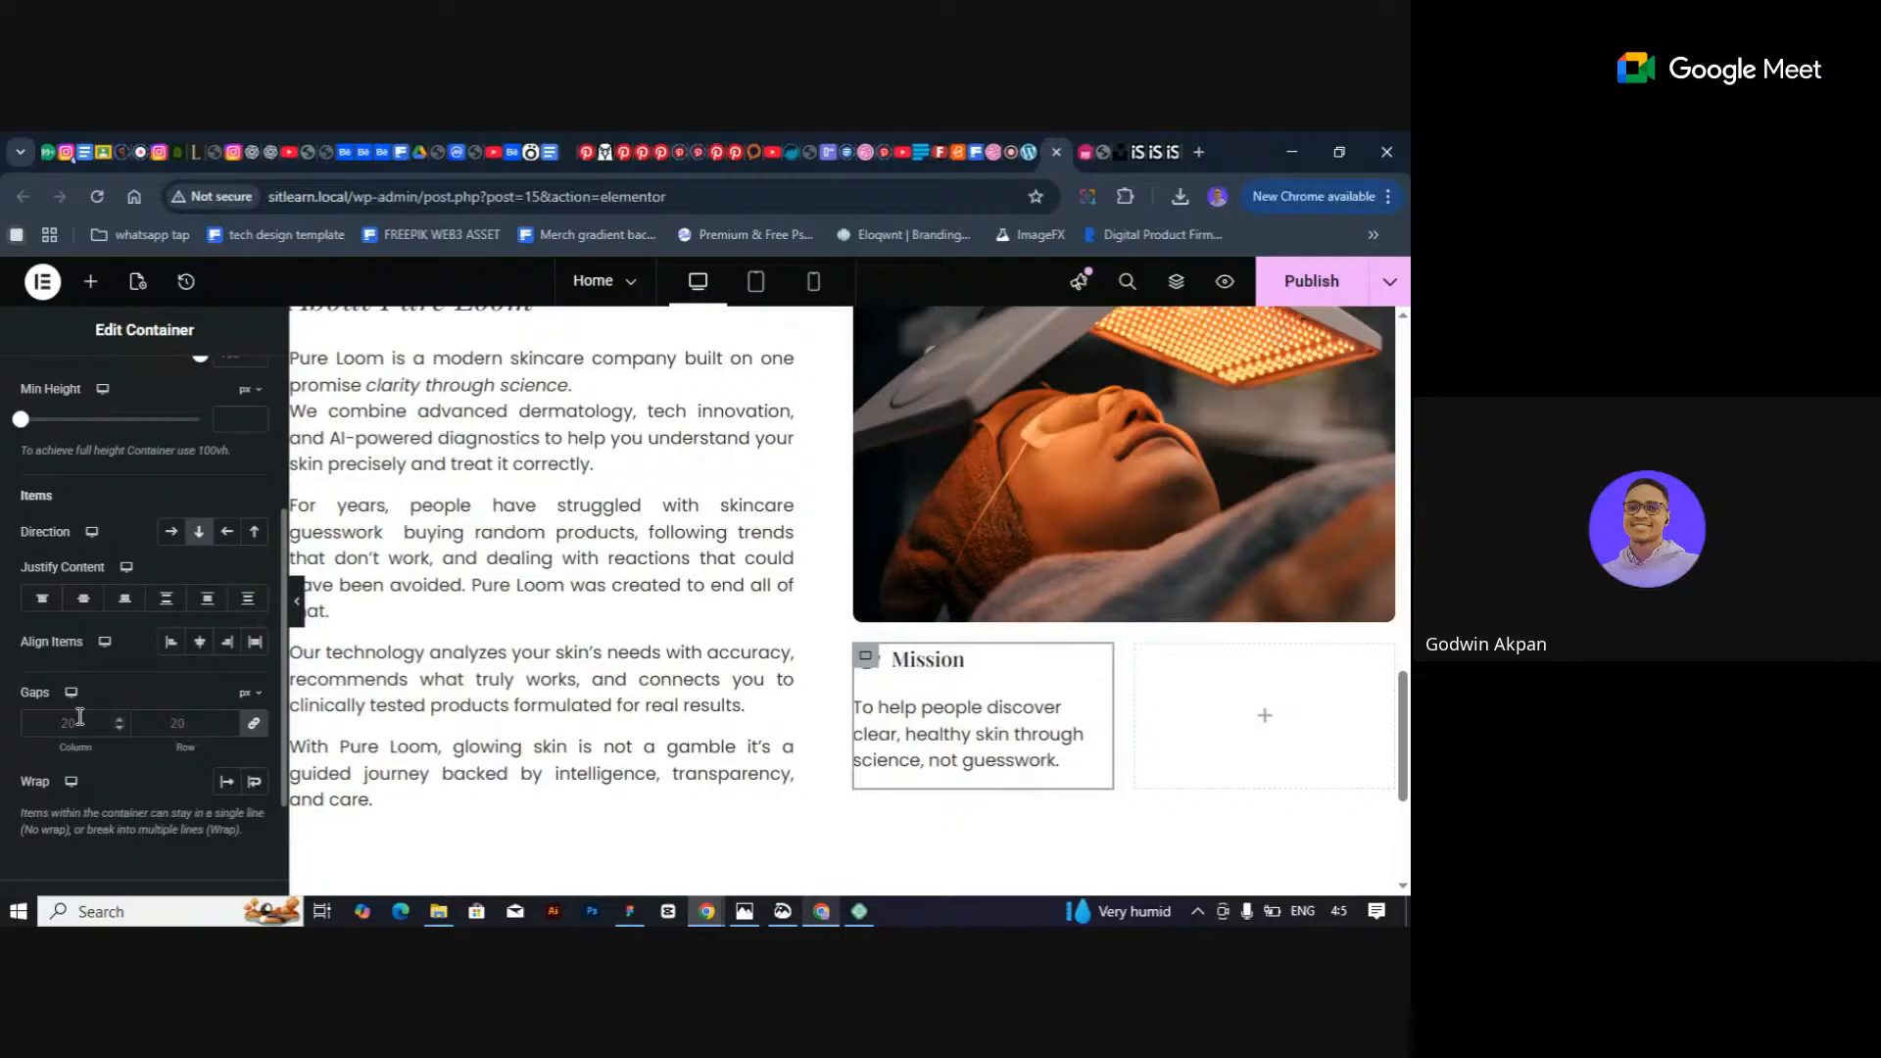
{"action": "double_click", "coordinate": [66, 724]}
{"action": "type", "text": "1"}
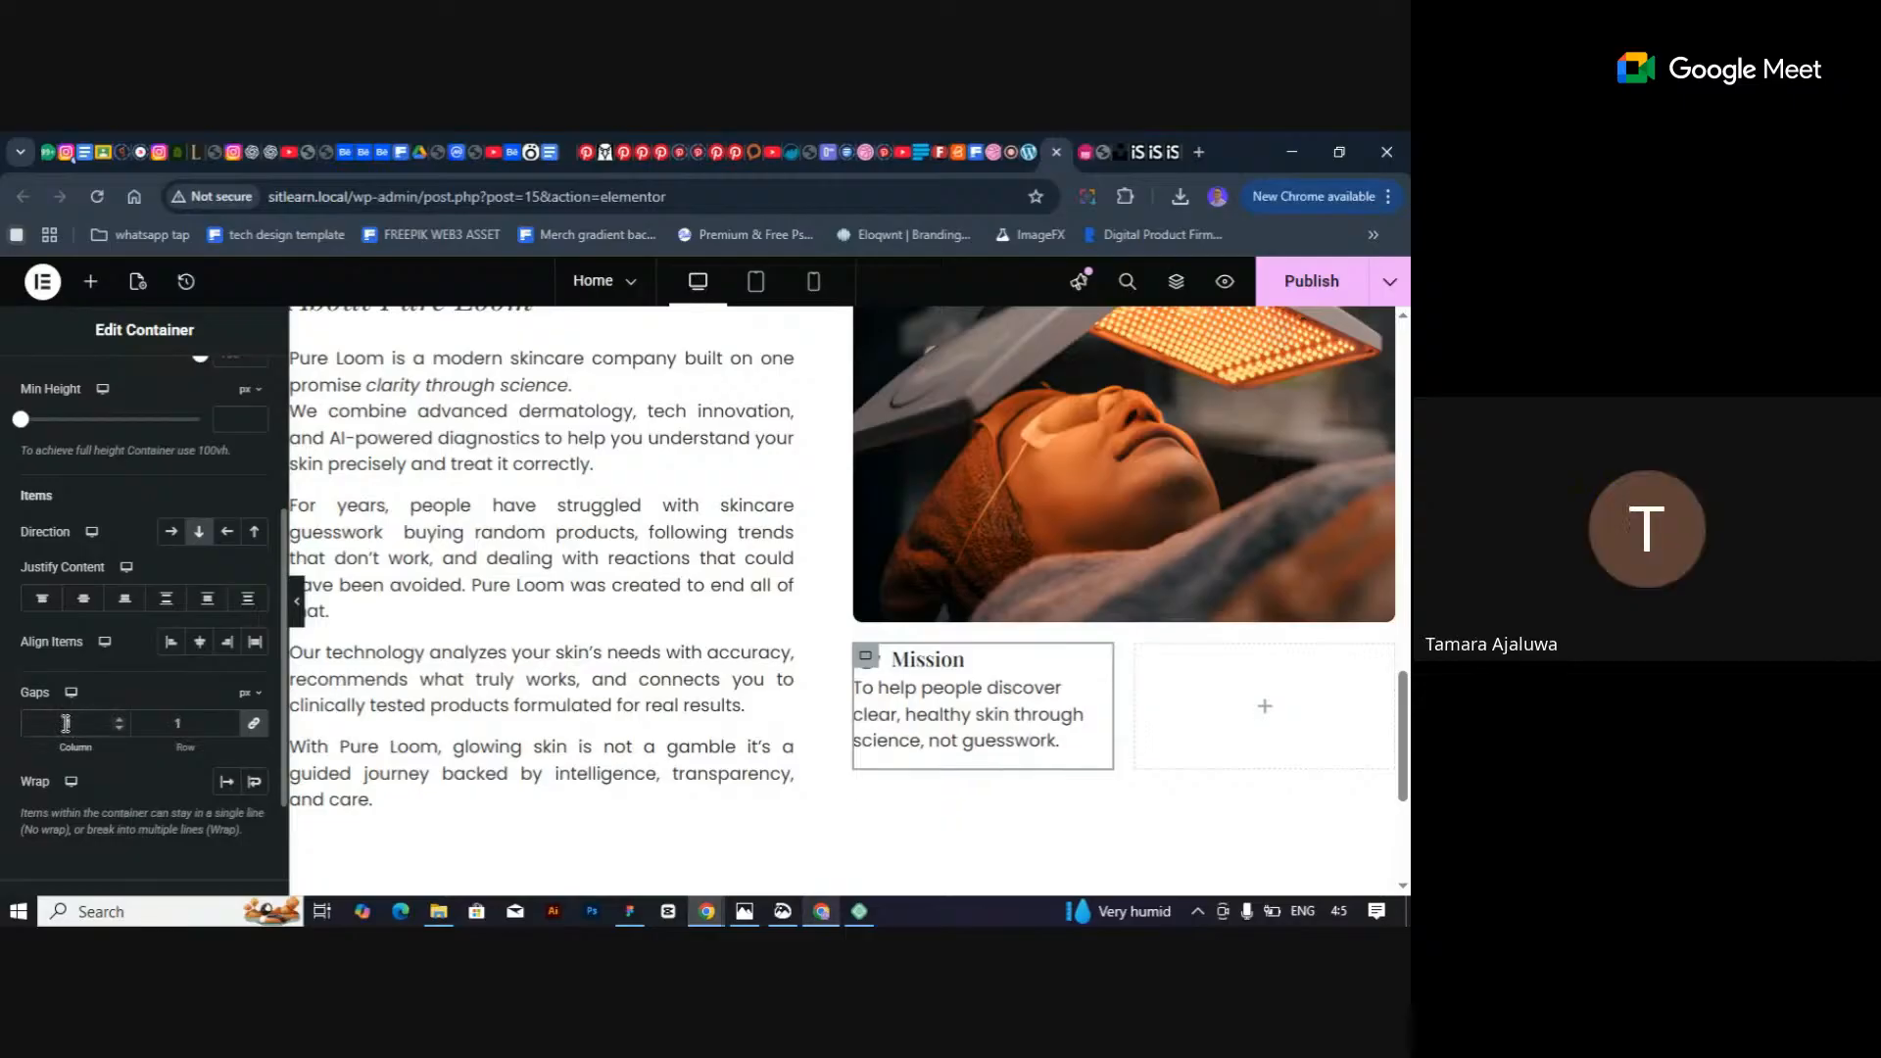
{"action": "type", "text": "7"}
{"action": "key", "text": "BackSpace"}
{"action": "type", "text": "2"}
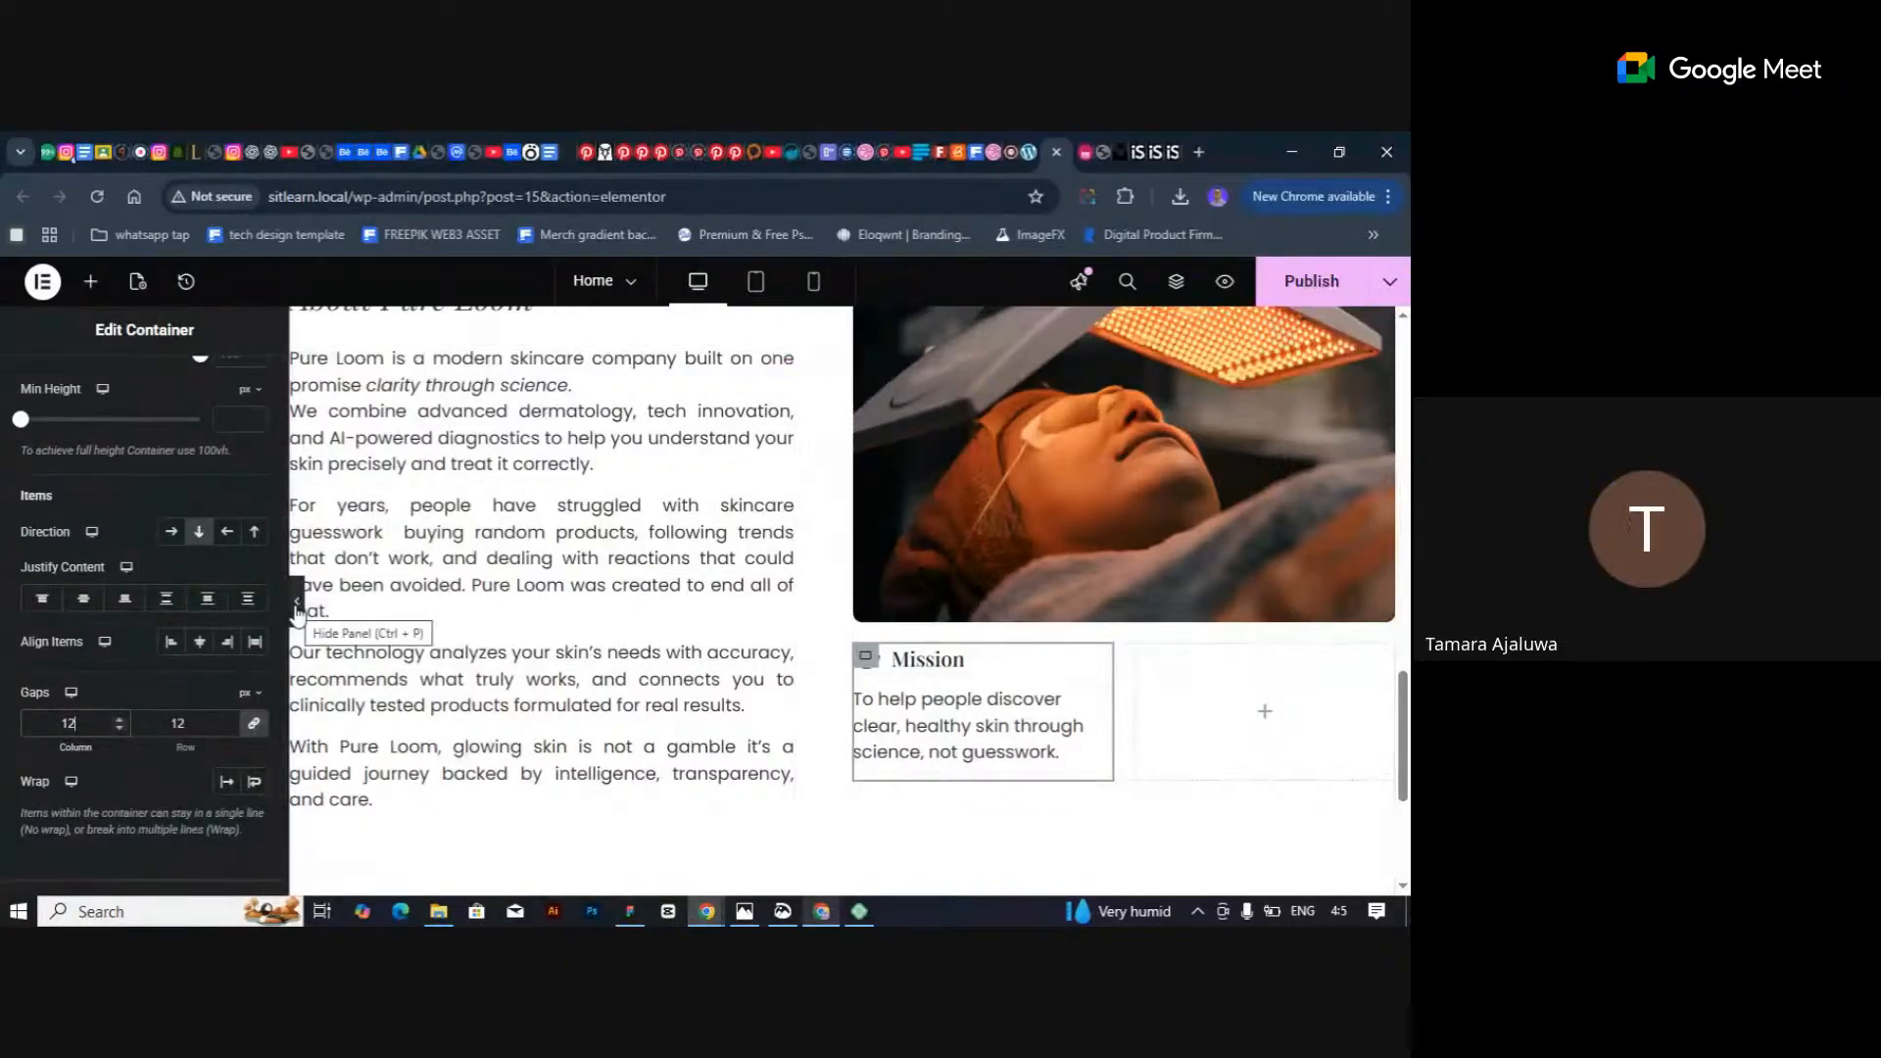
Review the Mission icon list's items, and place a new container in the empty column beside the Mission block.
{"action": "left_click", "coordinate": [947, 667]}
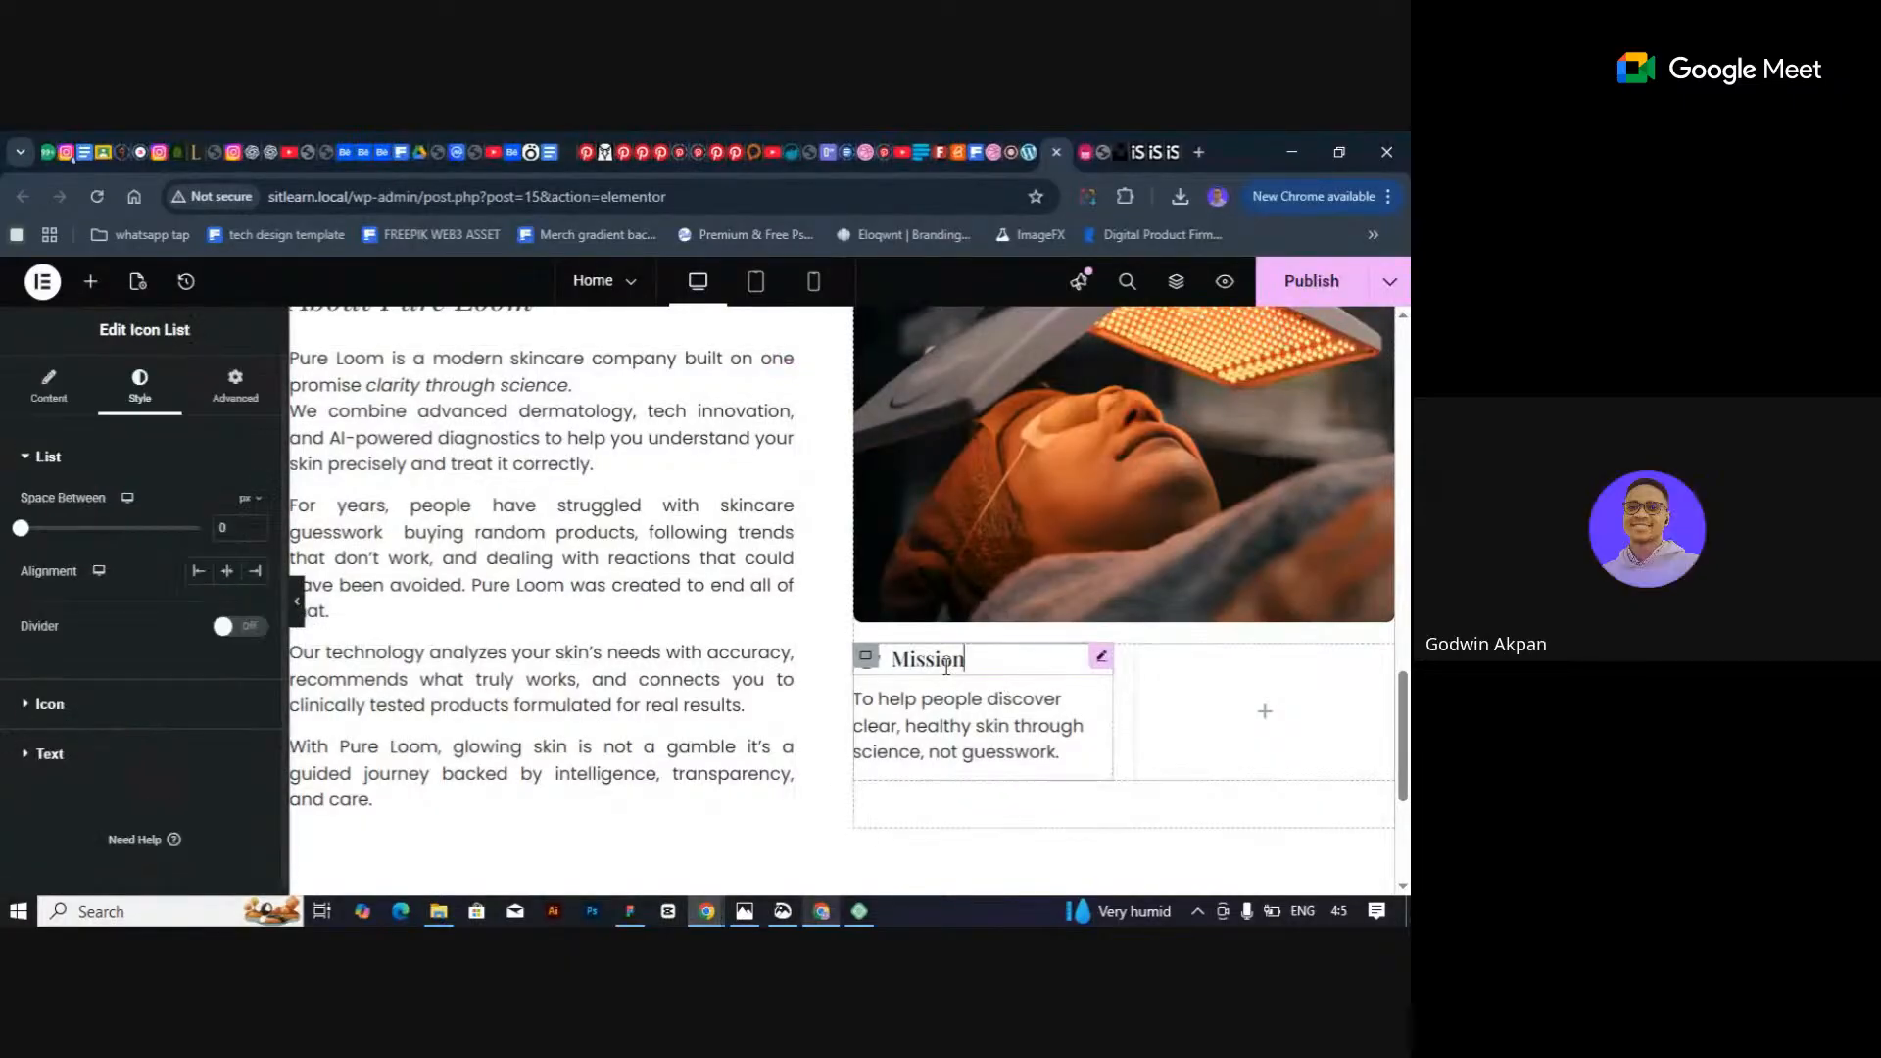
{"action": "left_click", "coordinate": [69, 405]}
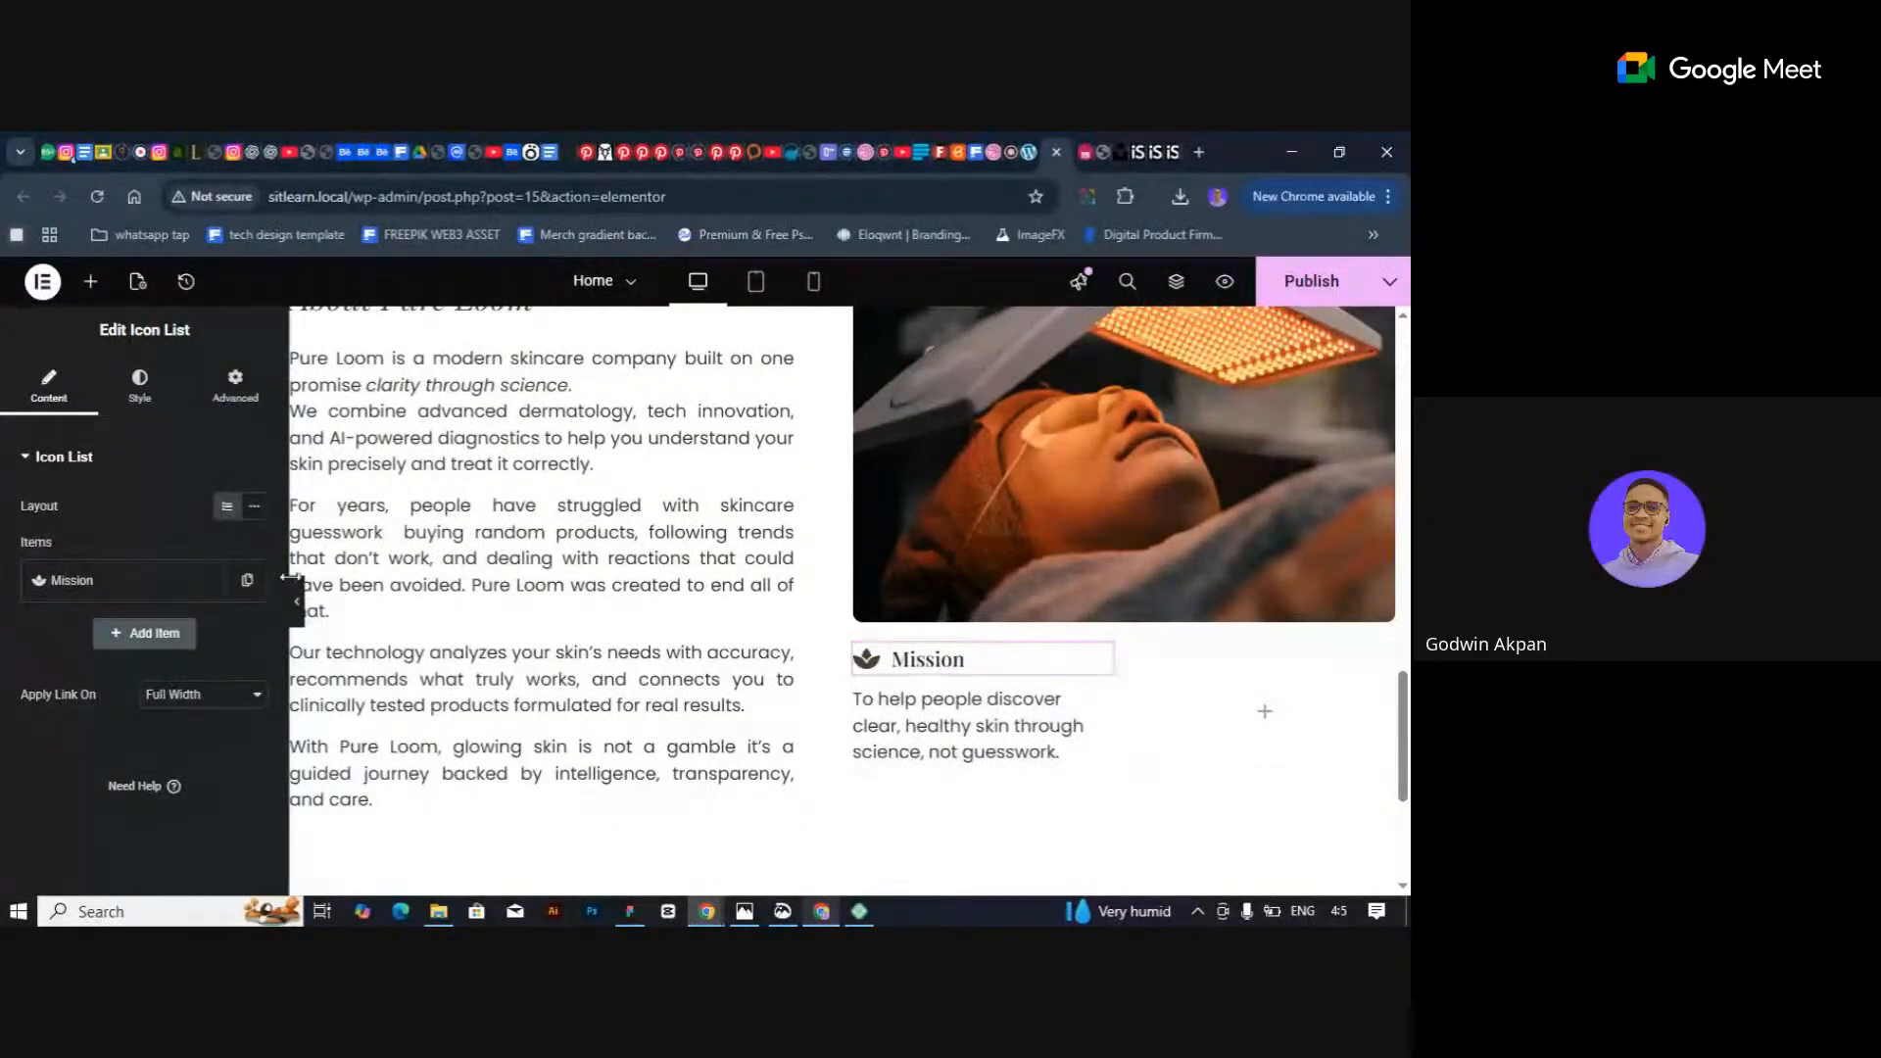
{"action": "left_click", "coordinate": [1147, 655]}
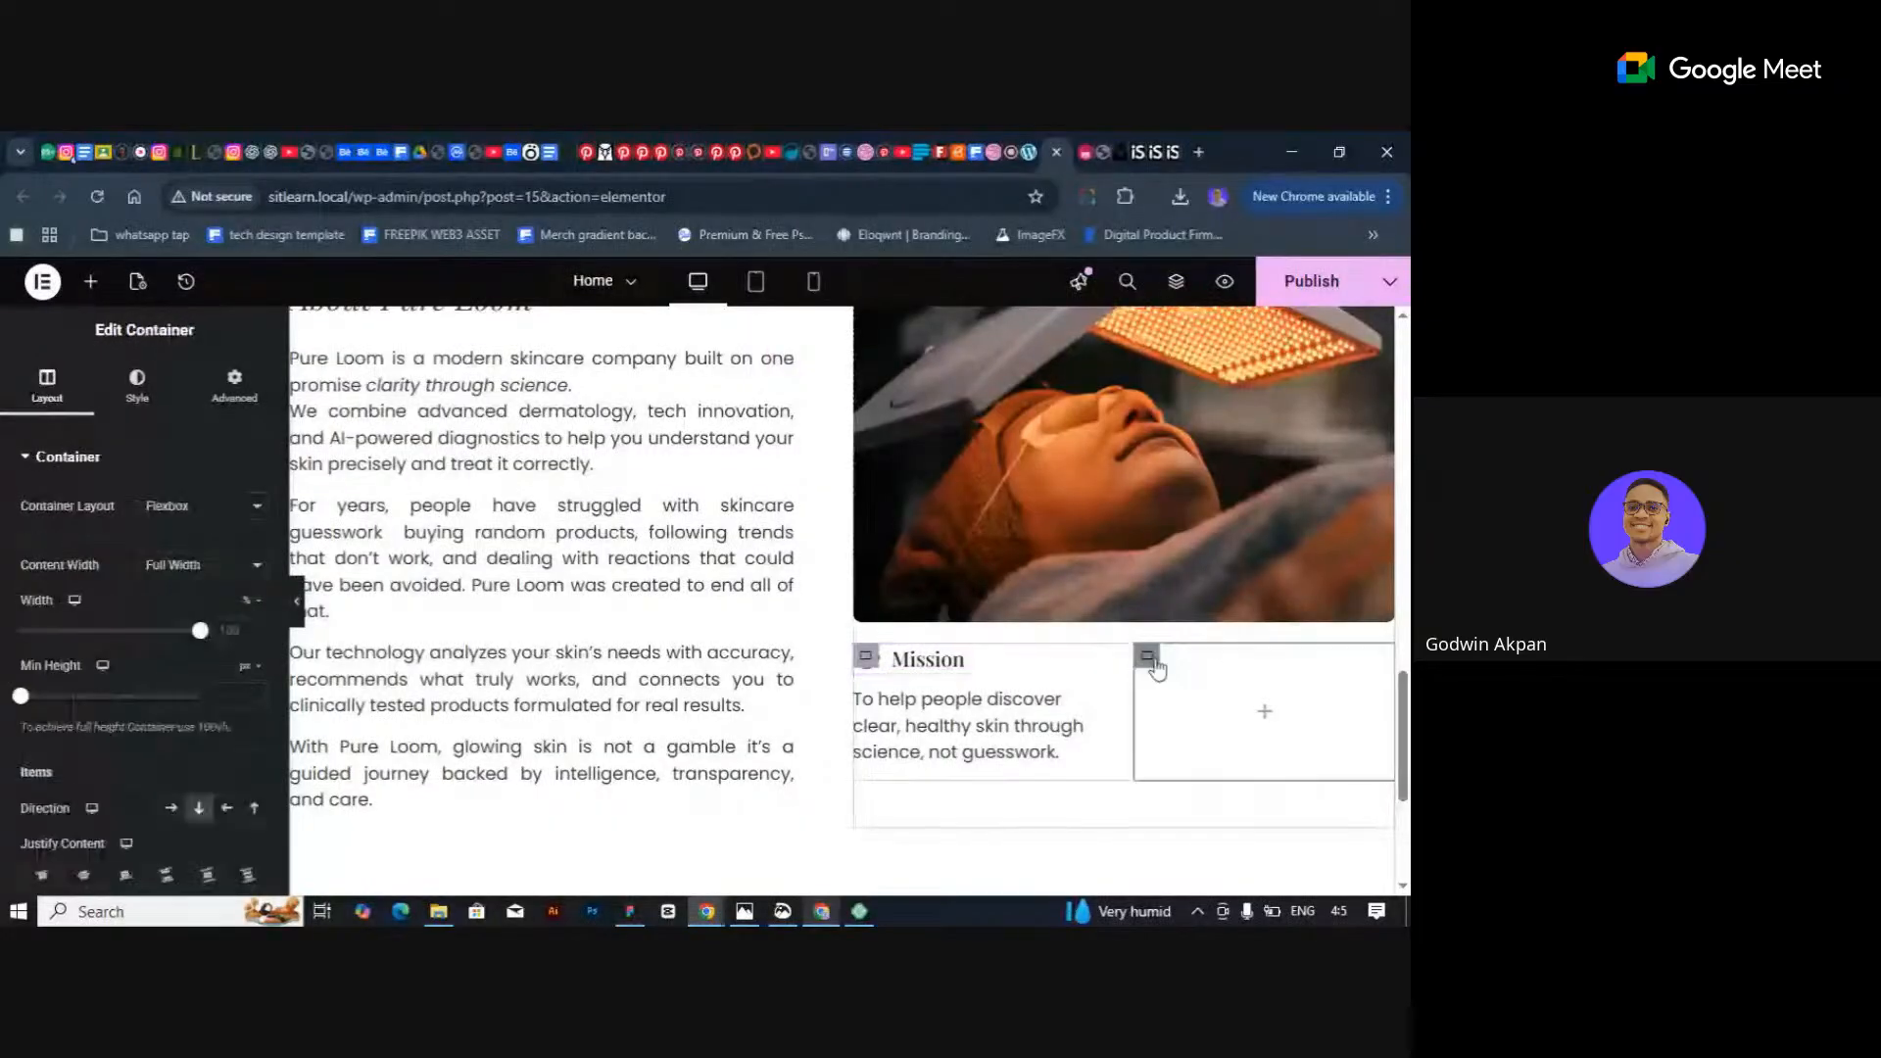
{"action": "left_click", "coordinate": [90, 283]}
{"action": "left_click_drag", "start_coordinate": [107, 579], "coordinate": [1222, 702]}
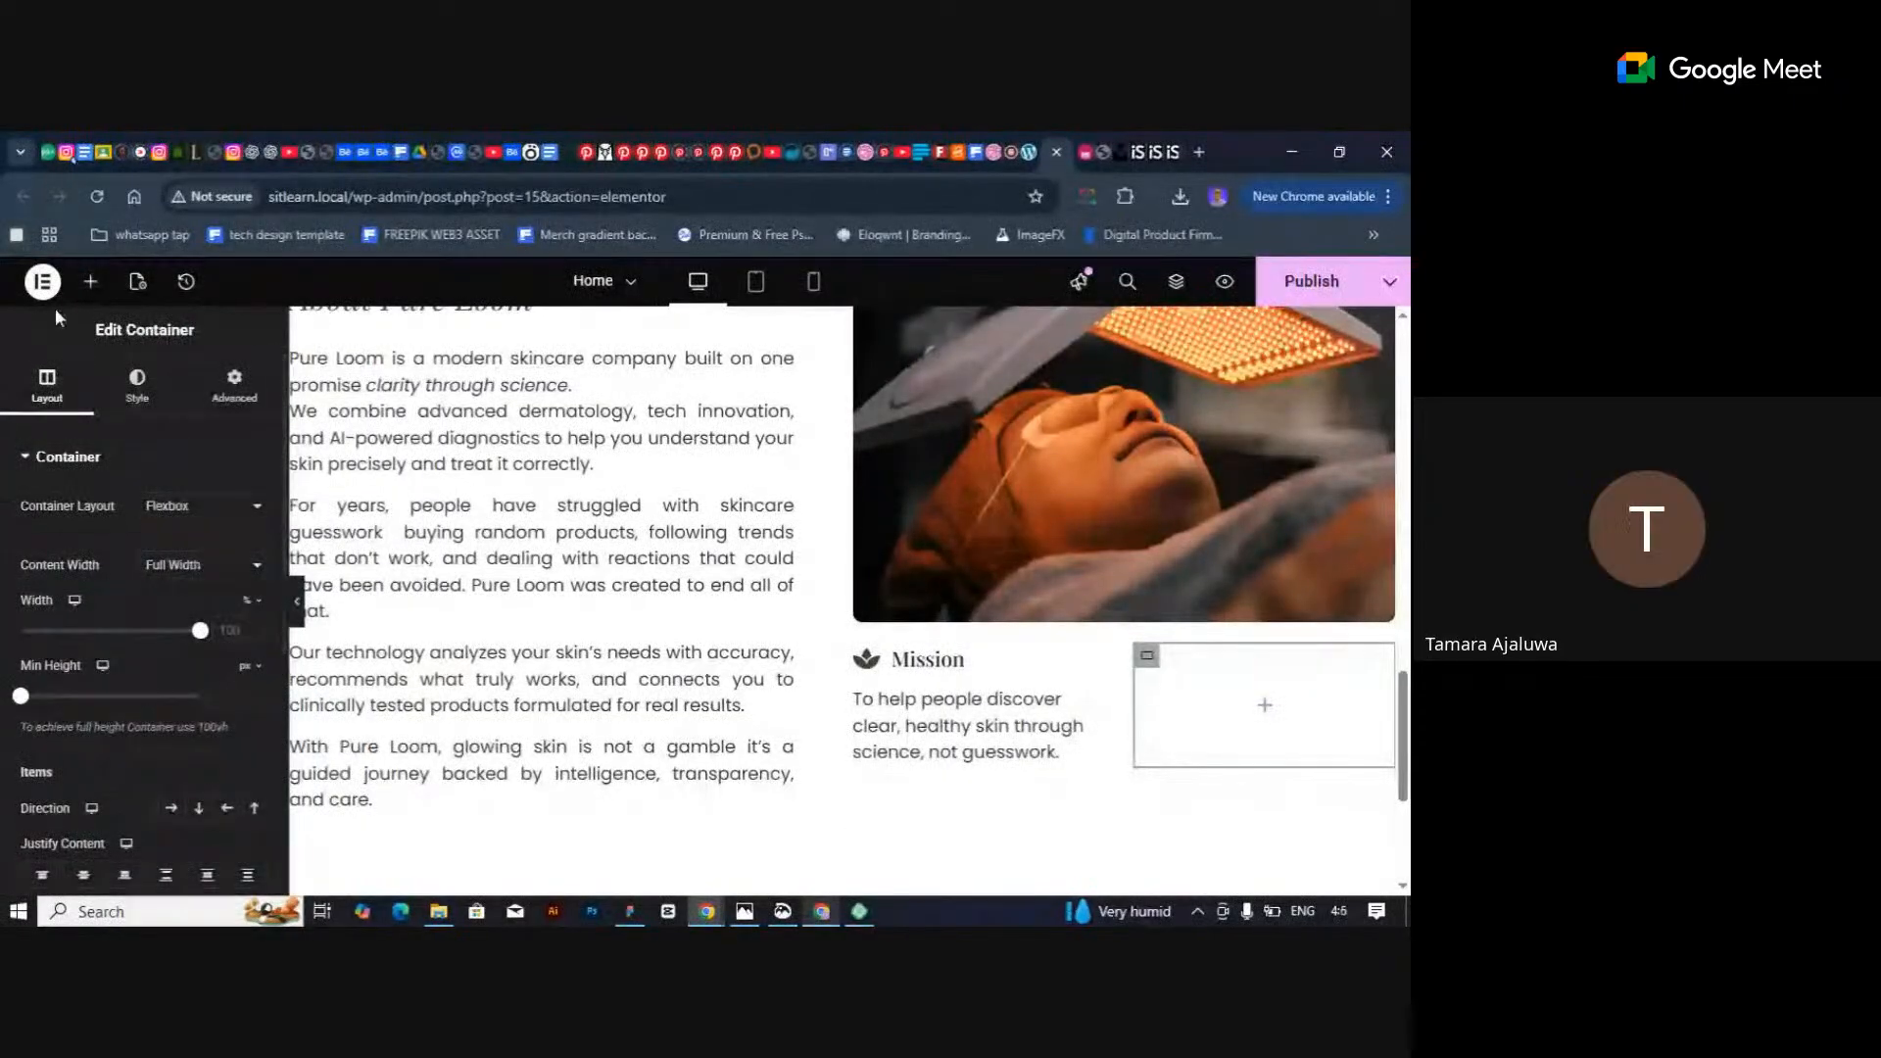
Add an Icon widget to the new container beside the Mission block.
{"action": "left_click", "coordinate": [90, 284]}
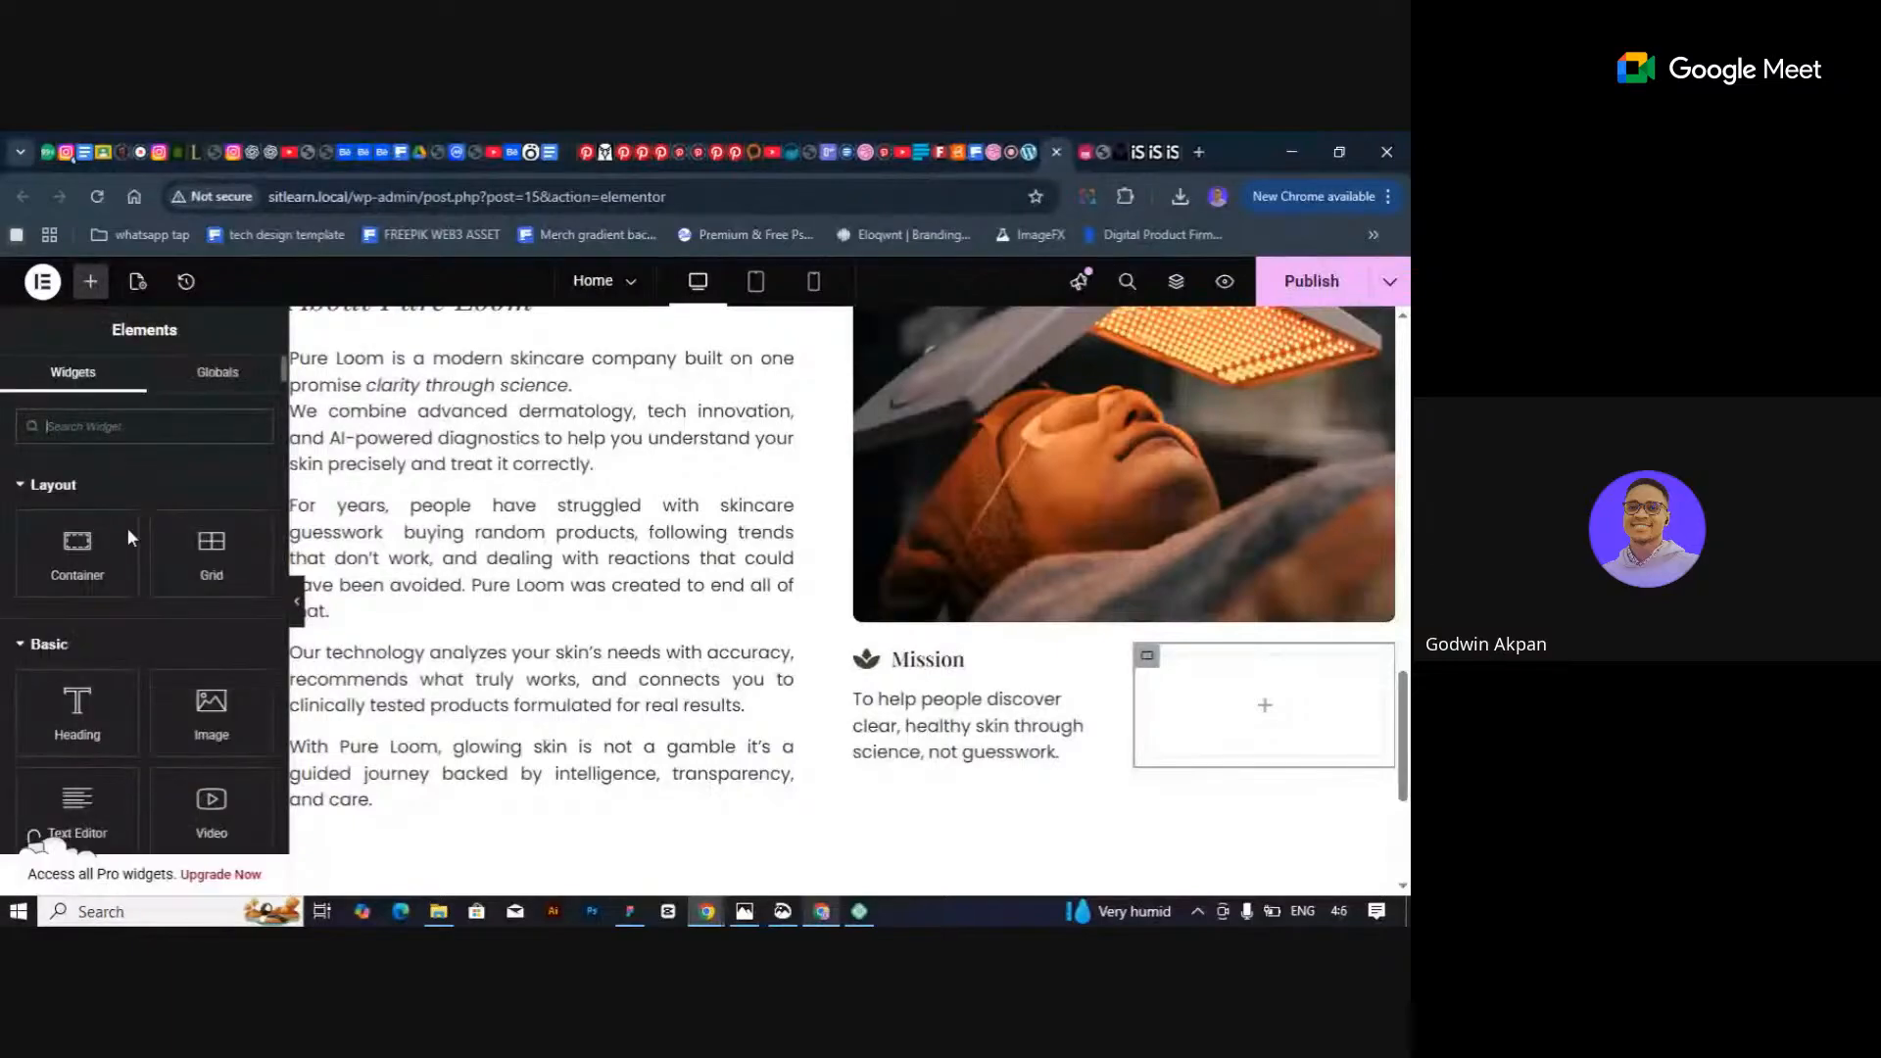
{"action": "left_click", "coordinate": [86, 425]}
{"action": "type", "text": "icon"}
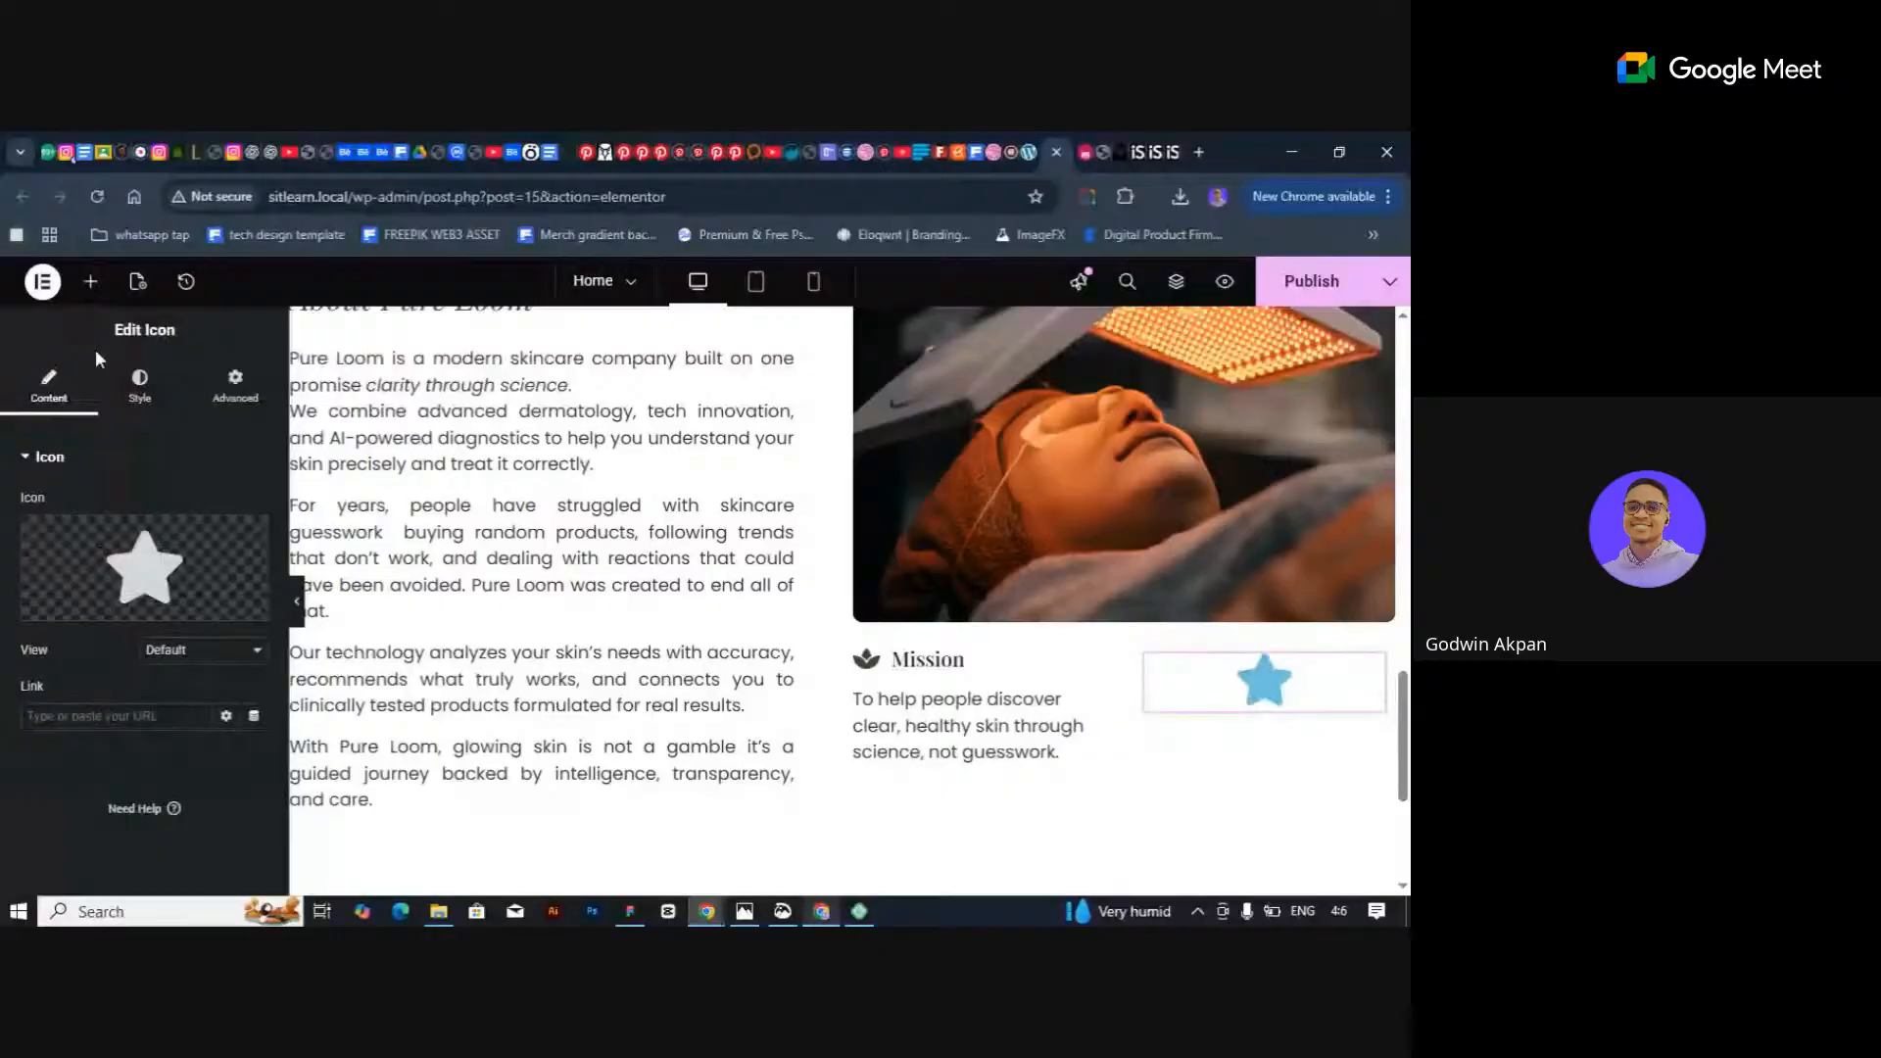
Add a Heading widget below the star icon in the container beside the Mission block.
{"action": "left_click", "coordinate": [91, 282]}
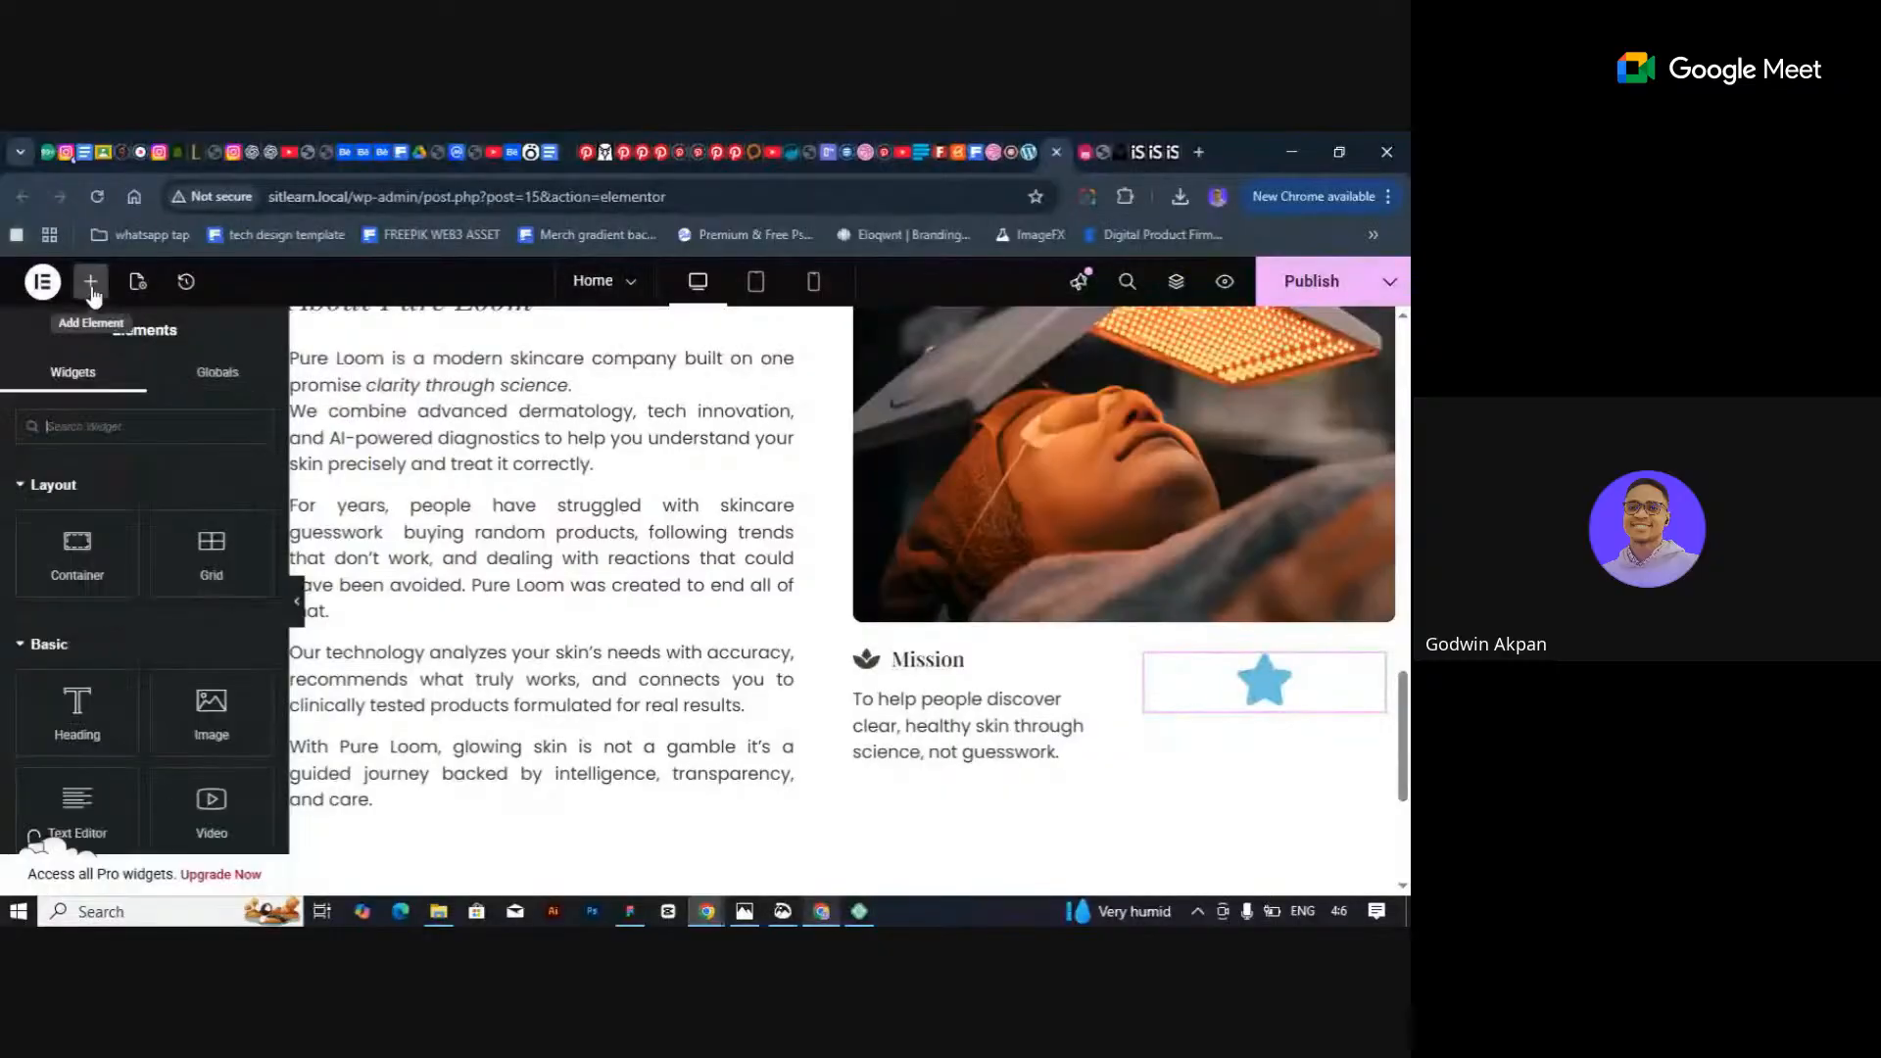
{"action": "left_click", "coordinate": [1250, 730]}
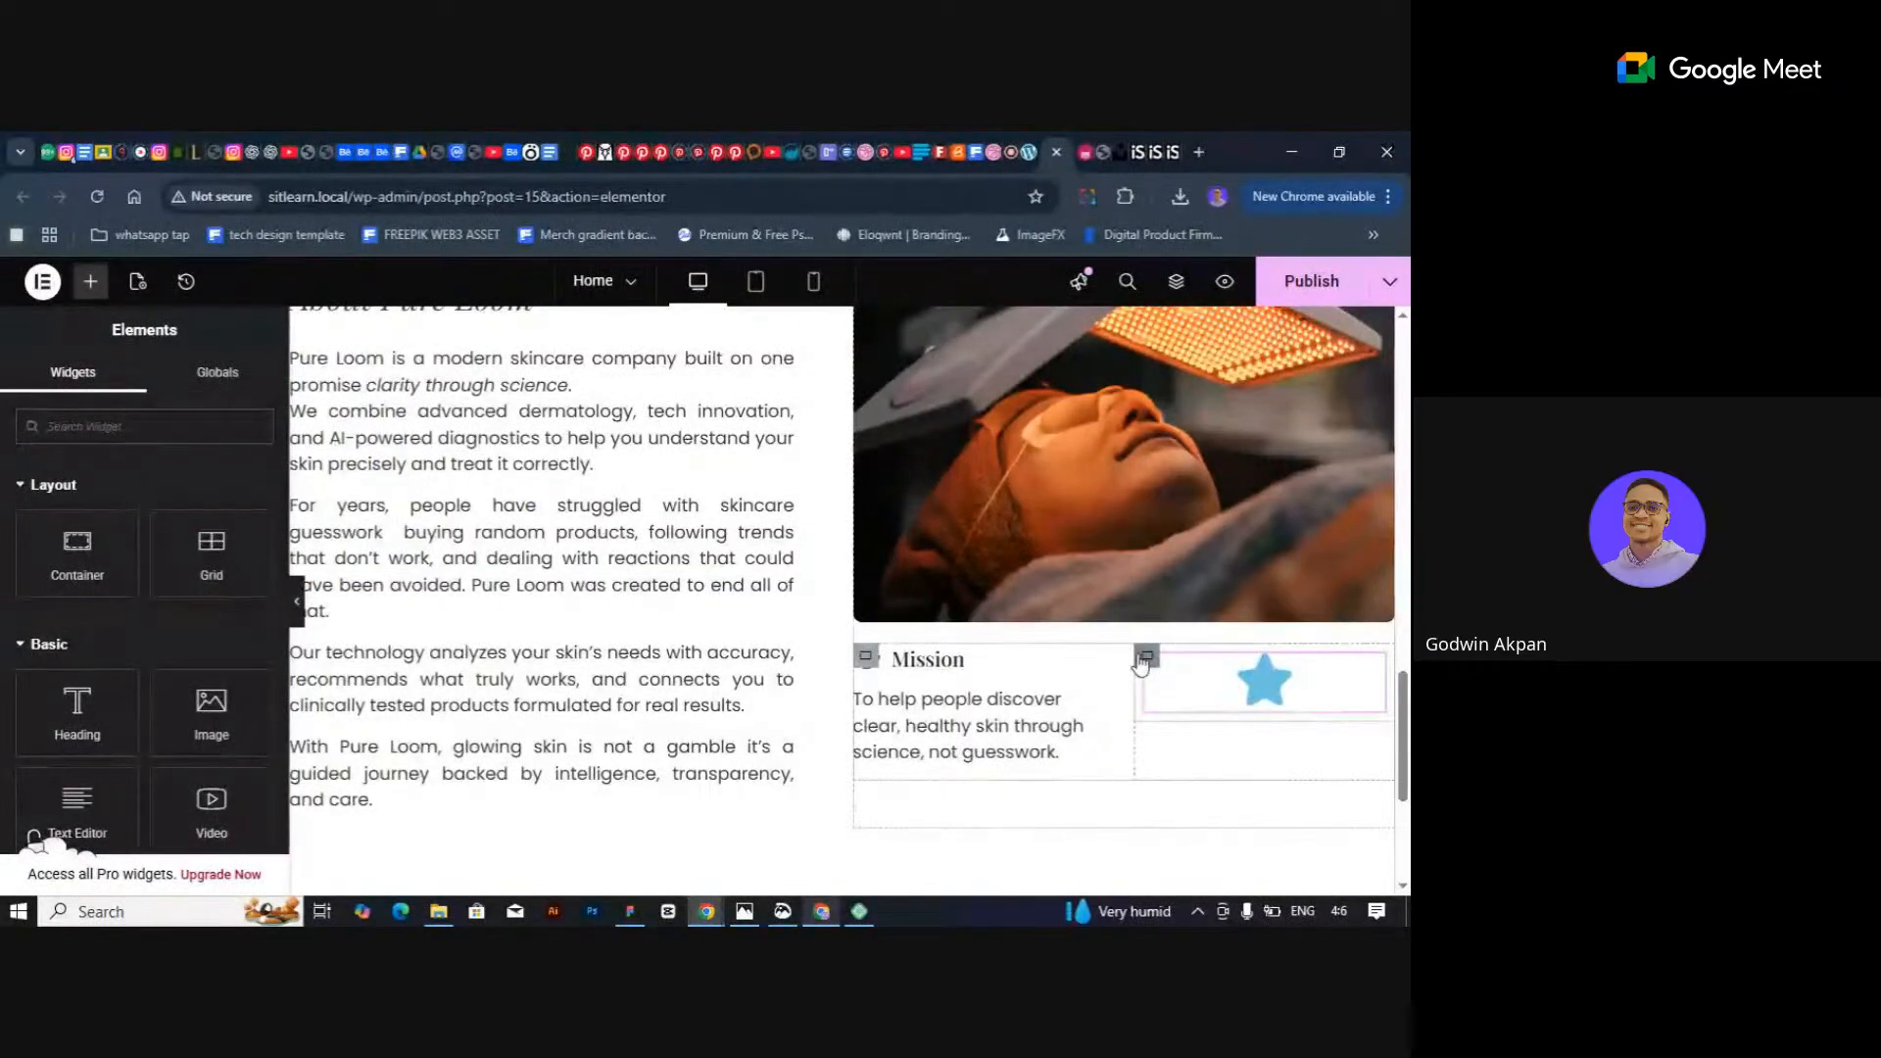
{"action": "left_click", "coordinate": [90, 281]}
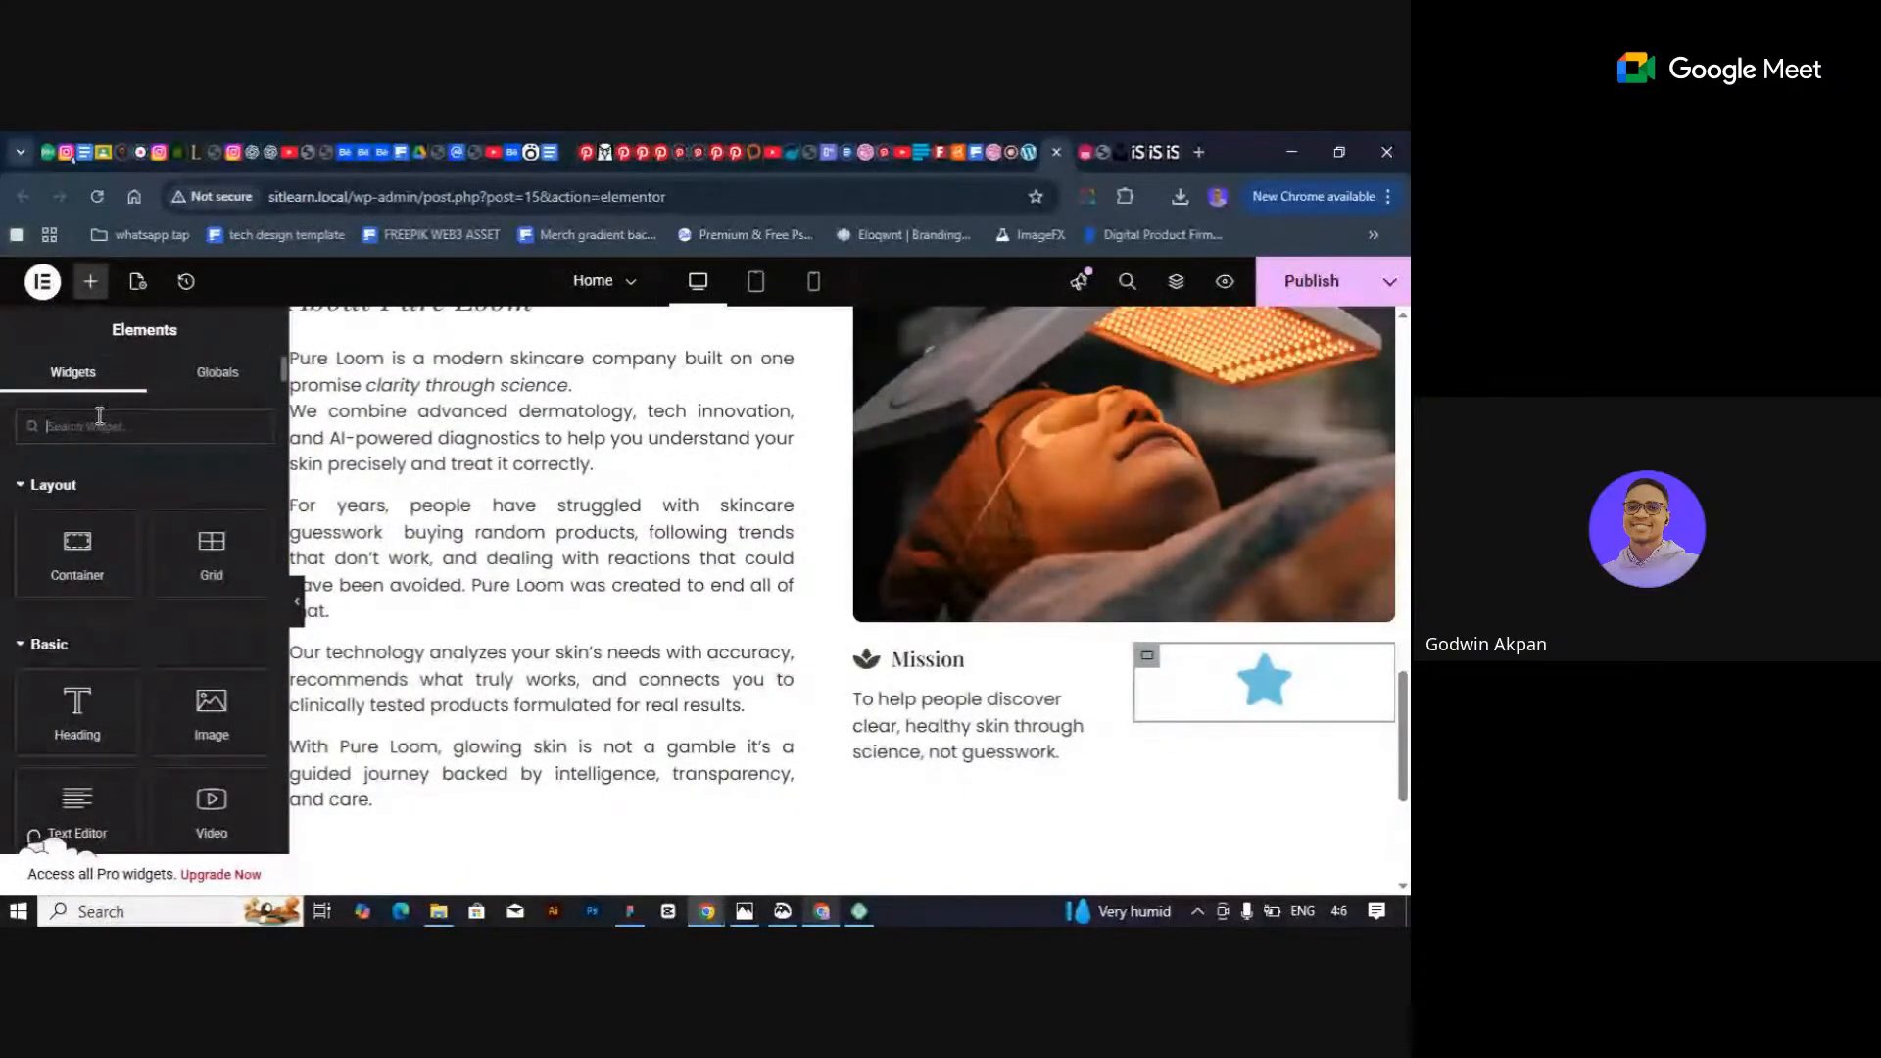
{"action": "left_click", "coordinate": [78, 710]}
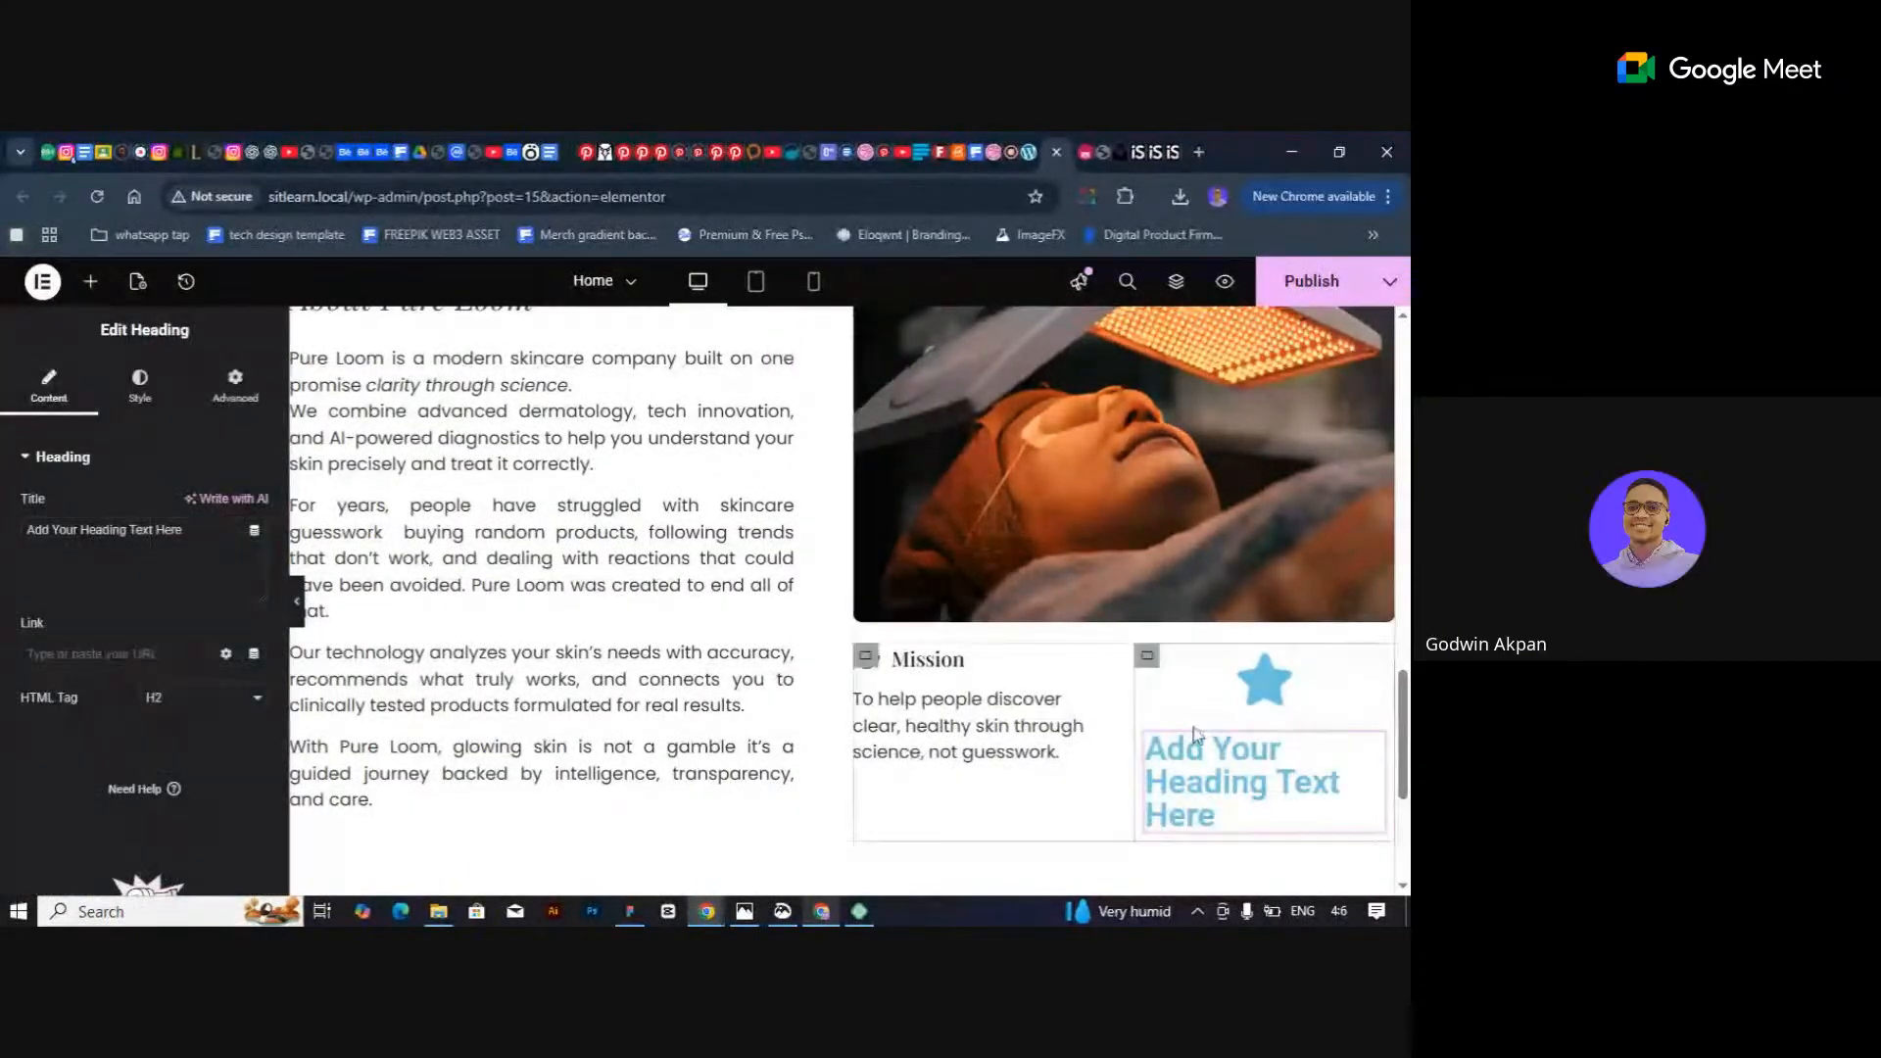
Set the font size of the placeholder heading below the star icon to 15 px.
{"action": "left_click", "coordinate": [140, 385]}
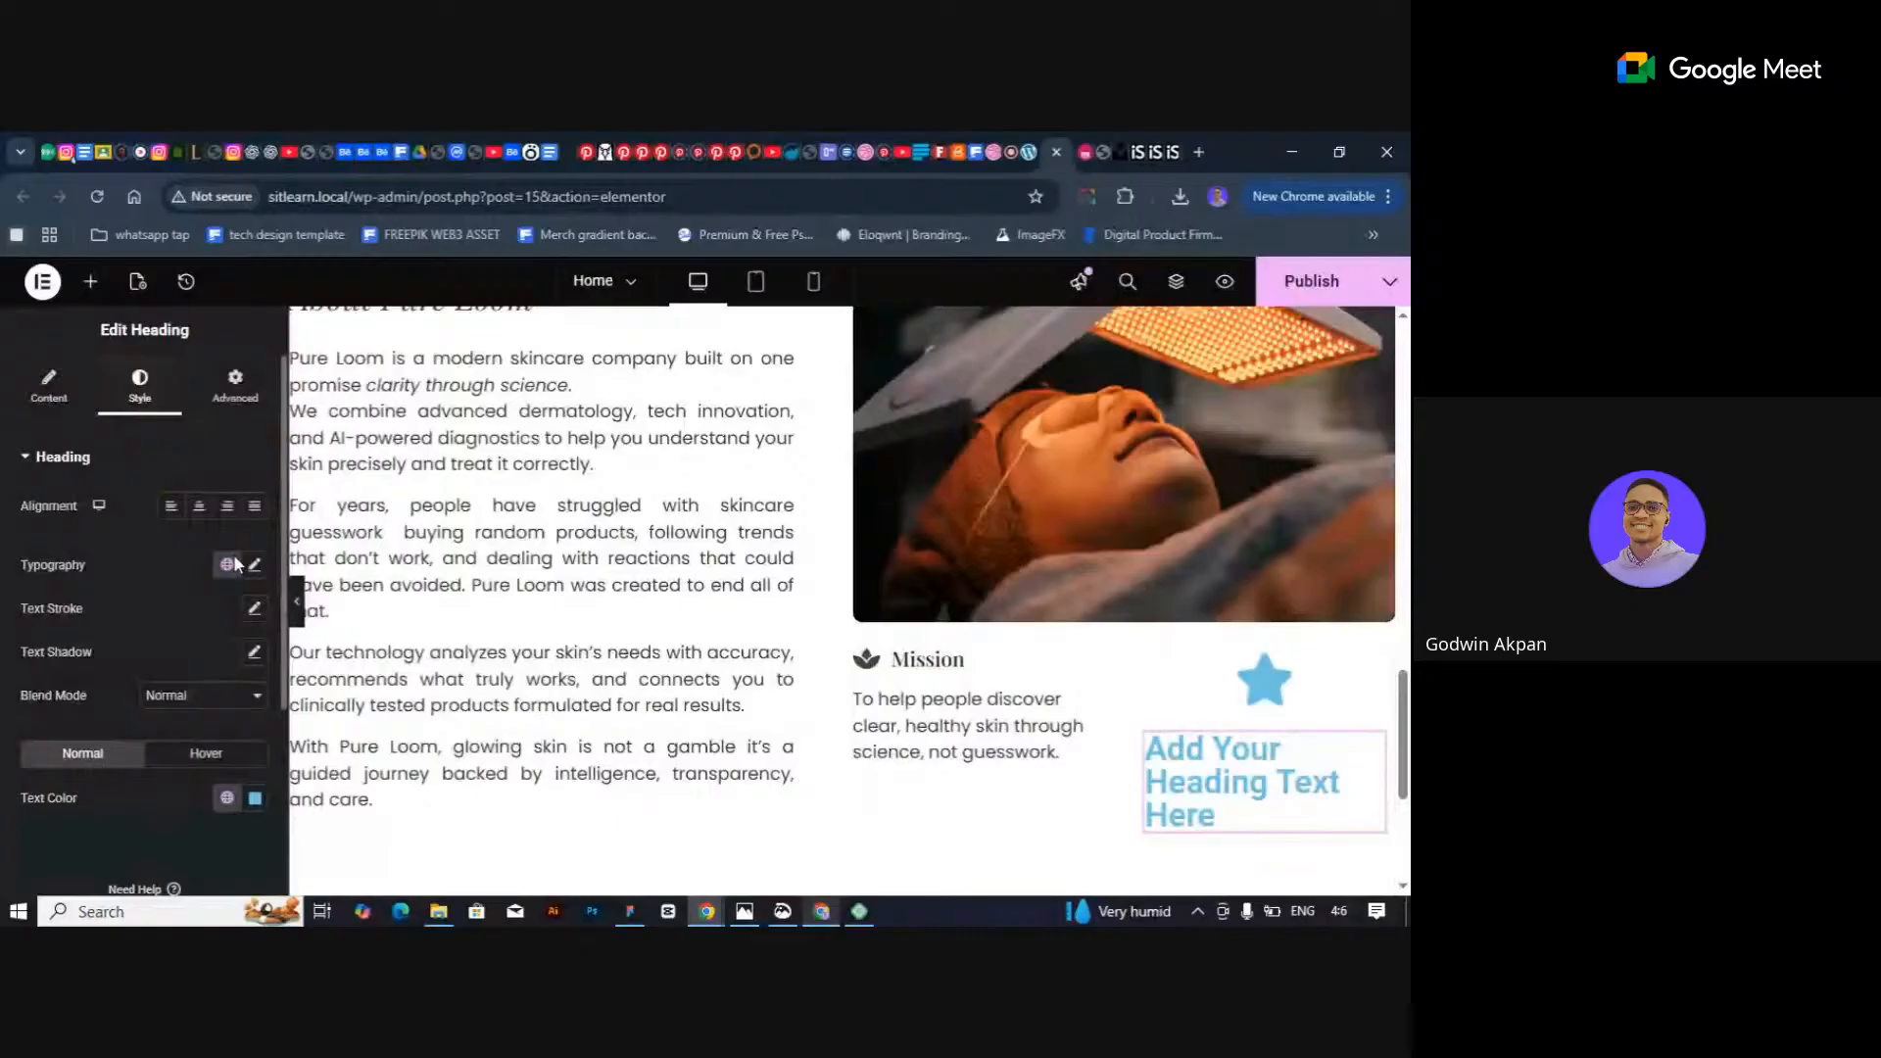
{"action": "left_click", "coordinate": [253, 565]}
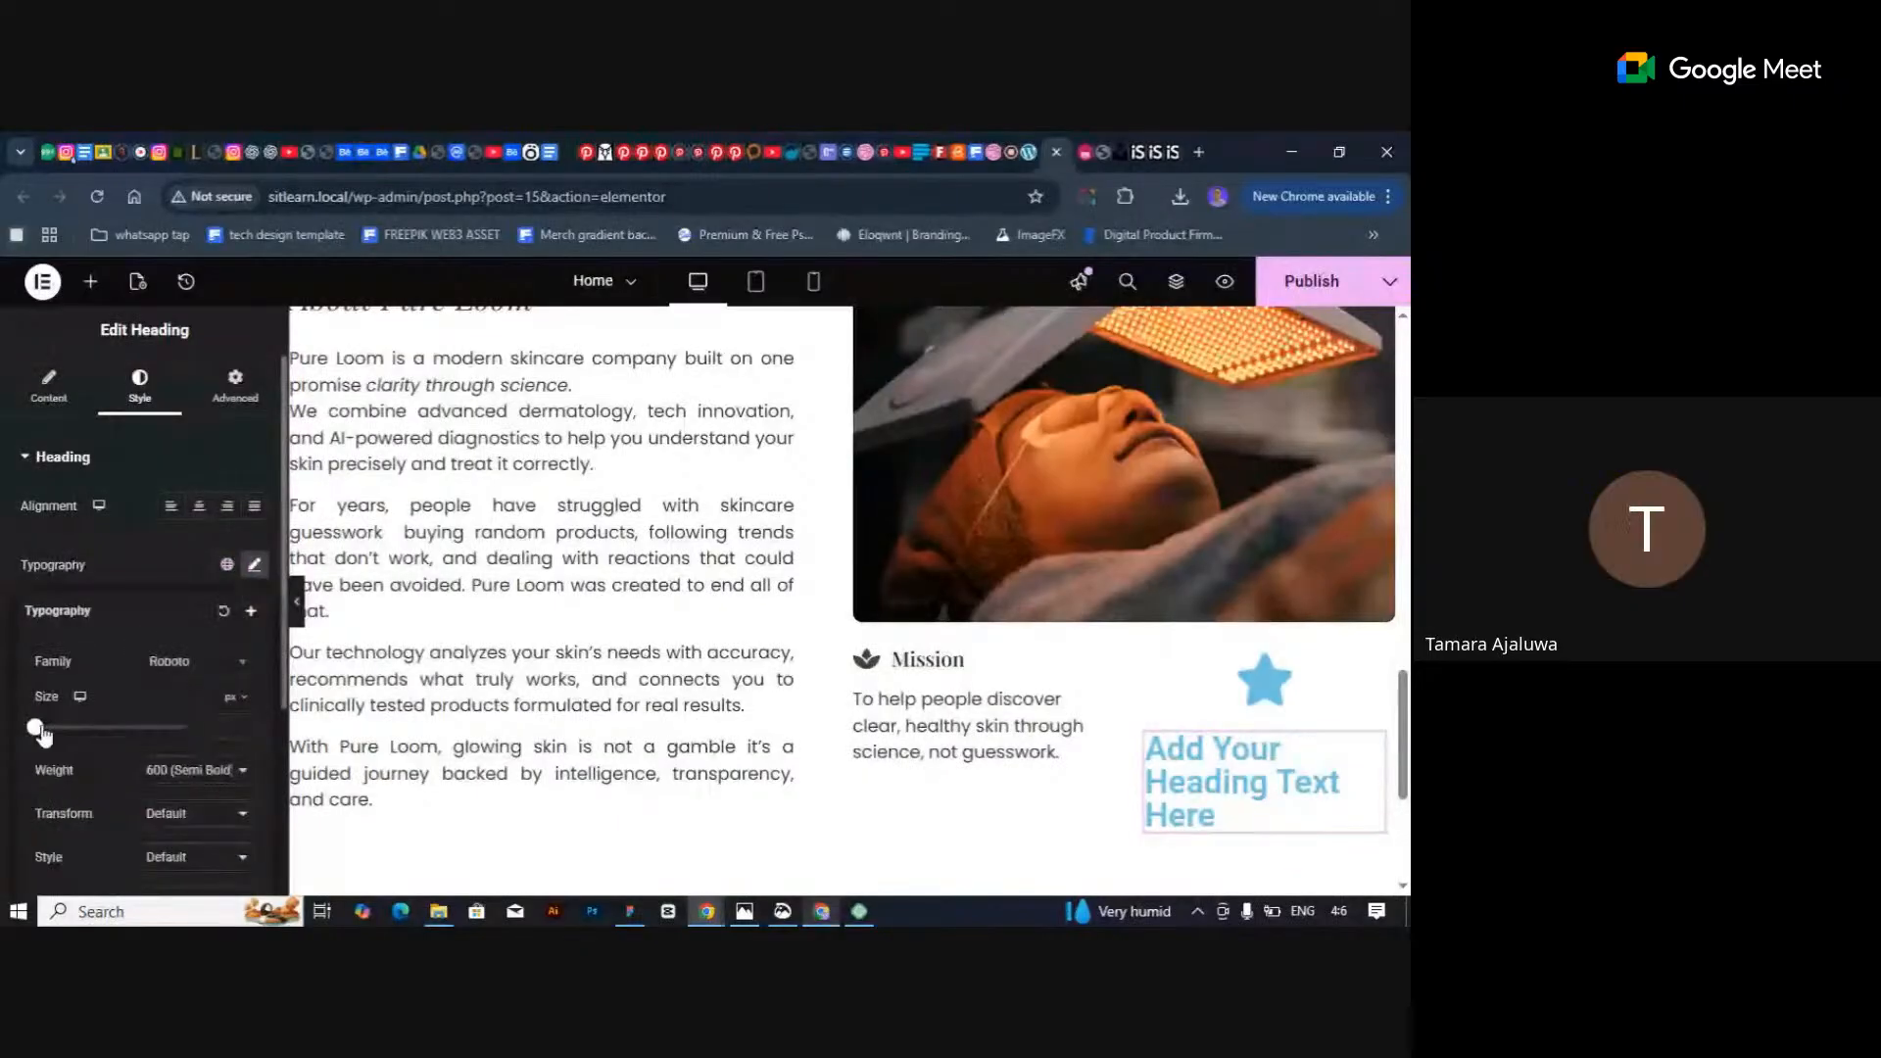
{"action": "left_click", "coordinate": [49, 727]}
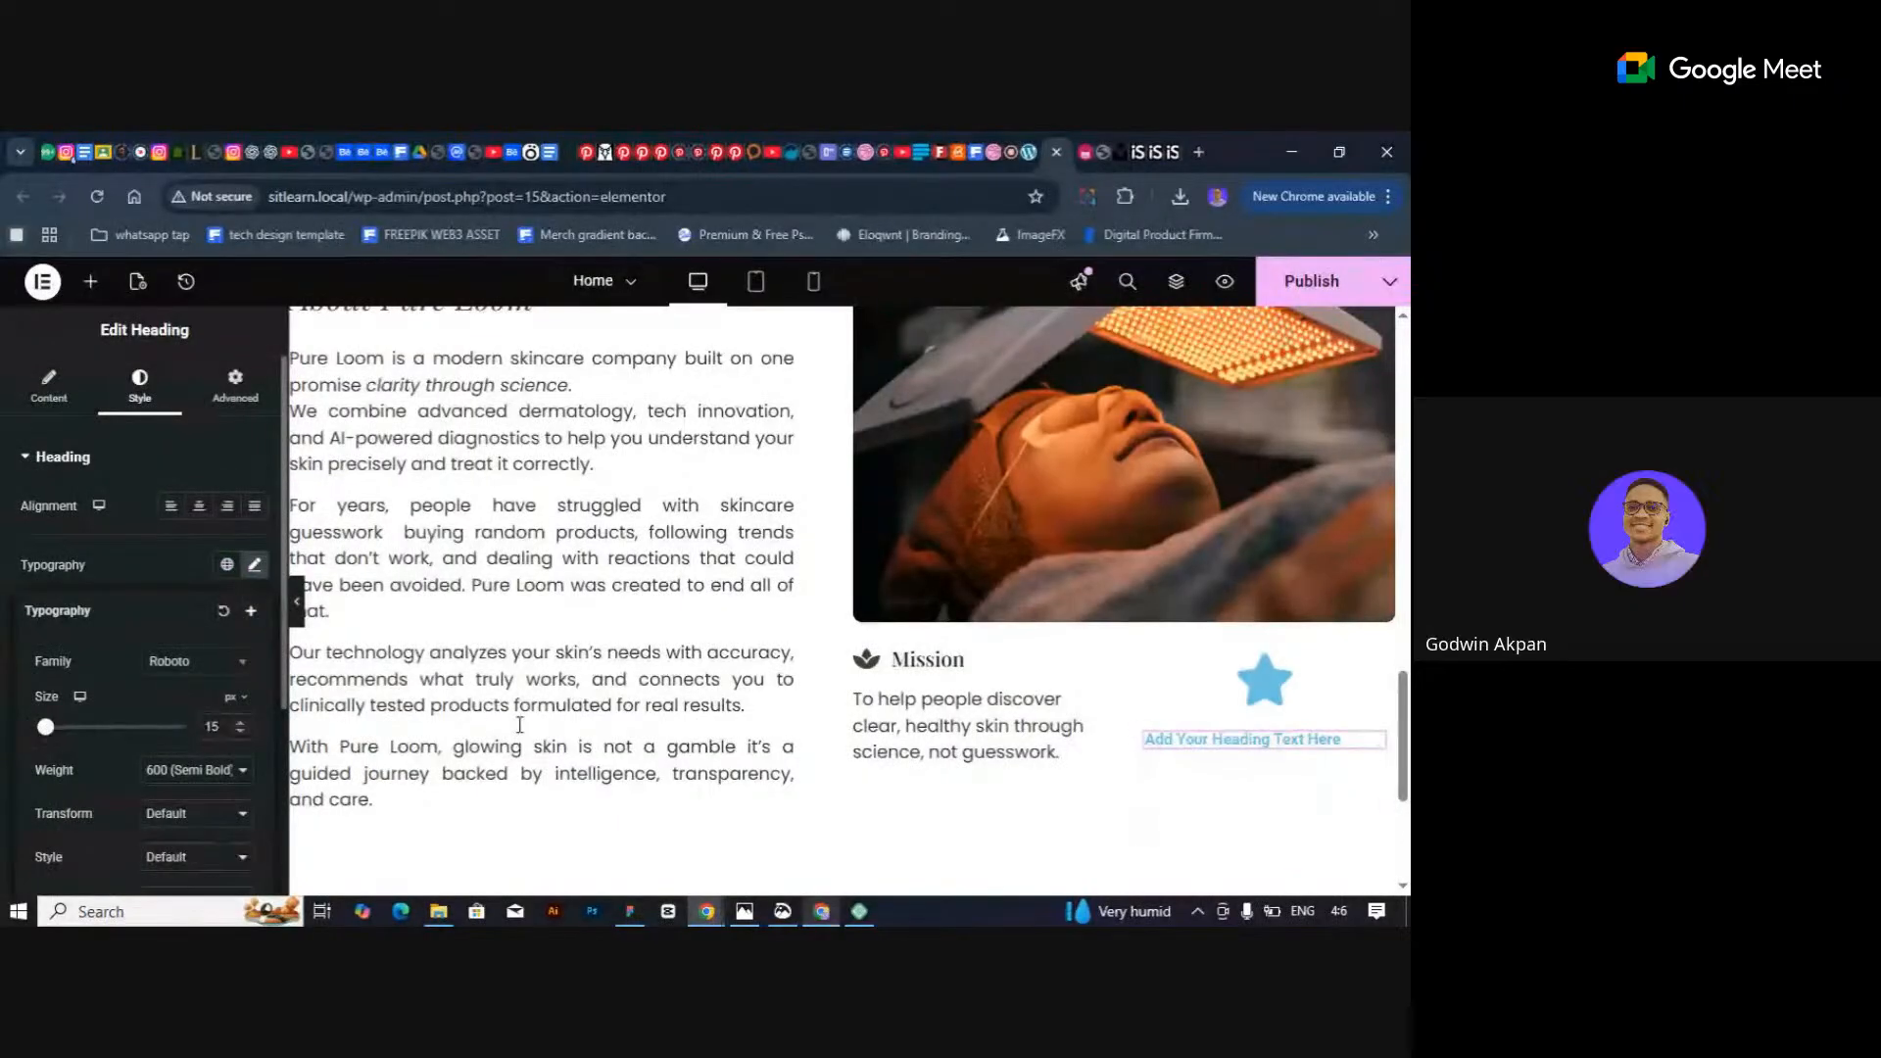
Reduce the star icon's size to 18 px.
{"action": "left_click", "coordinate": [1264, 681]}
{"action": "left_click", "coordinate": [141, 385]}
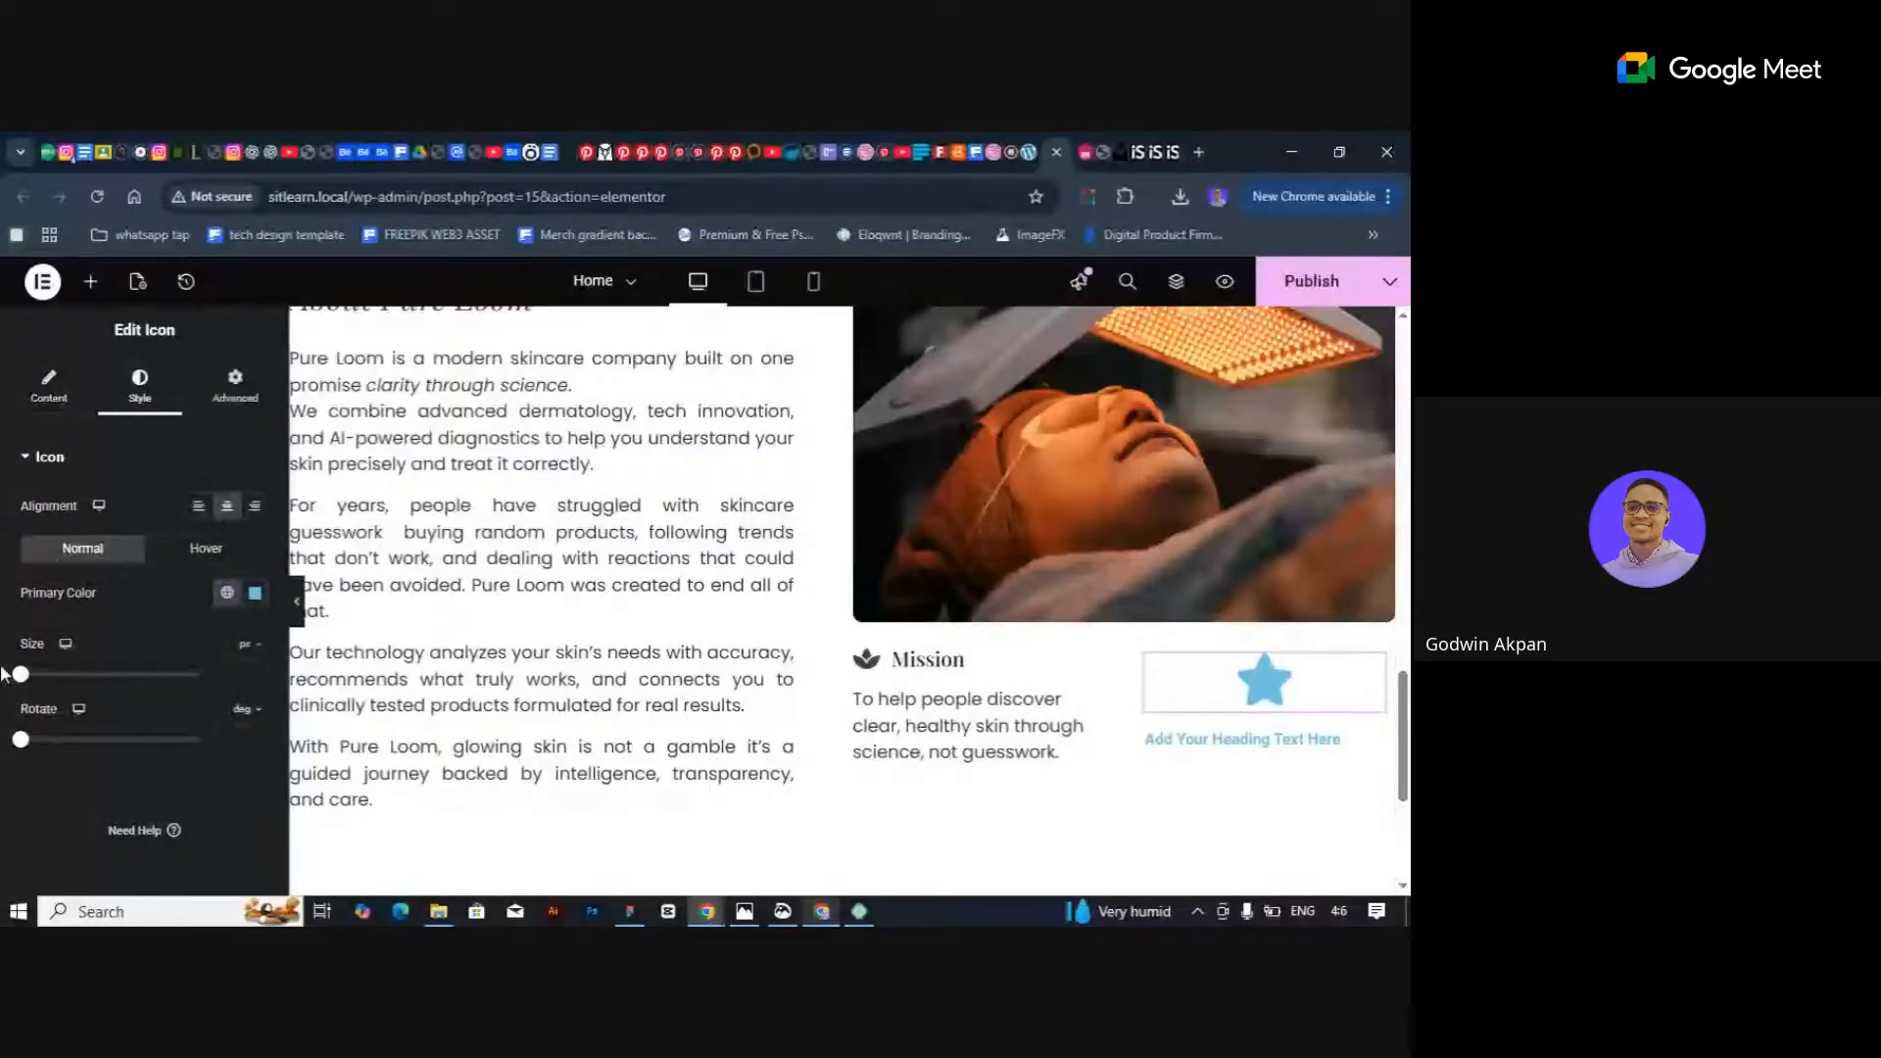
{"action": "left_click_drag", "start_coordinate": [21, 674], "coordinate": [27, 675]}
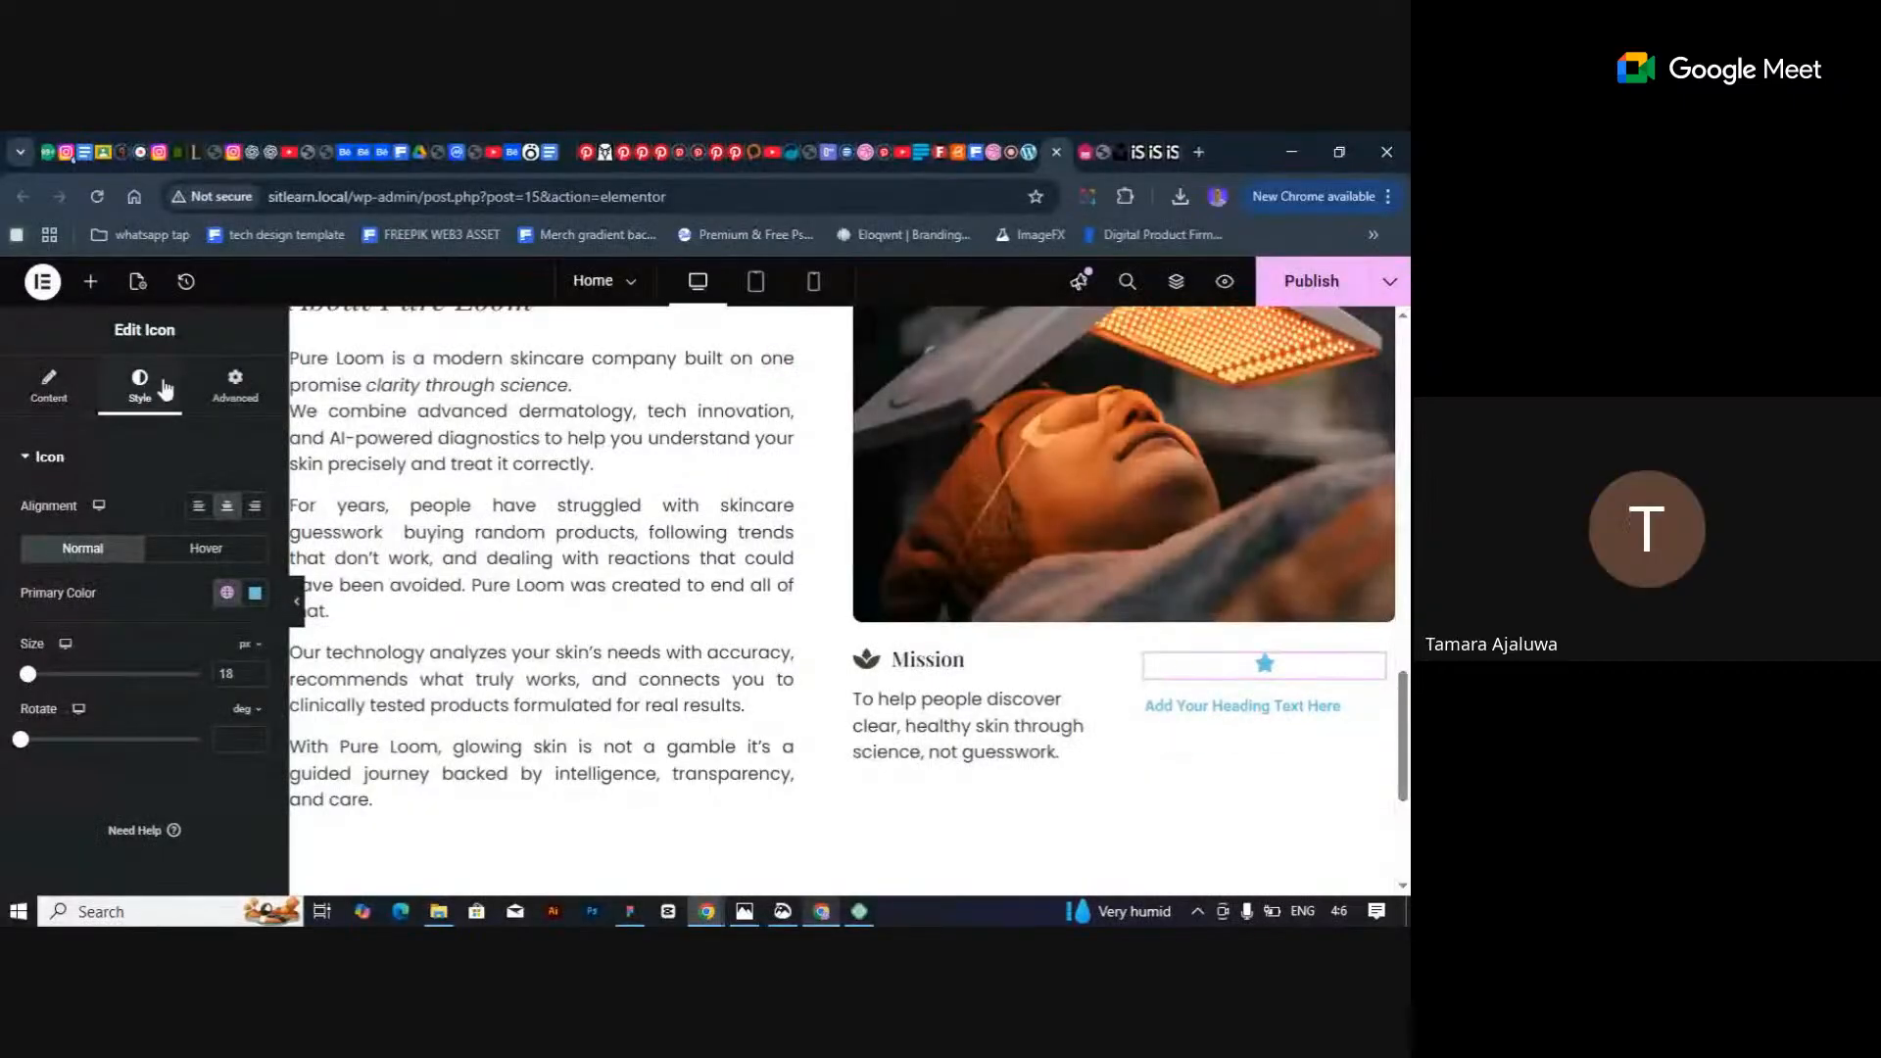
Align the star icon to the start of its container and arrange it in a horizontal row with the placeholder heading.
{"action": "left_click", "coordinate": [198, 506]}
{"action": "left_click", "coordinate": [235, 385]}
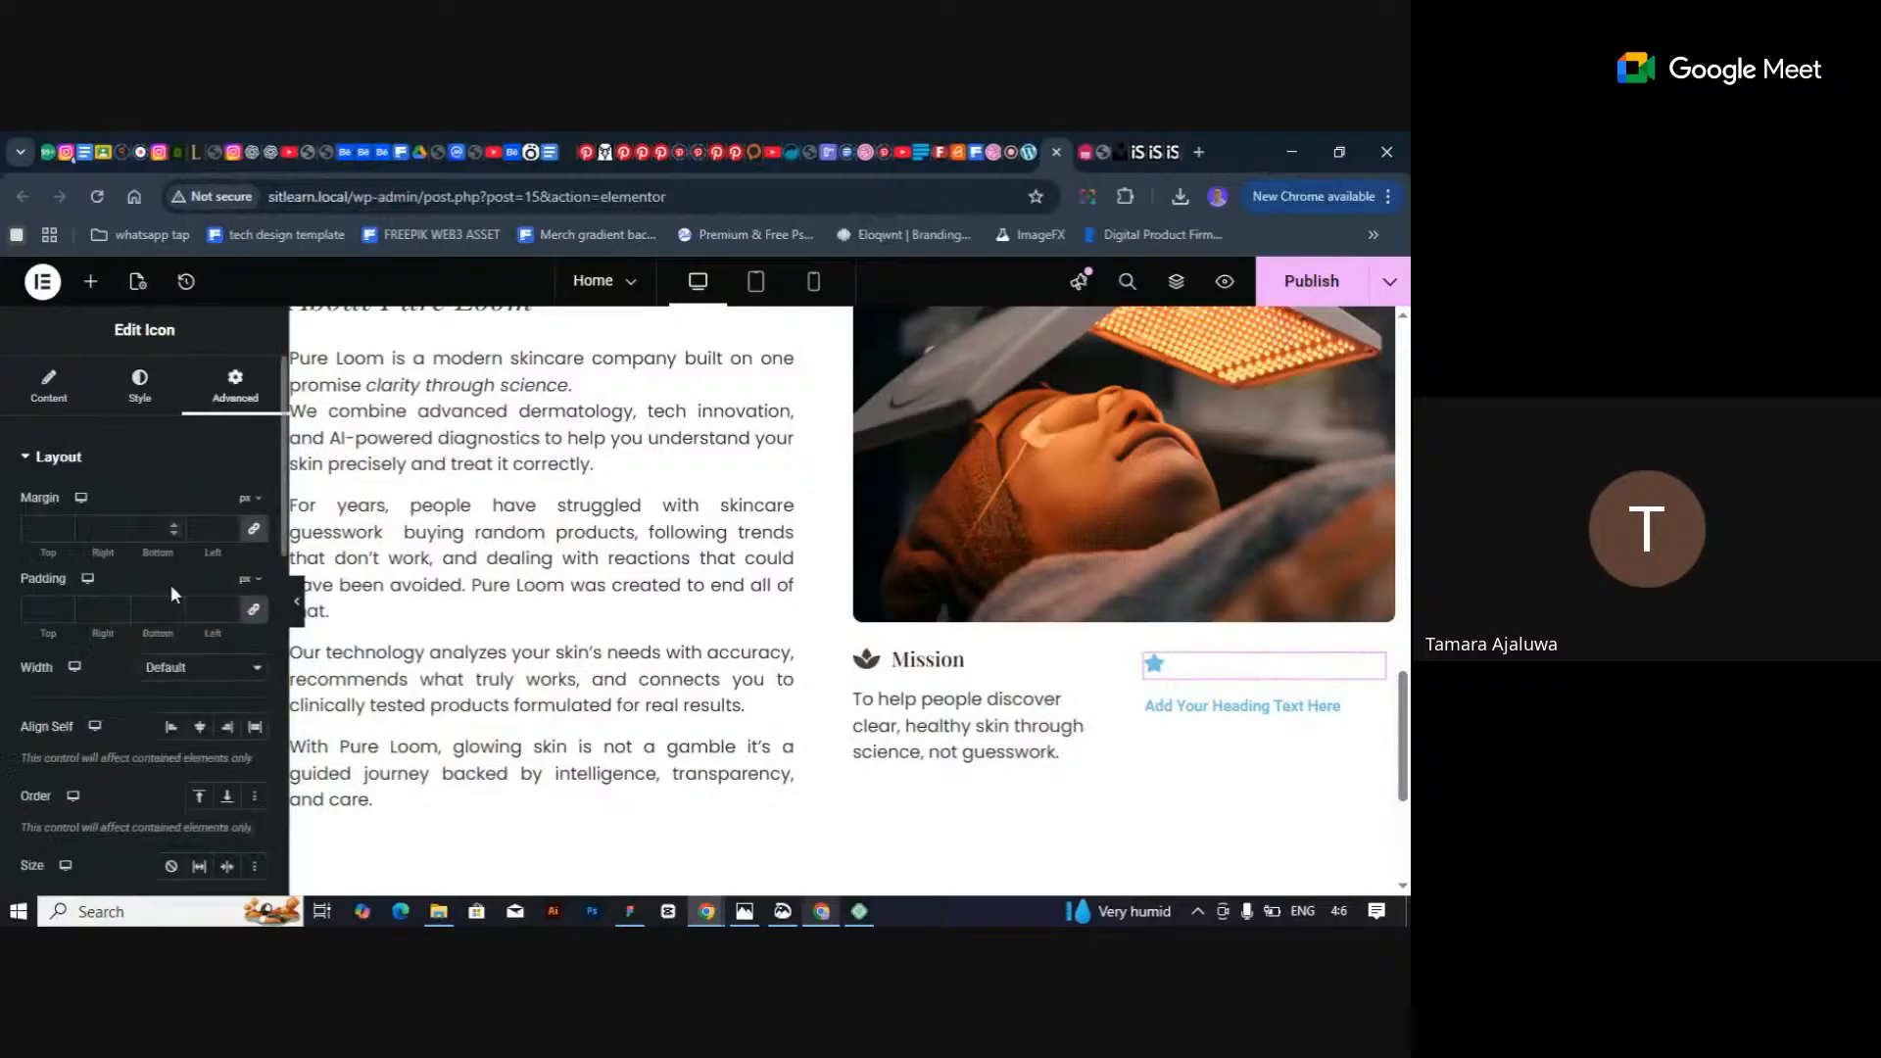
{"action": "left_click", "coordinate": [171, 726]}
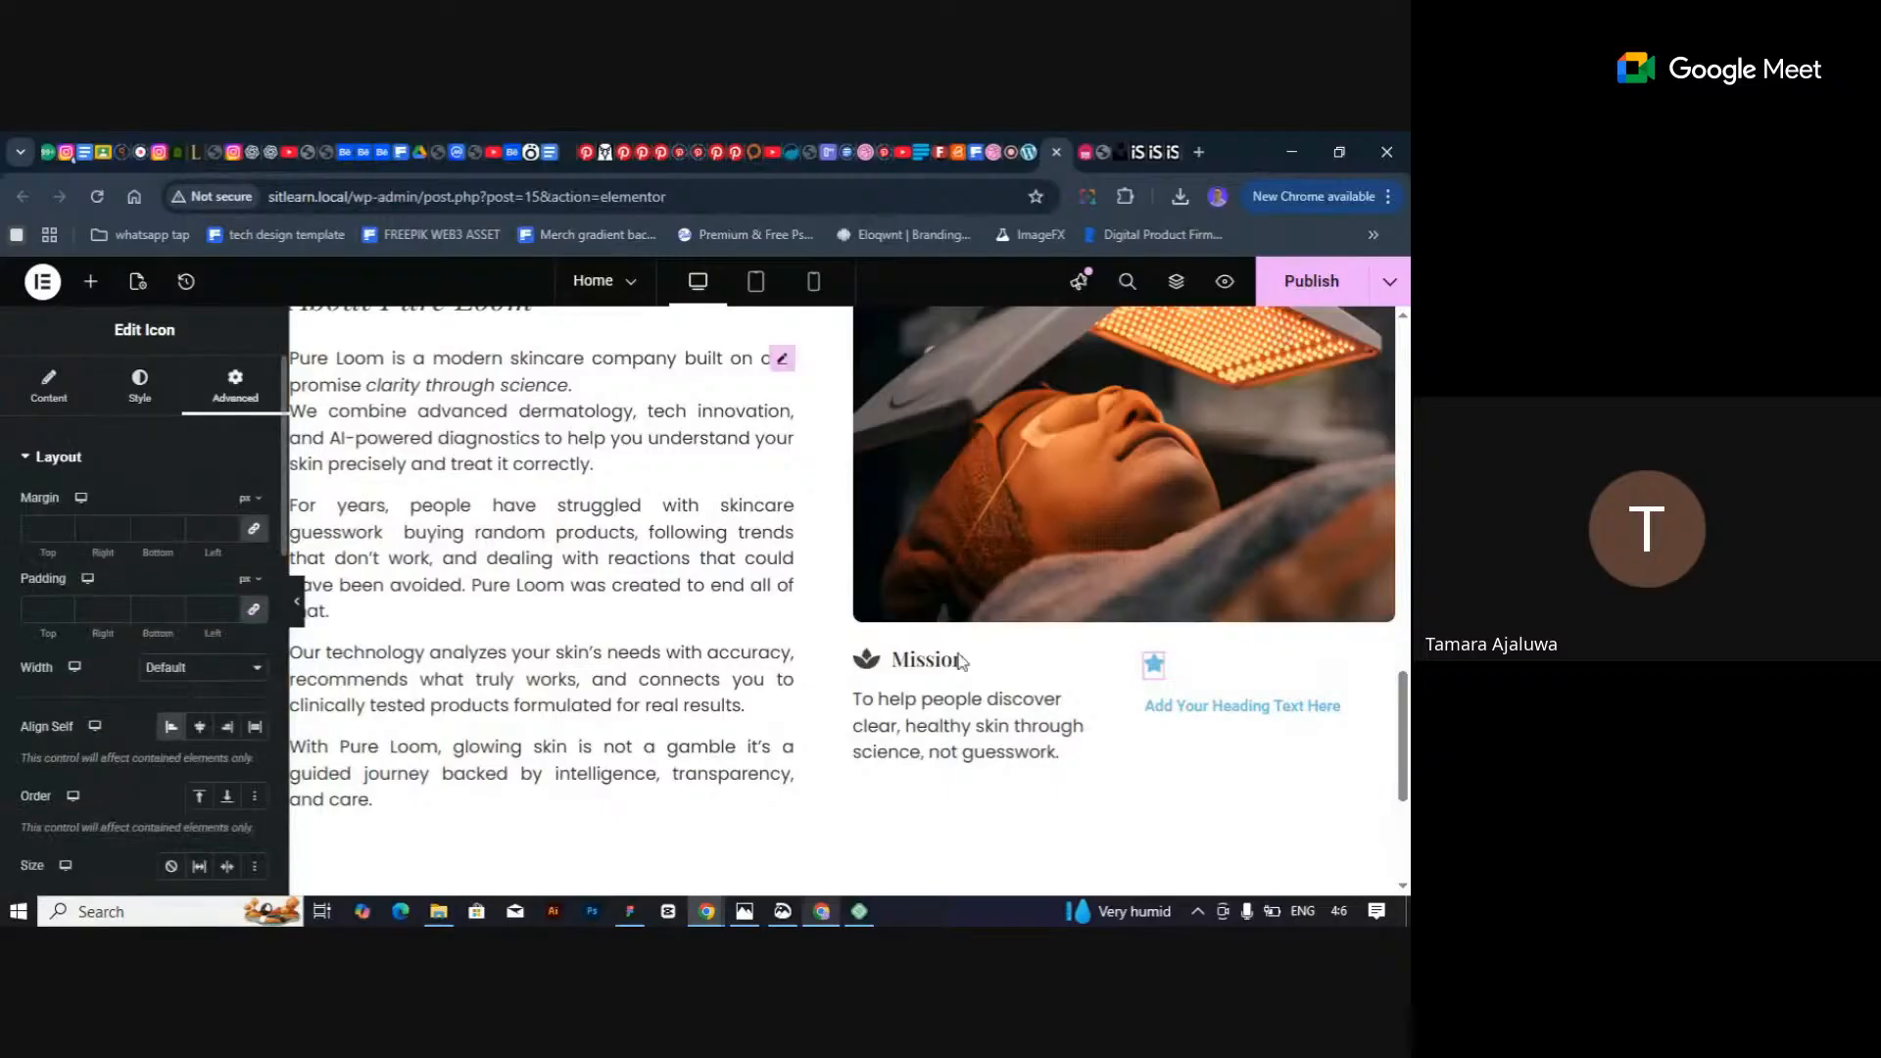
{"action": "left_click", "coordinate": [1147, 655]}
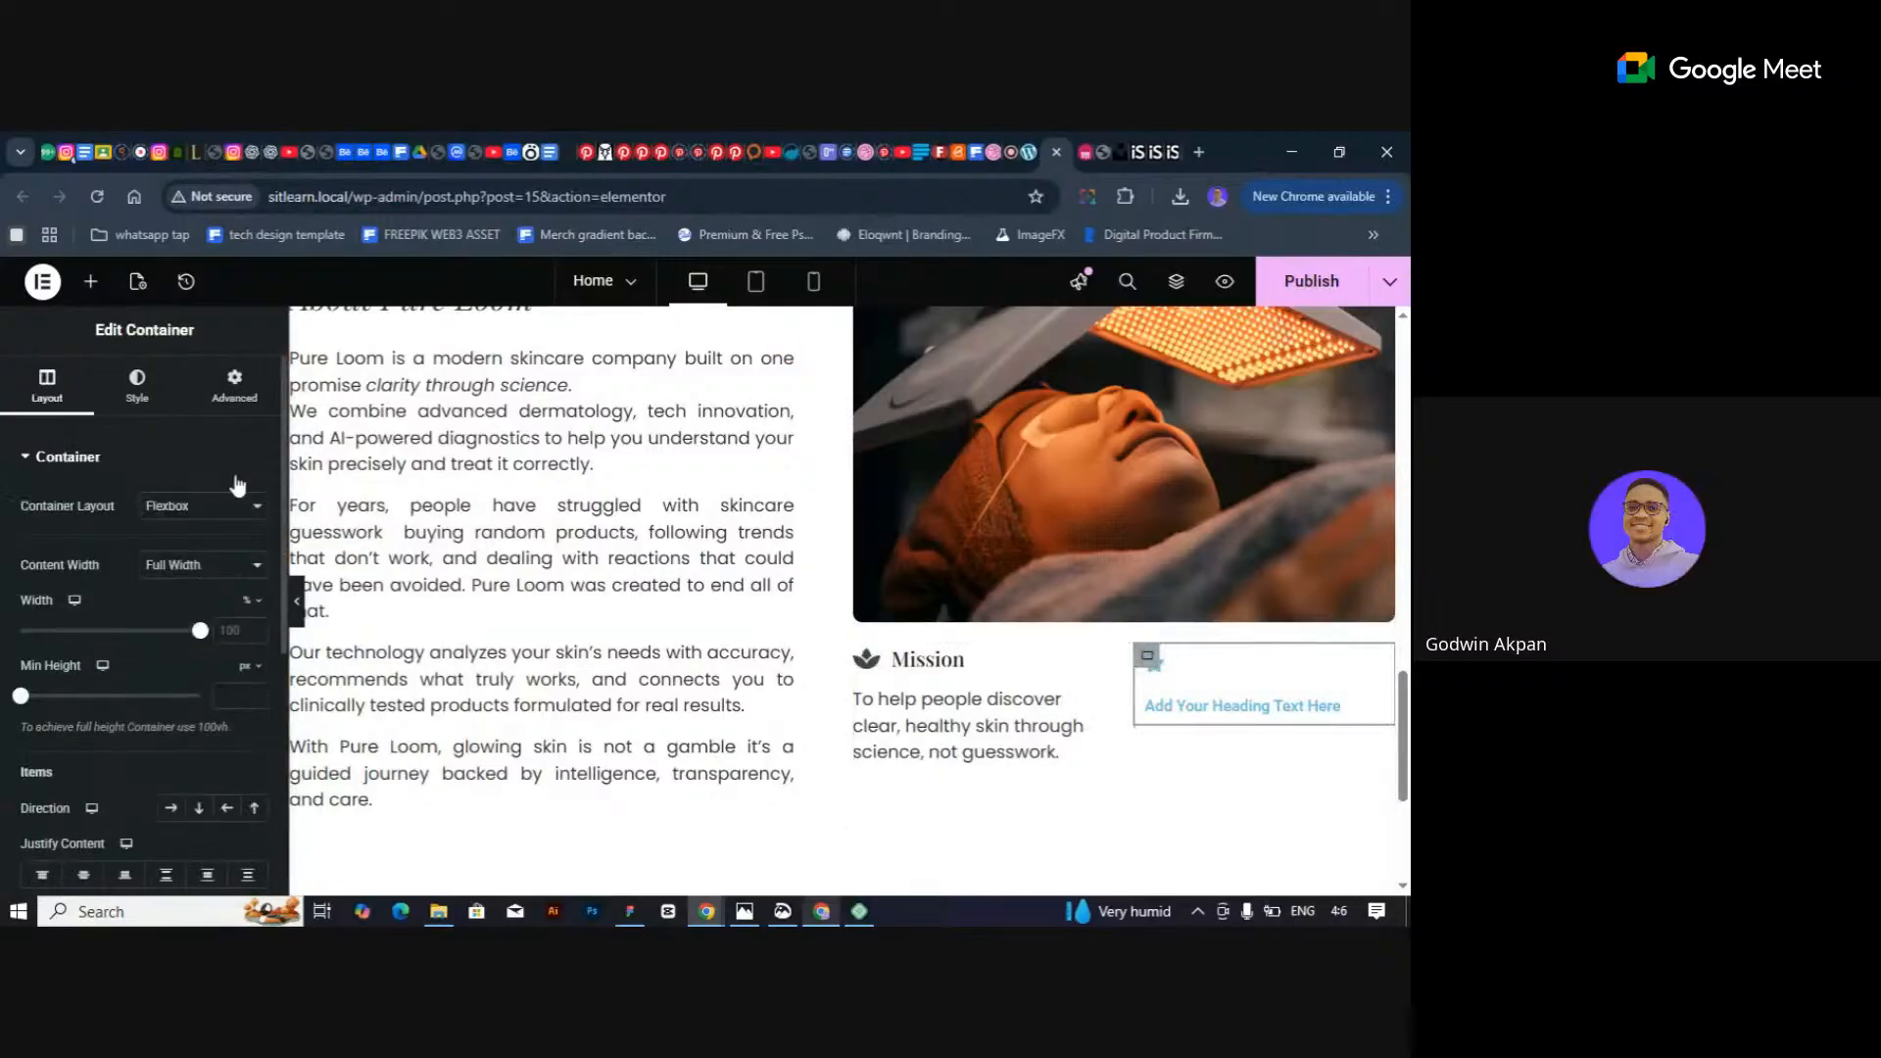
{"action": "left_click", "coordinate": [169, 816]}
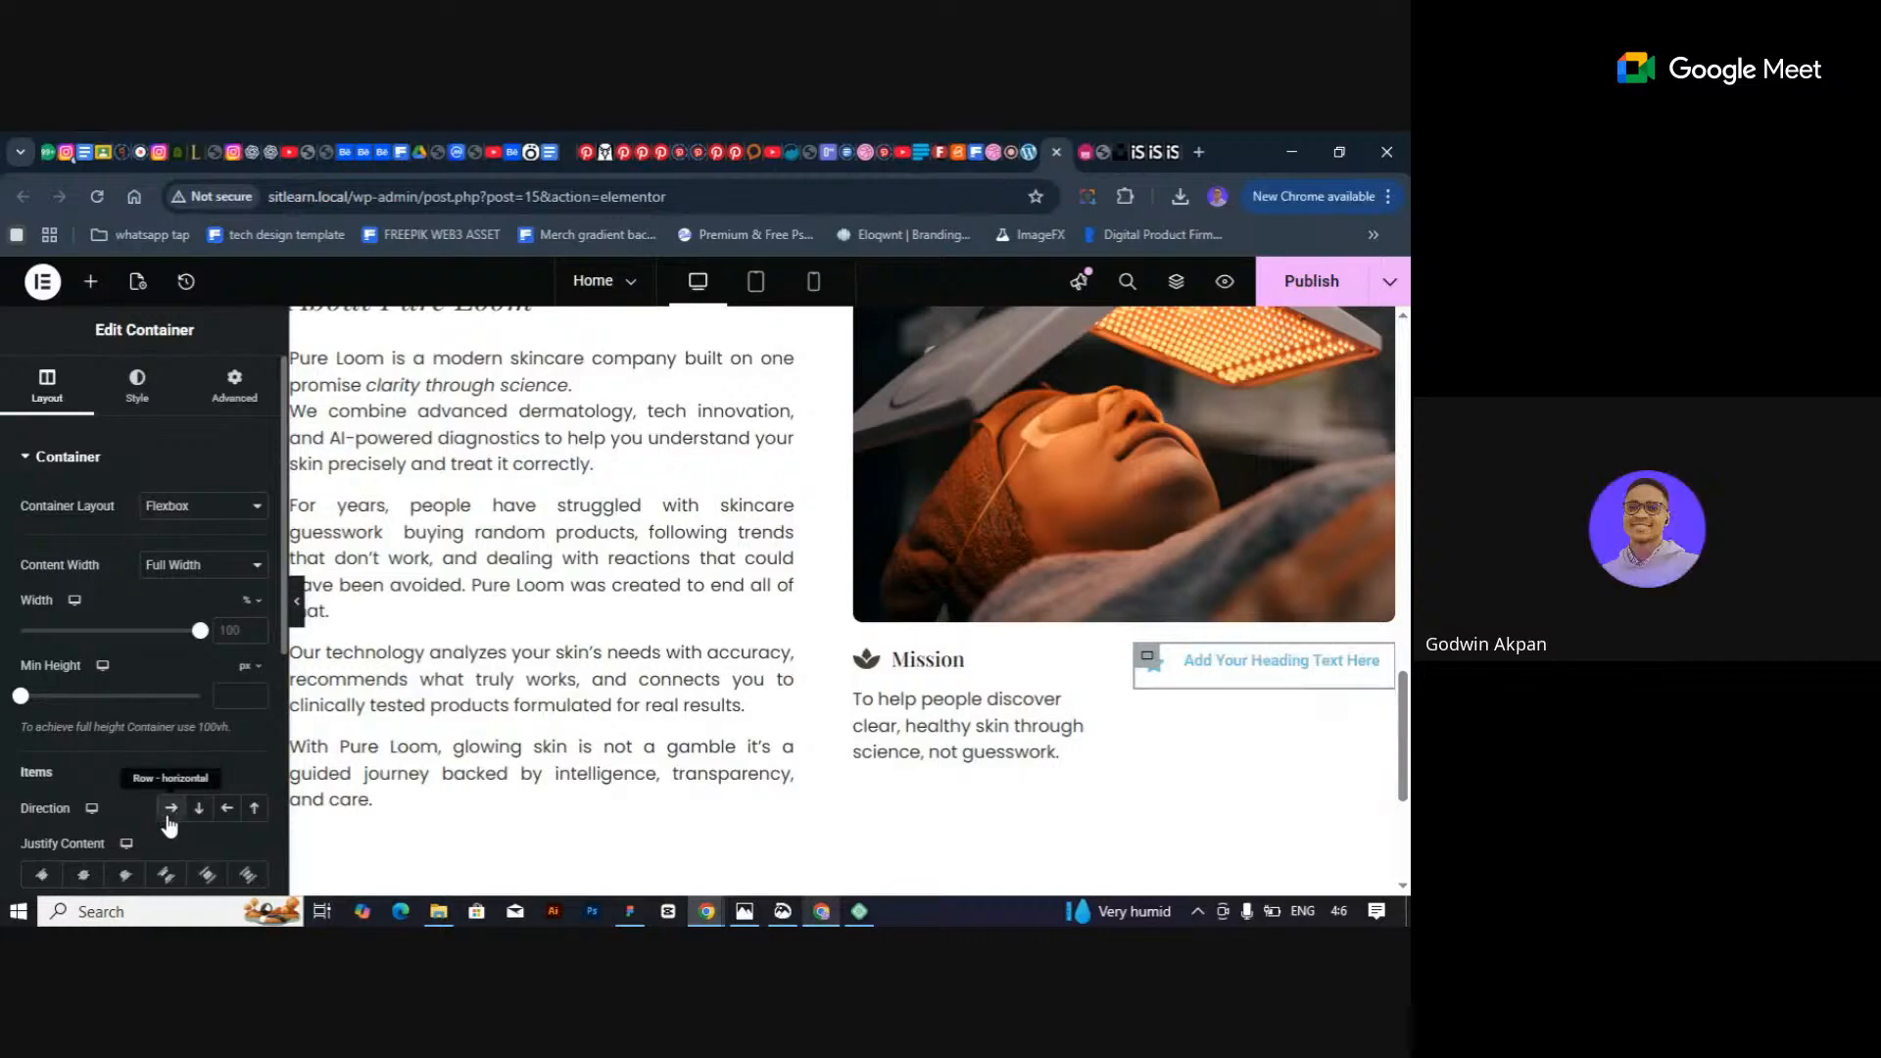
{"action": "left_click", "coordinate": [299, 605]}
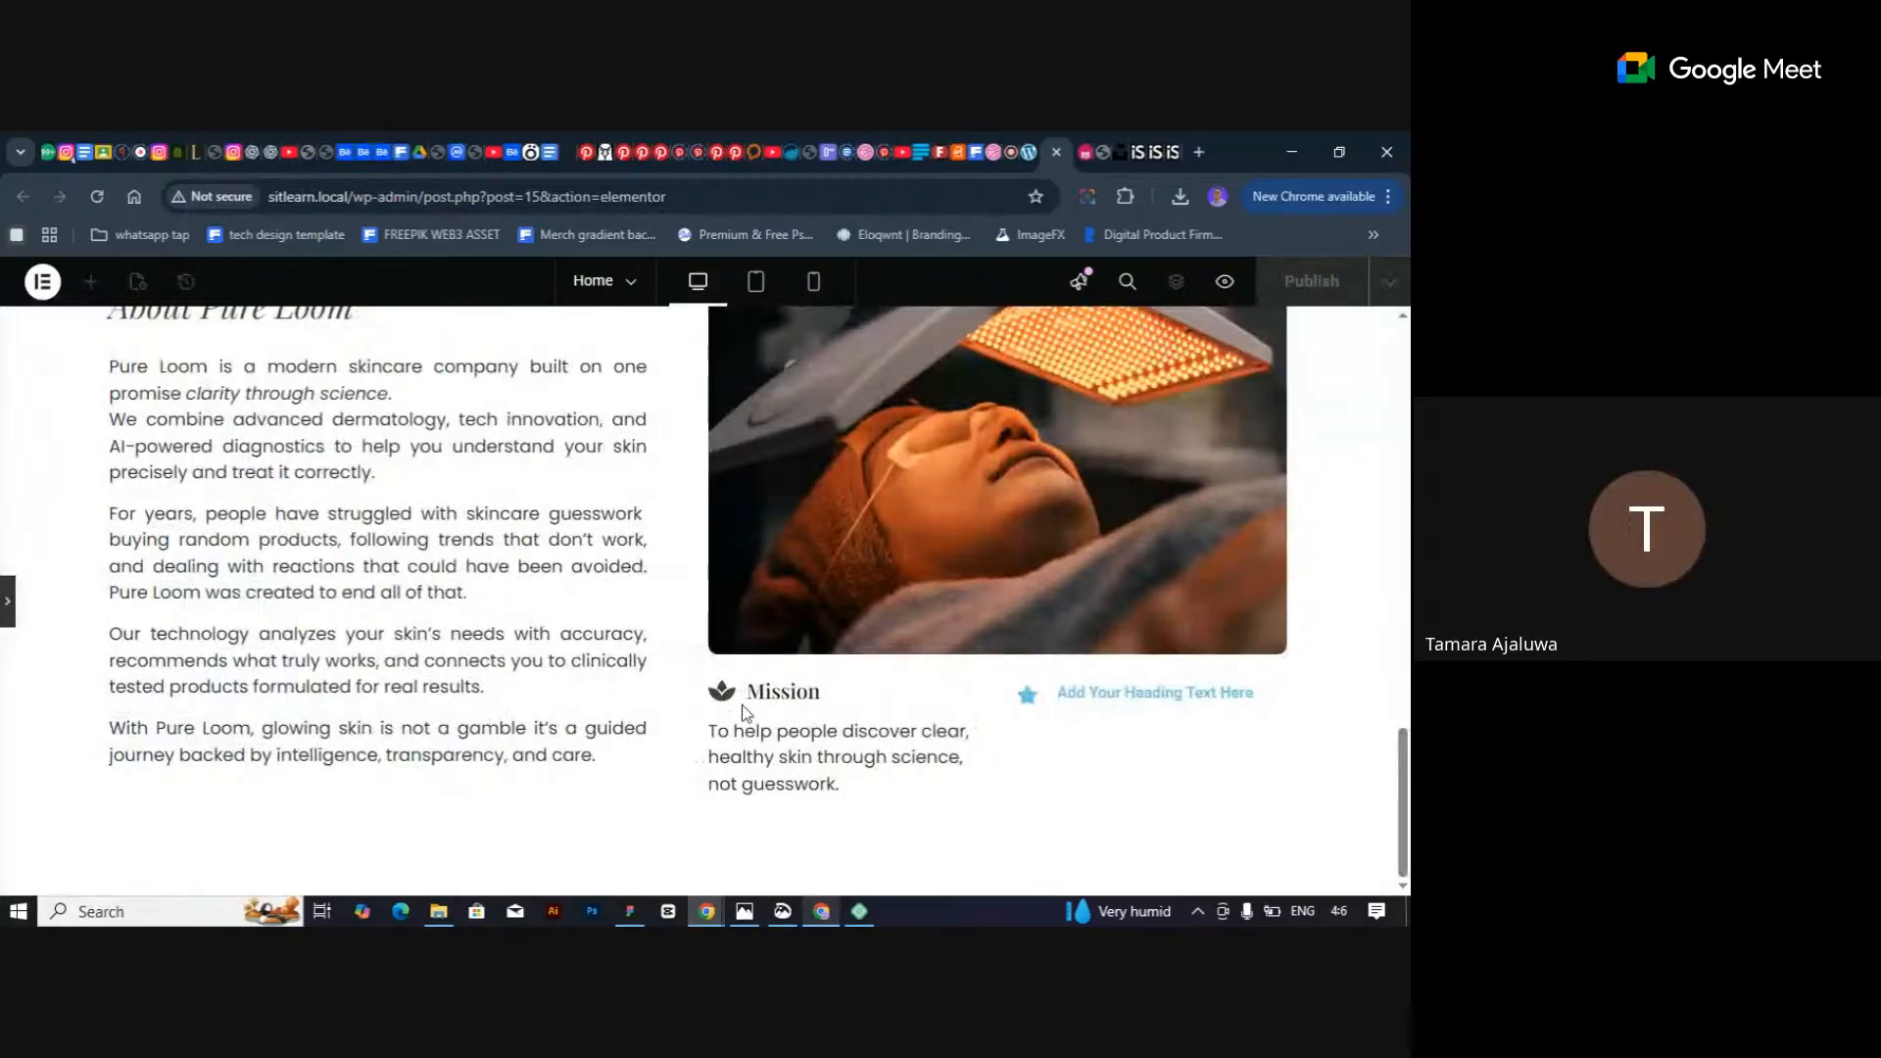
{"action": "left_click", "coordinate": [5, 606]}
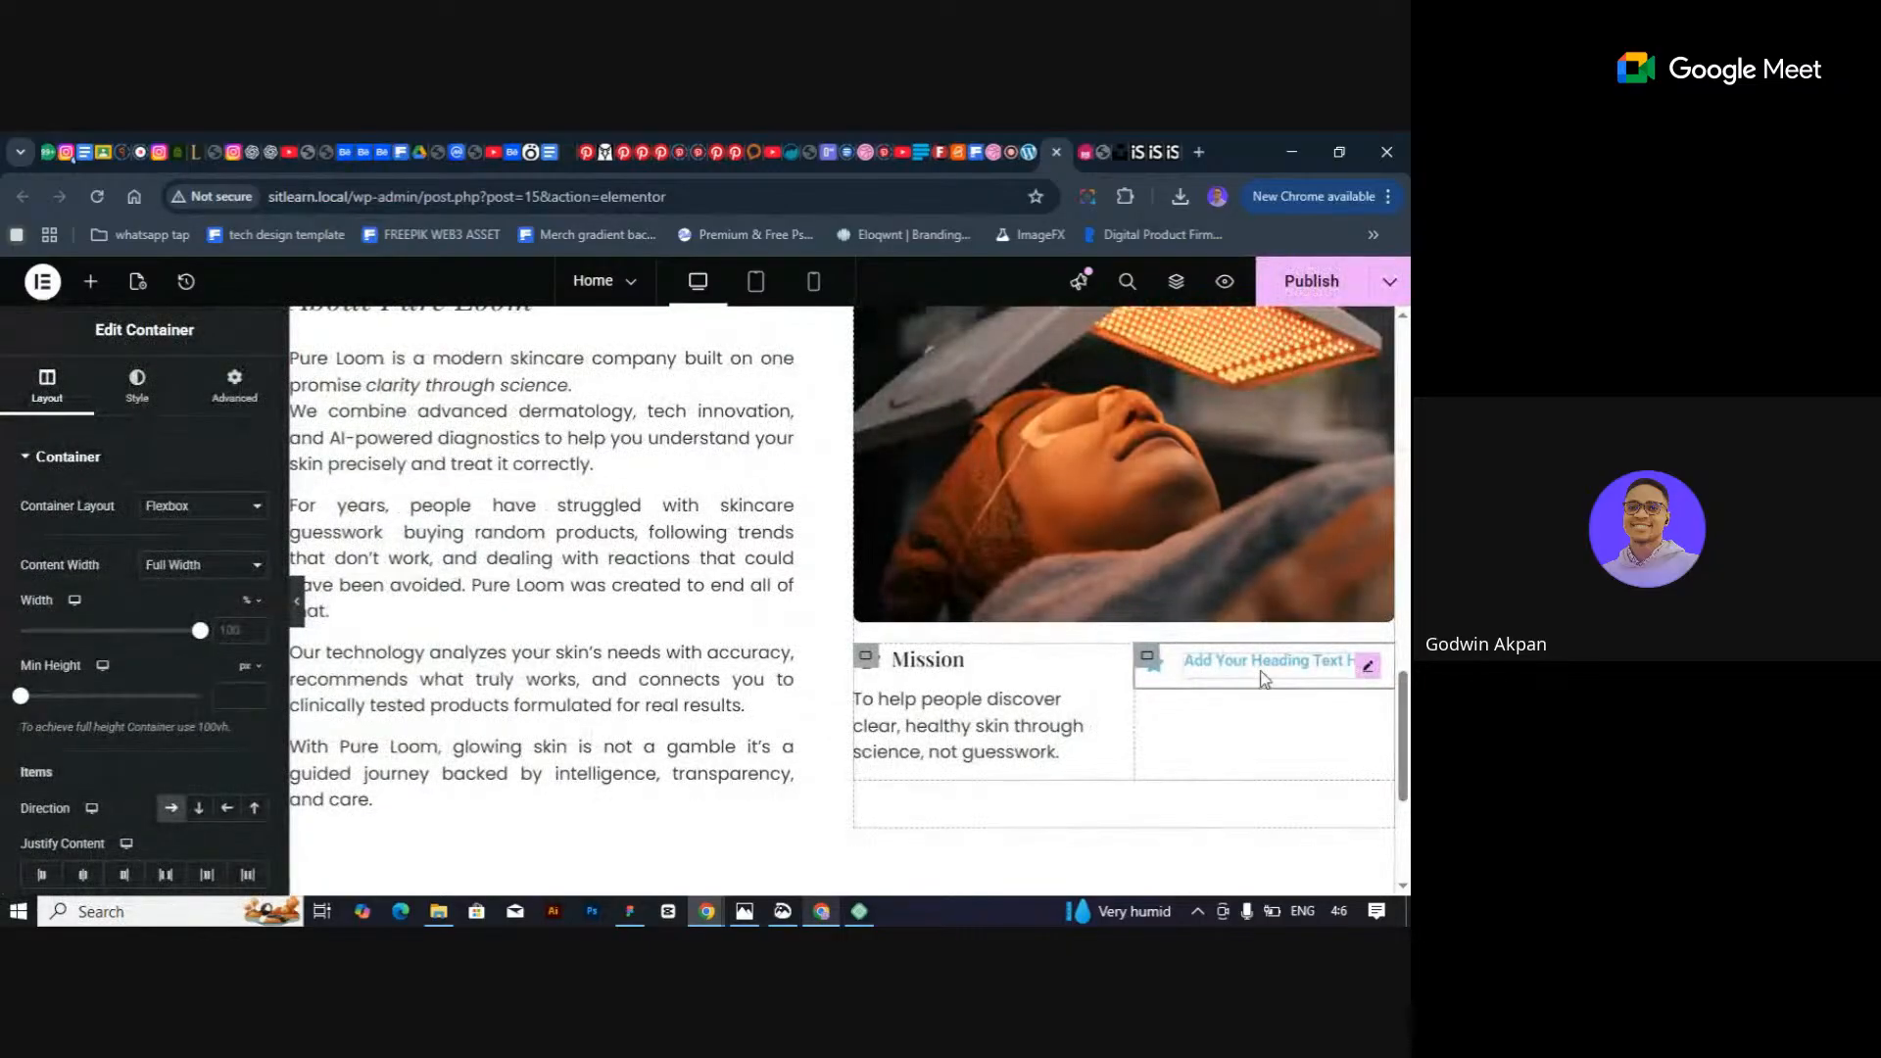
Delete the inner container holding the star icon and the placeholder heading.
{"action": "left_click", "coordinate": [1152, 684]}
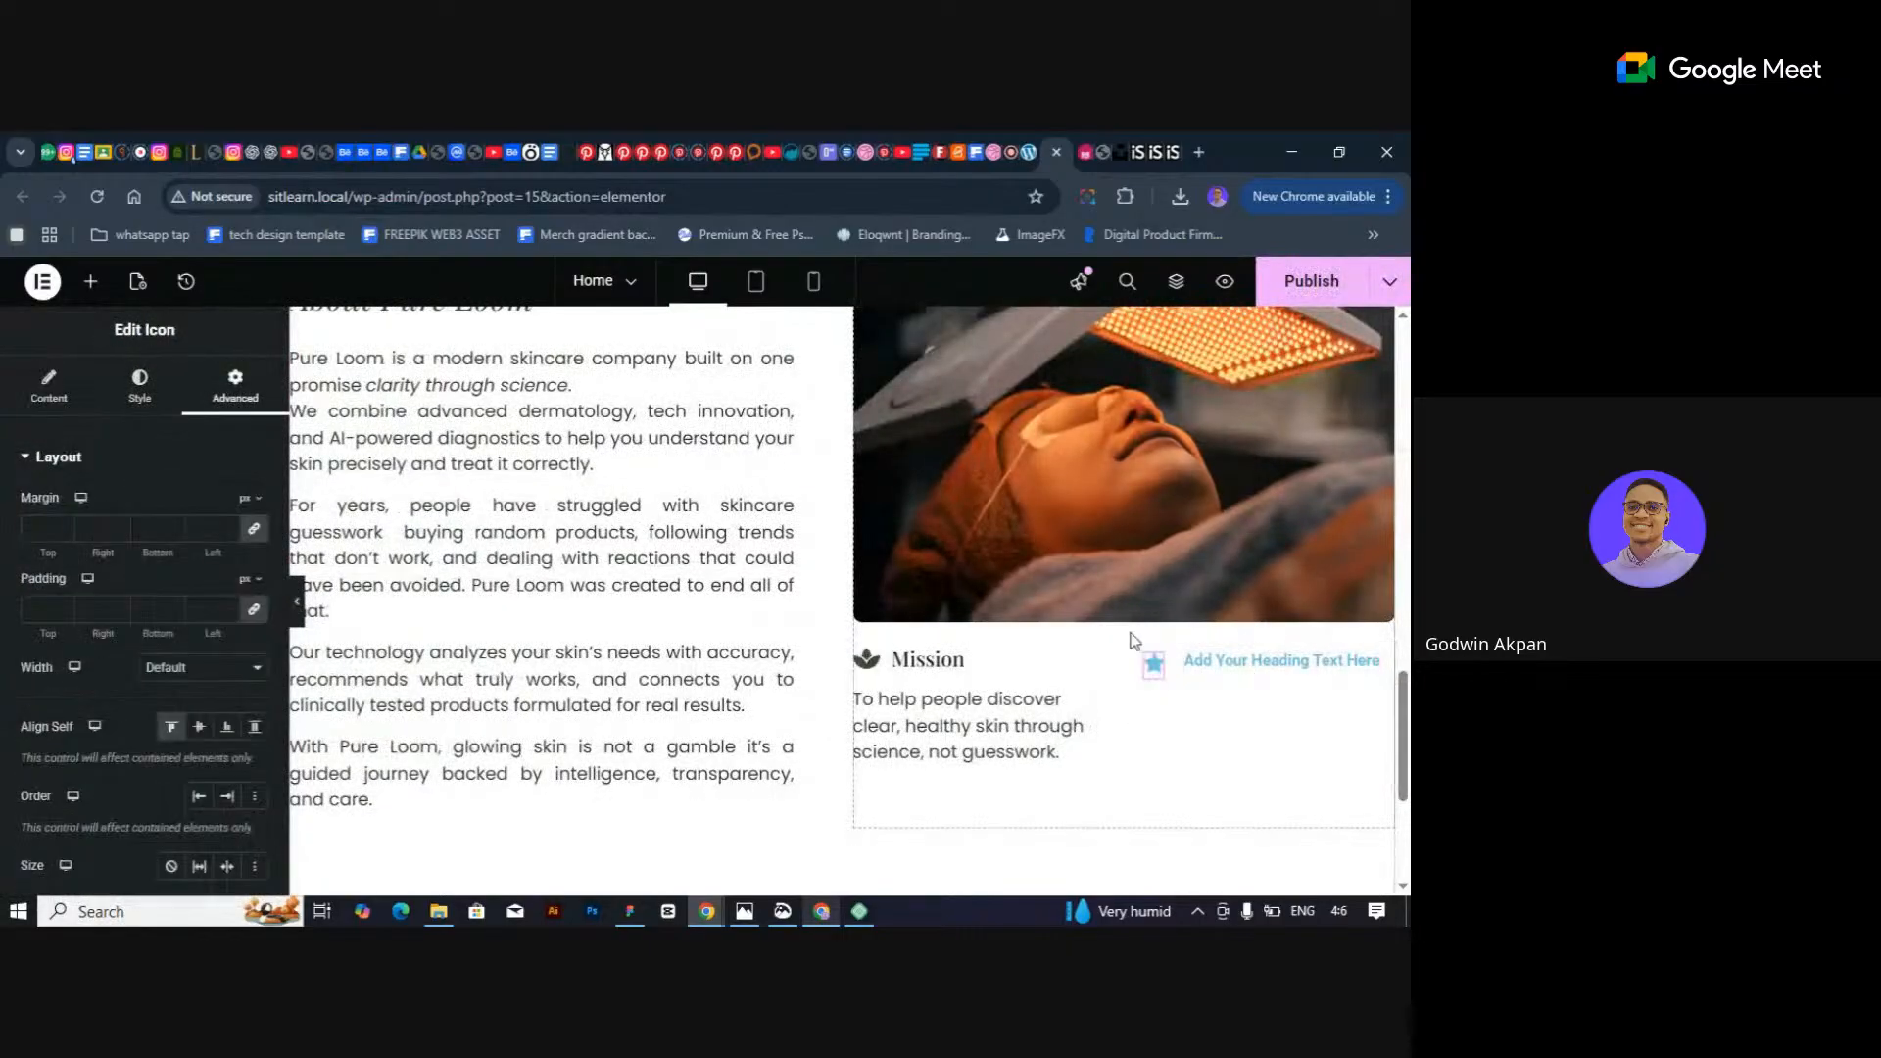
{"action": "left_click", "coordinate": [1247, 668]}
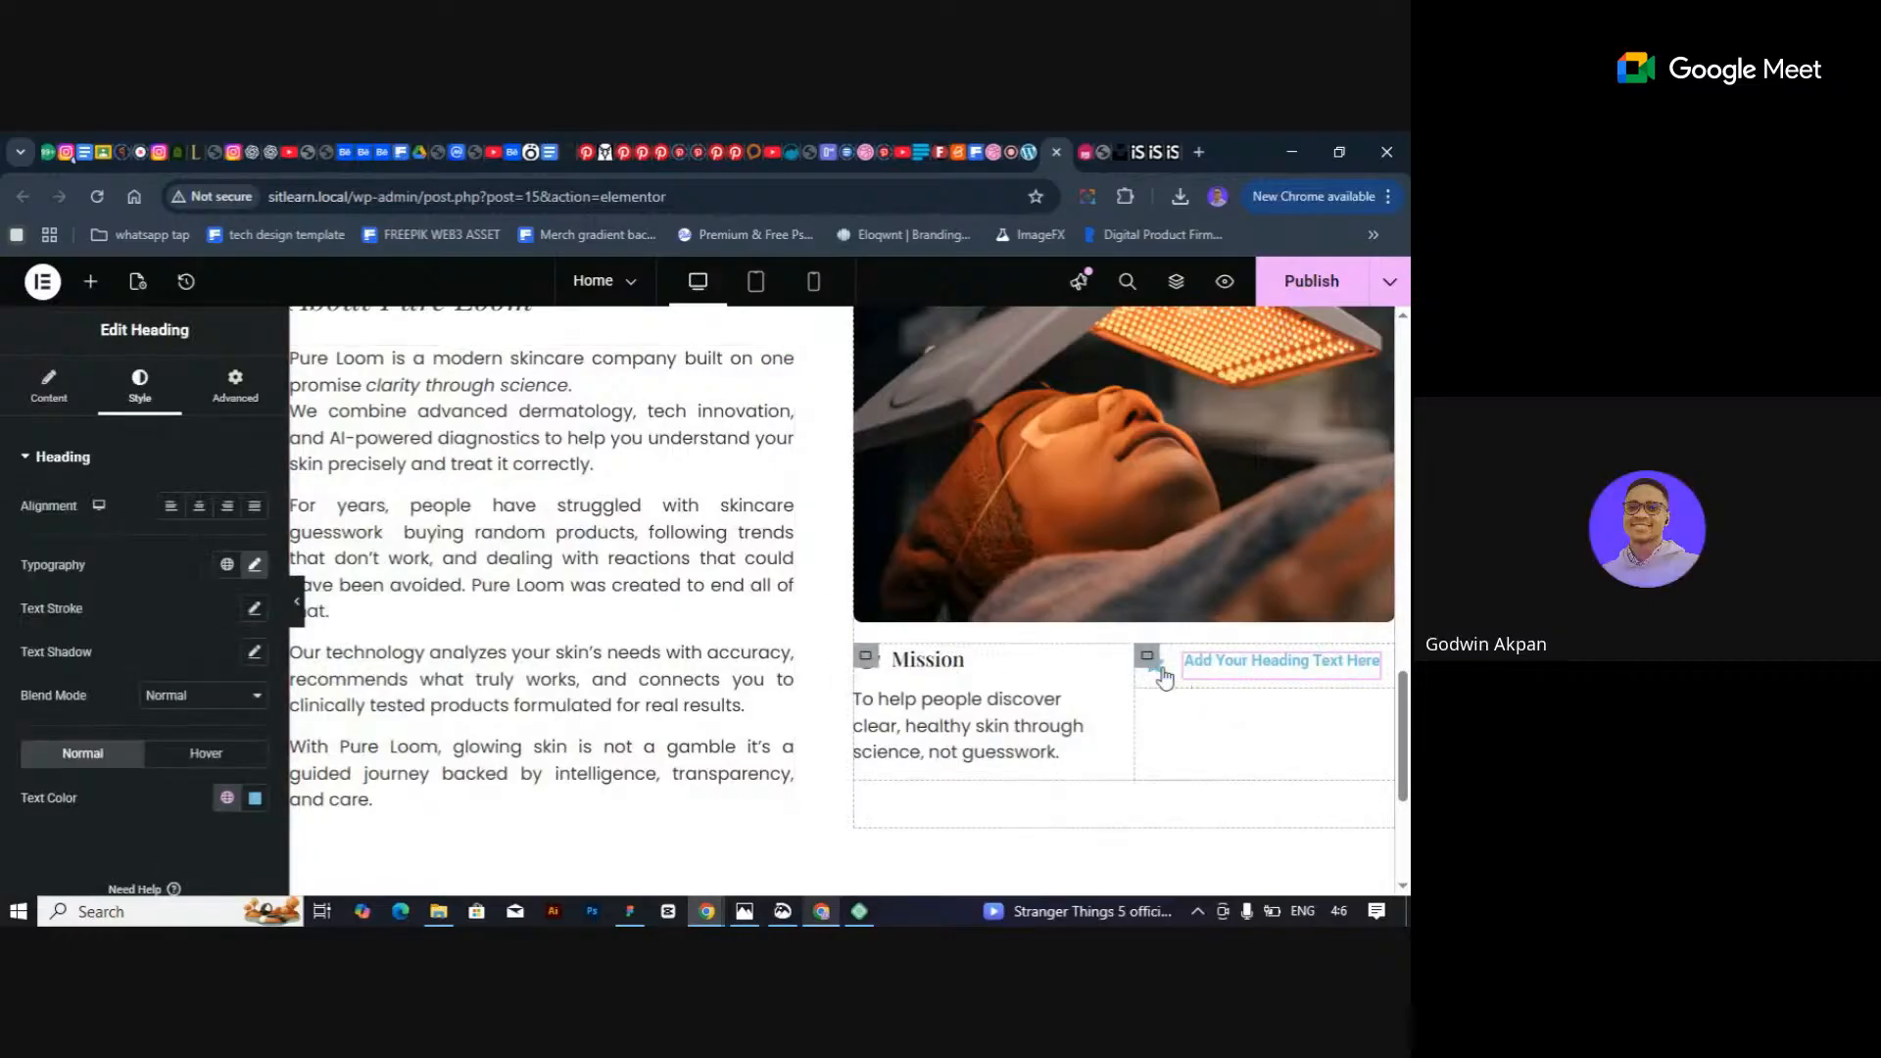
{"action": "left_click", "coordinate": [1146, 660]}
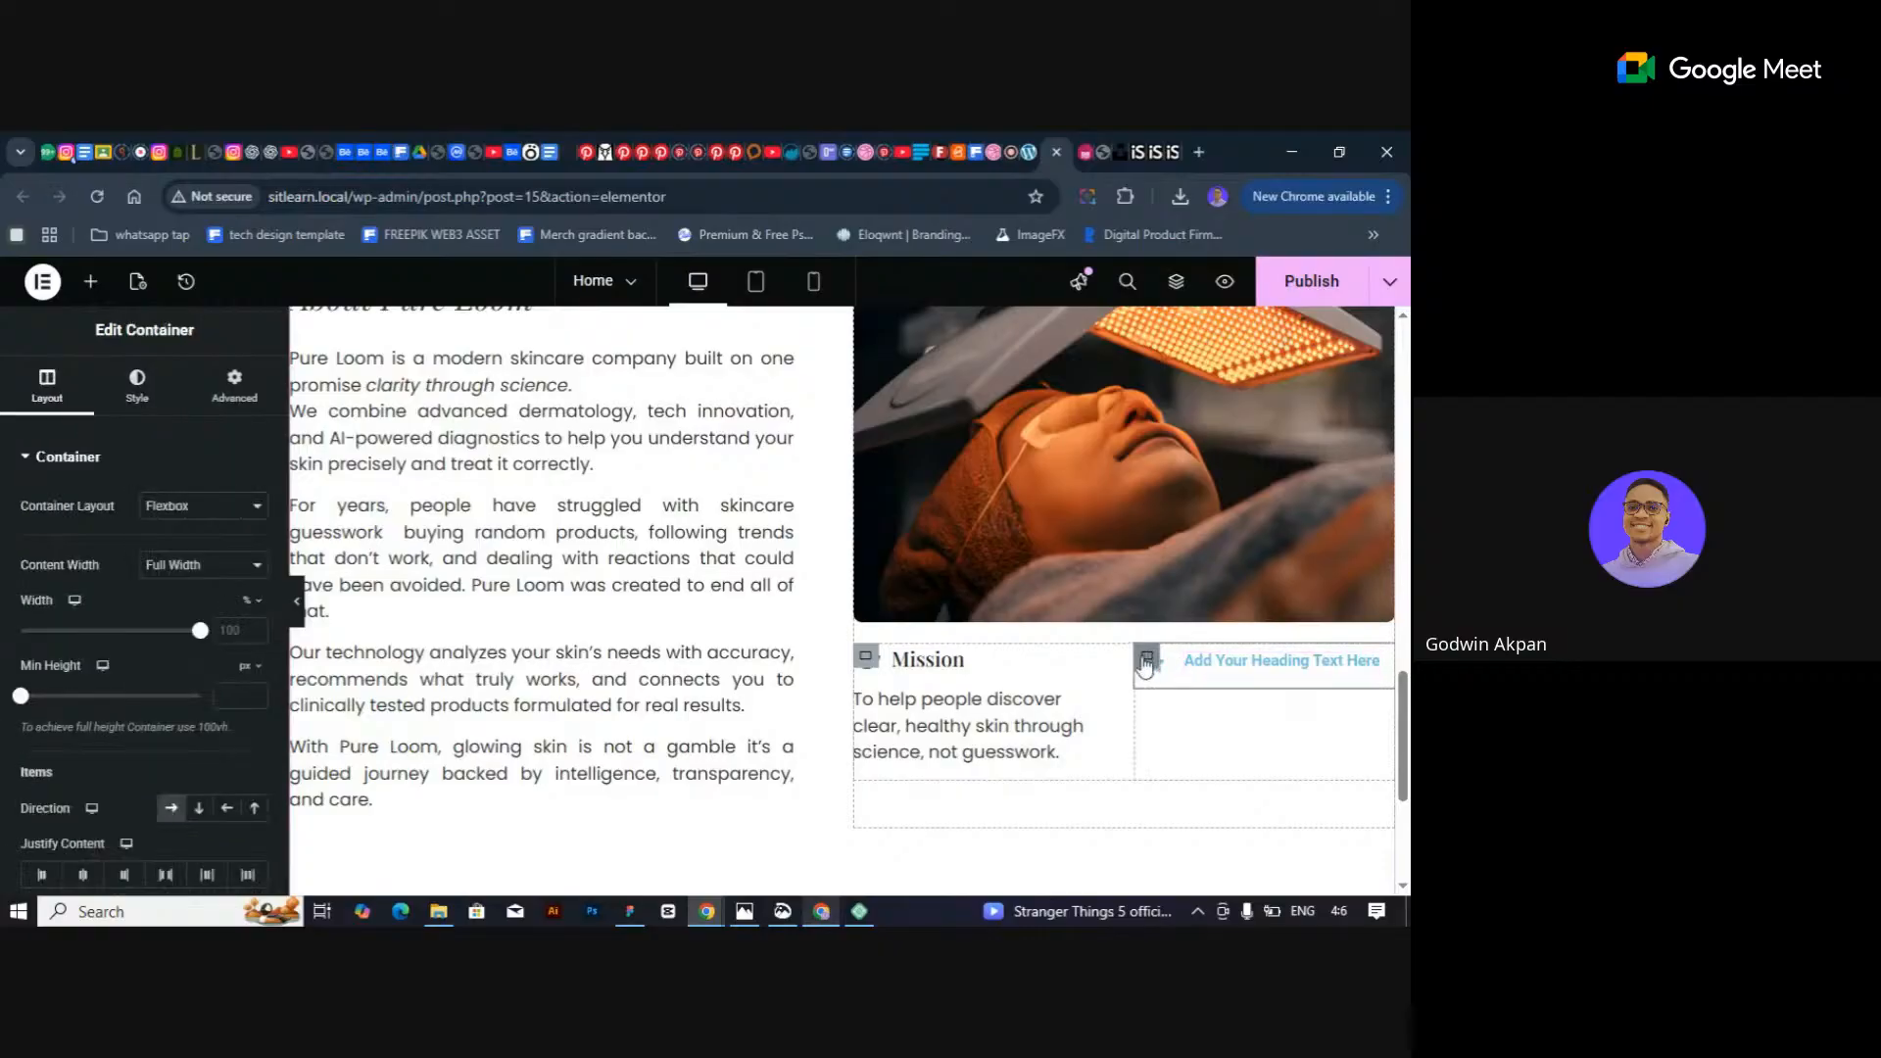
{"action": "key", "text": "Delete"}
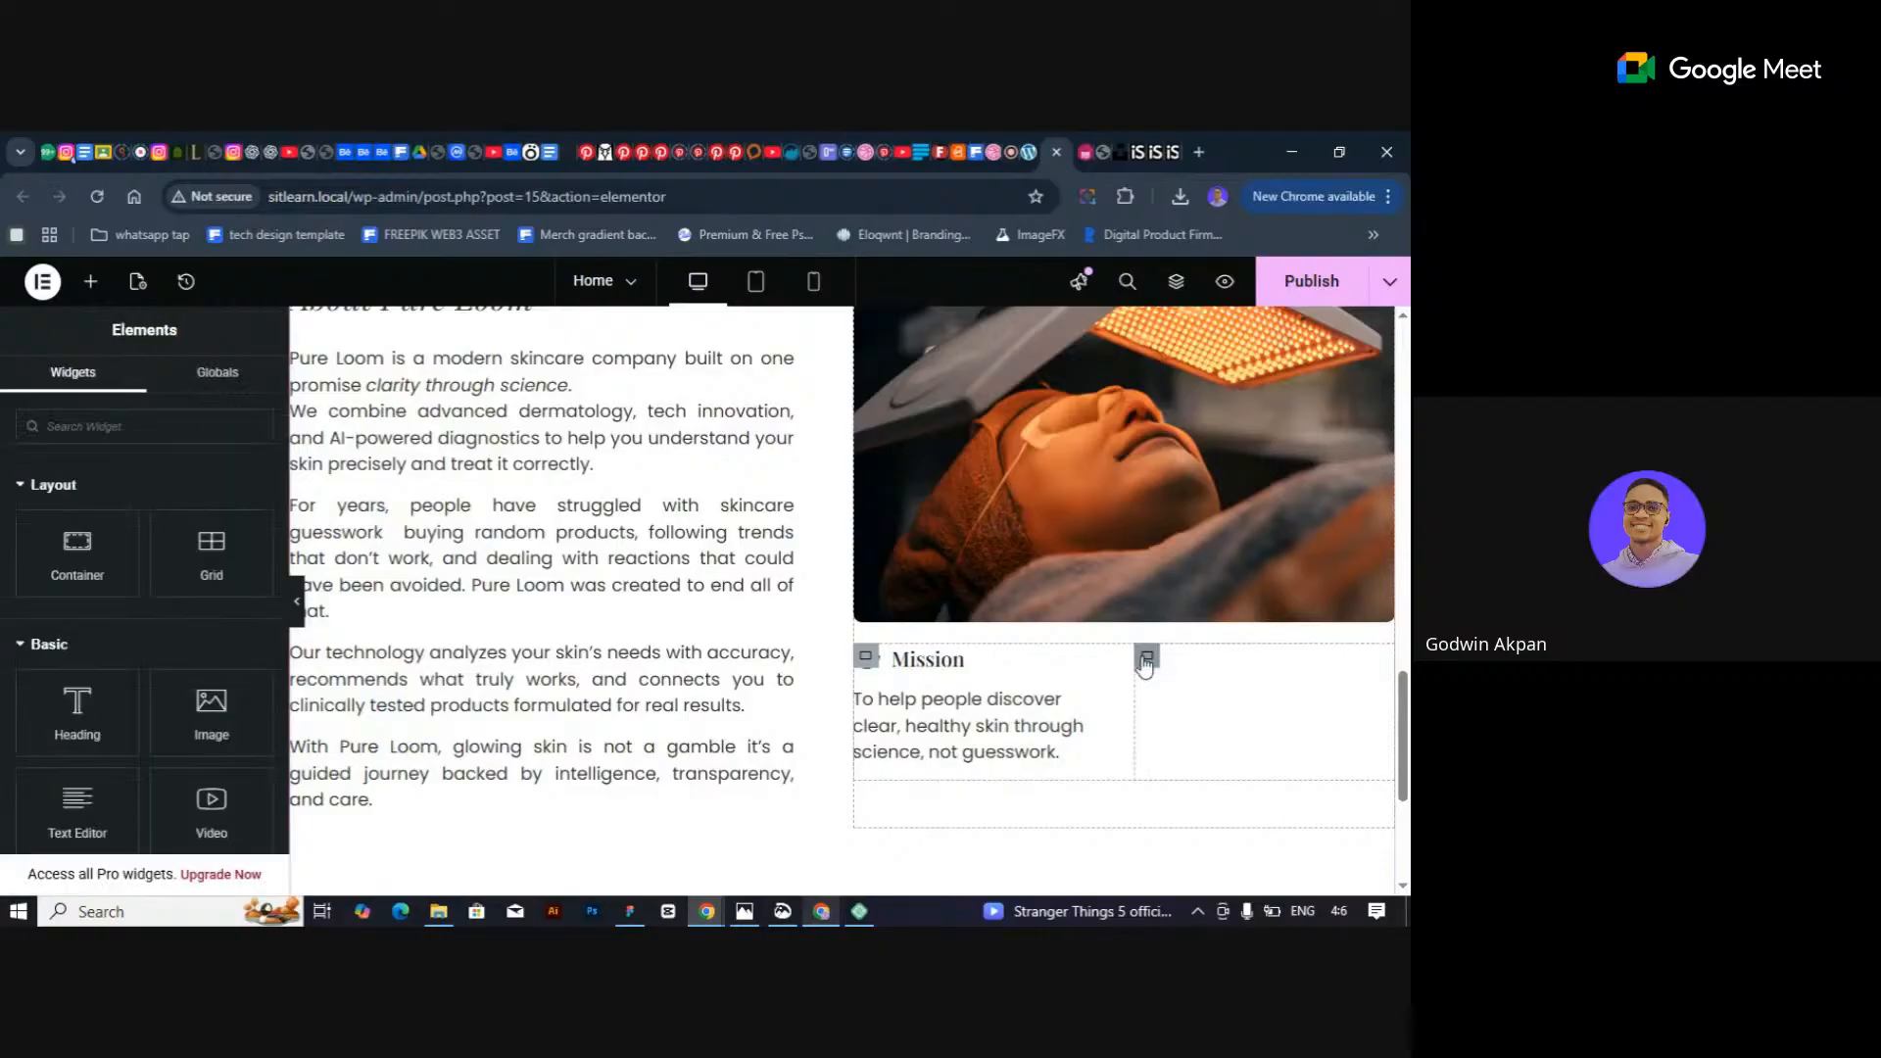
Examine the Mission icon list and the page sections around it for layout.
{"action": "left_click", "coordinate": [957, 665]}
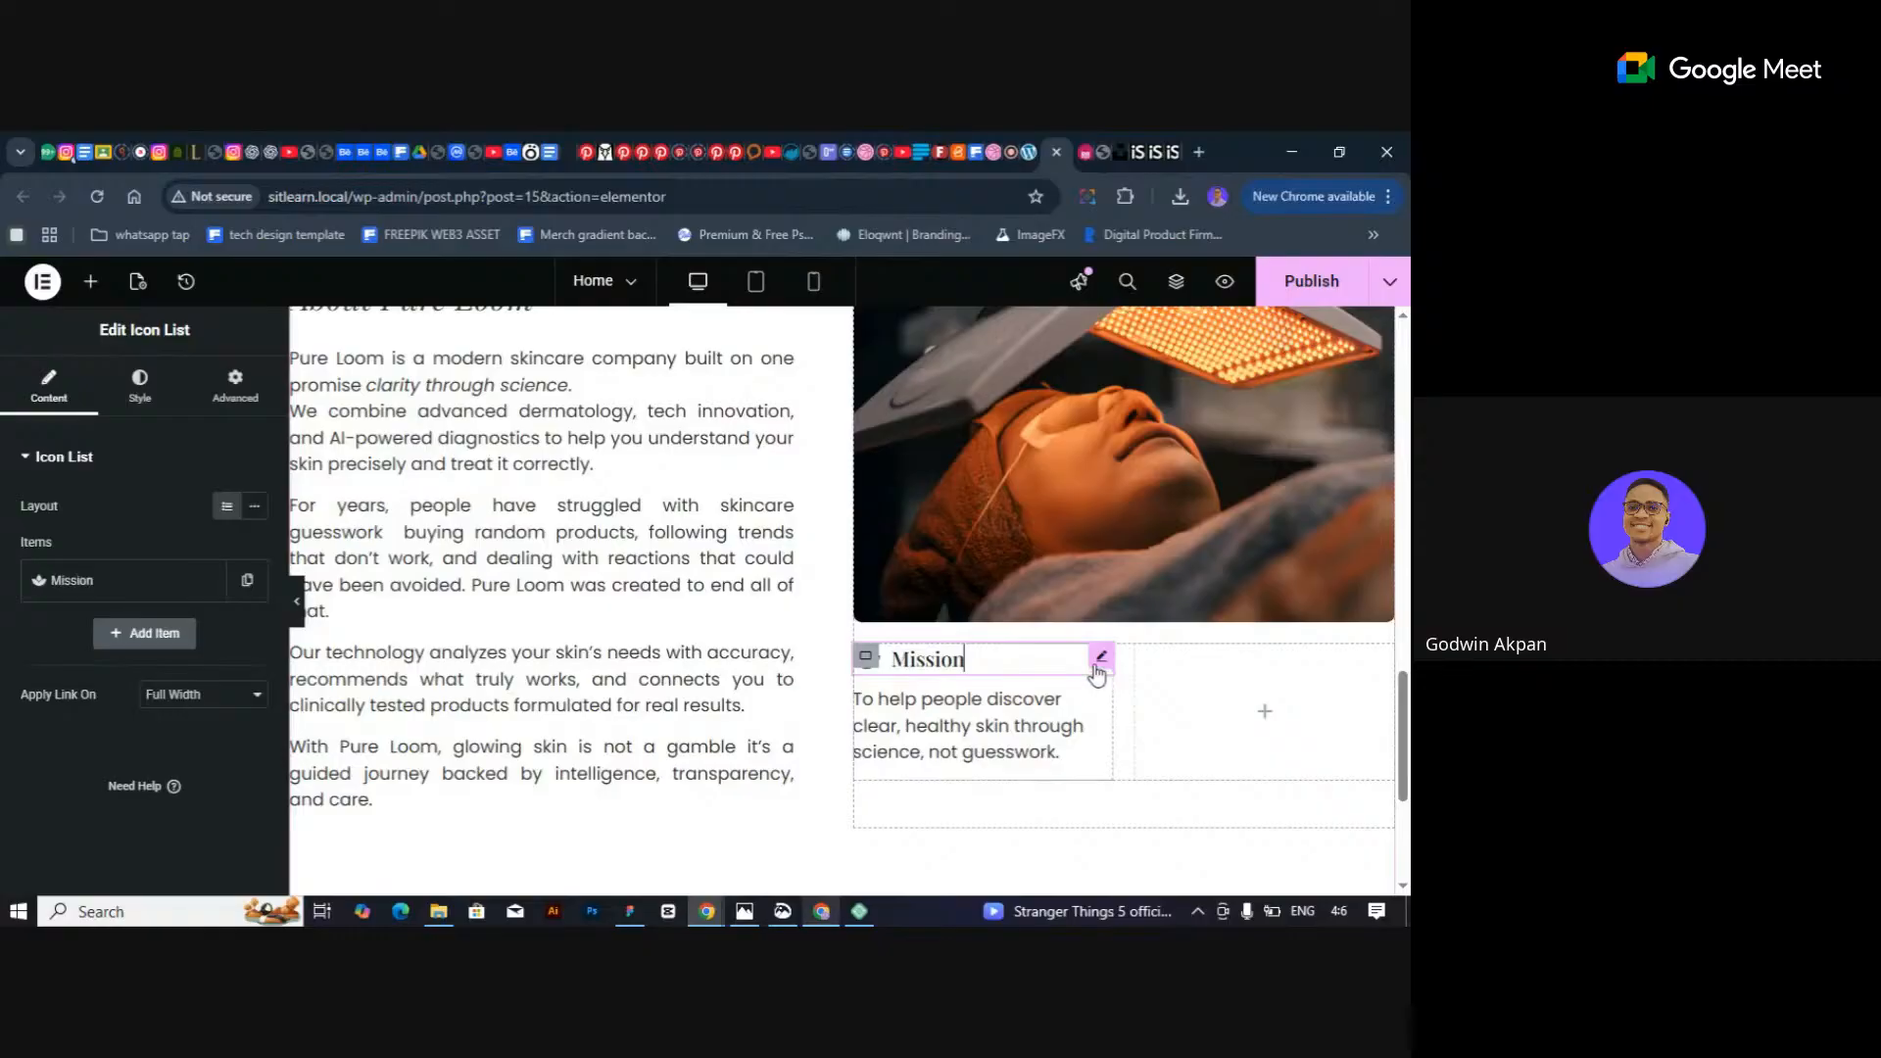
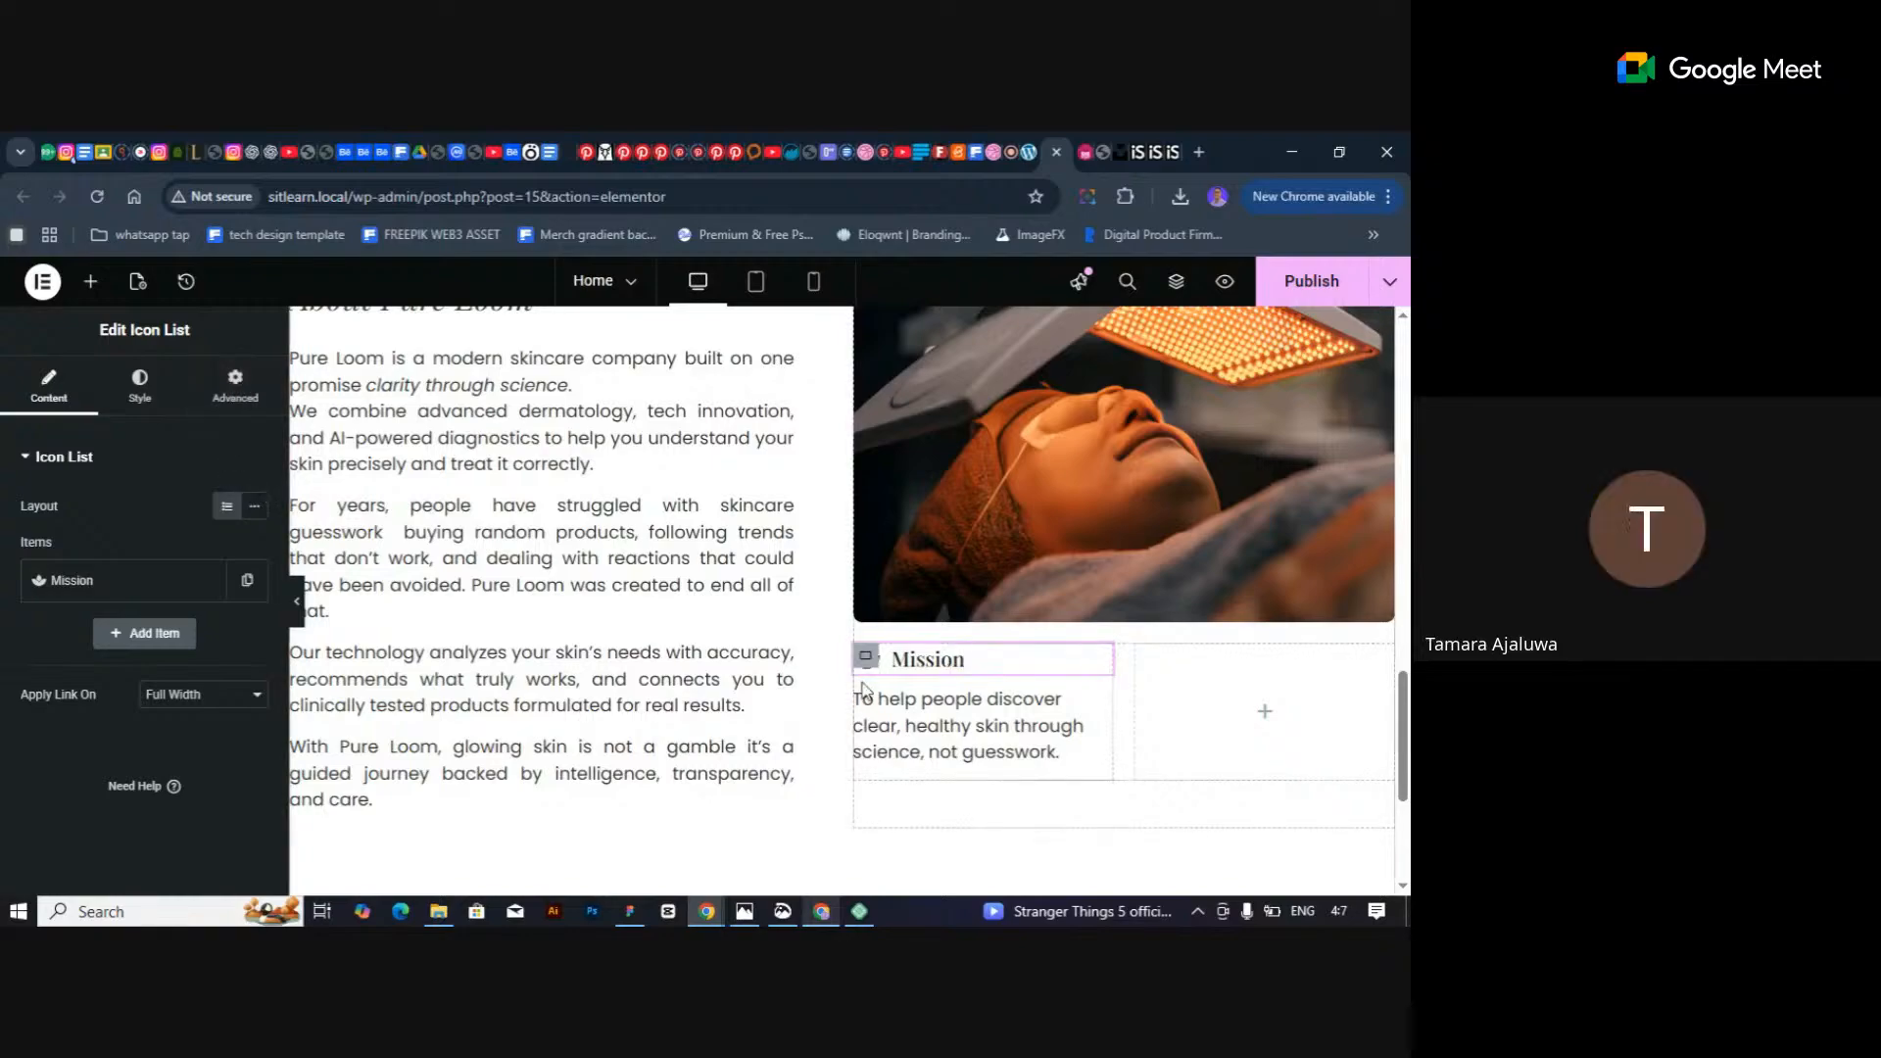
{"action": "scroll", "coordinate": [860, 678], "scroll_direction": "up", "scroll_amount": 3}
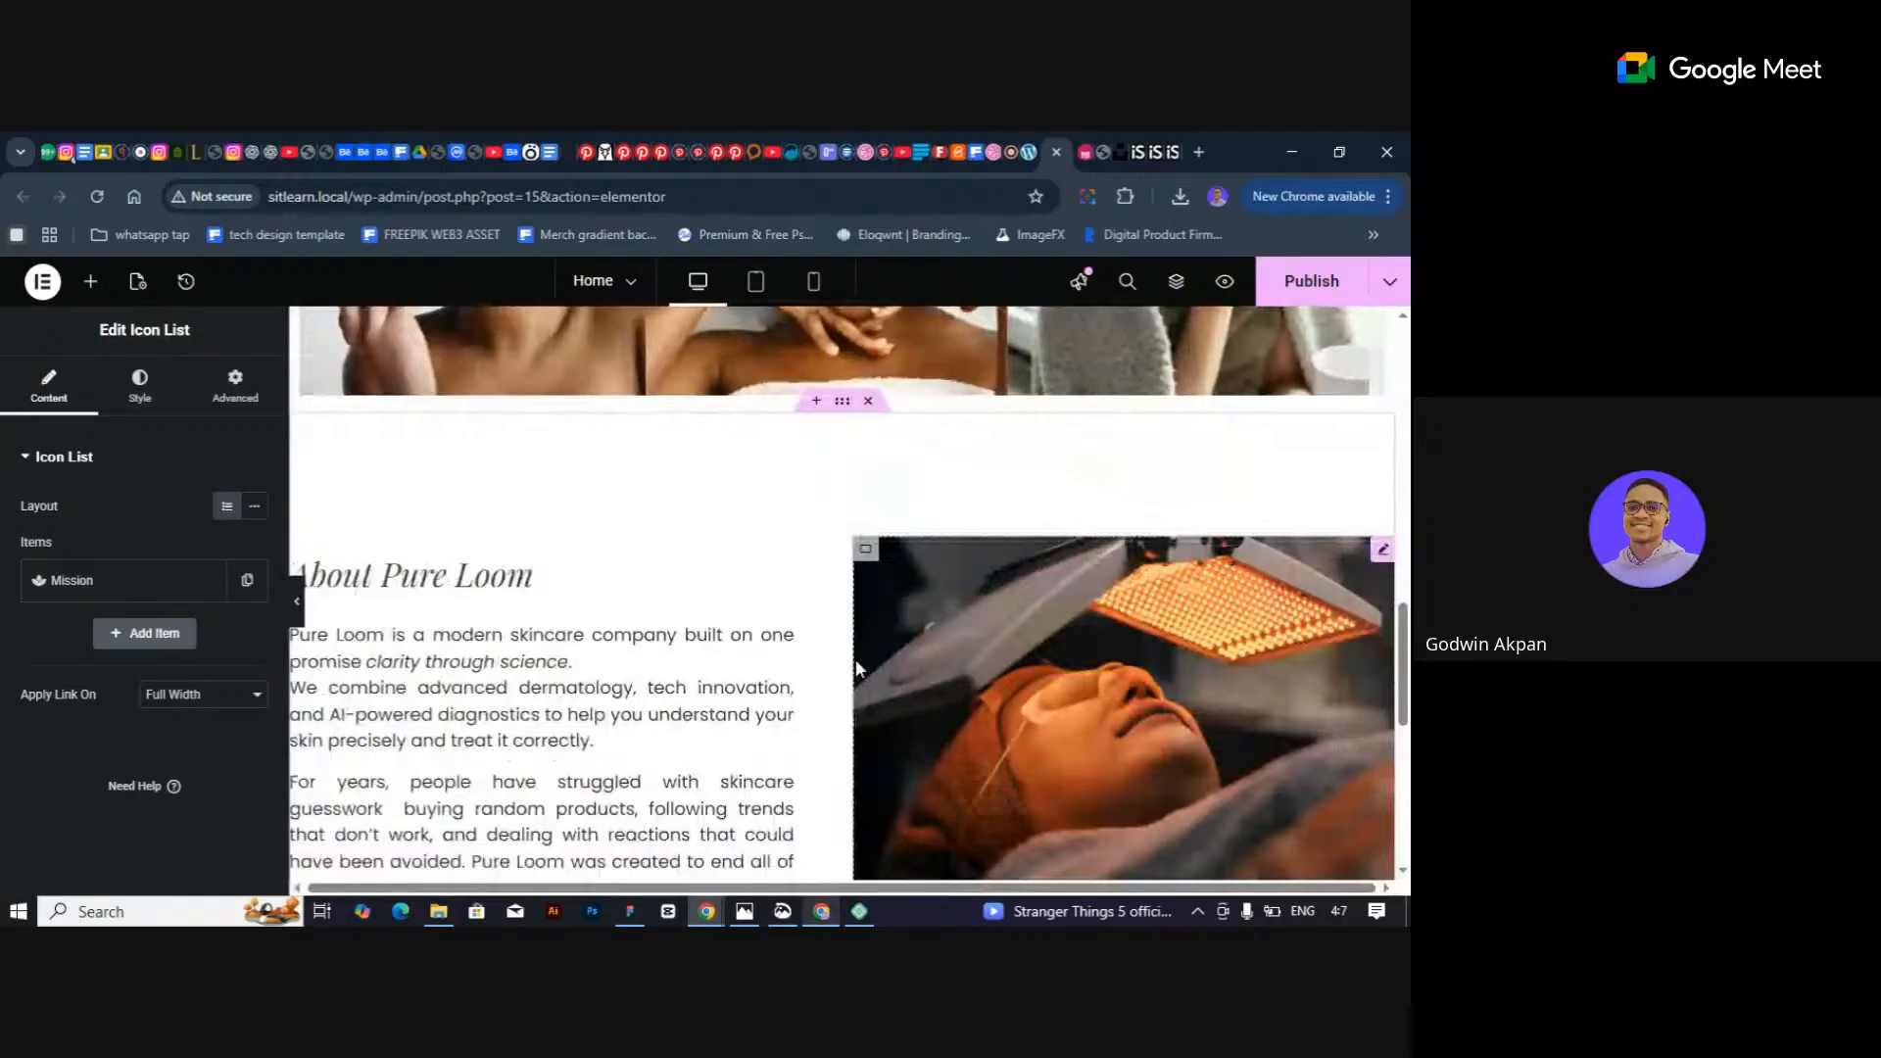
{"action": "scroll", "coordinate": [865, 647], "scroll_direction": "down", "scroll_amount": 3}
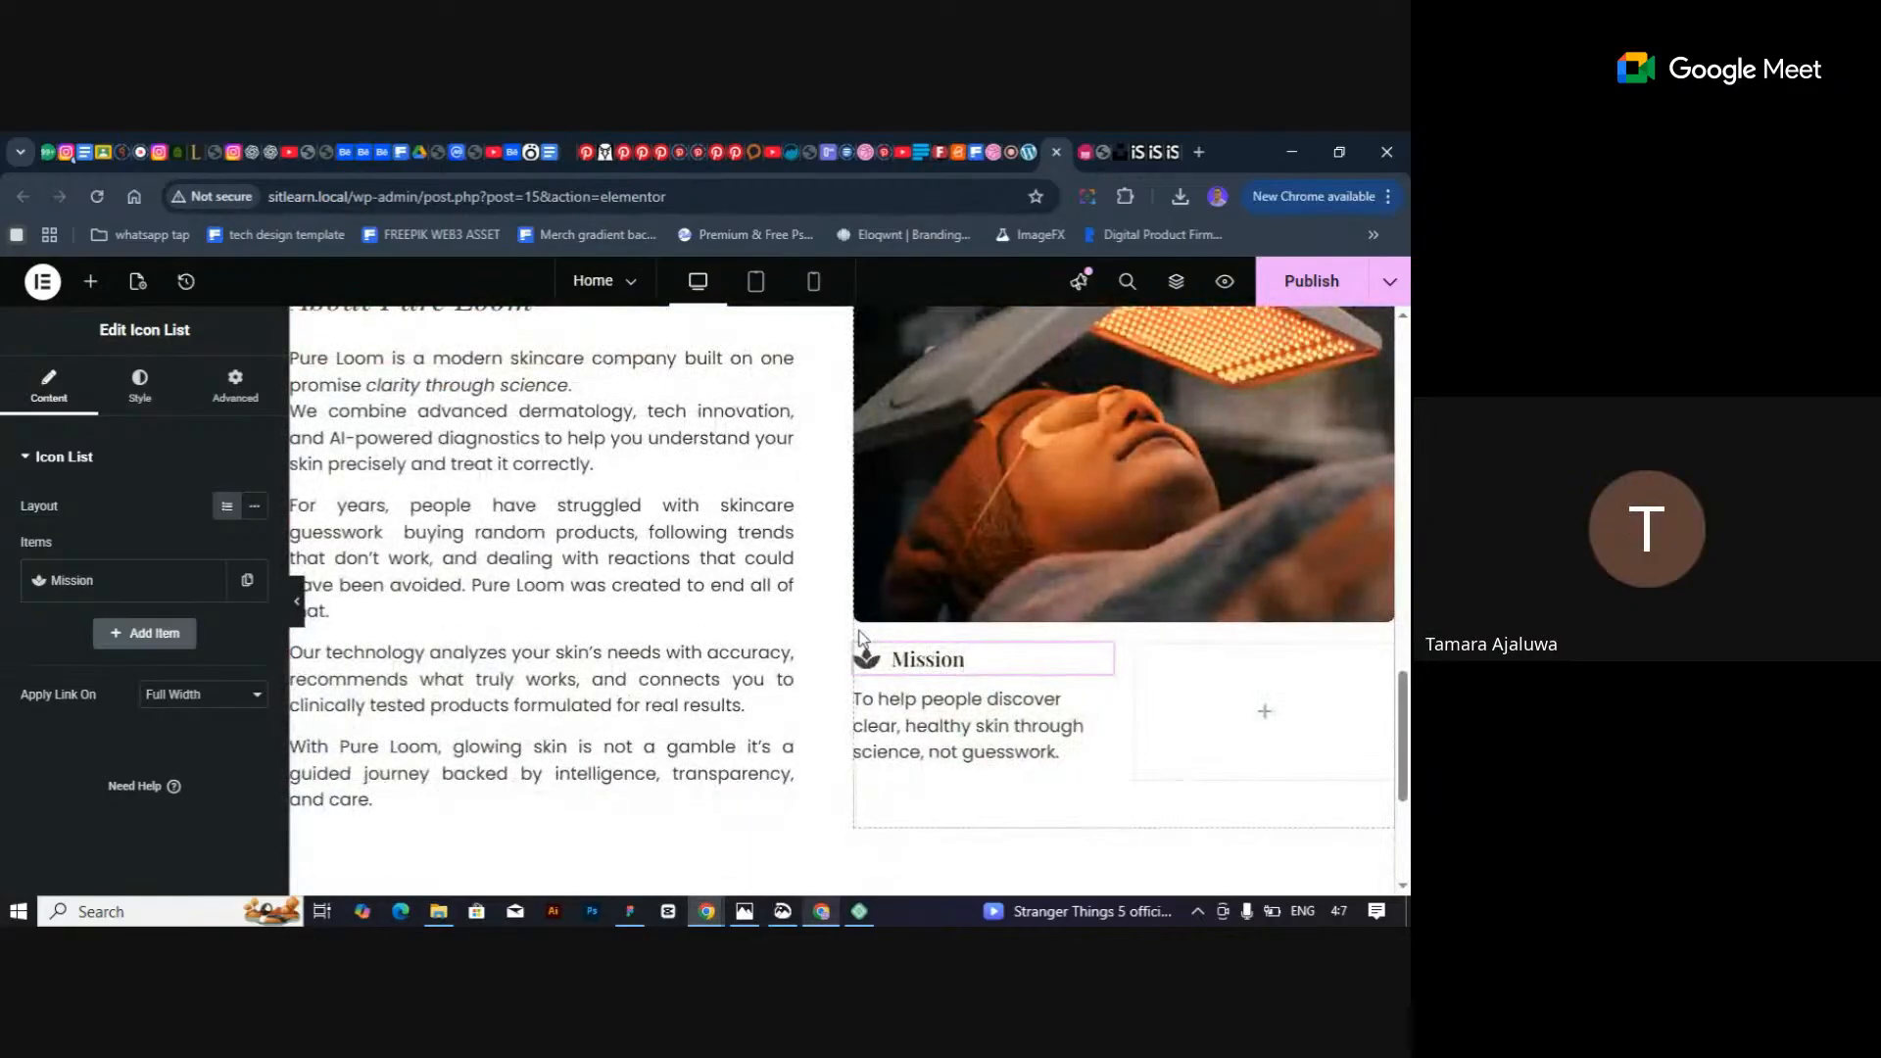
{"action": "scroll", "coordinate": [860, 638], "scroll_direction": "down", "scroll_amount": 3}
{"action": "scroll", "coordinate": [861, 632], "scroll_direction": "up", "scroll_amount": 3}
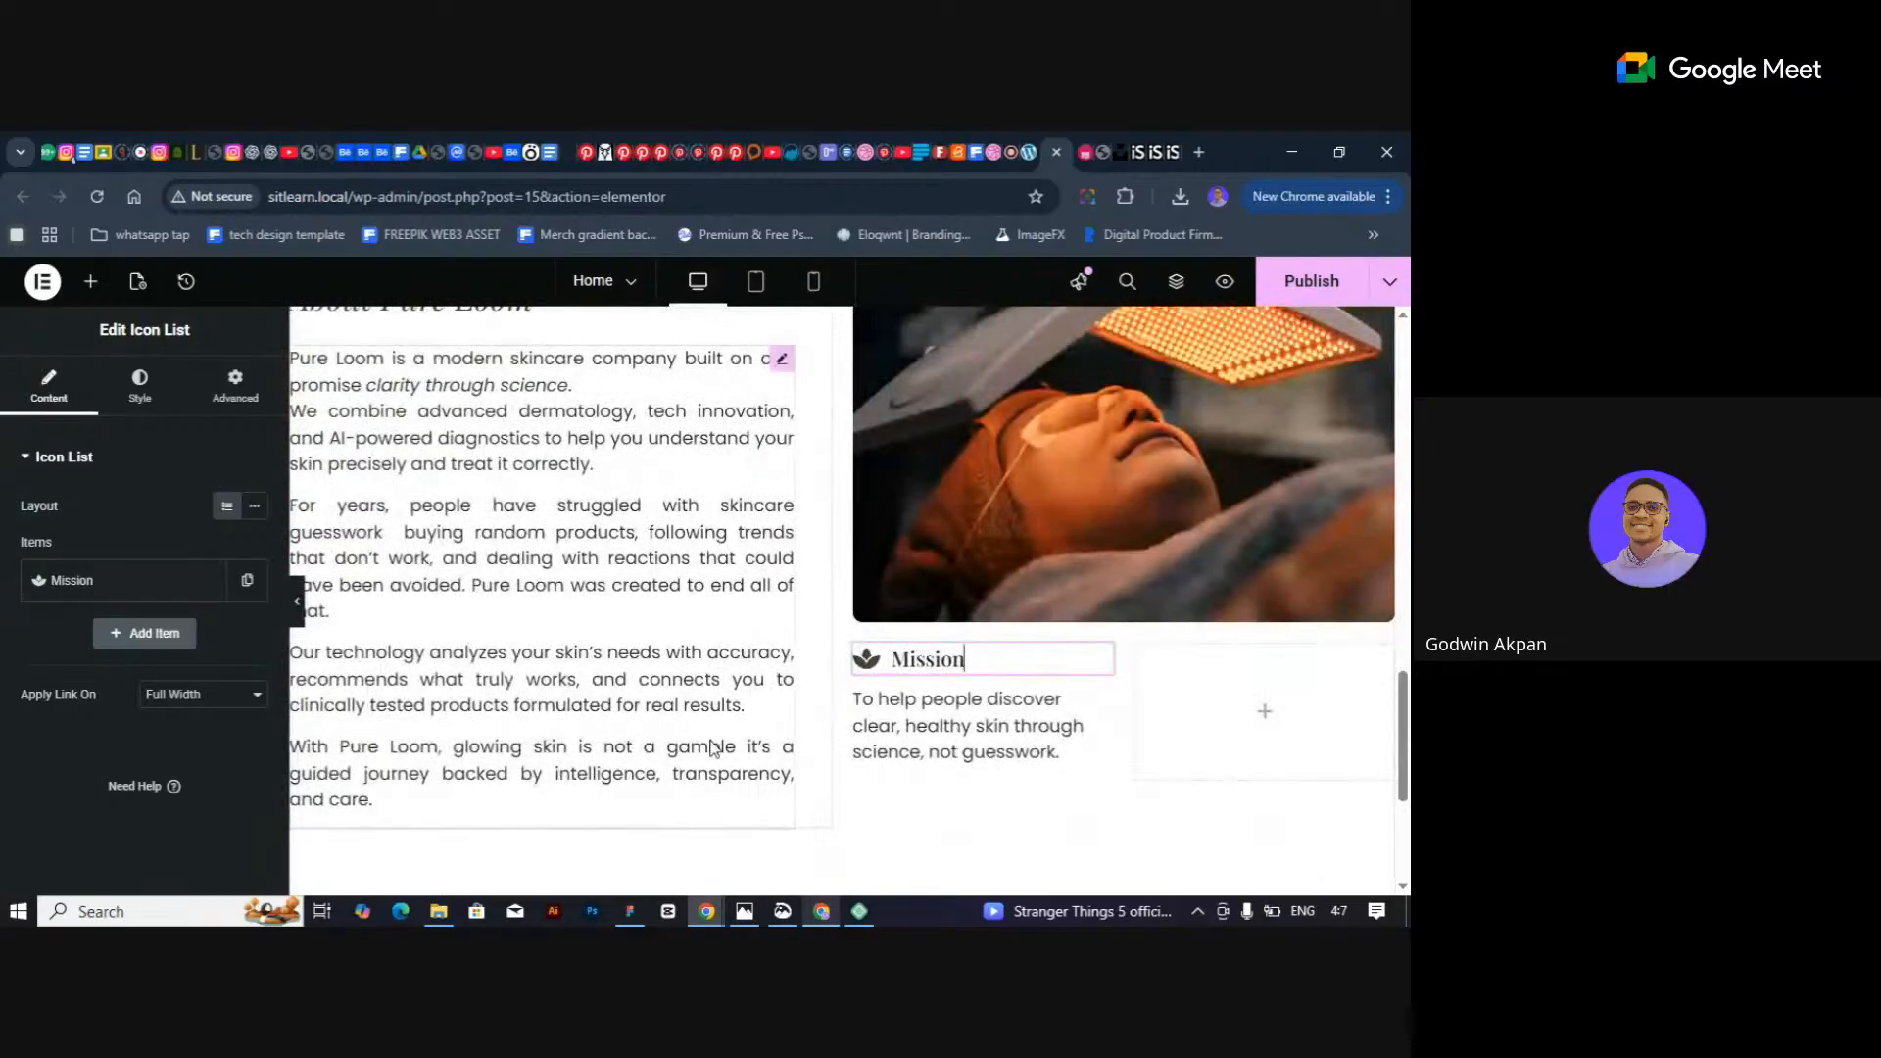
{"action": "scroll", "coordinate": [698, 727], "scroll_direction": "up", "scroll_amount": 3}
{"action": "scroll", "coordinate": [698, 745], "scroll_direction": "up", "scroll_amount": 5}
{"action": "scroll", "coordinate": [691, 784], "scroll_direction": "down", "scroll_amount": 3}
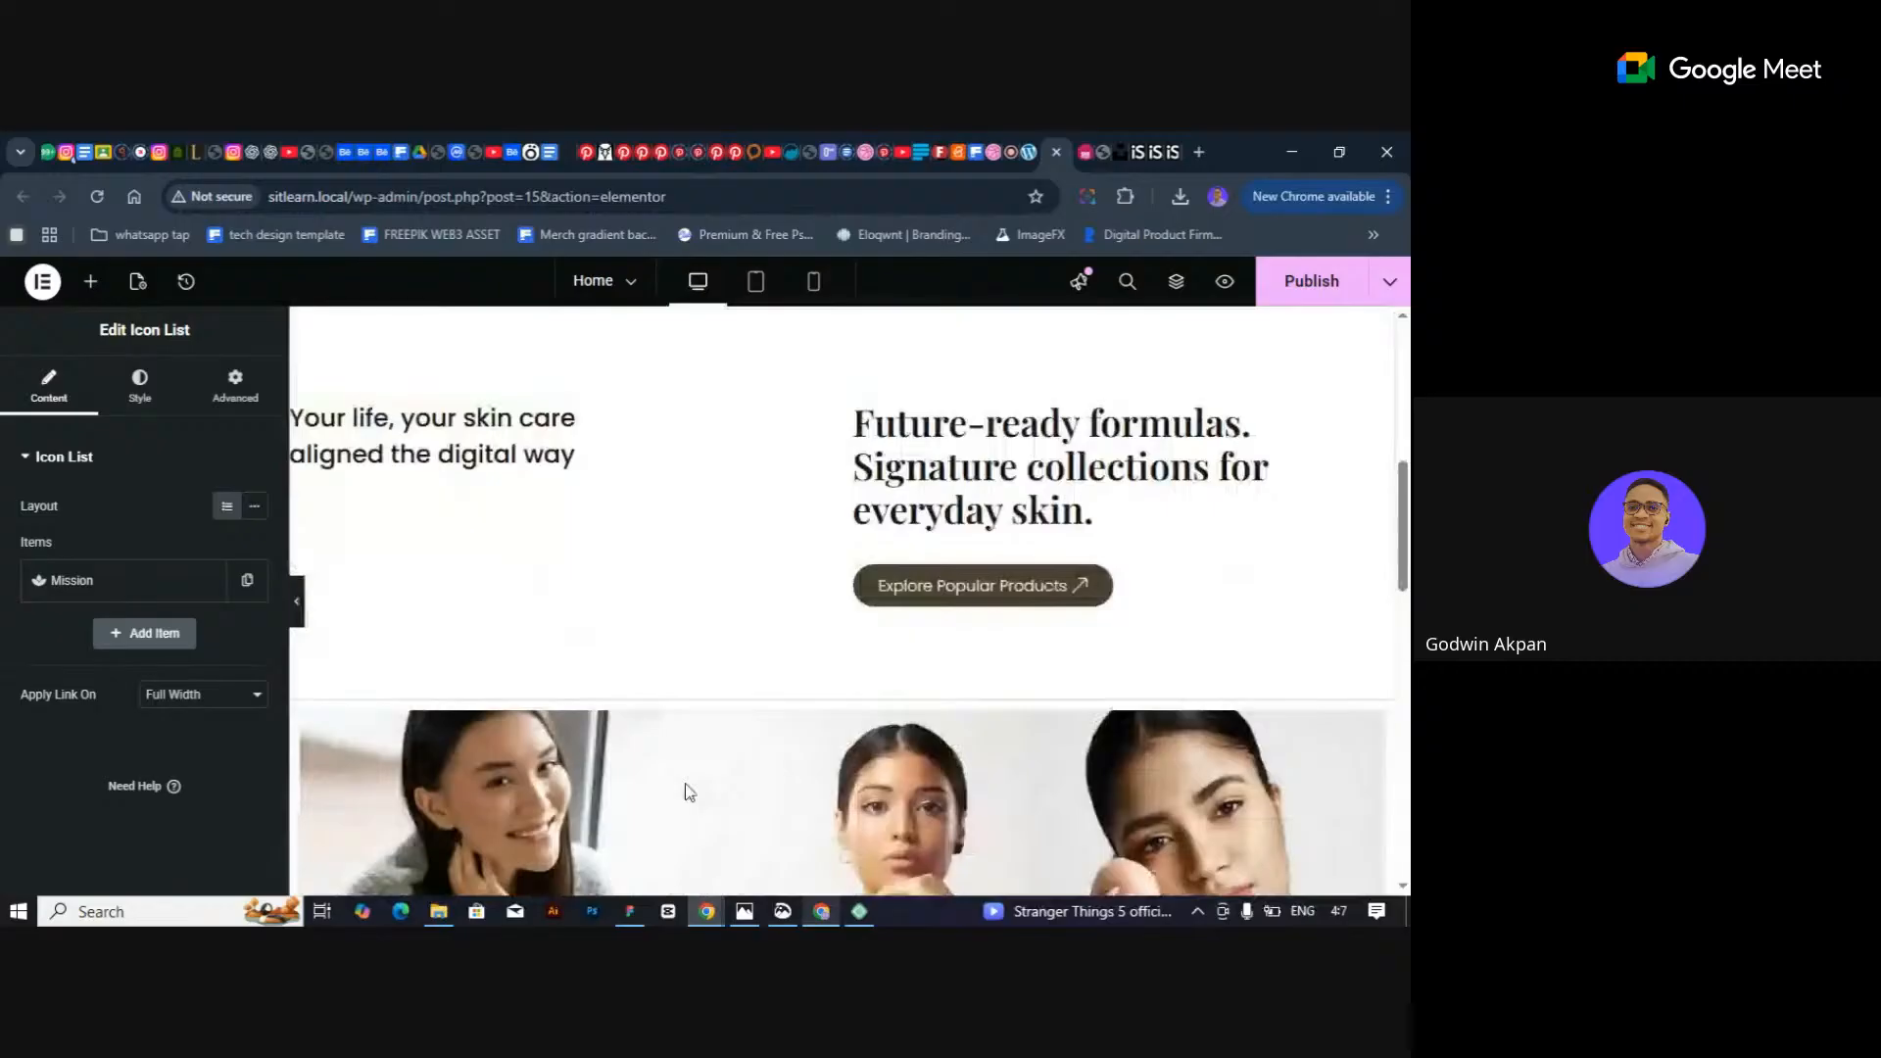
{"action": "scroll", "coordinate": [689, 800], "scroll_direction": "down", "scroll_amount": 7}
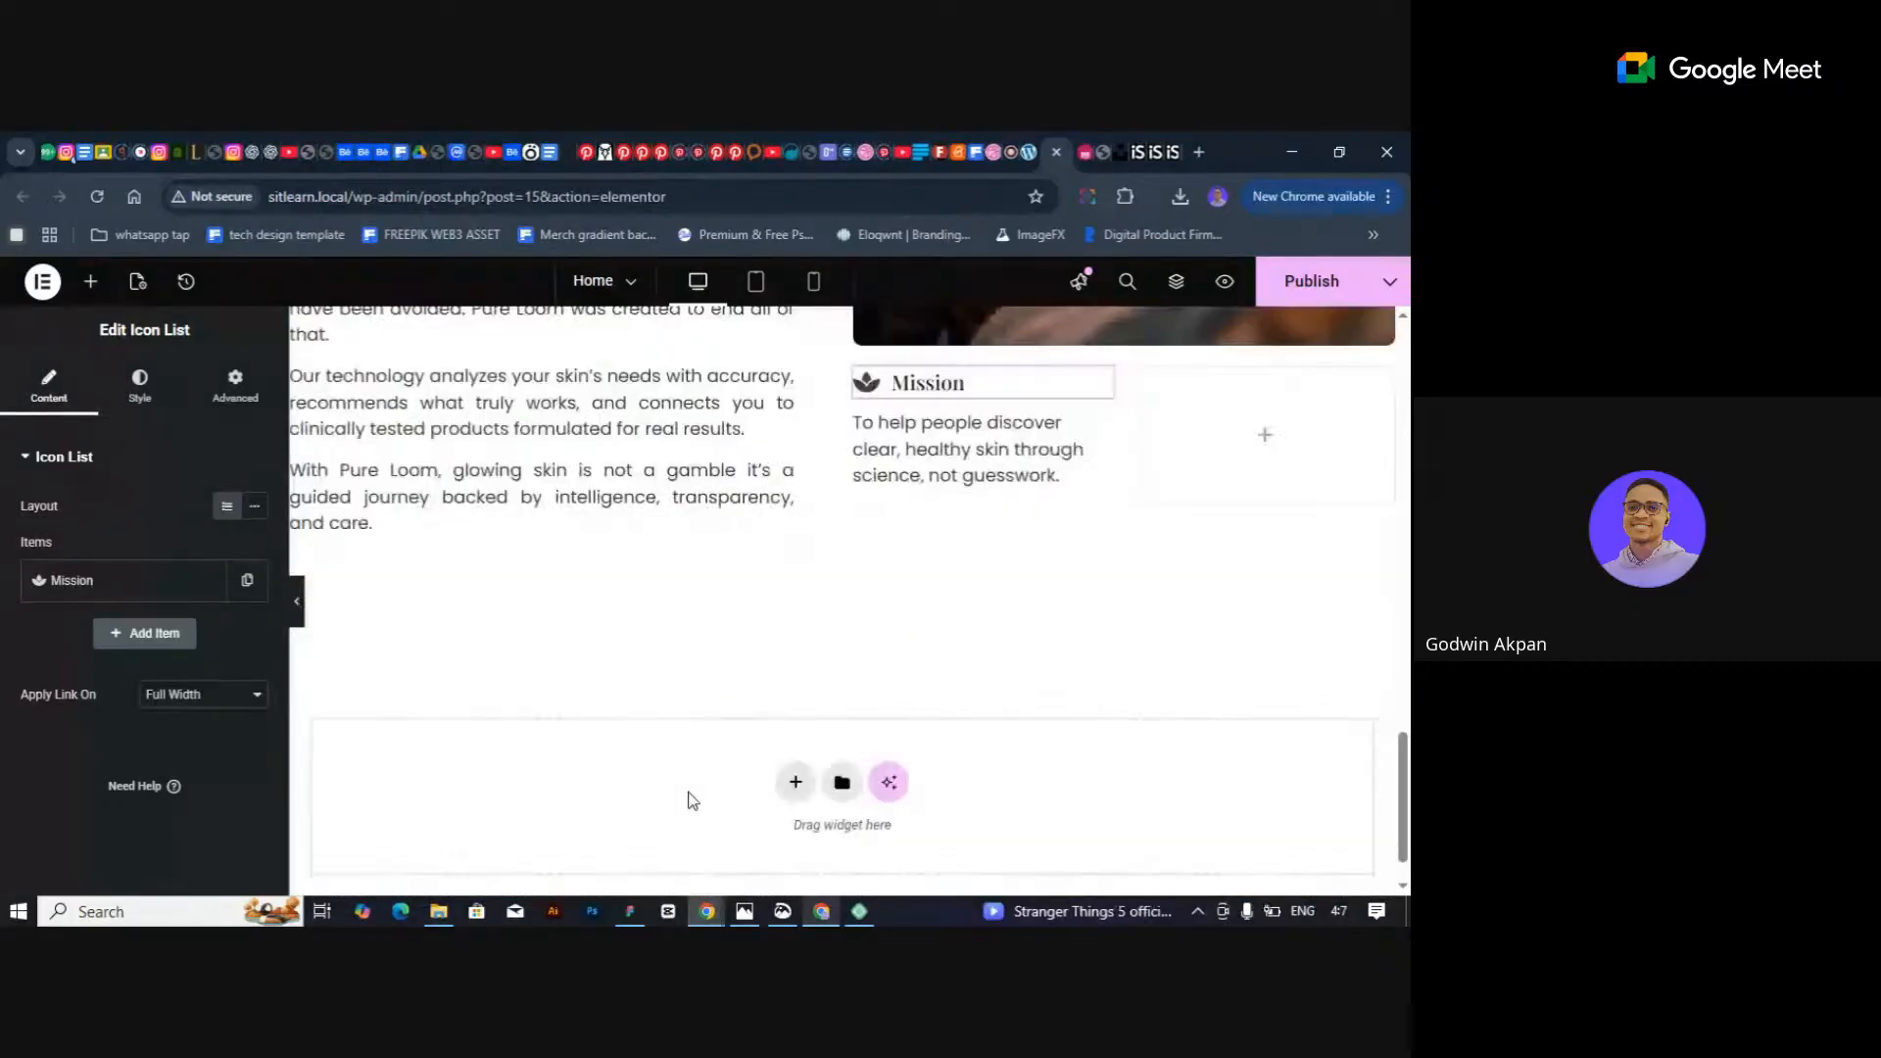
{"action": "scroll", "coordinate": [693, 801], "scroll_direction": "up", "scroll_amount": 3}
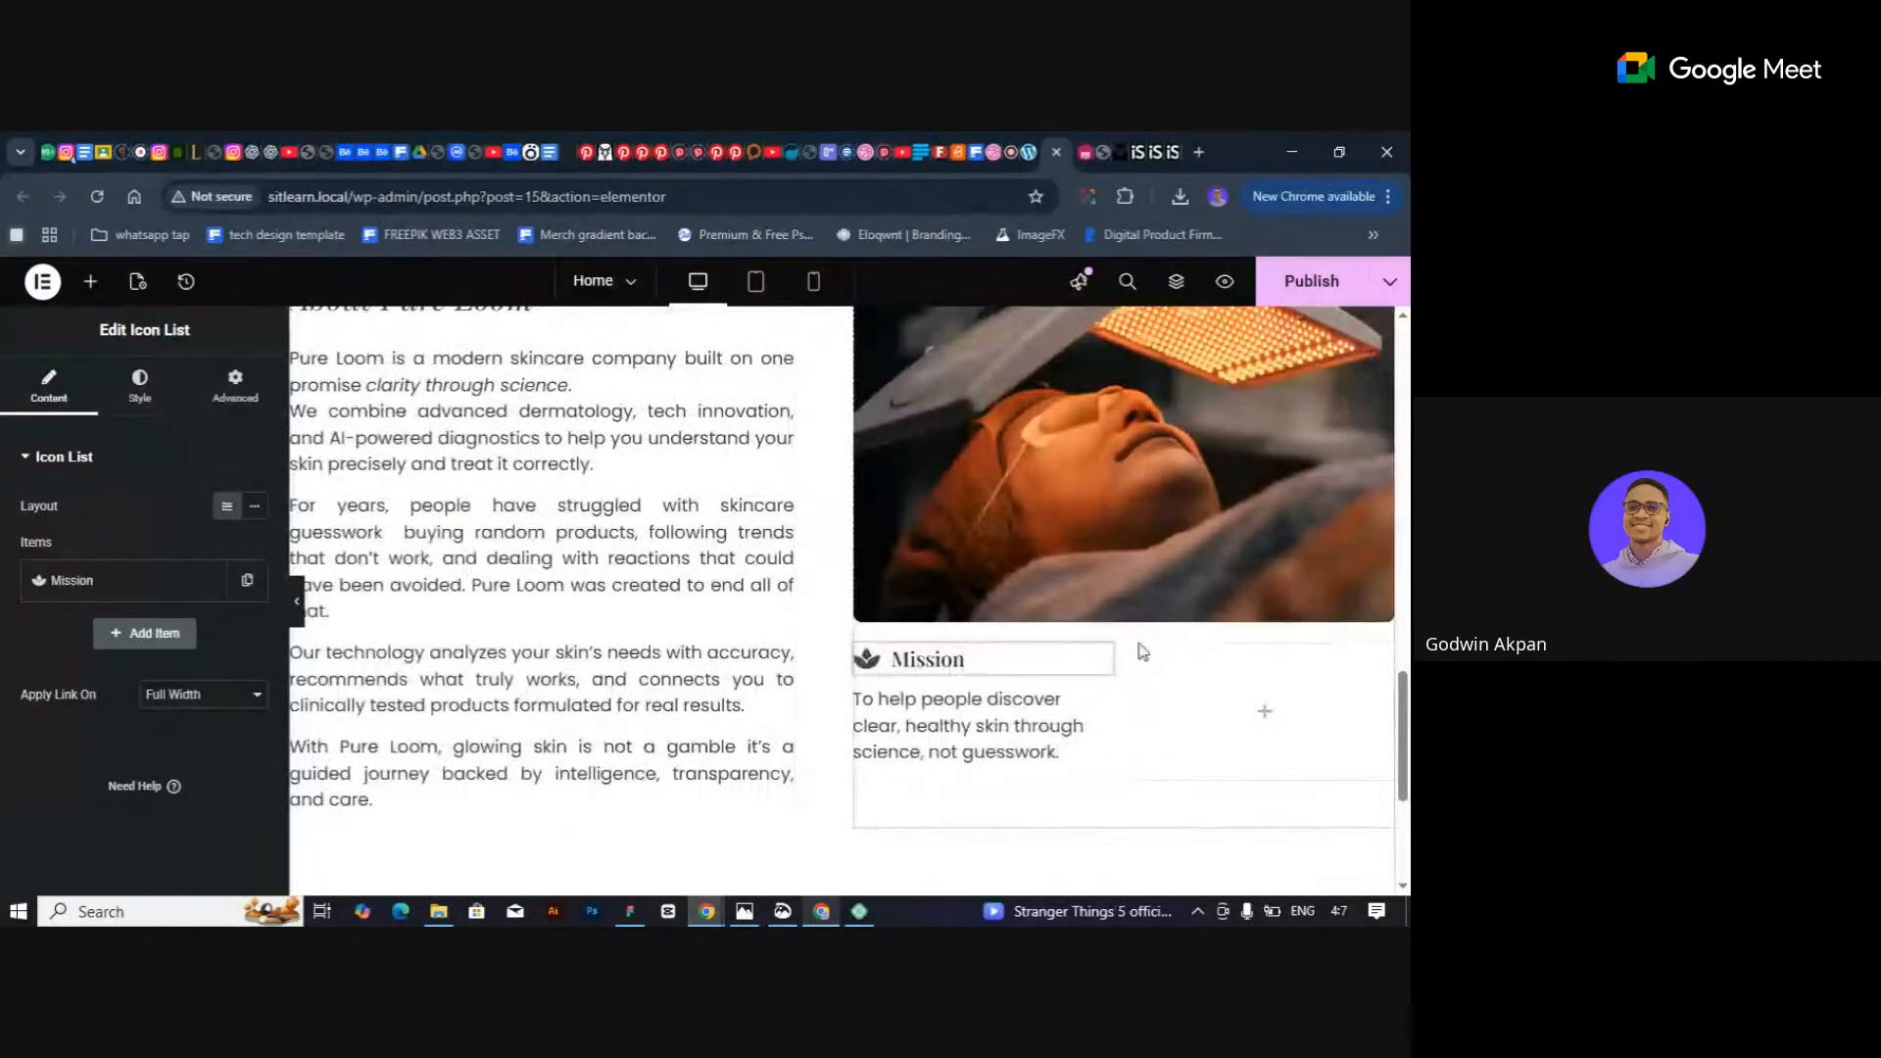
Duplicate the Mission container below the image and delete the empty container beside the copy.
{"action": "left_click", "coordinate": [859, 676]}
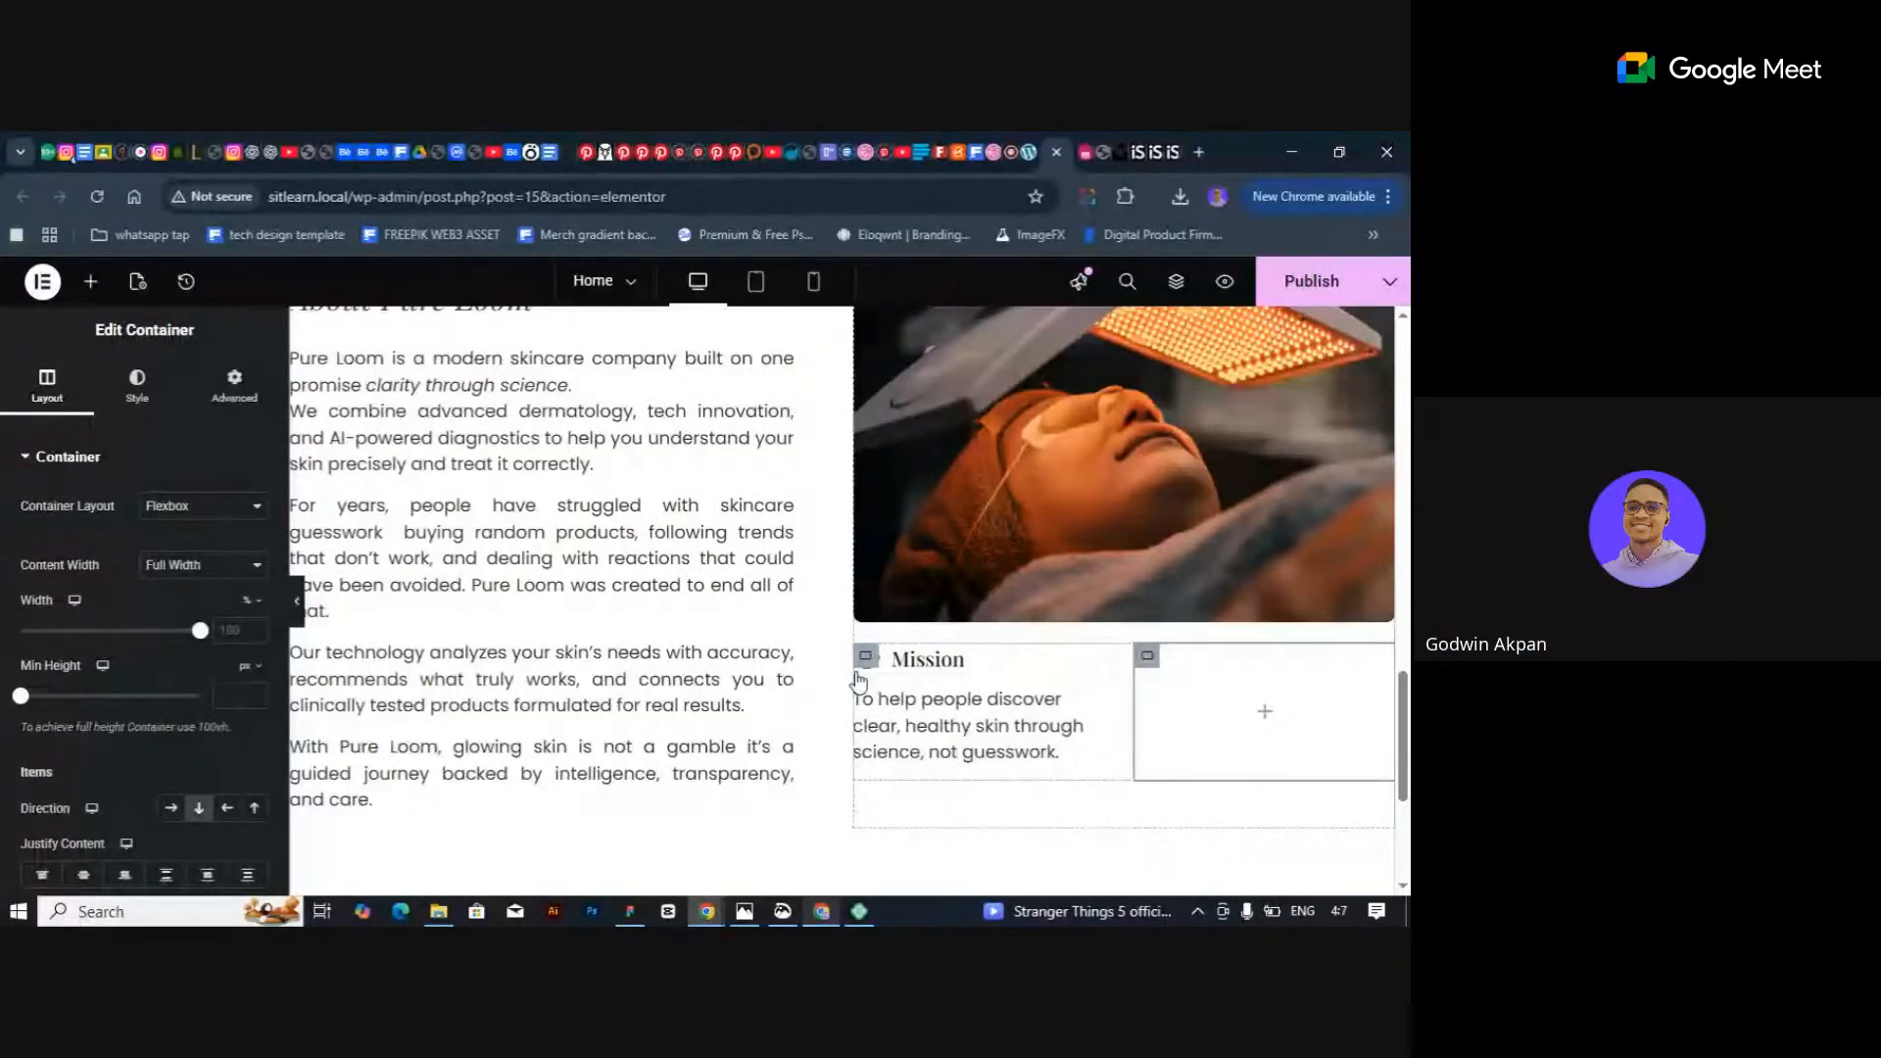
{"action": "left_click", "coordinate": [865, 658]}
{"action": "key", "text": "ctrl+d"}
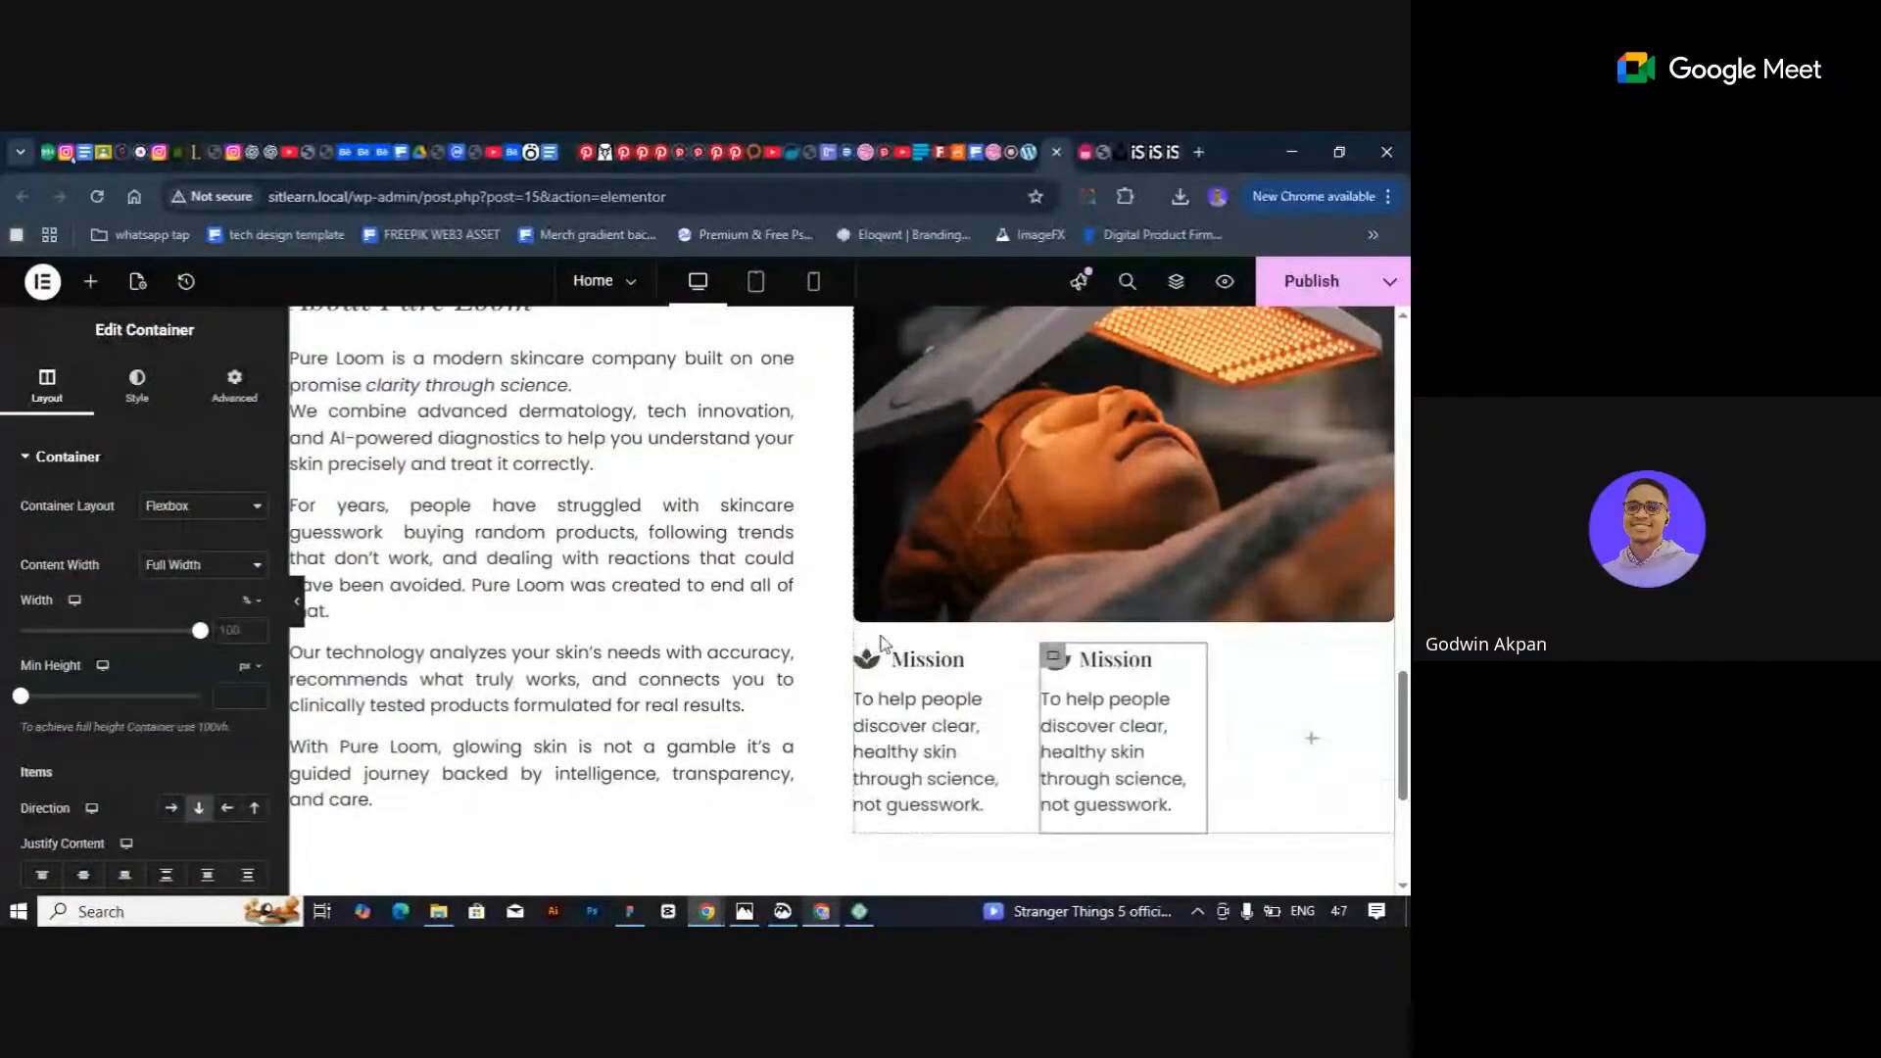
{"action": "left_click", "coordinate": [1242, 667]}
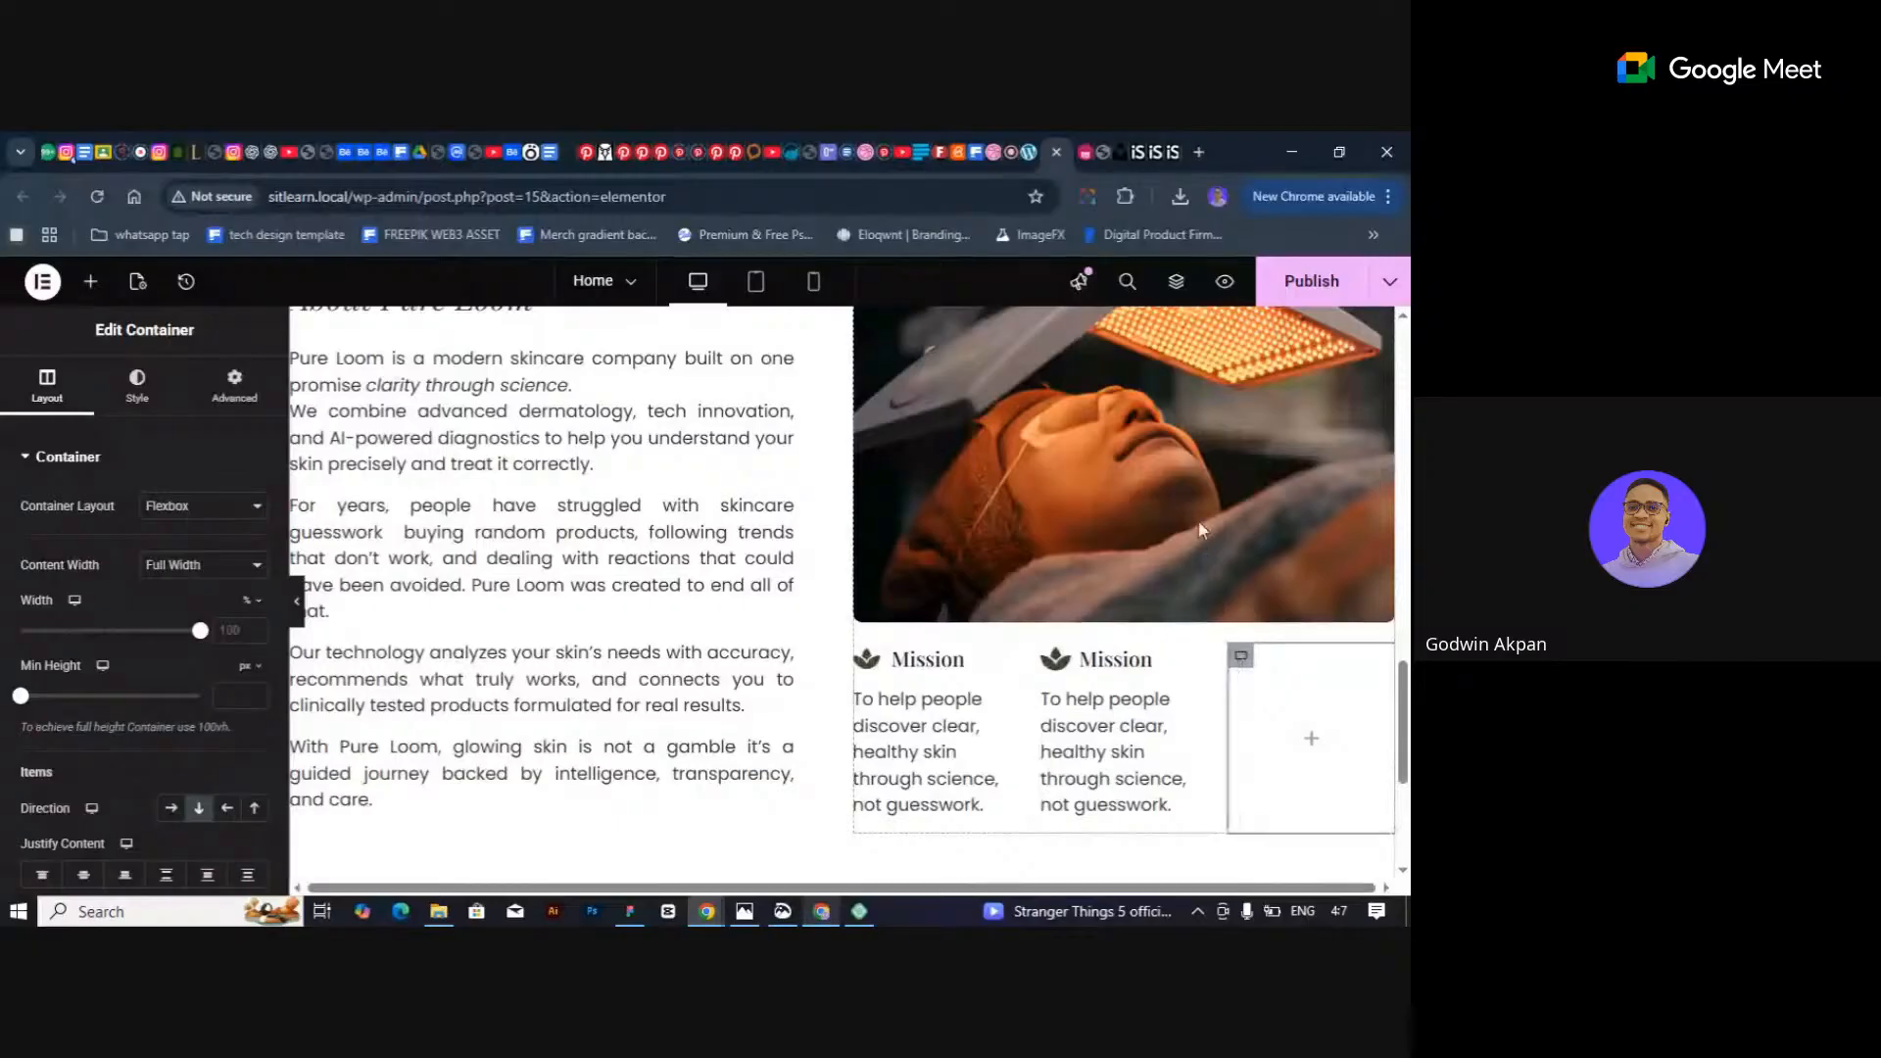
{"action": "key", "text": "Delete"}
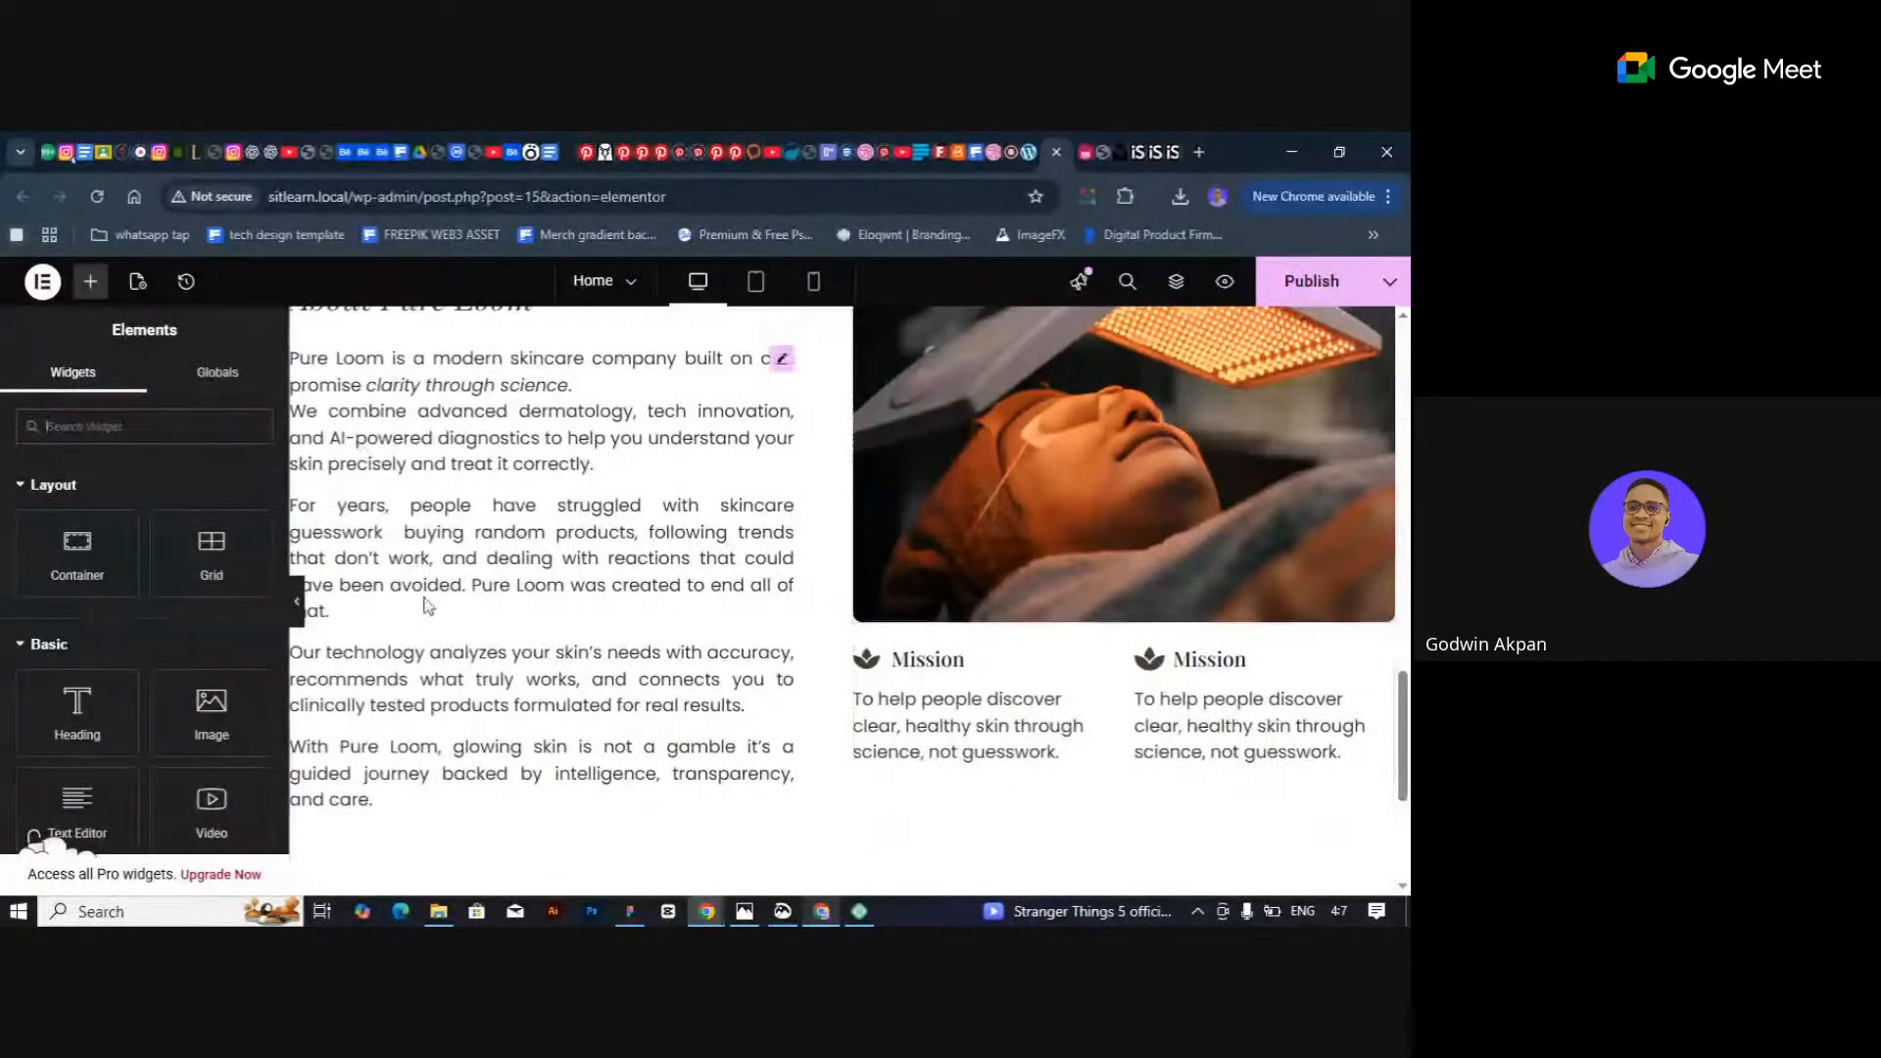
{"action": "left_click", "coordinate": [297, 600]}
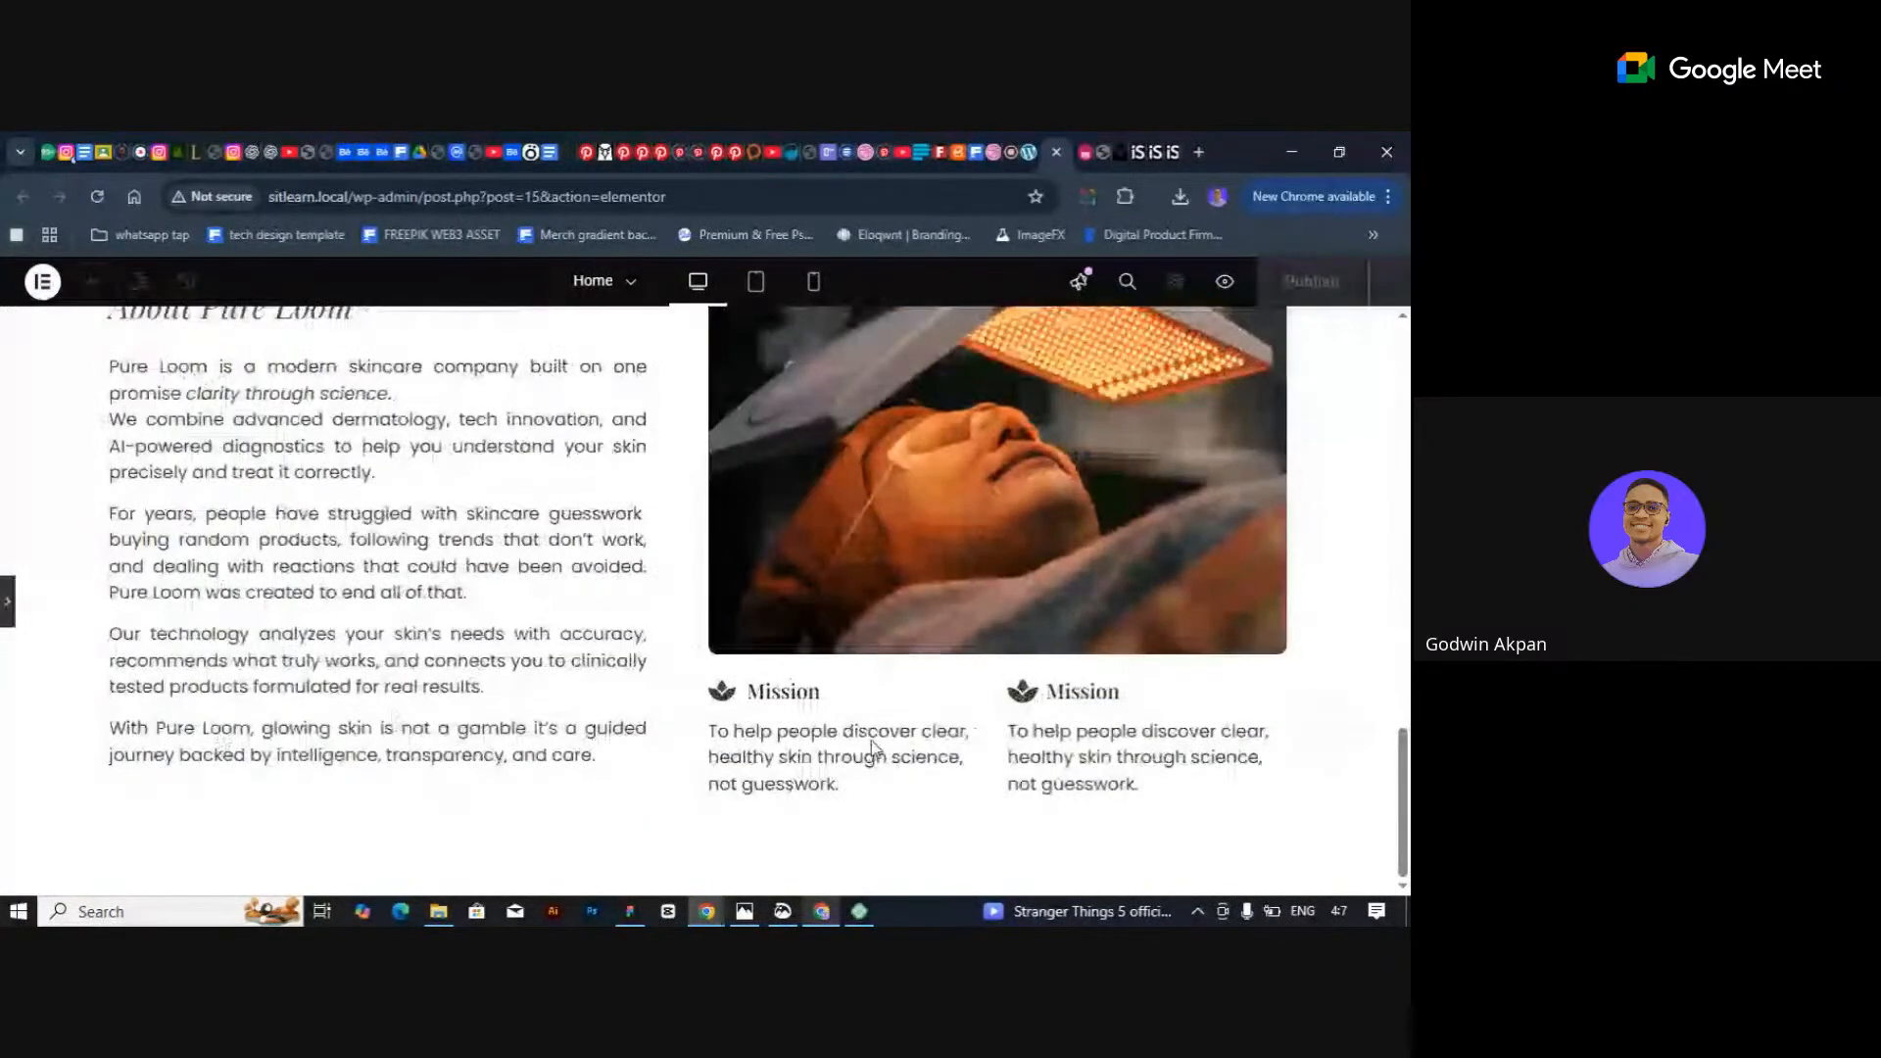
{"action": "scroll", "coordinate": [1063, 737], "scroll_direction": "up", "scroll_amount": 3}
{"action": "scroll", "coordinate": [982, 730], "scroll_direction": "down", "scroll_amount": 3}
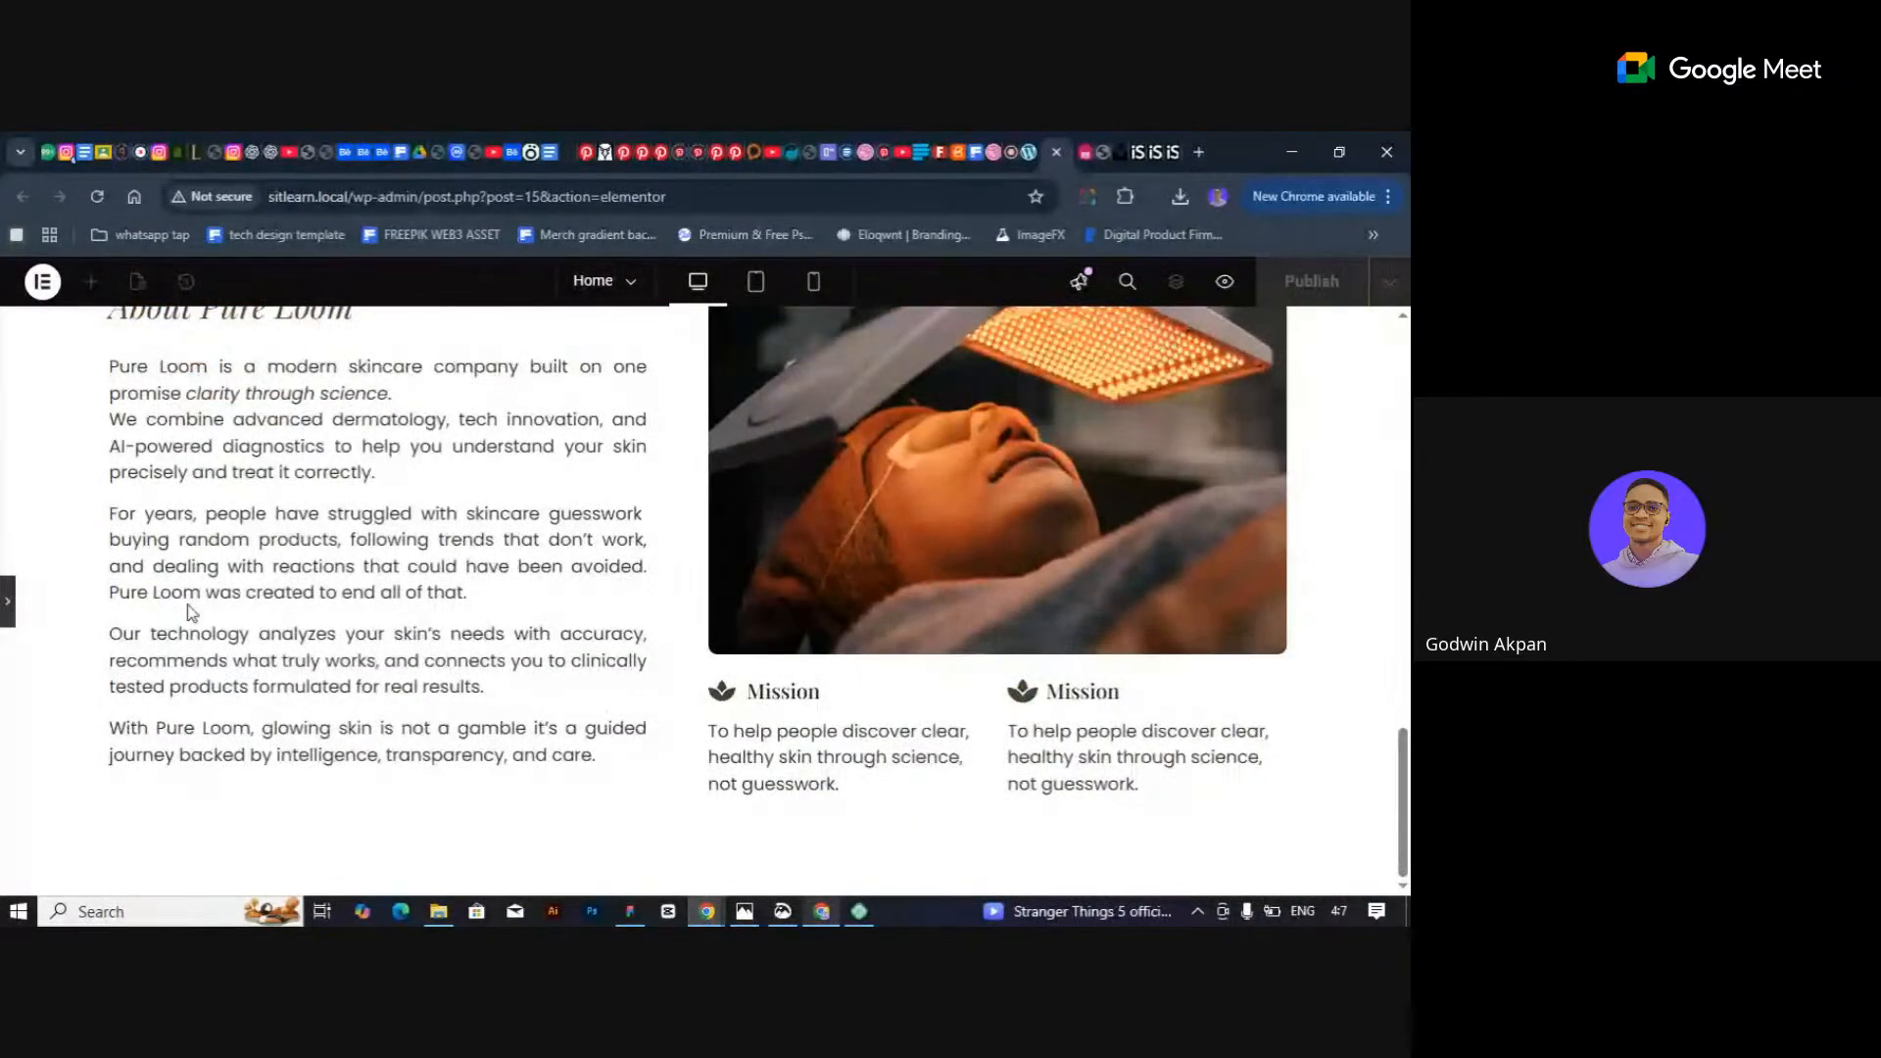
Replace the icon of the duplicated Mission item with the asterisk-shaped star icon from the icon library.
{"action": "left_click", "coordinate": [8, 601]}
{"action": "left_click", "coordinate": [1274, 667]}
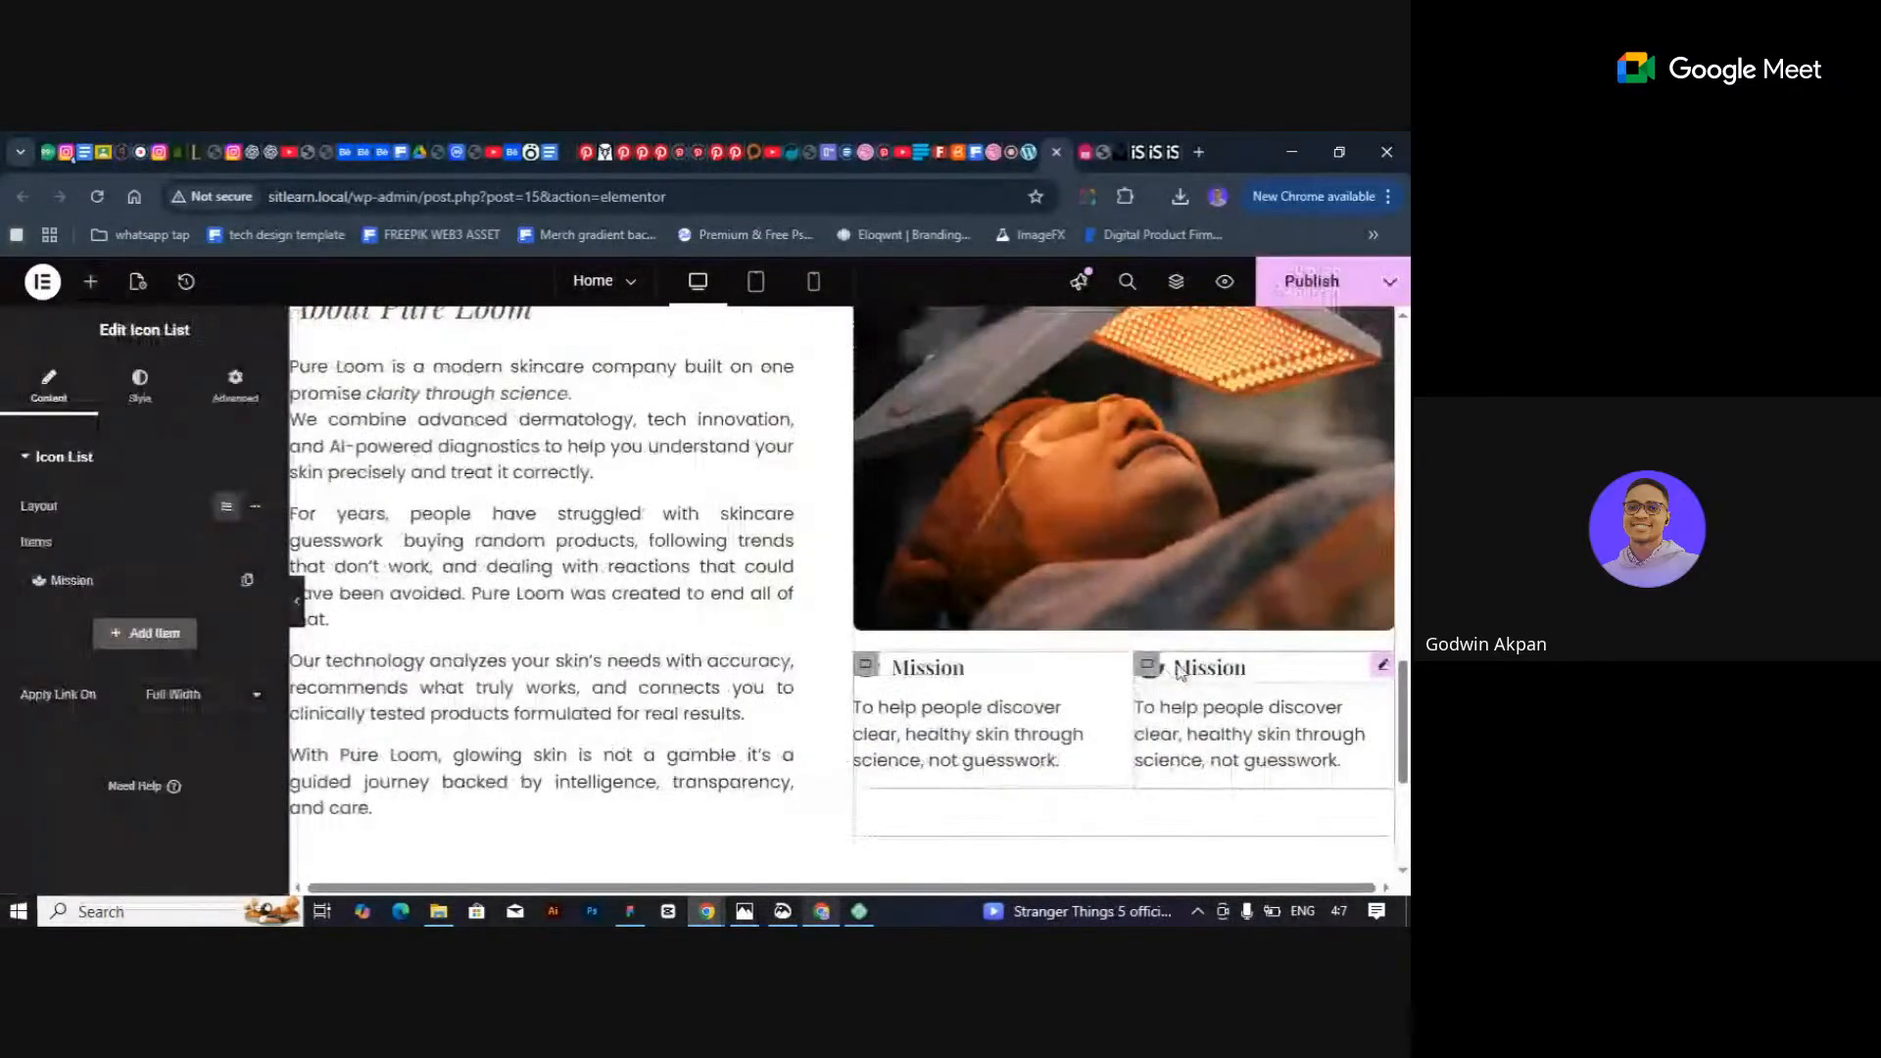
{"action": "left_click", "coordinate": [120, 588]}
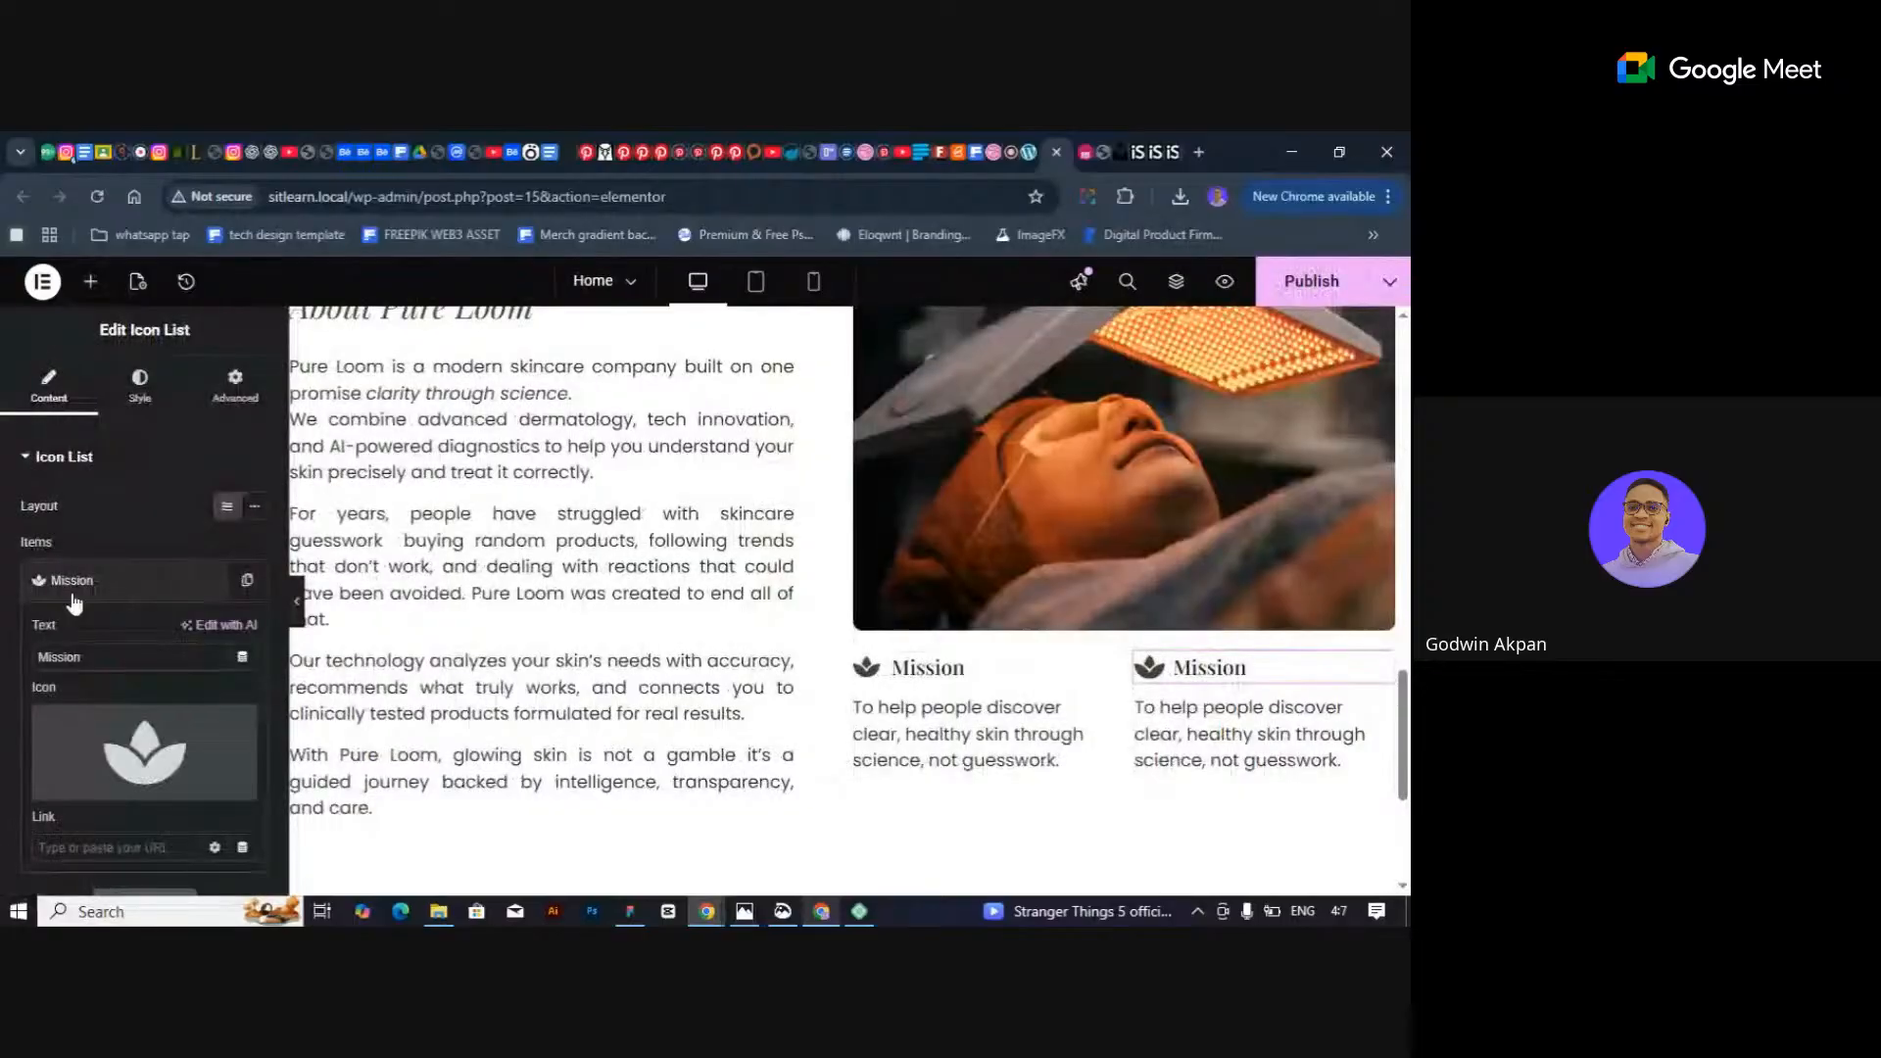
{"action": "left_click", "coordinate": [148, 730]}
{"action": "scroll", "coordinate": [891, 725], "scroll_direction": "down", "scroll_amount": 5}
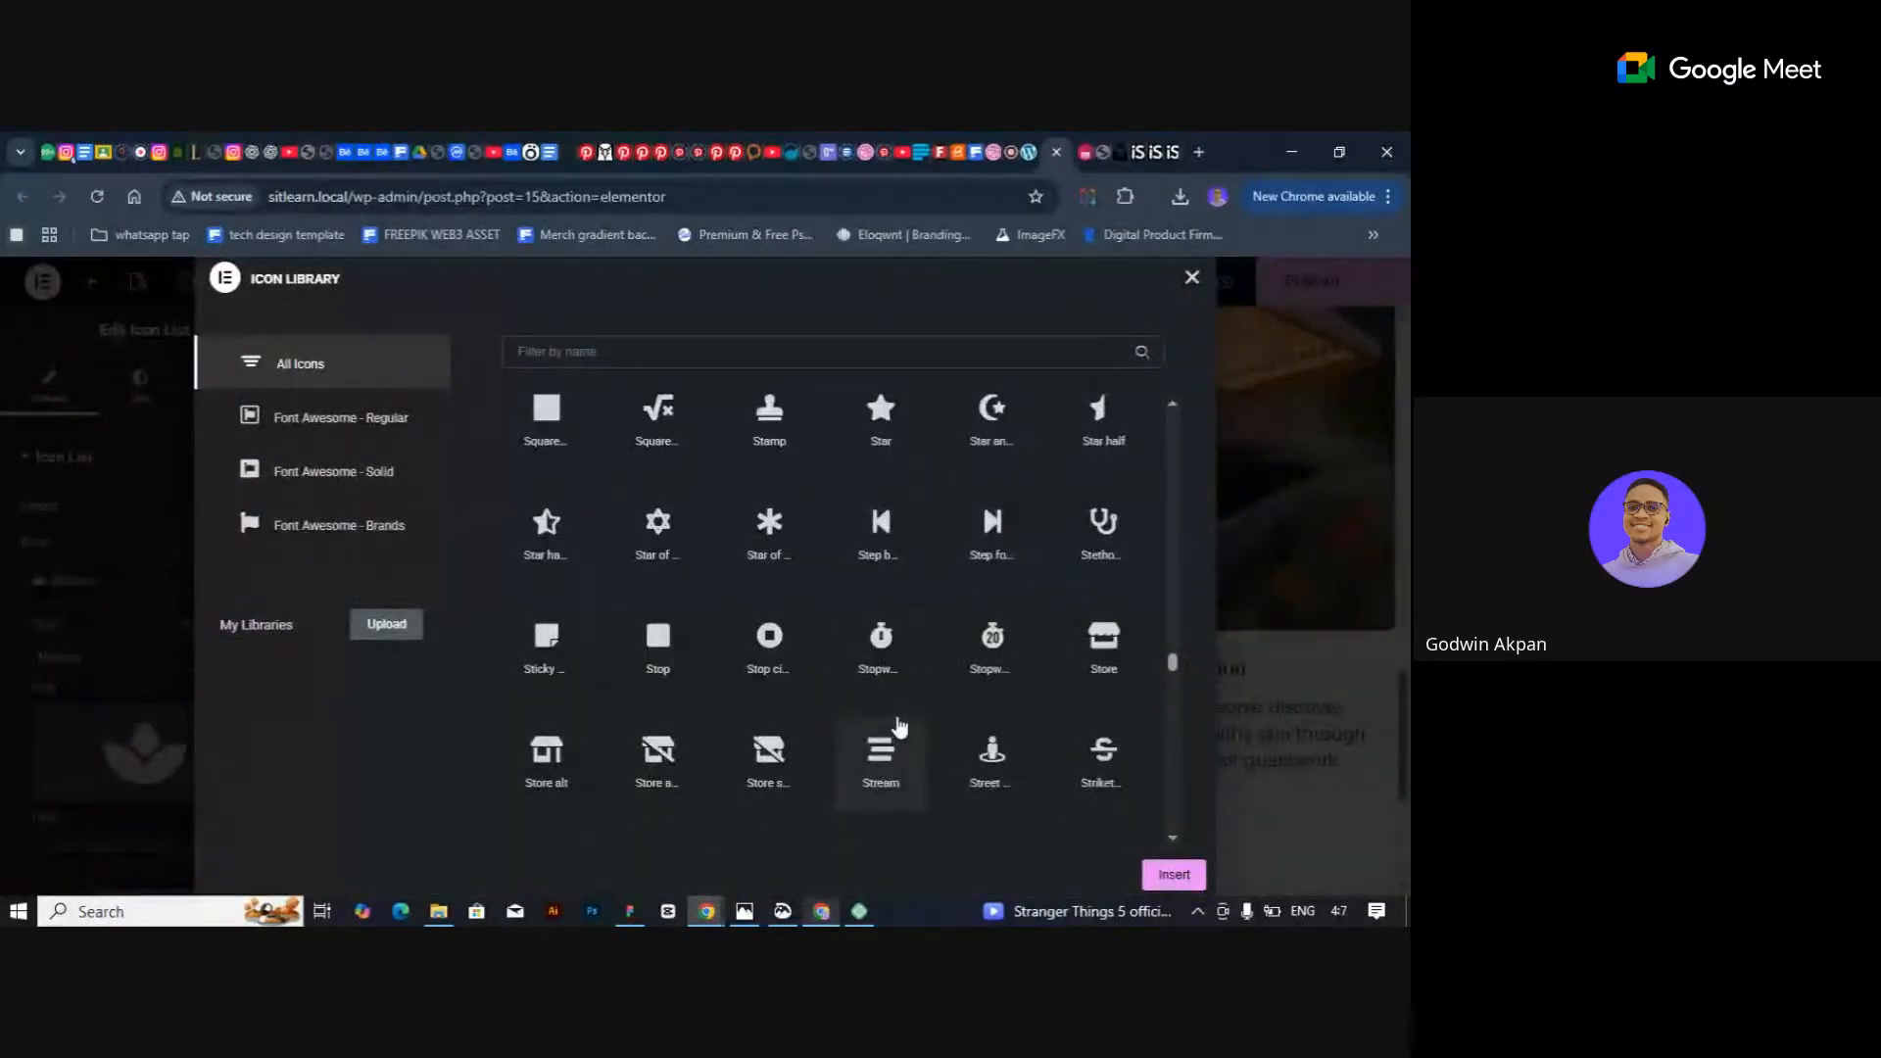
{"action": "scroll", "coordinate": [900, 726], "scroll_direction": "down", "scroll_amount": 3}
{"action": "scroll", "coordinate": [902, 716], "scroll_direction": "down", "scroll_amount": 1}
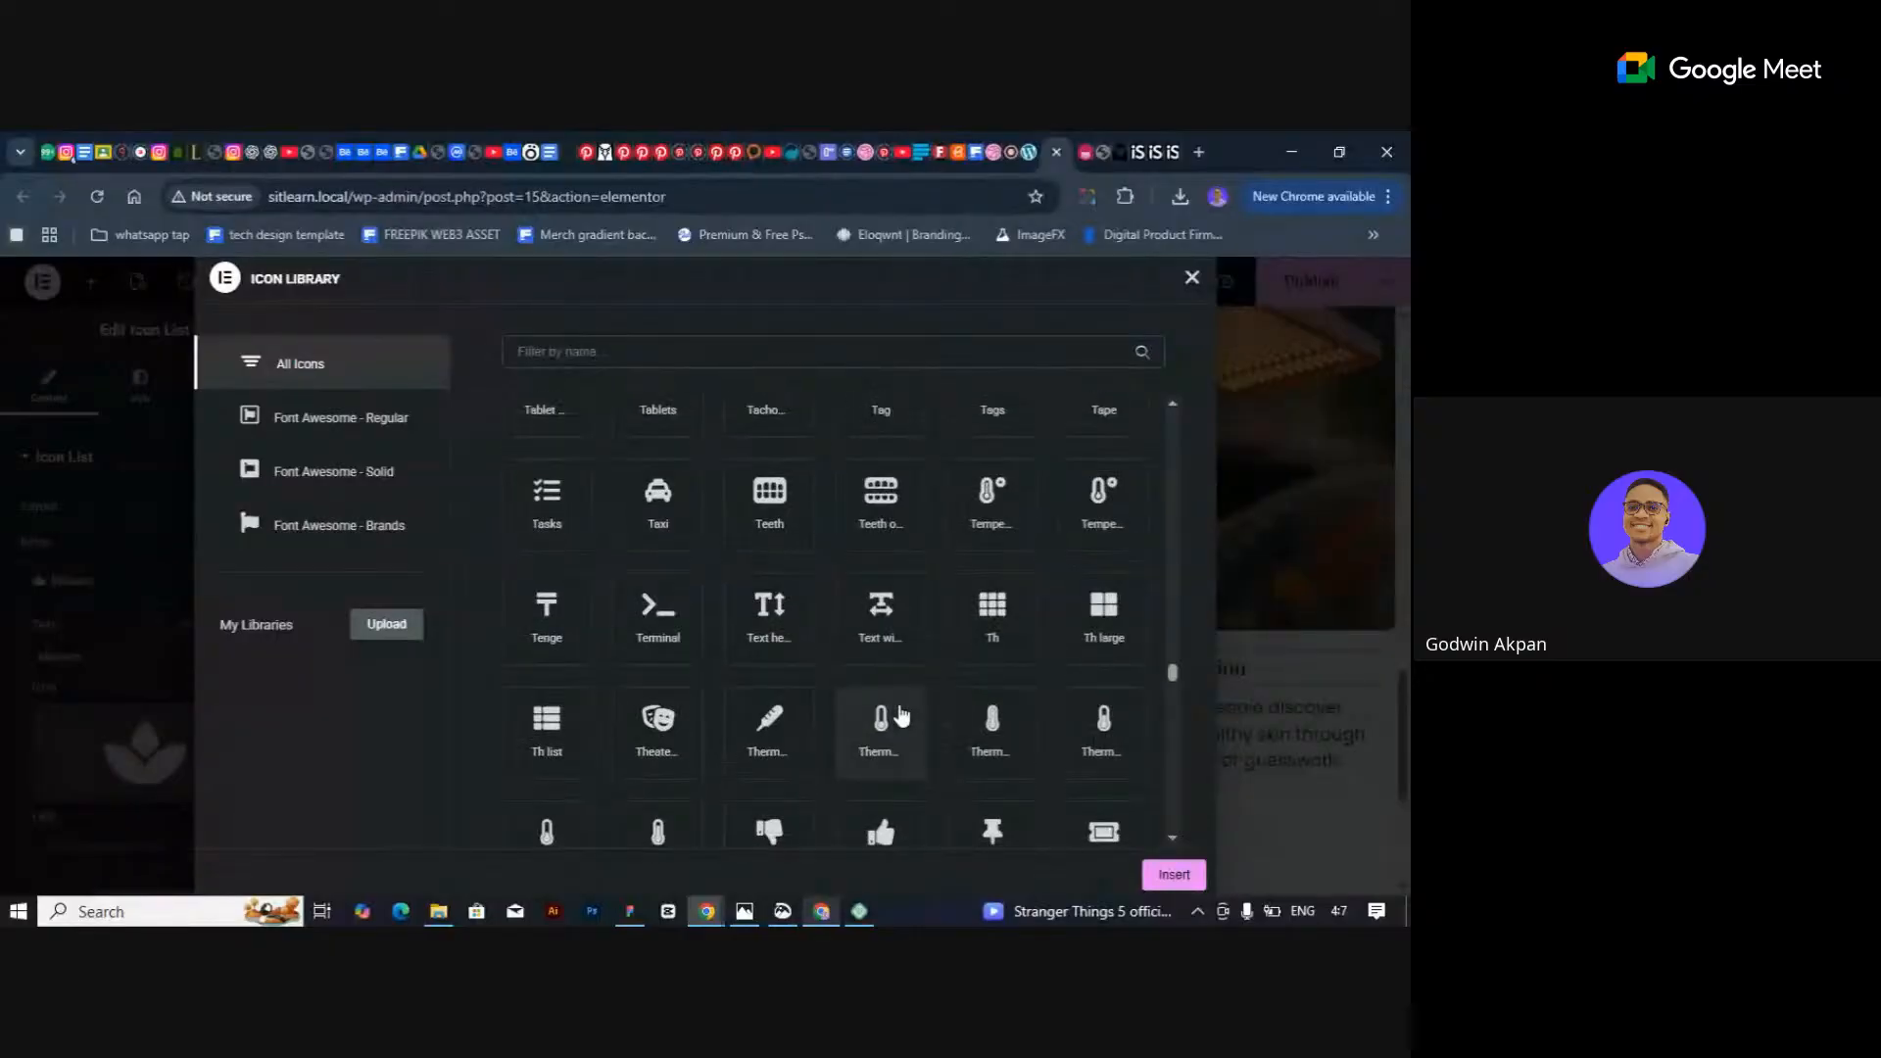
{"action": "scroll", "coordinate": [901, 716], "scroll_direction": "up", "scroll_amount": 5}
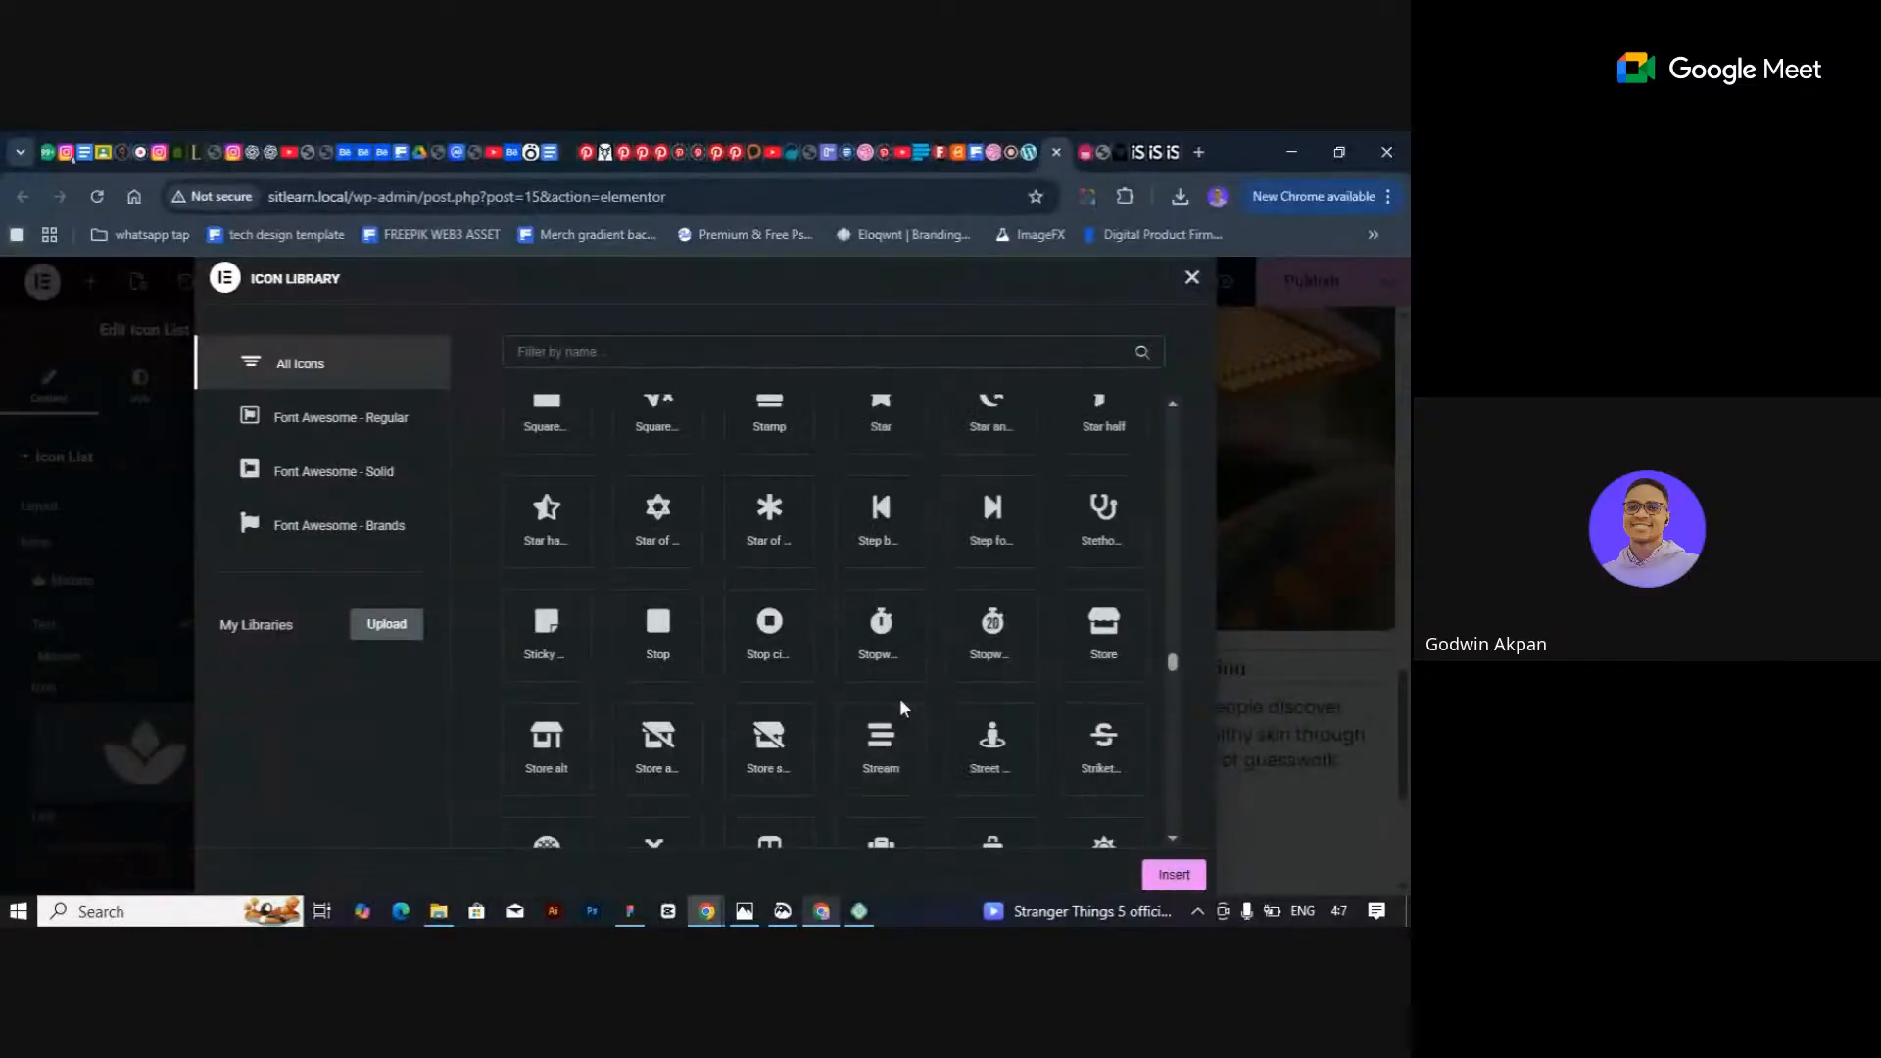
{"action": "left_click", "coordinate": [769, 782]}
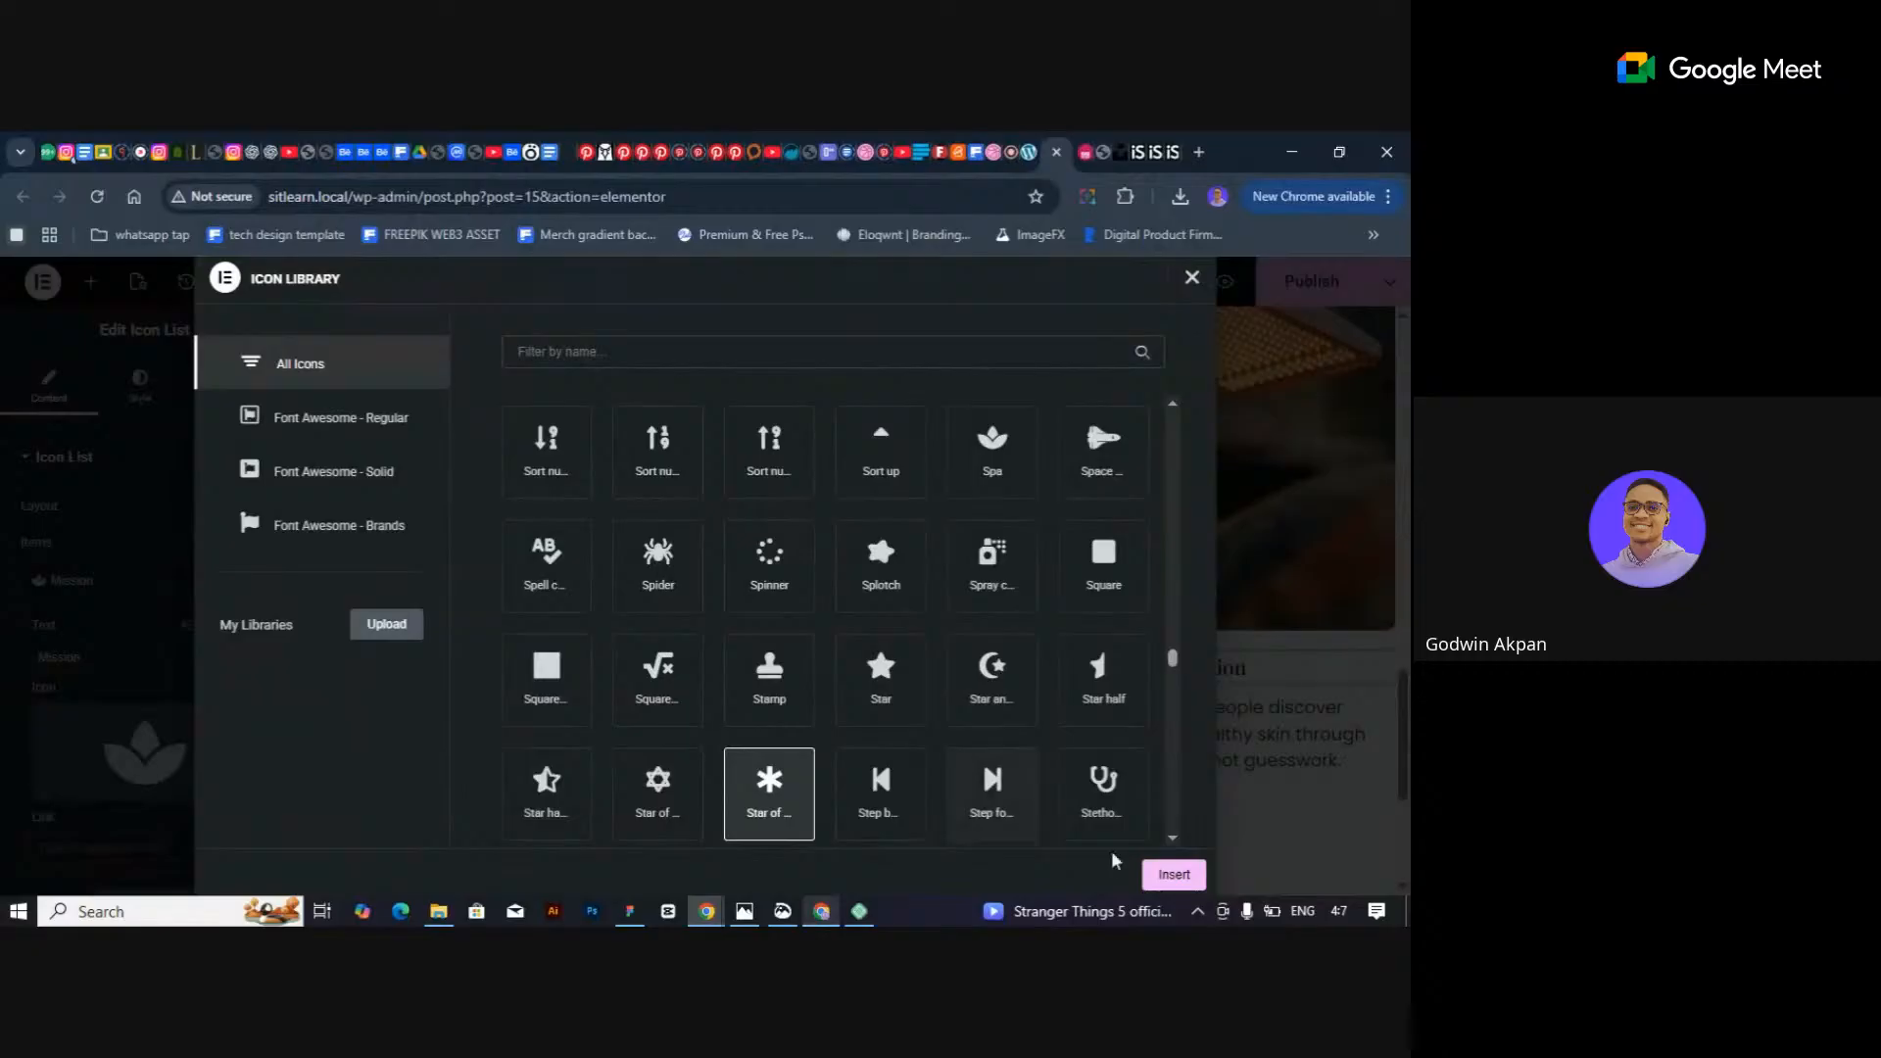
{"action": "left_click", "coordinate": [1187, 882]}
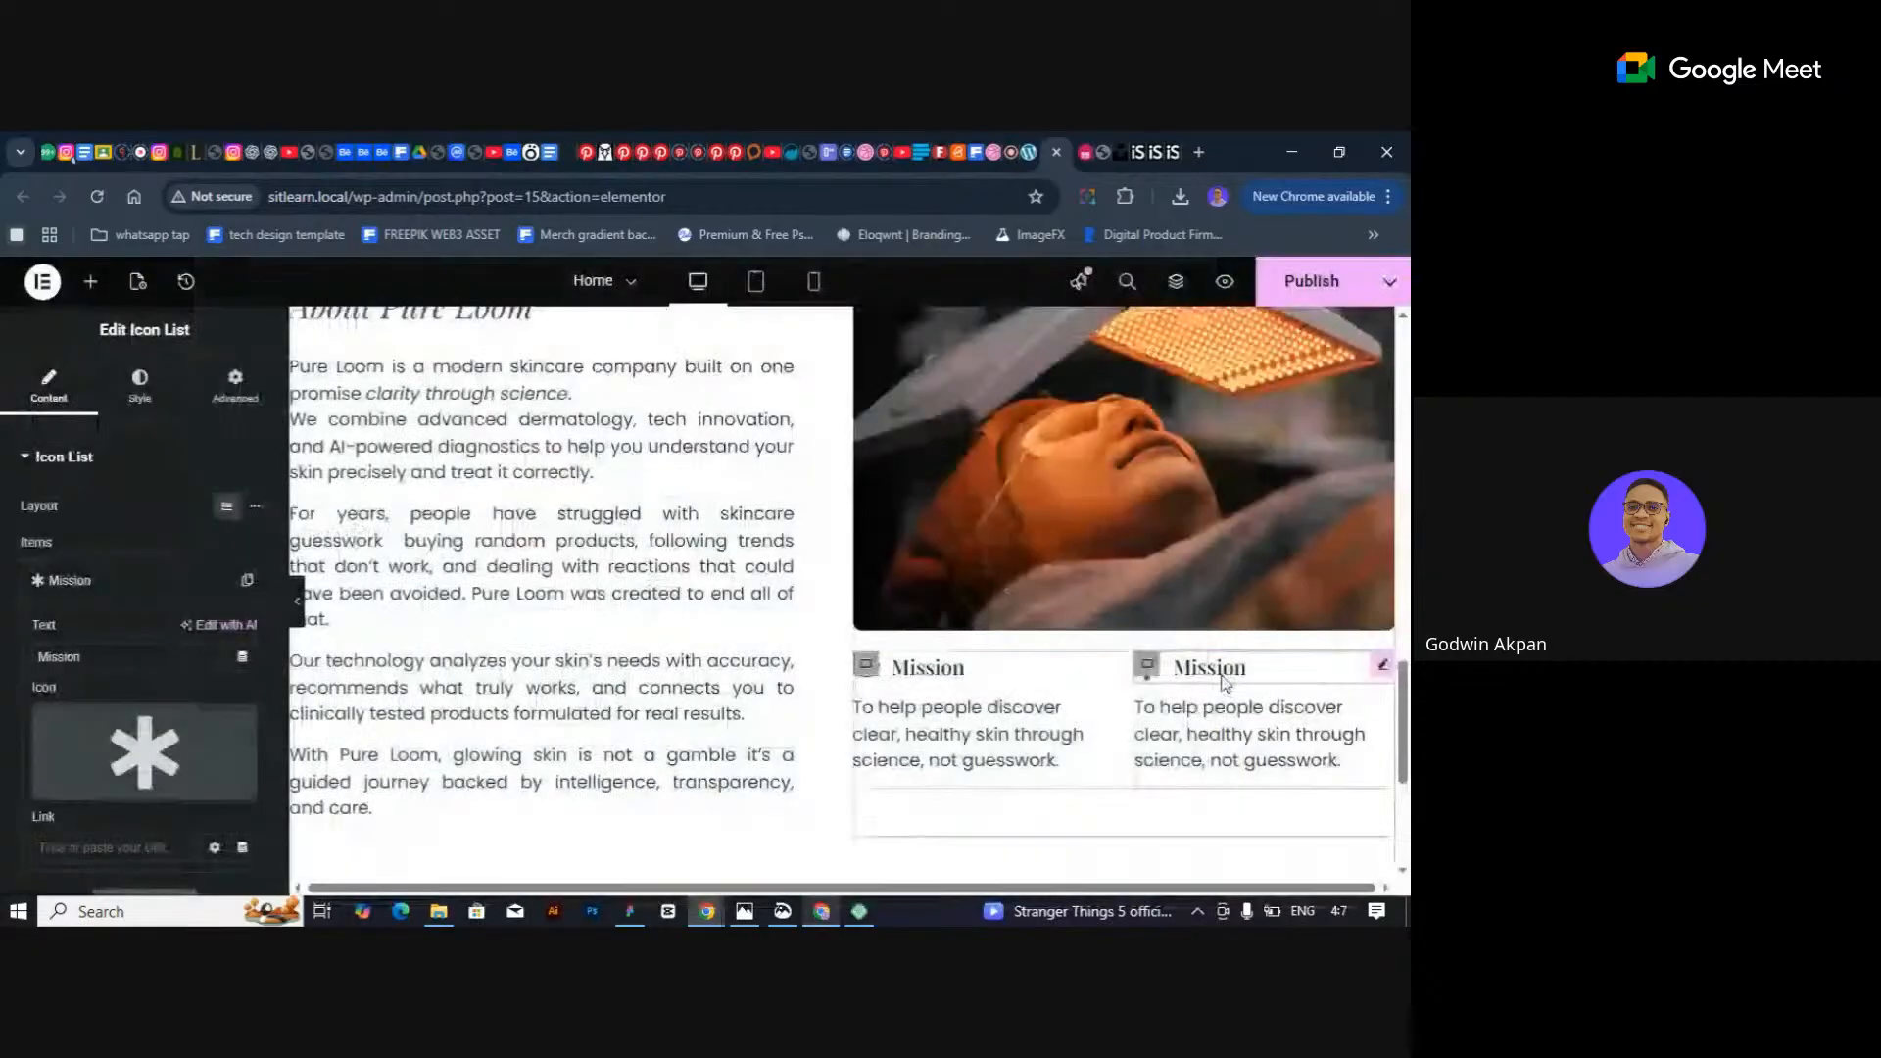
Switch to ChatGPT and copy the "Our approach" heading text below the mission statement.
{"action": "left_click", "coordinate": [260, 151]}
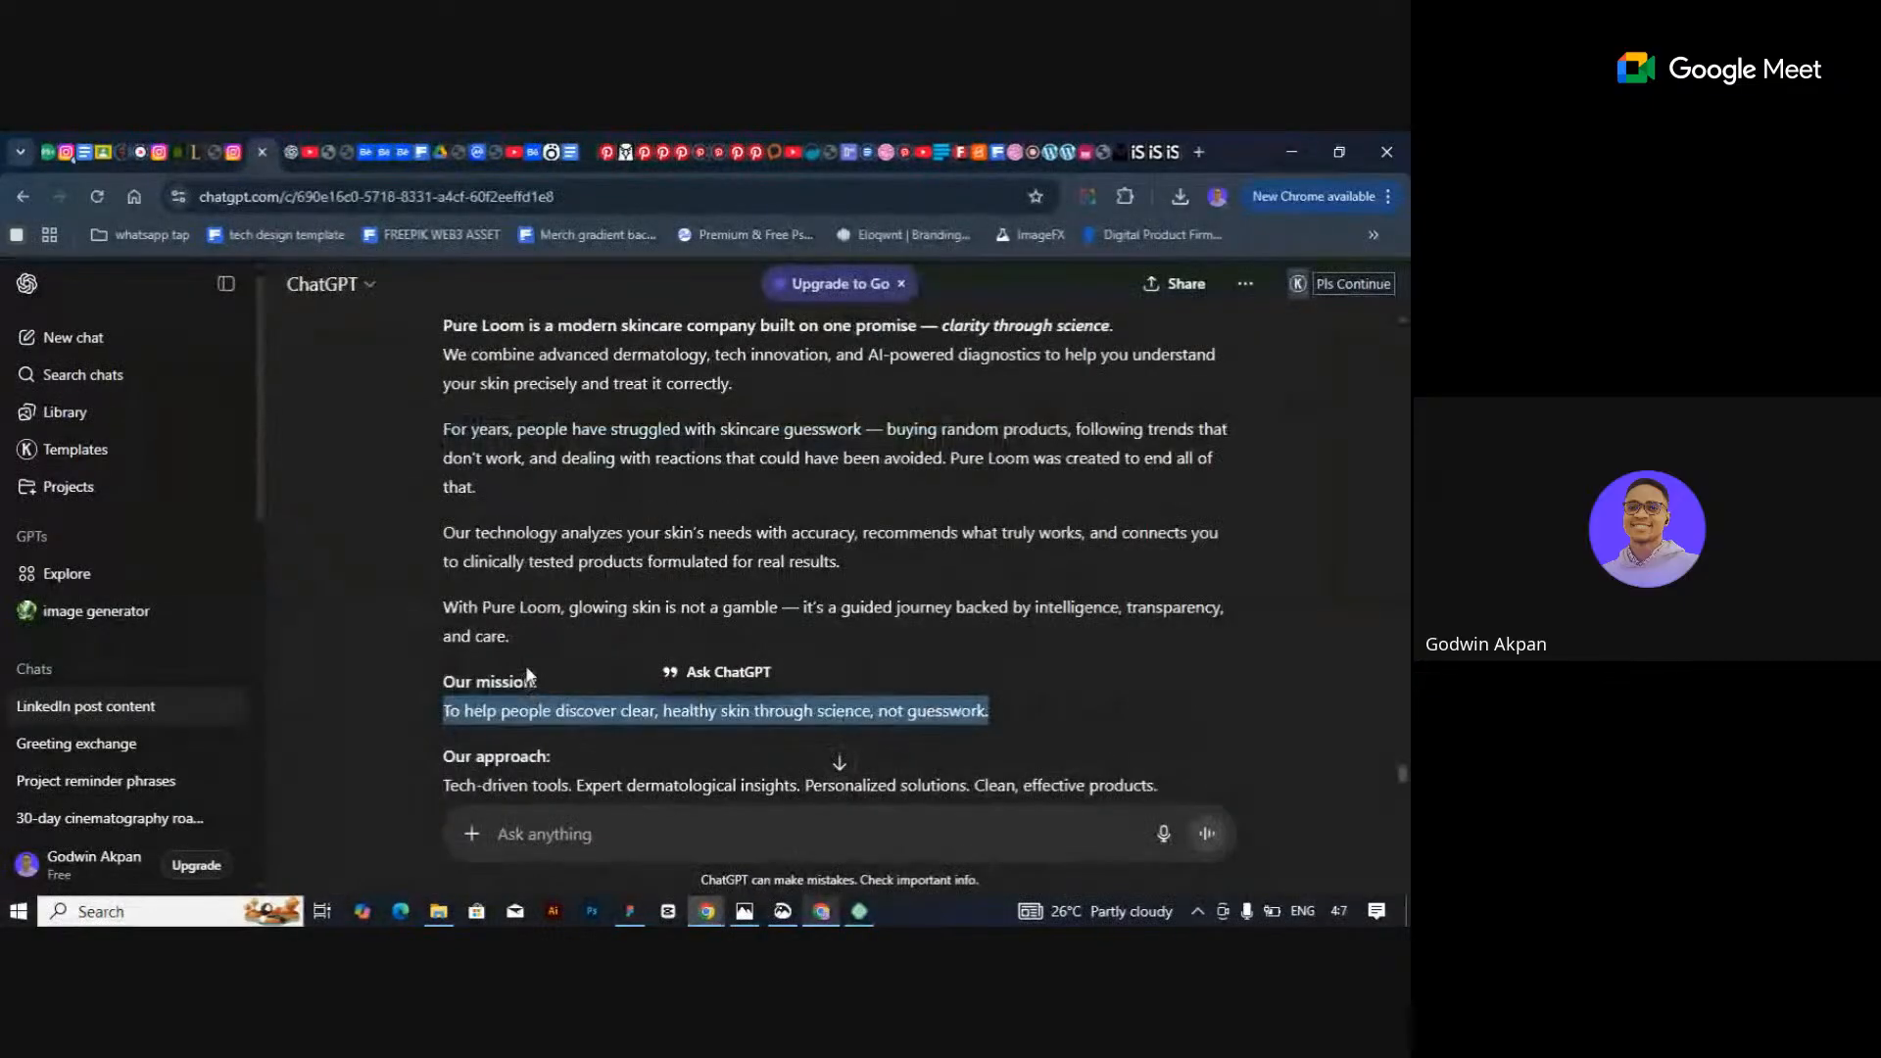
{"action": "scroll", "coordinate": [528, 686], "scroll_direction": "down", "scroll_amount": 3}
{"action": "left_click_drag", "start_coordinate": [442, 481], "coordinate": [527, 468]}
{"action": "key", "text": "ctrl+c"}
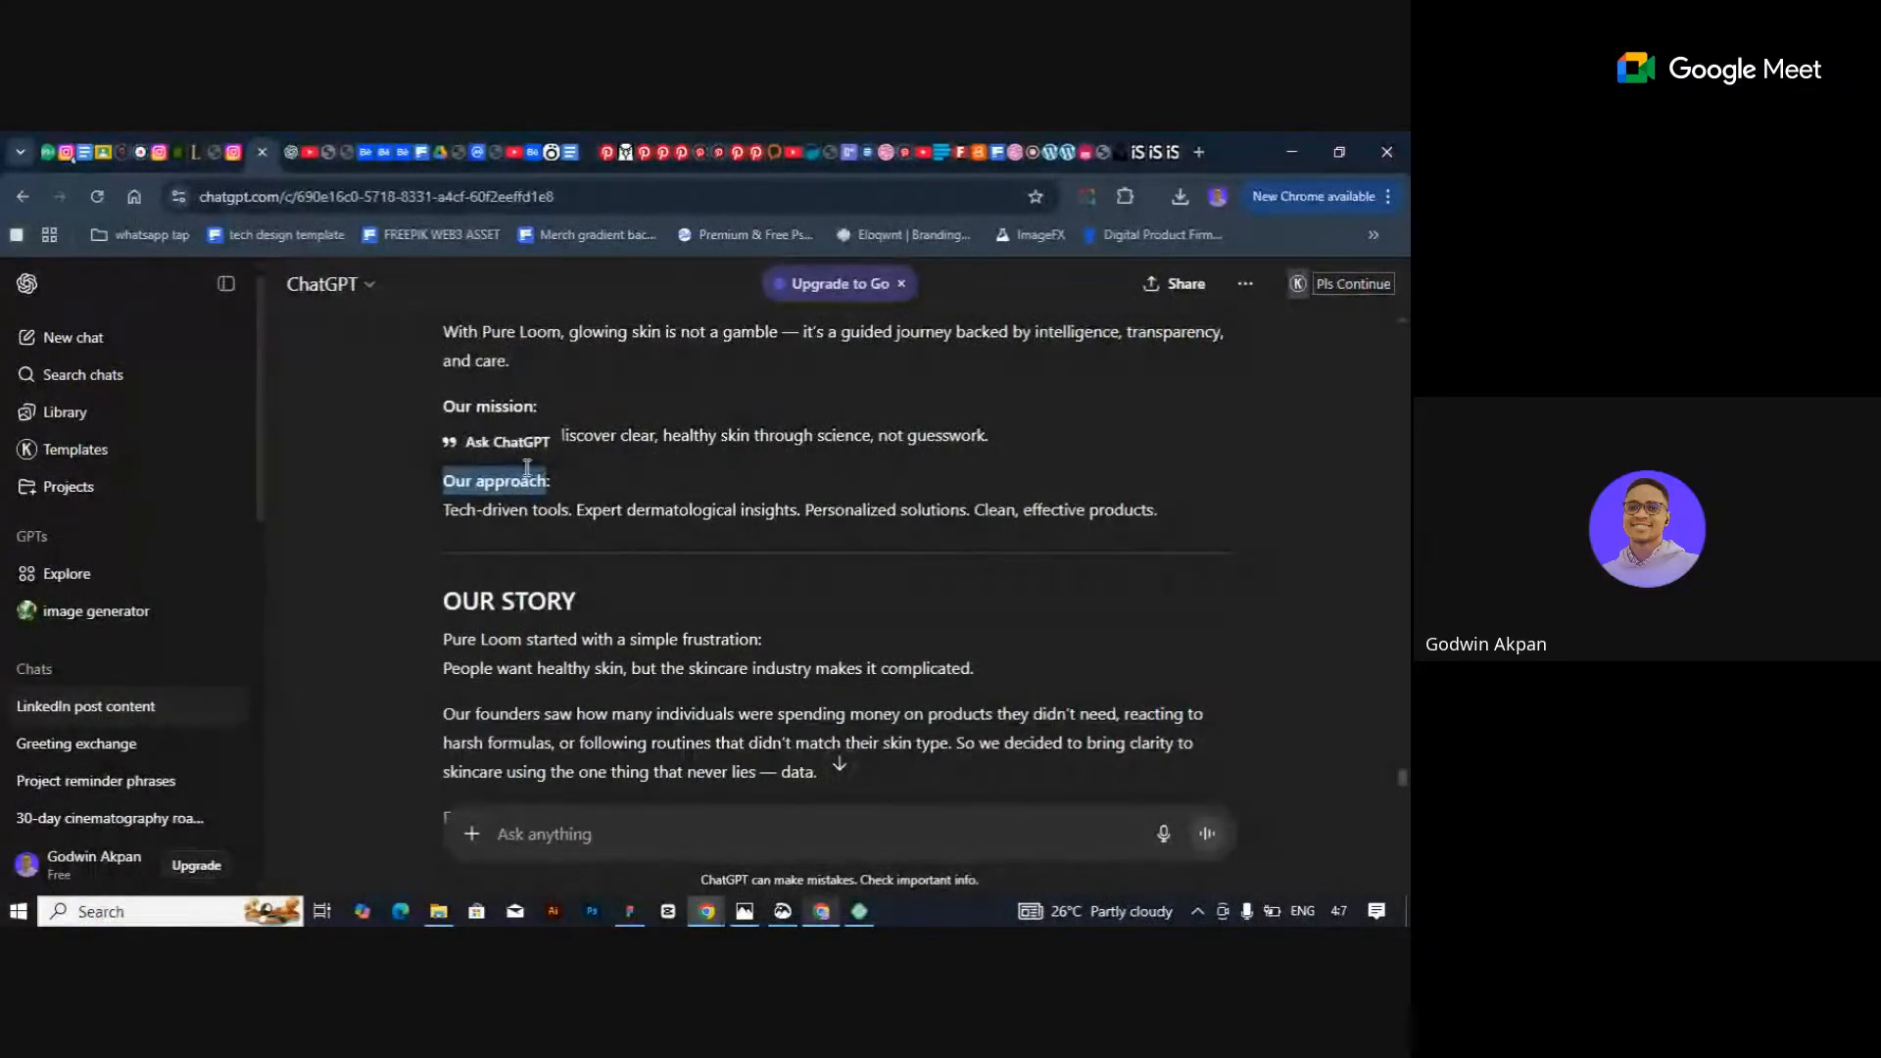
Switch back to the Elementor editor and change the duplicated Mission item's text to "Our Approach".
{"action": "left_click", "coordinate": [1068, 153]}
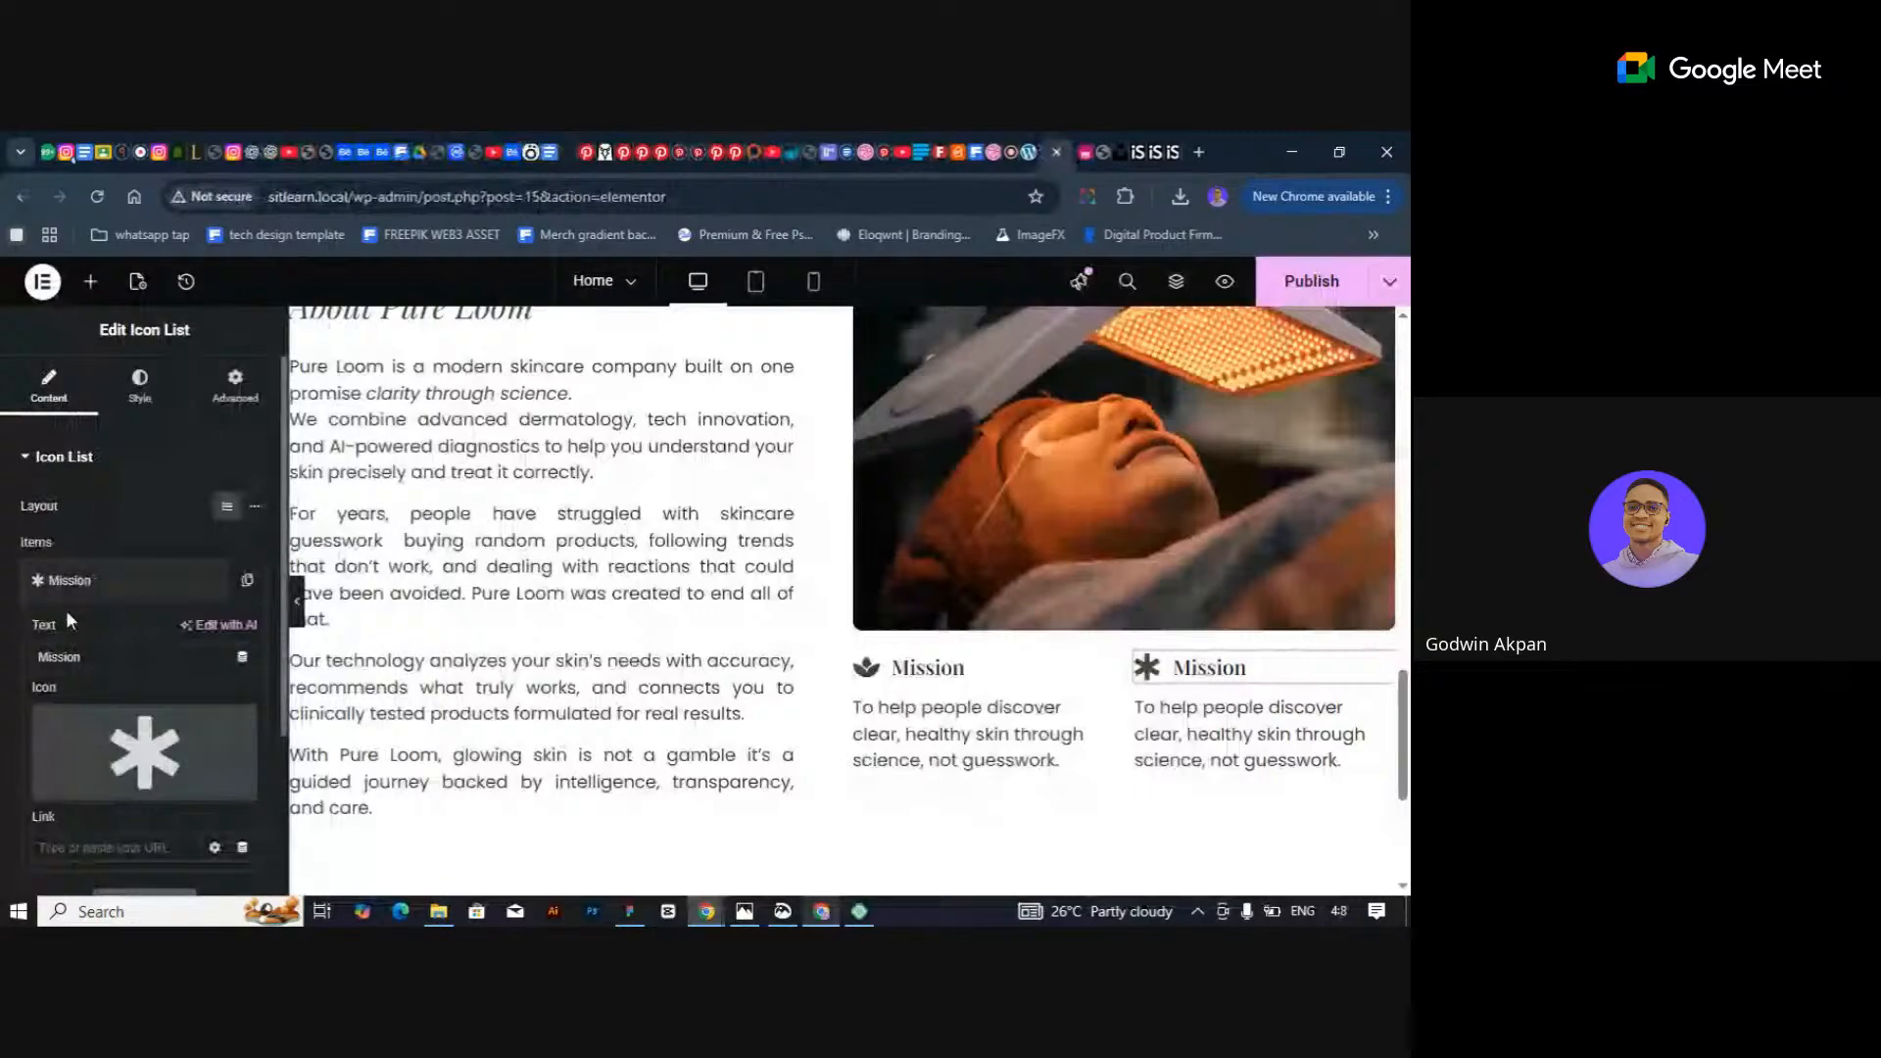
{"action": "left_click_drag", "start_coordinate": [86, 657], "coordinate": [11, 662]}
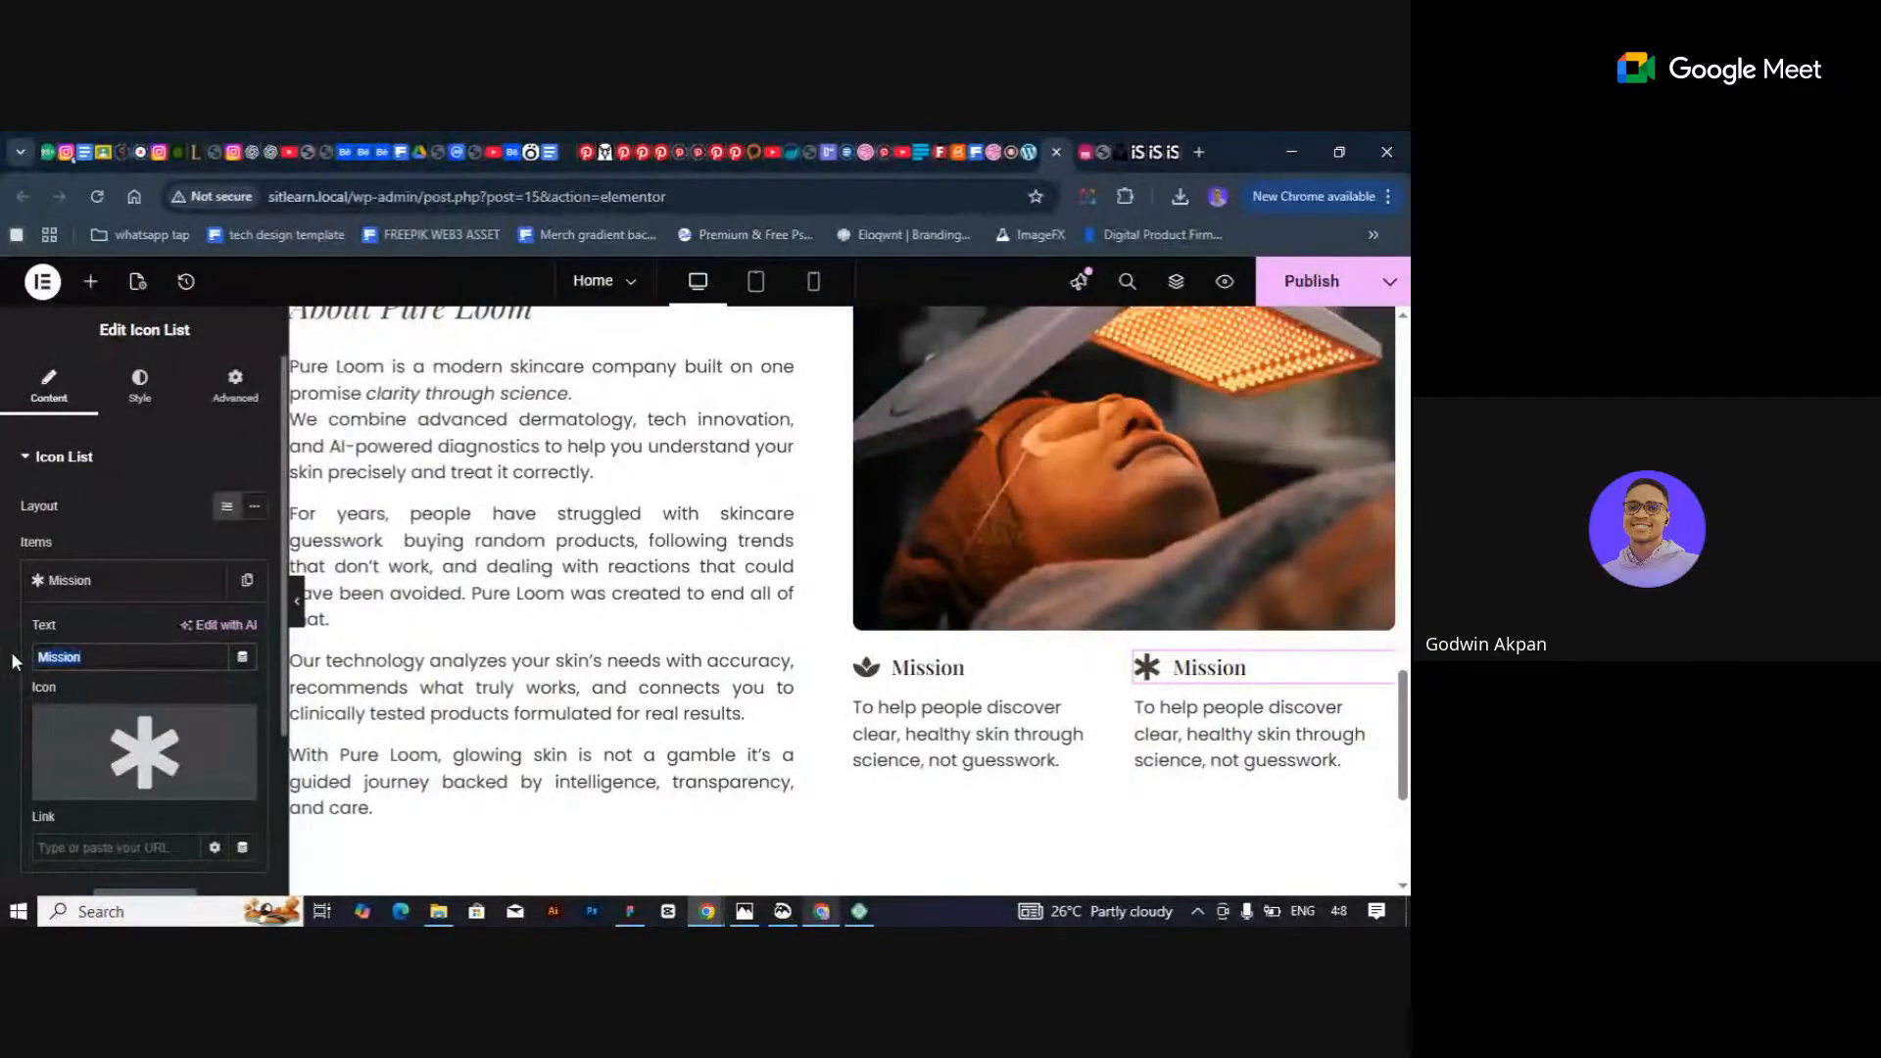
{"action": "key", "text": "ctrl+v"}
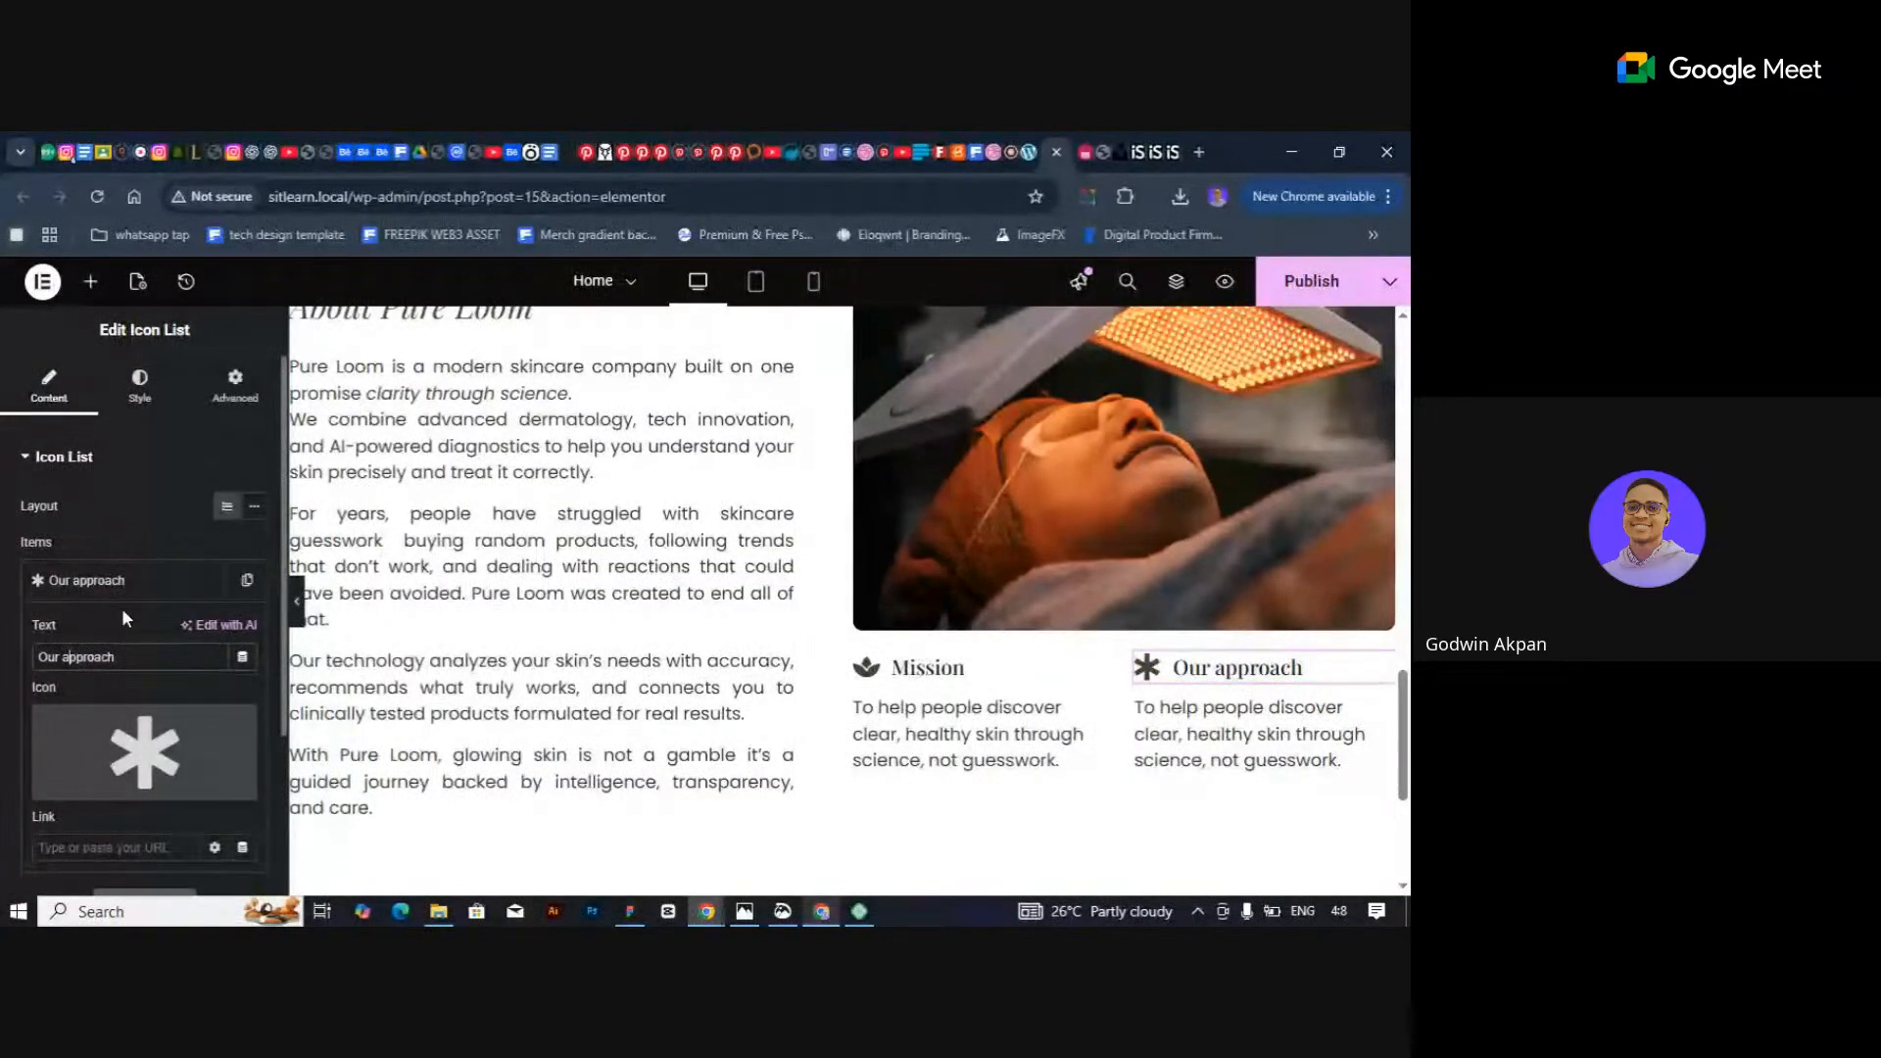
{"action": "key", "text": "BackSpace"}
{"action": "type", "text": "A"}
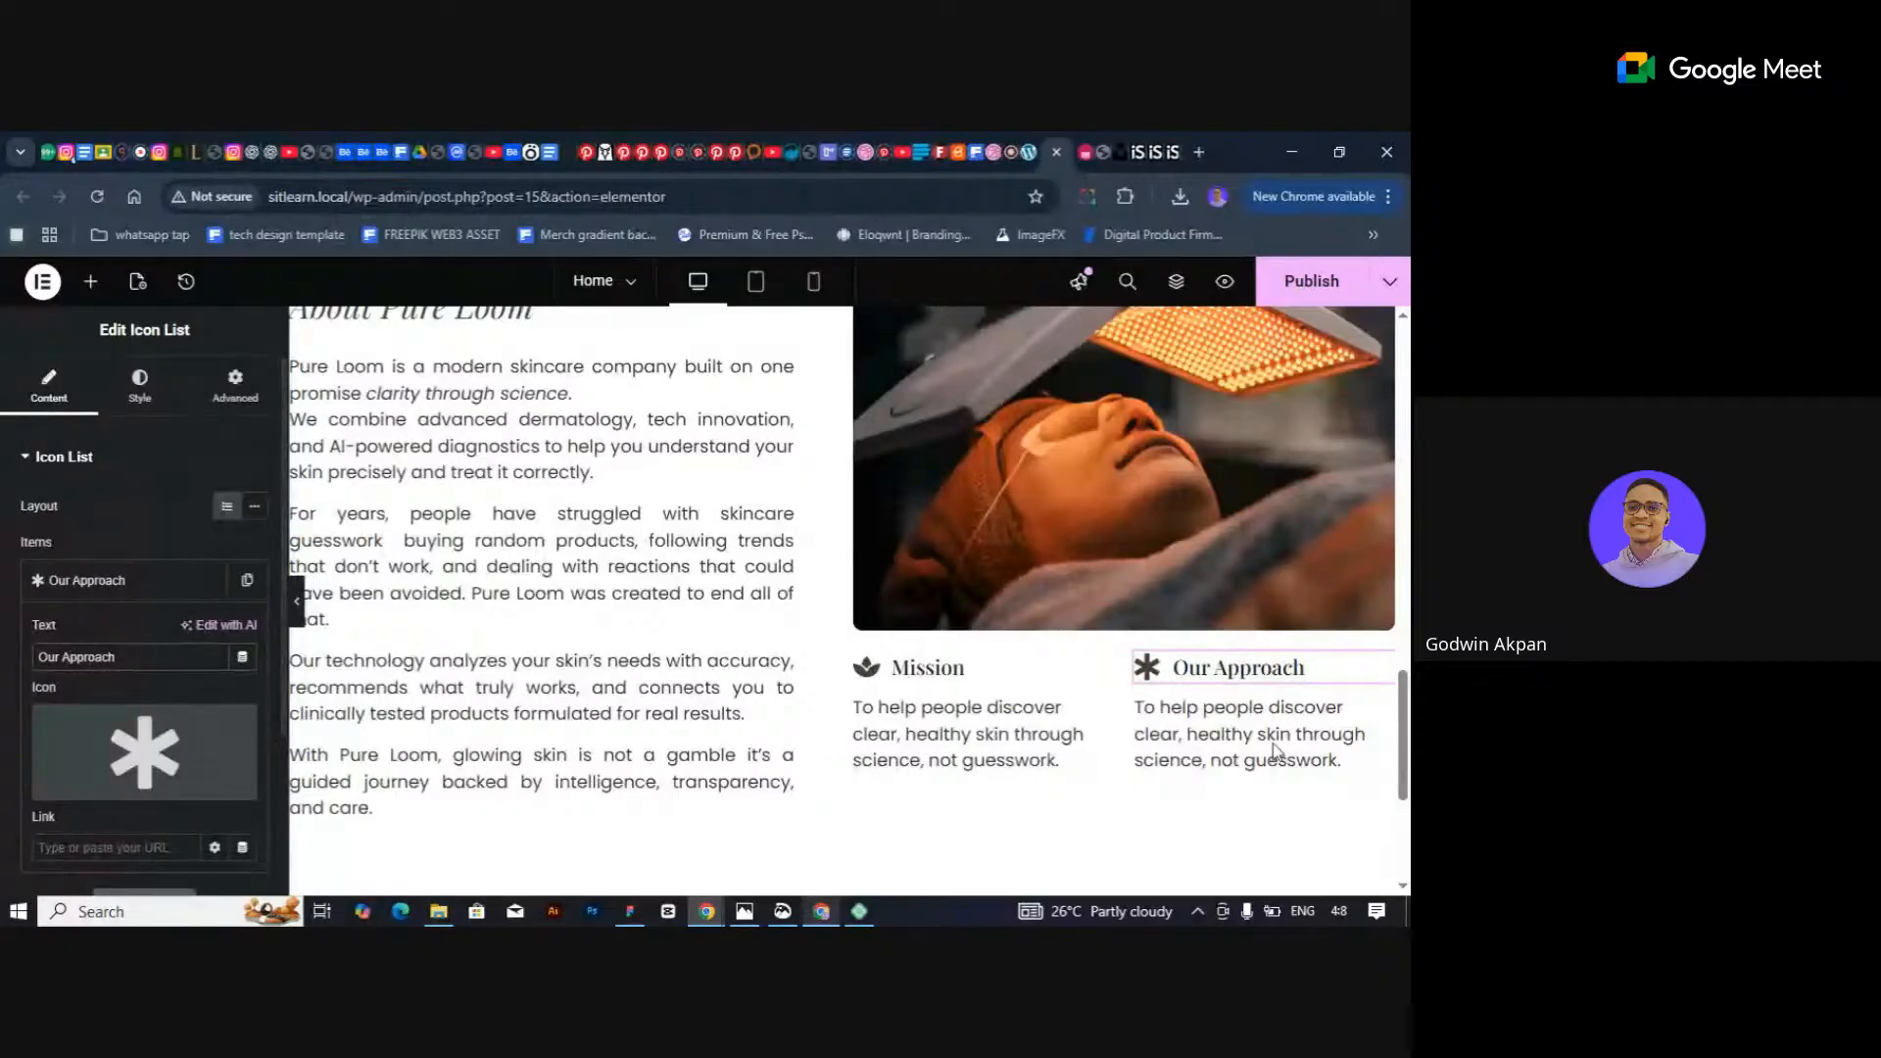
Replace the text under Our Approach with ChatGPT's sentence "Tech-driven tools. Expert dermatological insights. Personalized solutions. Clean, effective products." and save the page.
{"action": "left_click", "coordinate": [1224, 737]}
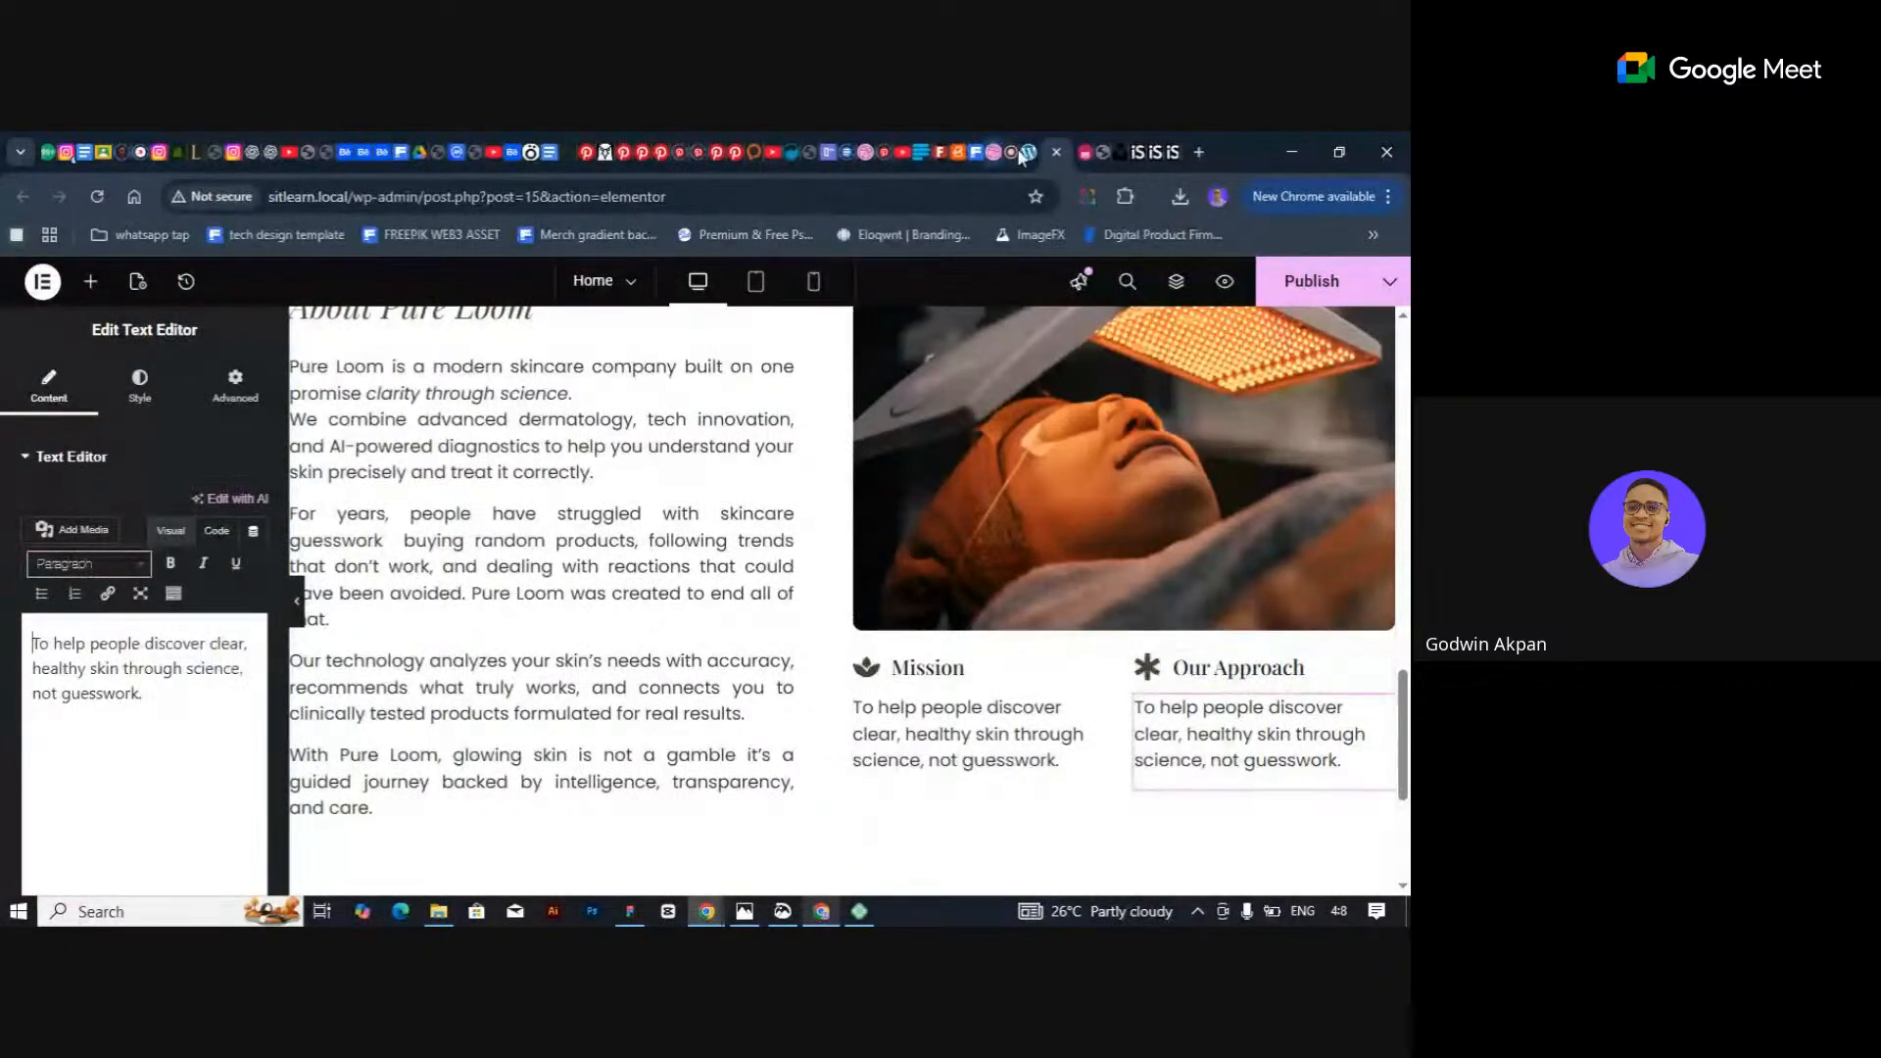
{"action": "left_click", "coordinate": [256, 154]}
{"action": "left_click_drag", "start_coordinate": [443, 510], "coordinate": [1174, 509]}
{"action": "key", "text": "ctrl+c"}
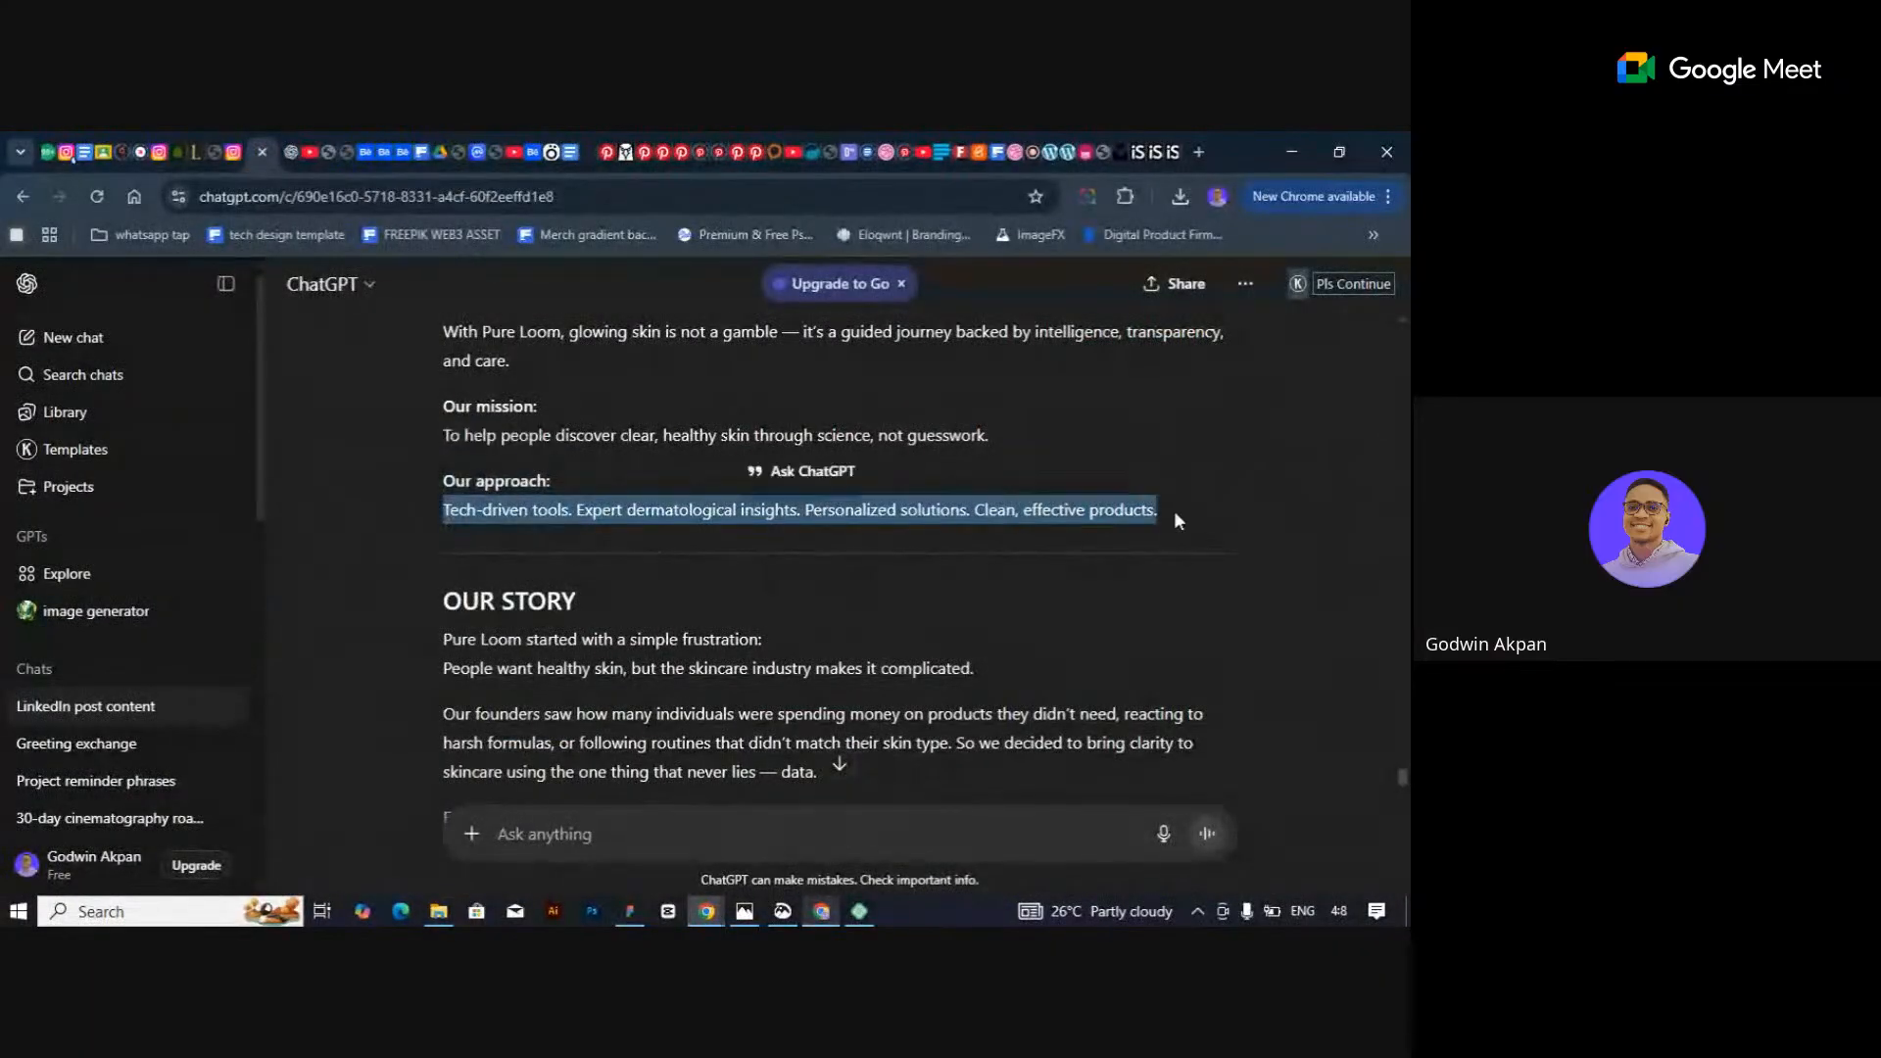
{"action": "left_click", "coordinate": [1049, 157]}
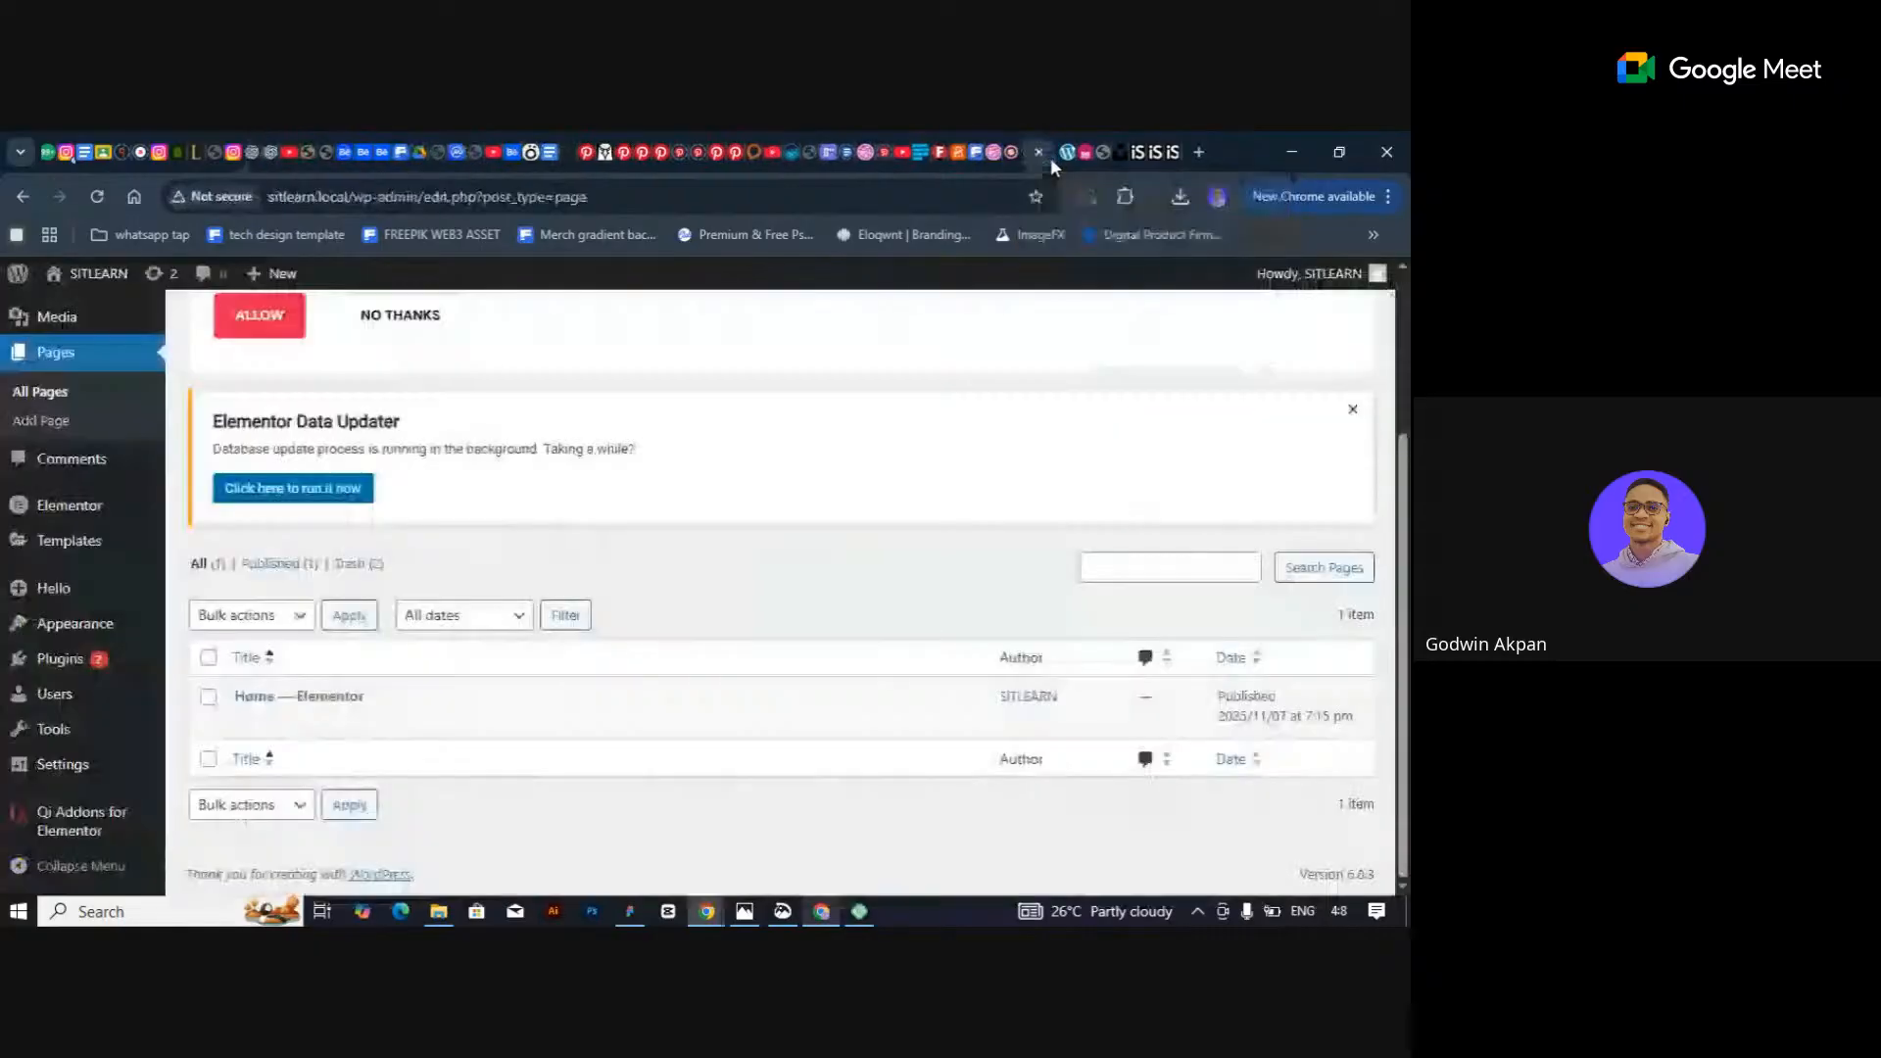
{"action": "left_click", "coordinate": [1067, 153]}
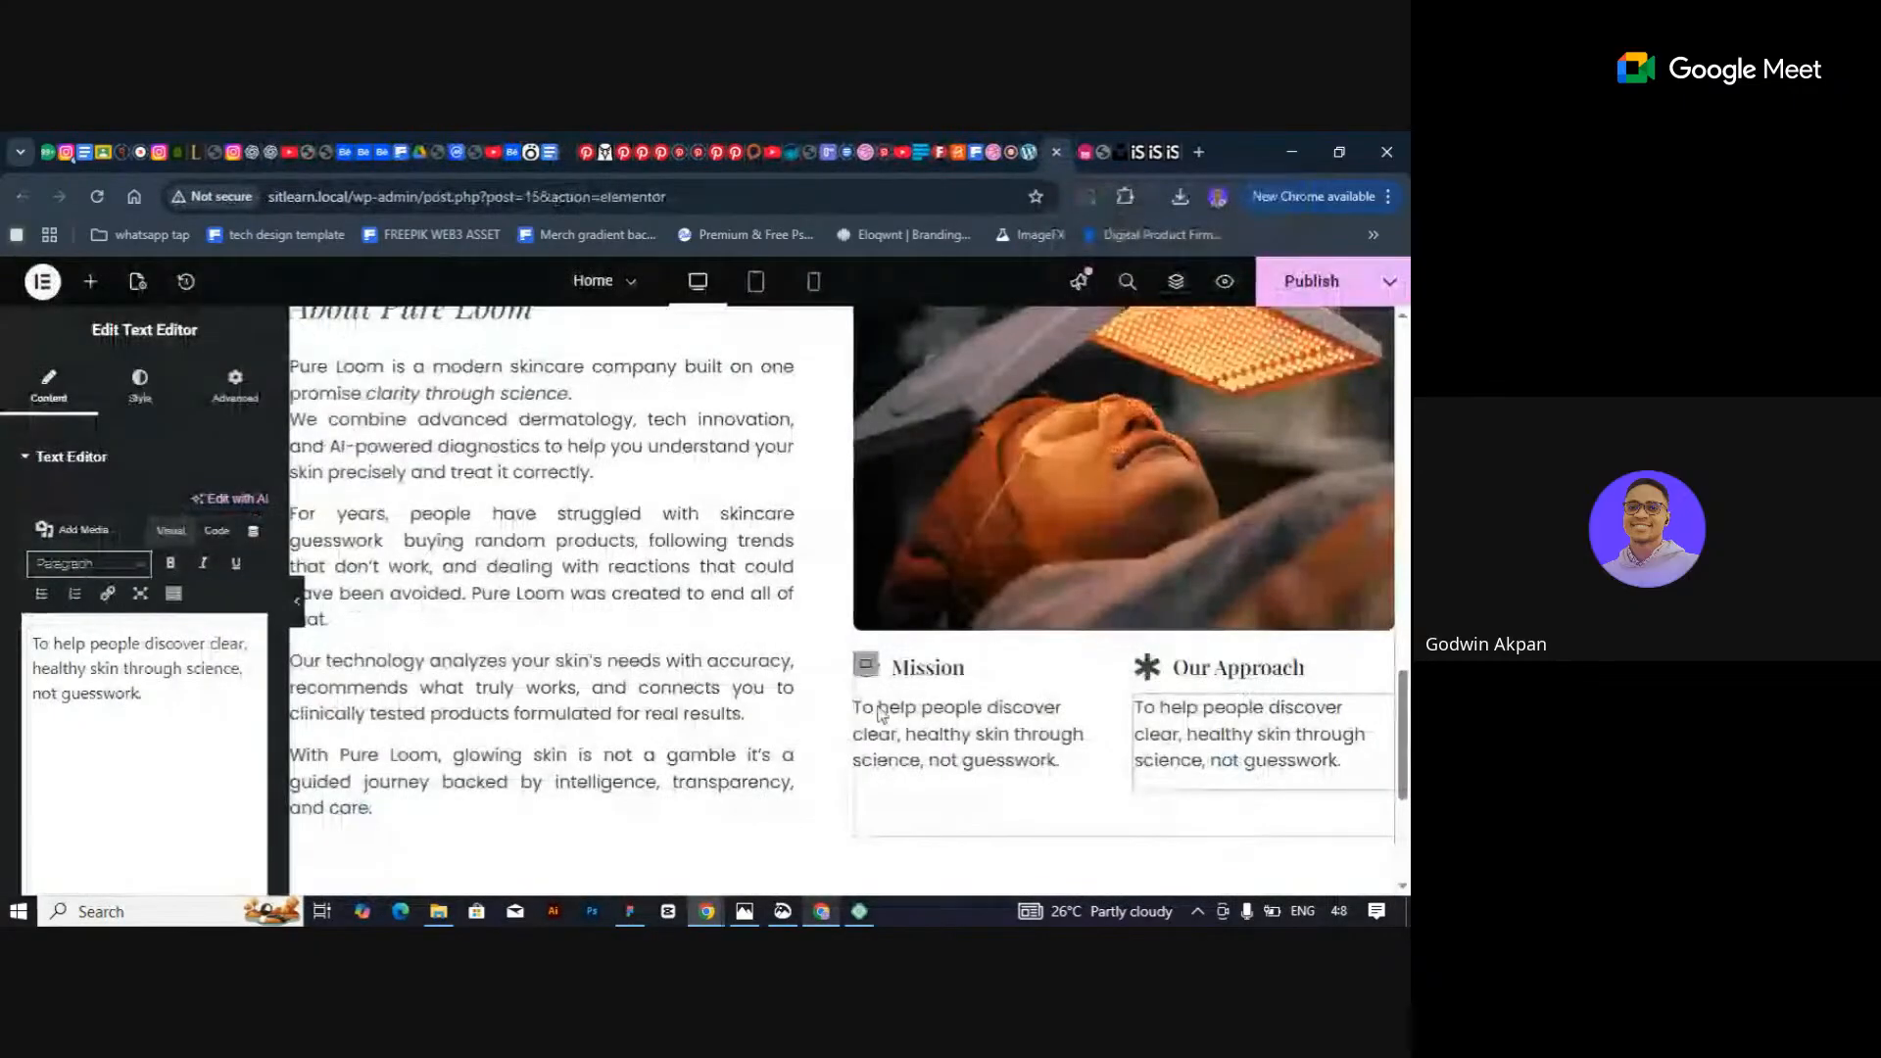
{"action": "key", "text": "ctrl+a"}
{"action": "key", "text": "ctrl+v"}
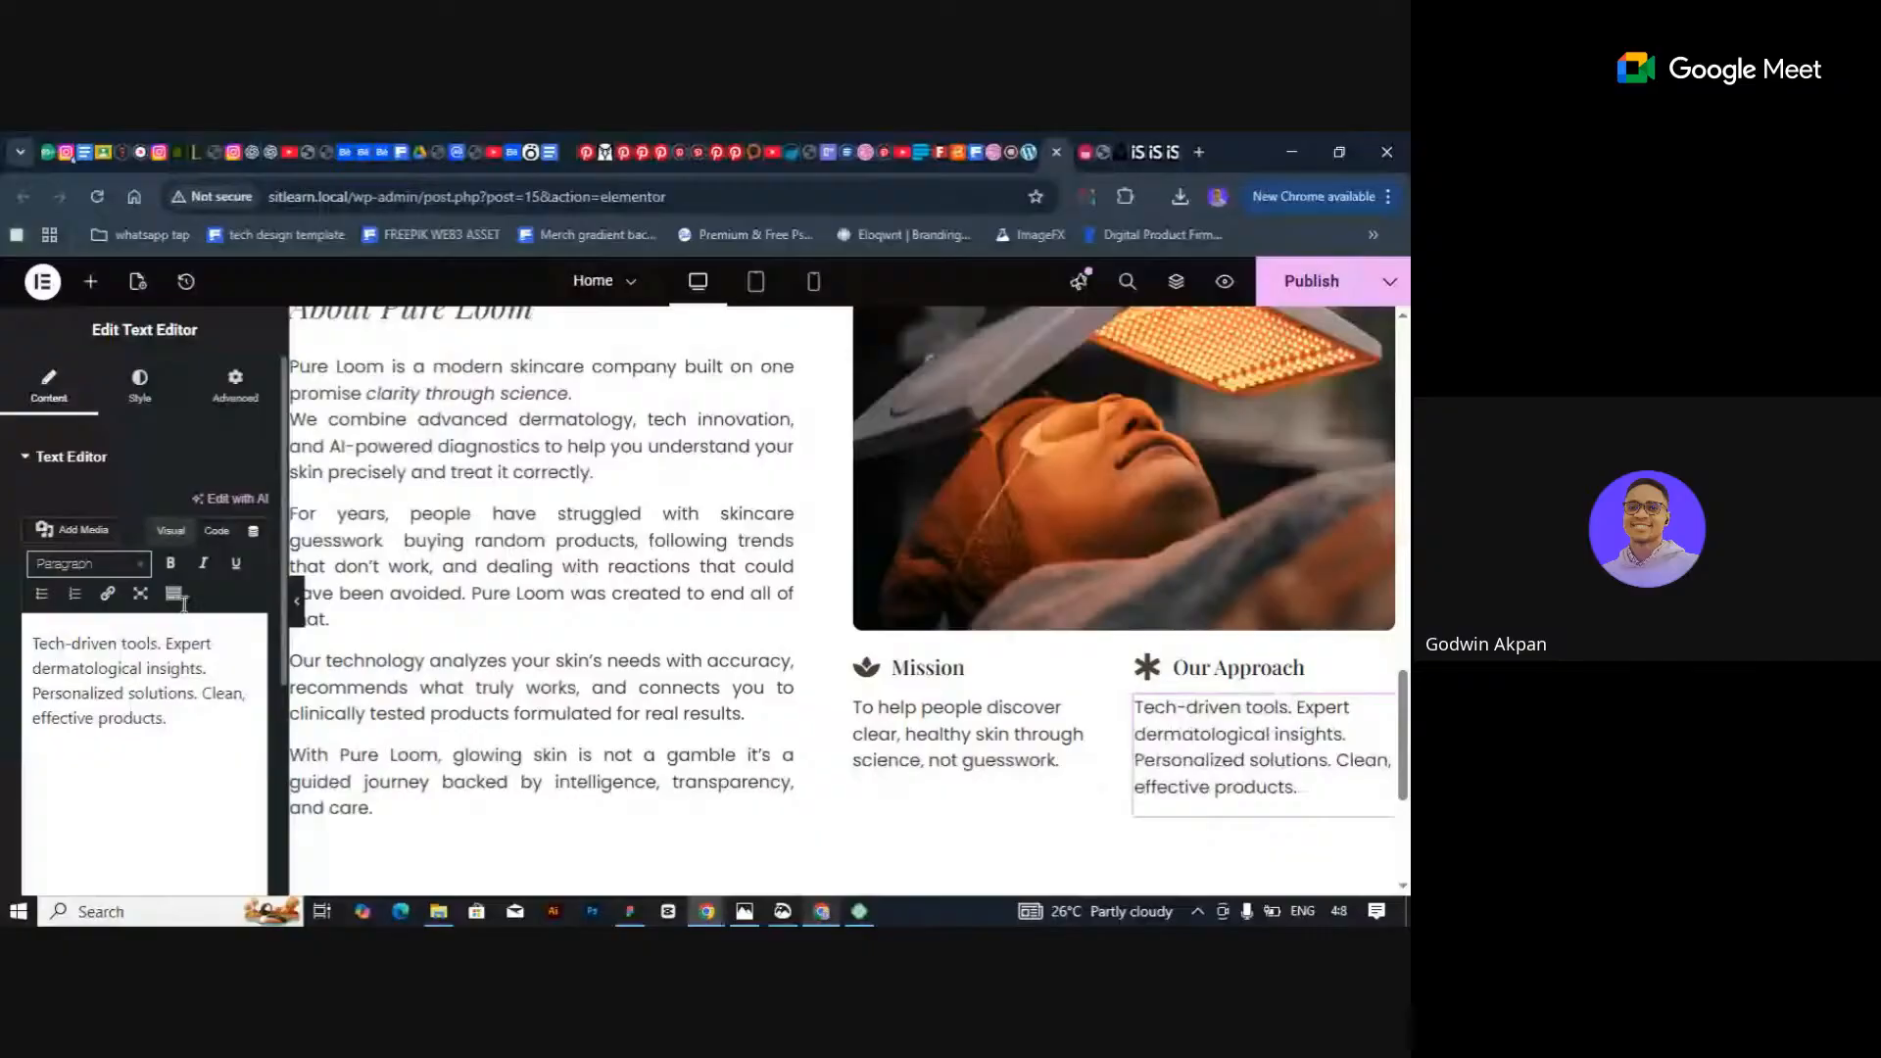
{"action": "key", "text": "ctrl+s"}
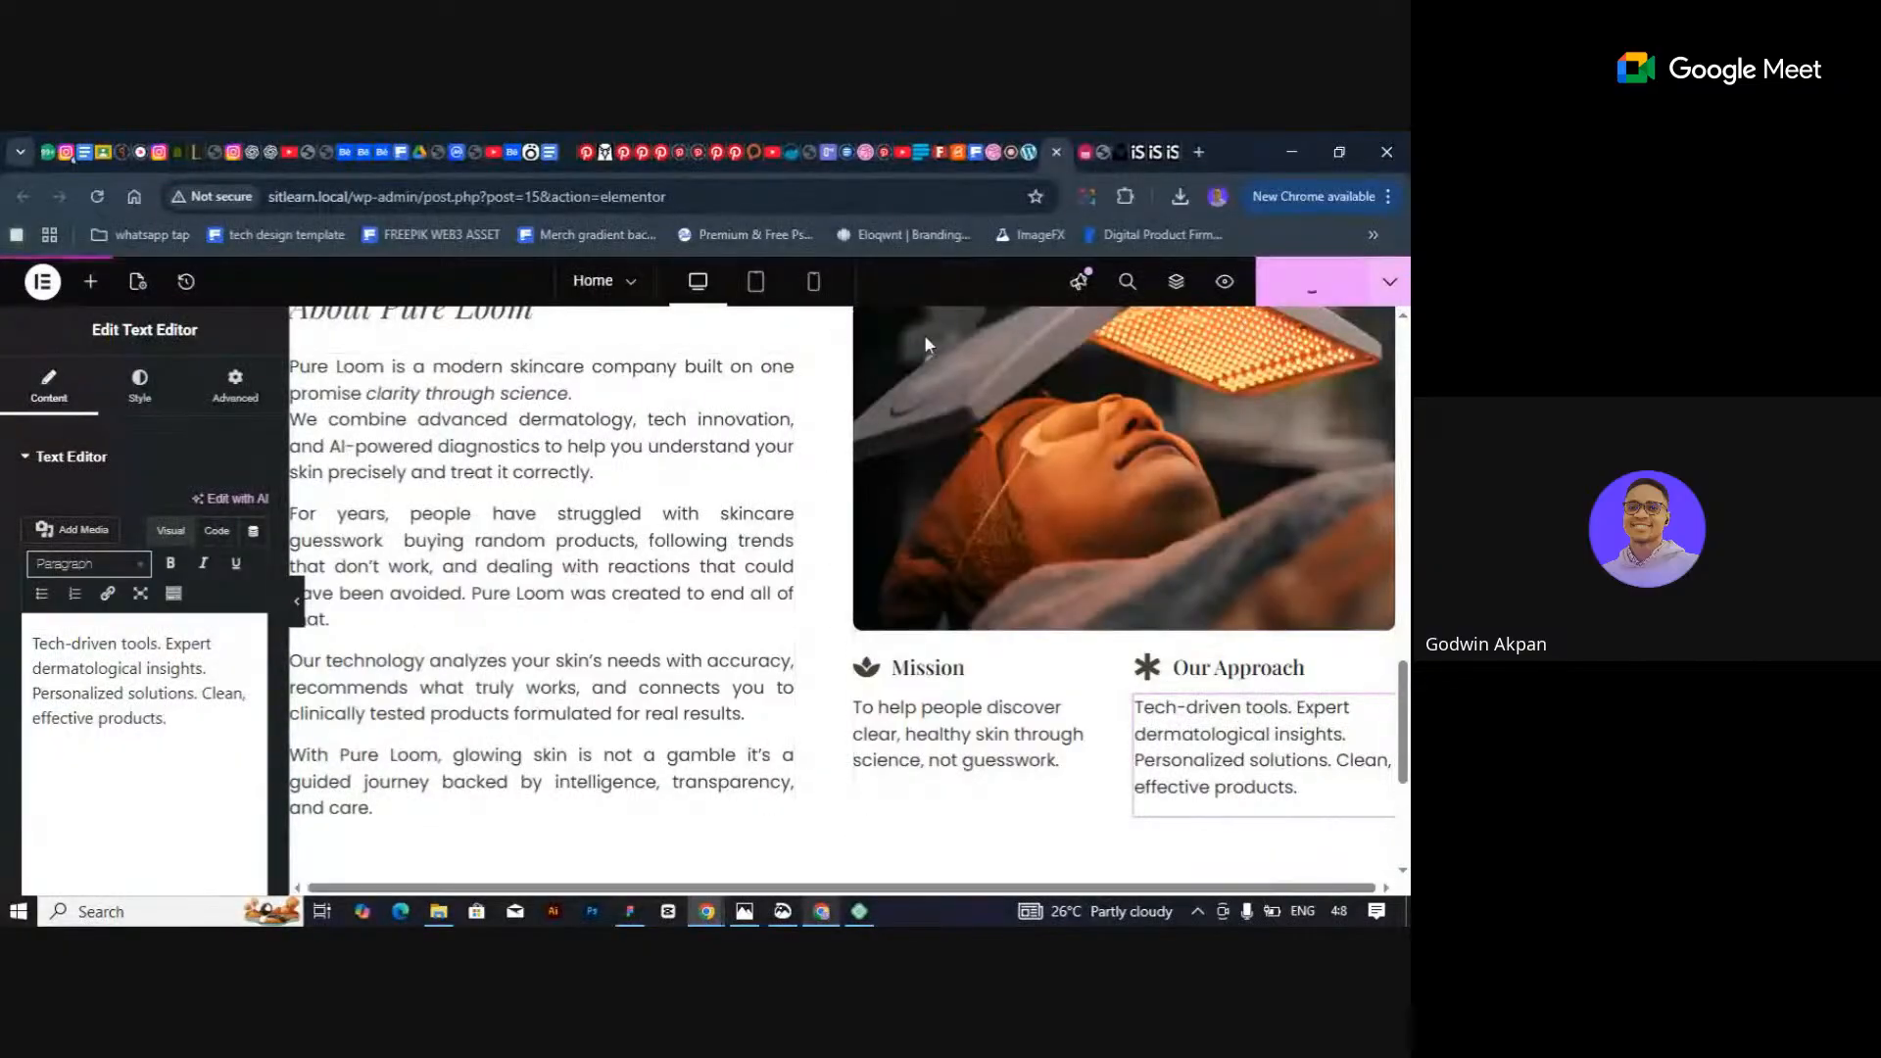
{"action": "left_click", "coordinate": [299, 606]}
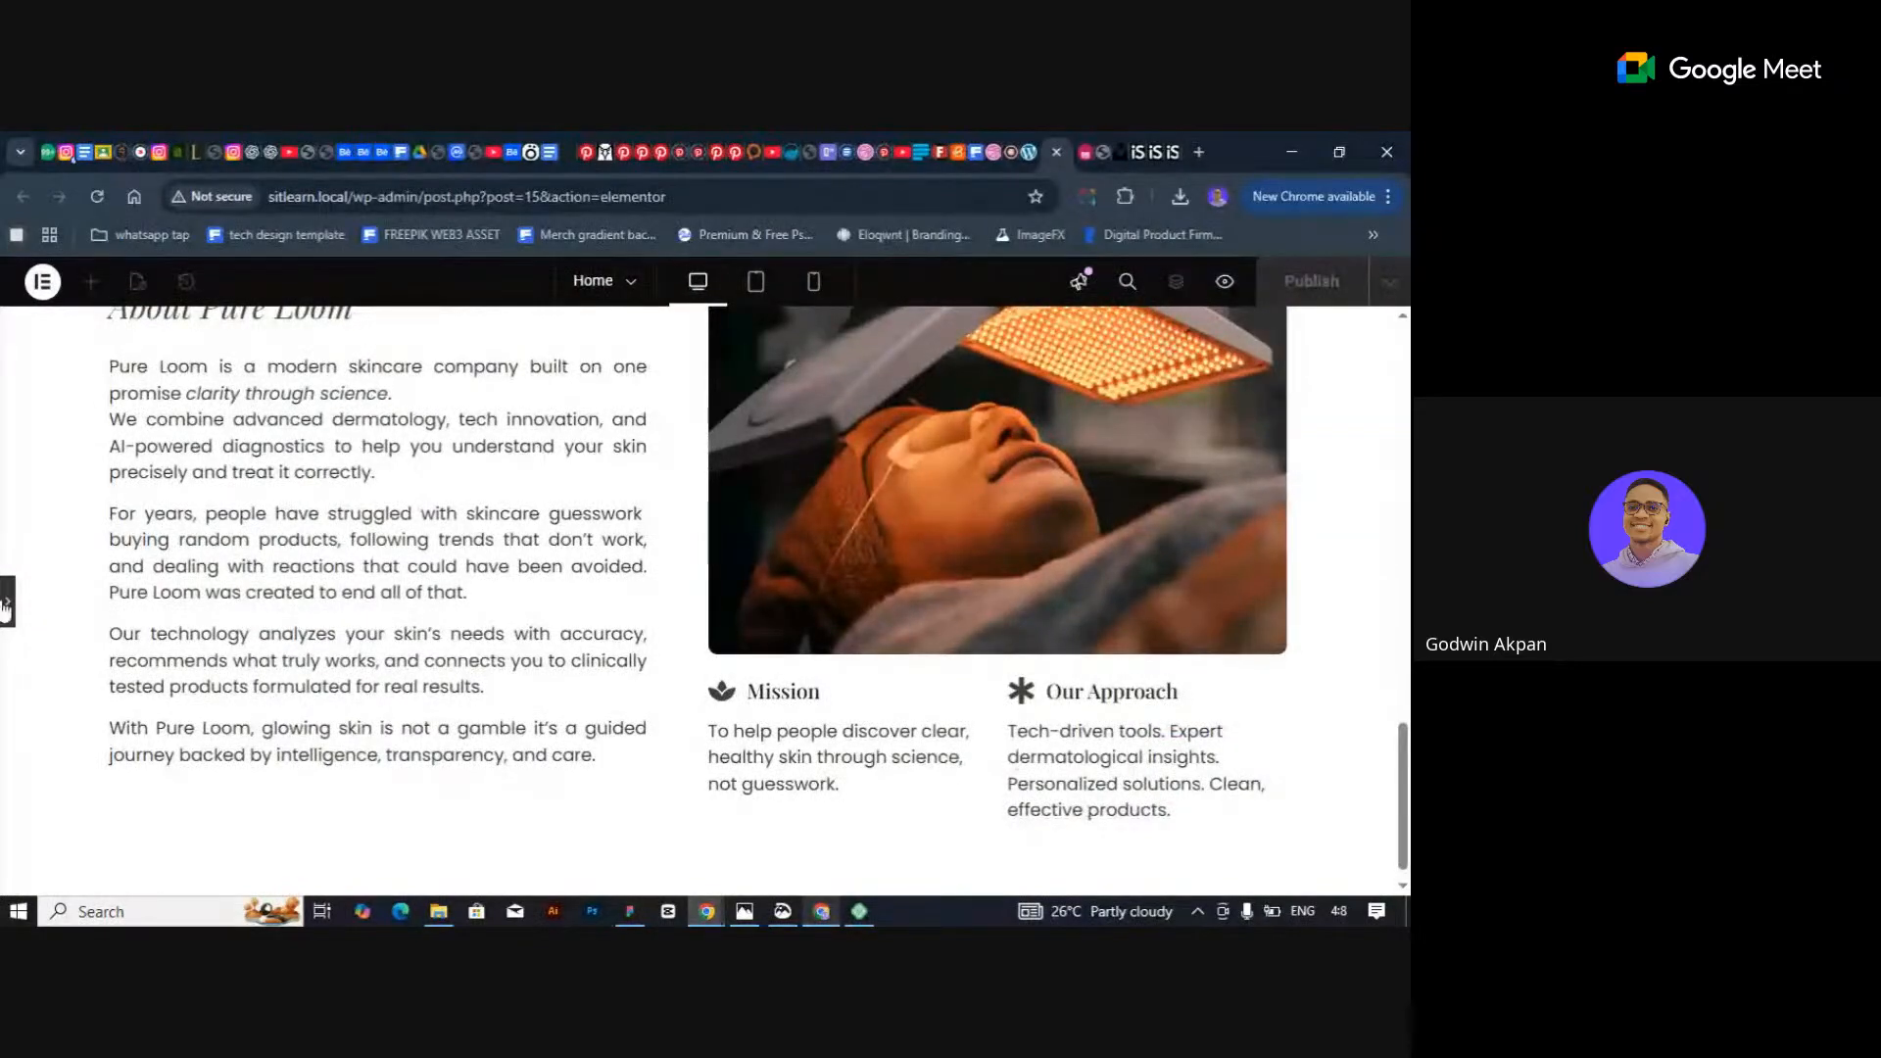
{"action": "left_click", "coordinate": [6, 606]}
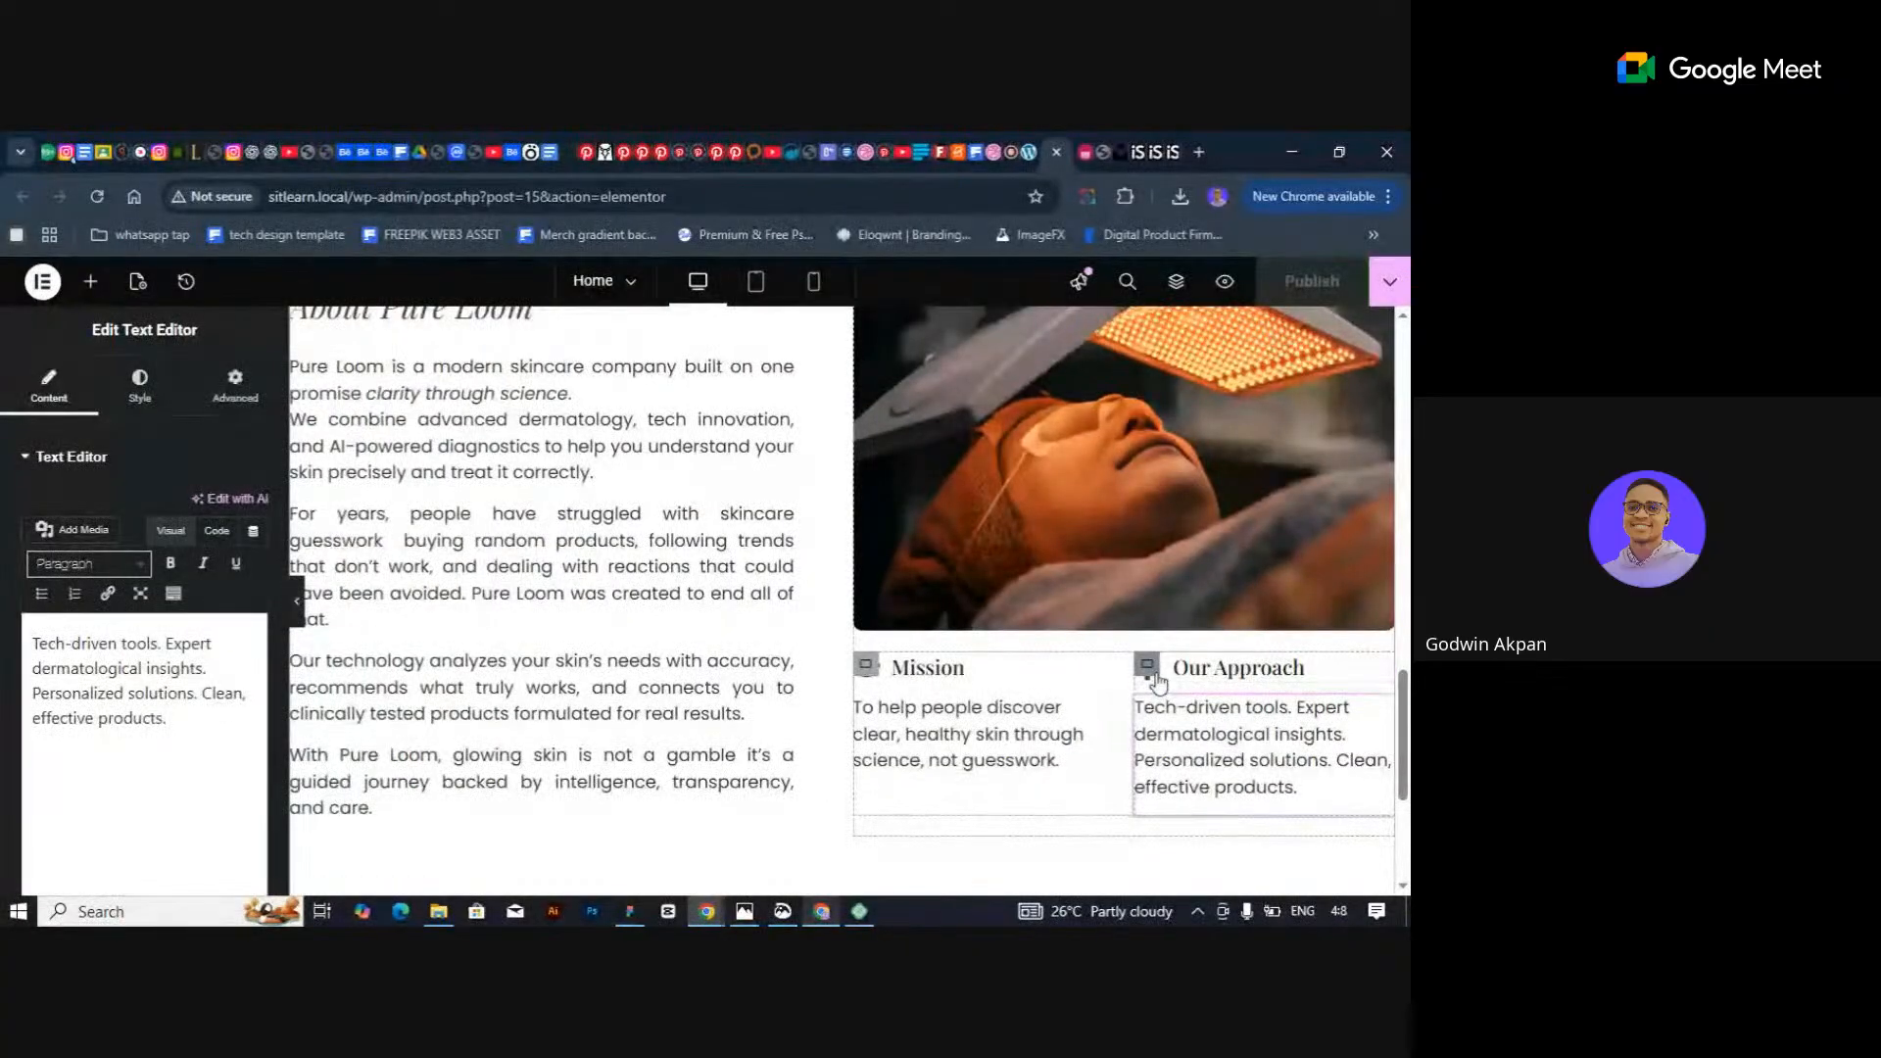
Select the Our Approach icon list through the page structure and set its icon size to 21 px.
{"action": "left_click", "coordinate": [1176, 679]}
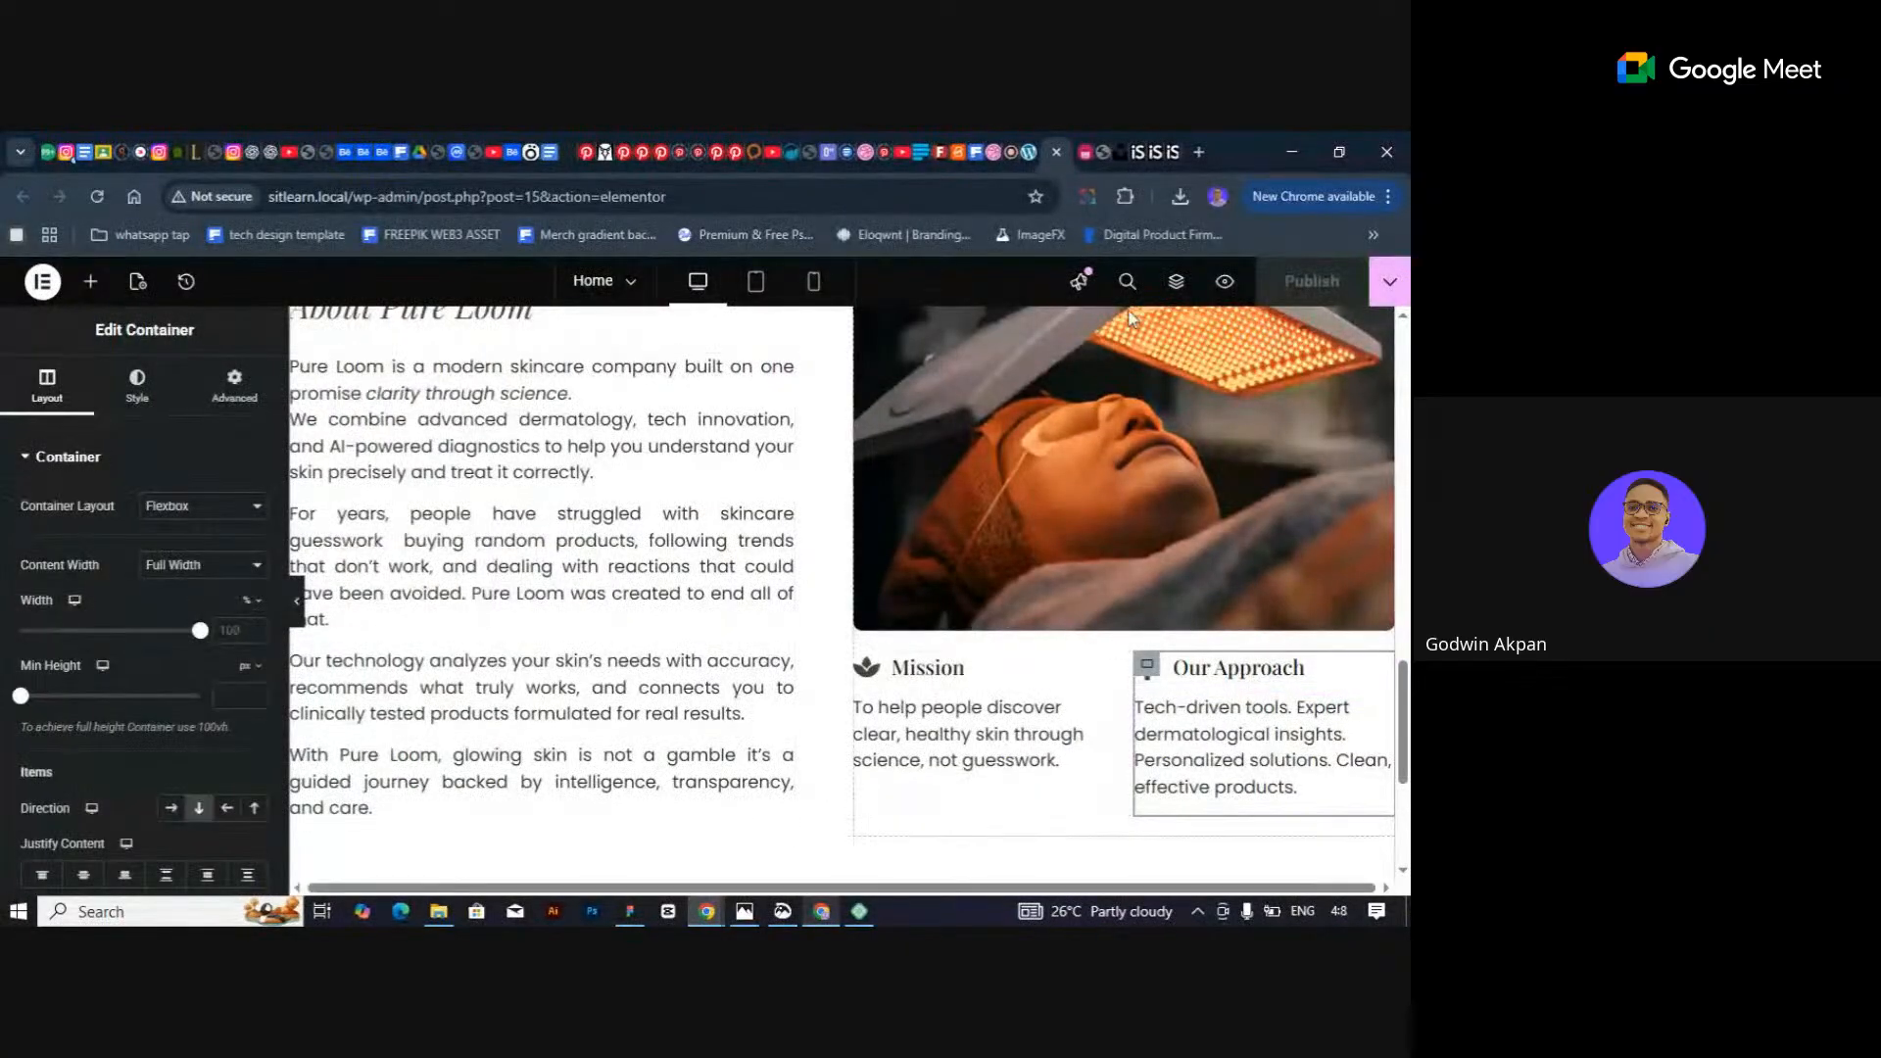
{"action": "left_click", "coordinate": [1175, 284]}
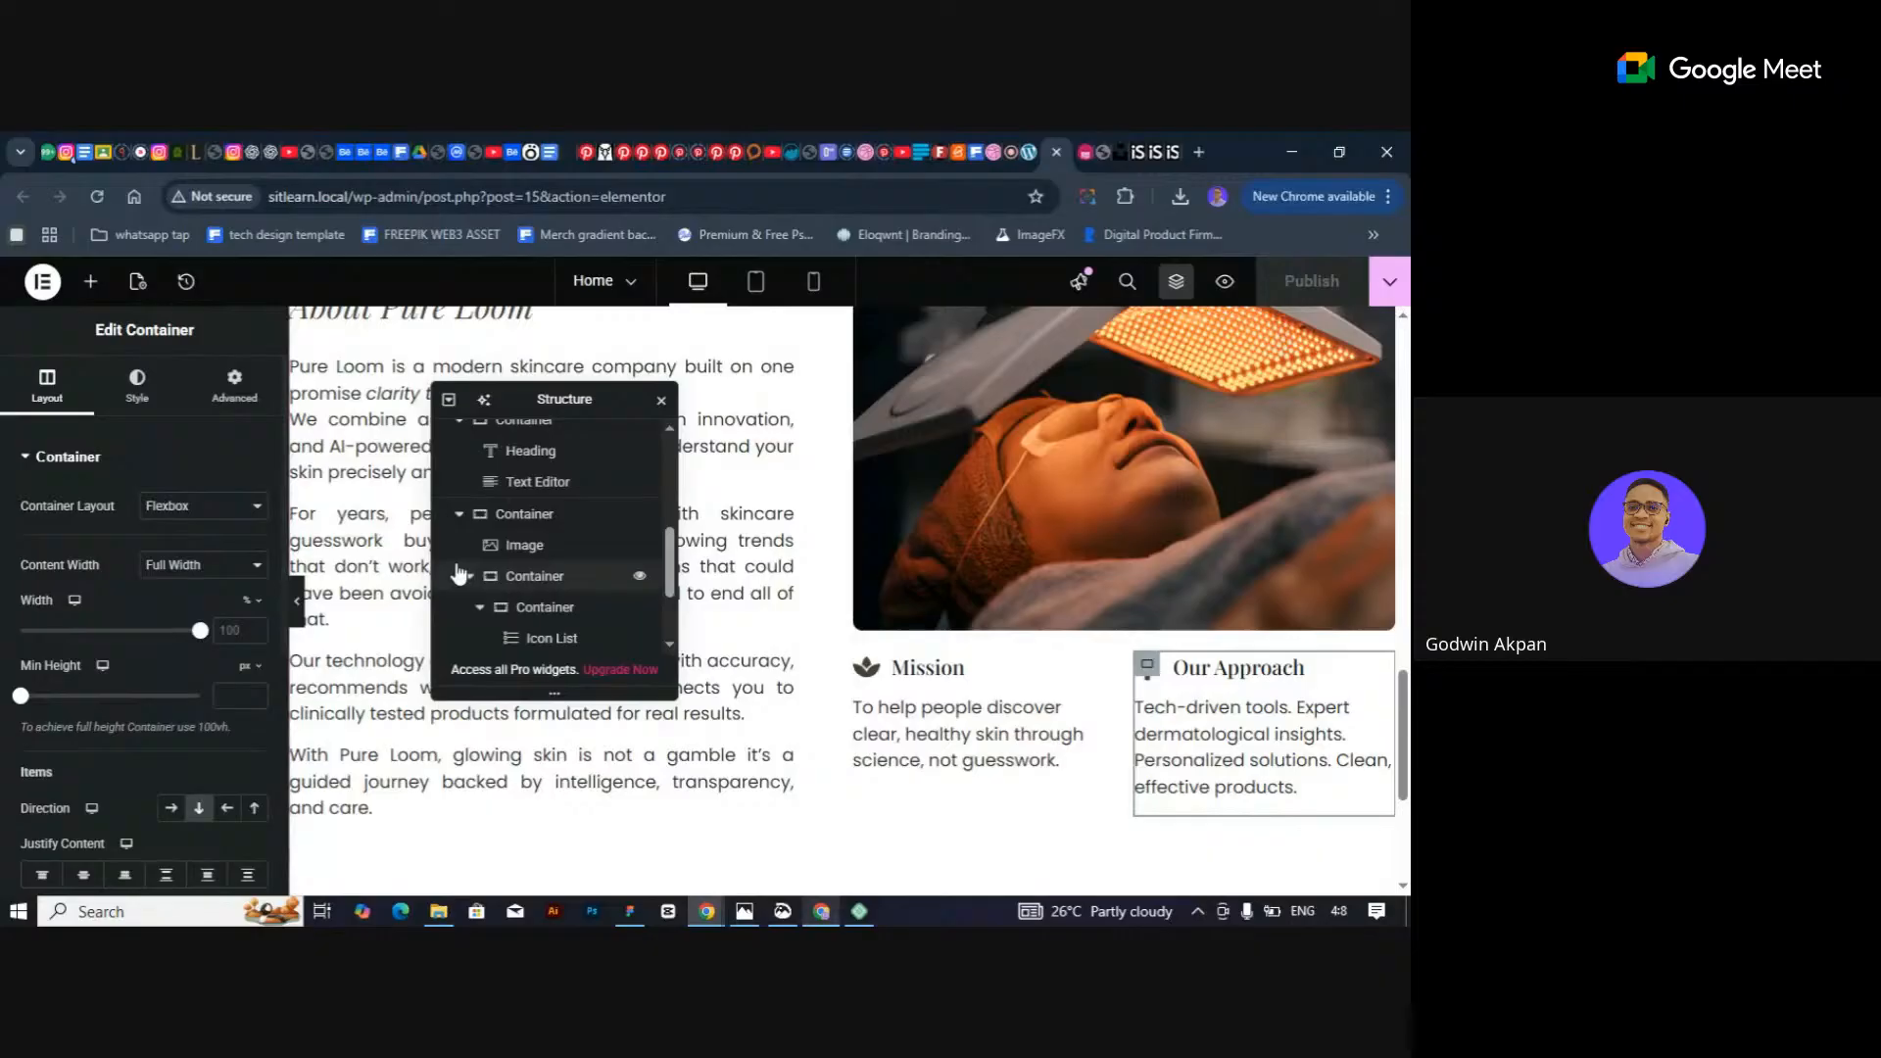
{"action": "scroll", "coordinate": [613, 428], "scroll_direction": "down", "scroll_amount": 2}
{"action": "left_click_drag", "start_coordinate": [574, 392], "coordinate": [699, 378]}
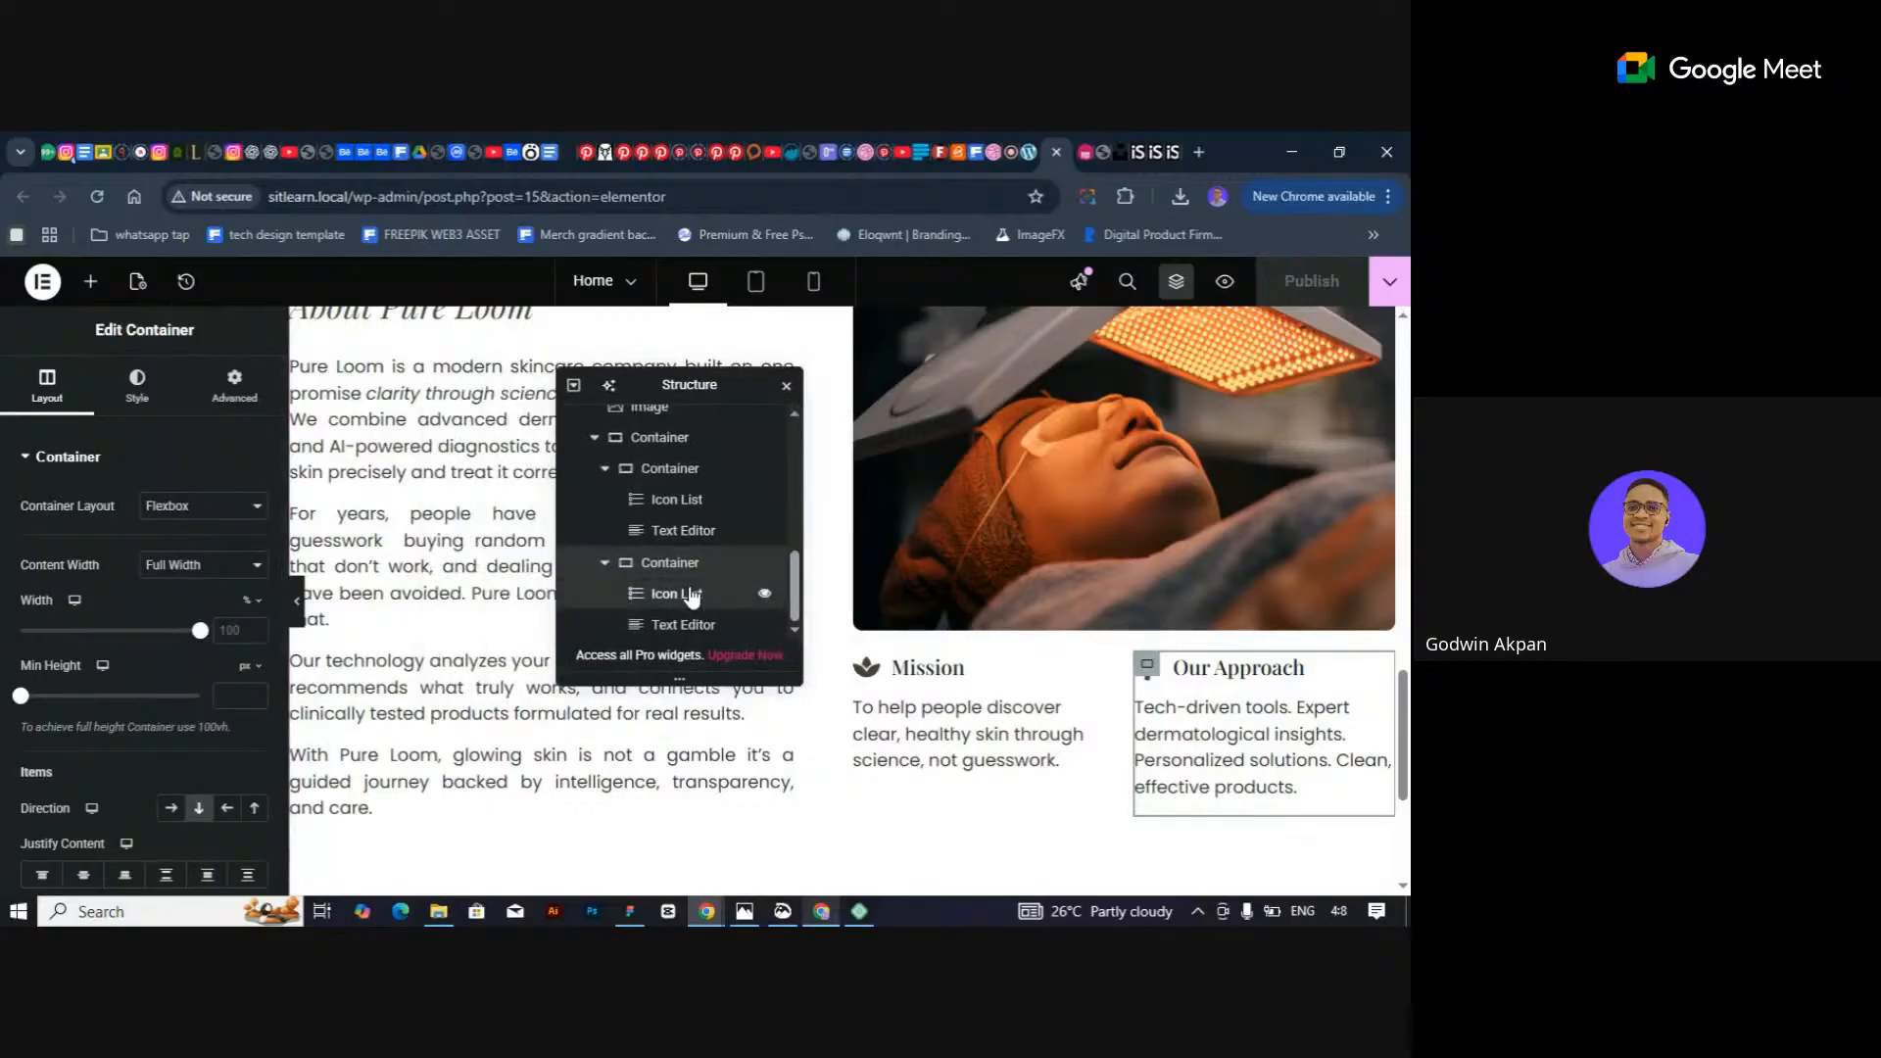
{"action": "left_click", "coordinate": [703, 595]}
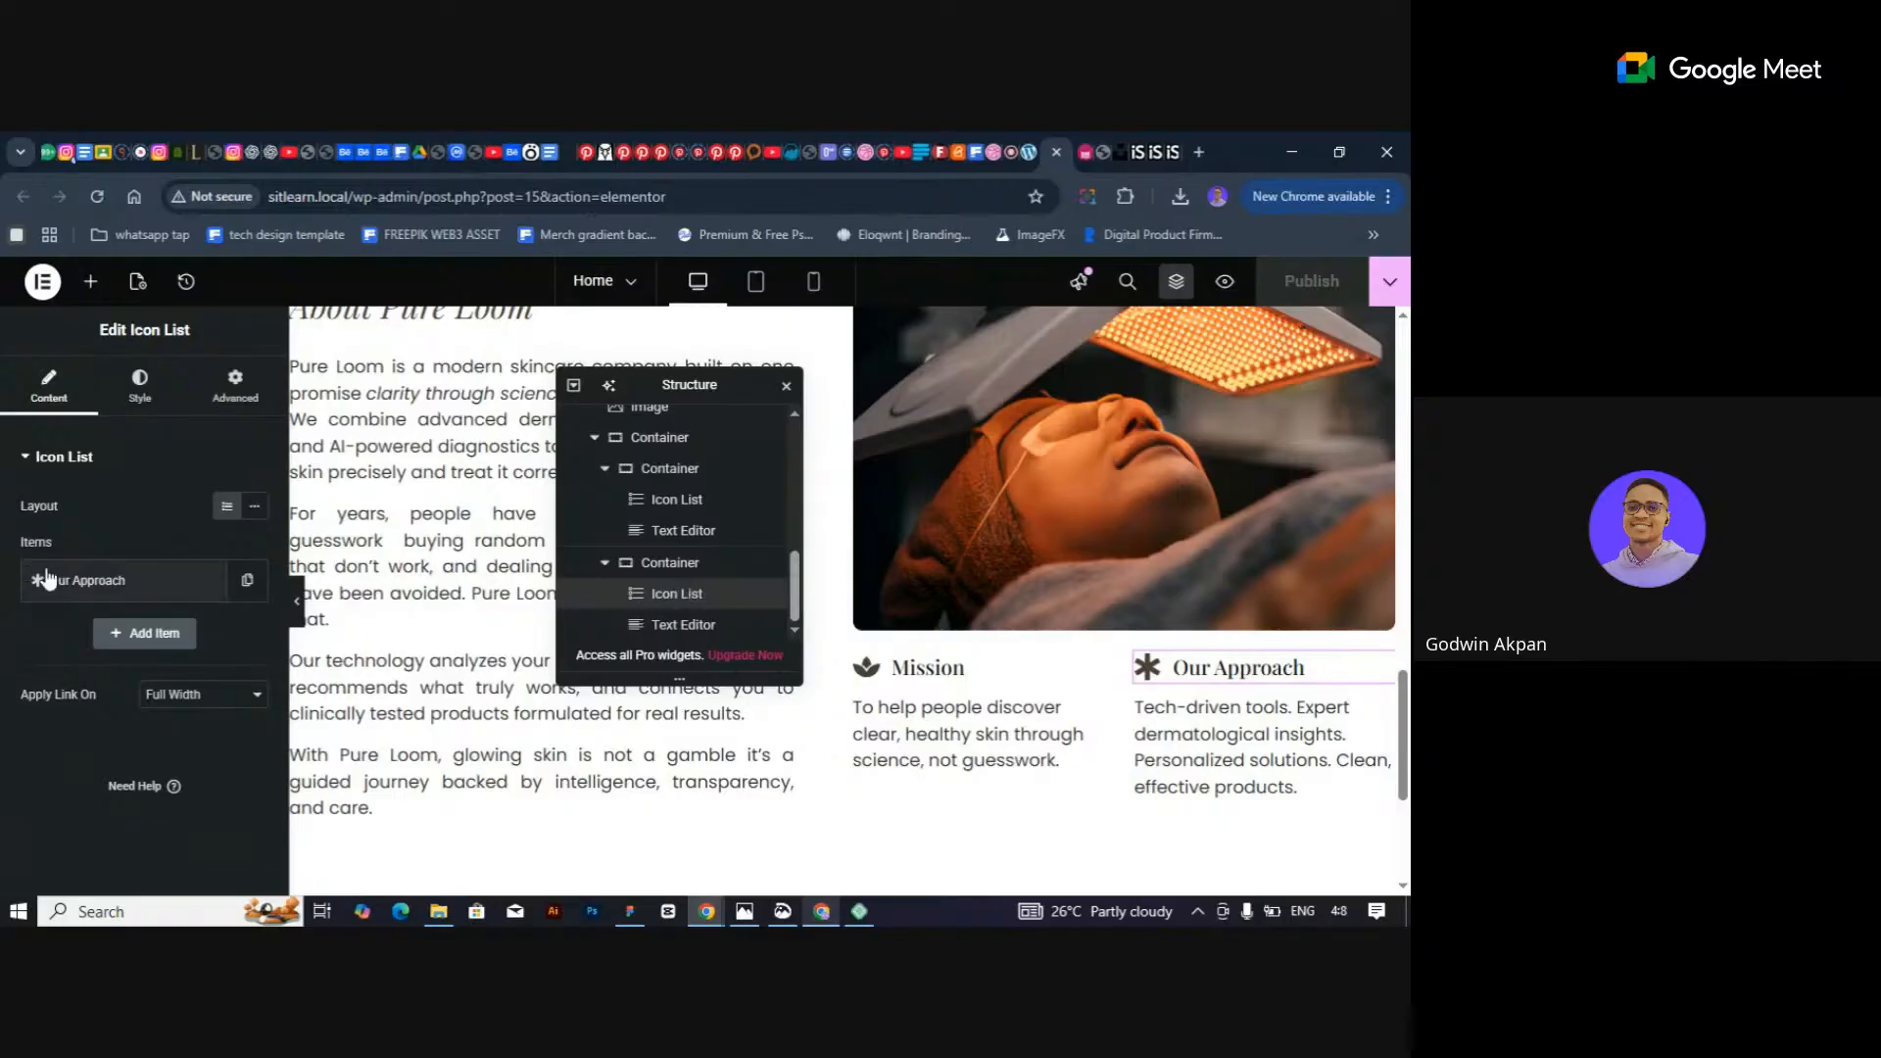
{"action": "left_click", "coordinate": [140, 386]}
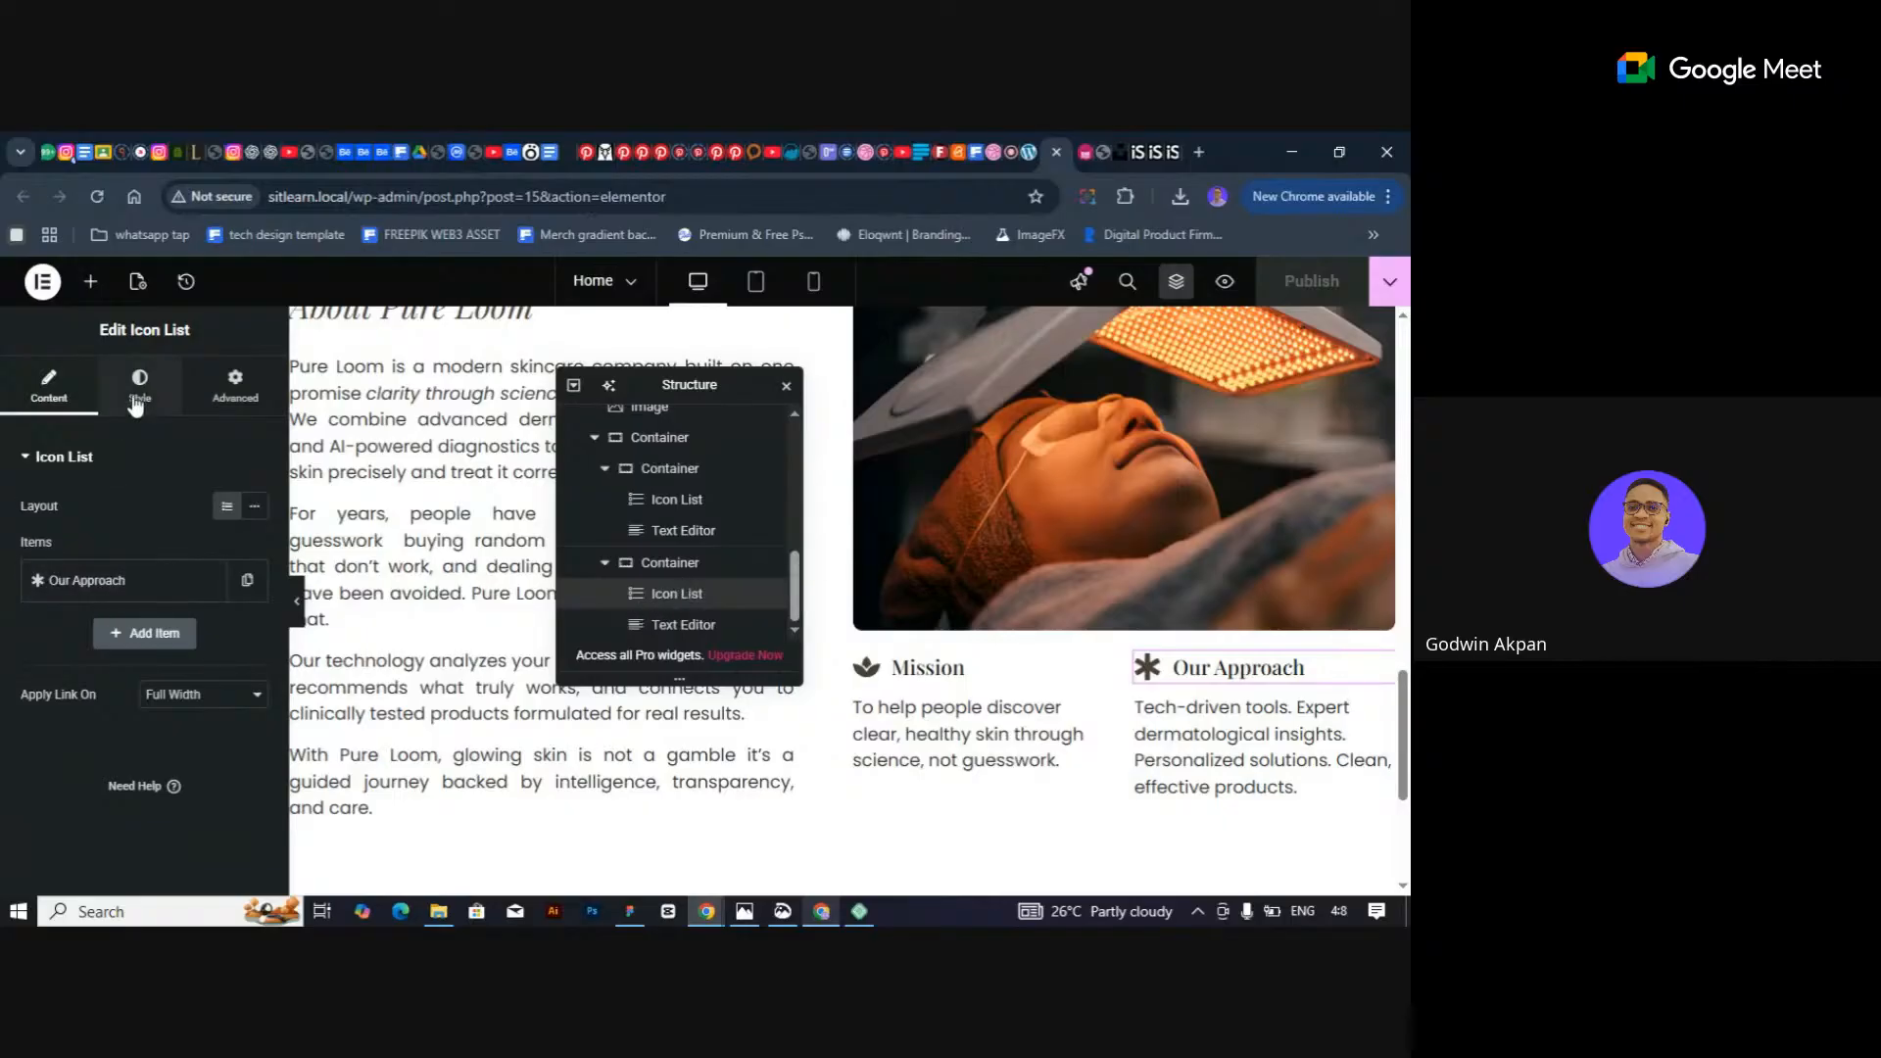
{"action": "left_click", "coordinate": [49, 706]}
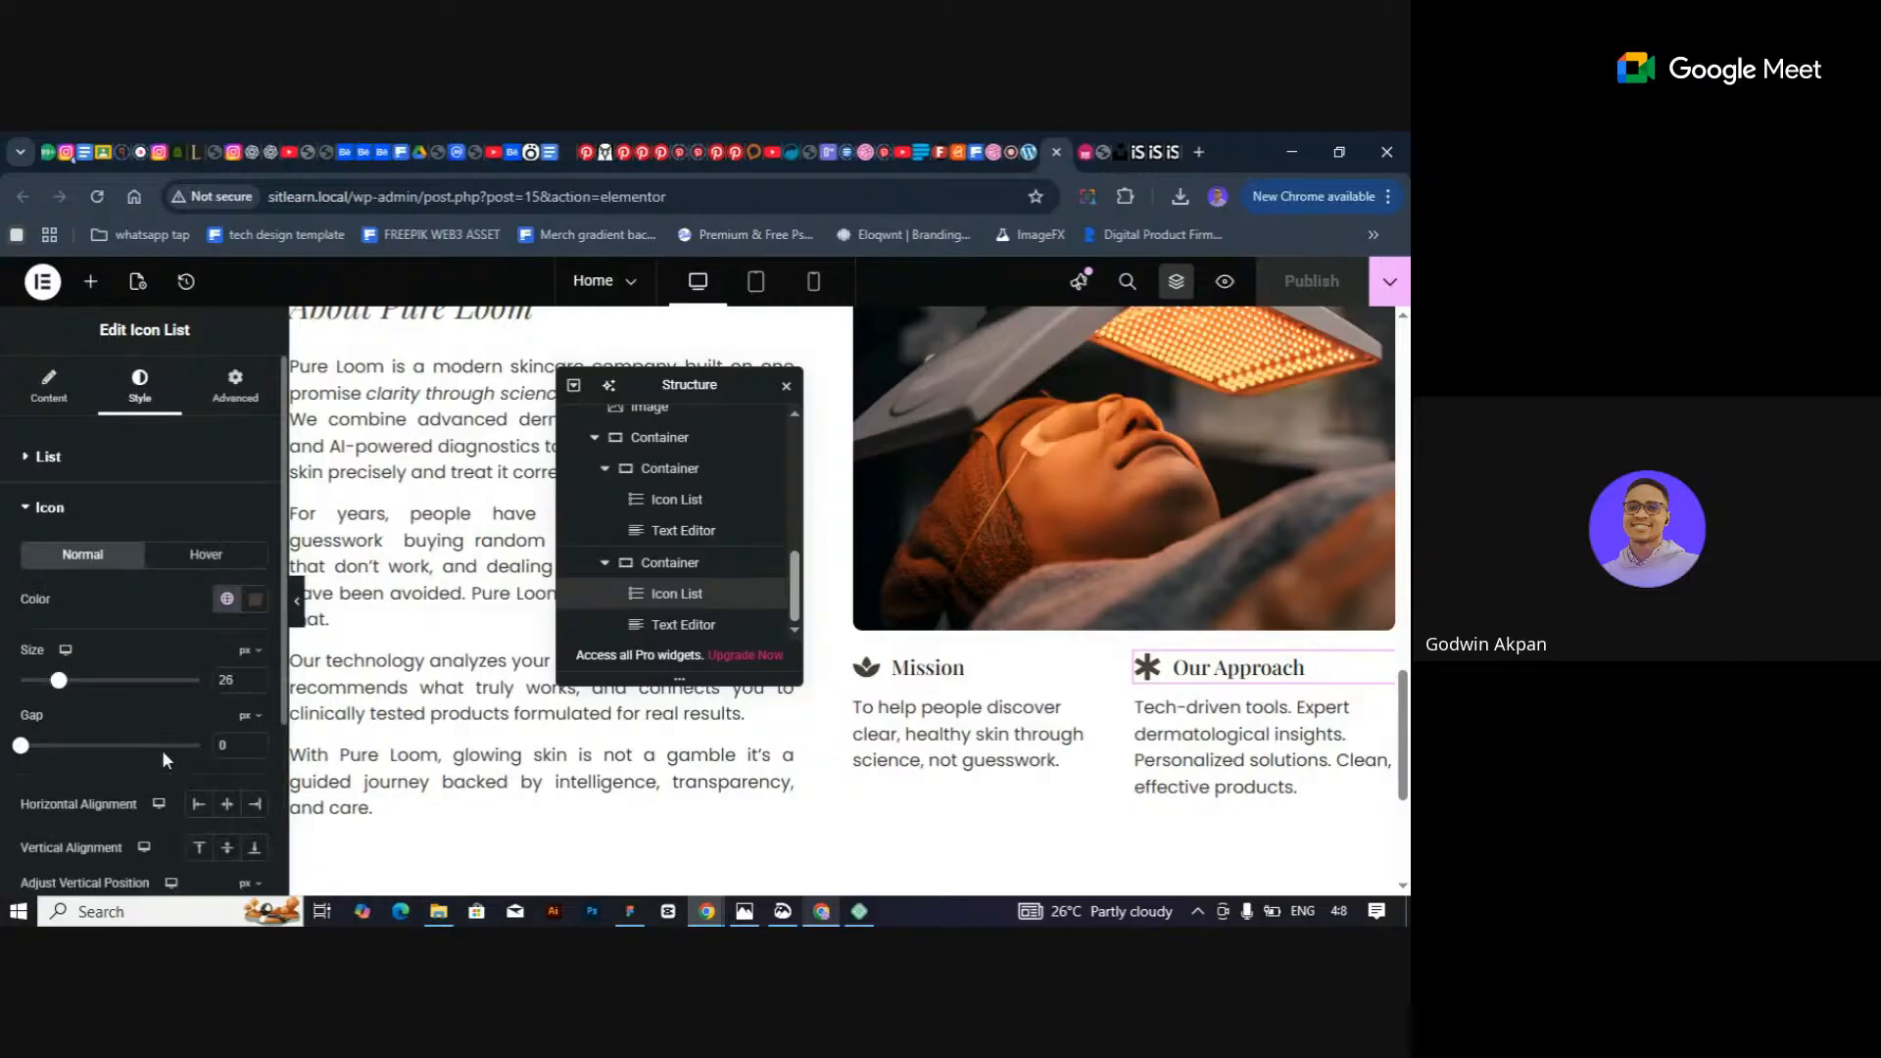
{"action": "key", "text": "BackSpace"}
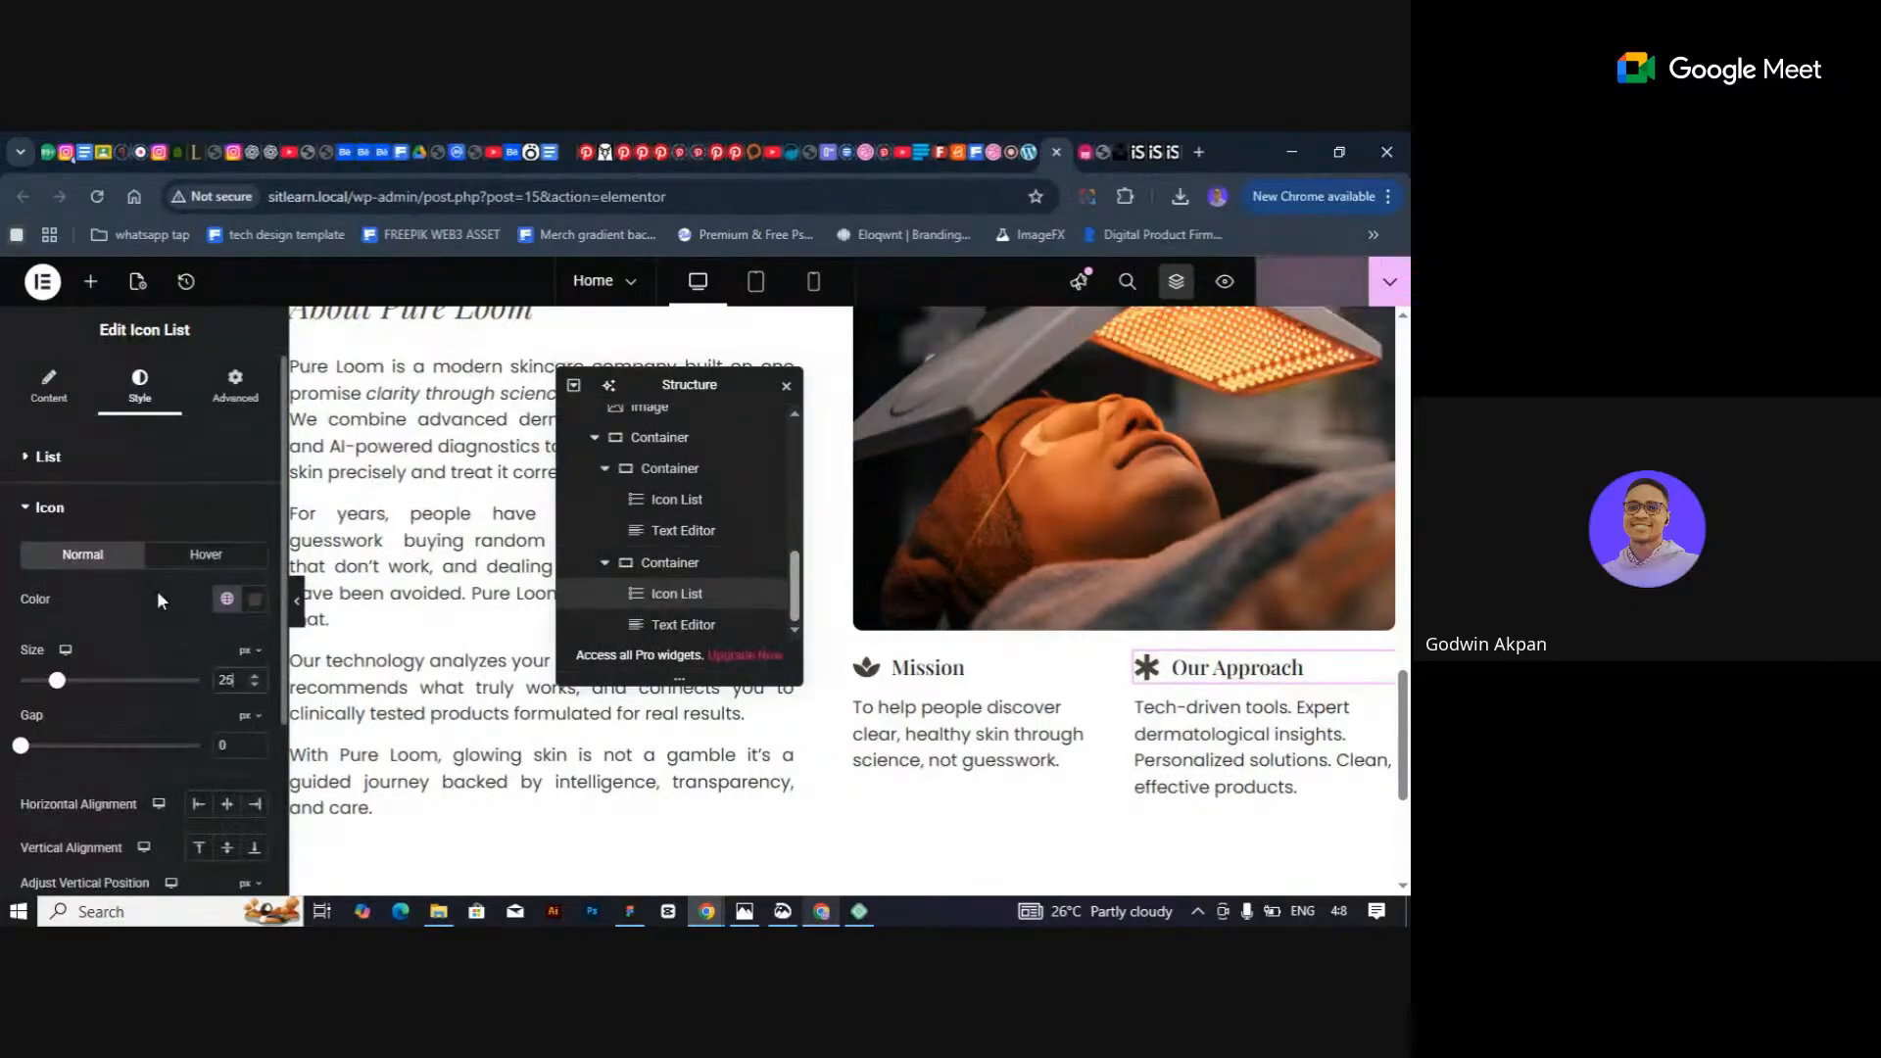
{"action": "type", "text": "1"}
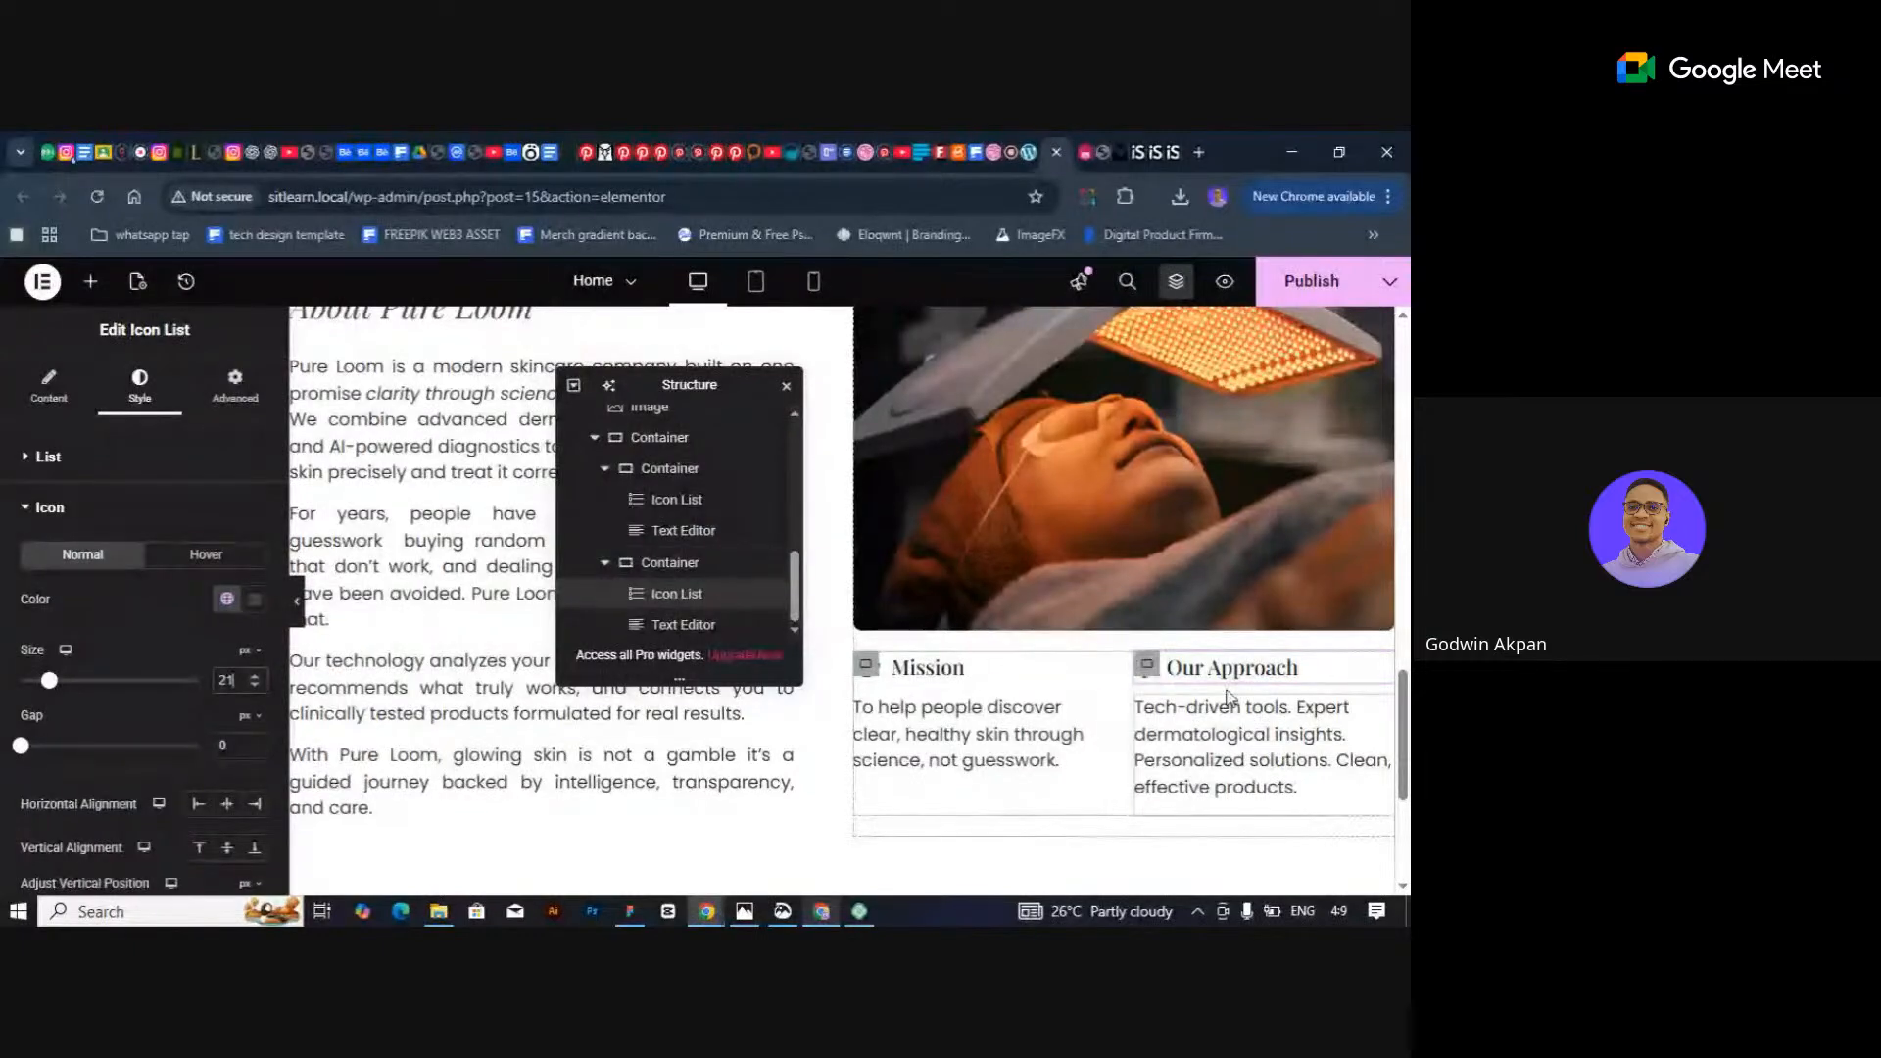
Reduce the icon size of the Mission icon list to balance it with the Our Approach icon.
{"action": "left_click", "coordinate": [958, 667]}
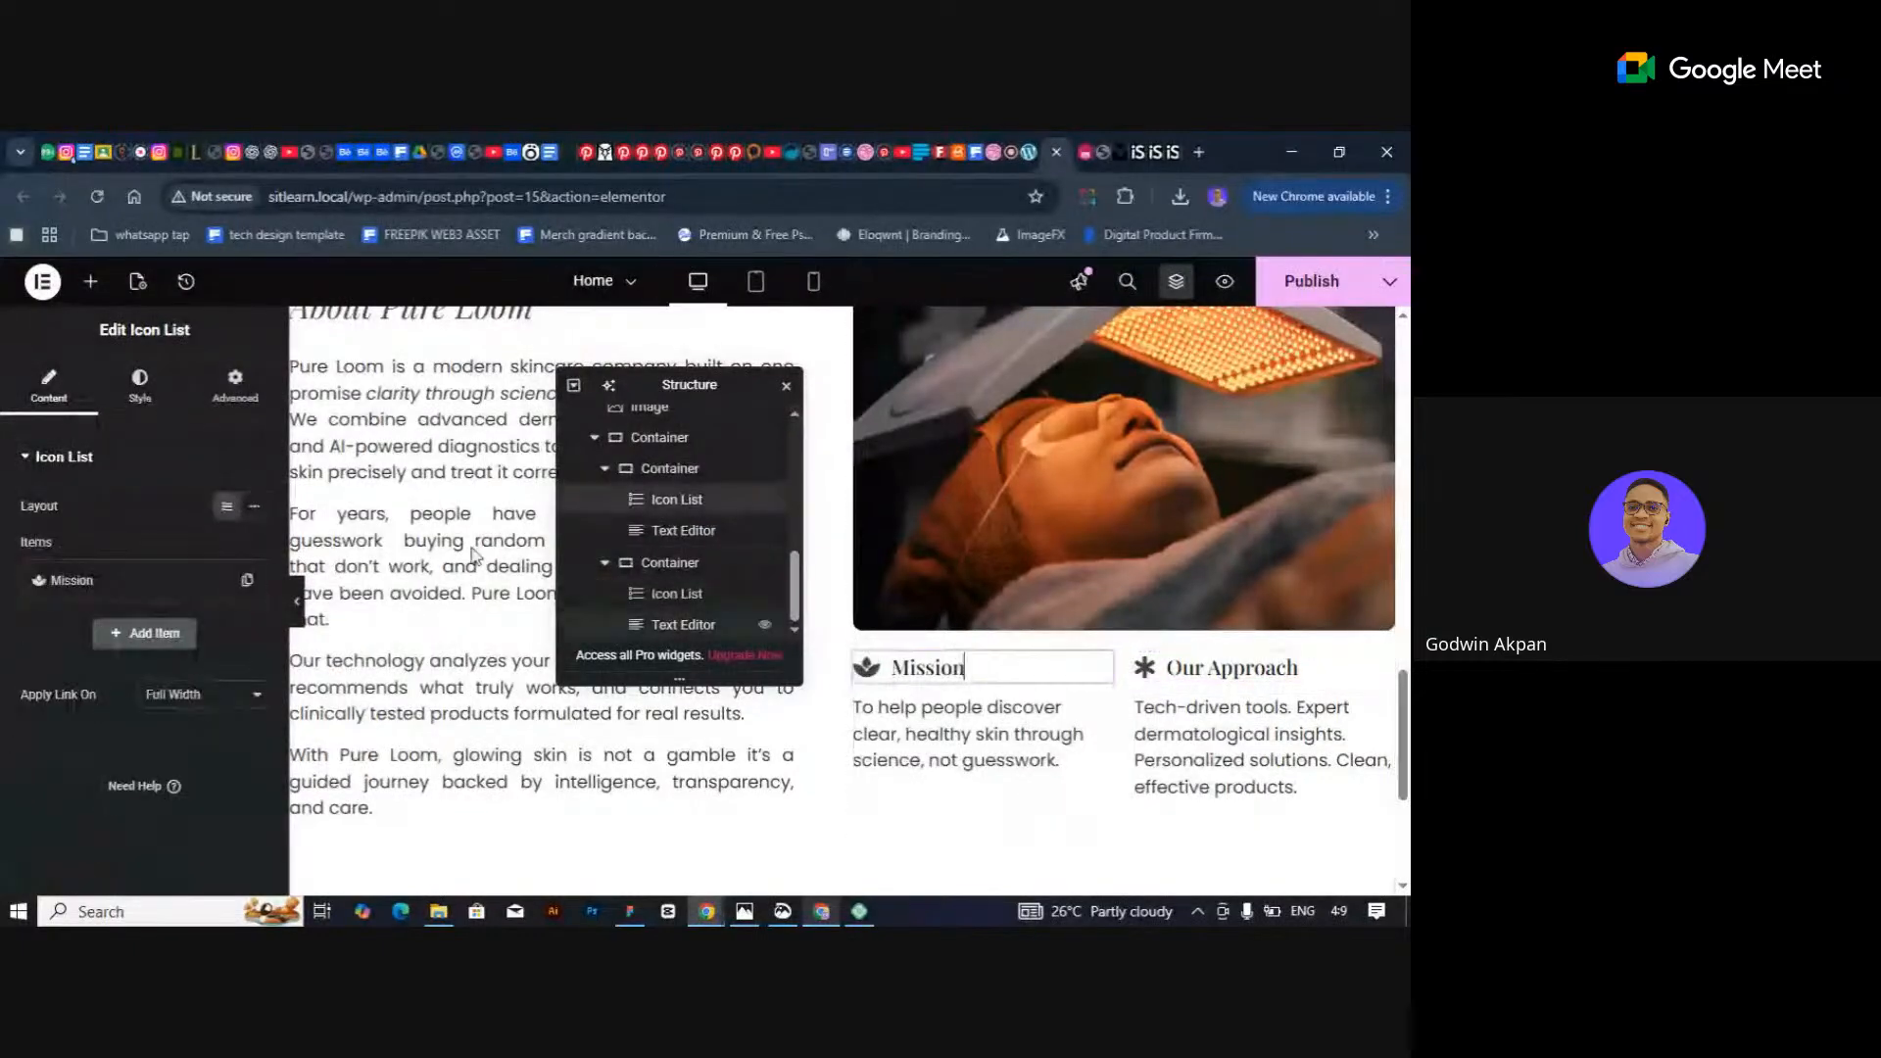
{"action": "left_click", "coordinate": [119, 393]}
{"action": "left_click", "coordinate": [49, 704]}
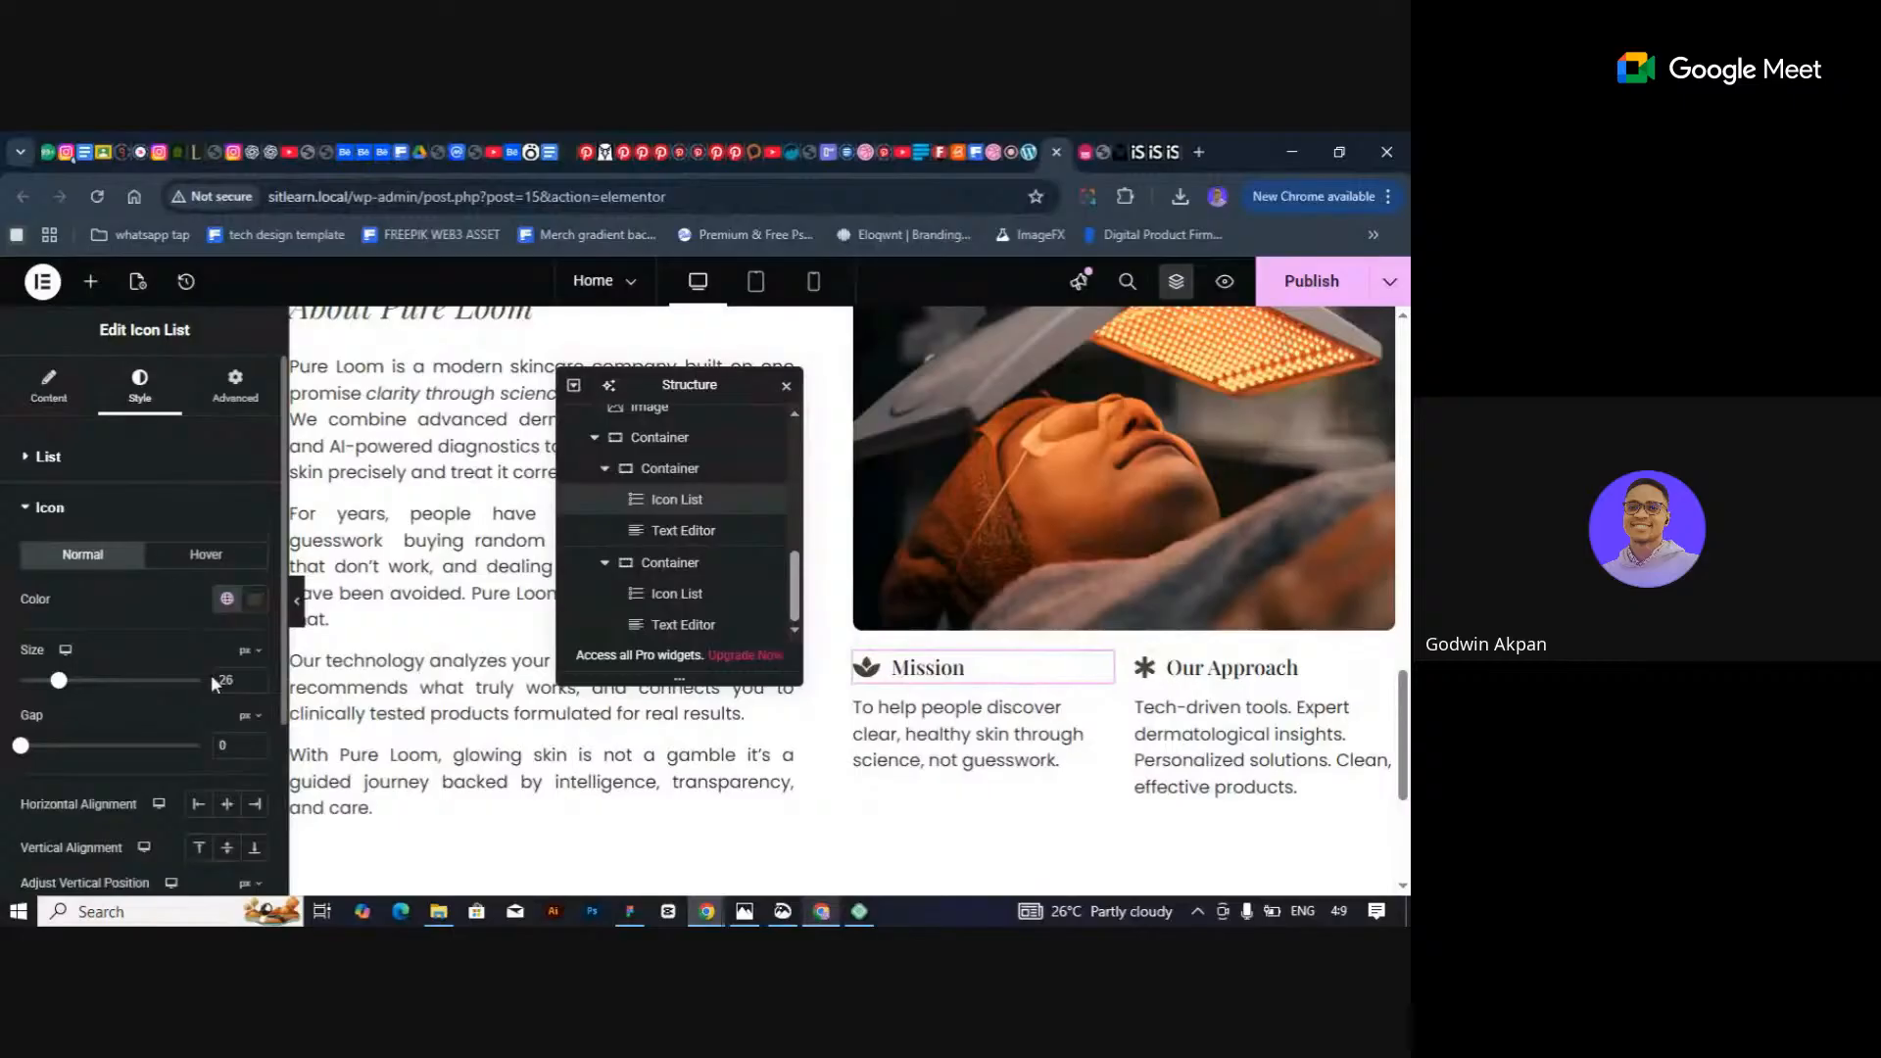
{"action": "key", "text": "Down"}
{"action": "key", "text": "Down"}
{"action": "key", "text": "Down"}
{"action": "key", "text": "Down"}
{"action": "key", "text": "Down"}
{"action": "key", "text": "Up"}
{"action": "key", "text": "Up"}
Close the page structure view and compare the layout settings of the Mission and Our Approach containers.
{"action": "left_click", "coordinate": [1183, 733]}
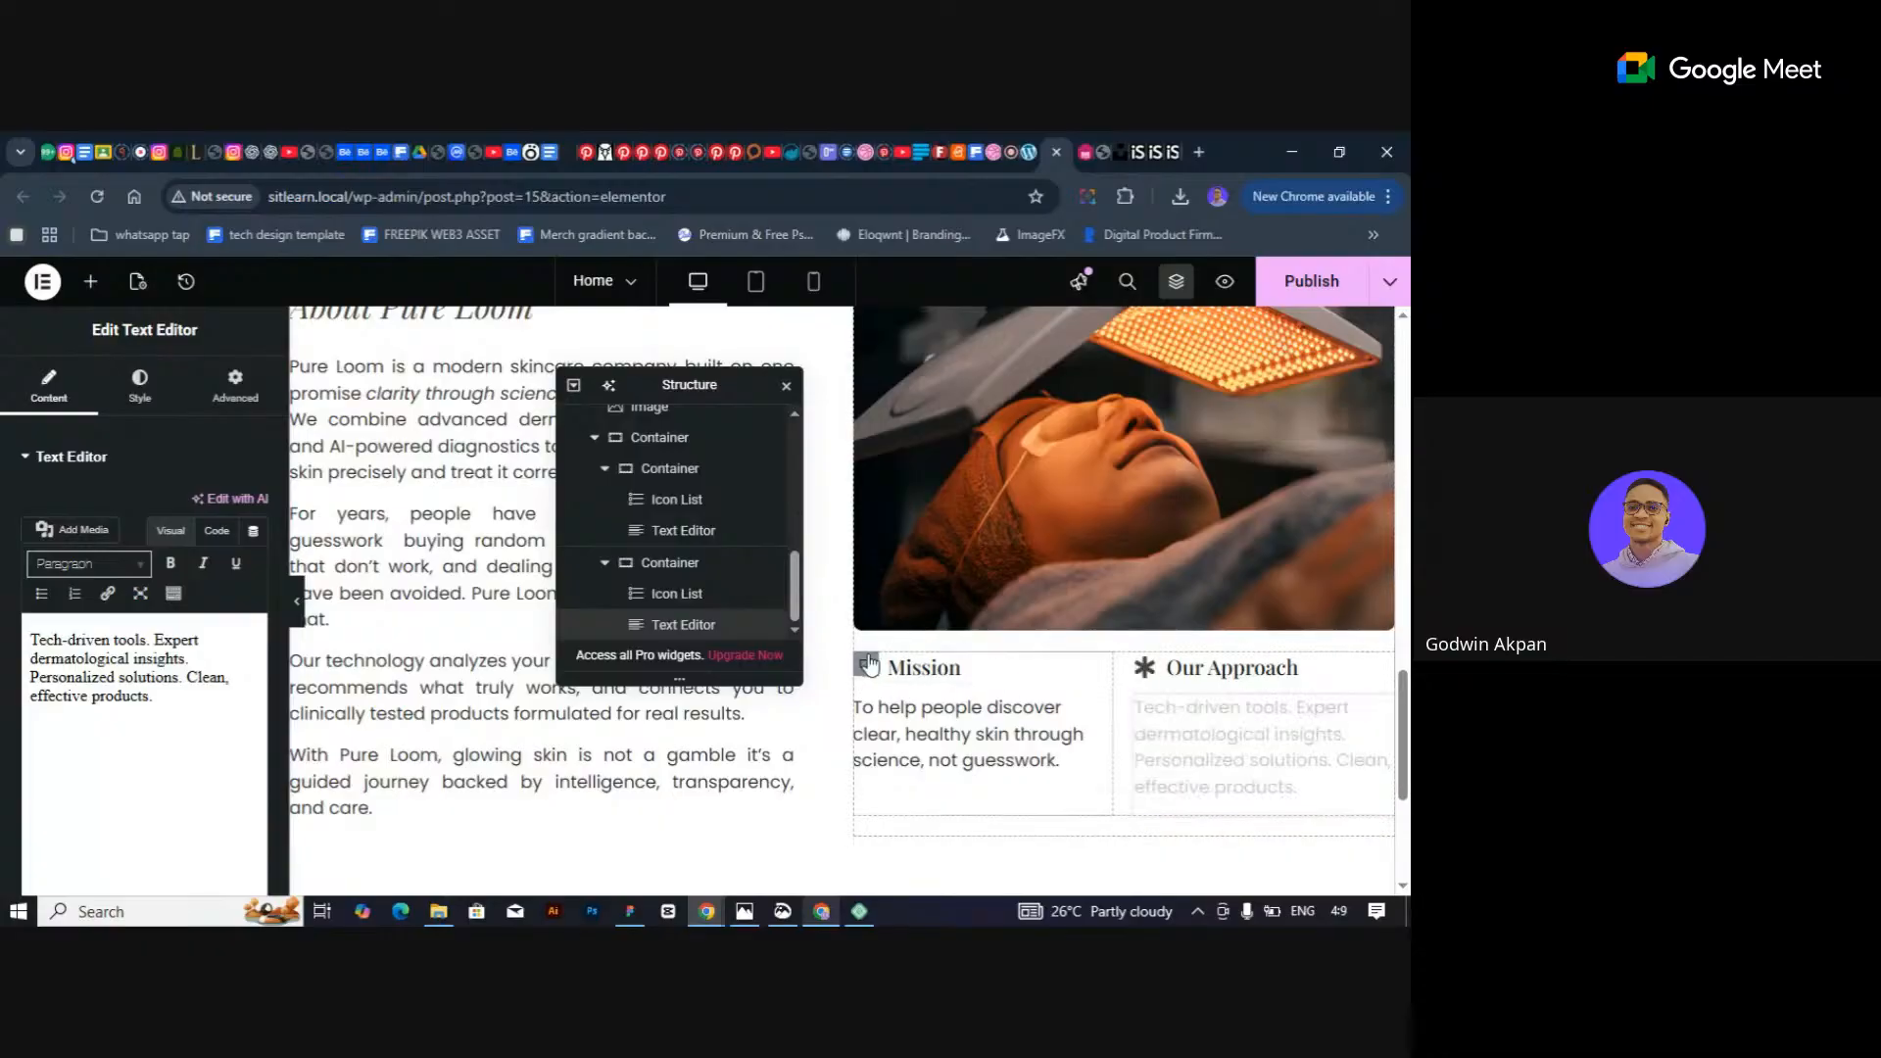
{"action": "left_click", "coordinate": [870, 664]}
{"action": "left_click", "coordinate": [786, 385]}
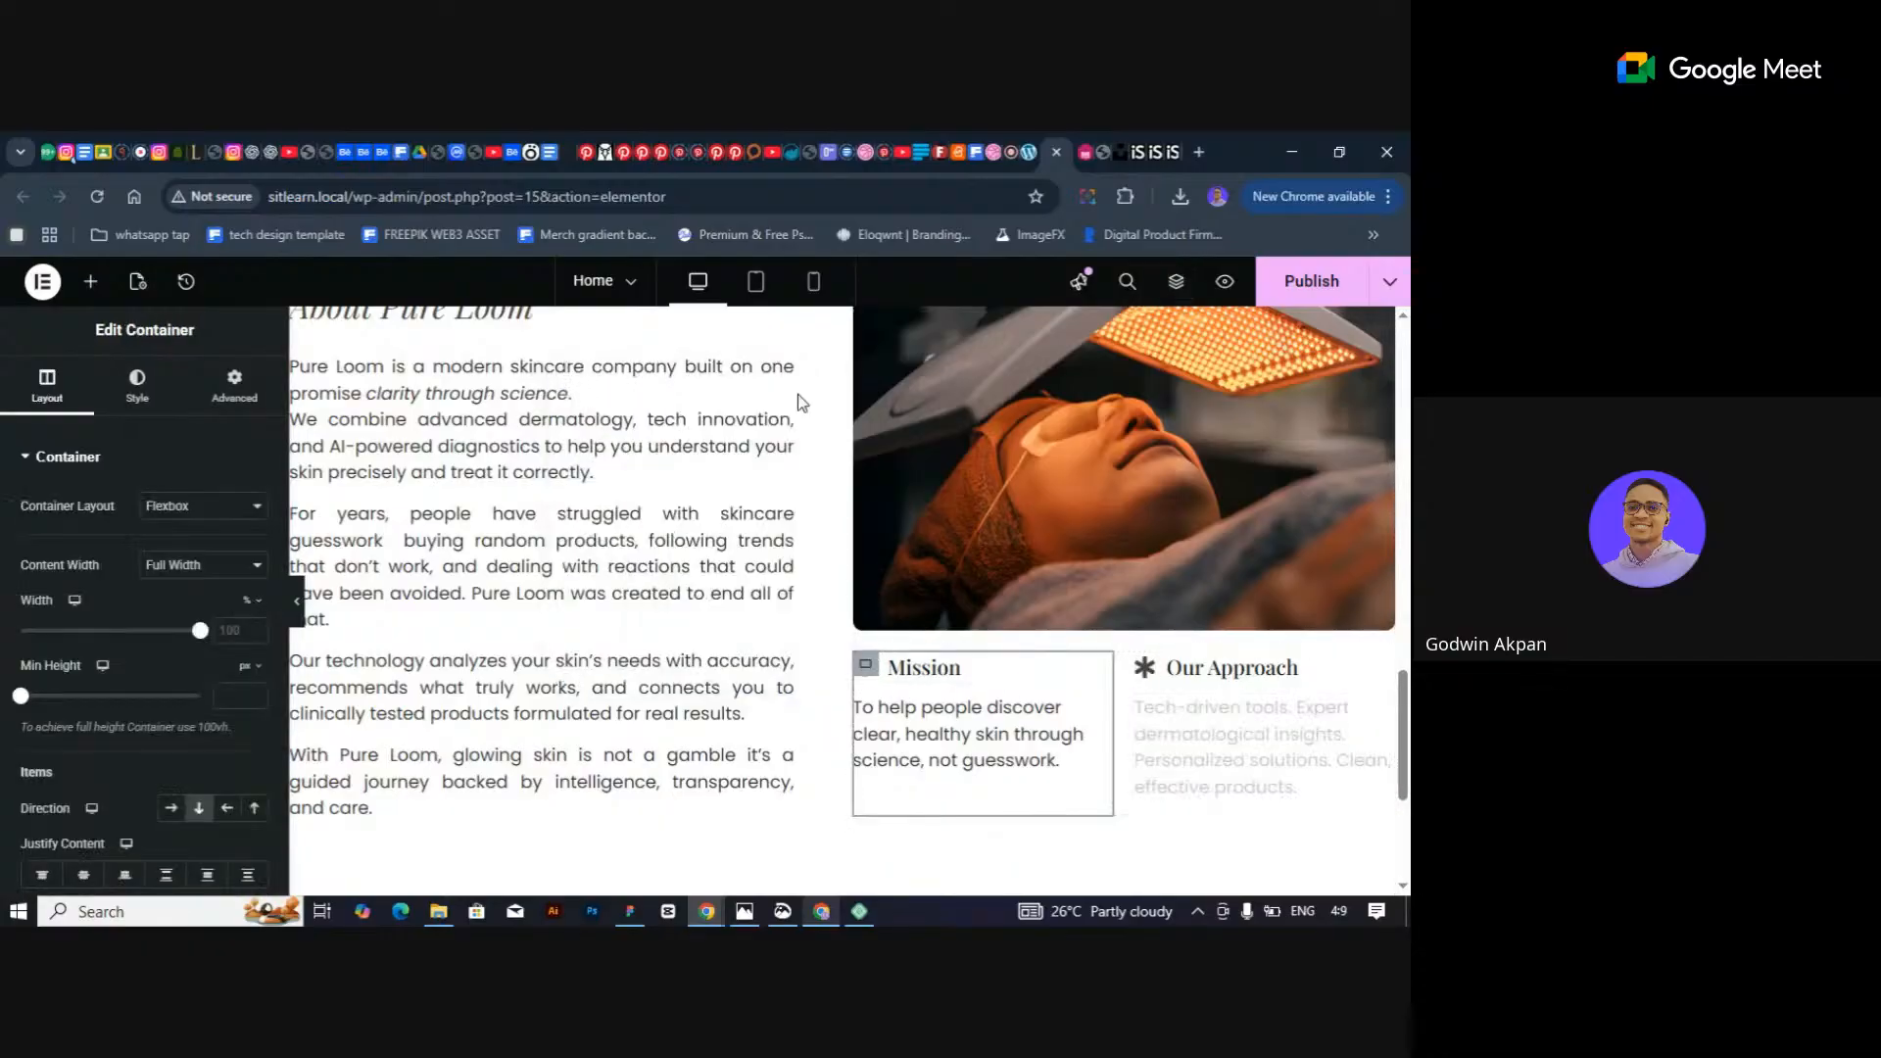
{"action": "left_click", "coordinate": [1148, 671]}
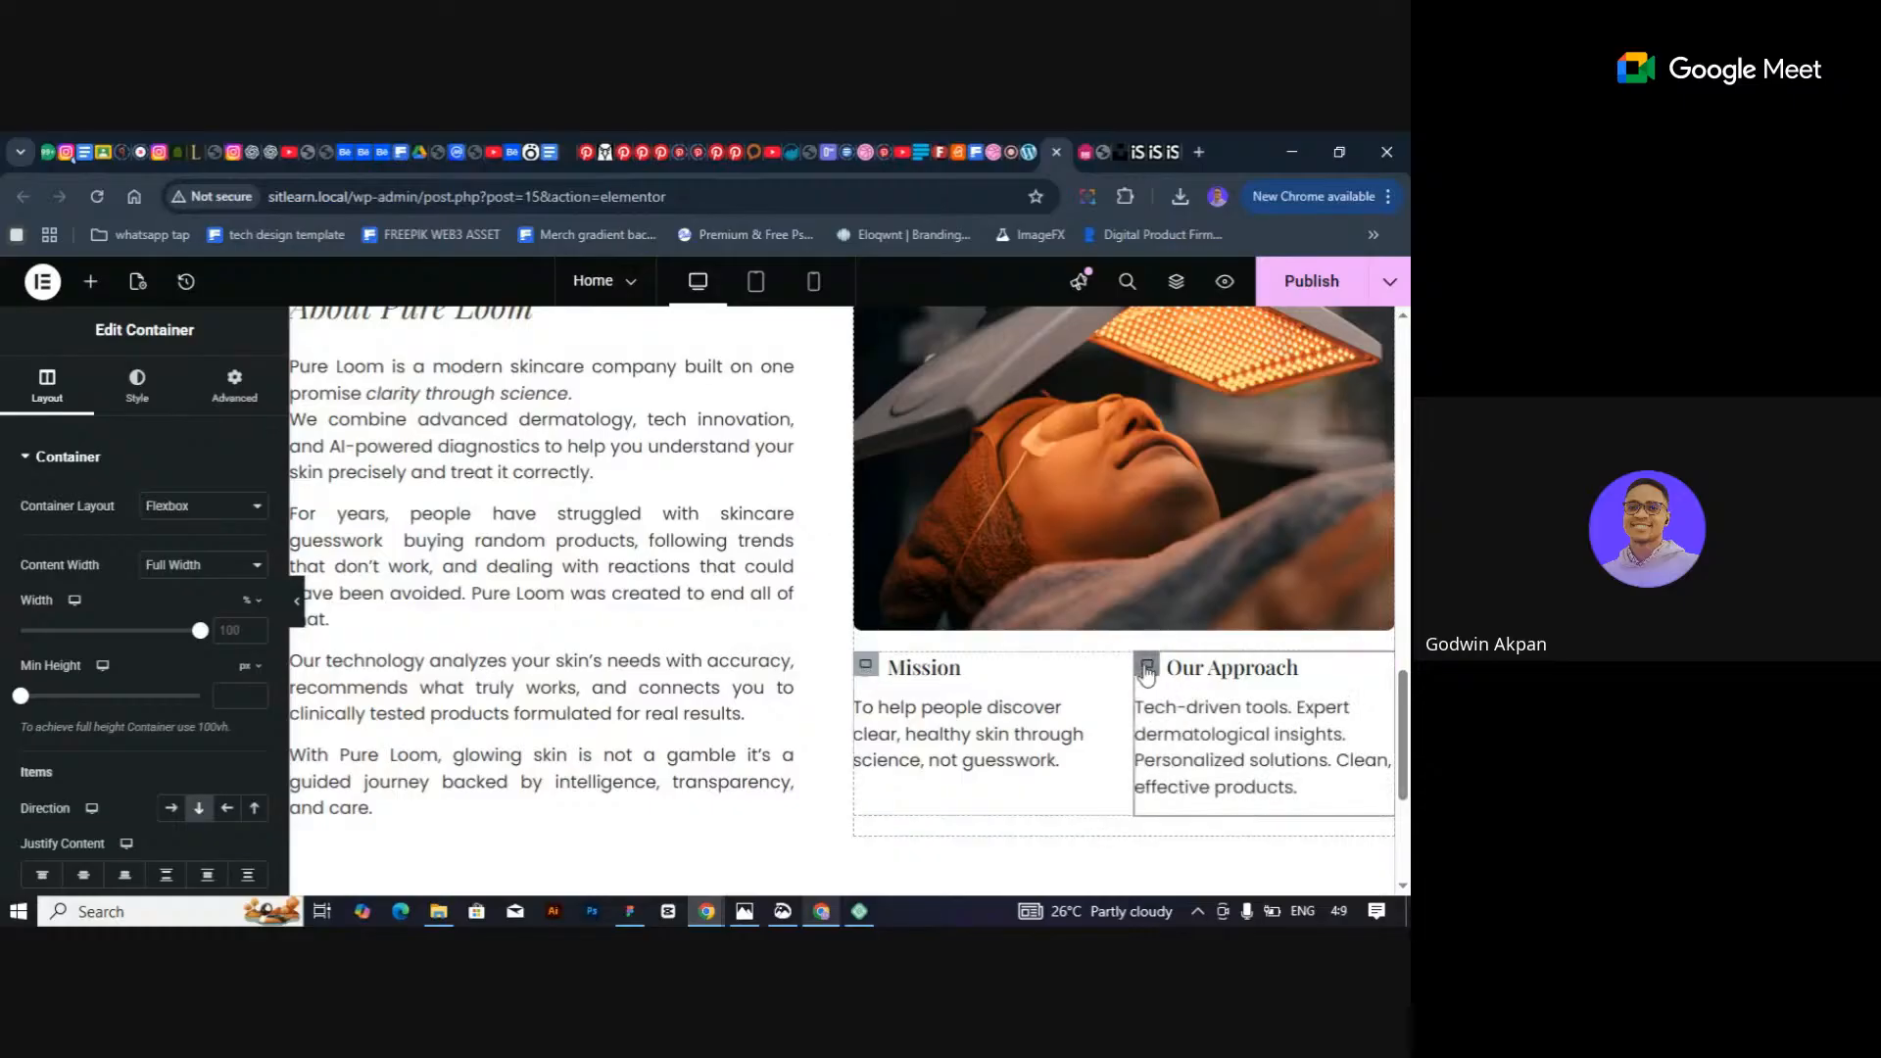
{"action": "left_click", "coordinate": [870, 672]}
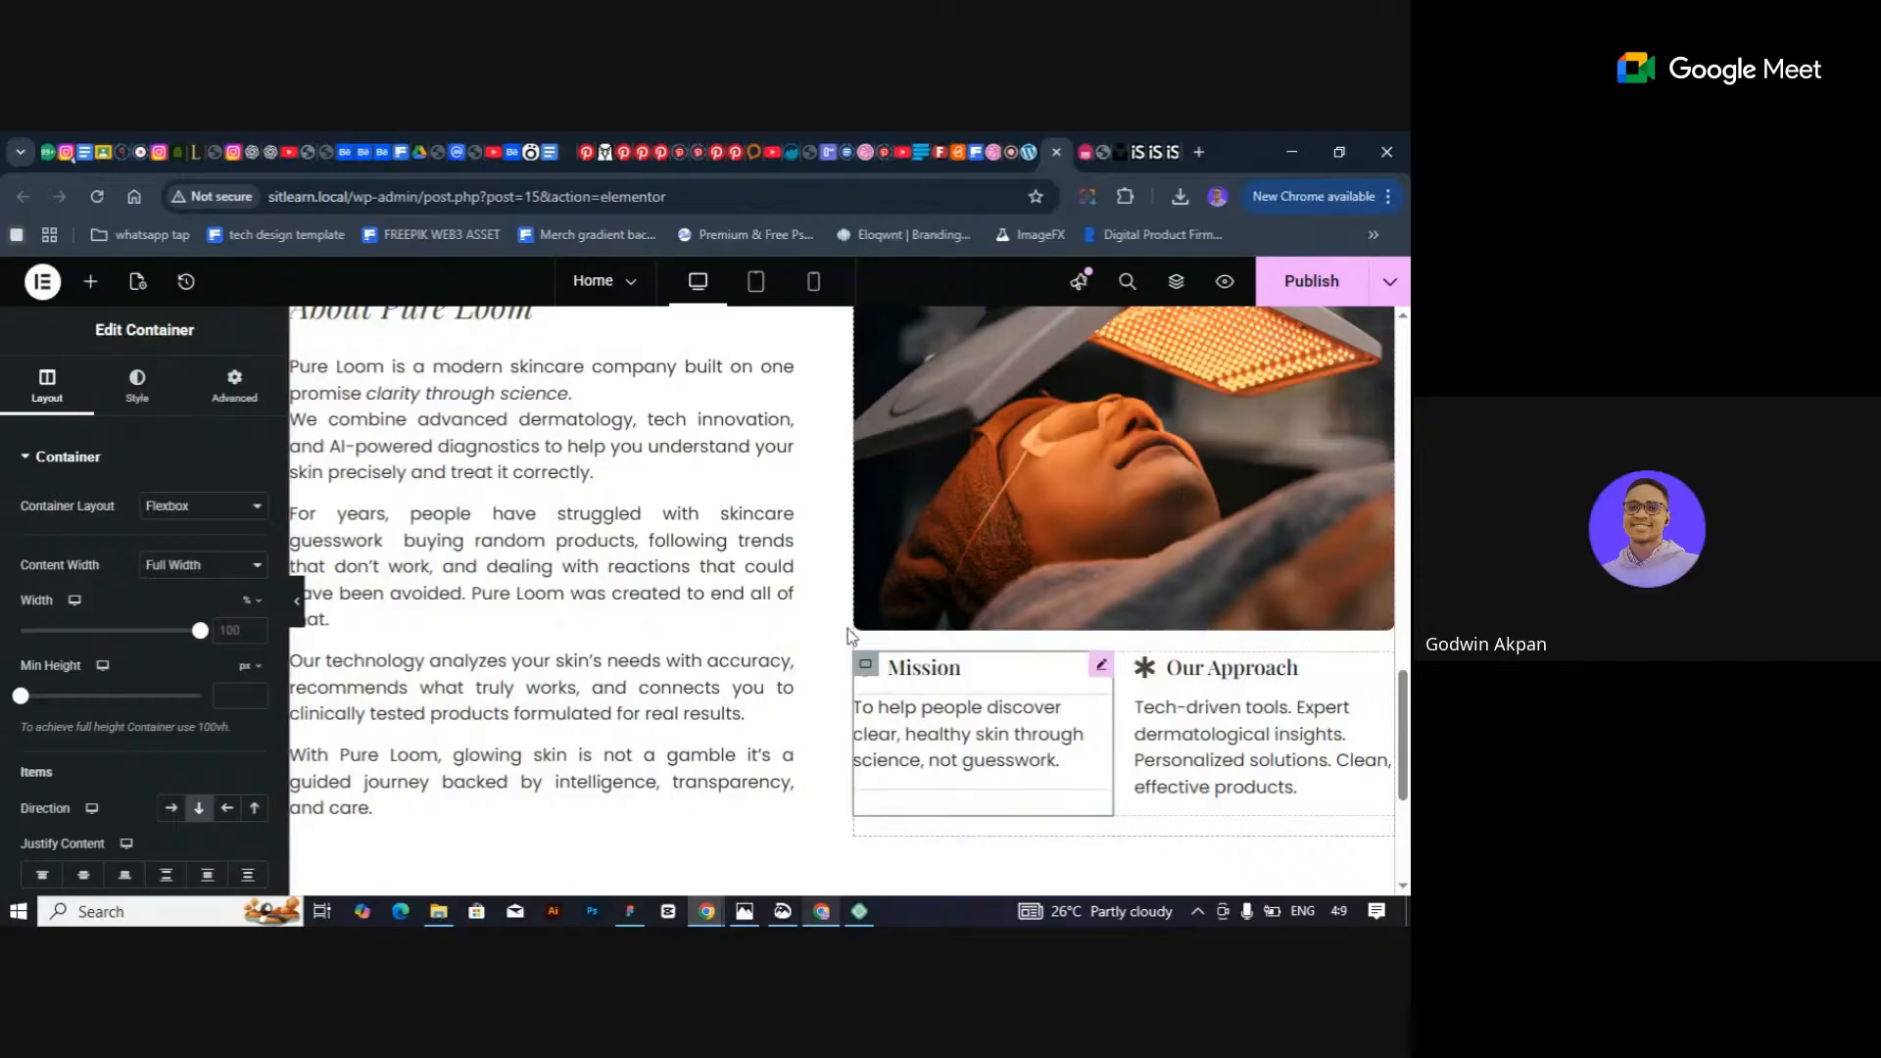
{"action": "scroll", "coordinate": [900, 735], "scroll_direction": "down", "scroll_amount": 1}
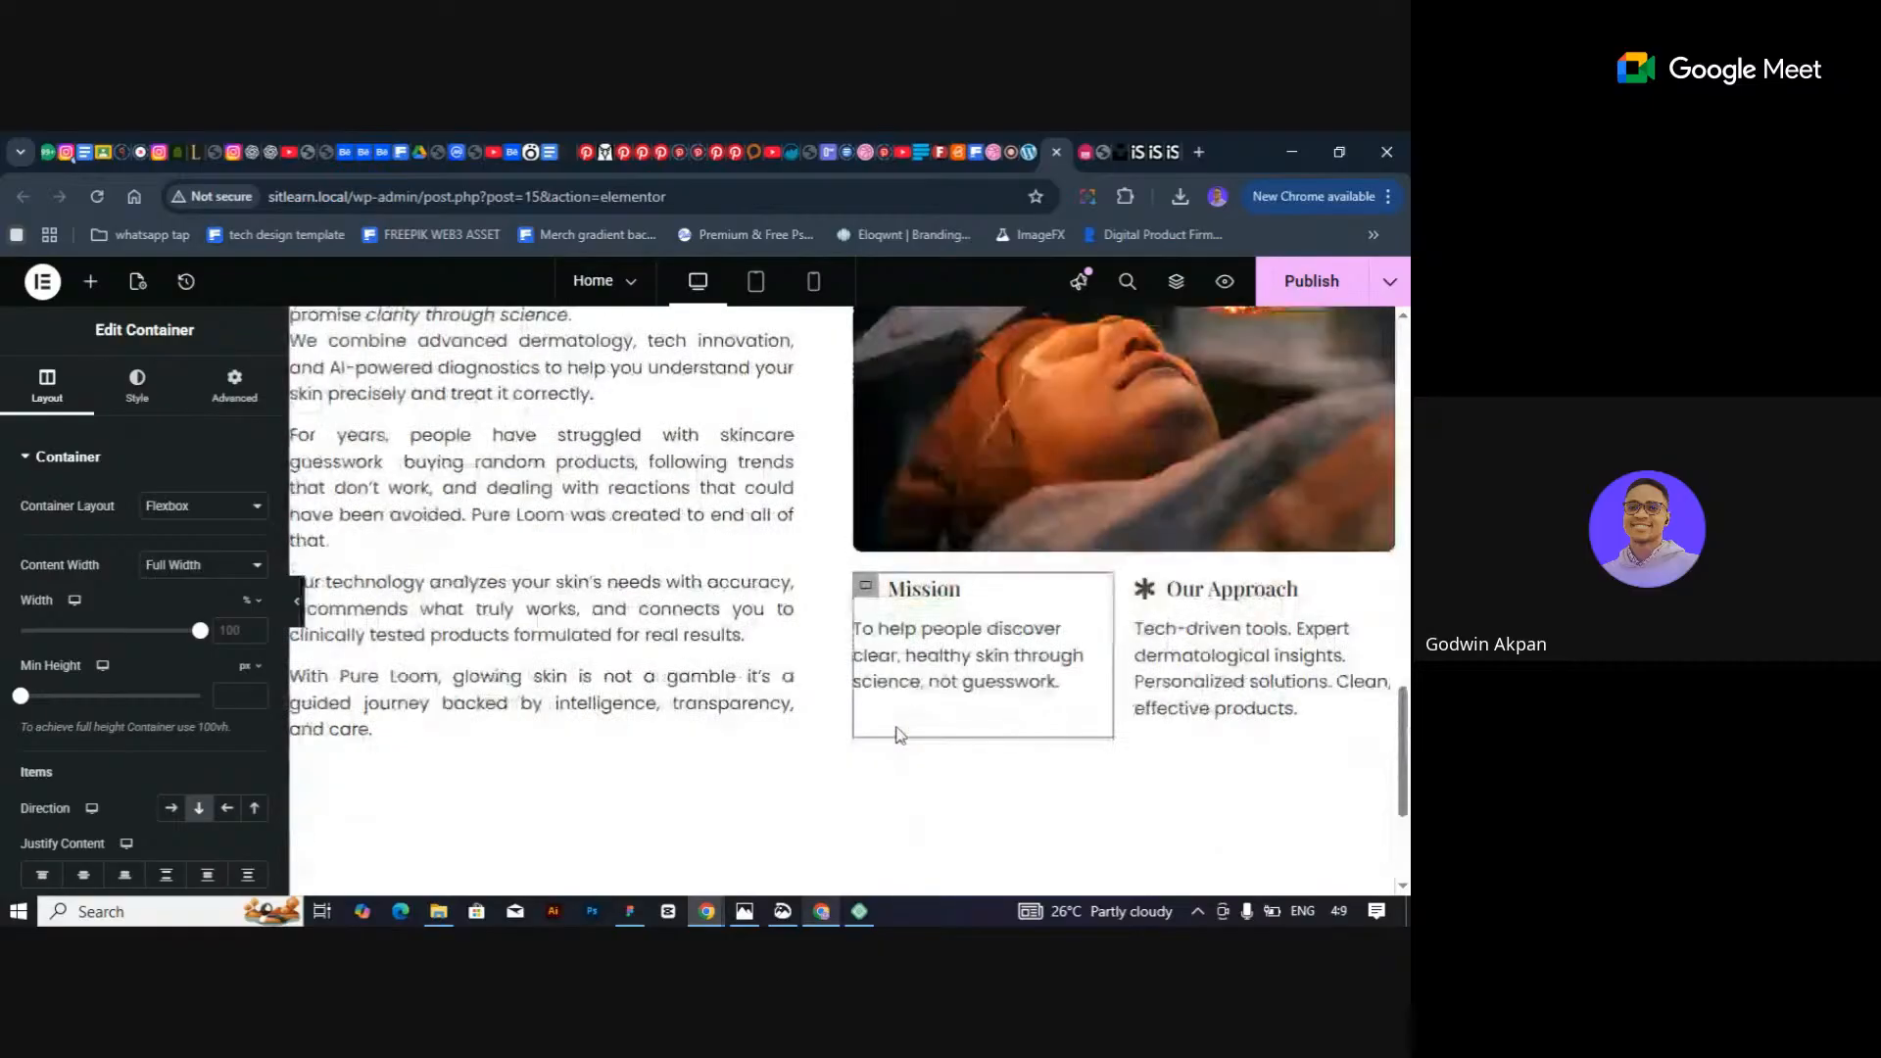
{"action": "scroll", "coordinate": [900, 735], "scroll_direction": "up", "scroll_amount": 1}
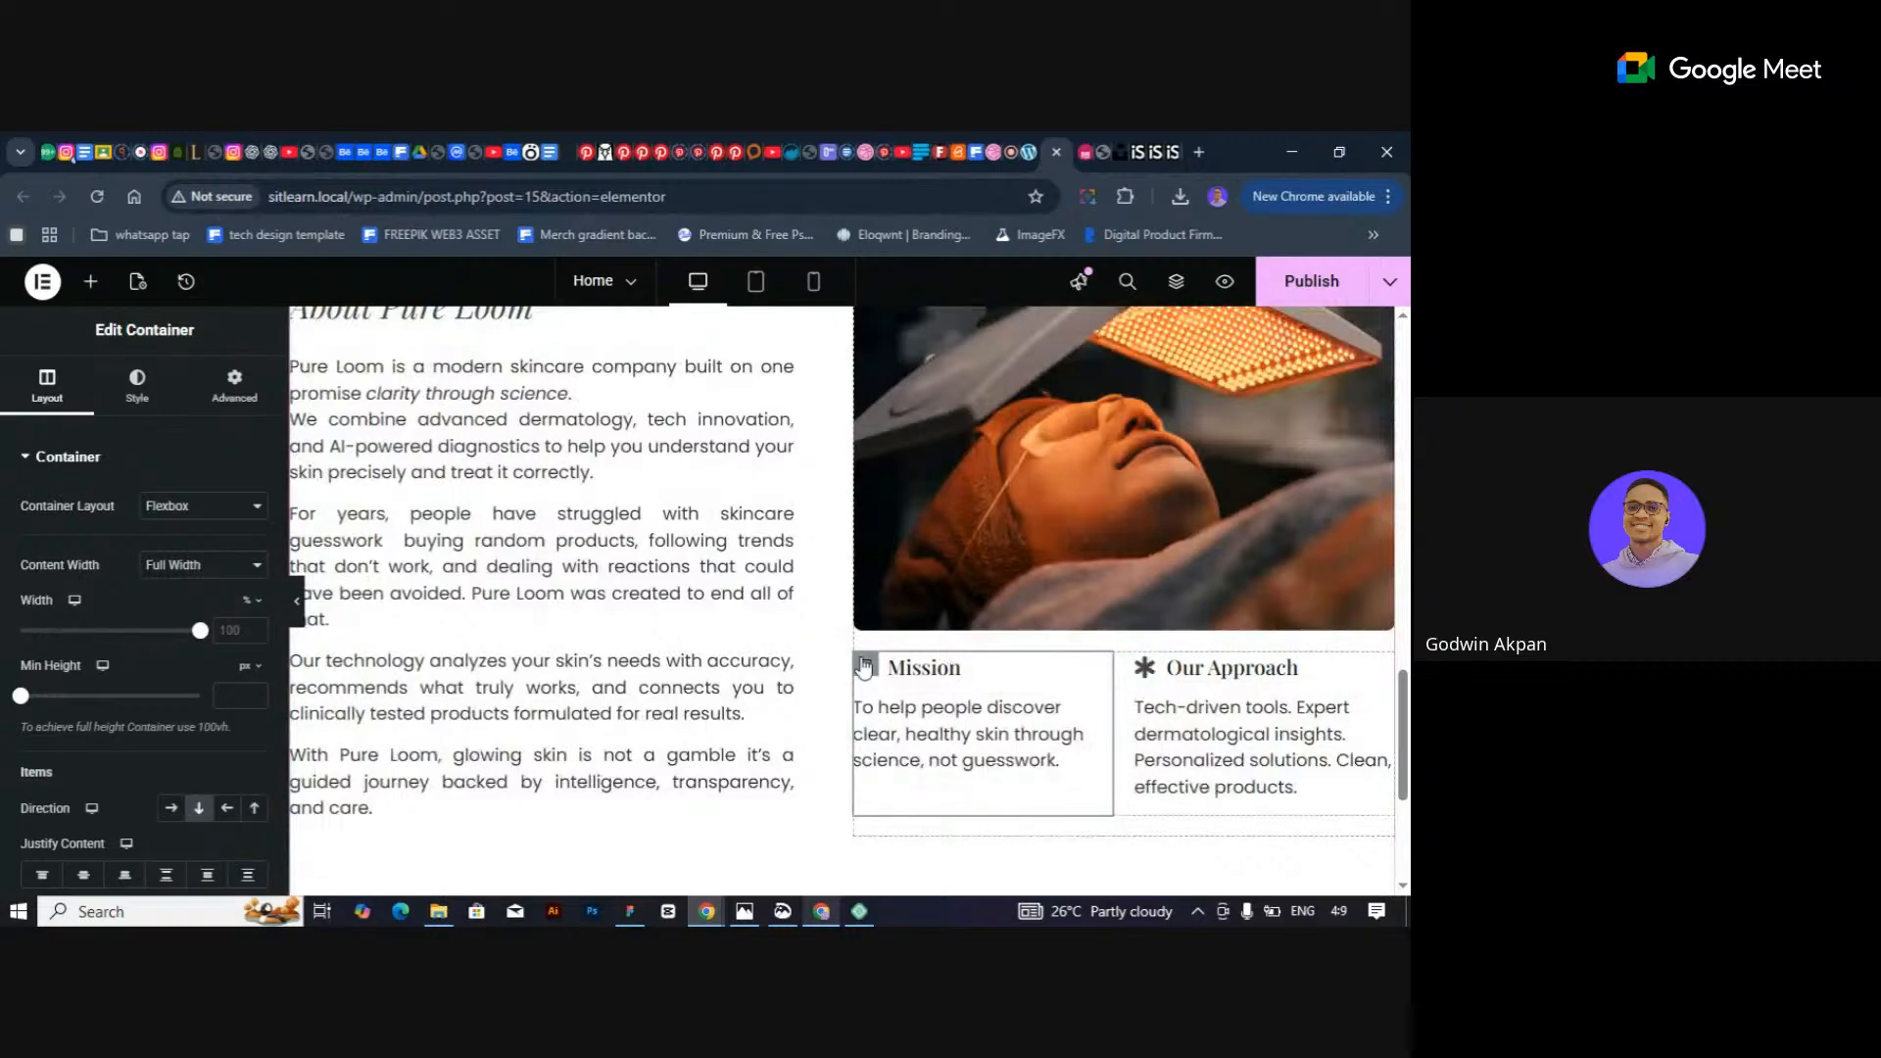
Give the Mission description a custom width of 100% and check the section without the editing panel.
{"action": "left_click", "coordinate": [973, 720]}
{"action": "left_click", "coordinate": [227, 397]}
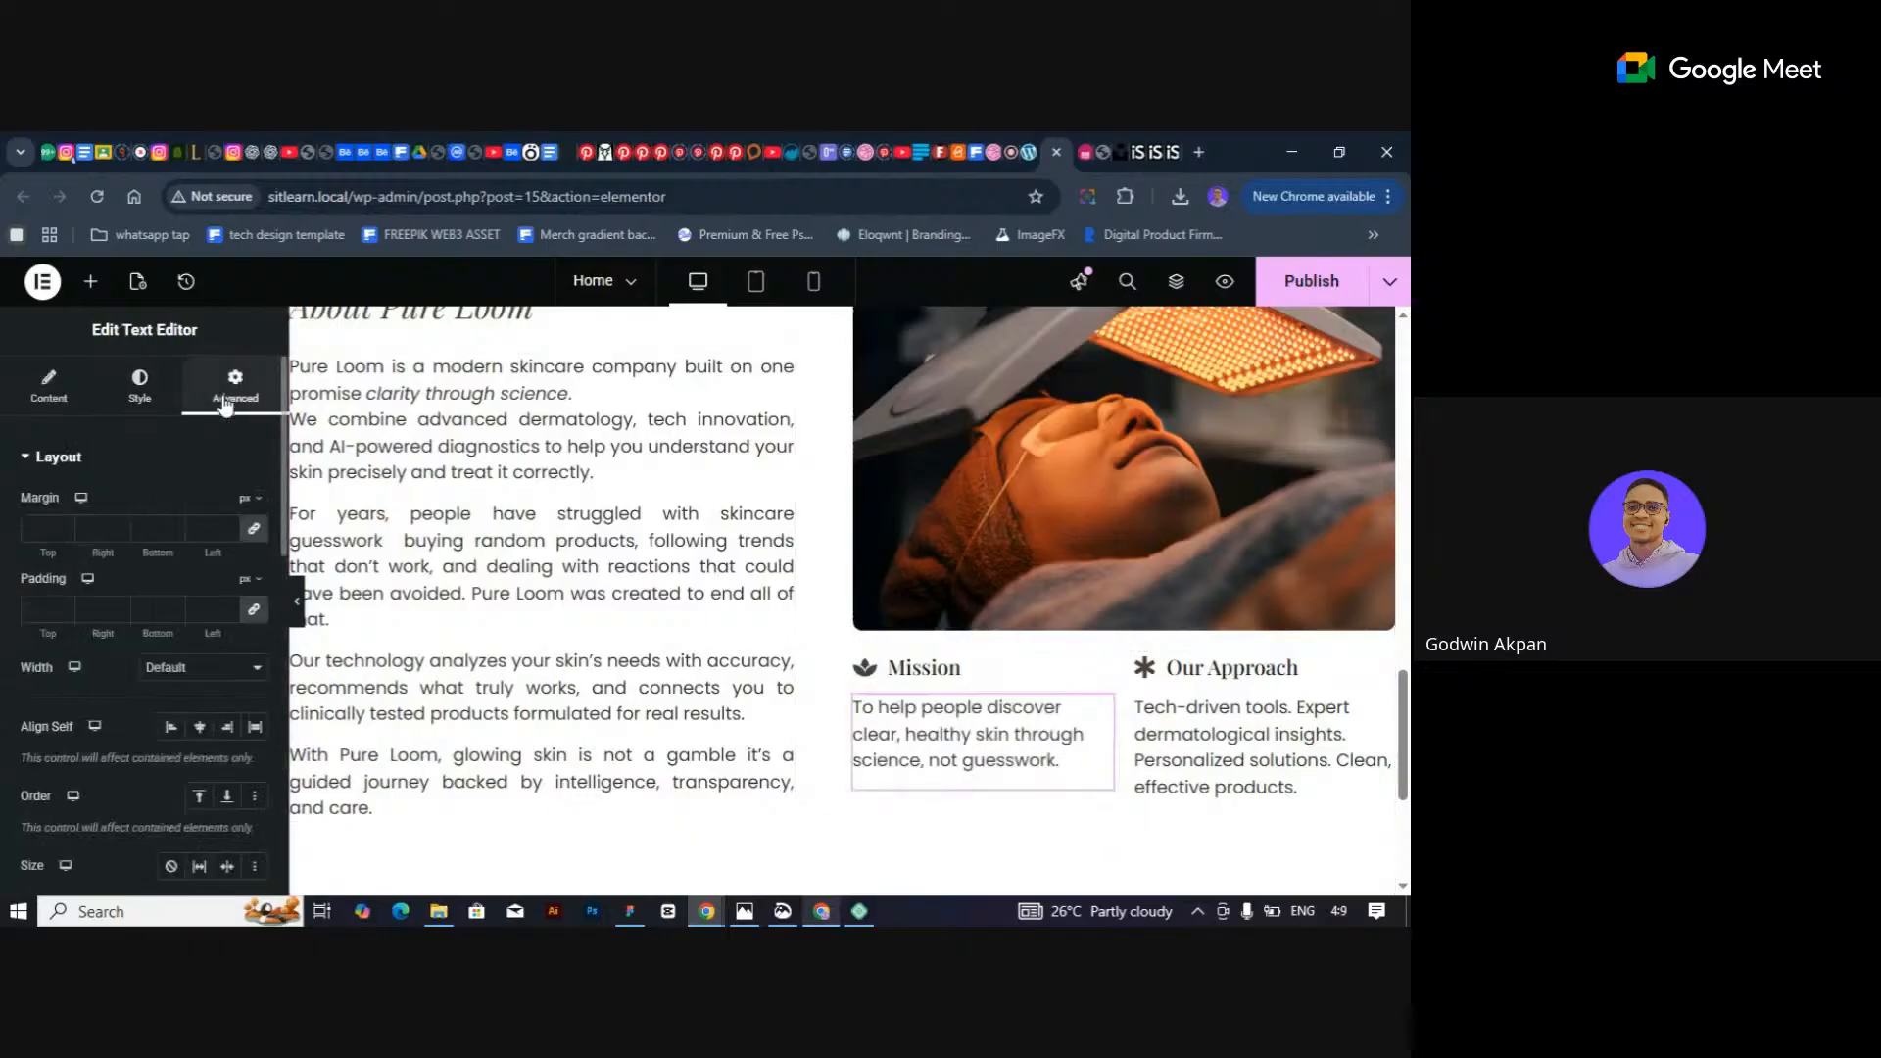
{"action": "left_click", "coordinate": [203, 668]}
{"action": "left_click", "coordinate": [173, 752]}
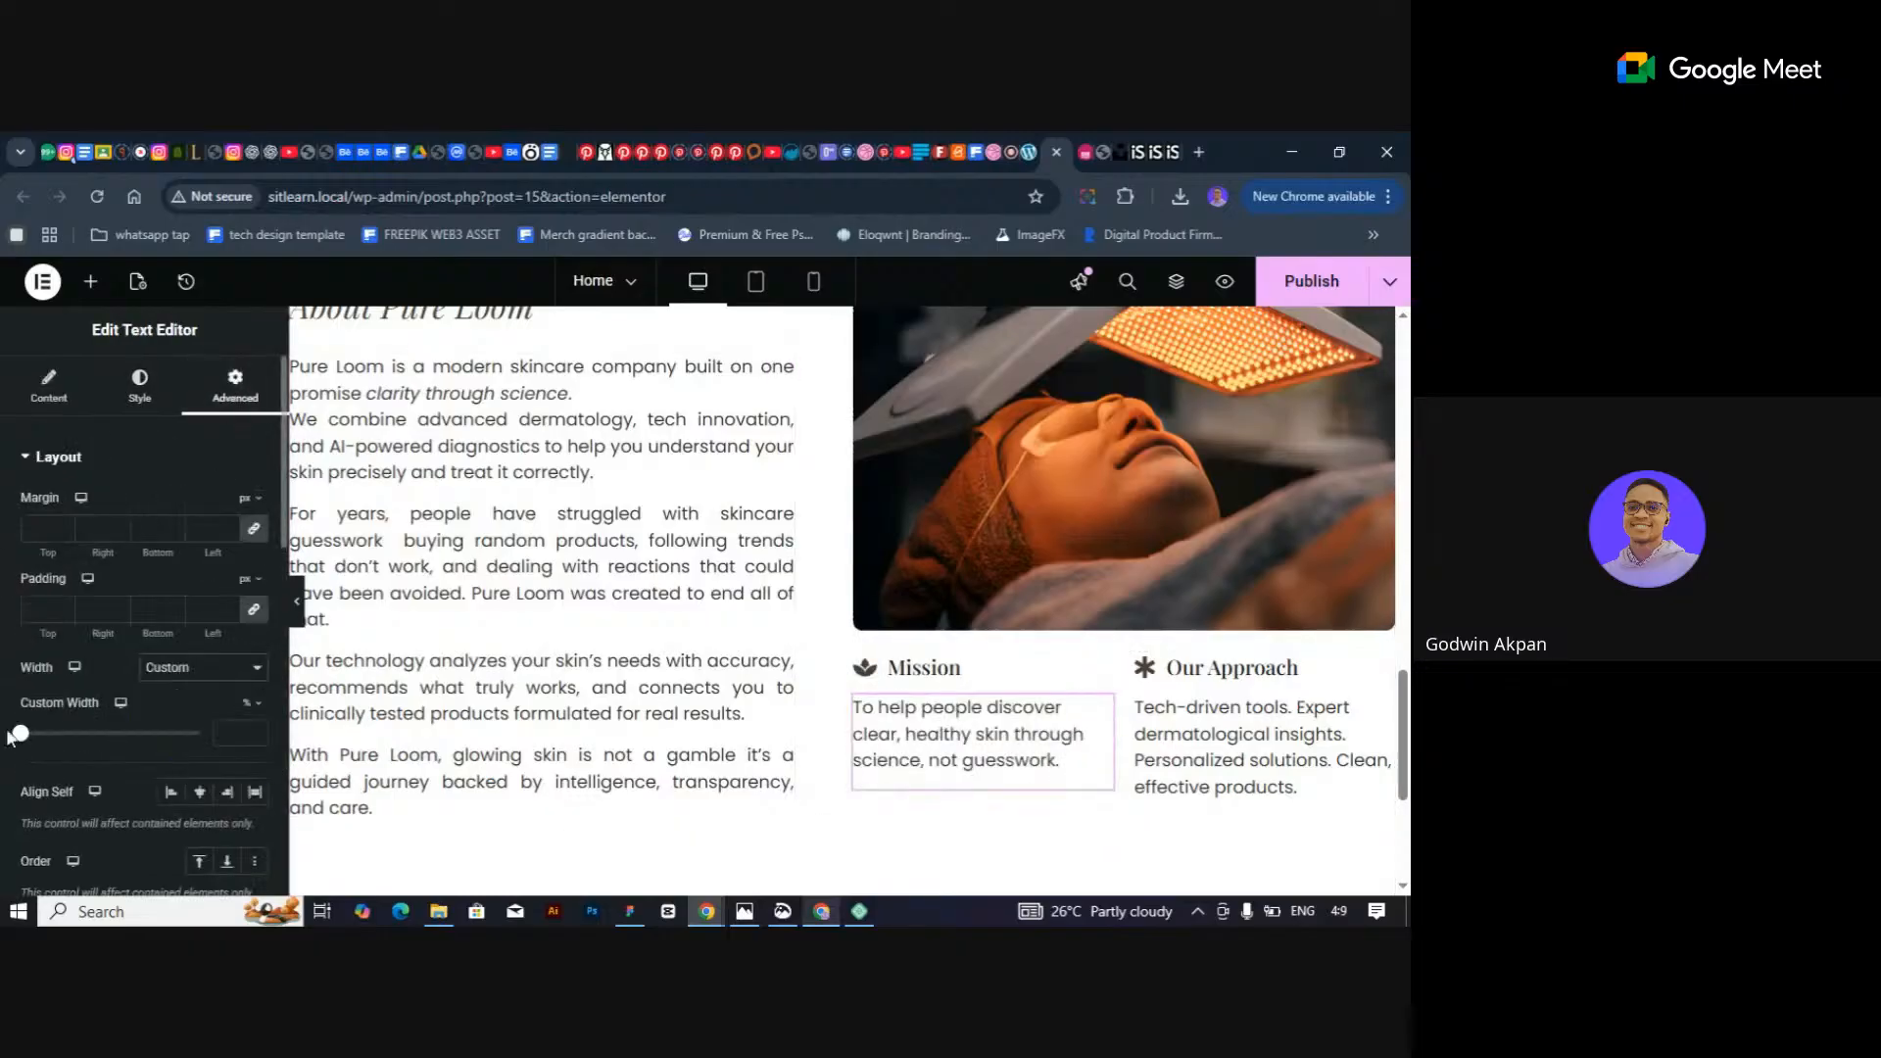
{"action": "left_click_drag", "start_coordinate": [20, 733], "coordinate": [200, 733]}
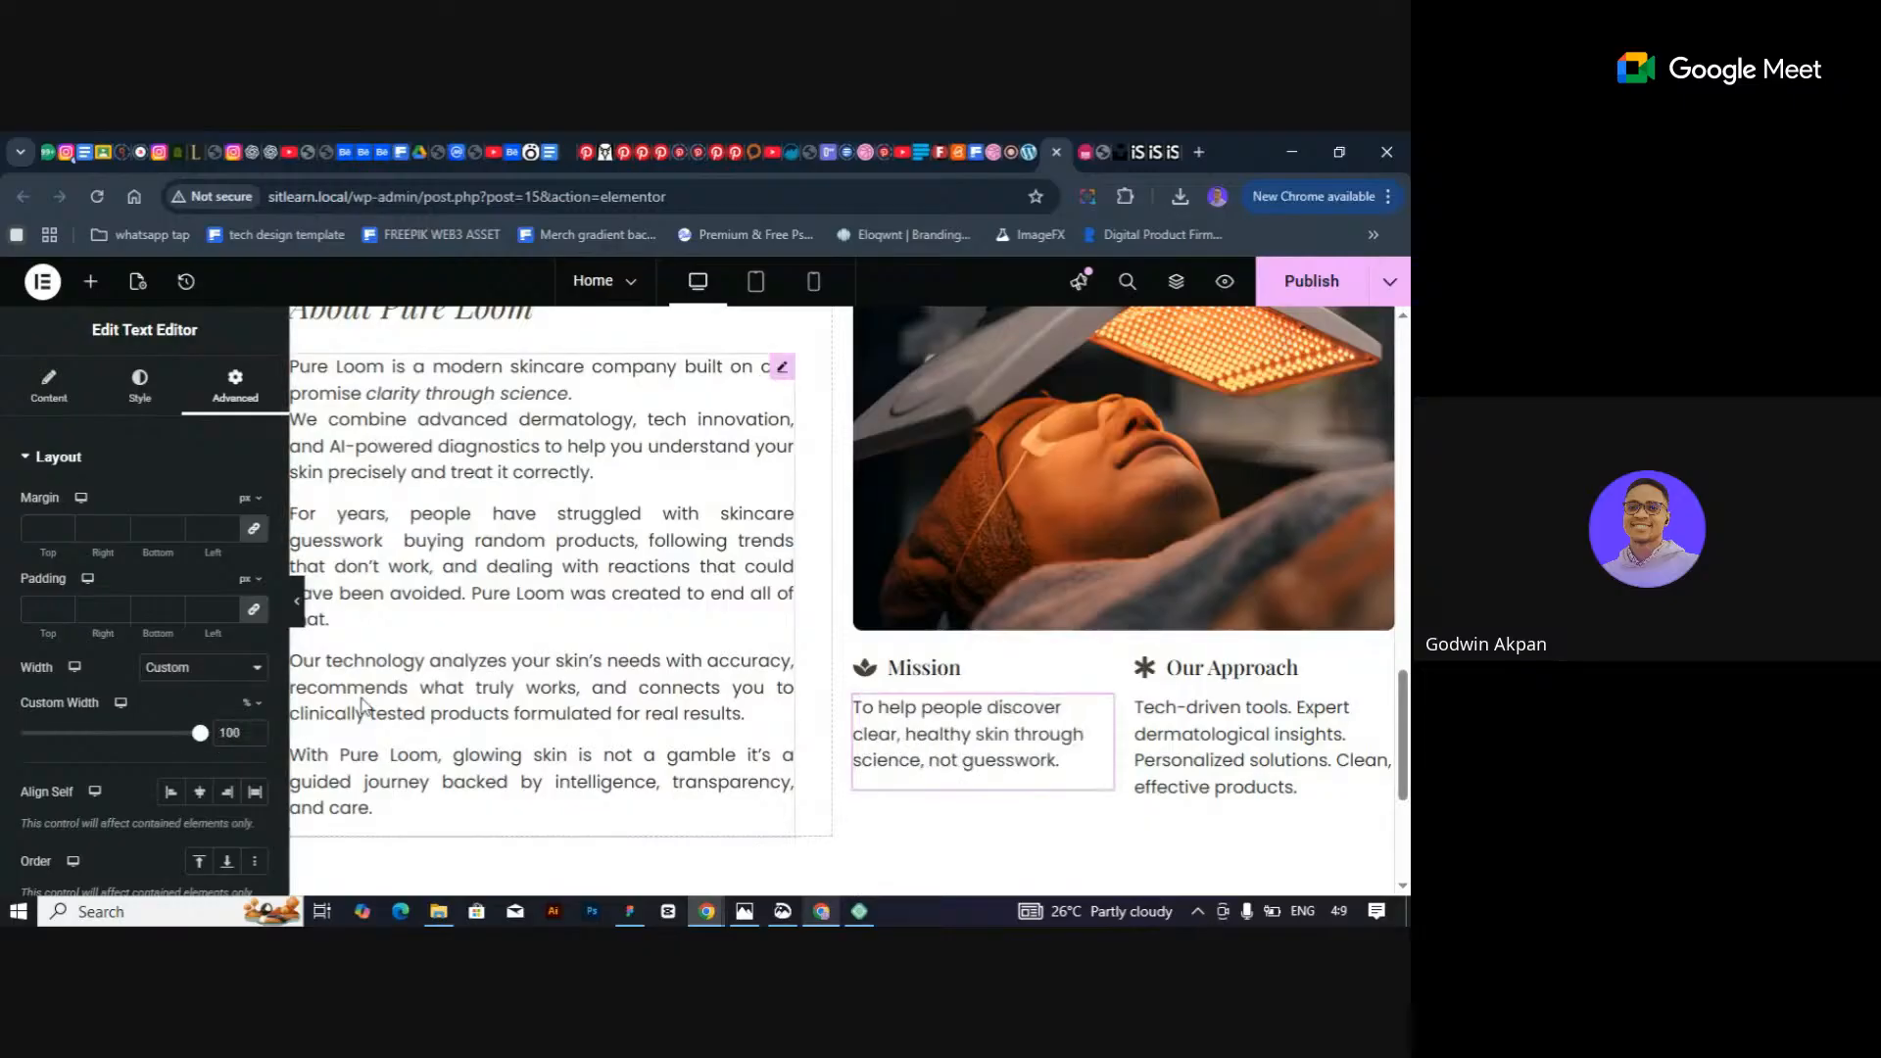
{"action": "left_click", "coordinate": [300, 605]}
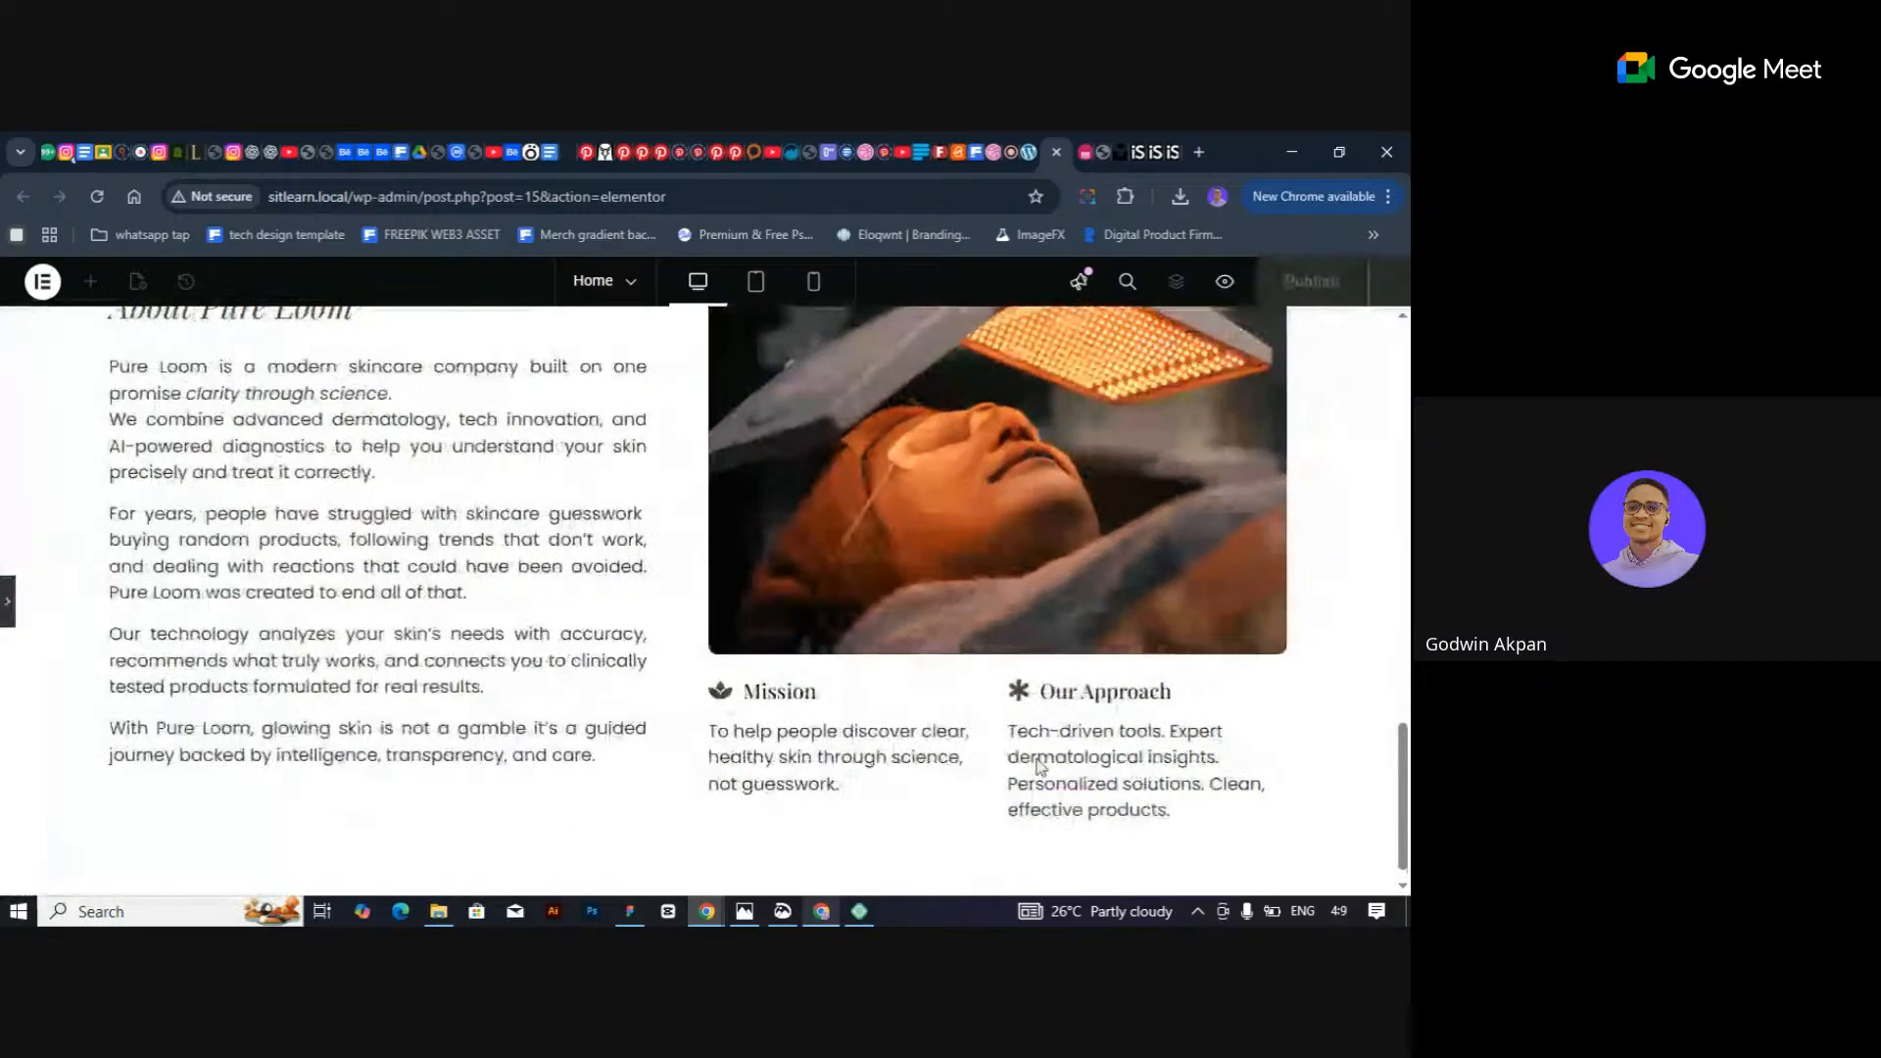
{"action": "left_click", "coordinate": [7, 604]}
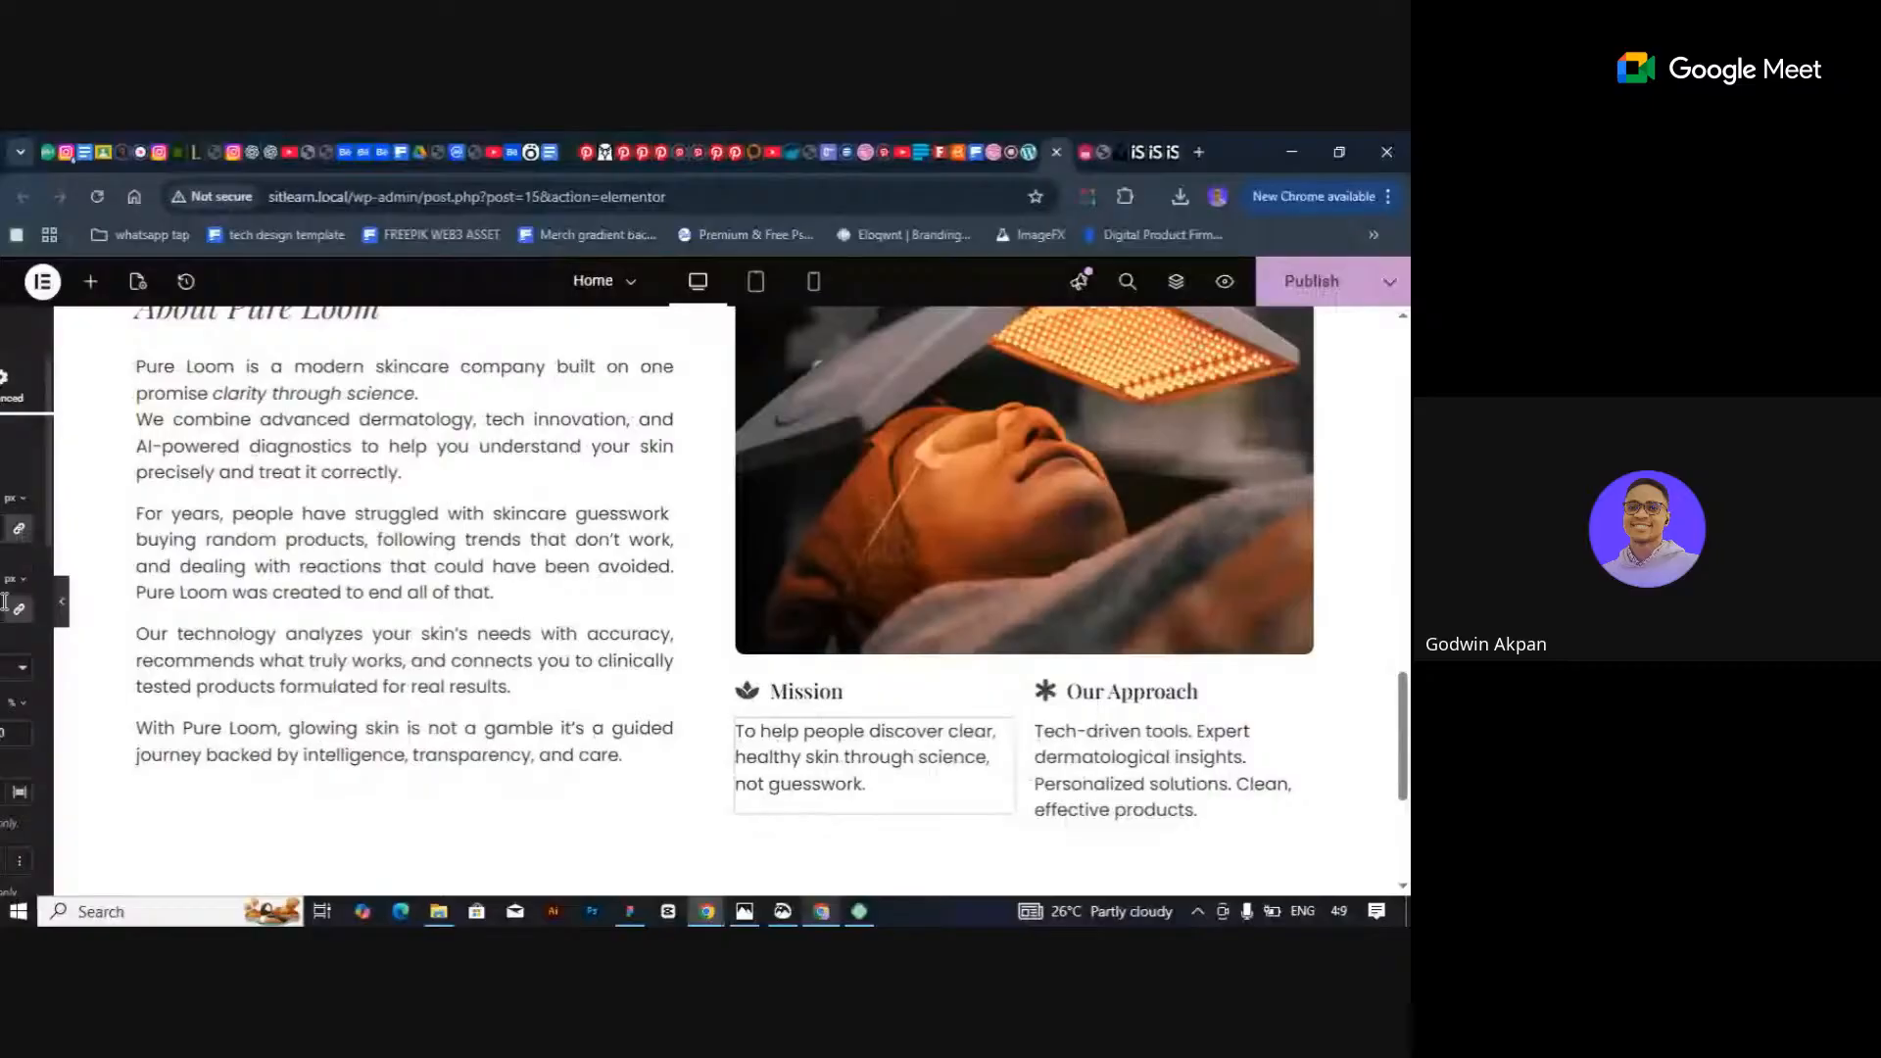
Give the Our Approach description a custom width of 100% and check the section without the editing panel.
{"action": "left_click", "coordinate": [1254, 745]}
{"action": "left_click", "coordinate": [236, 387]}
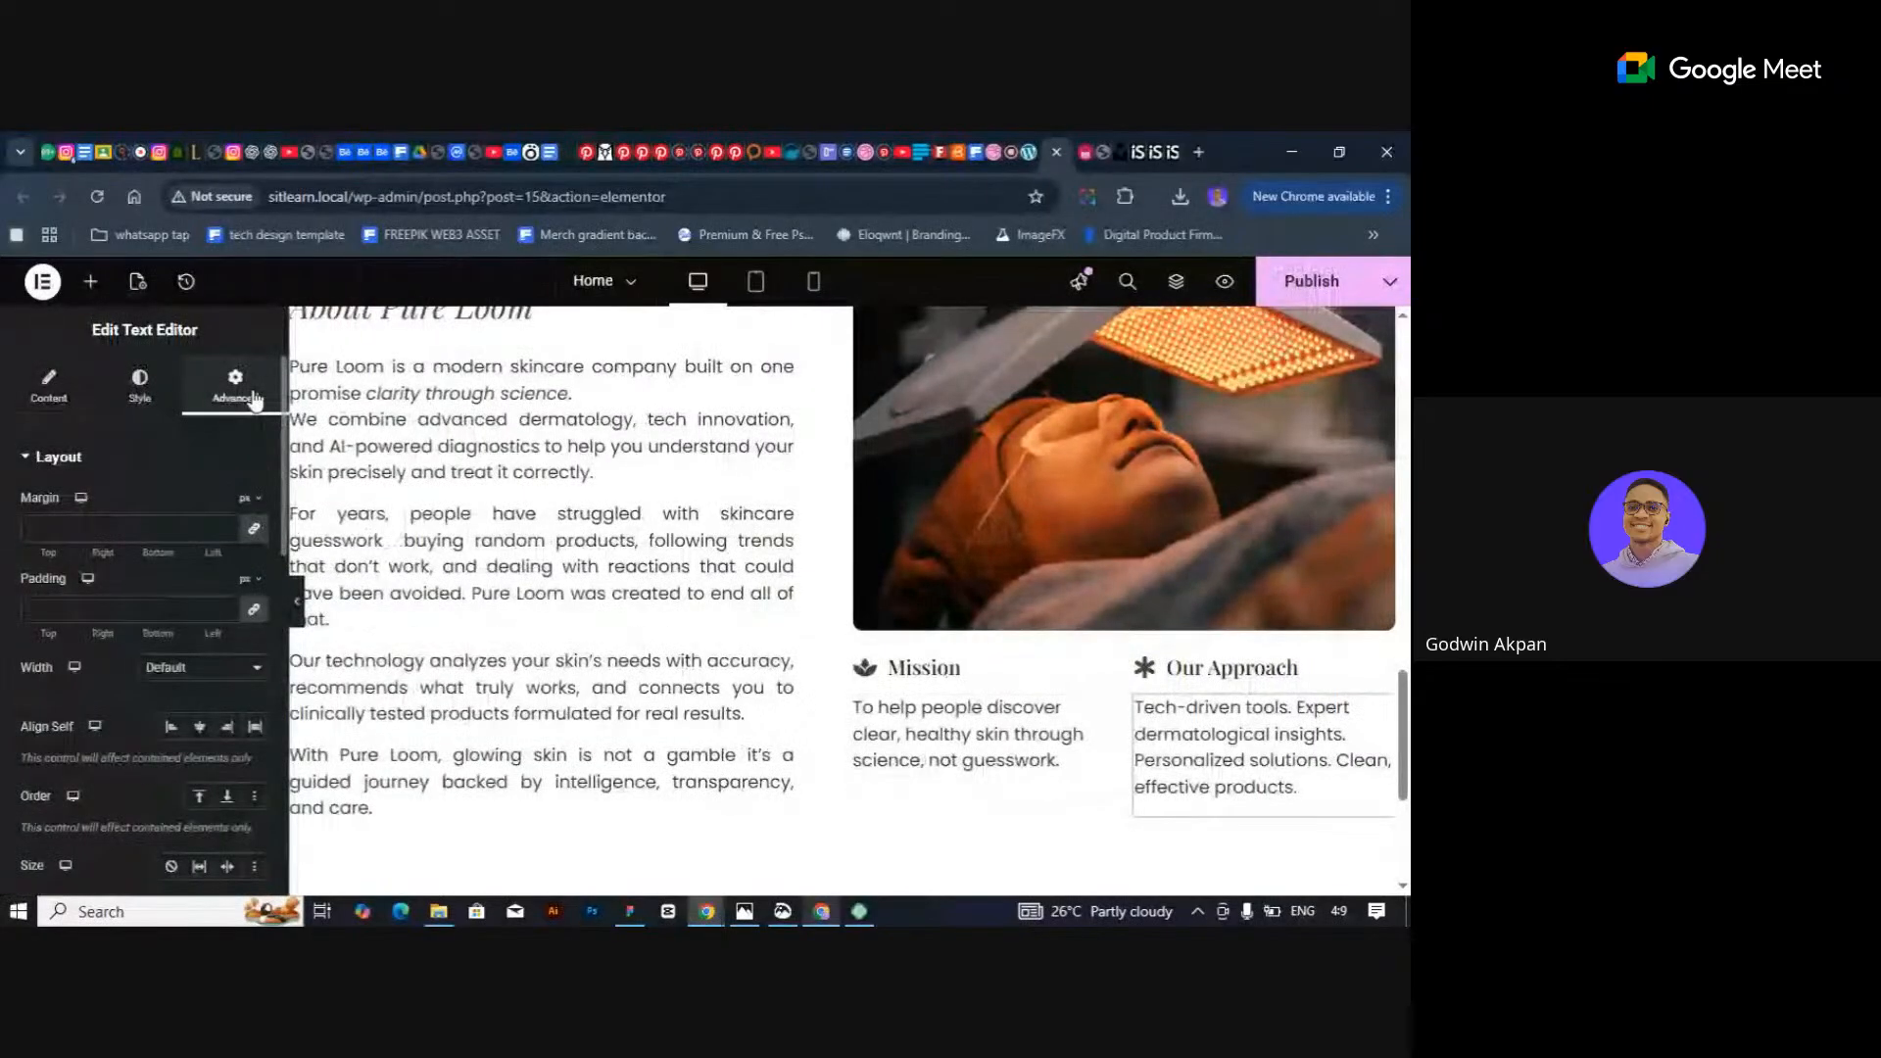
{"action": "left_click", "coordinate": [204, 667]}
{"action": "left_click", "coordinate": [188, 744]}
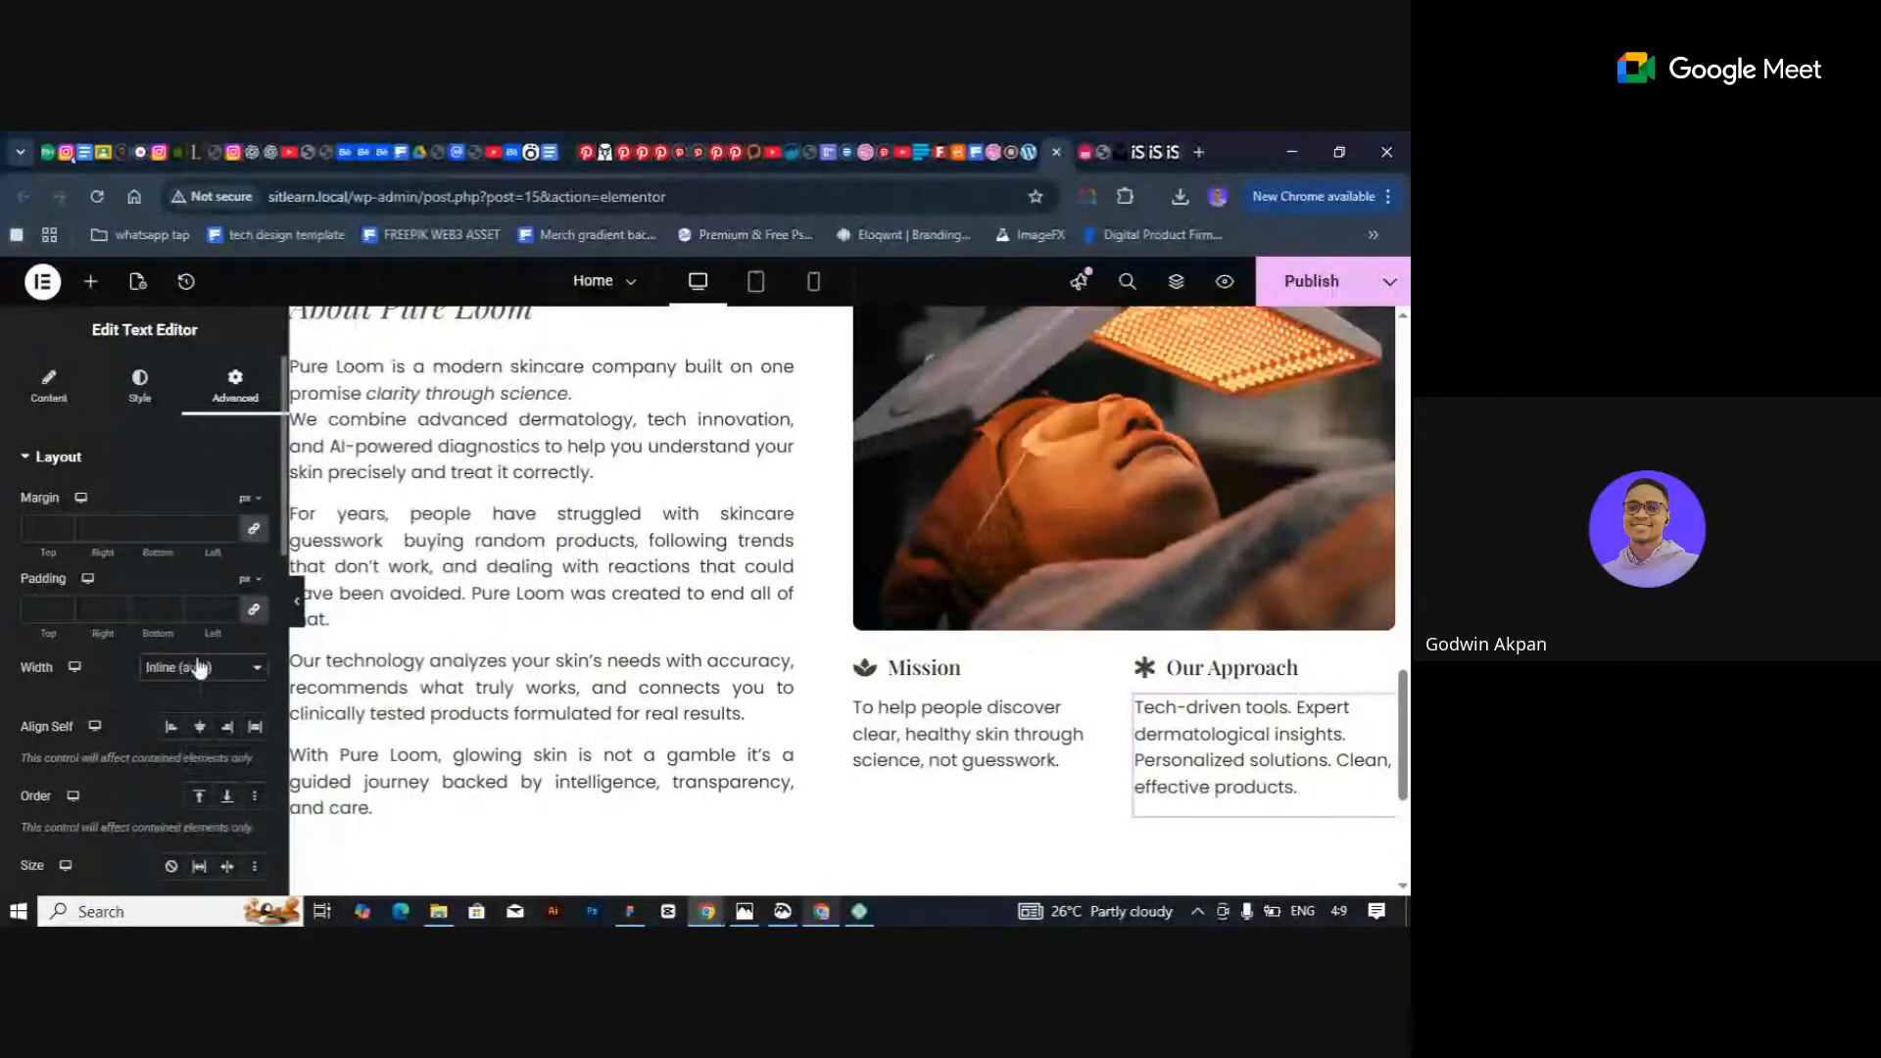
{"action": "left_click", "coordinate": [196, 667]}
{"action": "left_click", "coordinate": [191, 766]}
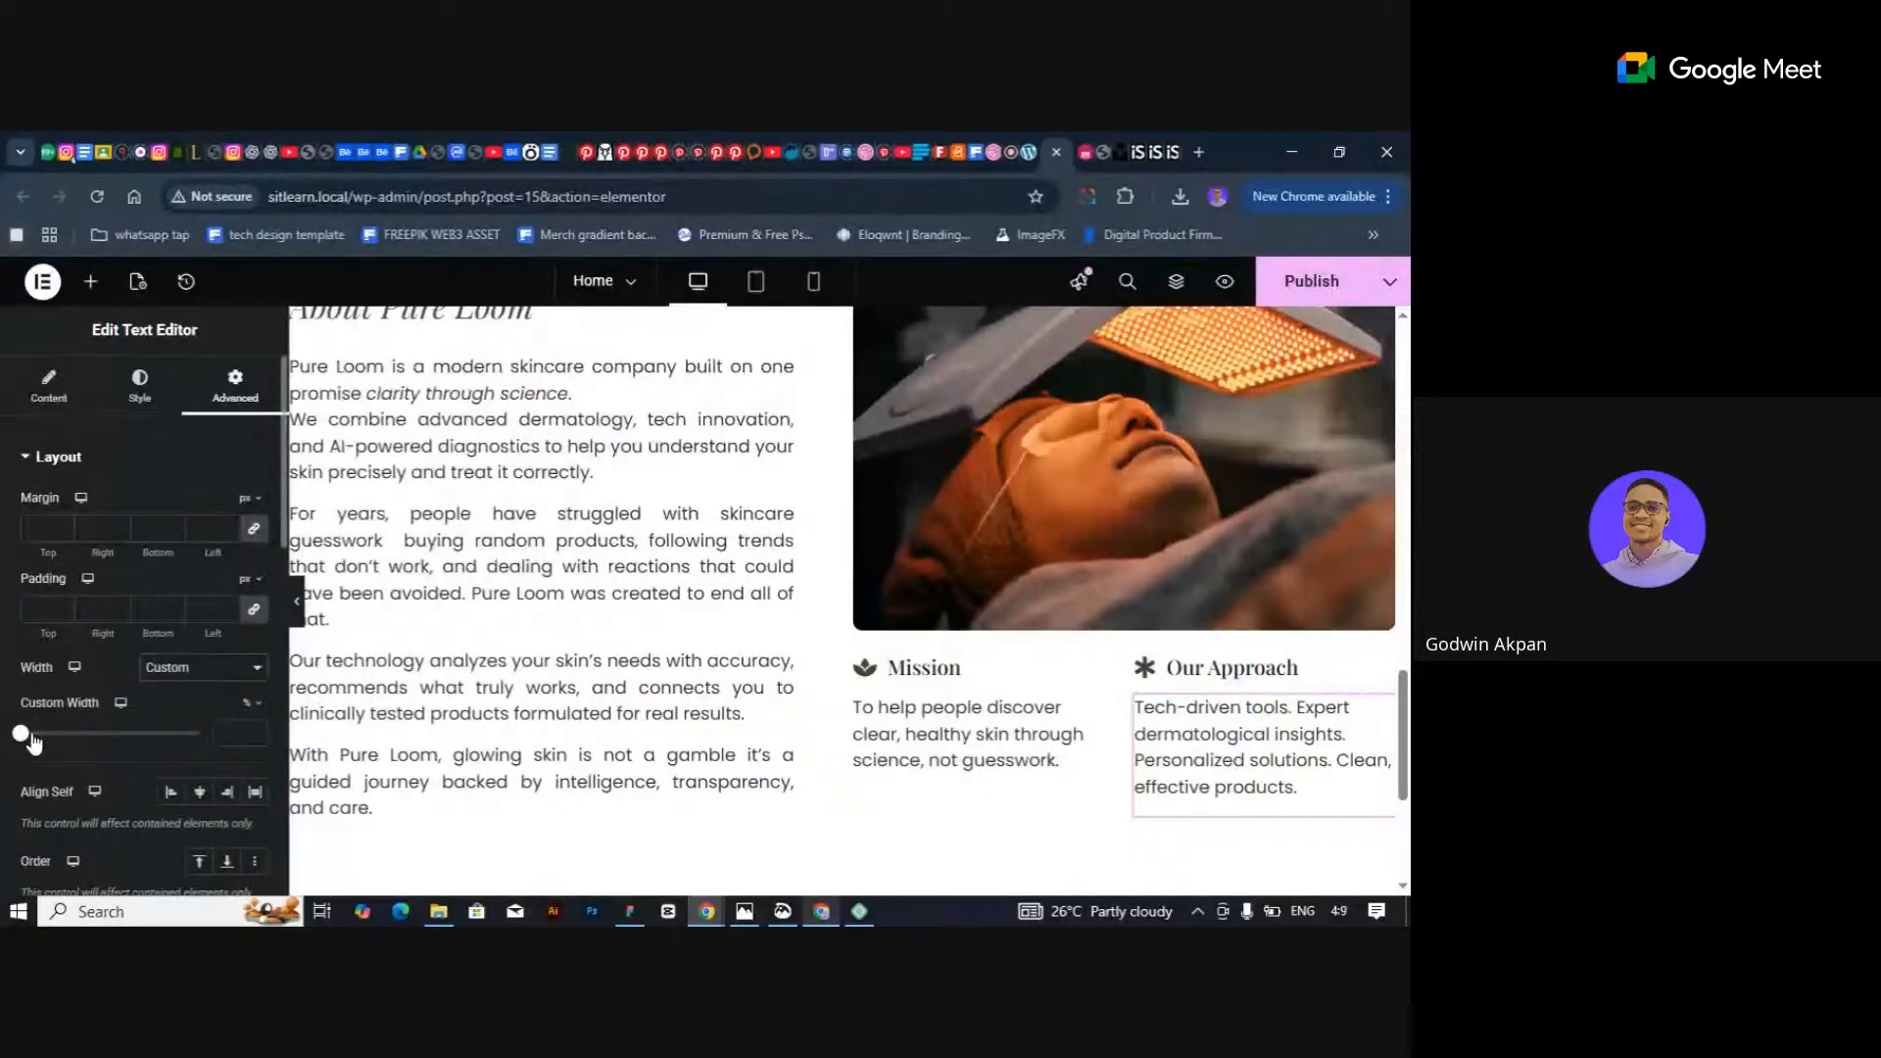
{"action": "left_click_drag", "start_coordinate": [24, 733], "coordinate": [199, 733]}
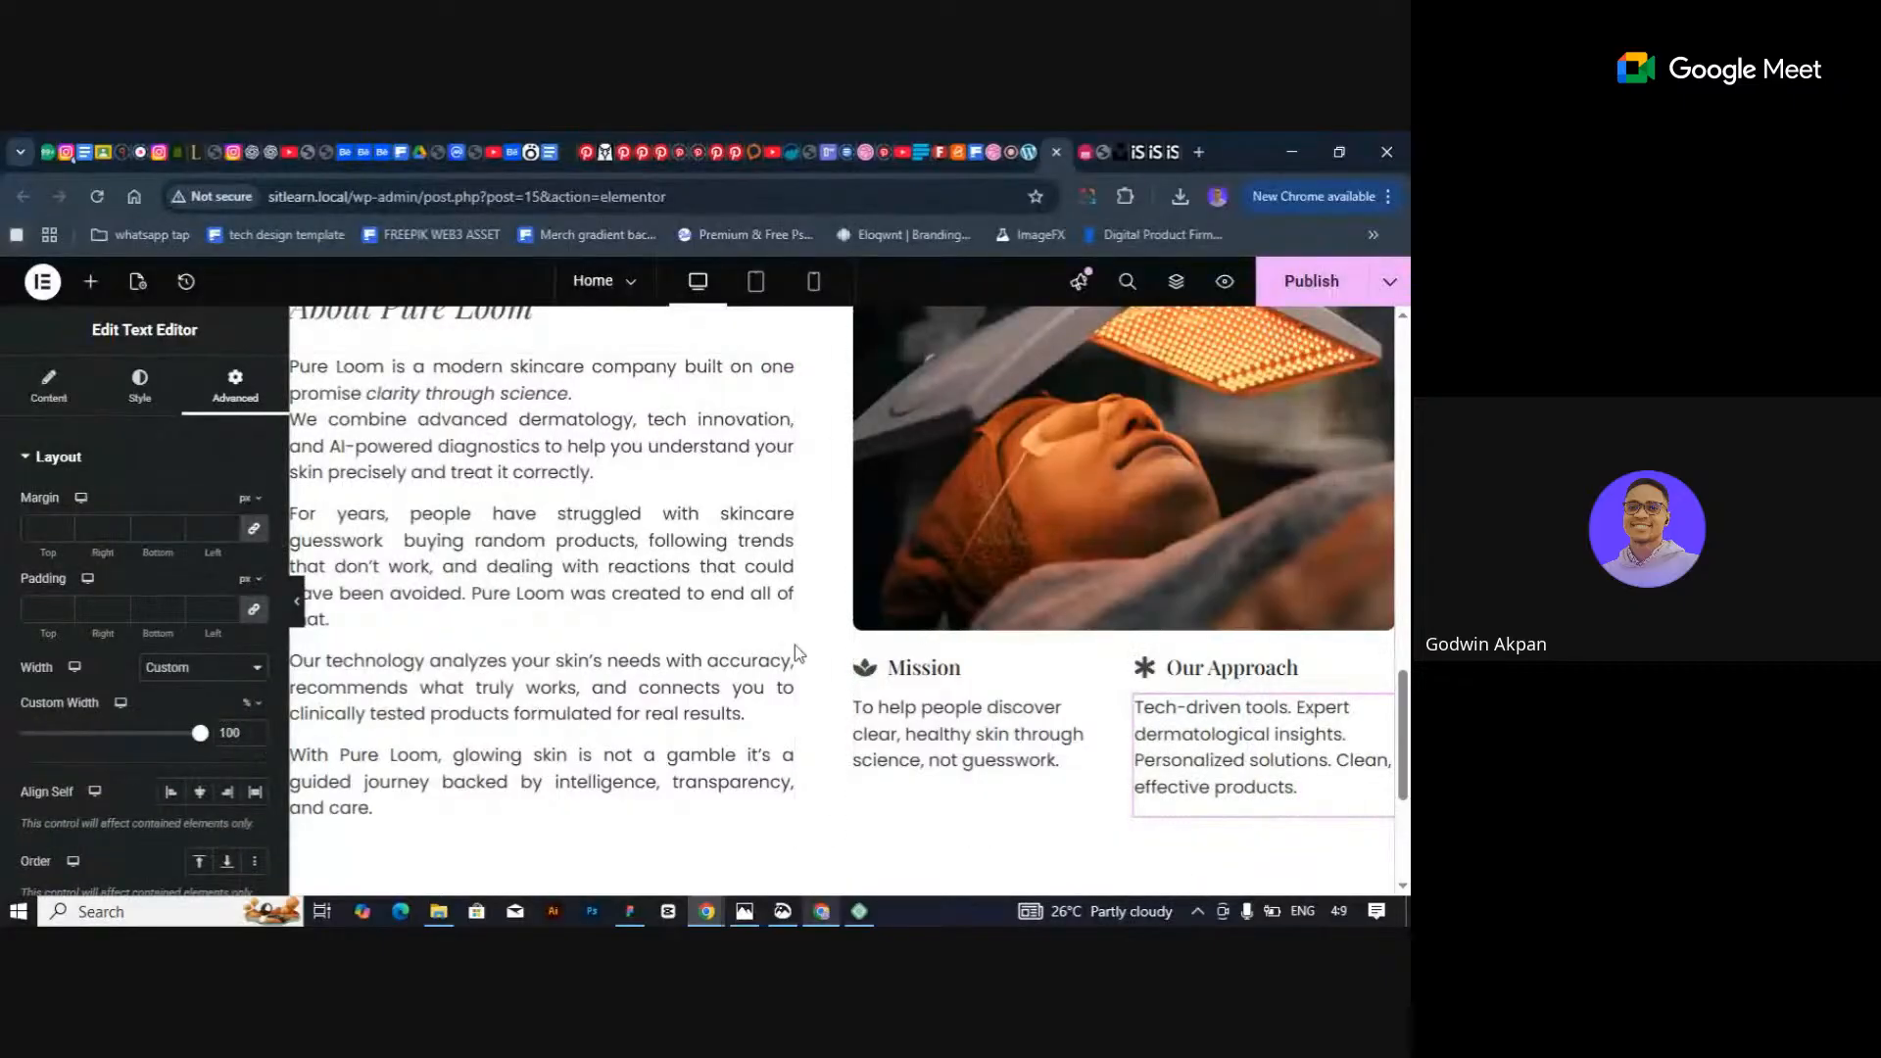
{"action": "left_click", "coordinate": [296, 600]}
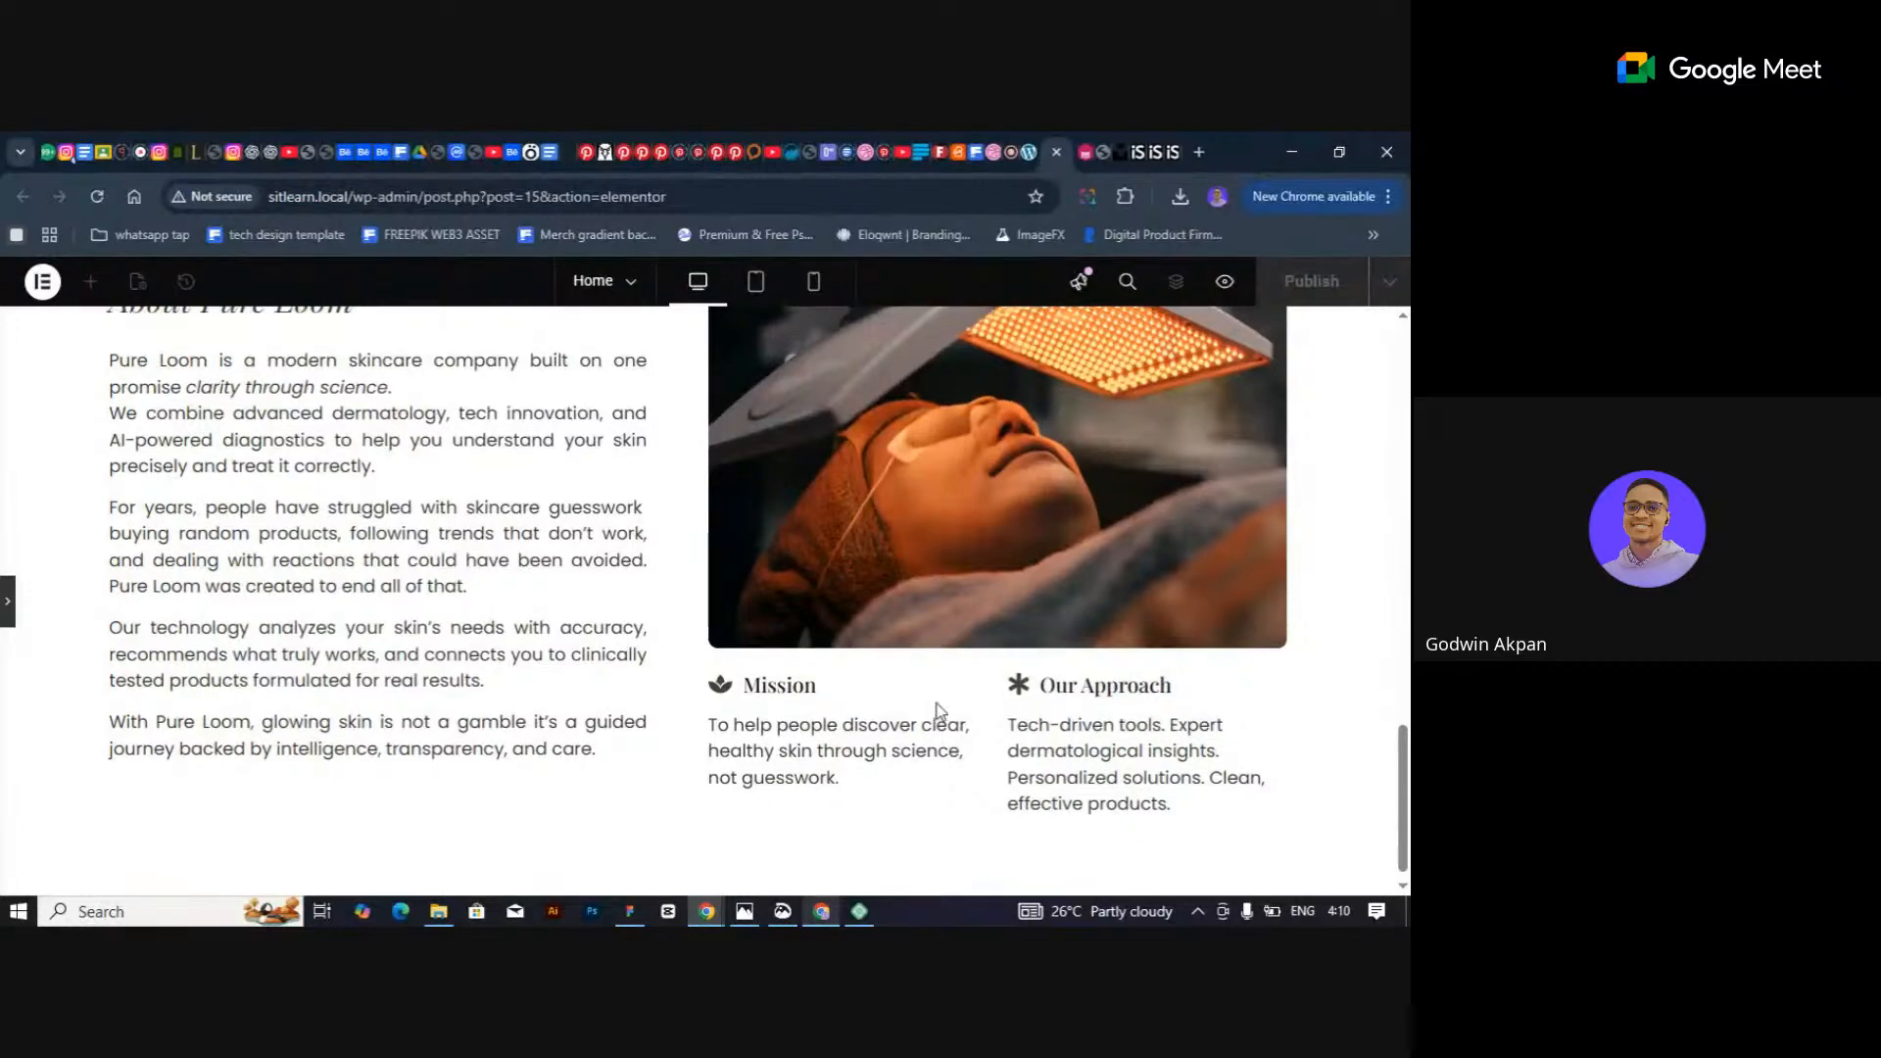
{"action": "scroll", "coordinate": [882, 755], "scroll_direction": "down", "scroll_amount": 1}
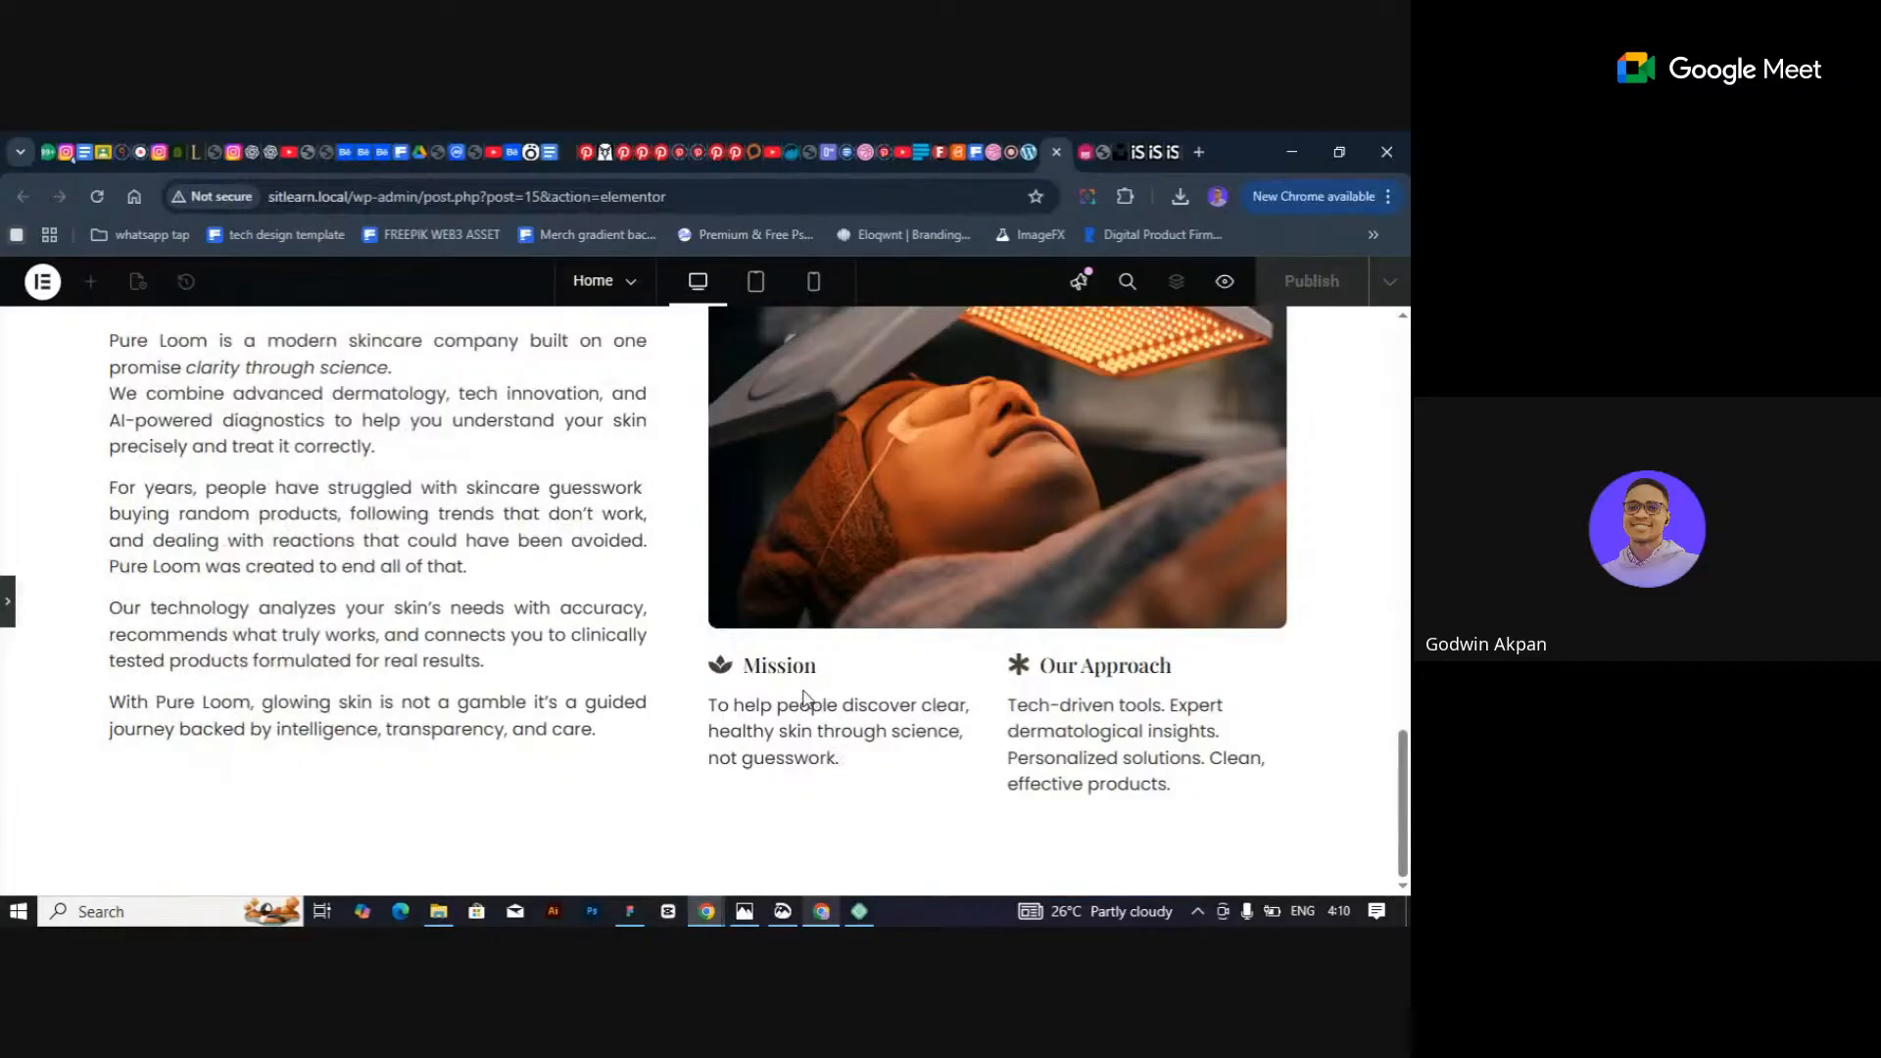
{"action": "left_click", "coordinate": [8, 601]}
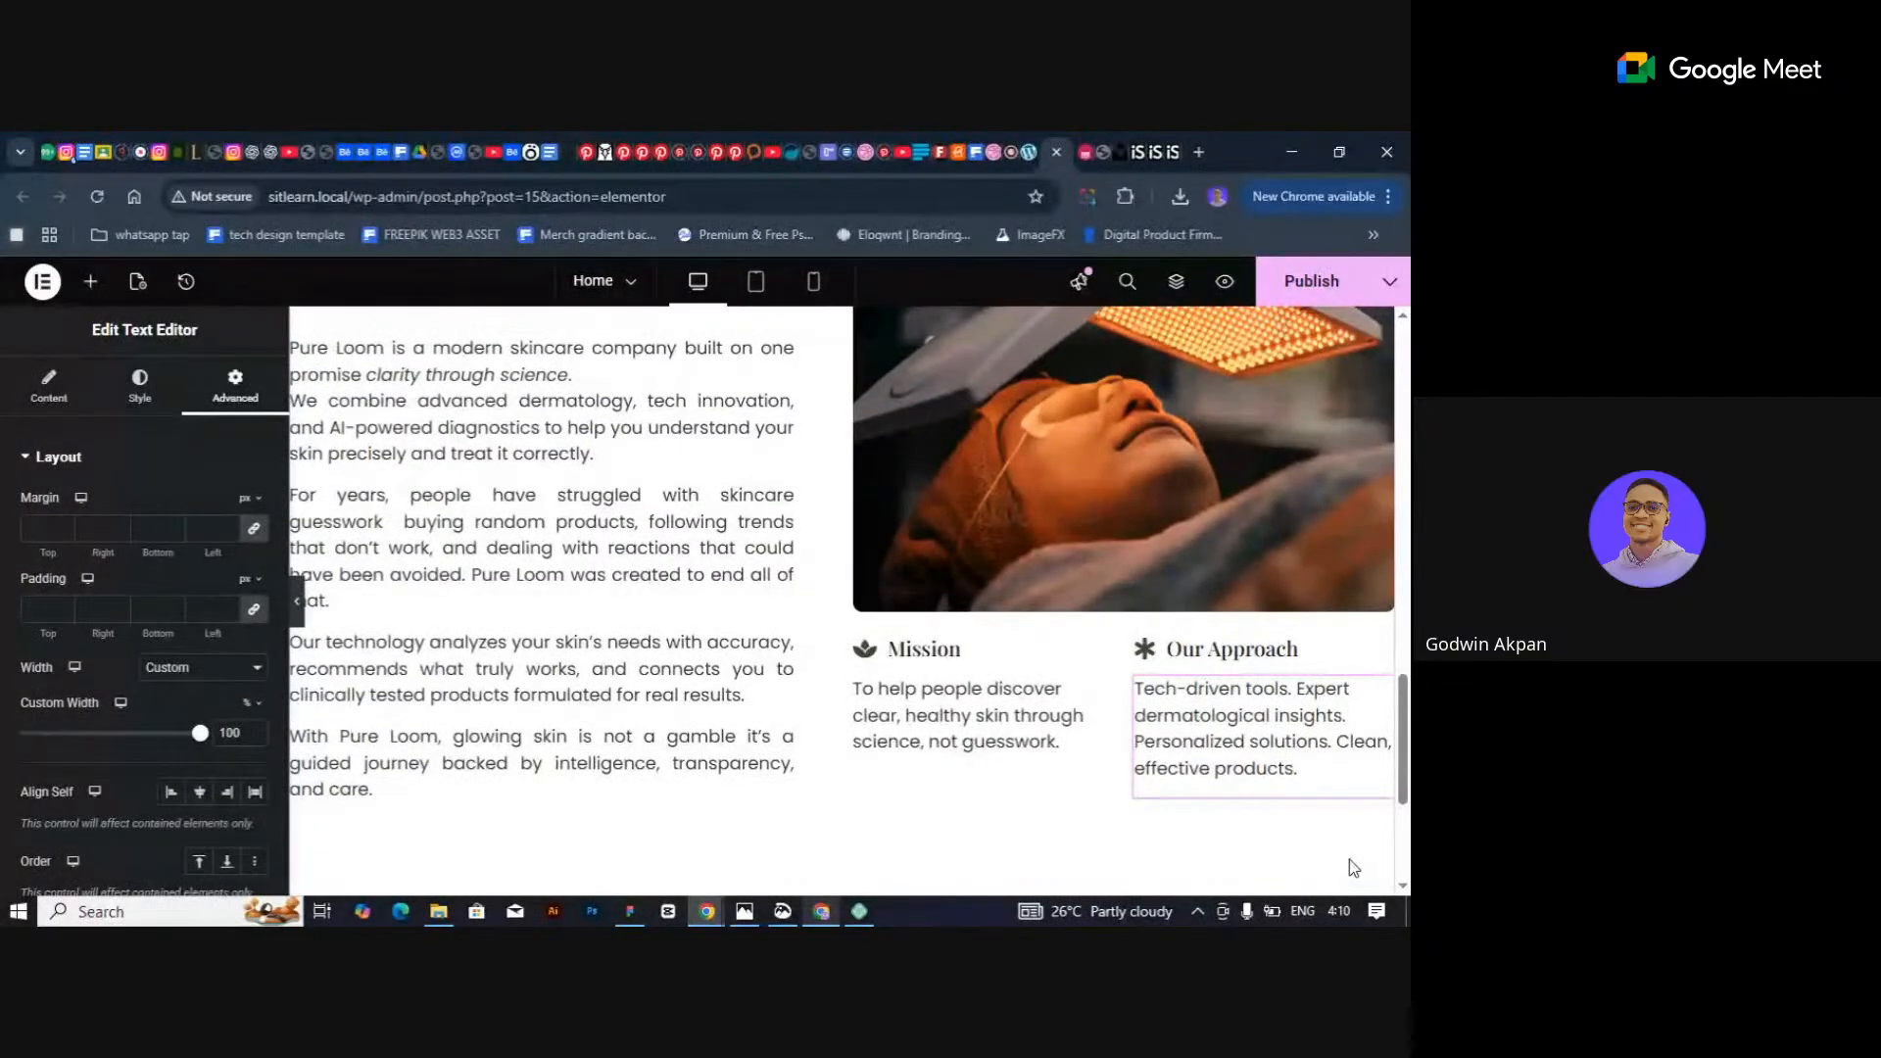
Reduce the font size of the Mission description slightly in its typography settings.
{"action": "key", "text": "ctrl+minus"}
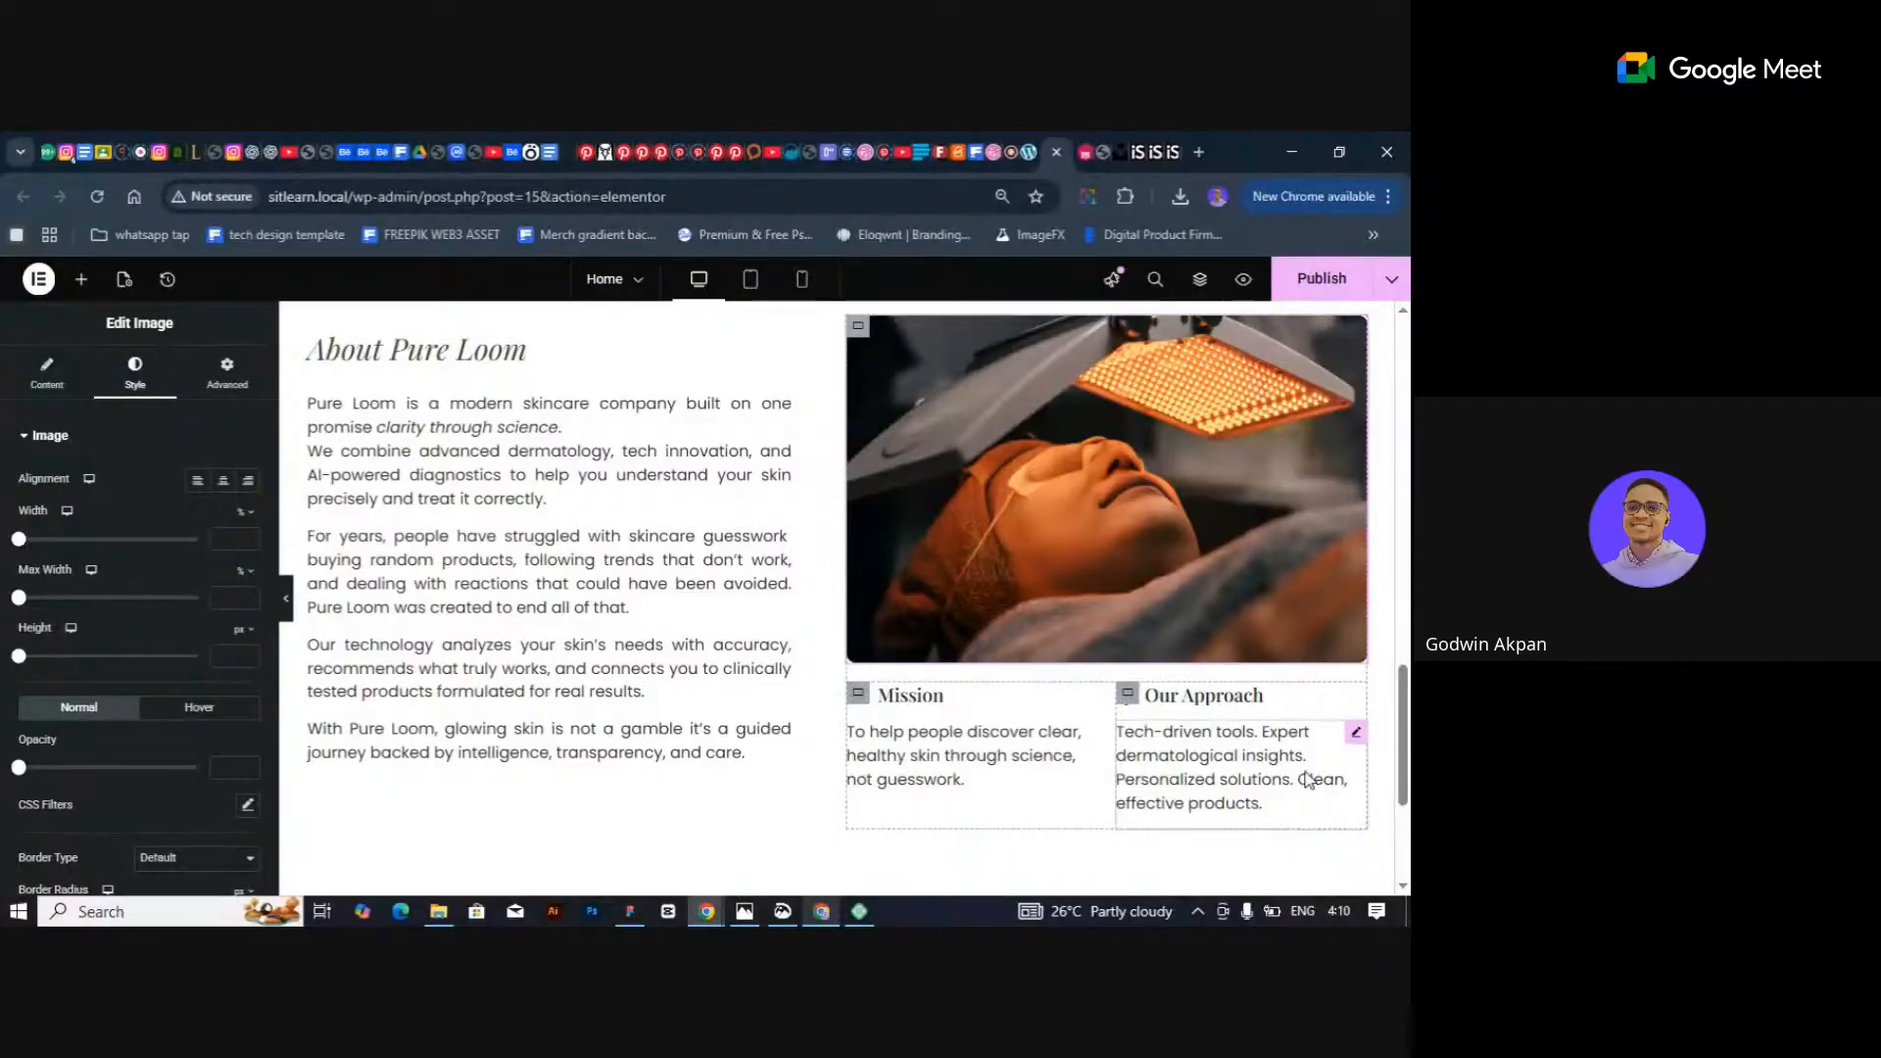
{"action": "left_click", "coordinate": [922, 747]}
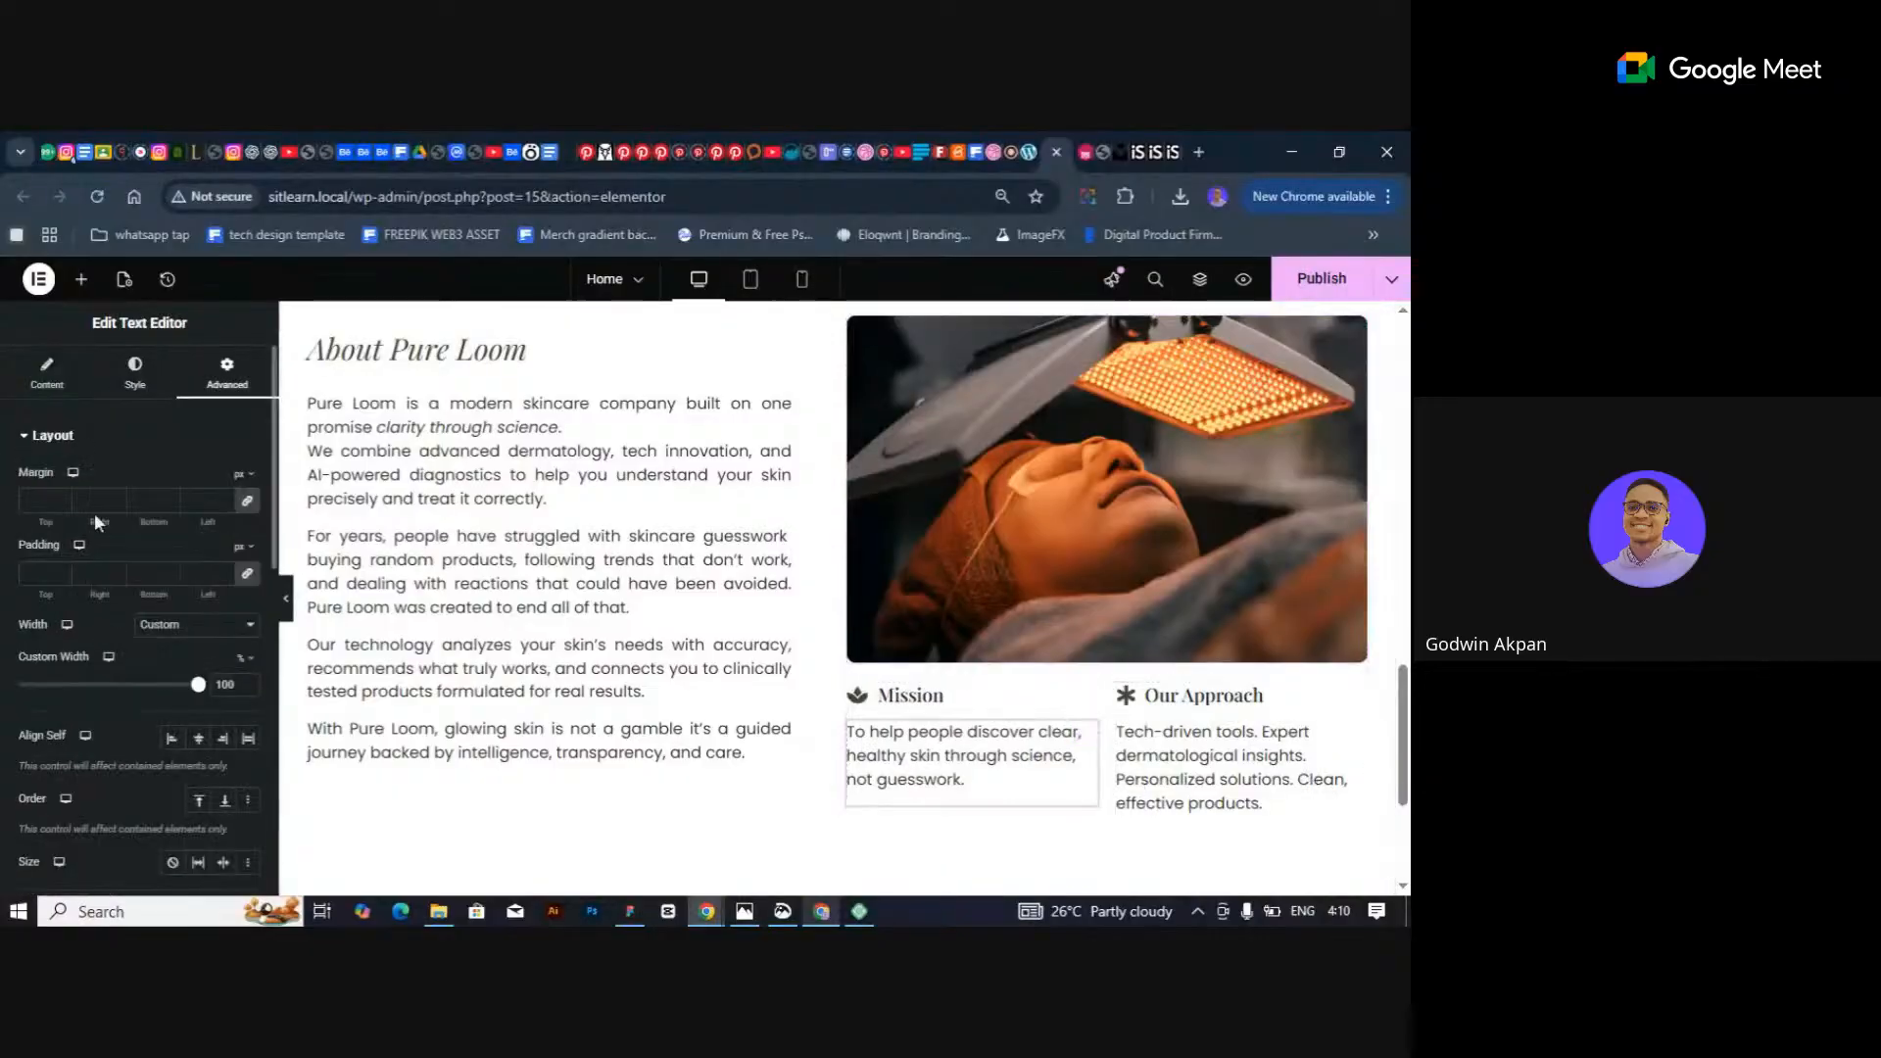
{"action": "left_click", "coordinate": [136, 372]}
{"action": "left_click", "coordinate": [248, 532]}
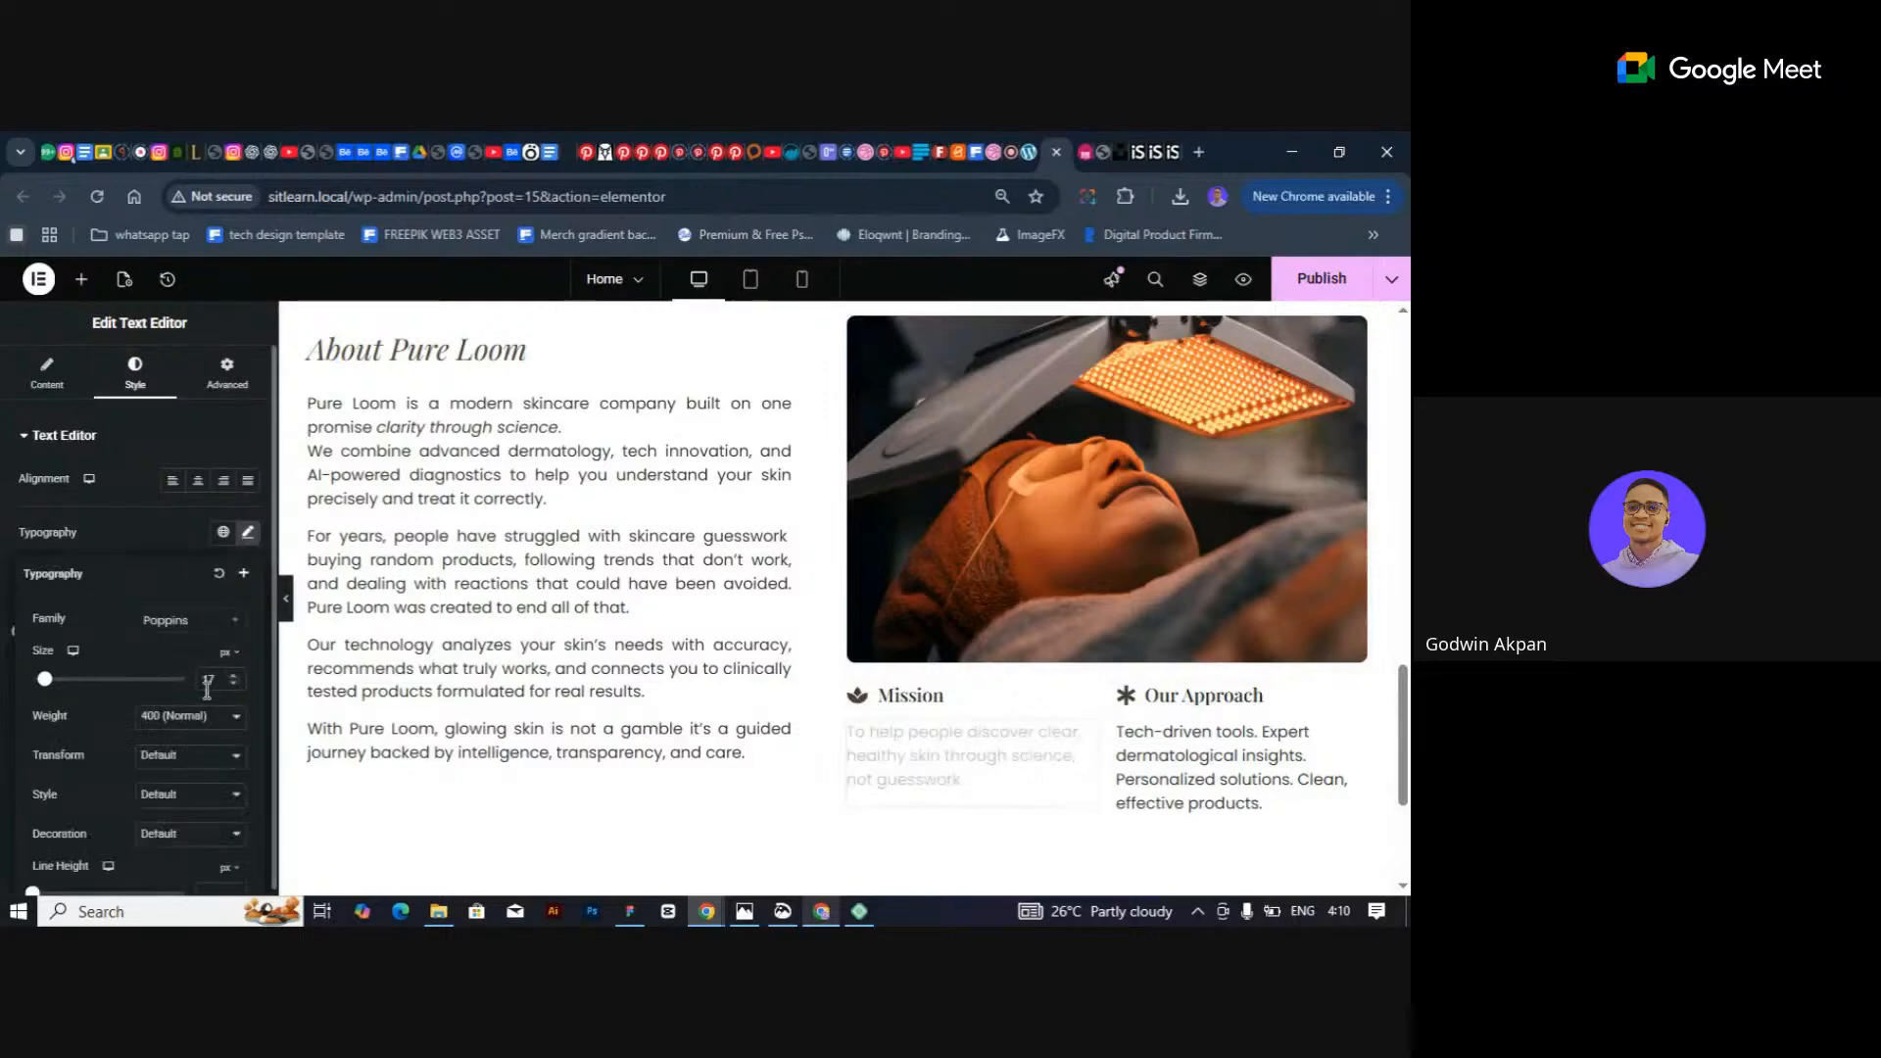
{"action": "left_click", "coordinate": [208, 686]}
{"action": "type", "text": "17"}
Set the Our Approach description's font size to 16 px and check the section without the editing panel.
{"action": "left_click", "coordinate": [1263, 802]}
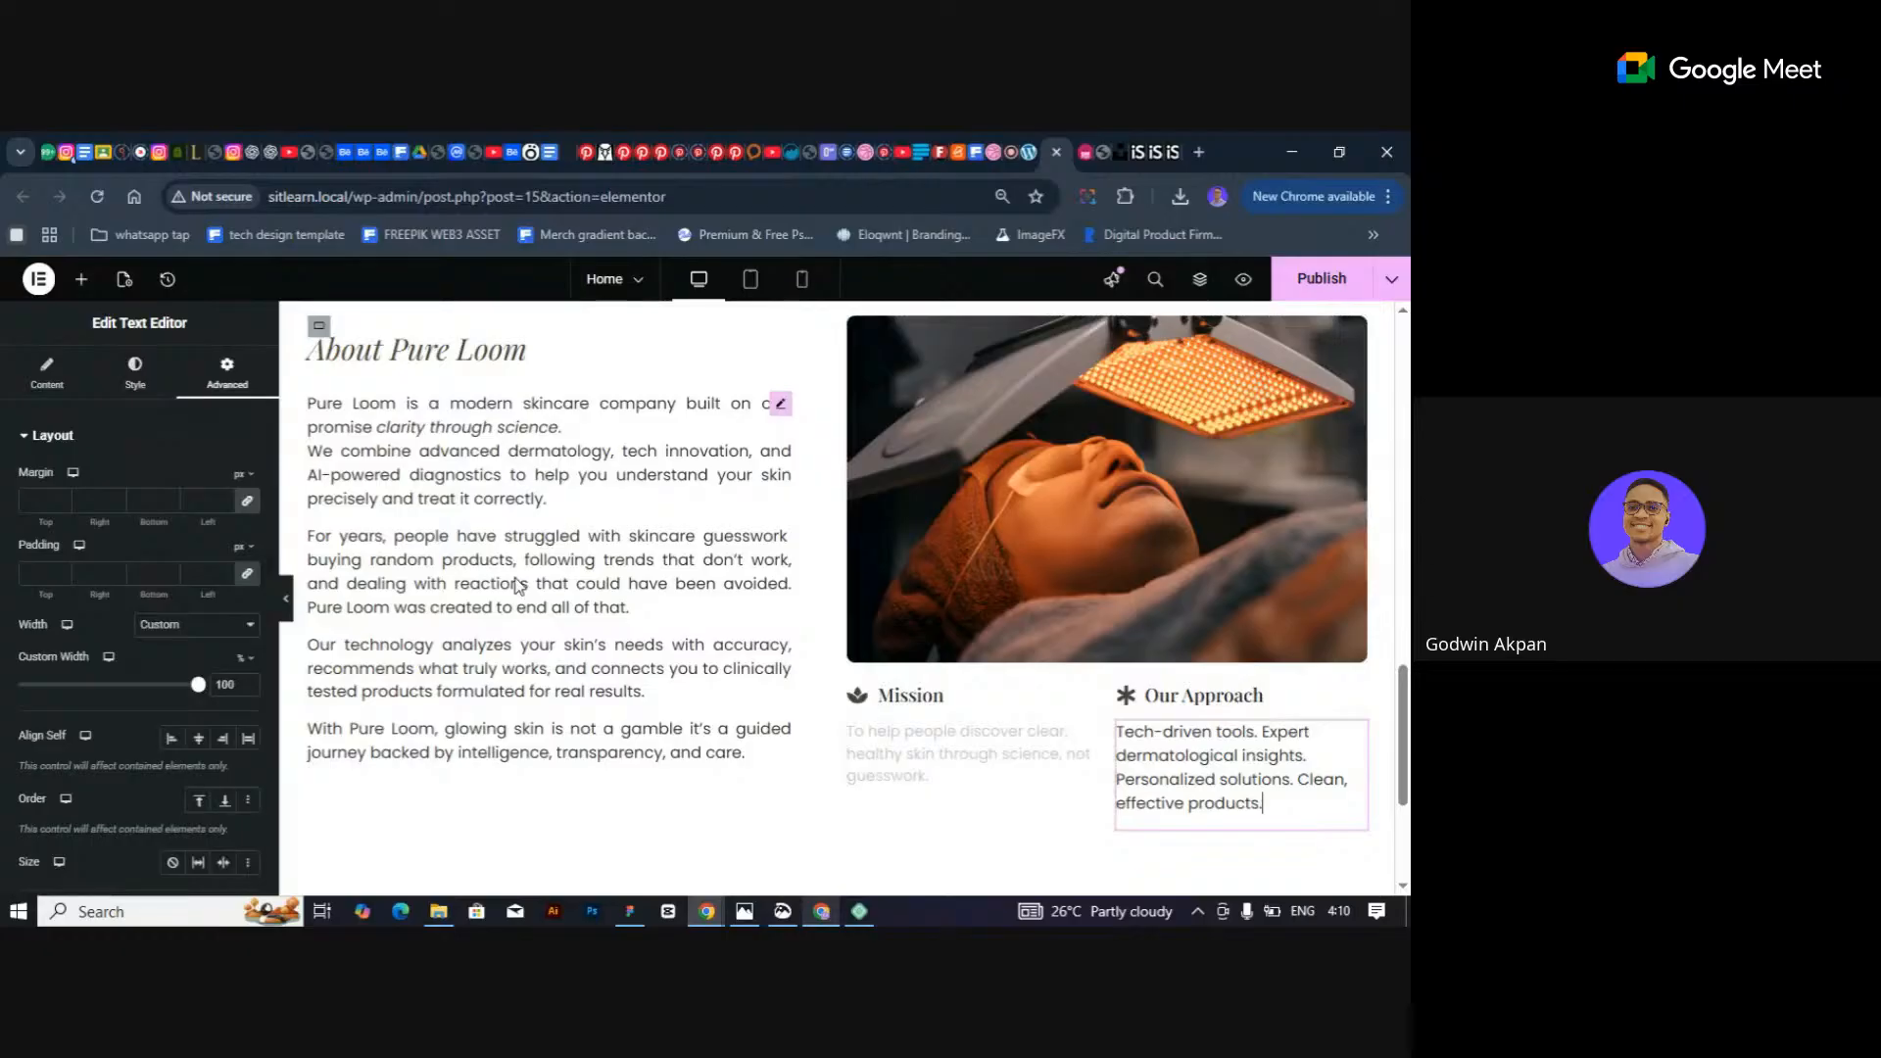
{"action": "left_click", "coordinate": [135, 373]}
{"action": "left_click", "coordinate": [248, 532]}
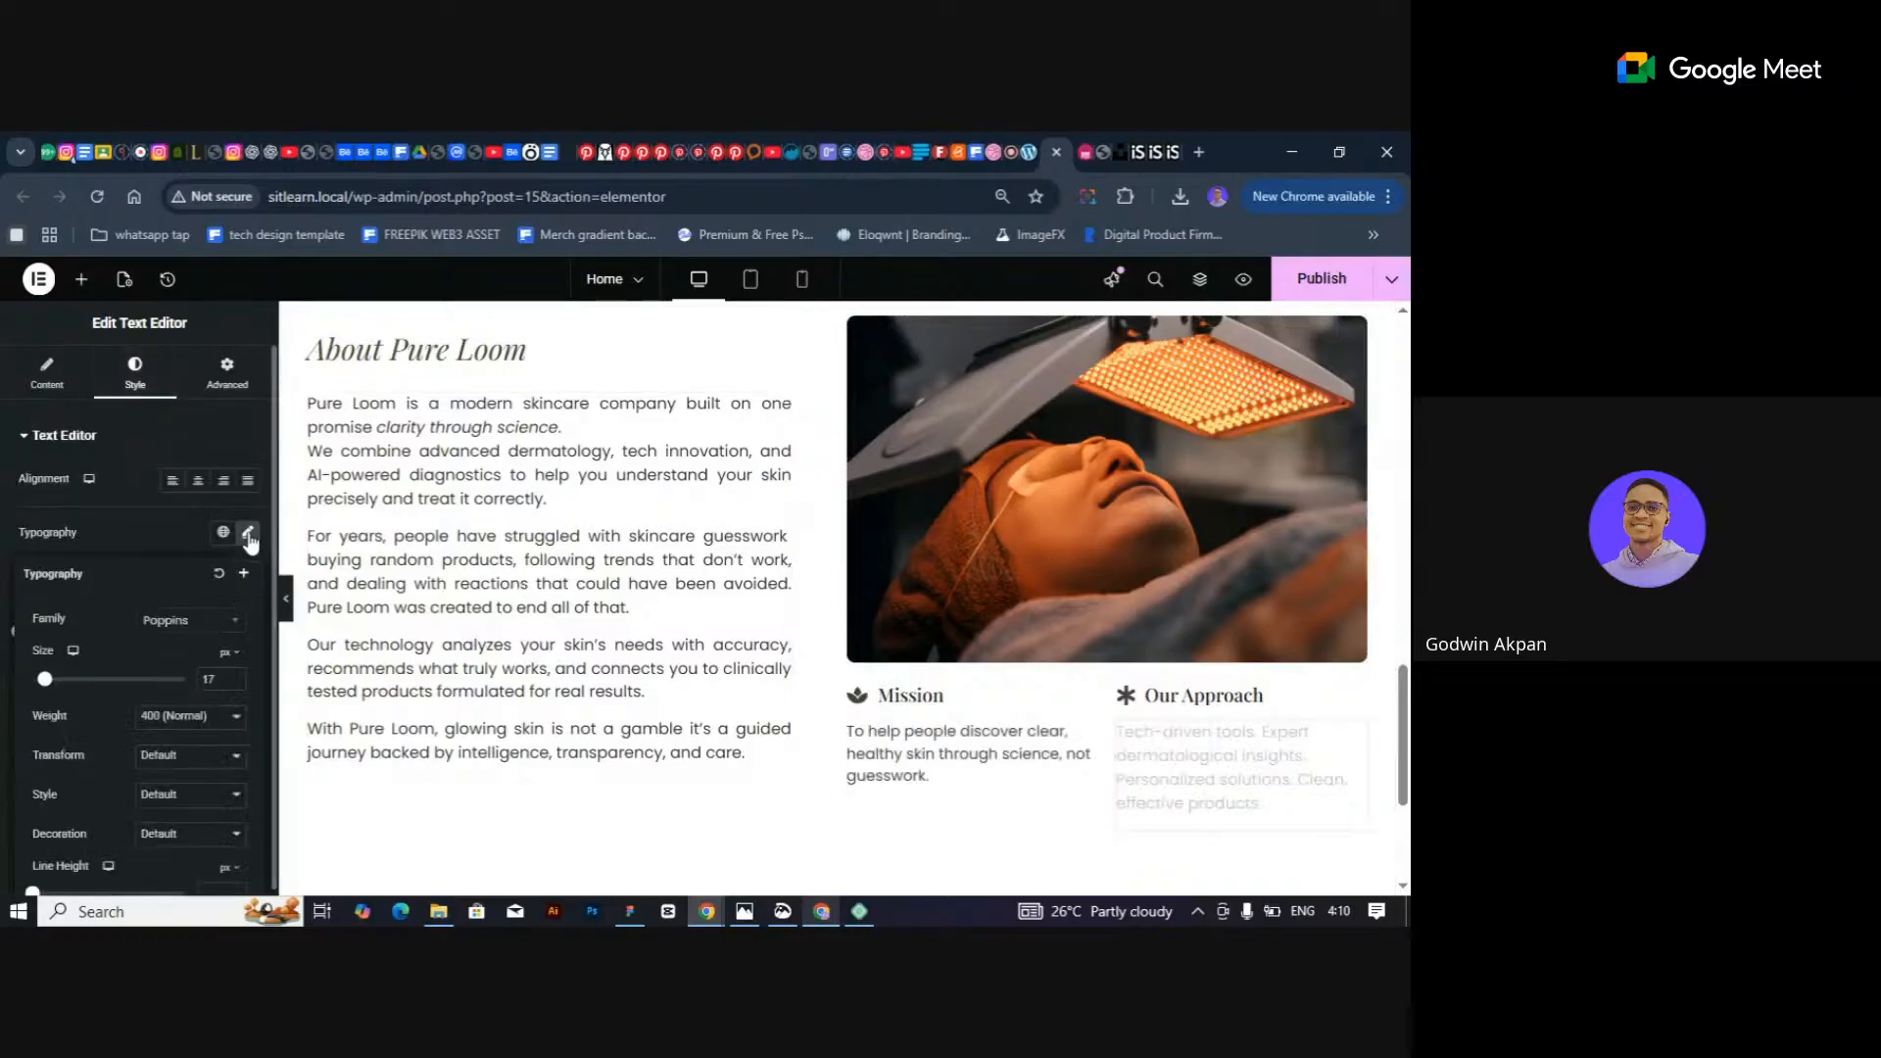
{"action": "left_click", "coordinate": [233, 683]}
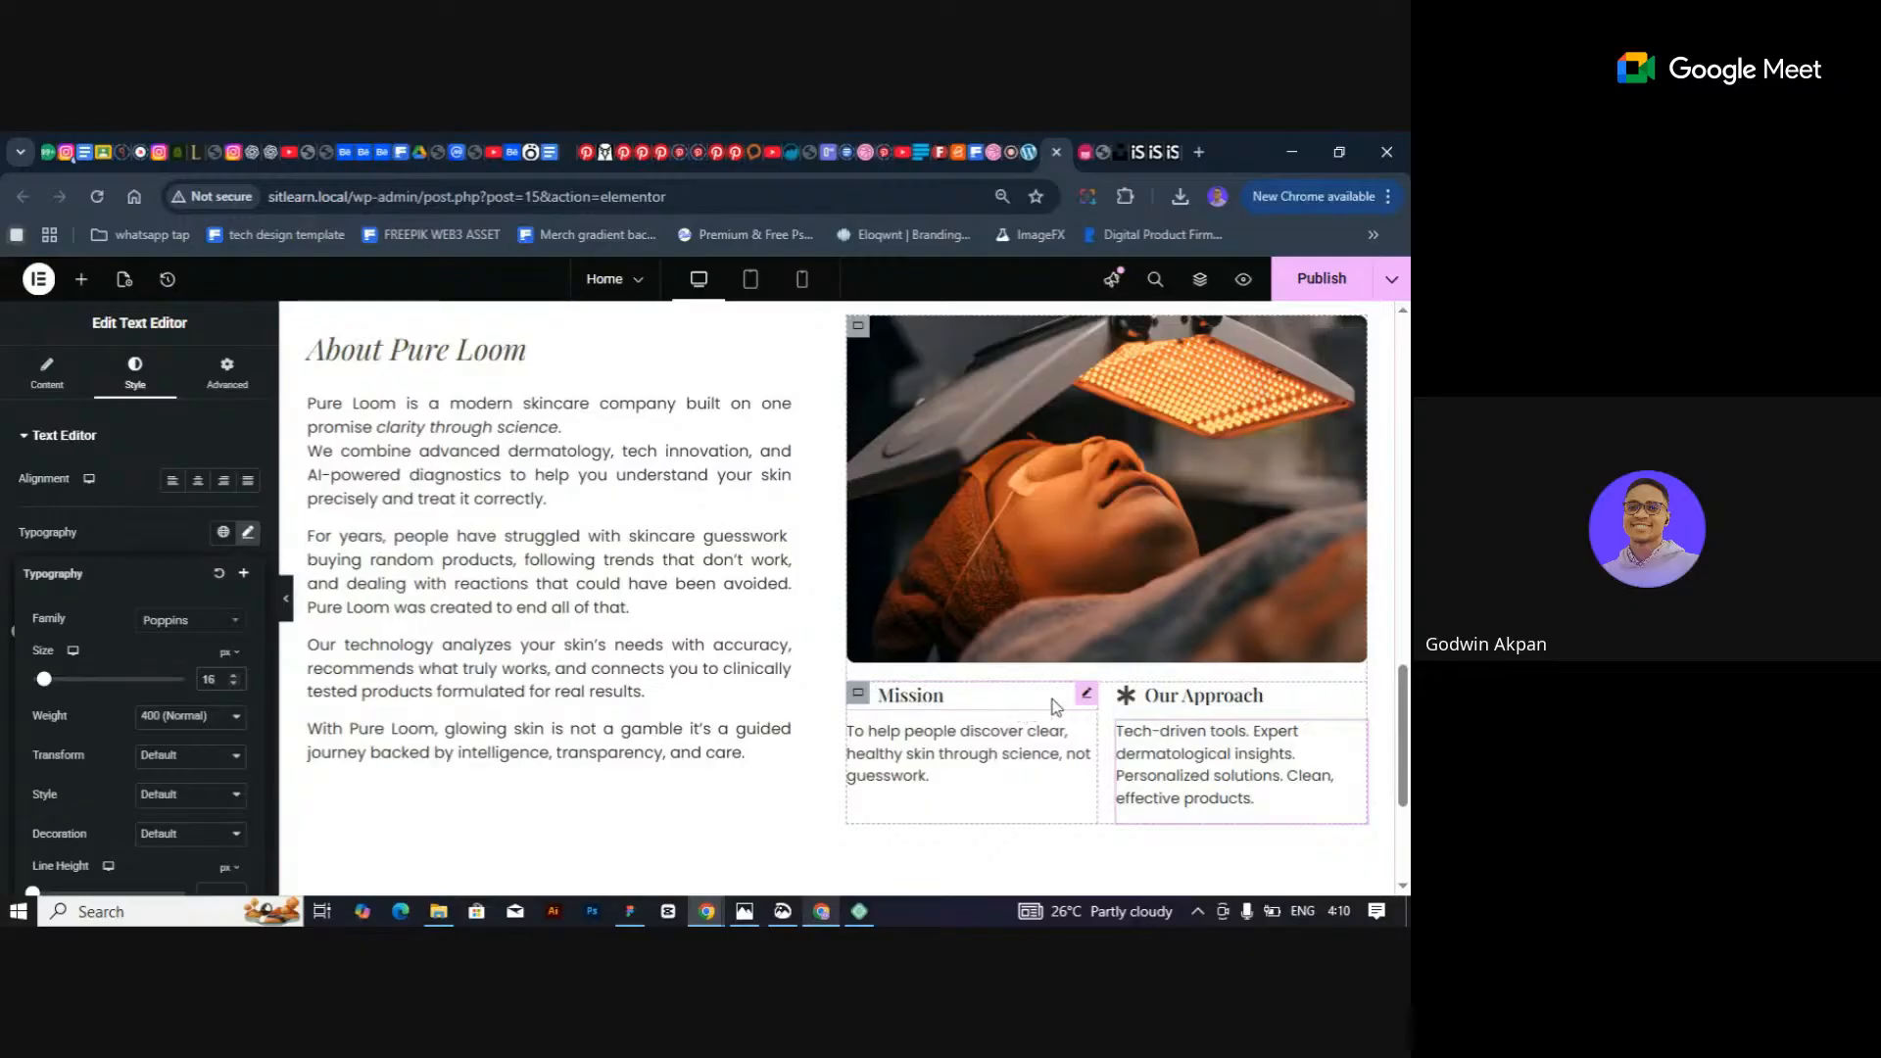
{"action": "left_click", "coordinate": [289, 603]}
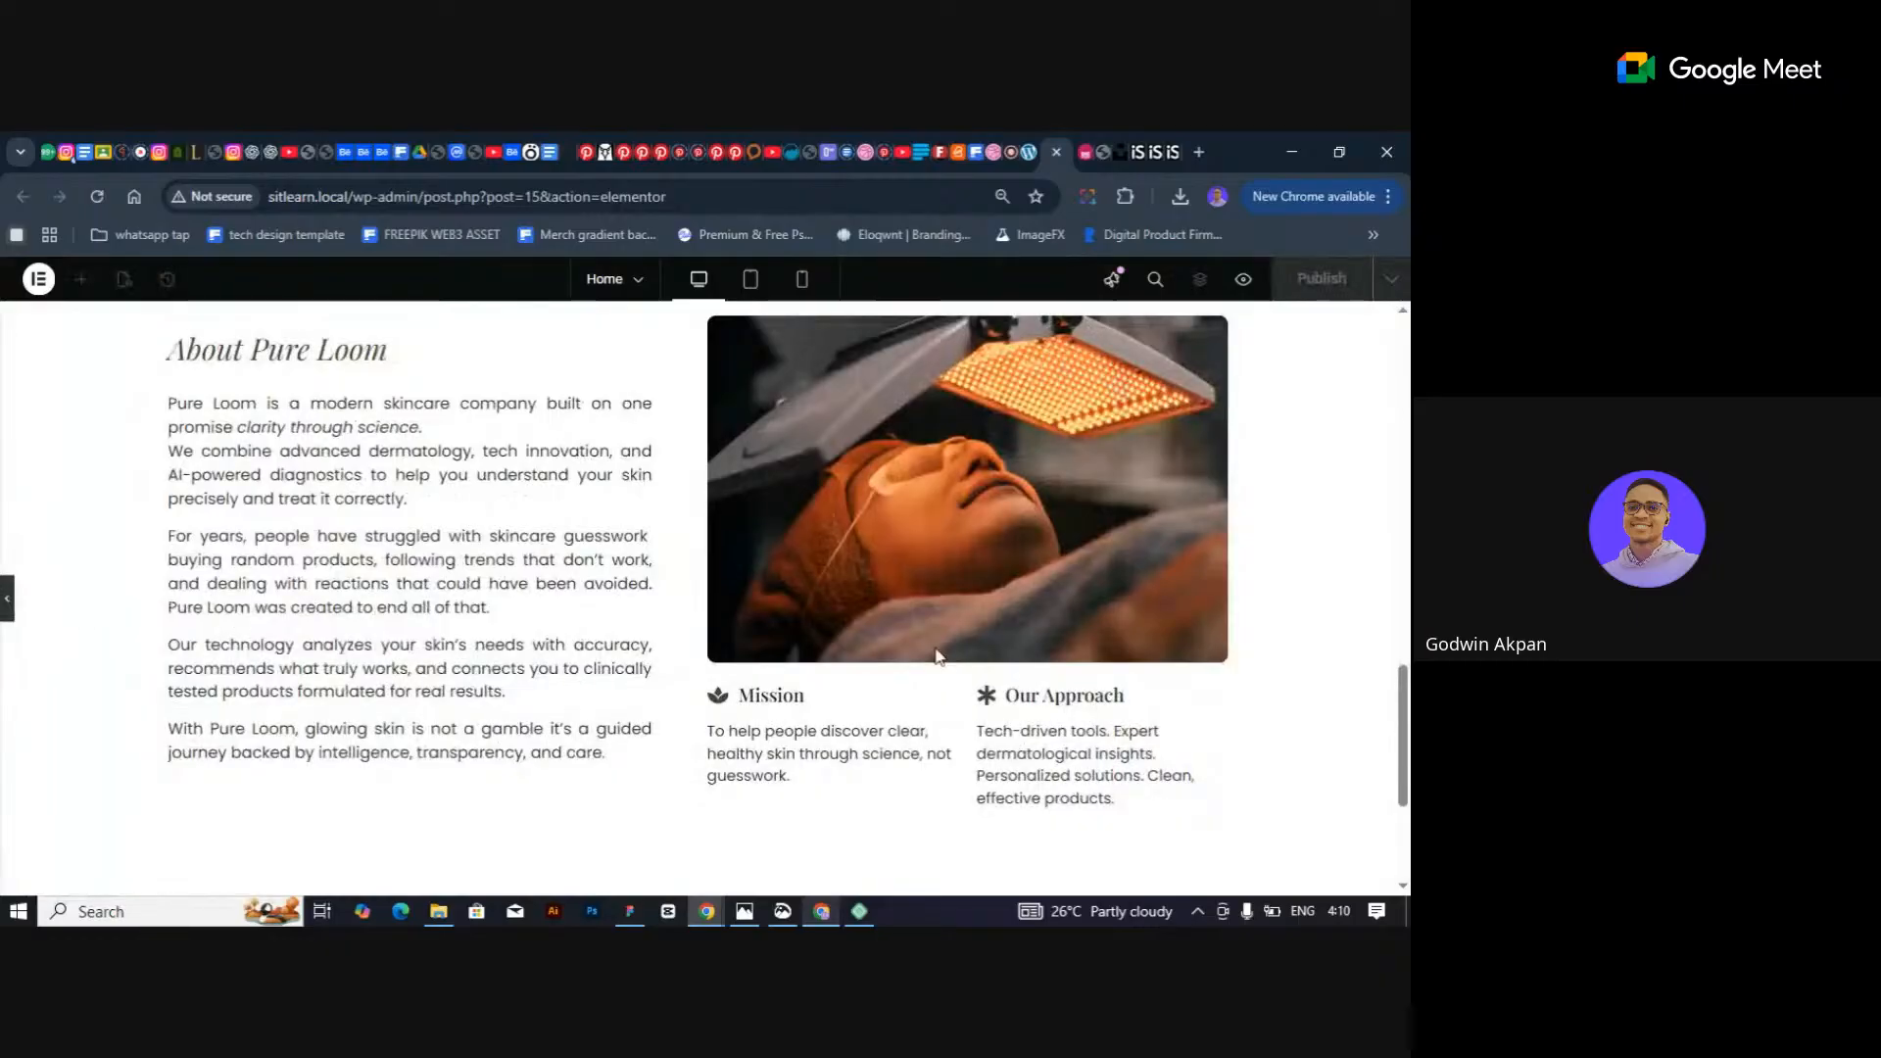
{"action": "left_click", "coordinate": [6, 602]}
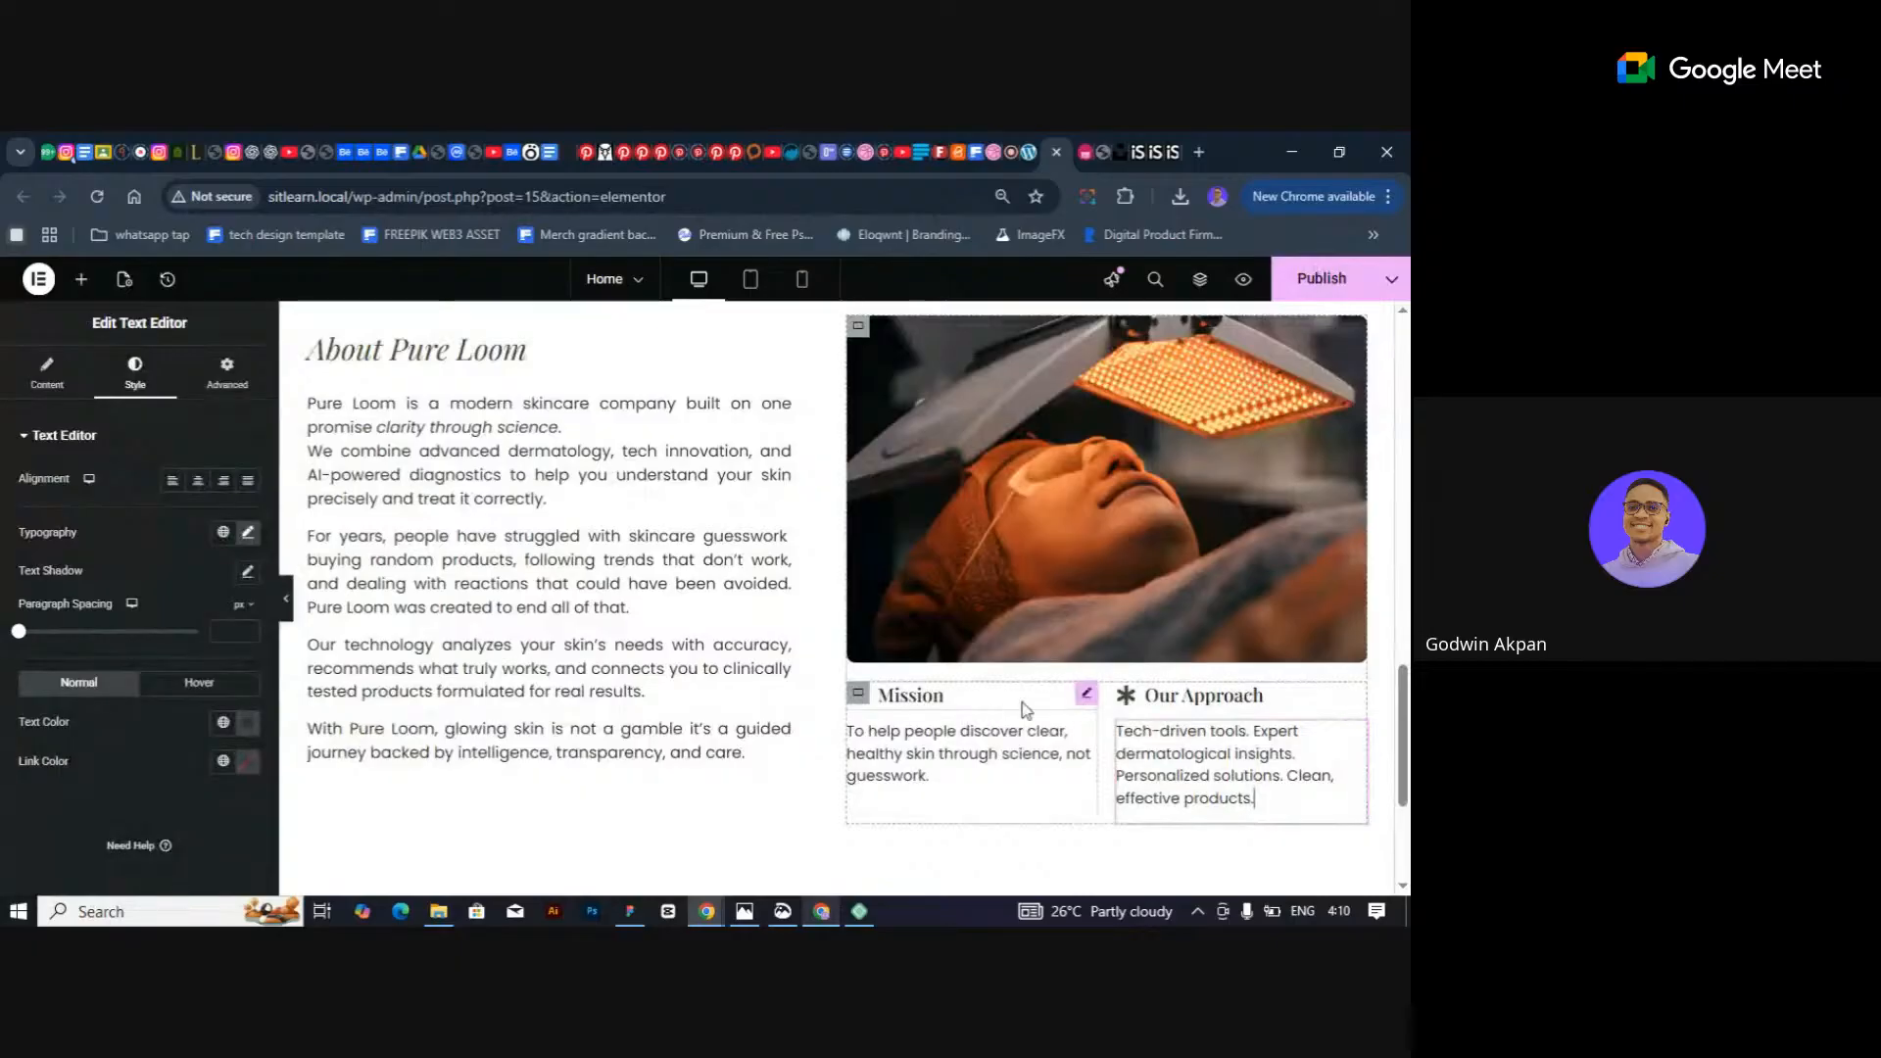
Try narrowing the width of the Mission container, and undo the change.
{"action": "left_click", "coordinate": [859, 696]}
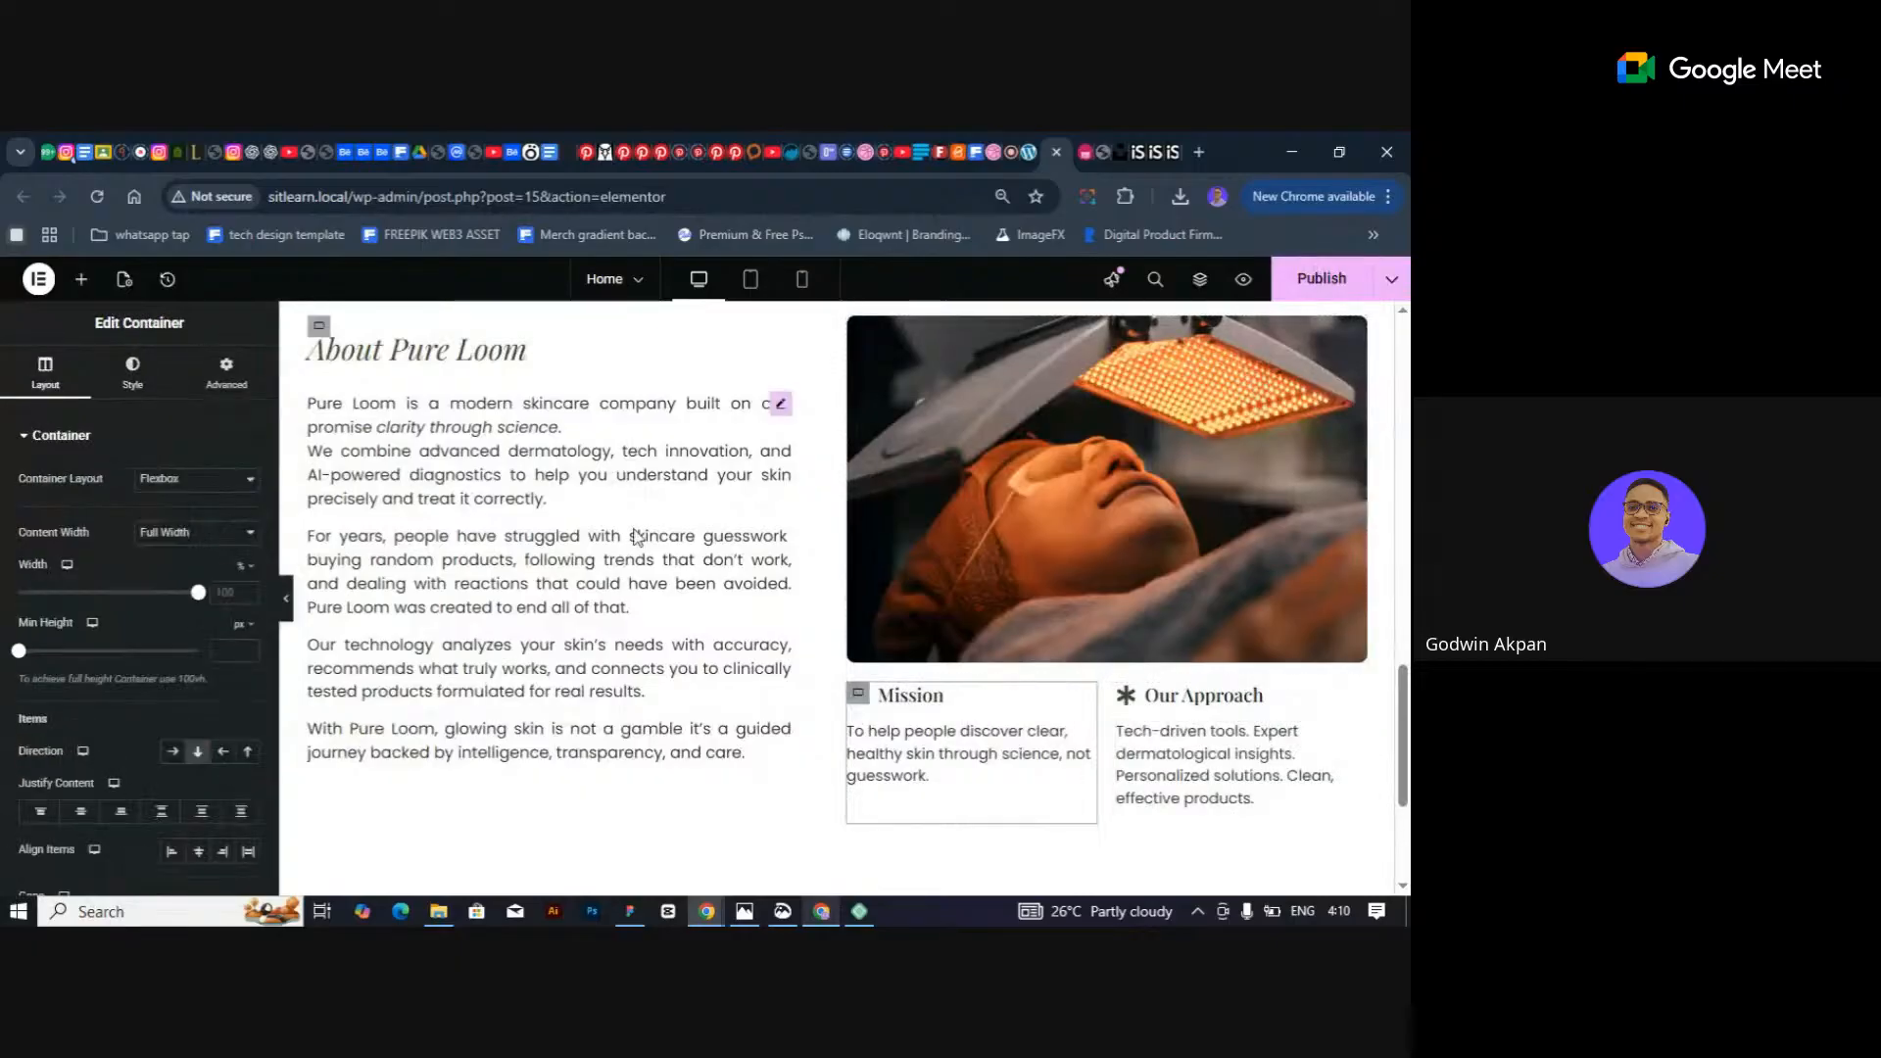
{"action": "left_click_drag", "start_coordinate": [198, 598], "coordinate": [169, 601]}
{"action": "key", "text": "ctrl+z"}
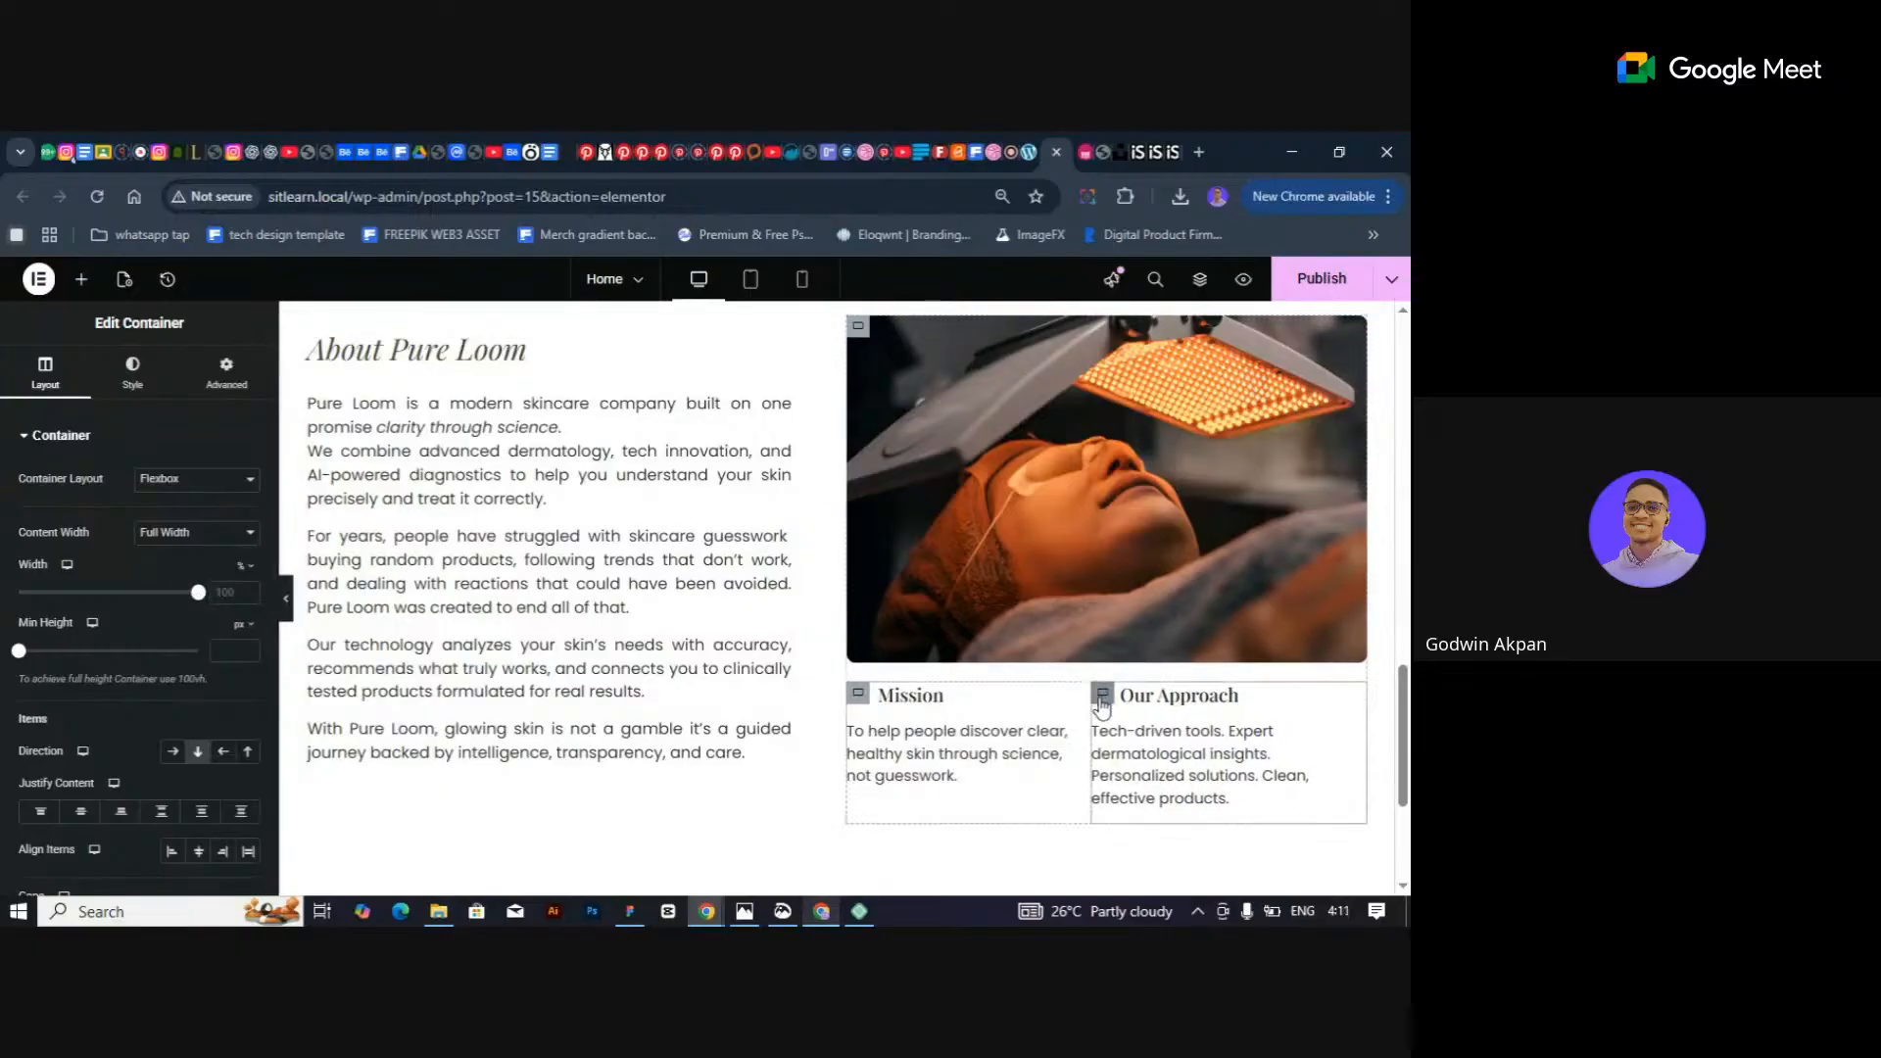
Examine how the Mission and Our Approach texts line up, without the editing panel and close up.
{"action": "left_click", "coordinate": [1162, 742]}
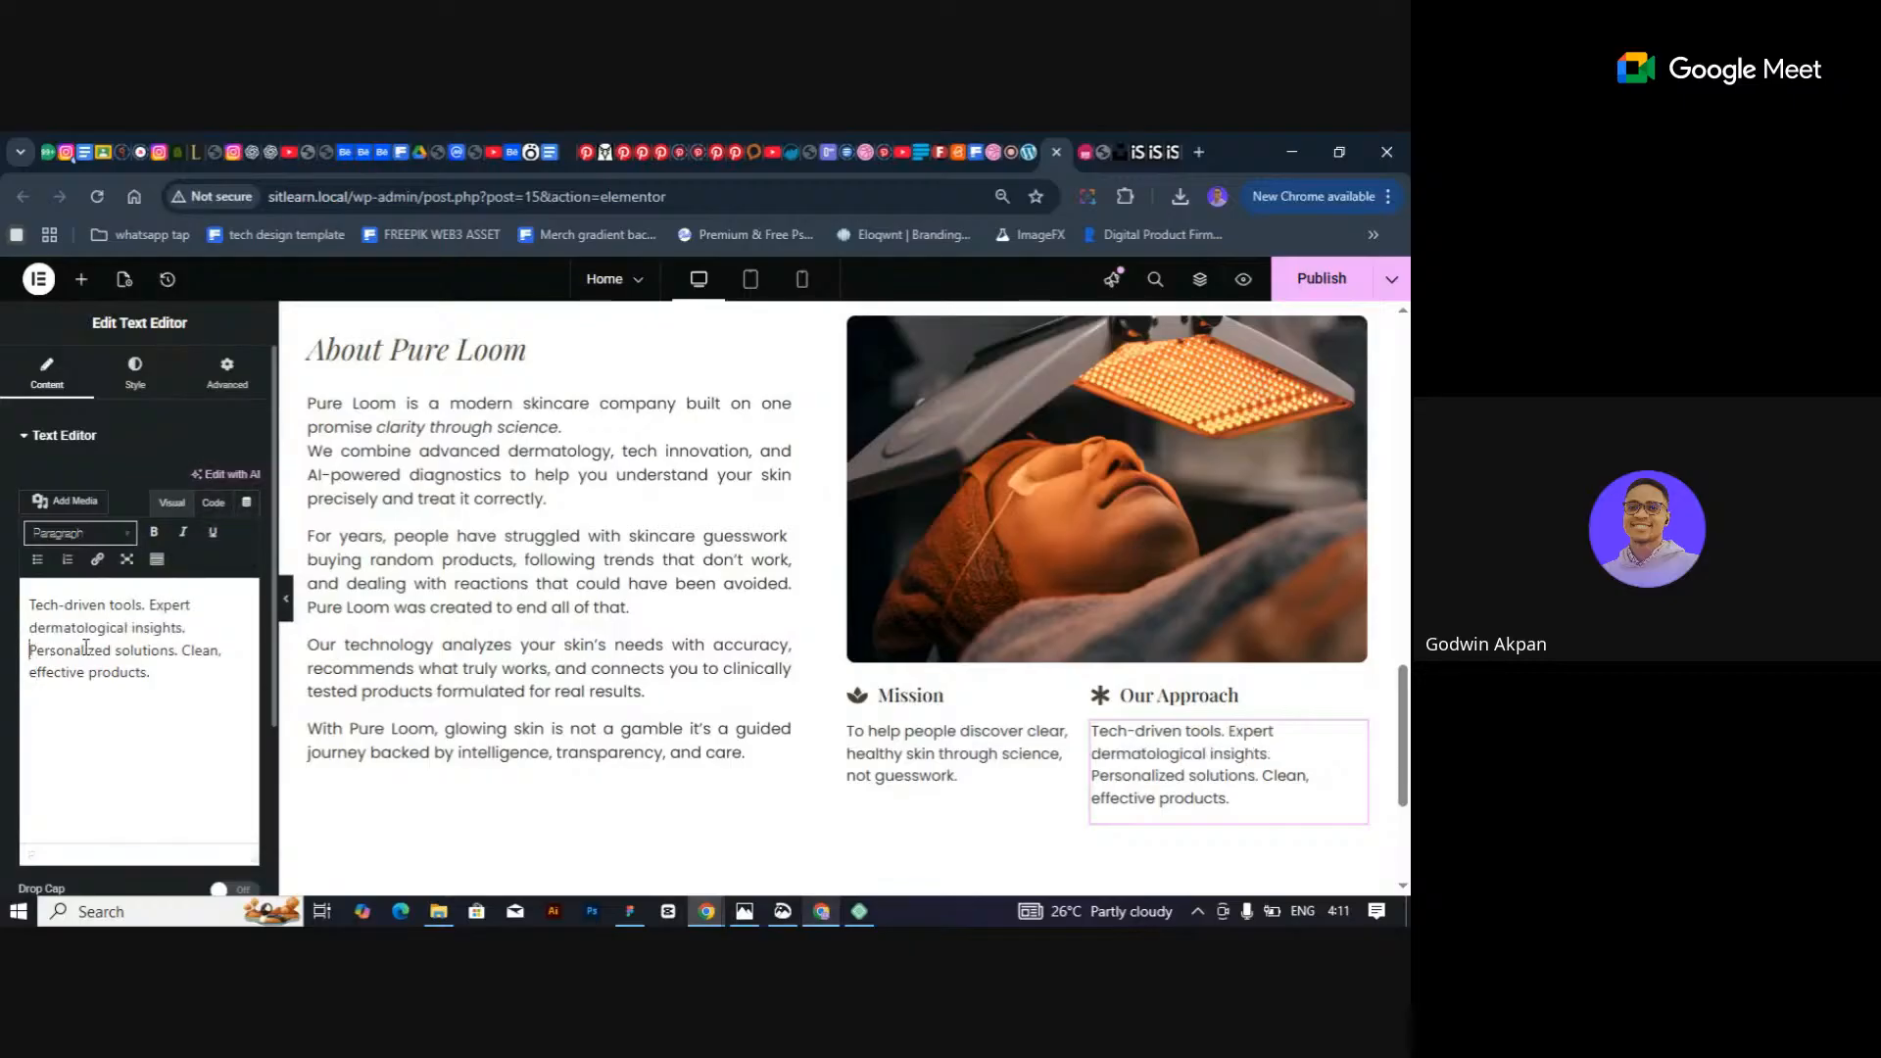
{"action": "left_click", "coordinate": [287, 600]}
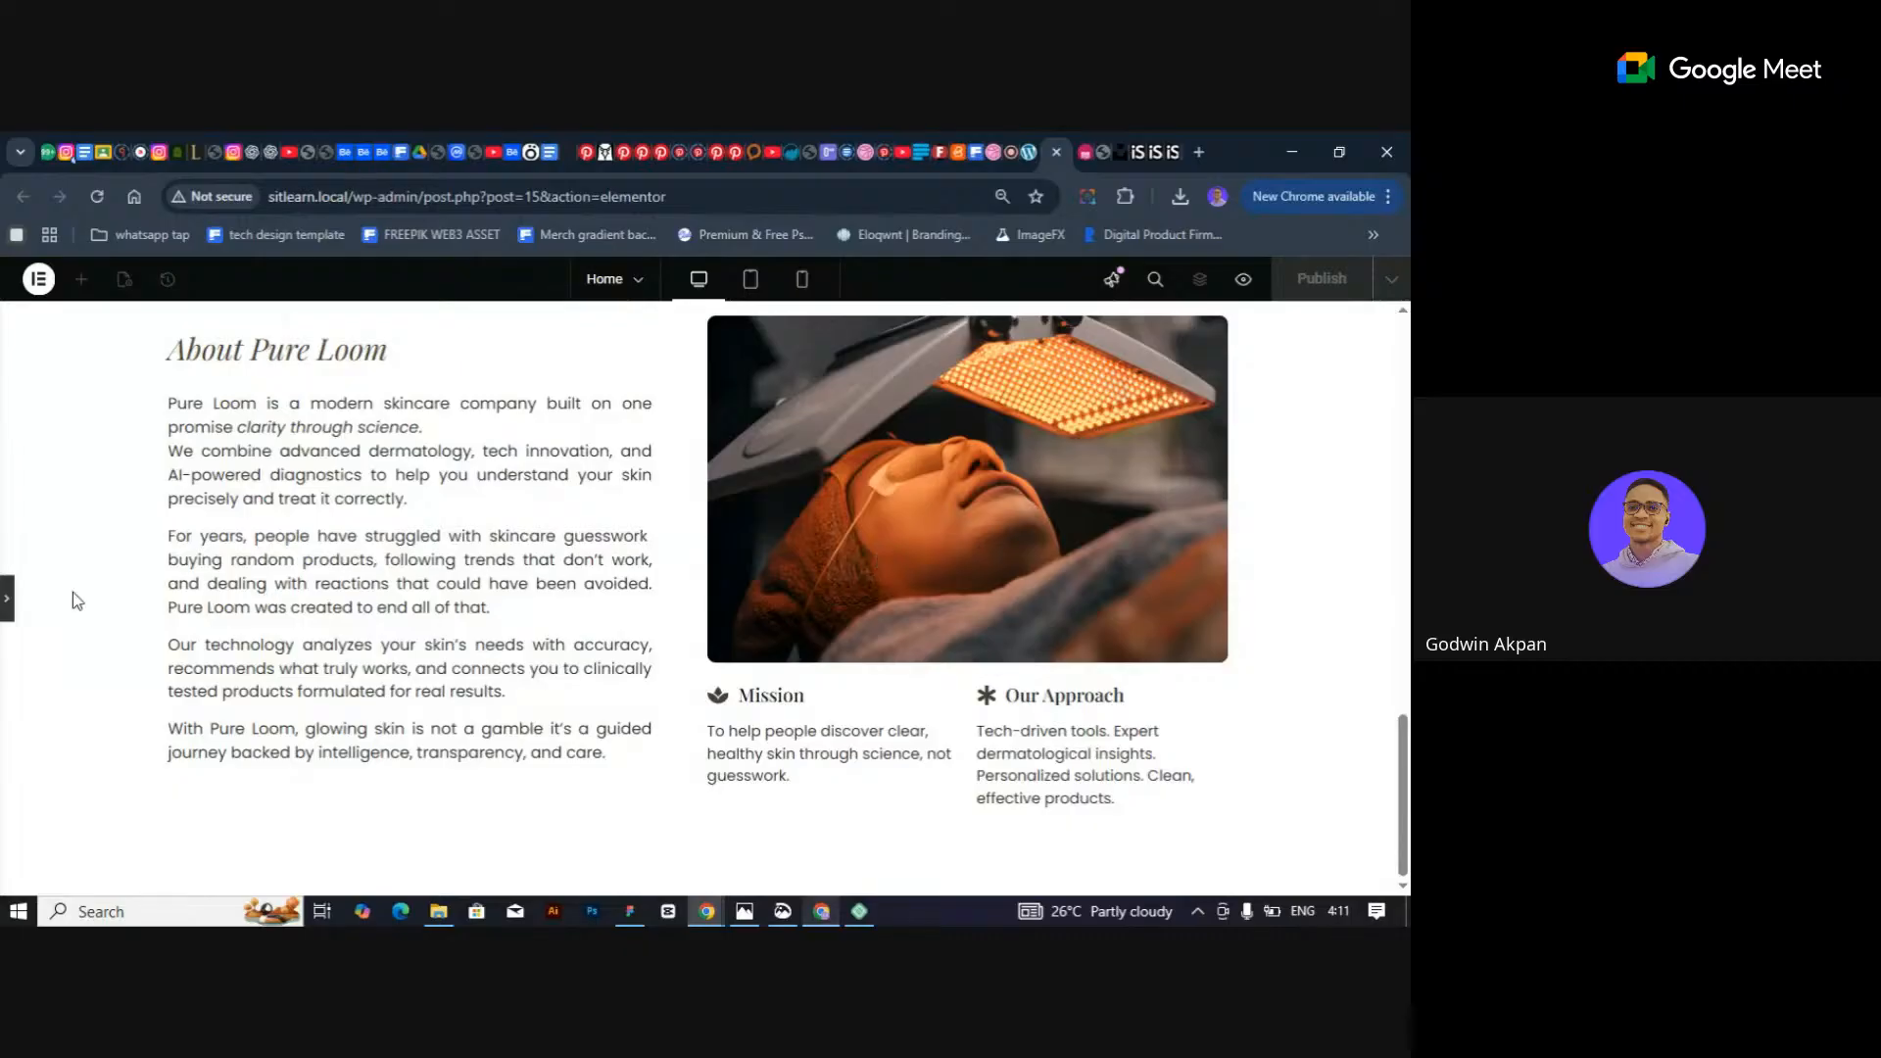
{"action": "left_click", "coordinate": [5, 599]}
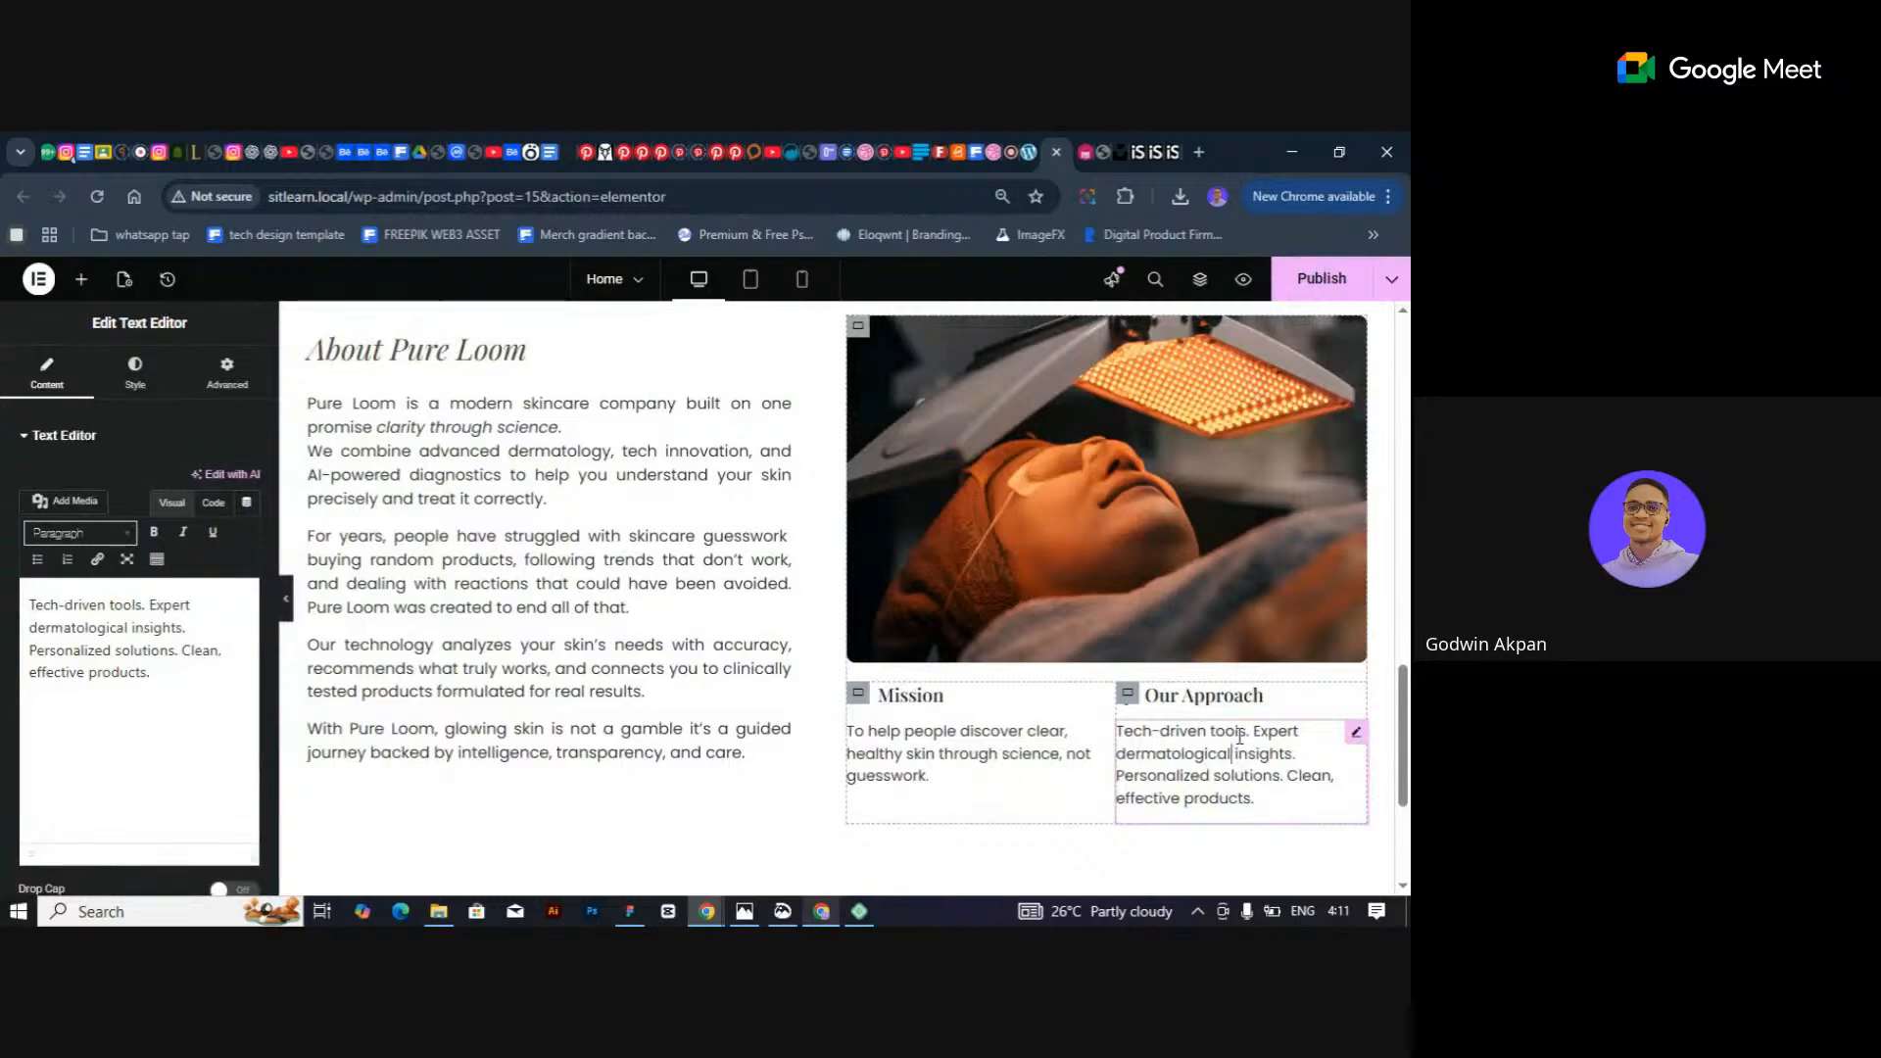
{"action": "scroll", "coordinate": [1239, 737], "scroll_direction": "up", "scroll_amount": 3}
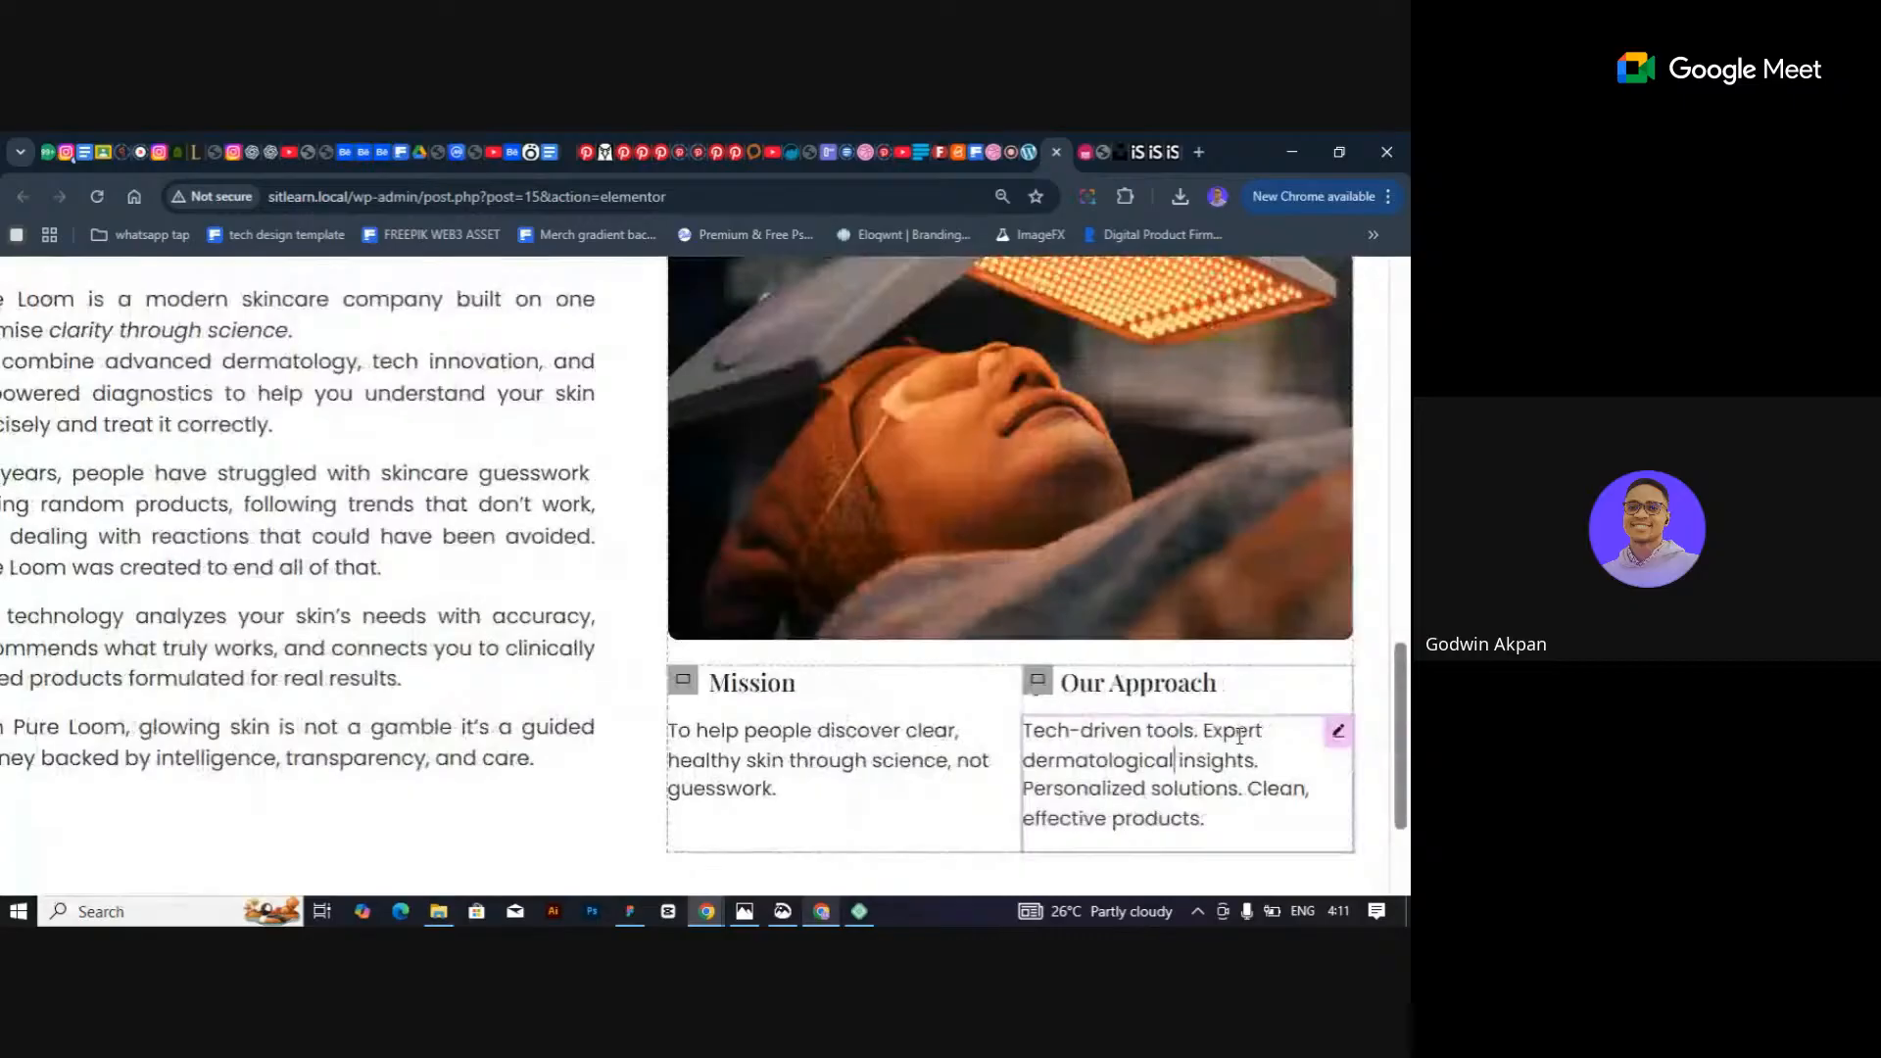
{"action": "scroll", "coordinate": [1239, 736], "scroll_direction": "down", "scroll_amount": 1}
{"action": "scroll", "coordinate": [1239, 737], "scroll_direction": "up", "scroll_amount": 1}
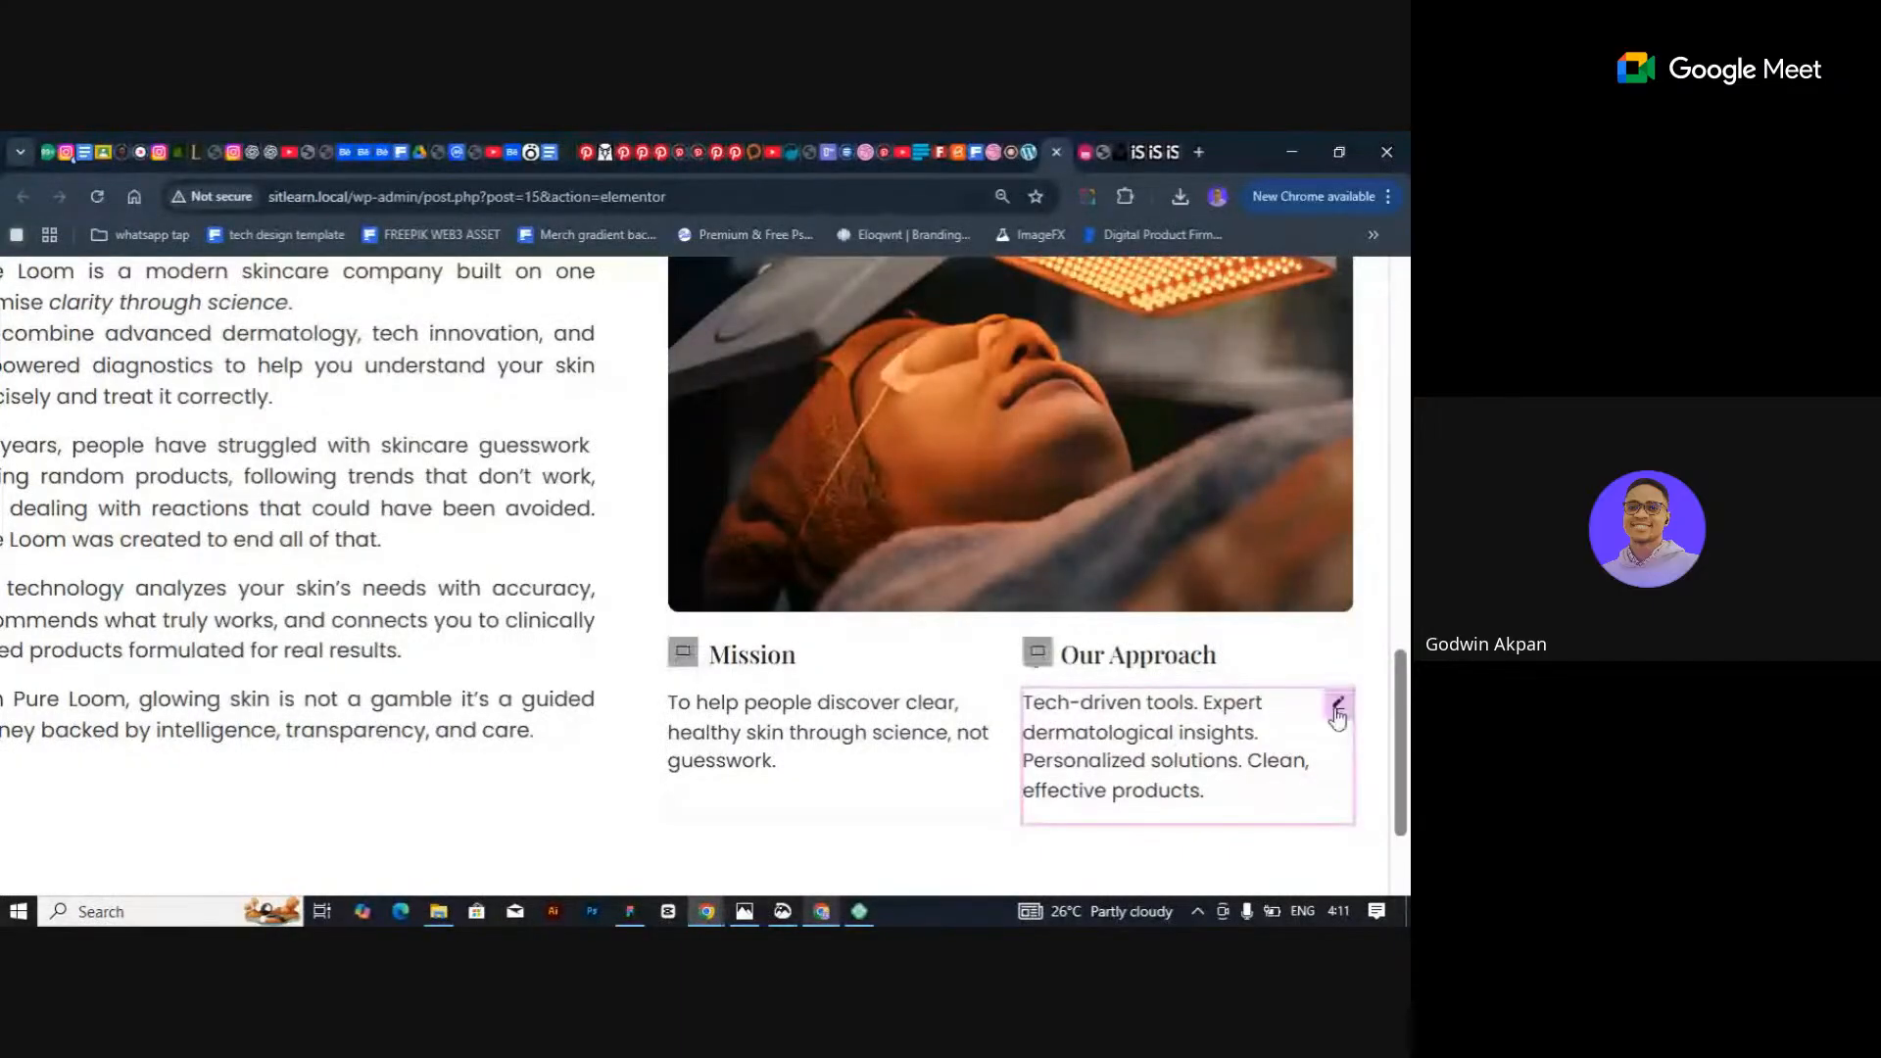
Try adding extra spaces before "insights" in the Our Approach description, and remove them again.
{"action": "left_click", "coordinate": [1338, 708]}
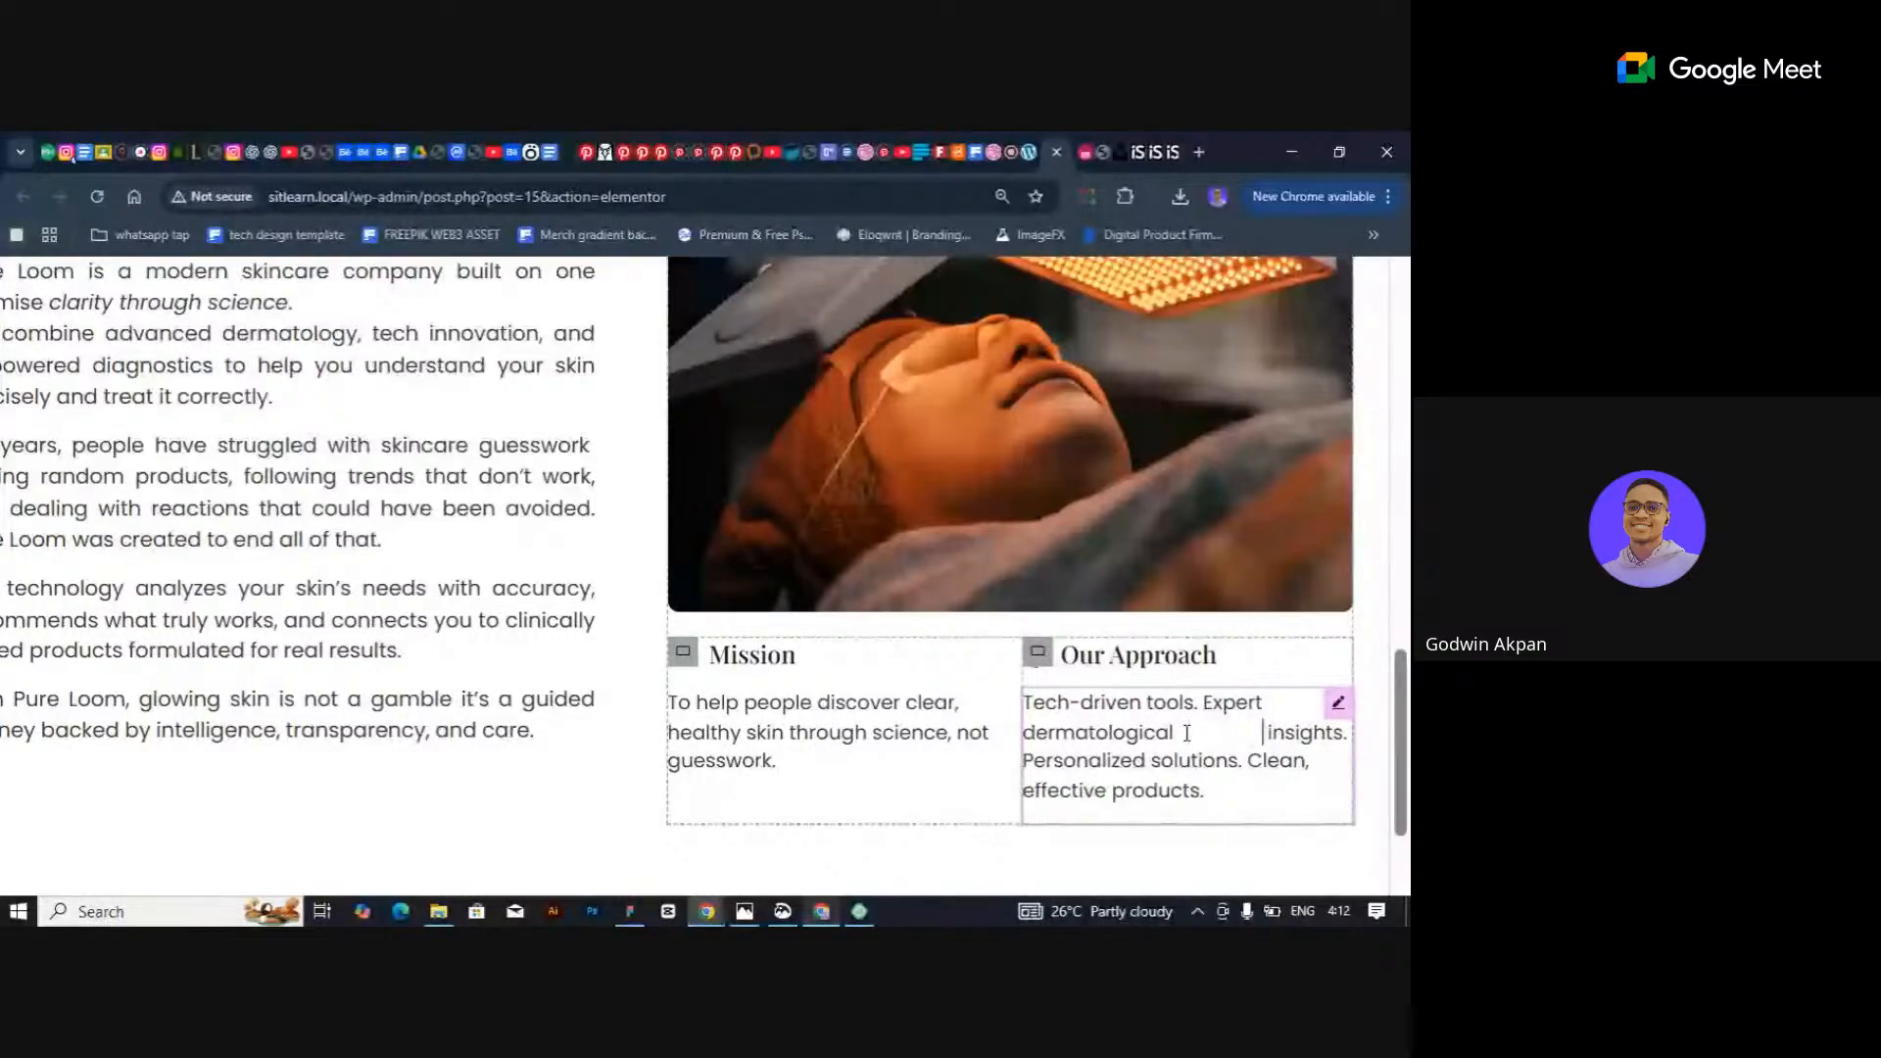
{"action": "key", "text": "BackSpace"}
{"action": "key", "text": "BackSpace"}
{"action": "key", "text": "BackSpace"}
{"action": "key", "text": "BackSpace"}
{"action": "key", "text": "BackSpace"}
{"action": "key", "text": "BackSpace"}
{"action": "key", "text": "BackSpace"}
{"action": "key", "text": "BackSpace"}
{"action": "key", "text": "BackSpace"}
{"action": "key", "text": "BackSpace"}
{"action": "key", "text": "BackSpace"}
{"action": "key", "text": "BackSpace"}
{"action": "key", "text": "BackSpace"}
{"action": "key", "text": "BackSpace"}
{"action": "key", "text": "BackSpace"}
{"action": "key", "text": "BackSpace"}
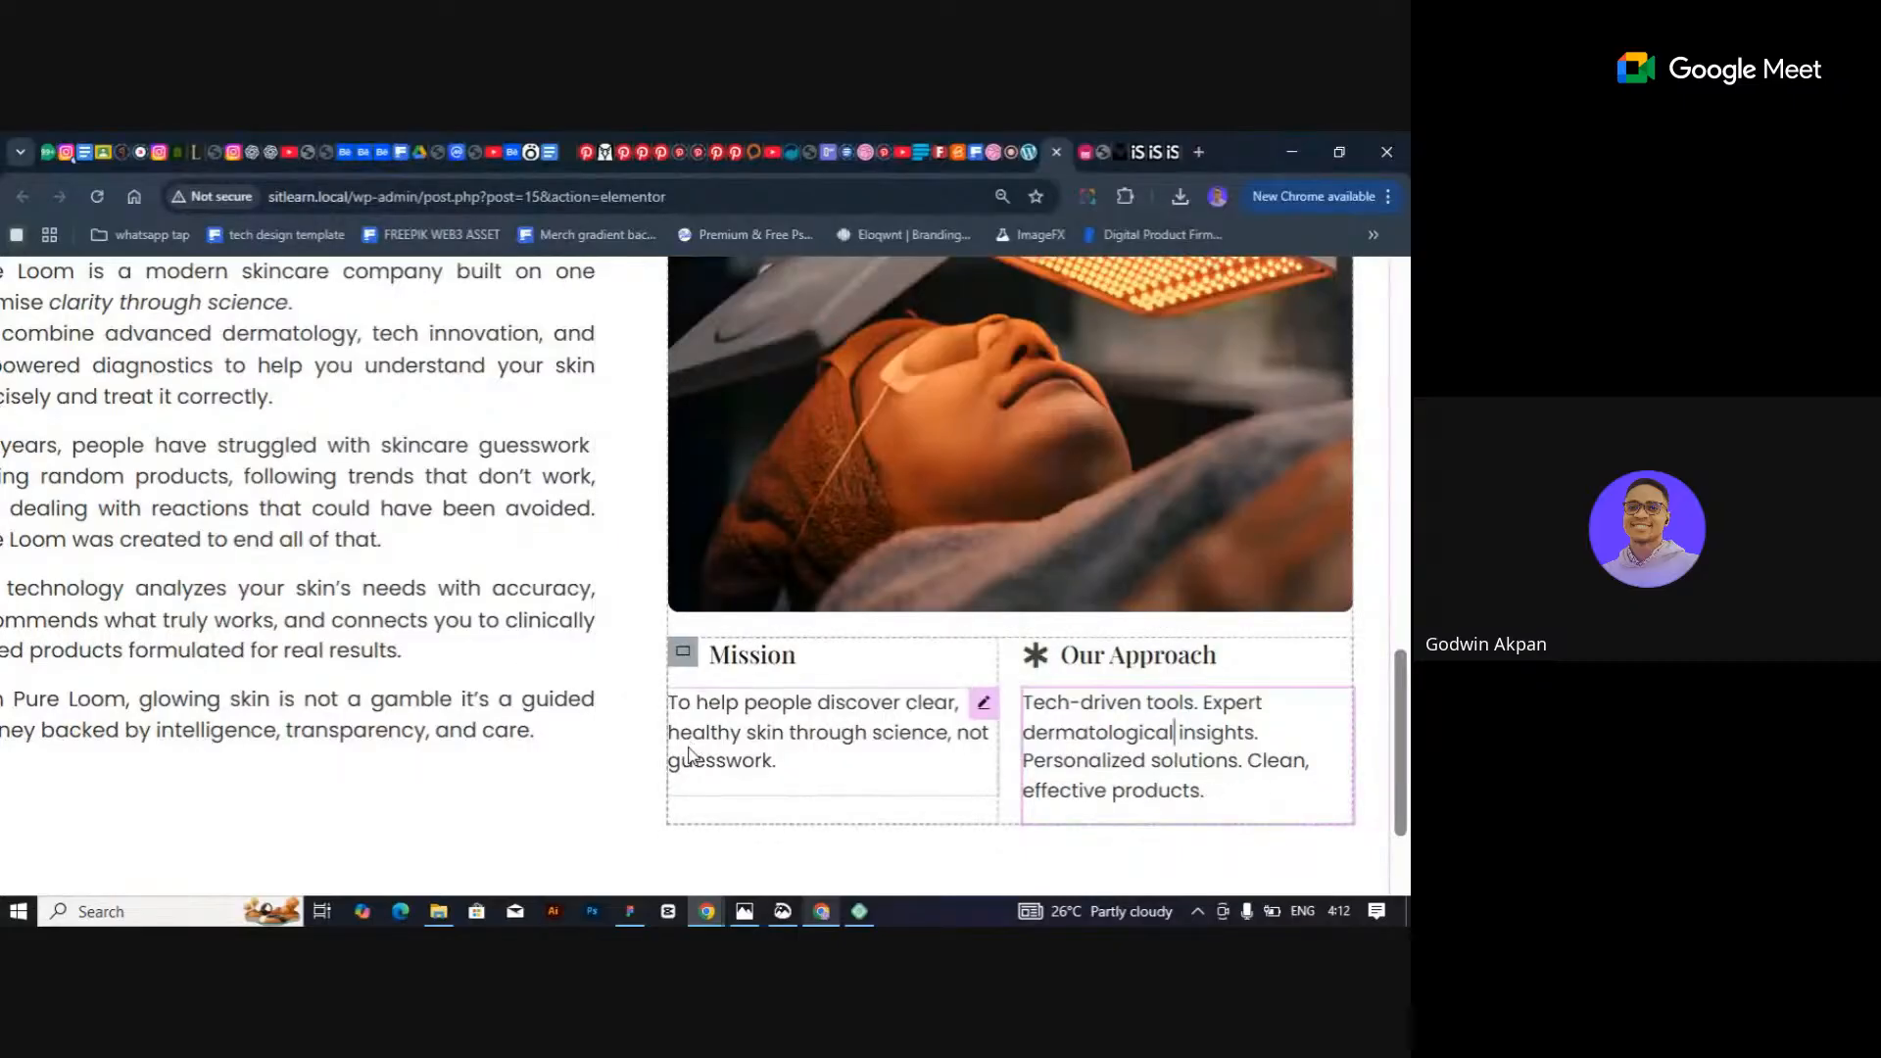
Delete "Clean, effective products." from the Our Approach description and check the section without the editing panel.
{"action": "key", "text": "ctrl+p"}
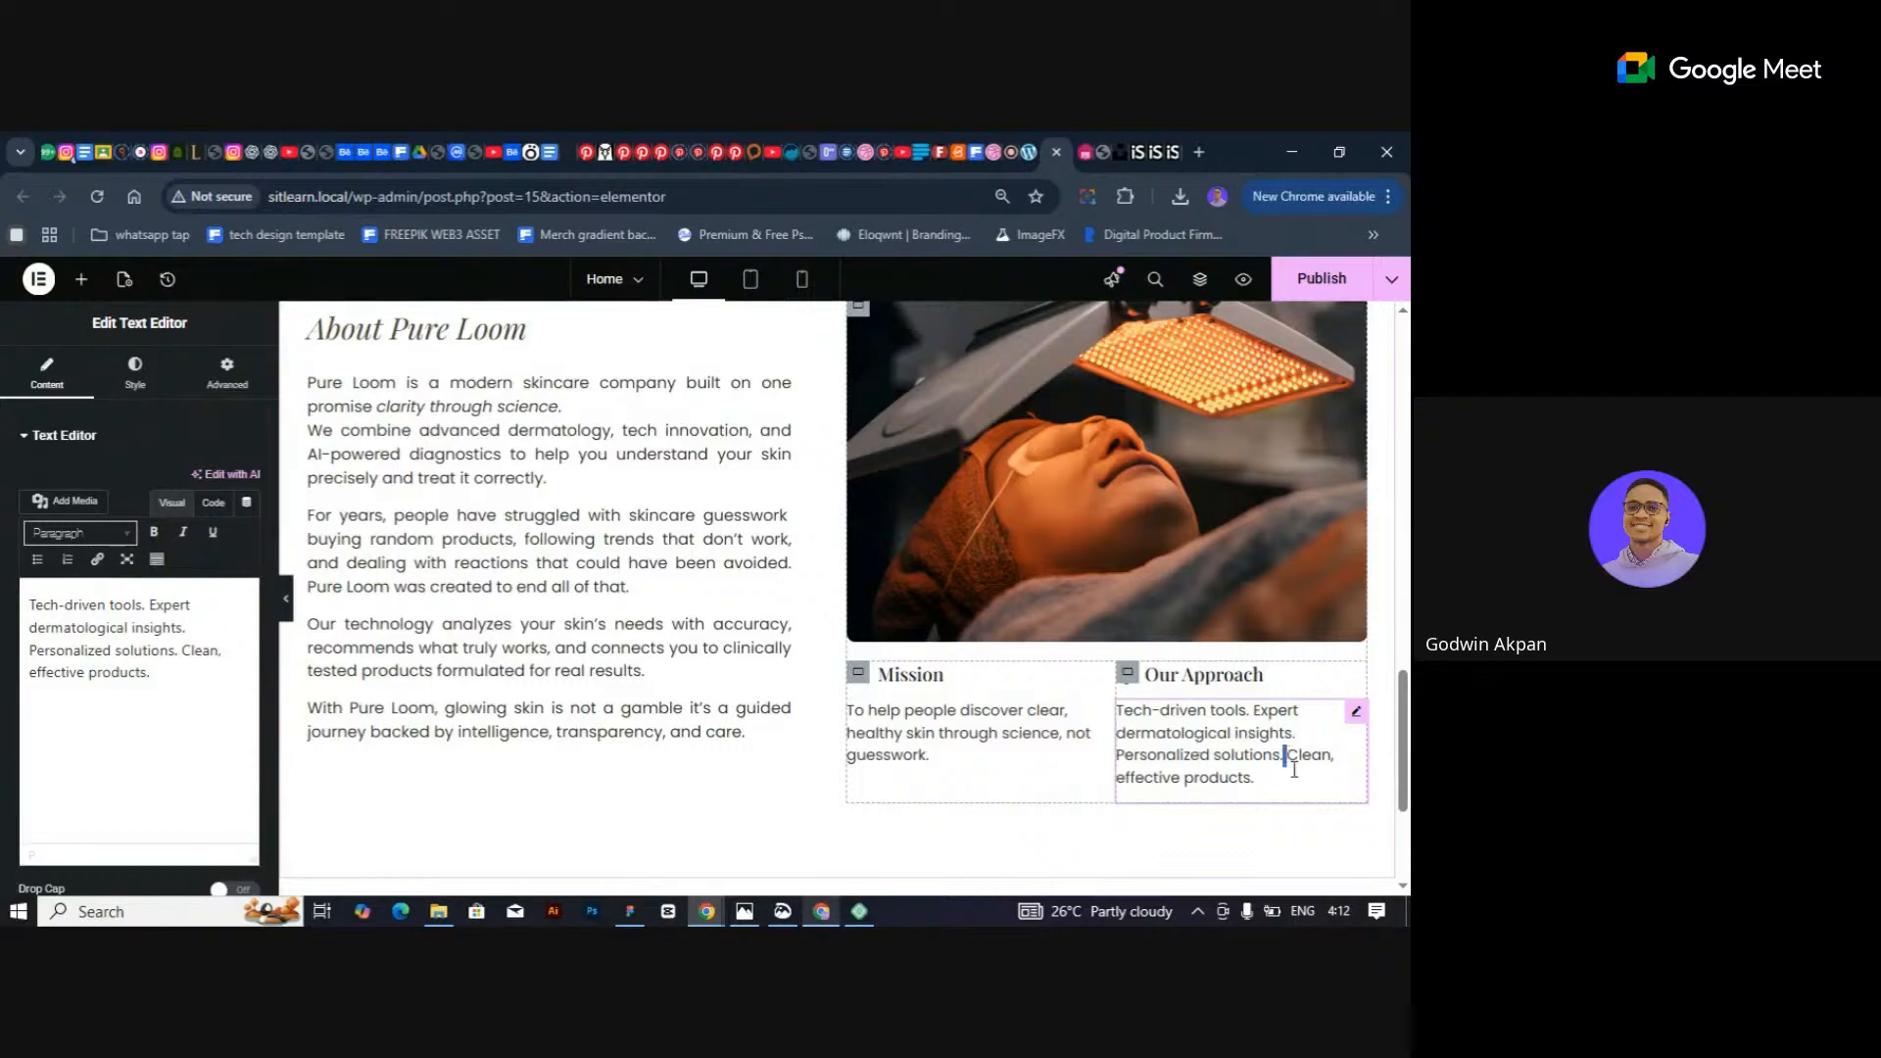
{"action": "left_click_drag", "start_coordinate": [1286, 754], "coordinate": [1296, 773]}
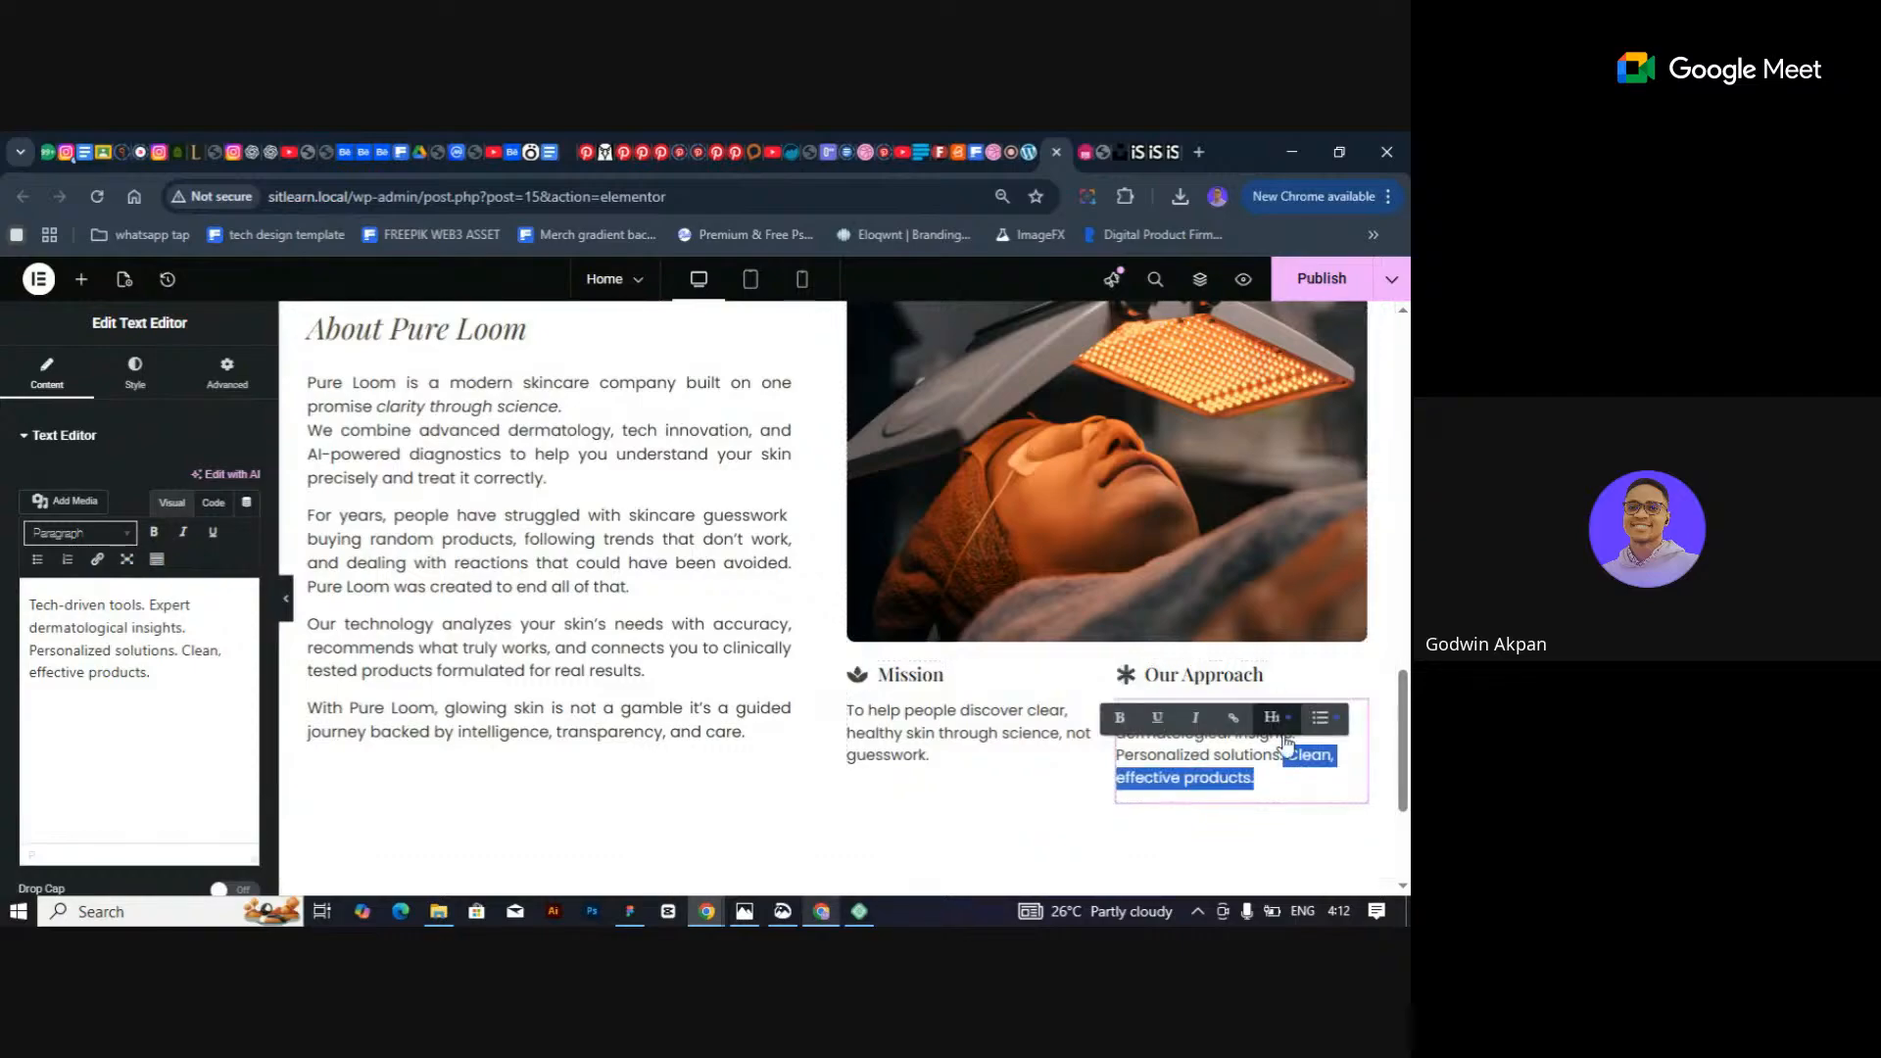
{"action": "key", "text": "BackSpace"}
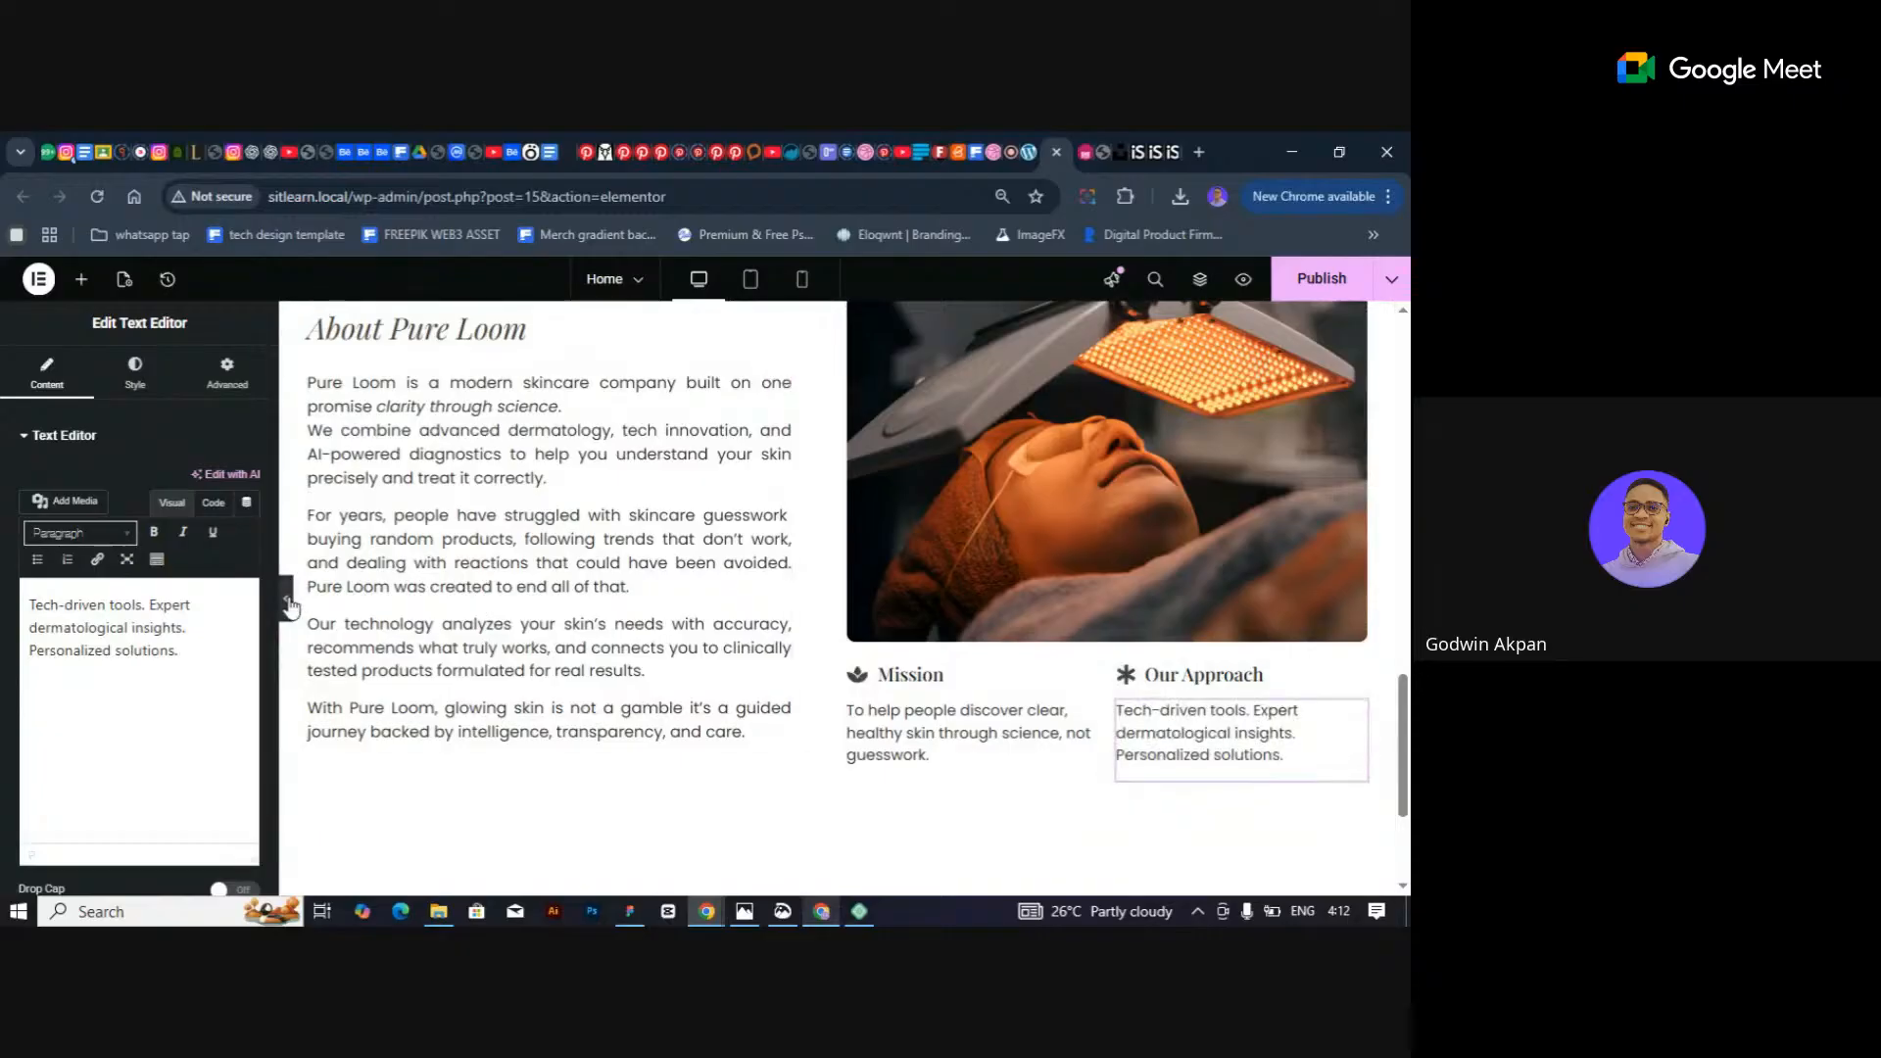
{"action": "left_click", "coordinate": [288, 599]}
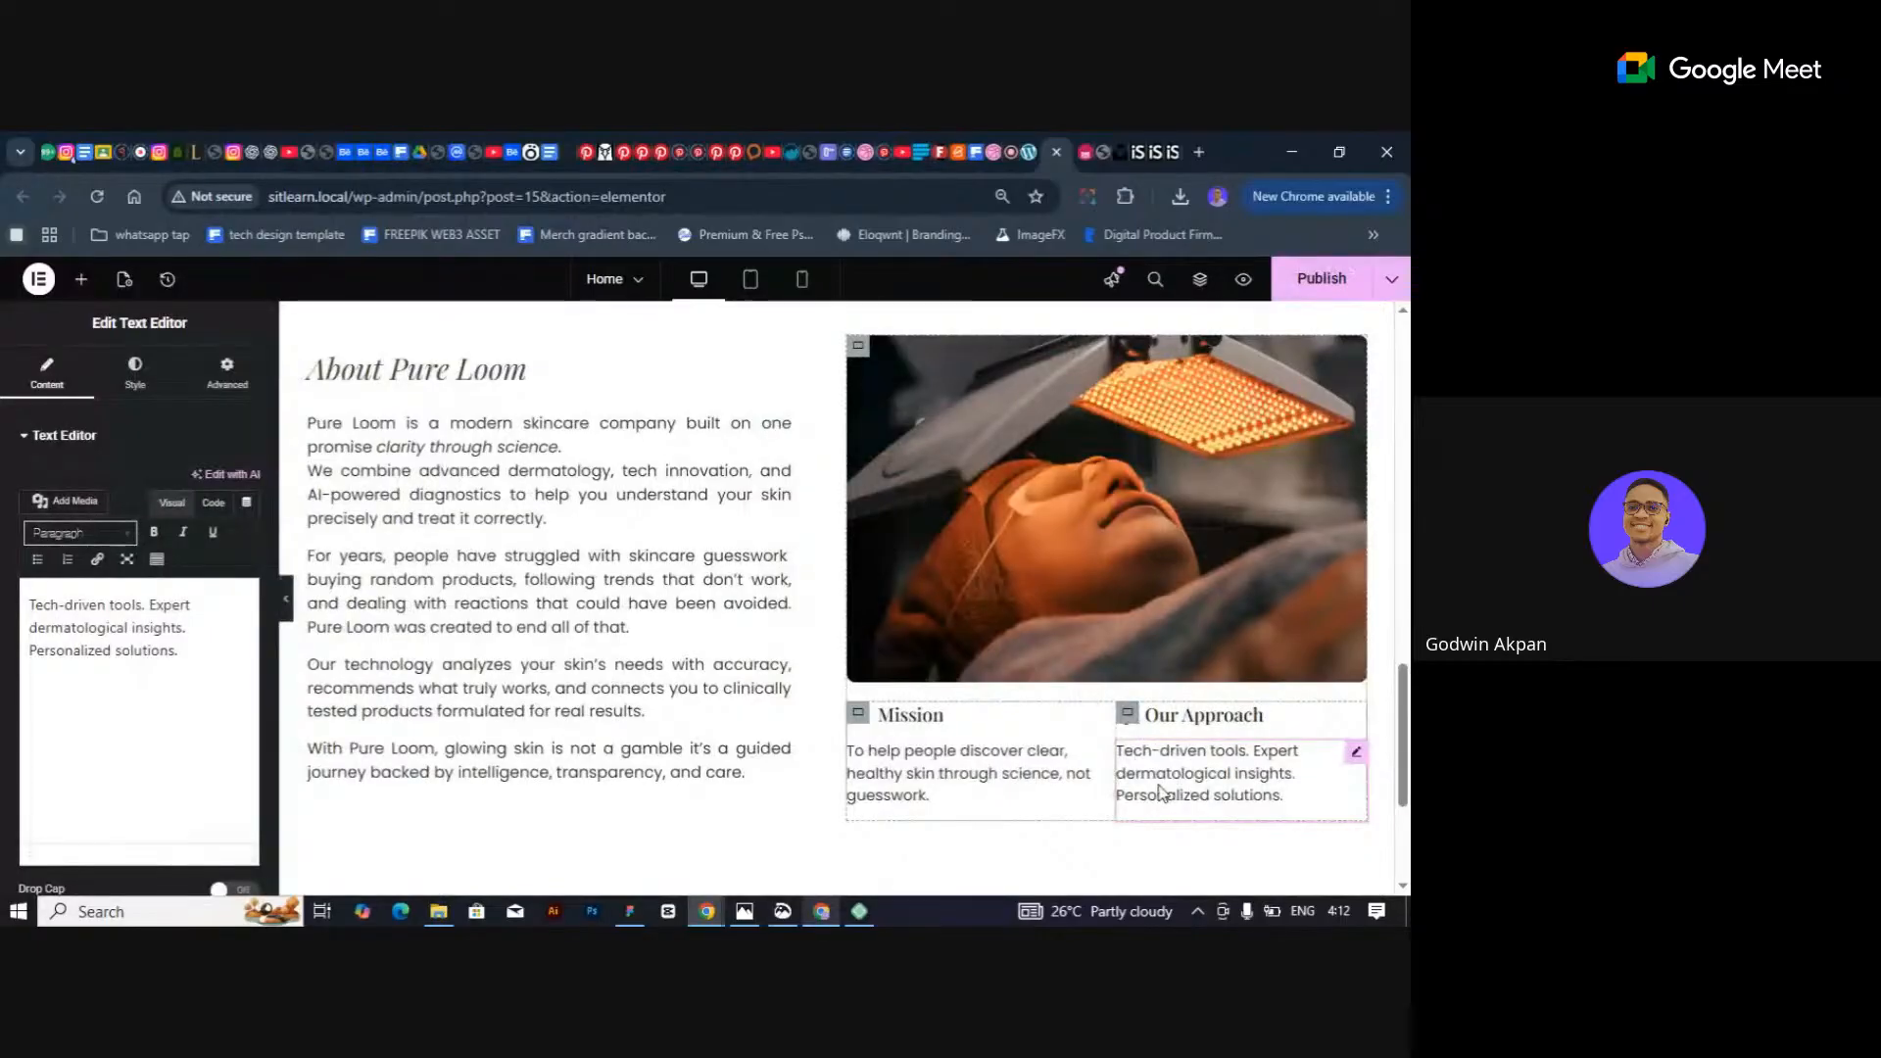
Remove "dermatological" from the Our Approach description and reword it to "Expert insight with Personalized solutions".
{"action": "double_click", "coordinate": [1233, 773]}
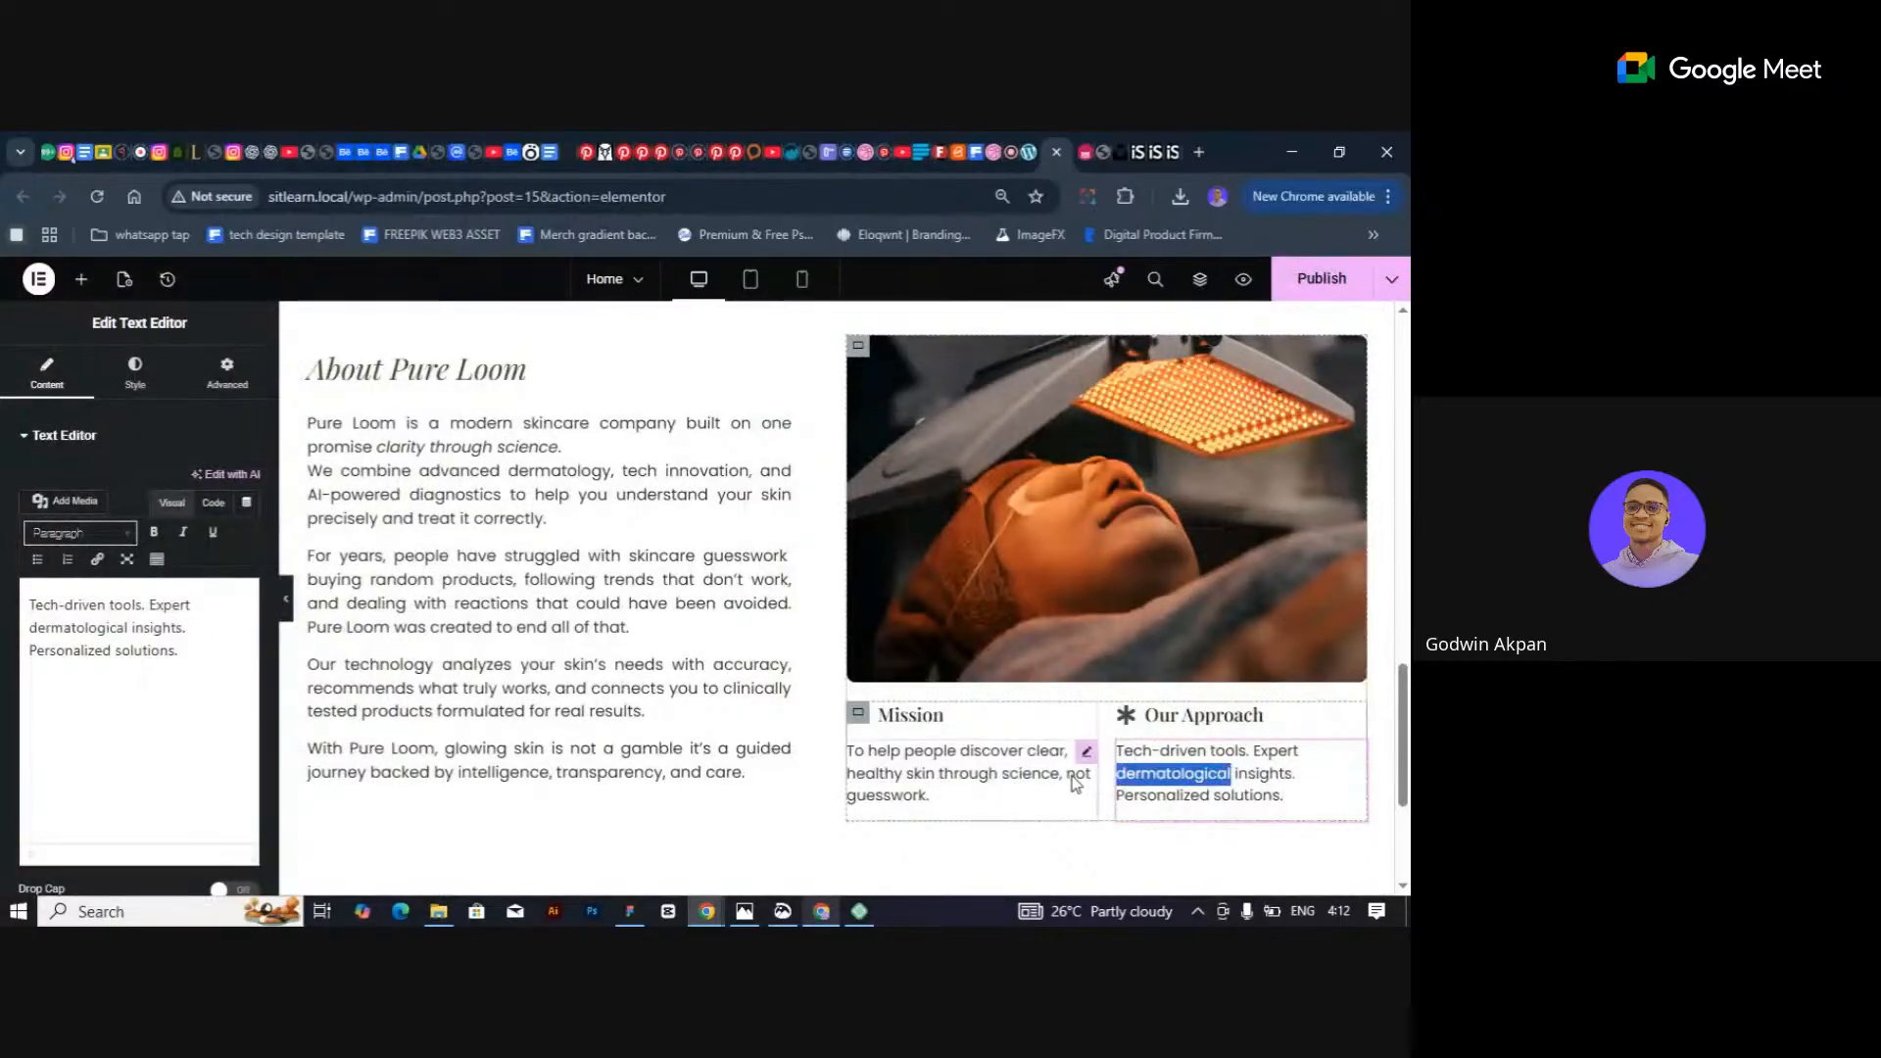
{"action": "key", "text": "BackSpace"}
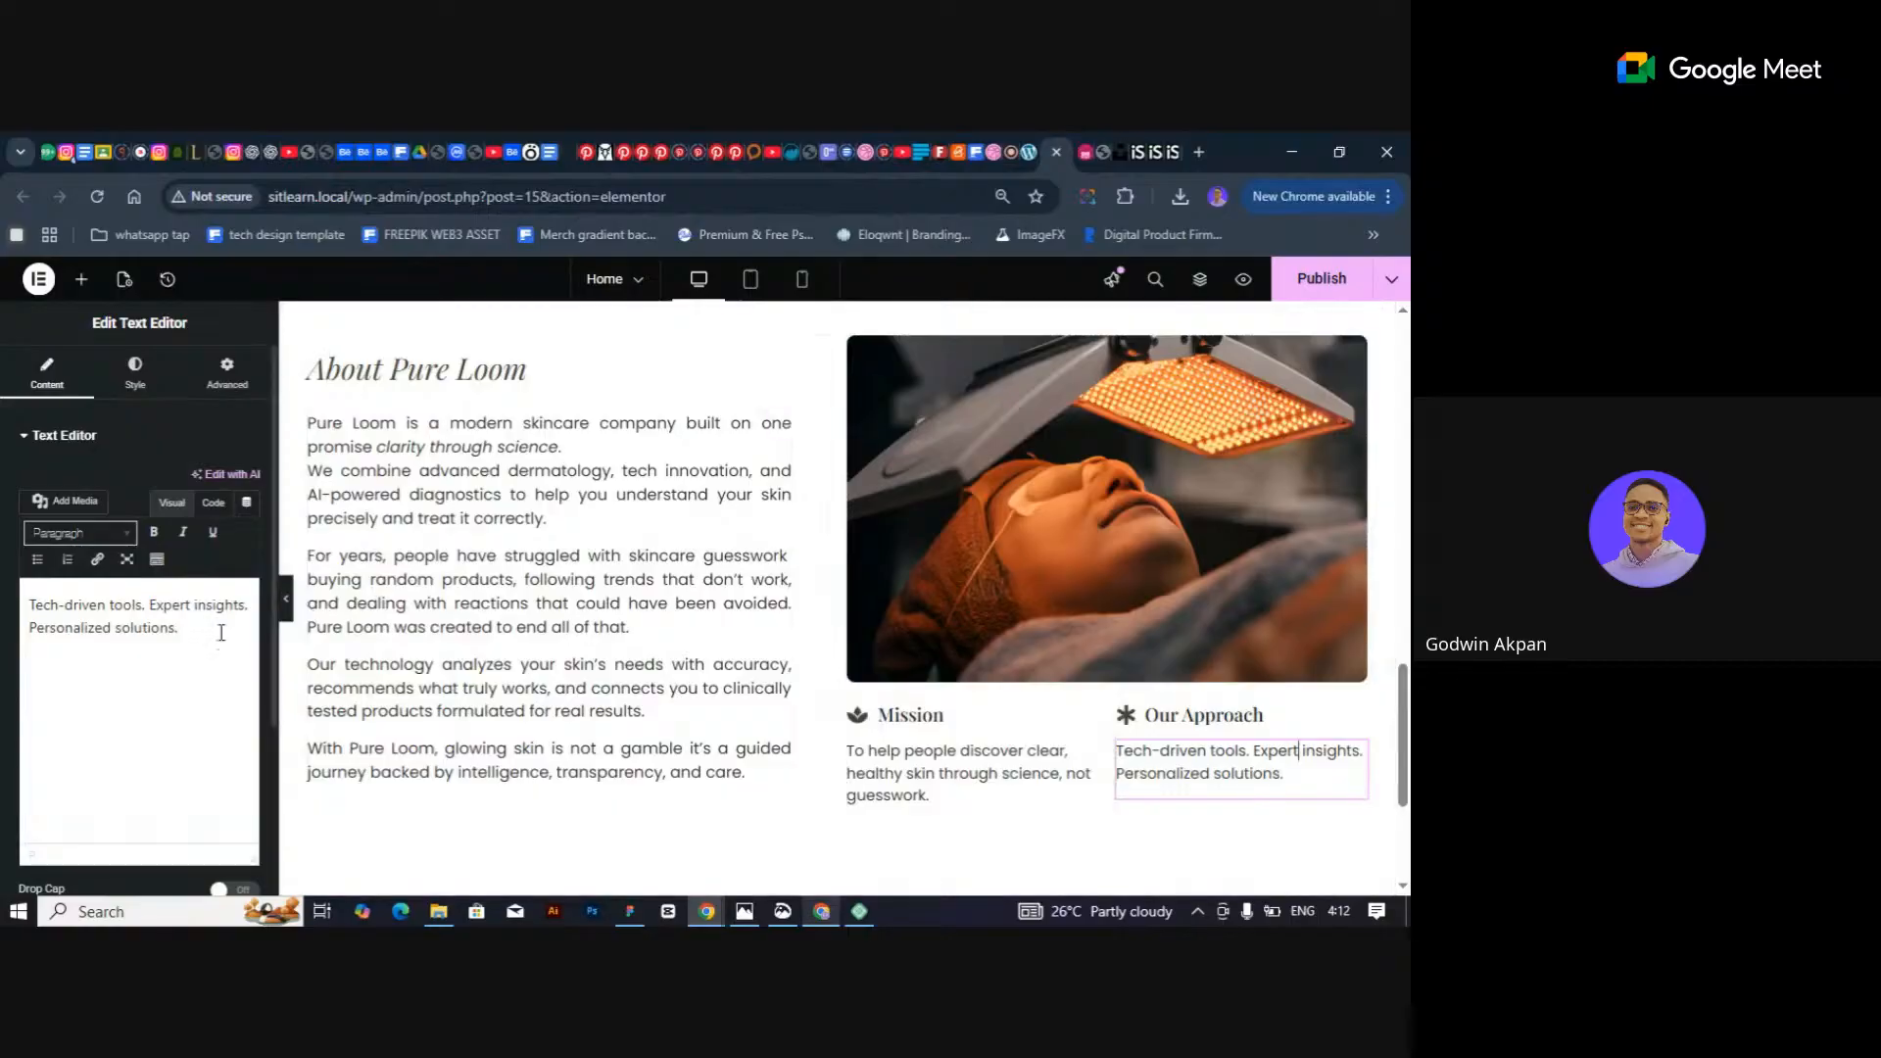
{"action": "left_click", "coordinate": [240, 604]}
{"action": "key", "text": "BackSpace"}
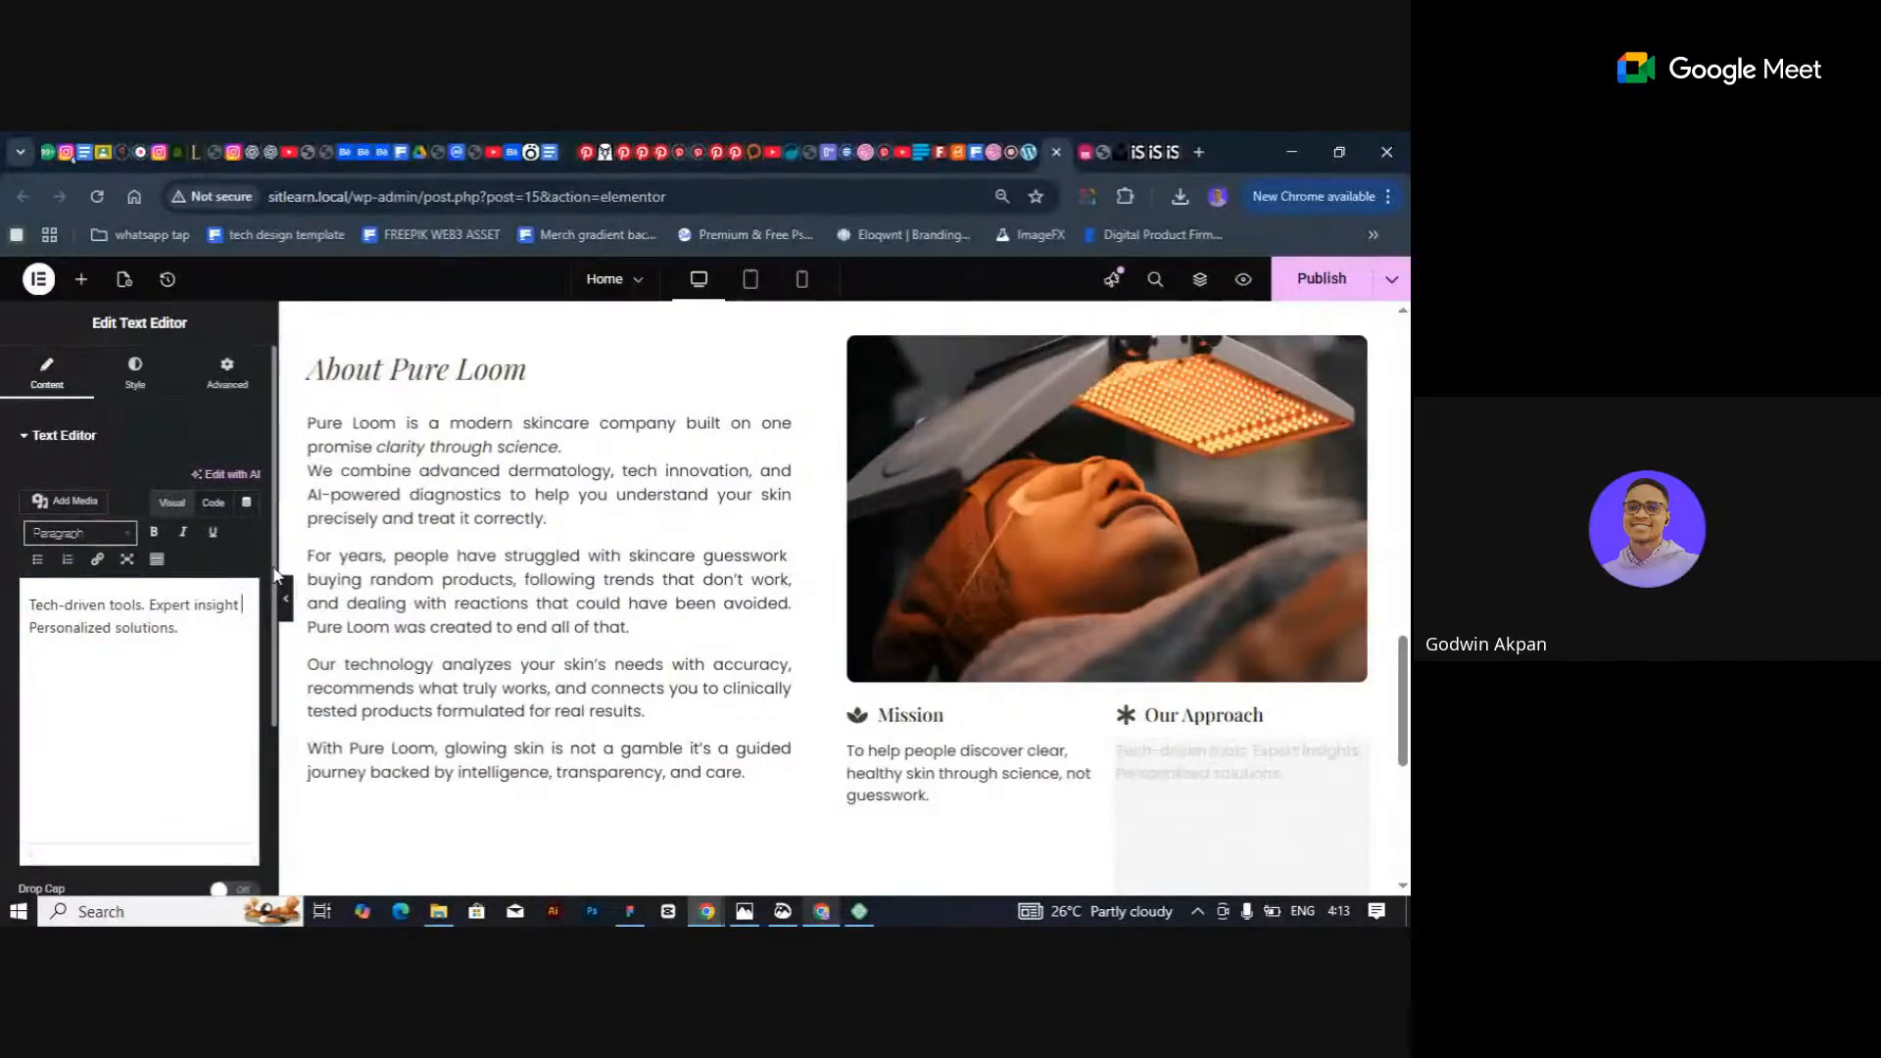
{"action": "type", "text": "Wi "}
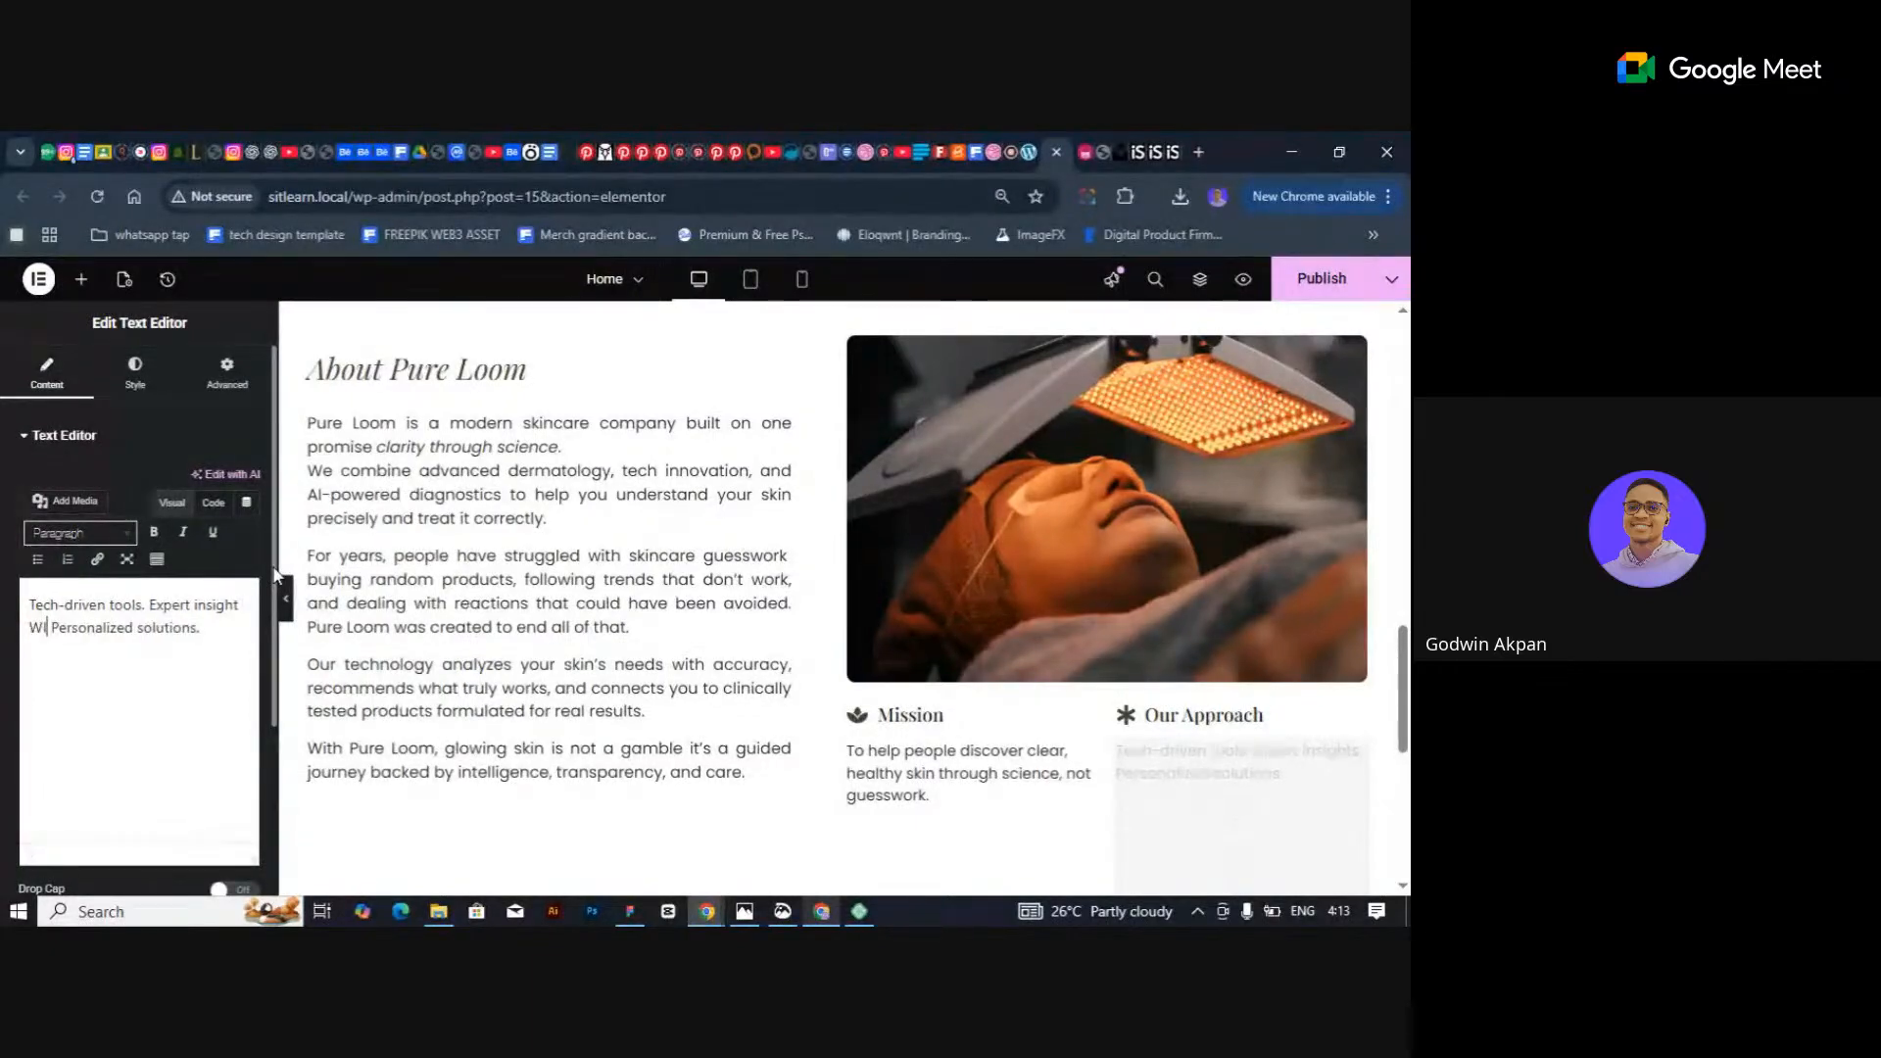
{"action": "type", "text": "th"}
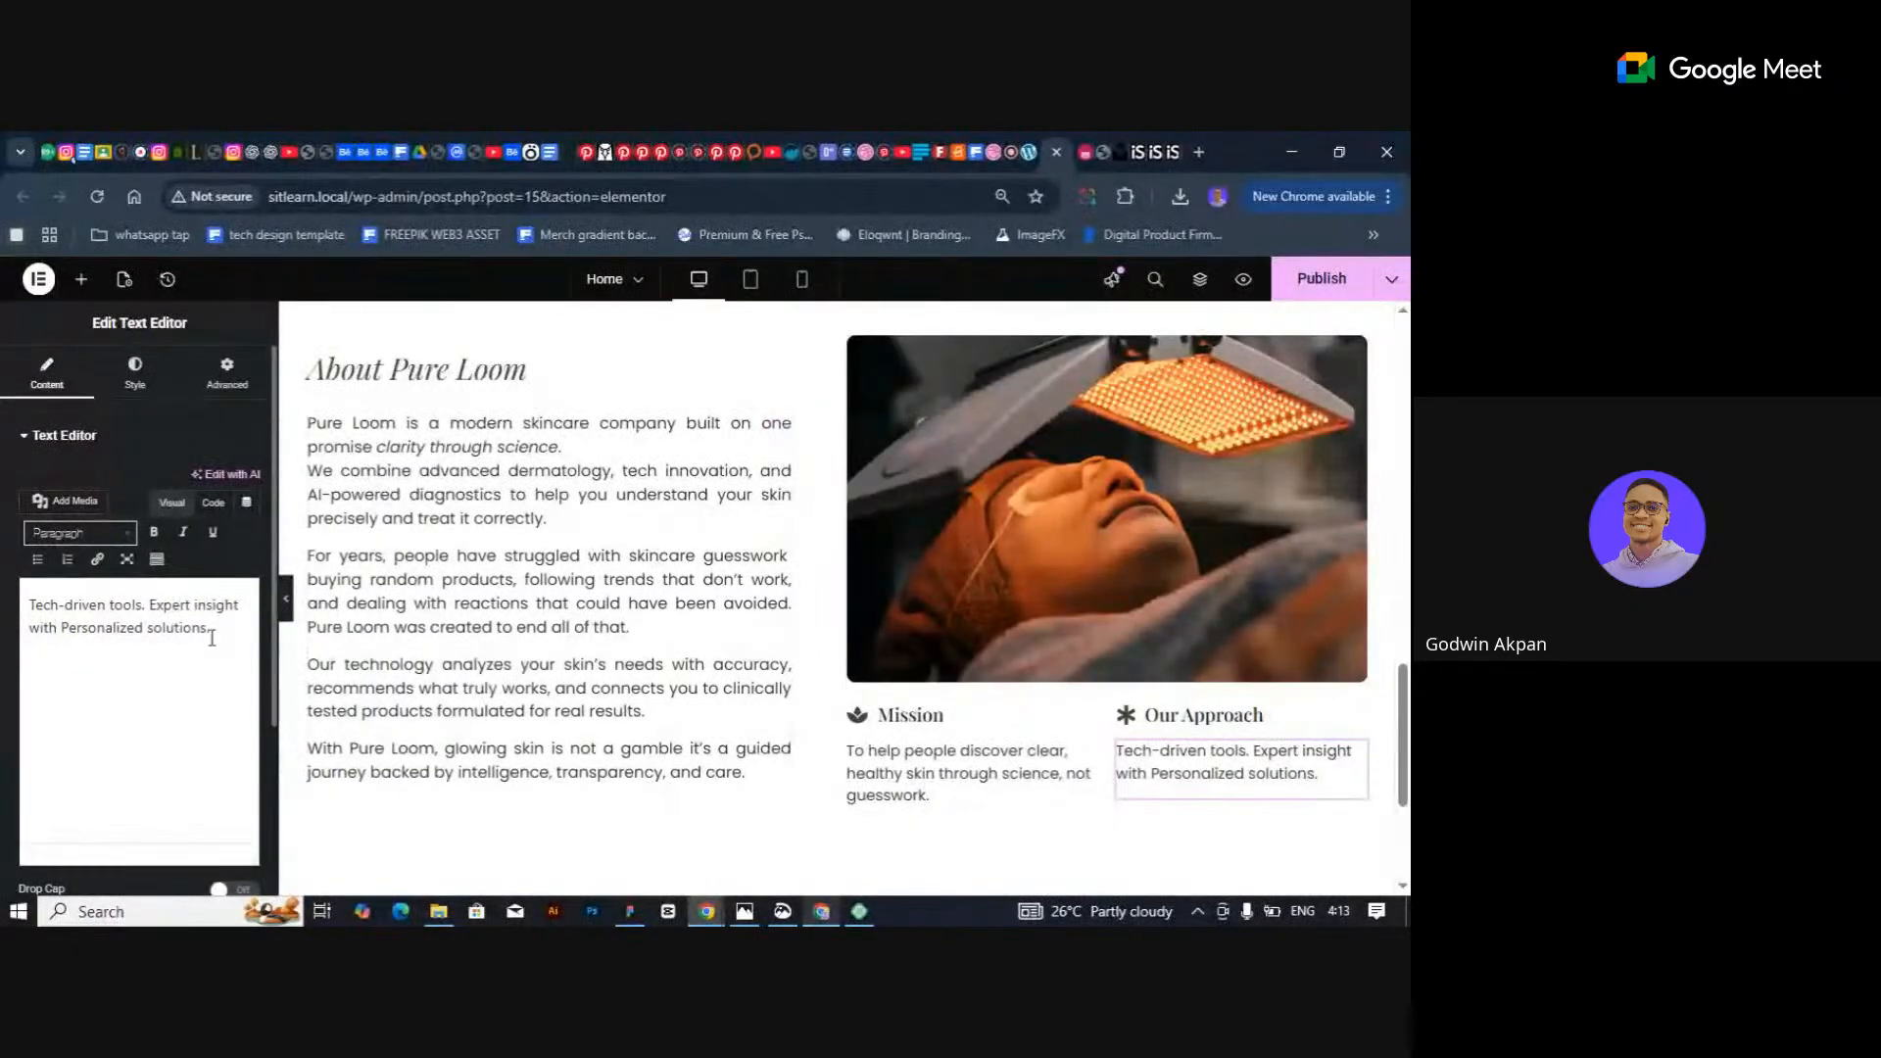
End the Our Approach description with "for you." and check the section without the editing panel.
{"action": "key", "text": "BackSpace"}
{"action": "type", "text": "for you."}
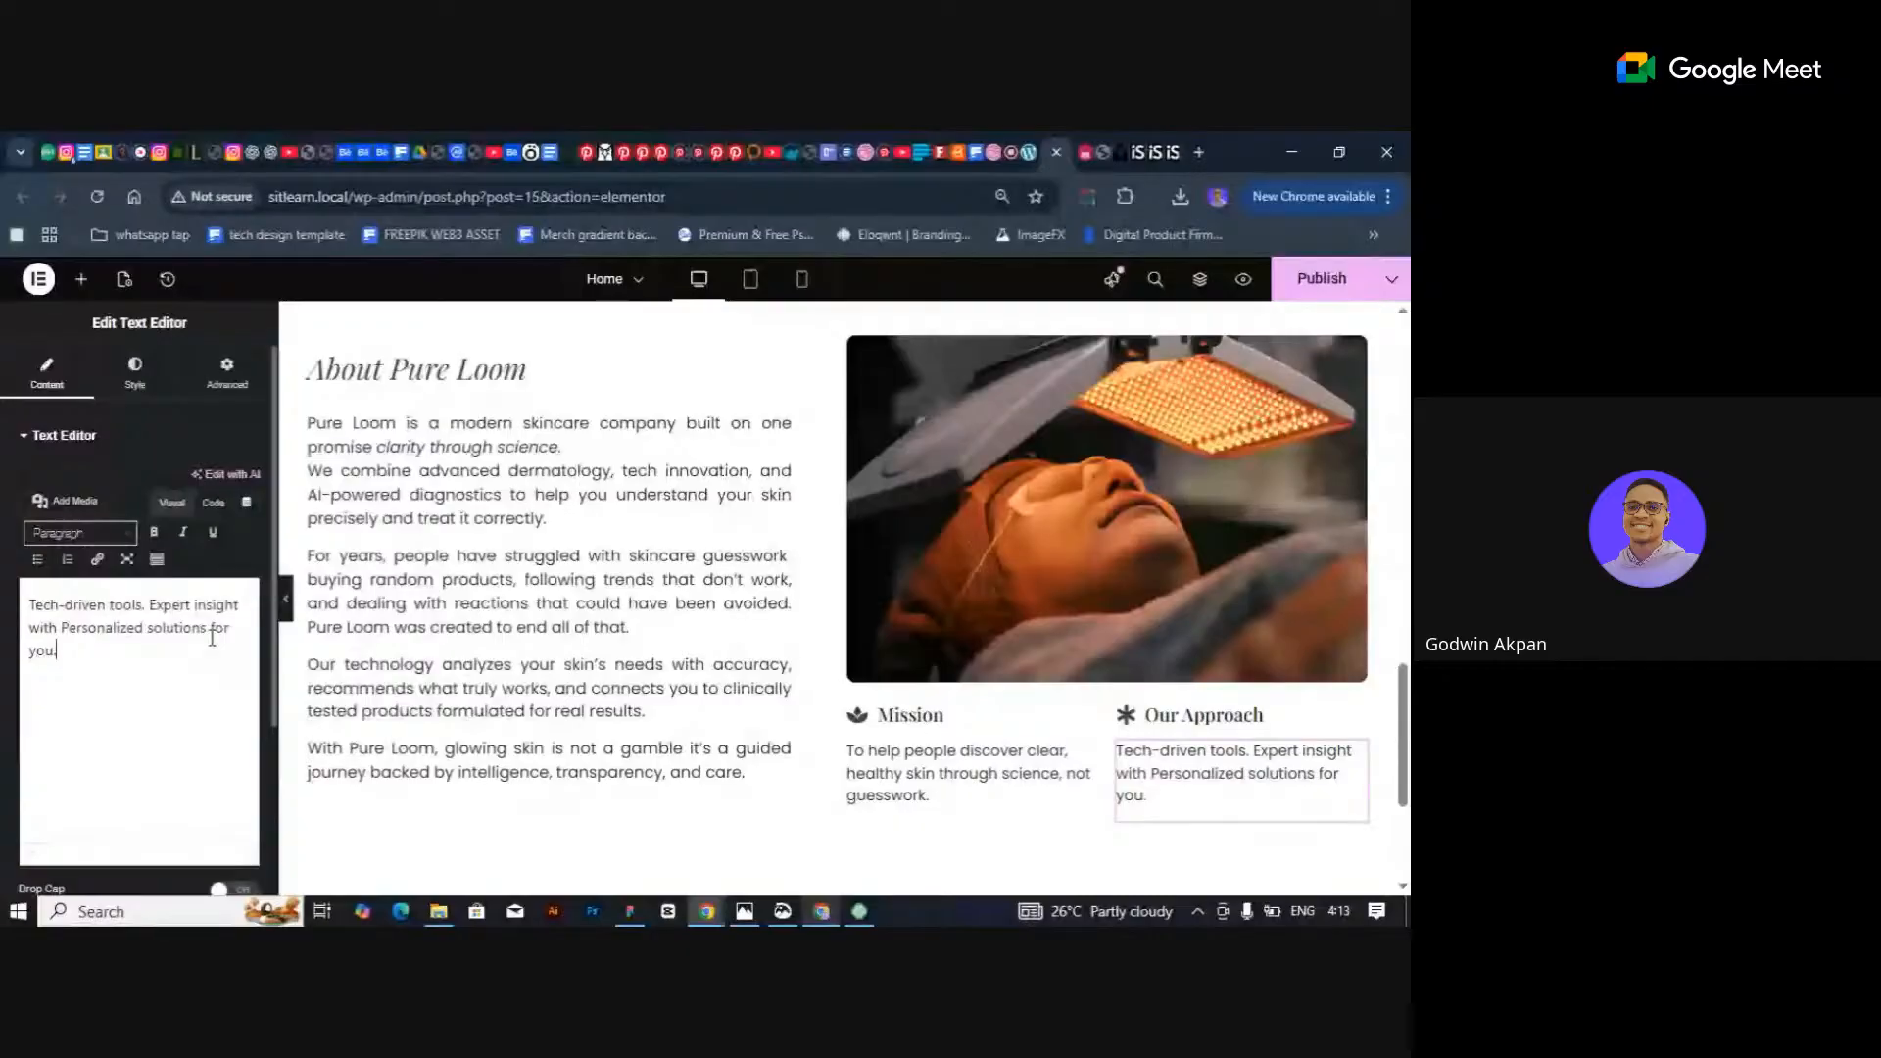
{"action": "left_click", "coordinate": [293, 601]}
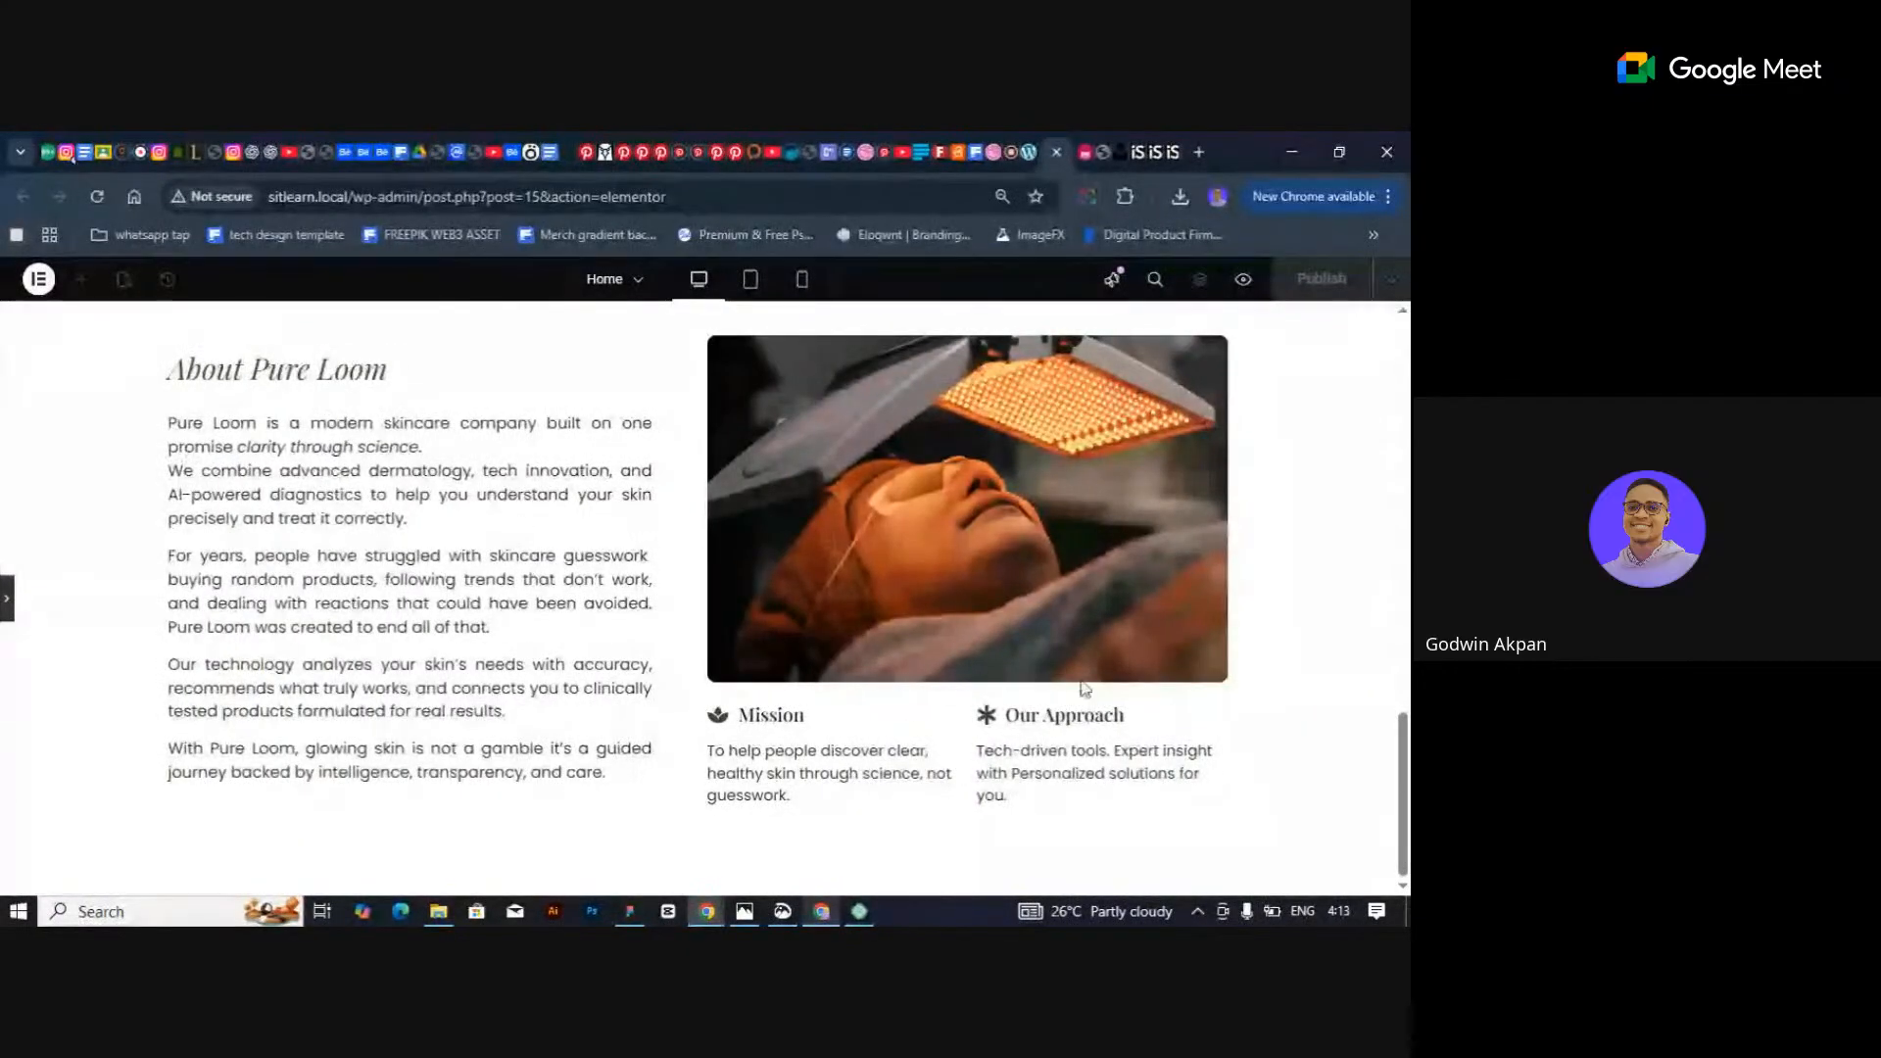
Try a 93% custom width on the Our Approach description and check the section without the editing panel.
{"action": "scroll", "coordinate": [1086, 688], "scroll_direction": "up", "scroll_amount": 2}
{"action": "scroll", "coordinate": [1086, 689], "scroll_direction": "down", "scroll_amount": 2}
{"action": "left_click", "coordinate": [1124, 819]}
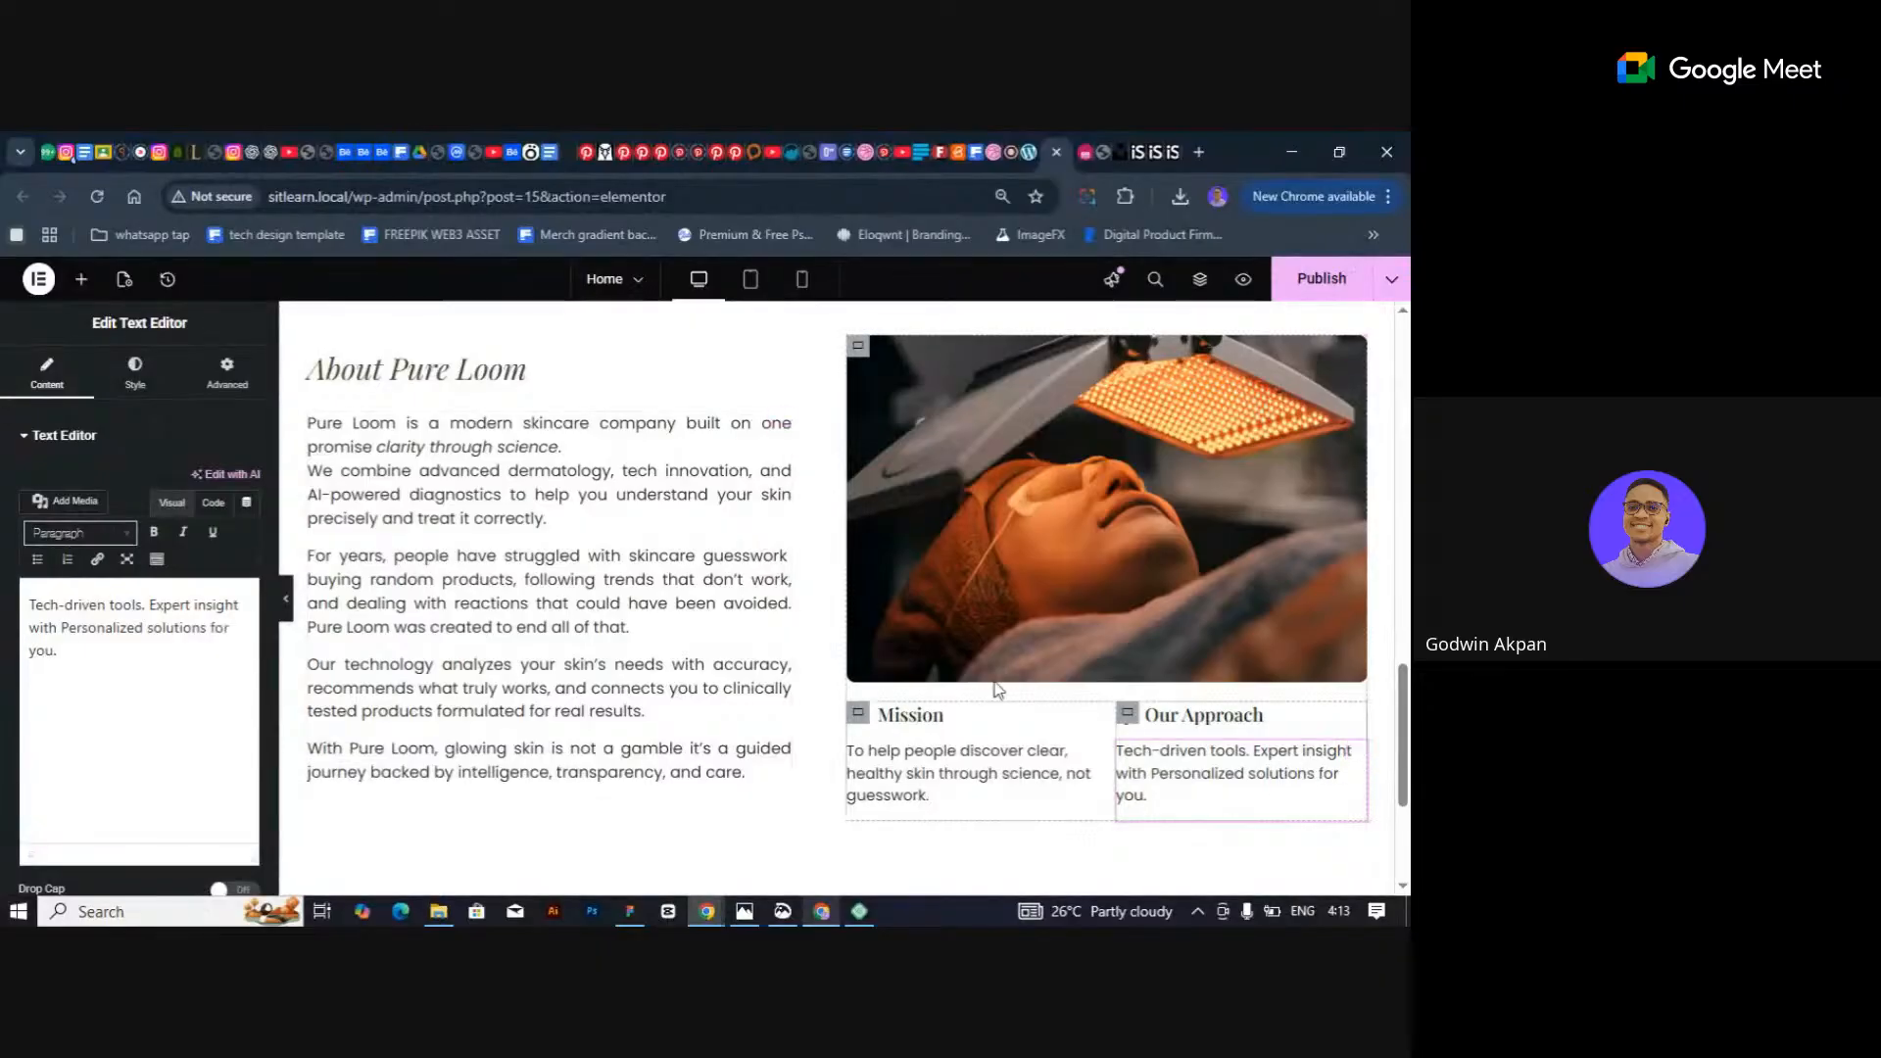
{"action": "left_click", "coordinate": [245, 377]}
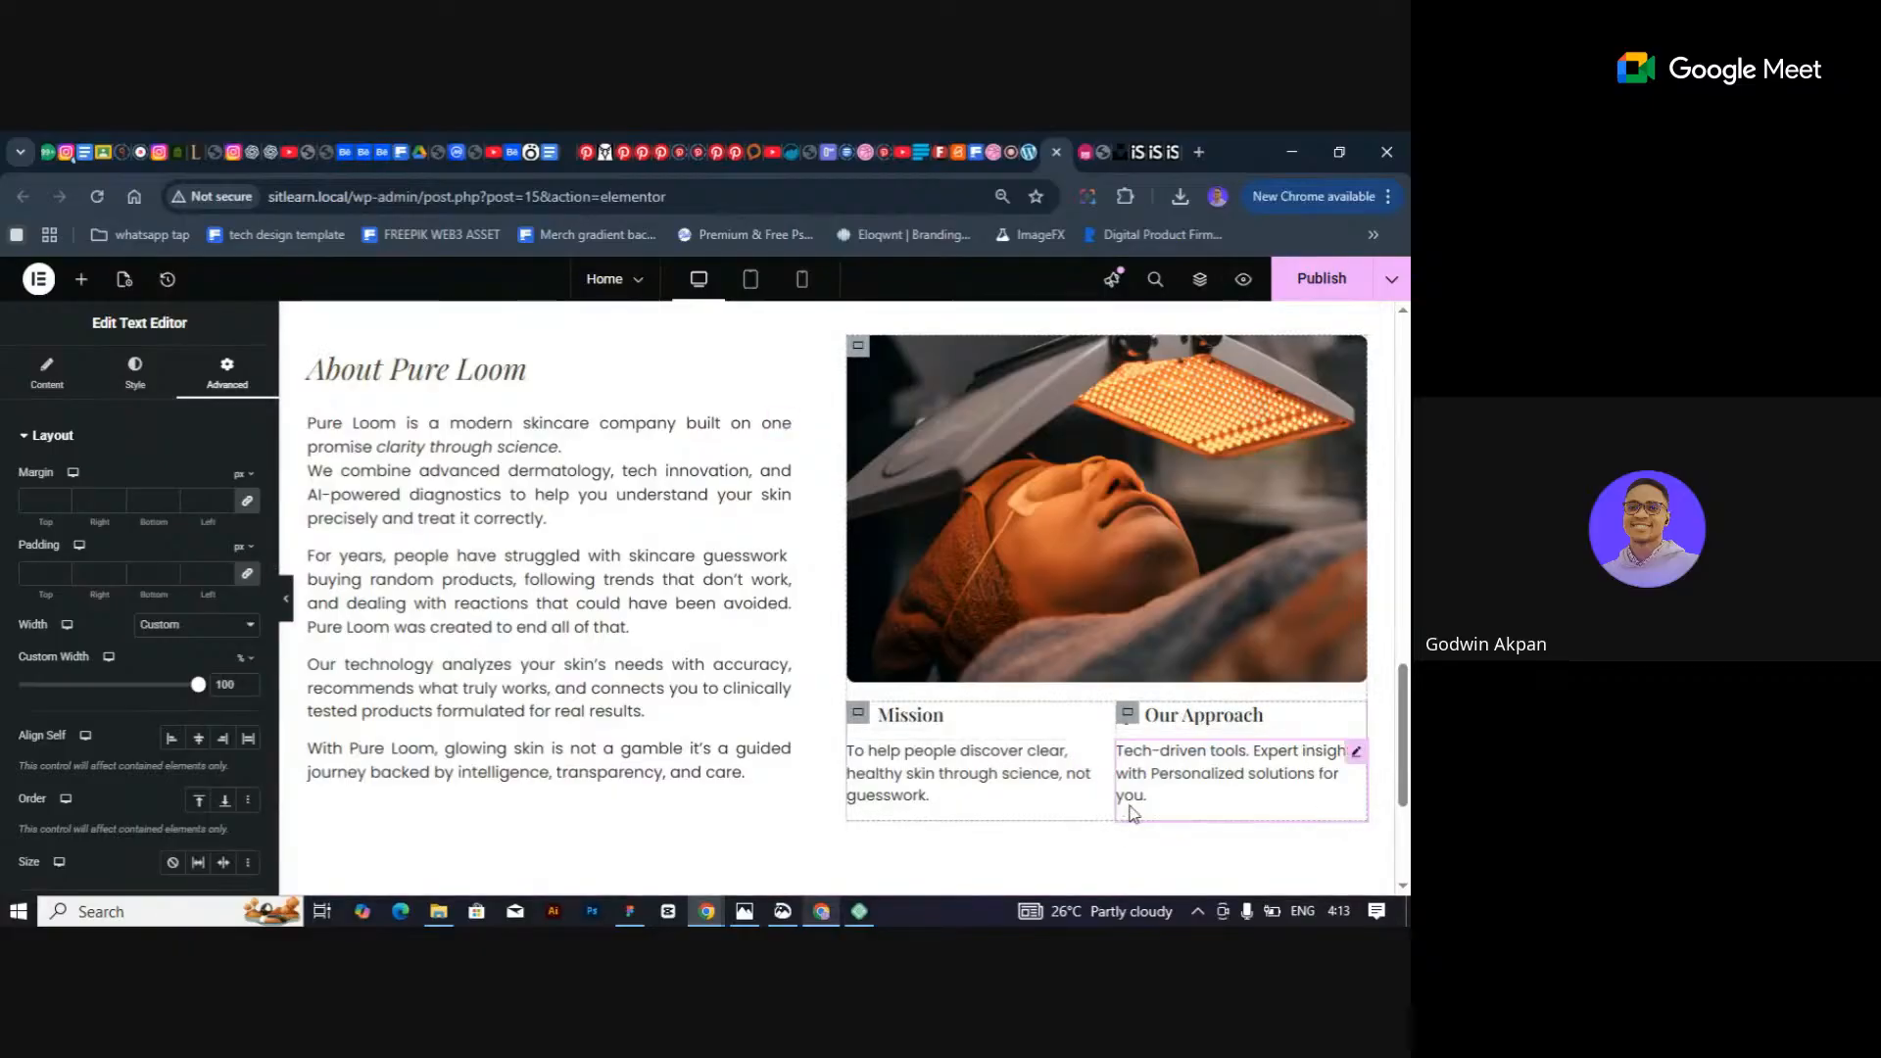
{"action": "left_click_drag", "start_coordinate": [198, 684], "coordinate": [189, 698]}
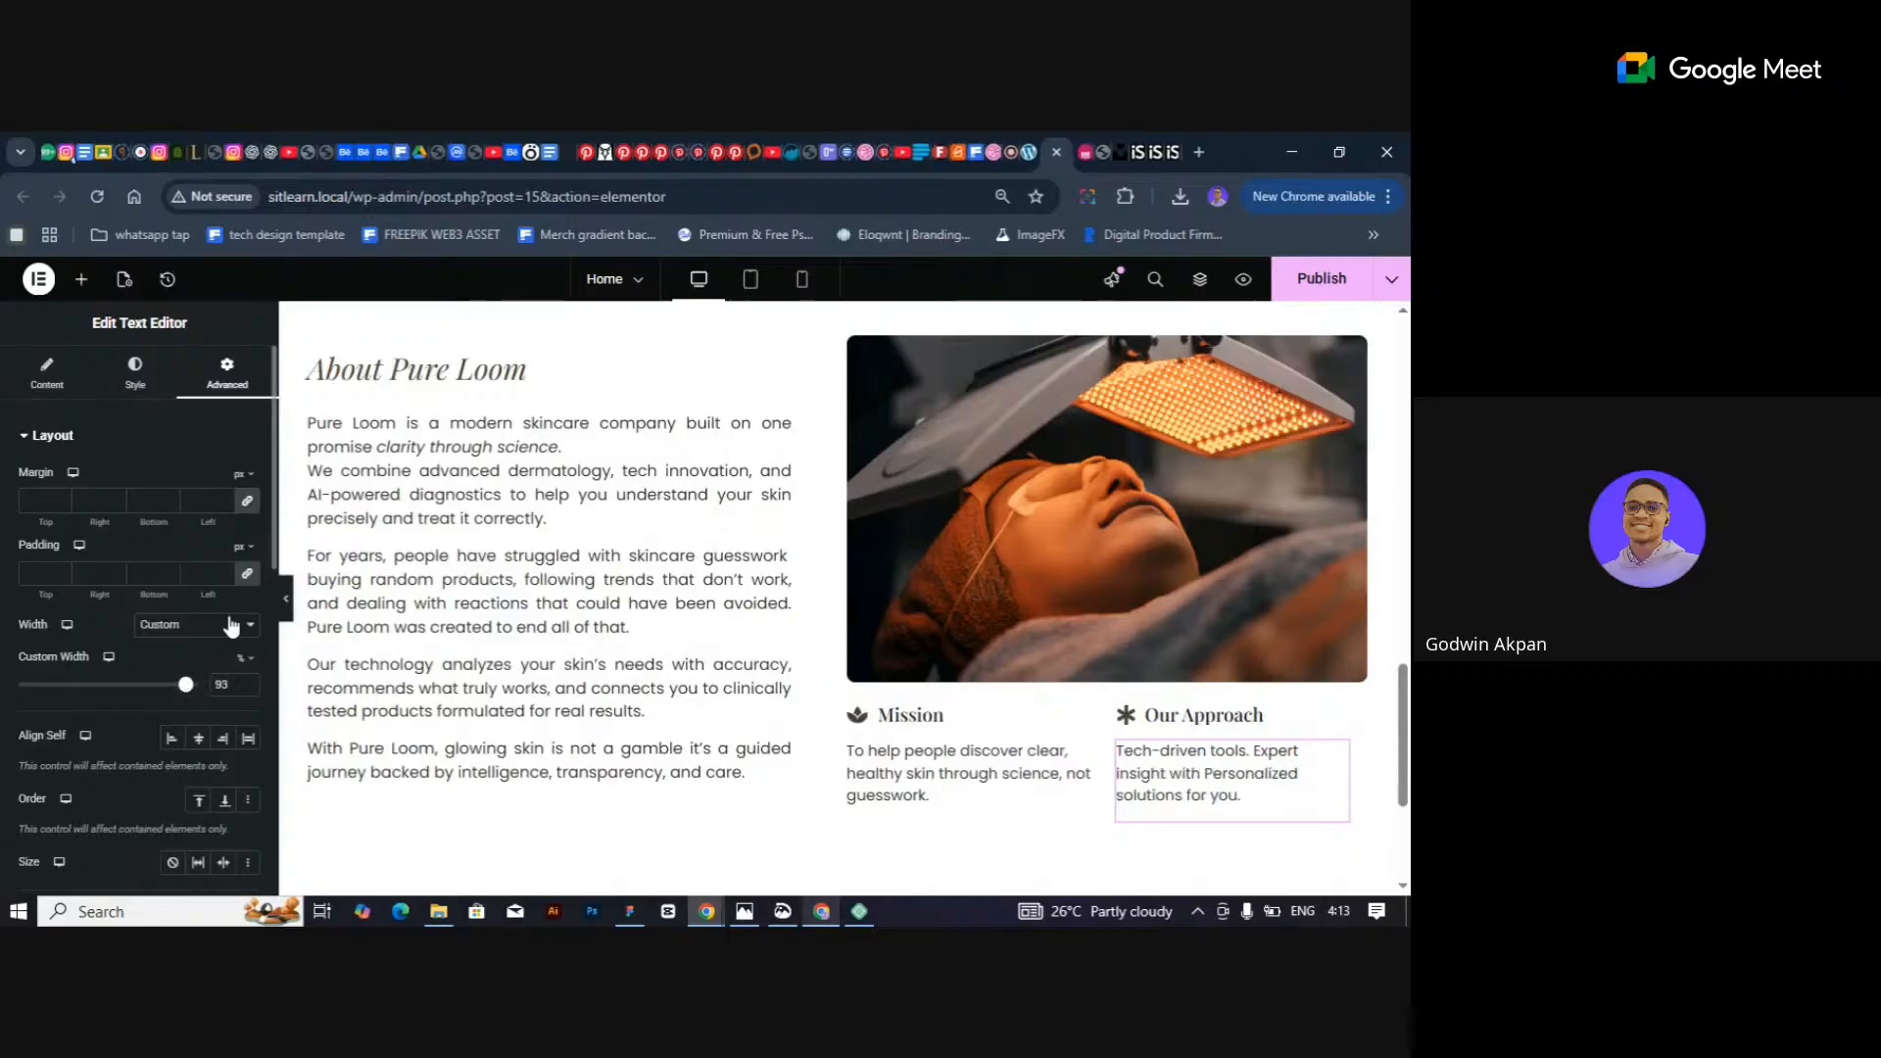
{"action": "left_click", "coordinate": [285, 599]}
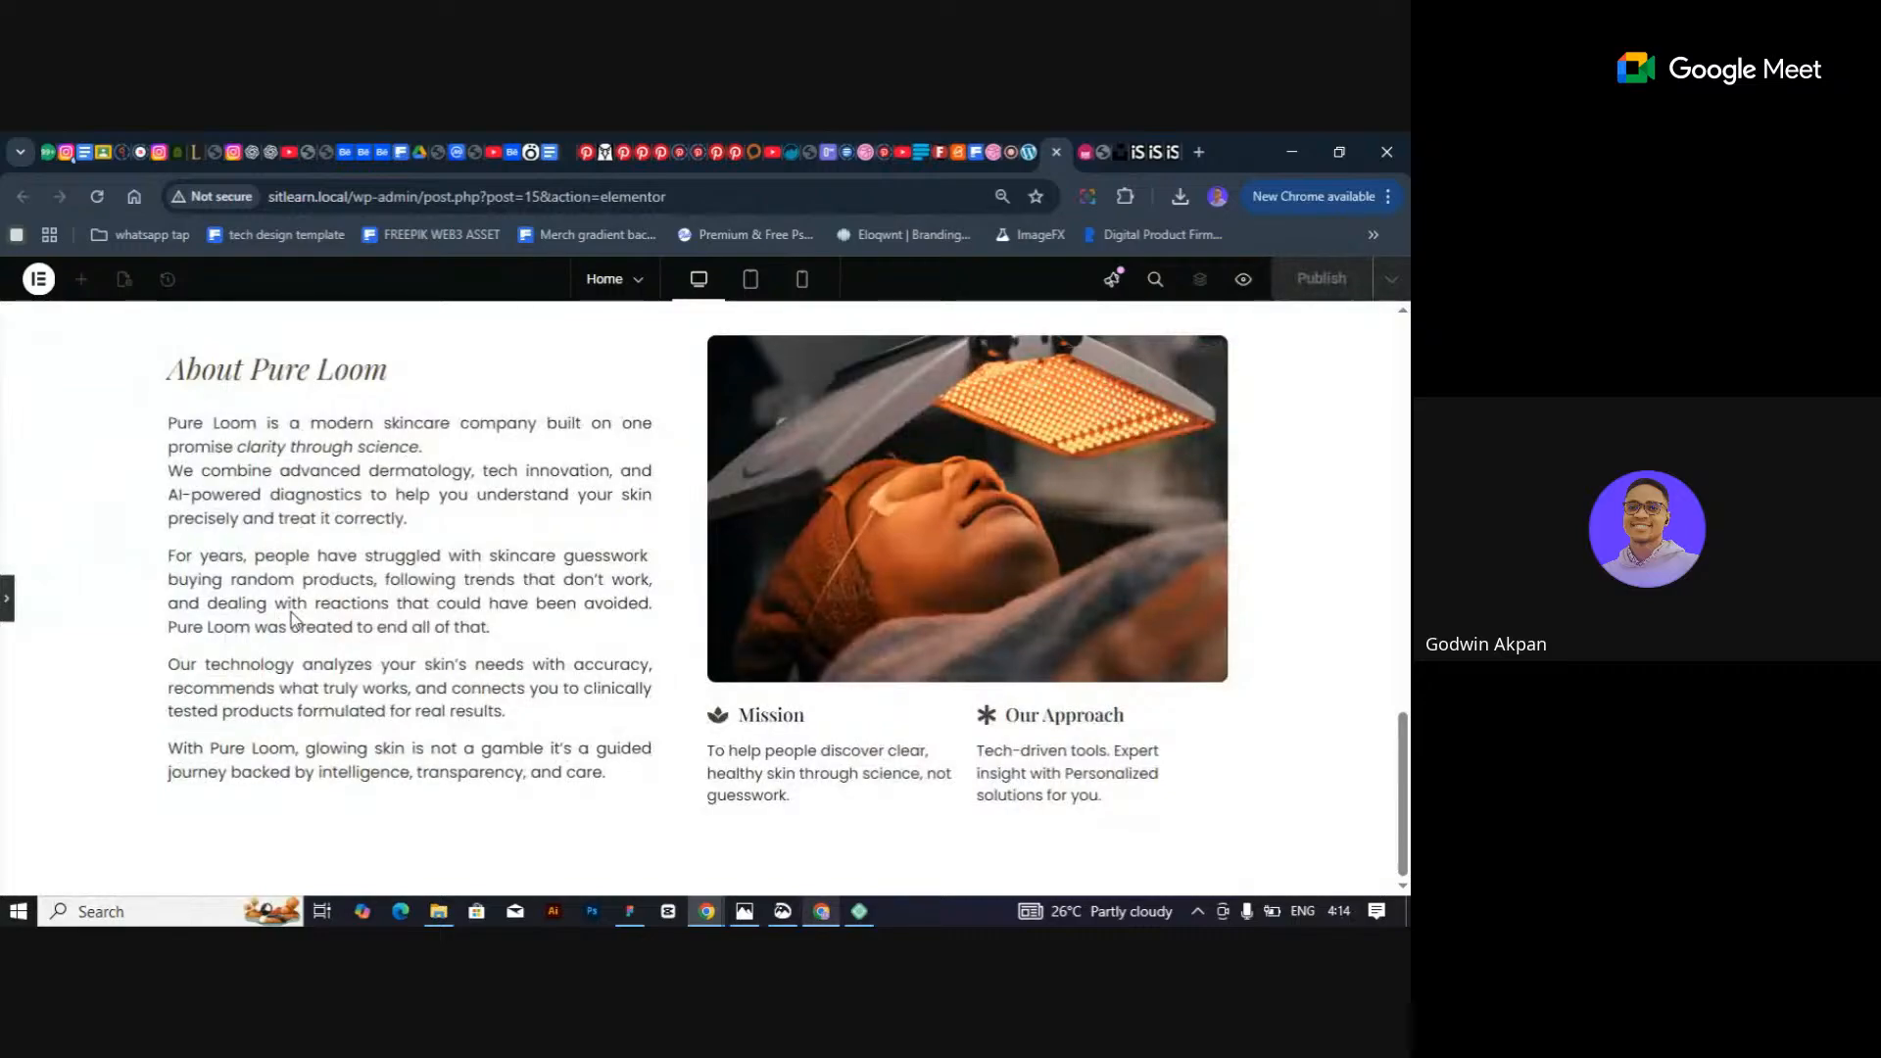
Set the font size of both the Our Approach and Mission descriptions to 17 px.
{"action": "left_click", "coordinate": [7, 600]}
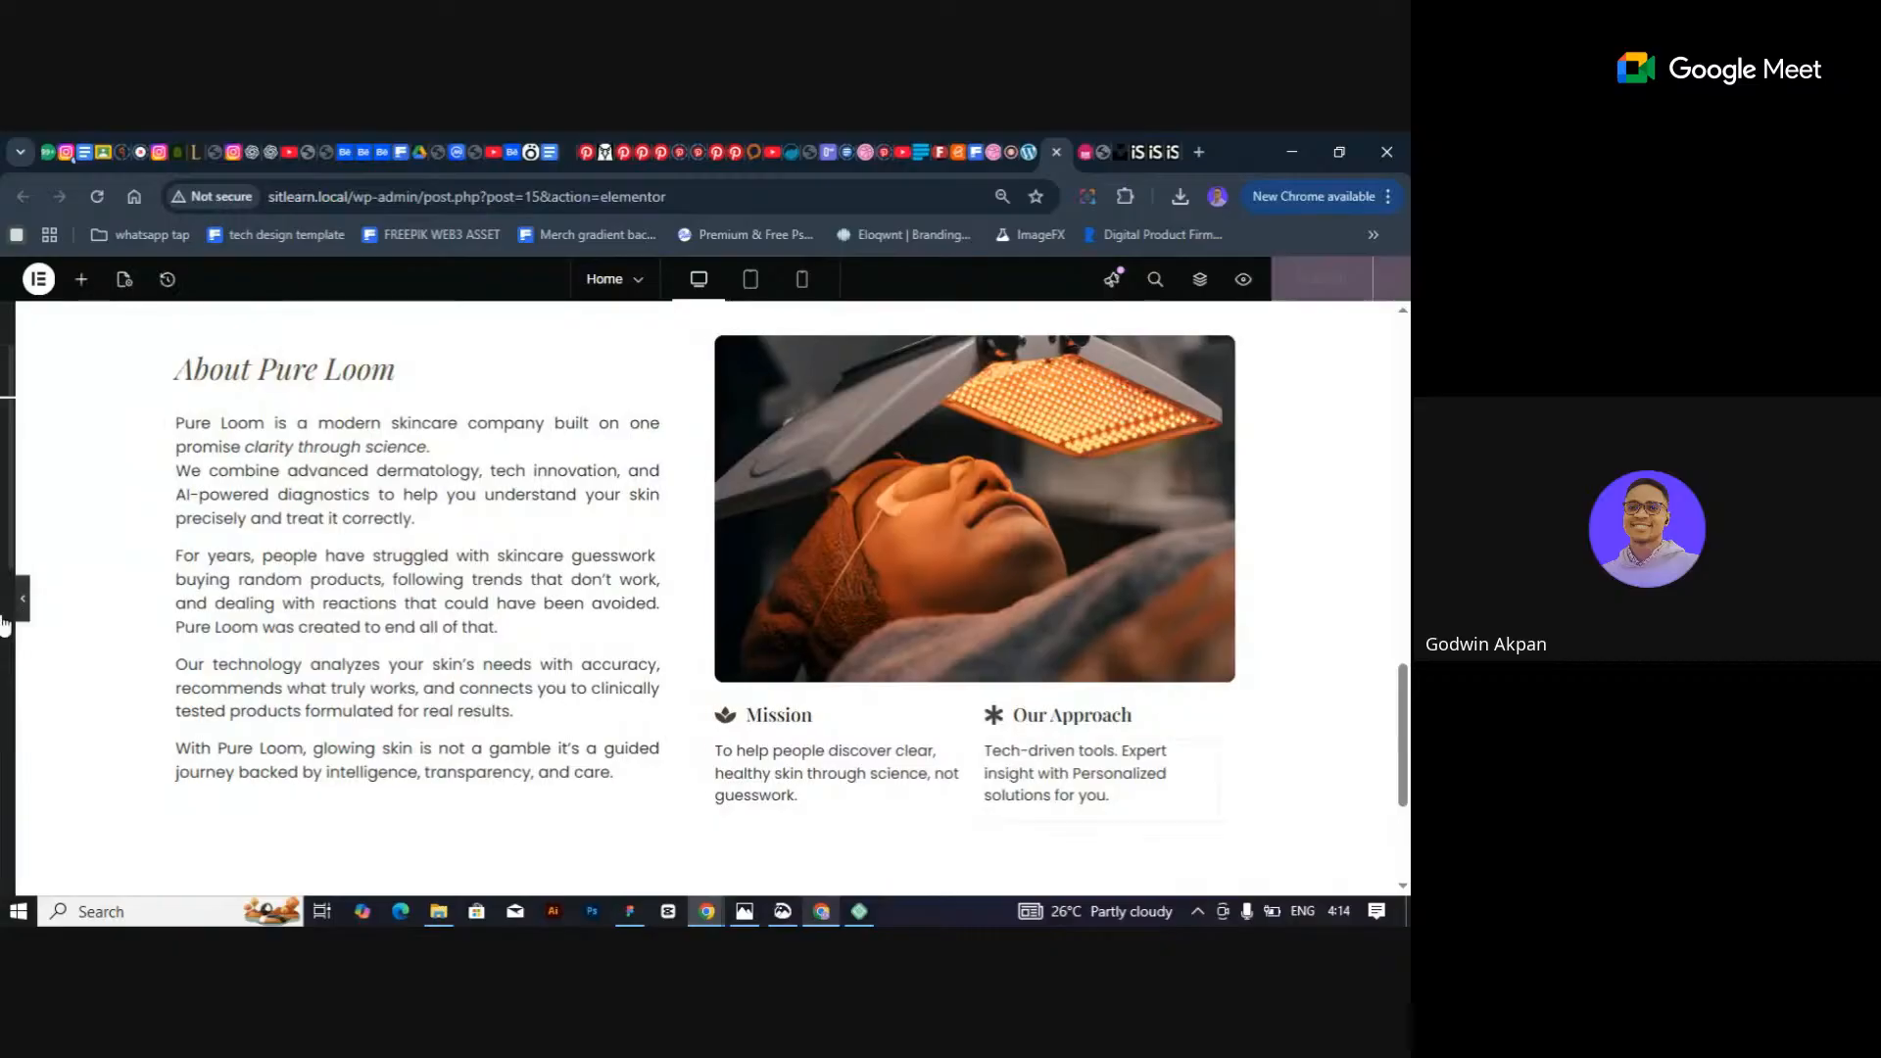
{"action": "left_click", "coordinate": [106, 377]}
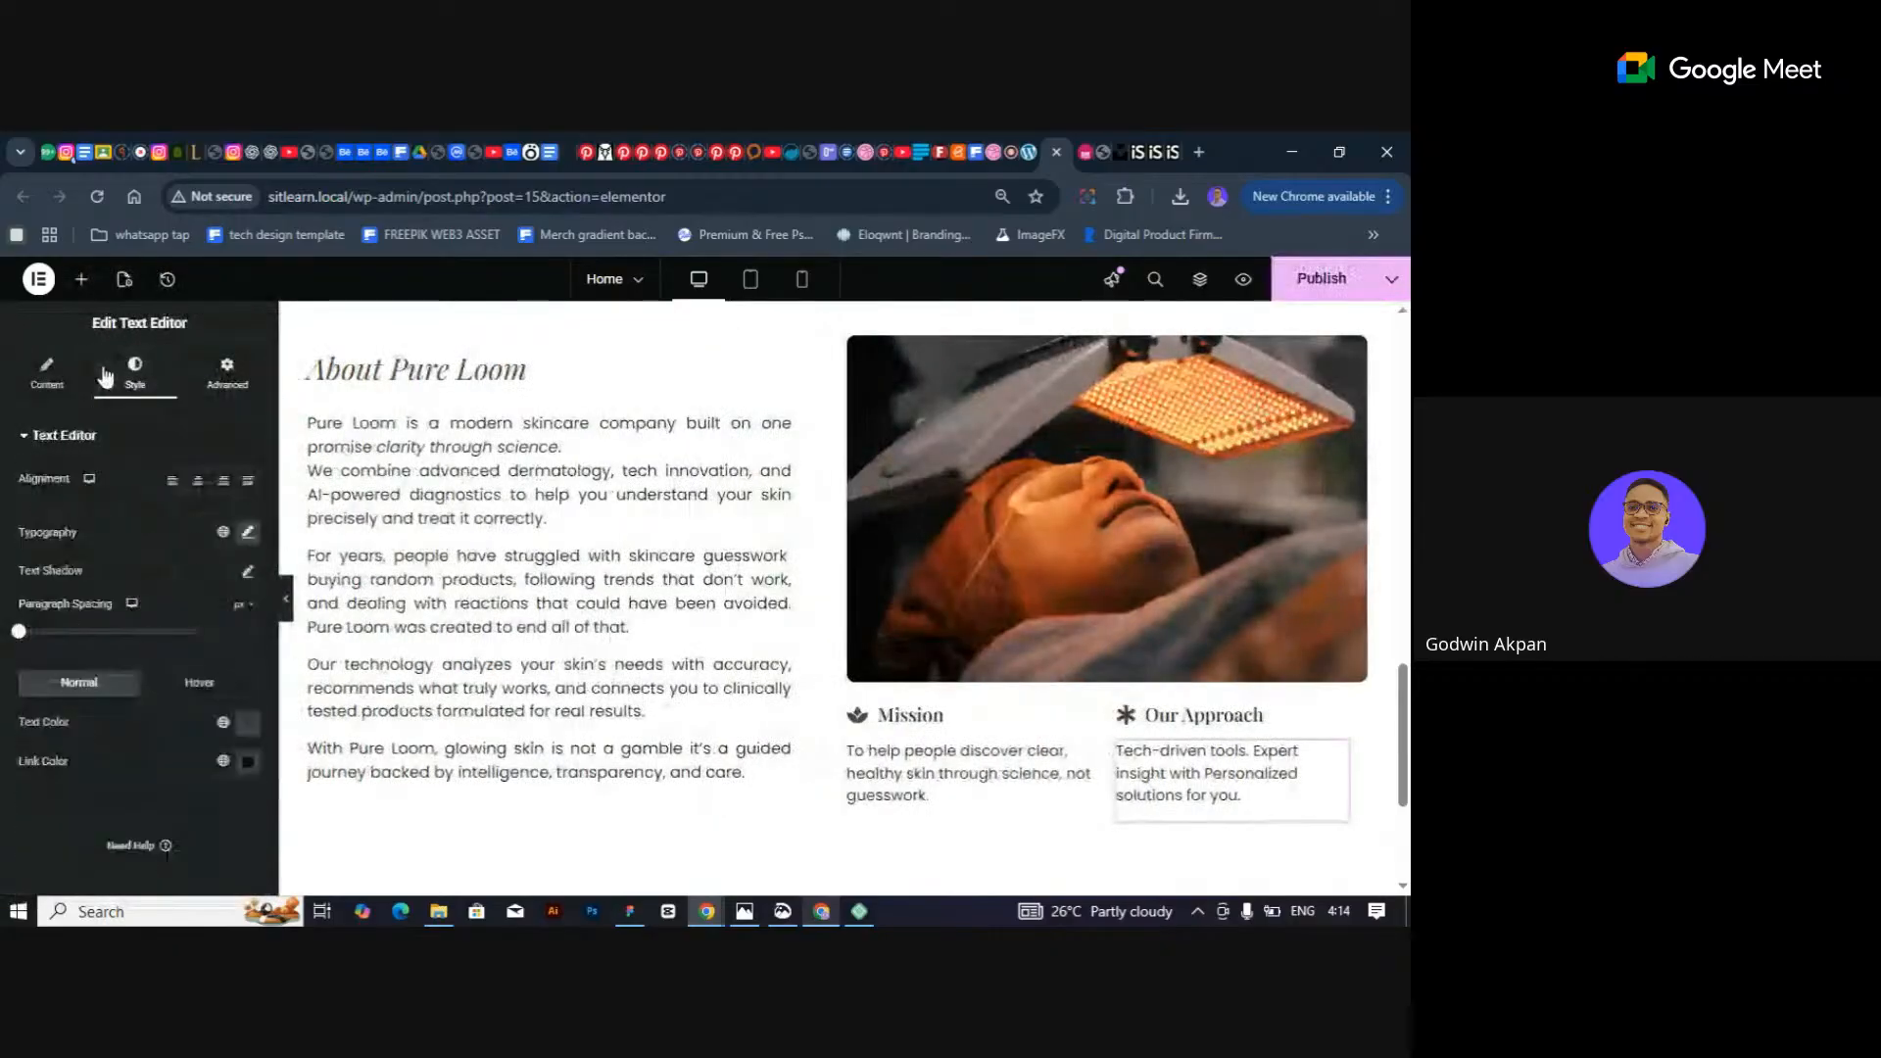
{"action": "left_click", "coordinate": [248, 537]}
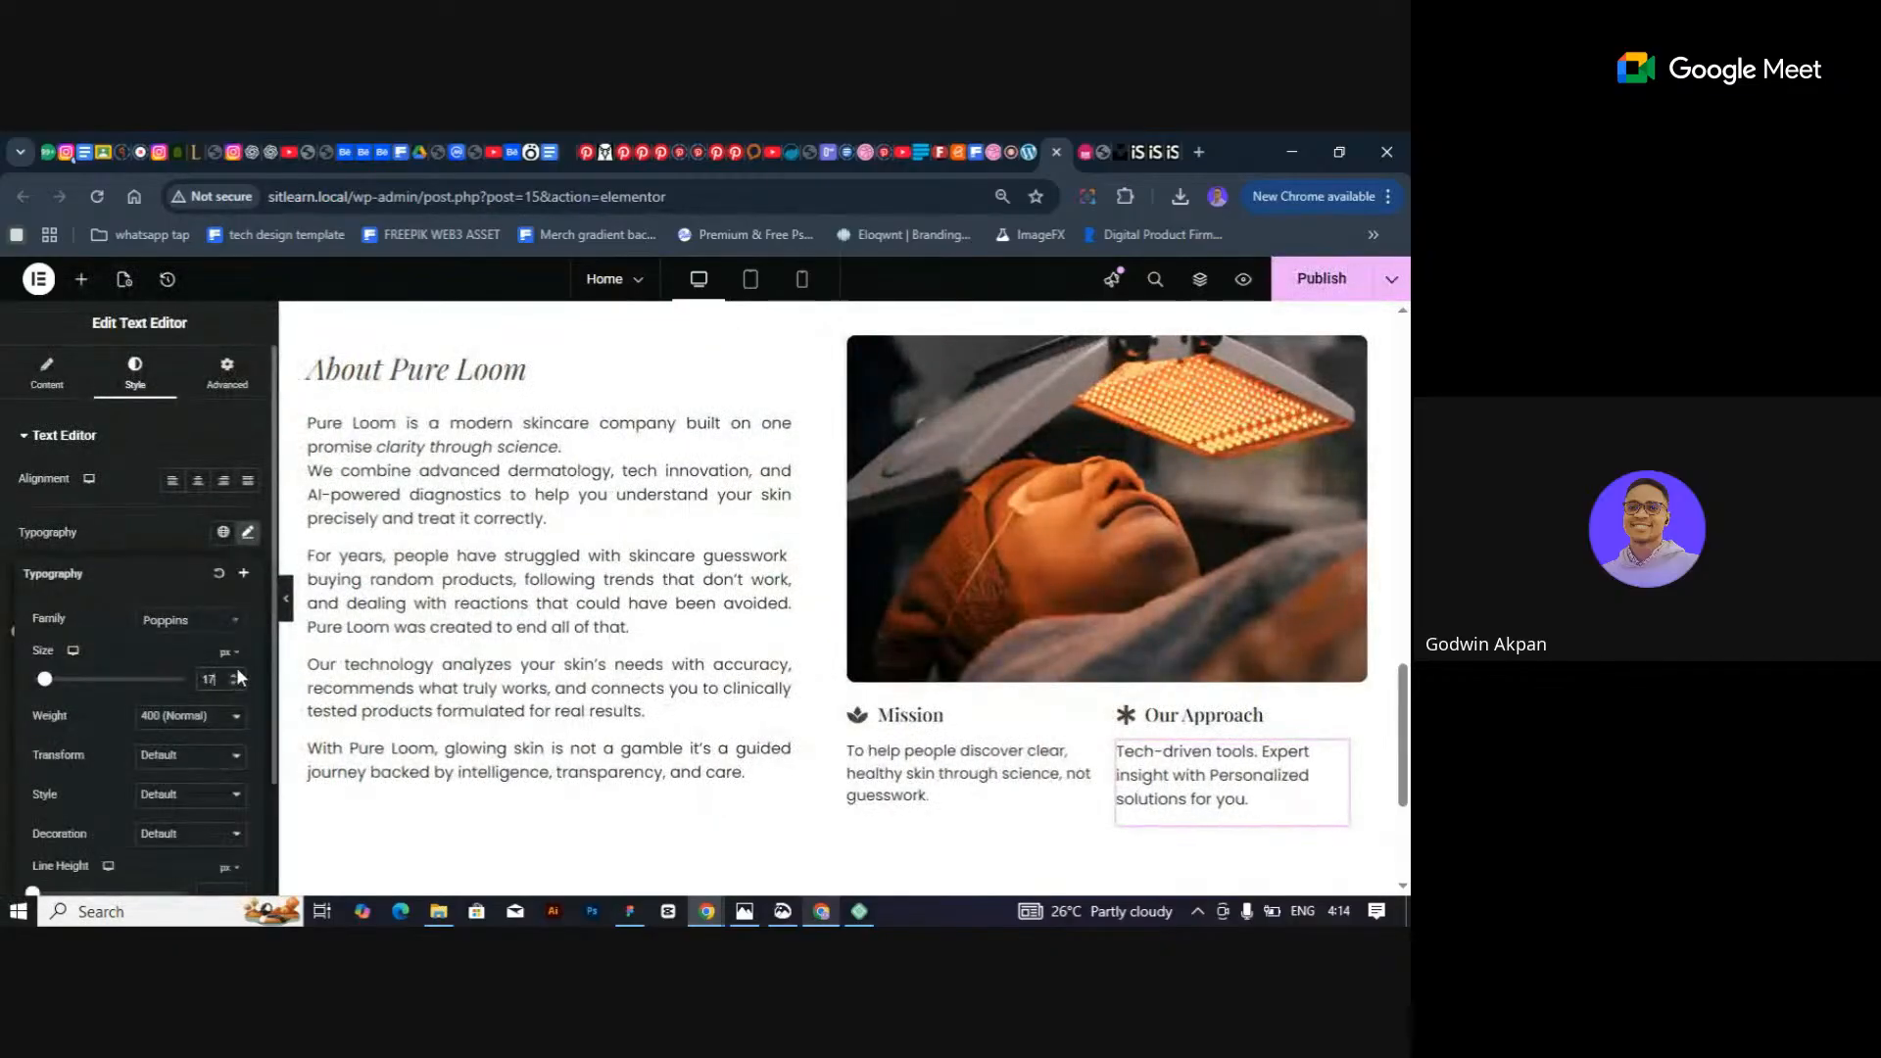
{"action": "left_click", "coordinate": [1083, 760]}
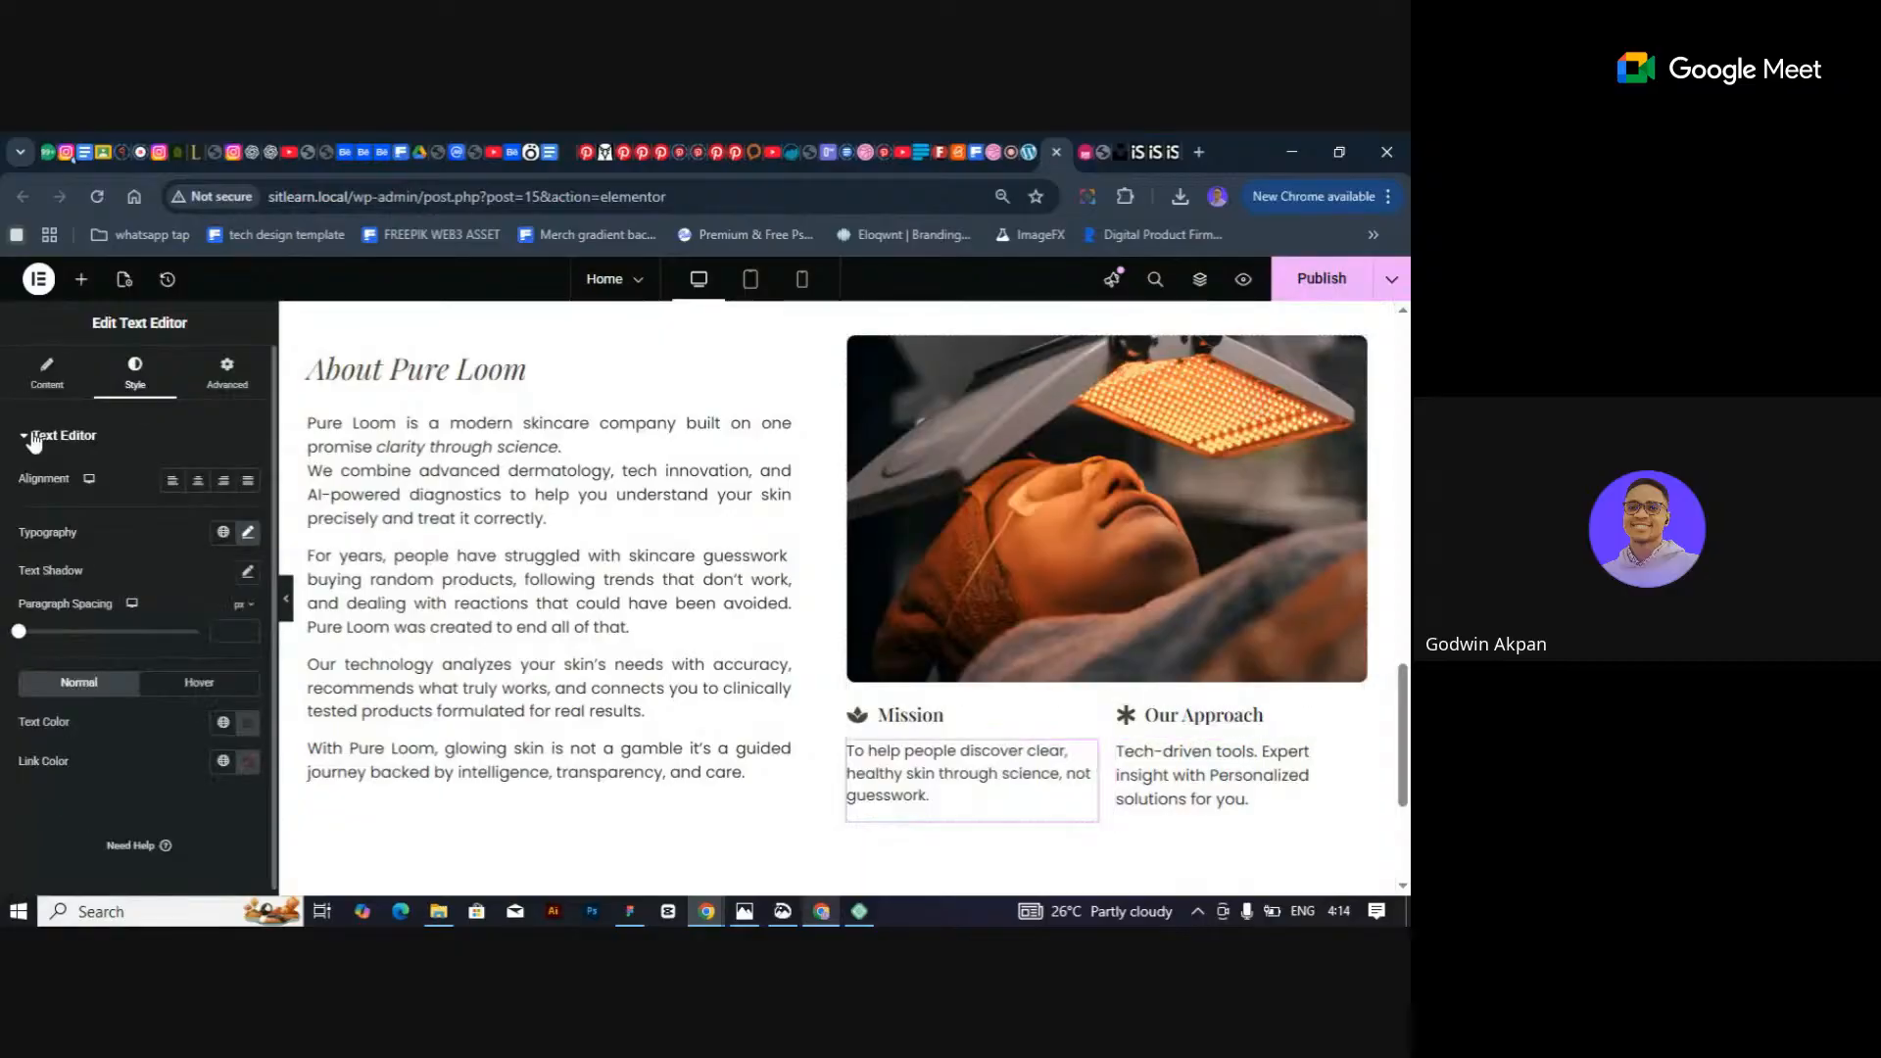
{"action": "left_click", "coordinate": [248, 532]}
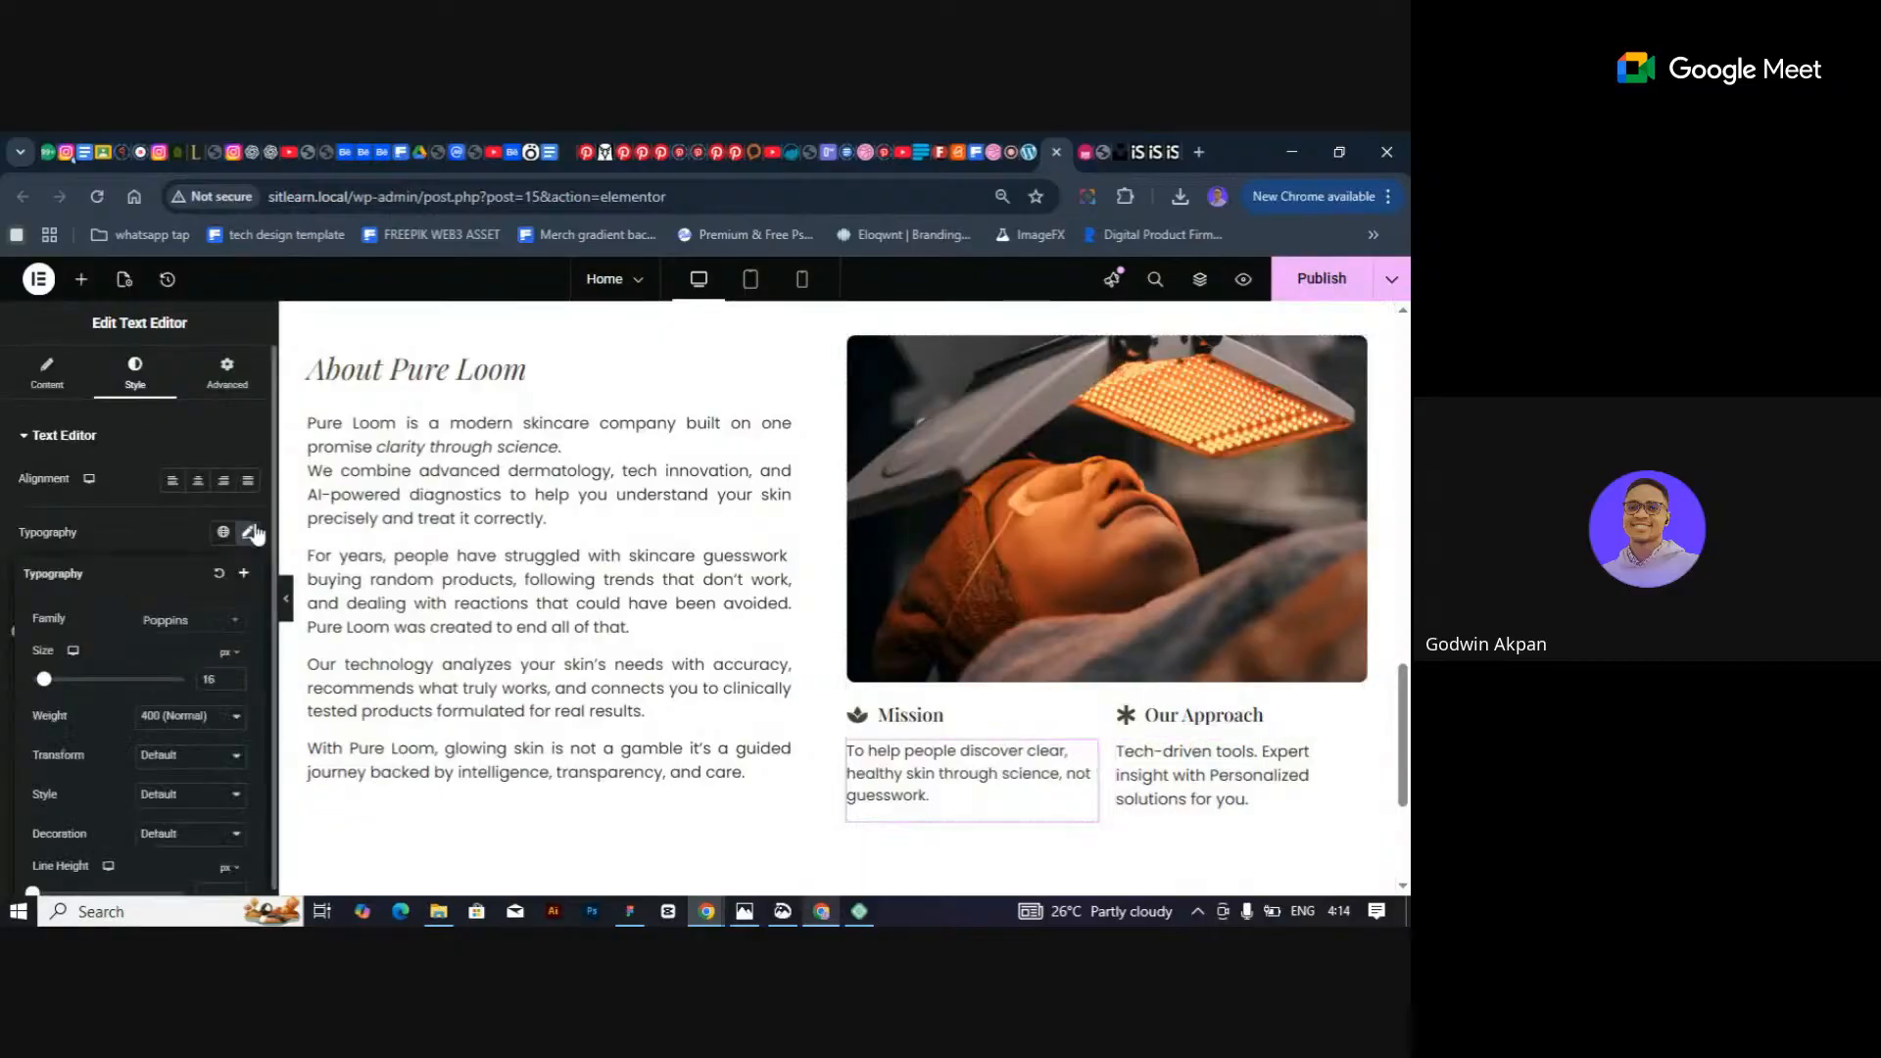
{"action": "left_click", "coordinate": [235, 675]}
Set the Our Approach description's custom width back to 100%.
{"action": "left_click", "coordinate": [1231, 778]}
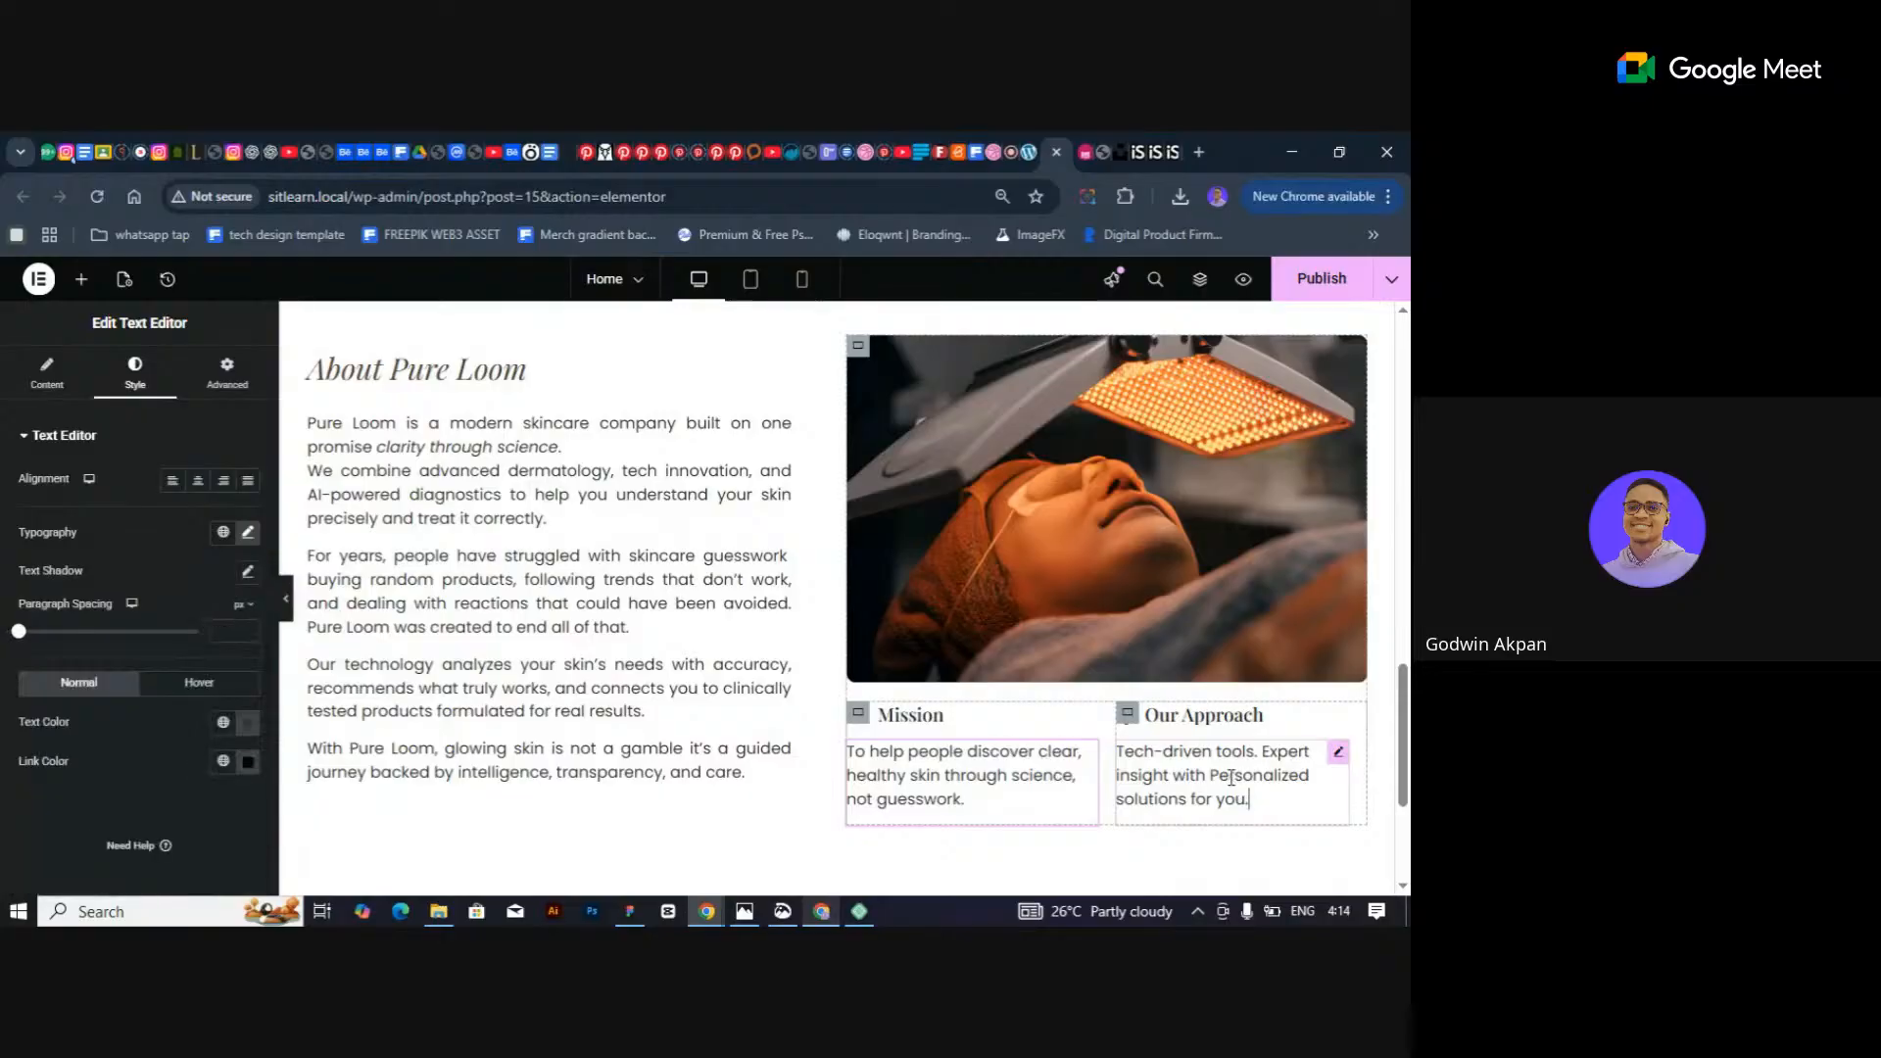
{"action": "left_click", "coordinate": [239, 392]}
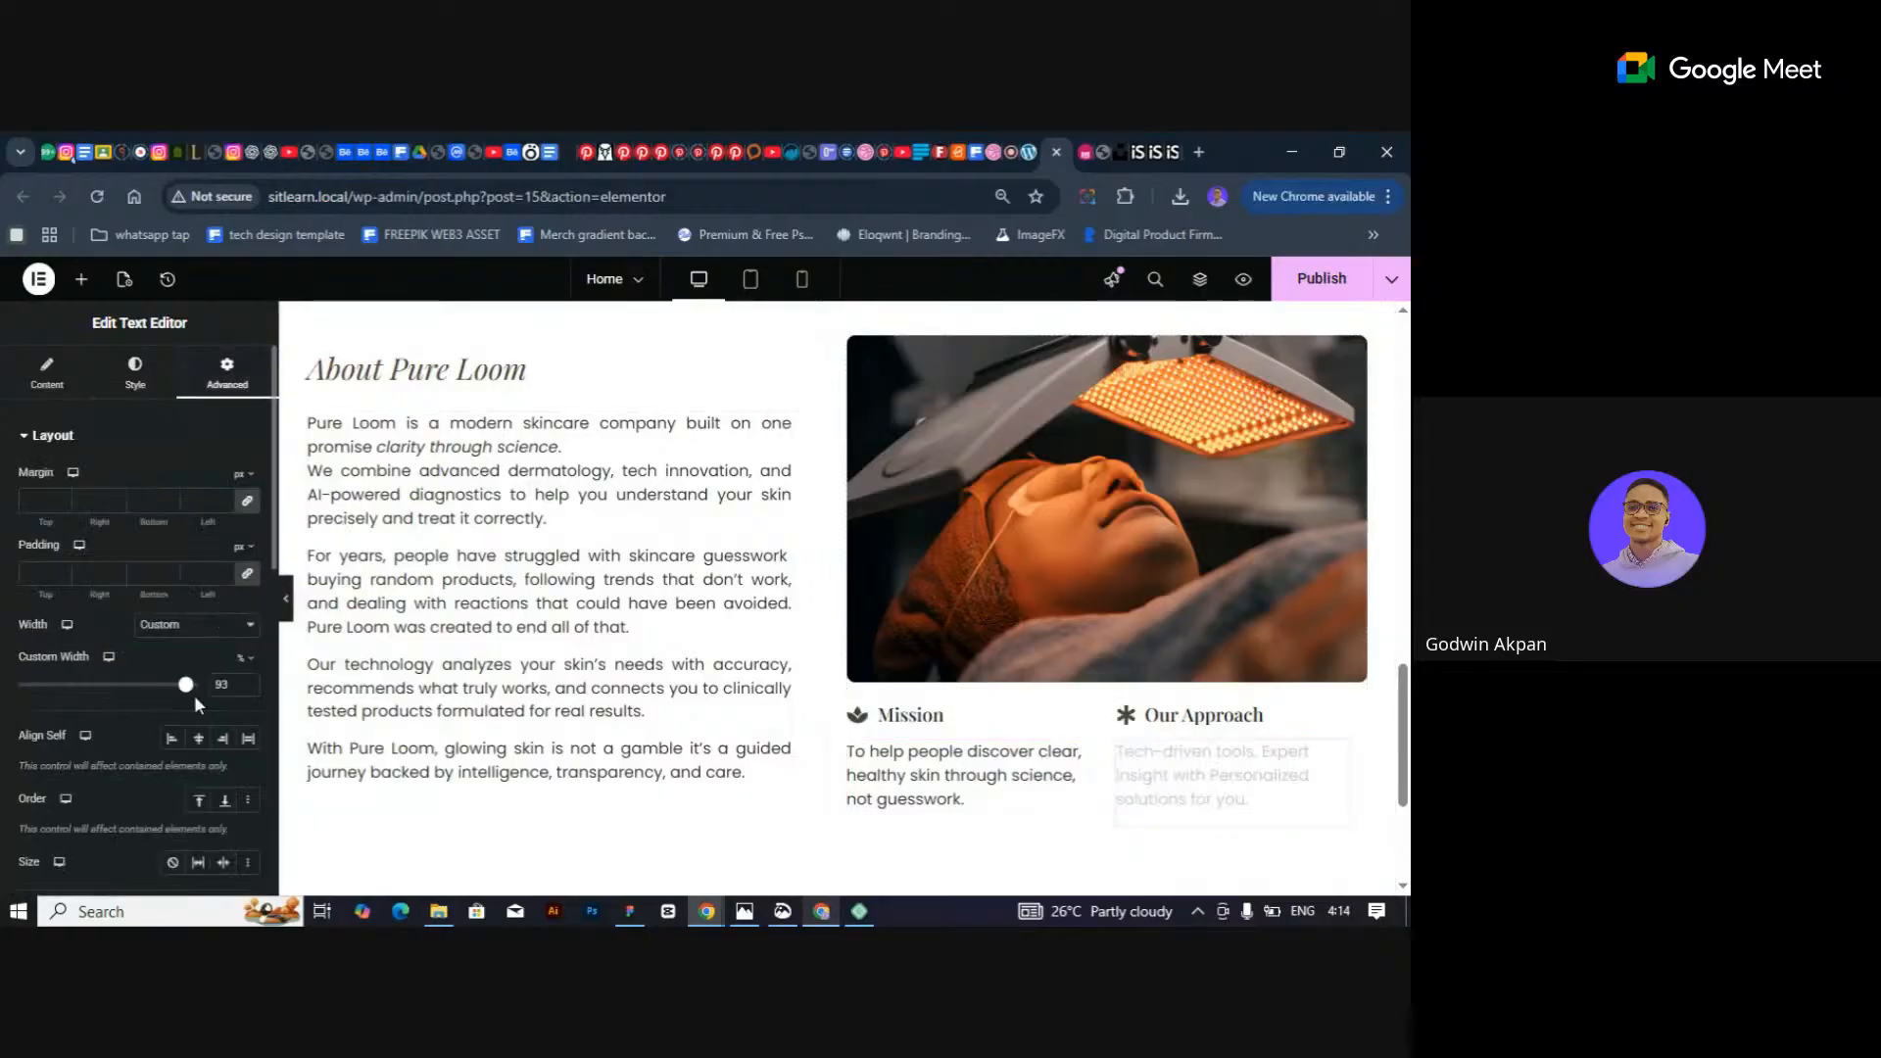
{"action": "left_click_drag", "start_coordinate": [193, 684], "coordinate": [223, 684]}
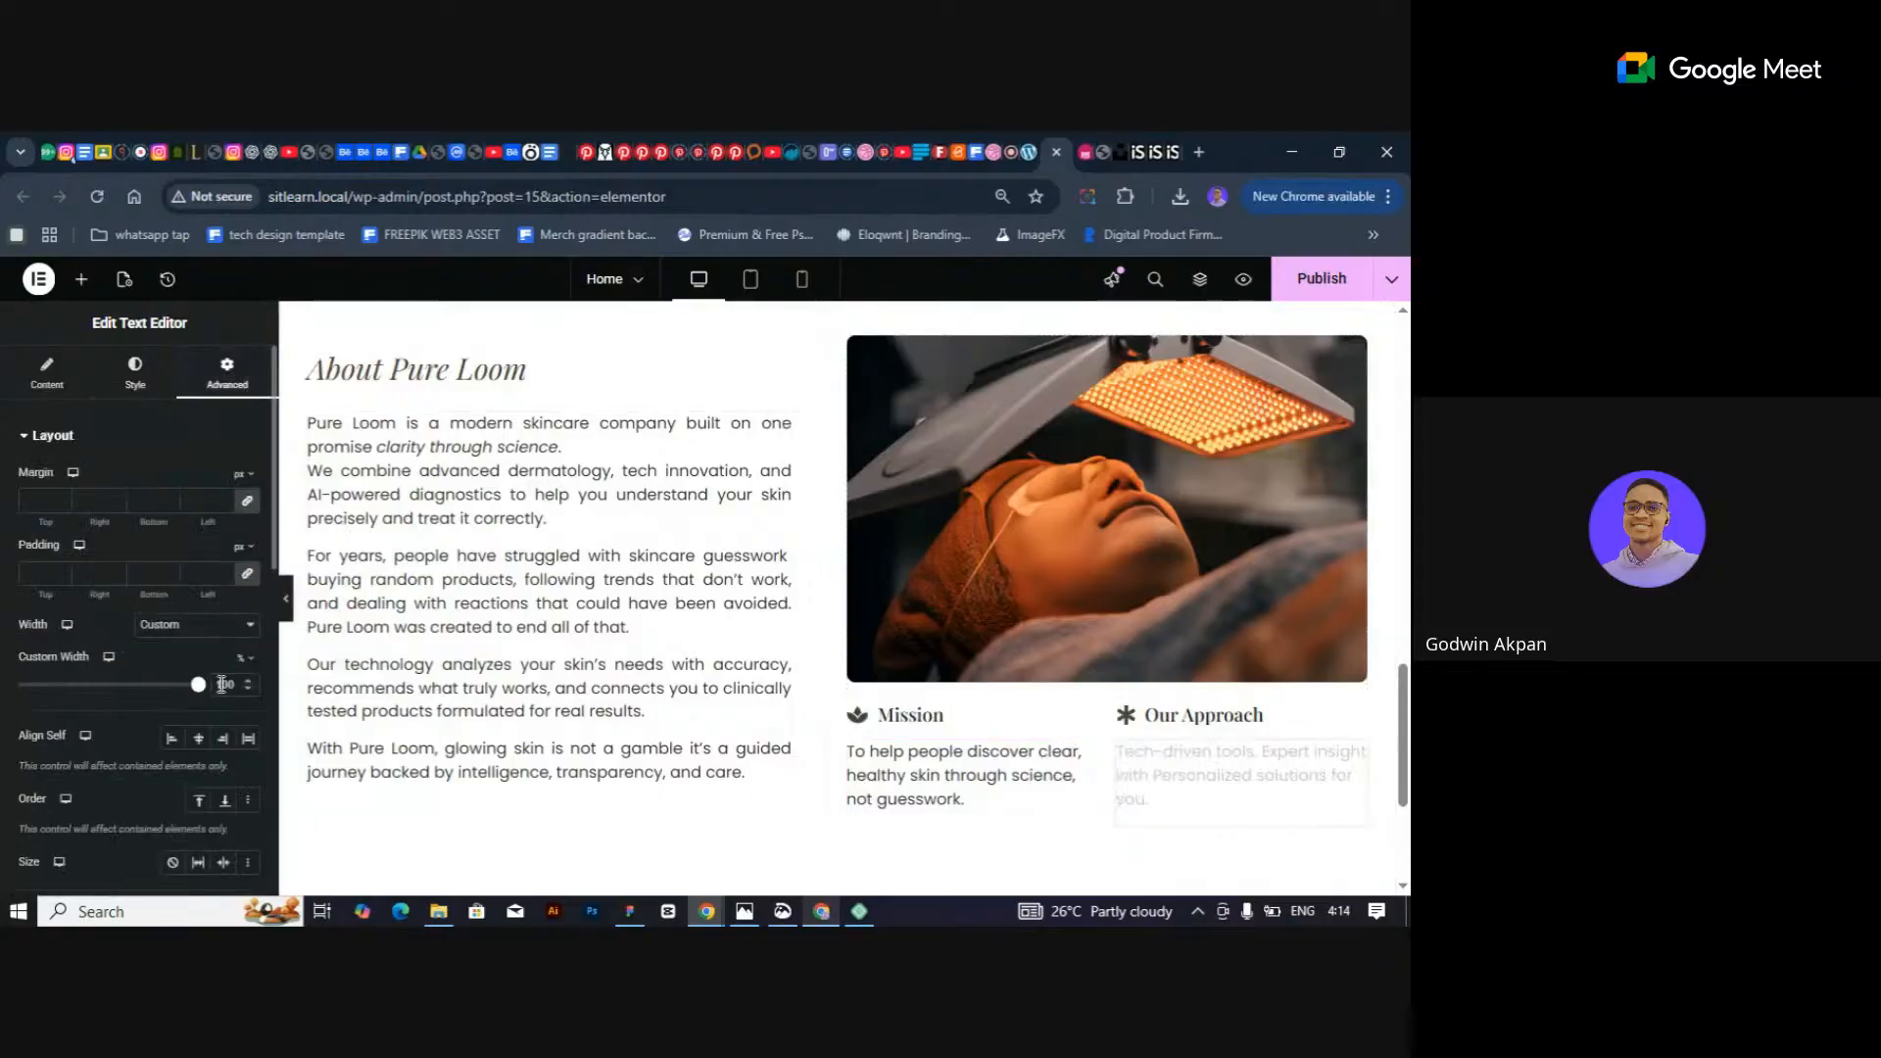
Check the About Pure Loom section without the editing panel and publish the page.
{"action": "left_click", "coordinate": [287, 597]}
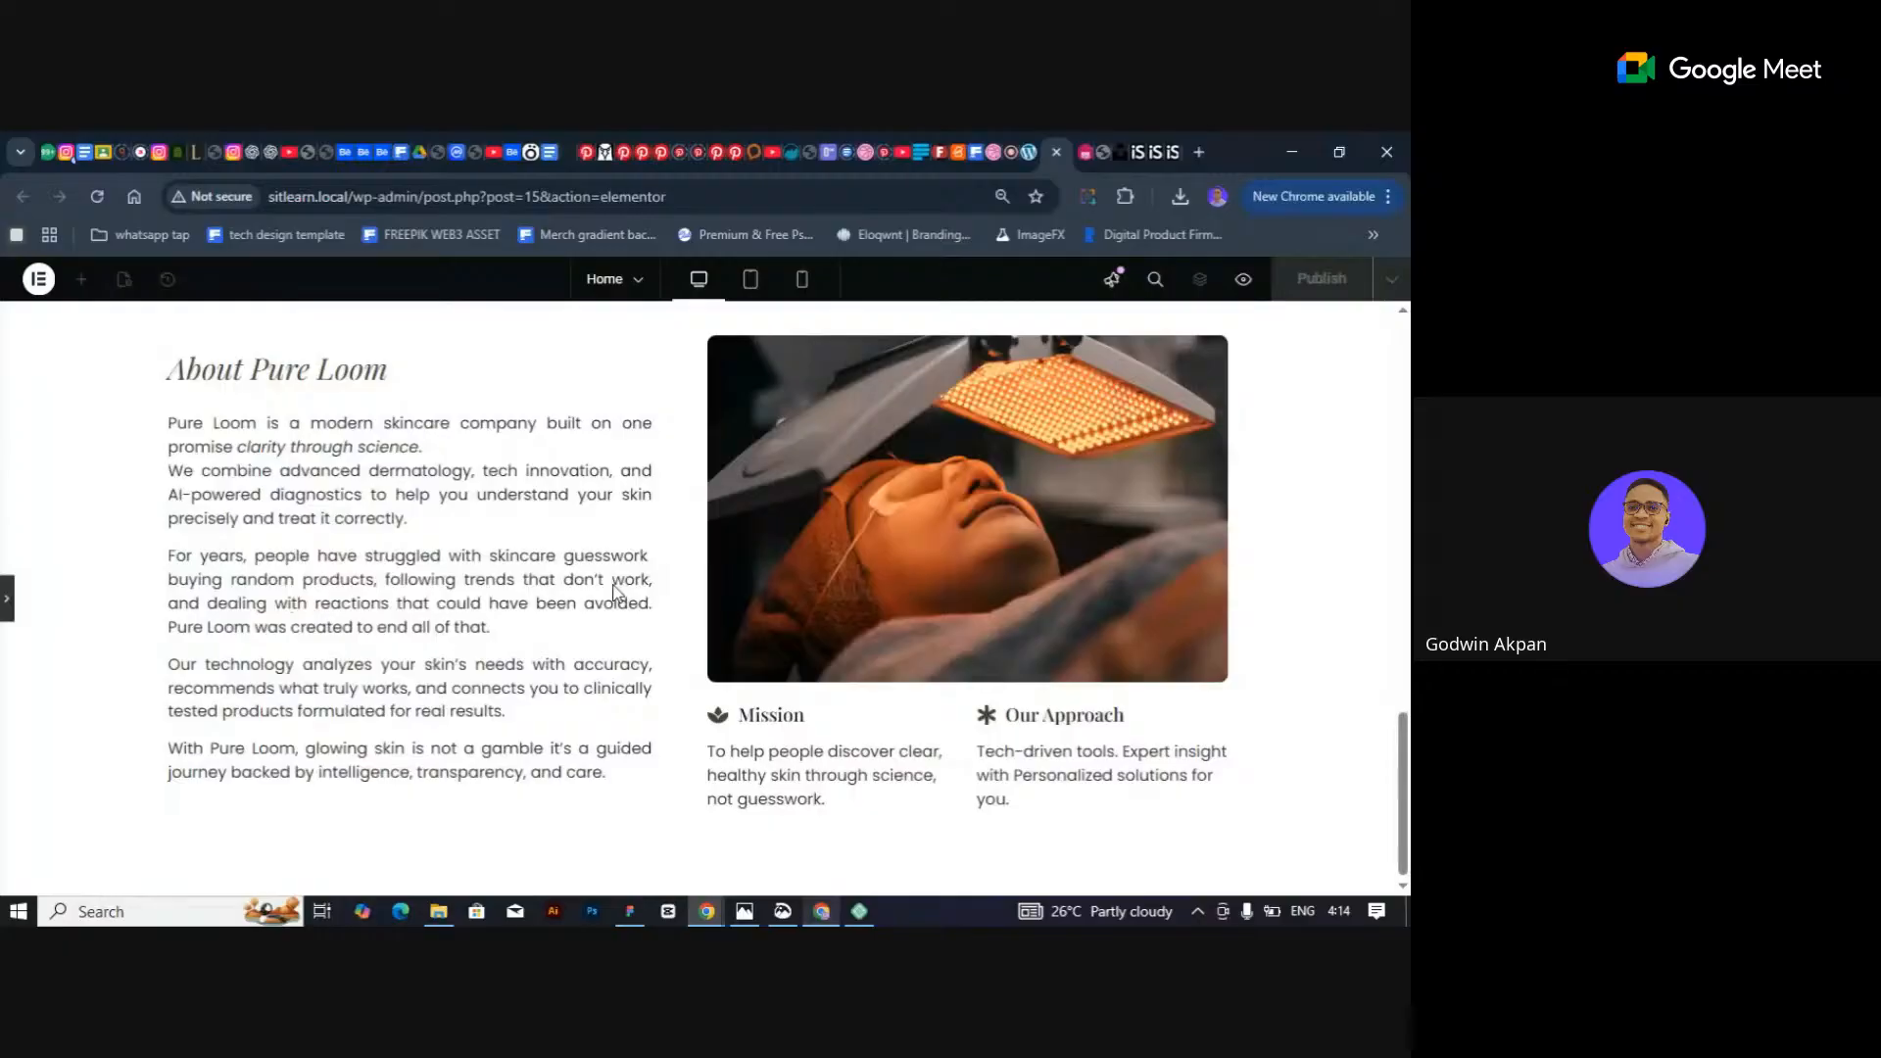
{"action": "scroll", "coordinate": [1091, 617], "scroll_direction": "up", "scroll_amount": 3}
{"action": "scroll", "coordinate": [1091, 625], "scroll_direction": "down", "scroll_amount": 3}
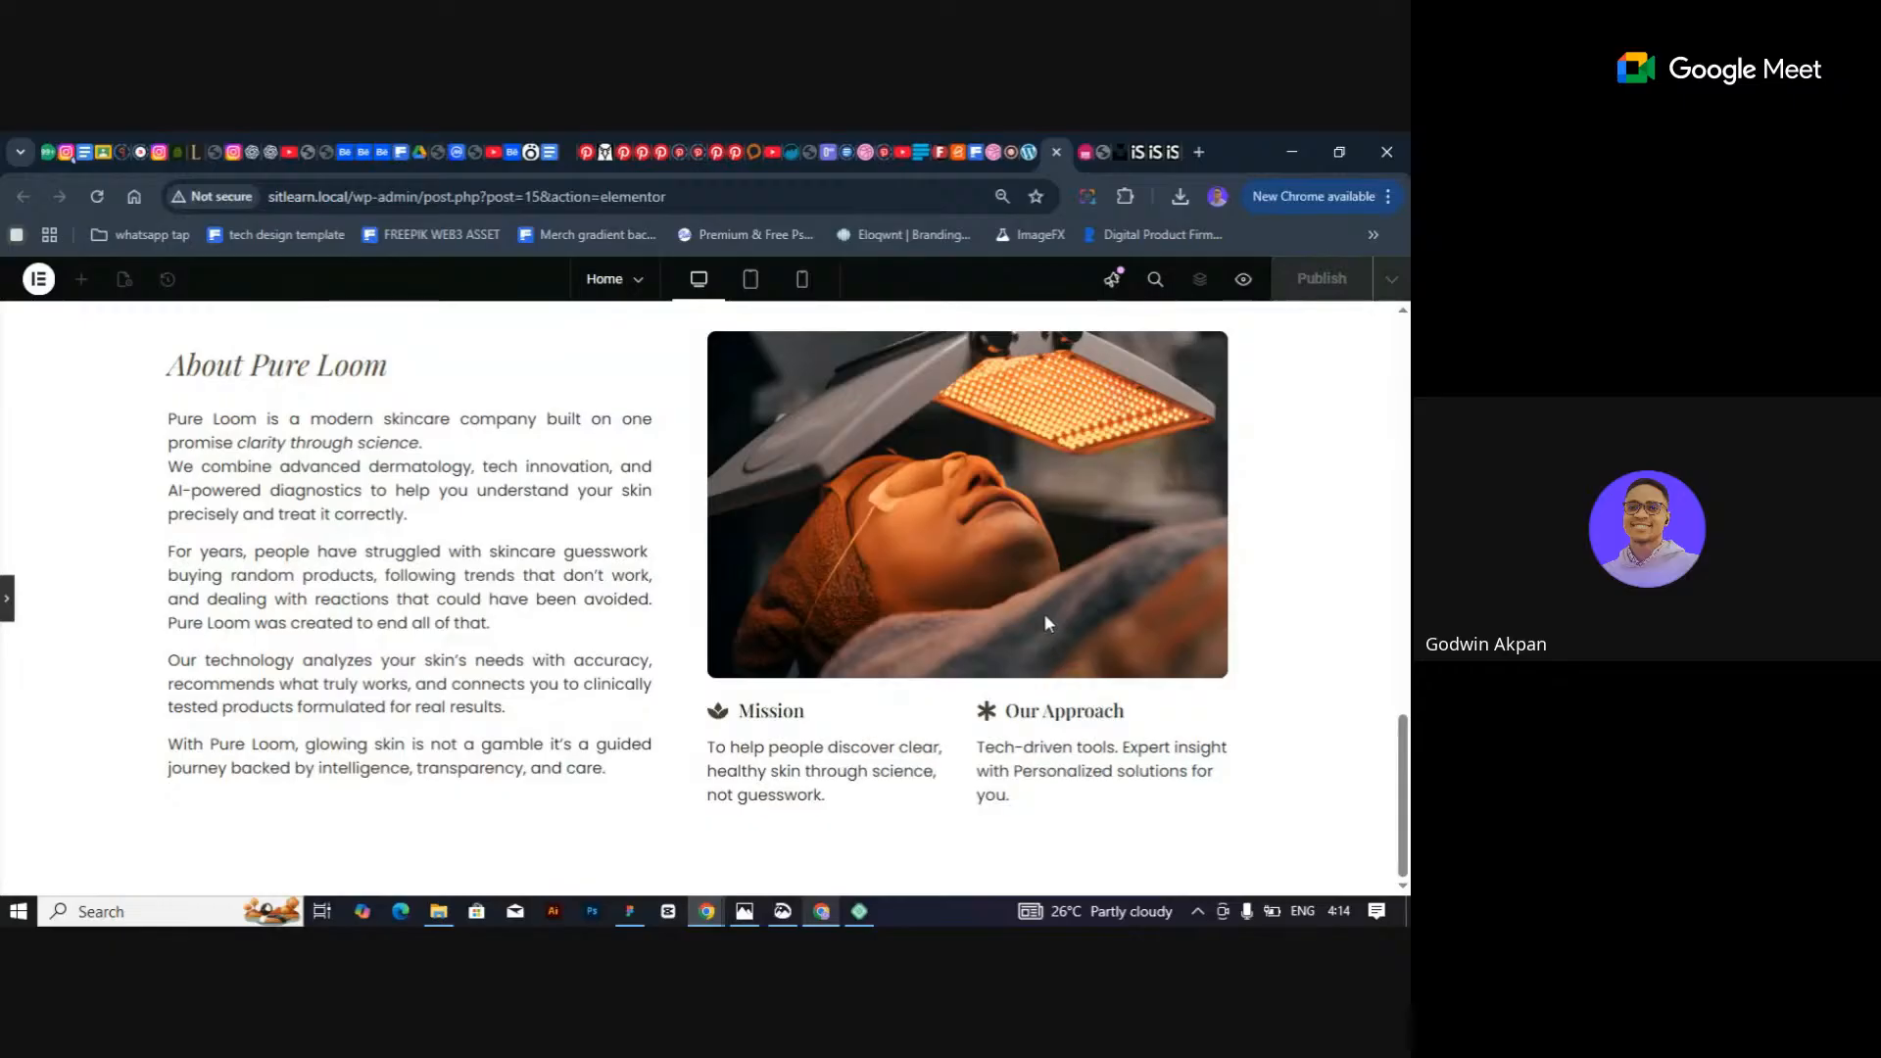
{"action": "scroll", "coordinate": [1047, 623], "scroll_direction": "up", "scroll_amount": 3}
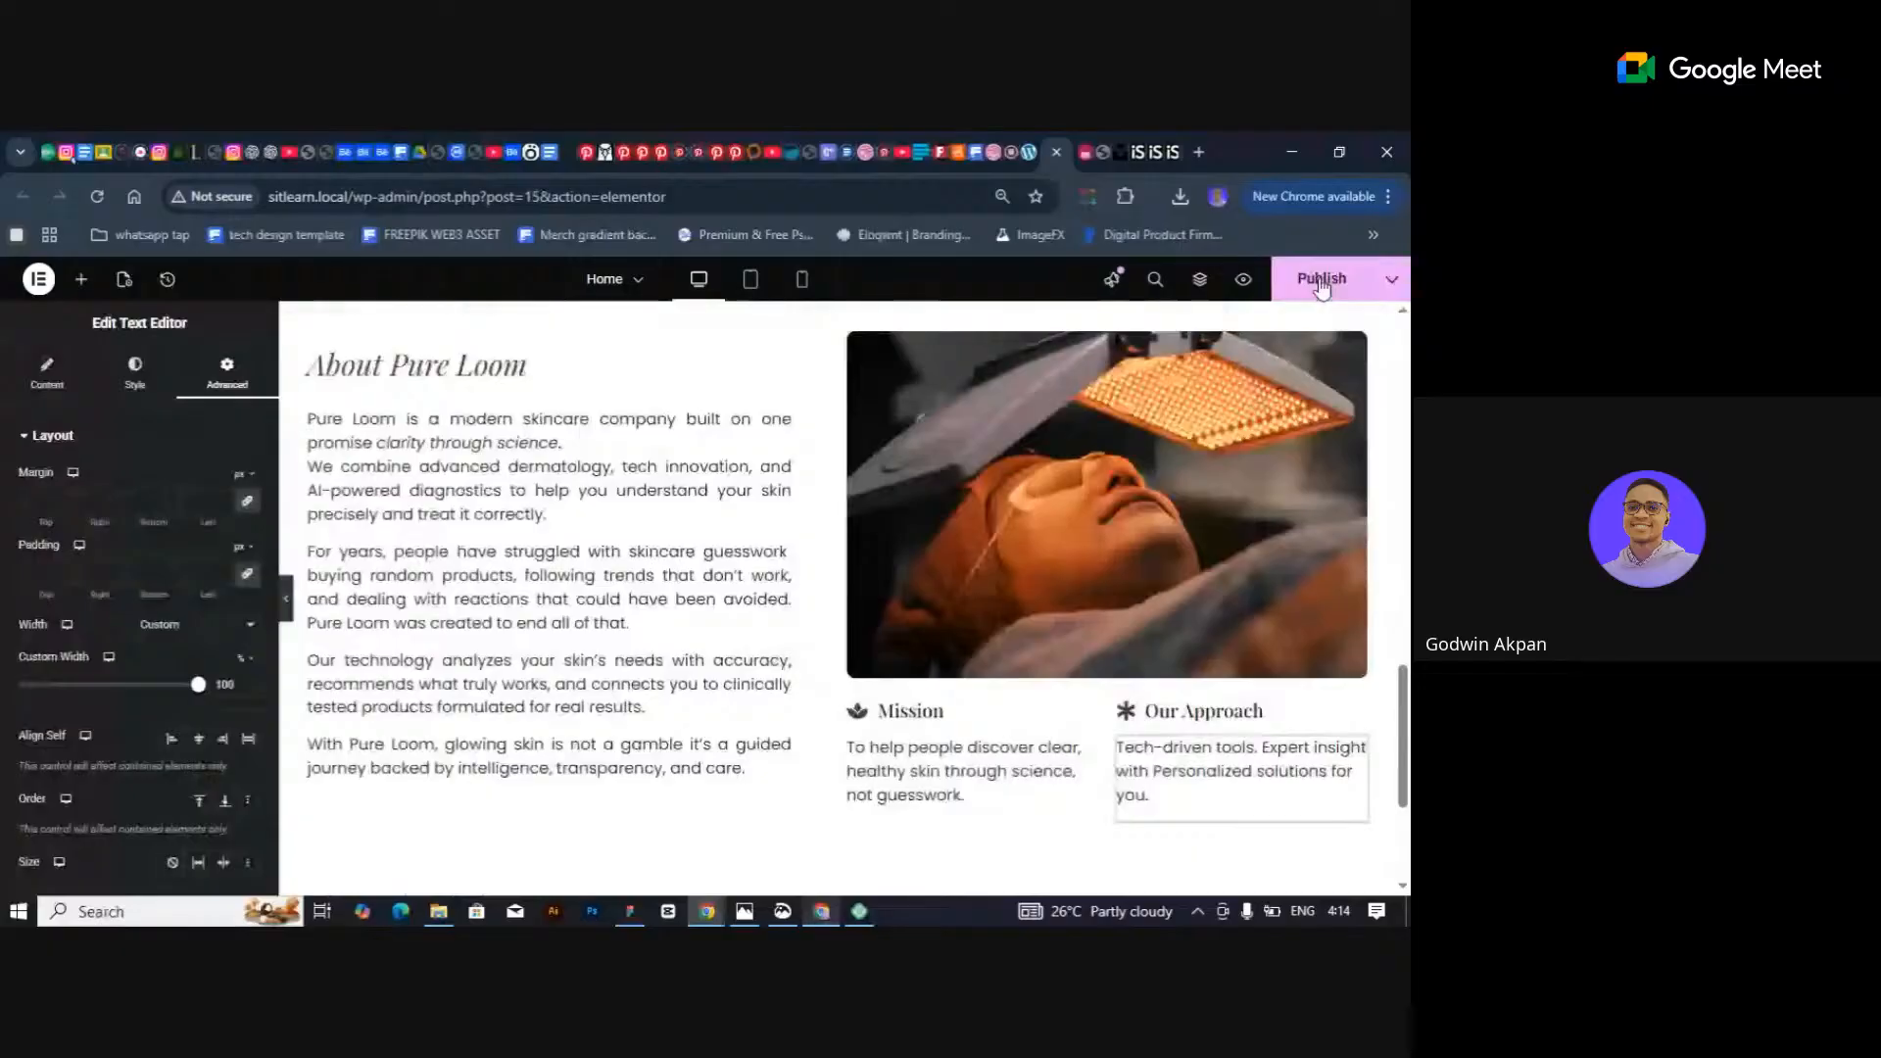
{"action": "left_click", "coordinate": [1322, 281]}
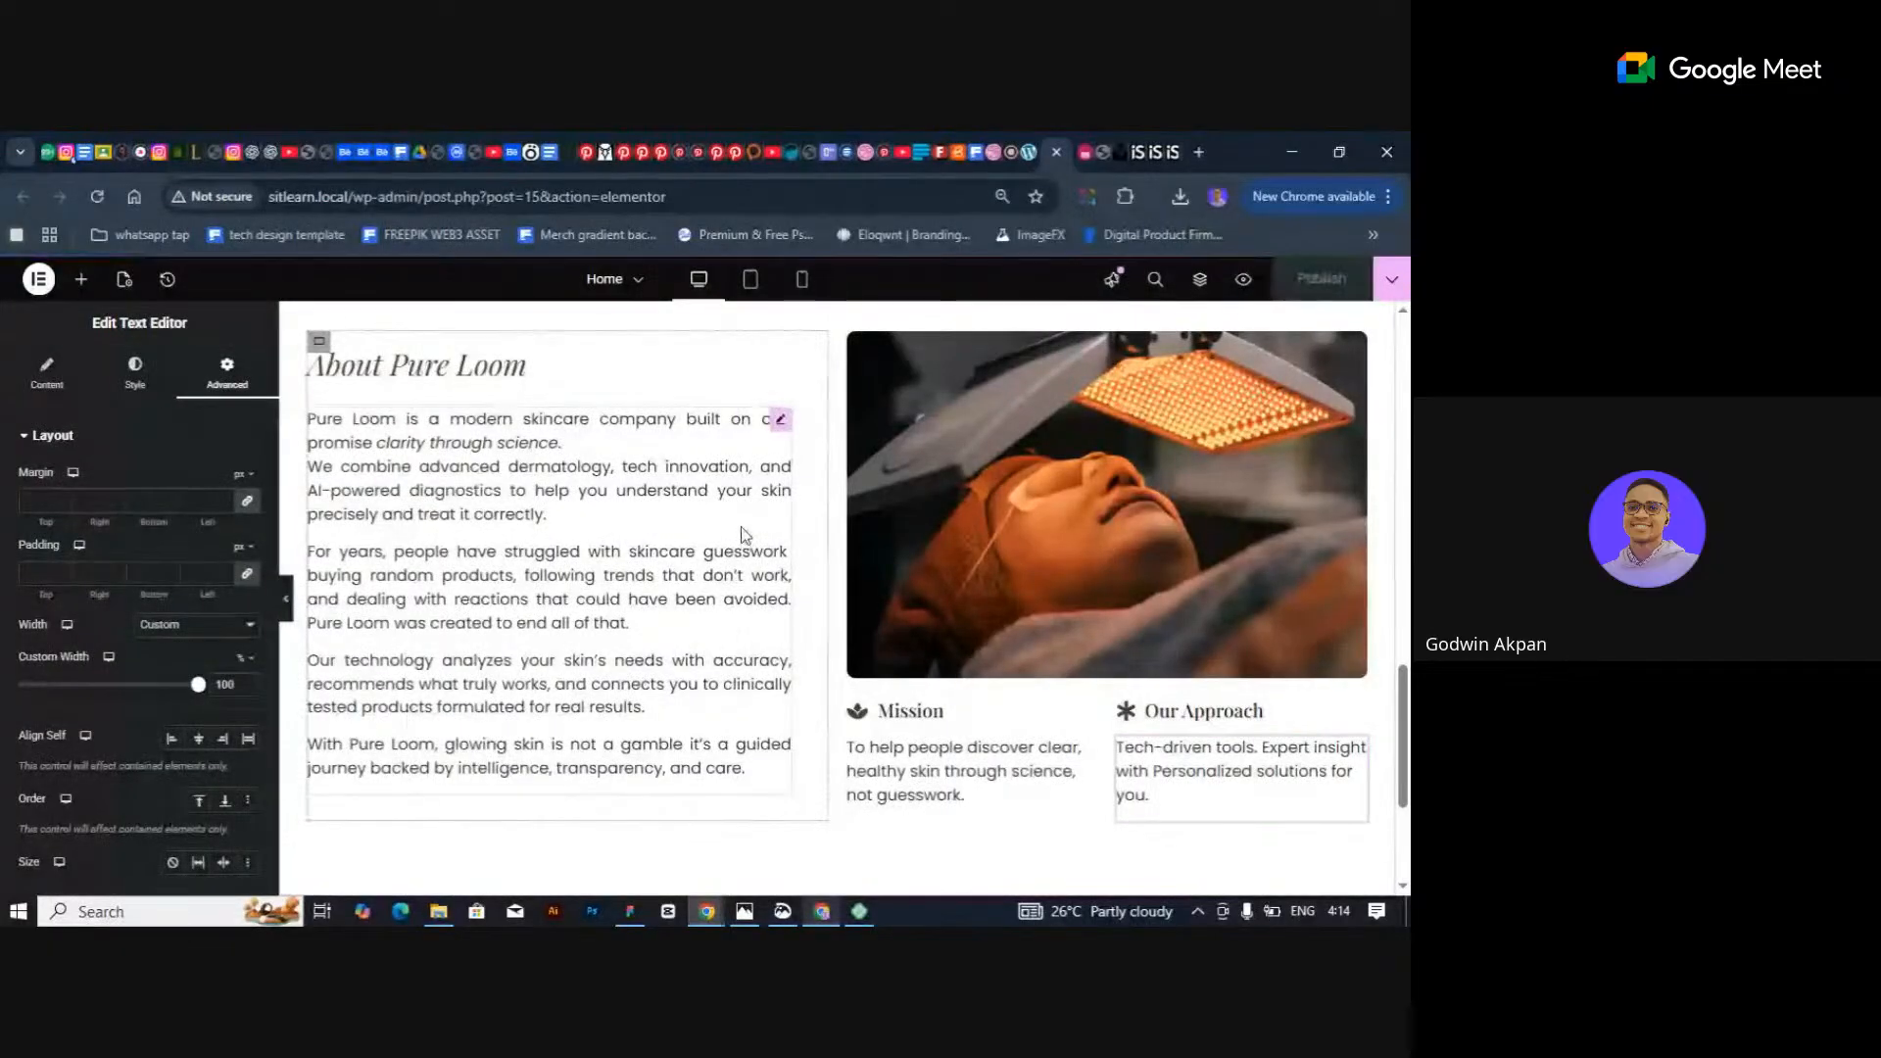
Give the Mission heading's icon list a Fade In Up entrance animation.
{"action": "left_click", "coordinate": [859, 709]}
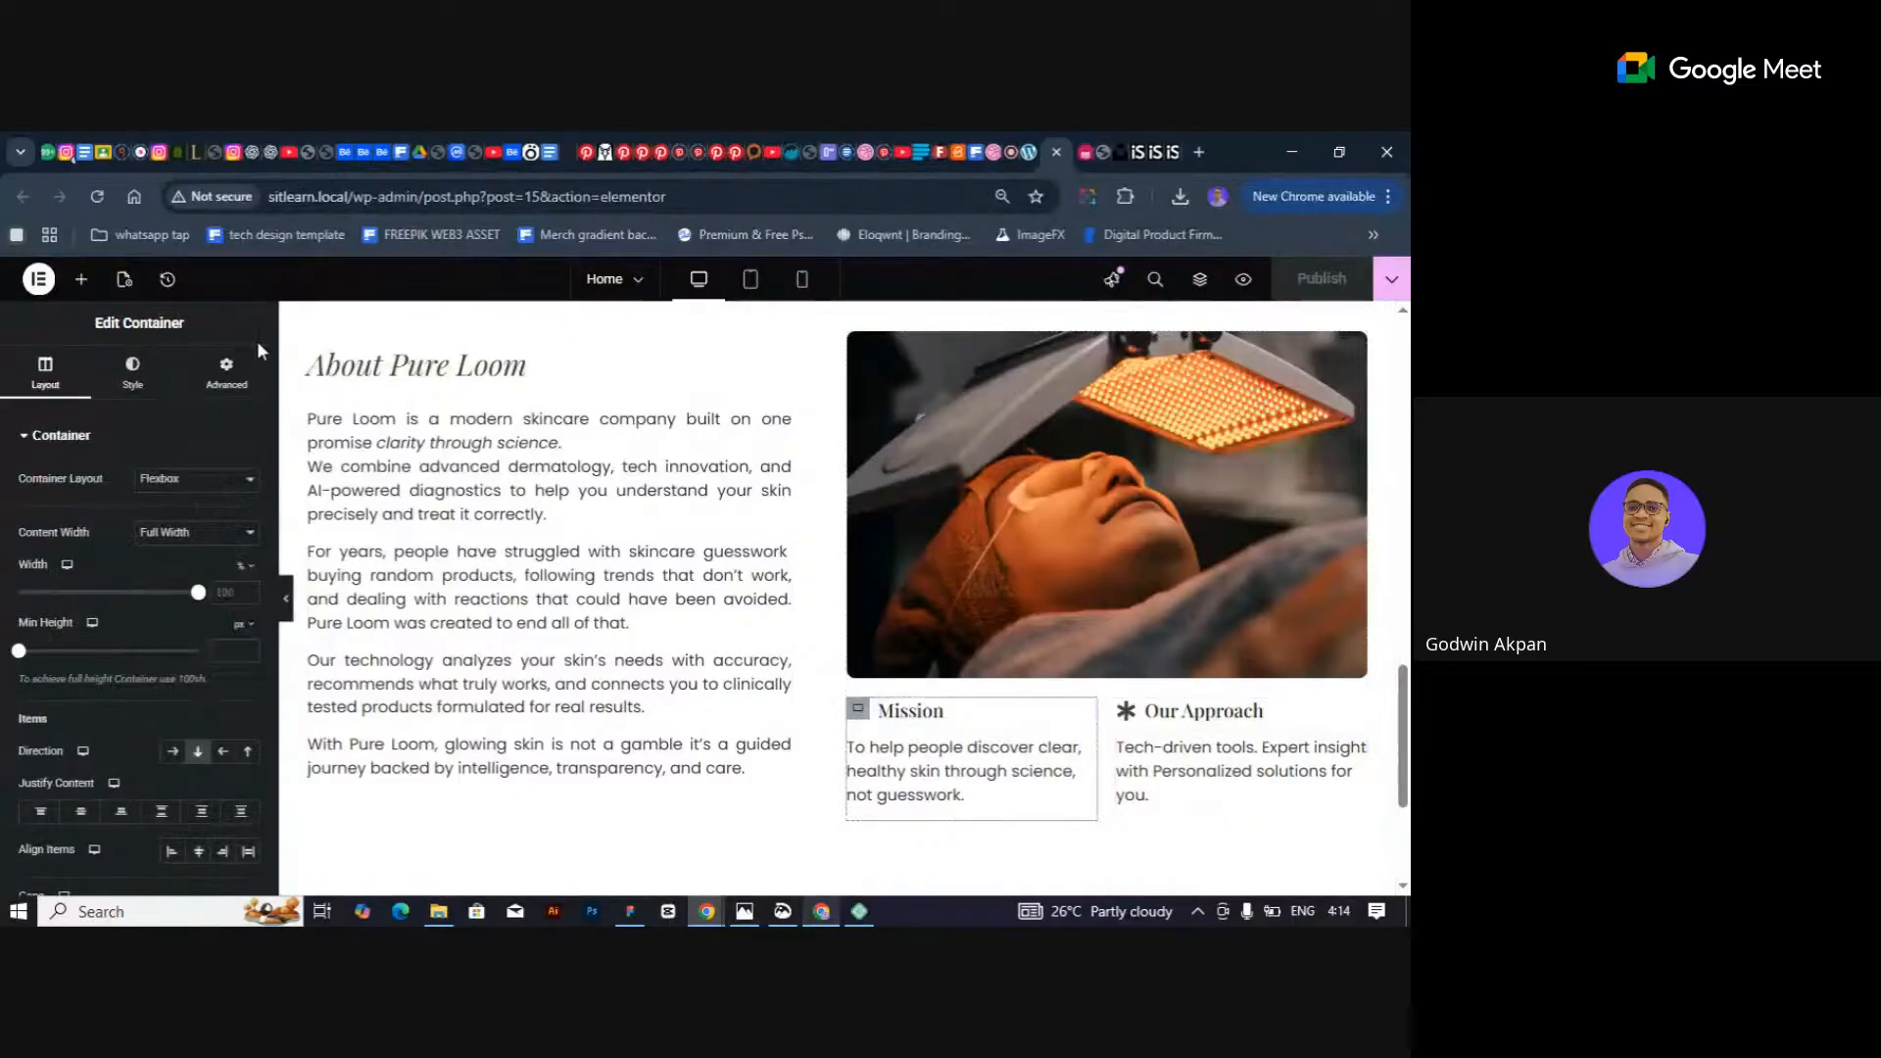
{"action": "left_click", "coordinate": [911, 711]}
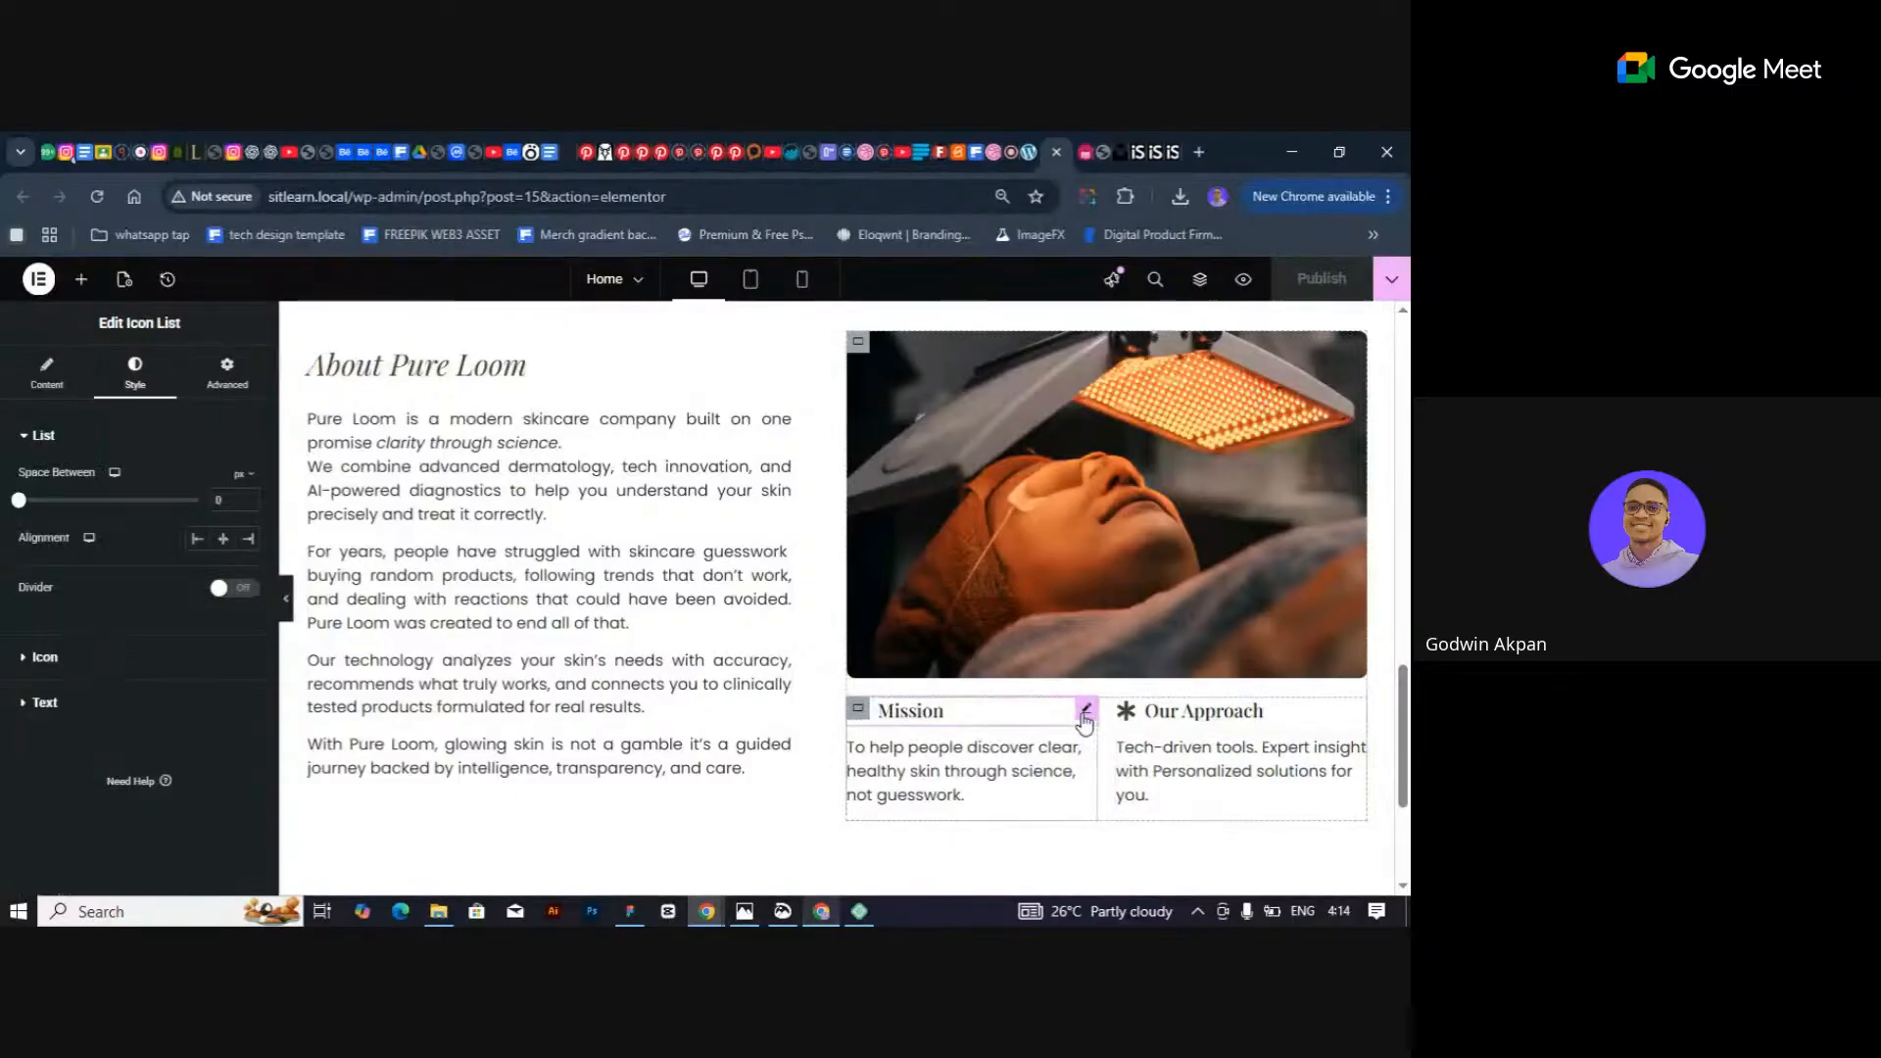
{"action": "left_click", "coordinate": [227, 375]}
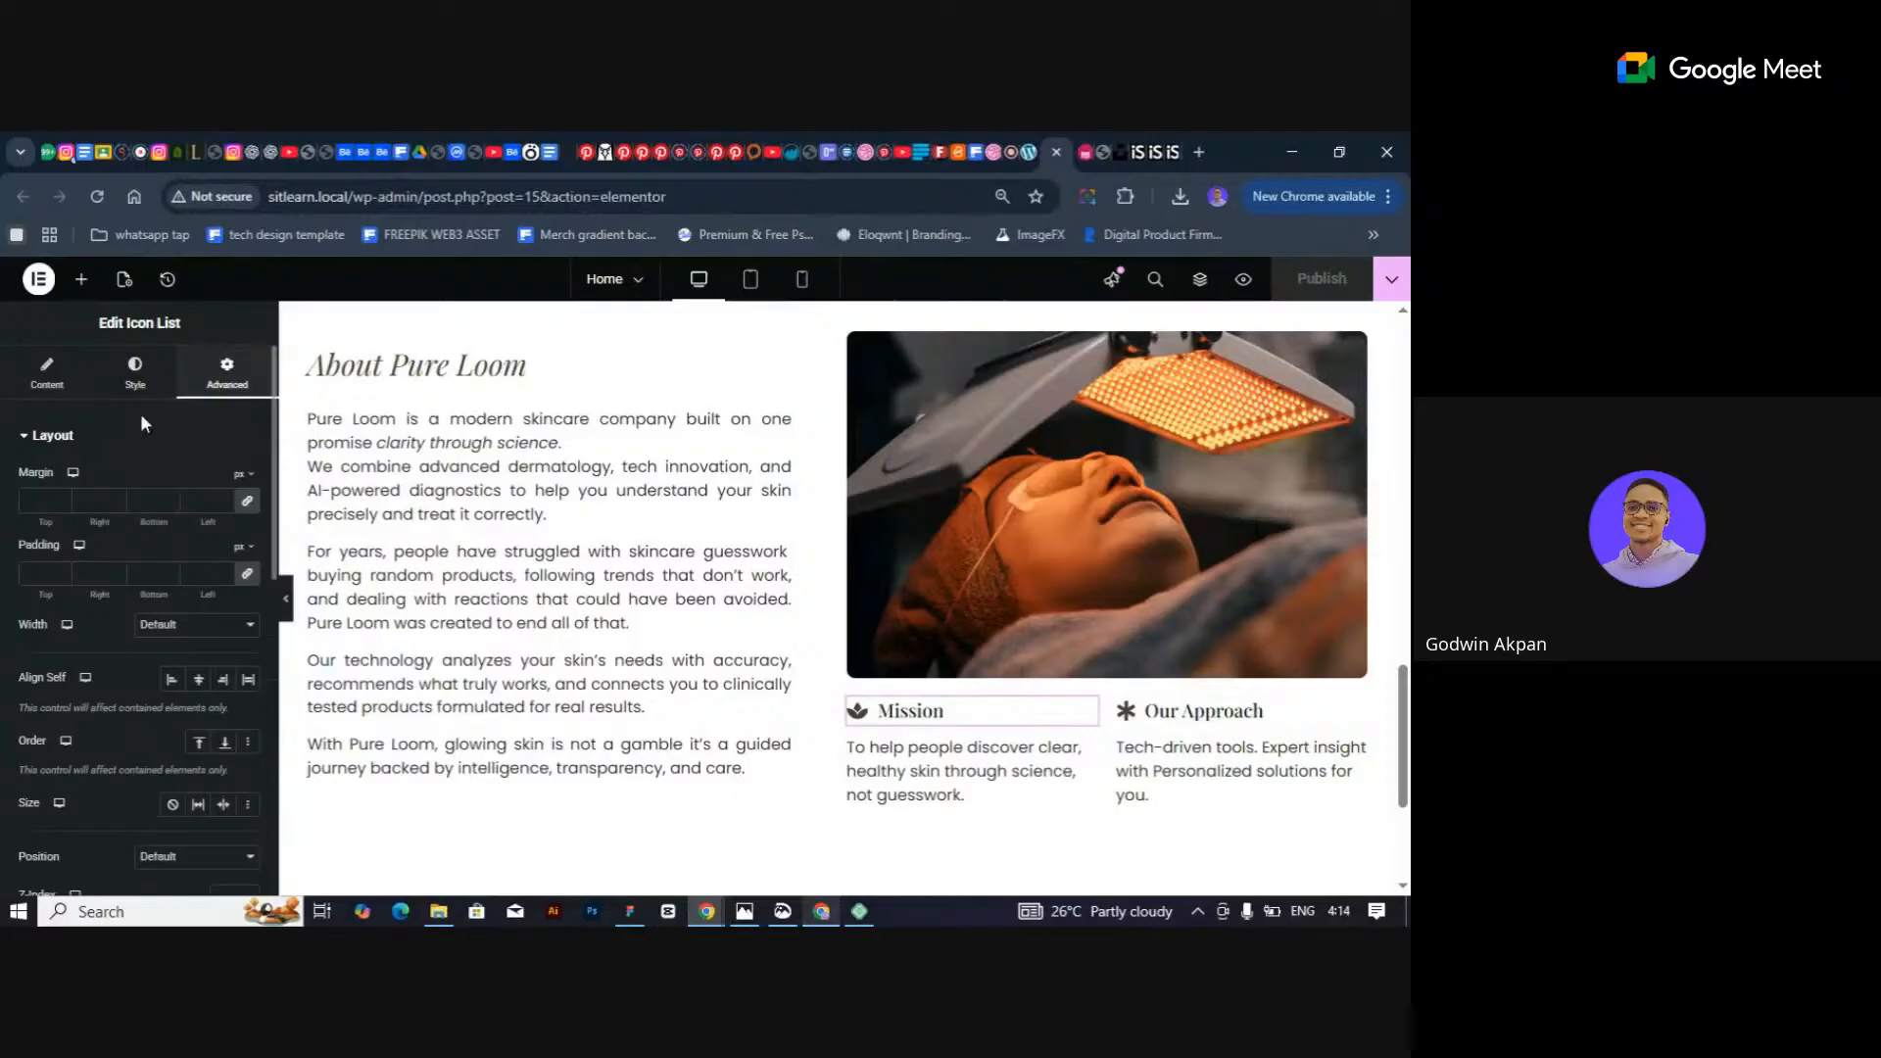
{"action": "scroll", "coordinate": [163, 592], "scroll_direction": "down", "scroll_amount": 10}
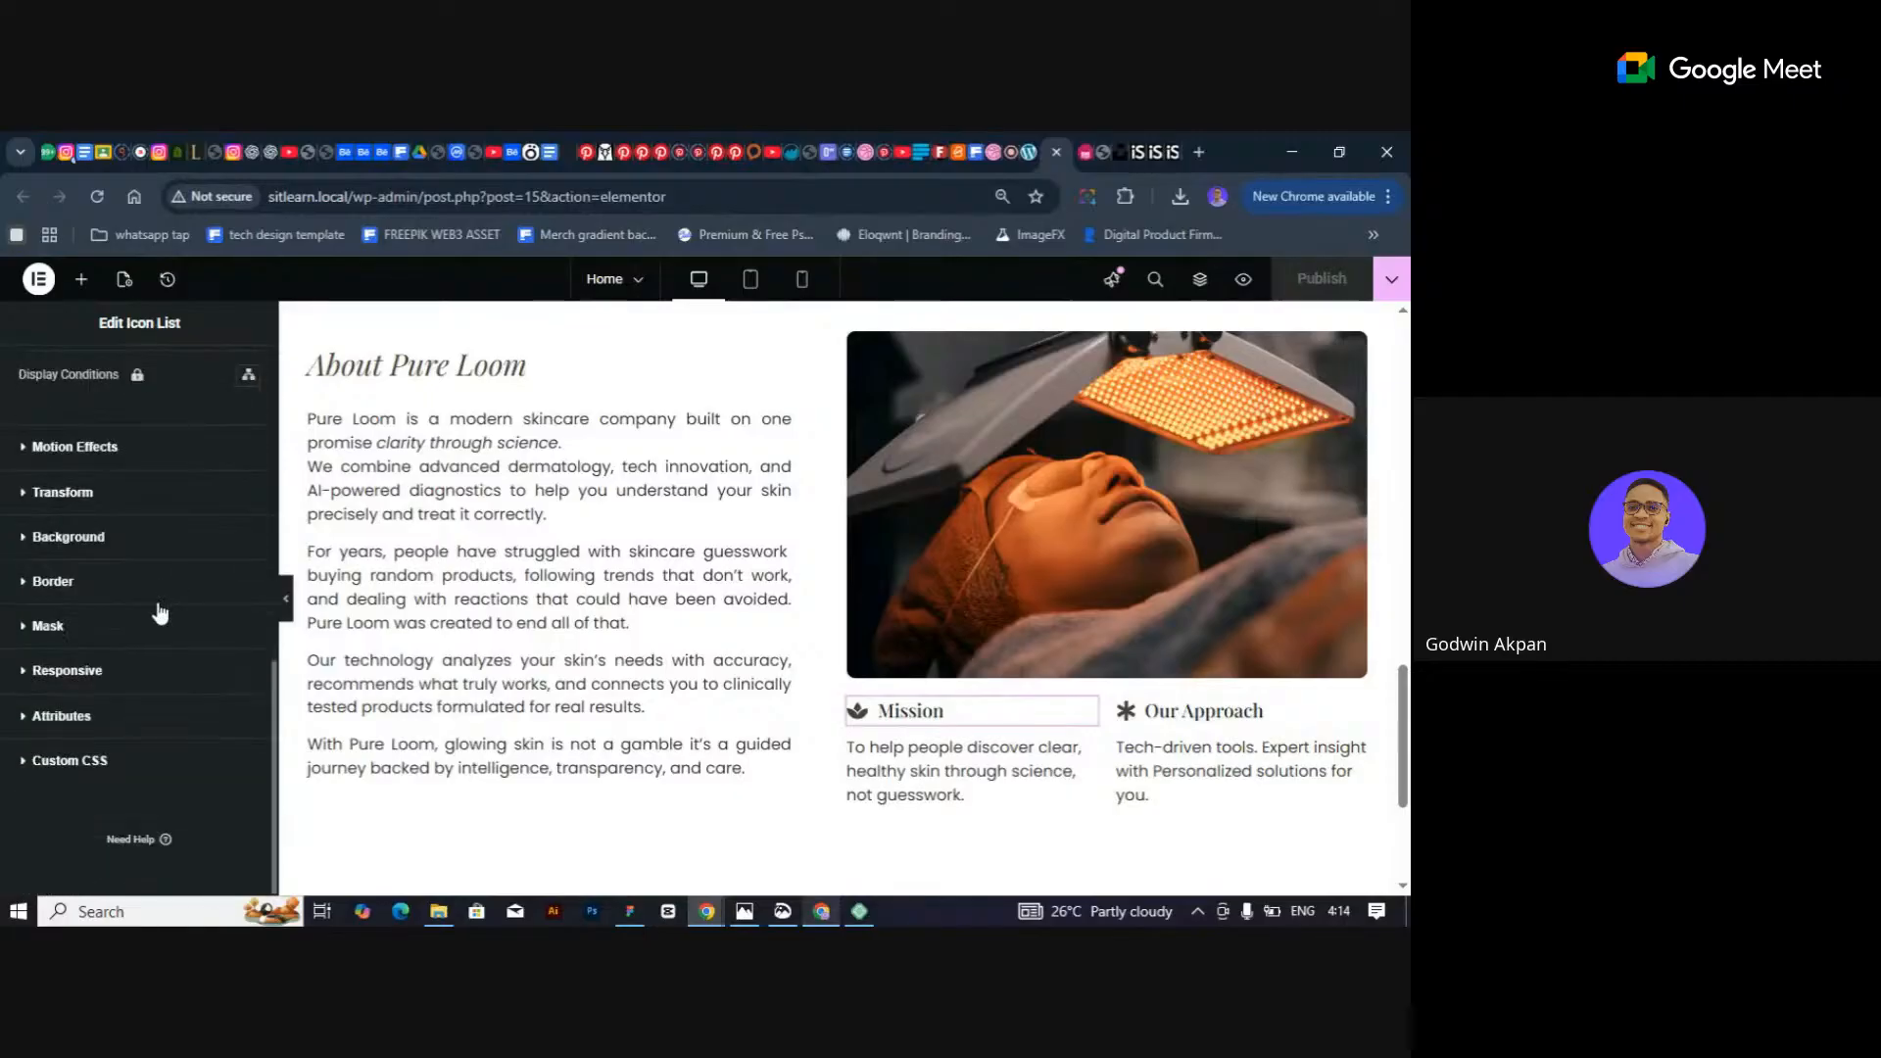
{"action": "left_click", "coordinate": [166, 467]}
{"action": "left_click", "coordinate": [147, 720]}
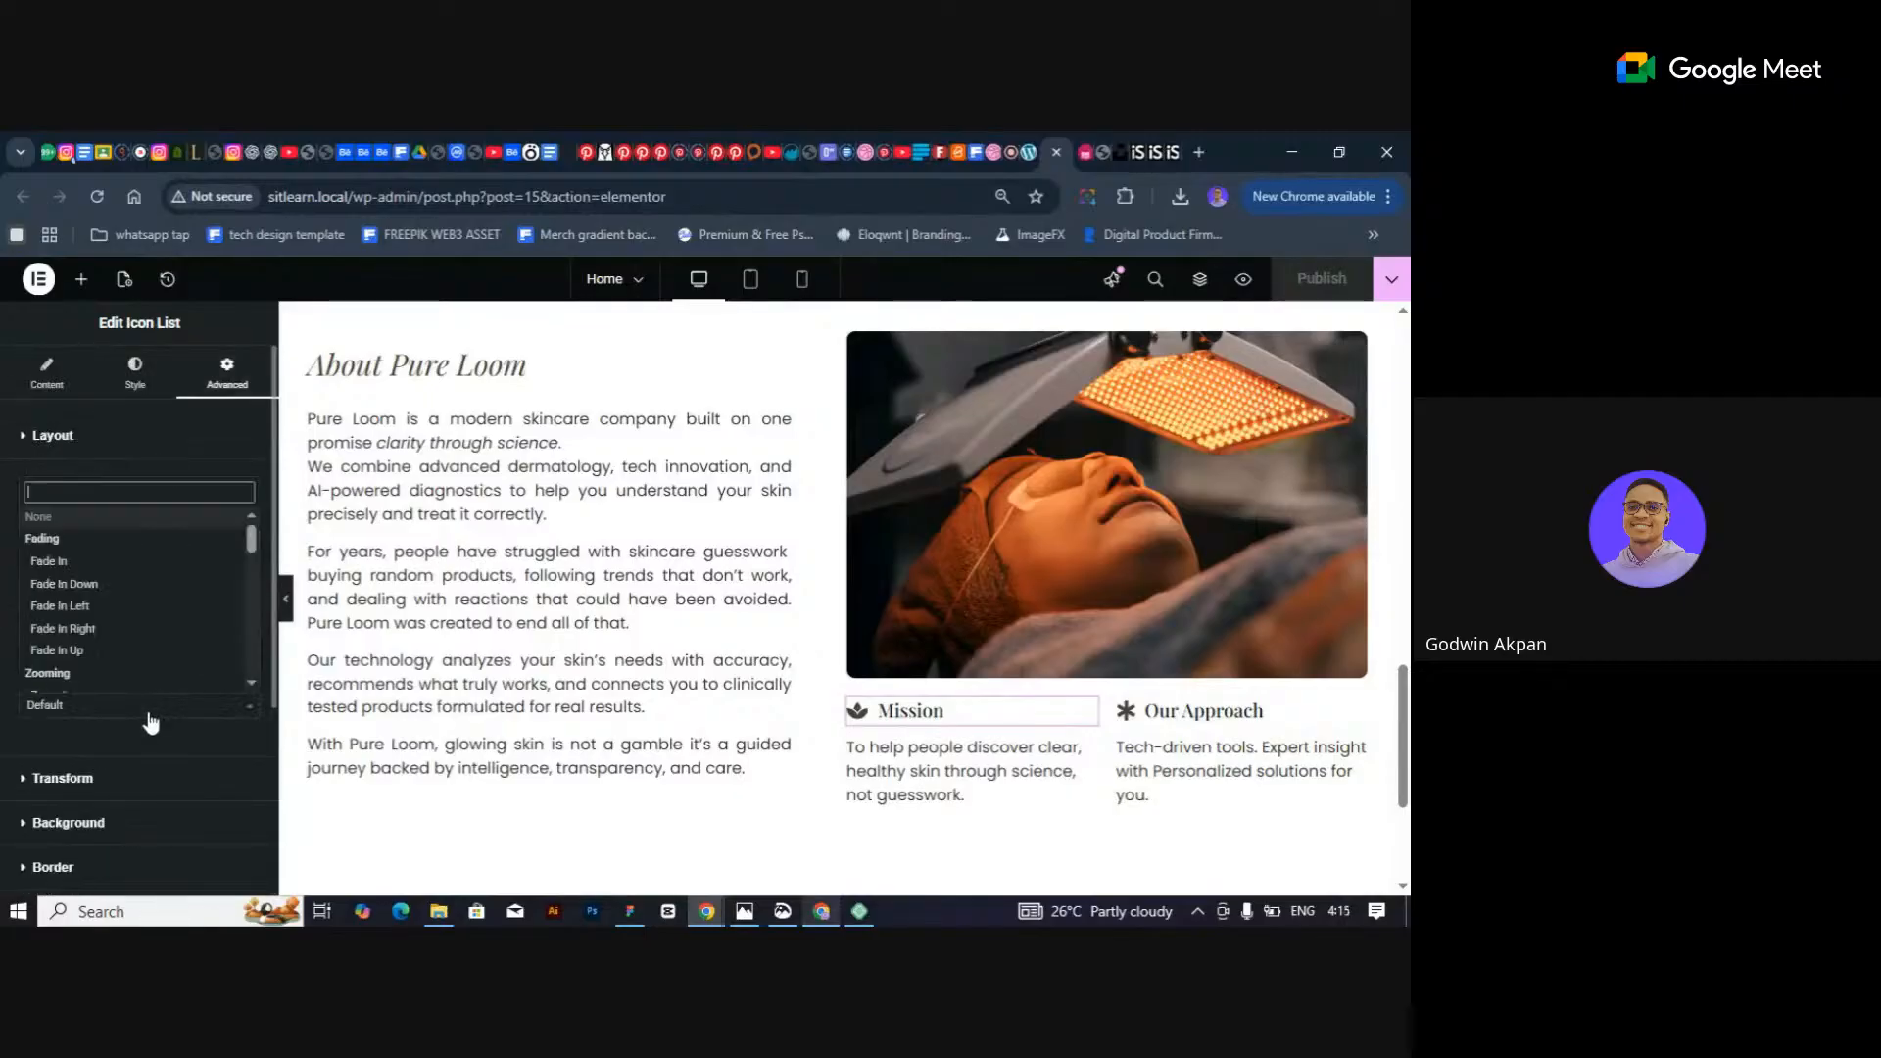
{"action": "left_click", "coordinate": [112, 651]}
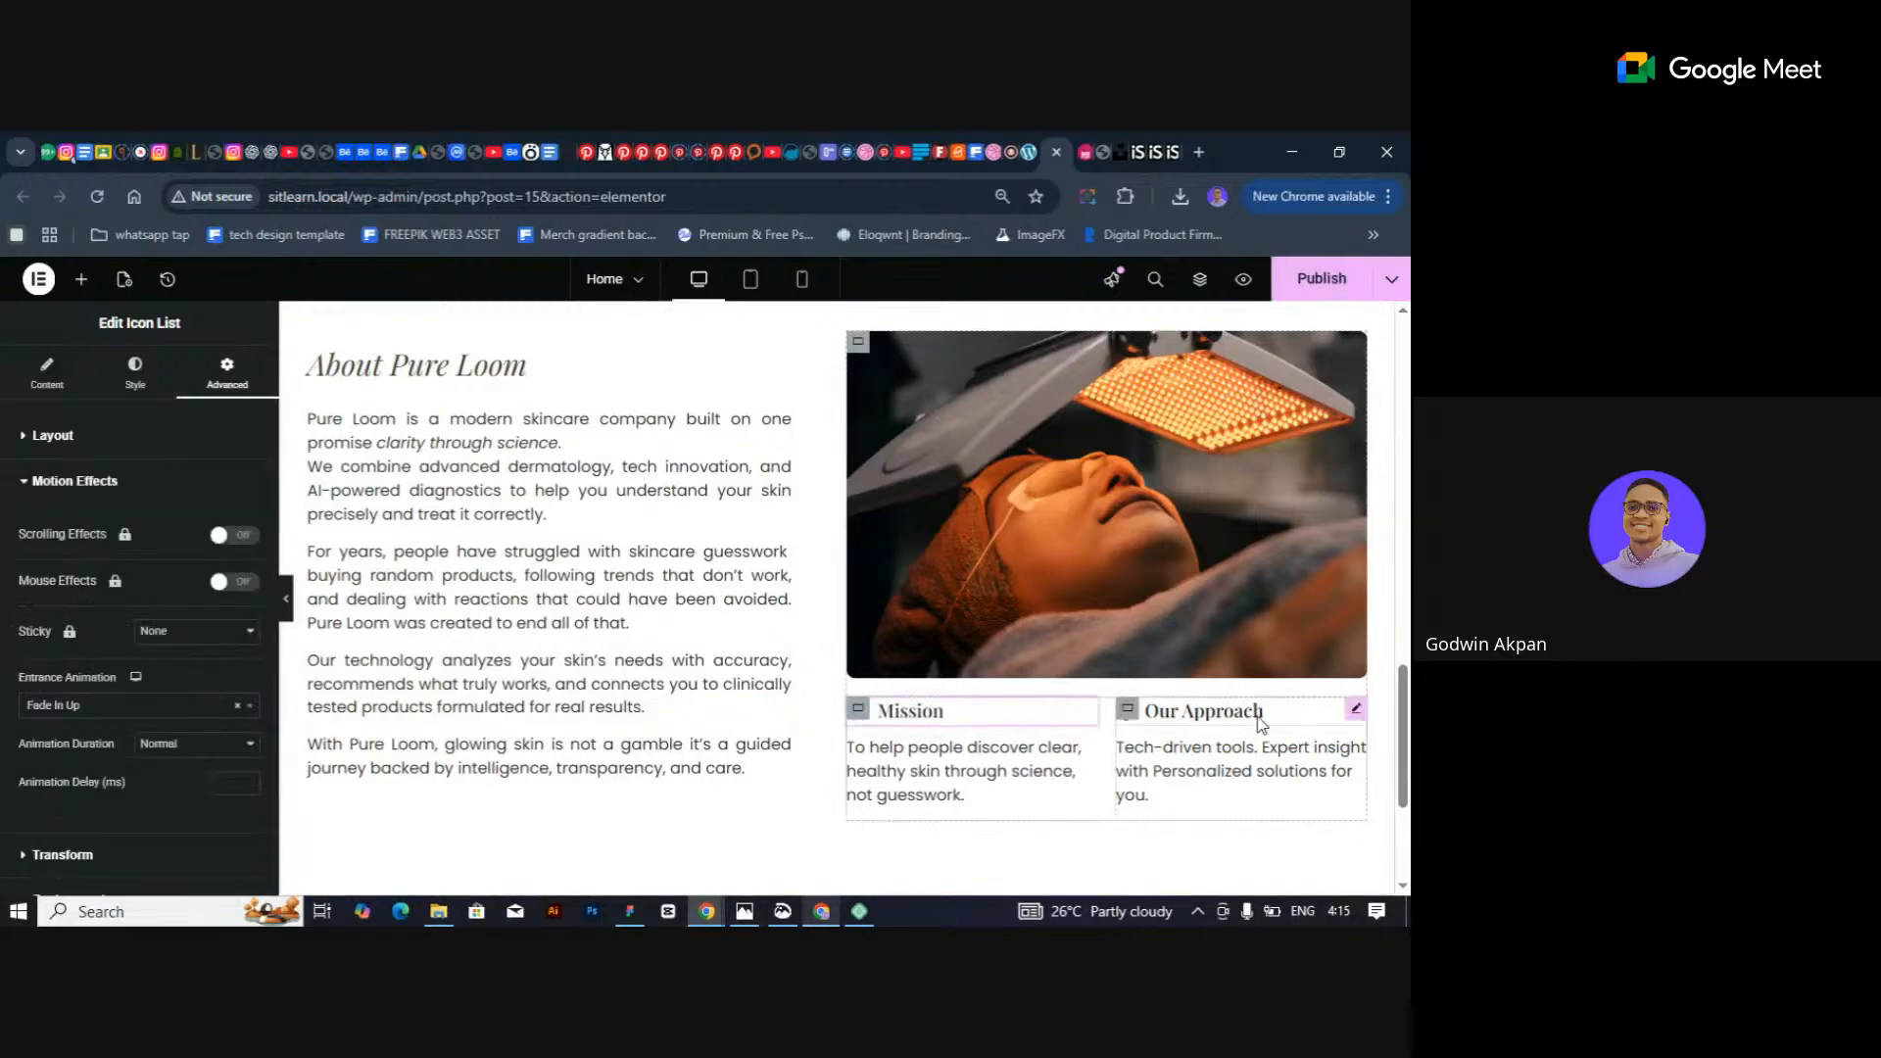
Give the Our Approach heading's icon list a Fade In Up entrance animation and publish the page.
{"action": "left_click", "coordinate": [1358, 723]}
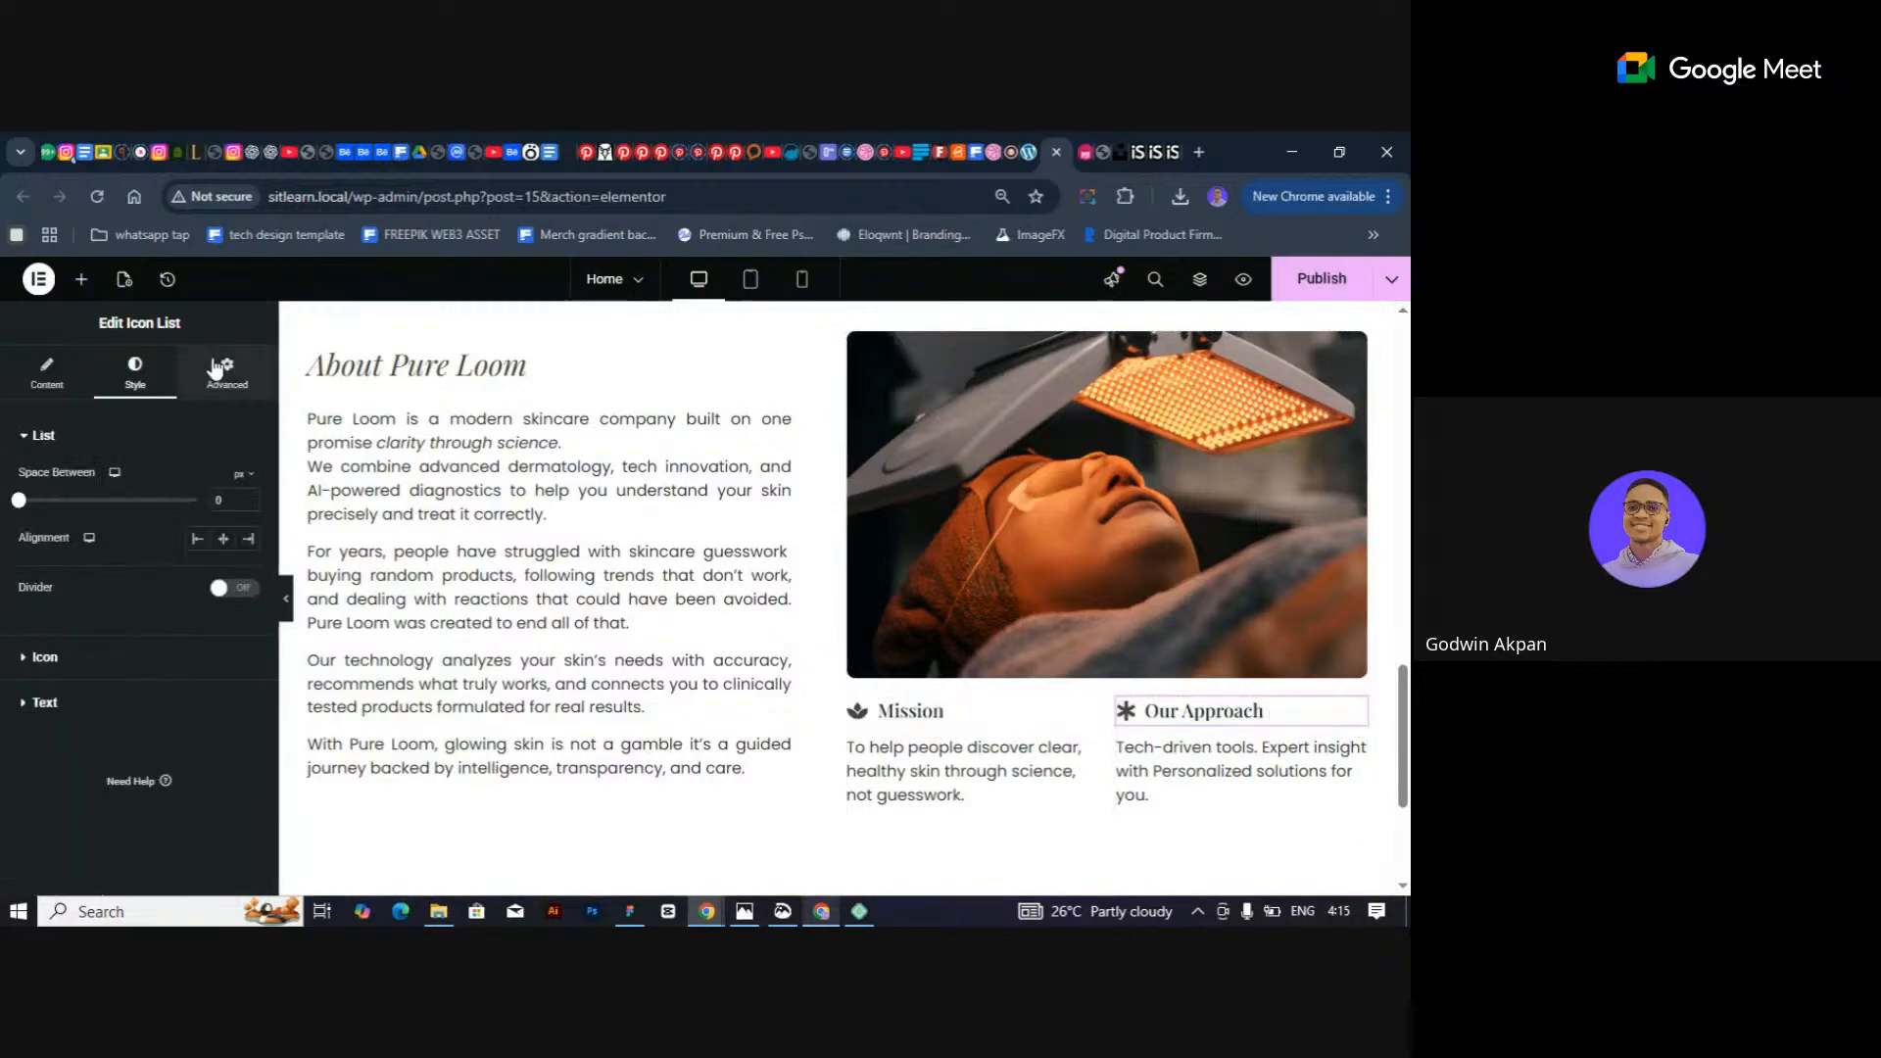
{"action": "scroll", "coordinate": [157, 601], "scroll_direction": "down", "scroll_amount": 5}
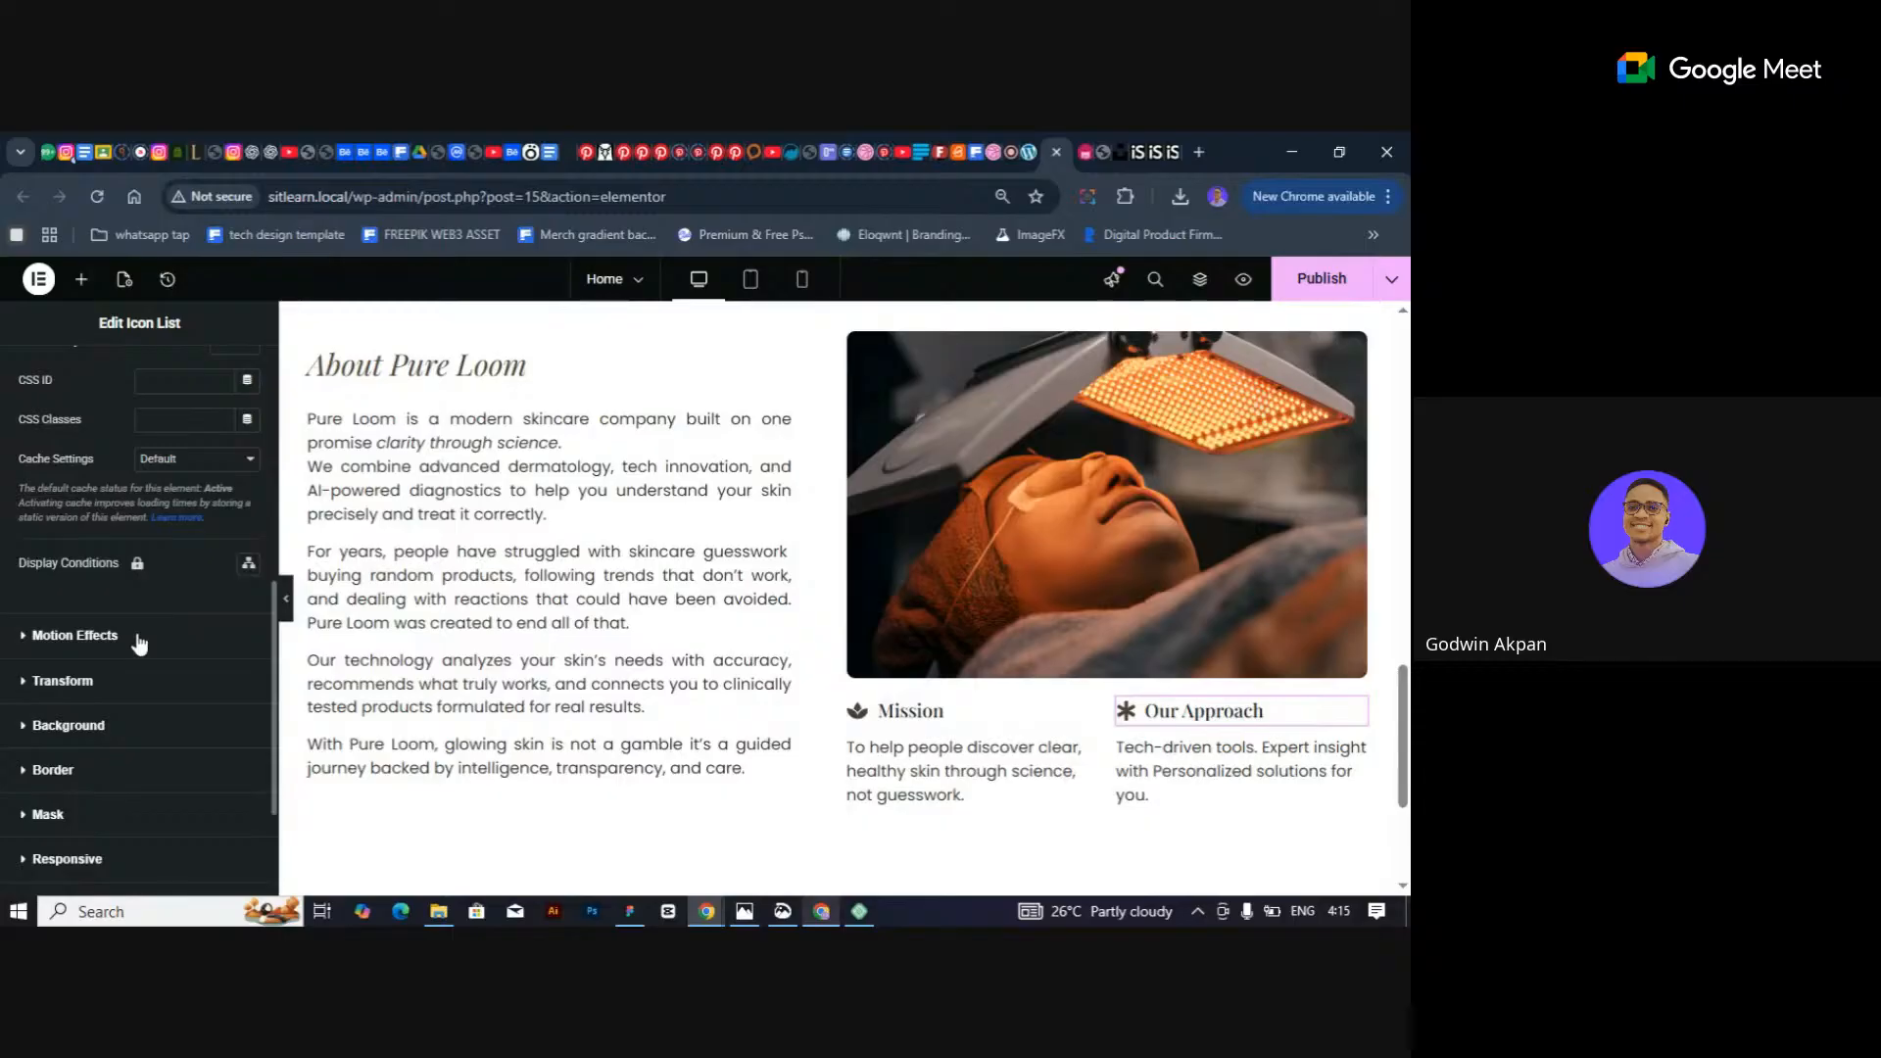
{"action": "left_click", "coordinate": [140, 643]}
{"action": "left_click", "coordinate": [129, 667]}
{"action": "left_click", "coordinate": [120, 649]}
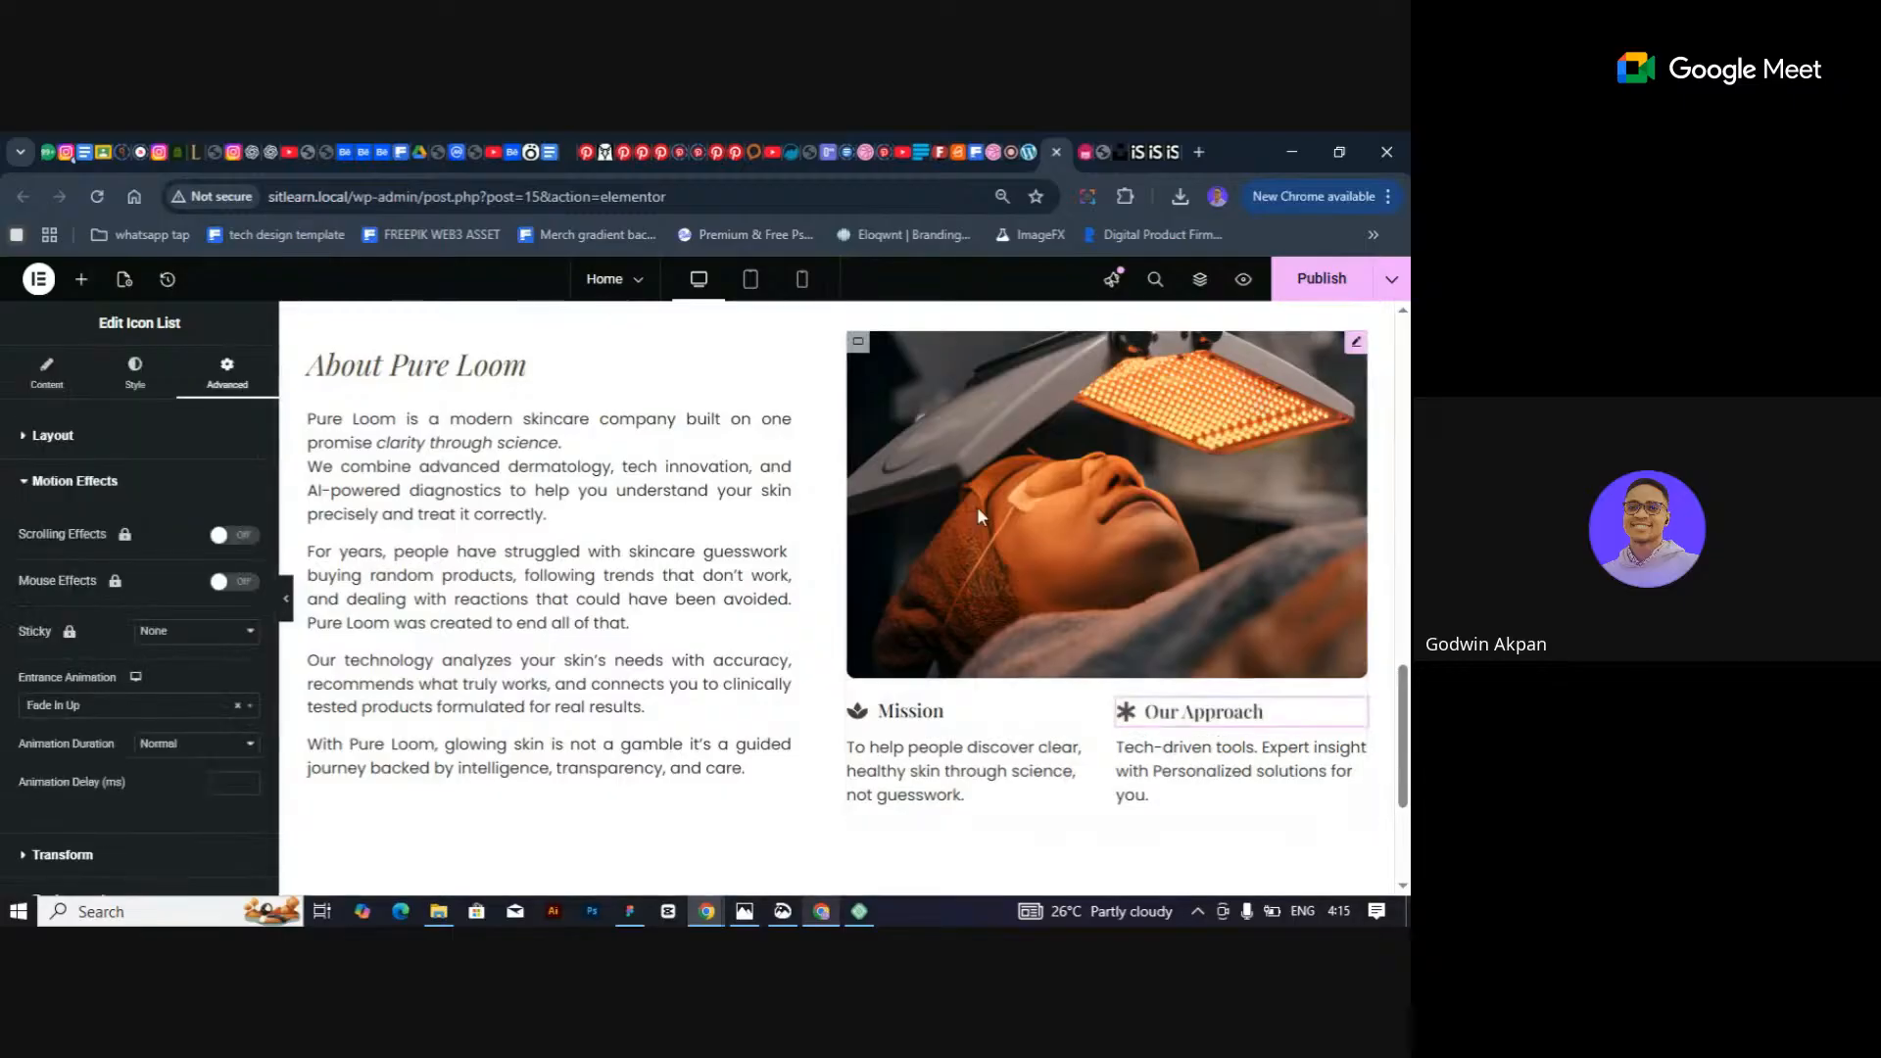
{"action": "left_click", "coordinate": [1323, 280]}
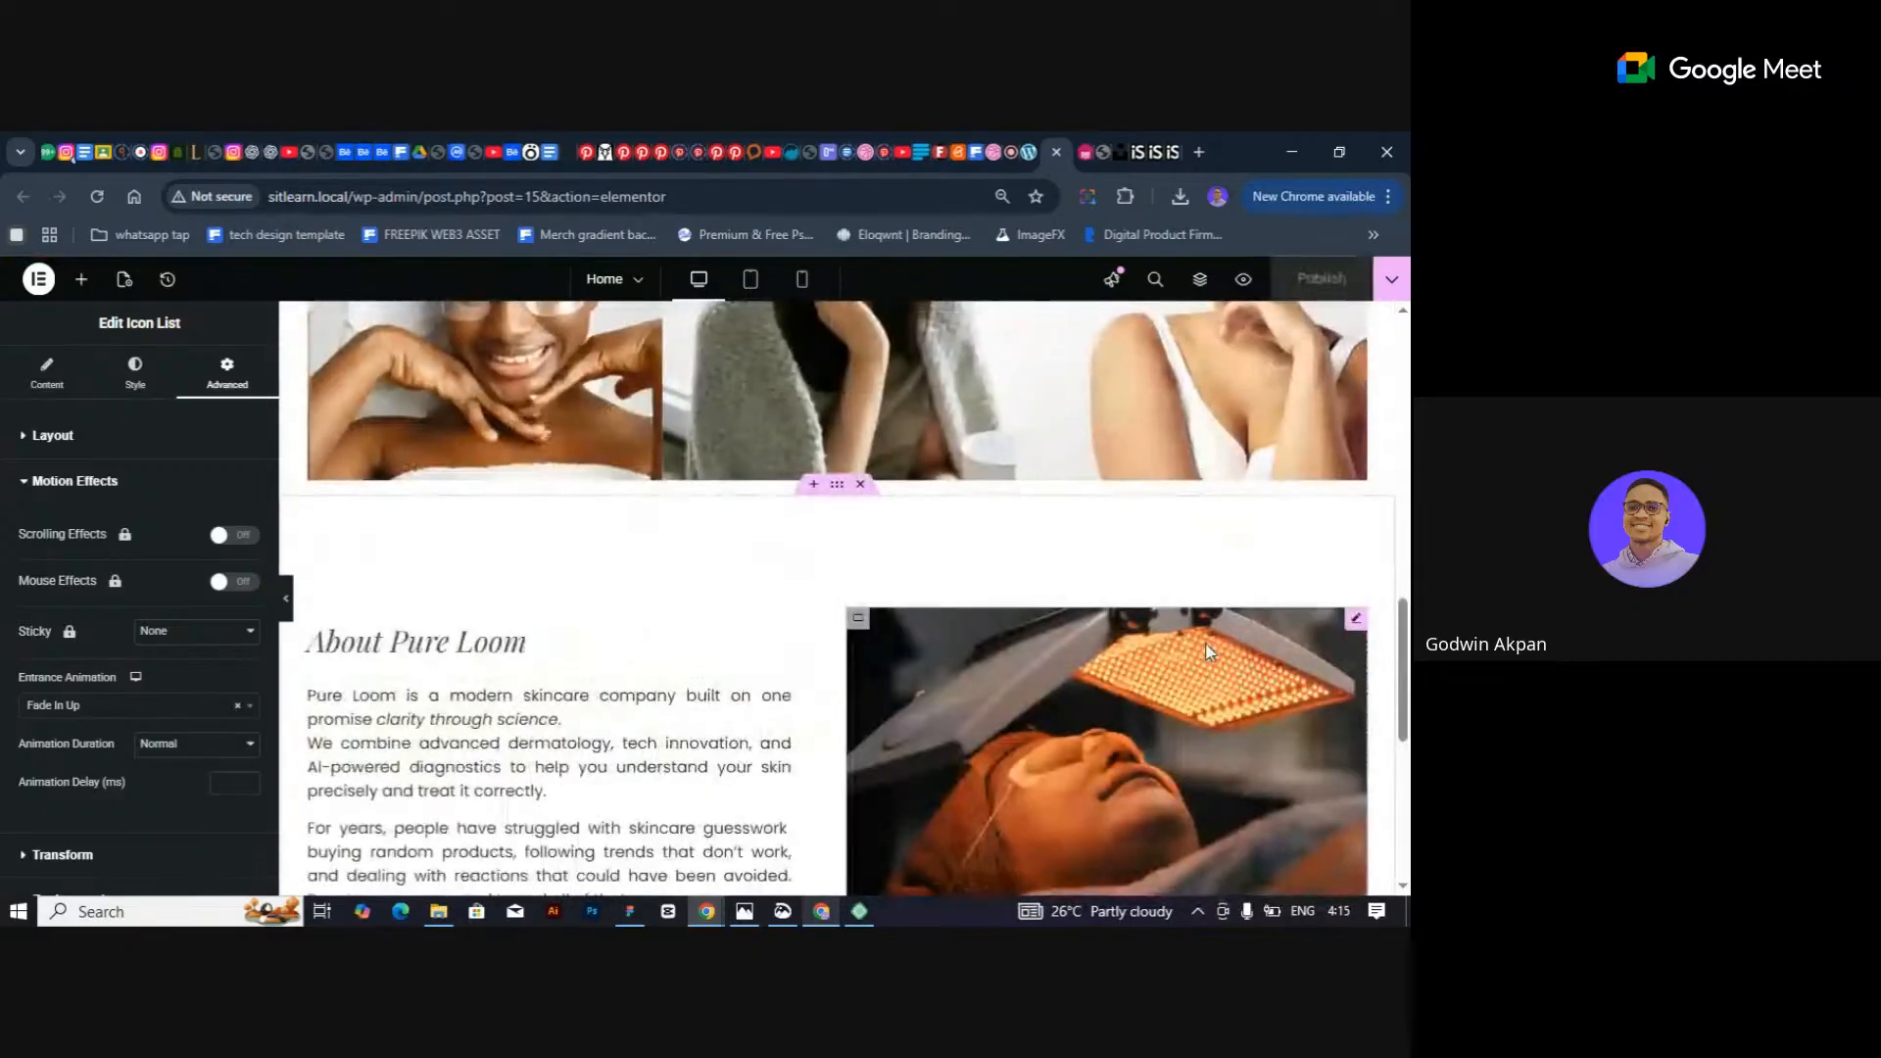
Review the page from the hero section to the About Pure Loom section without the editing panel, examining layout and entrance animations.
{"action": "scroll", "coordinate": [1381, 763], "scroll_direction": "down", "scroll_amount": 5}
{"action": "scroll", "coordinate": [1367, 579], "scroll_direction": "up", "scroll_amount": 10}
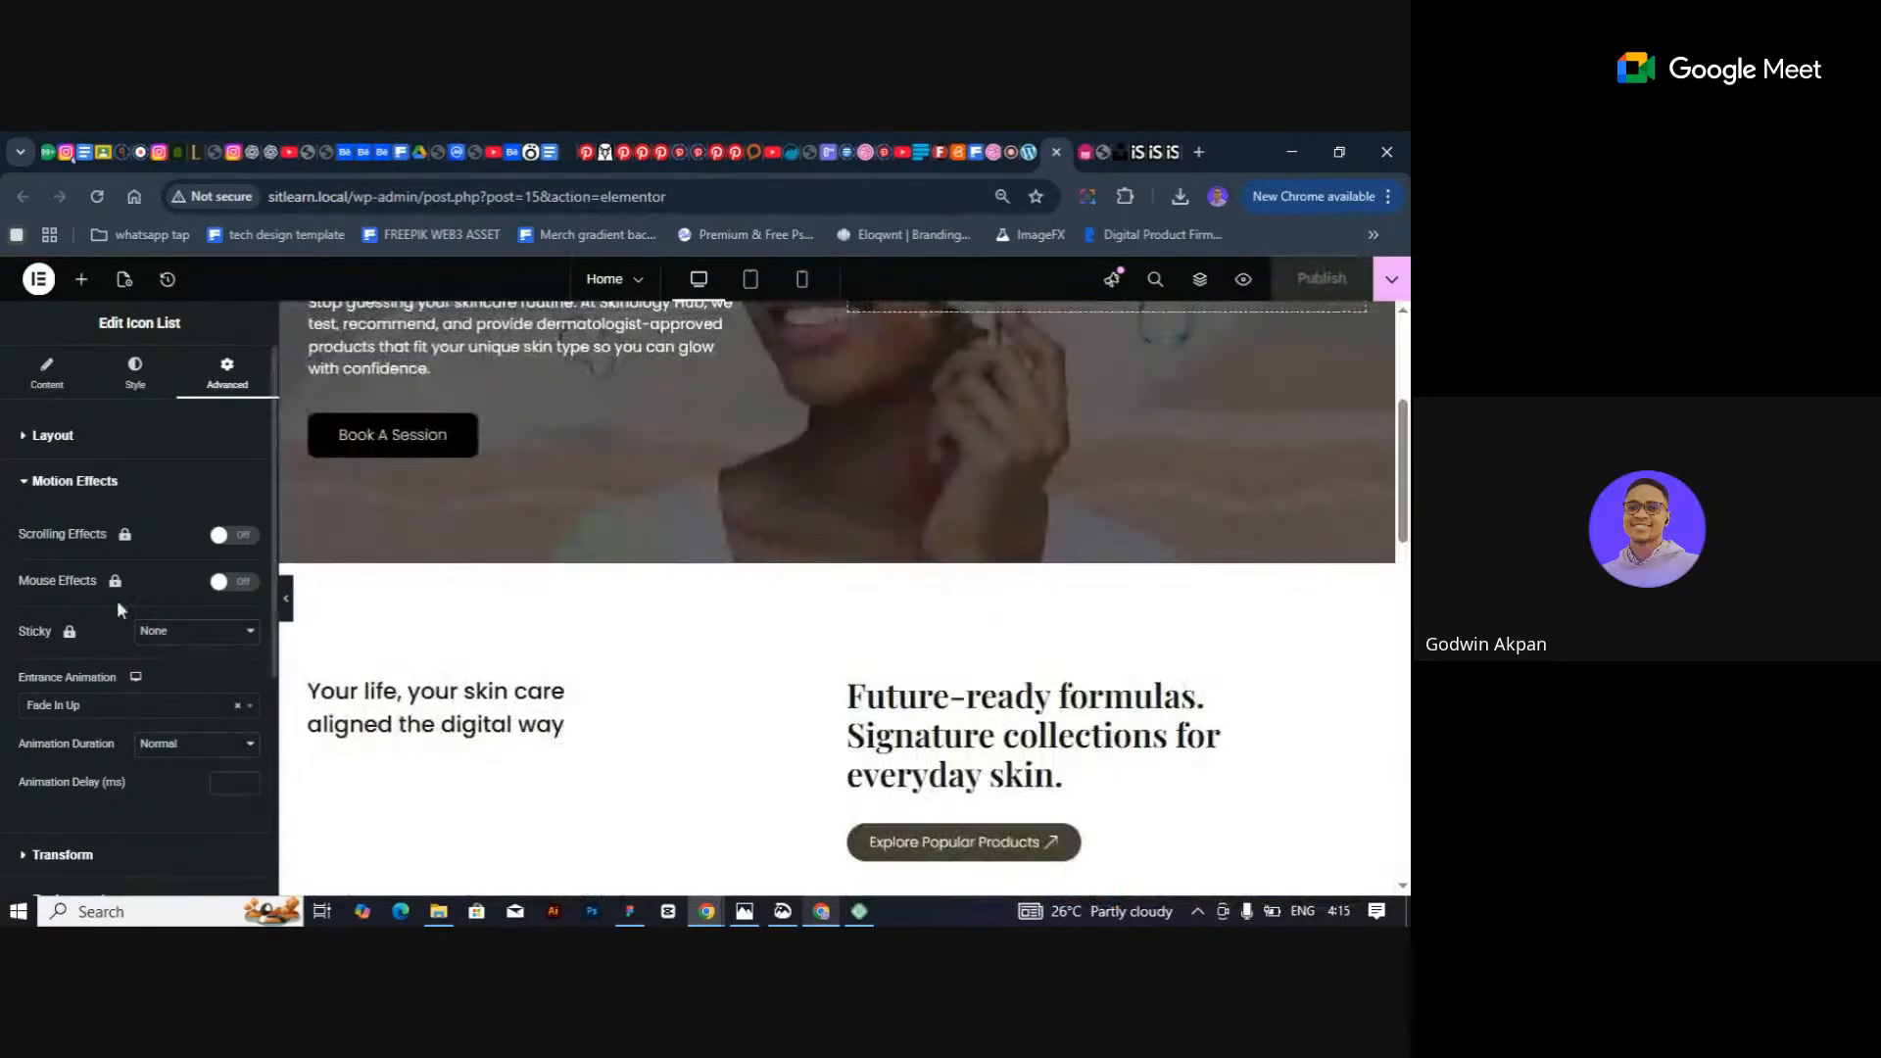
{"action": "left_click", "coordinate": [286, 599]}
{"action": "scroll", "coordinate": [866, 525], "scroll_direction": "down", "scroll_amount": 3}
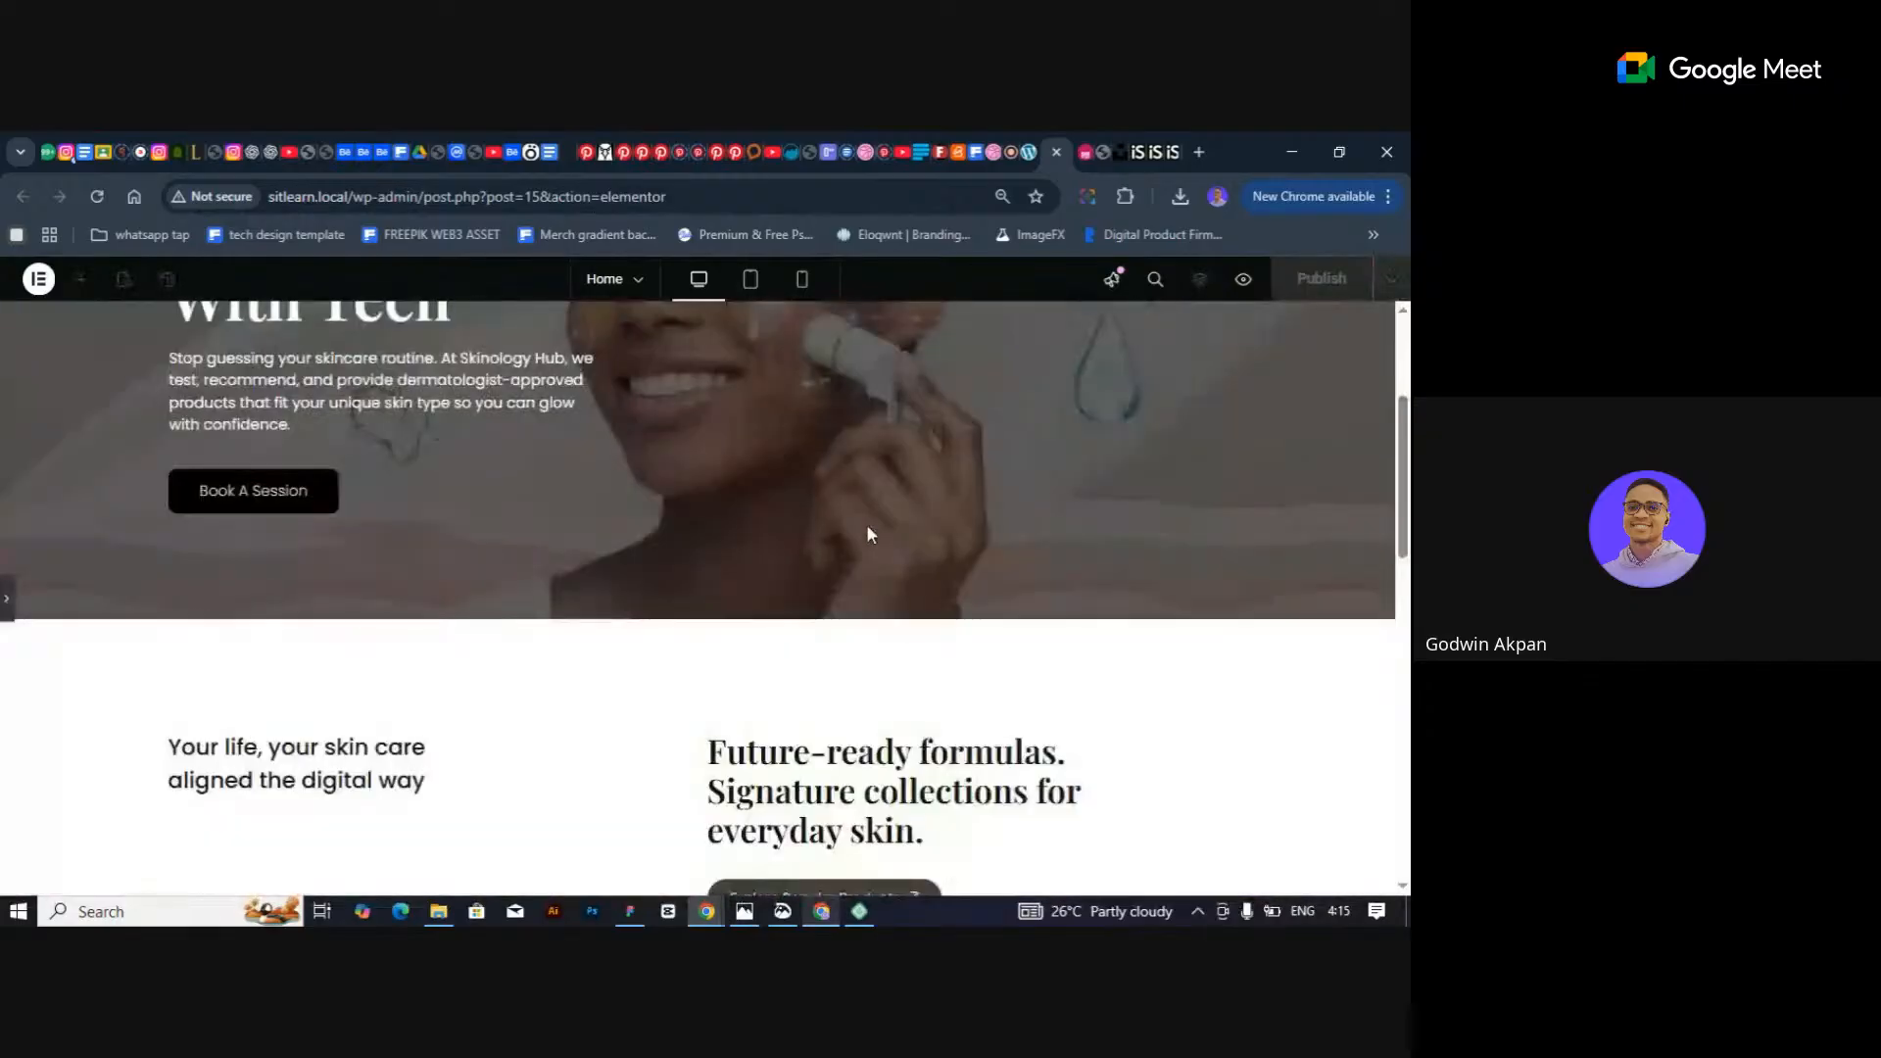
{"action": "scroll", "coordinate": [866, 525], "scroll_direction": "up", "scroll_amount": 3}
{"action": "scroll", "coordinate": [868, 524], "scroll_direction": "down", "scroll_amount": 8}
{"action": "scroll", "coordinate": [866, 532], "scroll_direction": "up", "scroll_amount": 3}
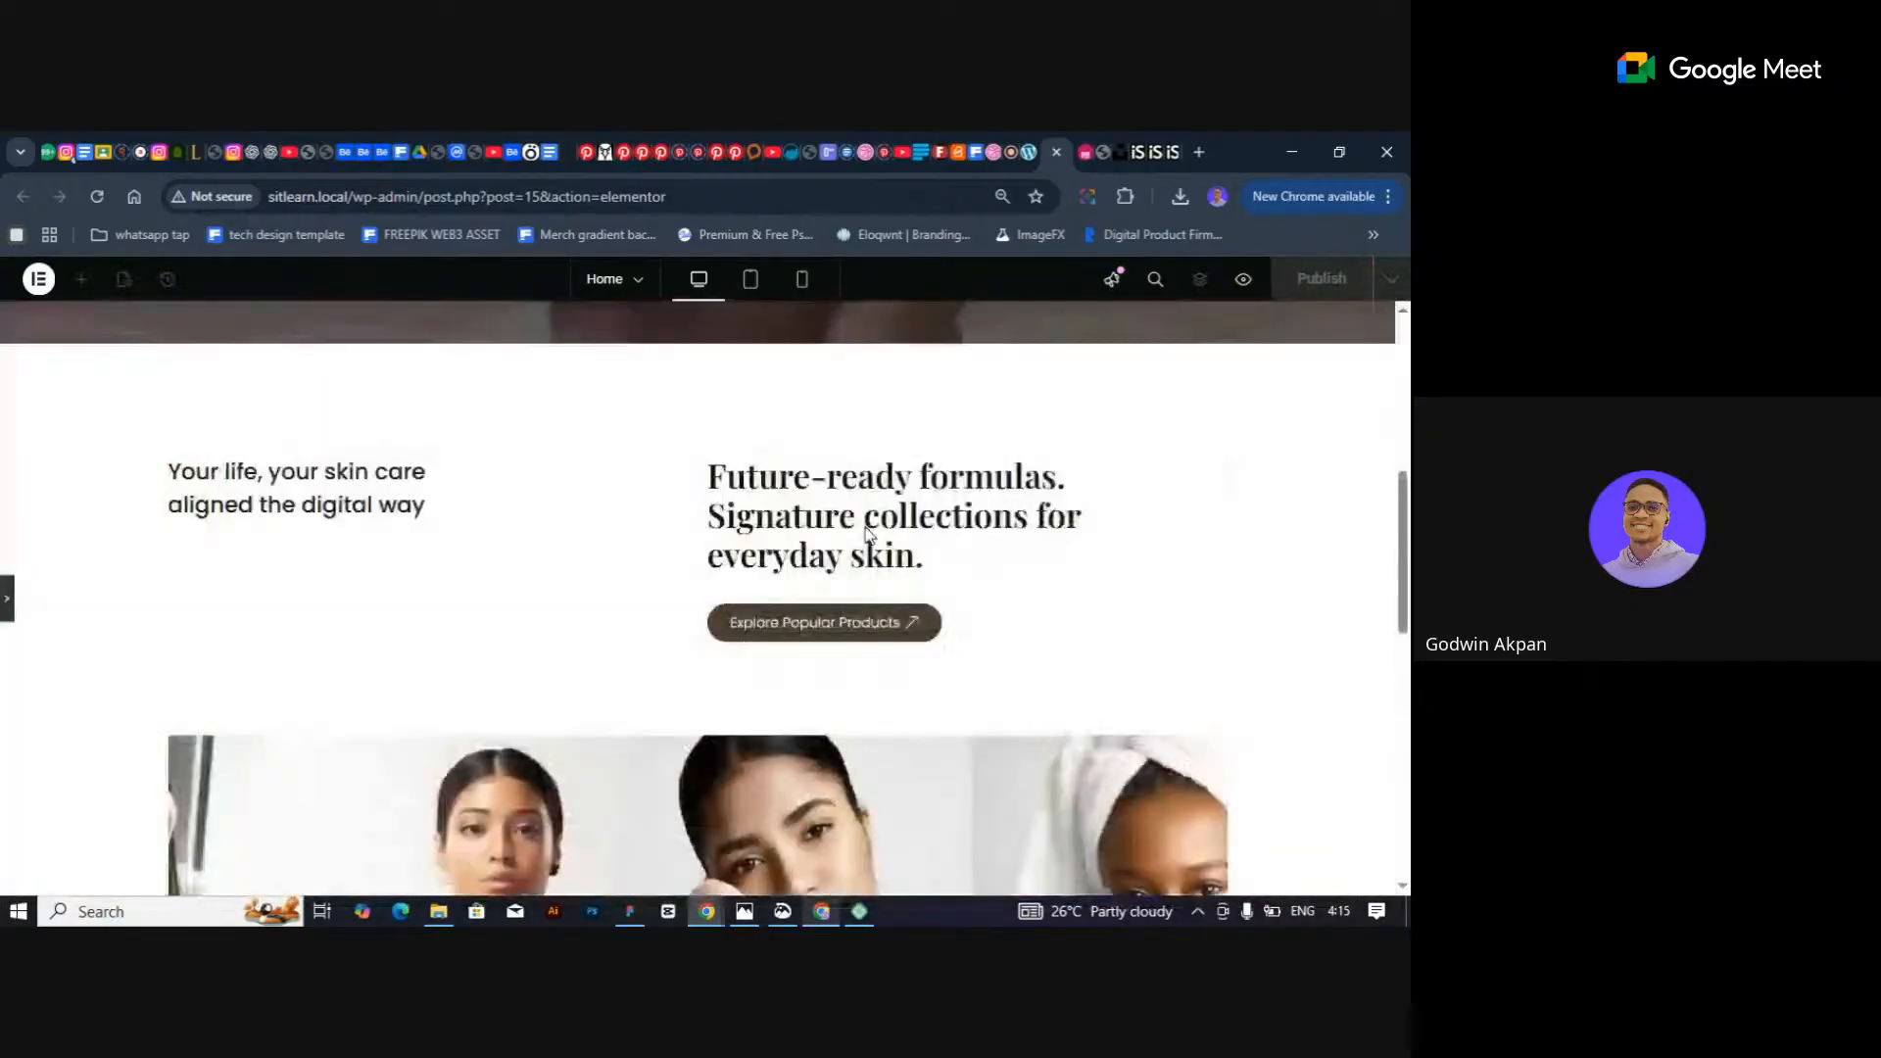
{"action": "scroll", "coordinate": [866, 532], "scroll_direction": "down", "scroll_amount": 9}
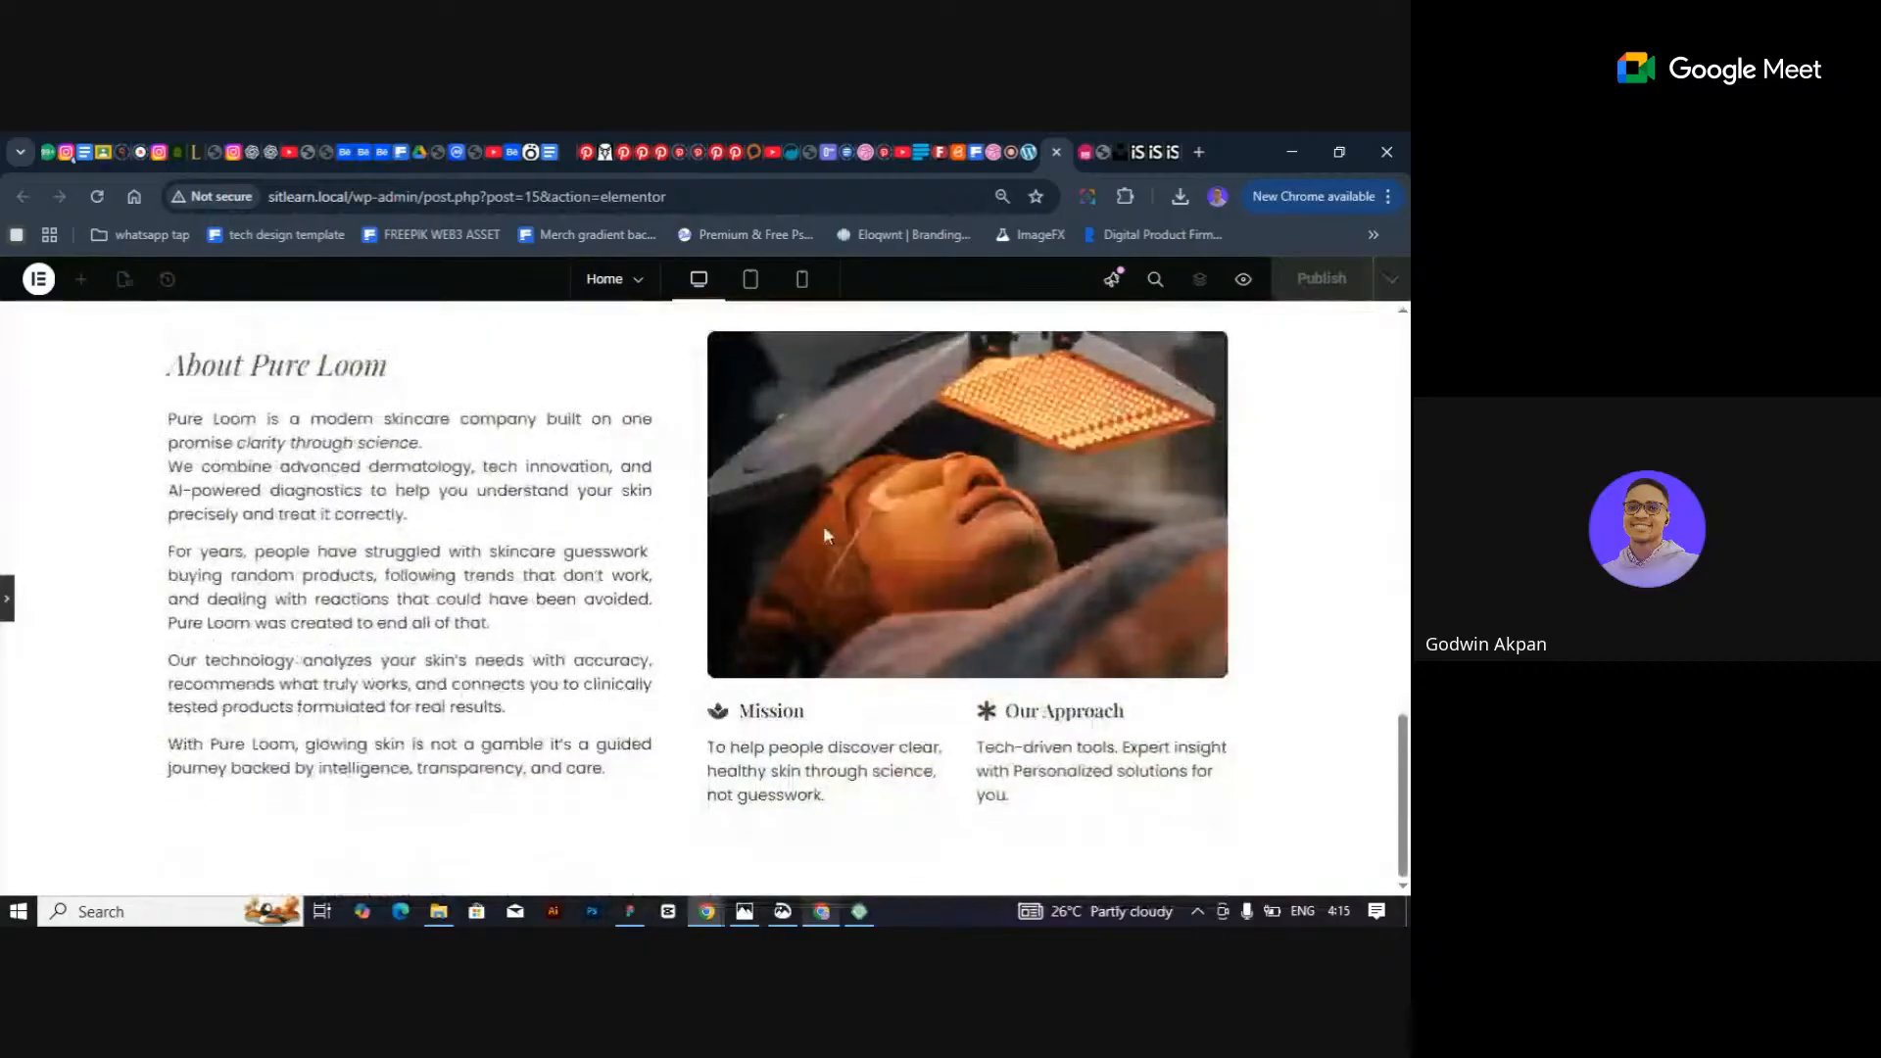
{"action": "scroll", "coordinate": [828, 534], "scroll_direction": "up", "scroll_amount": 5}
{"action": "scroll", "coordinate": [828, 535], "scroll_direction": "up", "scroll_amount": 5}
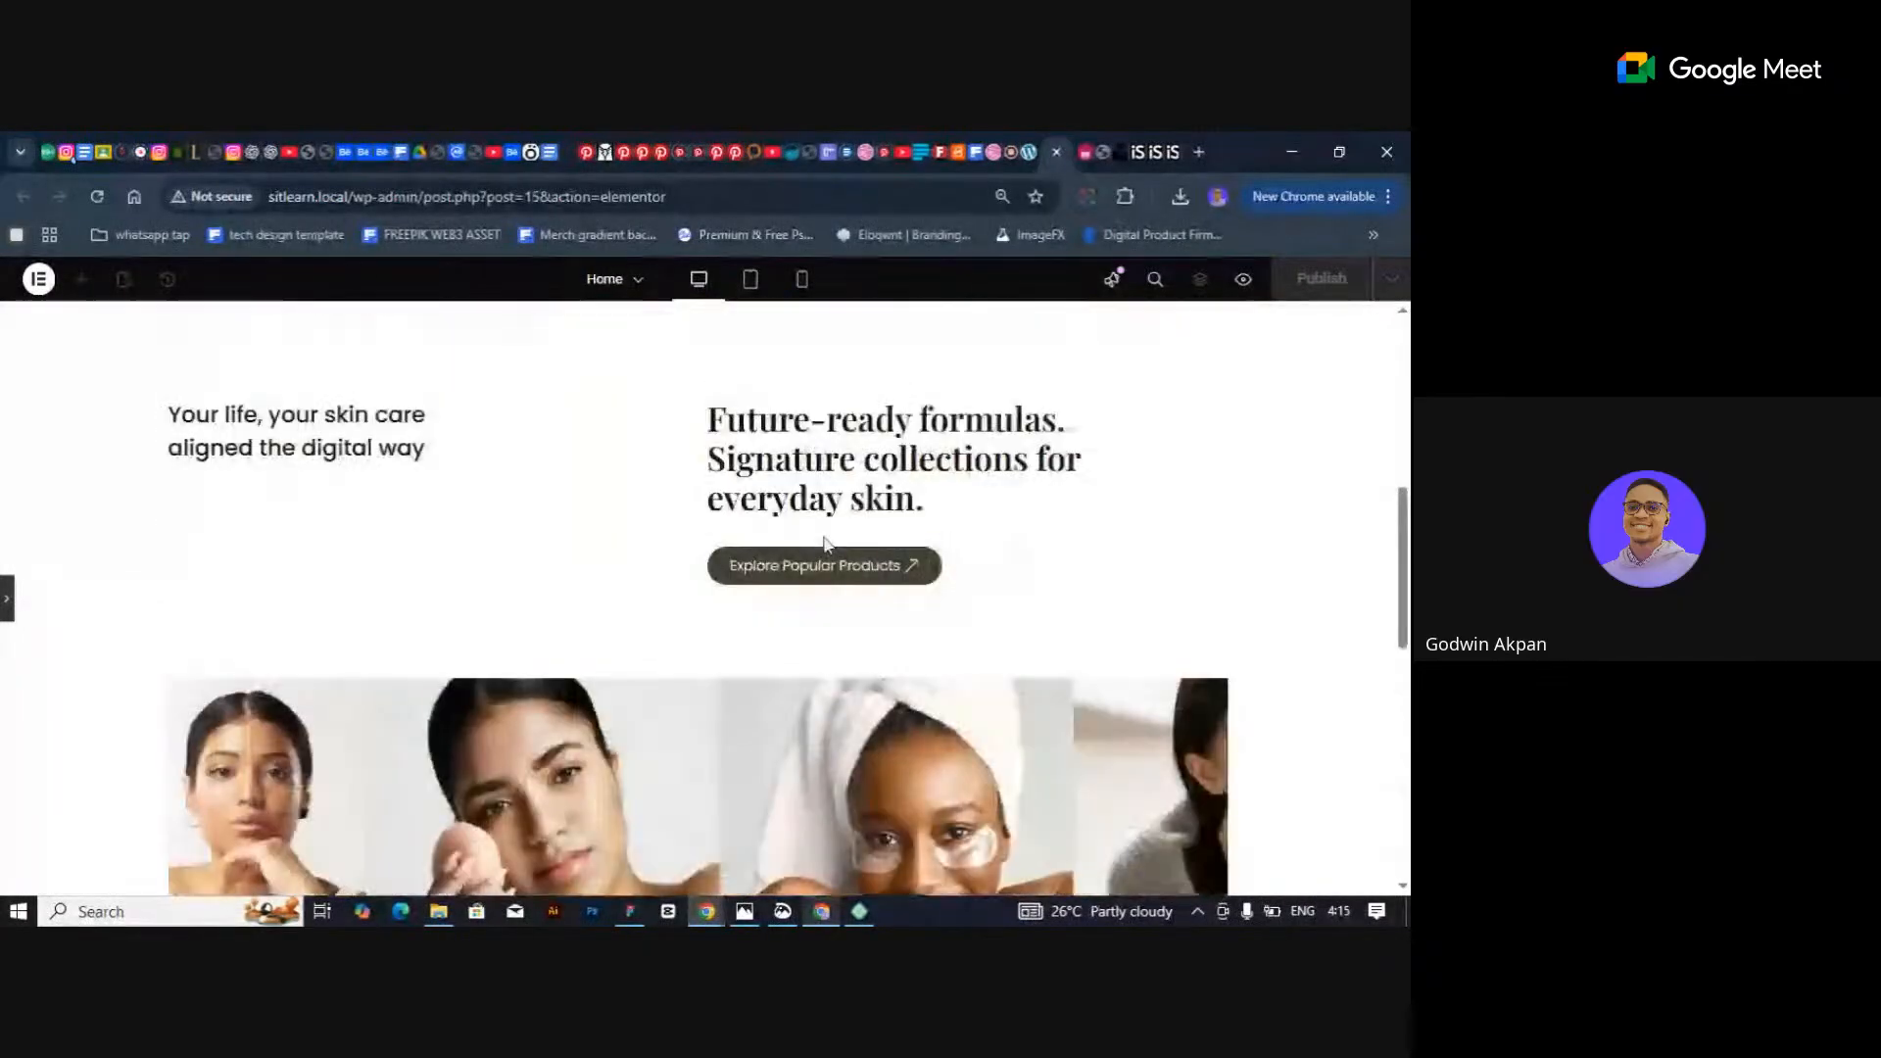
{"action": "scroll", "coordinate": [825, 557], "scroll_direction": "down", "scroll_amount": 8}
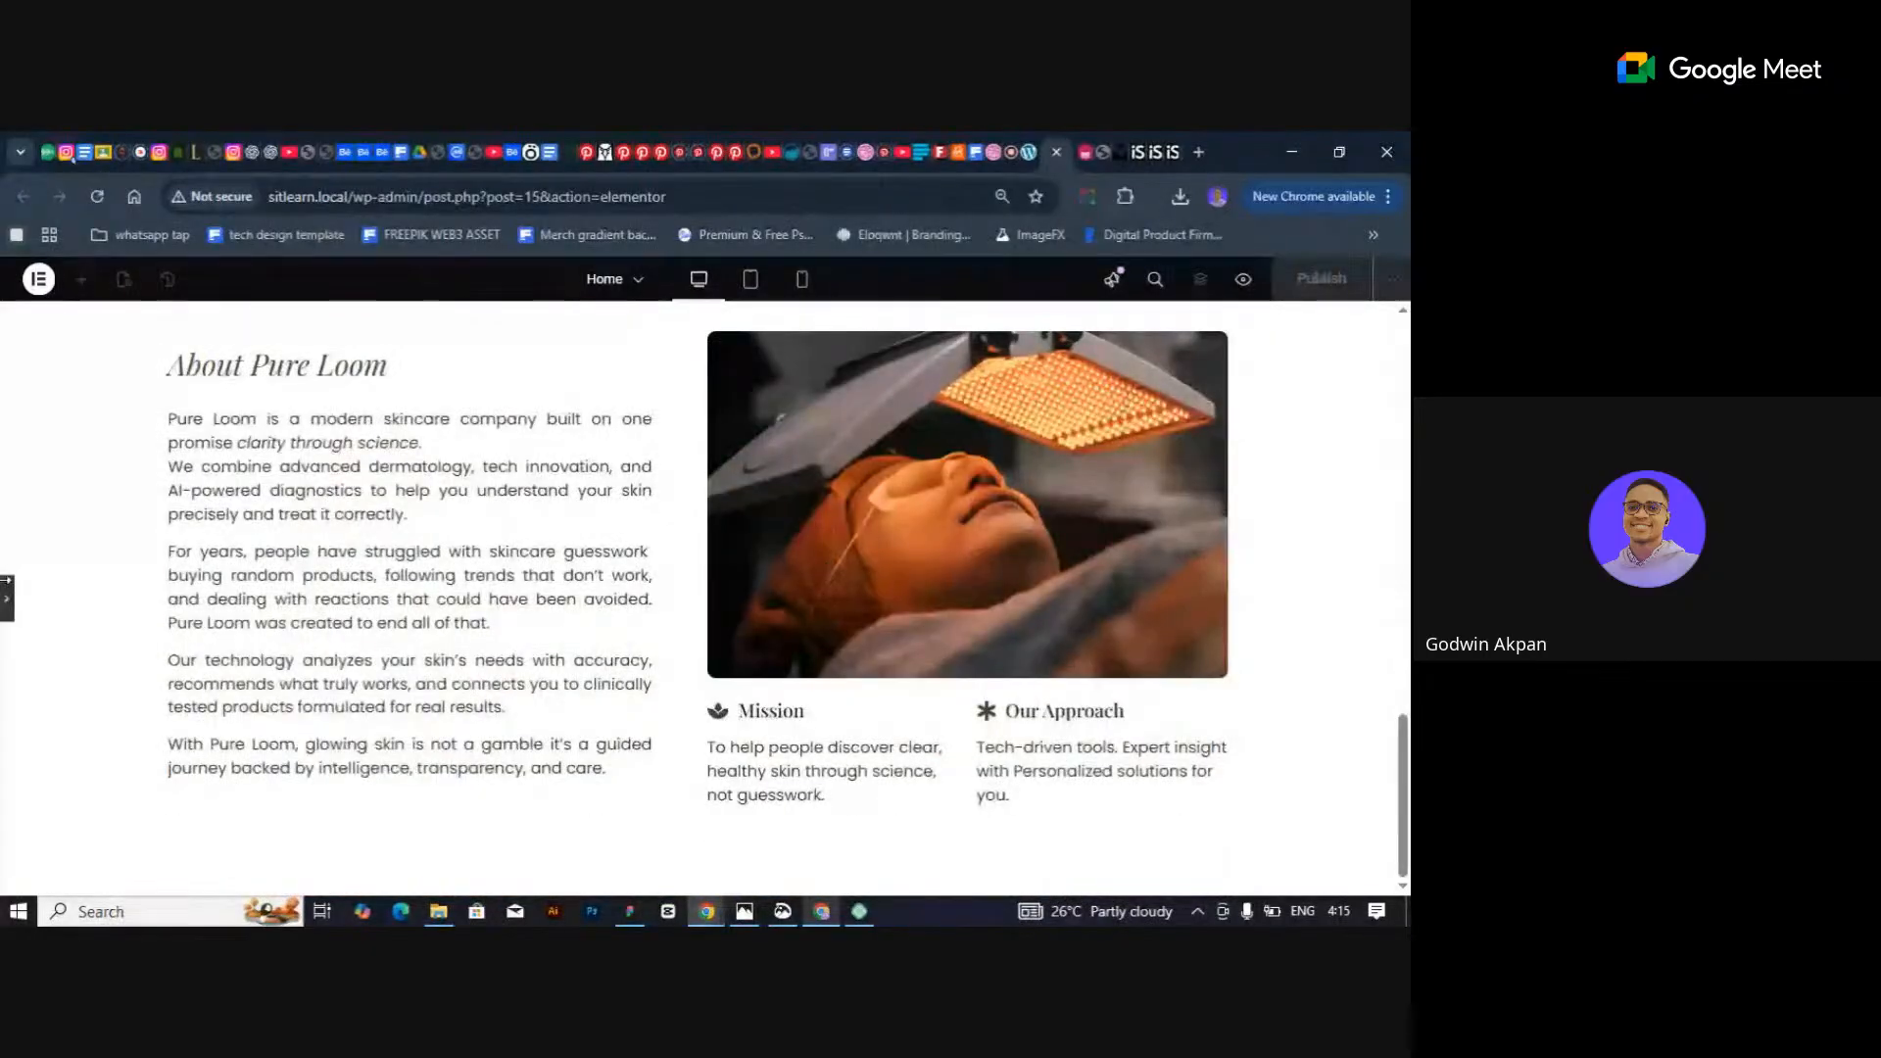
{"action": "left_click", "coordinate": [6, 598]}
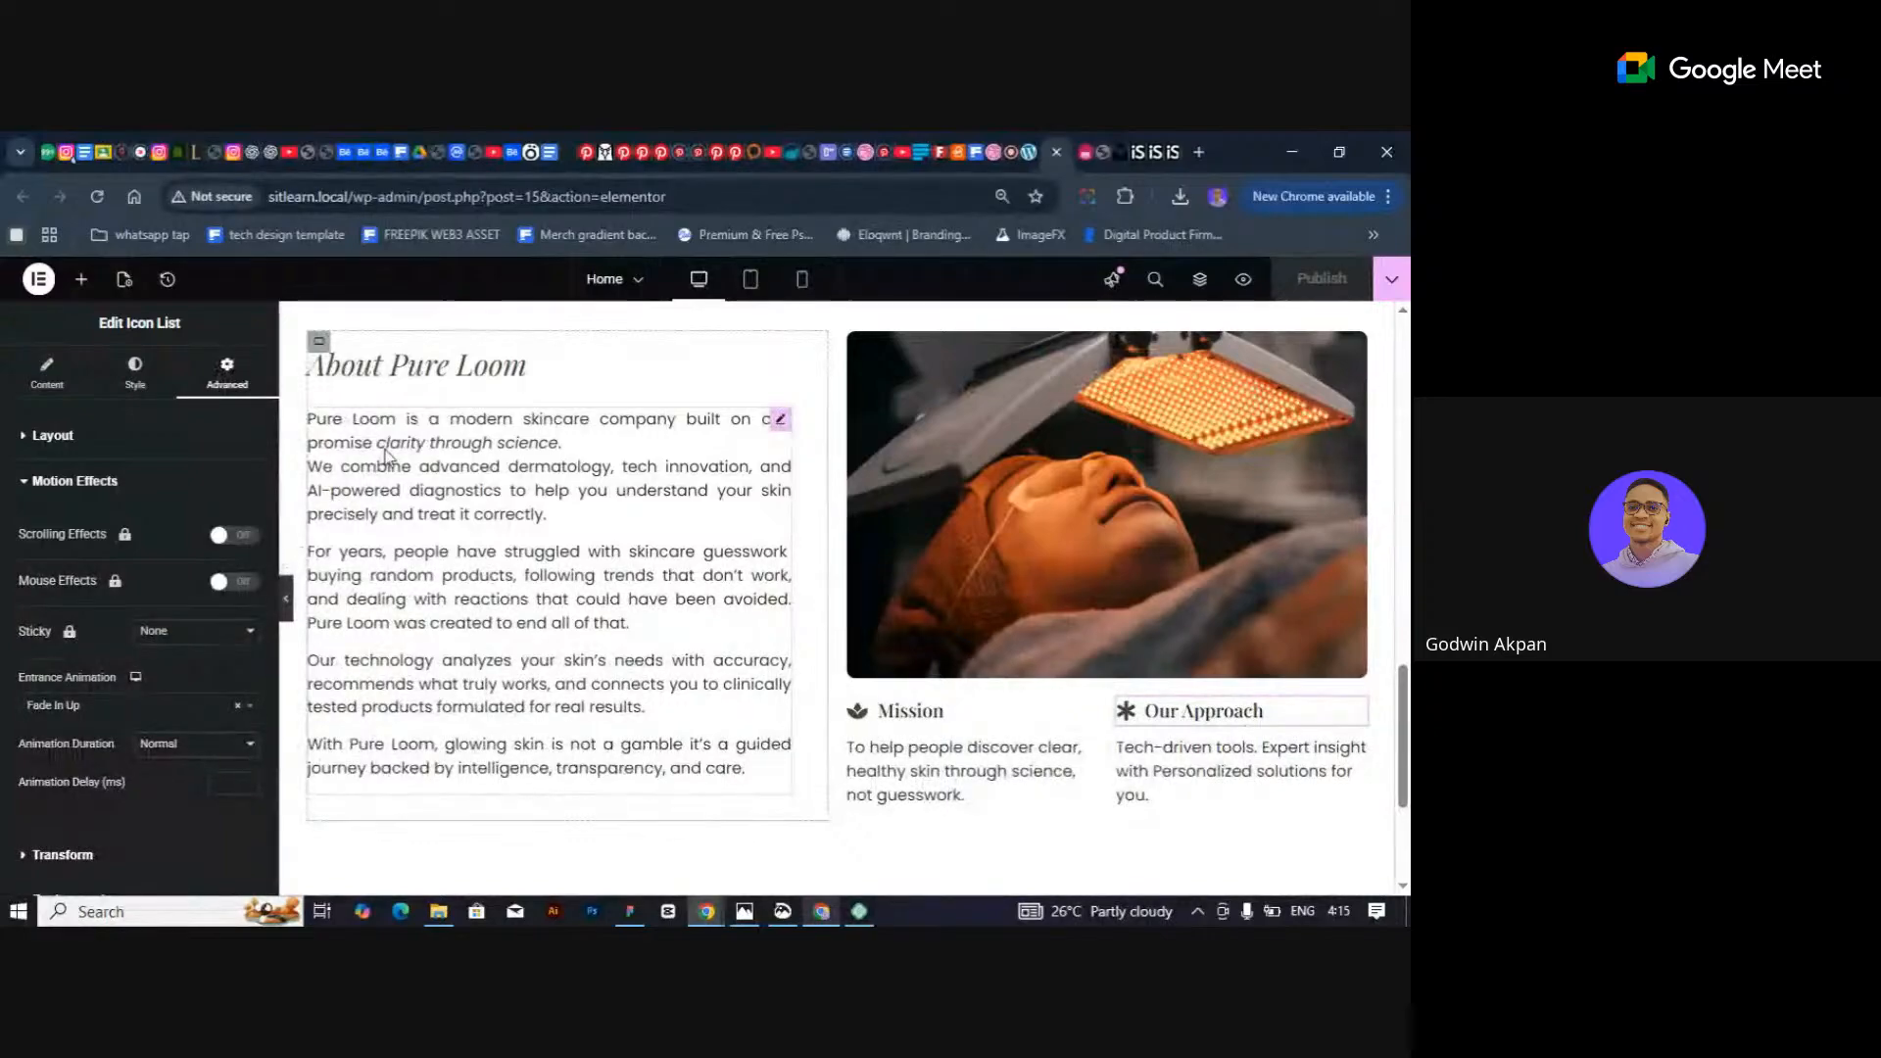
{"action": "left_click", "coordinate": [290, 593]}
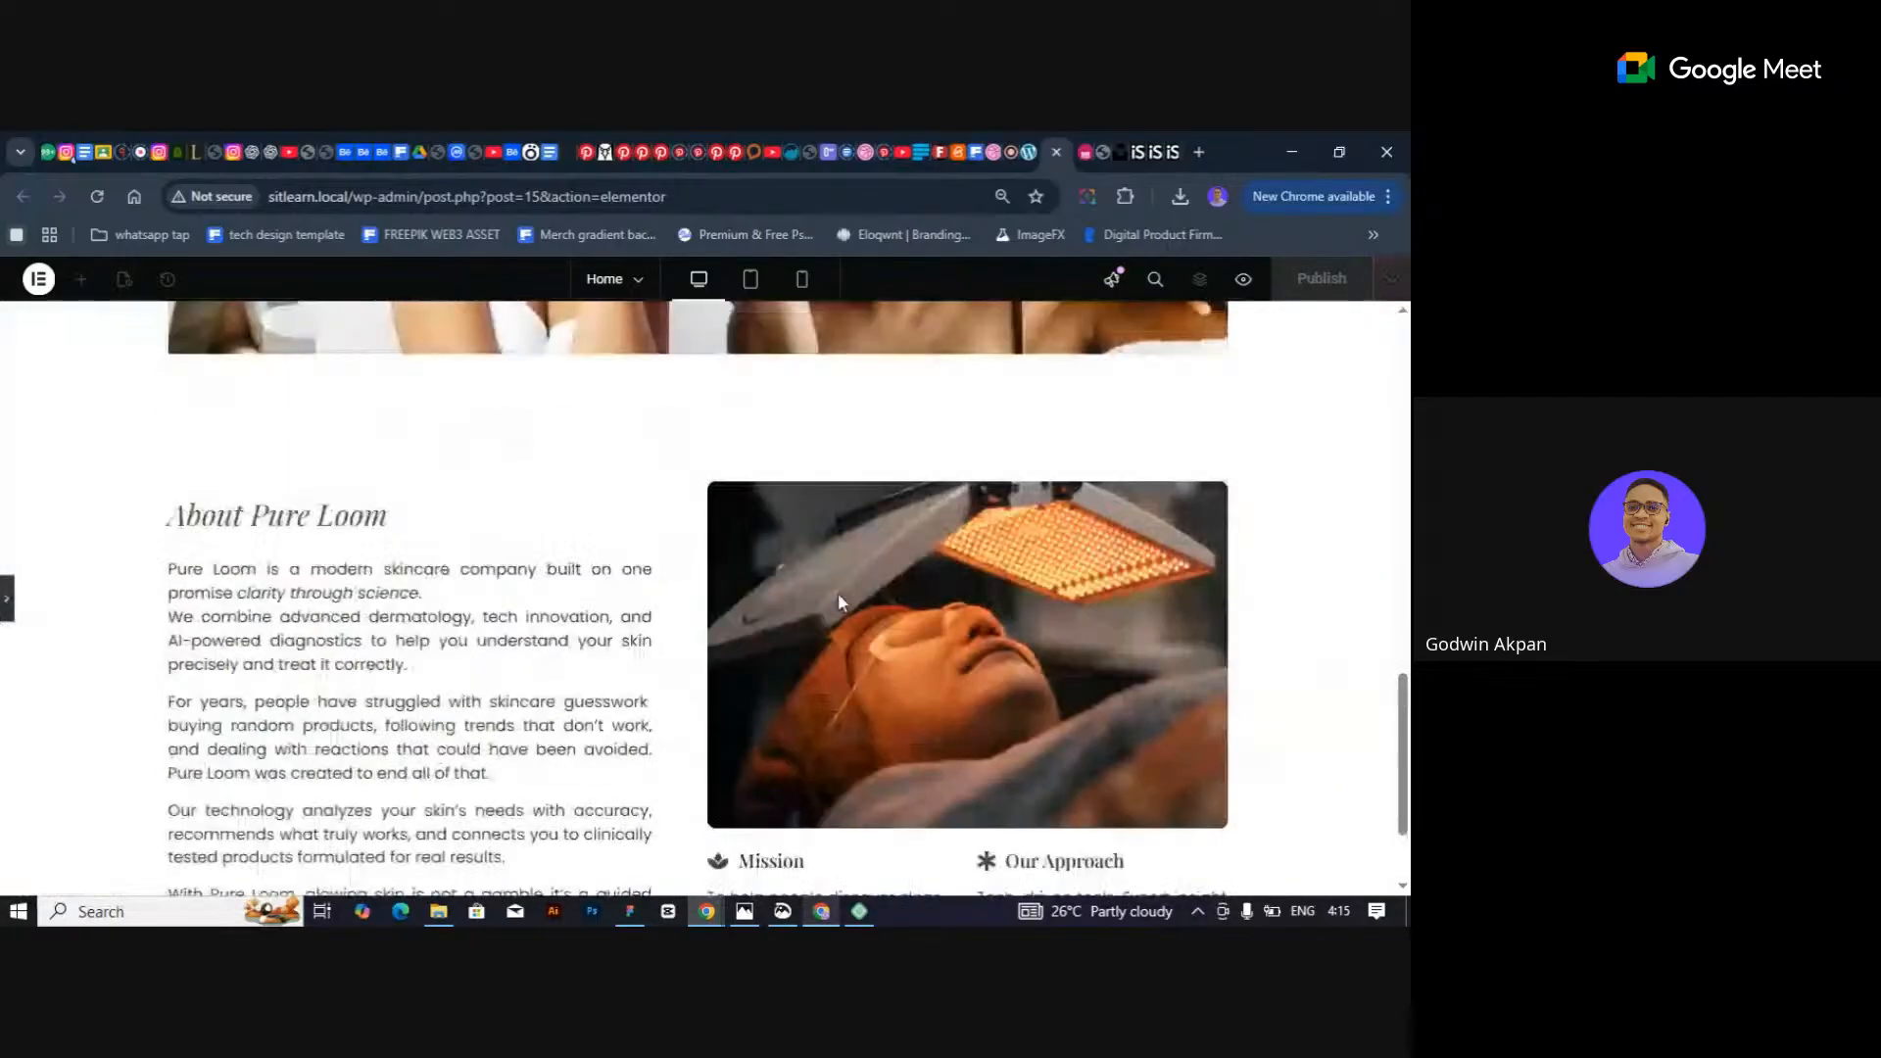
{"action": "scroll", "coordinate": [829, 647], "scroll_direction": "down", "scroll_amount": 5}
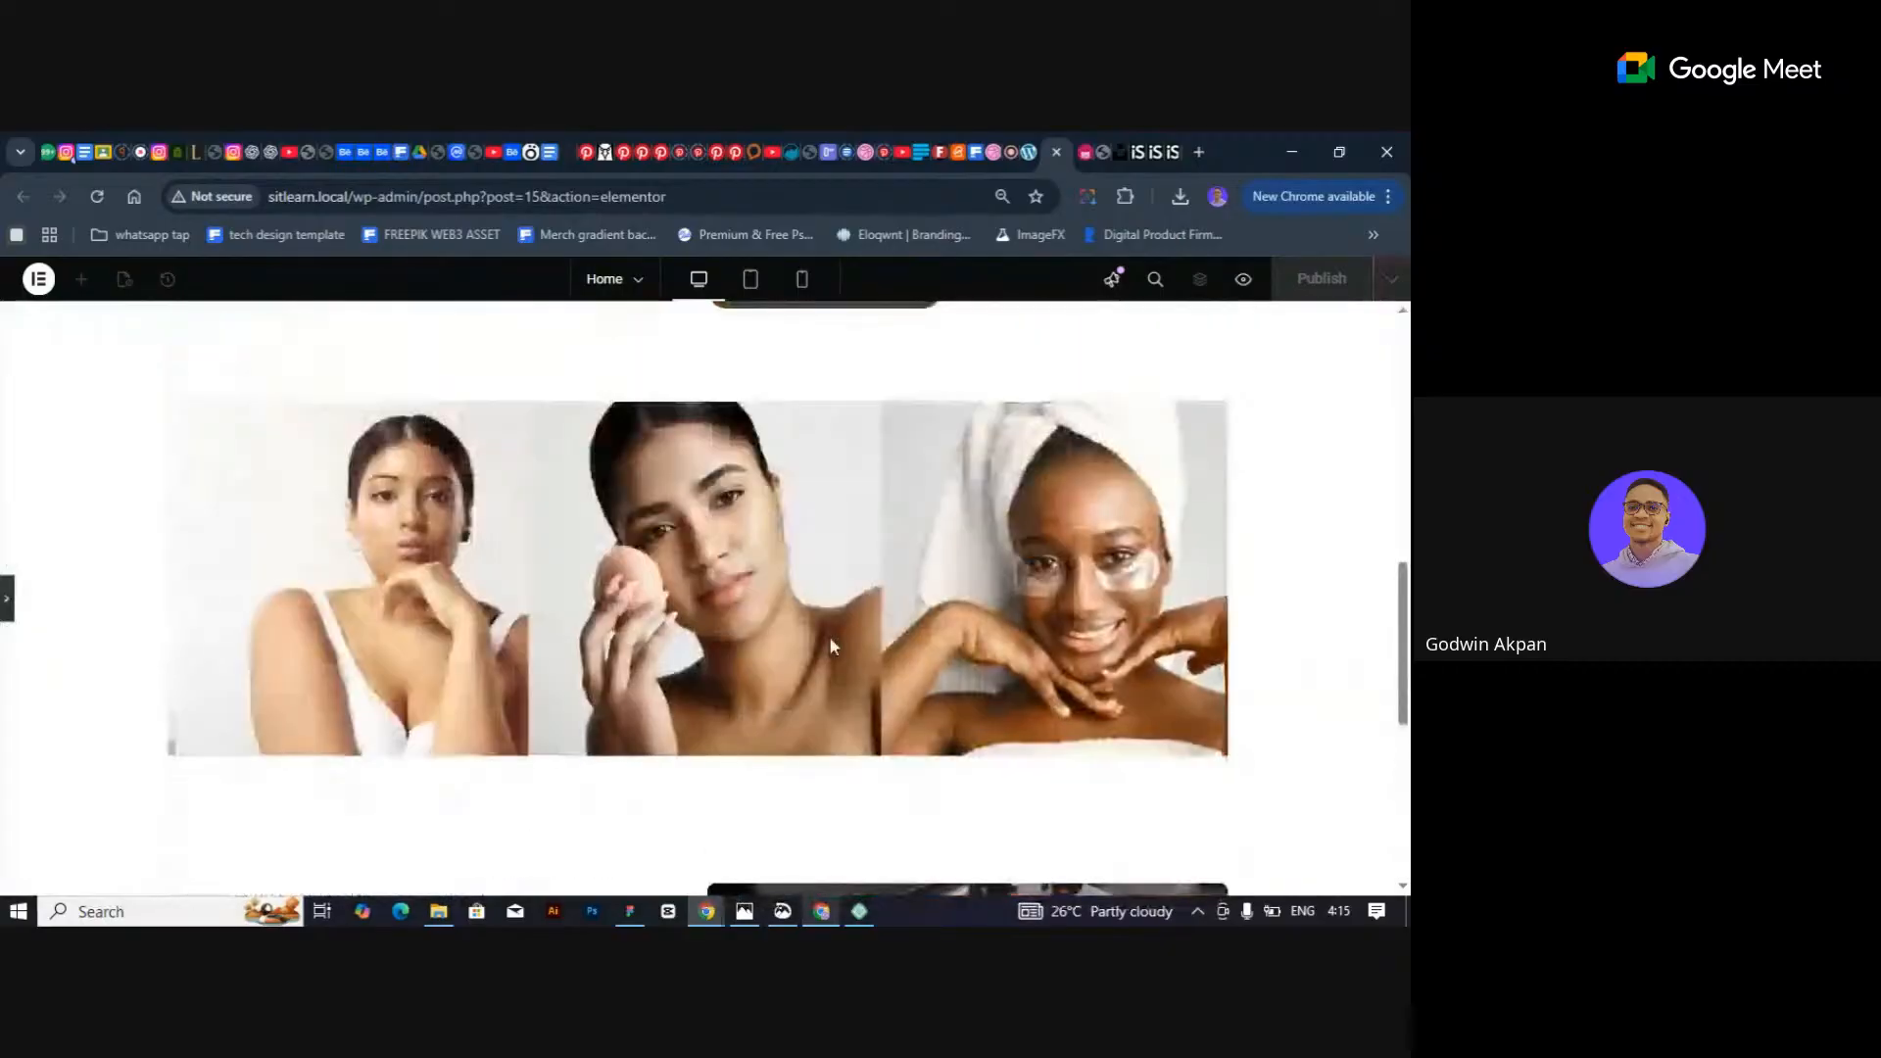
Check the Google Meet call and return to the home page in the Elementor editor.
{"action": "scroll", "coordinate": [839, 597], "scroll_direction": "up", "scroll_amount": 5}
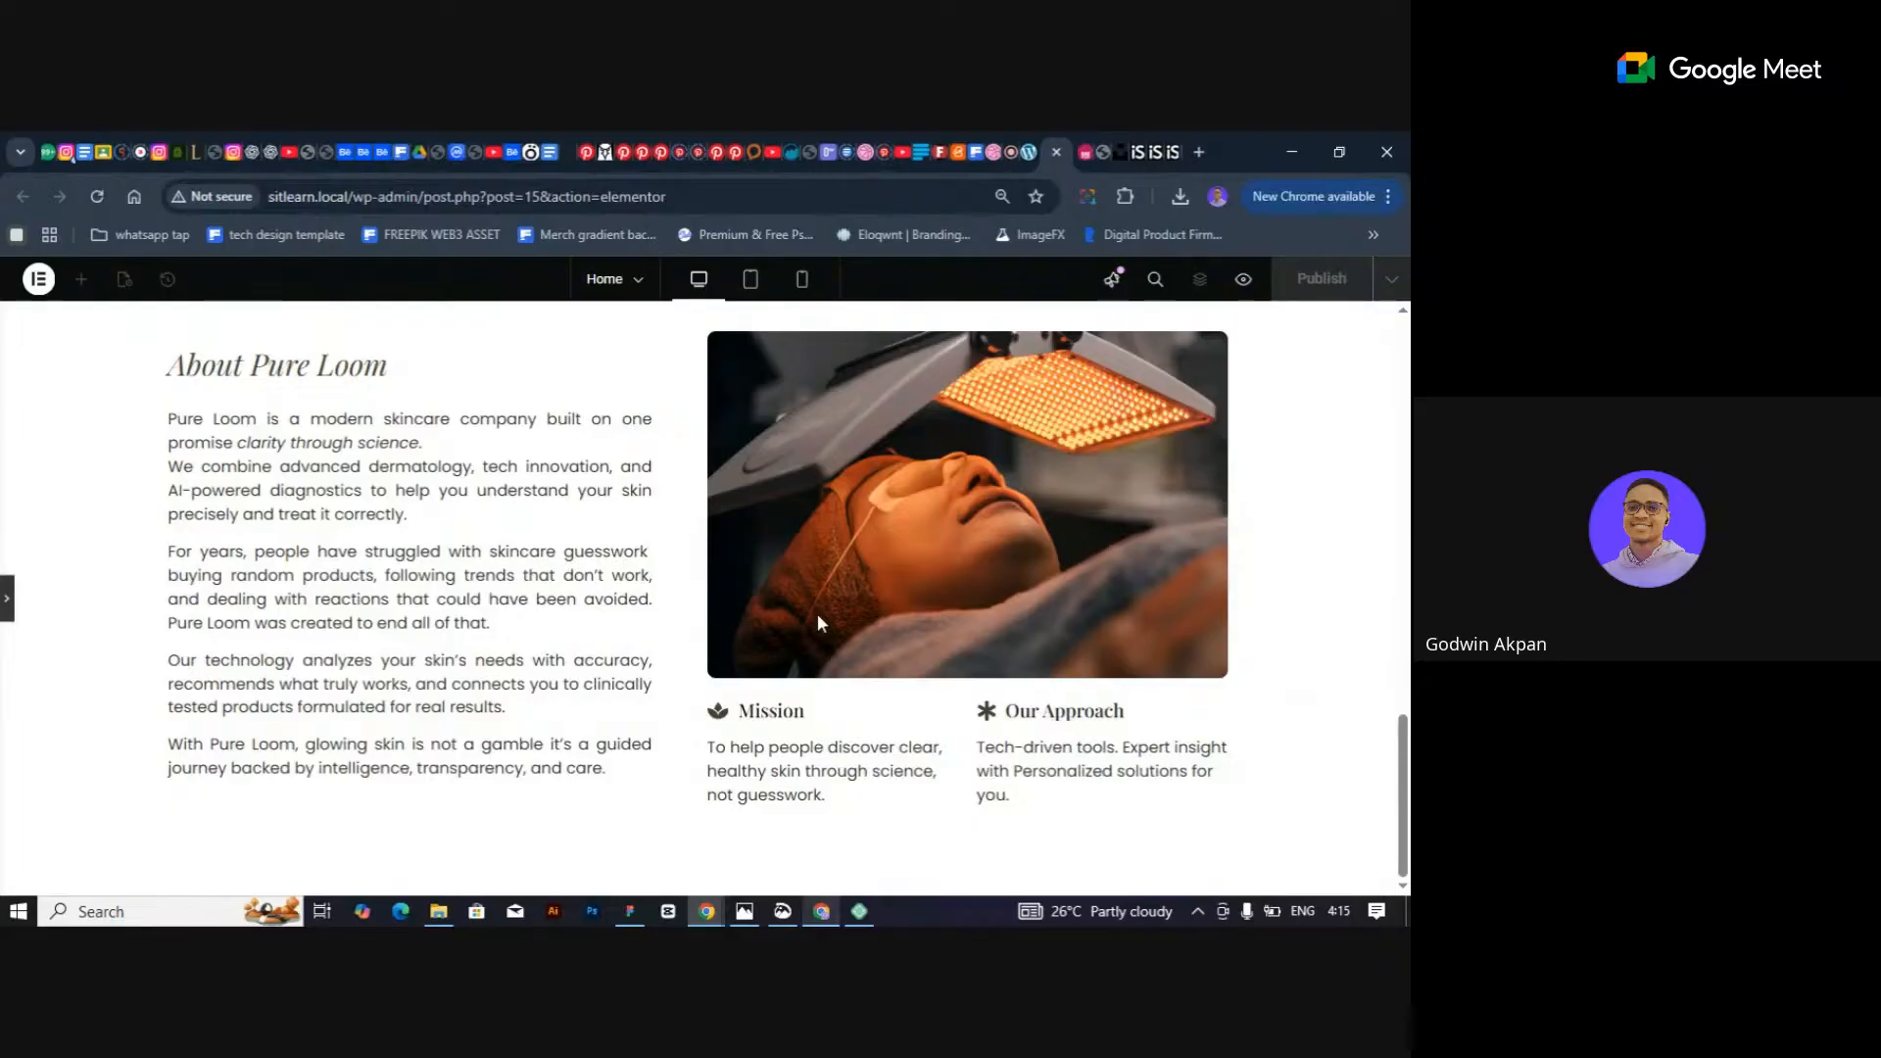
{"action": "left_click", "coordinate": [1013, 151]}
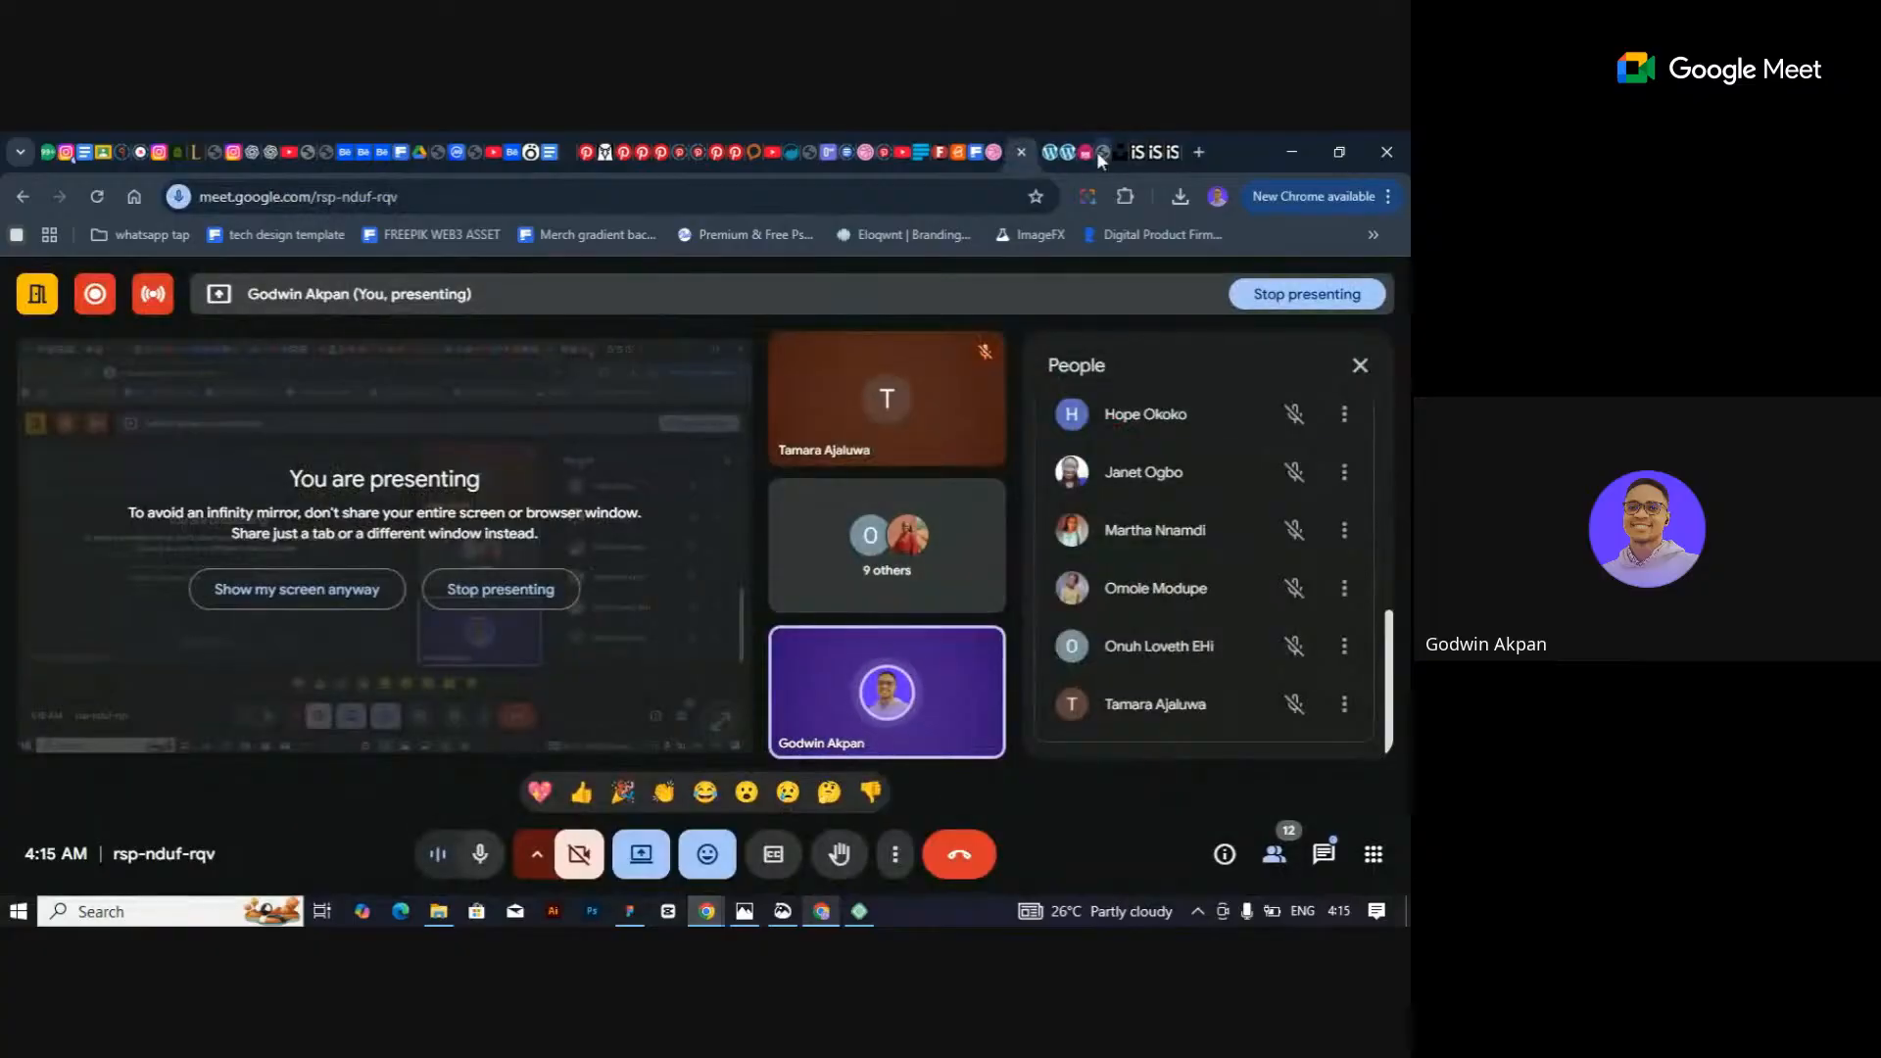
{"action": "left_click", "coordinate": [1071, 154]}
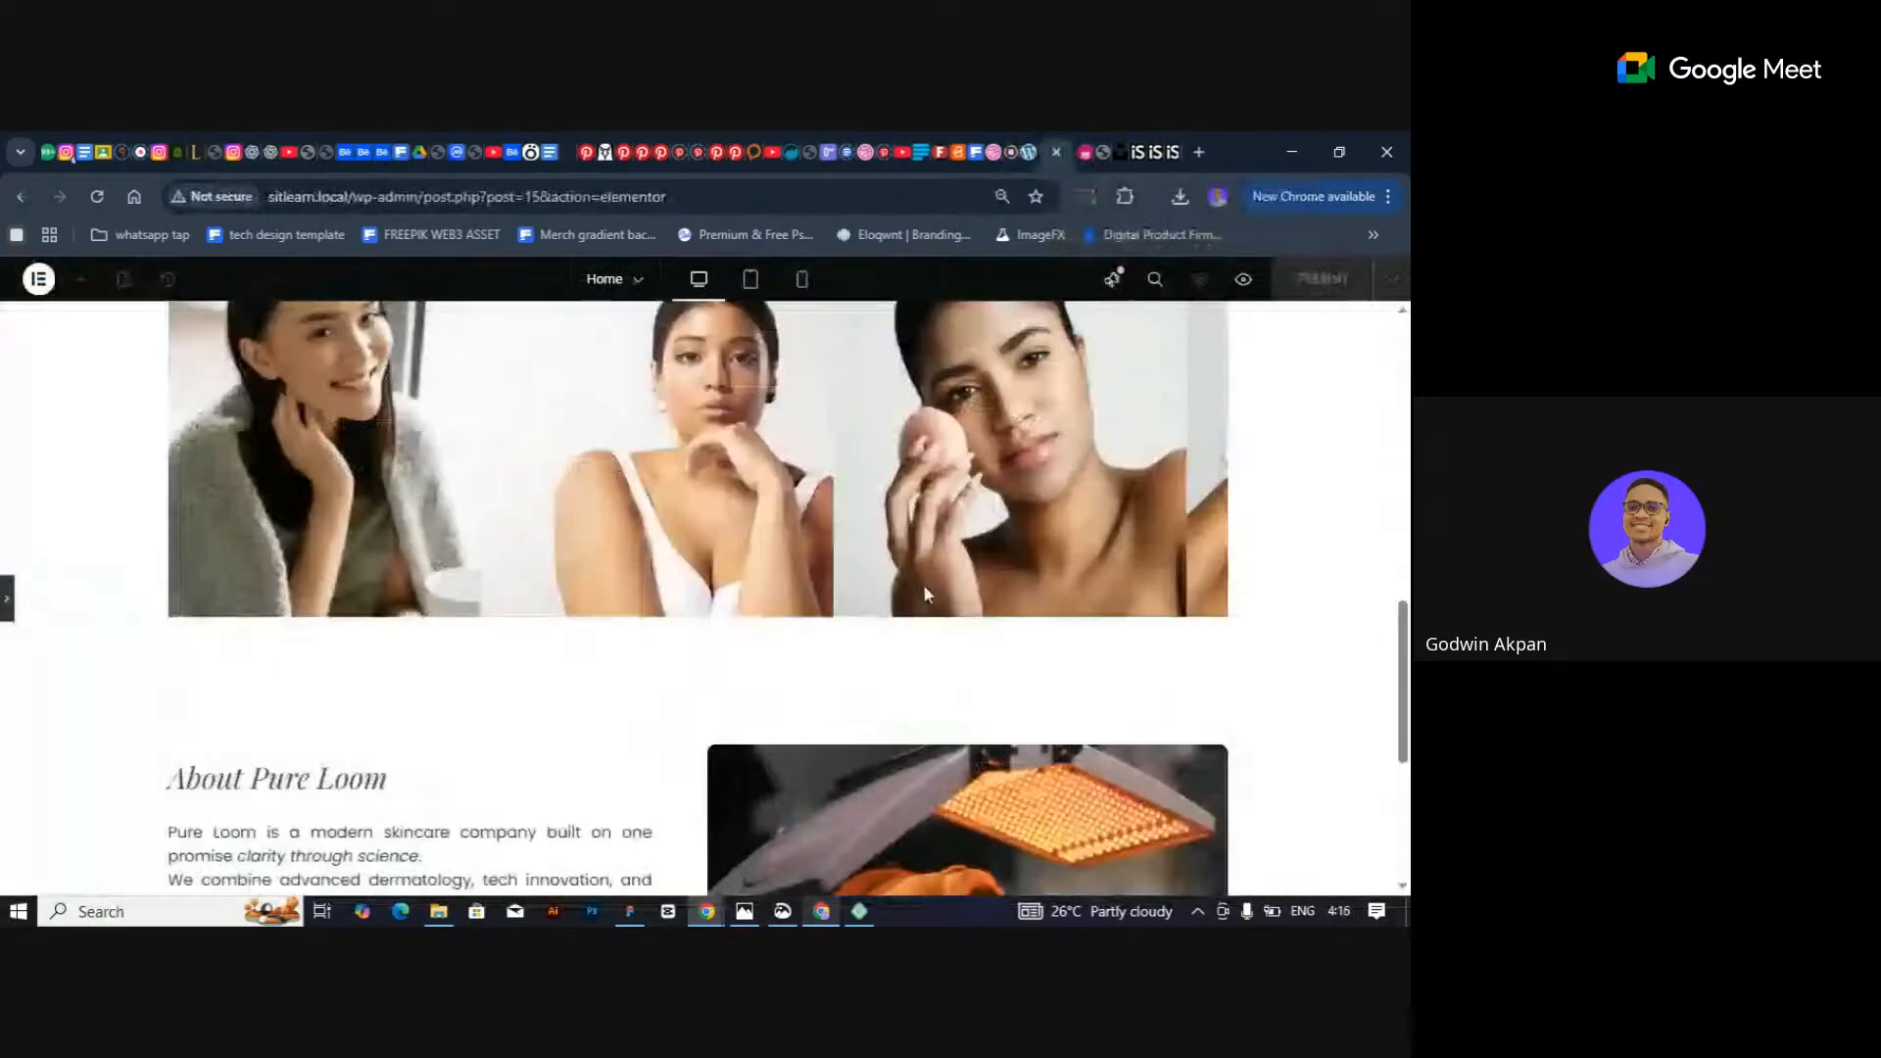
Set the hero container's background overlay opacity to 0.56 and publish the page.
{"action": "left_click", "coordinate": [5, 602]}
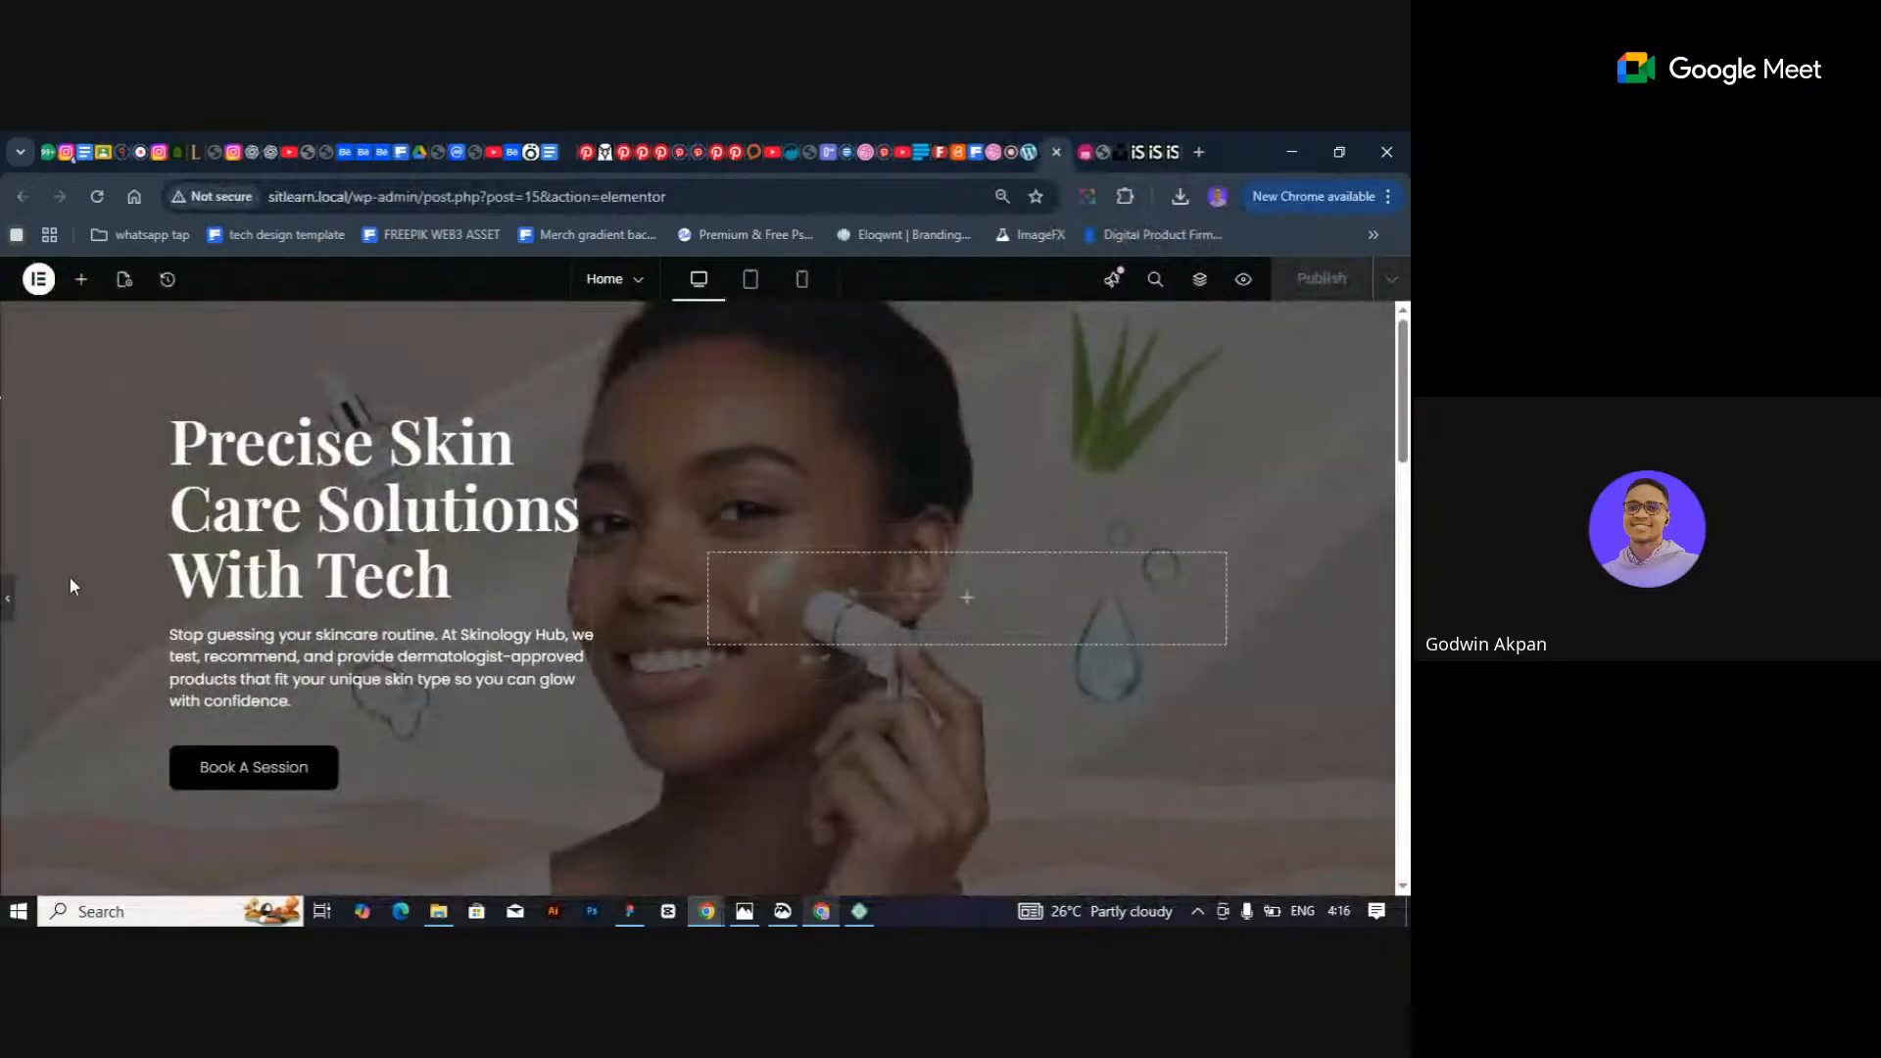
{"action": "left_click", "coordinate": [835, 316]}
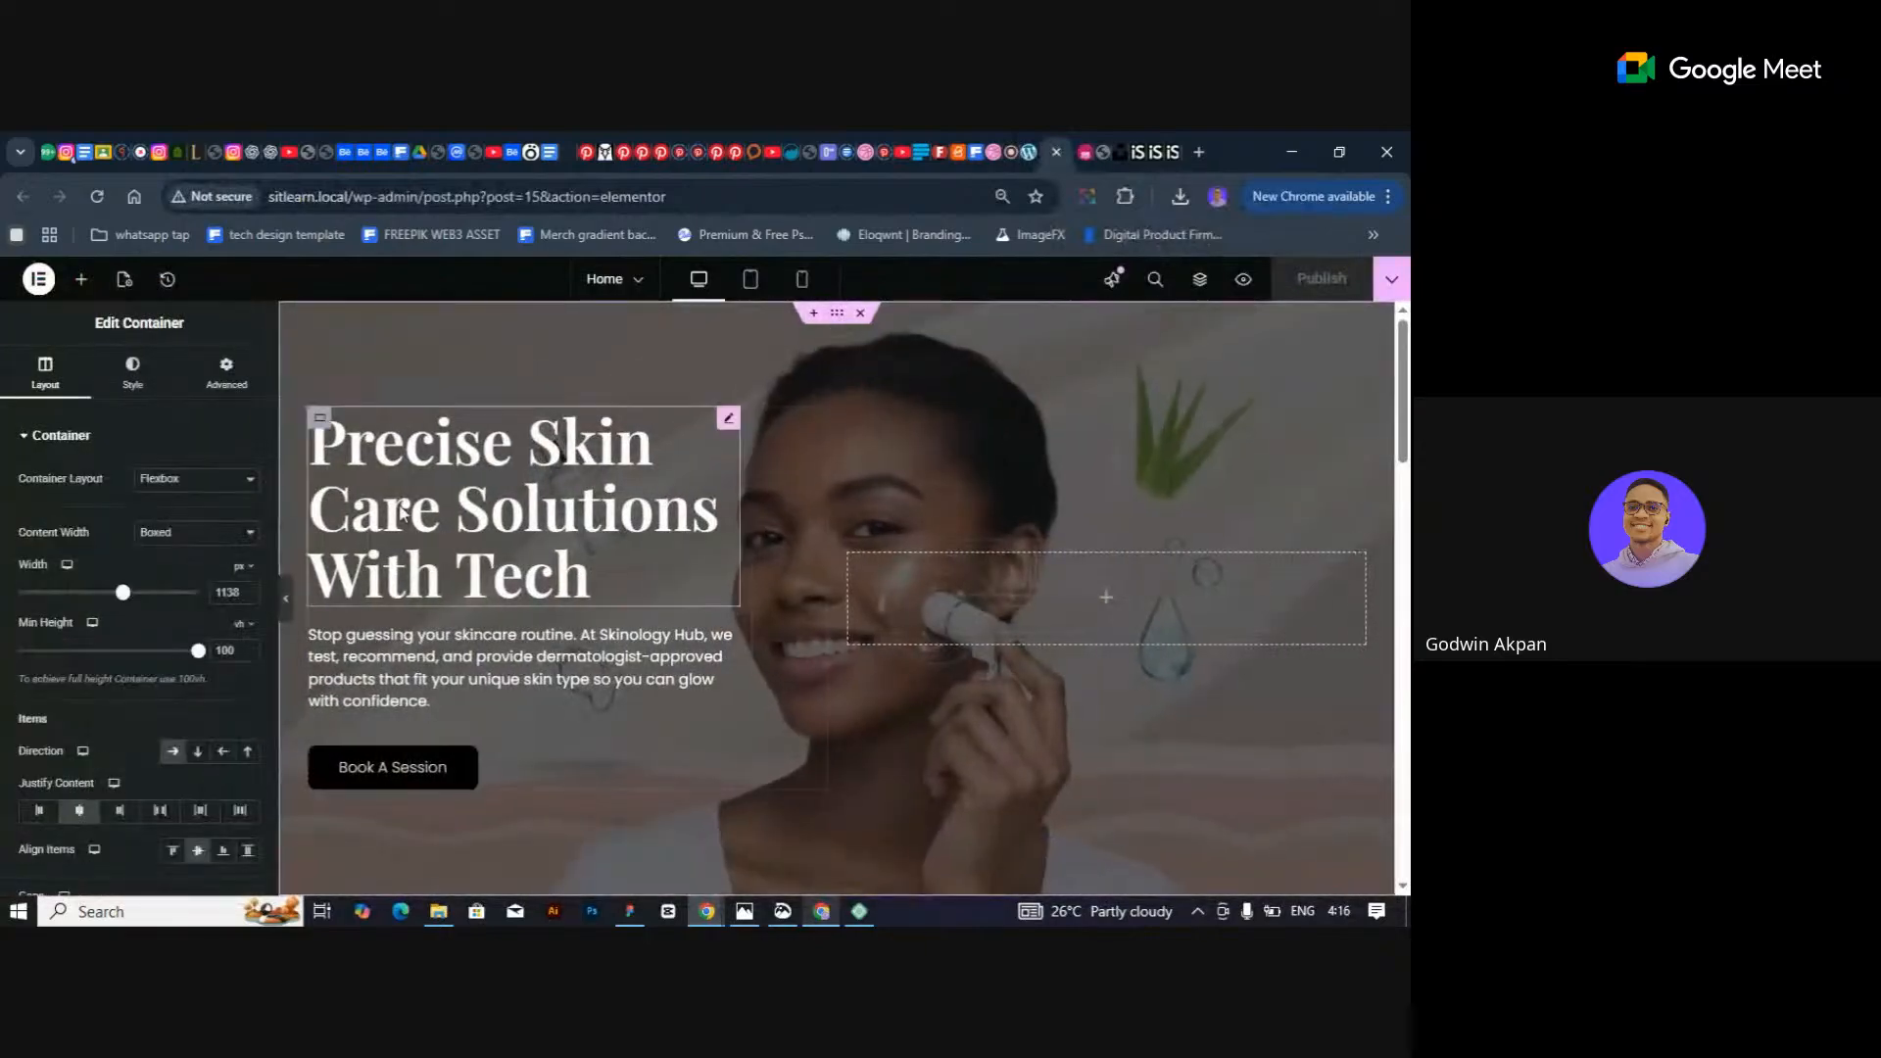
{"action": "left_click", "coordinate": [115, 375]}
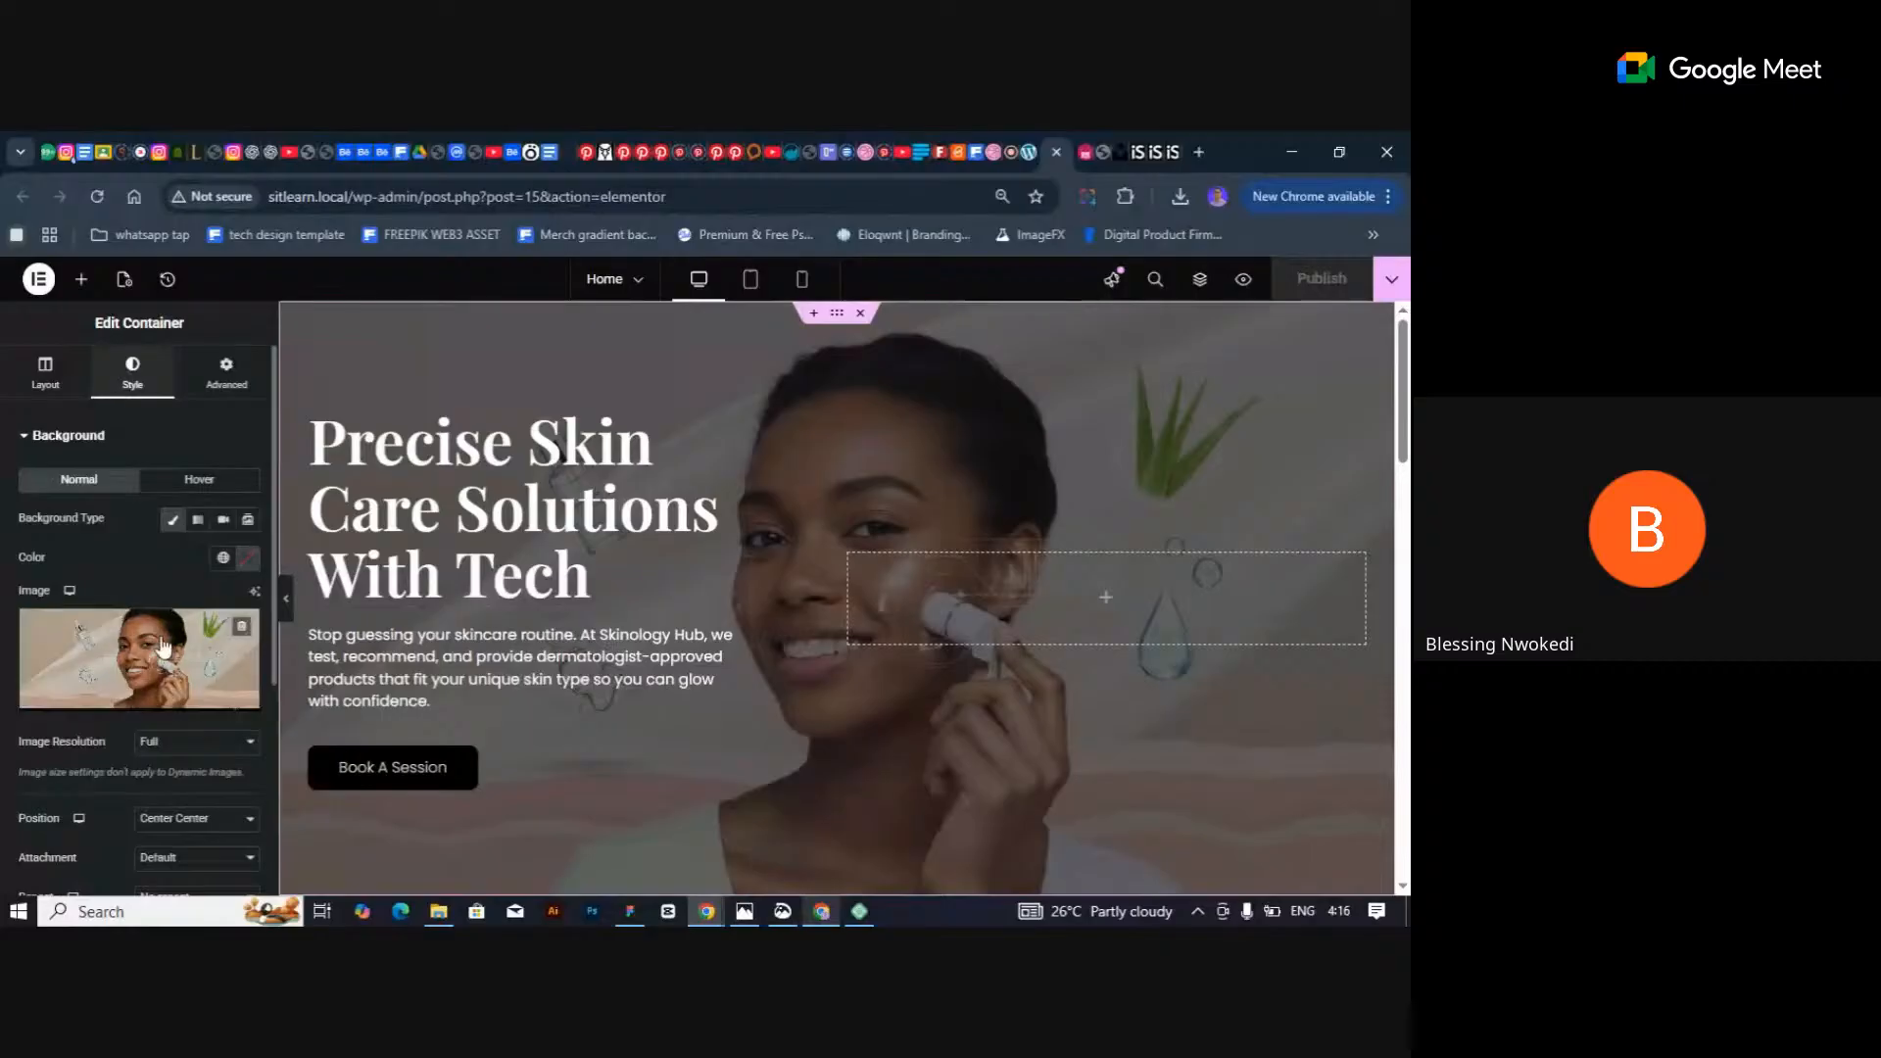
{"action": "scroll", "coordinate": [160, 676], "scroll_direction": "down", "scroll_amount": 3}
{"action": "left_click", "coordinate": [157, 691]}
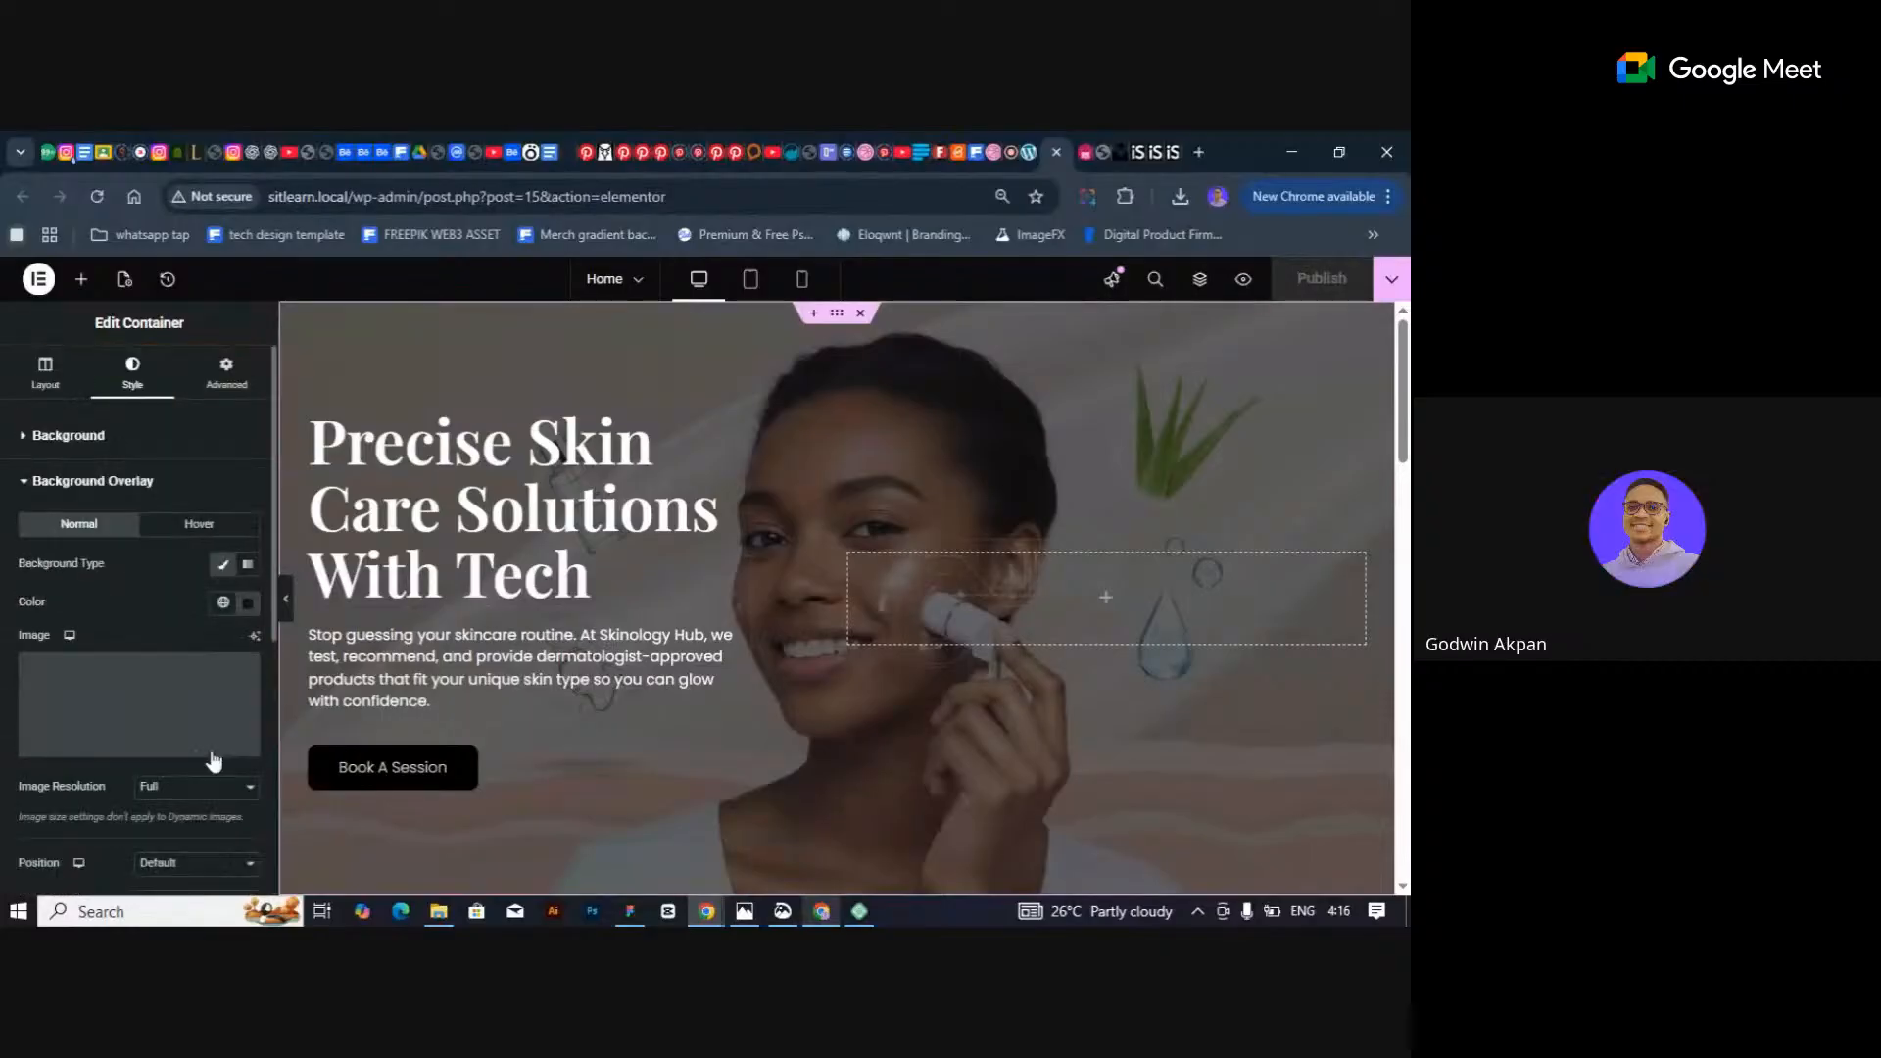
{"action": "scroll", "coordinate": [210, 755], "scroll_direction": "down", "scroll_amount": 3}
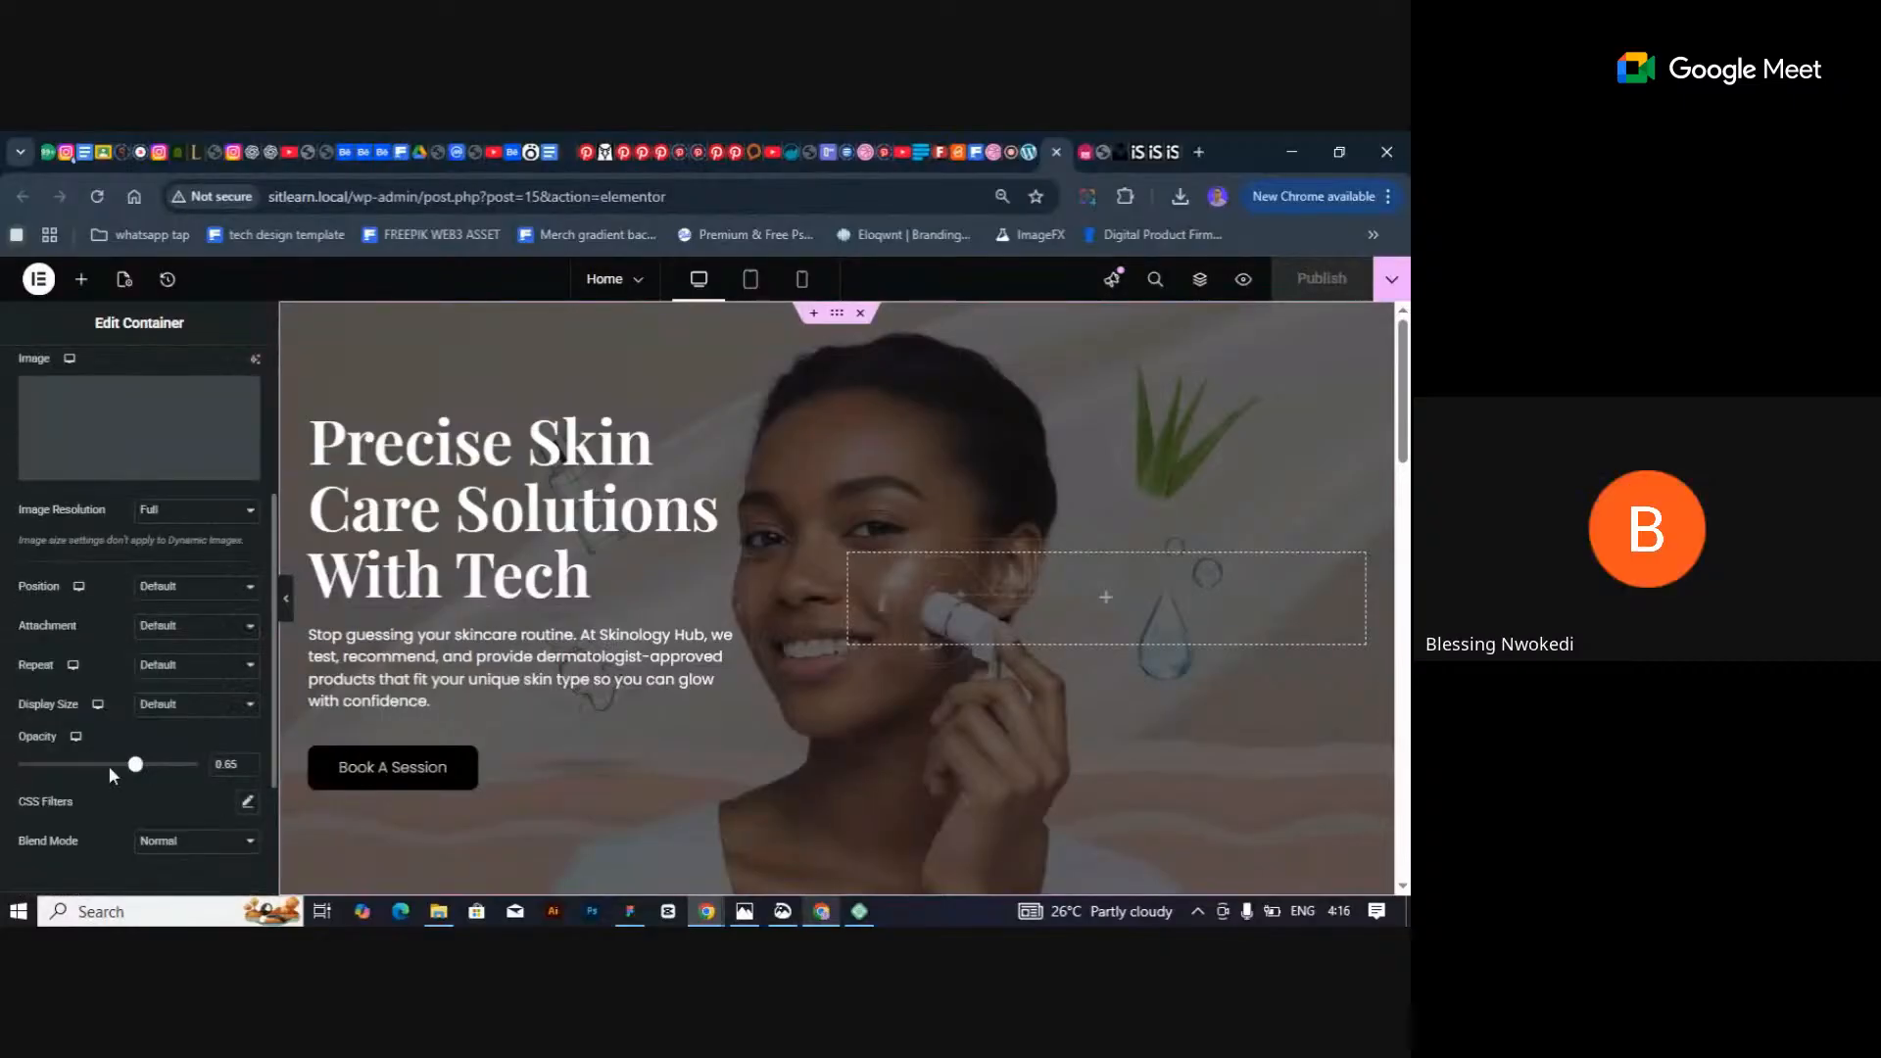
{"action": "mouse_move", "coordinate": [135, 764]}
{"action": "left_mouse_down"}
{"action": "mouse_move", "coordinate": [151, 765]}
{"action": "mouse_move", "coordinate": [104, 766]}
{"action": "mouse_move", "coordinate": [120, 766]}
{"action": "left_mouse_up"}
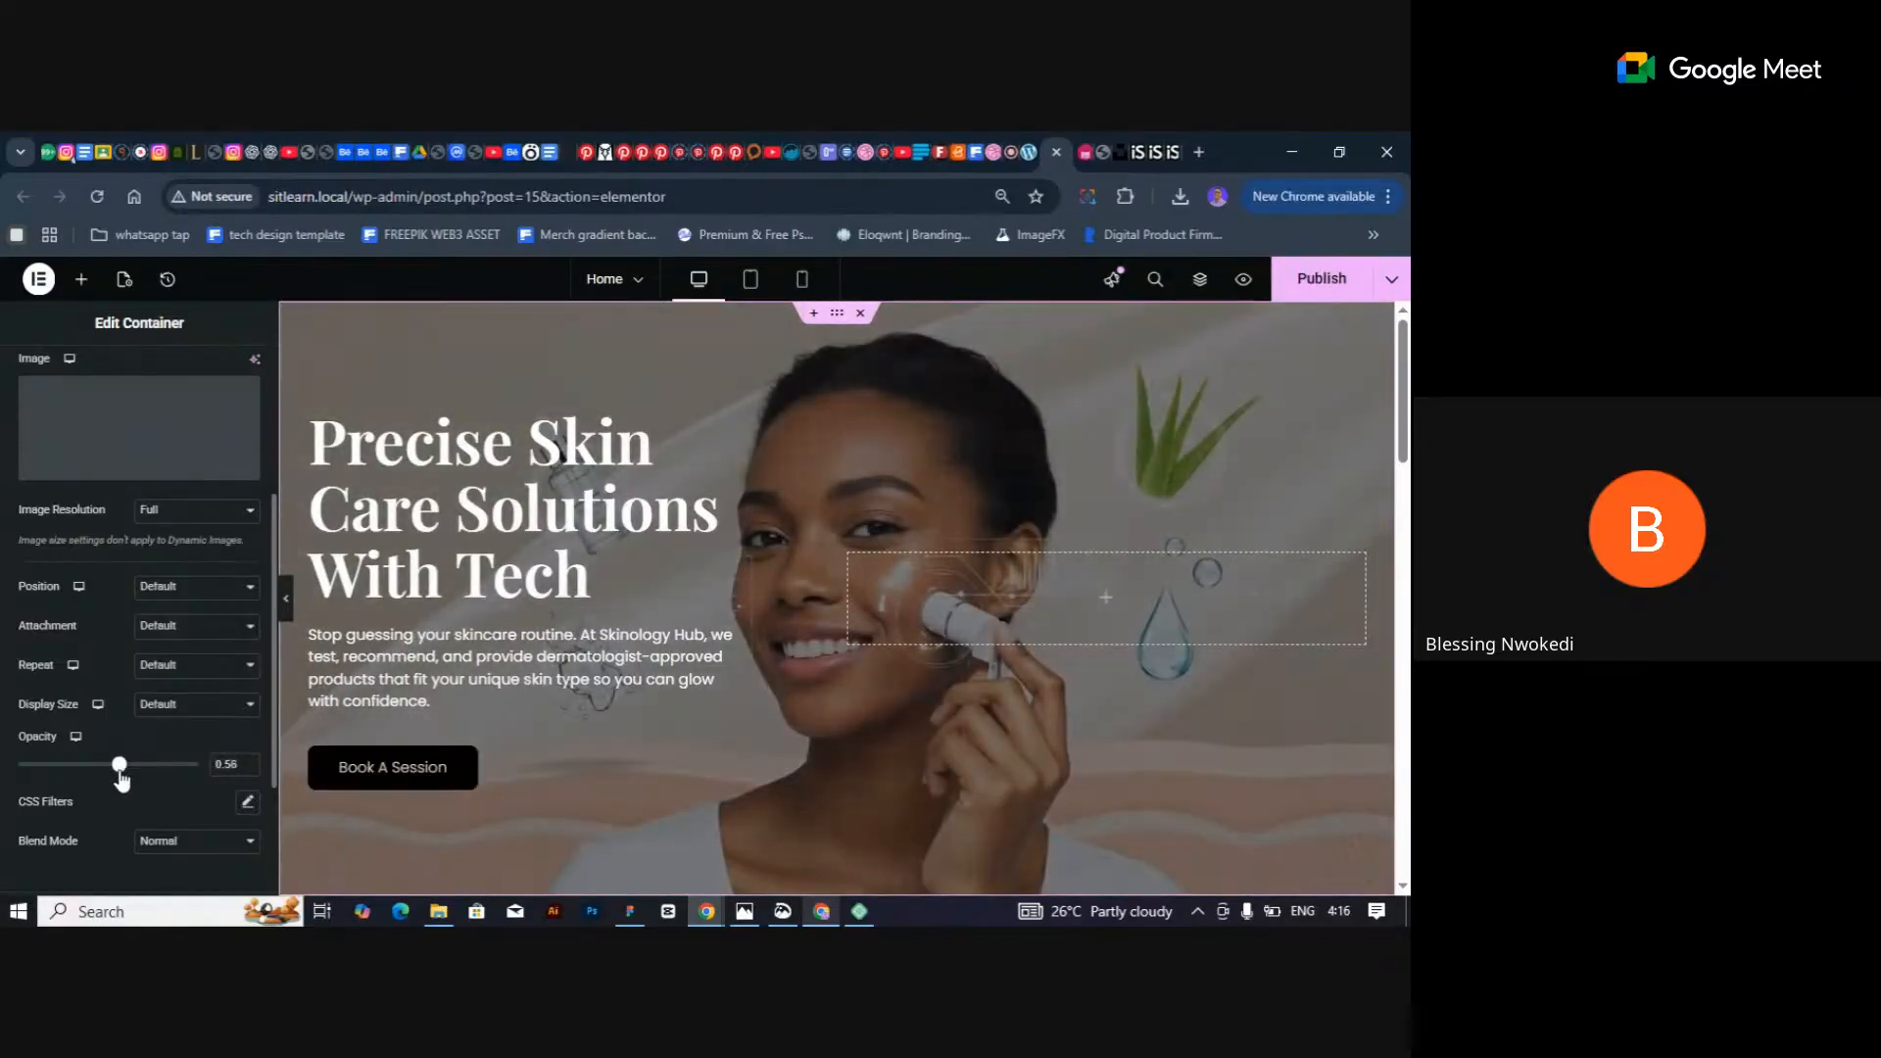
{"action": "left_click", "coordinate": [1291, 286]}
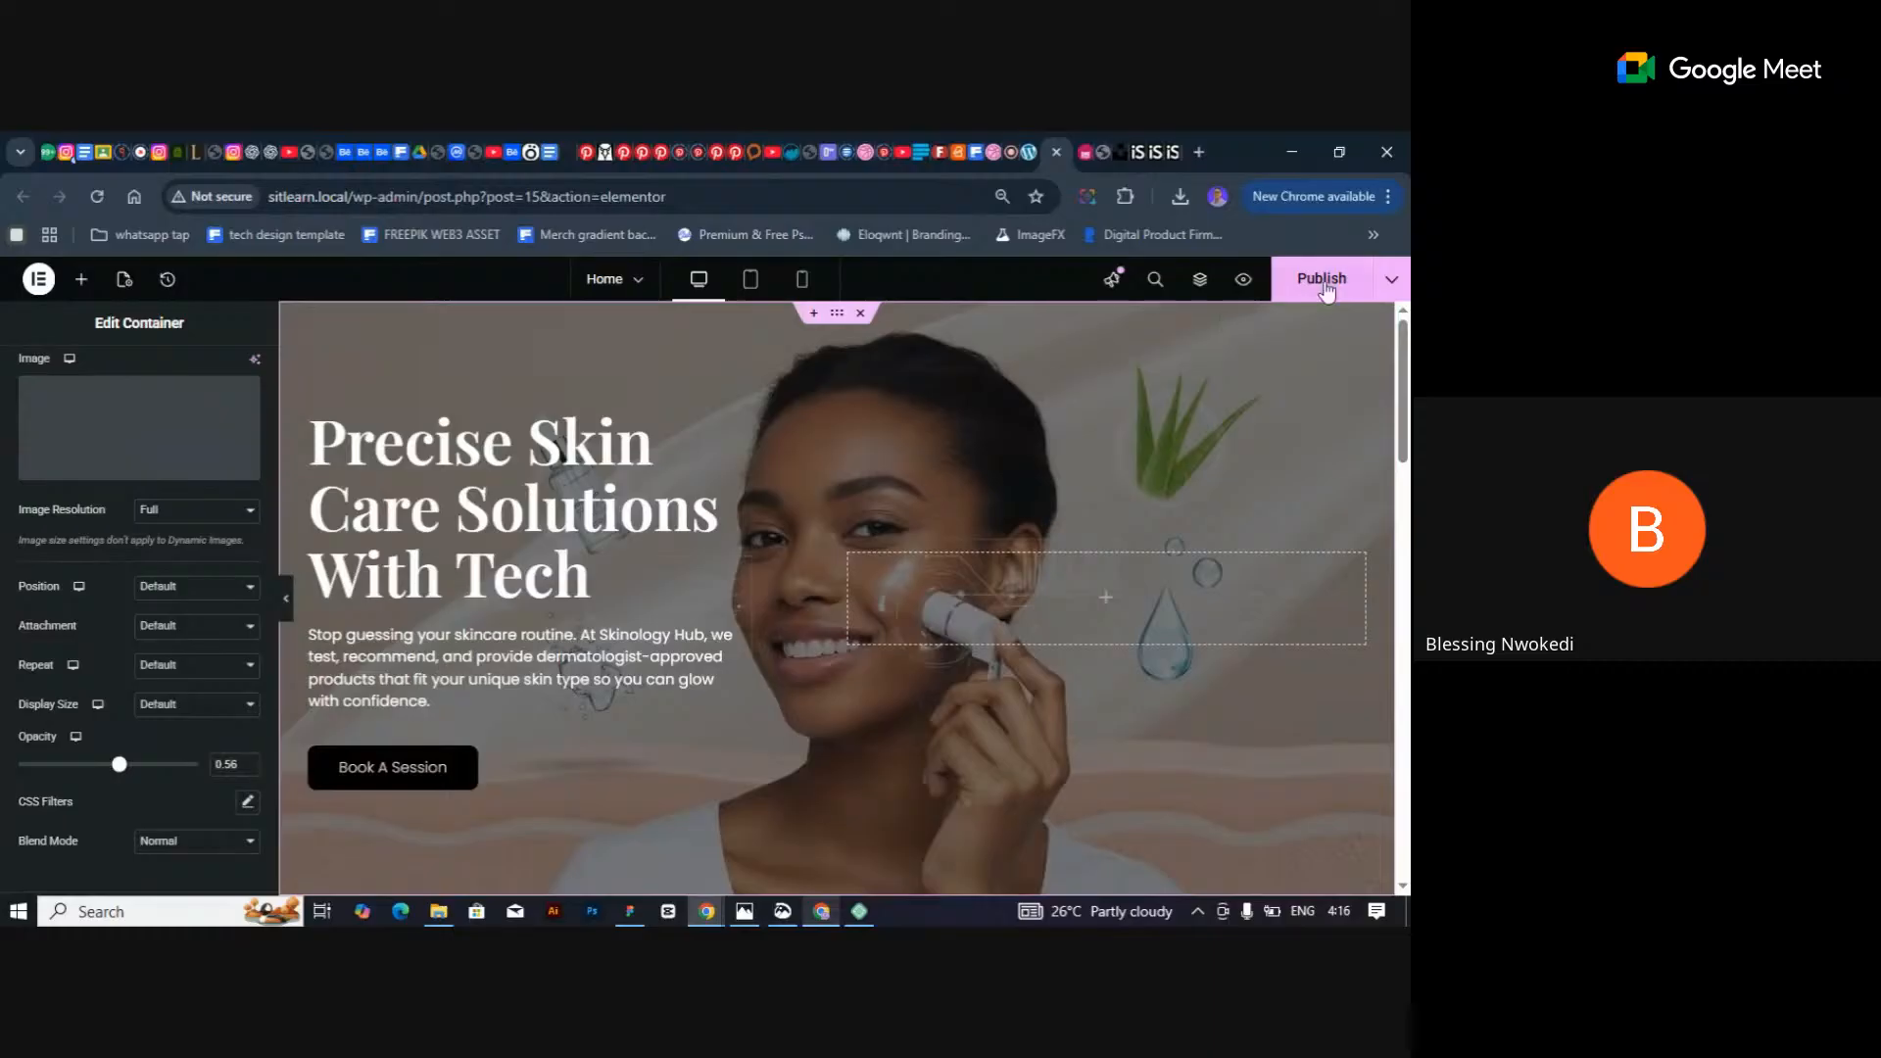
Review the page down to the About Pure Loom section, examining its text column, image, and Mission and Our Approach blocks.
{"action": "scroll", "coordinate": [868, 701], "scroll_direction": "down", "scroll_amount": 8}
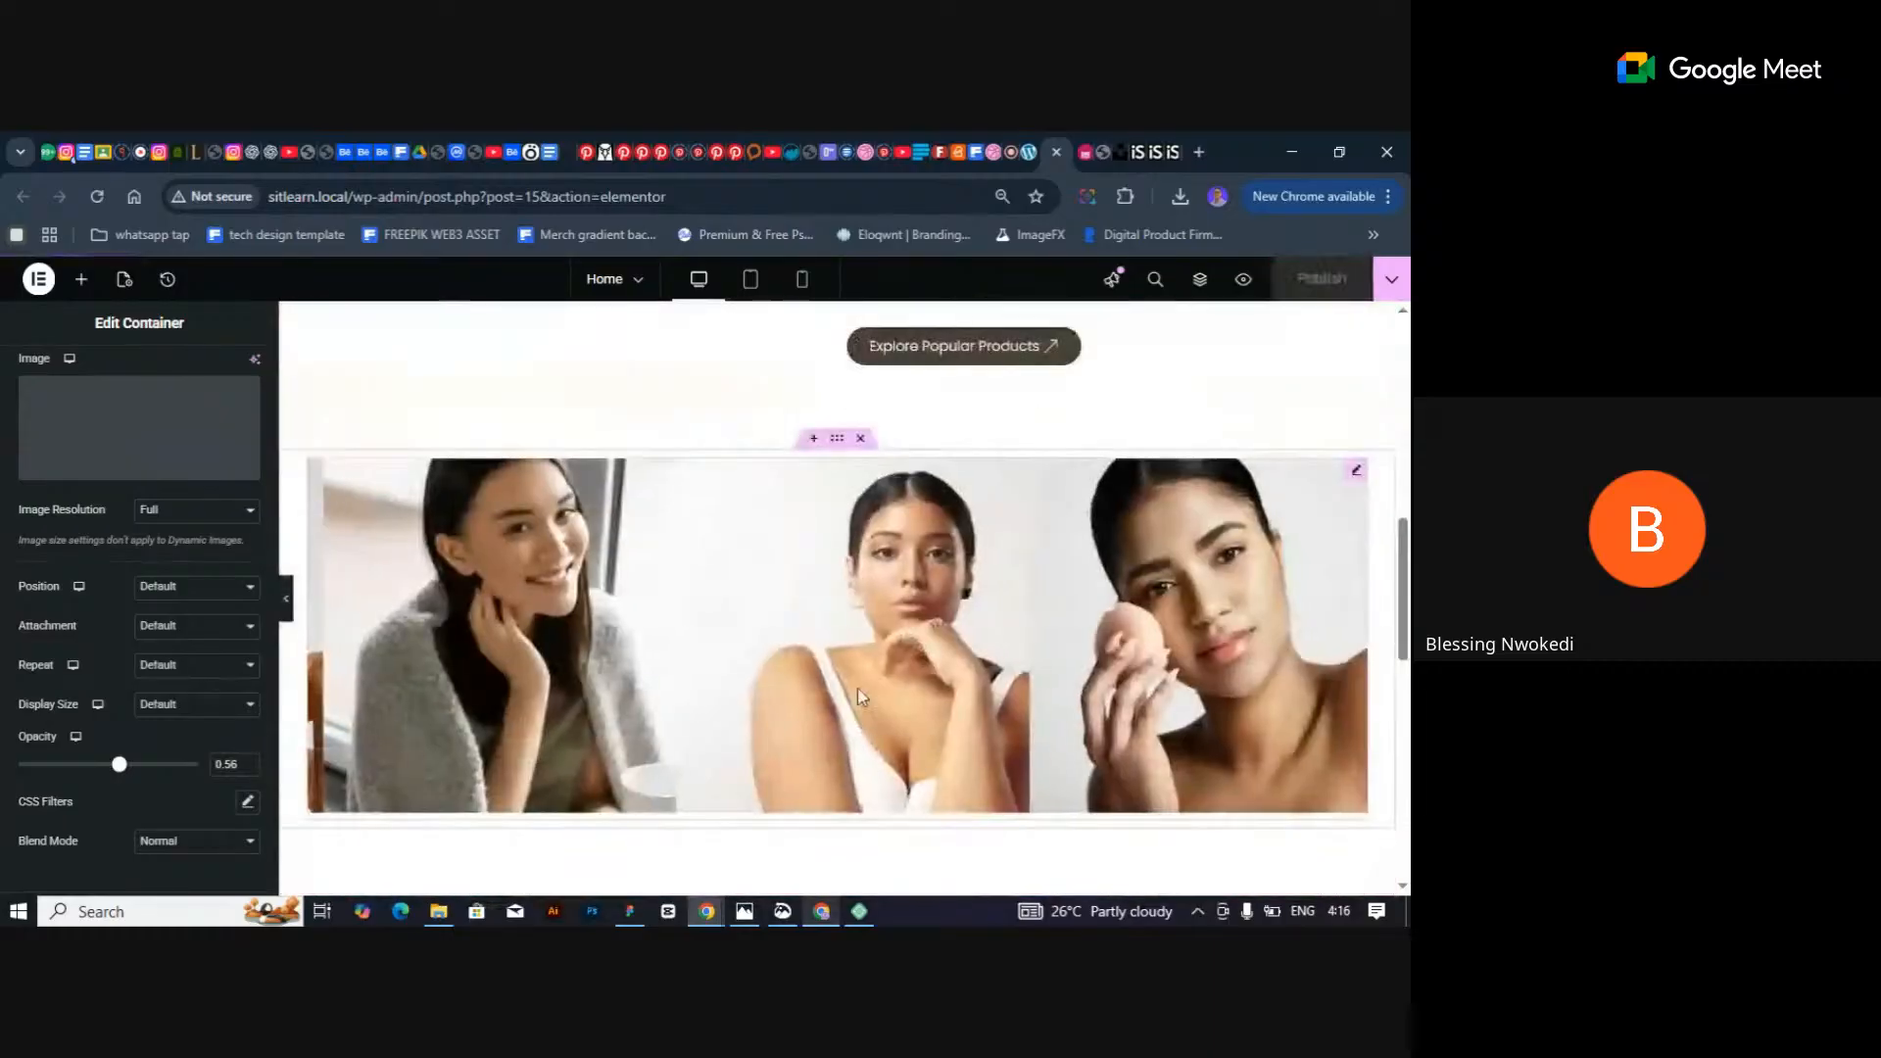
{"action": "scroll", "coordinate": [862, 695], "scroll_direction": "down", "scroll_amount": 10}
{"action": "scroll", "coordinate": [872, 667], "scroll_direction": "up", "scroll_amount": 3}
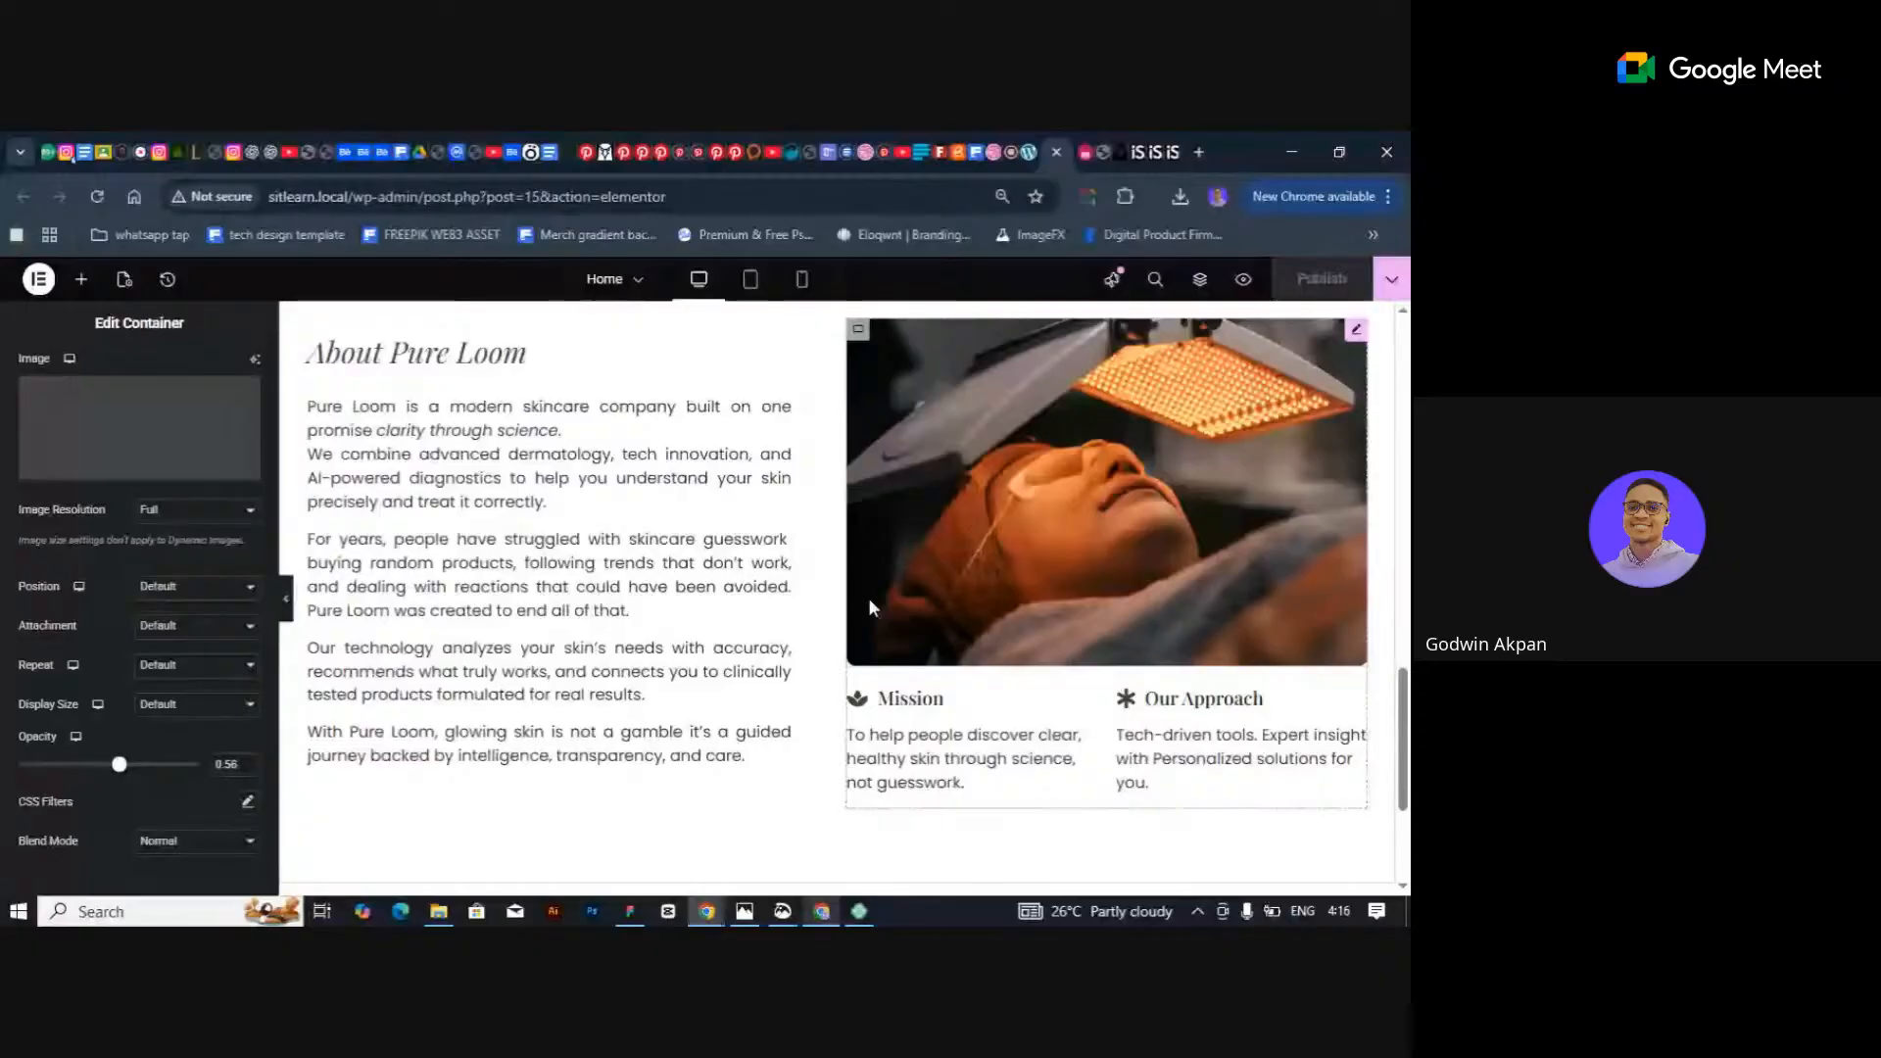
{"action": "scroll", "coordinate": [870, 608], "scroll_direction": "up", "scroll_amount": 2}
{"action": "scroll", "coordinate": [871, 607], "scroll_direction": "down", "scroll_amount": 1}
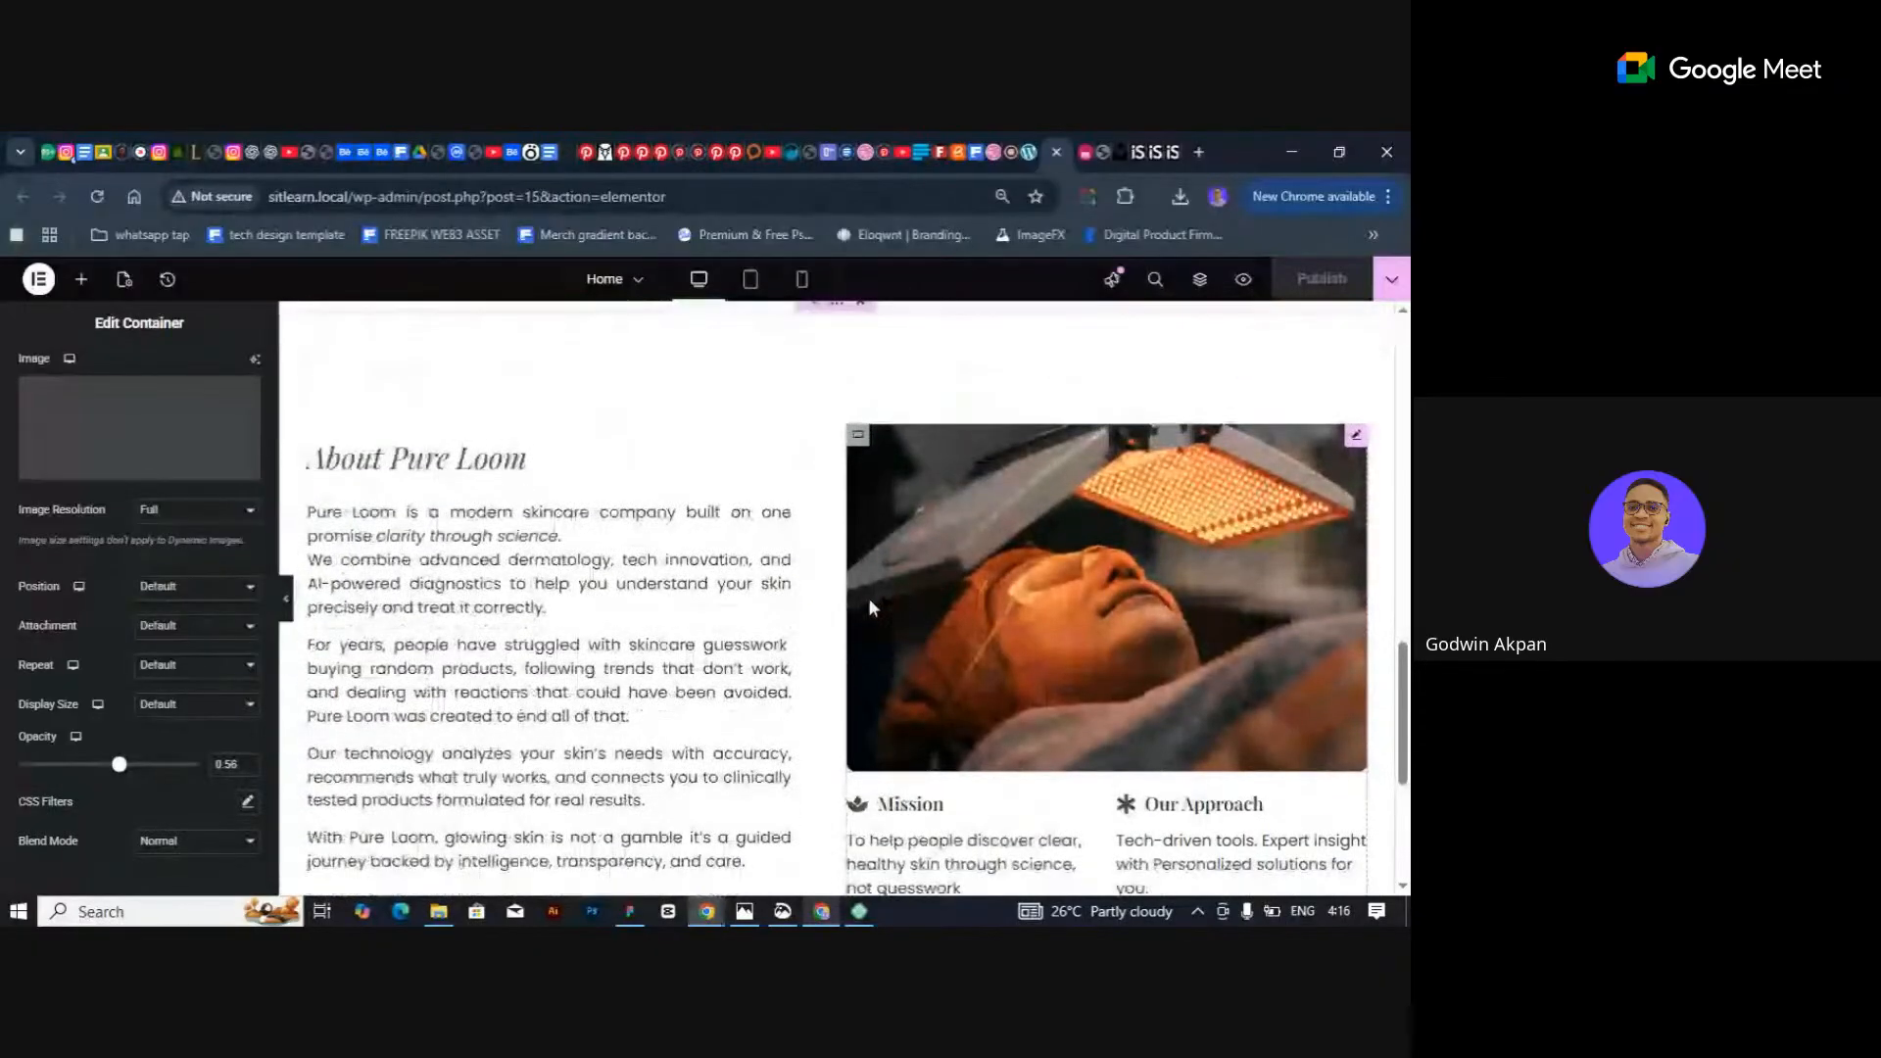
{"action": "scroll", "coordinate": [870, 603], "scroll_direction": "up", "scroll_amount": 2}
{"action": "scroll", "coordinate": [870, 595], "scroll_direction": "down", "scroll_amount": 2}
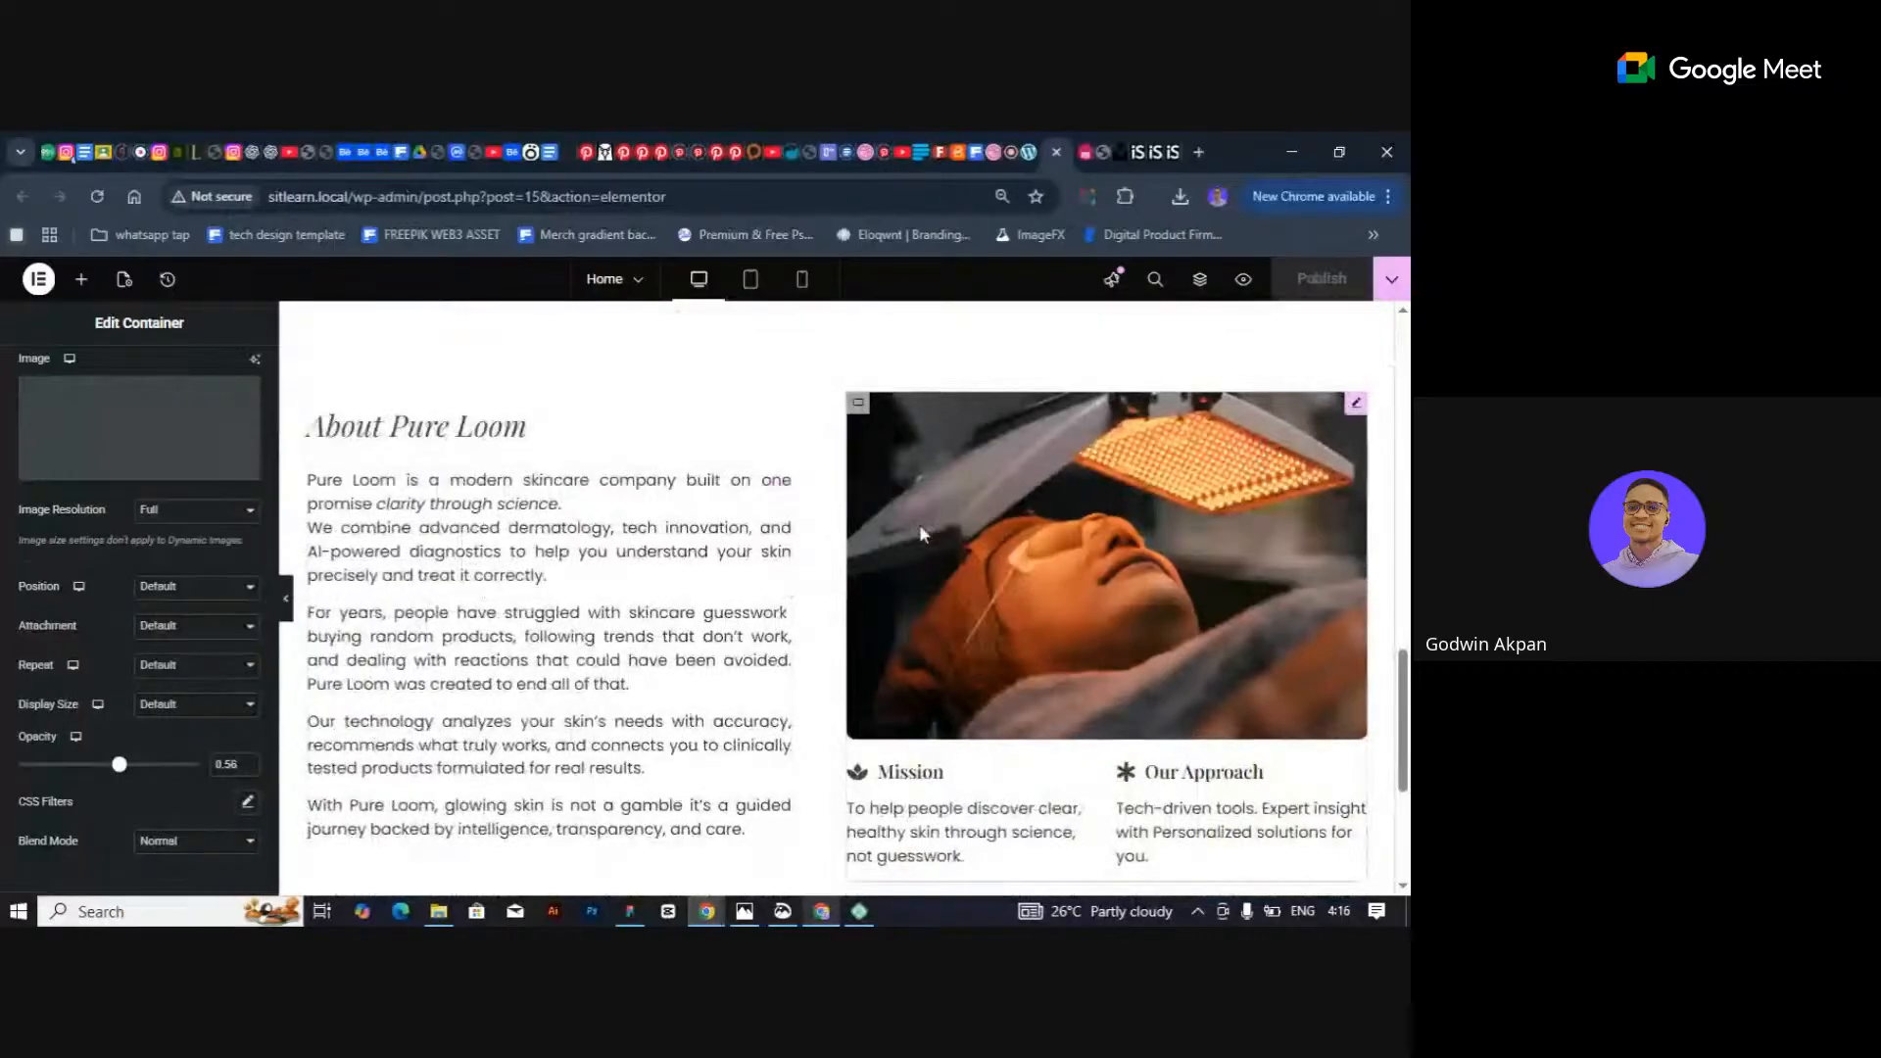
{"action": "scroll", "coordinate": [920, 529], "scroll_direction": "up", "scroll_amount": 2}
{"action": "scroll", "coordinate": [919, 529], "scroll_direction": "down", "scroll_amount": 1}
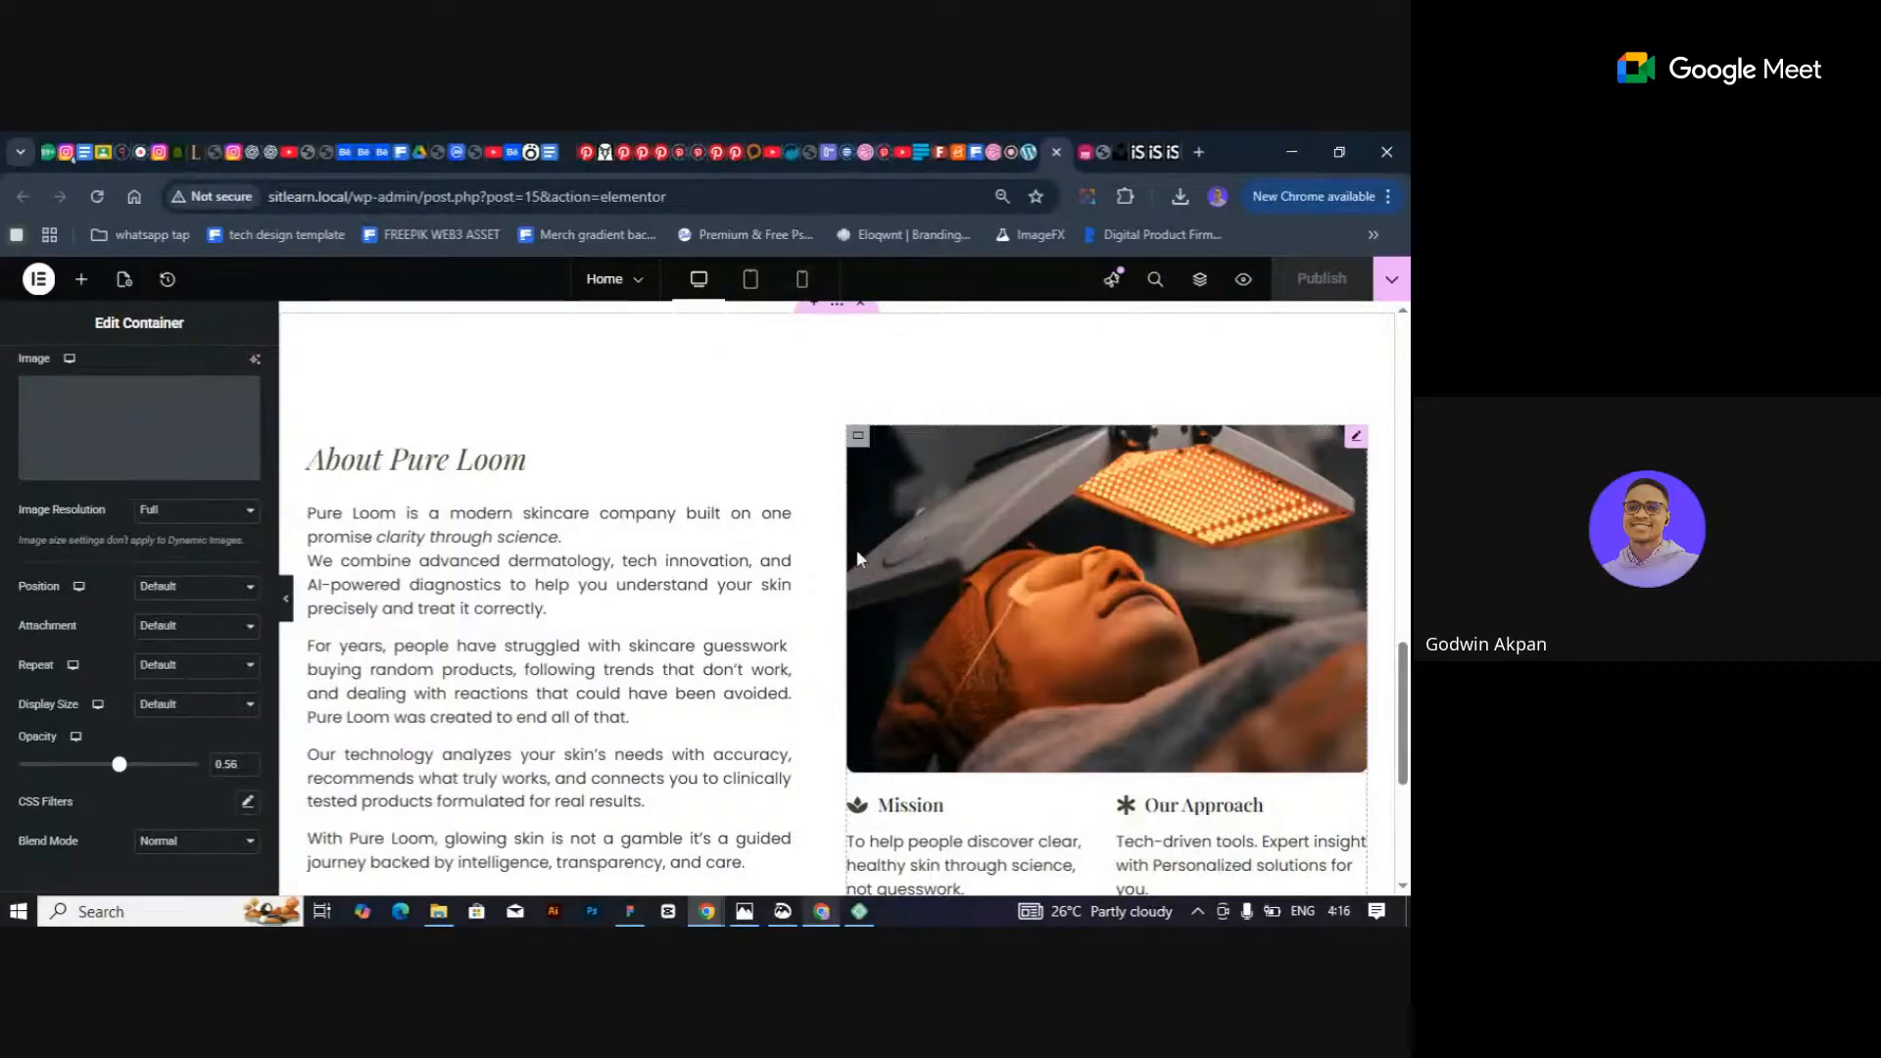
Switch to Figma and examine the hand-drawn two-column wireframe with its text column, image and nested boxes.
{"action": "left_click", "coordinate": [630, 912]}
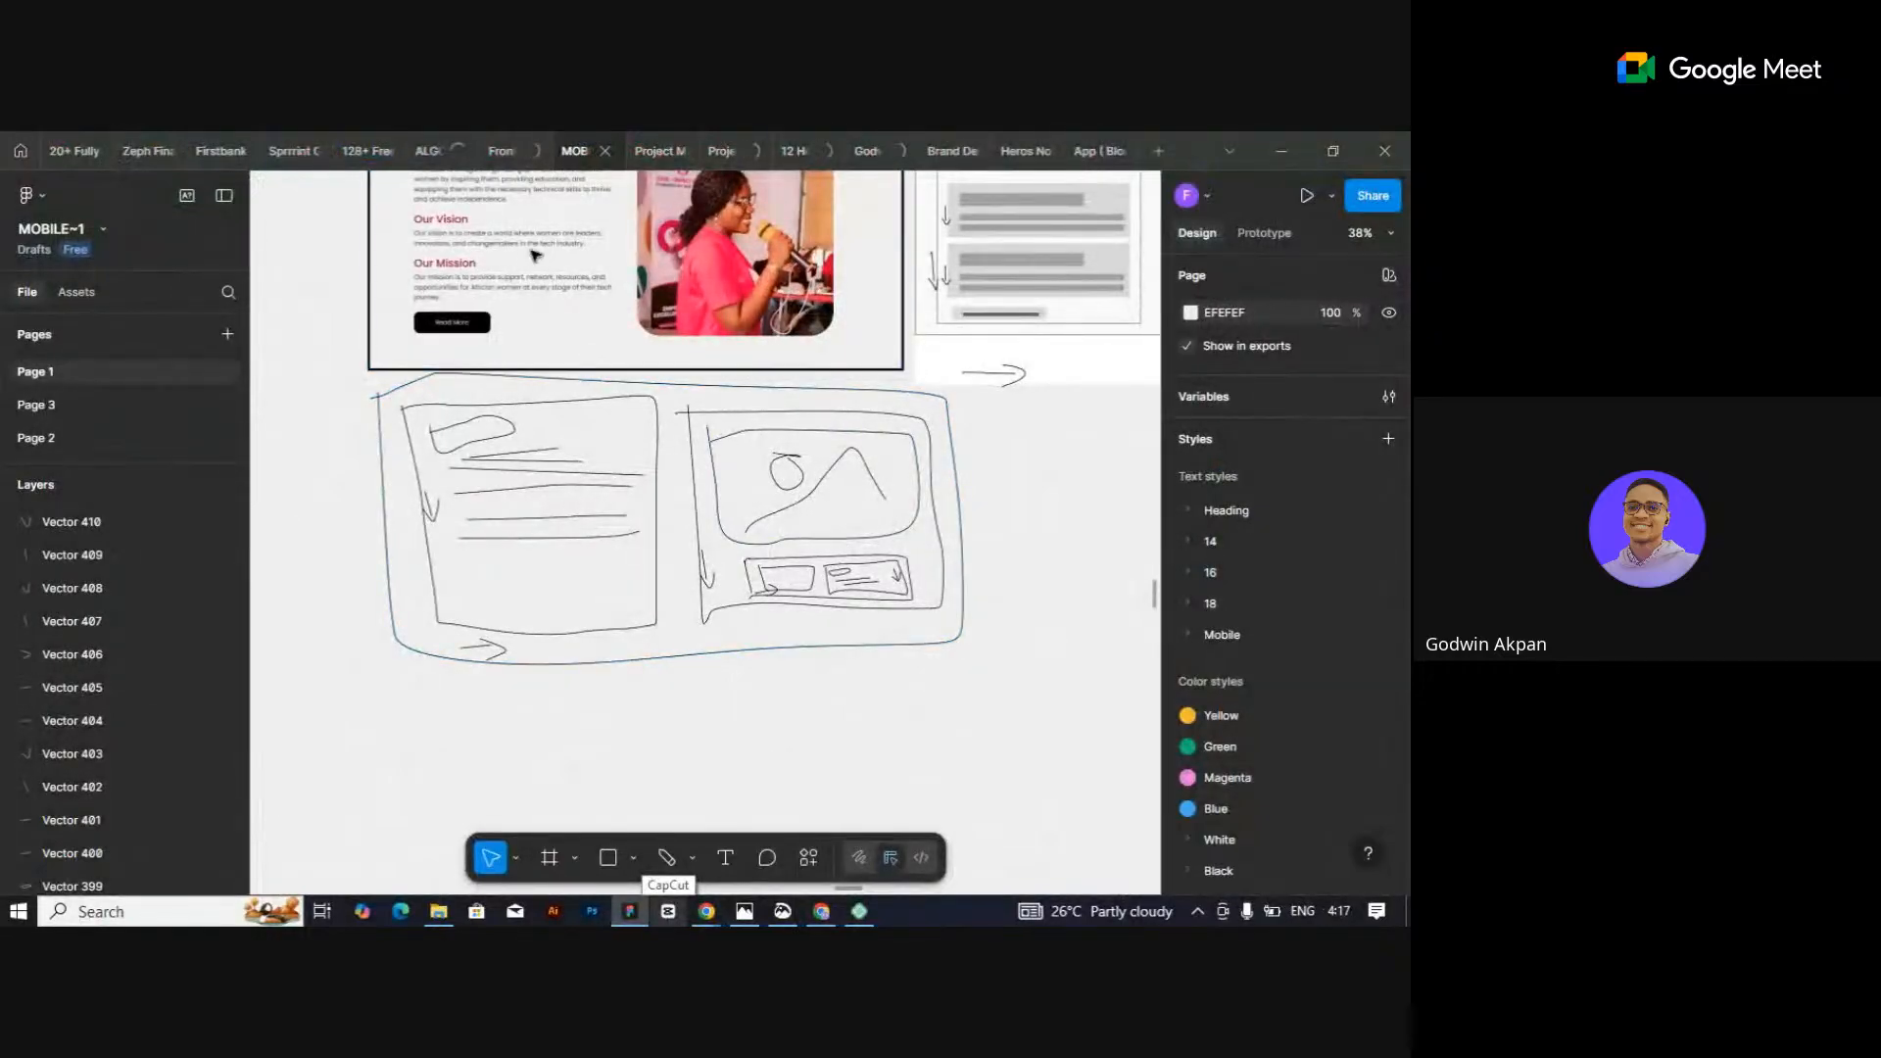
{"action": "scroll", "coordinate": [588, 370], "scroll_direction": "down", "scroll_amount": 3}
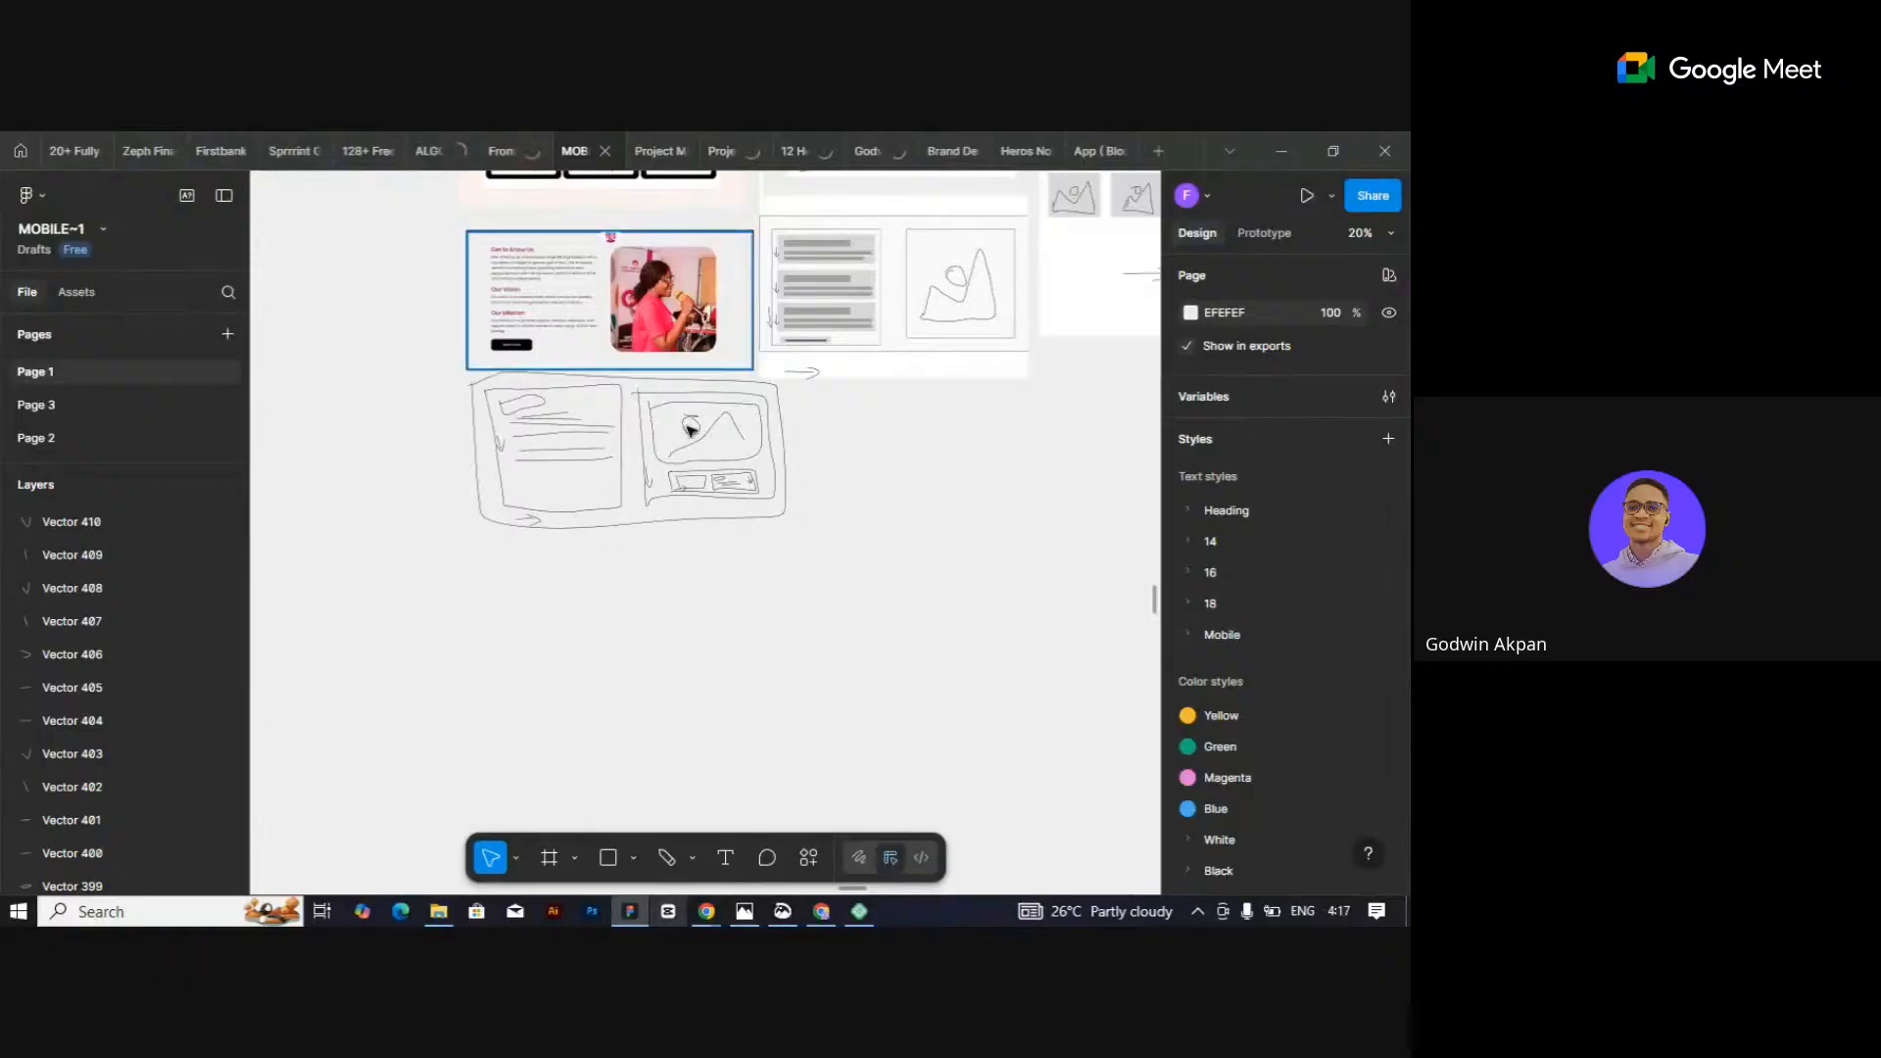
{"action": "scroll", "coordinate": [686, 421], "scroll_direction": "up", "scroll_amount": 3}
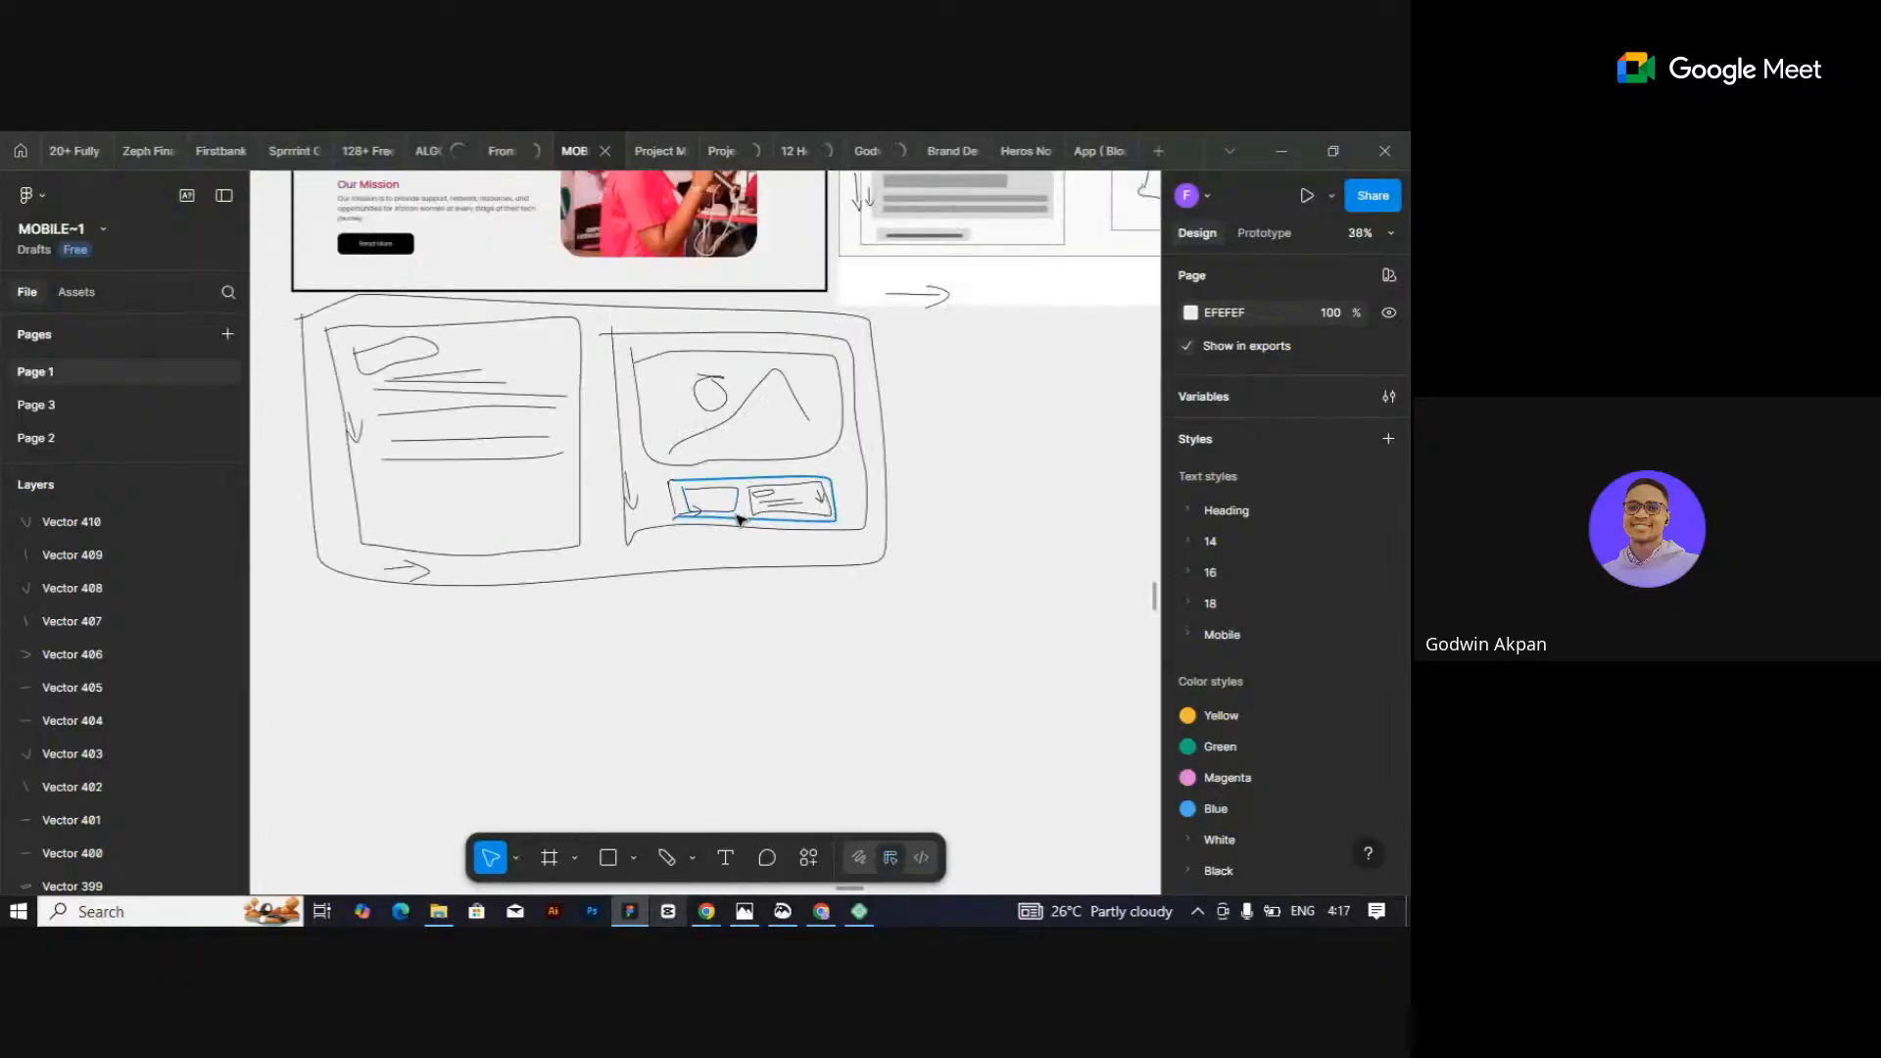
{"action": "scroll", "coordinate": [619, 351], "scroll_direction": "up", "scroll_amount": 3}
{"action": "scroll", "coordinate": [619, 351], "scroll_direction": "left", "scroll_amount": 2}
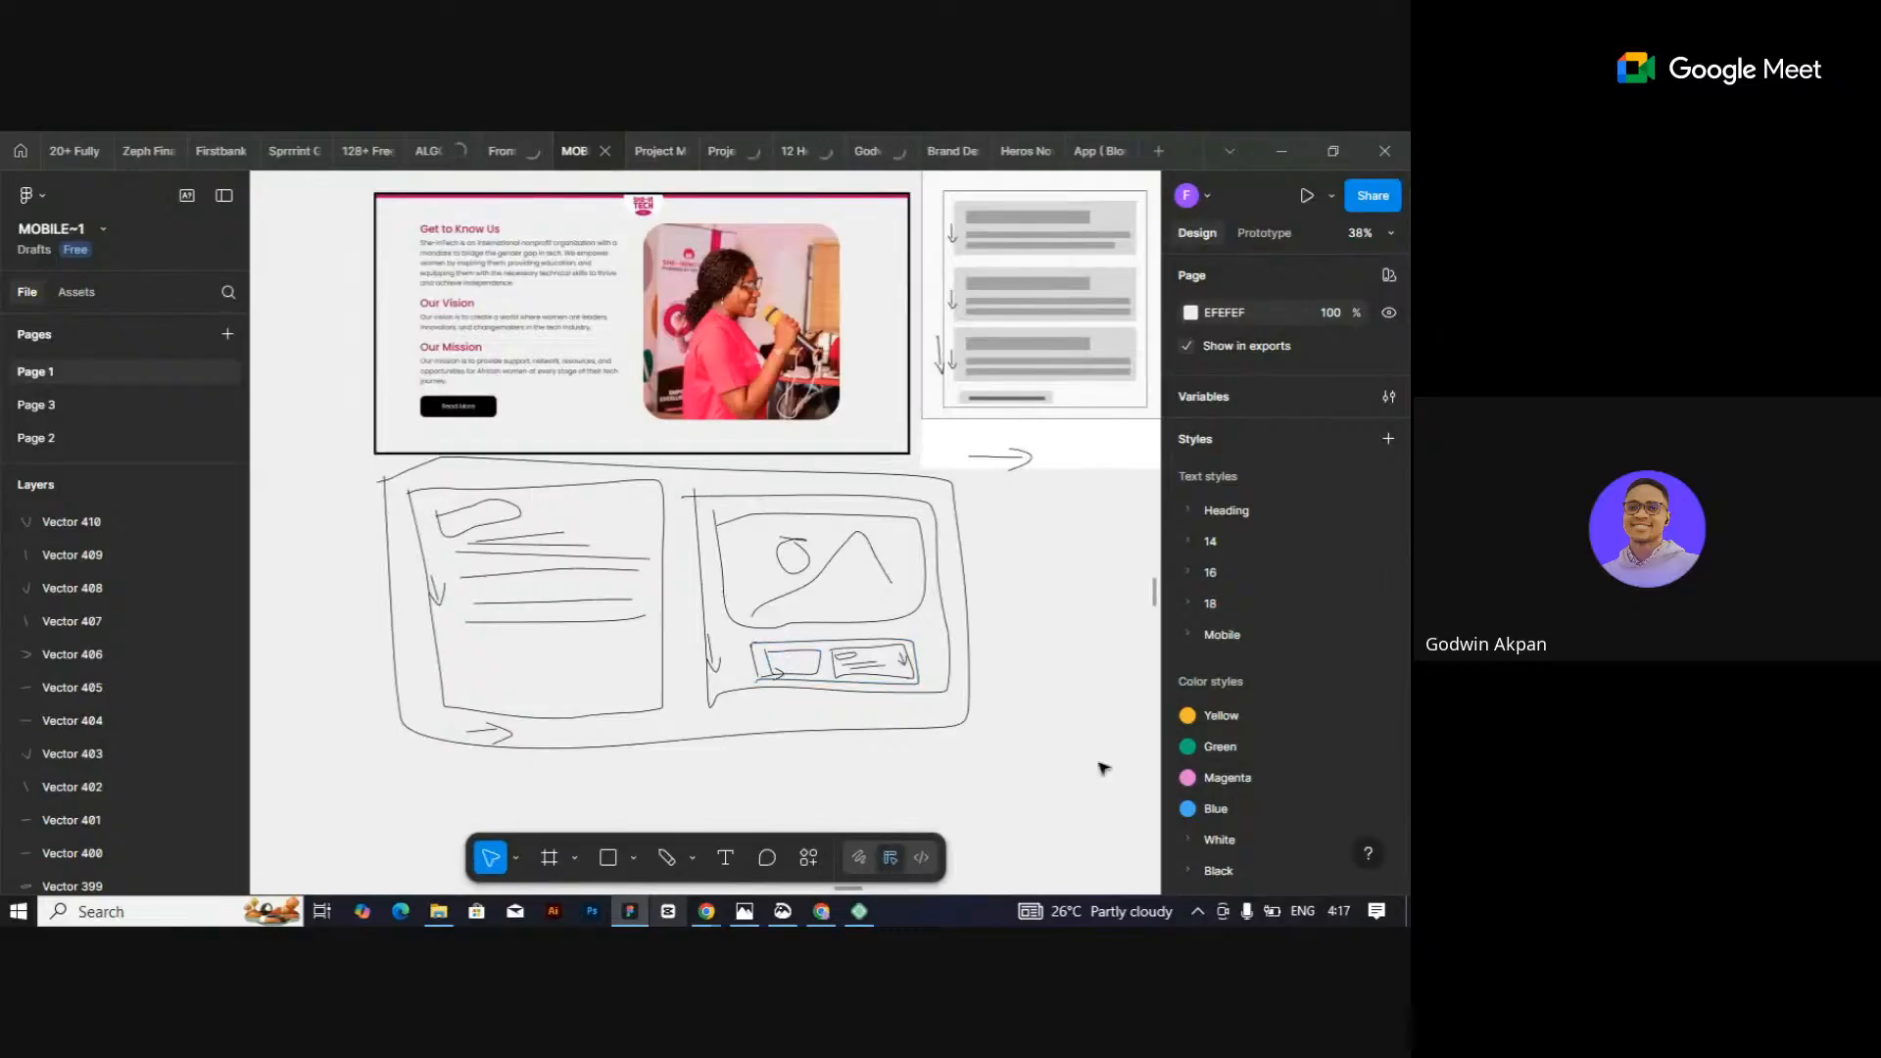
{"action": "scroll", "coordinate": [795, 555], "scroll_direction": "down", "scroll_amount": 1}
{"action": "scroll", "coordinate": [831, 638], "scroll_direction": "up", "scroll_amount": 3}
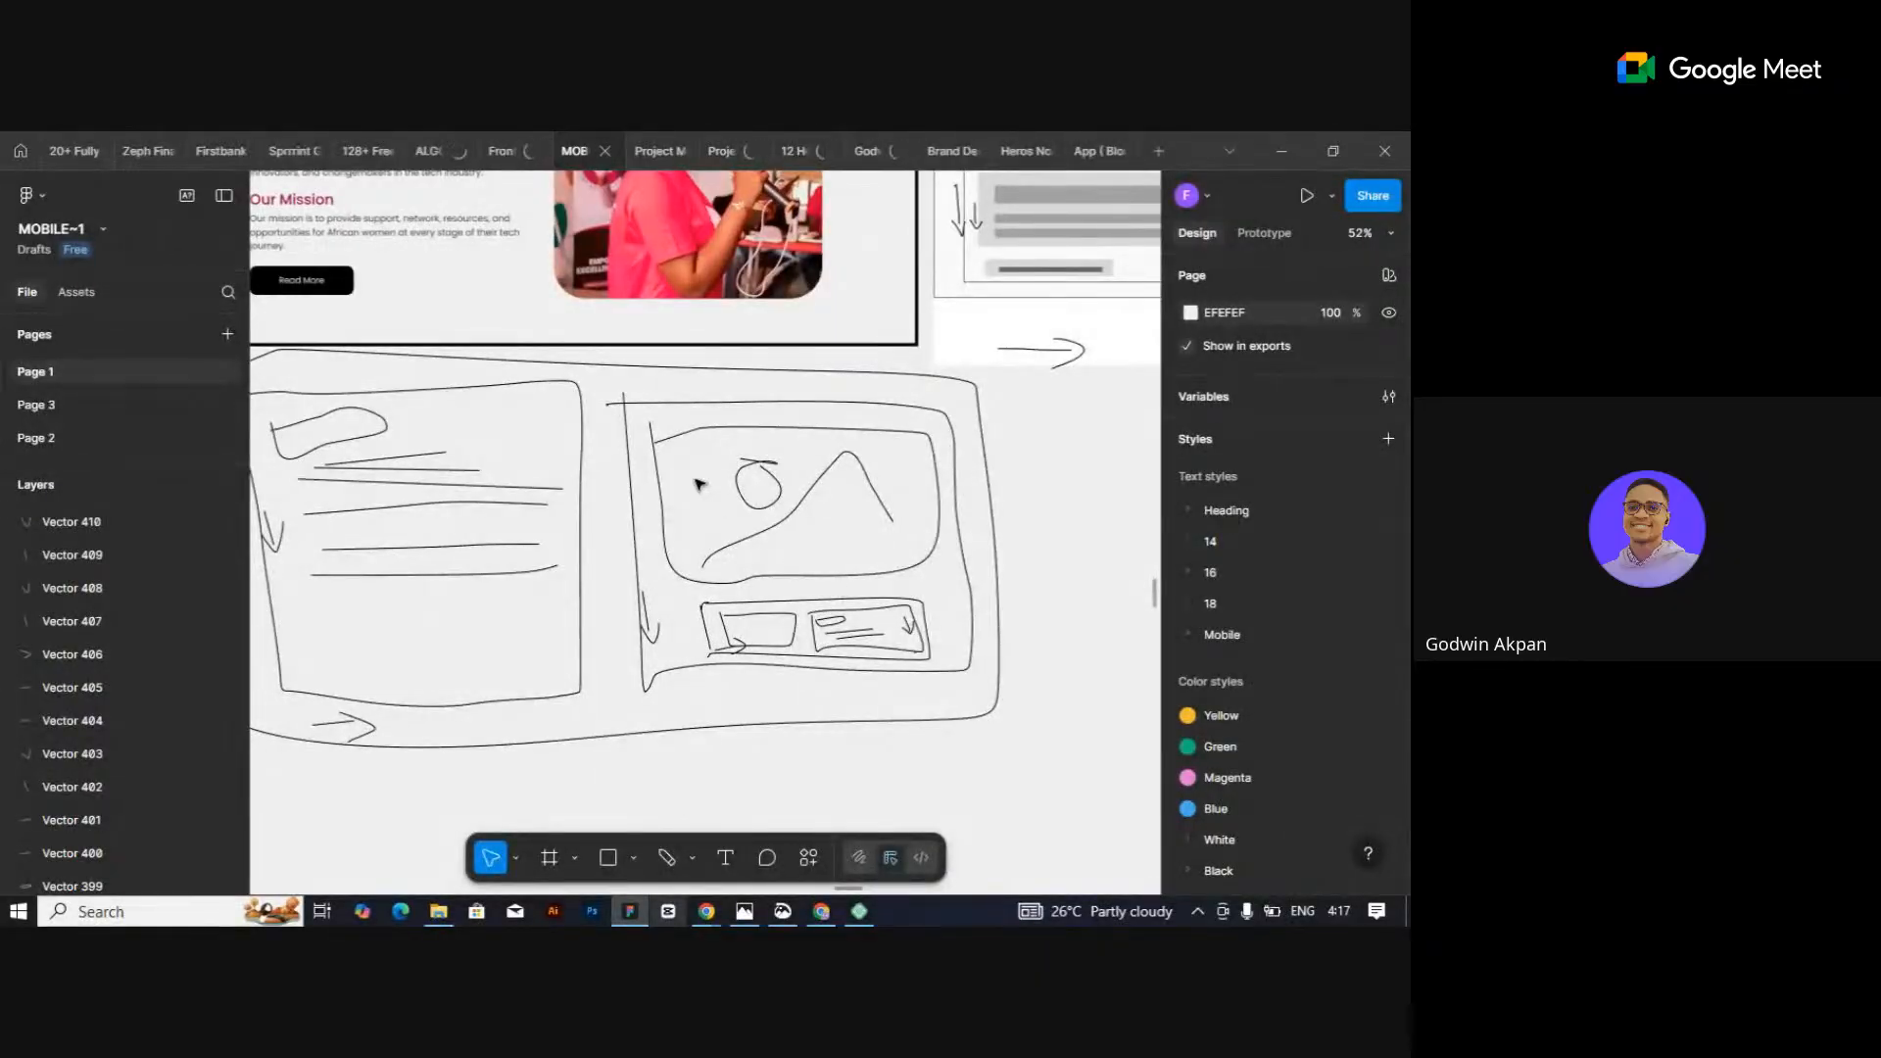
Compare the About Pure Loom section in Elementor with the container arrangement in the Figma wireframe.
{"action": "key", "text": "alt+Tab"}
{"action": "scroll", "coordinate": [1078, 563], "scroll_direction": "down", "scroll_amount": 3}
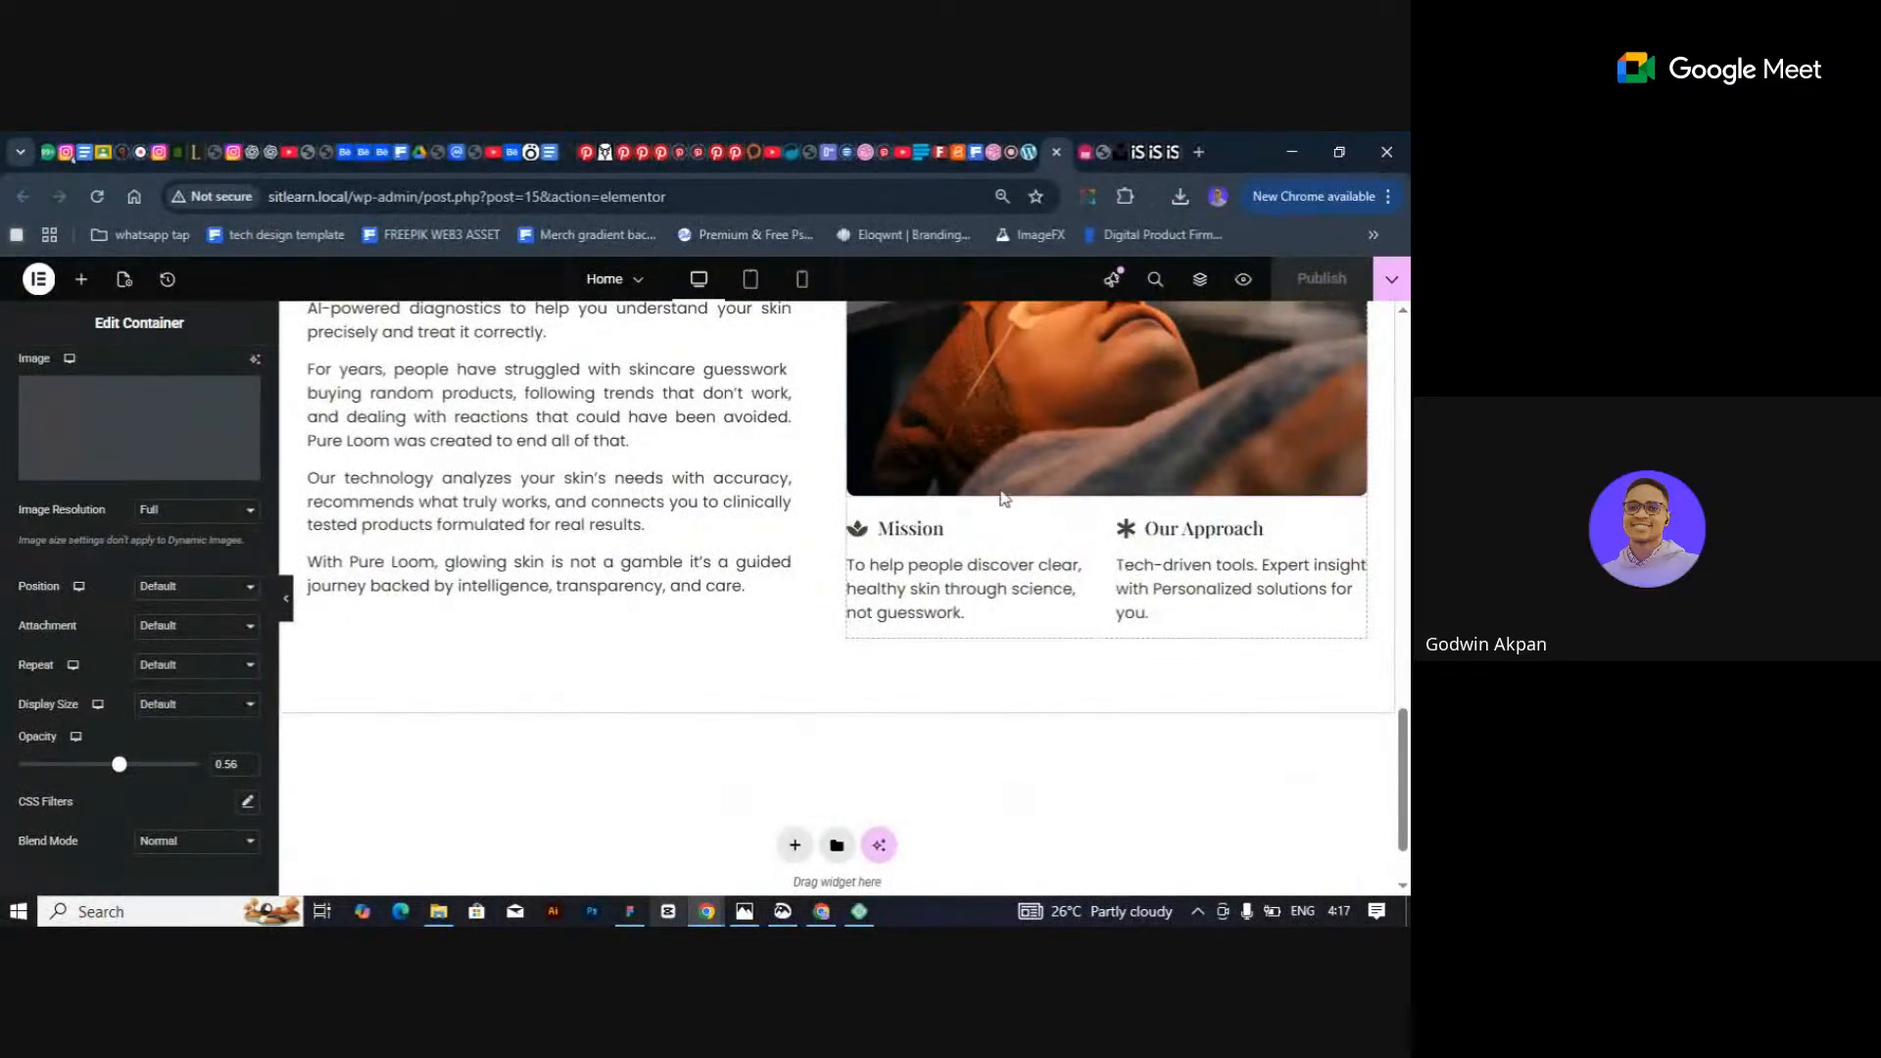
{"action": "key", "text": "alt+Tab"}
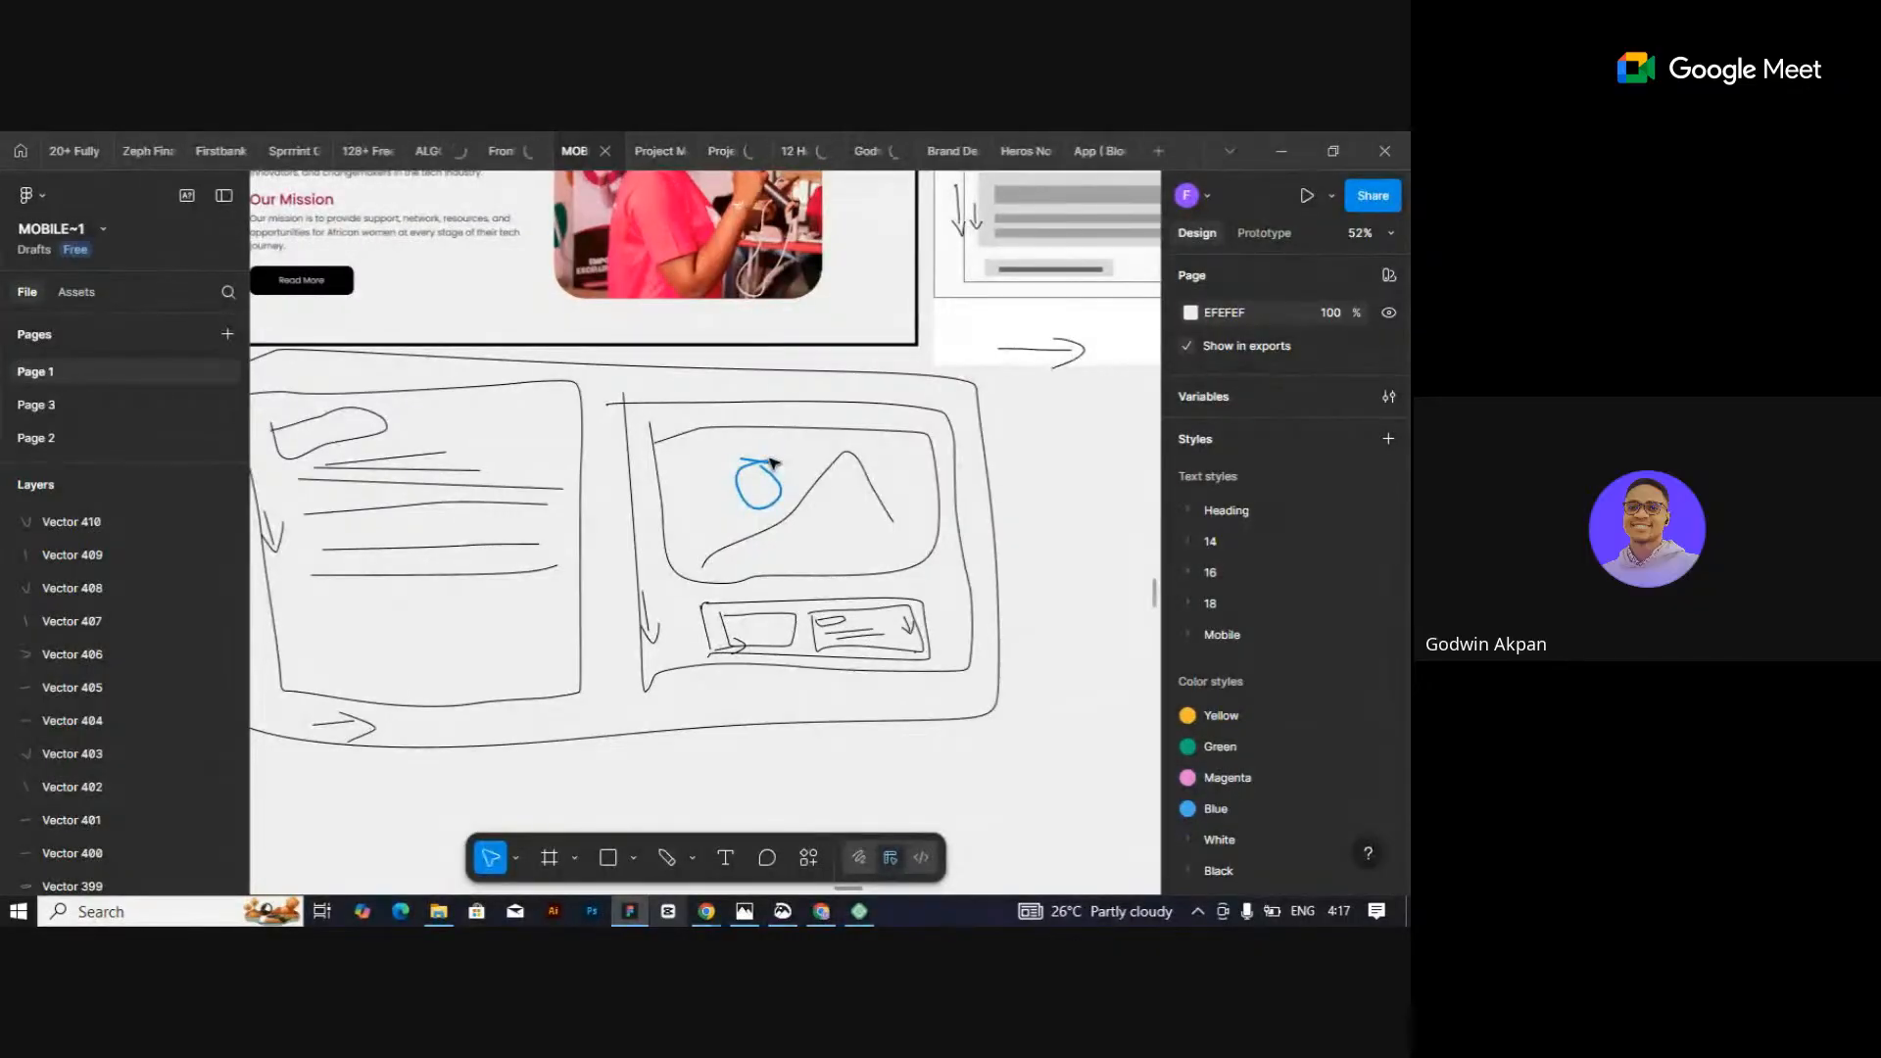
{"action": "scroll", "coordinate": [772, 462], "scroll_direction": "down", "scroll_amount": 3}
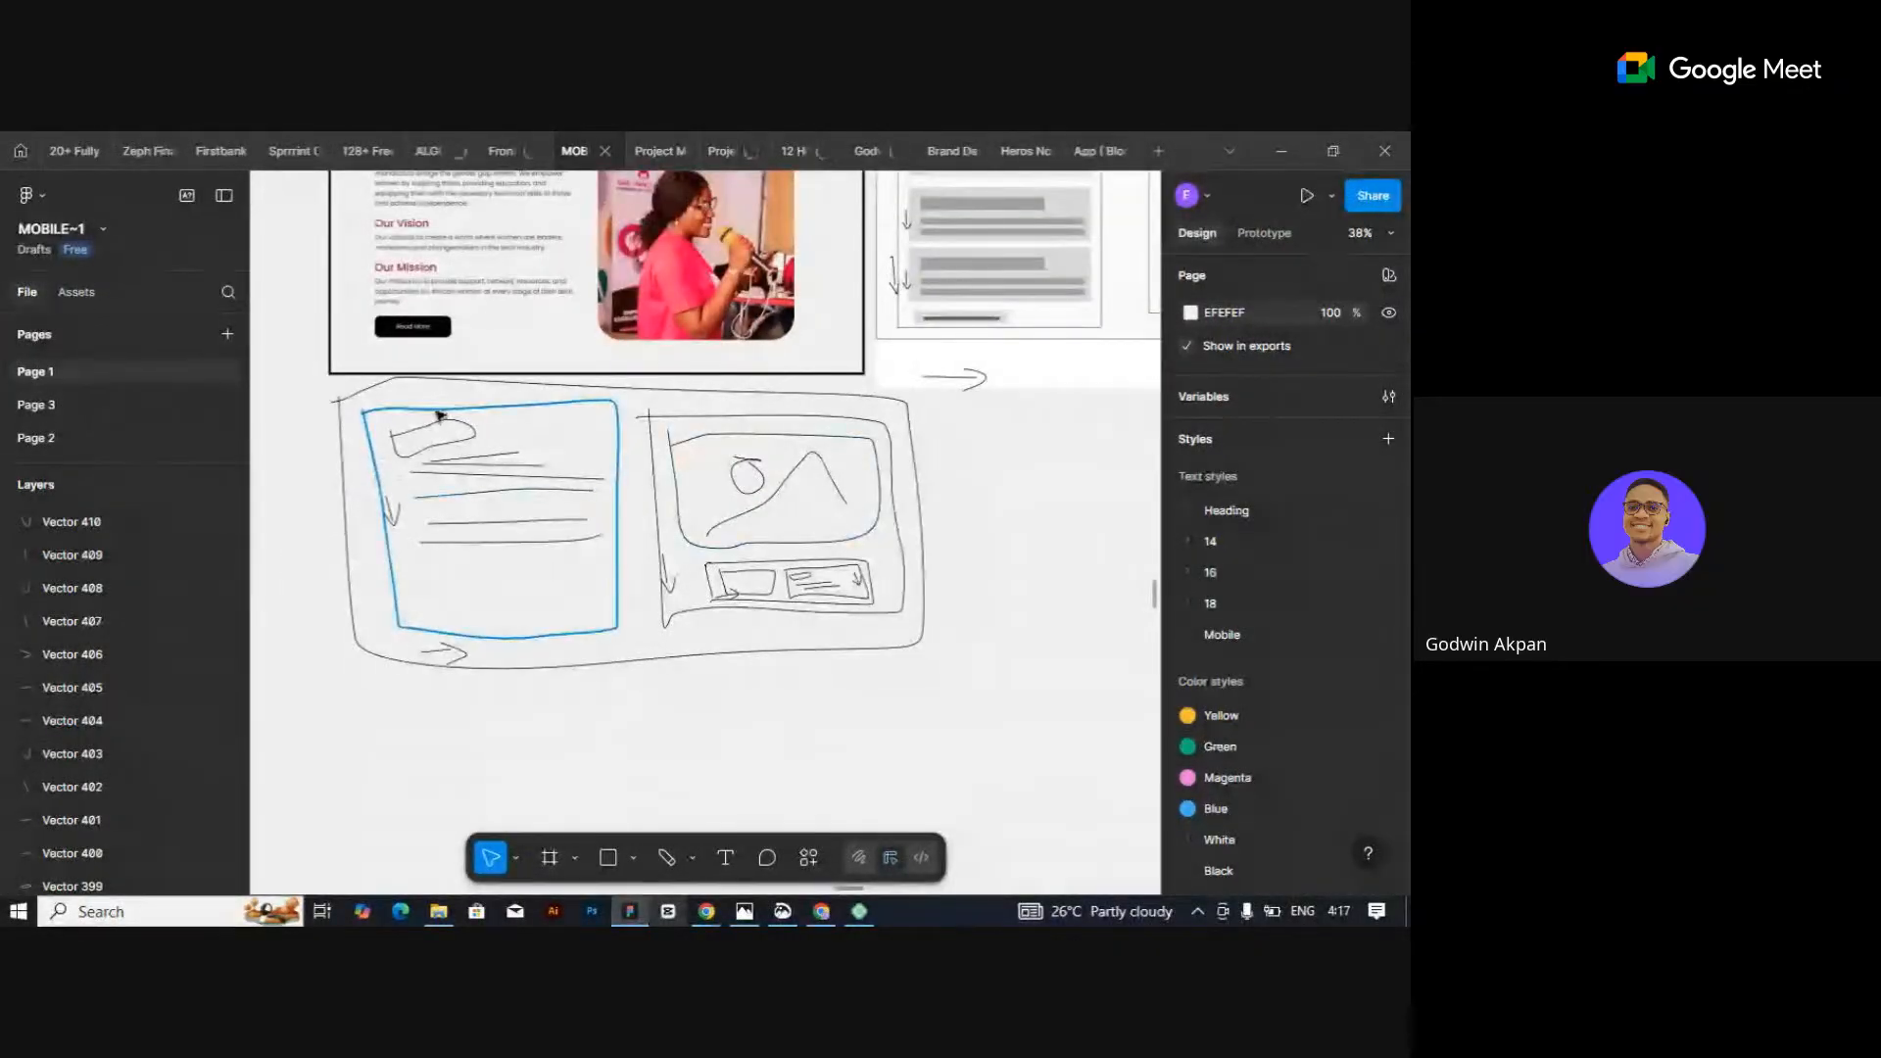
{"action": "key", "text": "alt+Tab"}
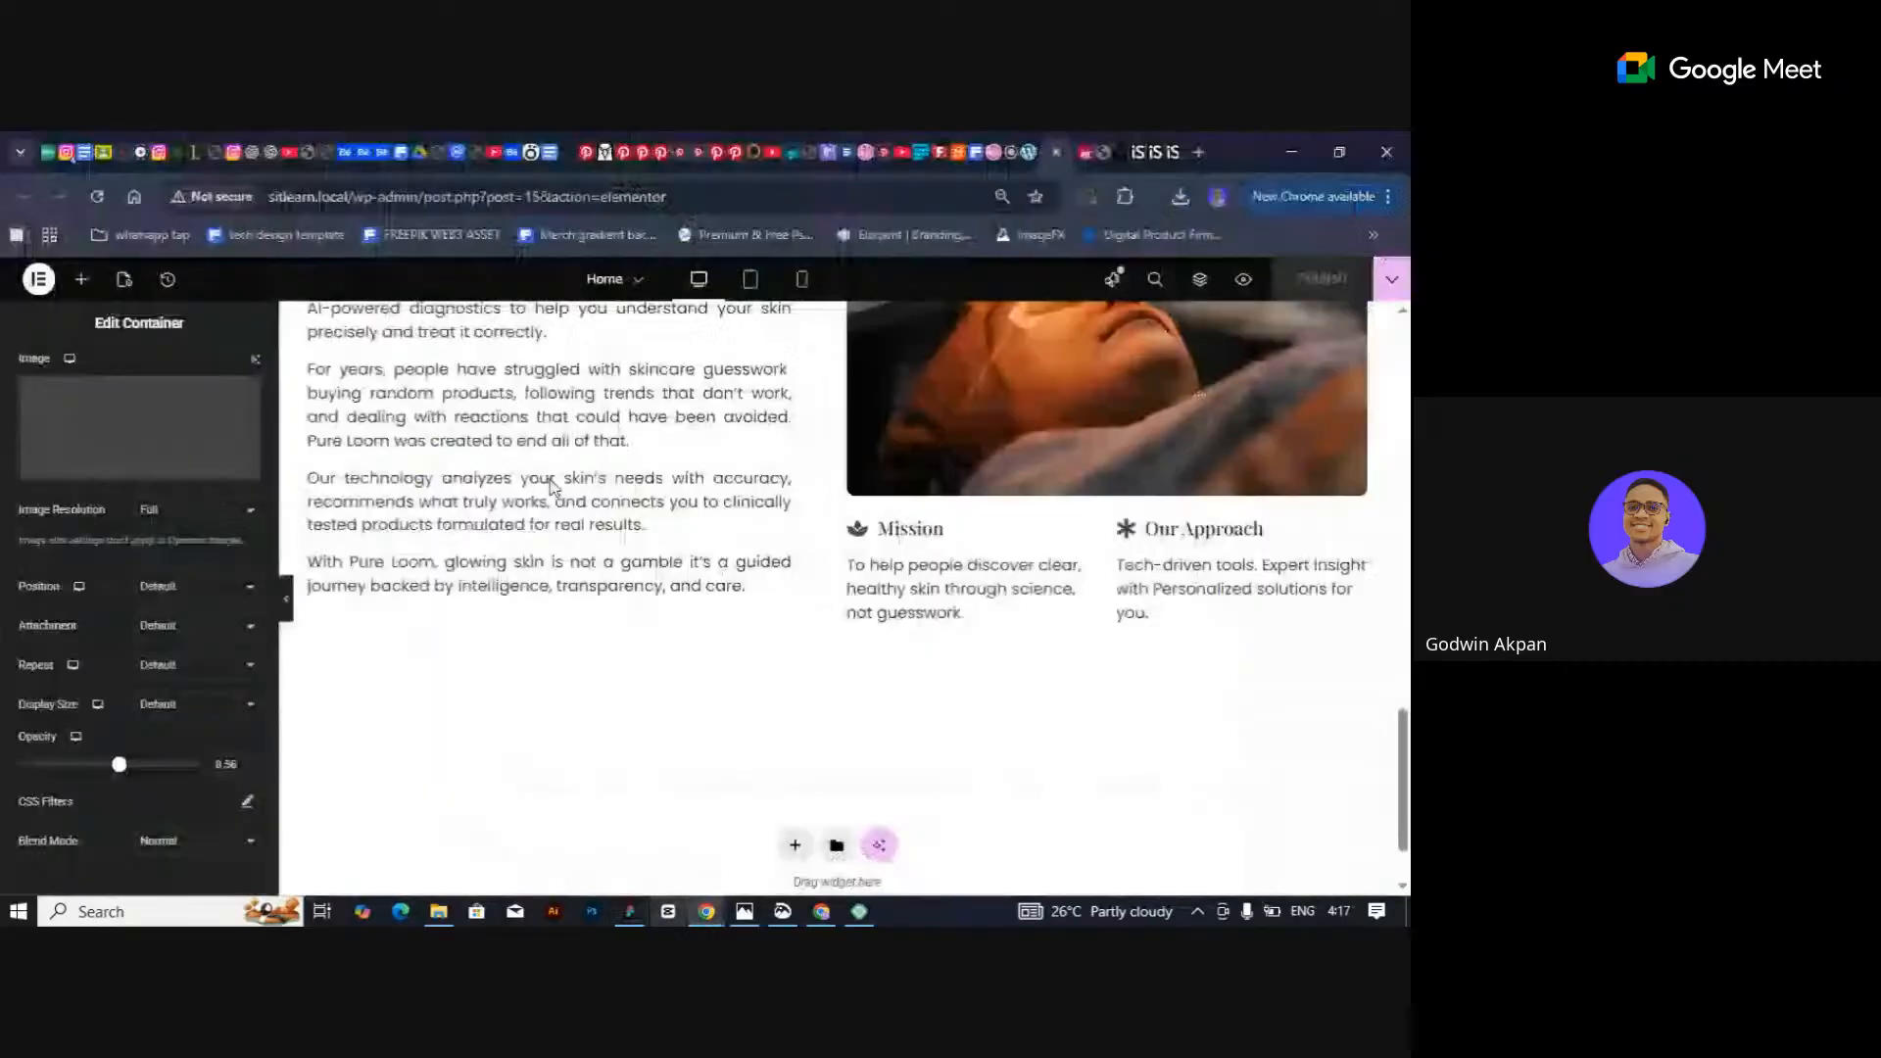
Examine the About Pure Loom section, its container's margin and padding settings, and the image carousel above it.
{"action": "scroll", "coordinate": [568, 461], "scroll_direction": "up", "scroll_amount": 3}
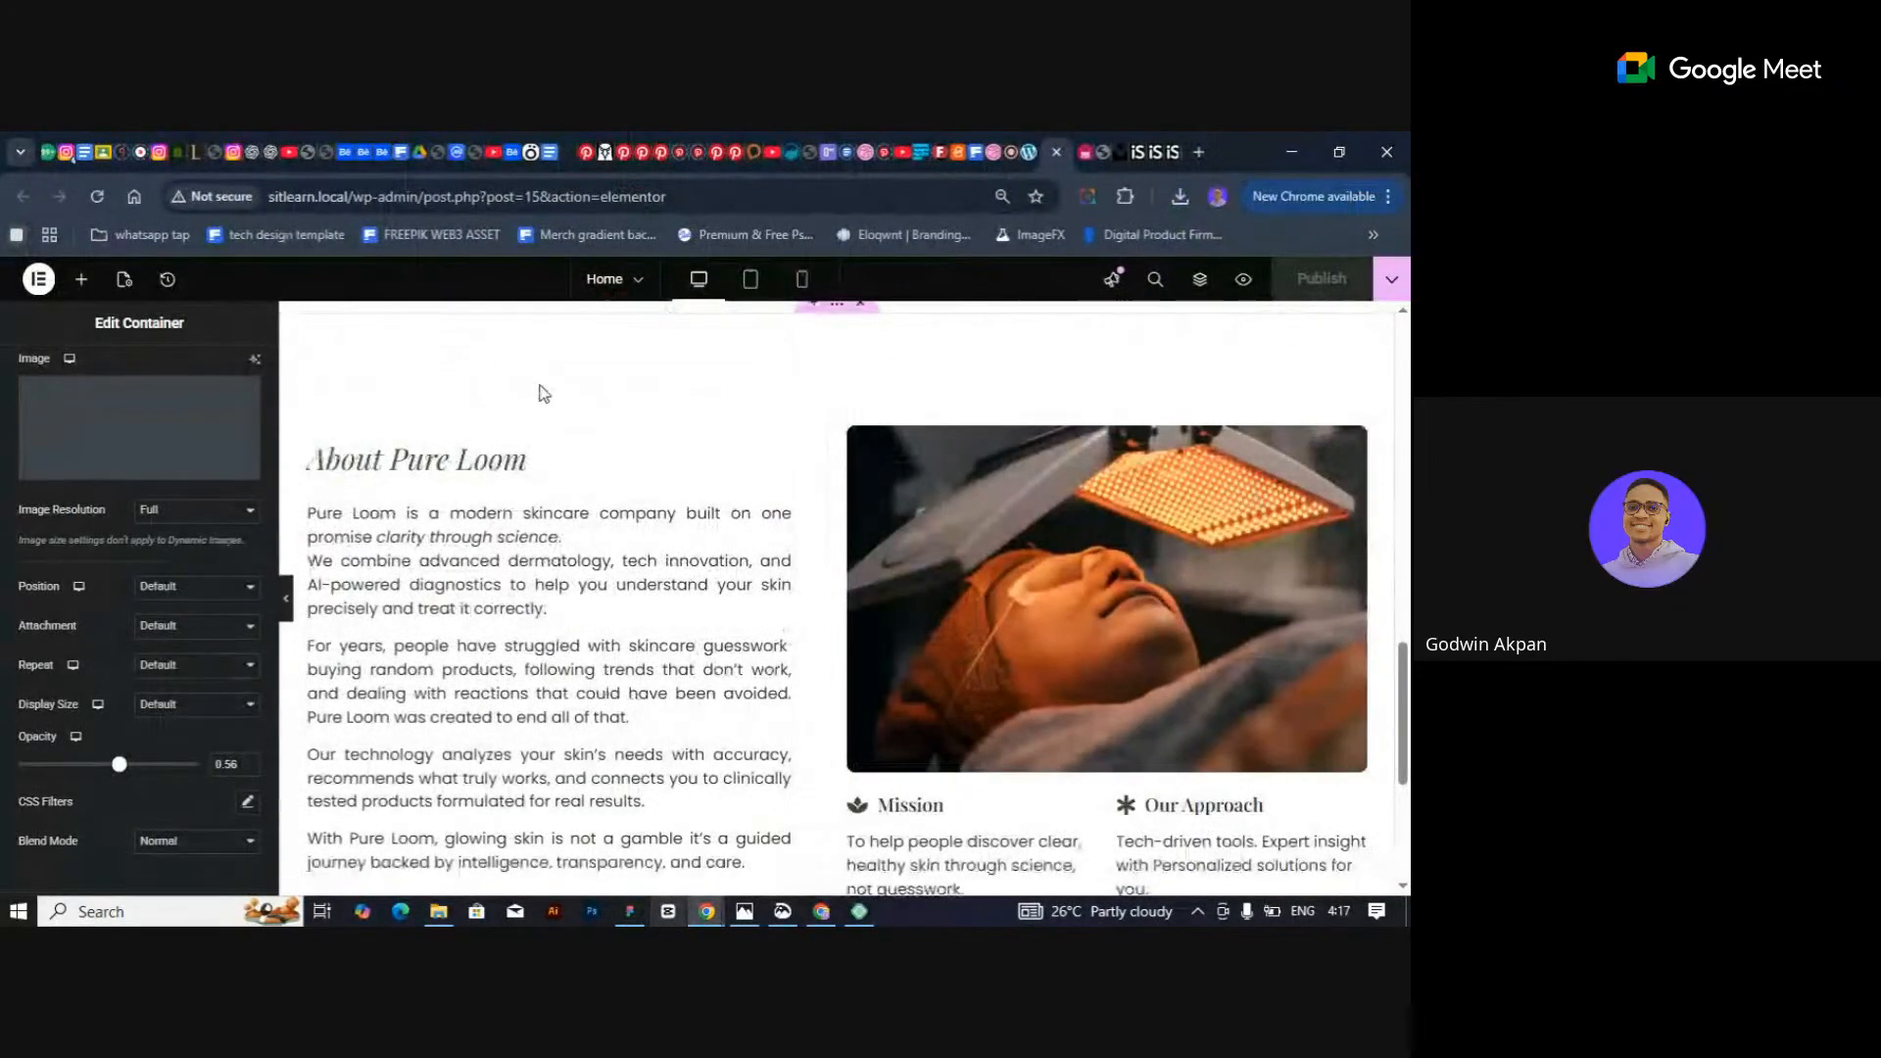
{"action": "scroll", "coordinate": [541, 382], "scroll_direction": "up", "scroll_amount": 2}
{"action": "scroll", "coordinate": [552, 422], "scroll_direction": "down", "scroll_amount": 2}
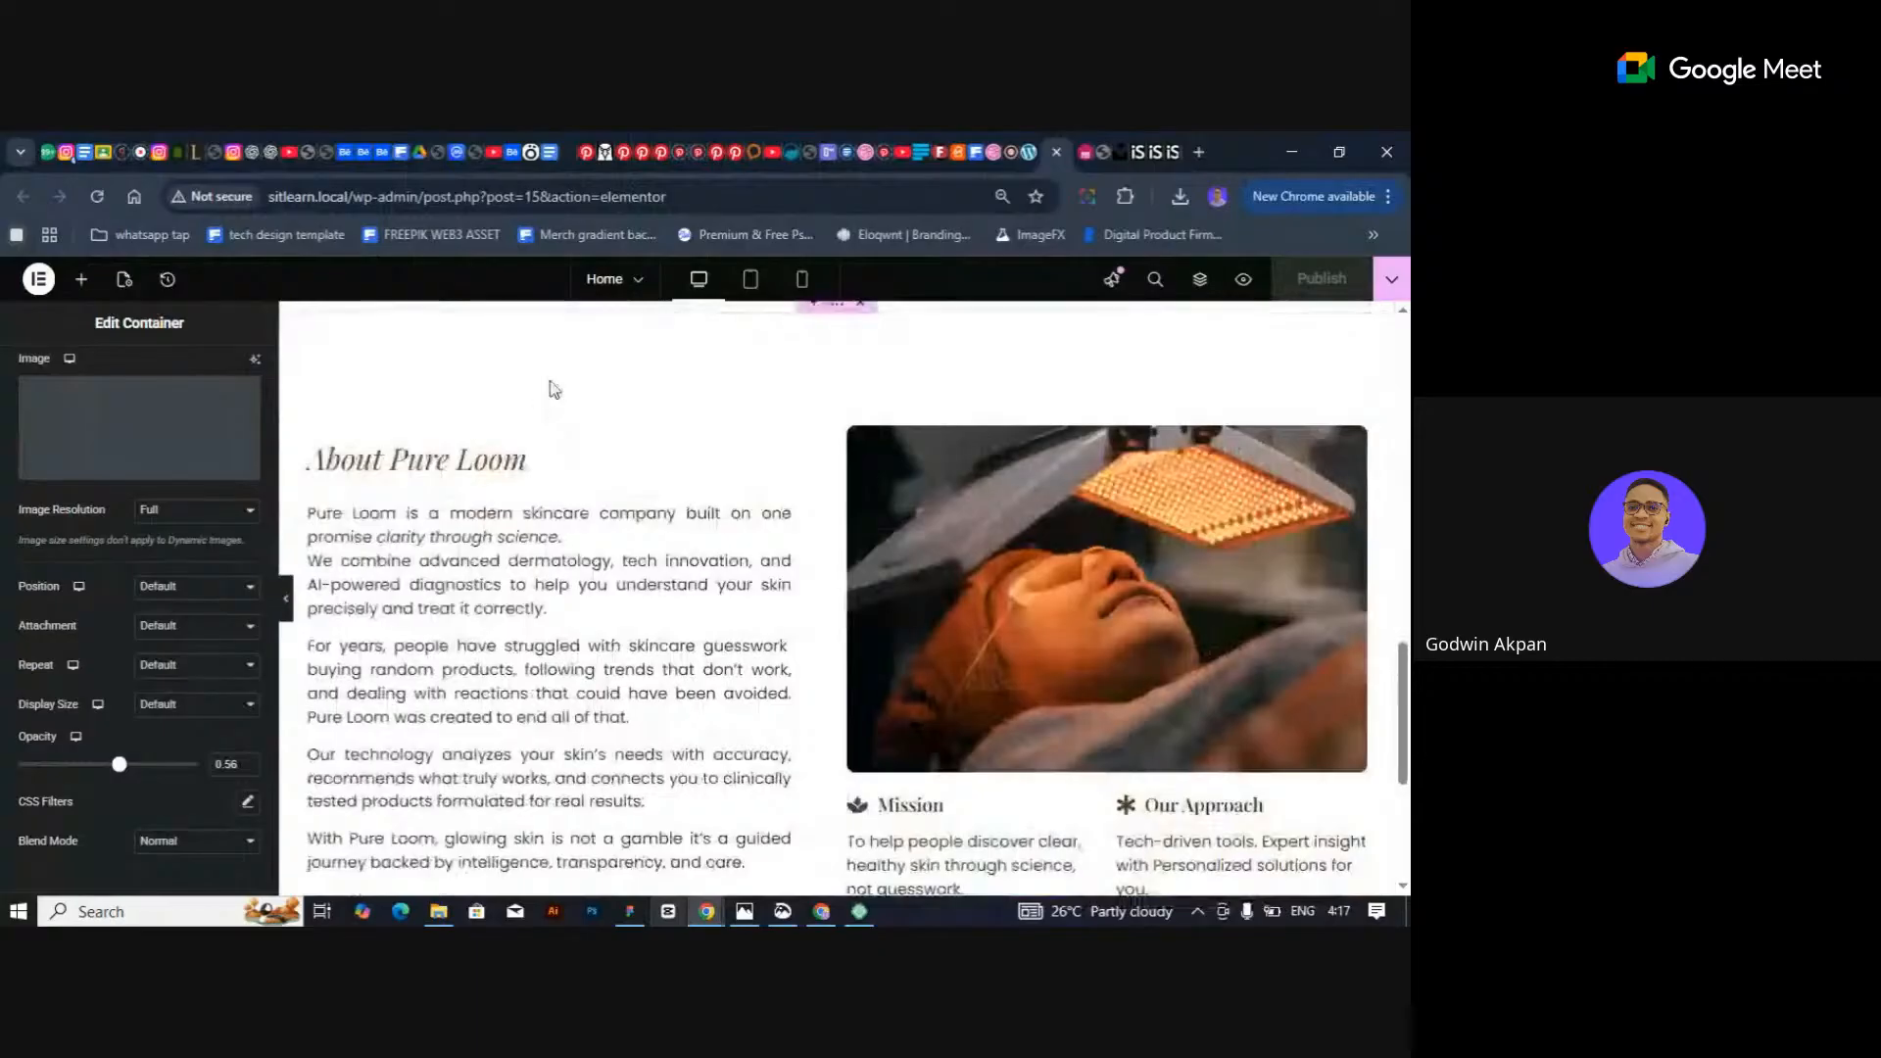
{"action": "scroll", "coordinate": [967, 443], "scroll_direction": "down", "scroll_amount": 3}
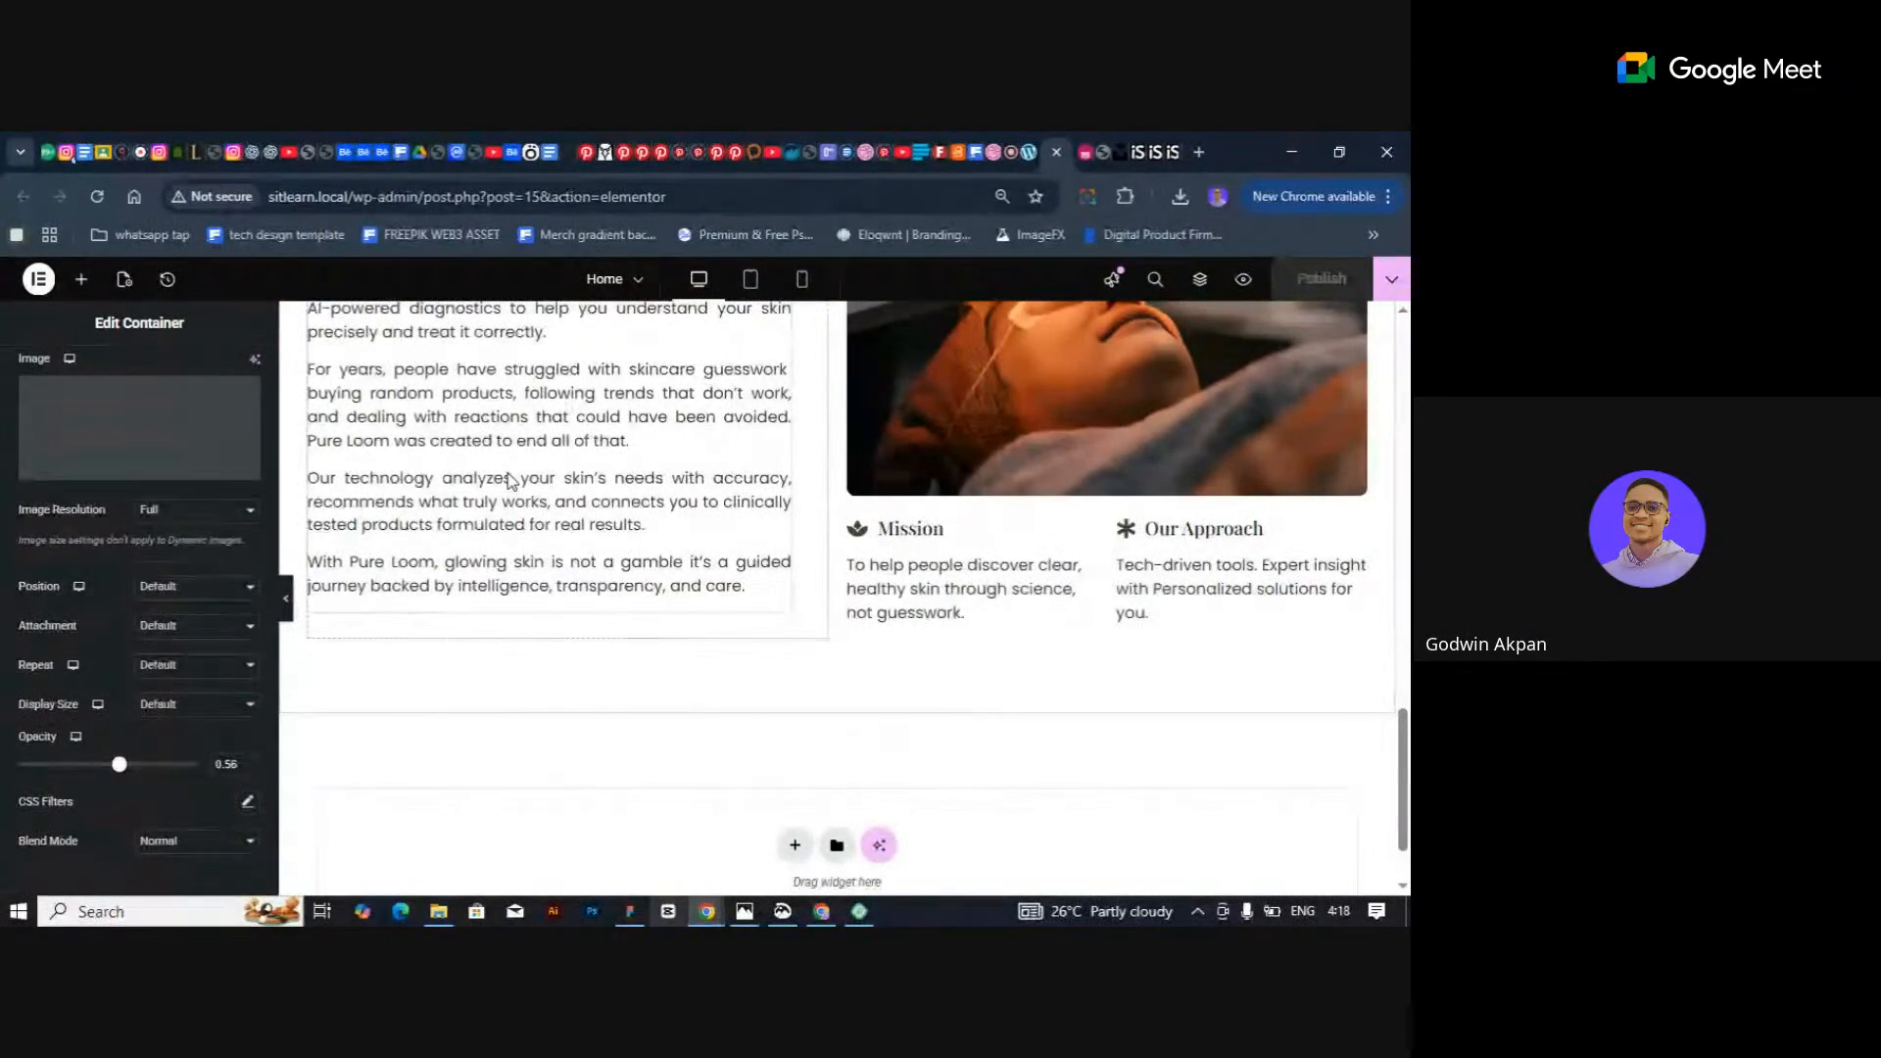
{"action": "scroll", "coordinate": [862, 632], "scroll_direction": "up", "scroll_amount": 5}
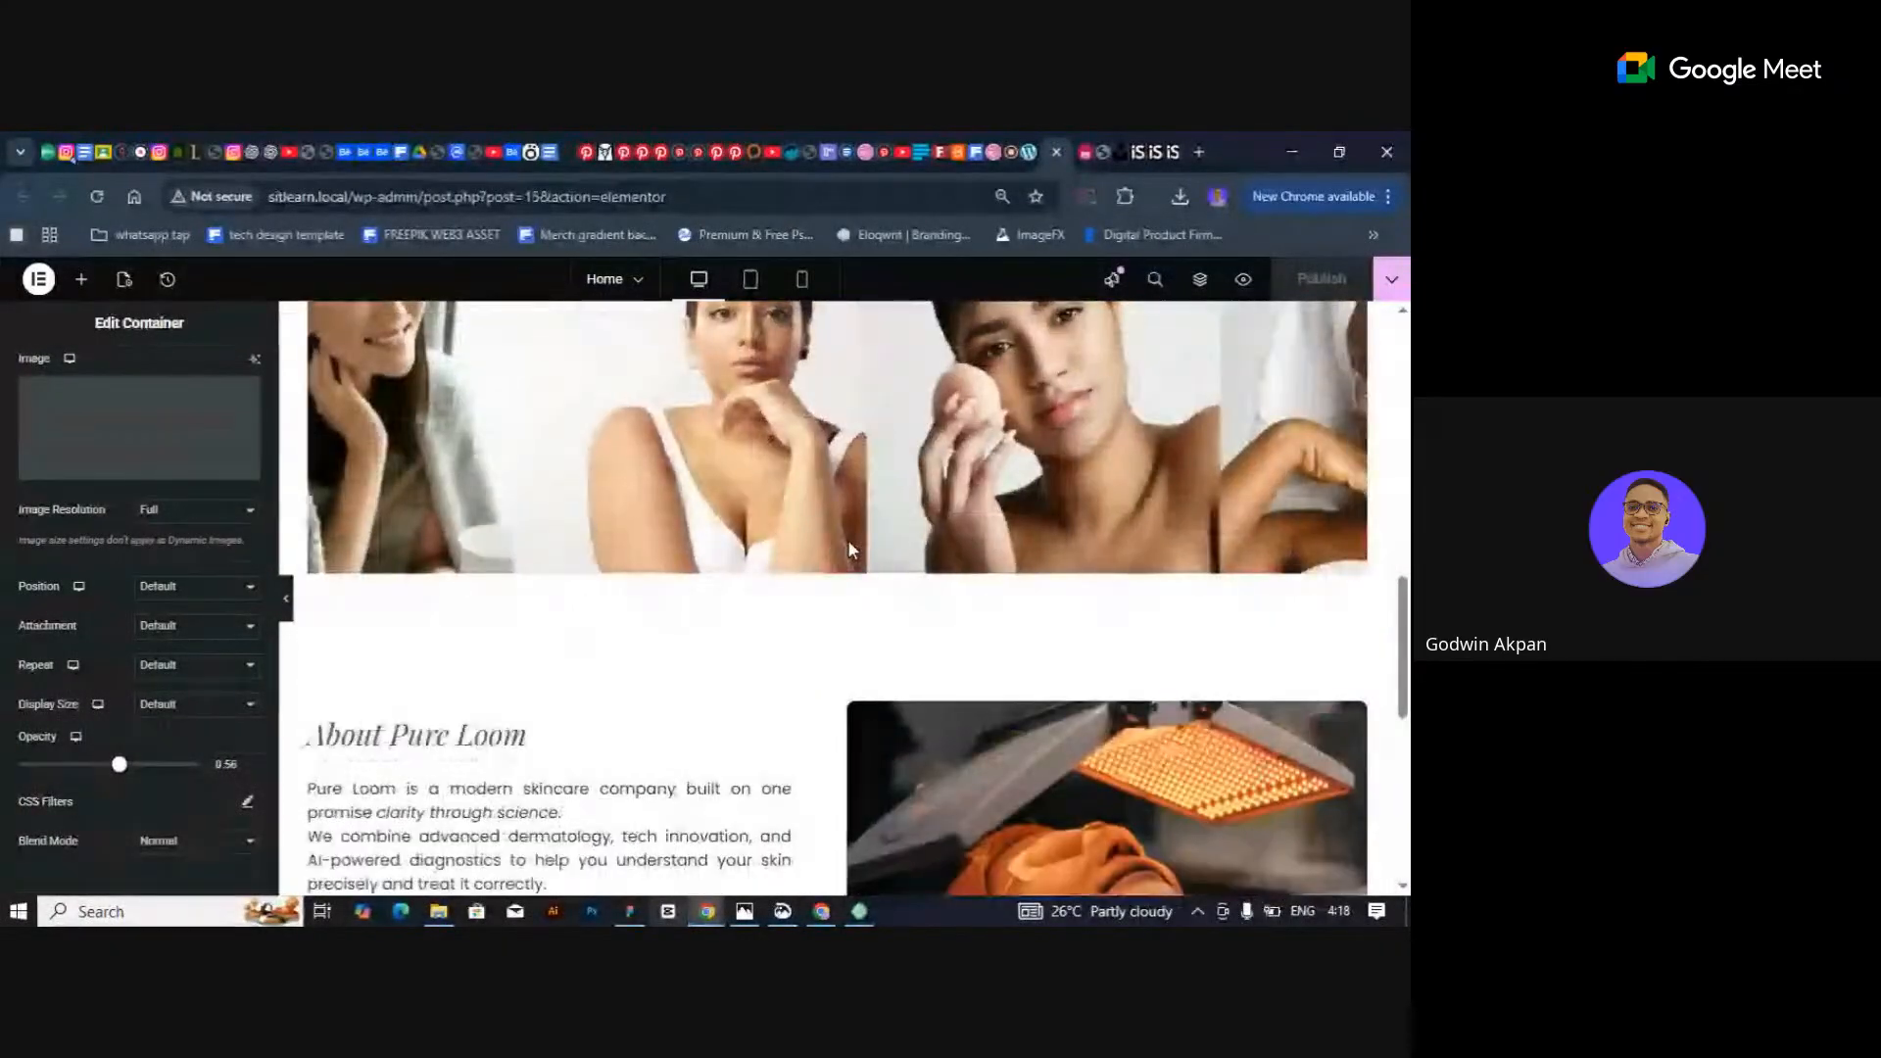
{"action": "left_click", "coordinate": [862, 619]}
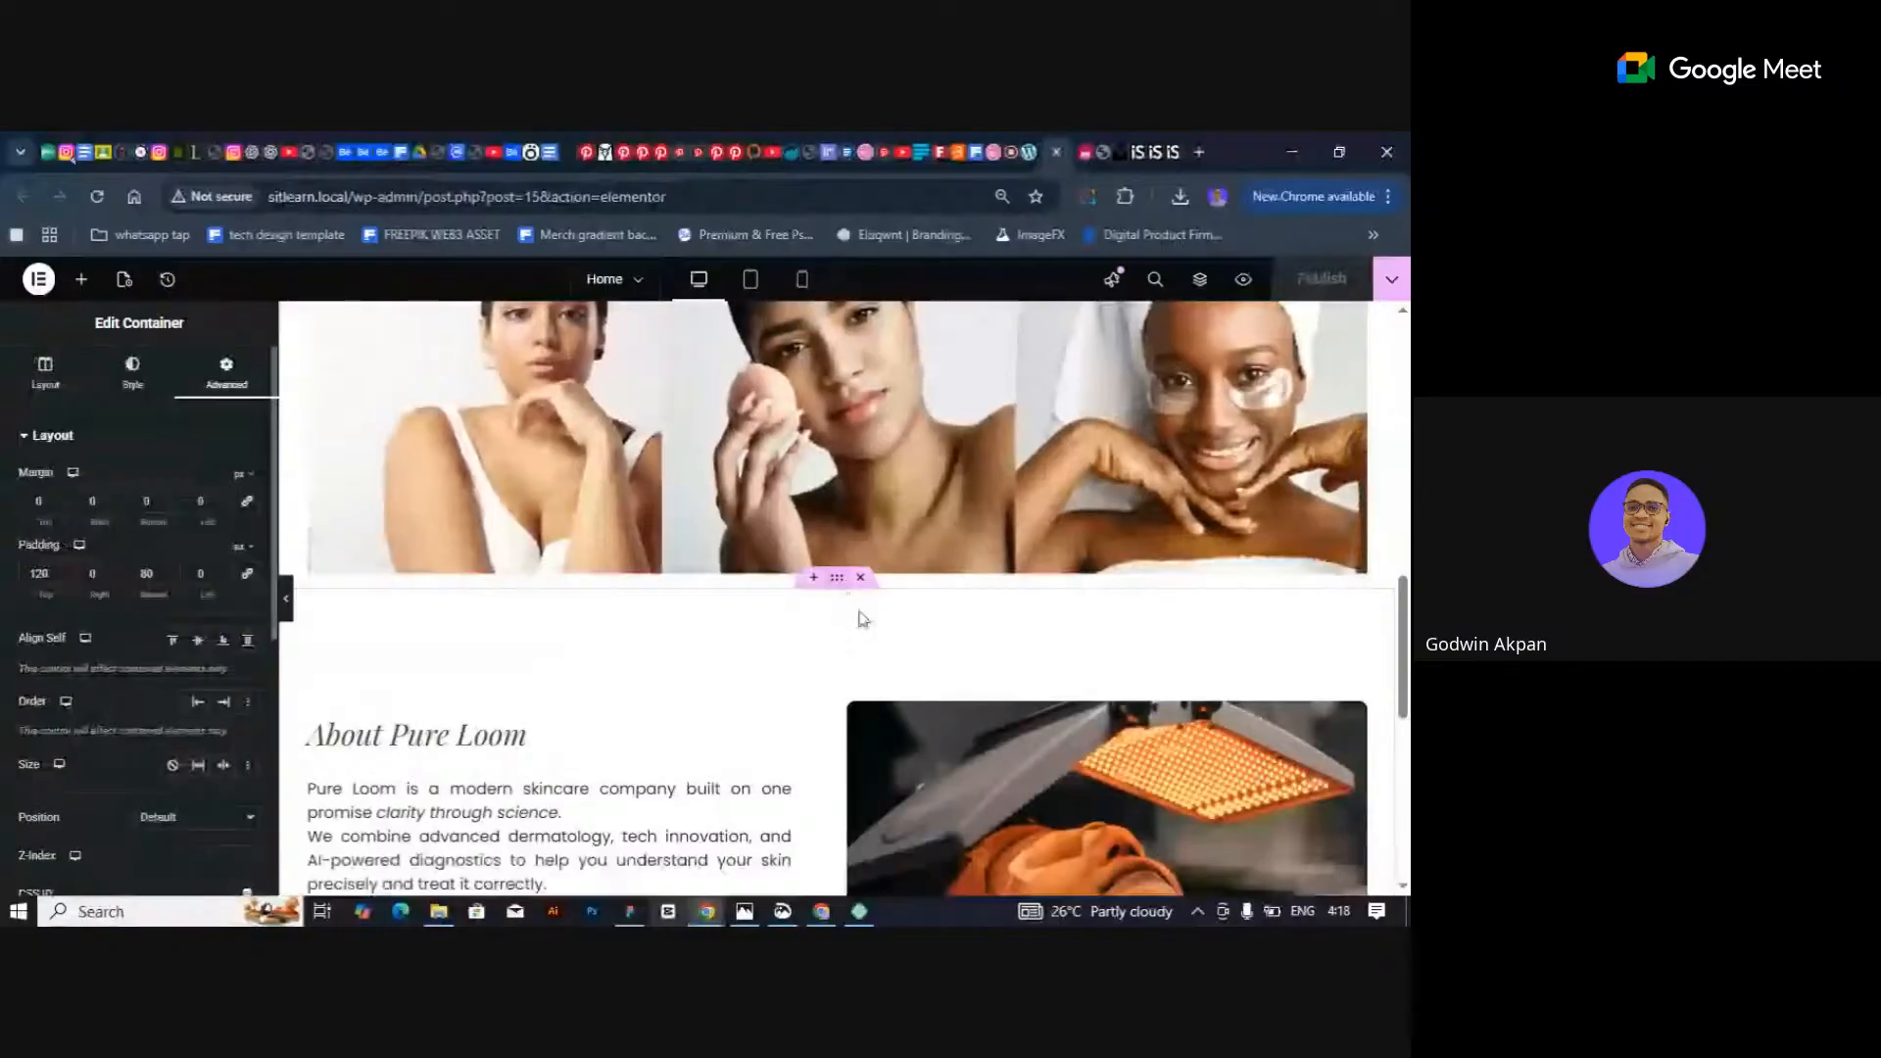
{"action": "scroll", "coordinate": [862, 619], "scroll_direction": "up", "scroll_amount": 5}
{"action": "scroll", "coordinate": [862, 598], "scroll_direction": "down", "scroll_amount": 3}
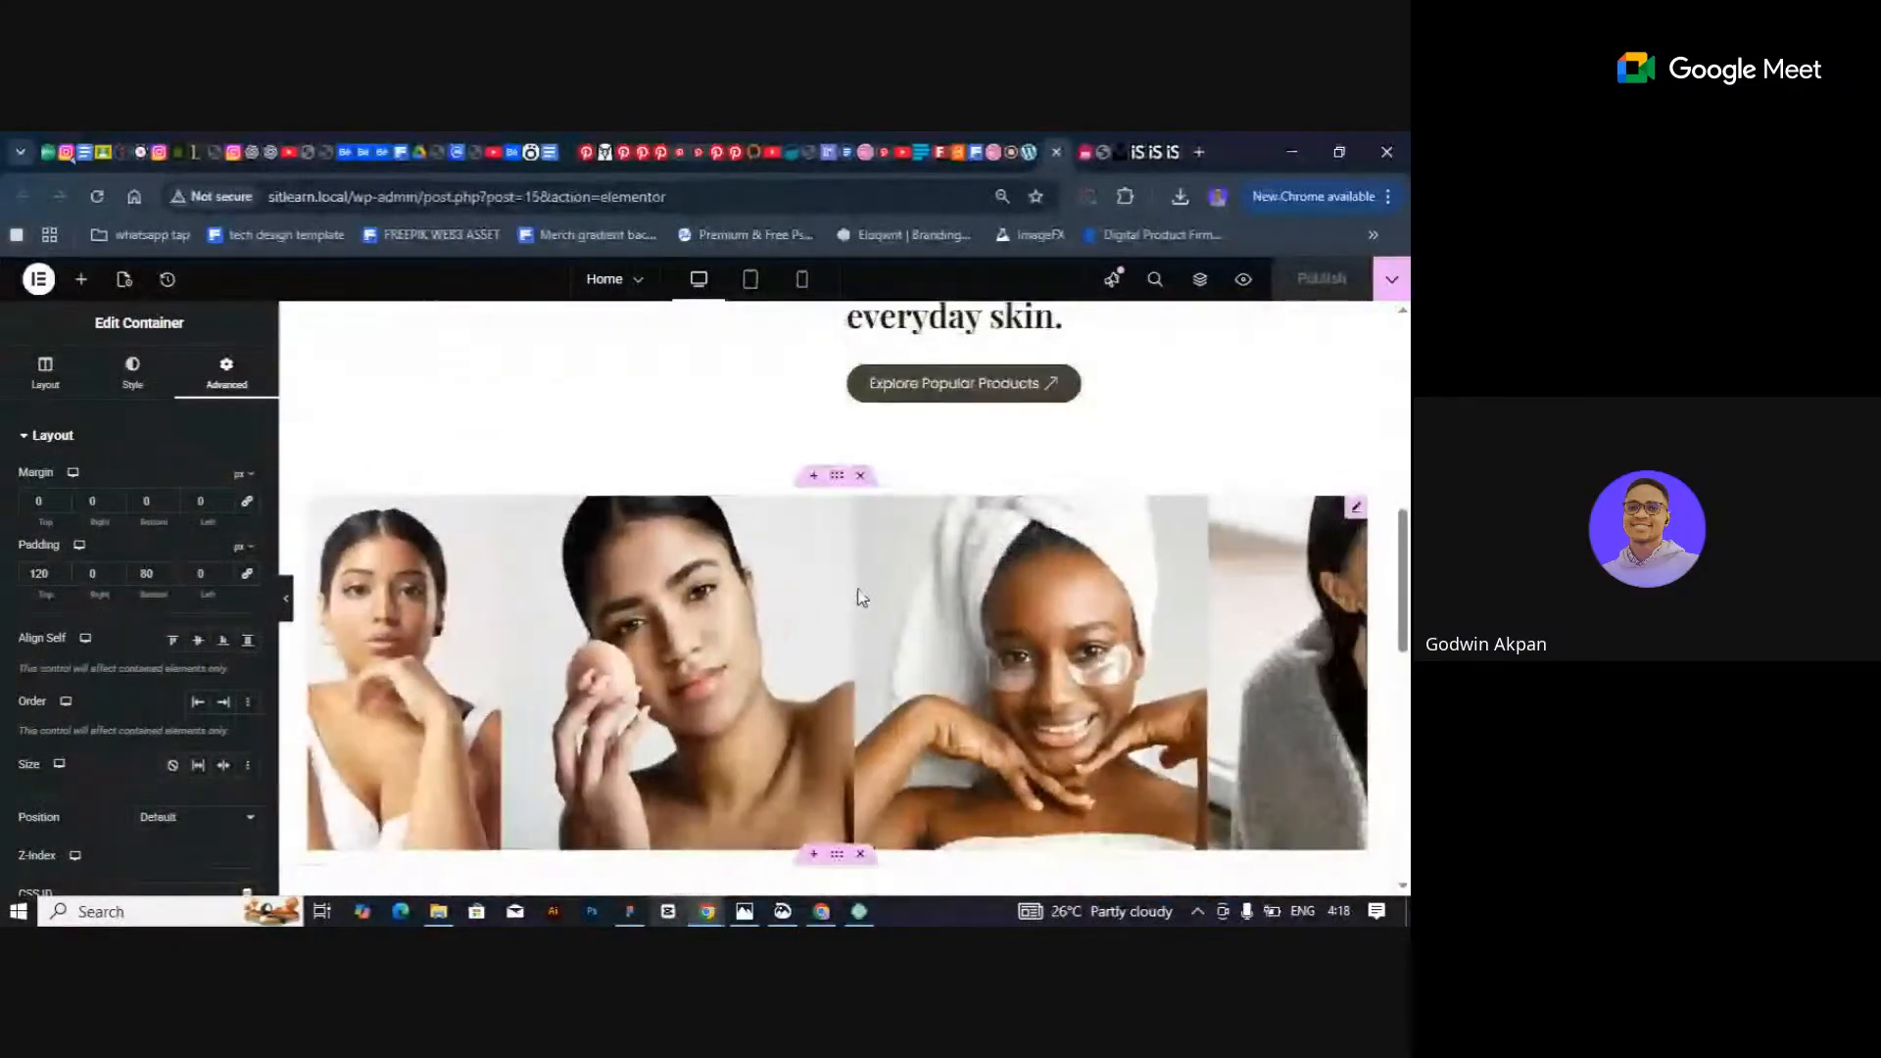
{"action": "scroll", "coordinate": [862, 597], "scroll_direction": "down", "scroll_amount": 5}
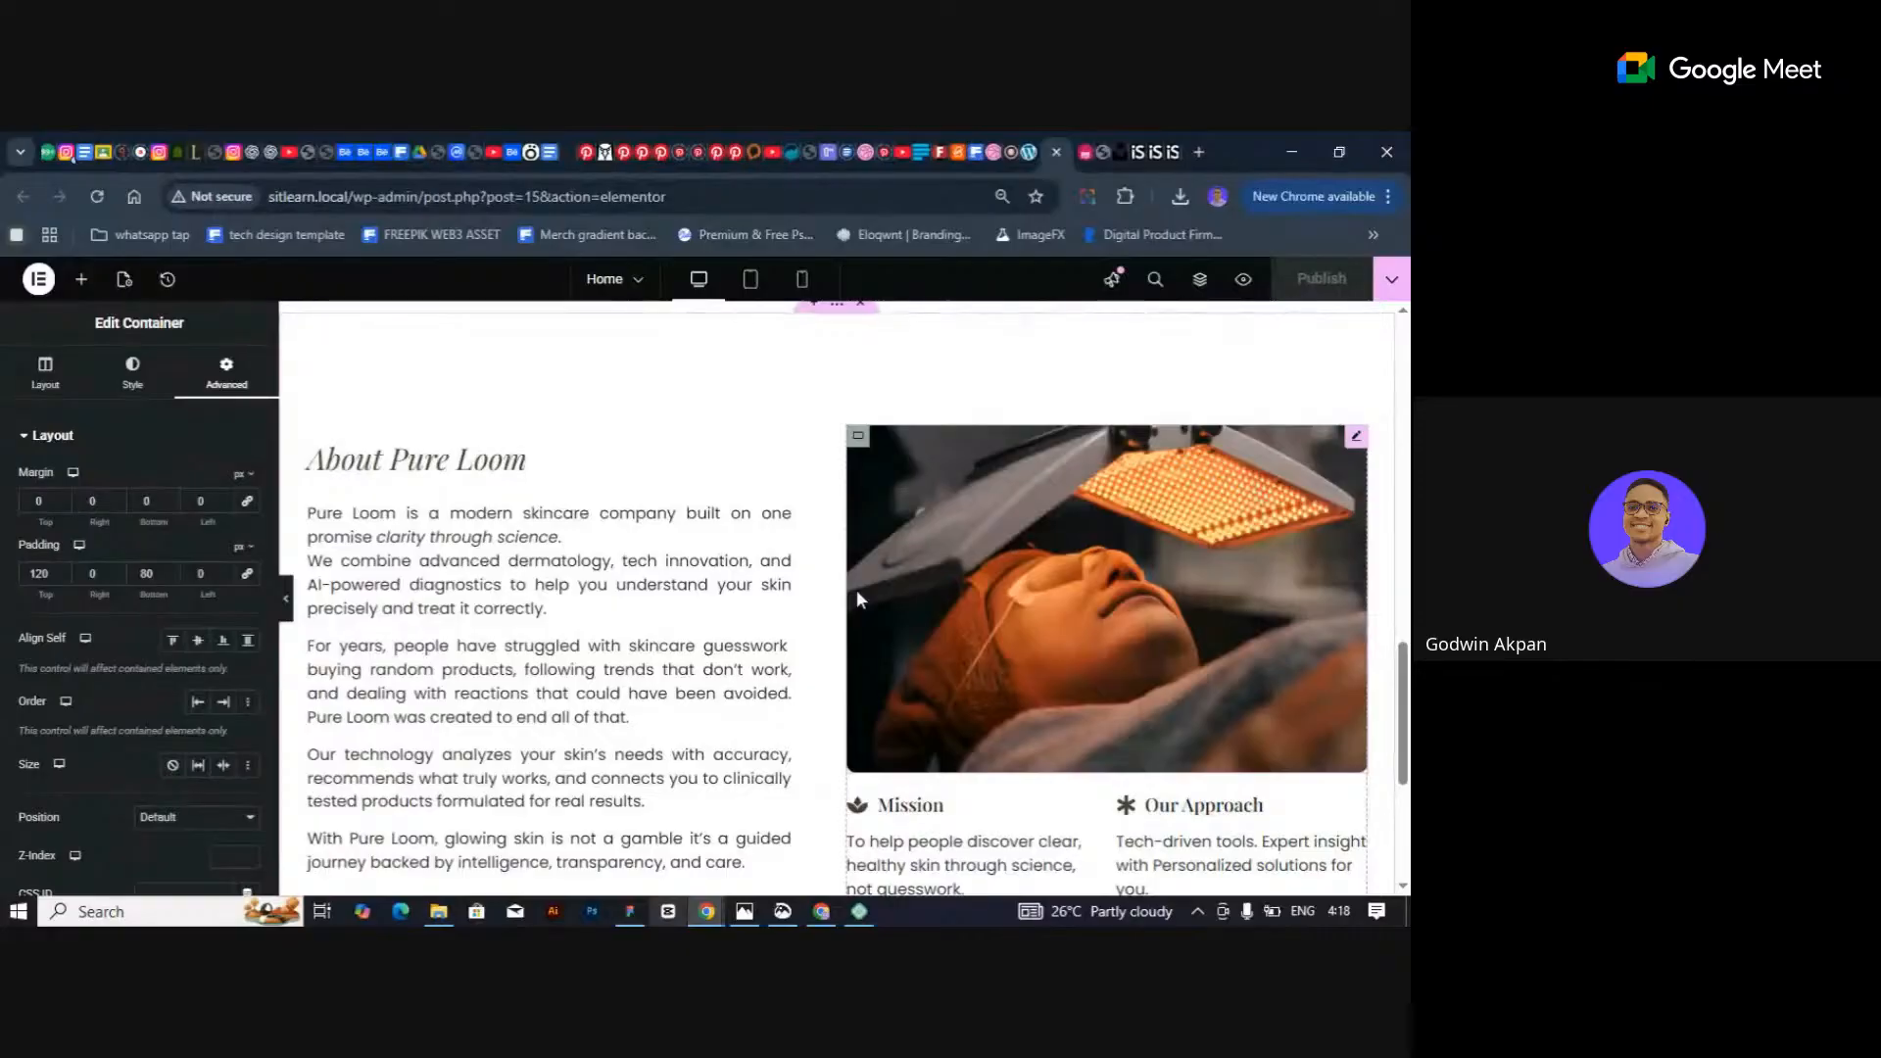
{"action": "scroll", "coordinate": [947, 614], "scroll_direction": "down", "scroll_amount": 4}
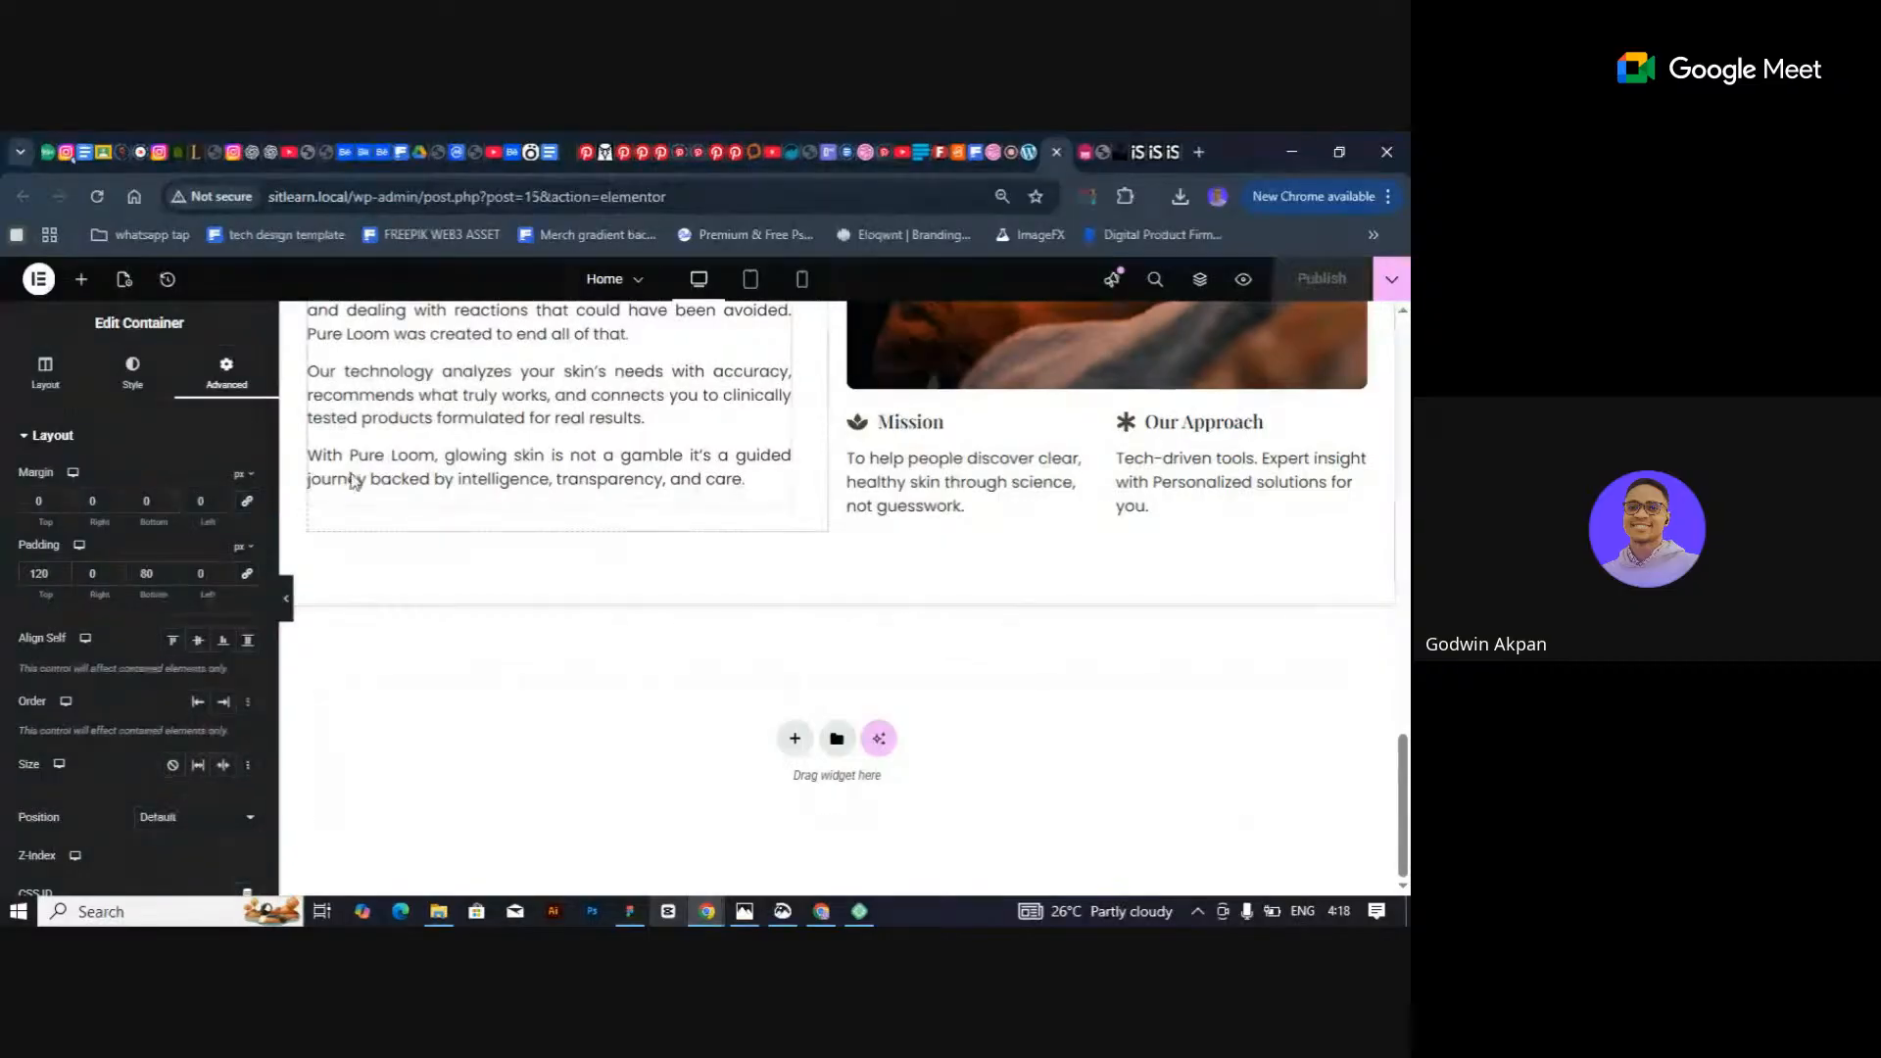
Review the sections around the image carousel and go back up to the hero section without the editing panel.
{"action": "scroll", "coordinate": [507, 471], "scroll_direction": "up", "scroll_amount": 8}
{"action": "scroll", "coordinate": [506, 471], "scroll_direction": "up", "scroll_amount": 5}
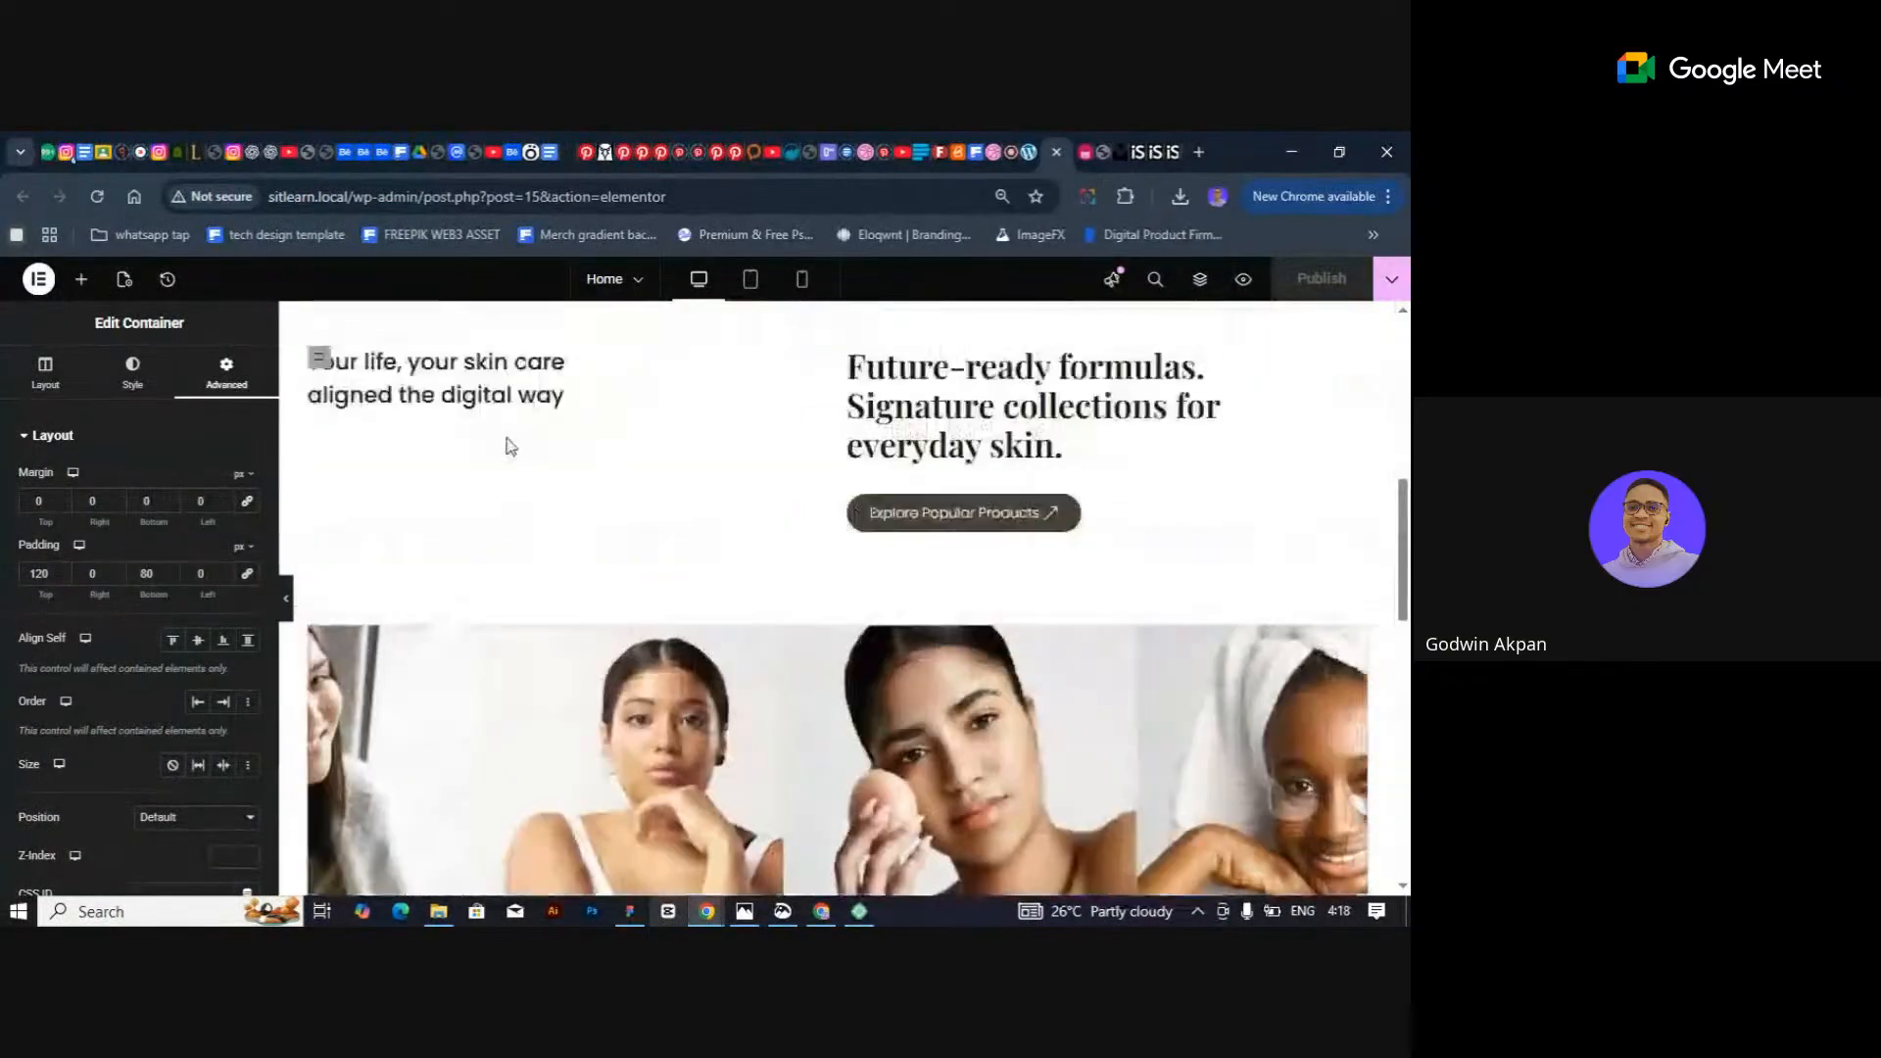
{"action": "scroll", "coordinate": [525, 483], "scroll_direction": "down", "scroll_amount": 10}
{"action": "scroll", "coordinate": [543, 497], "scroll_direction": "up", "scroll_amount": 6}
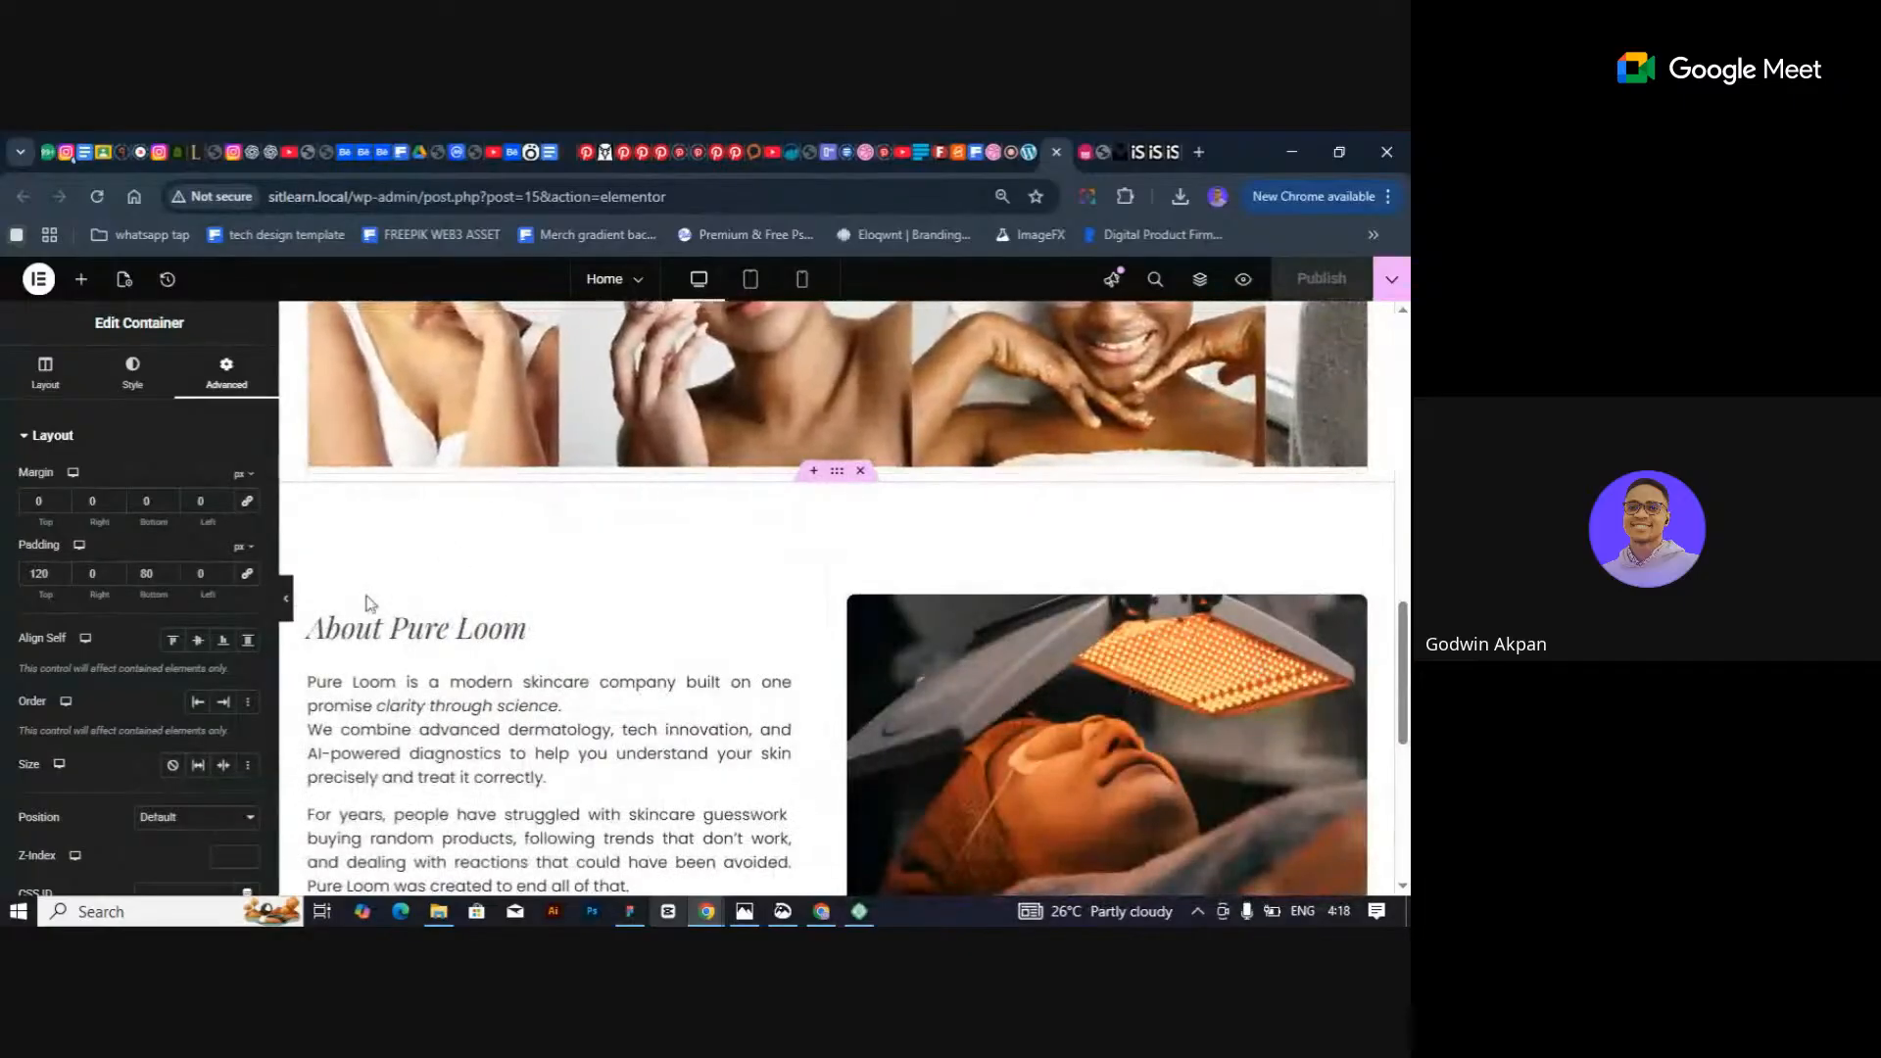
{"action": "left_click", "coordinate": [291, 602]}
{"action": "scroll", "coordinate": [717, 626], "scroll_direction": "up", "scroll_amount": 10}
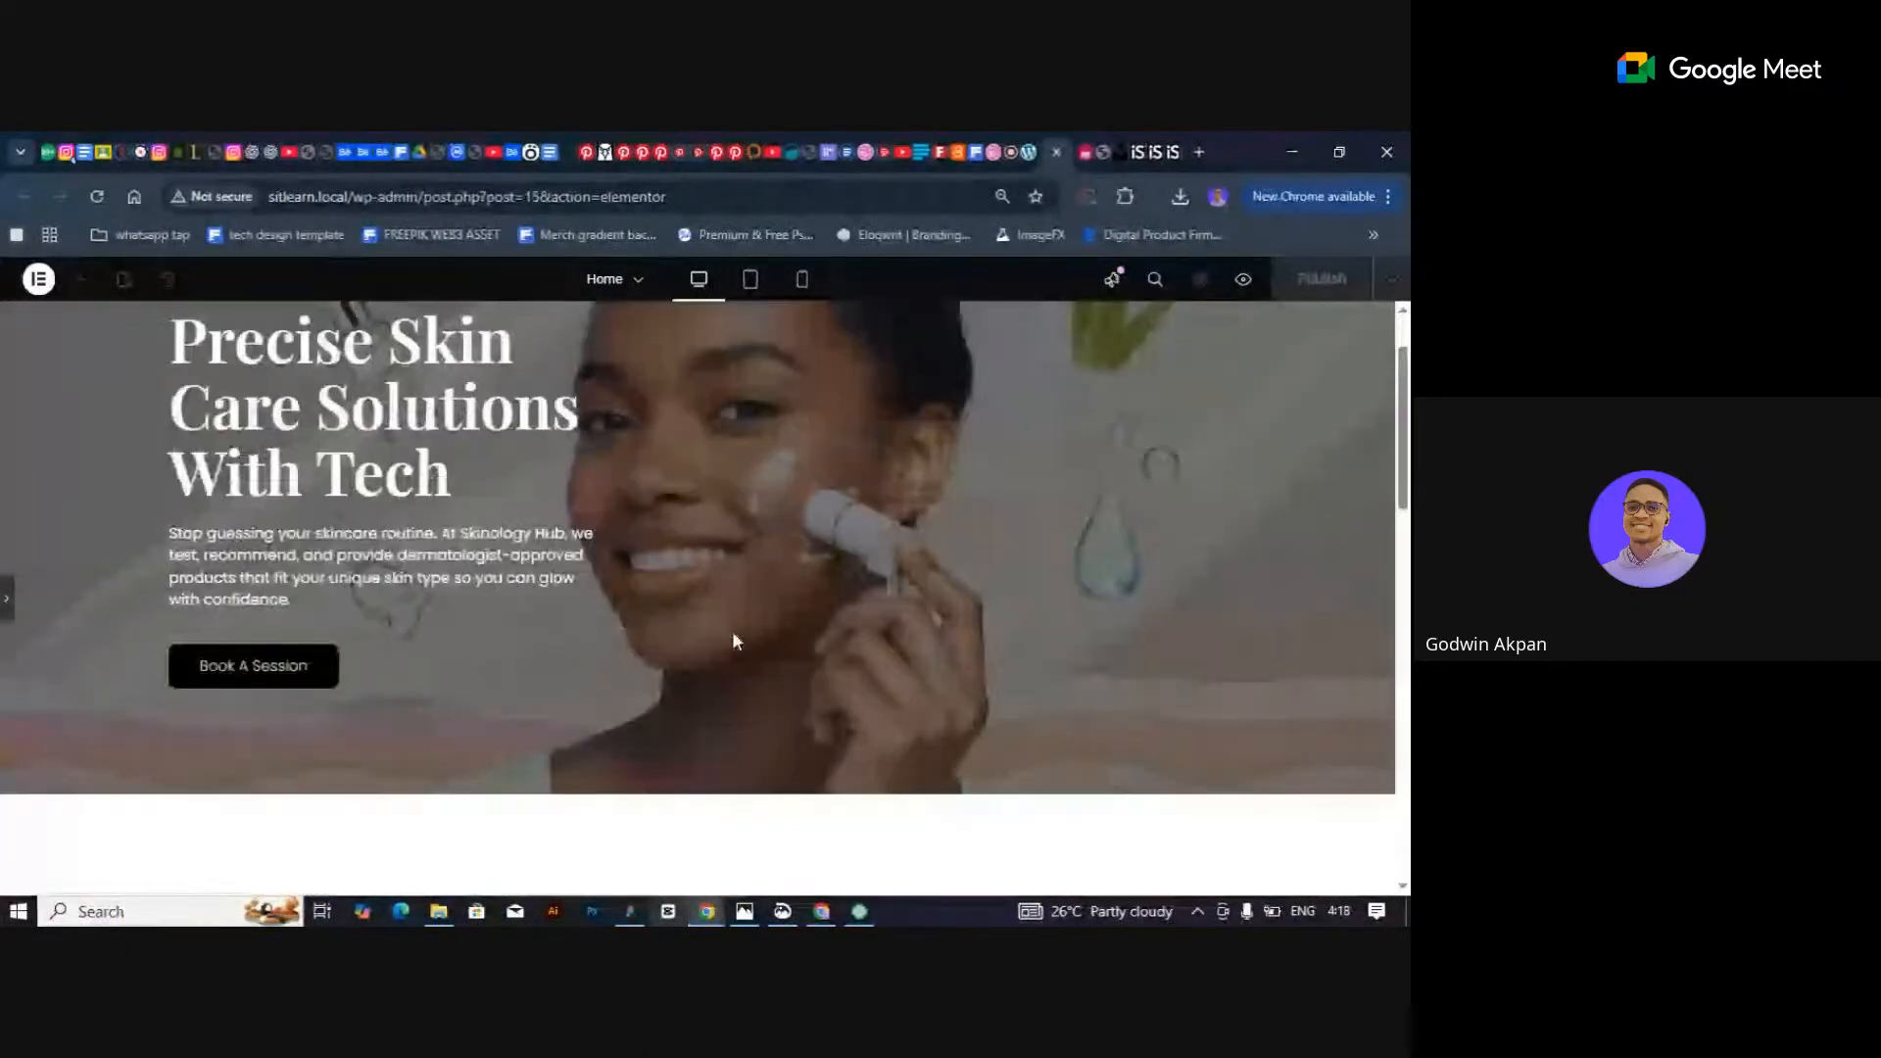
Bring back the editing panel, then preview the Home page and review it from the hero down to the About Pure Loom section.
{"action": "scroll", "coordinate": [732, 631], "scroll_direction": "down", "scroll_amount": 3}
{"action": "left_click", "coordinate": [8, 599]}
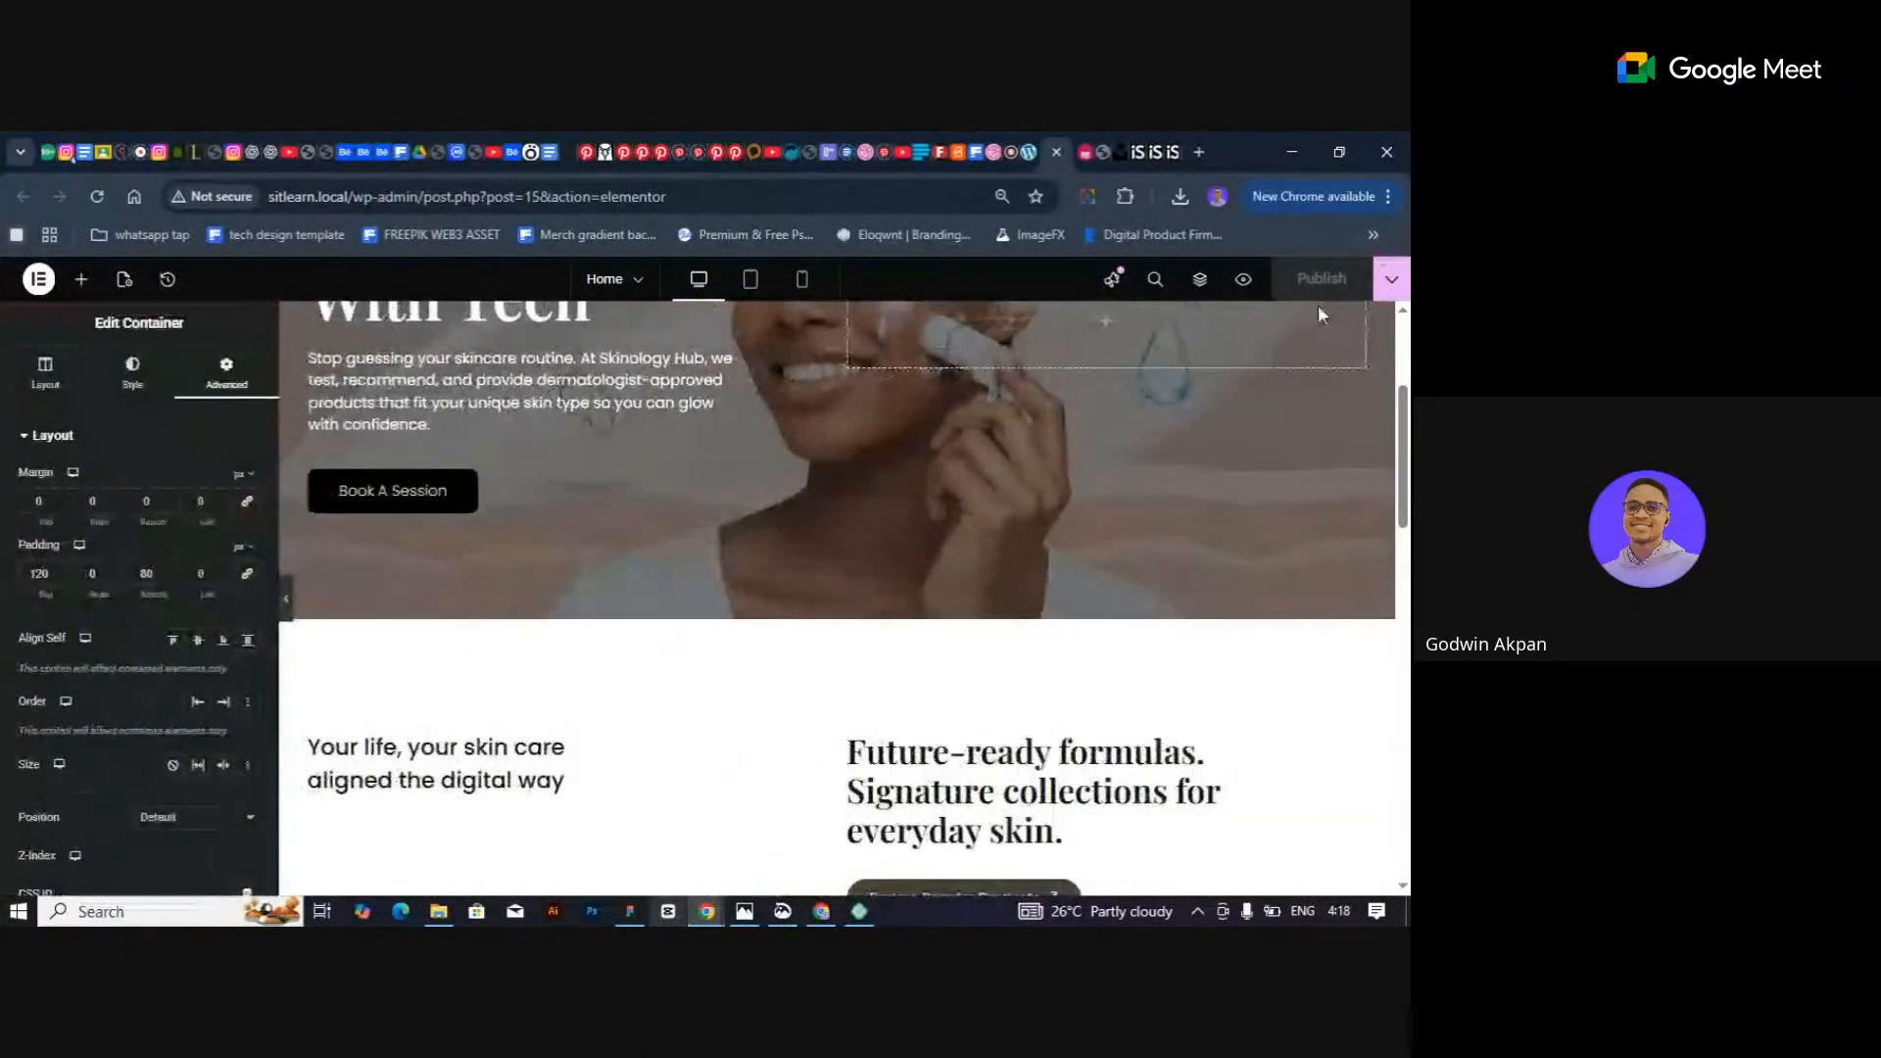
{"action": "left_click", "coordinate": [1242, 282]}
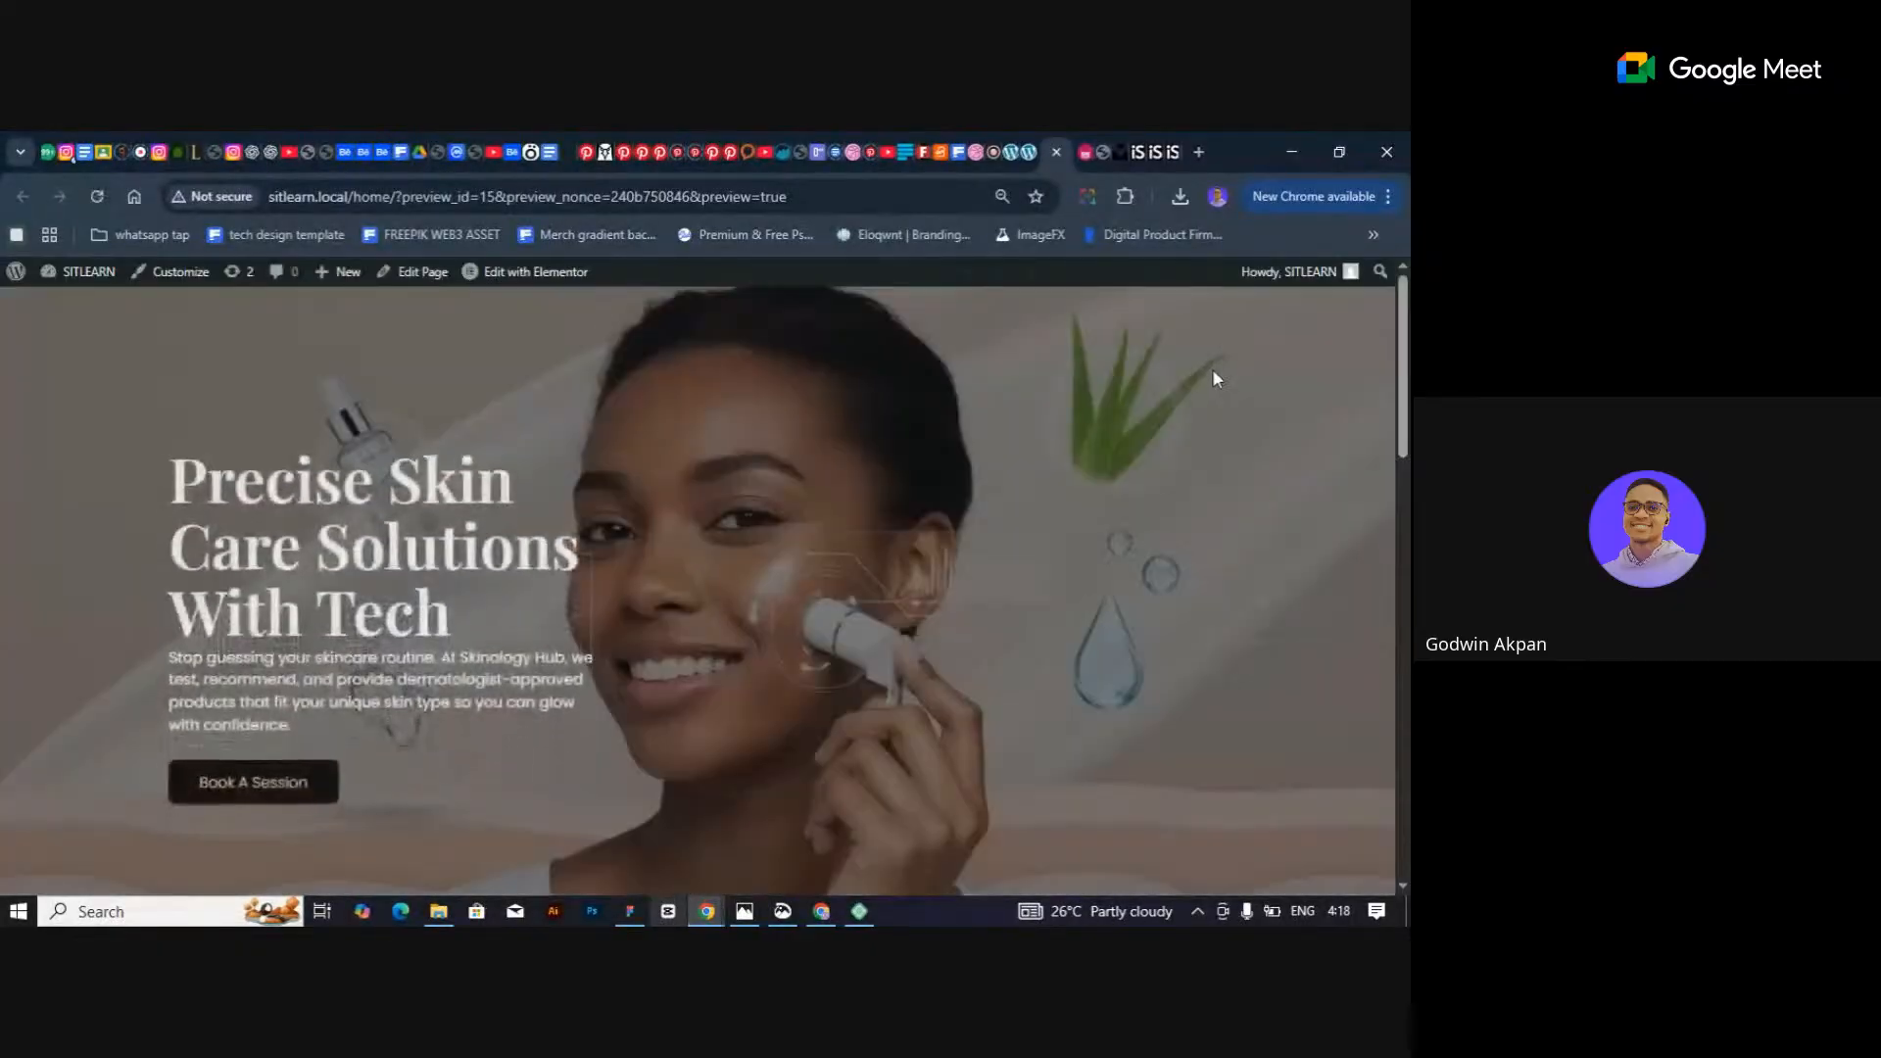
{"action": "scroll", "coordinate": [1213, 371], "scroll_direction": "down", "scroll_amount": 3}
{"action": "scroll", "coordinate": [1215, 382], "scroll_direction": "down", "scroll_amount": 5}
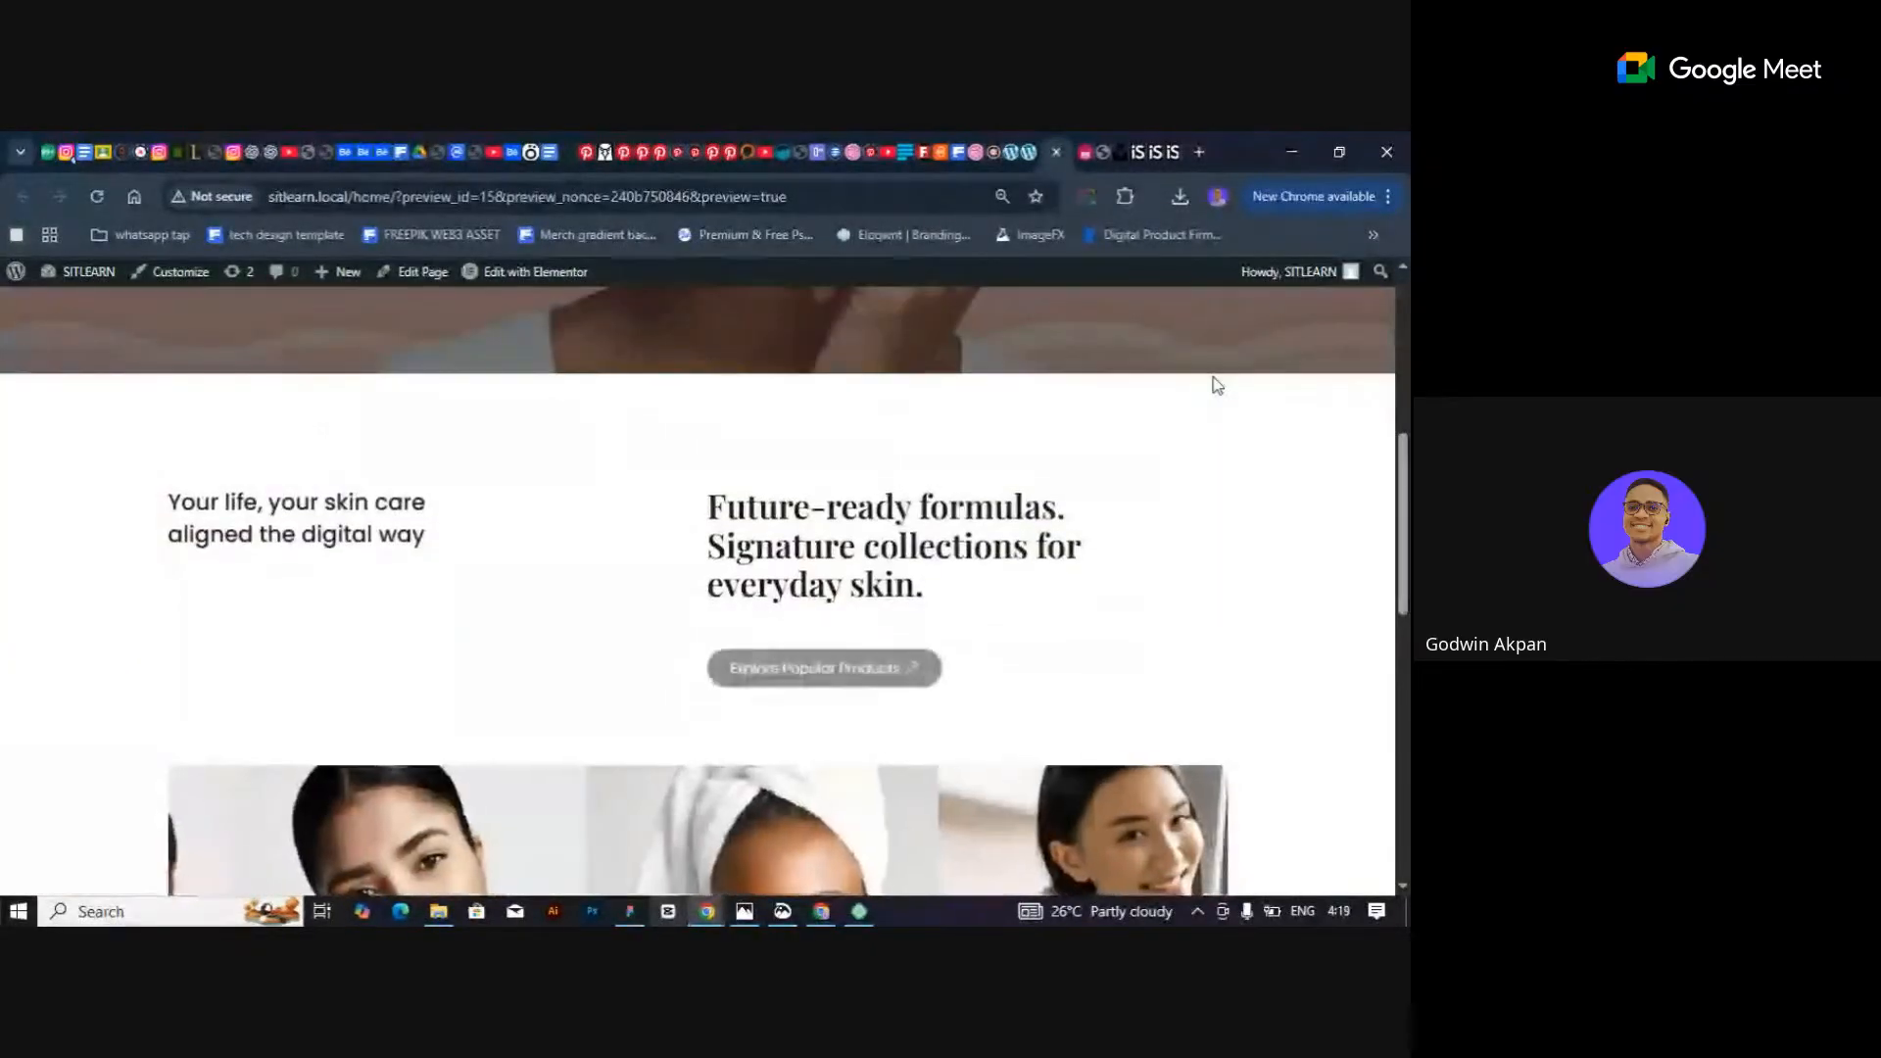
{"action": "scroll", "coordinate": [1217, 385], "scroll_direction": "down", "scroll_amount": 6}
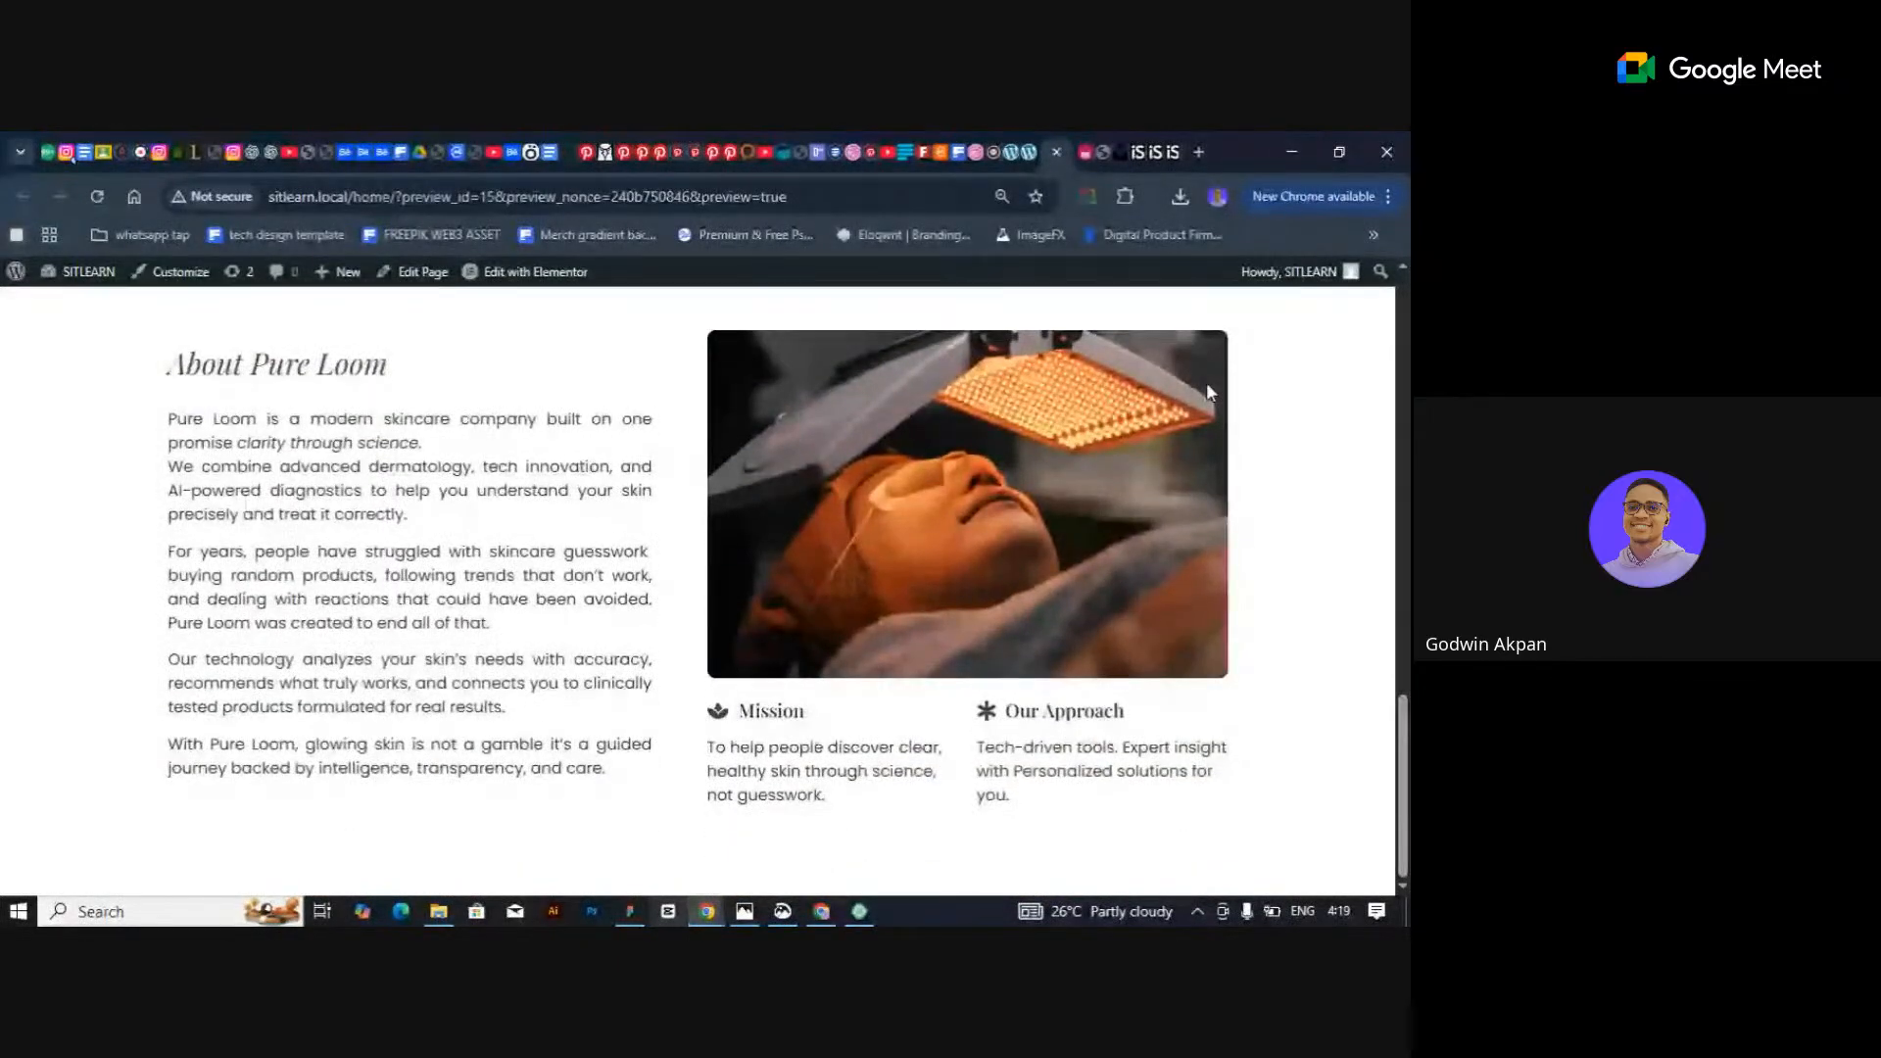
{"action": "scroll", "coordinate": [1207, 392], "scroll_direction": "up", "scroll_amount": 15}
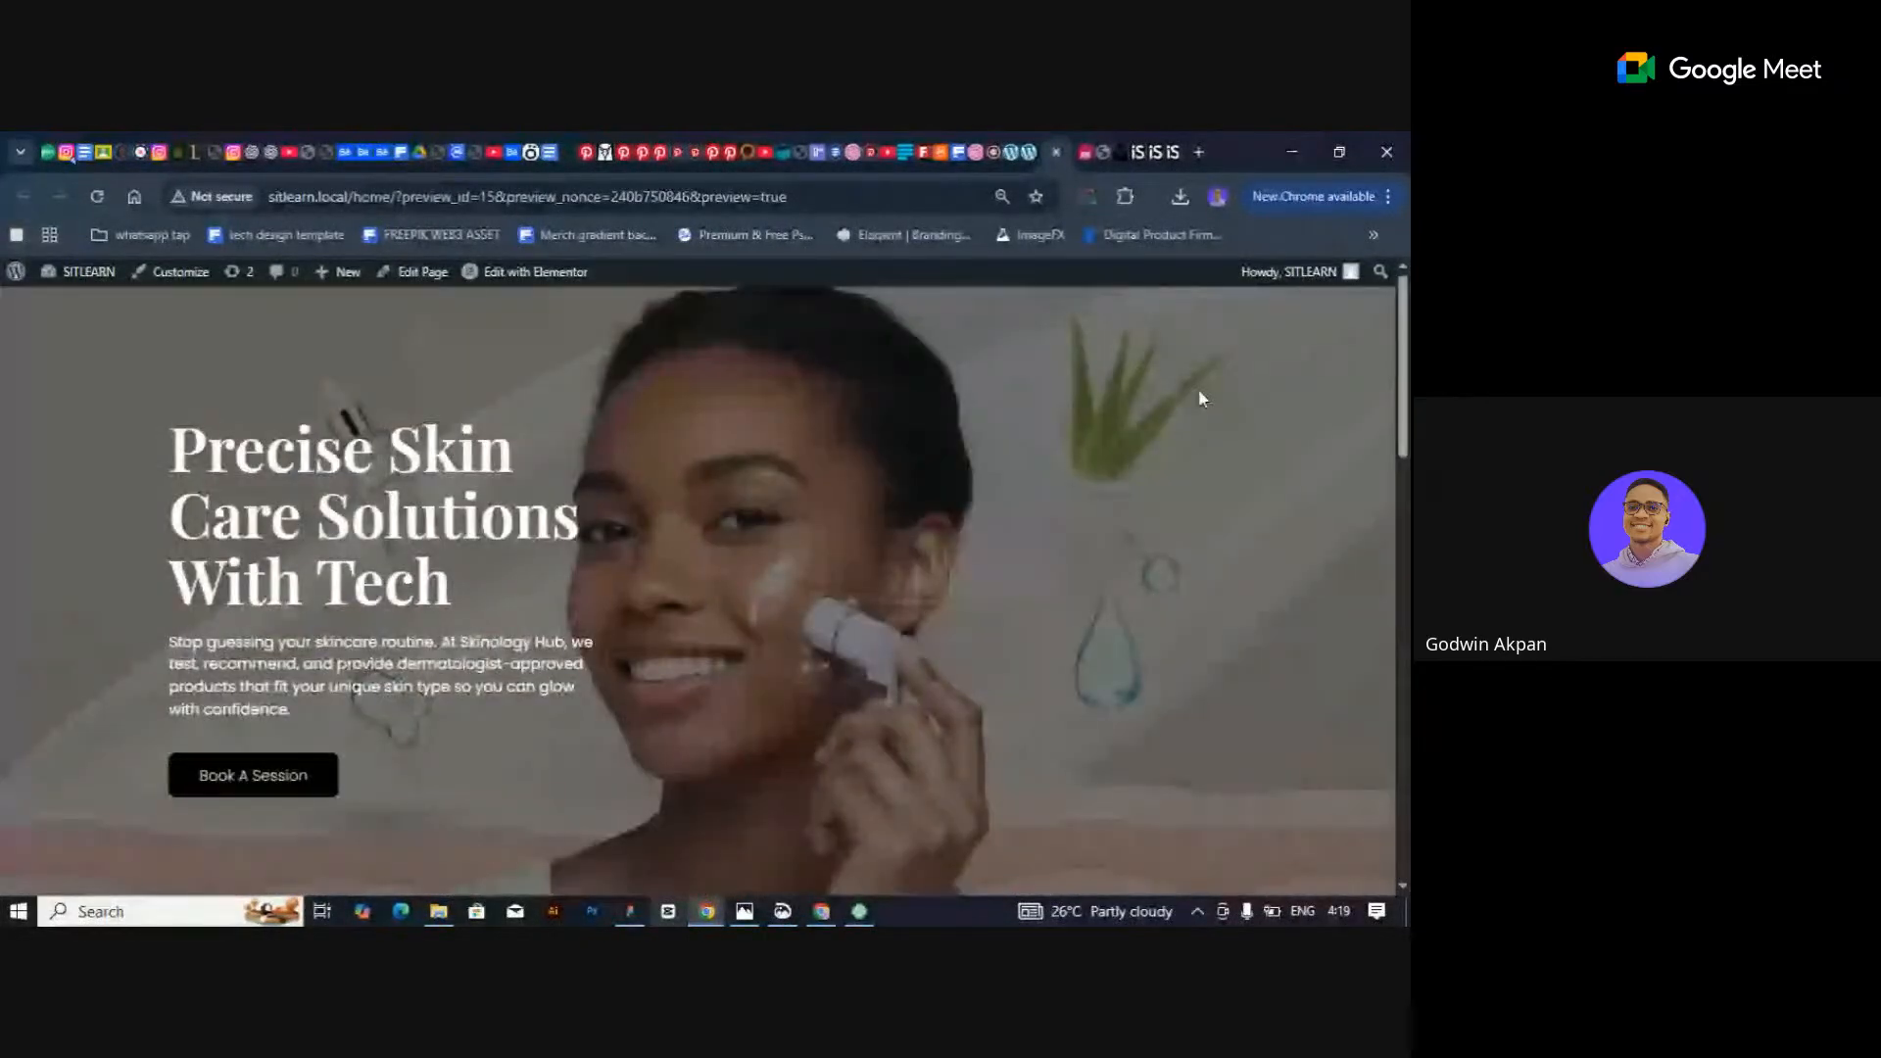
Return to the Elementor editor and go to the empty widget area below the About Pure Loom section.
{"action": "left_click", "coordinate": [1014, 152]}
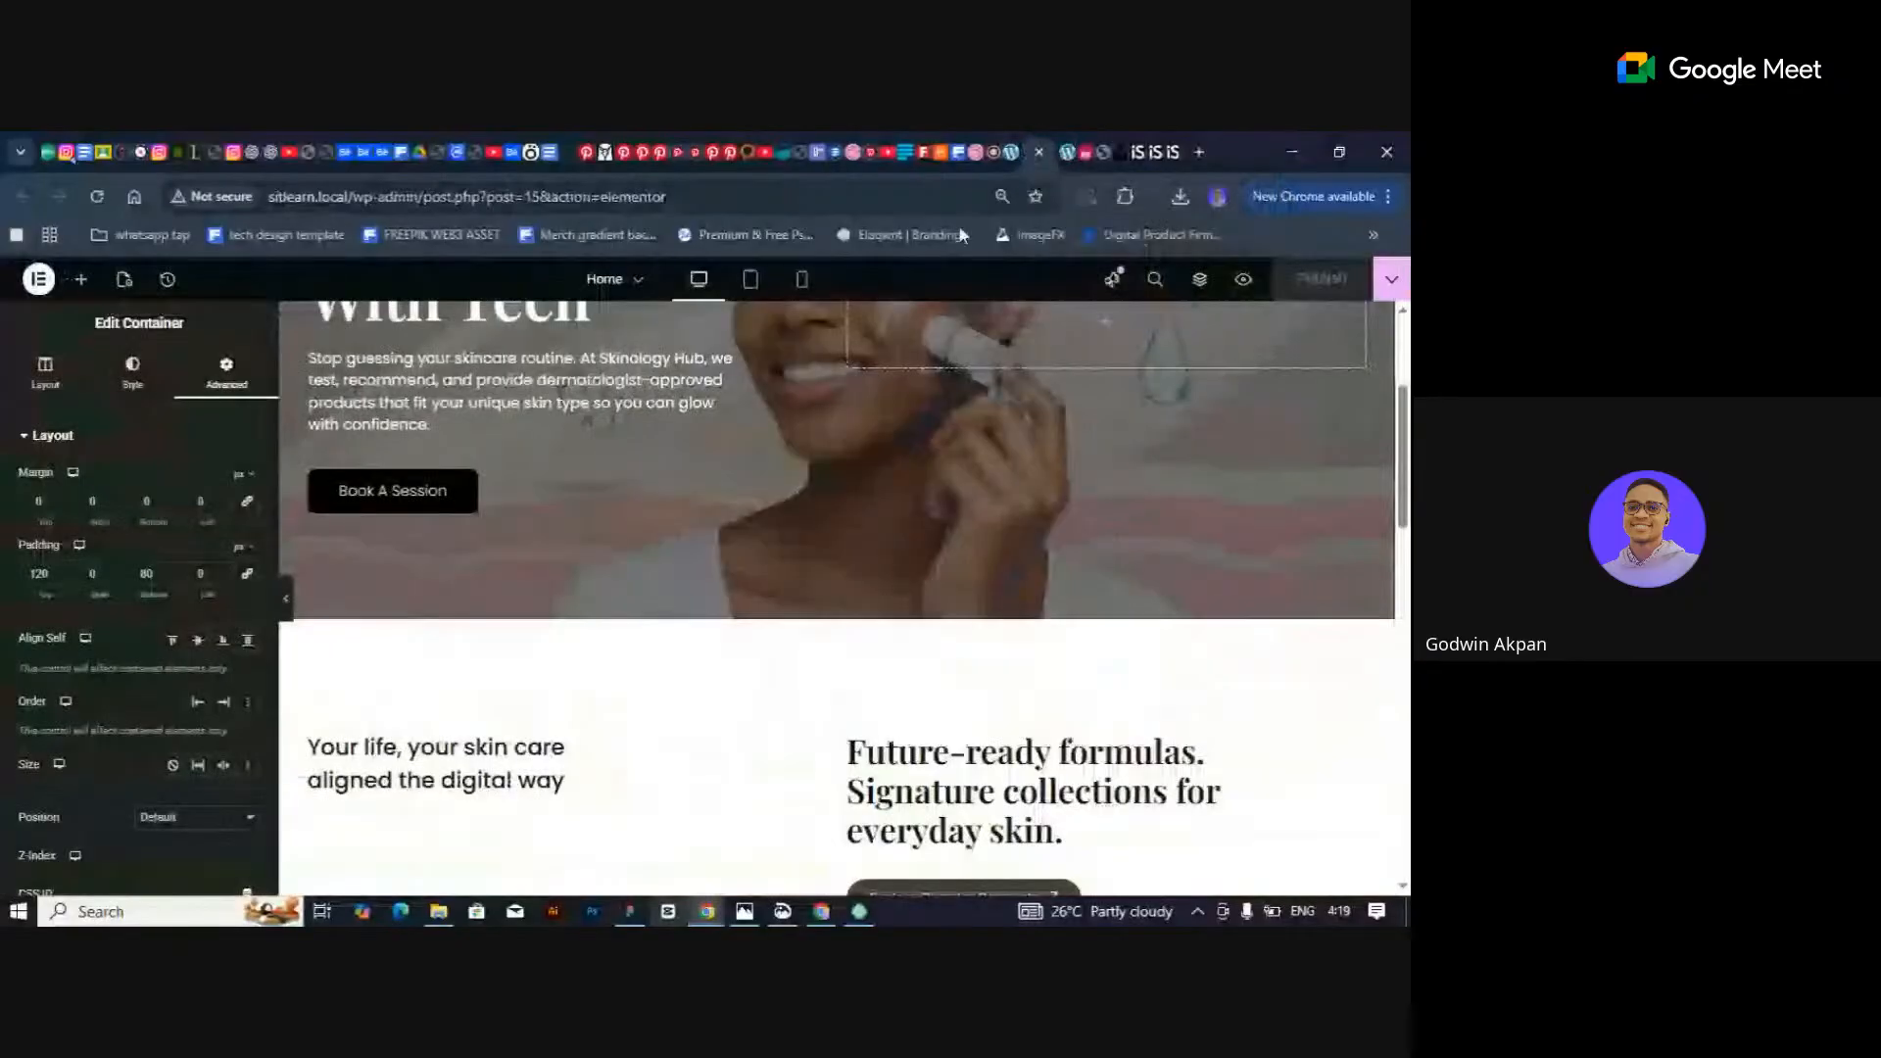
{"action": "scroll", "coordinate": [926, 631], "scroll_direction": "down", "scroll_amount": 8}
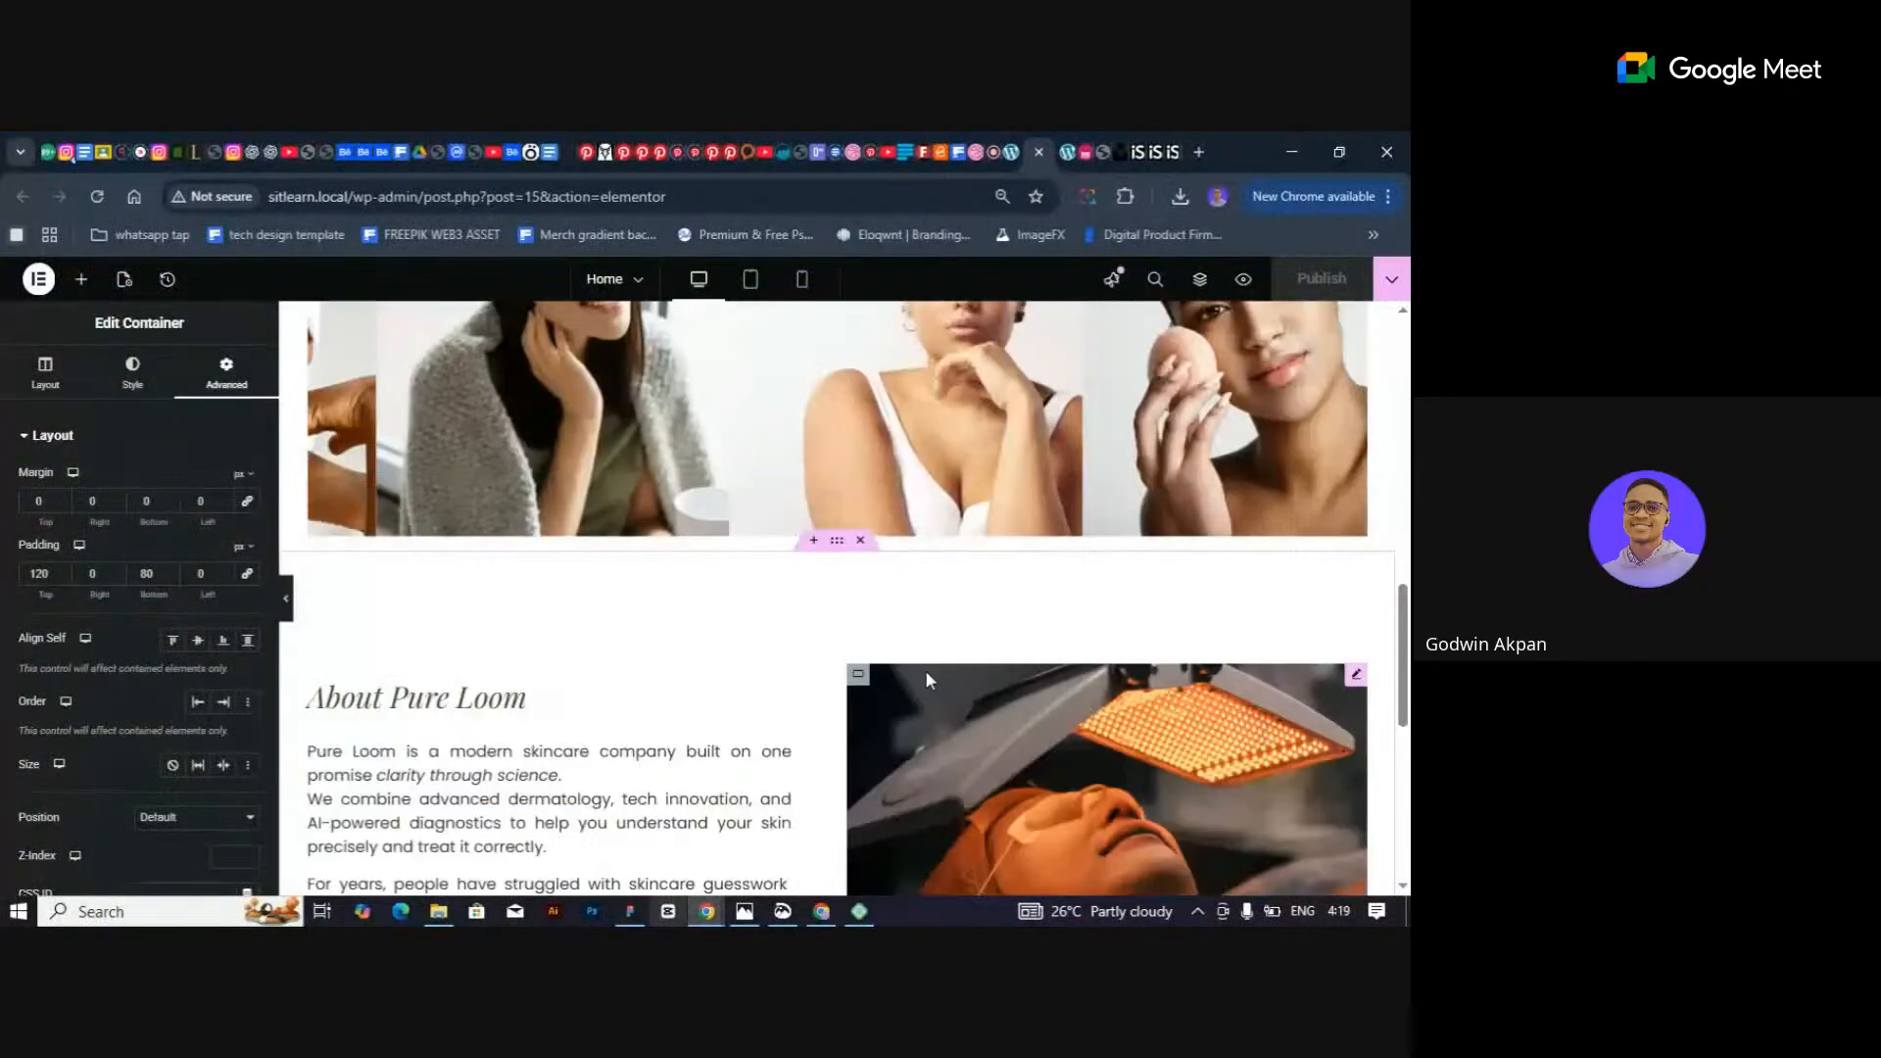
{"action": "scroll", "coordinate": [925, 670], "scroll_direction": "down", "scroll_amount": 5}
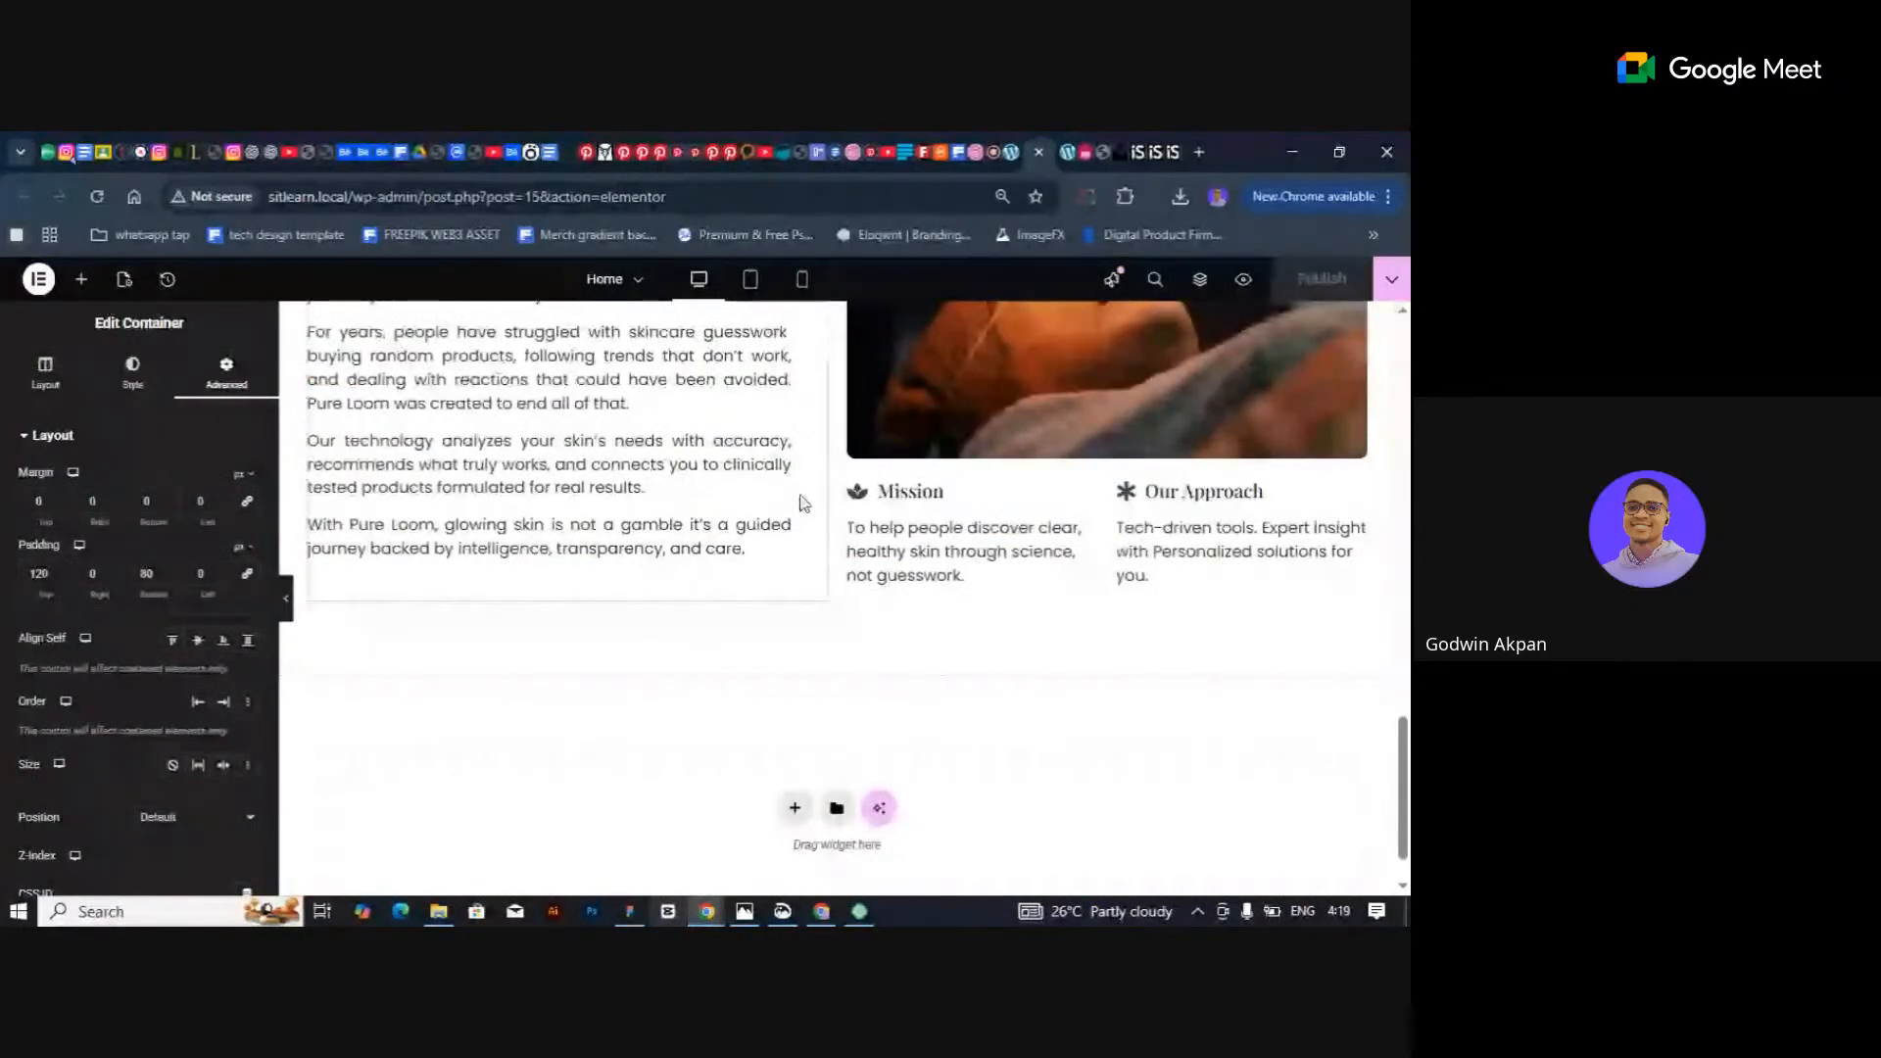
Switch to the She-in Tech website and examine the programs carousel and the moving text banners beneath it.
{"action": "left_click", "coordinate": [1090, 149]}
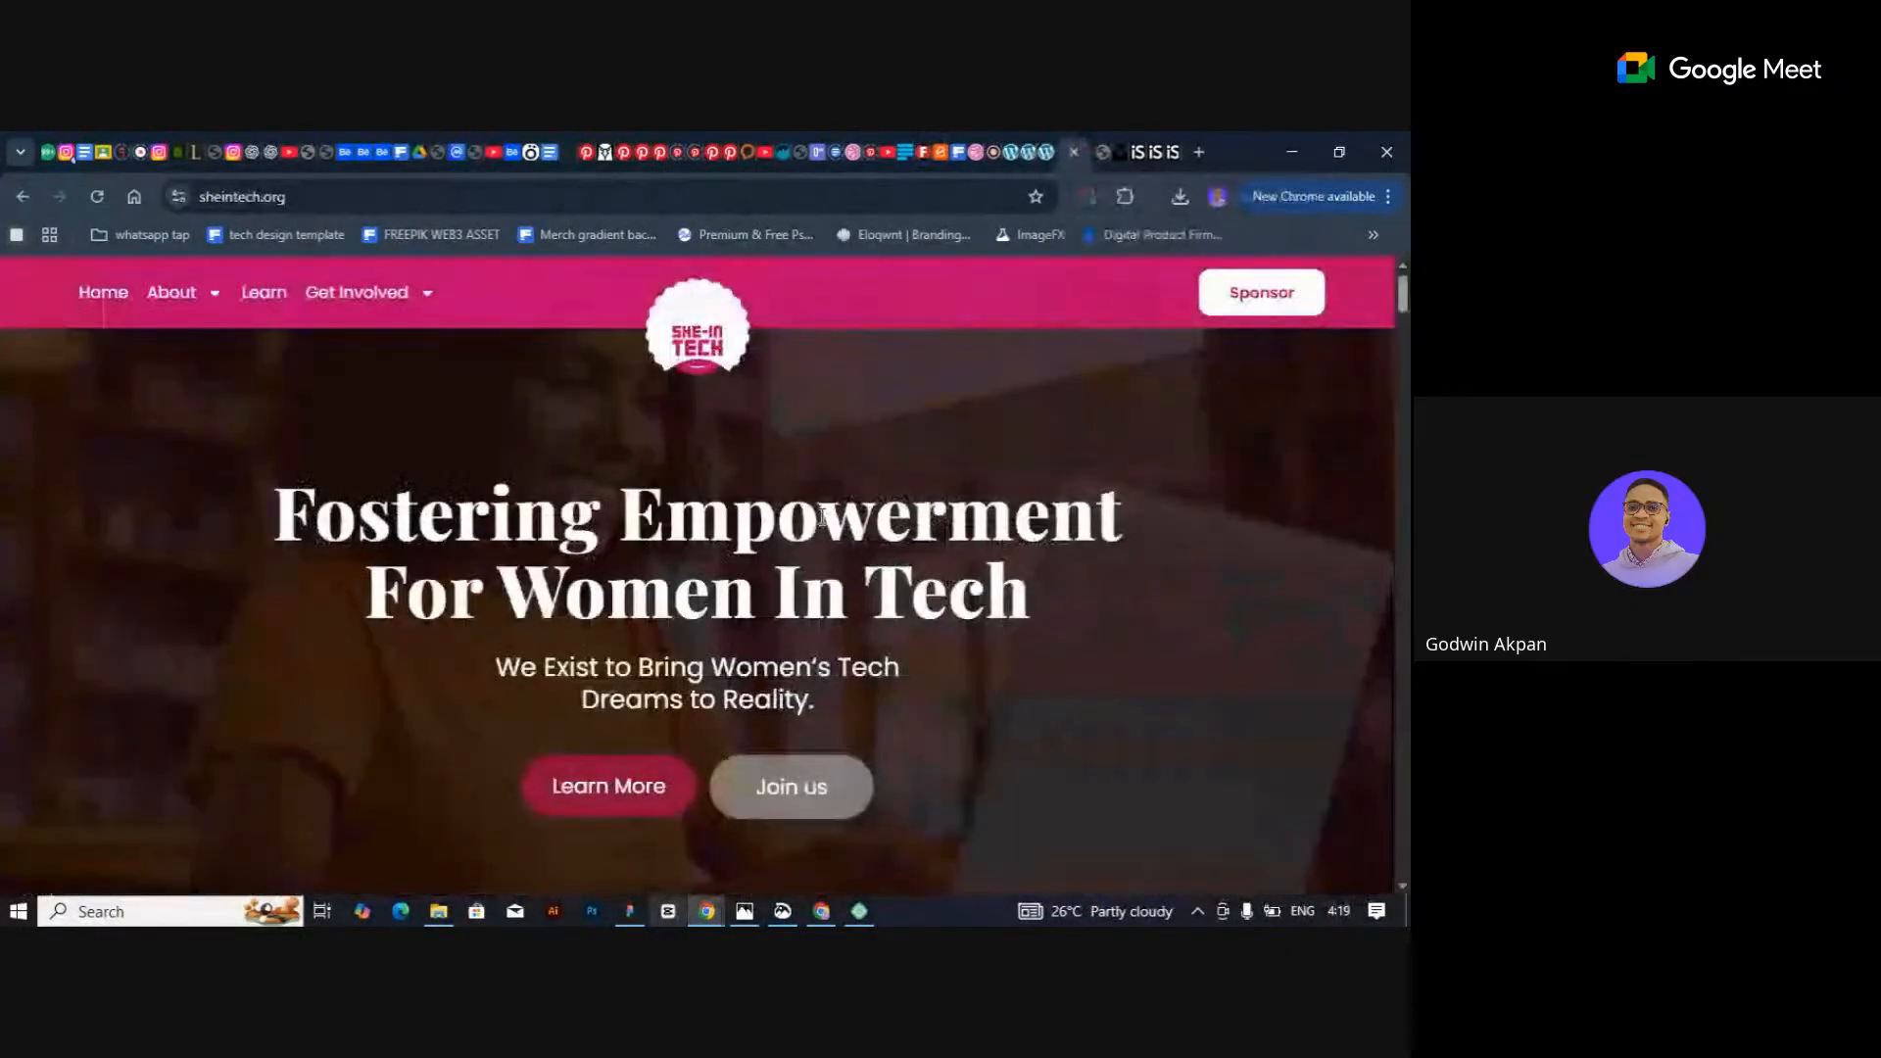
{"action": "scroll", "coordinate": [829, 526], "scroll_direction": "down", "scroll_amount": 5}
{"action": "scroll", "coordinate": [829, 526], "scroll_direction": "down", "scroll_amount": 10}
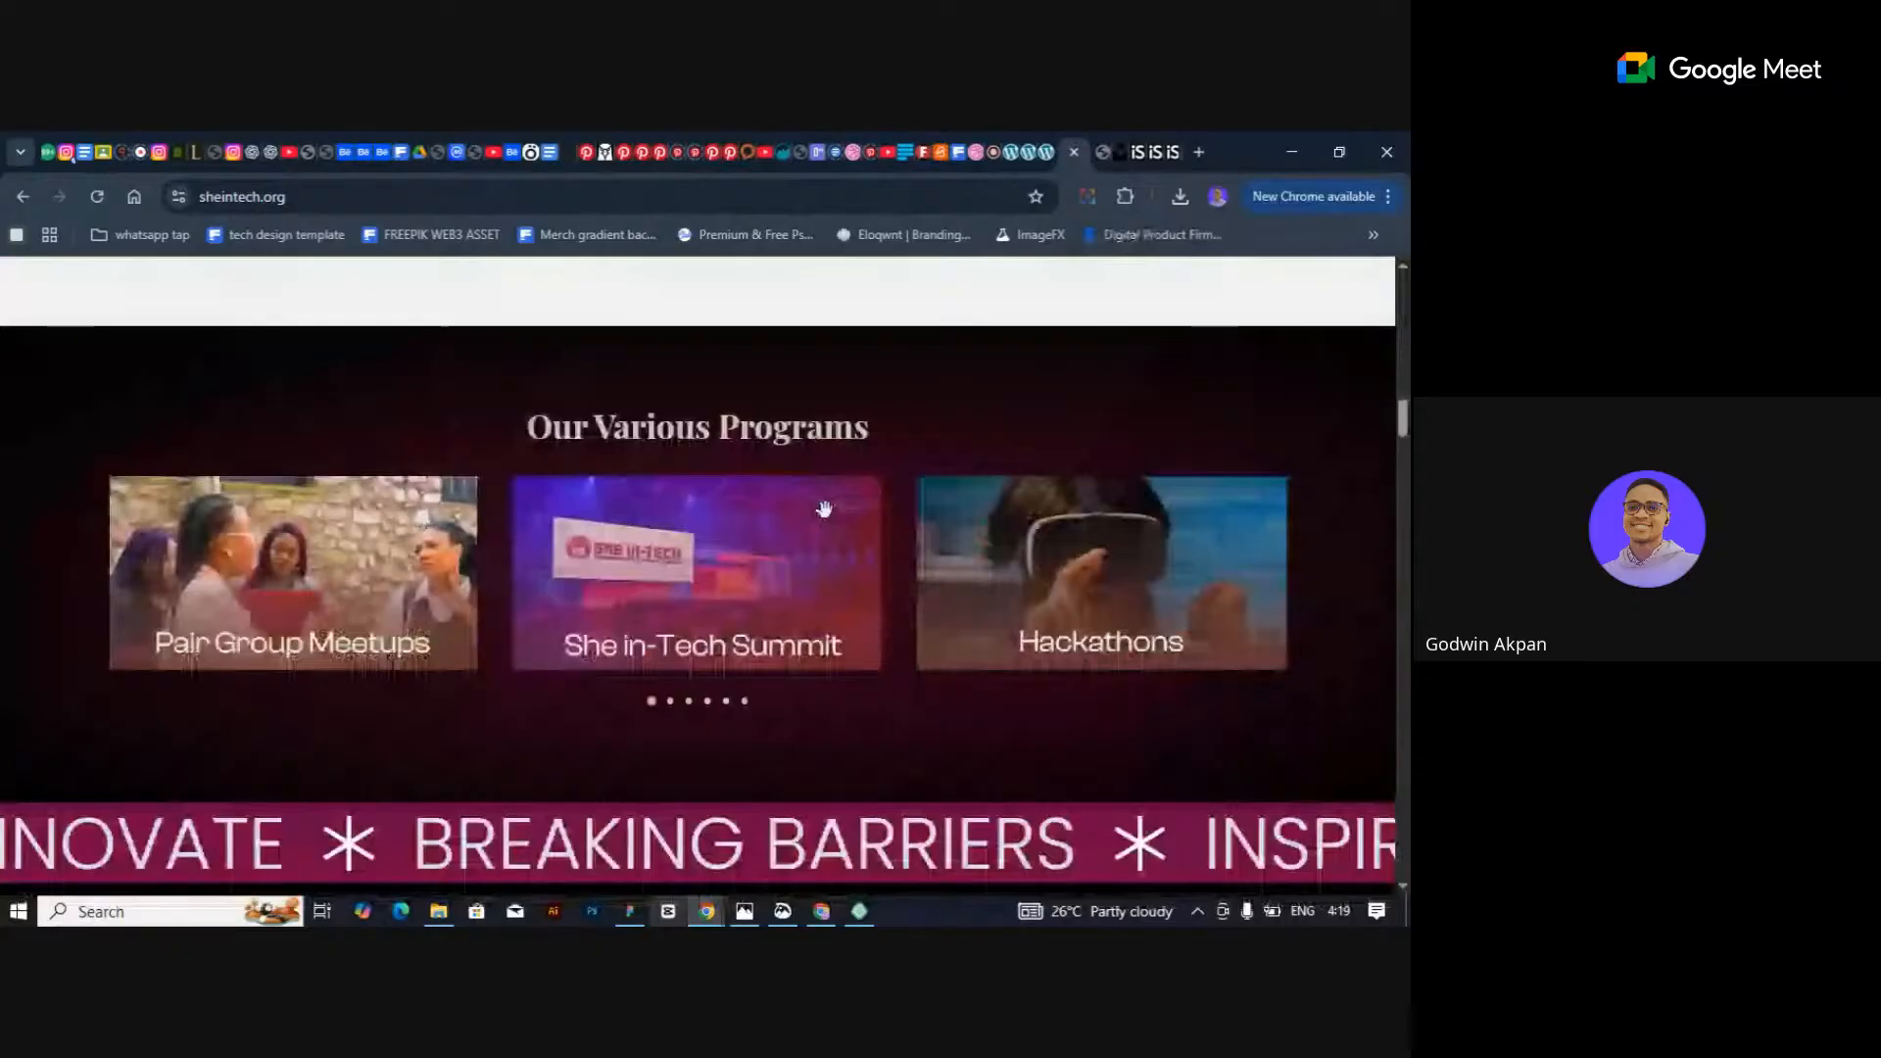
{"action": "scroll", "coordinate": [473, 544], "scroll_direction": "down", "scroll_amount": 1}
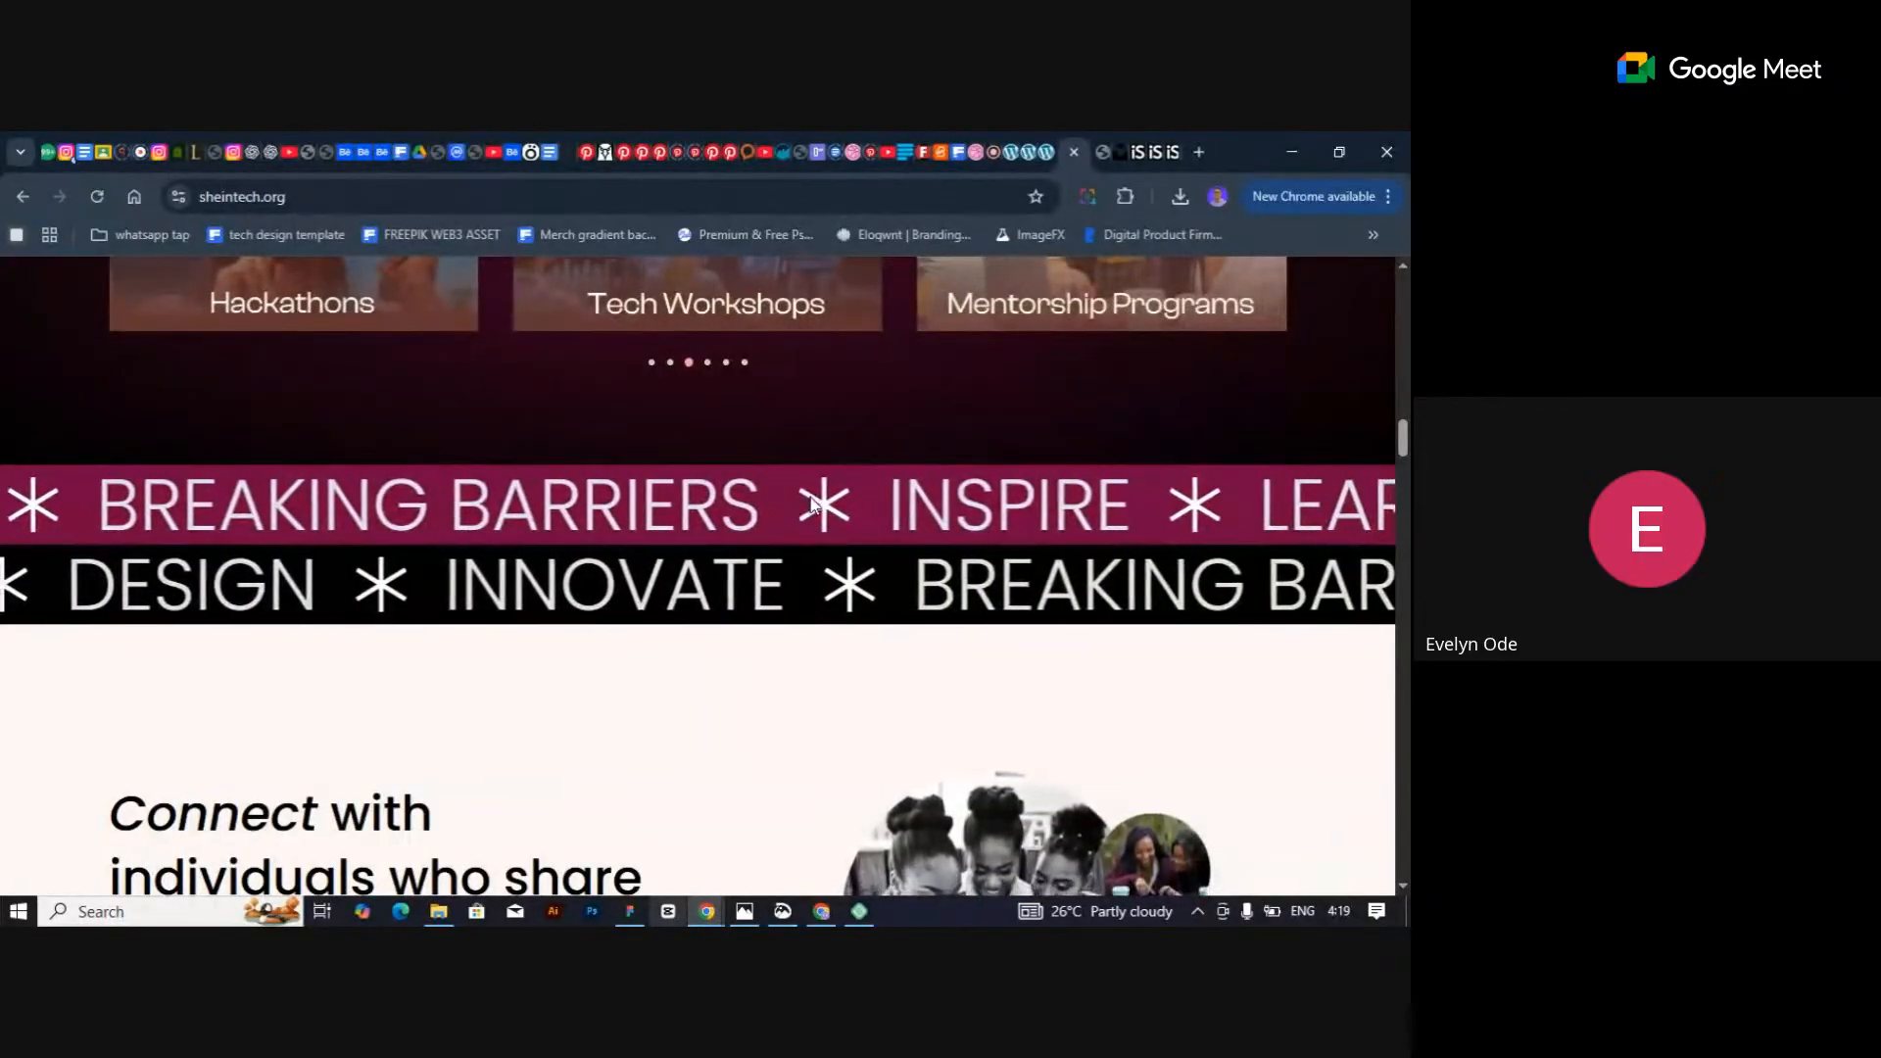
{"action": "left_click_drag", "start_coordinate": [904, 515], "coordinate": [968, 517]}
{"action": "left_click", "coordinate": [929, 533]}
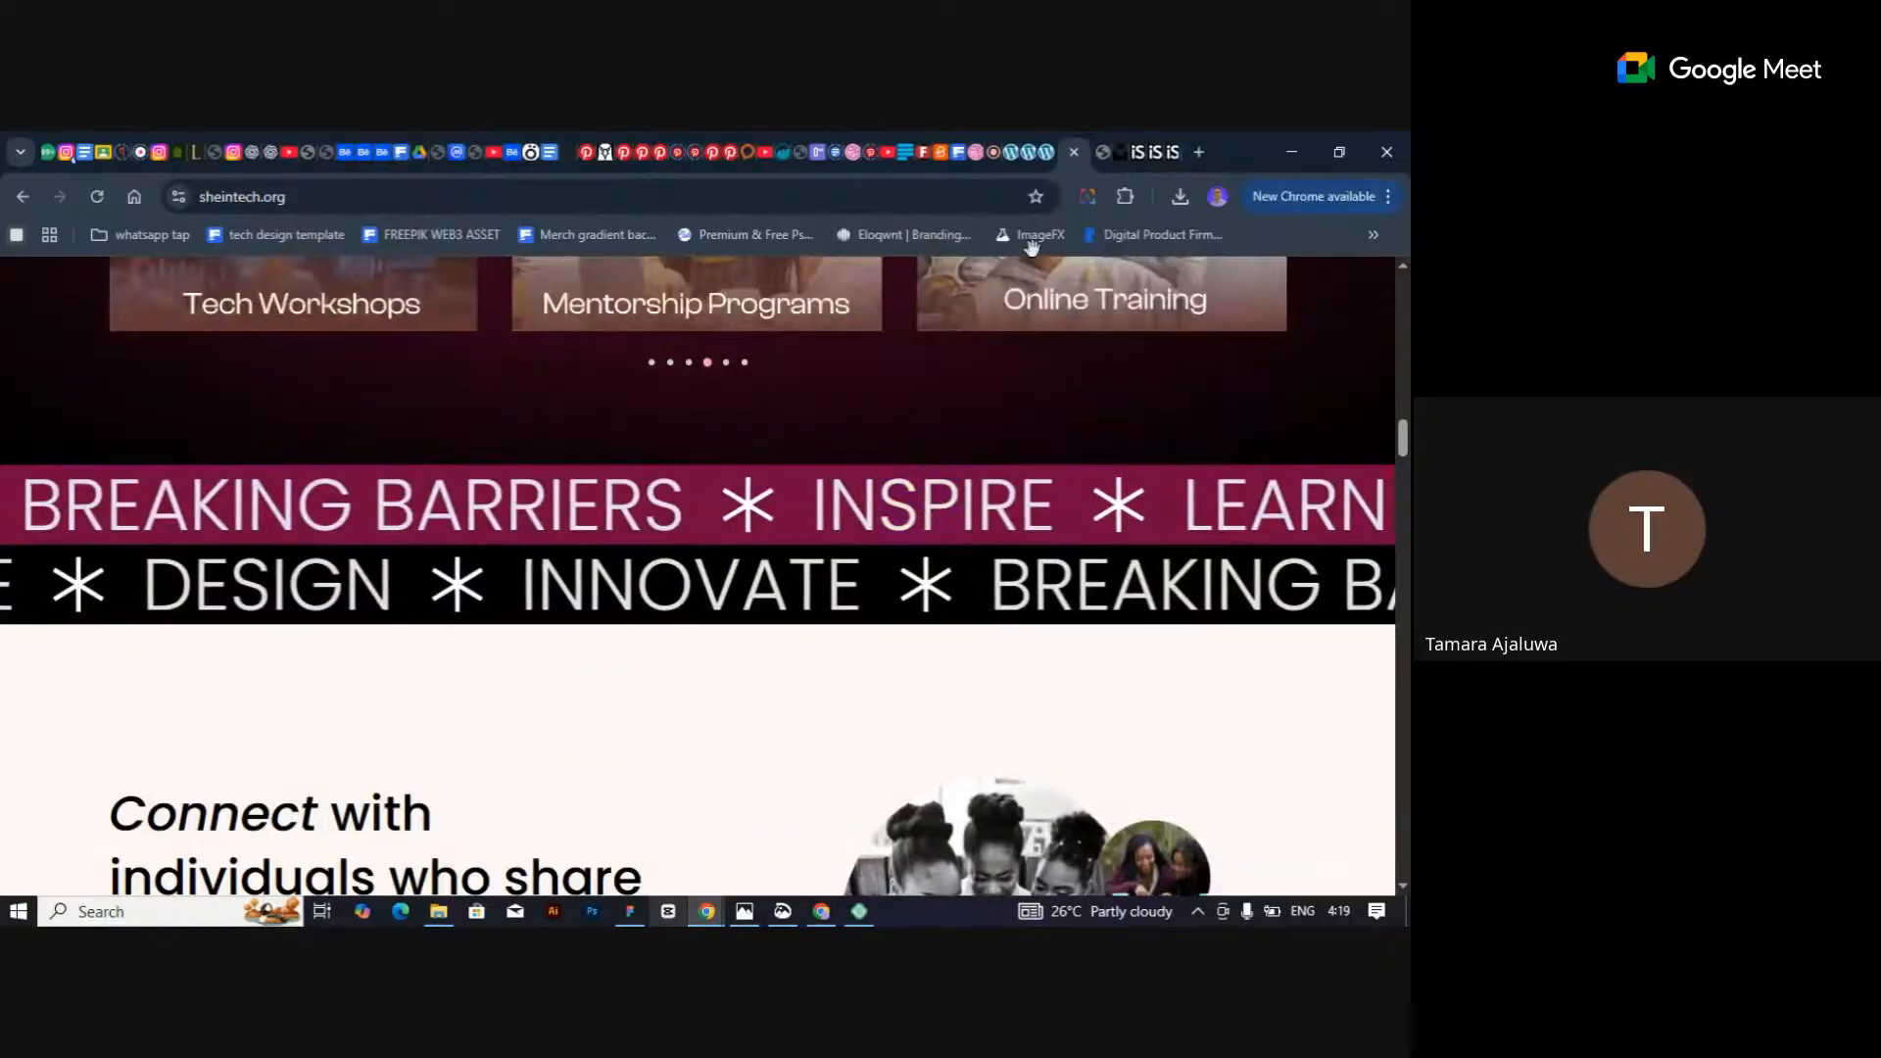
Check the image carousel in the Home page preview, then return to the Elementor editor.
{"action": "left_click", "coordinate": [1047, 153]}
{"action": "scroll", "coordinate": [881, 558], "scroll_direction": "down", "scroll_amount": 15}
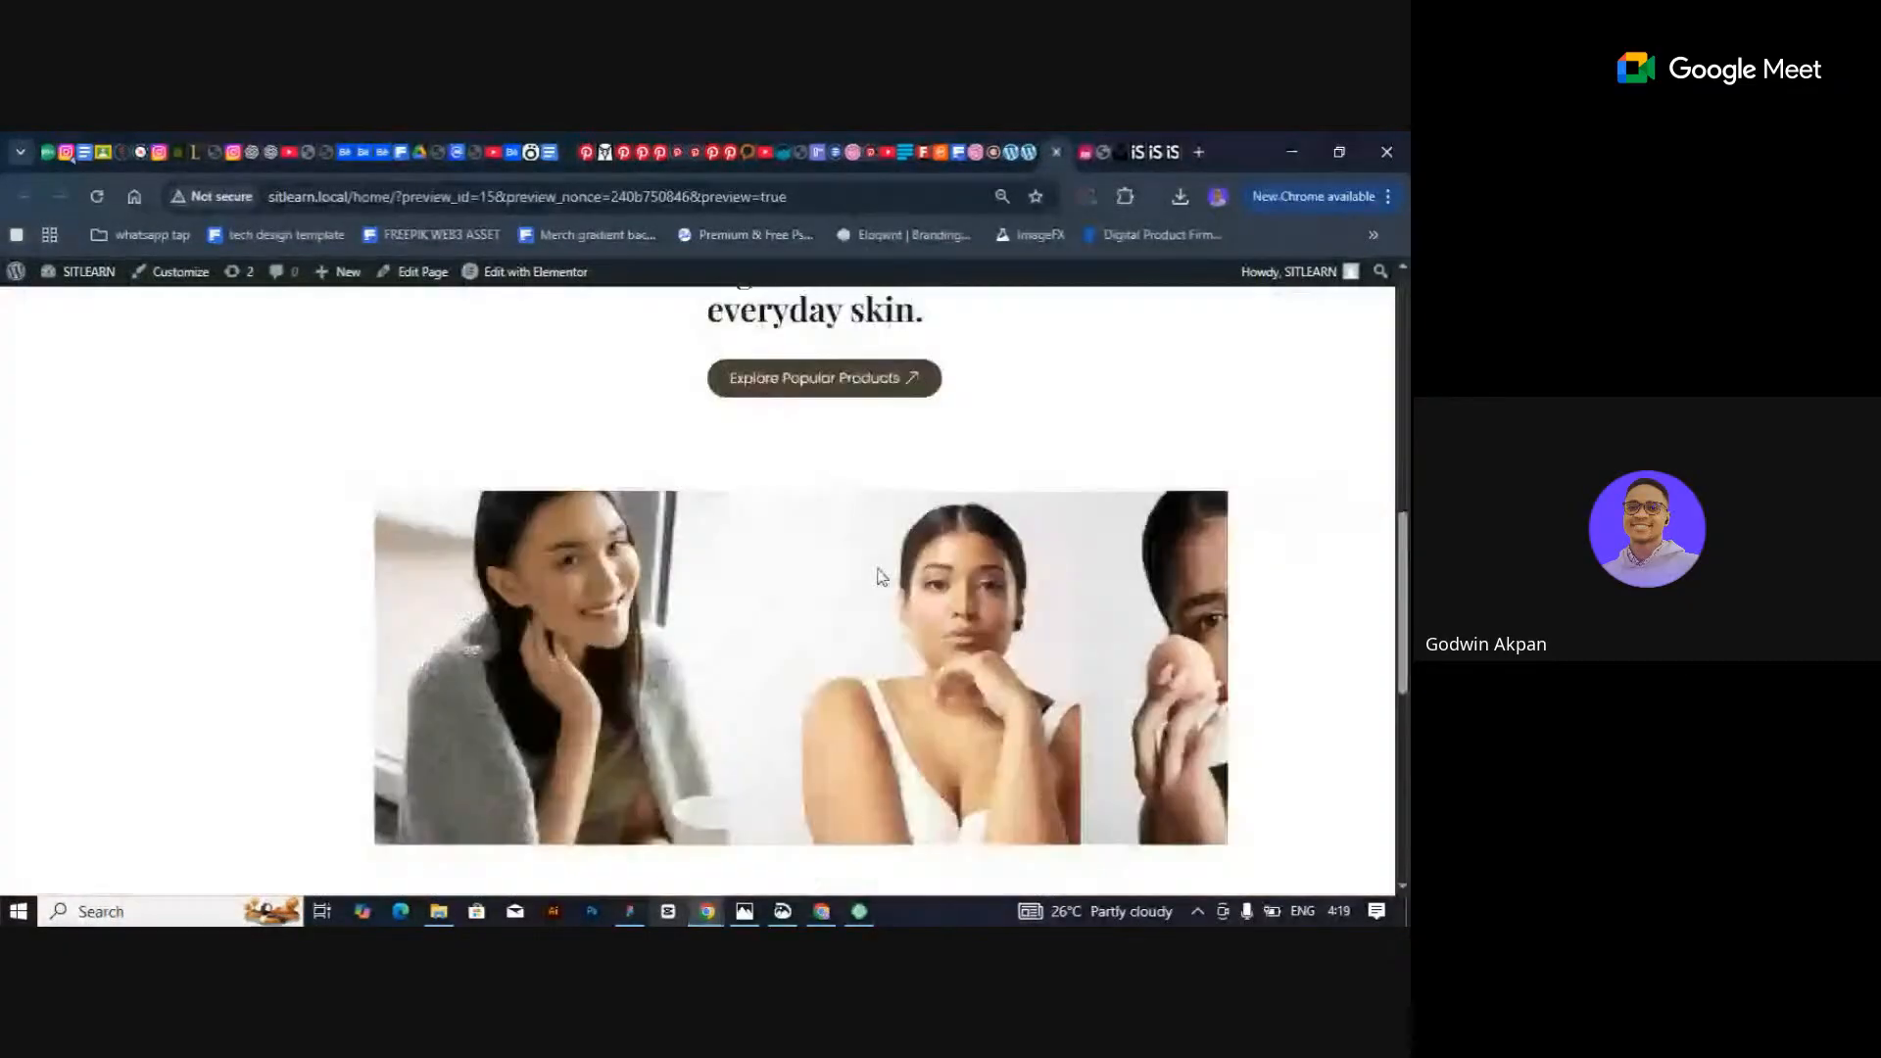
{"action": "left_click", "coordinate": [1016, 153]}
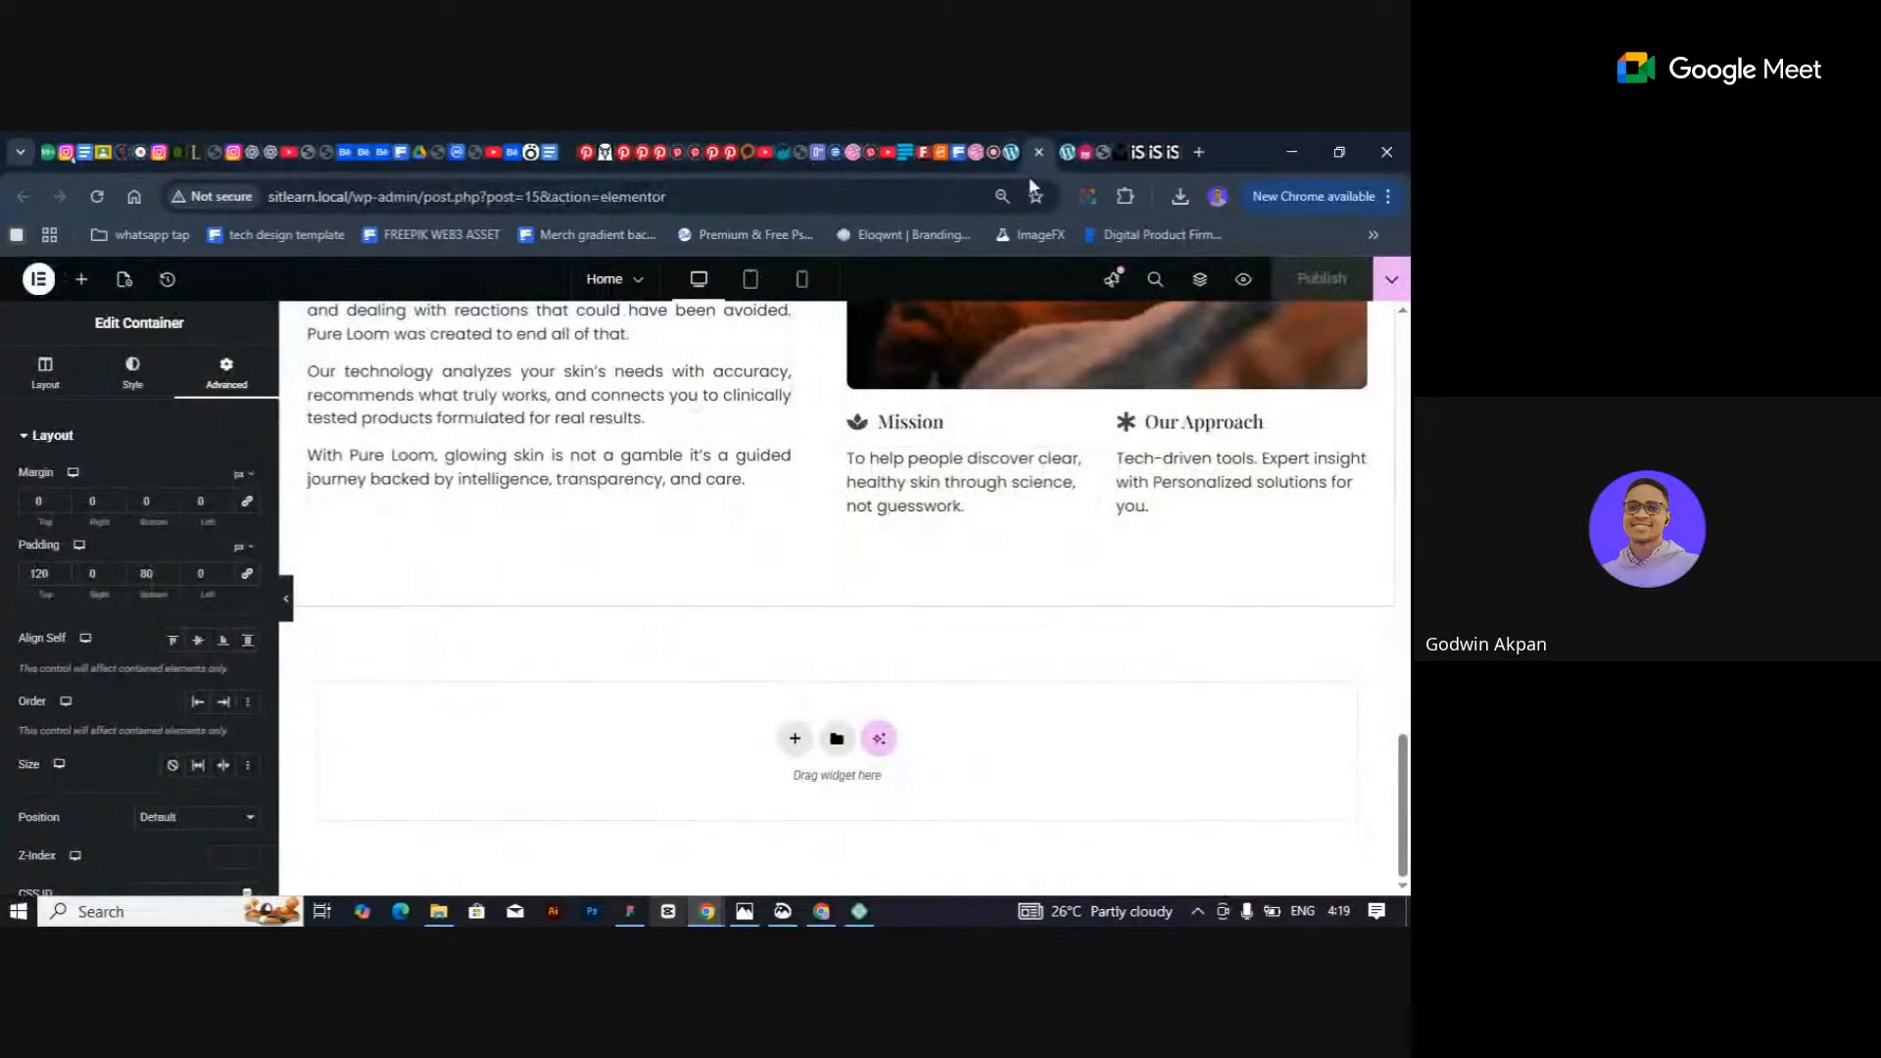
Switch to the WordPress Pages list and dismiss the Elementor Data Updater and Qi Addons data collection notices.
{"action": "left_click", "coordinate": [1013, 155]}
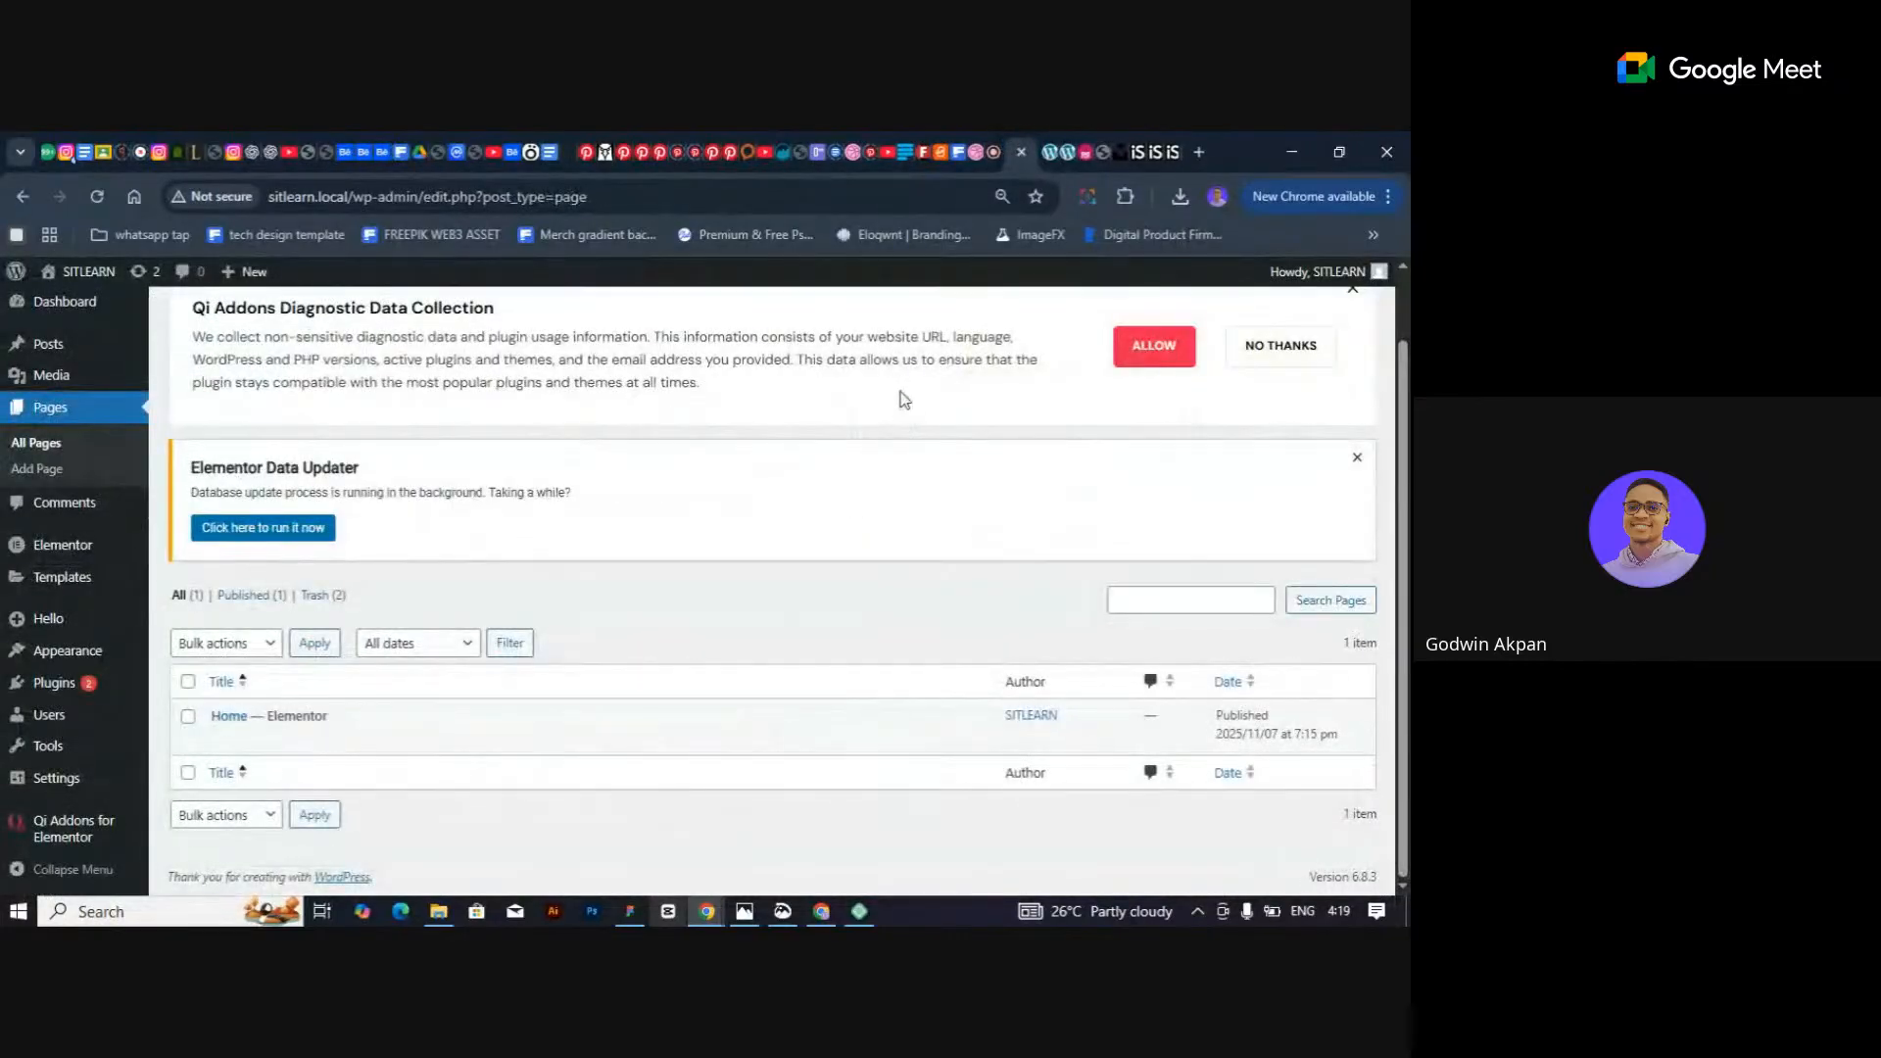
{"action": "left_click", "coordinate": [1357, 458]}
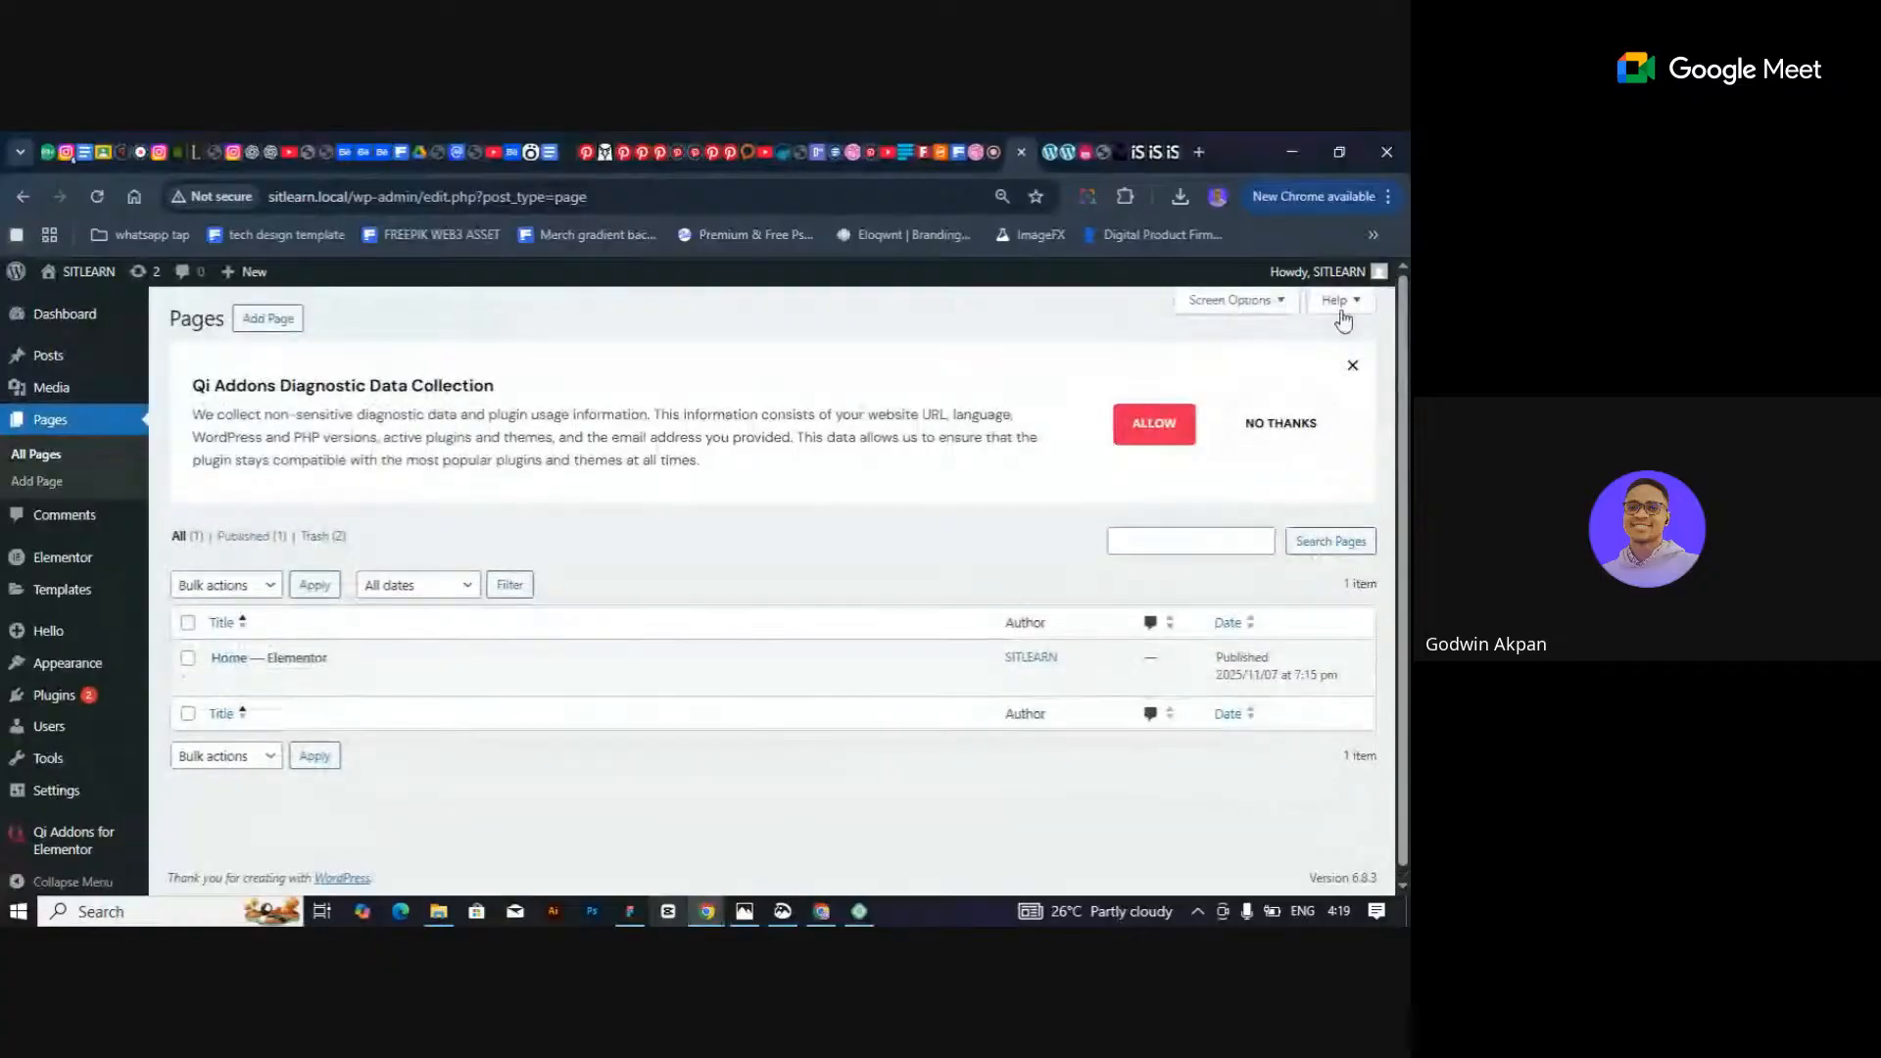
{"action": "left_click", "coordinate": [1352, 365]}
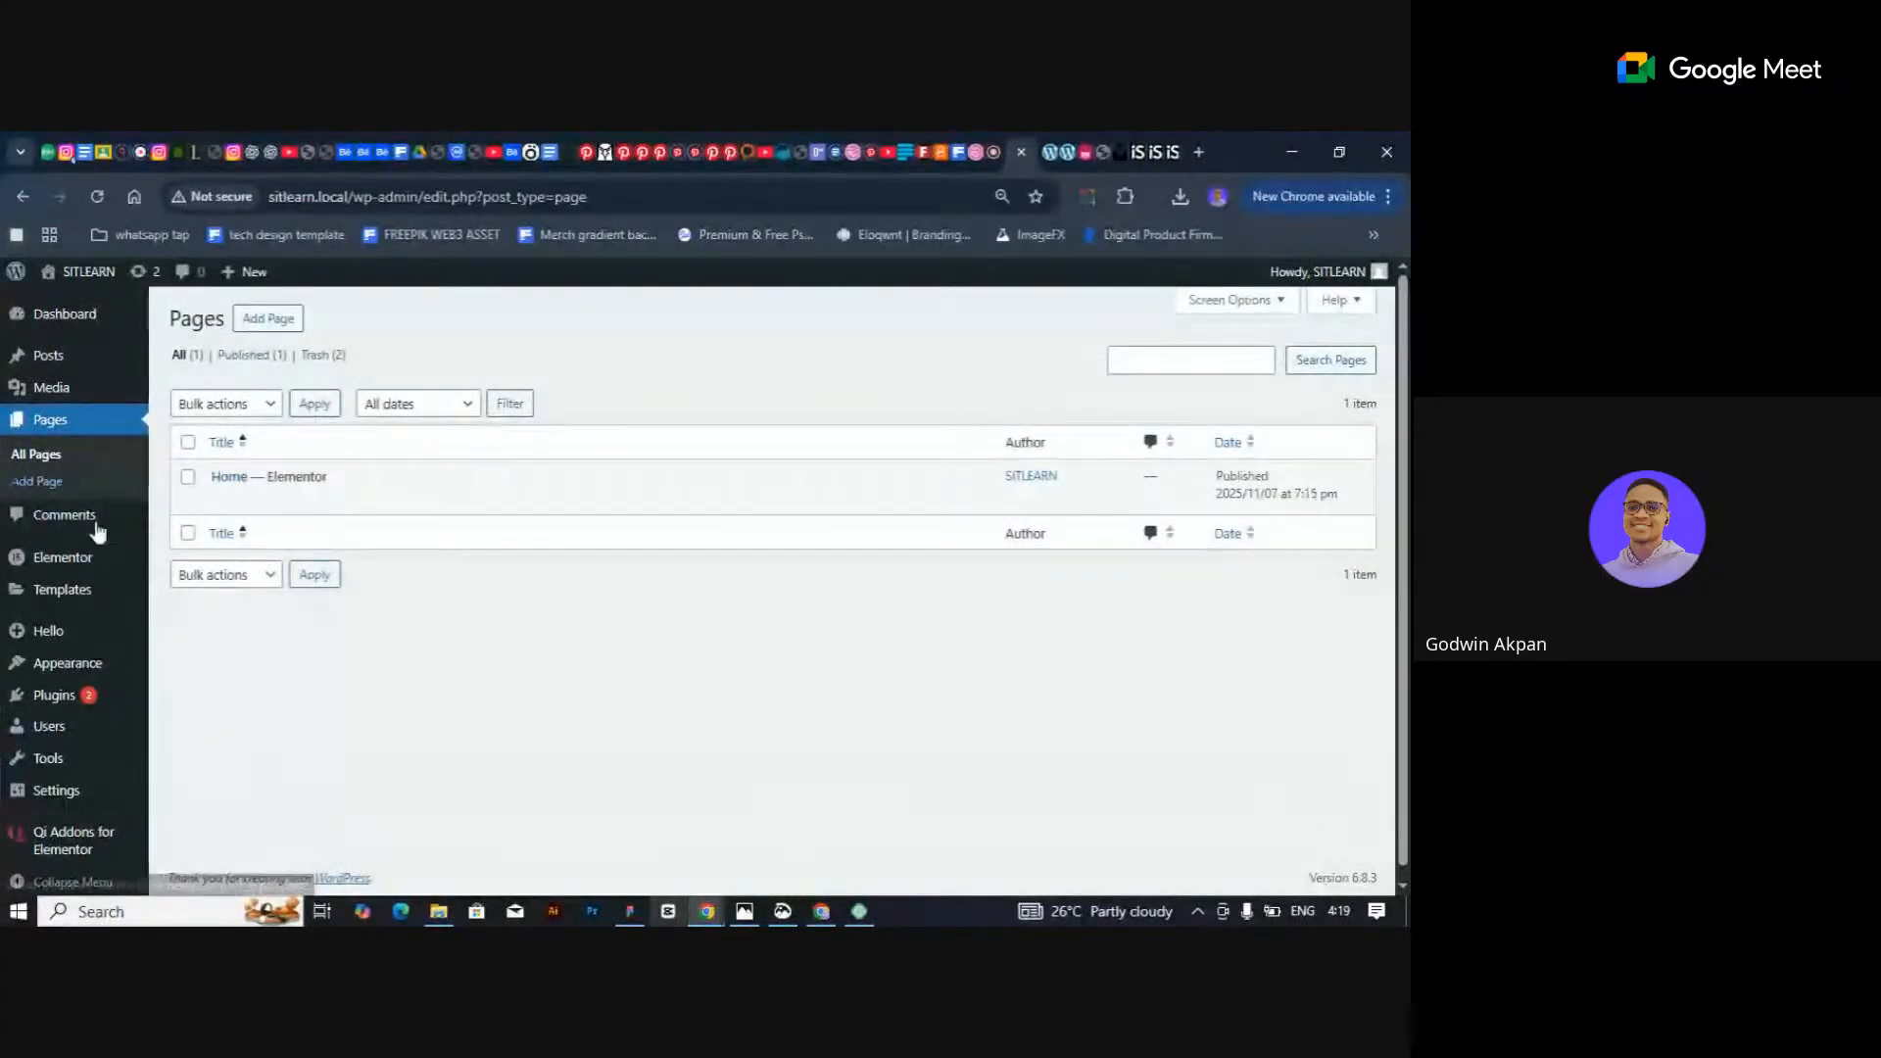
Open the installed plugins in the WordPress dashboard and examine the listed plugins and their available updates.
{"action": "mouse_move", "coordinate": [70, 573]}
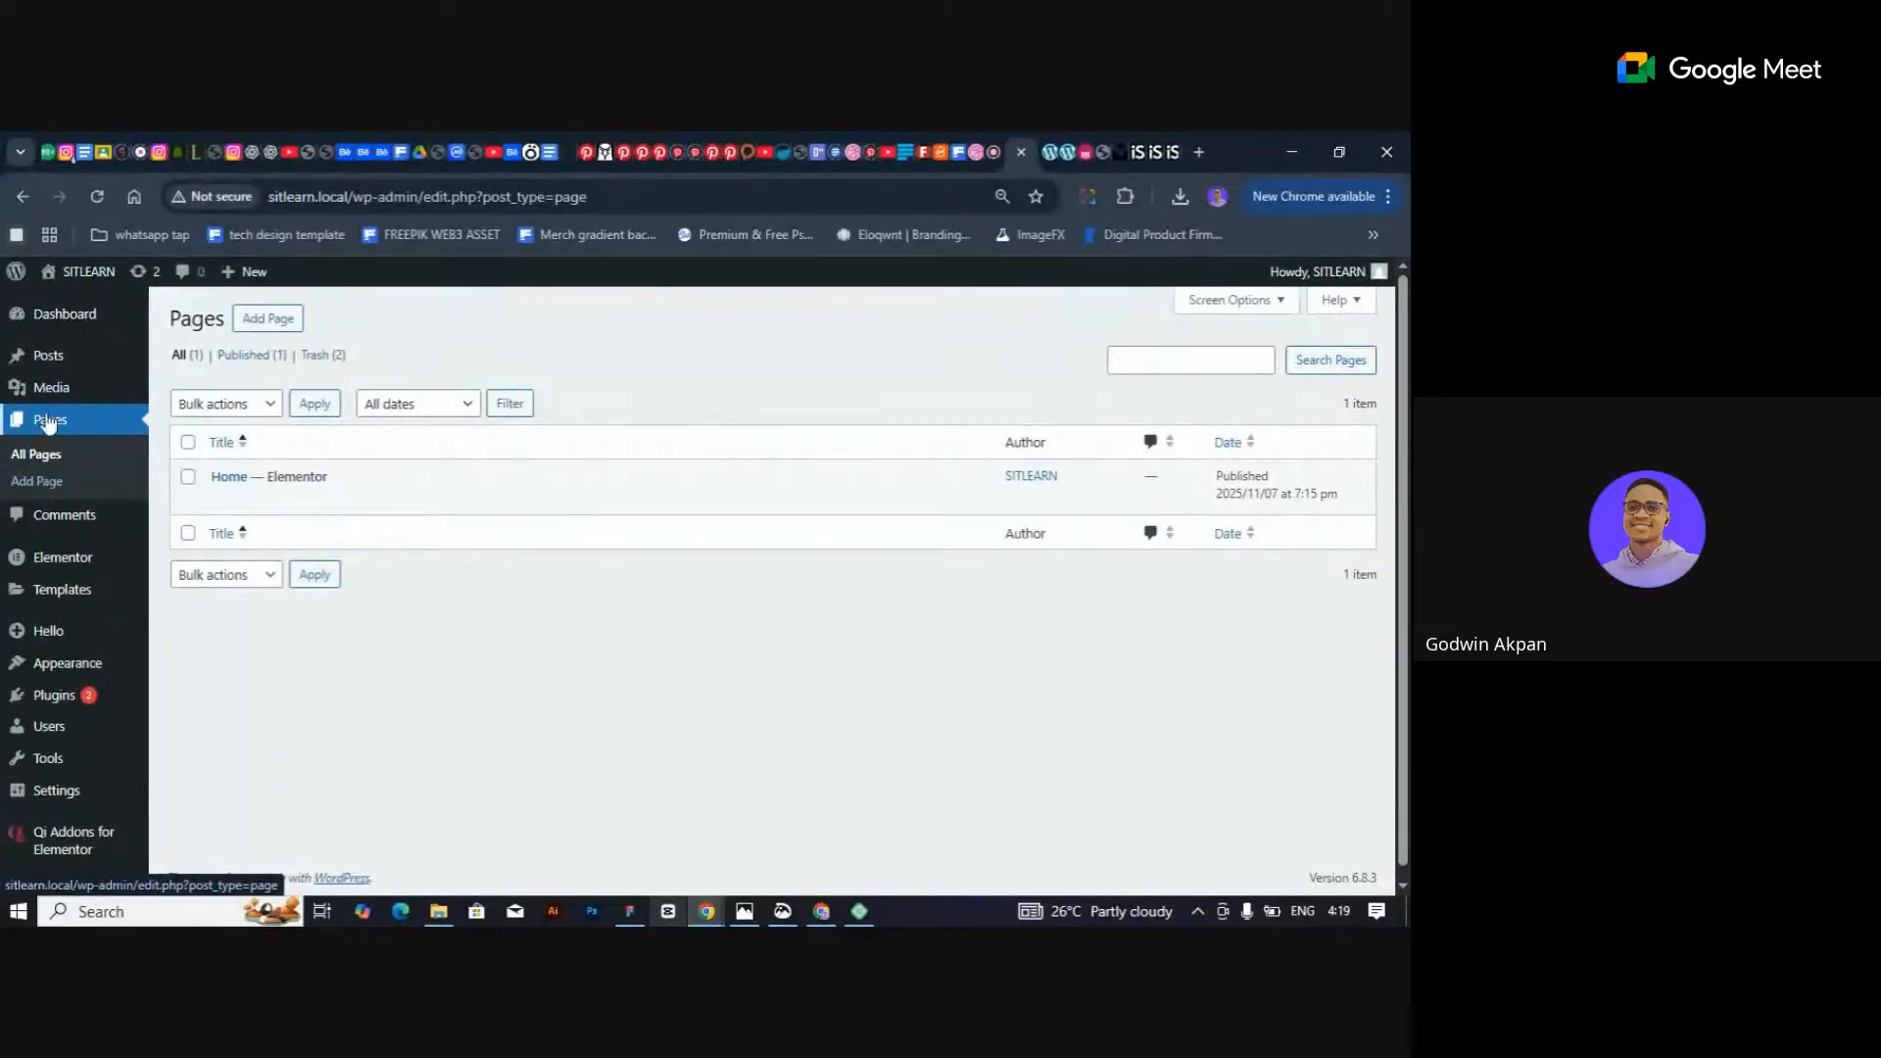
{"action": "left_click", "coordinate": [65, 700]}
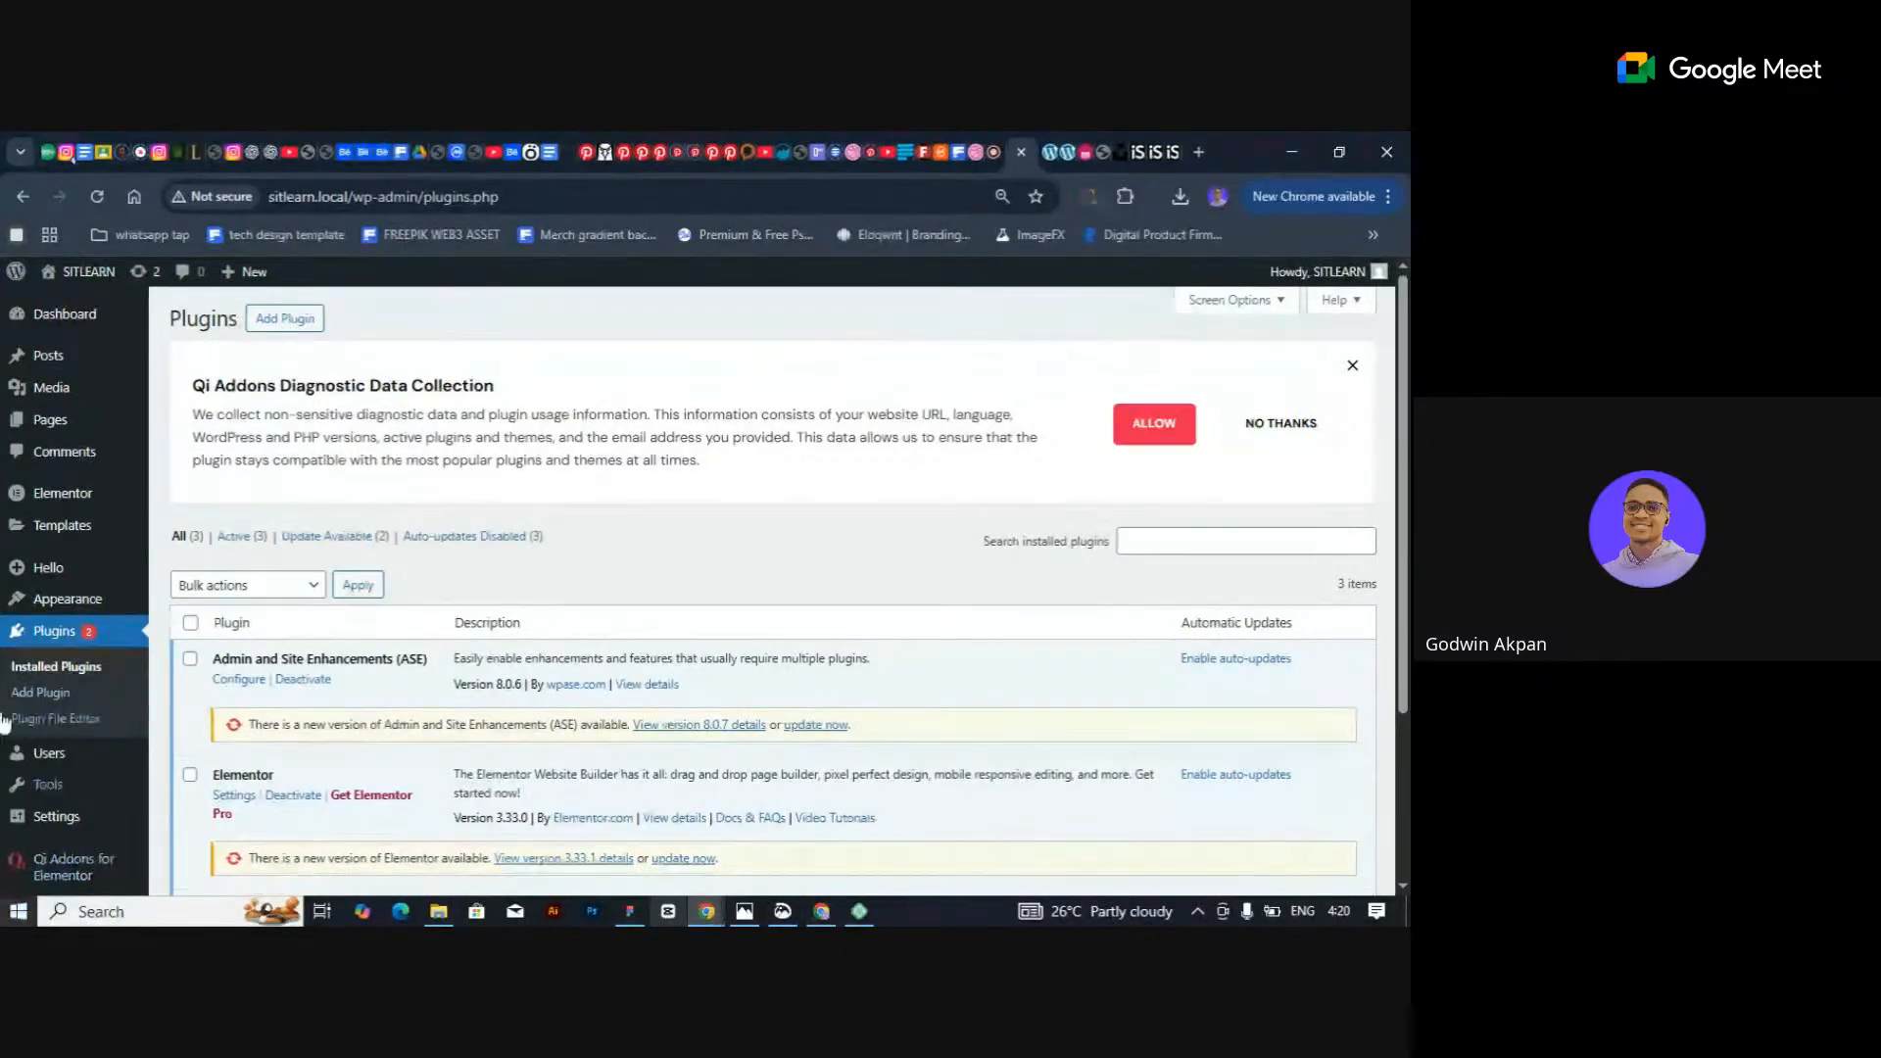
{"action": "scroll", "coordinate": [530, 532], "scroll_direction": "down", "scroll_amount": 1}
{"action": "scroll", "coordinate": [529, 532], "scroll_direction": "down", "scroll_amount": 2}
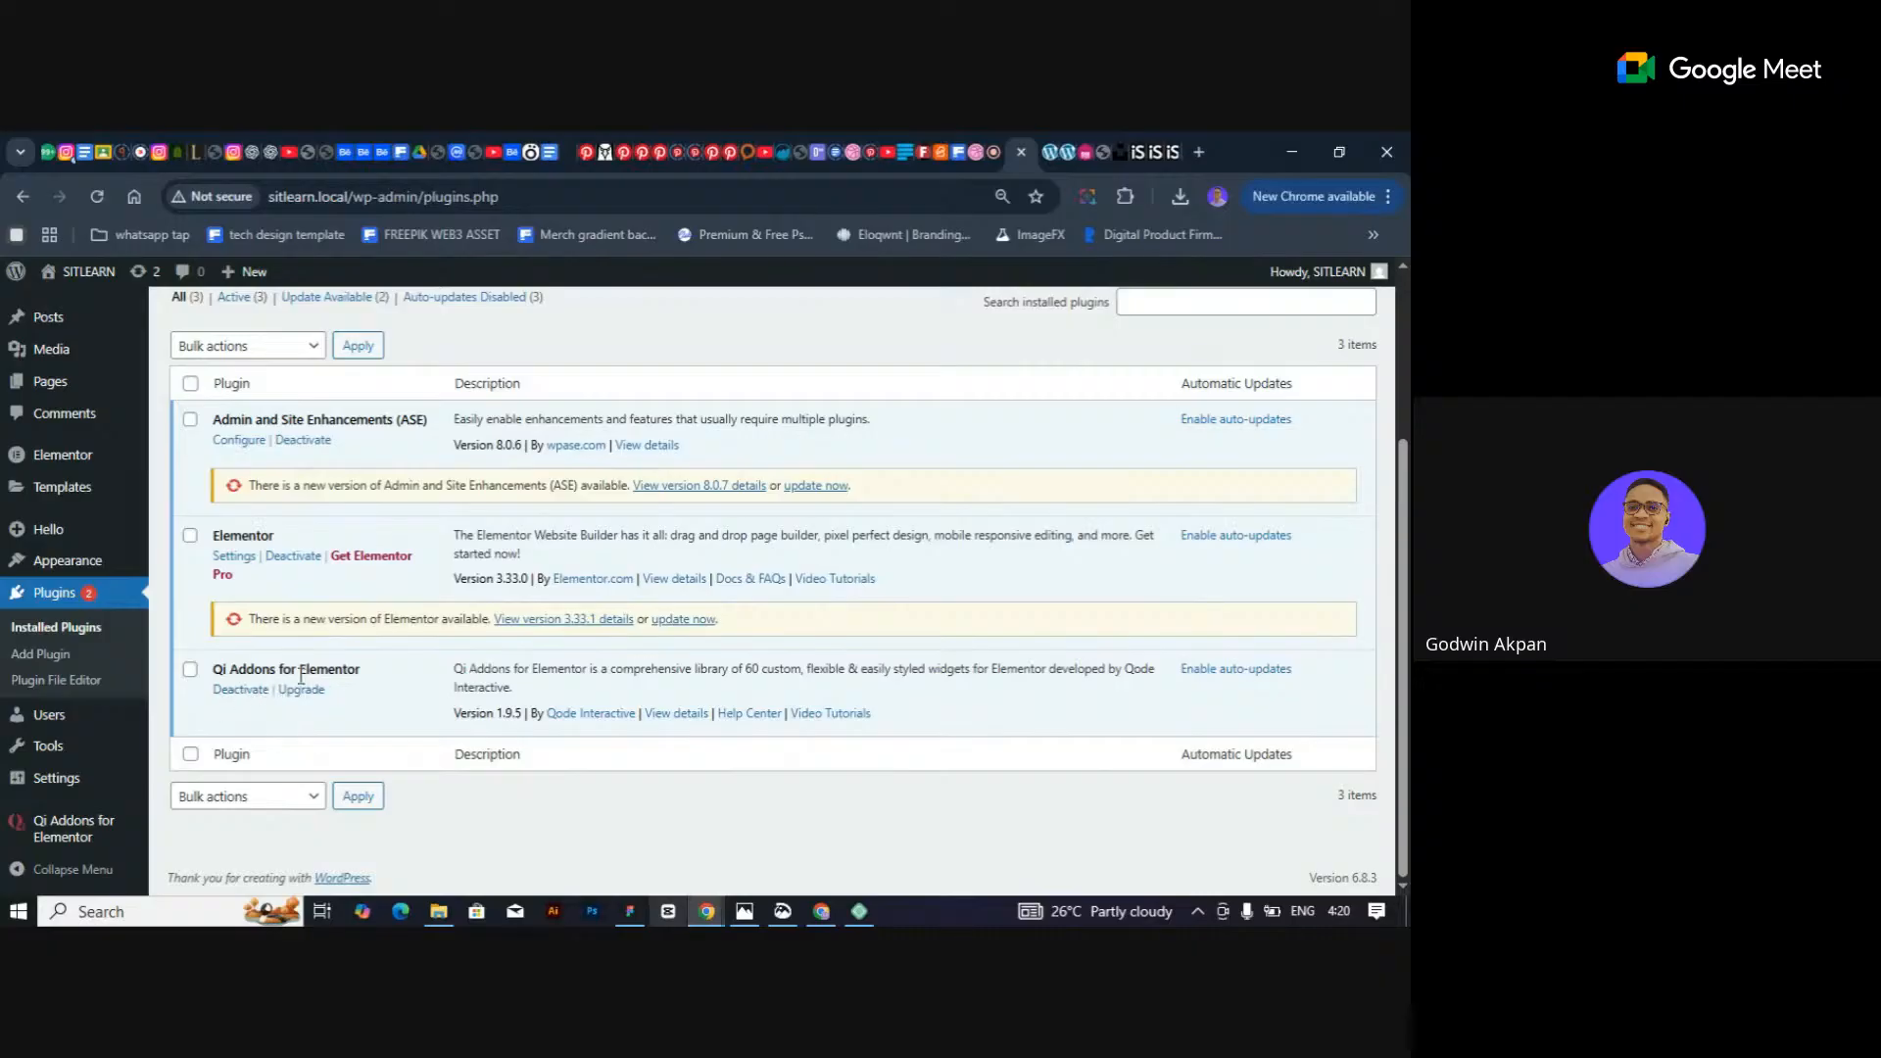
{"action": "scroll", "coordinate": [335, 422], "scroll_direction": "up", "scroll_amount": 2}
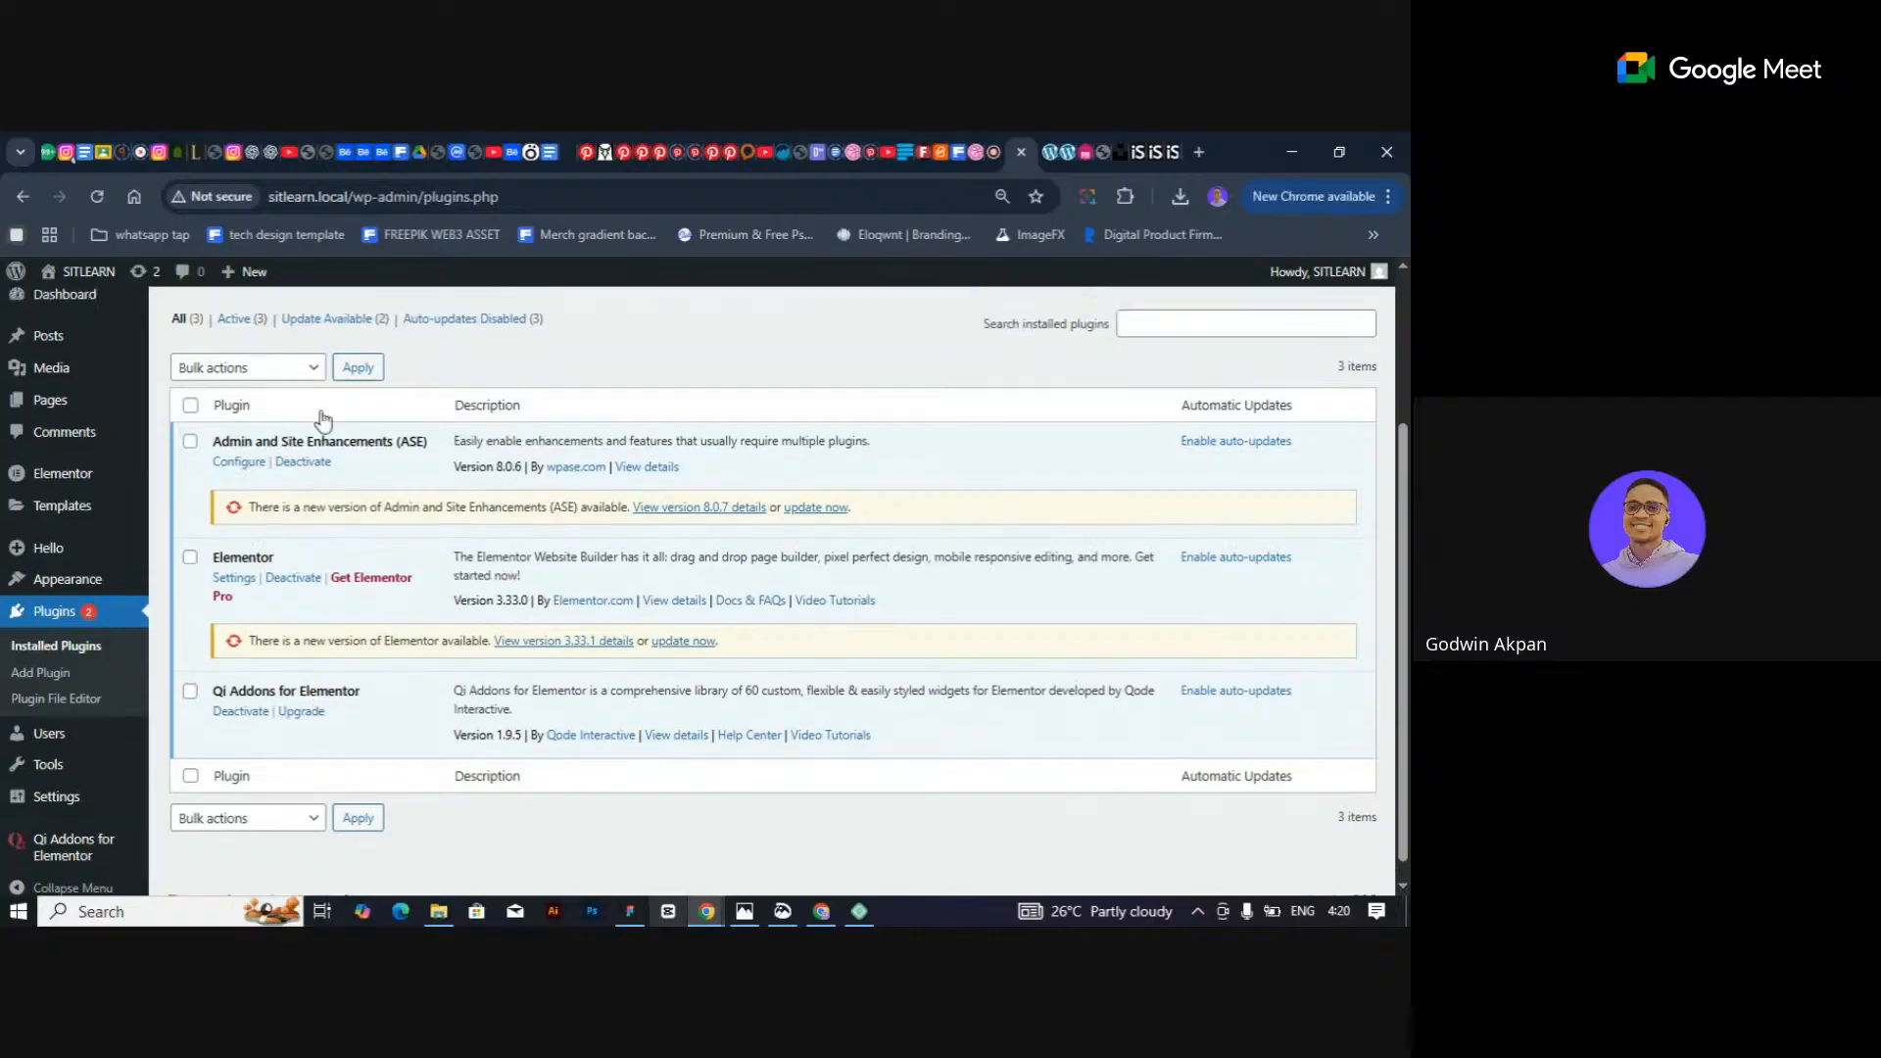
{"action": "scroll", "coordinate": [353, 480], "scroll_direction": "down", "scroll_amount": 1}
{"action": "scroll", "coordinate": [392, 500], "scroll_direction": "up", "scroll_amount": 2}
{"action": "scroll", "coordinate": [428, 517], "scroll_direction": "down", "scroll_amount": 1}
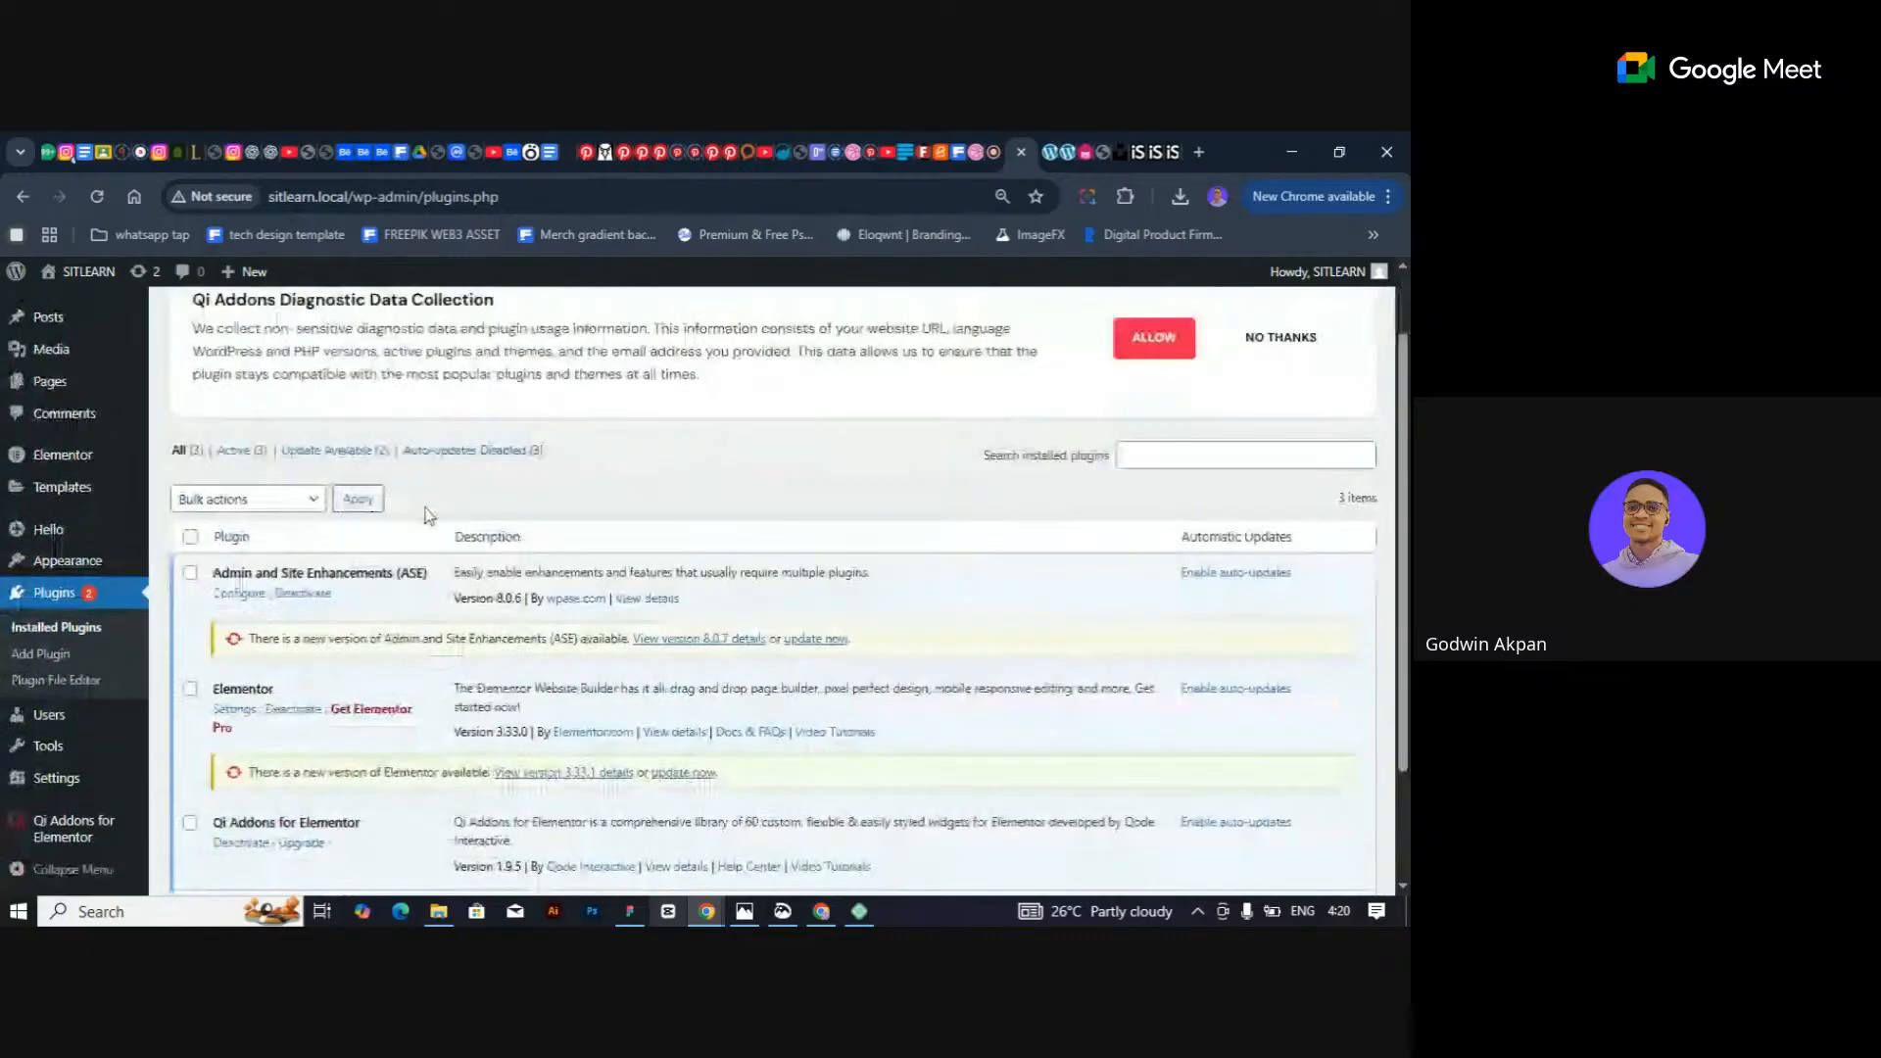
Update the Admin and Site Enhancements (ASE) plugin and the Elementor plugin to their new versions.
{"action": "scroll", "coordinate": [428, 517], "scroll_direction": "down", "scroll_amount": 2}
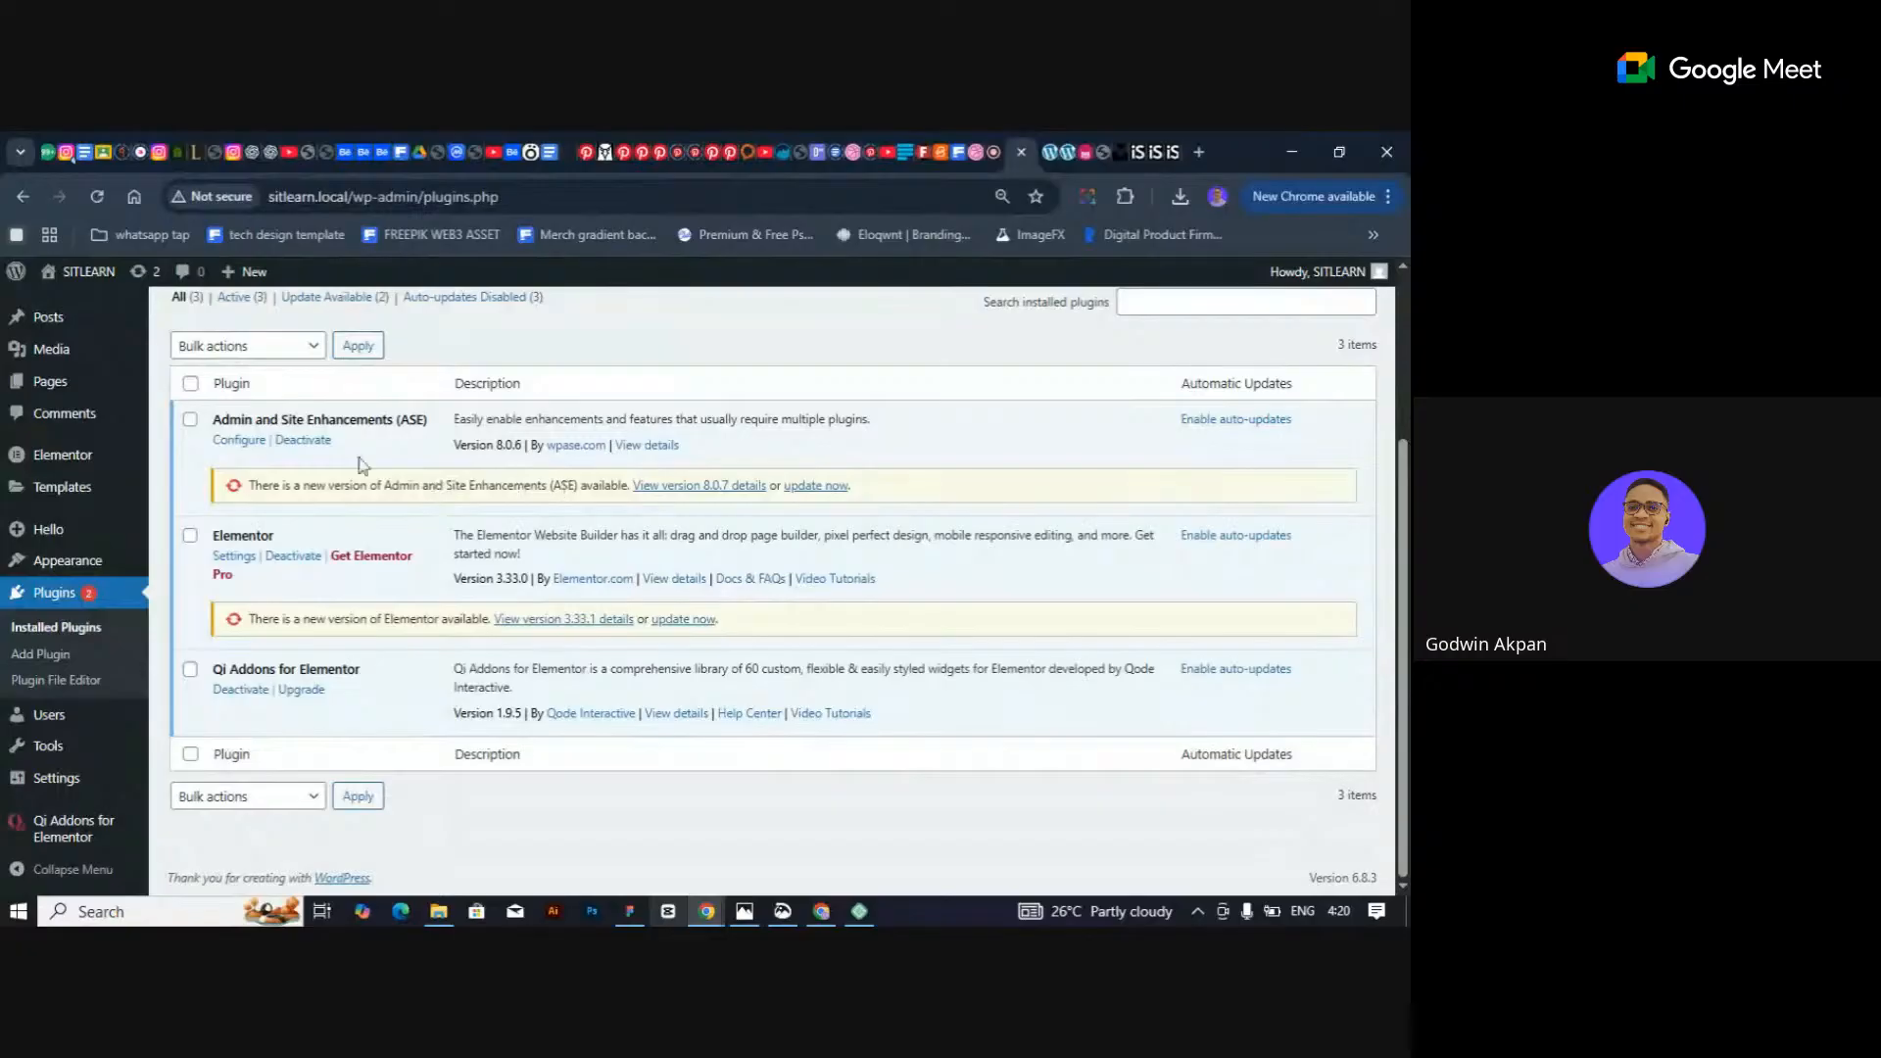
{"action": "left_click", "coordinate": [818, 486]}
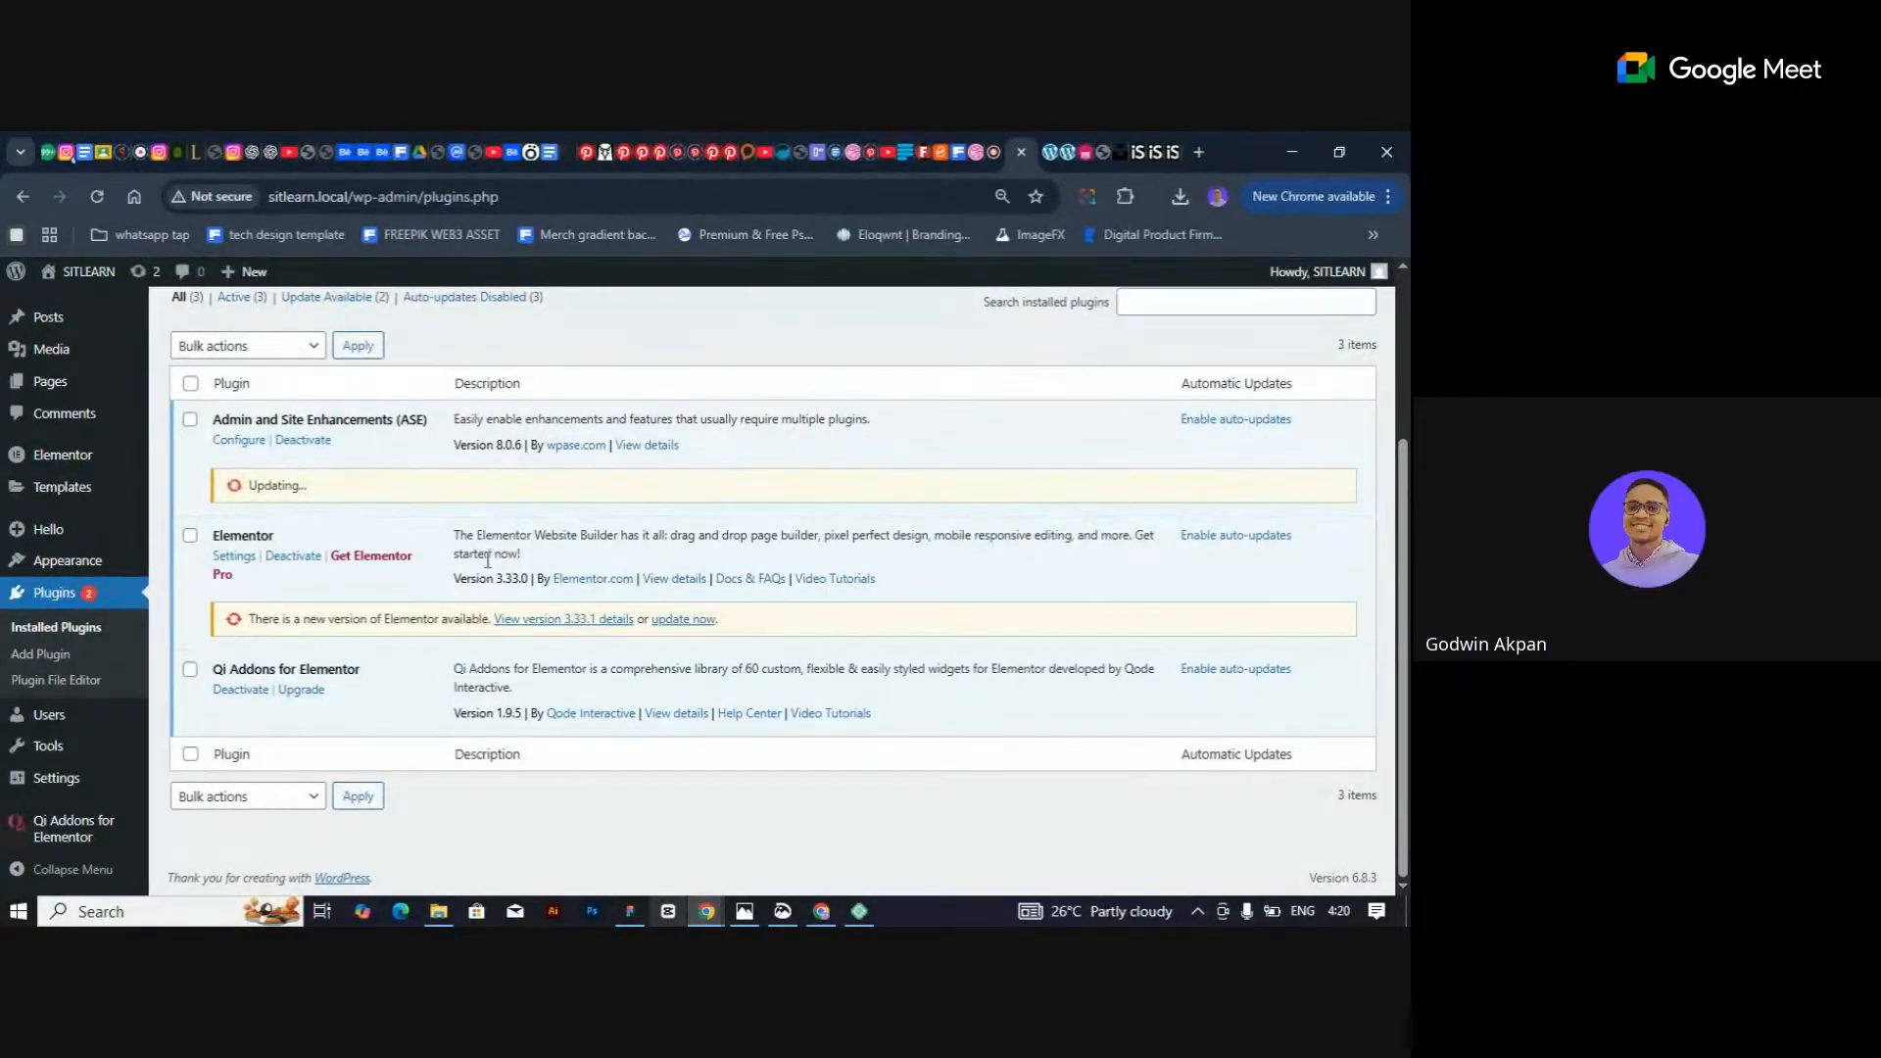
{"action": "left_click", "coordinate": [684, 620]}
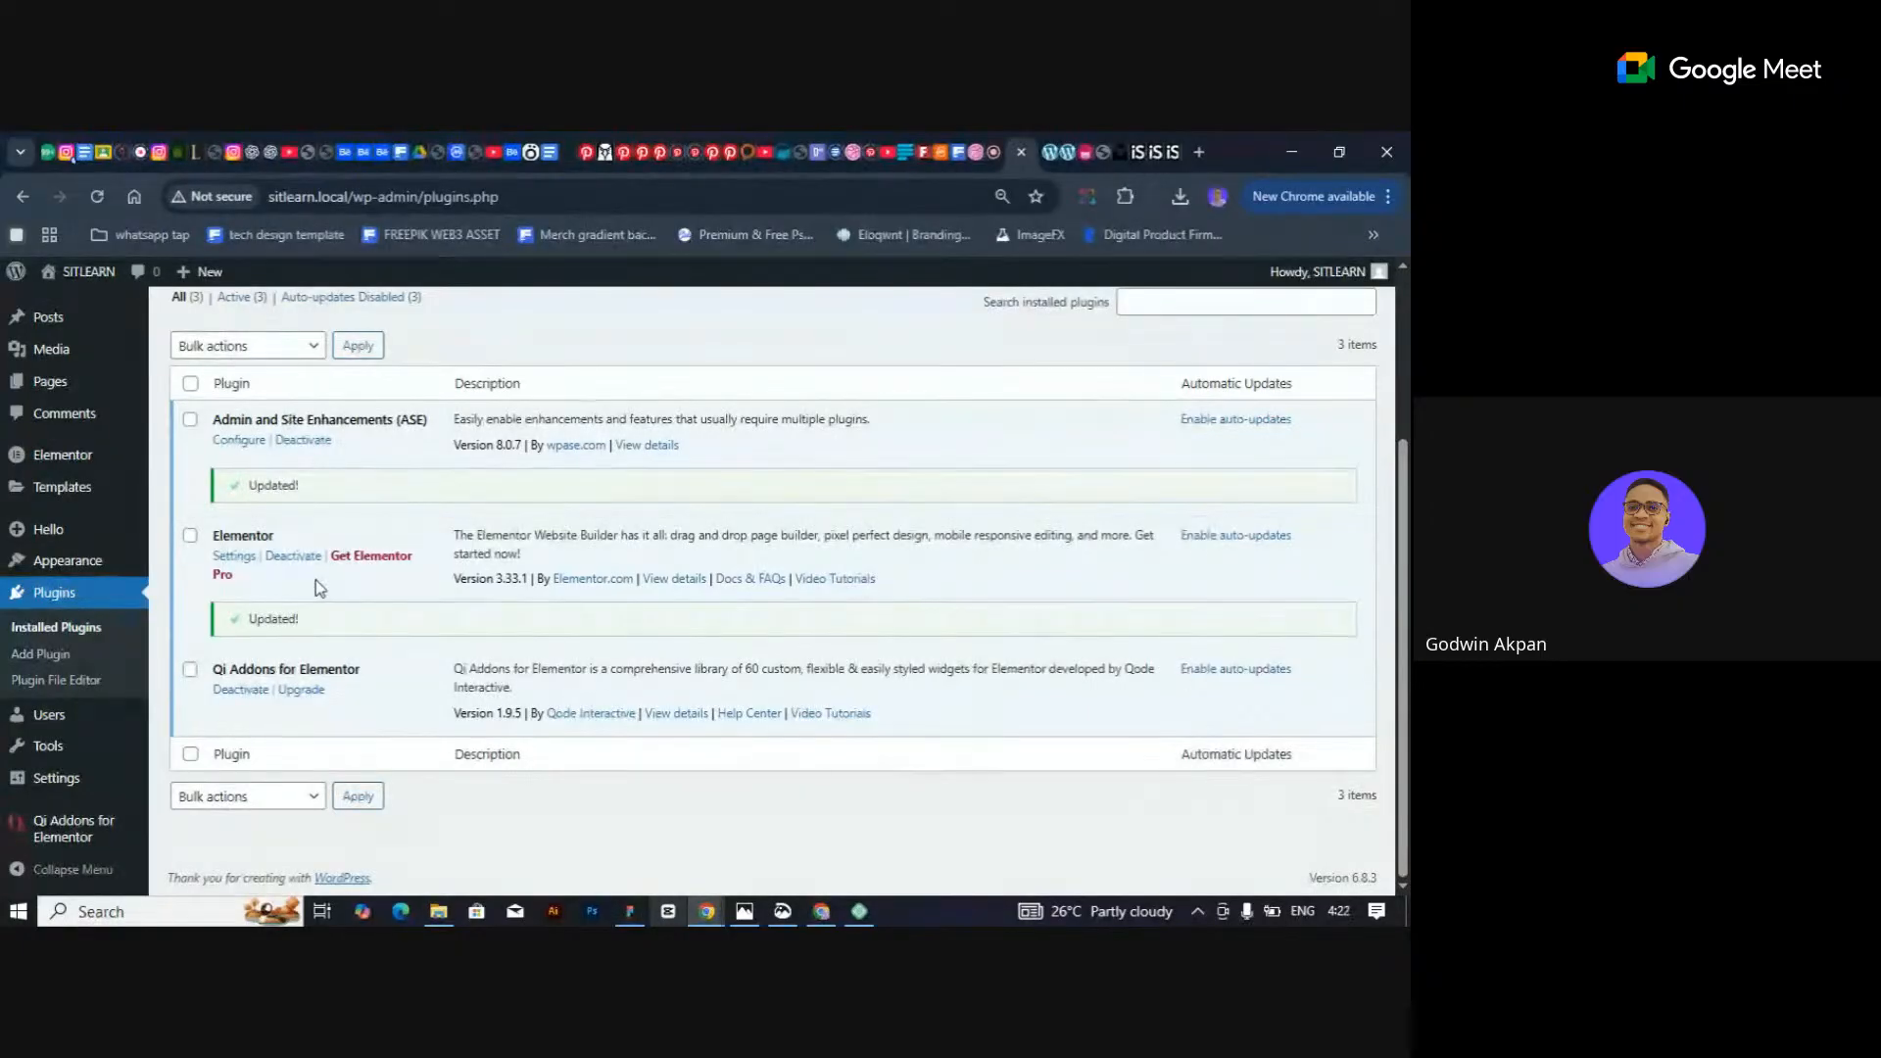
Search the plugin directory for "qi" to look at Qi Addons For Elementor, then return to the installed plugins list.
{"action": "scroll", "coordinate": [421, 402], "scroll_direction": "up", "scroll_amount": 3}
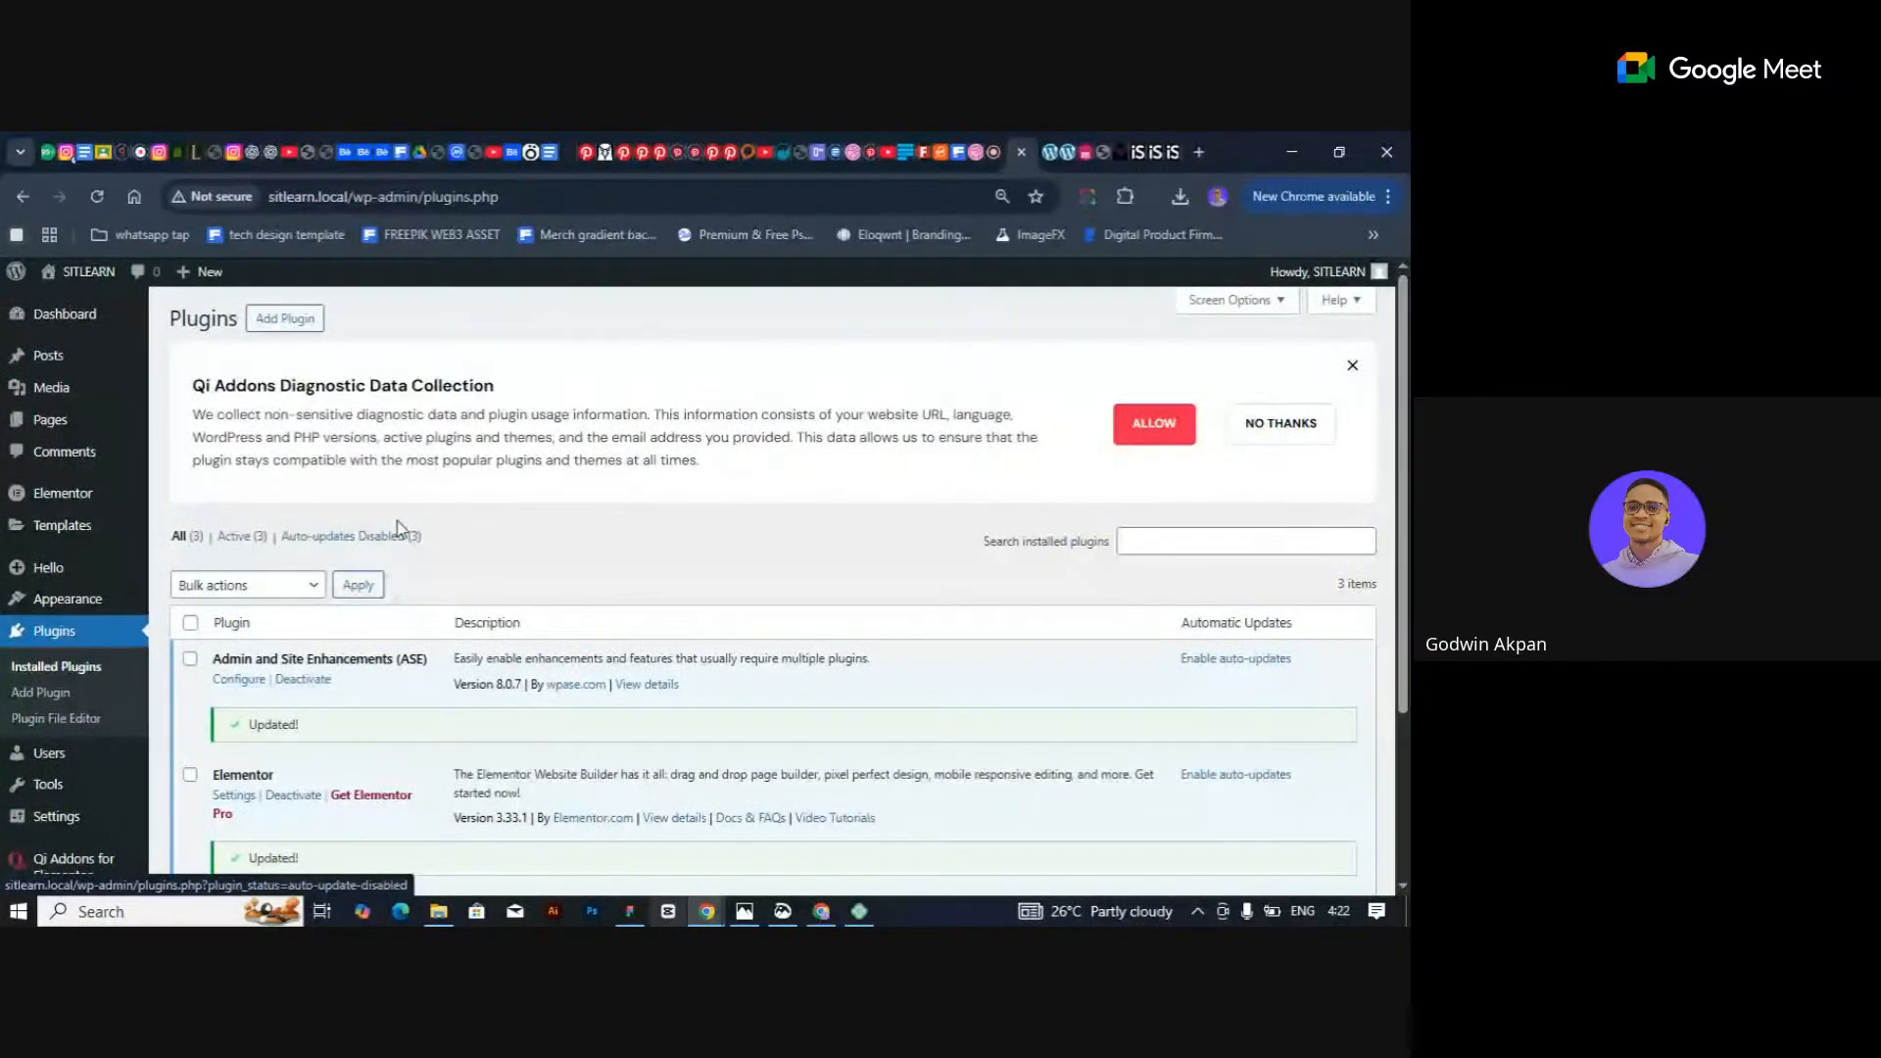
{"action": "left_click", "coordinate": [305, 325]}
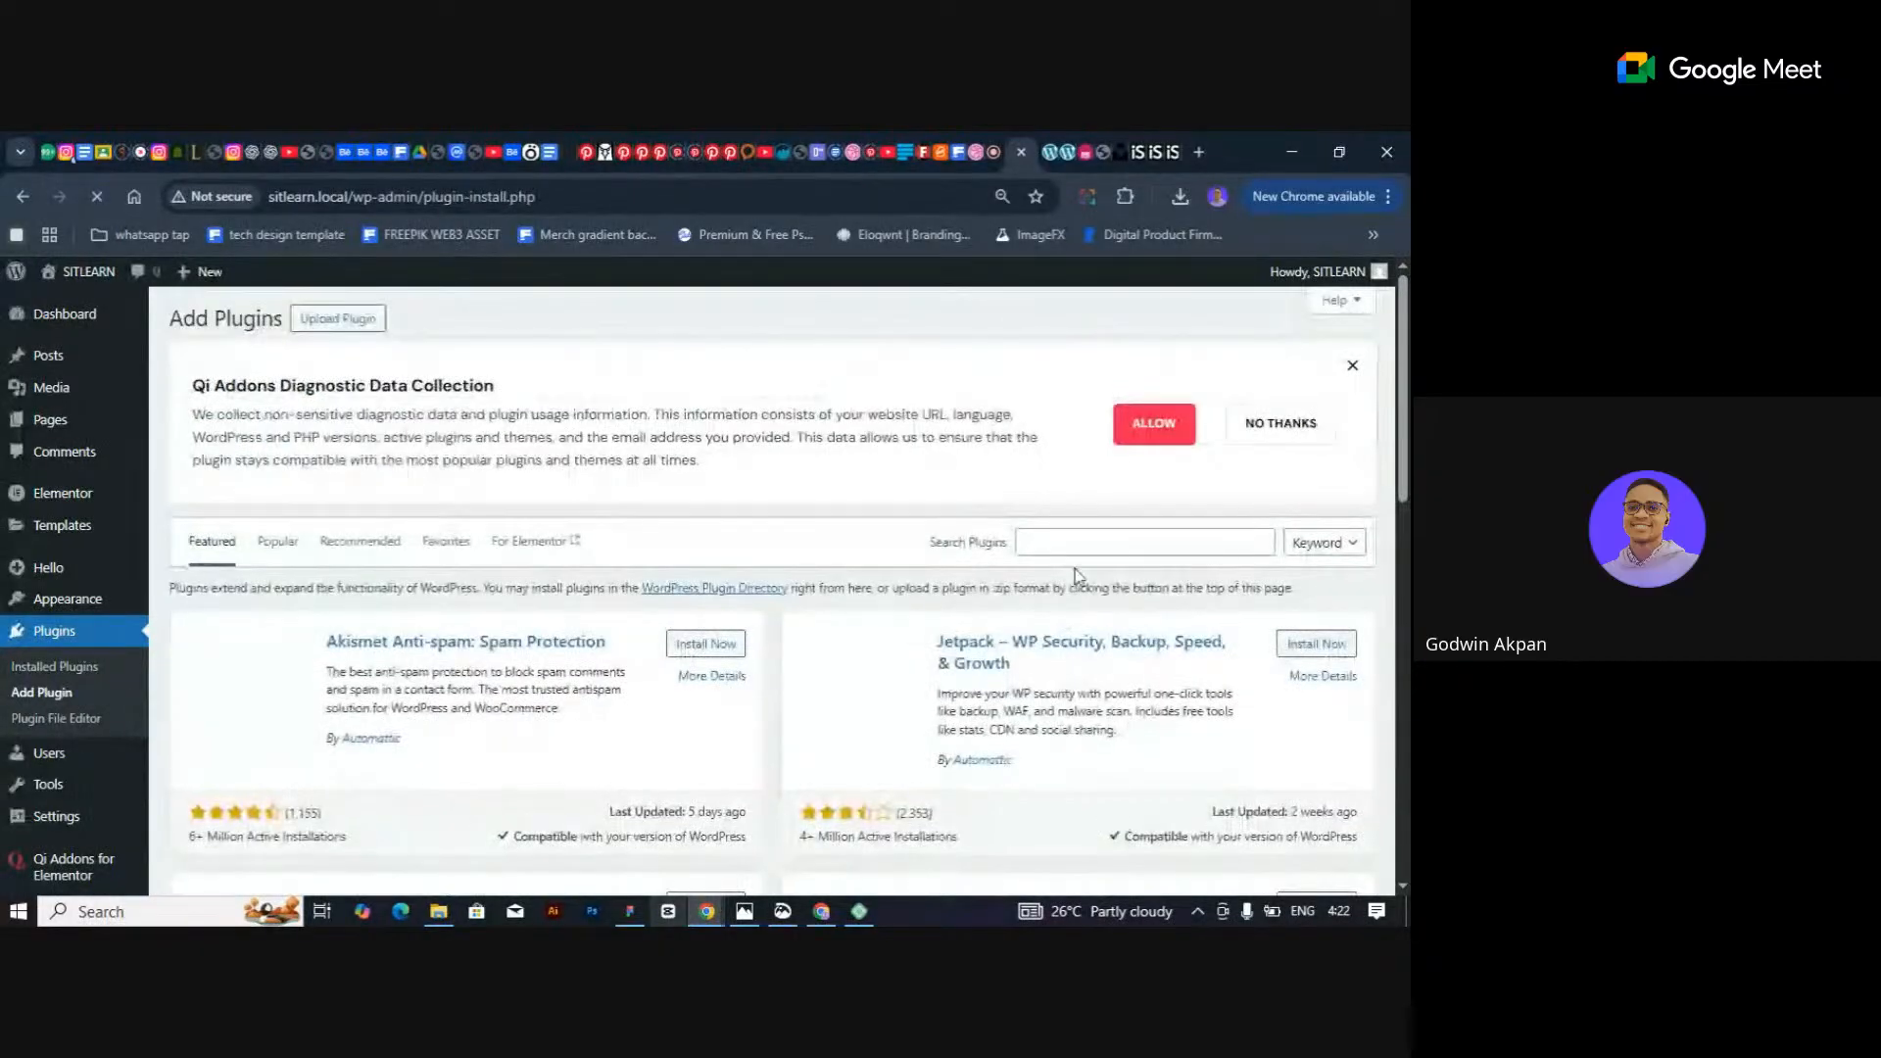
{"action": "left_click", "coordinate": [1047, 547]}
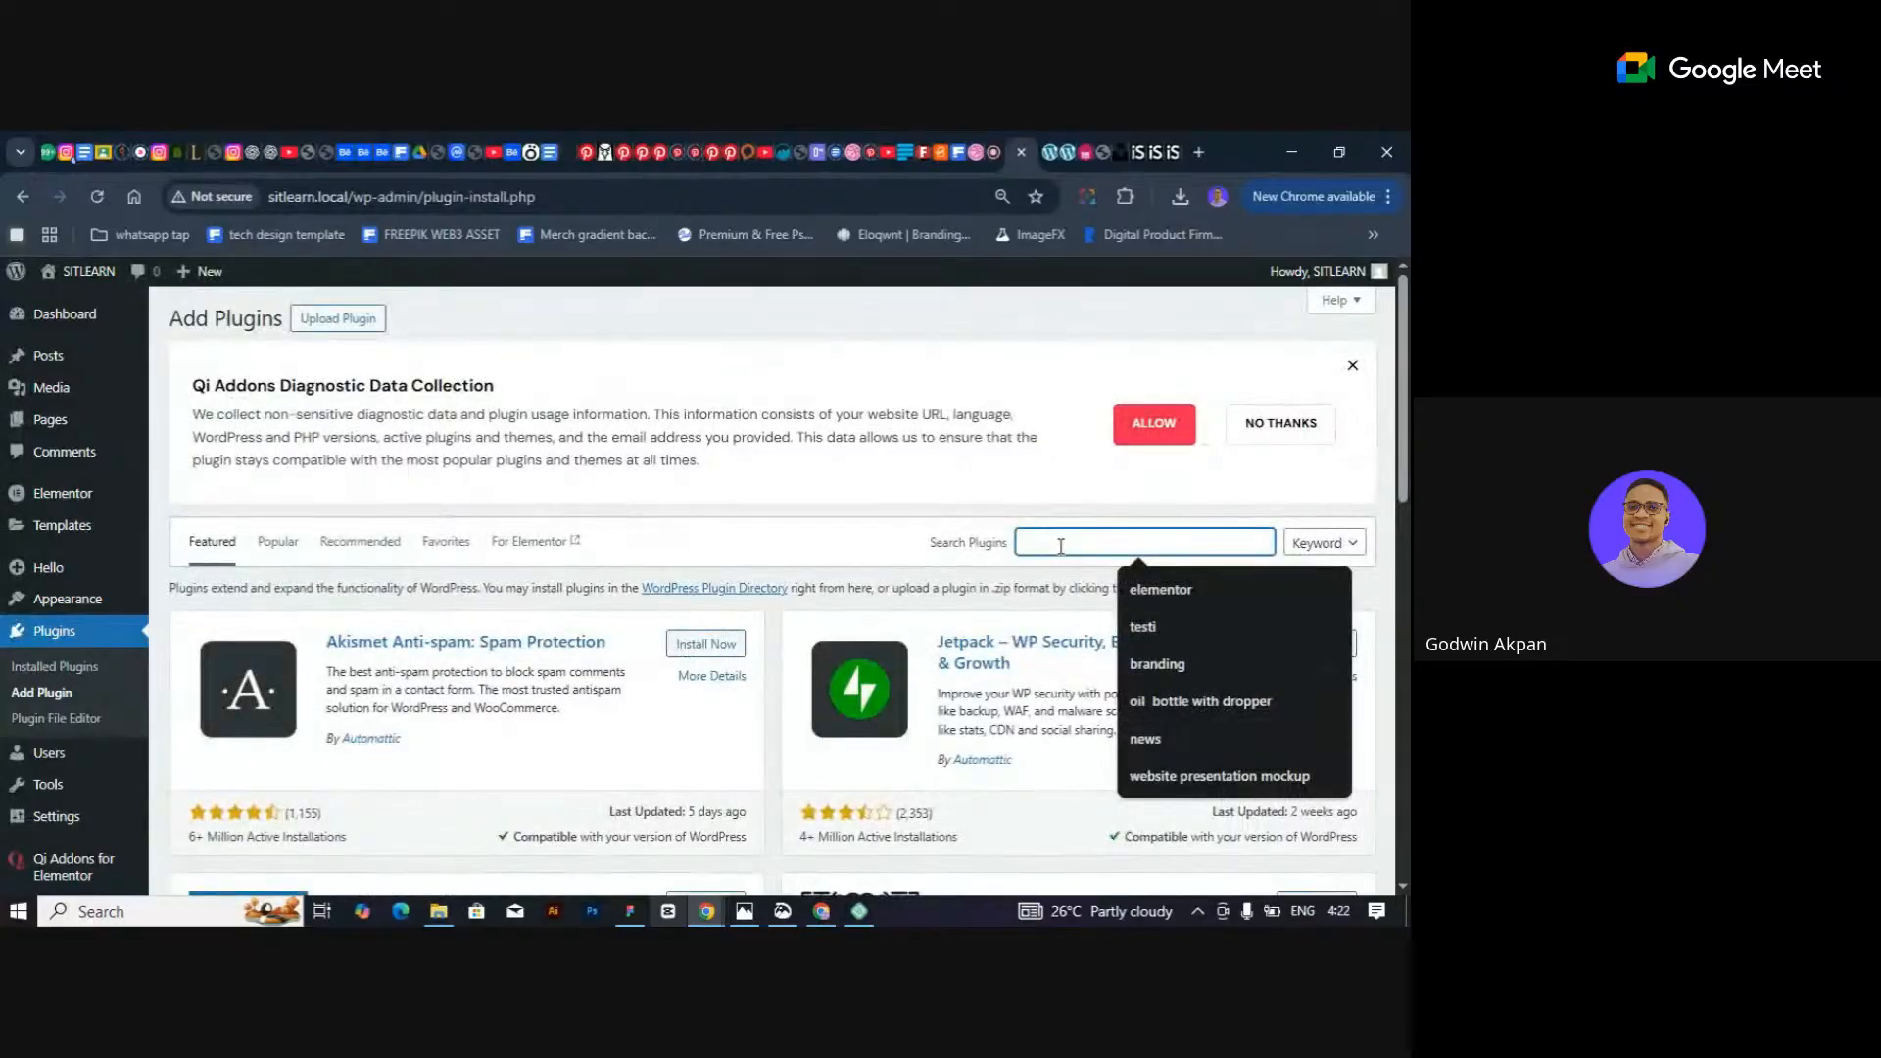
{"action": "type", "text": "qi"}
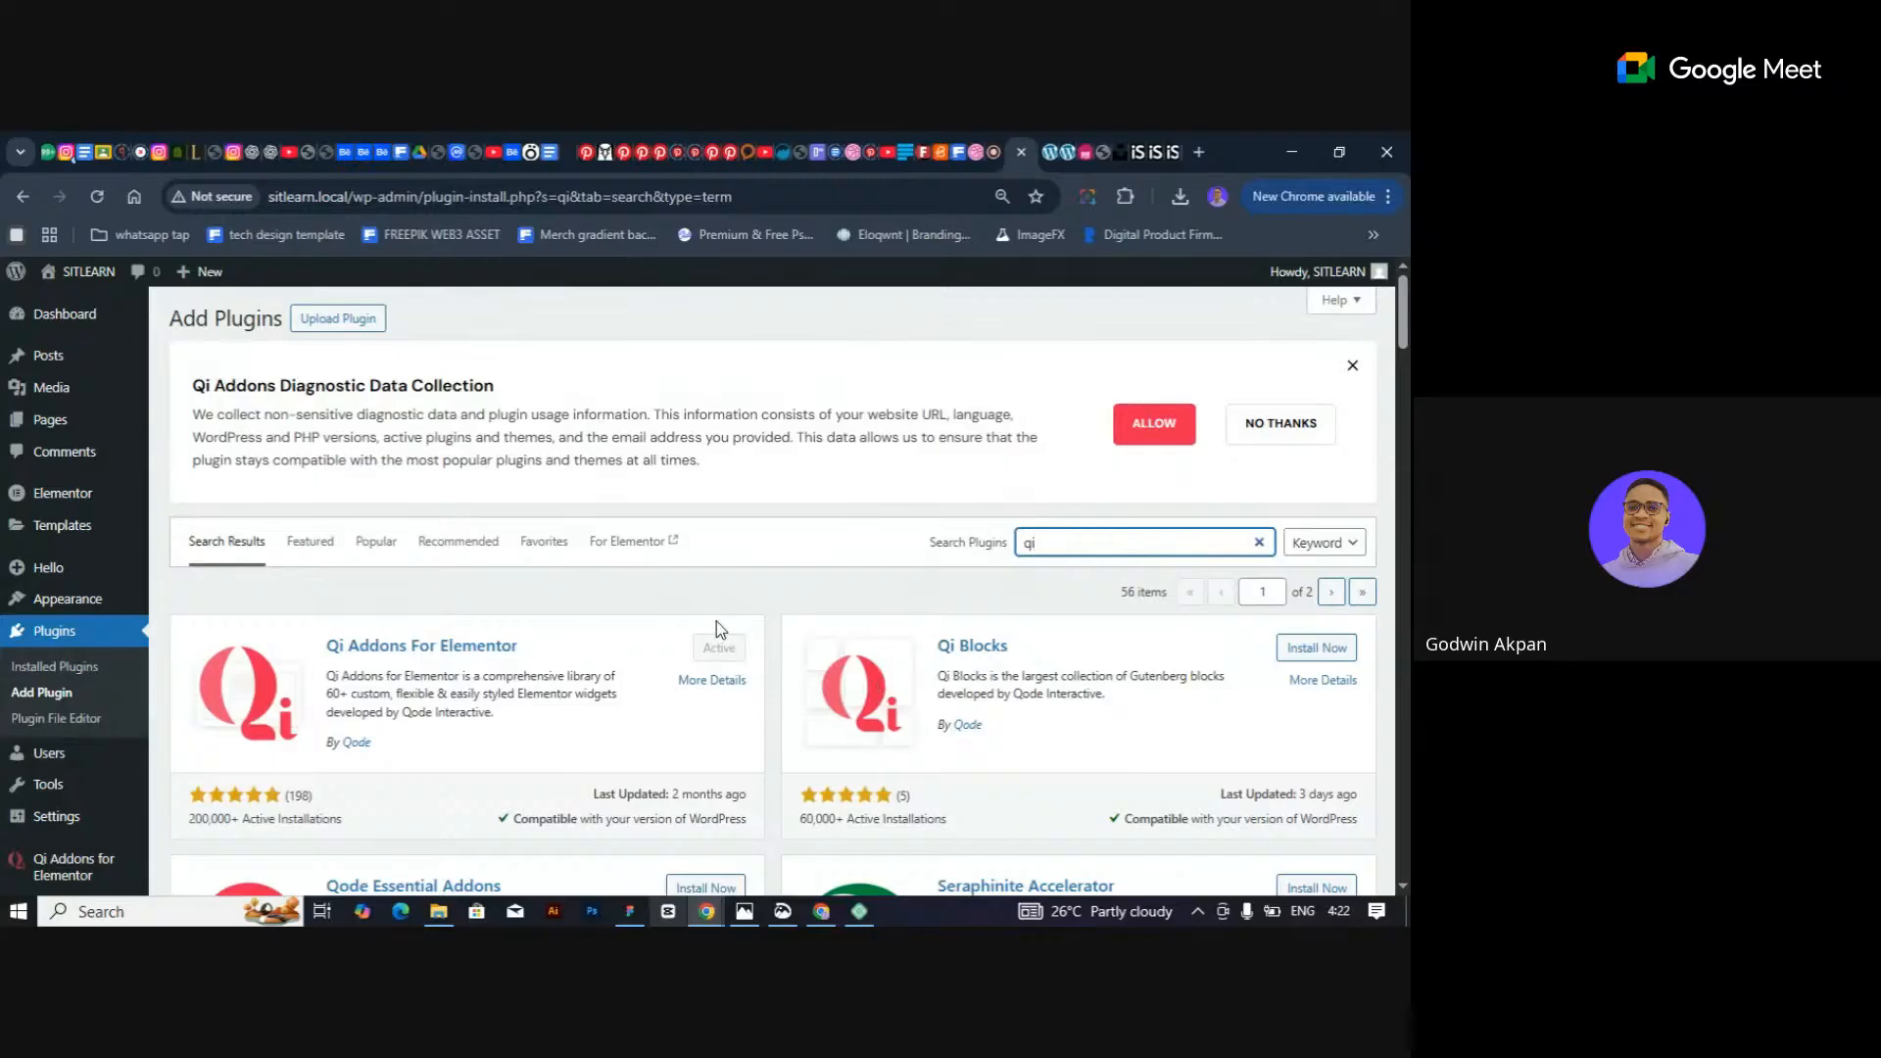
{"action": "left_click_drag", "start_coordinate": [250, 690], "coordinate": [37, 646]}
{"action": "left_click", "coordinate": [40, 633]}
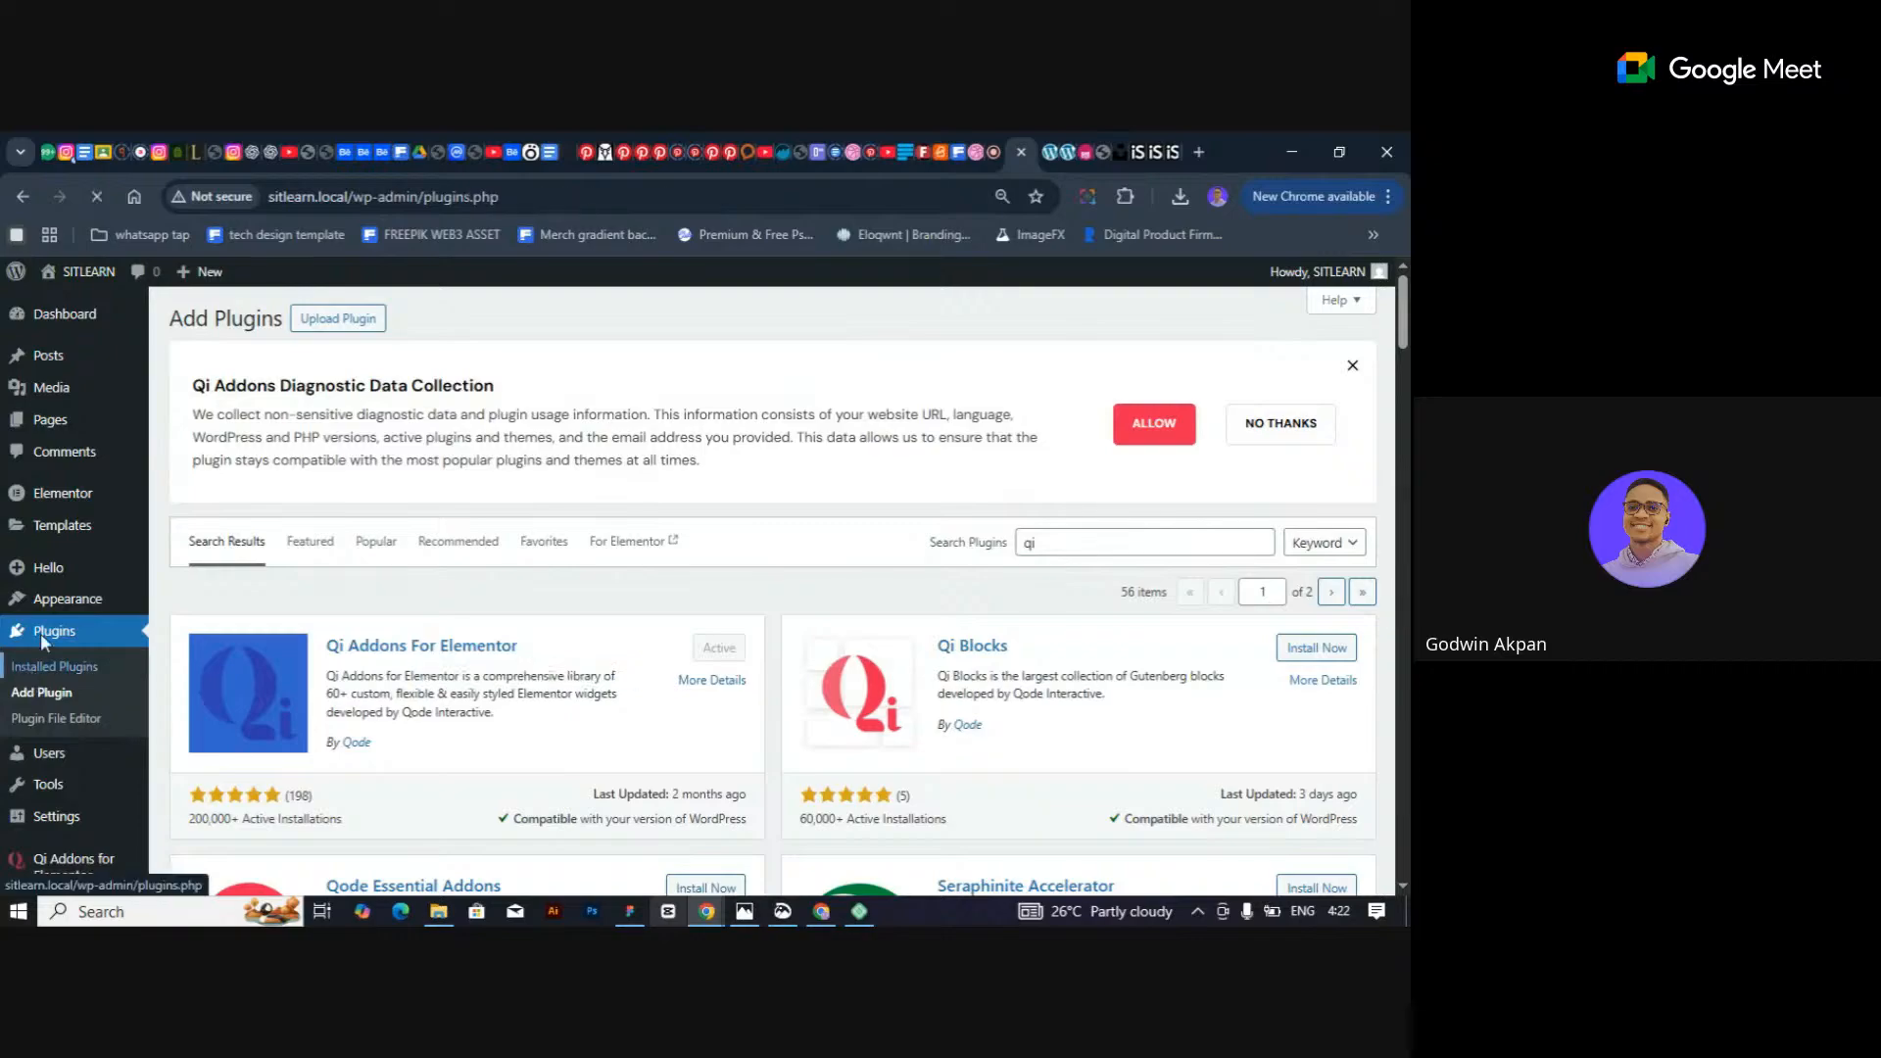
{"action": "scroll", "coordinate": [376, 505], "scroll_direction": "down", "scroll_amount": 3}
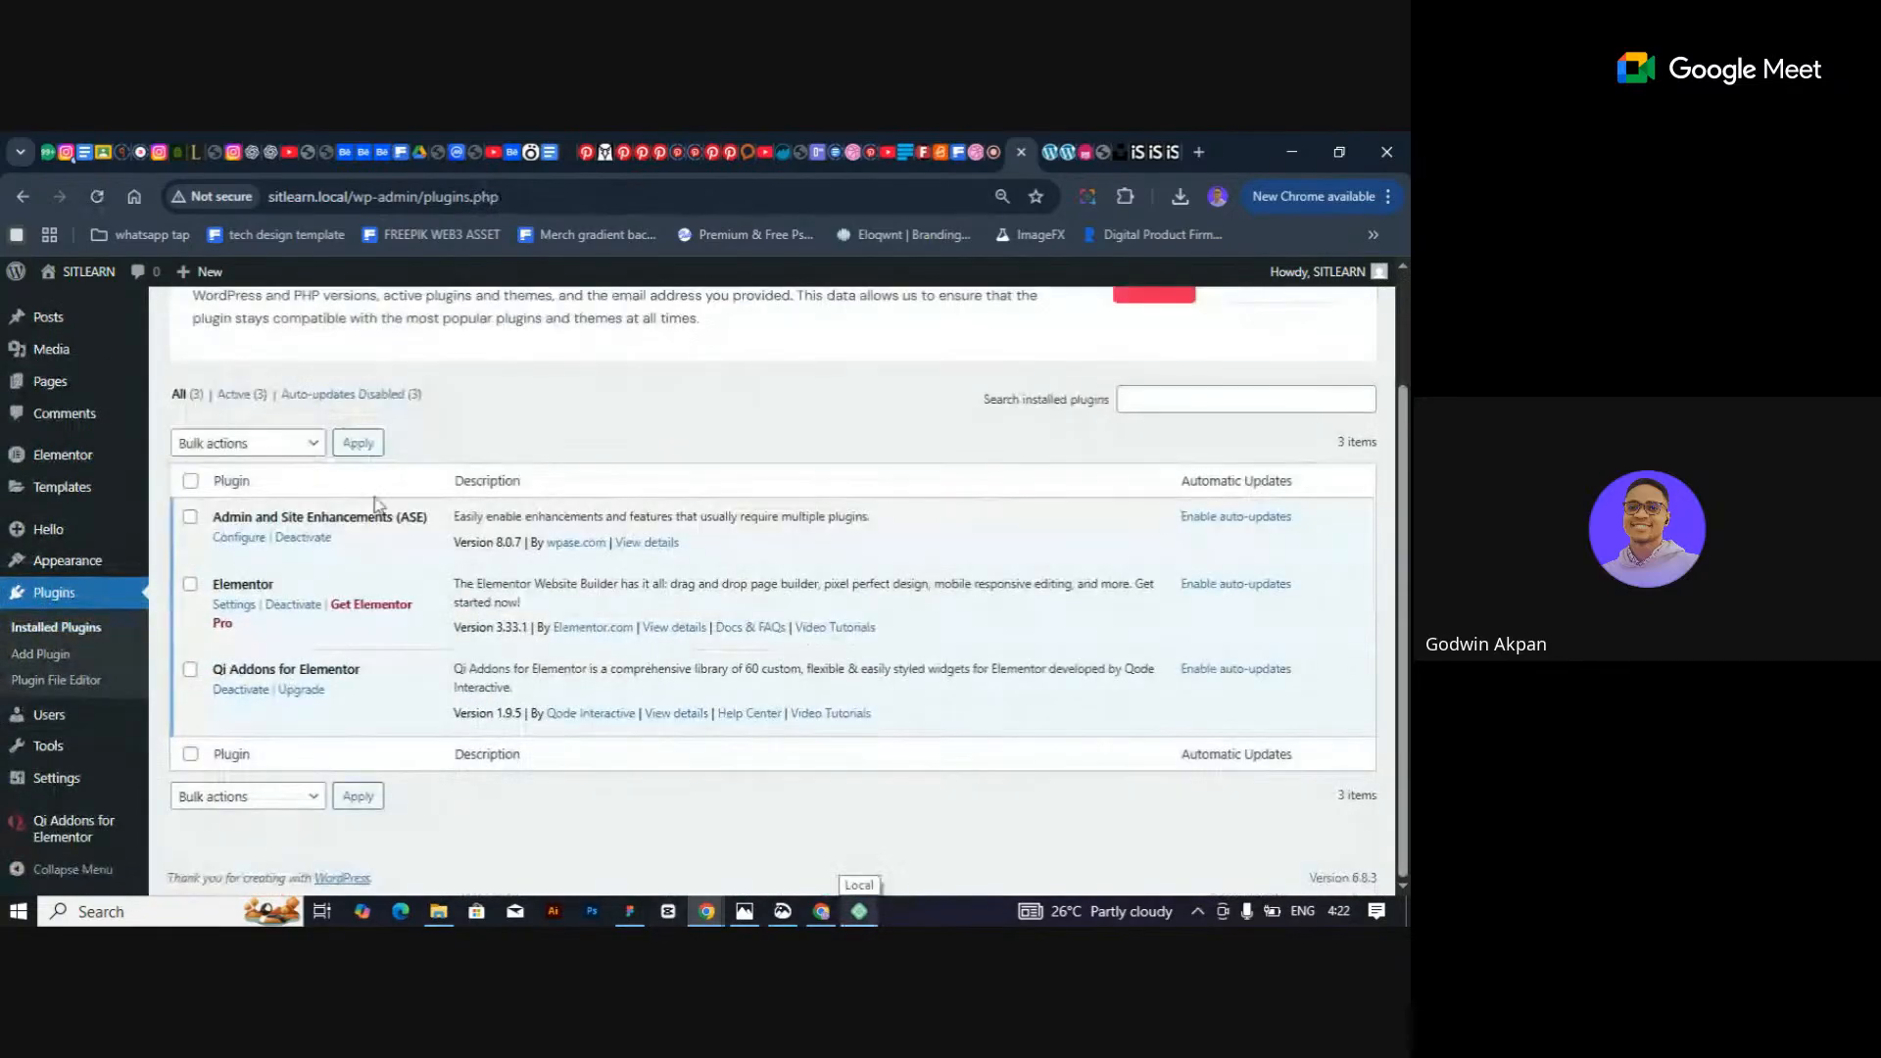
Back in the Elementor editor, add an empty single-column Flexbox container below the About Pure Loom section.
{"action": "left_click", "coordinate": [1052, 155]}
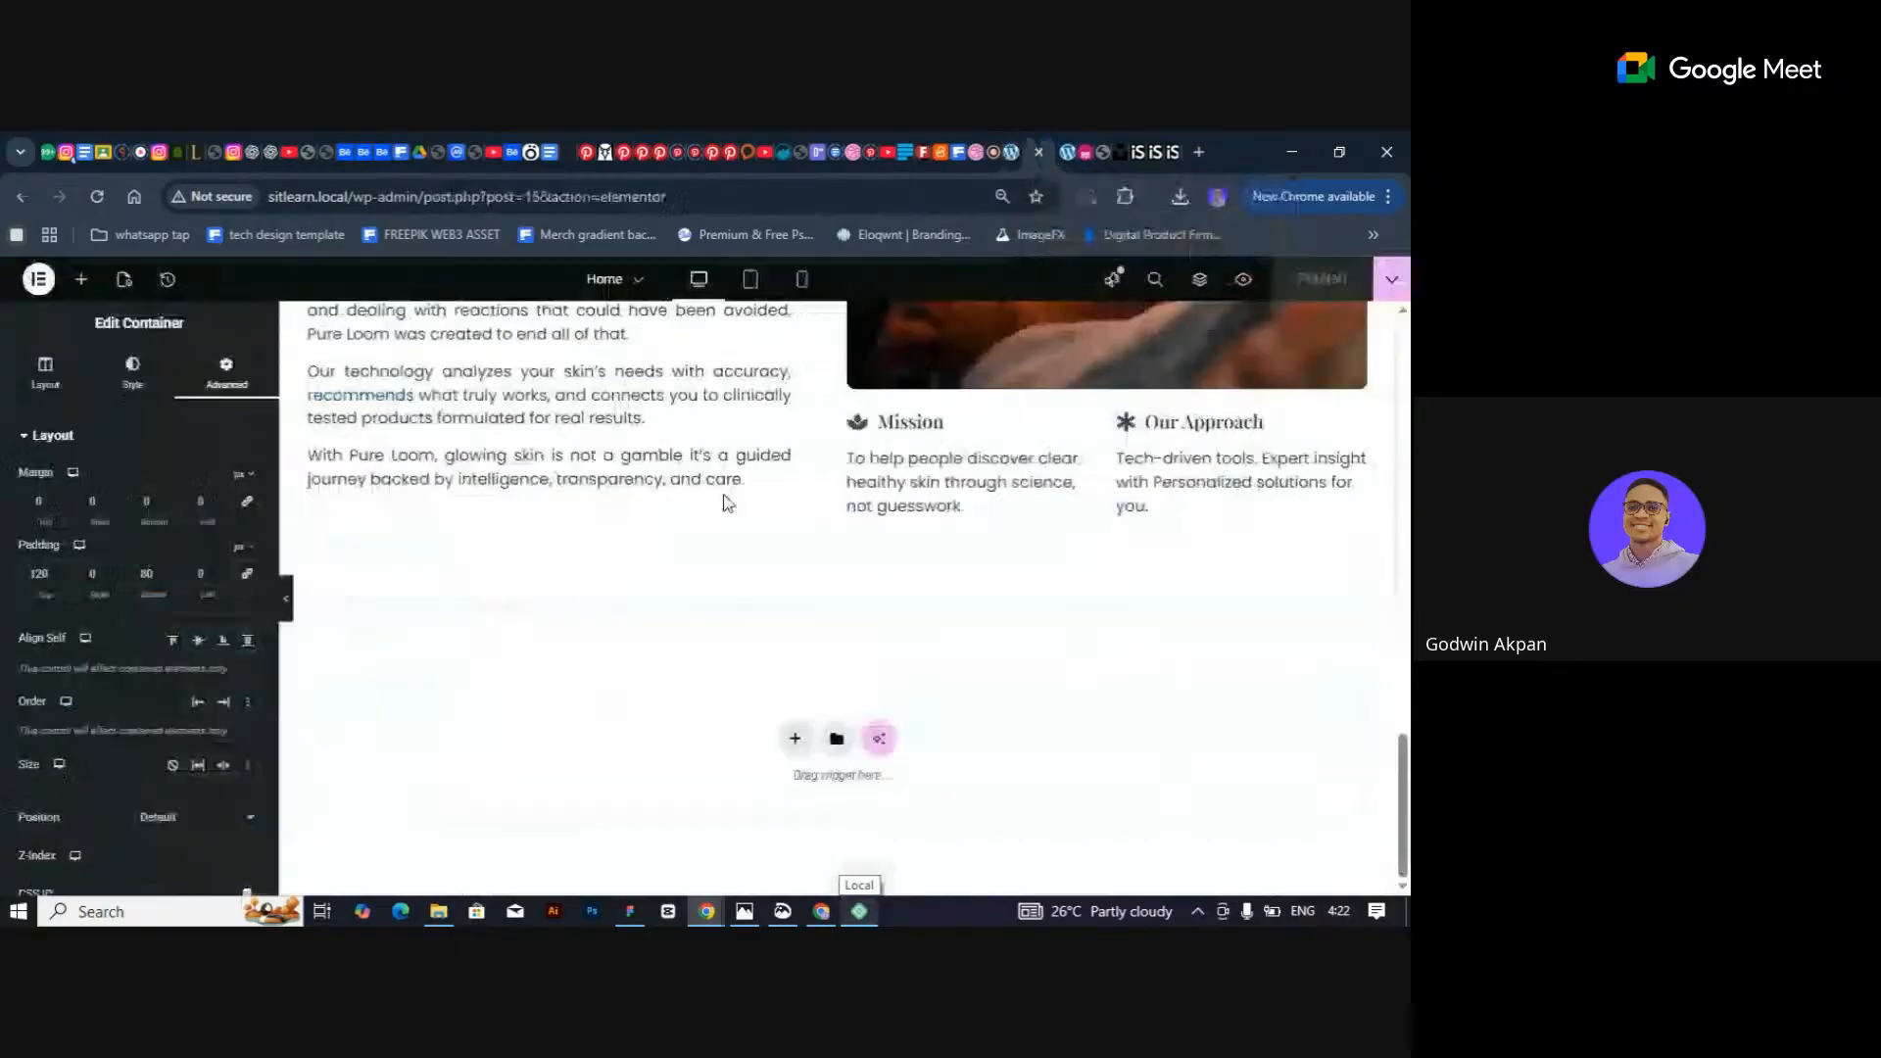
{"action": "left_click", "coordinate": [805, 743]}
{"action": "left_click", "coordinate": [773, 789]}
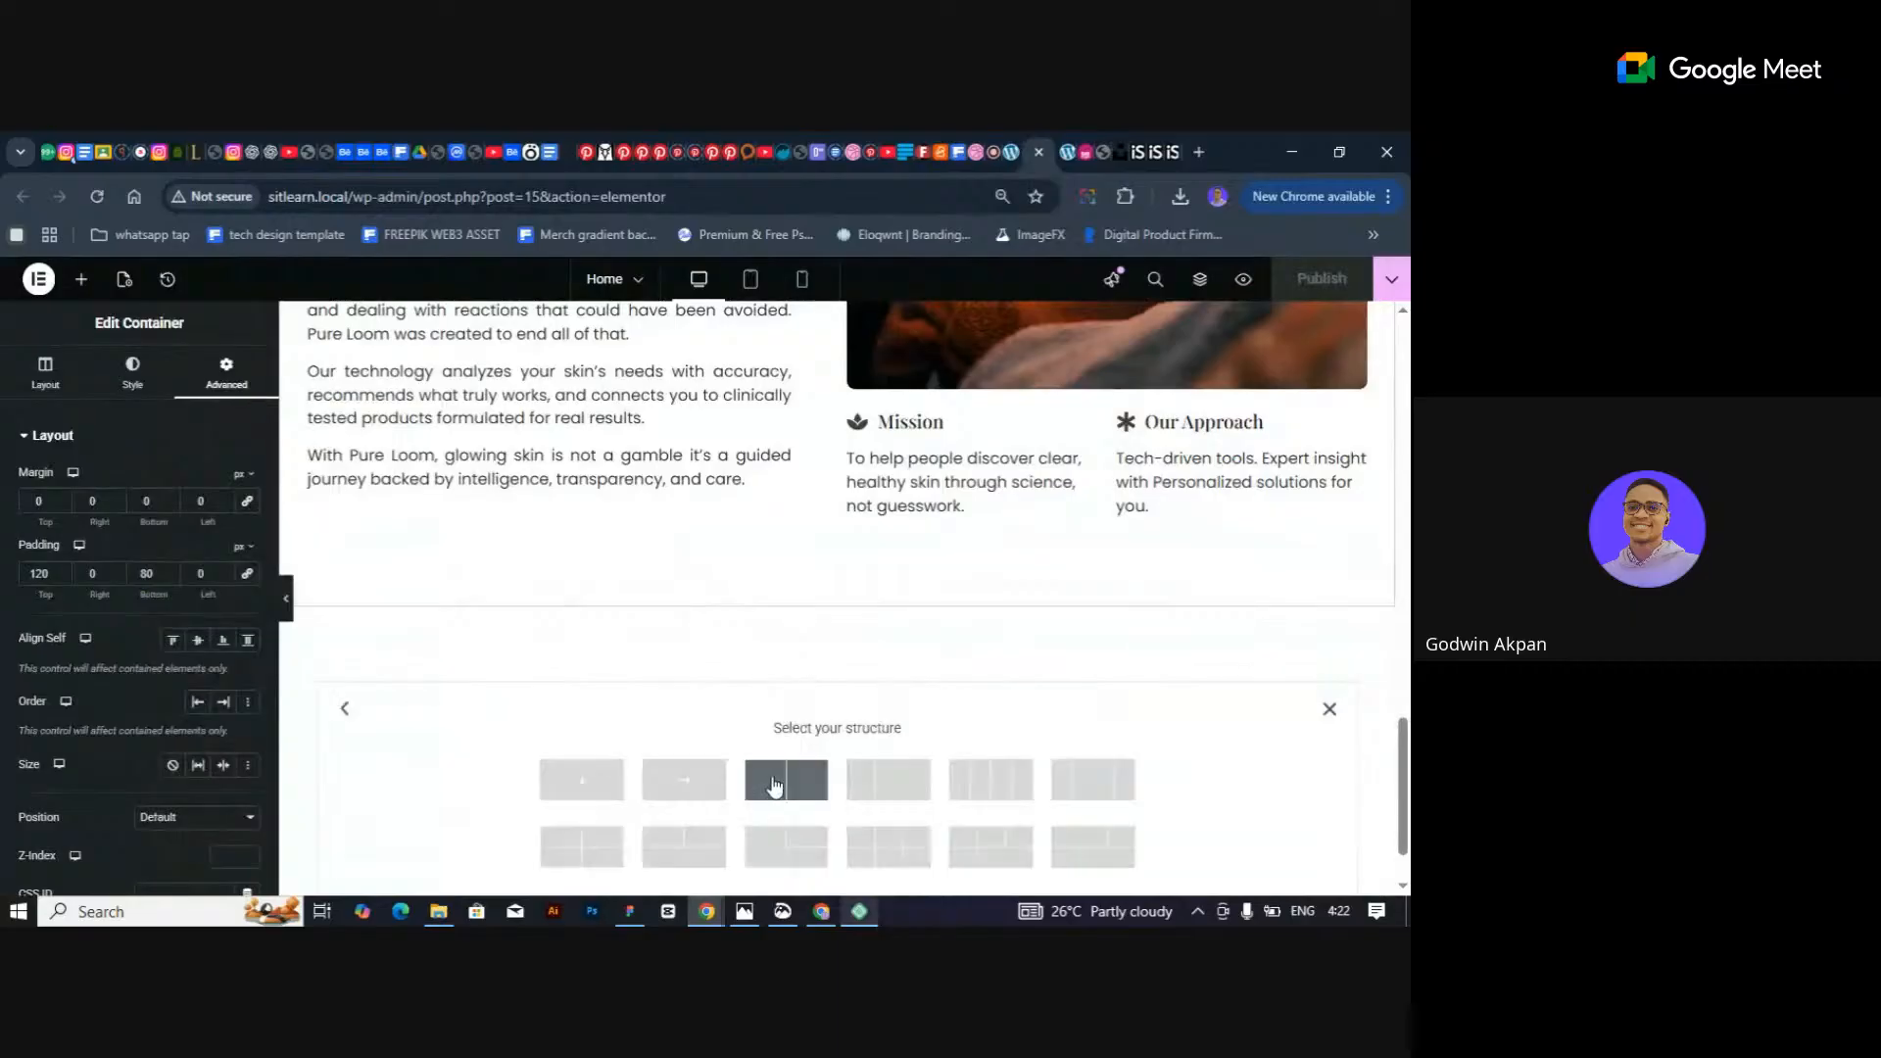
{"action": "scroll", "coordinate": [588, 597], "scroll_direction": "down", "scroll_amount": 1}
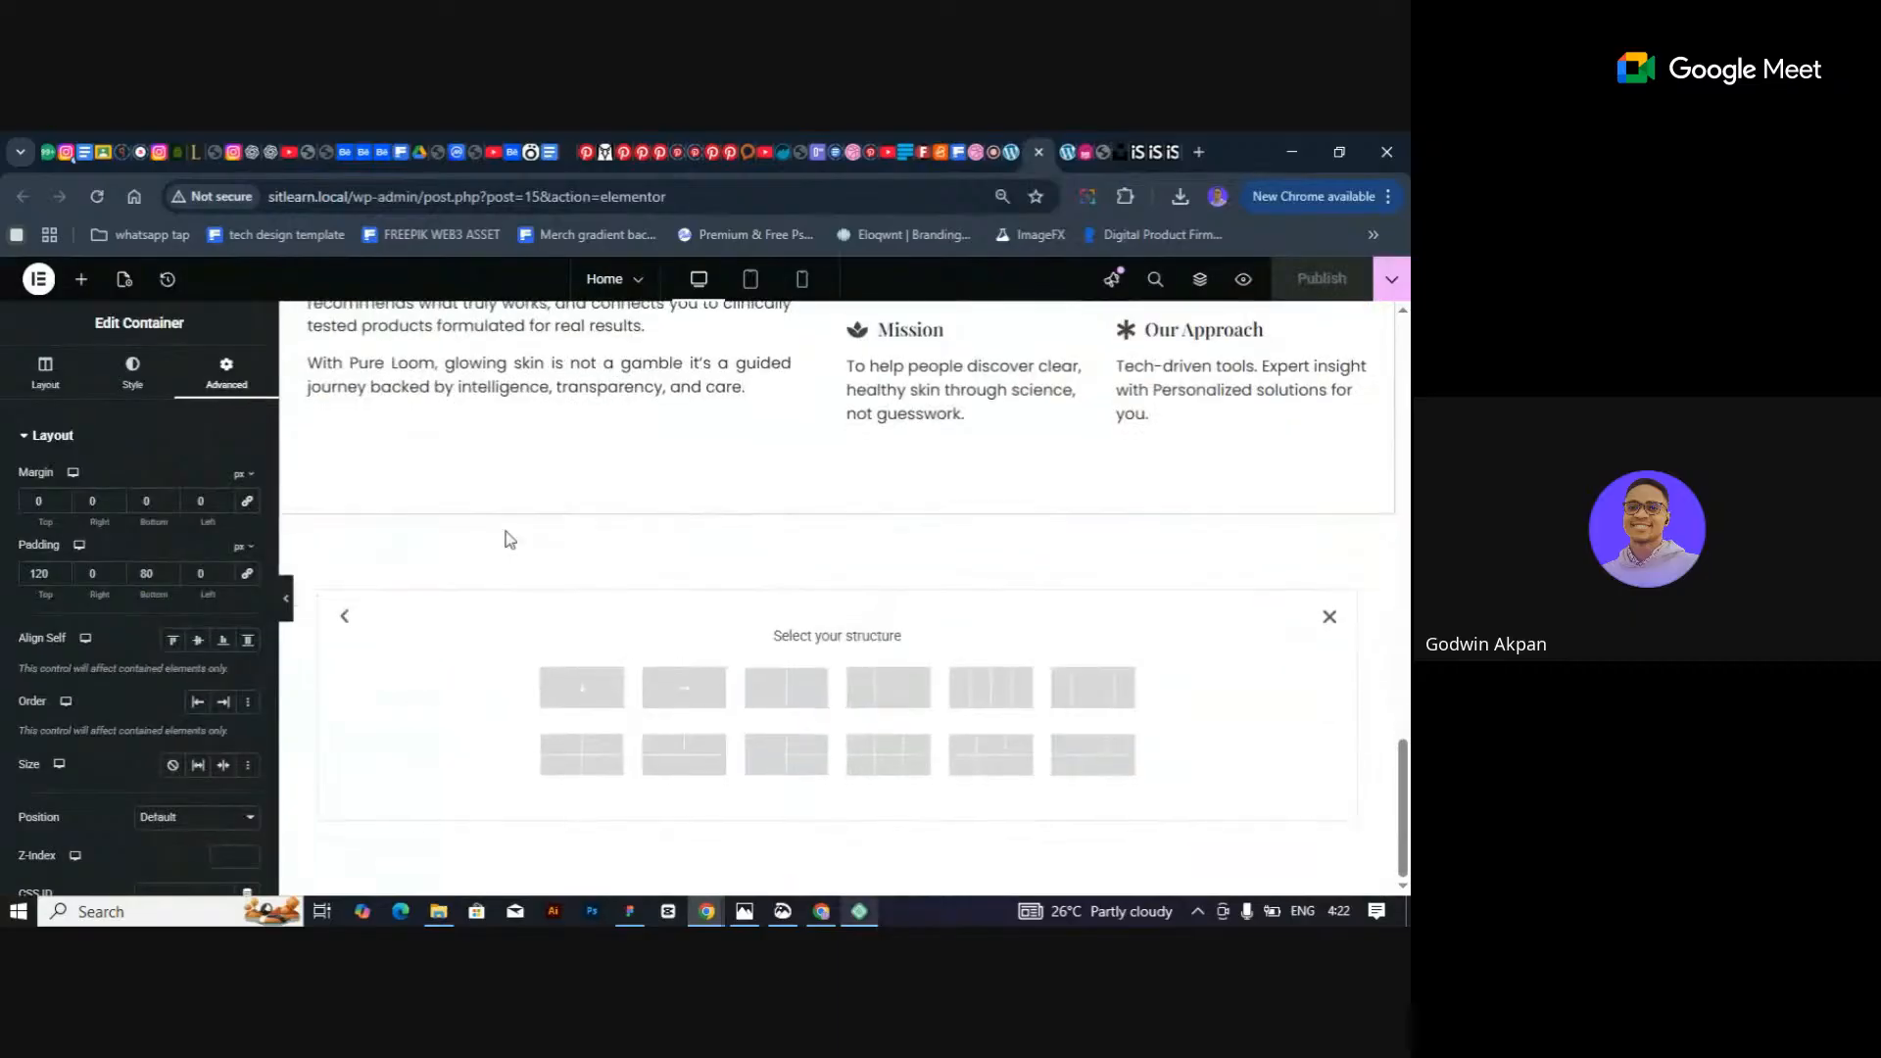
{"action": "left_click", "coordinate": [585, 688]}
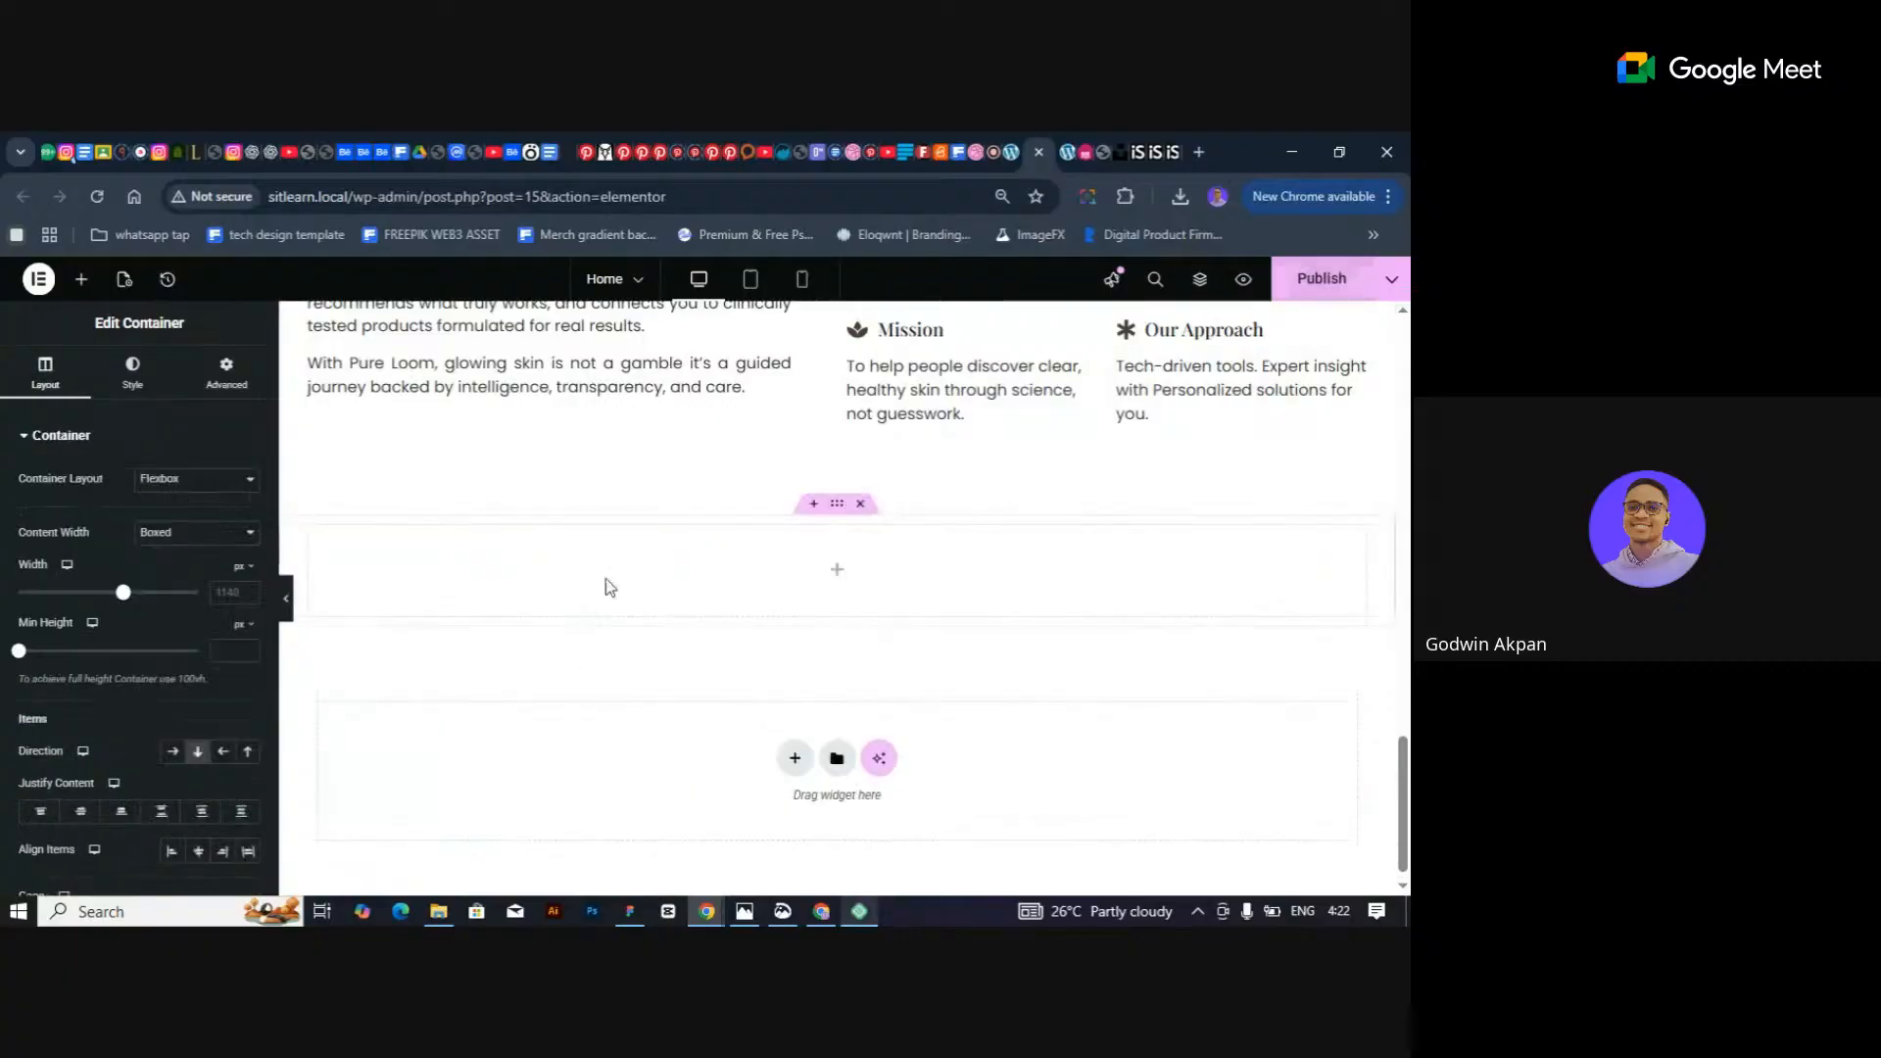
Find the Text Marquee widget by searching "mar" and place it in the empty container below the About section.
{"action": "left_click", "coordinate": [225, 384]}
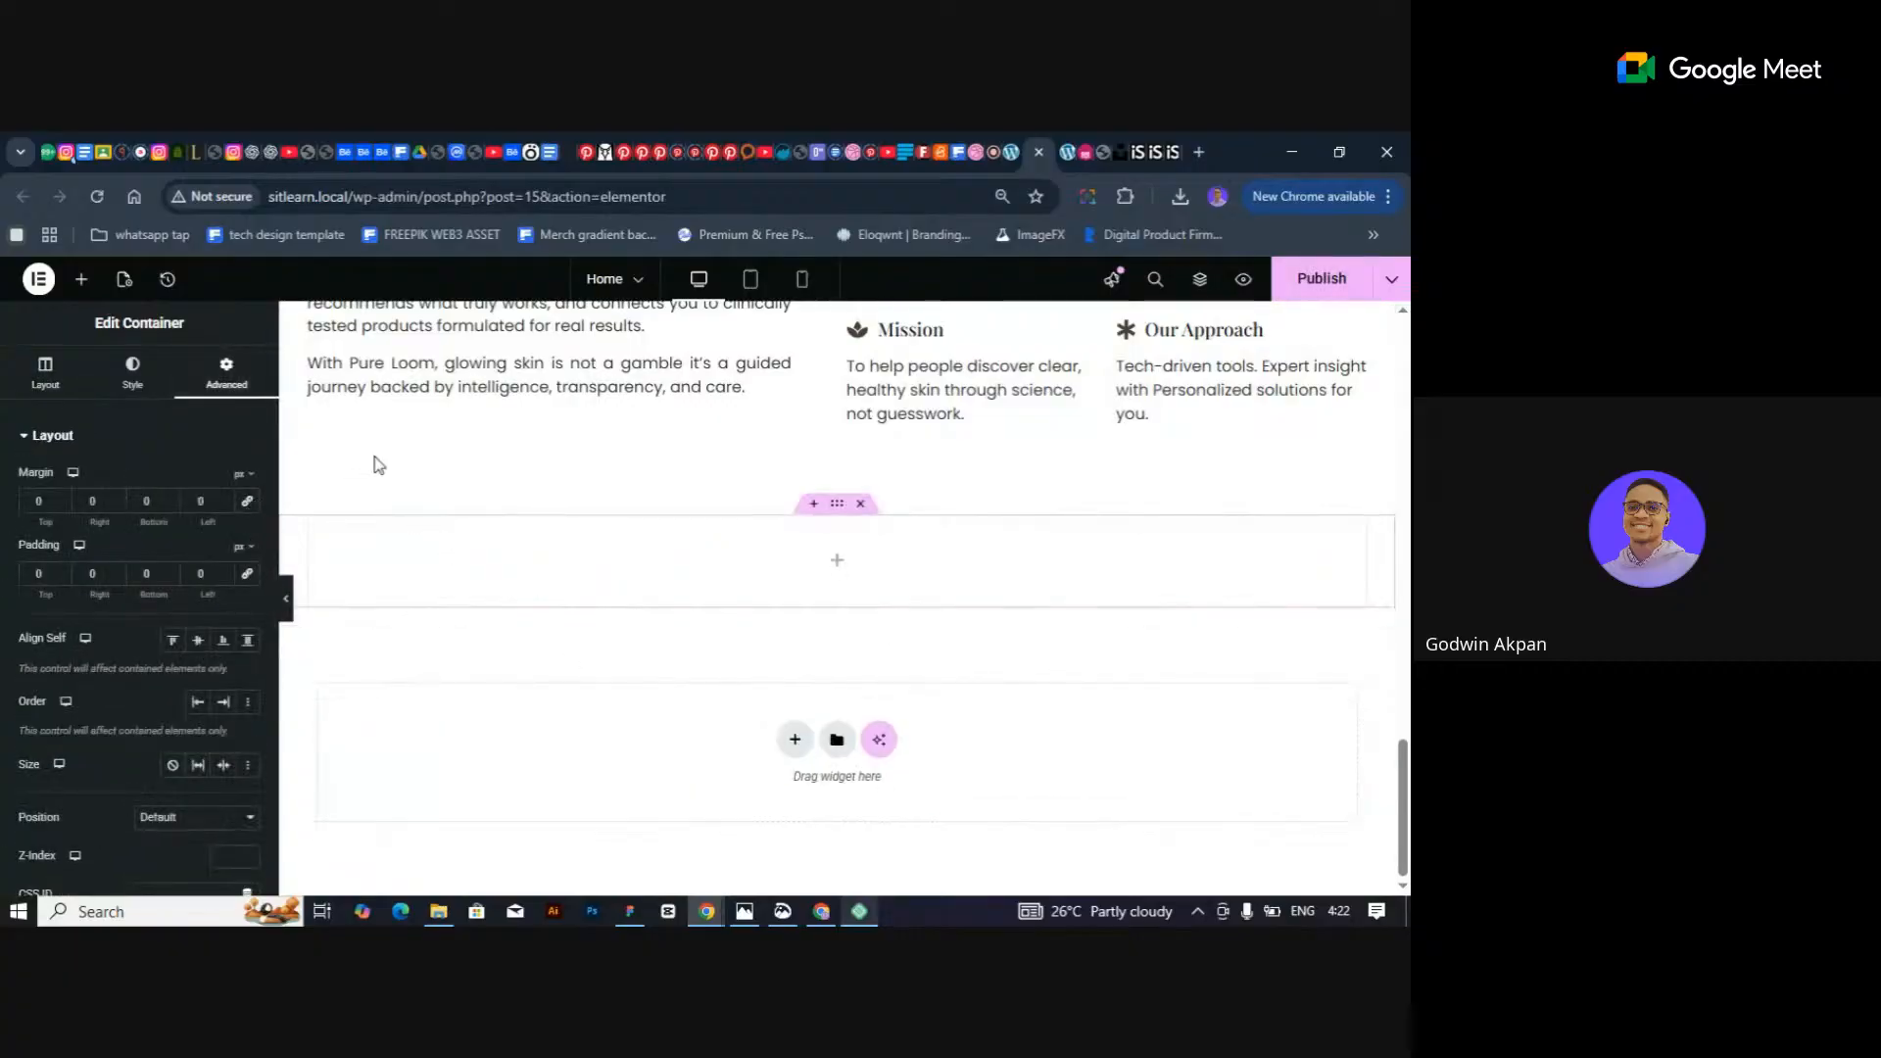
{"action": "left_click", "coordinate": [84, 280]}
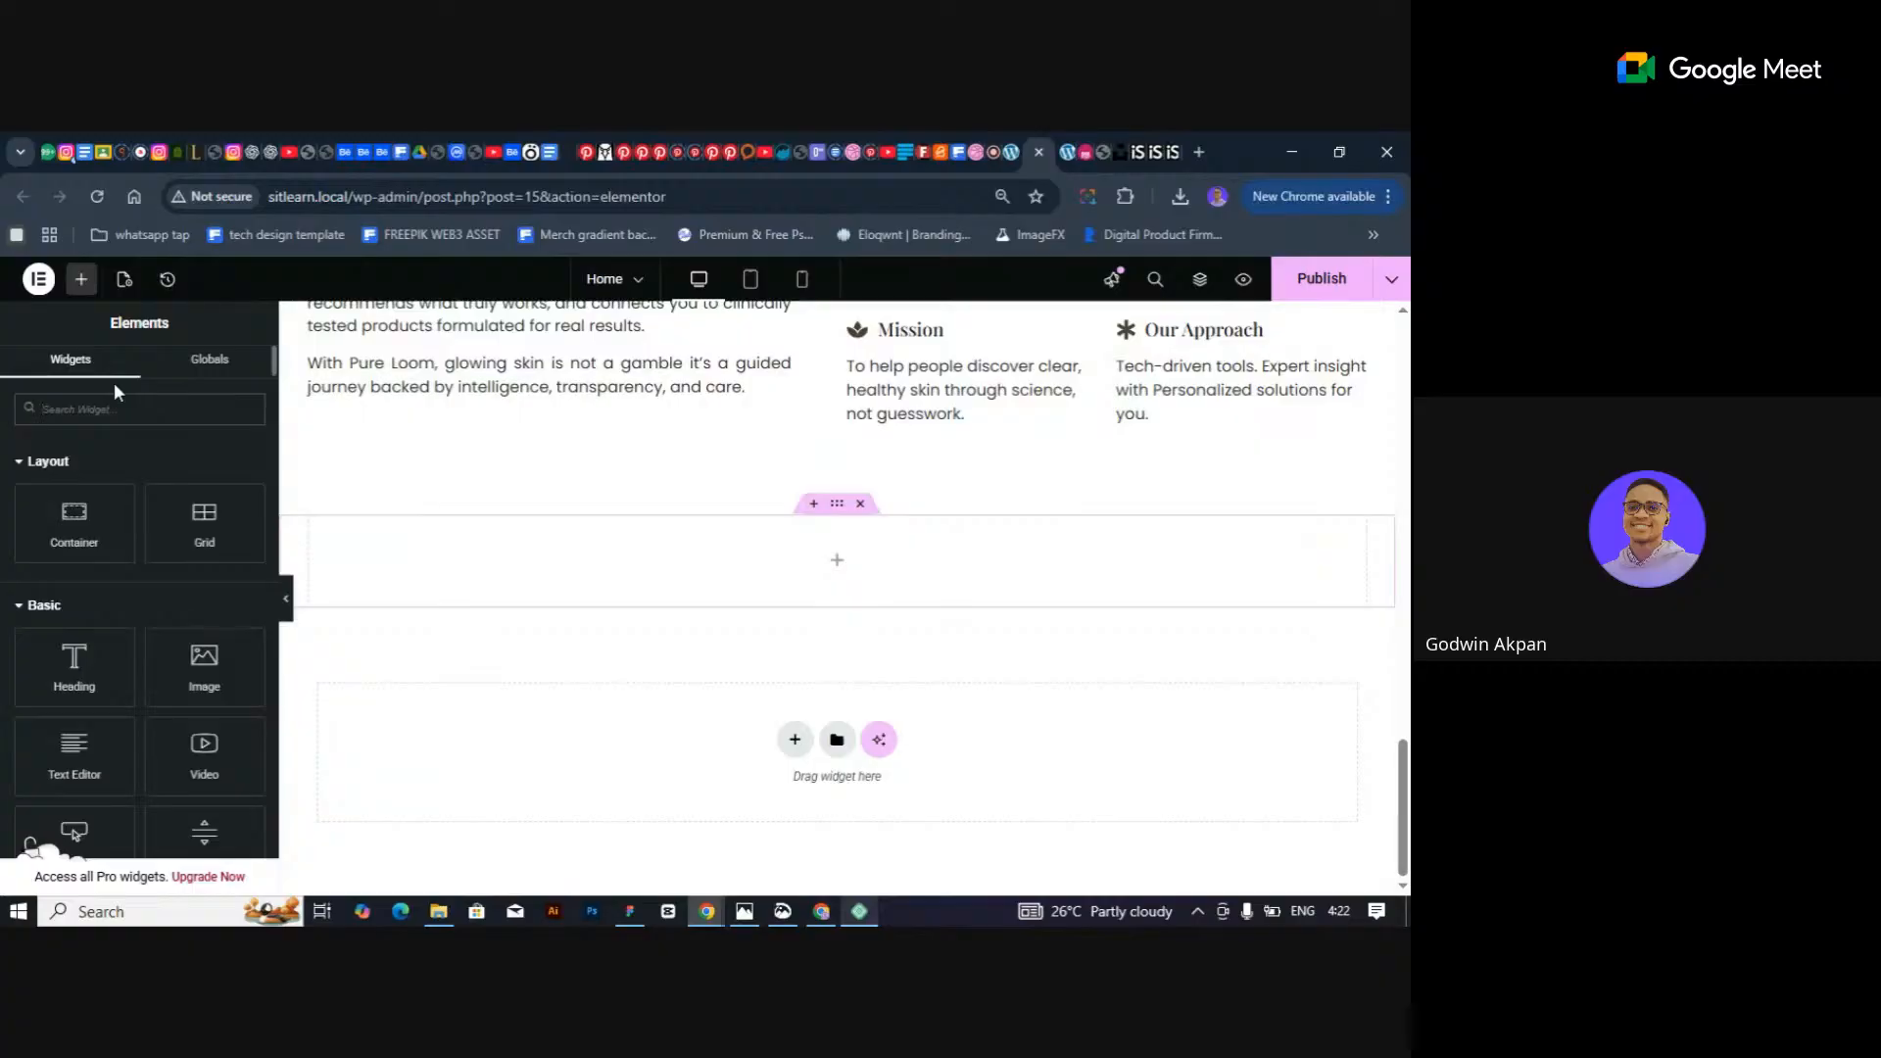
{"action": "type", "text": "mar"}
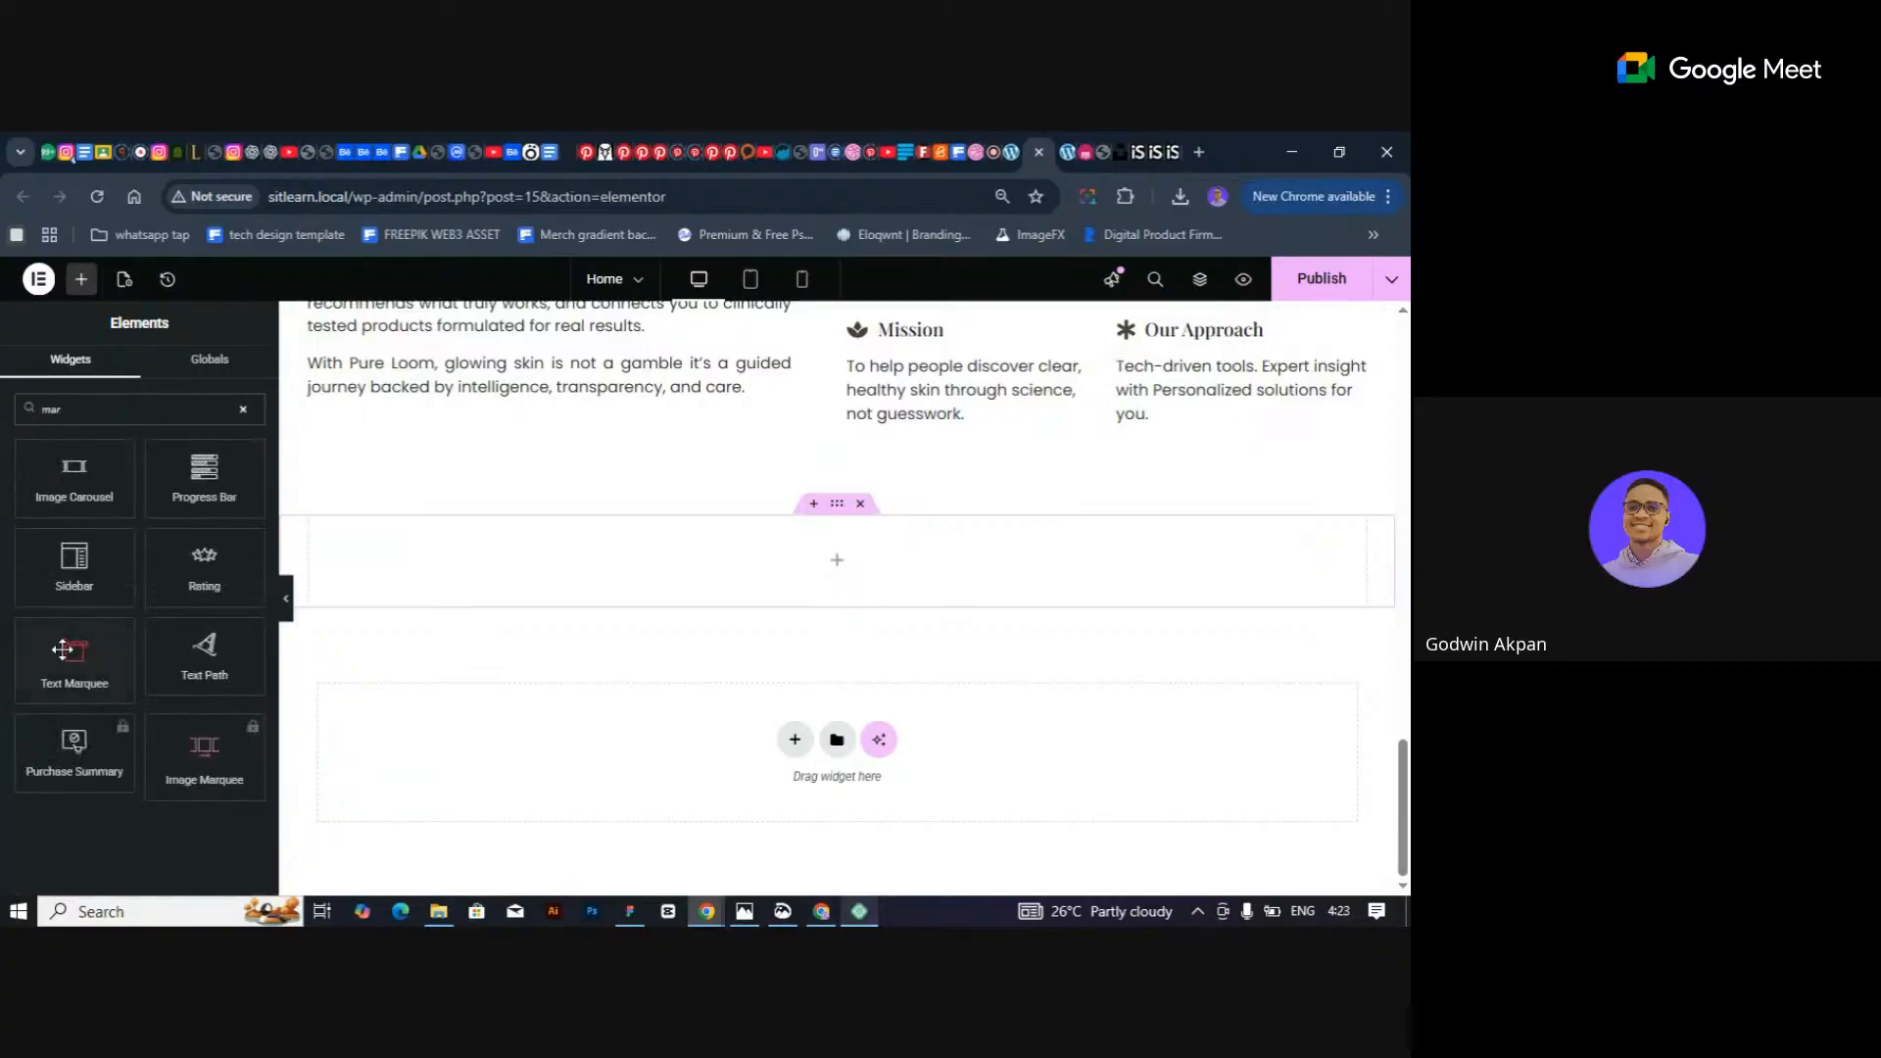
{"action": "left_click_drag", "start_coordinate": [62, 650], "coordinate": [602, 552]}
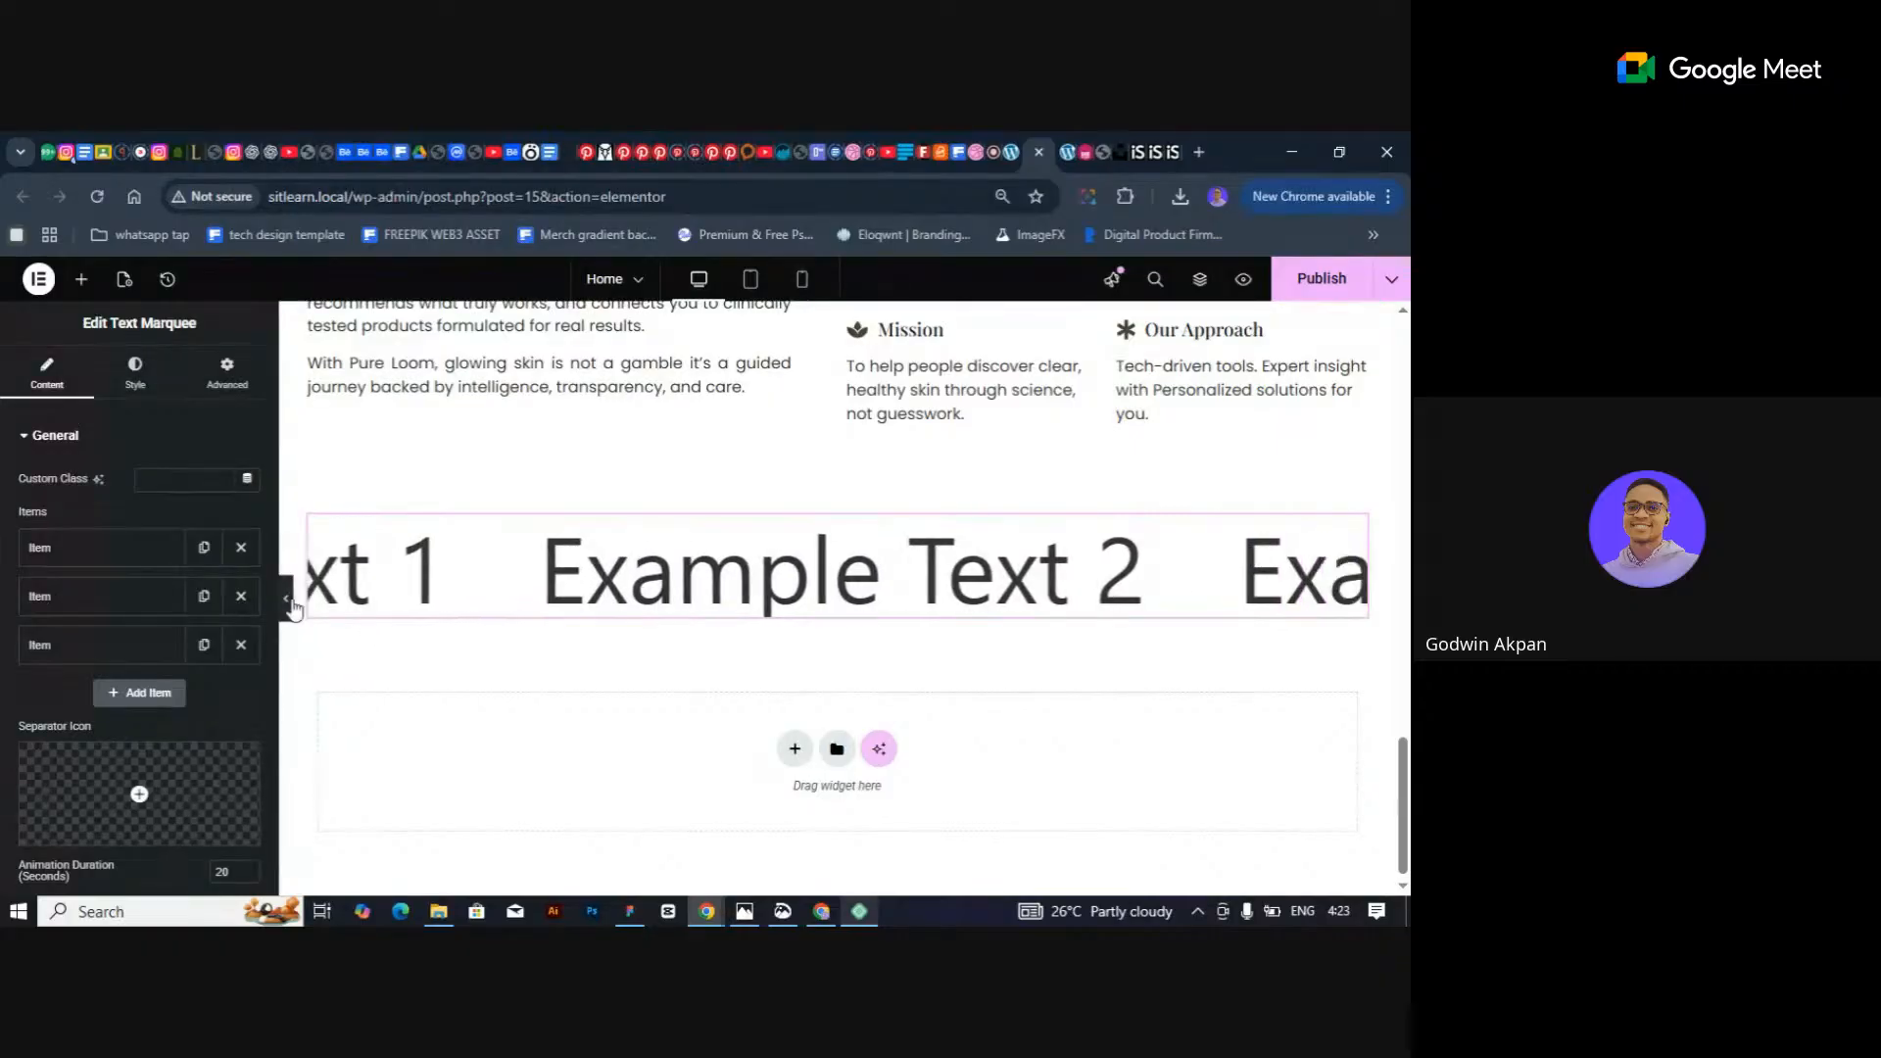
{"action": "left_click", "coordinate": [290, 602]}
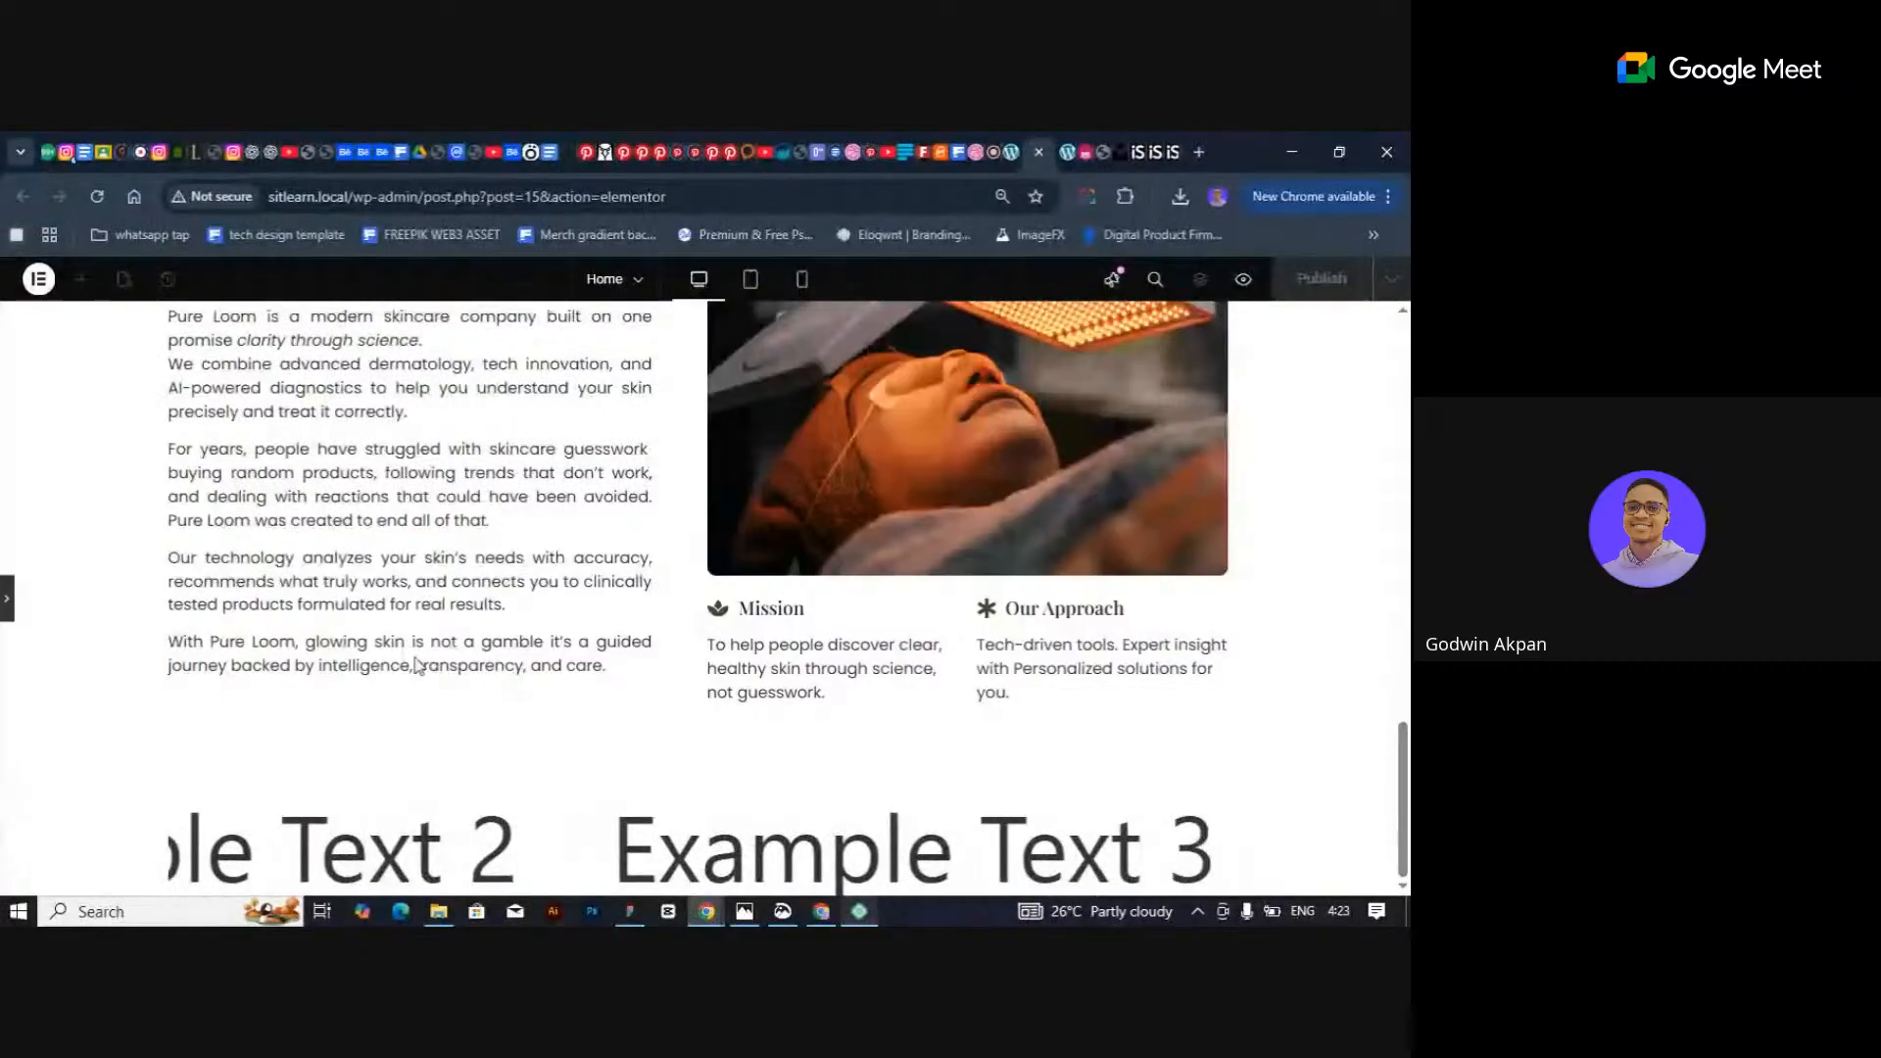
{"action": "left_click", "coordinate": [8, 617]}
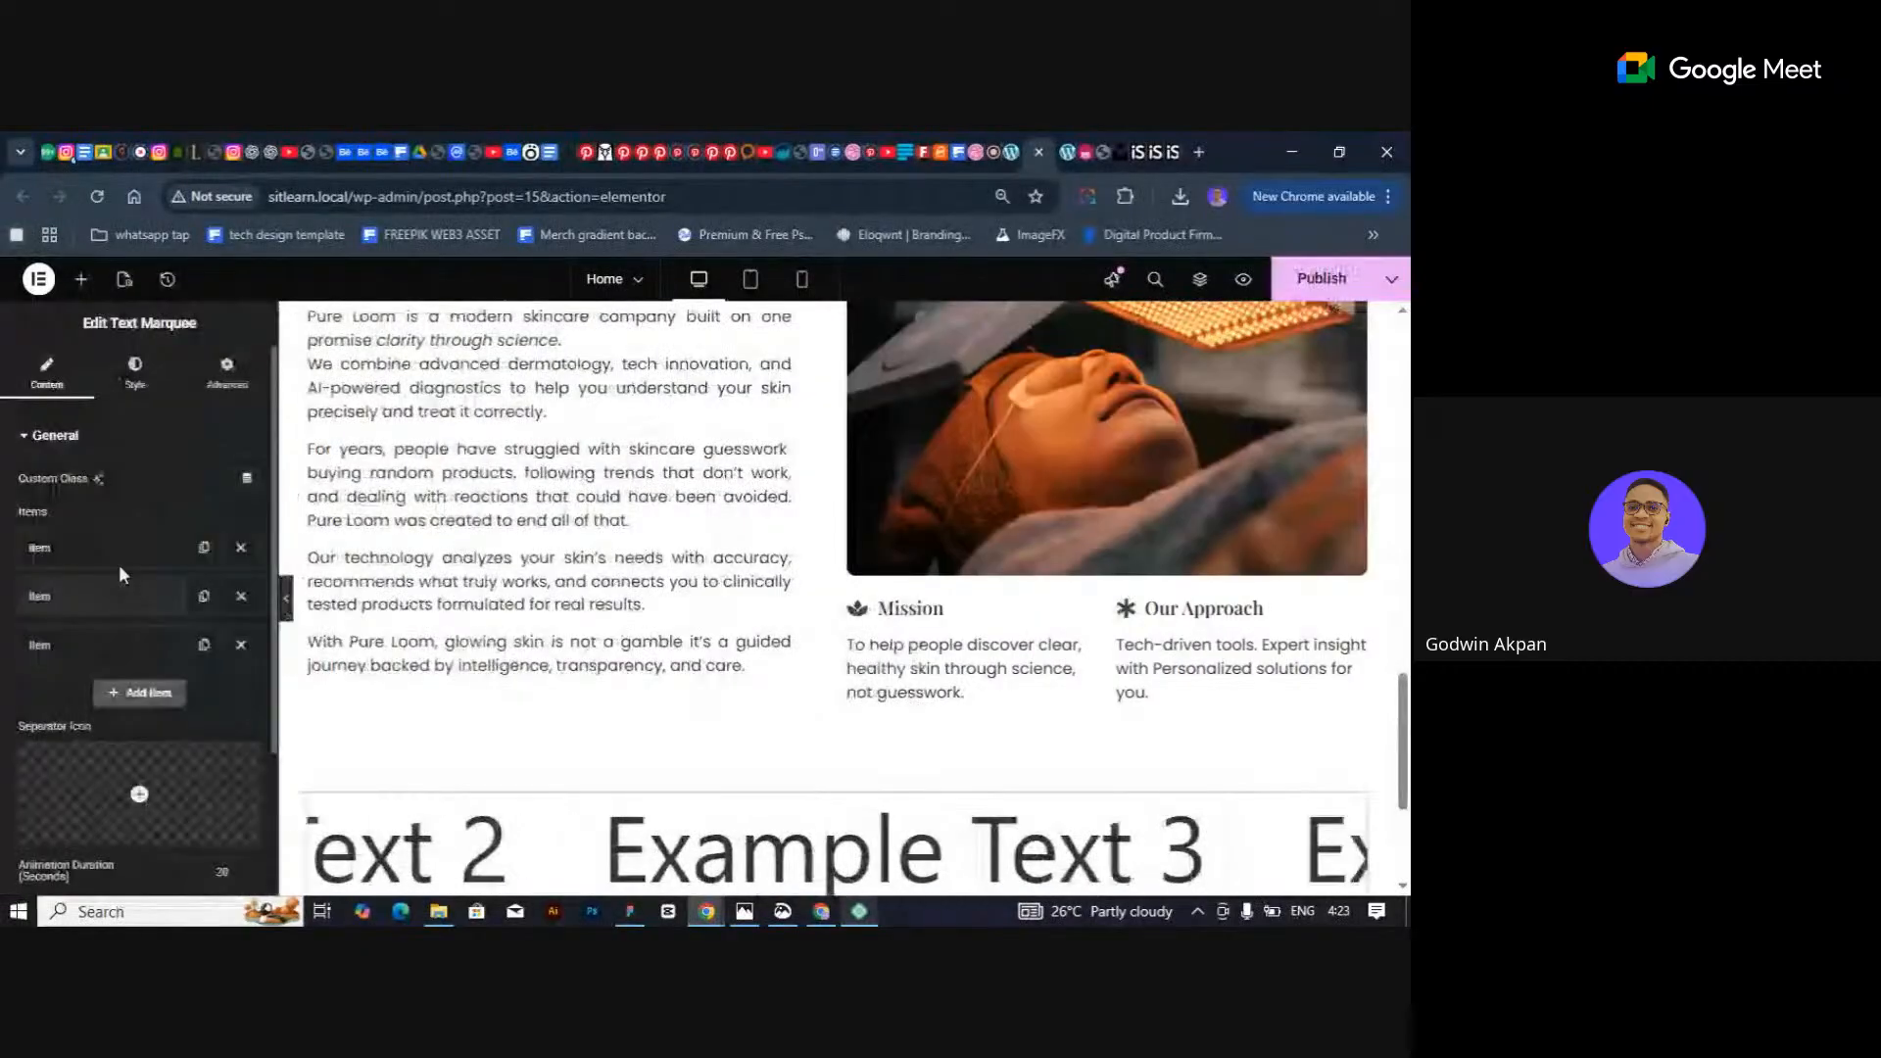
Set the content width of the container holding the text marquee to Full Width and check it across the page.
{"action": "left_click", "coordinate": [129, 397]}
{"action": "scroll", "coordinate": [520, 517], "scroll_direction": "down", "scroll_amount": 3}
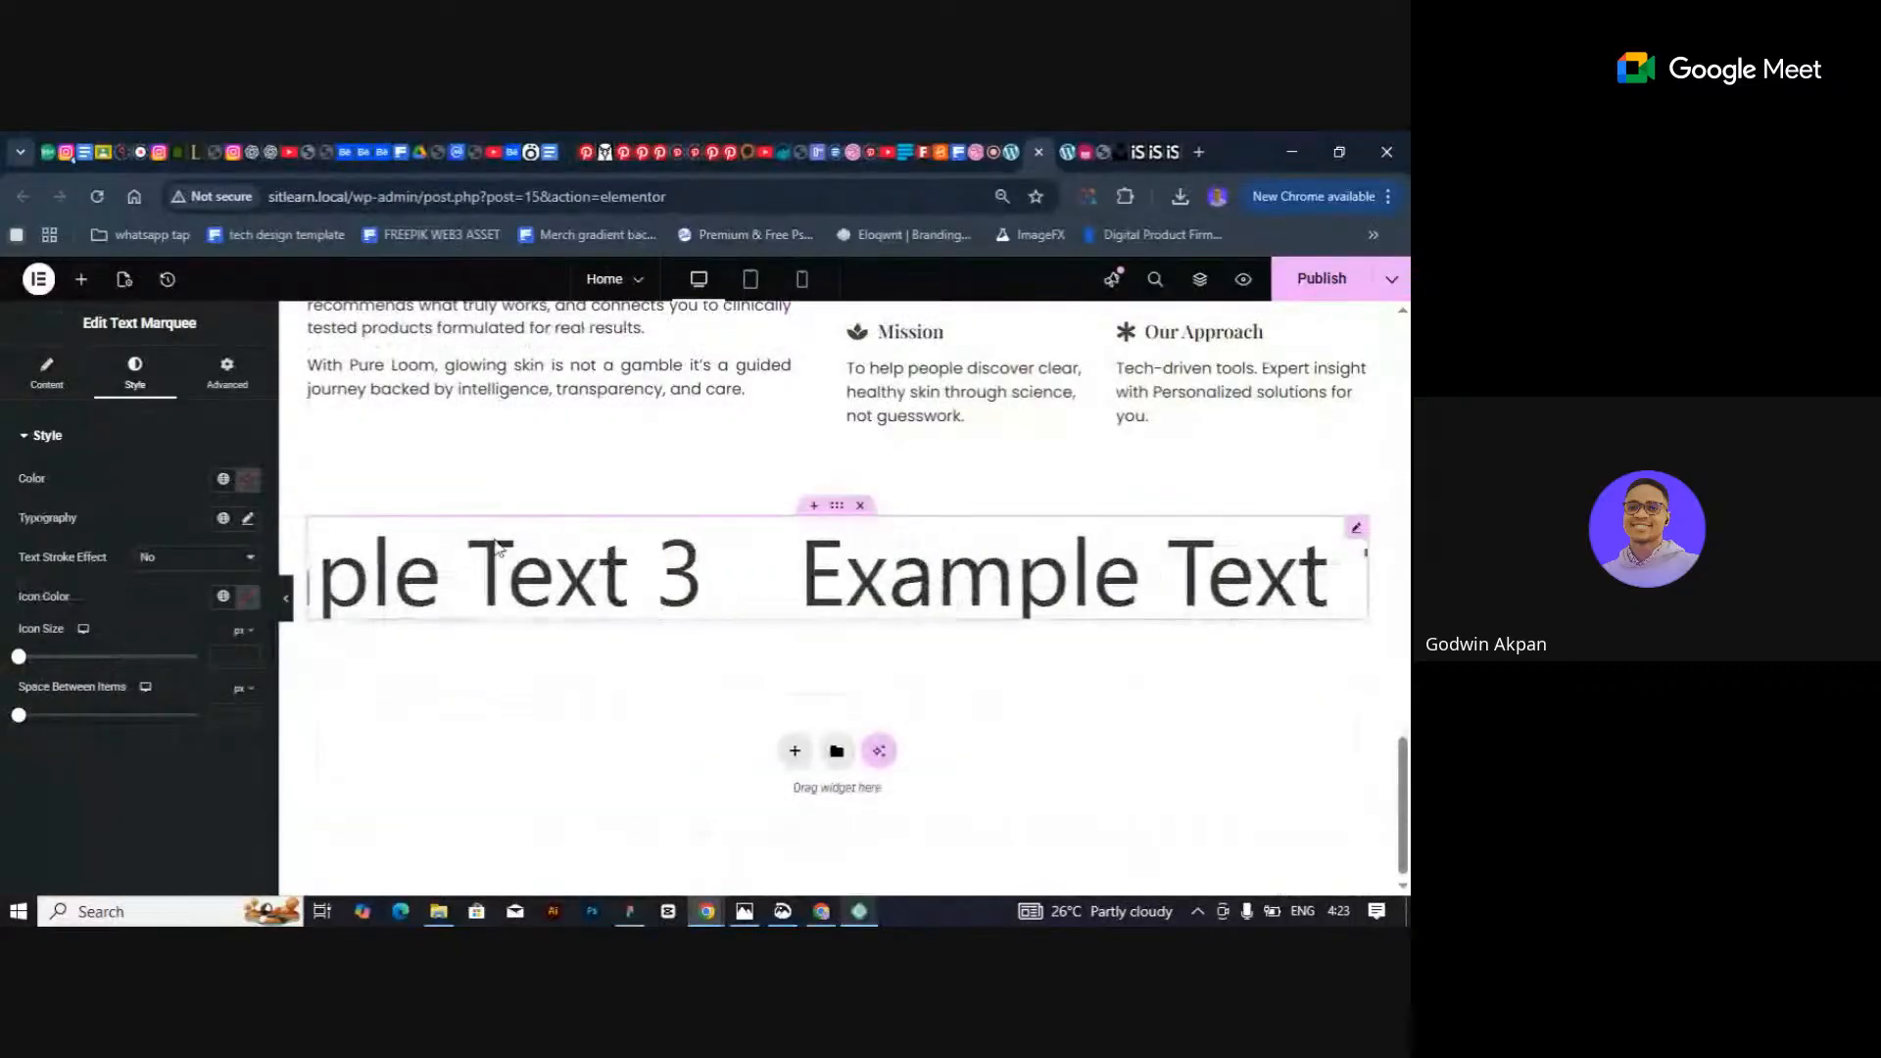
{"action": "left_click", "coordinate": [837, 505]}
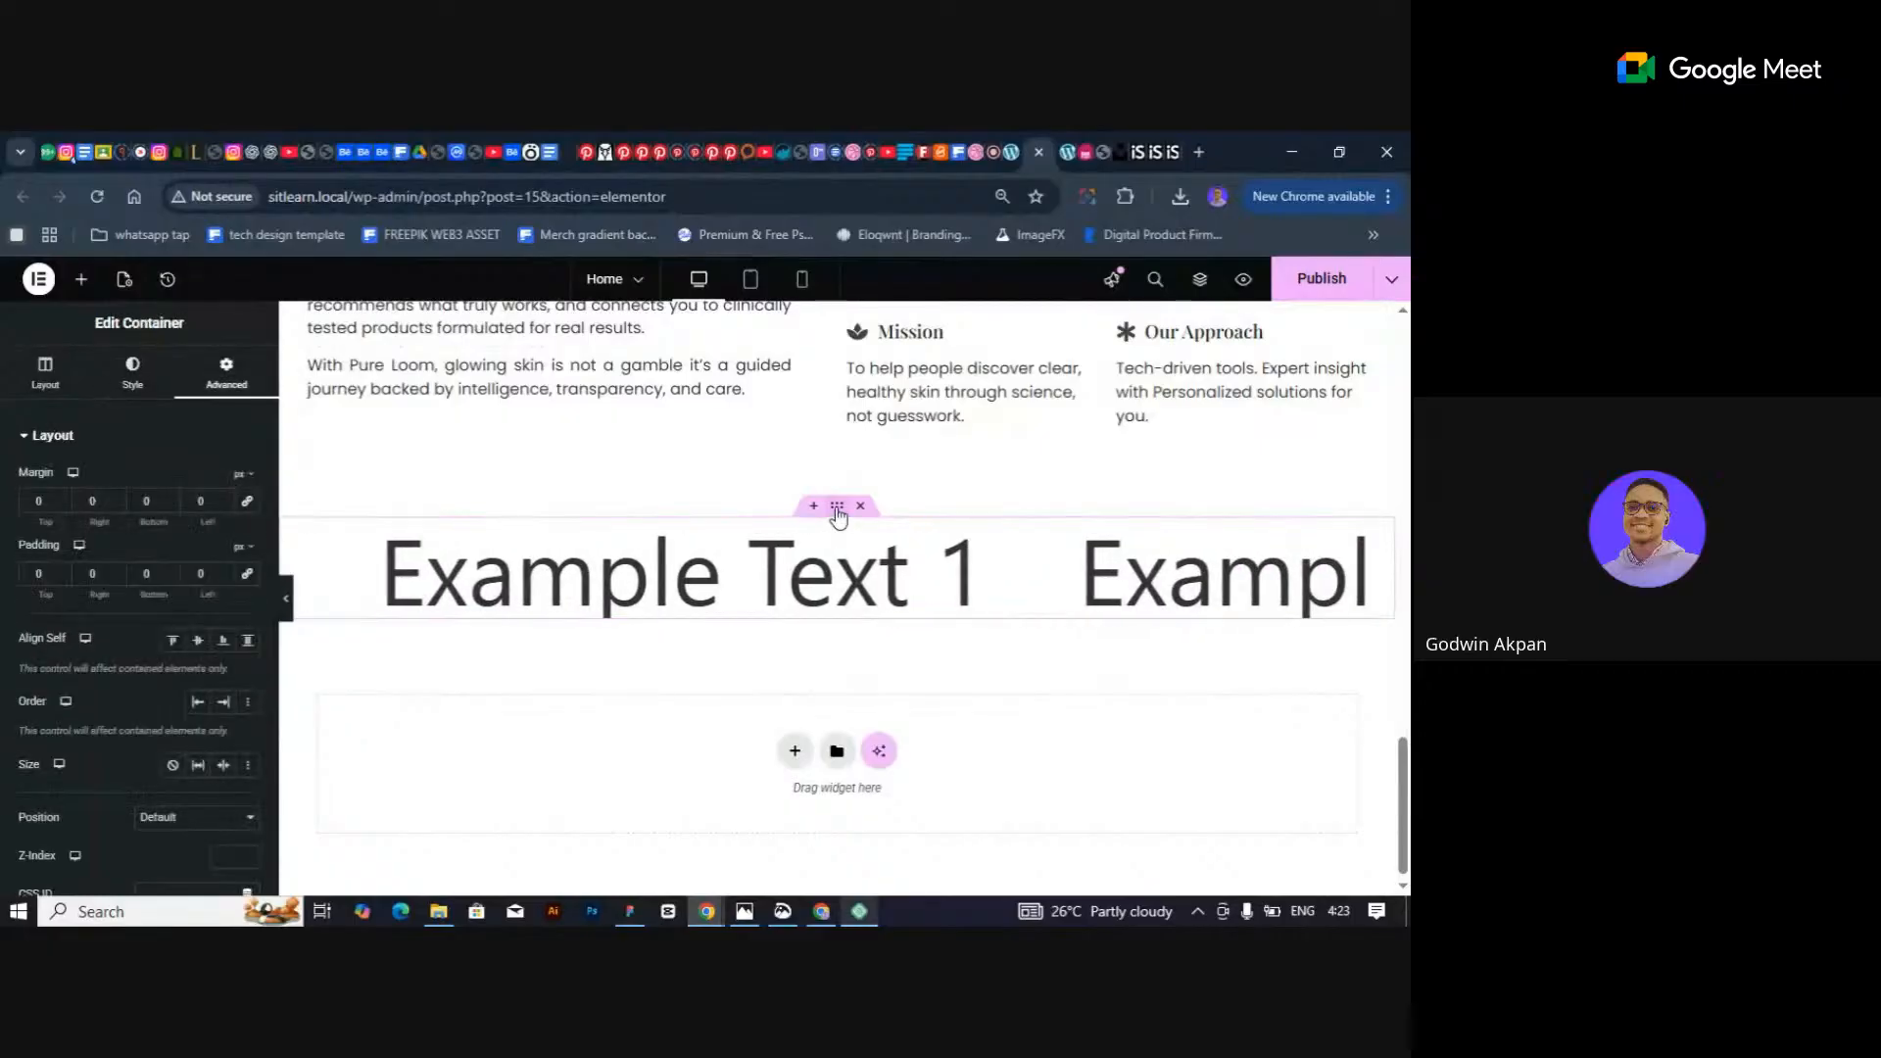
{"action": "left_click", "coordinate": [45, 372]}
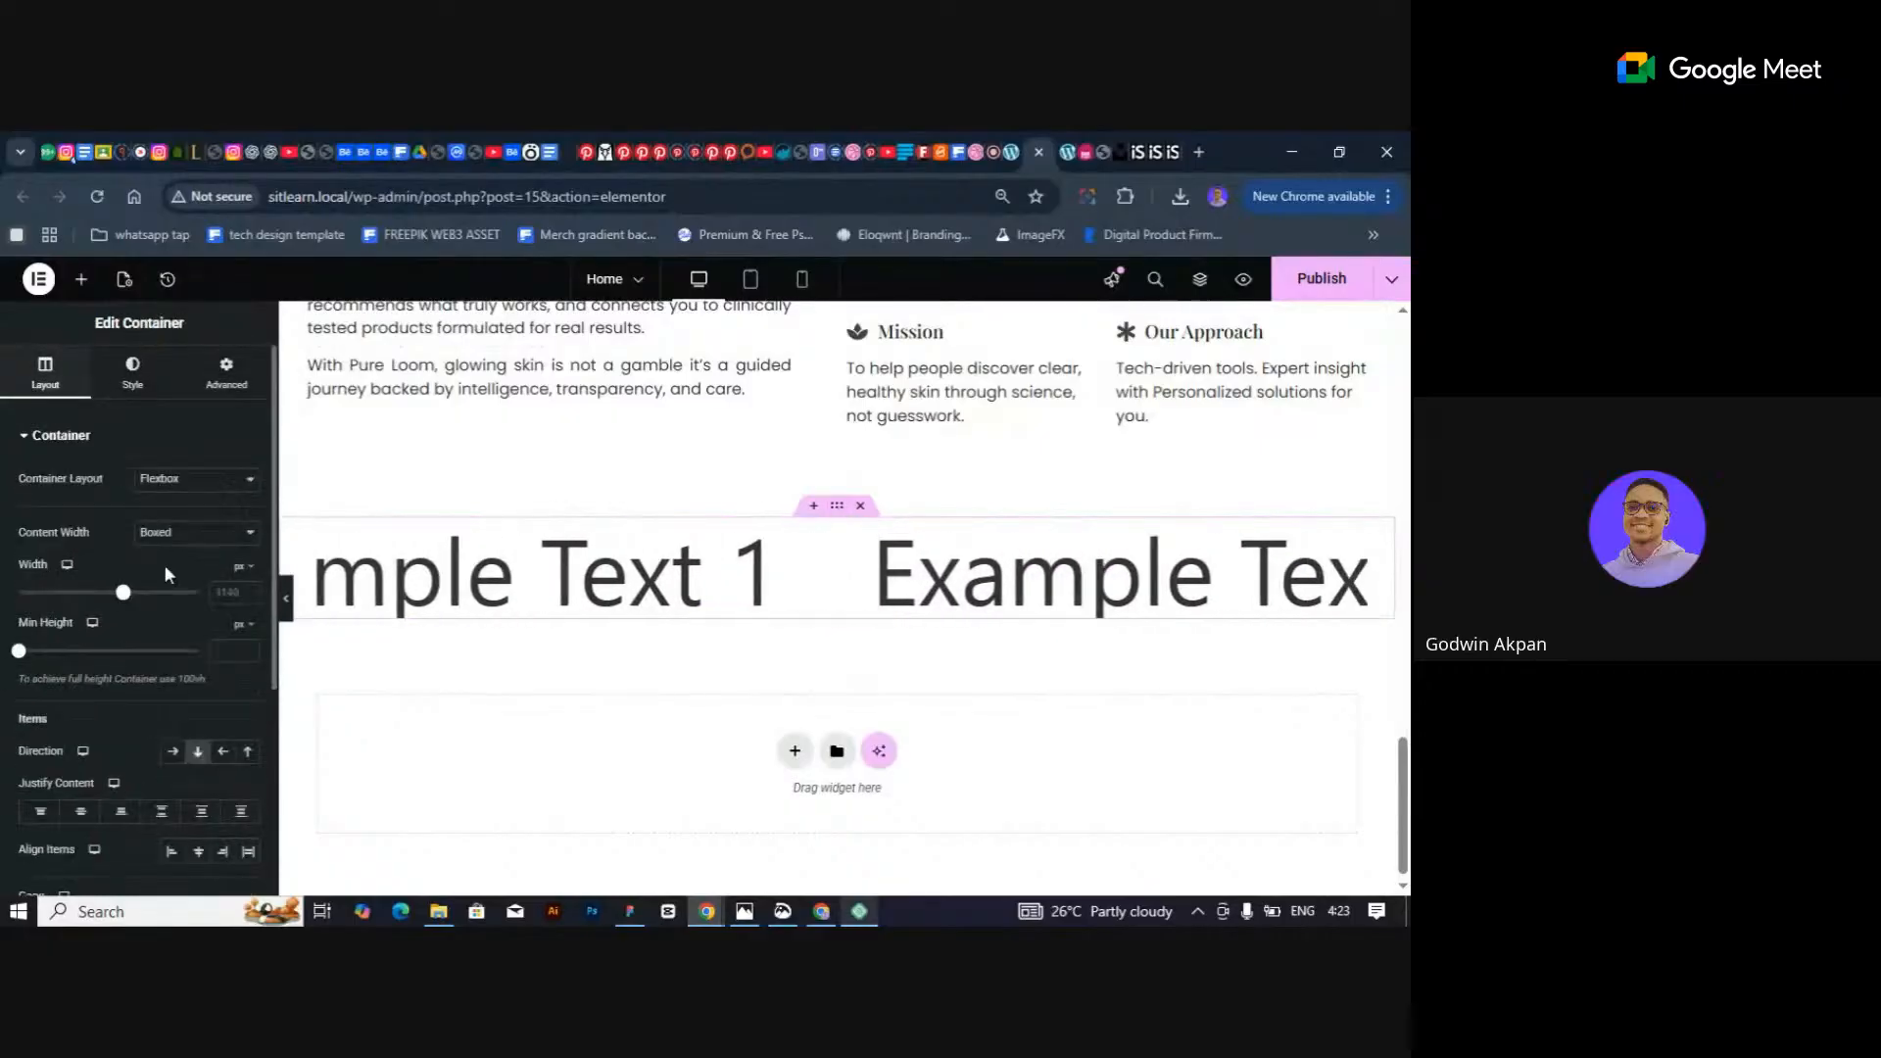
{"action": "left_click", "coordinate": [175, 534]}
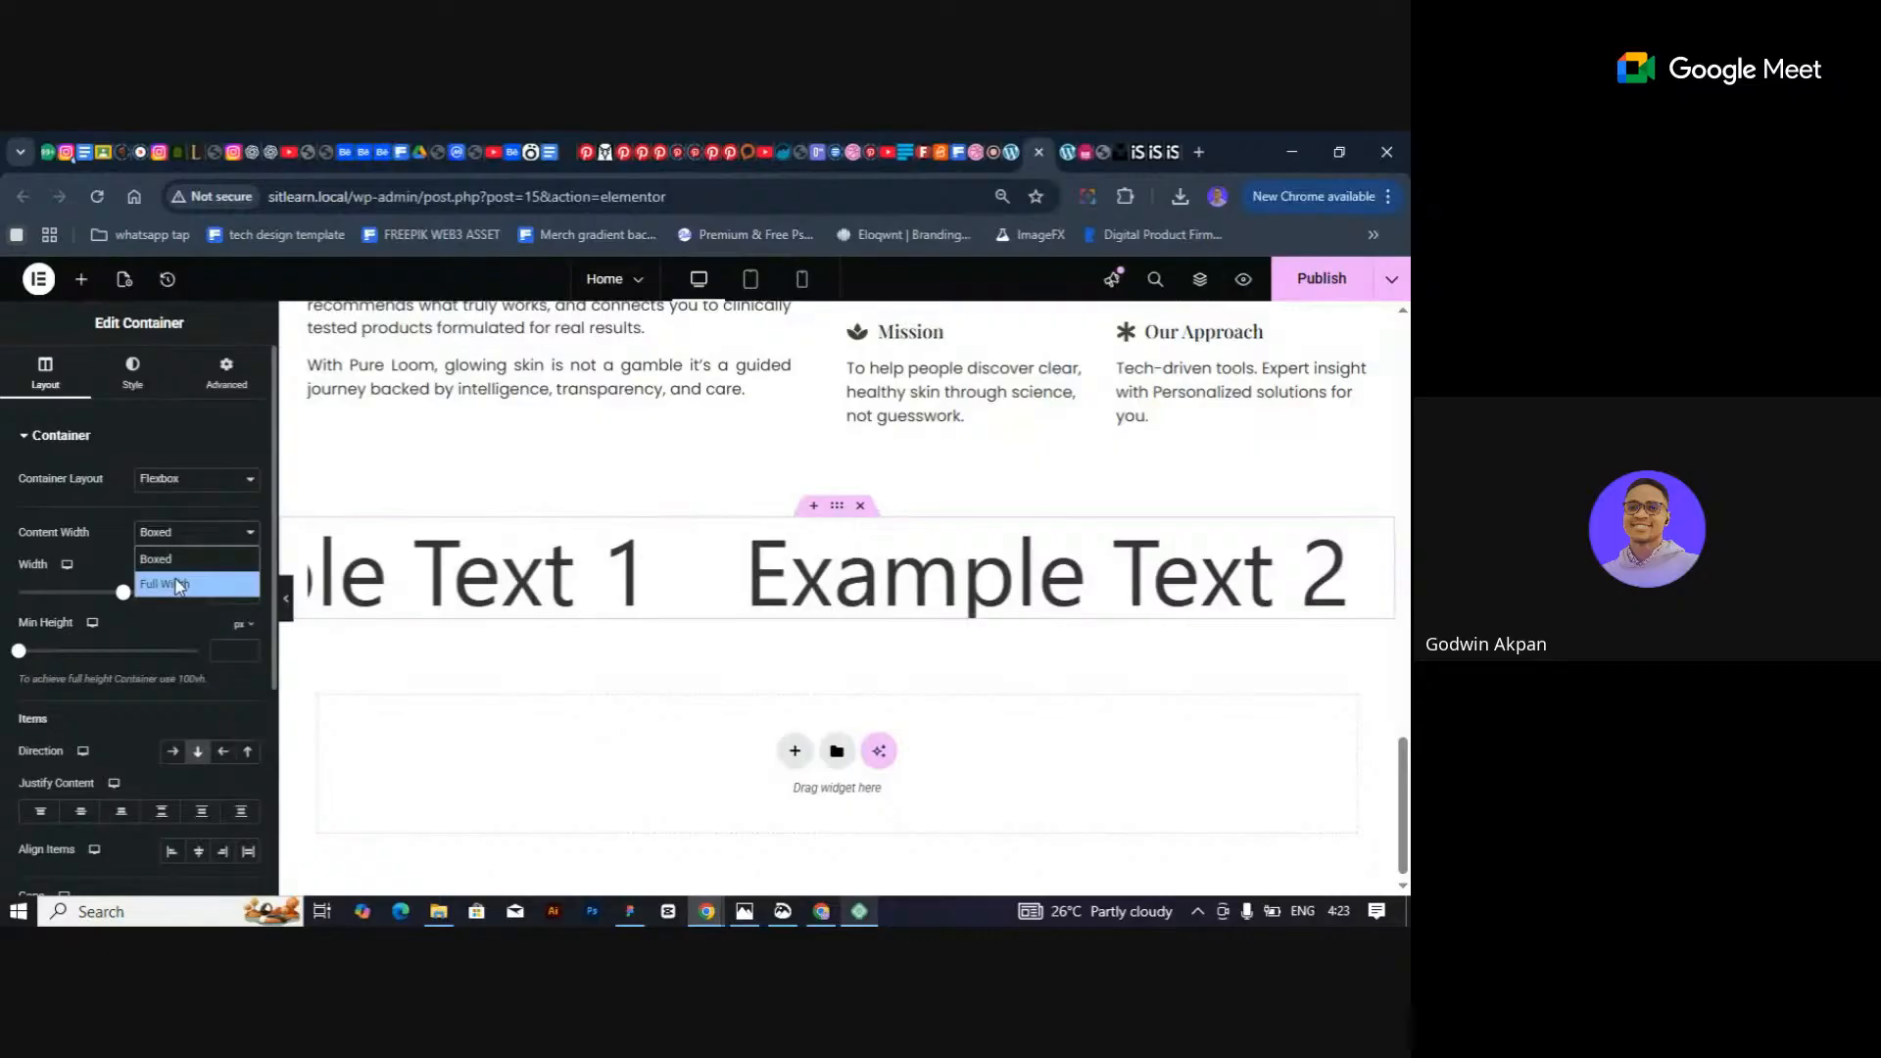
{"action": "left_click", "coordinate": [177, 585]}
{"action": "left_click", "coordinate": [284, 599]}
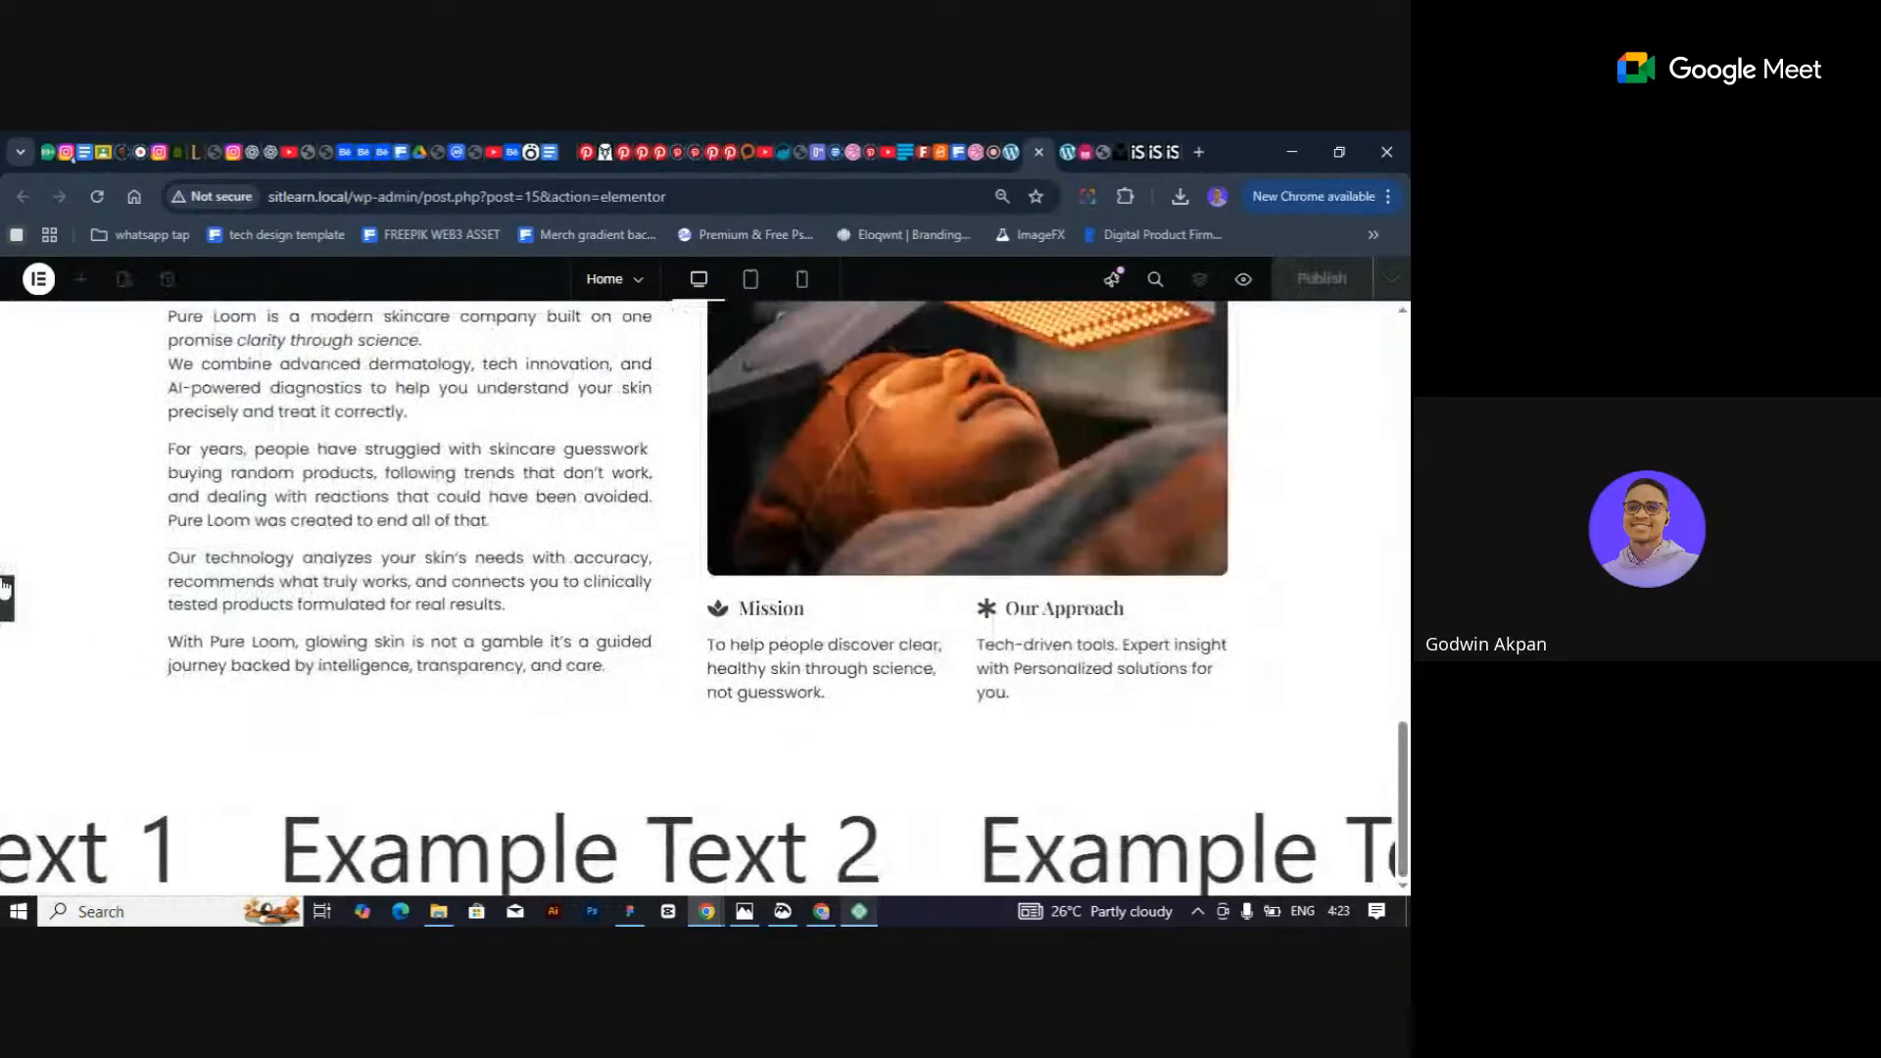
{"action": "left_click", "coordinate": [5, 593]}
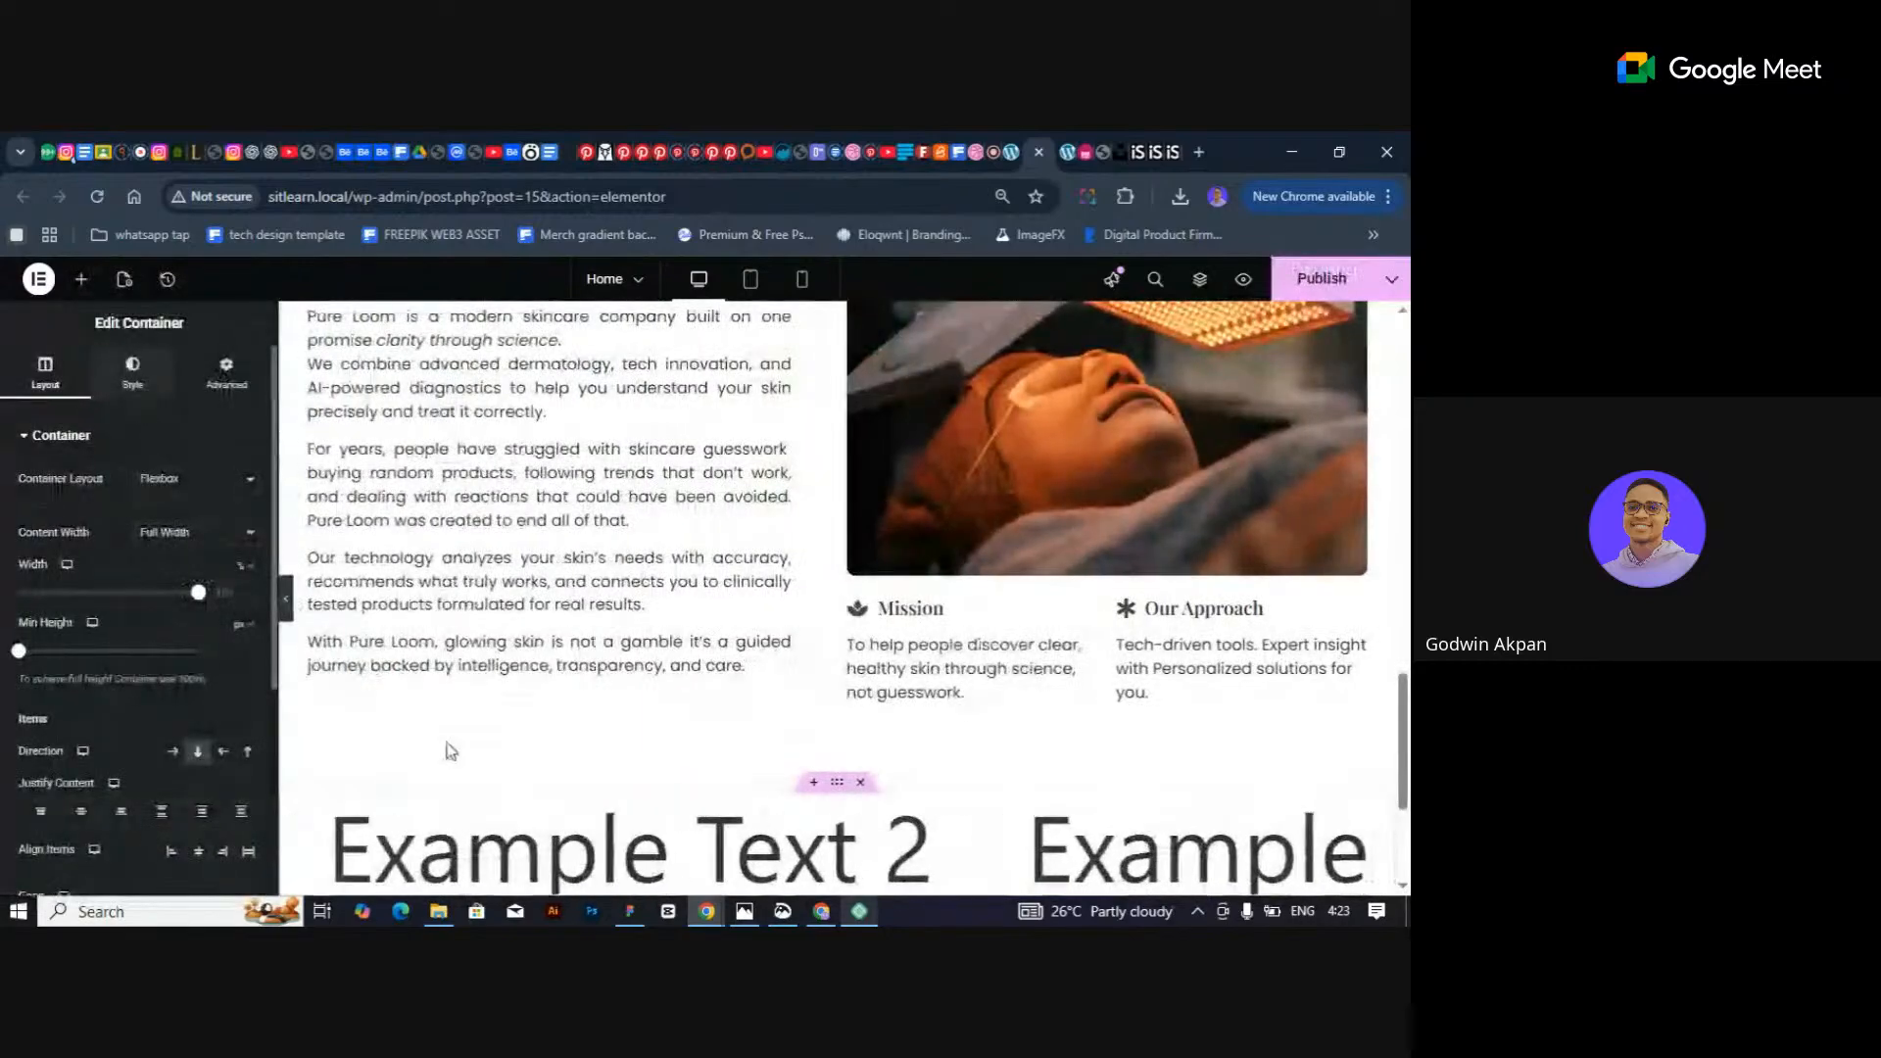
{"action": "scroll", "coordinate": [686, 636], "scroll_direction": "down", "scroll_amount": 3}
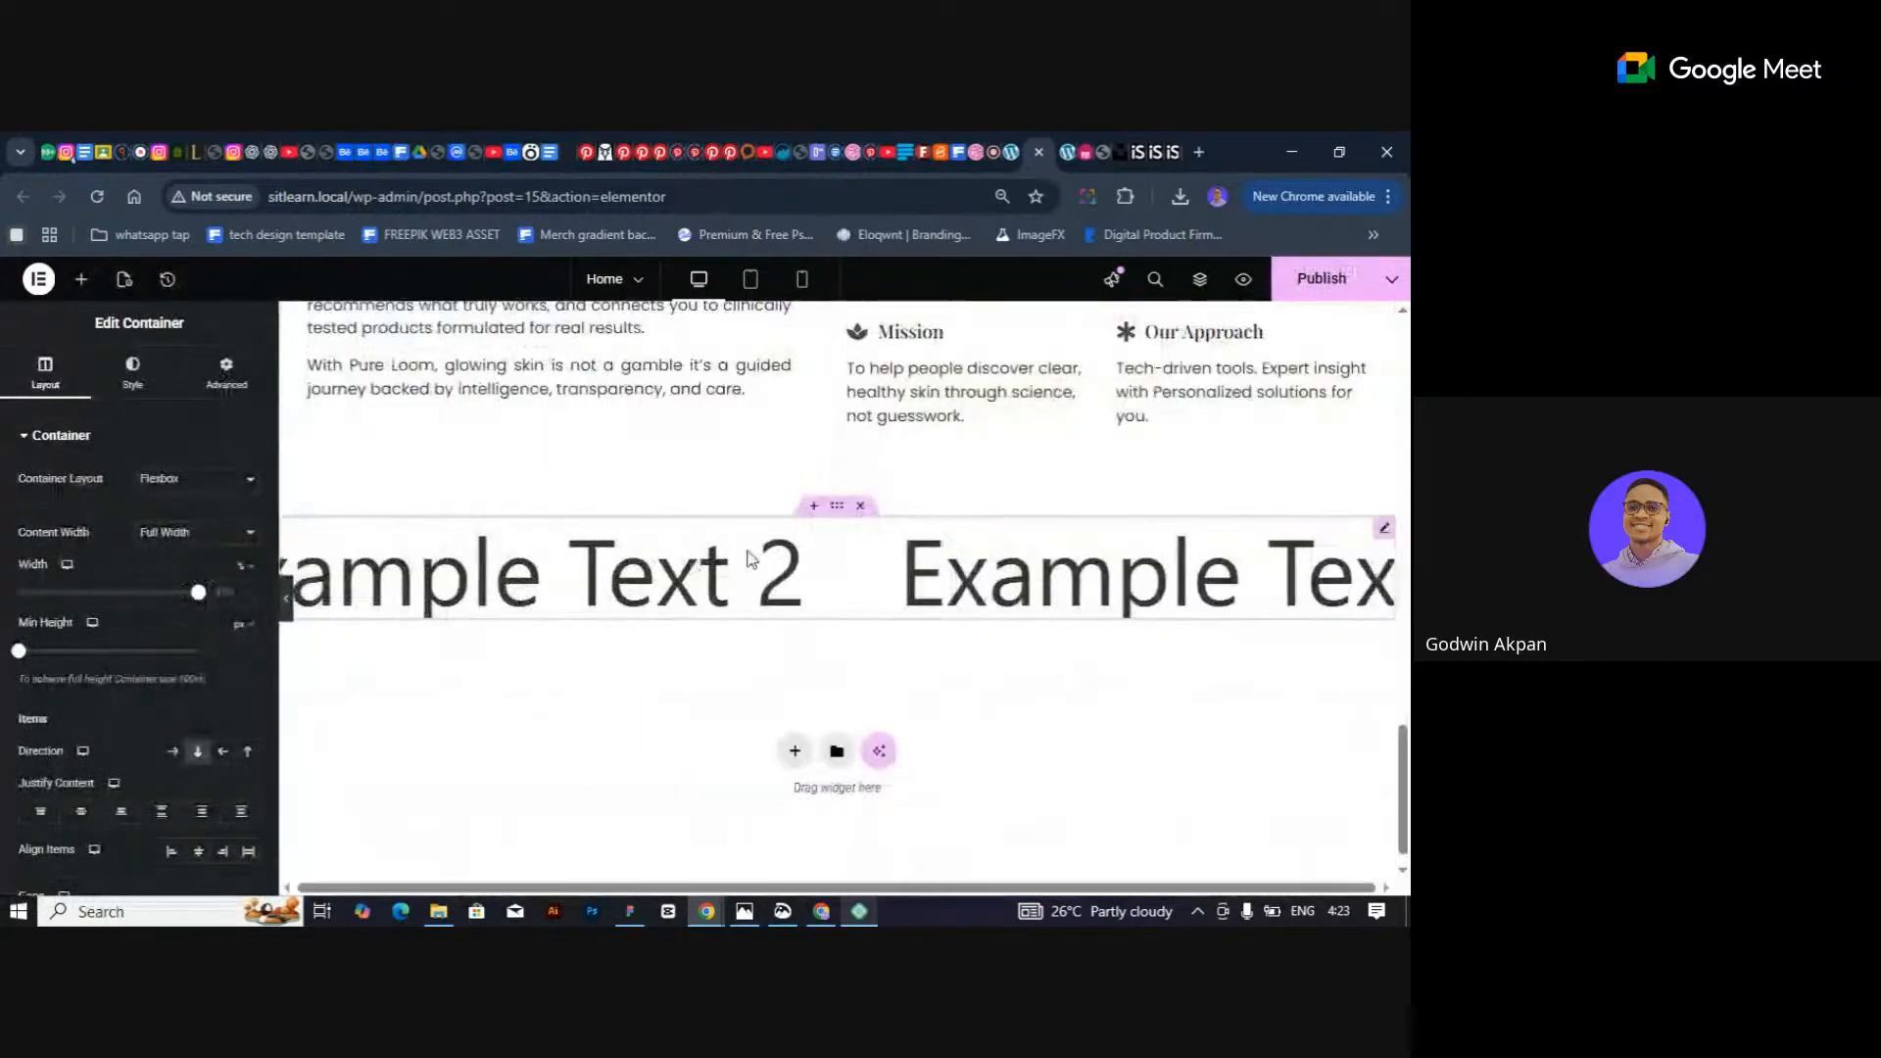
Set the text marquee's text color to dark #181818.
{"action": "left_click", "coordinate": [1383, 535]}
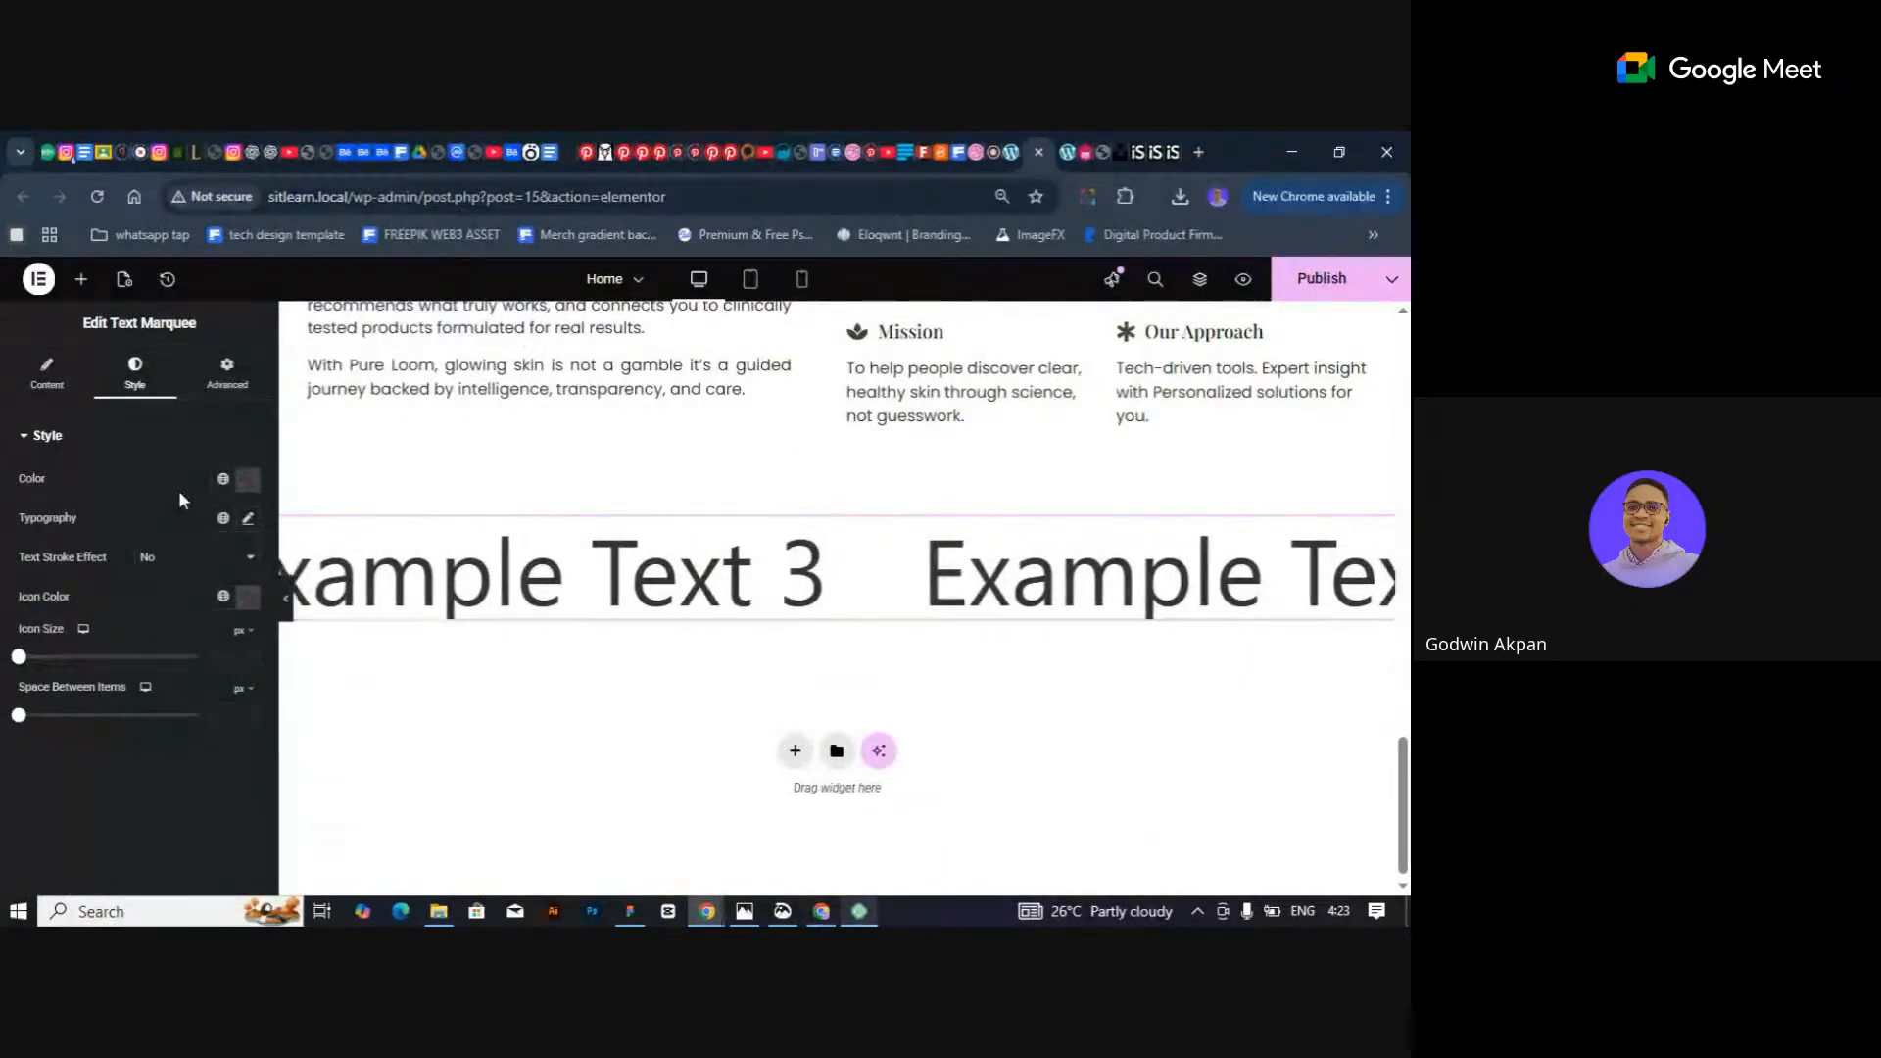
{"action": "left_click", "coordinate": [247, 480]}
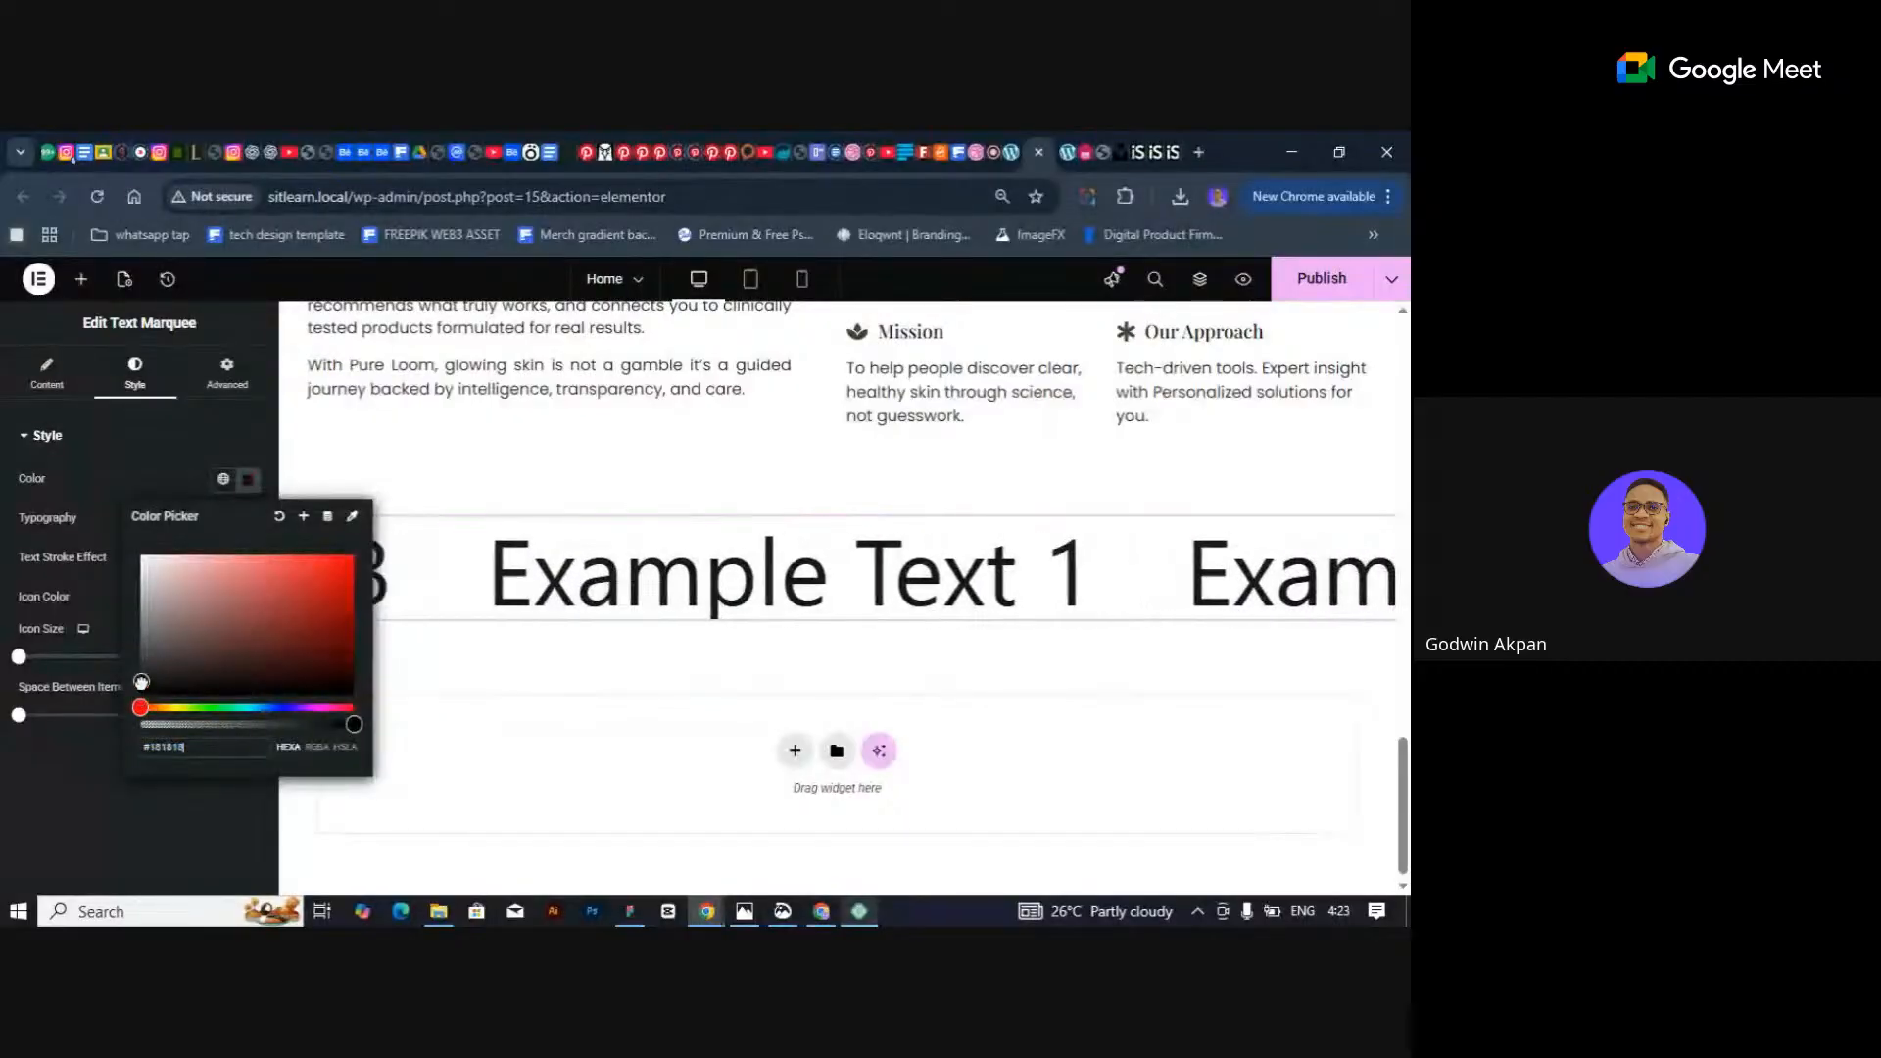
{"action": "left_click", "coordinate": [104, 527]}
Set the text marquee's typography to the Poppins font family at a size of 67 px.
{"action": "left_click", "coordinate": [248, 518]}
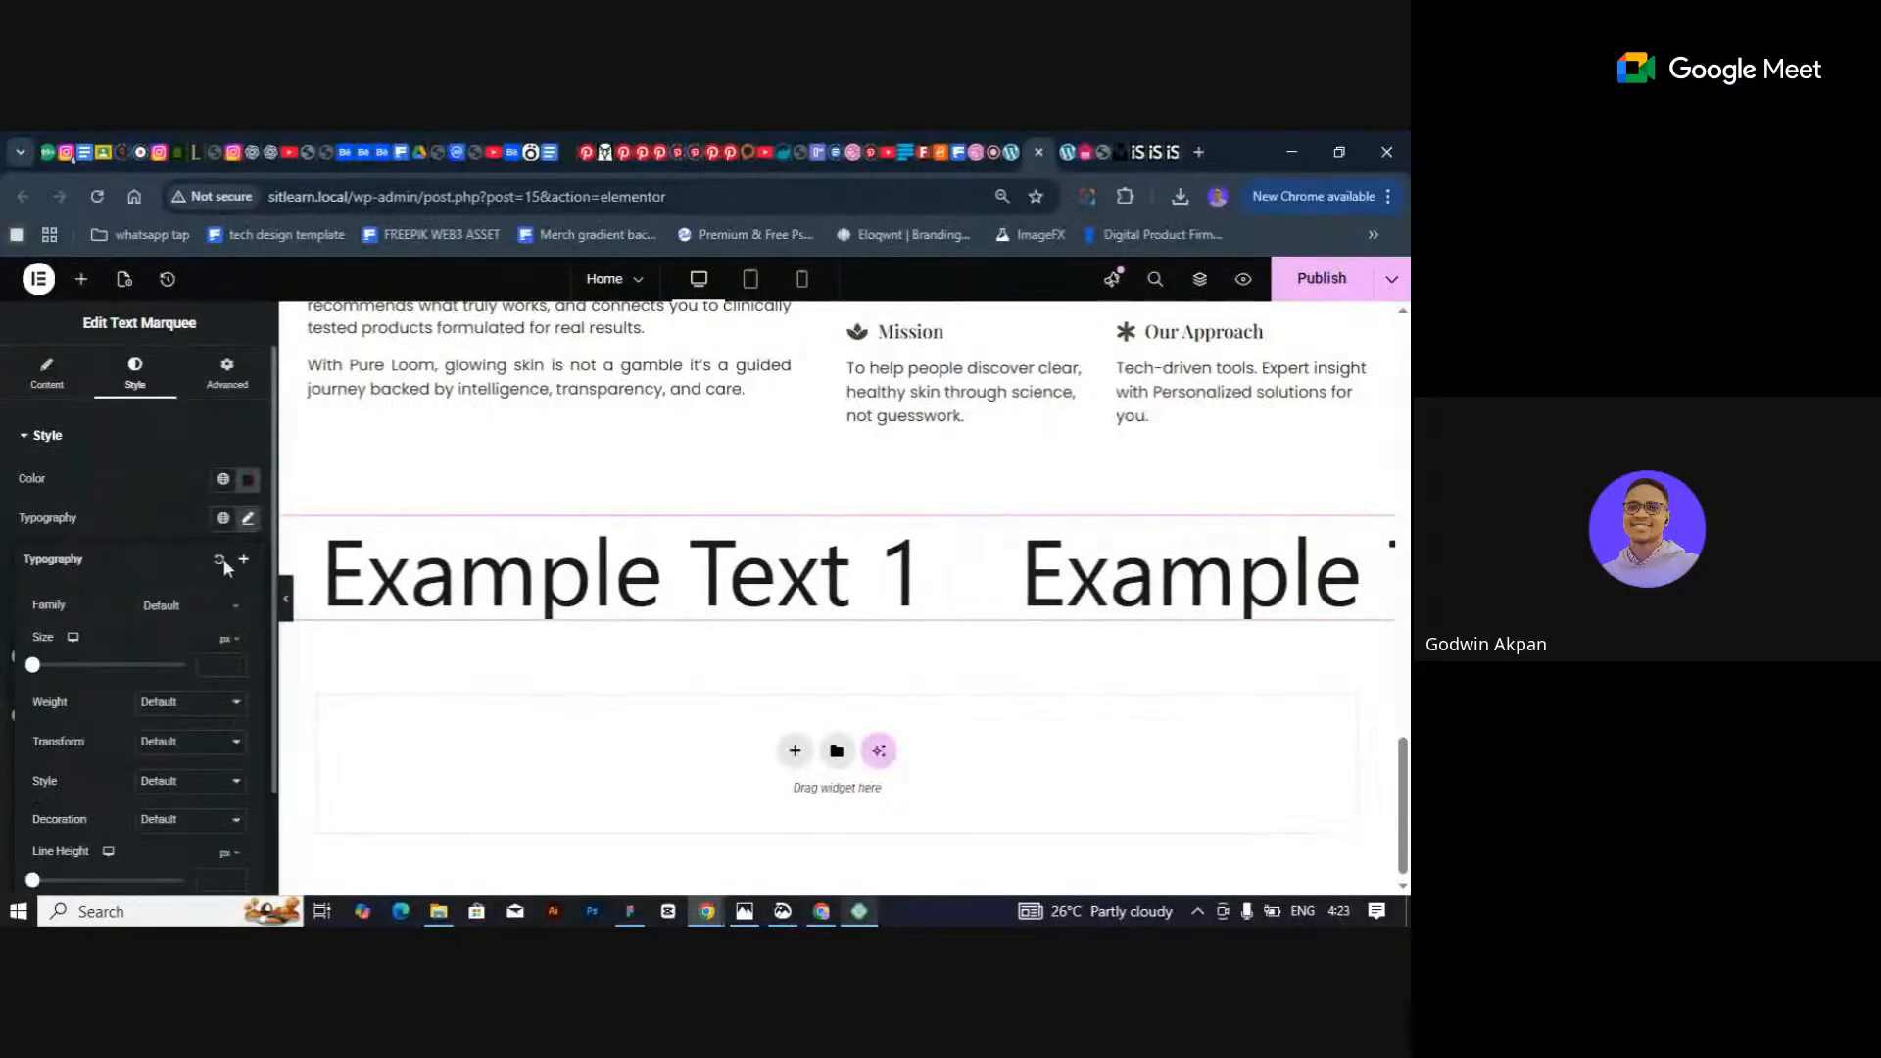
{"action": "left_click", "coordinate": [200, 613]}
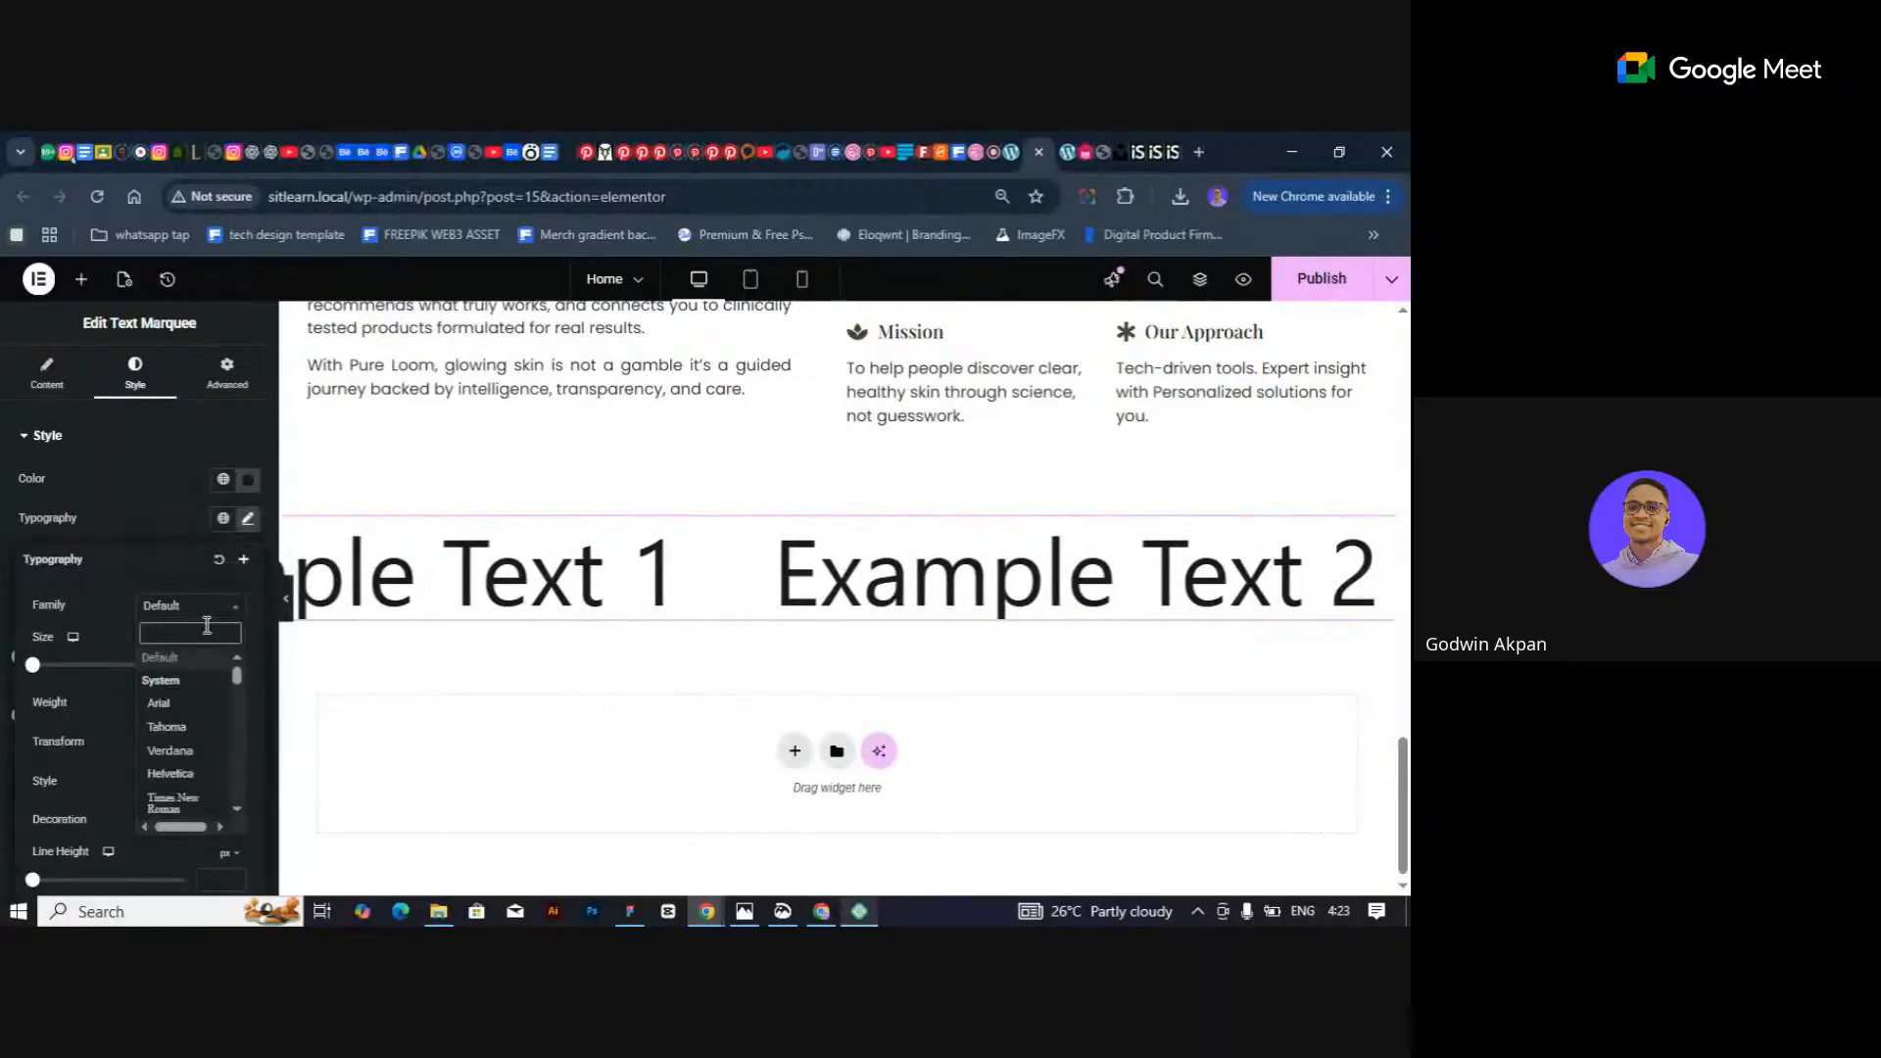
{"action": "type", "text": "poppins"}
{"action": "key", "text": "Return"}
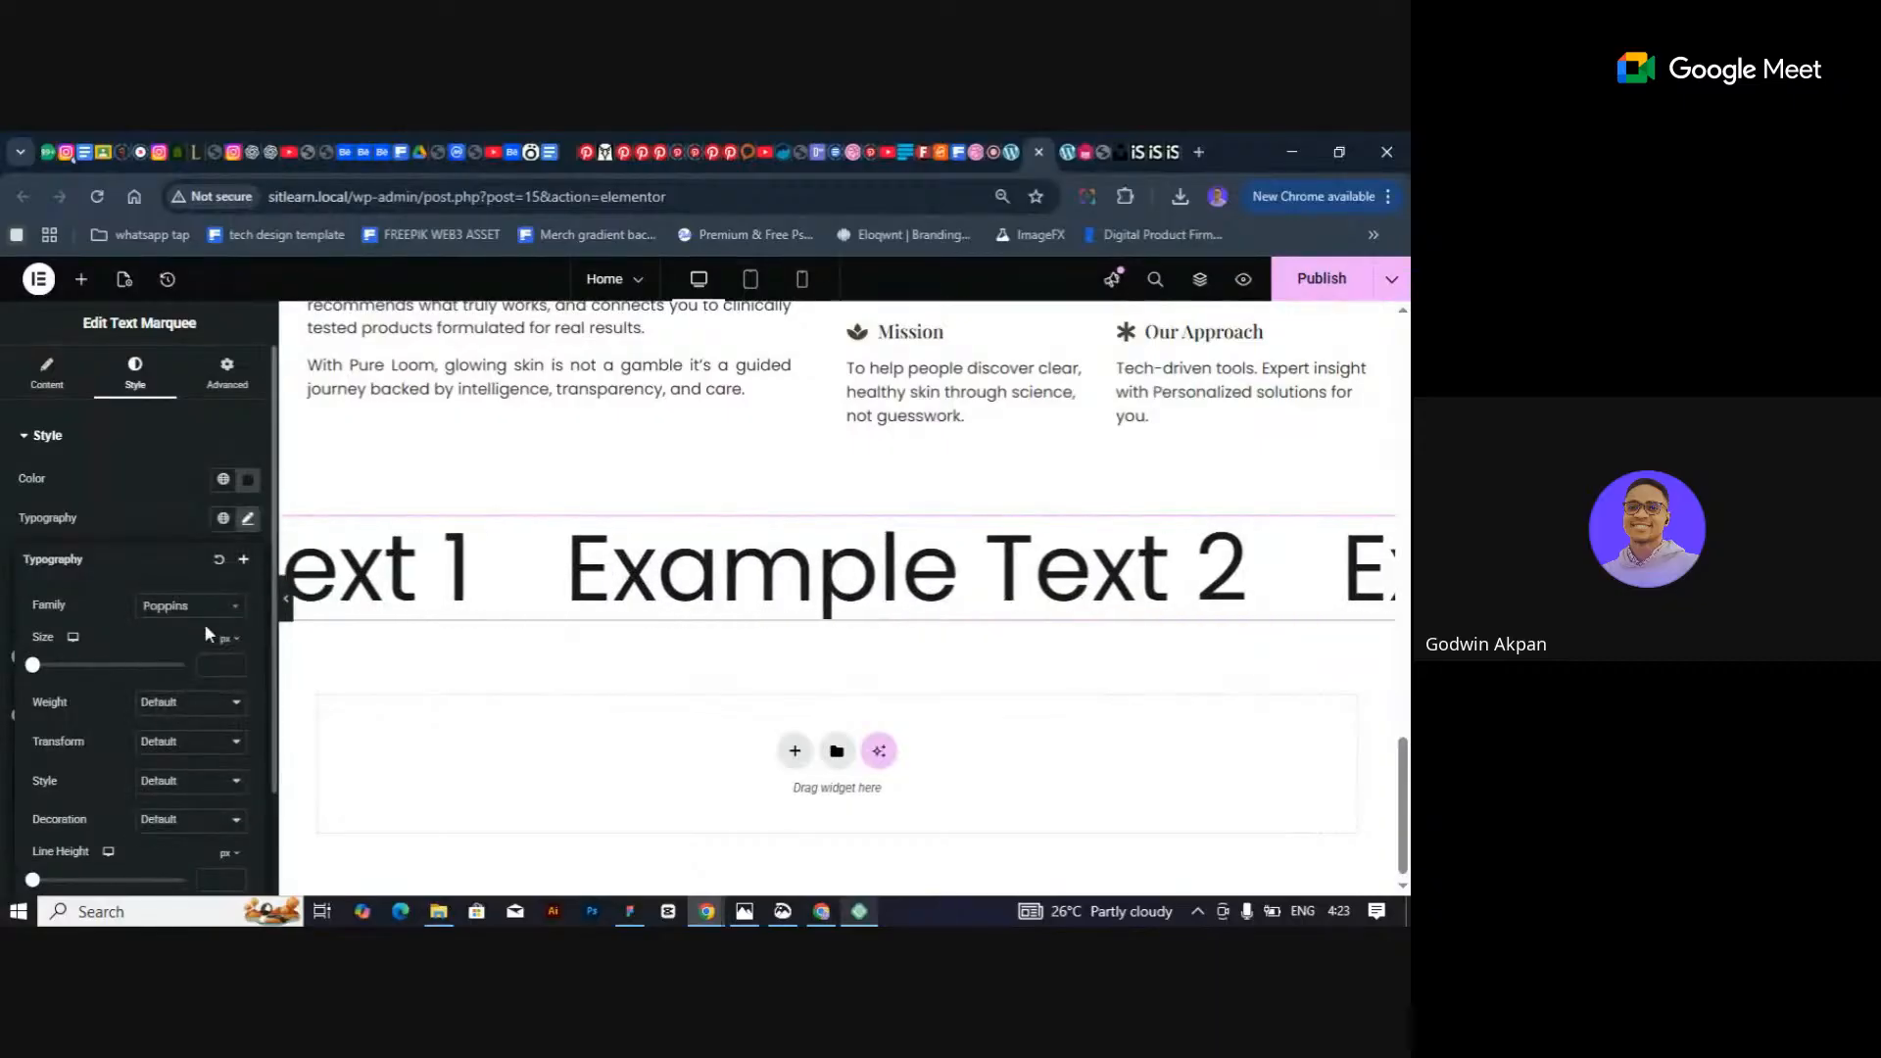
{"action": "left_click", "coordinate": [214, 663]}
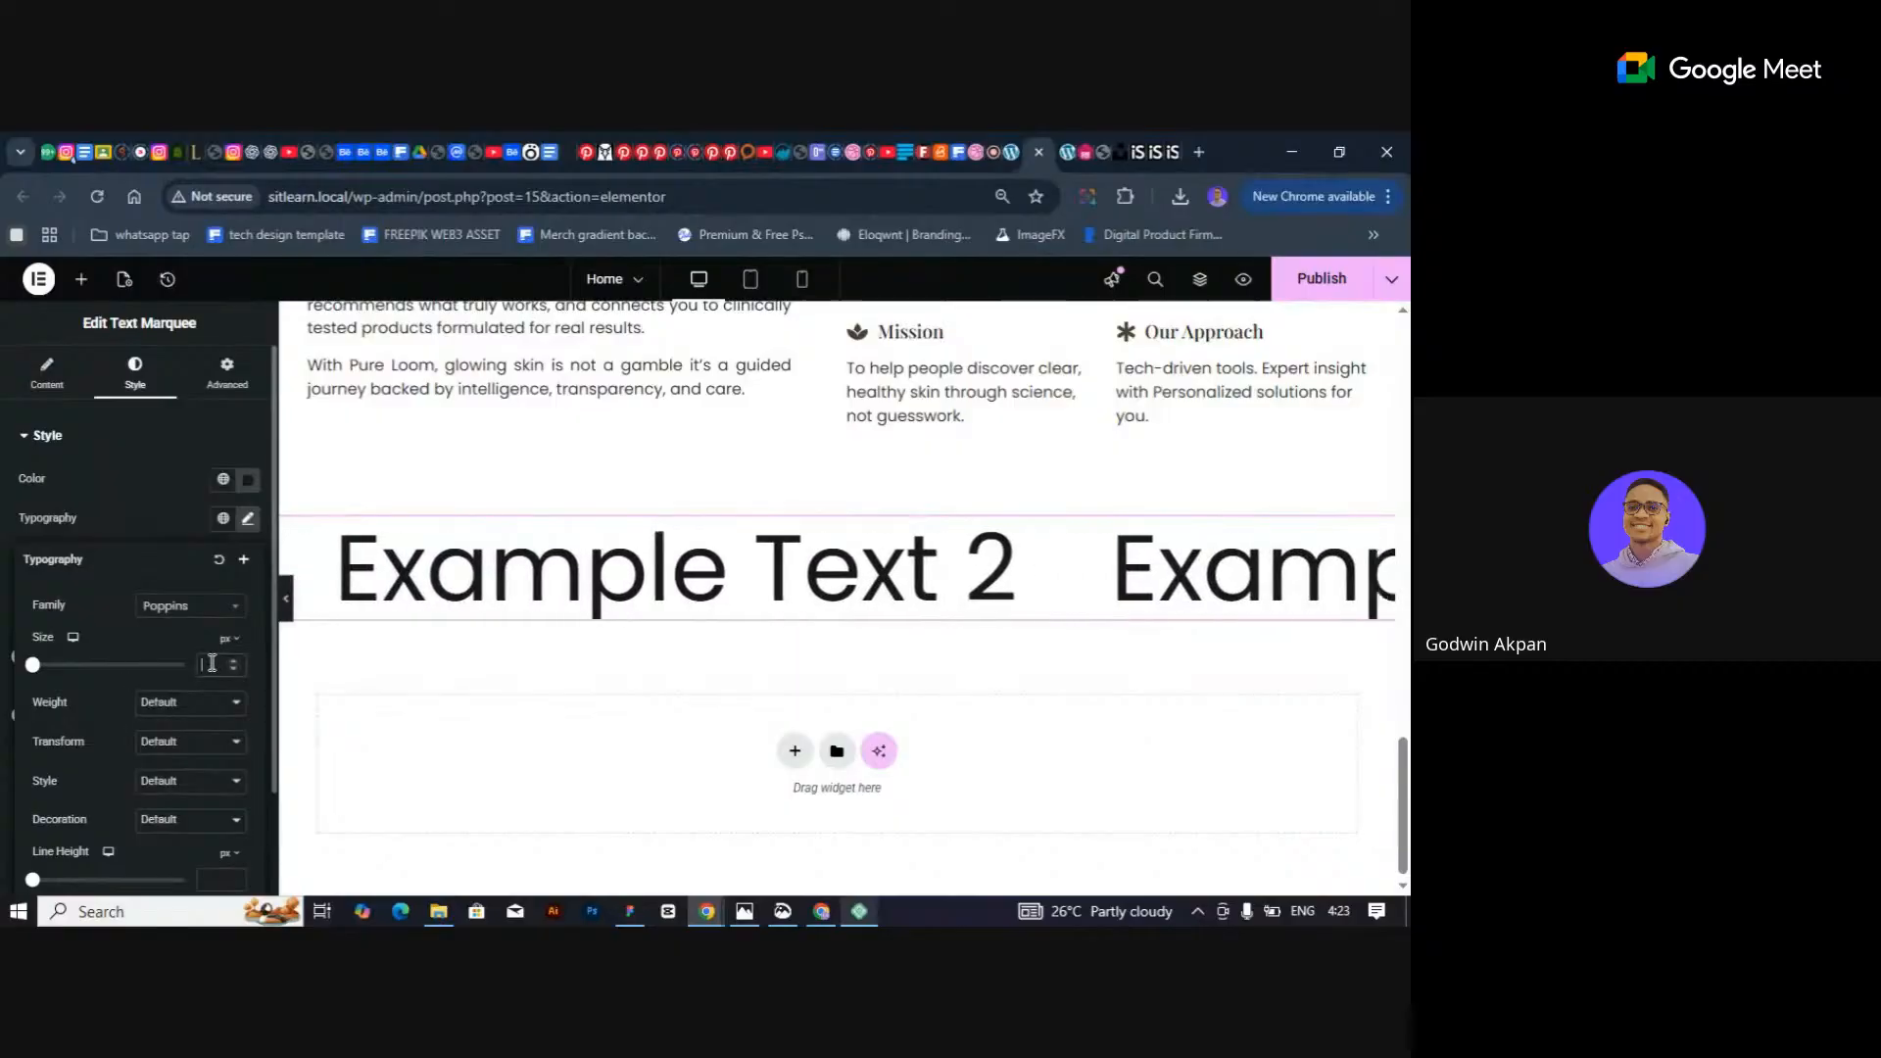
{"action": "type", "text": "30"}
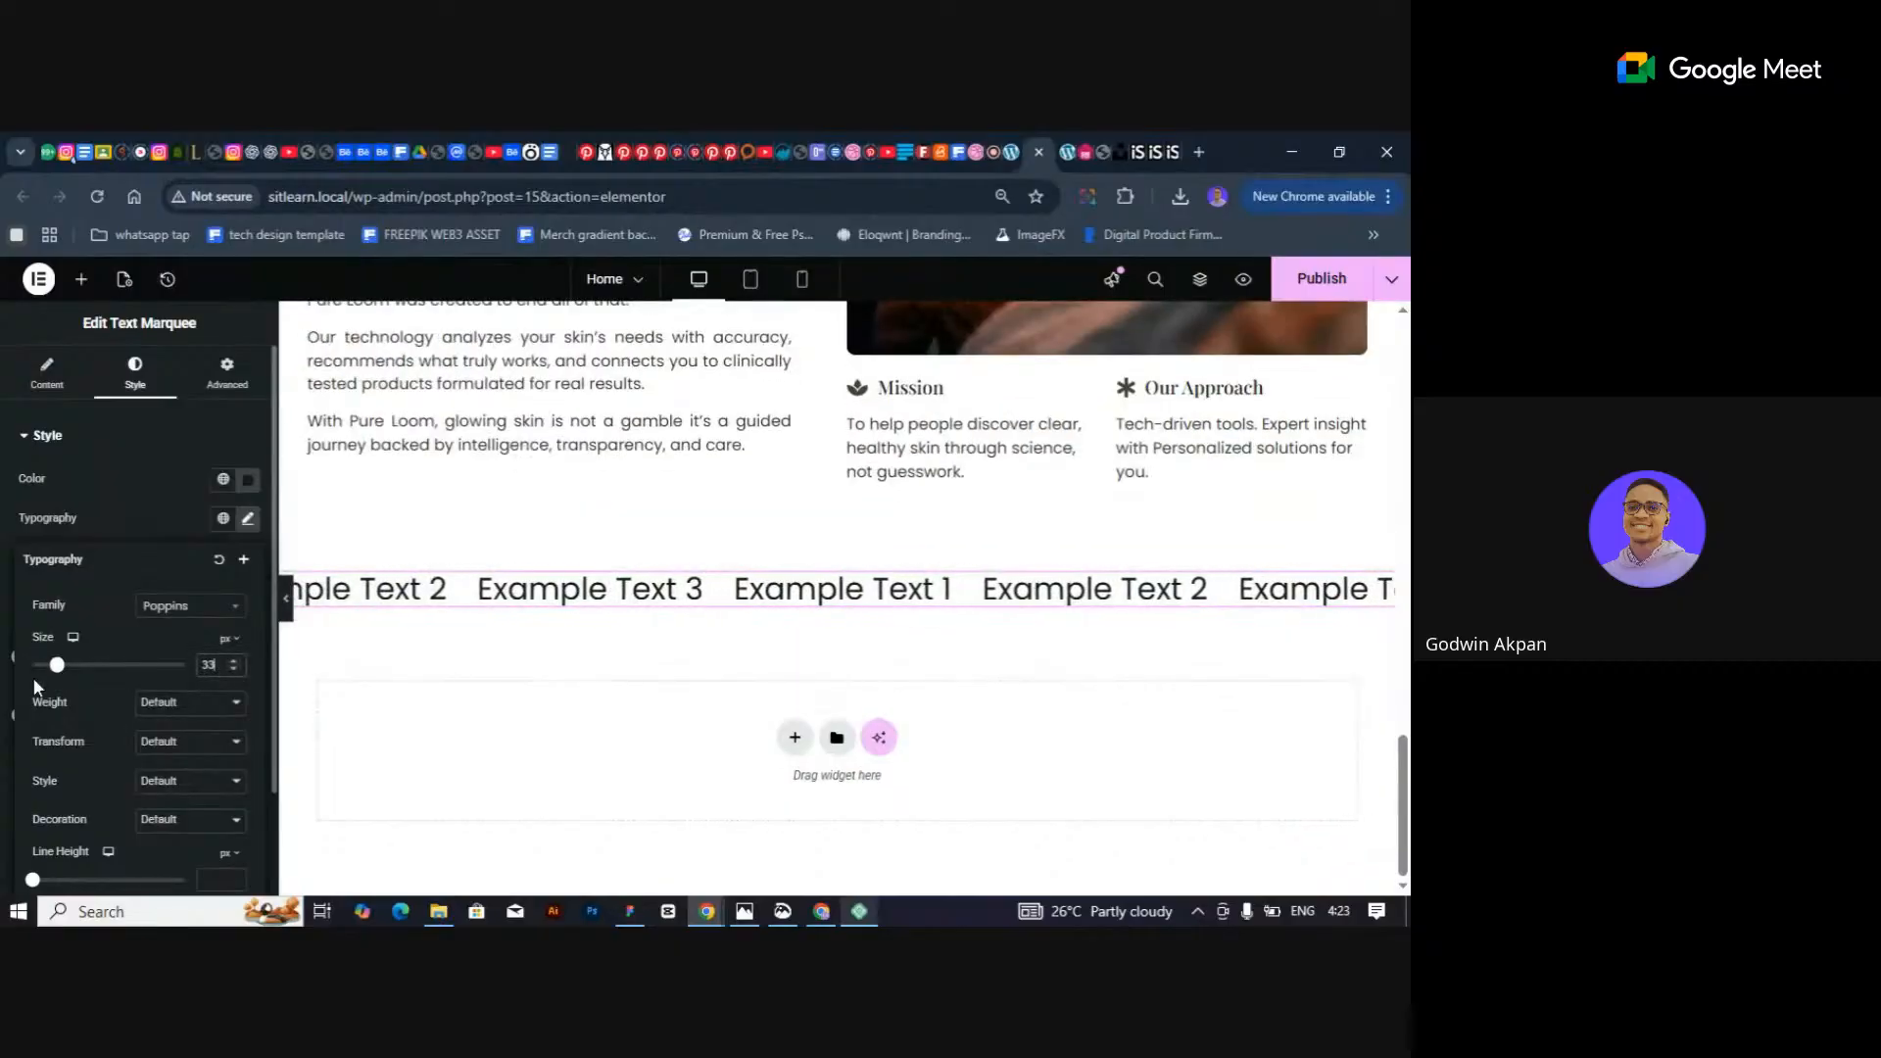
{"action": "left_click_drag", "start_coordinate": [59, 671], "coordinate": [87, 683]}
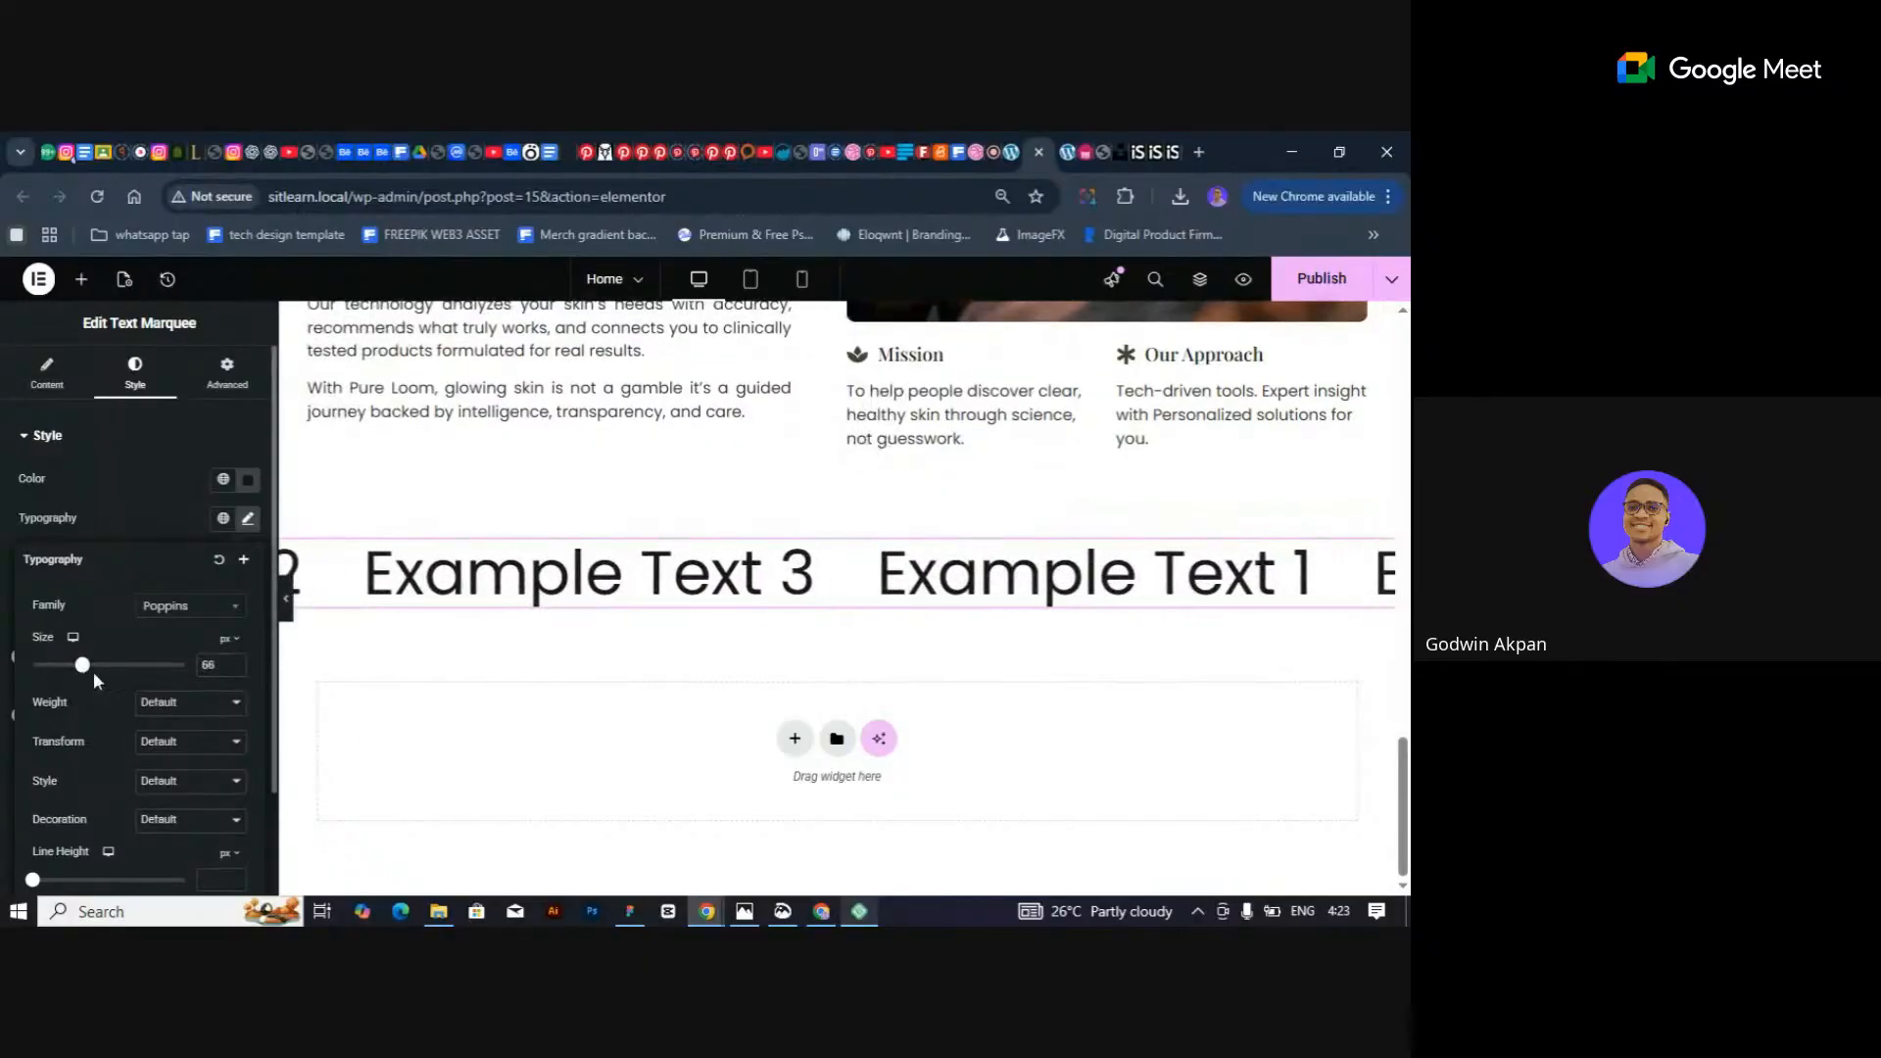
{"action": "left_click", "coordinate": [235, 659]}
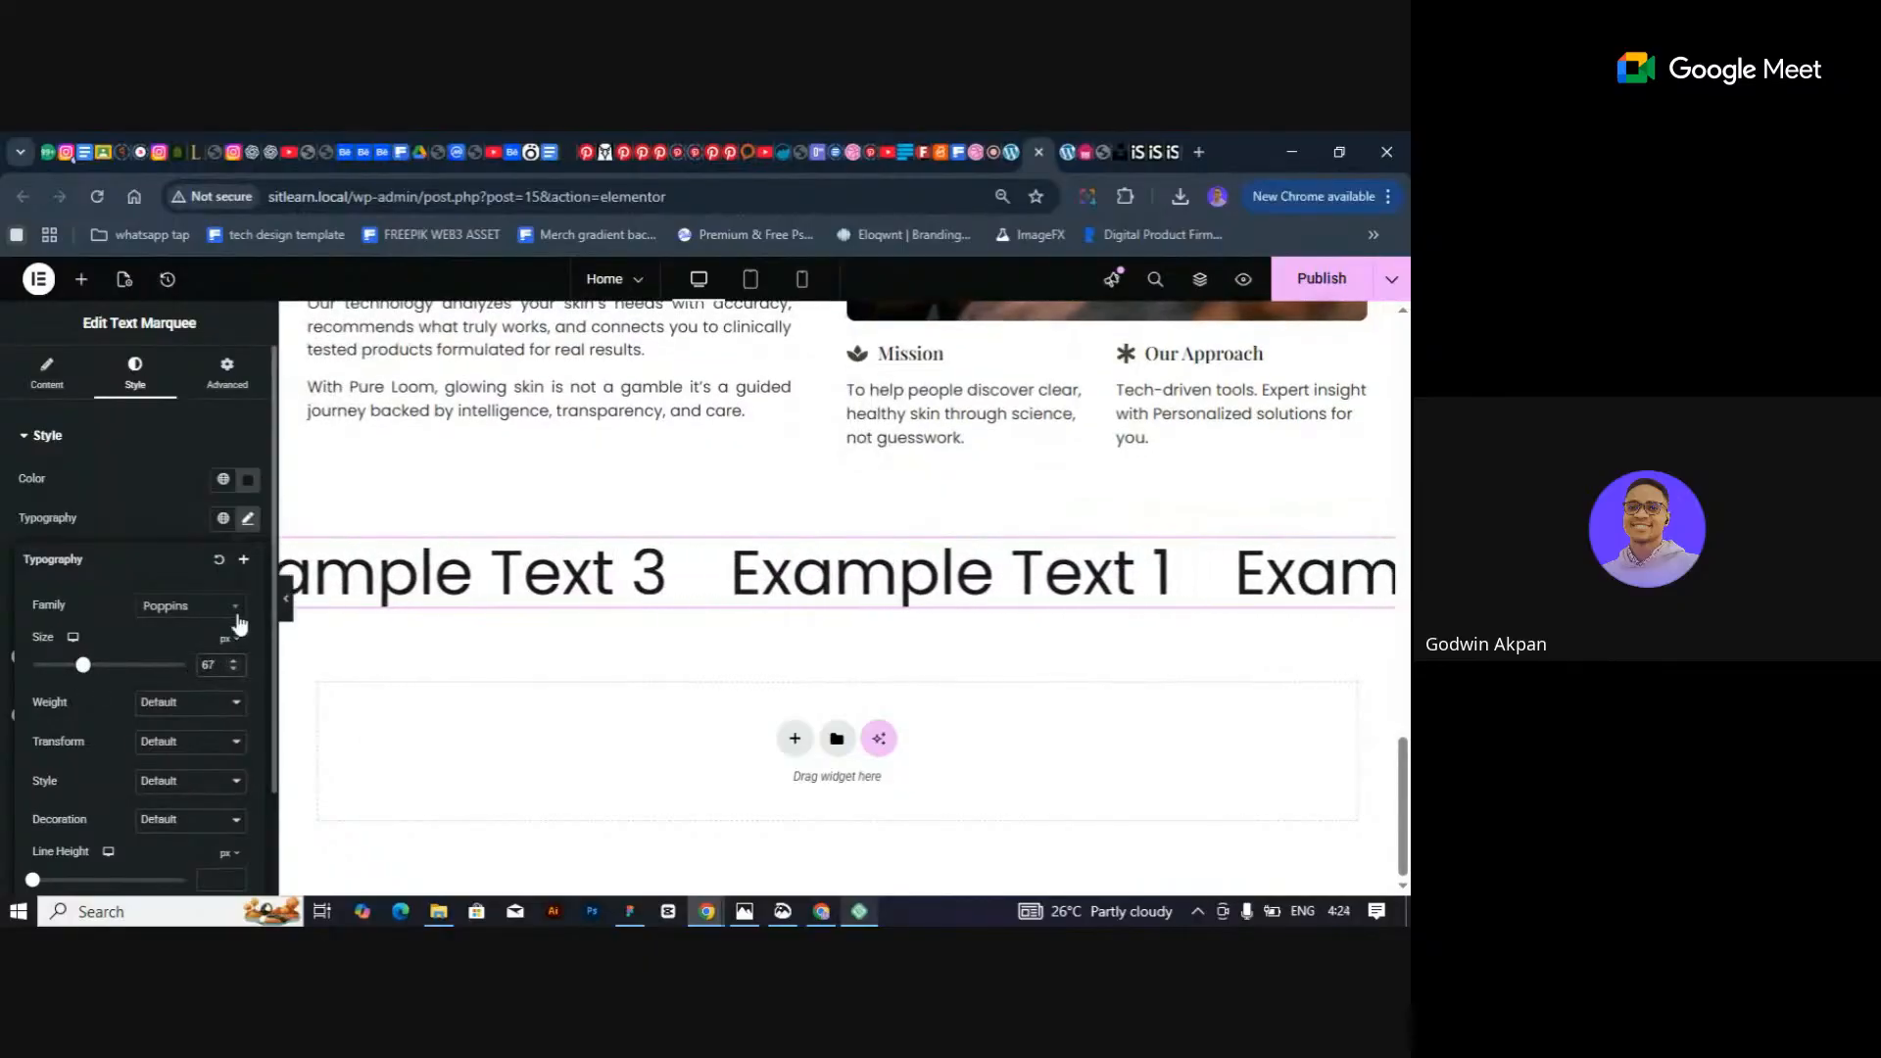
{"action": "left_click", "coordinate": [169, 527]}
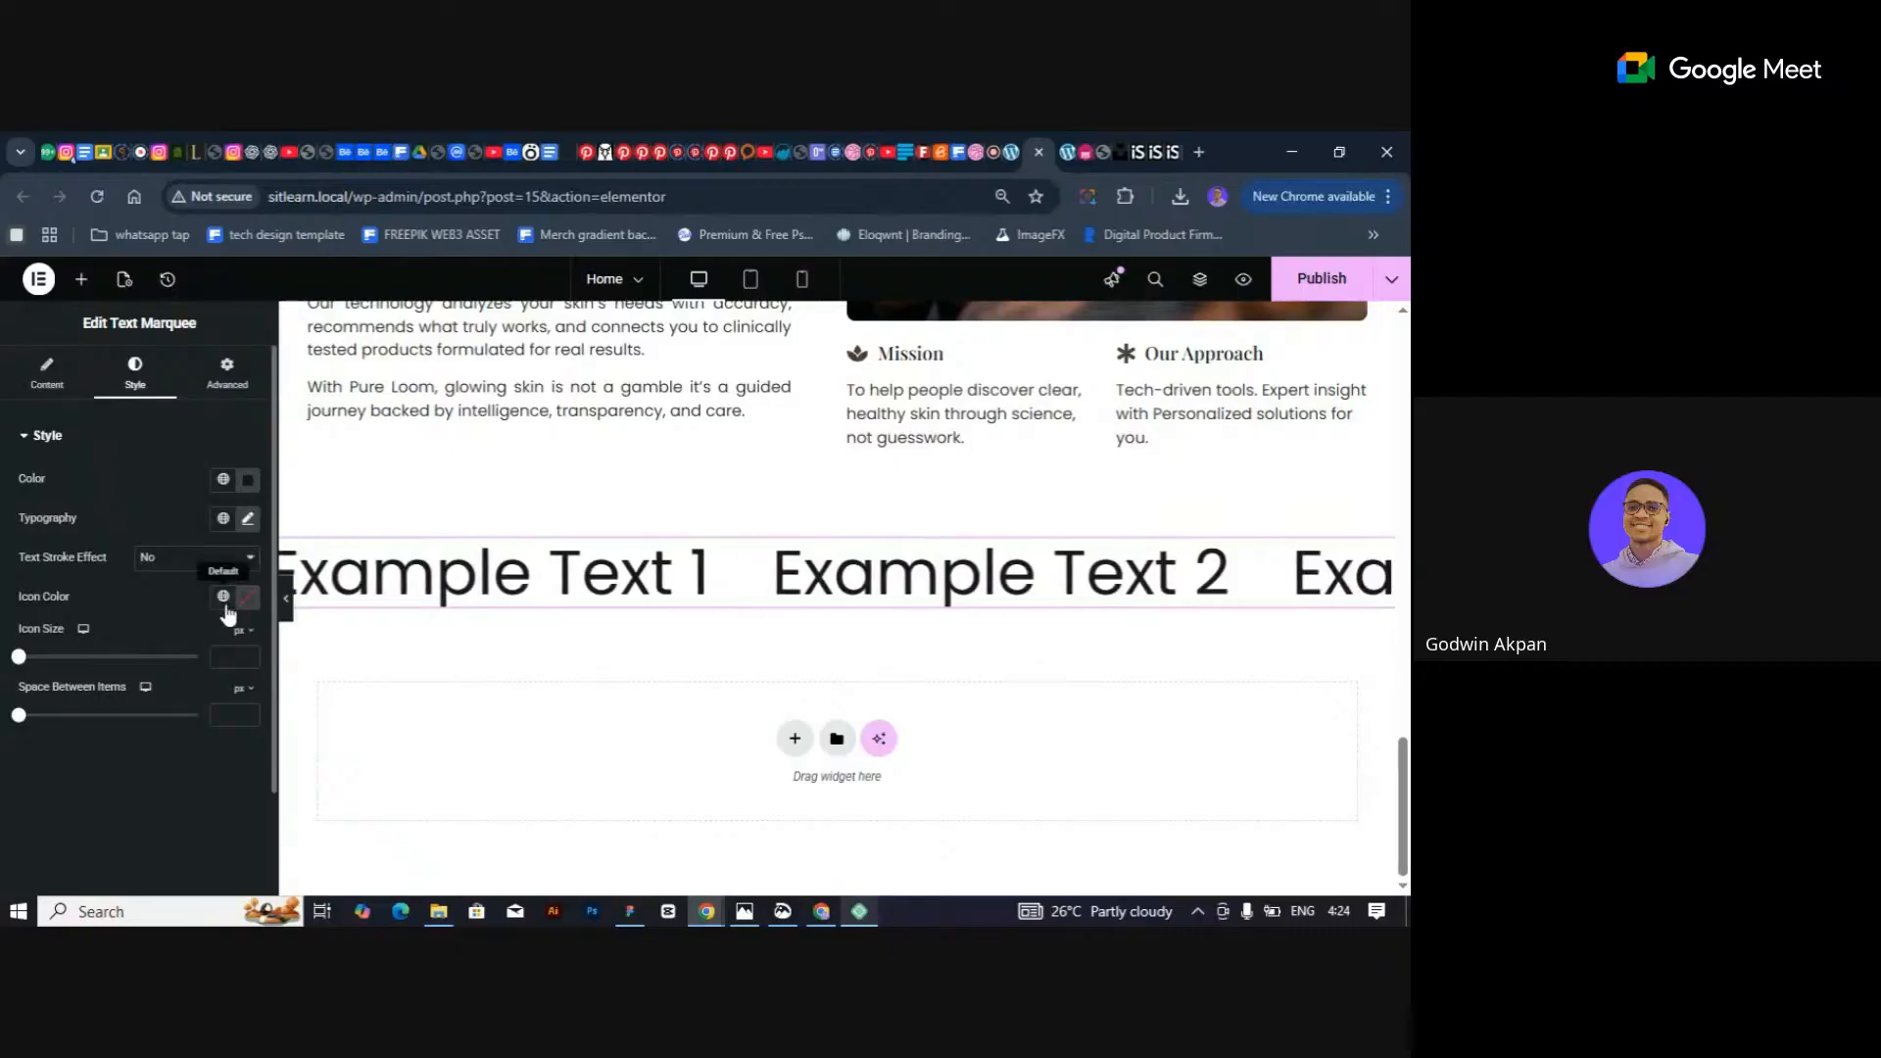
Delete the second and third items of the text marquee, keeping only the first.
{"action": "left_click", "coordinate": [40, 372]}
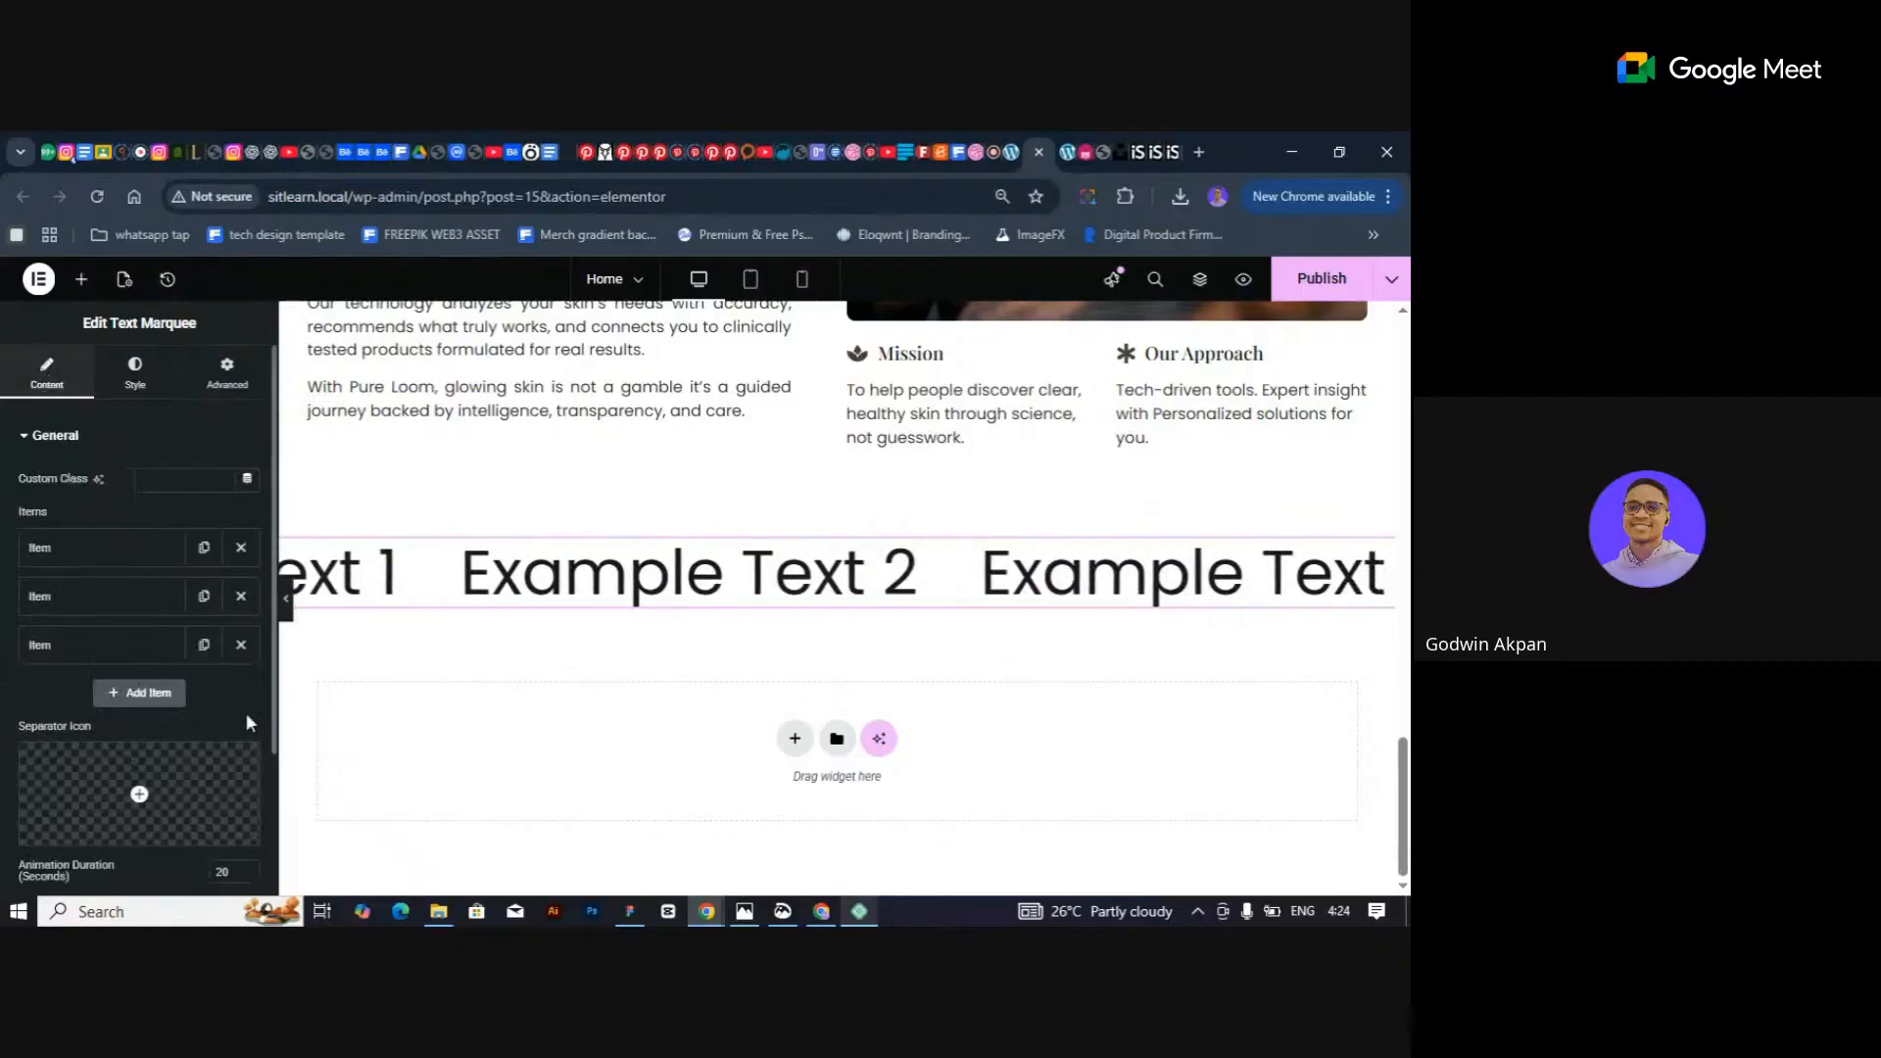
{"action": "left_click", "coordinate": [240, 645]}
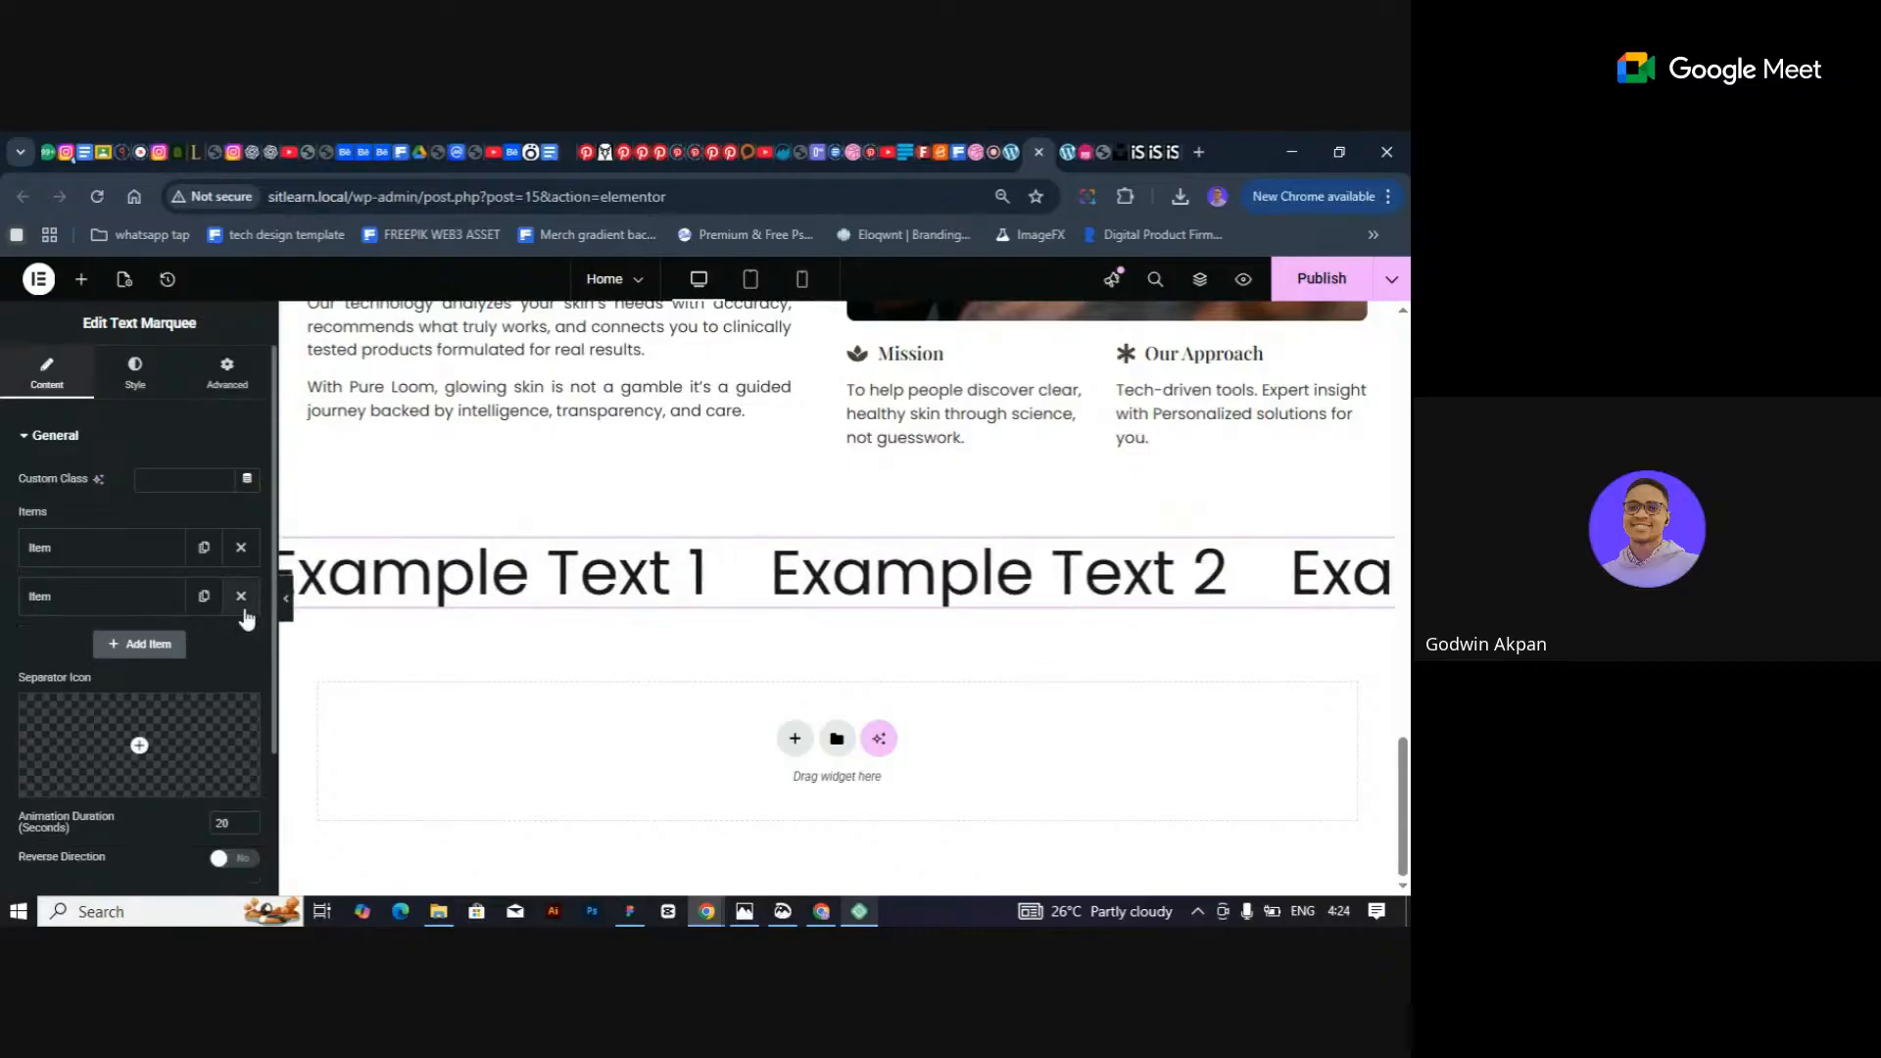
{"action": "left_click", "coordinate": [244, 608]}
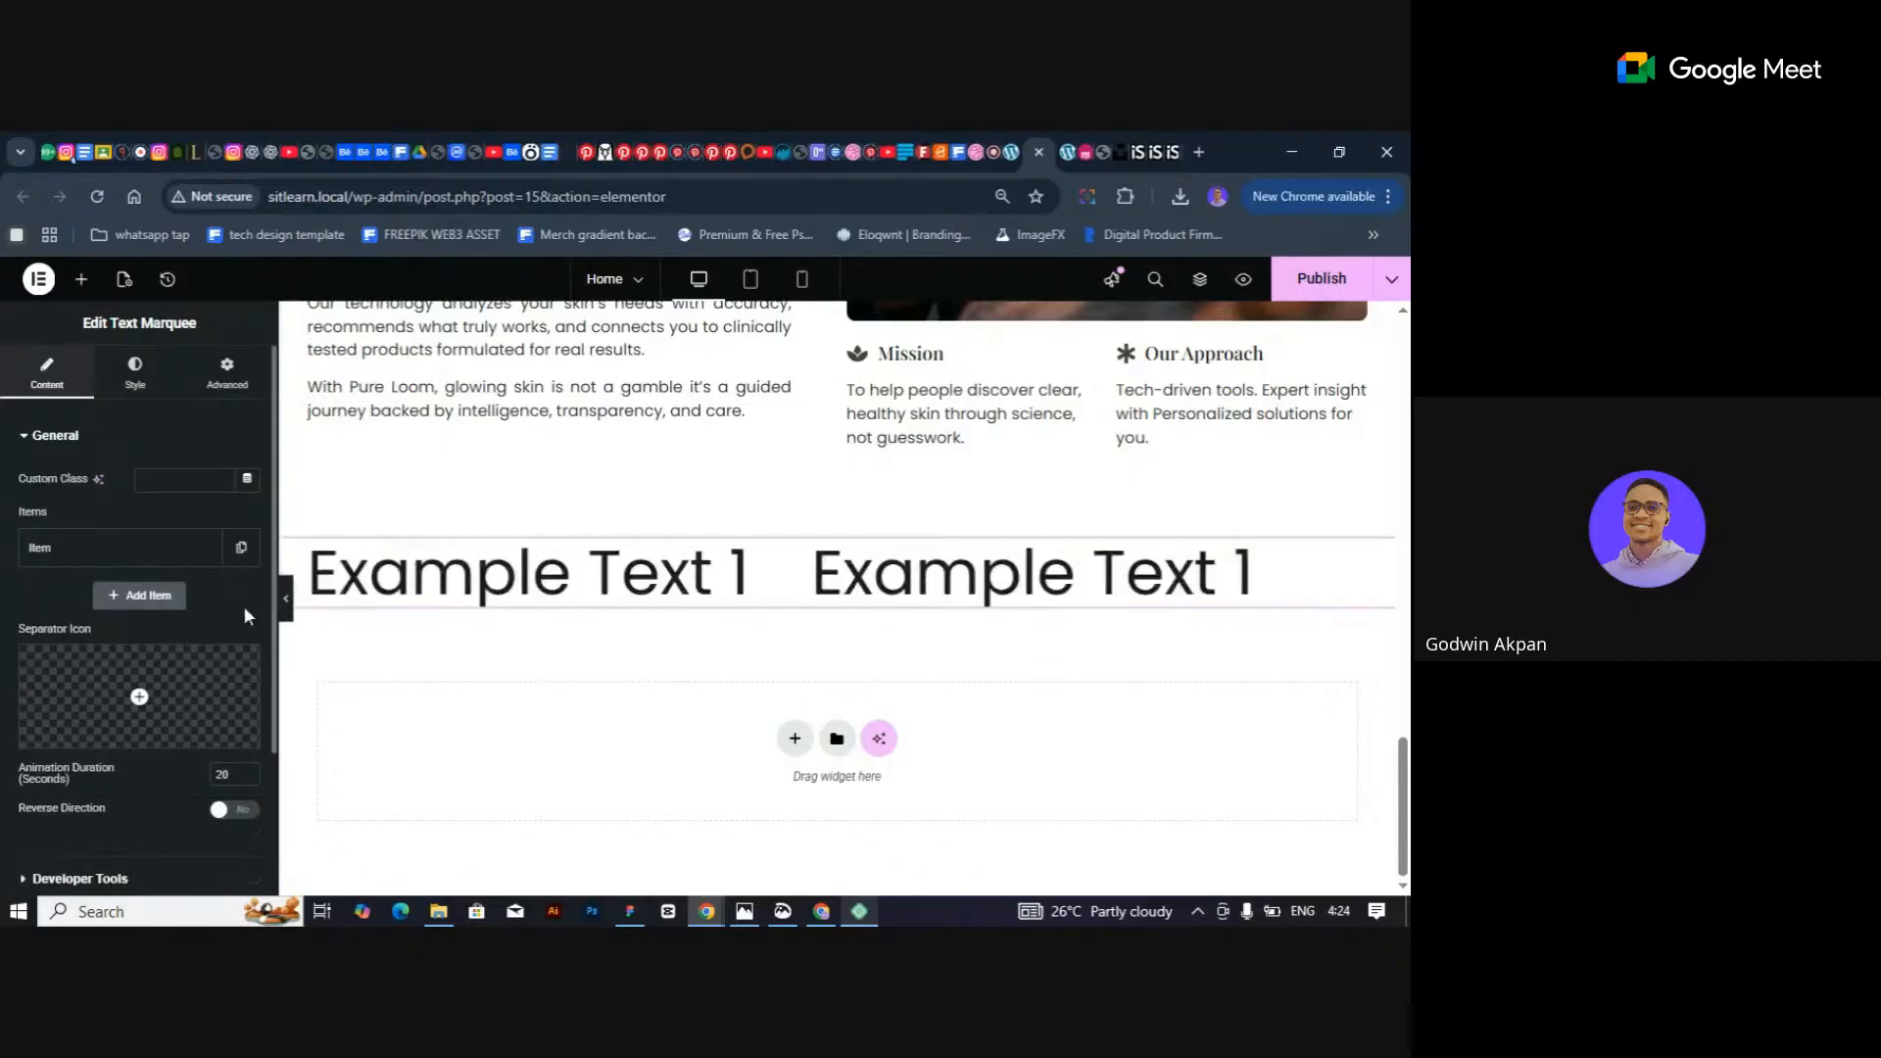
Replace the text of the remaining marquee item with "BEAUTY".
{"action": "left_click", "coordinate": [105, 566]}
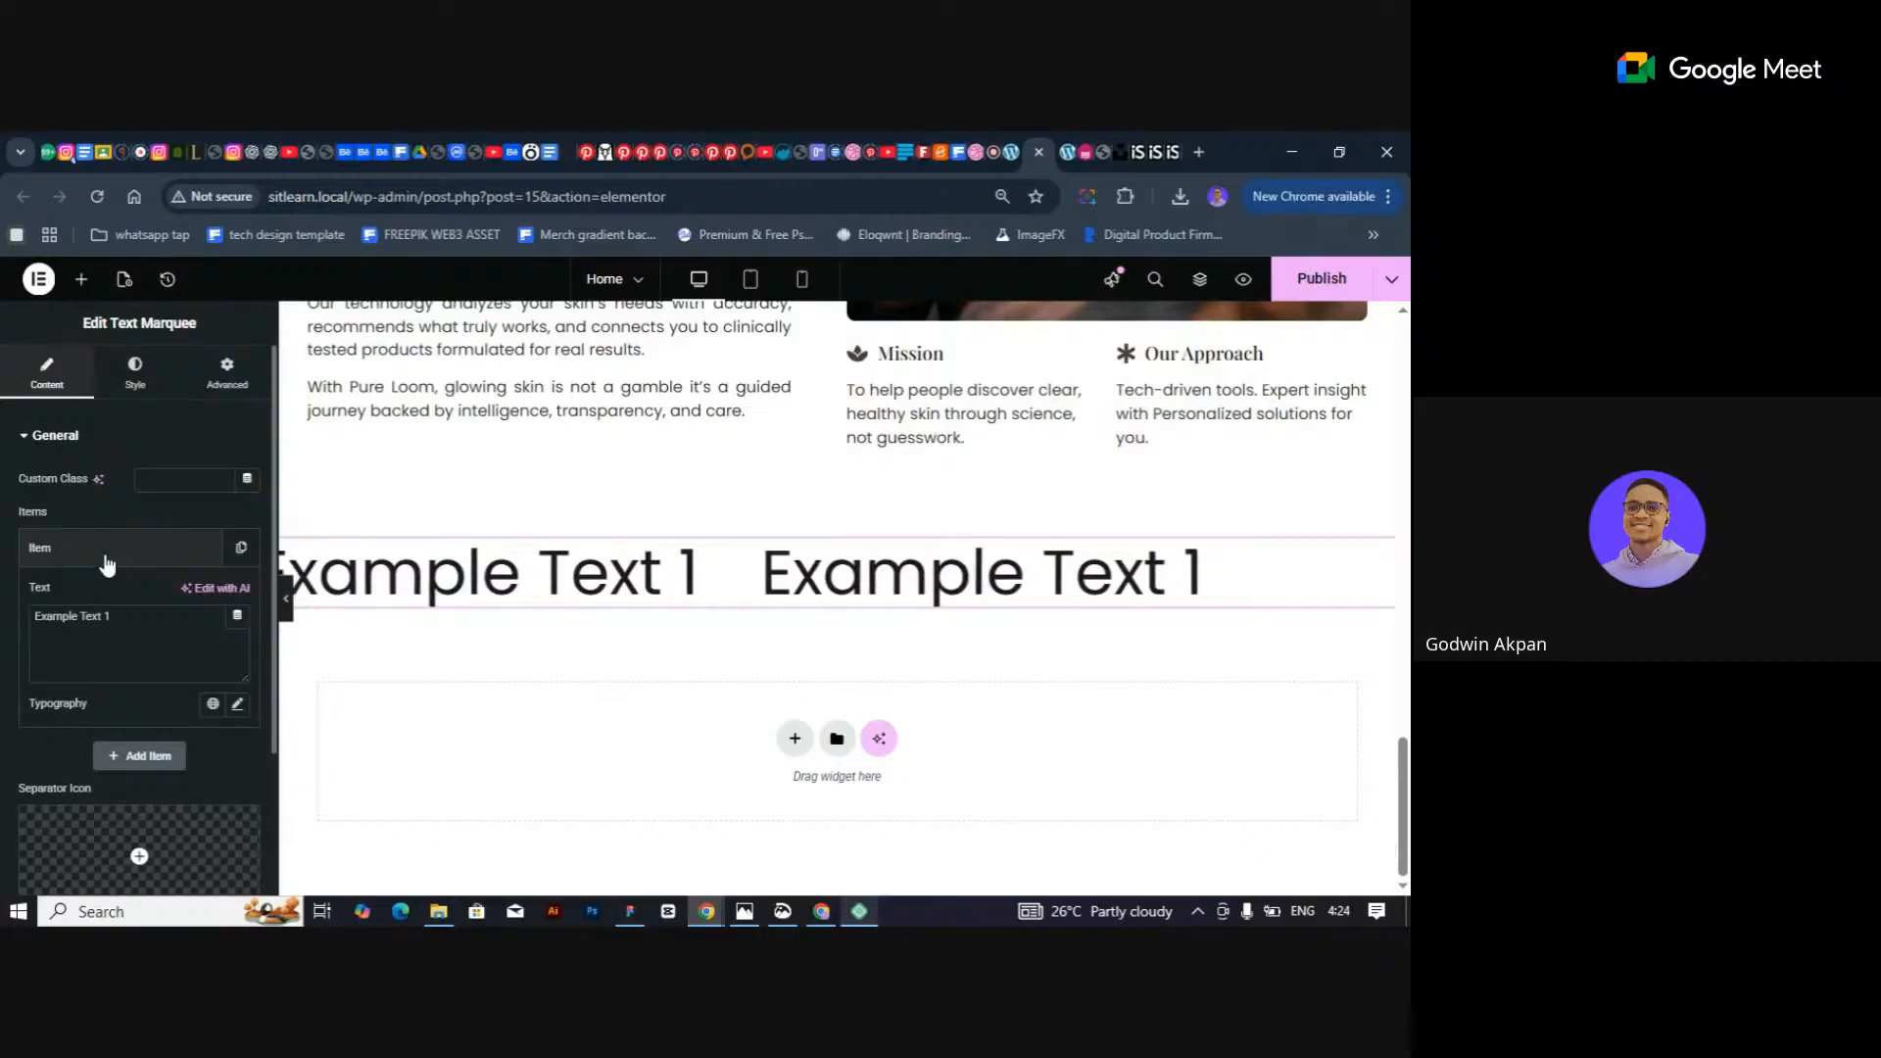
{"action": "left_click", "coordinate": [101, 563]}
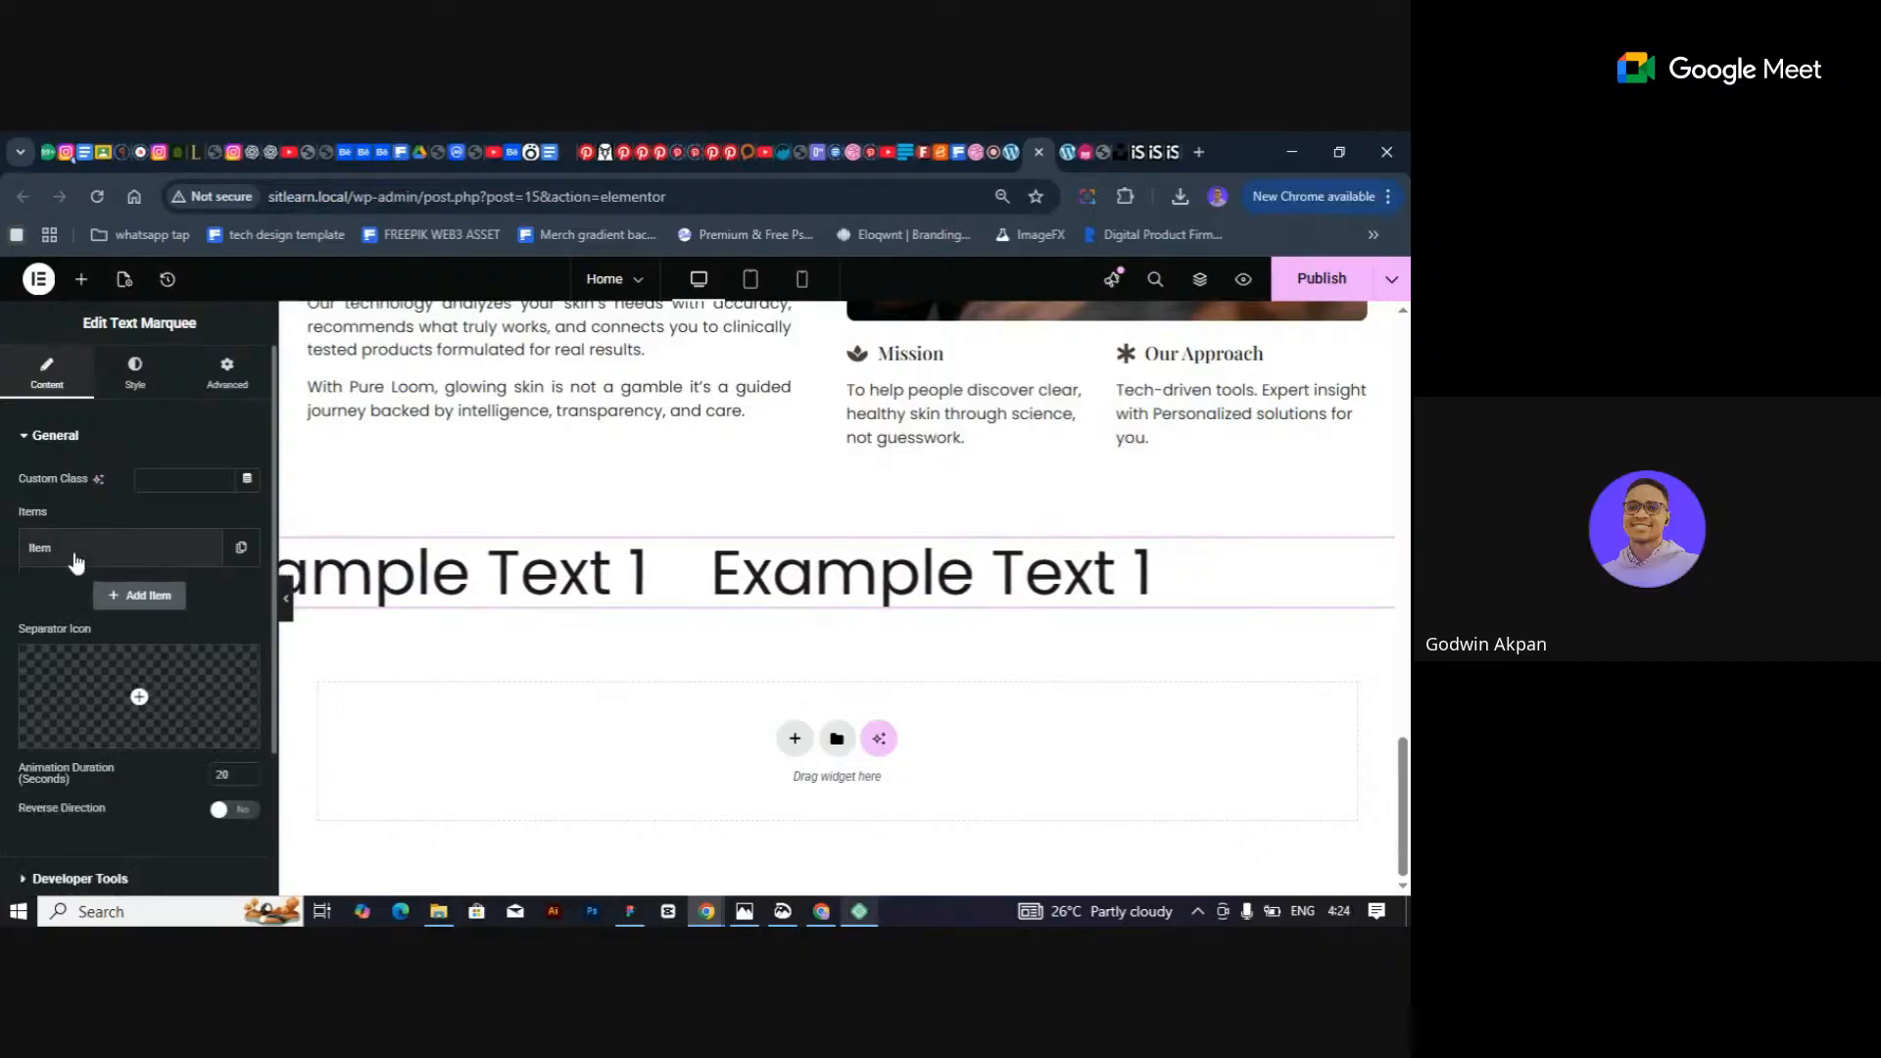
{"action": "left_click", "coordinate": [75, 558]}
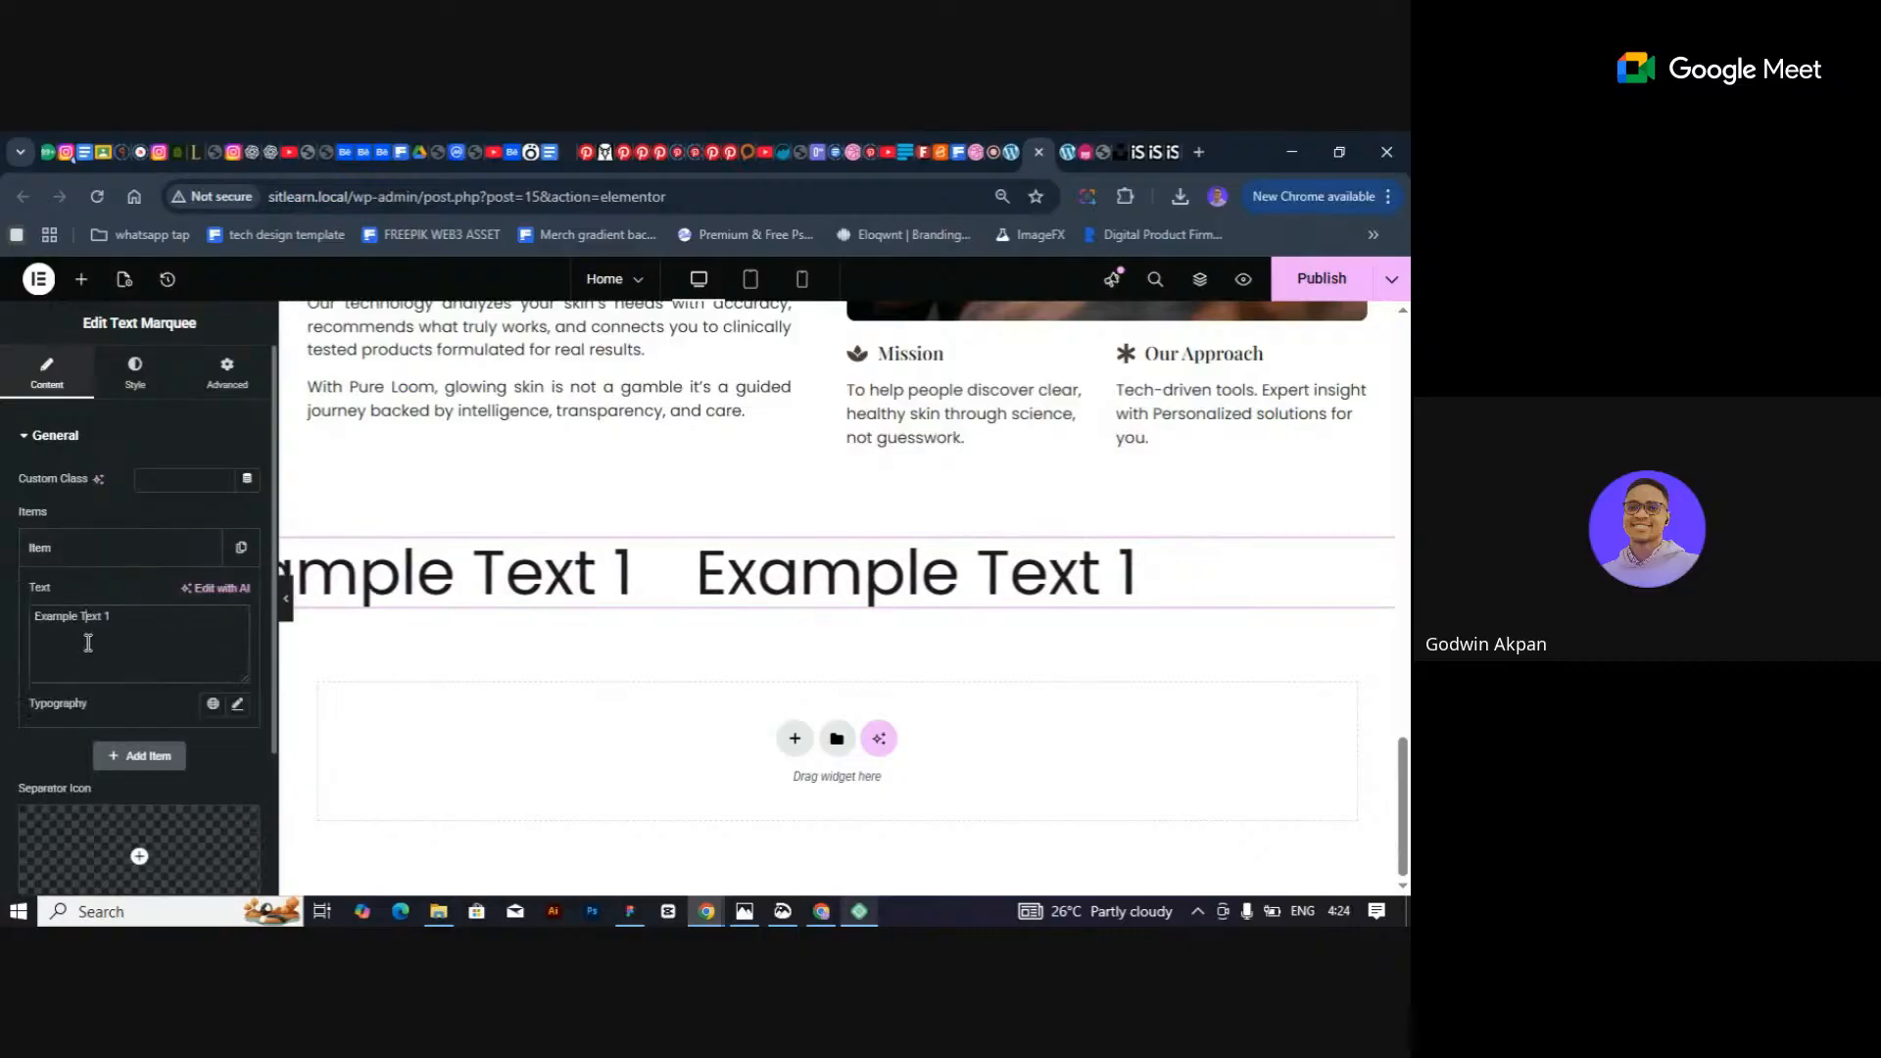
{"action": "left_click", "coordinate": [61, 545]}
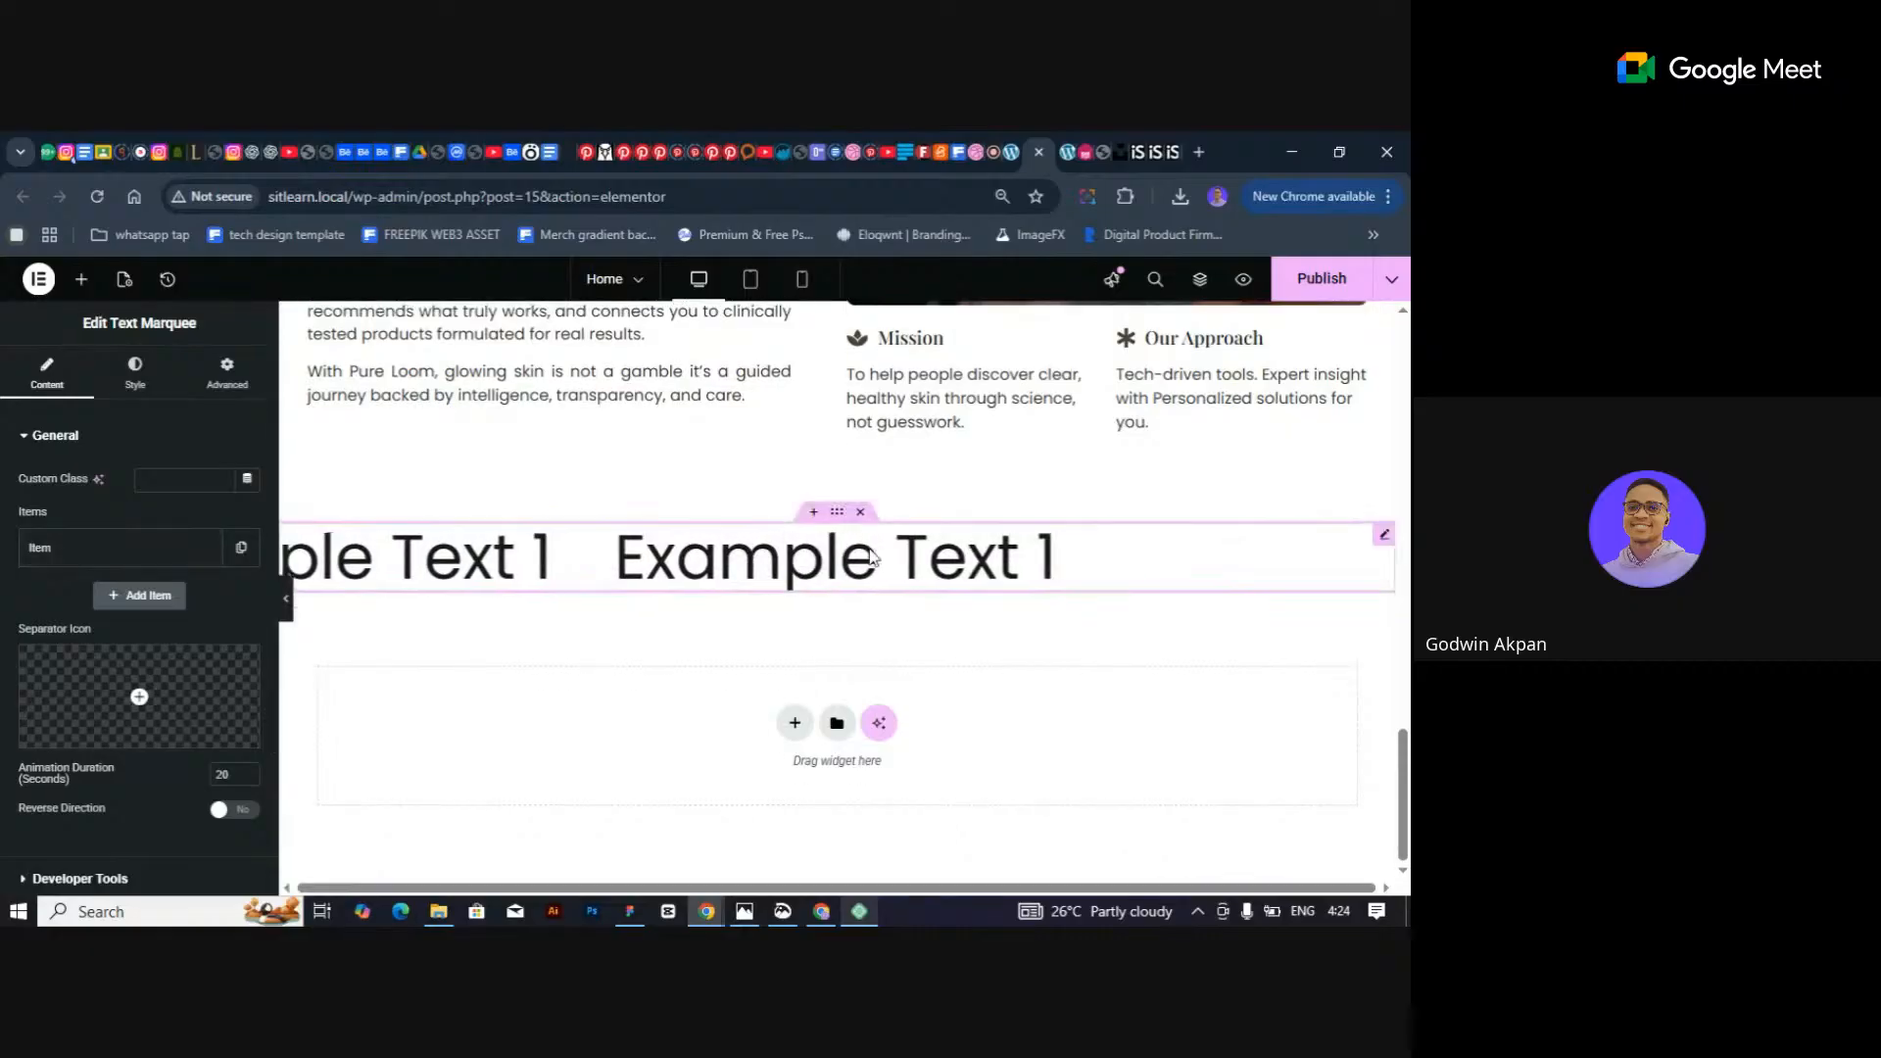
{"action": "left_click", "coordinate": [49, 567]}
{"action": "triple_click", "coordinate": [130, 614]}
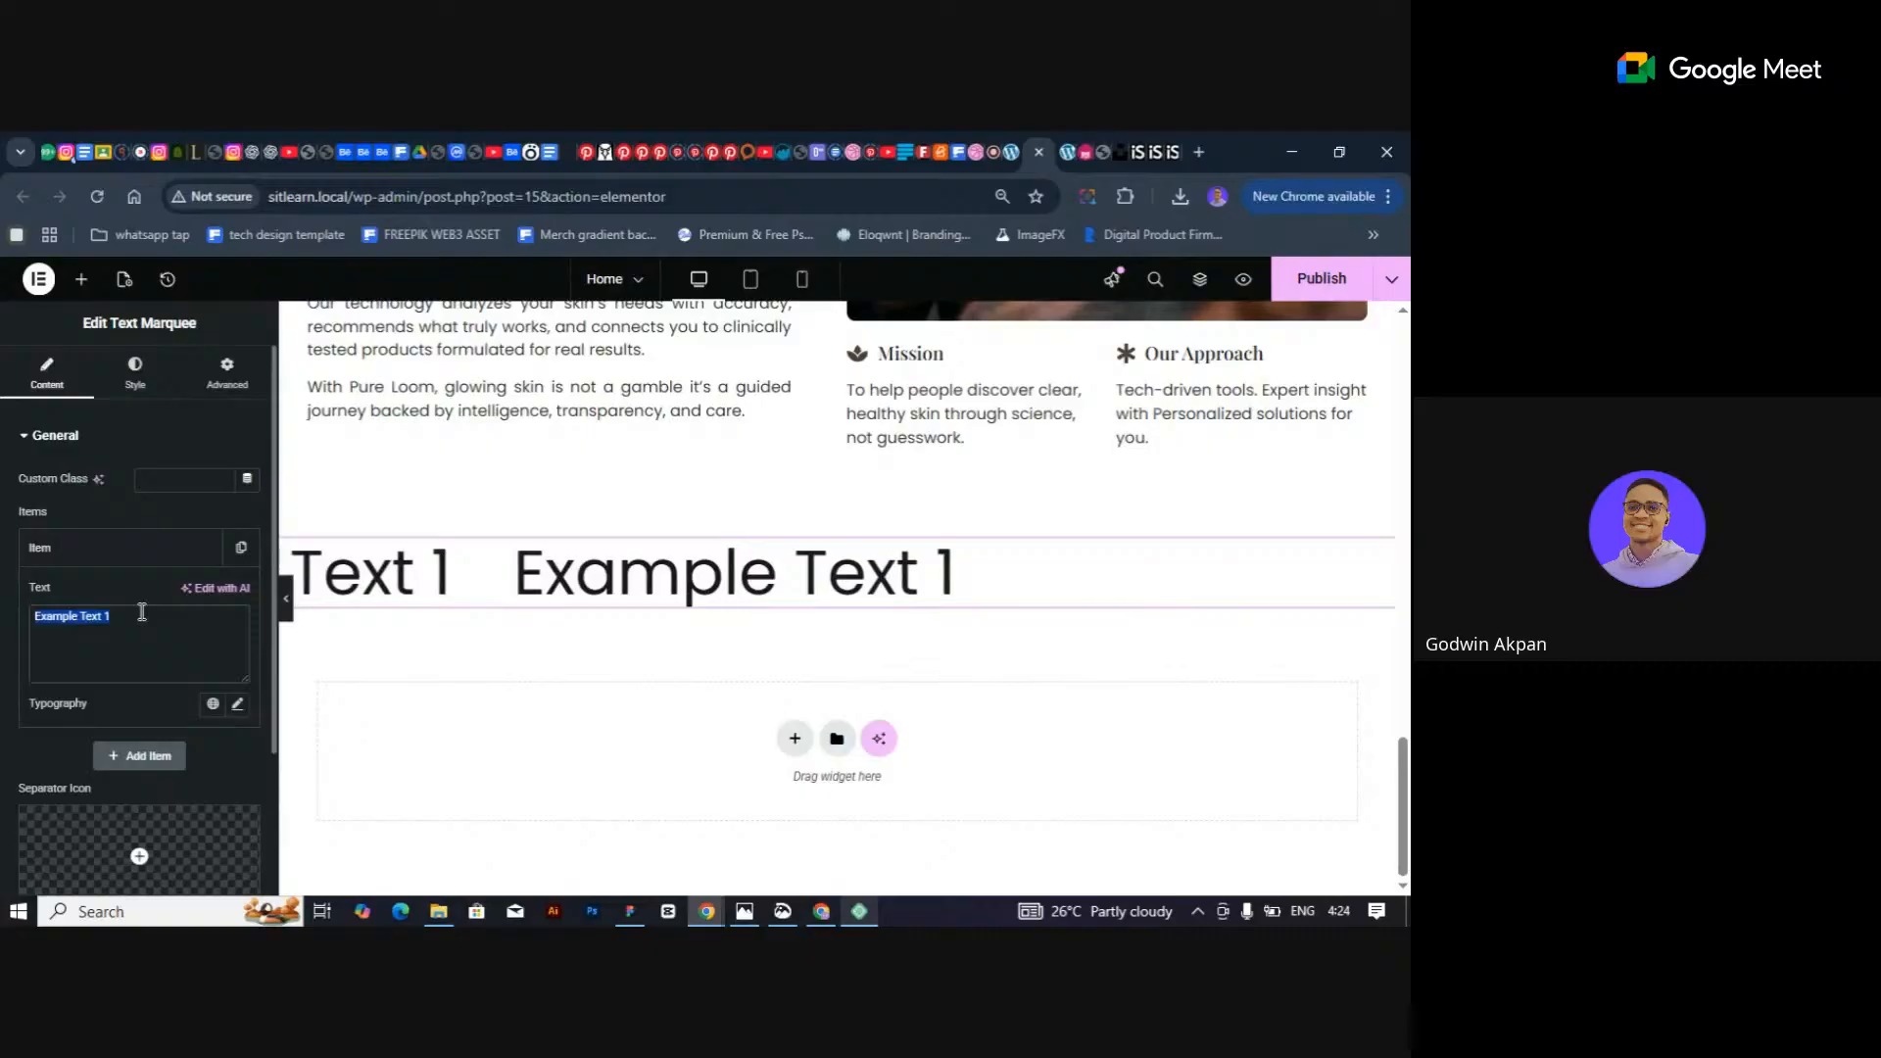
{"action": "type", "text": "BEA"}
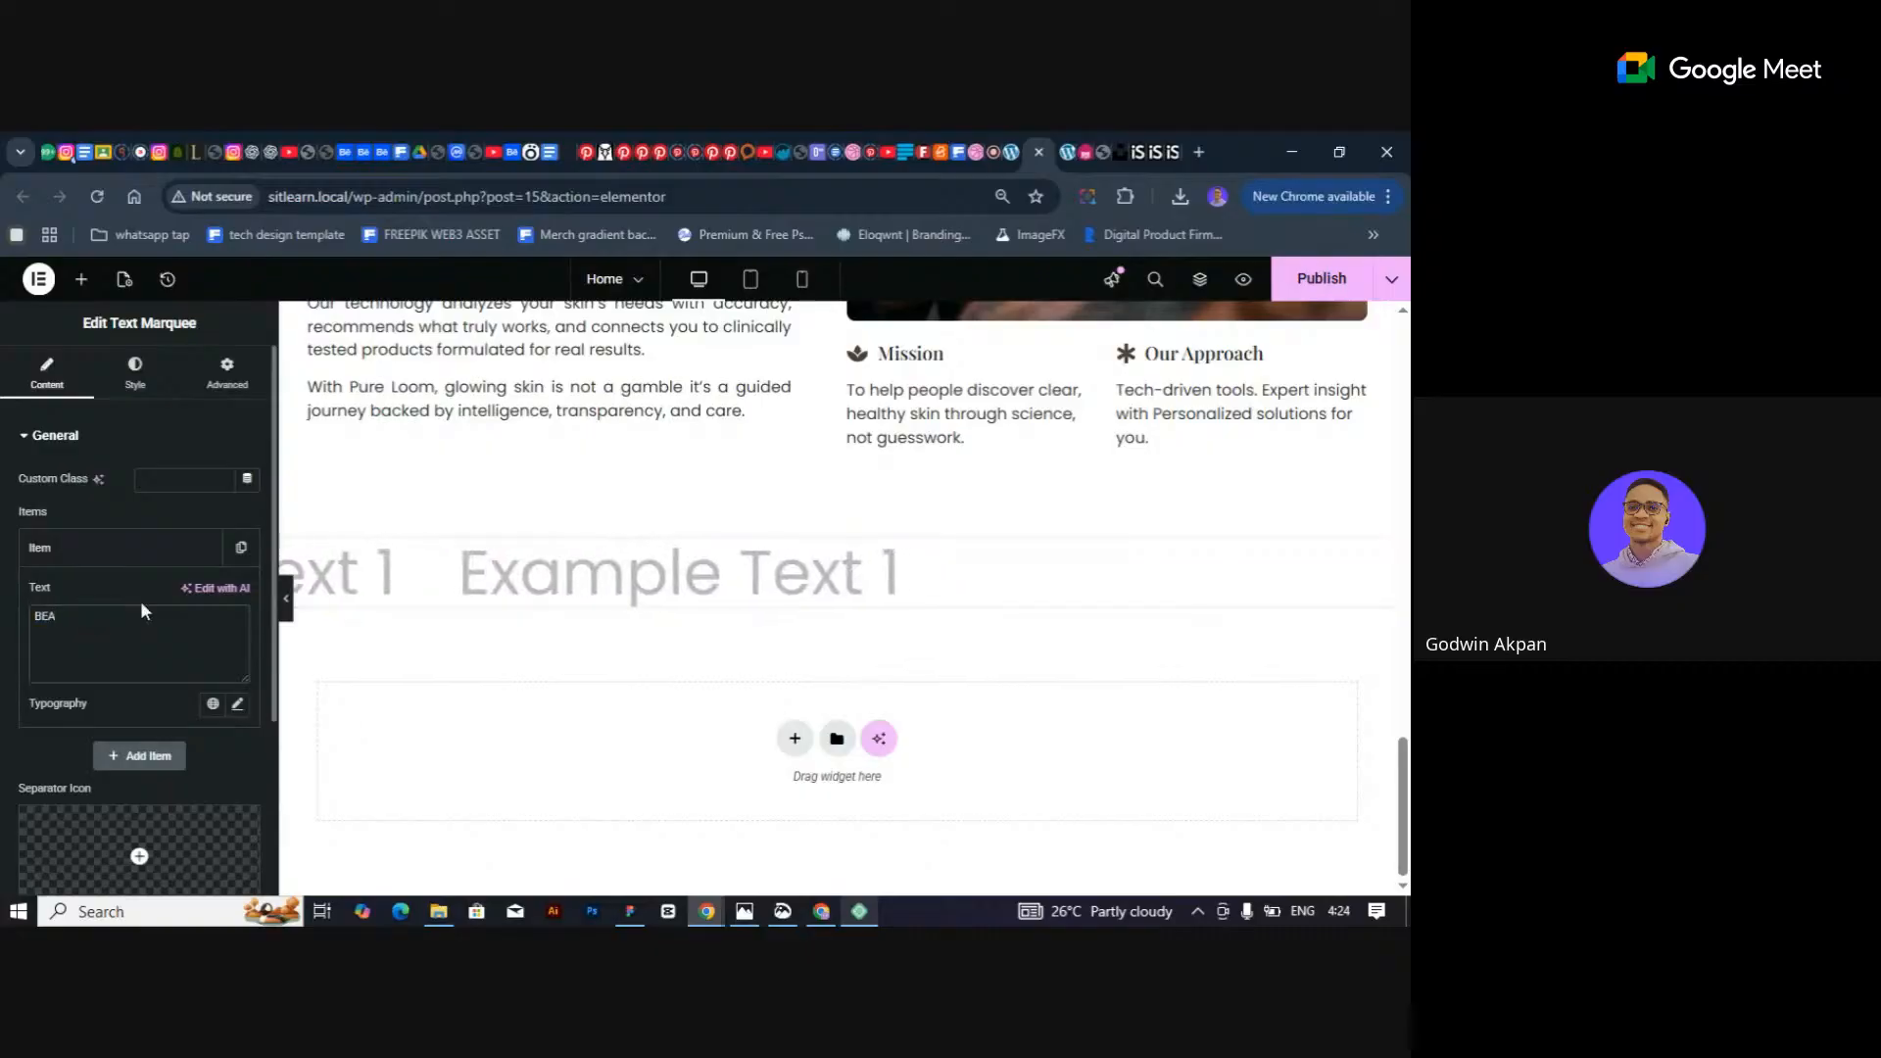
{"action": "type", "text": "U"}
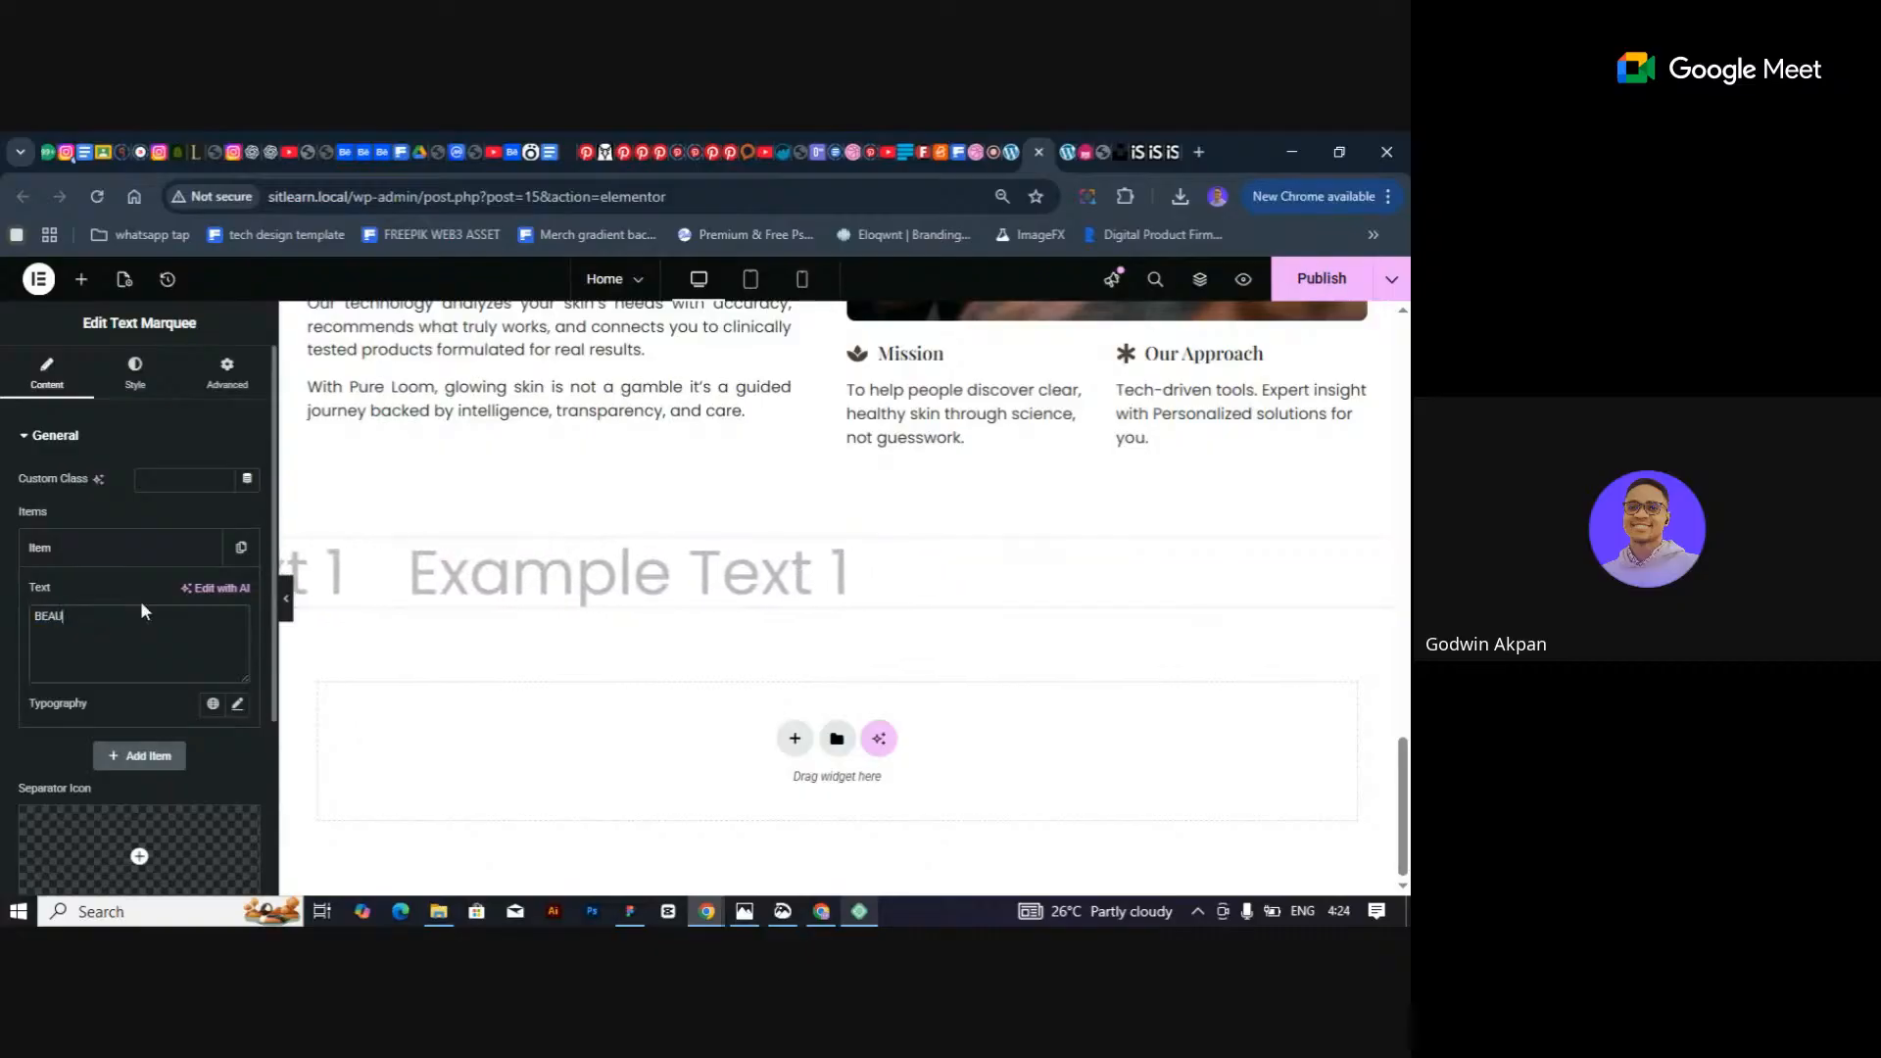
{"action": "type", "text": "TY"}
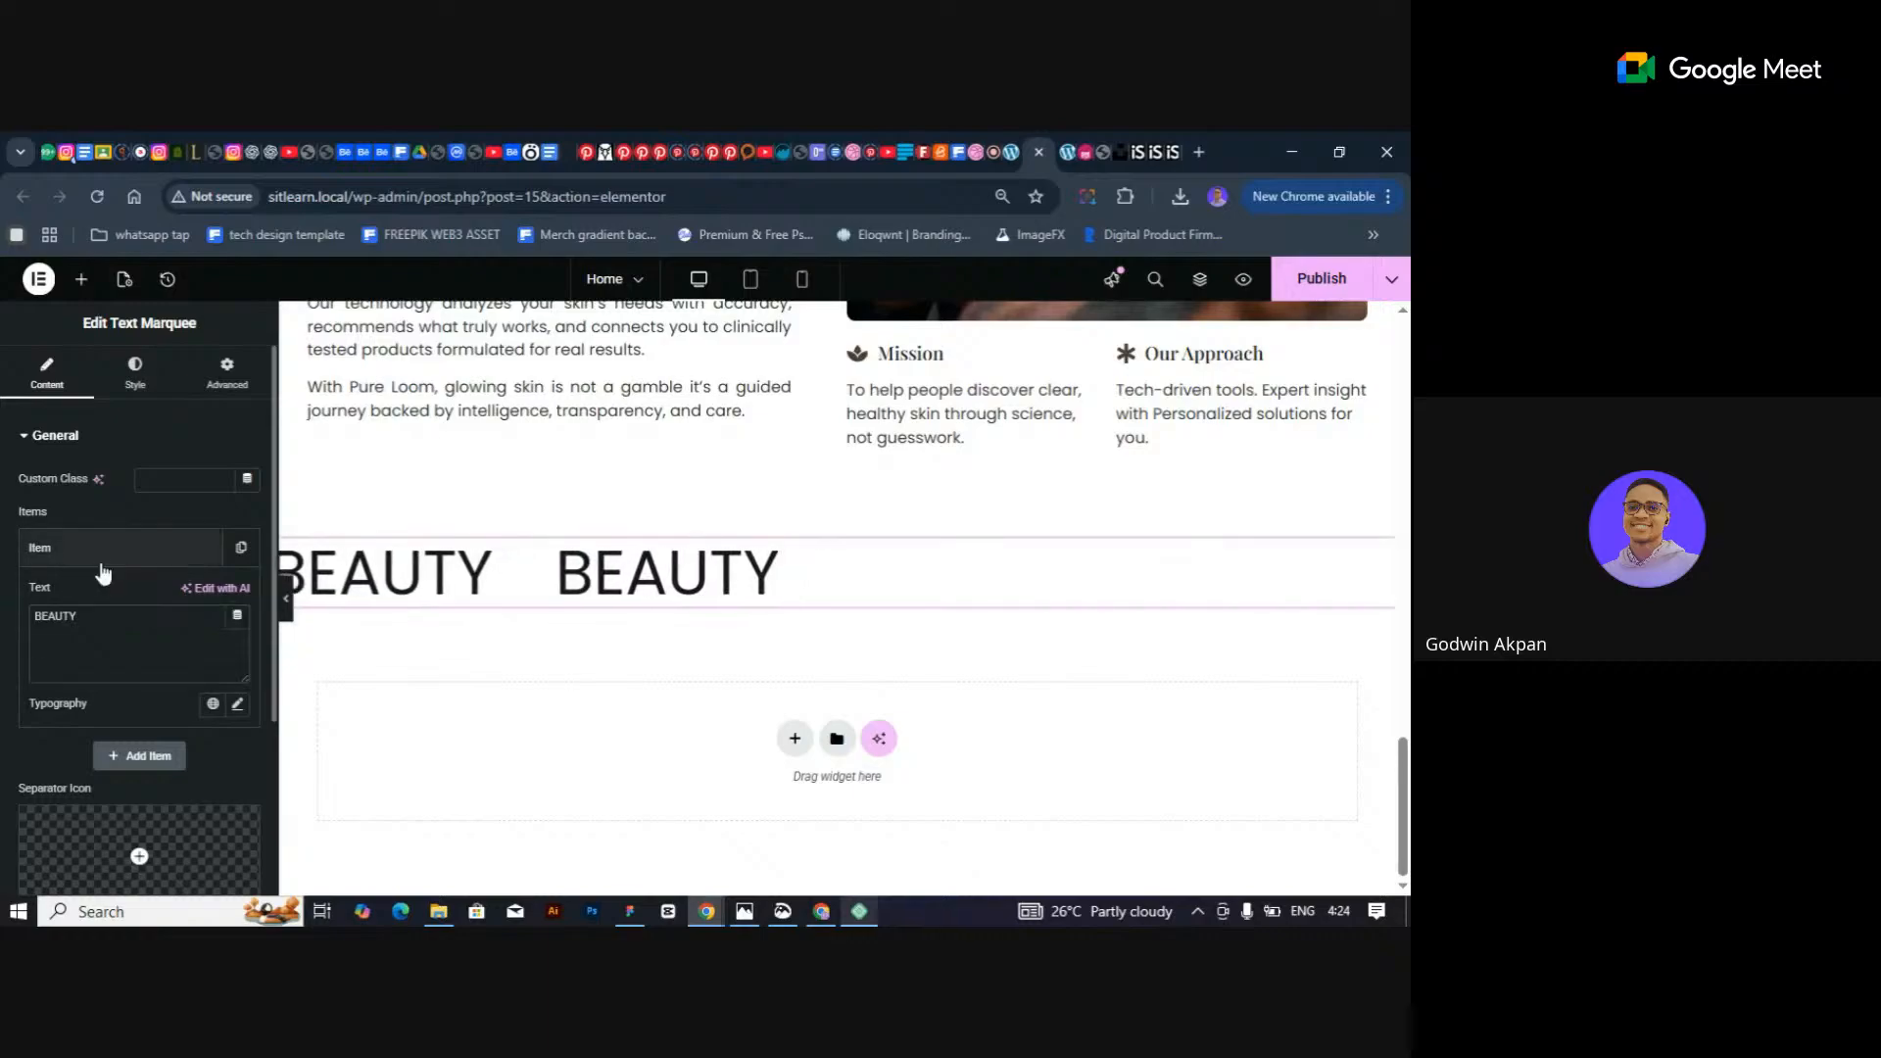
Set the typography of the "BEAUTY" marquee item to the Poppins font family at a size of 67 px.
{"action": "left_click", "coordinate": [238, 703]}
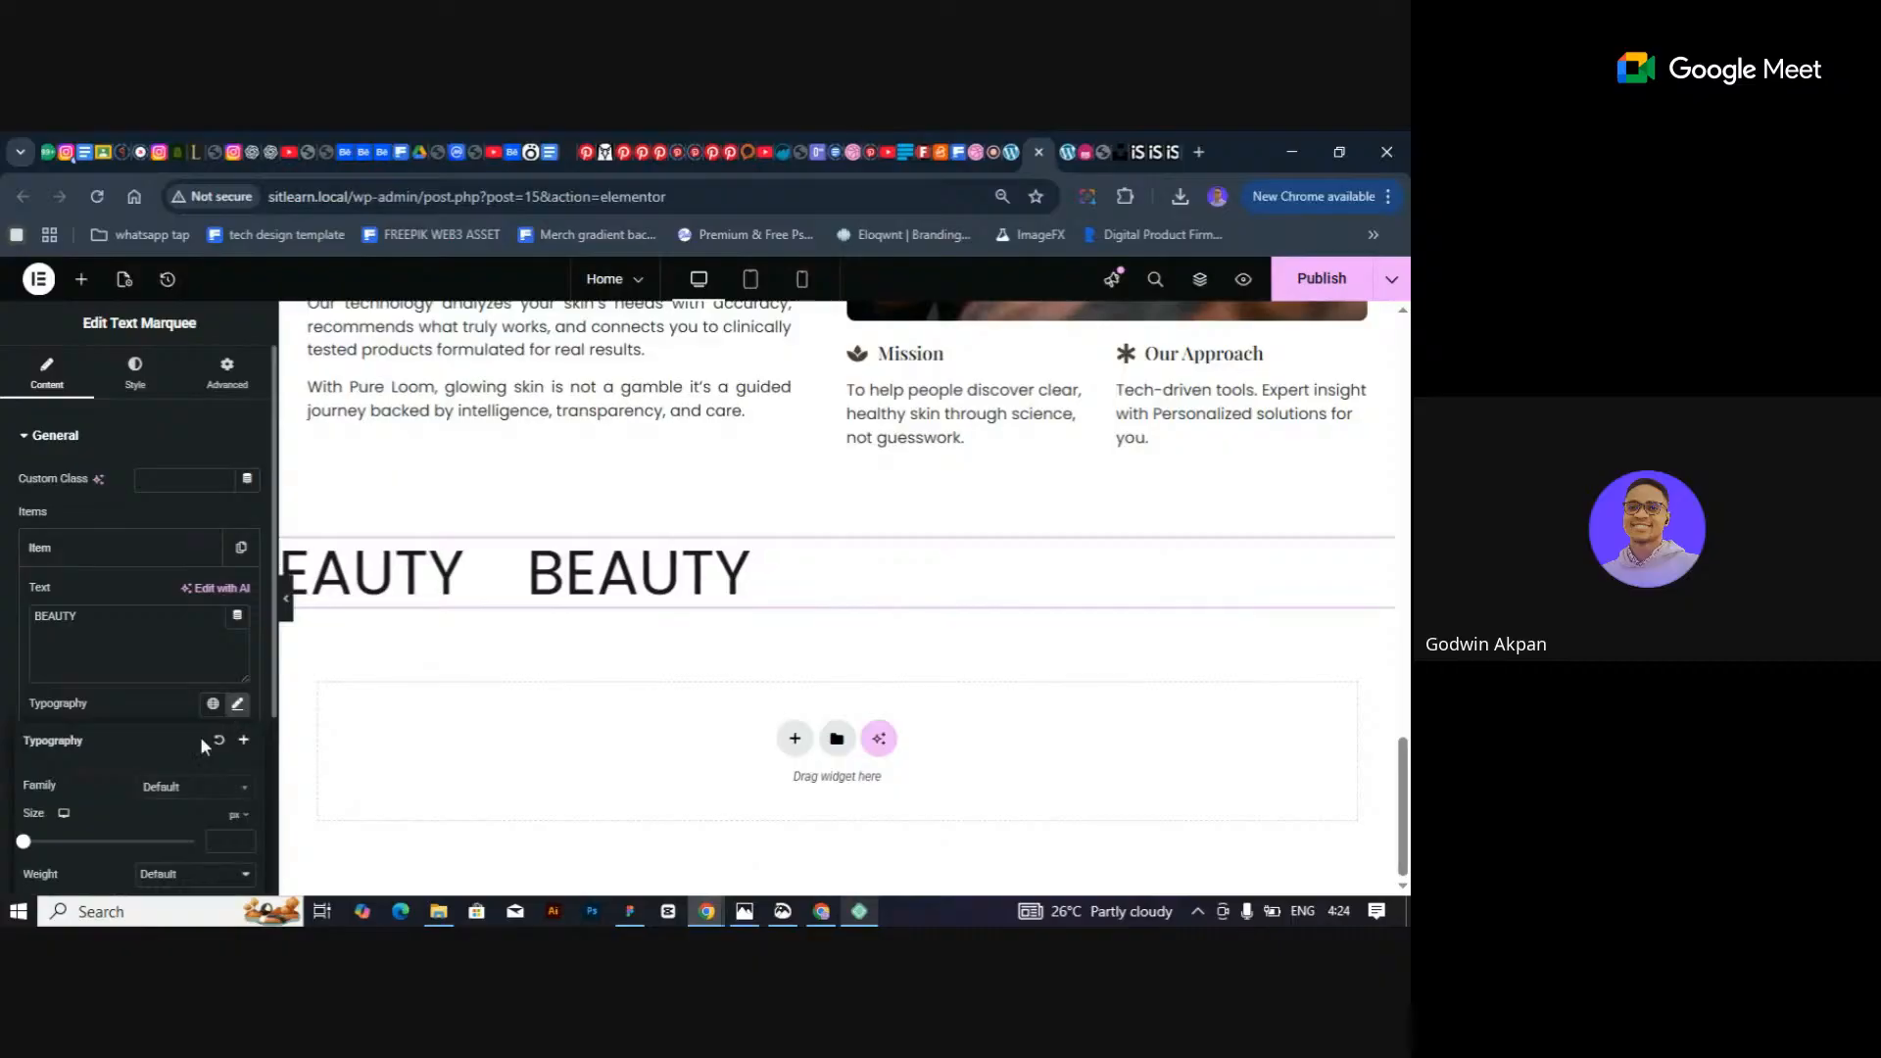
{"action": "left_click", "coordinate": [198, 789]}
{"action": "type", "text": "poppins"}
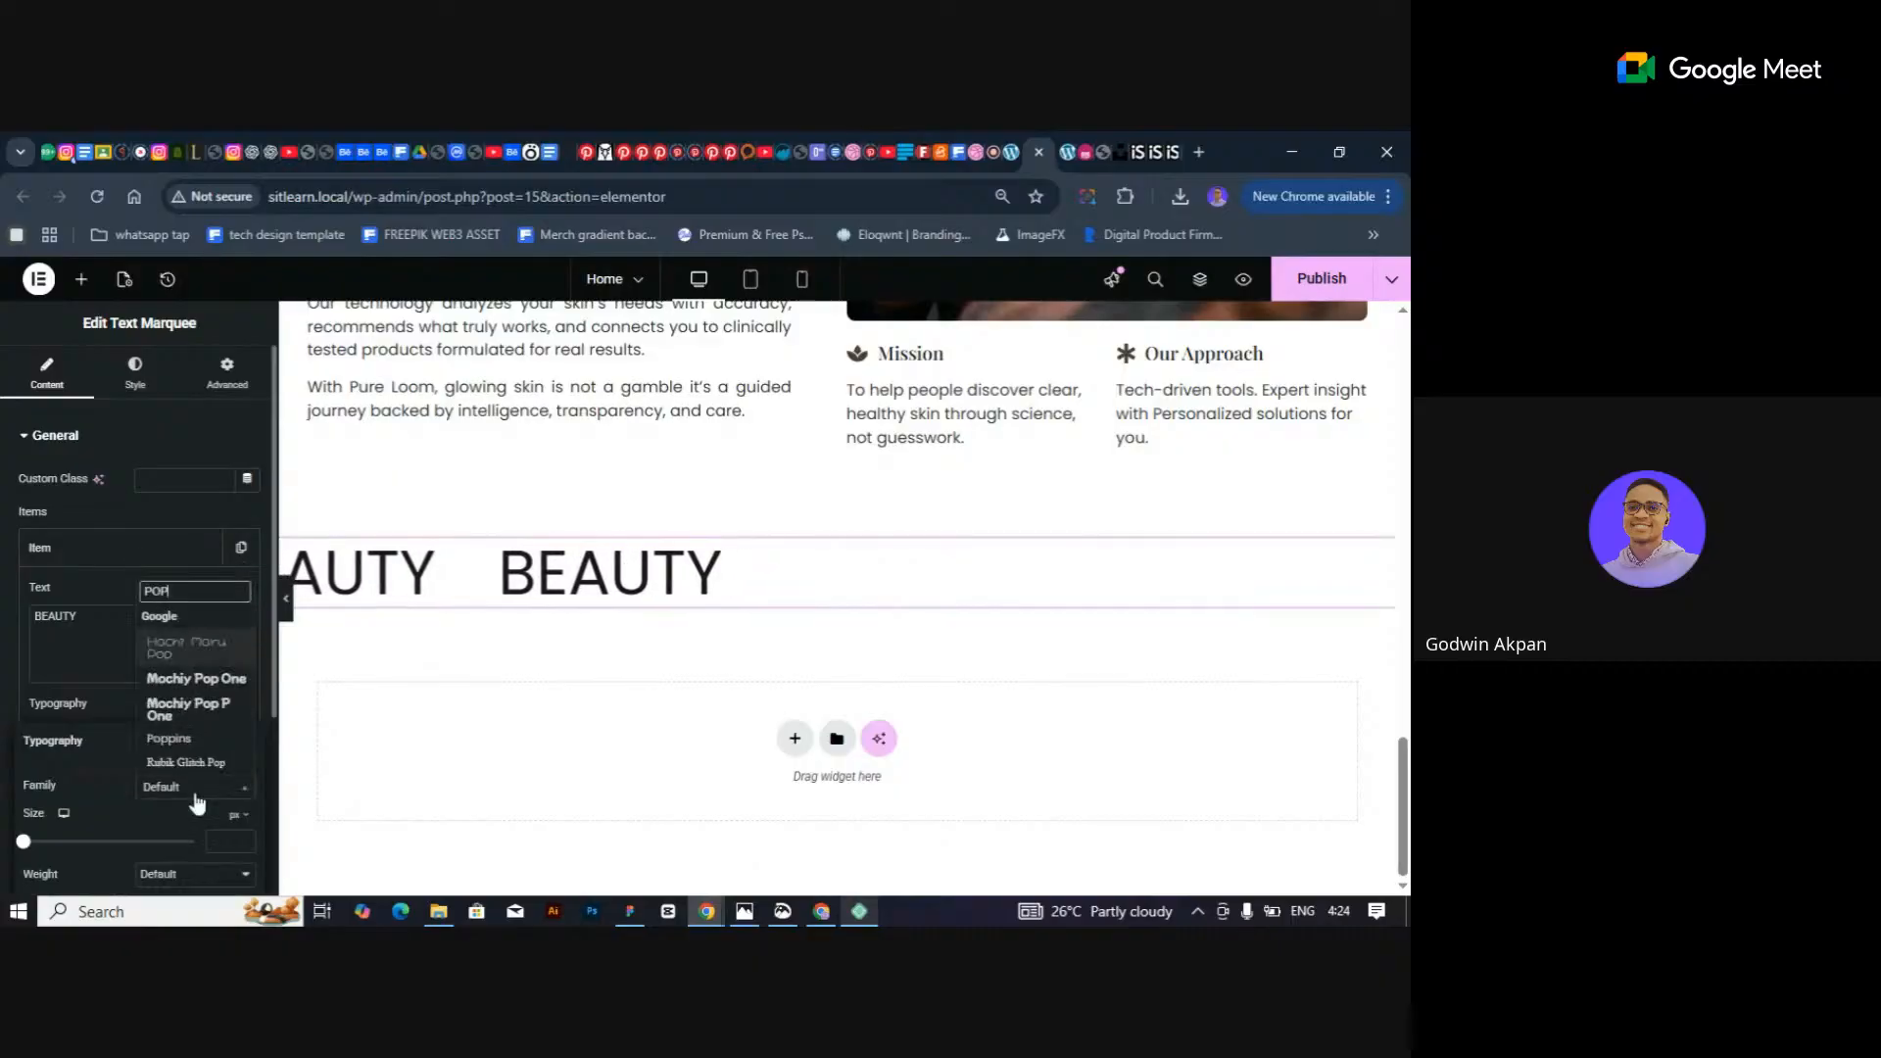
{"action": "key", "text": "Return"}
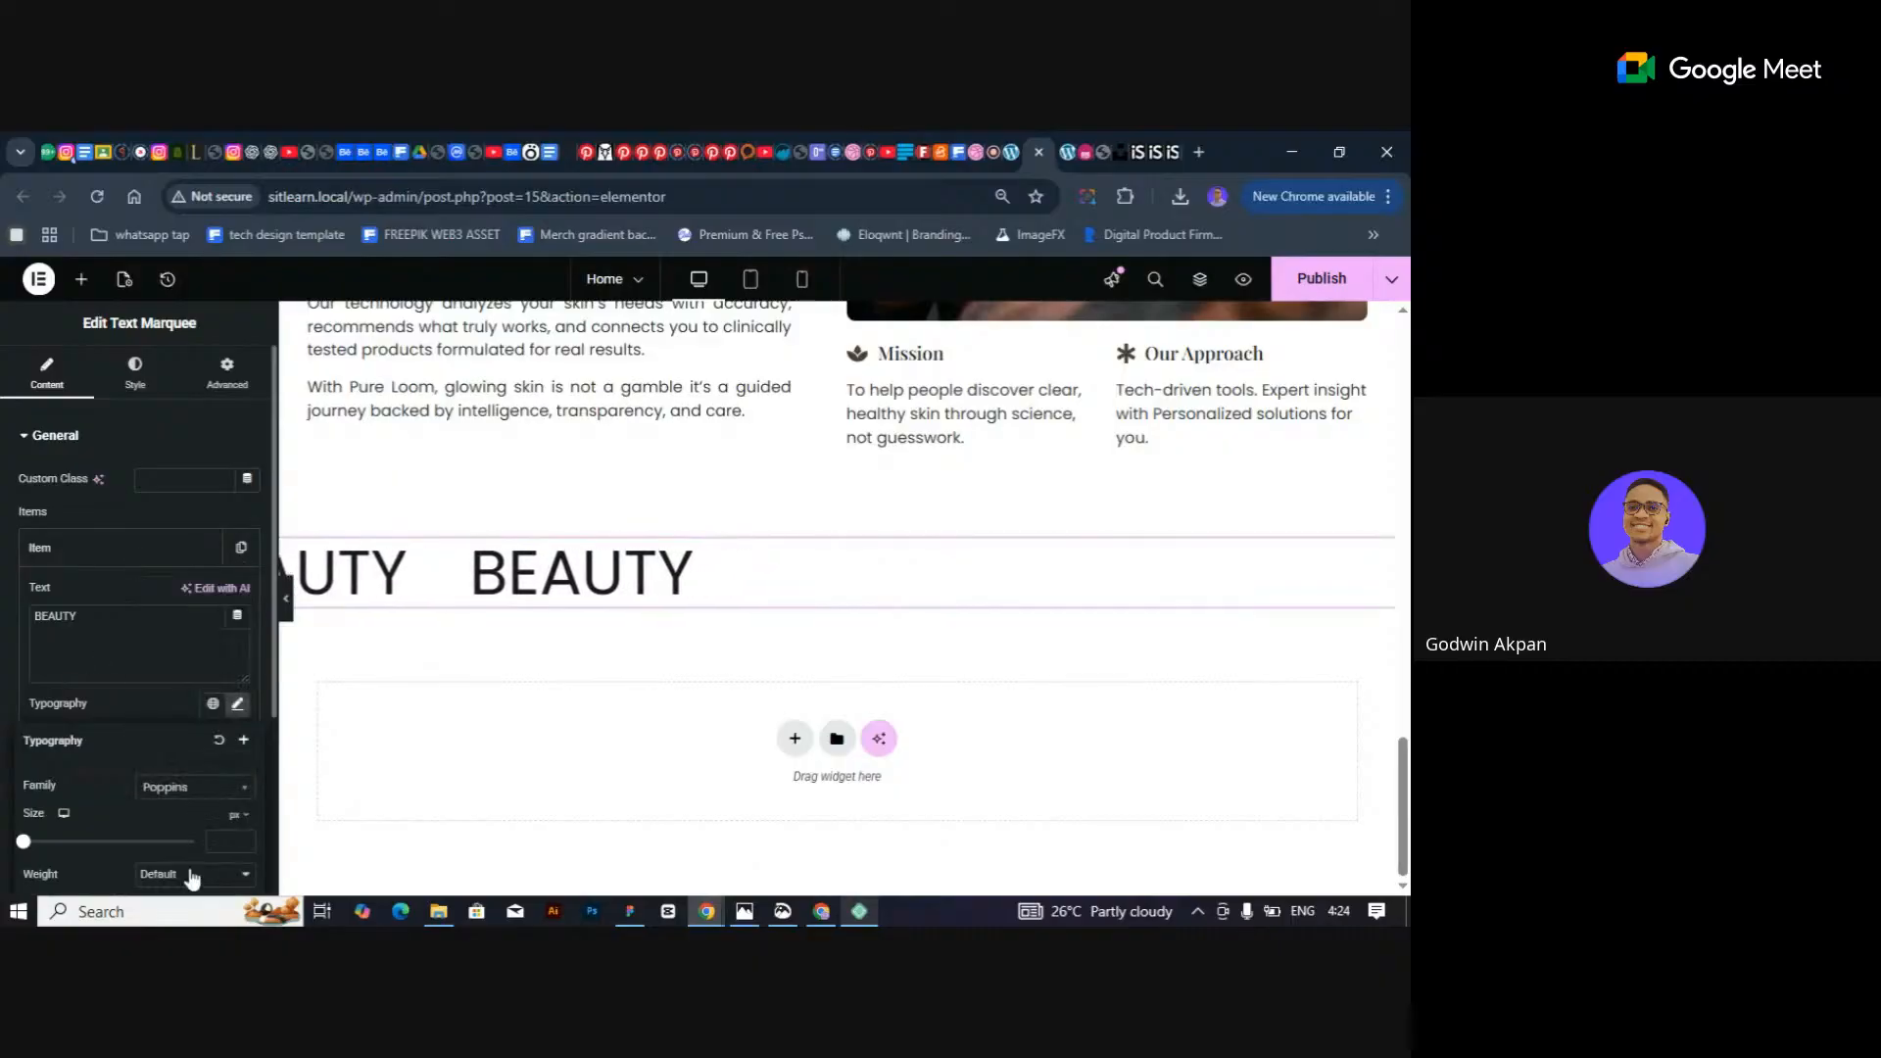
{"action": "type", "text": "67"}
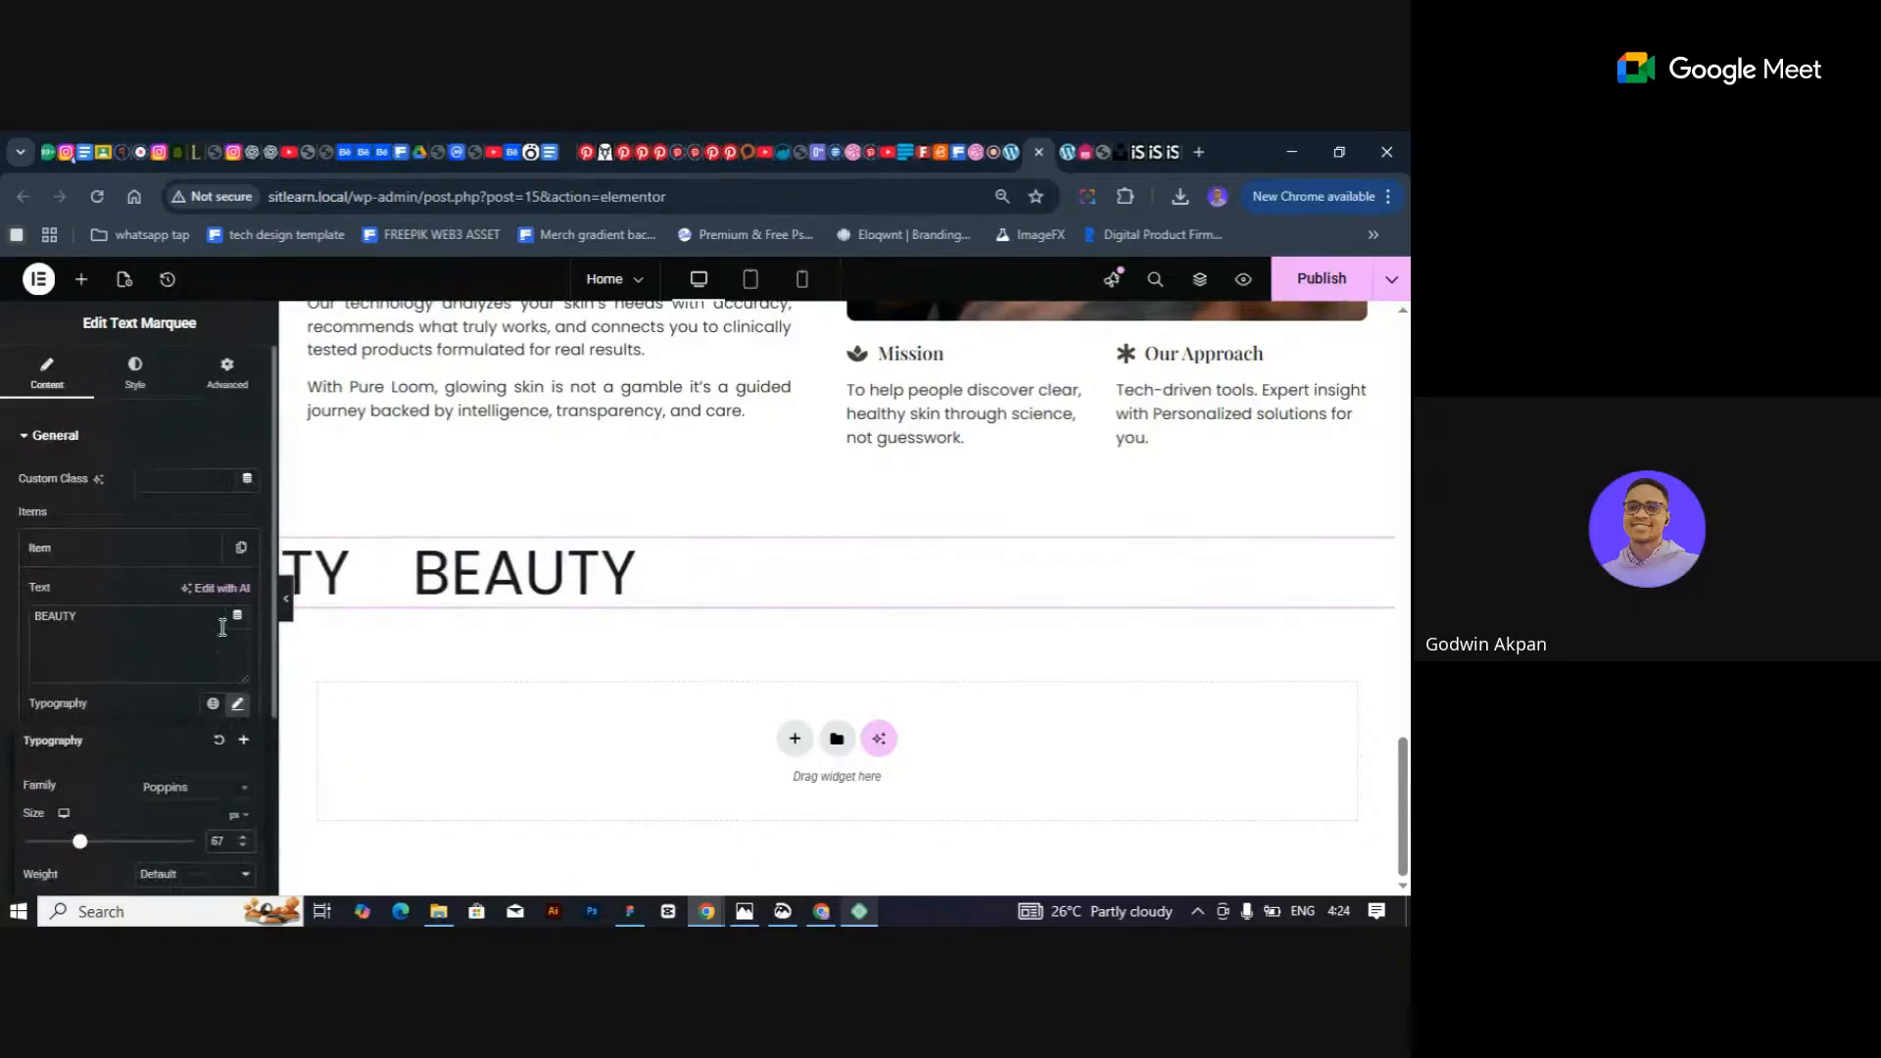
{"action": "left_click", "coordinate": [238, 704]}
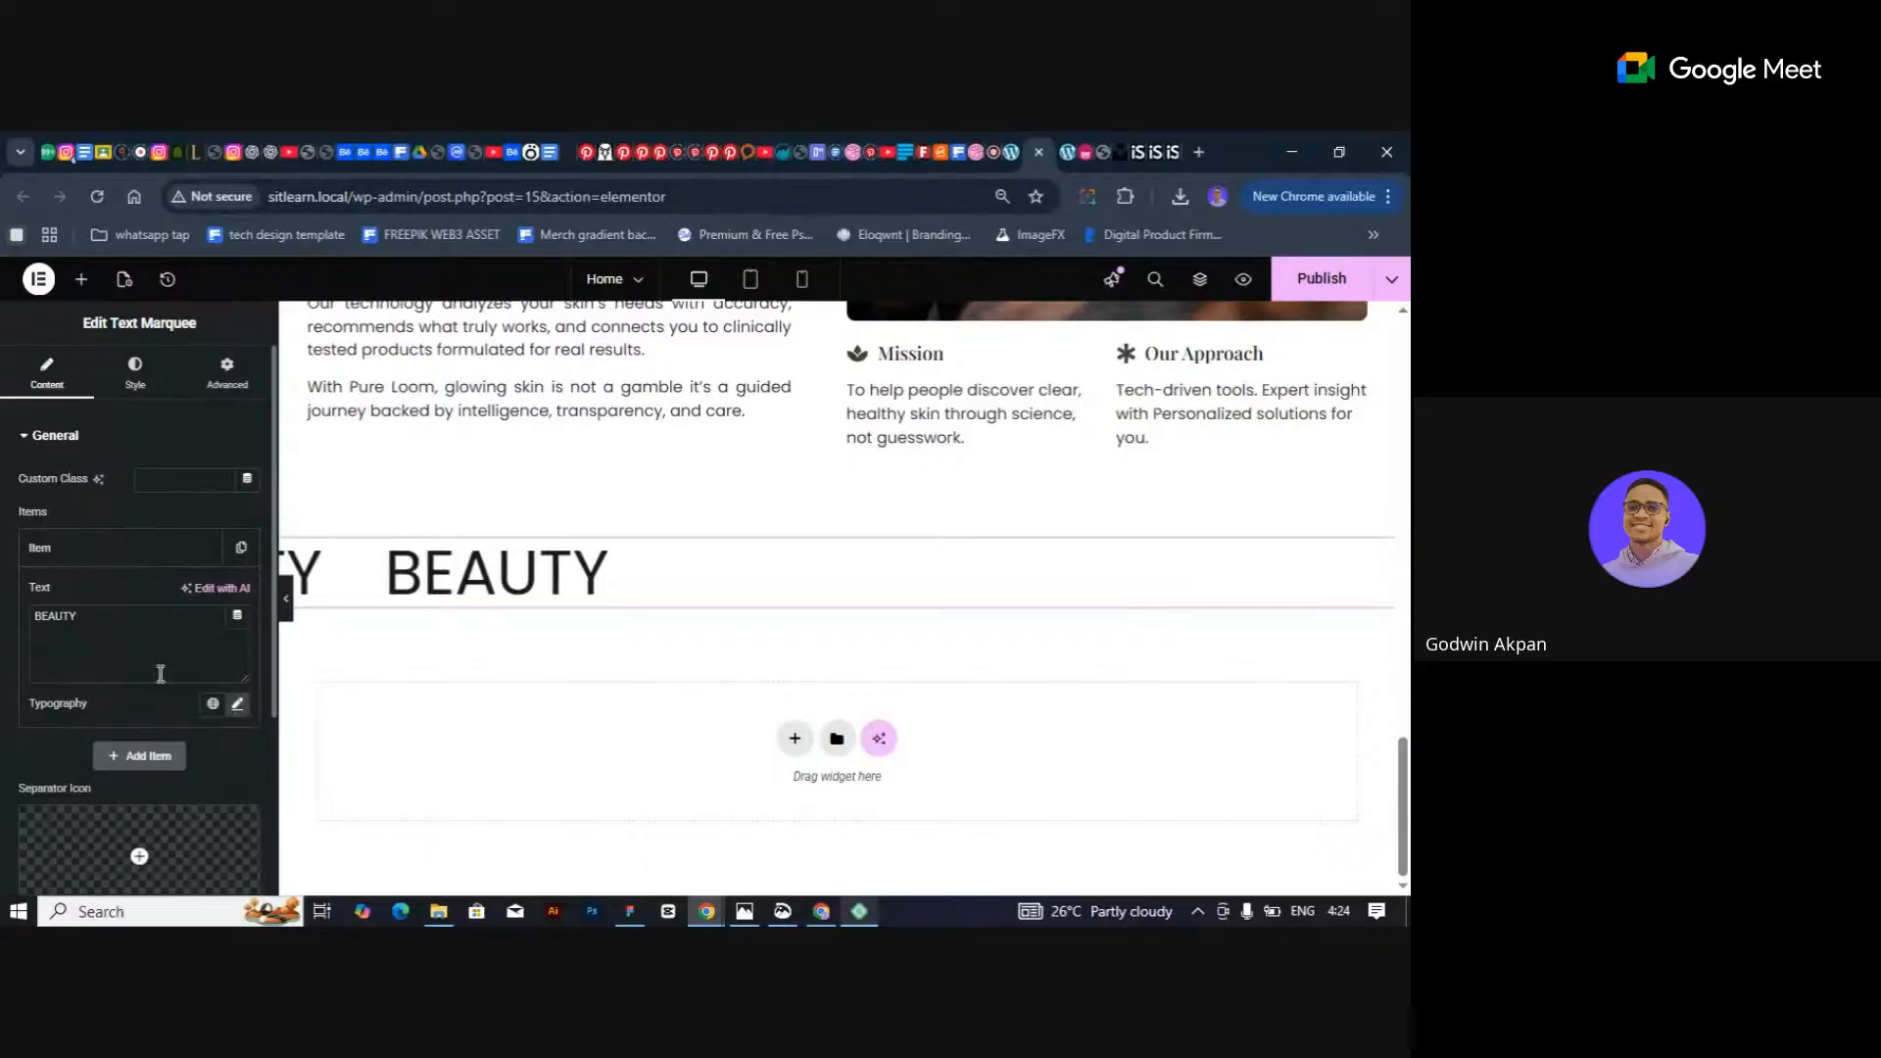
Duplicate the "BEAUTY" item twice to give the text marquee three items.
{"action": "scroll", "coordinate": [104, 579], "scroll_direction": "down", "scroll_amount": 3}
{"action": "scroll", "coordinate": [120, 590], "scroll_direction": "up", "scroll_amount": 3}
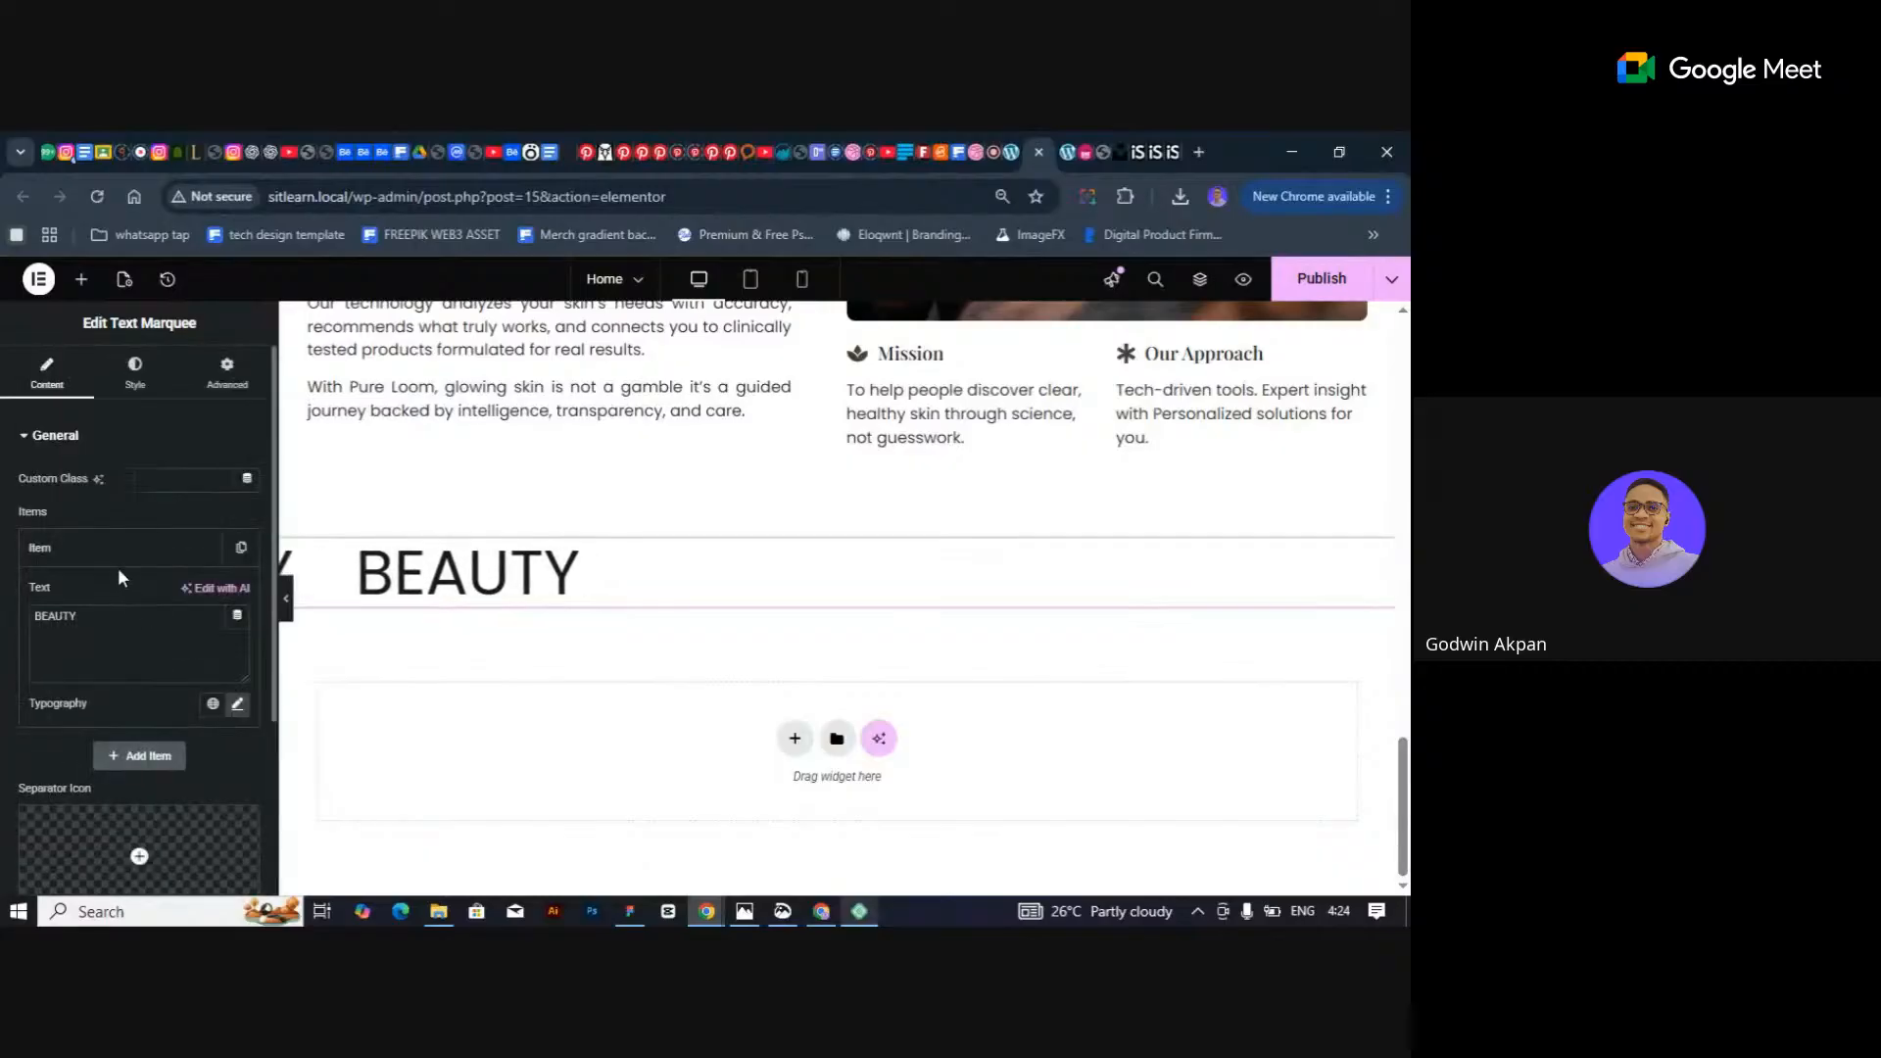
{"action": "left_click", "coordinate": [115, 548]}
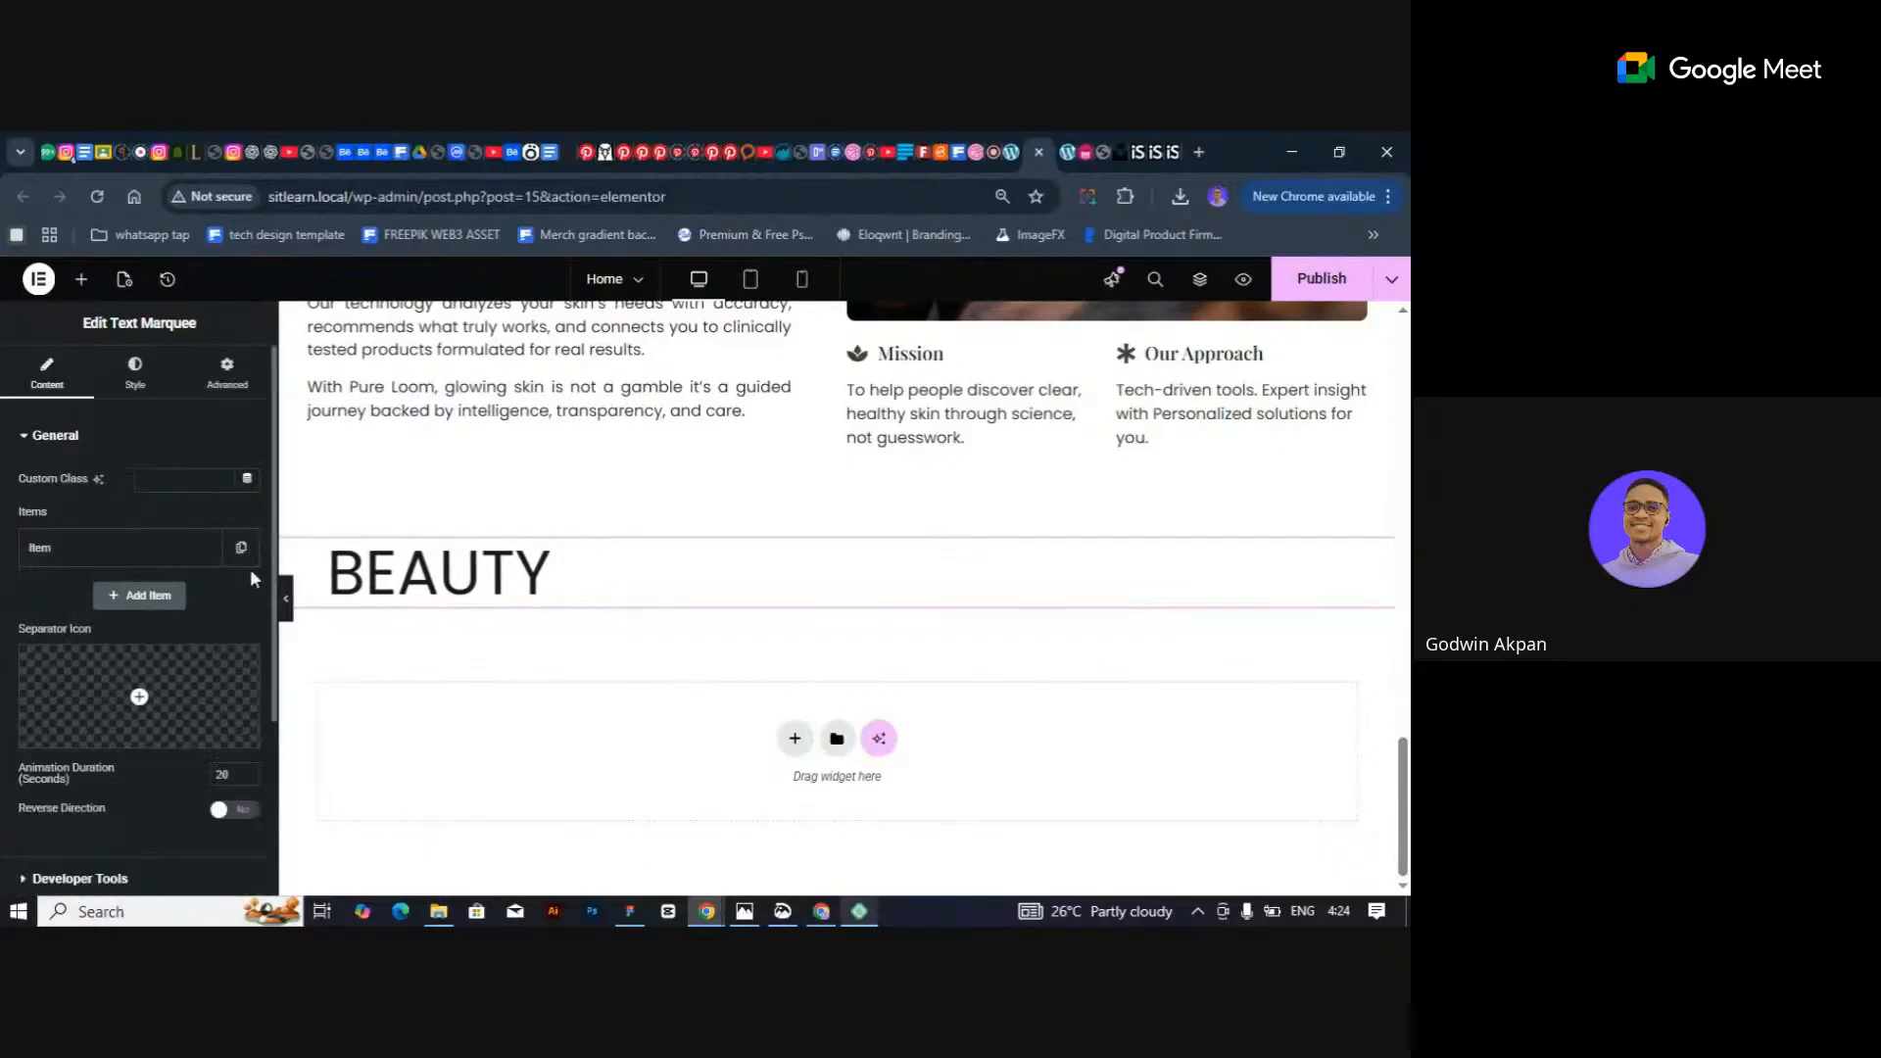
{"action": "left_click", "coordinate": [139, 595]}
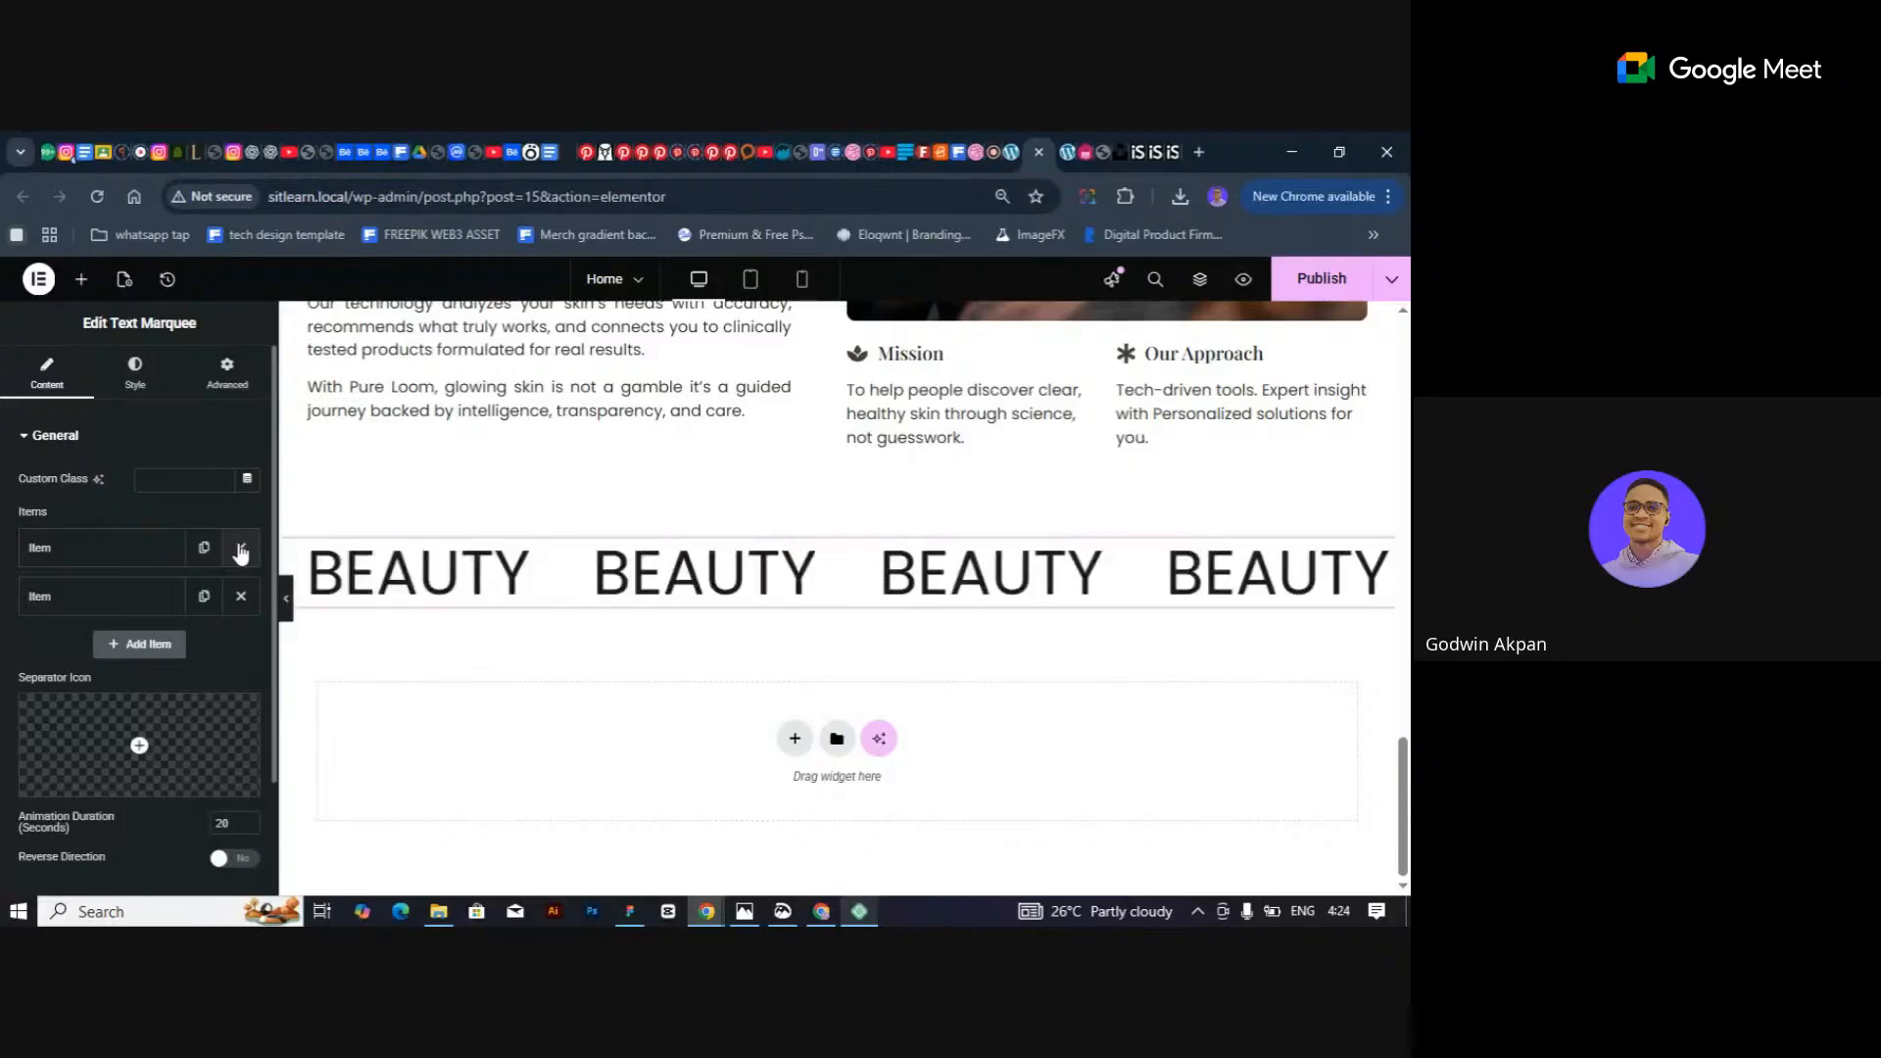
{"action": "left_click", "coordinate": [204, 596]}
Replace the text of the second marquee item with "SKIN CARE".
{"action": "left_click", "coordinate": [101, 601]}
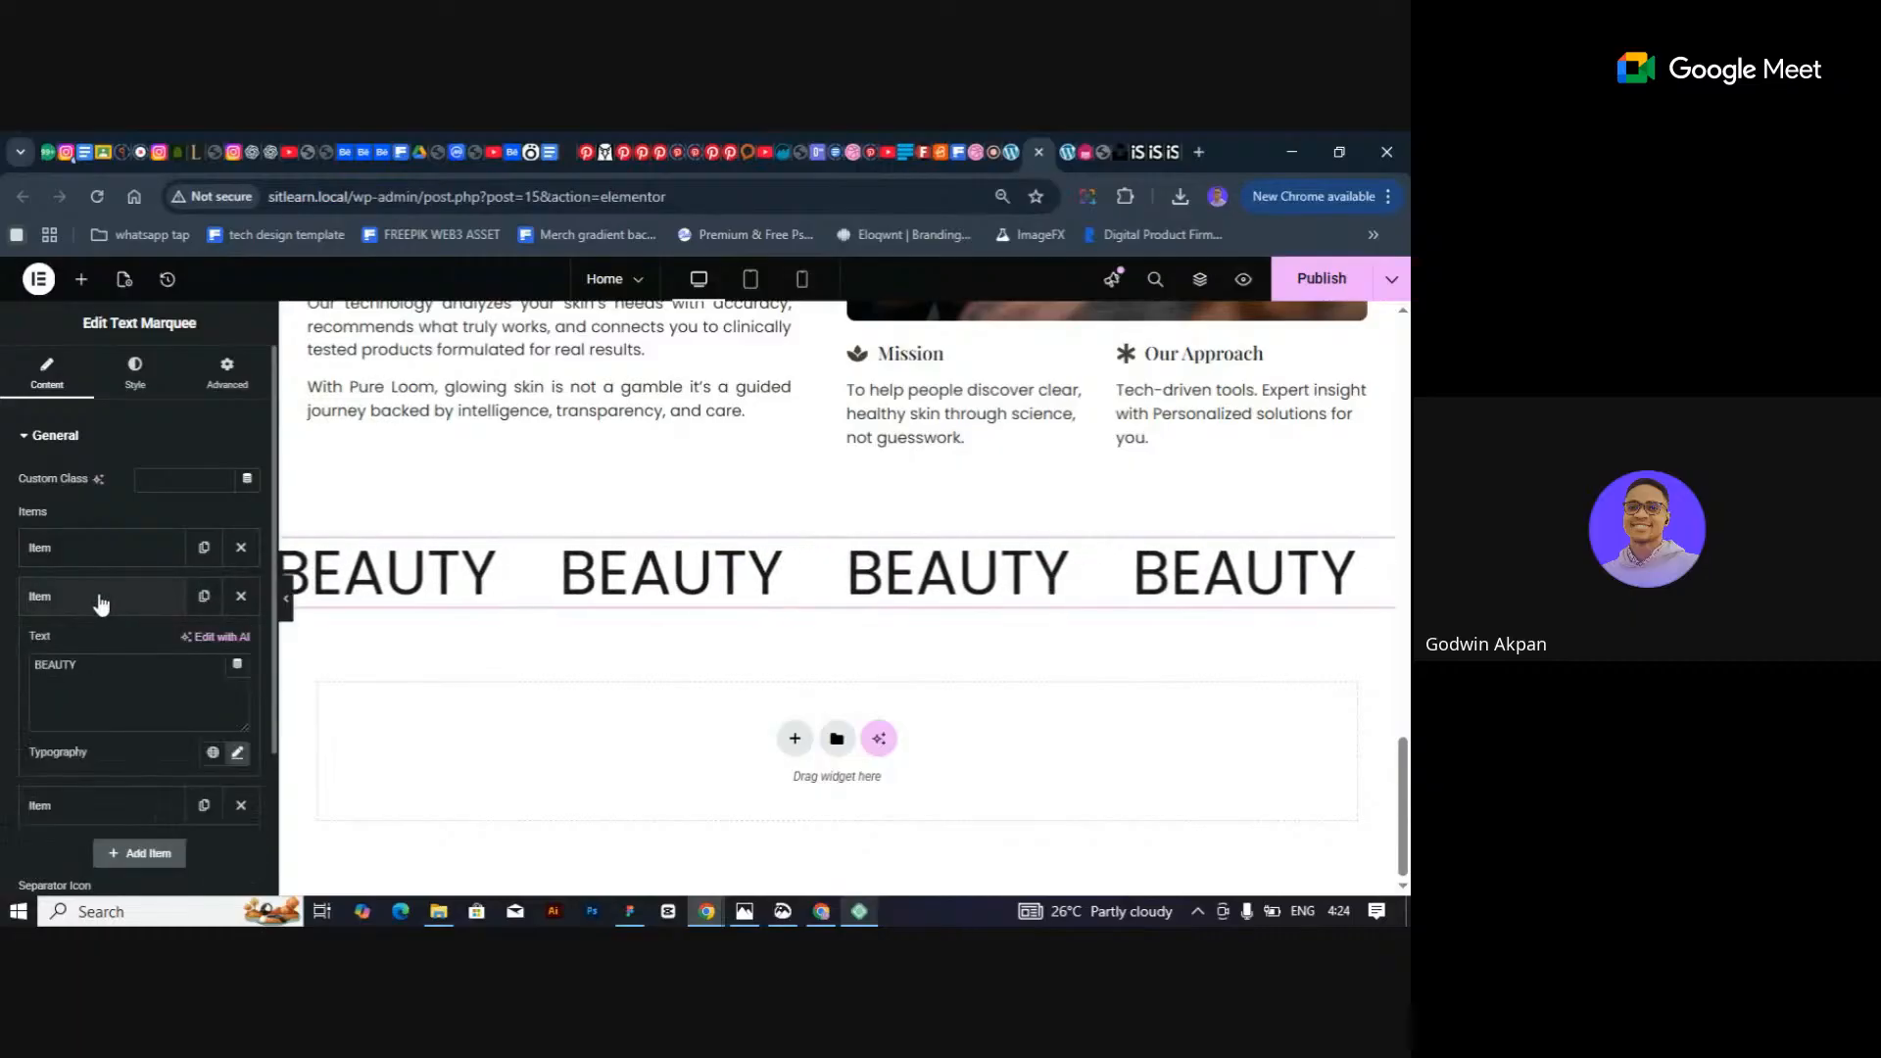
{"action": "double_click", "coordinate": [92, 676]}
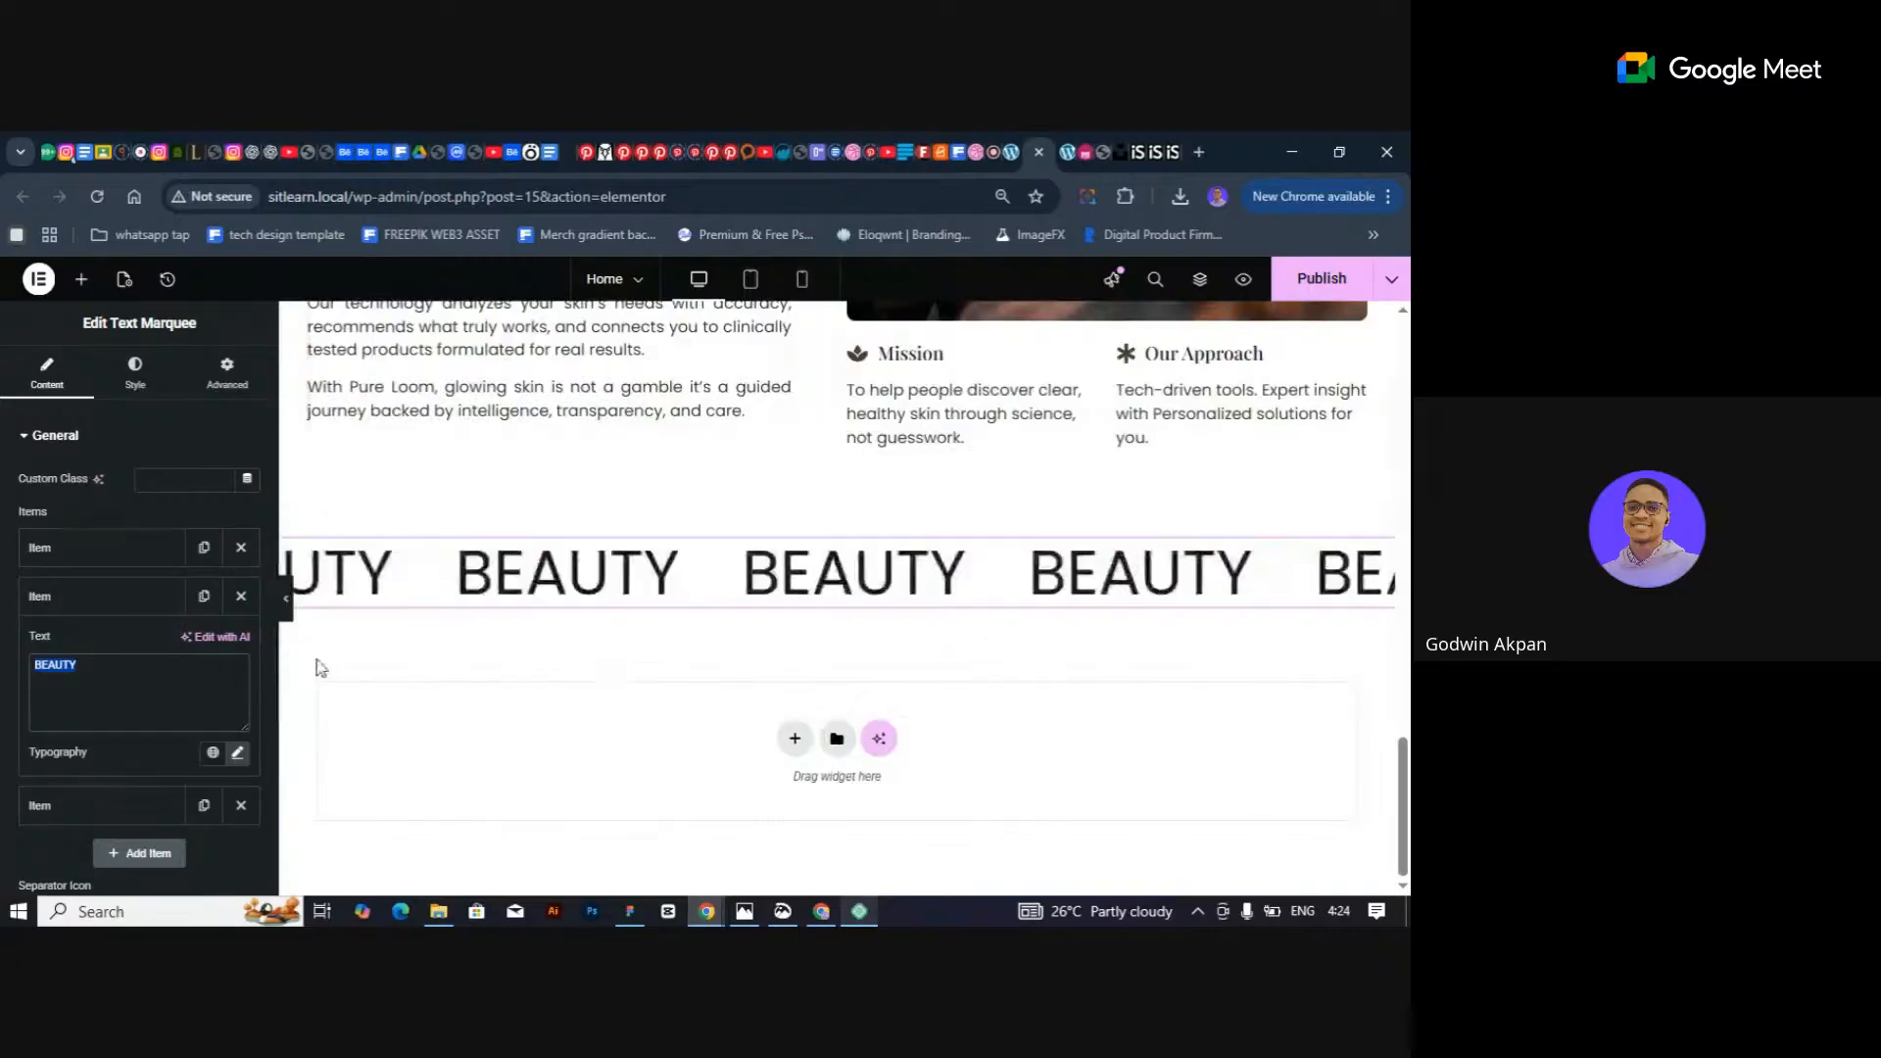
{"action": "type", "text": "SKIN CA"}
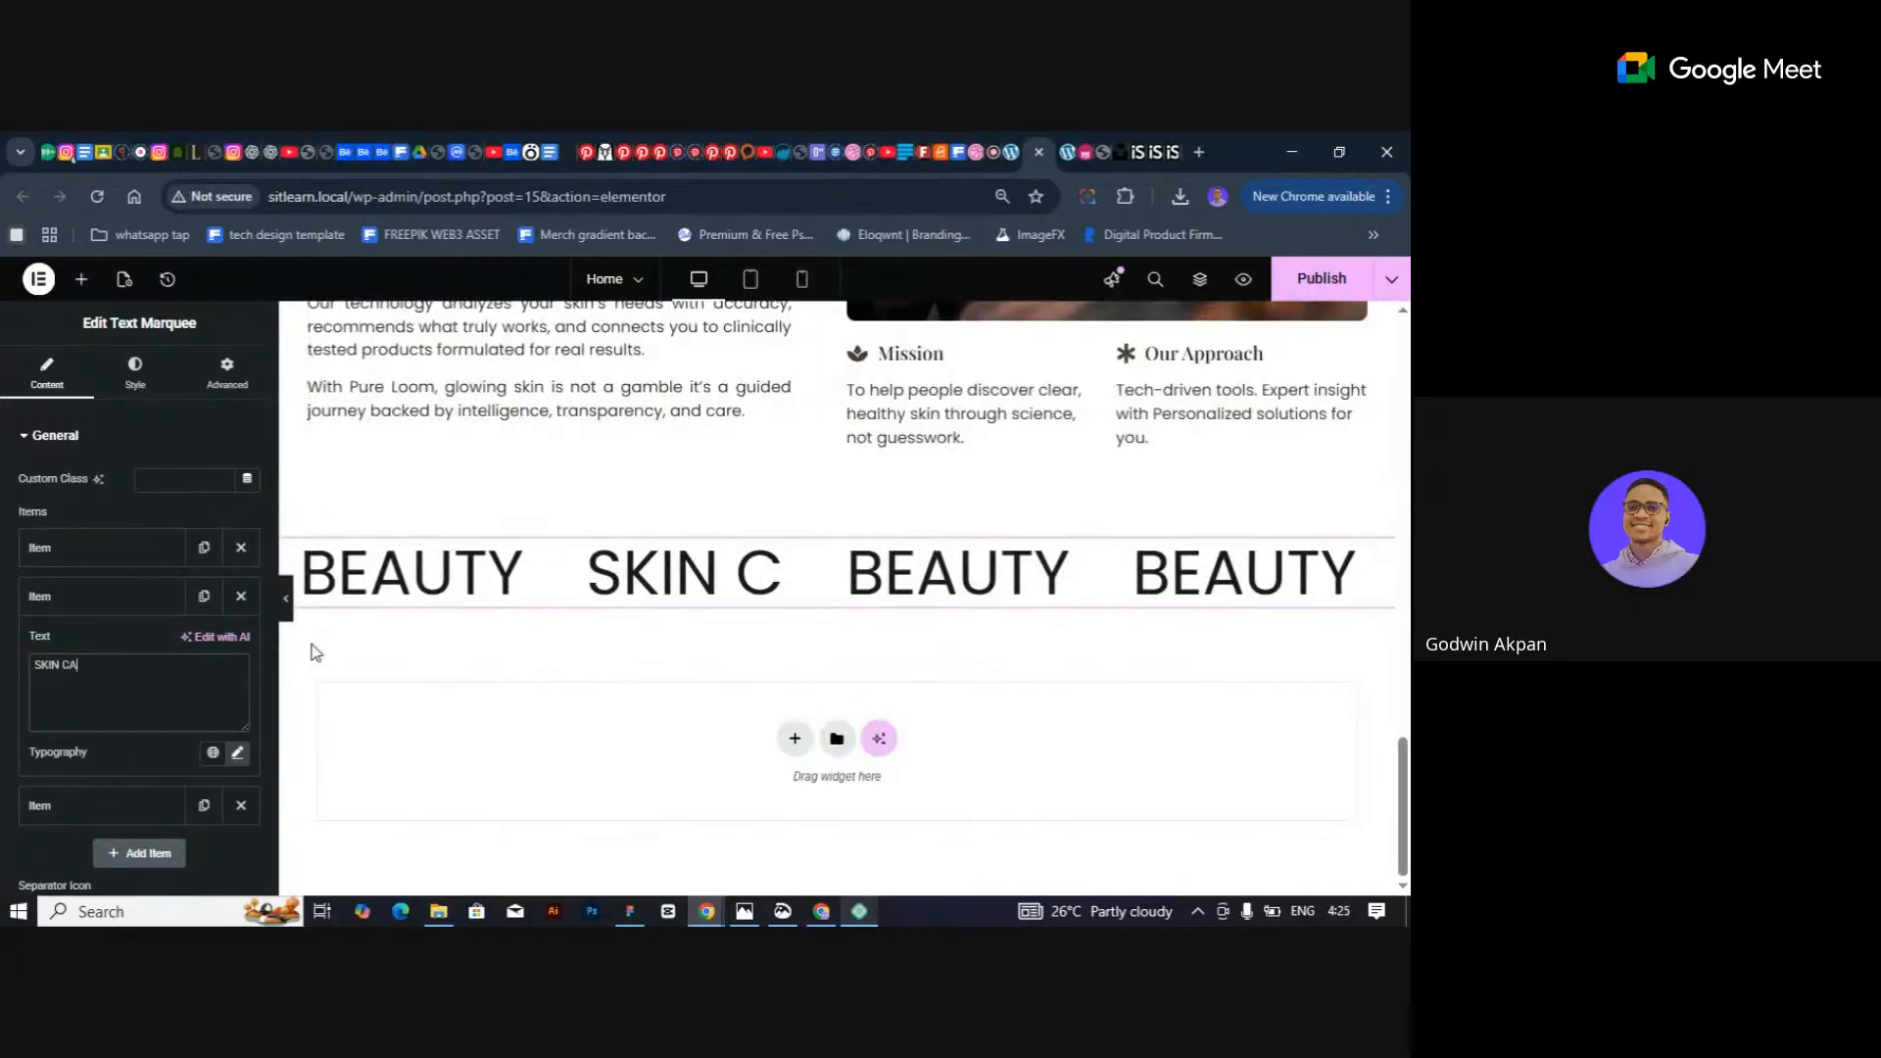
{"action": "type", "text": "RE"}
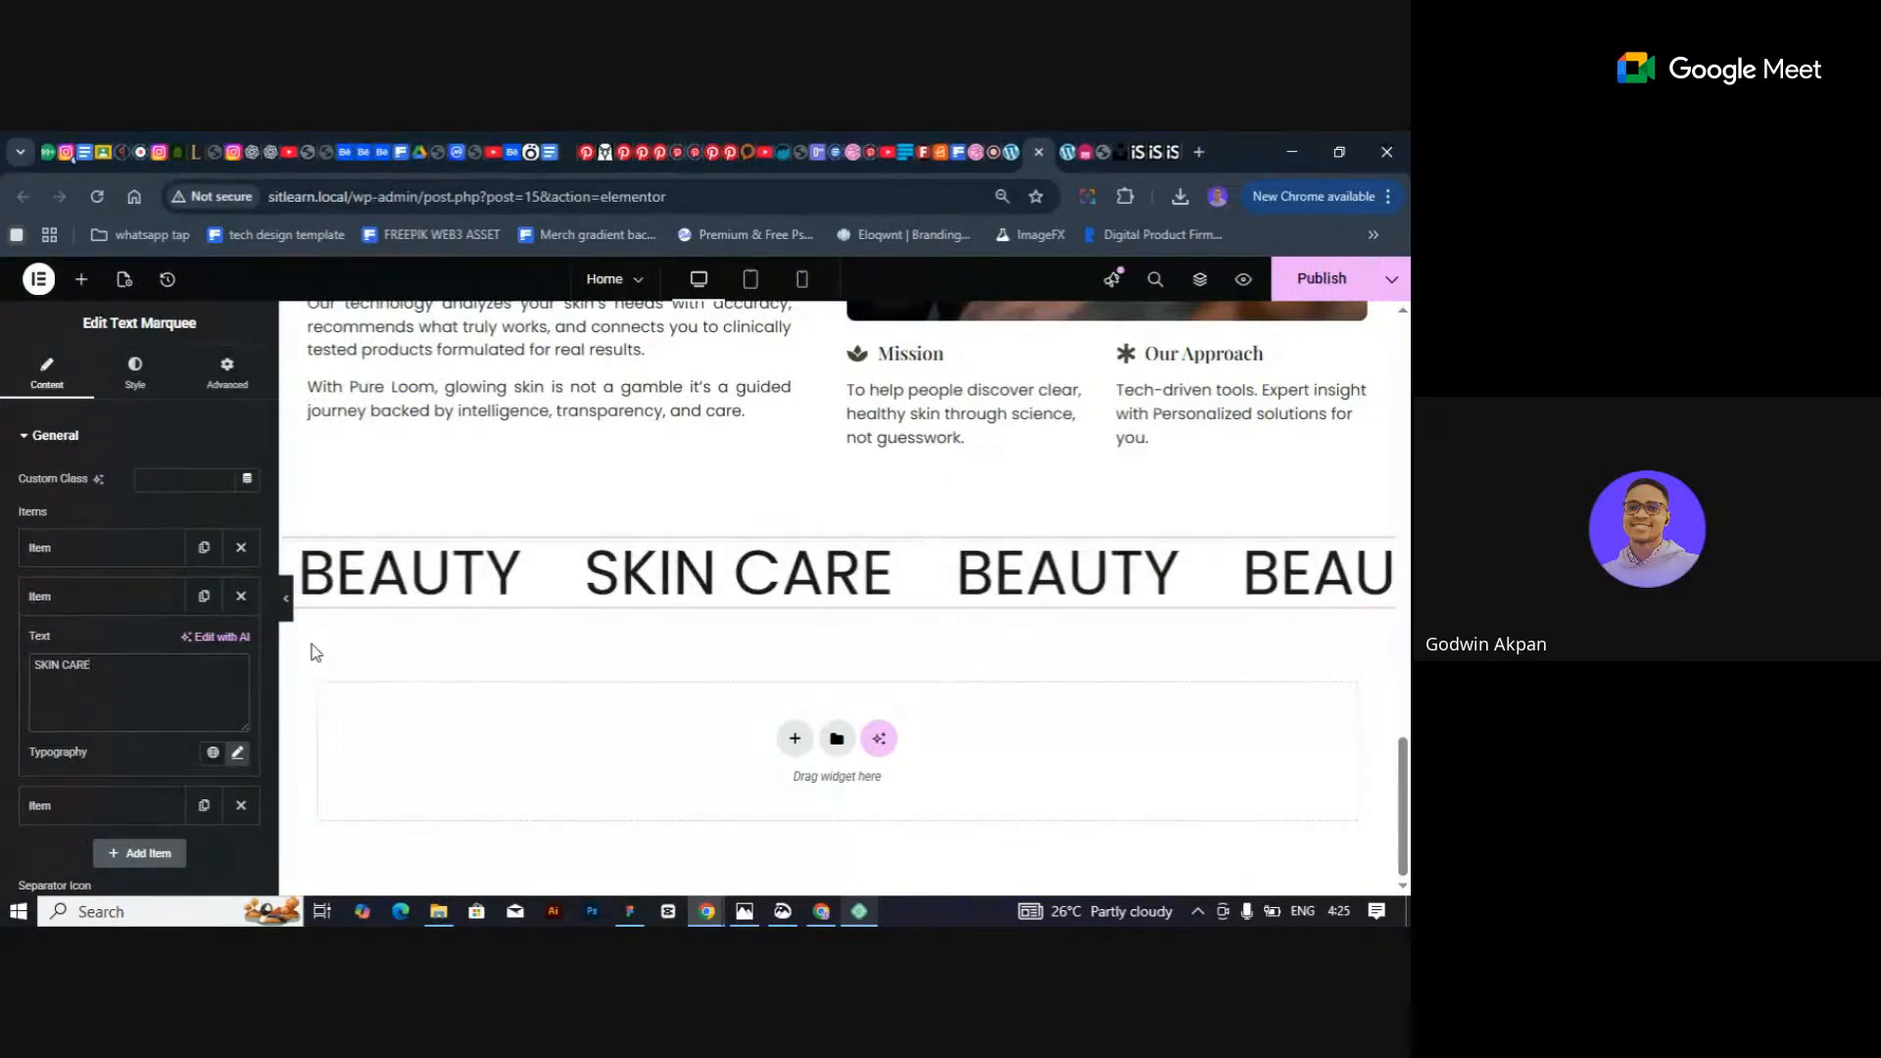
{"action": "left_click", "coordinate": [94, 596]}
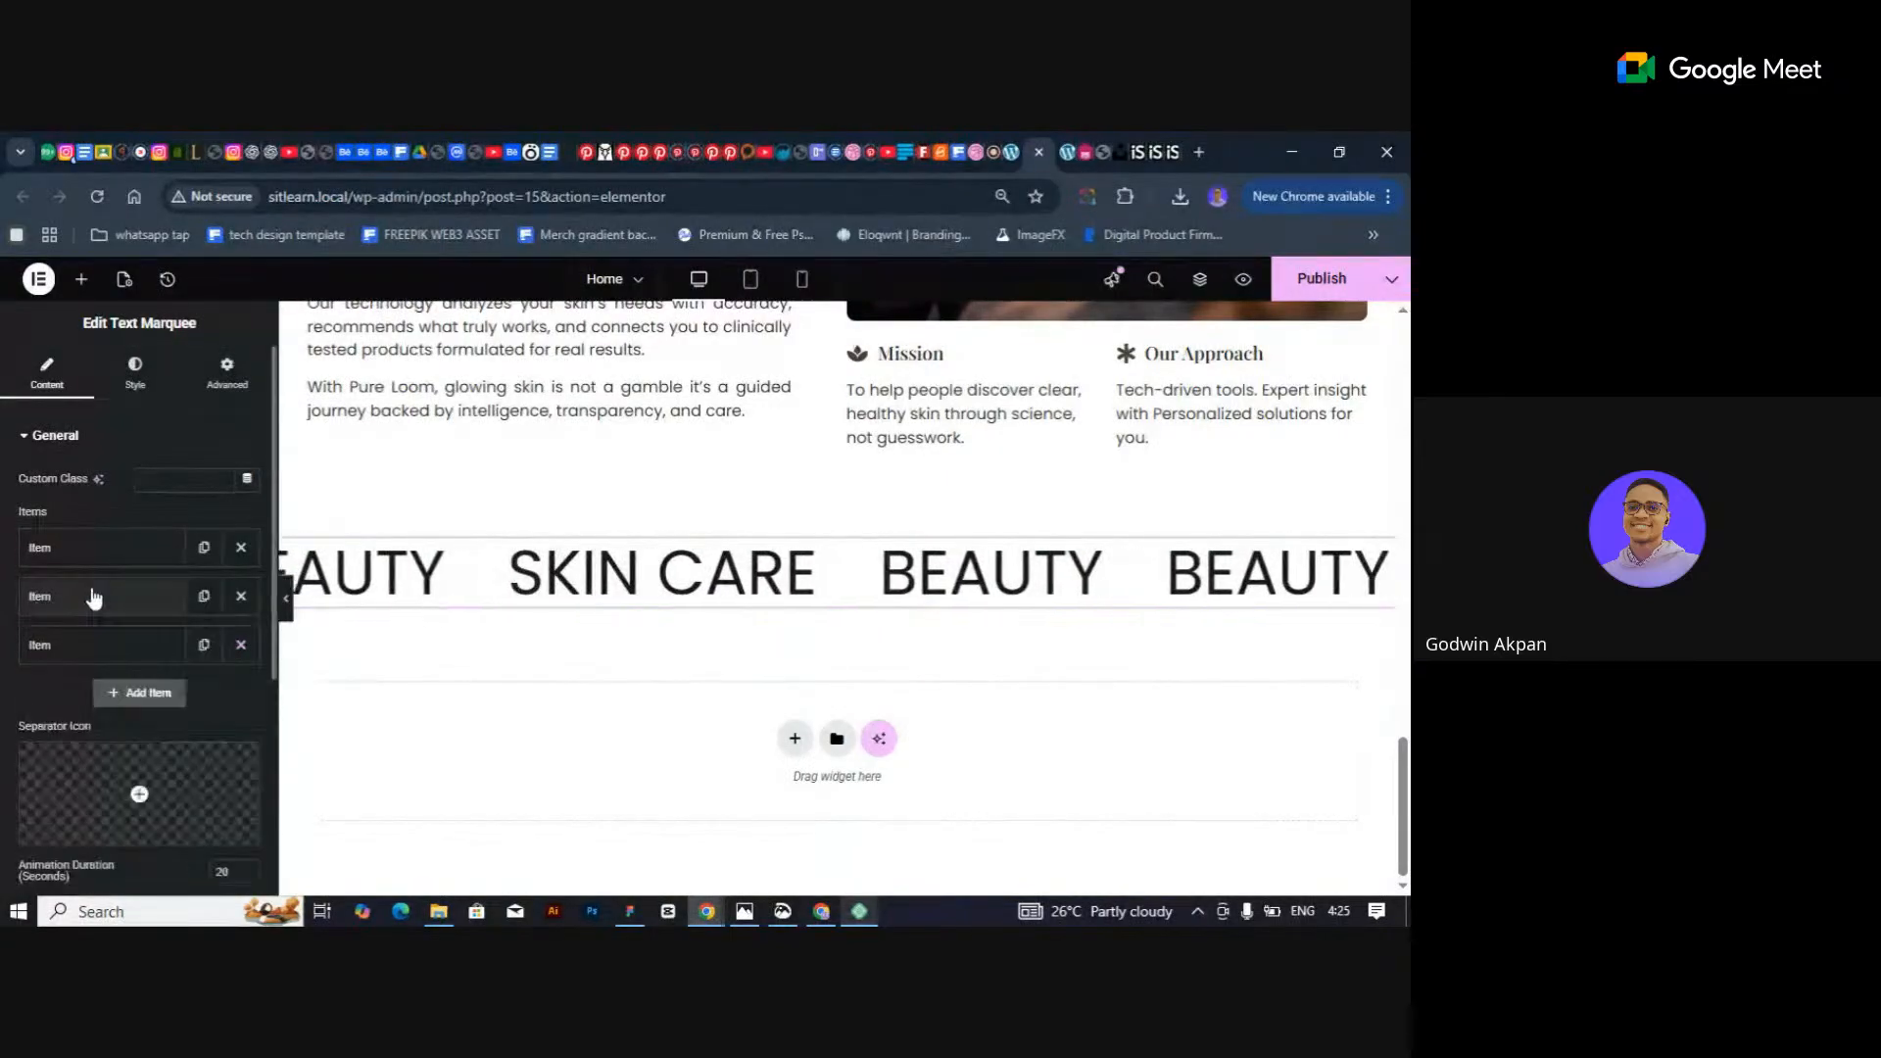
Replace the text of the third marquee item with "PURE LOOM".
{"action": "left_click", "coordinate": [73, 647]}
{"action": "left_click_drag", "start_coordinate": [98, 714], "coordinate": [2, 722]}
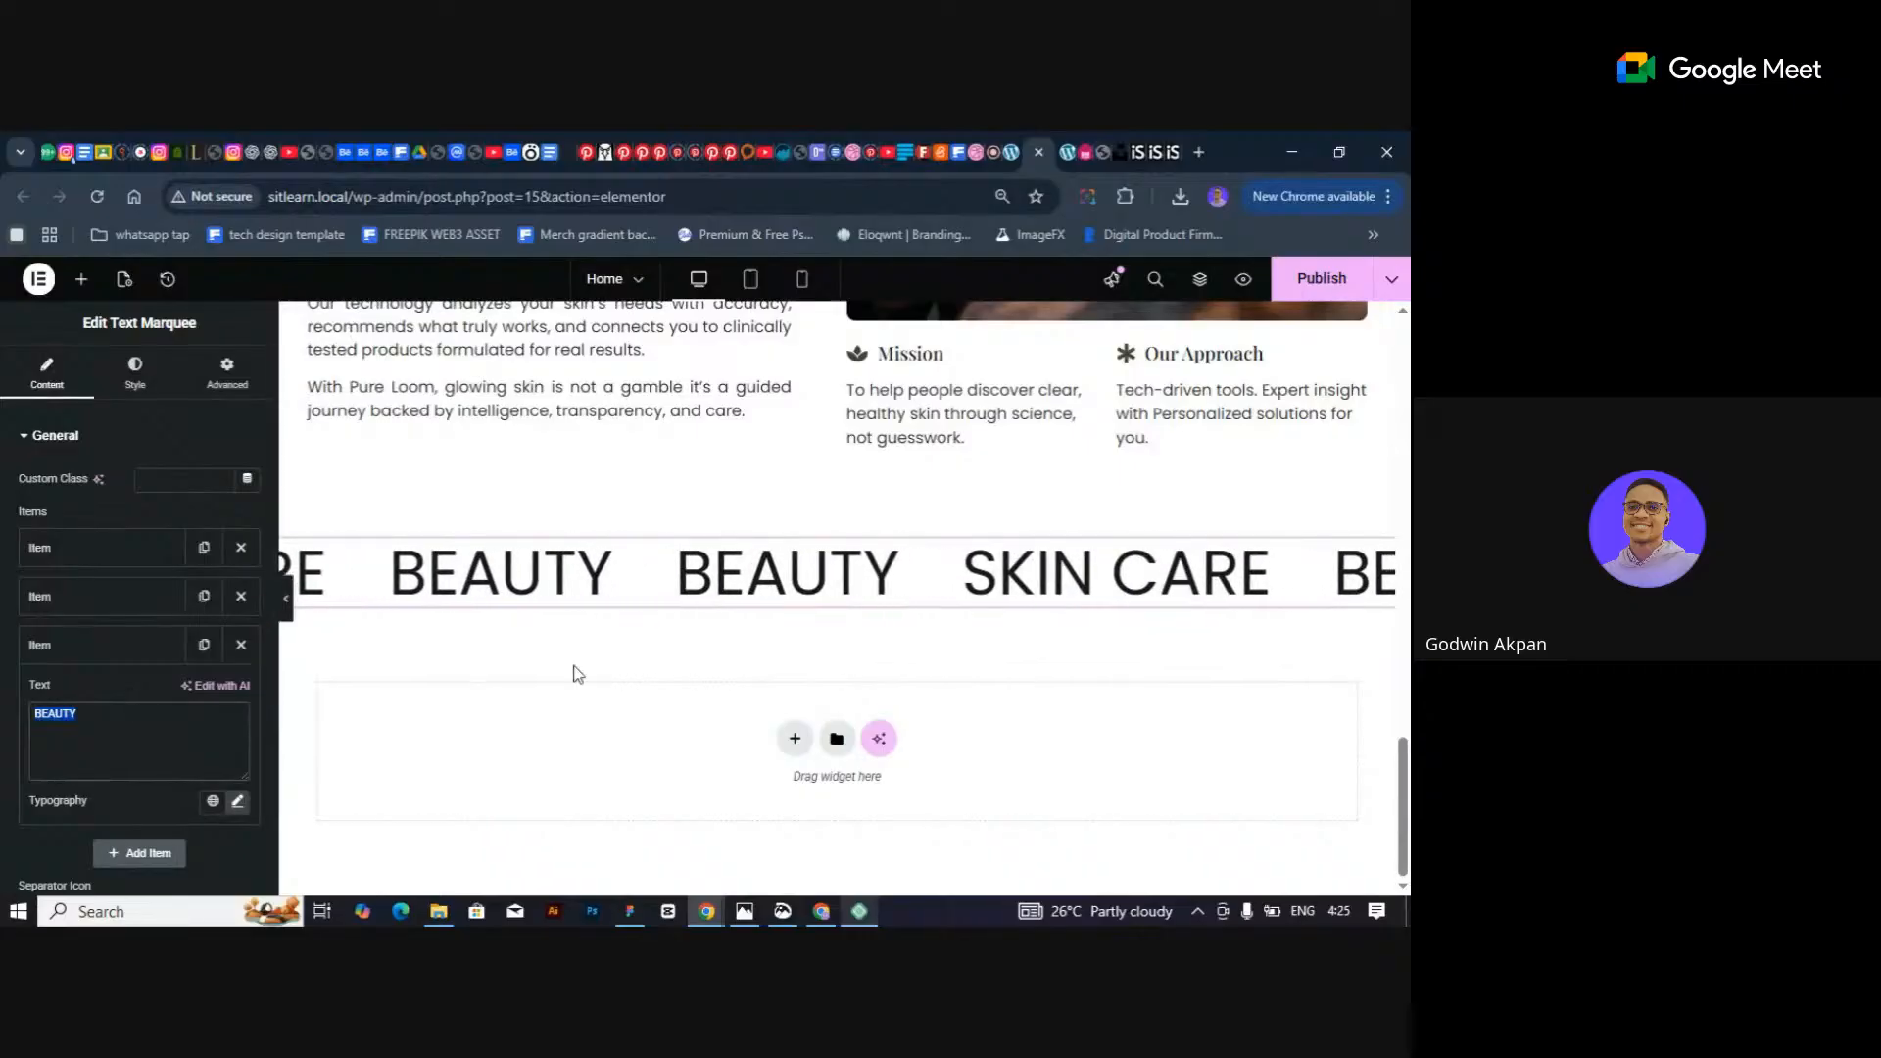
{"action": "scroll", "coordinate": [579, 674], "scroll_direction": "up", "scroll_amount": 10}
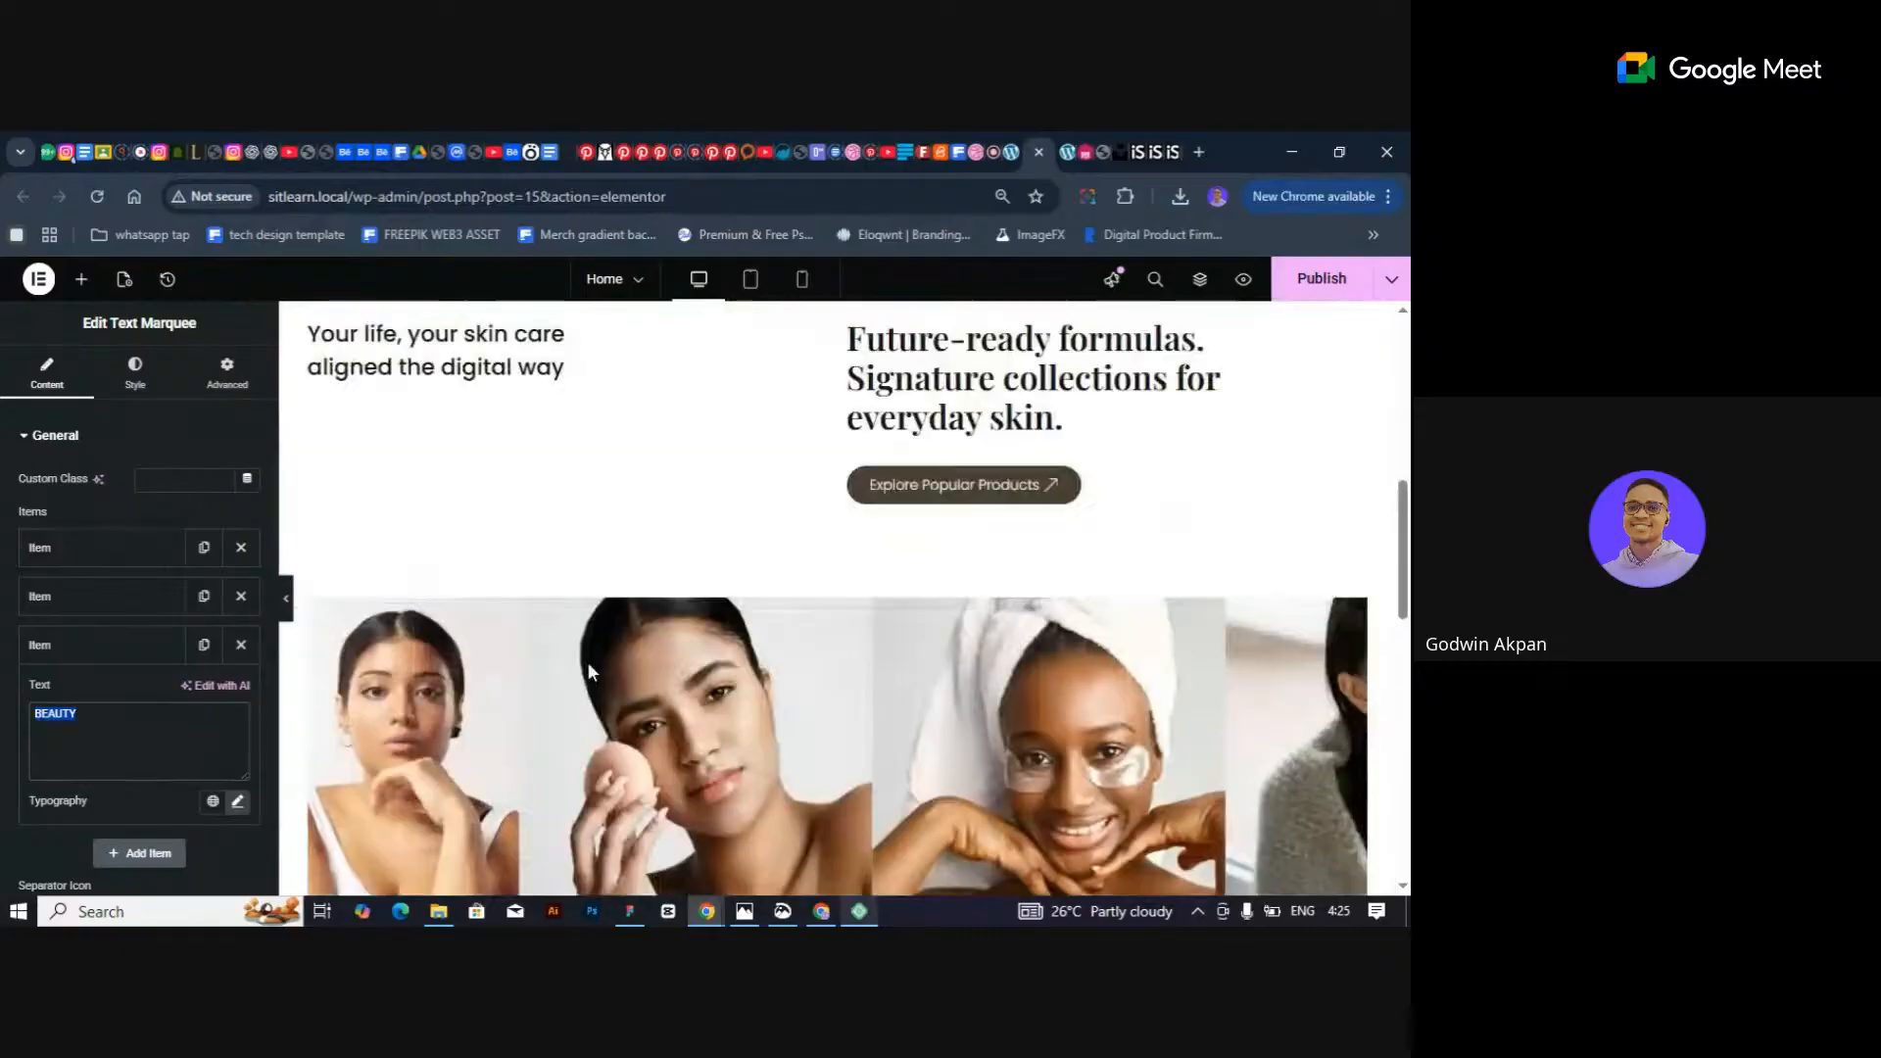
{"action": "scroll", "coordinate": [588, 664], "scroll_direction": "down", "scroll_amount": 10}
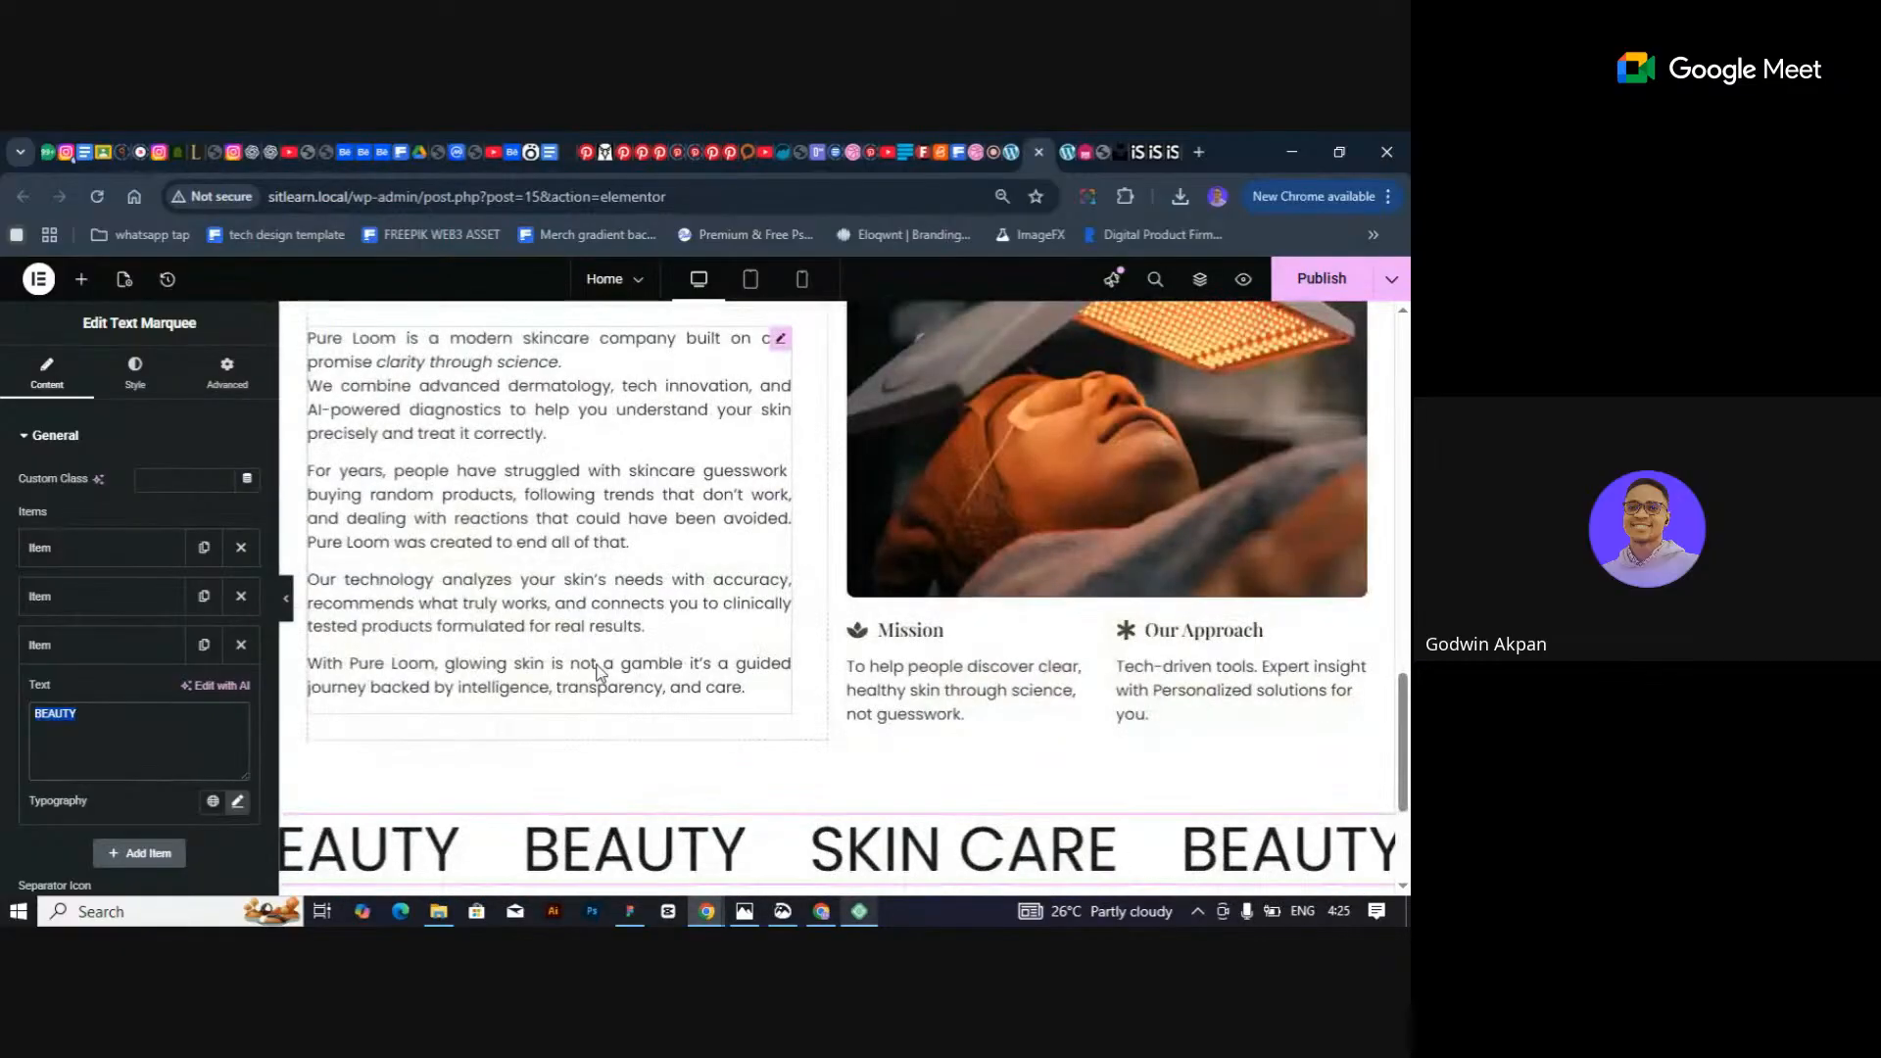
{"action": "scroll", "coordinate": [600, 672], "scroll_direction": "down", "scroll_amount": 3}
{"action": "type", "text": "PuRE"}
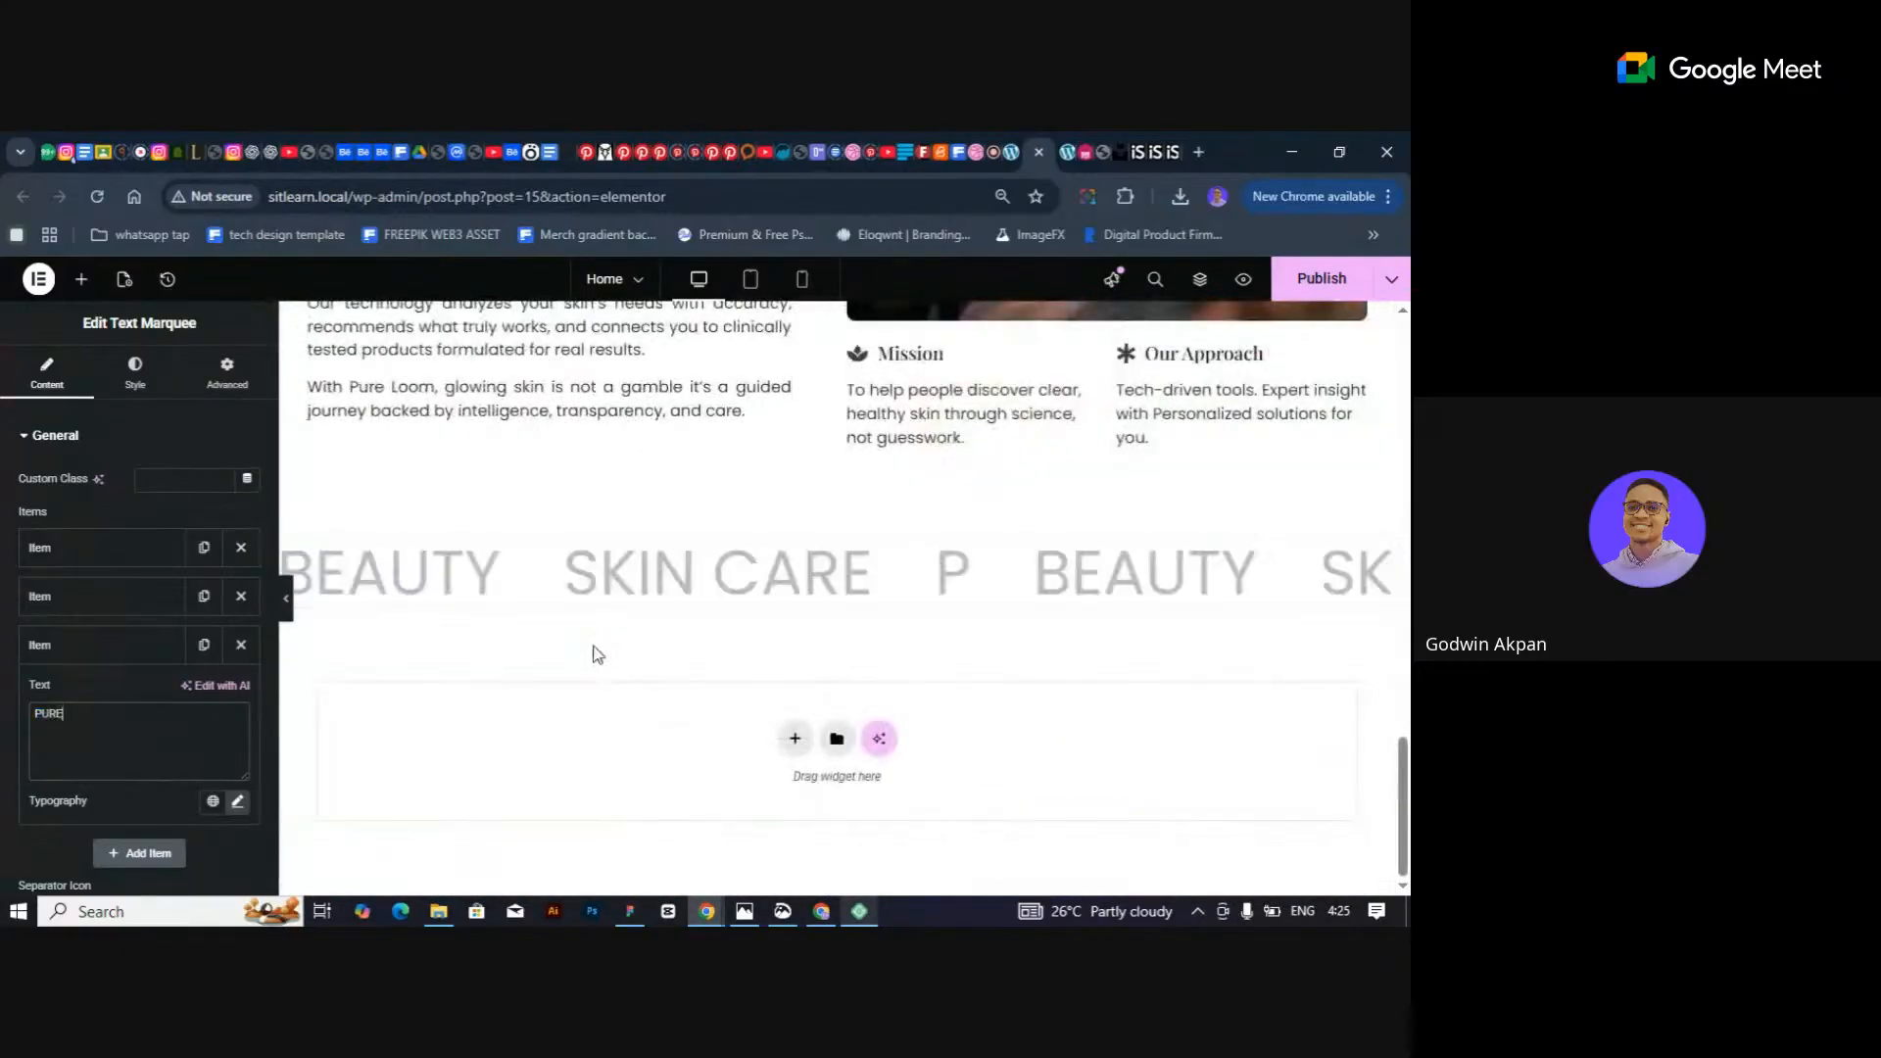
{"action": "type", "text": " LOOM"}
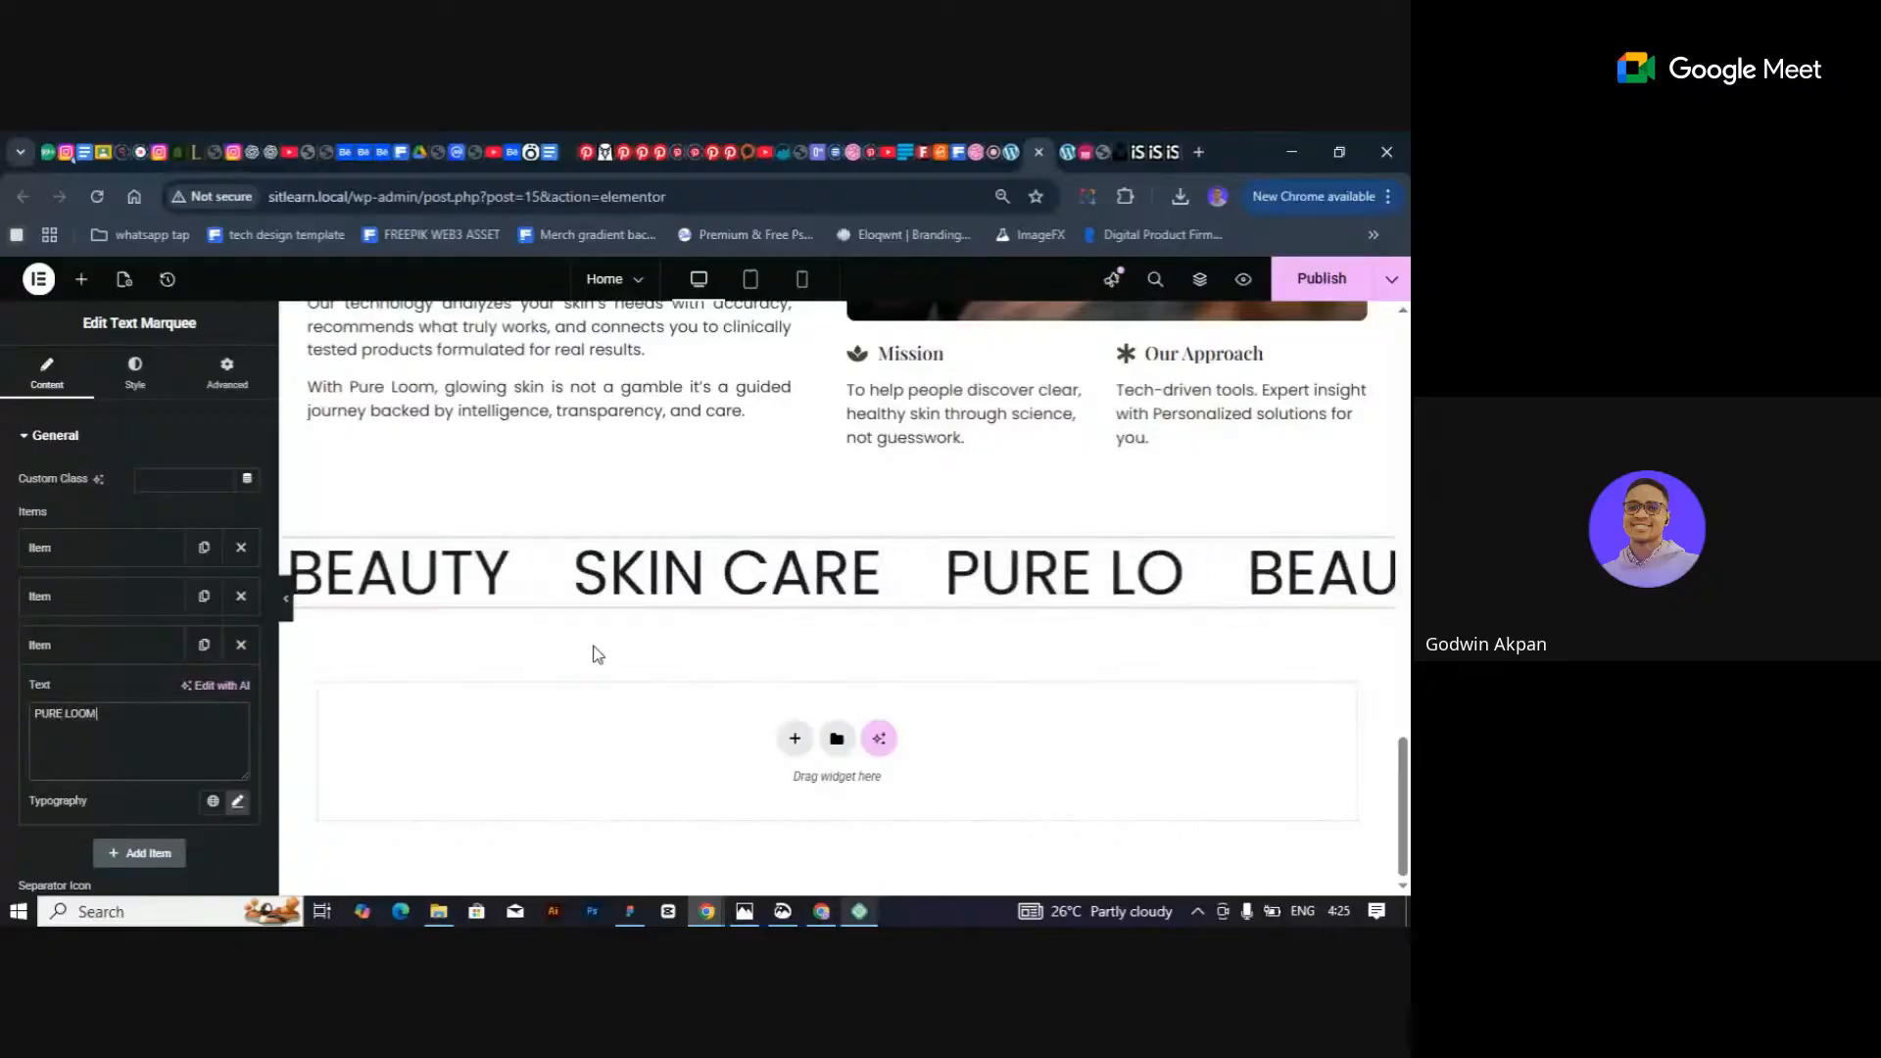
Insert the Spa icon from the icon library as the separator between the marquee items.
{"action": "scroll", "coordinate": [86, 696], "scroll_direction": "down", "scroll_amount": 3}
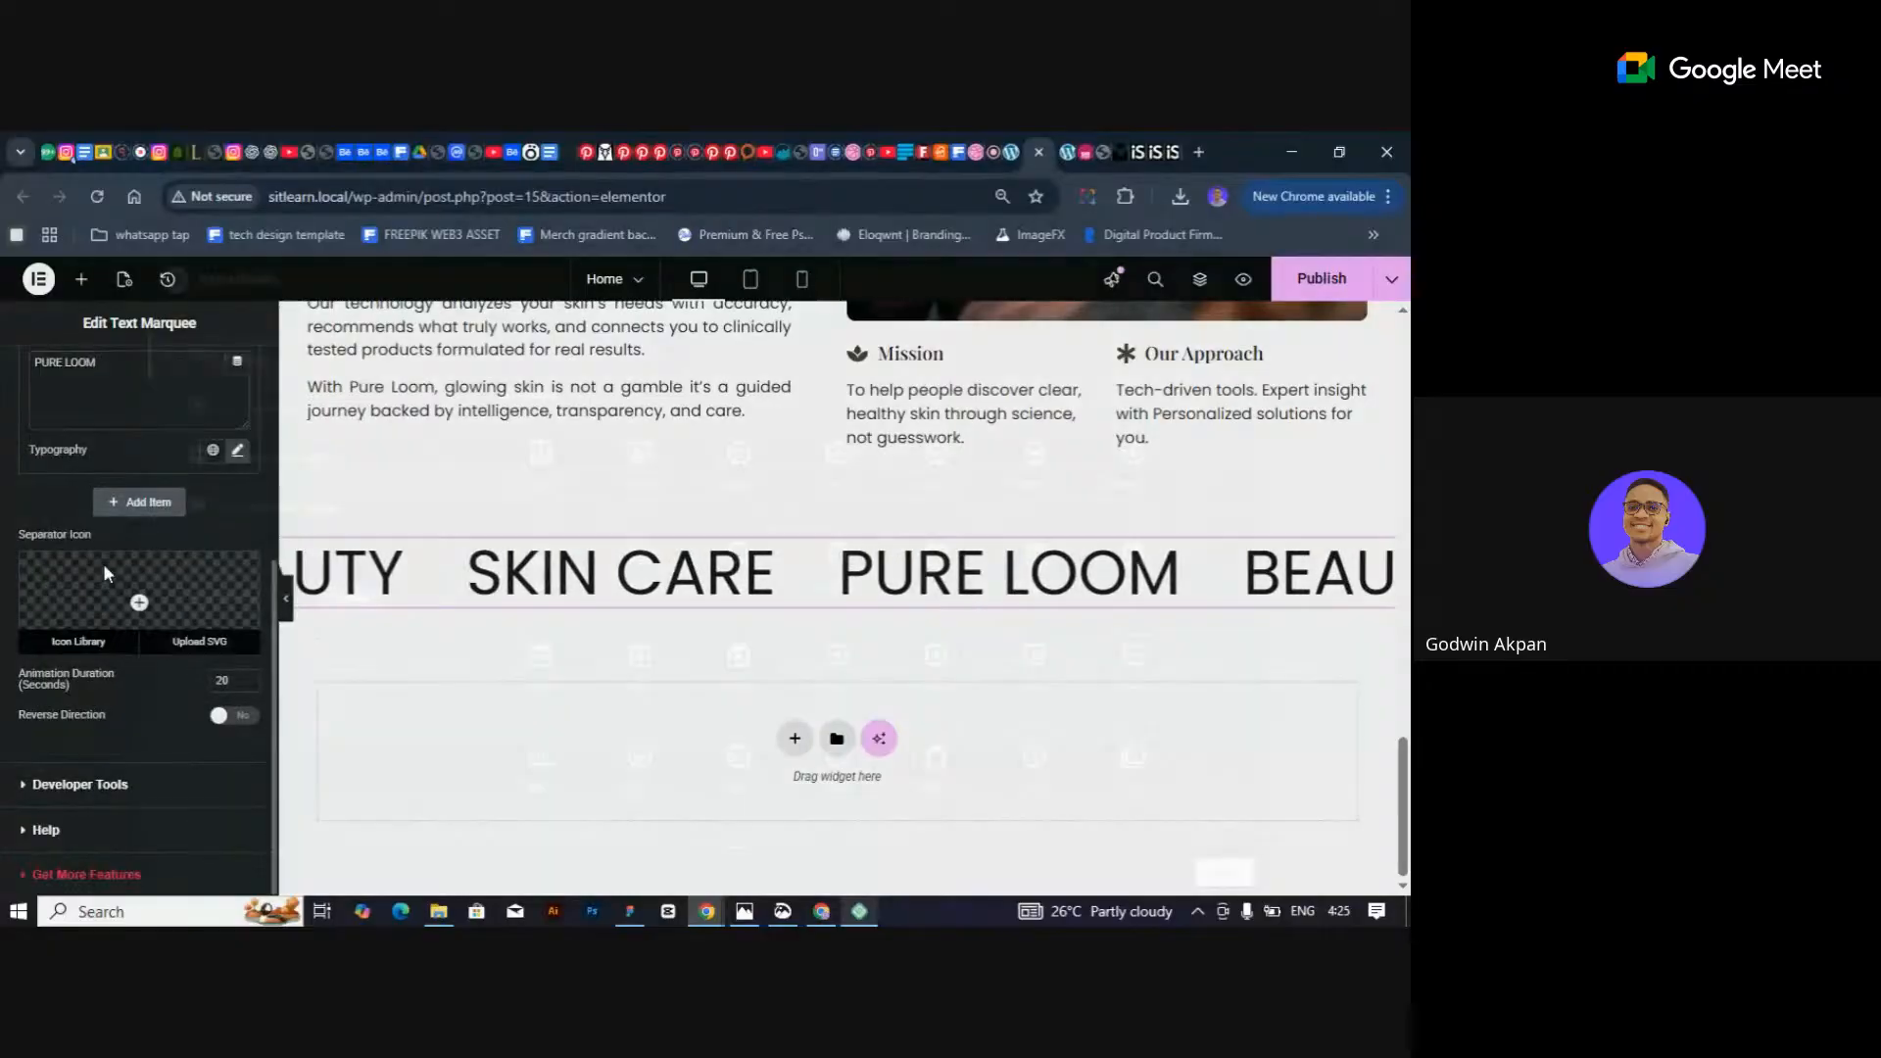
{"action": "left_click", "coordinate": [103, 562]}
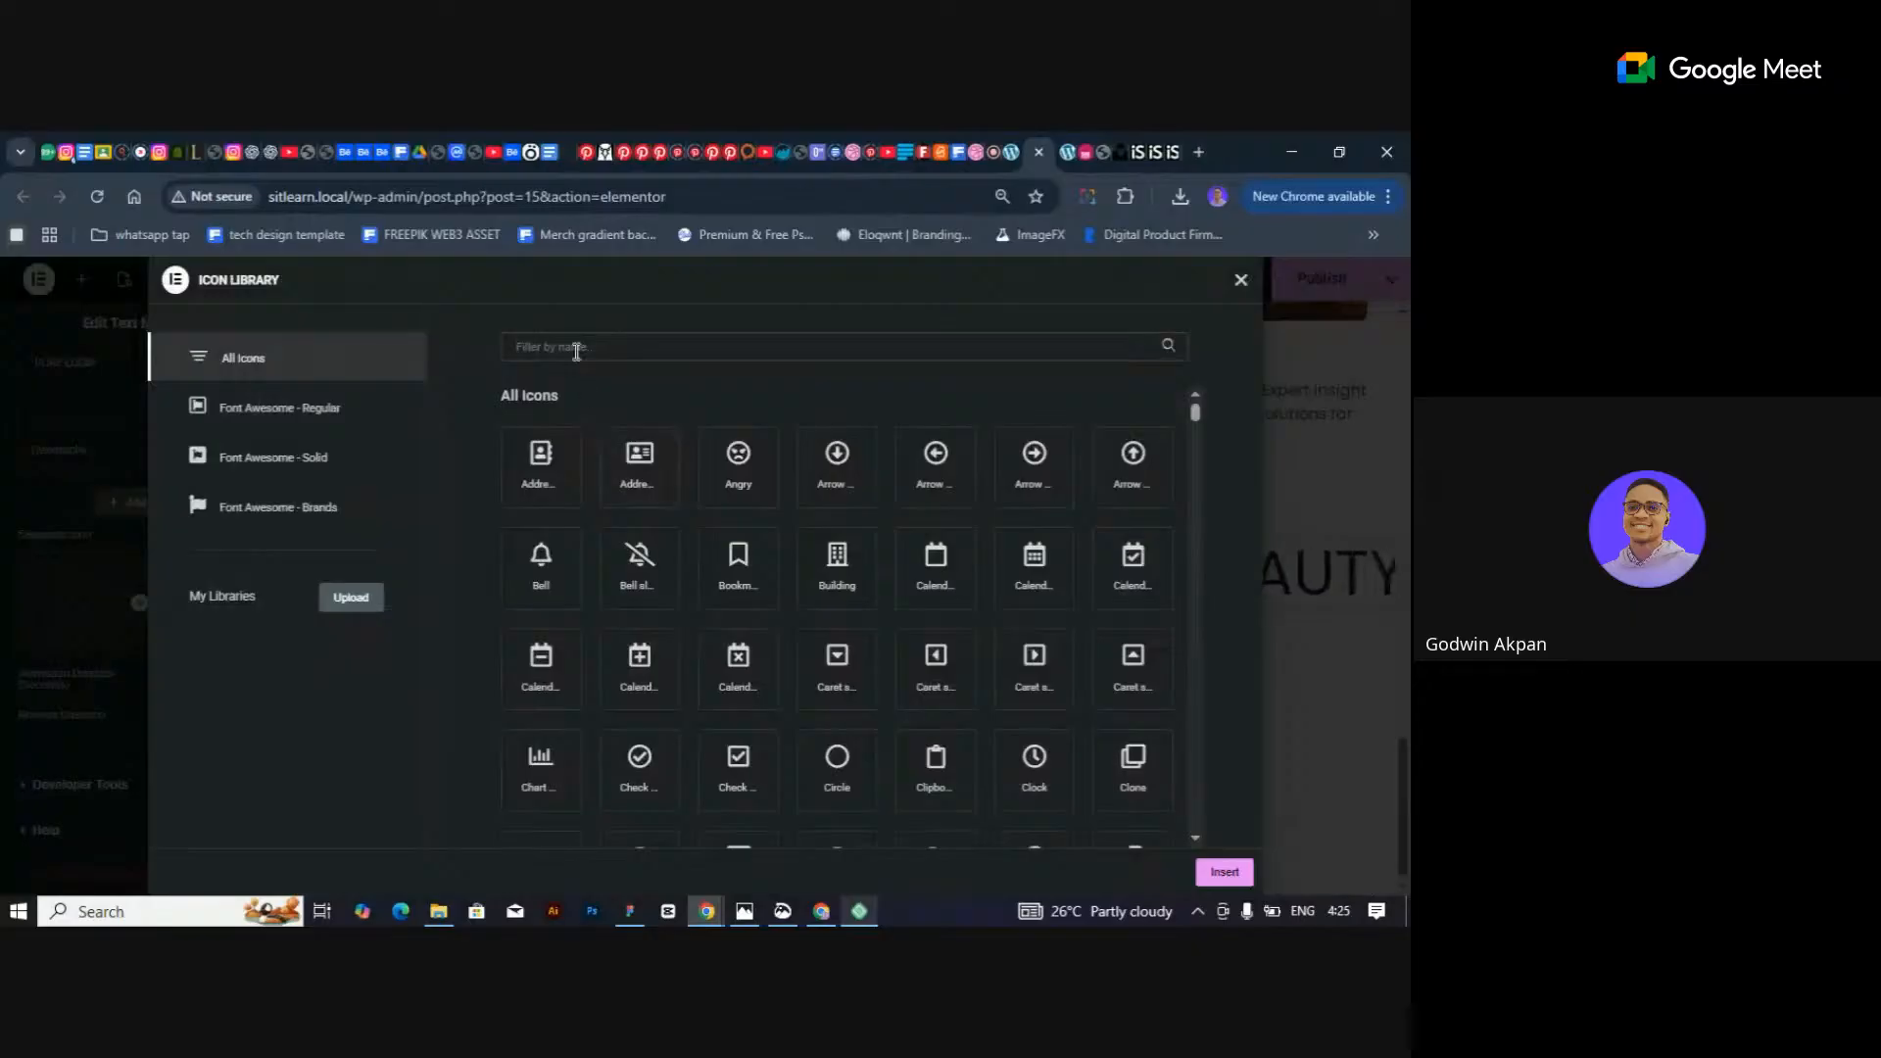
{"action": "type", "text": "SPA"}
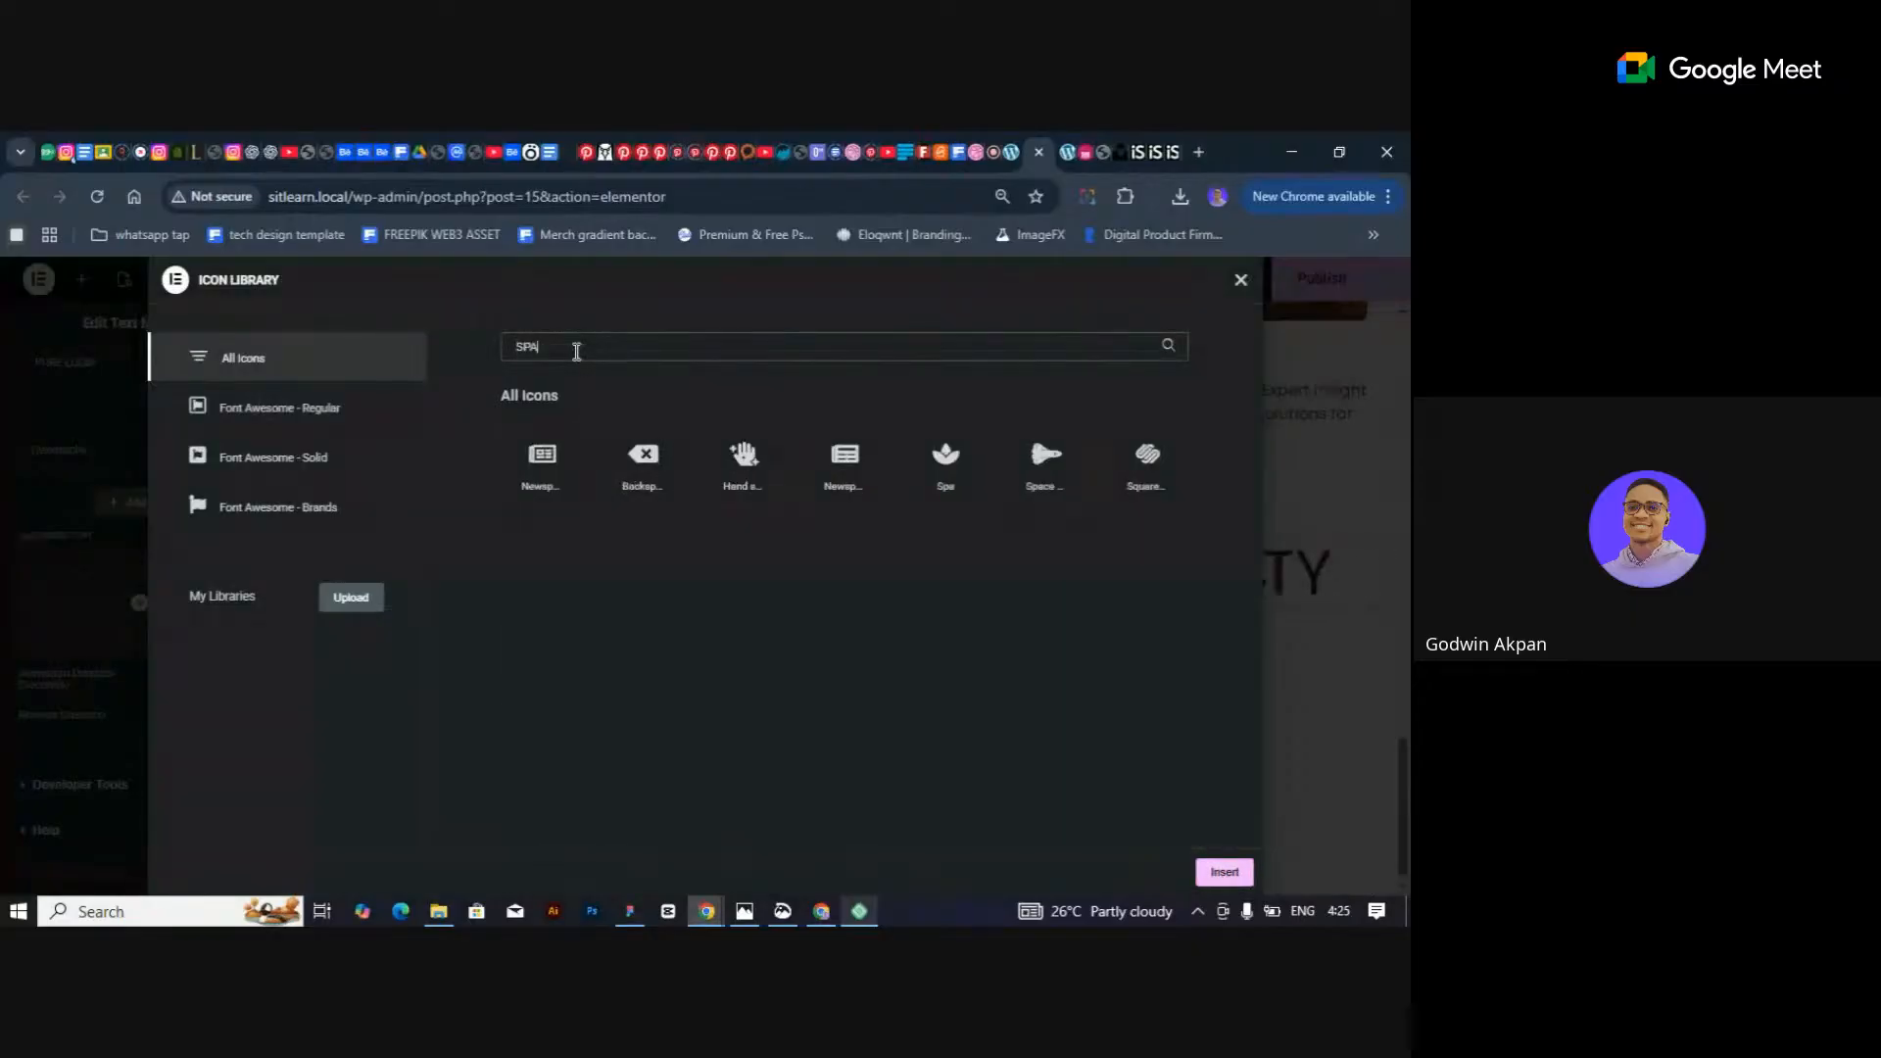
{"action": "left_click", "coordinate": [956, 478]}
{"action": "left_click", "coordinate": [1224, 874]}
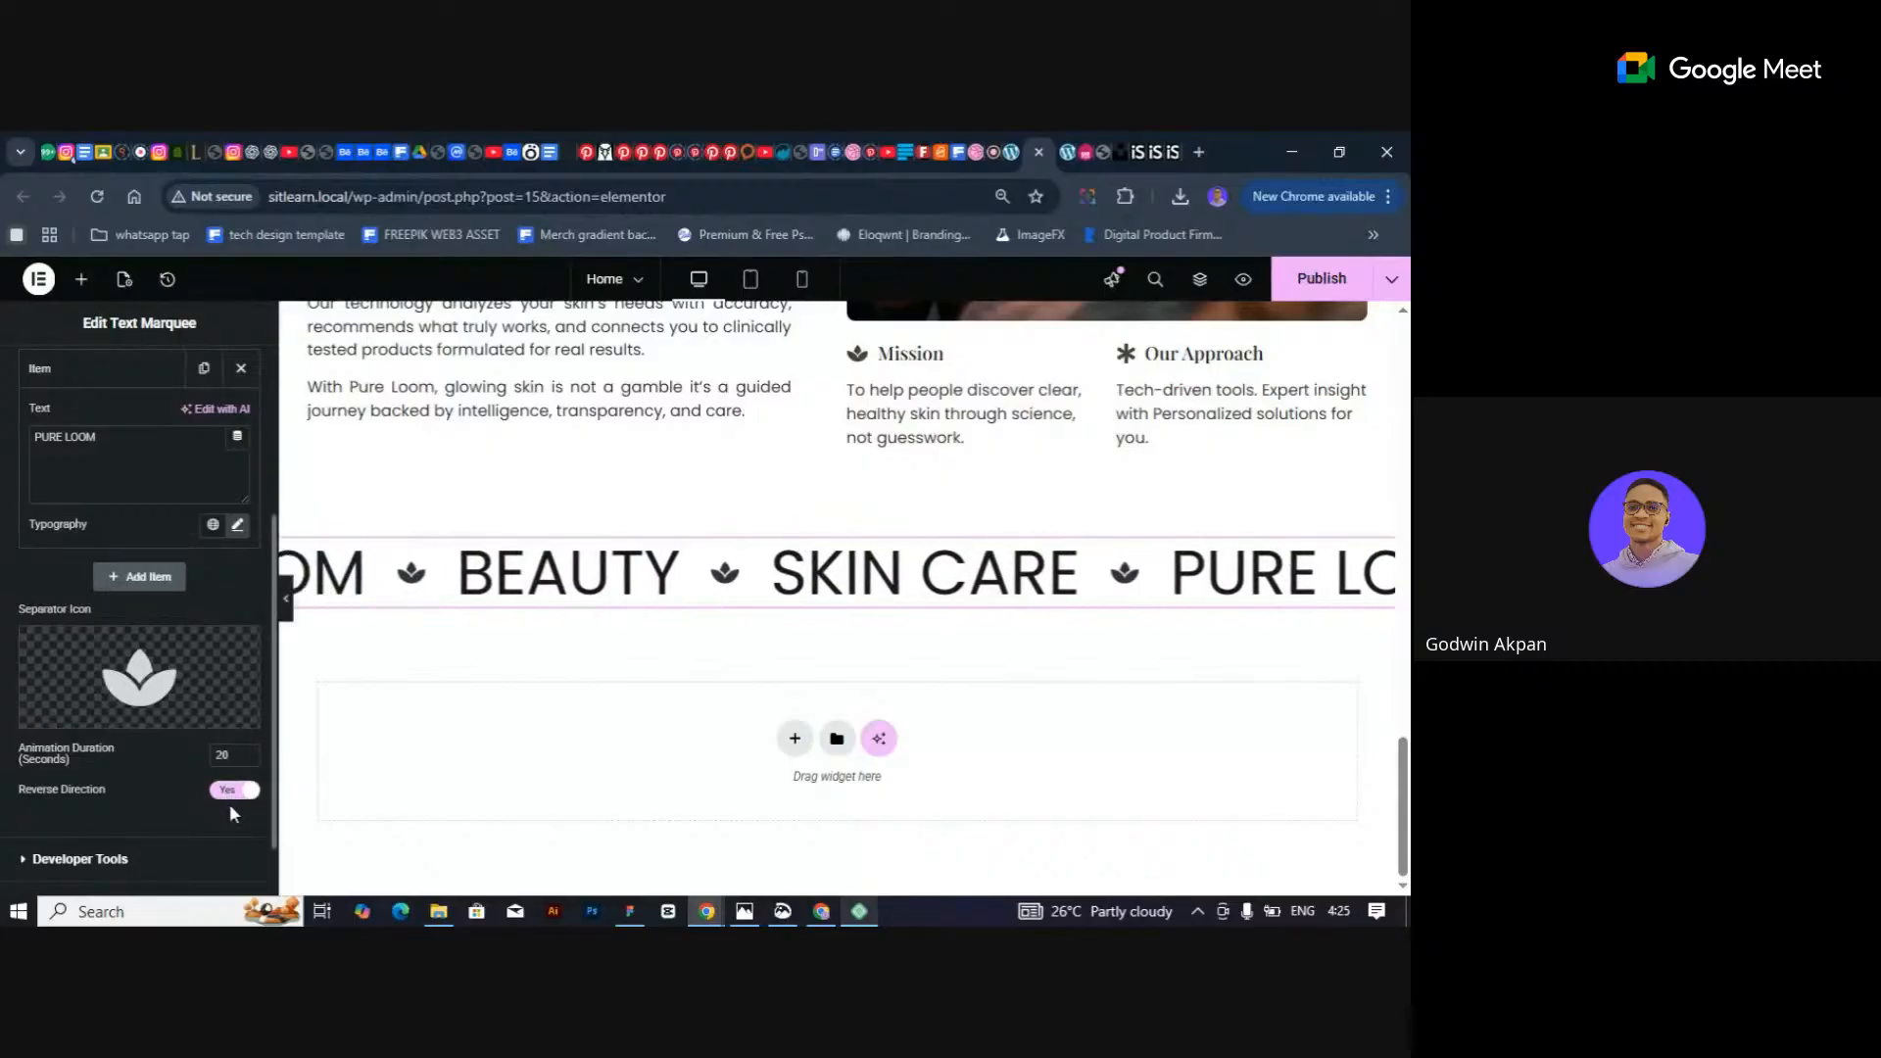
Turn off the marquee's reverse direction and set its animation duration to 30 seconds.
{"action": "left_click", "coordinate": [237, 792]}
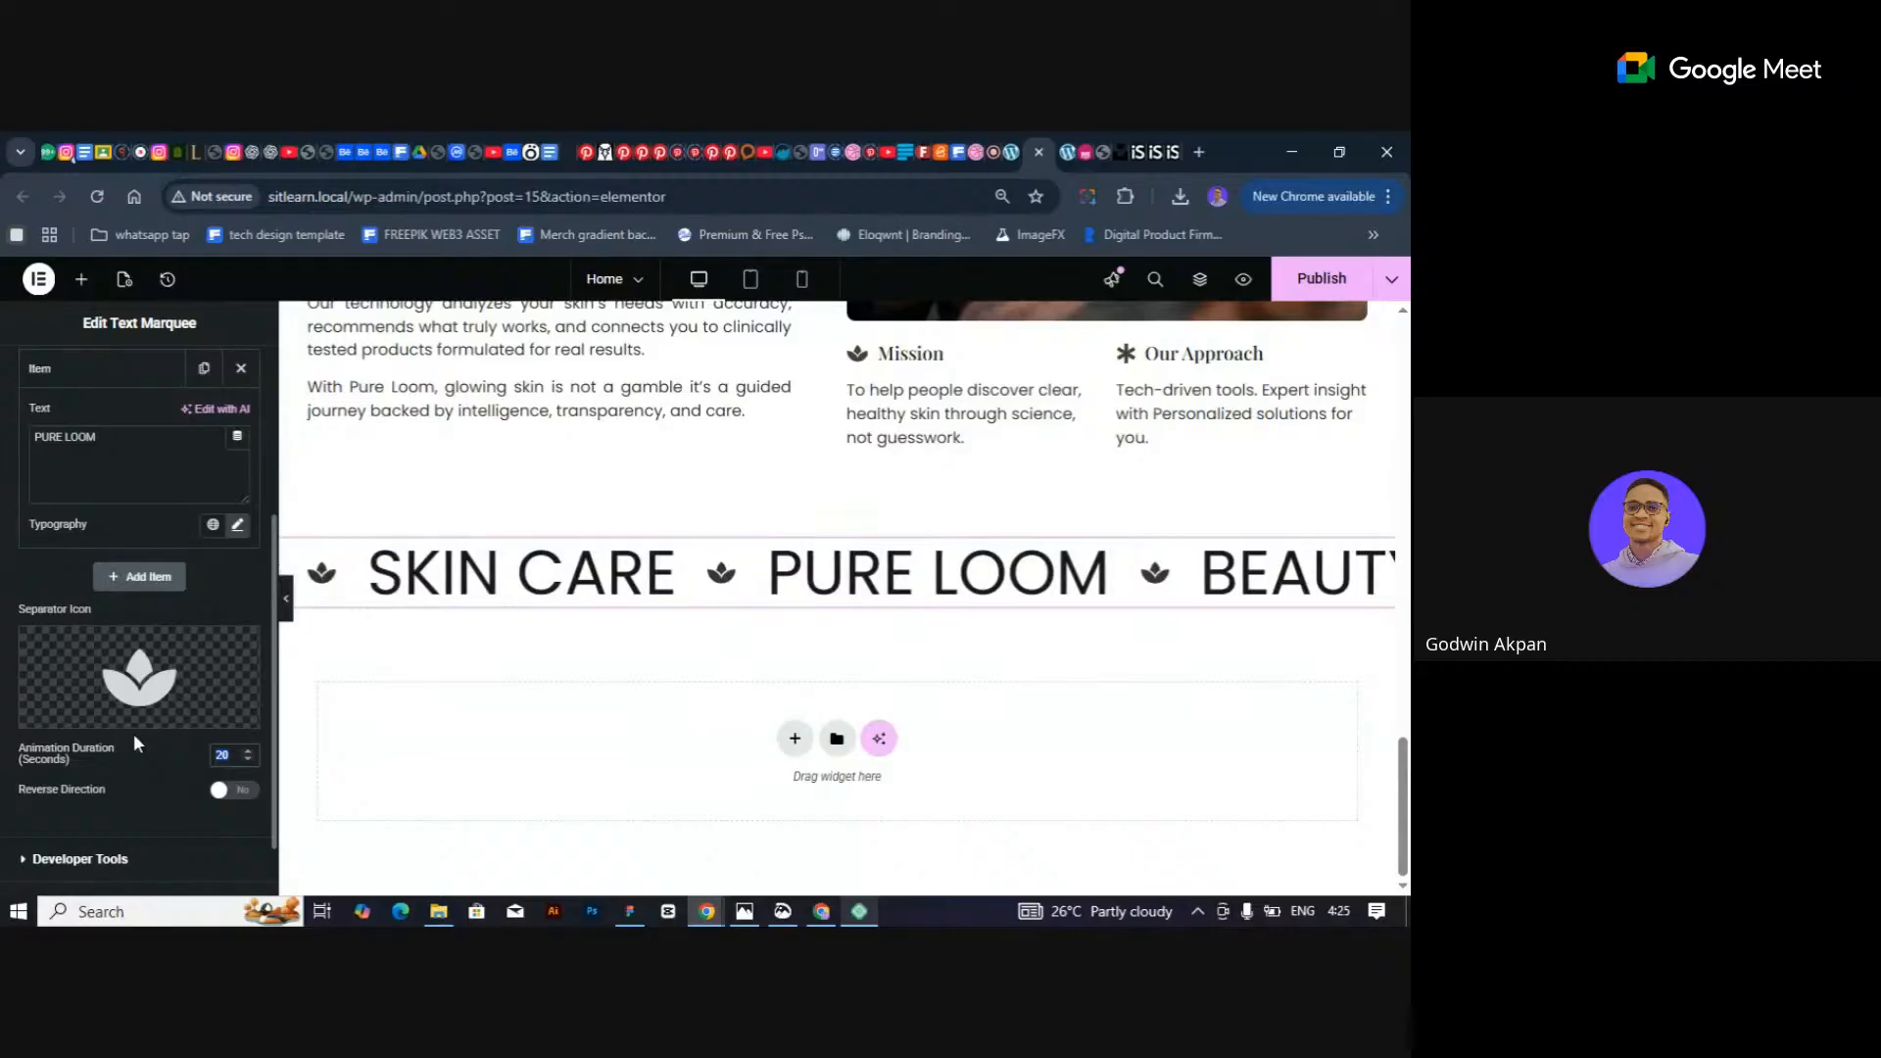
{"action": "type", "text": "30"}
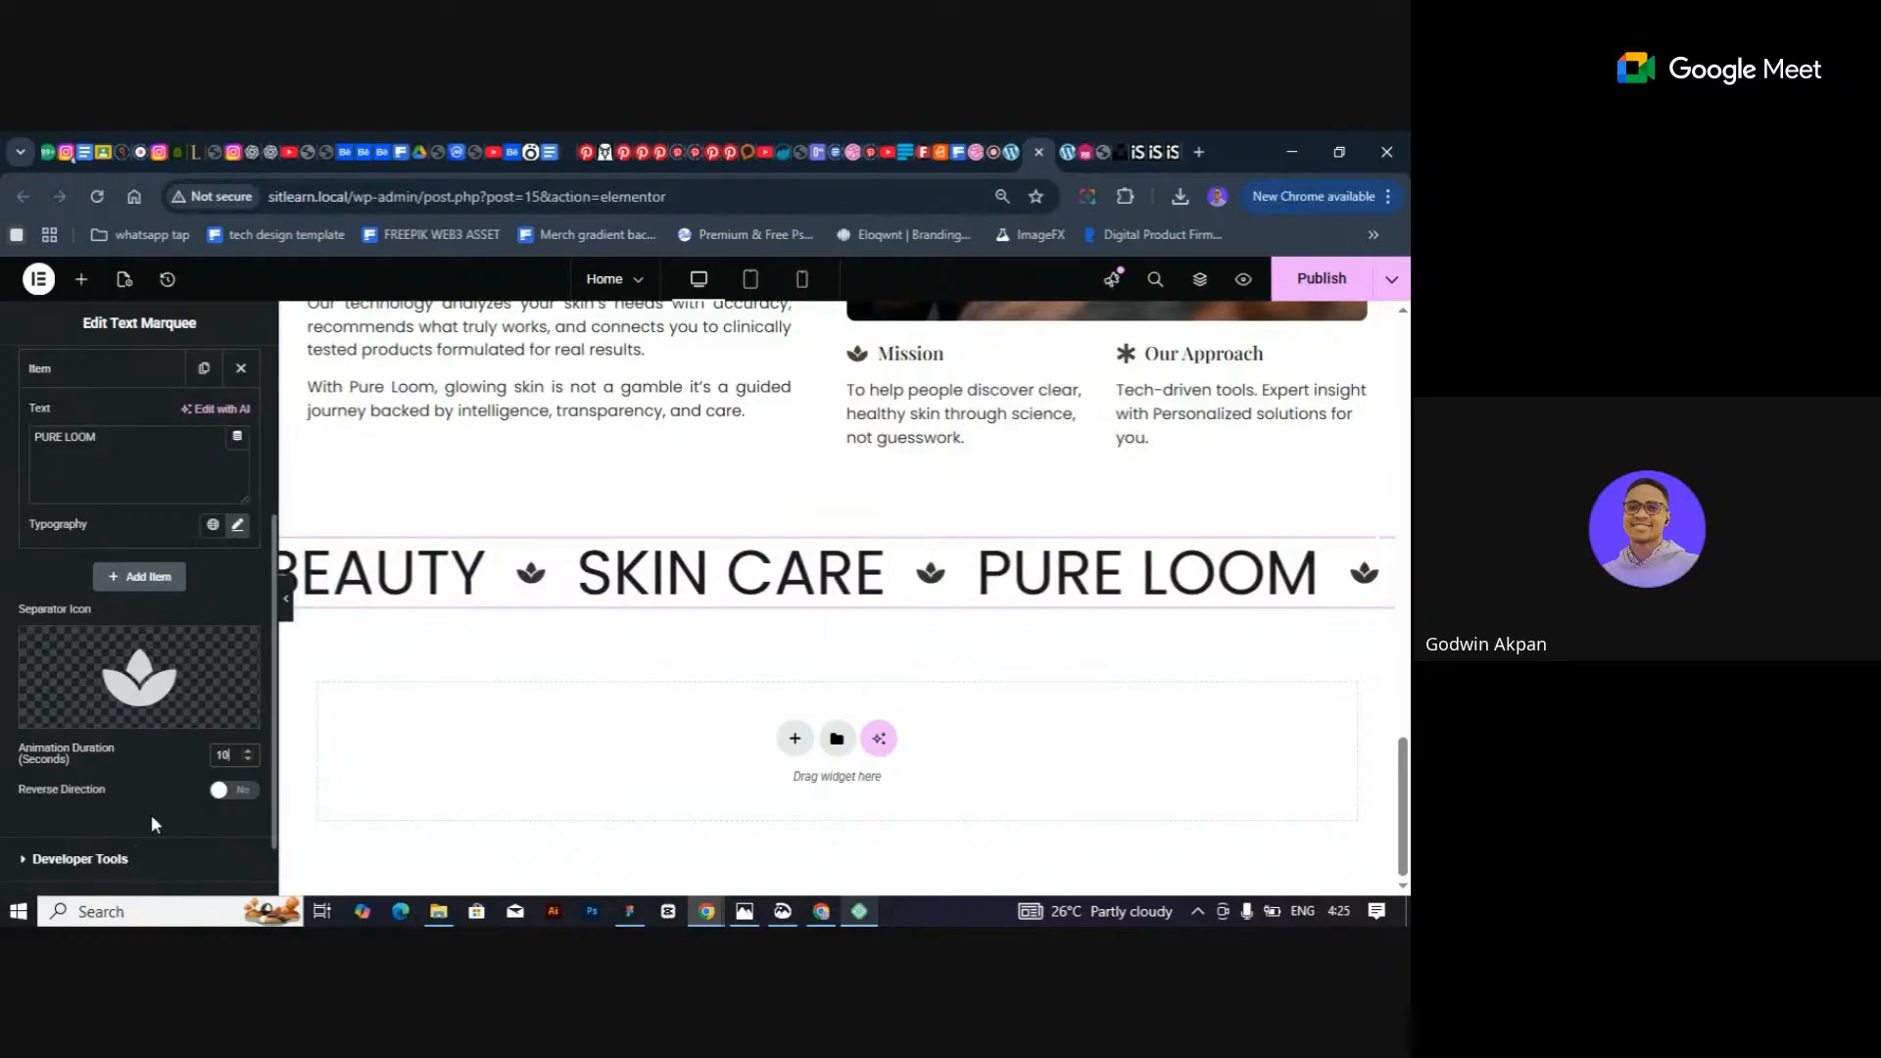
{"action": "left_click_drag", "start_coordinate": [150, 743], "coordinate": [179, 664]}
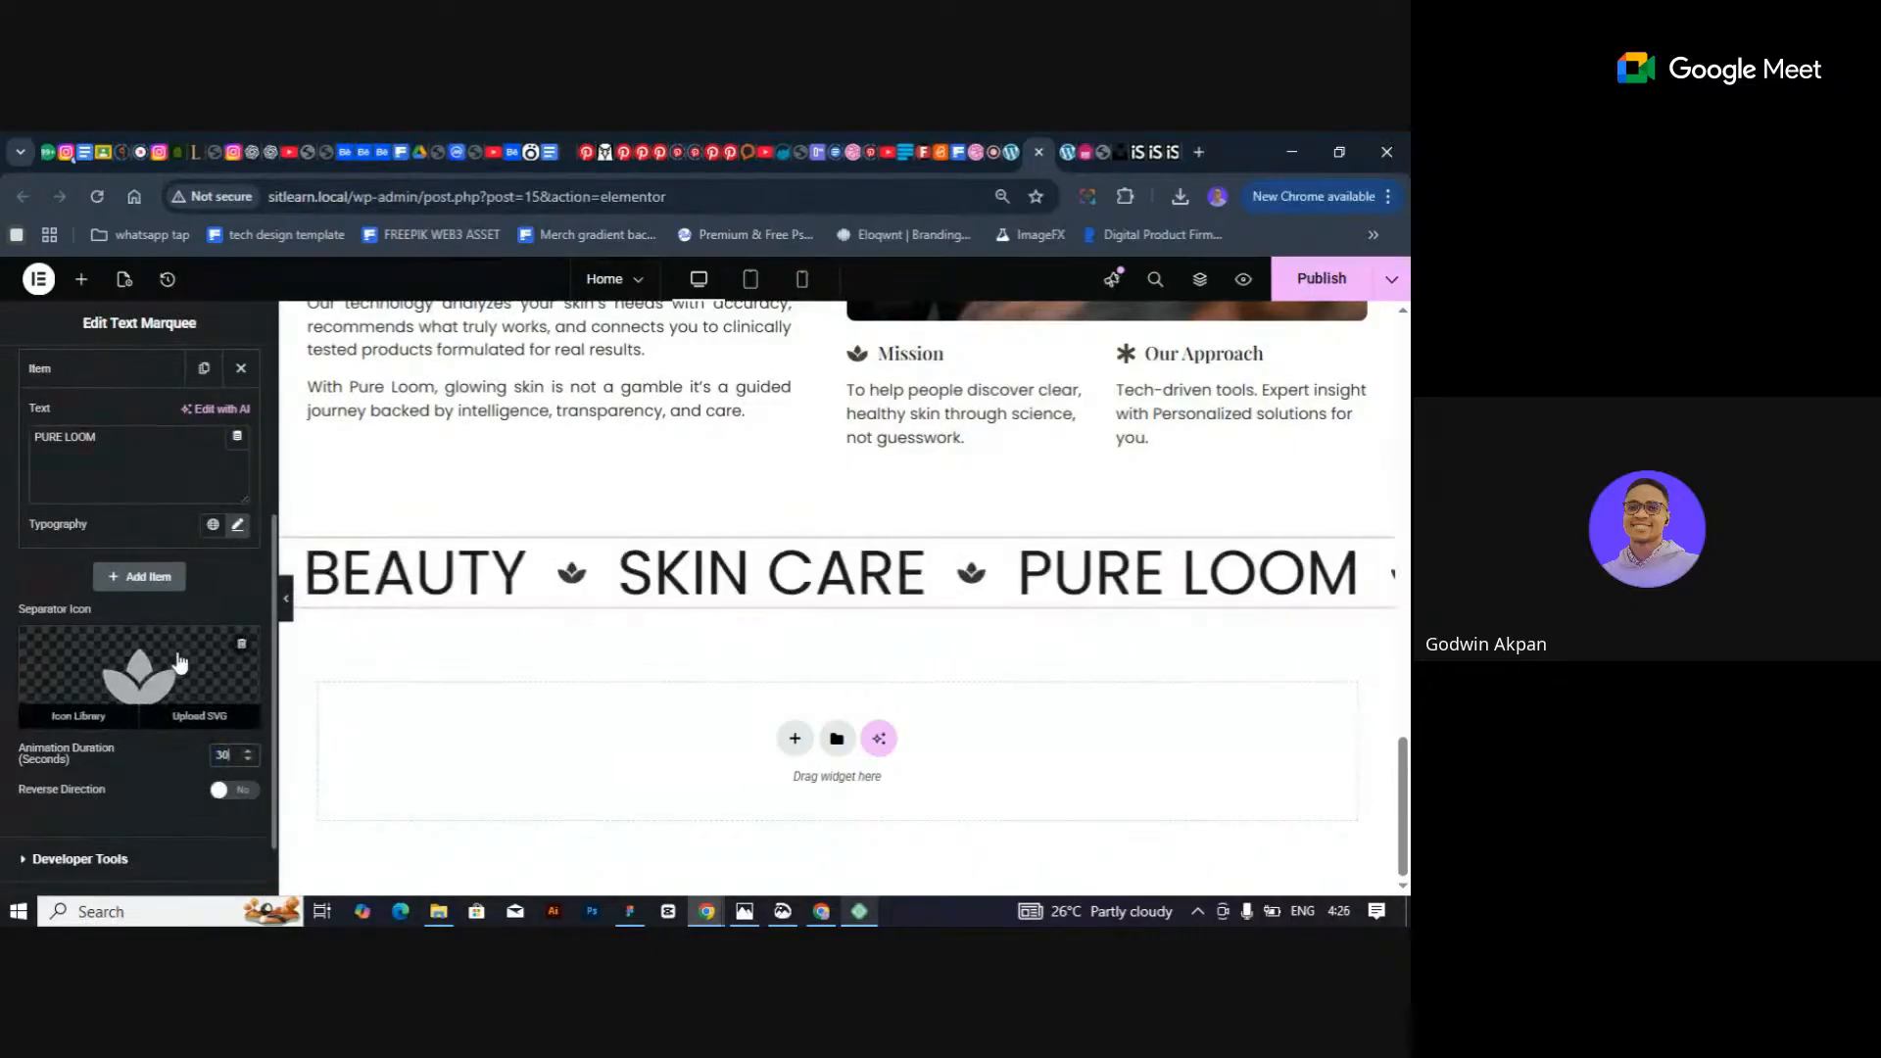
Set the color of the marquee's separator icons to the global Deep Brown color.
{"action": "scroll", "coordinate": [214, 755], "scroll_direction": "down", "scroll_amount": 1}
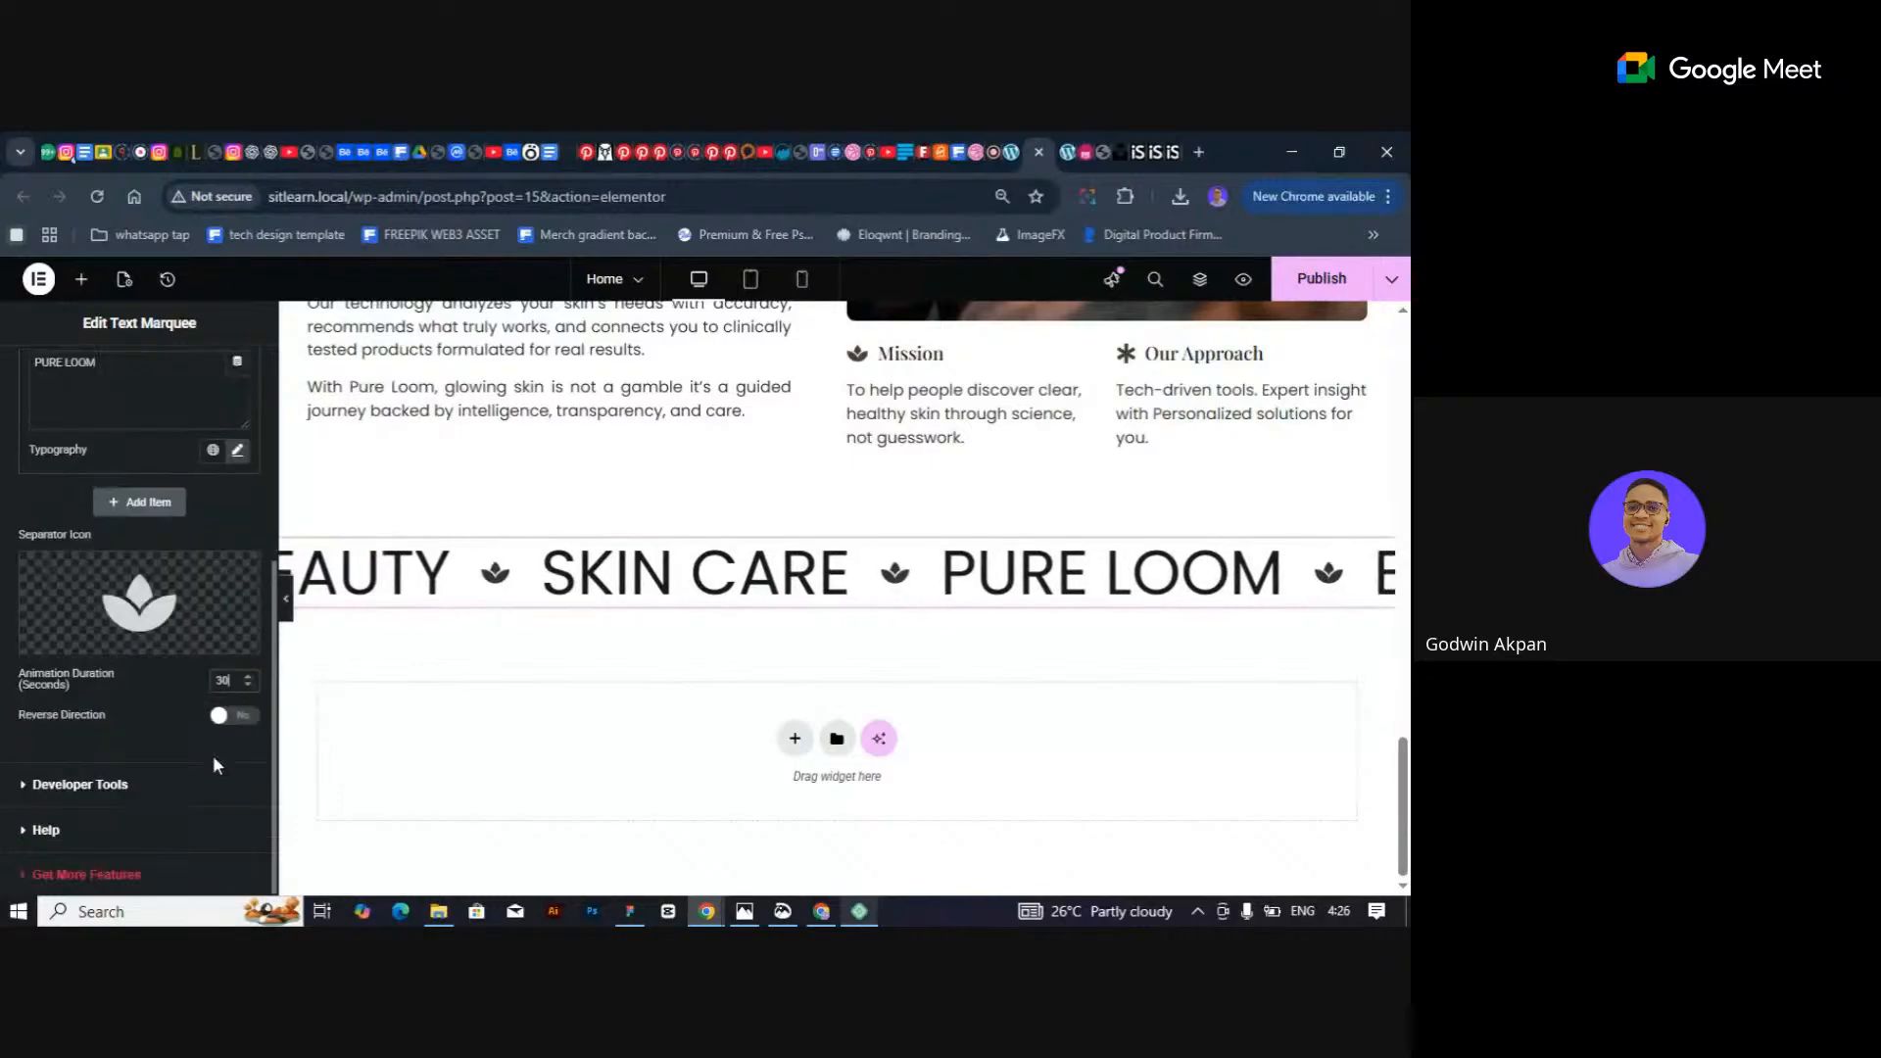
{"action": "scroll", "coordinate": [211, 757], "scroll_direction": "up", "scroll_amount": 4}
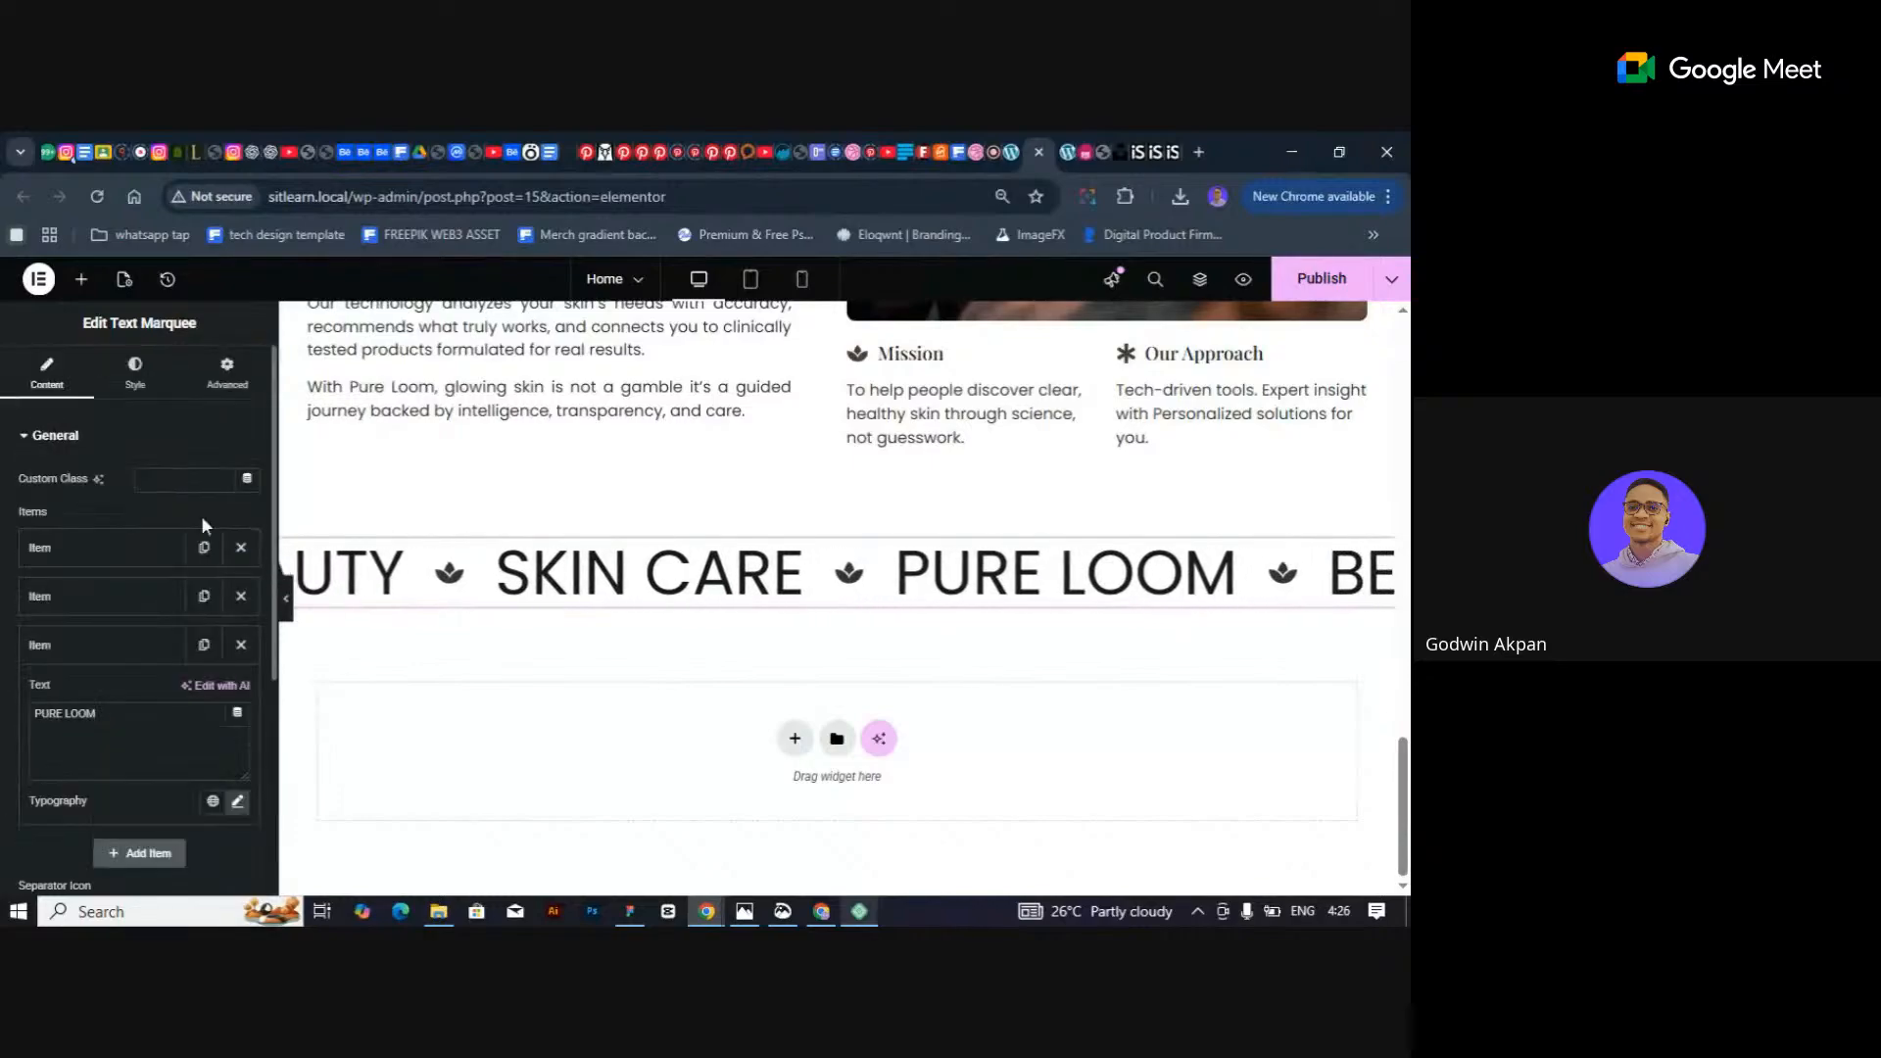
{"action": "left_click", "coordinate": [137, 377]}
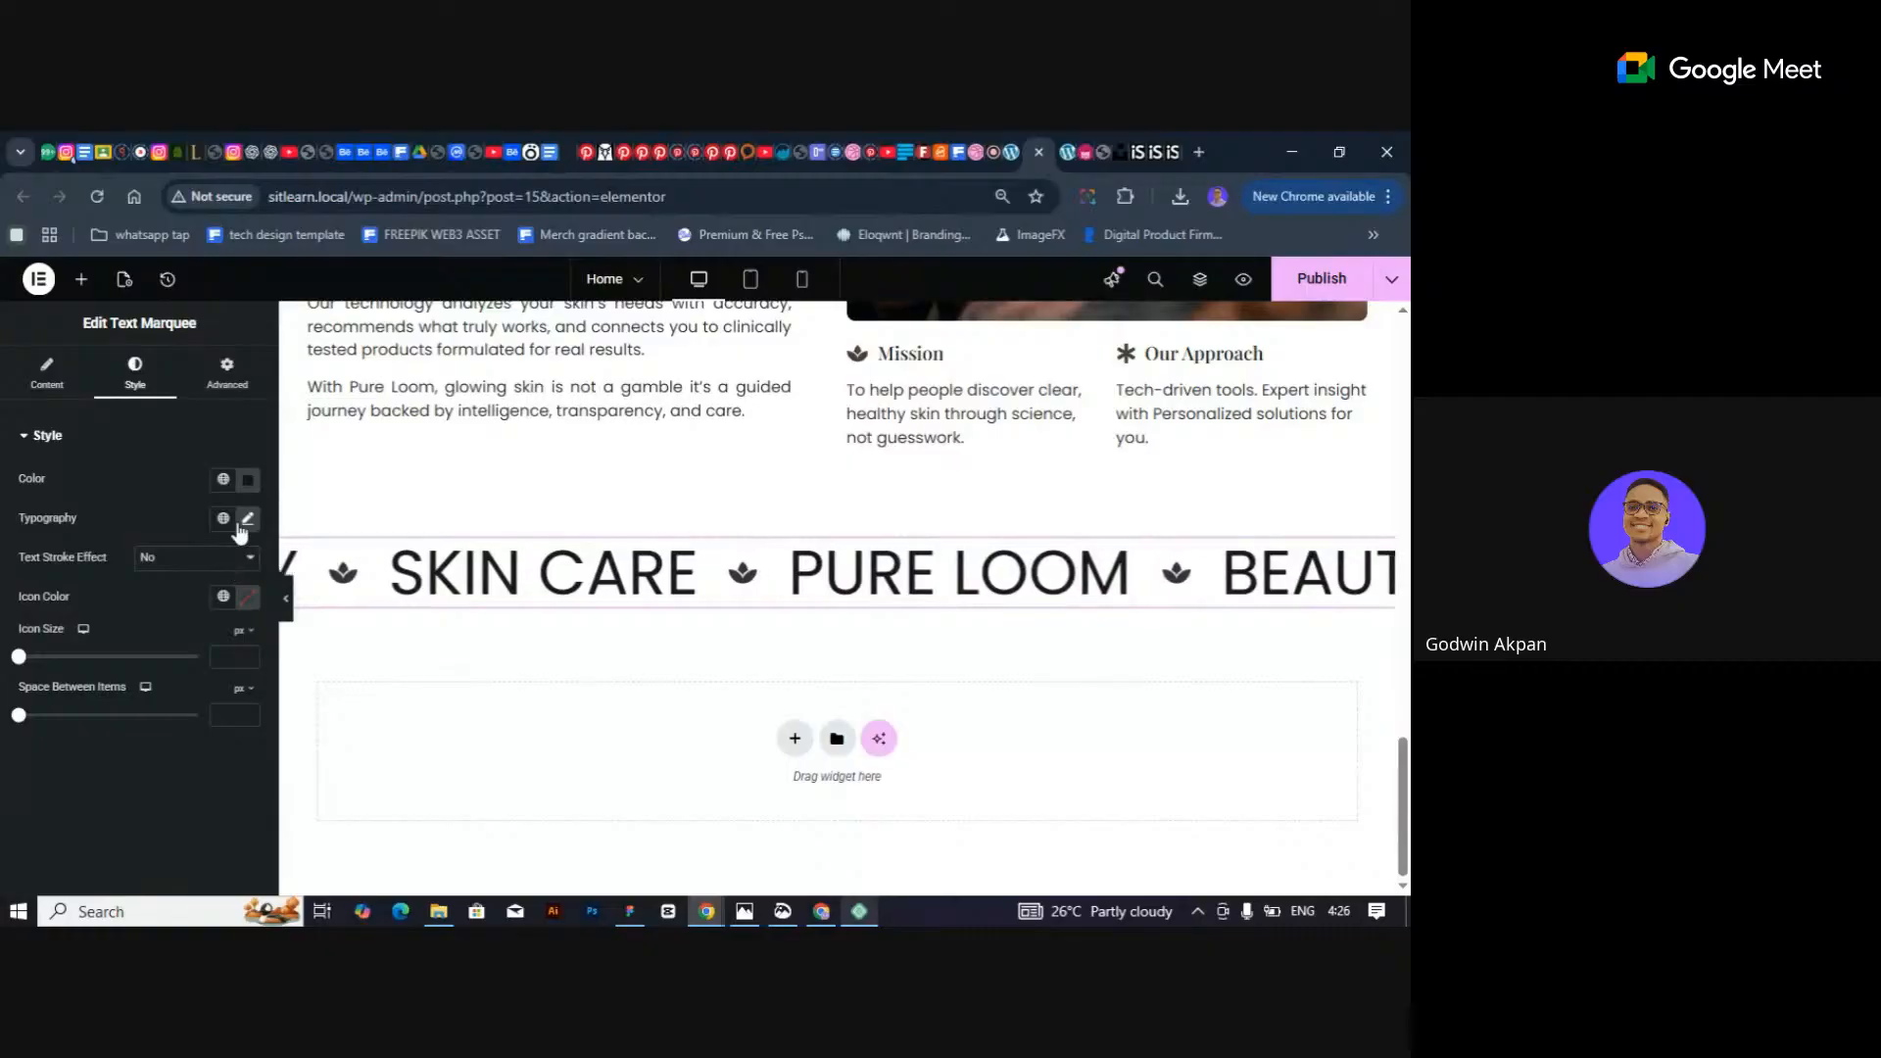
{"action": "left_click", "coordinate": [256, 599]}
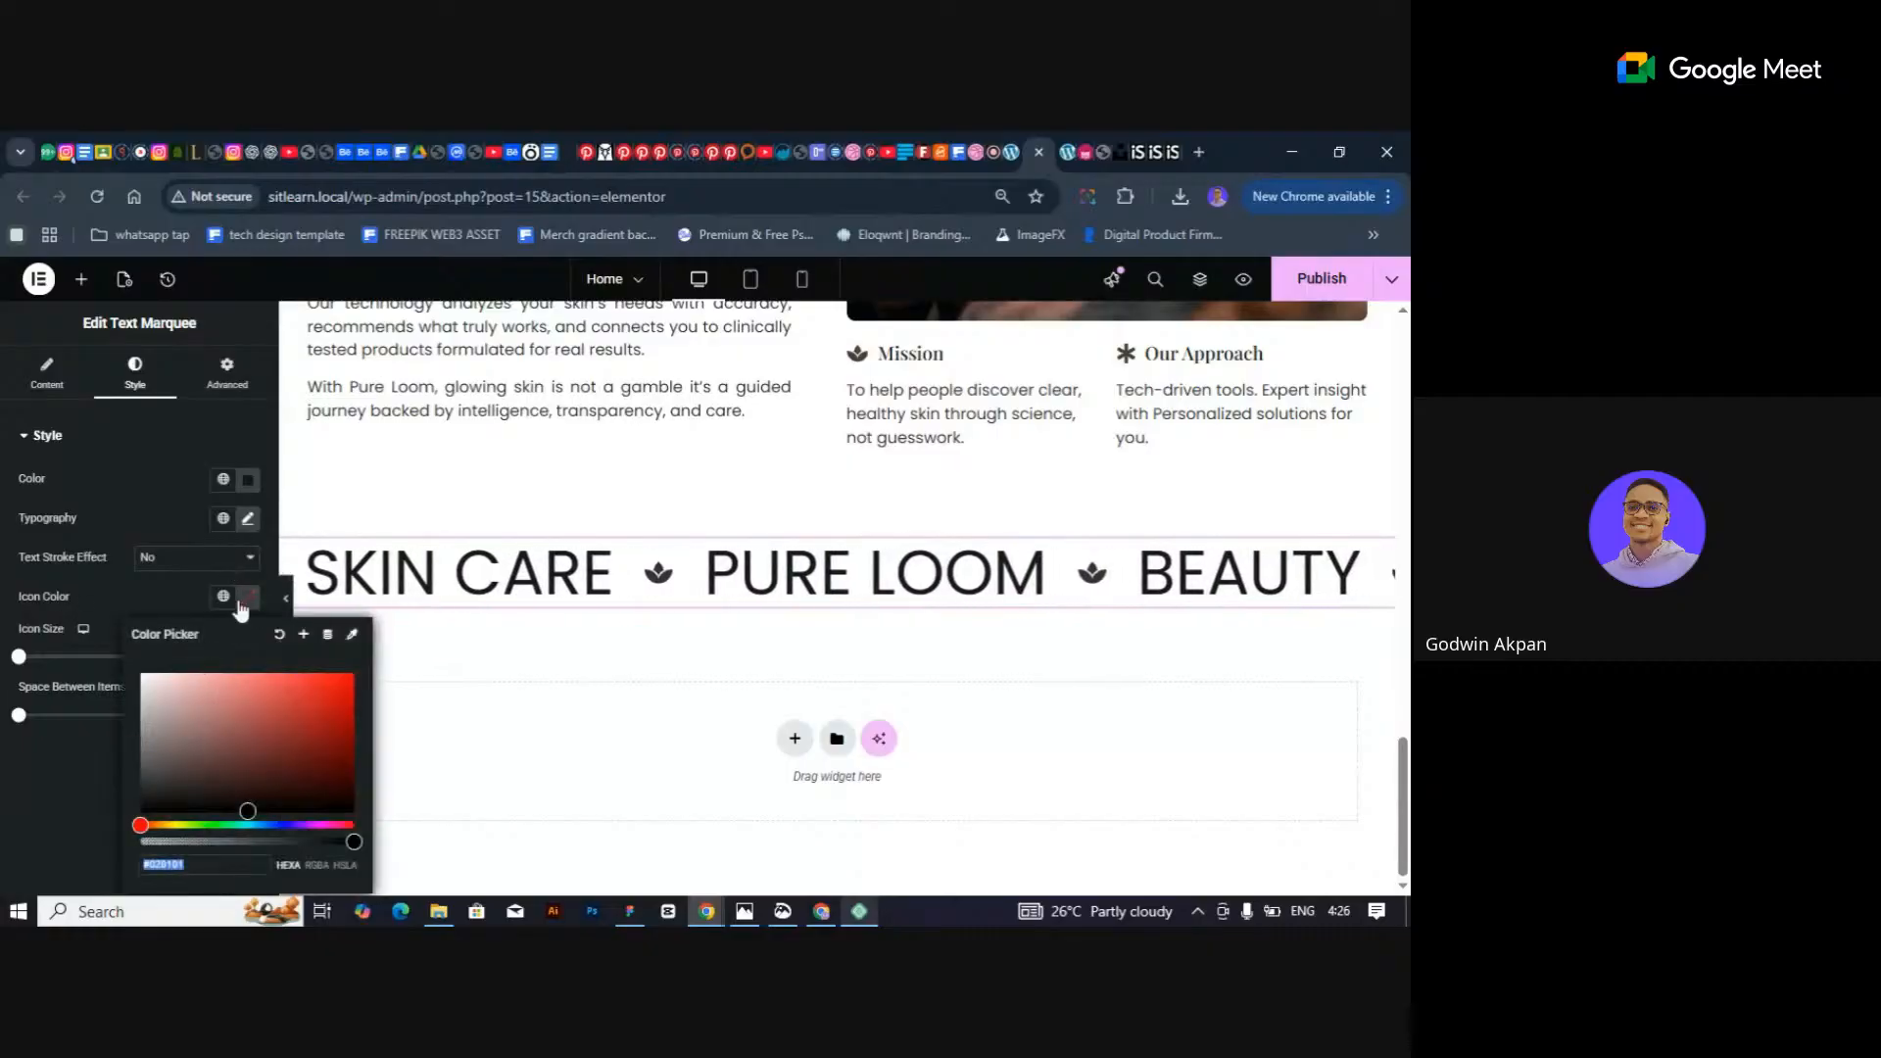
{"action": "left_click", "coordinate": [224, 599]}
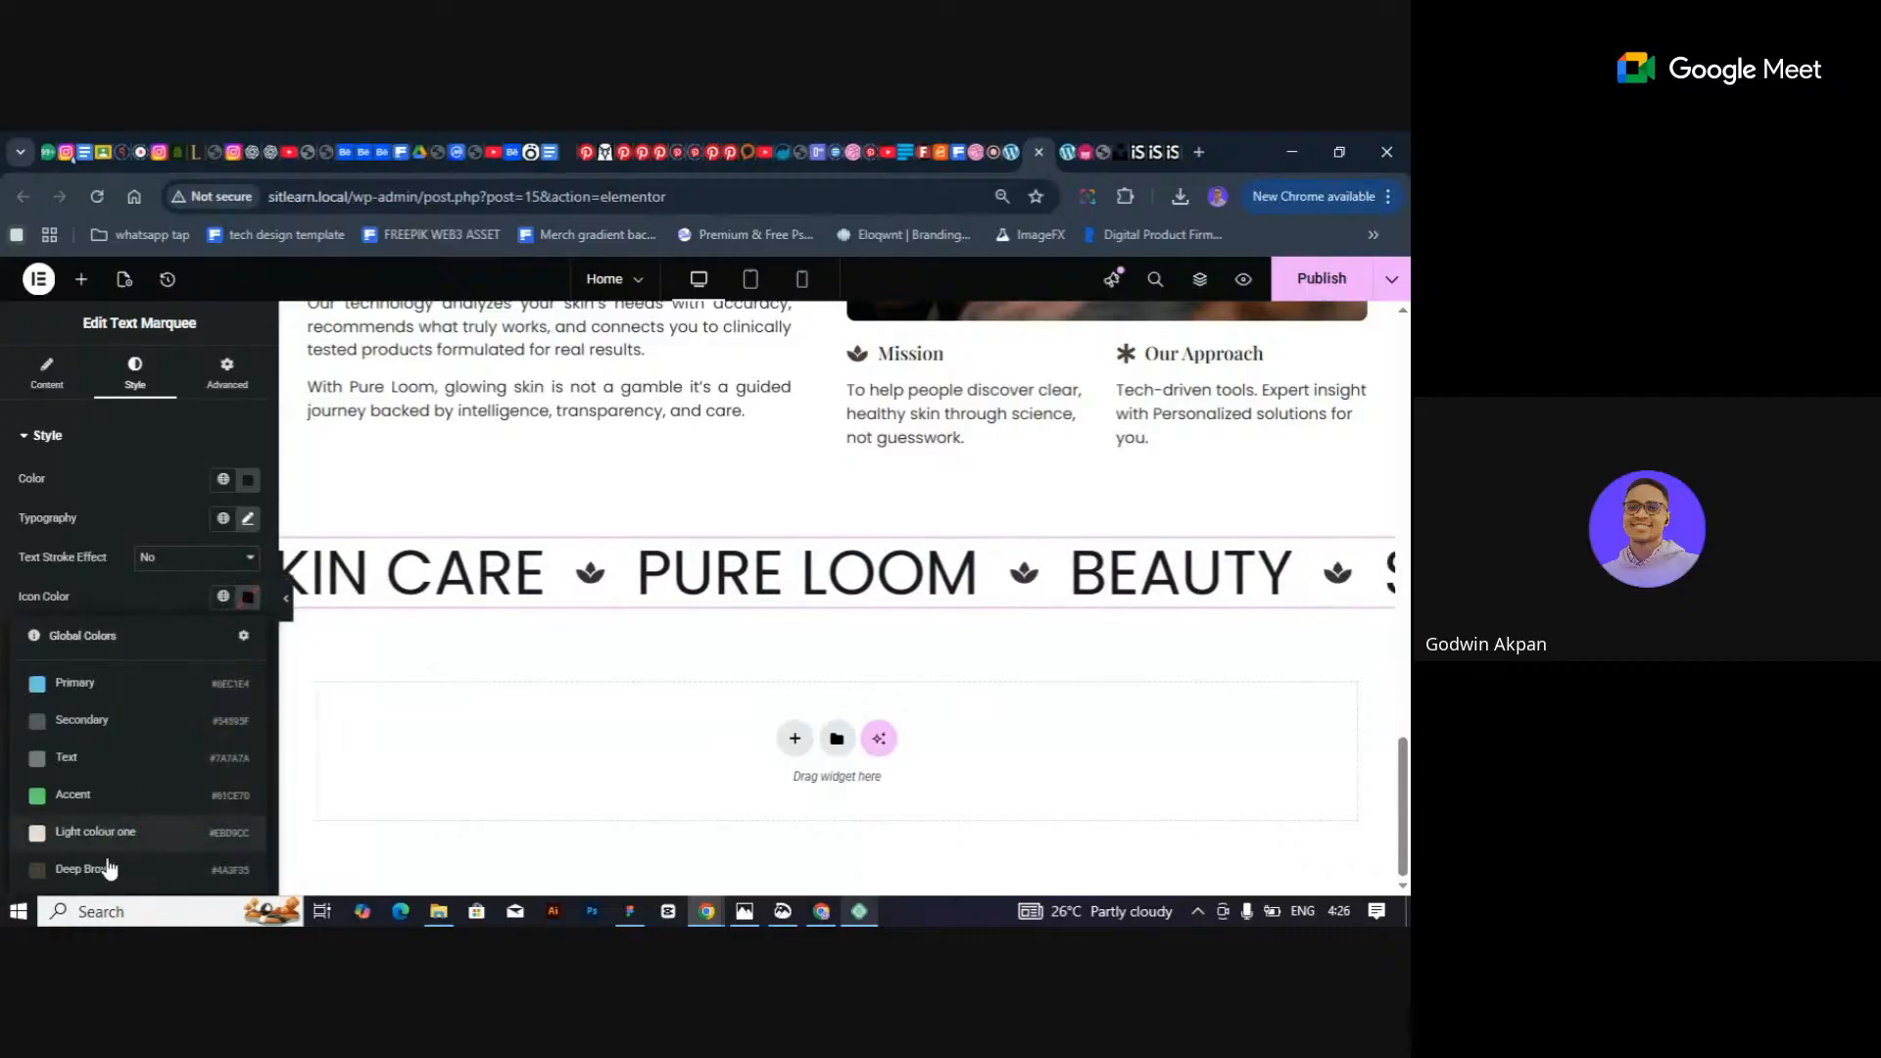
{"action": "left_click", "coordinate": [109, 870]}
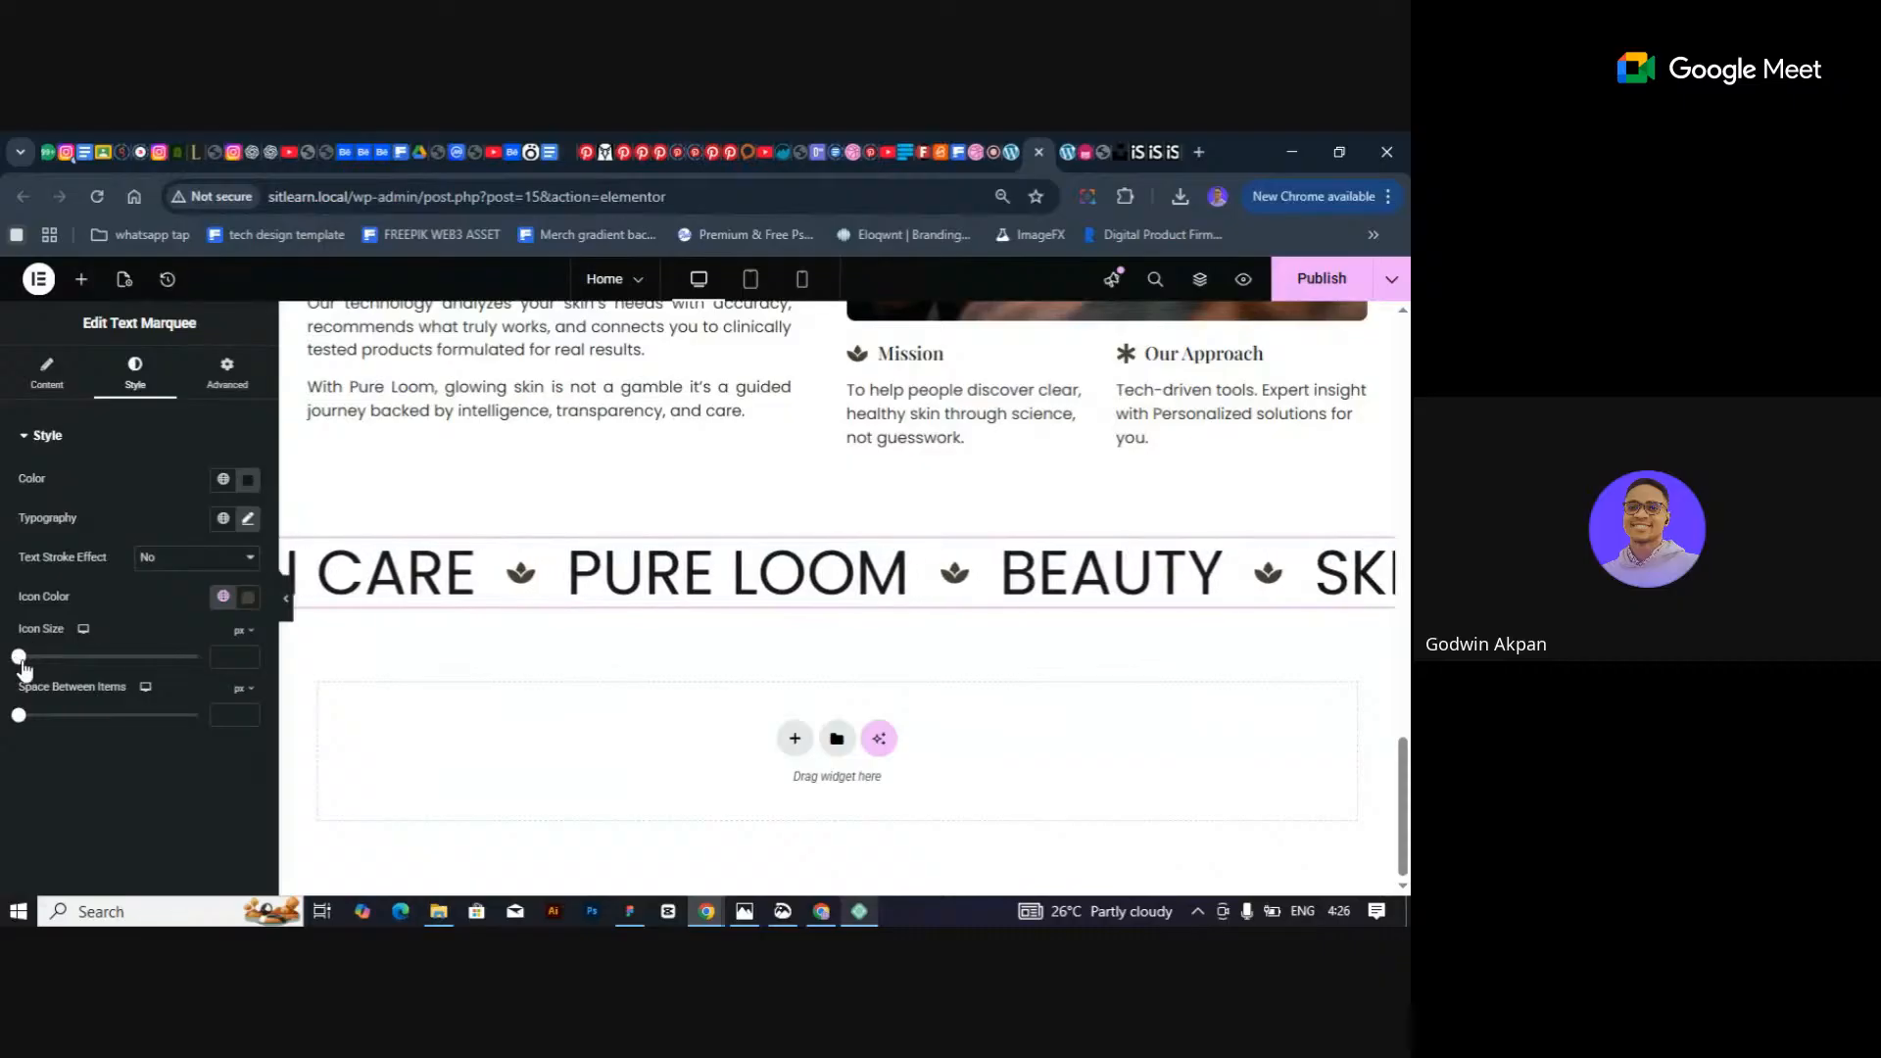
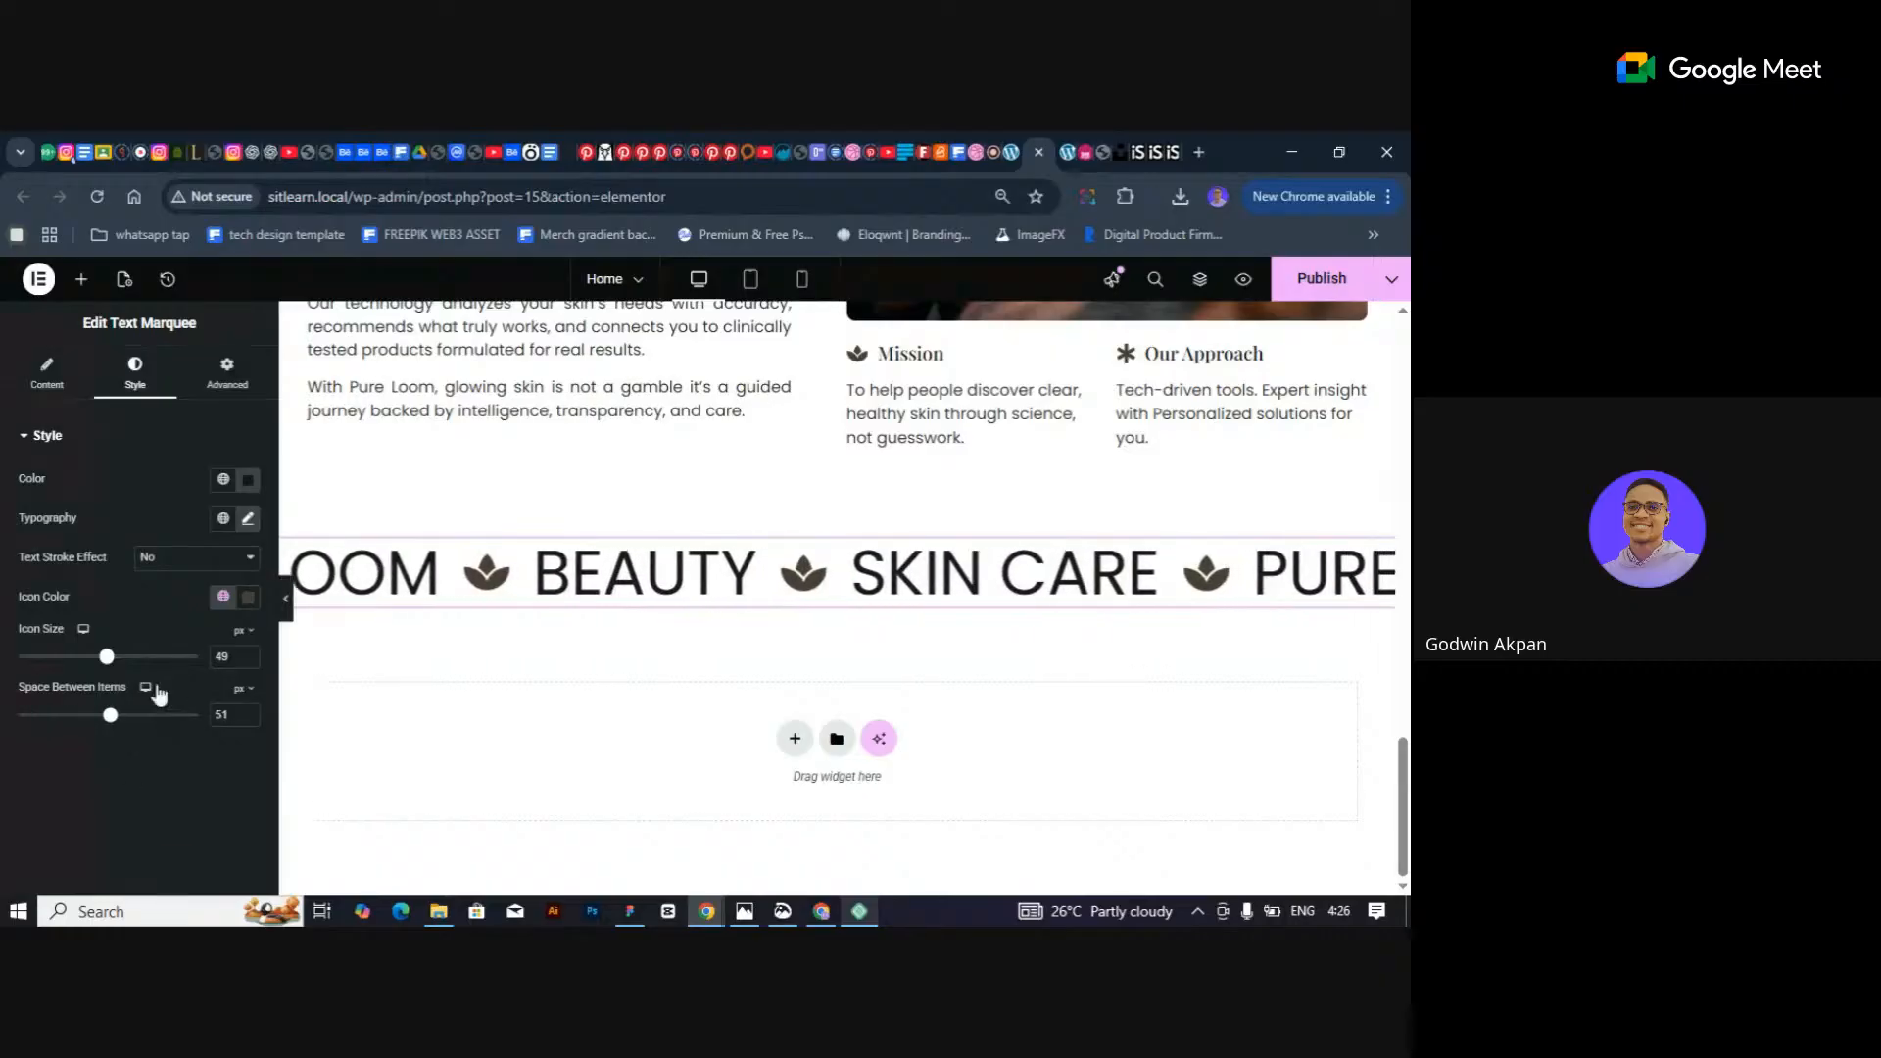
Give the marquee's container a classic background in the global color Light colour one.
{"action": "left_click", "coordinate": [192, 392]}
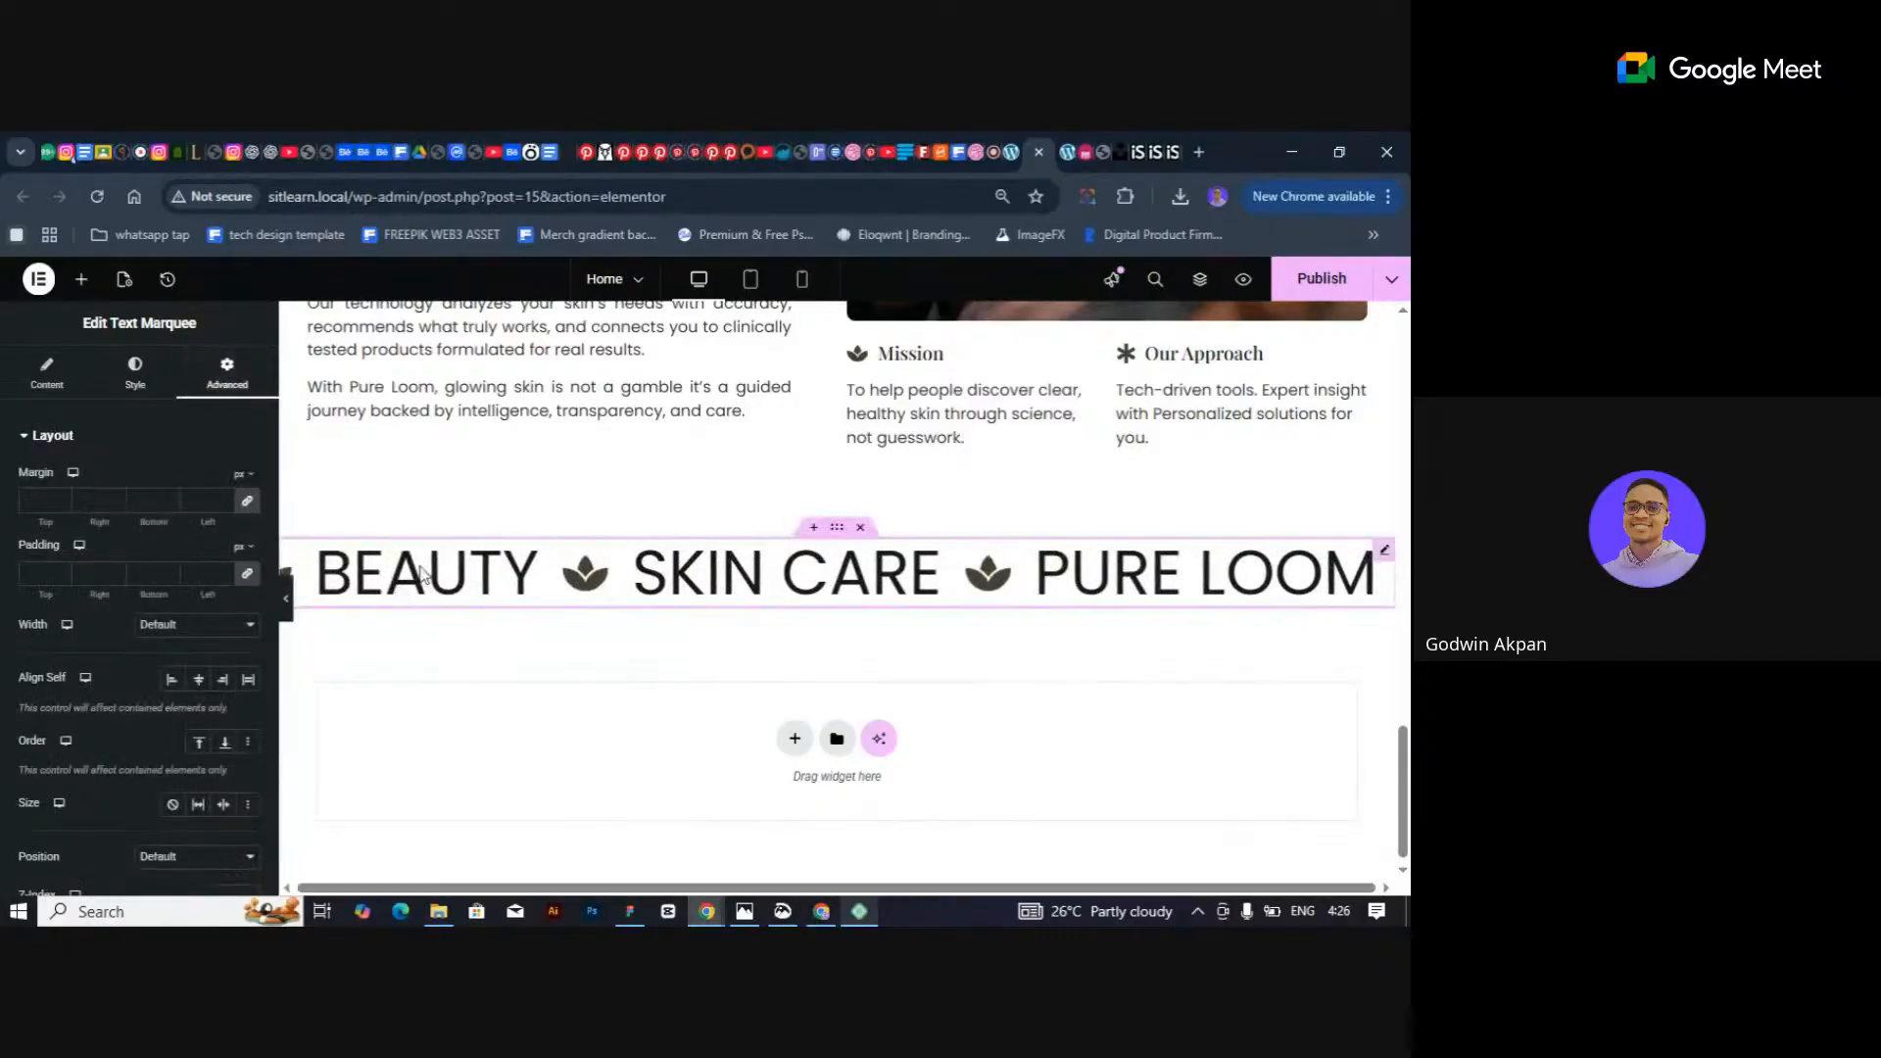
{"action": "left_click", "coordinate": [840, 535]}
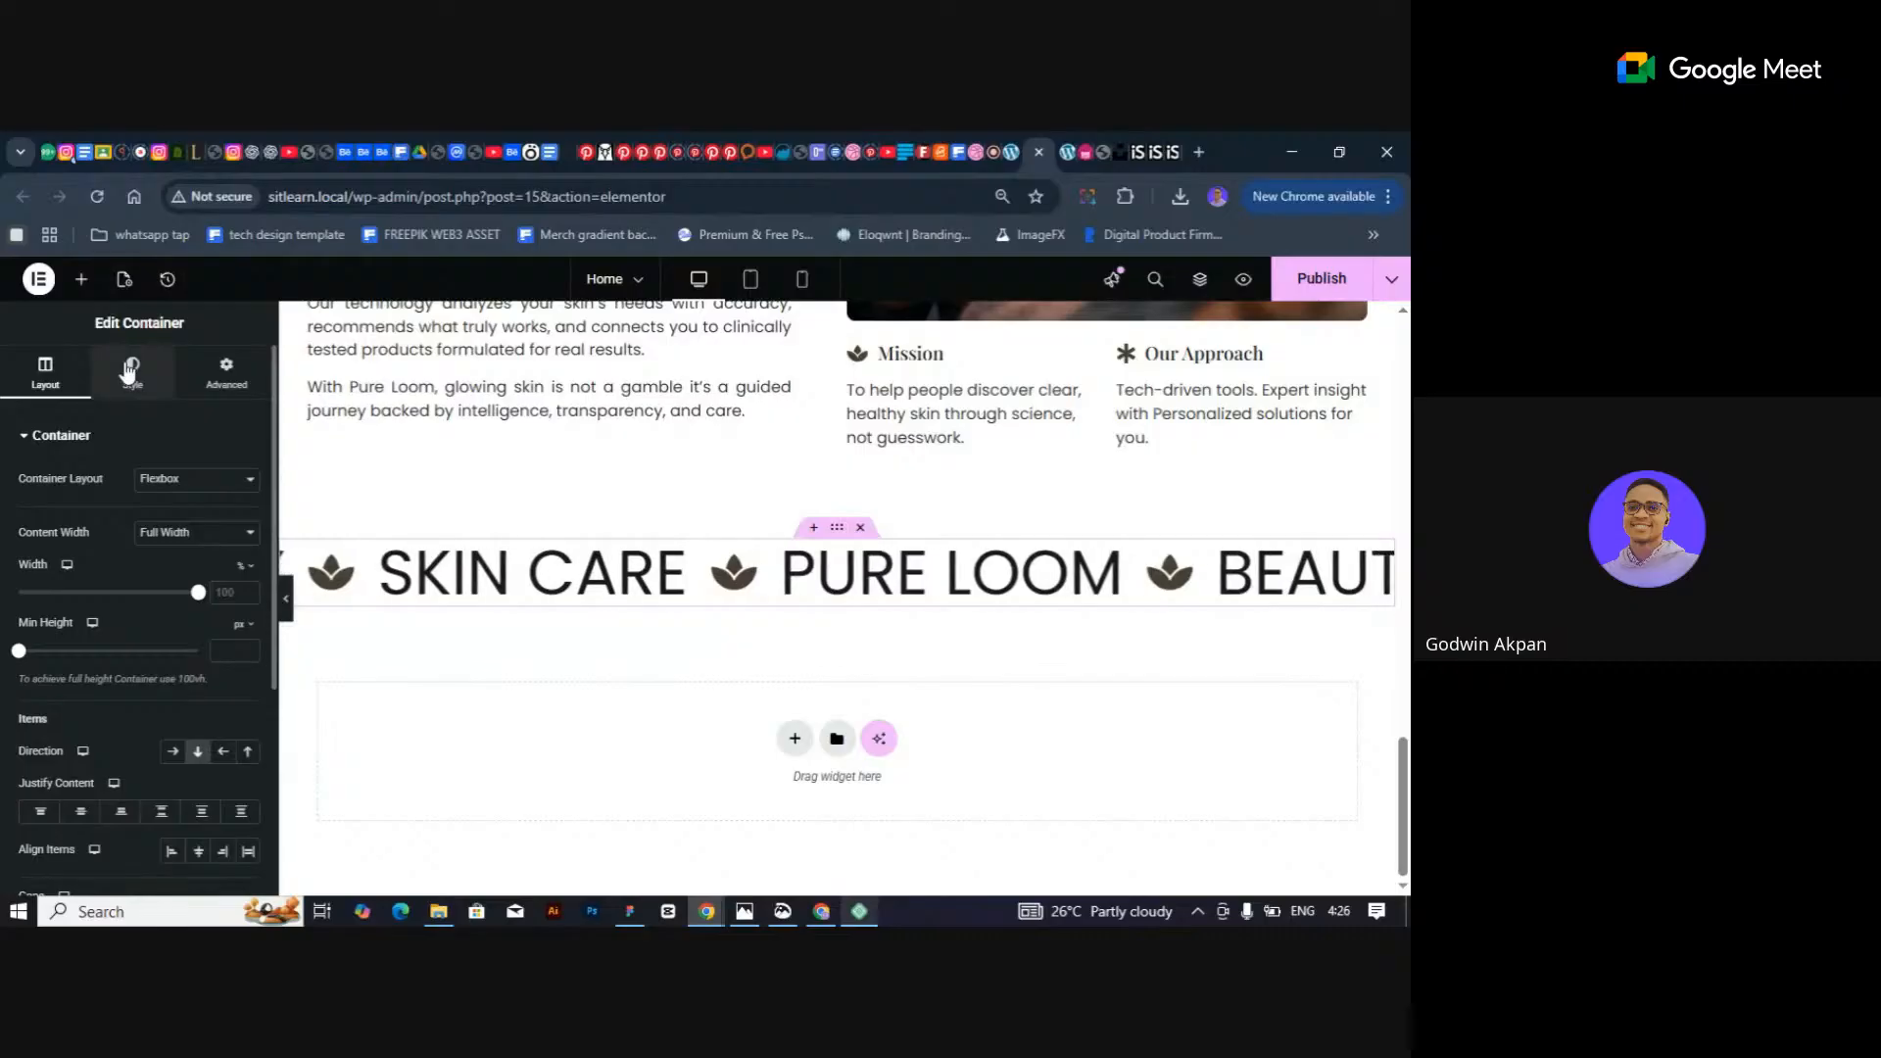
{"action": "left_click", "coordinate": [128, 372]}
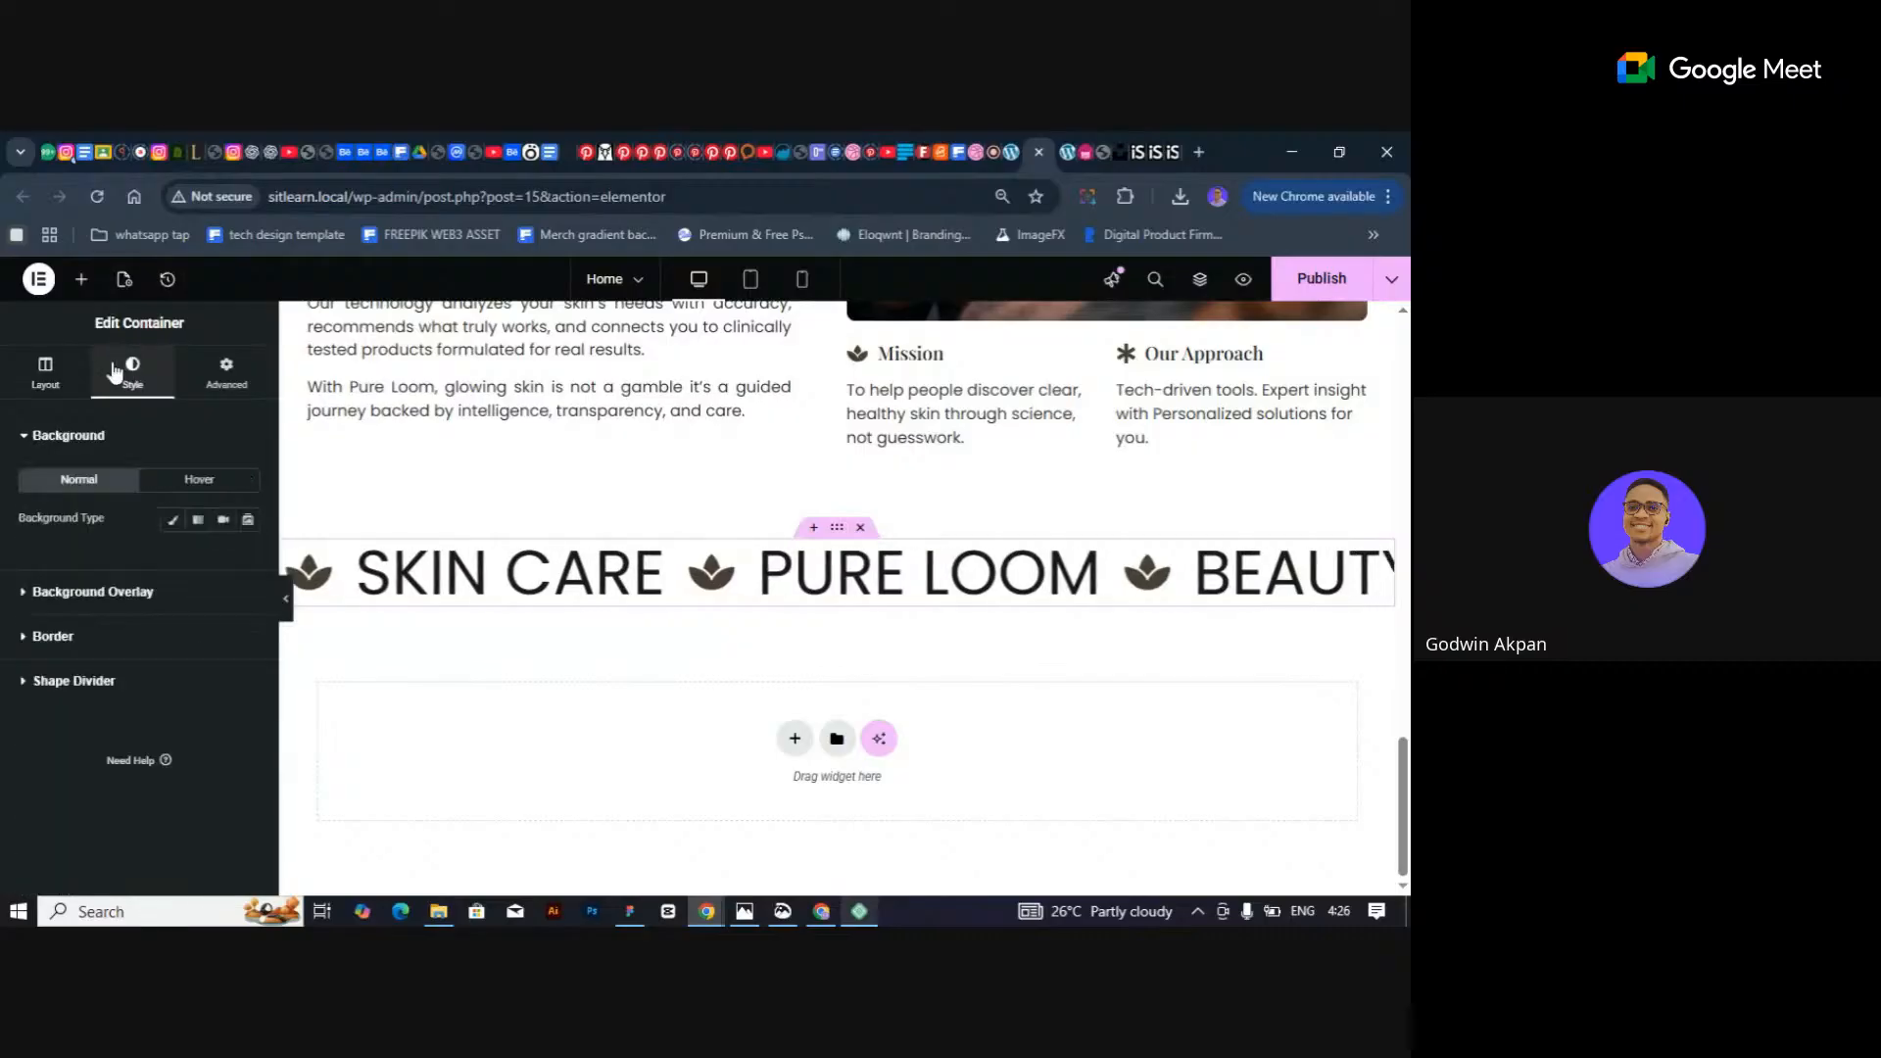
{"action": "left_click", "coordinate": [171, 523]}
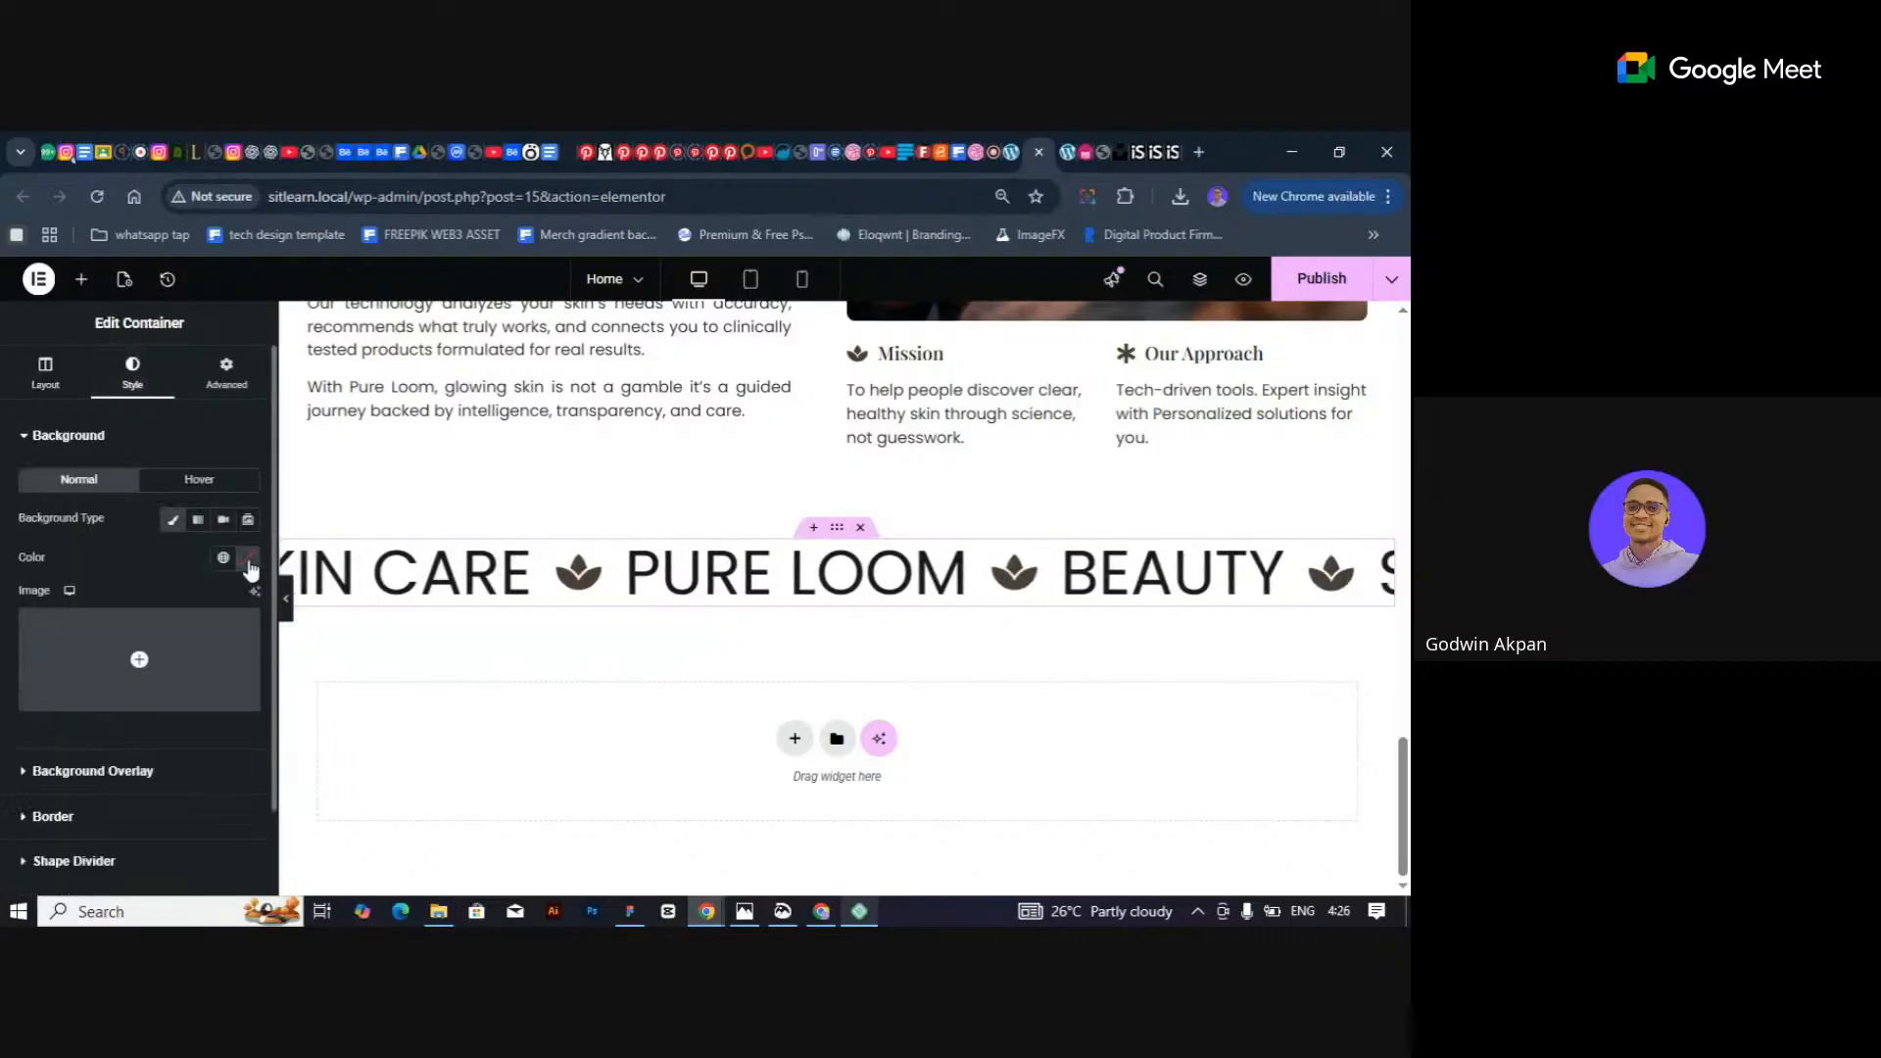
{"action": "left_click", "coordinate": [249, 559]}
{"action": "left_click", "coordinate": [223, 557]}
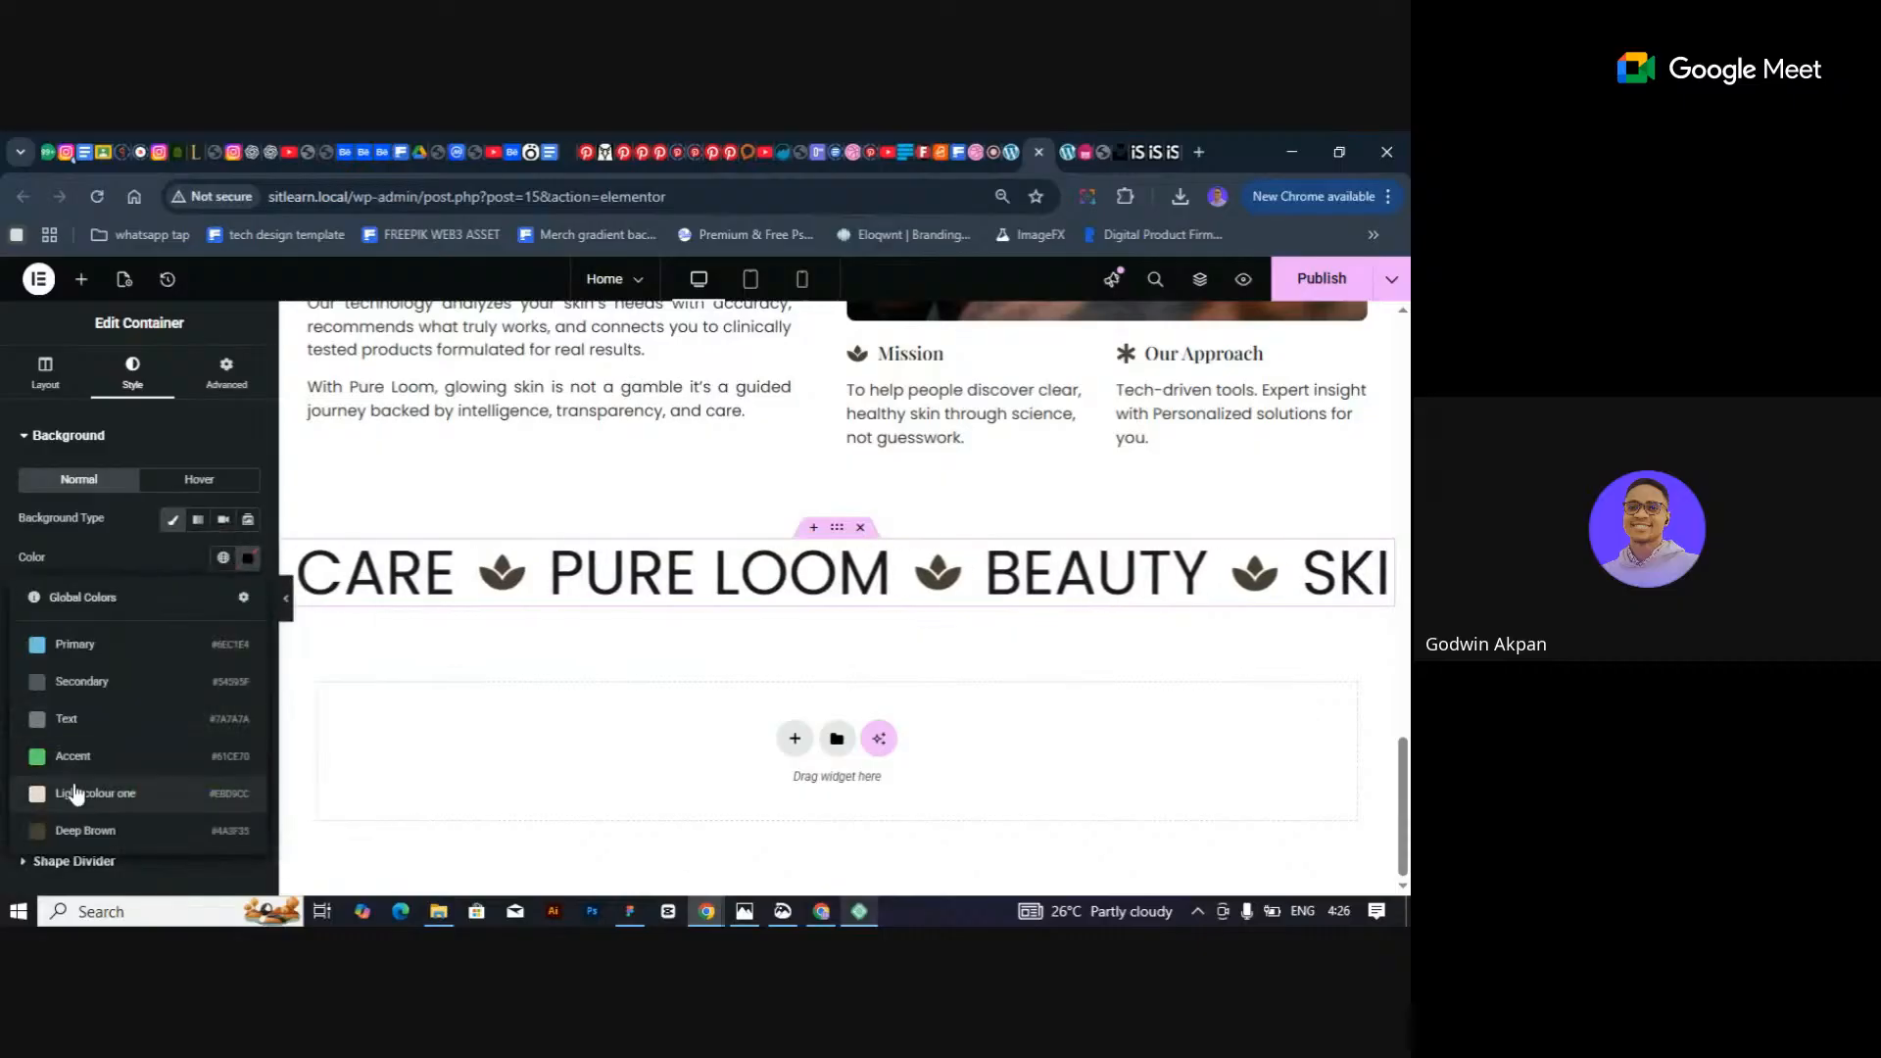
{"action": "left_click", "coordinate": [77, 796]}
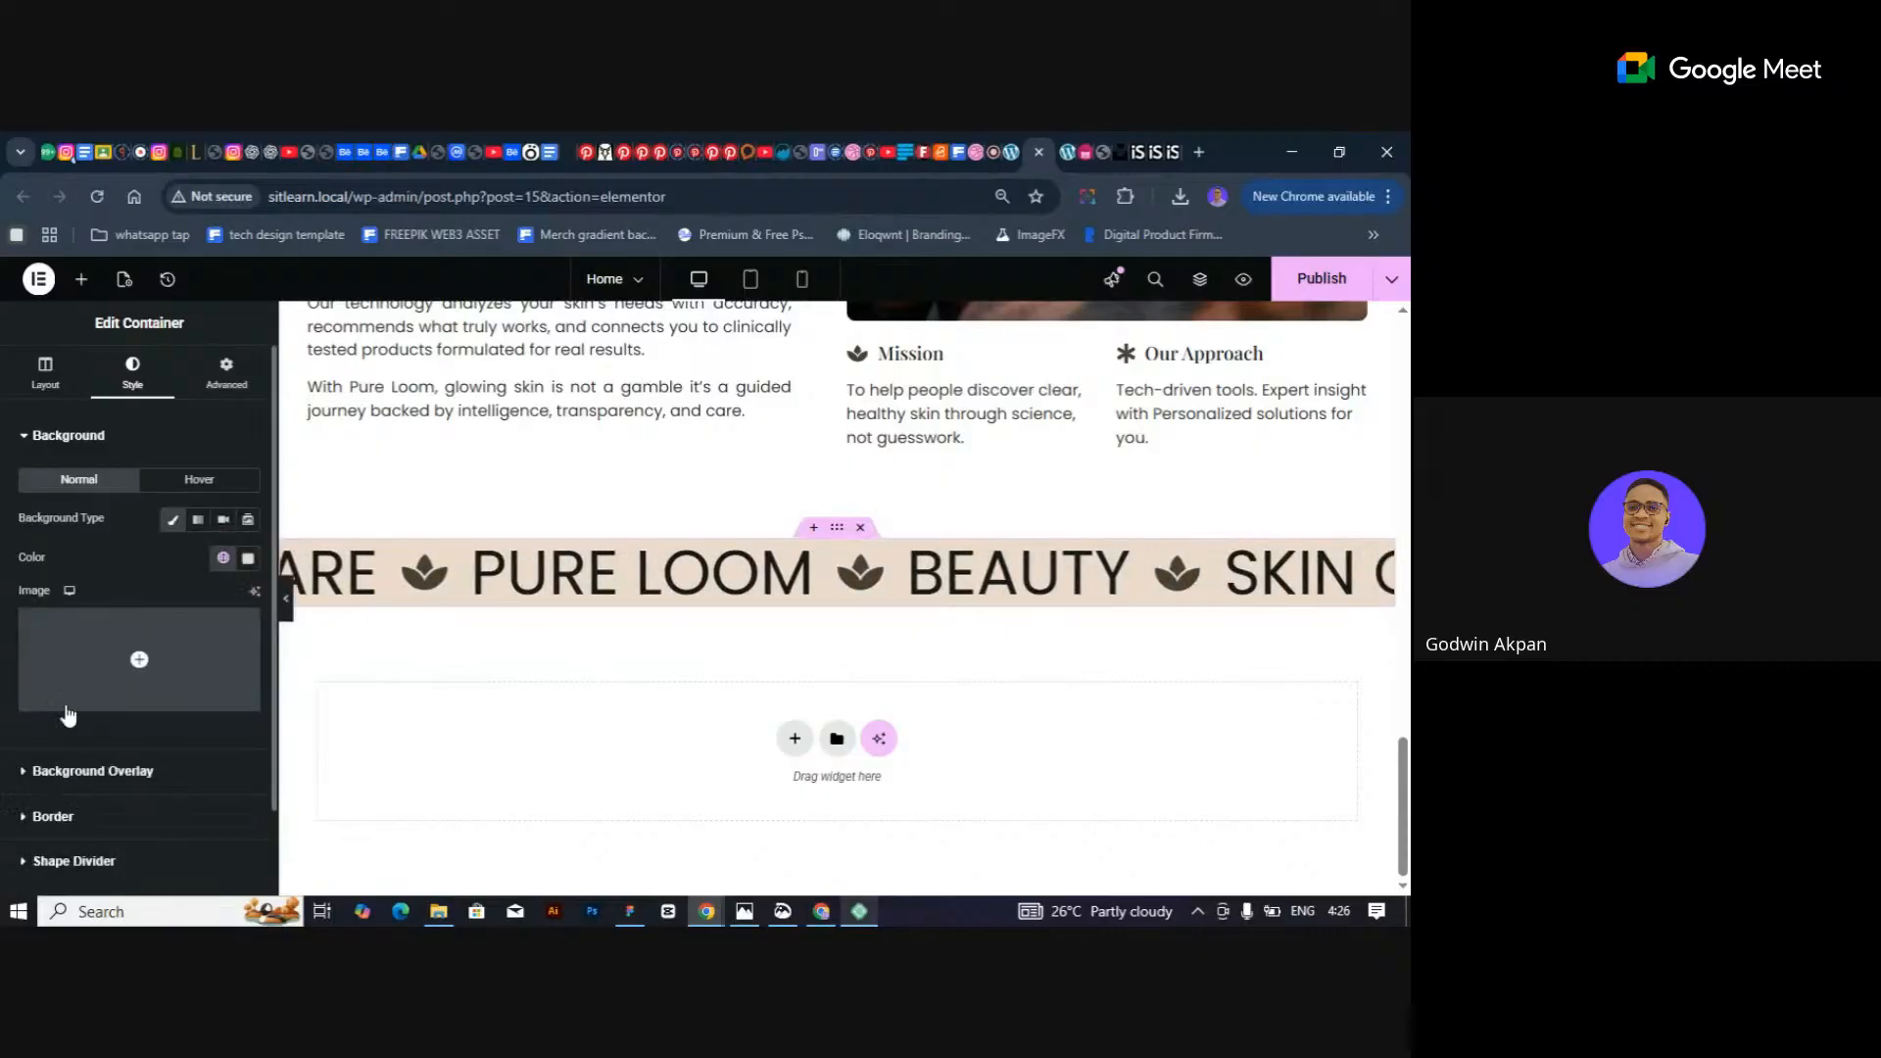
{"action": "mouse_move", "coordinate": [85, 623]}
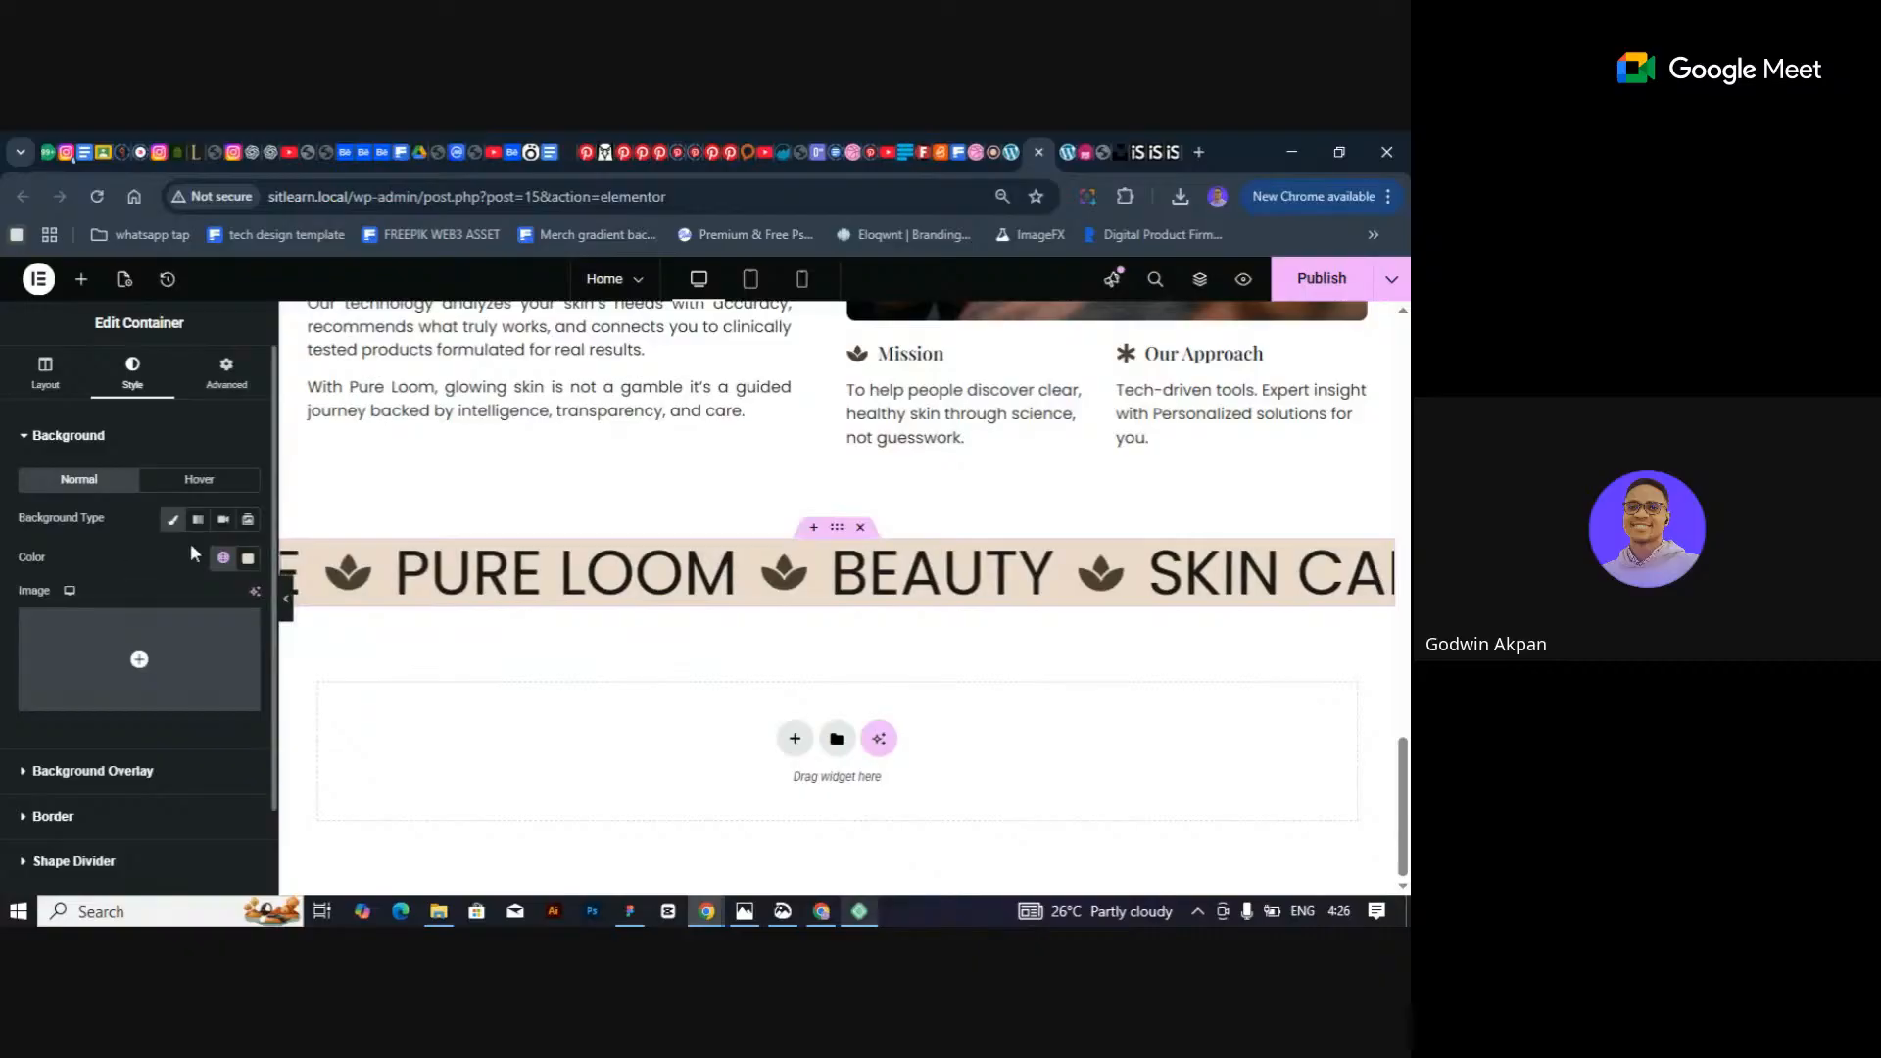
Set the marquee container's top and bottom padding to 10 px and preview the section at full width.
{"action": "left_click", "coordinate": [226, 372]}
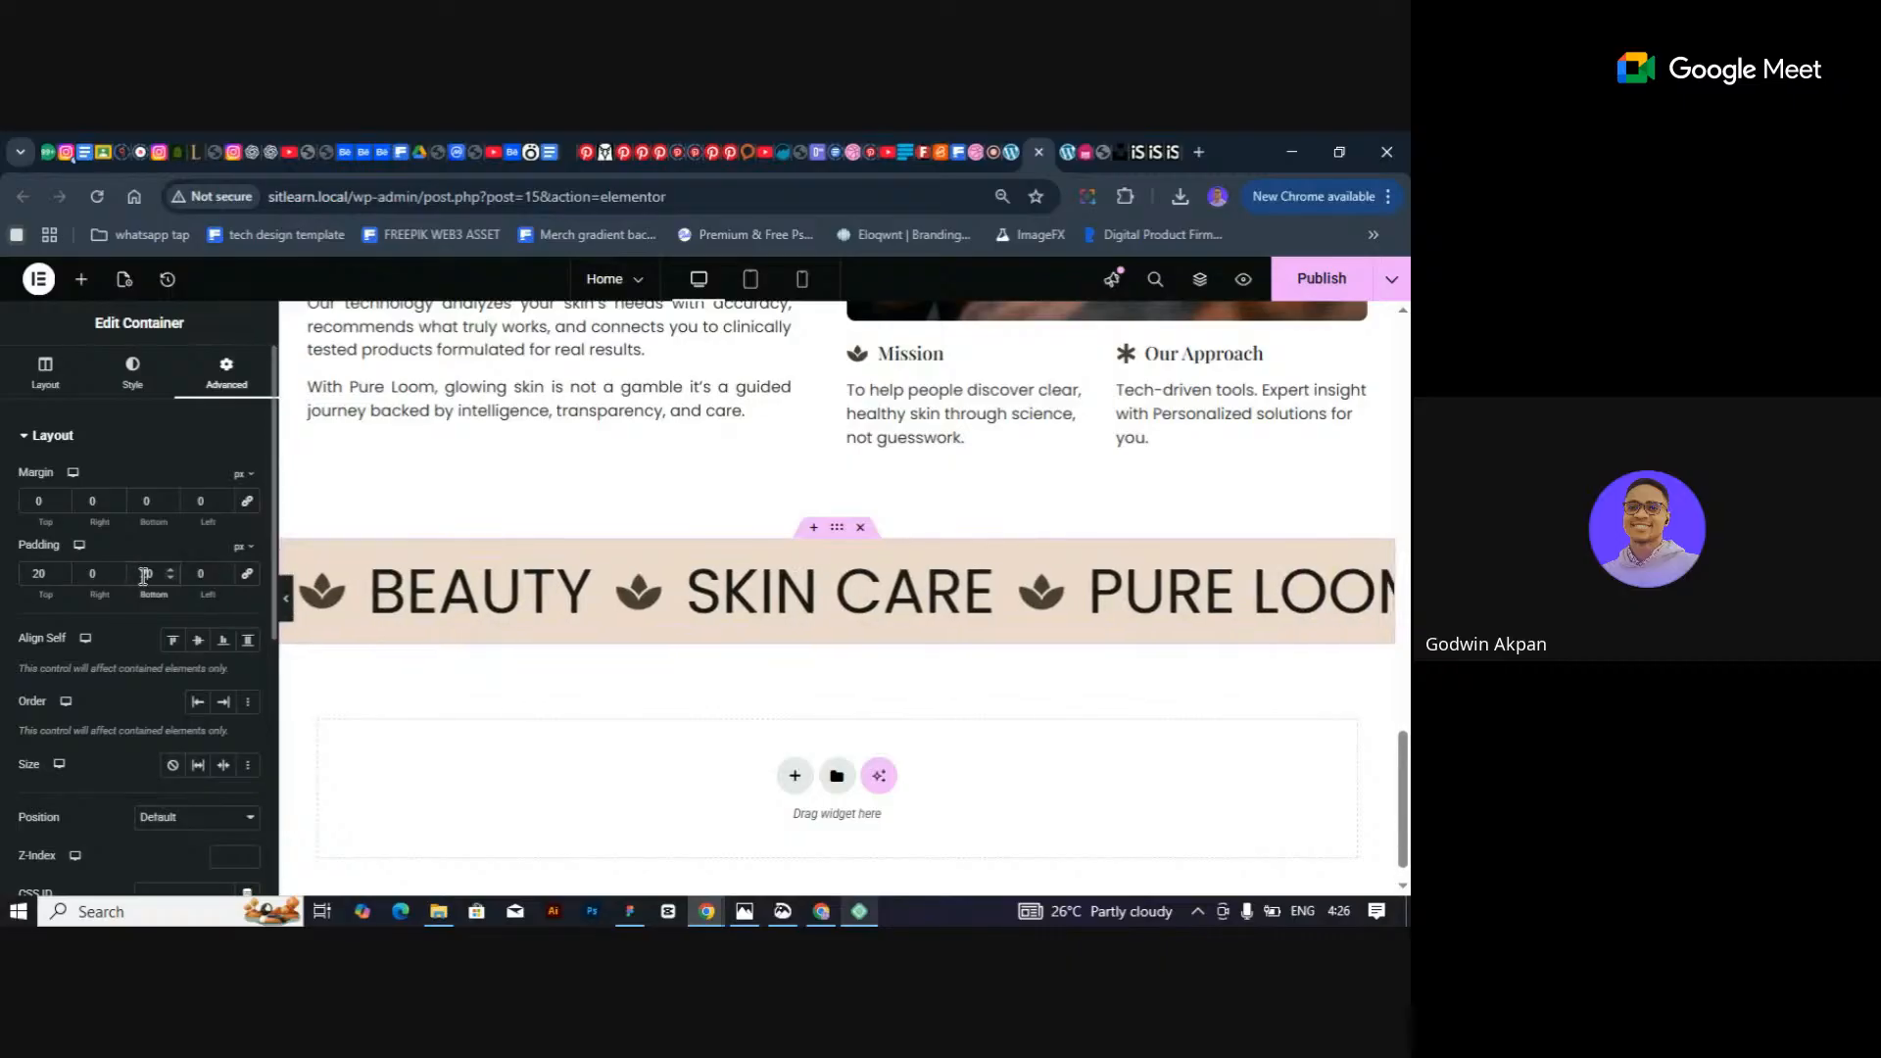
{"action": "key", "text": "BackSpace"}
{"action": "key", "text": "BackSpace"}
{"action": "type", "text": "10"}
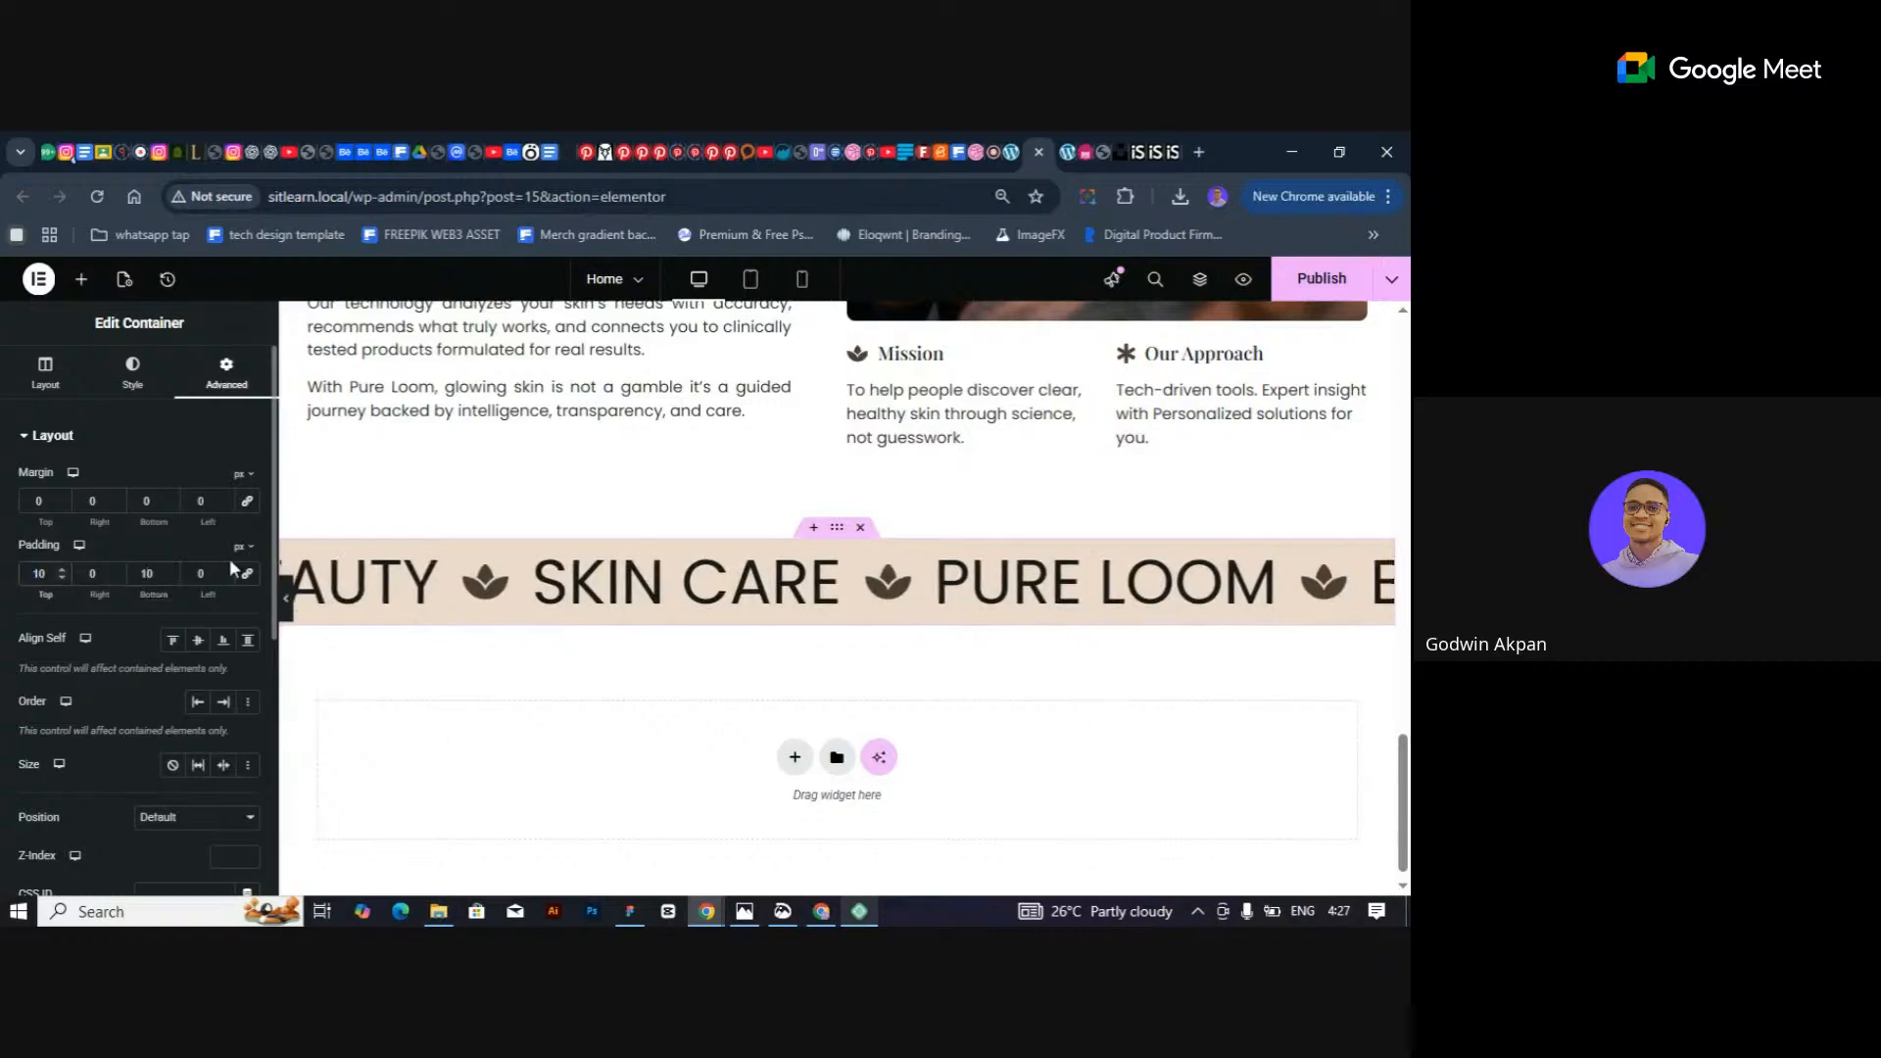
{"action": "left_click", "coordinate": [285, 600]}
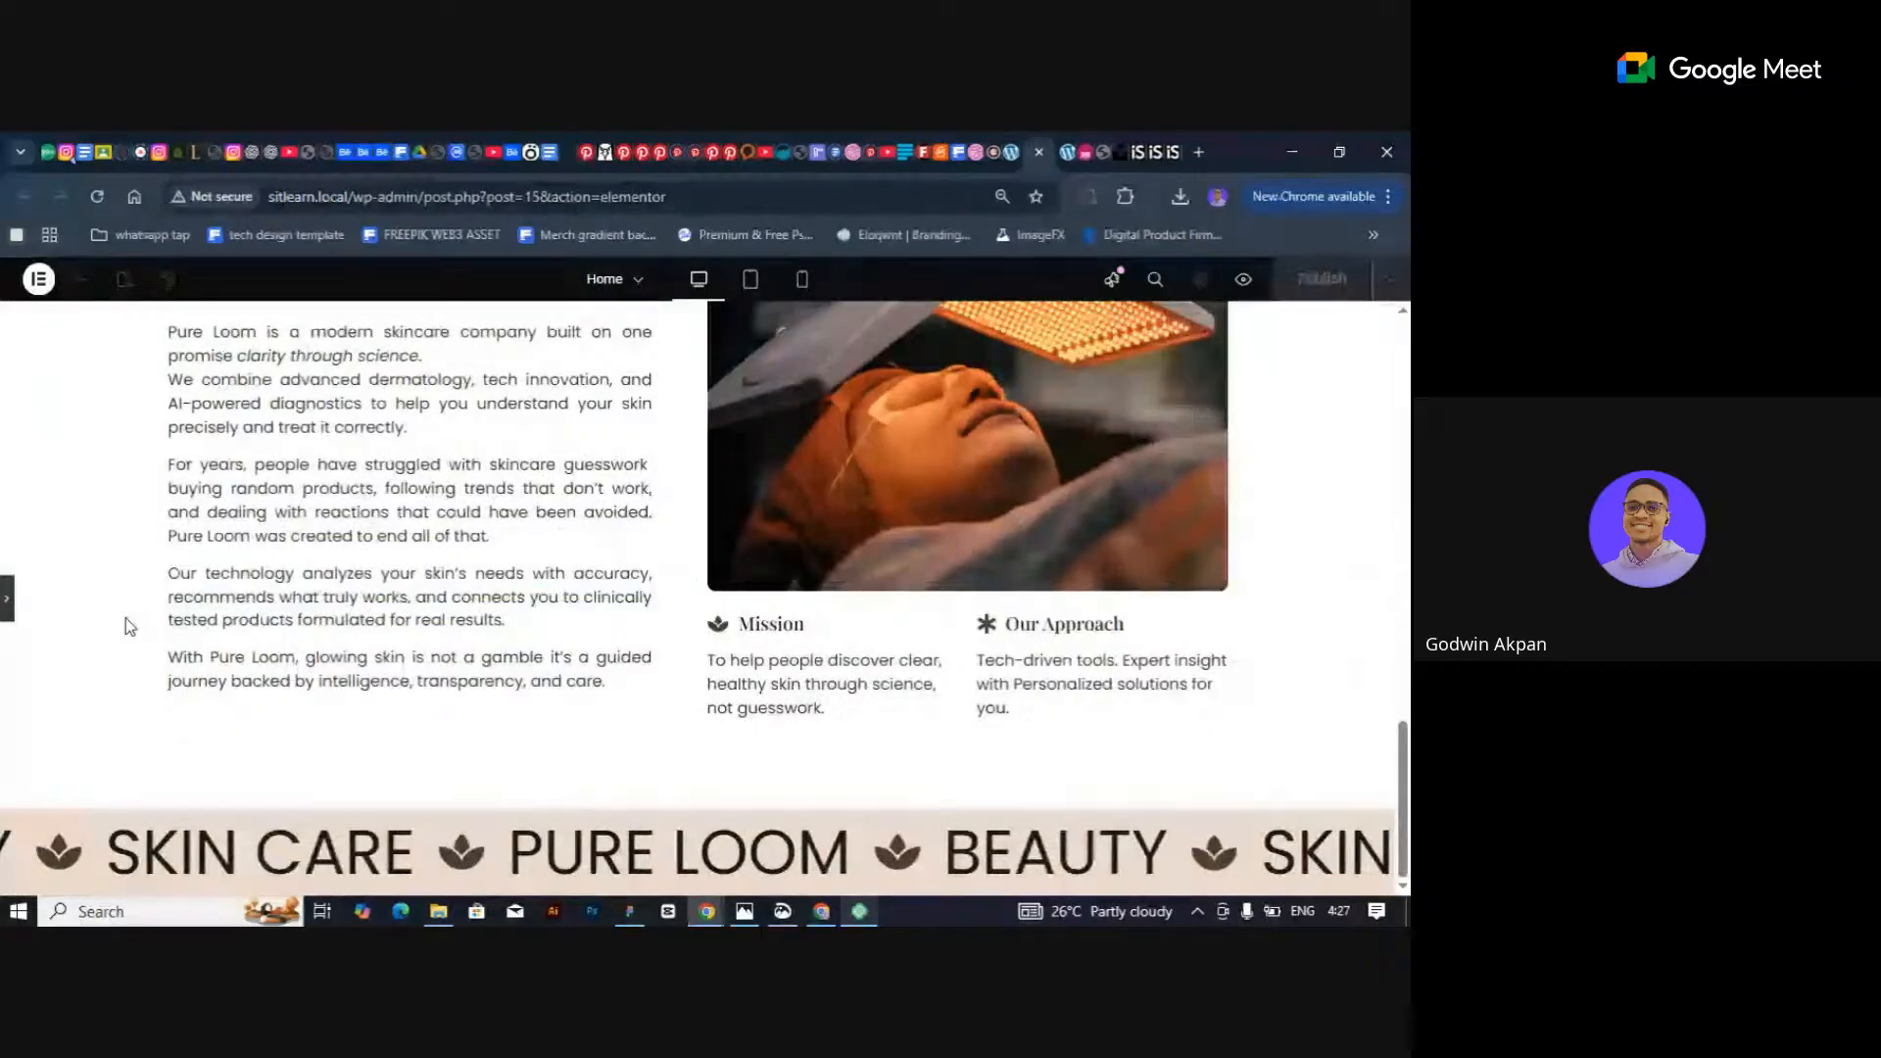
{"action": "left_click", "coordinate": [7, 598]}
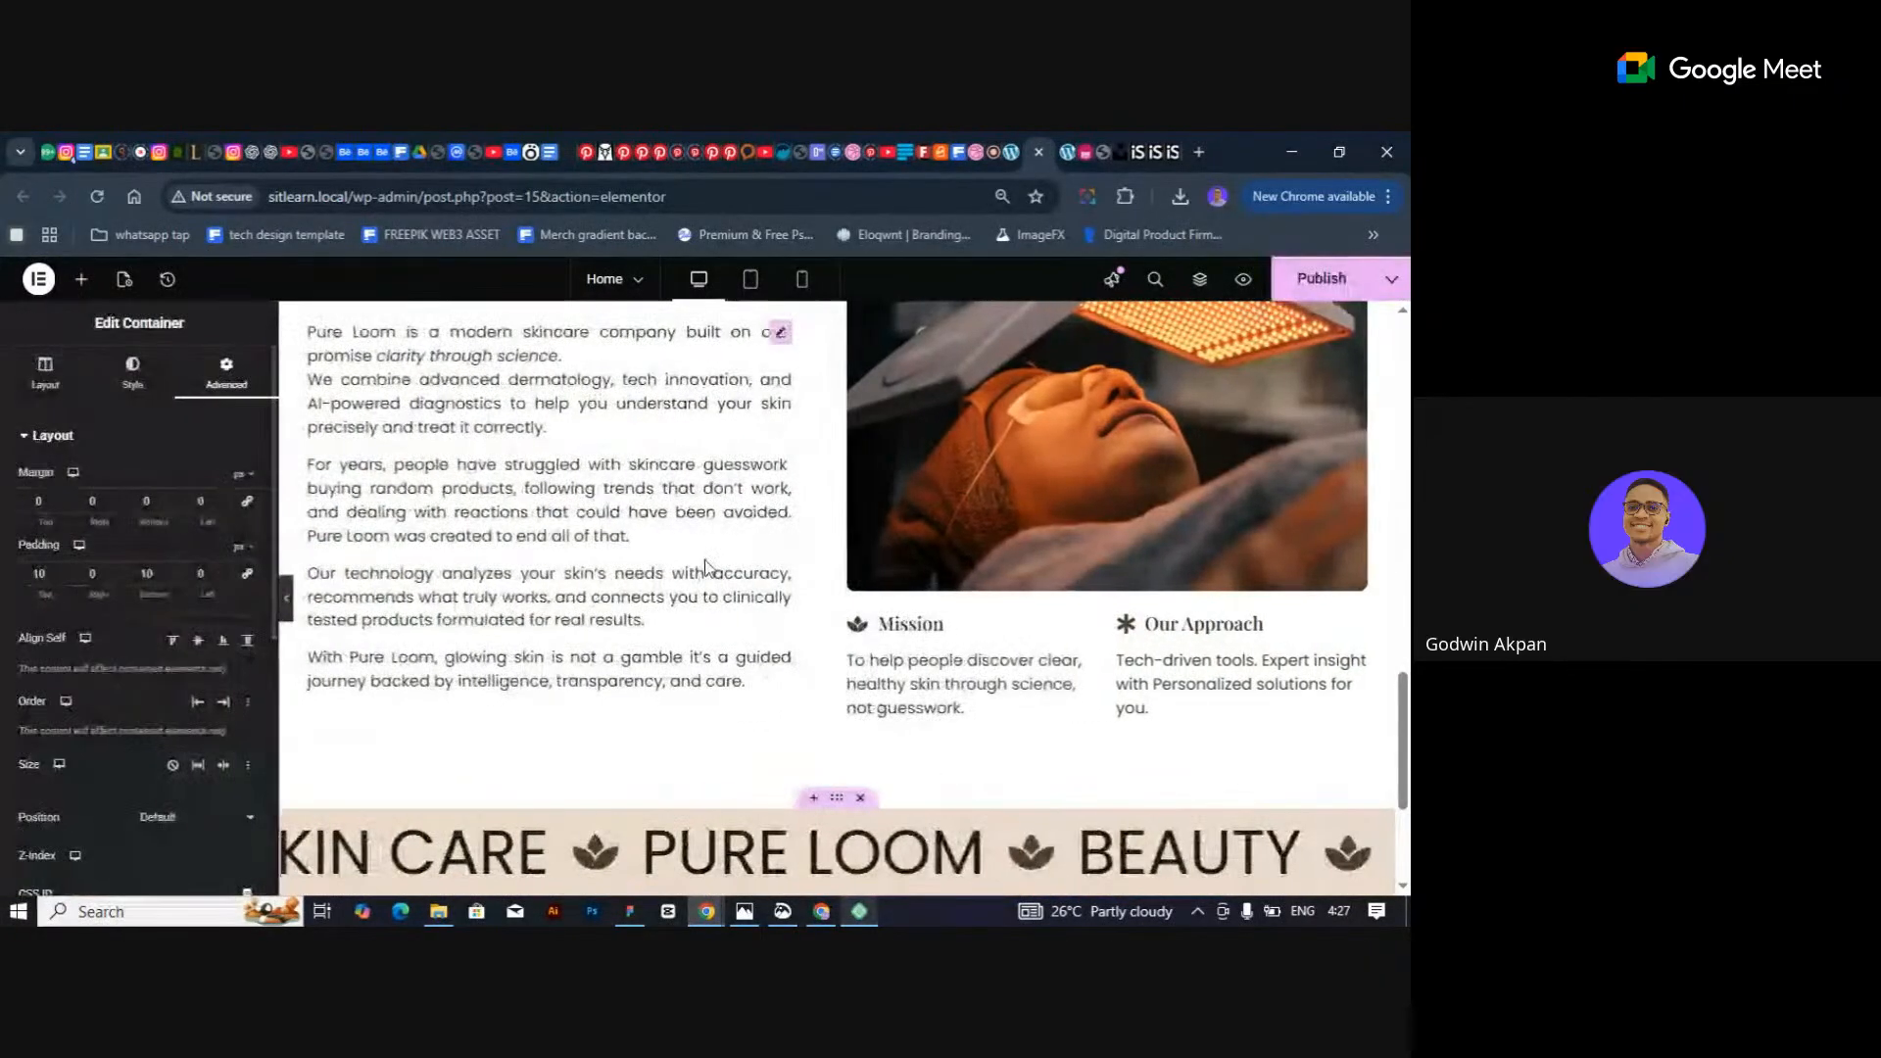
Duplicate the marquee container and set the copy's background to the global Deep Brown color.
{"action": "scroll", "coordinate": [745, 568], "scroll_direction": "down", "scroll_amount": 3}
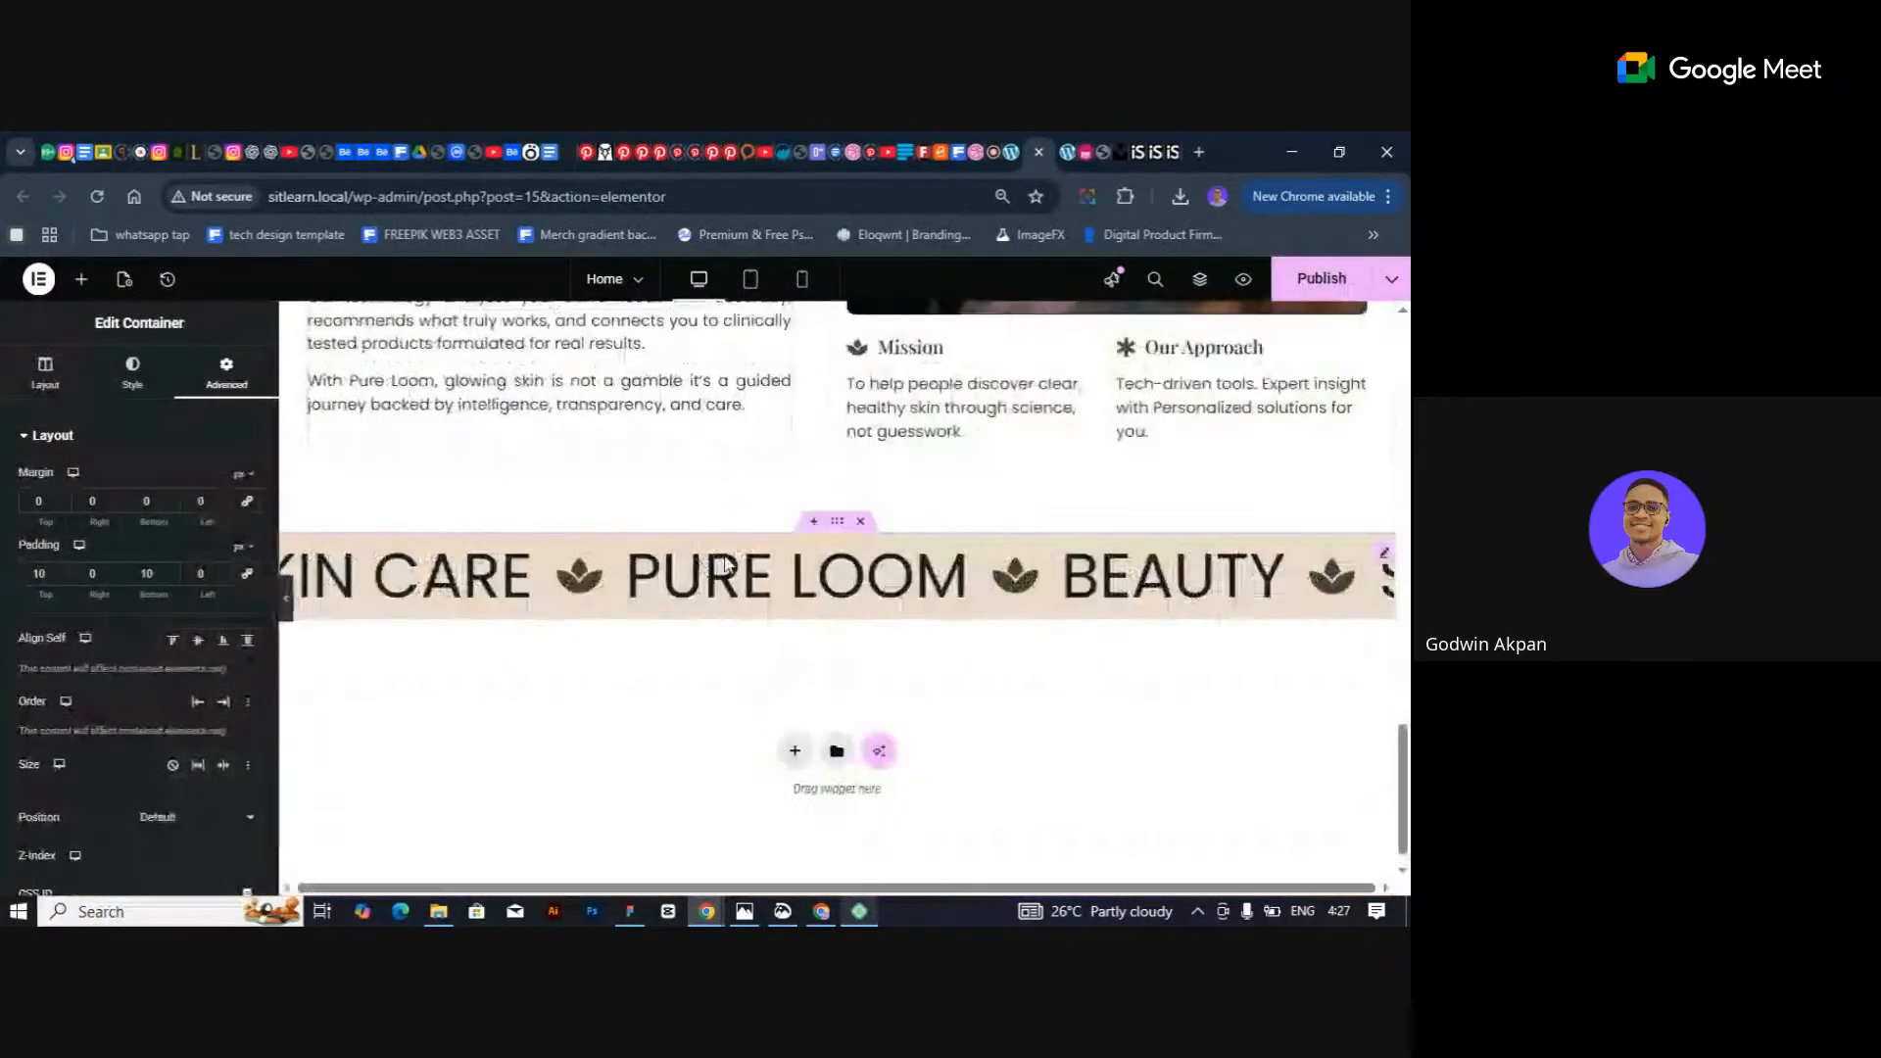
{"action": "left_click", "coordinate": [839, 525]}
{"action": "key", "text": "ctrl+d"}
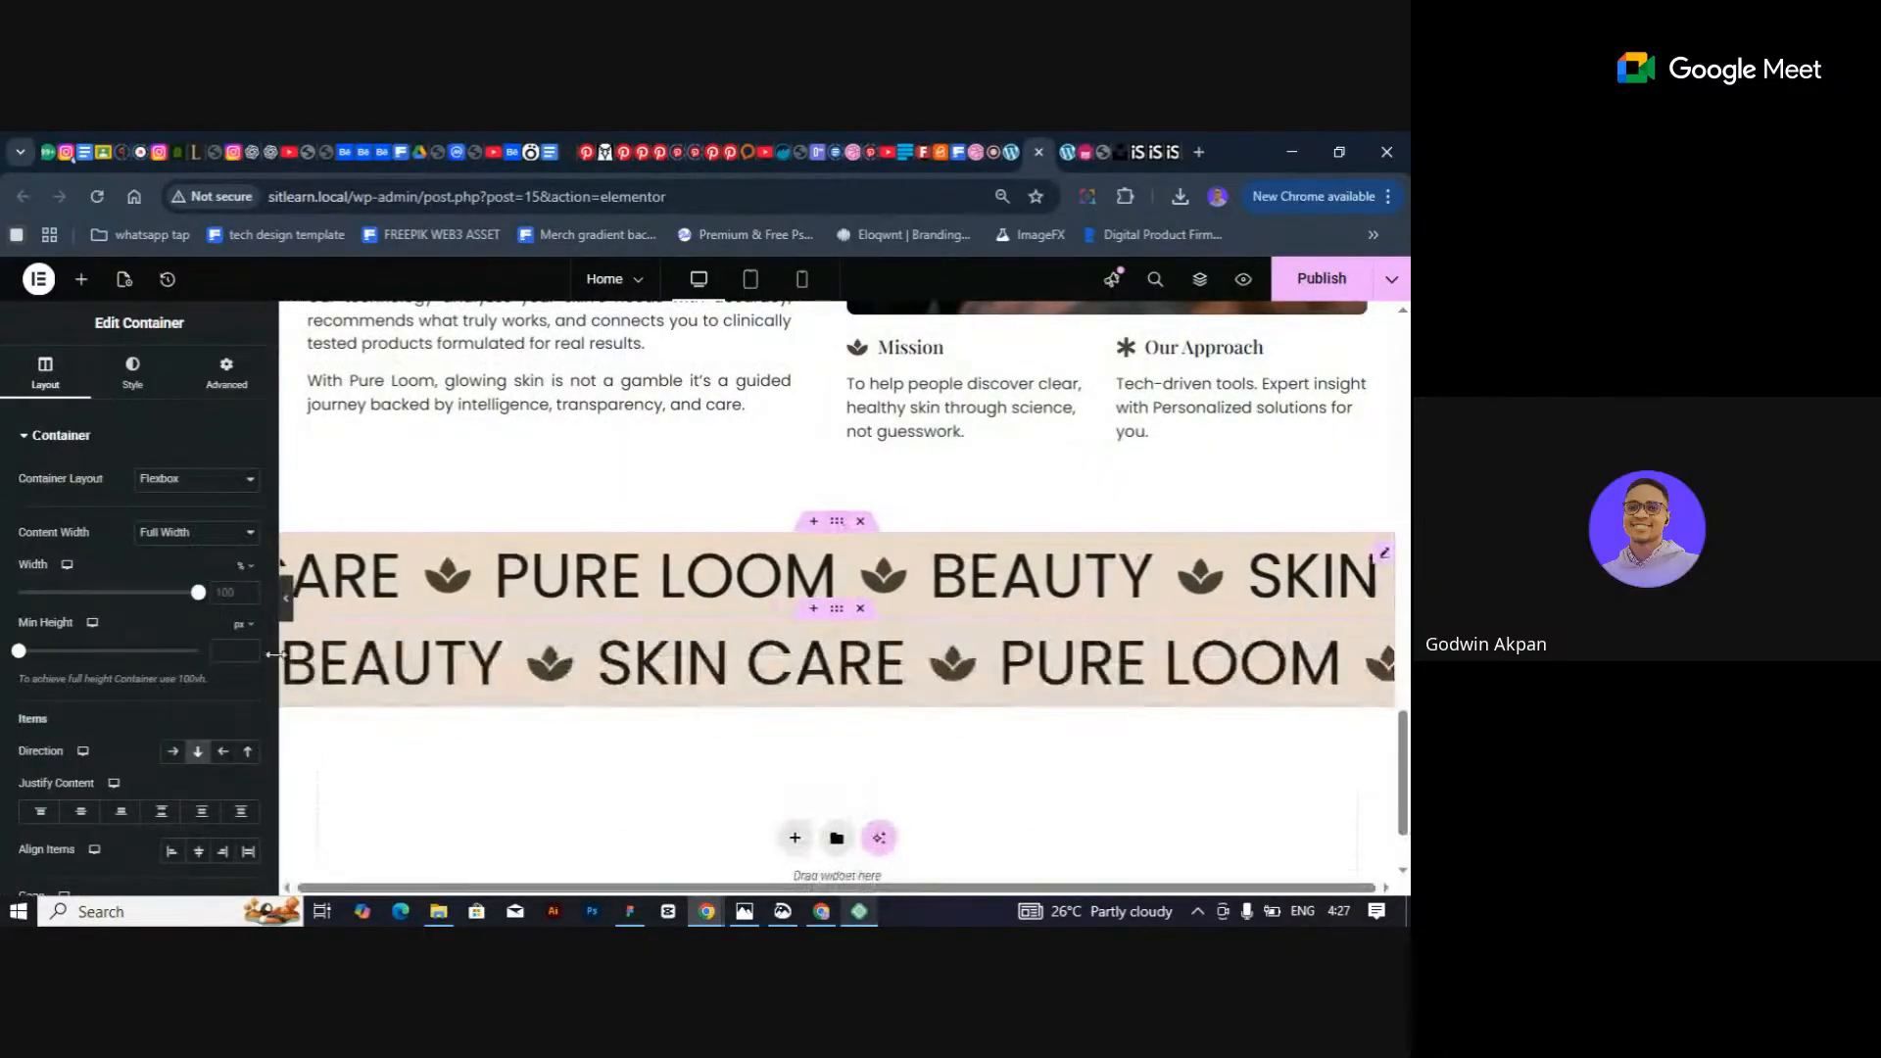
{"action": "left_click", "coordinate": [133, 373]}
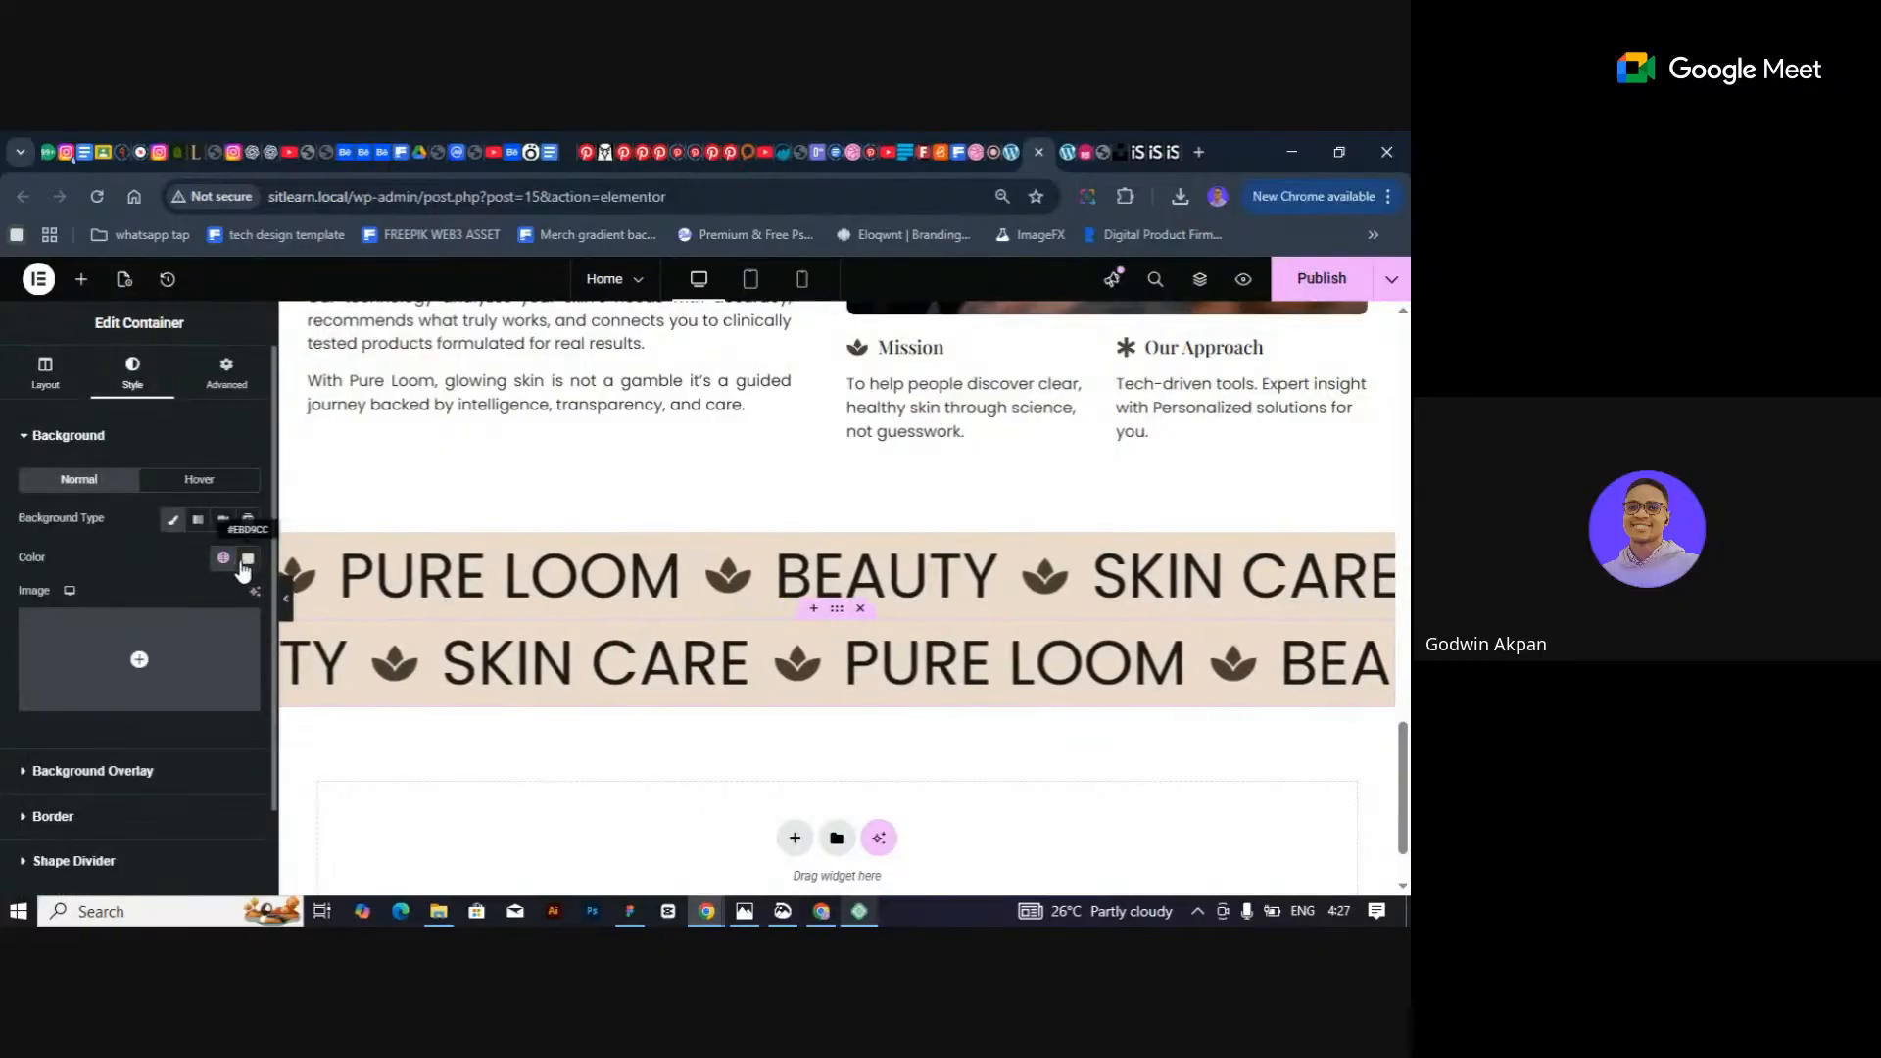
{"action": "left_click", "coordinate": [224, 558]}
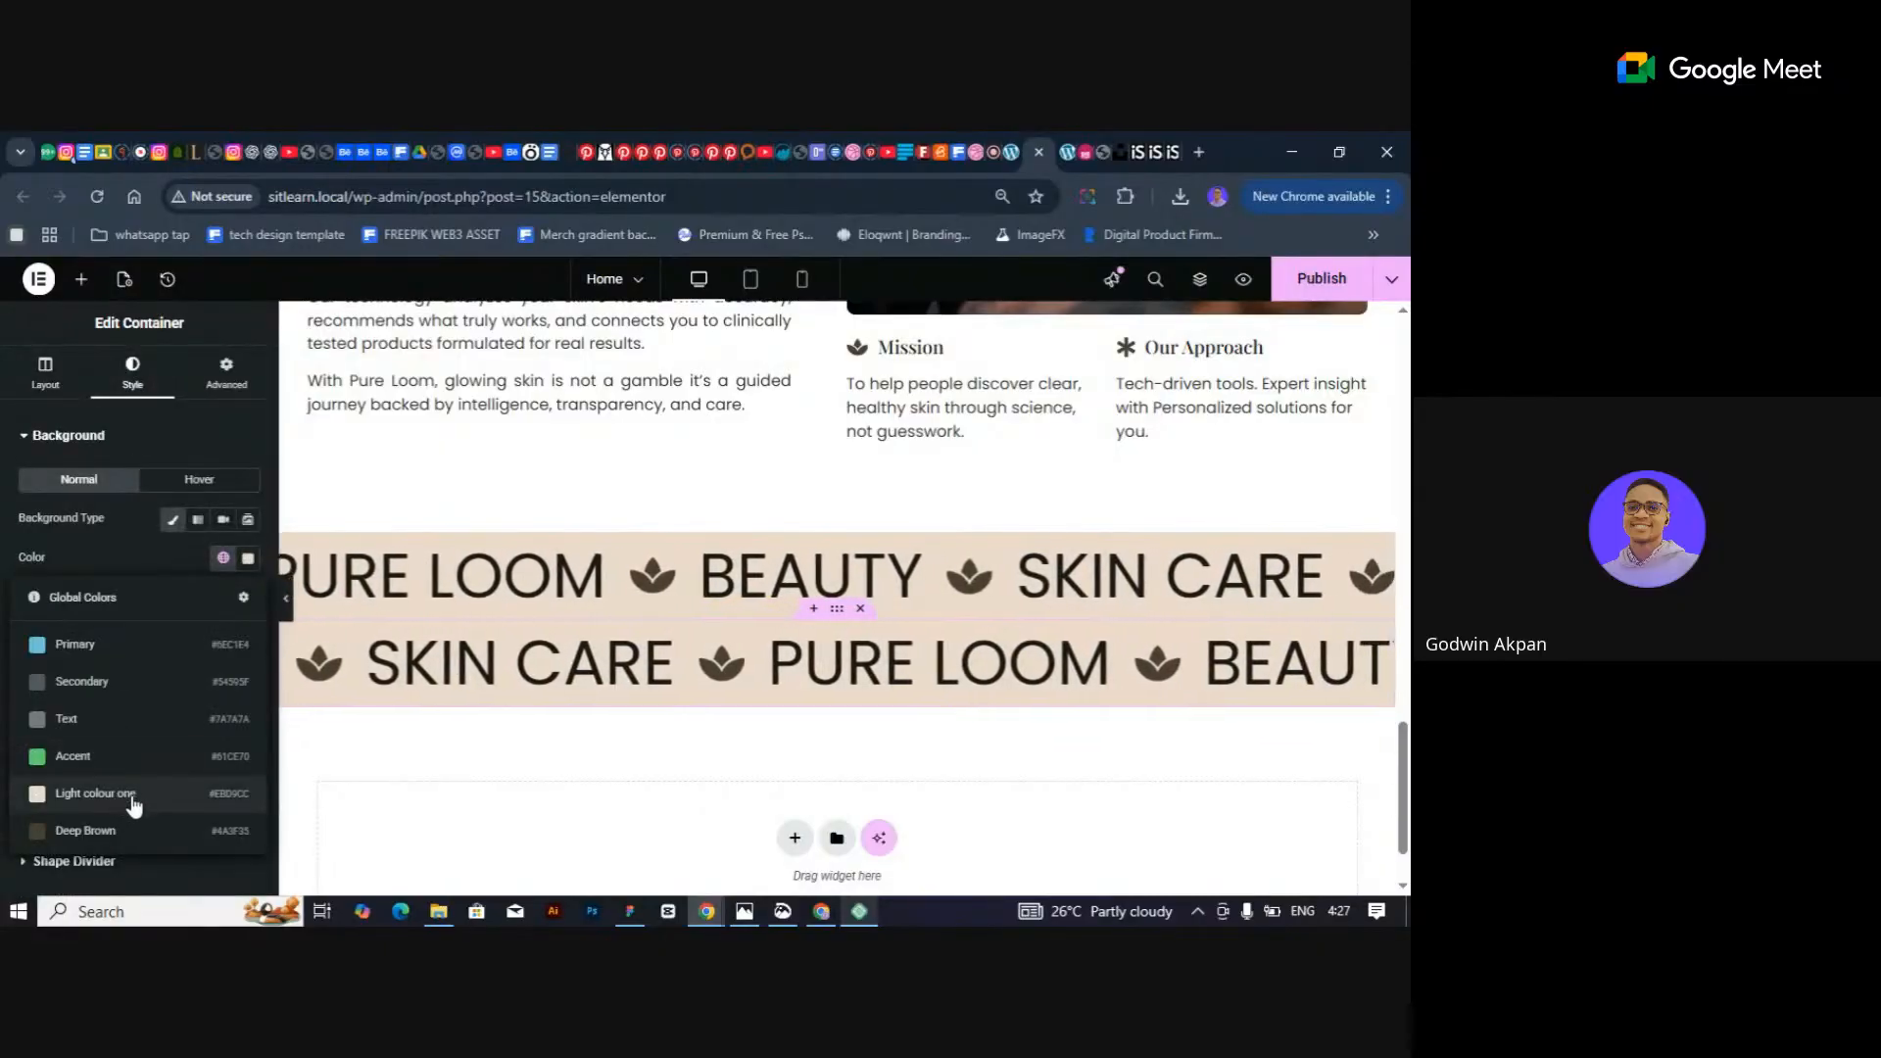
{"action": "left_click", "coordinate": [128, 829]}
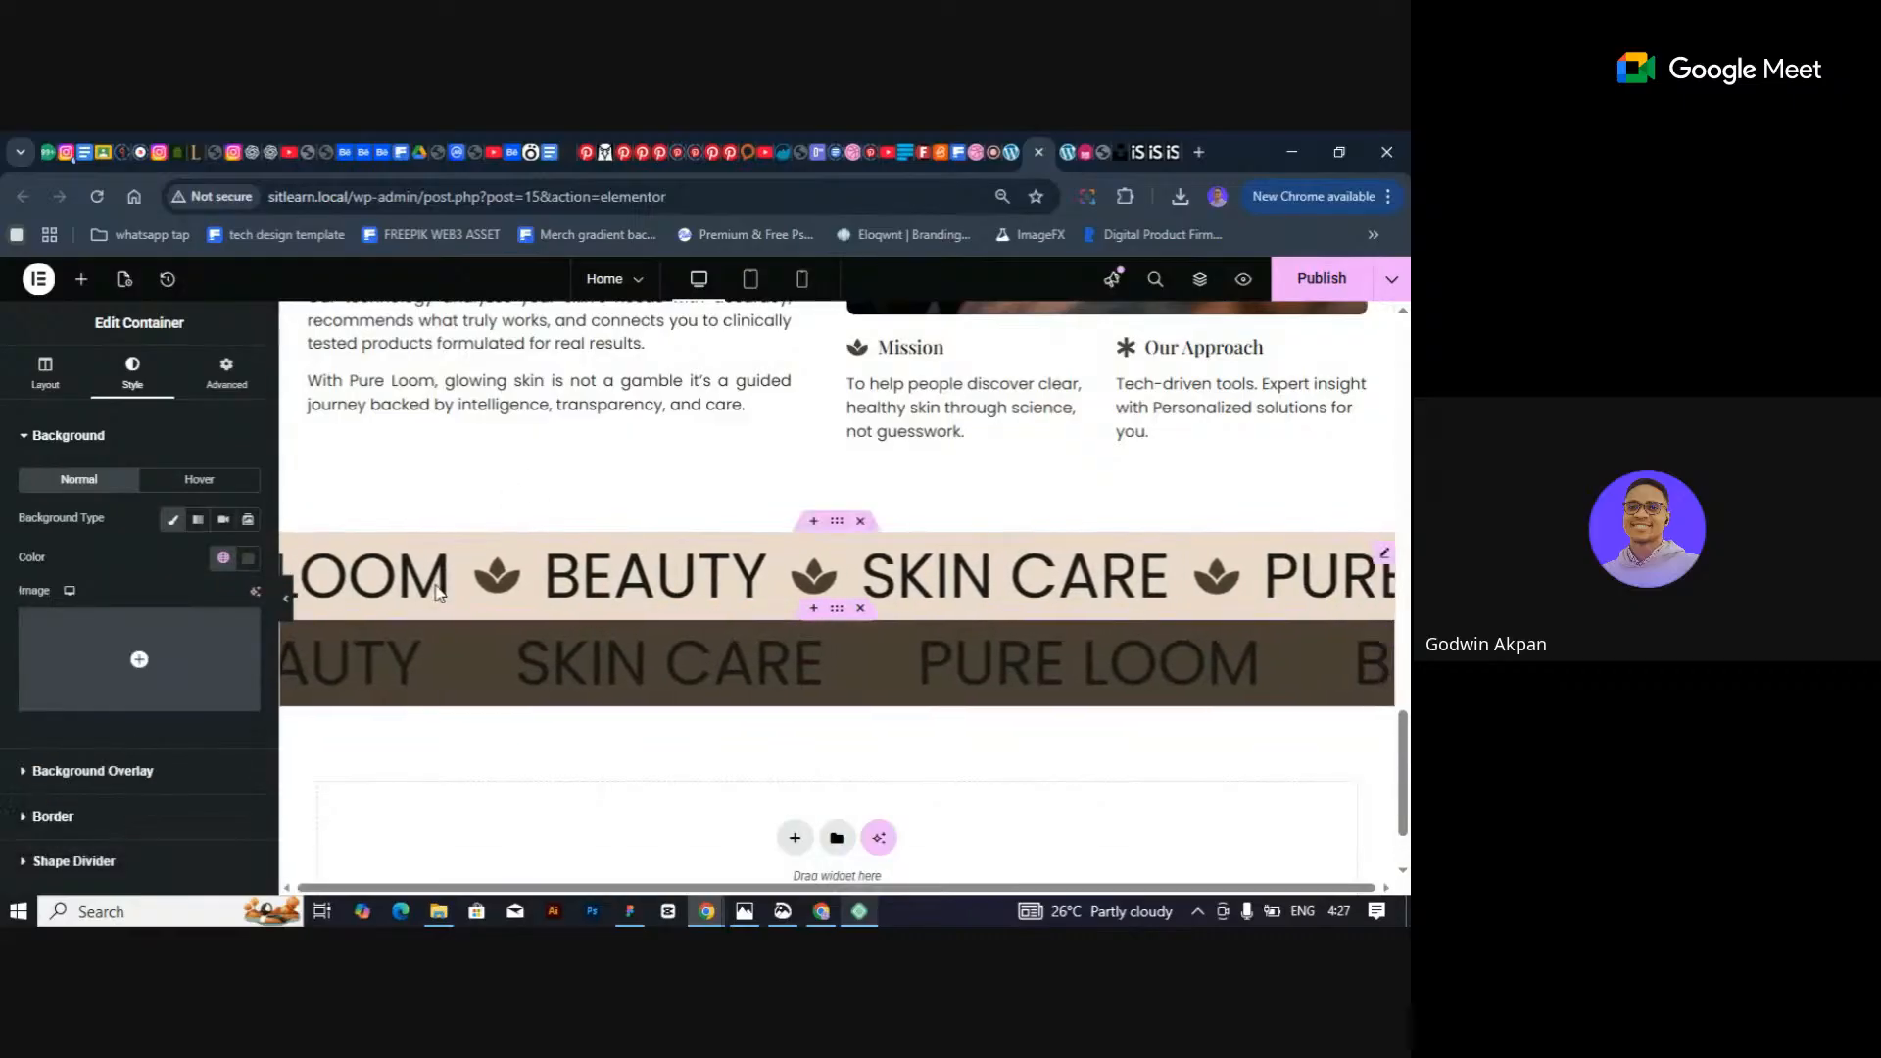
Set the lower marquee's text color to off-white and its separator icons to the global color Light colour one.
{"action": "left_click", "coordinate": [693, 660]}
{"action": "left_click", "coordinate": [135, 372]}
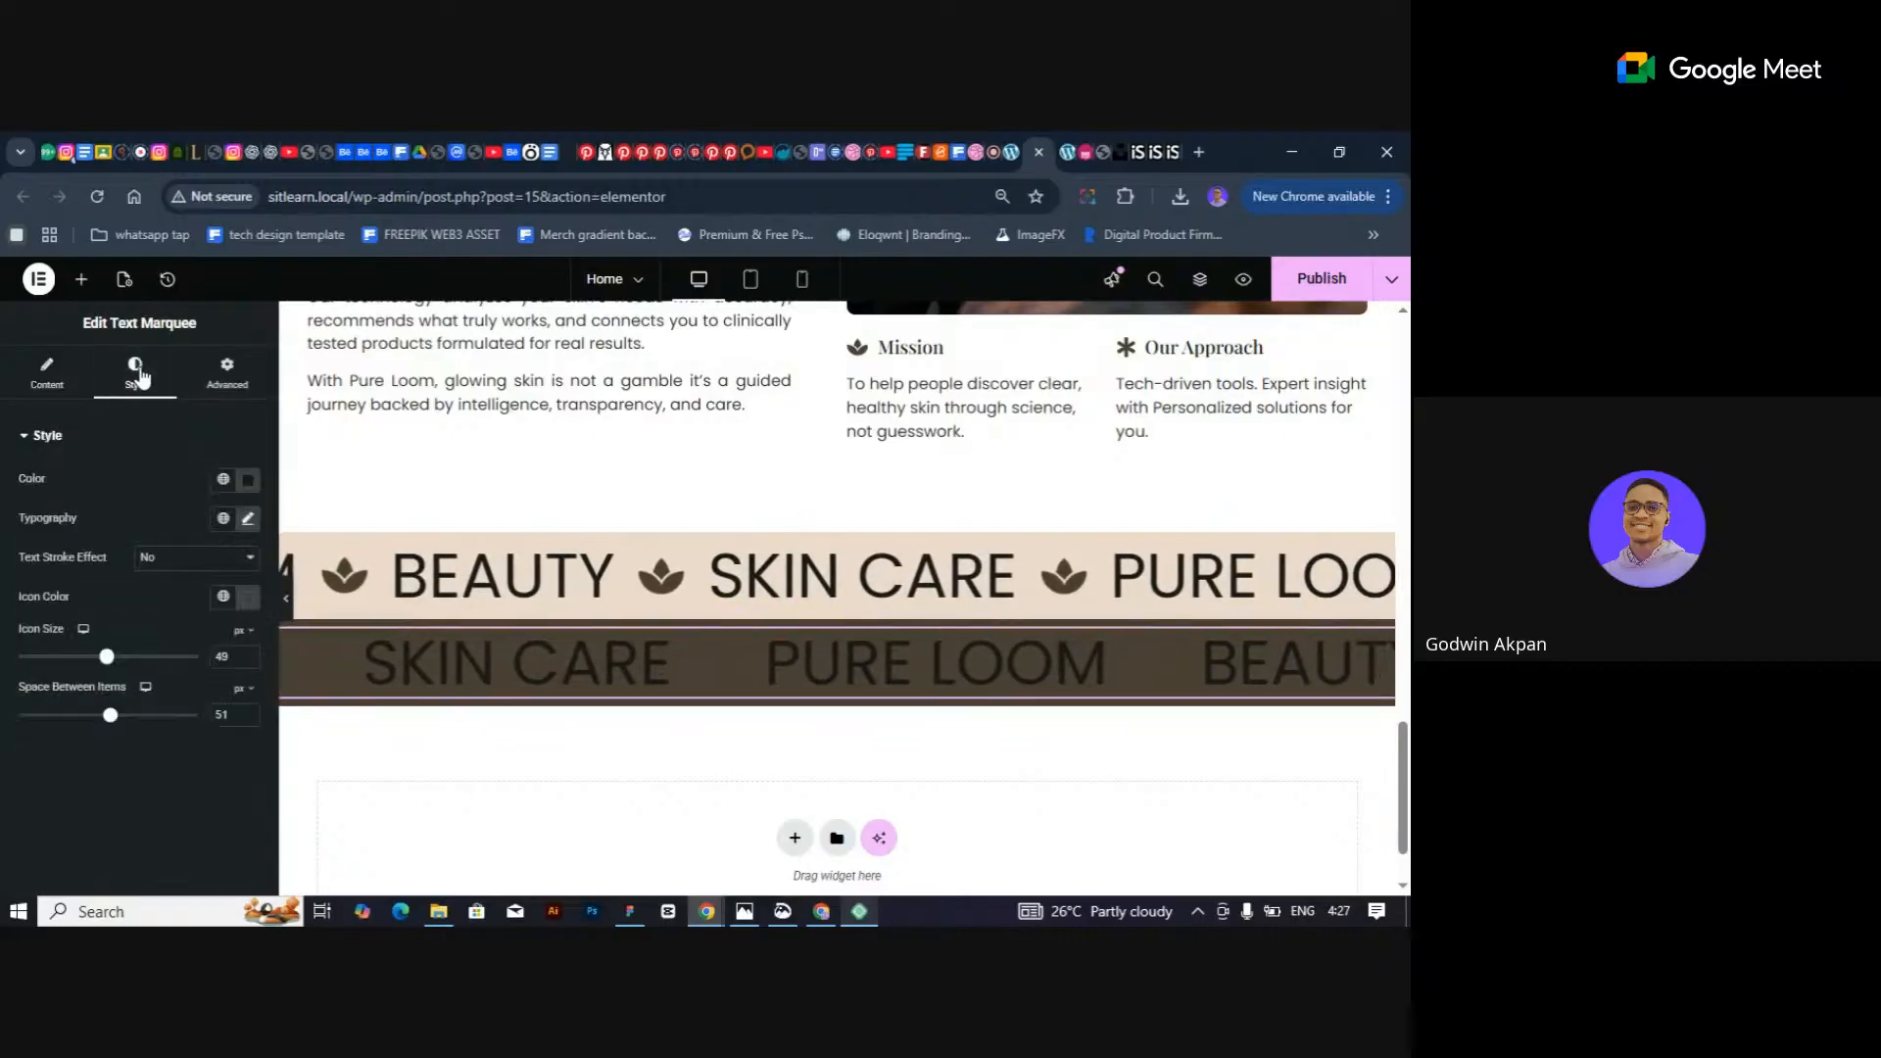
{"action": "left_click", "coordinate": [249, 481]}
{"action": "left_click_drag", "start_coordinate": [202, 621], "coordinate": [73, 567]}
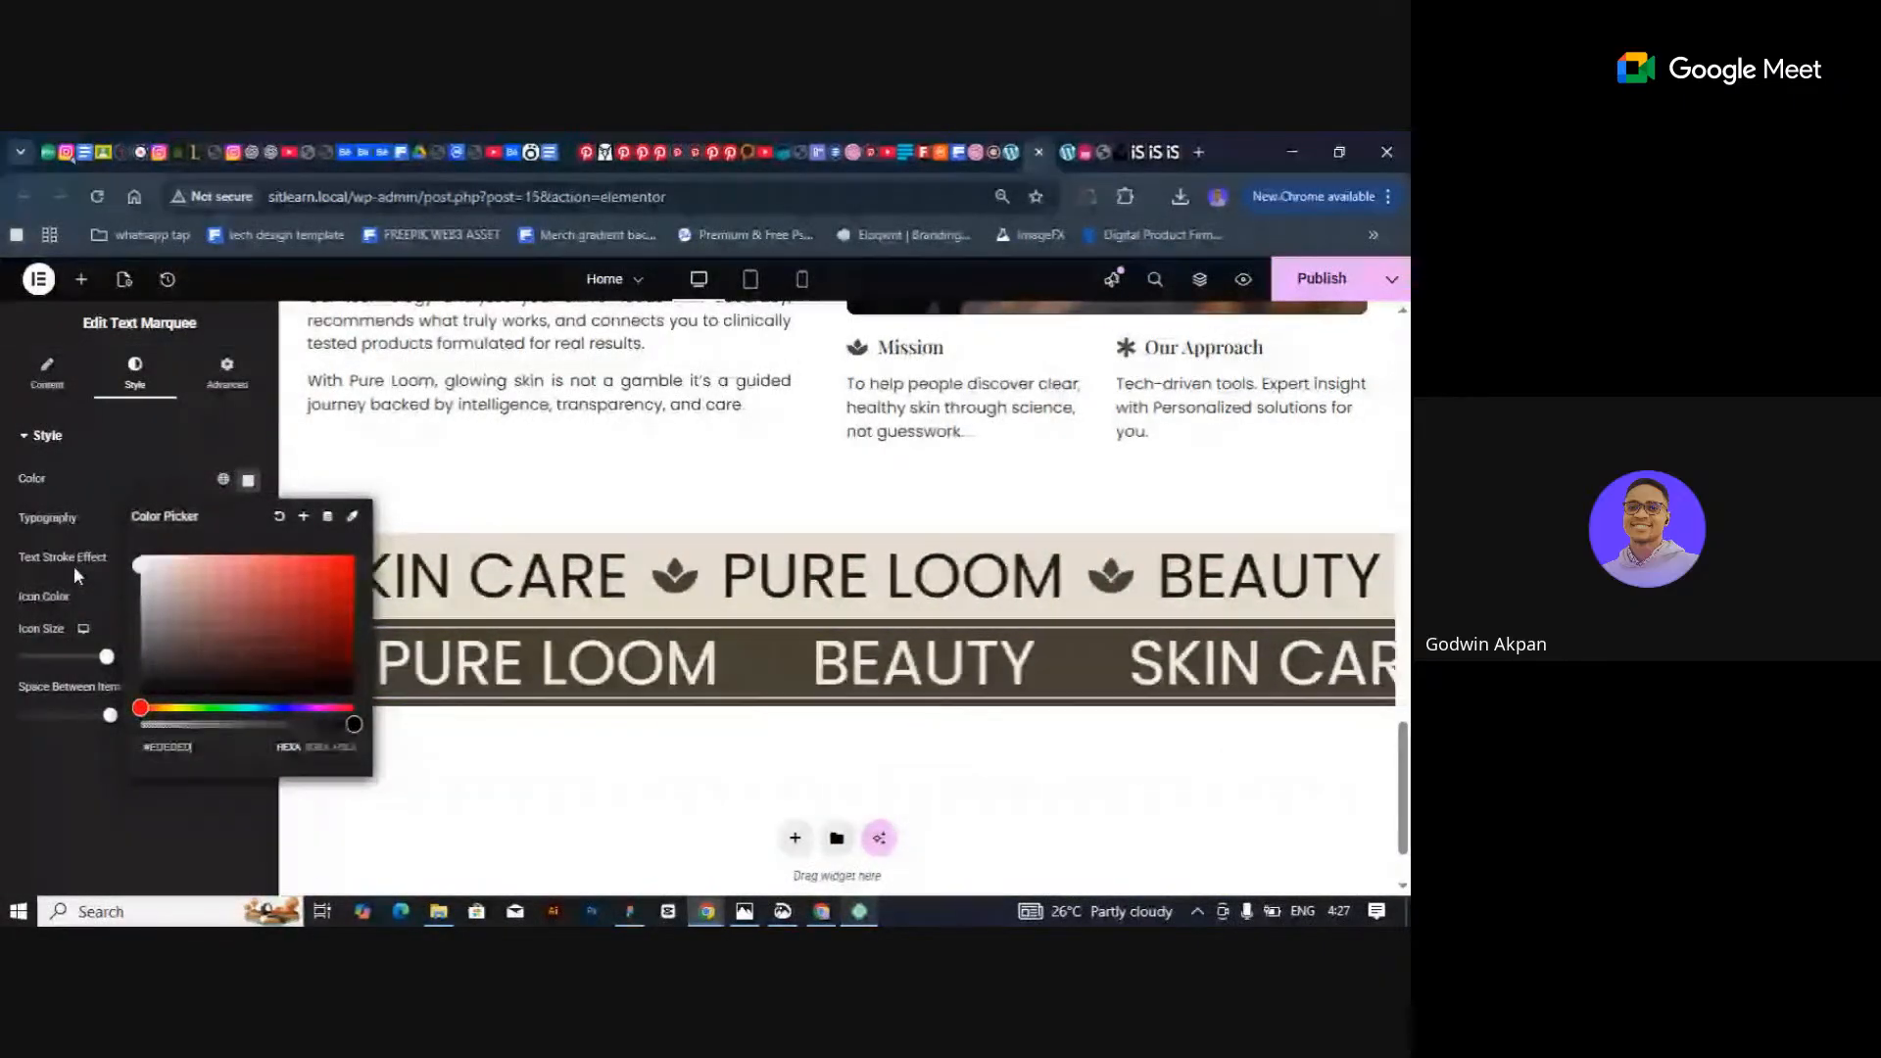
{"action": "left_click", "coordinate": [112, 756]}
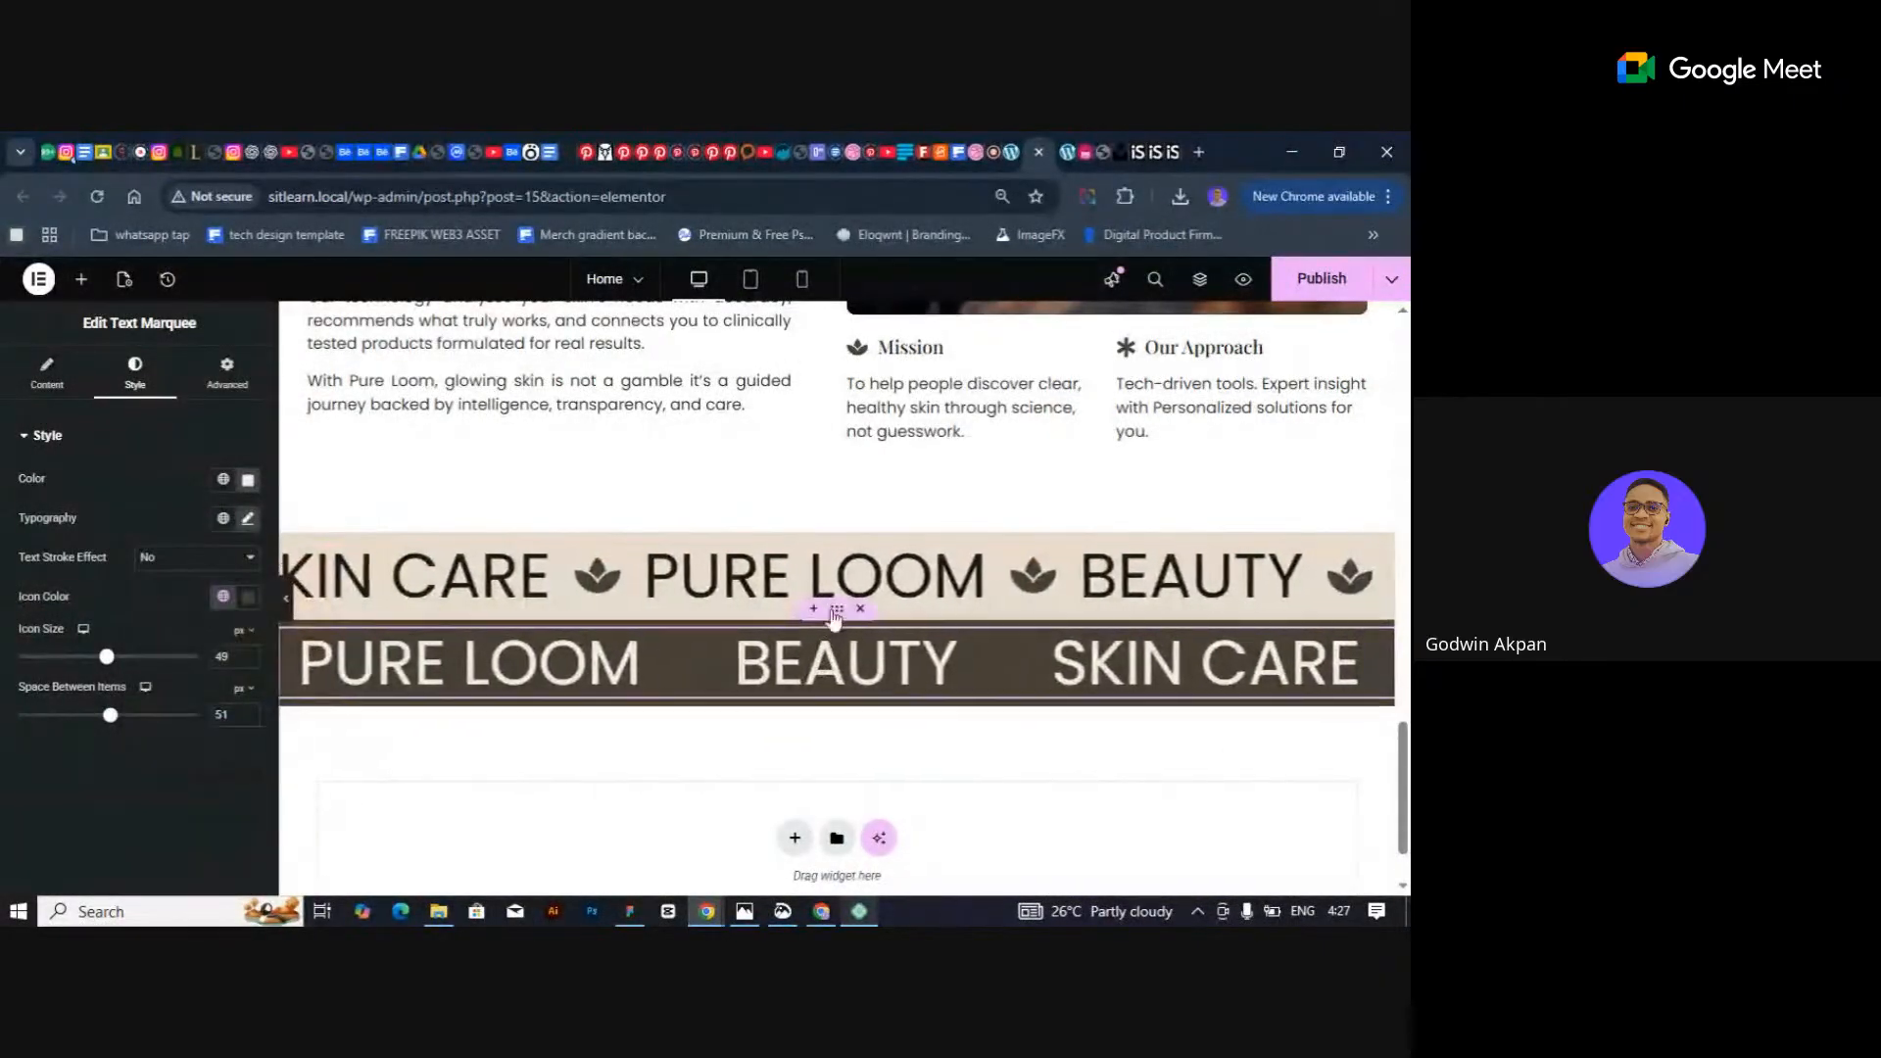
{"action": "left_click", "coordinate": [224, 596]}
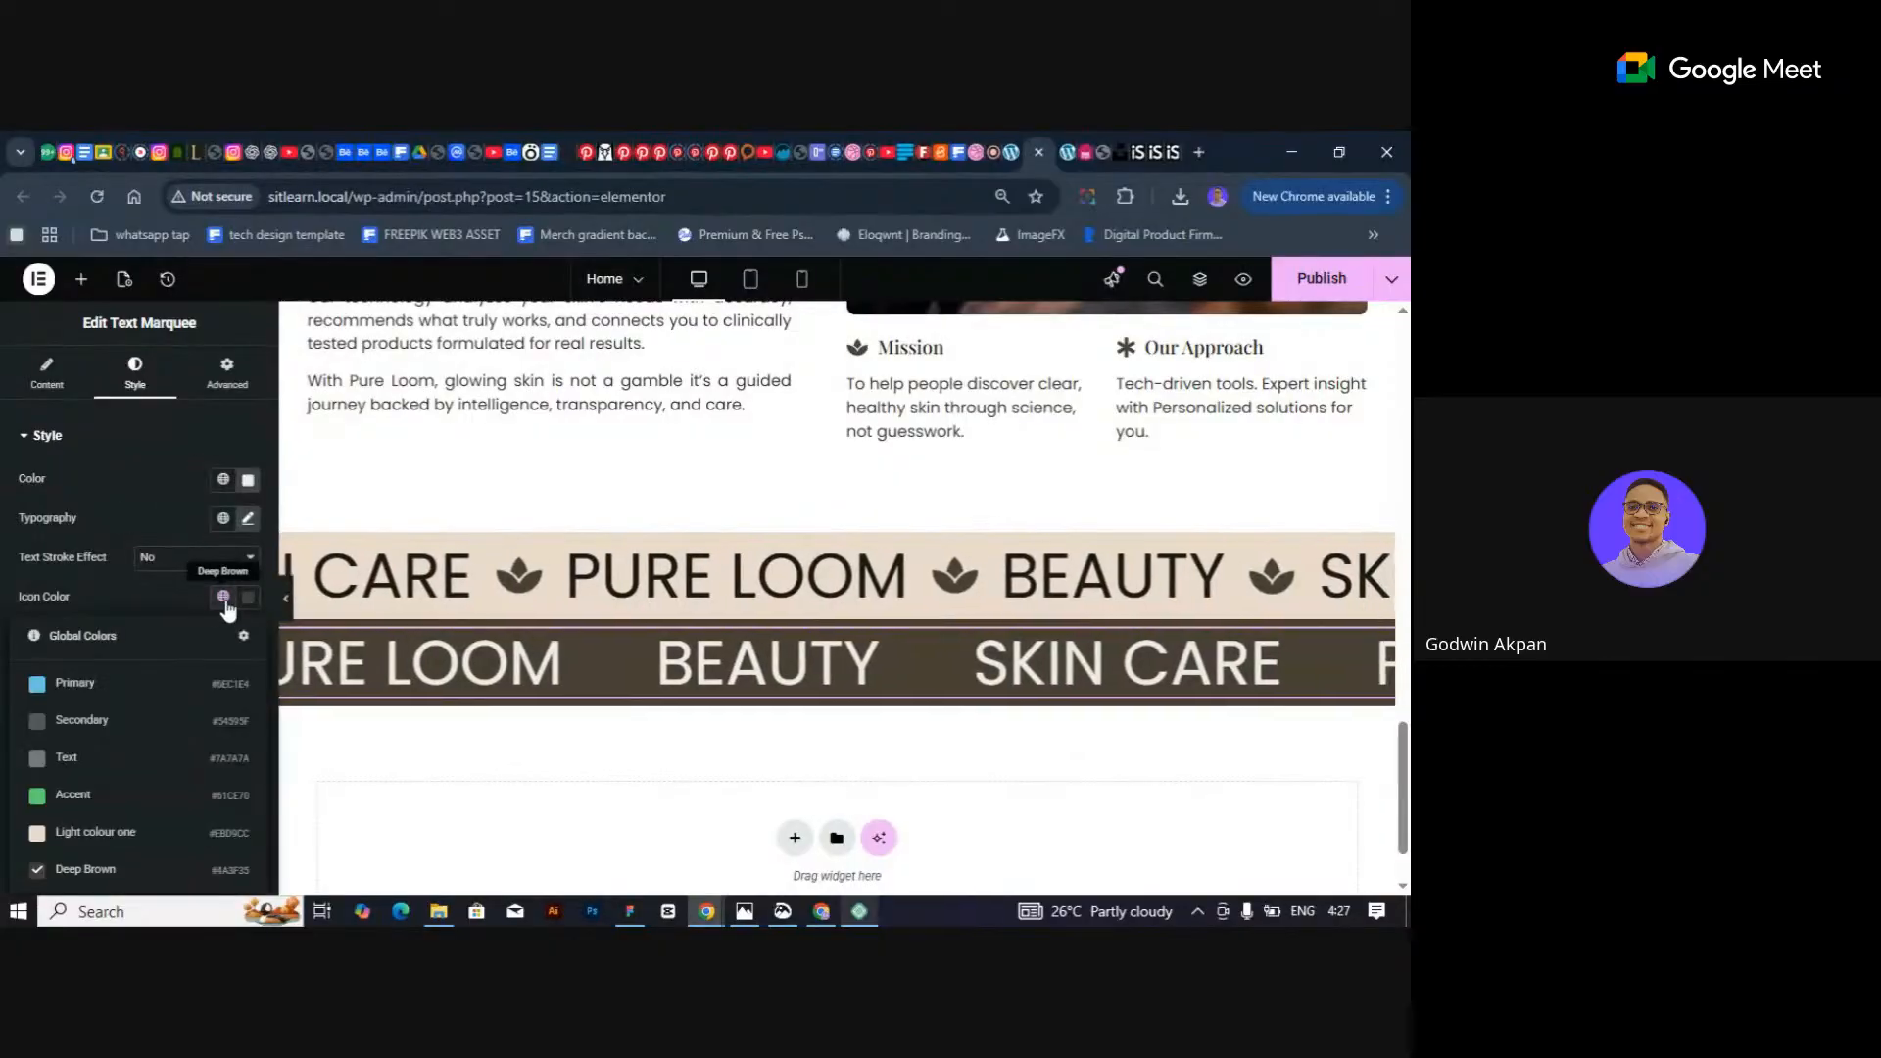
{"action": "left_click", "coordinate": [98, 833]}
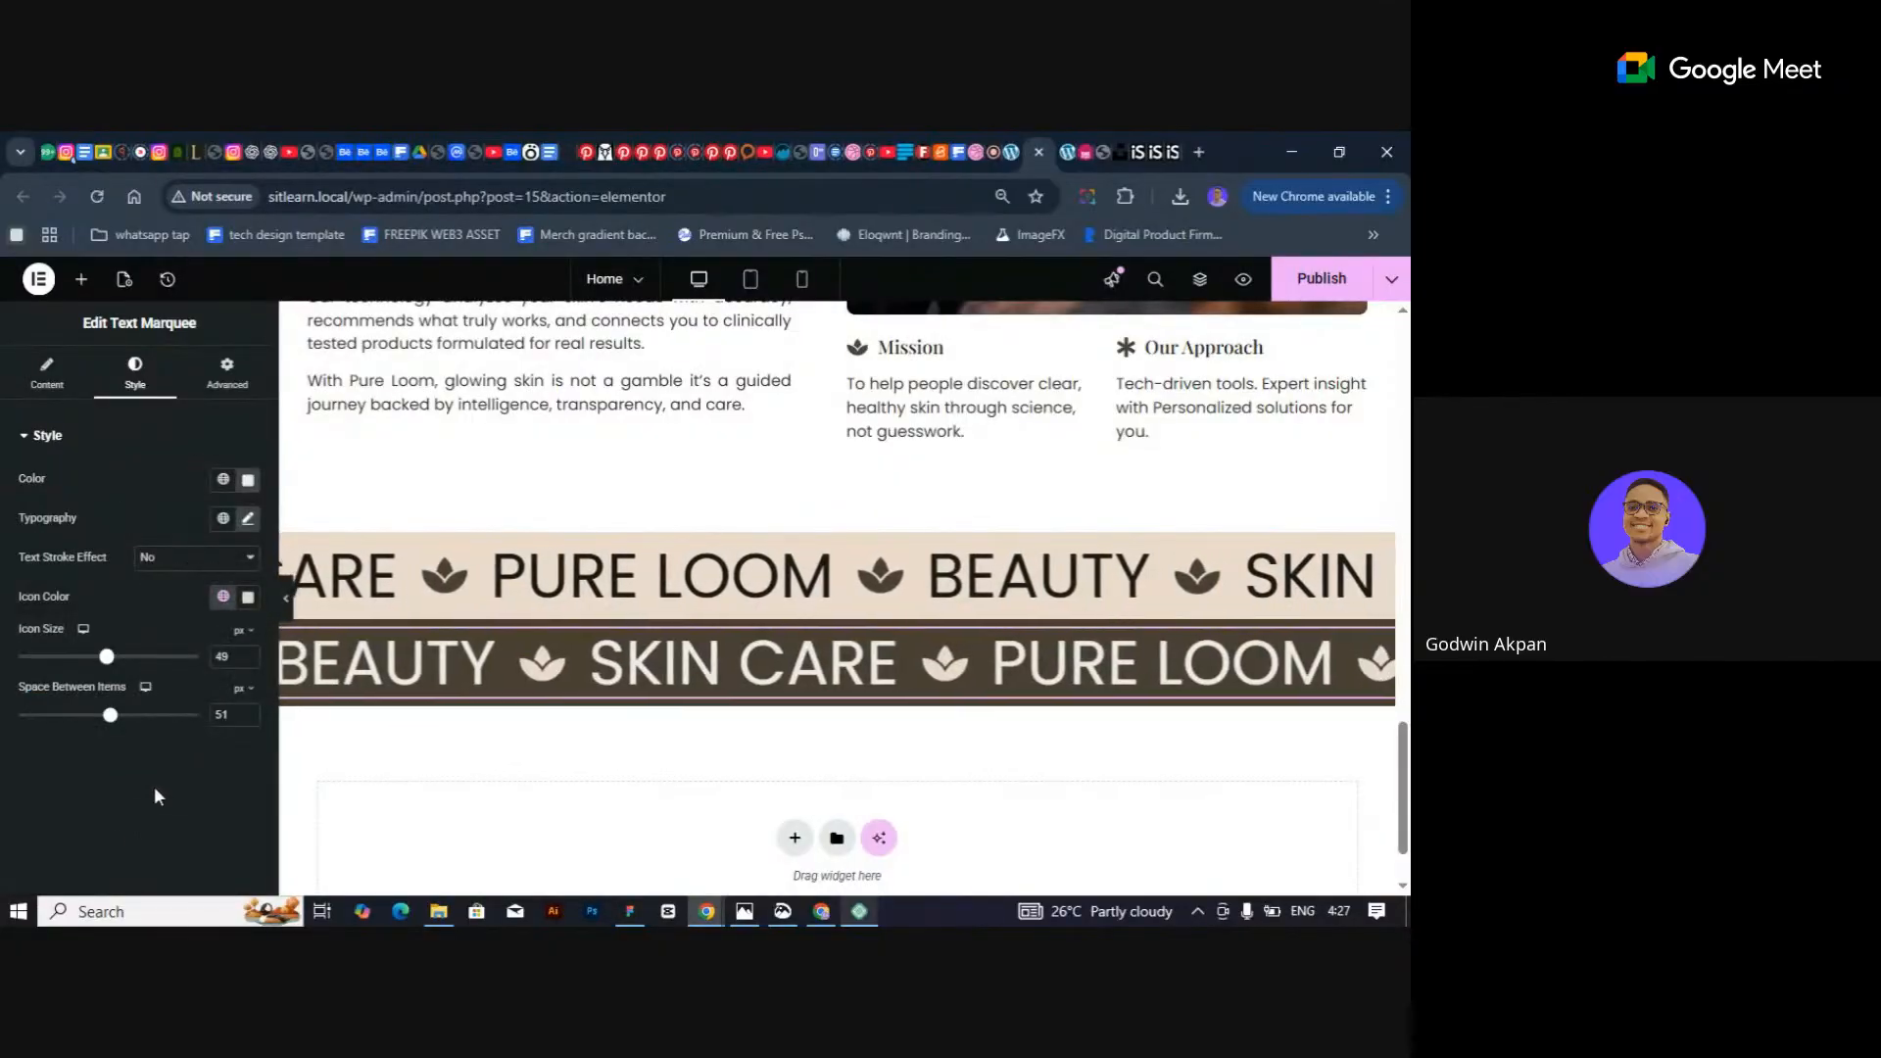
Turn on the reverse direction for the lower marquee and preview both strips at full width.
{"action": "left_click", "coordinate": [47, 372]}
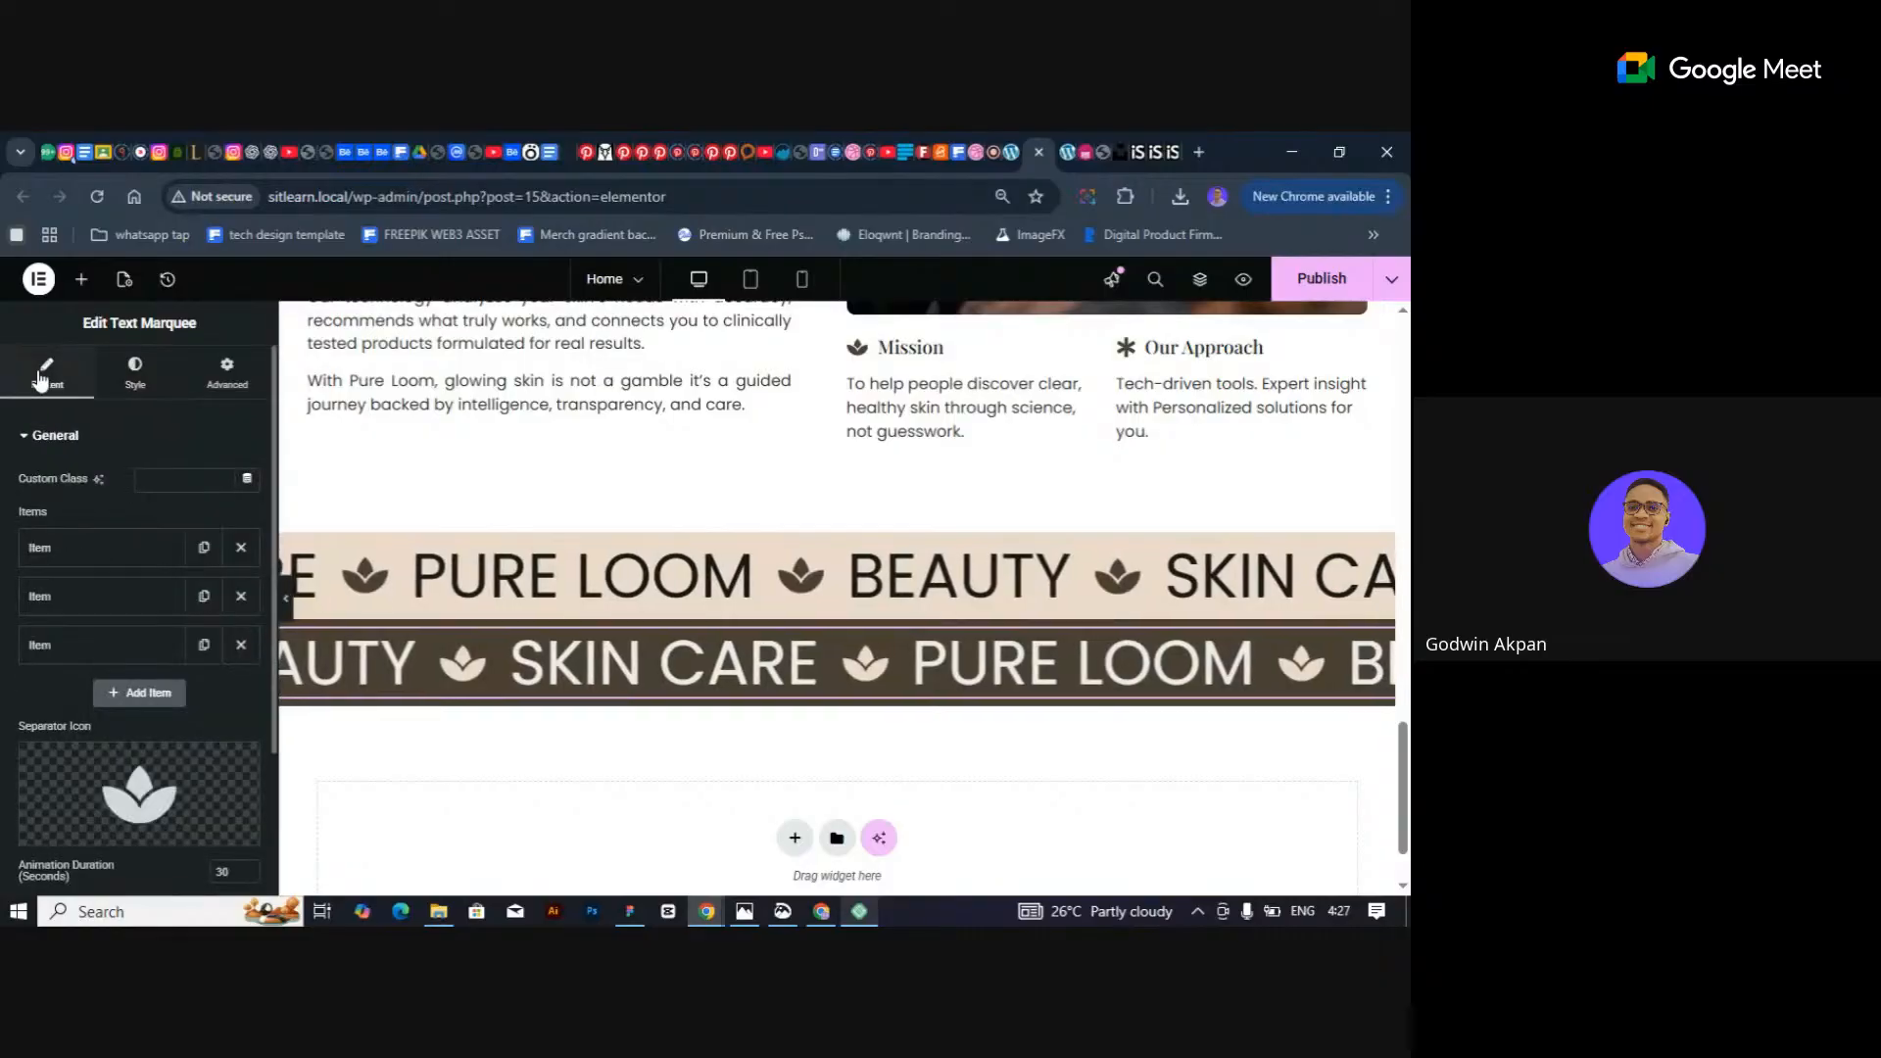
{"action": "scroll", "coordinate": [106, 530], "scroll_direction": "down", "scroll_amount": 2}
{"action": "left_click", "coordinate": [234, 717]}
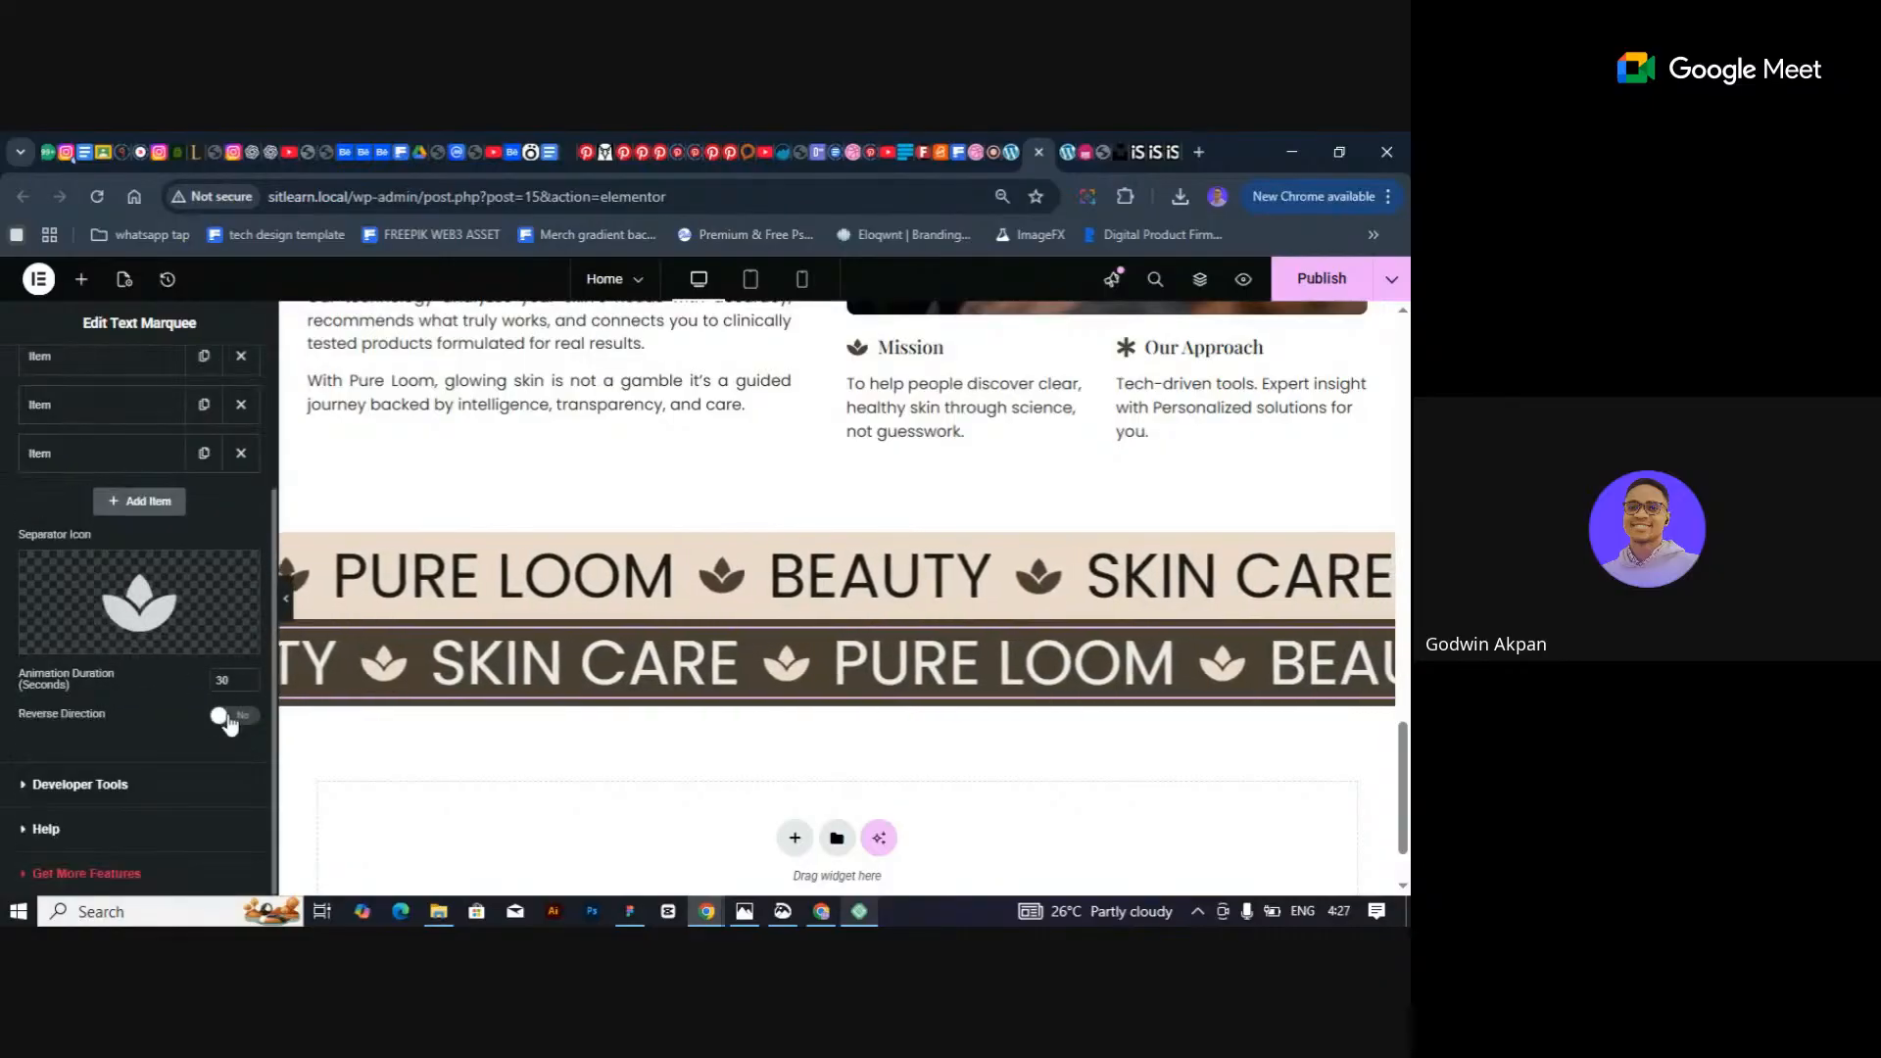
{"action": "left_click", "coordinate": [287, 600]}
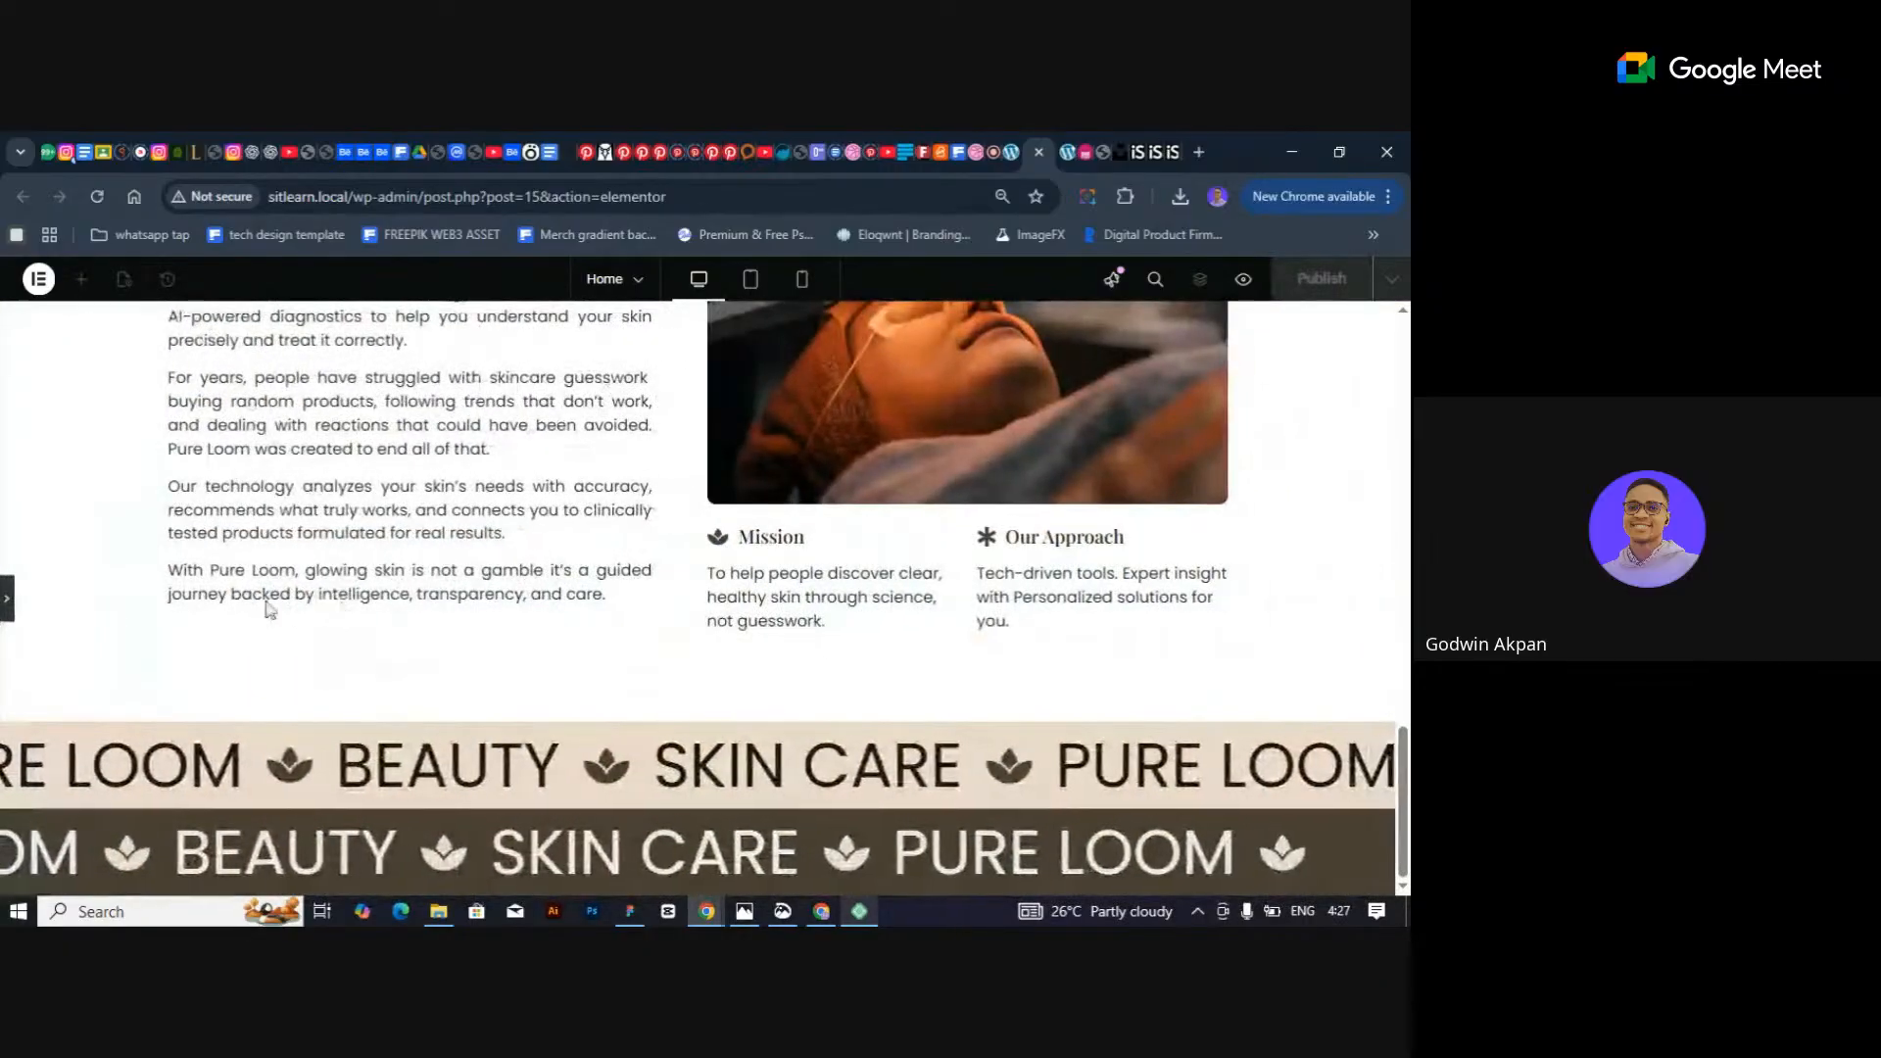
Examine the double marquee on the sheintech.org reference site, close the old page preview, and return to the editor.
{"action": "left_click", "coordinate": [1085, 151]}
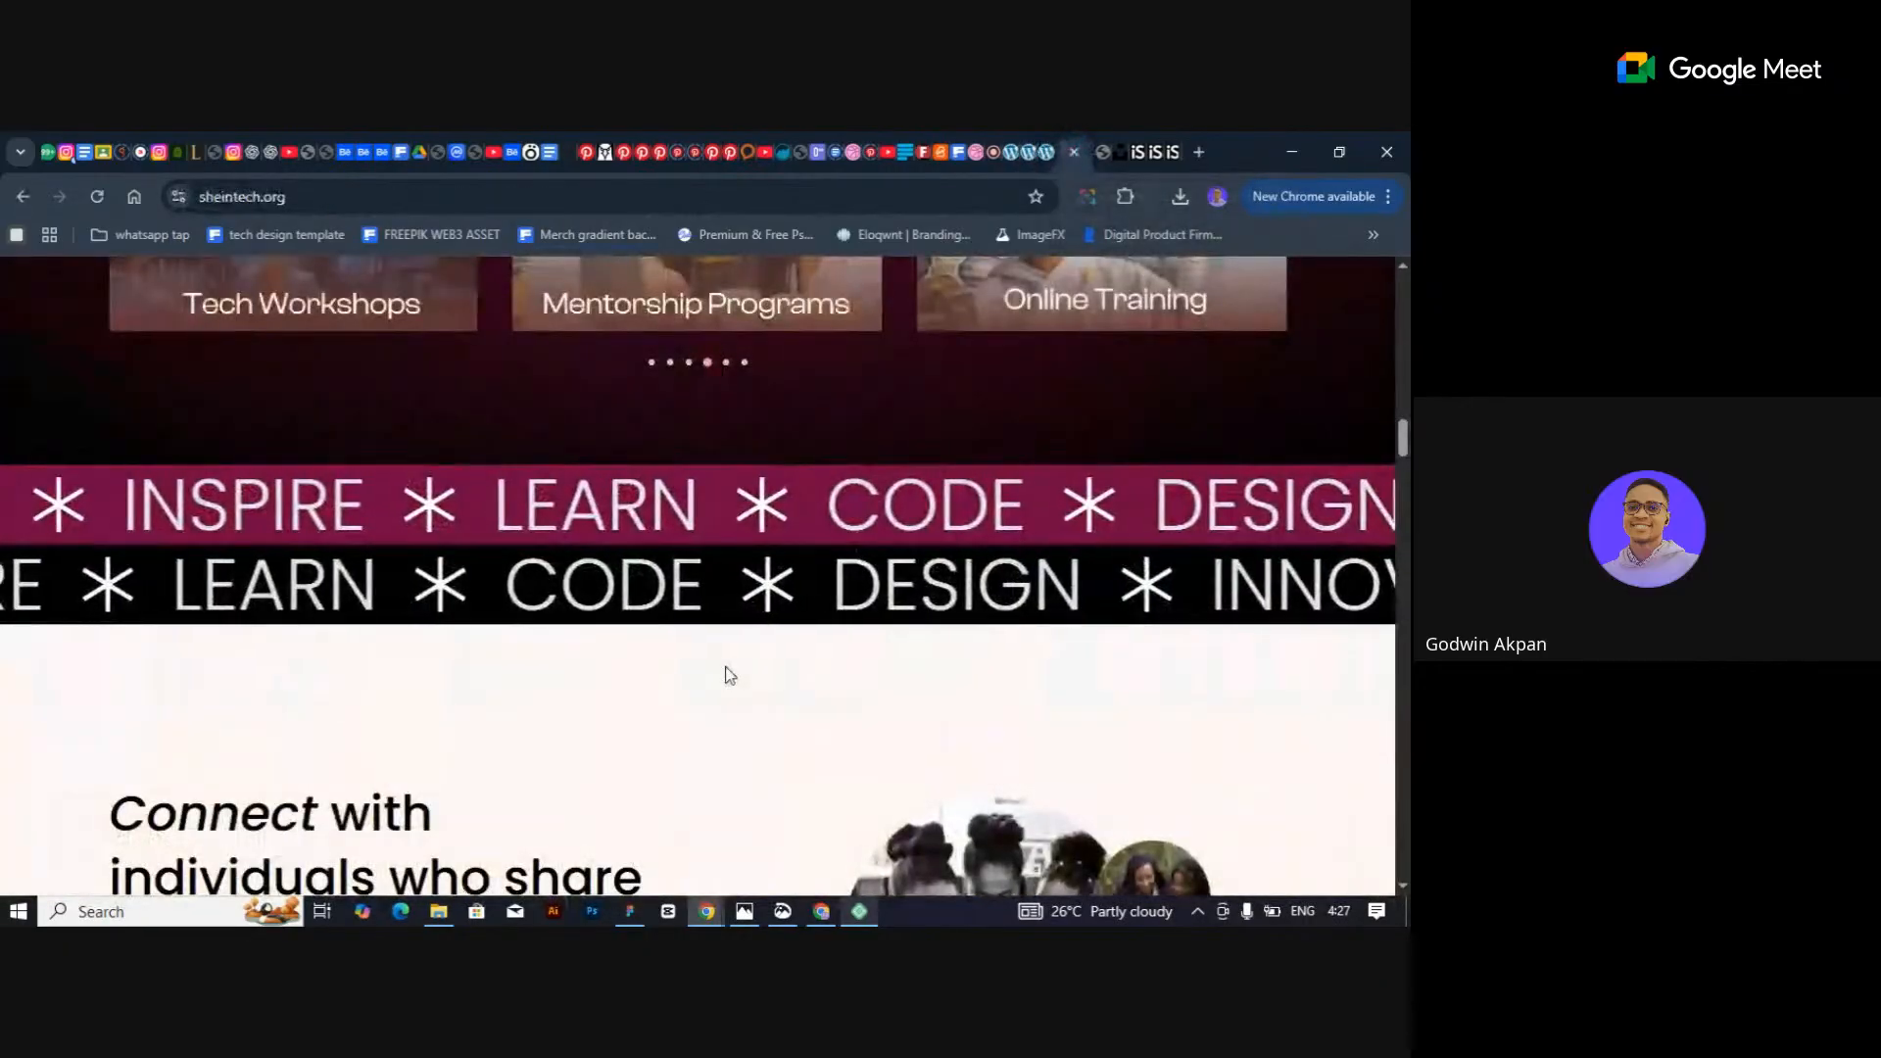
{"action": "scroll", "coordinate": [726, 672], "scroll_direction": "up", "scroll_amount": 2}
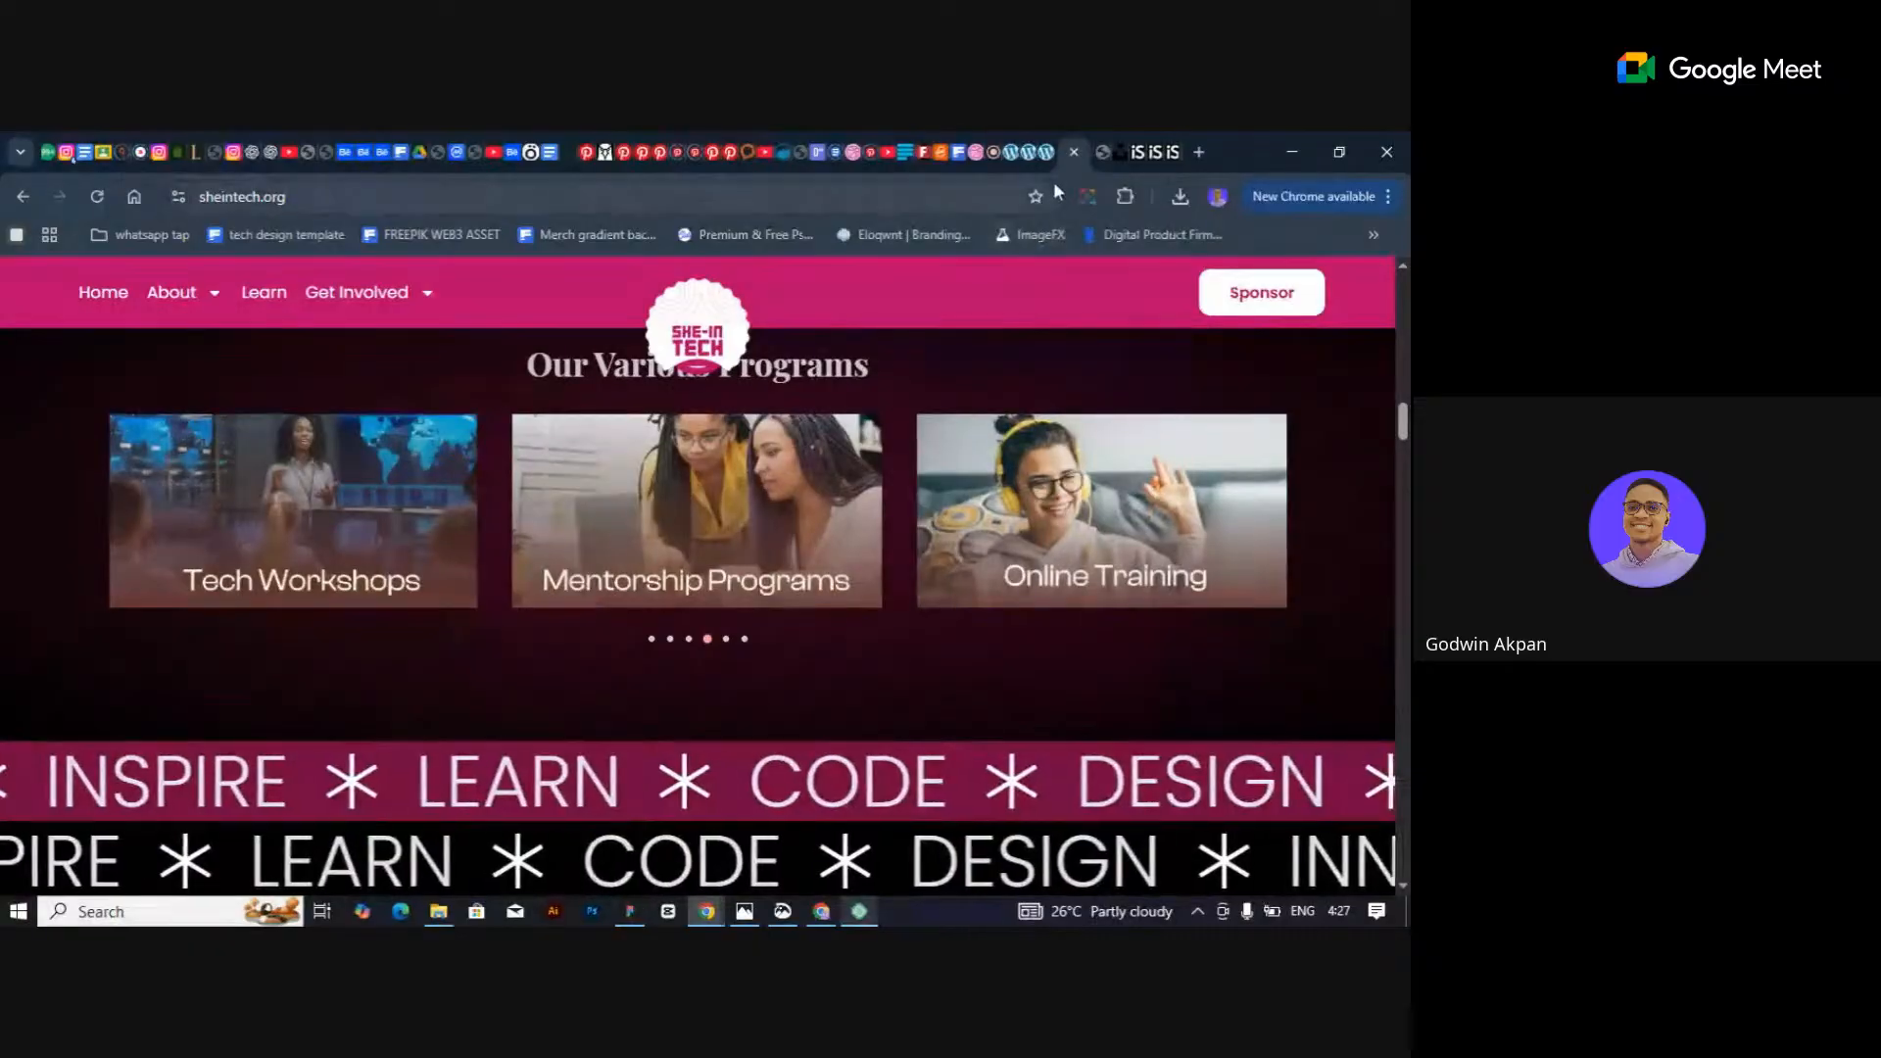
{"action": "scroll", "coordinate": [970, 659], "scroll_direction": "down", "scroll_amount": 1}
{"action": "scroll", "coordinate": [971, 659], "scroll_direction": "down", "scroll_amount": 1}
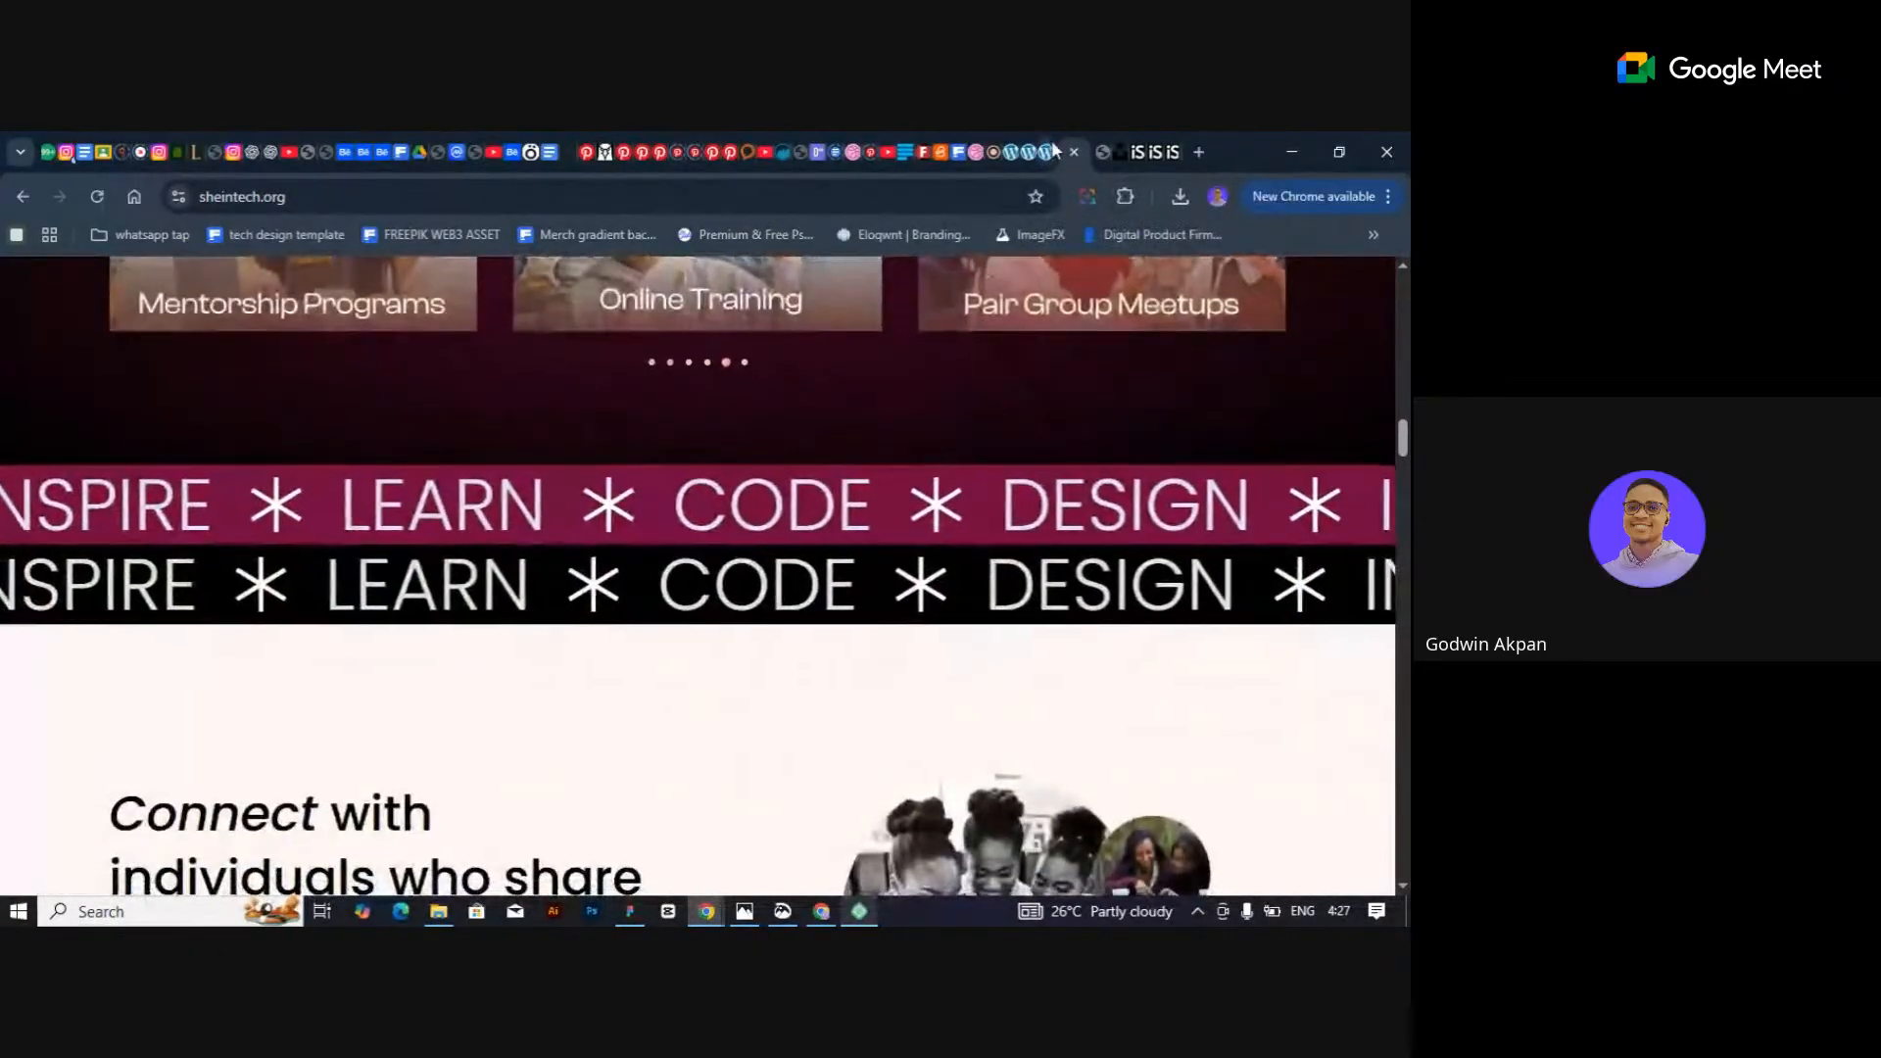
{"action": "left_click", "coordinate": [1043, 151]}
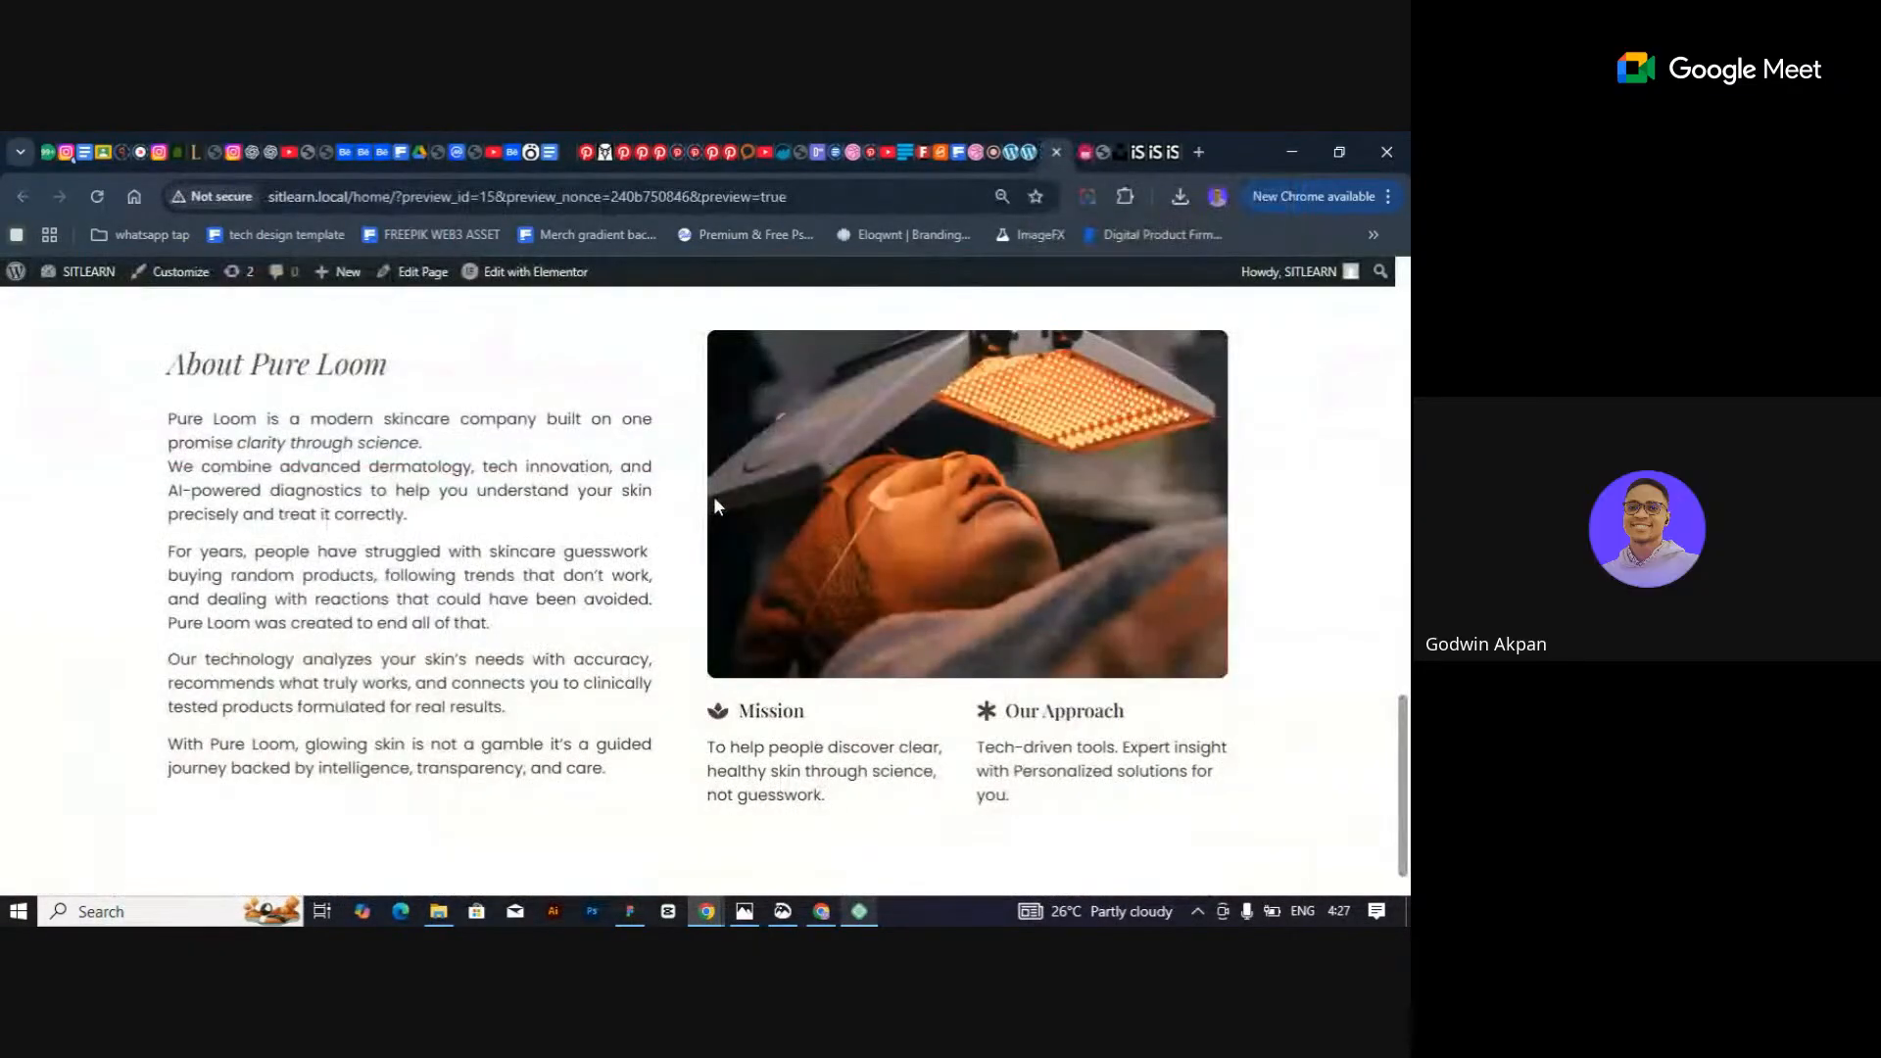
{"action": "left_click", "coordinate": [1056, 154]}
{"action": "left_click", "coordinate": [1044, 152]}
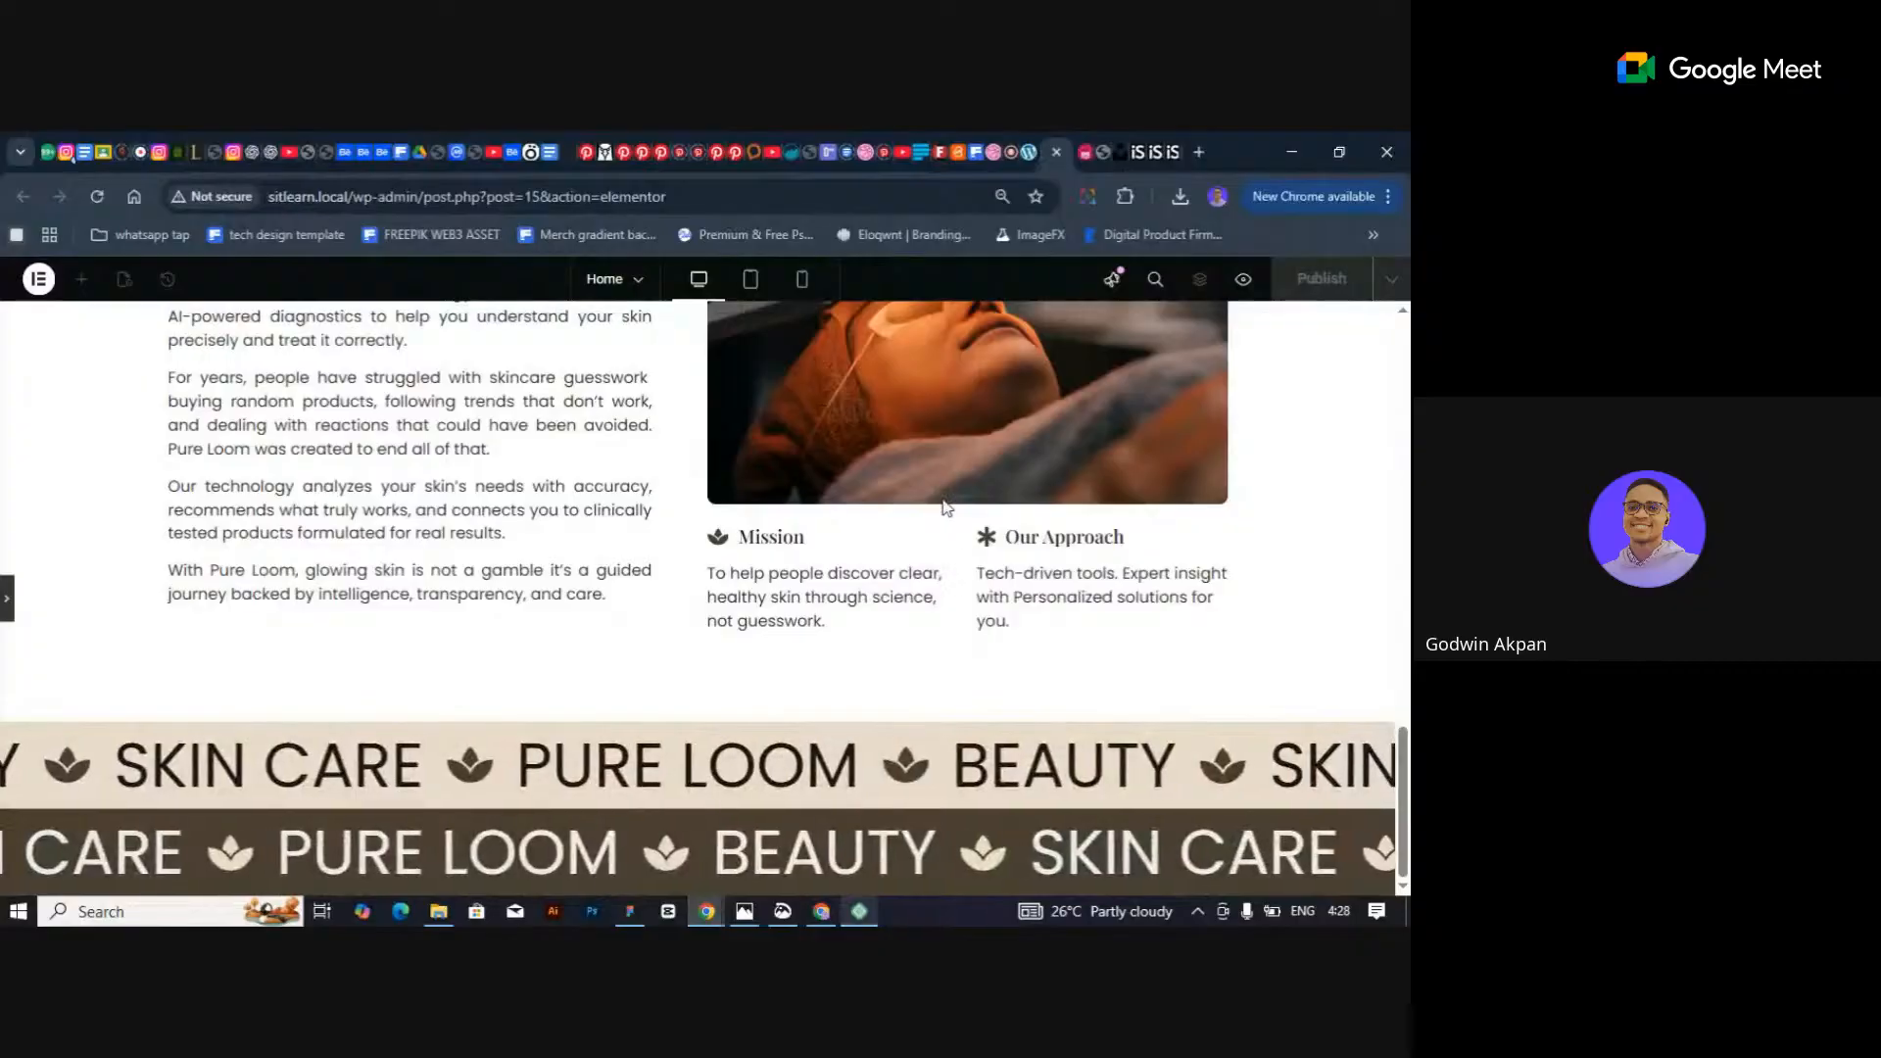
Publish the Home page with the two marquee strips.
{"action": "scroll", "coordinate": [860, 672], "scroll_direction": "up", "scroll_amount": 3}
{"action": "scroll", "coordinate": [860, 681], "scroll_direction": "down", "scroll_amount": 3}
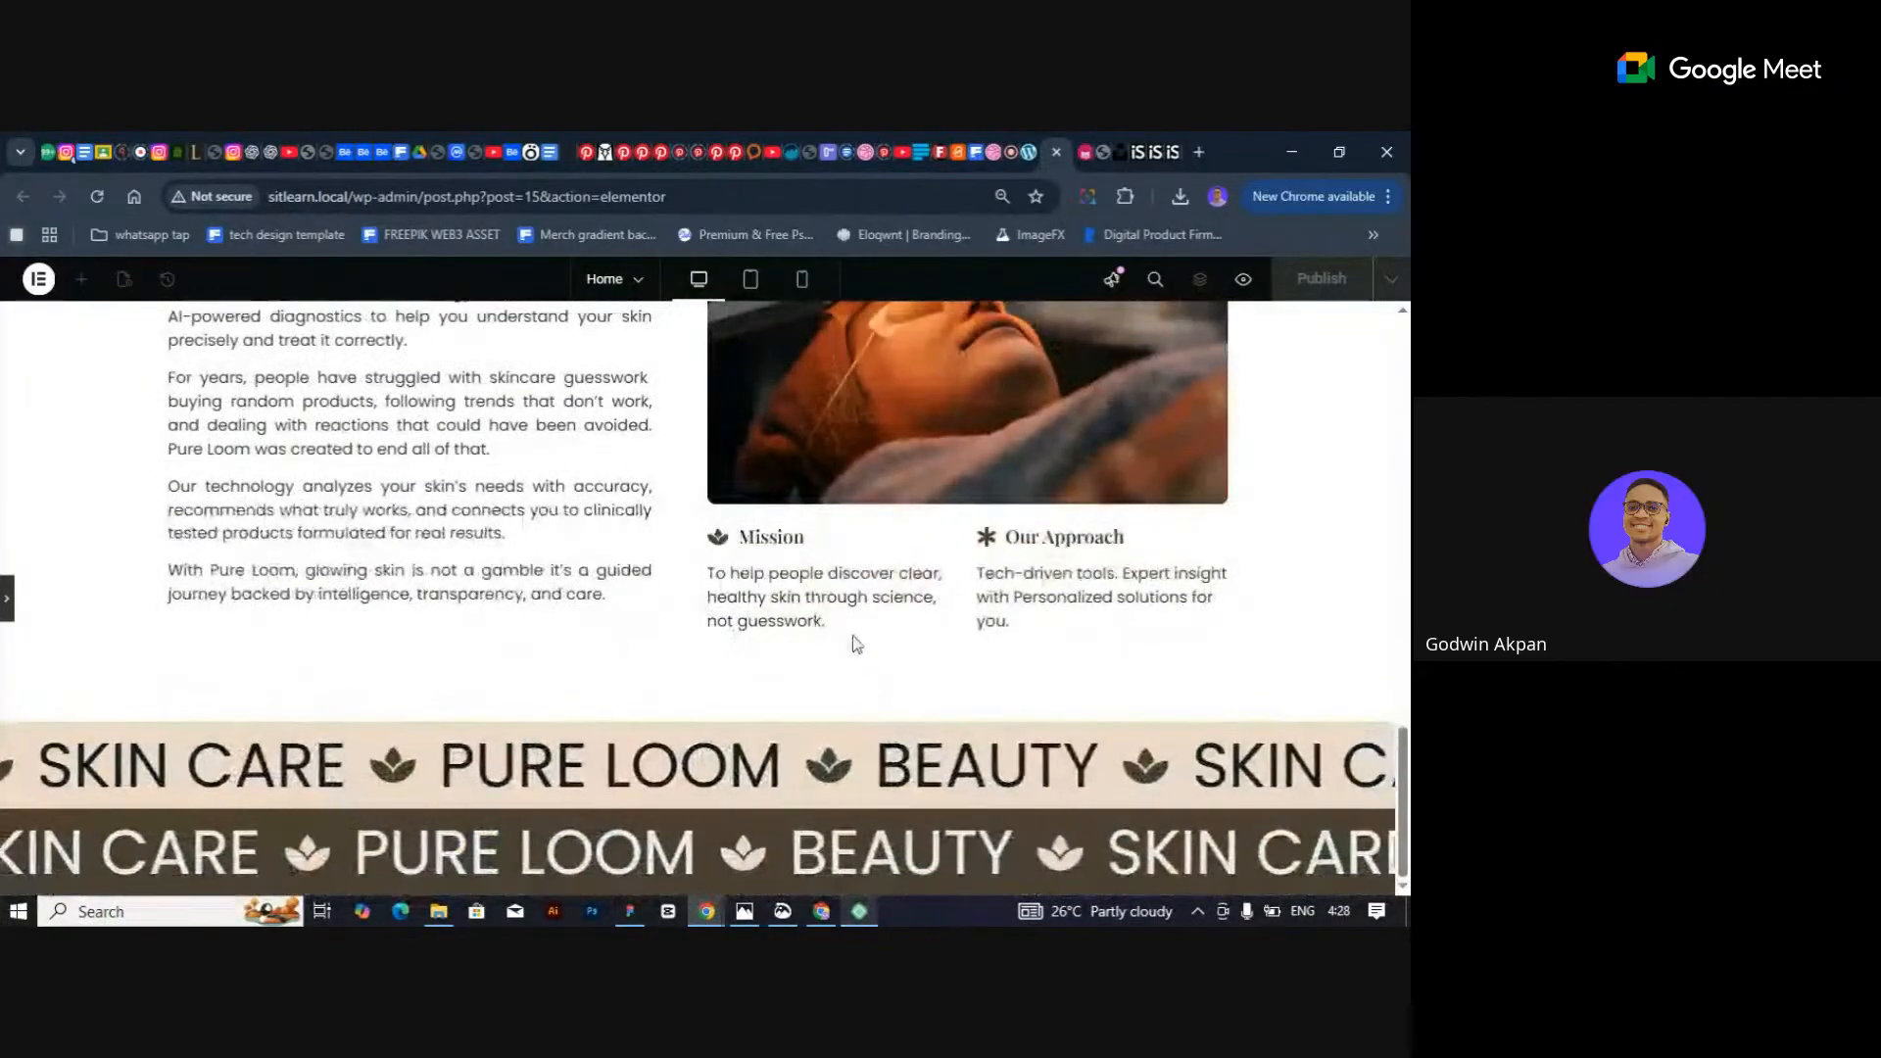
{"action": "left_click", "coordinate": [7, 599]}
{"action": "scroll", "coordinate": [1127, 549], "scroll_direction": "down", "scroll_amount": 3}
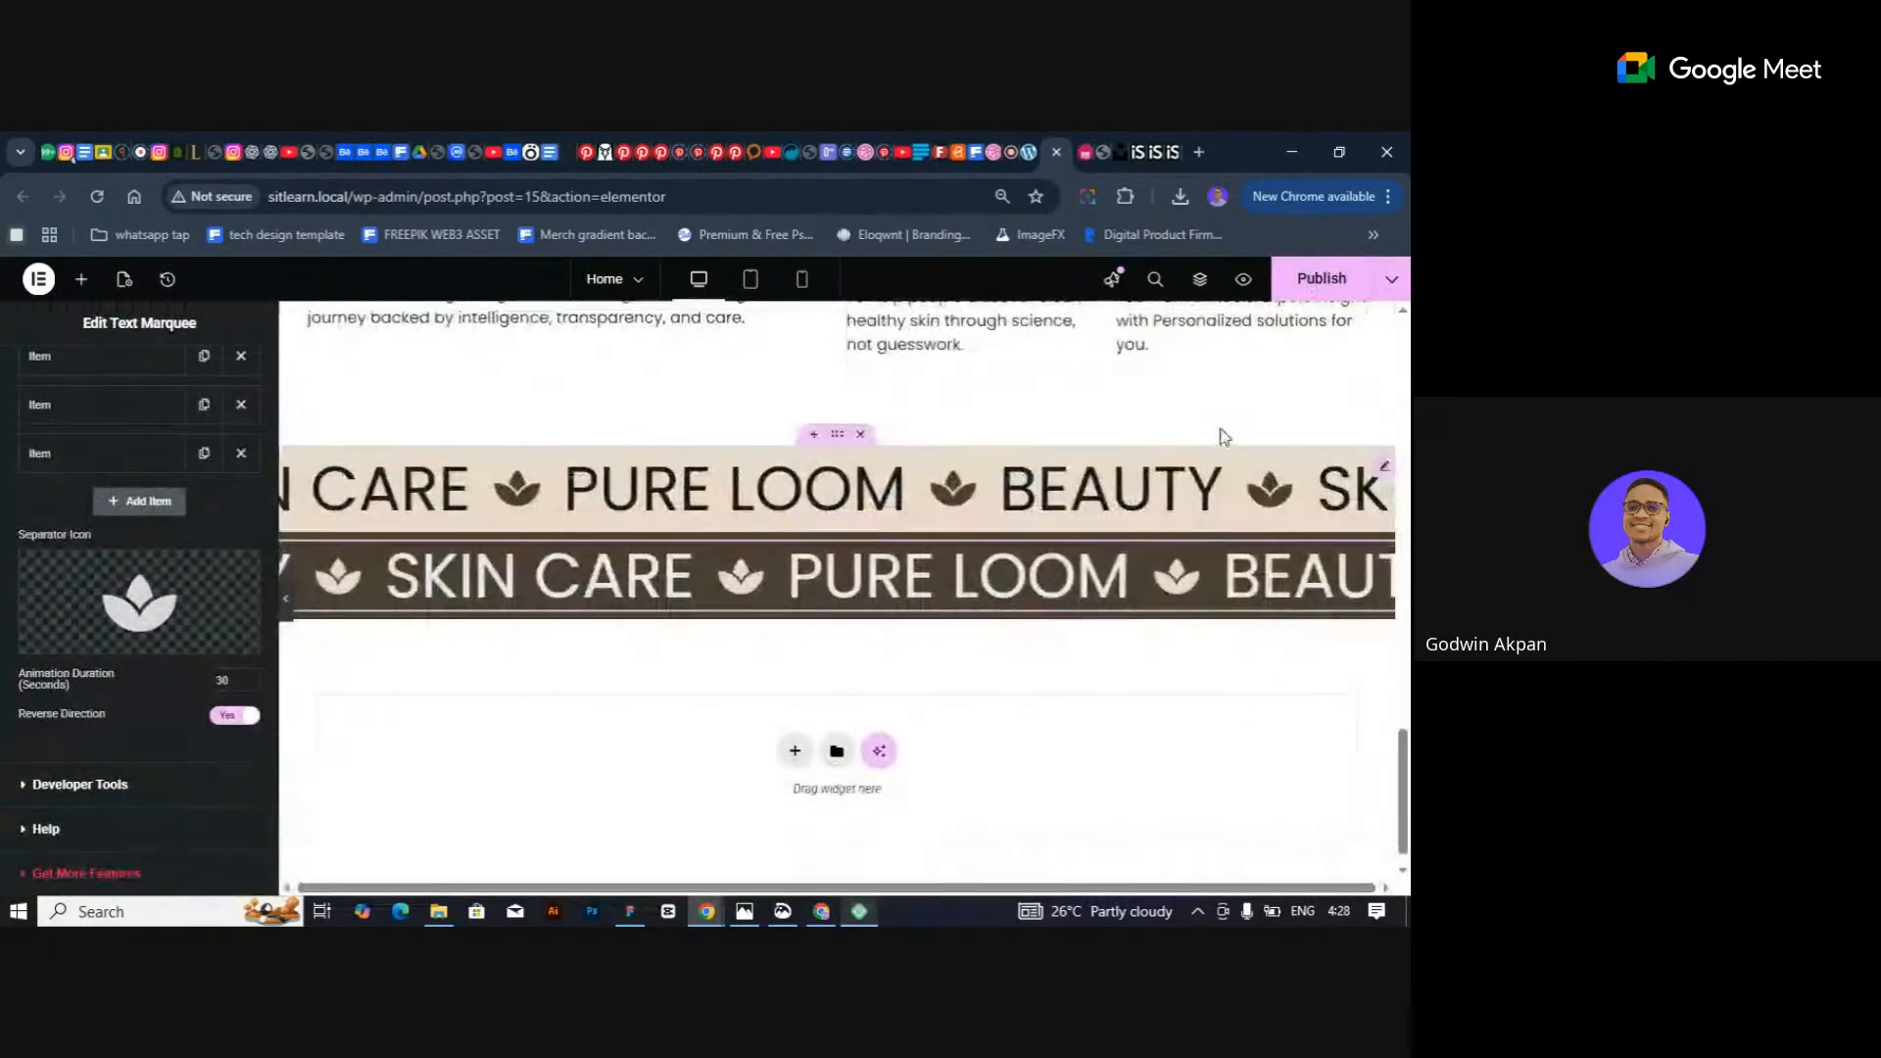
{"action": "left_click", "coordinate": [1332, 282]}
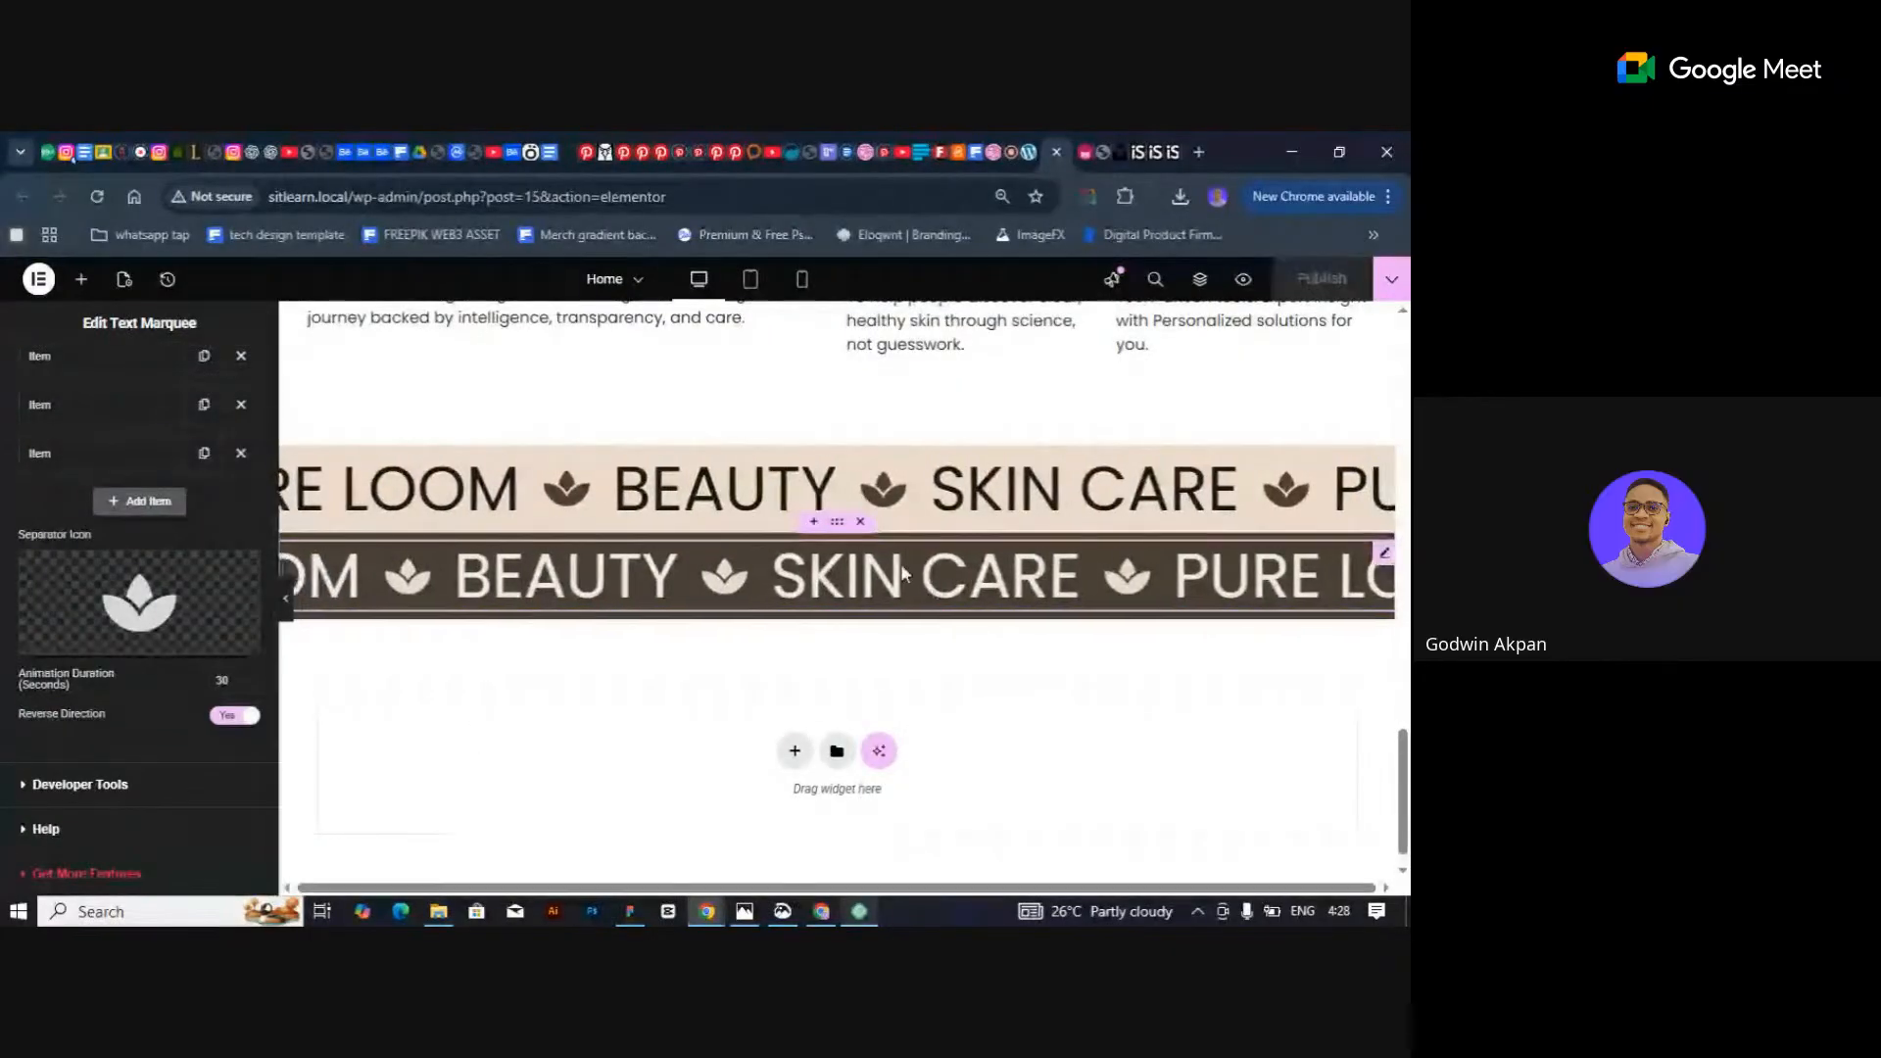
{"action": "left_click", "coordinate": [64, 412]}
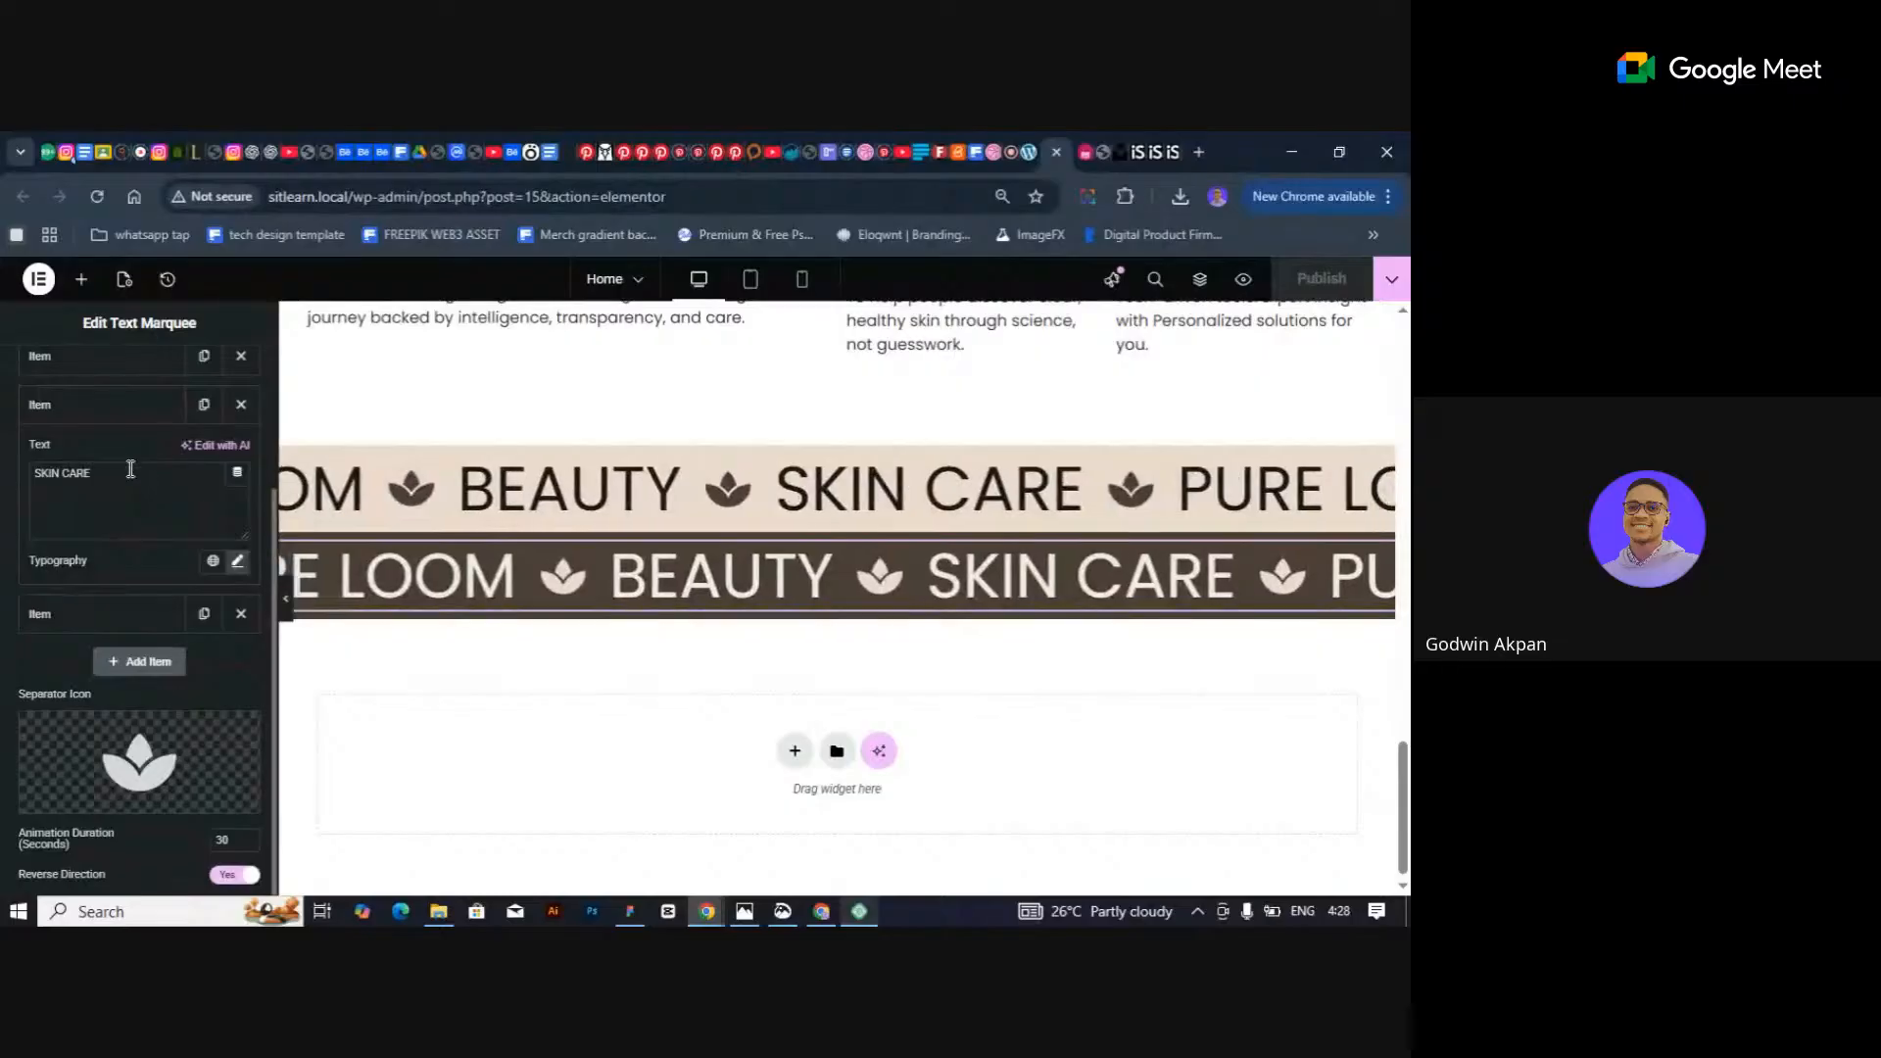
{"action": "left_click", "coordinate": [109, 421]}
{"action": "scroll", "coordinate": [667, 519], "scroll_direction": "up", "scroll_amount": 10}
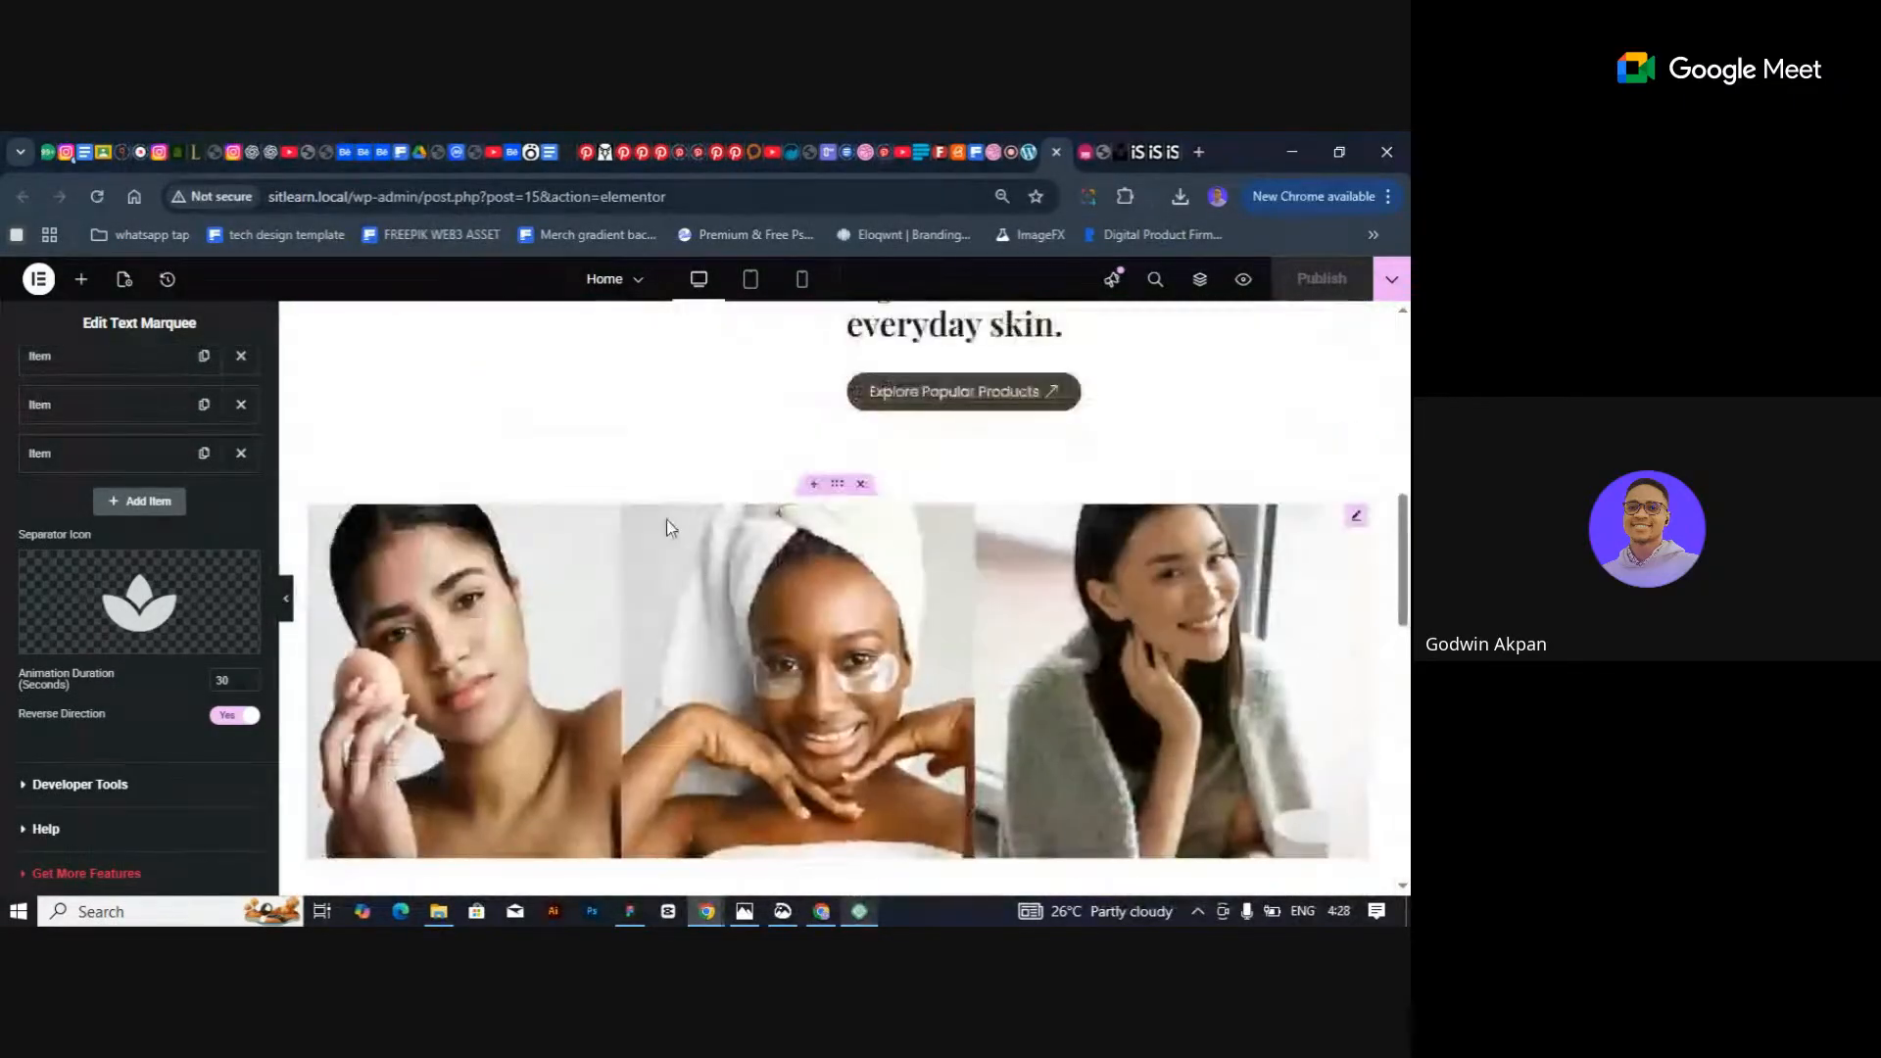
{"action": "scroll", "coordinate": [668, 520], "scroll_direction": "up", "scroll_amount": 10}
{"action": "scroll", "coordinate": [681, 524], "scroll_direction": "down", "scroll_amount": 20}
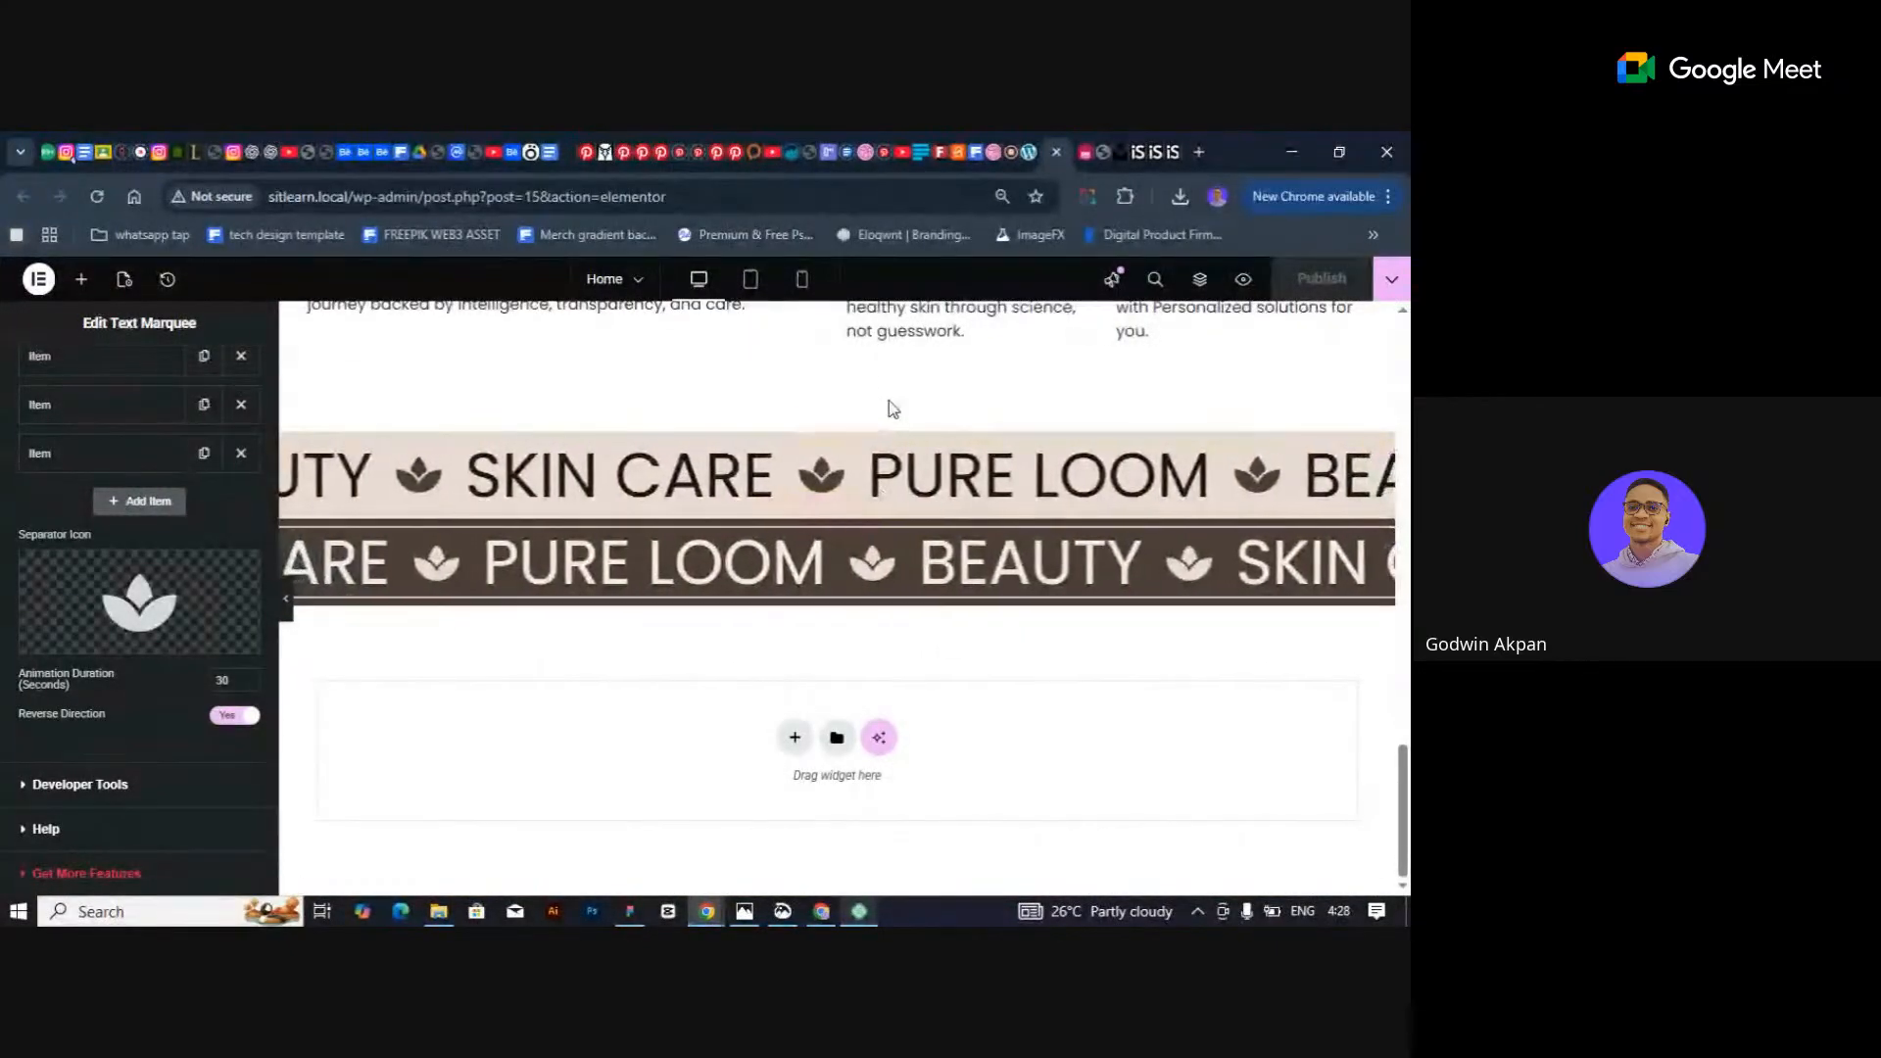
Add a single-column Flexbox container below the two marquee strips.
{"action": "left_click", "coordinate": [795, 737]}
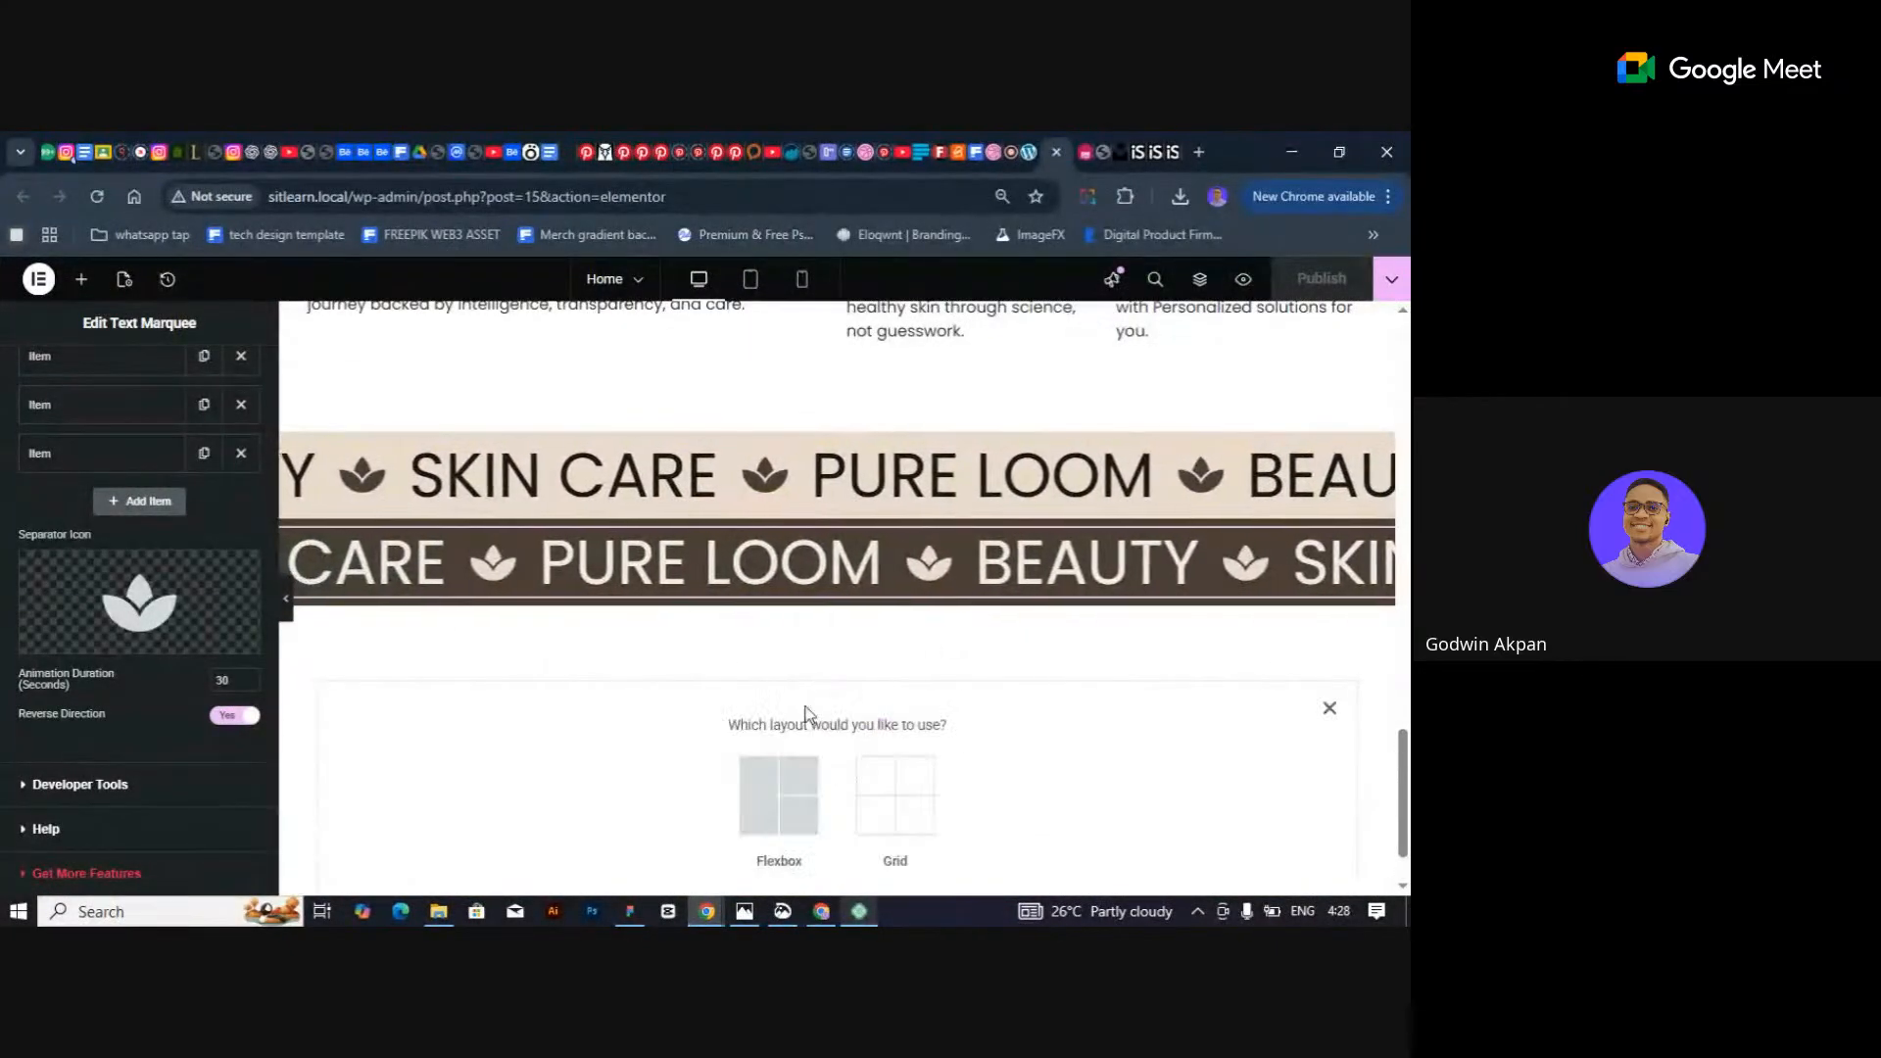
{"action": "left_click", "coordinate": [777, 777]}
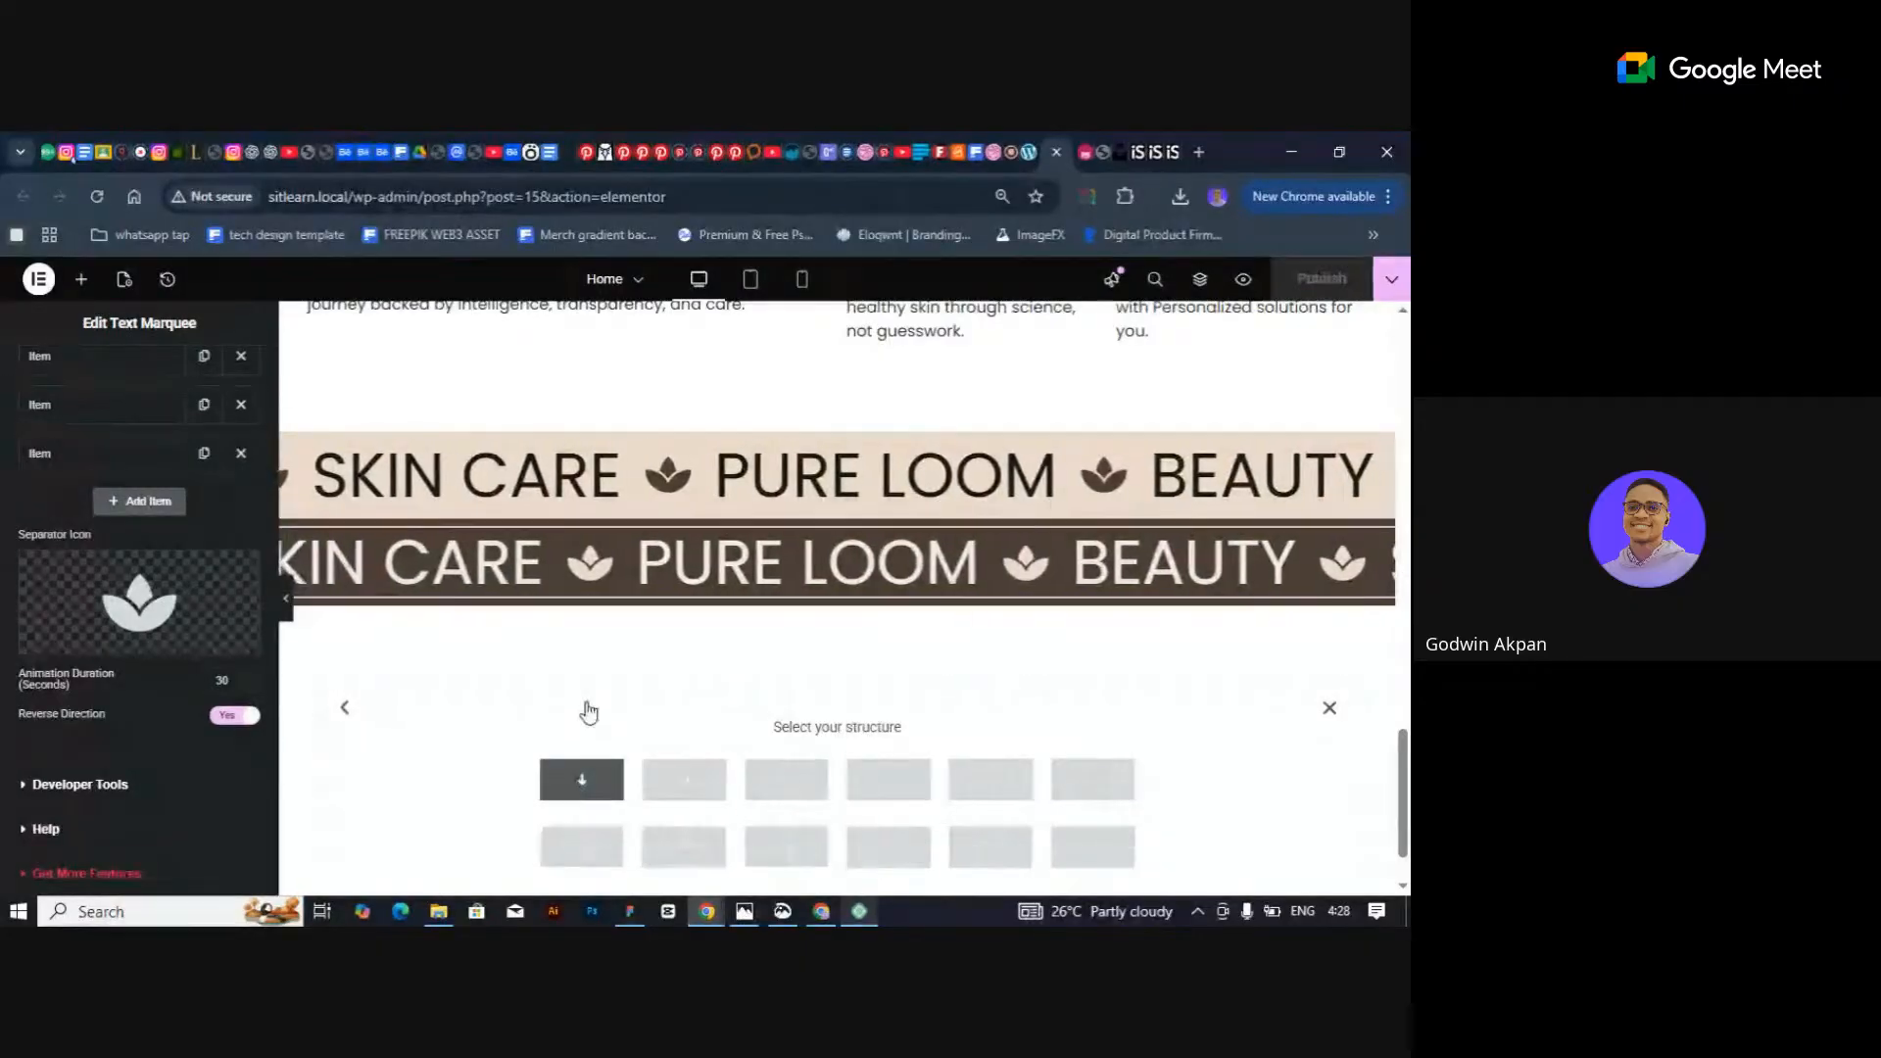
{"action": "left_click", "coordinate": [581, 779]}
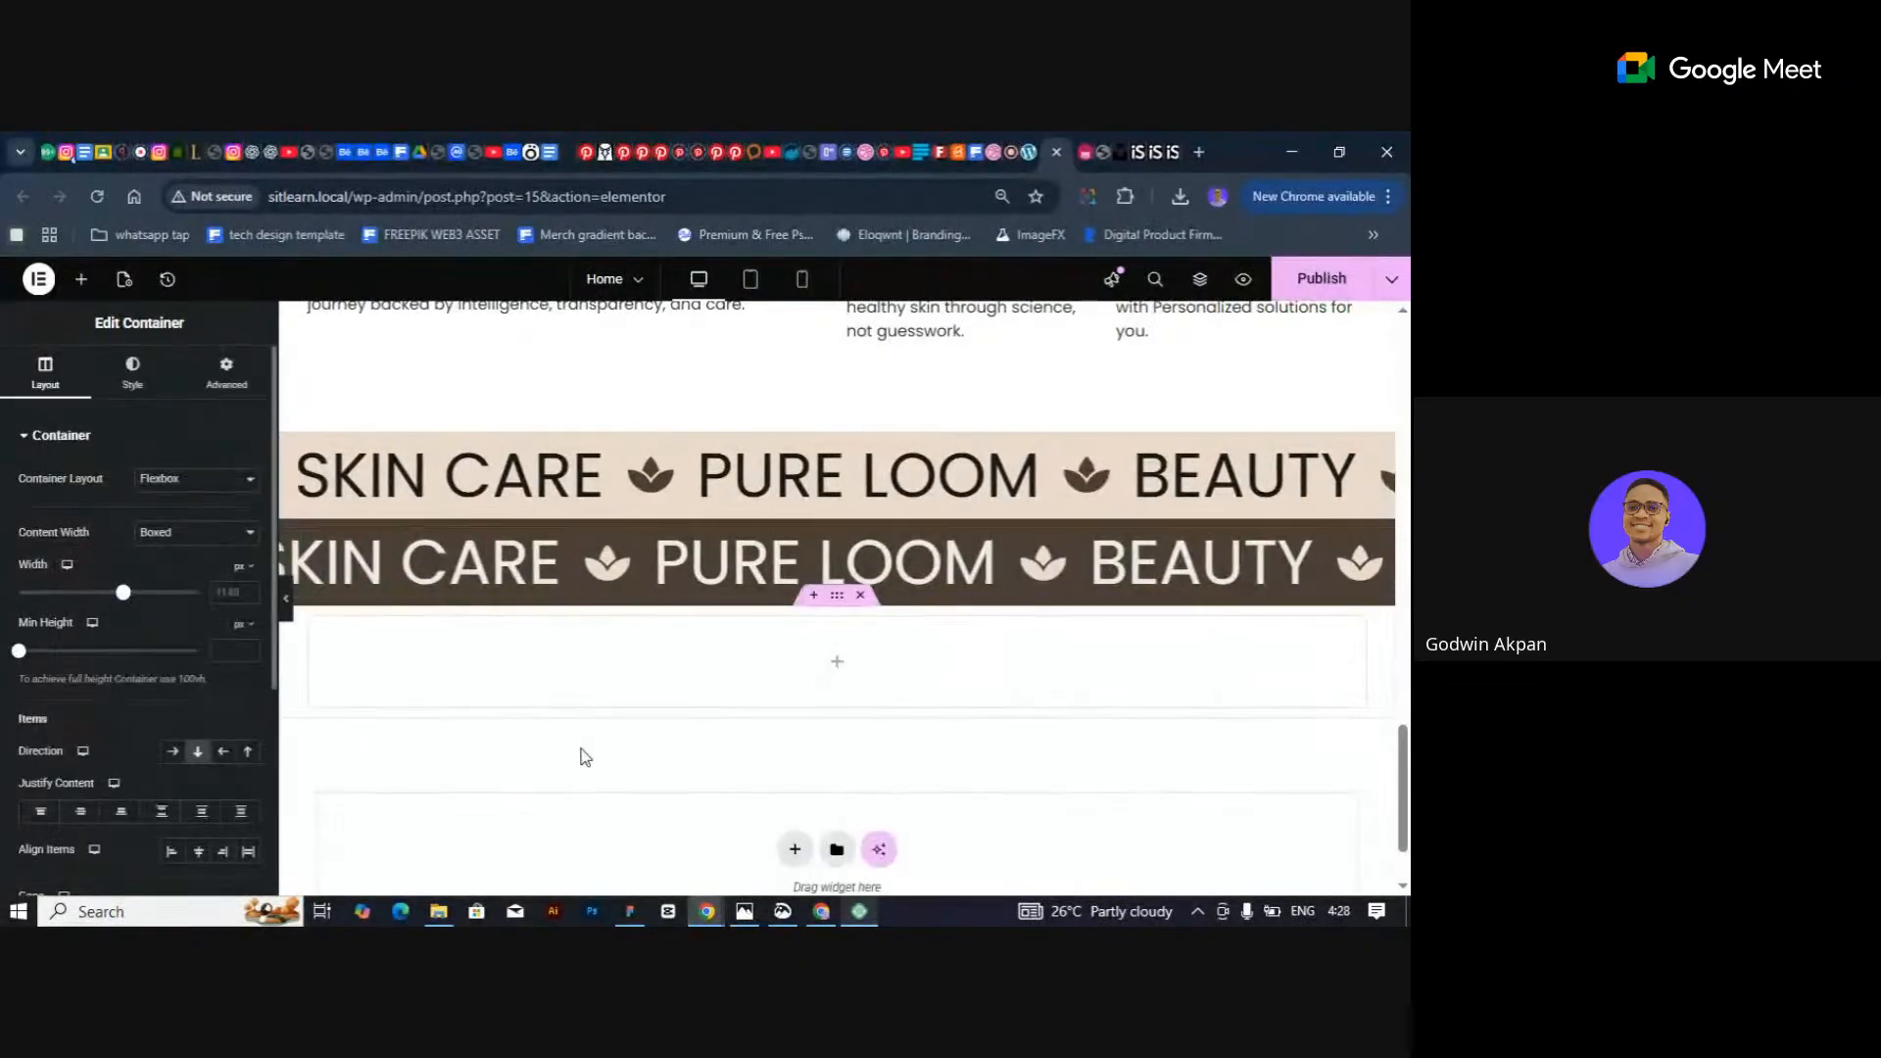
Preview the Home page at full width, checking the sections down to the marquee strips, and return to editing.
{"action": "left_click", "coordinate": [286, 602]}
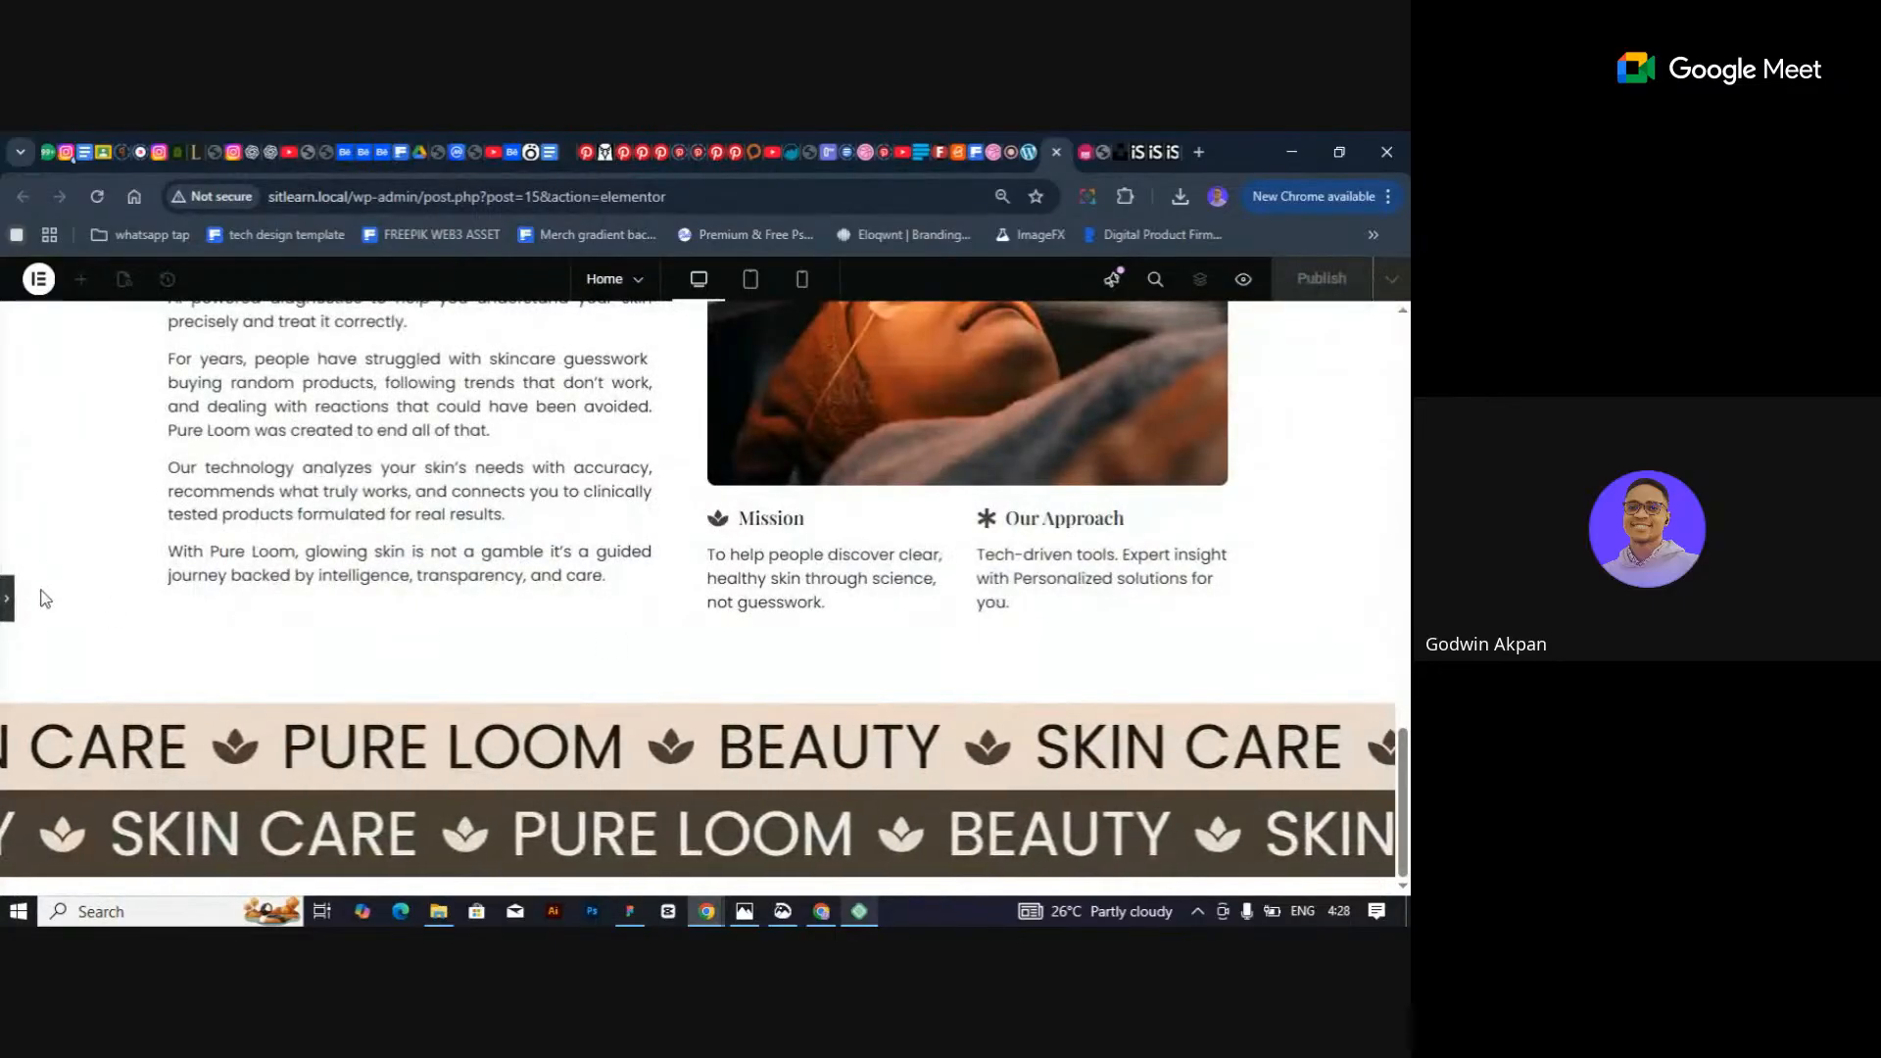
{"action": "scroll", "coordinate": [45, 599], "scroll_direction": "down", "scroll_amount": 3}
{"action": "left_click", "coordinate": [7, 599]}
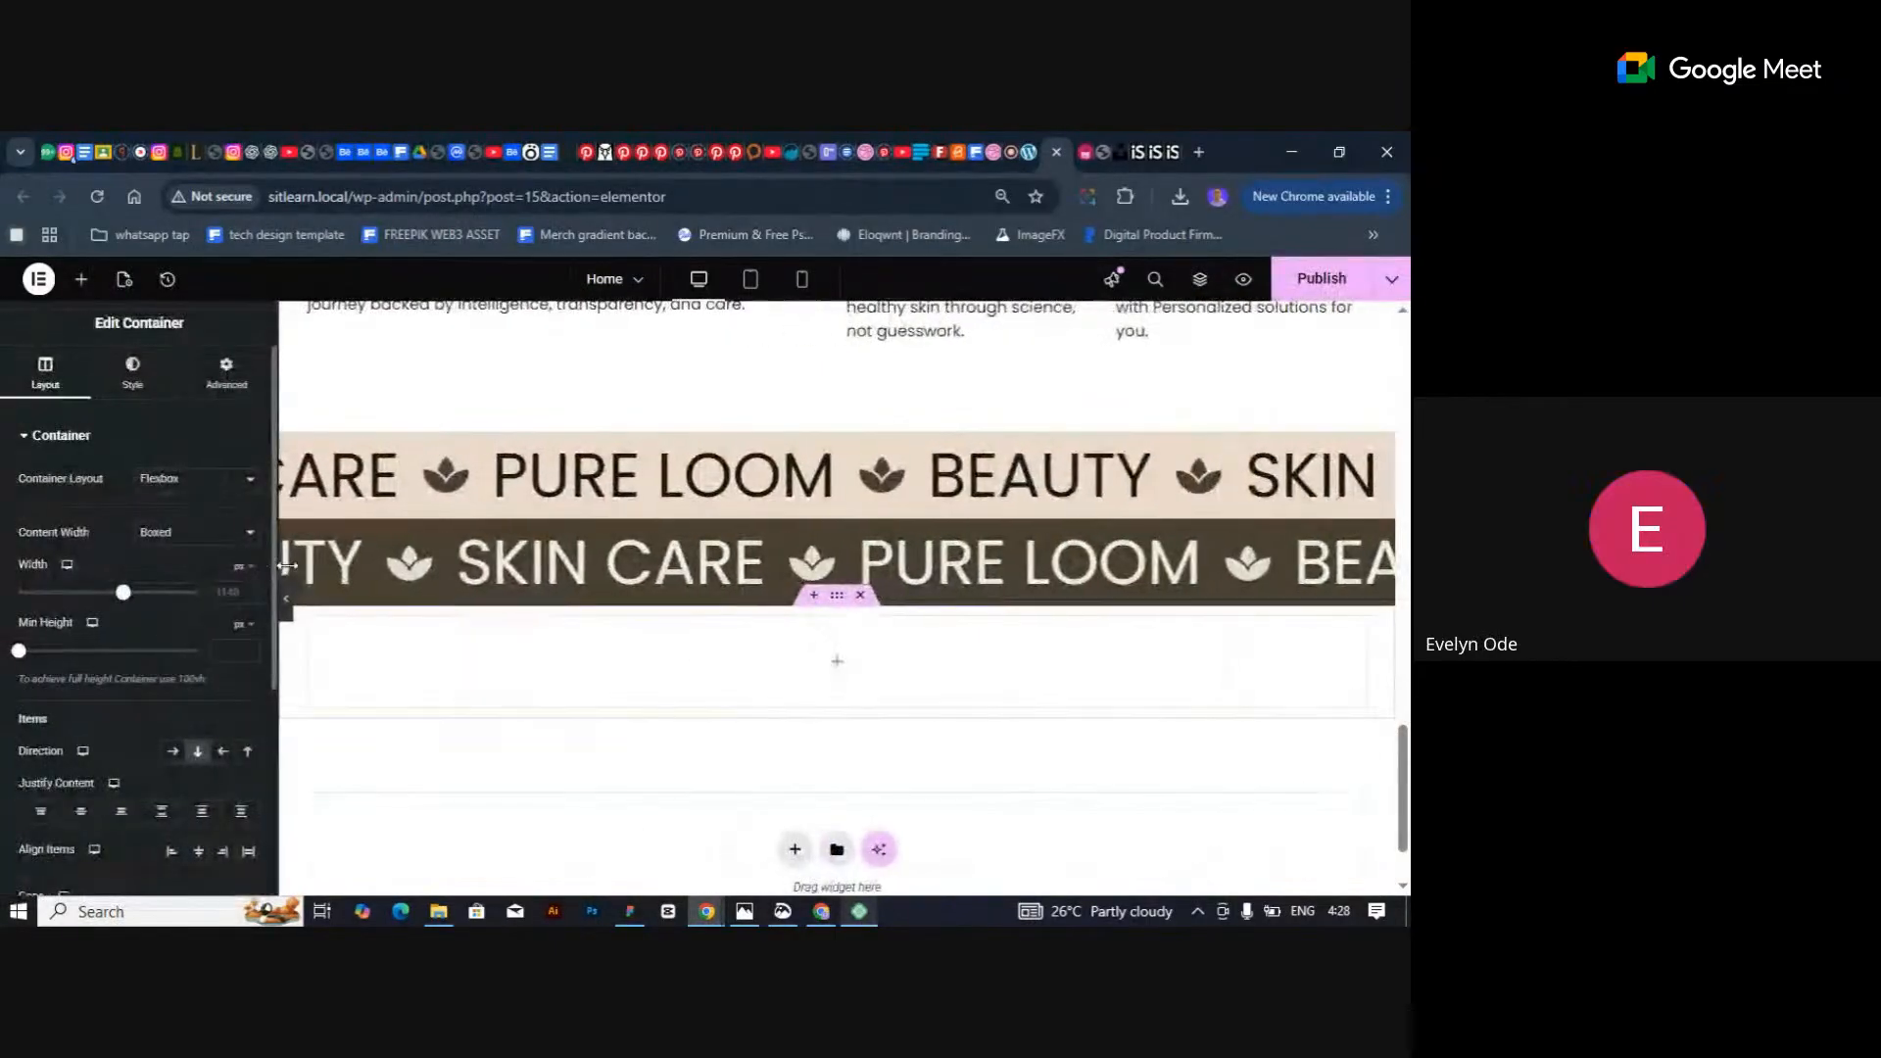
{"action": "left_click", "coordinate": [286, 599]}
{"action": "scroll", "coordinate": [781, 689], "scroll_direction": "up", "scroll_amount": 10}
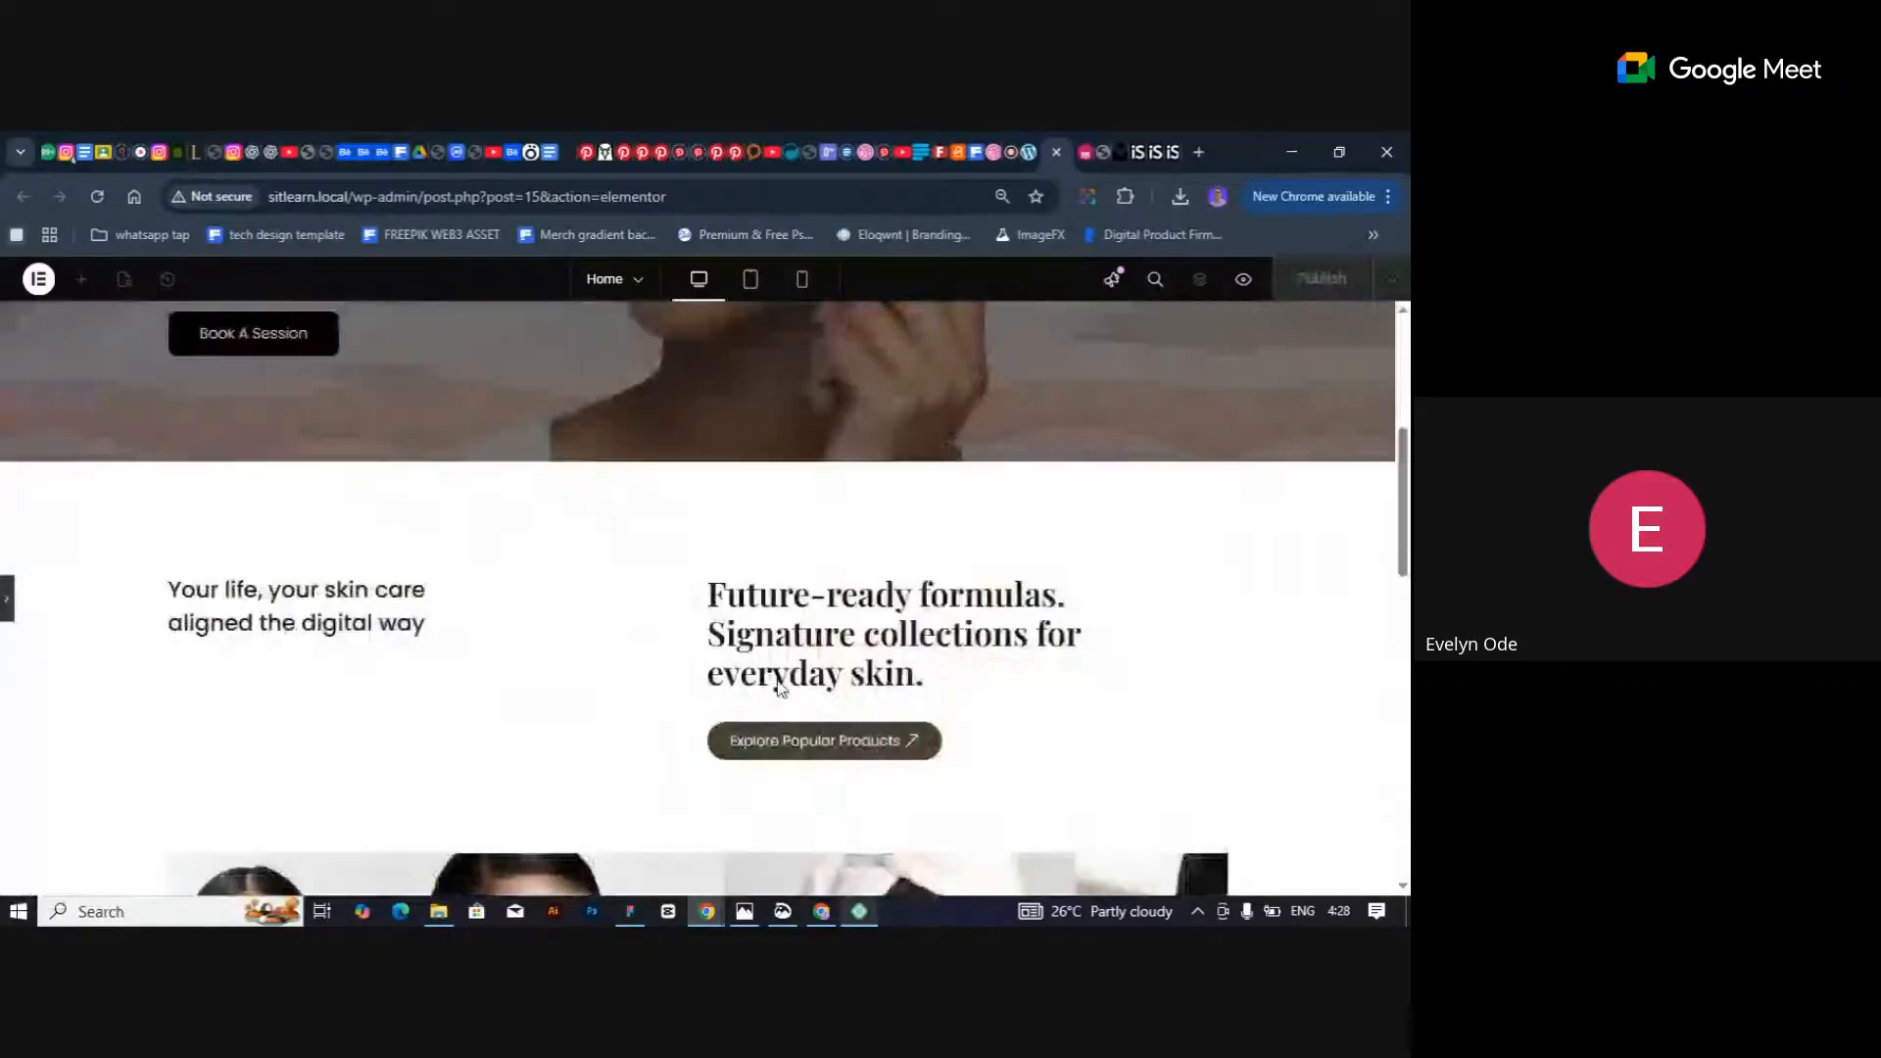
{"action": "scroll", "coordinate": [781, 689], "scroll_direction": "down", "scroll_amount": 10}
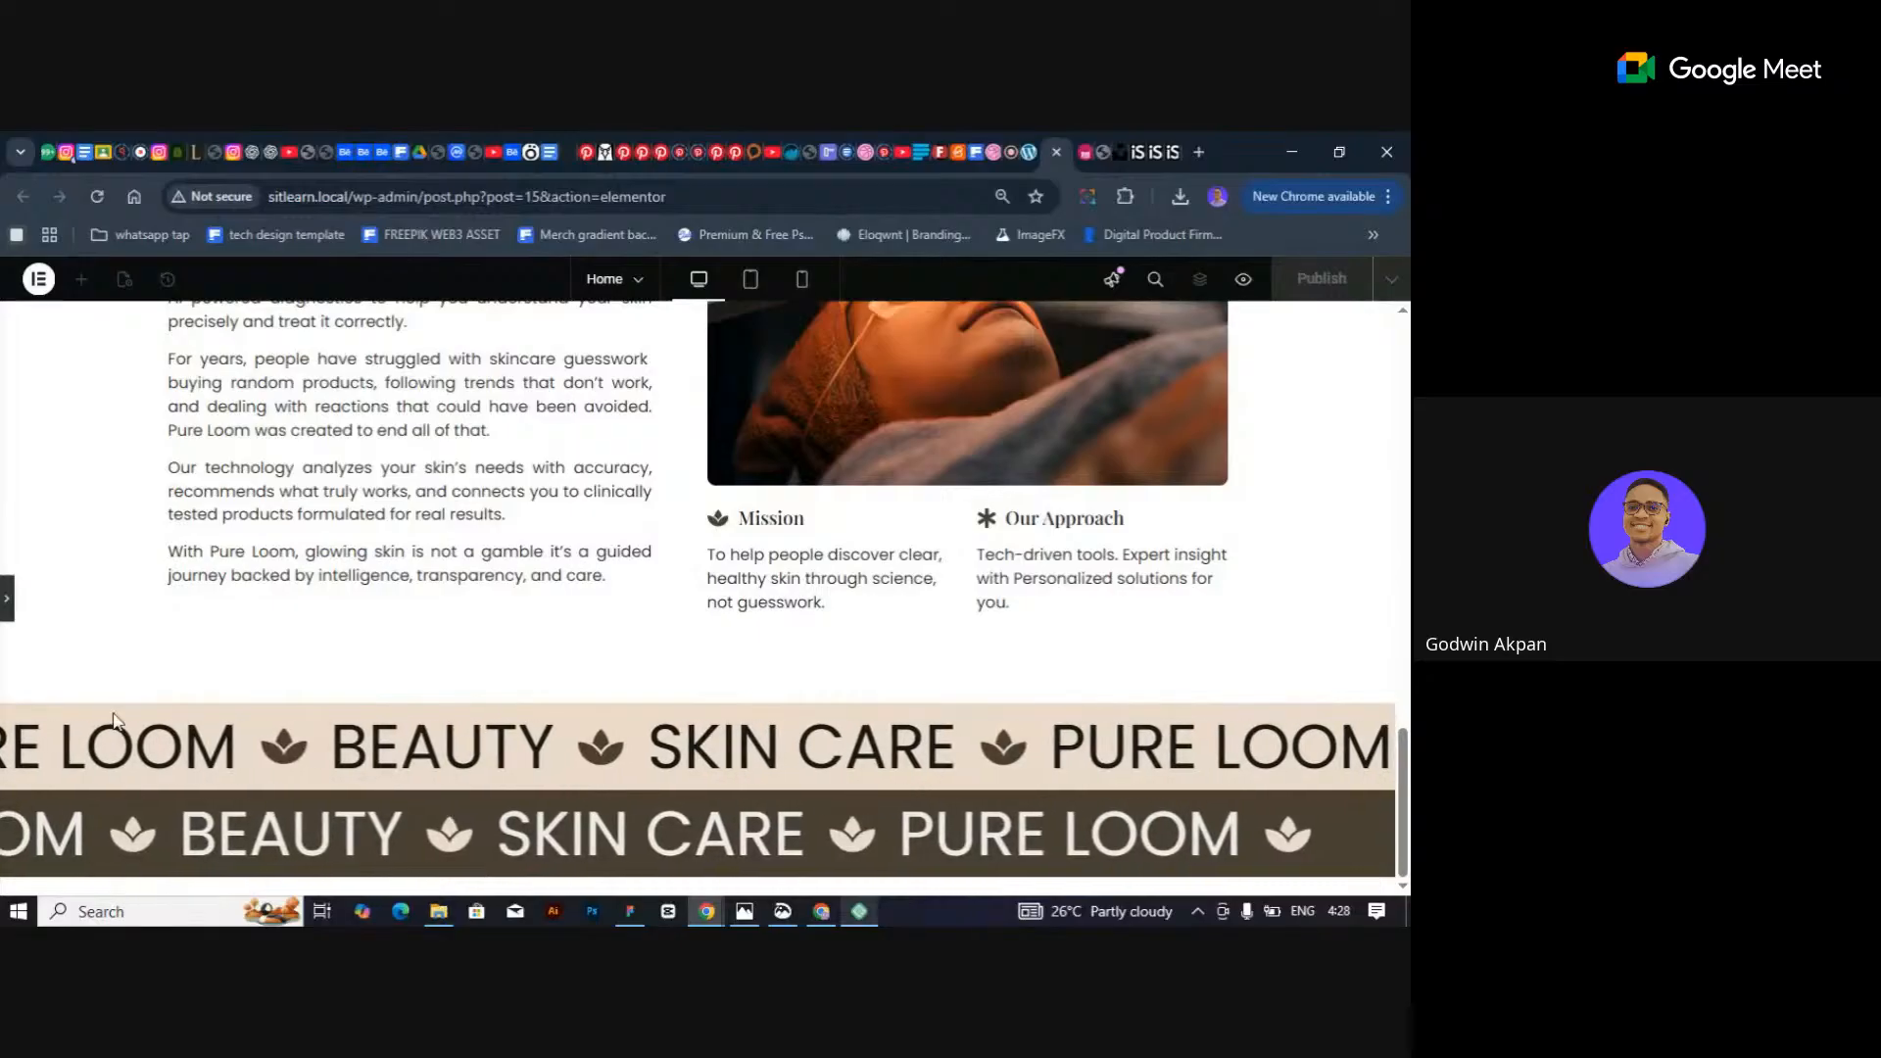
{"action": "left_click", "coordinate": [6, 601]}
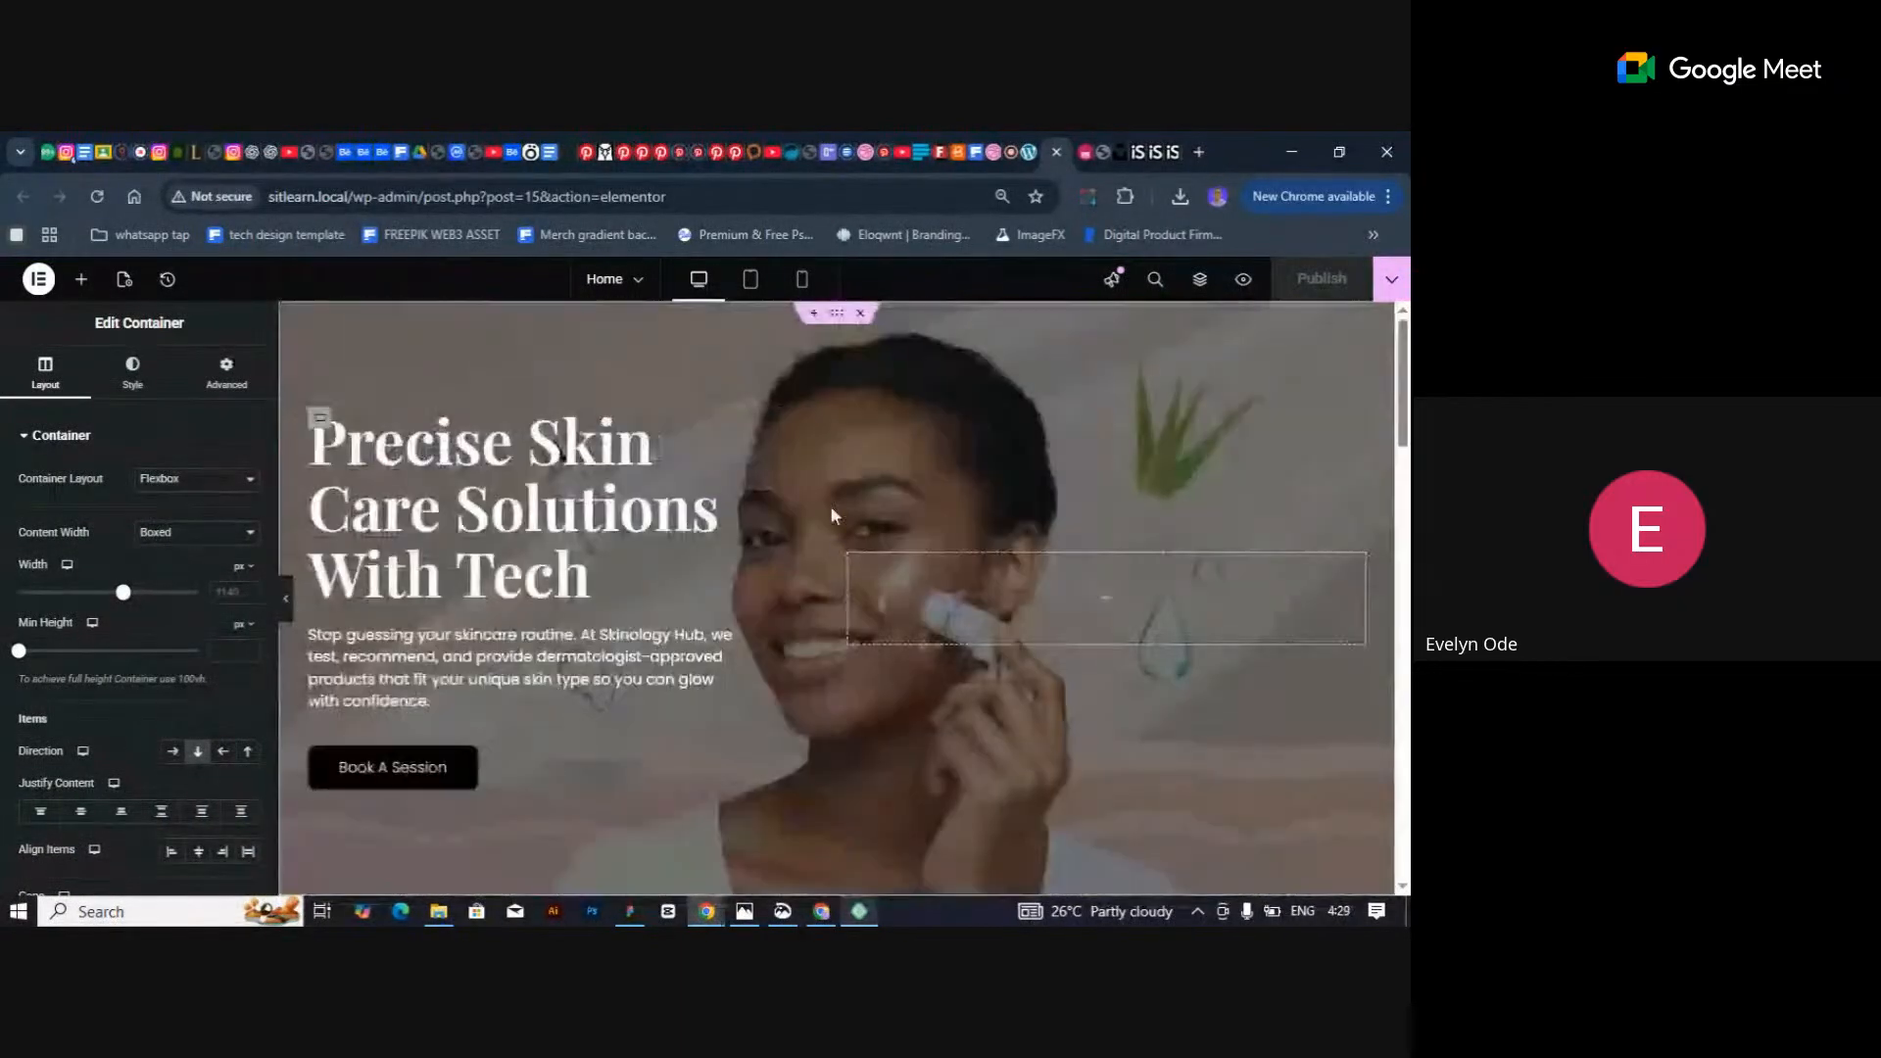
{"action": "left_click", "coordinate": [1013, 154]}
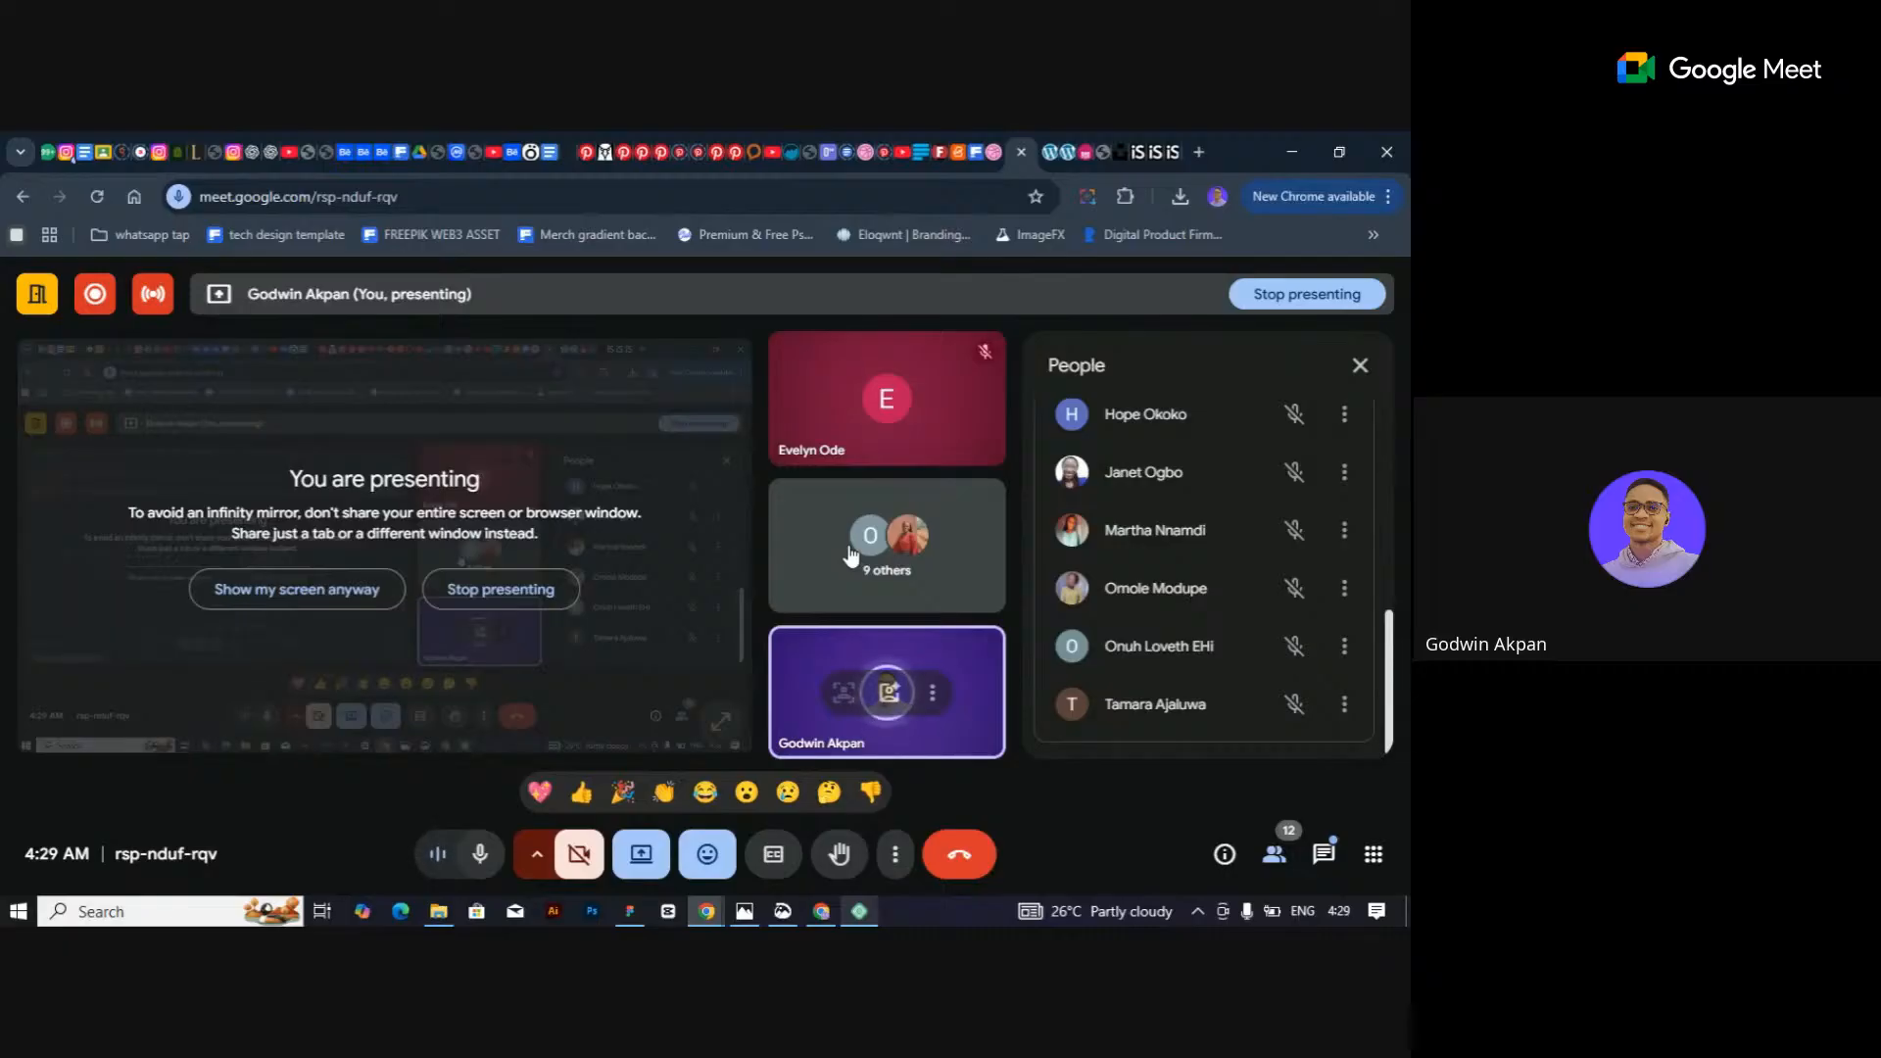
{"action": "left_click", "coordinate": [1051, 158]}
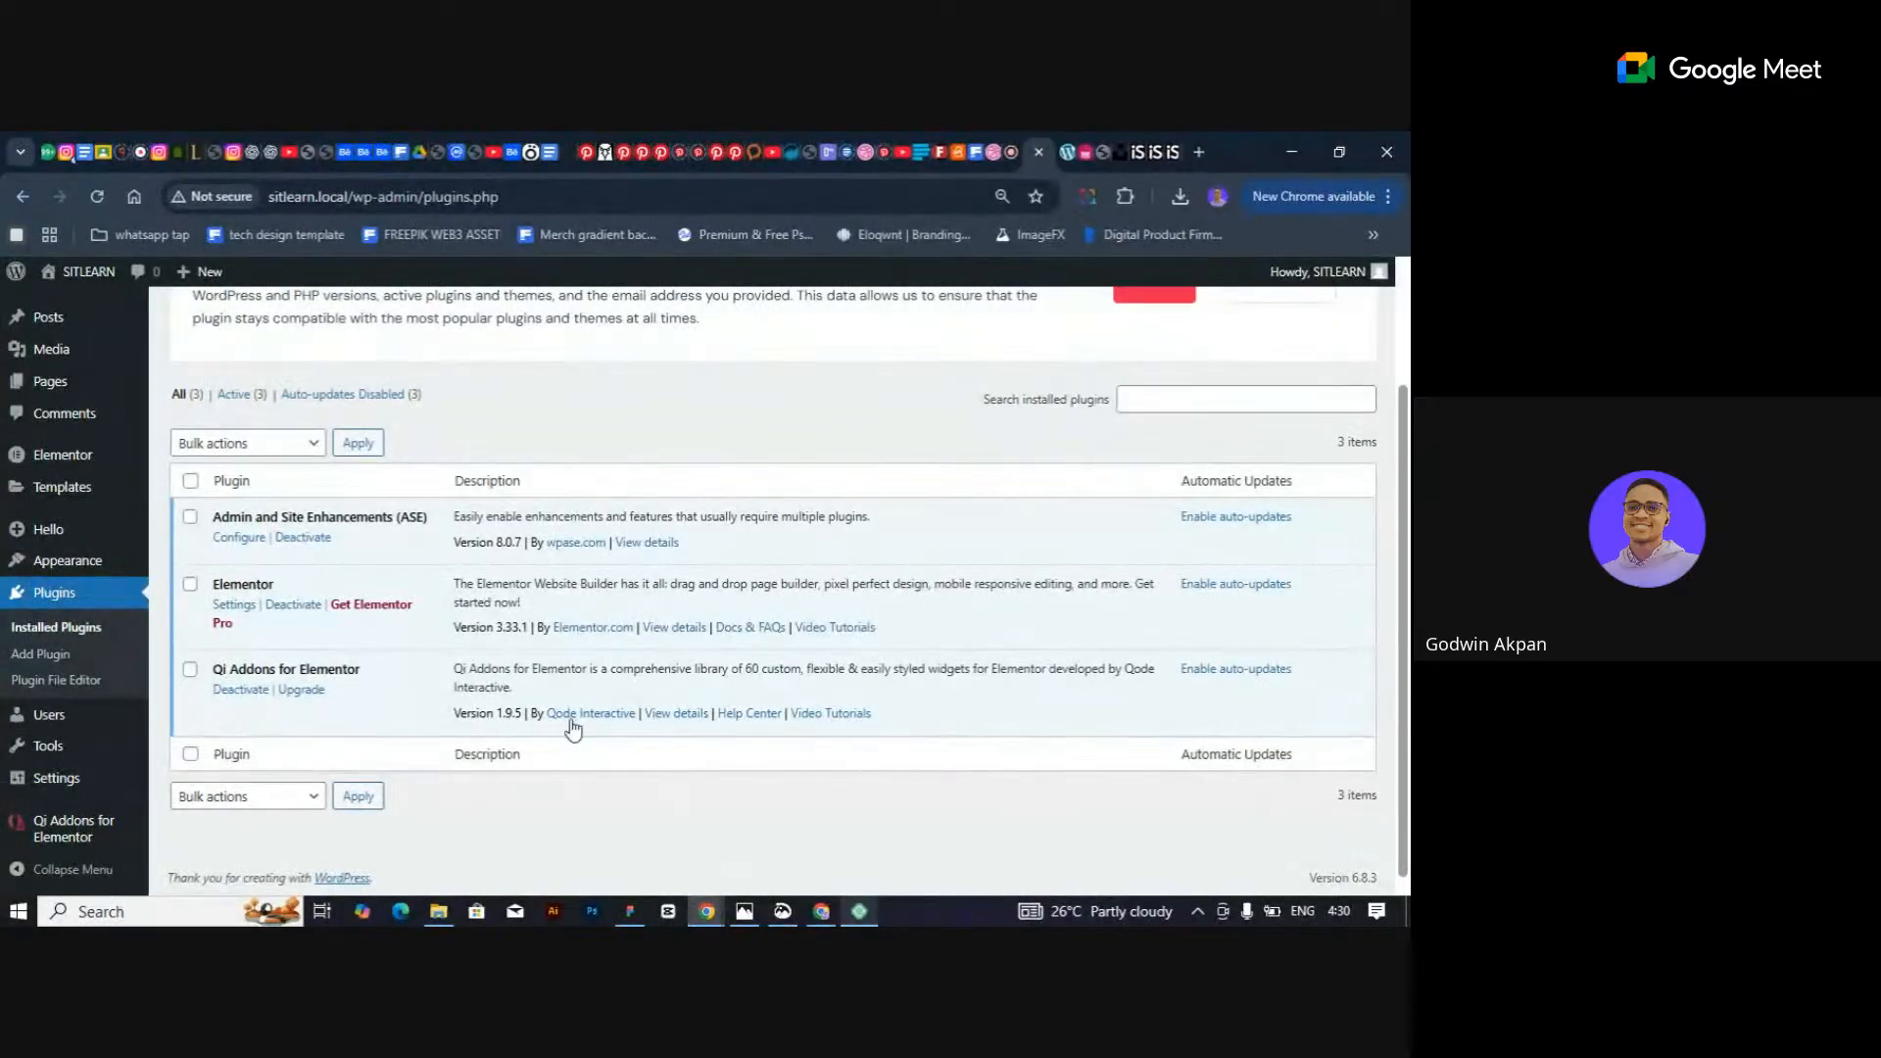
{"action": "scroll", "coordinate": [911, 333], "scroll_direction": "up", "scroll_amount": 2}
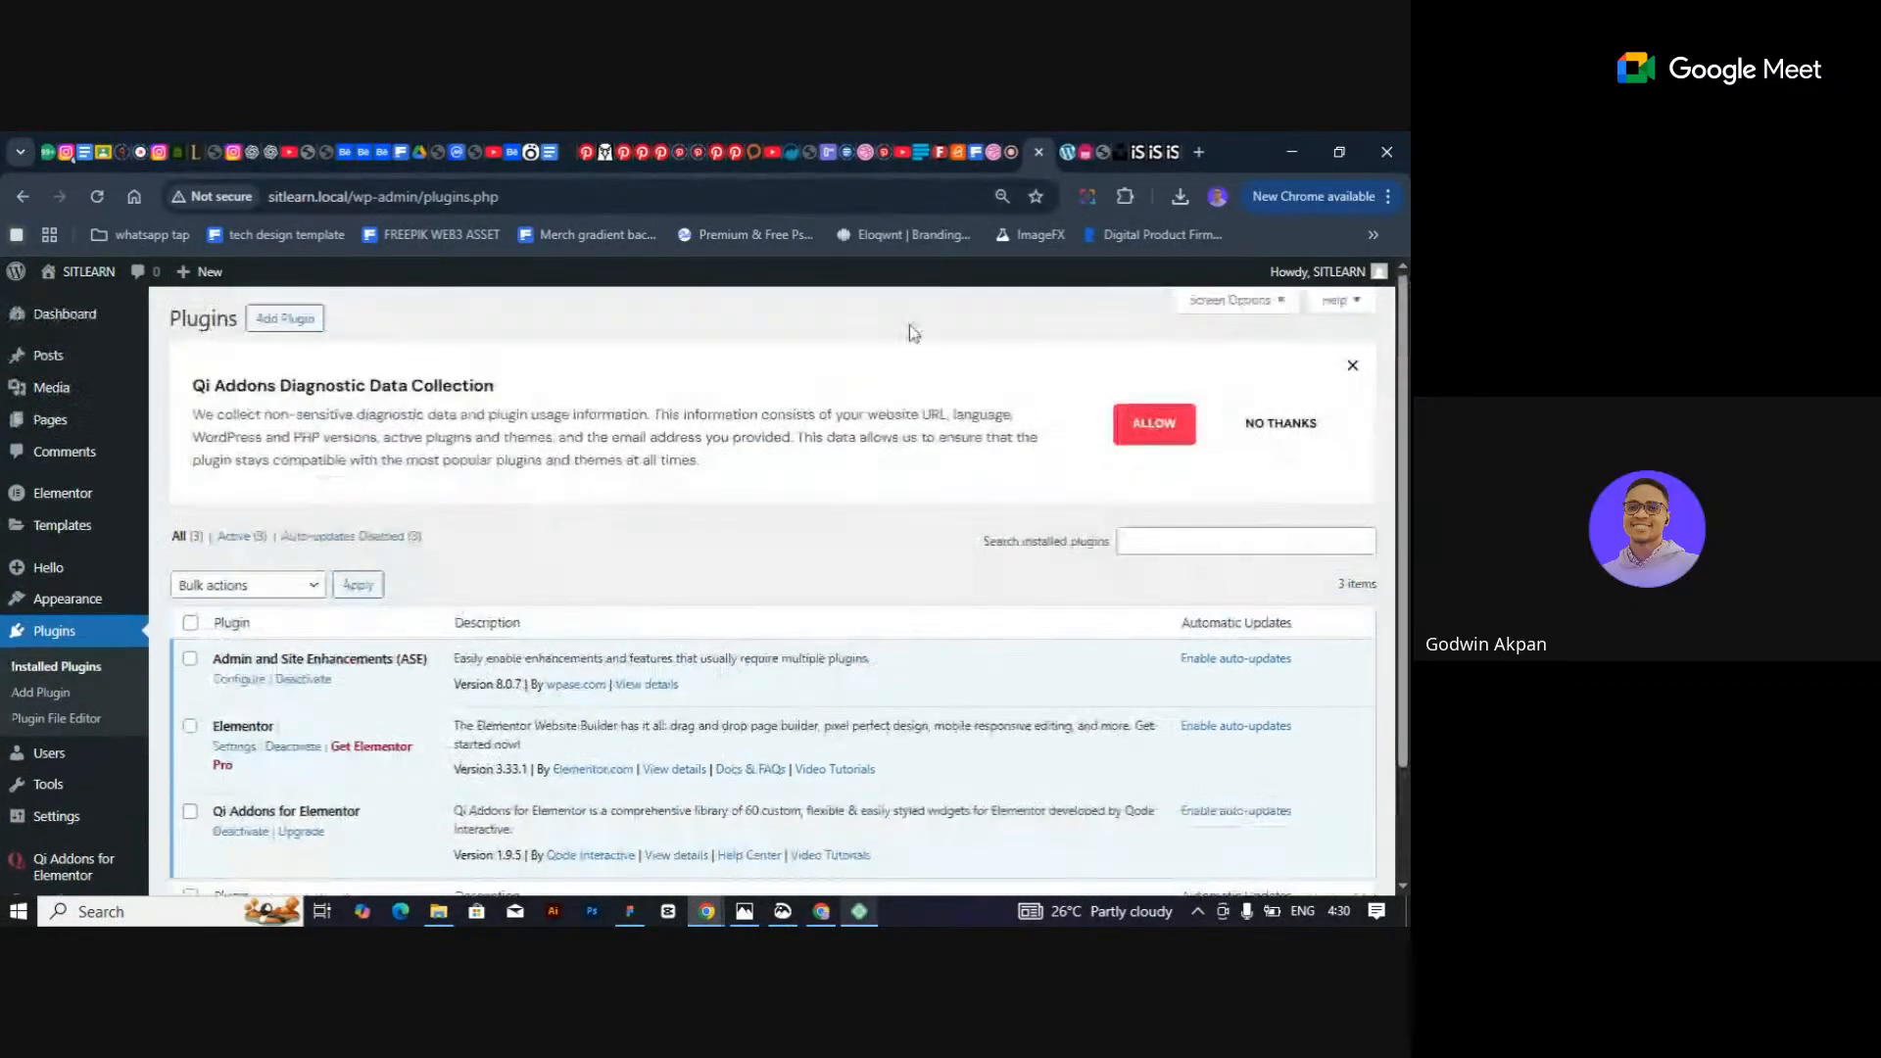
{"action": "left_click", "coordinate": [1012, 157]}
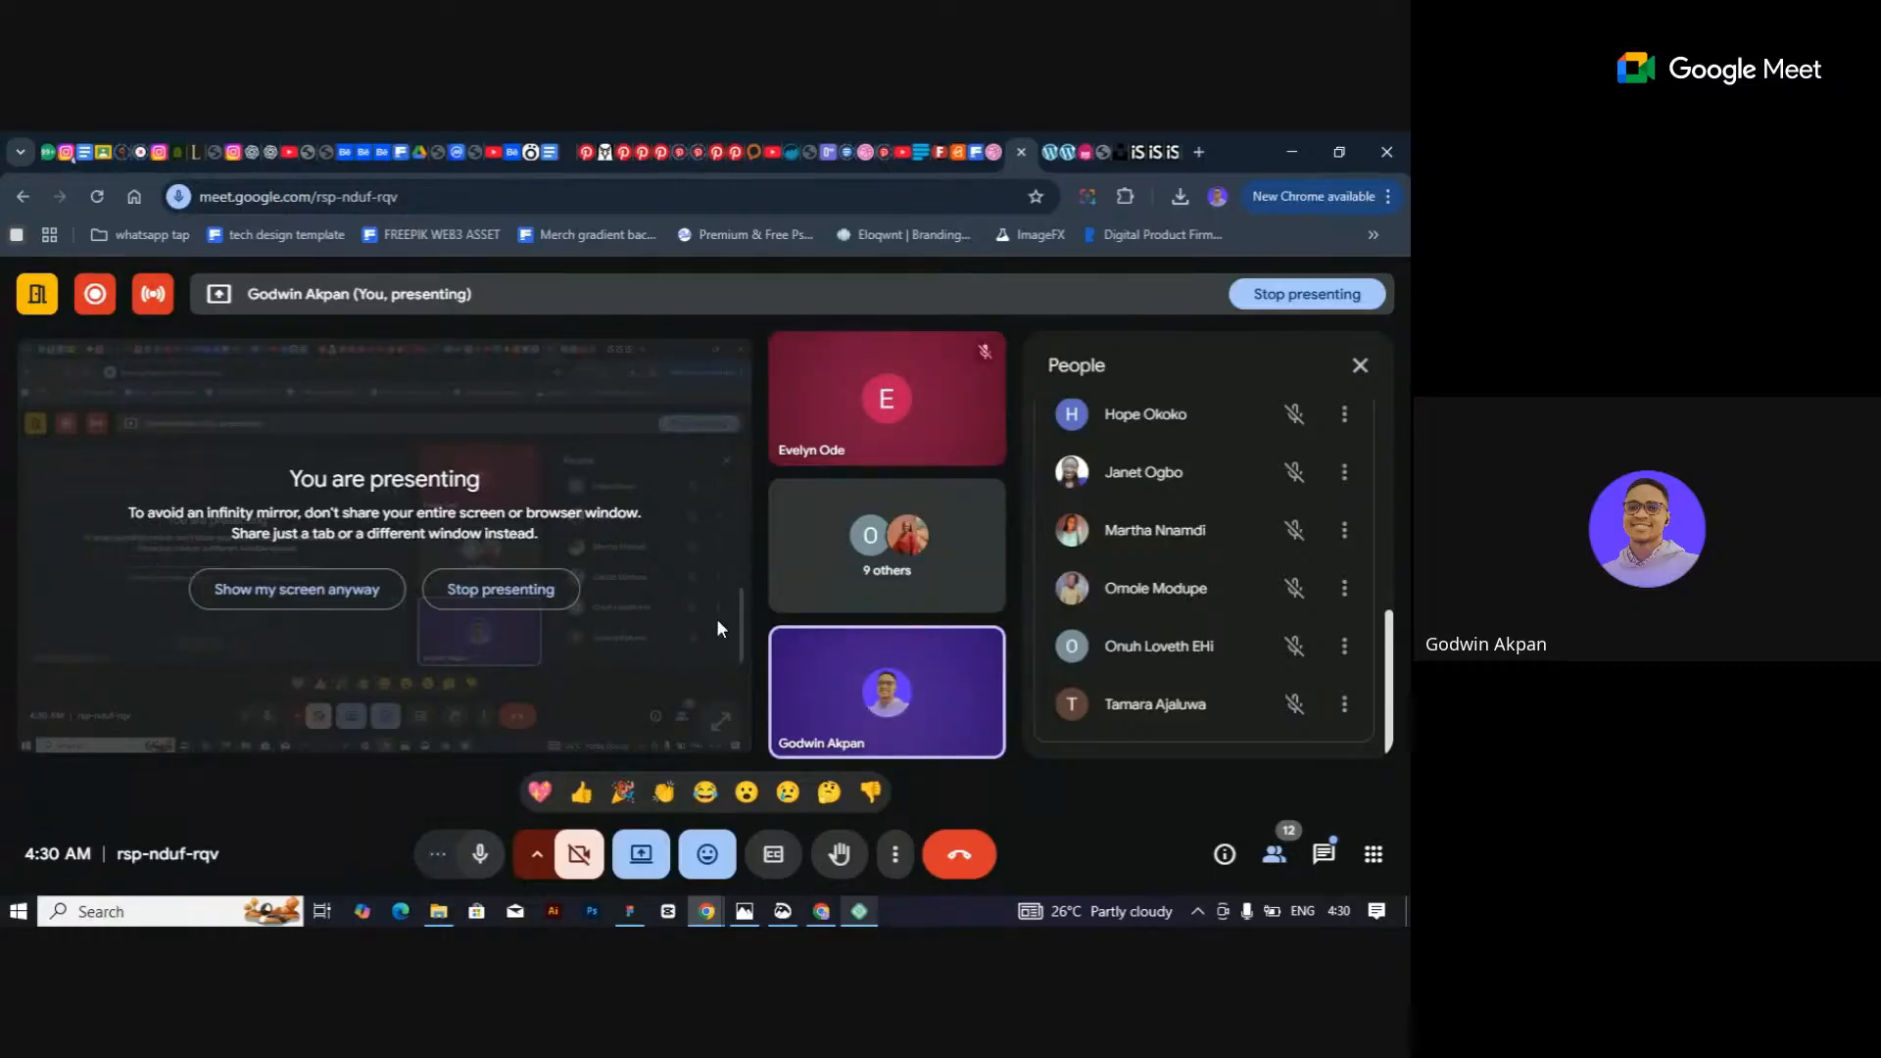
{"action": "mouse_move", "coordinate": [985, 432]}
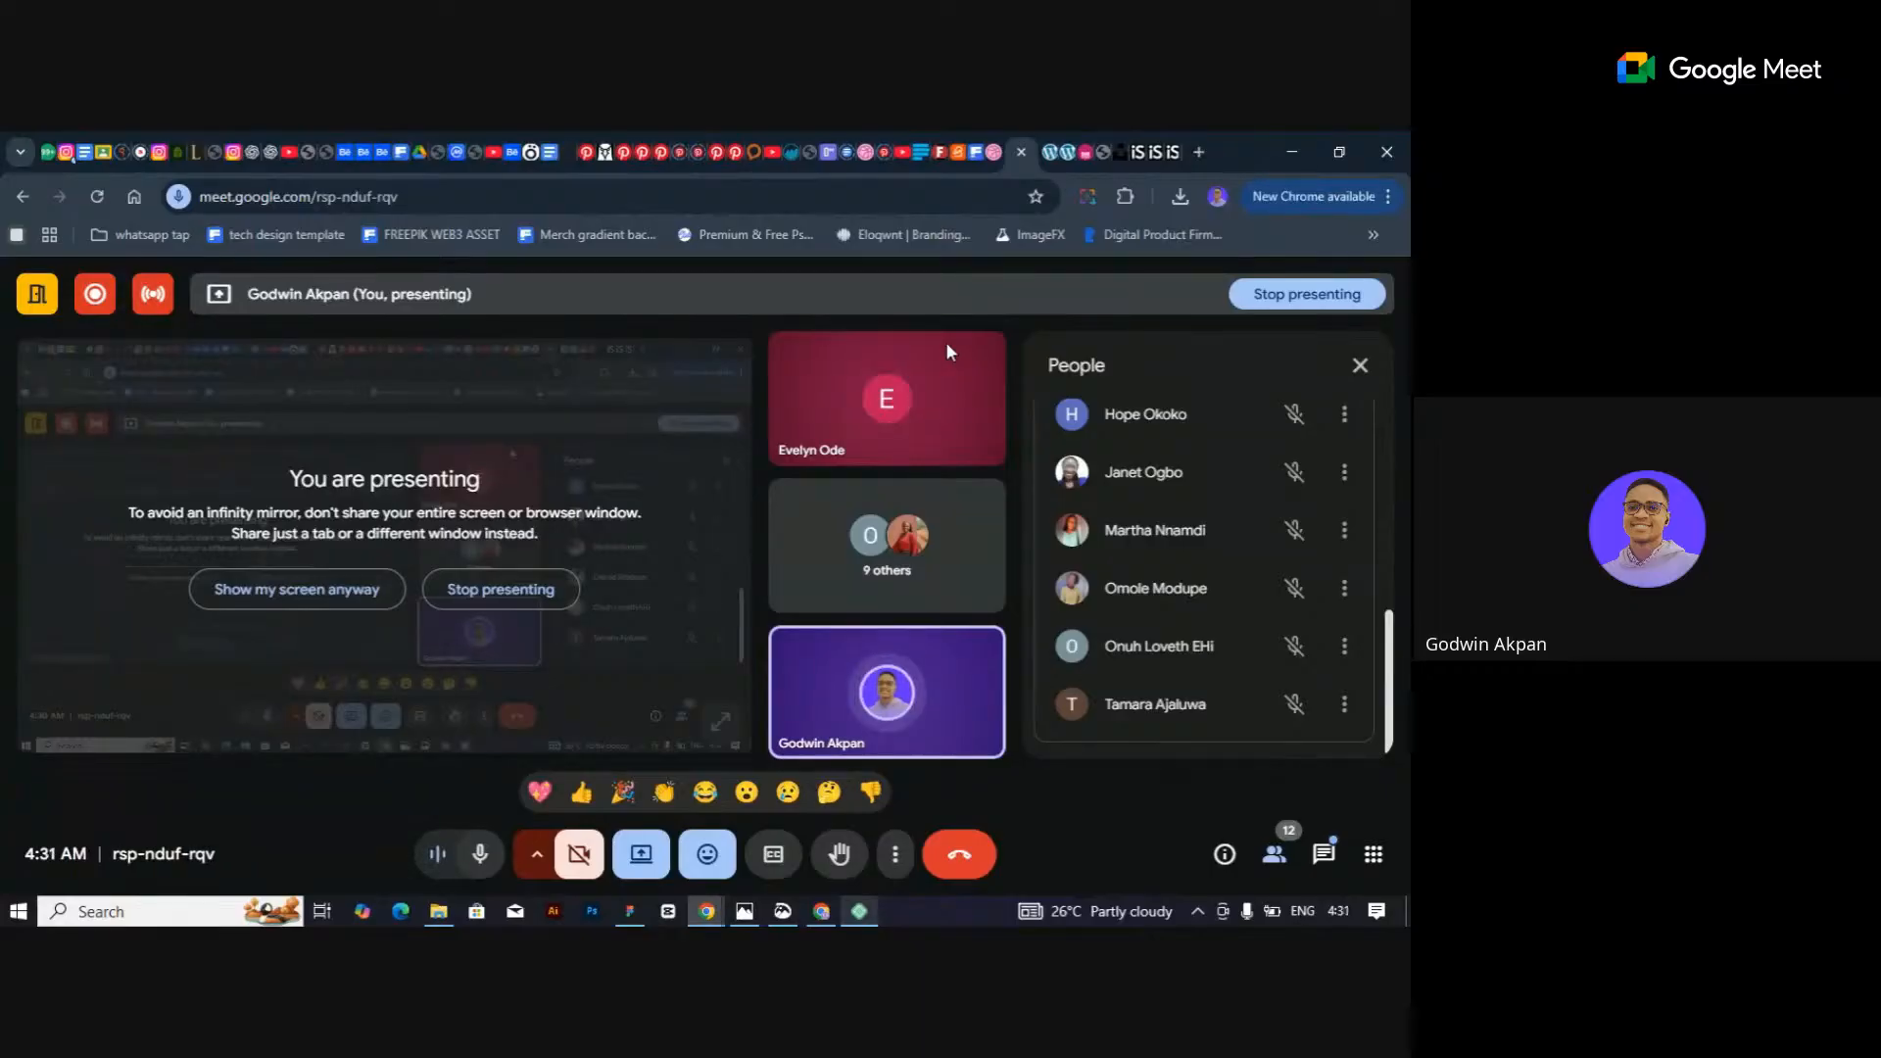
{"action": "left_click", "coordinate": [1051, 156]}
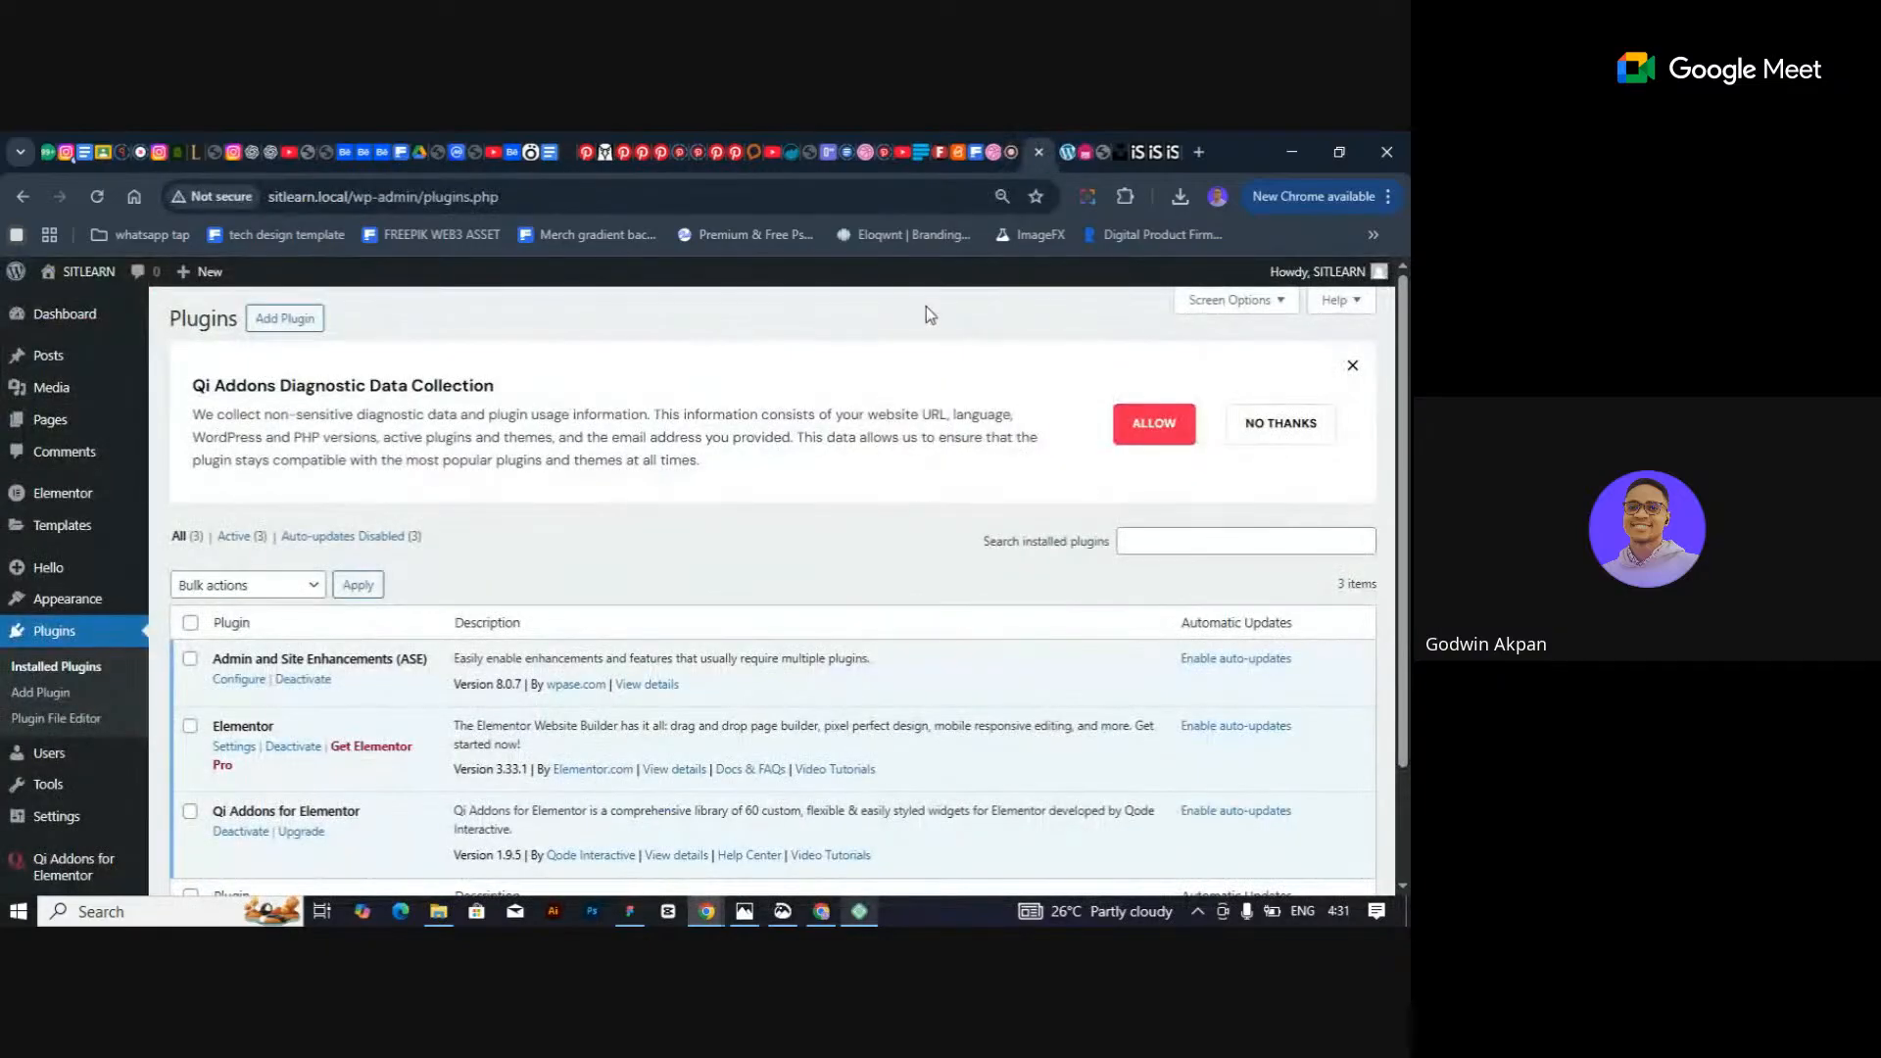
{"action": "left_click", "coordinate": [1014, 156]}
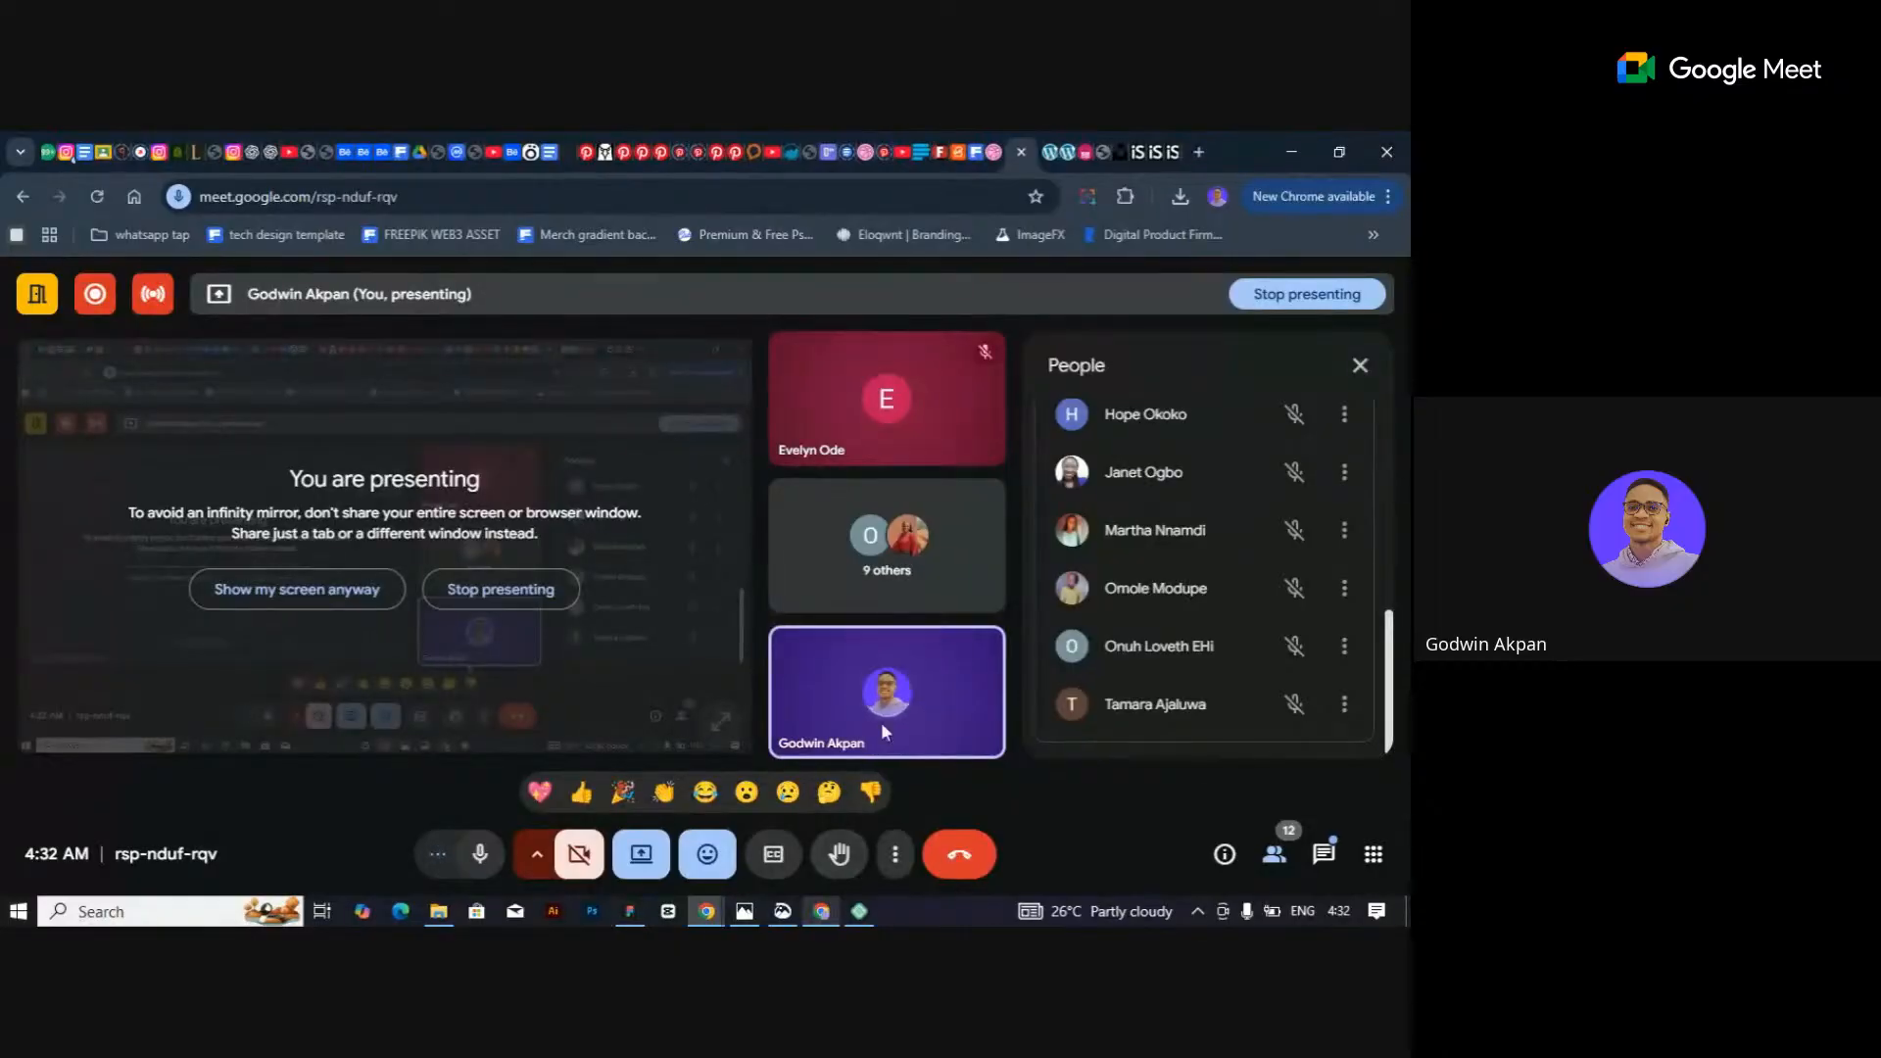
{"action": "left_click", "coordinate": [821, 911]}
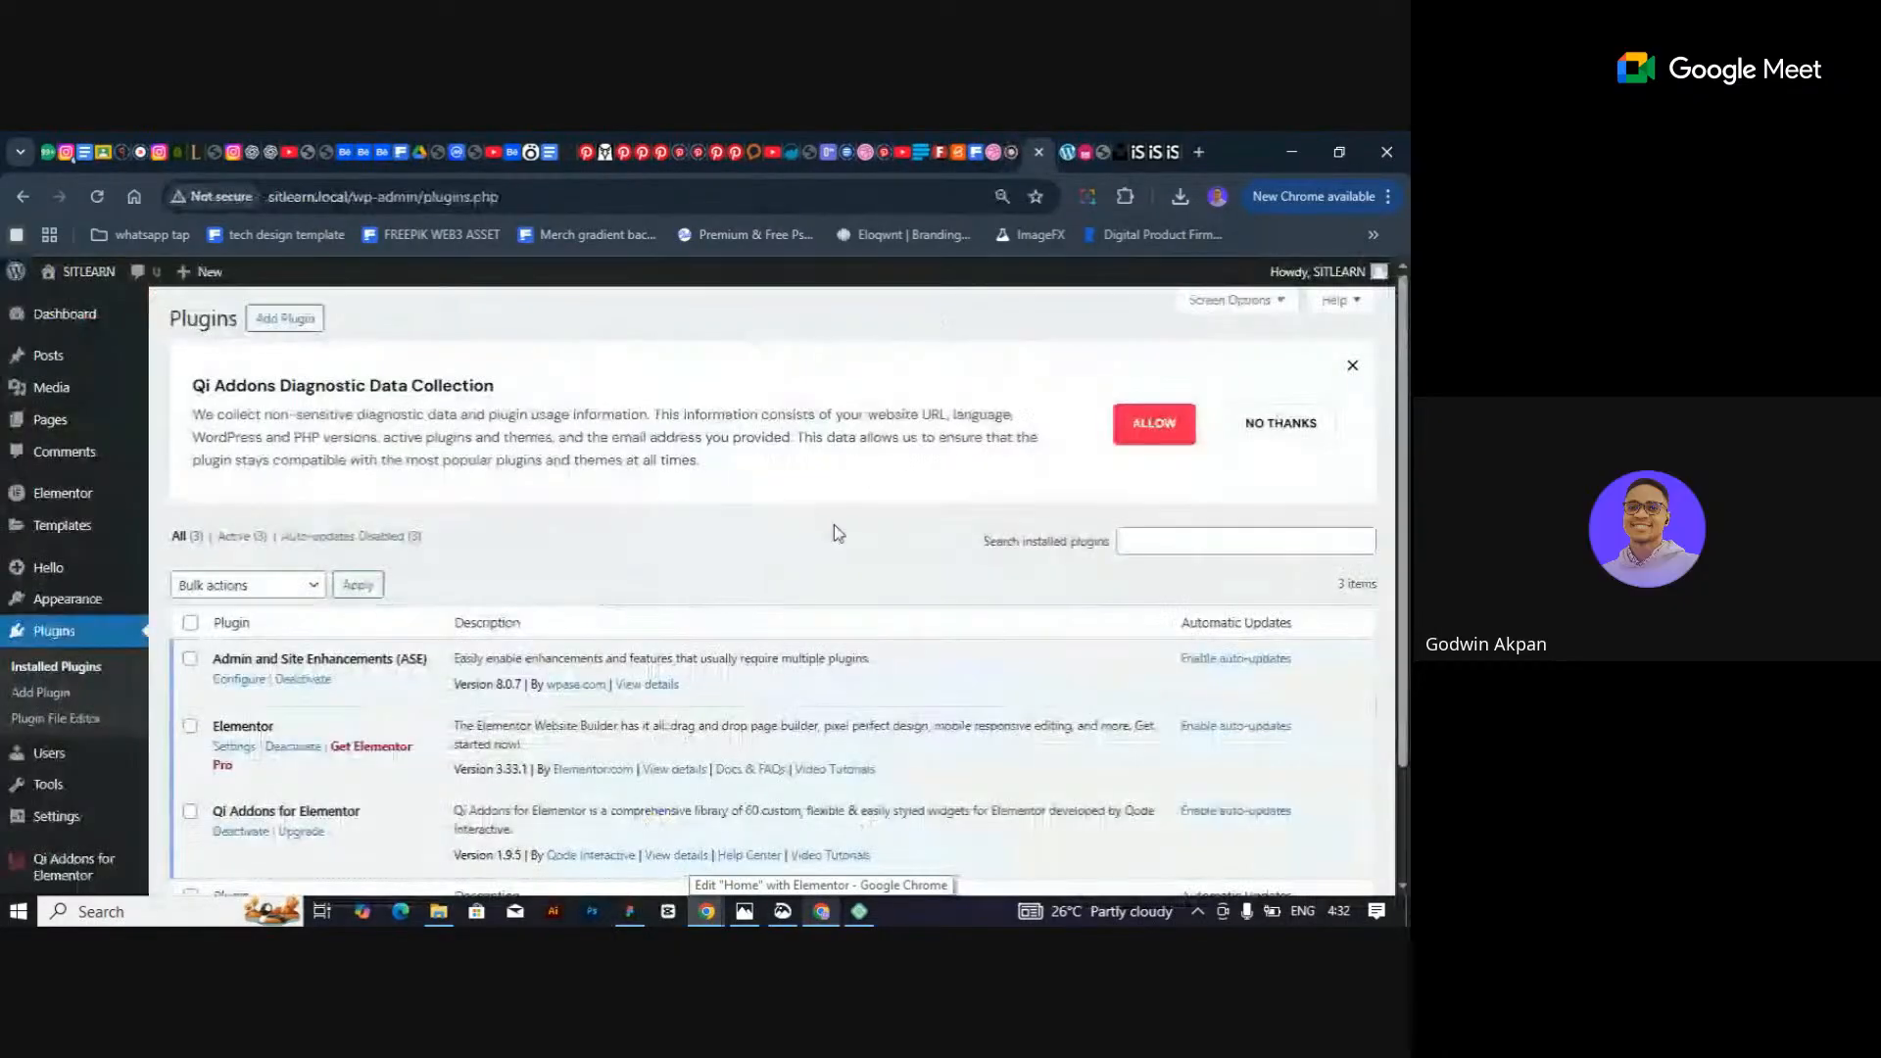
Return to the Home page editor and review the full-width preview from the hero and image carousel through the About section to the marquees.
{"action": "left_click", "coordinate": [1067, 152]}
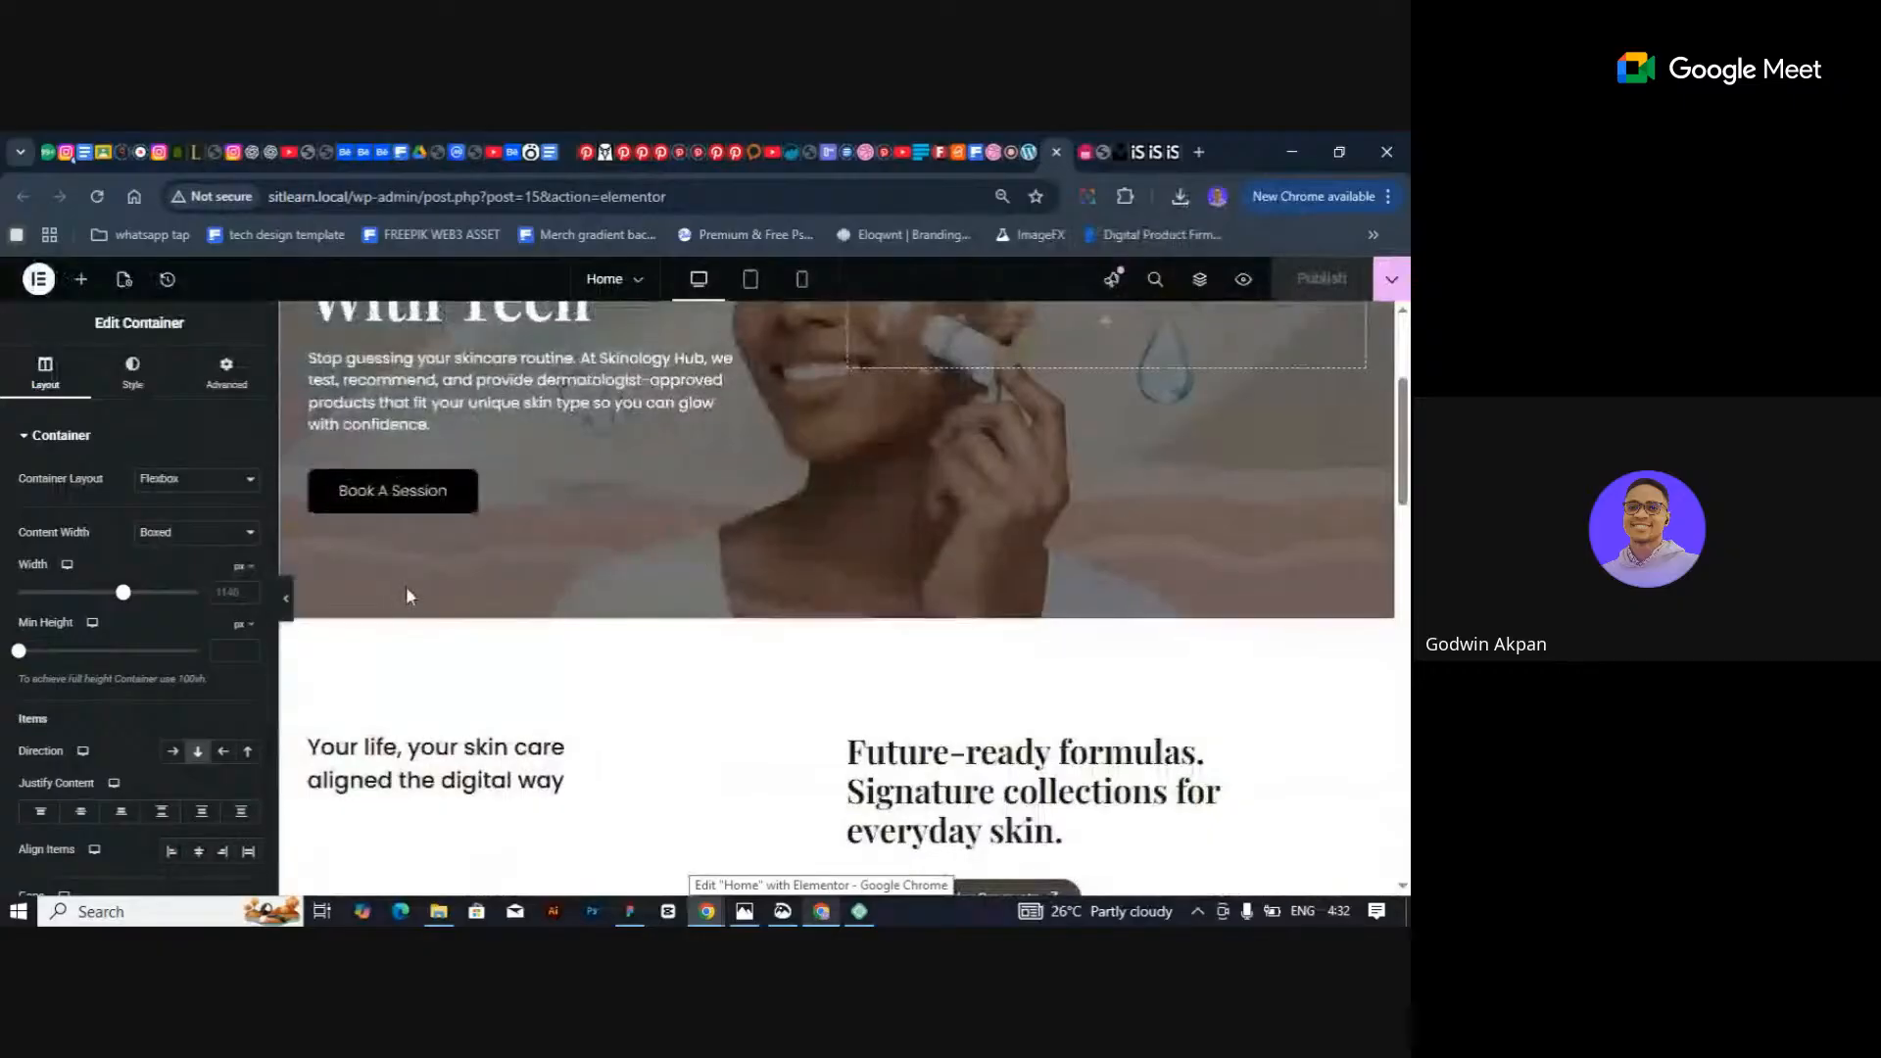
{"action": "left_click", "coordinate": [285, 599]}
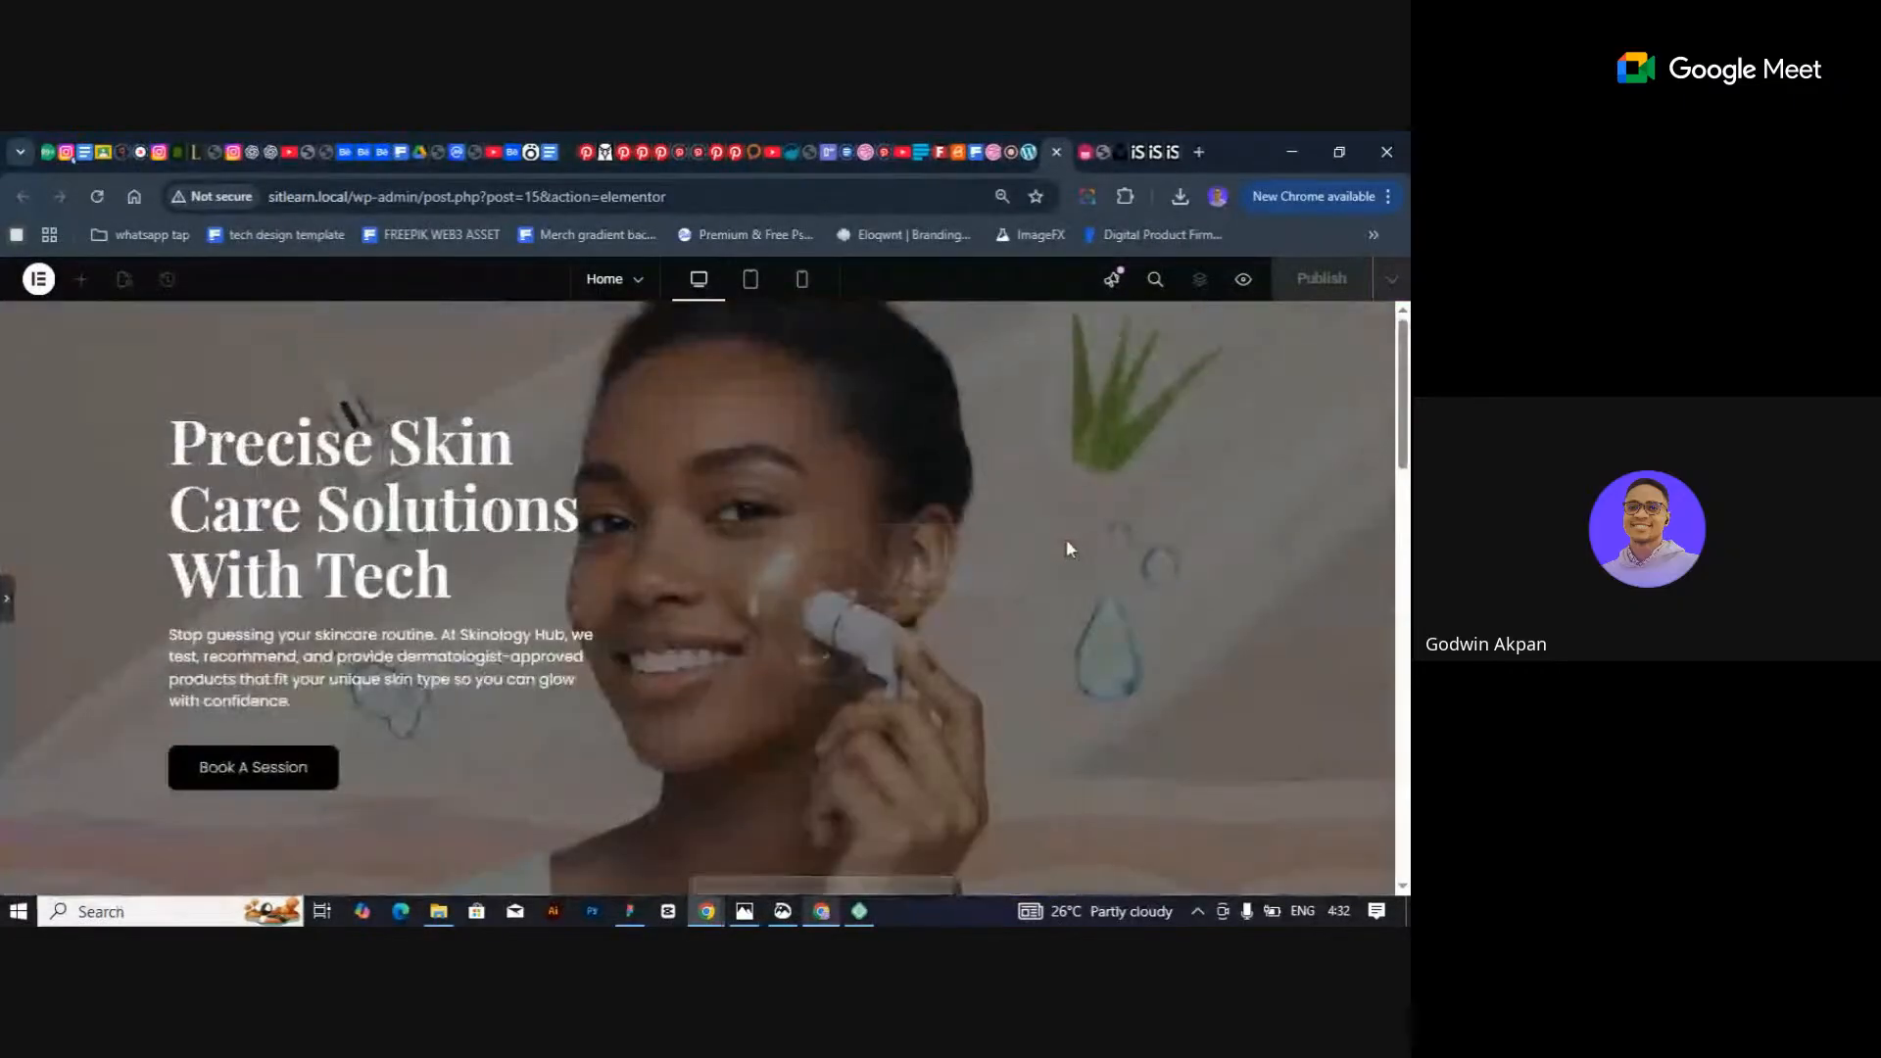
{"action": "scroll", "coordinate": [1067, 539], "scroll_direction": "down", "scroll_amount": 10}
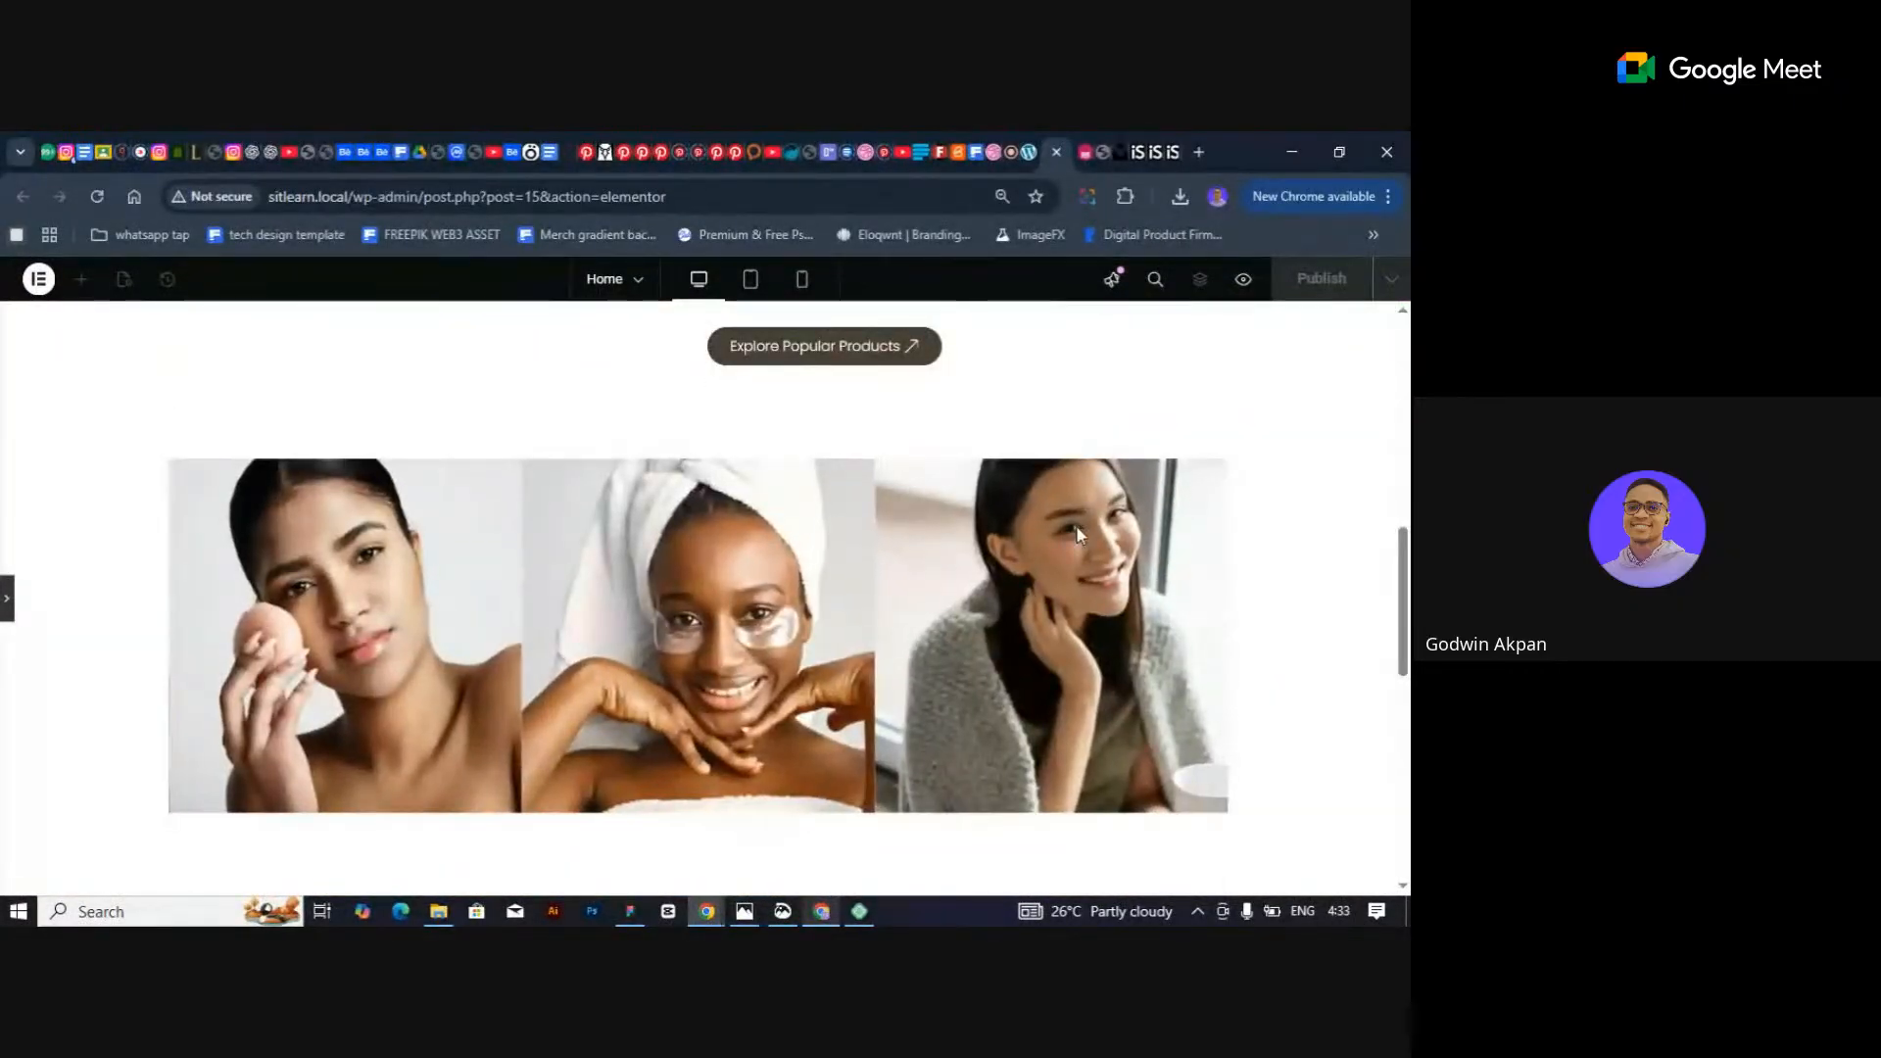
{"action": "scroll", "coordinate": [1076, 531], "scroll_direction": "up", "scroll_amount": 10}
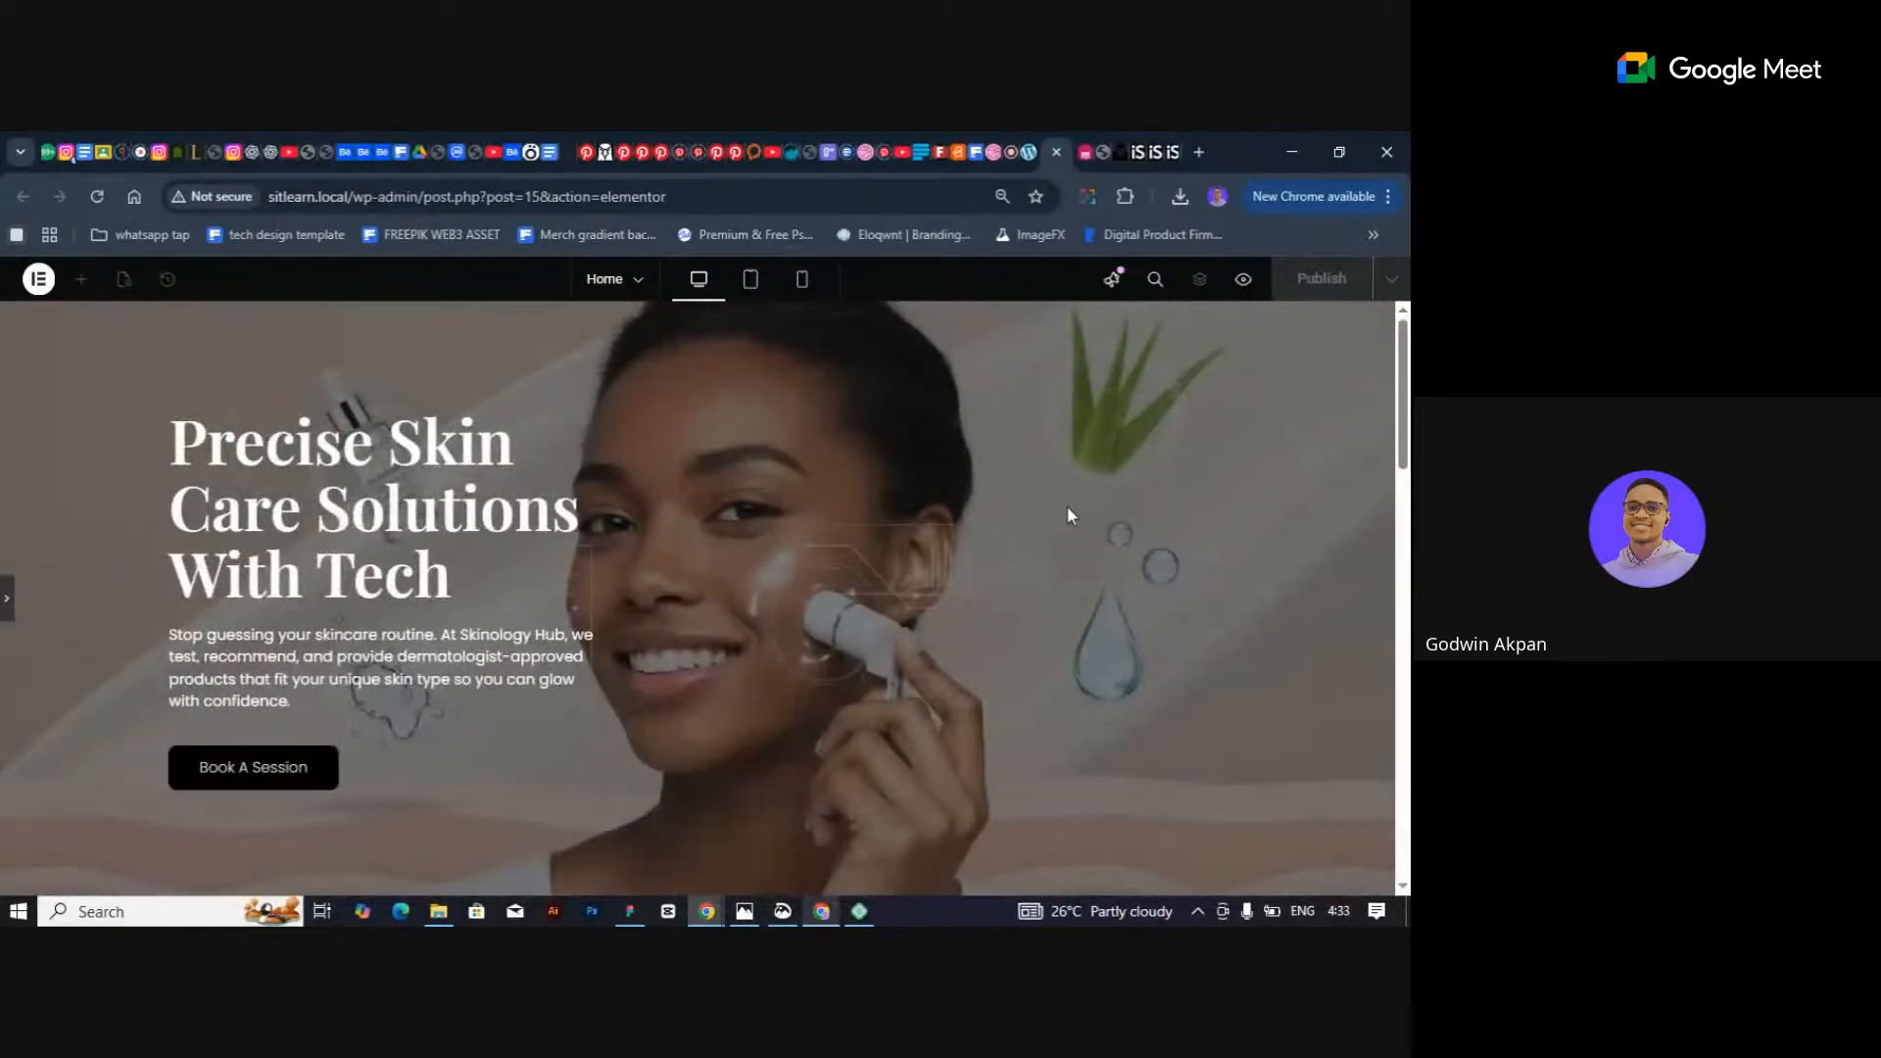
{"action": "scroll", "coordinate": [1067, 511], "scroll_direction": "down", "scroll_amount": 3}
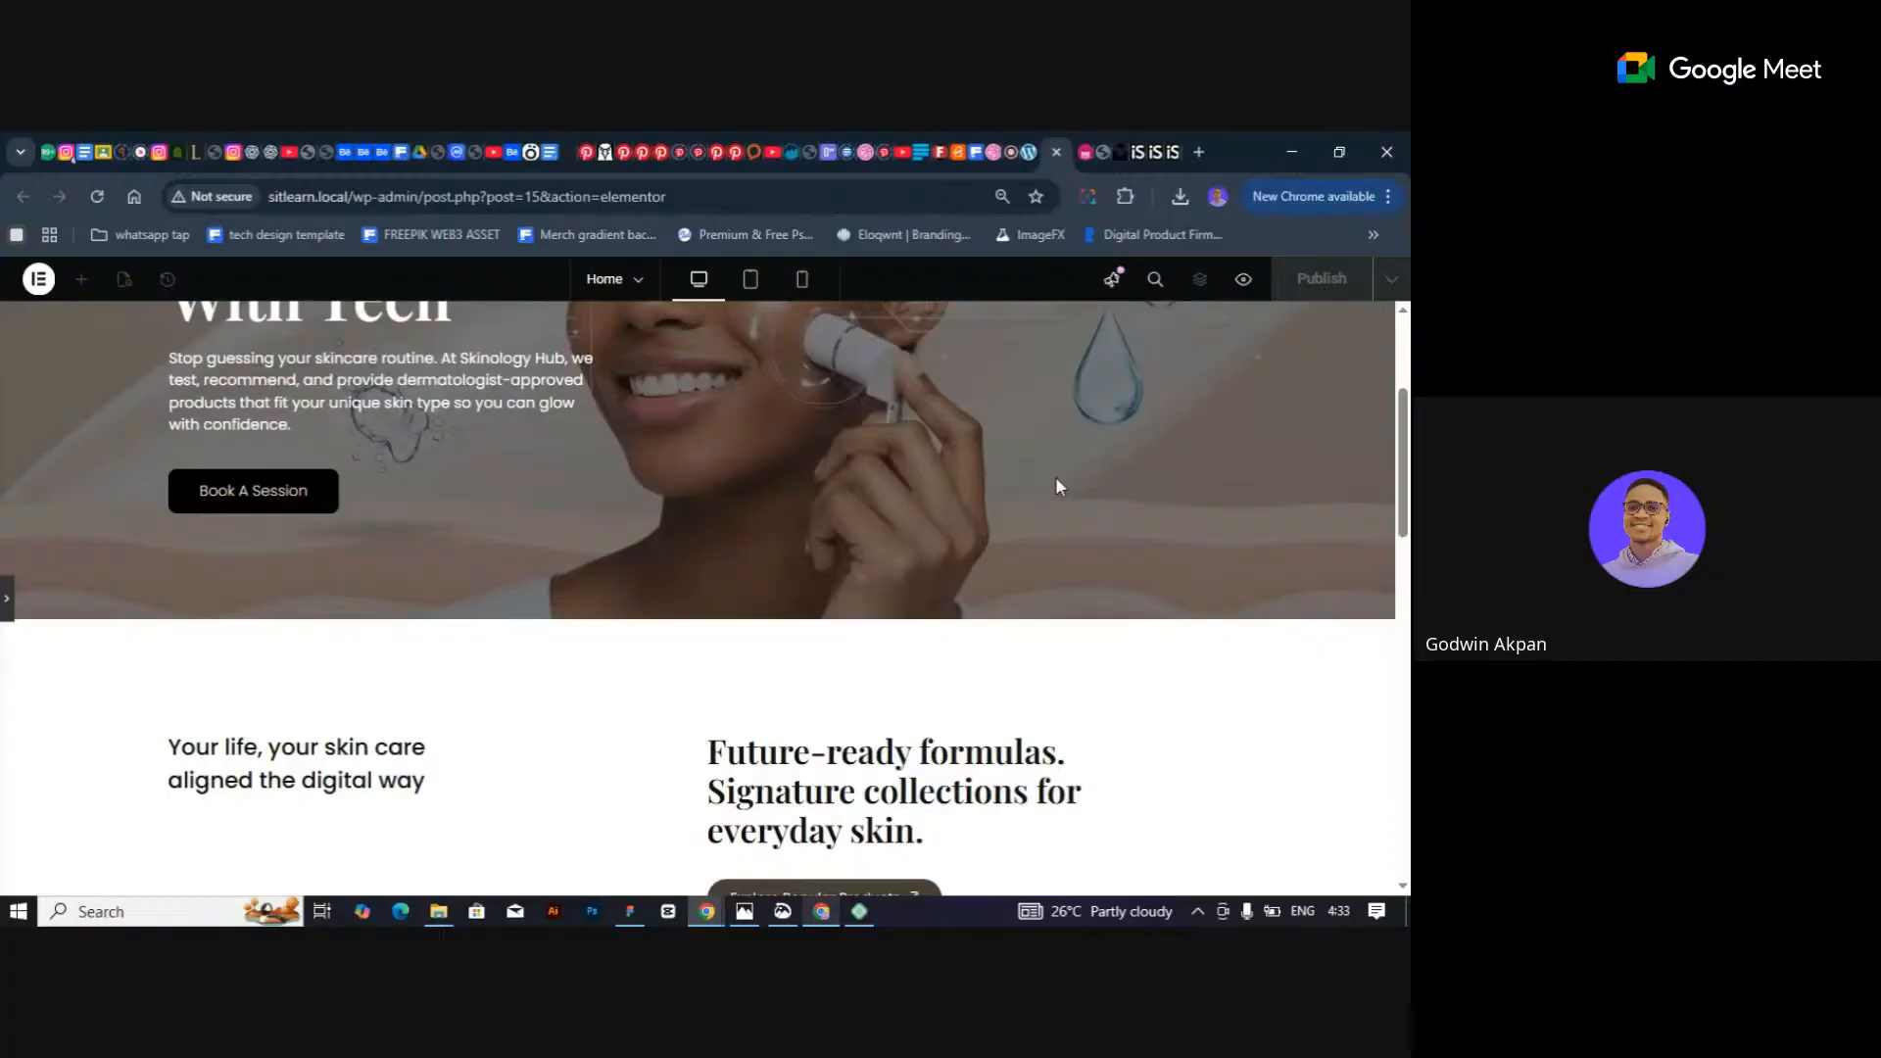
{"action": "scroll", "coordinate": [1049, 480], "scroll_direction": "down", "scroll_amount": 6}
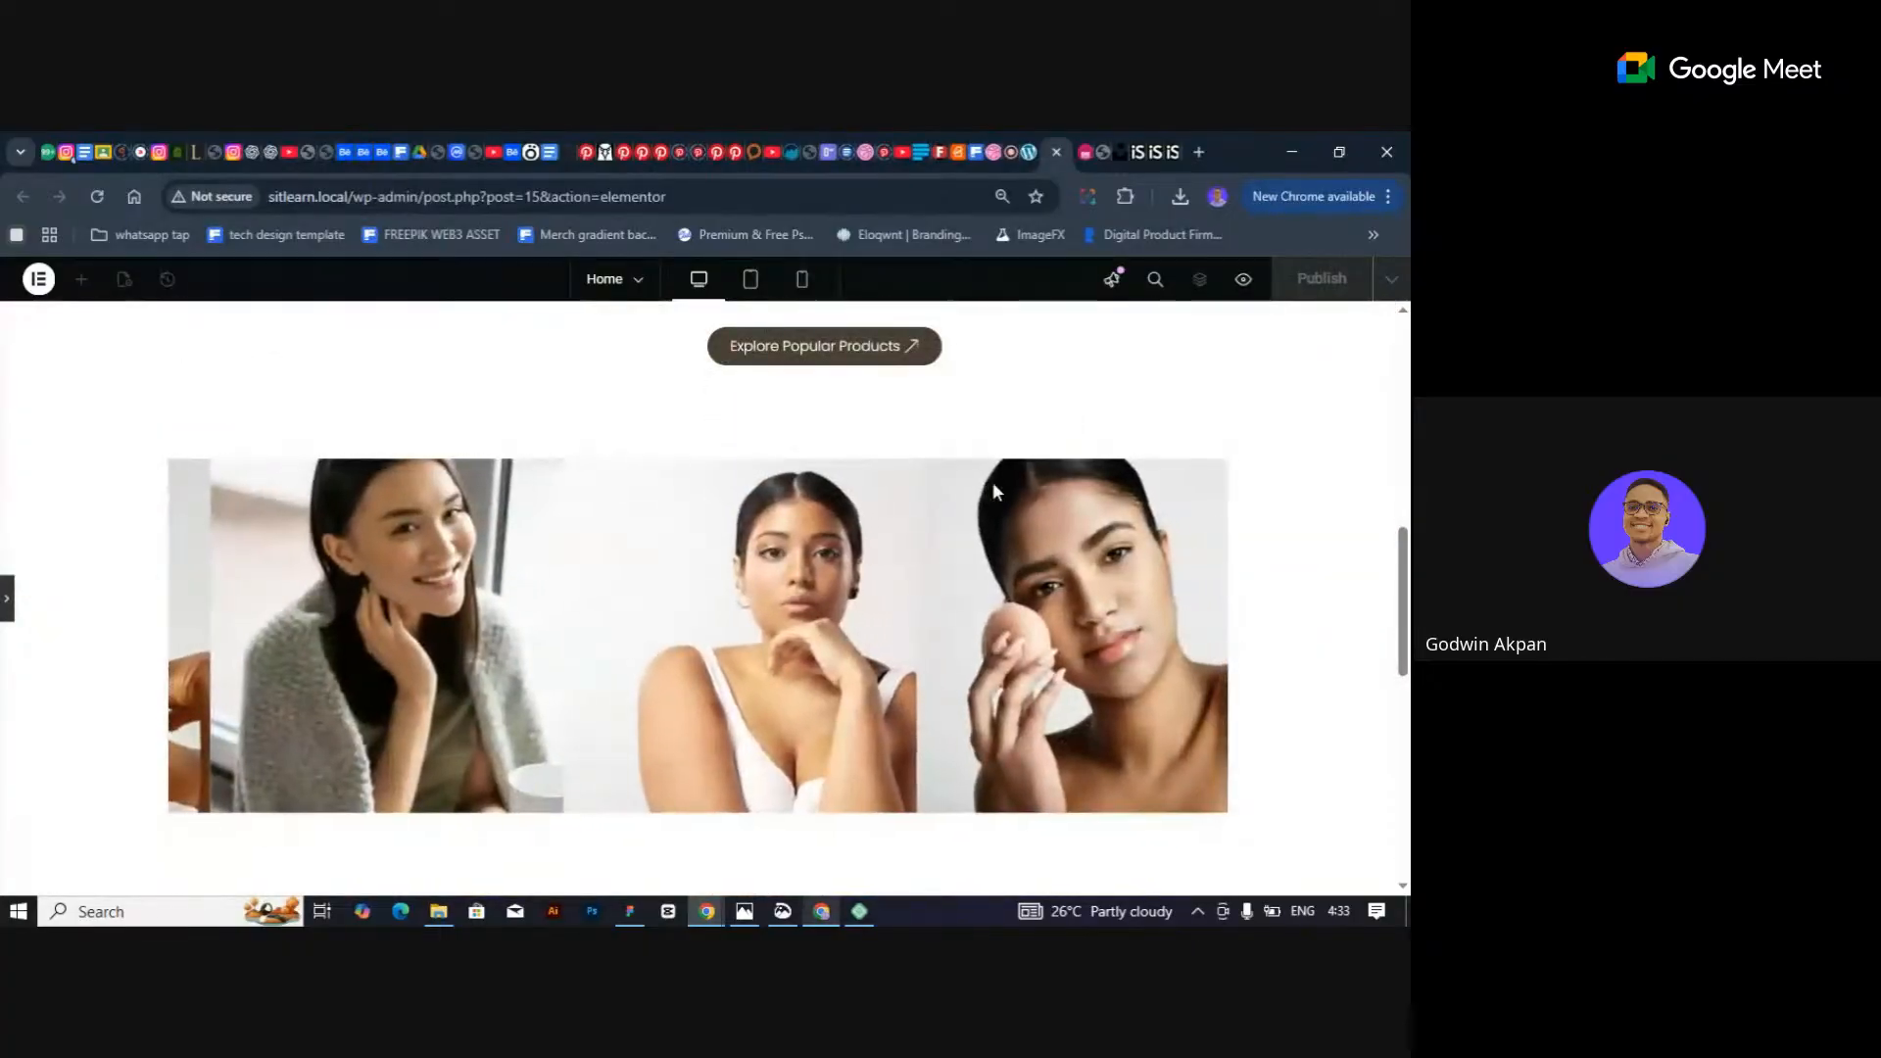
{"action": "scroll", "coordinate": [993, 480], "scroll_direction": "down", "scroll_amount": 6}
{"action": "scroll", "coordinate": [996, 484], "scroll_direction": "up", "scroll_amount": 6}
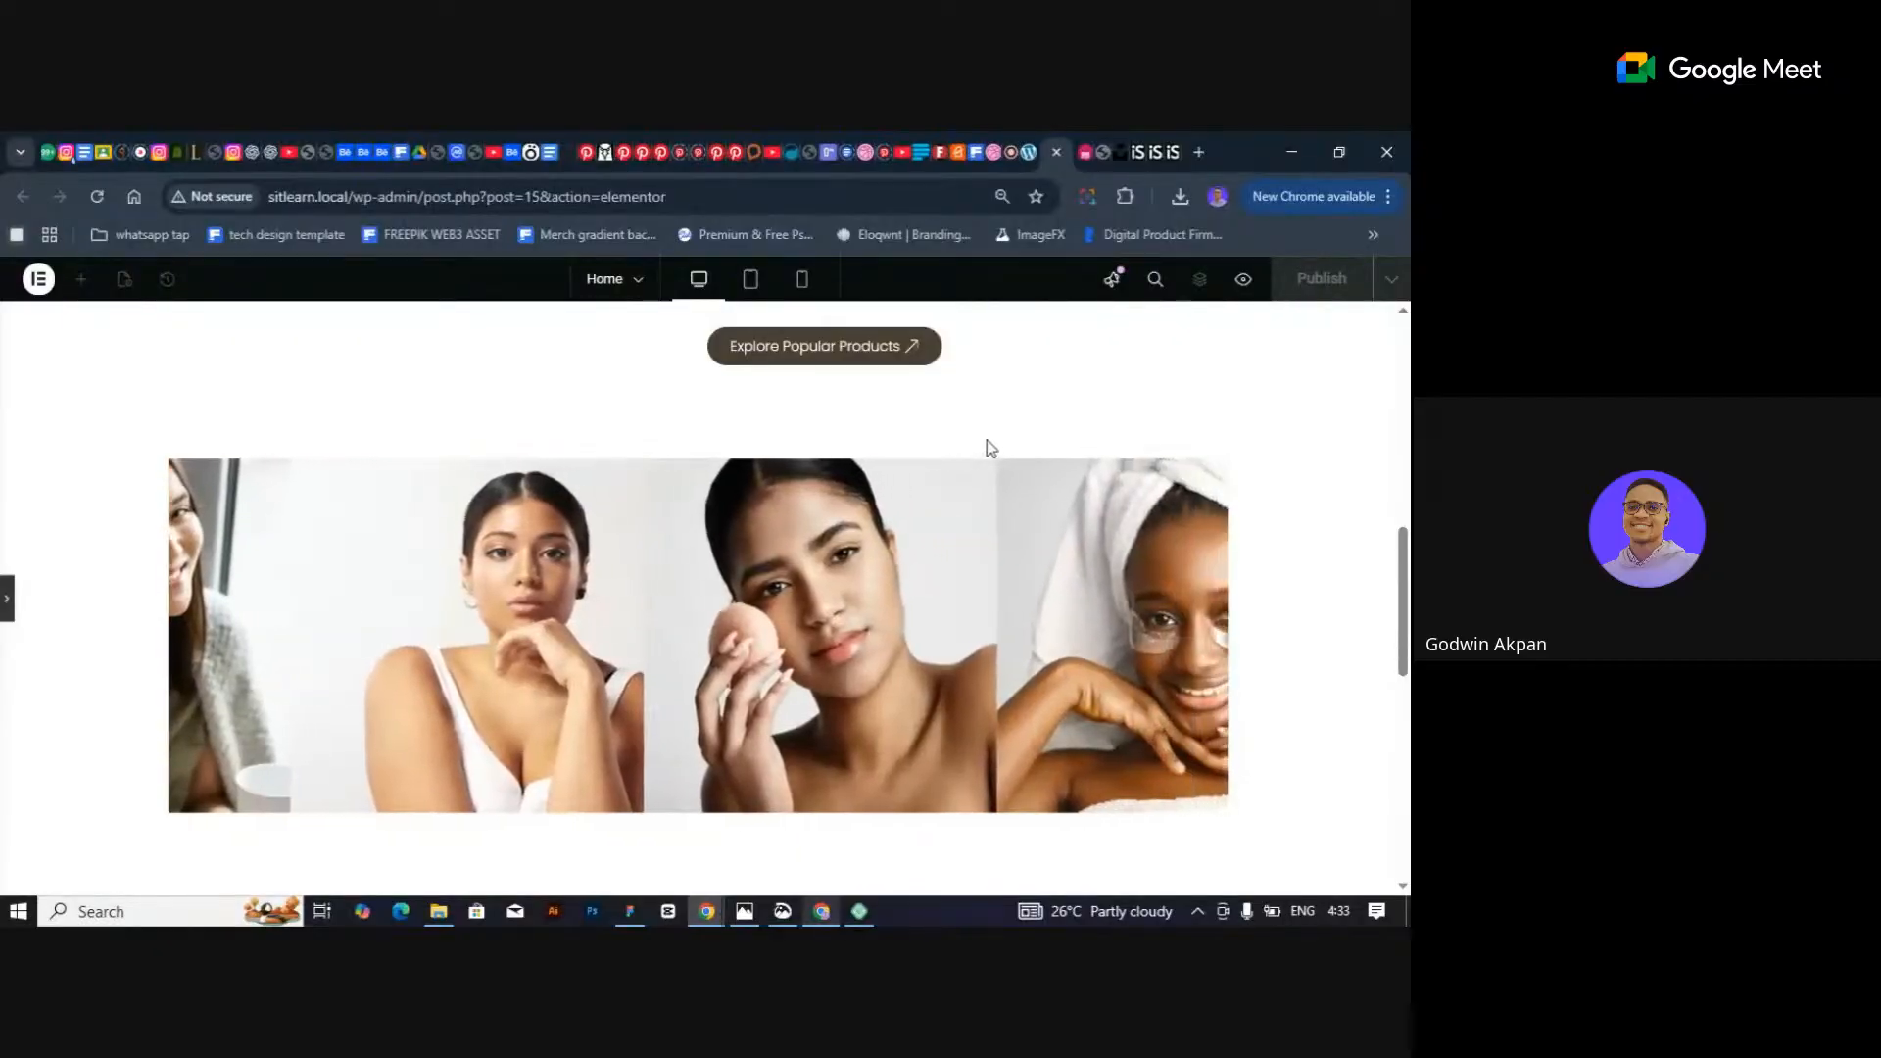
{"action": "scroll", "coordinate": [979, 437], "scroll_direction": "down", "scroll_amount": 5}
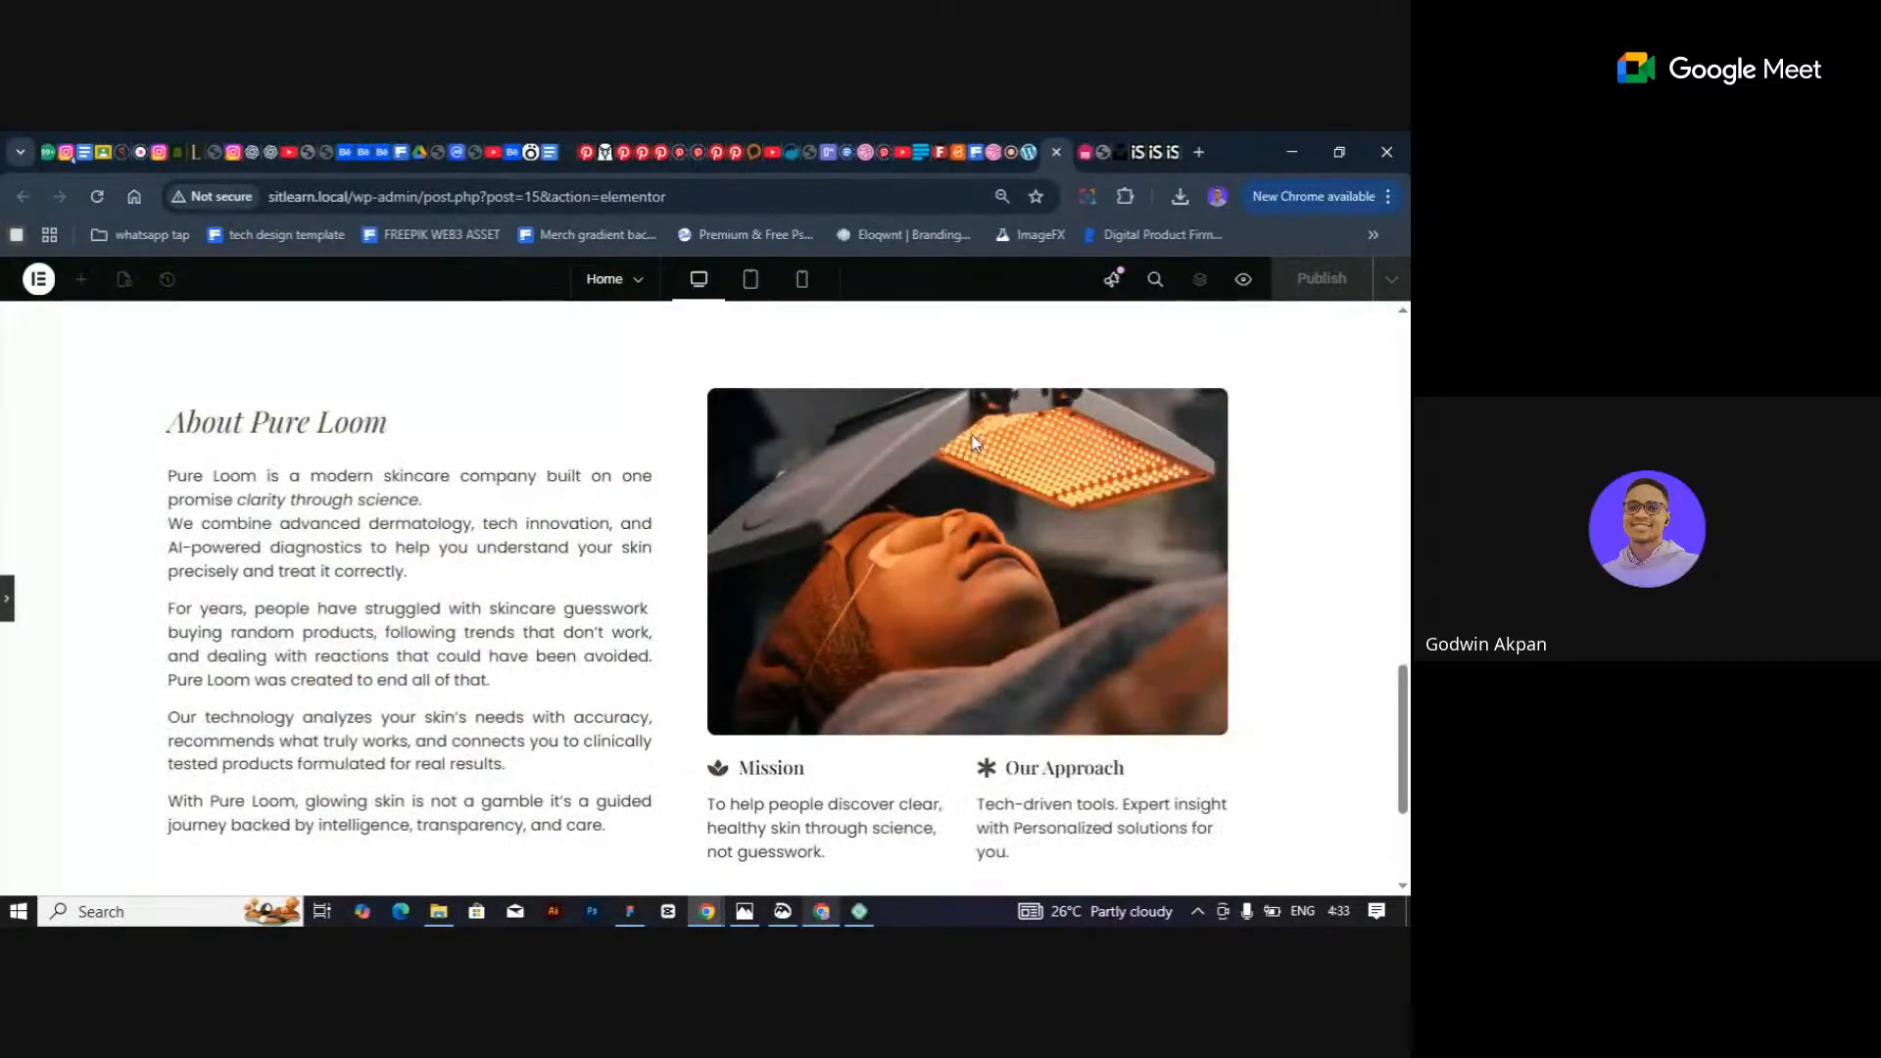
{"action": "scroll", "coordinate": [975, 441], "scroll_direction": "up", "scroll_amount": 5}
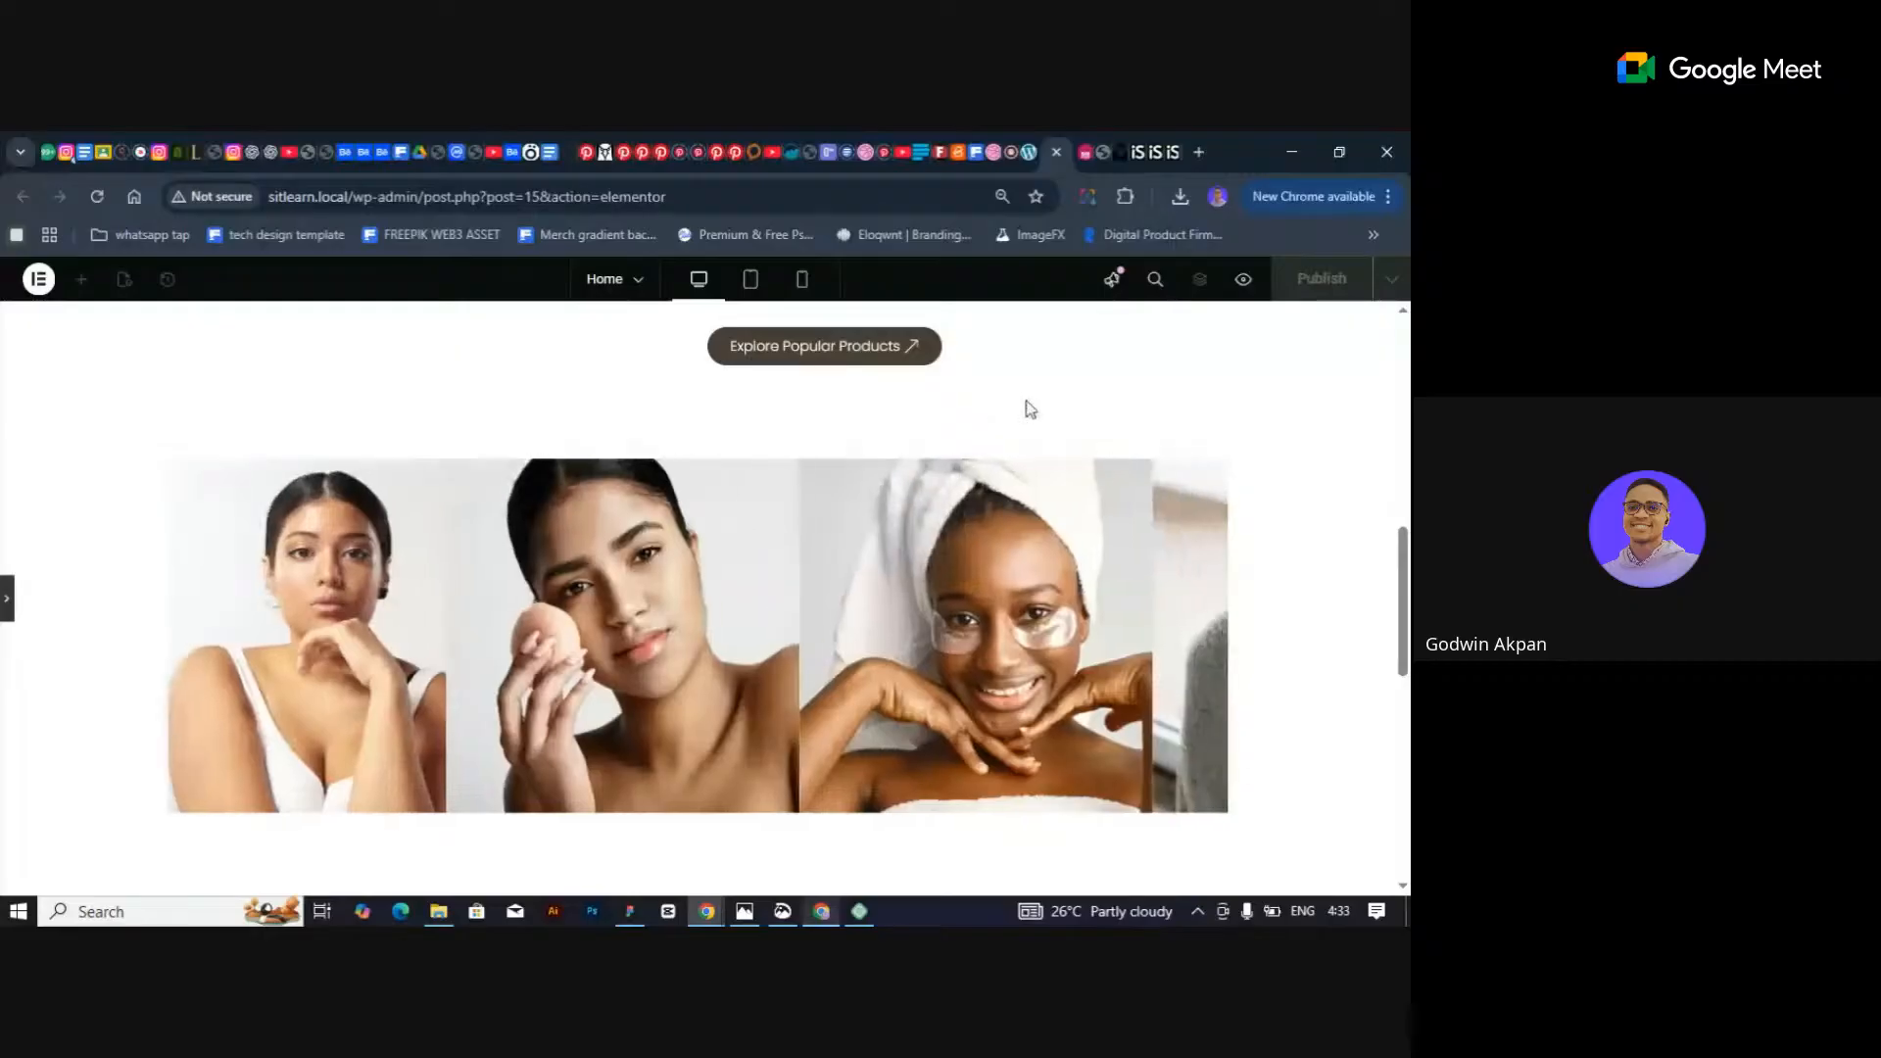
{"action": "scroll", "coordinate": [1021, 426], "scroll_direction": "up", "scroll_amount": 3}
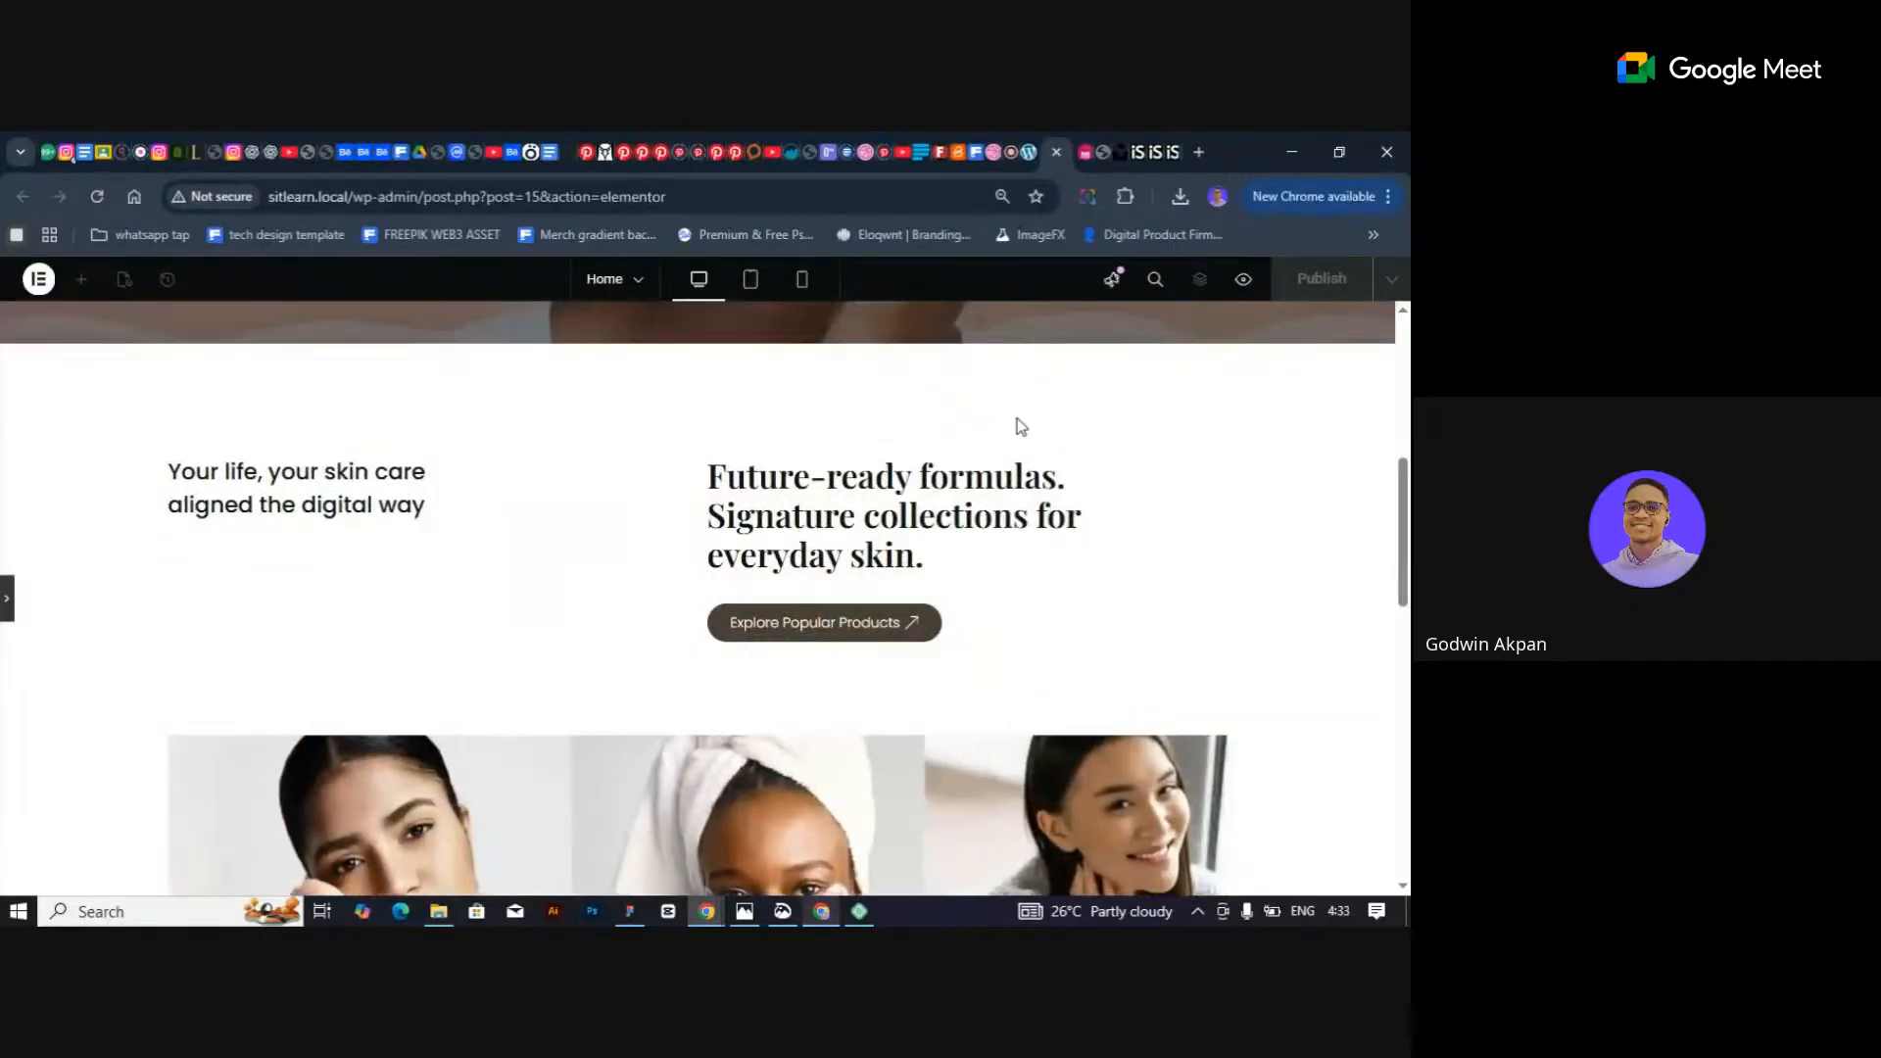
{"action": "scroll", "coordinate": [1016, 432], "scroll_direction": "up", "scroll_amount": 5}
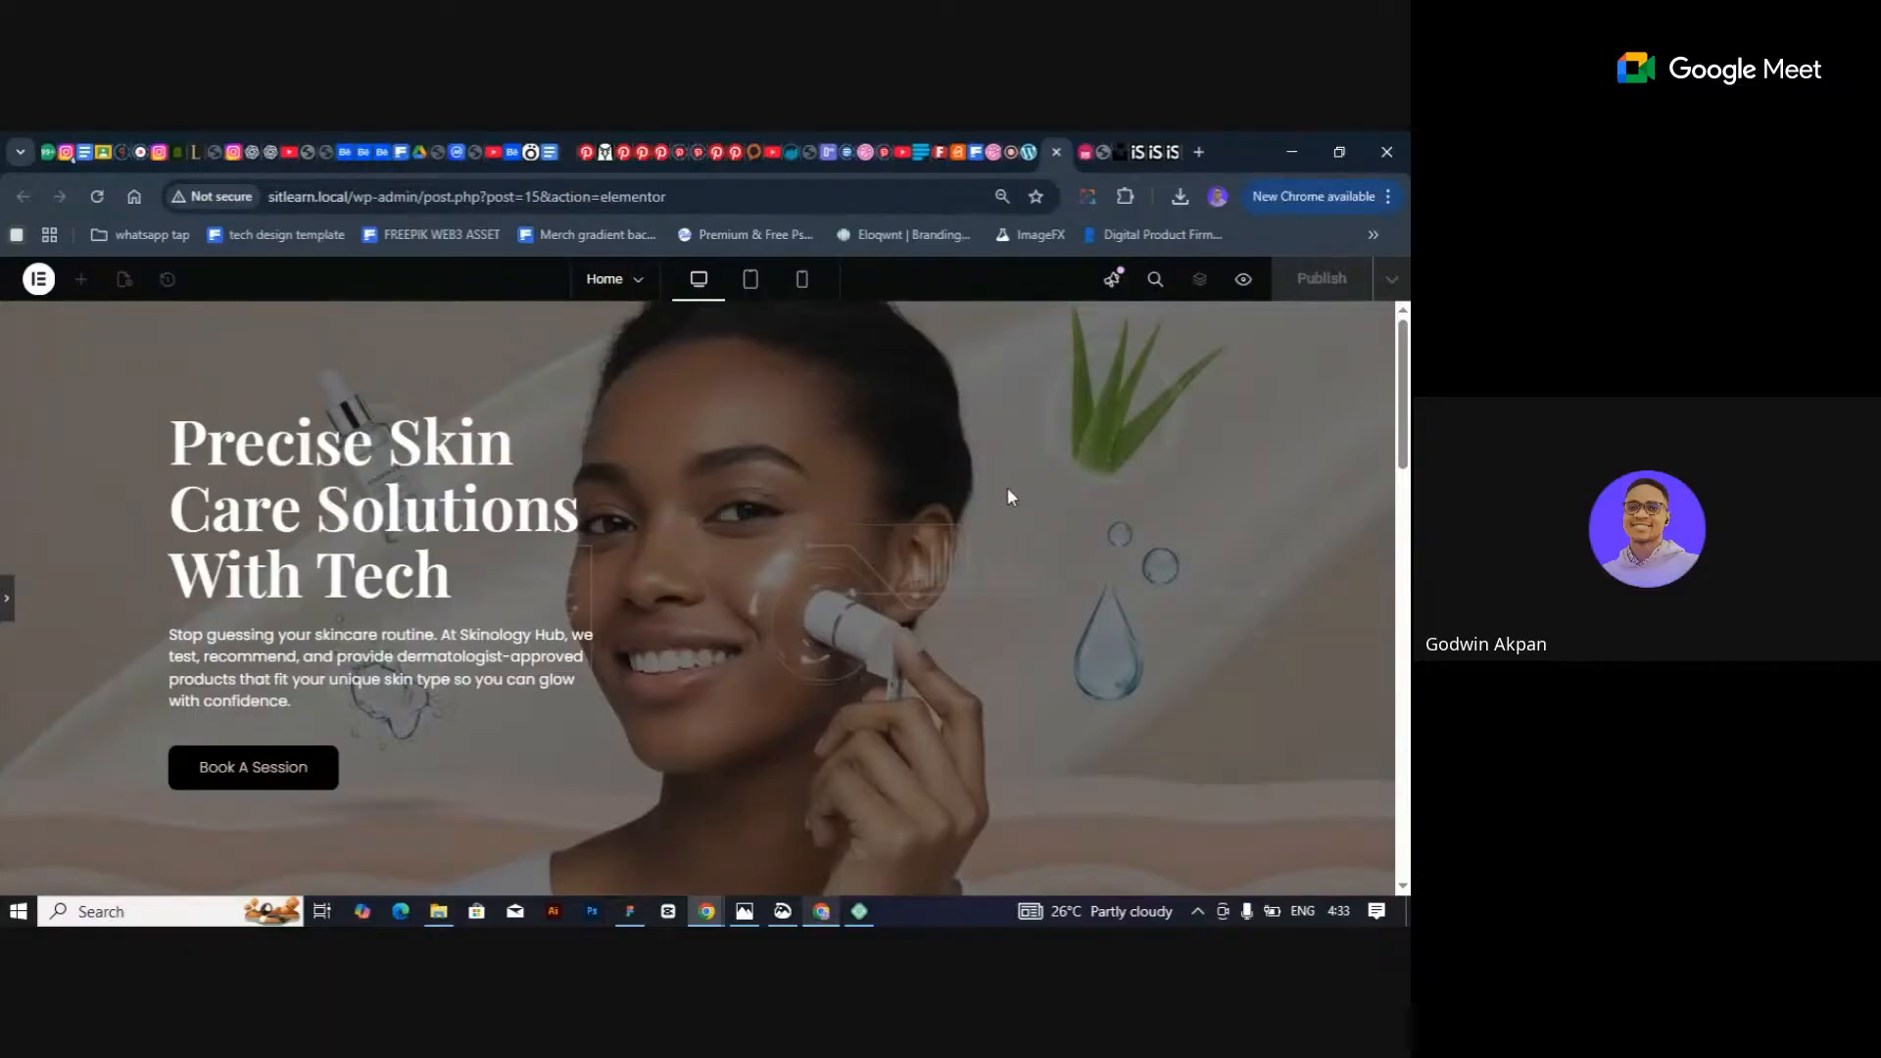
{"action": "scroll", "coordinate": [990, 486], "scroll_direction": "down", "scroll_amount": 6}
{"action": "scroll", "coordinate": [986, 492], "scroll_direction": "down", "scroll_amount": 3}
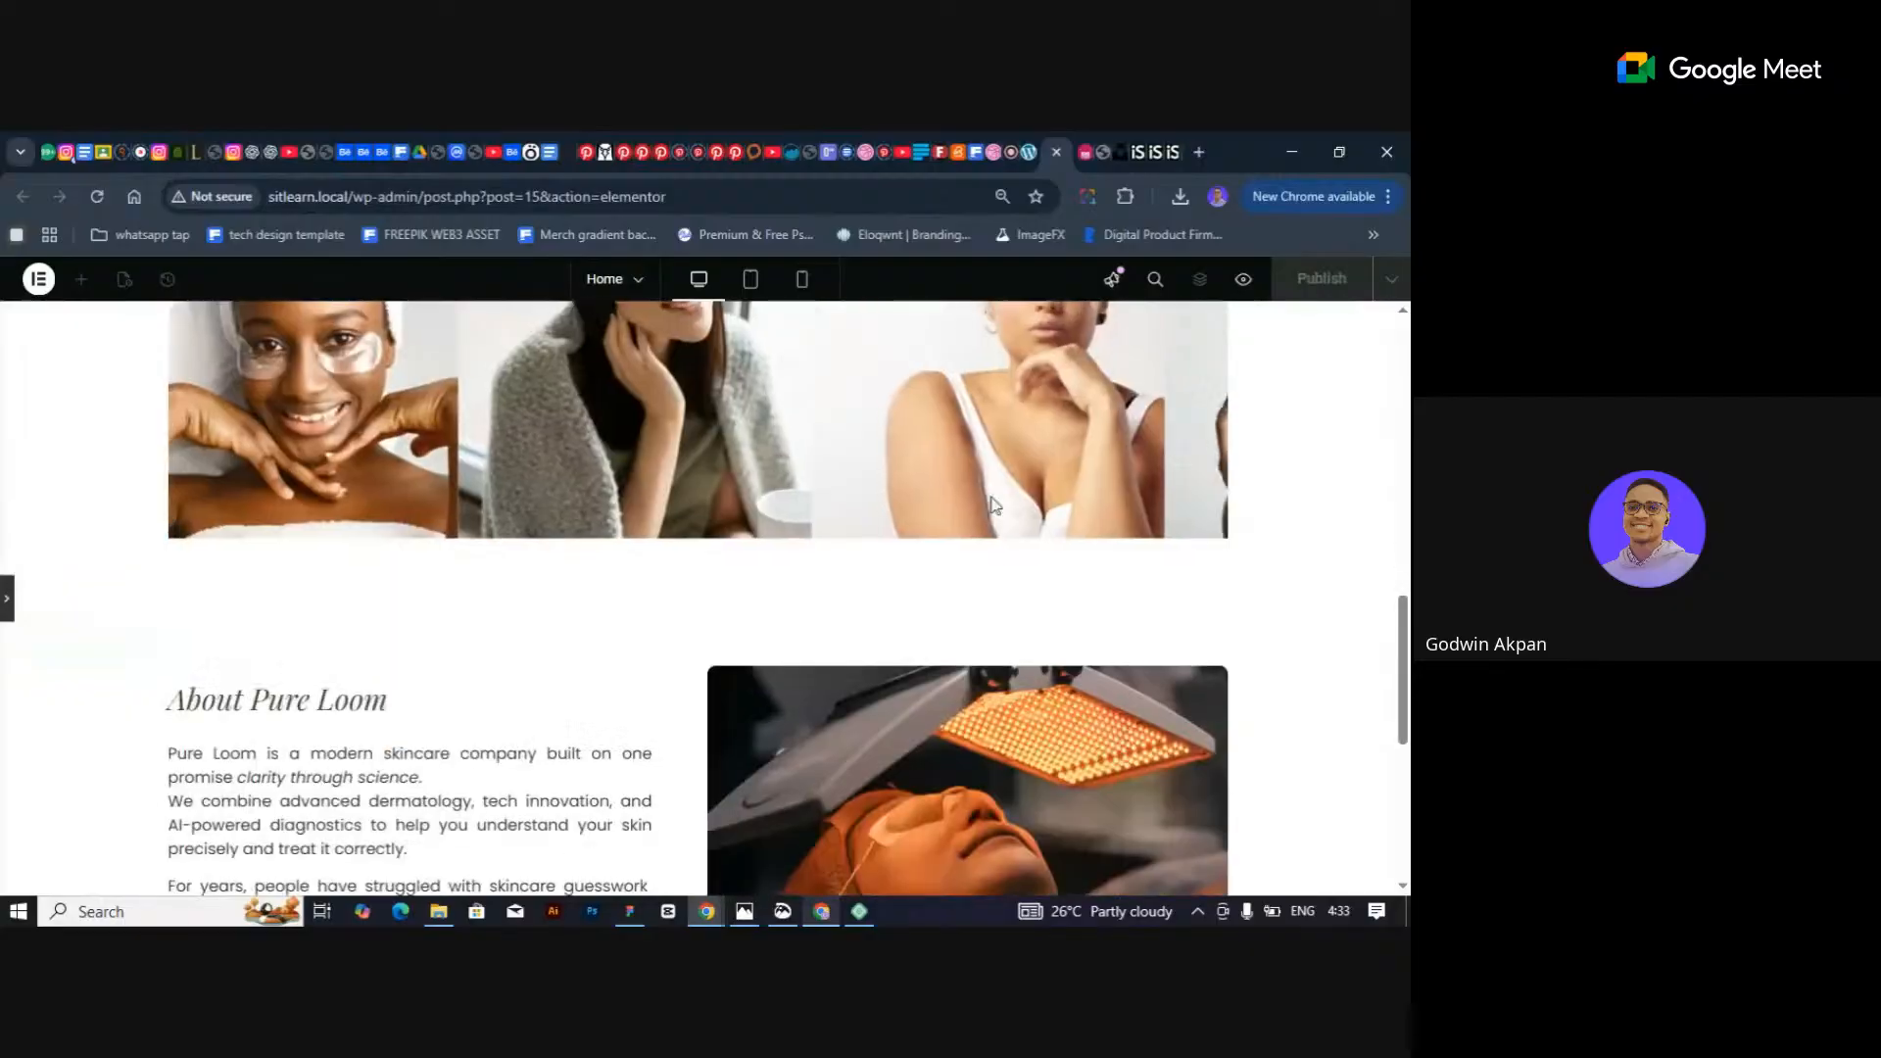
{"action": "scroll", "coordinate": [1013, 508], "scroll_direction": "down", "scroll_amount": 3}
{"action": "scroll", "coordinate": [1024, 516], "scroll_direction": "down", "scroll_amount": 3}
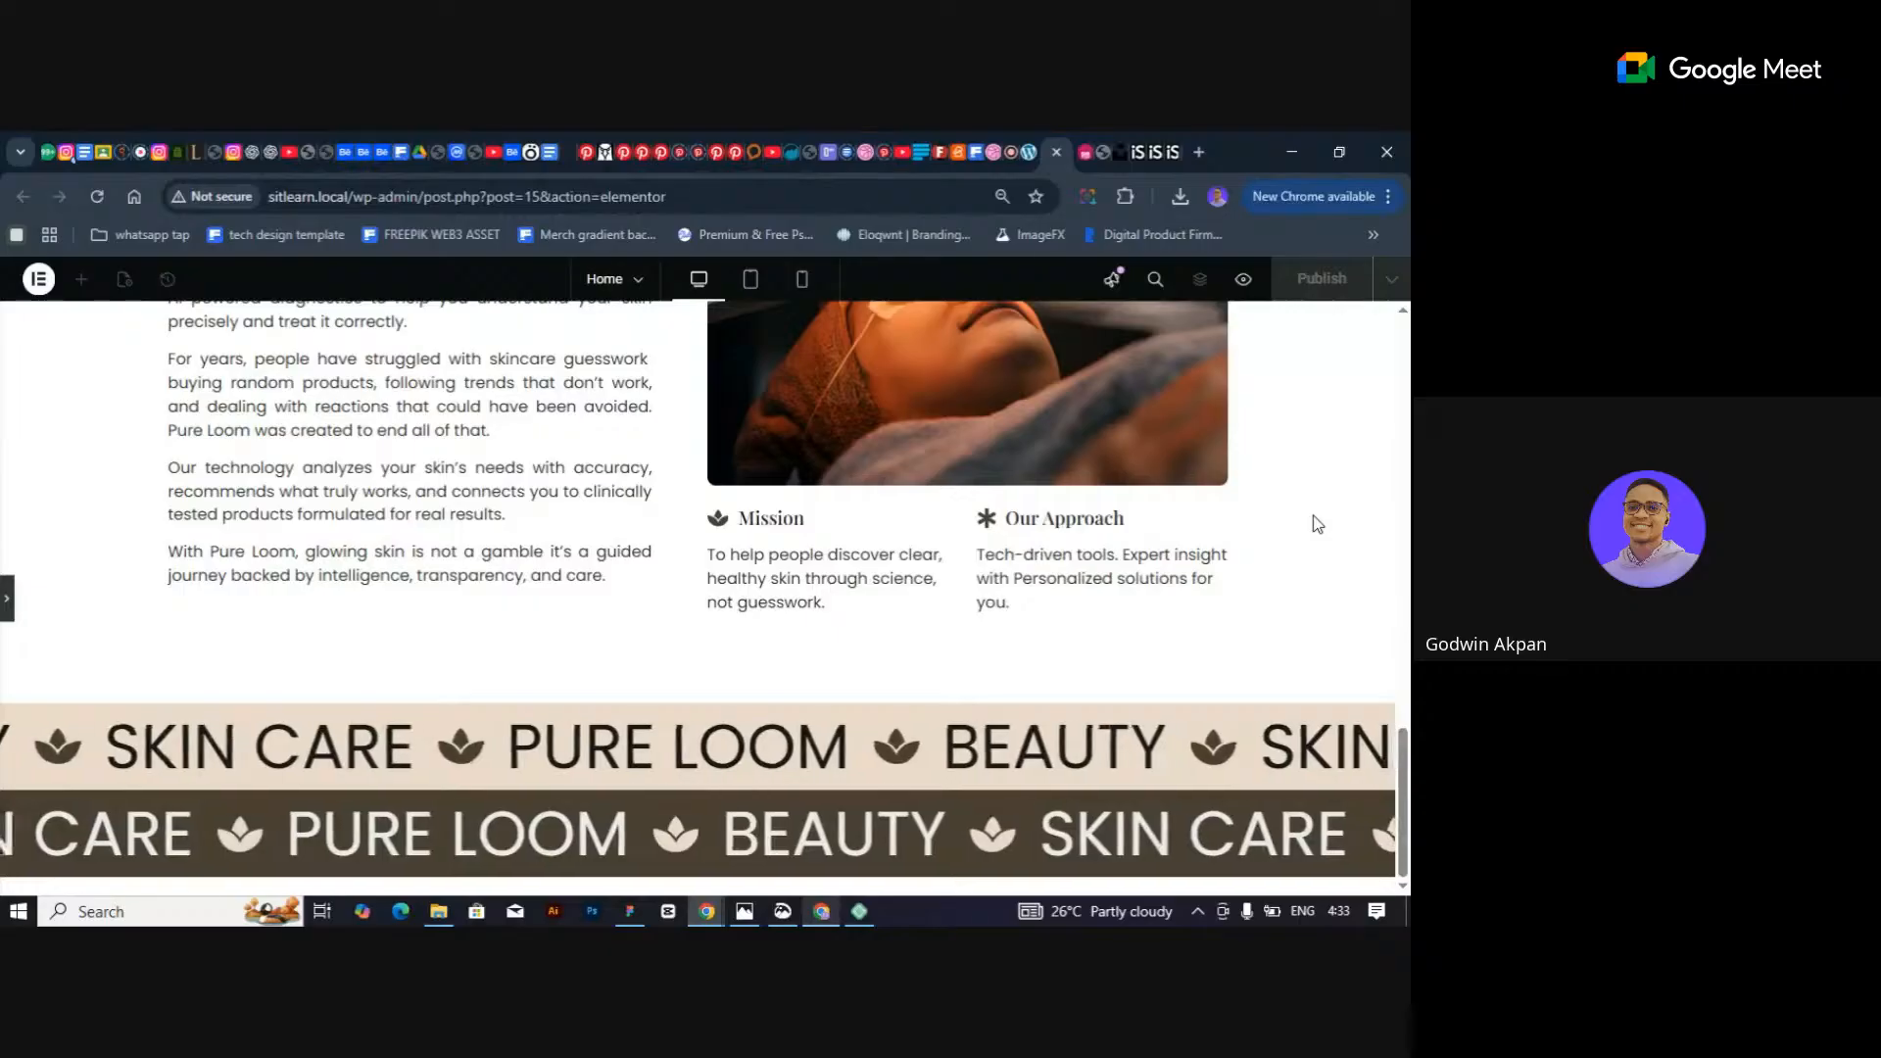
{"action": "scroll", "coordinate": [1224, 512], "scroll_direction": "up", "scroll_amount": 3}
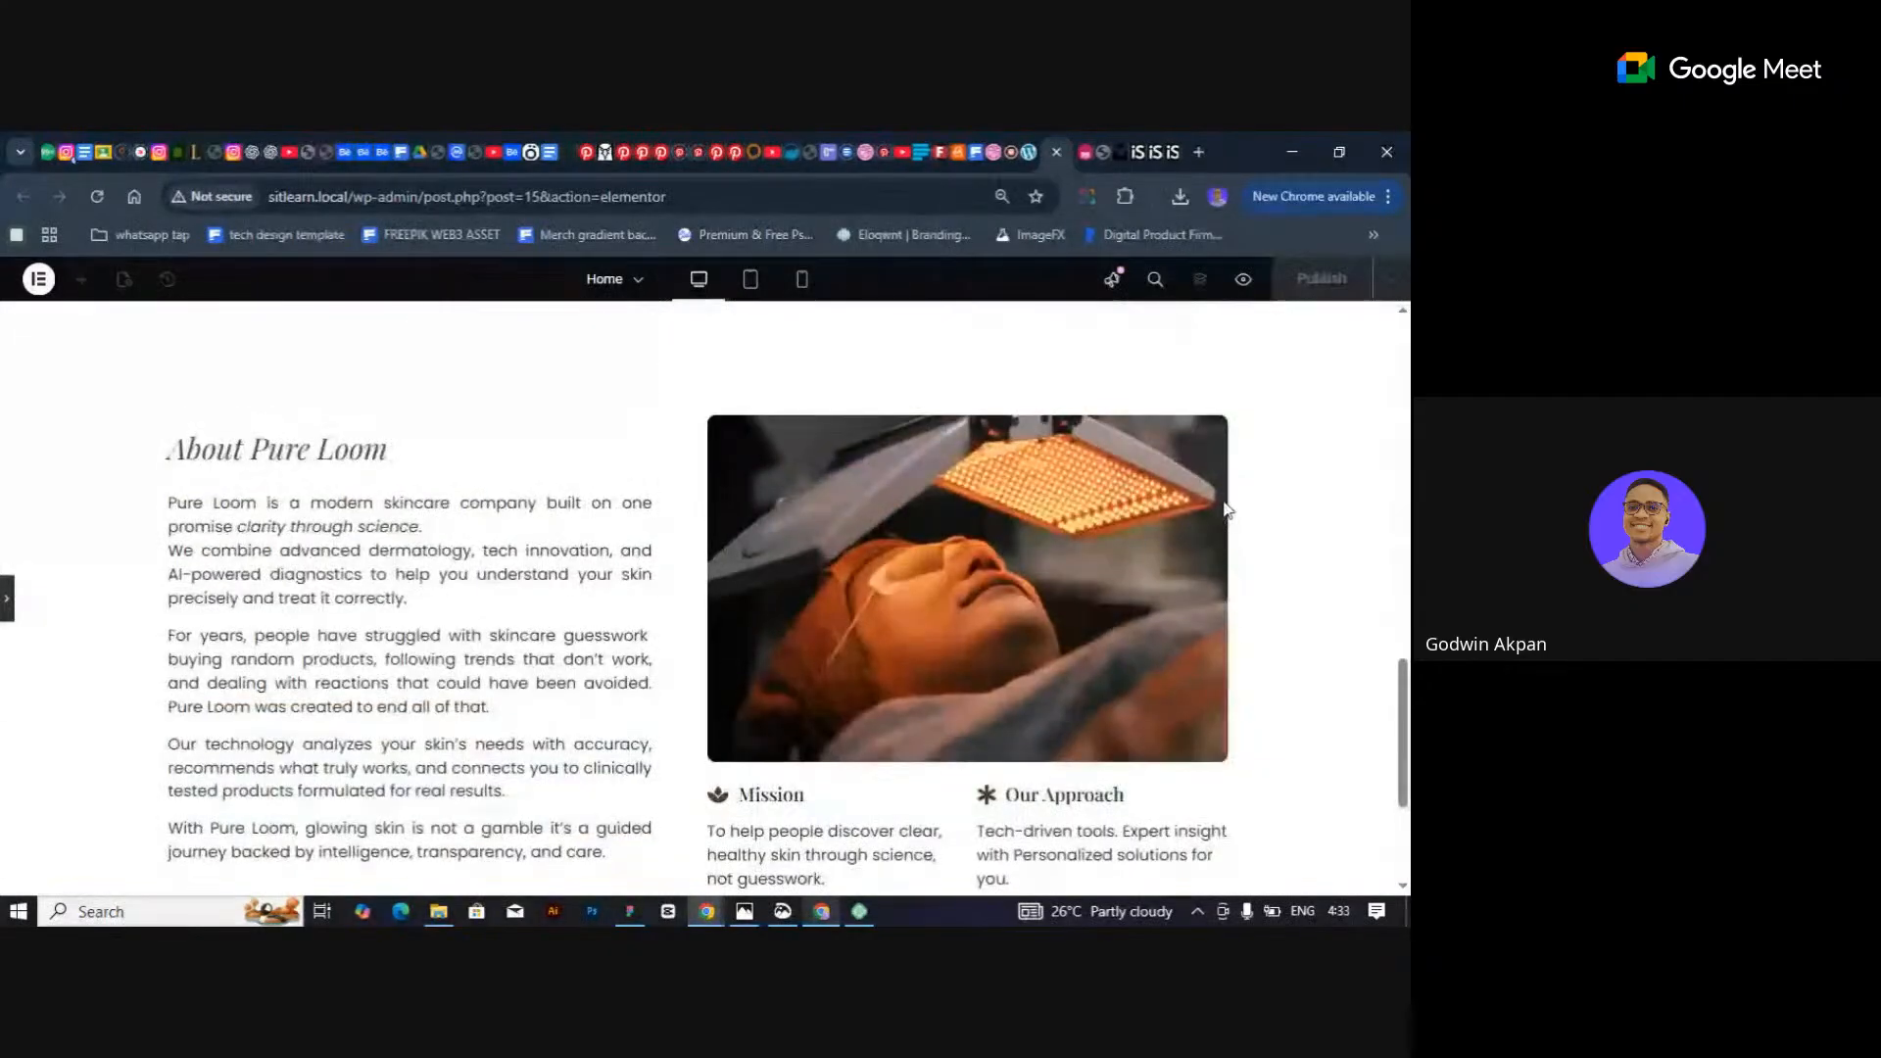
{"action": "scroll", "coordinate": [1136, 463], "scroll_direction": "up", "scroll_amount": 3}
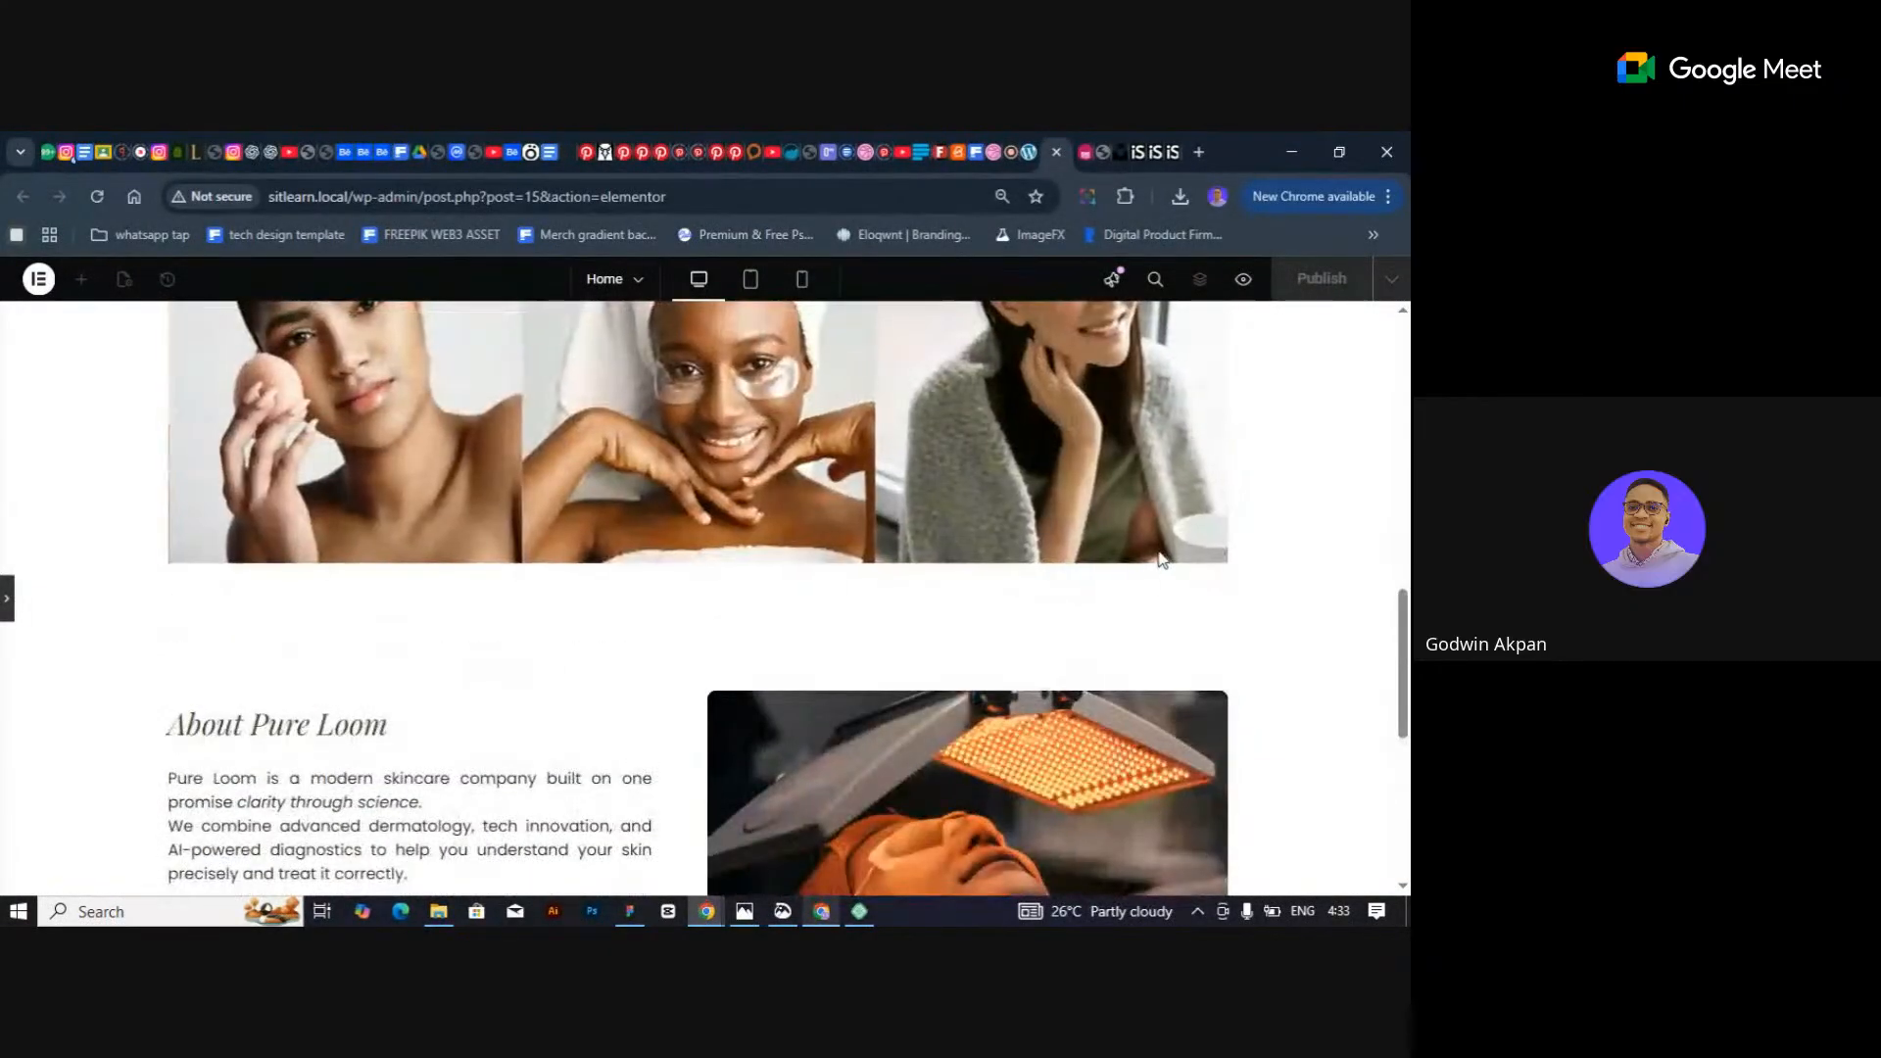
{"action": "scroll", "coordinate": [1167, 578], "scroll_direction": "up", "scroll_amount": 3}
{"action": "scroll", "coordinate": [1181, 548], "scroll_direction": "up", "scroll_amount": 3}
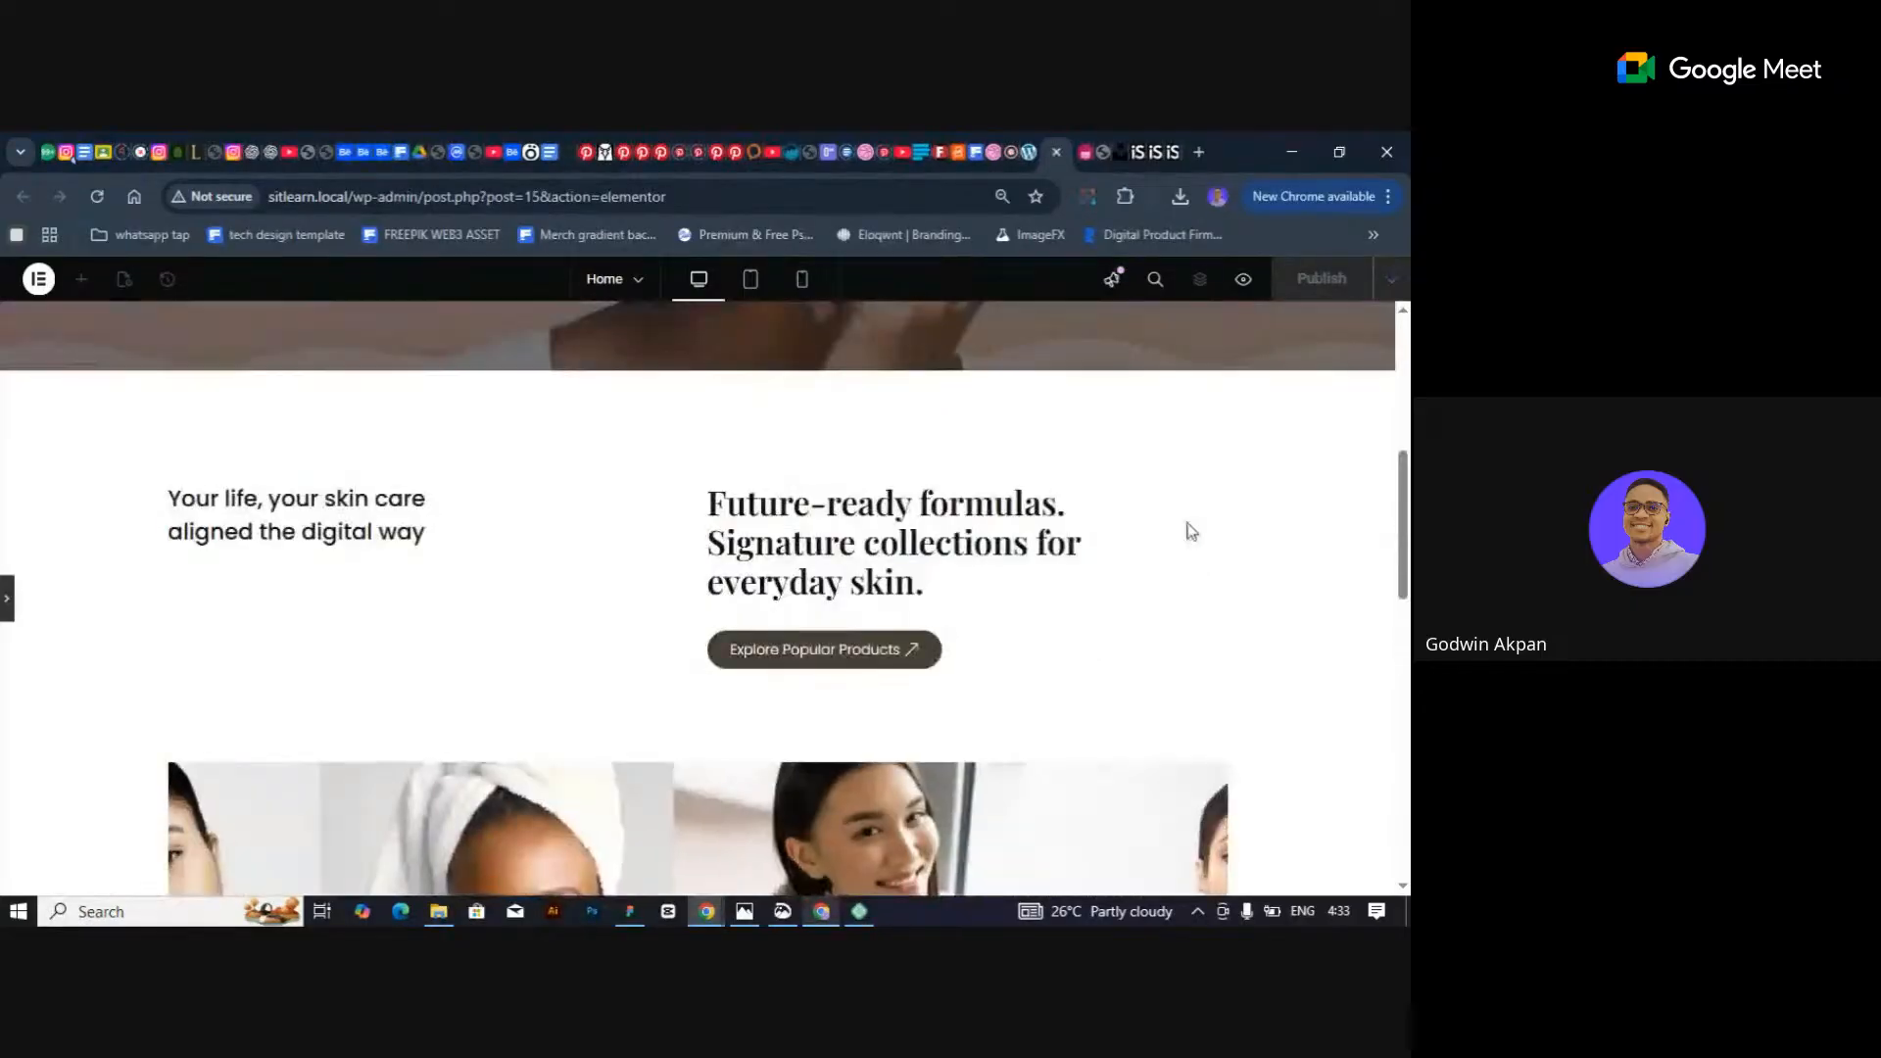
Switch to the Google Meet call, send several party popper reactions, and leave the meeting.
{"action": "left_click", "coordinate": [1011, 152]}
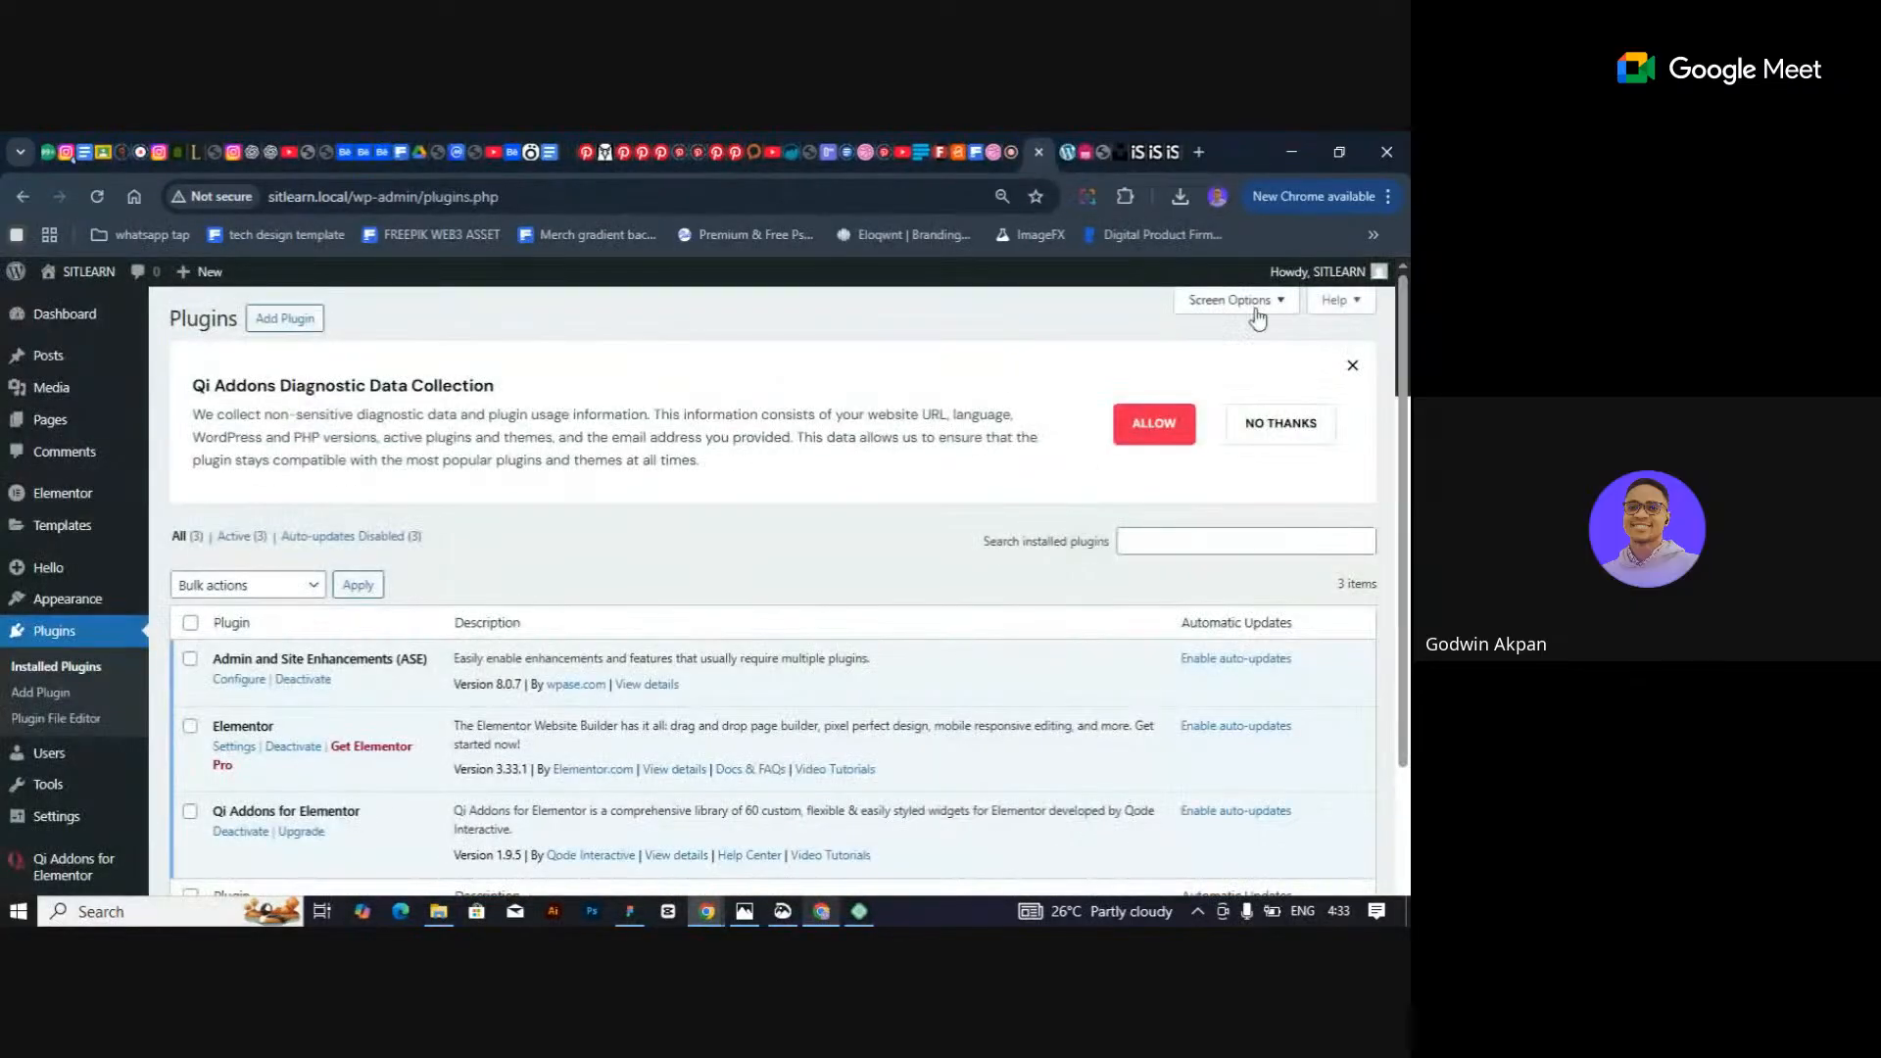
{"action": "left_click", "coordinate": [1006, 153]}
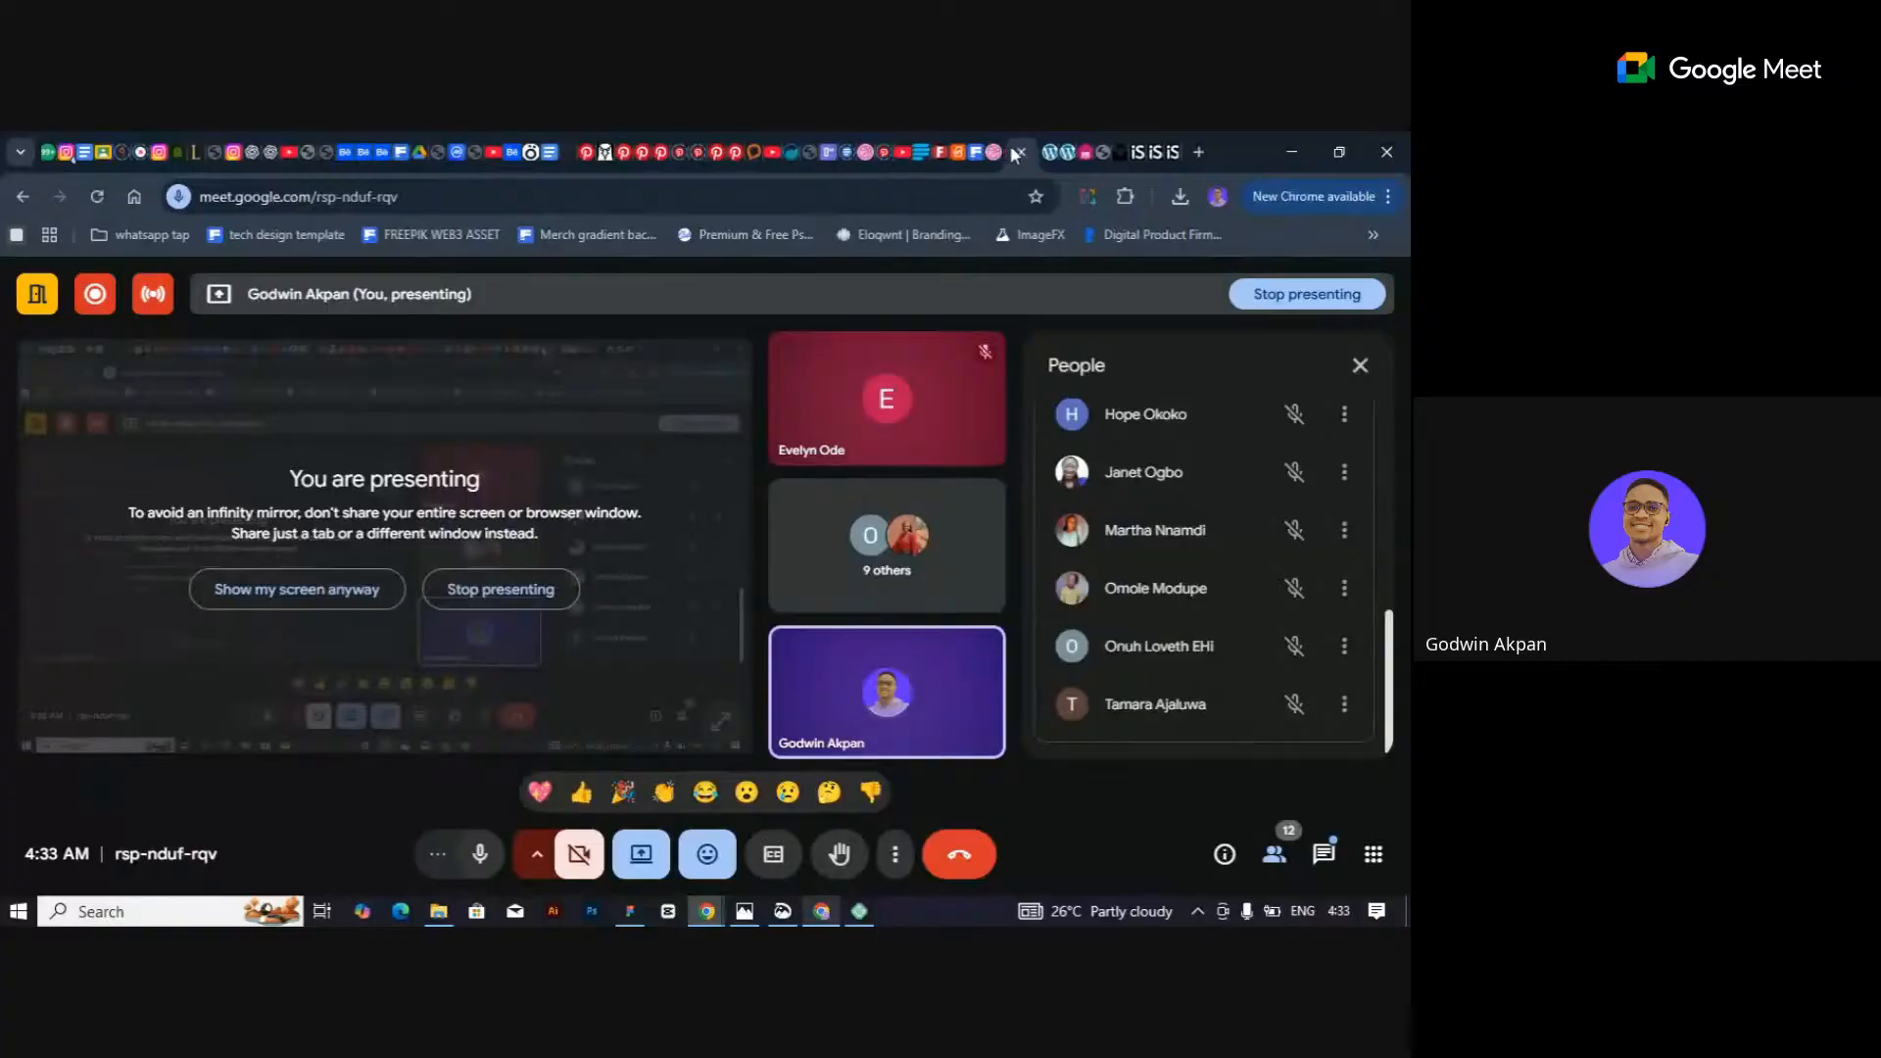
{"action": "left_click", "coordinate": [621, 791]}
{"action": "left_click", "coordinate": [611, 793]}
{"action": "left_click", "coordinate": [611, 794]}
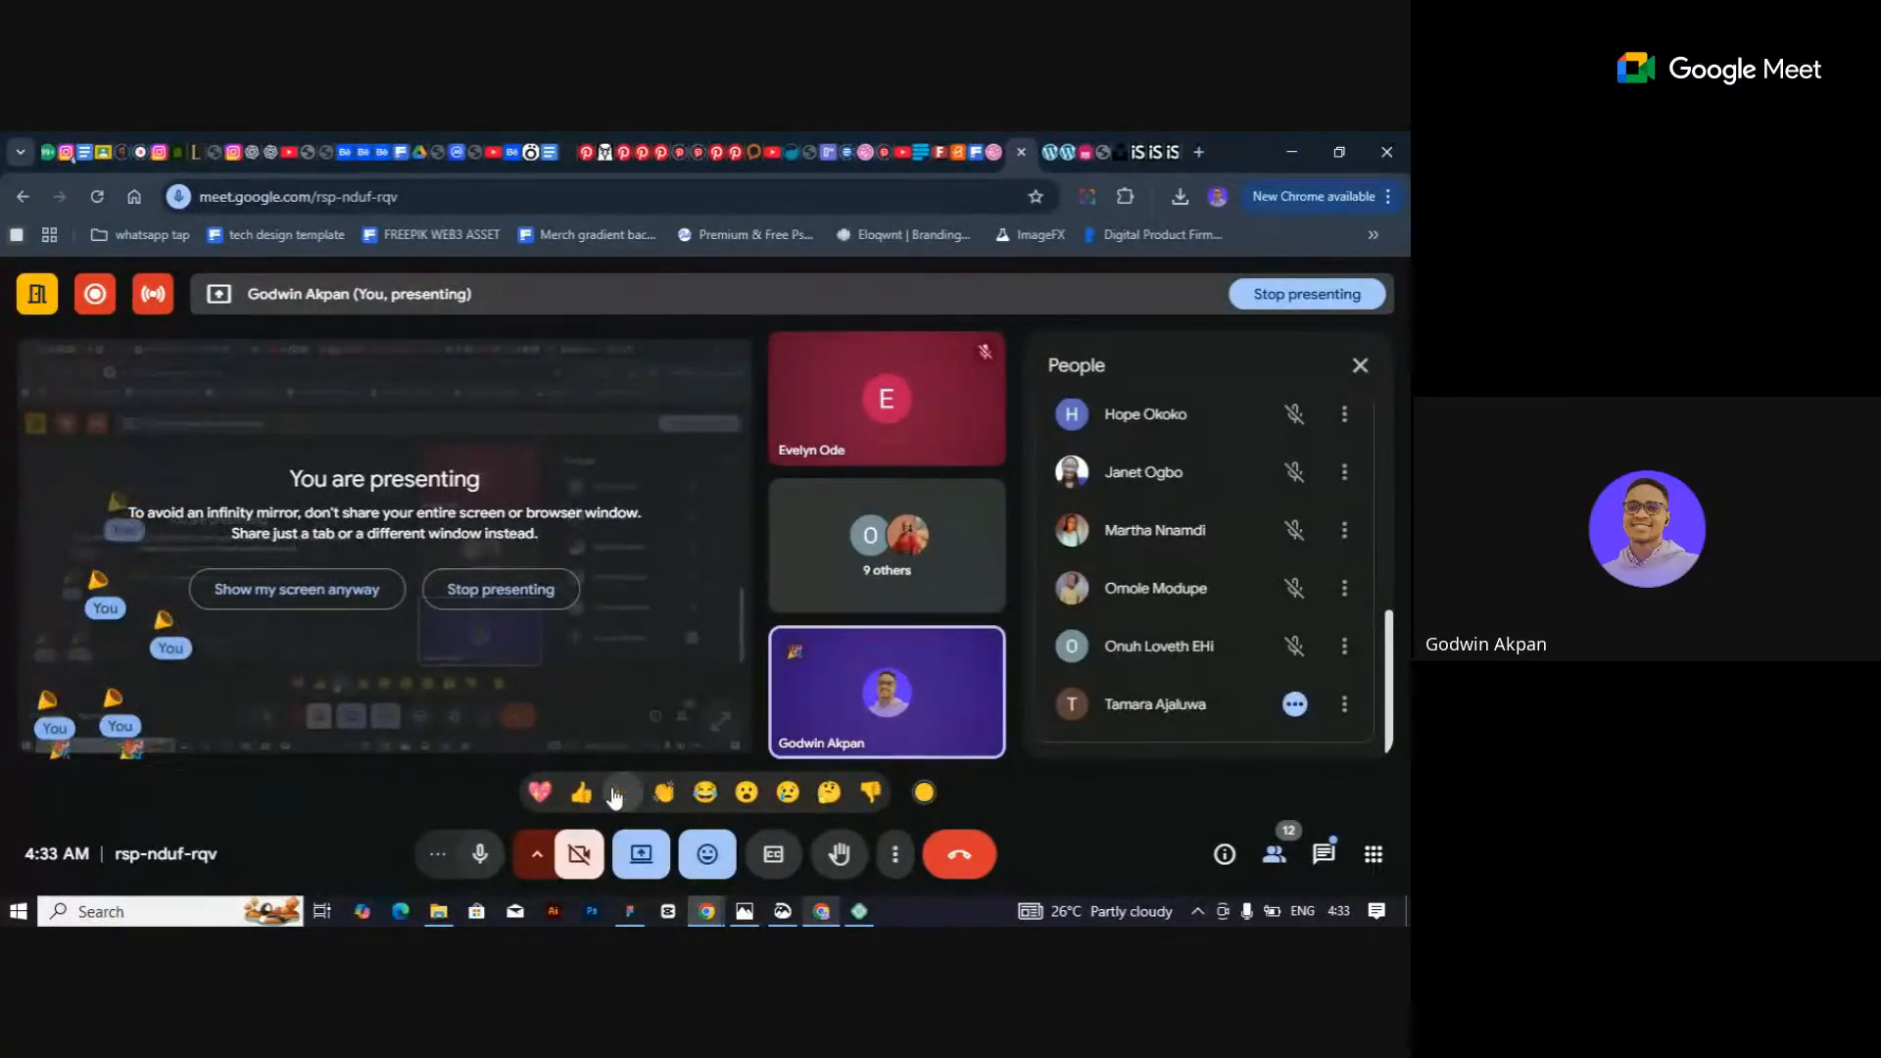
{"action": "left_click", "coordinate": [959, 854]}
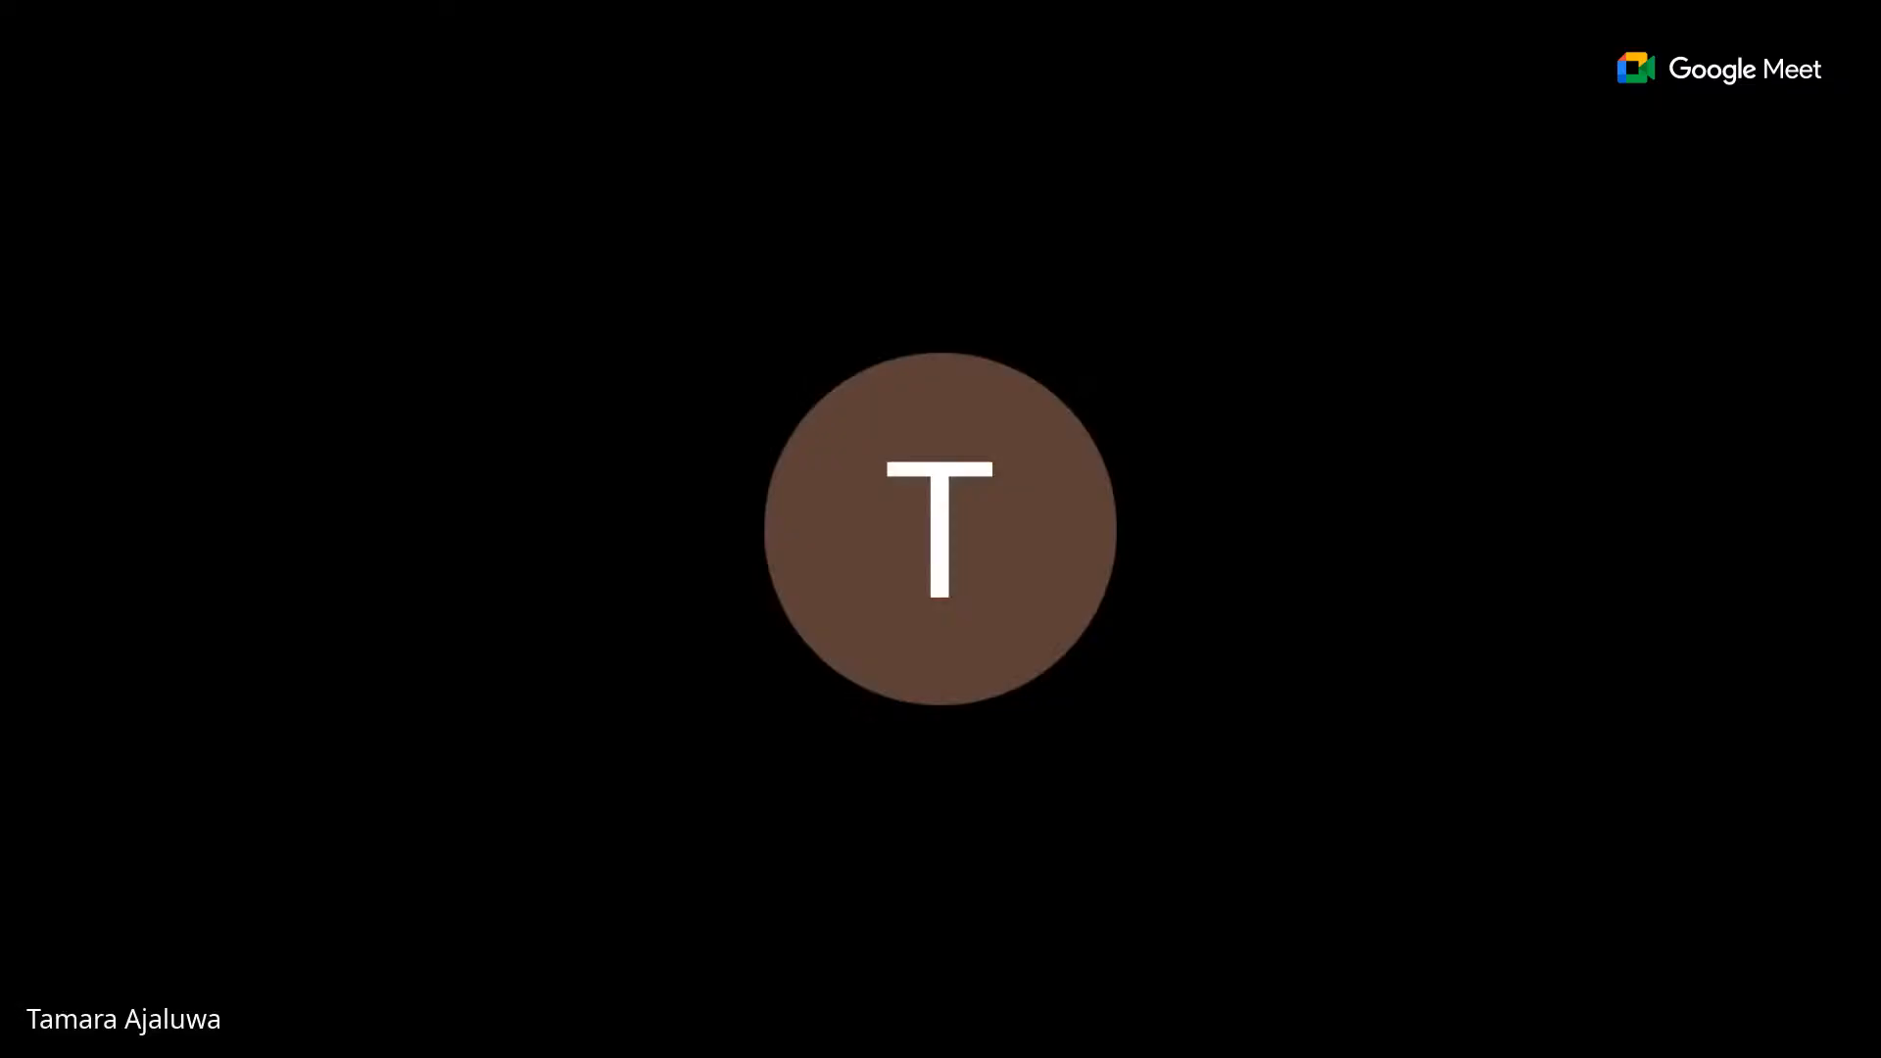